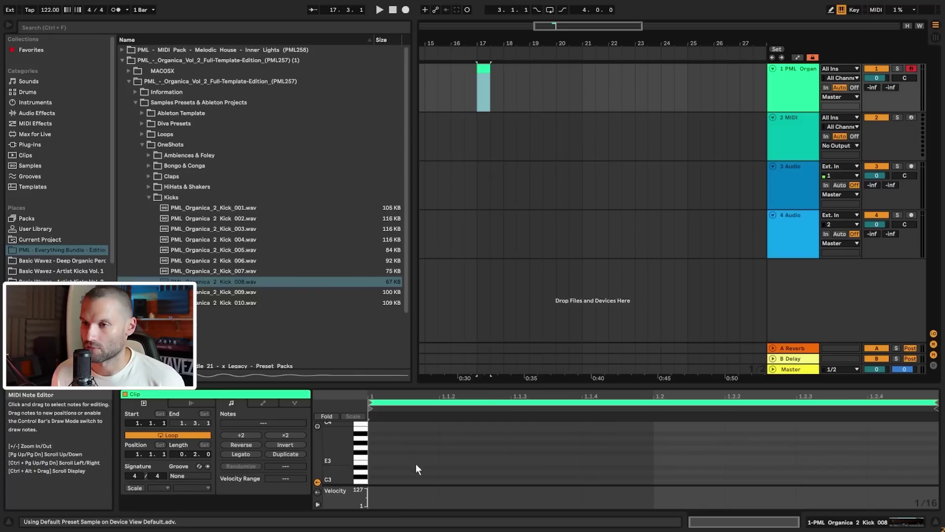
- Draw a one-beat C3 note at the start of the kick clip and shorten the clip's loop to one beat
double_click(391, 460)
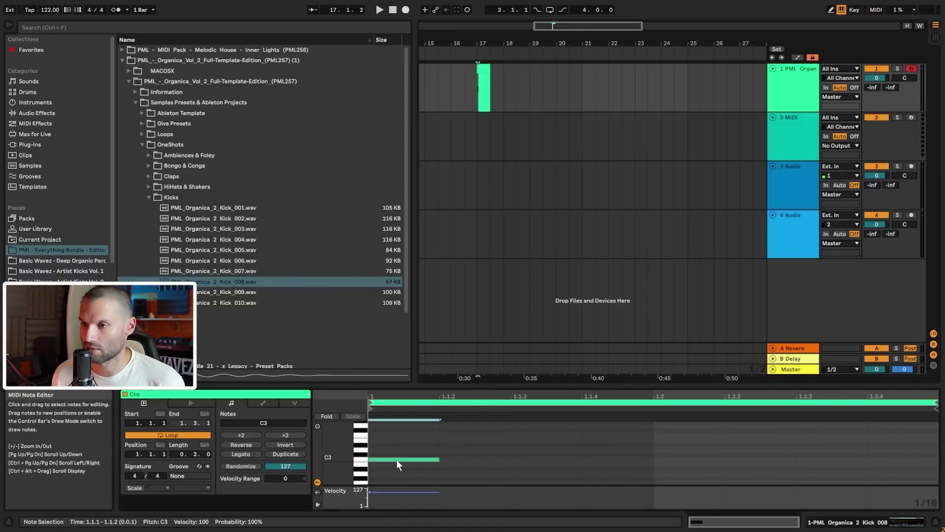
drag(436, 460, 652, 459)
drag(936, 403, 678, 403)
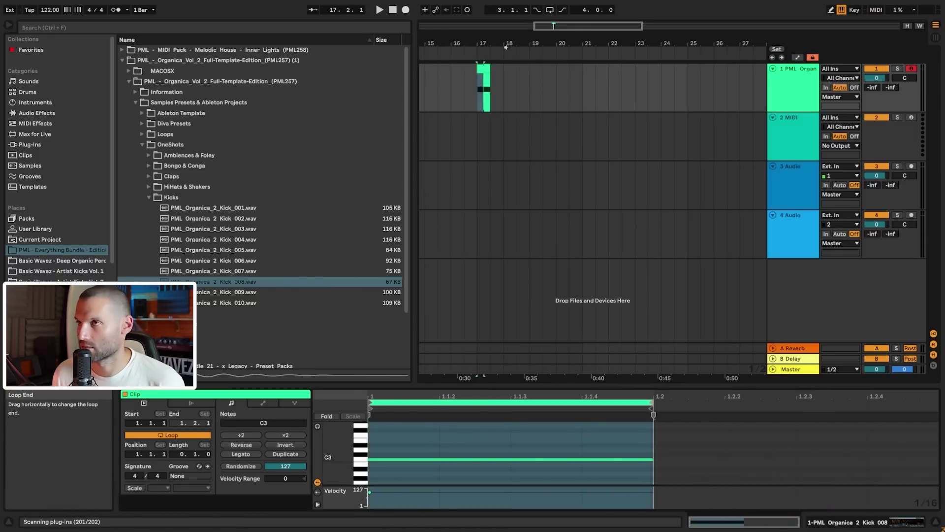
- Extend the looped kick clip from bar 17 to bar 21, play it back and narrow the browser to enlarge the arrangement
drag(490, 70, 583, 80)
key(space)
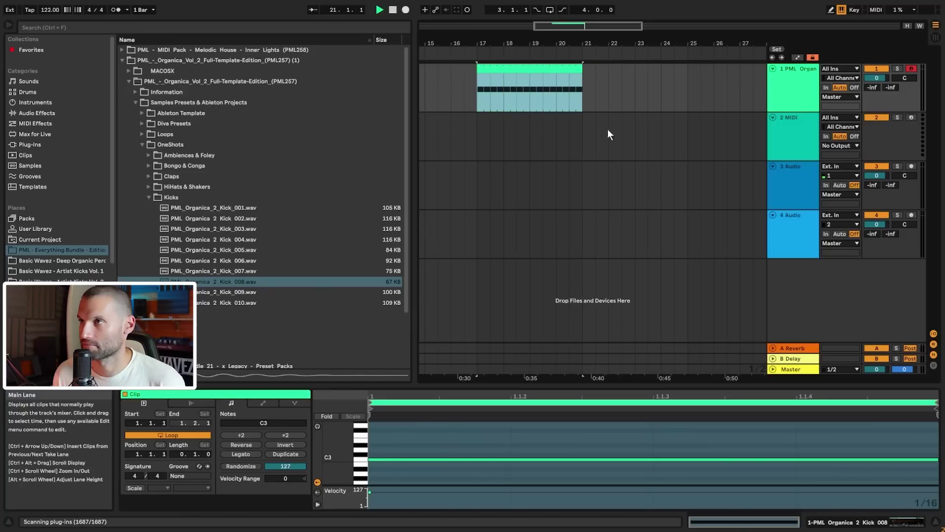
drag(567, 26, 566, 42)
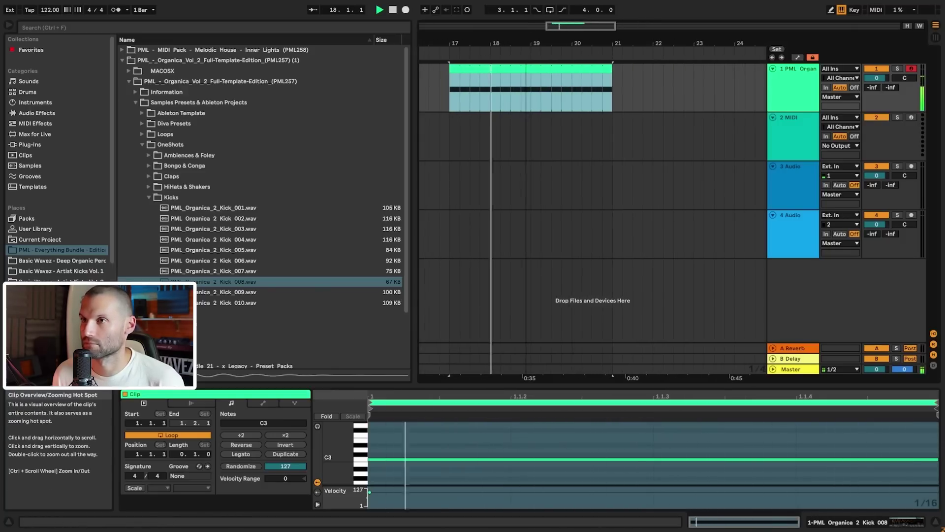
drag(414, 166, 325, 167)
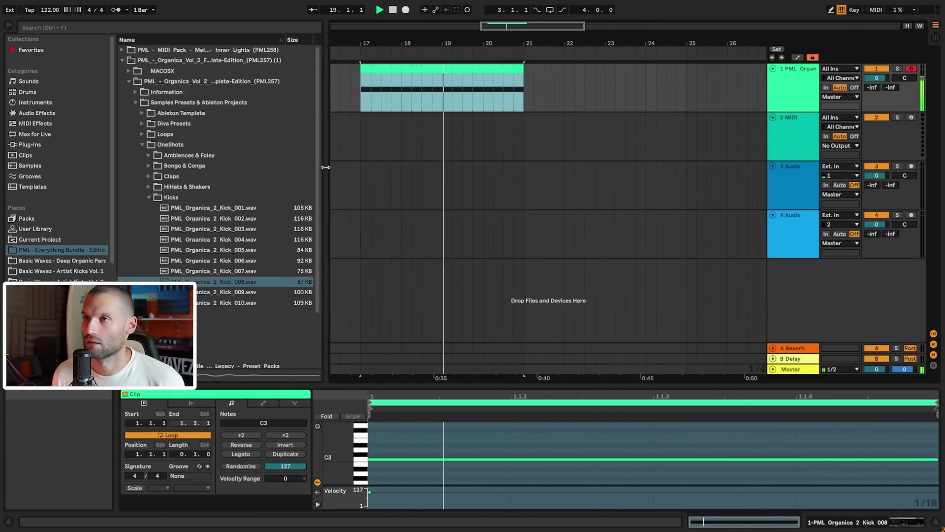
key(space)
drag(511, 25, 511, 29)
drag(432, 93, 619, 98)
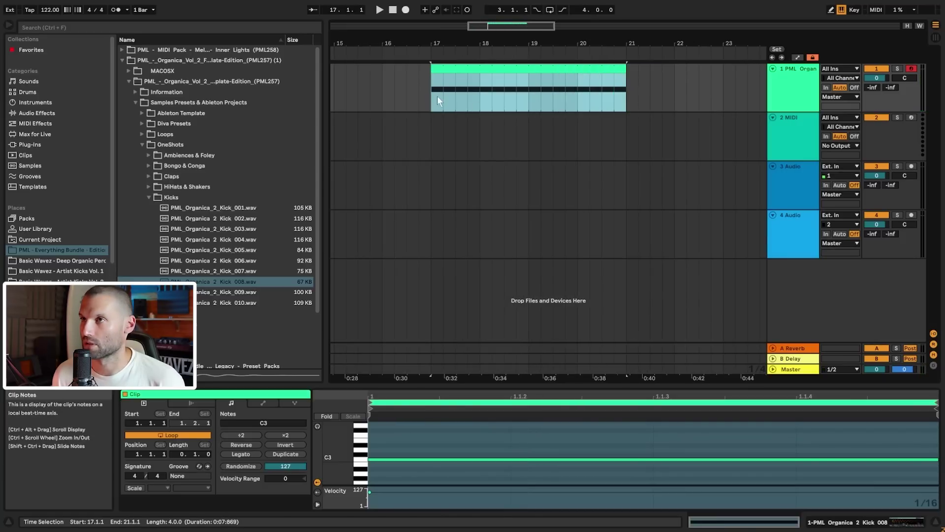
click(436, 96)
click(629, 91)
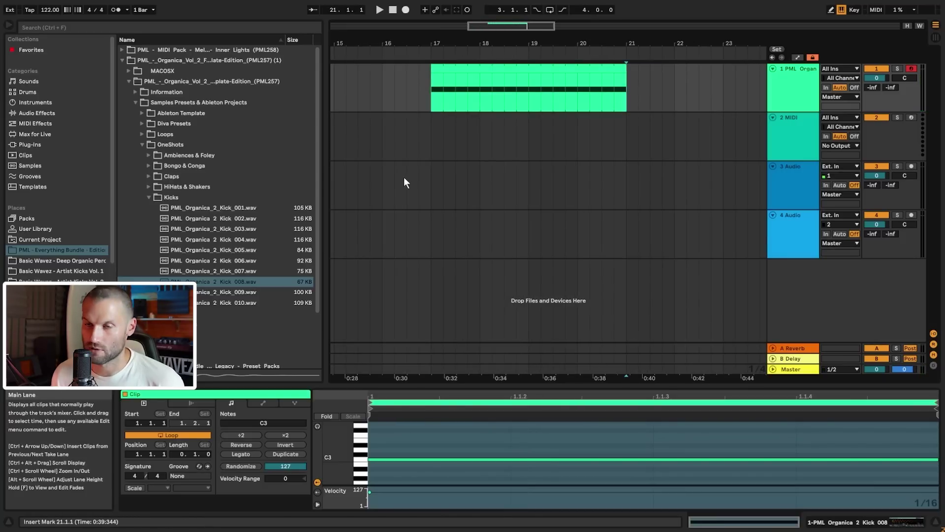
- Audition PML_Organica_2_Clap_006 and PML_Organica_2_Clap_005 from the Claps one-shots folder
click(776, 133)
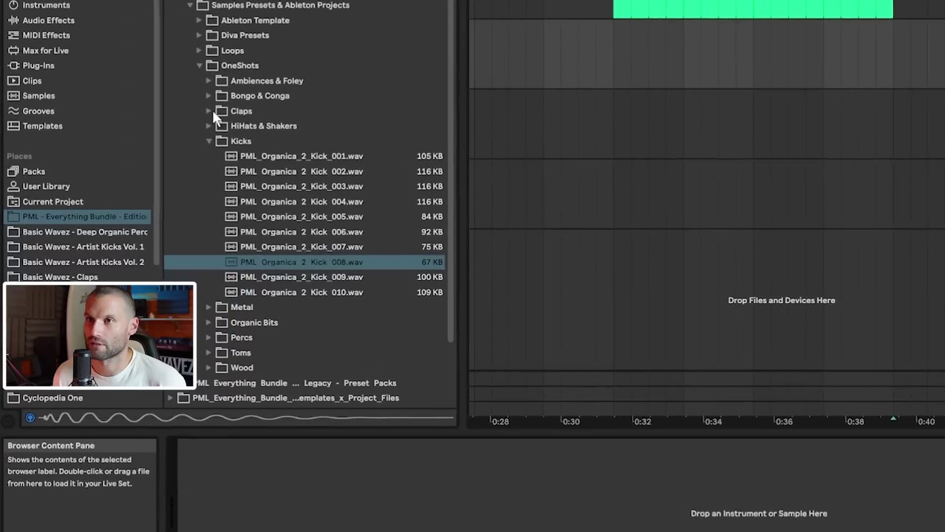
click(149, 177)
click(350, 196)
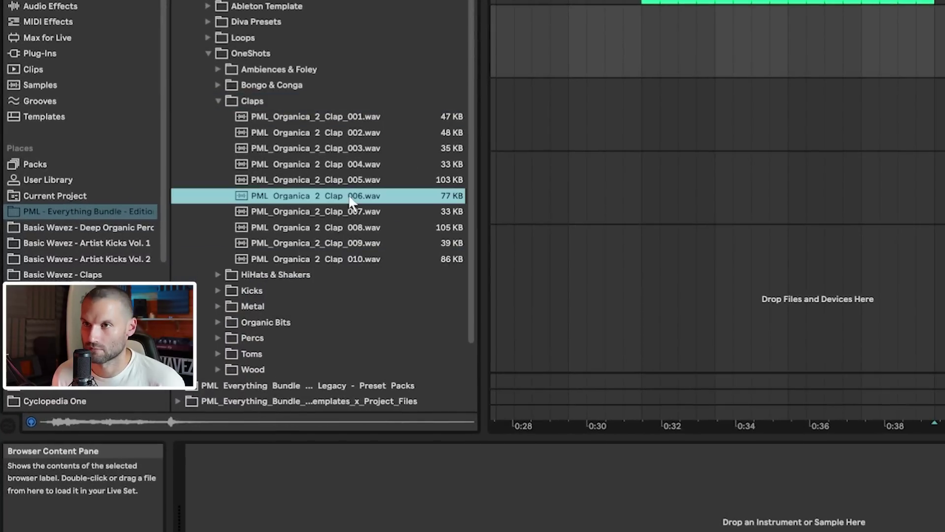
click(352, 179)
click(350, 197)
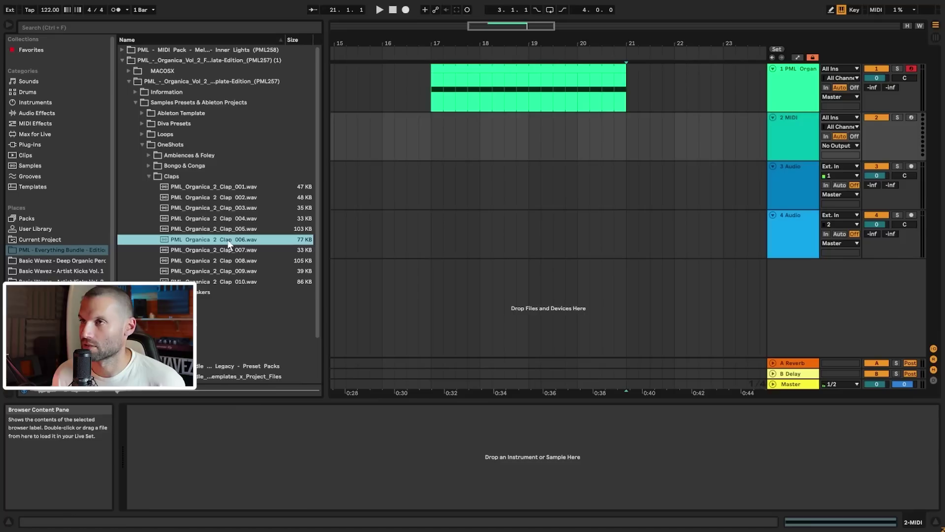
- Place PML_Organica_2_Clap_006.wav on the first audio track, starting on beat 17.2
drag(335, 196, 728, 108)
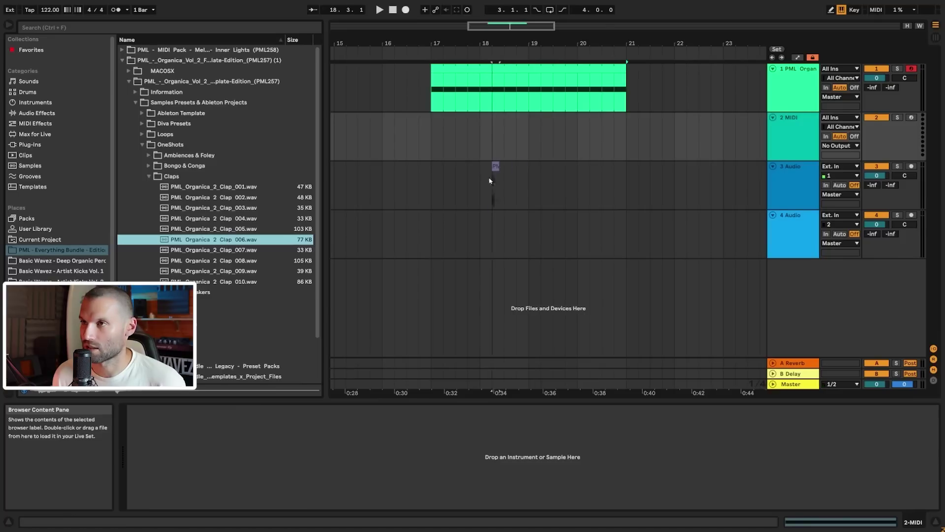
drag(490, 180, 479, 180)
drag(489, 25, 489, 59)
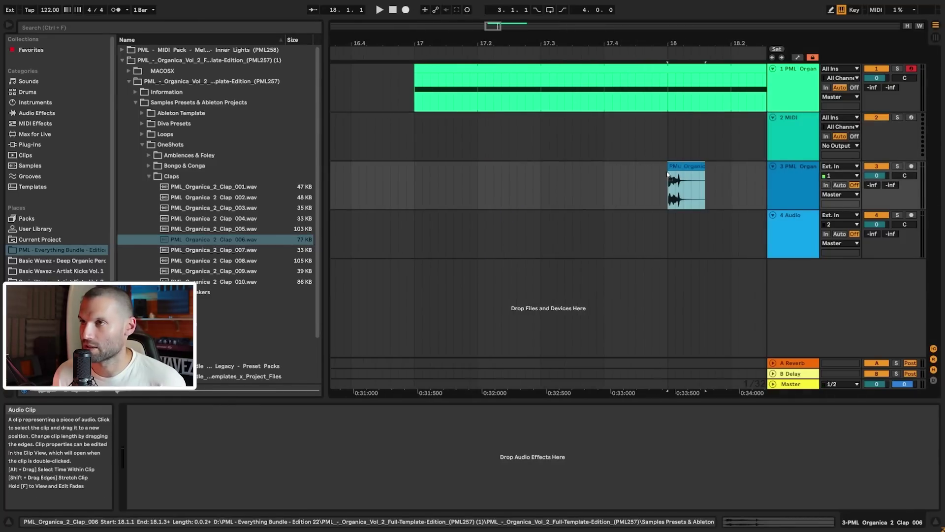
drag(676, 175, 477, 182)
drag(488, 25, 491, 55)
drag(603, 170, 630, 172)
- Open the clap clip's sample view and set its start marker to 0:0.9, at the onset of the hit
double_click(678, 167)
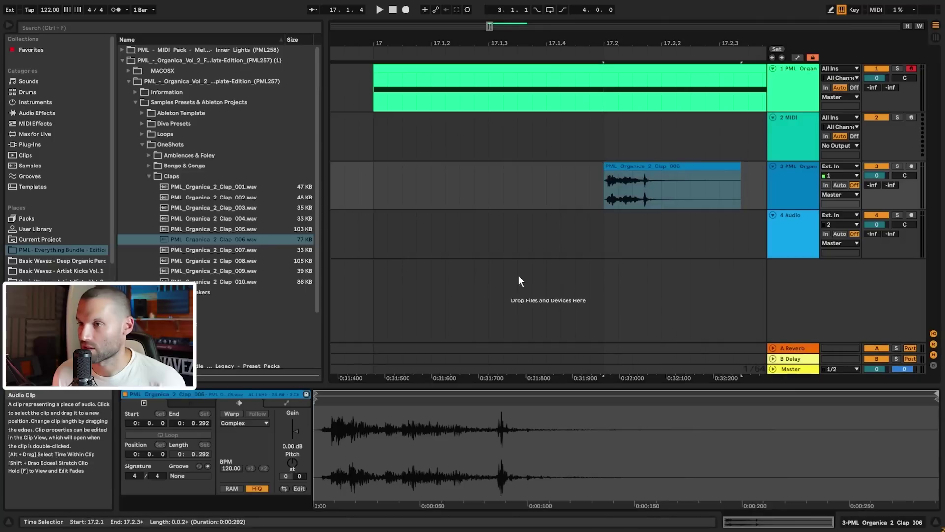
scroll(322, 401, up, 3)
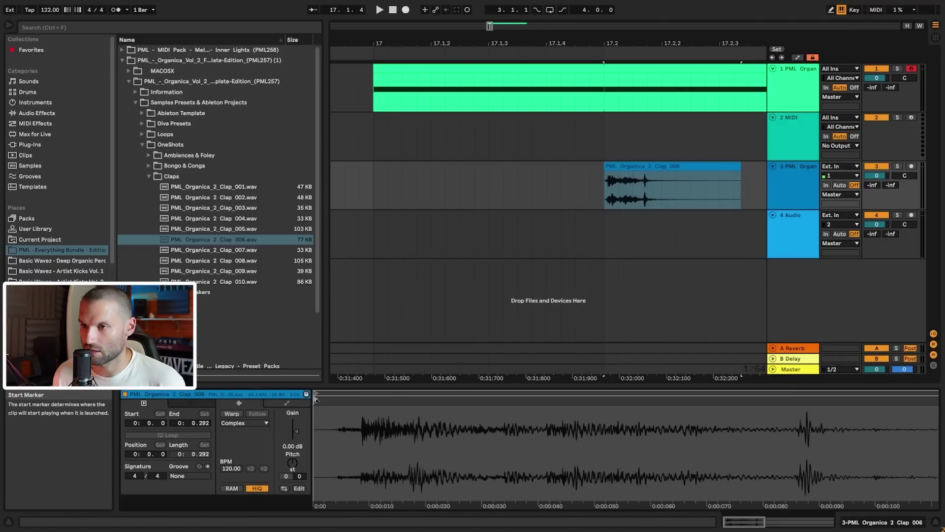
drag(316, 399, 359, 406)
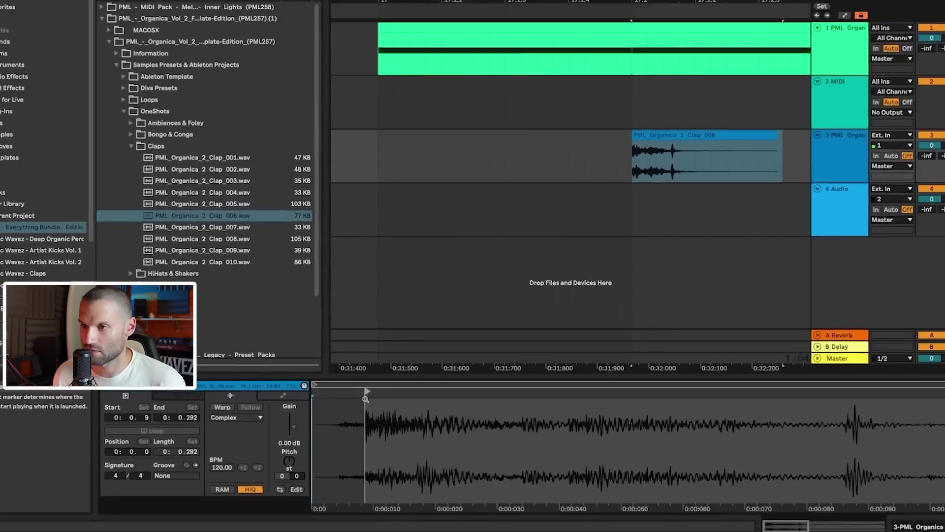
click(913, 10)
- Shorten the clap clip to end at 0:0.101 with a curved fade-out, and play it with the kick
drag(732, 167, 601, 179)
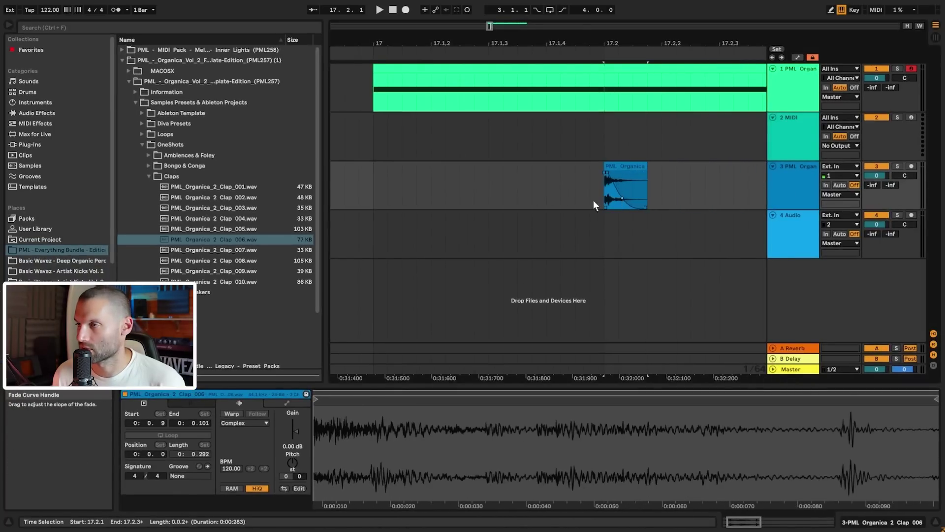
click(656, 210)
key(space)
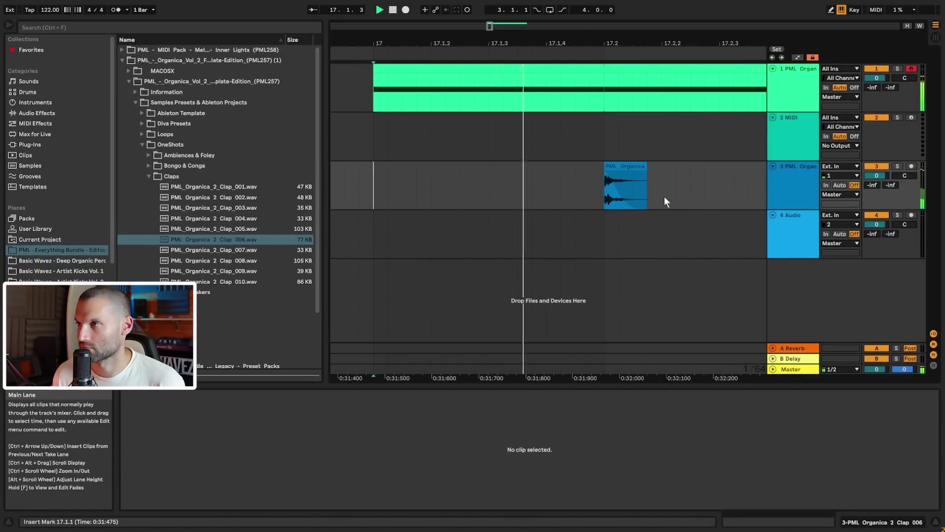
- Lower the clap track's volume to -6.5 dB while playing it against the kick
click(621, 193)
key(space)
drag(877, 176, 876, 183)
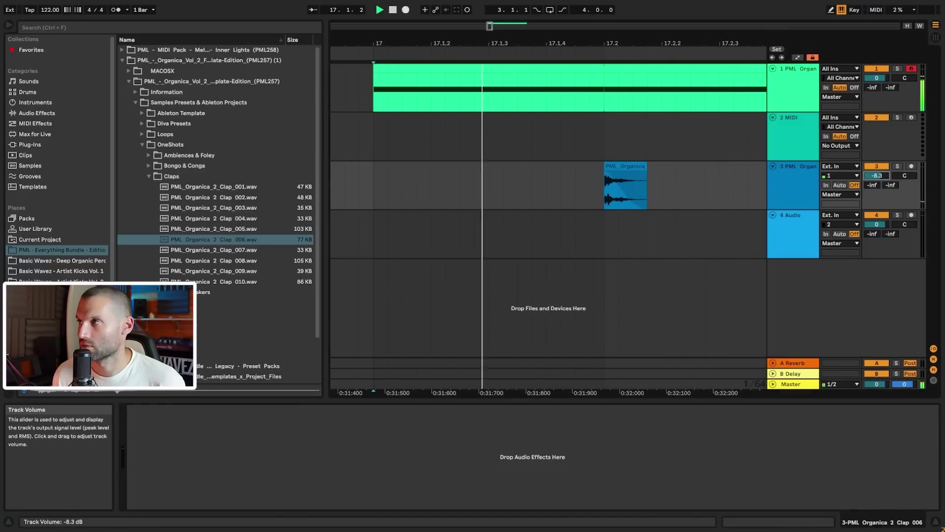
key(space)
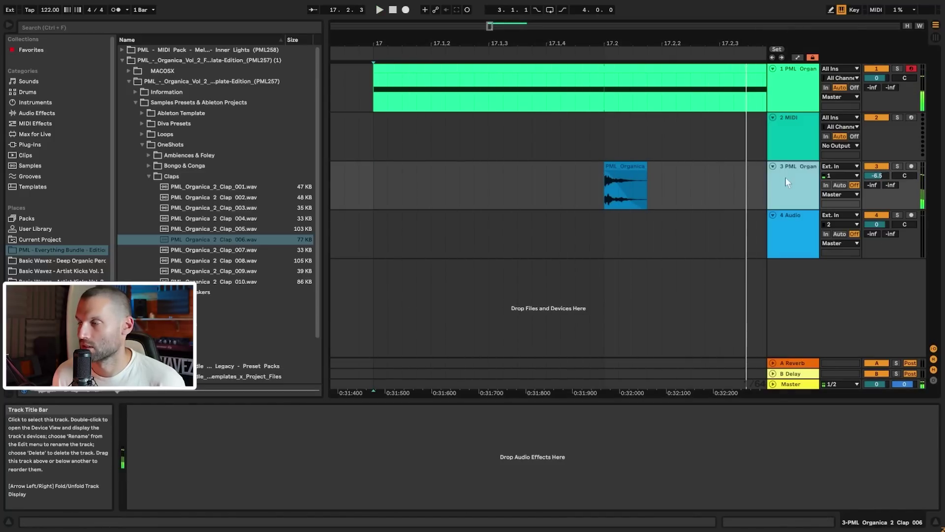
- Search the browser for "eq", add EQ Eight to the clap track and play the clap through it
key(ctrl+f)
text(eq)
click(33, 197)
double_click(153, 60)
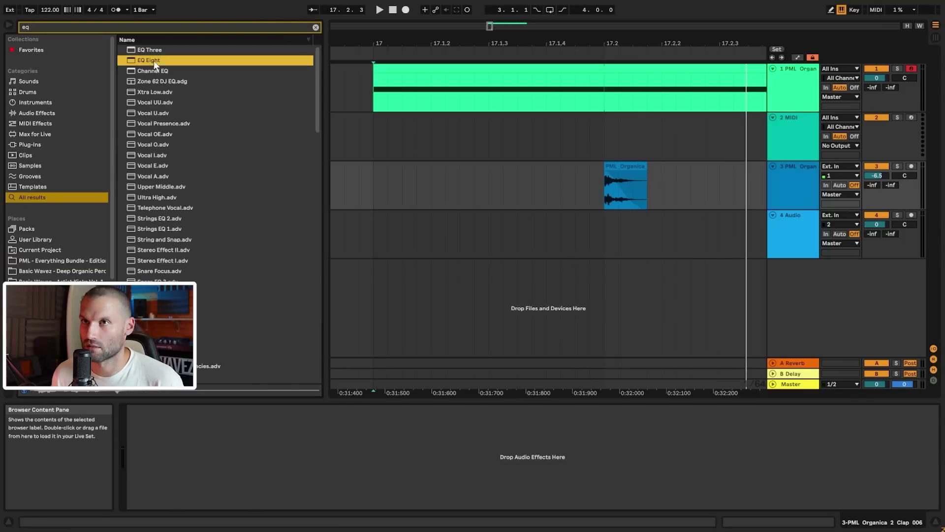
key(space)
key(space)
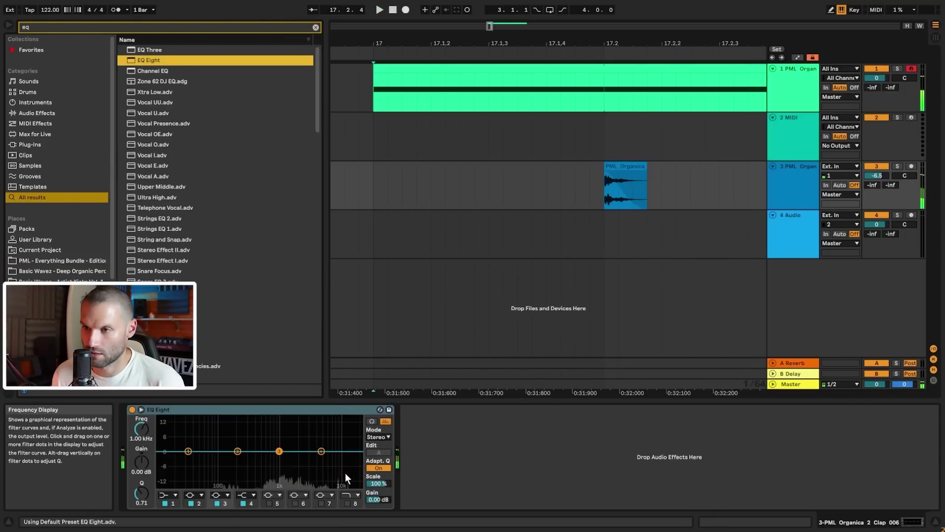
- Expand EQ Eight's frequency display into the larger view and make it taller while the clap plays
double_click(336, 470)
key(space)
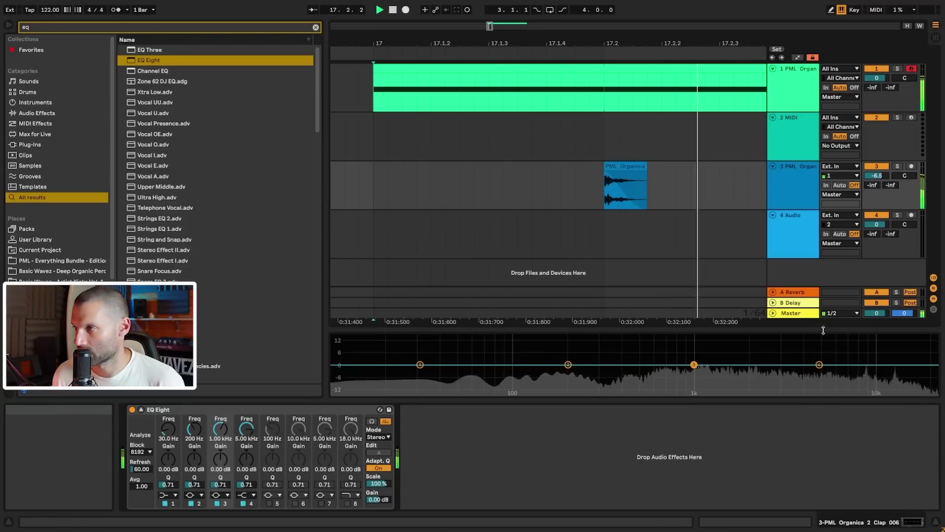
drag(823, 330, 823, 266)
- Cut EQ Eight's band 3 by 13.6 dB at 8.74 kHz with a Q of 7.07
key(space)
drag(694, 332, 862, 335)
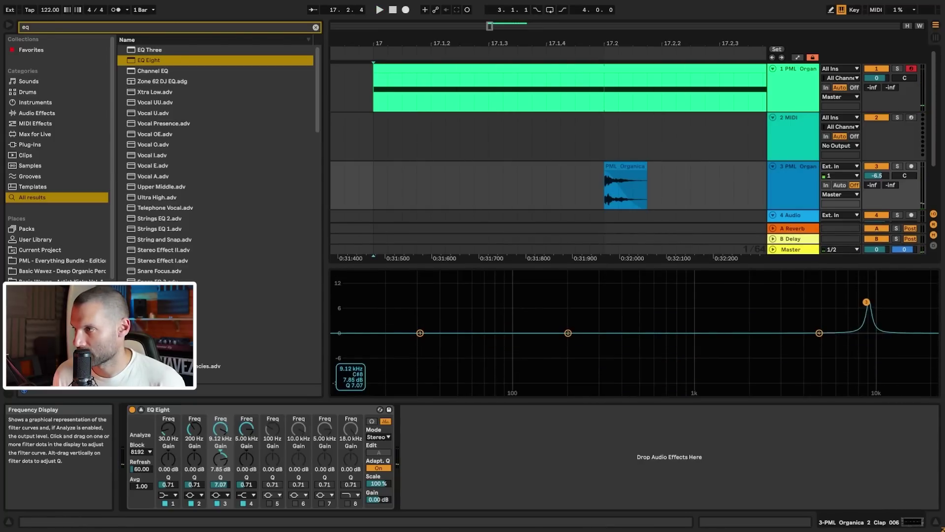
drag(865, 311, 862, 386)
- Cut EQ Eight's band 2 by 14.6 dB at 12.6 kHz with a Q of 4.67, and listen to the result
drag(569, 335, 923, 347)
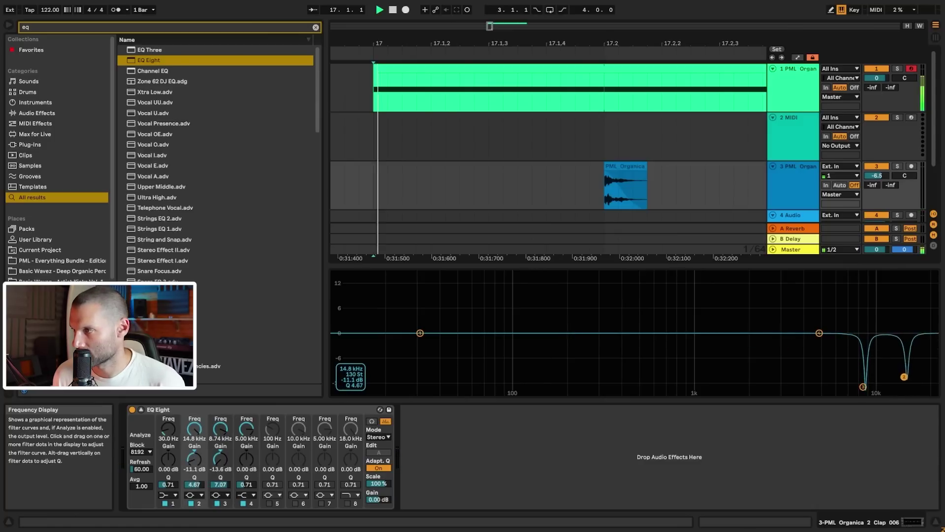
drag(904, 378, 892, 391)
key(space)
key(space)
key(space)
key(space)
key(space)
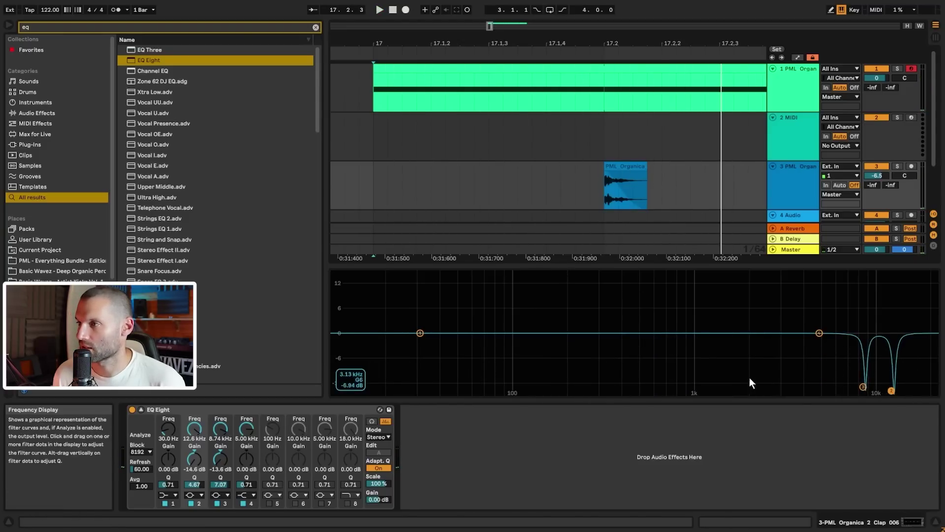
- Enable EQ Eight's band 8 as a high cut at 13.2 kHz with a Q of 0.60, and audition the clap repeatedly
click(349, 503)
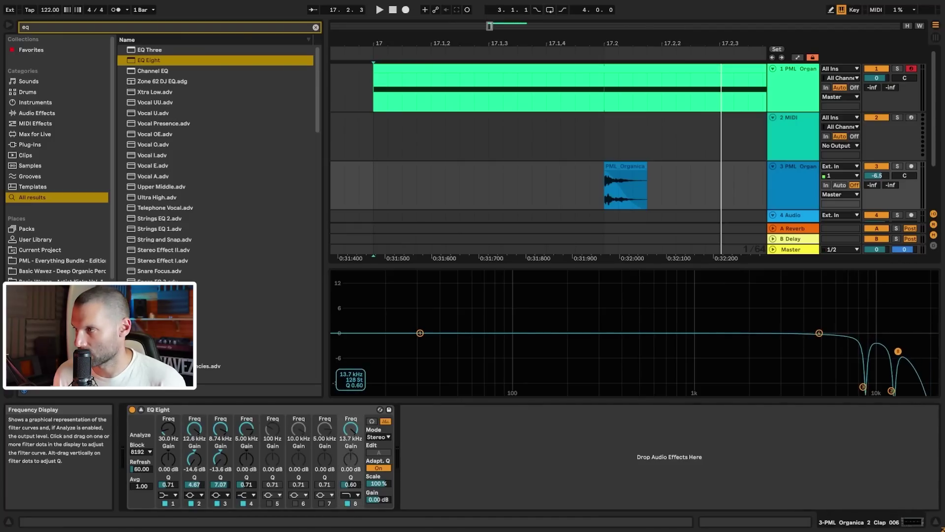
drag(896, 351, 896, 351)
key(space)
key(space)
key(space)
key(space)
key(space)
key(space)
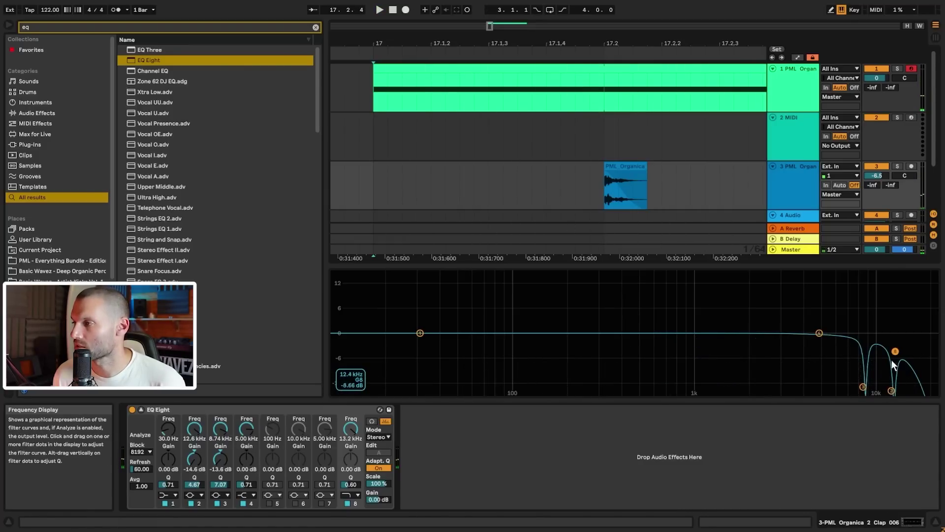
- Fine-tune the EQ notches, setting band 2's gain to -14.9 dB and band 3's frequency to 8.87 kHz, while auditioning
drag(892, 391, 891, 391)
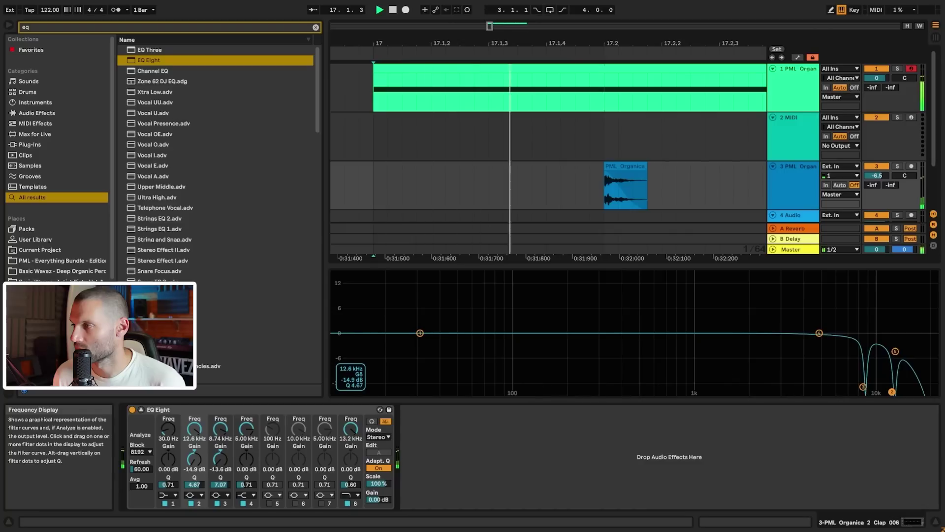
key(space)
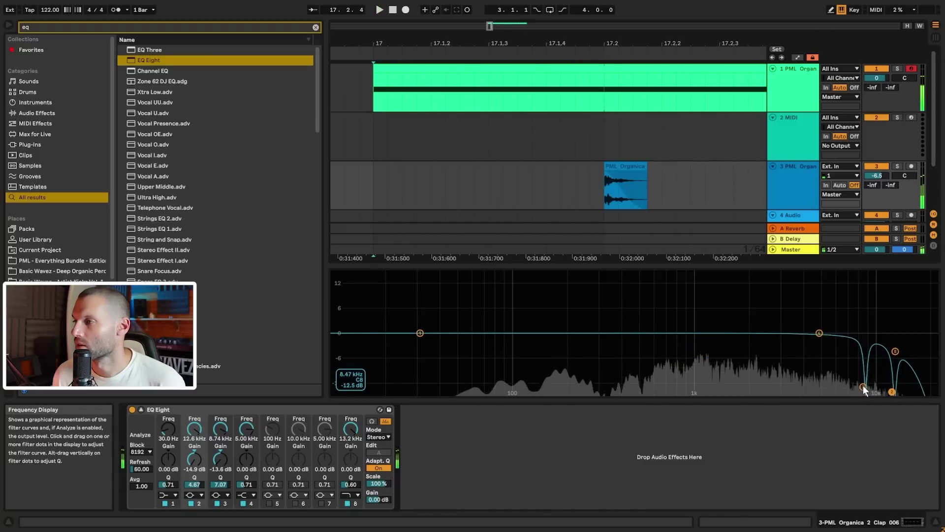
click(863, 387)
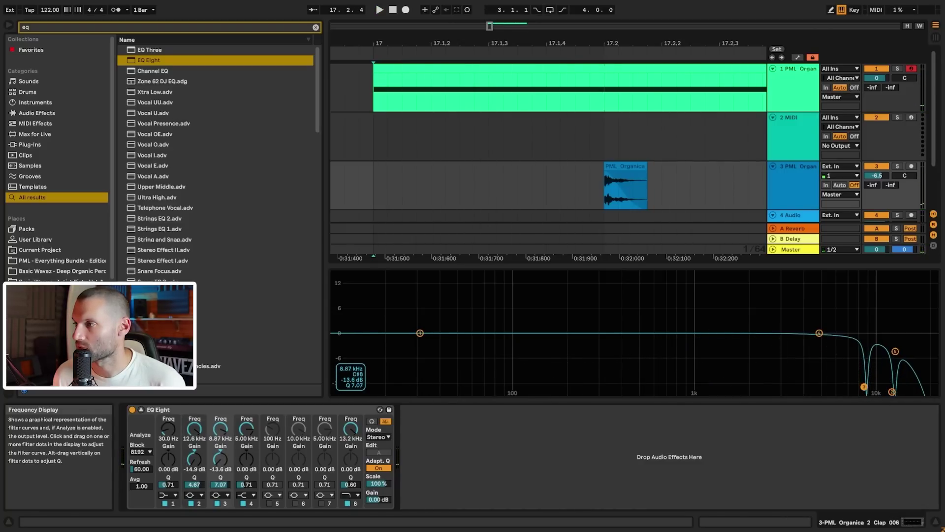
key(space)
scroll(799, 182, down, 2)
scroll(796, 192, up, 2)
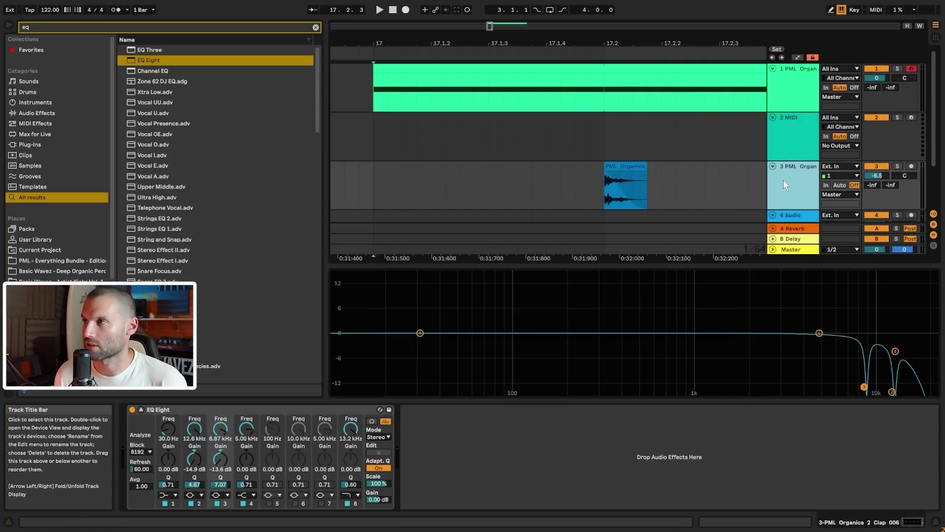
- Open the Basic Wavez - Claps folder in the browser and clear the search text
scroll(203, 170, down, 3)
scroll(63, 266, down, 2)
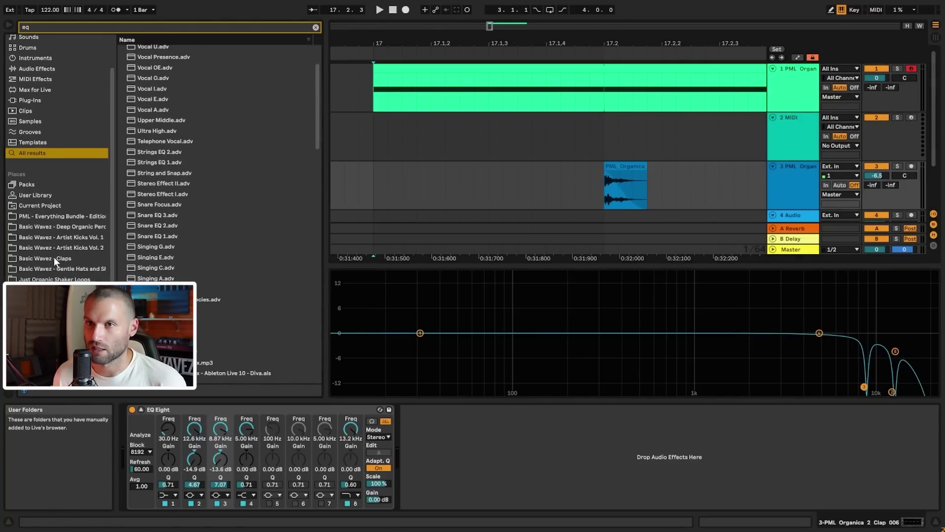
click(54, 257)
click(316, 27)
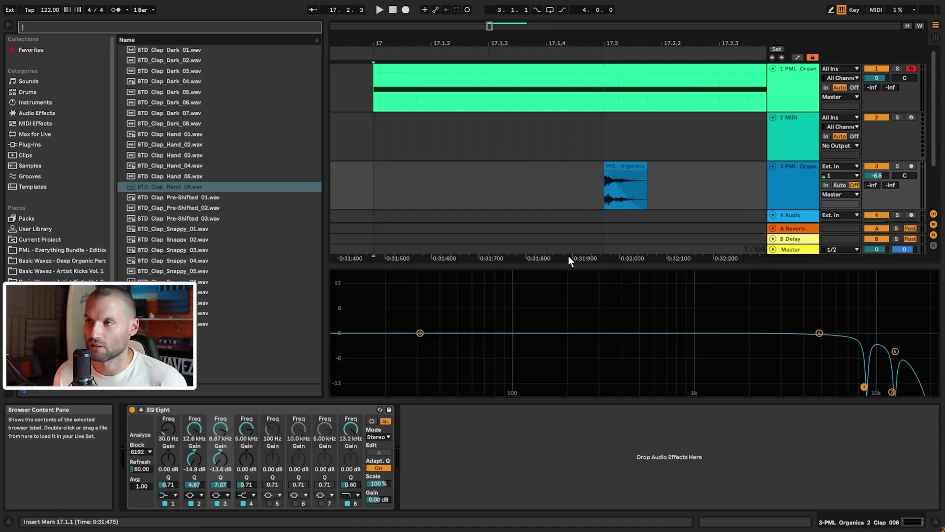
- Open the OneShots Claps folder of the PML Organica Vol 2 pack and preview claps 005 to 008
scroll(556, 210, down, 1)
scroll(94, 256, down, 2)
click(64, 206)
click(221, 218)
click(228, 228)
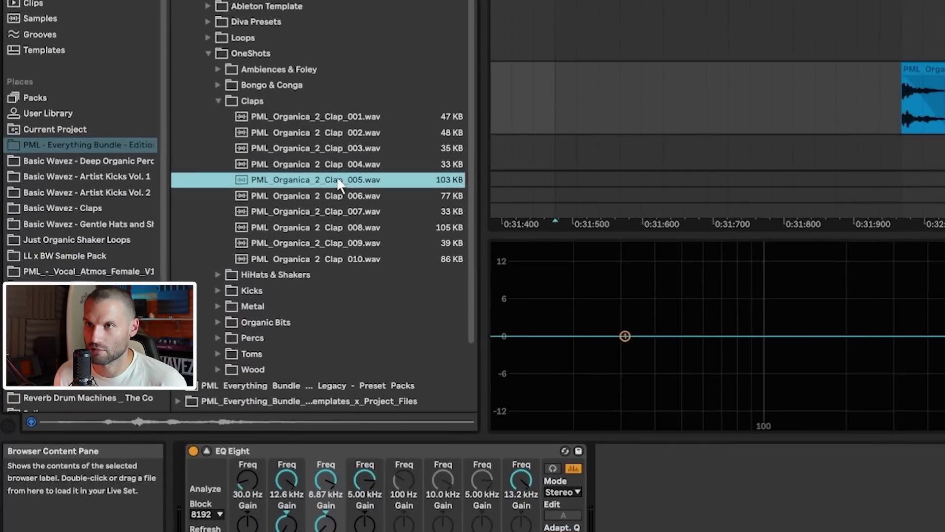
click(344, 197)
click(347, 212)
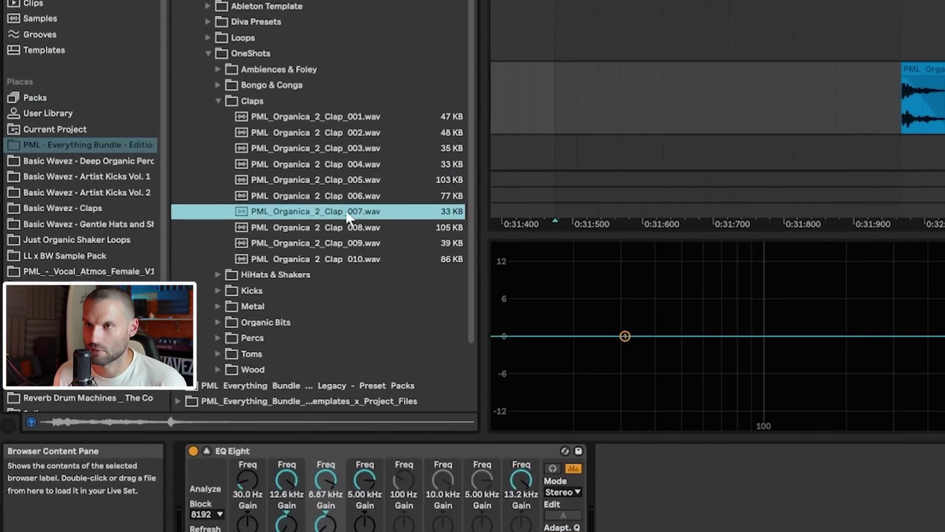
click(341, 224)
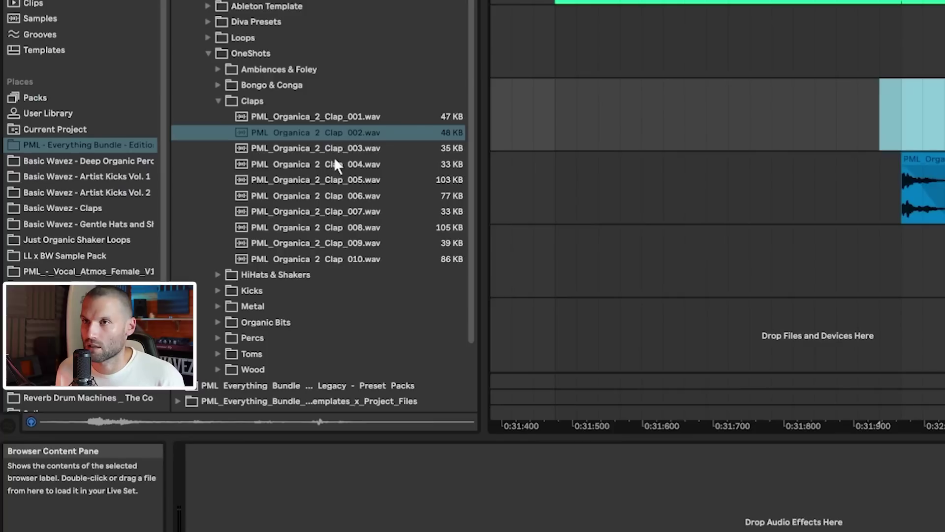
- Place PML_Organica_2_Clap_002 on the empty audio track above the existing clap and align its transient with beat 17.2
click(335, 138)
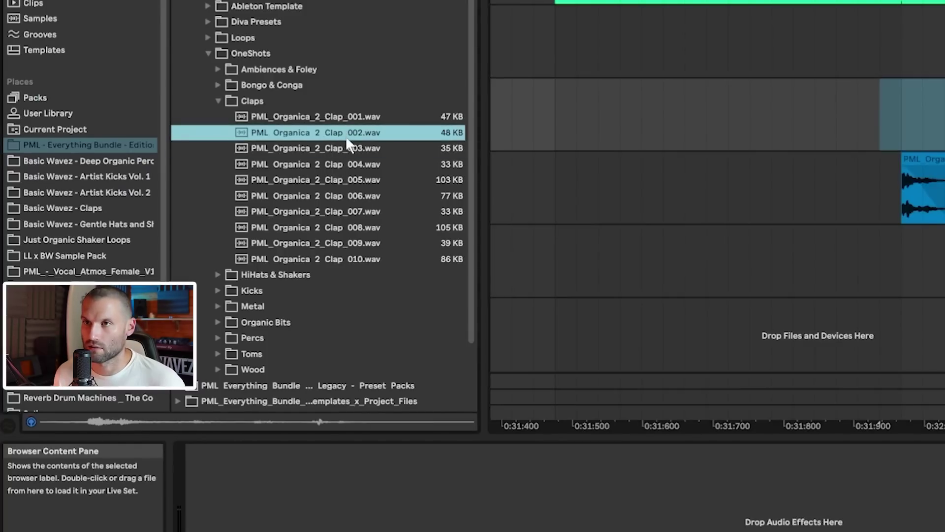
drag(347, 142, 915, 90)
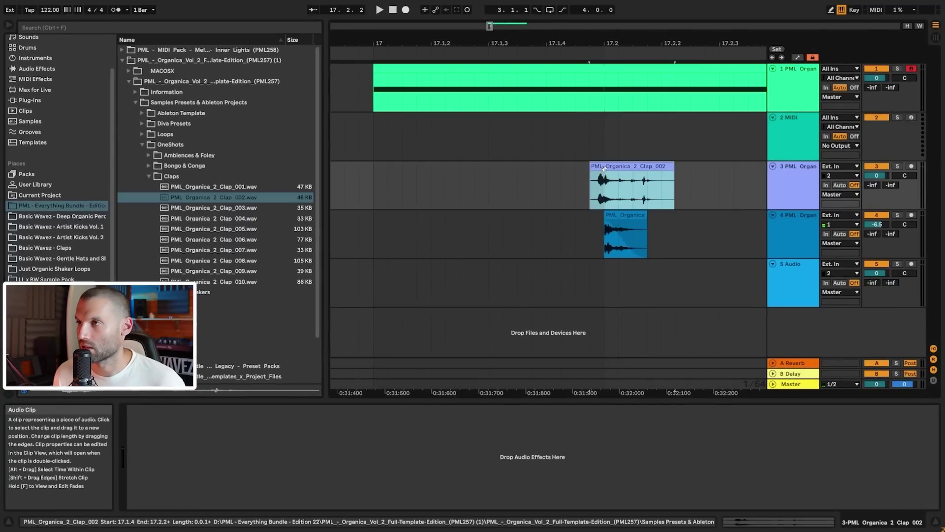
drag(604, 169, 605, 198)
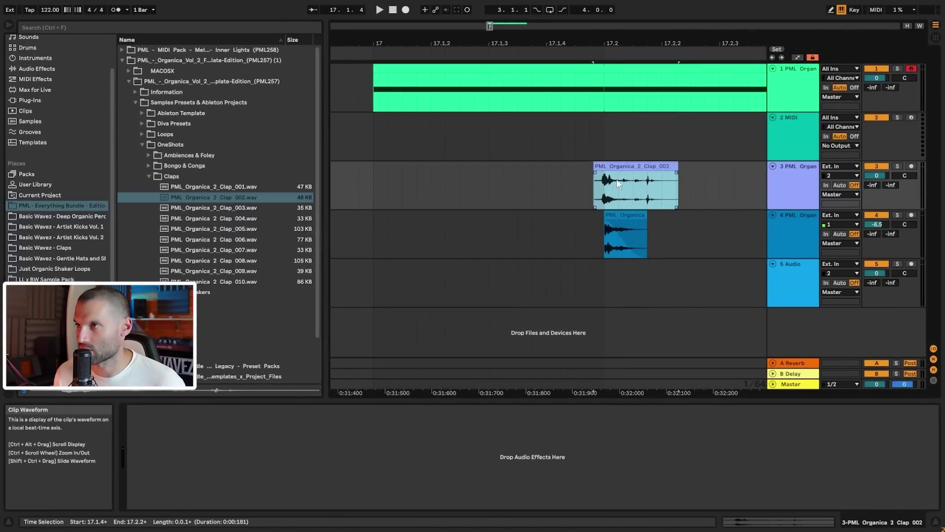
- Play from bar 17 and lower the volume of the Clap 002 track to -11.0 dB
click(373, 194)
key(space)
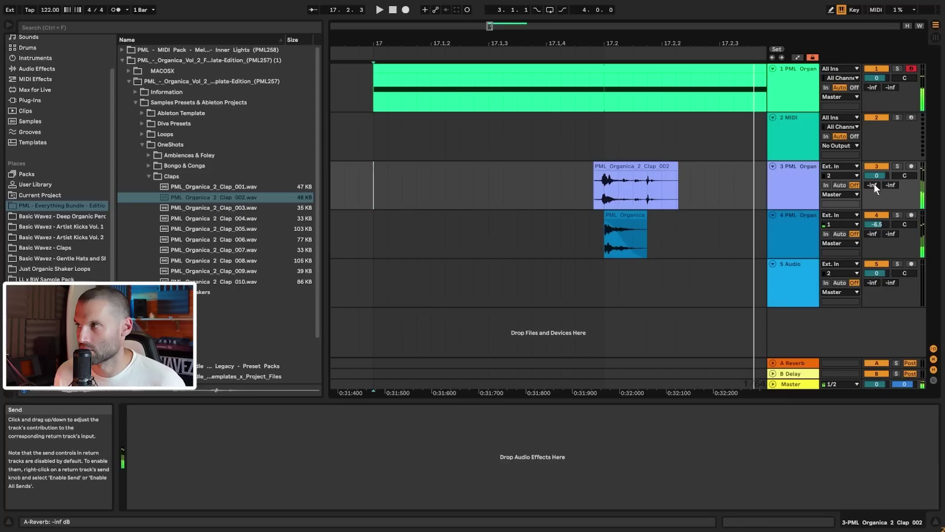
drag(876, 175, 877, 187)
key(space)
- Shorten the end of the Clap 002 clip, give it a long fade-out, and play from bar 17
drag(678, 167, 609, 179)
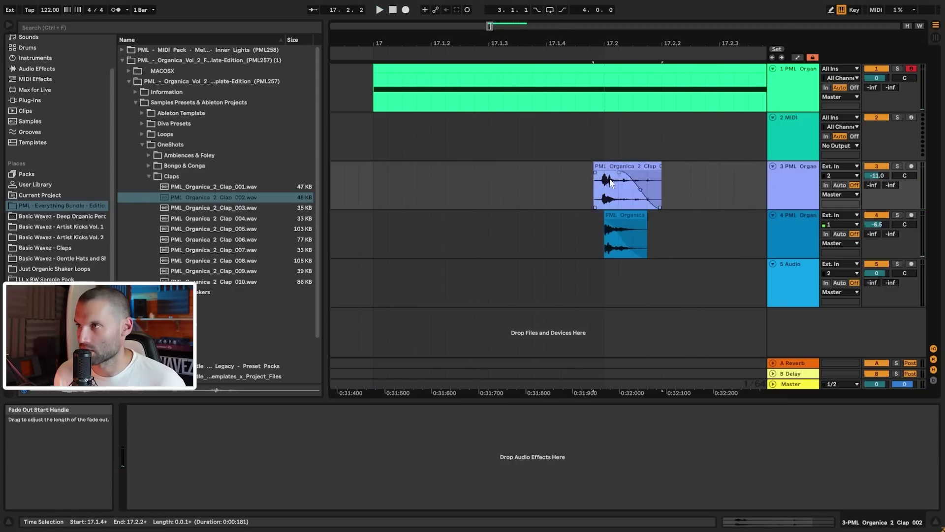
click(377, 194)
key(space)
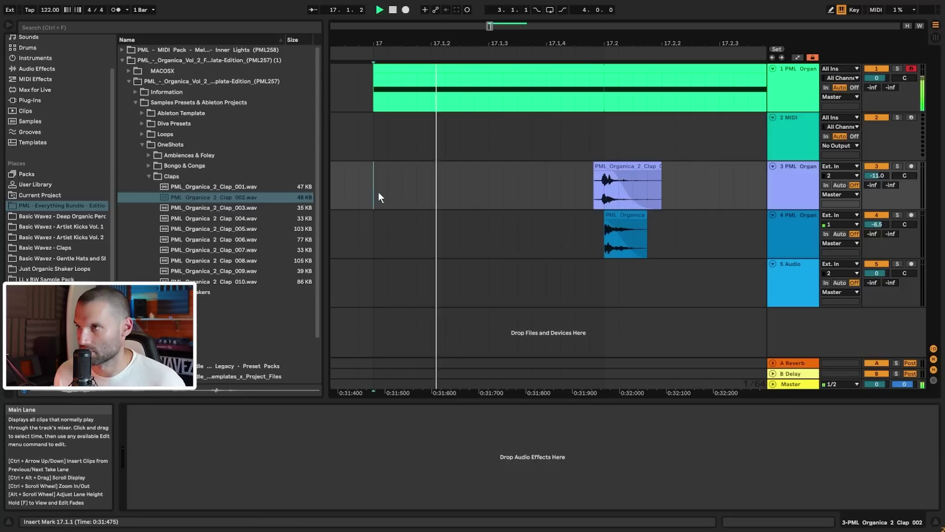
- Compare the groove with and without Clap 002, and balance the claps at -13.2 dB for track 3 and -4.1 dB for track 4
click(876, 169)
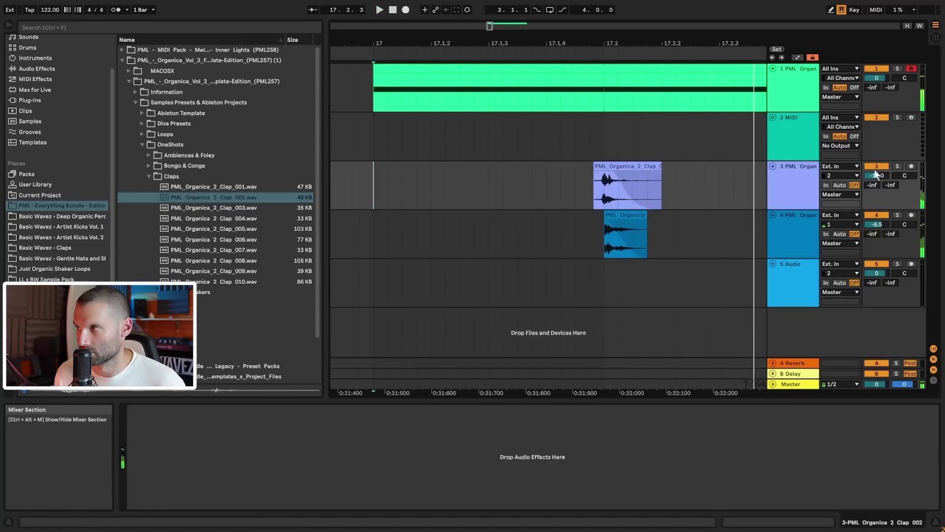
click(875, 167)
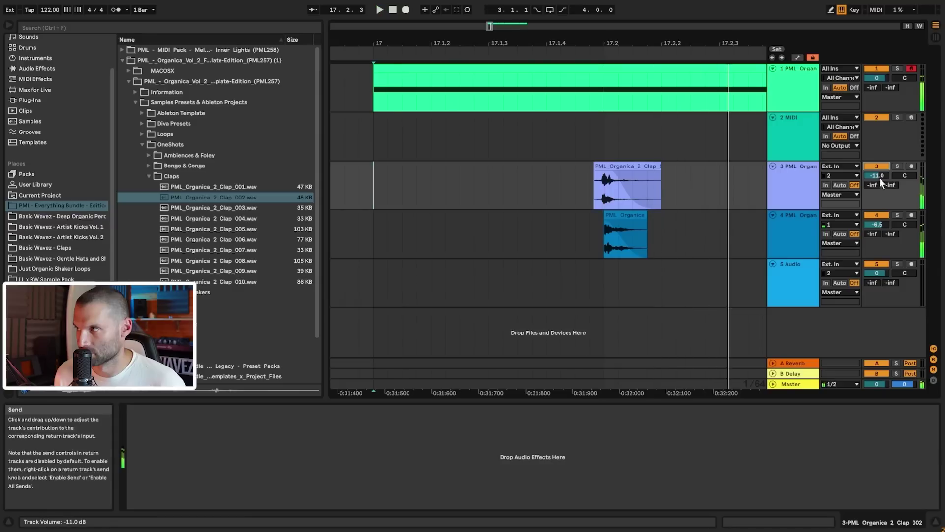
drag(877, 224, 877, 217)
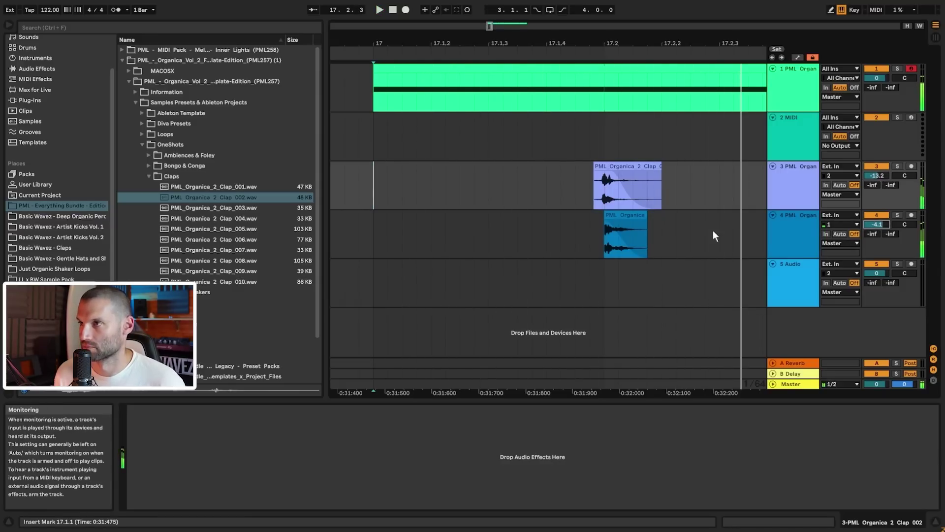
- Collapse the one-shots, open the Loops folder's Organic Bit Loops 123 Bpm, and preview loops 001 and 002
click(148, 176)
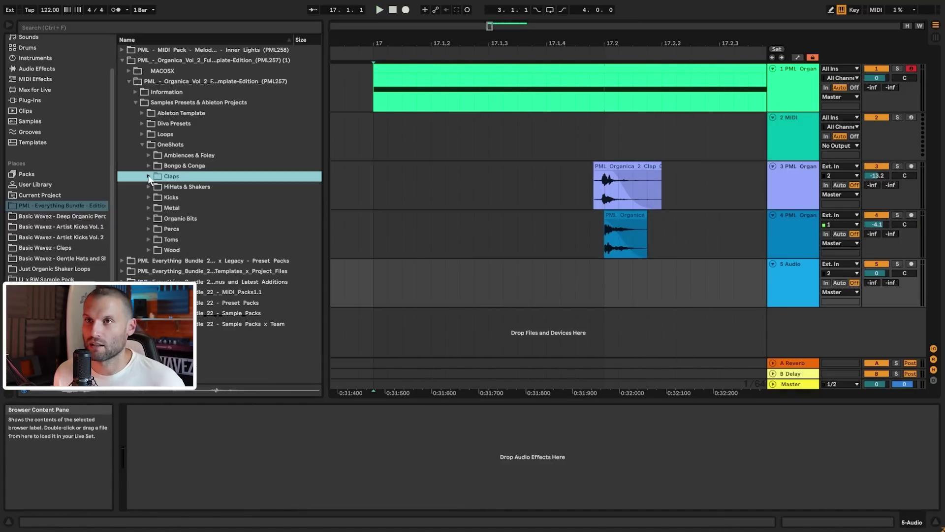
click(142, 145)
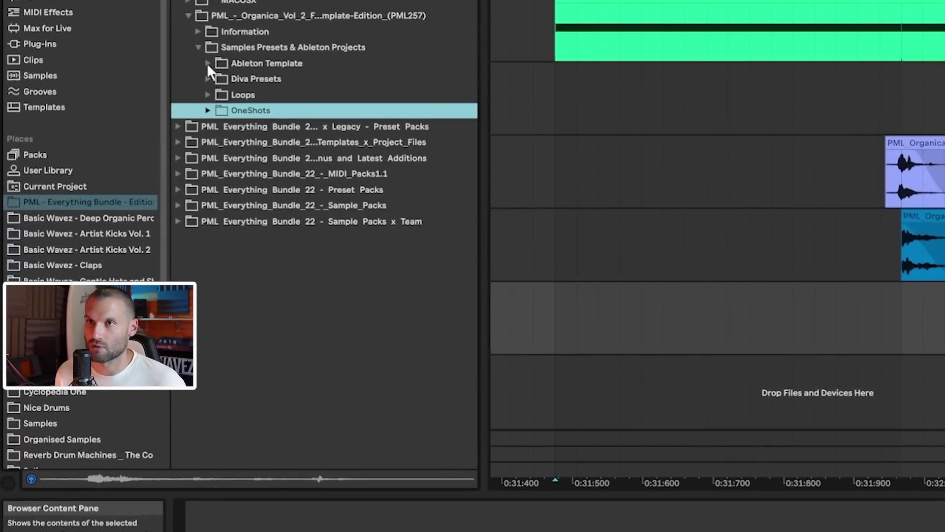
click(208, 95)
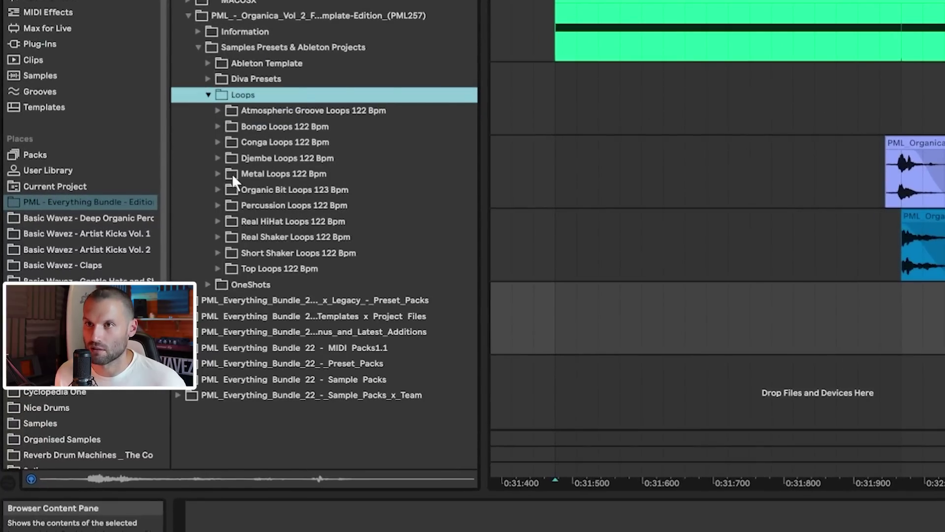
click(217, 190)
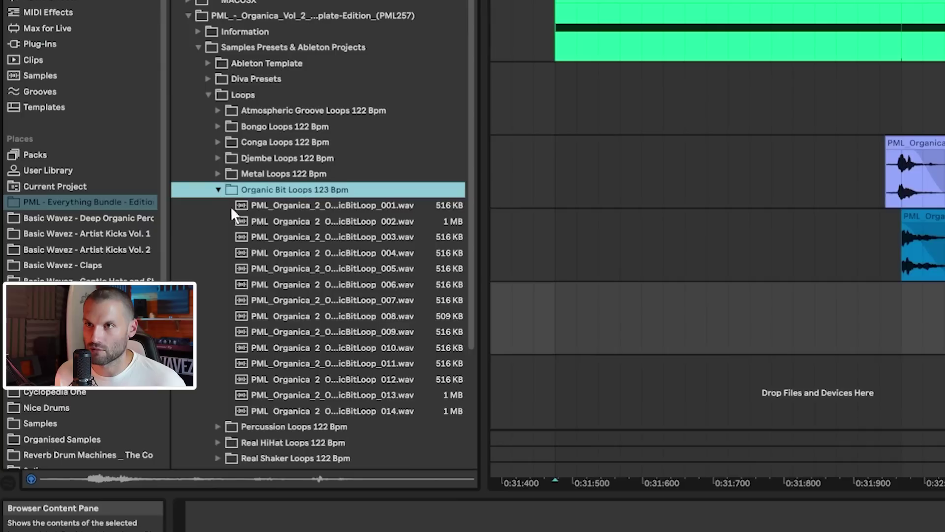
click(308, 205)
click(331, 223)
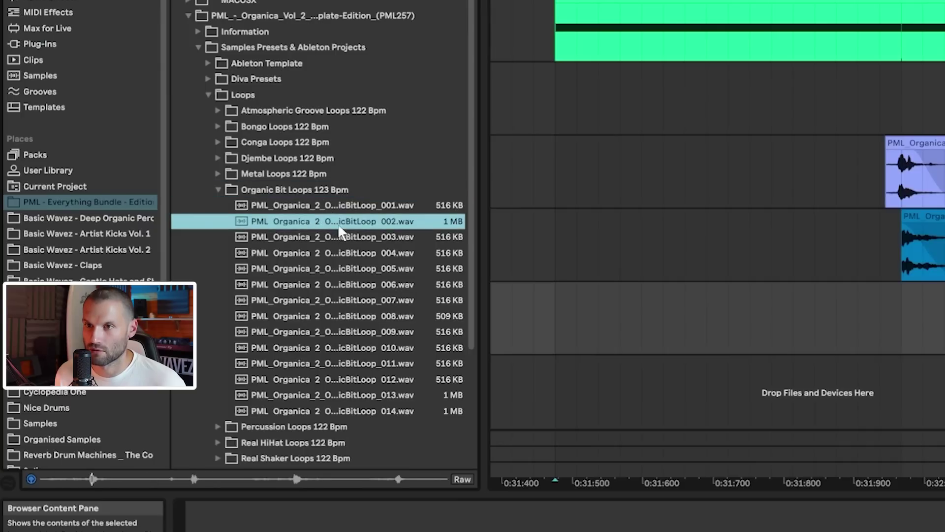
click(346, 207)
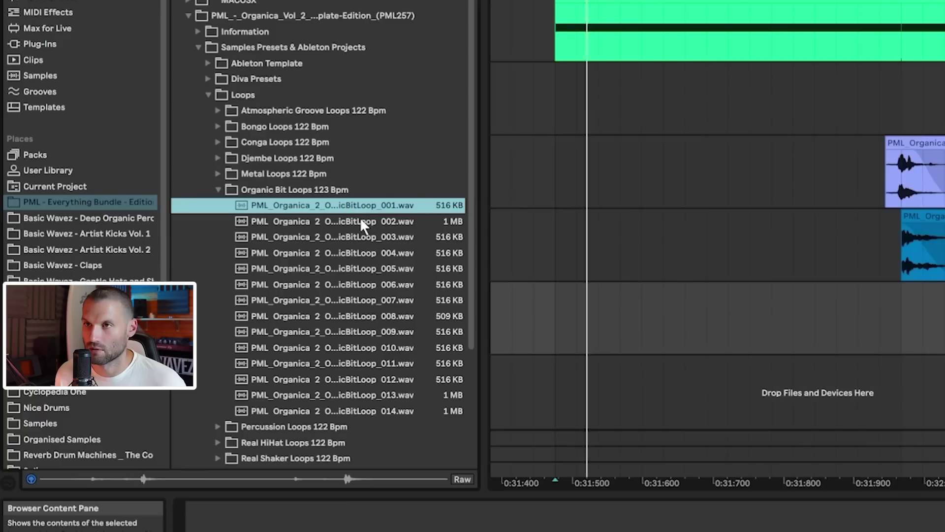
- Place OrganicBitLoop_001 on audio track 5 at bar 17 and lower the track volume to -7.6 dB
drag(321, 208, 556, 324)
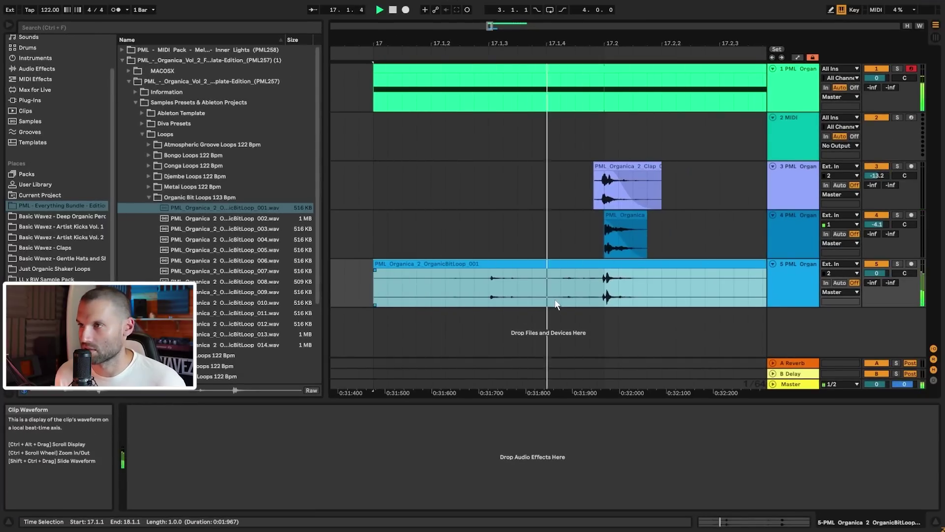
drag(877, 273, 877, 276)
key(space)
- Inspect the bit loop's clip settings, extend the looped clip to bar 21, and play from bar 17
click(602, 288)
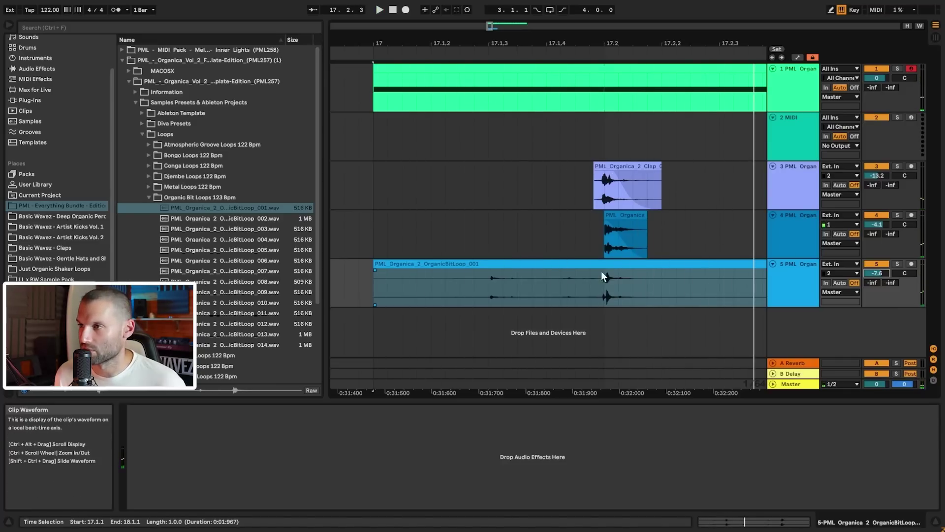
double_click(603, 276)
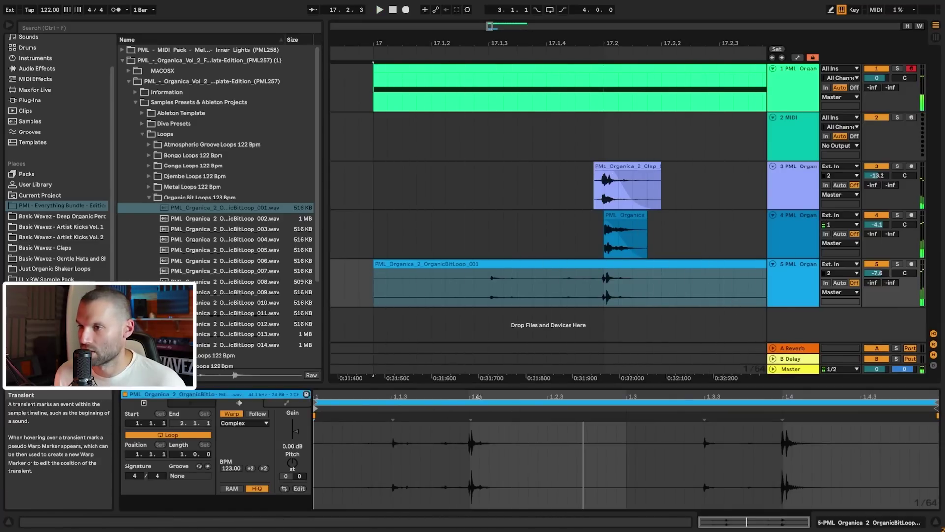
drag(417, 26, 461, 2)
drag(517, 278, 680, 278)
click(462, 181)
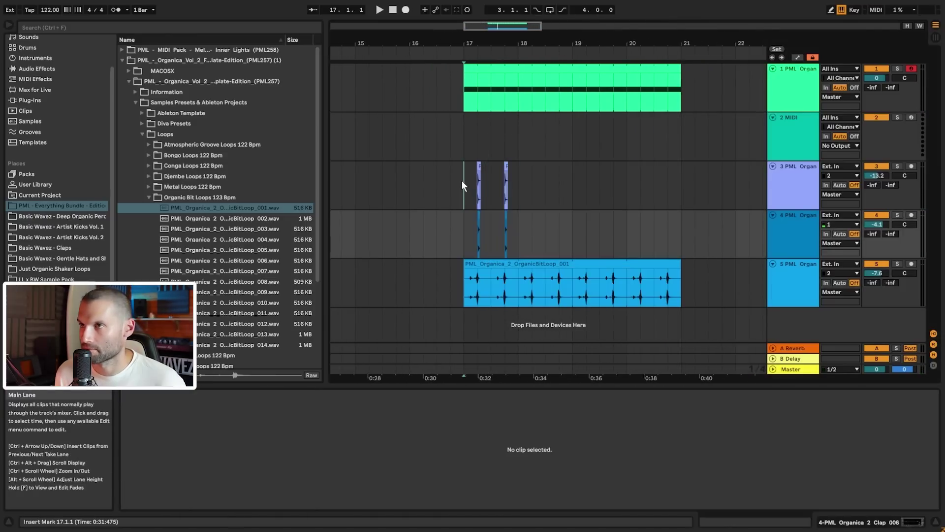
key(space)
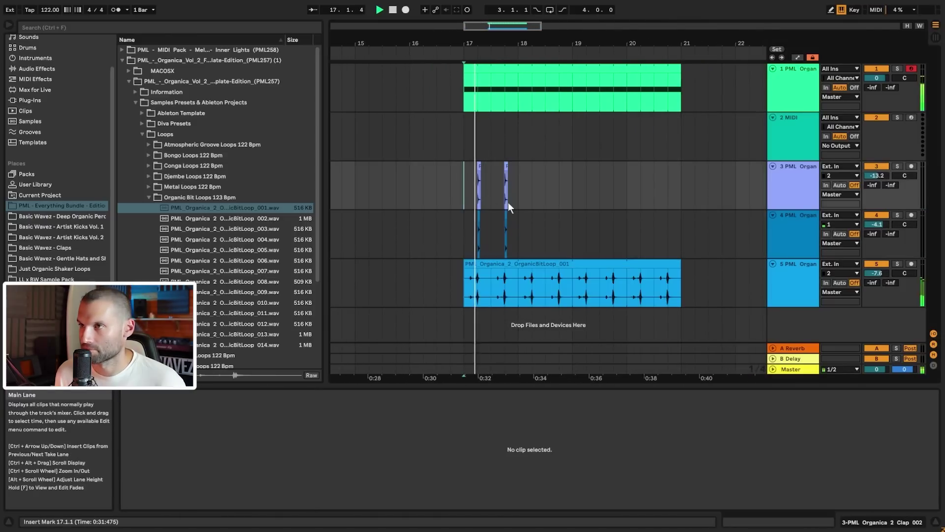
- Select bar 17 on both clap tracks and duplicate it three times to fill up to bar 21
drag(494, 26, 494, 51)
key(space)
drag(414, 187, 559, 232)
key(ctrl+d)
key(ctrl+d)
key(ctrl+d)
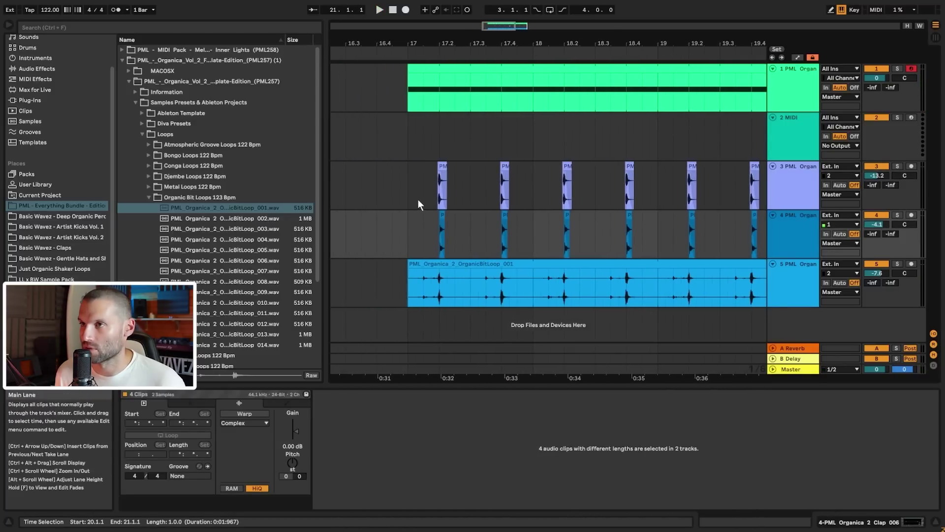
- Insert a new audio track below track 4 and select the range from 17.3.3 to 18.1.3 on it
click(418, 199)
click(782, 235)
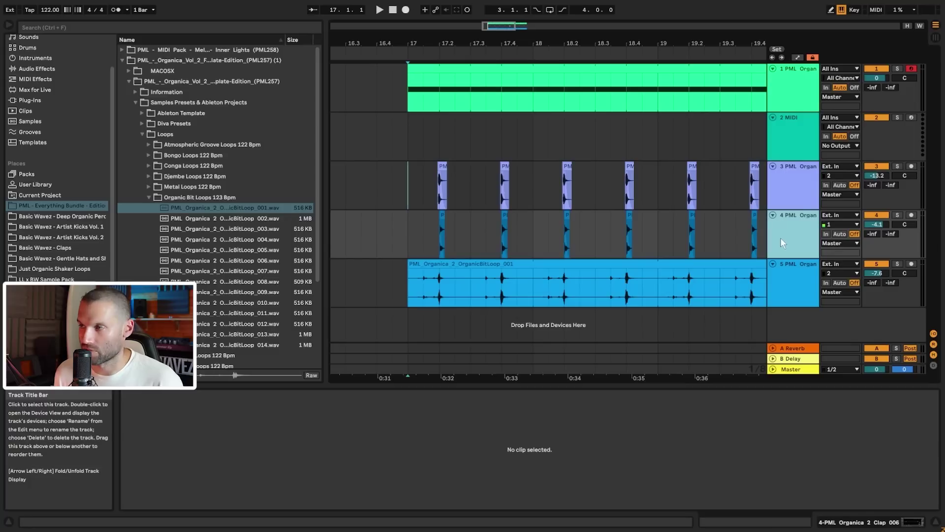
key(ctrl+t)
click(490, 298)
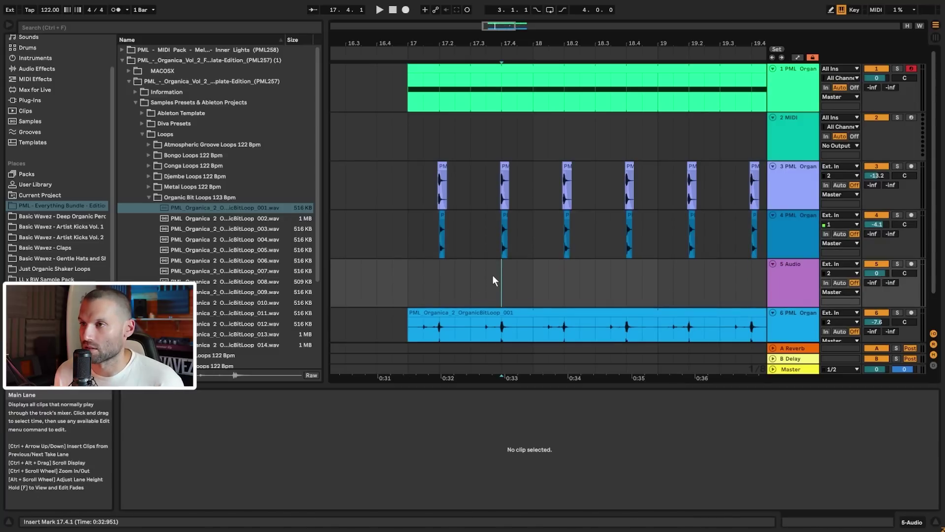
drag(493, 277, 546, 281)
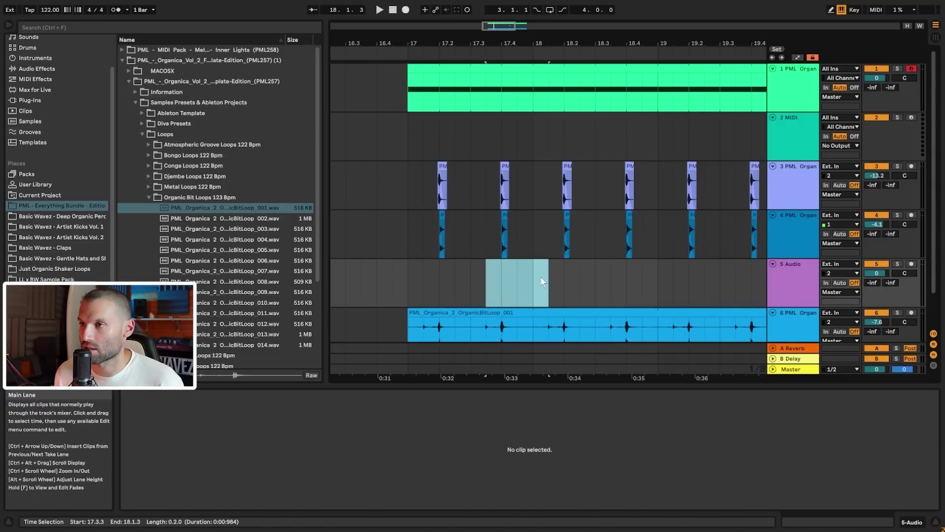
- Return to the OneShots Claps folder and preview several Organica claps, including 004, 005, 007 and 008
click(148, 197)
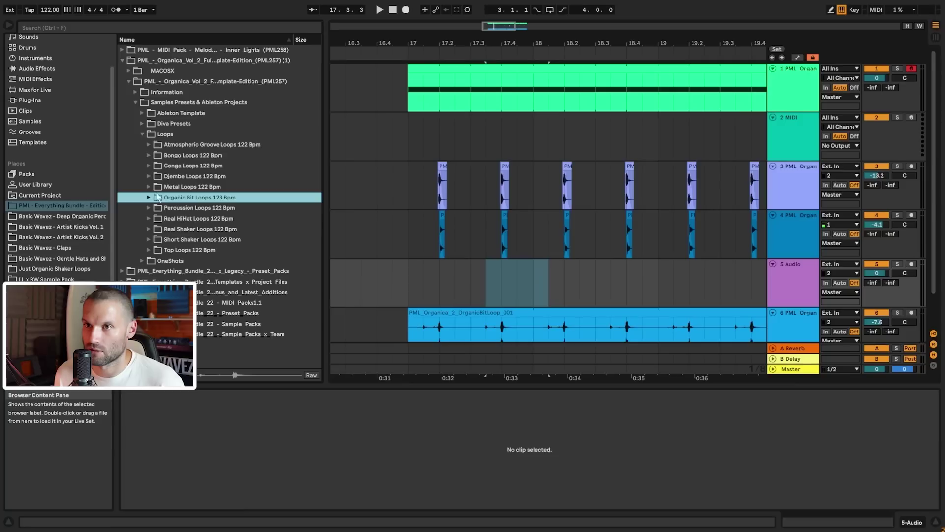
key(Up)
key(Up)
key(Up)
key(Up)
key(Up)
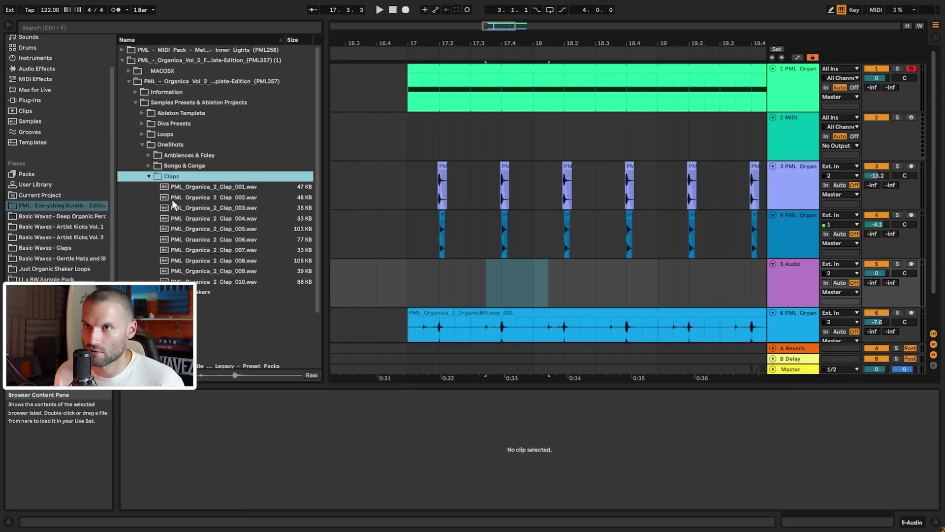
click(173, 198)
click(205, 218)
click(209, 229)
click(215, 251)
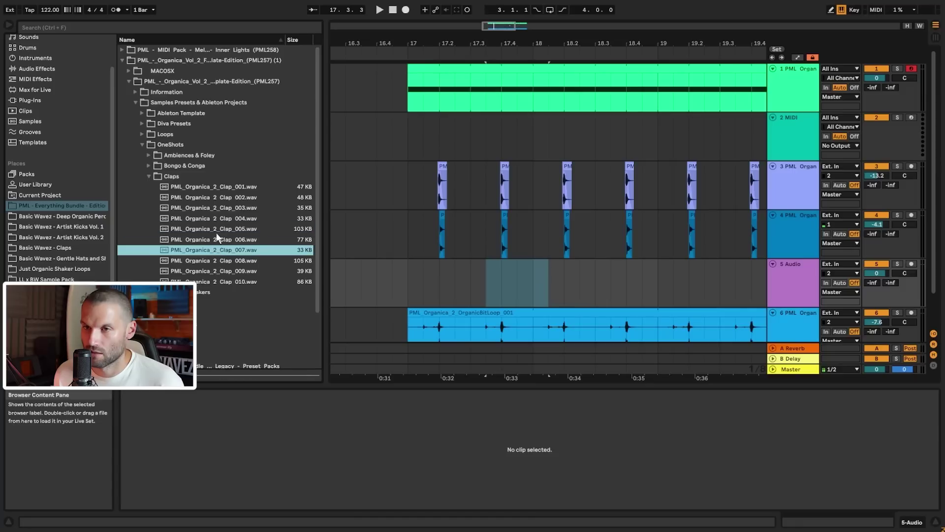
click(217, 230)
click(219, 261)
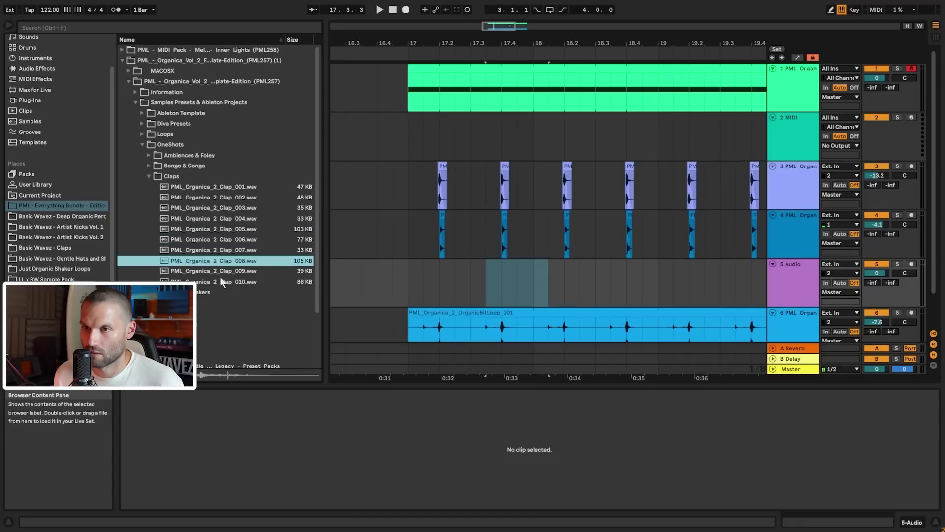
- Place PML_Organica_2_Clap_008 on the new track at 17.3.3, leading into the second clap, and audition it
drag(217, 264, 493, 284)
drag(498, 29, 493, 320)
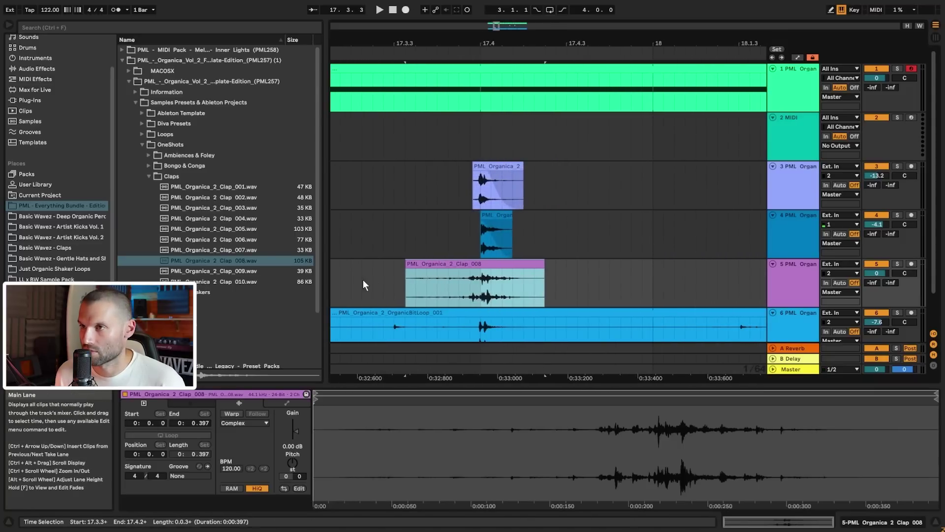
click(363, 280)
key(space)
- Trim the end of the Clap 008 clip to just after 17.4, shape a short fade-out, and audition it
drag(539, 266, 488, 275)
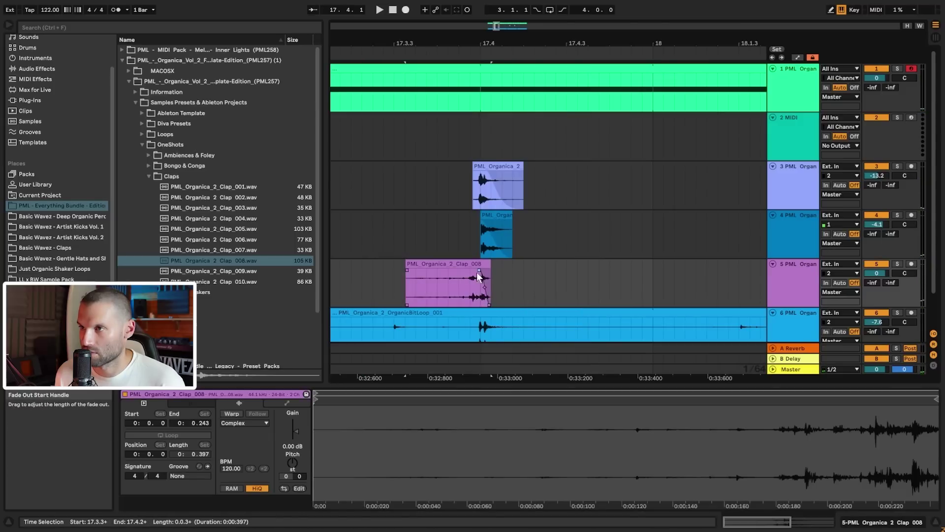
click(381, 290)
key(space)
drag(485, 287, 485, 291)
key(space)
key(space)
- Add a long fade-in to the Clap 008 clip, set its track volume to -11.3 dB, and audition the result
drag(408, 275, 472, 281)
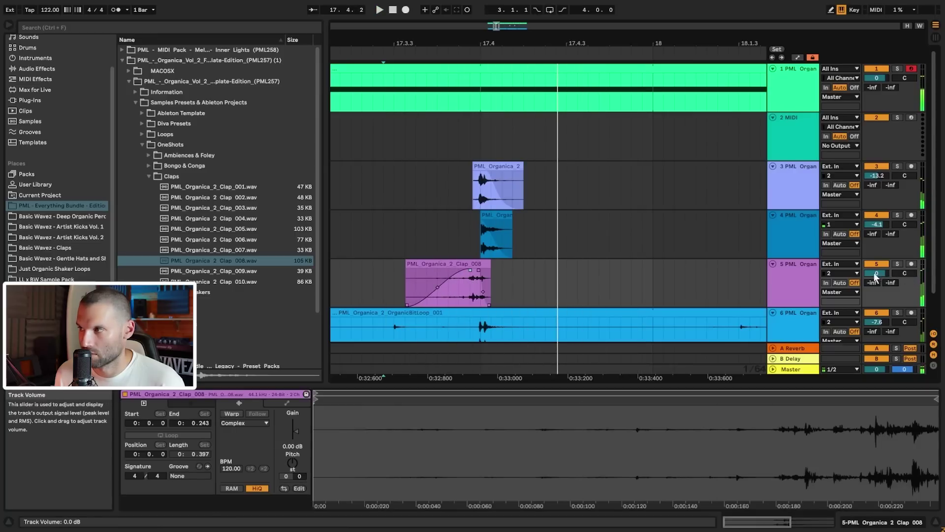
key(space)
key(space)
key(space)
drag(499, 28, 500, 13)
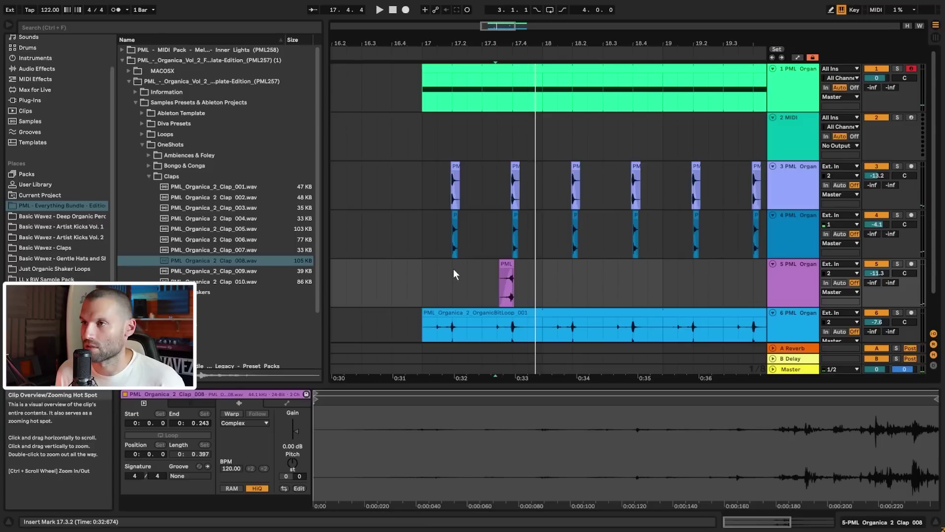
- Duplicate the first bar of the three clap layers through bar 20, filling four bars, and audition the pattern
click(422, 275)
drag(423, 193, 542, 290)
key(ctrl+d)
key(ctrl+d)
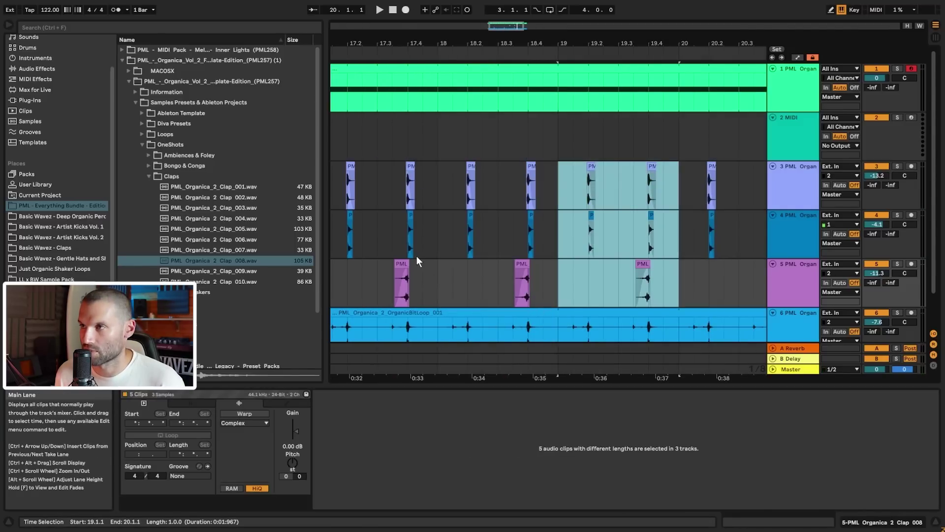
key(ctrl+d)
key(minus)
click(400, 193)
key(space)
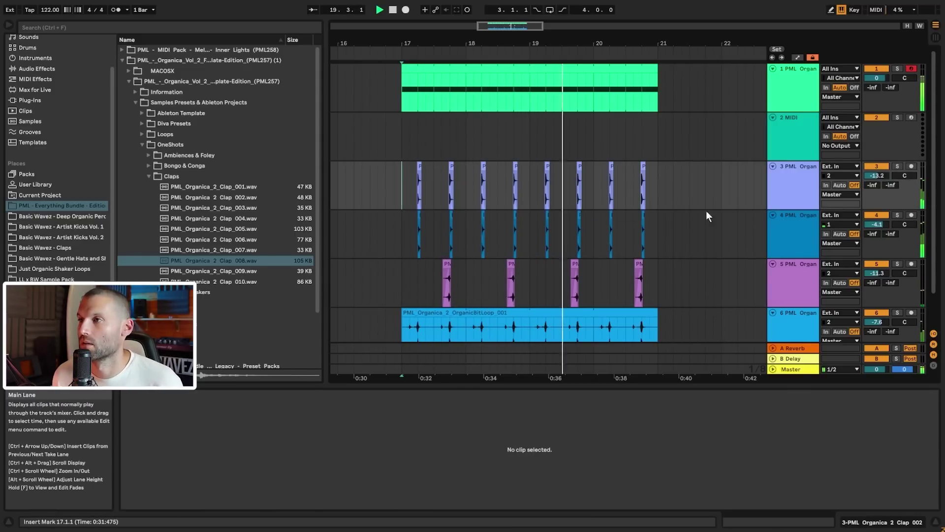
key(space)
- Insert a new audio track below the Clap 008 track and place PML_Organica_2_Clap_002 on it at 18.4.1
drag(401, 281, 531, 288)
scroll(573, 294, down, 2)
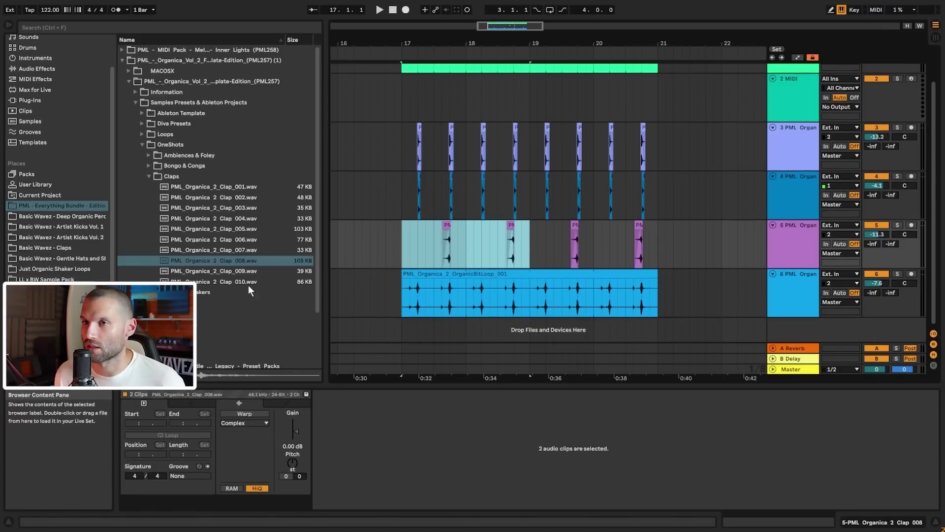
click(234, 200)
click(339, 207)
click(342, 192)
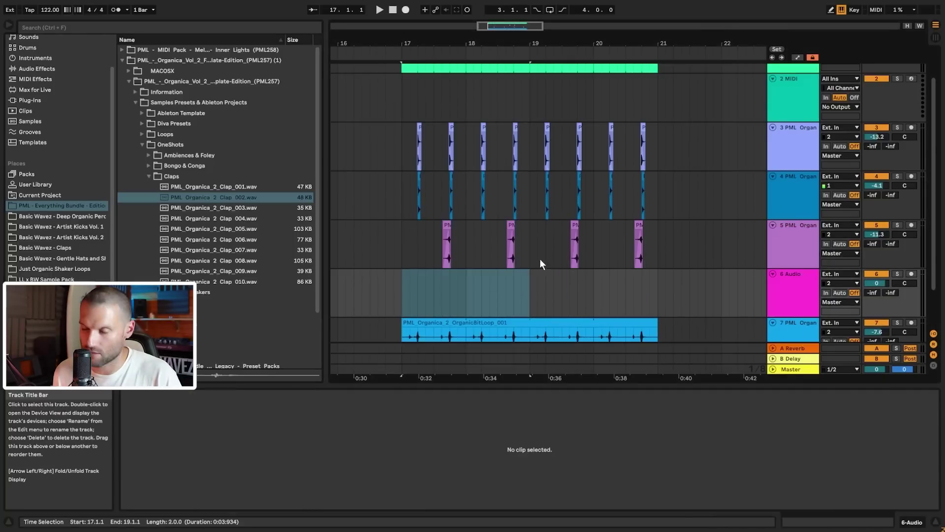
key(ctrl+t)
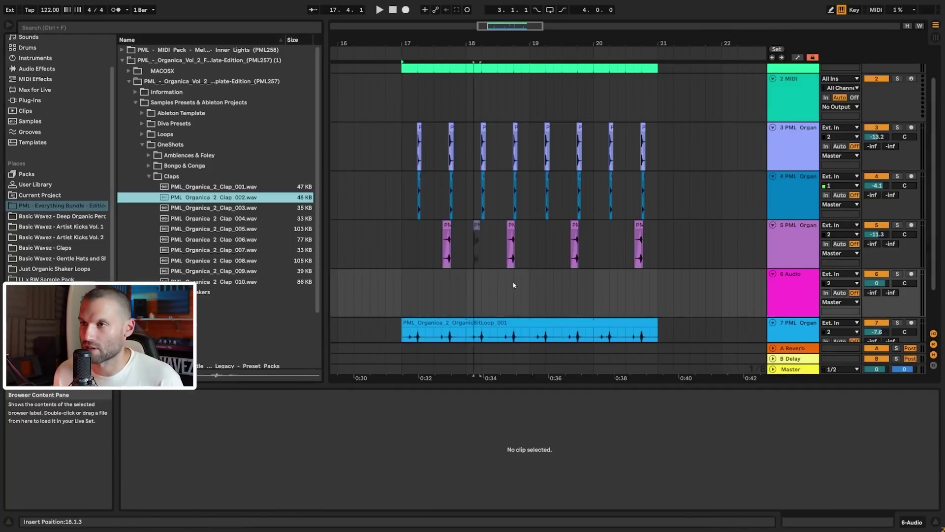
drag(412, 308, 516, 286)
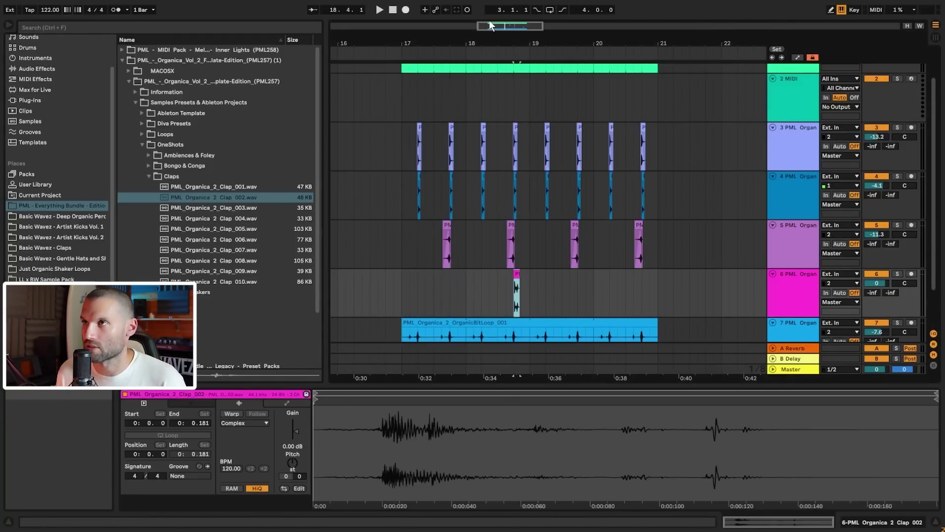
- Set the fixed grid to 1/16, nudge the new Clap 002 clip slightly later than 18.4, and audition it
drag(494, 26, 526, 53)
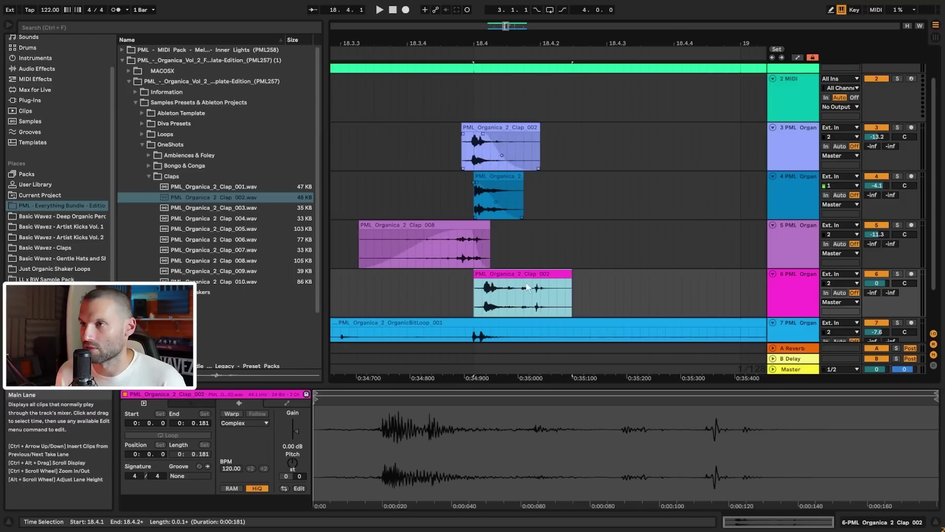
right_click(619, 290)
click(695, 399)
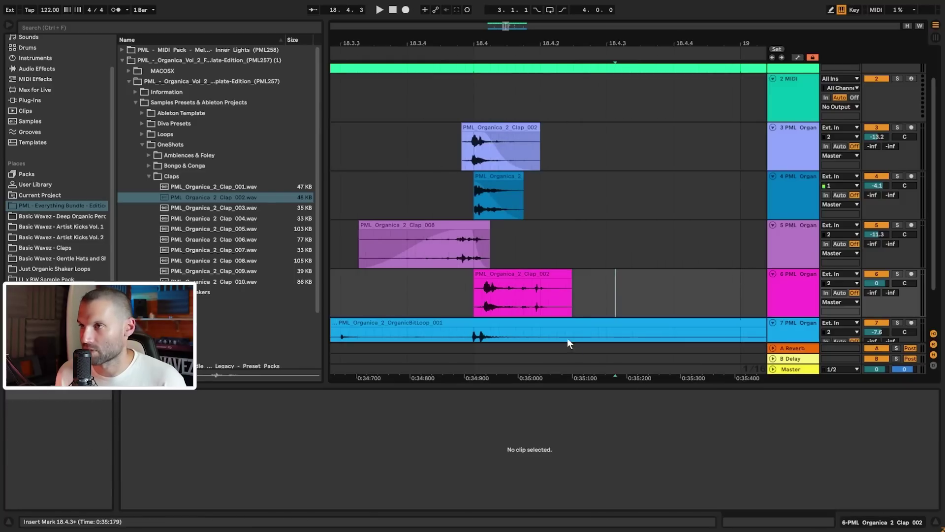
click(538, 291)
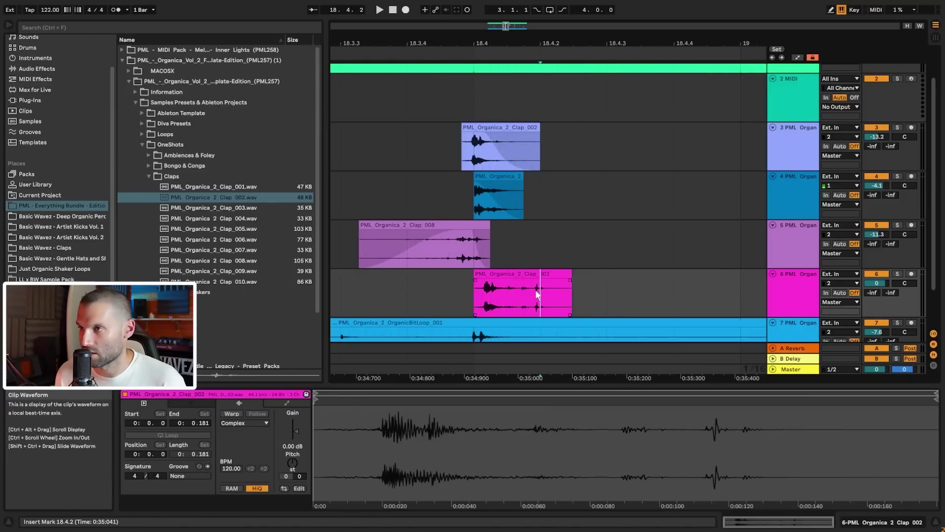
drag(533, 274, 536, 275)
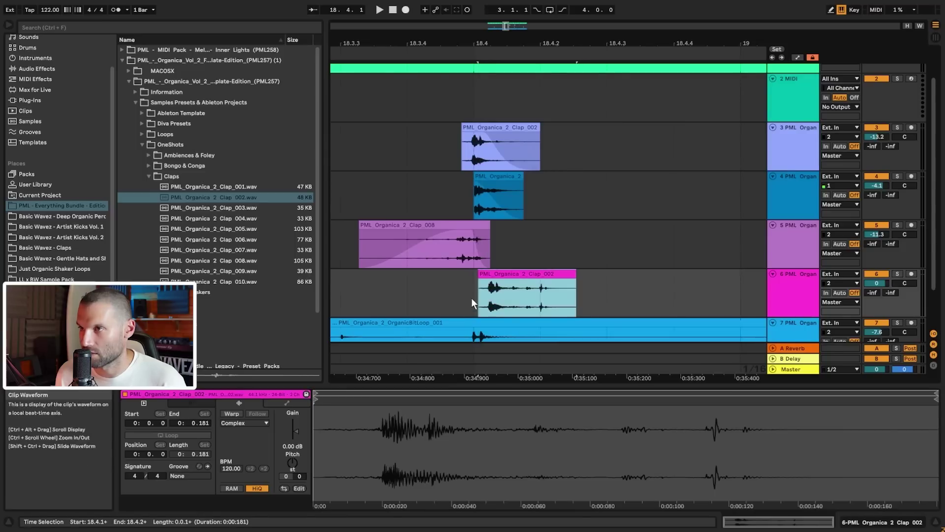
click(345, 290)
key(space)
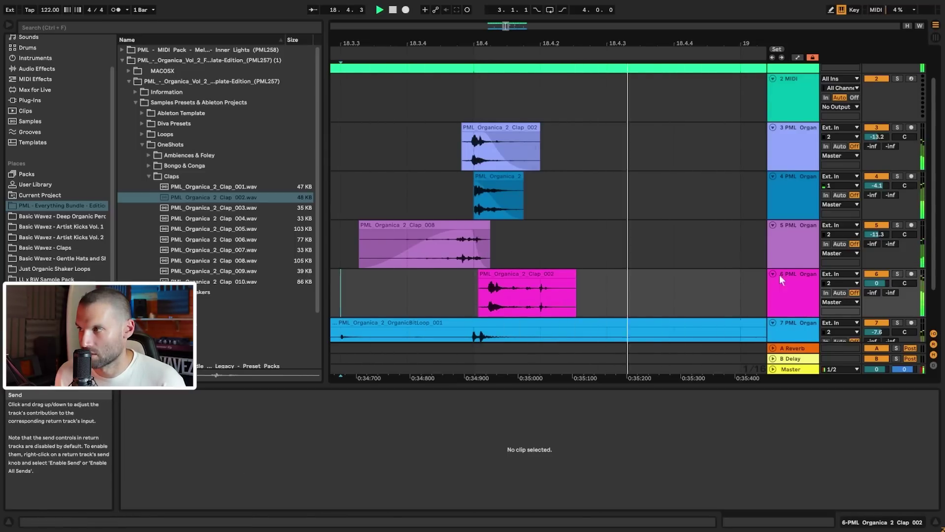
- Add a fade-in over the first half of the new Clap 002 clip and set its track volume to -23.8 dB
drag(482, 287, 529, 283)
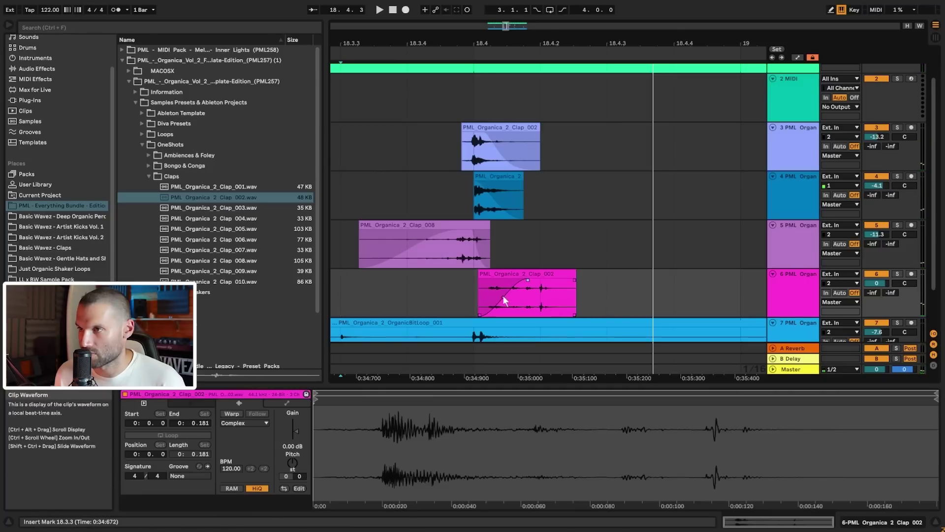
click(421, 303)
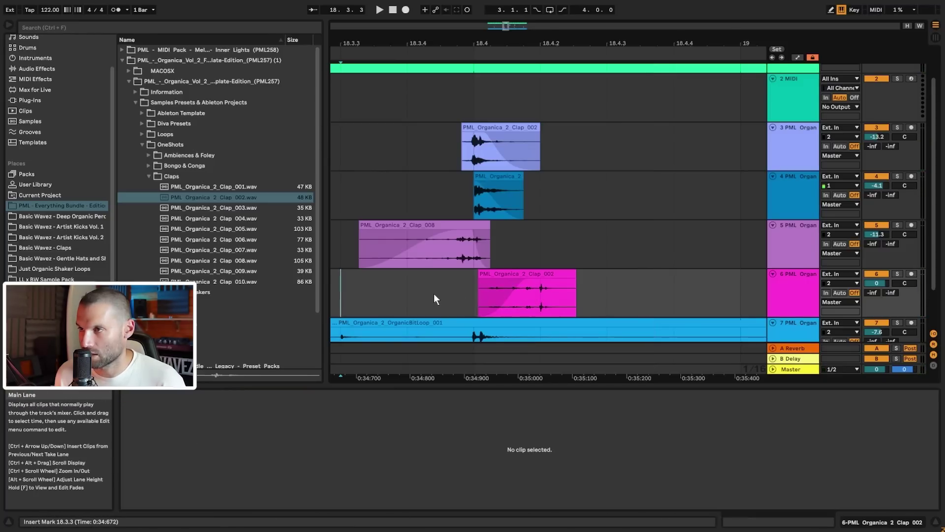
drag(876, 283, 877, 285)
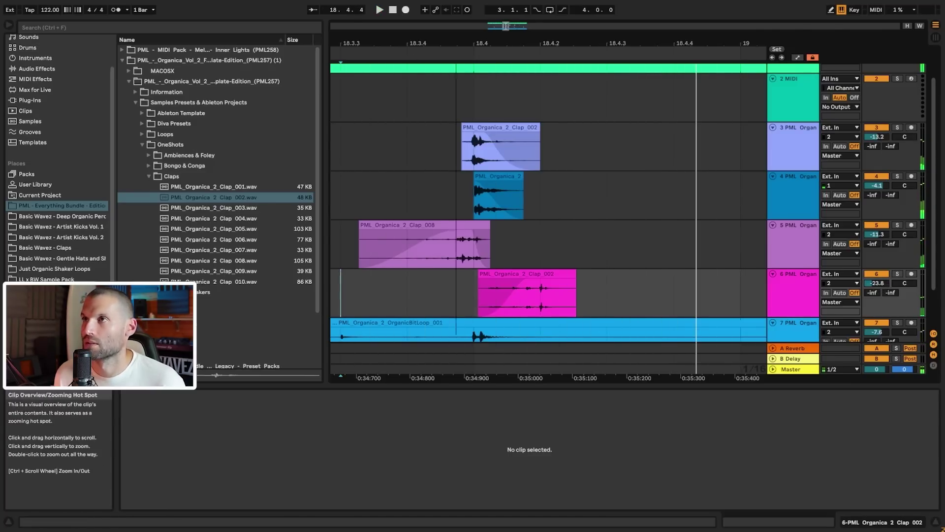
- Set the adaptive grid to Narrow and duplicate the faded Clap 002 clip two bars on, at 20.4
right_click(431, 289)
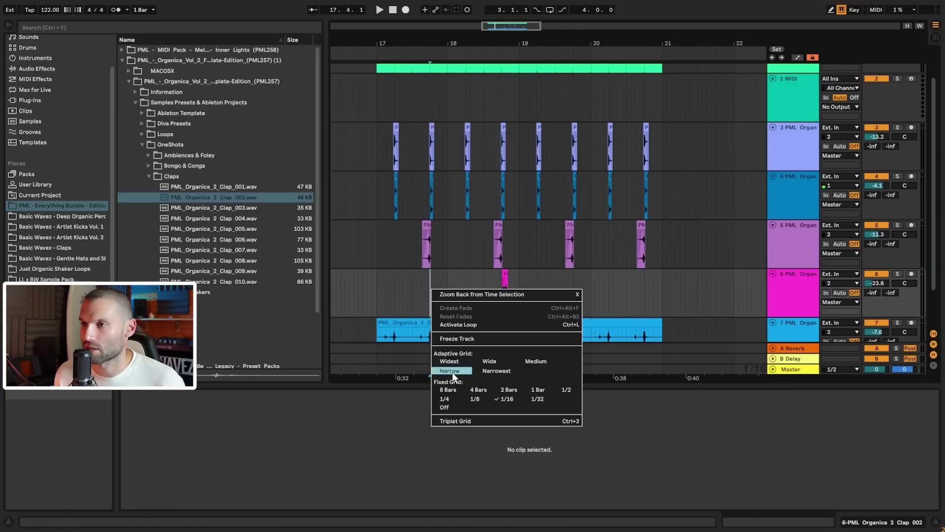
click(451, 371)
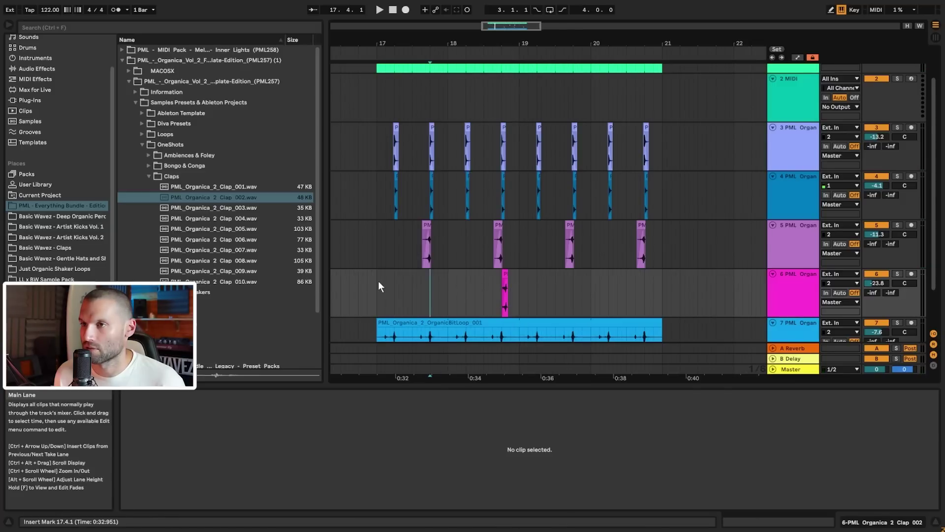
click(374, 282)
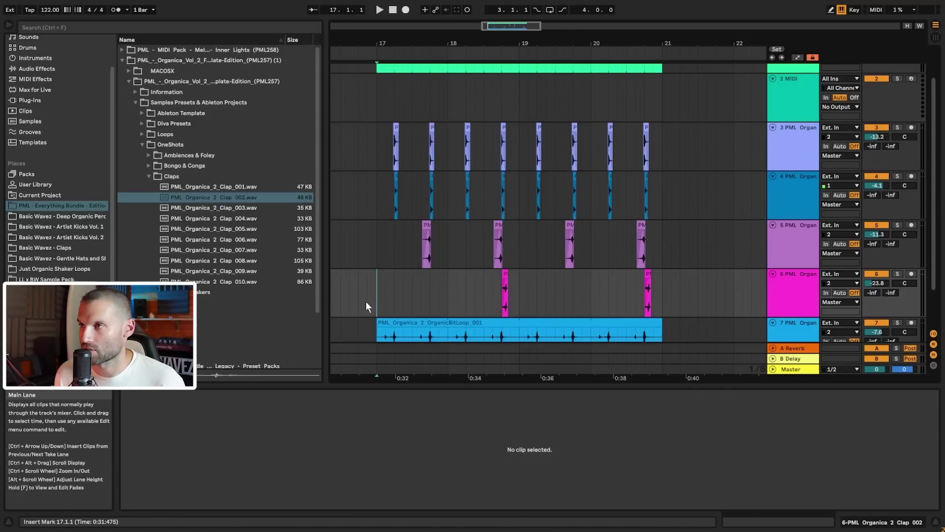
- Highlight the clap layers in successive half-bar sections of bars 17 and 18 to compare how each clap varies
drag(447, 238, 411, 198)
click(379, 151)
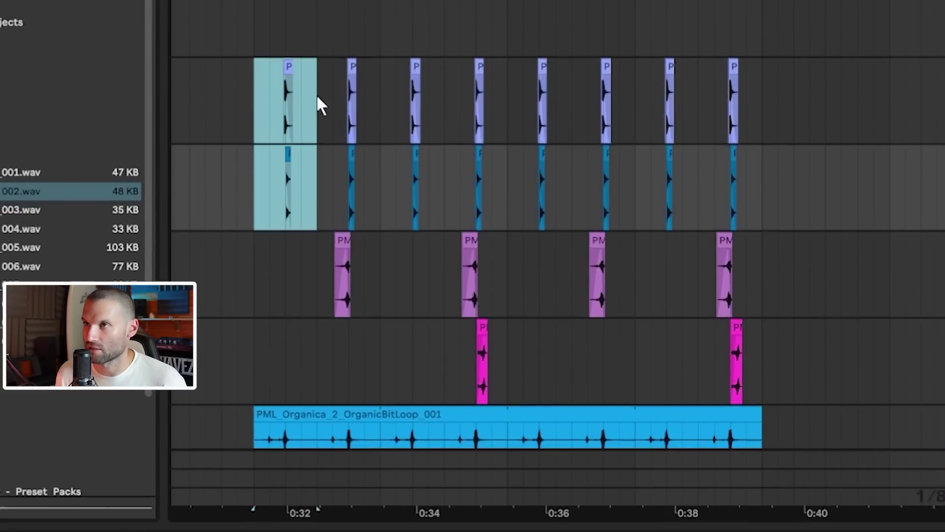
drag(320, 104, 383, 276)
drag(449, 78, 515, 382)
drag(256, 96, 319, 268)
drag(320, 91, 375, 288)
drag(370, 99, 424, 276)
drag(440, 109, 513, 295)
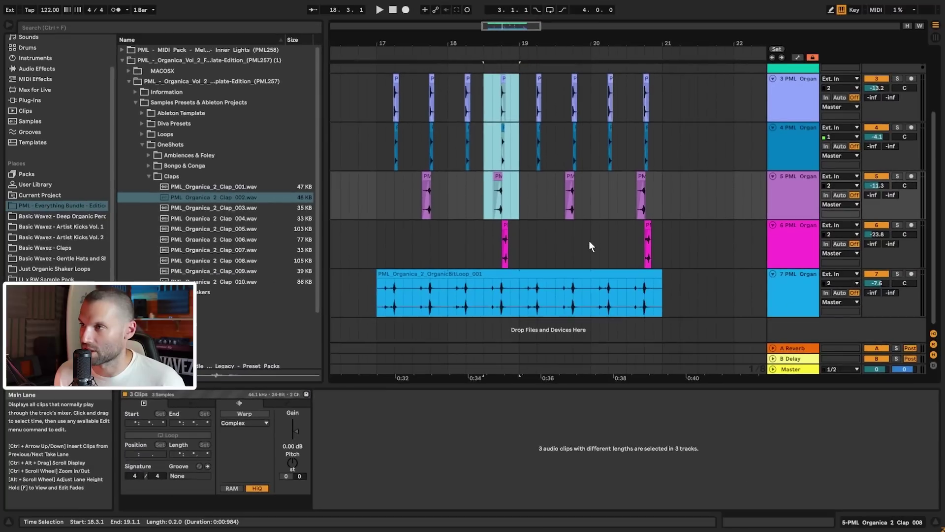
- Fold all arrangement tracks and delete the empty MIDI track
scroll(589, 241, up, 2)
alt+click(774, 127)
click(376, 88)
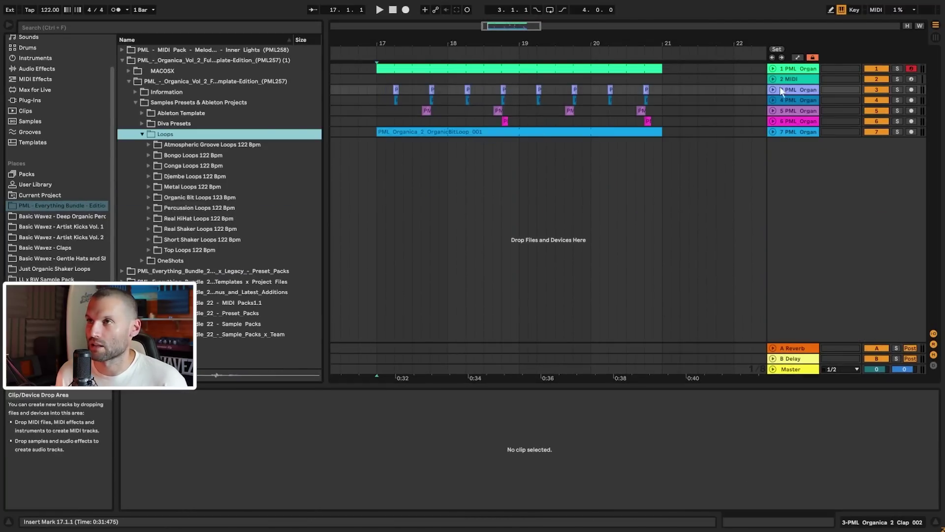
click(802, 79)
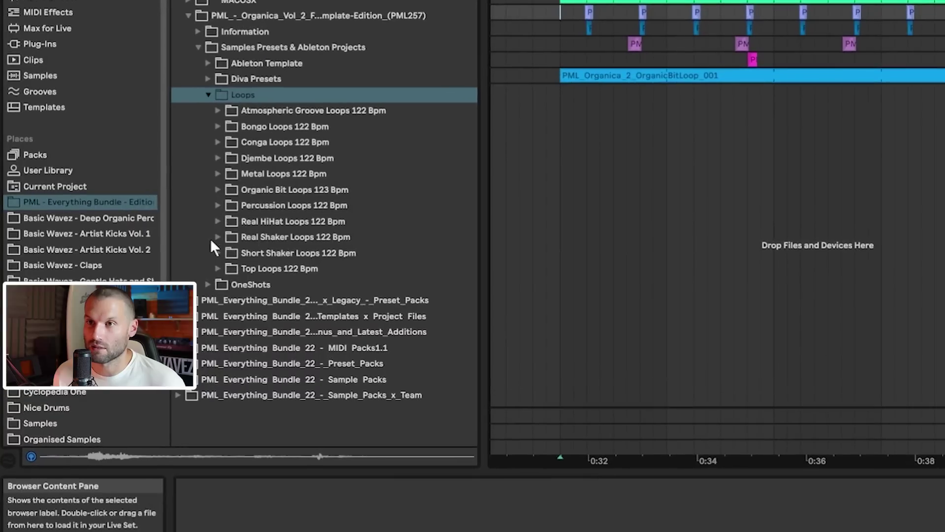
- Open the Real Shaker Loops 122 Bpm folder and preview shaker loops 001, 002, 004, 005 and 006
click(217, 237)
click(311, 254)
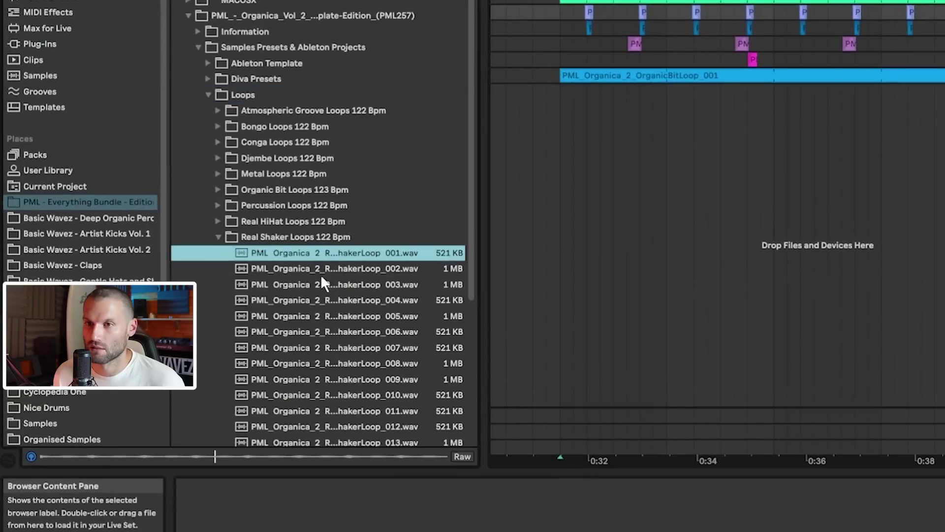
click(322, 272)
click(334, 299)
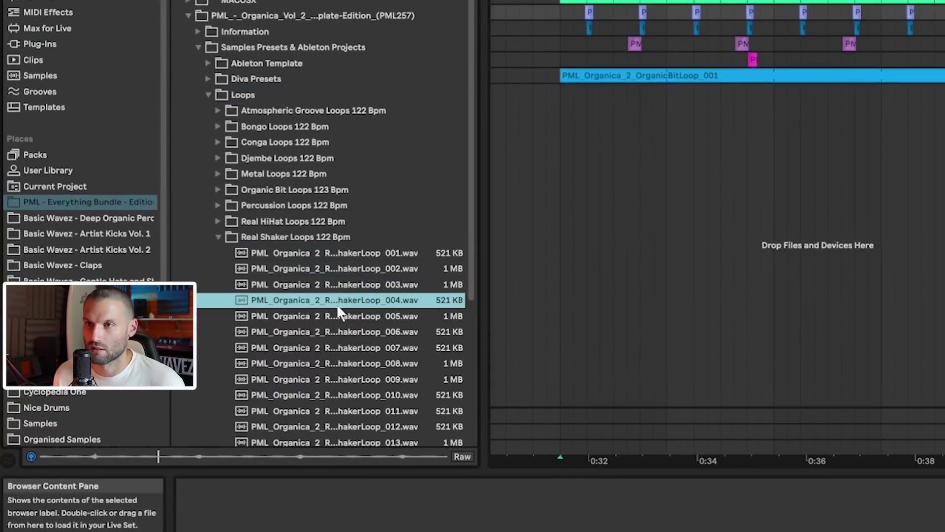
click(340, 317)
click(343, 332)
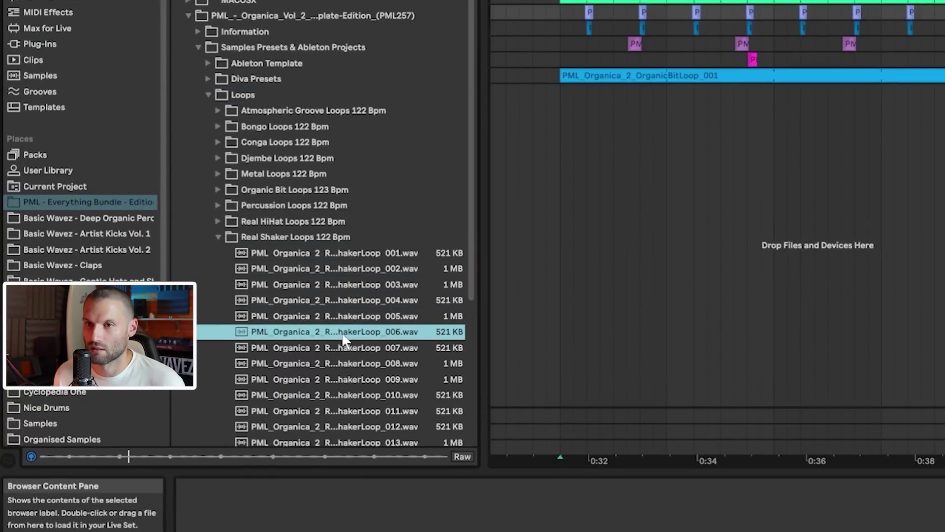
click(359, 253)
- Place RealShakerLoop_001 on a new track at bar 17, extend it to bar 21, and set it to -7.9 dB, panned 40L
drag(350, 252, 561, 121)
drag(666, 93, 663, 135)
key(space)
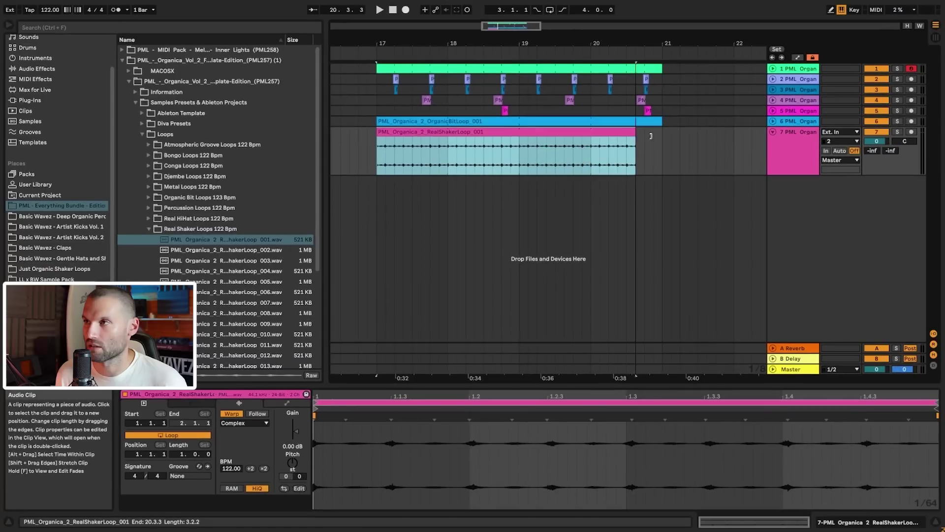
drag(884, 142, 883, 162)
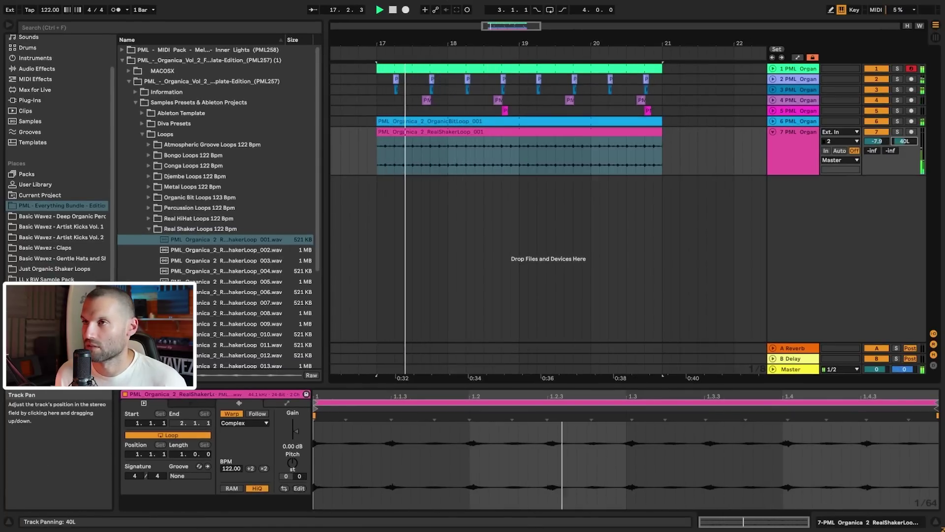
- Preview further real shaker loops, including 003, 004, 005, 006, 007 and 009, for a second shaker layer
click(249, 261)
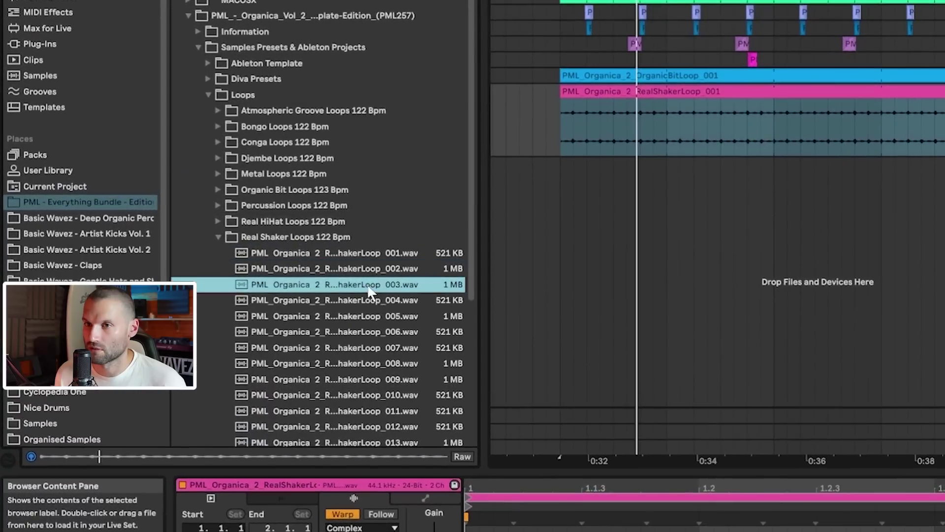
click(370, 301)
click(373, 320)
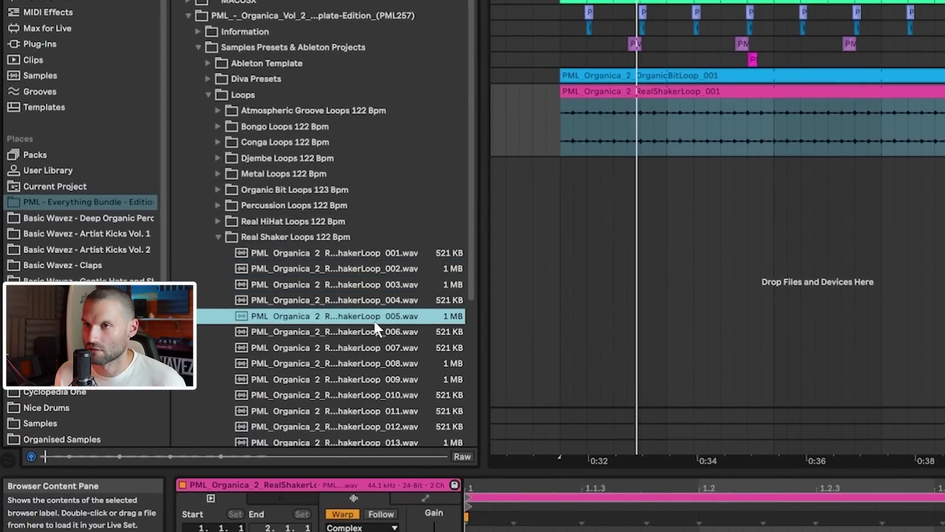
click(369, 335)
click(372, 351)
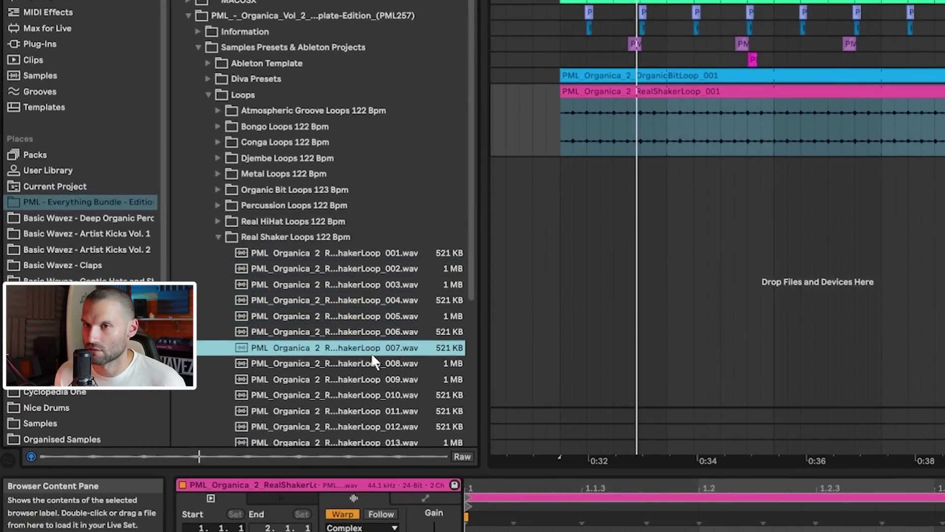
click(374, 378)
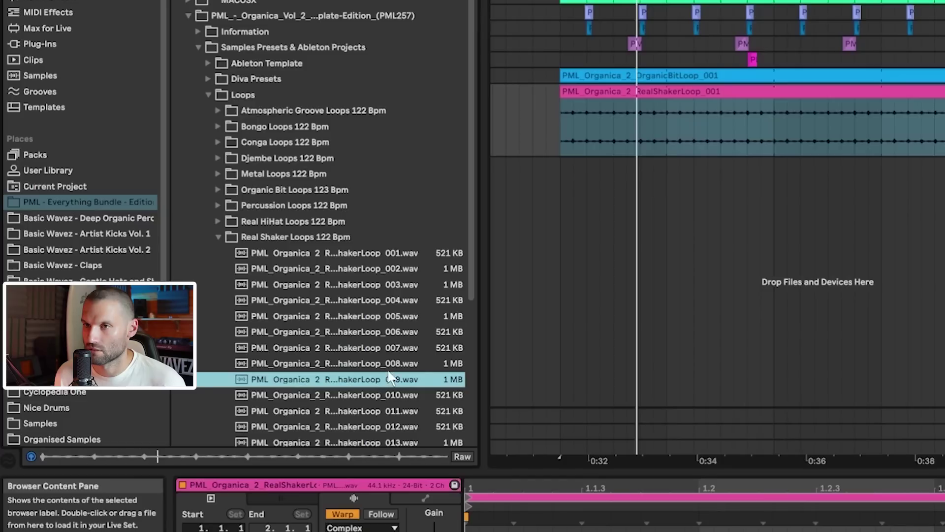
click(393, 348)
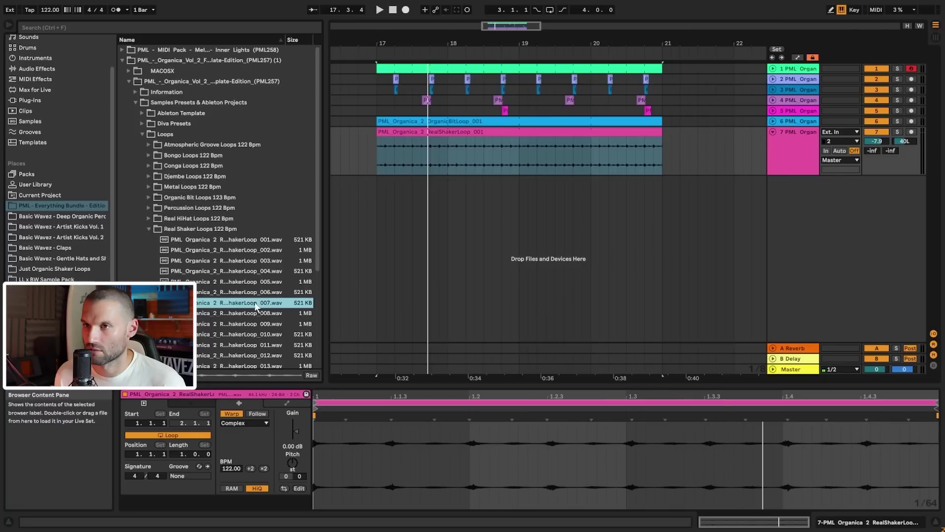
- Place RealShakerLoop_008 on a new track at bar 17 with 8.94 dB clip gain, -2.8 dB track volume and 31R panning
drag(254, 315, 381, 224)
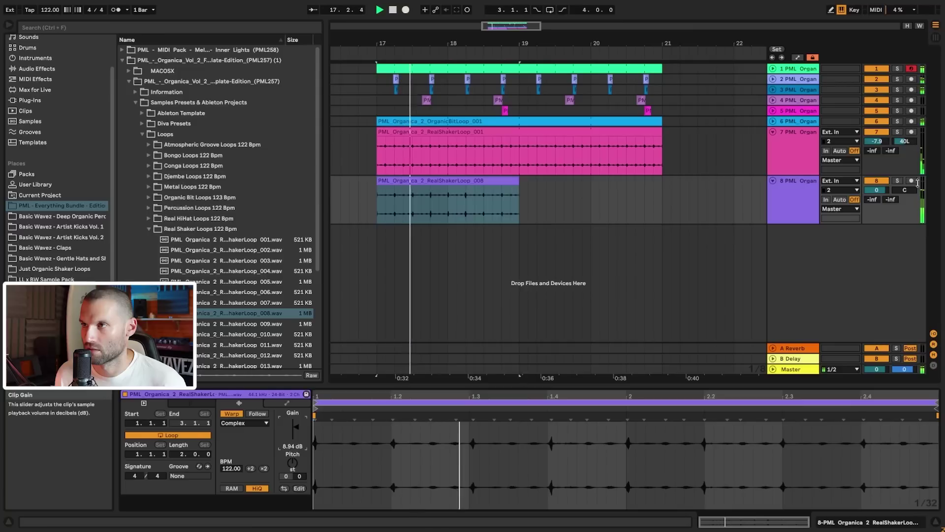
key(space)
drag(904, 190, 877, 196)
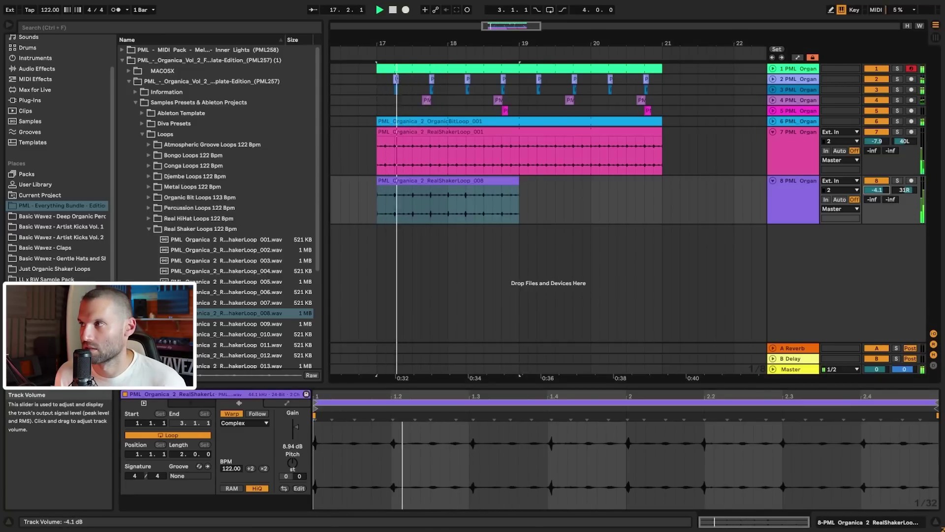
- Replace the second shaker layer's clip at bar 17 with RealShakerLoop_005 and play the groove
click(254, 294)
click(255, 282)
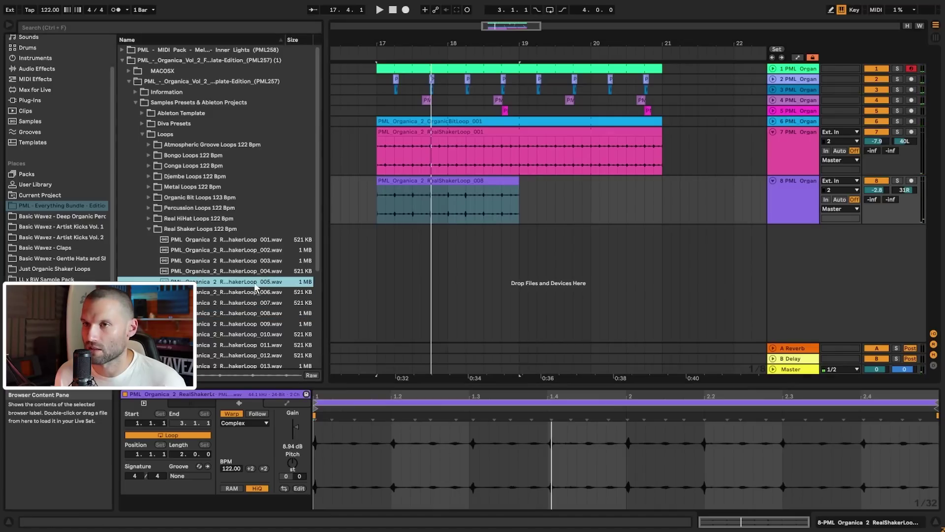
drag(254, 282, 457, 222)
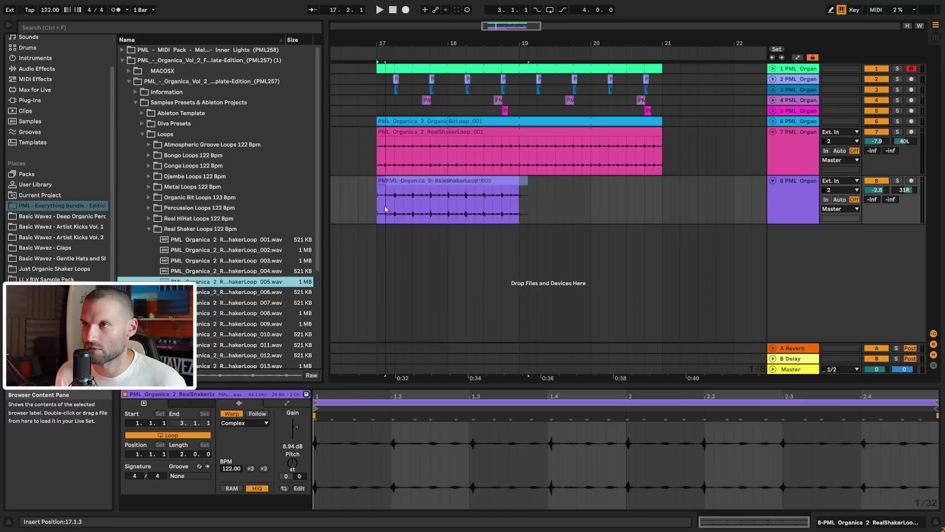
drag(386, 209, 386, 209)
key(space)
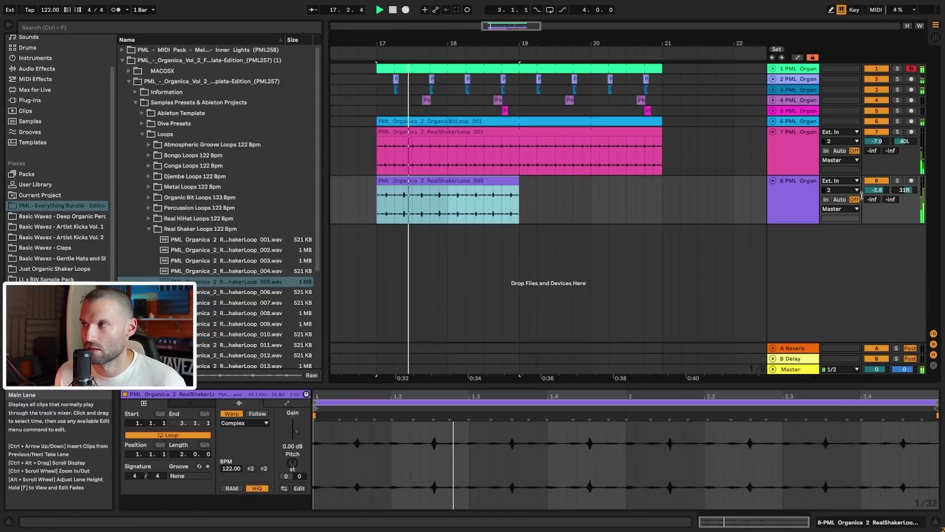
- Set the second shaker track's volume to -6.1 dB and extend the RealShakerLoop_005 clip to bar 21
drag(877, 190, 877, 199)
key(space)
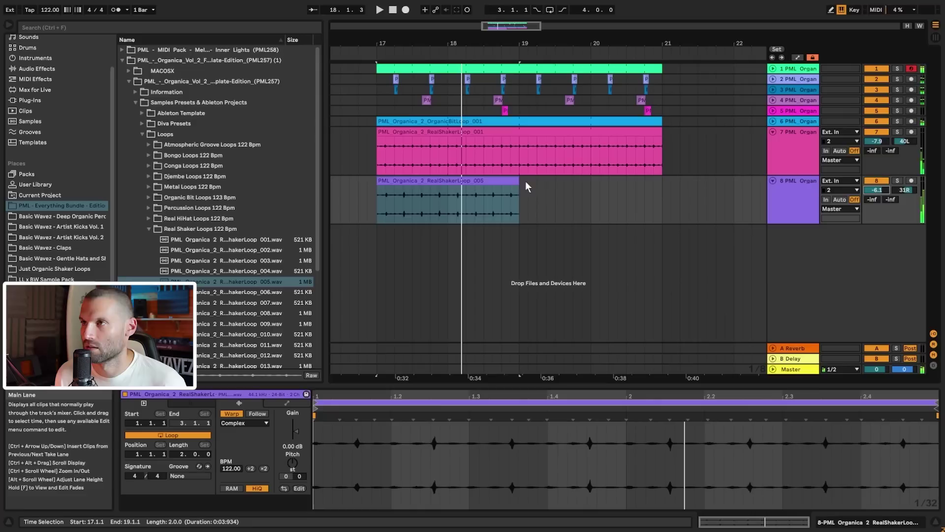
drag(519, 187, 663, 187)
key(space)
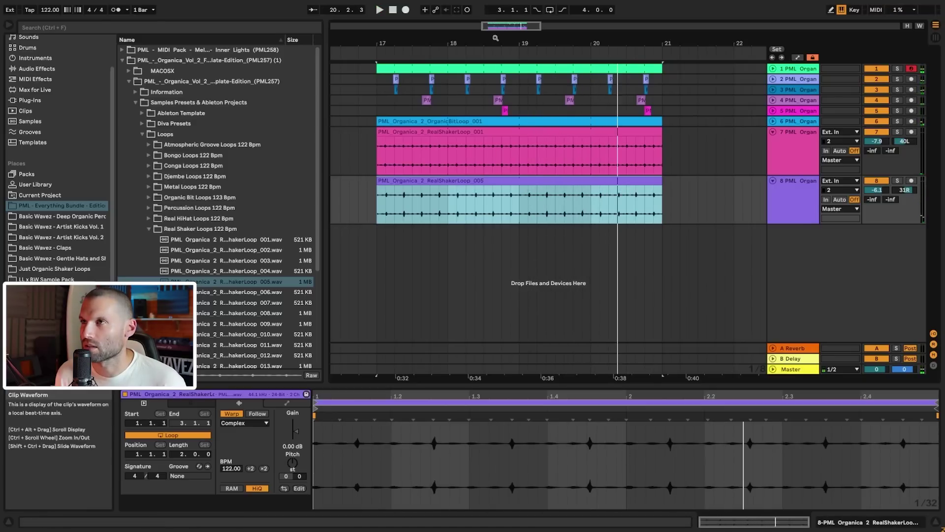
- Compare the two shaker layers' hits near 19.1.3, then replace the second layer with RealShakerLoop_004 from bar 17, extended to bar 21
drag(432, 44, 359, 148)
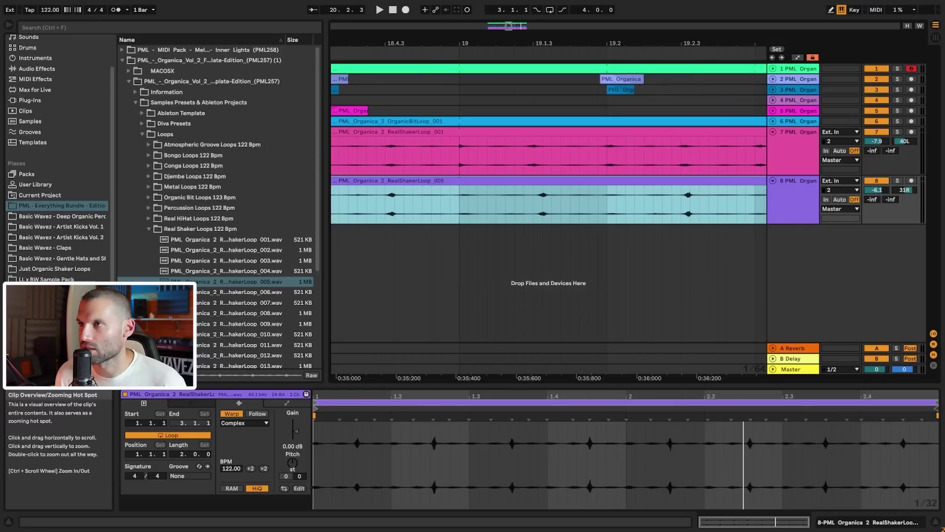
drag(524, 148, 539, 156)
drag(531, 199, 549, 208)
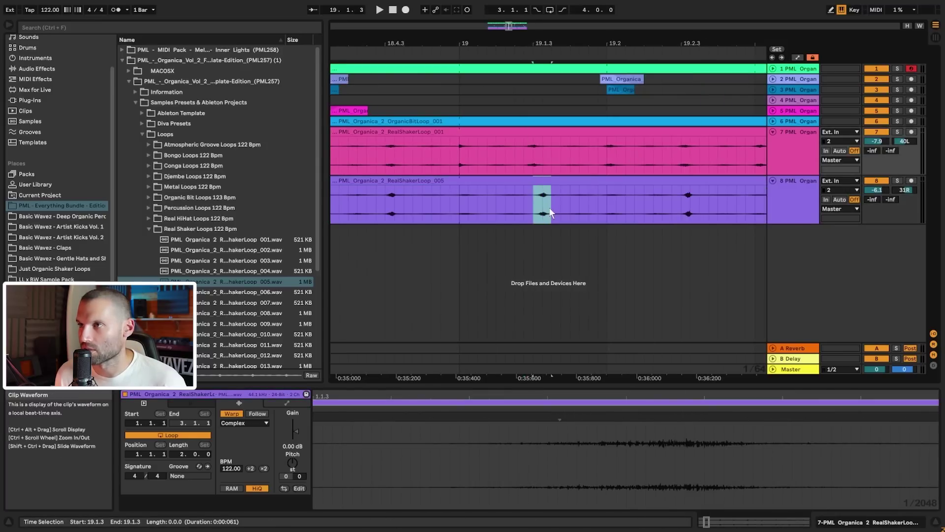
mouse_move(509, 27)
mouse_down()
mouse_move(487, 29)
mouse_move(489, 21)
mouse_up()
drag(257, 272, 427, 217)
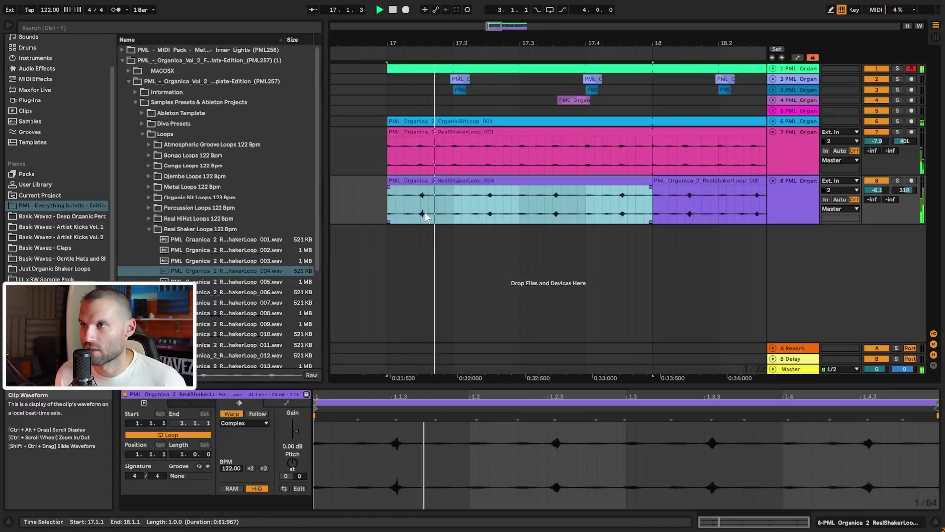
key(space)
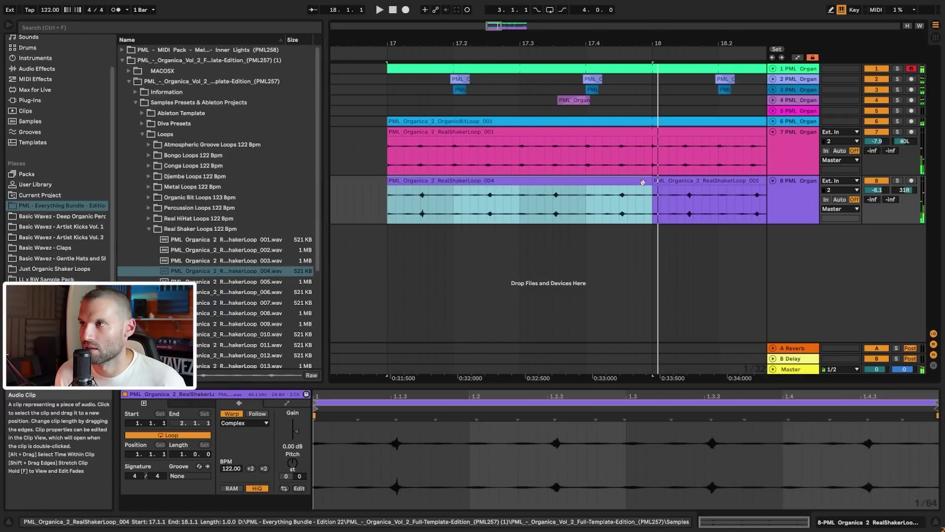
drag(494, 26, 498, 11)
drag(471, 181, 684, 182)
- Rebalance the shakers during playback, lowering the first shaker track slightly and setting the second to -7.1 dB
key(space)
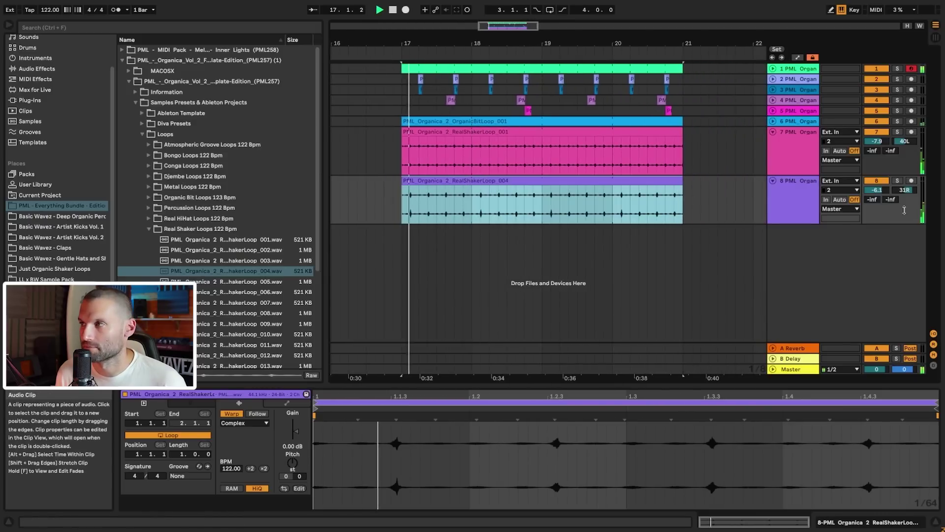
drag(877, 141, 877, 145)
drag(877, 190, 877, 192)
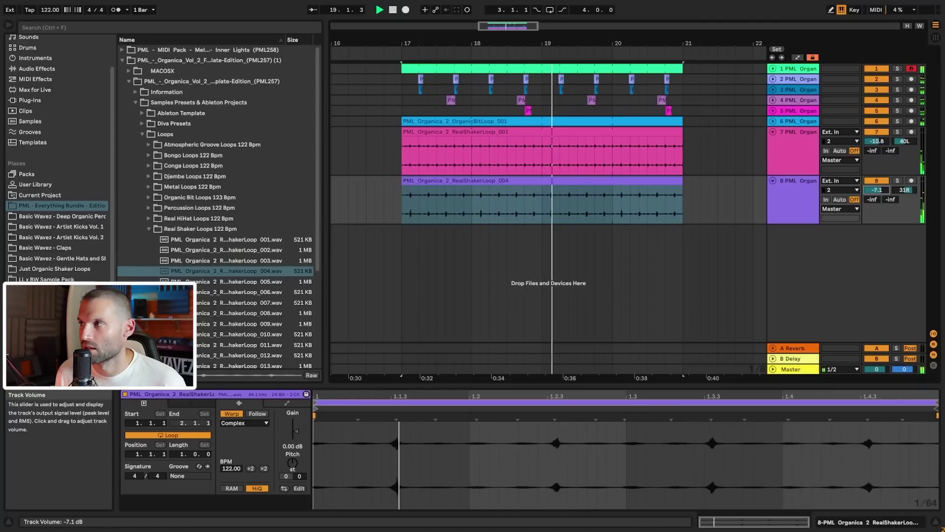
drag(877, 141, 877, 138)
key(space)
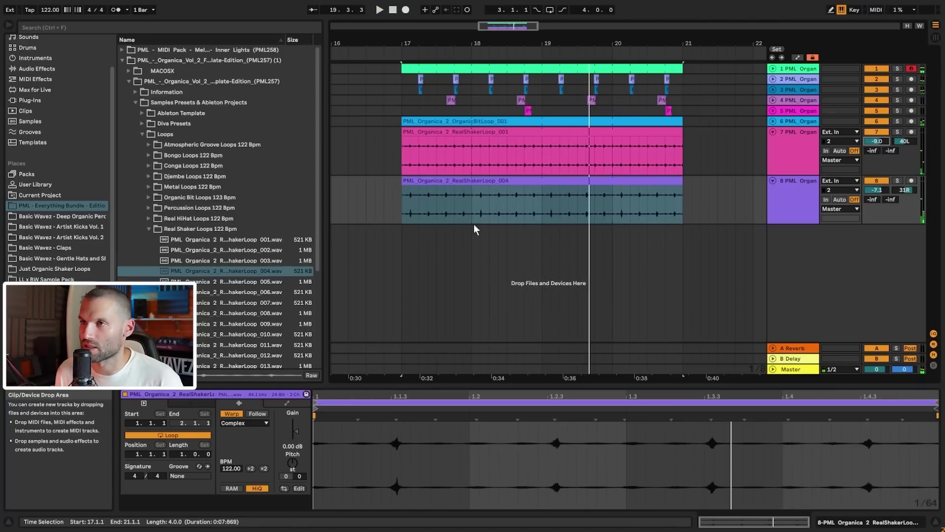
- Fold all tracks in the arrangement, collapse the Loops folder and open the pack's OneShots folder
click(799, 192)
alt+click(773, 133)
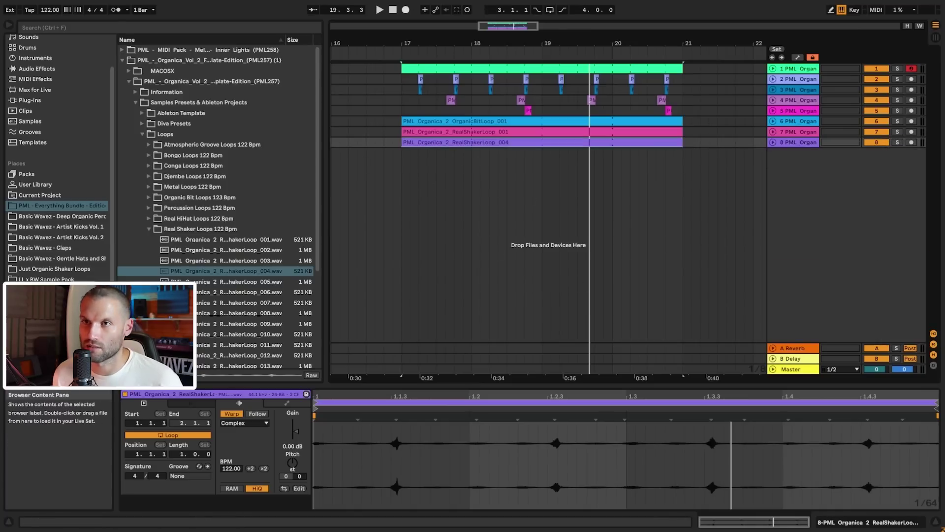
click(142, 134)
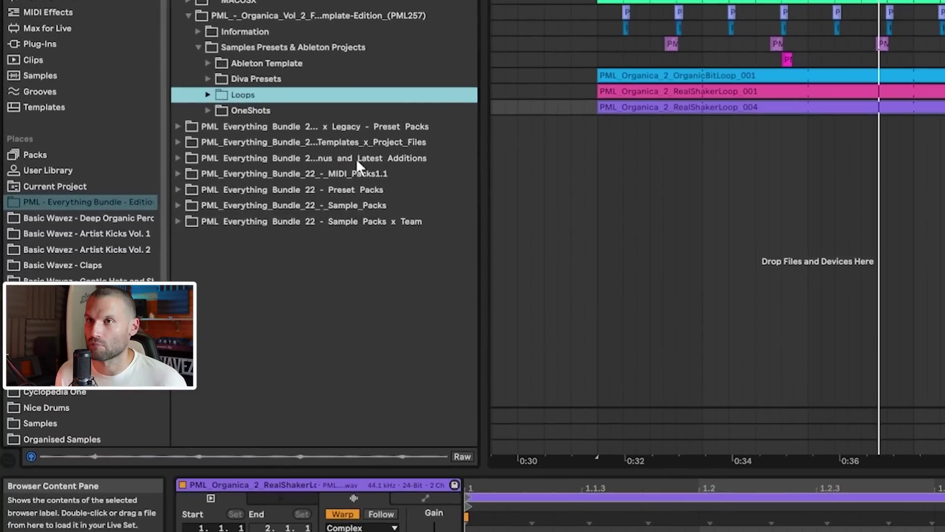
click(213, 108)
- Preview the hi-hat one-shots in the HiHats & Shakers folder, including HiHatOneShot_003 and HiHatOneShot_007
click(352, 271)
click(354, 300)
click(357, 333)
scroll(394, 339, down, 4)
click(361, 298)
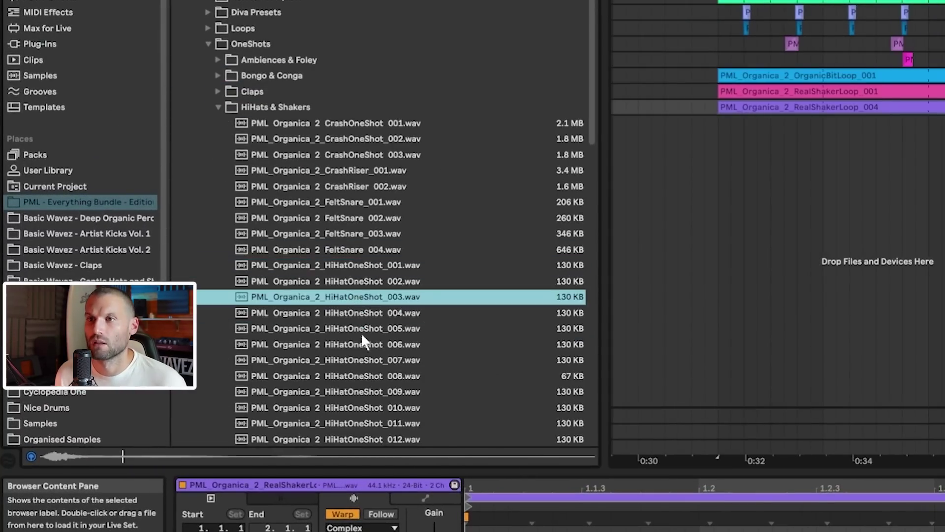
scroll(361, 320, down, 3)
click(348, 263)
click(351, 251)
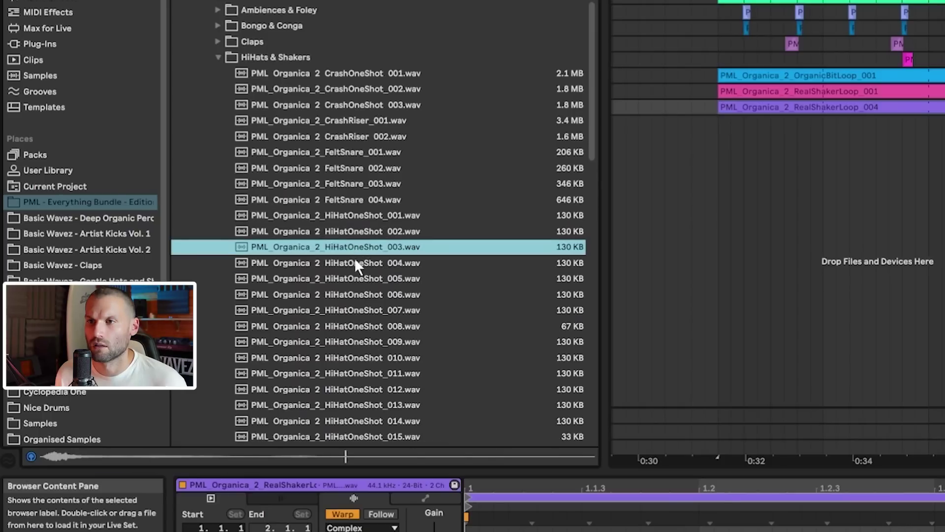
click(358, 278)
click(361, 296)
click(371, 312)
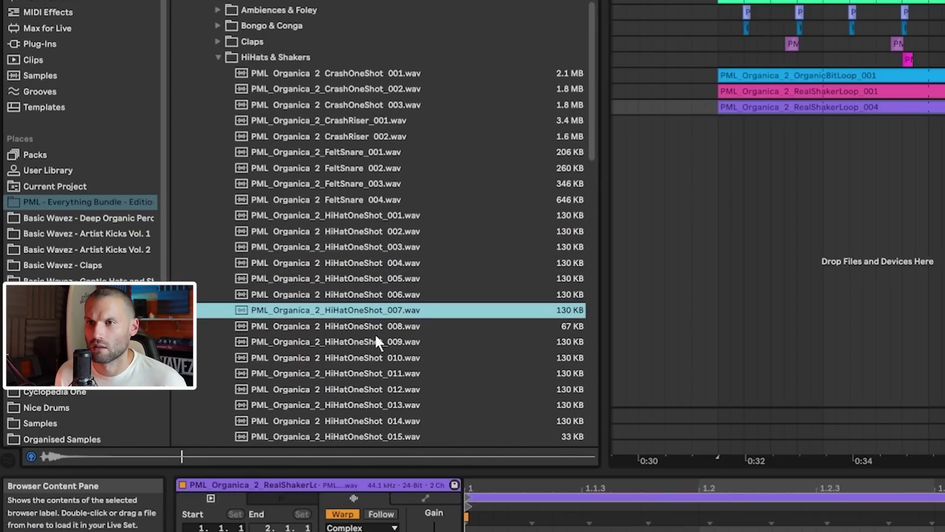
click(376, 342)
- Audition further hi-hat one-shots, going back over 006 and 005 and stopping on HiHatOneShot_013
key(Up)
key(Up)
key(Up)
key(Up)
key(Up)
key(Up)
key(Up)
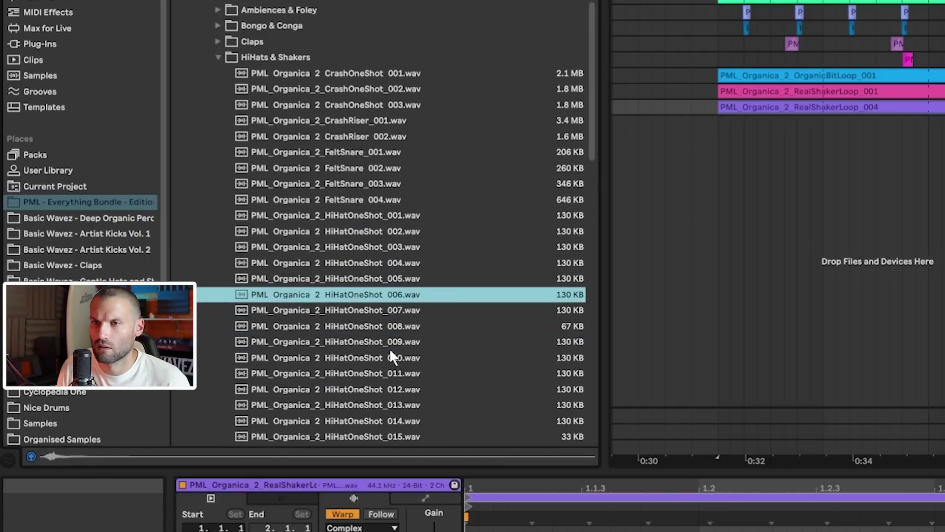
key(Down)
key(Down)
key(Down)
key(Down)
key(Down)
key(Down)
key(Down)
key(Down)
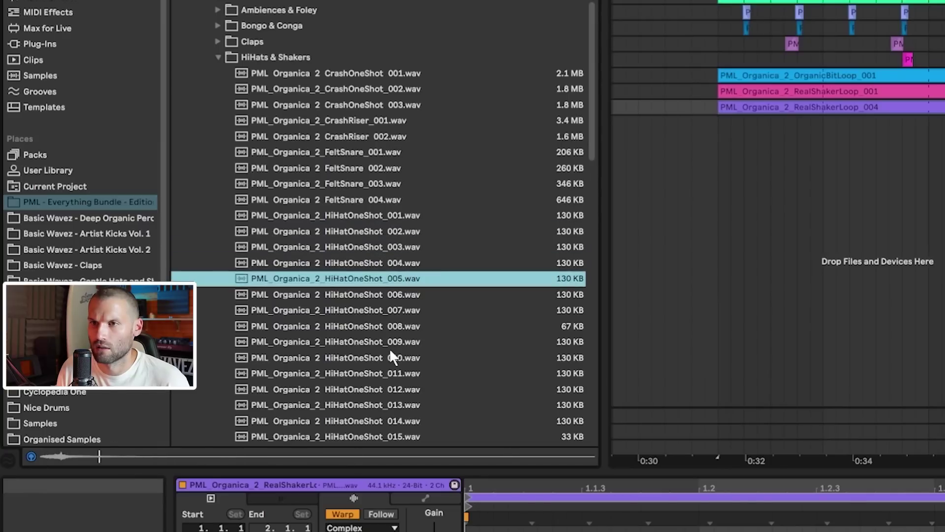
key(Down)
key(Down)
key(Up)
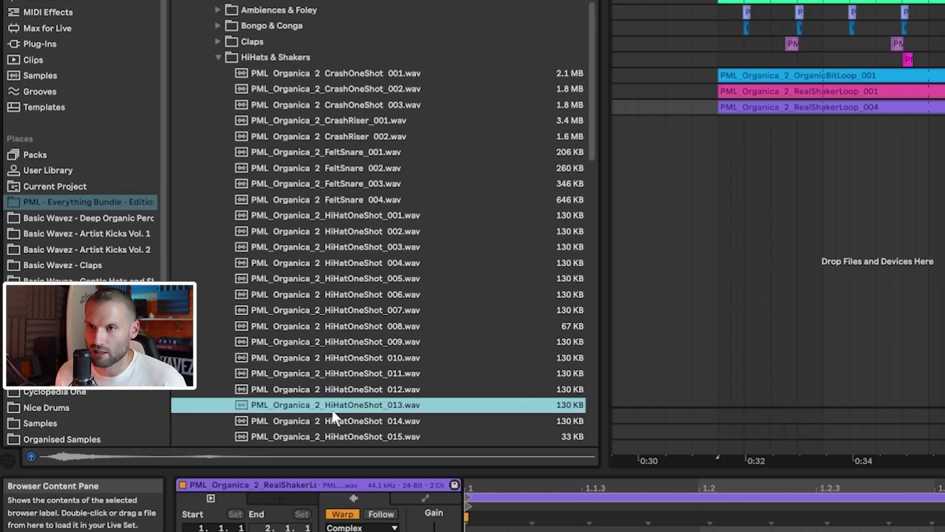
- Place HiHatOneShot_013 on a new track at 17.2 and set a fixed 1/16 grid
drag(335, 408, 755, 167)
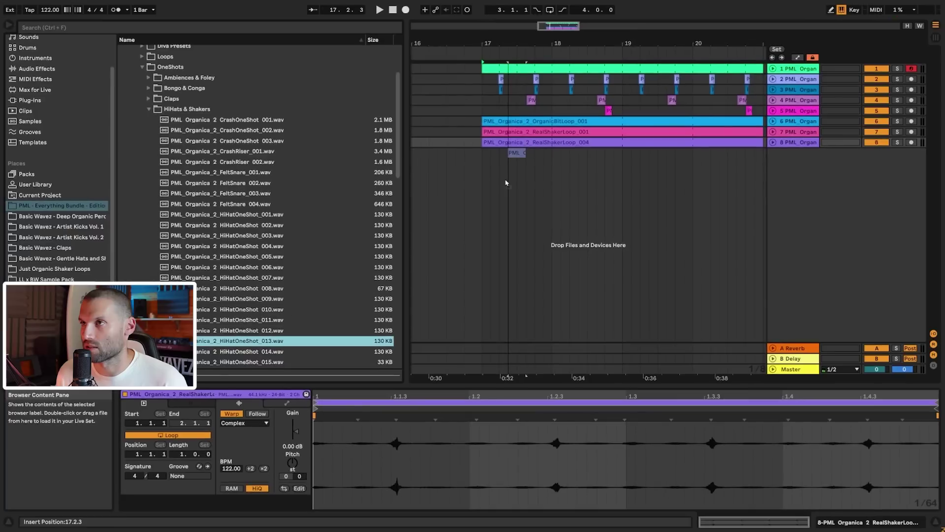
drag(499, 181, 498, 180)
drag(499, 43, 506, 135)
right_click(556, 205)
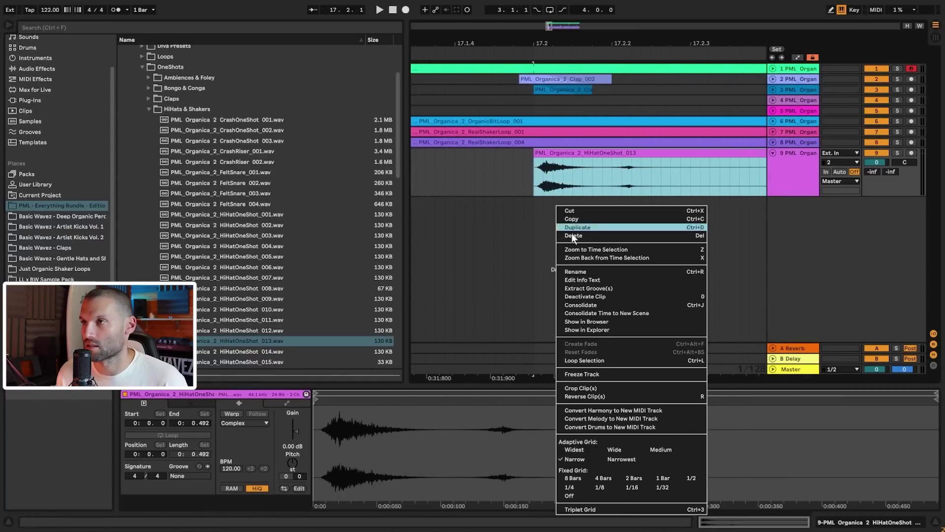
click(632, 487)
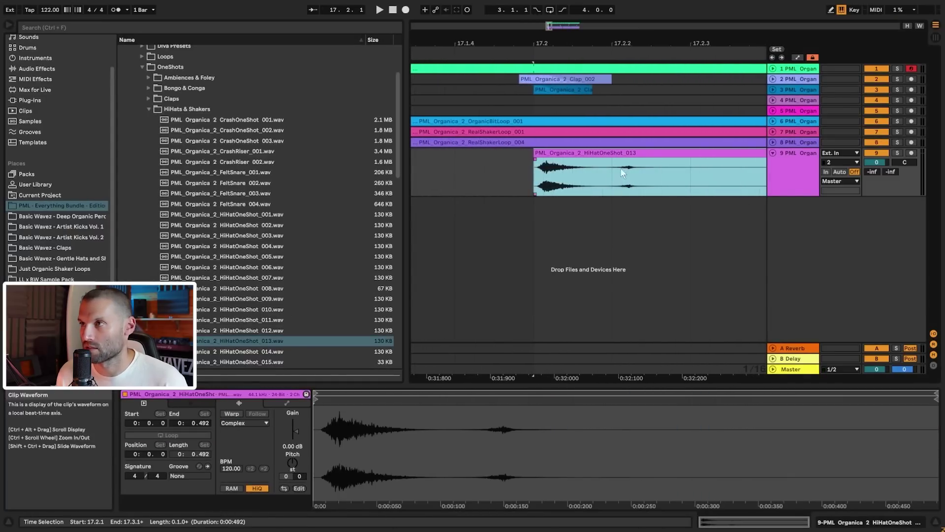
- Move the hi-hat clip to start slightly before 17.1.3, so its transient peak lands on the off-beat
click(634, 173)
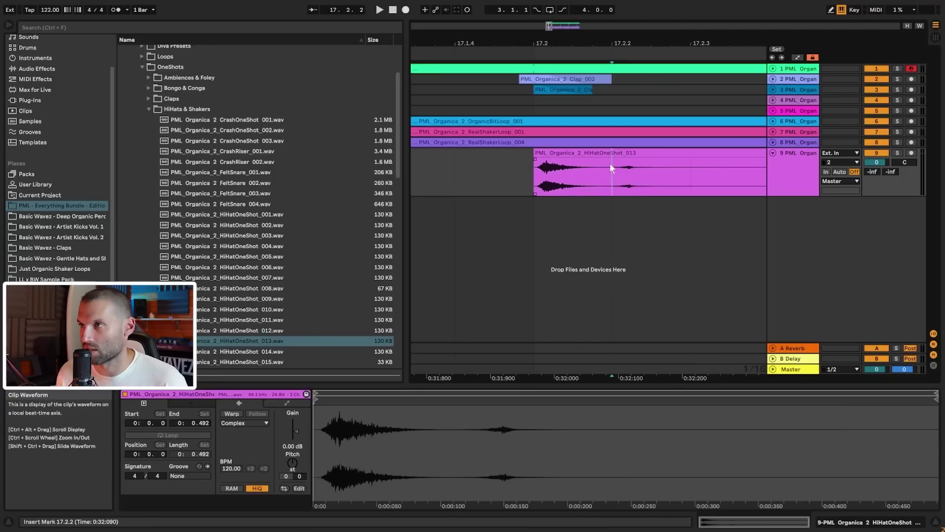
drag(598, 153, 586, 155)
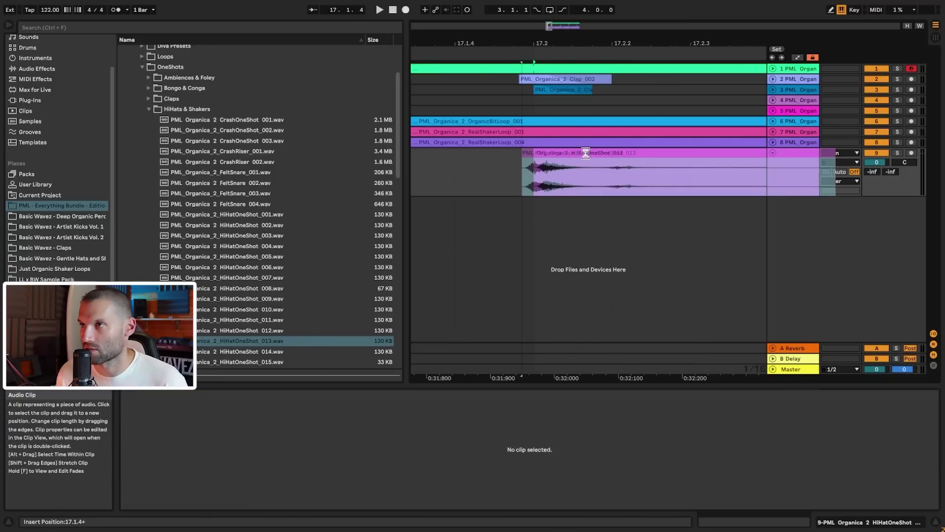
key(minus)
key(minus)
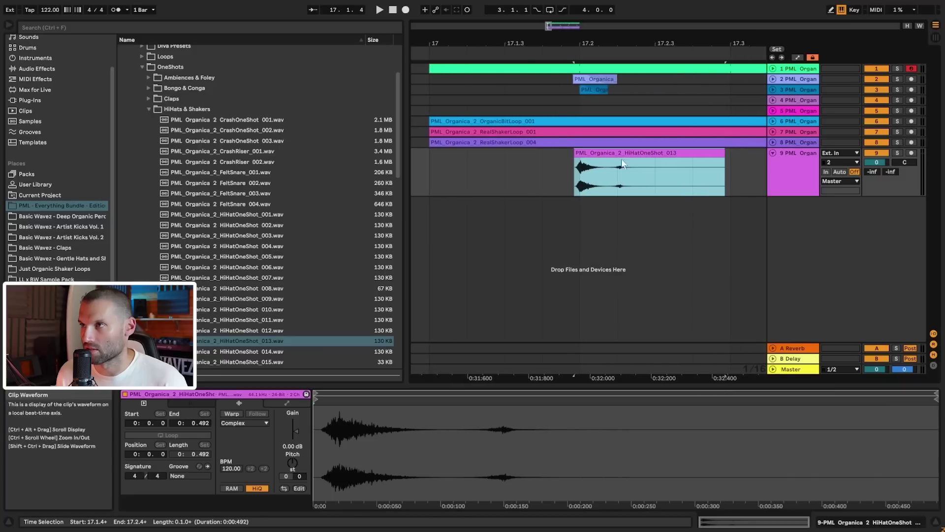
drag(618, 154, 545, 167)
key(plus)
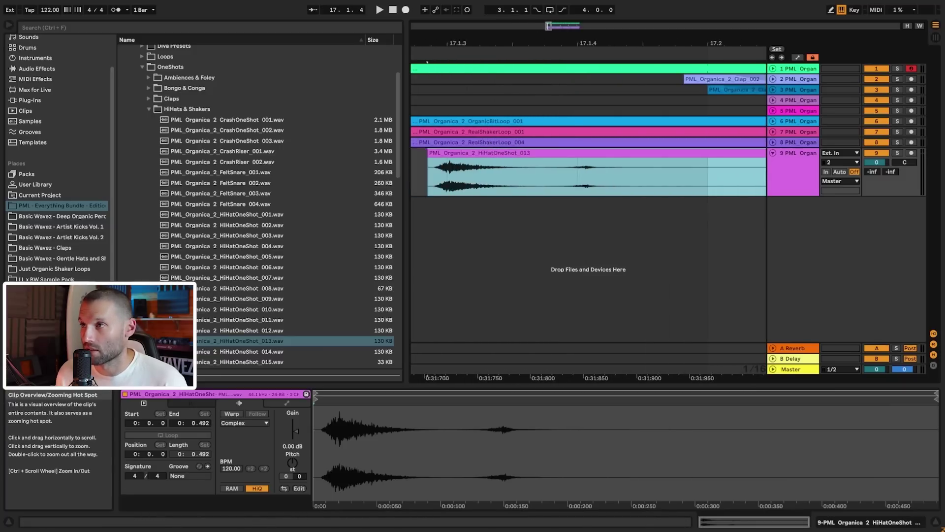
- Play the groove from bar 17 and set the hi-hat track's volume to -7.7 dB
drag(542, 44, 542, 23)
click(463, 161)
key(space)
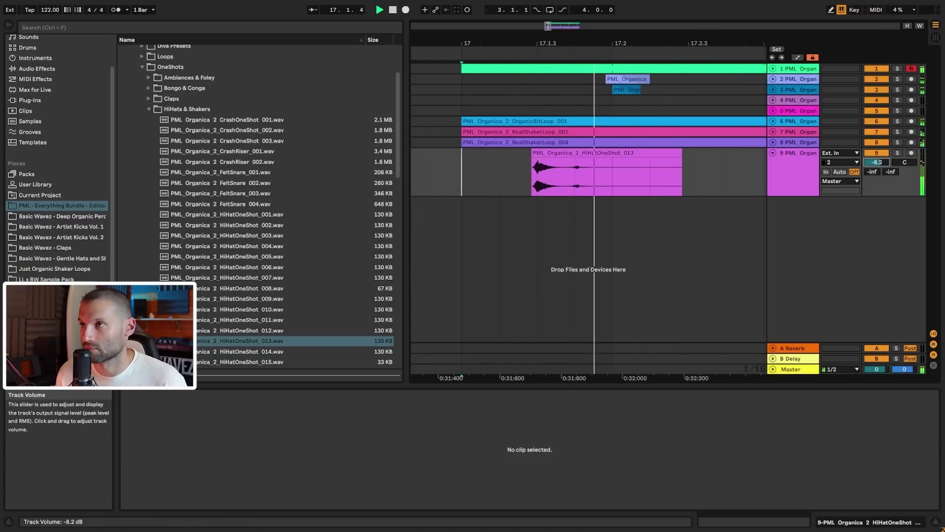
key(space)
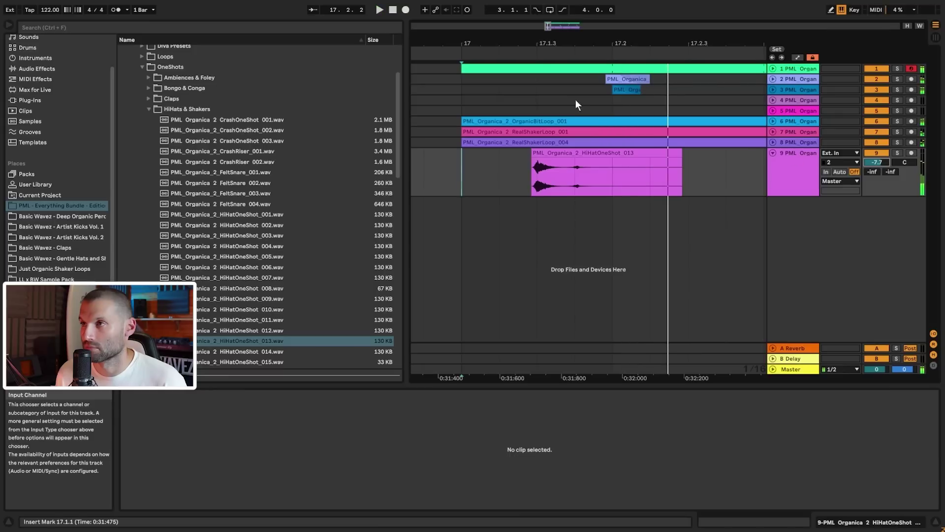
- Trim the hi-hat clip to end at 17.2 with a short fade-out and return to the adaptive grid
drag(681, 153, 612, 154)
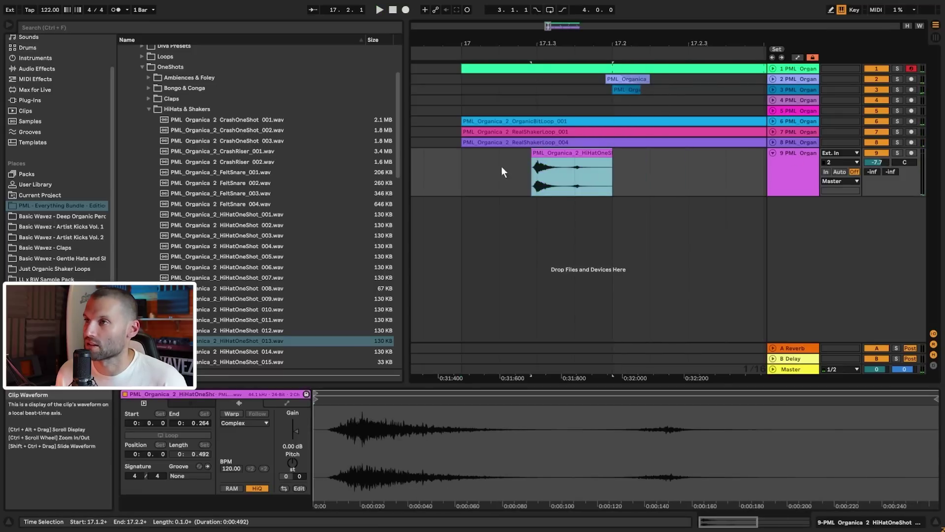
right_click(652, 176)
click(677, 258)
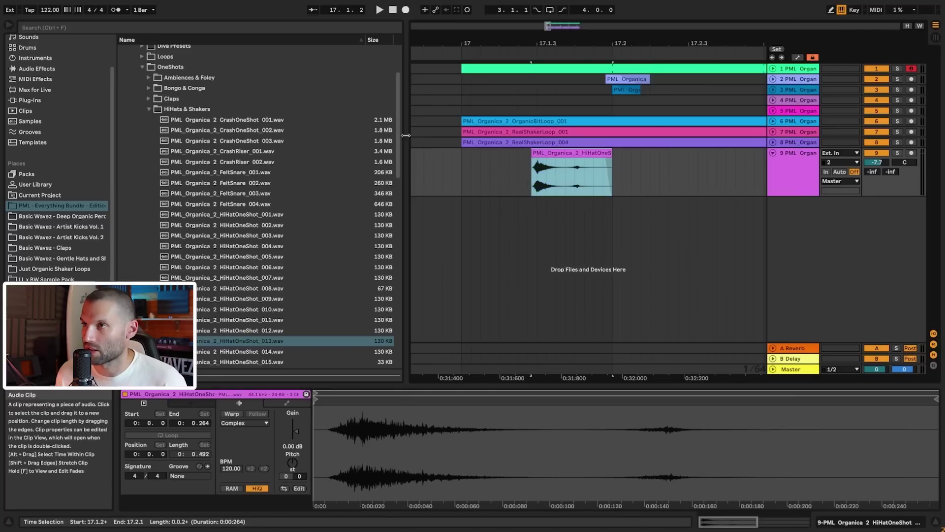
- Duplicate the hi-hat track's first beat from 17 to 17.2, then consolidate 17 to 17.3 into one clip
click(465, 165)
drag(463, 164, 610, 166)
key(ctrl+d)
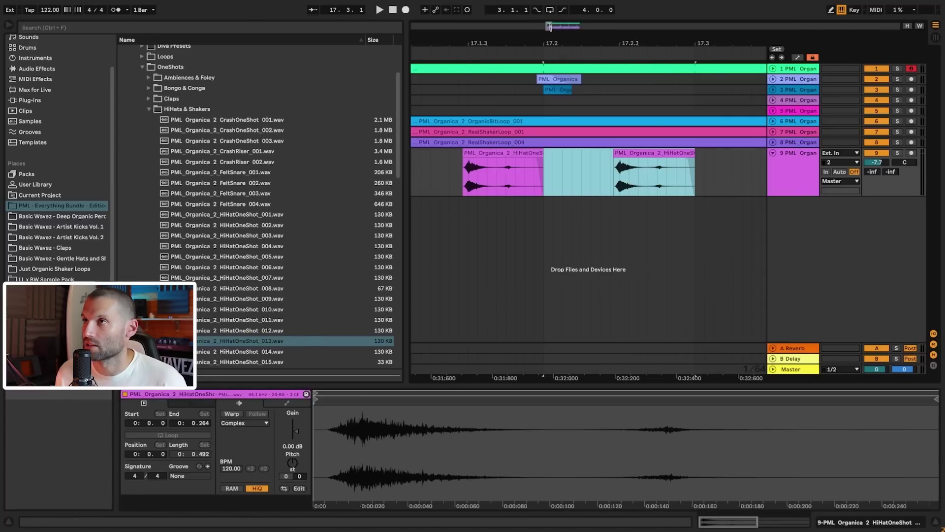
key(minus)
key(minus)
key(minus)
key(minus)
drag(482, 178, 523, 180)
key(ctrl+j)
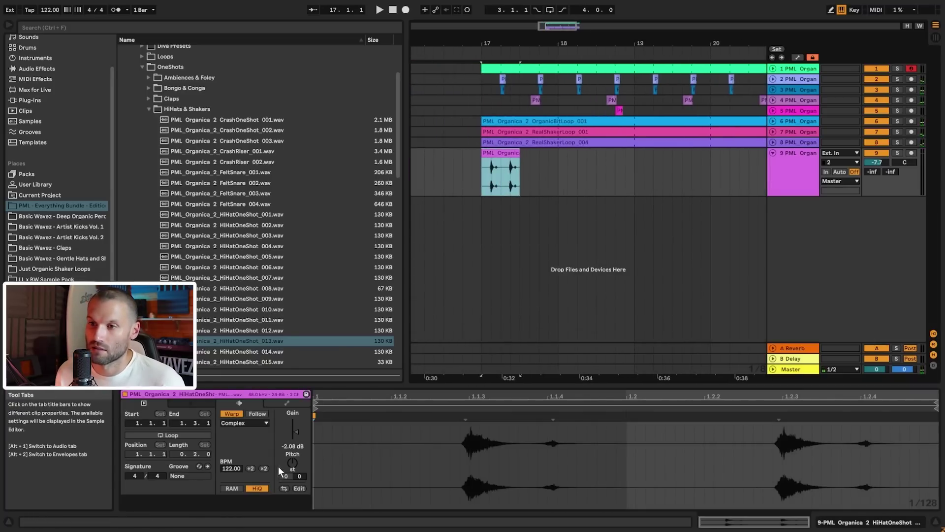
- Turn on looping for the consolidated hi-hat clip, extend it to bar 21 and play the groove
click(205, 433)
key(minus)
drag(519, 153, 636, 155)
key(space)
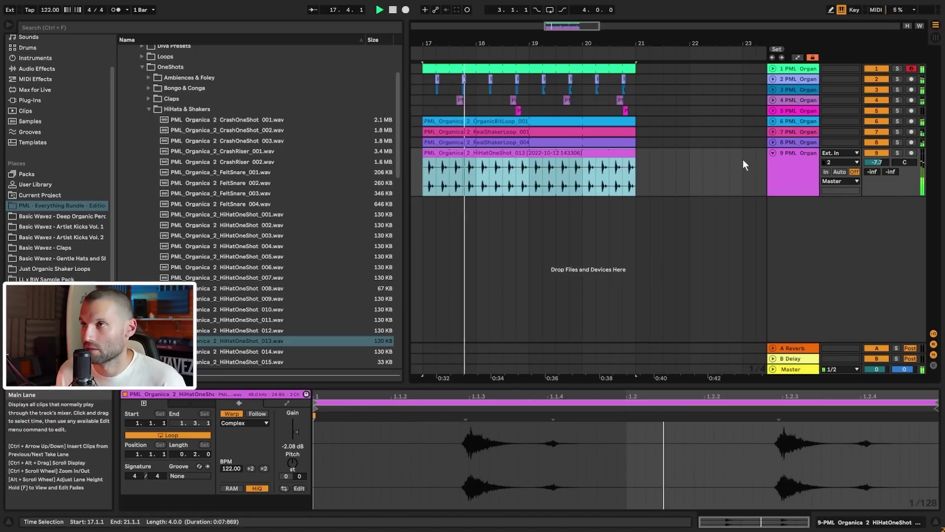
key(space)
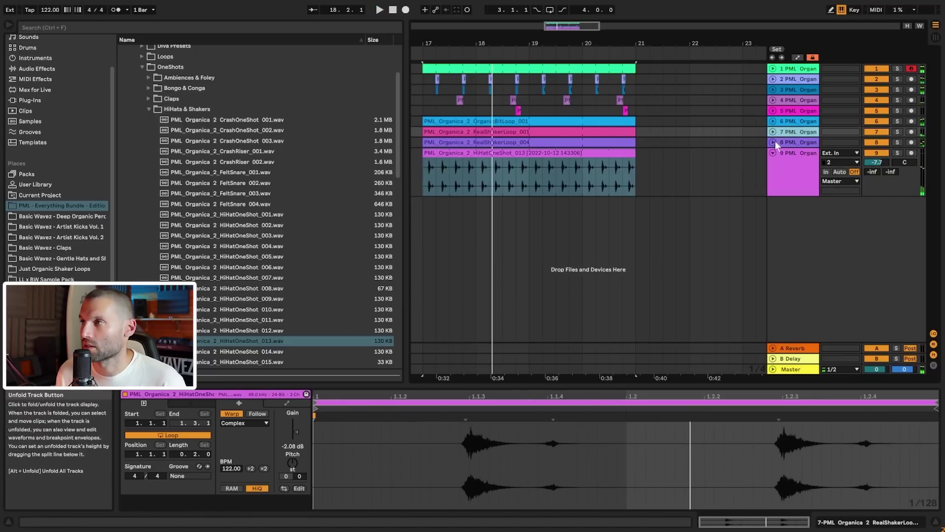
- Unfold the two RealShakerLoop tracks, lower RealShakerLoop 001 to -14.4 dB and RealShakerLoop 004 to -12.5 dB, and play the groove
click(774, 142)
click(794, 147)
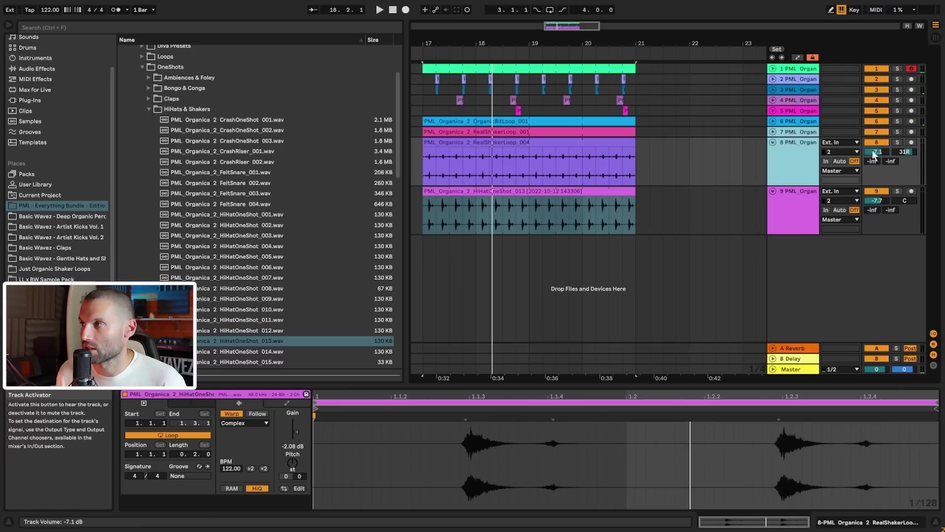
click(774, 132)
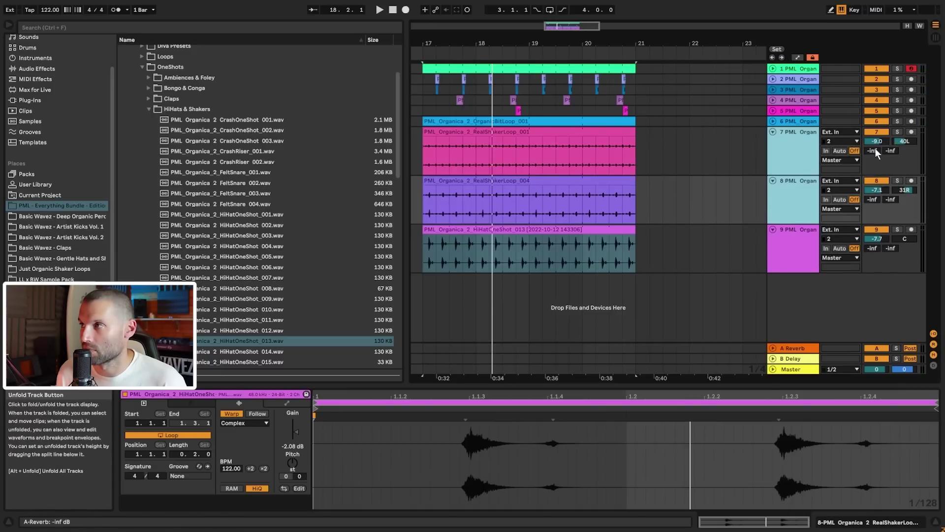
drag(877, 141, 877, 145)
key(space)
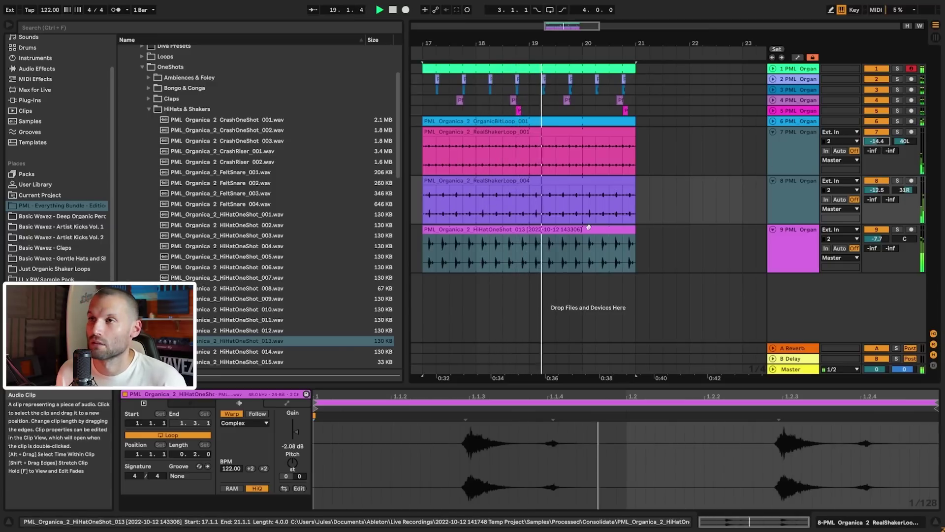
key(space)
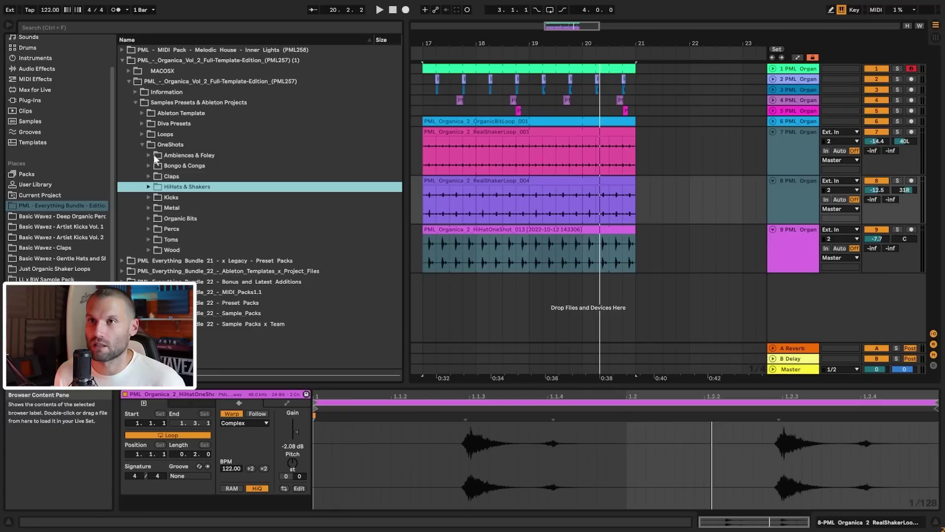
- Close the OneShots folder and open Atmospheric Groove Loops 122 Bpm under Loops to preview AtmoGroove 001
click(142, 145)
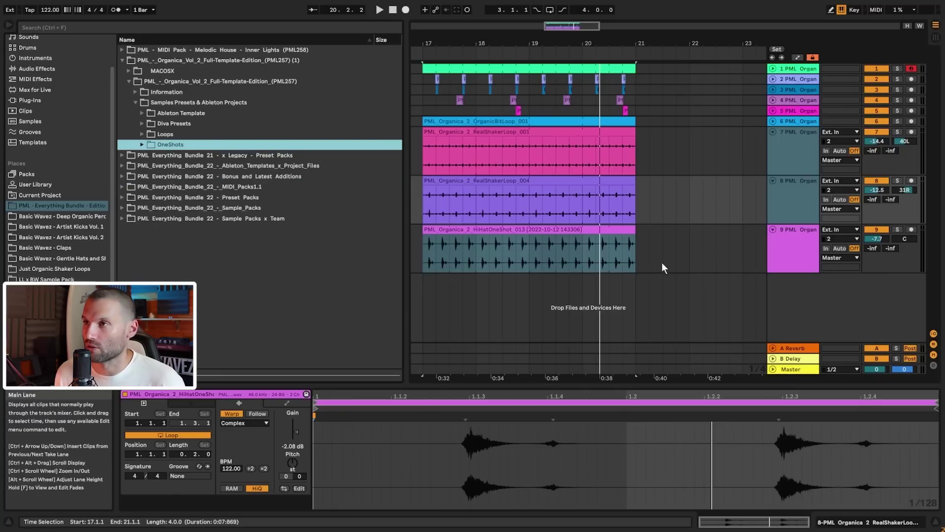
click(530, 256)
key(z)
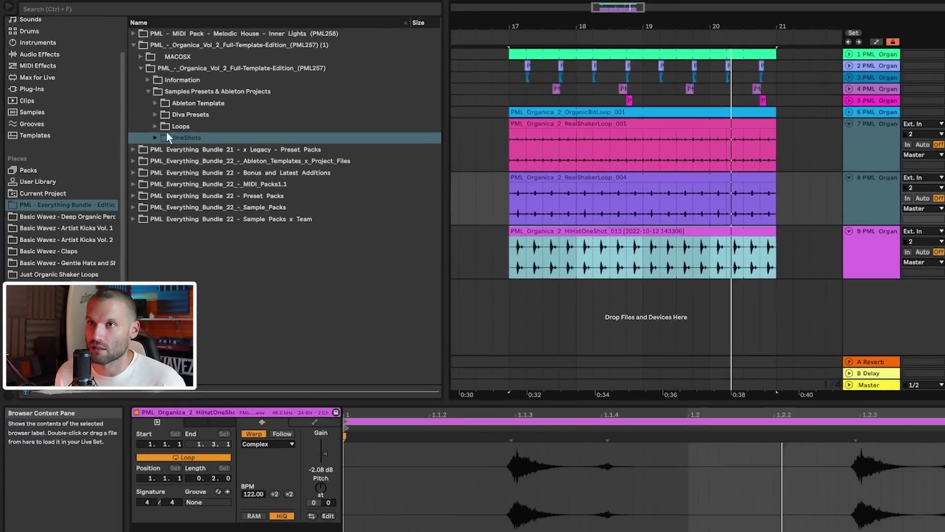
click(142, 134)
key(Down)
key(Down)
key(Down)
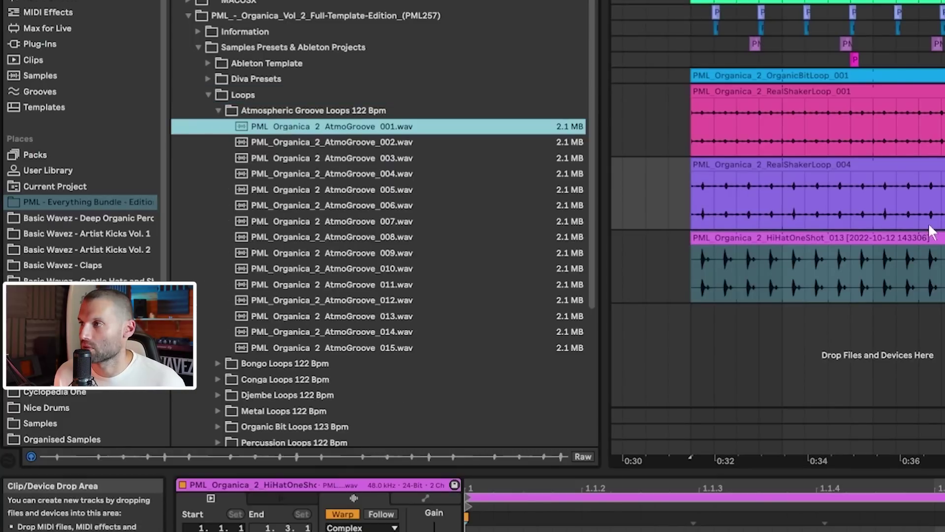
- Add AtmoGroove 001 to a new audio track at bar 17, play the groove and set the track's volume to -10.2 dB
click(840, 262)
click(689, 197)
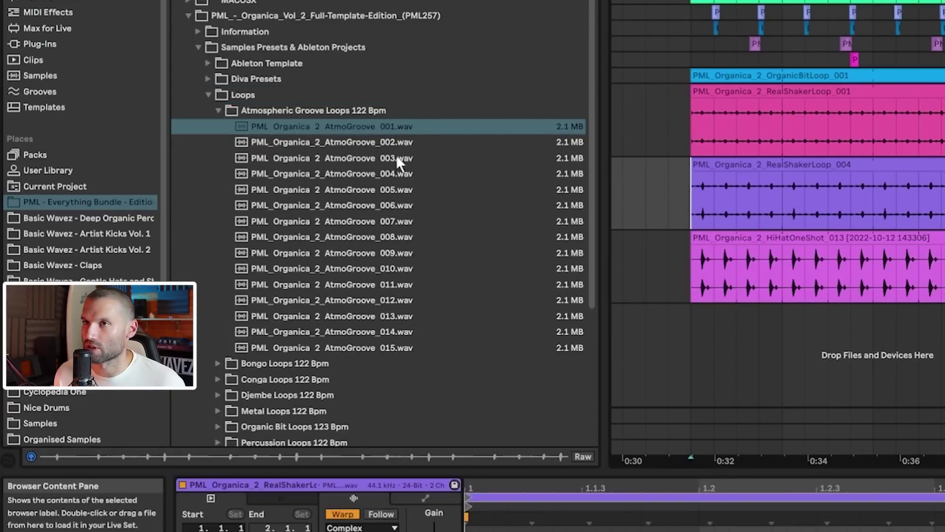
drag(348, 112, 711, 366)
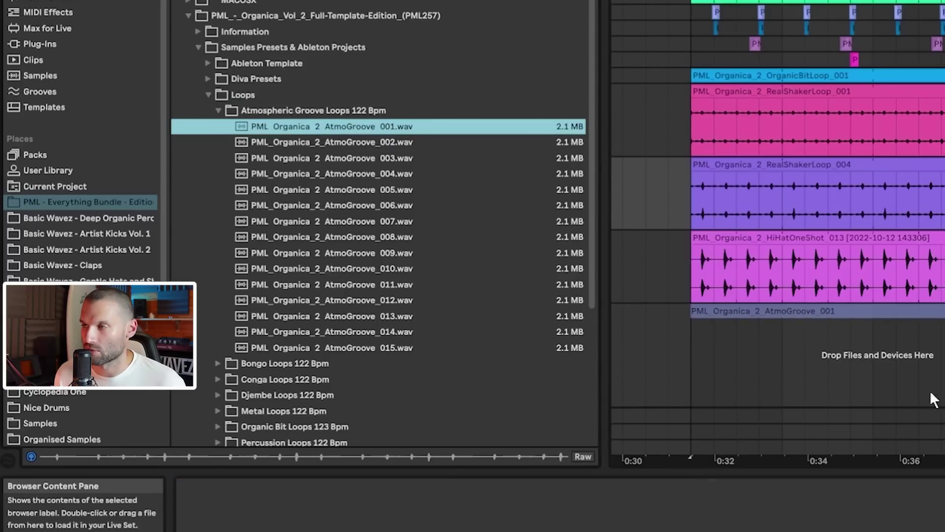
key(space)
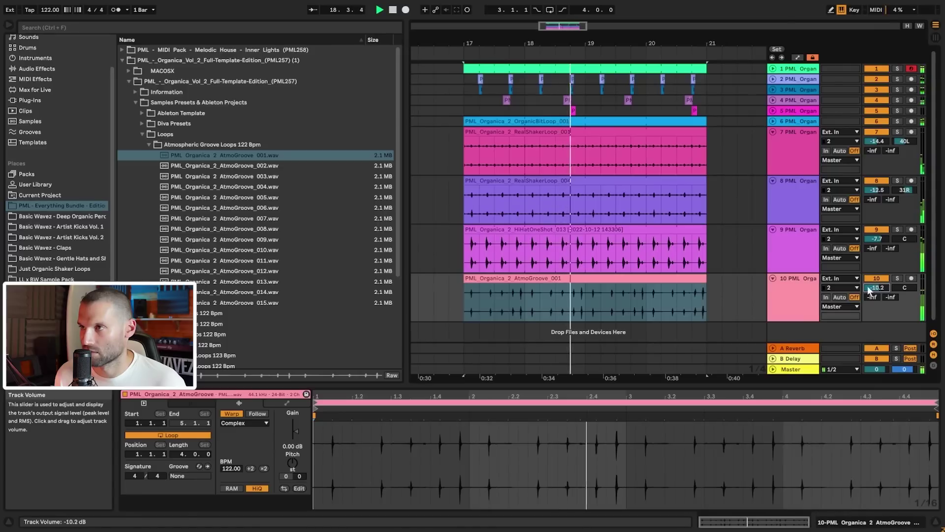
- Replace the AtmoGroove clip at bar 17 with loops 002, 003, 004 and 005 in turn, auditioning them with the groove
drag(255, 168, 468, 304)
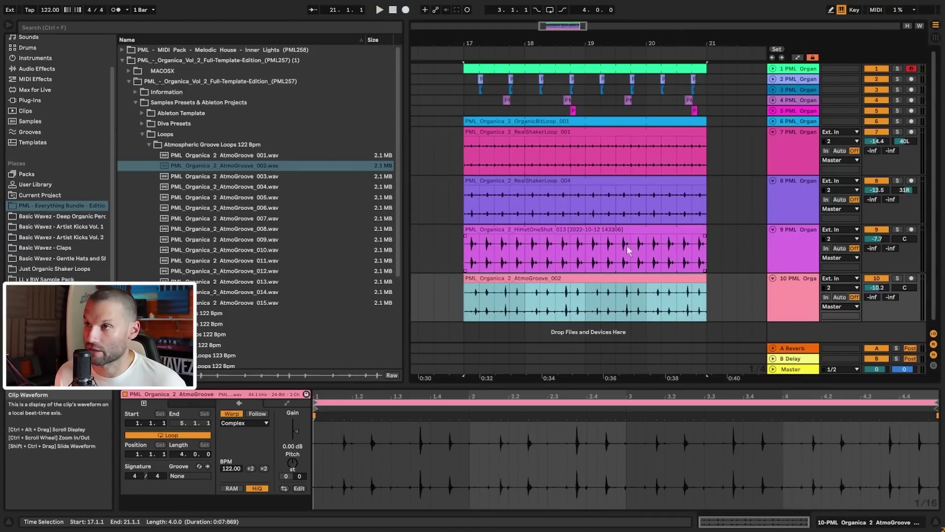
key(space)
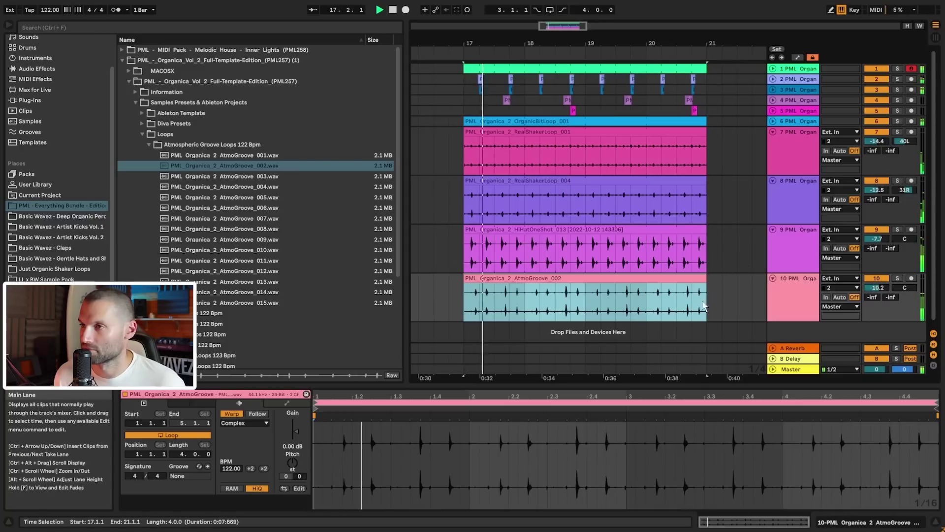
drag(249, 176, 463, 295)
drag(257, 185, 467, 295)
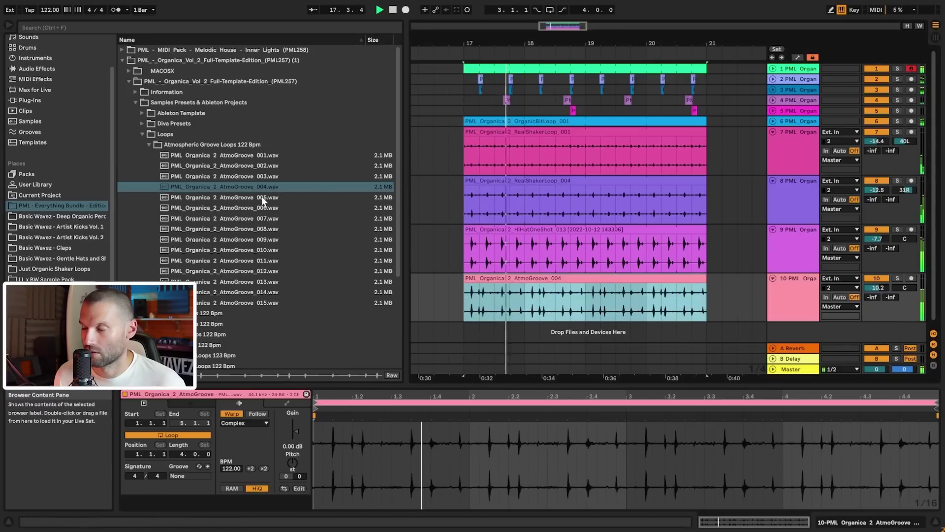
drag(261, 197, 457, 298)
key(space)
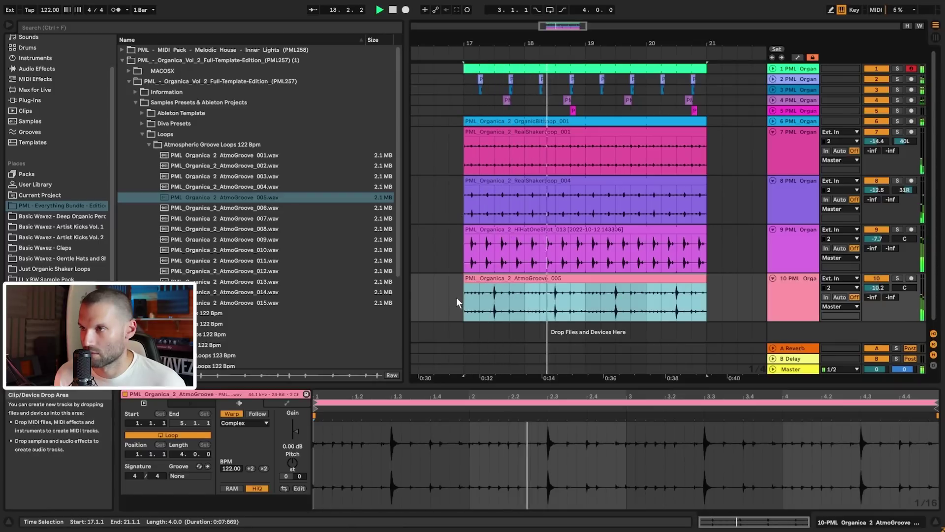
key(space)
- Cut the loud hit out of the AtmoGroove 005 clip by deleting 17.2.3 to 17.3.3, and play from bar 17
drag(483, 44, 488, 79)
click(532, 304)
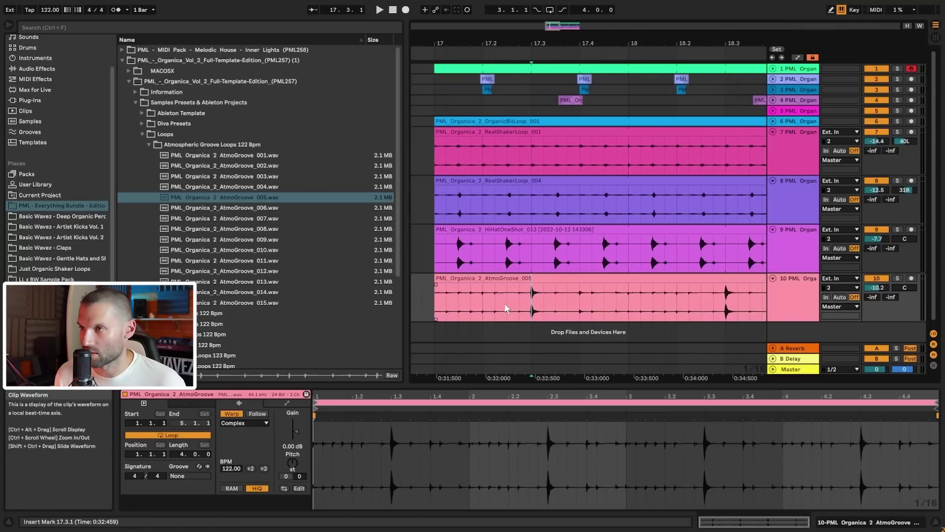
click(527, 305)
key(space)
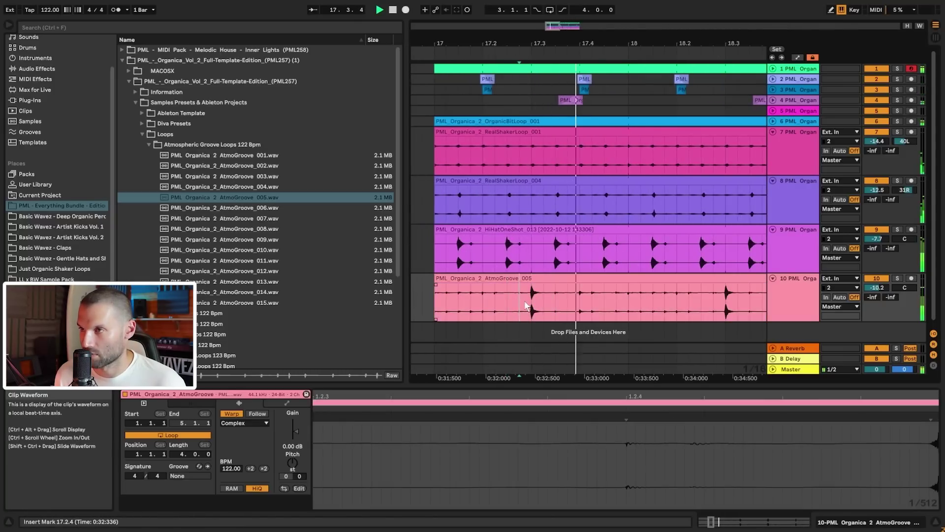
drag(506, 306, 552, 303)
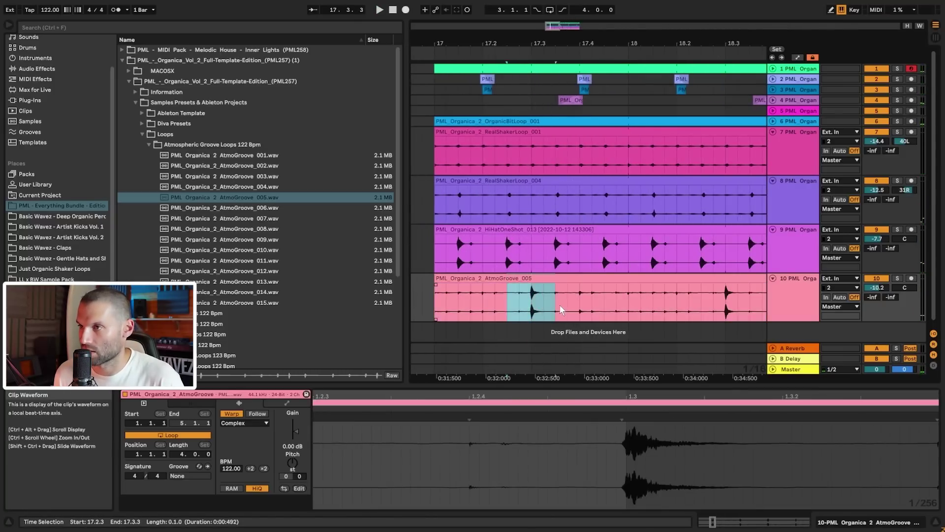
key(Delete)
click(434, 303)
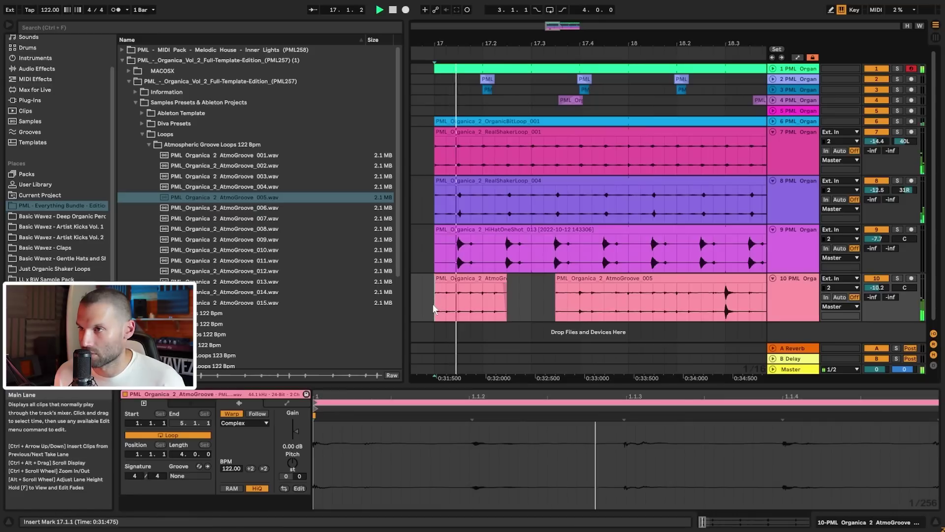
key(space)
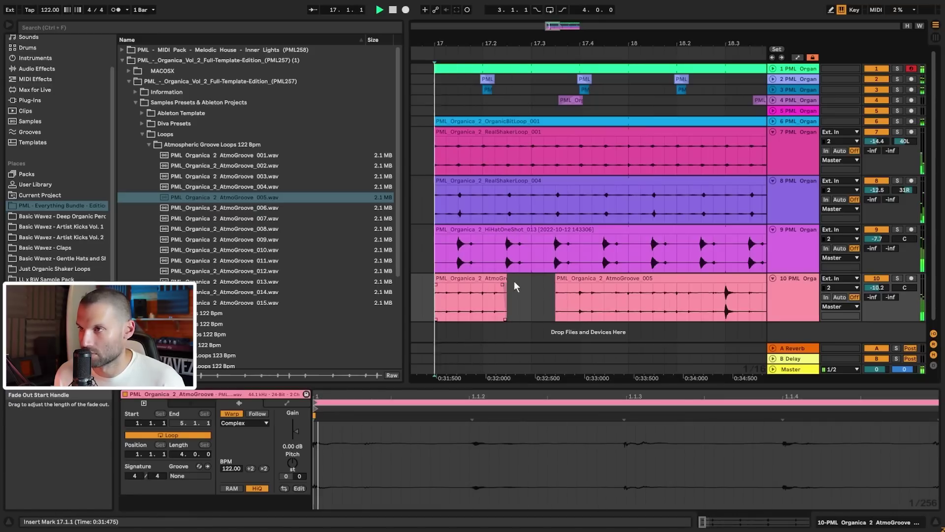
- Split the AtmoGroove 005 clip at bar 18 and delete everything after it
click(636, 297)
key(ctrl+e)
key(space)
key(Delete)
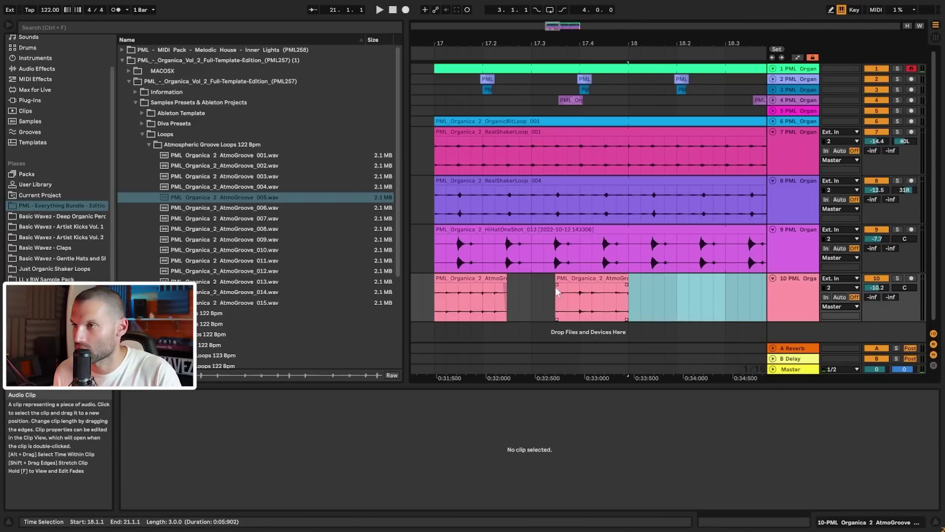
click(621, 294)
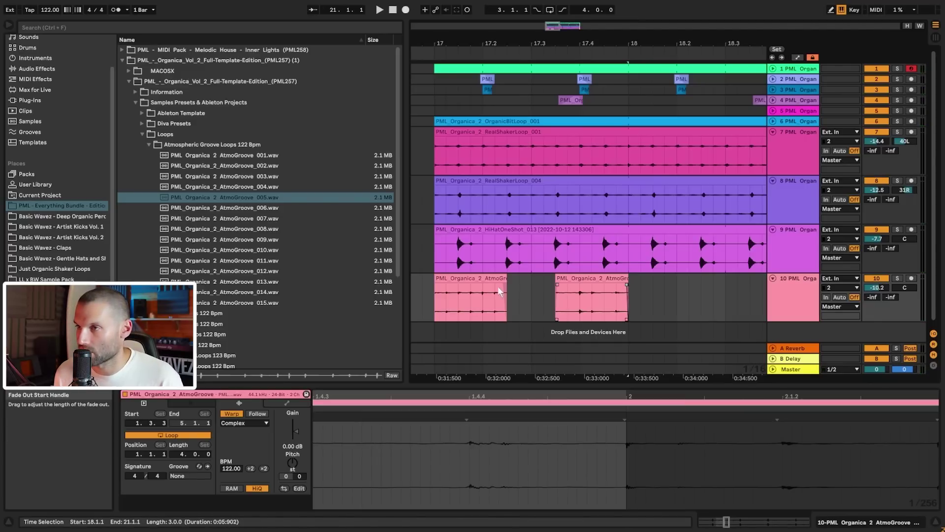
- Play the trimmed AtmoGroove section from bar 17 and set its track volume to -12.8 dB
click(466, 279)
key(space)
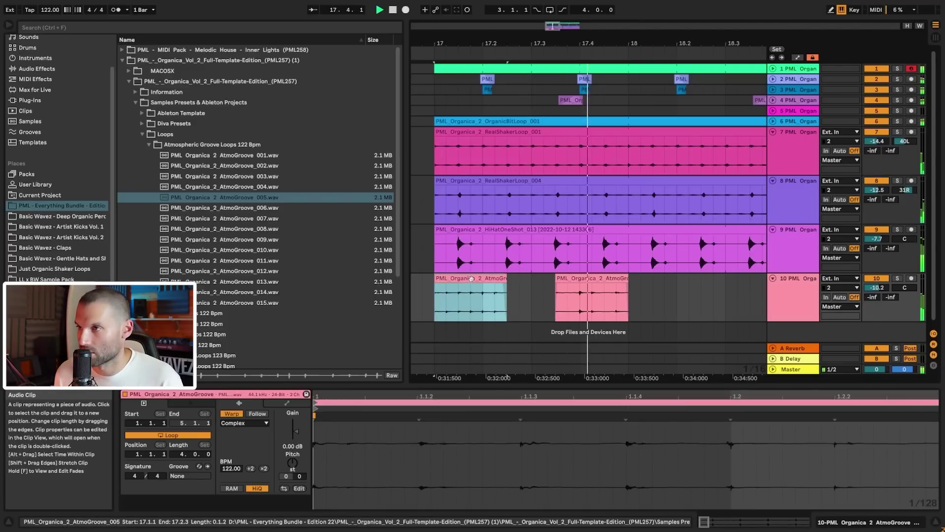
drag(878, 288, 877, 250)
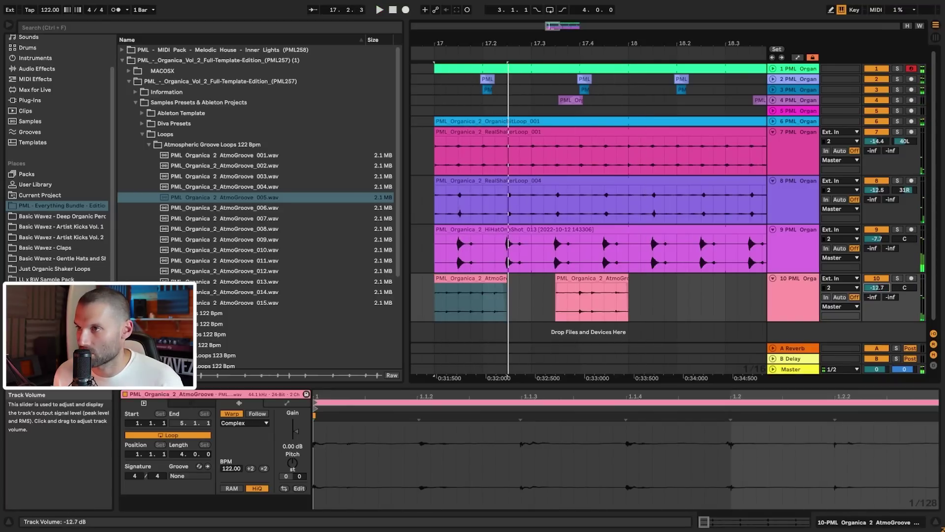
- Consolidate the AtmoGroove pieces from bar 17 to 18 into one clip, loop it out to bar 21 and play it
drag(458, 299, 630, 297)
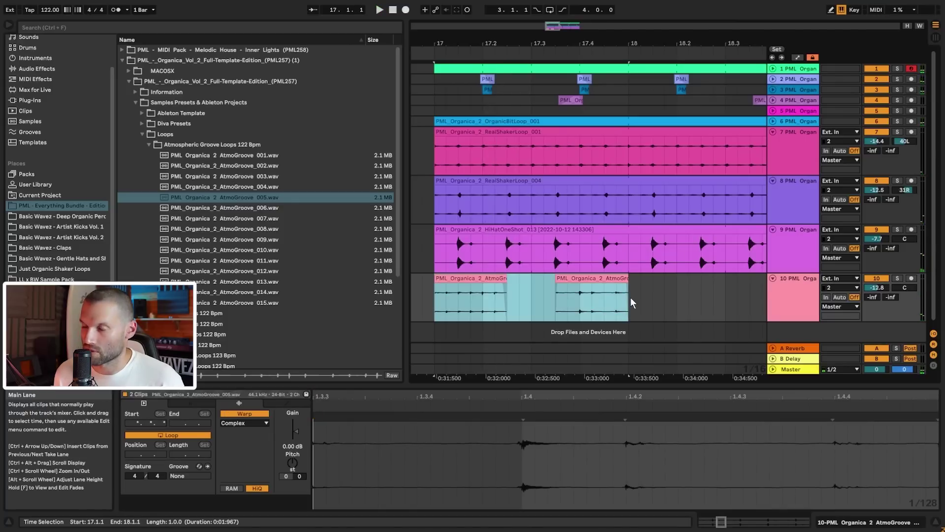
key(ctrl+j)
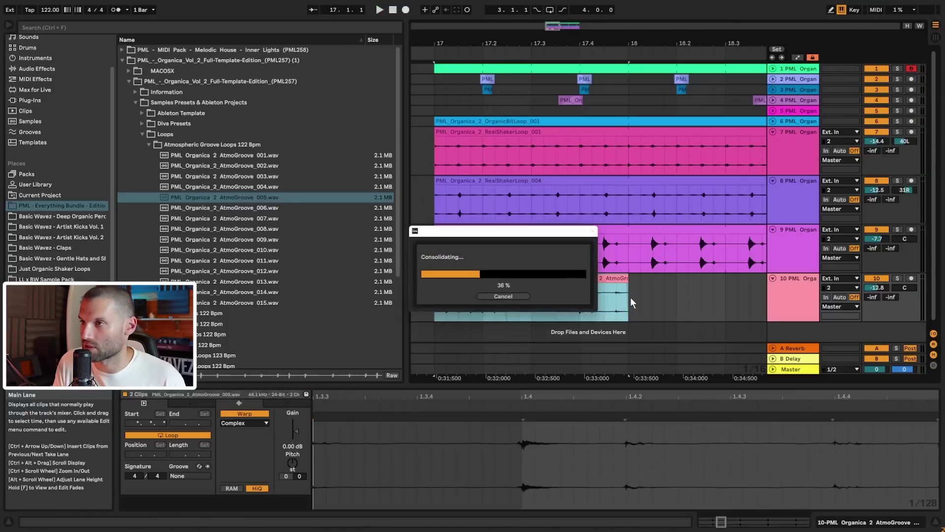
double_click(559, 279)
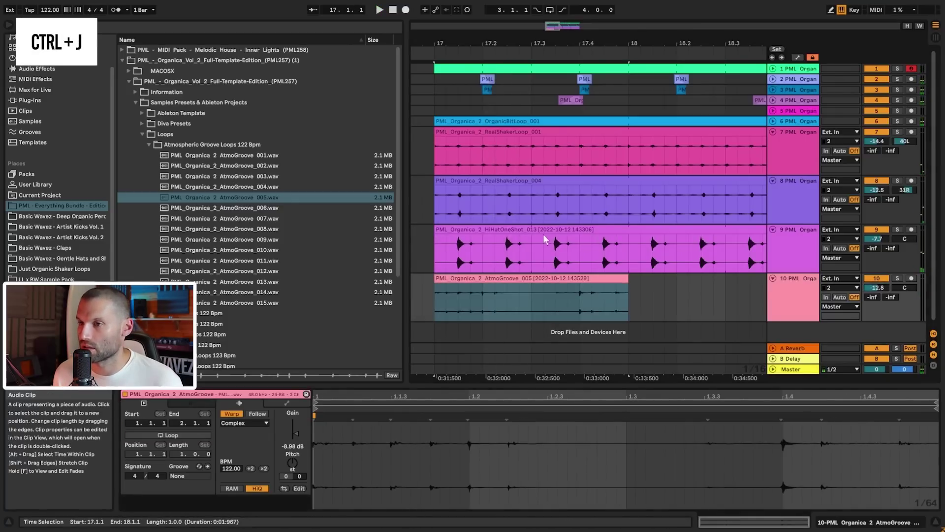
click(176, 436)
key(minus)
key(minus)
drag(525, 284, 660, 284)
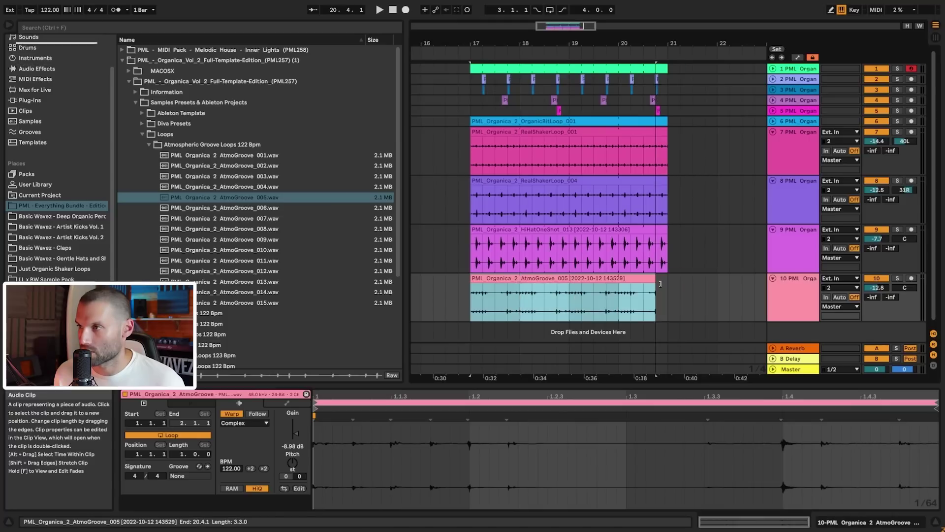
key(space)
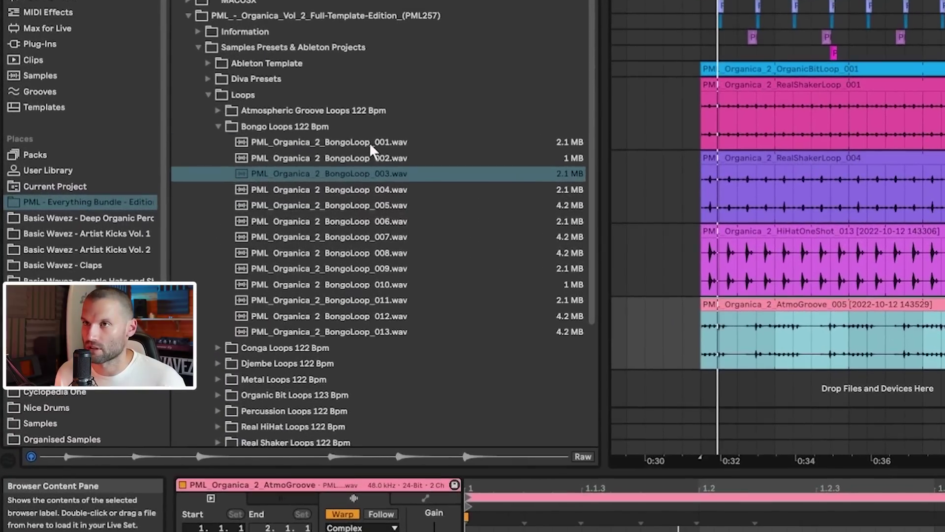
- Audition BongoLoop 001, 002 and 003 at bar 17 on a new audio track and set its volume to -12.0 dB
drag(250, 165, 487, 325)
drag(727, 383, 727, 384)
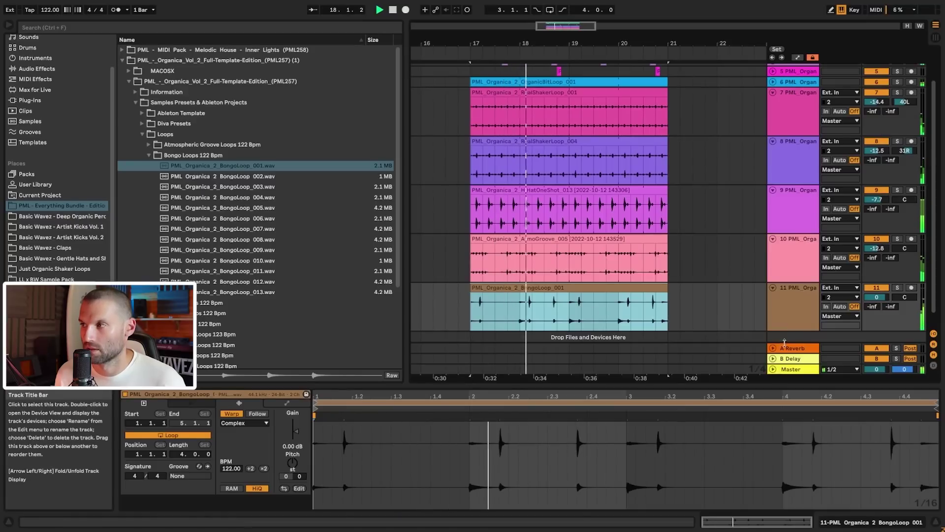
drag(258, 181, 498, 300)
key(space)
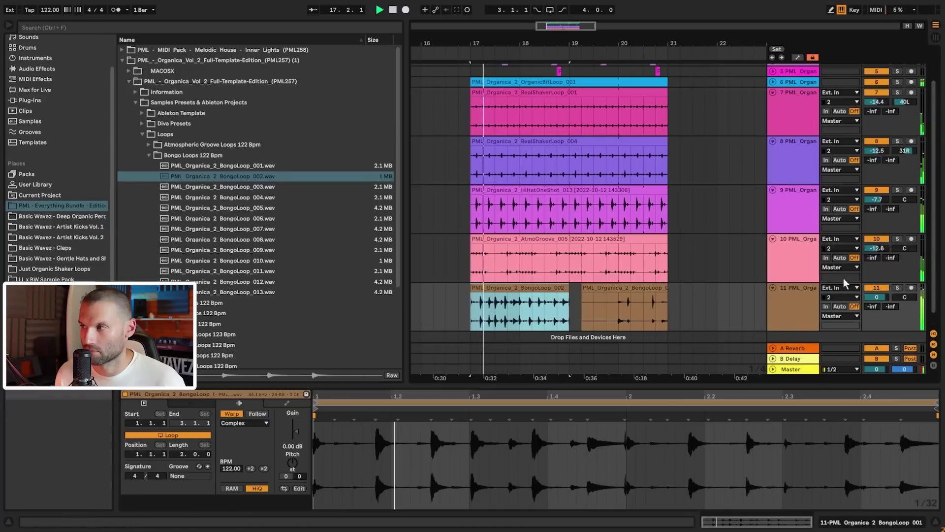
drag(877, 297, 876, 305)
click(243, 187)
drag(246, 186, 468, 306)
key(space)
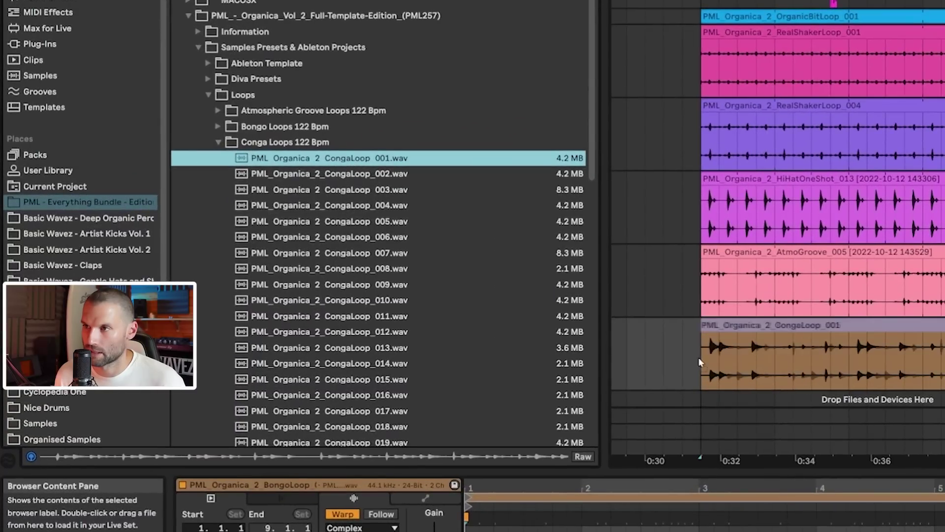
- Replace the bongo clip at bar 17 with CongaLoop 001, 002, 003, 004 and 005 in turn, auditioning them with the groove
drag(345, 165, 698, 356)
drag(234, 191, 451, 316)
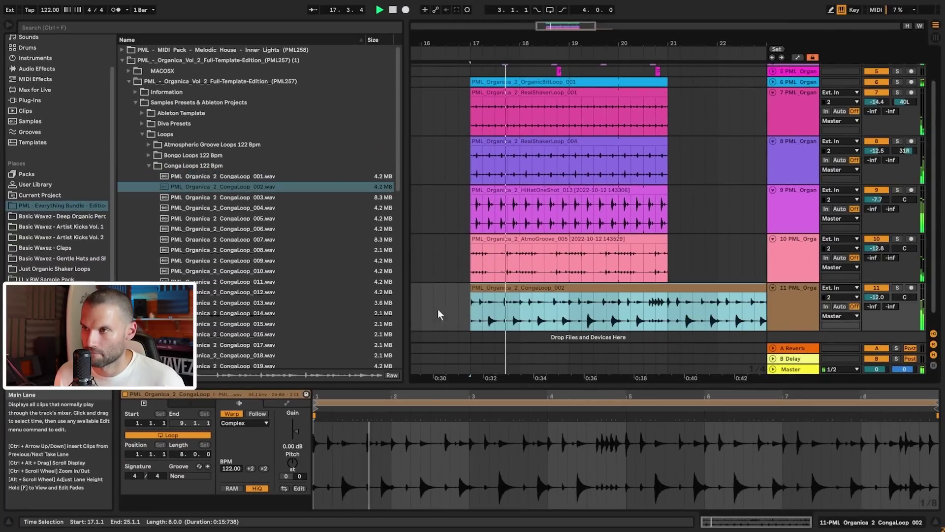
drag(245, 200, 493, 322)
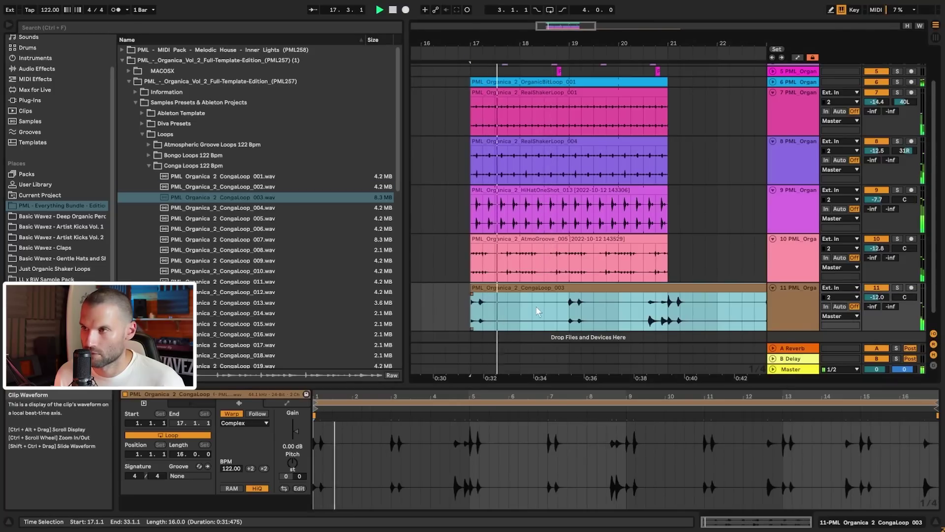
drag(256, 210, 483, 314)
key(space)
key(space)
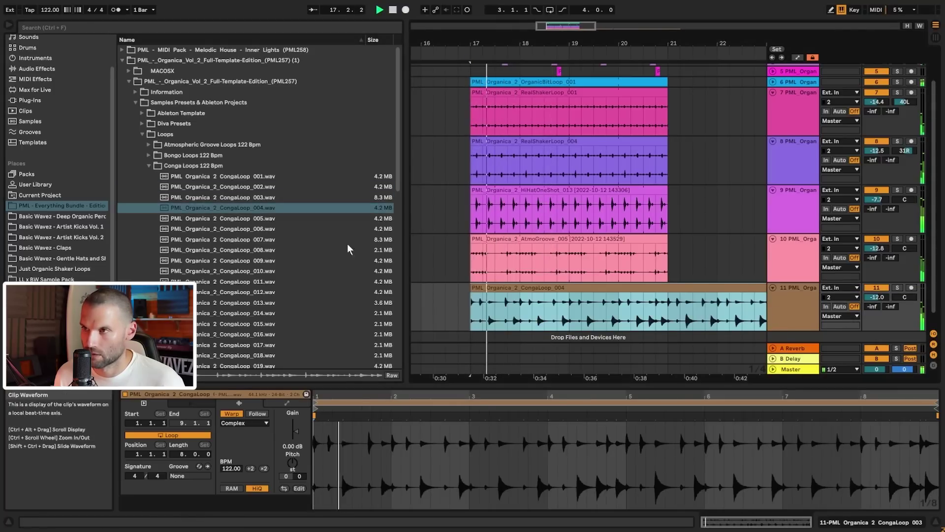
drag(261, 219, 522, 315)
key(space)
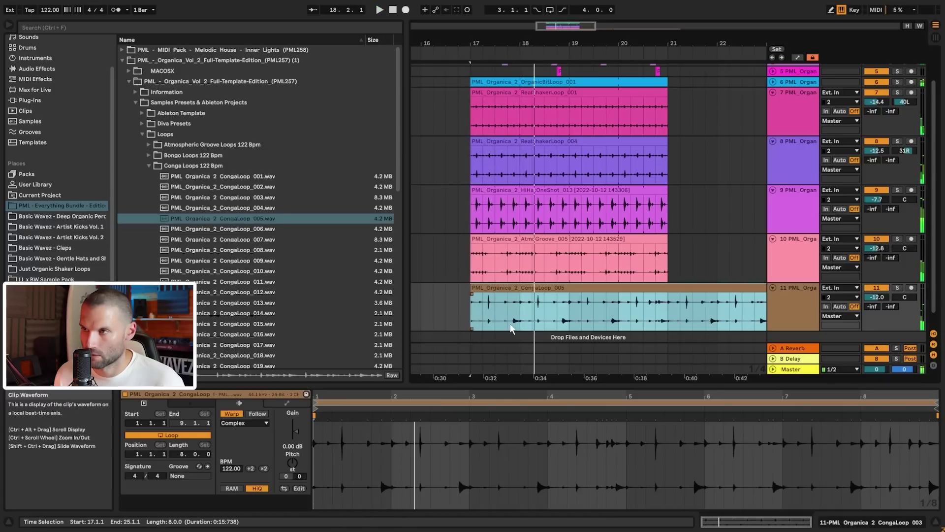
- Play the groove with the CongaLoop 005 clip from bar 18 and again from bar 17
click(522, 315)
key(space)
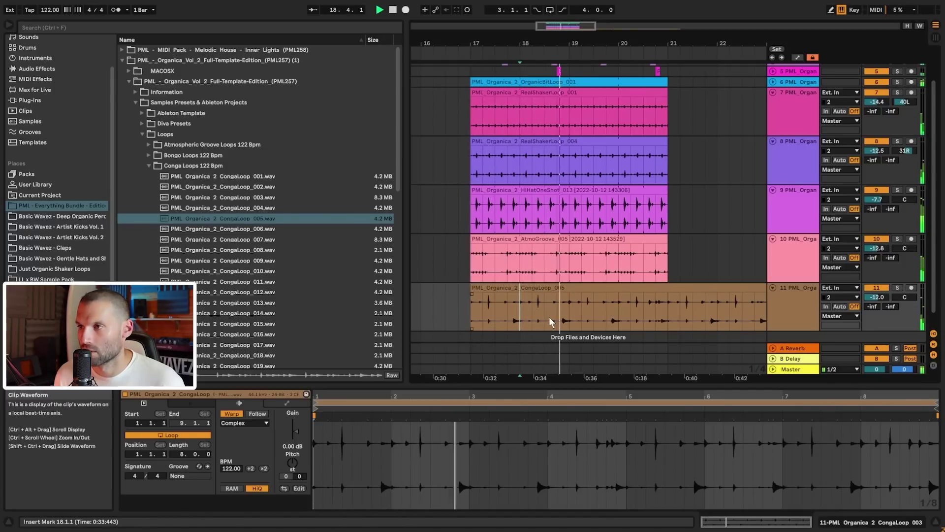
click(472, 318)
key(space)
key(space)
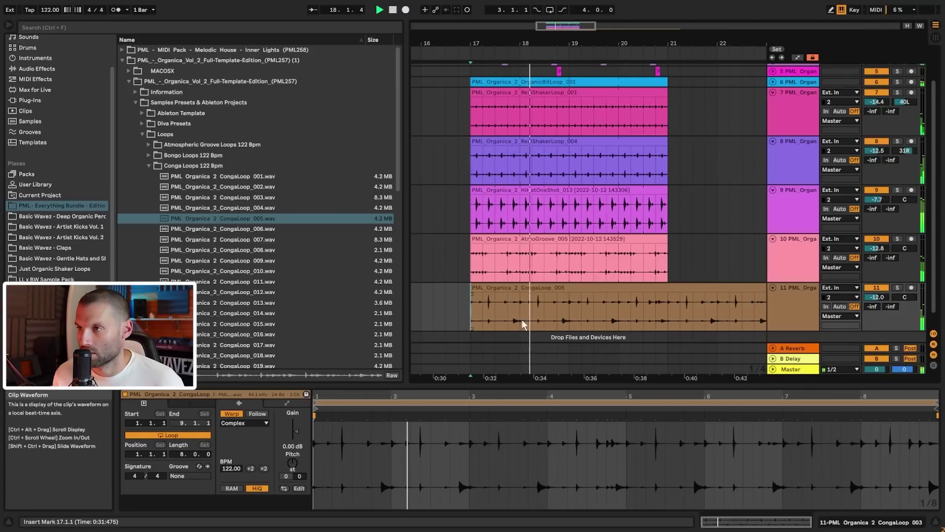
key(space)
- Cut CongaLoop 005 down to its first beat and a half at bar 17, delete the rest, and duplicate that bar to bar 18
drag(546, 26, 546, 74)
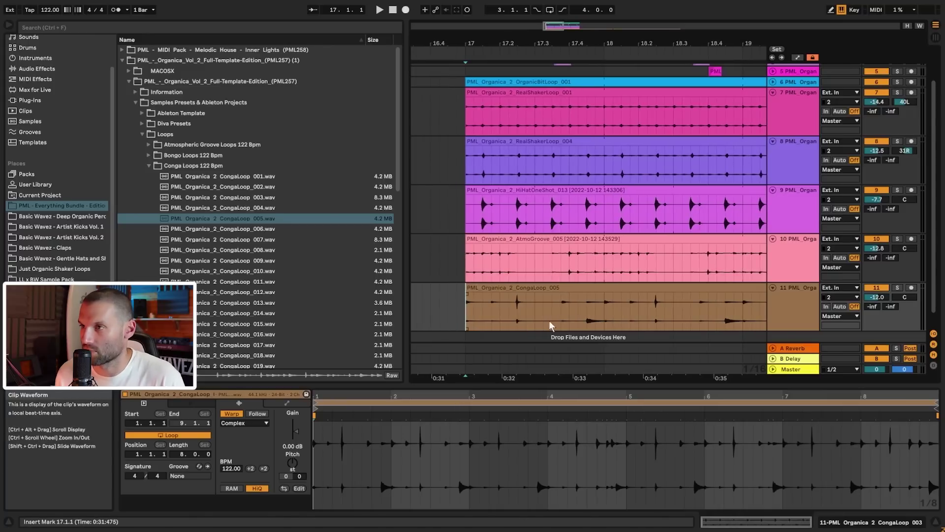
key(ctrl+e)
drag(604, 315, 517, 296)
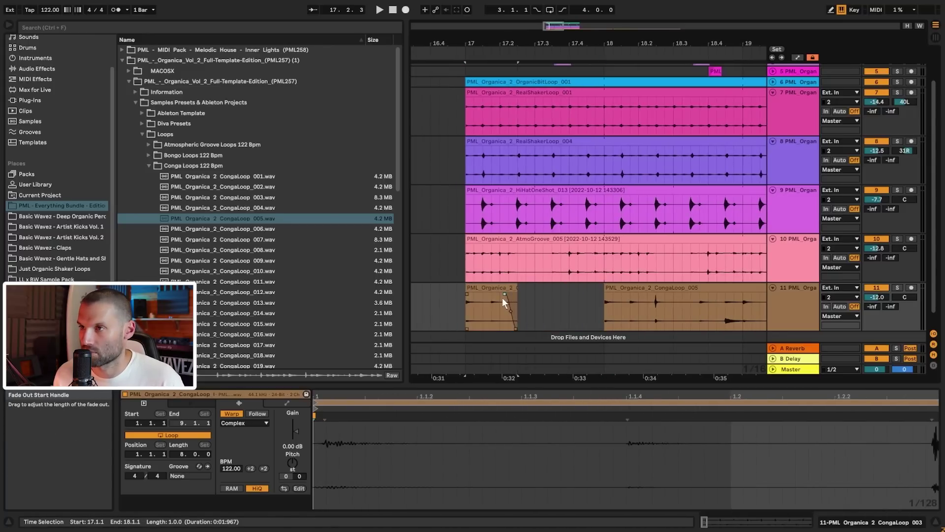
click(487, 288)
click(684, 288)
key(Delete)
drag(606, 297, 461, 301)
key(ctrl+d)
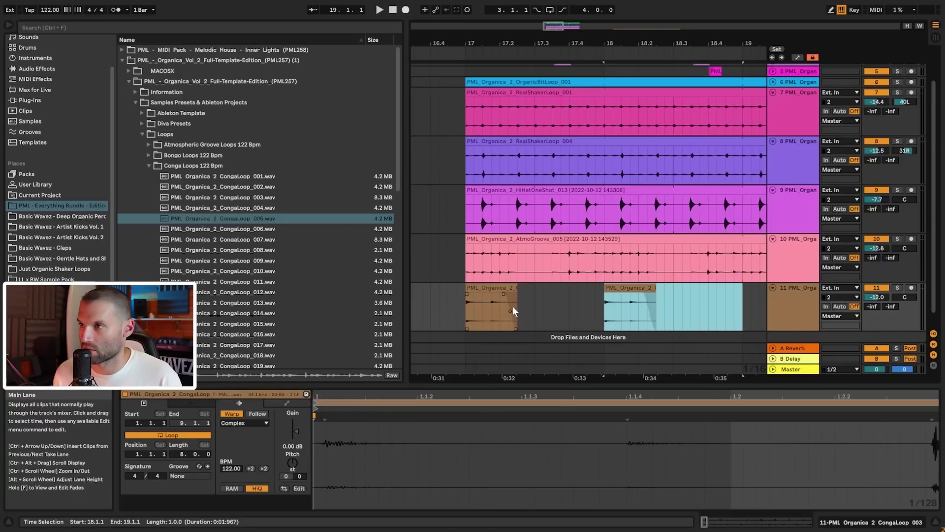
- Duplicate the two CongaLoop 005 bars from bar 17 into bars 19 to 21 and play the groove from bar 17
click(461, 300)
drag(552, 27, 551, 20)
drag(550, 311, 441, 311)
key(ctrl+d)
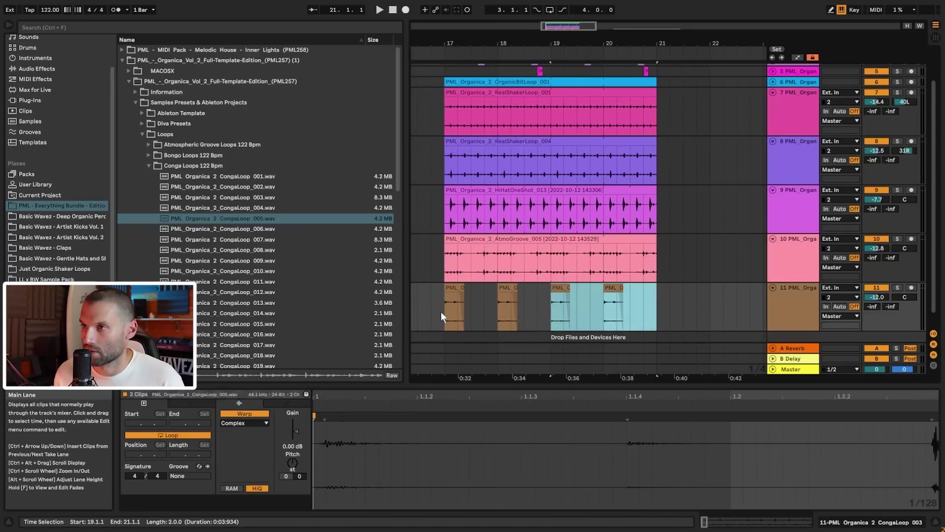
click(441, 312)
key(space)
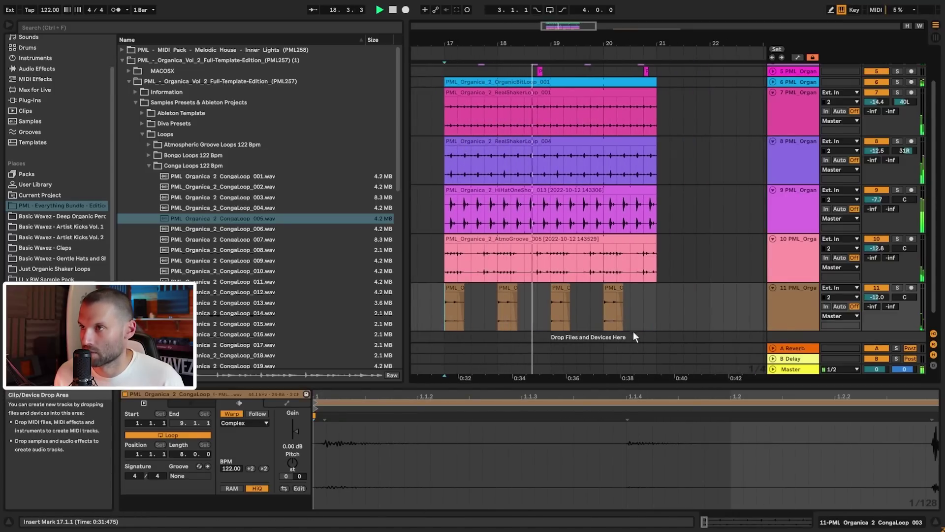
key(space)
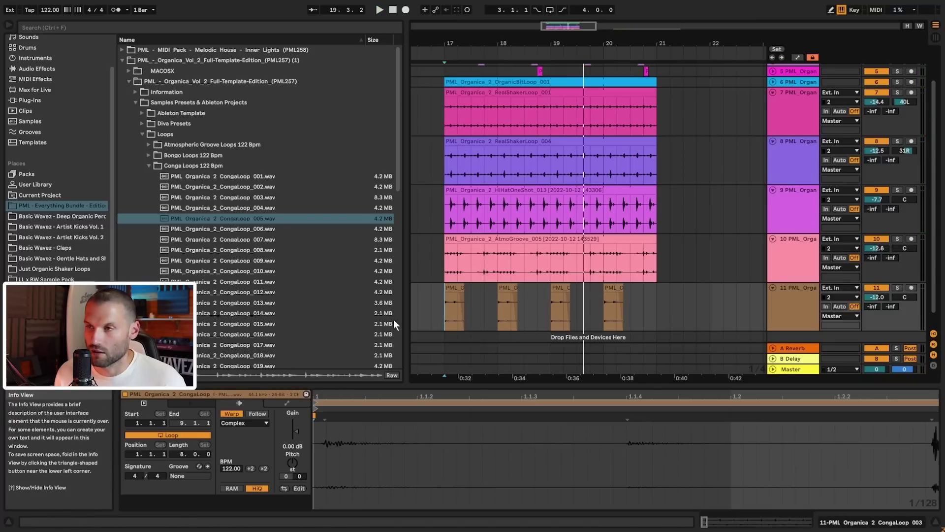
- Audition CongaLoop 008 and 009 with the groove on a new audio track and set its volume to -8.6 dB
click(245, 229)
key(Down)
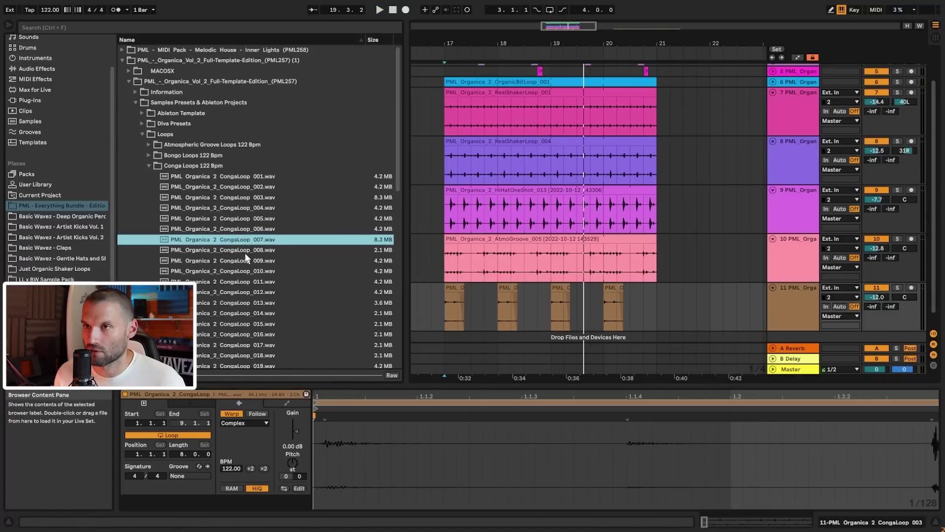
scroll(598, 291, down, 1)
drag(238, 249, 445, 326)
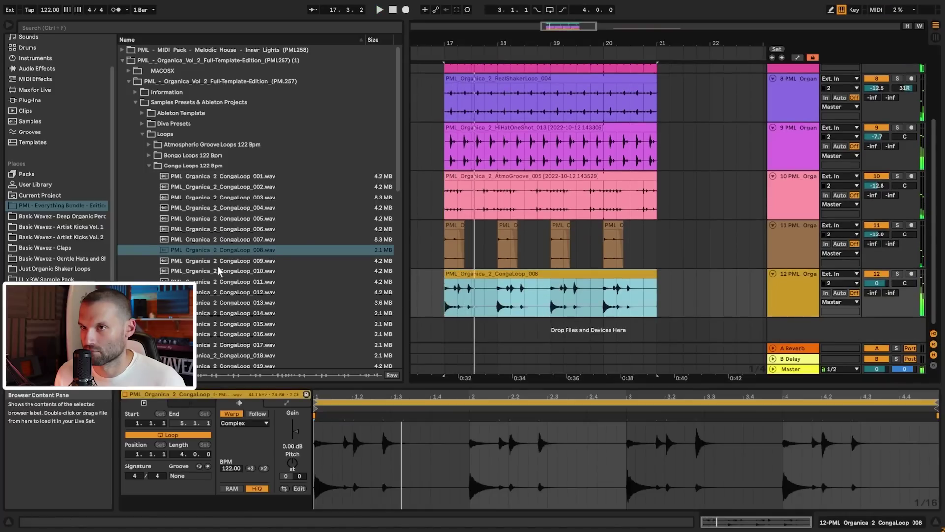
drag(216, 261, 433, 275)
key(space)
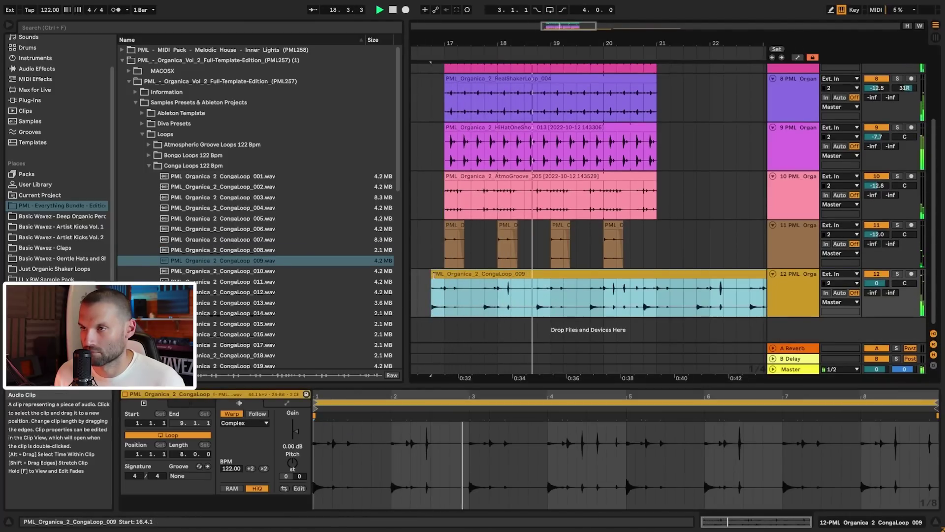
key(space)
scroll(325, 261, down, 3)
drag(877, 284, 877, 294)
- Replace the new track's conga clip at bar 17 with CongaLoop 018, 019, 020 and 021 in turn, playing each with the groove
scroll(343, 262, down, 3)
click(244, 192)
double_click(245, 192)
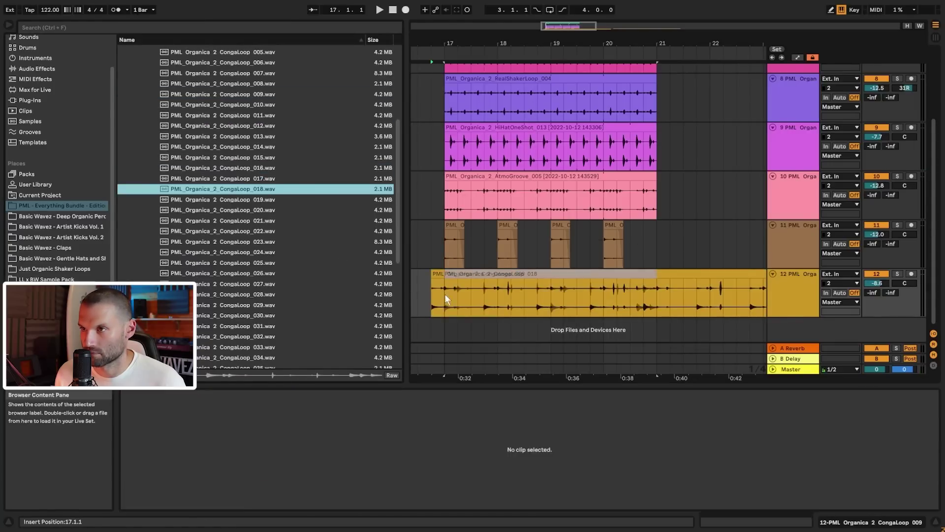
key(space)
key(space)
drag(266, 200, 458, 300)
key(space)
key(space)
drag(268, 210, 442, 302)
key(space)
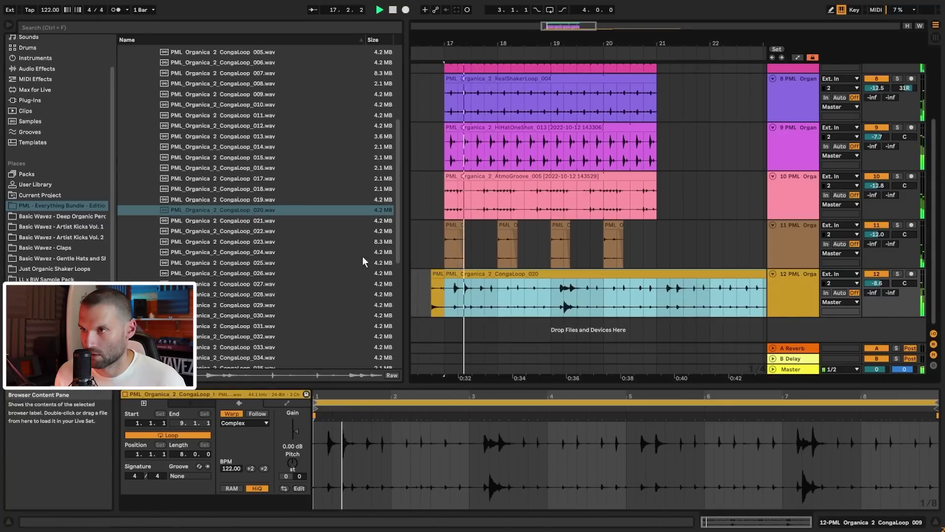
key(space)
drag(265, 221, 478, 295)
key(space)
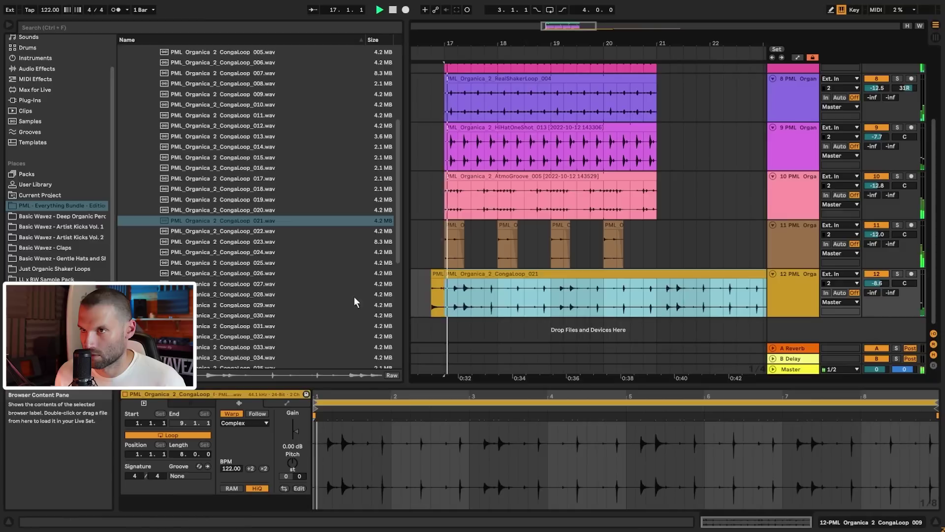
key(space)
- Audition CongaLoop 025 and 026 at bar 17 and delete the leftover clip piece in front of bar 17
drag(254, 264, 445, 308)
key(space)
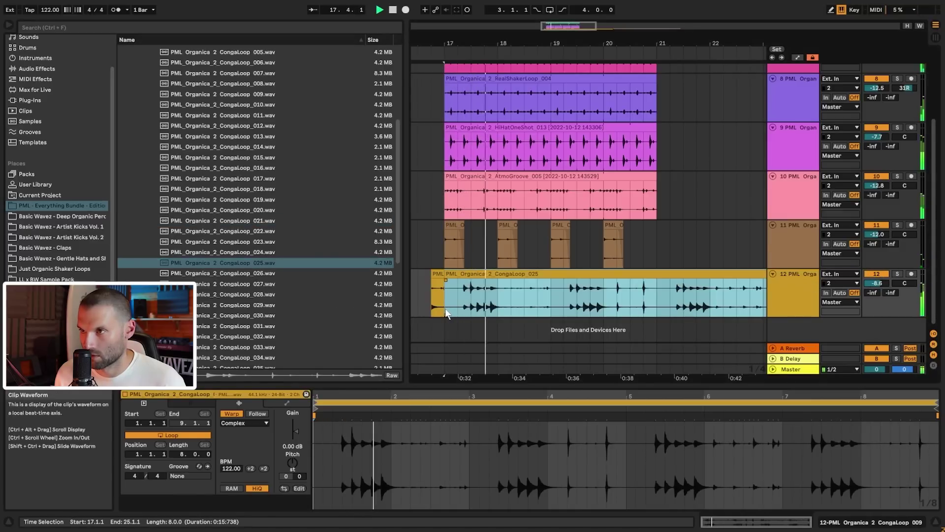
key(space)
drag(248, 273, 433, 298)
key(space)
key(space)
key(Delete)
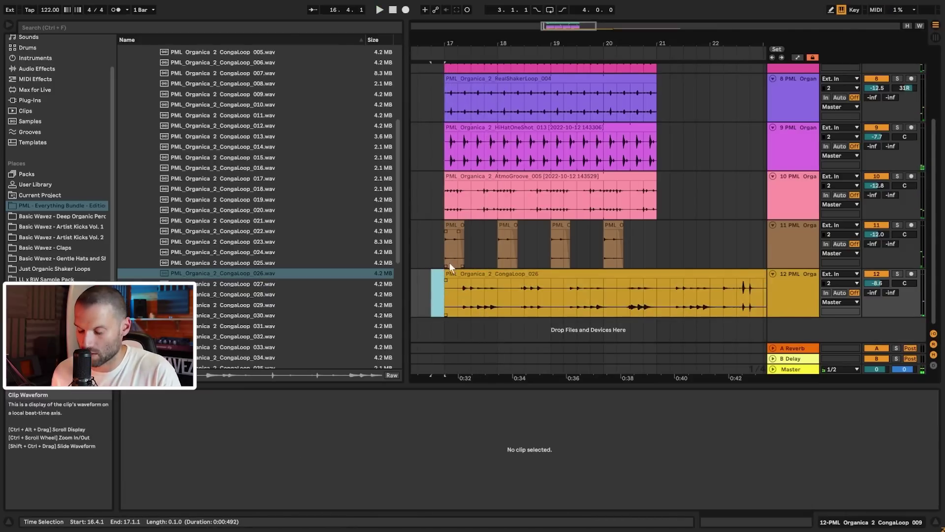
- Replace the conga clip at bar 17 with CongaLoop 027 and then CongaLoop 028, auditioning both with the groove
drag(257, 287, 446, 292)
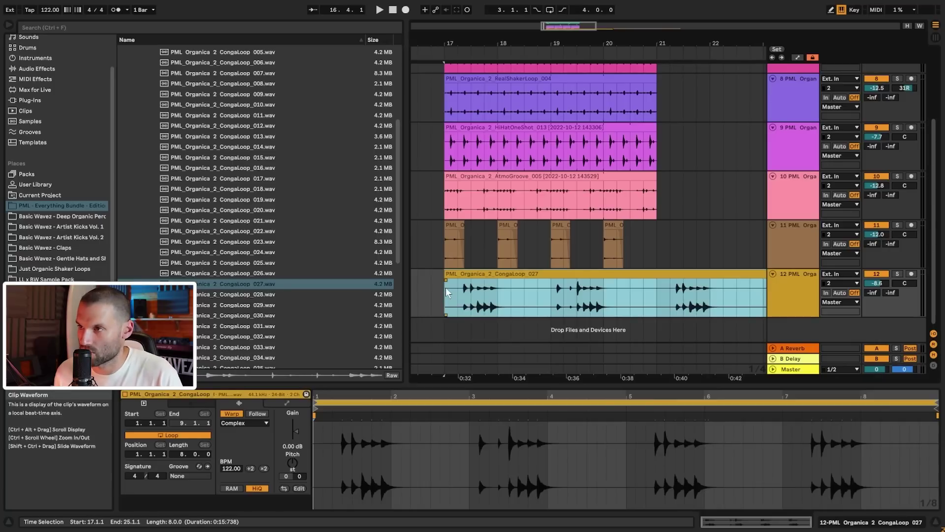
click(445, 292)
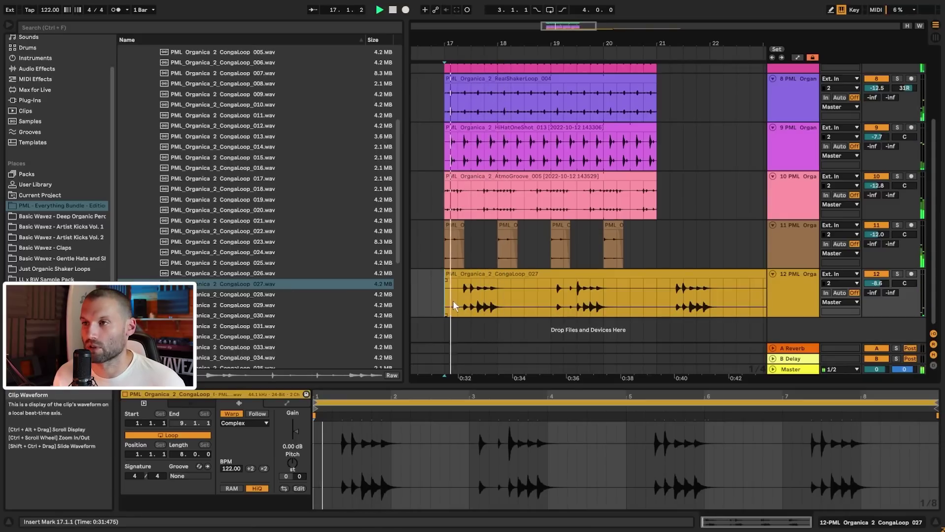
drag(245, 294, 452, 311)
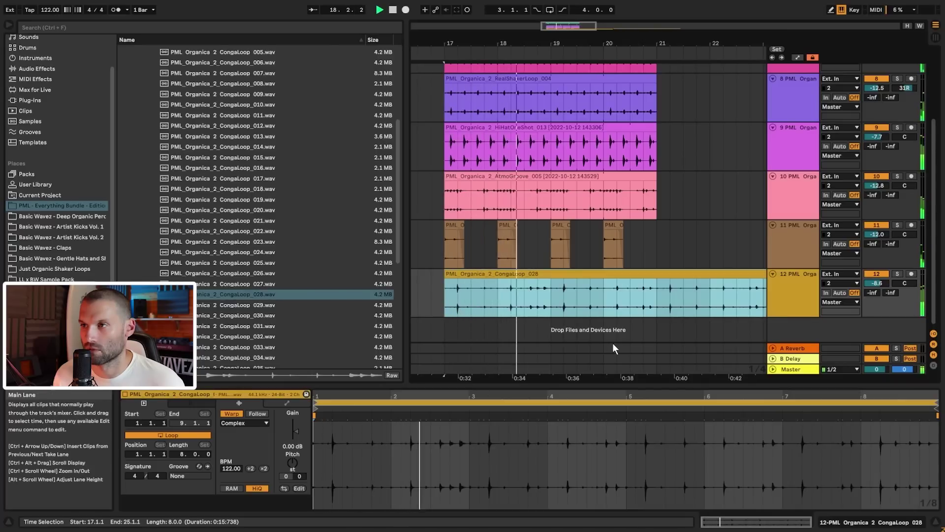
key(space)
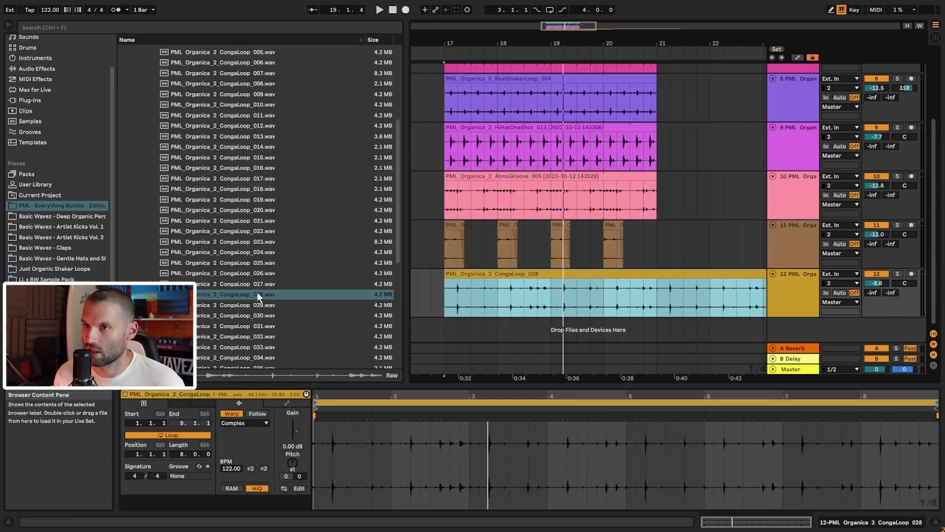
- Place CongaLoop 027 at bar 17 on a new, deactivated audio track and play the groove with CongaLoop 028
drag(237, 285, 456, 331)
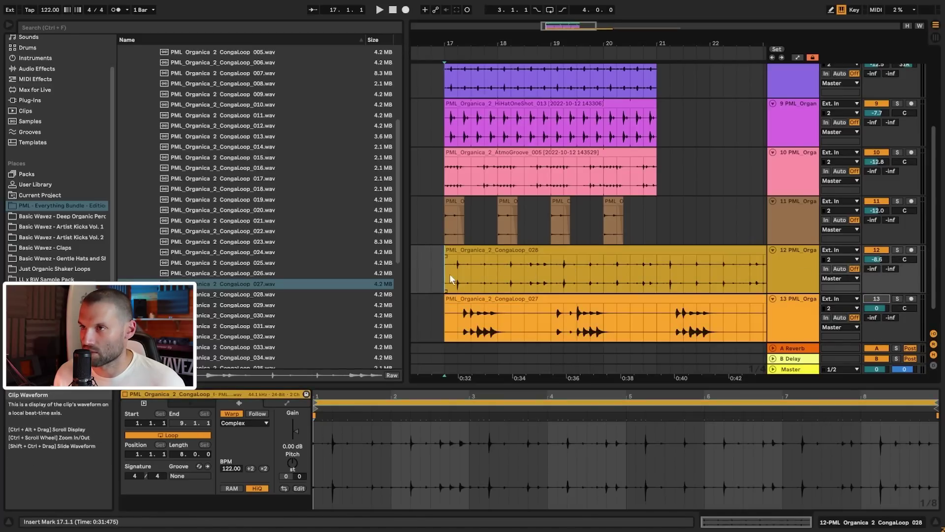
key(space)
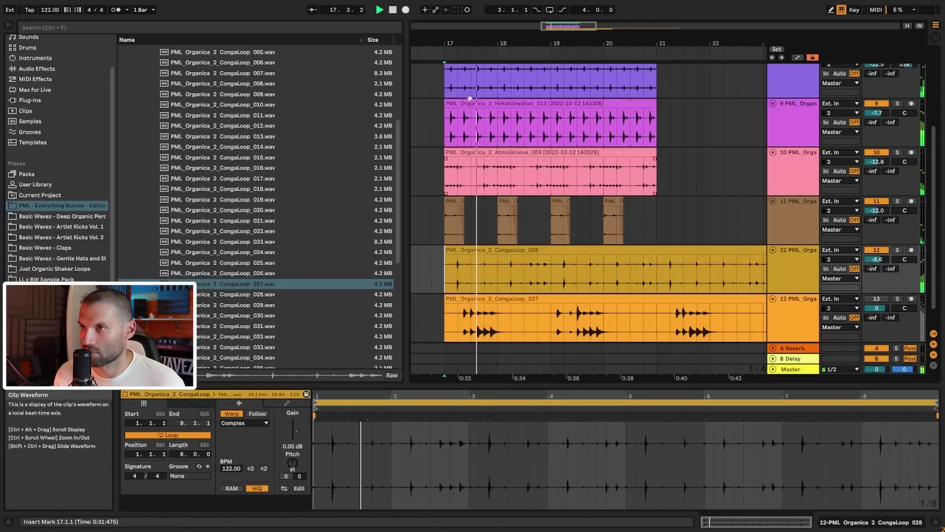
key(space)
- Trim the start of CongaLoop 028 to 17.2.3 and play the groove from bar 17
drag(565, 25, 508, 286)
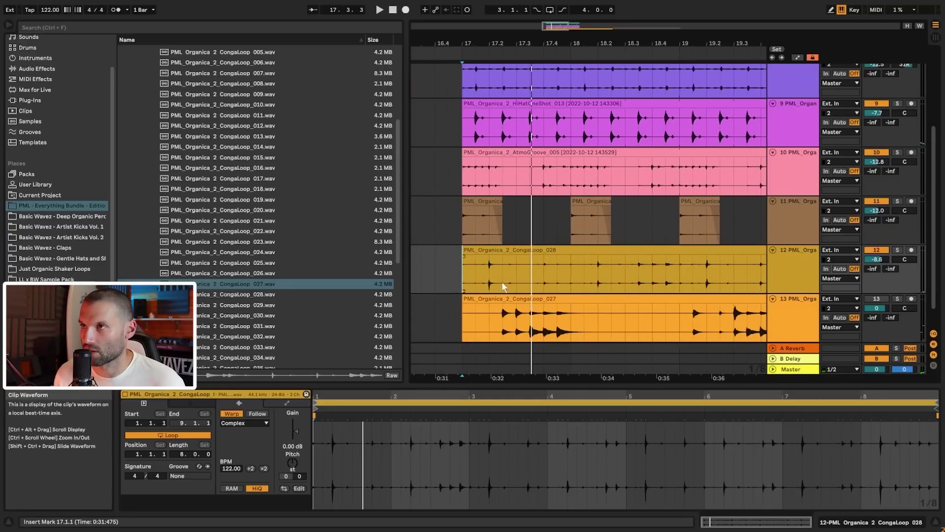
key(space)
key(space)
key(space)
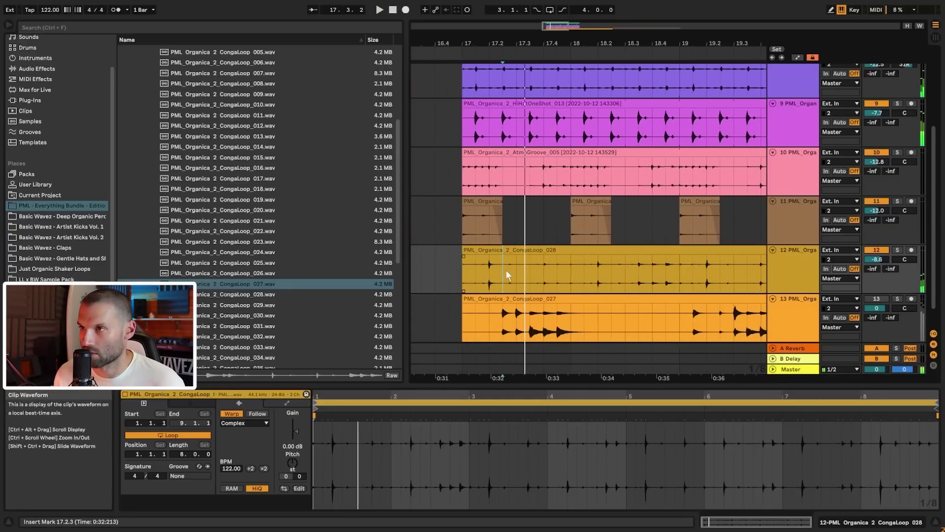
drag(463, 250, 497, 251)
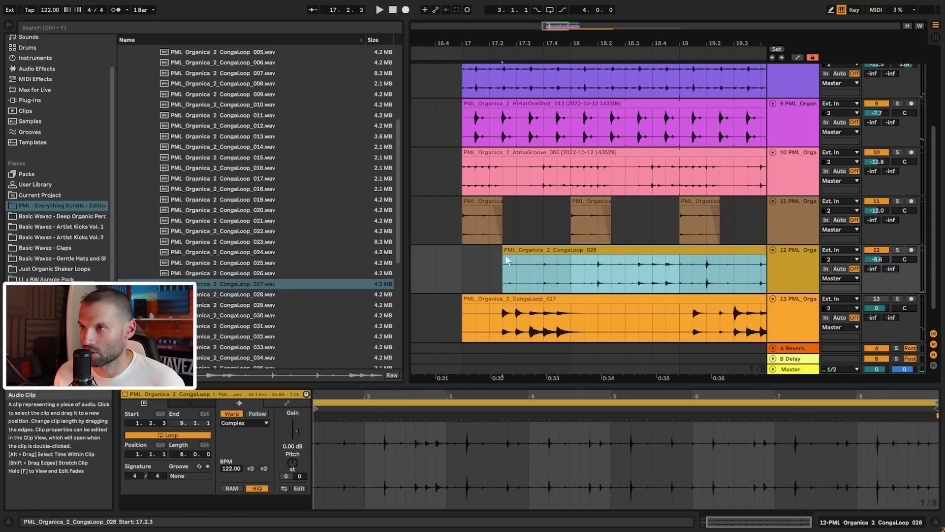
click(460, 268)
key(space)
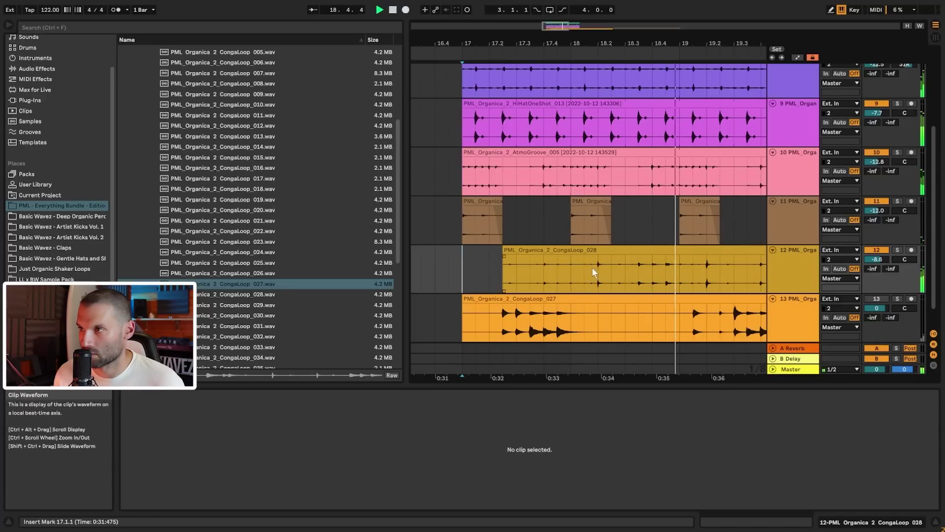
- Cut CongaLoop 028 into short hits at 17.2.3 and 18.2.3, with the remaining clip starting at 18.3.3
key(space)
click(518, 274)
key(ctrl+e)
drag(519, 251, 641, 250)
click(627, 276)
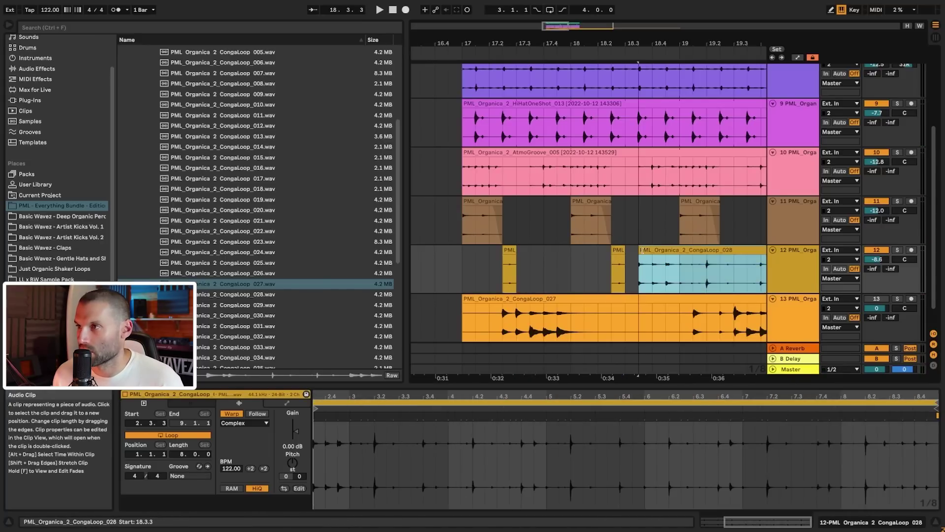
- Split the remaining CongaLoop 028 clip at bar 19, delete the part after it, and play the shortened piece
click(681, 274)
key(ctrl+e)
click(659, 250)
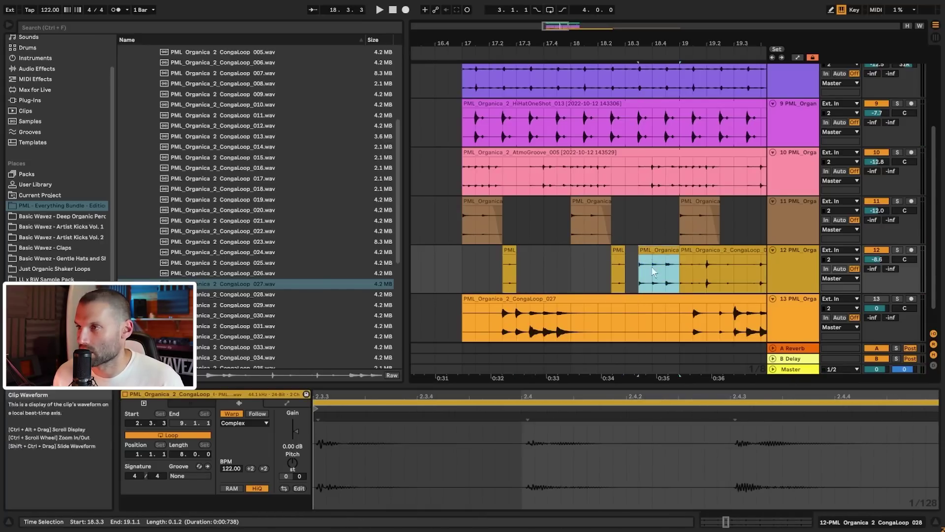
click(695, 251)
key(Delete)
click(654, 259)
key(space)
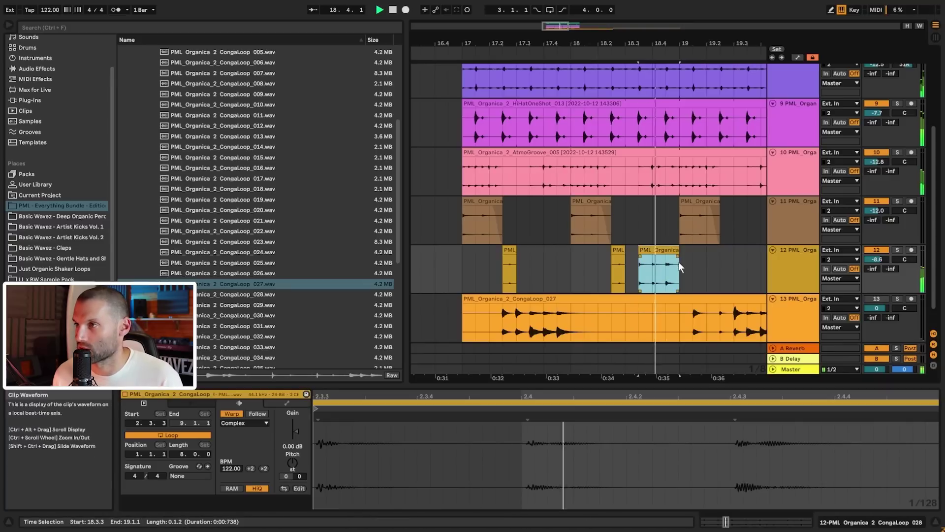
key(space)
- On a 1/16 grid, move the last CongaLoop 028 piece to 18.4.2, trim its end to bar 19, and play it
drag(650, 43, 621, 86)
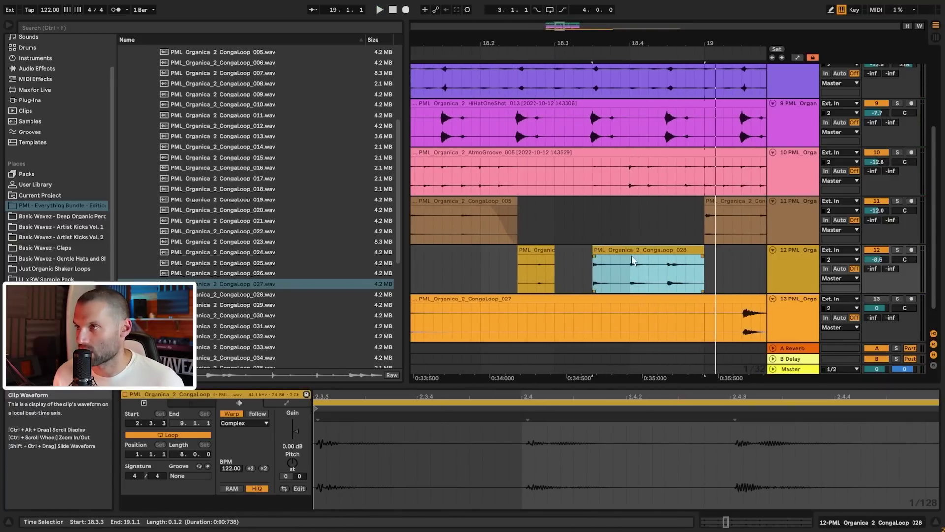
right_click(583, 273)
click(664, 384)
drag(635, 251, 691, 253)
click(687, 273)
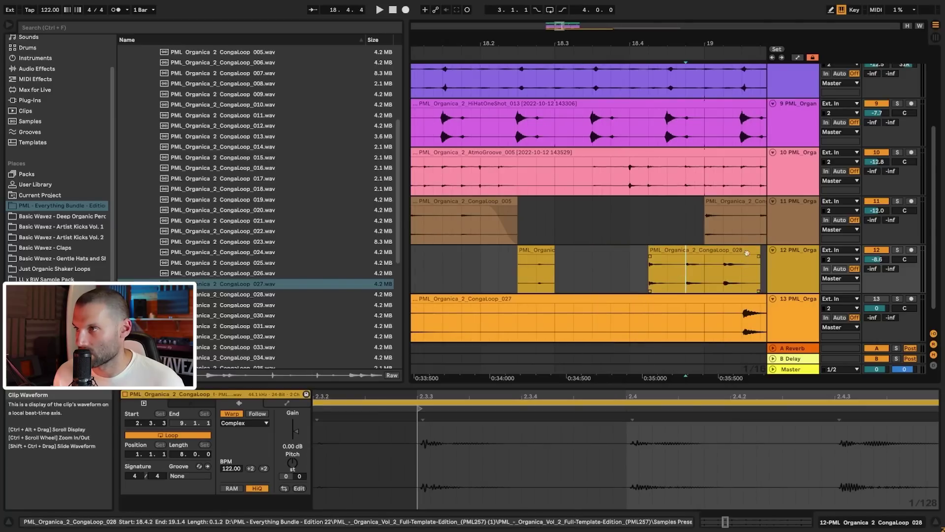
drag(760, 251, 704, 252)
click(574, 268)
key(space)
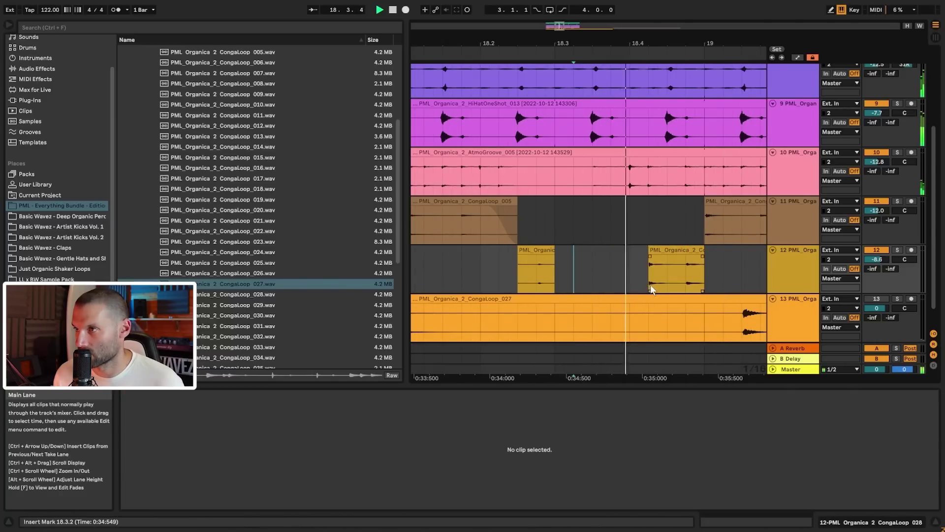
key(space)
- Play the CongaLoop 028 pieces from bar 17 and duplicate the two-bar pattern into bars 19 to 21
drag(559, 26, 559, 6)
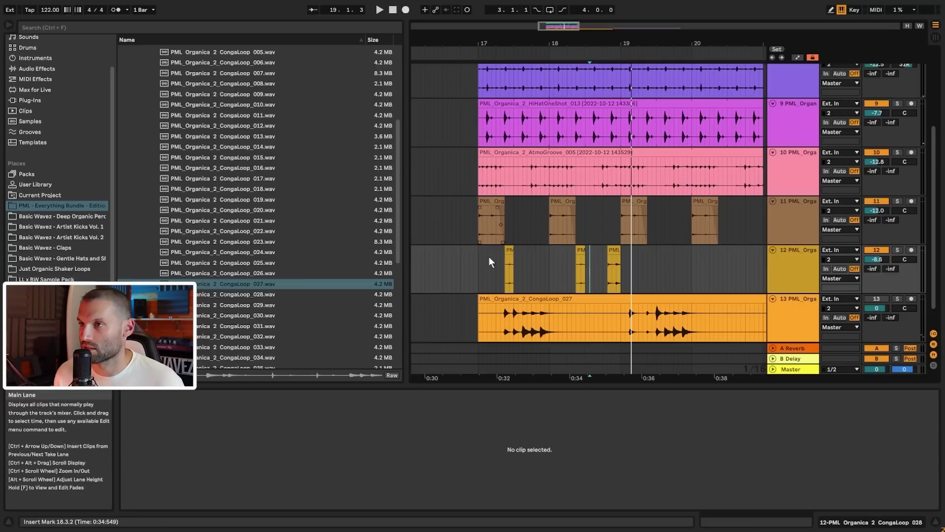
click(478, 264)
key(space)
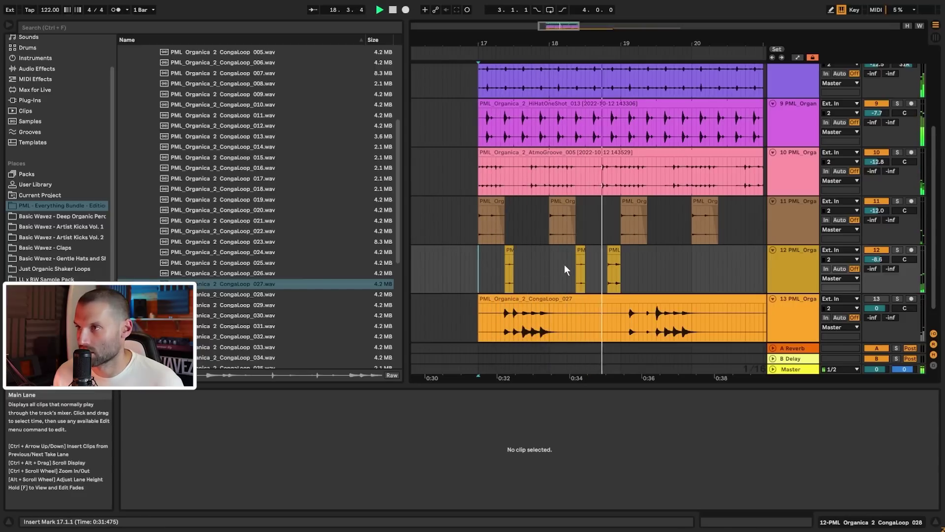
key(space)
drag(622, 261, 479, 270)
key(ctrl+d)
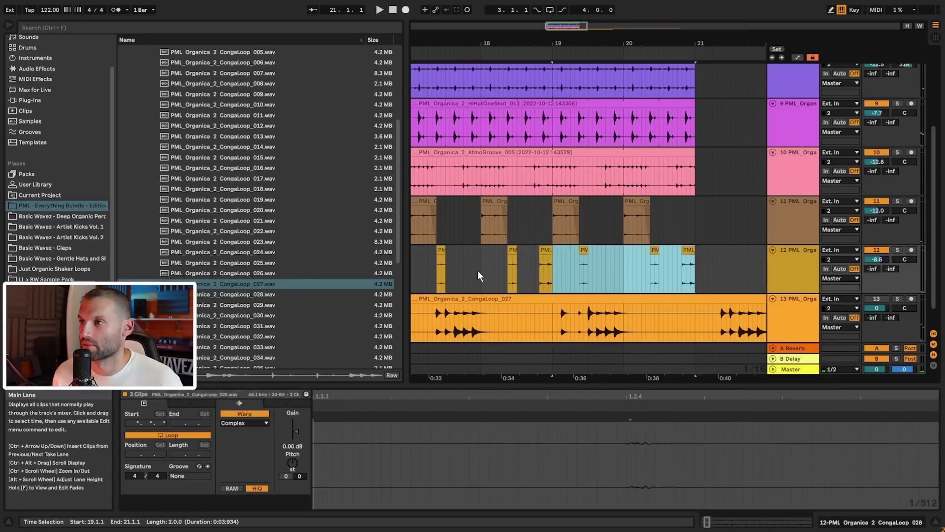
- Play CongaLoop 027 from bar 17 and set track 13's volume to -12 dB
right_click(599, 262)
click(490, 279)
drag(436, 338, 522, 337)
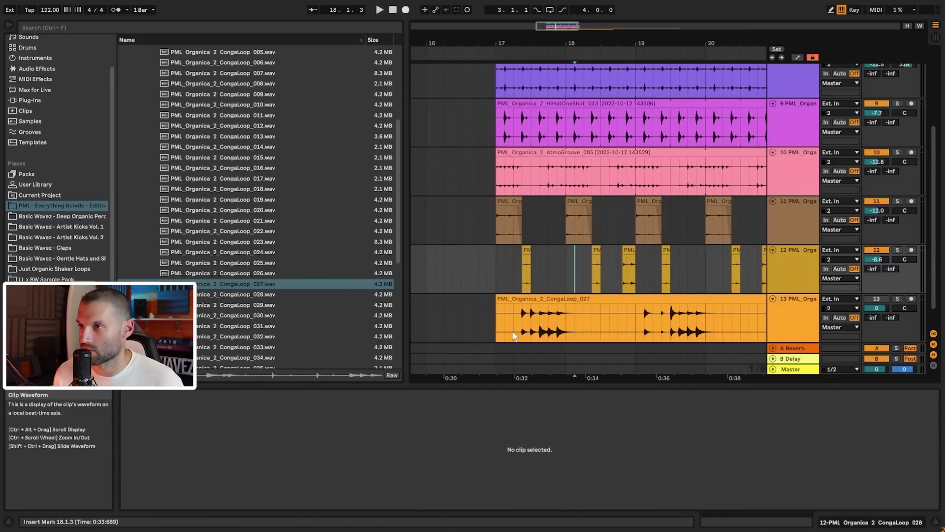
click(499, 318)
key(space)
drag(876, 308, 877, 335)
key(space)
- Split the CongaLoop 027 clip at 17.3.3 and delete the part after it
click(540, 315)
key(ctrl+e)
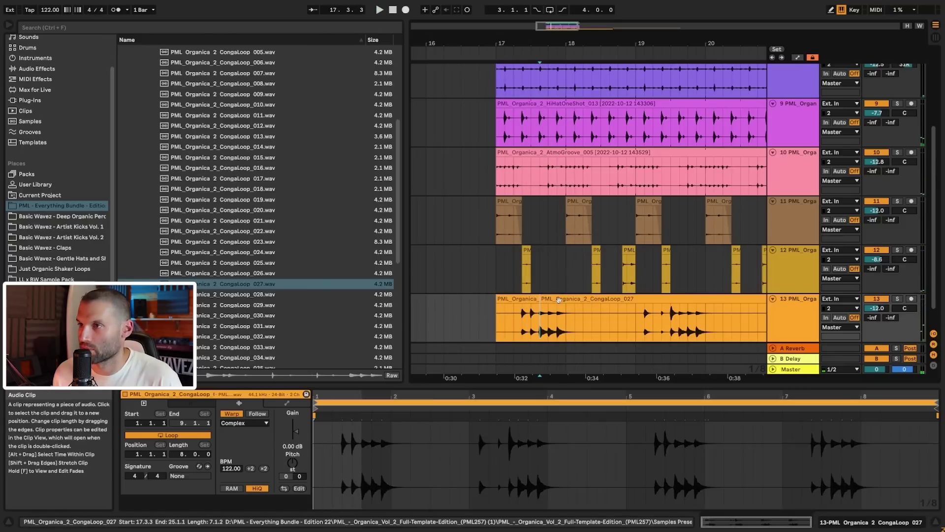
click(563, 299)
key(Delete)
- Move the shortened CongaLoop 027 piece to start at 20.3.1 and play the section from 20.2.1
drag(566, 27, 568, 14)
ctrl+drag(485, 309, 593, 317)
drag(577, 26, 580, 38)
drag(526, 303, 579, 304)
click(515, 323)
key(space)
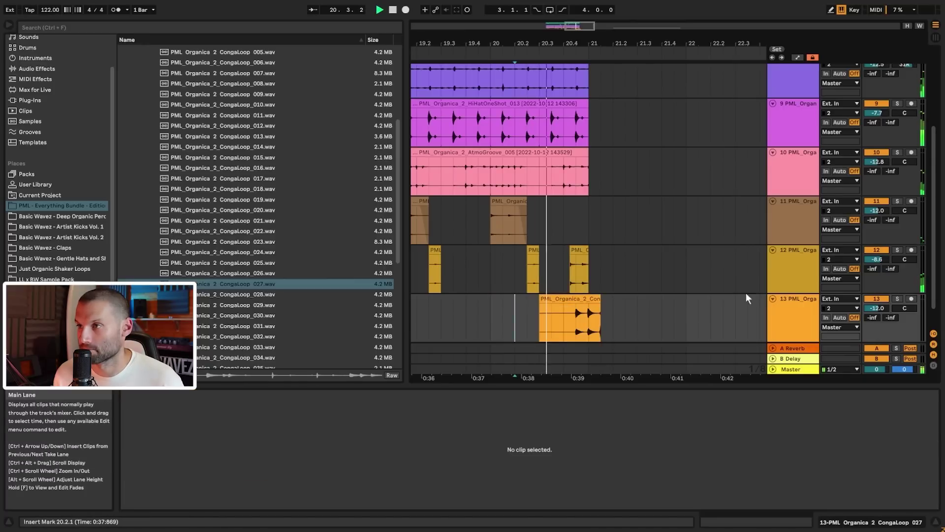
key(space)
- Fold track 13 and loop playback of the groove from bar 17 to bar 21
drag(592, 27, 591, 14)
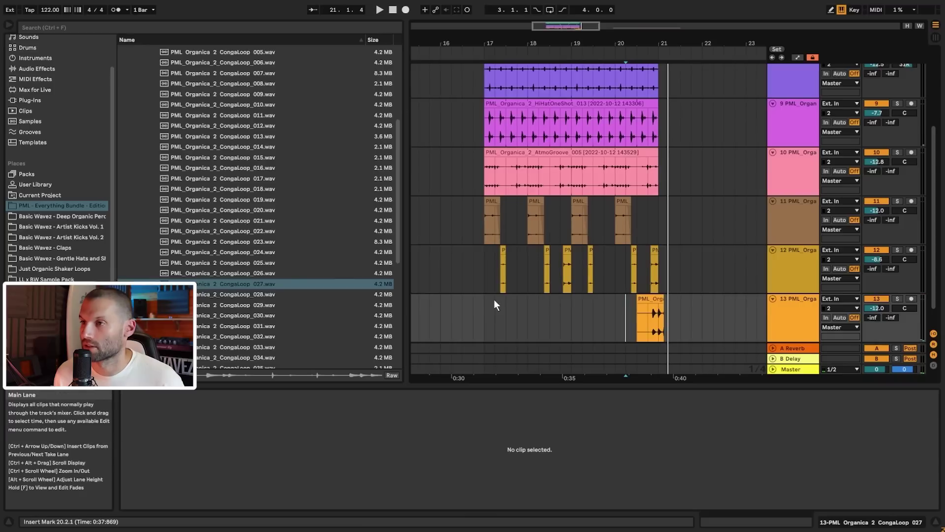
click(778, 302)
key(Left)
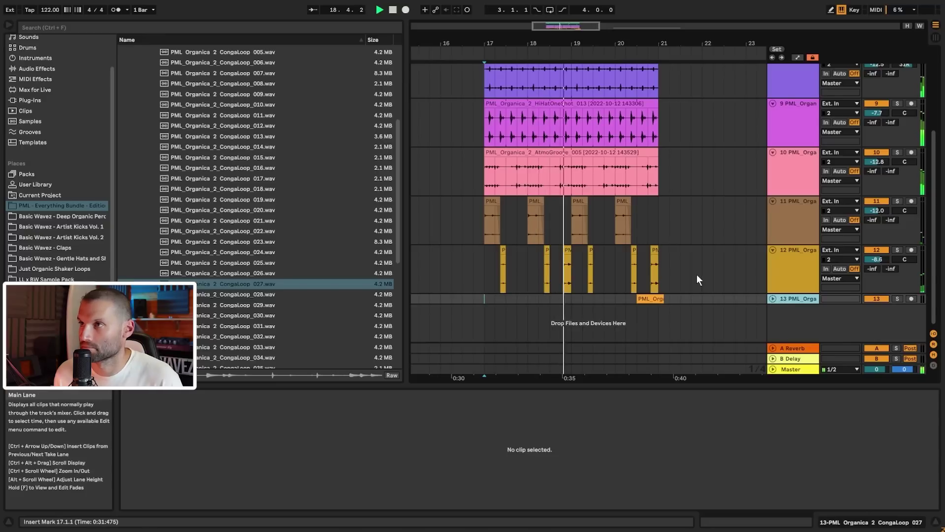
drag(486, 268, 662, 271)
key(ctrl+l)
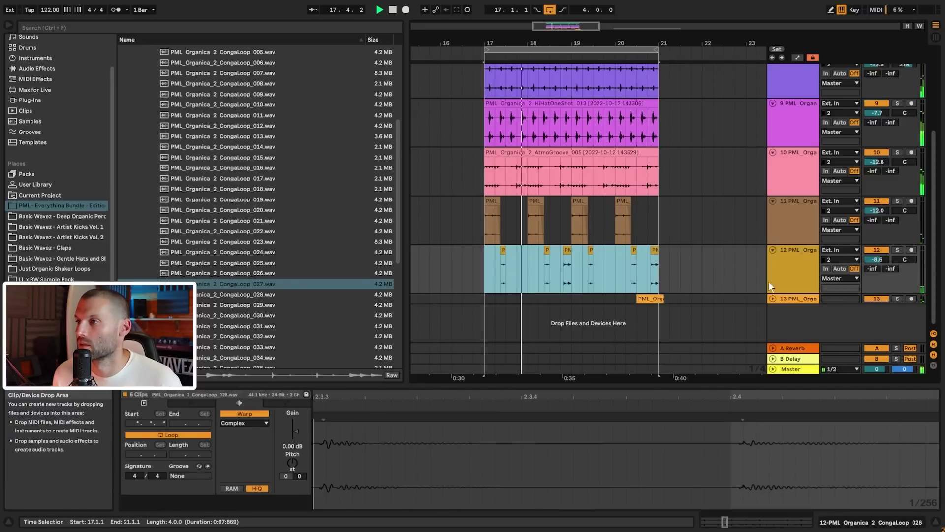
- Unfold track 13, trim the CongaLoop 027 clip's end to bar 21, and set the track volume to -12.6 dB
click(772, 298)
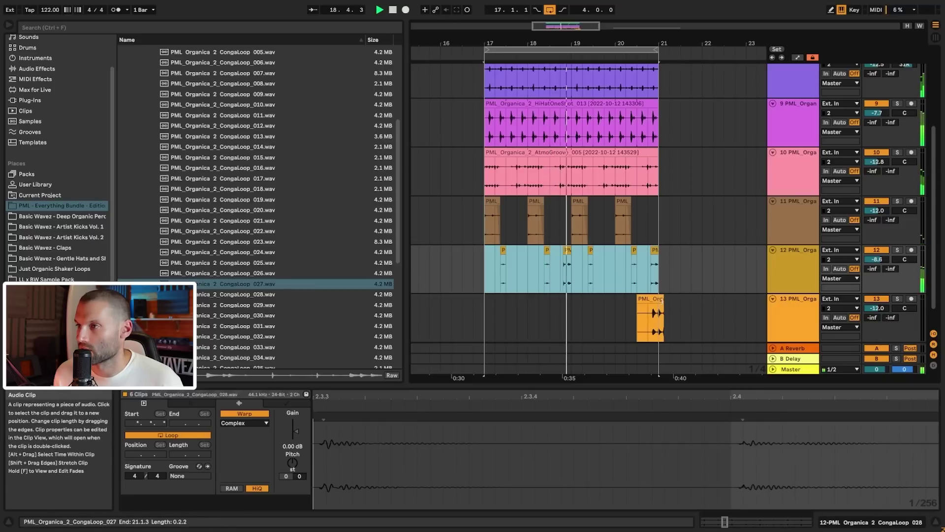
click(657, 307)
click(658, 305)
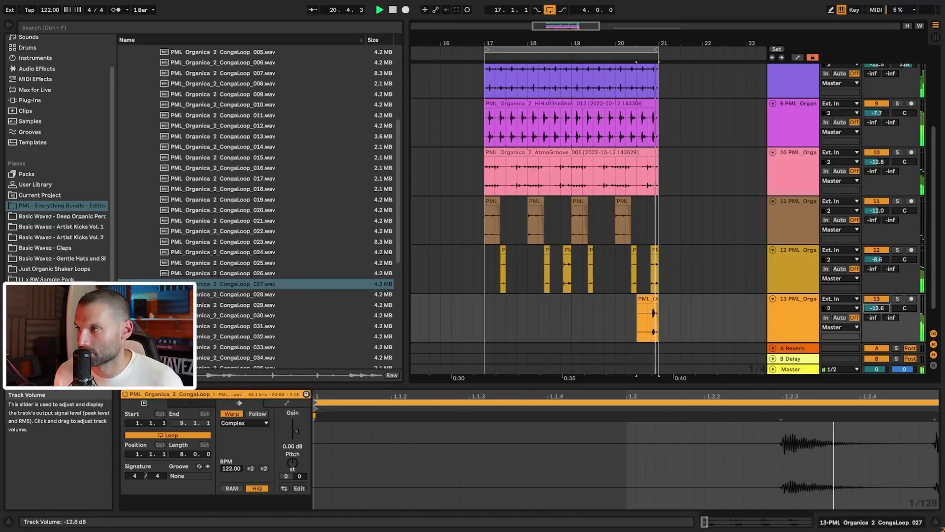
- Fold all tracks, stop playback, and place the insert marker at bar 17
alt+click(771, 298)
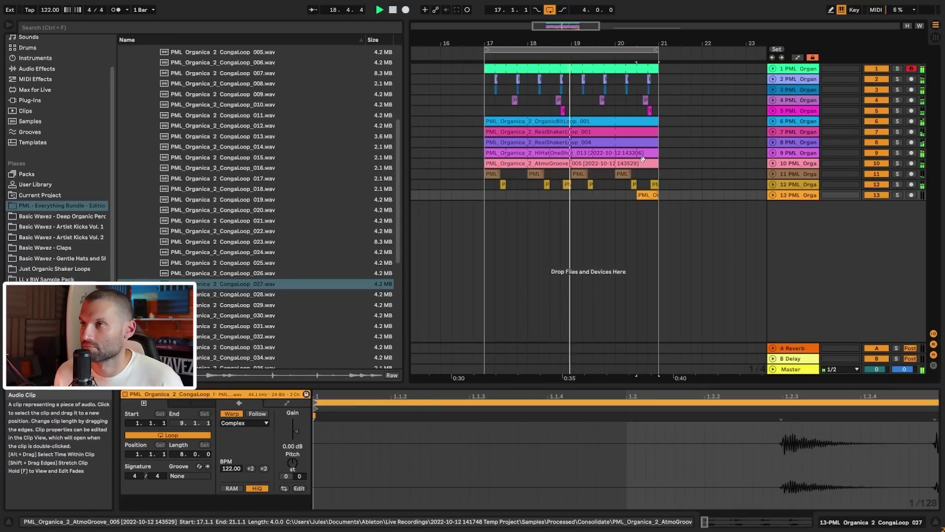
key(space)
click(490, 196)
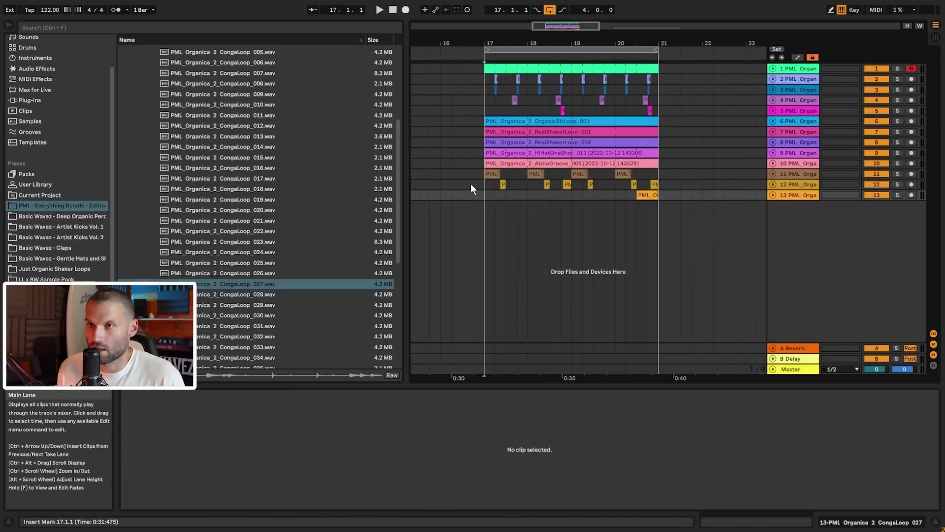
- Close the conga loops folder, open Organic Bit Loops 123 Bpm, and audition samples between OrganicBitLoop 001 and 010
scroll(273, 256, up, 8)
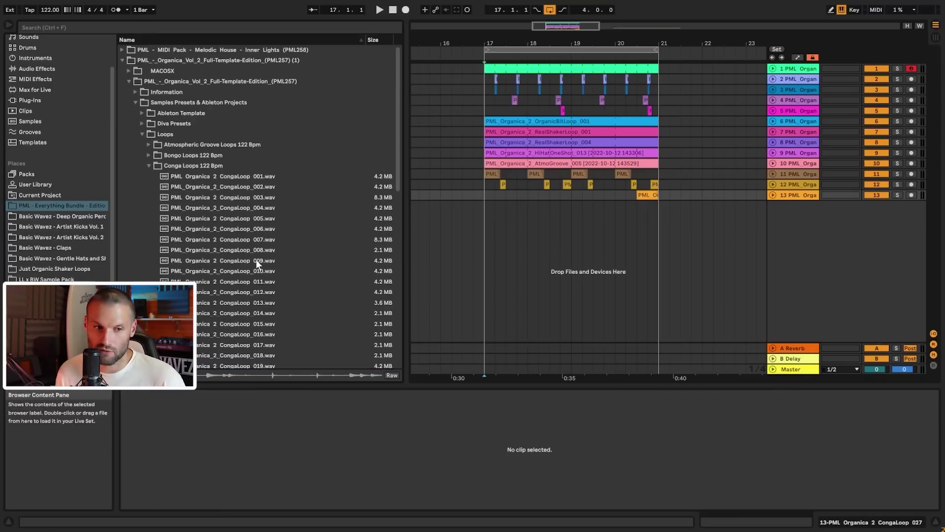
click(148, 165)
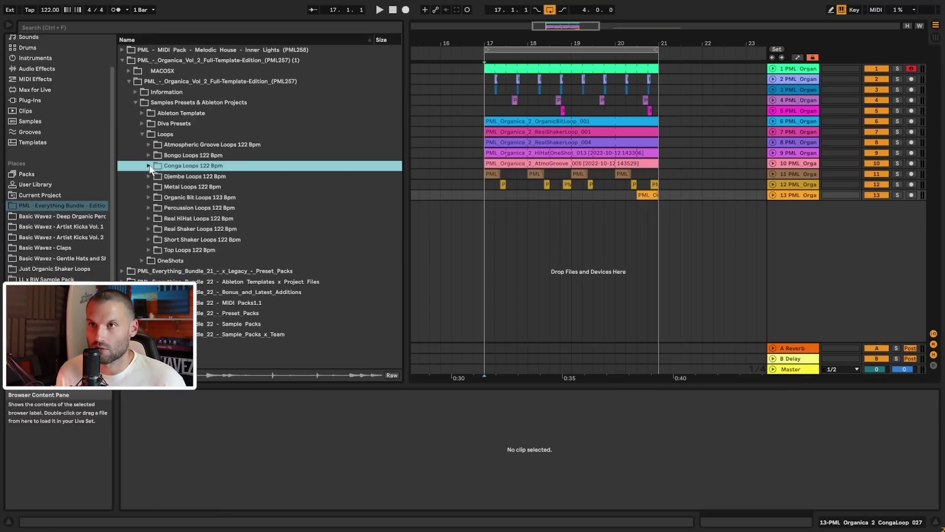
click(151, 207)
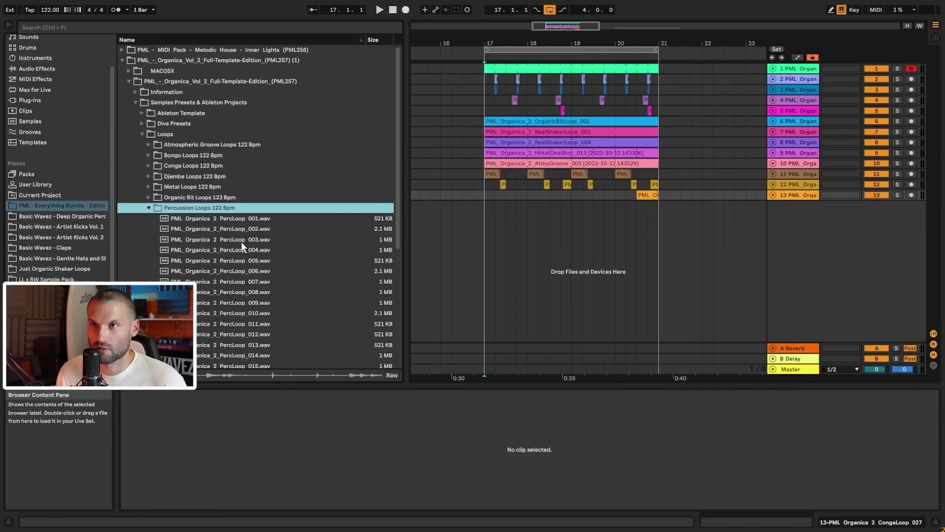
click(150, 198)
click(227, 207)
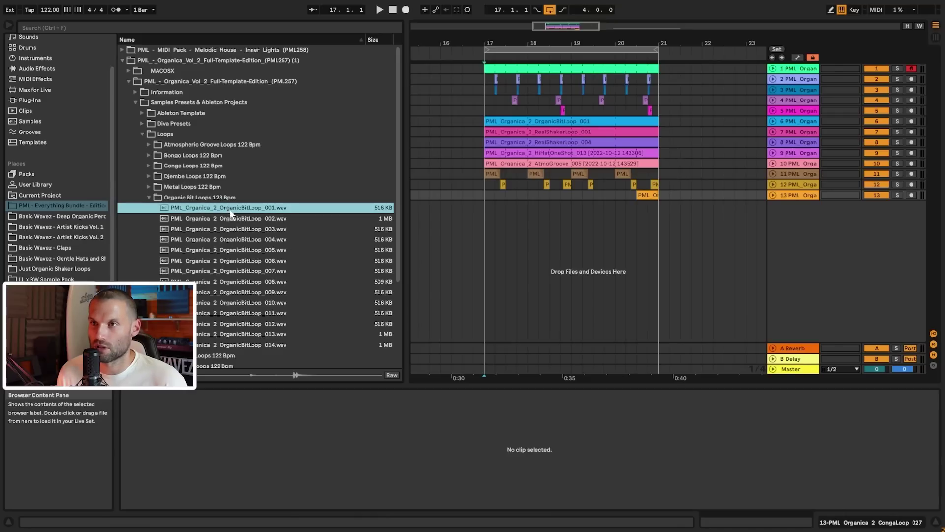
click(248, 220)
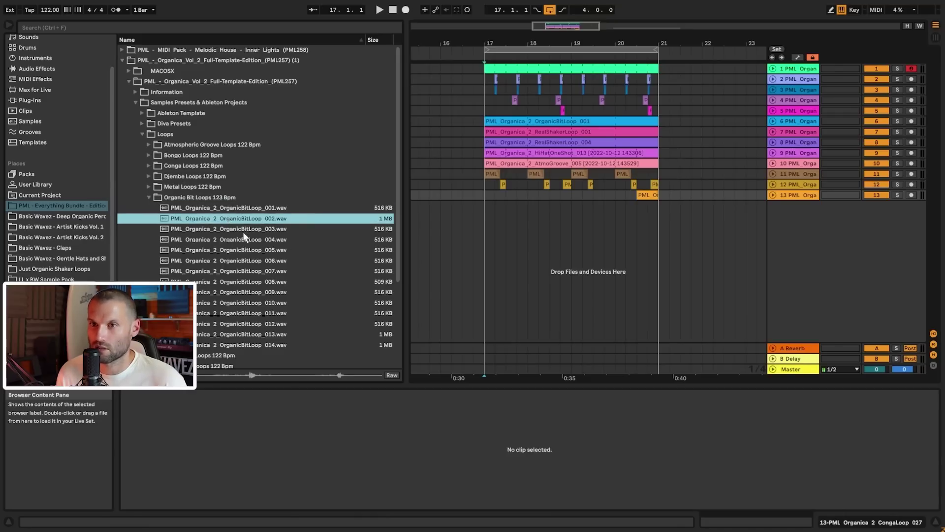
click(251, 228)
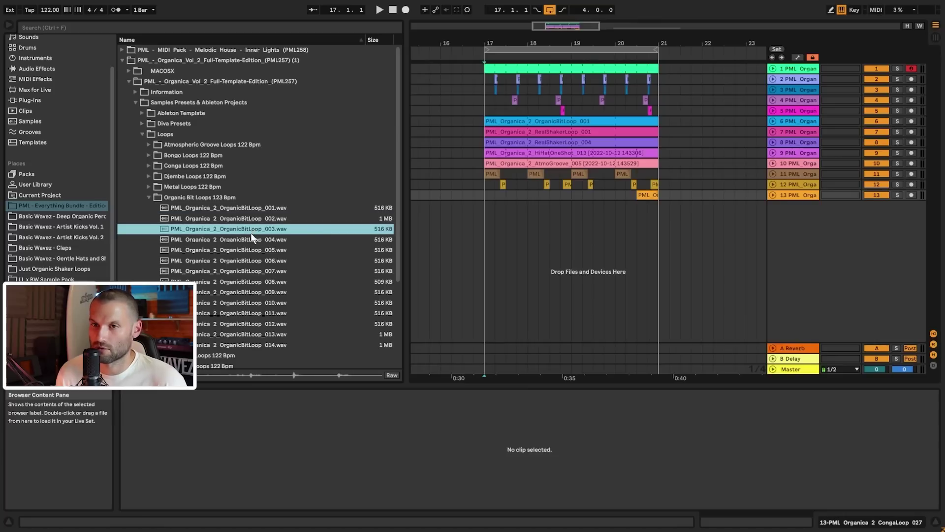
click(249, 240)
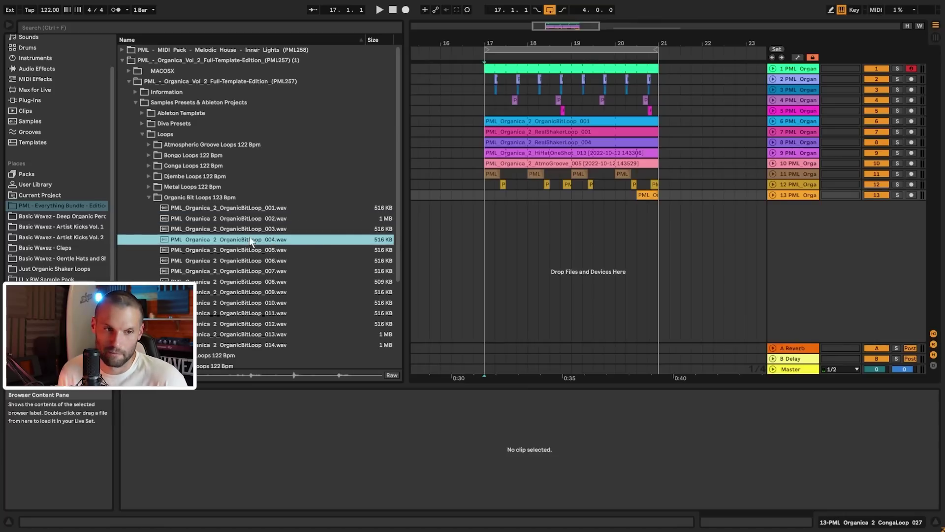
click(249, 251)
click(255, 270)
click(263, 303)
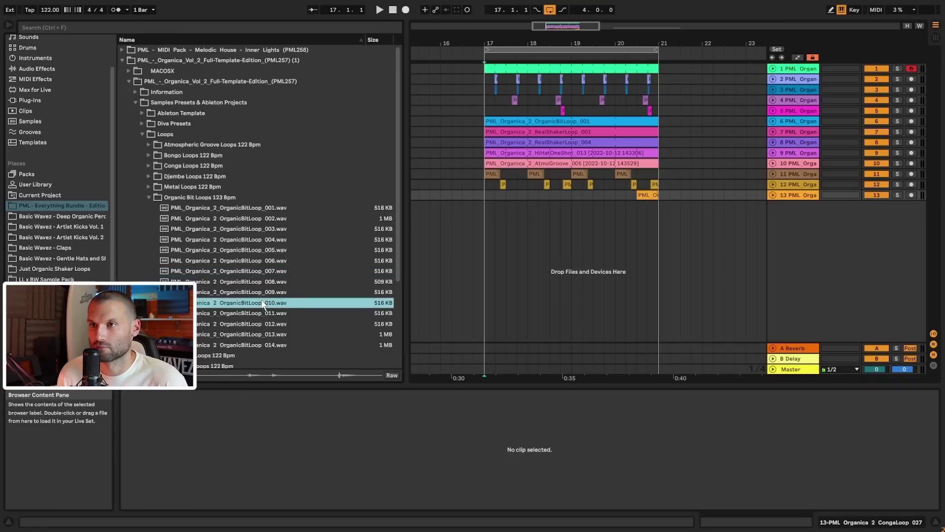
- Audition OrganicBitLoop 014, place it at bar 17 on a new track, and play it with the groove
click(268, 345)
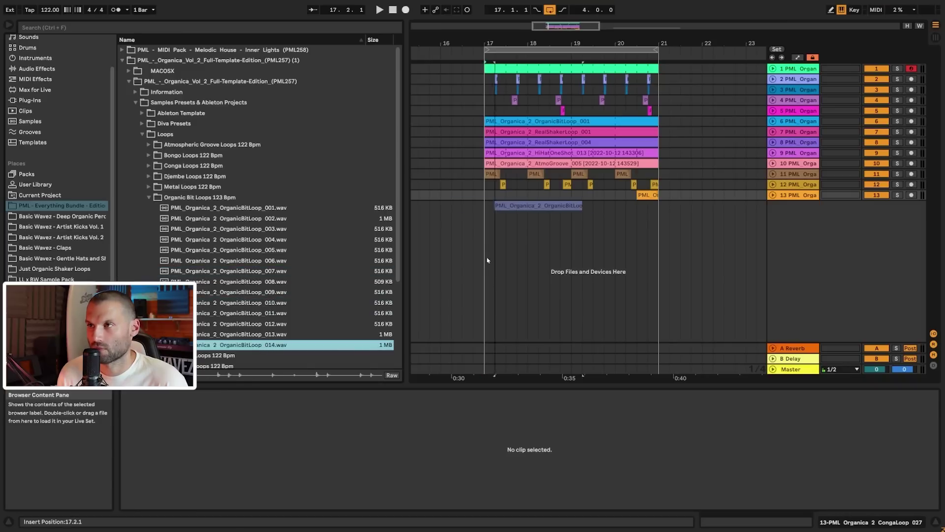
drag(510, 254, 508, 254)
key(space)
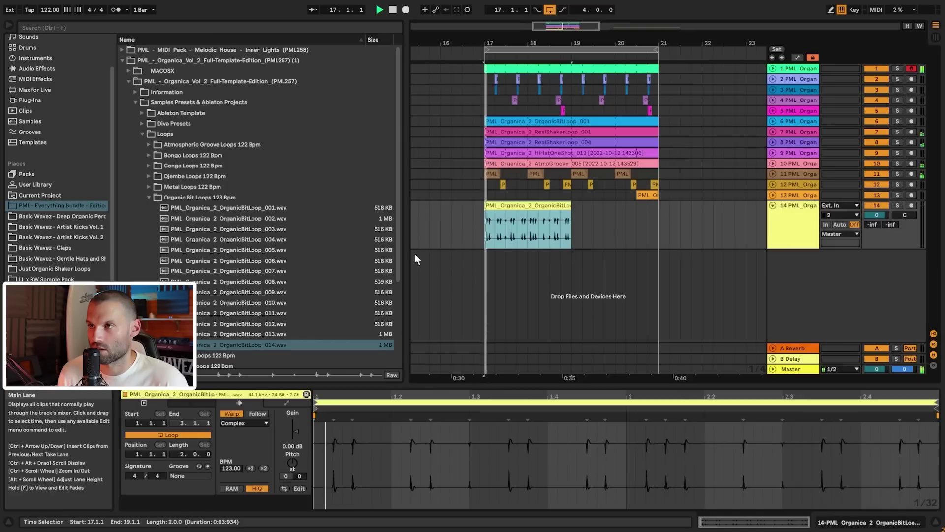
- Try OrganicBitLoop 013 and 011 at bar 17 on track 14 in place of loop 014, playing each
click(264, 335)
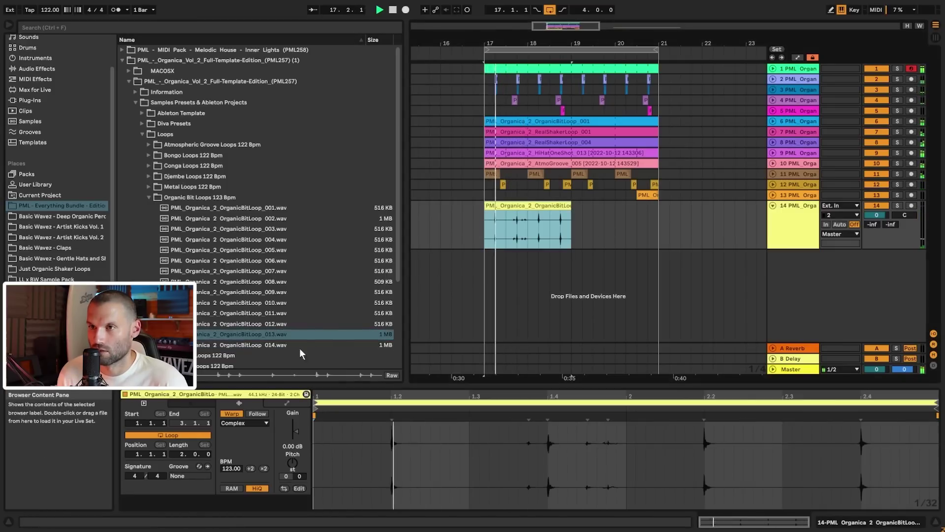
click(269, 314)
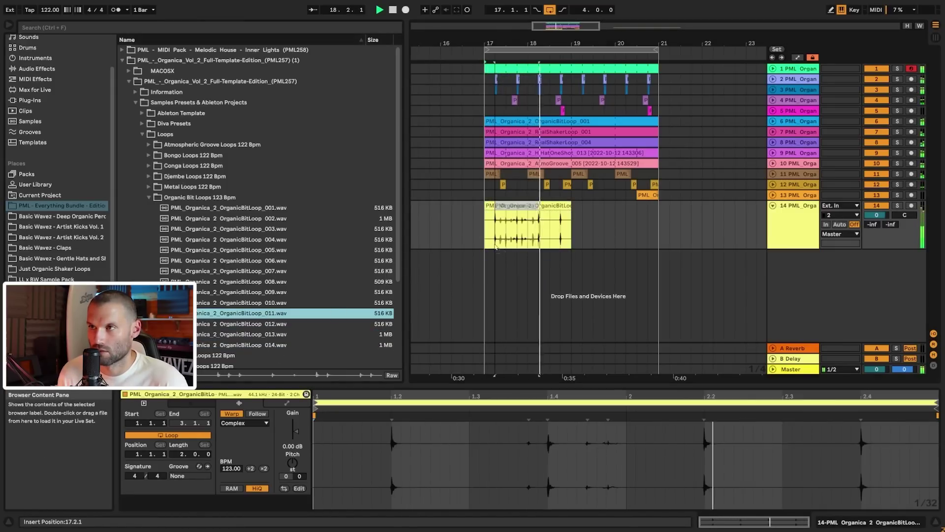
key(space)
key(space)
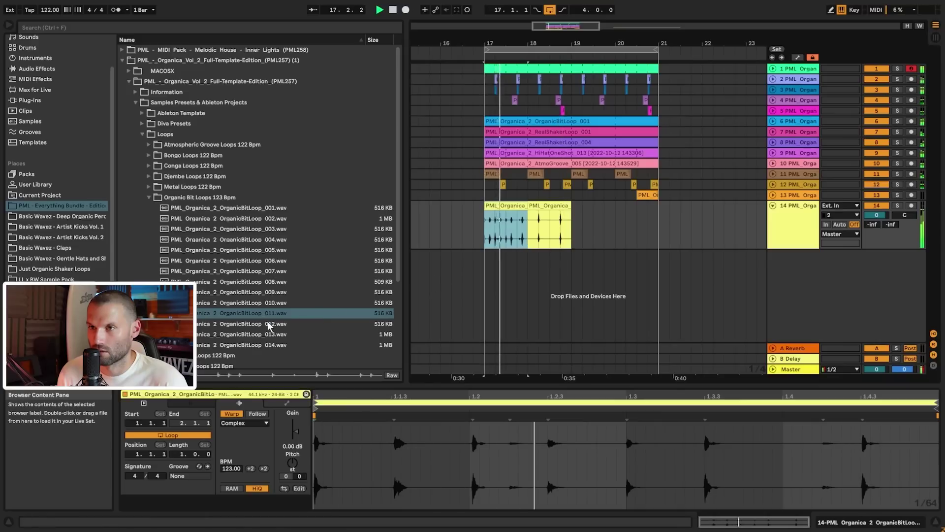
- Try OrganicBitLoop 012 at bar 17 in place of loop 011 and play it several times with the groove
click(270, 323)
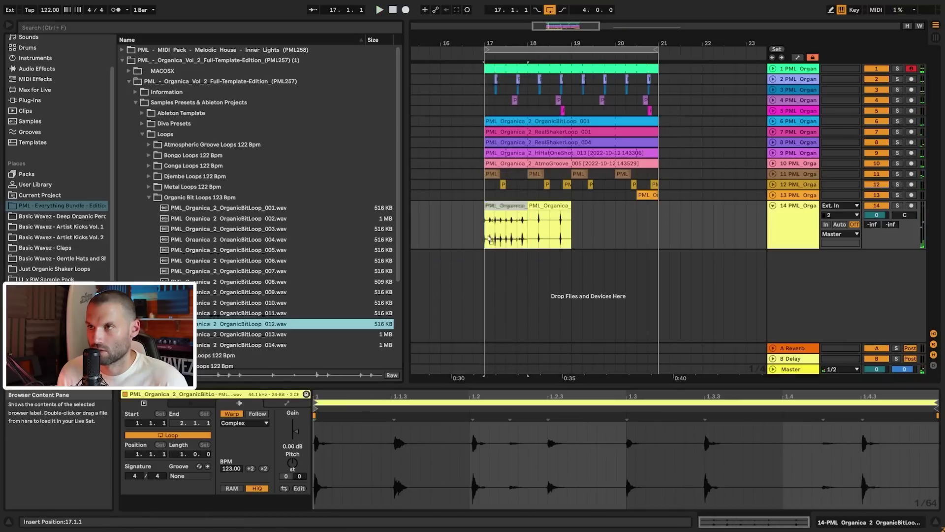
key(space)
key(space)
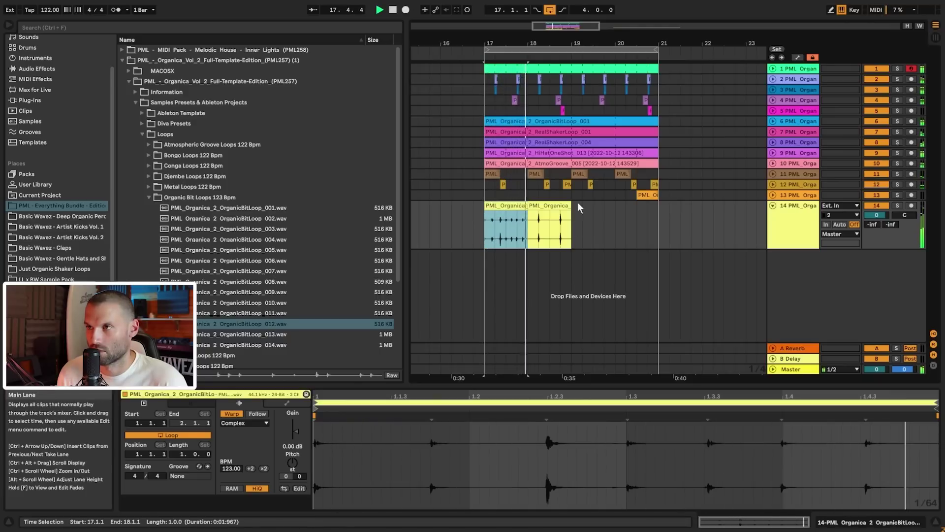
key(space)
key(space)
key(space)
key(space)
- Play the groove from bar 17 and set track 14's volume to -15.5 dB
drag(518, 43, 609, 110)
key(space)
key(space)
drag(877, 215, 877, 250)
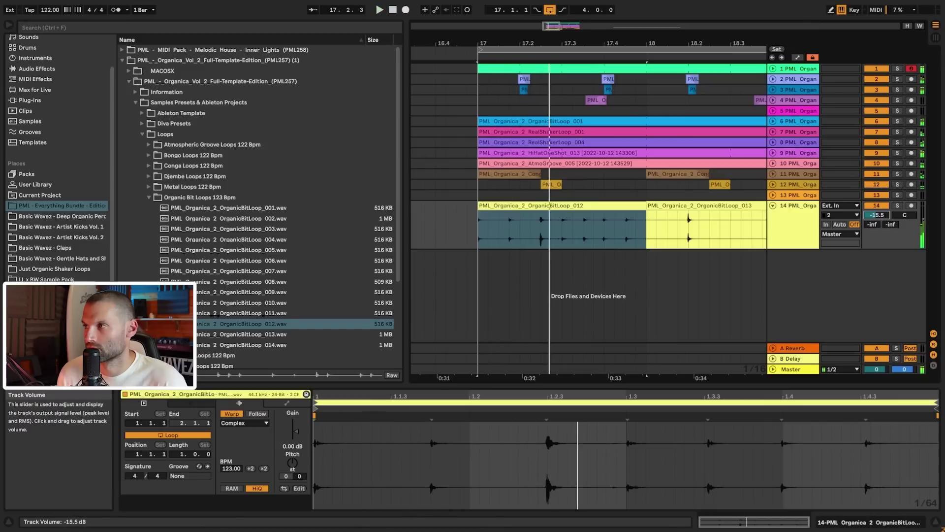
- Play the OrganicBitLoop 012 and 013 clips once more and delete both from track 14
click(543, 234)
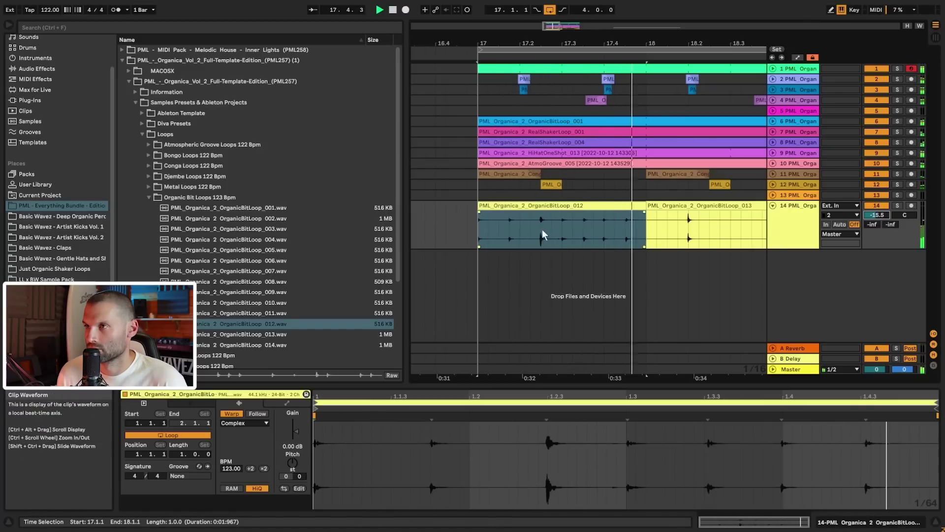
key(space)
click(680, 224)
key(space)
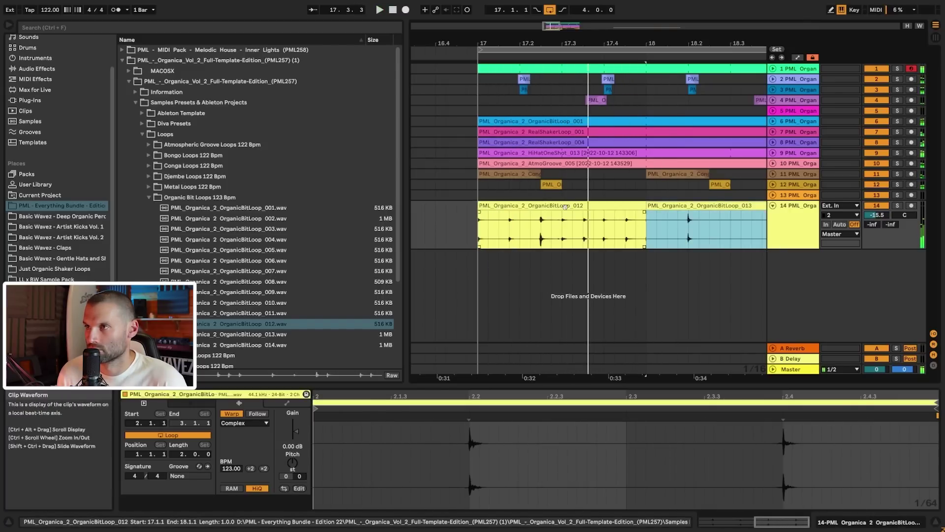
click(611, 227)
shift+click(689, 207)
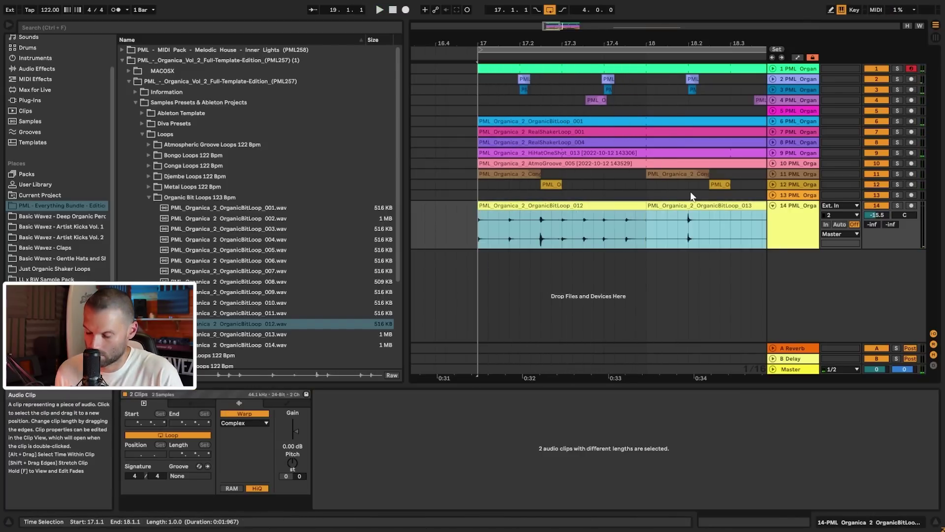
key(Delete)
- Audition OrganicBitLoop 011, 013 and 014, and place 014 on track 14 at bar 17, playing it with the groove
click(258, 316)
click(260, 334)
click(262, 346)
drag(258, 345, 476, 242)
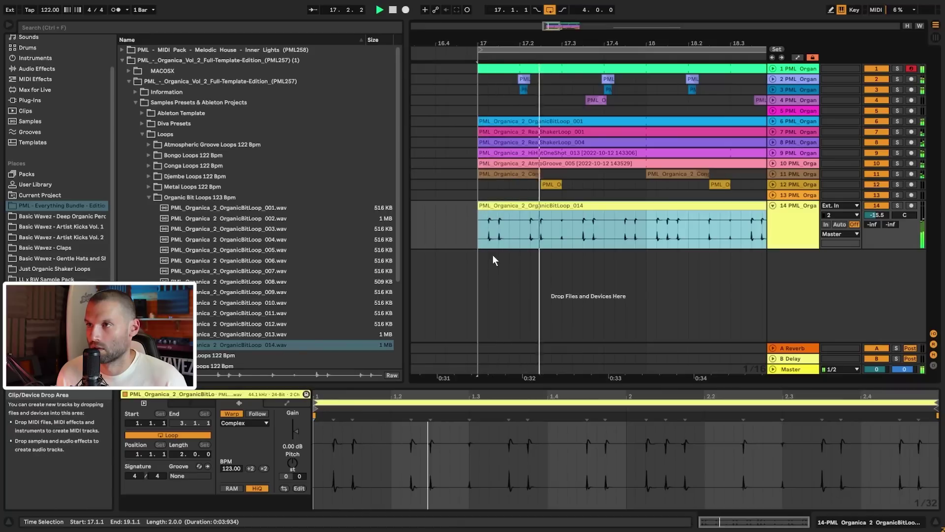
key(space)
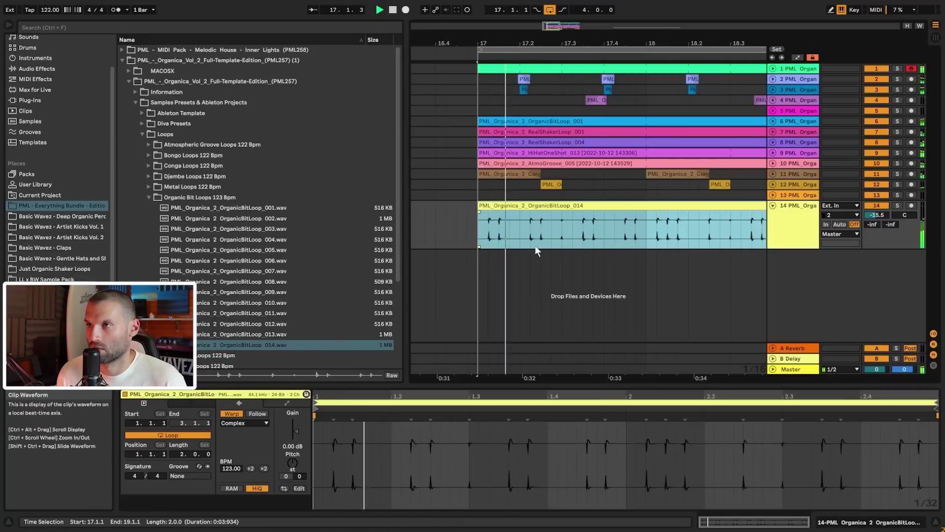
- Cut out and delete the section of OrganicBitLoop 014 from 17.2.1 to 18.1.1
drag(520, 227, 647, 228)
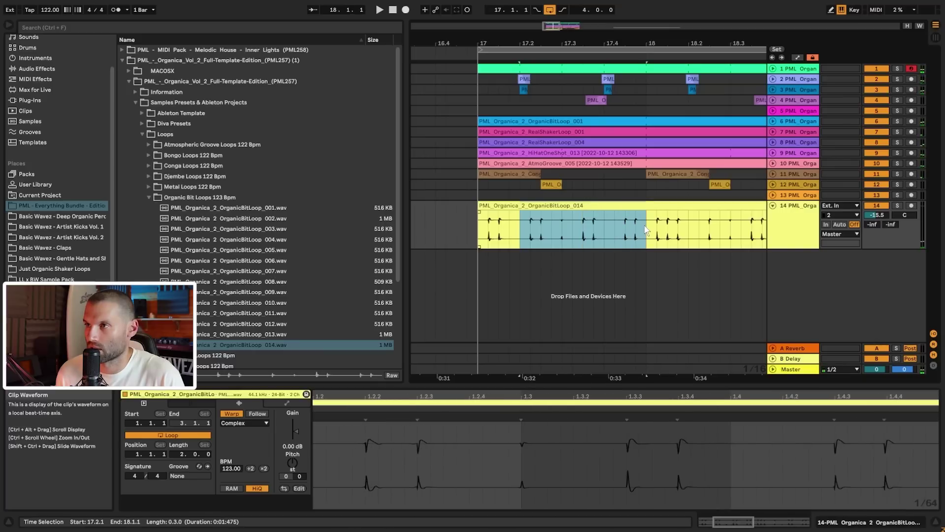
key(ctrl+e)
key(Delete)
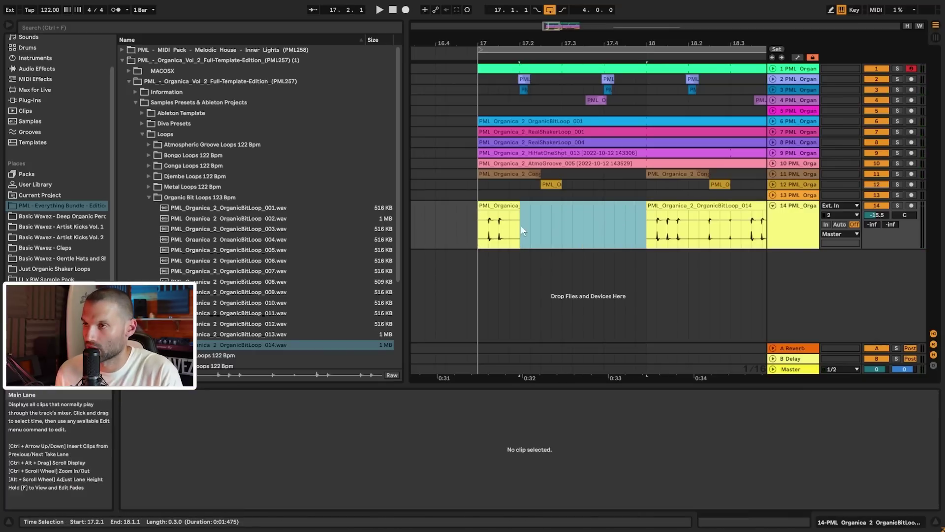
- Play the OrganicBitLoop 014 pieces from bar 17 and split the second piece at 18.3.1
click(482, 229)
key(space)
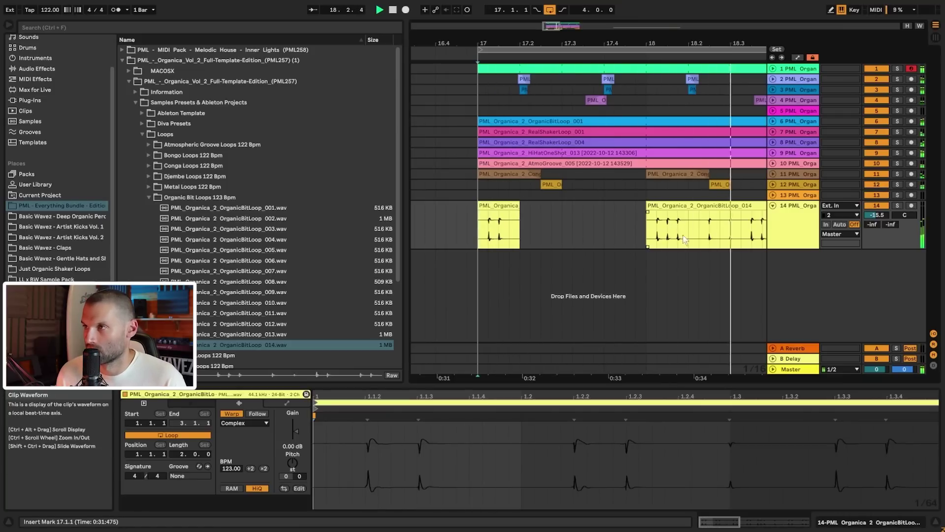
click(731, 231)
key(space)
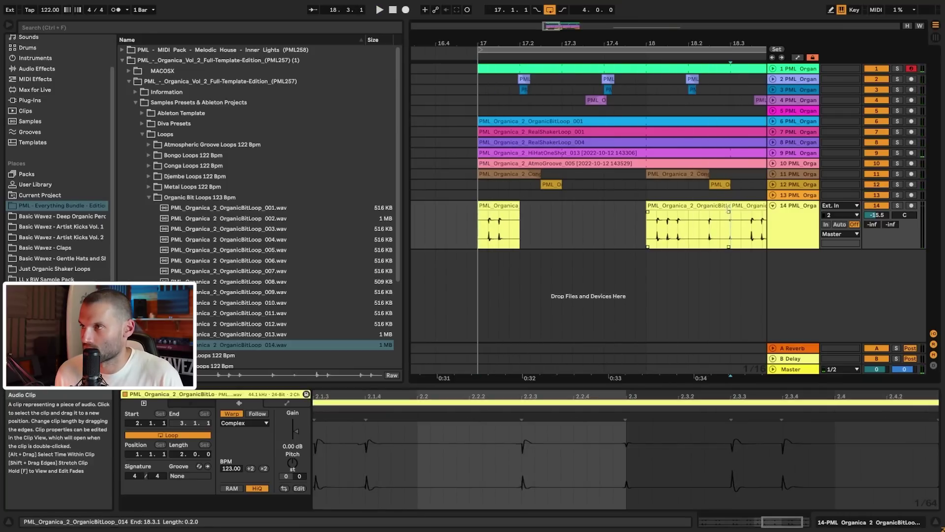
- Delete the OrganicBitLoop 014 section after 18.3.1, trim the second piece's start to 18.1.3, and play from bar 17
key(ctrl+e)
click(734, 206)
key(Delete)
drag(647, 207, 666, 208)
click(482, 229)
key(space)
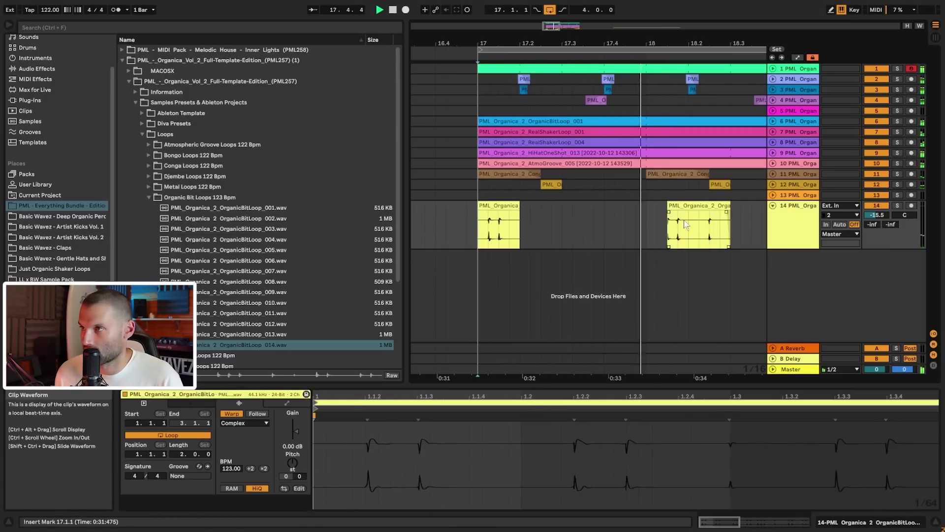
key(space)
- Add EQ Eight to track 14 and roll off its lows with a low-cut filter at about 198 Hz
click(368, 27)
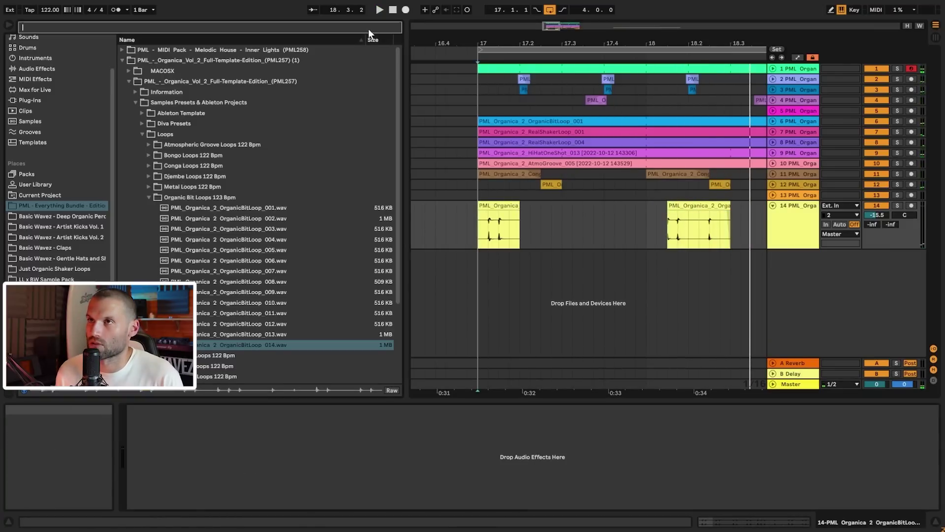
text(eq)
click(40, 196)
drag(150, 60, 369, 444)
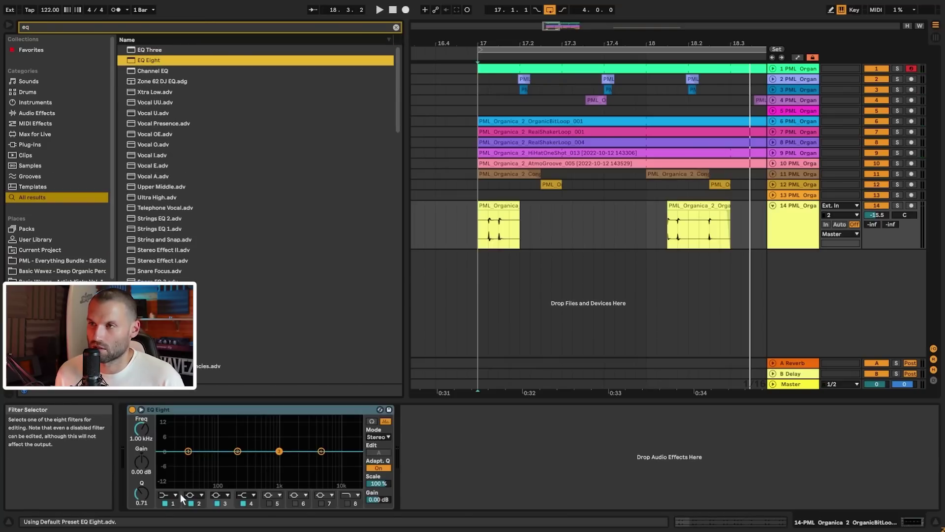
key(space)
drag(188, 458, 237, 458)
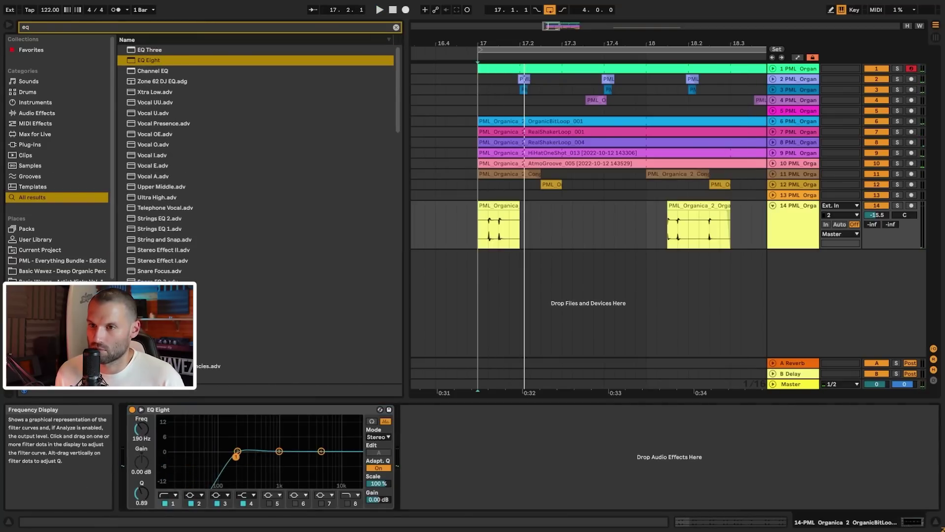
- During playback, raise track 14's volume and move the EQ Eight low cut to 240 Hz
key(space)
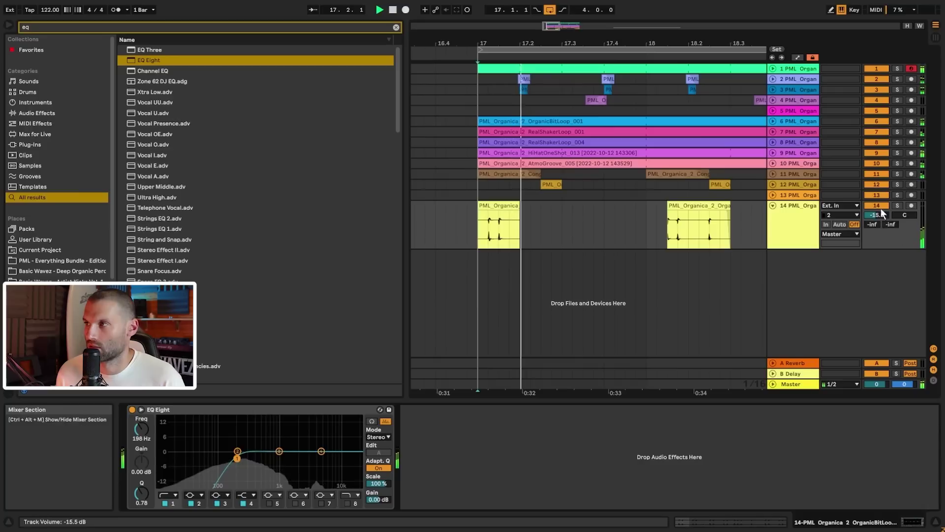
drag(883, 212, 883, 203)
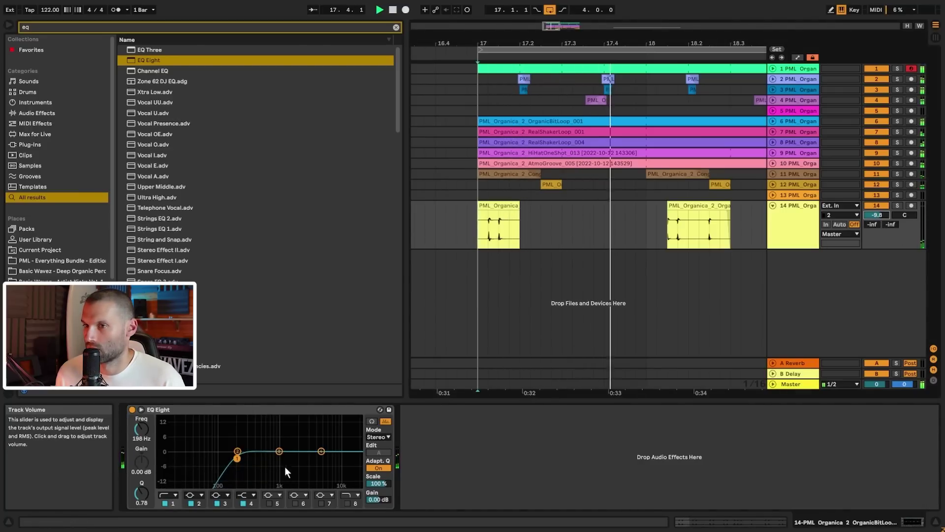
drag(244, 462, 249, 464)
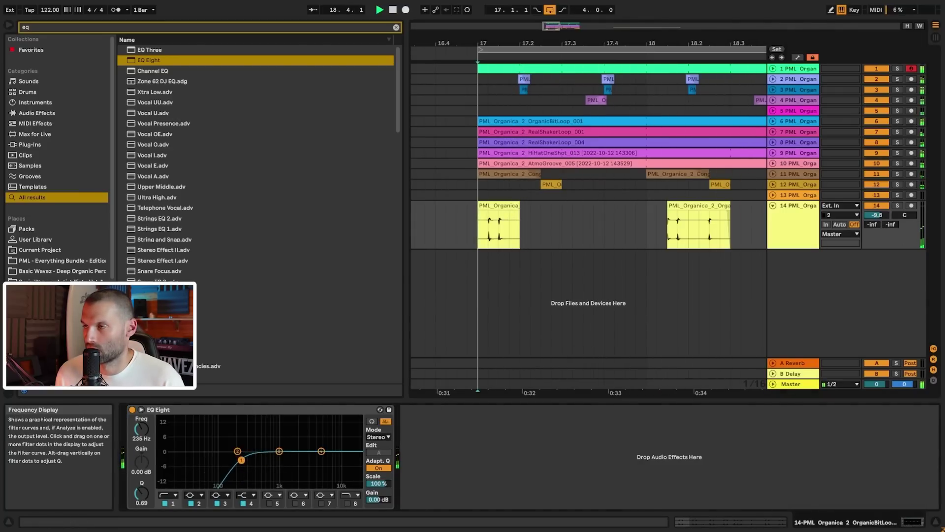
- Duplicate the OrganicBitLoop 014 pieces across bars 19 and 20, delete the extra piece at 19.4.3, and play from bar 17
scroll(565, 261, down, 5)
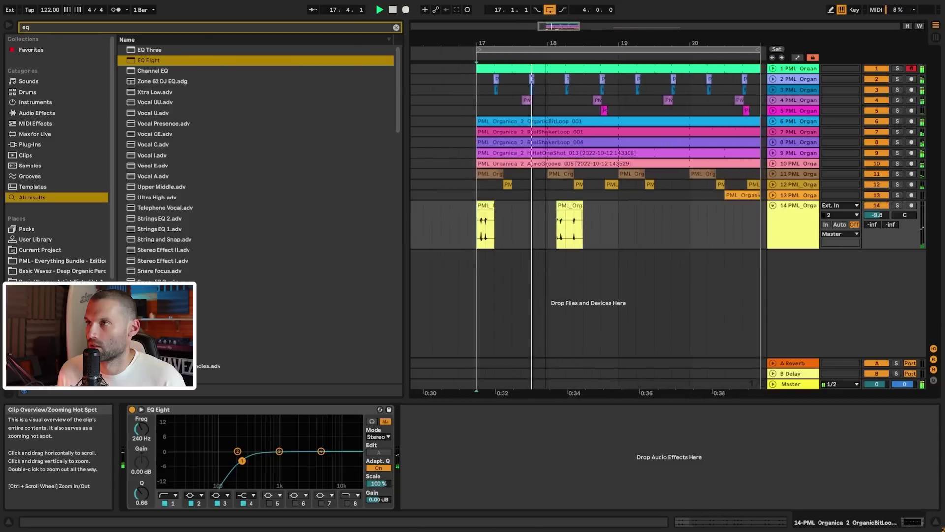
drag(527, 223, 437, 223)
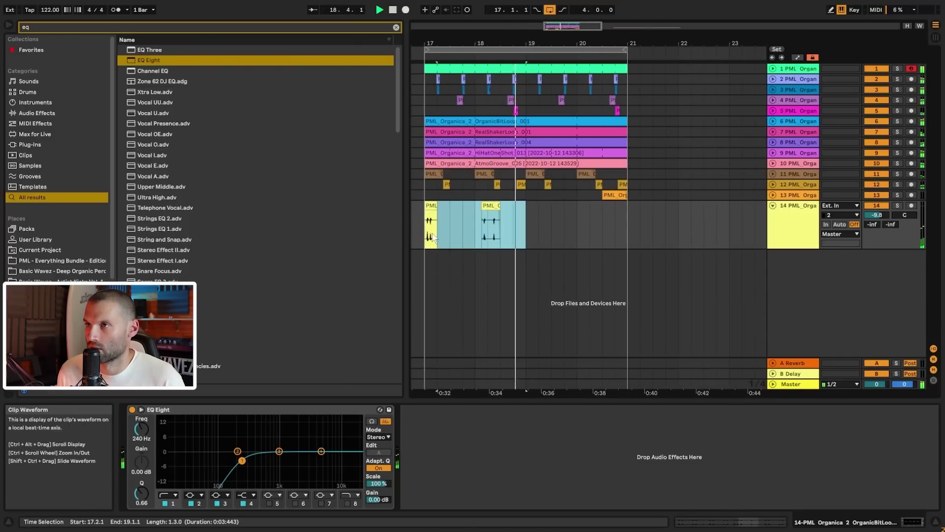
key(ctrl+d)
key(space)
drag(527, 226, 420, 227)
key(ctrl+d)
click(585, 205)
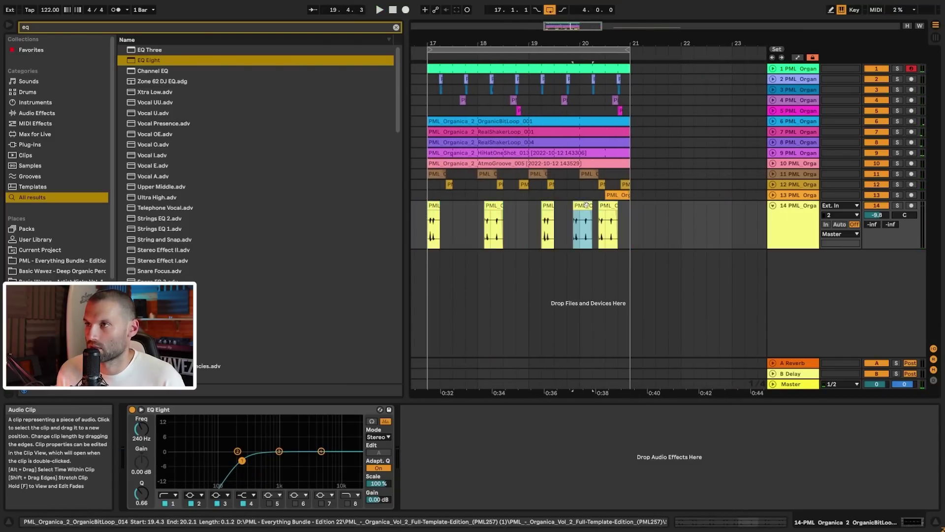
key(Delete)
click(427, 228)
key(space)
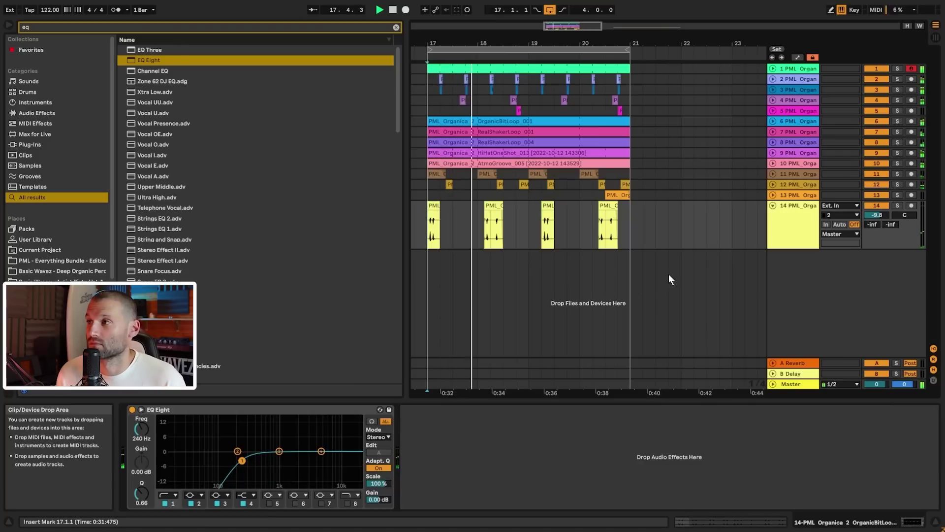
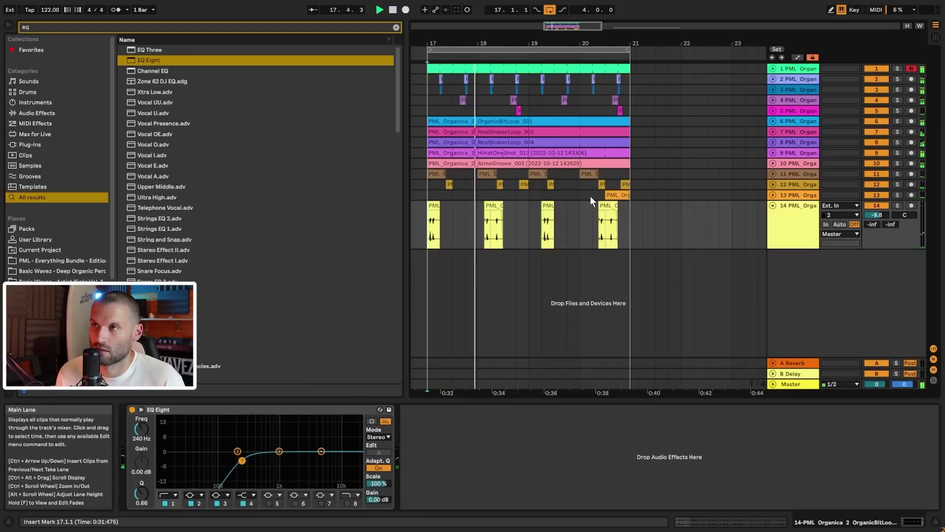
key(space)
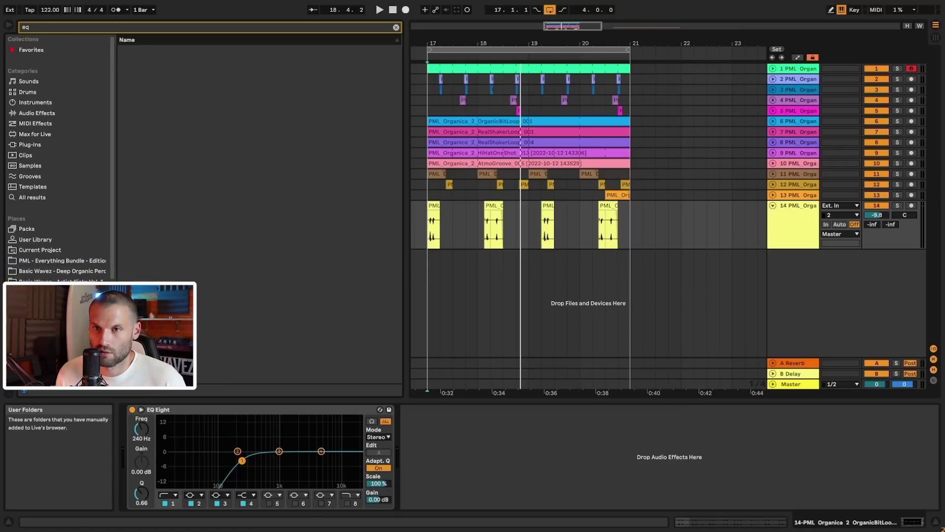
- Audition the Top Loops 122 Bpm samples, place TopLoop 005 on a new track at bar 17, and play it with the groove
scroll(58, 158, down, 2)
click(59, 227)
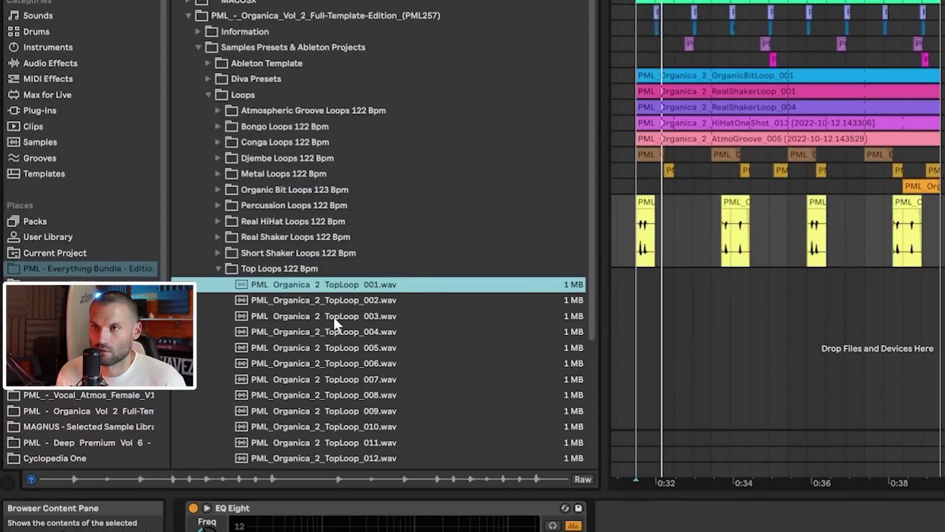
click(341, 348)
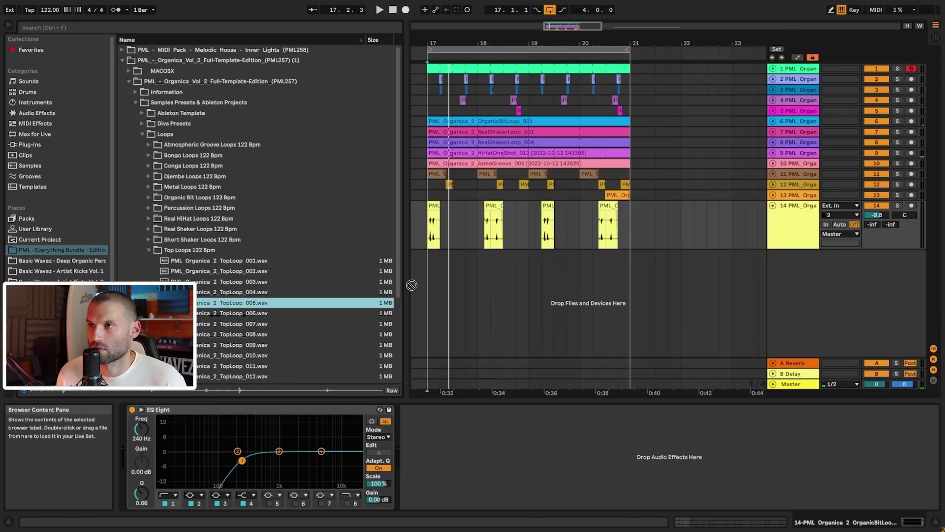
drag(412, 285, 463, 256)
key(space)
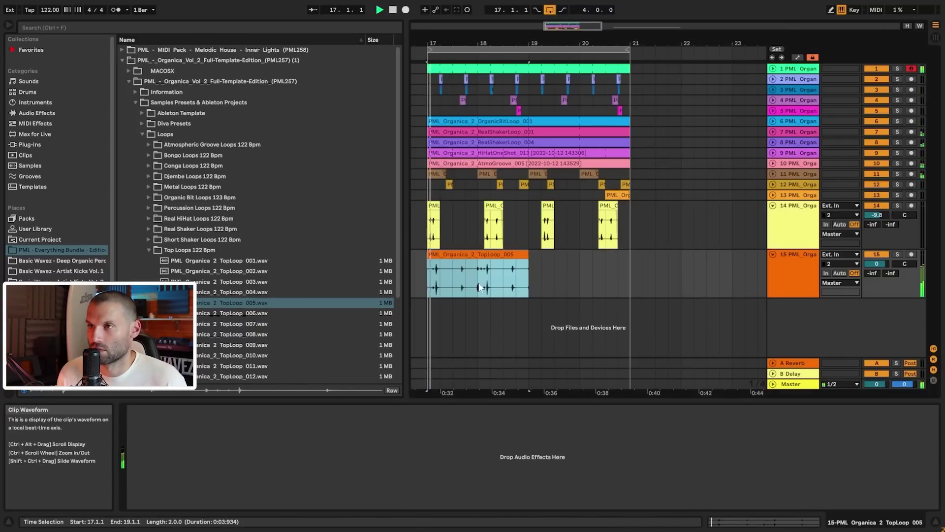
- Lower track 15's volume to -8.7 dB and play TopLoop 005 with the groove
click(880, 261)
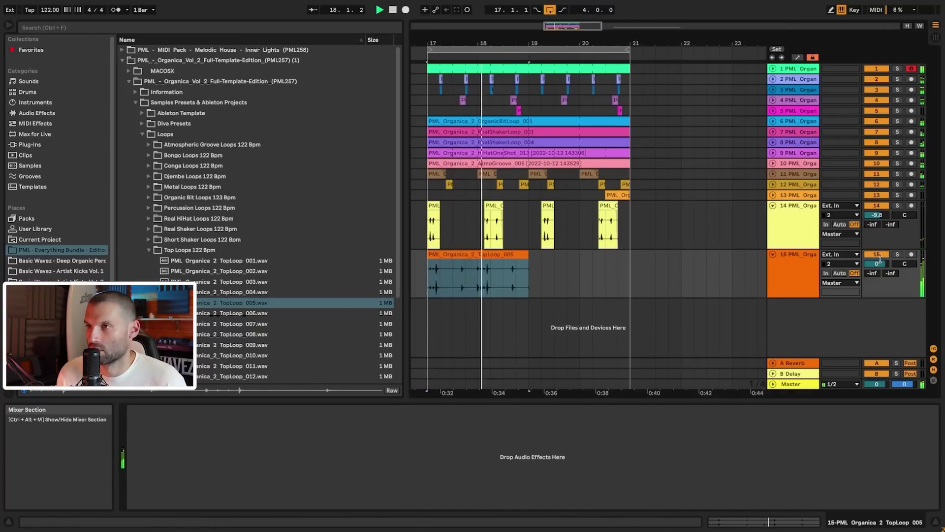
drag(882, 261, 882, 270)
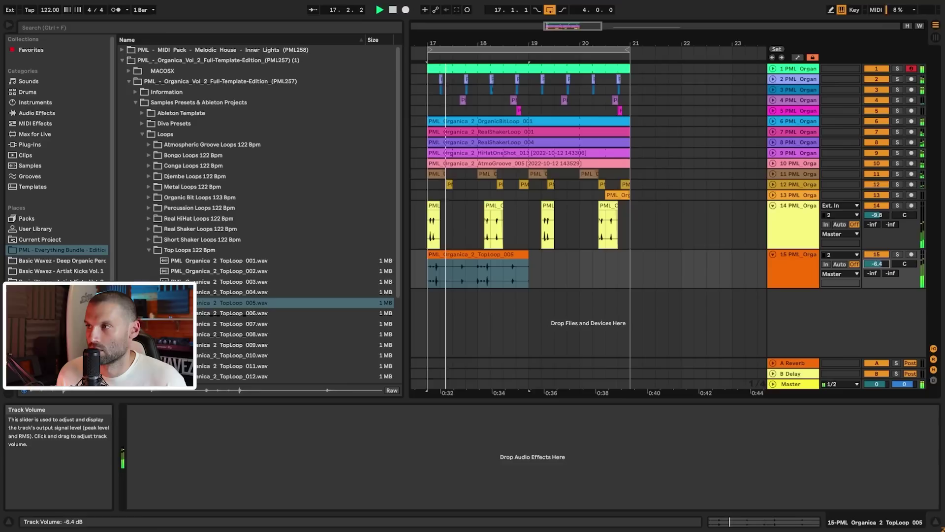
key(space)
drag(436, 43, 453, 64)
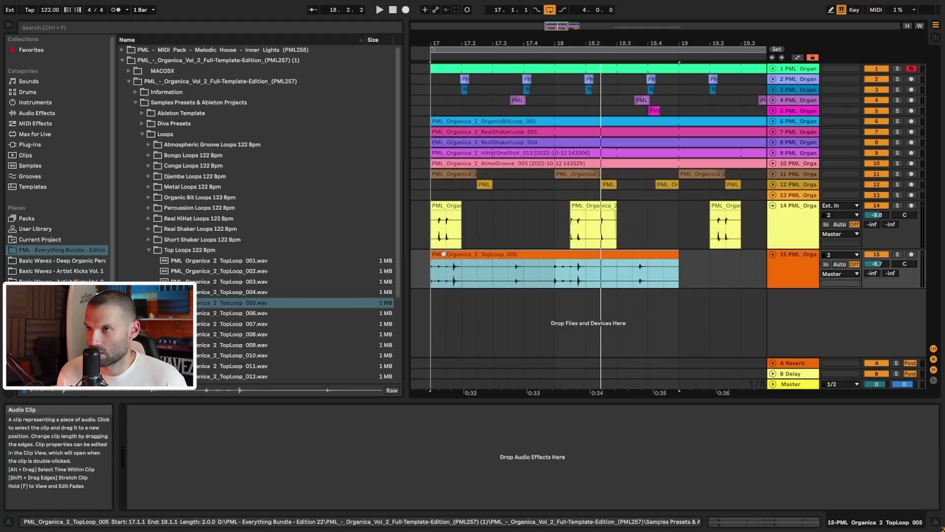
key(space)
key(space)
- Shift the TopLoop 005 clip later and trim it to a one-beat piece from 17.3.1 to 17.4.1, playing it from bar 17
drag(478, 254, 503, 255)
click(427, 262)
key(space)
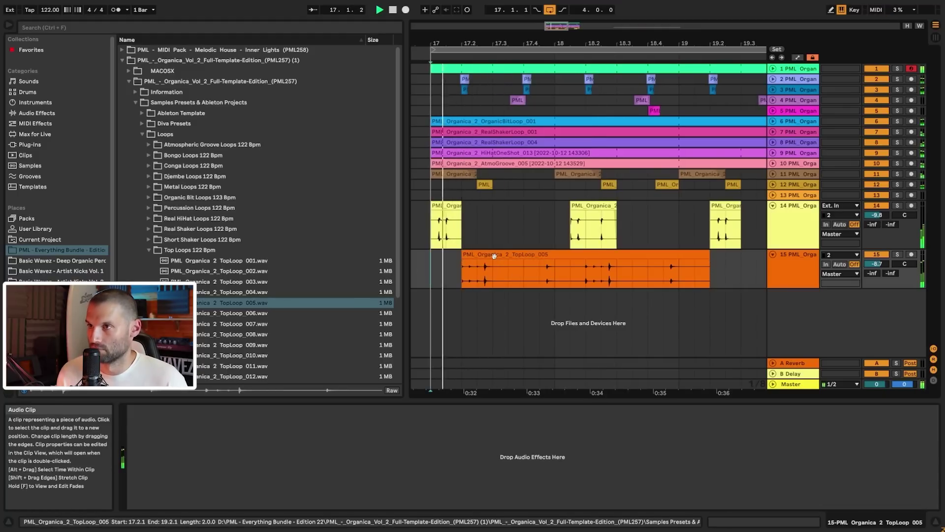
drag(486, 257, 502, 257)
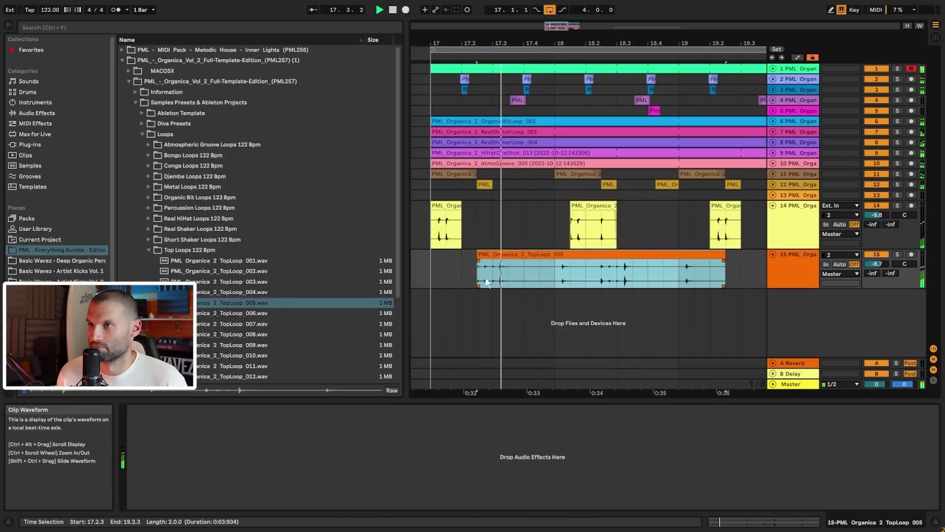
click(434, 268)
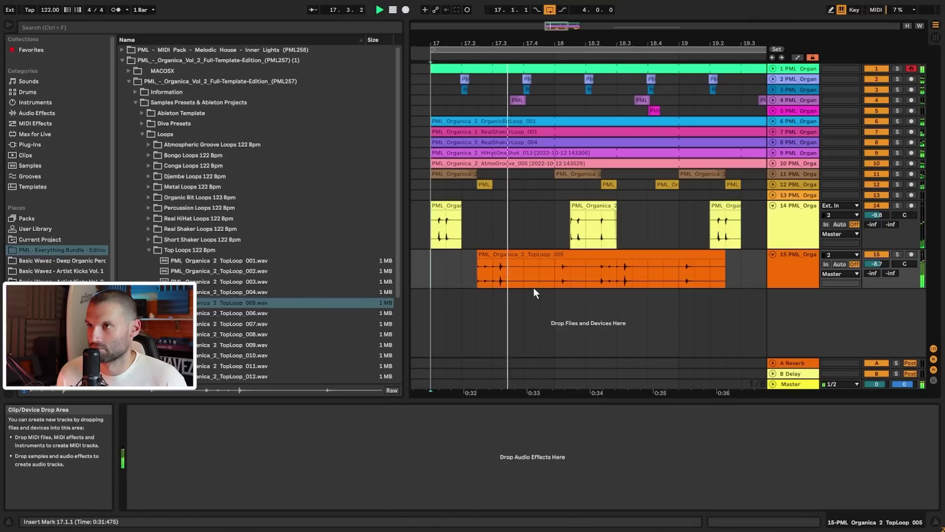
drag(717, 251, 482, 275)
click(431, 270)
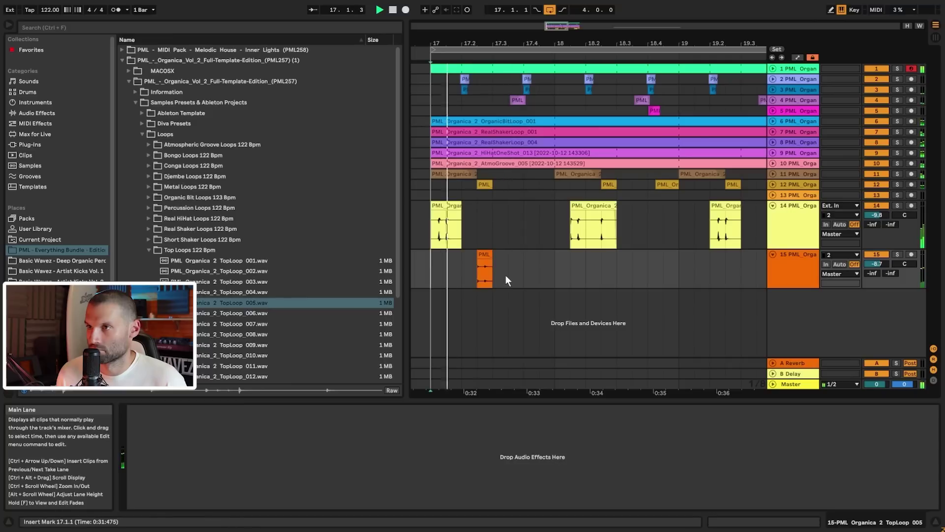
drag(488, 255, 522, 254)
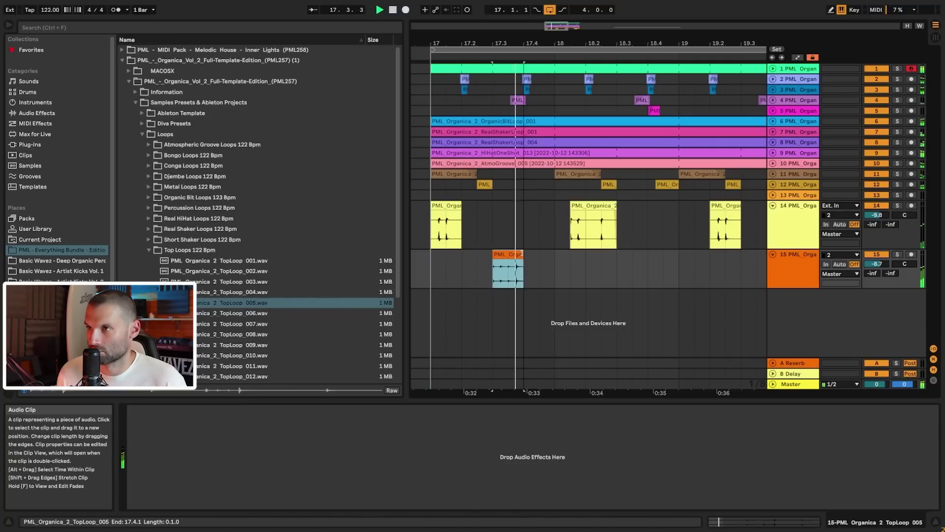
key(space)
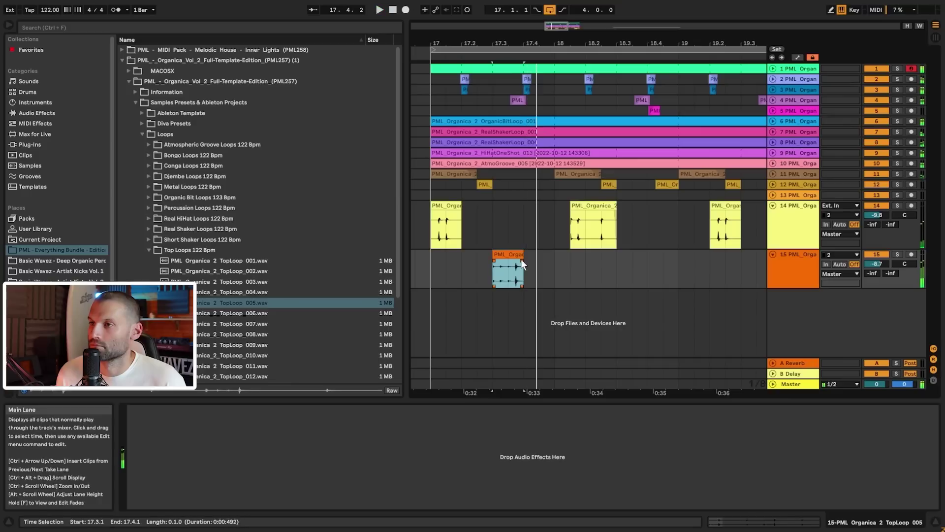
- Fine-trim the TopLoop 005 piece so it ends just after 17.3.4, playing it to check the cut
drag(525, 43, 577, 64)
drag(576, 257, 569, 258)
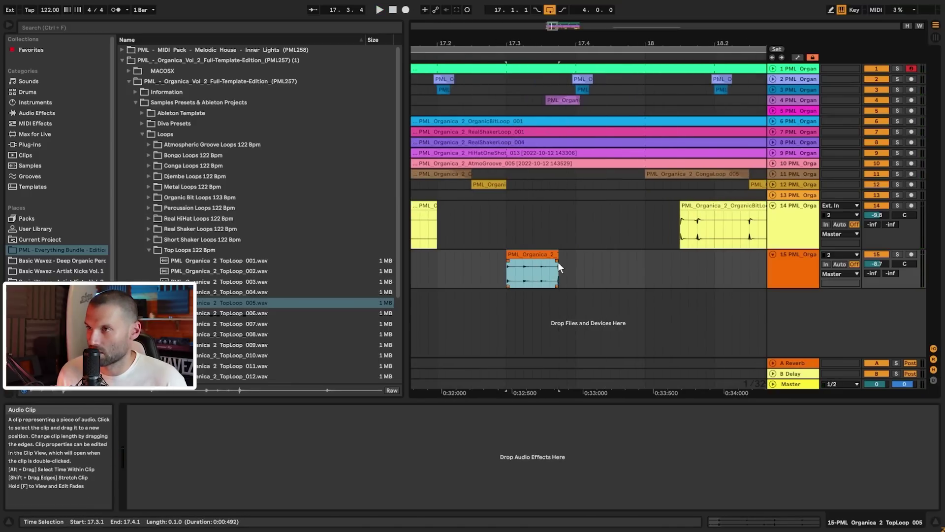
click(554, 262)
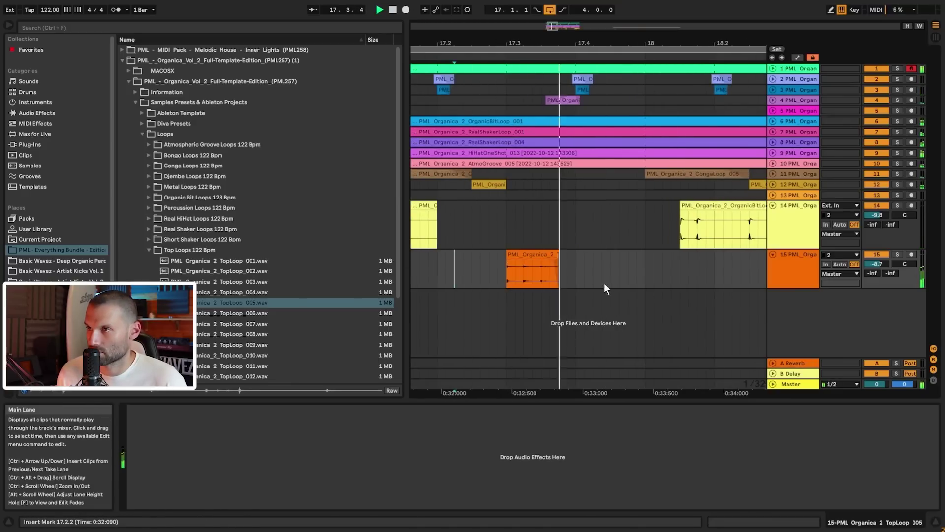
key(space)
key(space)
key(space)
drag(557, 257, 568, 256)
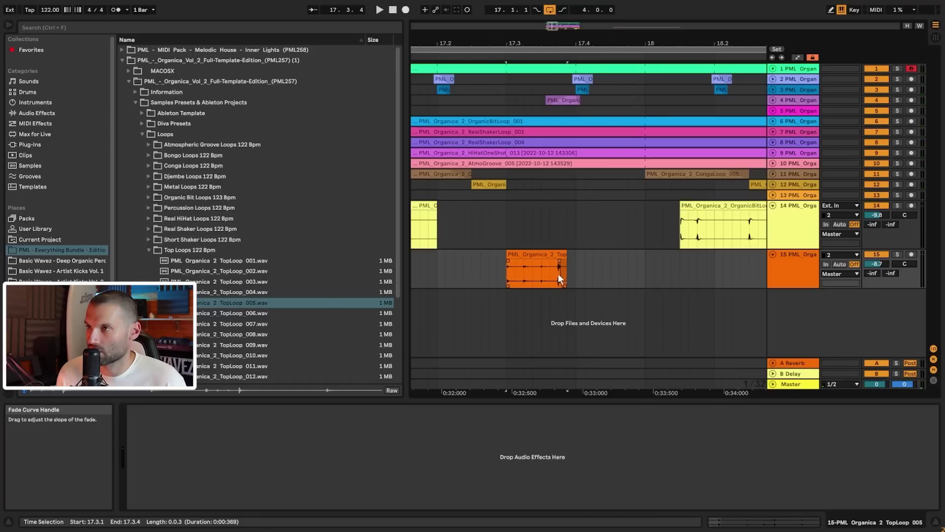
click(498, 270)
key(space)
key(space)
key(space)
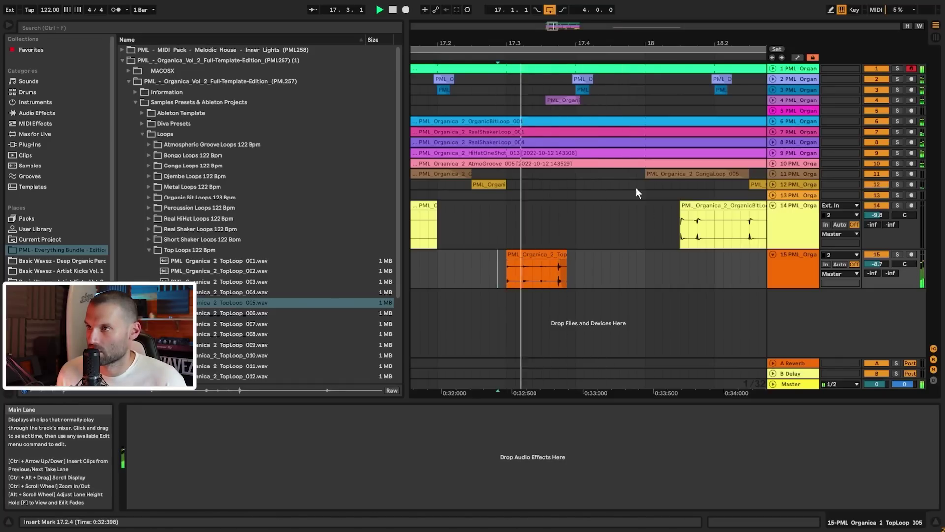
key(space)
- Play the groove from bar 17 and duplicate track 15's section from 17.1.1 to 19.1.1 onto bars 19 and 20
drag(561, 26, 558, 16)
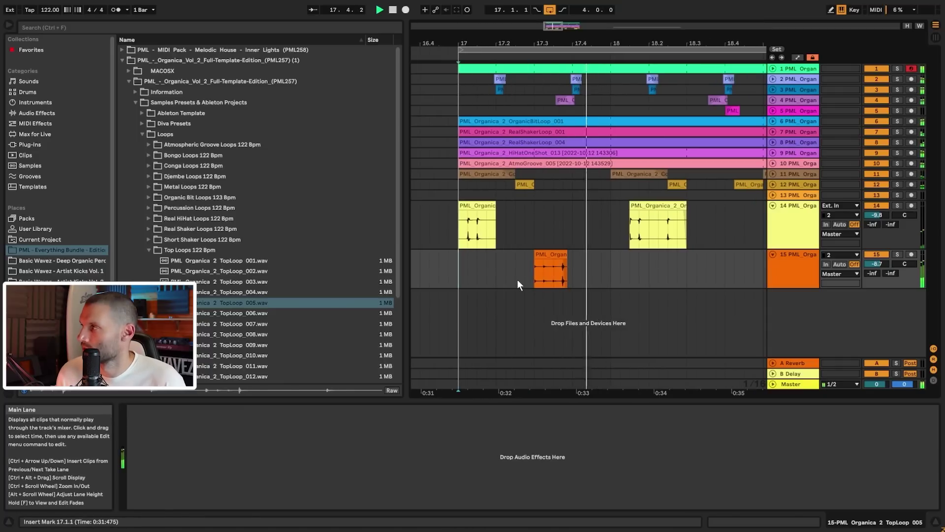
drag(554, 27, 554, 15)
key(space)
drag(465, 268, 618, 268)
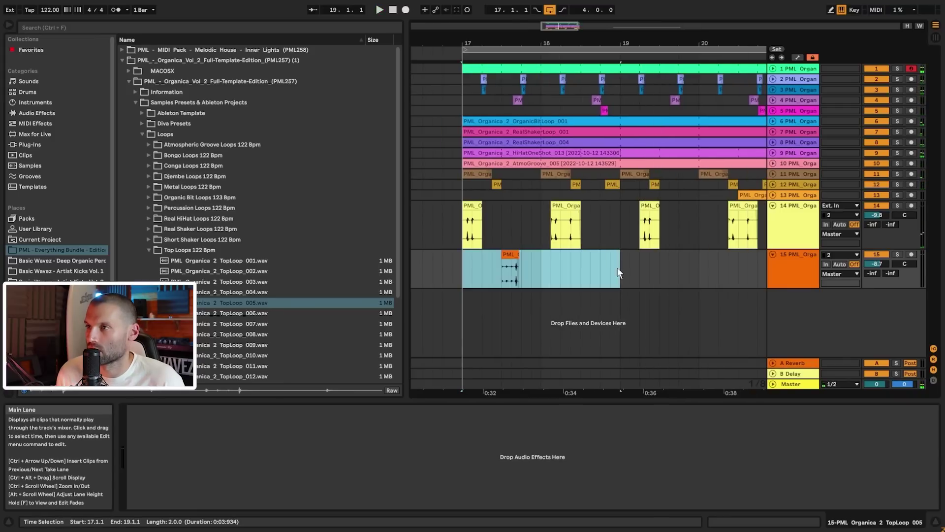
key(ctrl+d)
- Play the groove from bar 19 and lower track 15's volume to -12.2 dB
click(538, 268)
key(space)
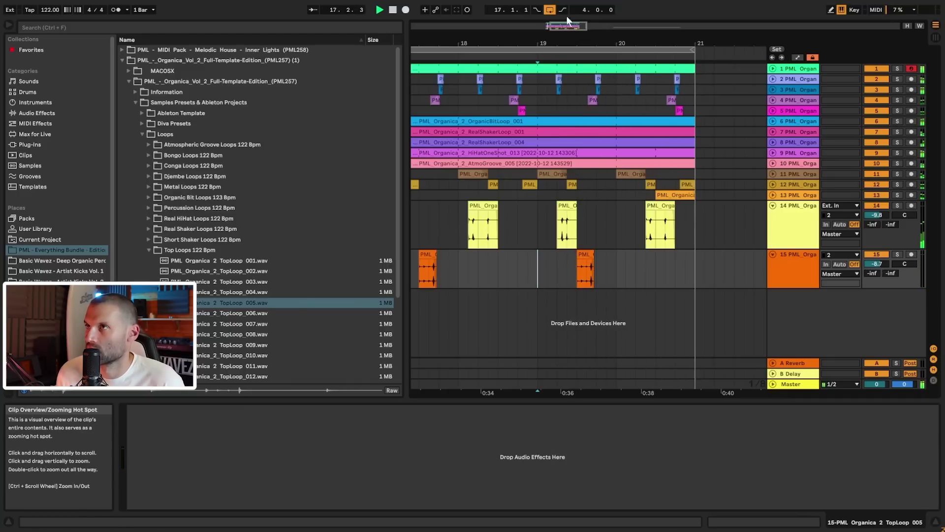
drag(881, 264, 881, 276)
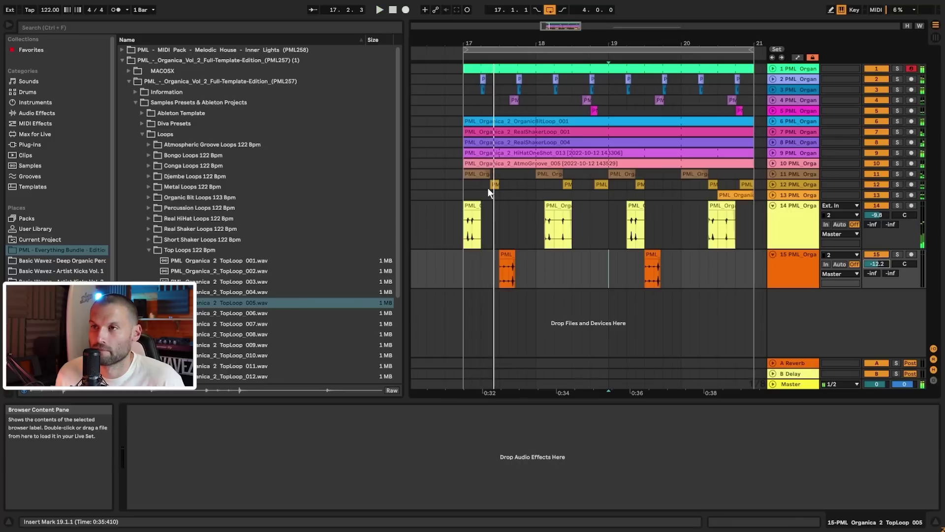
- Audition Ambience 001 to 003 from the OneShots' Ambiences & Foley folder and place Ambience_003 on a new track at bar 17
click(149, 251)
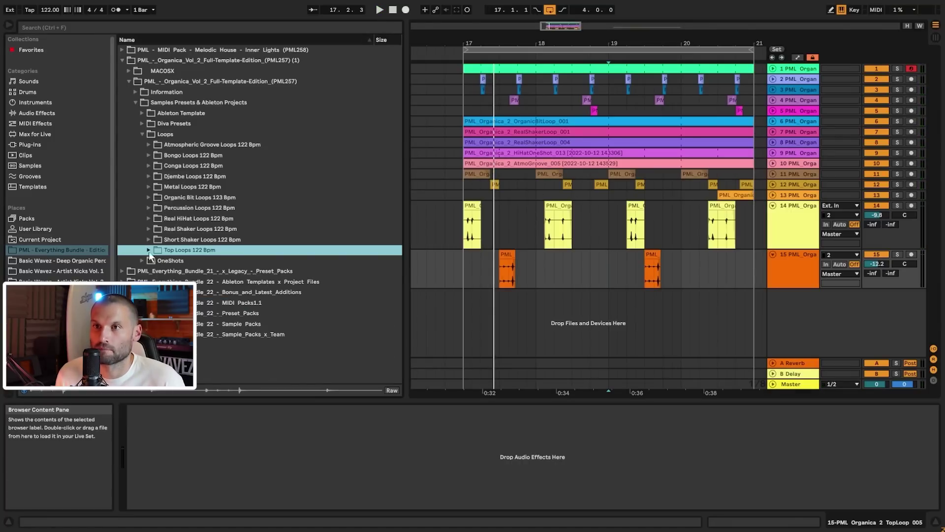
click(143, 260)
click(149, 154)
click(216, 167)
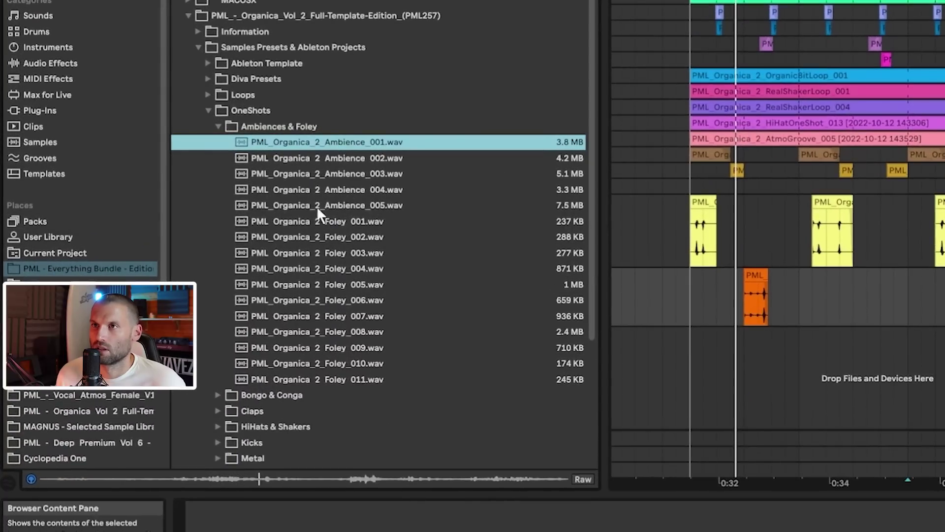
key(Down)
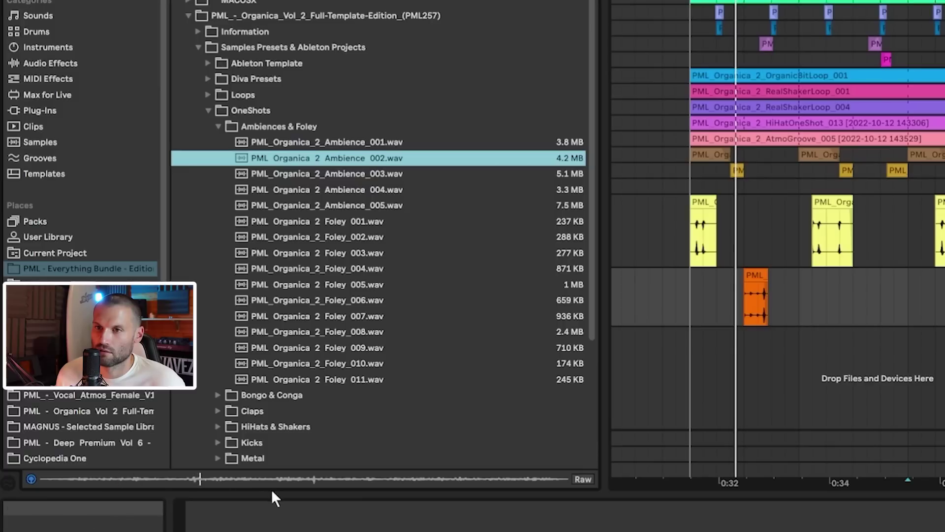
key(Down)
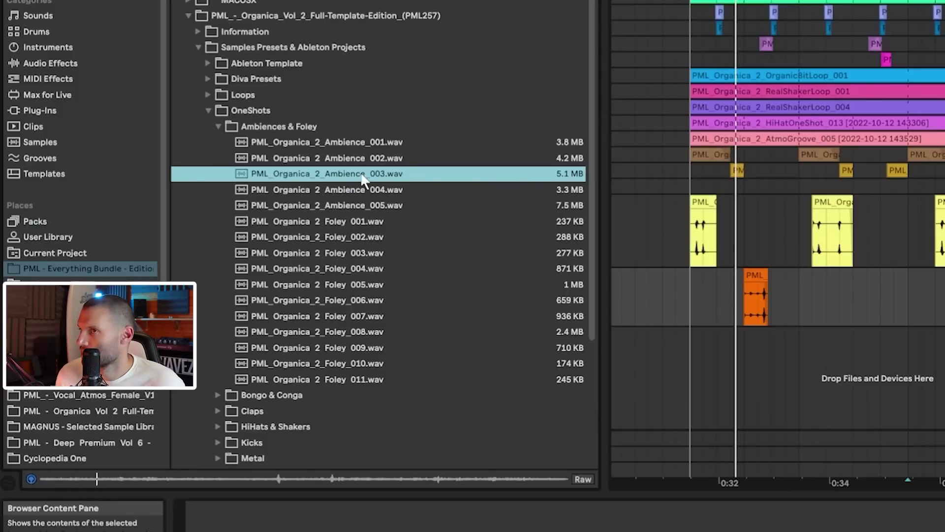
drag(356, 172, 691, 353)
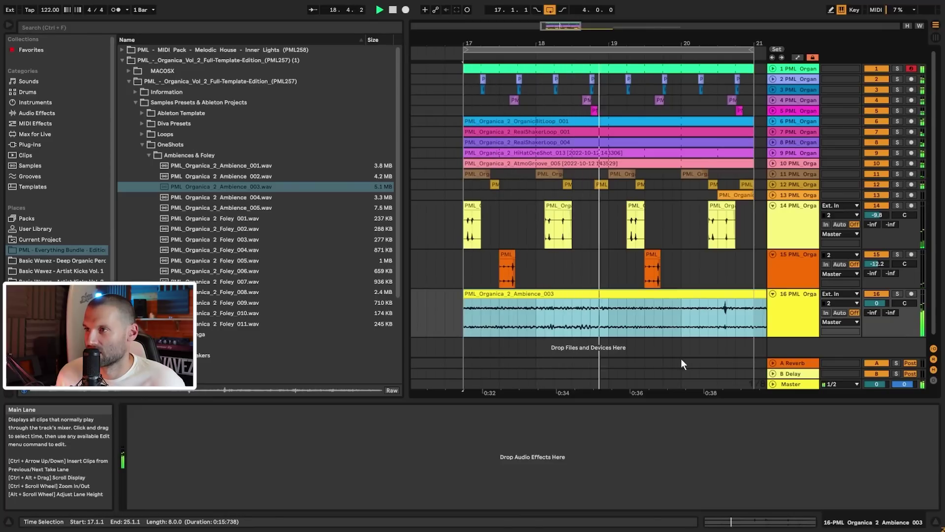
- Split the Ambience_003 clip at 18.1.1 and delete everything after it, keeping the one-bar piece in bar 17
drag(469, 324, 510, 323)
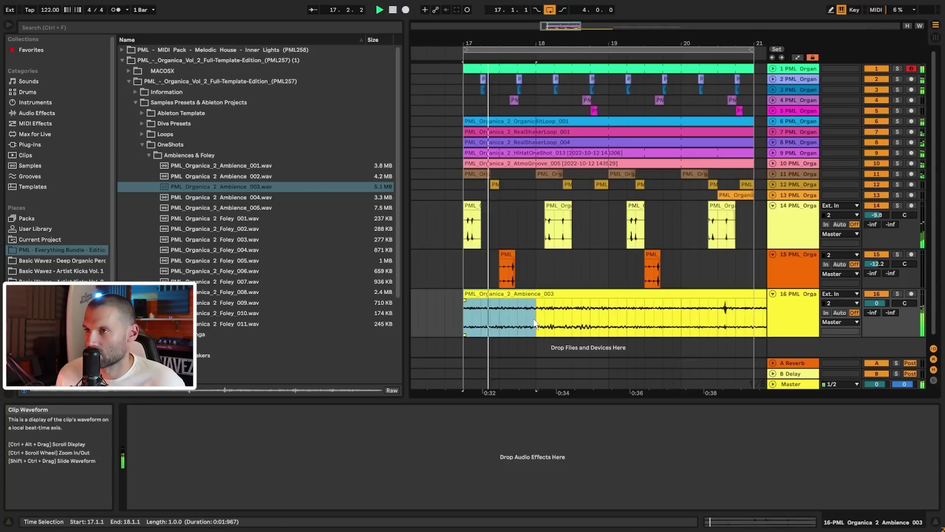
key(space)
key(End)
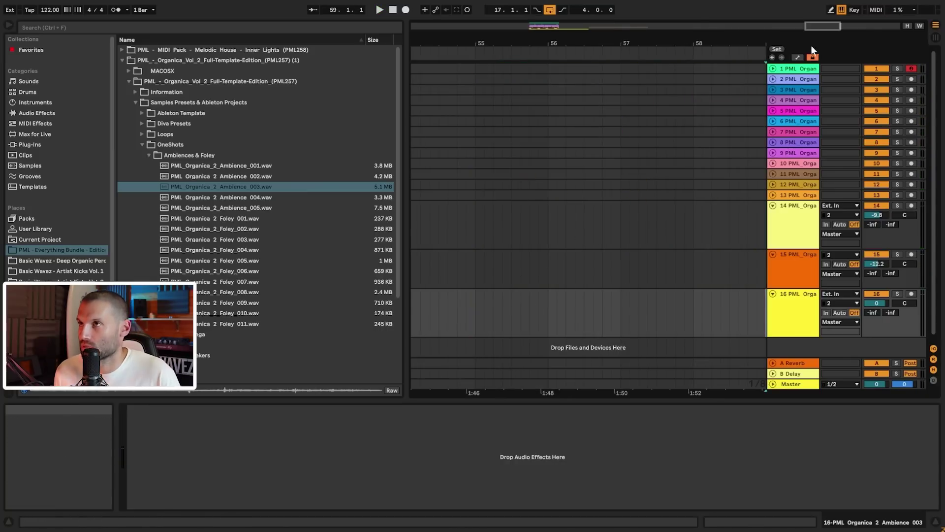
key(Home)
click(565, 294)
double_click(565, 294)
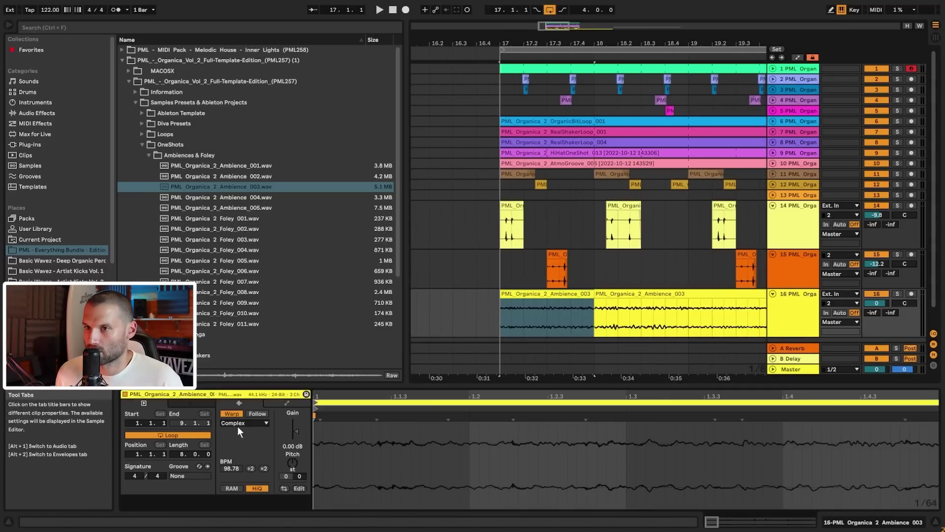
click(626, 294)
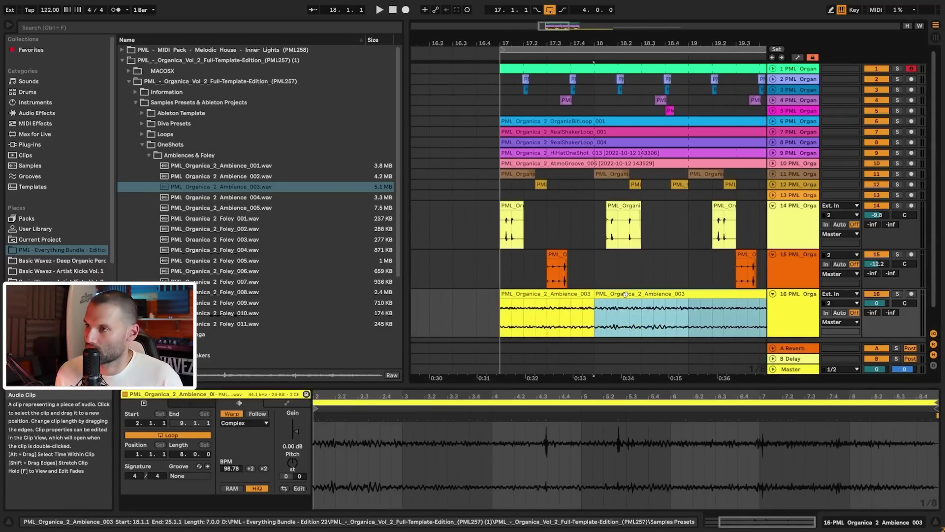
key(Delete)
- Extend the looped one-bar Ambience_003 clip to 21.1.1 and play the groove from bar 17
click(548, 320)
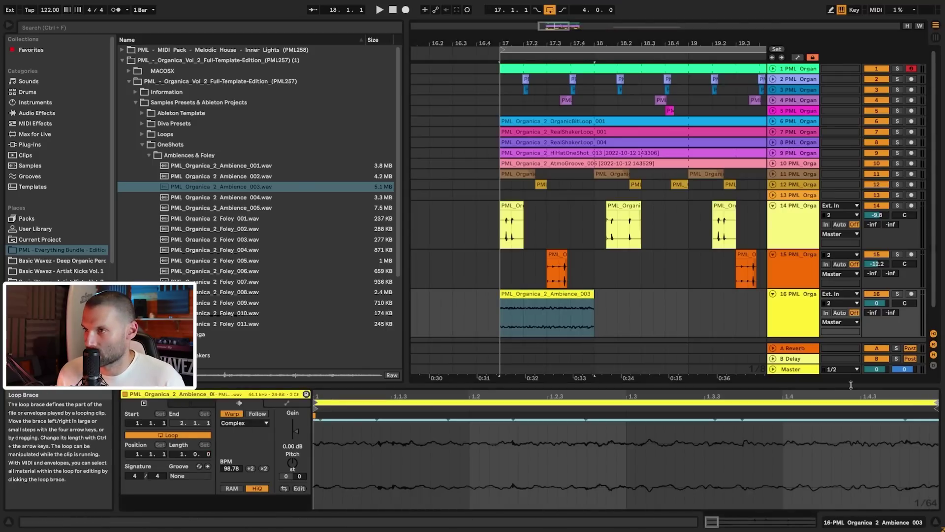
drag(593, 294, 735, 296)
click(501, 317)
key(space)
key(space)
drag(565, 27, 565, 19)
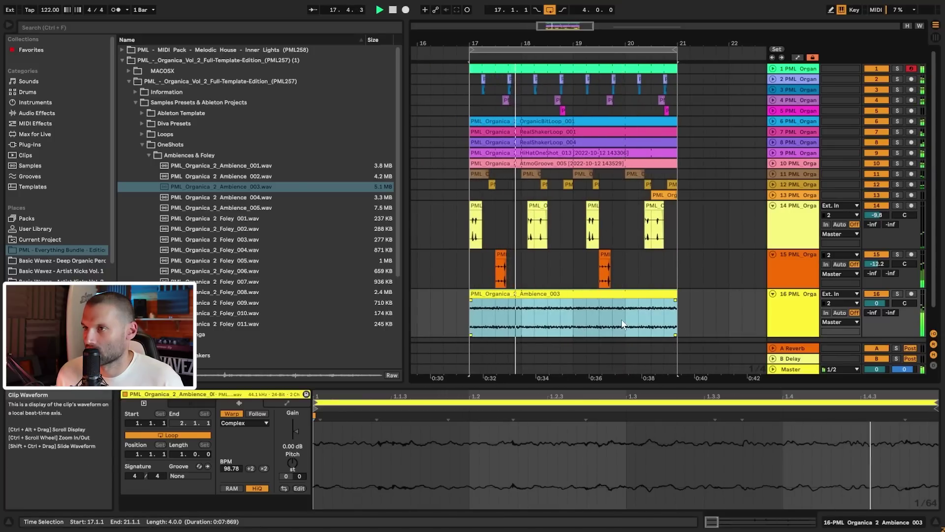
key(space)
key(space)
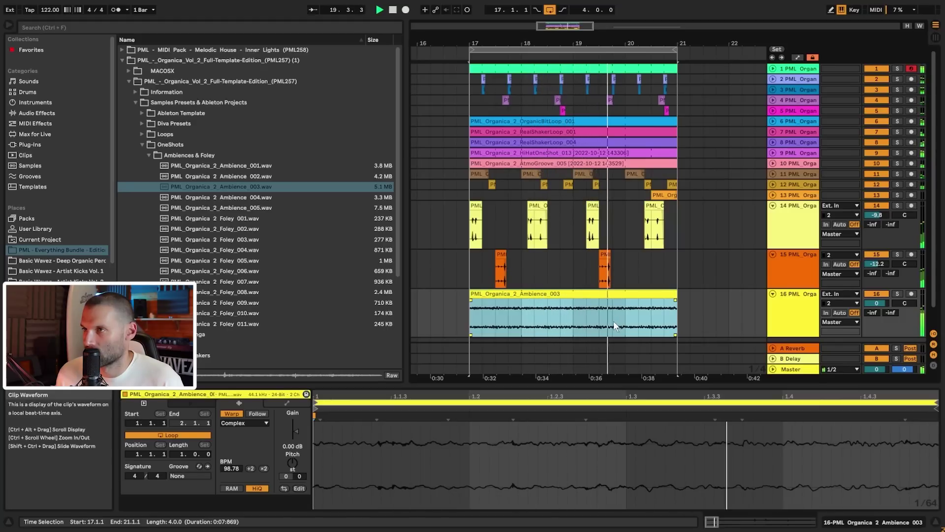
- Lengthen the Ambience_003 clip's loop to two bars, from 1.1.1 to 3.1.1, and play the groove to check it
drag(541, 394, 534, 364)
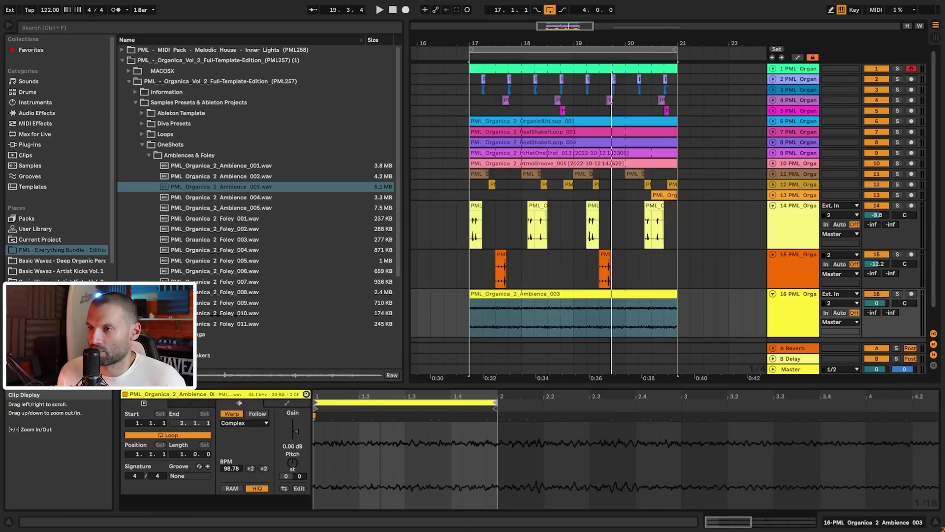
click(473, 316)
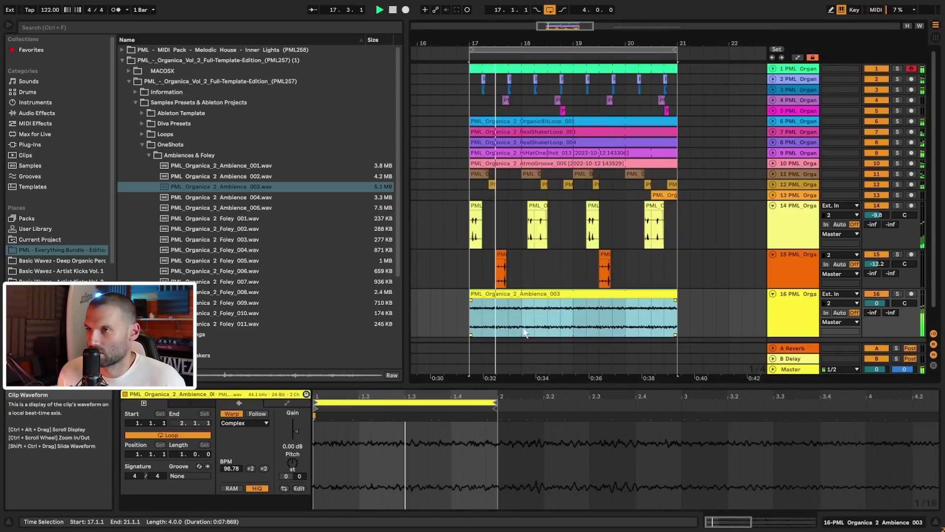
click(540, 321)
drag(535, 322, 583, 323)
click(564, 323)
drag(473, 325, 518, 322)
drag(577, 316, 585, 315)
click(576, 294)
drag(424, 403, 522, 402)
key(space)
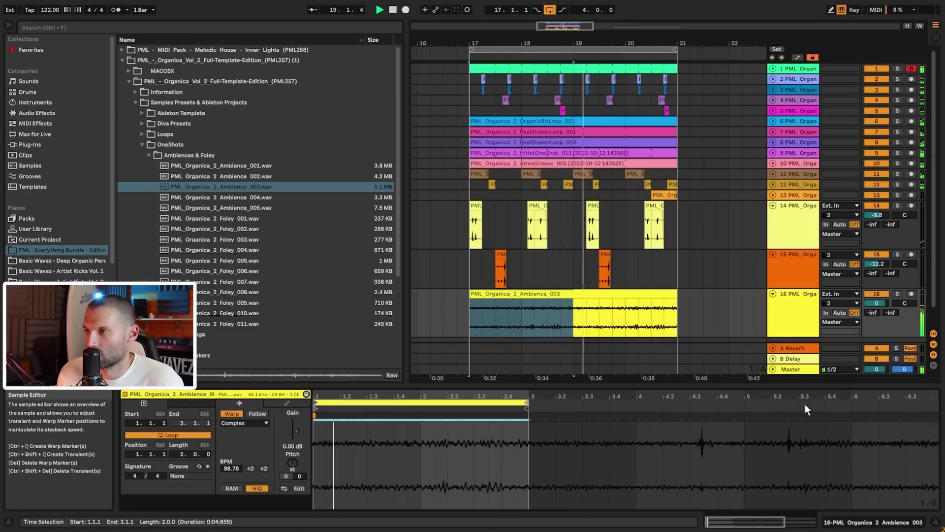
key(space)
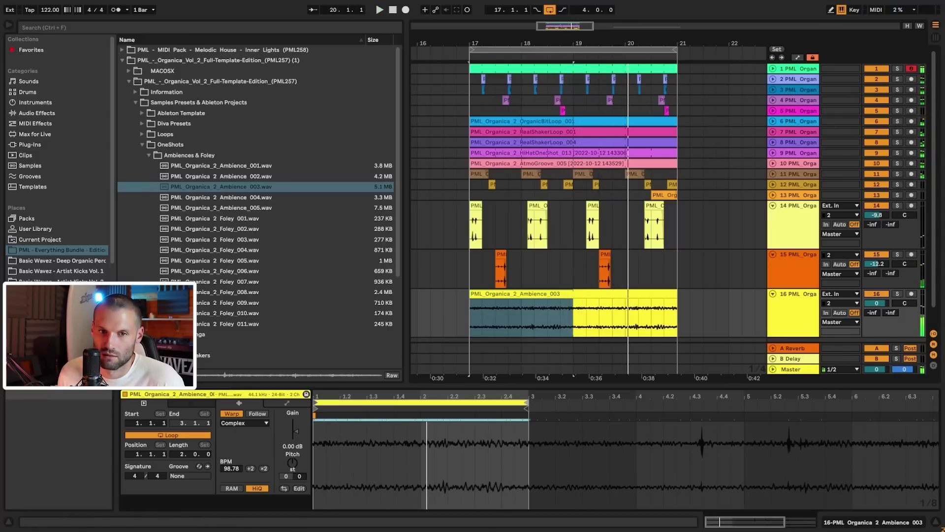
- Play the groove briefly, search the browser for "eq" and add EQ Eight to ambience track 16
double_click(792, 314)
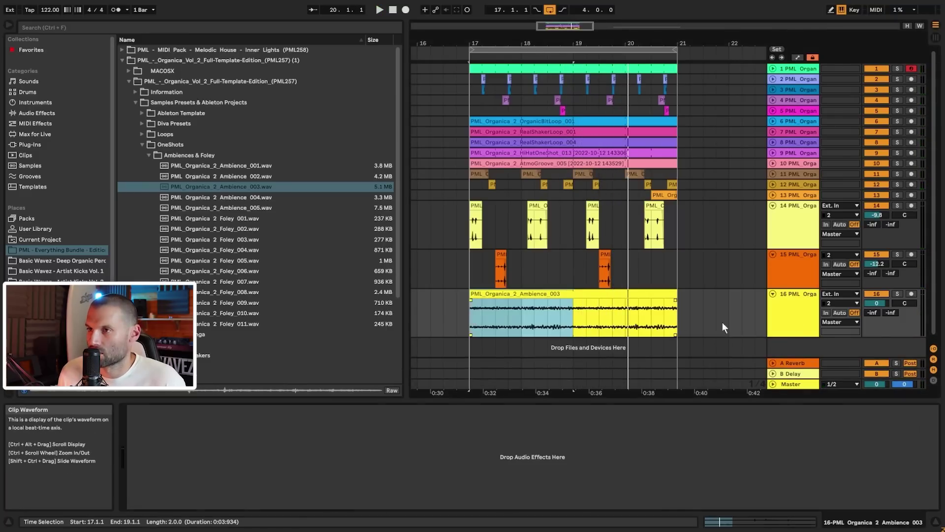
key(space)
key(space)
click(342, 29)
text(eq)
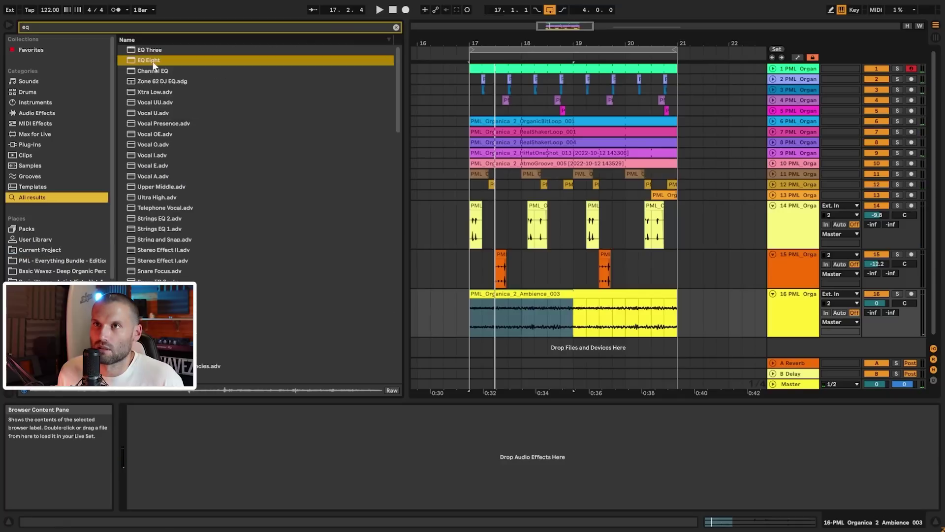
double_click(152, 62)
- On track 16's EQ Eight, low-cut band 1 at about 297 Hz and dip band 3 by about 7 dB near 979 Hz during playback
key(space)
click(172, 495)
click(171, 487)
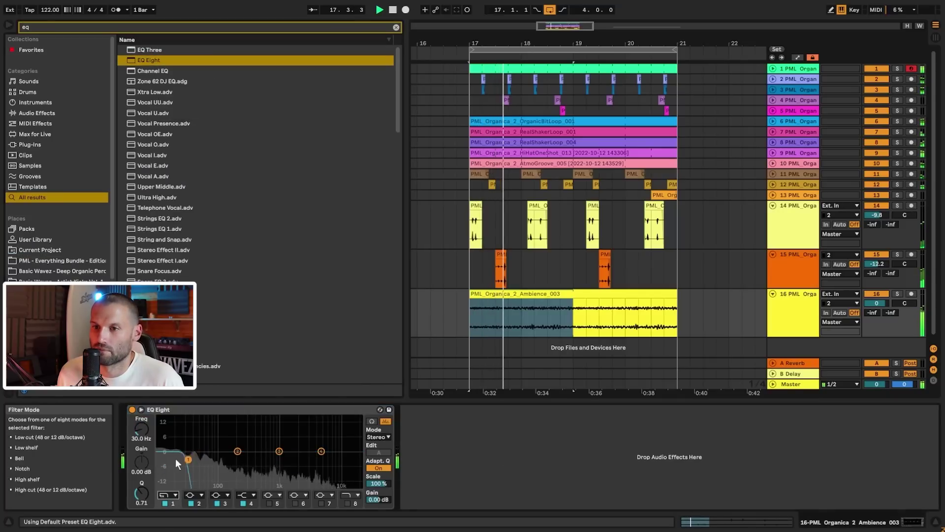
click(173, 495)
click(172, 445)
drag(189, 459, 278, 466)
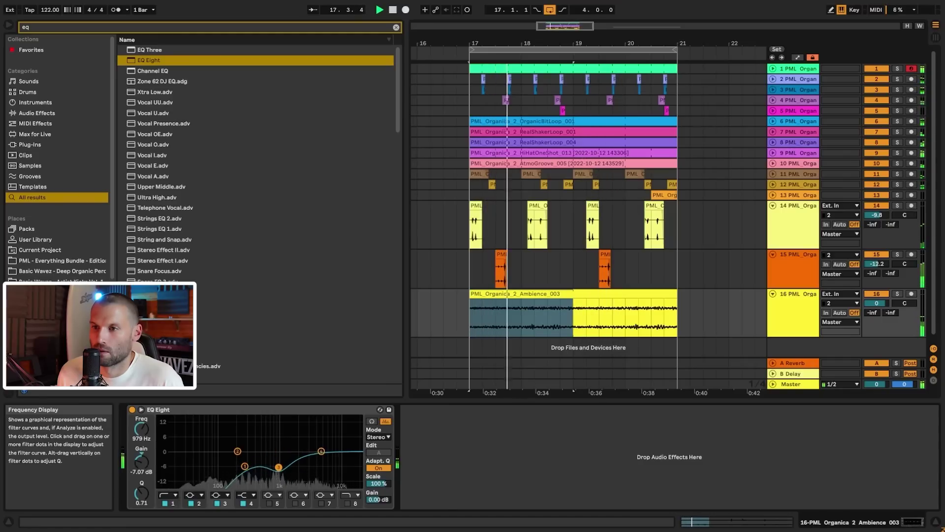
drag(245, 466, 247, 466)
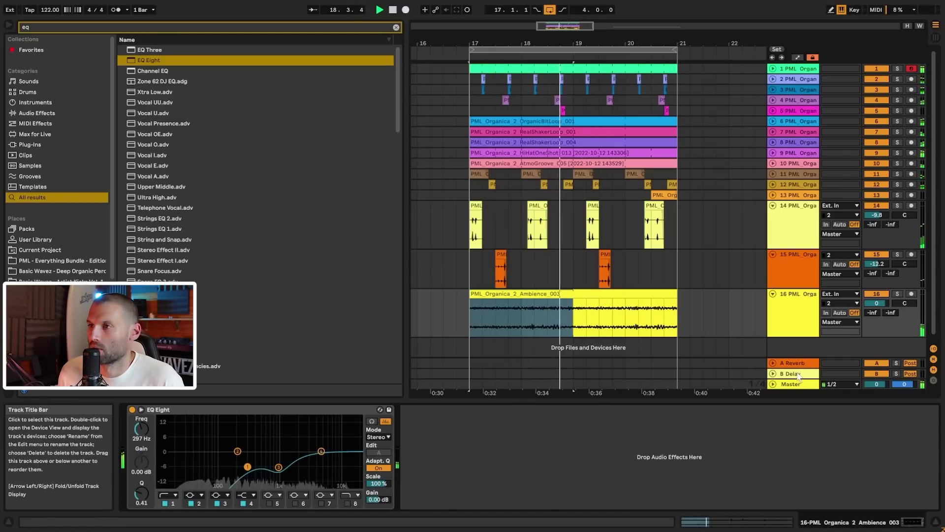
- Lower ambience track 16's volume to -7.6 dB while playing the groove
drag(881, 303, 879, 308)
key(space)
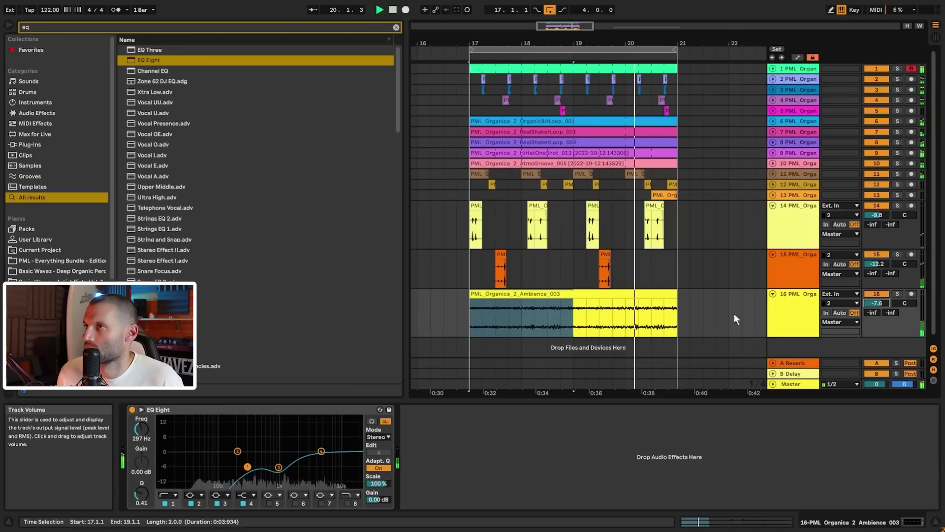
key(space)
- Fold all tracks and unfold only the kick track
alt+click(773, 206)
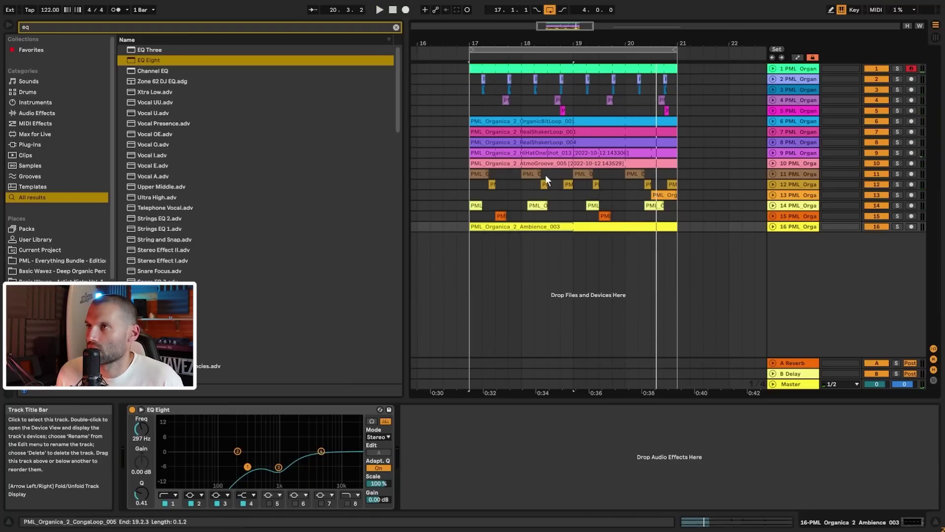
click(468, 109)
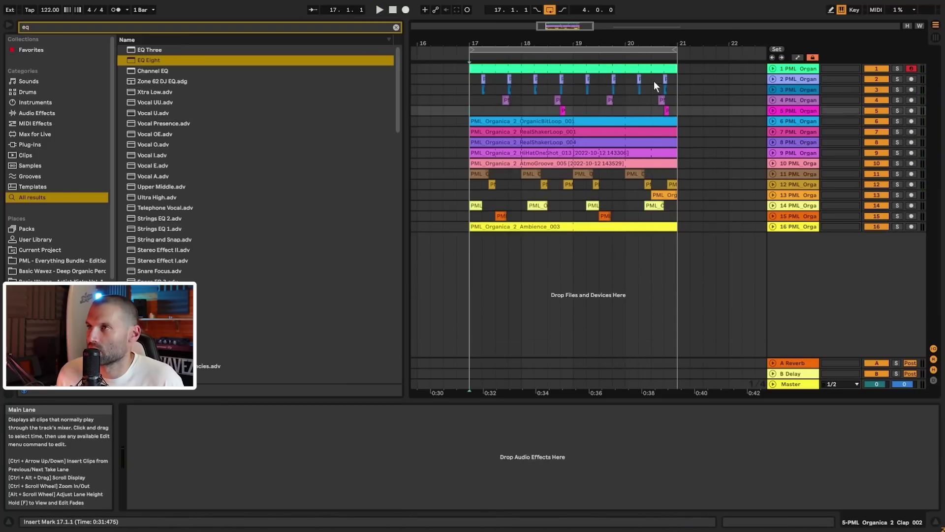
click(564, 69)
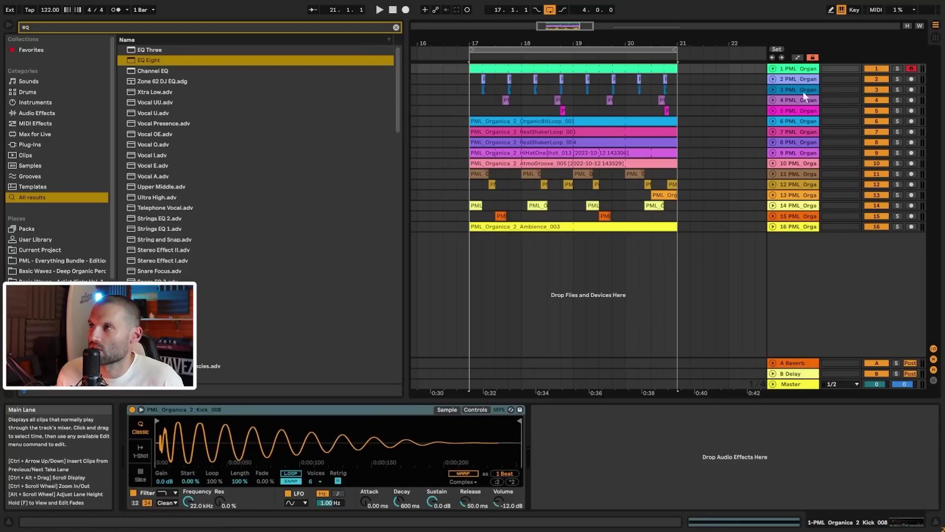
click(773, 69)
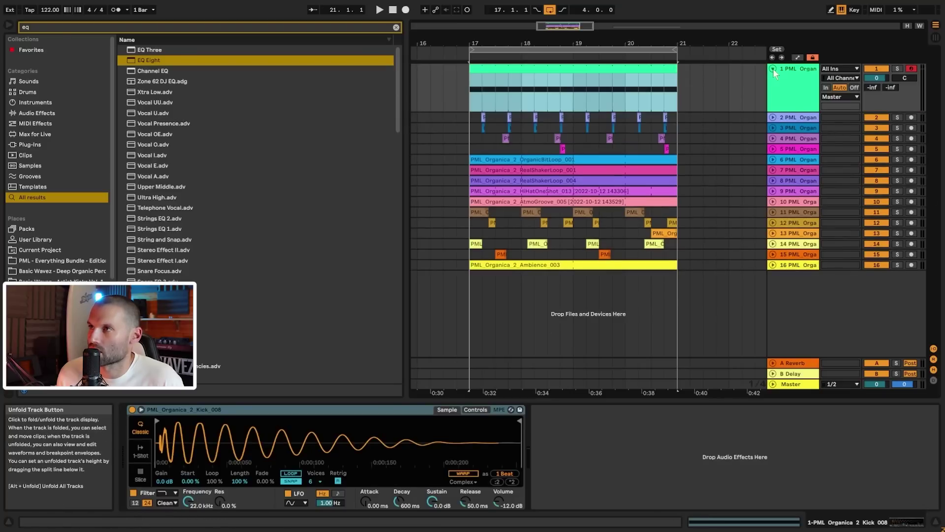
- Consolidate the kick clip from 17.1.1 to 21.1.1 into a four-bar clip with its notes shown
click(468, 96)
double_click(535, 67)
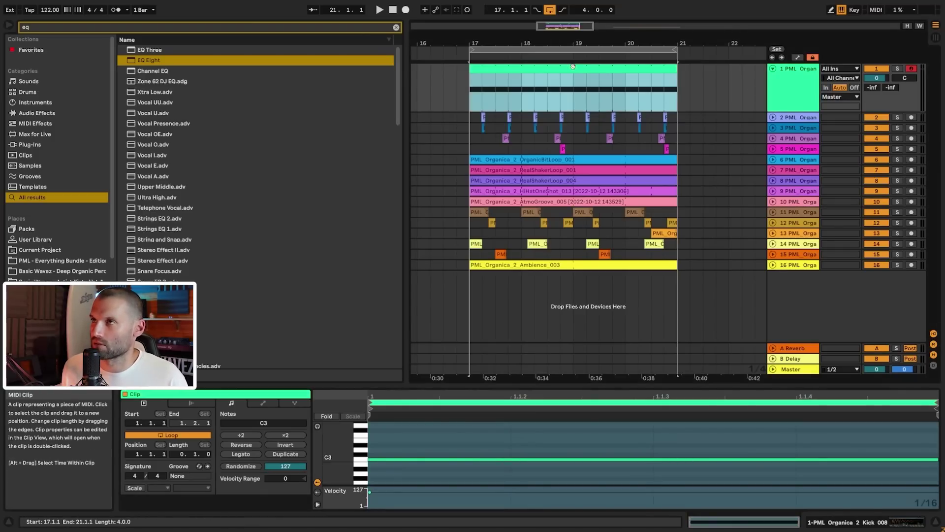
key(ctrl+j)
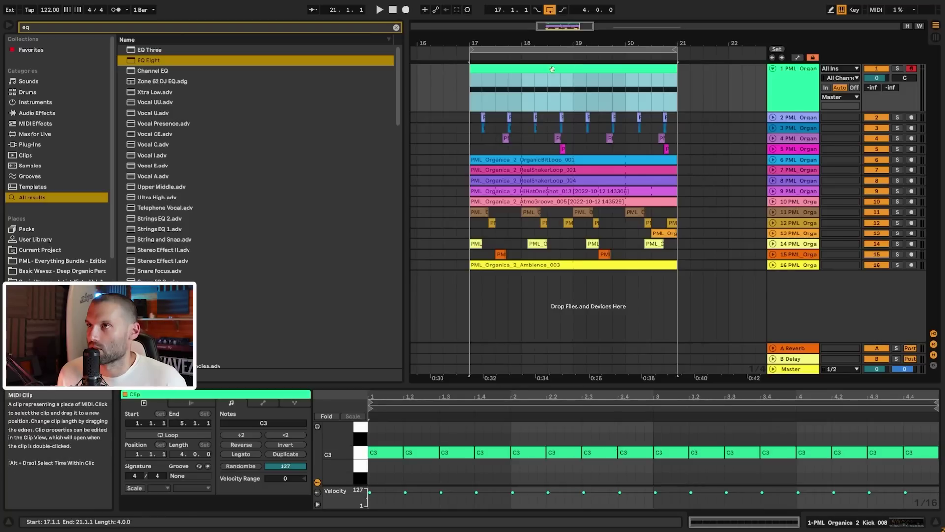
- Add short D3 ghost kicks at 2.3.4 and 2.4.3 in the kick clip with velocity 44, playing the groove to check their timing
click(380, 438)
scroll(541, 435, up, 2)
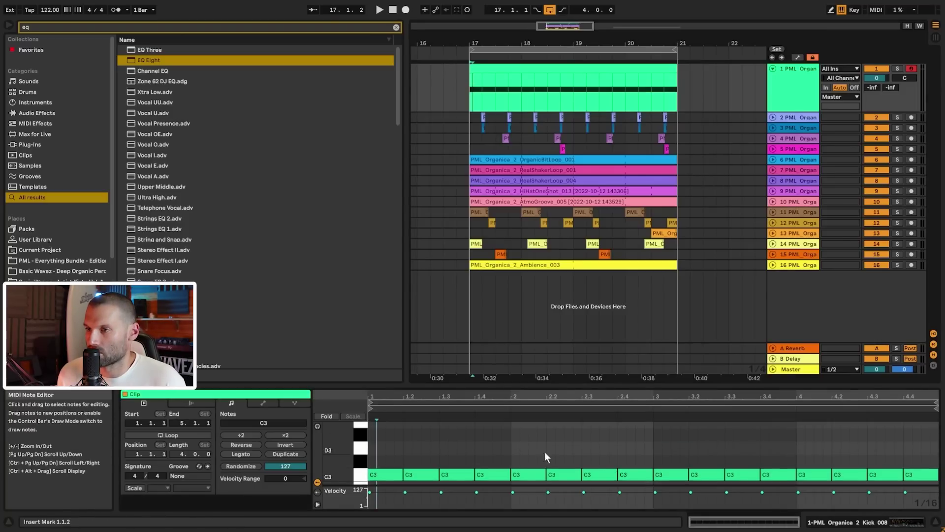
double_click(496, 446)
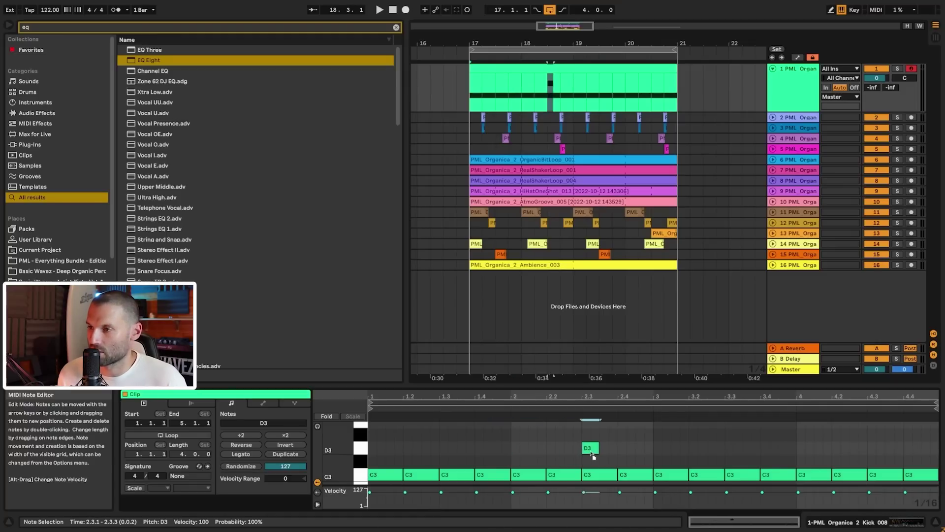
drag(593, 451, 609, 451)
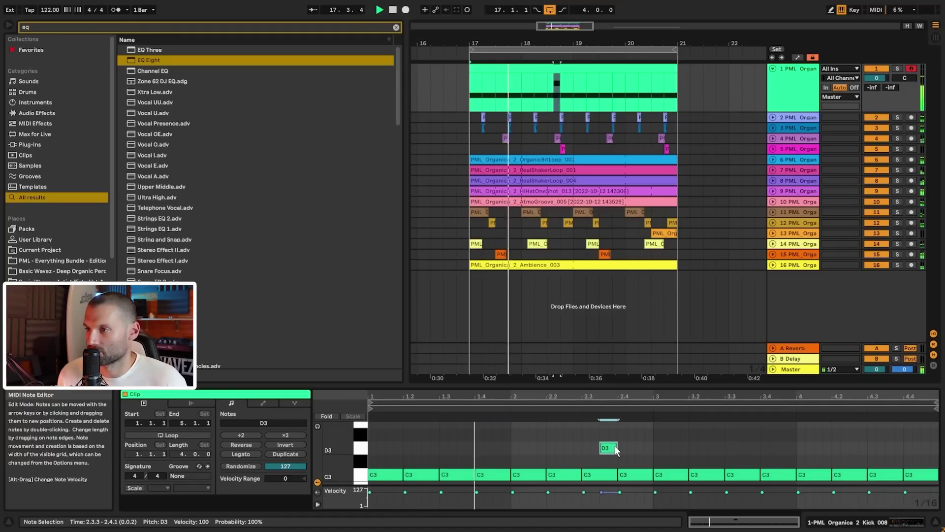
alt+drag(611, 446, 611, 473)
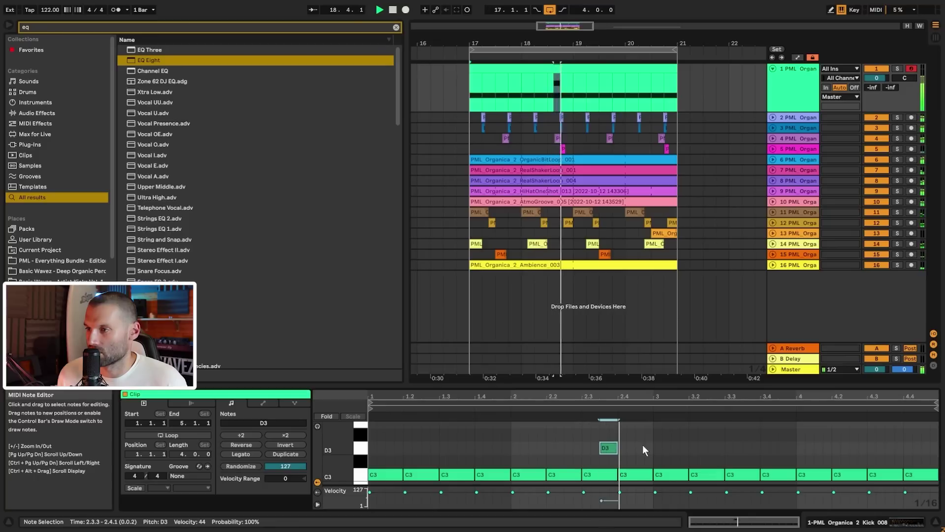
drag(610, 450, 648, 451)
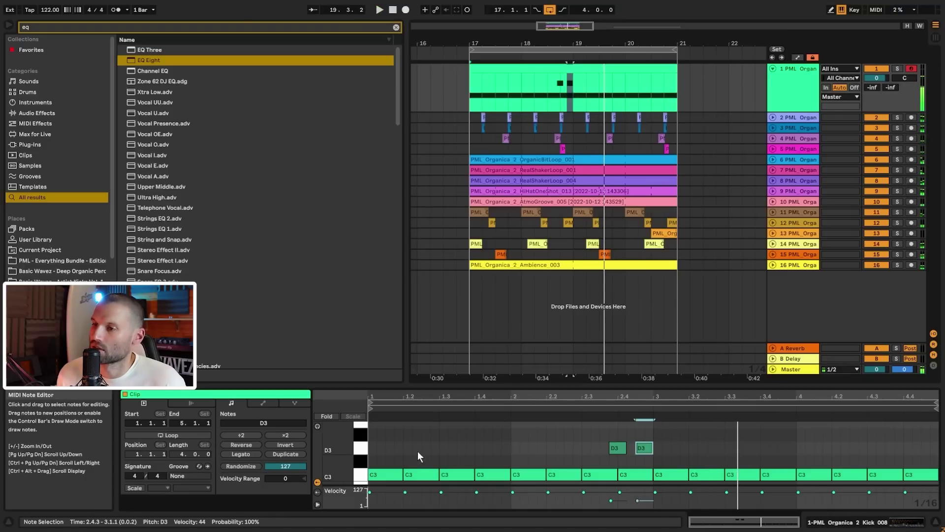
key(space)
- Duplicate the kick clip's first two bars of D3 ghost notes onto bars 3 and 4, then select the kick track
drag(371, 446, 640, 456)
key(ctrl+d)
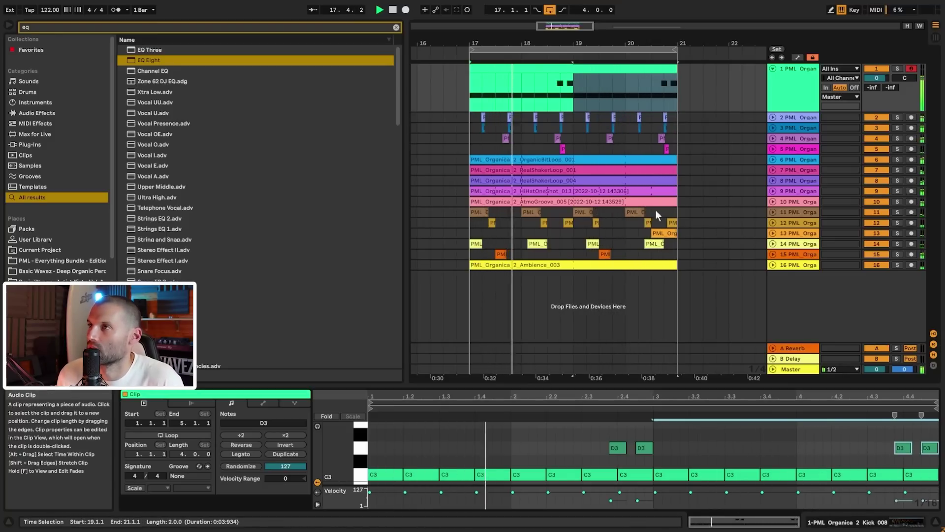
click(799, 97)
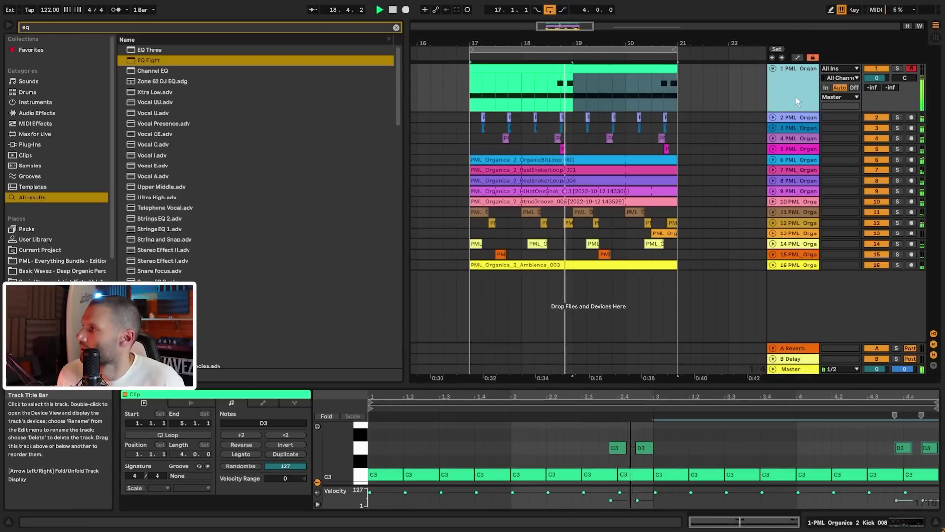
- Fold the kick track, recolour all sixteen tracks with the kick's green and assign the track colour to their clips
key(space)
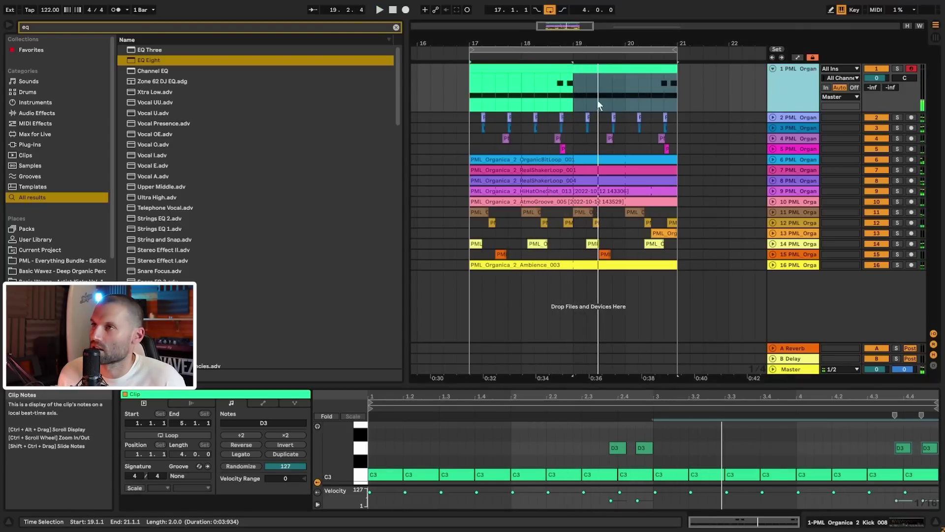
click(572, 100)
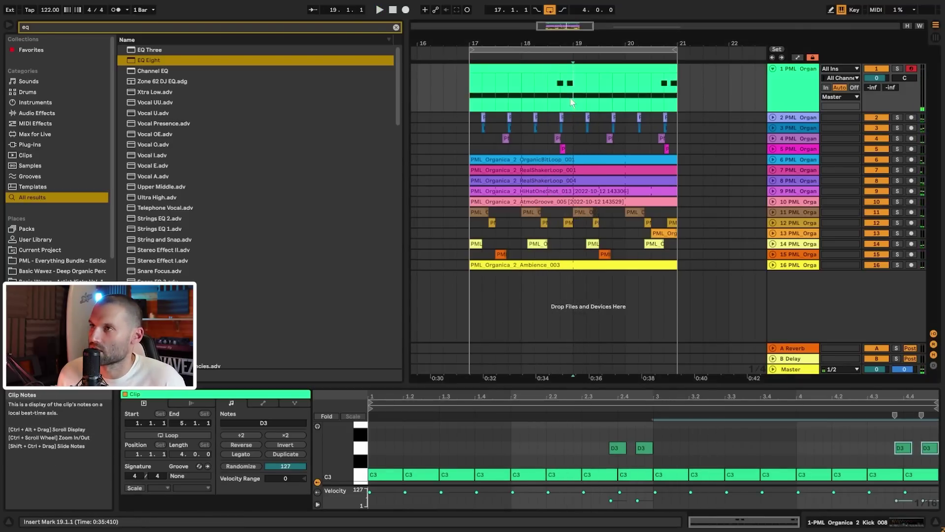
click(773, 69)
shift+click(797, 227)
right_click(798, 227)
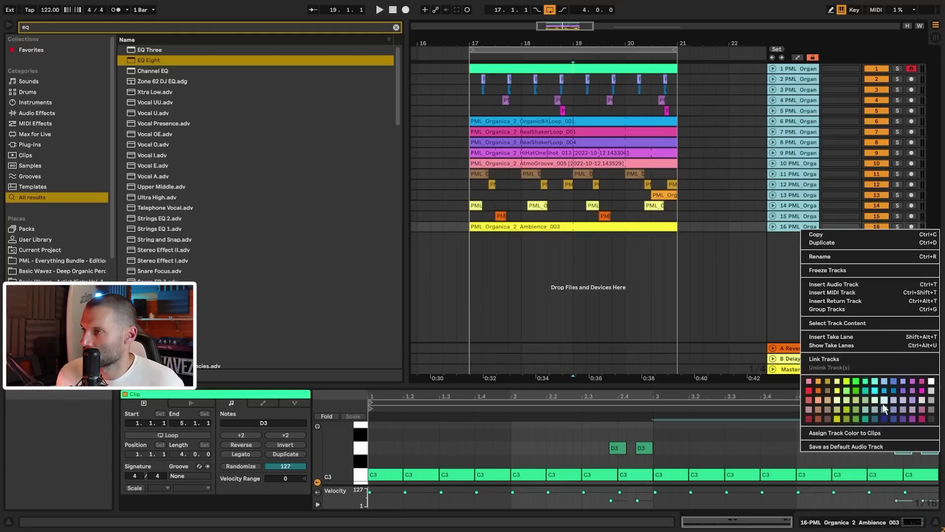
click(865, 381)
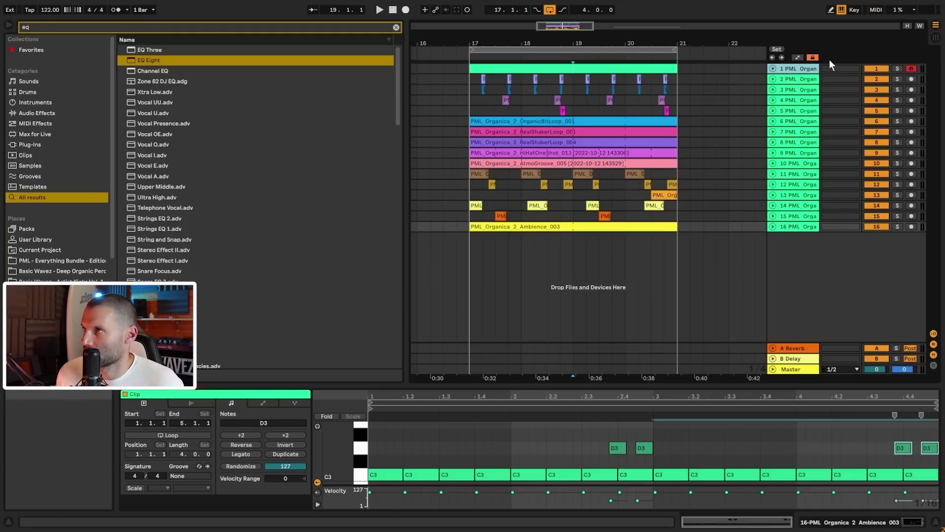
right_click(803, 69)
click(865, 273)
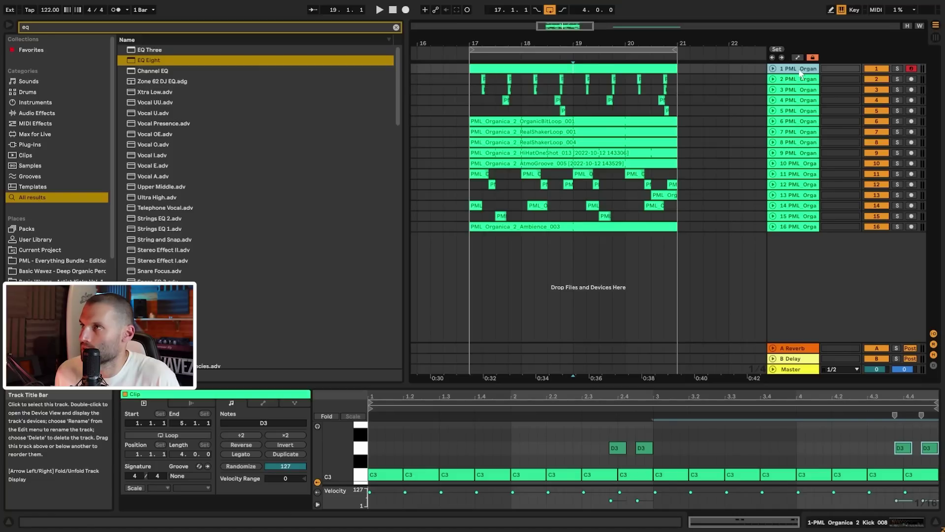
- Rename the first track Kick and group all sixteen tracks
text(Kick)
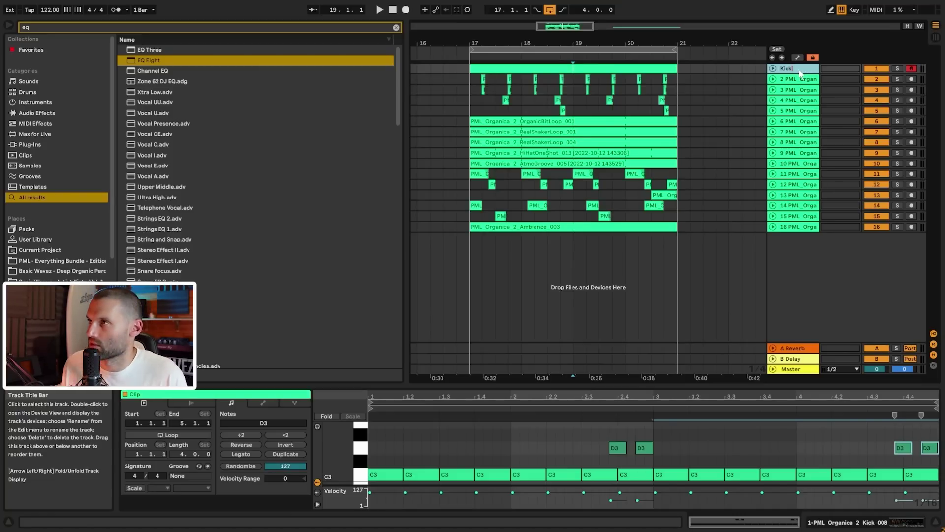
click(798, 81)
click(793, 70)
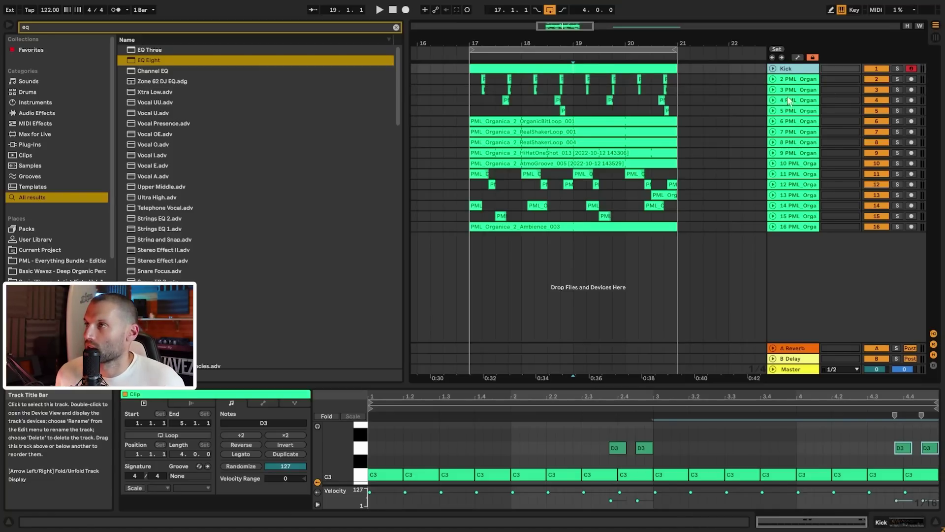
shift+click(802, 227)
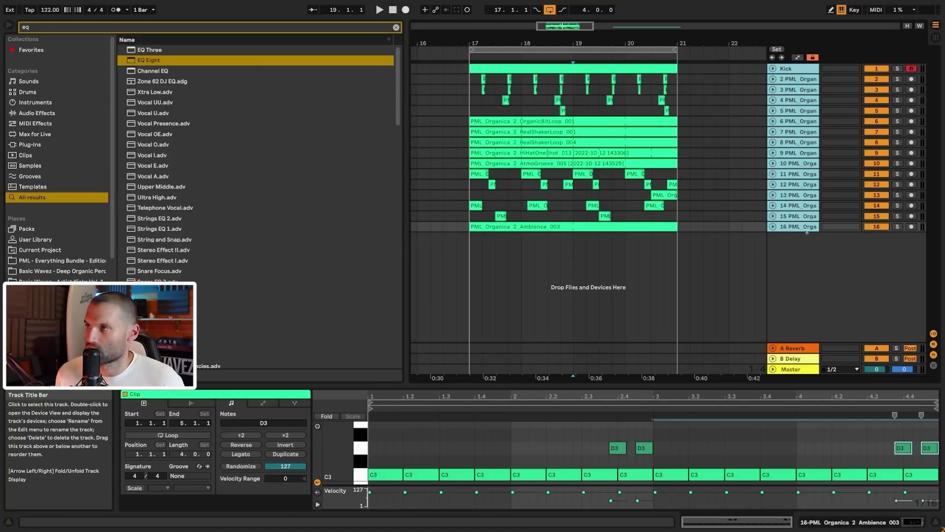
key(ctrl+g)
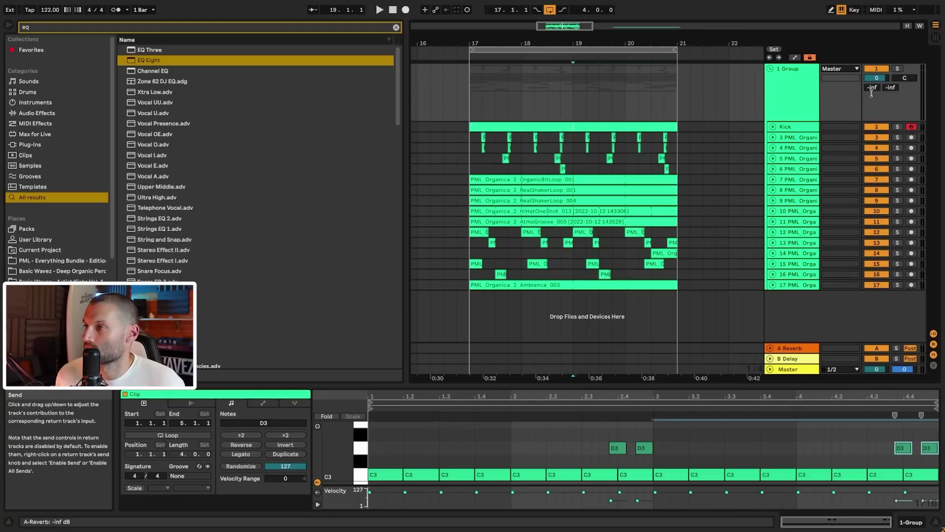
- Solo the Reverb return with its device shown and raise the group's reverb send to 0 dB, playing the groove
click(790, 349)
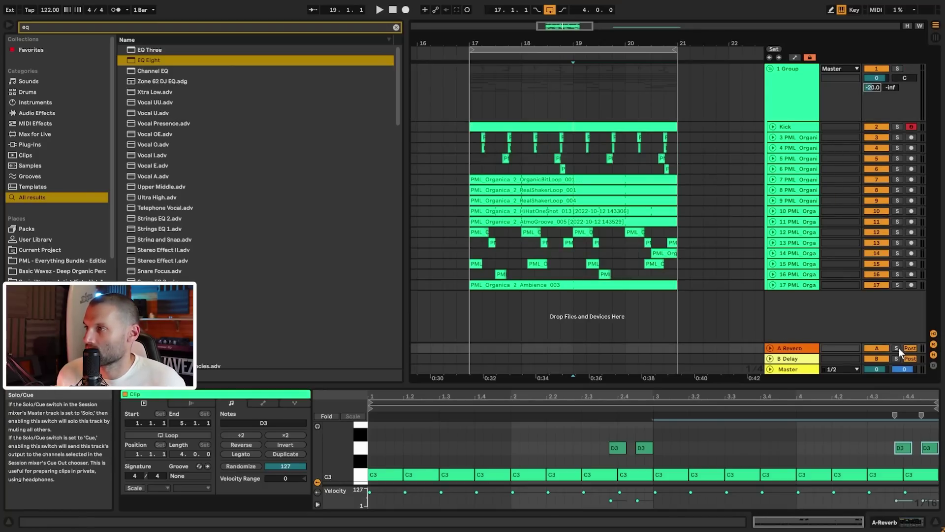
key(shift+Tab)
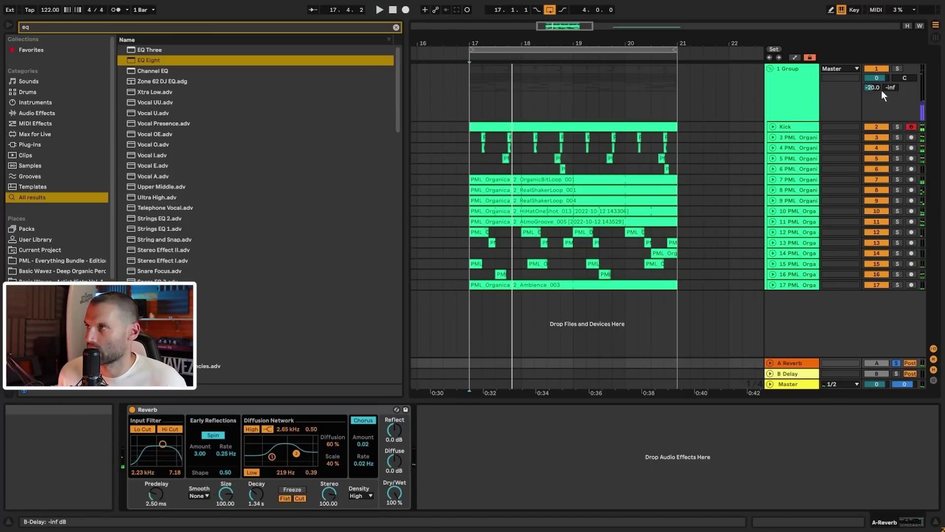
drag(874, 88, 873, 69)
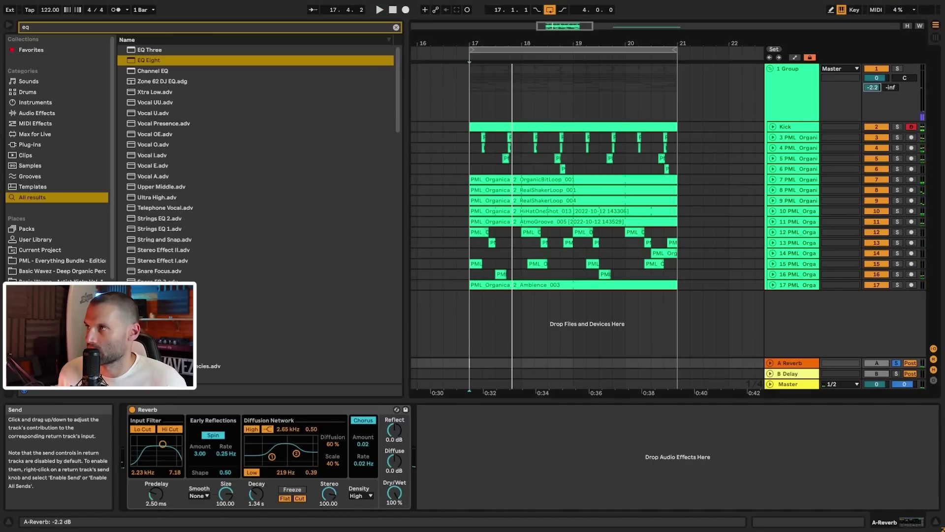
key(space)
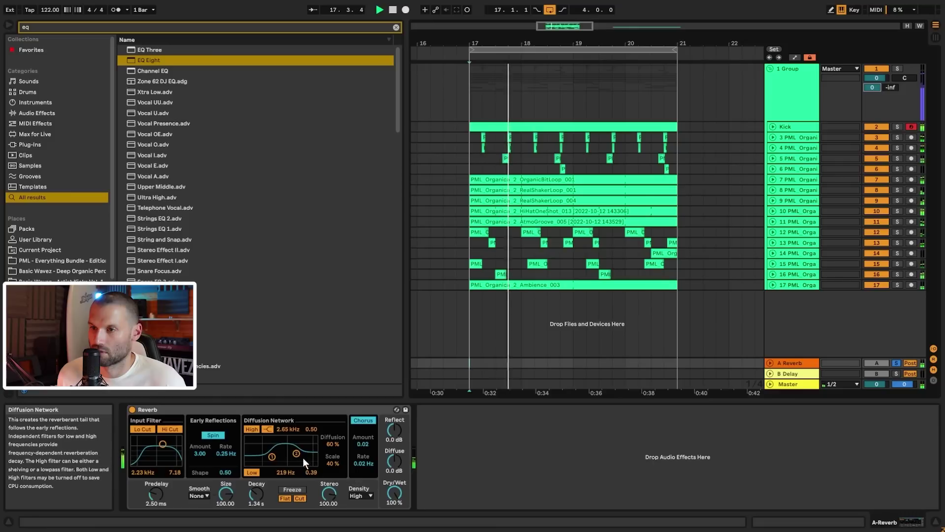
- Set the reverb's diffusion filters to 1.89 kHz high and 451 Hz low, Smooth to Slow, Reflect to -2.3 dB and Diffuse to 1.4 dB
drag(296, 453, 294, 454)
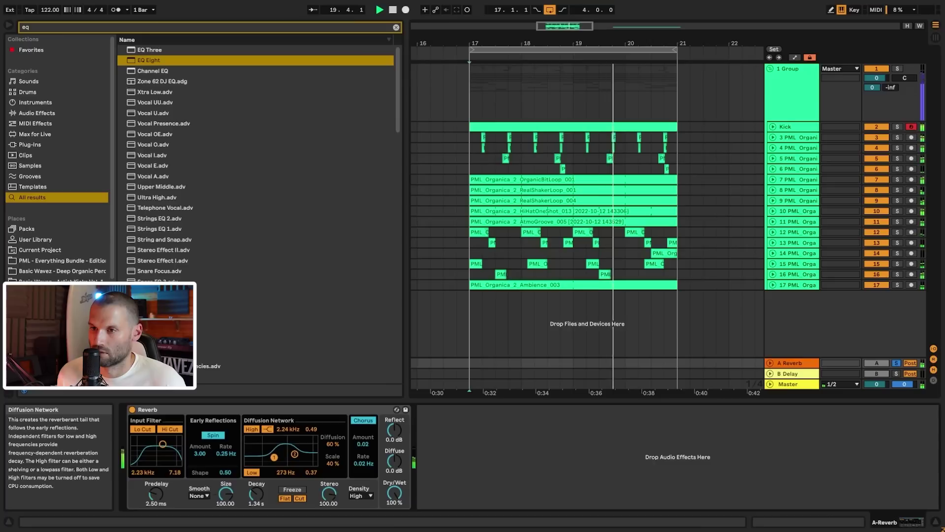
drag(274, 458, 296, 454)
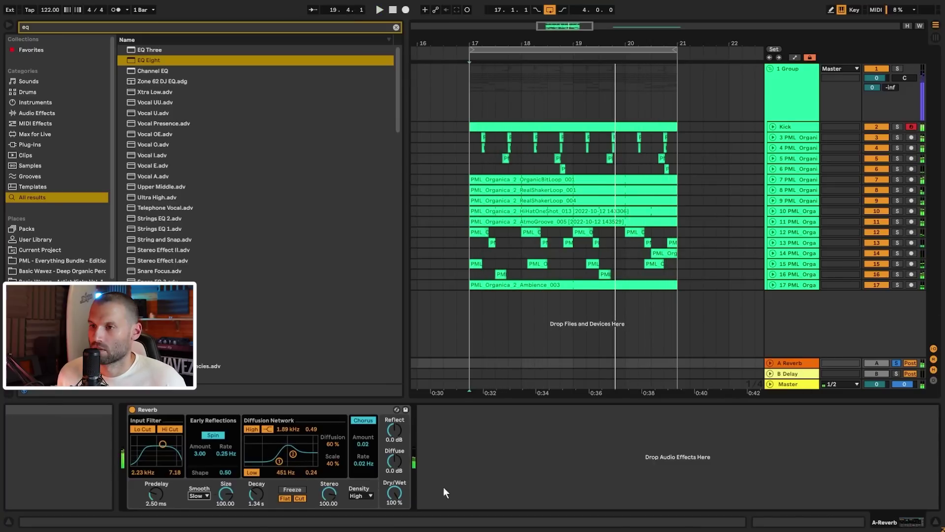
drag(394, 429, 395, 456)
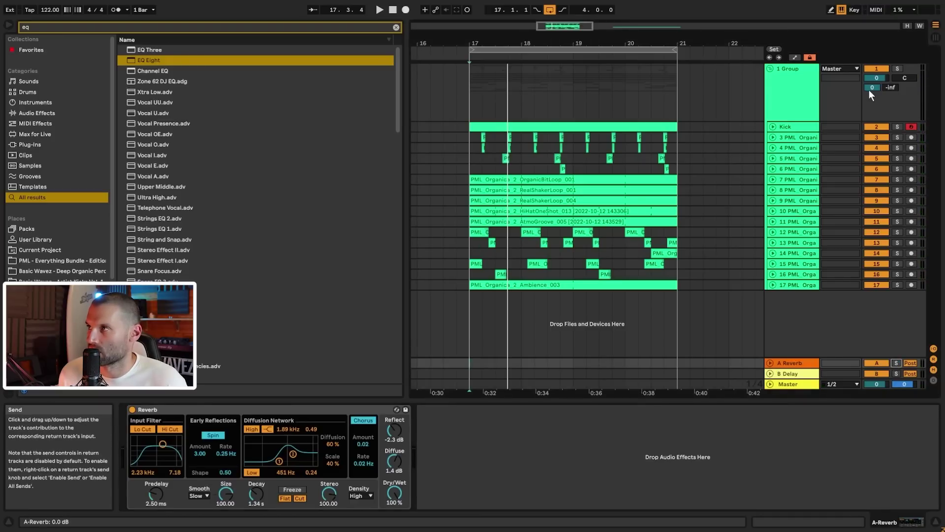
- Set the drum group's reverb send to -14 dB and compare the playing groove with the Reverb return switched off and on
drag(870, 87, 870, 118)
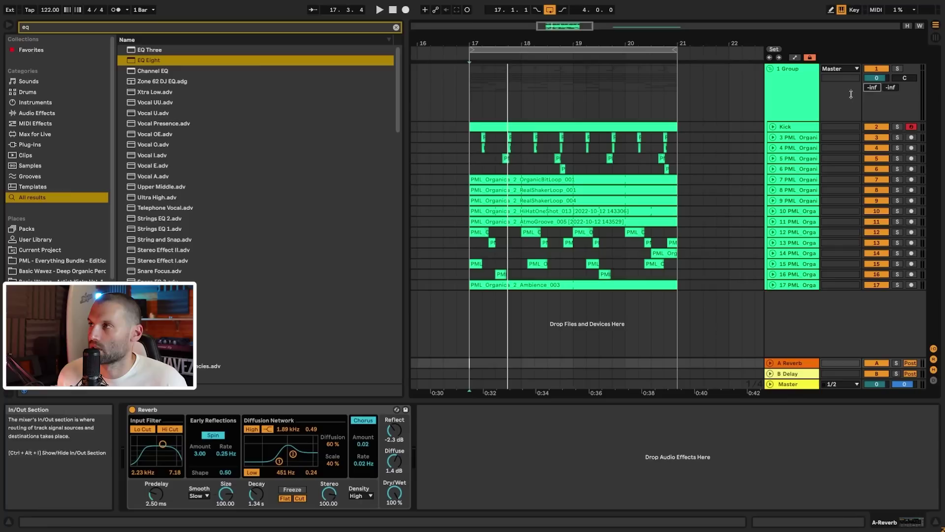
drag(872, 89, 871, 59)
key(space)
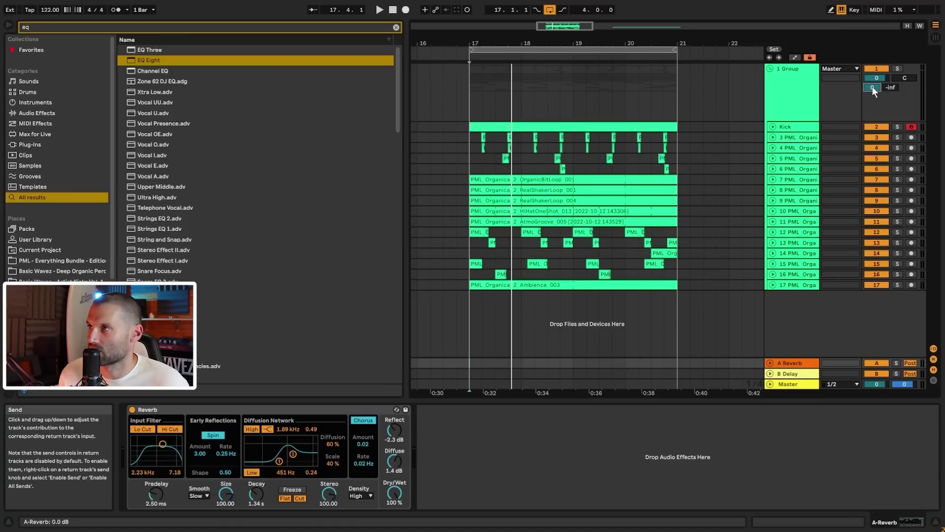
key(space)
mouse_move(873, 88)
mouse_down()
mouse_move(872, 146)
mouse_move(872, 86)
mouse_up()
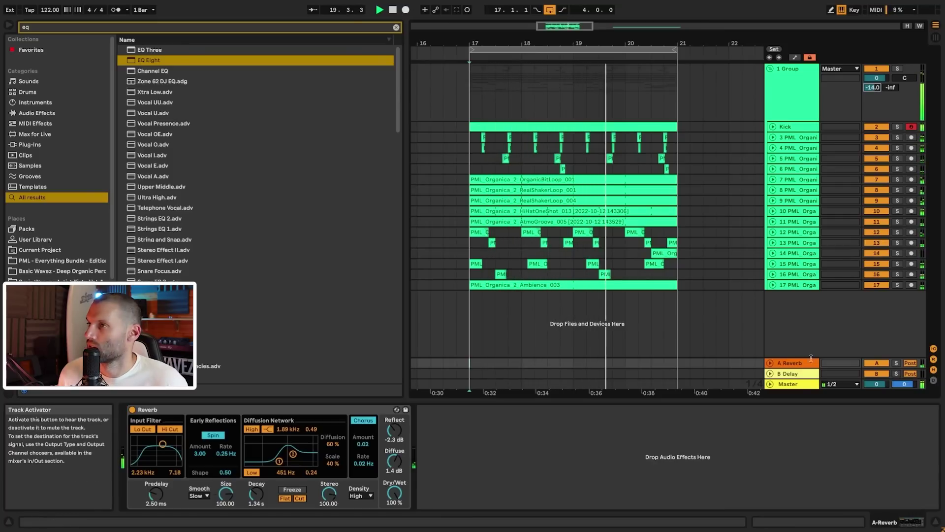
click(877, 363)
key(space)
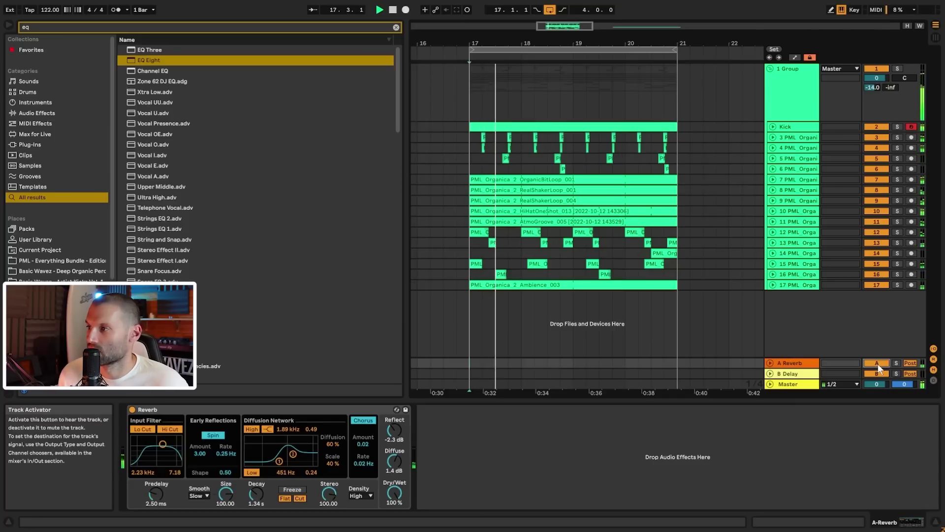
click(878, 364)
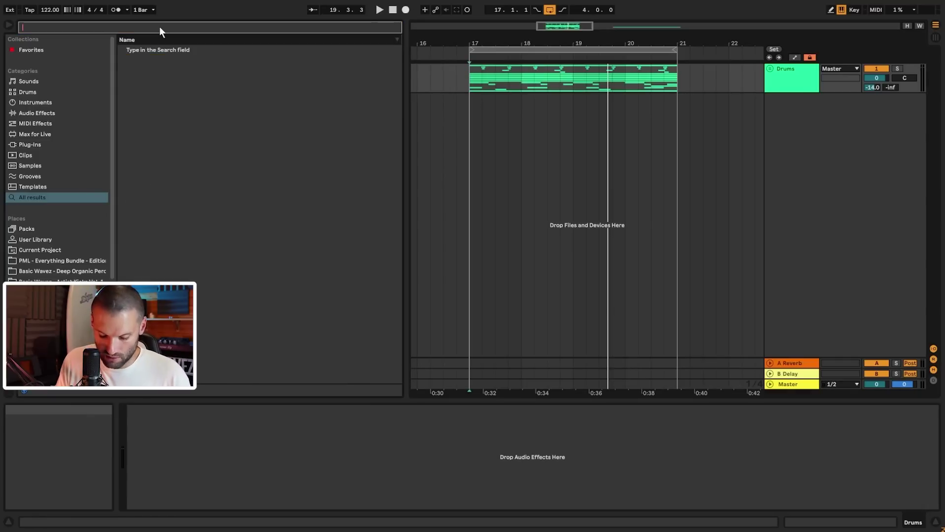
- Search for diva vst, load Diva on a new MIDI track and show its preset browser
text(diva vst)
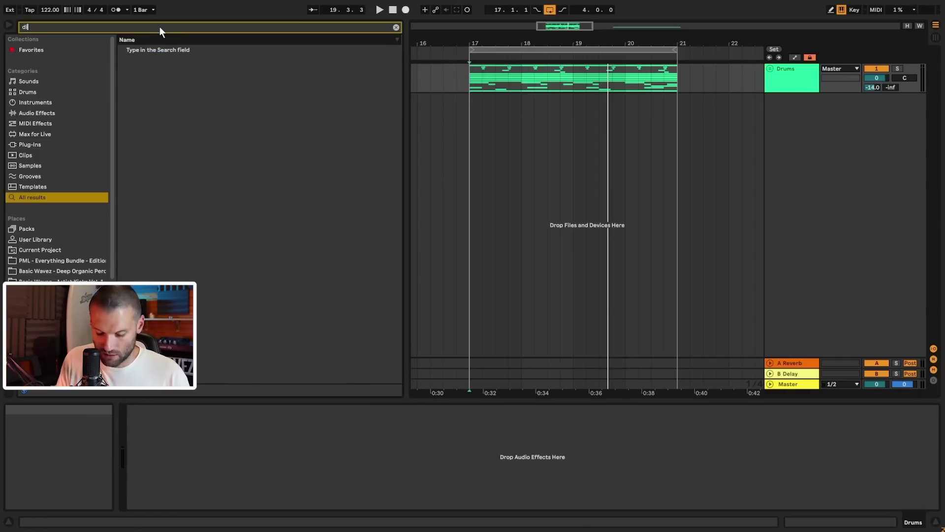
key(Return)
click(379, 326)
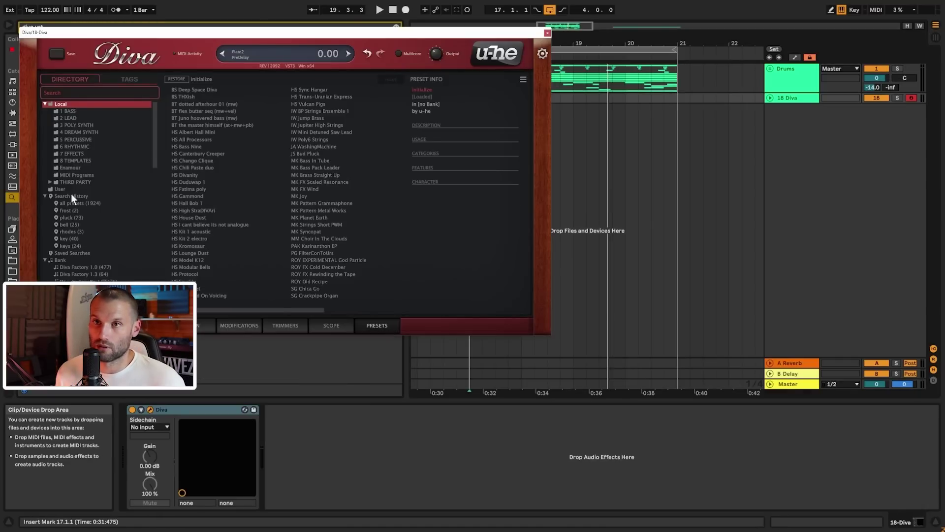
- Open the Basses preset folder of the third-party PML Organica 2 bank in Diva
click(49, 182)
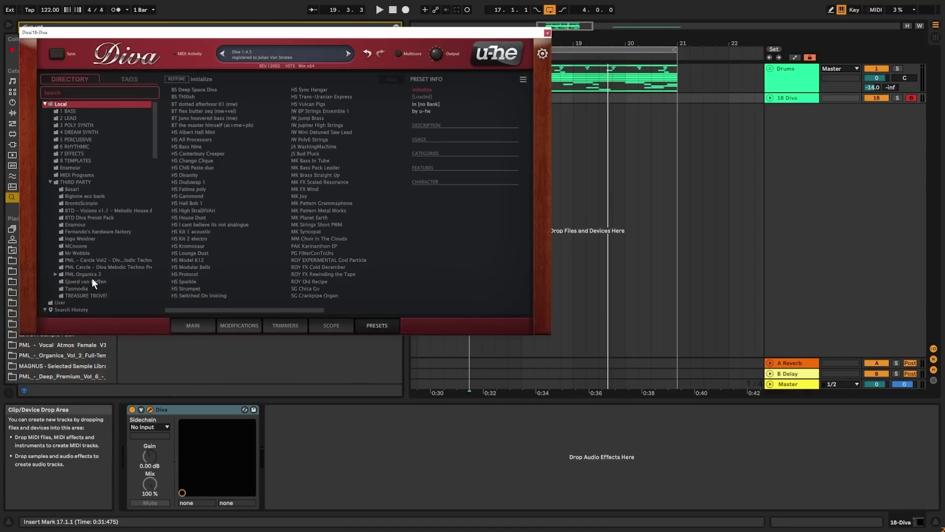
click(78, 274)
scroll(72, 274, down, 1)
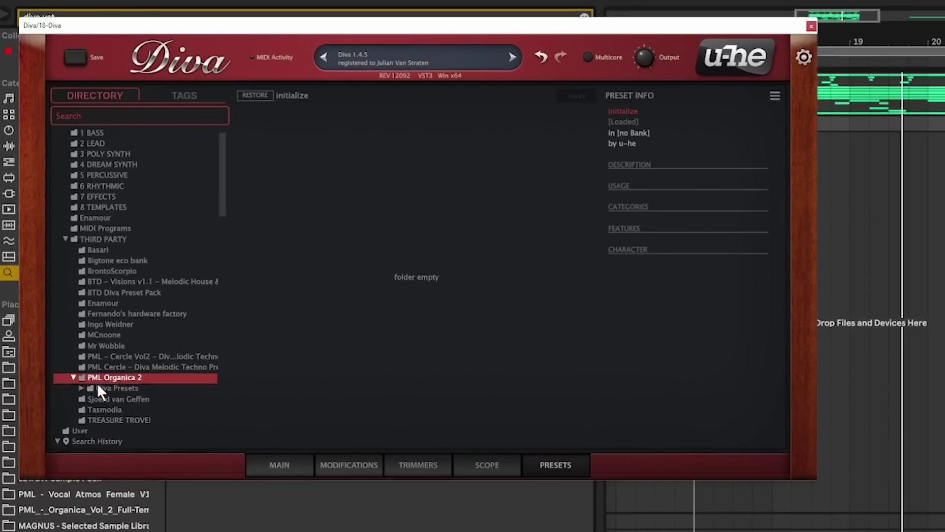
click(81, 388)
click(92, 388)
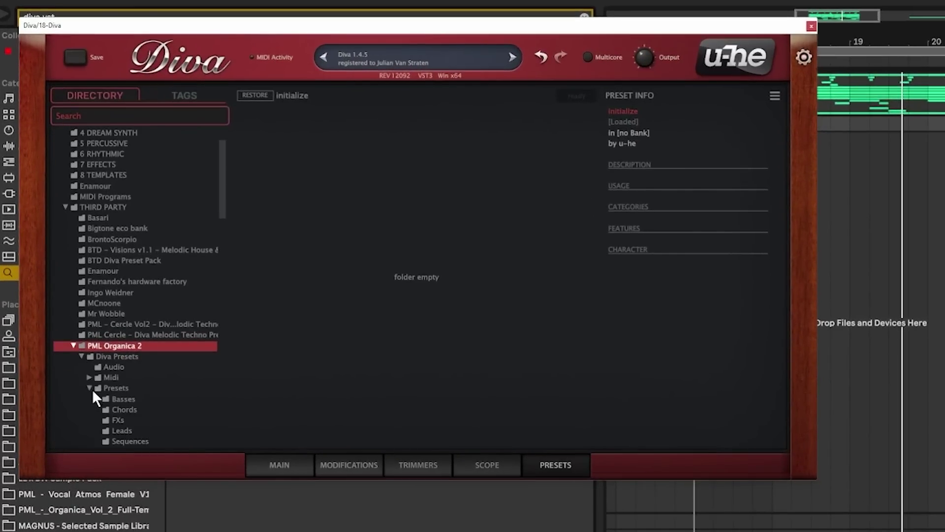
click(115, 398)
- Audition several PML Organica 2 bass presets and load PML_Organica_2_BA_Nova
click(309, 143)
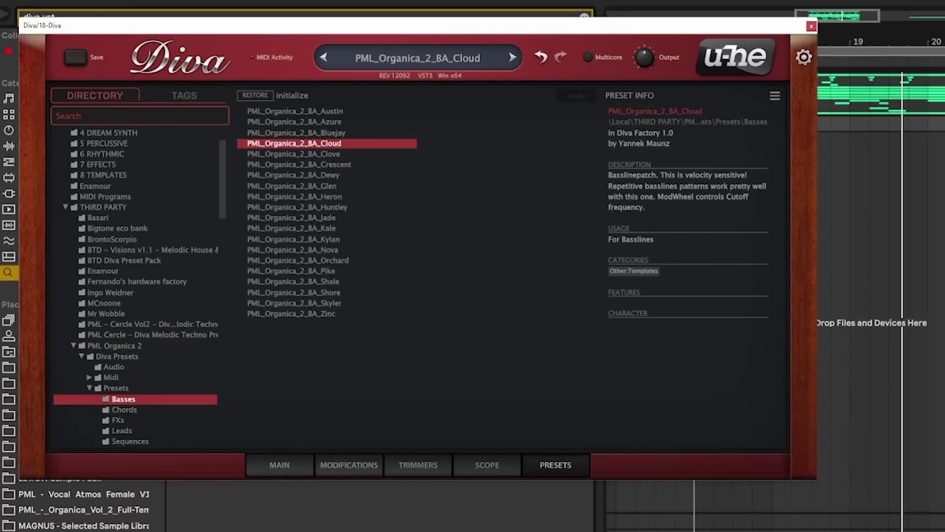
click(339, 154)
click(338, 174)
click(335, 186)
click(333, 196)
click(333, 207)
click(334, 217)
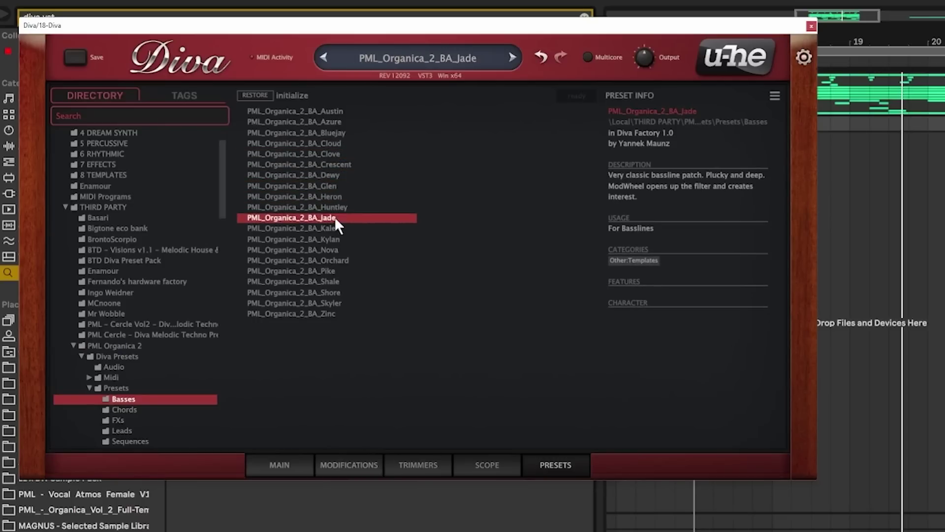
click(333, 239)
click(333, 250)
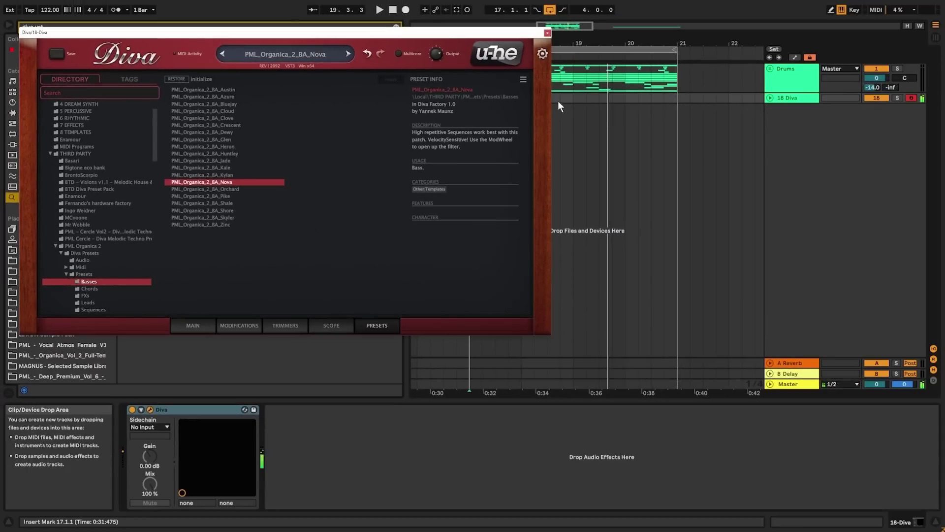
- Create a one-bar MIDI clip on the Diva track from 17.1.1 to 18.1.1 and close the plug-in window
drag(527, 33, 489, 151)
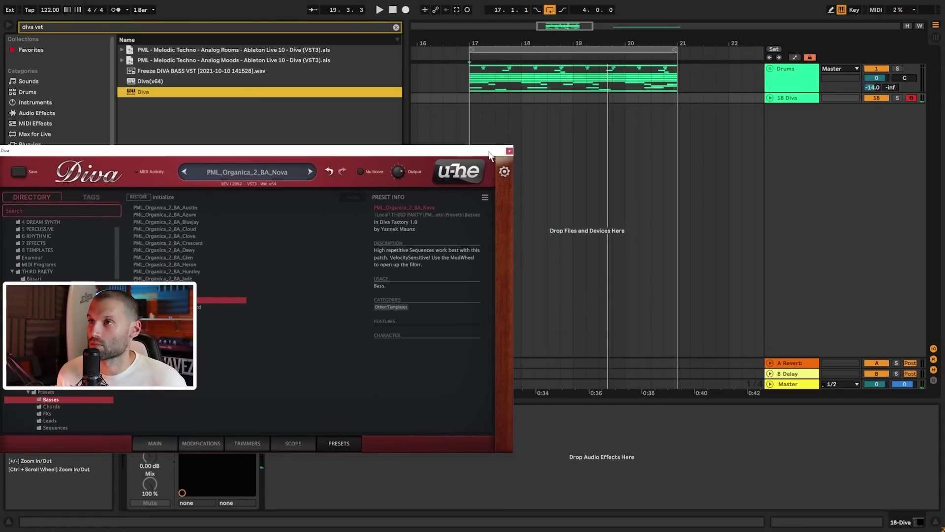
drag(471, 98, 521, 98)
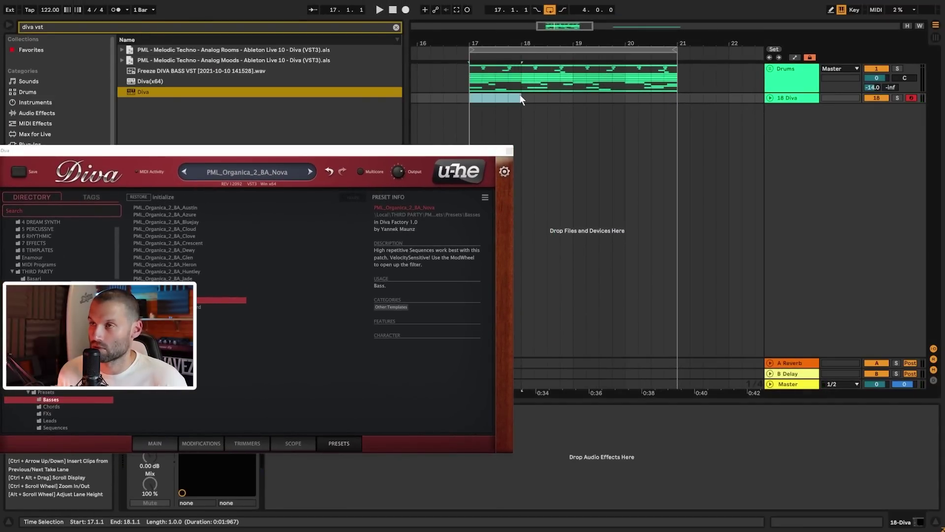
key(ctrl+shift+m)
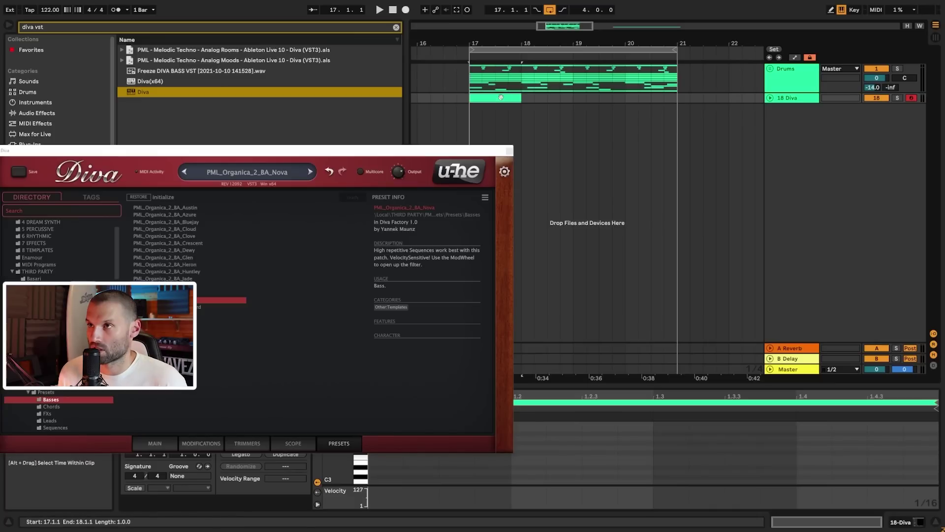
click(507, 152)
- Add a G2 note two sixteenths long at 1.1.2 in the Diva clip while the groove plays
key(space)
double_click(446, 448)
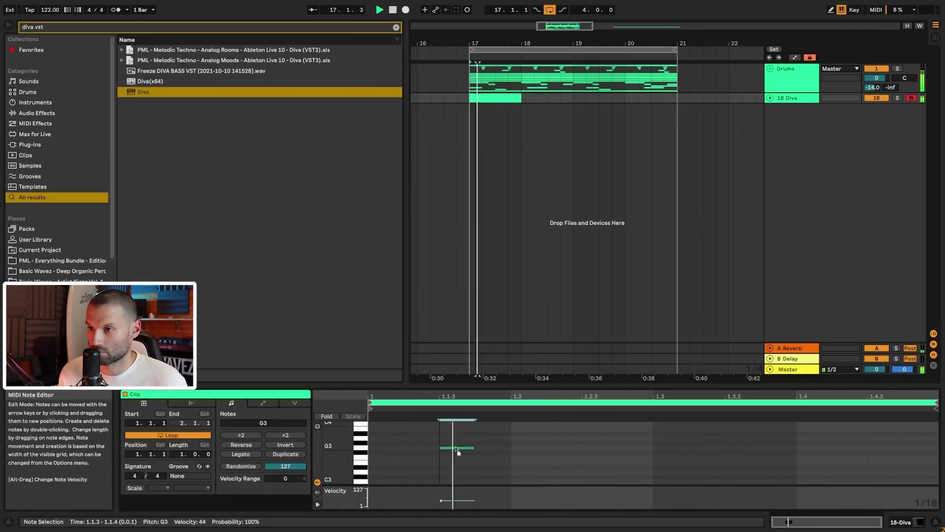
drag(472, 448, 513, 448)
key(shift+Down)
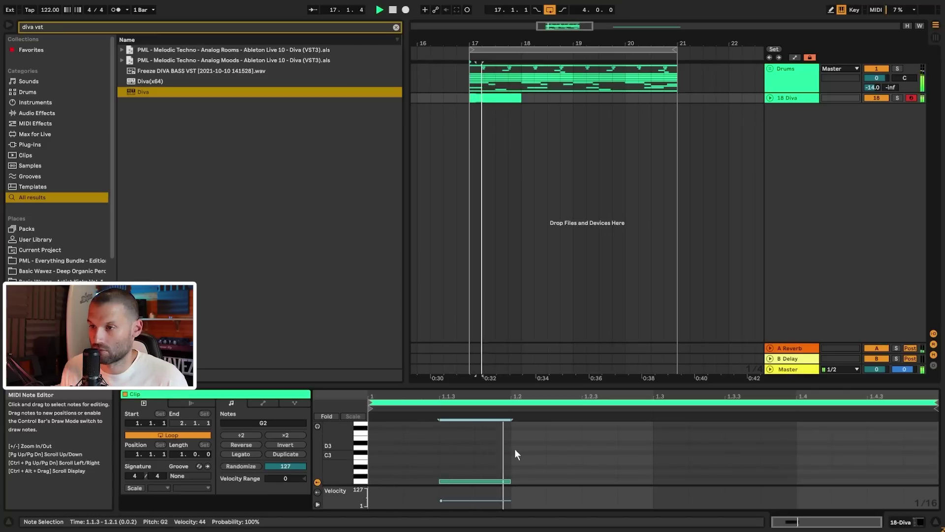
key(Left)
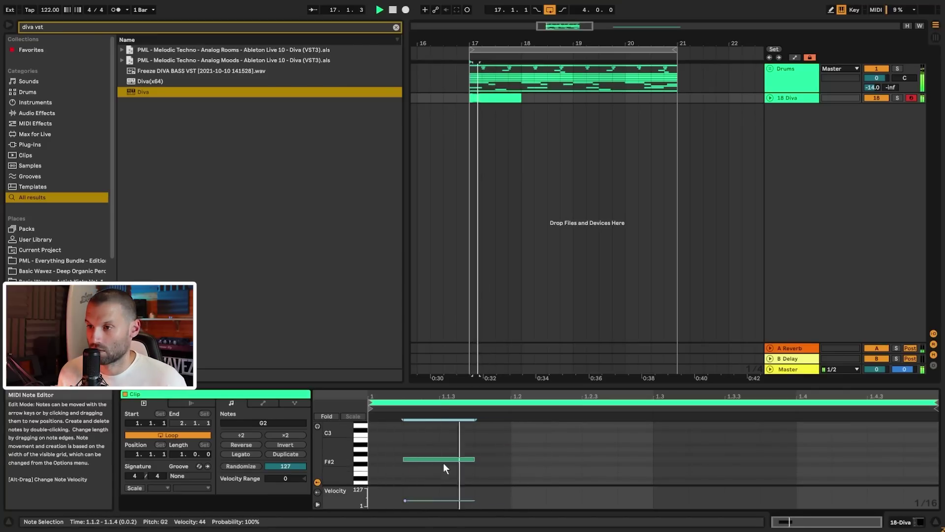
- Listen to the groove with the single G2 bass note in the Diva clip
key(space)
key(space)
key(space)
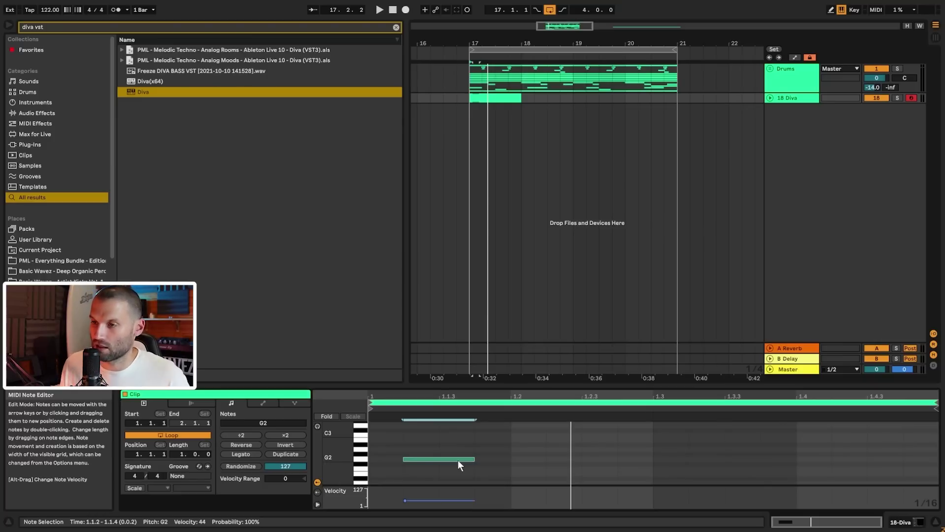
click(464, 463)
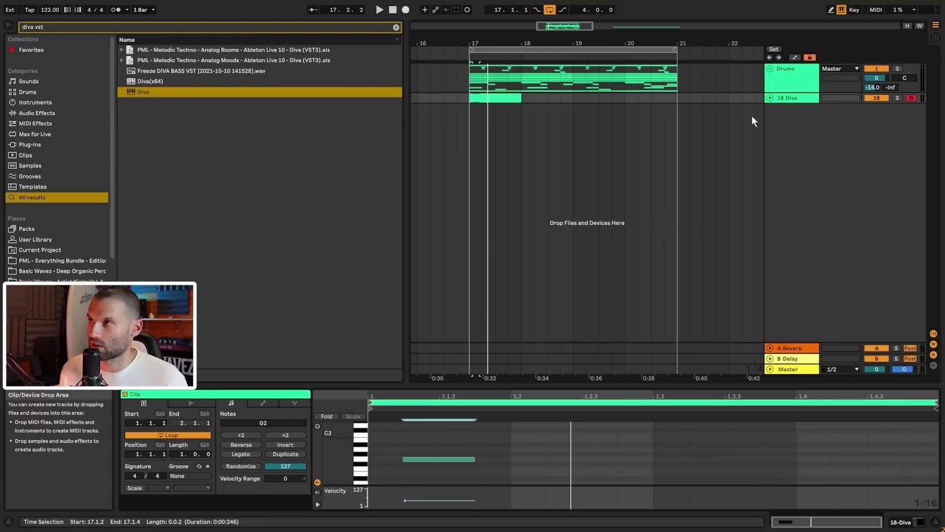
- Open Diva's main synthesis page, lower the cascade filter's resonance and adjust its Env 2 modulation depth during playback
double_click(779, 99)
click(152, 409)
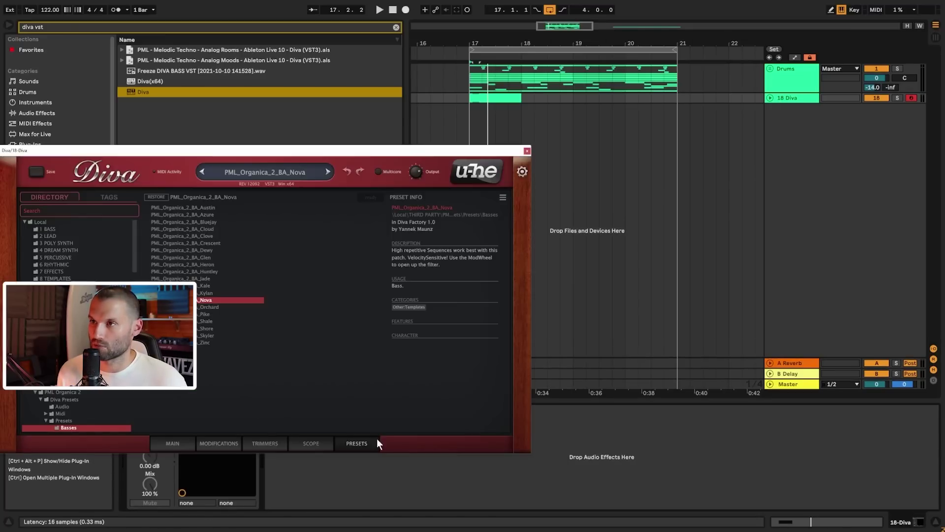
click(174, 444)
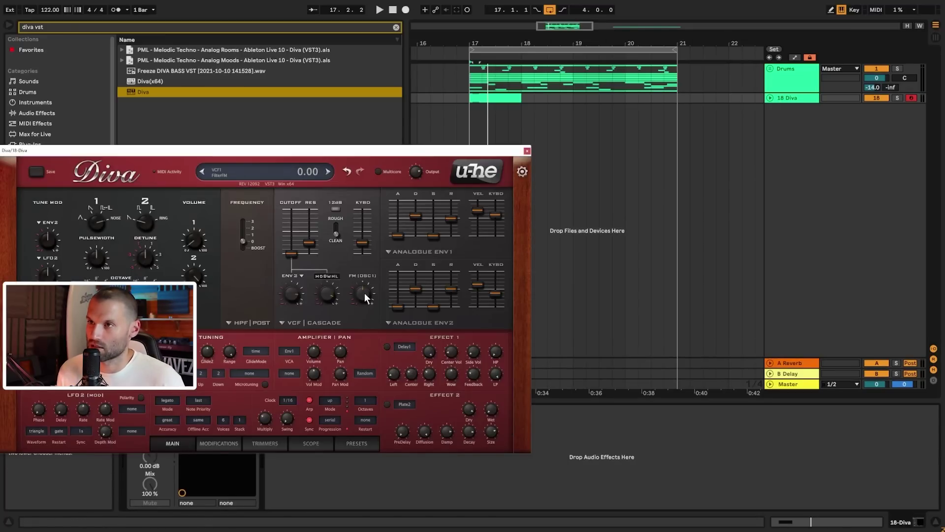
key(space)
drag(310, 241, 312, 259)
drag(288, 295, 291, 300)
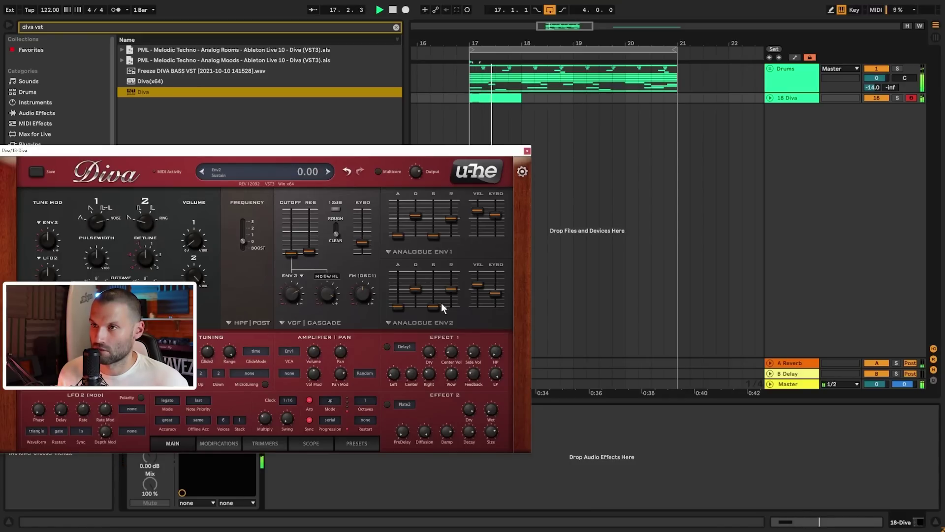
- Set Diva's envelope 2 sustain to 56 and raise the envelope 1 sustain to just under its release level
drag(432, 276, 433, 279)
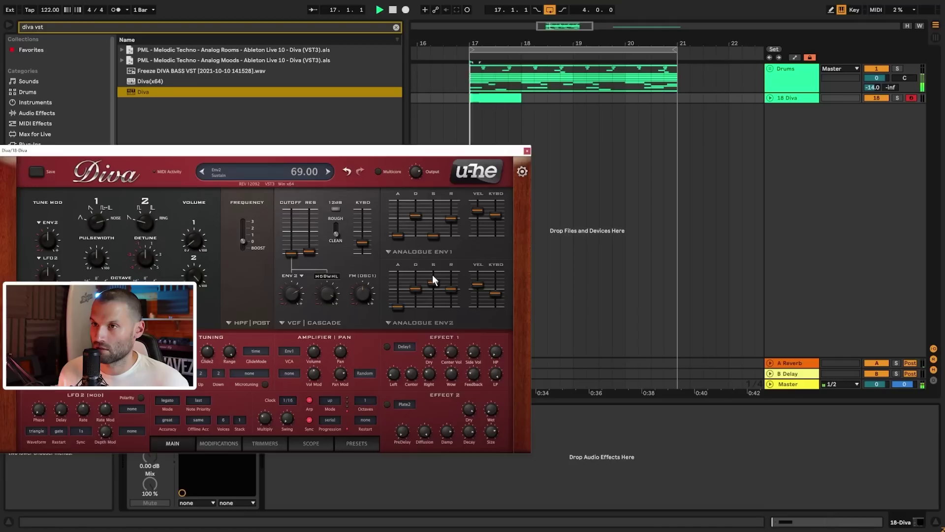
drag(433, 236, 452, 228)
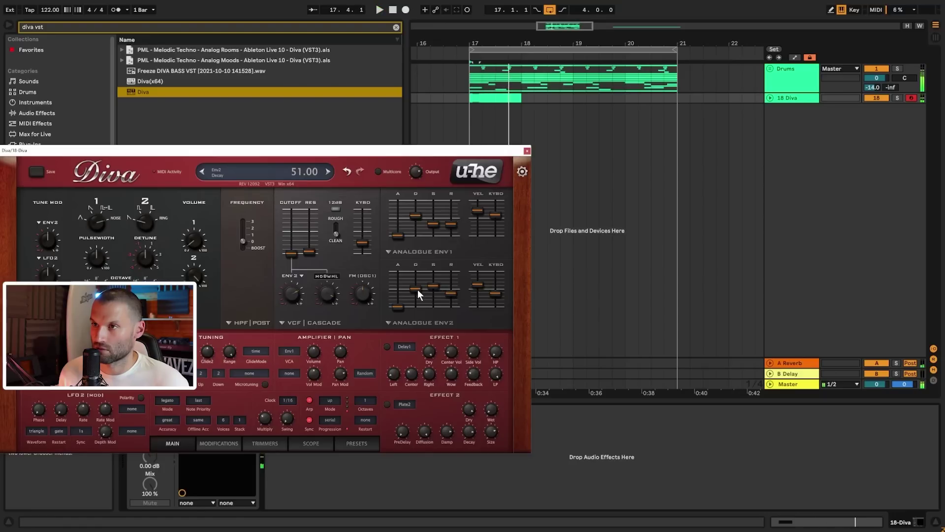
drag(433, 283, 432, 286)
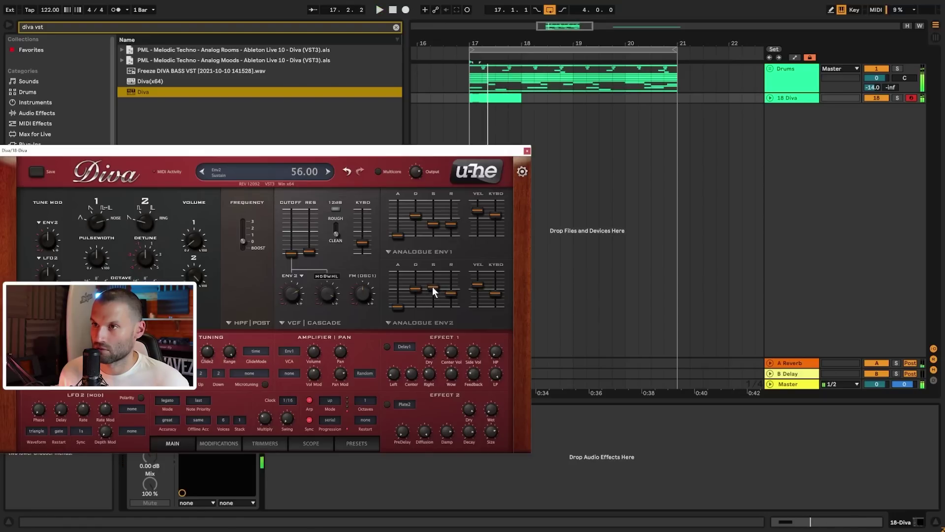
- Fine-tune the cascade filter's Env 2 modulation depth between 58 and 62, stop playback and close the Diva window
drag(294, 291, 294, 291)
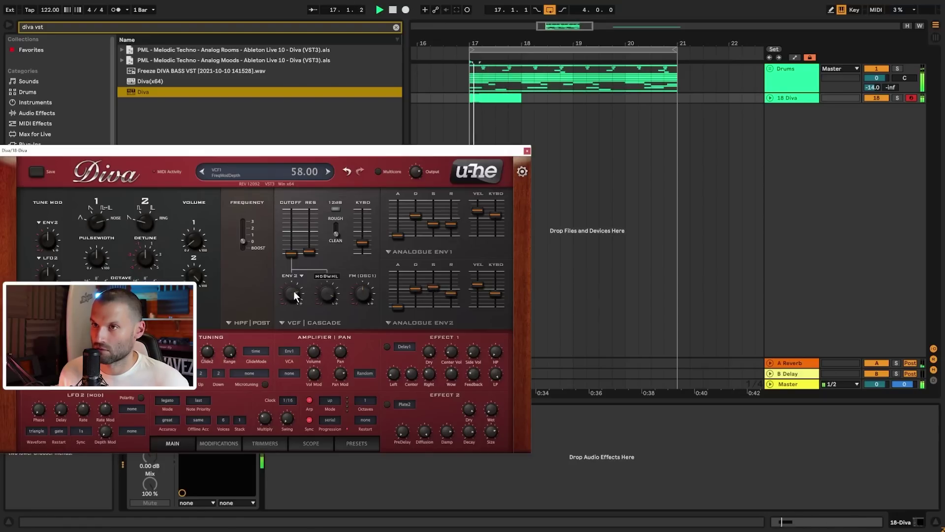
scroll(294, 290, up, 4)
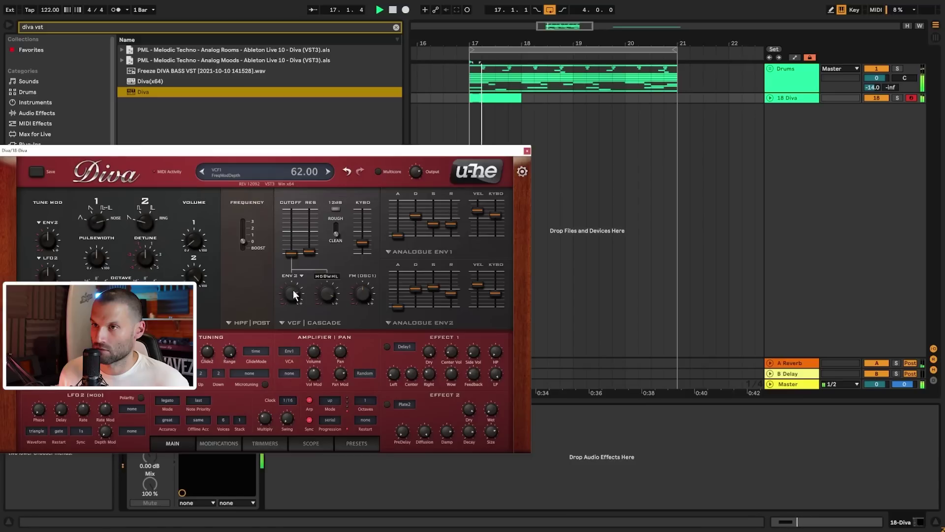
scroll(293, 291, down, 4)
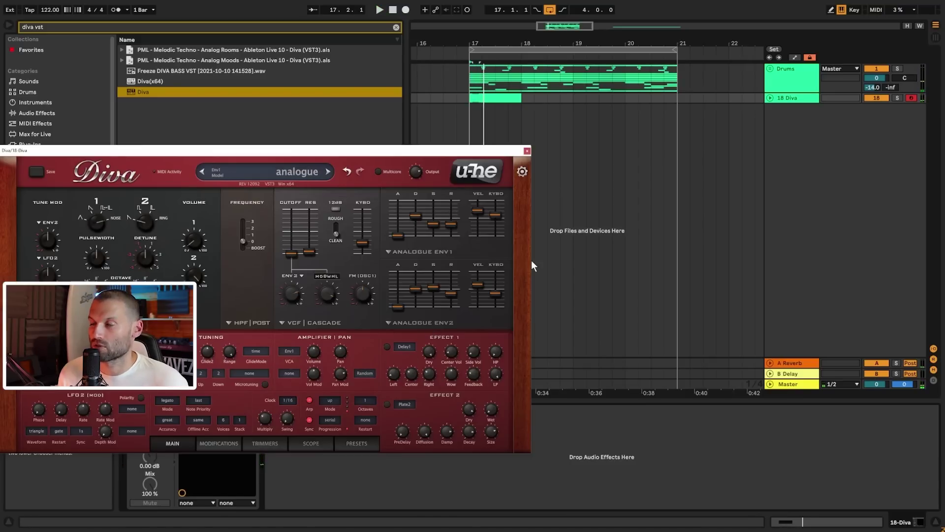
key(space)
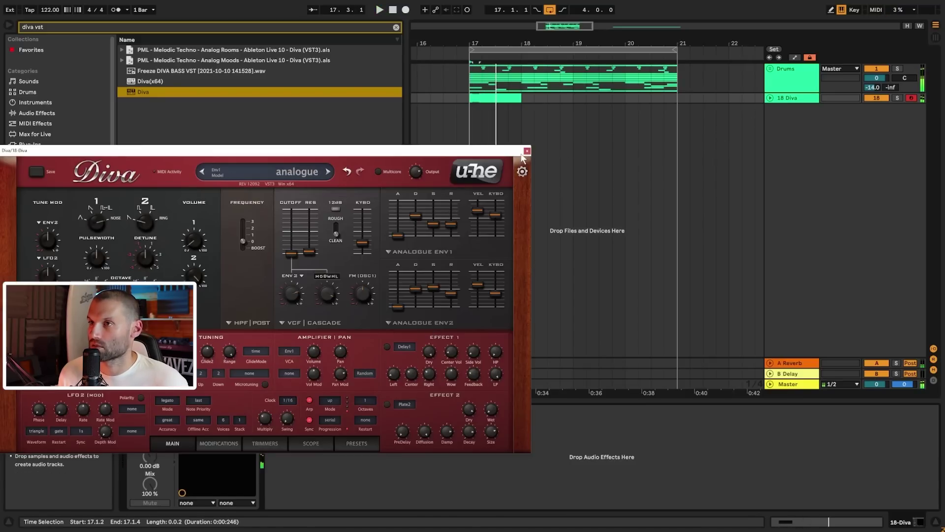
click(527, 151)
- Extend the first G2 note to 1.2.1 and add G2 notes two sixteenths long at 1.2.4, 1.3.3 and 1.4.3
key(shift+Tab)
drag(473, 459, 693, 460)
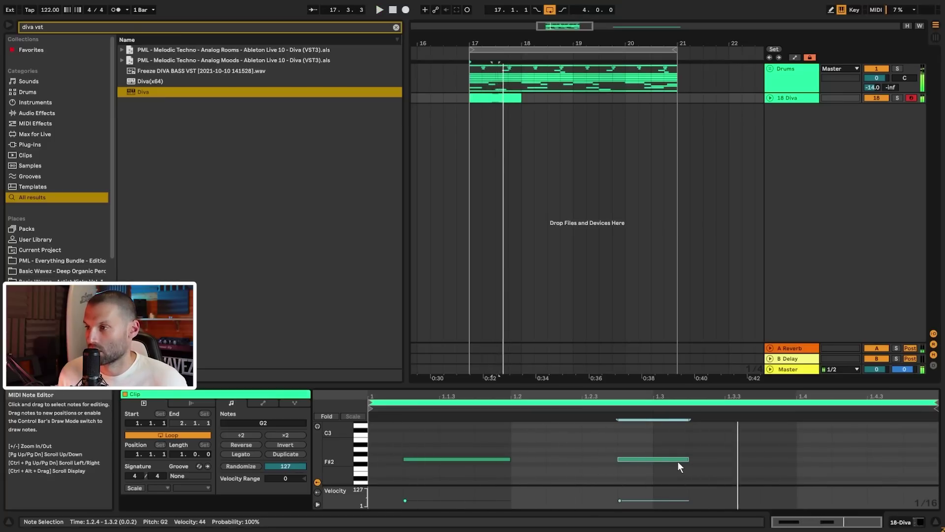
key(ctrl+d)
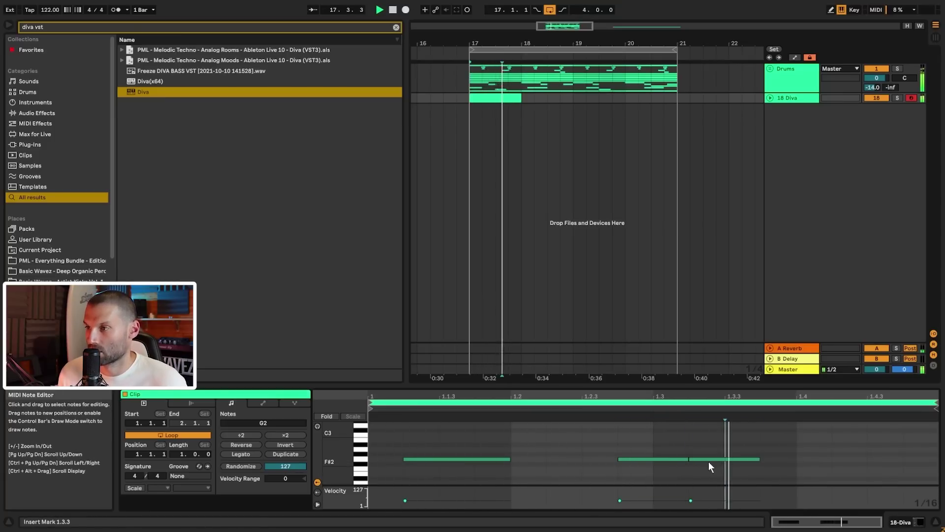
drag(710, 459, 891, 458)
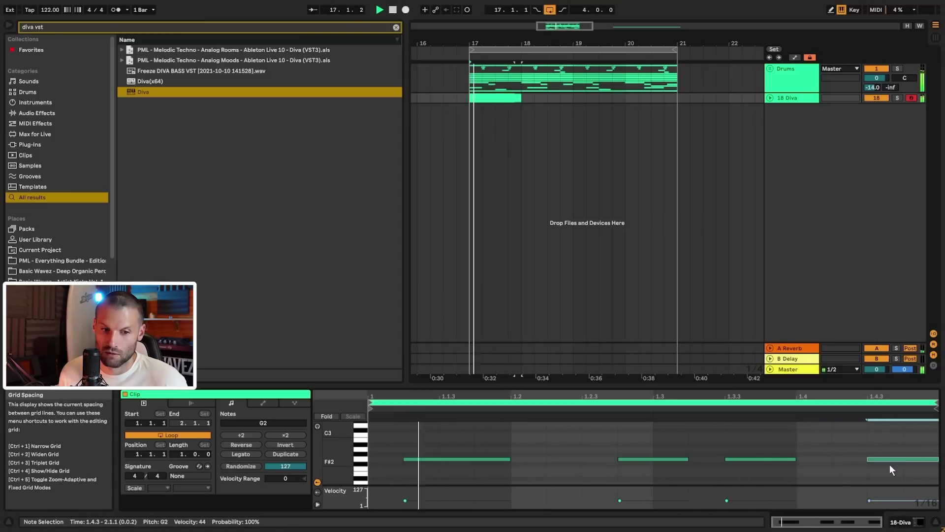
- Lengthen the note at 1.3.3 to three sixteenths and transpose the note at 1.4.3 to A#2
drag(795, 459, 843, 464)
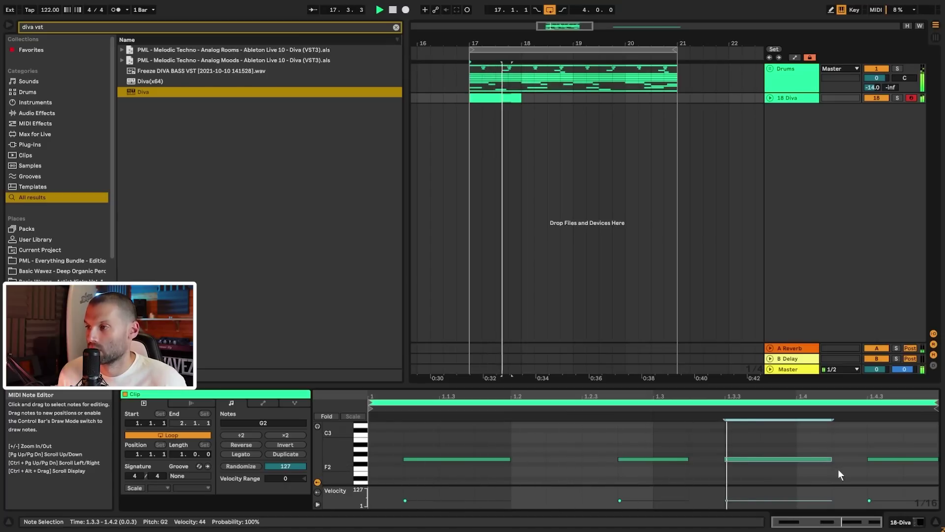
drag(888, 459, 892, 448)
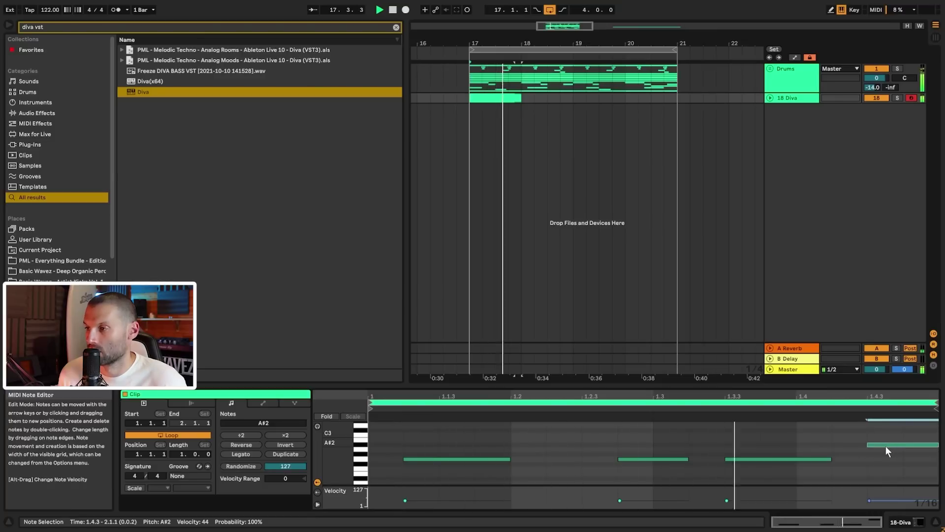
- Unfold the Diva track, loop its clip out to bar 21 and lower the track volume to -1.2 dB
click(770, 97)
drag(521, 99, 664, 100)
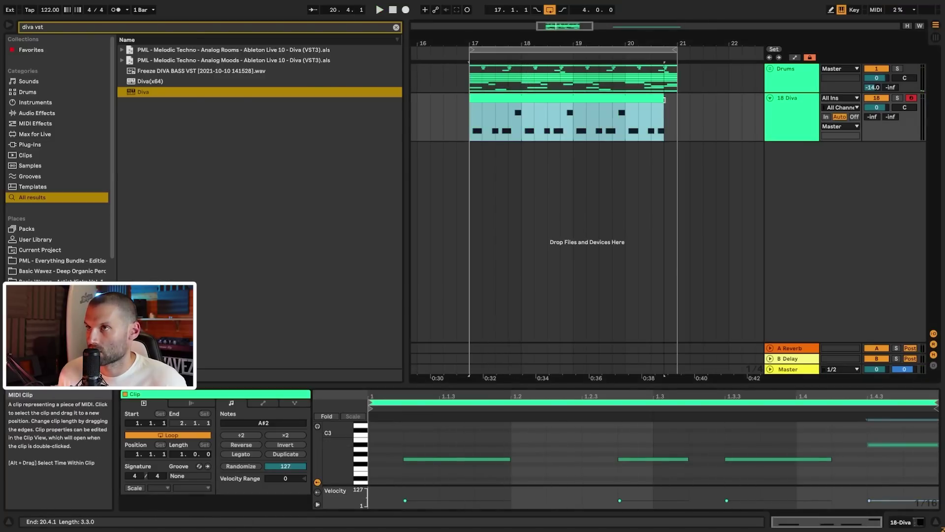
key(space)
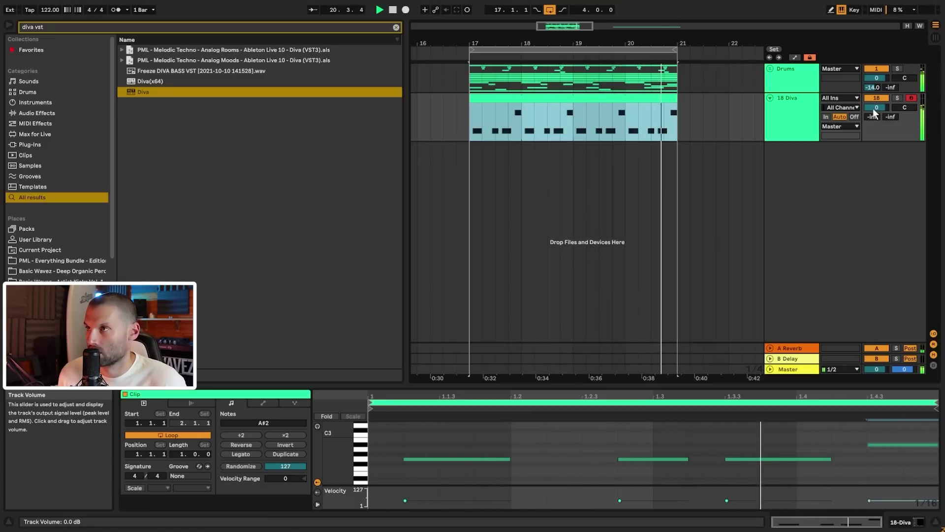
drag(875, 107, 876, 113)
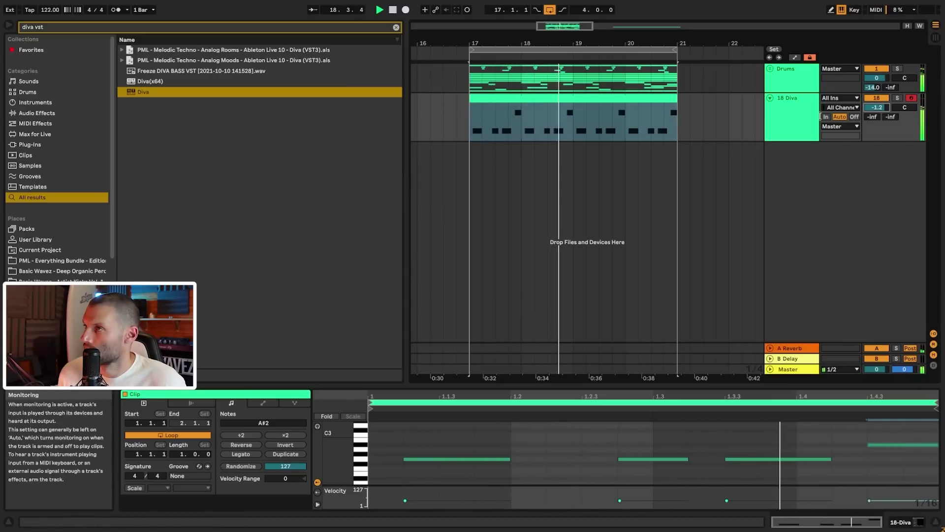
- Find the Compressor in the browser and add it after Diva on the bass track
click(793, 114)
click(396, 28)
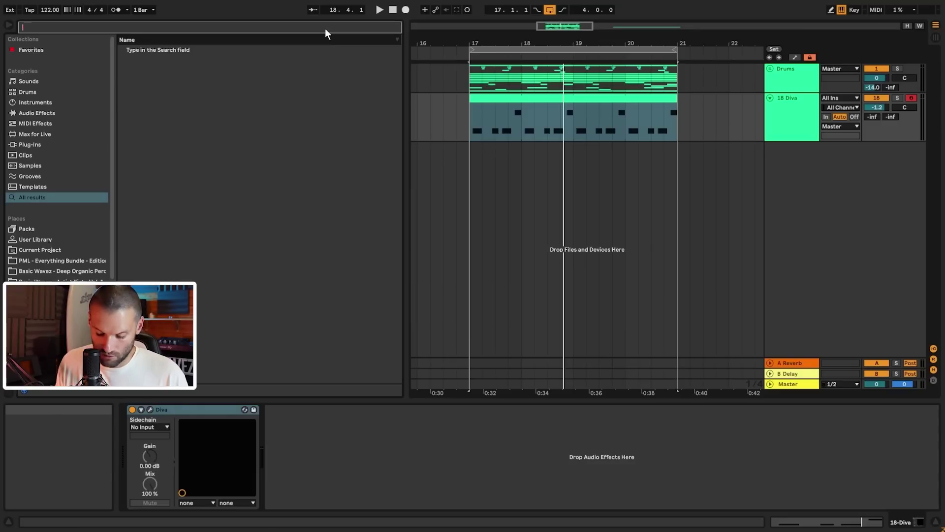
text(comp)
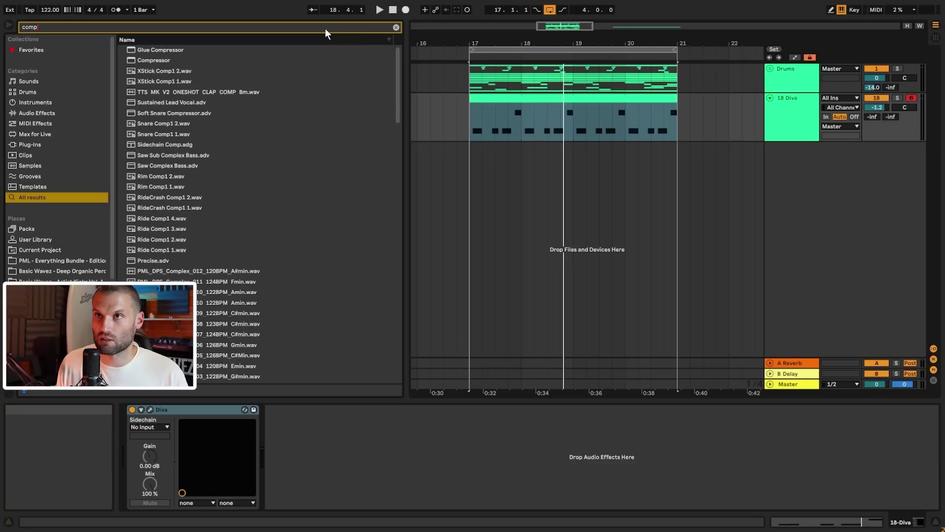
drag(151, 60, 448, 475)
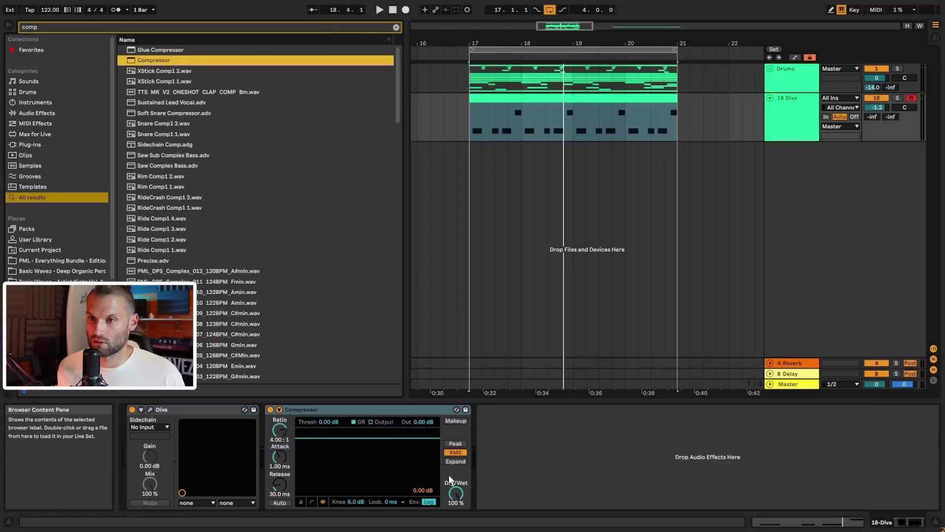
- Sidechain the bass Compressor from the Kick track and set its sidechain EQ frequency to 2.09 kHz
click(279, 409)
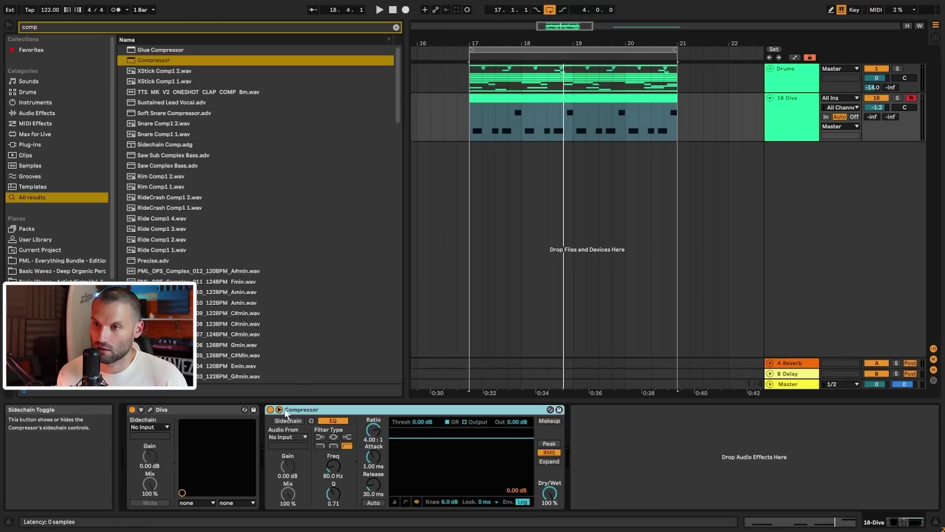
click(287, 437)
click(325, 260)
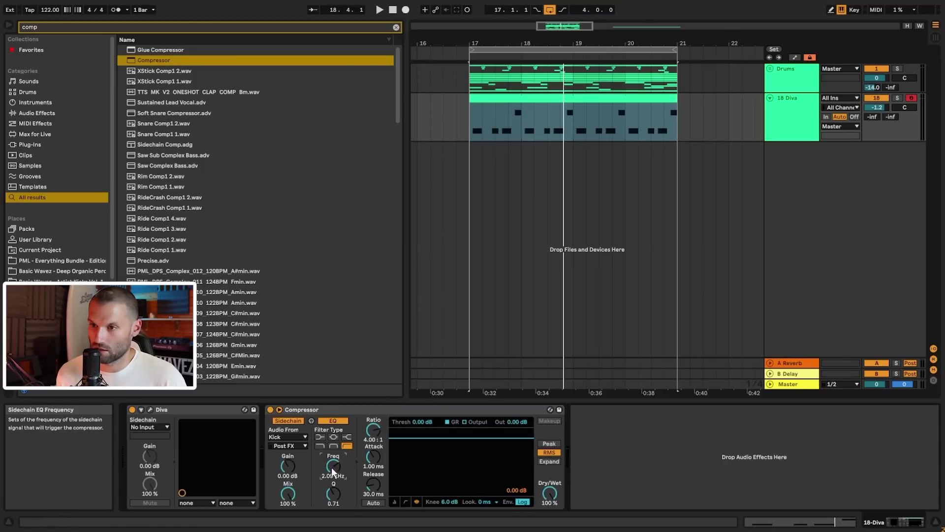
- Lower the Compressor threshold to -64.4 dB and set its lookahead to 10 ms
key(space)
drag(461, 459, 462, 495)
click(493, 501)
click(488, 493)
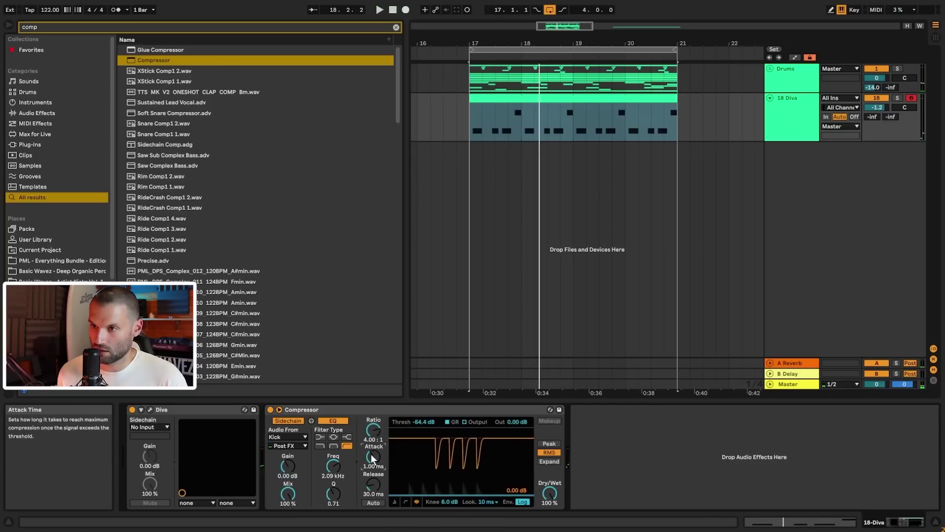
- Set the Compressor attack to 10 ms and its release to 49.2 ms while the loop plays
click(371, 454)
text(10)
key(Return)
key(space)
drag(373, 484, 373, 474)
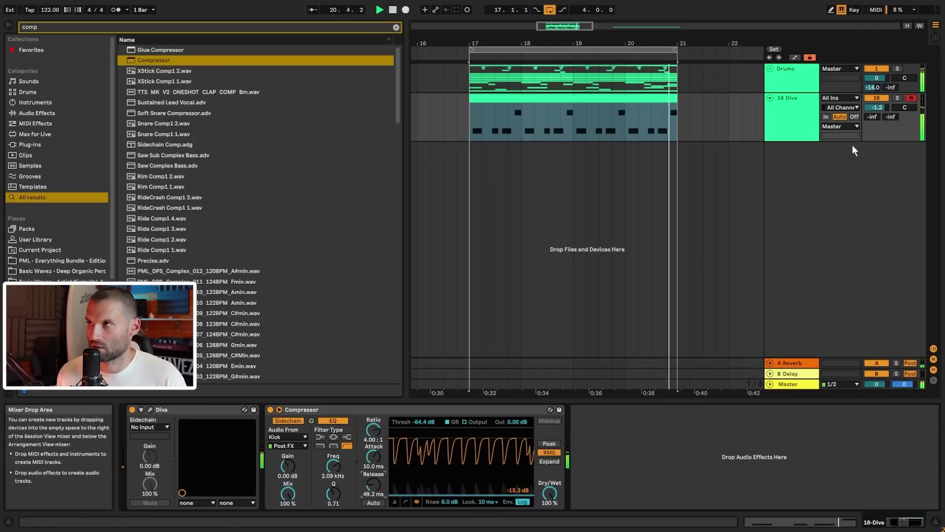
- Expand the Drums group, duplicate the Kick track and rename the upper copy Ghost Kick
click(770, 70)
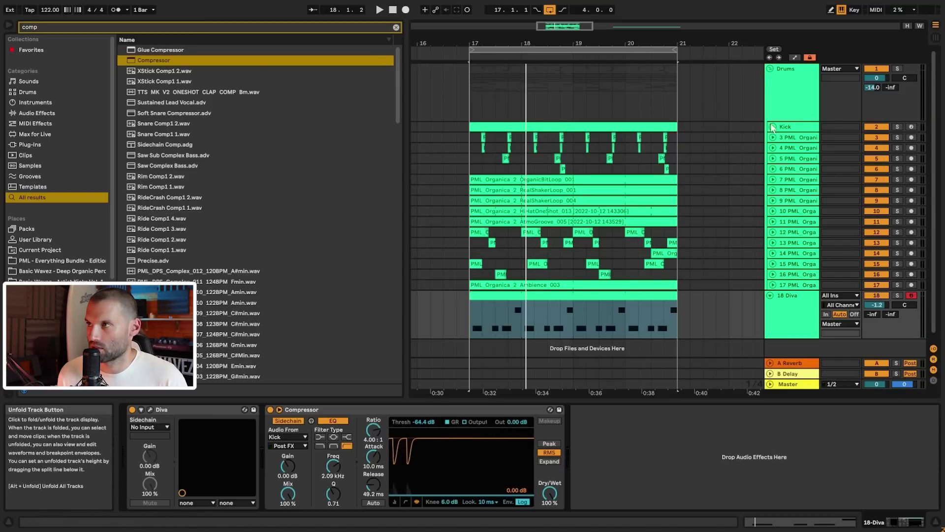
click(546, 150)
click(640, 136)
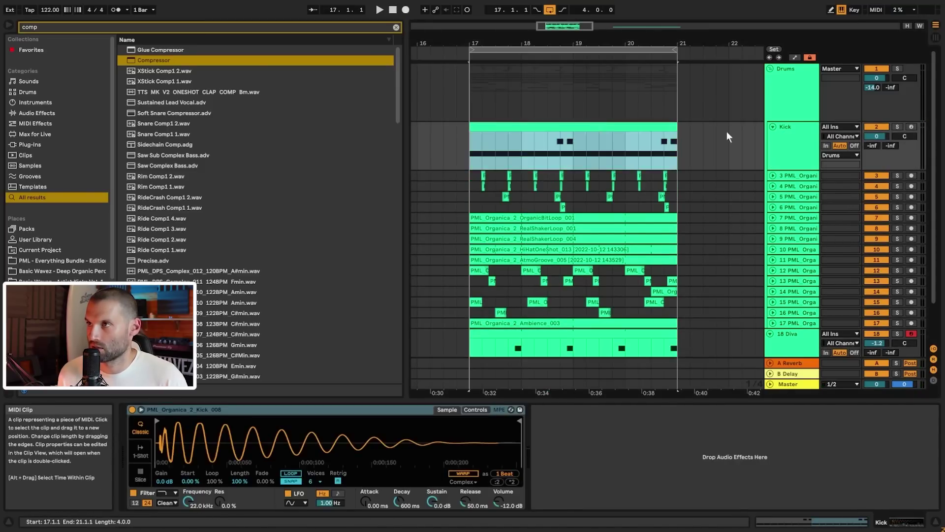
key(ctrl+d)
click(793, 134)
key(ctrl+r)
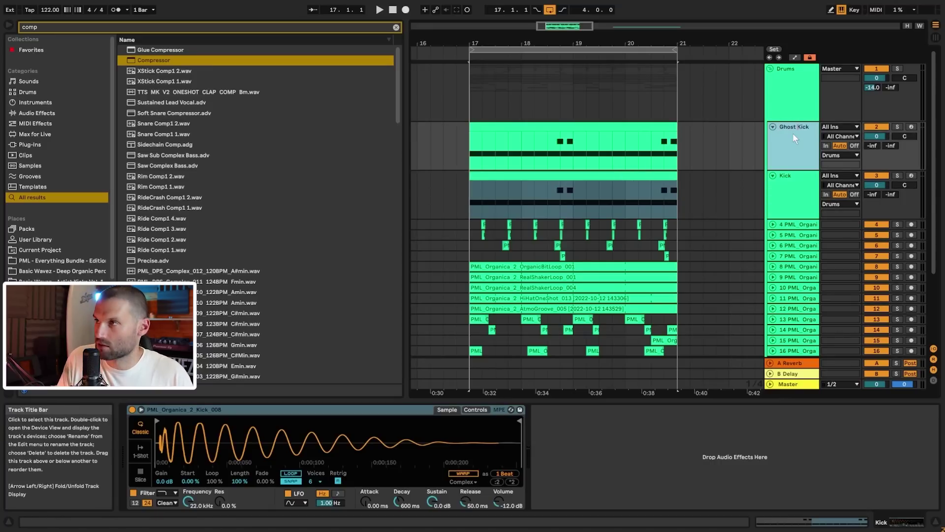
- Delete the D3 notes from the Kick clip and the C3 notes from the Ghost Kick clip
click(564, 127)
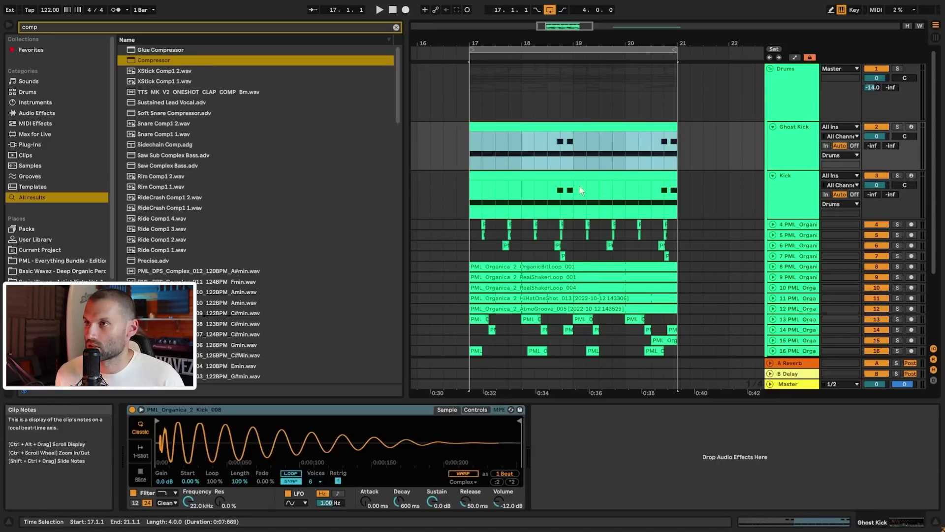
double_click(555, 176)
drag(516, 439, 941, 447)
key(Delete)
click(603, 127)
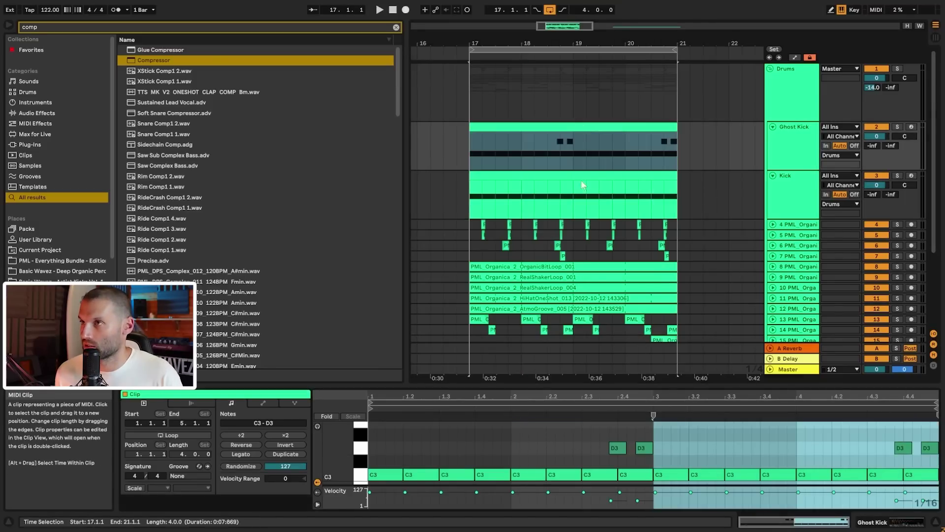
click(362, 476)
key(Delete)
- Switch the Diva Compressor's sidechain source from Ghost Kick to Kick and play the loop from bar 17
click(469, 158)
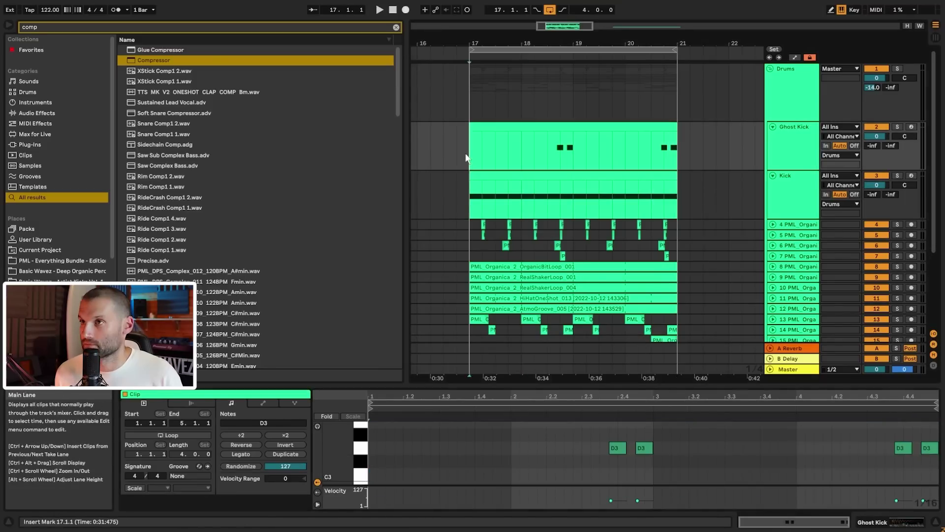
key(space)
double_click(802, 152)
scroll(802, 212, down, 3)
key(space)
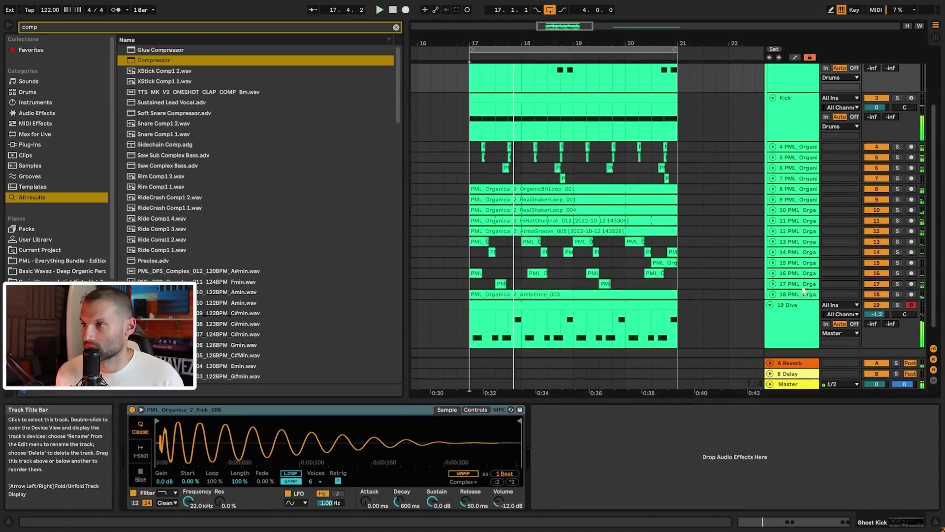
click(799, 315)
click(289, 437)
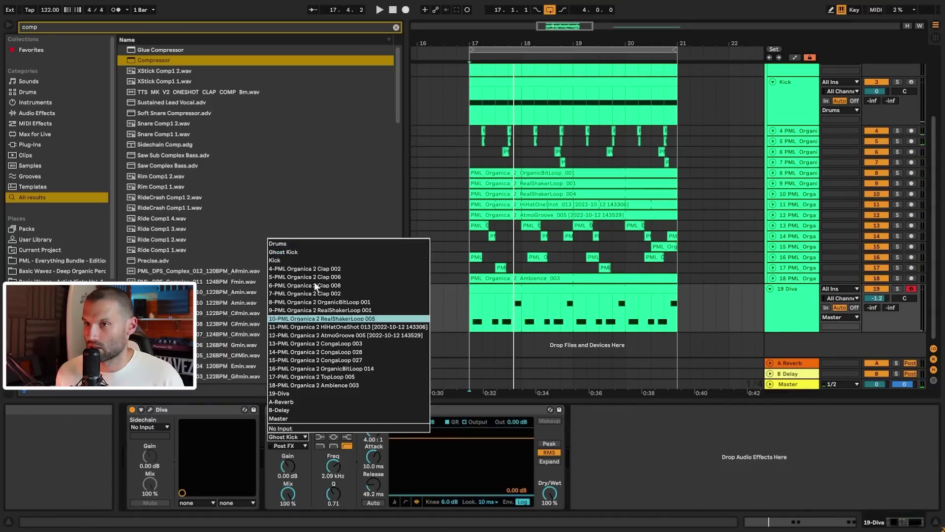
click(413, 280)
key(space)
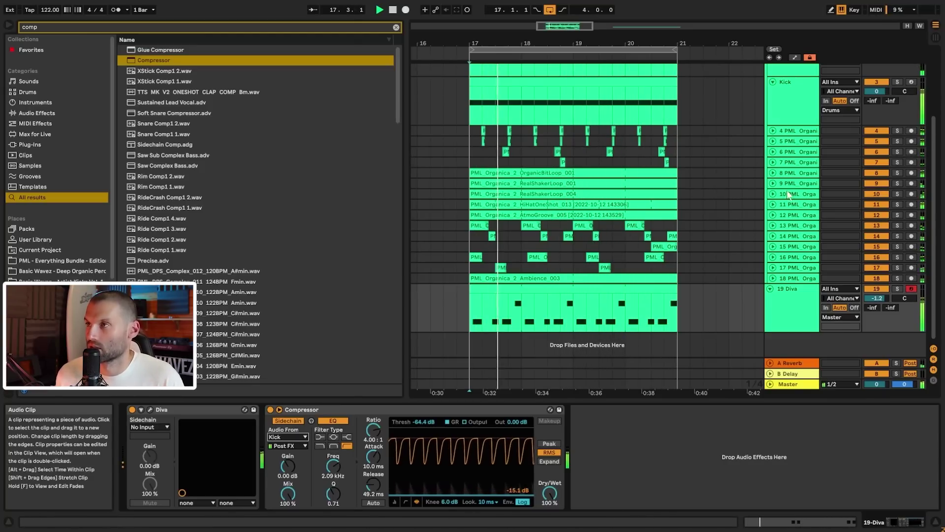
- Fold the Ghost Kick and Kick tracks, collapse the Drums group and select the Diva track
scroll(778, 157, up, 3)
click(773, 149)
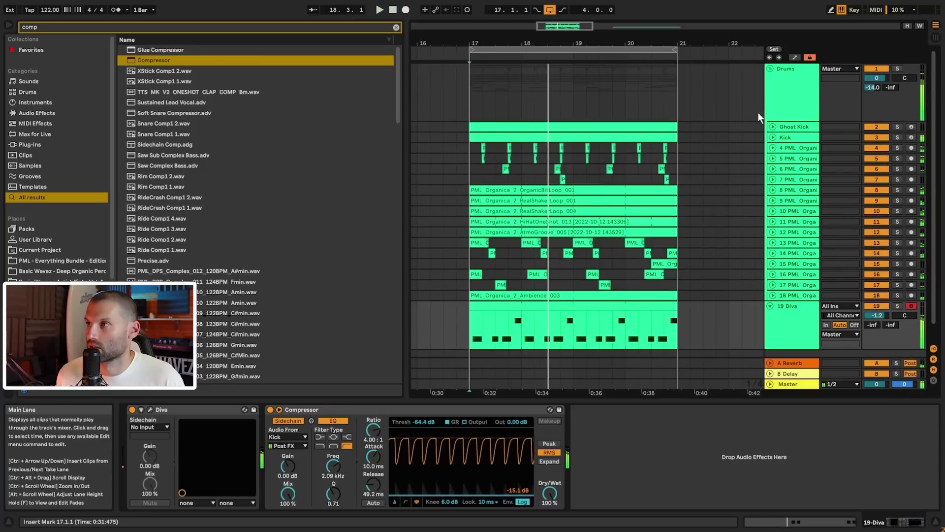
click(771, 70)
click(771, 70)
click(771, 70)
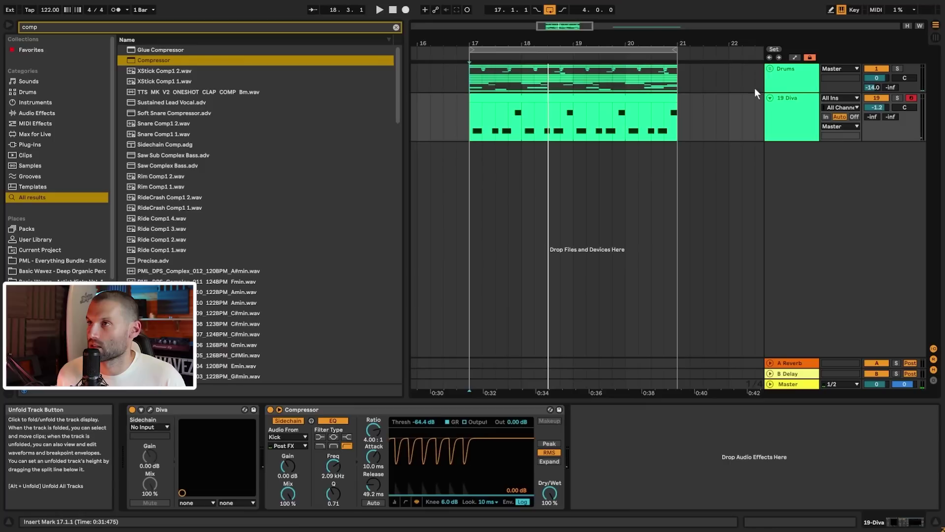
click(777, 113)
key(space)
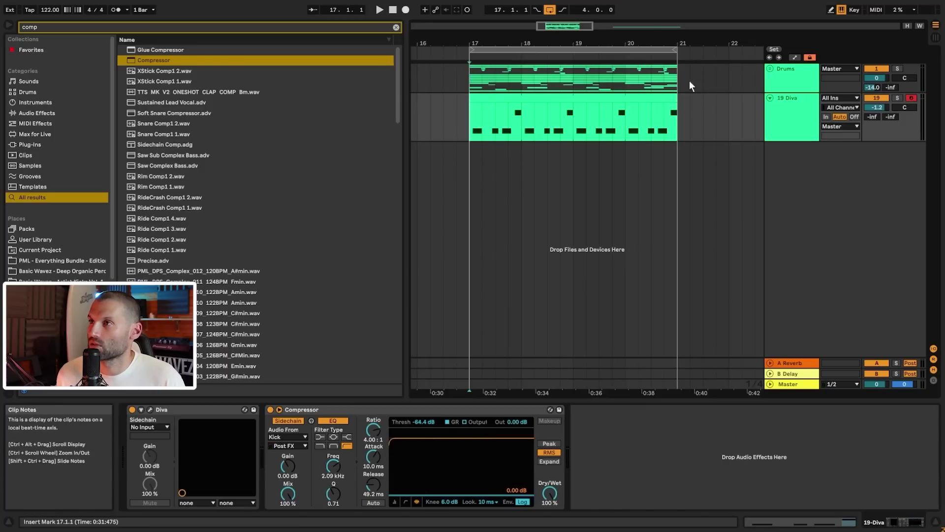
- Clear the leftover material on the Drums track from bar 25 to bar 33
drag(572, 30, 581, 20)
drag(658, 84, 723, 81)
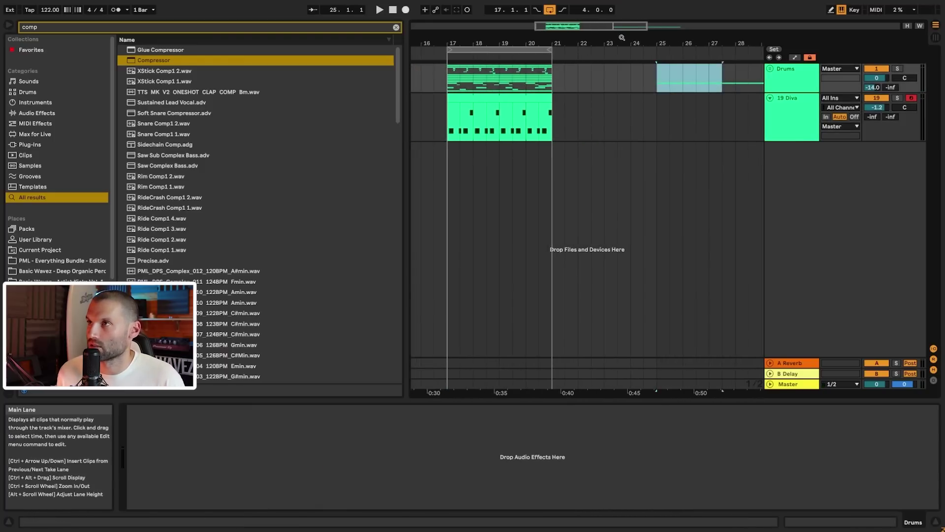
drag(616, 28, 610, 12)
drag(684, 87, 604, 88)
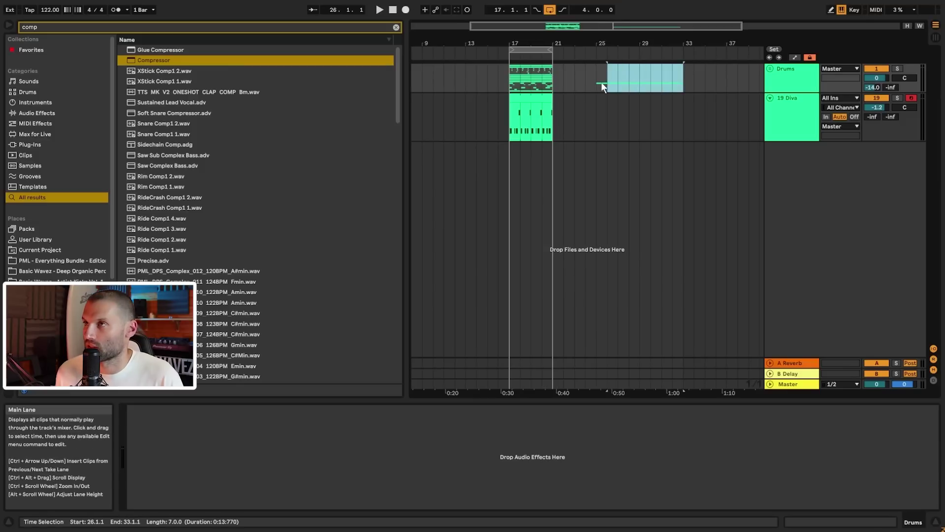
- Duplicate the four-bar Drums and Diva section to bar 21 and extend the loop to eight bars, from bar 17 to 25
click(516, 101)
drag(553, 83, 535, 101)
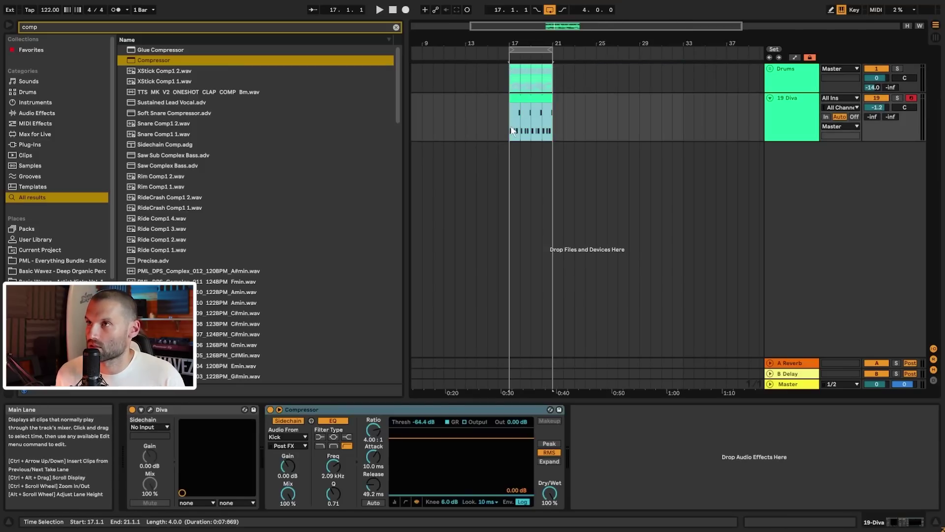
key(ctrl+d)
drag(552, 49, 586, 64)
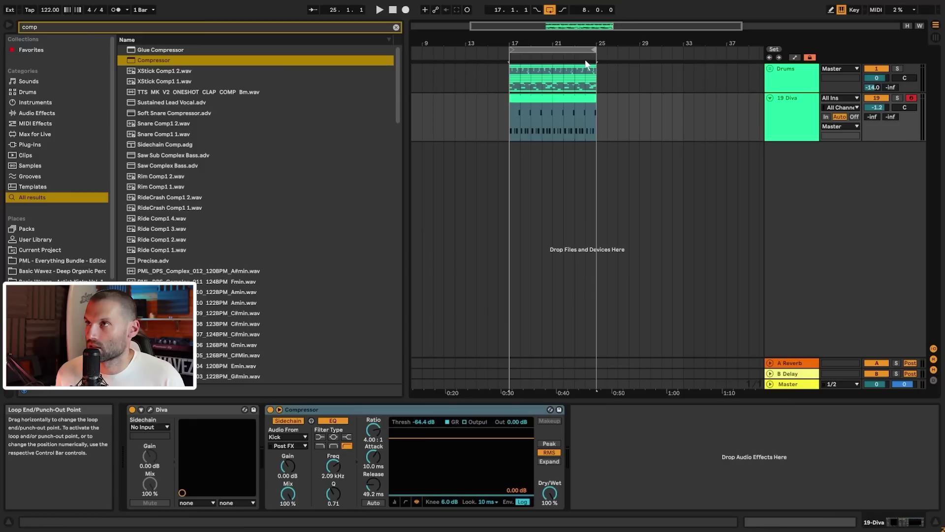
- Transpose all notes of the second Diva clip down four semitones to D#2–F#2 and audition both clips
drag(516, 126, 597, 127)
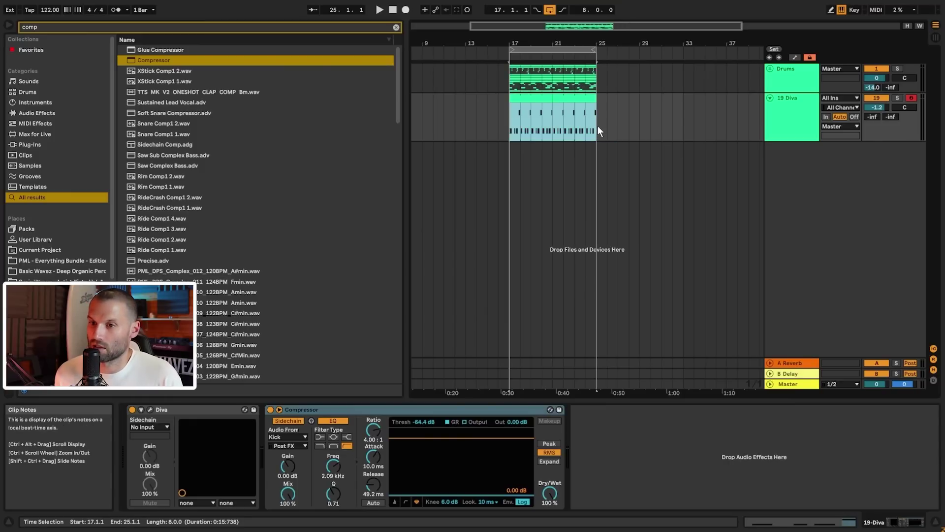
click(565, 100)
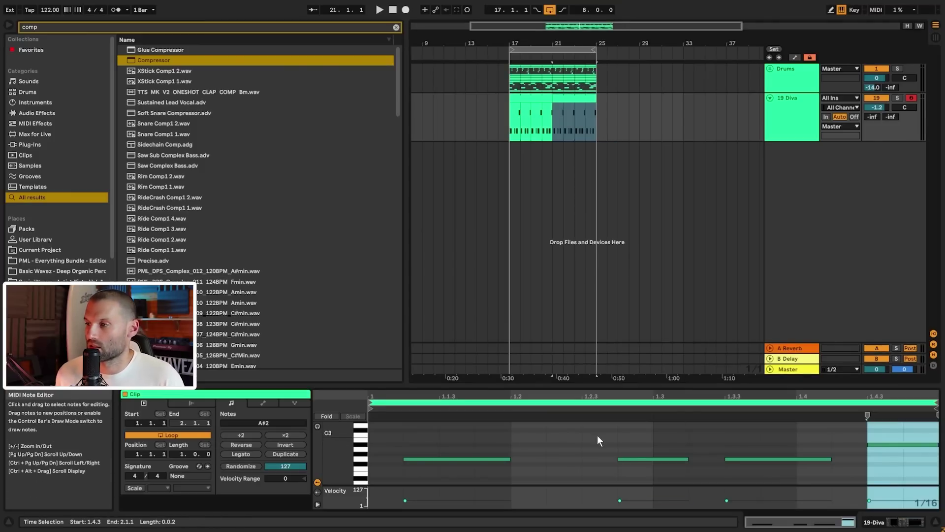
drag(463, 442, 920, 488)
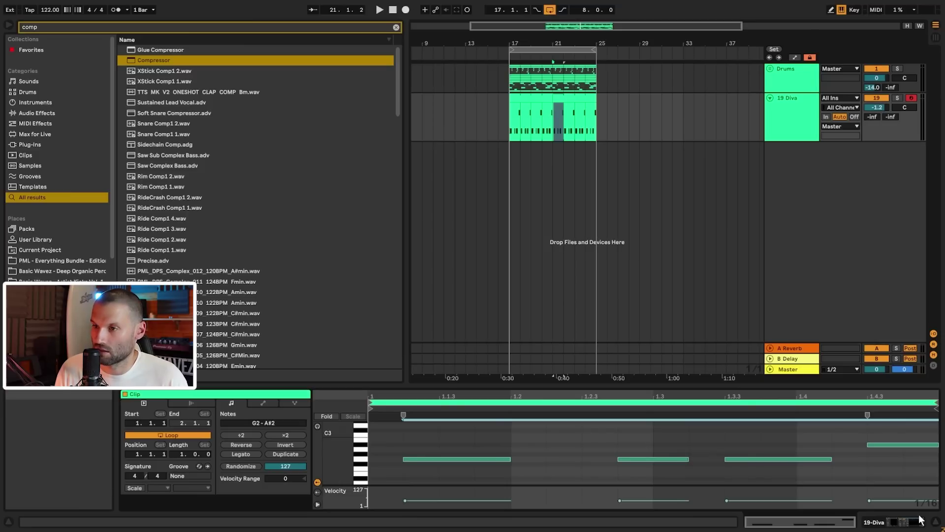
key(Down)
key(Down)
key(Down)
key(Down)
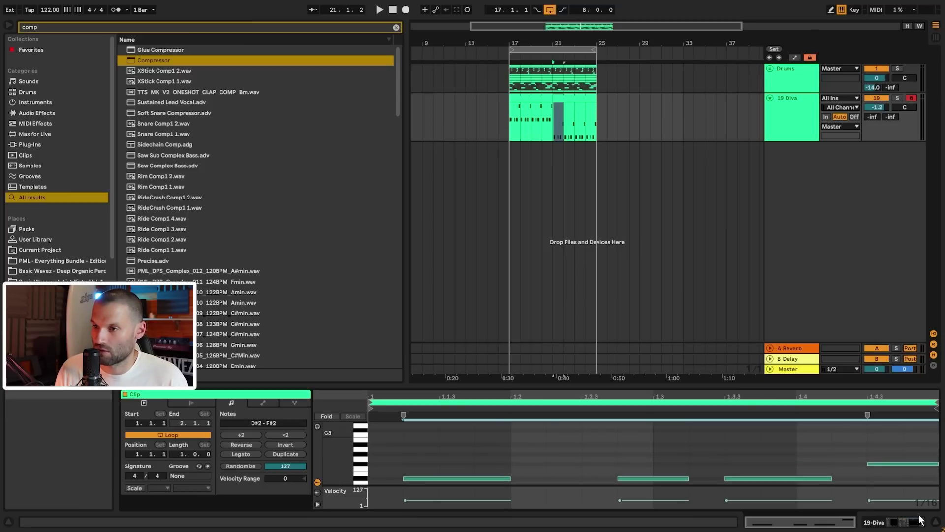
key(space)
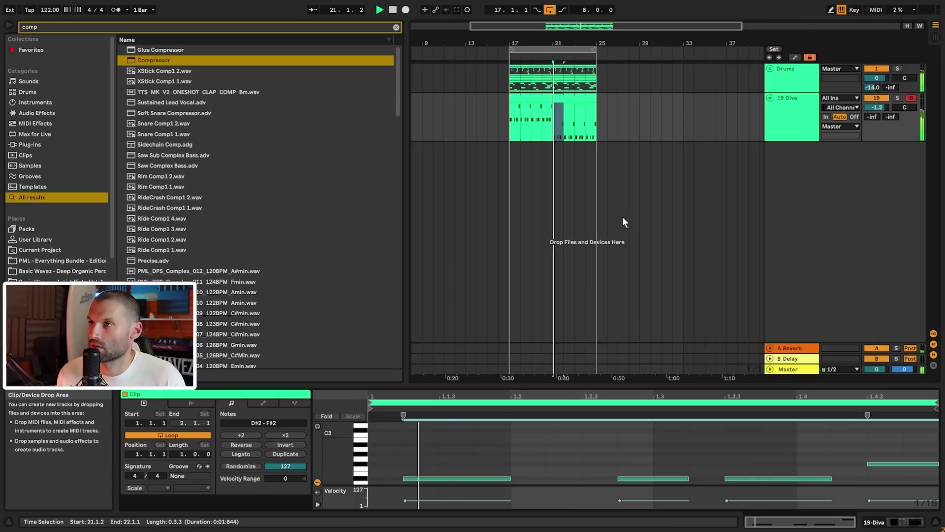
click(512, 123)
key(space)
key(space)
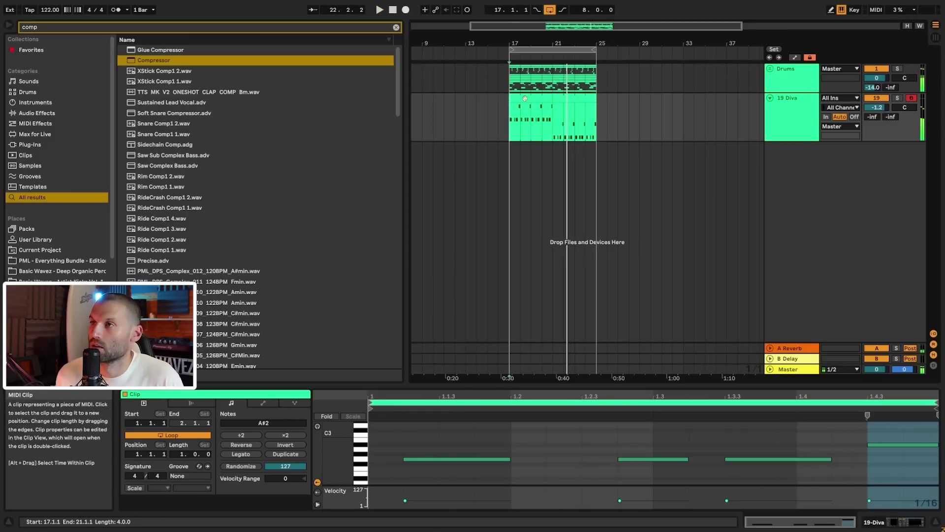
- Open the second Diva clip, raise only its last note to A#2 and play it back
double_click(565, 99)
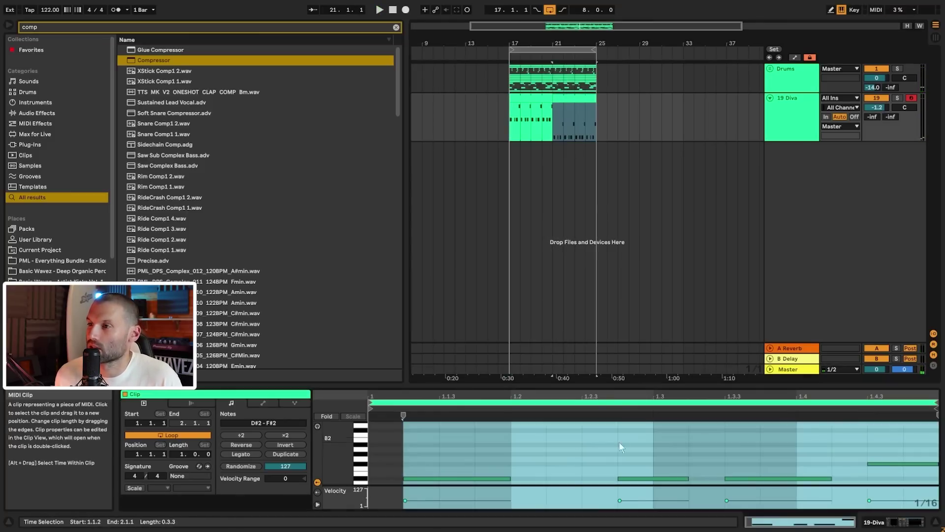
click(475, 450)
scroll(638, 448, down, 1)
scroll(640, 449, up, 1)
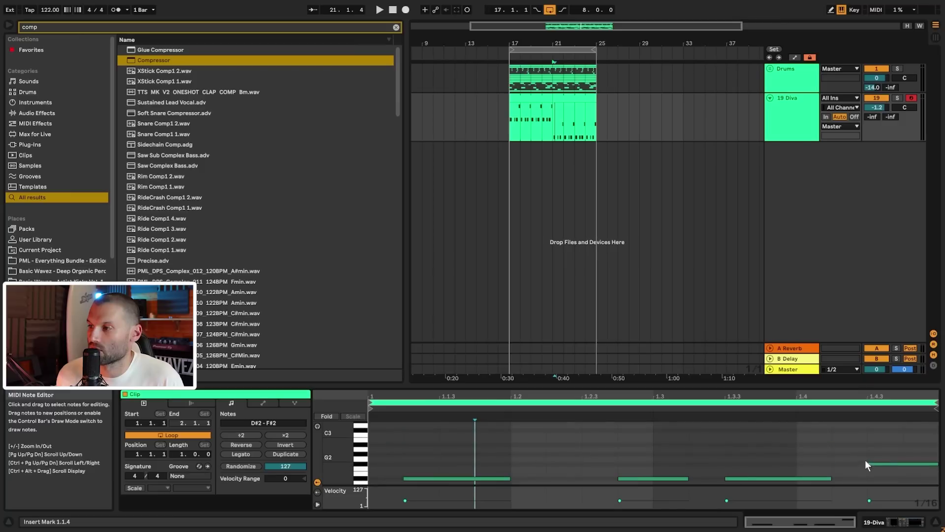
scroll(714, 445, down, 1)
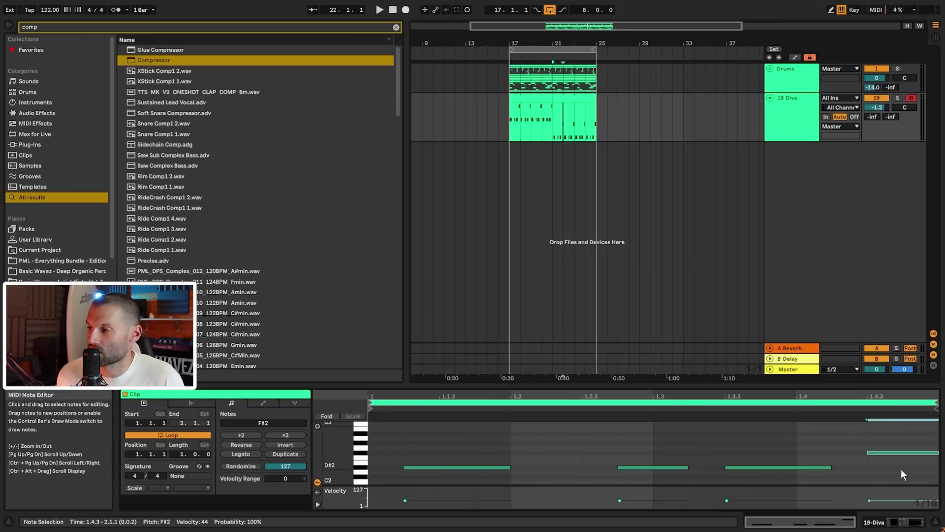
drag(861, 440, 890, 467)
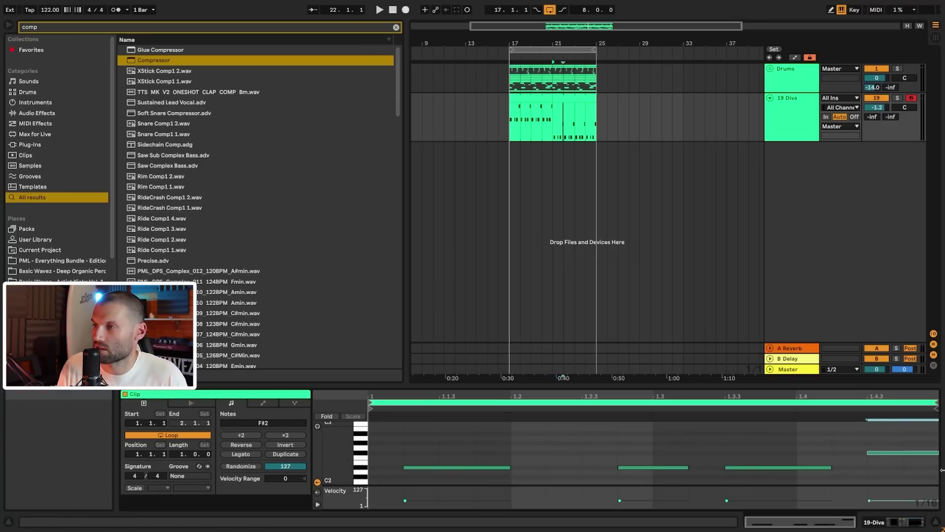
key(Up)
key(Up)
key(space)
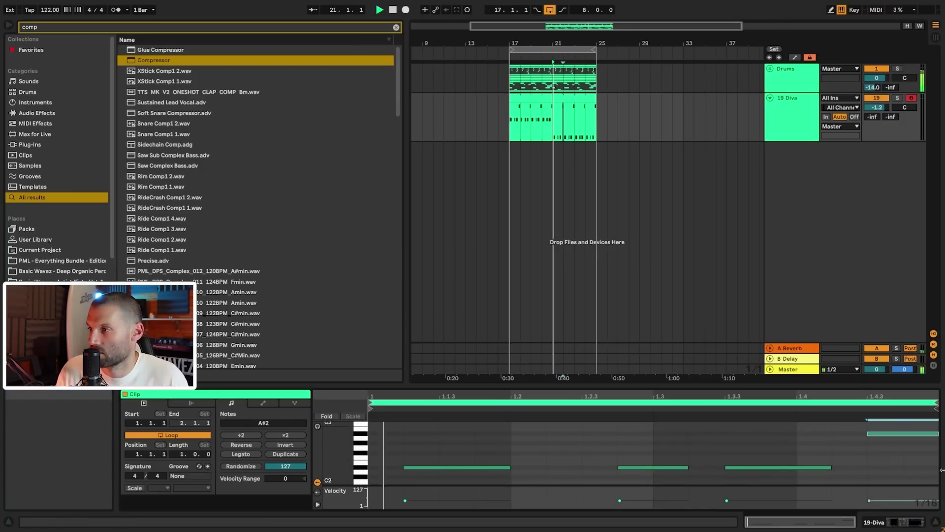
- Try the second clip's last note at F#2, D#3, E3 and D3 while auditioning each pitch
key(Up)
key(Up)
key(Up)
key(Up)
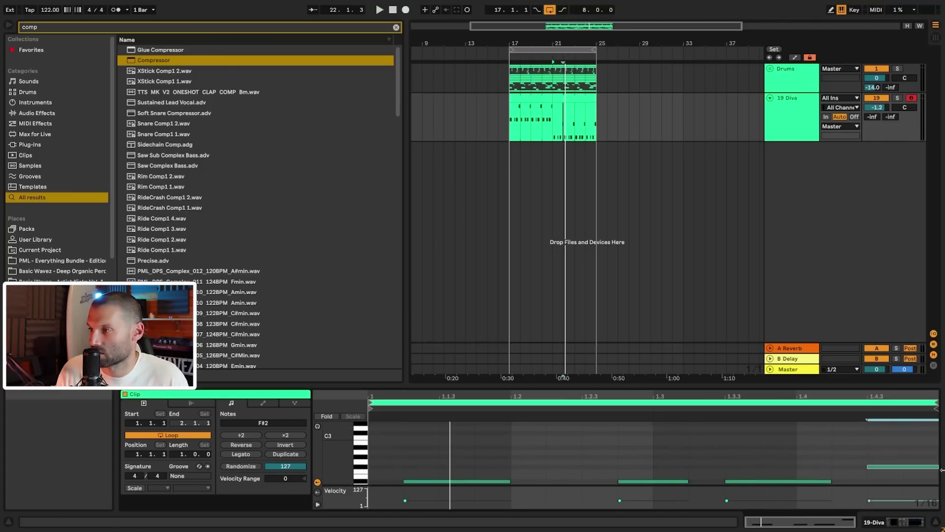
key(shift+Up)
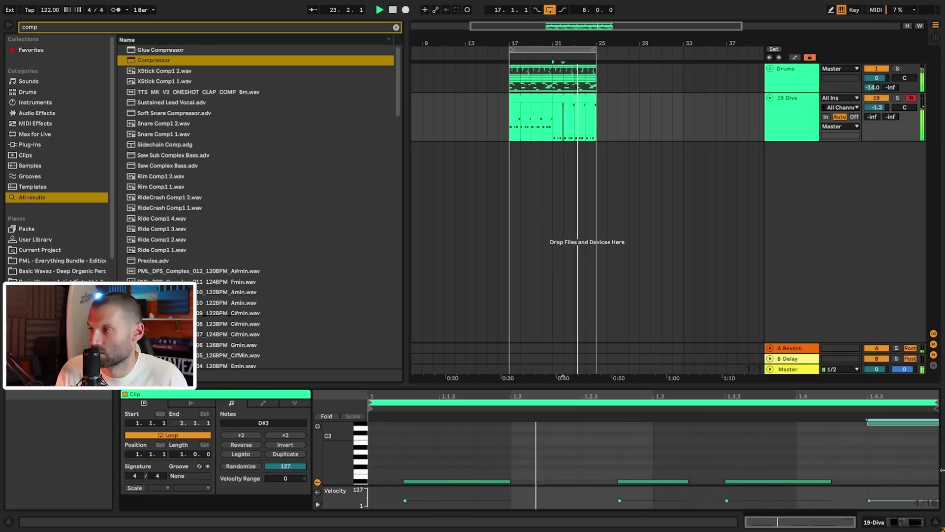
key(Up)
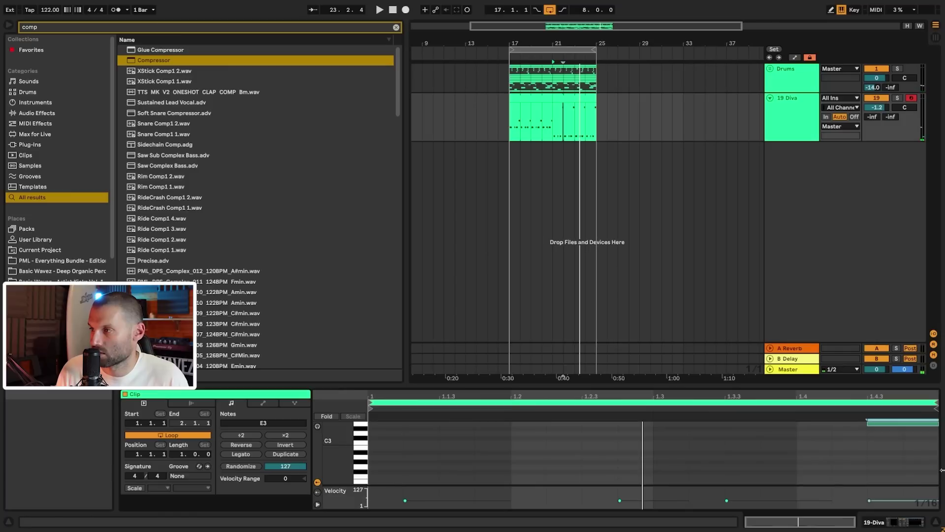
key(space)
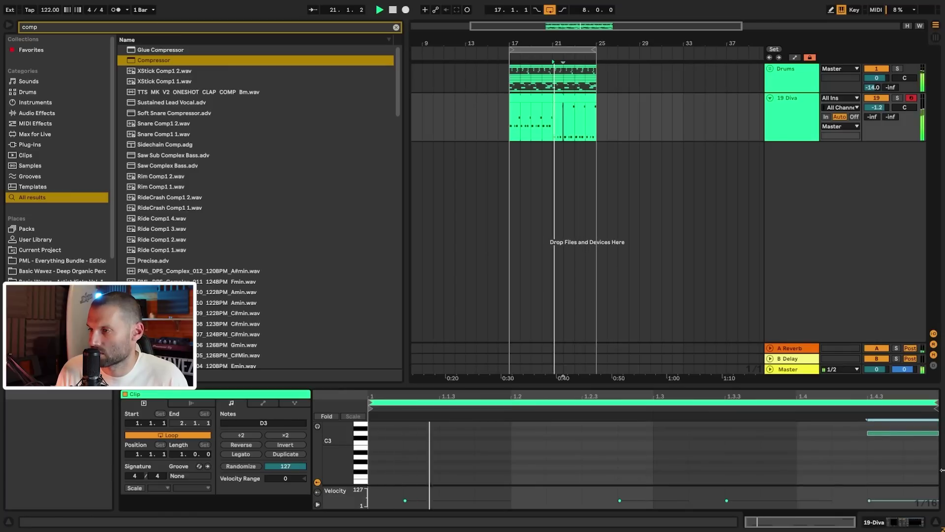
scroll(858, 450, down, 1)
key(space)
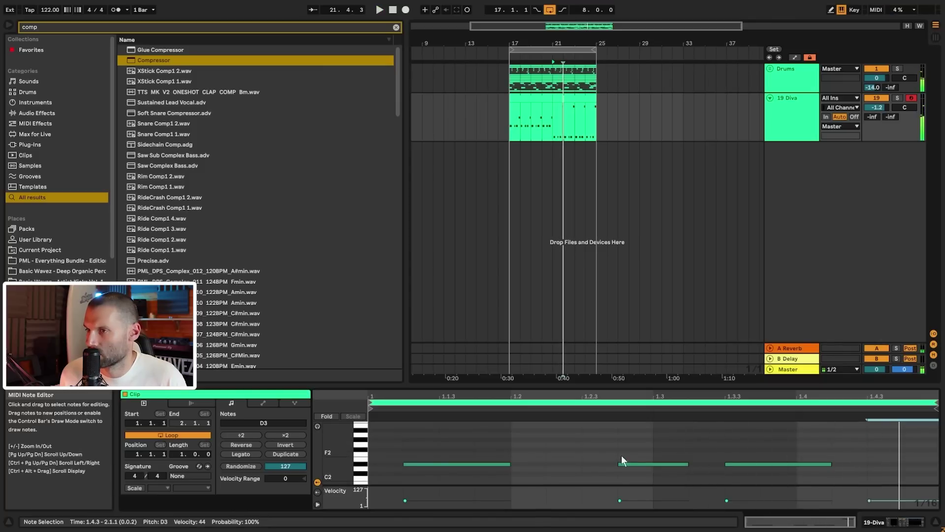
- Compare D#3 against D3 for the second clip's last note during playback
scroll(847, 452, up, 1)
key(Up)
key(space)
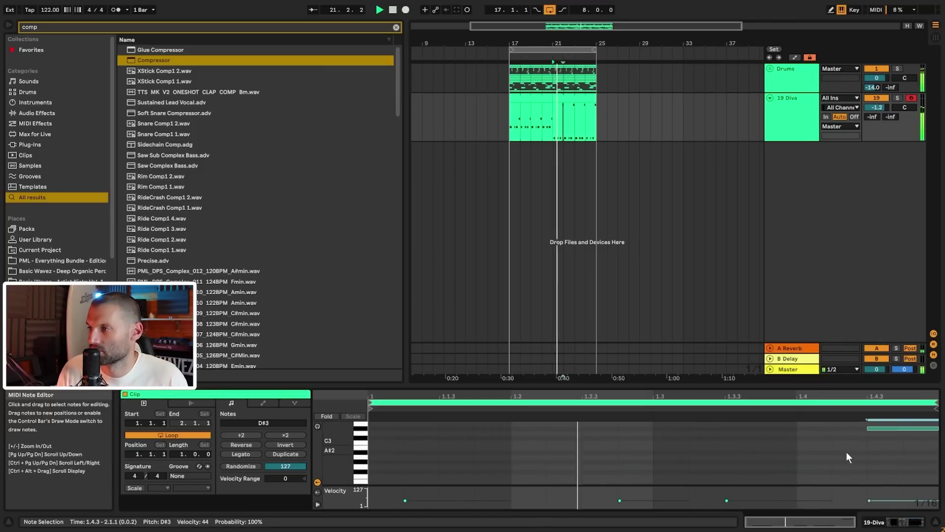
key(space)
key(Down)
key(space)
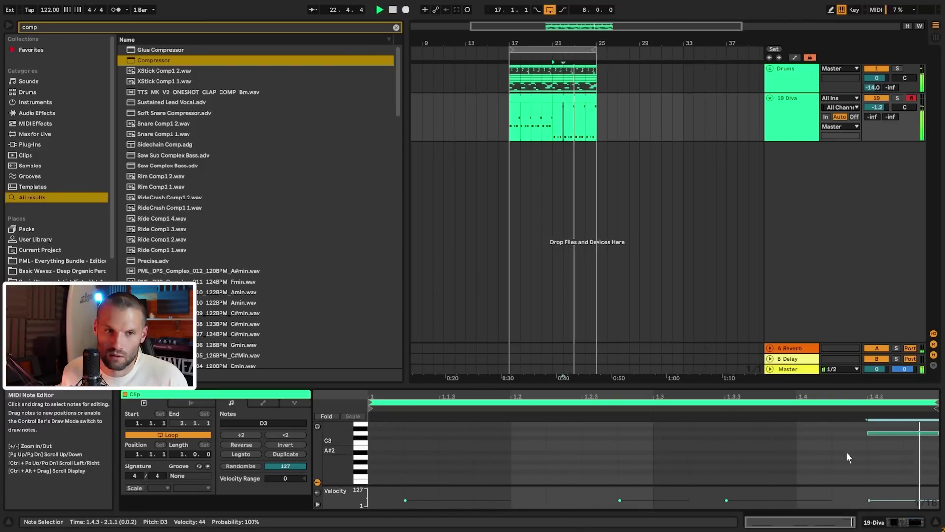
key(space)
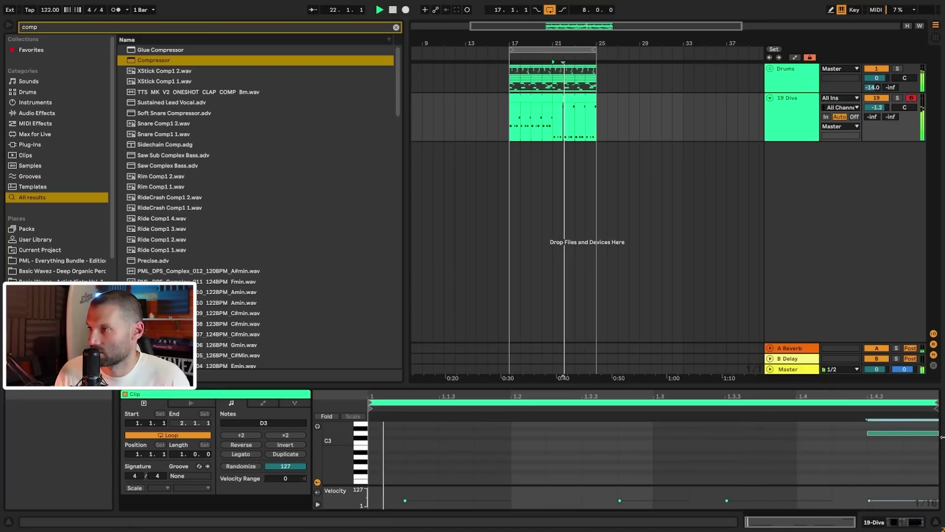
- Set the second Diva clip's last note to D#3 and play it back
key(space)
scroll(930, 446, down, 5)
scroll(833, 451, up, 5)
key(space)
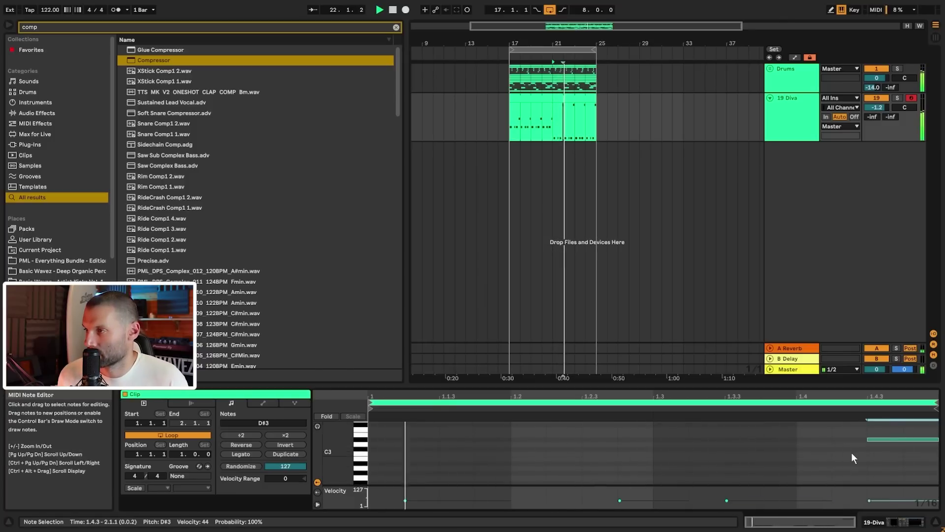
- Raise the last note of the first Diva clip to G3 and audition the bass line
click(539, 97)
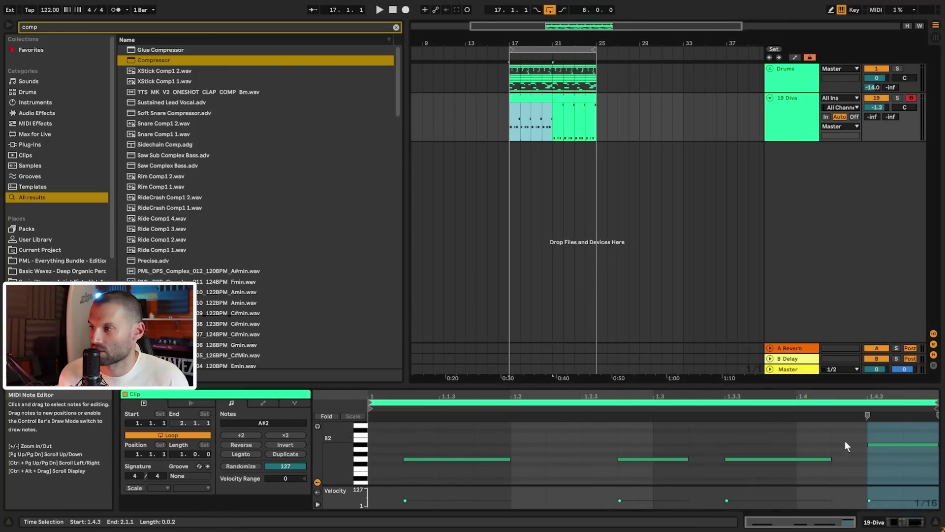
click(879, 445)
key(Up)
key(Up)
key(Up)
key(Up)
key(Up)
key(Up)
key(Up)
key(Up)
key(Up)
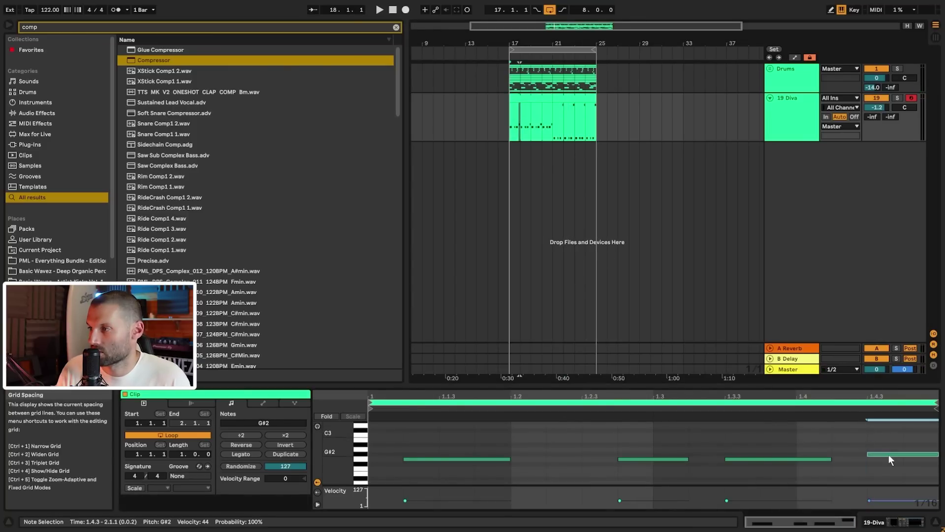
key(space)
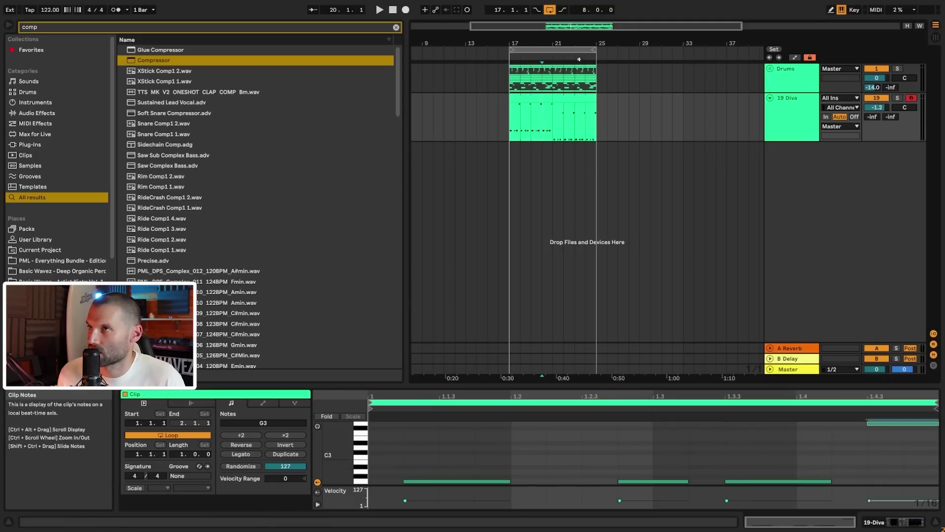
- Consolidate the first Diva clip into four unlooped bars, set its final note to A#2 and audition the transition
click(548, 94)
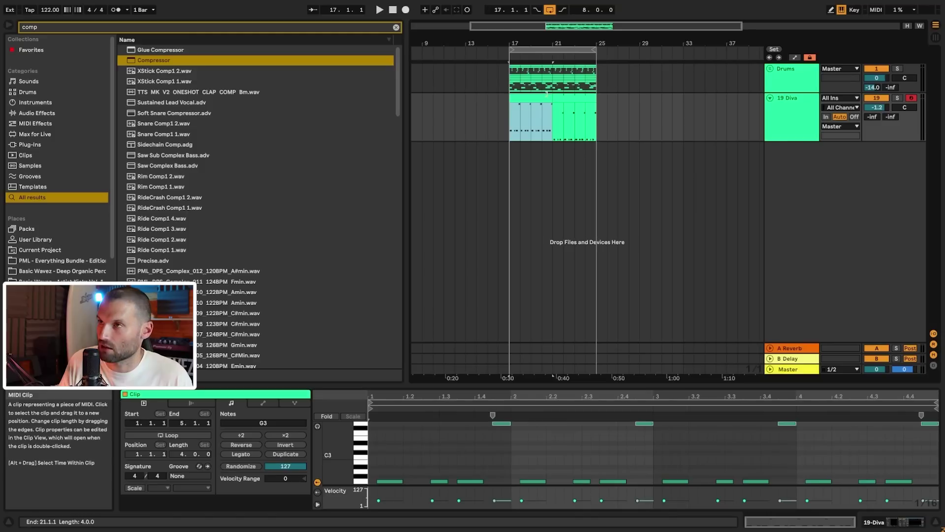
click(929, 423)
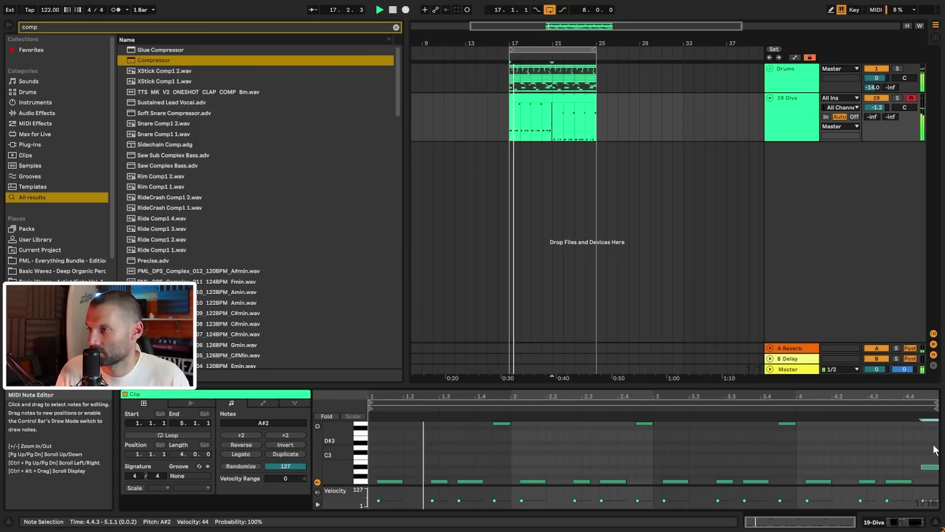
click(548, 132)
key(space)
key(space)
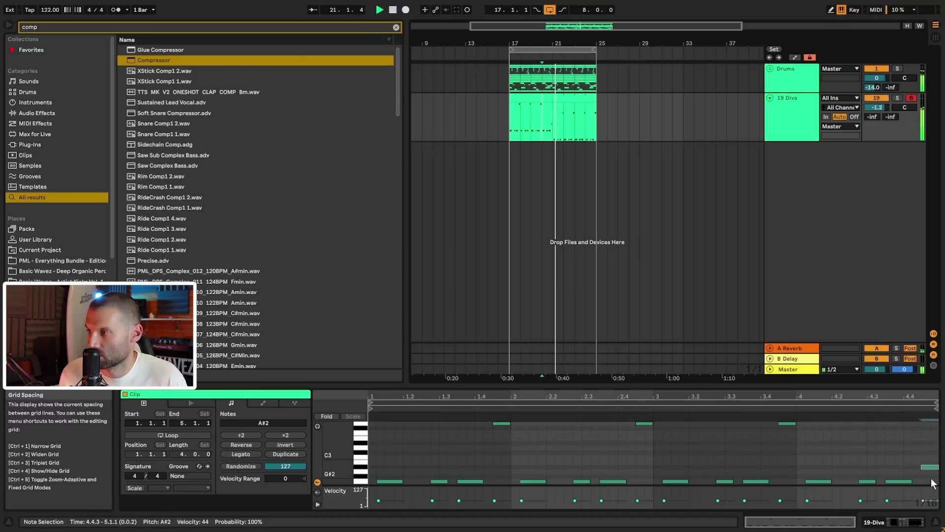
- Raise the first Diva clip's final note an octave to A#3 and play the loop from bar 17
key(space)
key(shift+Up)
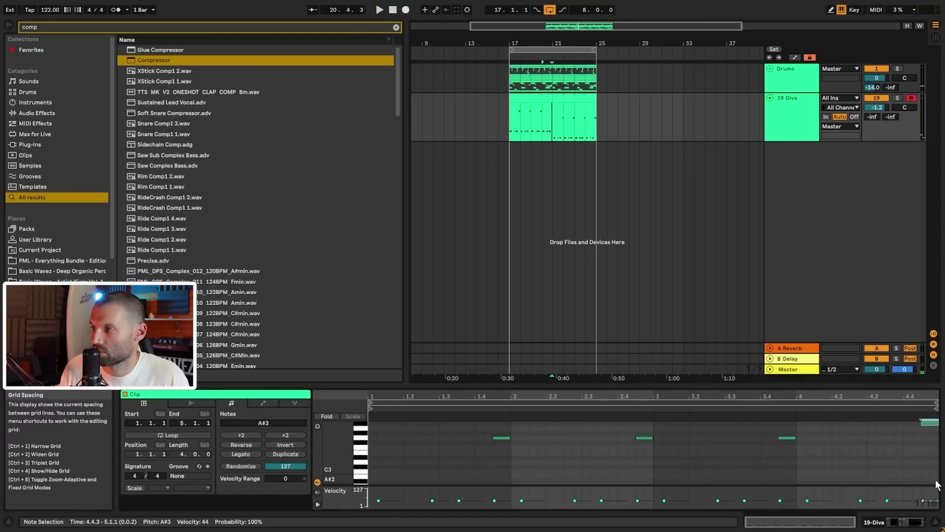
key(space)
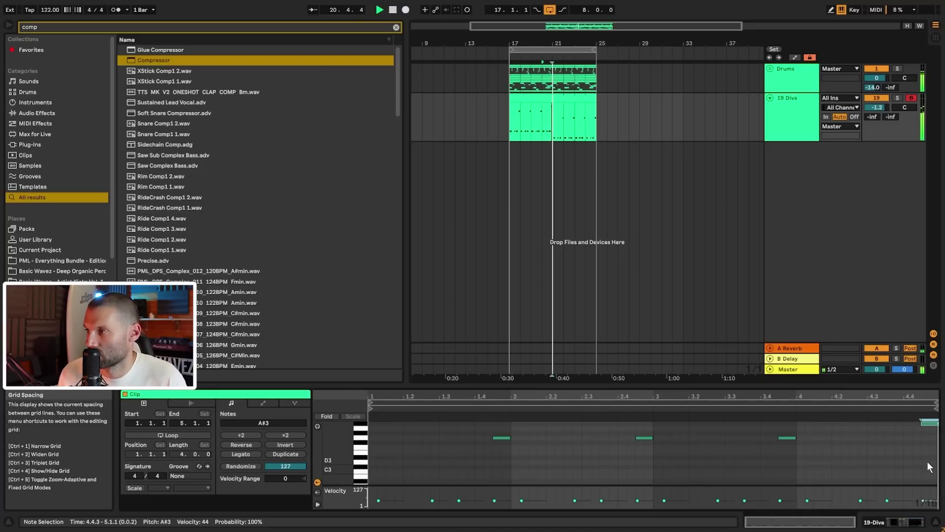
click(505, 127)
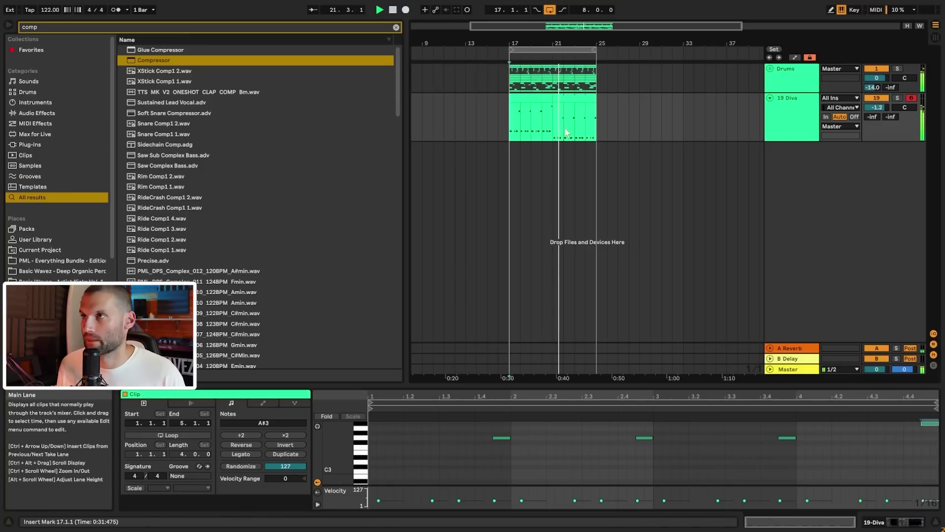
- Fold the Diva track in the arrangement and zoom in on the eight-bar section
click(770, 99)
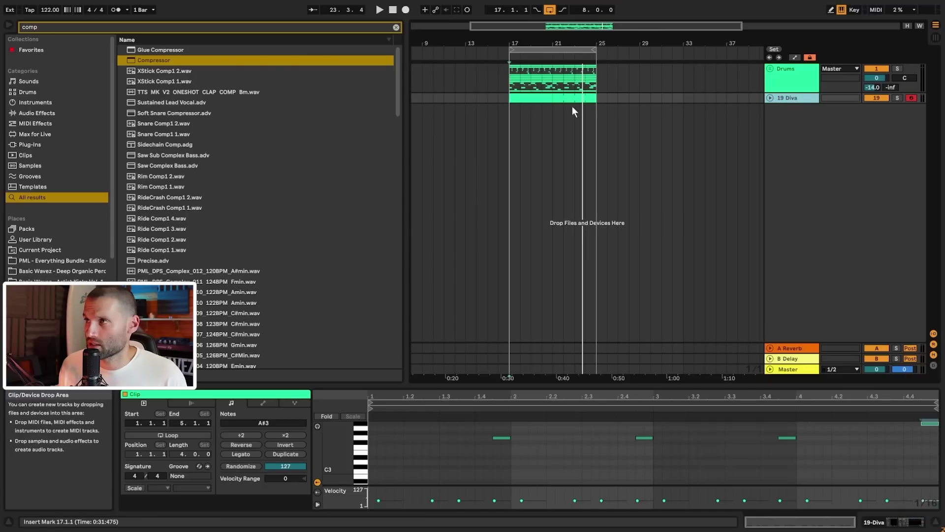
click(508, 105)
drag(536, 37, 544, 38)
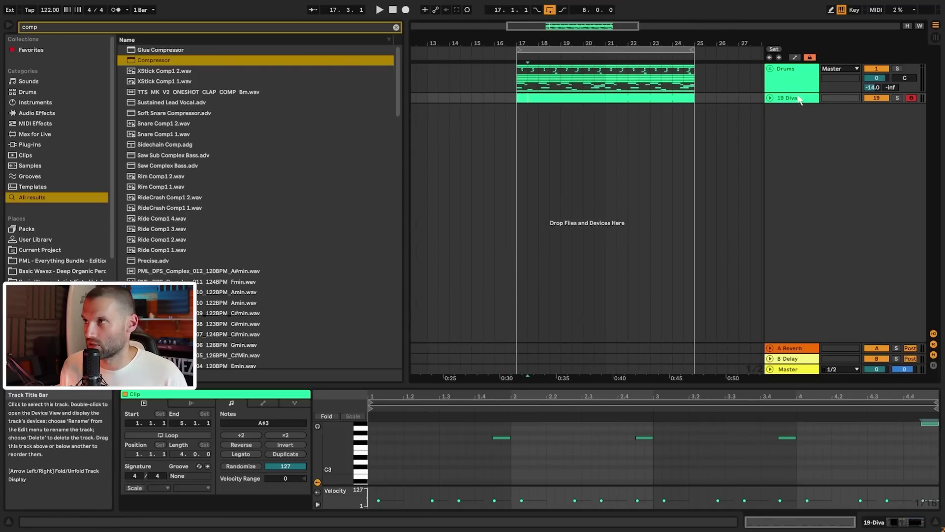
- Add a MIDI track below the Diva bass track and copy the bass track's Diva instrument onto it
key(ctrl+shift+t)
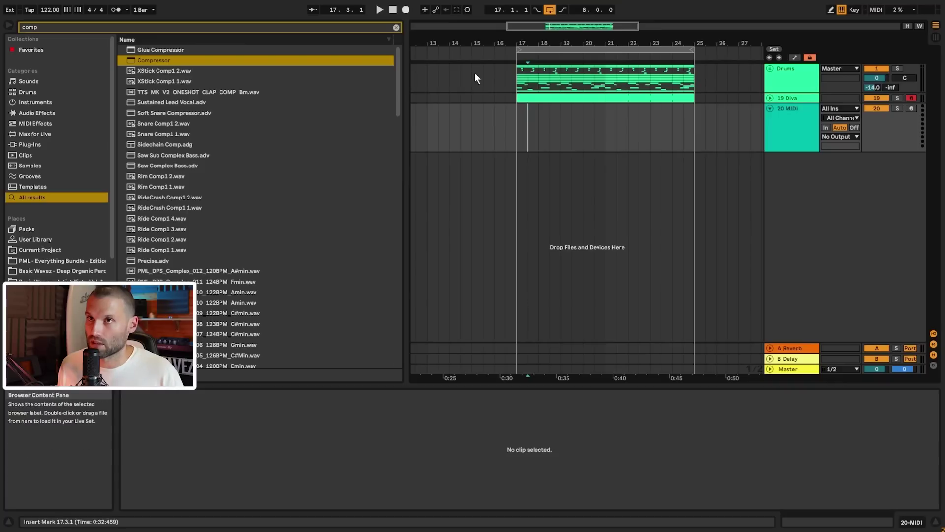
click(795, 98)
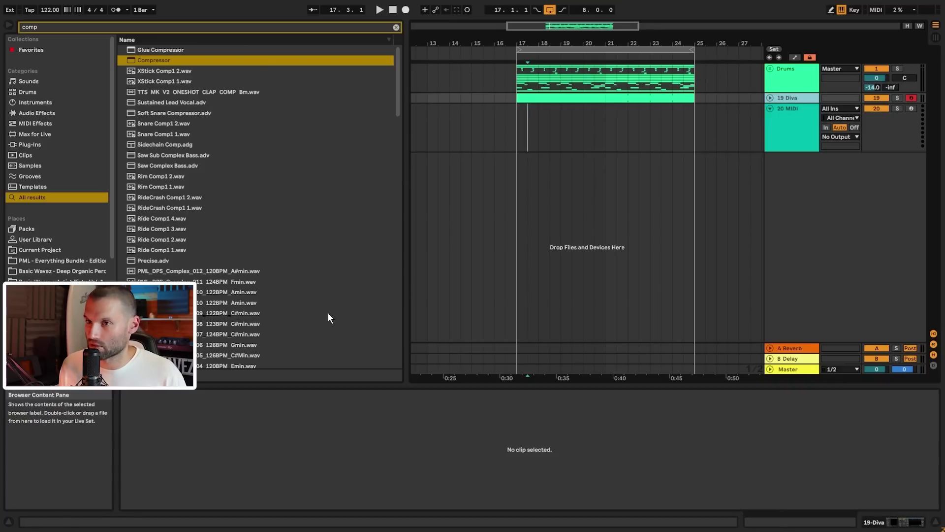
double_click(786, 96)
click(518, 129)
click(798, 132)
click(389, 418)
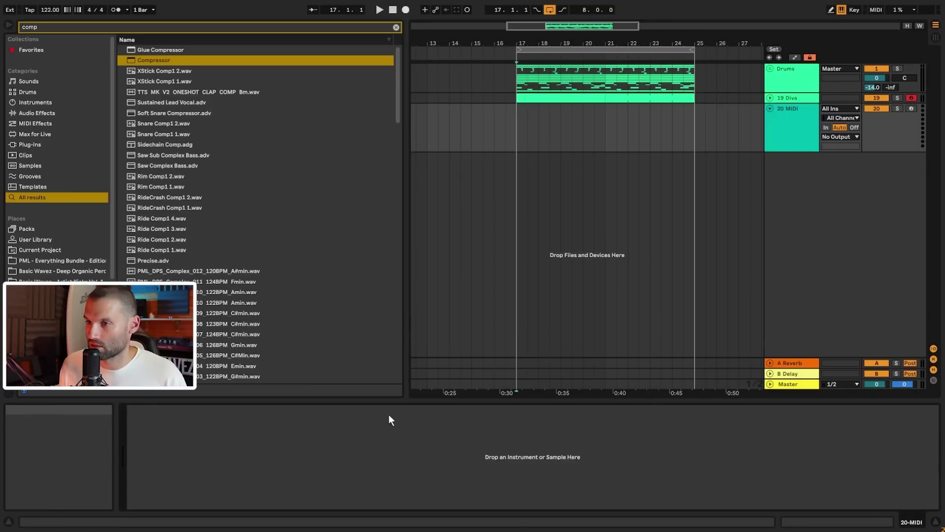
key(ctrl+v)
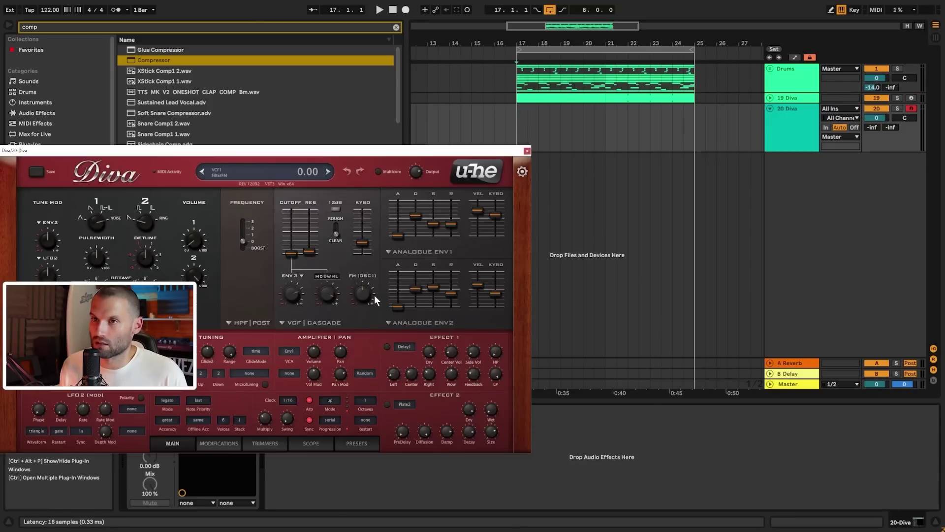
- Audition the PML Organica 2 lead presets on the new Diva and load PML_Organica_2_LD_Dale
click(344, 441)
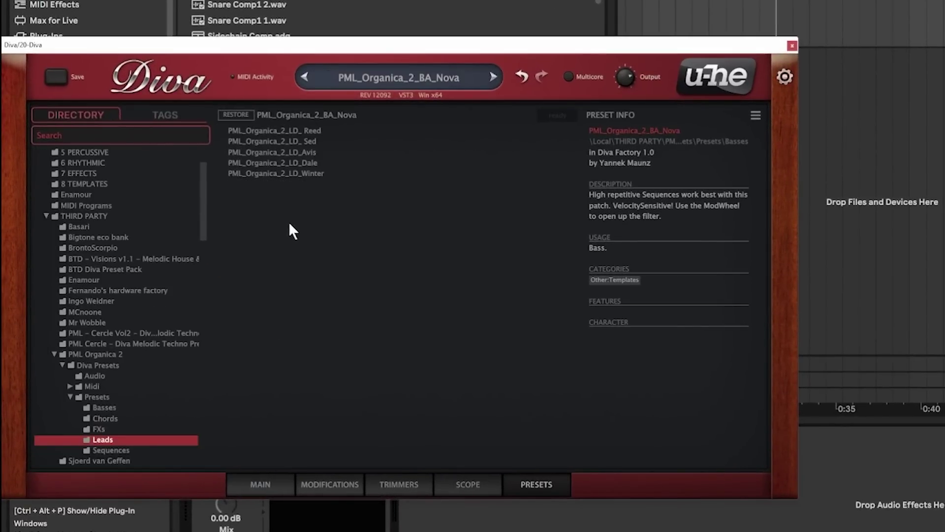
click(354, 130)
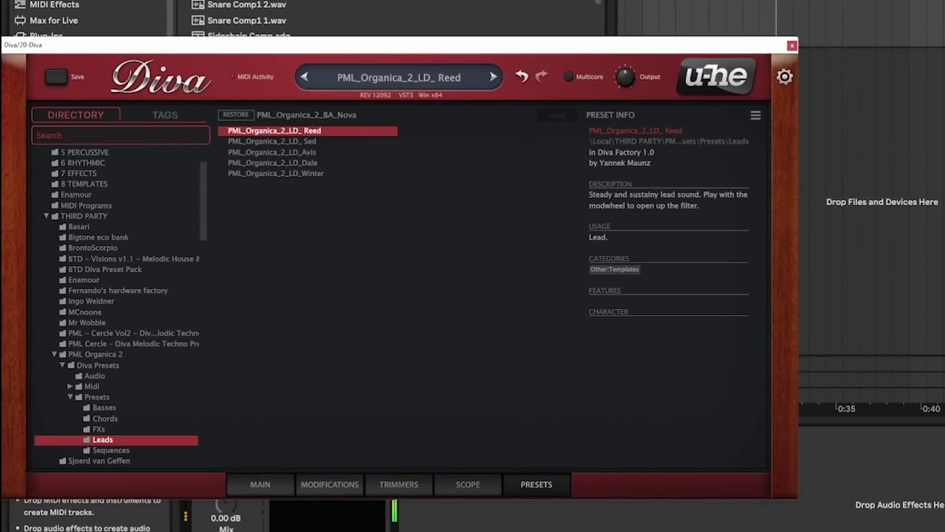
click(310, 141)
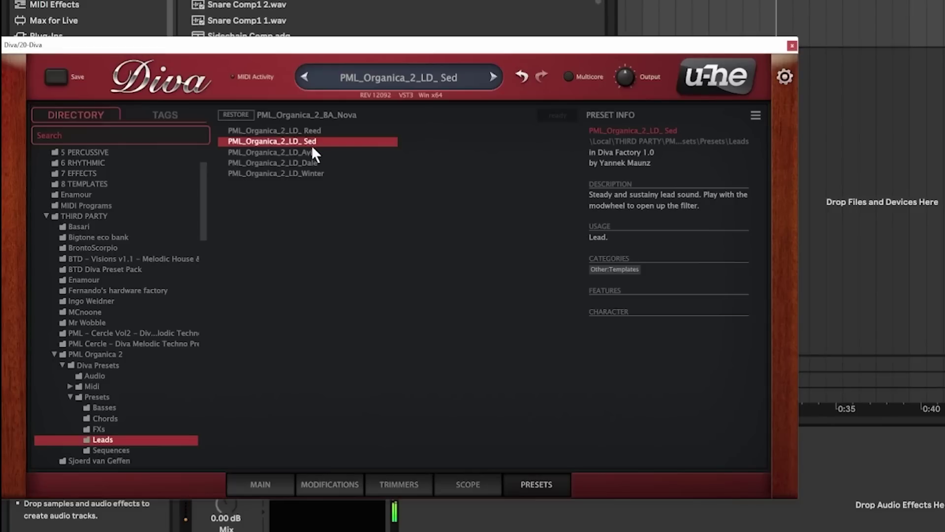
click(312, 151)
click(315, 162)
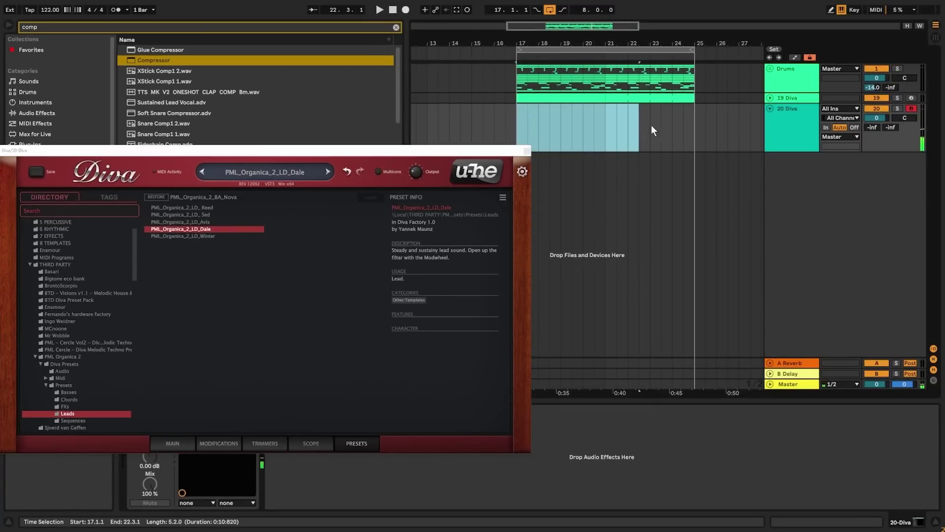
- Create an eight-bar clip at bar 17 on the new Diva track with one sustained G3 note and set the track volume to -5.6 dB
key(ctrl+shift+m)
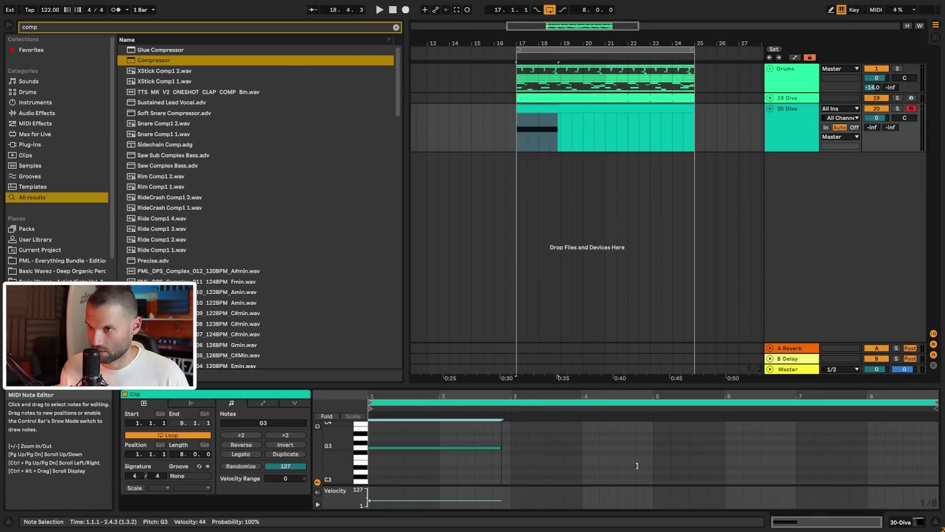
key(space)
drag(637, 466, 939, 453)
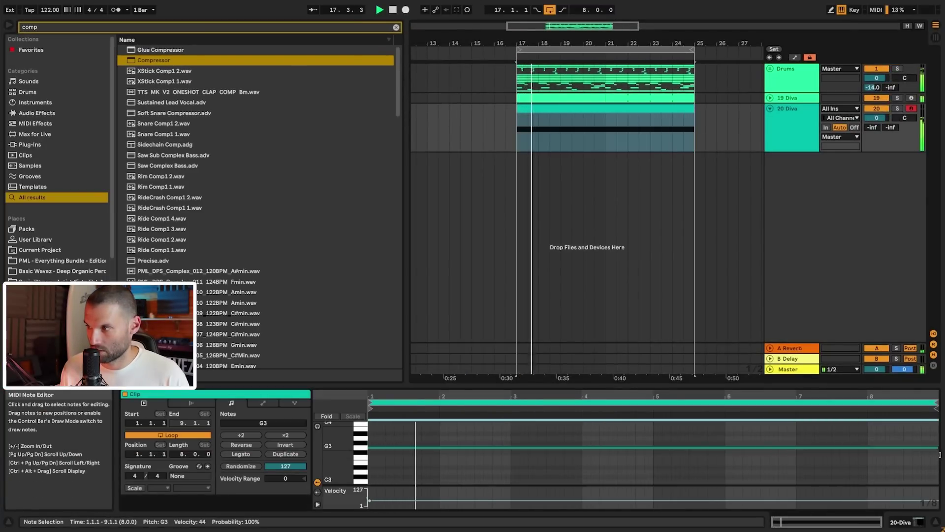
drag(877, 118, 882, 122)
- Copy the sustained G3 note up to A#3 across the eight-bar clip and play the loop
scroll(593, 489, up, 2)
click(622, 460)
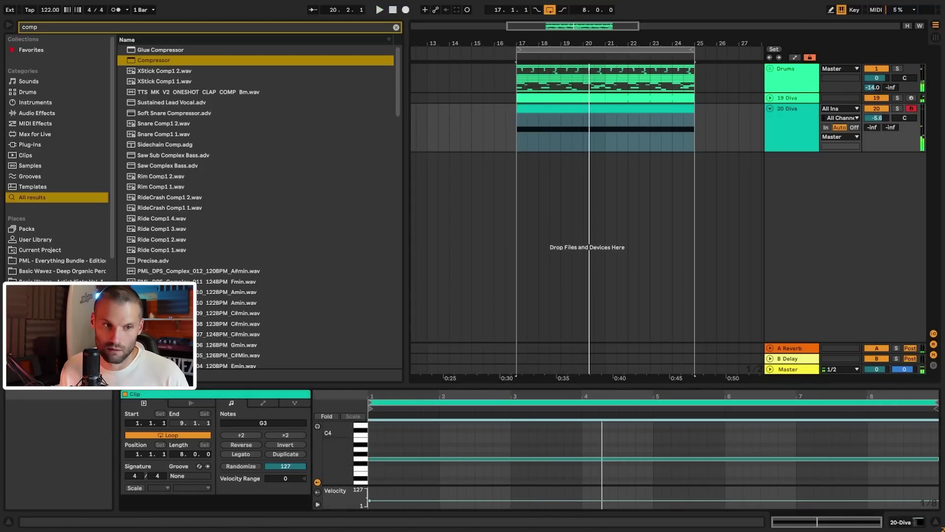
drag(499, 458, 501, 444)
key(space)
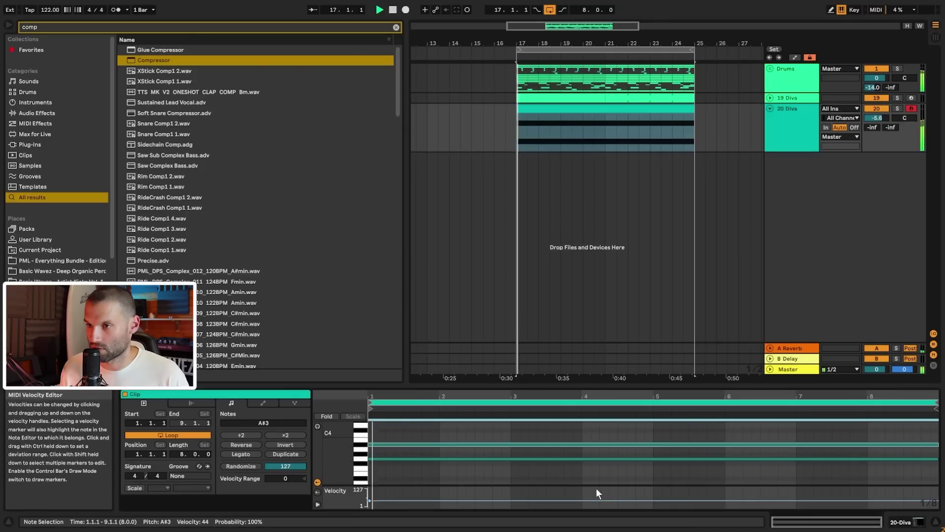
- Add a one-bar D4 note in bar 4 of the lead clip
scroll(635, 447, up, 2)
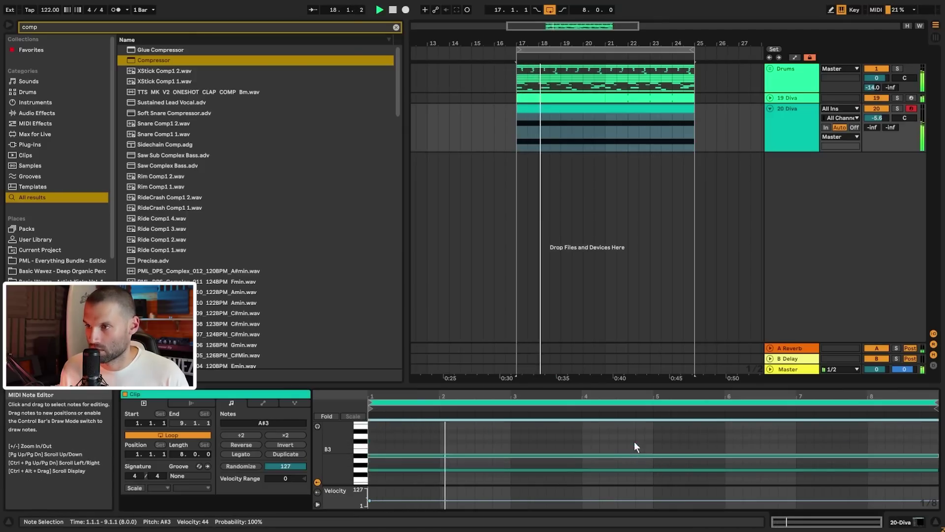
scroll(566, 447, up, 2)
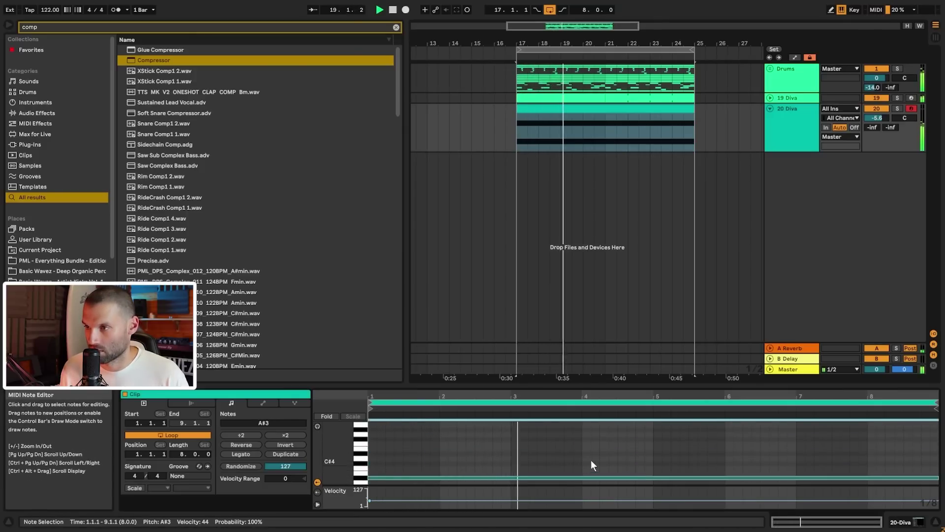
drag(586, 459, 655, 460)
scroll(680, 456, down, 6)
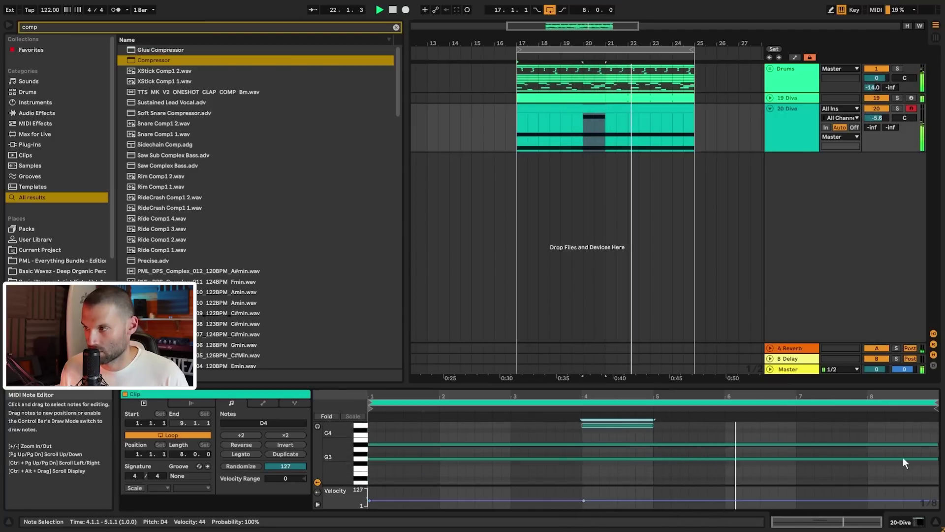
- Add a D4 note from 8.1.1 to 8.3.3 in the lead clip
scroll(905, 459, up, 4)
double_click(873, 448)
drag(876, 448, 919, 449)
scroll(914, 451, down, 3)
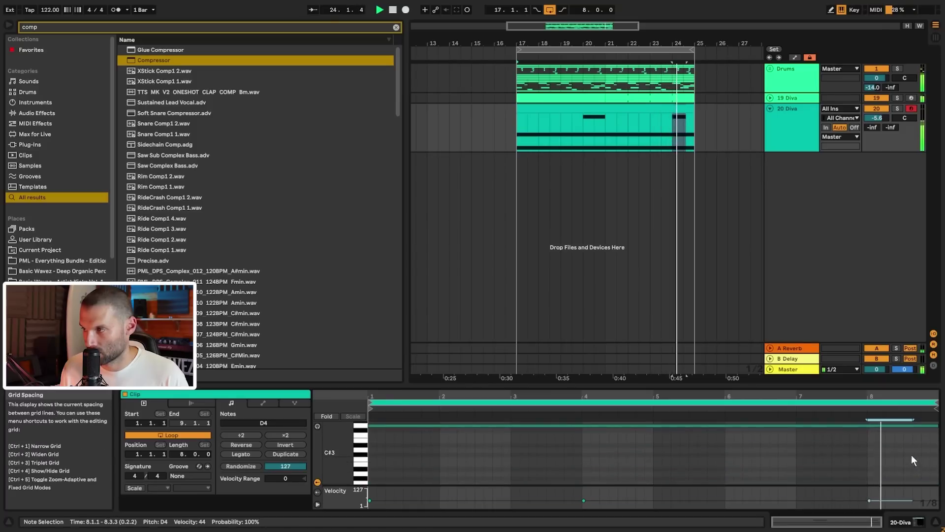
- Add an F3 note from 8.3.1 to the end of the lead clip and audition the loop
click(912, 448)
double_click(906, 446)
scroll(910, 451, up, 3)
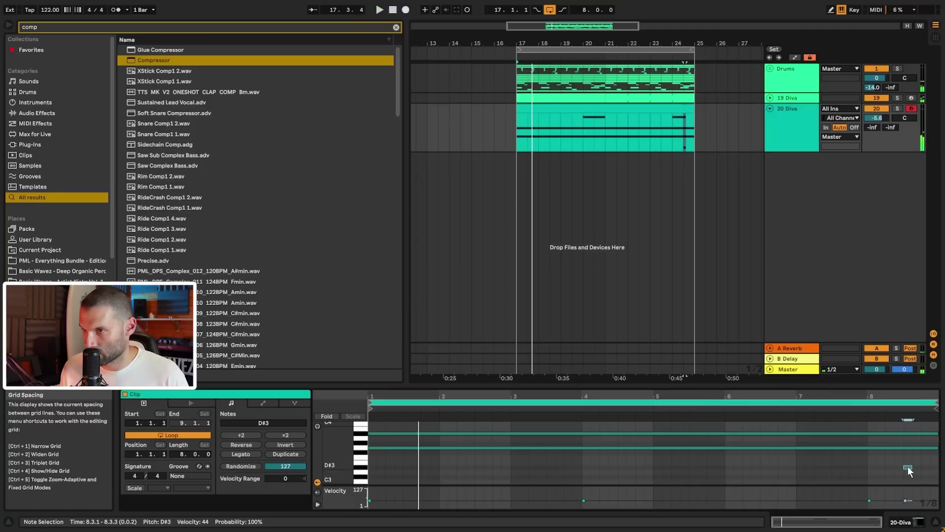
scroll(911, 465, up, 2)
key(space)
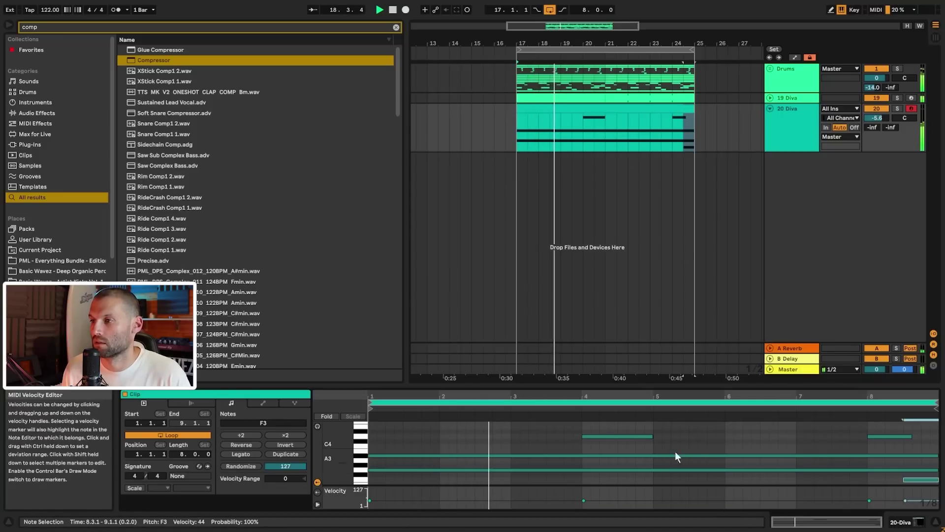
drag(342, 462, 331, 461)
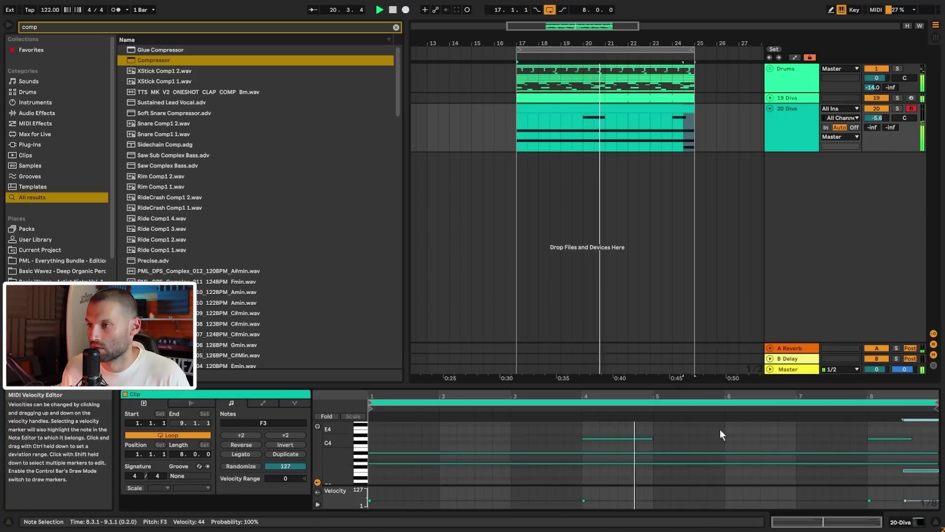
scroll(717, 443, down, 2)
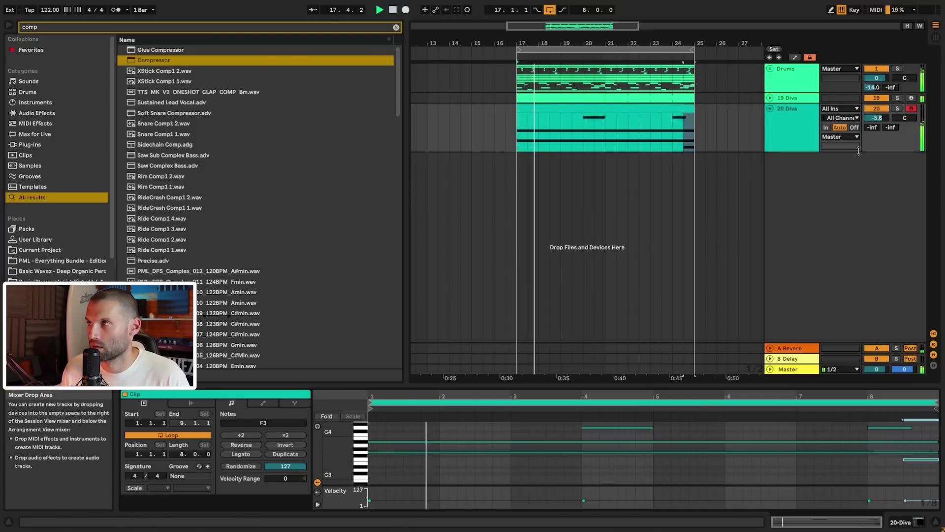
- Turn down the glide on the lead track's Diva and lower its filter cutoff slightly while the loop plays
click(788, 142)
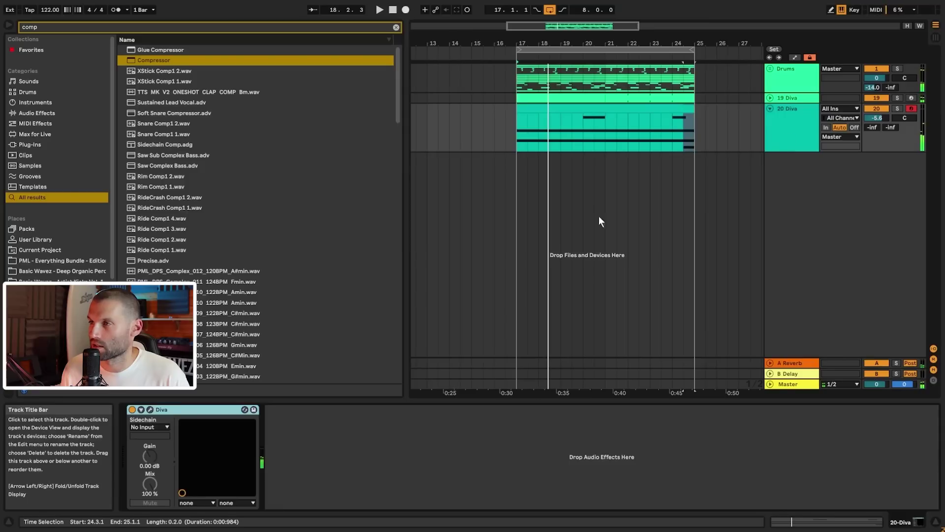
click(151, 410)
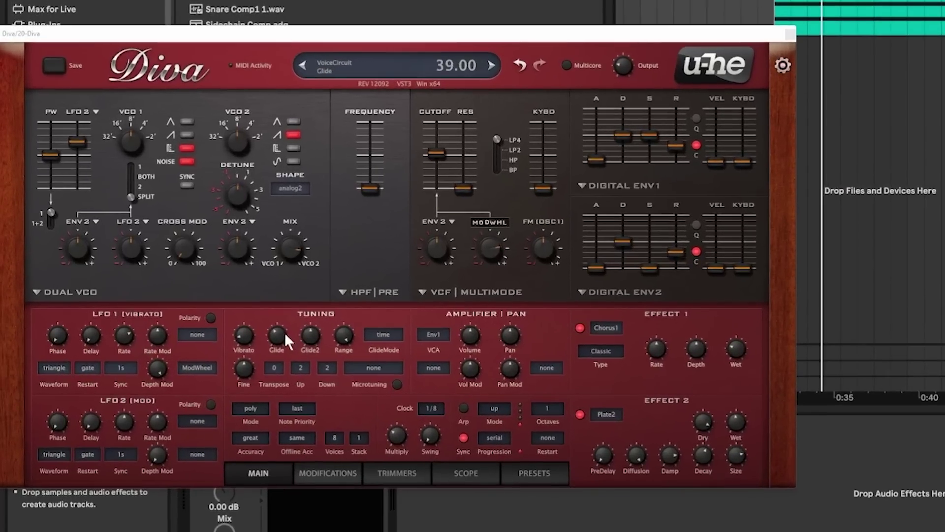
drag(306, 336, 300, 356)
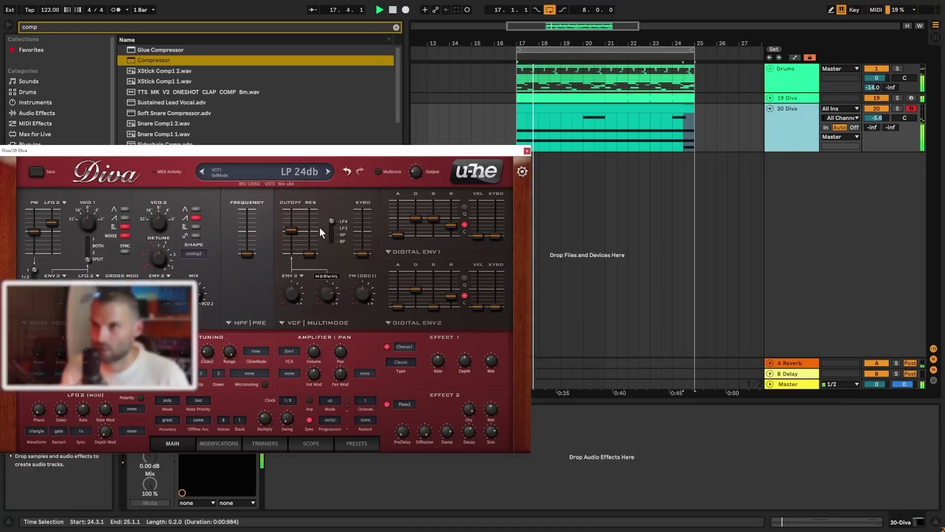
mouse_move(293, 229)
mouse_down()
mouse_move(293, 244)
mouse_move(297, 236)
mouse_up()
key(space)
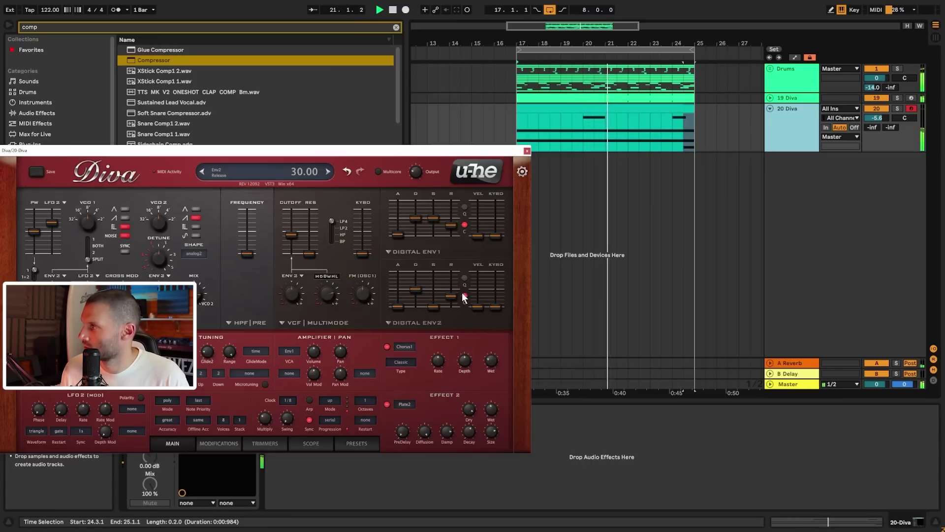
- Set Diva's envelope 1 attack to 47 and release to 54, and raise the envelope 2 release slightly
drag(399, 232, 403, 213)
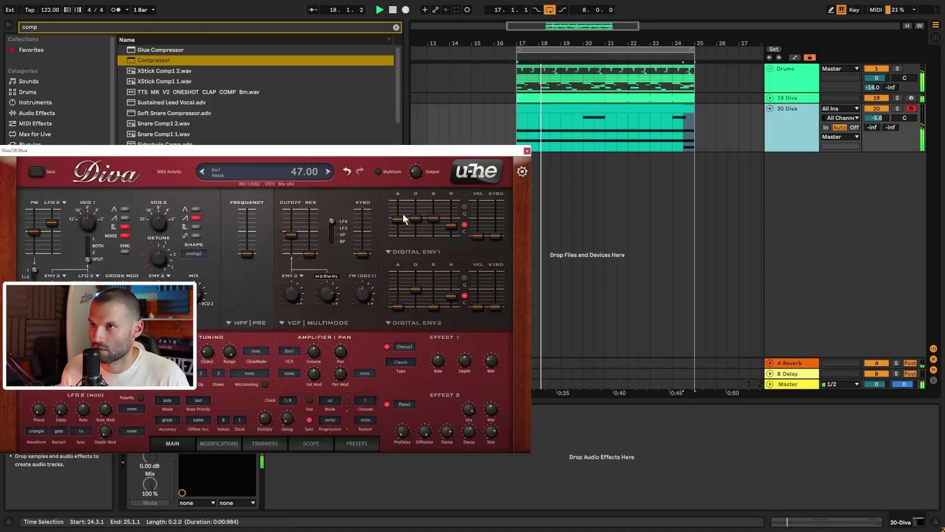
drag(456, 227, 454, 214)
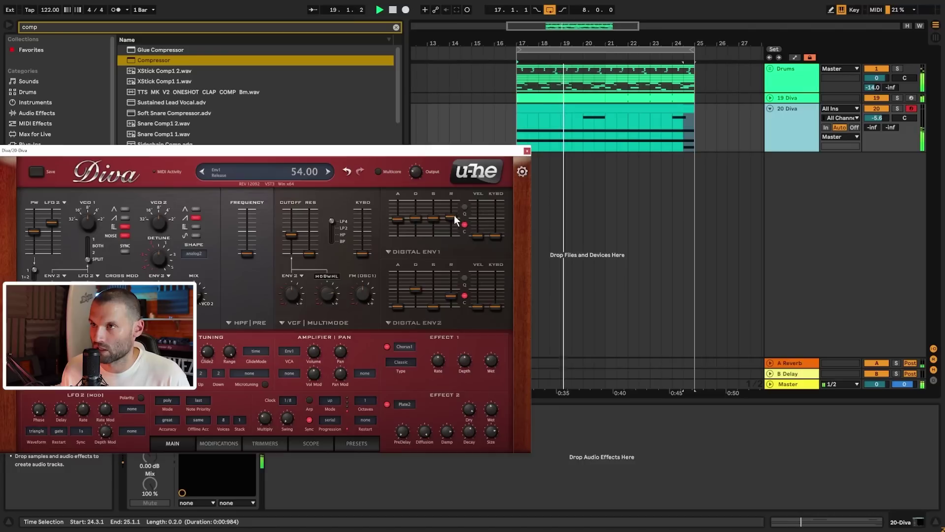
drag(454, 292, 453, 284)
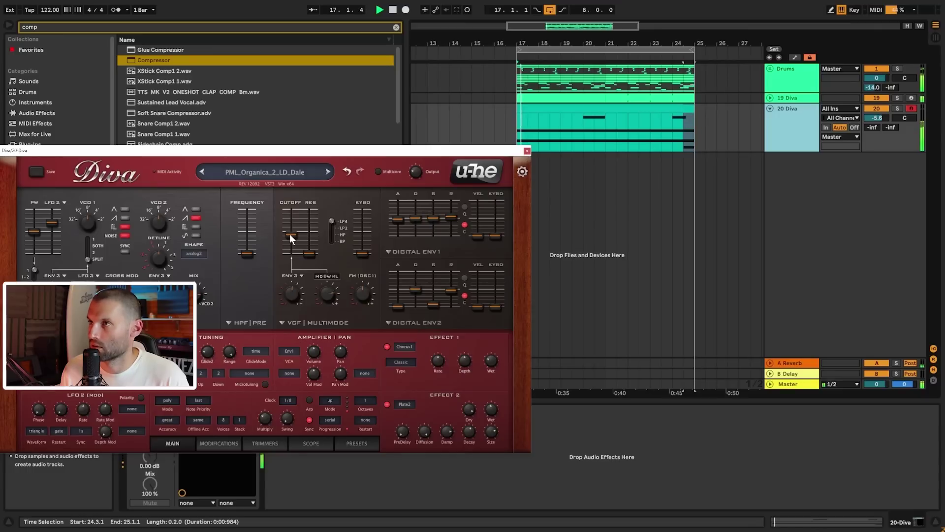
click(527, 151)
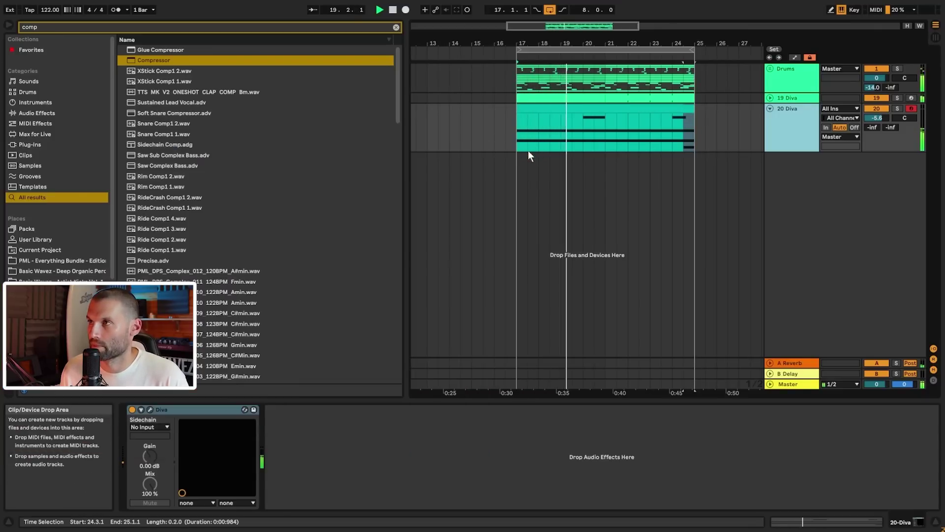
- Find EQ Eight in the browser and add it after Diva on the lead track
click(784, 134)
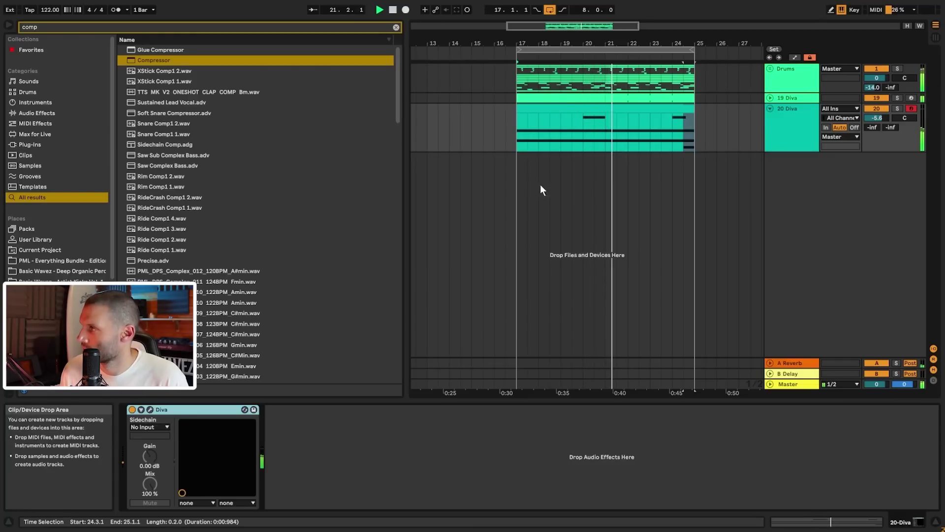
click(784, 124)
key(space)
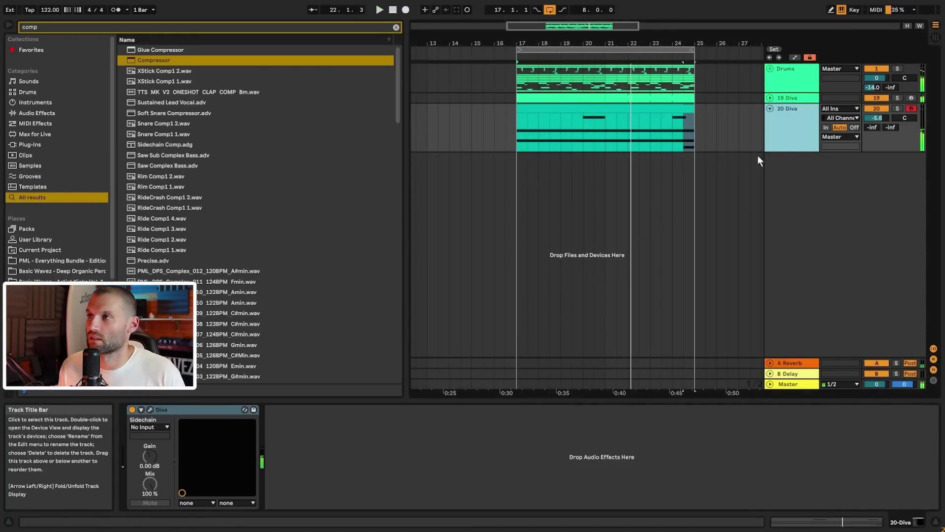
key(ctrl+f)
text(eq)
drag(146, 61, 268, 442)
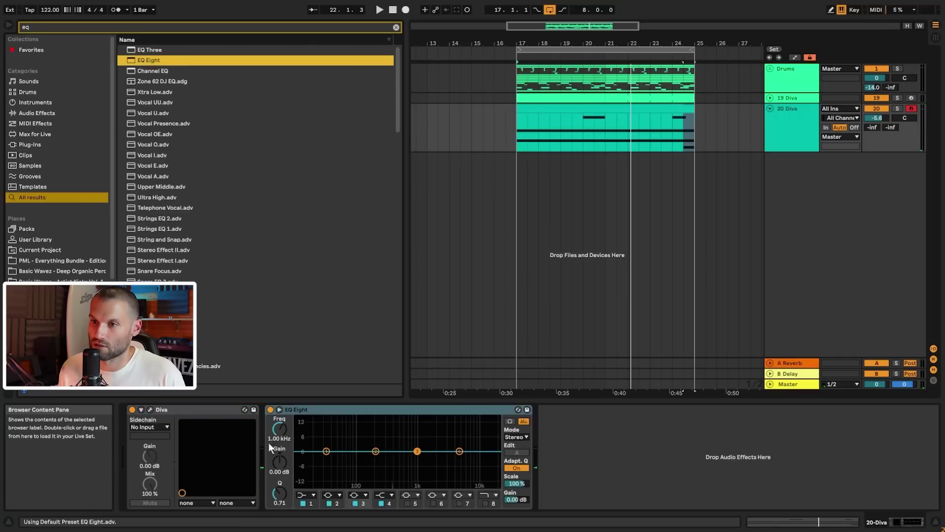
- Change EQ Eight's band 1 to a low-cut filter at 255 Hz while the loop plays
click(313, 496)
click(308, 473)
key(space)
drag(329, 463, 383, 460)
- Find Convolution Reverb in the browser and add it after EQ Eight on the lead track
click(395, 28)
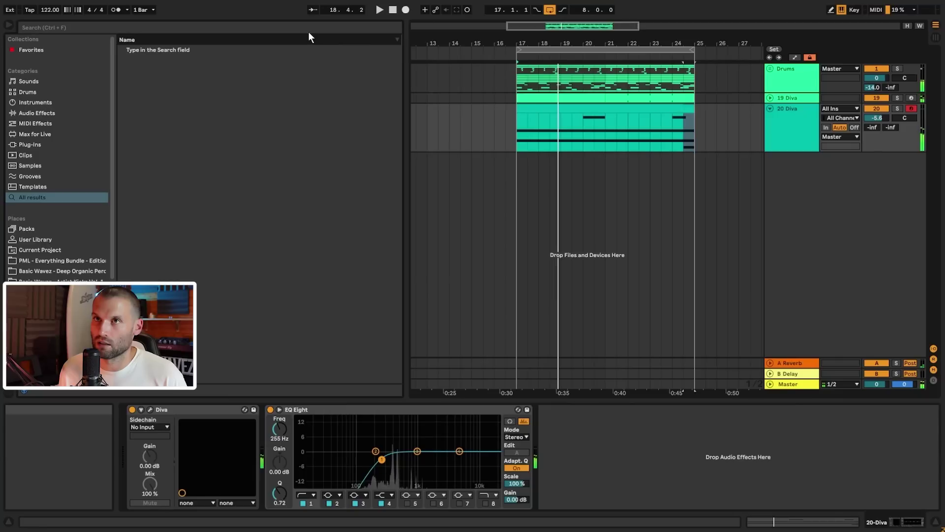
click(302, 27)
text(convo)
double_click(172, 60)
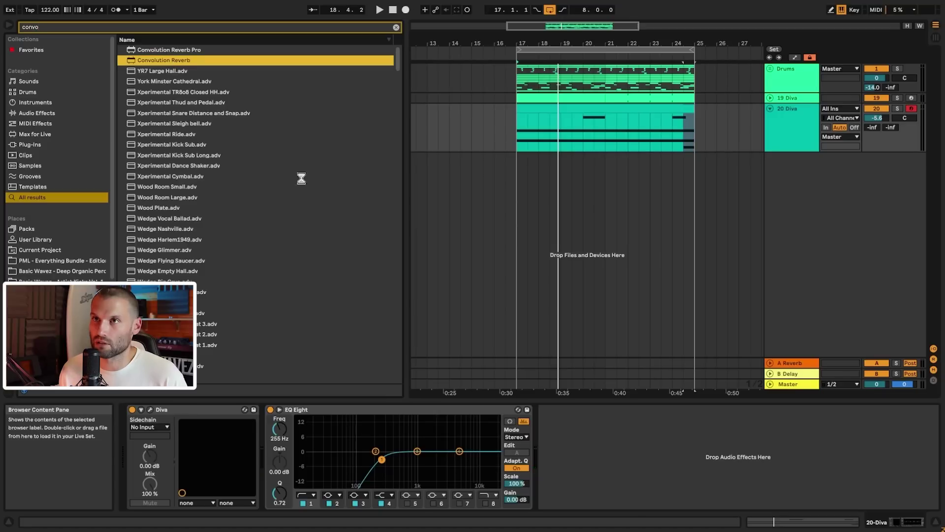
- Set Convolution Reverb's Dry/Wet to 32.7% and its impulse response to Club Small while the loop plays
key(space)
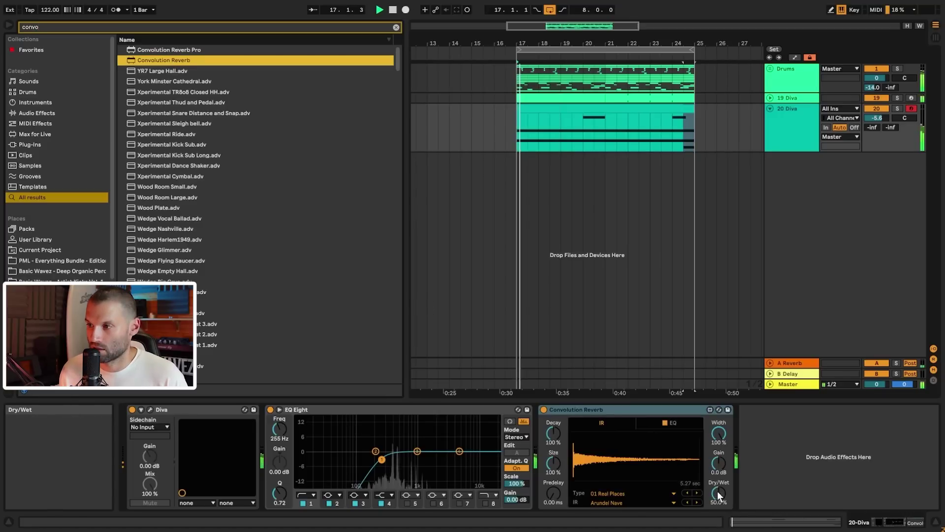
drag(717, 495, 716, 507)
click(698, 502)
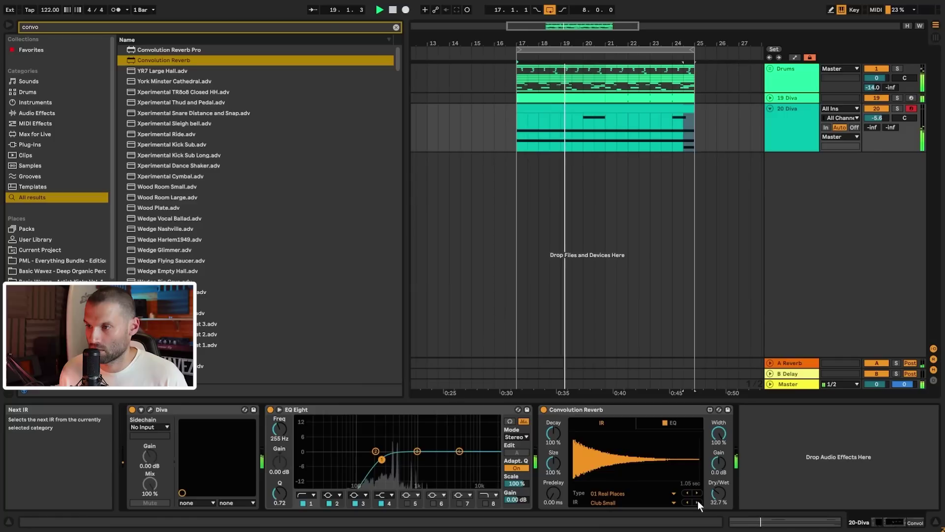
- Set Convolution Reverb's impulse response to Ely Chapel and its Dry/Wet to 60.2%, then stop playback
drag(718, 494, 718, 468)
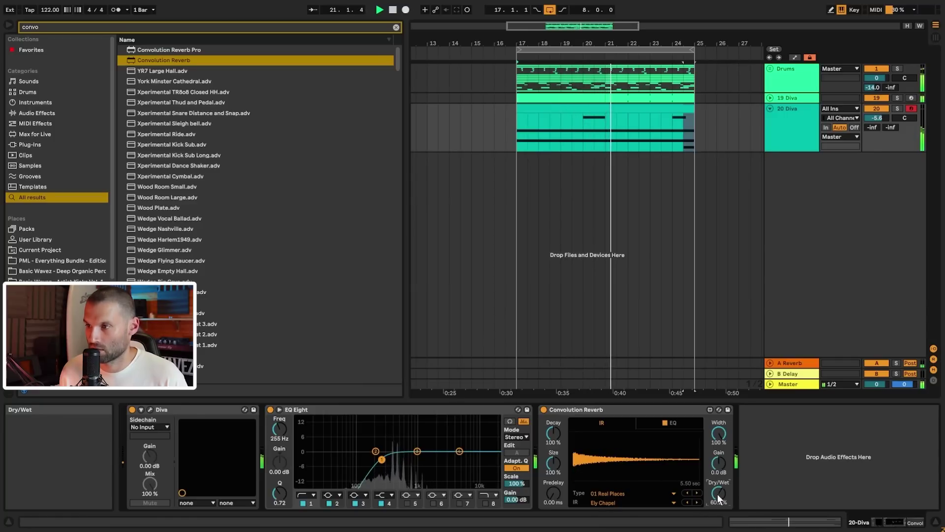
key(space)
- Find Delay in the browser and add it between EQ Eight and Convolution Reverb on the lead track
click(394, 28)
text(delay)
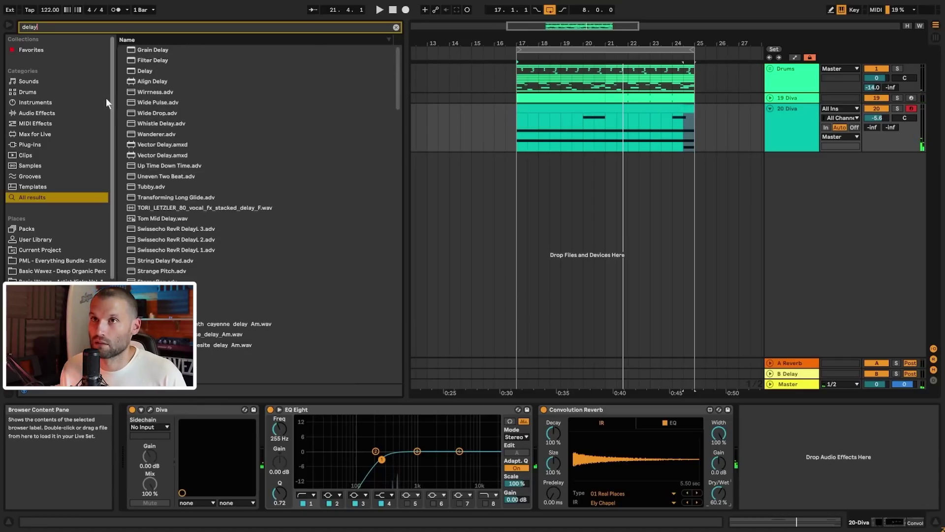
key(Return)
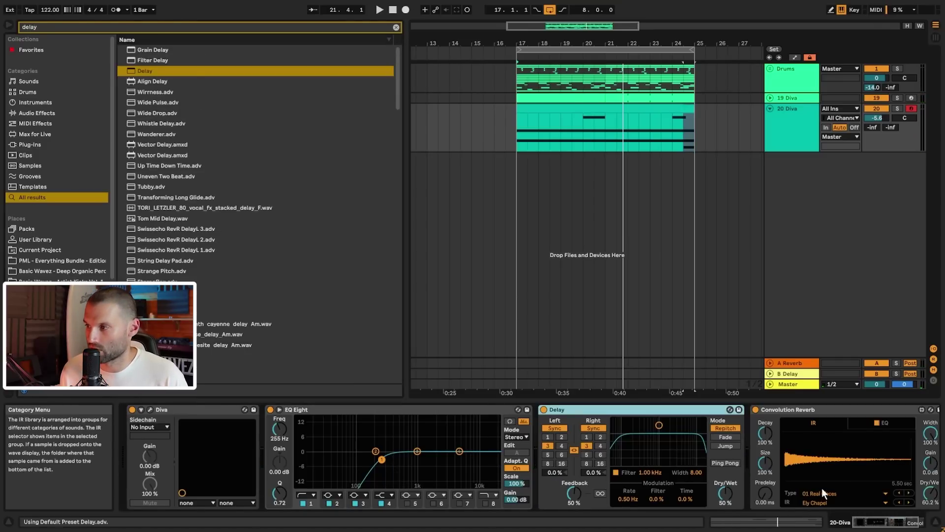
- Set Delay's linked left and right times to 8 sixteenths, comparing against 4 while the loop plays
key(space)
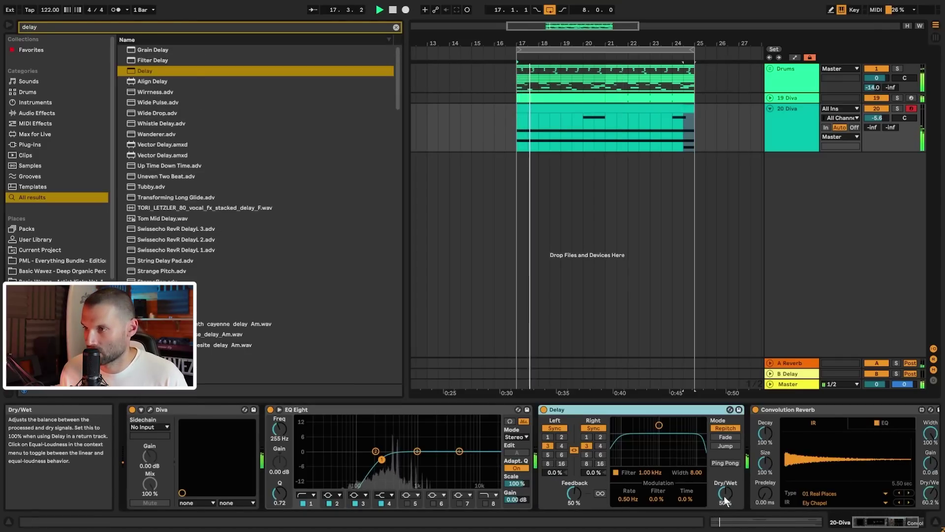
click(587, 464)
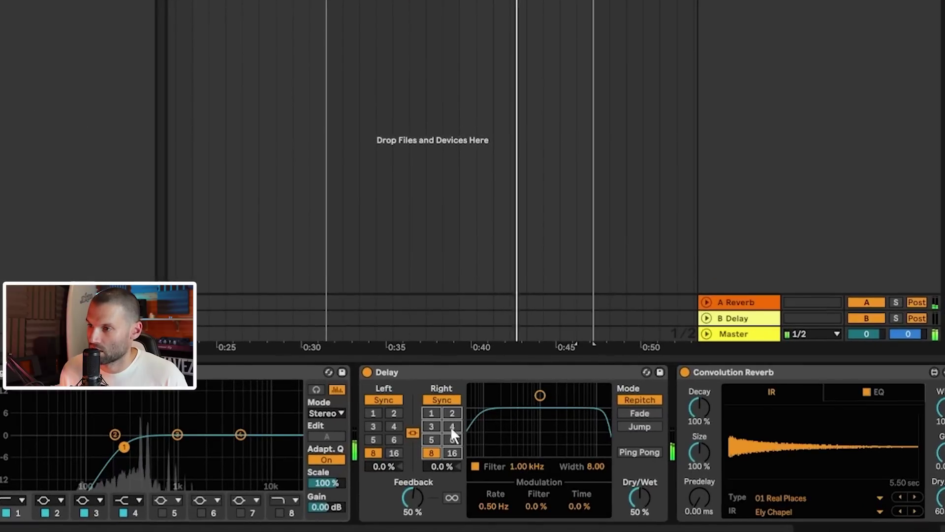
click(452, 426)
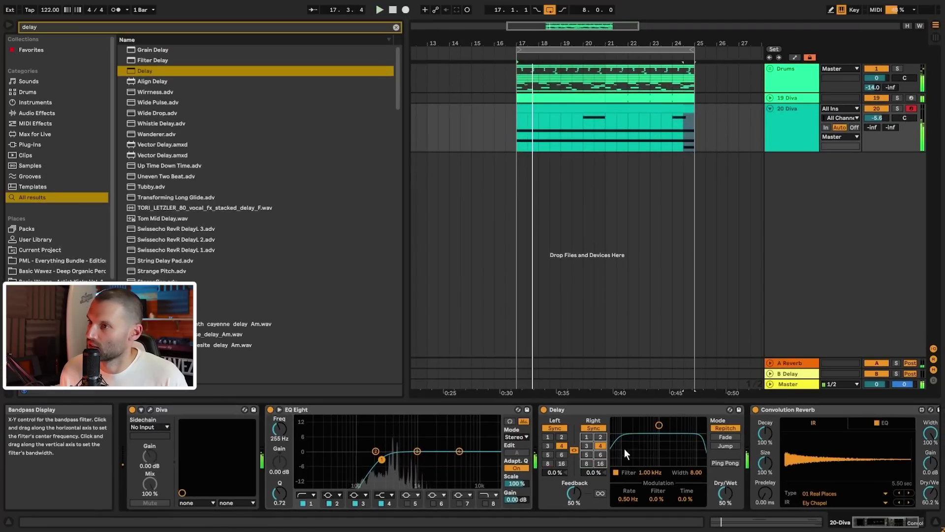
click(586, 464)
- Show automation and make Delay's left 16th time drop from 8 to 4 at bar 24.3 on the lead track
click(795, 58)
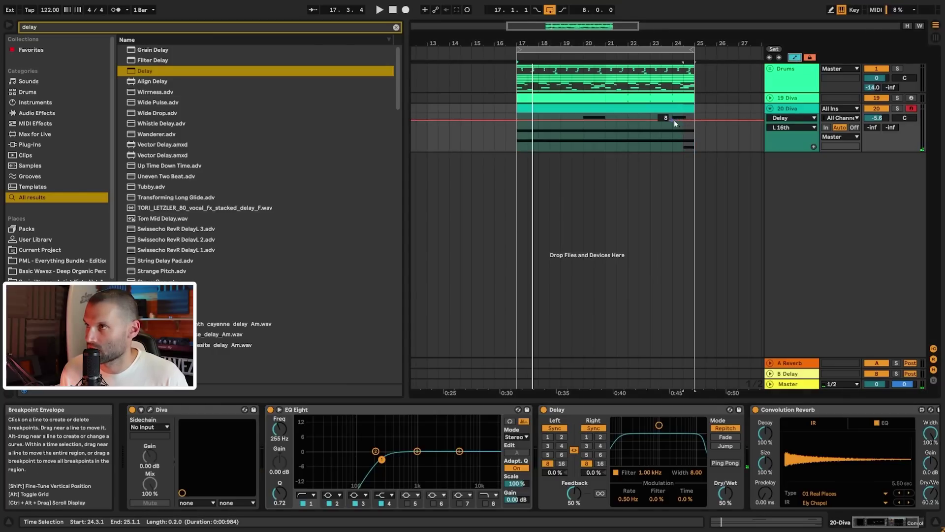
drag(681, 120, 683, 144)
click(662, 141)
key(space)
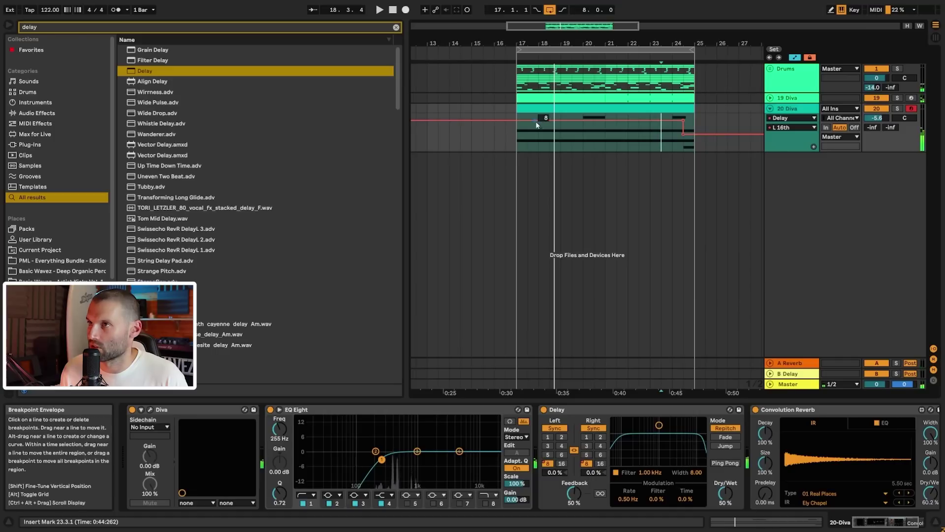
drag(605, 121, 661, 120)
drag(584, 133, 584, 121)
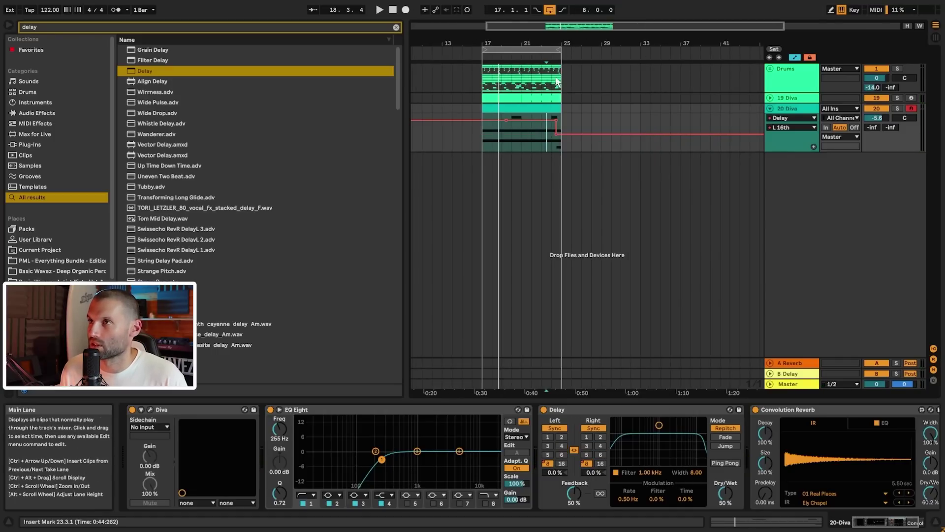
- Duplicate the eight bars of all tracks from bar 17 and extend the loop to 16 bars
drag(562, 74, 483, 156)
key(ctrl+d)
drag(560, 50, 640, 49)
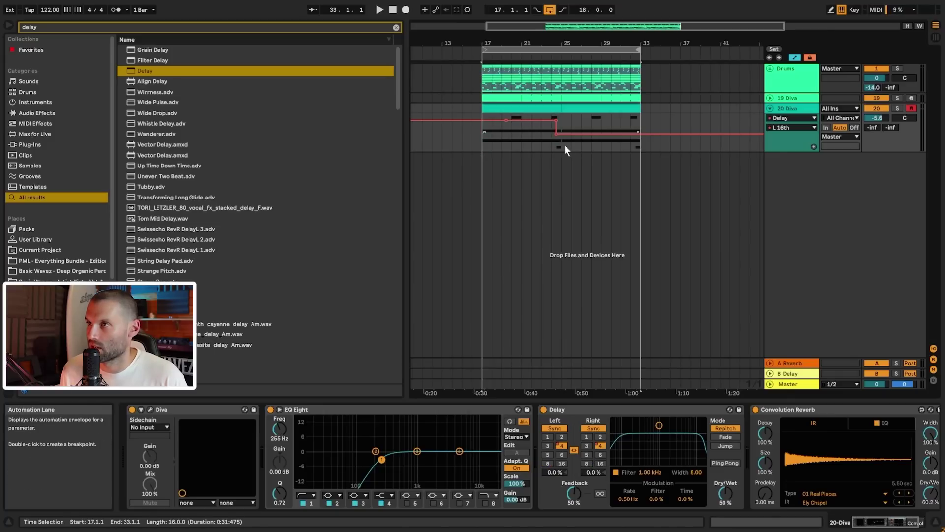
- Draw Delay Dry/Wet automation curving from 0% at bar 17 to 50% at bar 24 and back to 0% at bar 33
click(724, 494)
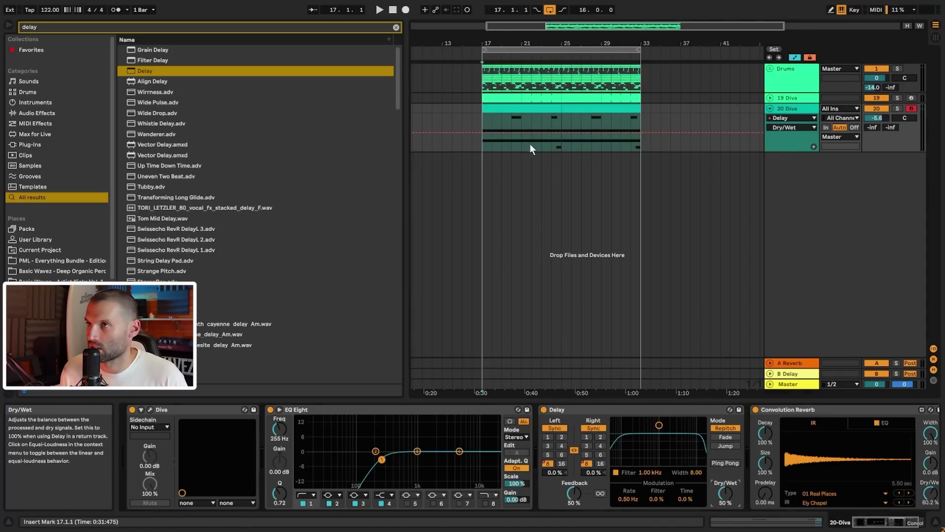
click(551, 132)
click(487, 151)
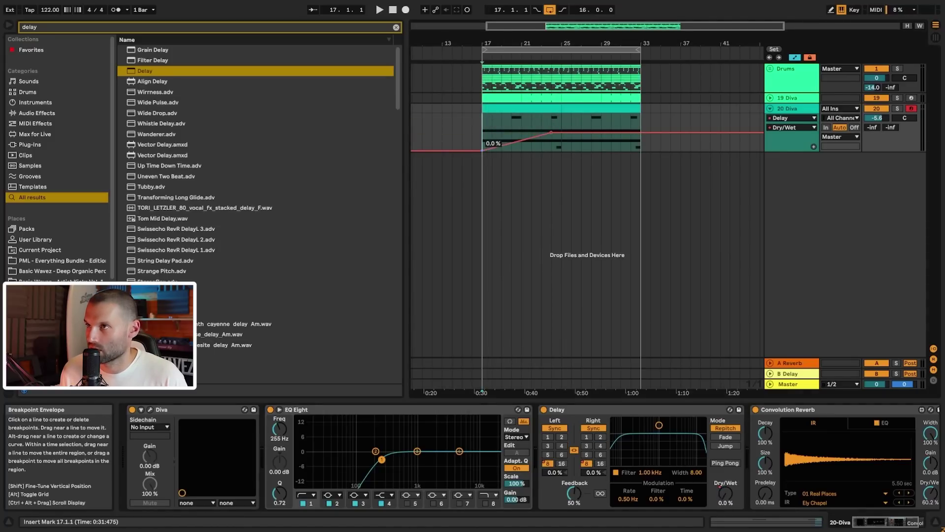
drag(550, 109, 581, 124)
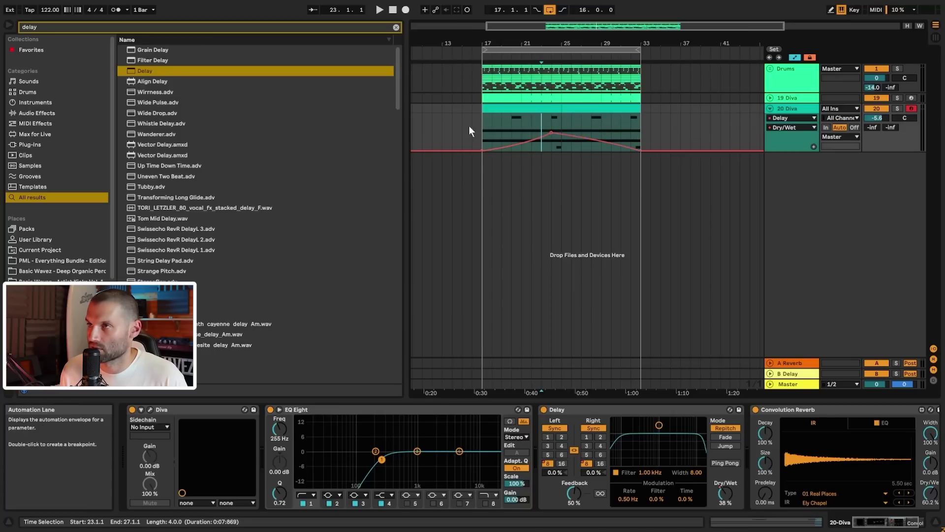
- Show the lead track's Delay L 16th and Dry/Wet automation in separate lanes
click(469, 125)
click(795, 119)
click(792, 153)
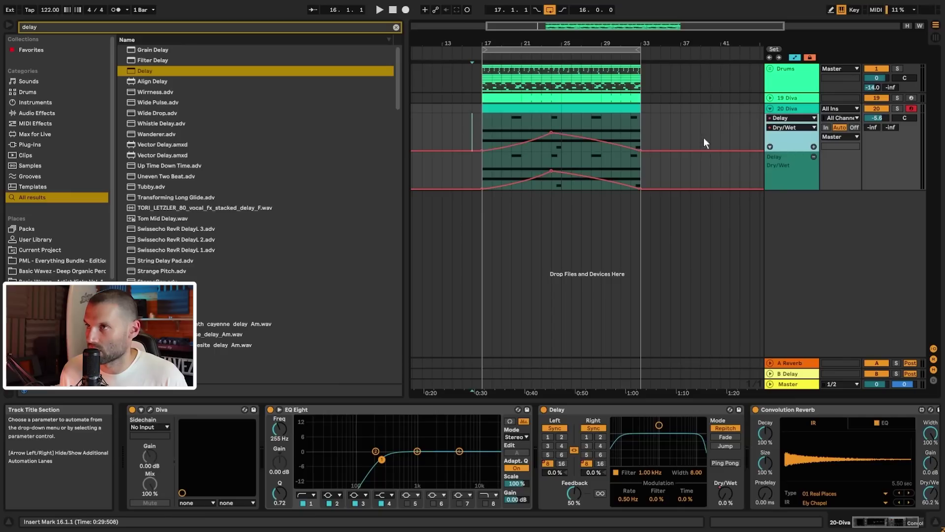
click(814, 147)
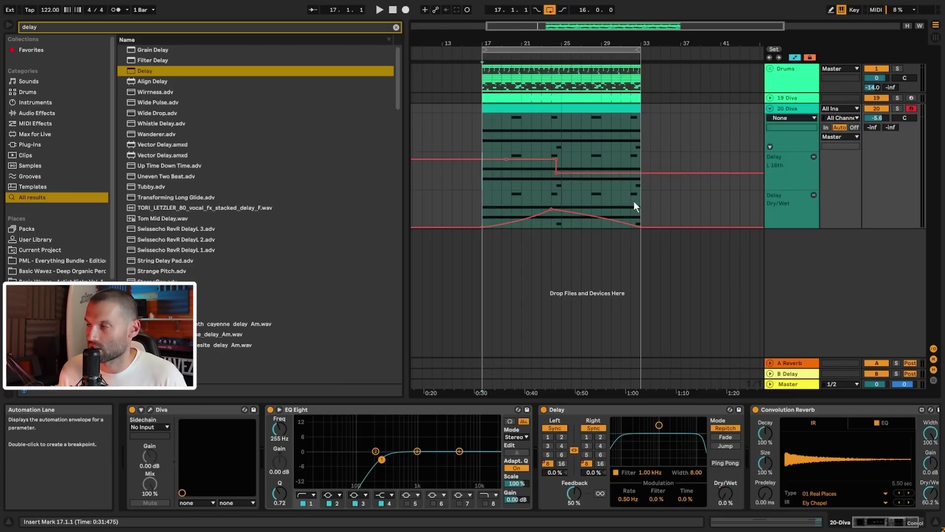
- Move the drop in the delay time automation to bar 25 and set Delay's Feedback to 75%, auditioning from bar 23
key(space)
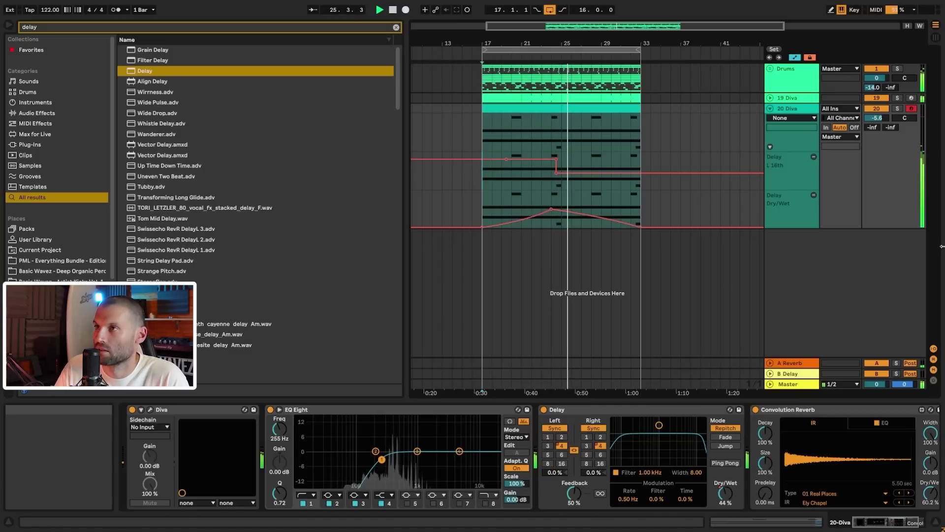
key(space)
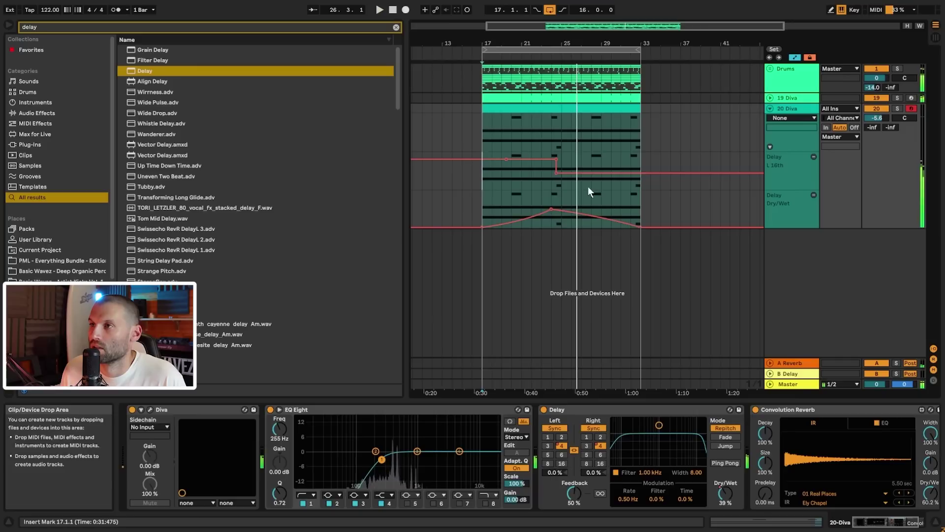
drag(557, 160, 558, 176)
click(542, 172)
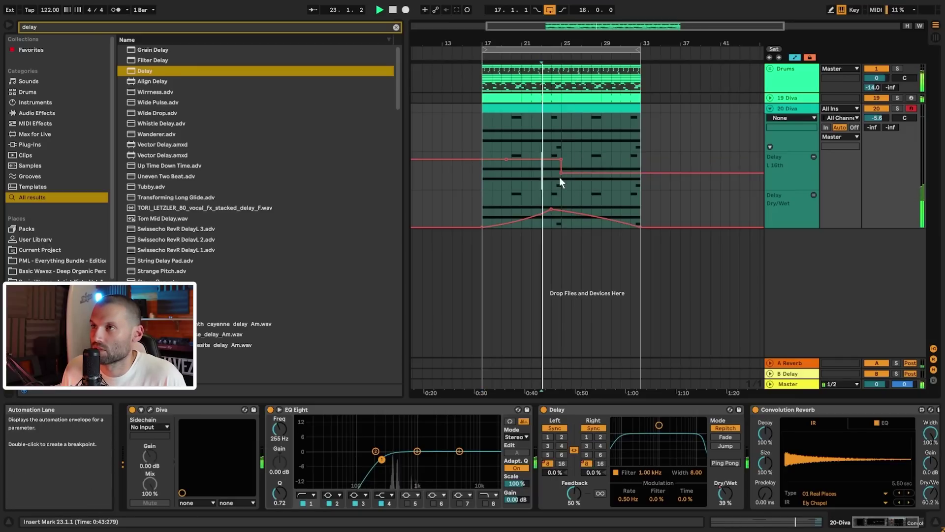
key(space)
drag(621, 26, 621, 70)
key(space)
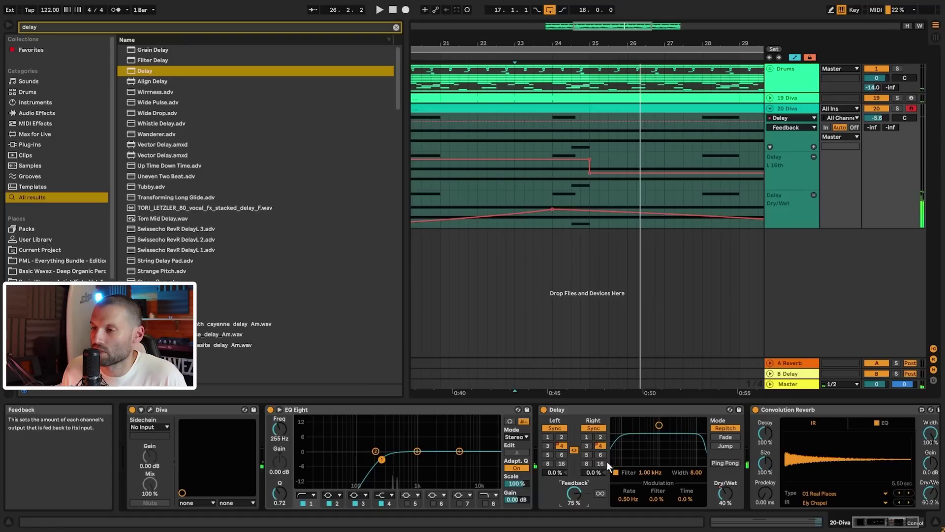
- Move the peak of Delay's Dry/Wet automation to bar 25 and lower it while auditioning the transition
click(728, 488)
drag(552, 132, 590, 136)
click(543, 126)
key(space)
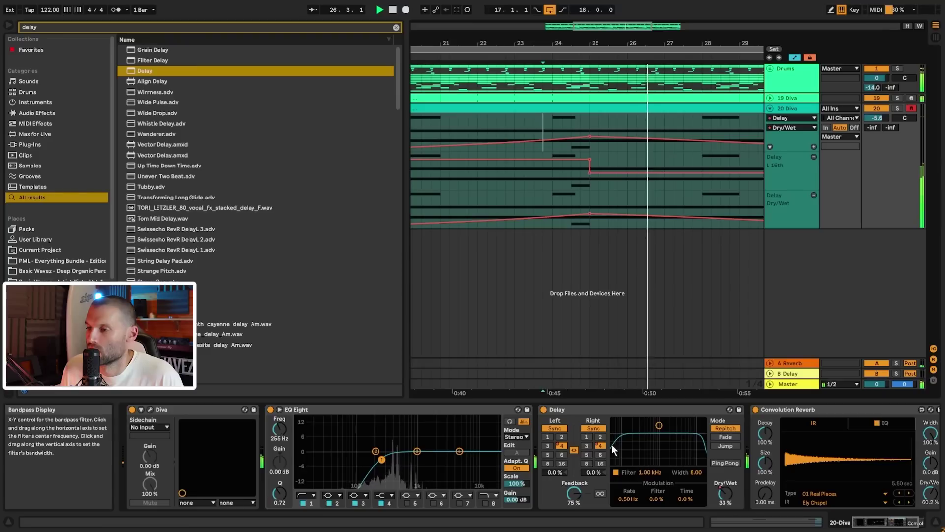
mouse_move(590, 138)
key(space)
drag(590, 139, 590, 144)
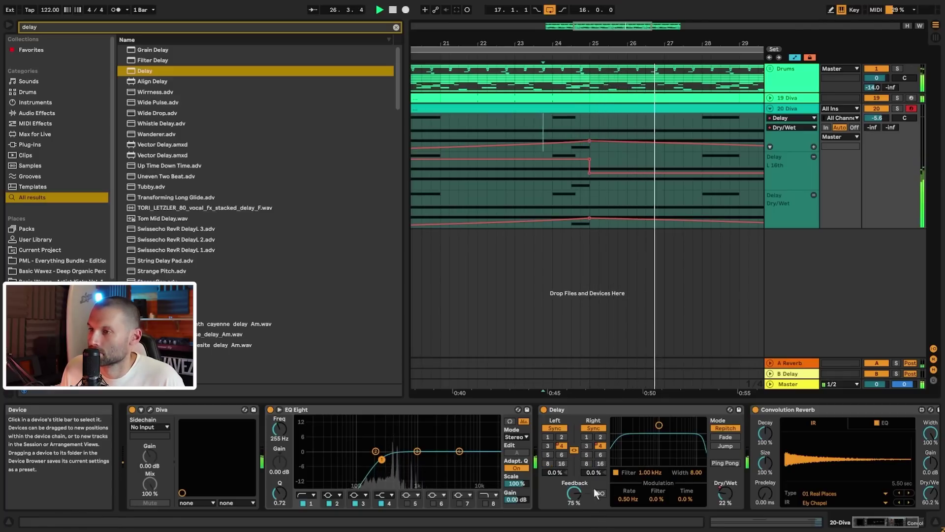
key(space)
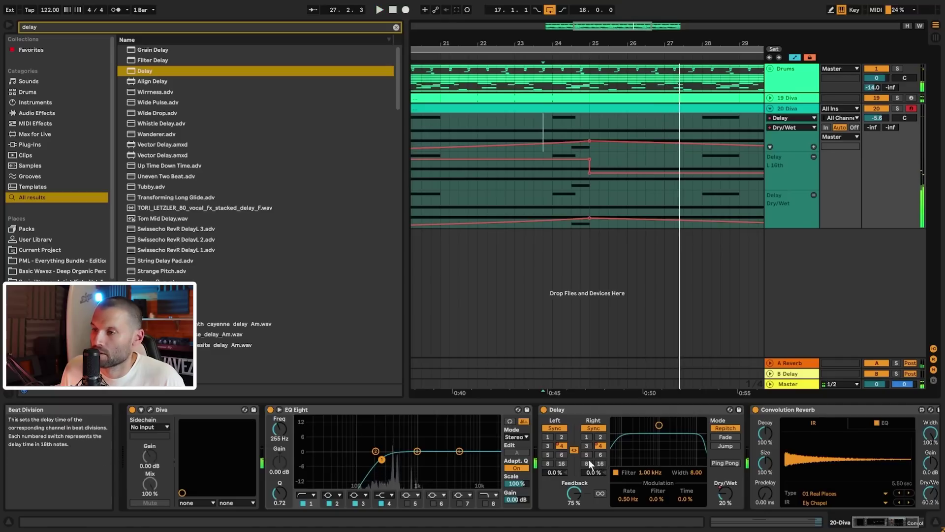
- Unlink Delay's left and right channels and turn on Ping Pong while playing from bar 23
click(574, 450)
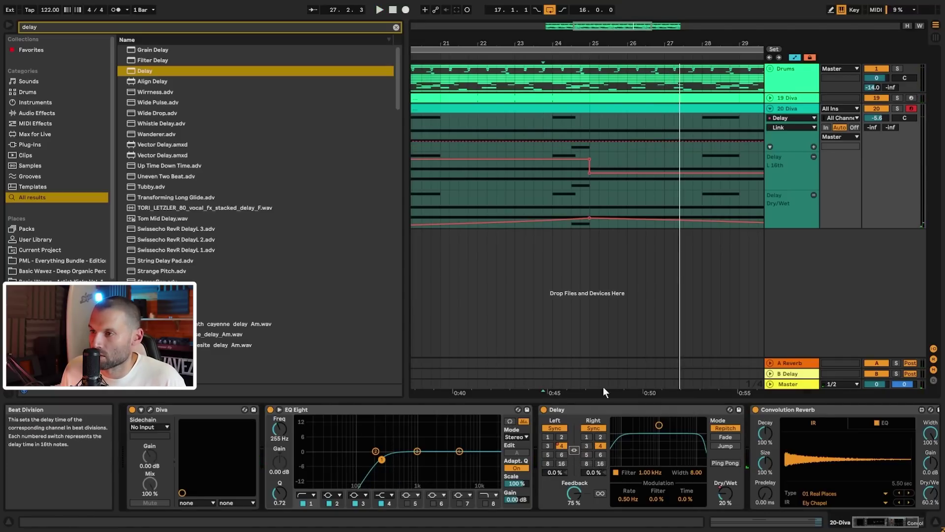
click(517, 188)
key(space)
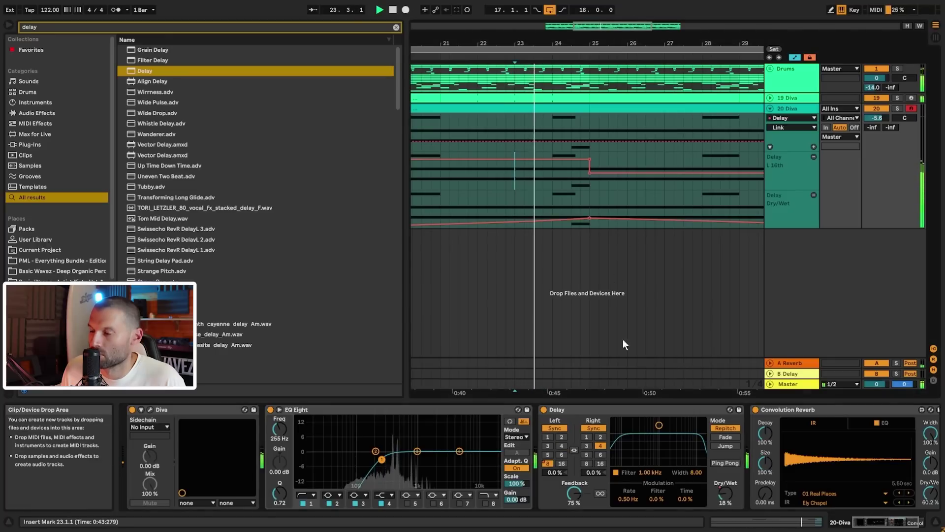
click(734, 463)
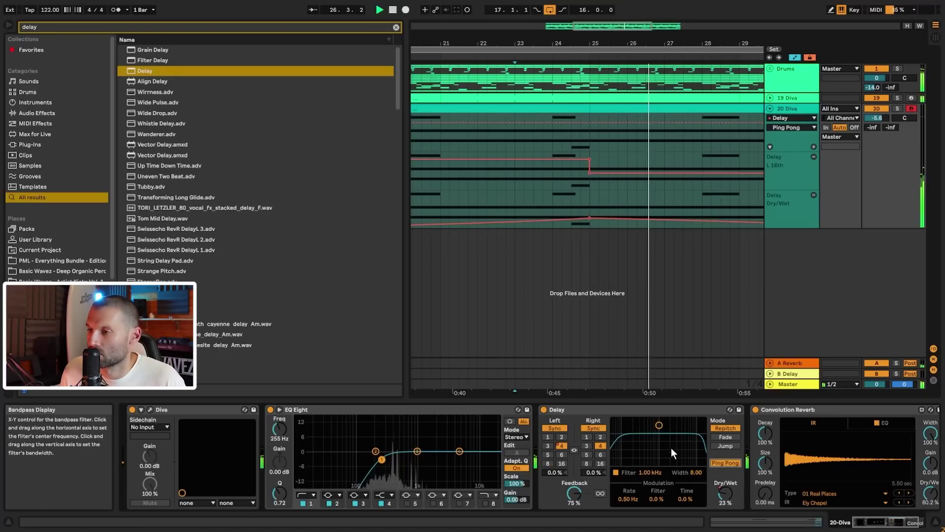
- Set Delay's Feedback to 63% and narrow its filter to 1.04 kHz with a width of 4.64 during playback
drag(574, 494, 574, 503)
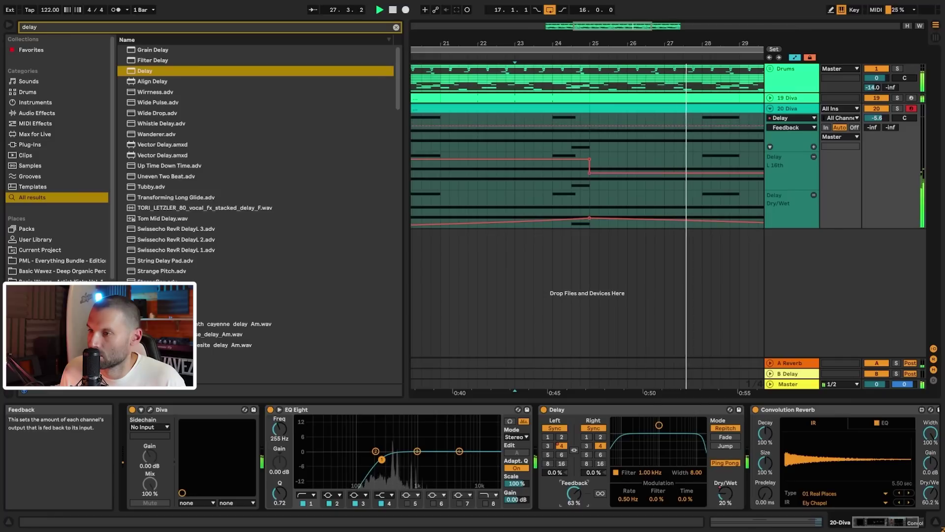
click(496, 138)
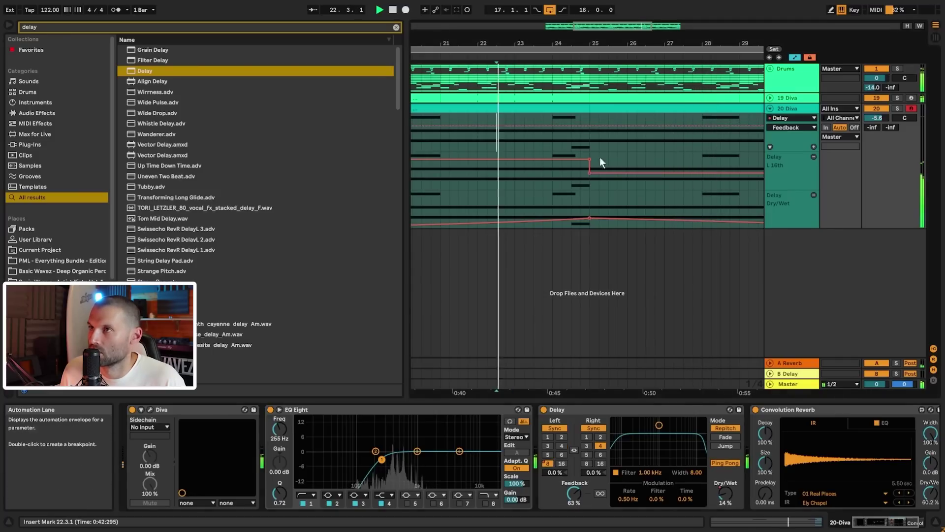
drag(668, 432, 659, 442)
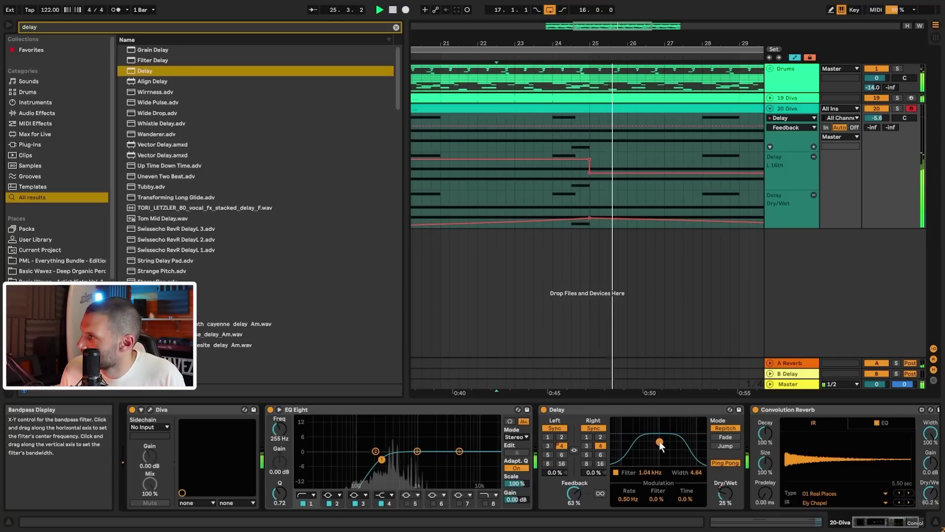
drag(595, 26, 563, 41)
key(space)
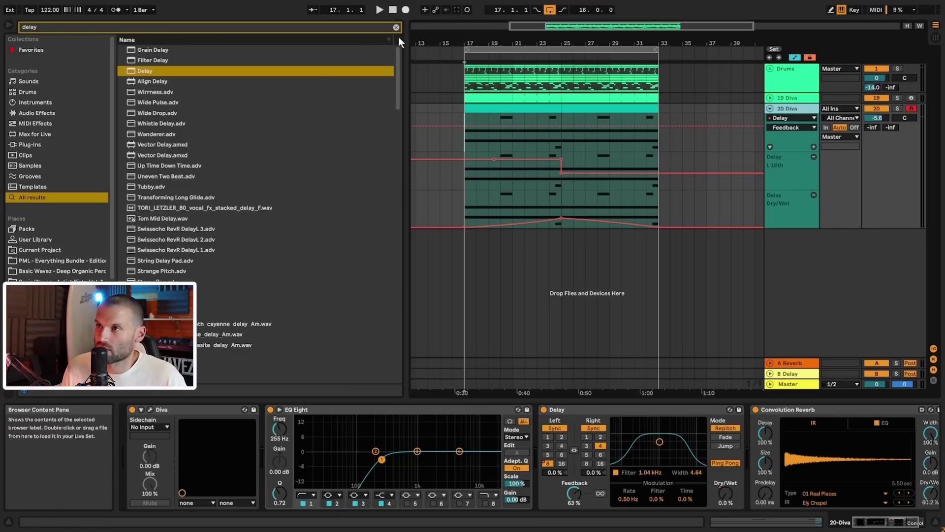
- Find Diva in the browser and load it on a new MIDI track
click(395, 27)
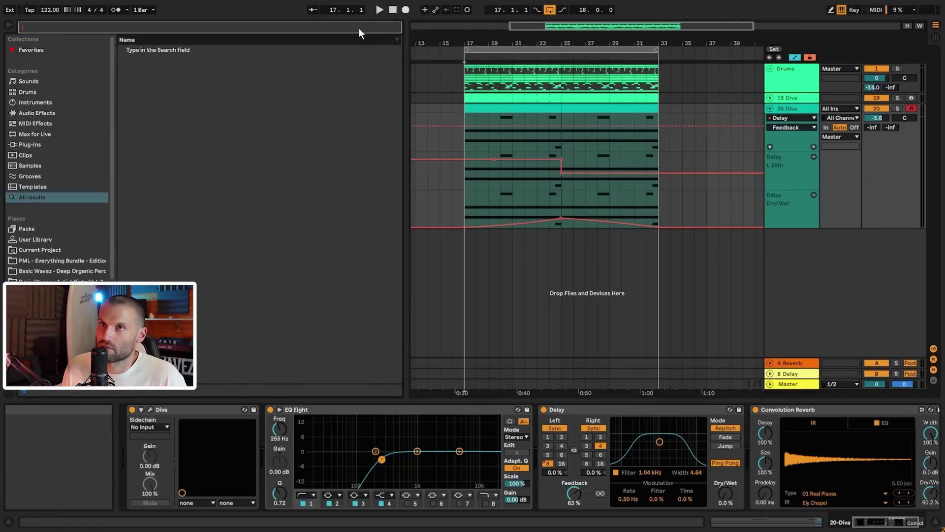
text(diva)
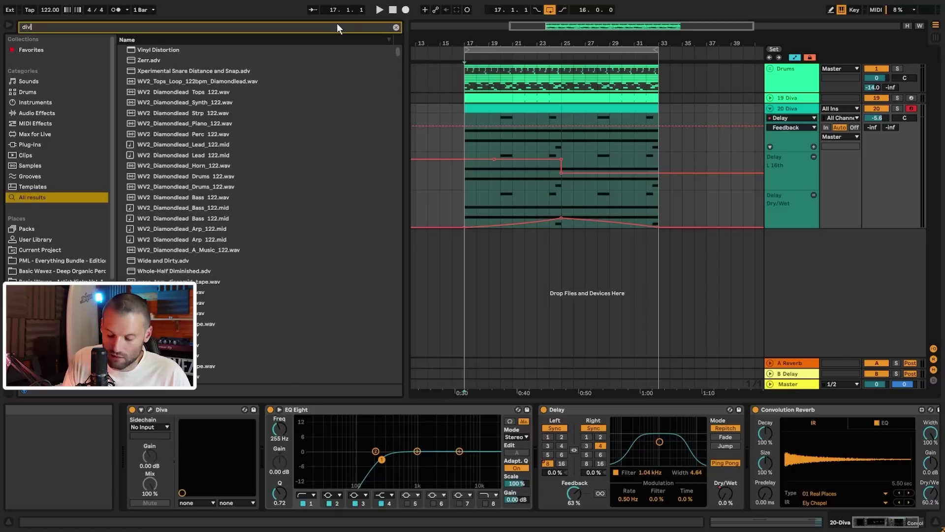
click(208, 411)
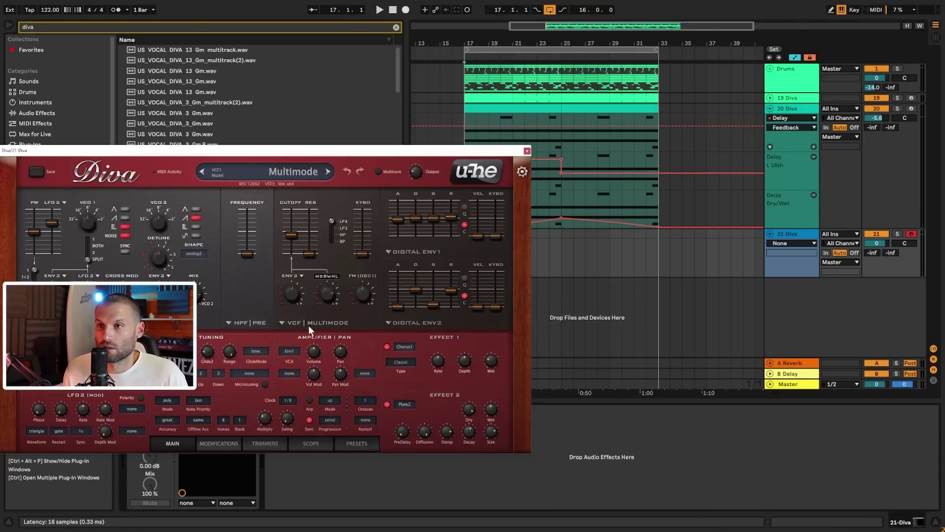
- Audition the PML Organica 2 Chords presets in Diva, ending on PML_Organica_2_CH_Oleander, and close the plug-in window
click(357, 443)
scroll(78, 400, down, 1)
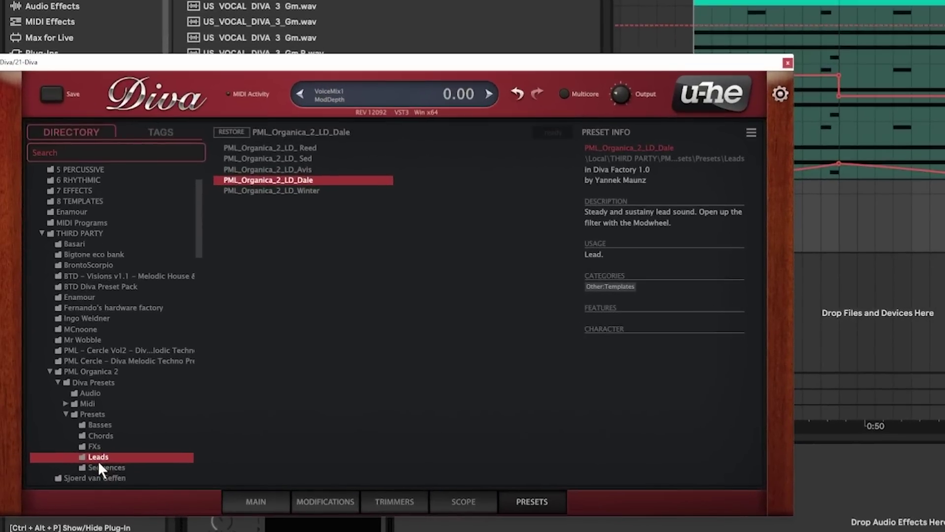
click(102, 434)
click(302, 150)
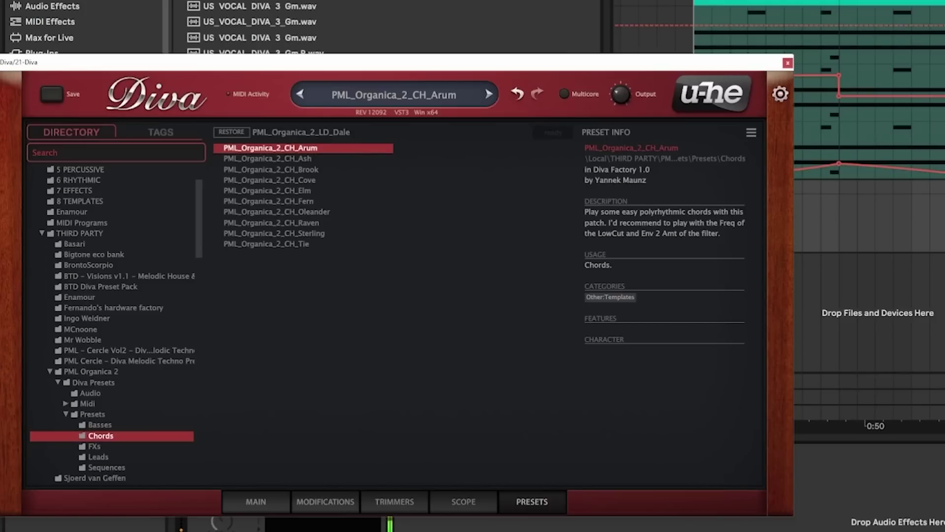
click(312, 159)
click(311, 170)
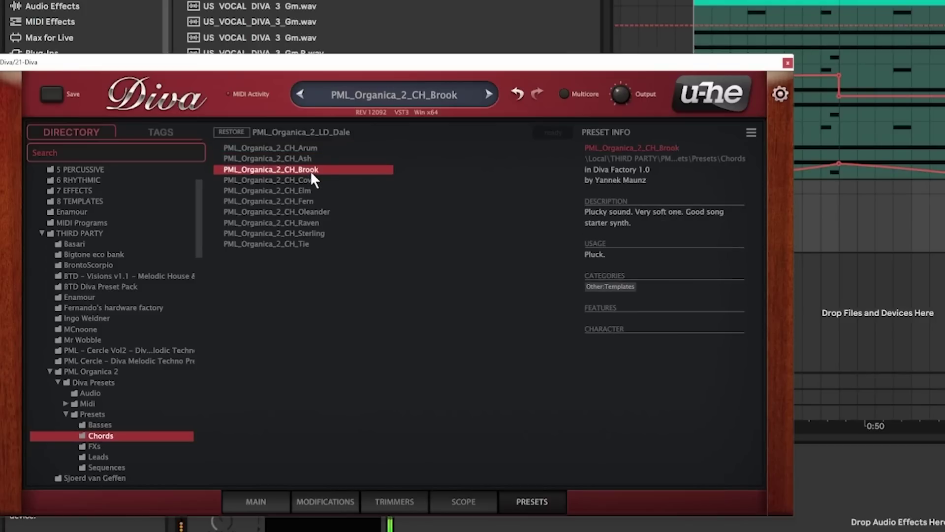
click(310, 180)
click(311, 190)
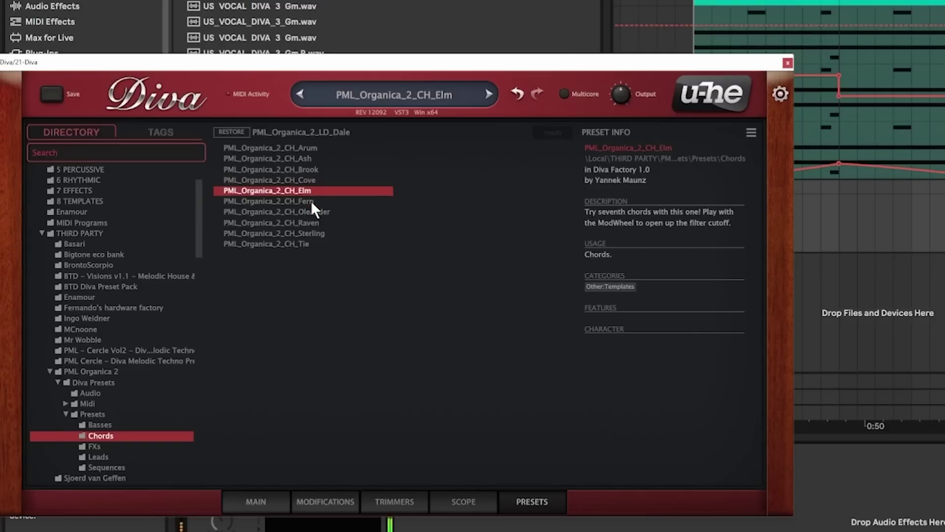
click(312, 200)
click(314, 211)
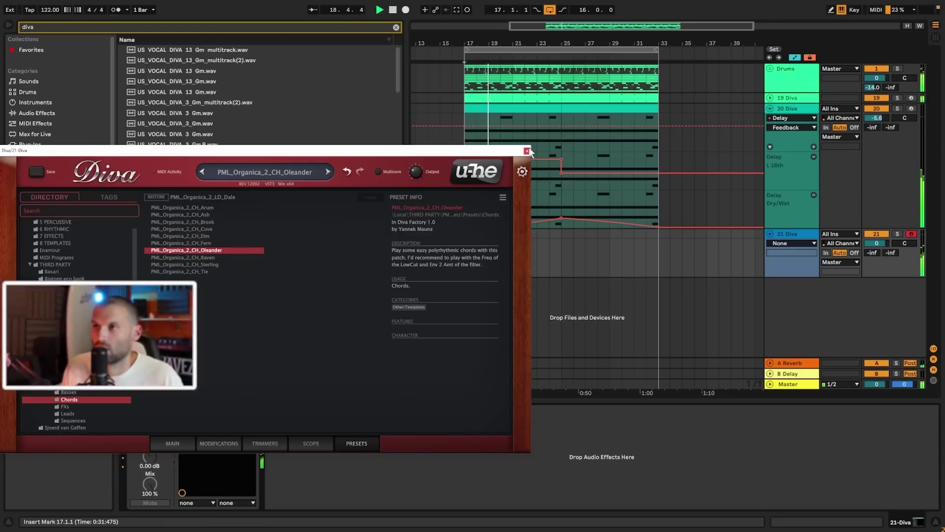
click(526, 151)
- Create an empty four-bar MIDI clip from bar 17 to bar 21 on the 21 Diva track and start playback
drag(469, 234, 507, 237)
key(space)
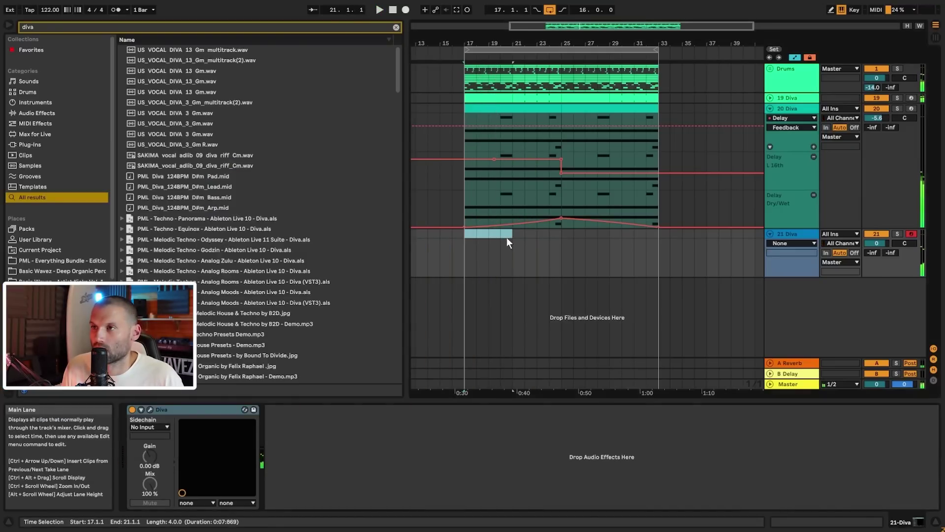
key(ctrl+shift+m)
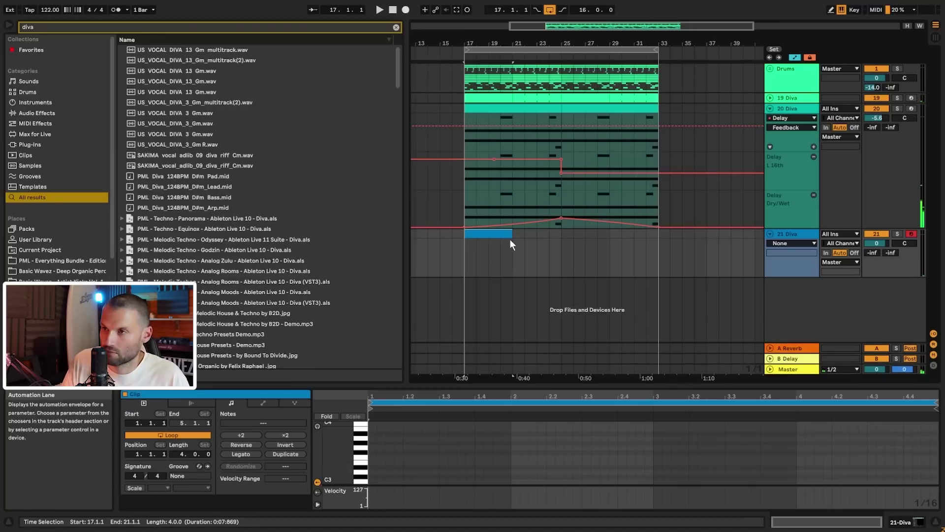
key(space)
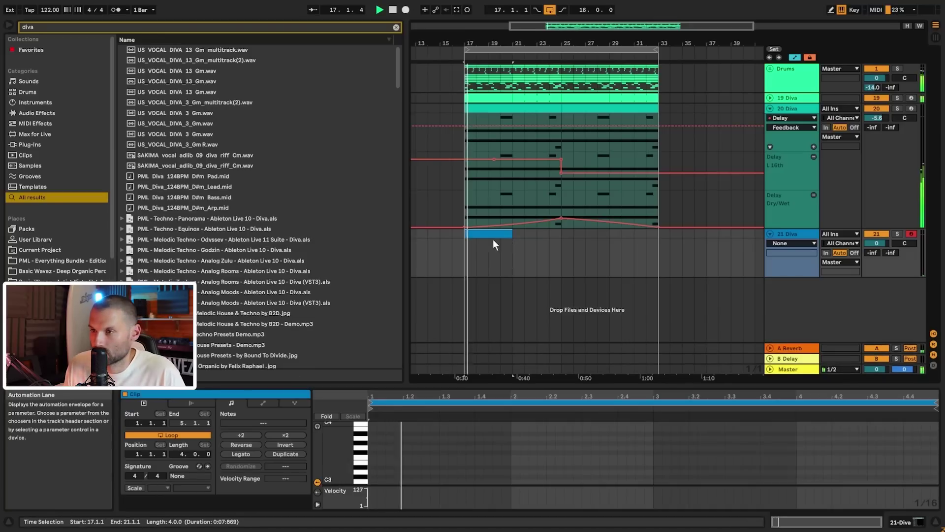
- Add a sixteenth-long G3 note to the new clip and place it at 1.2.4 while auditioning the loop
double_click(396, 445)
key(space)
key(space)
drag(399, 443, 435, 449)
key(space)
key(space)
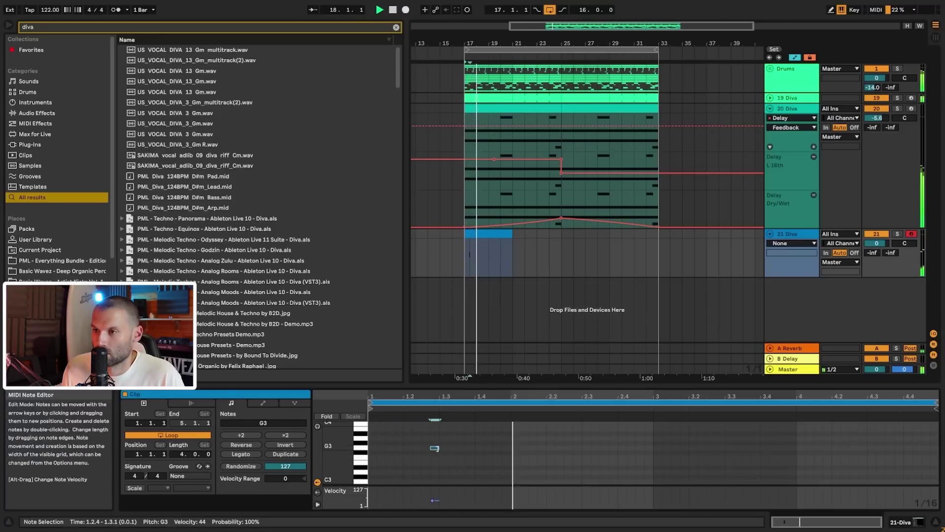
- Copy the G3 note one bar along to 2.2.4 and audition both hits from the start
key(space)
key(space)
drag(435, 448, 580, 447)
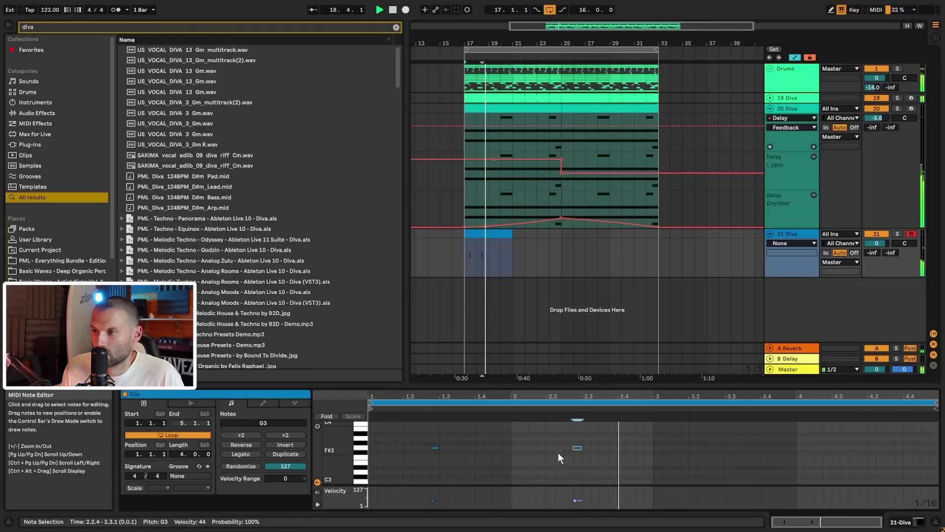
key(space)
key(space)
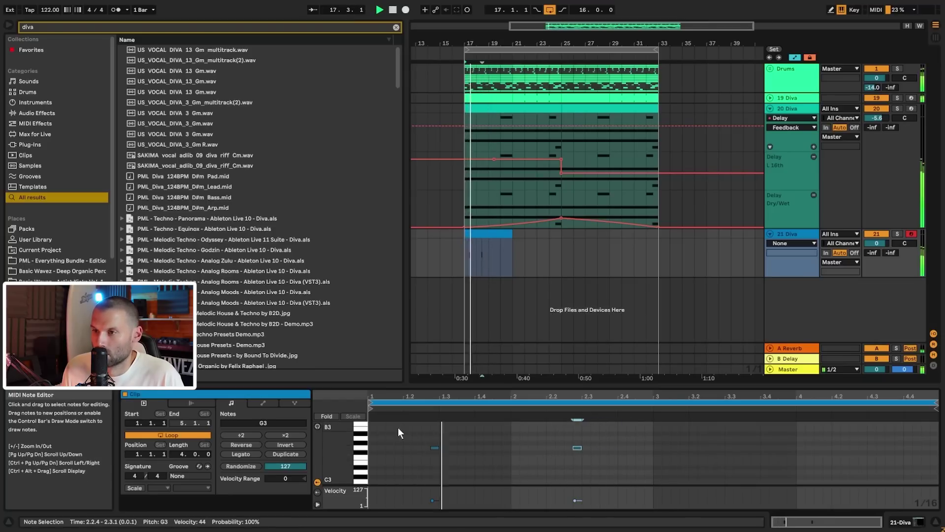
- Shift both G3 notes two beats along, to 1.4.4 and 2.4.4, and play the loop
key(space)
drag(377, 434, 616, 454)
key(Right)
key(Right)
key(Right)
key(Right)
key(Right)
key(Right)
key(Right)
key(Right)
key(space)
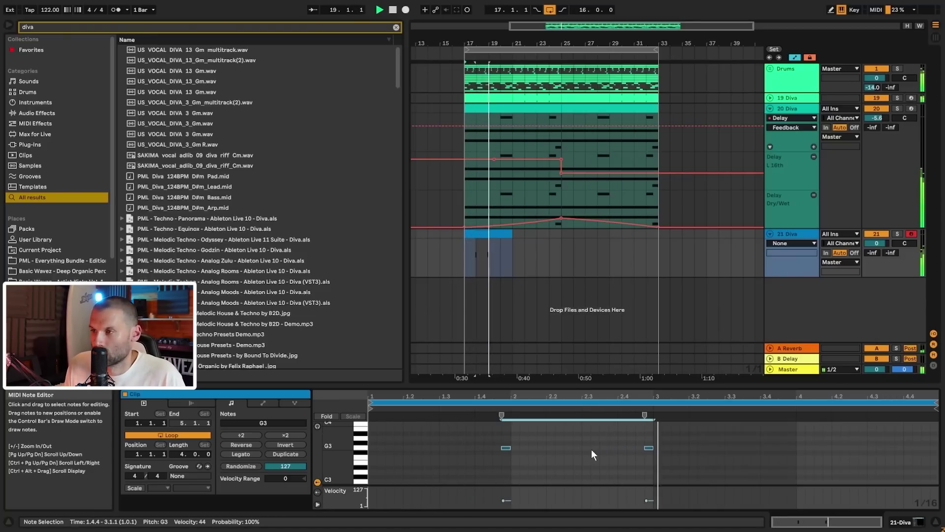
- Delete the G3 note at 1.4.4 and duplicate the two-bar pattern so another hit falls at 4.4.4
key(space)
drag(417, 442, 527, 458)
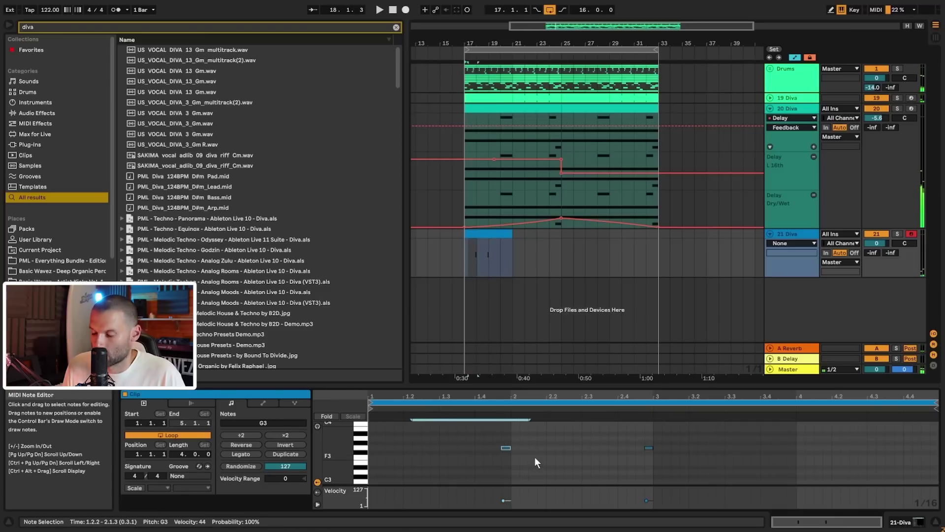
key(Delete)
key(ctrl+d)
- Extend the 21 Diva clip to bar 33 so its pattern repeats across the whole 16-bar loop
key(space)
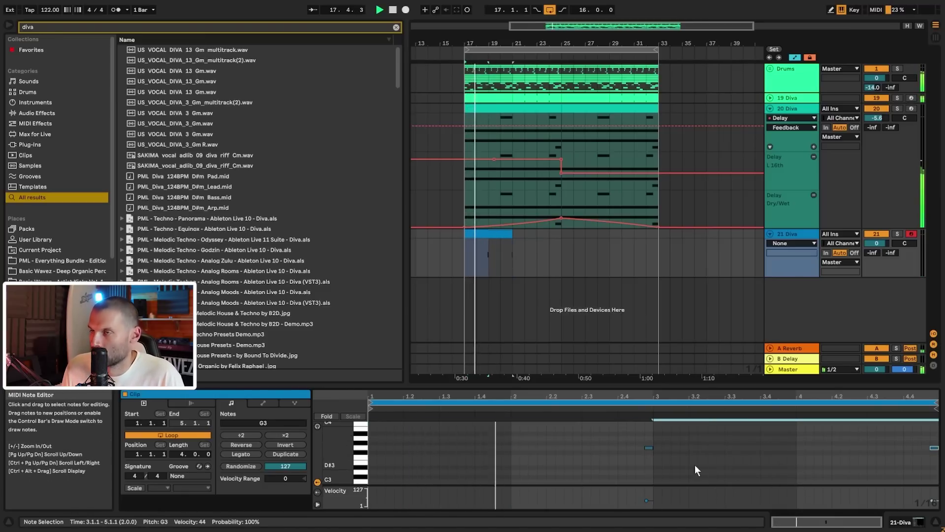
drag(512, 251, 660, 251)
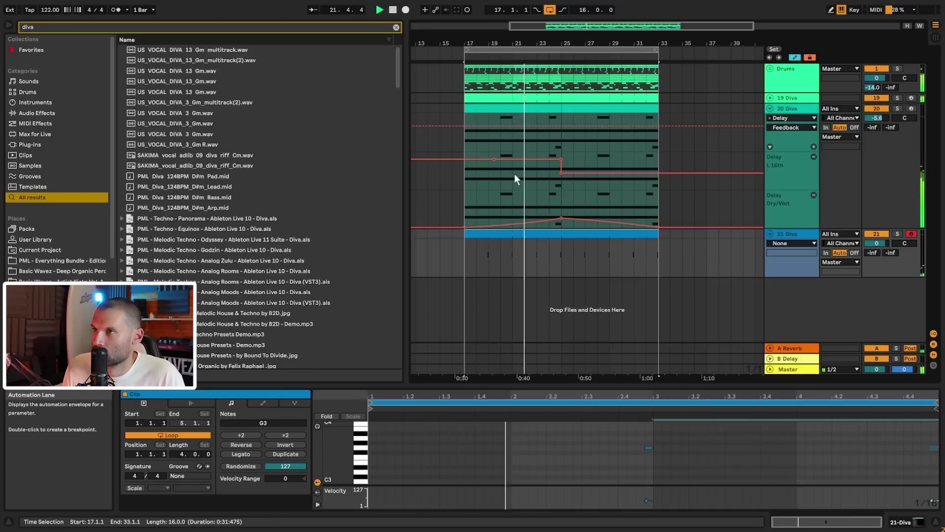
key(space)
- In the 20 Diva clip, add an F3 note from 4.3.1 to 5.1.1 and shorten the D4 note in bar 4
click(507, 108)
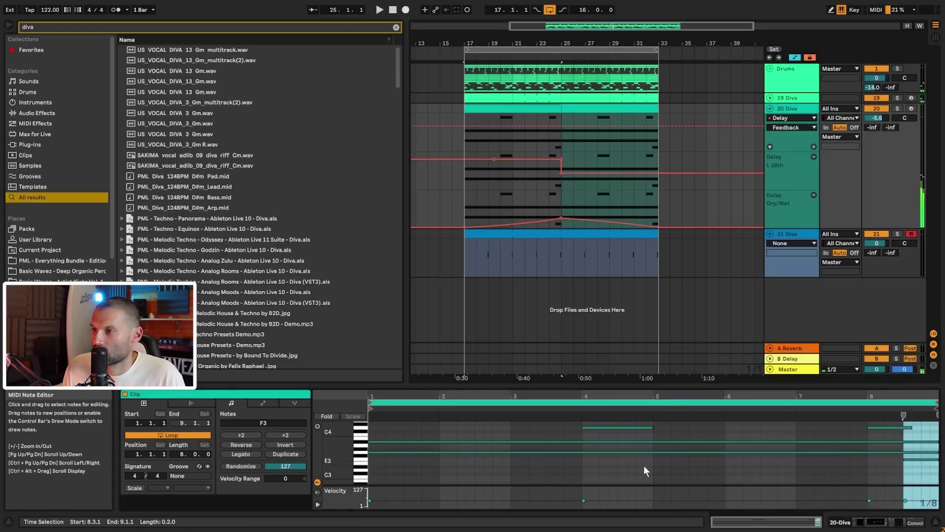
double_click(622, 460)
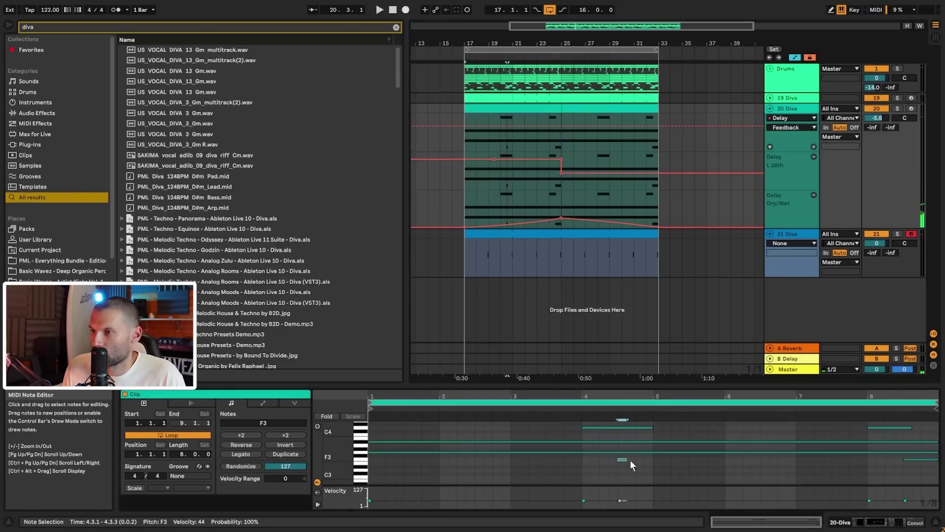
key(space)
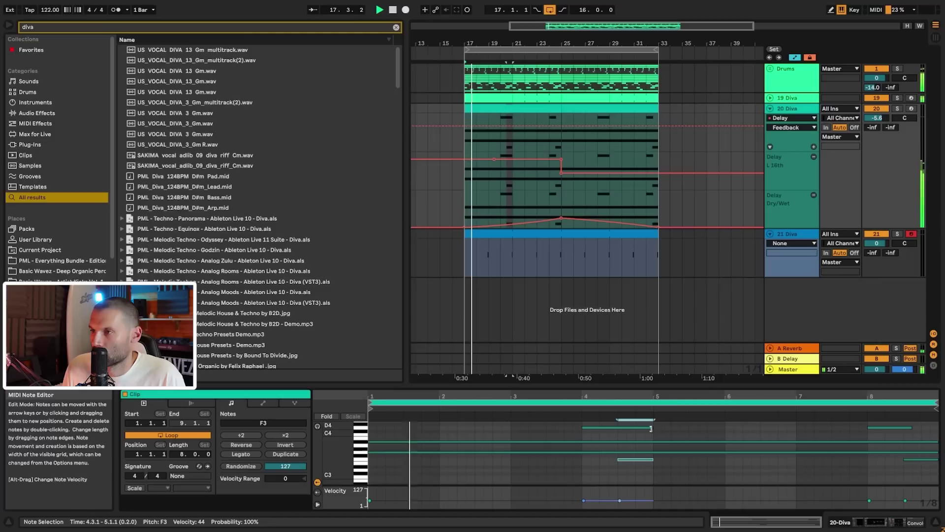
drag(653, 428, 627, 431)
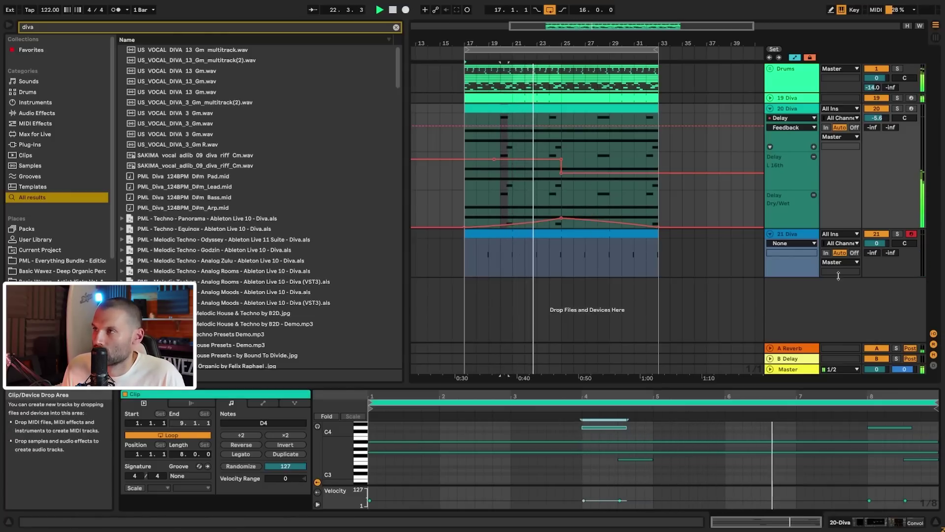
- Try both G3 notes of the 21 Diva clip earlier, first from 1.4.4 and again from 1.2.4, during playback
click(799, 254)
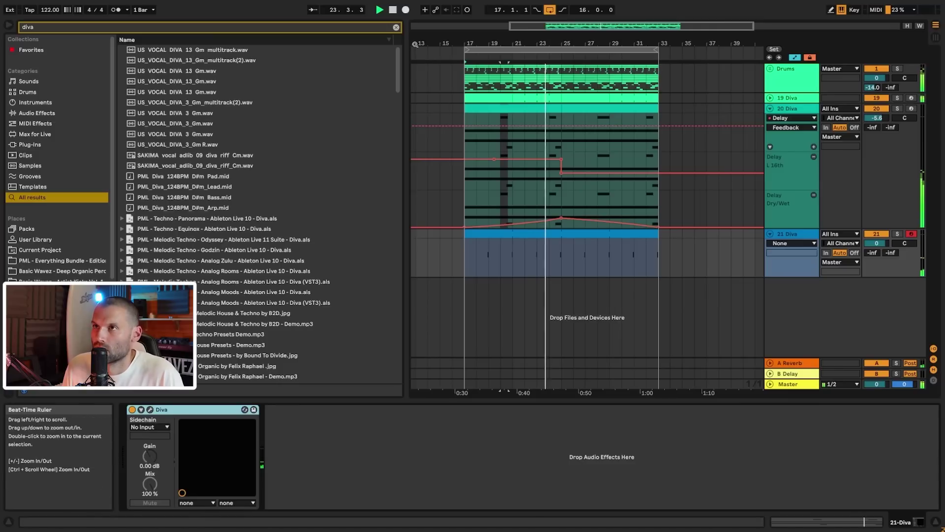
double_click(536, 237)
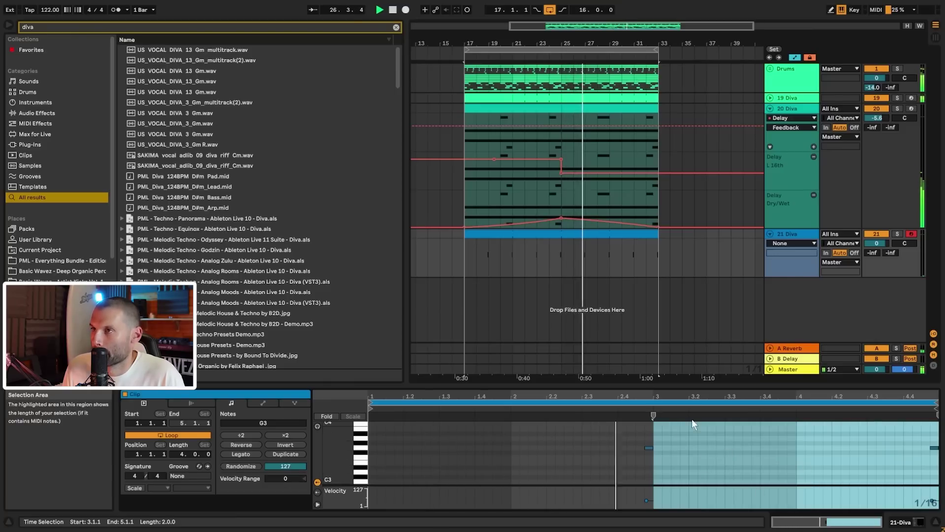
key(space)
click(619, 443)
key(ctrl+a)
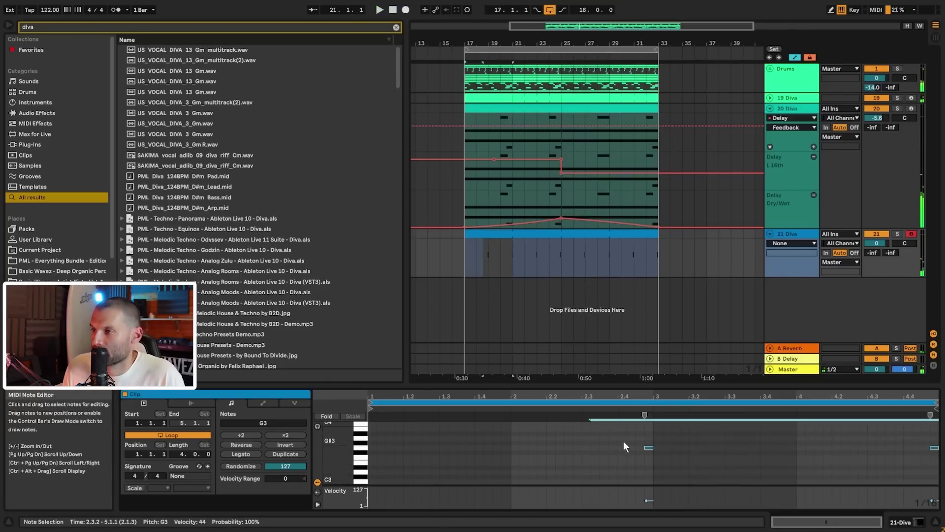
drag(649, 447, 507, 446)
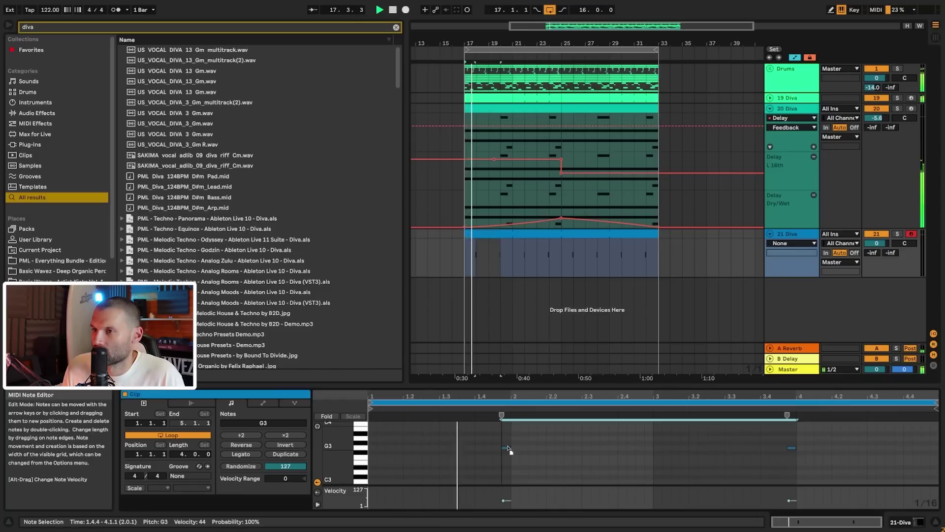
key(space)
drag(509, 449, 418, 450)
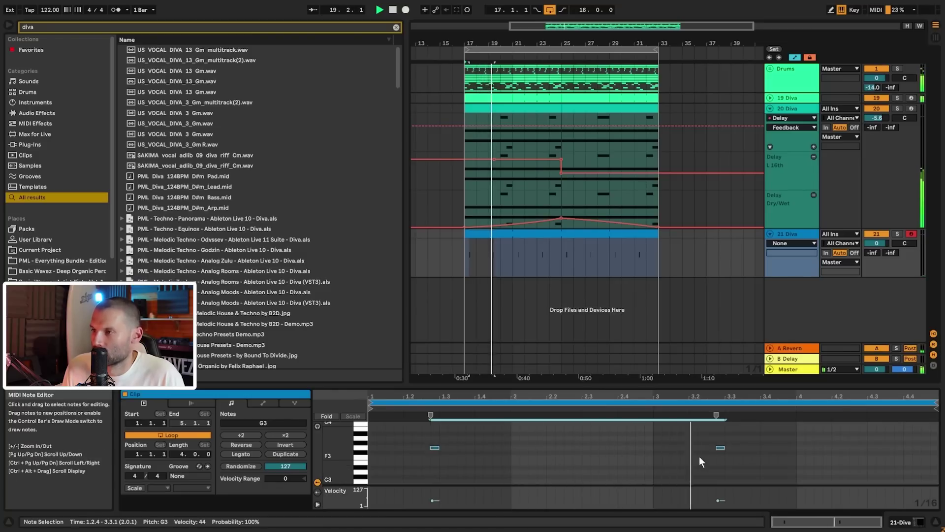
click(687, 457)
key(space)
- Move the two G3 notes to 2.4.4 and 4.4.4 and add a sixteenth-long F3 note at 4.4.2
drag(413, 444, 923, 484)
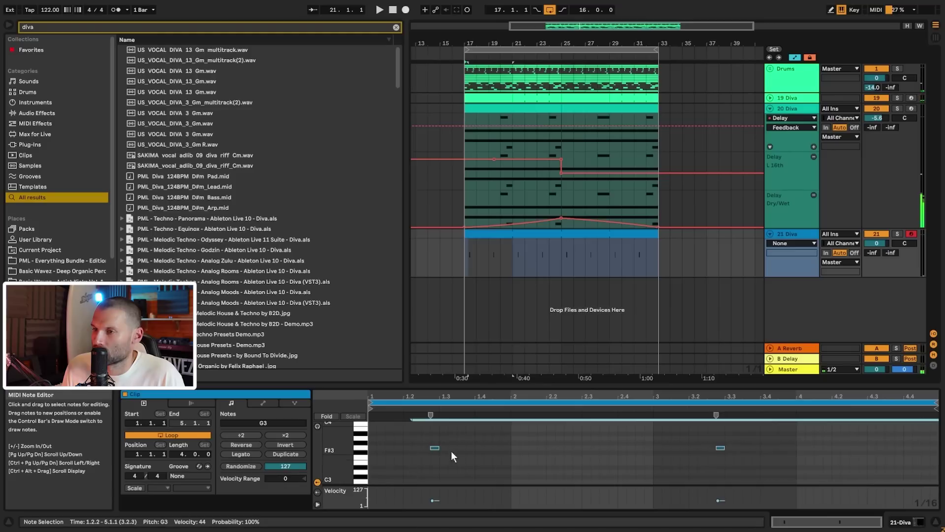
drag(434, 447, 510, 449)
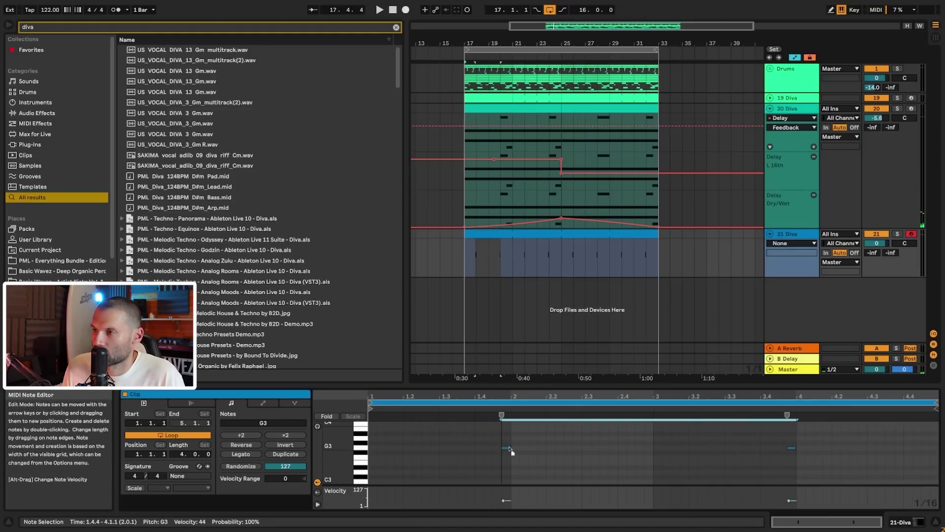
drag(509, 449, 649, 448)
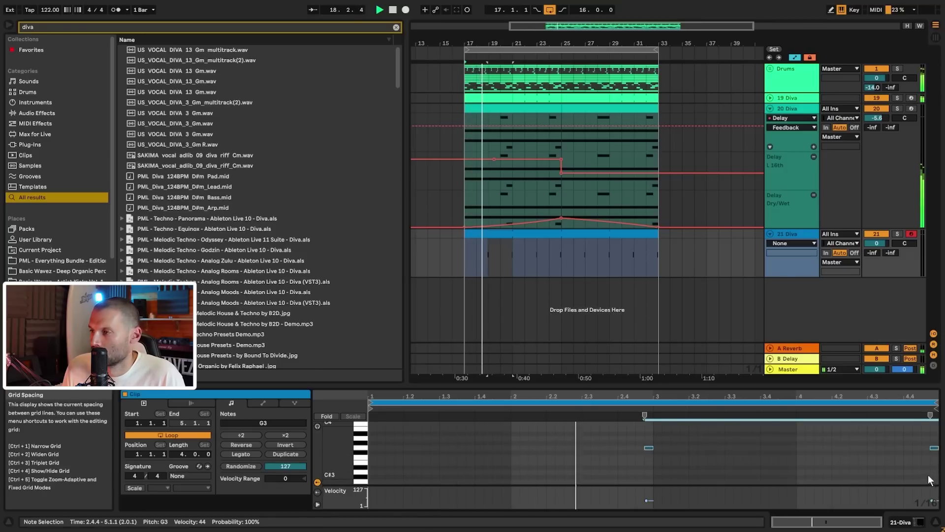
click(895, 461)
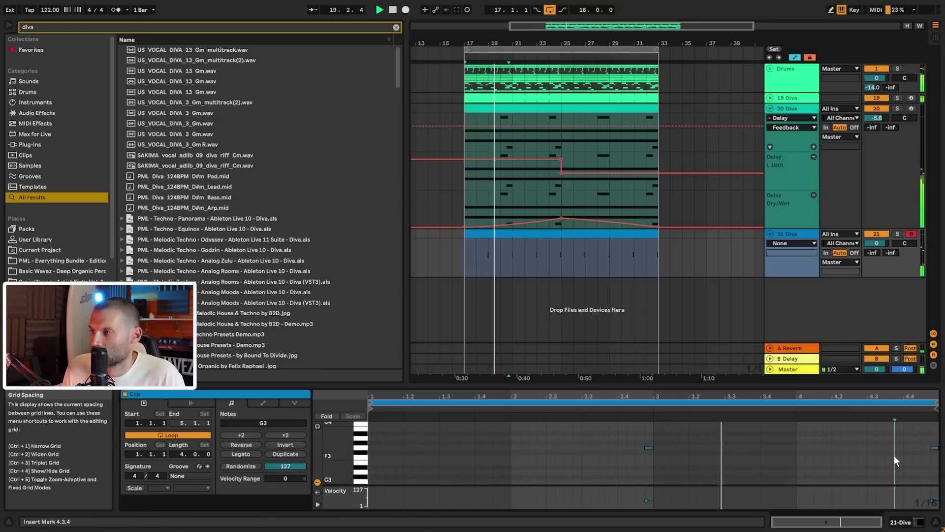
double_click(917, 459)
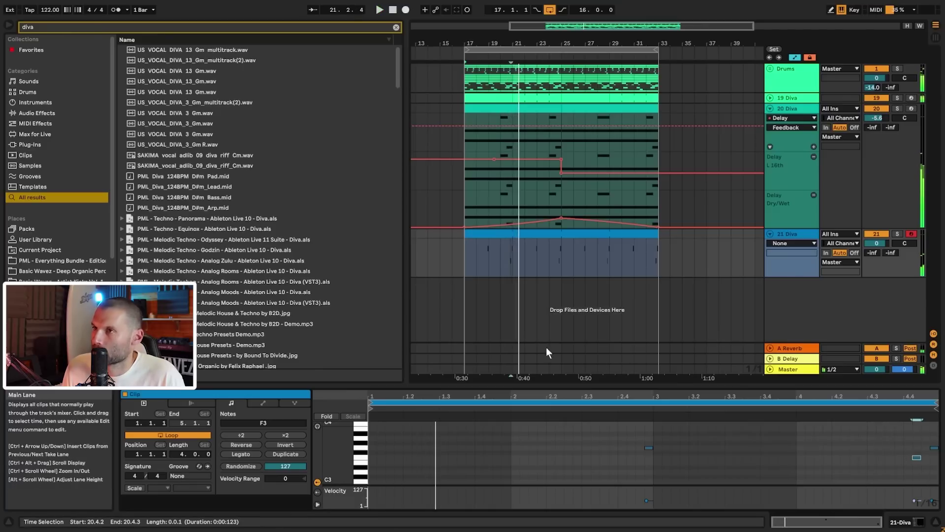
- Search the browser for "eq" and add EQ Eight to the 21 Diva track
click(802, 232)
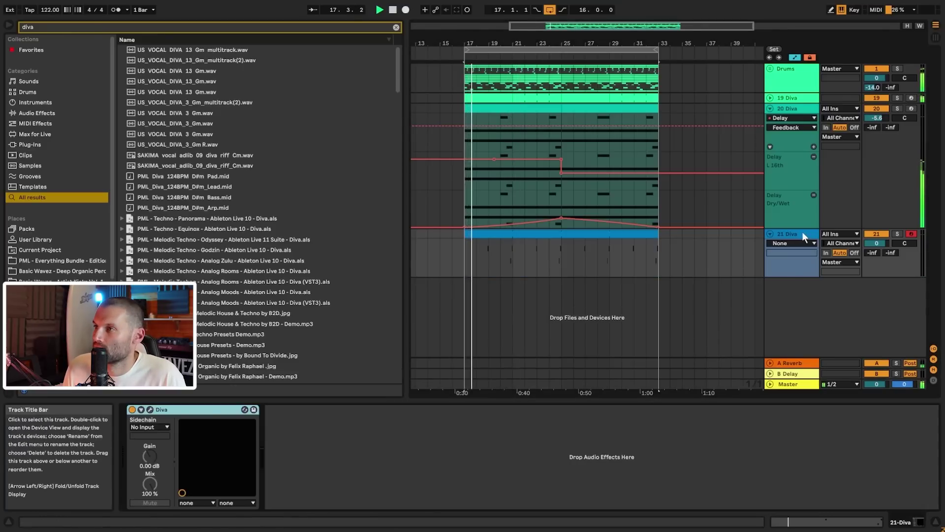
click(396, 27)
text(eq)
double_click(149, 63)
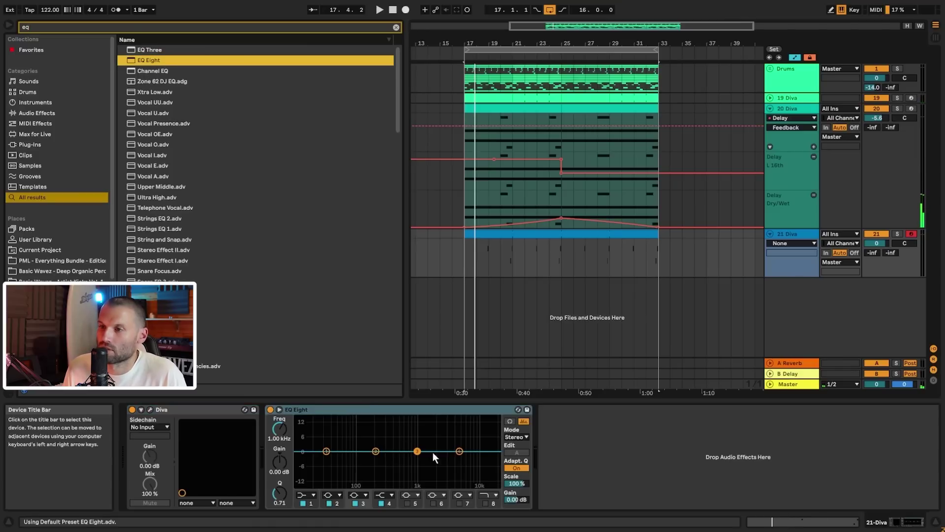
- Turn on EQ Eight's band 8 high cut and set it to 667 Hz with a Q of 0.63 during playback
click(486, 503)
key(space)
drag(438, 458, 432, 458)
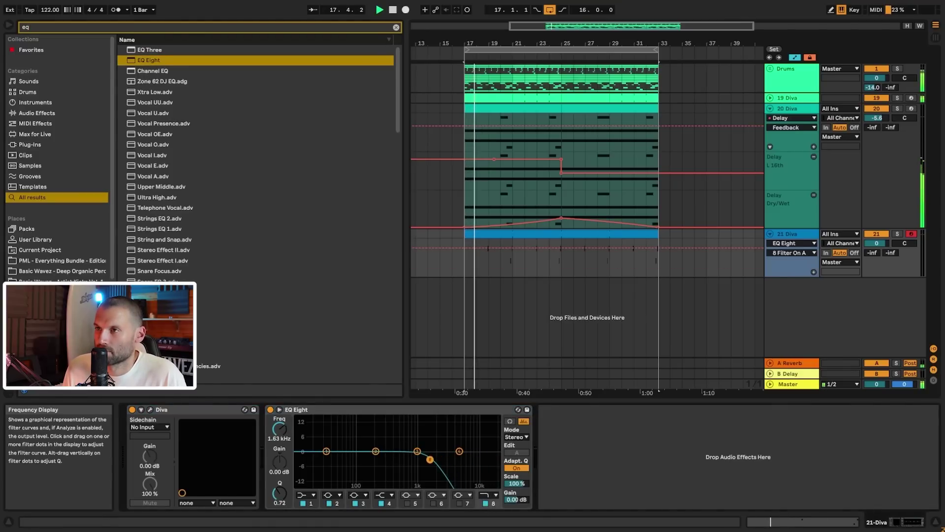
drag(421, 460, 403, 463)
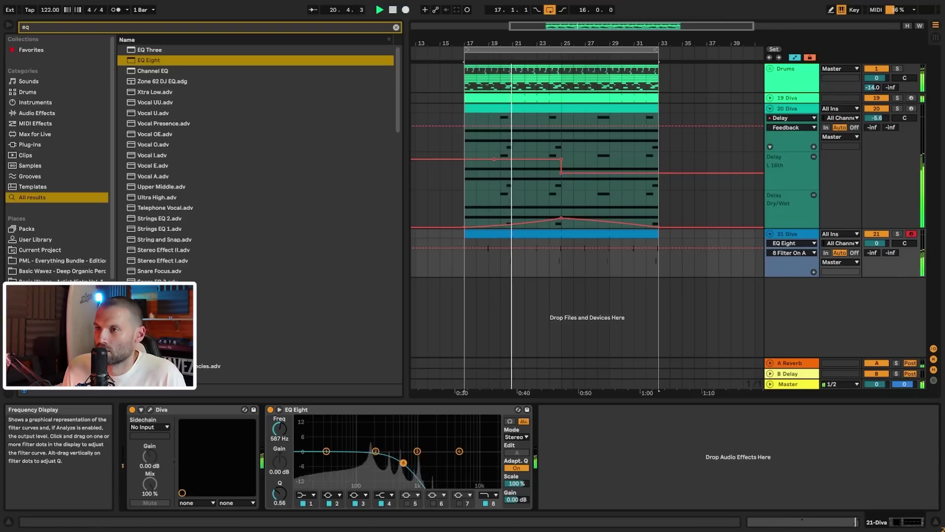
drag(403, 463, 407, 461)
key(space)
- Search the browser for "convol" and add Convolution Reverb after EQ Eight on the 21 Diva track
click(394, 28)
text(conv)
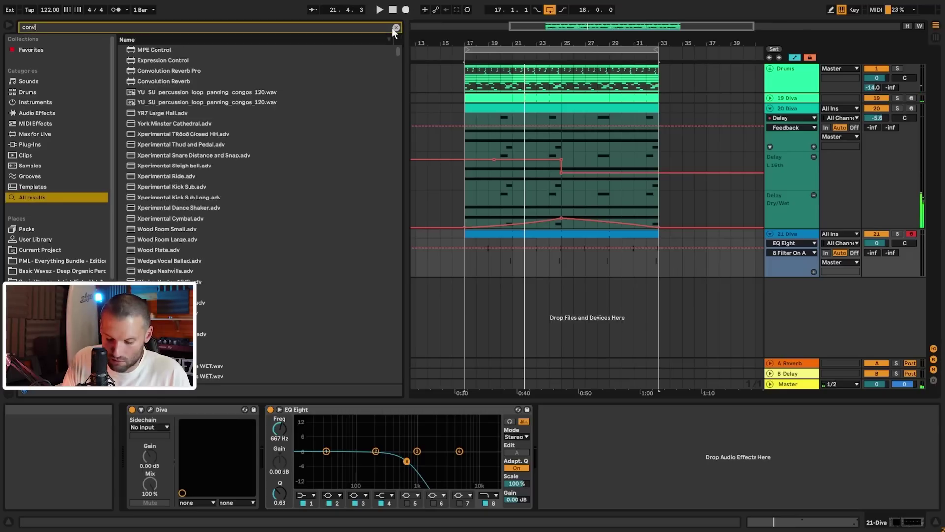
text(ol)
drag(161, 62, 596, 447)
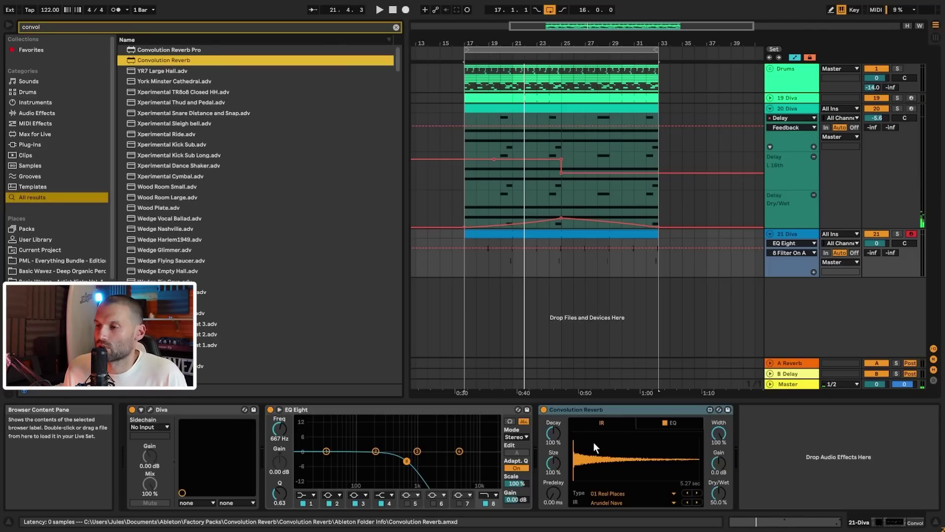
- Set the Convolution Reverb dry/wet to 57.9% and the 21 Diva track volume to 2.9 dB during playback
drag(718, 502, 718, 492)
key(space)
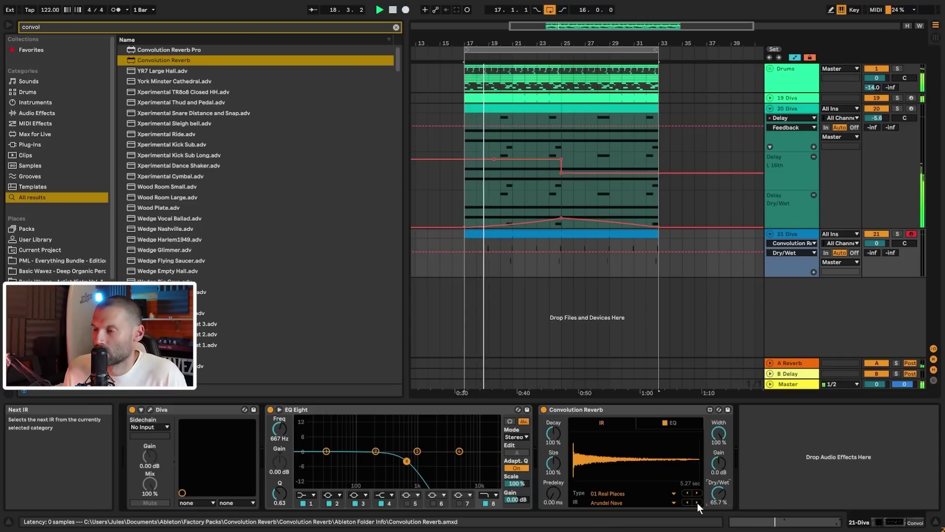
drag(721, 495, 722, 499)
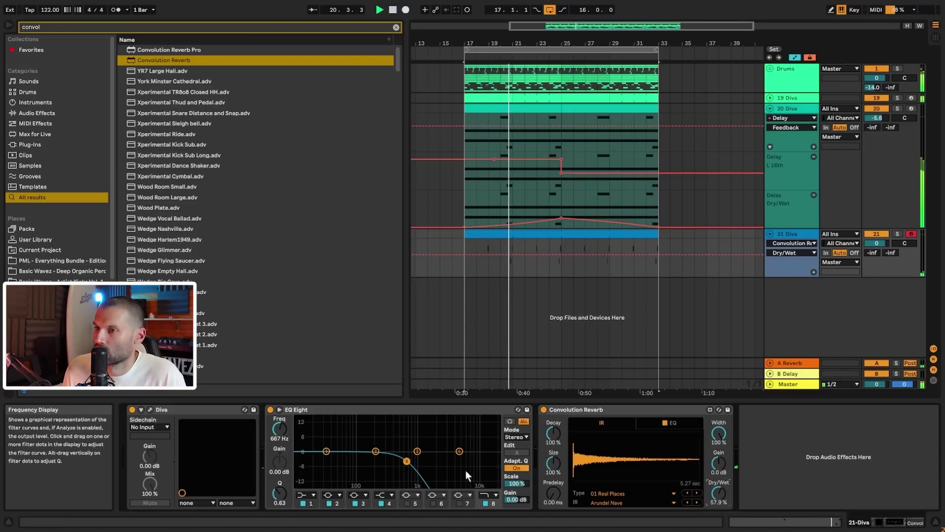
drag(877, 247, 877, 228)
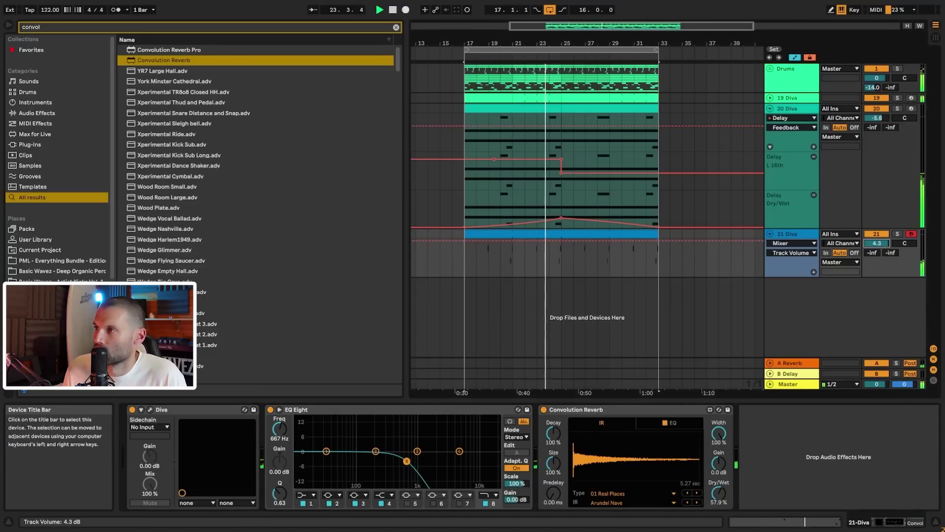
- Search the browser for "ut" and add Utility after Convolution Reverb on the 21 Diva track
click(396, 27)
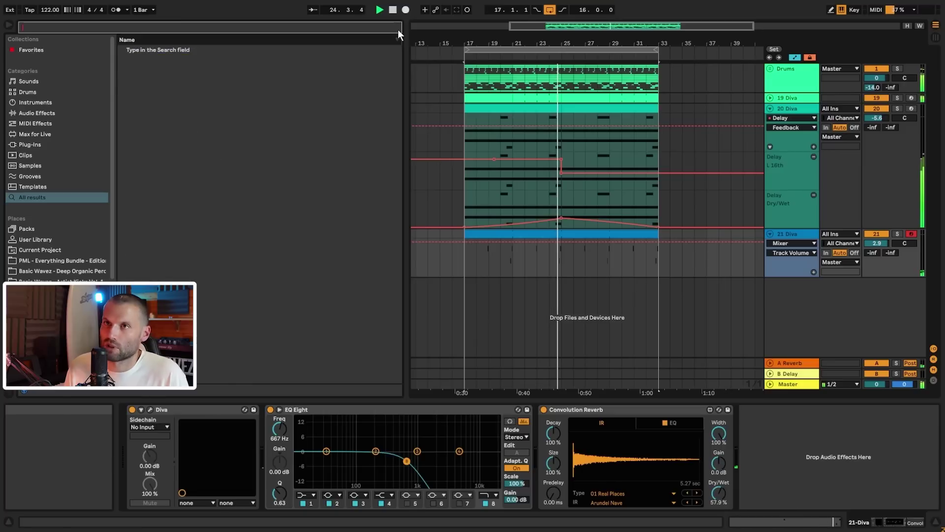
text(ut)
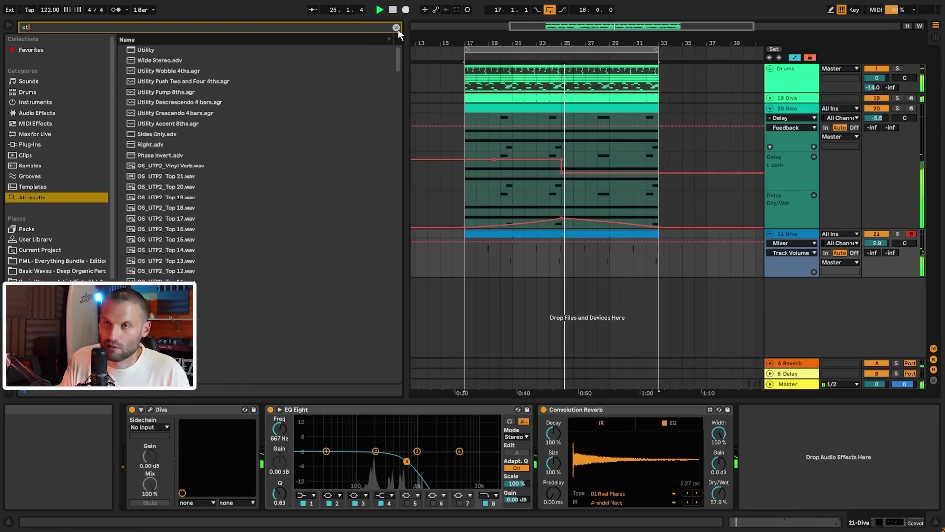
double_click(158, 52)
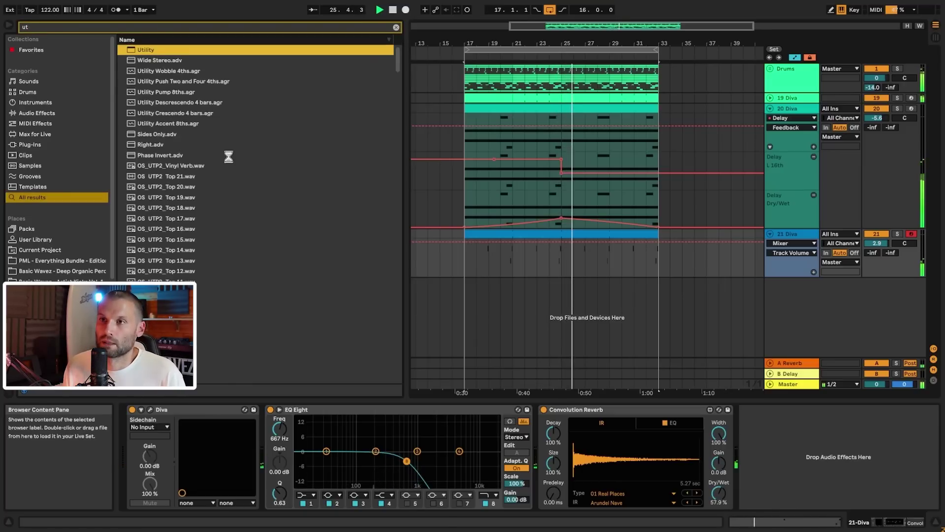
- Cut the low band of the Convolution Reverb's EQ by 16 dB at 411 Hz and set Utility's gain to 2.78 dB
click(673, 422)
drag(634, 485, 628, 487)
drag(797, 443, 797, 431)
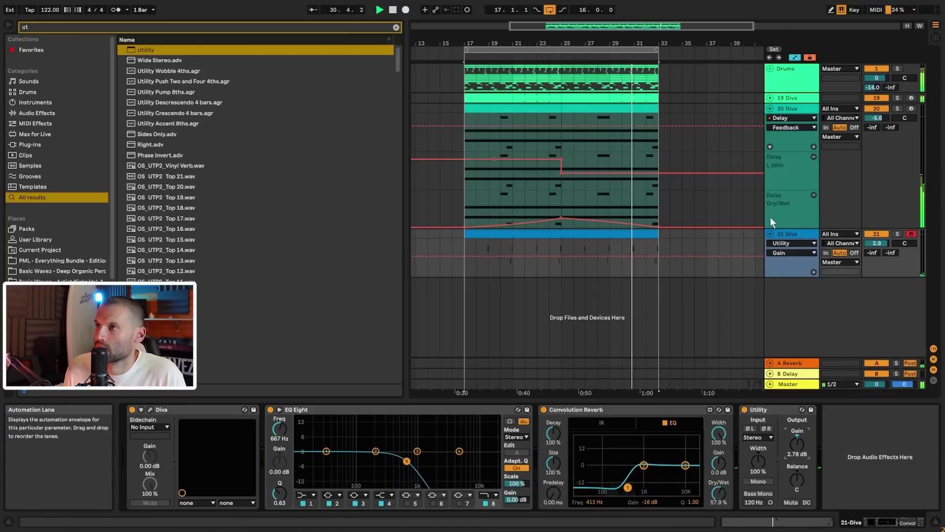
- Collapse the unfolded Diva tracks in the arrangement to single-line height
click(681, 127)
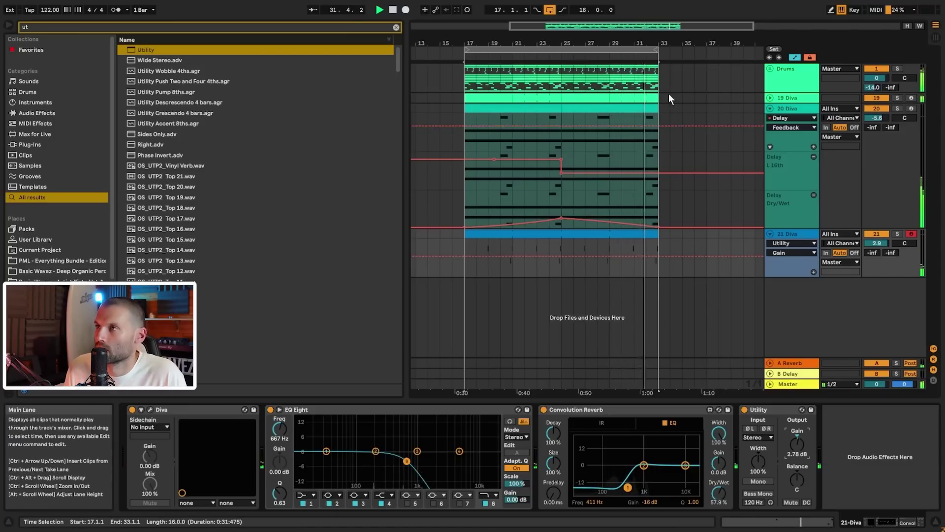
key(minus)
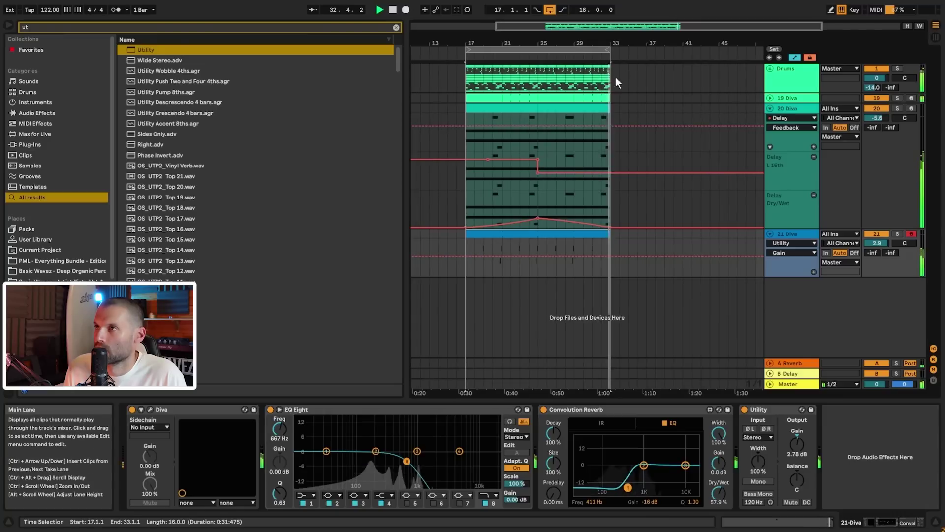
alt+click(771, 234)
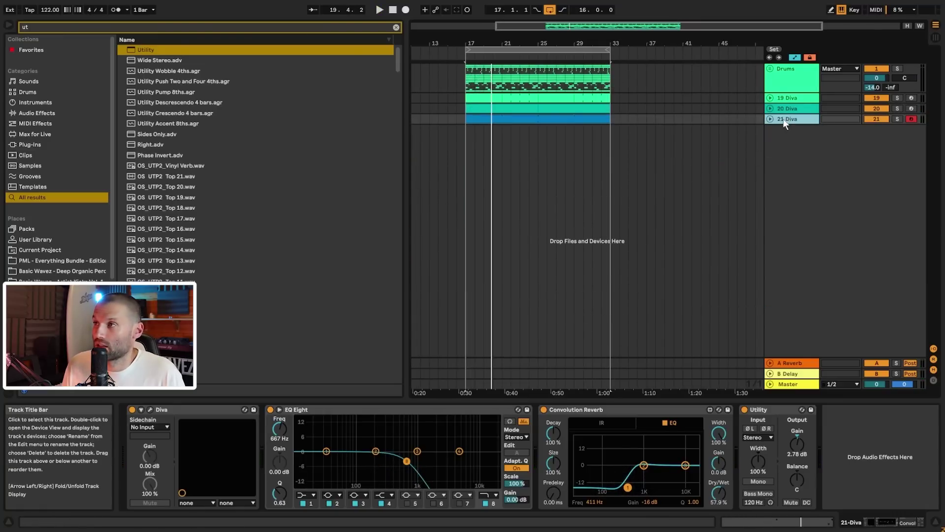
- Rename the 19, 20 and 21 Diva tracks as Bass, Pad and Blip
click(796, 99)
key(ctrl+r)
text(Bass)
key(Tab)
text(Pad)
key(Tab)
text(Blip)
key(Return)
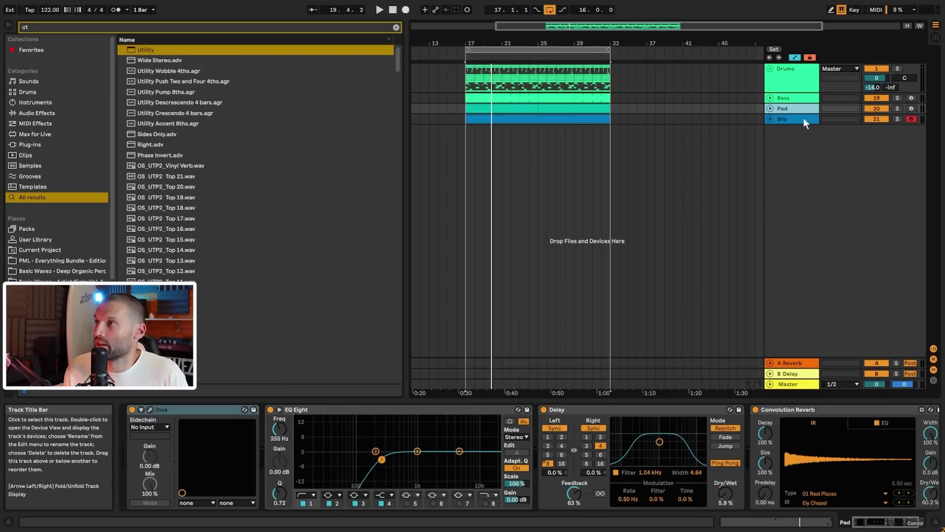
- Create a new MIDI track below Blip and copy Blip's Diva instrument onto it
click(792, 118)
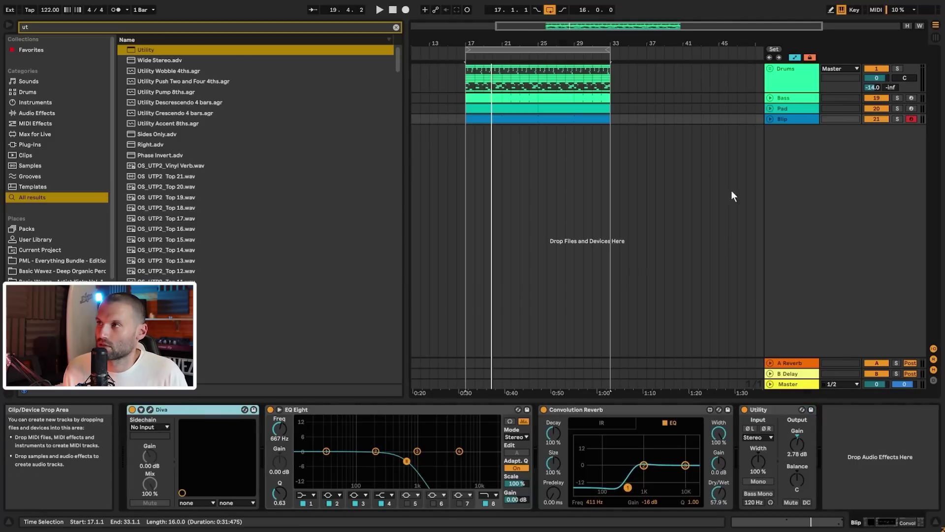
click(785, 124)
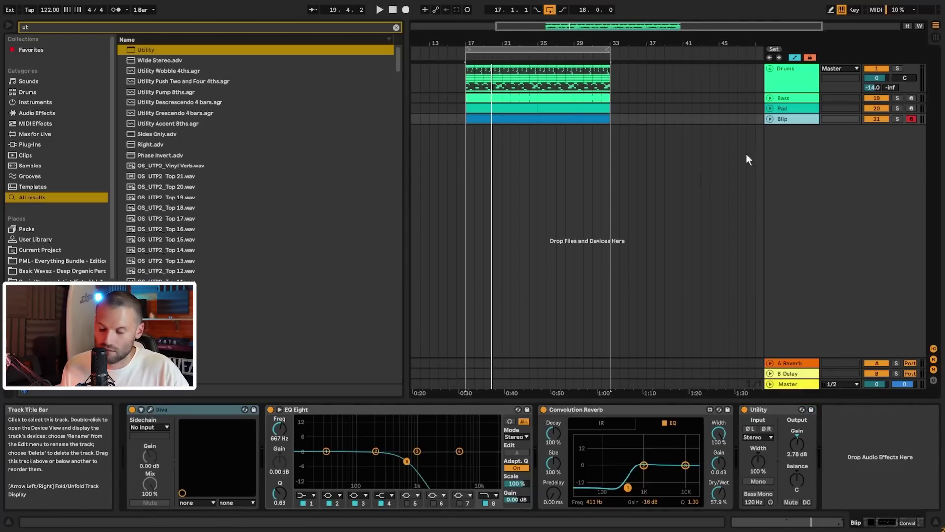
key(ctrl+shift+t)
click(784, 120)
click(223, 412)
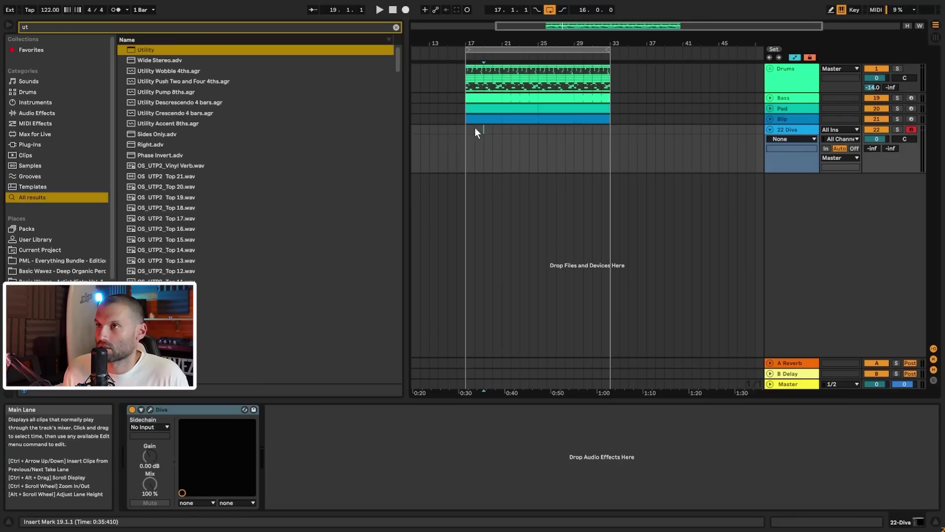
- Insert an empty 8-bar MIDI clip from 17.1.1 to 25.1.1 on the 22 Diva track and start playback
drag(475, 129, 537, 129)
key(ctrl+shift+m)
key(space)
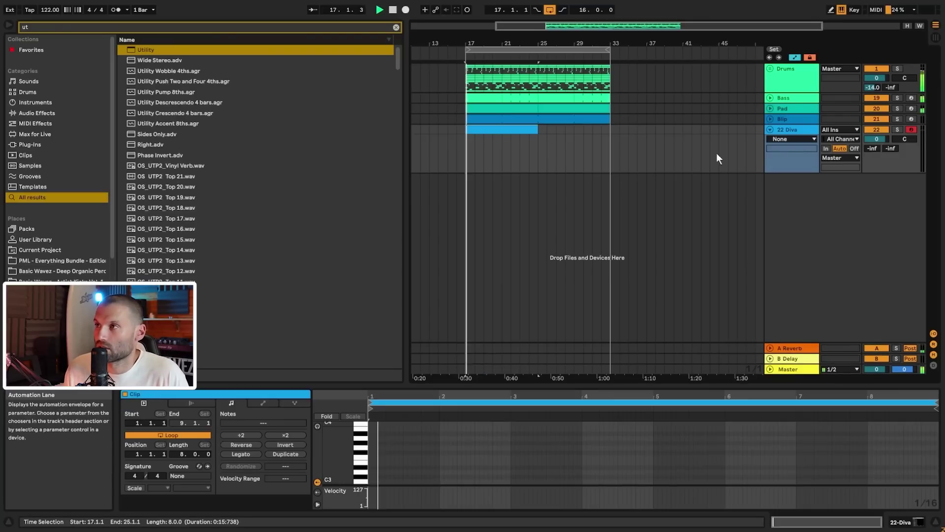
- Audition the Organica 2 chord presets in the 22 Diva synth, load PML_Organica_2_CH_Brook and close the plug-in window
click(784, 127)
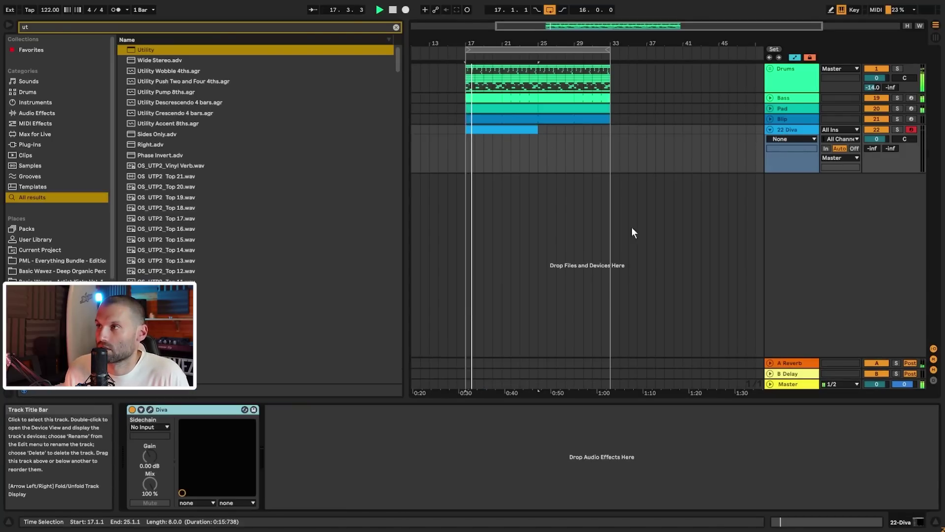
click(150, 409)
click(200, 229)
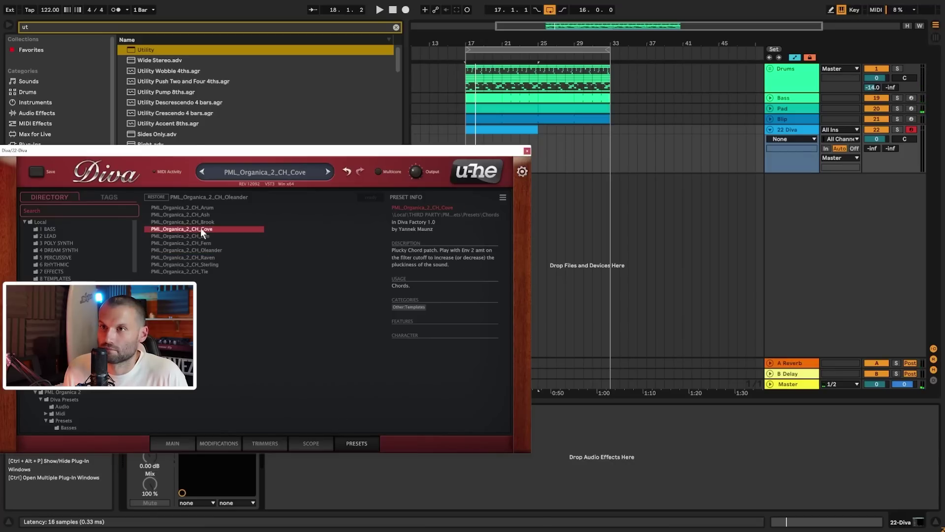
click(196, 243)
click(204, 264)
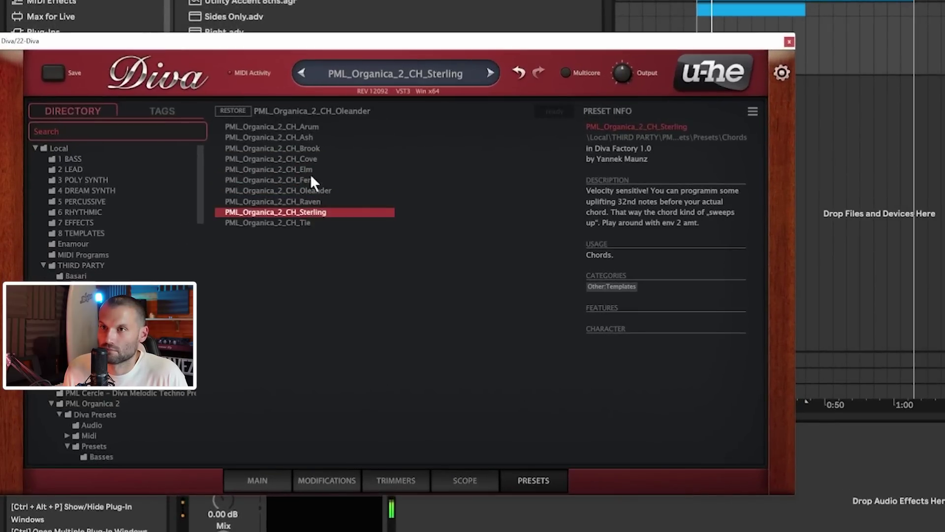
click(303, 137)
click(295, 127)
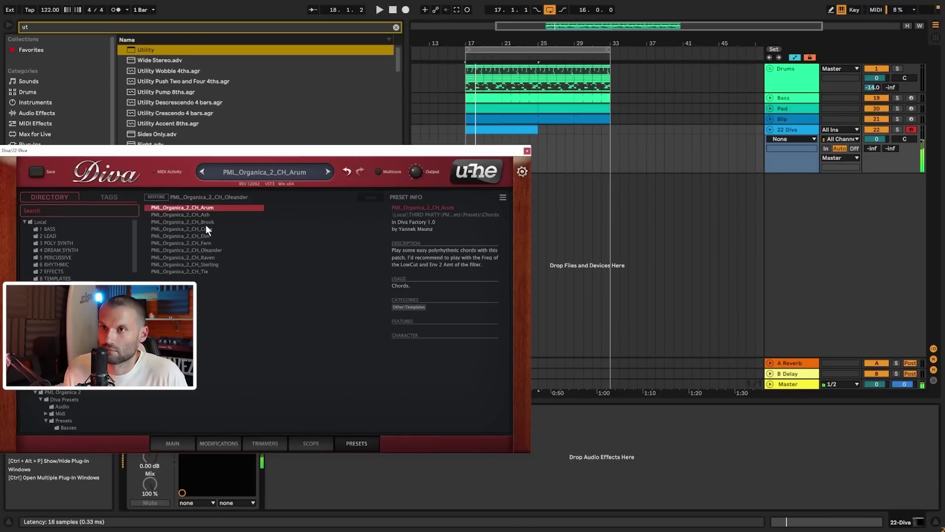
click(209, 222)
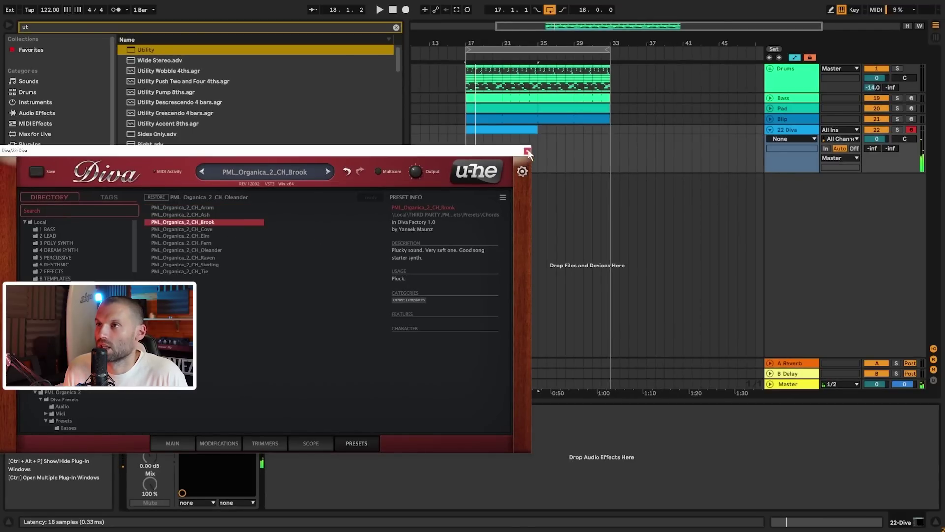
key(shift+Tab)
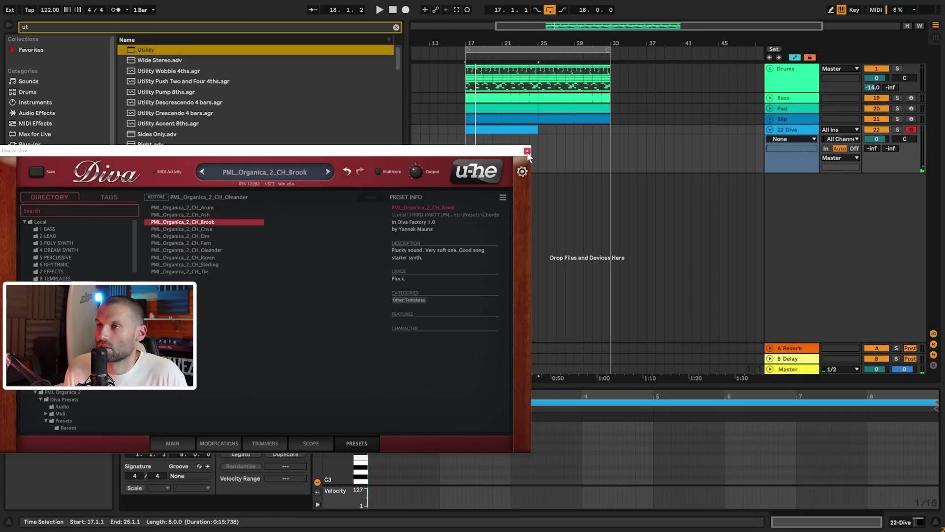
click(527, 152)
- Add sixteenth-long notes G3 at 1.1.1 and D3 at 1.1.3 in the 22 Diva clip during playback
drag(387, 396, 388, 423)
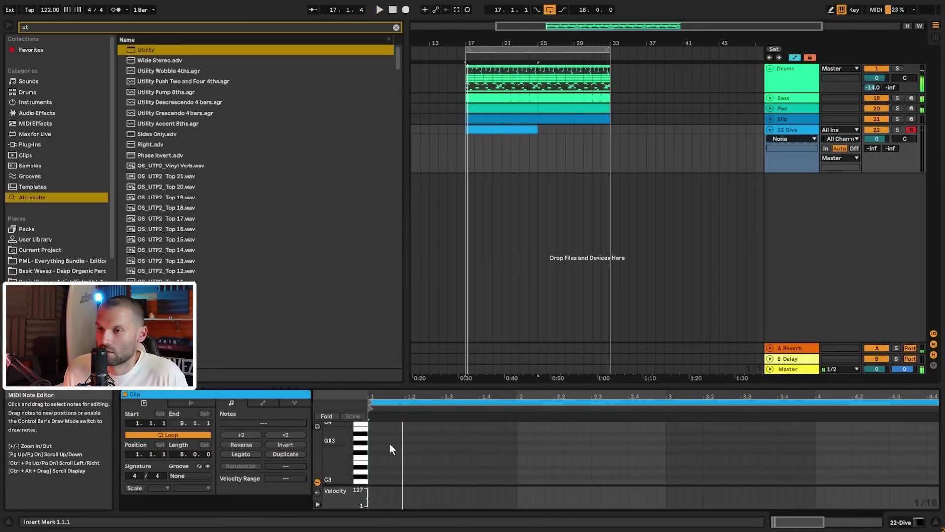
double_click(371, 447)
key(space)
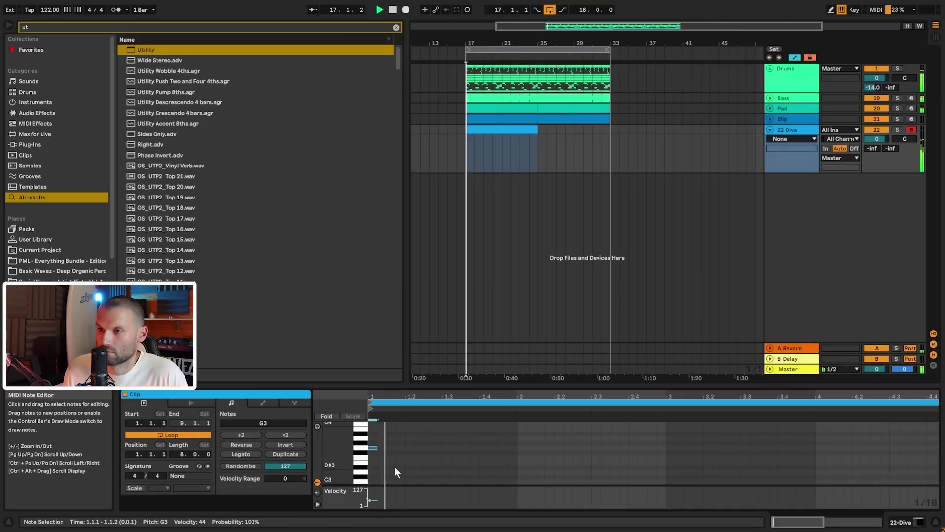
drag(376, 446, 376, 430)
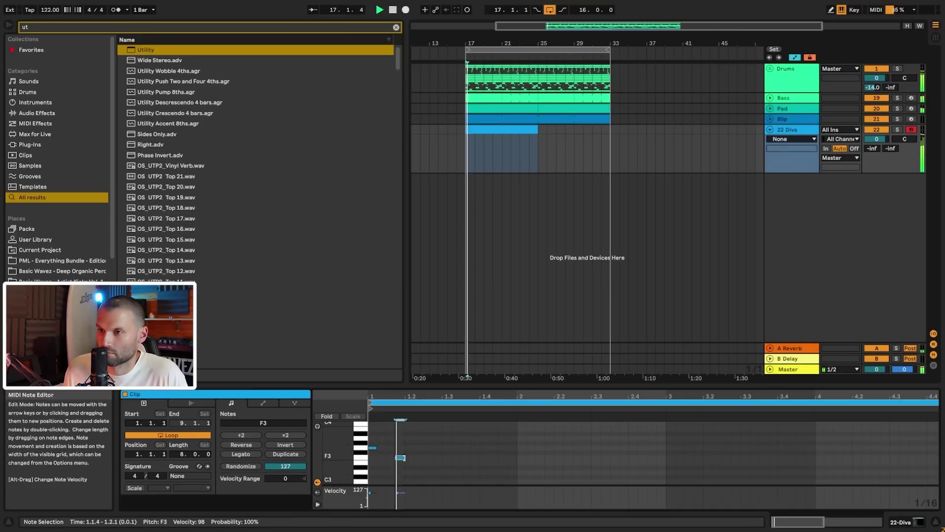
double_click(393, 463)
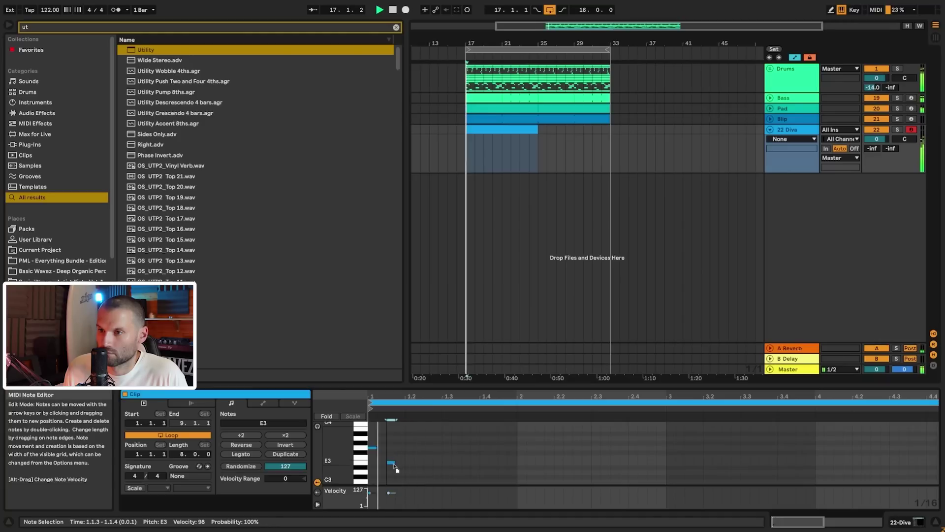
key(space)
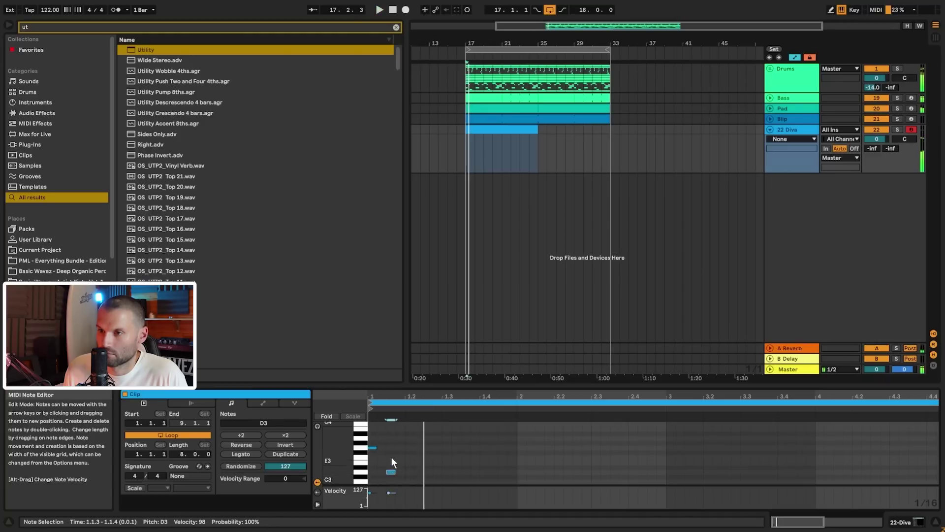
- Shift the G3 and D3 notes one sixteenth later and add a G2 note at 1.2.2
key(space)
scroll(392, 456, down, 1)
click(372, 433)
drag(372, 436, 422, 471)
key(space)
key(space)
click(391, 461)
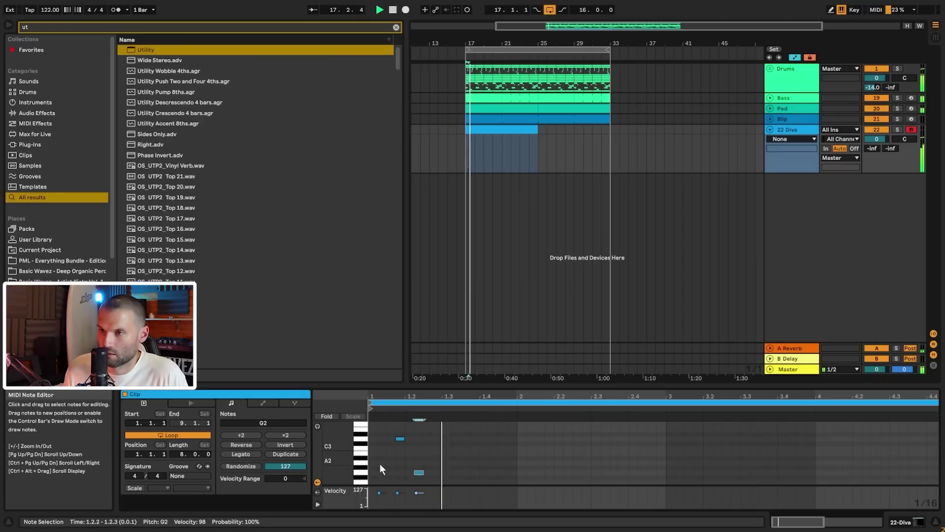
- Move the D3 note to 1.1.3 and the G2 note to 1.2.1, checking the rhythm by playback
key(space)
double_click(341, 447)
key(space)
key(space)
drag(389, 396, 419, 477)
key(space)
click(409, 462)
key(space)
key(space)
key(space)
key(space)
key(space)
- Duplicate the three-note G3, D3, G2 phrase so that copies start at 1.2.3 and 1.3.4
click(415, 437)
drag(377, 426, 423, 488)
key(ctrl+d)
key(space)
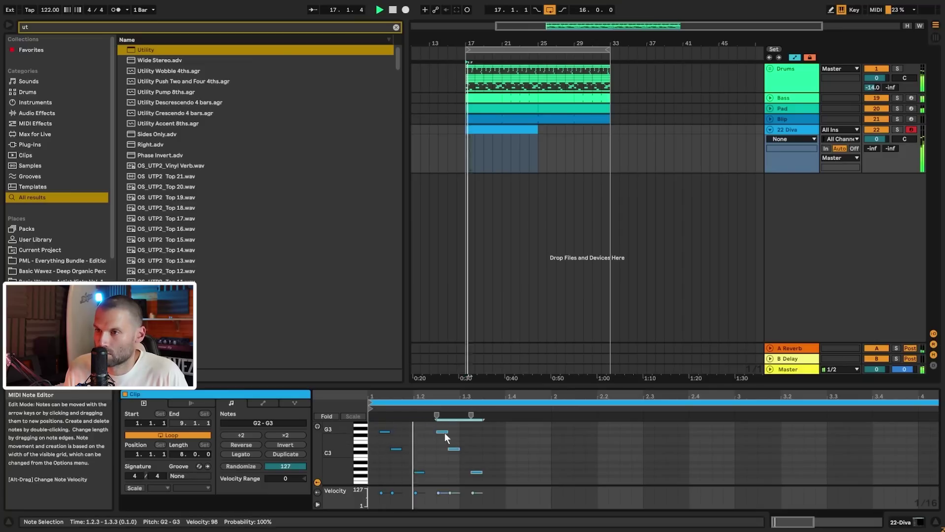
click(524, 435)
click(438, 427)
drag(441, 424, 477, 489)
key(ctrl+d)
key(space)
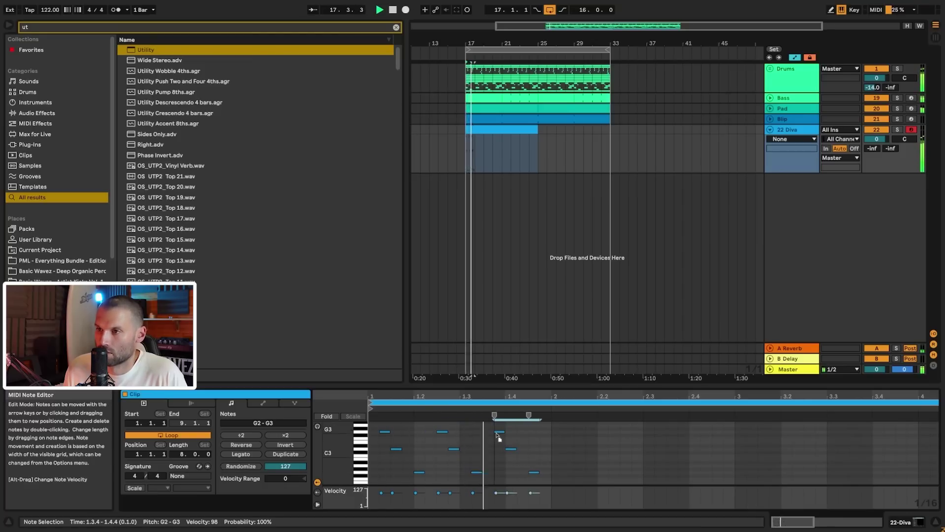
- Shorten the 22 Diva clip's loop to one bar, from 1.1.1 to 2.1.1, and play it back
drag(888, 403, 546, 412)
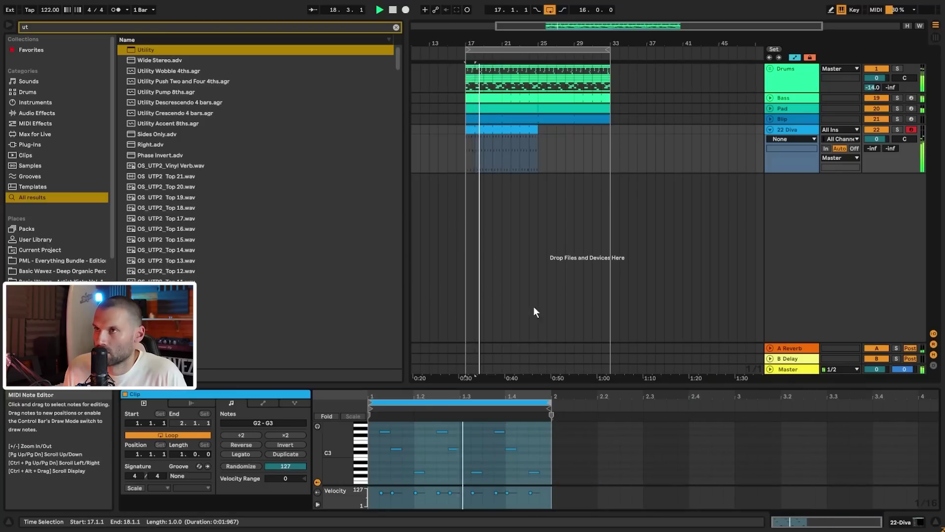
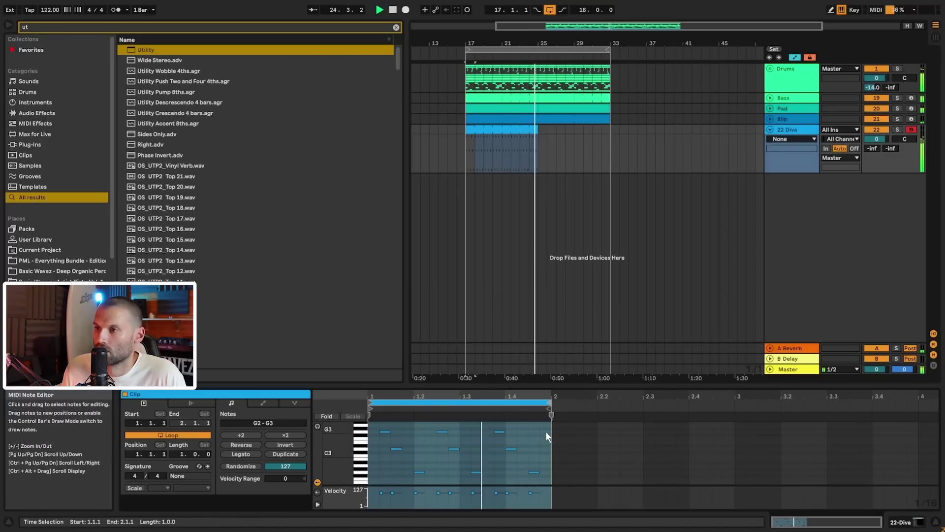
key(space)
key(space)
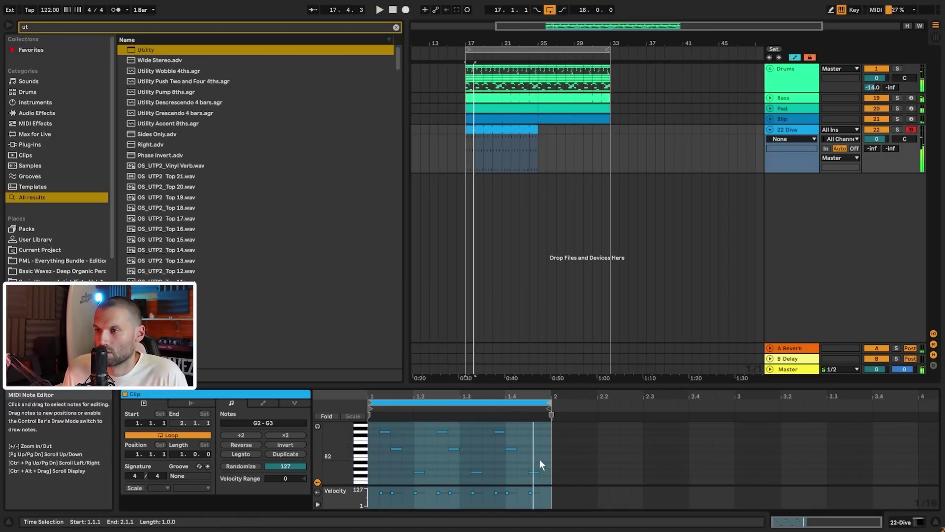
- Add a sixteenth-long A#2 note at 1.4.4, listen to the loop and stop playback
click(543, 457)
double_click(545, 450)
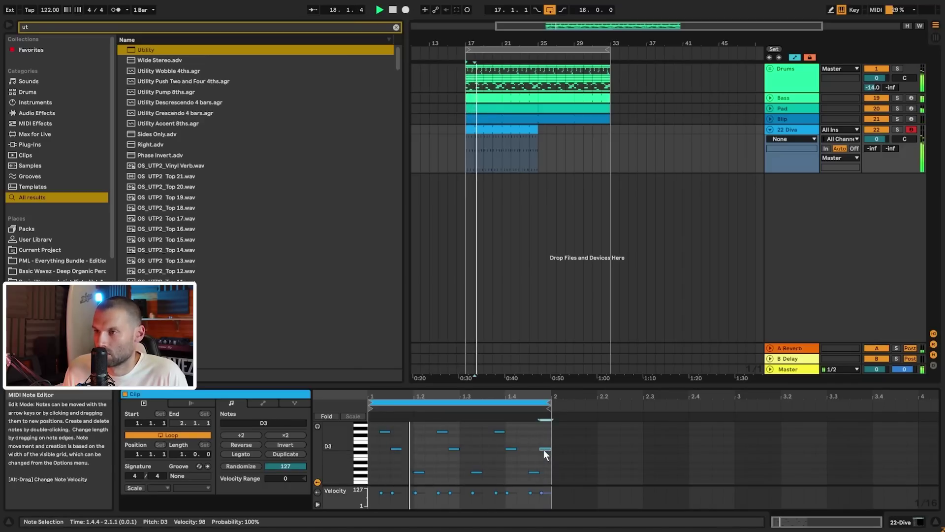
drag(545, 451, 549, 465)
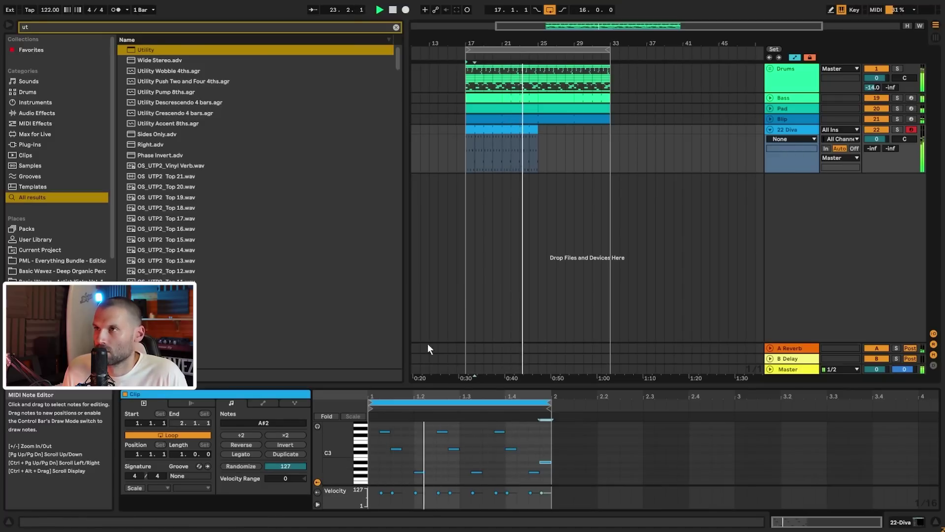
key(space)
- Move the 22 Diva clip to start at bar 25 and delete its A#2 note at 1.4.4
drag(504, 129, 576, 134)
click(919, 468)
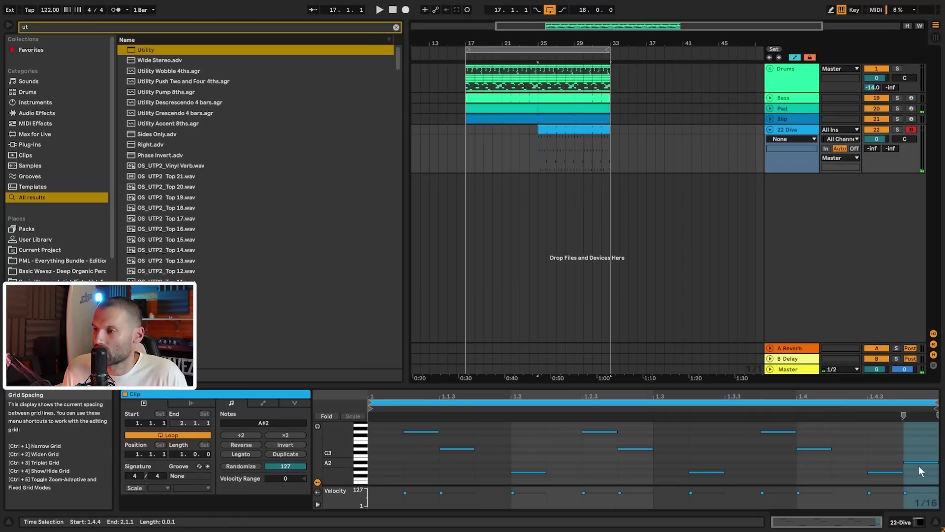
key(Delete)
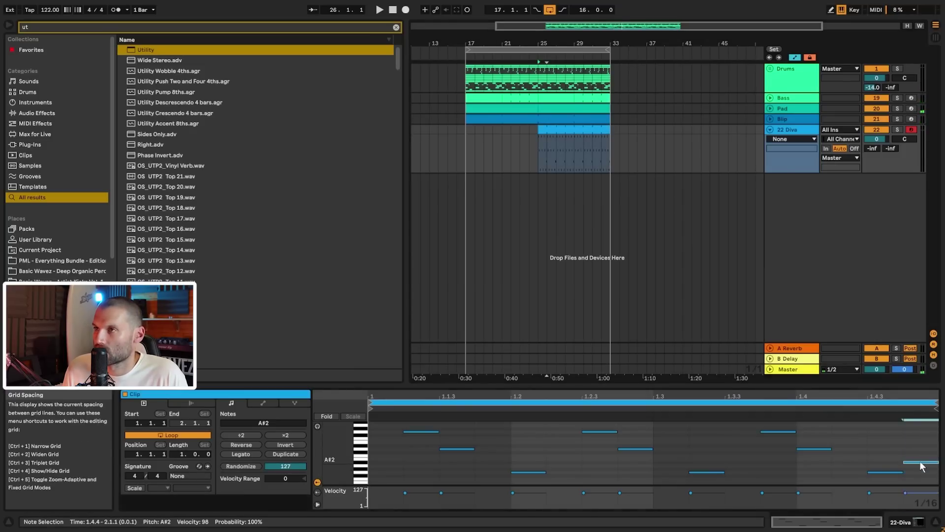
- Shorten the 22 Diva clip to four bars, ending at 29.1.1, and duplicate it to bar 29
click(603, 129)
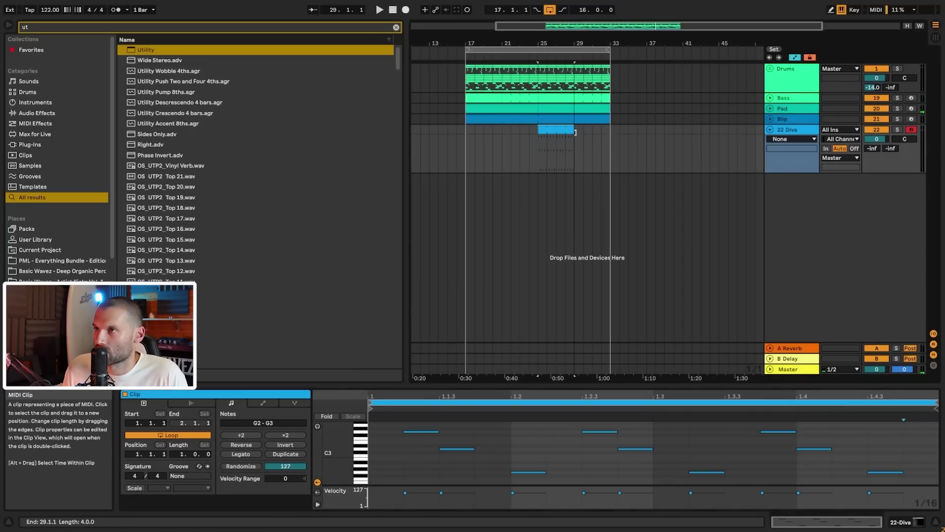
key(space)
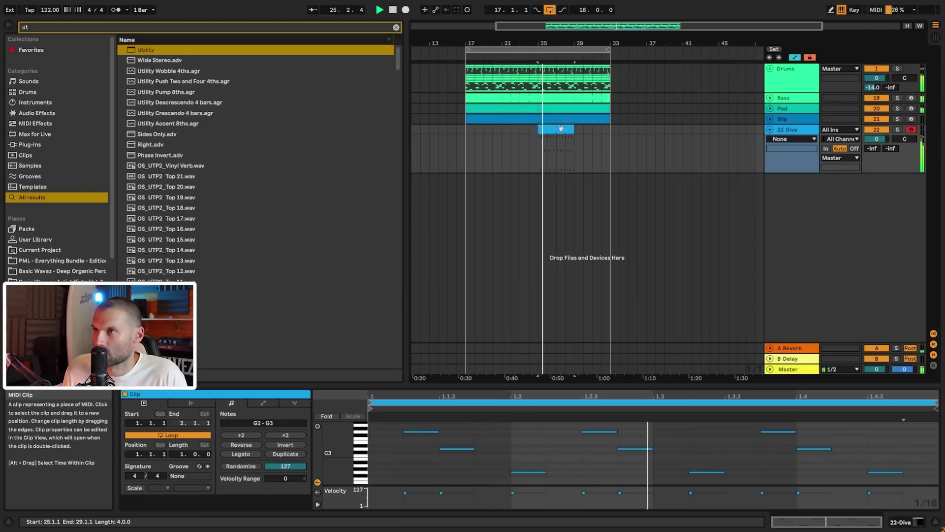
key(ctrl+d)
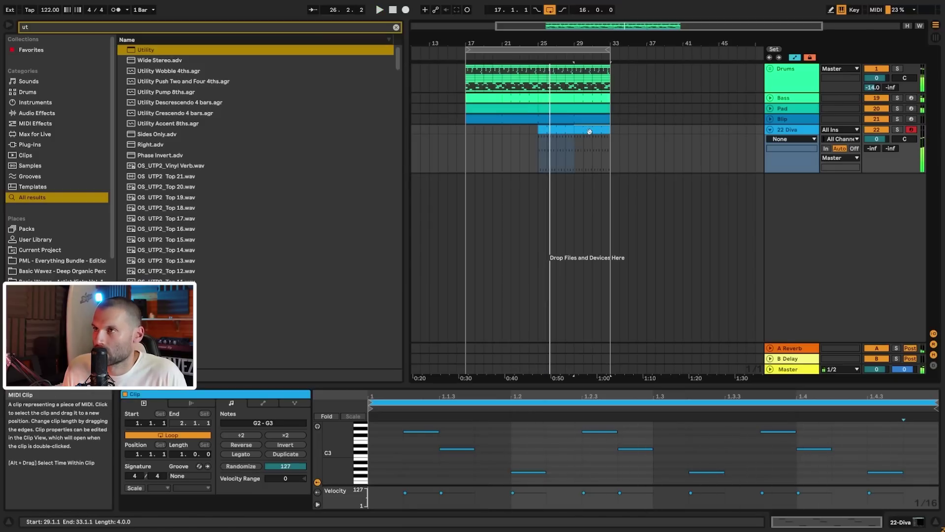
- Add a sixteenth-long A#2 note at 1.4.4 in the clip at bar 29, checking it by playback
key(space)
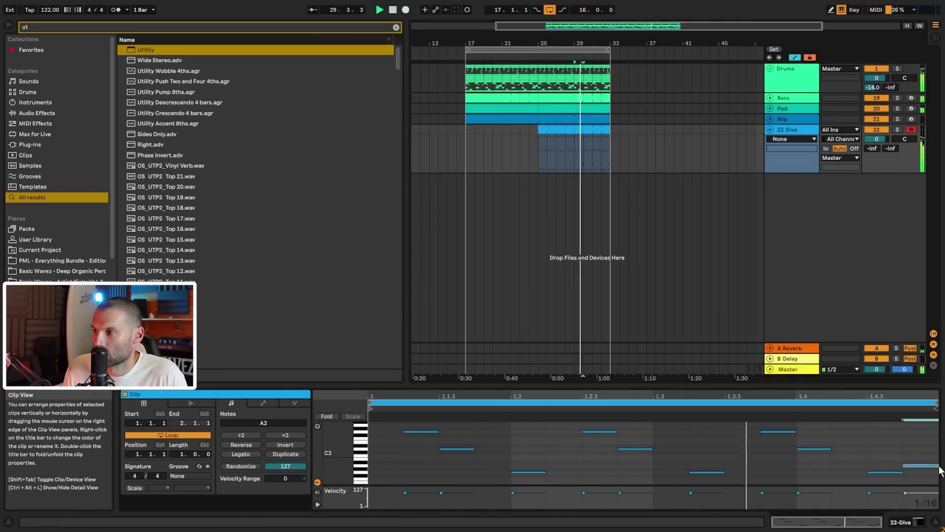
double_click(930, 463)
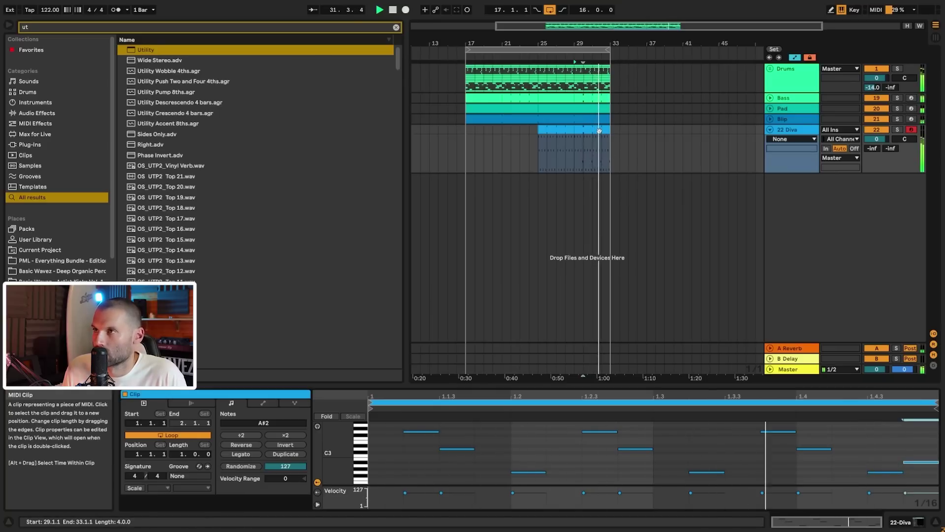
key(space)
- Move both four-bar 22 Diva clips together so the first one starts at bar 17
click(553, 132)
shift+click(587, 131)
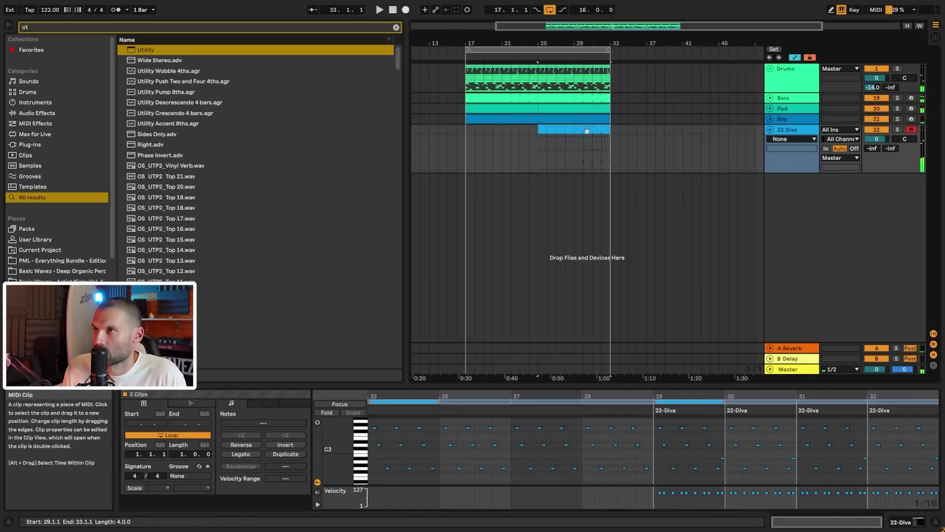
drag(553, 132, 482, 132)
- Duplicate the clip containing the A#2 note from bar 21 to bar 25 and play it back
click(521, 130)
key(ctrl+d)
key(space)
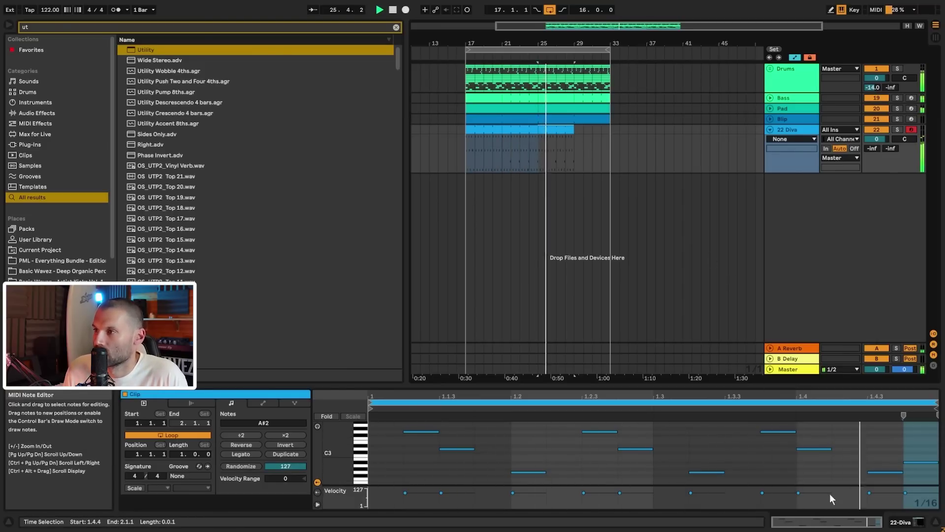
- Consolidate the clip at bar 25 into one four-bar clip and raise the A#2 note ending its third bar to C3
click(548, 134)
key(space)
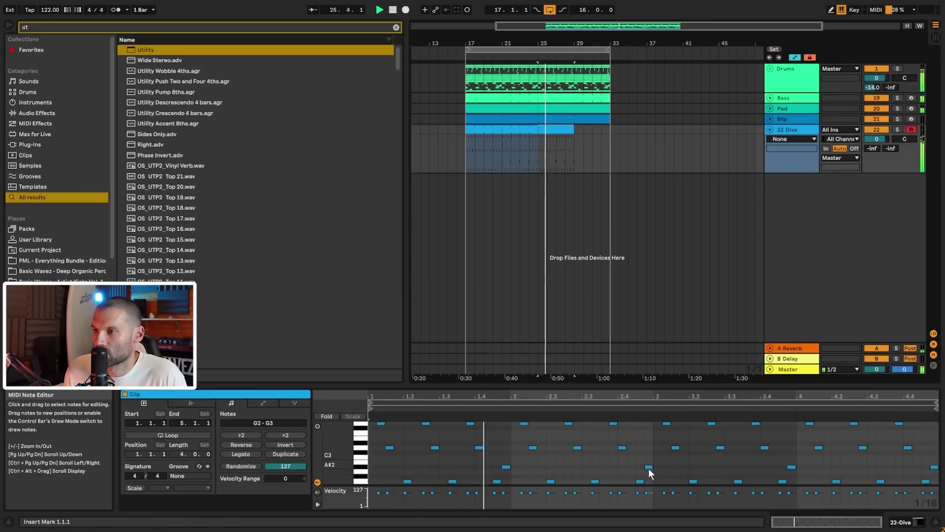
click(790, 466)
drag(795, 469, 796, 471)
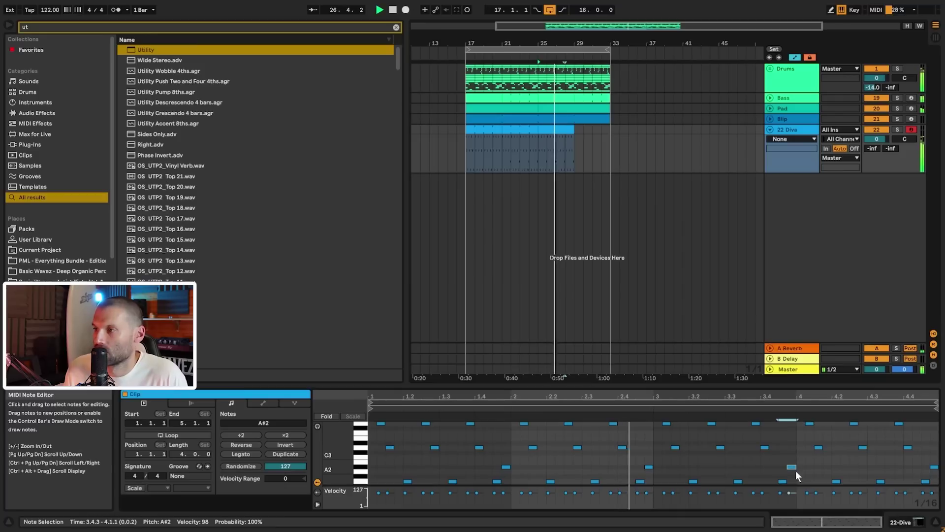
key(Up)
key(Up)
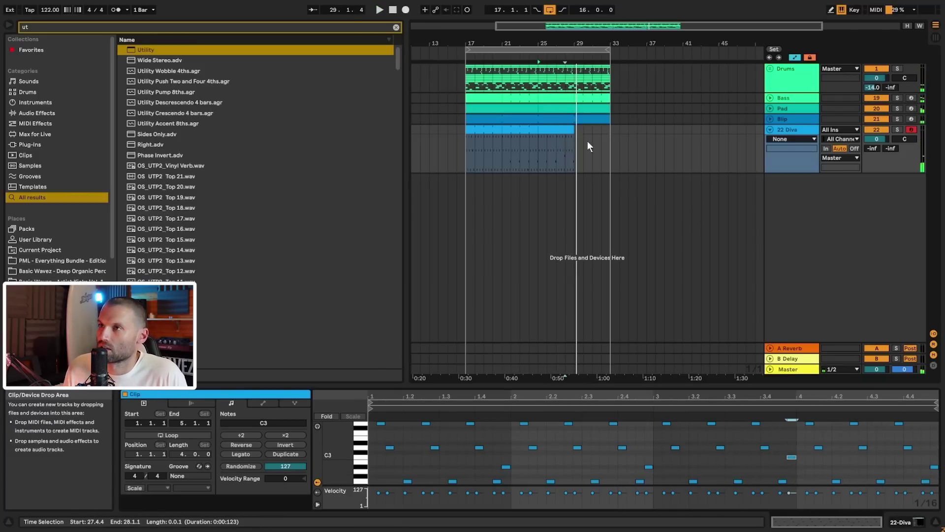
- Duplicate the edited four-bar clip from bar 25 to bar 29, with playback stopped
click(559, 129)
key(ctrl+d)
key(space)
- Color the 22 Diva clip at bar 17 yellow and the clip at bar 21 purple
right_click(492, 129)
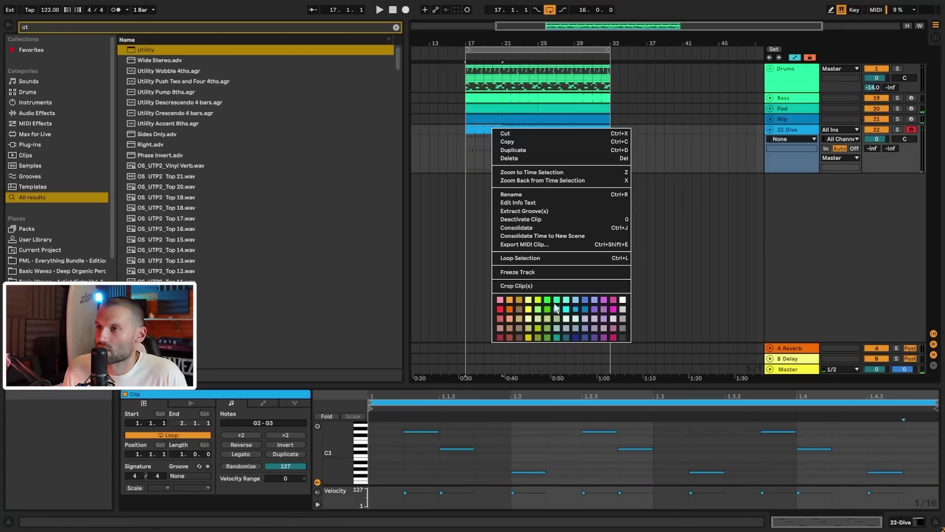
click(538, 300)
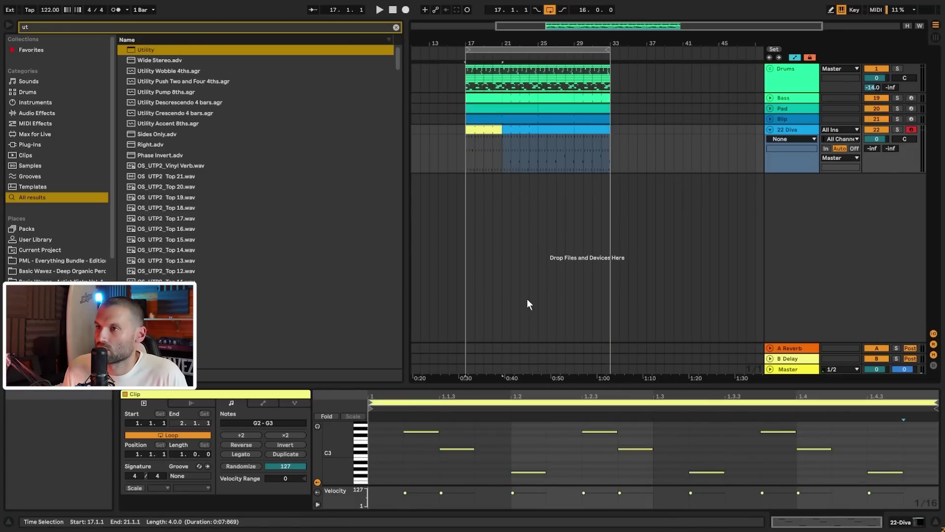
click(523, 130)
right_click(523, 131)
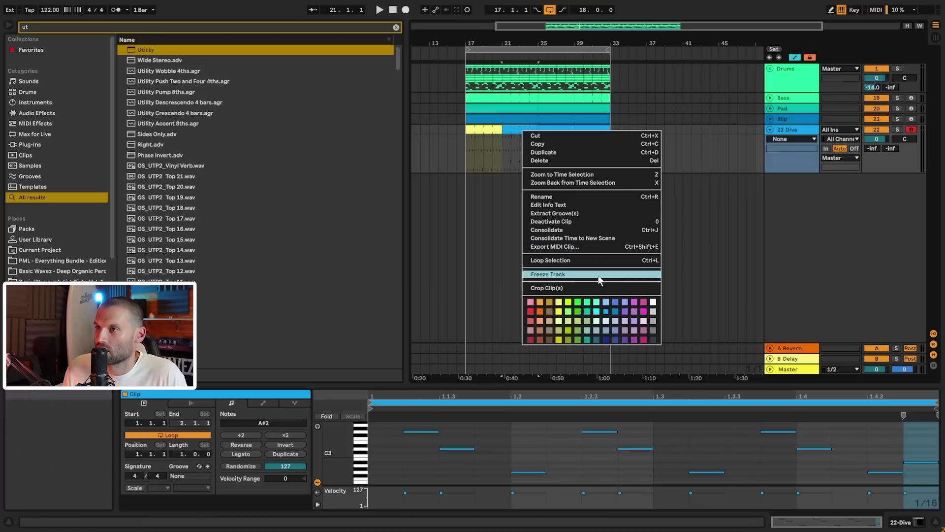
click(569, 303)
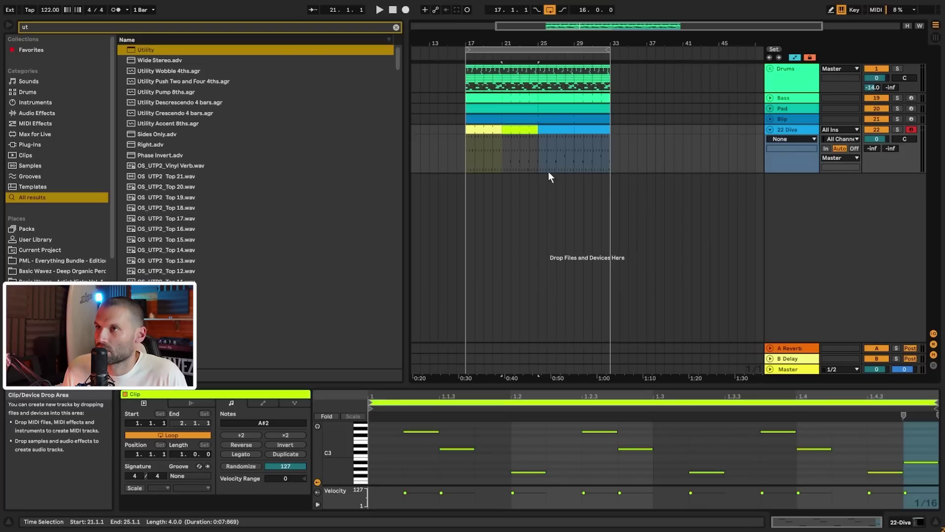
right_click(523, 129)
click(634, 298)
- Color the clip at bar 25 magenta and replace the clip at bar 29 with a duplicate of it
click(553, 130)
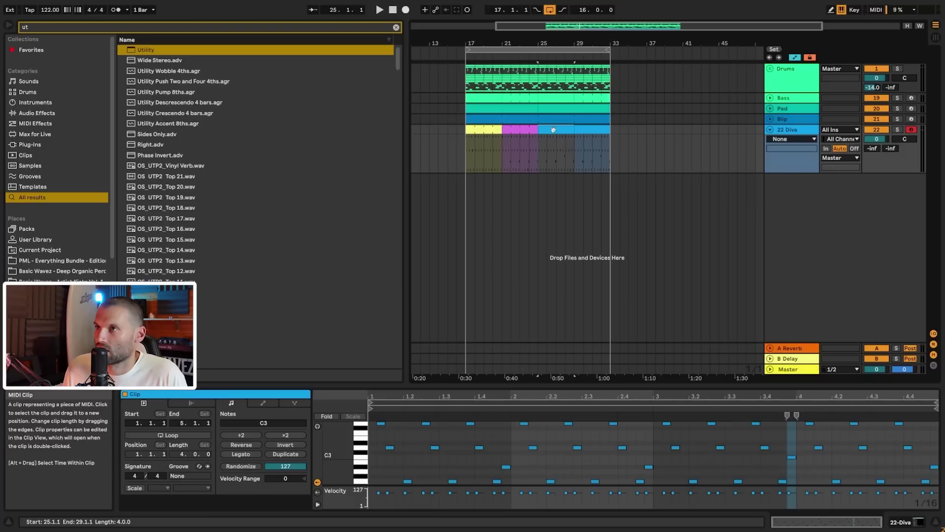
right_click(560, 130)
click(668, 299)
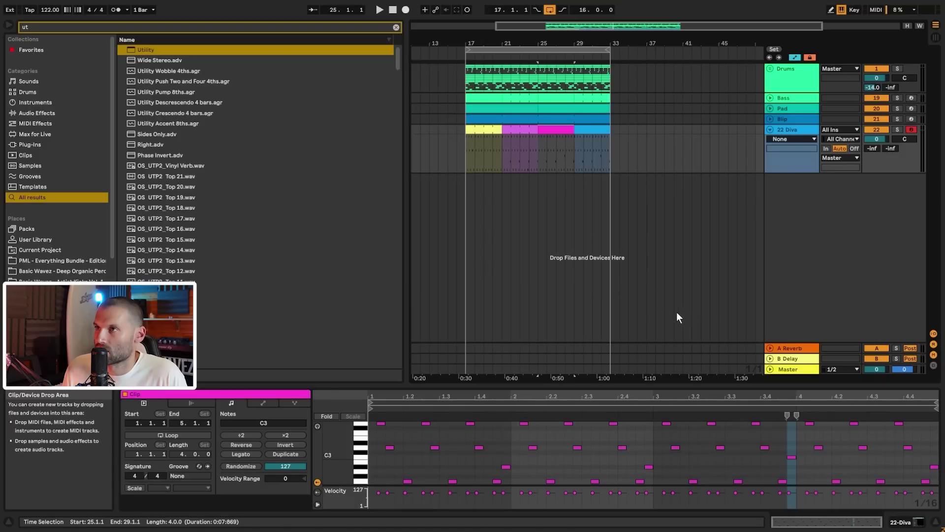
click(580, 130)
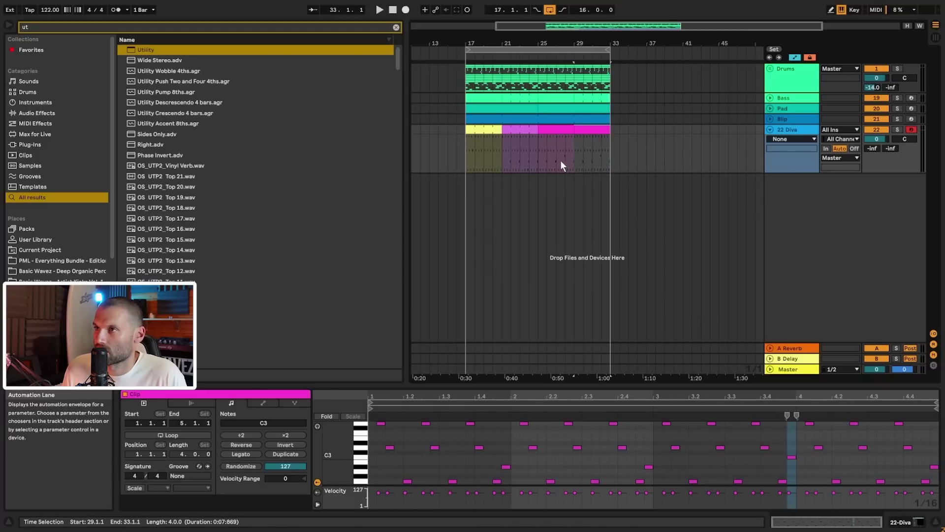
- Listen to the arrangement with the four colored 22 Diva clips, playing from bar 18 and from bar 17
click(561, 162)
click(485, 152)
click(476, 155)
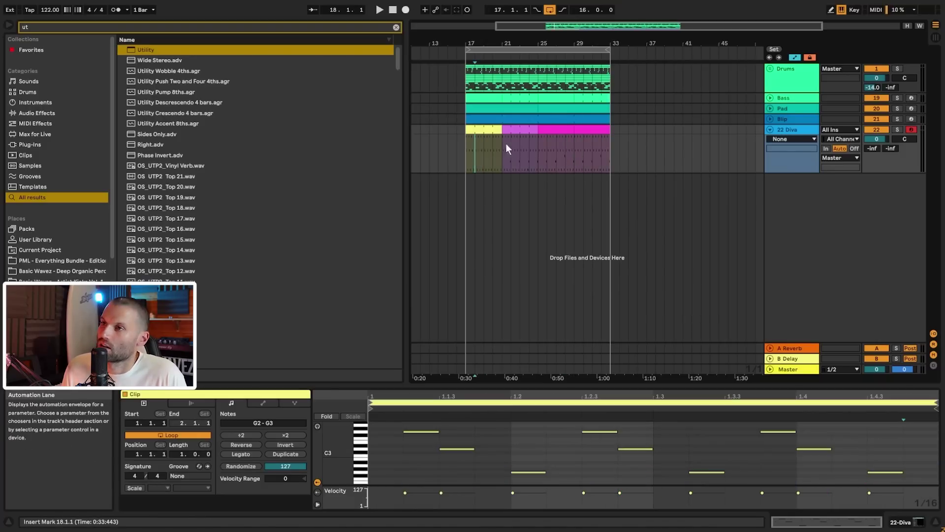
key(space)
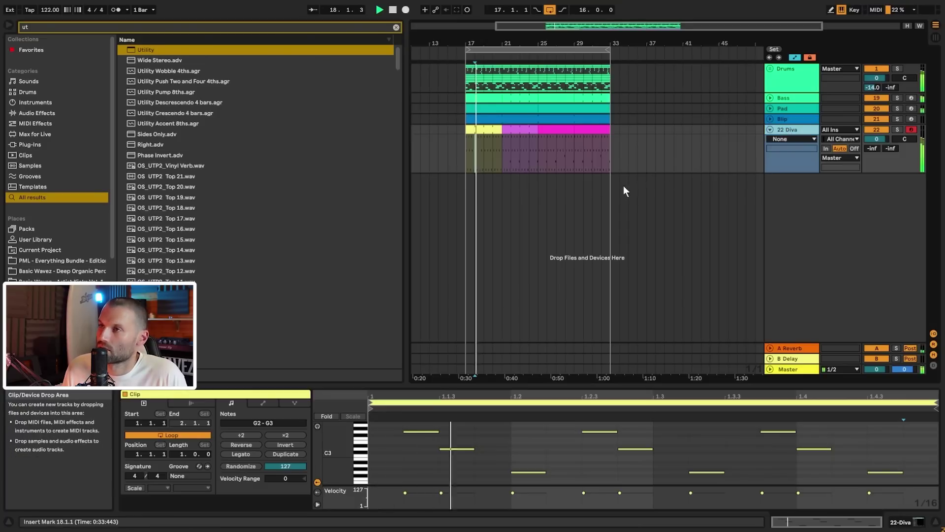
click(465, 150)
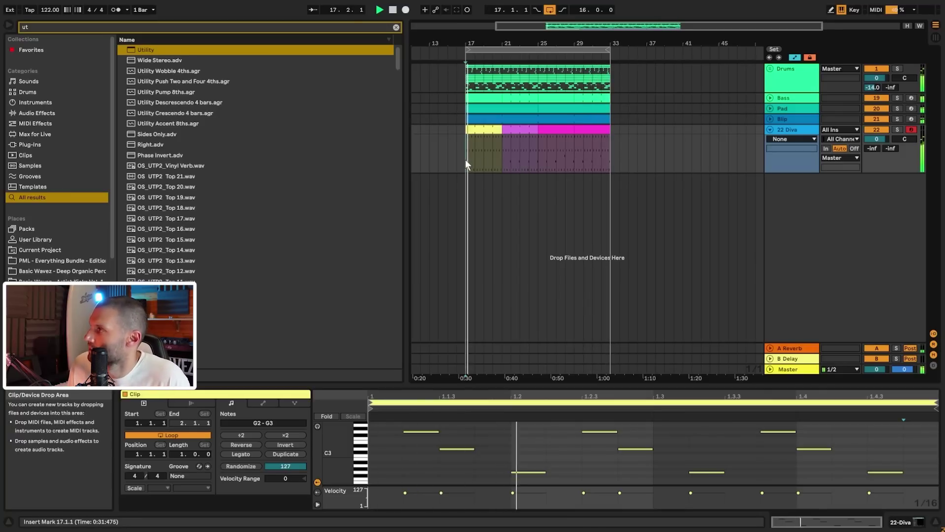
key(space)
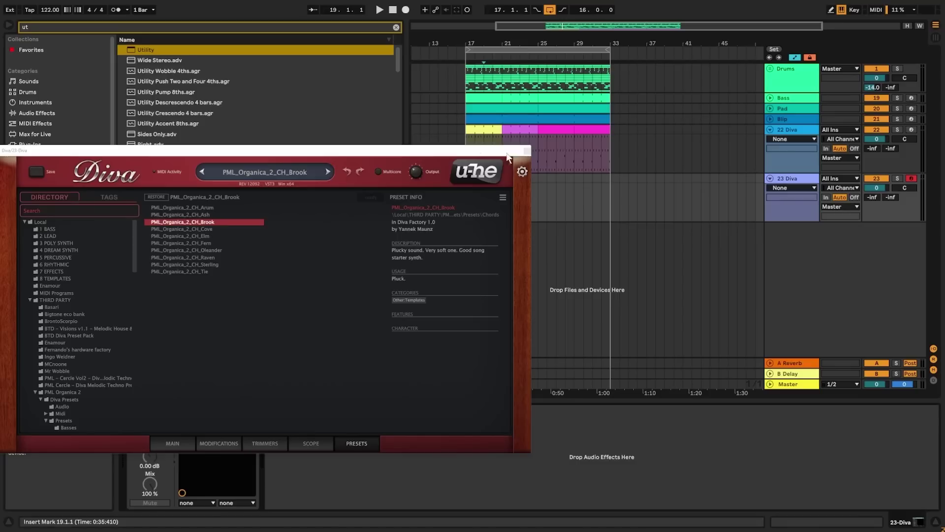
- Audition the PML Organica 2 Chords presets Elm, Oleander, Raven, Sterling, Tie and Fern on the 23 Diva track
drag(475, 151, 530, 140)
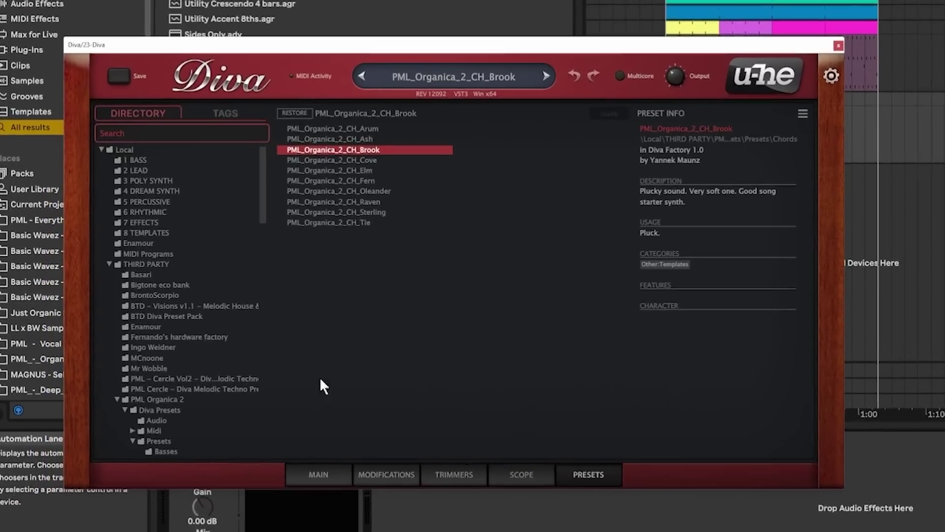
scroll(147, 368, down, 2)
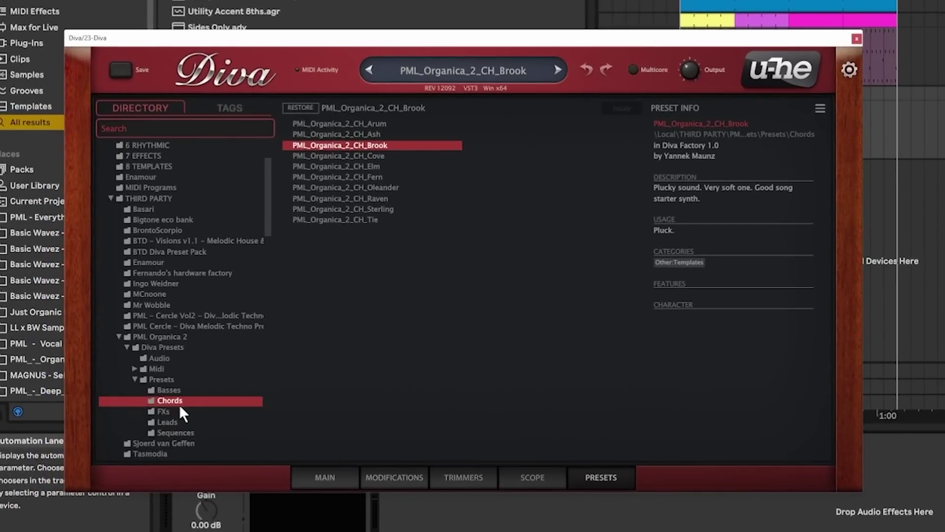
click(356, 168)
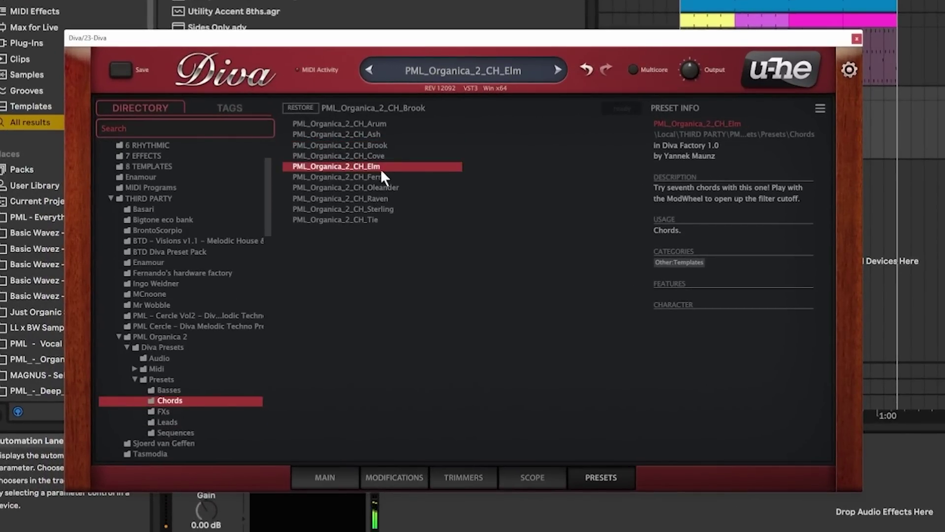
click(365, 188)
click(366, 200)
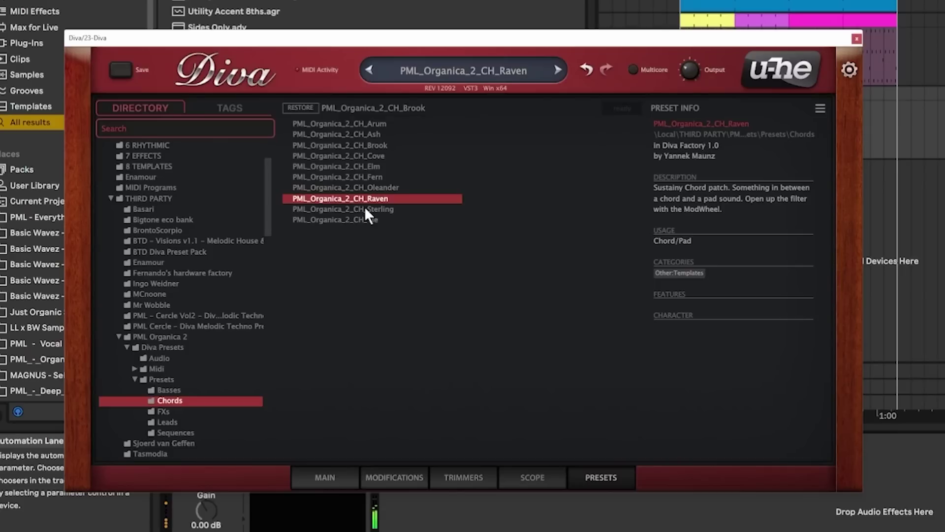
click(370, 210)
click(372, 219)
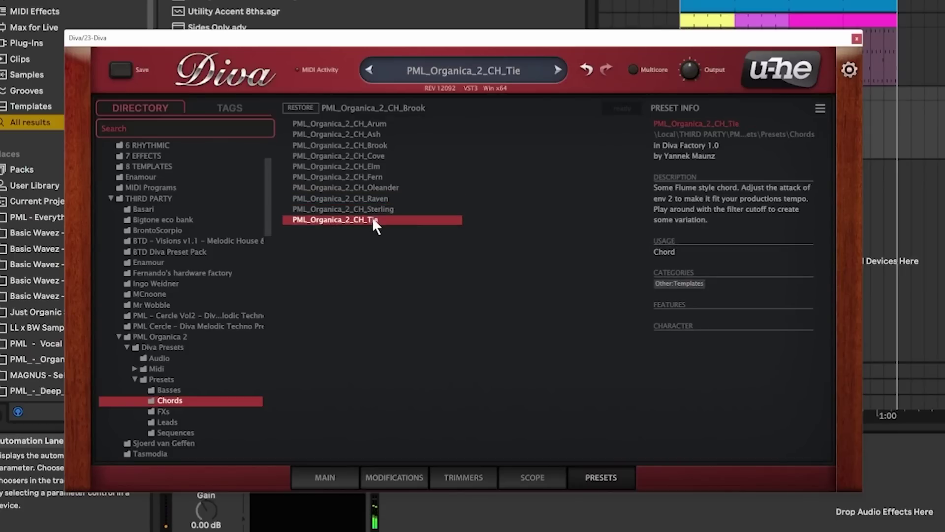
click(369, 178)
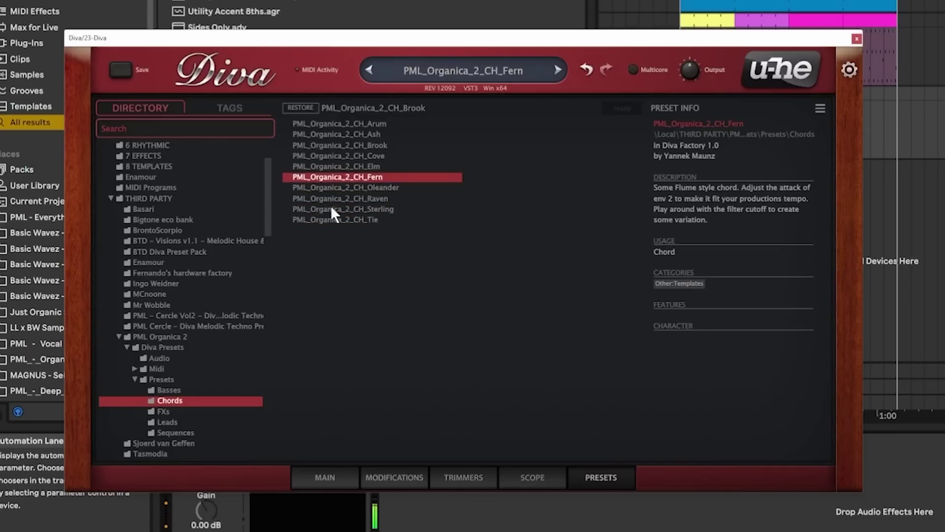
- Load the PML_Organica_2_LD_ Reed preset from the Leads folder and close the Diva window
click(168, 423)
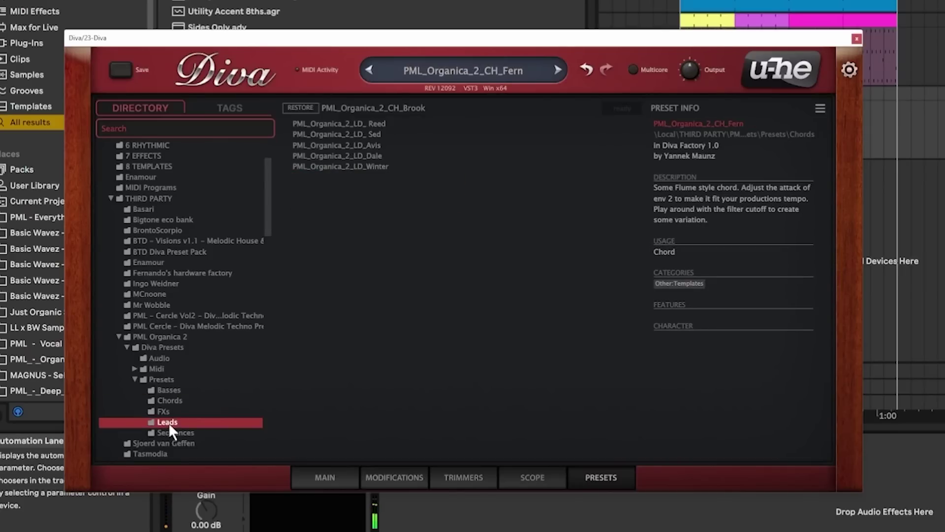
click(376, 140)
click(382, 124)
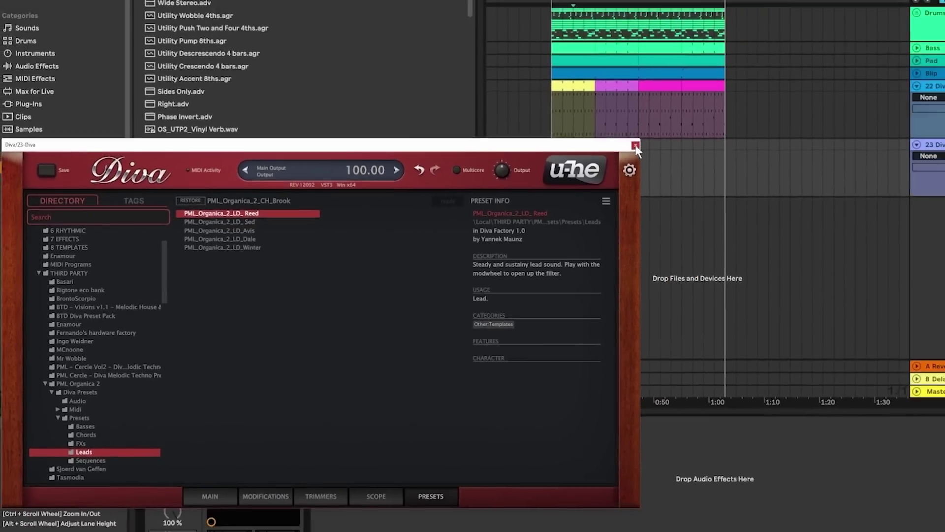
click(857, 39)
- Insert an empty four-bar MIDI clip on the 23 Diva track from 17.1.1 to 21.1.1
click(468, 177)
drag(468, 181, 502, 183)
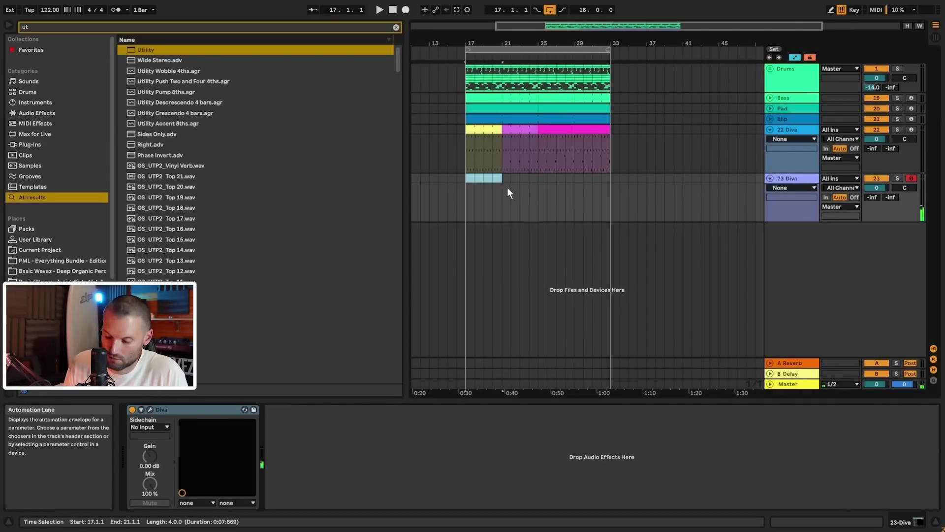
key(ctrl+shift+m)
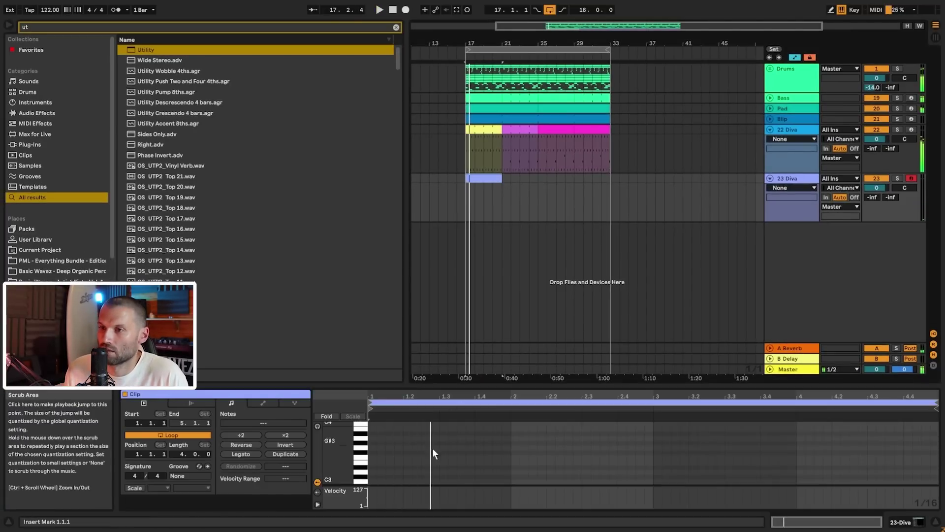
- Add a G4 note from 1.1.1 to 1.1.3 in the new 23 Diva clip and play it back
key(space)
double_click(390, 445)
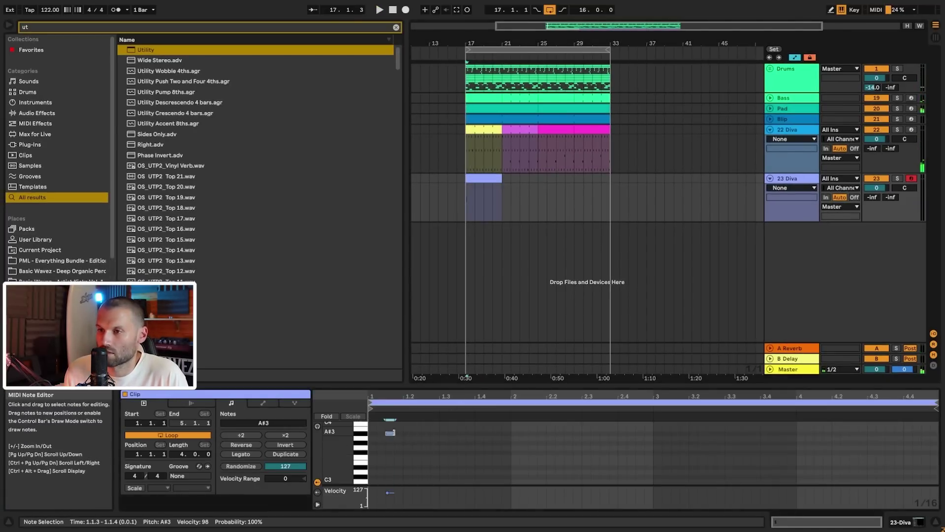
drag(390, 445, 382, 427)
scroll(385, 442, up, 2)
drag(382, 460, 378, 435)
key(space)
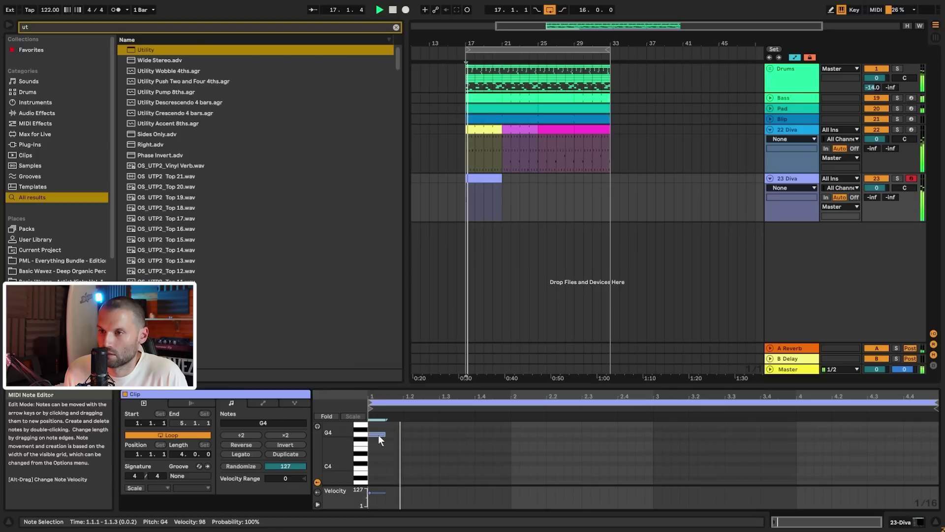
- Add F4 at 1.1.3, D#4 at 1.2.1 and D4 at 1.2.3 to the 23 Diva melody
double_click(393, 444)
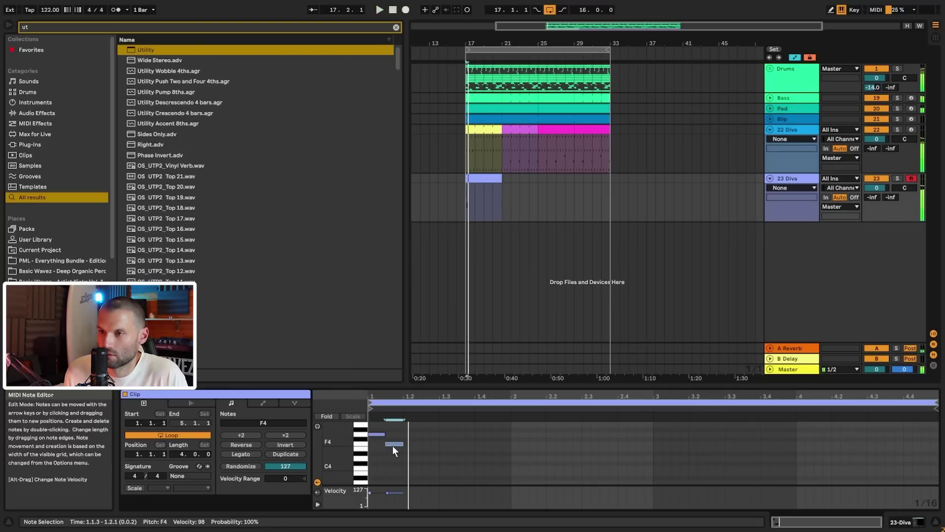
double_click(413, 449)
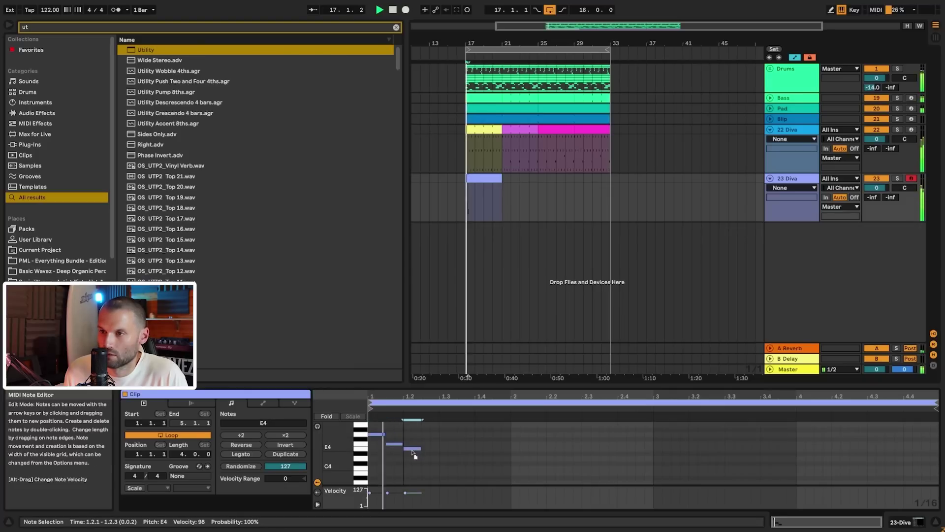
drag(413, 454, 414, 458)
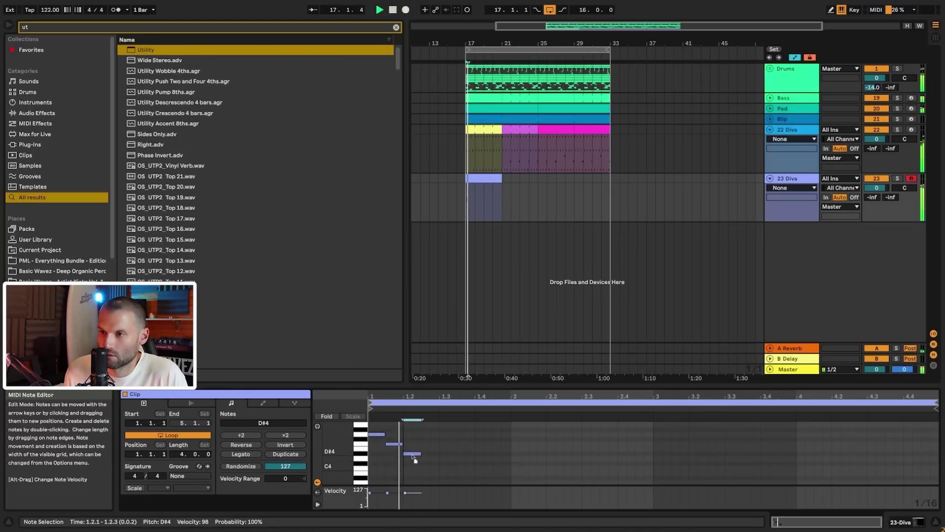
double_click(429, 457)
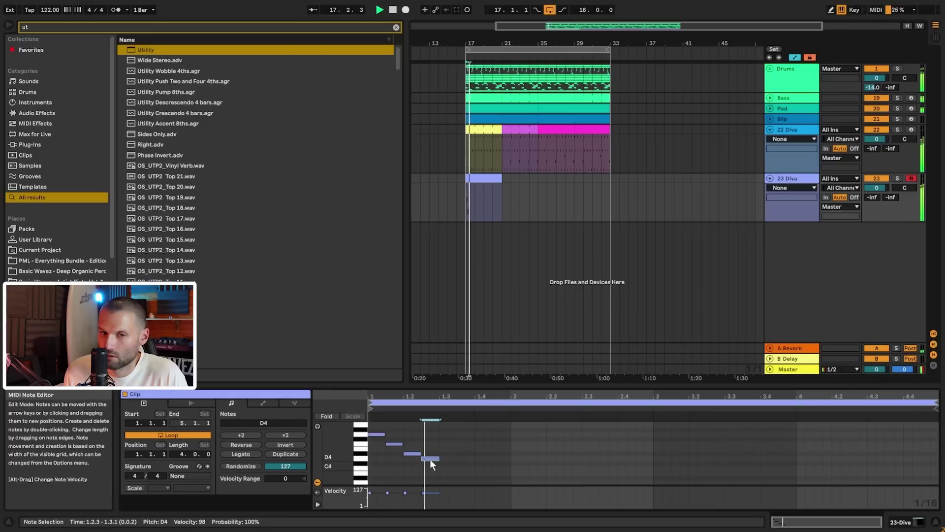
- Rework the 23 Diva melody into D4 at 1.1.1, C4 at 1.1.3 and G3 at 1.2.1, checking it in playback
drag(410, 453, 411, 457)
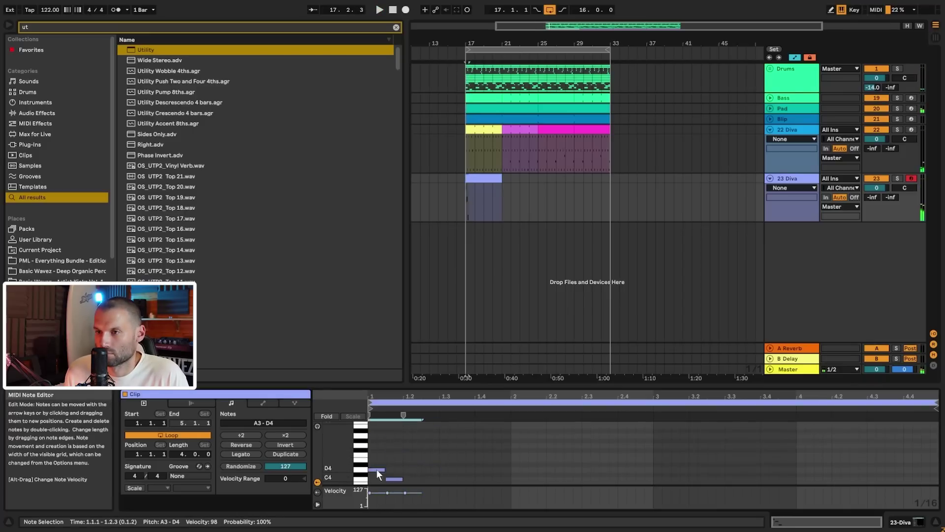
scroll(433, 462, down, 2)
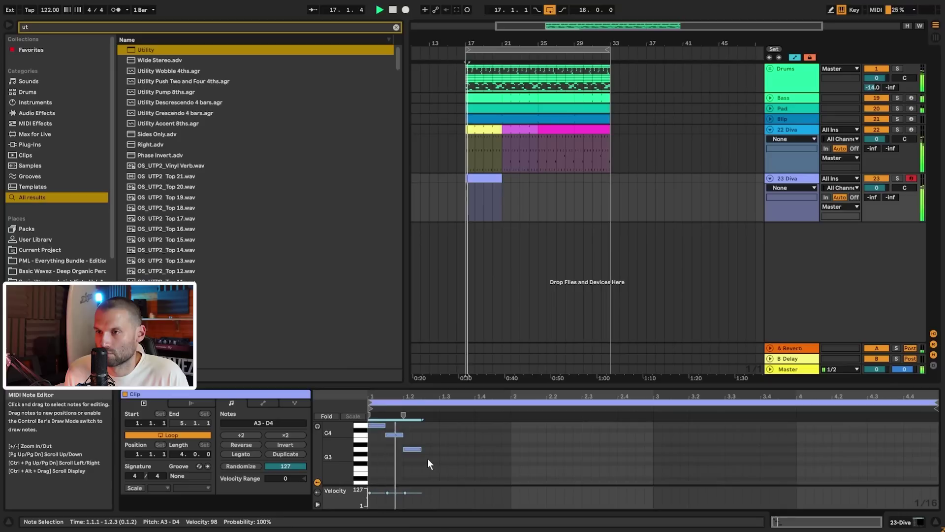
scroll(423, 459, up, 2)
key(space)
key(space)
click(415, 470)
scroll(421, 463, down, 1)
key(space)
key(space)
drag(409, 462, 415, 470)
- Continue the melody with A3 at 1.2.3, F3 at 1.3.1, G3 at 1.3.3 and G2 at 1.4.1, and play it back
double_click(431, 461)
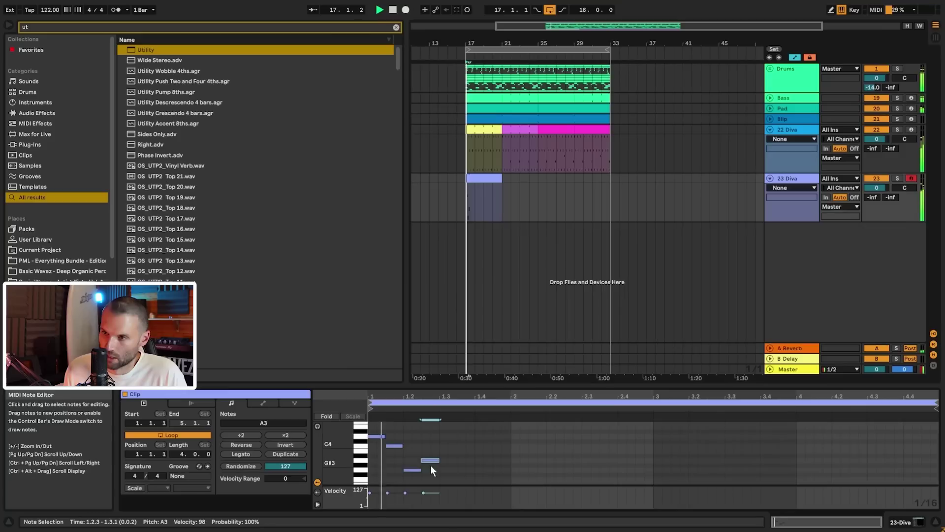
double_click(448, 469)
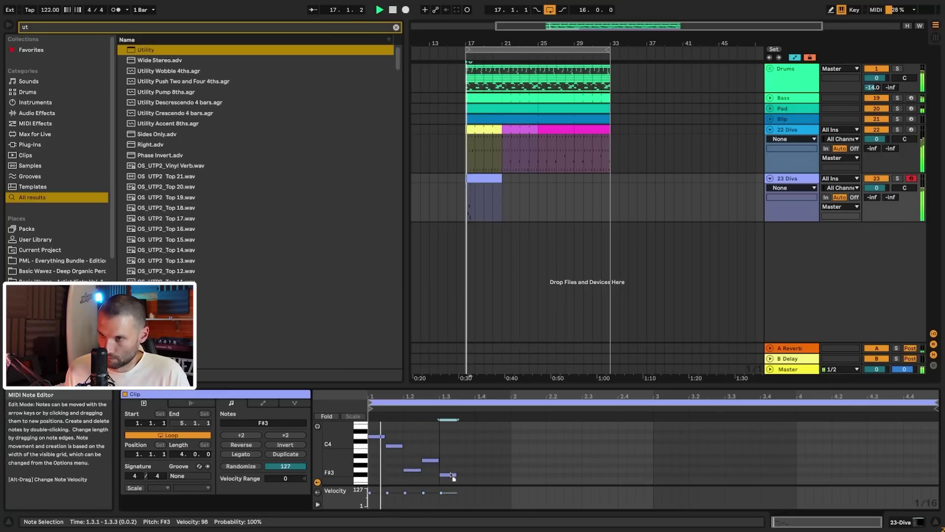
key(space)
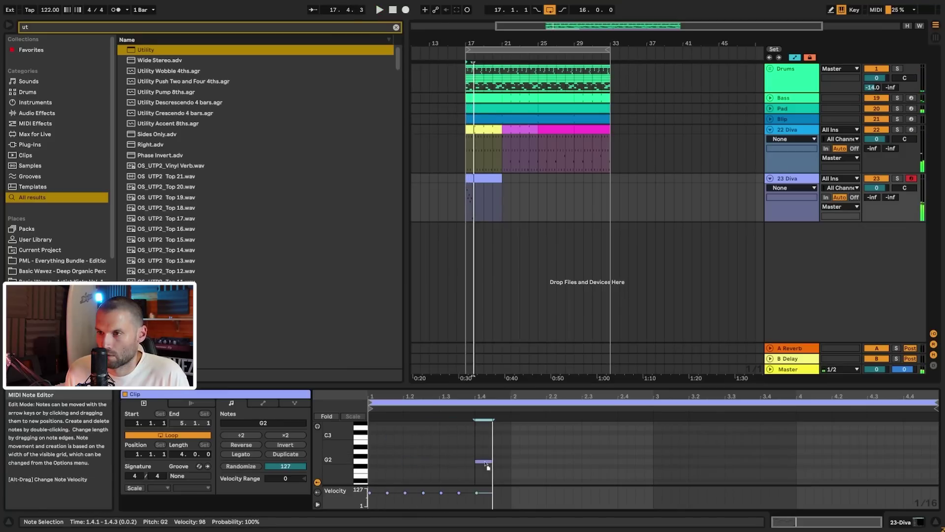
key(space)
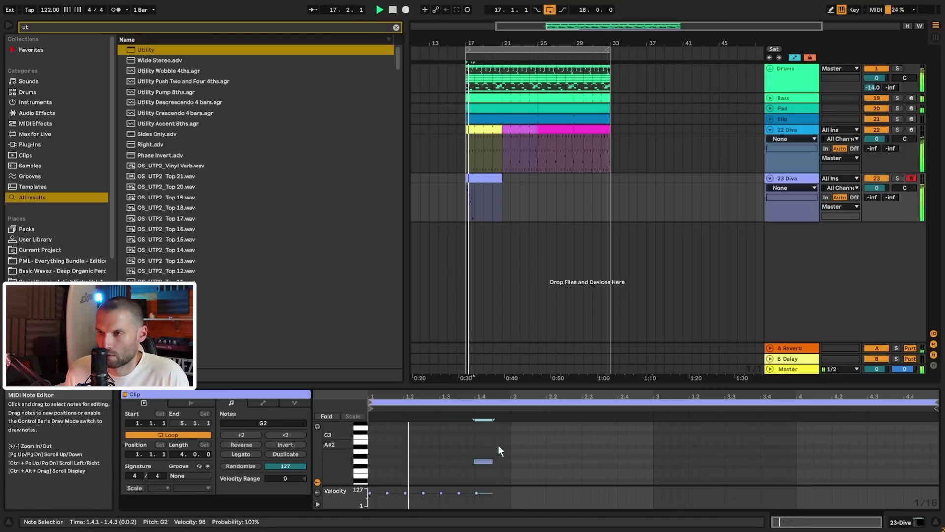
drag(343, 451, 337, 458)
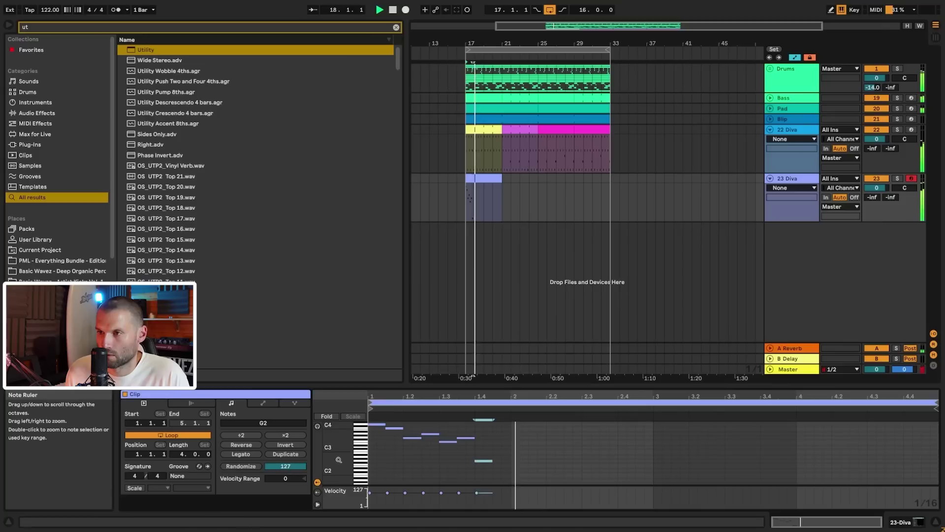
- Transpose all notes of the 23 Diva melody up one octave to span G3 to D5 and play it back
key(space)
key(ctrl+a)
key(space)
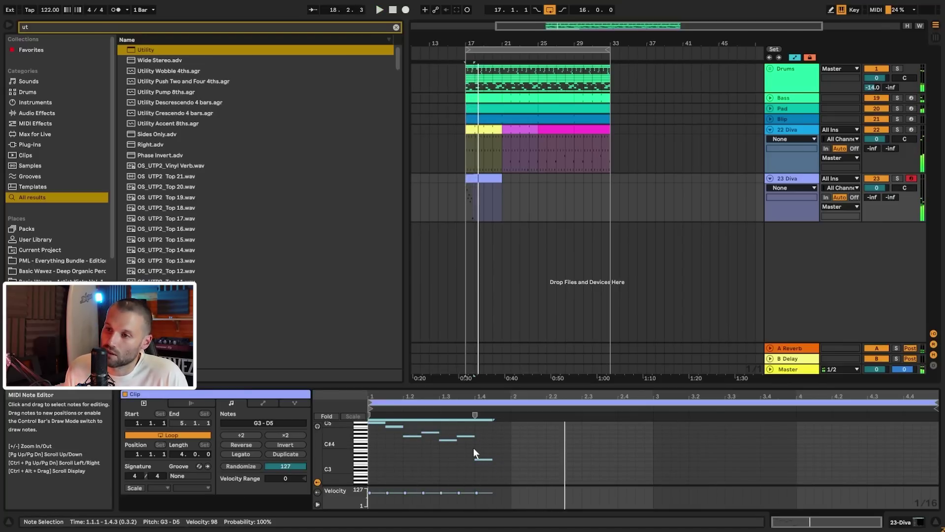
- Duplicate the 23 Diva track, deactivate the original, and play the copied clip on the 24 Diva track
click(788, 182)
key(ctrl+d)
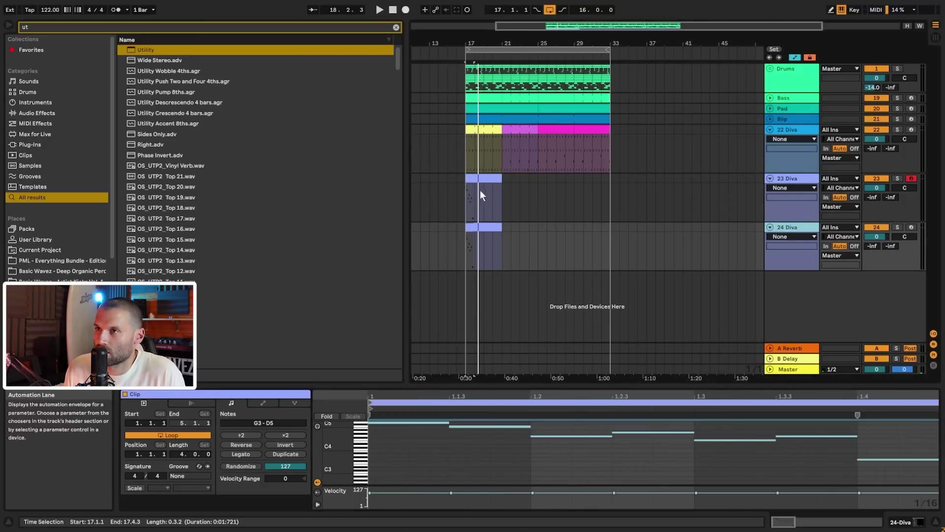
click(872, 180)
click(488, 227)
key(space)
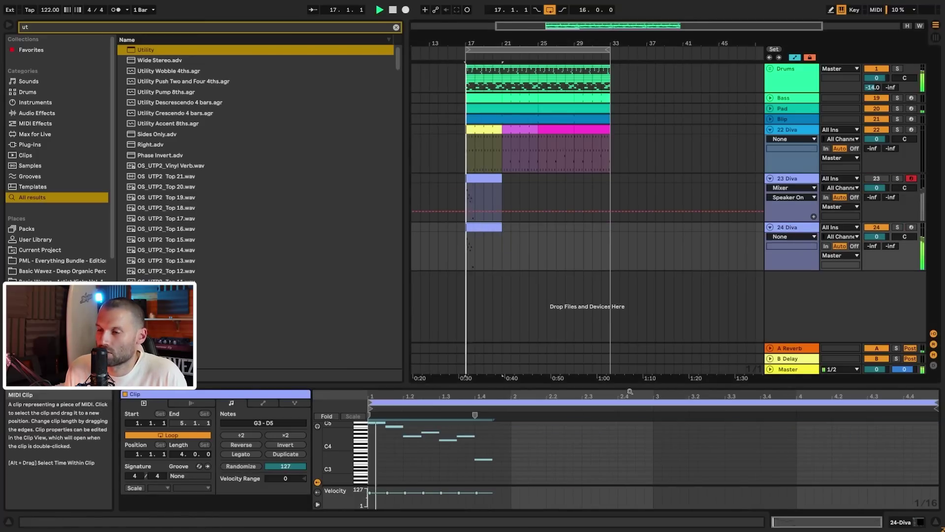
- Compress all notes in the 24 Diva clip to half their timing, spanning 1.1.1 to 1.2.4, and play the result
drag(458, 397, 496, 424)
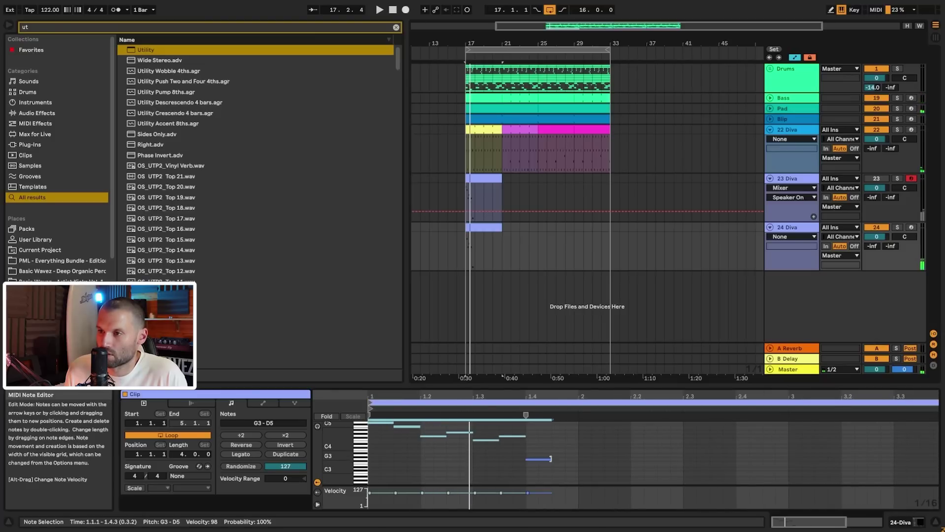
drag(526, 416, 453, 423)
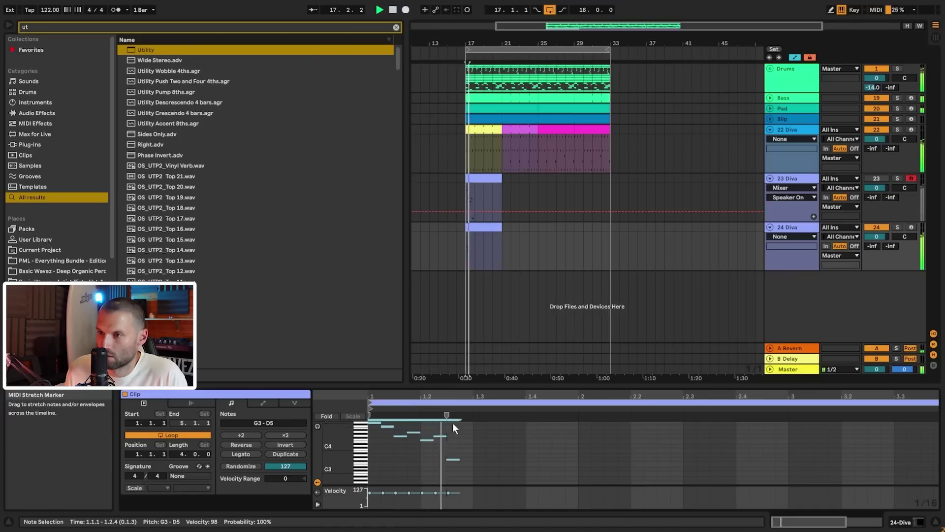
key(space)
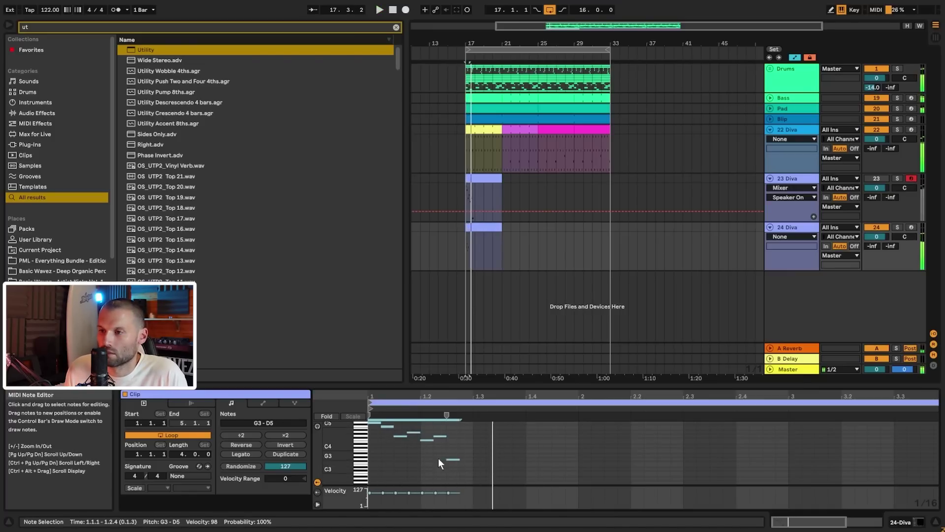
click(434, 458)
- Solo the 24 Diva track and load the Delay effect after Diva in its device chain
click(898, 228)
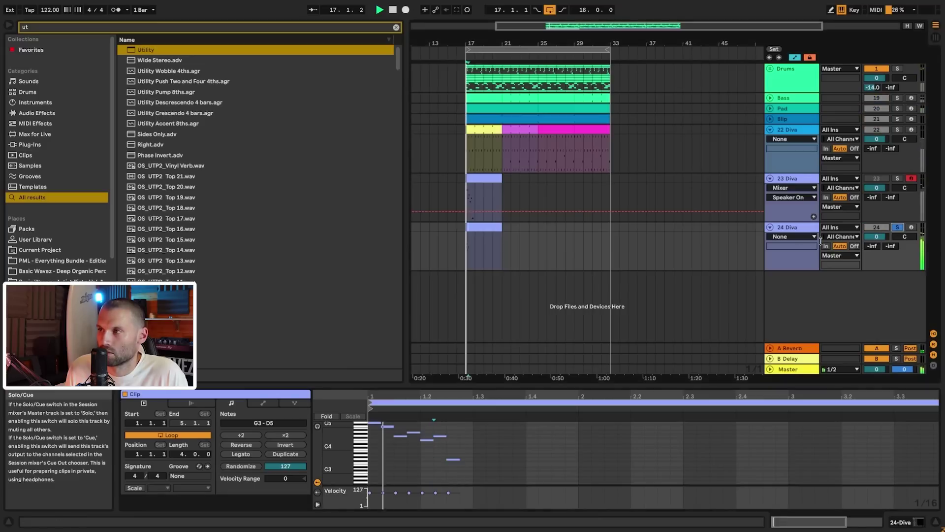
double_click(796, 228)
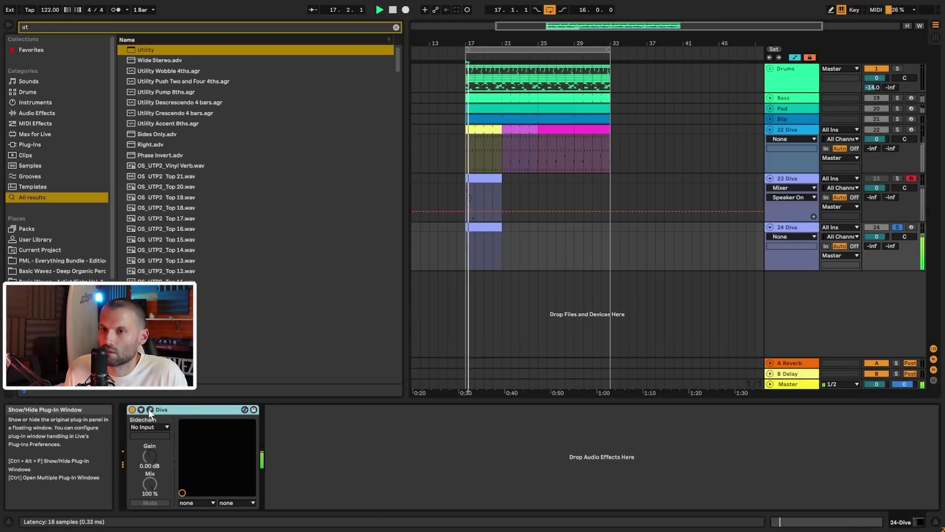
click(395, 27)
text(delay)
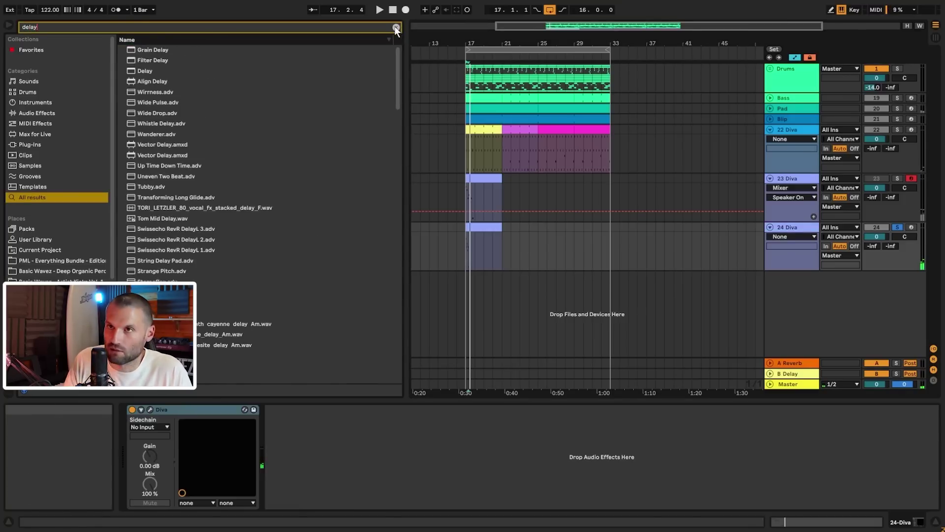
click(216, 71)
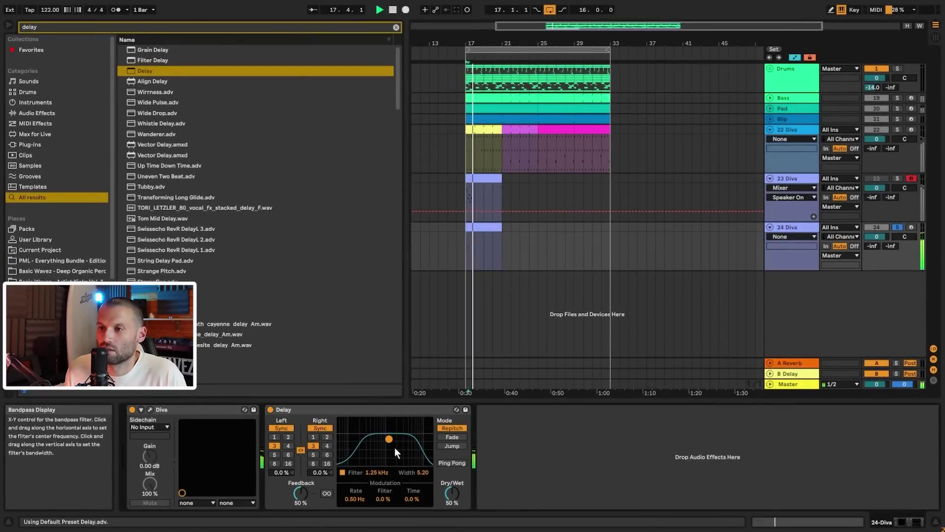
- Set the Delay's dry/wet to 100 % and its feedback to 73 %, and play the track
drag(456, 499, 456, 478)
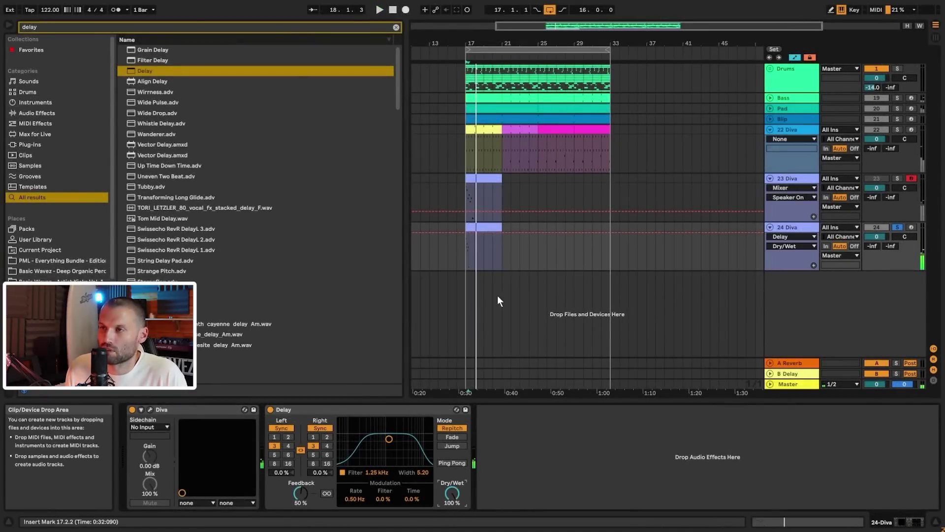
drag(300, 494, 300, 482)
key(space)
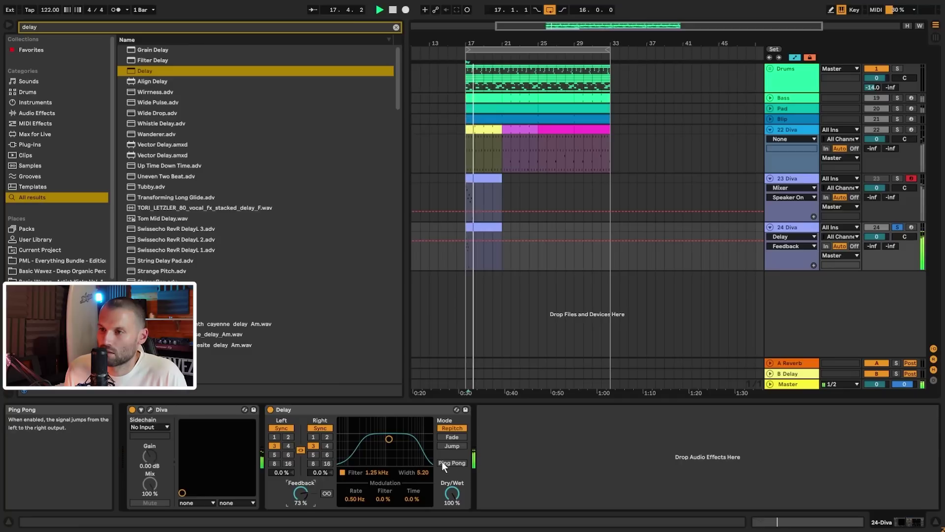
- Try Ping Pong mode on the 24 Diva track's Delay
click(448, 463)
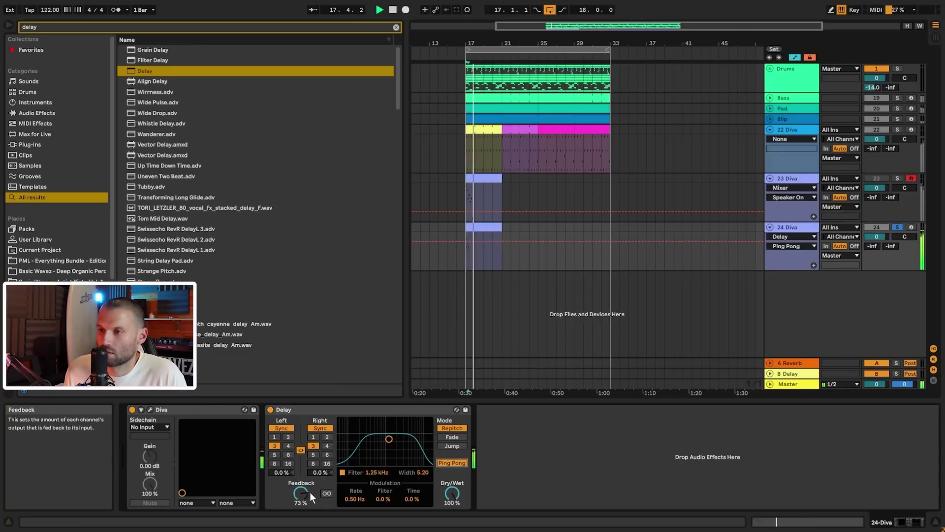
key(space)
click(446, 464)
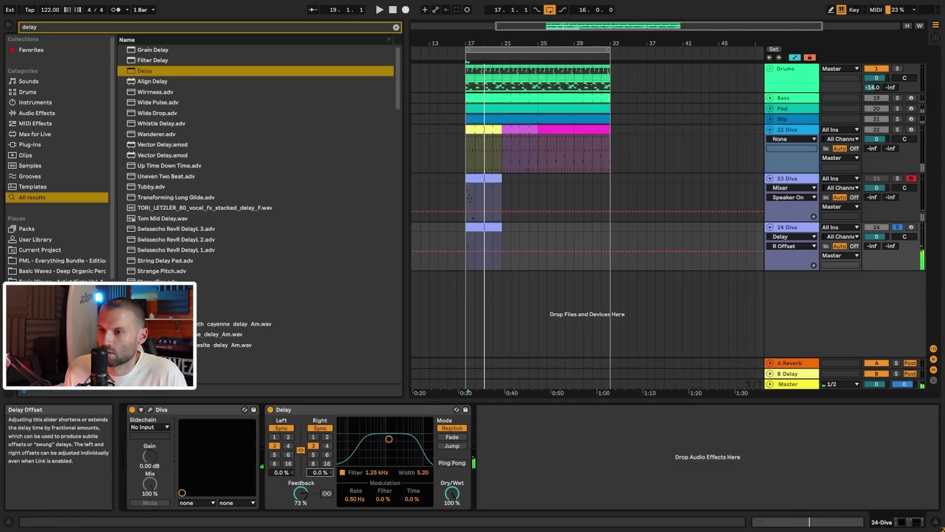
- Set the Delay's right offset to 1.0 % and audition other beat divisions, settling on 4
drag(320, 472, 320, 463)
key(space)
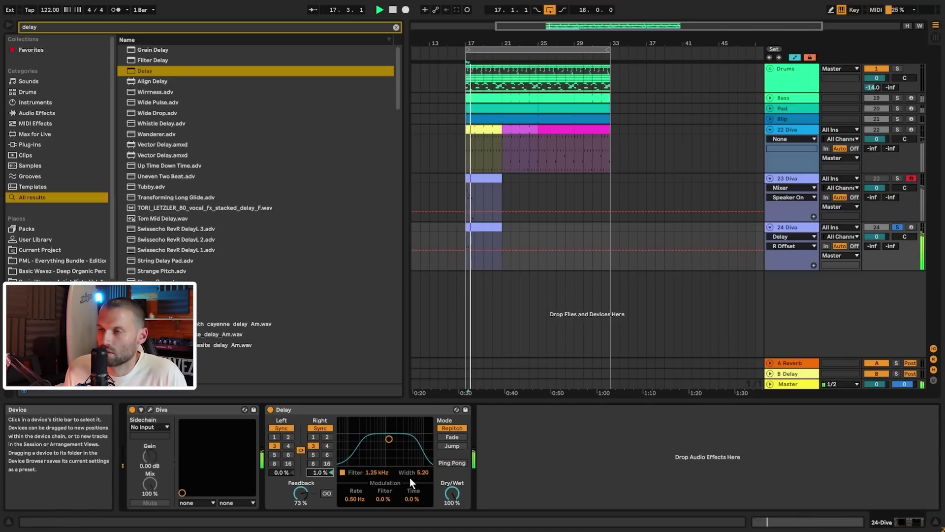
click(327, 455)
click(313, 446)
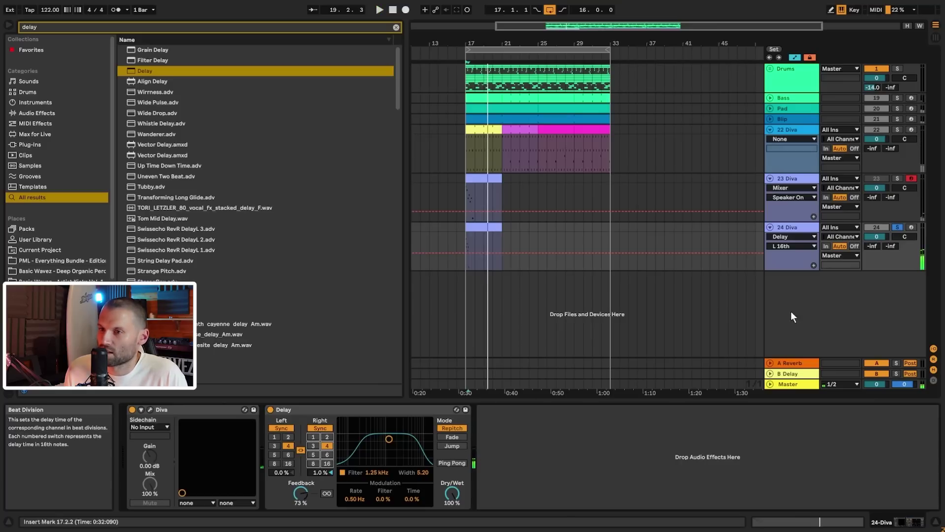
- Unsolo the 24 Diva track and compare Delay beat divisions of 8 and 4 within the full mix
click(897, 227)
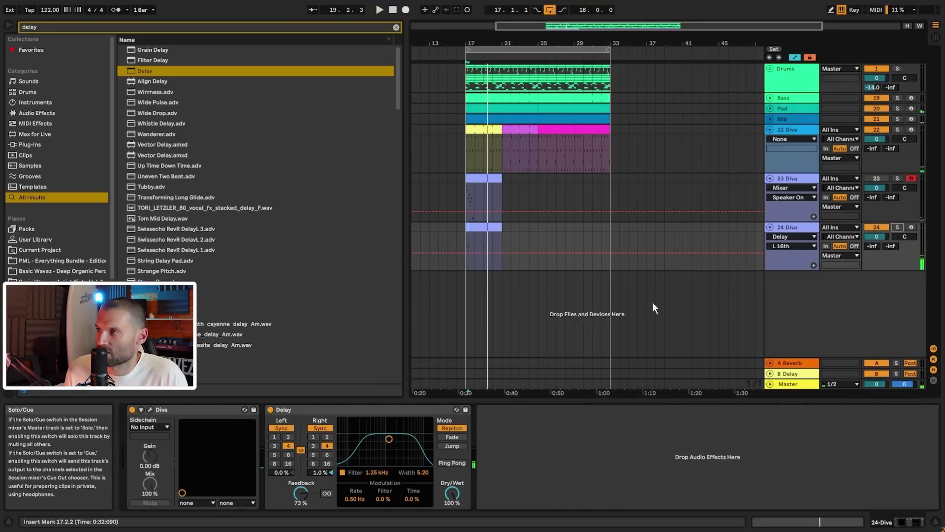
click(314, 454)
key(space)
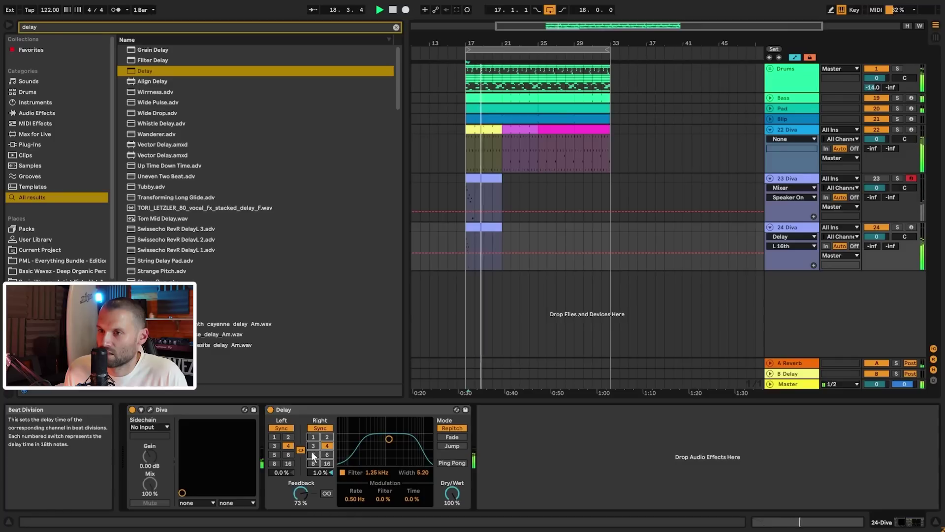
click(312, 463)
key(space)
key(space)
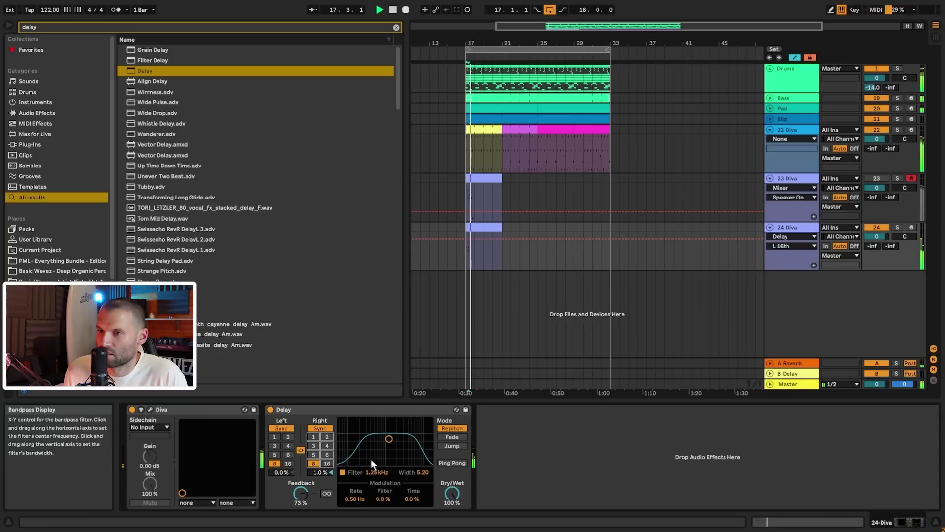
click(328, 446)
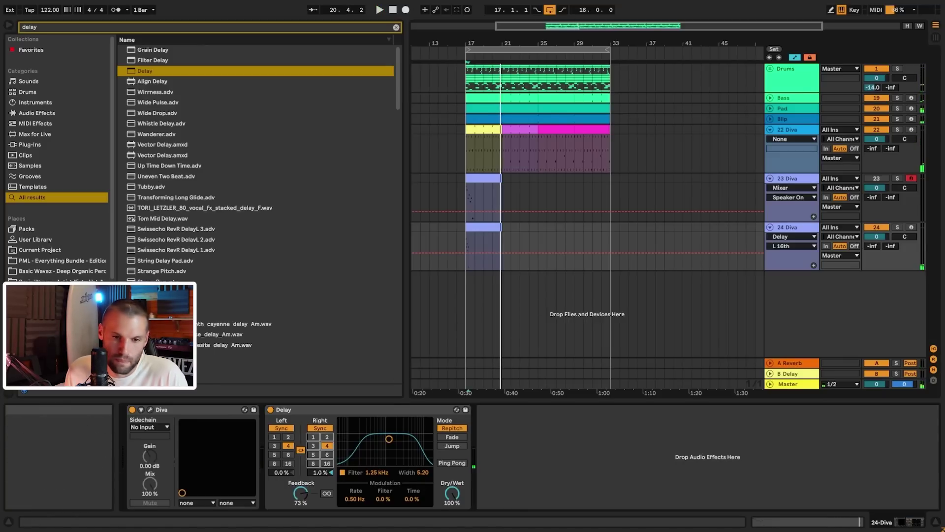
- Set the Delay's beat division to 3 while playing the loop, and bring up the 24 Diva clip's notes
key(space)
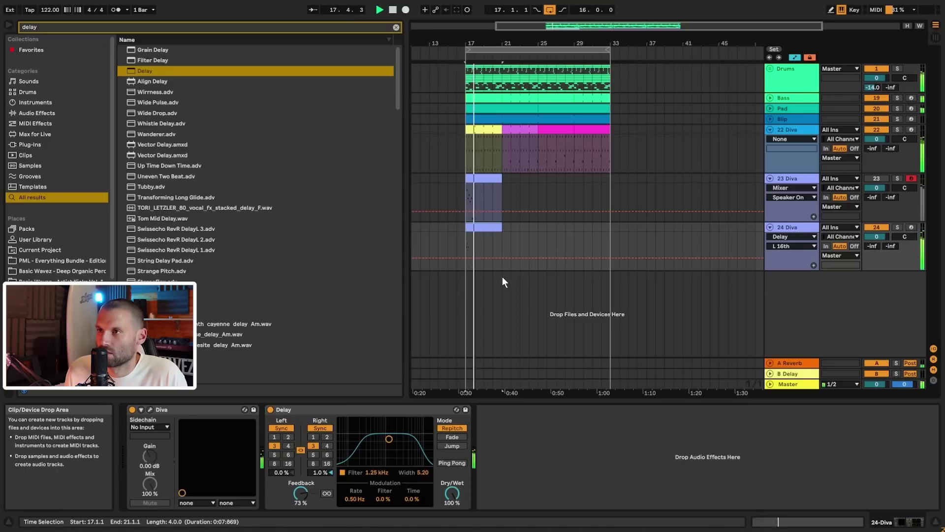
key(space)
key(shift+Tab)
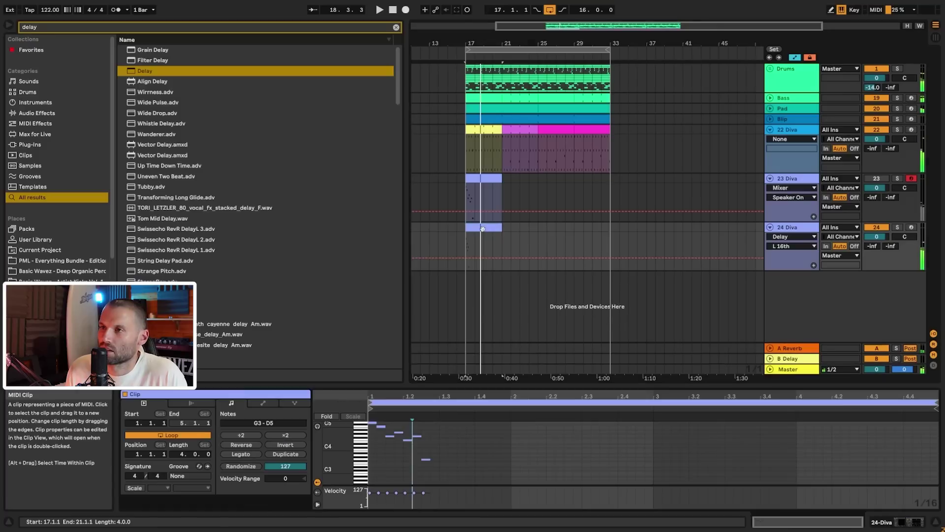
- Add EQ Eight after the Delay on the 24 Diva track, set band 1 to low cut, and pull a low-mid band to about 391 Hz and -5.83 dB
double_click(793, 230)
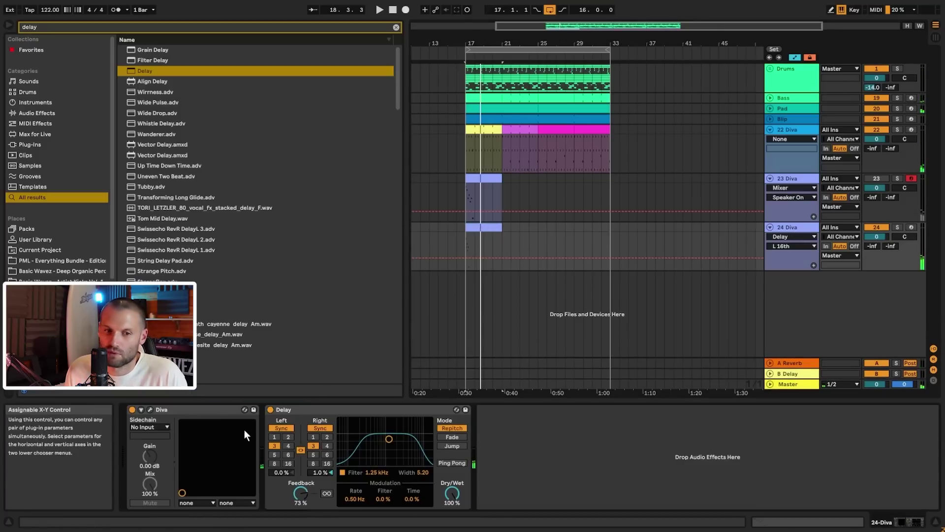
click(397, 28)
text(eq)
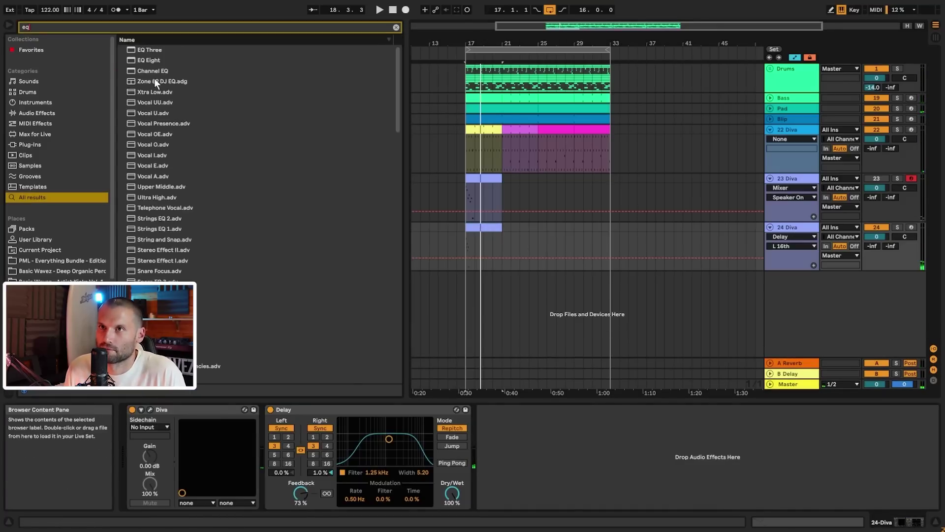
double_click(153, 61)
key(space)
drag(538, 458, 605, 465)
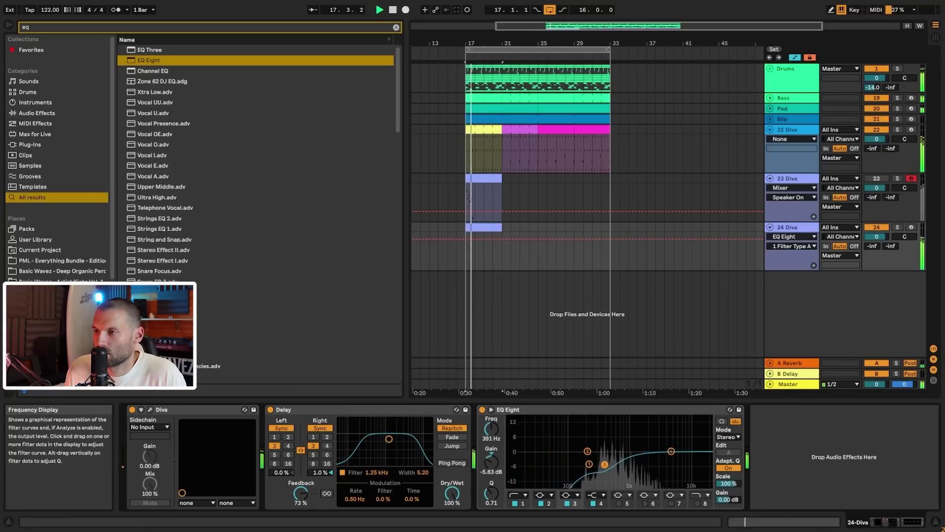
key(space)
- Enable band 8 of the EQ Eight as a high cut and lower its frequency to 1000 Hz during playback
key(space)
click(701, 505)
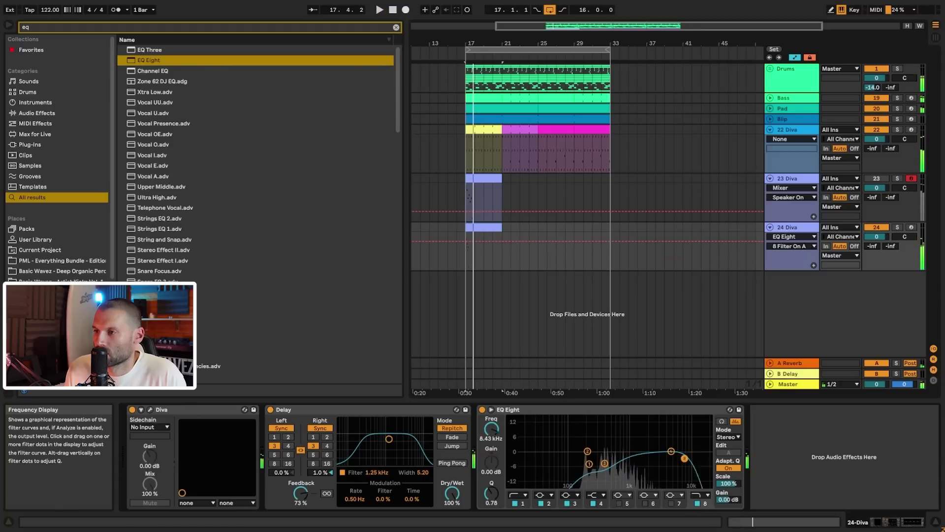
key(space)
mouse_move(615, 454)
mouse_down()
mouse_move(630, 459)
mouse_move(606, 466)
mouse_move(629, 461)
mouse_up()
key(space)
key(space)
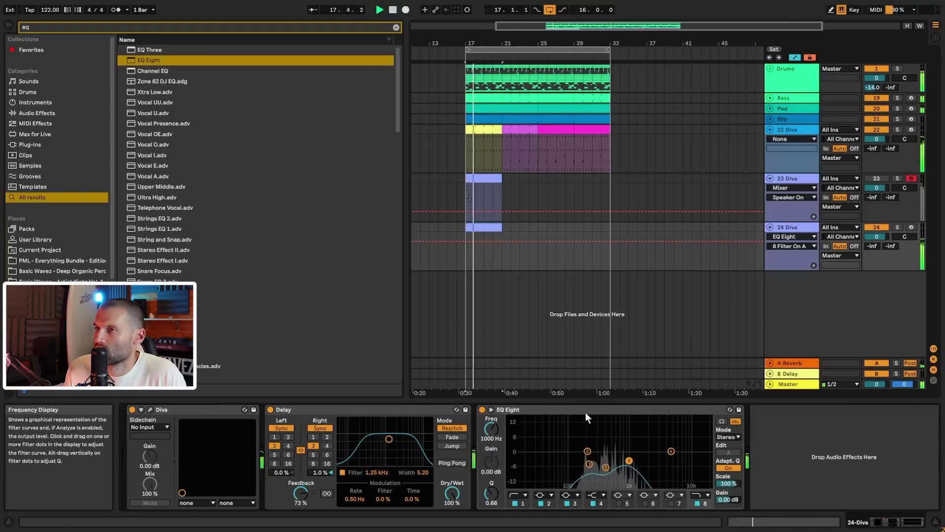
- Try the 24 Diva clip starting at 23.1.1 and at 24.1.1, and play the loop from bar 17
click(484, 231)
drag(484, 231, 530, 236)
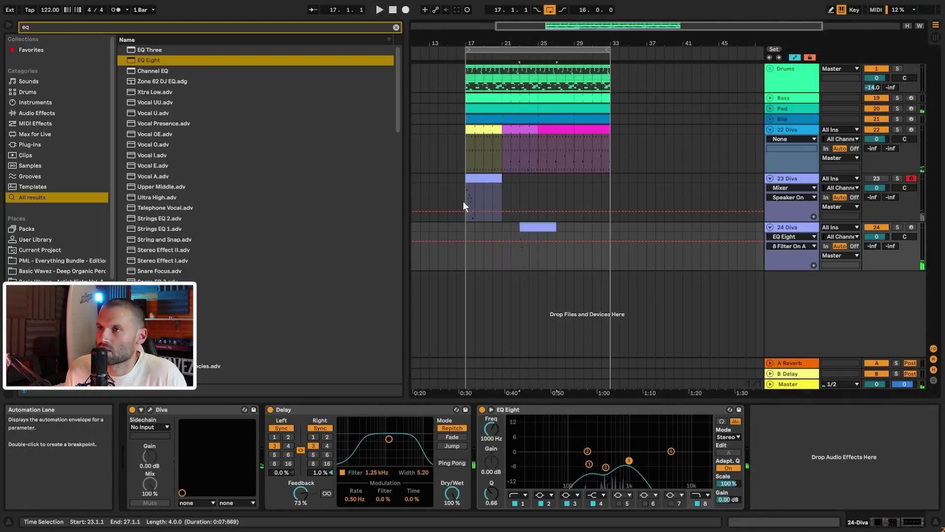
click(466, 229)
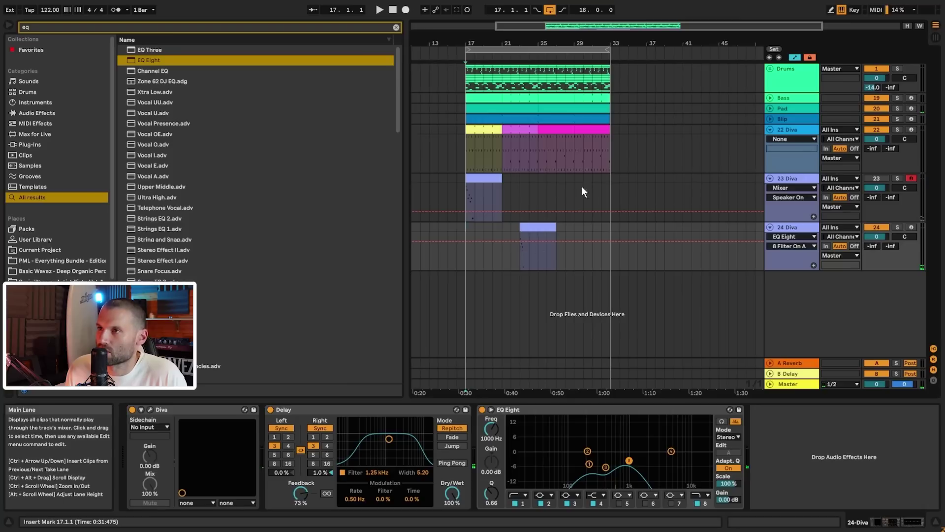
drag(530, 229, 539, 228)
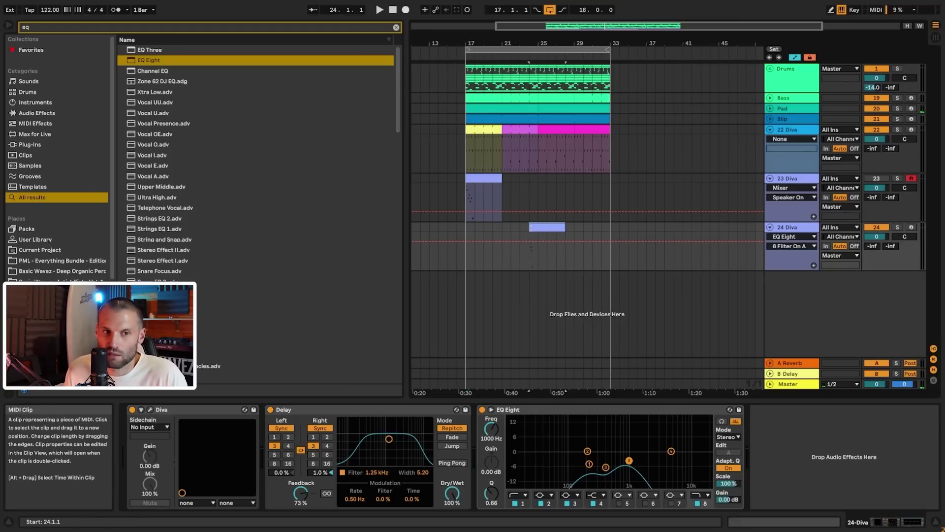
click(465, 225)
key(space)
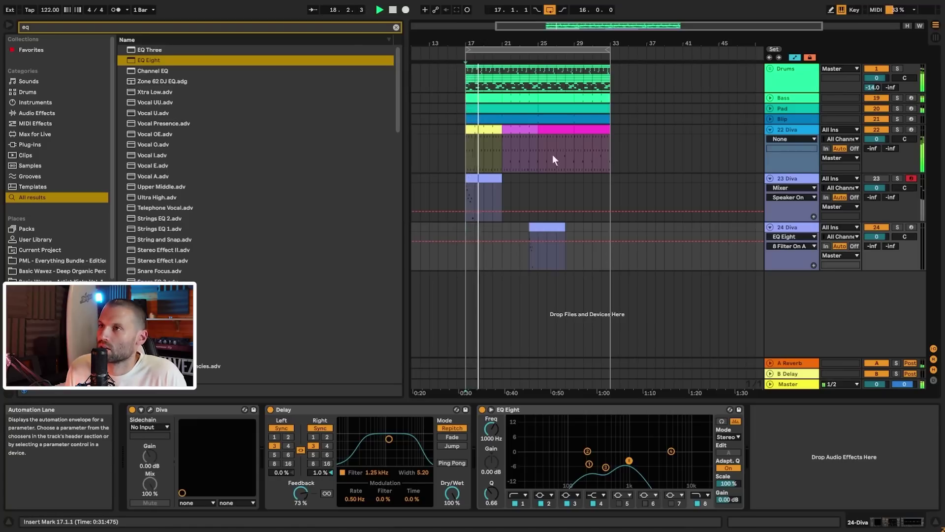
- Move the 24 Diva clip to start at 24.3.1 and play the arrangement from bar 23
click(521, 157)
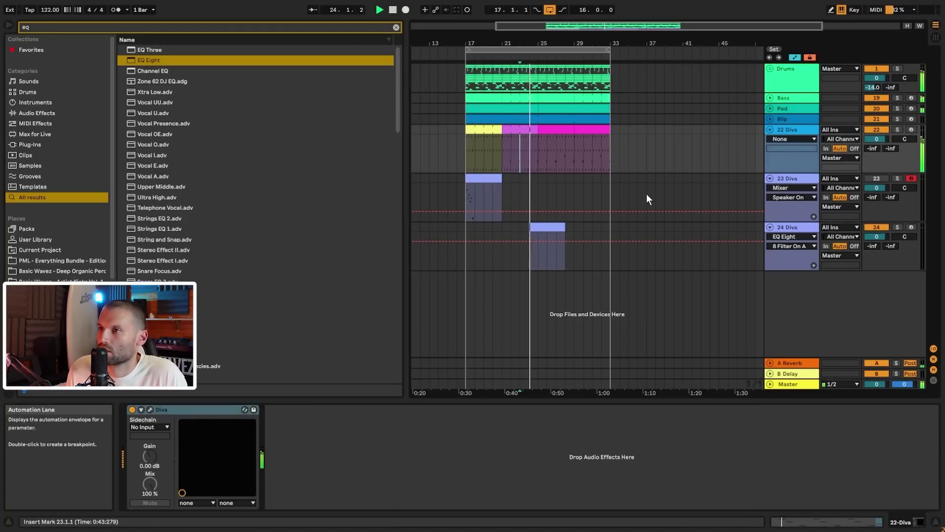
key(space)
drag(585, 26, 584, 66)
drag(572, 228, 588, 229)
click(521, 228)
key(space)
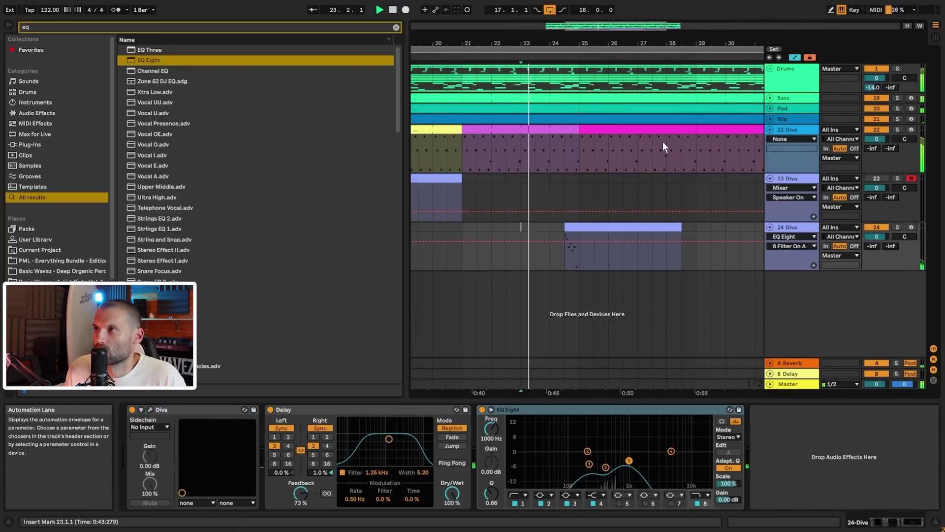
- Unfold the Drums group, cut the Kick out from 24.1.1 to 25.1.1, and play from bar 23
click(770, 68)
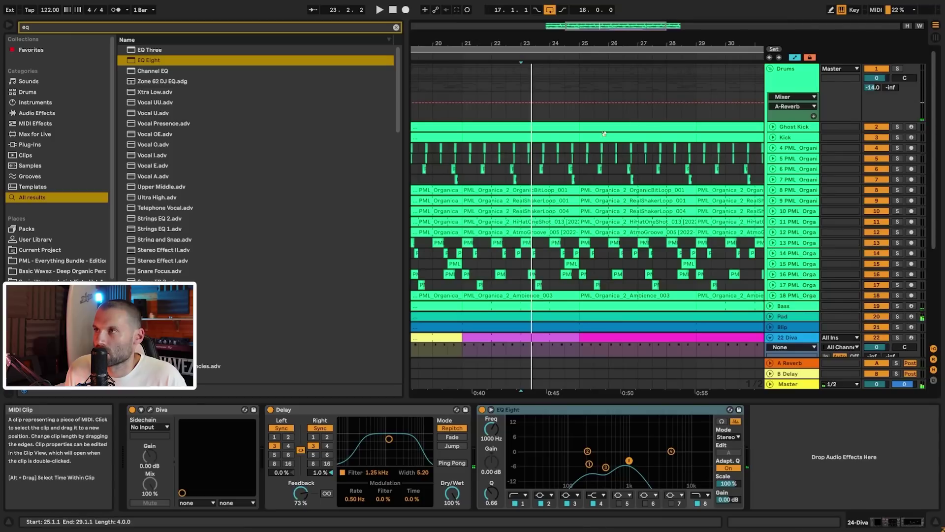
click(565, 136)
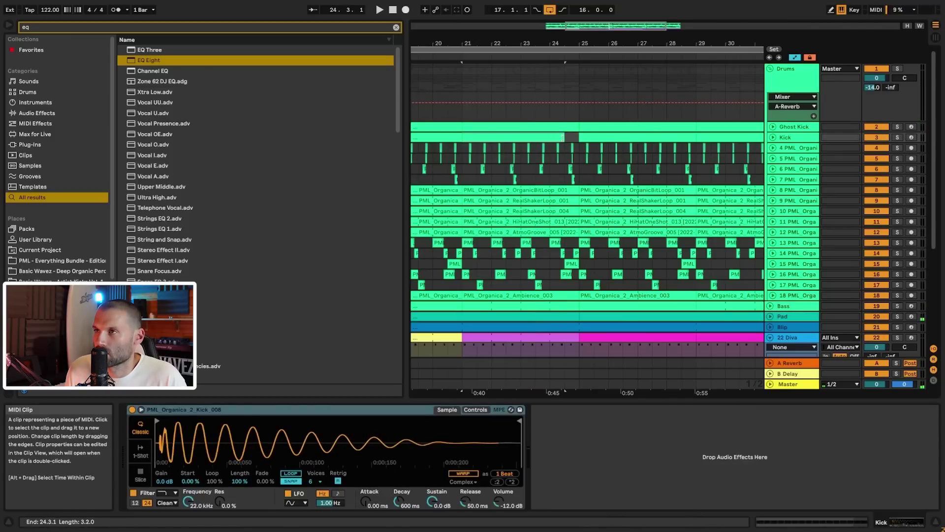
click(519, 147)
key(space)
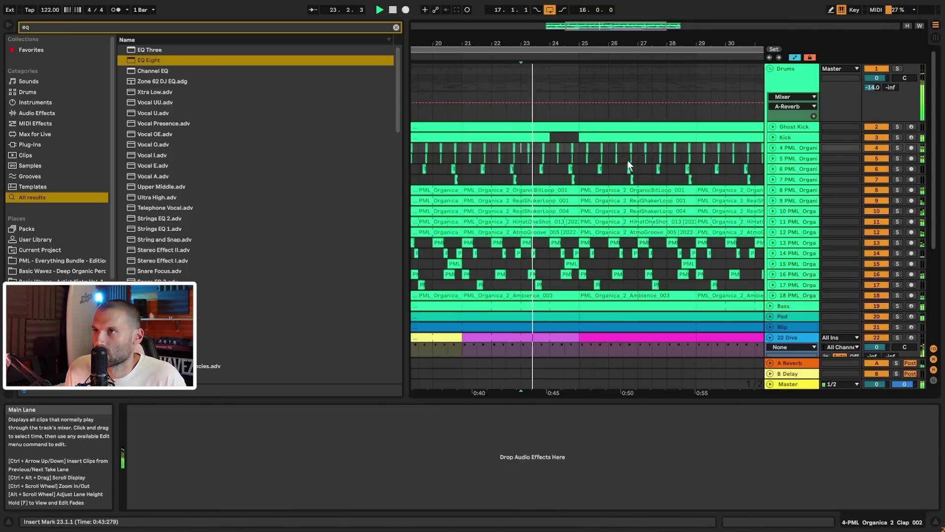
- Listen through the kick break with the 24 Diva clip and review the whole loop in the arrangement
scroll(640, 164, down, 3)
scroll(675, 167, down, 3)
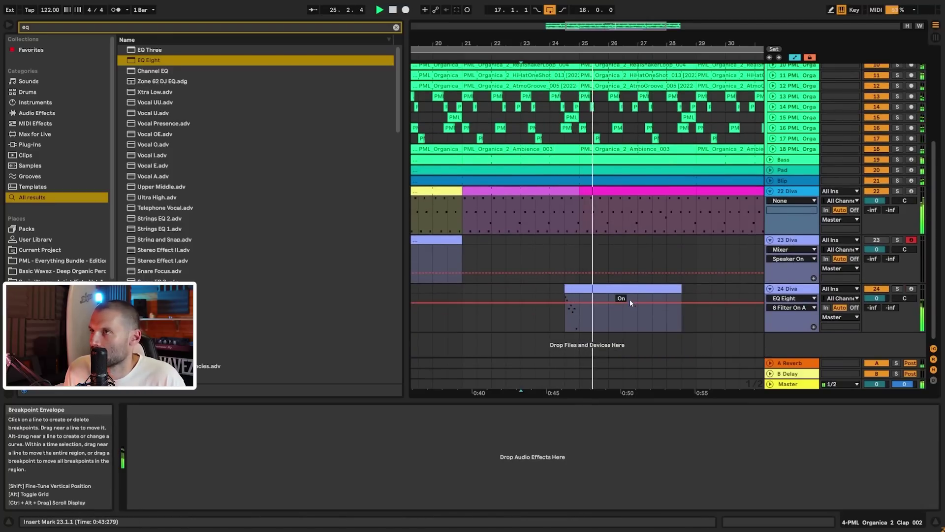
scroll(643, 250, up, 4)
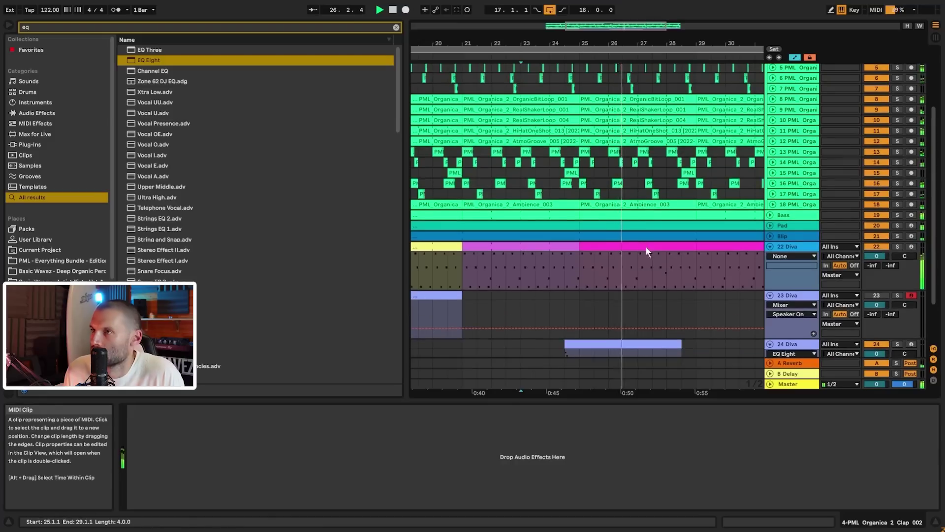
drag(604, 36, 652, 9)
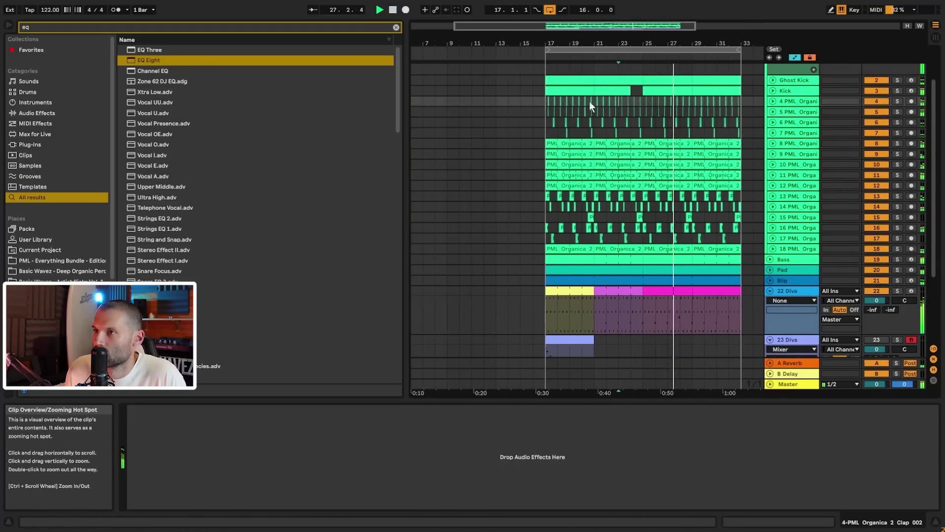
scroll(640, 163, down, 3)
scroll(760, 279, down, 1)
click(671, 289)
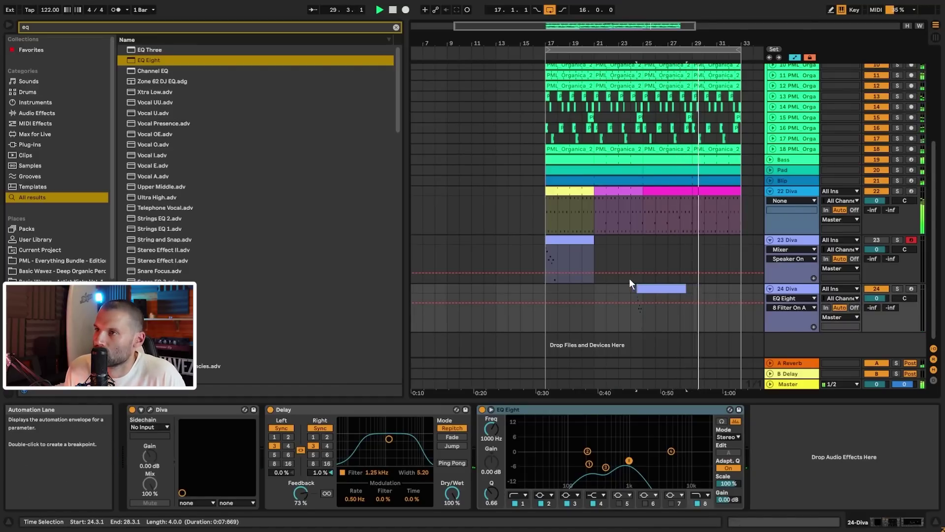
key(space)
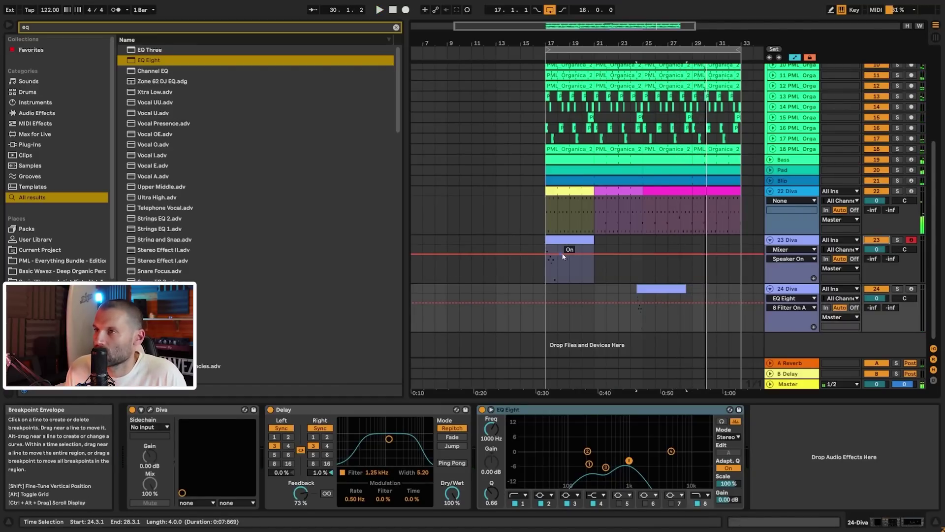
- Play the 23 Diva clip in the mix and open its notes for editing
click(575, 239)
mouse_move(570, 241)
mouse_down()
mouse_move(680, 242)
mouse_move(583, 242)
mouse_up()
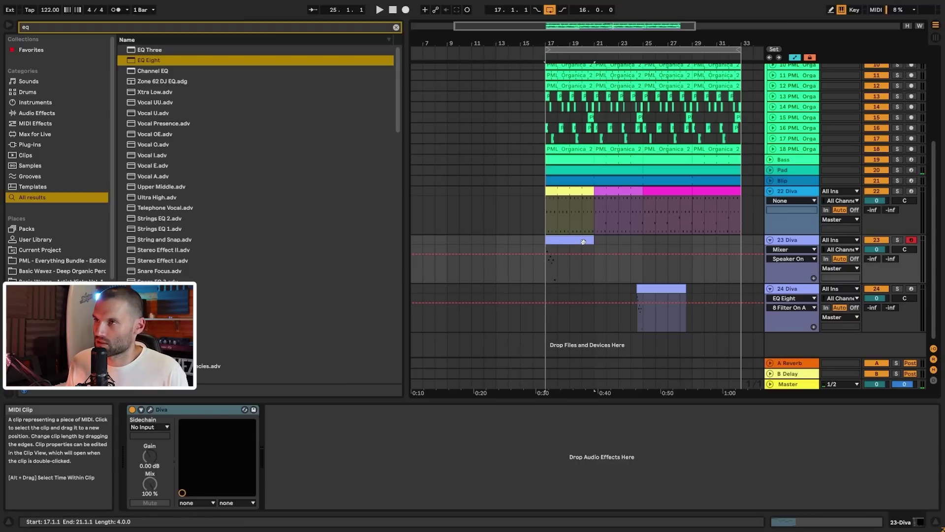
key(space)
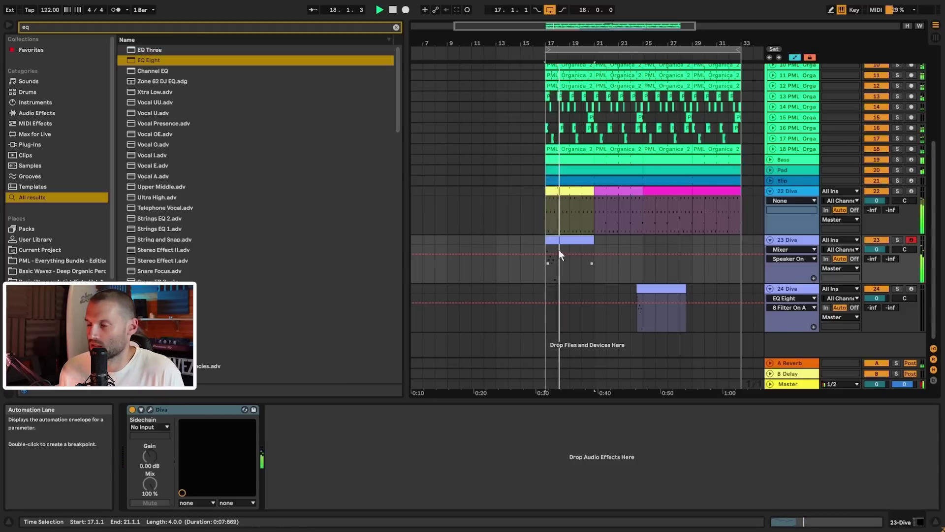
double_click(552, 239)
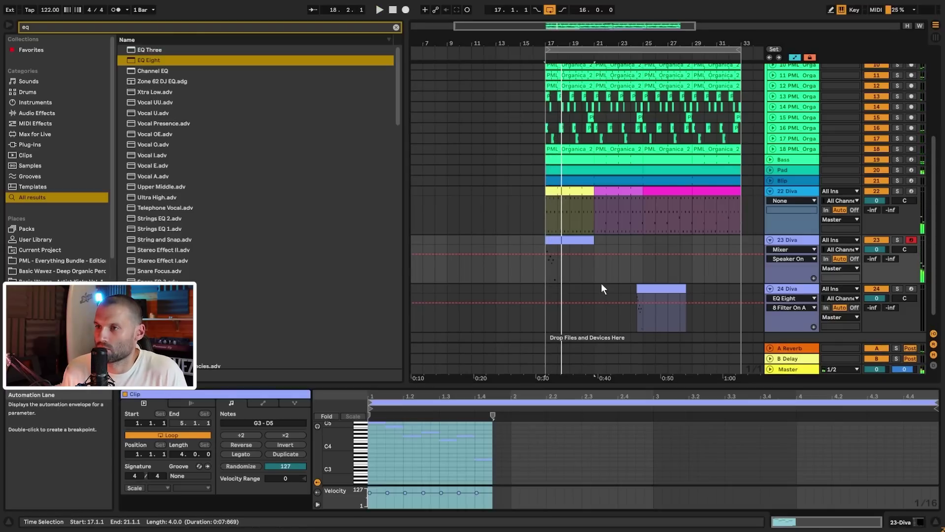
- Deactivate the 22 Diva track's clips over bars 17 to 25 and audition the 23 Diva melody
click(624, 195)
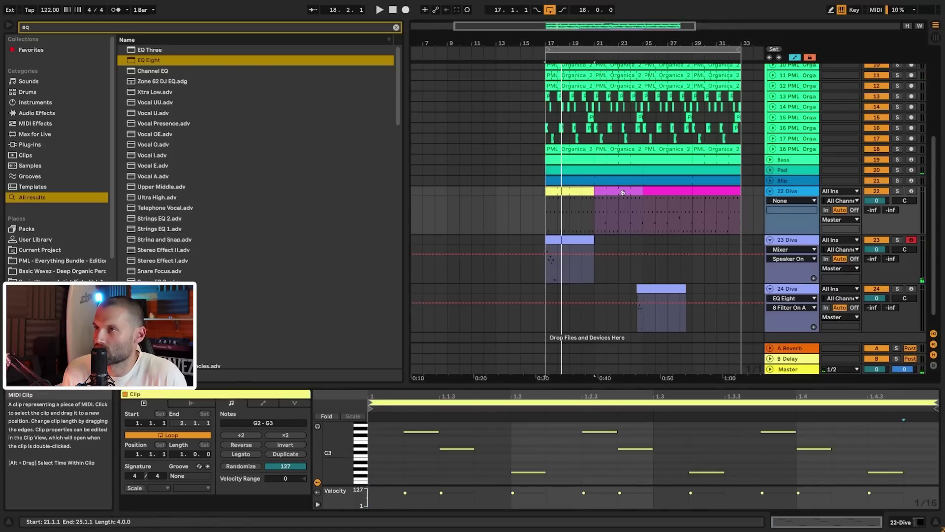
click(567, 240)
key(space)
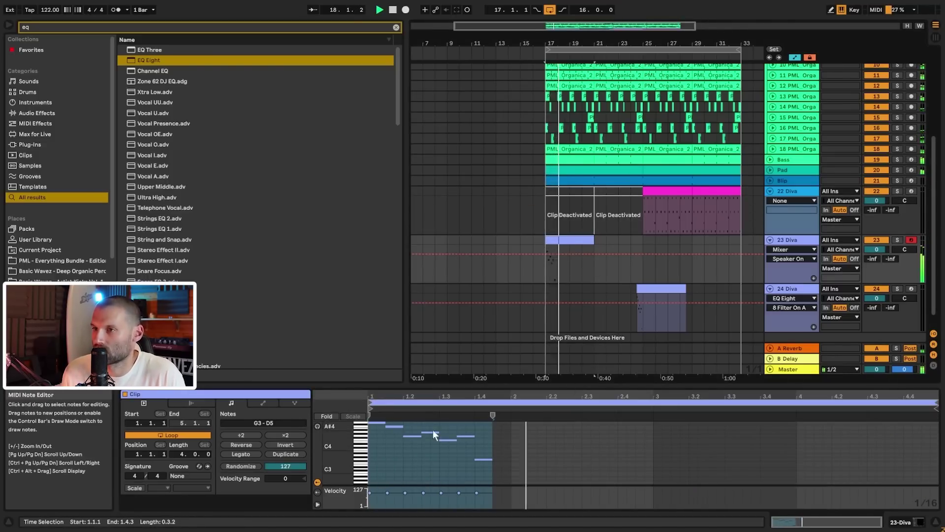
key(space)
- Try stretching all notes of the 23 Diva clip to end at 2.2.2, and play them
drag(425, 397, 425, 434)
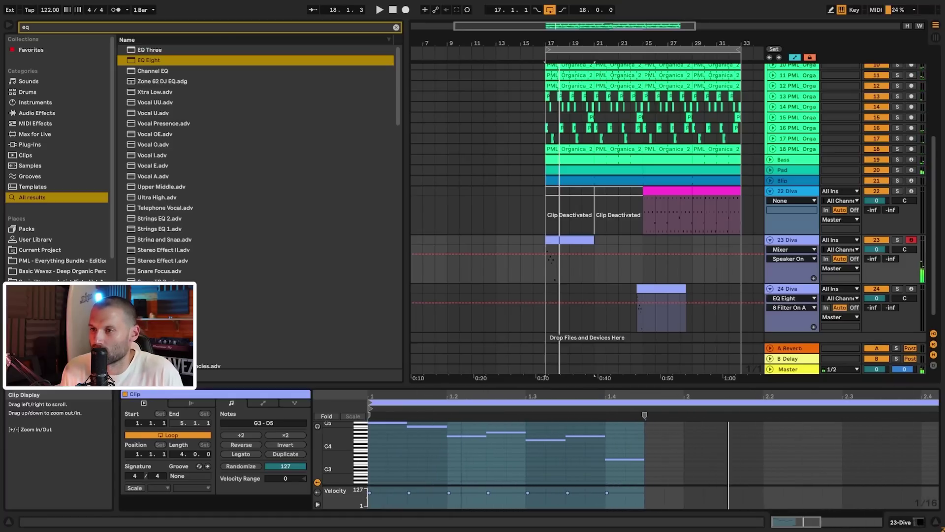
click(390, 473)
drag(390, 473, 620, 415)
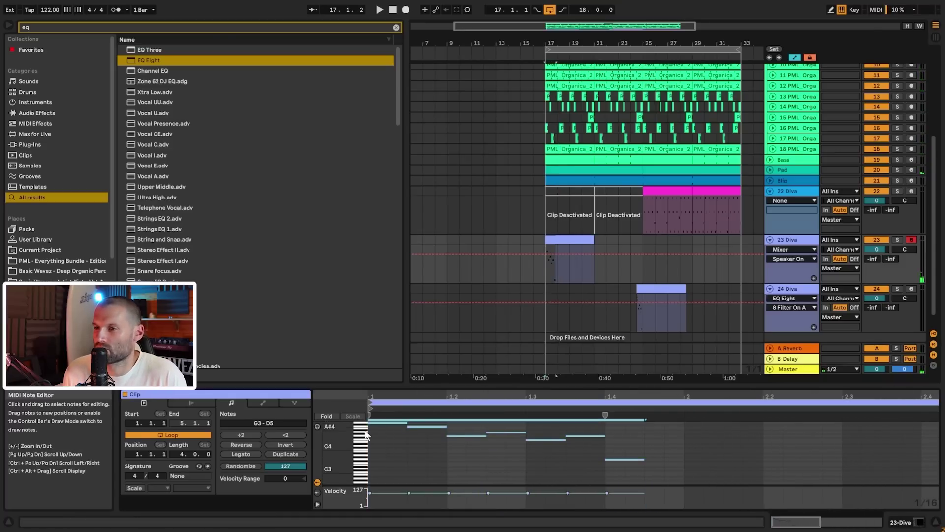
mouse_move(394, 422)
mouse_down()
mouse_move(410, 425)
mouse_move(397, 425)
mouse_up()
key(space)
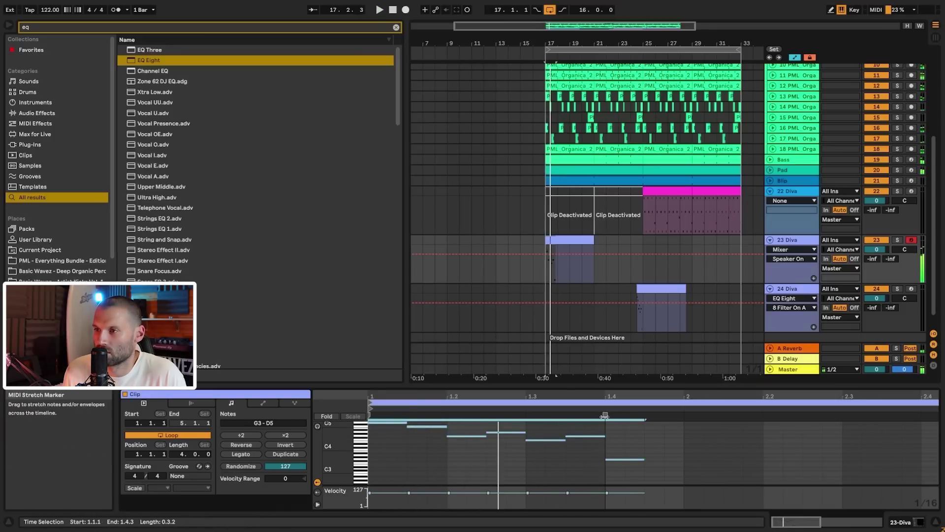
drag(625, 416, 720, 416)
key(space)
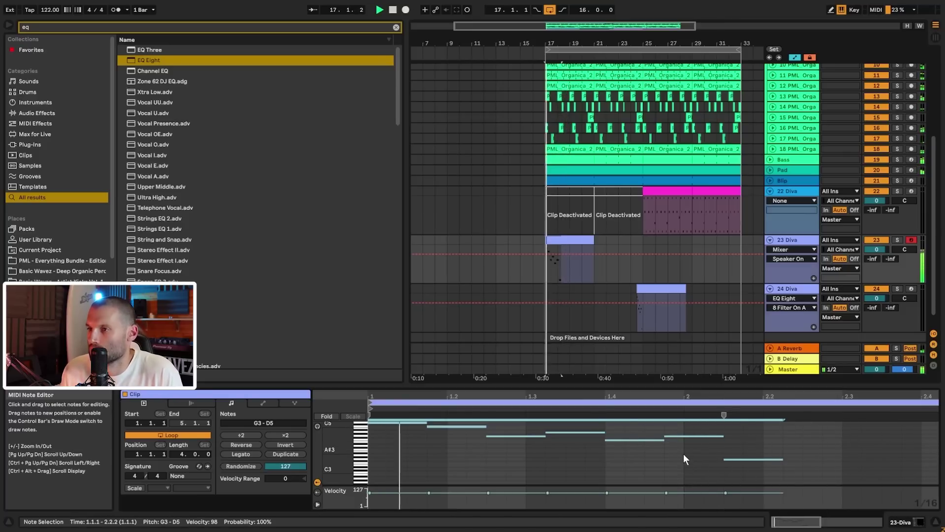
- Try moving the G#4 note to 1.3.1 and shifting the notes after it earlier, with the last note starting at 2.1.1
click(586, 465)
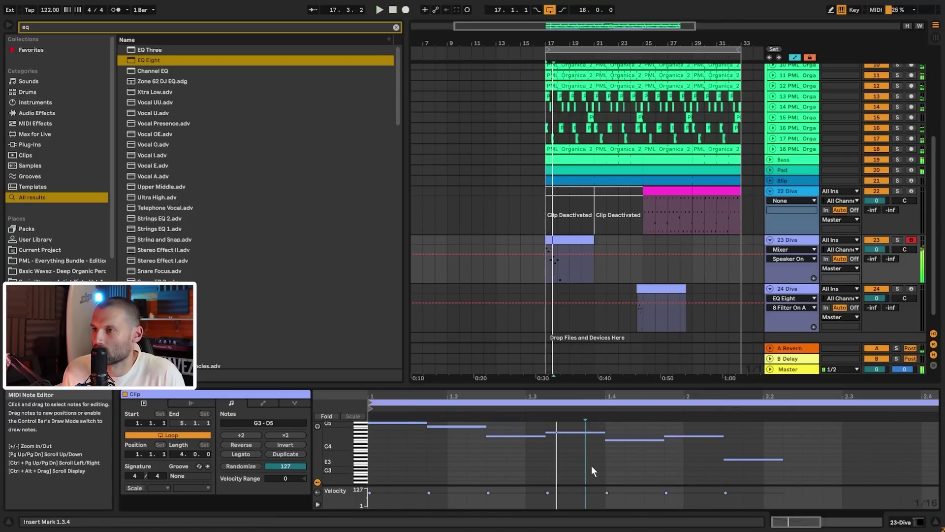
click(542, 432)
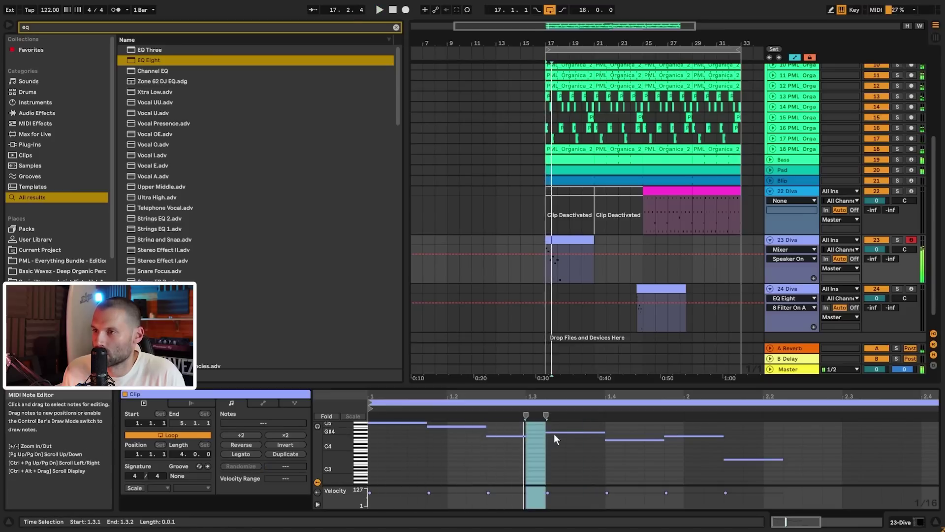
drag(555, 432, 538, 435)
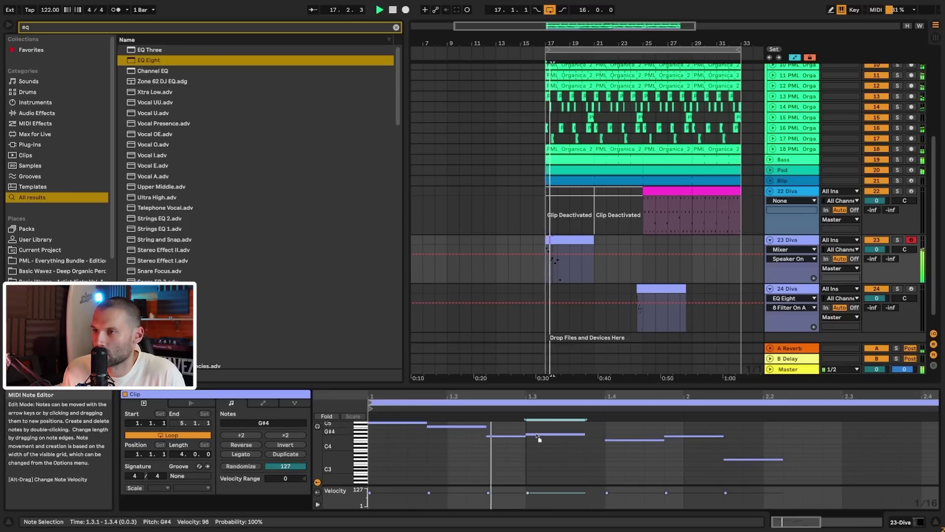
click(617, 441)
drag(606, 441, 596, 442)
drag(674, 435, 653, 436)
key(space)
key(space)
drag(737, 459, 684, 436)
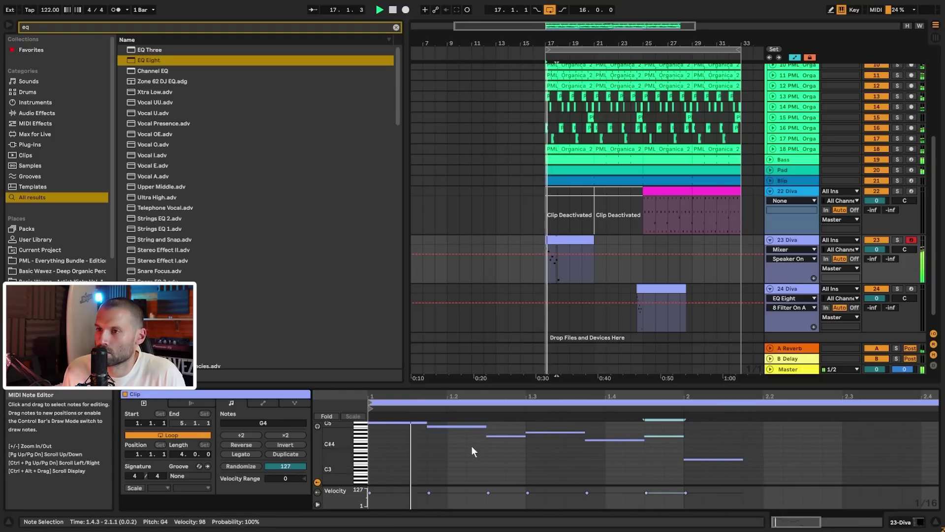
- Try shortening the opening D5 note of the 23 Diva clip and play the phrase
scroll(413, 440, up, 3)
drag(427, 445, 408, 445)
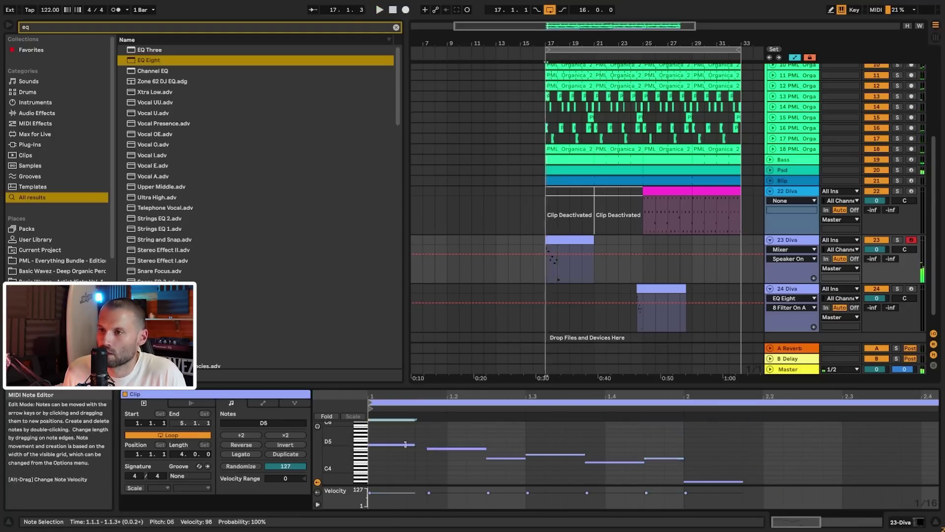
key(space)
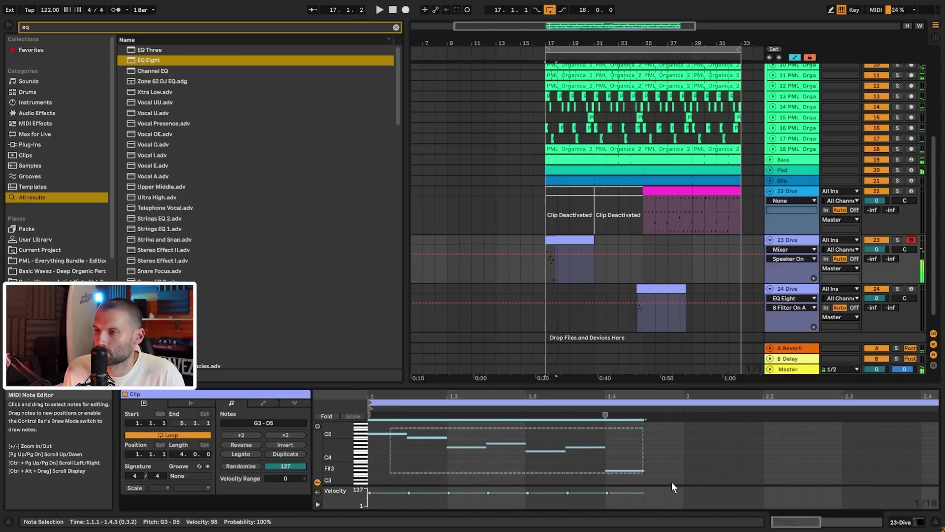
- Shift all notes of the 23 Diva clip to start at 1.1.3 and play the result
drag(397, 433, 432, 438)
key(space)
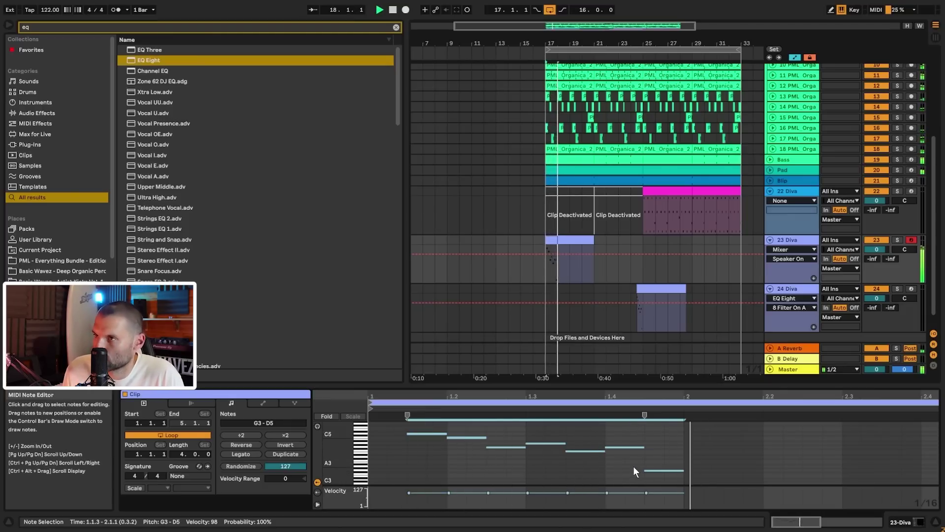
- Transpose all notes of the 23 Diva clip up one octave, to the range G4–D6, and play the phrase
click(568, 240)
key(space)
double_click(802, 240)
key(ctrl+f)
double_click(563, 242)
key(ctrl+a)
key(space)
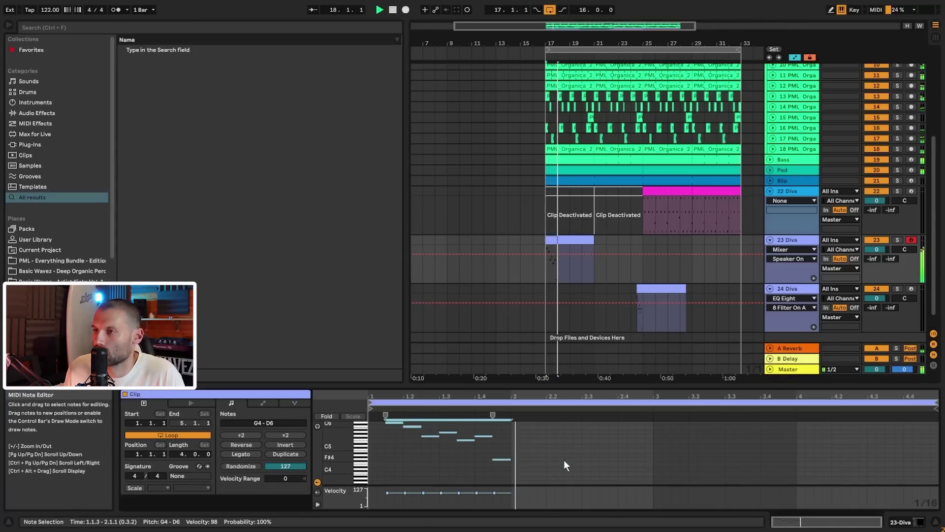
click(535, 478)
key(space)
key(space)
- Stretch the phrase's final G4 note to end at 3.1.1 and duplicate the 23 Diva clip to bar 21
drag(510, 459, 652, 459)
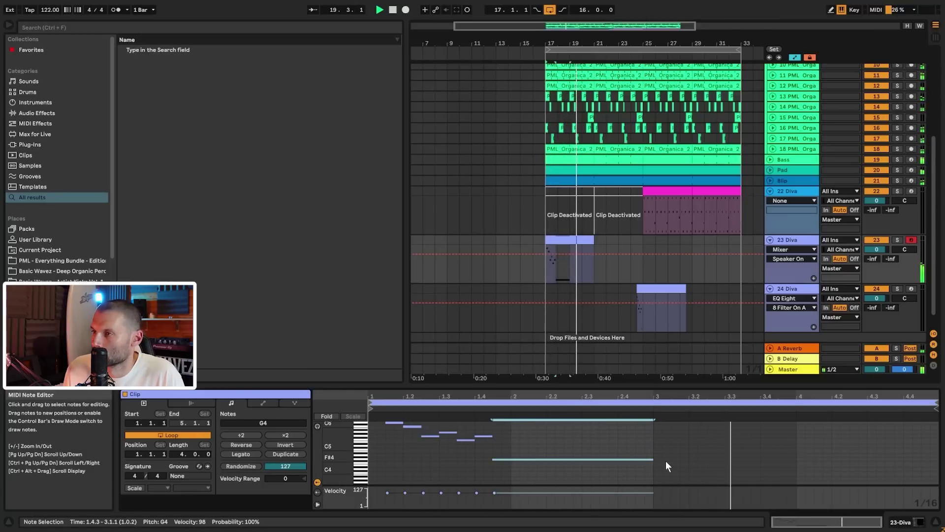
click(567, 239)
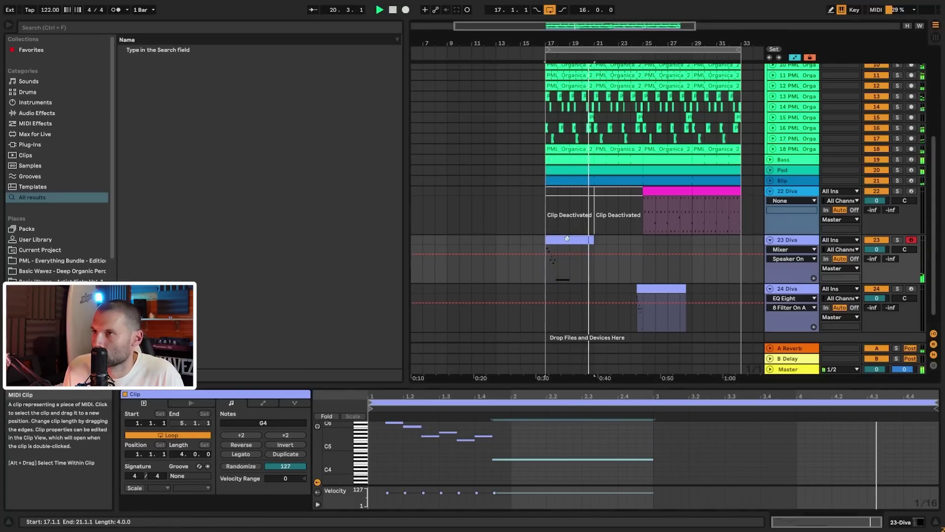
key(ctrl+d)
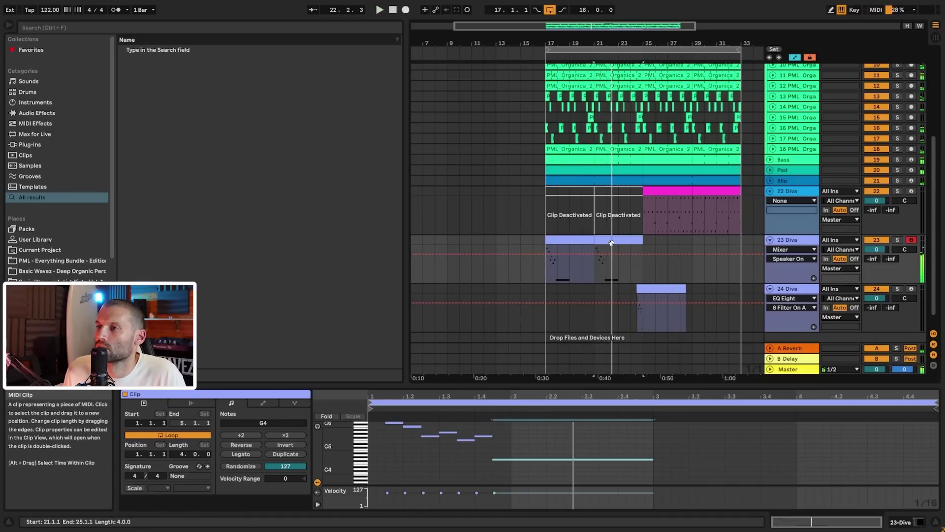
- Duplicate all notes within the second 23 Diva clip so the copied phrase starts at 3.1.3, and play it
click(629, 459)
scroll(459, 445, up, 2)
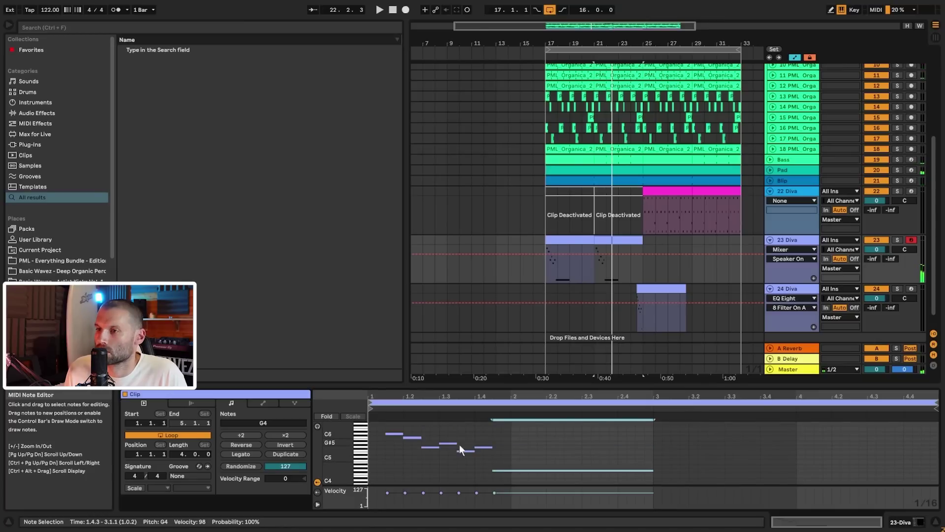
key(ctrl+a)
key(ctrl+d)
key(space)
click(676, 450)
drag(663, 426, 748, 458)
key(space)
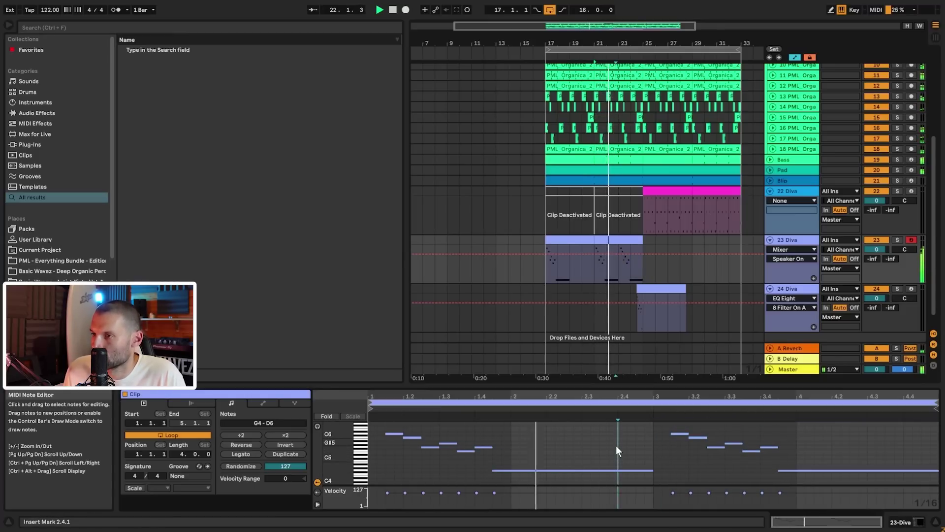
- Add two sixteenth-pair notes to the second 23 Diva clip: F5 at 2.3.3 and G5 at 2.4.1
double_click(623, 447)
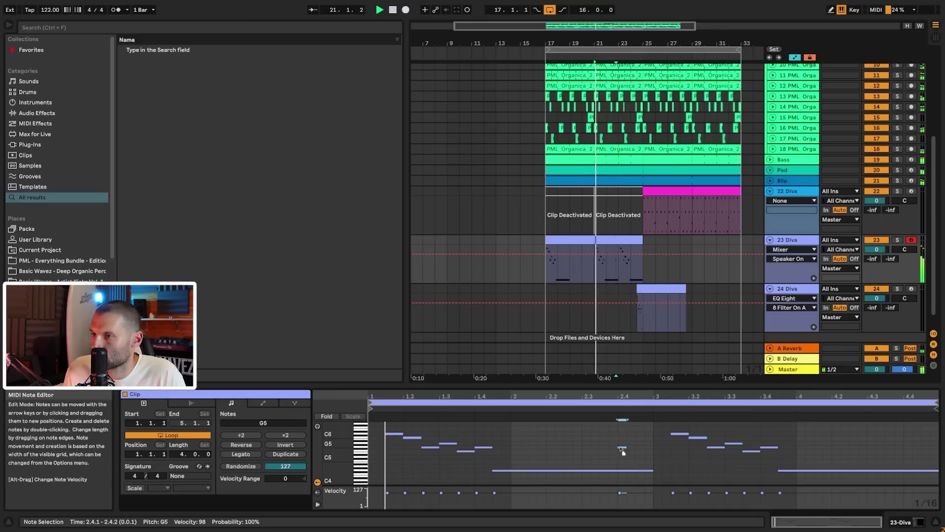
drag(625, 447, 607, 452)
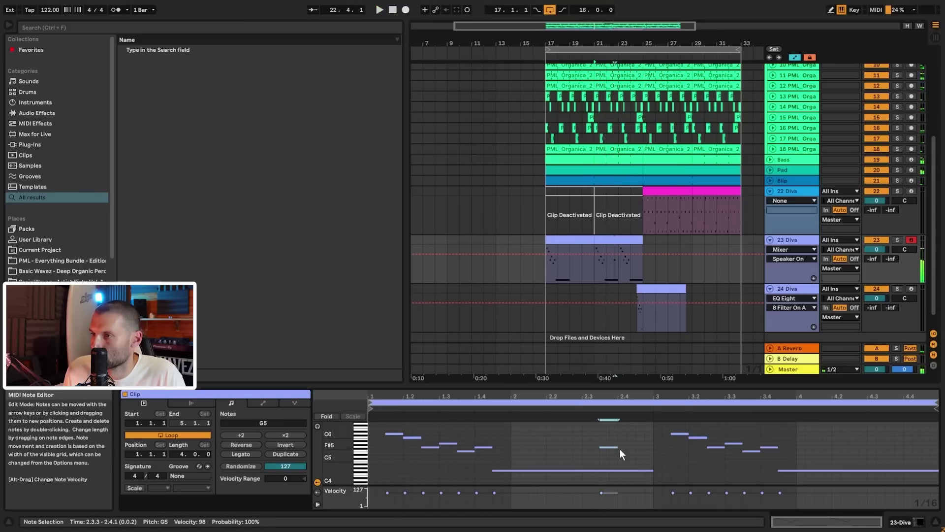
double_click(629, 439)
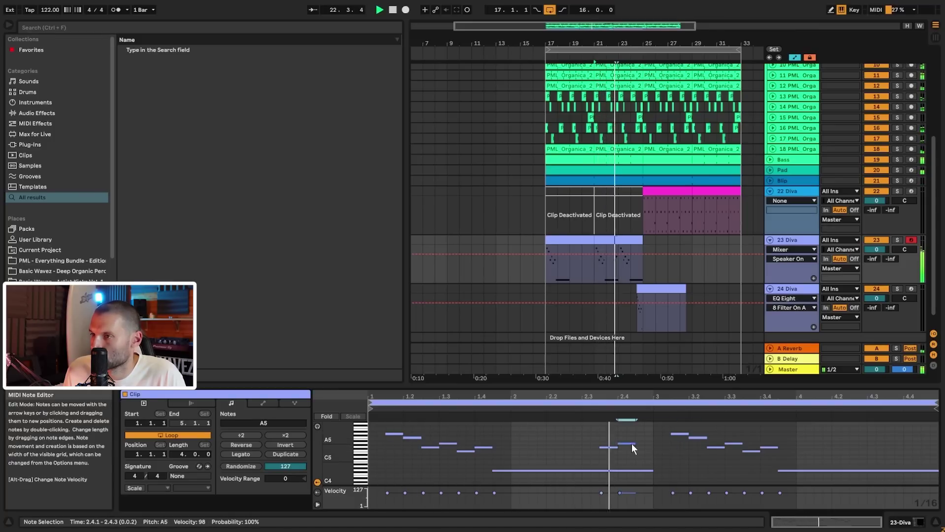
drag(613, 447, 616, 454)
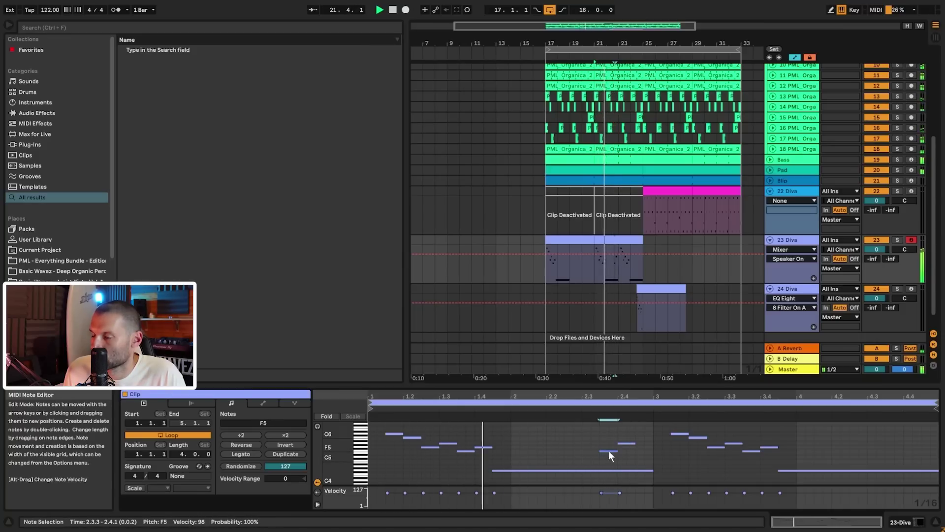
drag(329, 453, 356, 452)
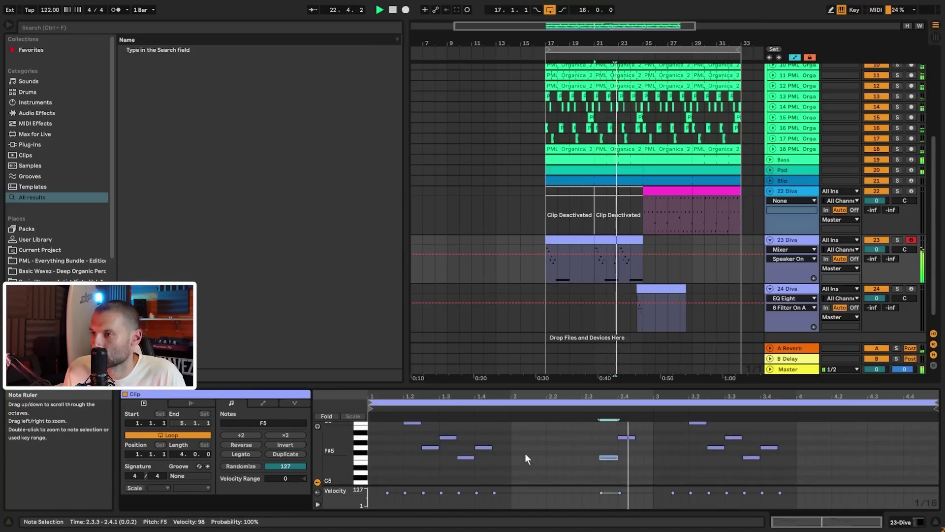
drag(624, 438, 623, 449)
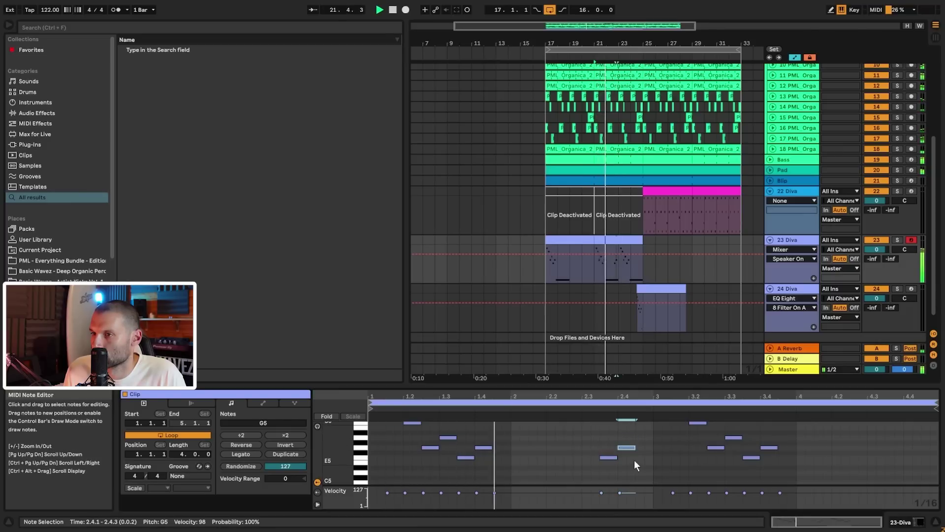
- Continue the added run with an A#5 note at 2.4.3 and a G5 note at 3.1.1
double_click(647, 438)
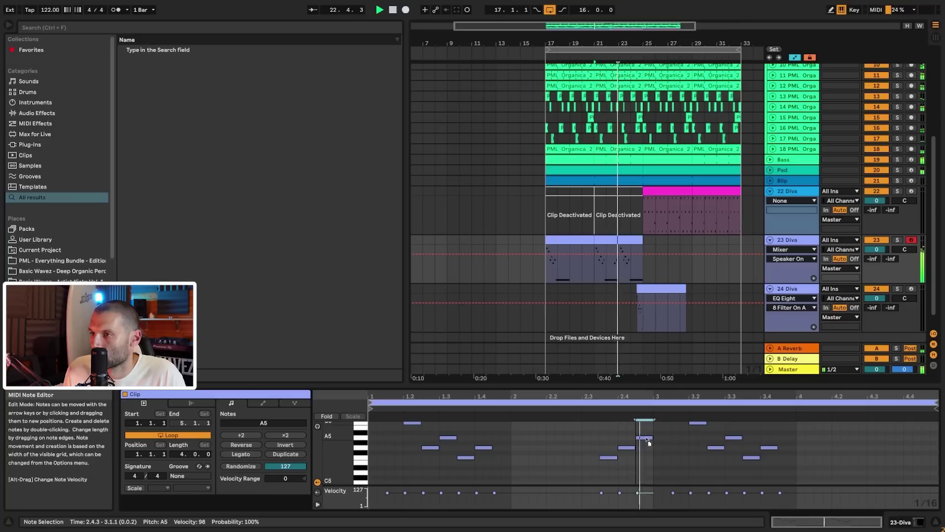
drag(646, 436, 662, 447)
double_click(662, 432)
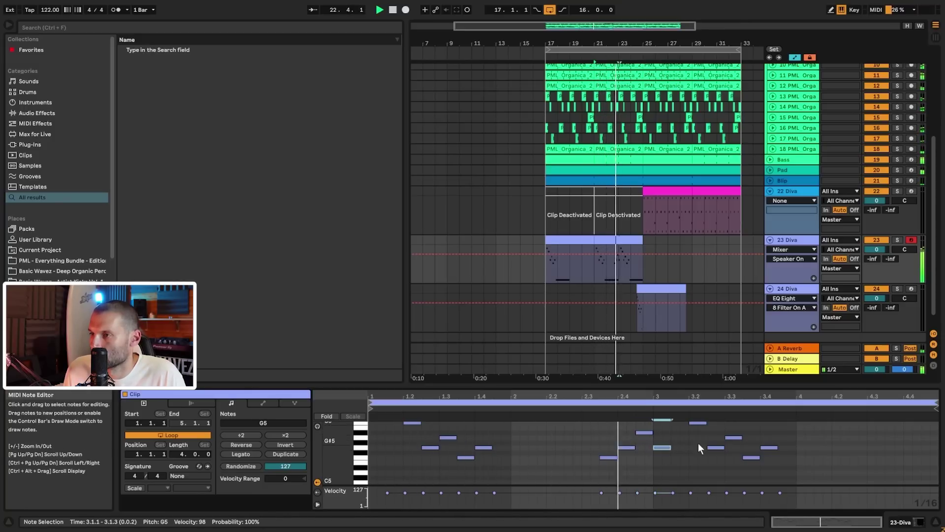
- Delete the first three notes of the copied phrase, at 3.1.3, 3.2.1 and 3.2.3, and play the clip
double_click(699, 423)
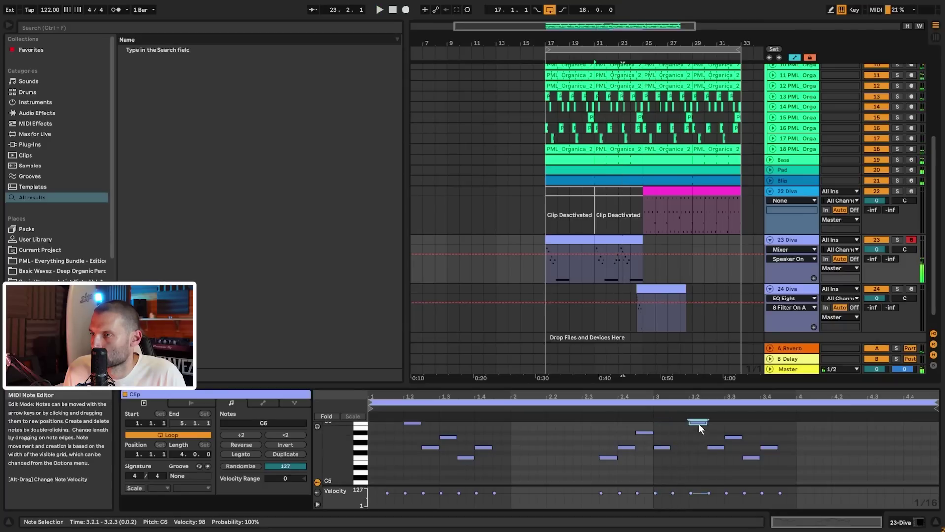
scroll(695, 431, up, 2)
double_click(679, 446)
scroll(688, 451, down, 2)
key(space)
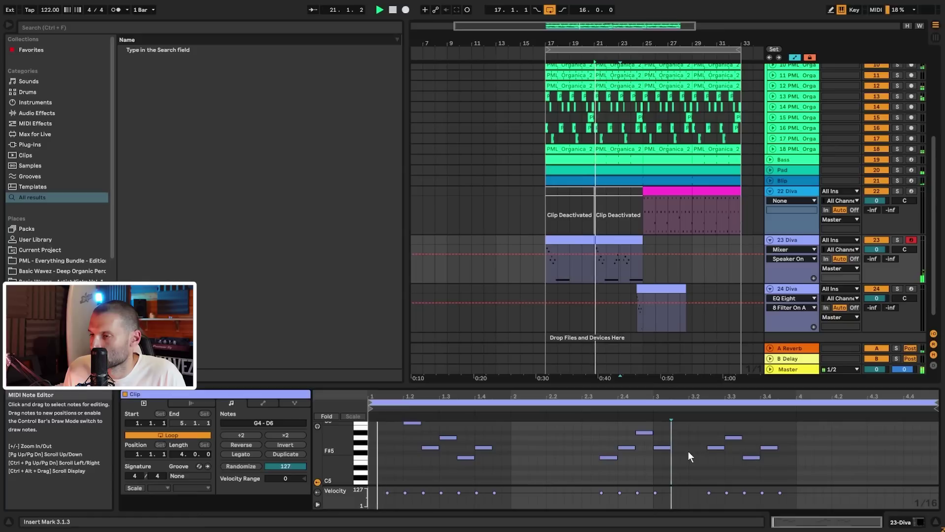
double_click(718, 447)
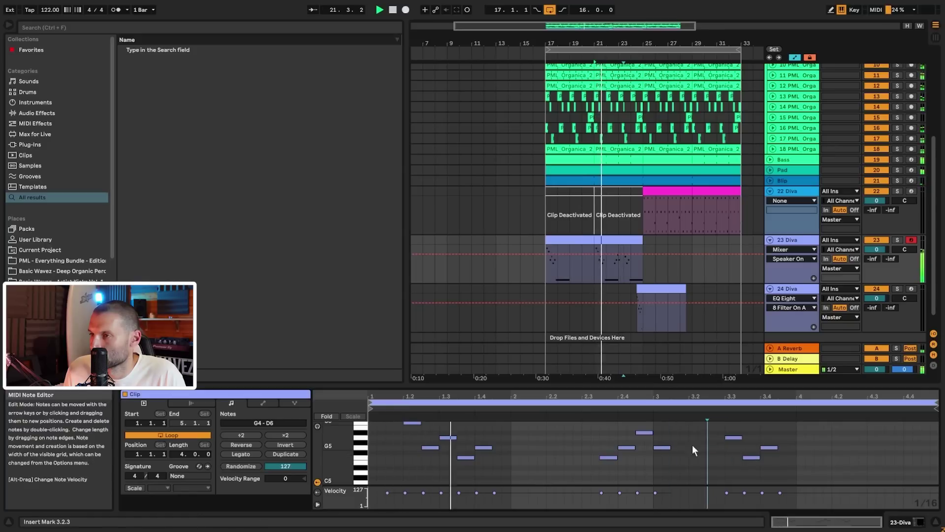
- Raise the note at 3.1.1 to A5, shorten it to one sixteenth, and follow it with G5 at 3.1.2
click(663, 447)
key(Up)
key(Up)
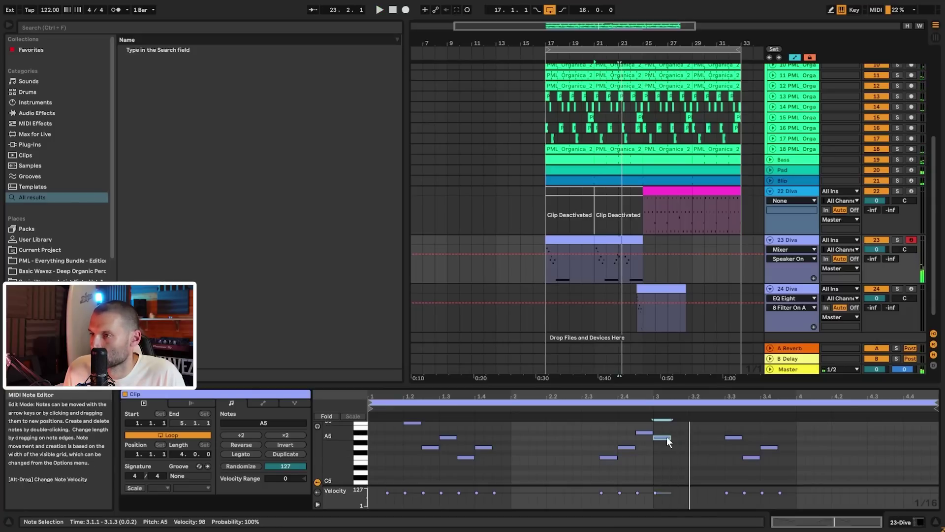
mouse_move(670, 439)
mouse_down()
mouse_move(707, 447)
mouse_move(679, 450)
mouse_up()
key(ctrl+d)
key(Down)
key(Down)
key(space)
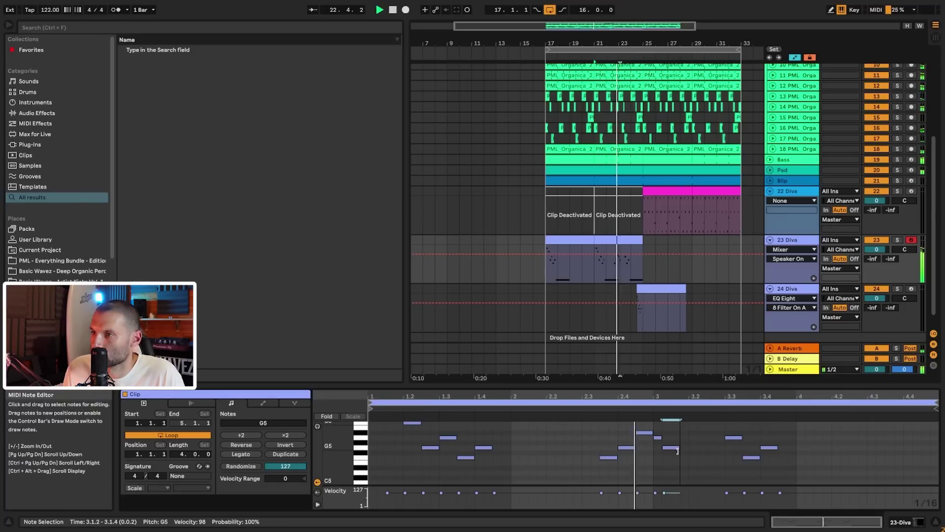
- Delete the copied phrase's remaining three short notes between 3.3.1 and 3.4.3
key(space)
drag(732, 428, 783, 468)
key(Delete)
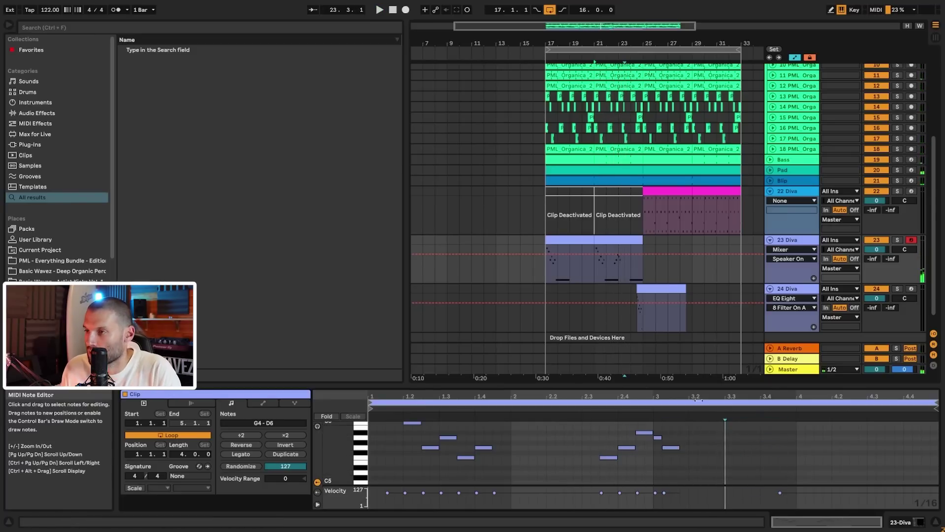
- Shorten the first long G4 note to end at 2.3.3 and delete the long G4 note starting at 3.4.3
drag(700, 387, 699, 263)
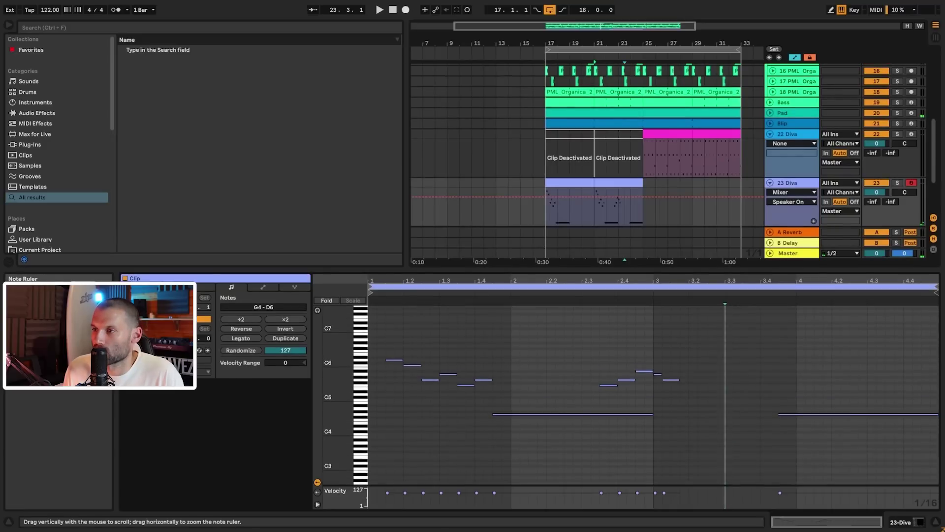
key(space)
drag(651, 414, 598, 416)
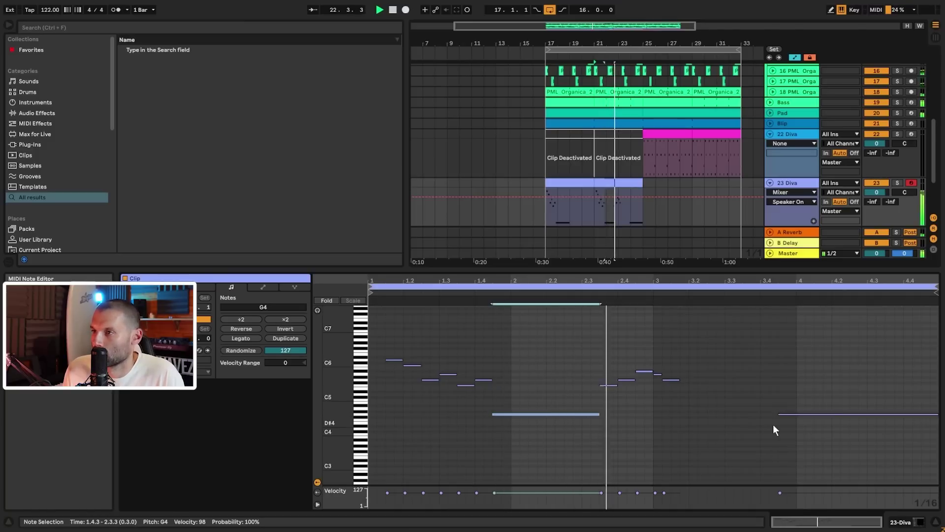
key(space)
click(791, 413)
click(793, 414)
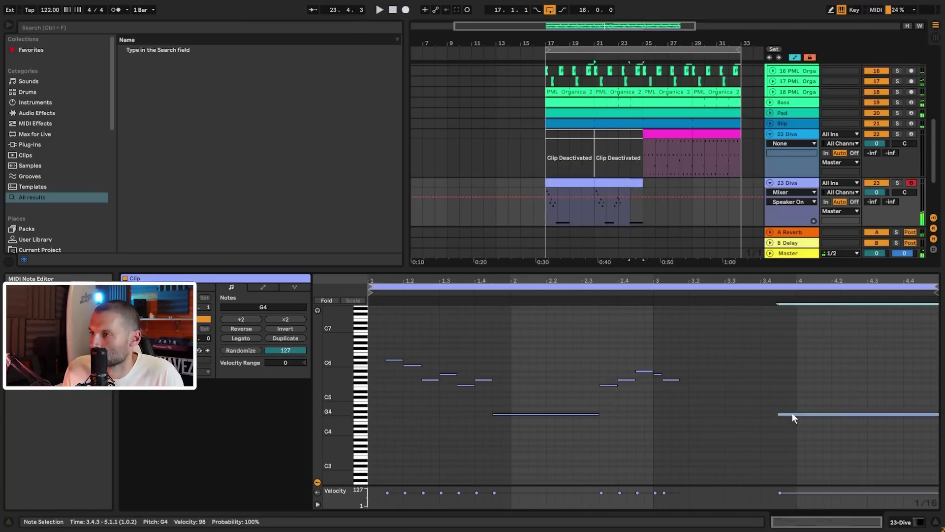
- Play the arrangement from bar 17 and review the 23 Diva and 24 Diva clips and devices
click(569, 183)
key(space)
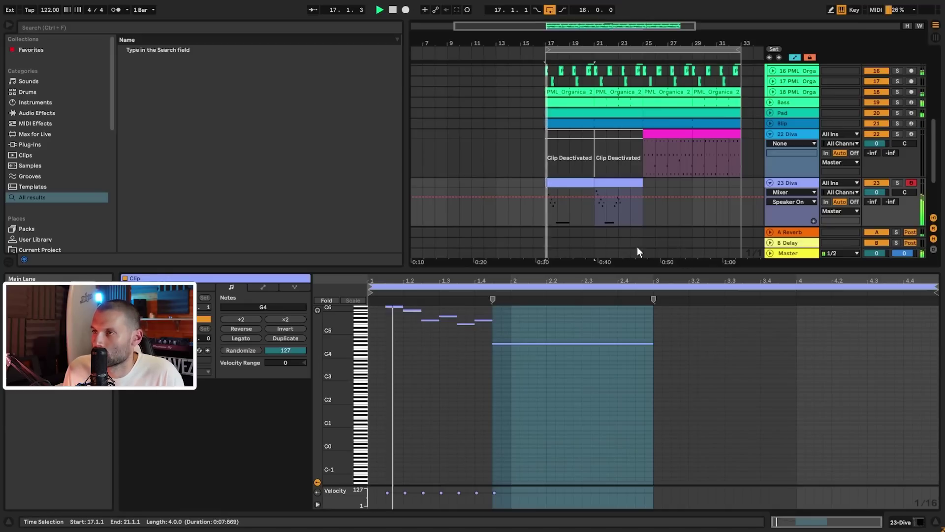
click(630, 199)
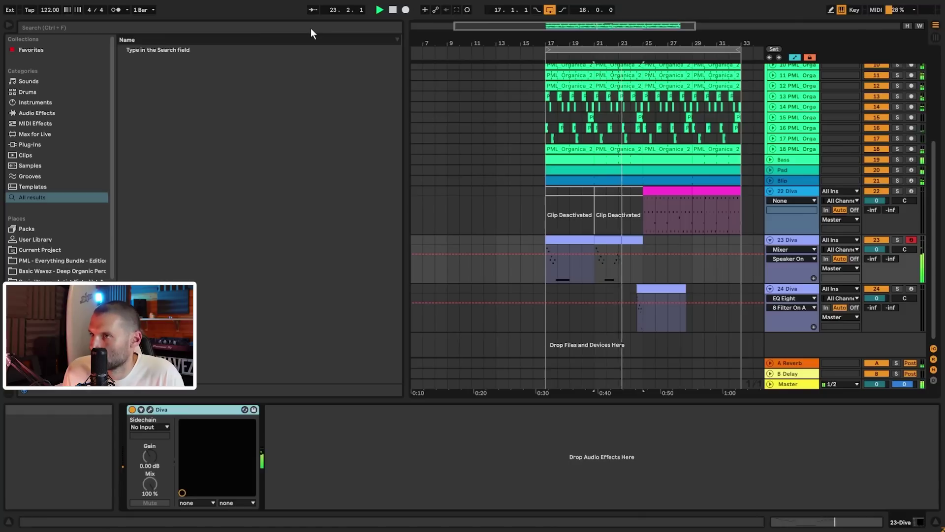
click(644, 288)
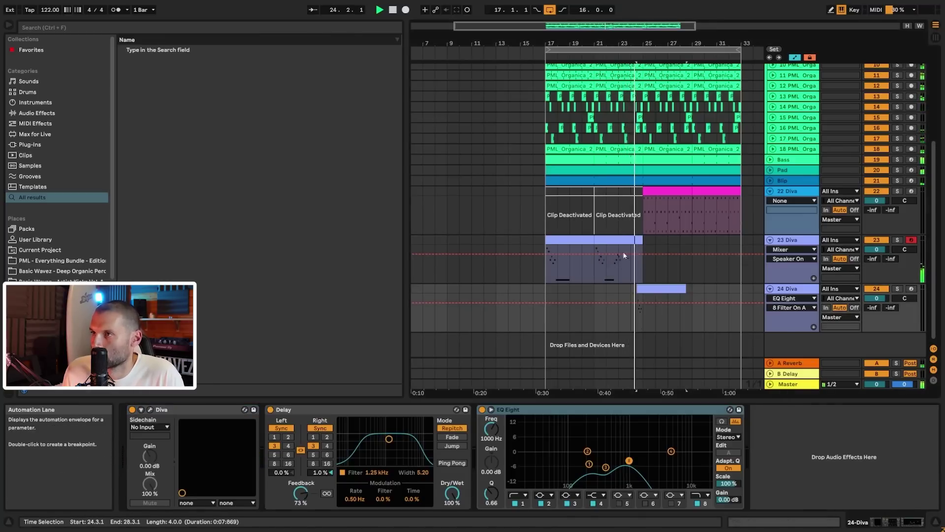
click(628, 240)
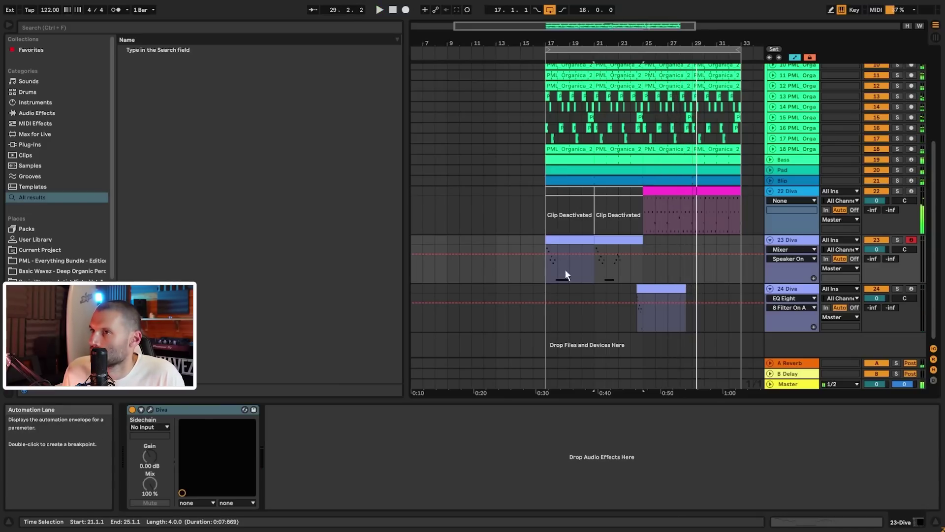
double_click(550, 241)
key(space)
drag(771, 270, 777, 300)
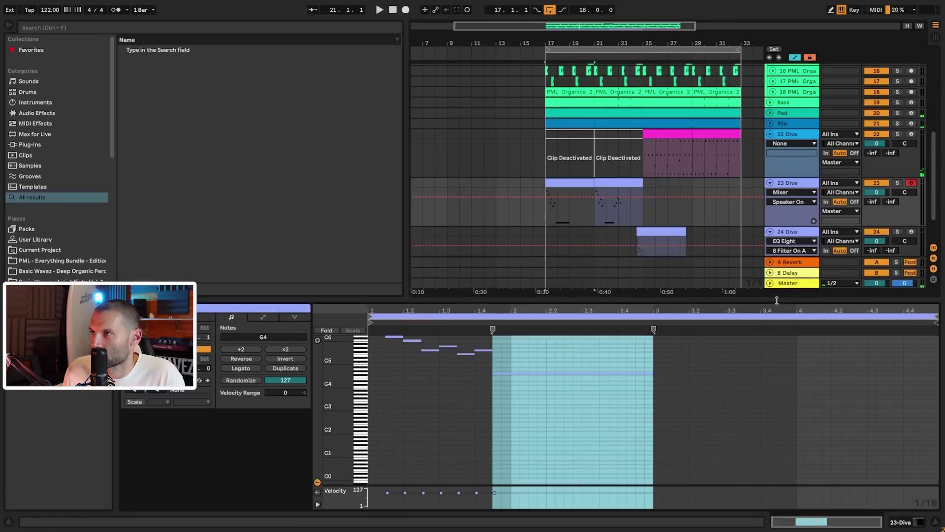
- Solo the 23 Diva track and add a Delay effect after its Diva instrument
click(790, 186)
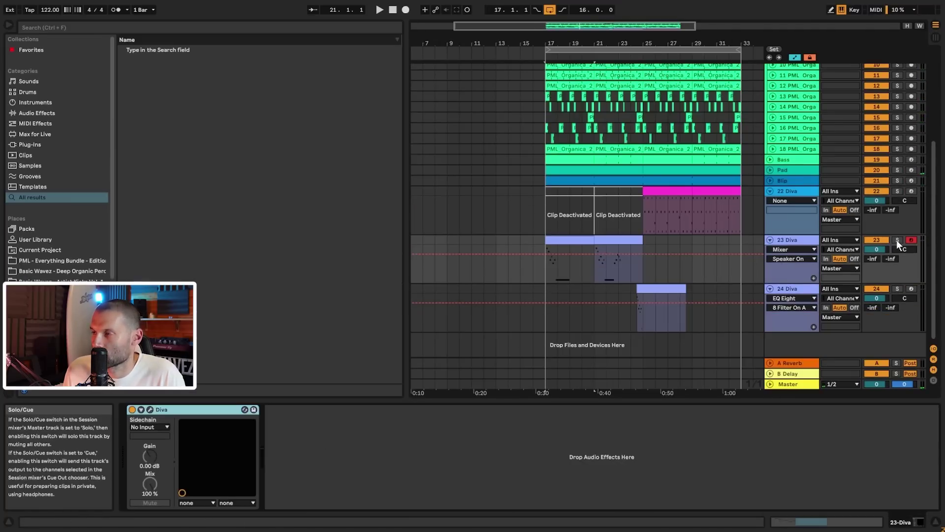
click(897, 240)
key(space)
click(365, 29)
text(delay)
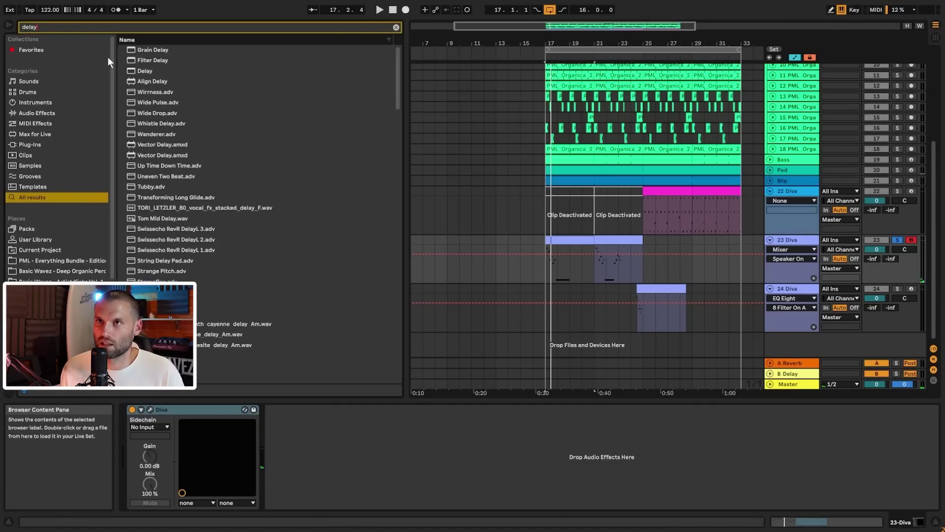
double_click(142, 71)
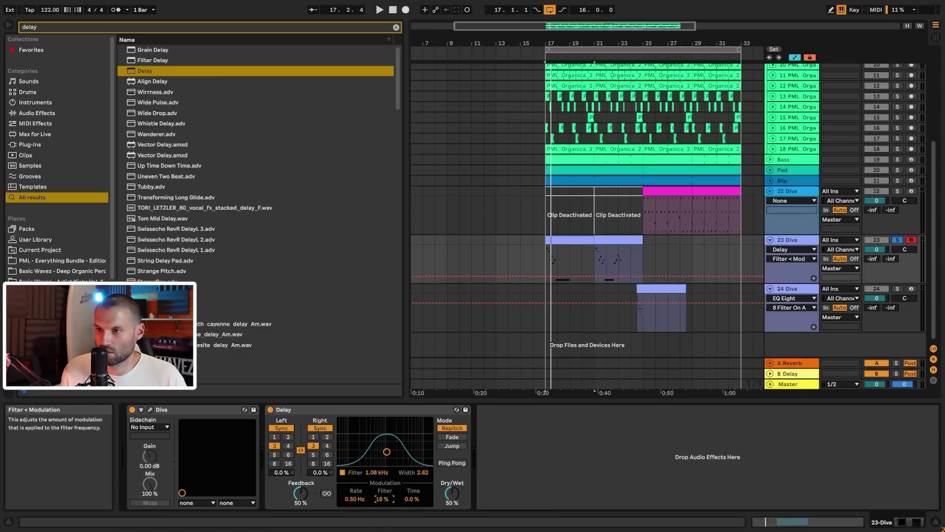
- Set the Delay's filter to 805 Hz with width 1.51, modulation rate 1.90 Hz and filter modulation 70%, and enable Ping Pong
key(space)
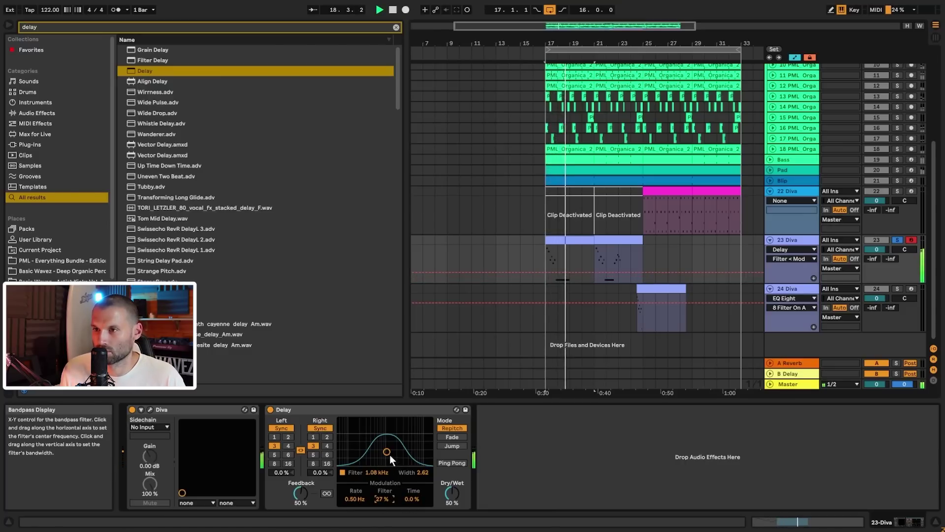
drag(389, 450, 383, 453)
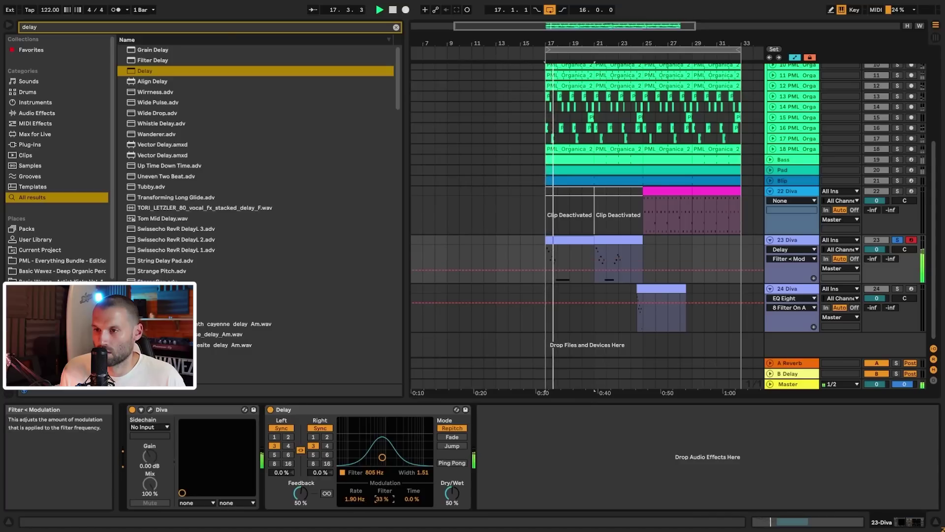
drag(384, 499, 384, 492)
click(449, 463)
- Set the Delay's feedback to 84% and Dry/Wet to 37% while playing the soloed track
click(452, 492)
drag(452, 492, 453, 493)
drag(300, 493, 300, 484)
key(space)
drag(450, 497, 449, 498)
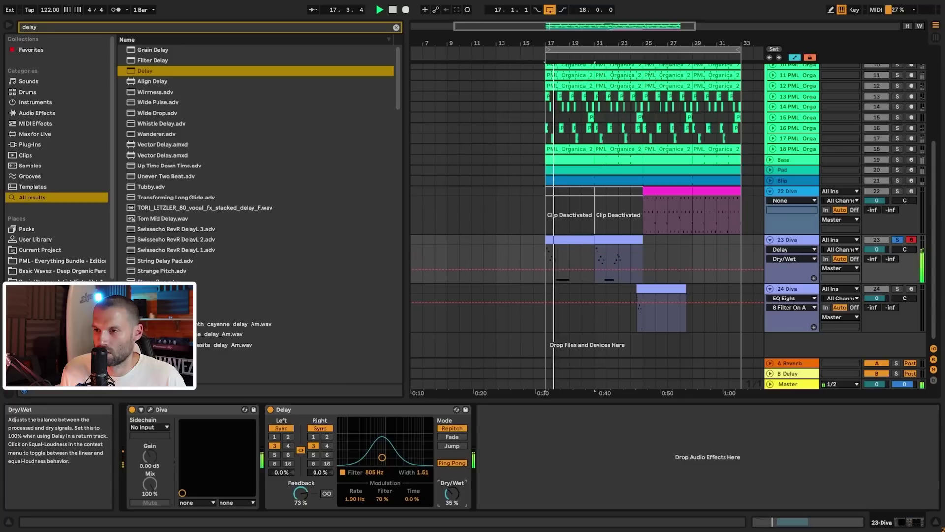
drag(300, 494, 301, 488)
drag(452, 496, 452, 493)
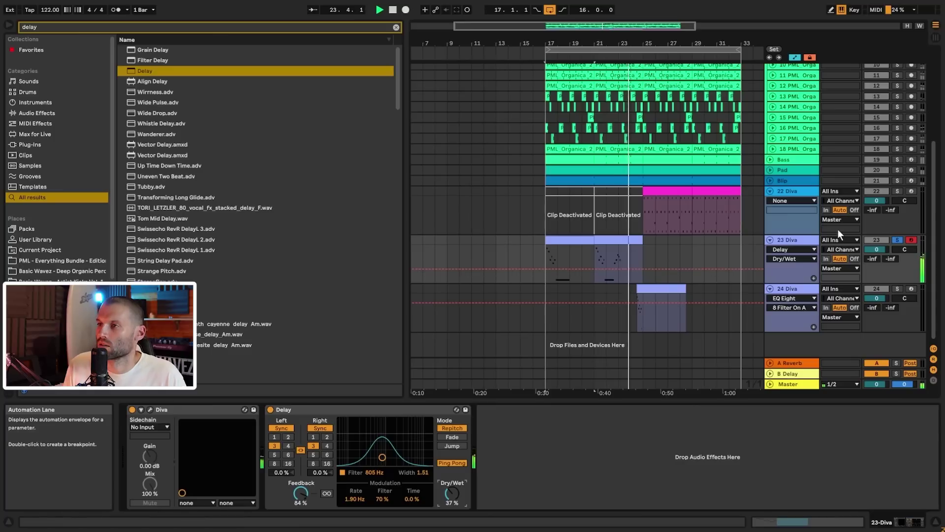
- Unsolo the 23 Diva track and add a Reverb after its Delay
key(space)
click(898, 240)
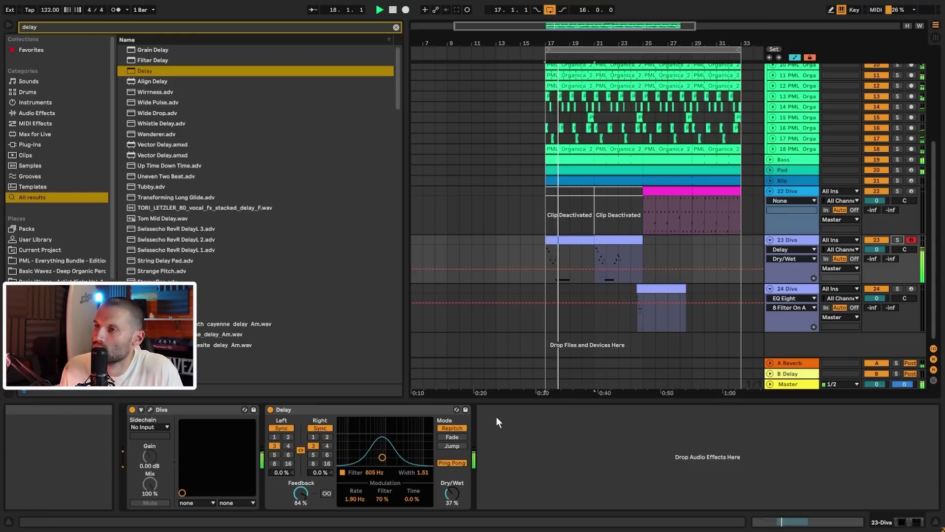
click(395, 27)
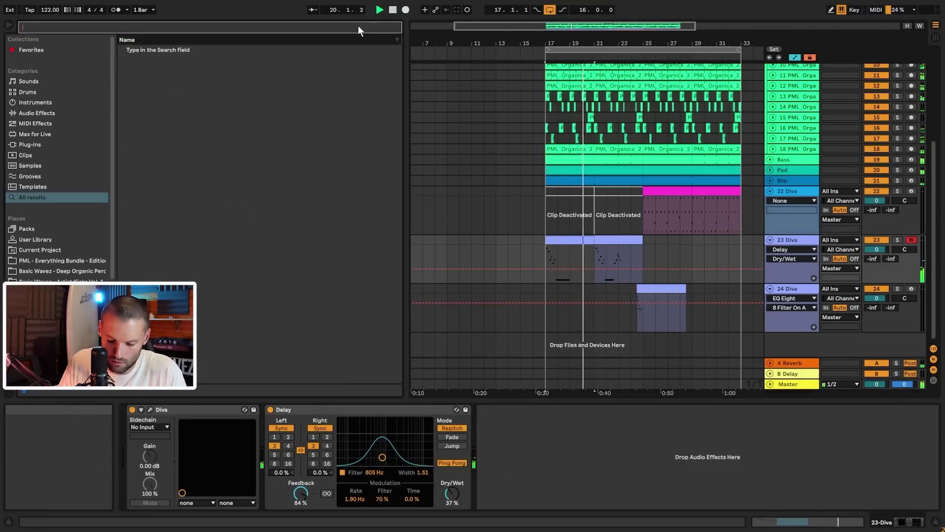
text(reverb)
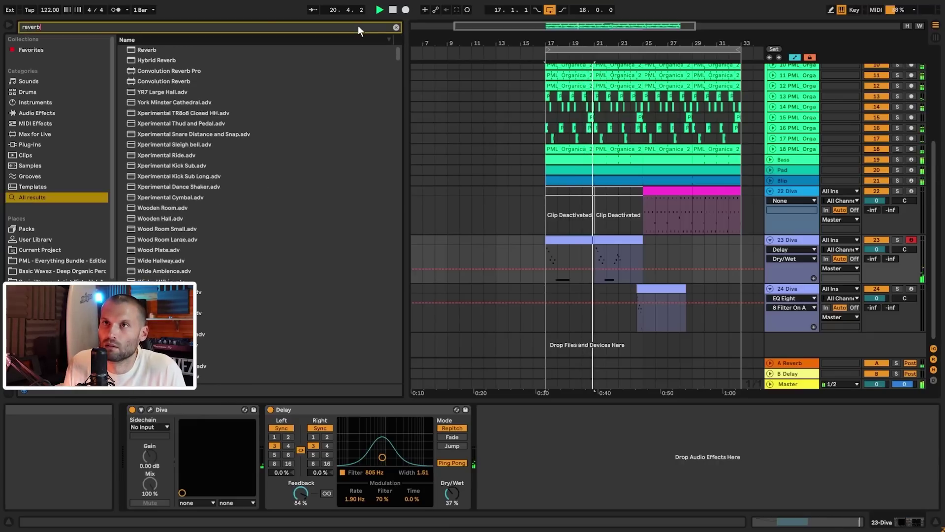
double_click(144, 50)
- Set the Reverb's predelay to 69.3 ms, Dry/Wet to 45% and decay to 2.30 s during playback
drag(521, 500, 507, 485)
key(space)
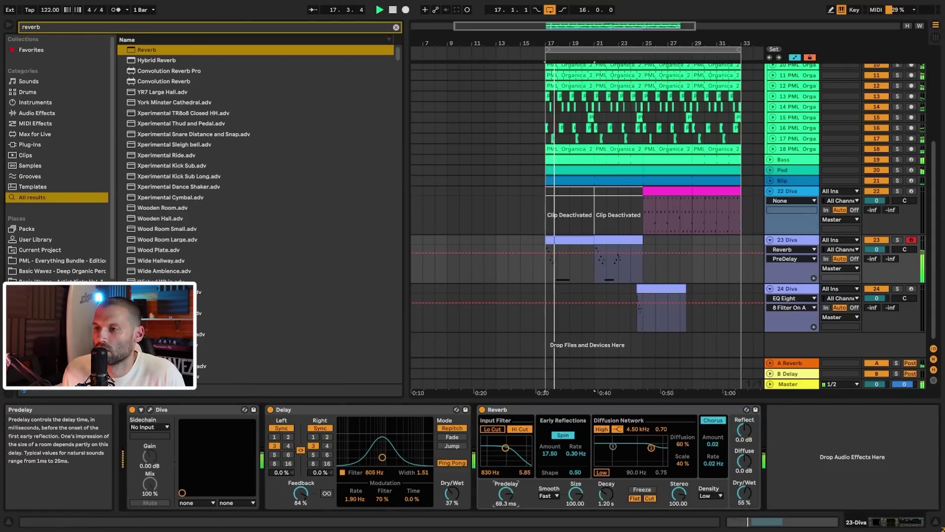
drag(745, 492, 744, 490)
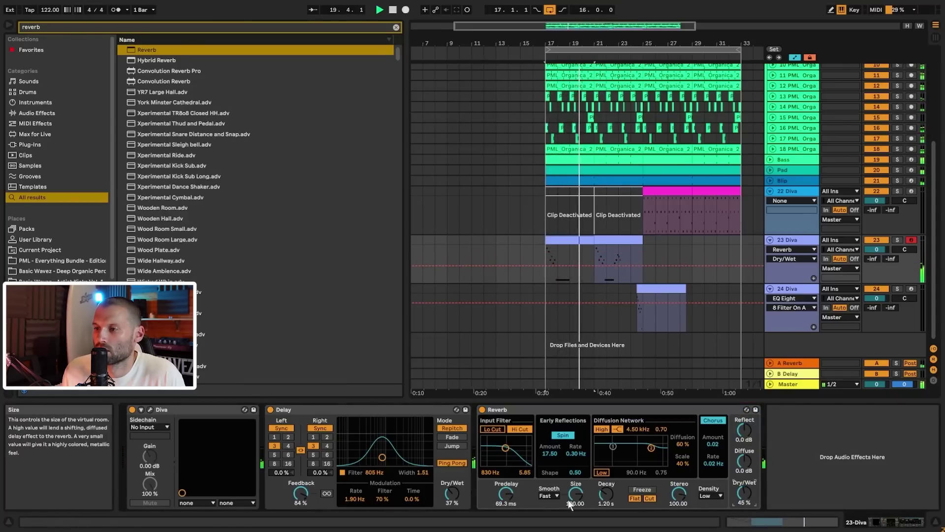
drag(606, 493, 606, 478)
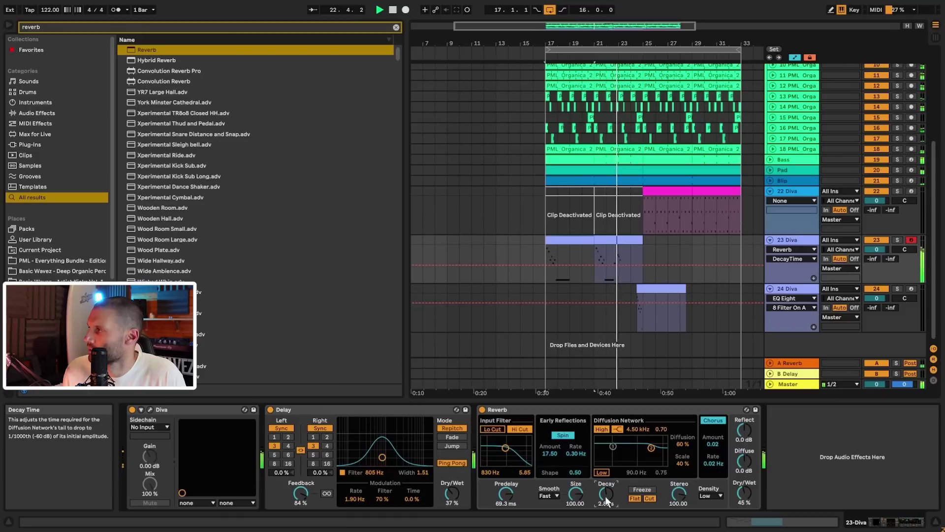
drag(606, 497, 607, 501)
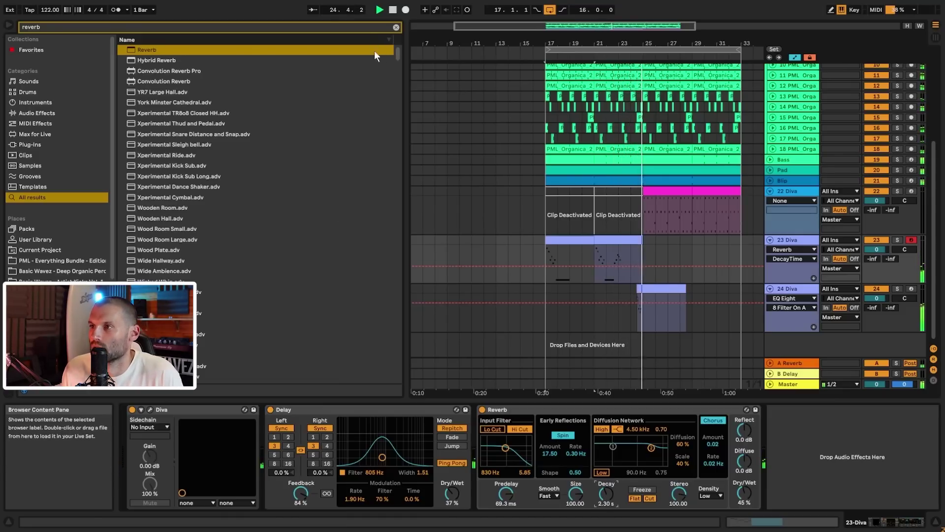
- Add an EQ Eight after the Reverb on 23 Diva and make band 1 a low cut at 198 Hz
click(396, 27)
text(eq)
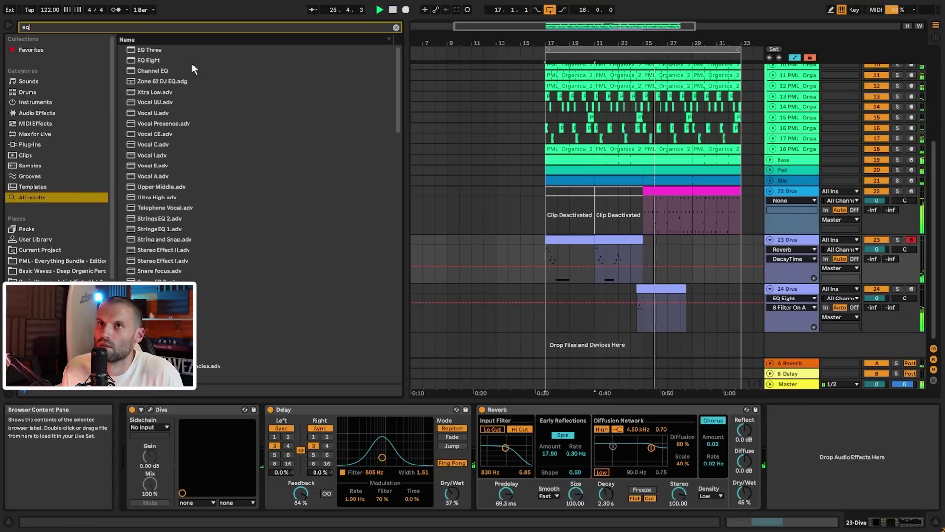
double_click(150, 62)
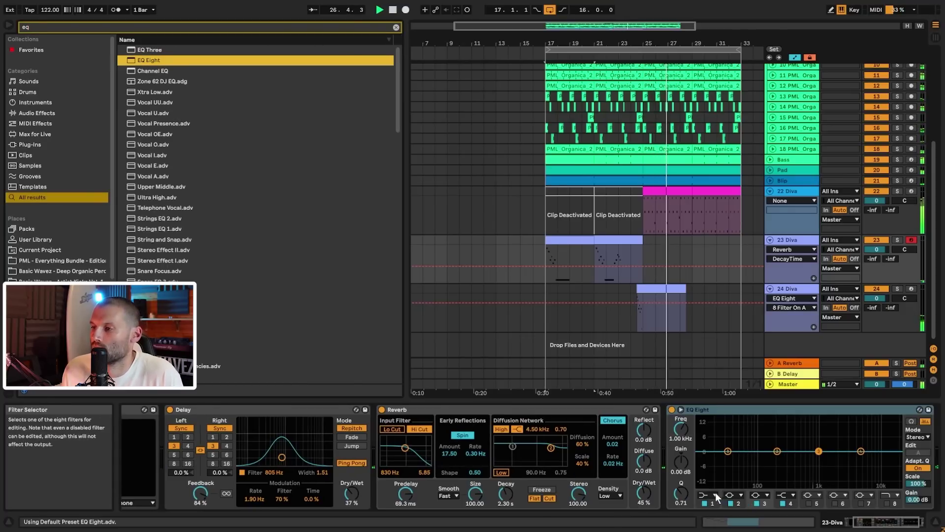
click(716, 492)
click(709, 438)
drag(728, 458, 776, 459)
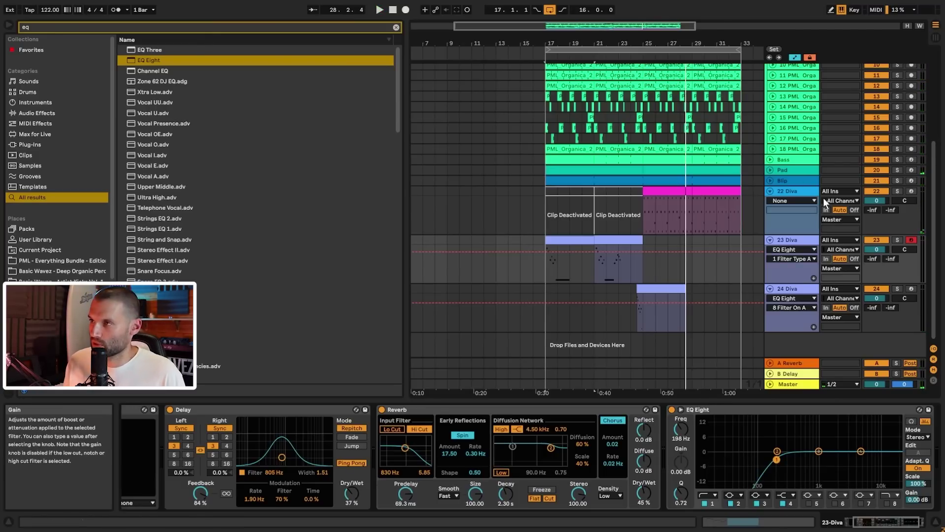
- Rename tracks 22, 23 and 24 to Arp, Lead and Flourish, and colour the Bass through Flourish tracks and clips purple
click(786, 191)
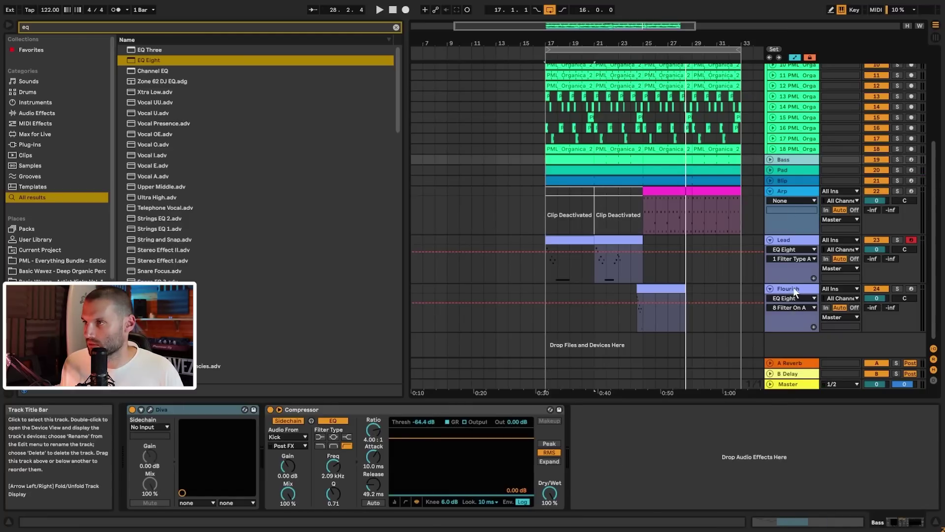
right_click(794, 291)
click(917, 226)
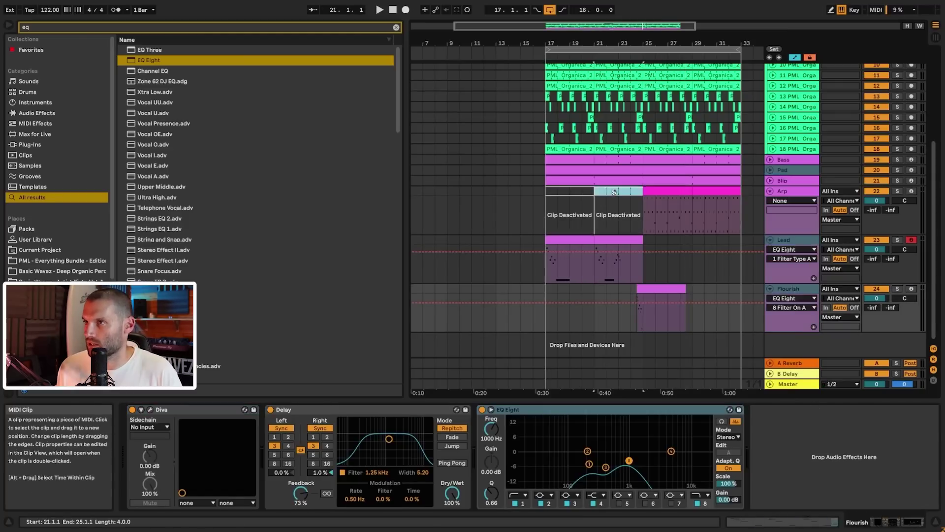
- Reactivate the two deactivated Arp clips and recolour them yellow and blue
click(618, 191)
key(0)
click(577, 192)
key(0)
right_click(613, 189)
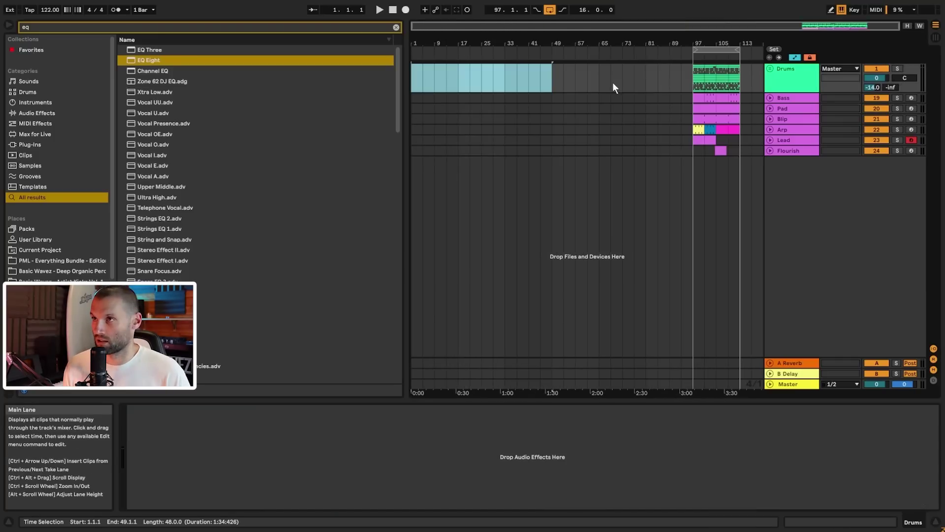
- Copy the 16-bar Drums group section from bar 97 to bar 1 and play it
click(432, 71)
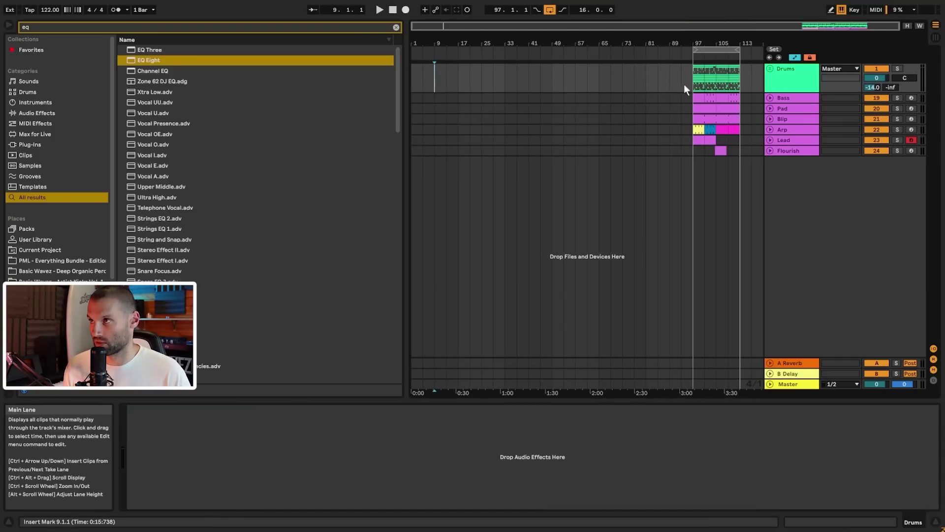
drag(695, 79, 728, 80)
key(ctrl+c)
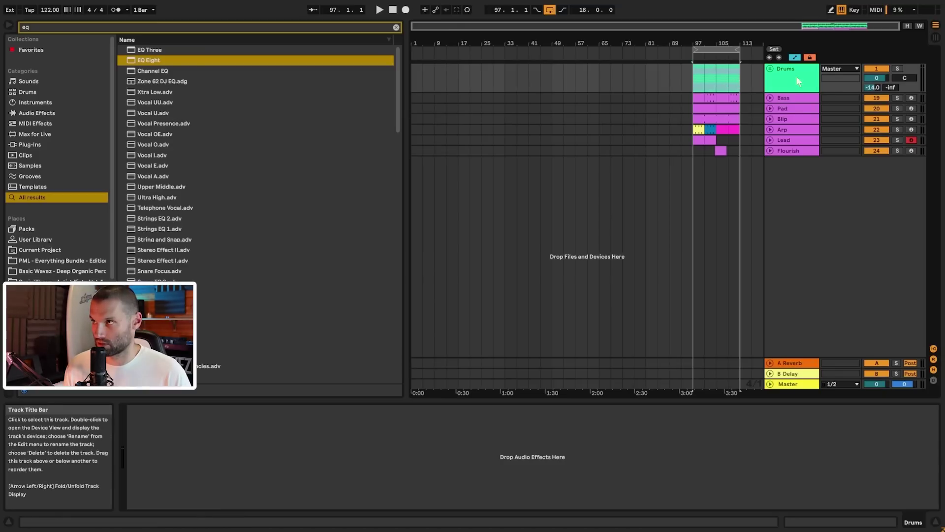
click(412, 84)
key(ctrl+v)
click(412, 84)
key(space)
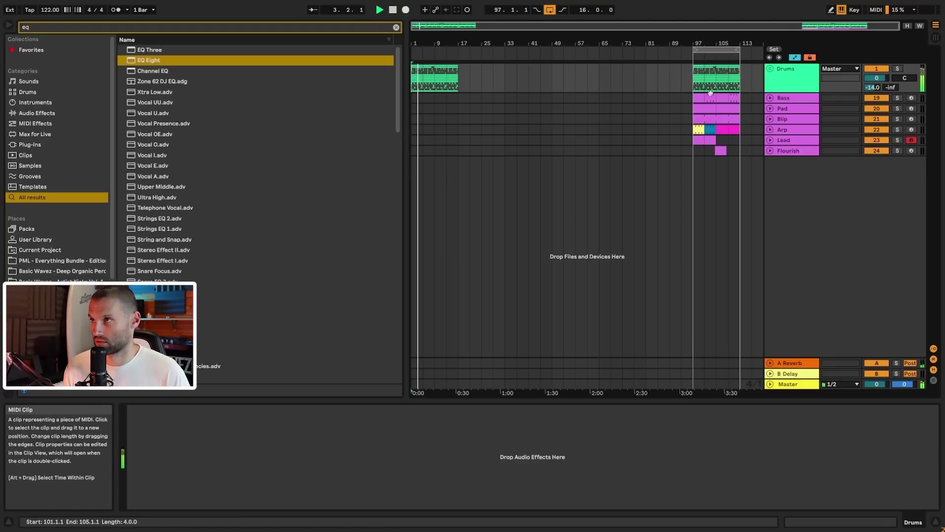
- Add a locator named "DJ Intro" at bar 1
drag(416, 43, 416, 84)
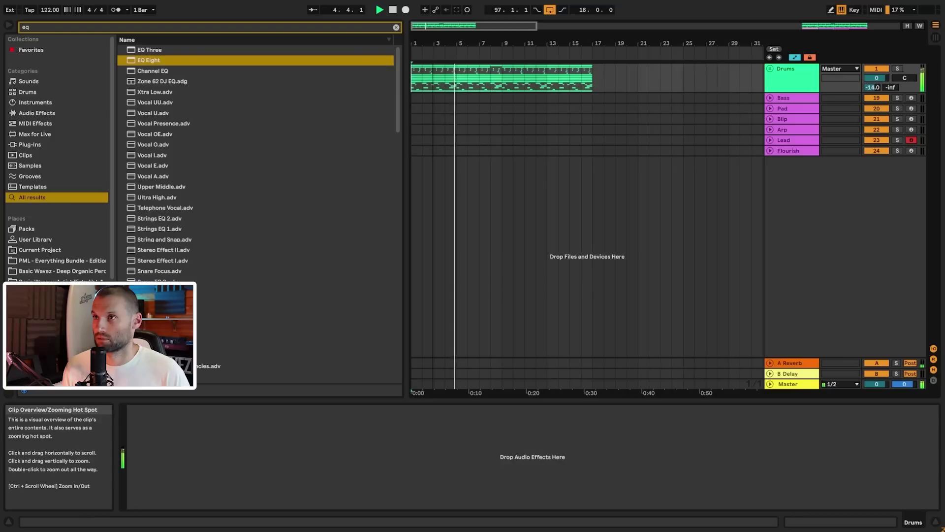
right_click(413, 55)
click(437, 83)
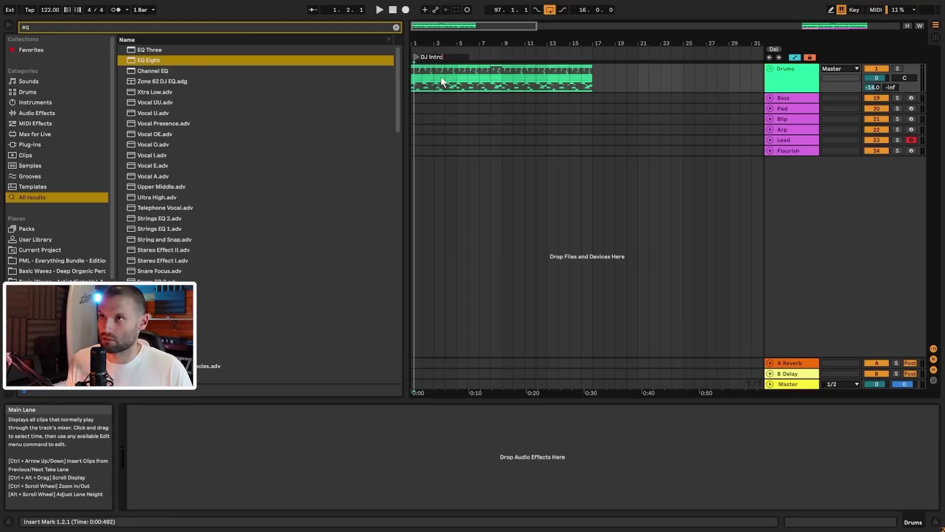
click(441, 76)
- Play the drums from bar 1 and add a locator named "Actual Intro" at bar 17
click(414, 92)
key(space)
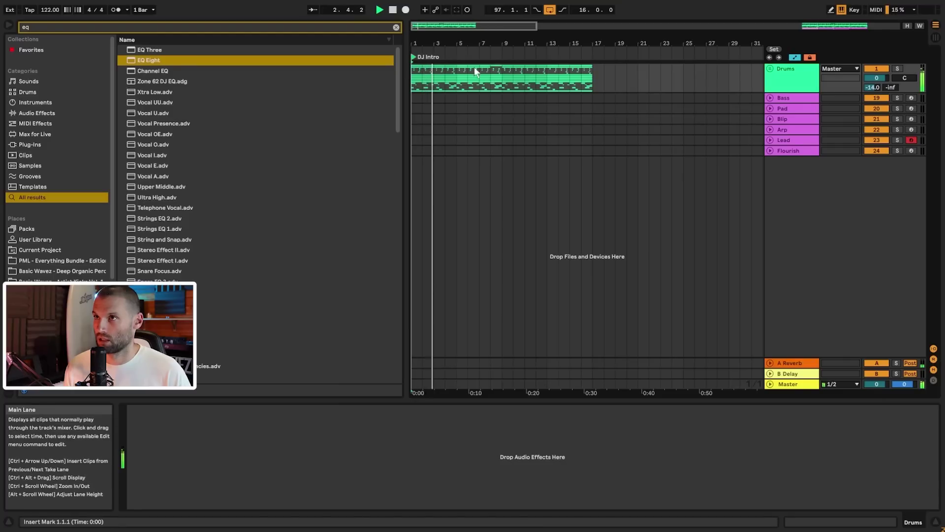
drag(416, 84, 594, 82)
right_click(593, 81)
click(604, 83)
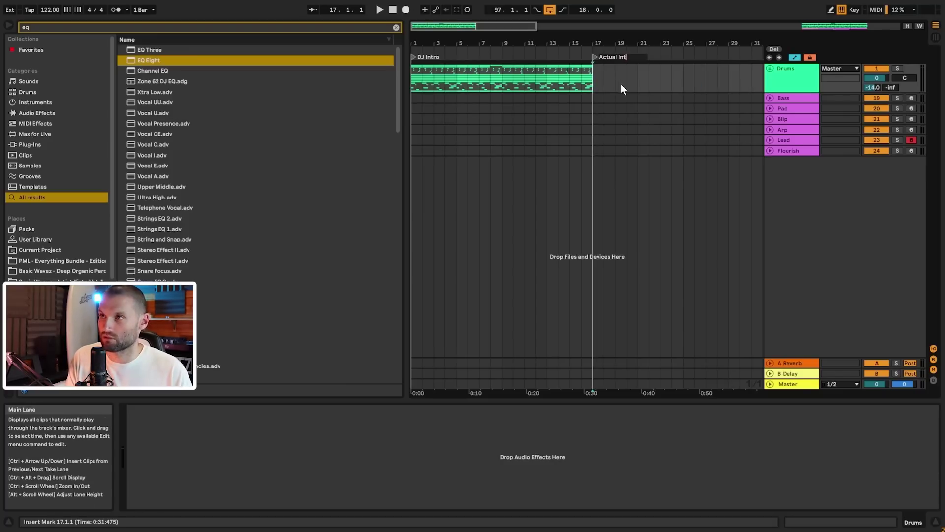
click(609, 83)
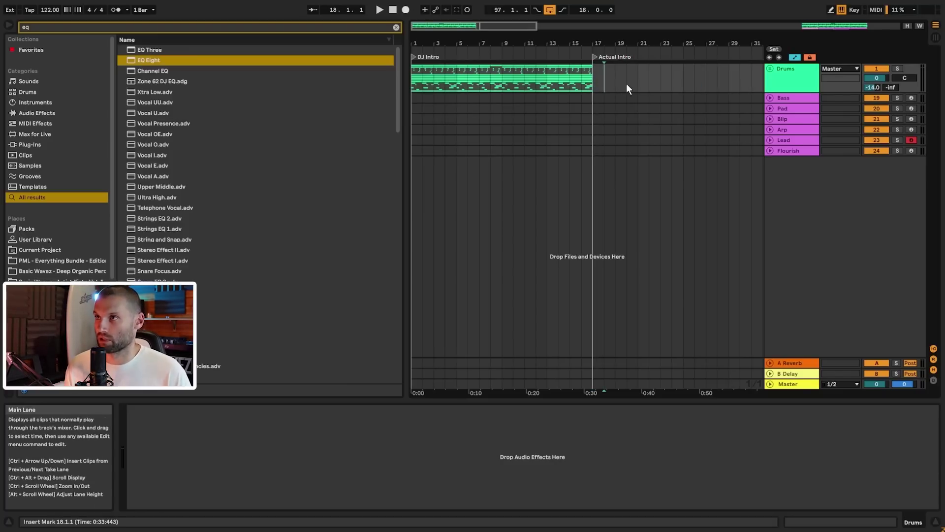
- Duplicate the 16-bar Drums section so it fills bars 17 to 33
click(595, 87)
drag(484, 26, 485, 4)
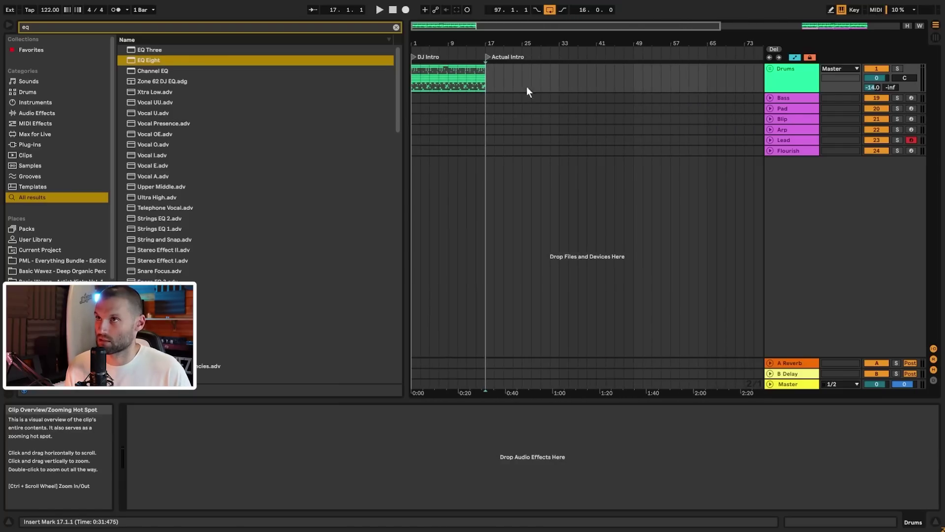
click(410, 81)
key(ctrl+d)
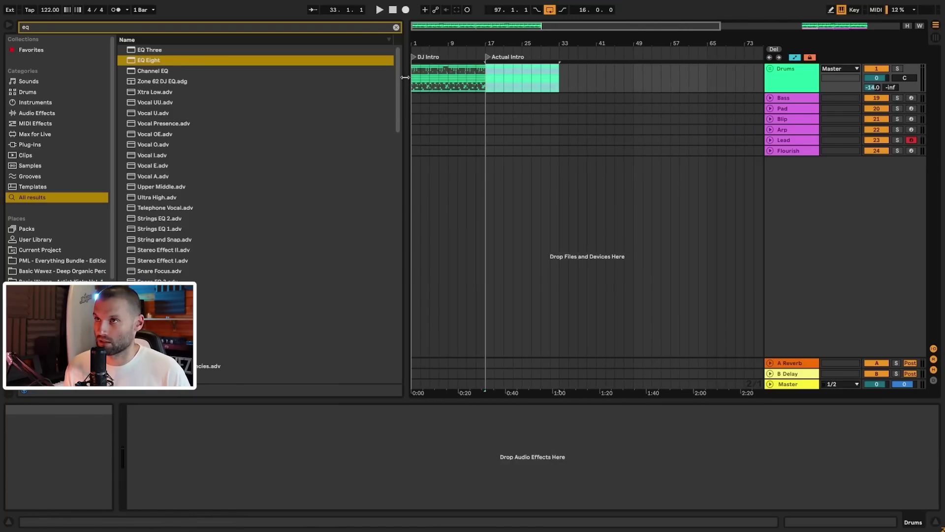
click(411, 83)
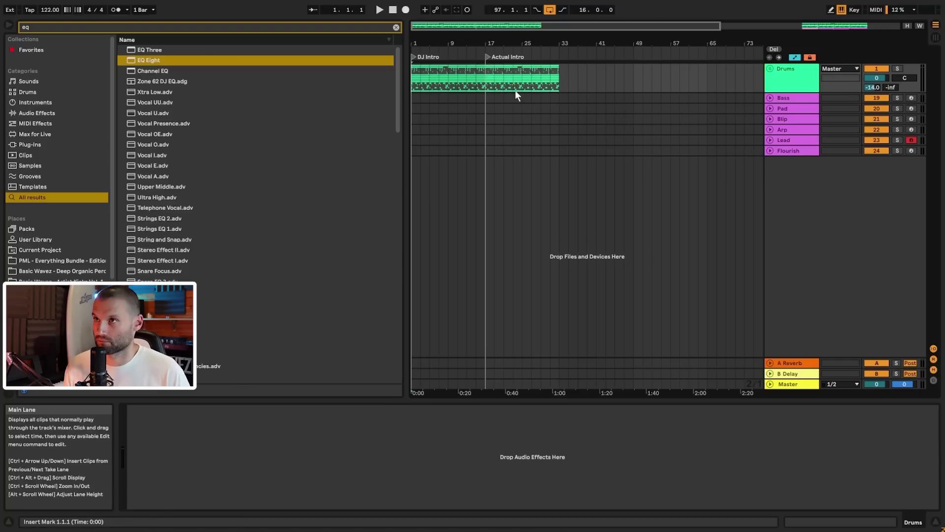
- Unfold the Drums group, widen the track headers and rename its tracks by sound, such as Foley loop, Shaker and Congas
click(770, 69)
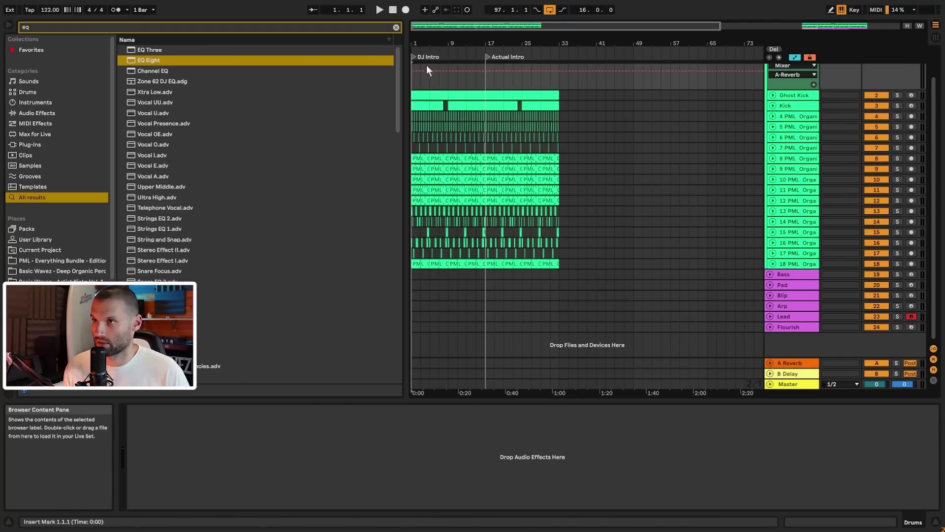
drag(419, 25, 419, 57)
drag(422, 43, 422, 22)
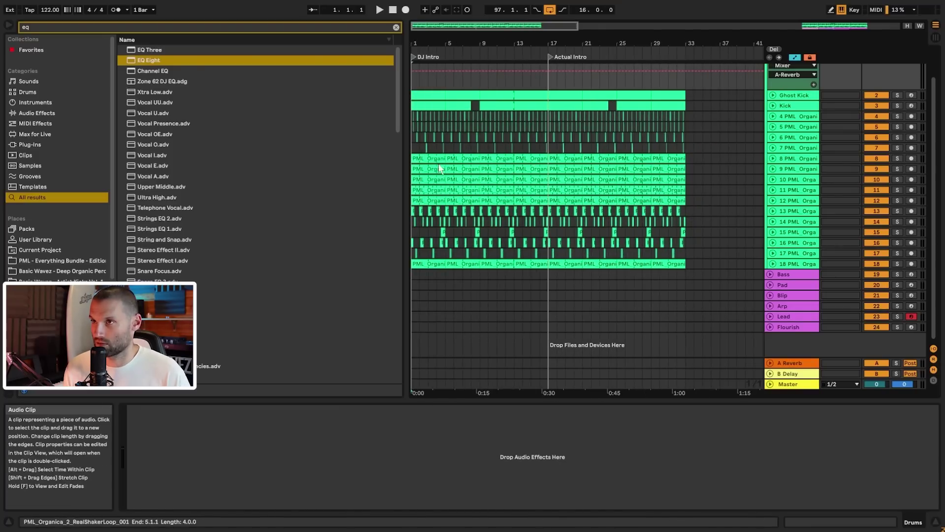
click(418, 159)
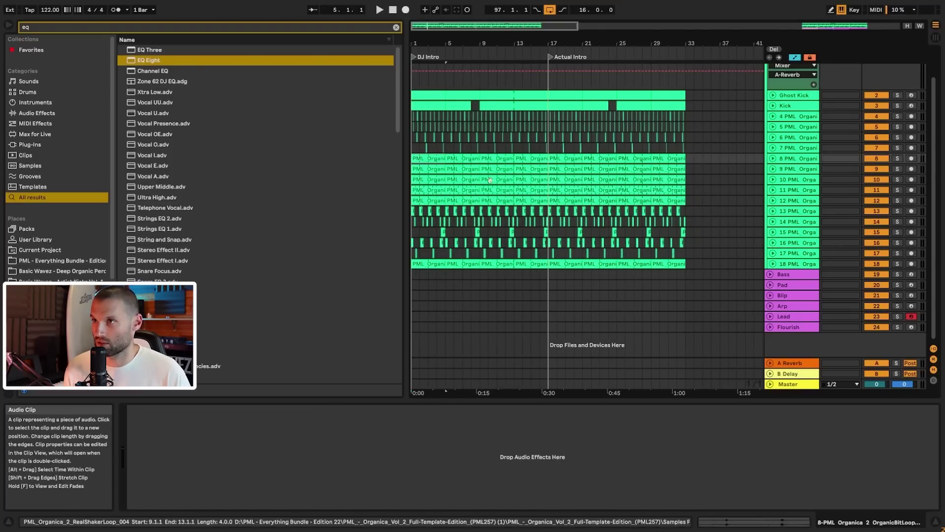
drag(766, 90, 697, 89)
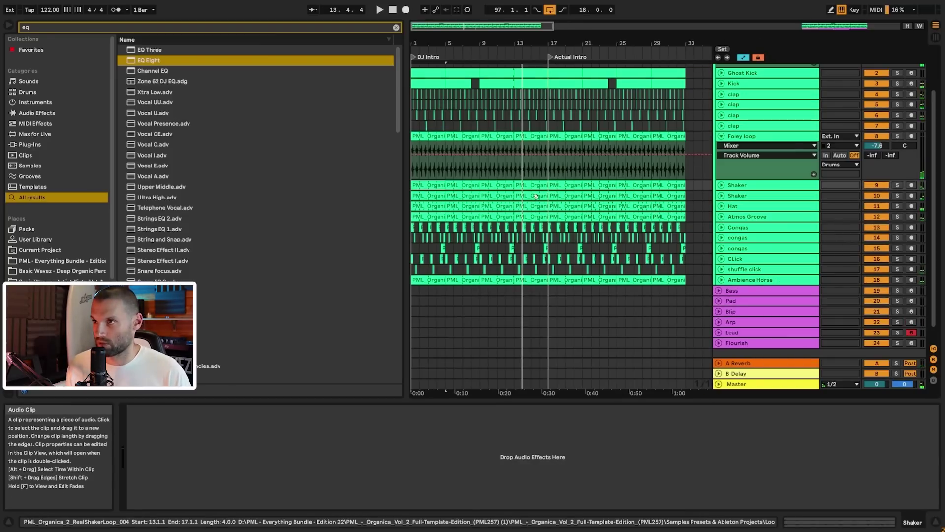
- Deactivate the clips on both Shaker tracks from bar 1 to 17 and play the DJ Intro
key(space)
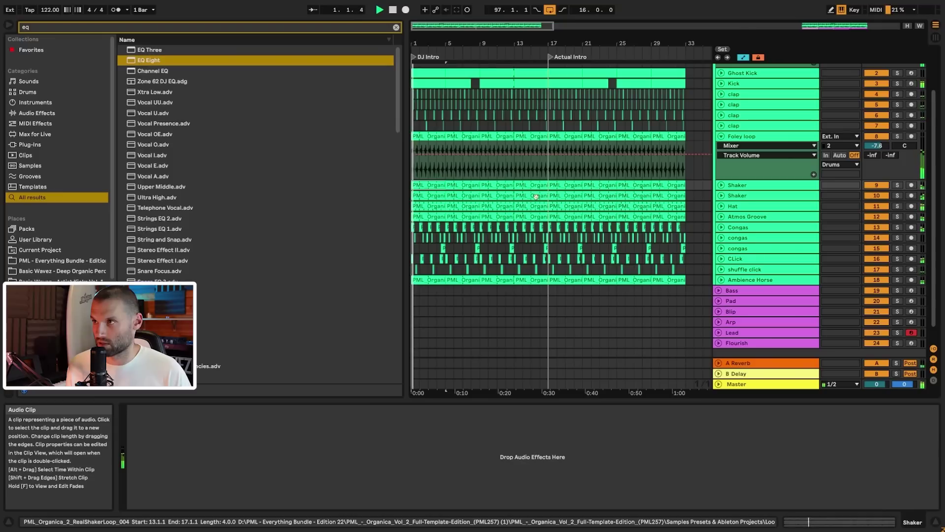
shift+click(542, 197)
key(0)
key(space)
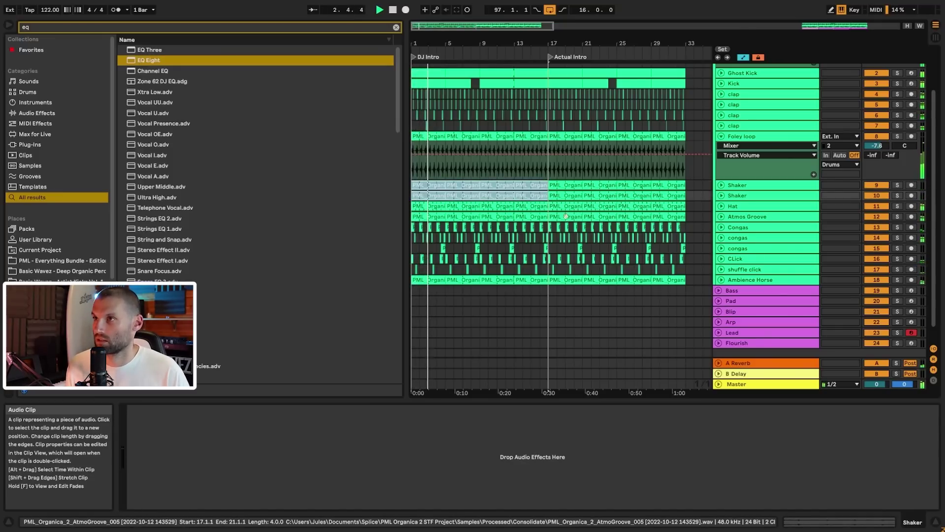
- Deactivate the Ghost Kick clips from bar 1 to 17 and play the drums from the start
scroll(583, 167, up, 3)
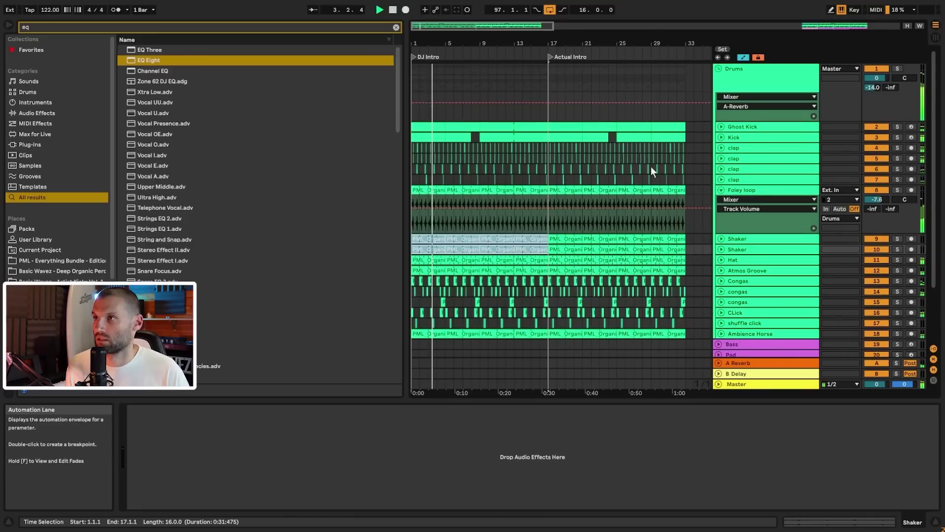
click(471, 129)
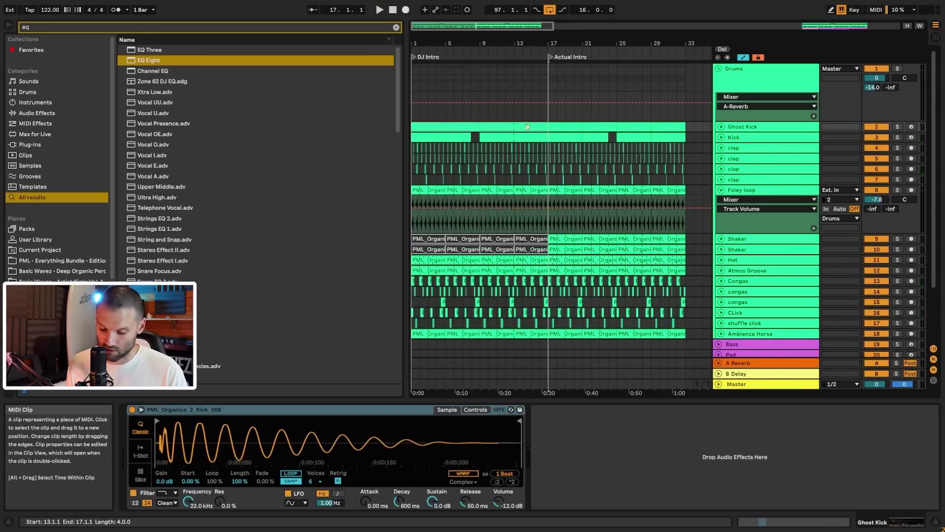
click(414, 117)
key(space)
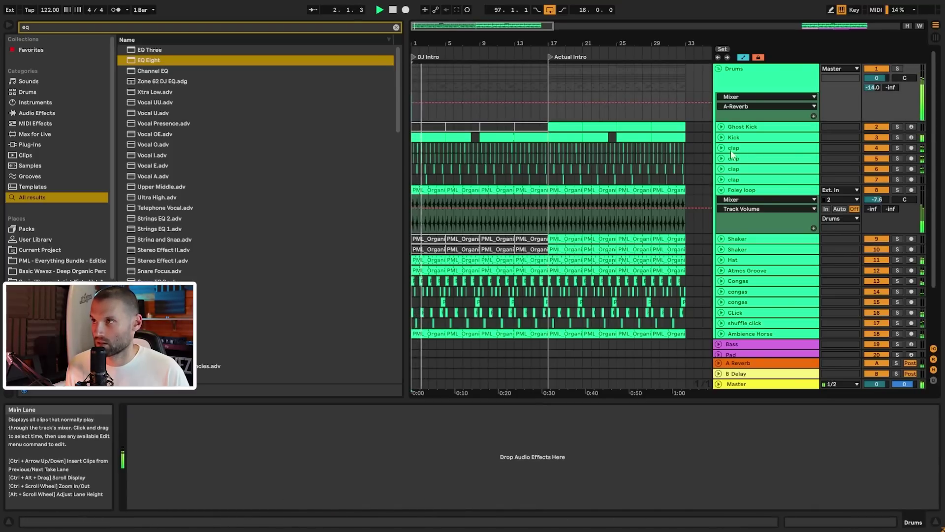
drag(534, 25, 537, 10)
scroll(522, 177, down, 3)
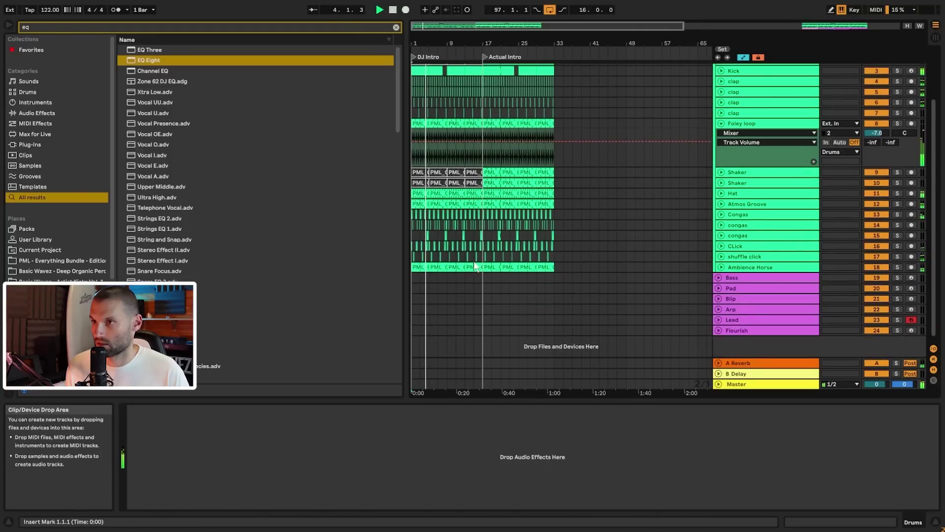
drag(434, 42, 451, 276)
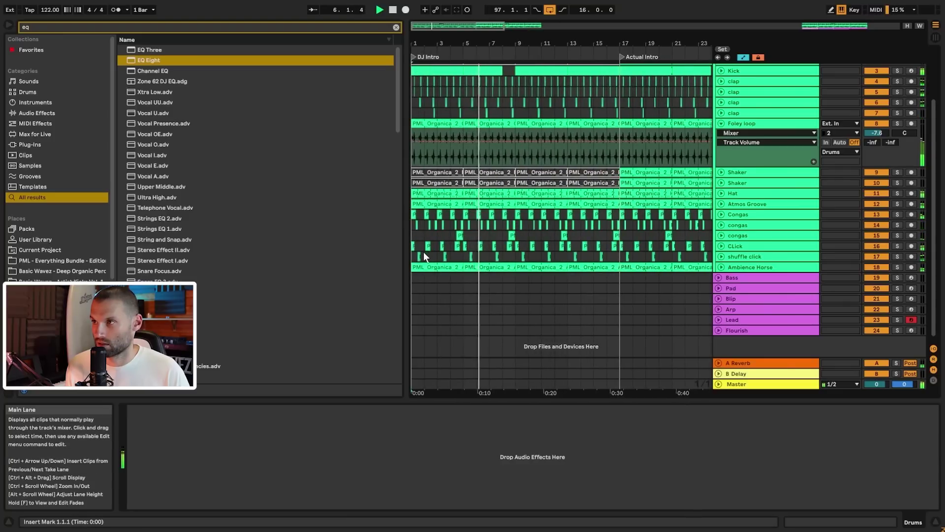
- Deactivate the clips on the first two congas tracks from bar 1 to 9 and play the DJ Intro
key(space)
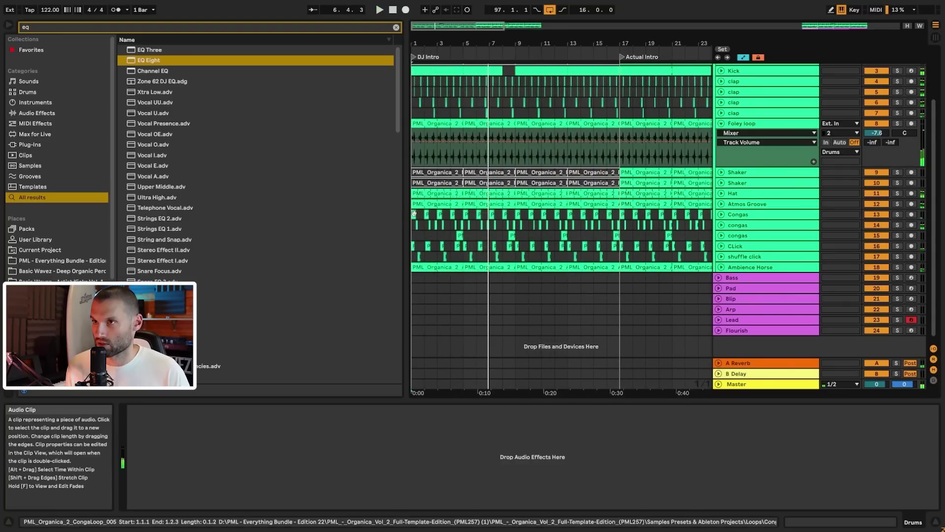
click(415, 215)
shift+click(516, 225)
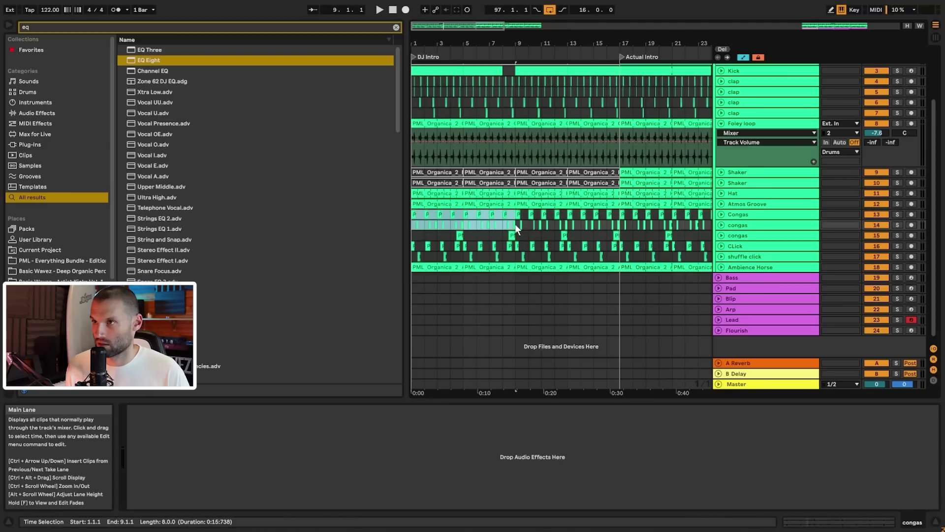
key(space)
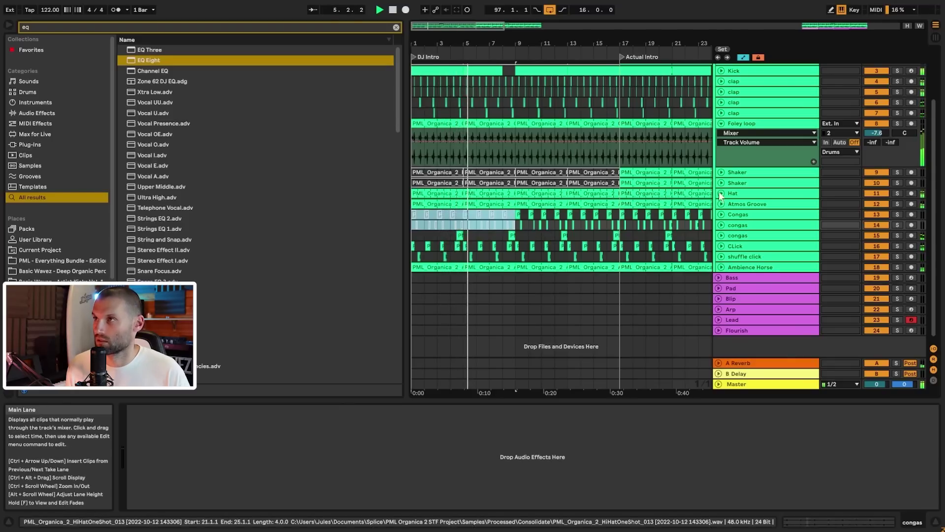
- Fold the Drums group and listen to the DJ Intro up to the Actual Intro at bar 17
scroll(727, 193, up, 3)
click(717, 68)
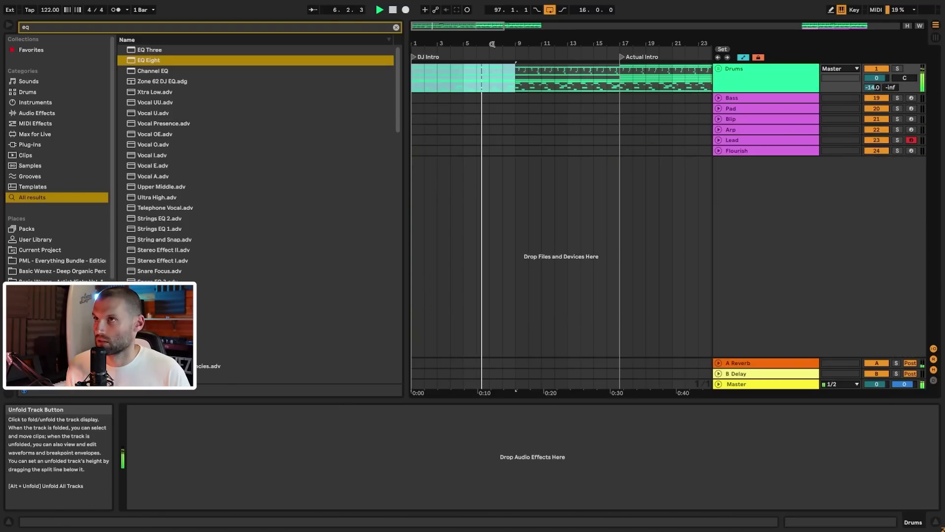
drag(577, 26, 577, 10)
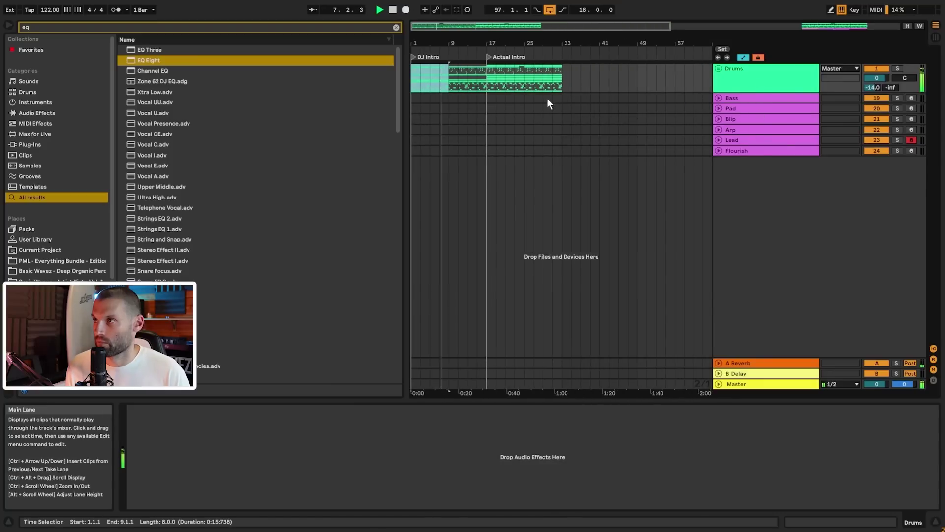
drag(510, 27, 510, 15)
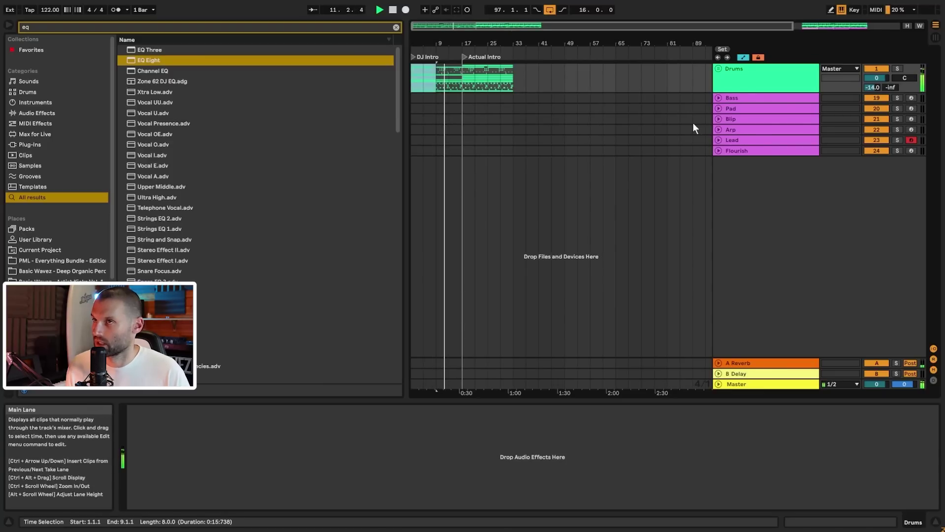
click(465, 85)
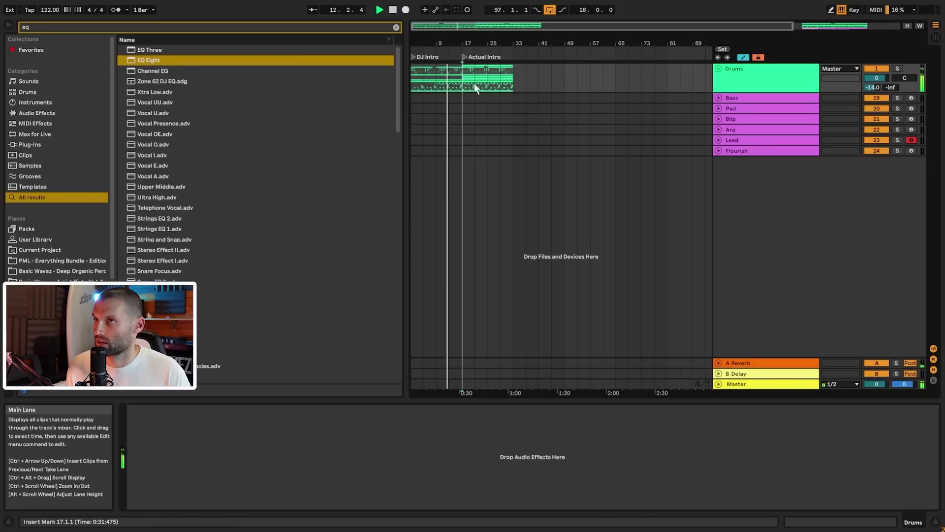
drag(457, 27, 485, 79)
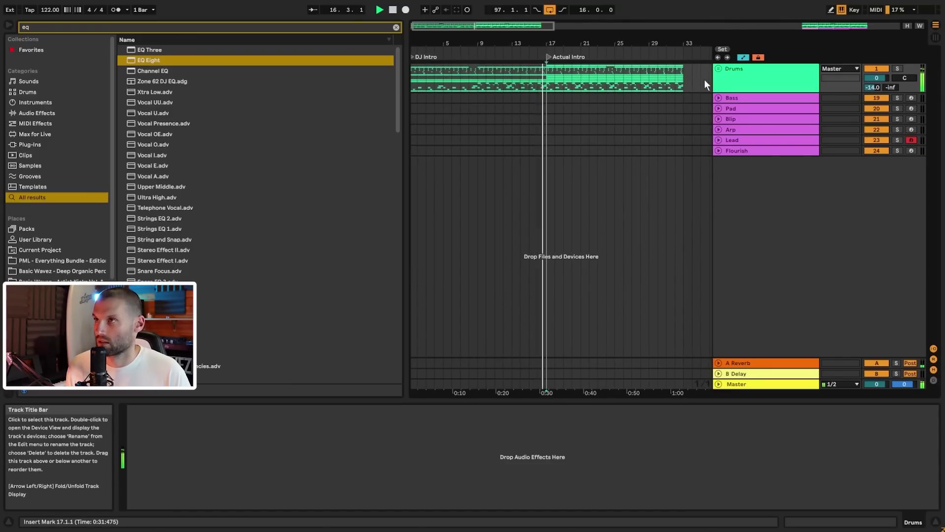
- Unfold the Drums group and deactivate the clips on both Shaker tracks from bar 17 to 33
click(719, 69)
scroll(671, 88, down, 3)
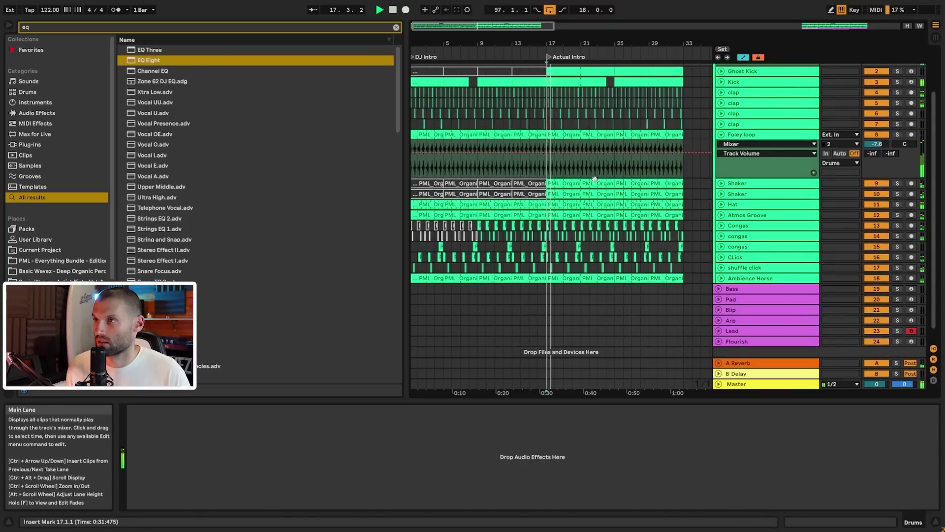
click(673, 194)
drag(673, 194, 548, 184)
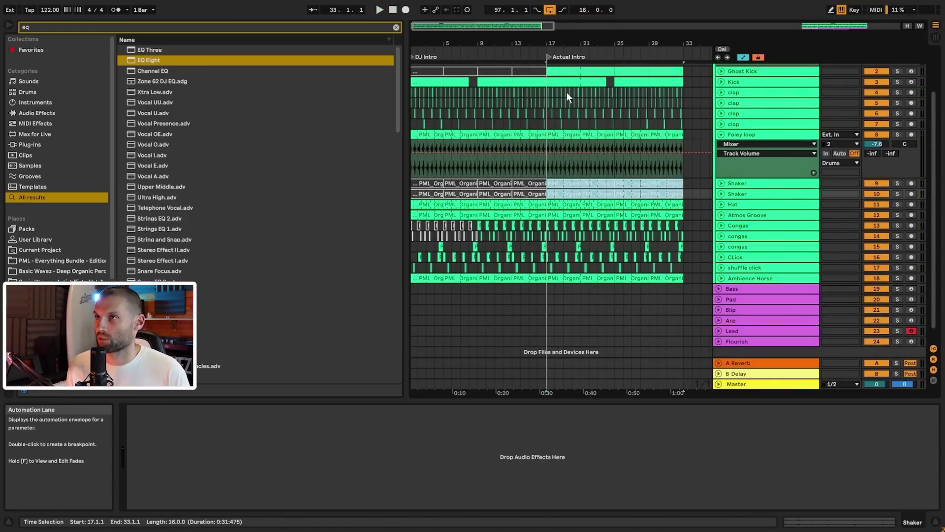
scroll(568, 108, up, 3)
- Search the browser for "aut" and load Auto Filter onto the Drums group
click(550, 116)
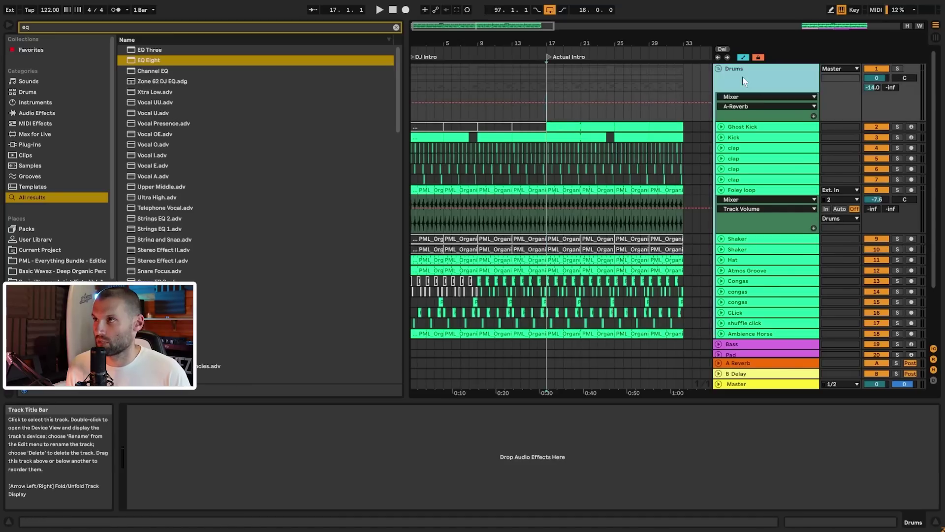
click(396, 27)
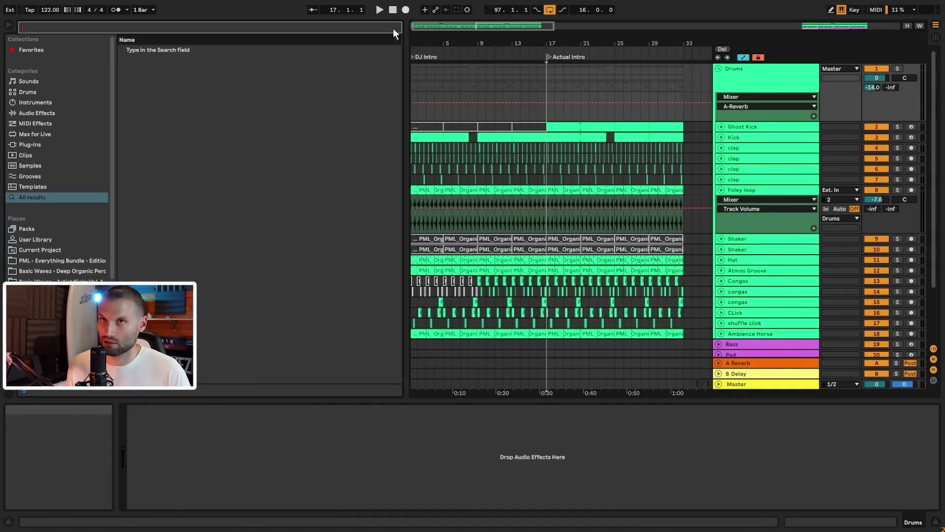
text(aut)
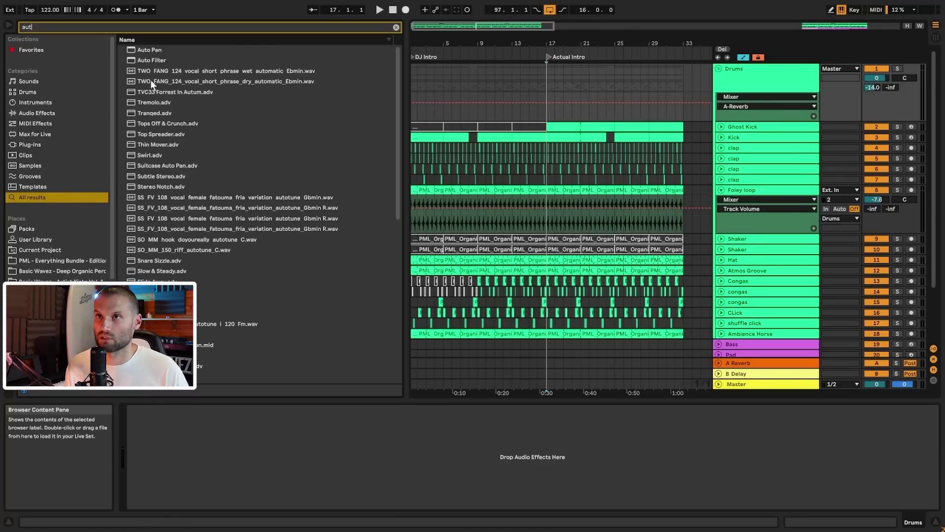
double_click(151, 60)
- Raise the Drums Auto Filter frequency automation to 55.9 Hz from bar 17 to 33 and play it briefly
drag(548, 110, 679, 111)
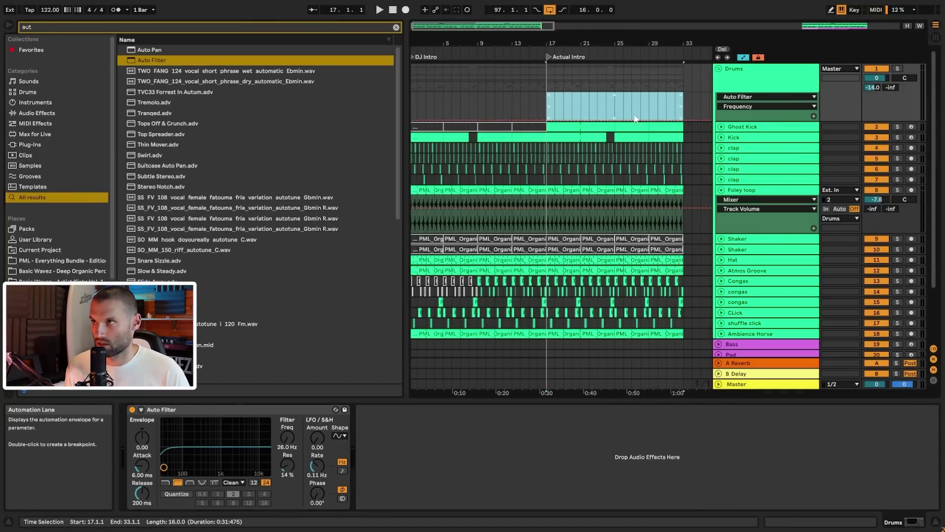
drag(622, 120, 631, 108)
click(605, 103)
key(space)
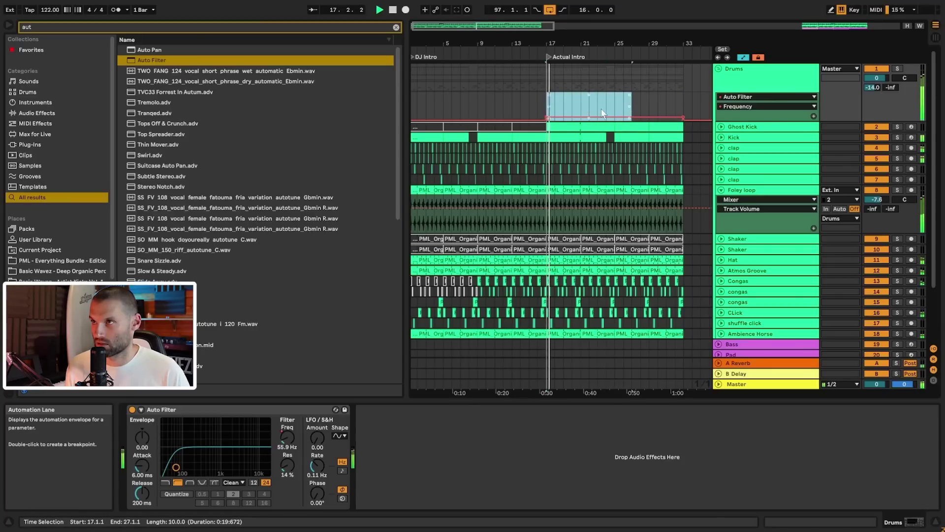
key(space)
- Add a locator at bar 25 and name it "drop"
drag(548, 106, 624, 107)
right_click(617, 56)
click(627, 74)
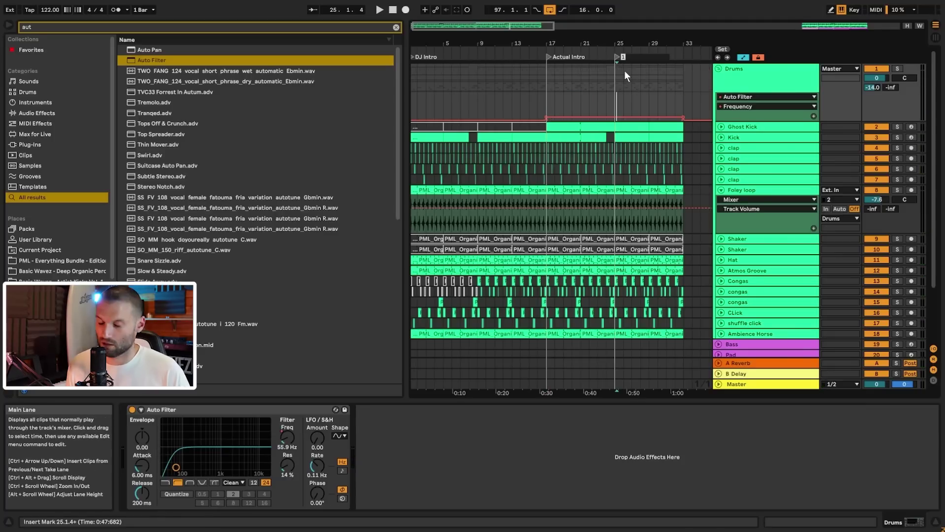
text(drop)
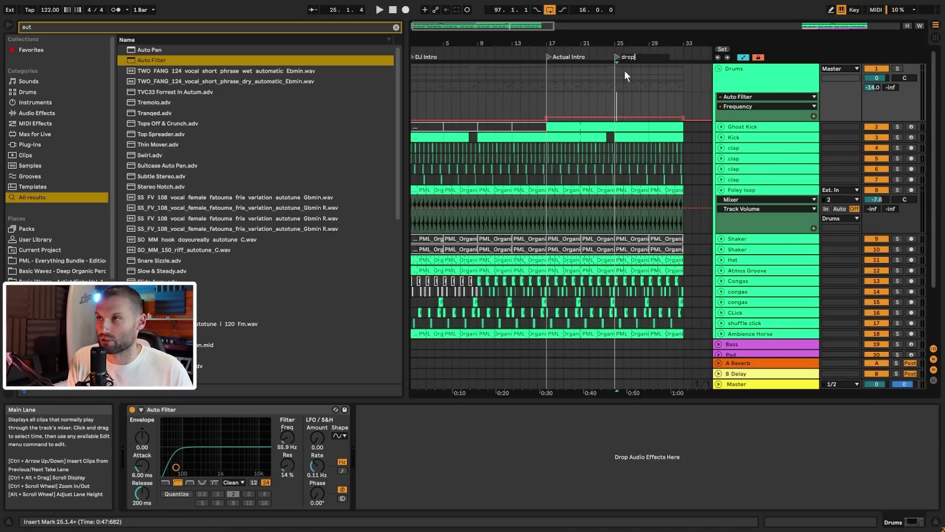
click(590, 105)
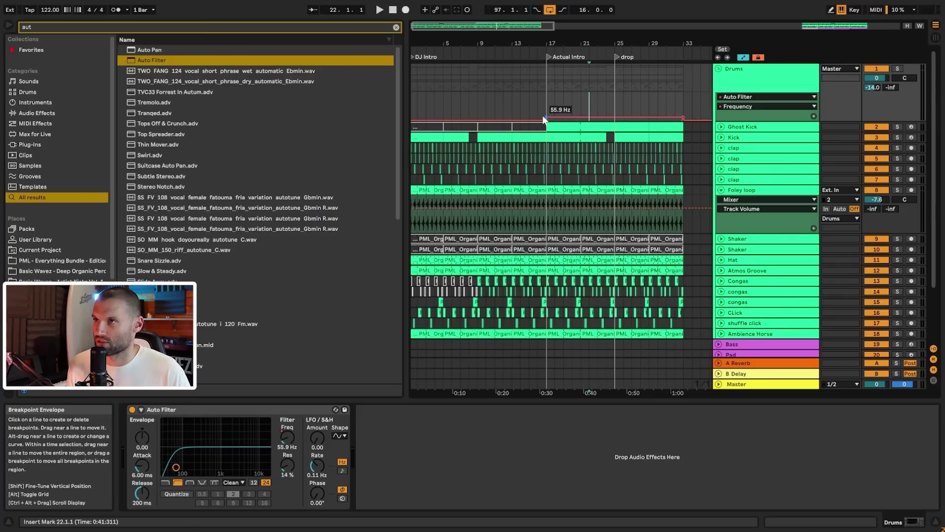
- Raise the Auto Filter frequency automation to 110 Hz from bar 17 to 25, curving up into bar 17 and falling sharply at the drop
drag(548, 103, 559, 102)
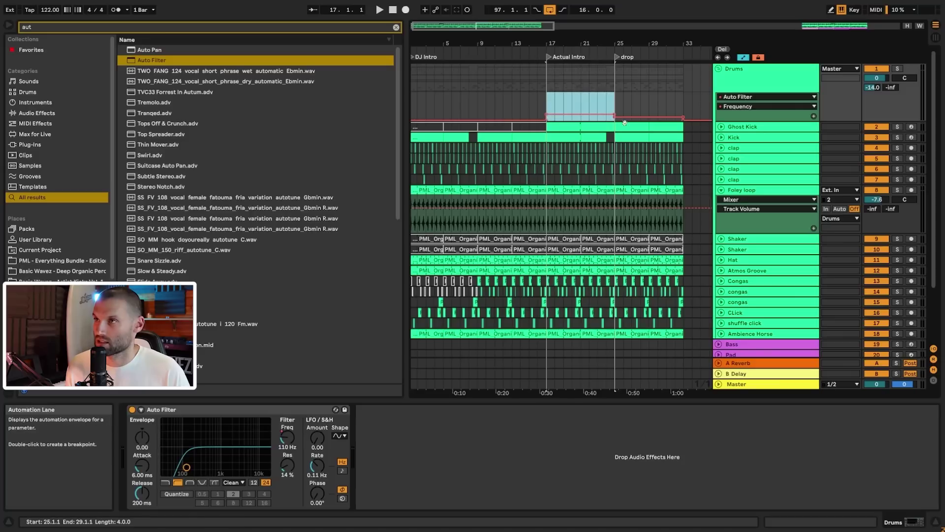
click(621, 105)
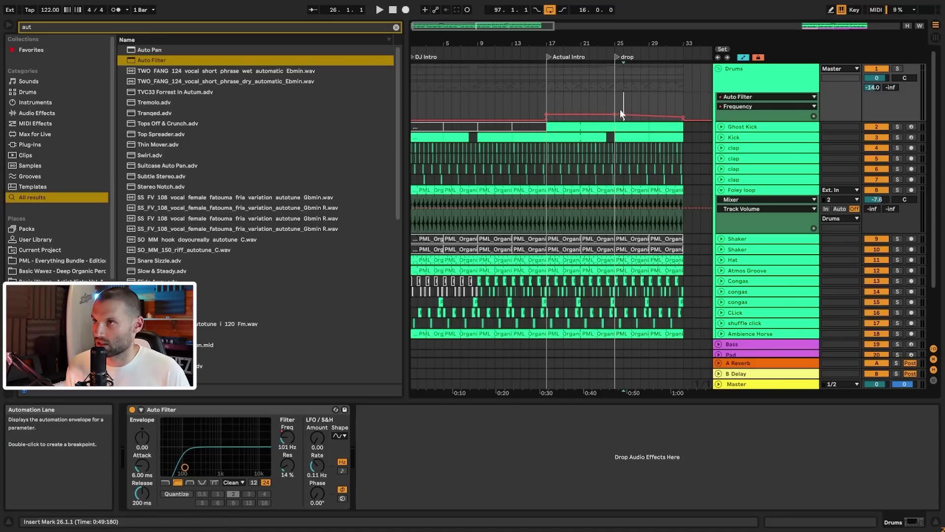
drag(619, 117, 619, 138)
click(524, 107)
key(space)
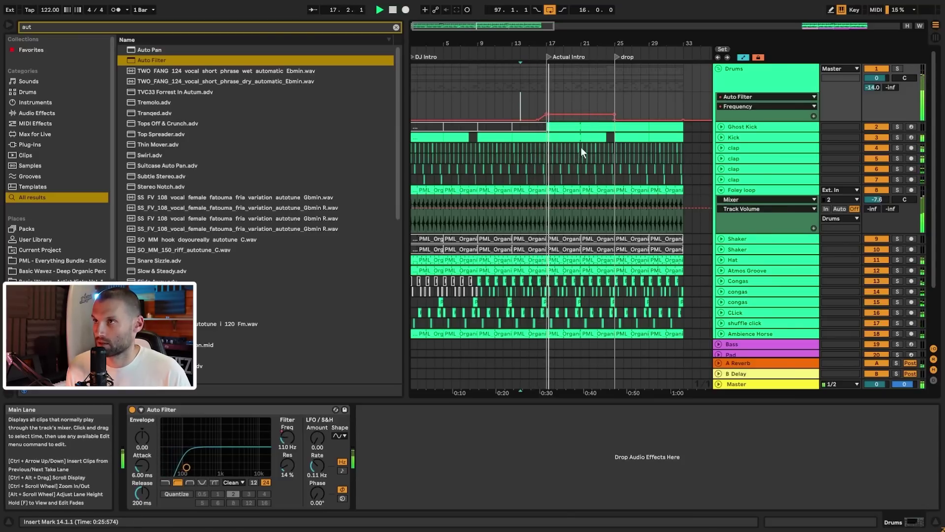
- Trim the end of the Hat clip before the drop to bar 24.4 and play the transition
drag(553, 30, 553, 26)
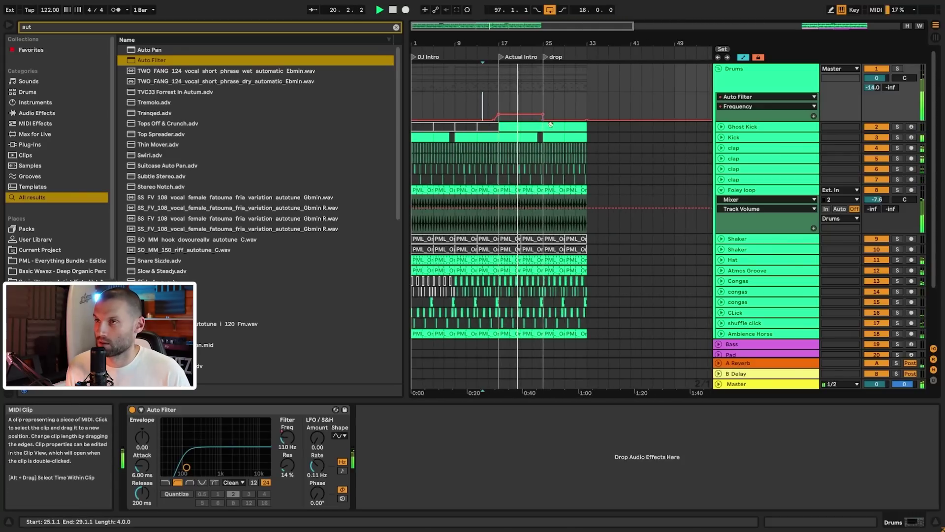
drag(512, 26, 517, 62)
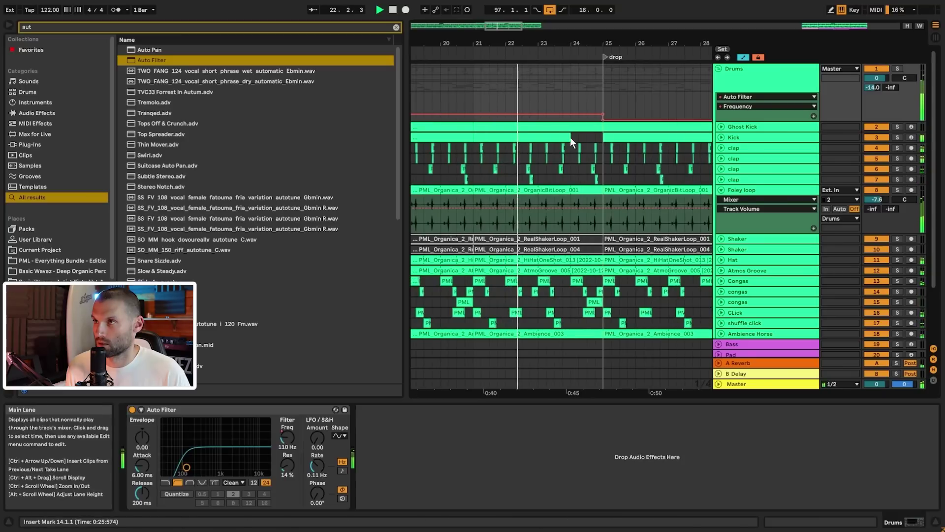
scroll(598, 162, down, 2)
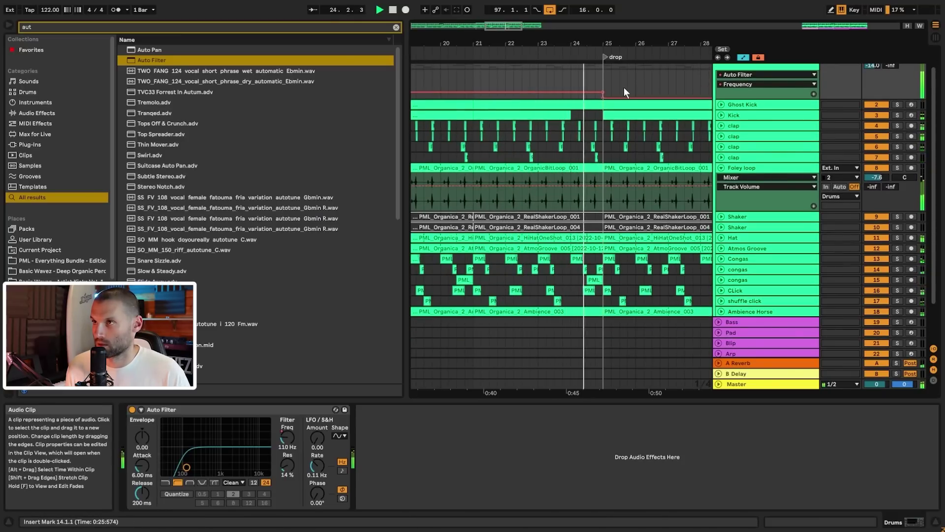
key(space)
mouse_move(613, 43)
mouse_down()
mouse_move(620, 60)
mouse_move(555, 67)
mouse_up()
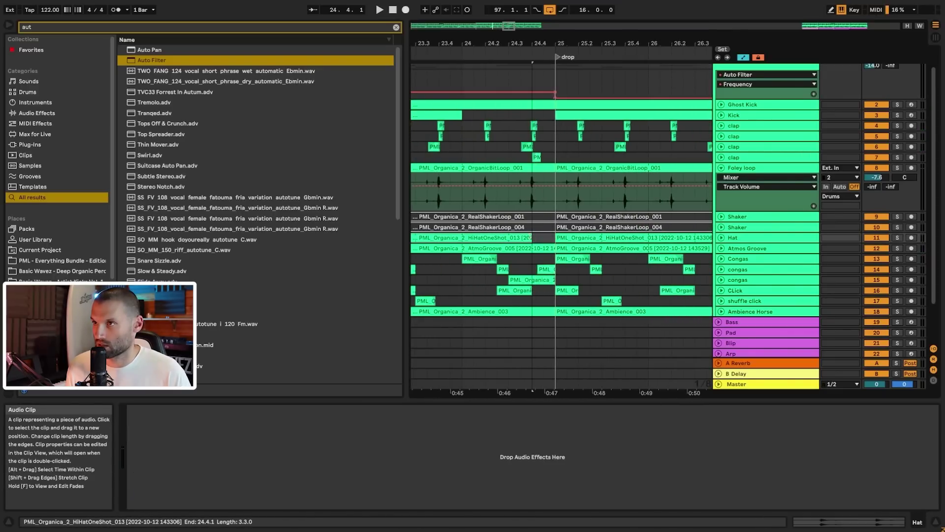
click(462, 267)
key(space)
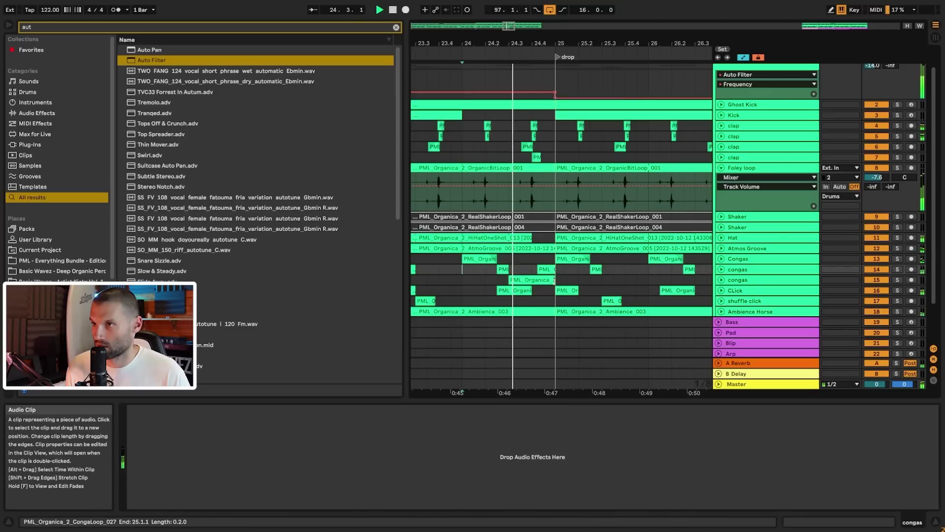
key(space)
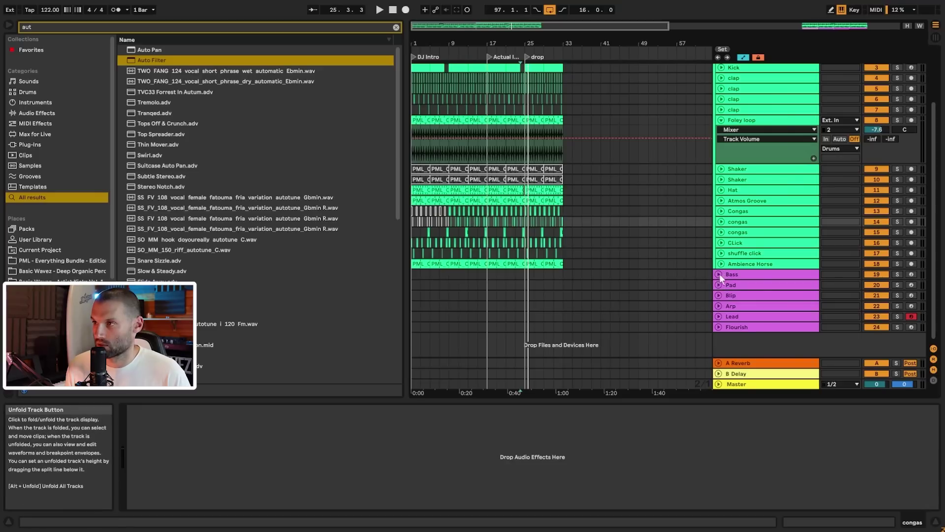
- Unfold the Bass track and rename the drop locator at bar 25 to "bass"
click(719, 274)
click(521, 274)
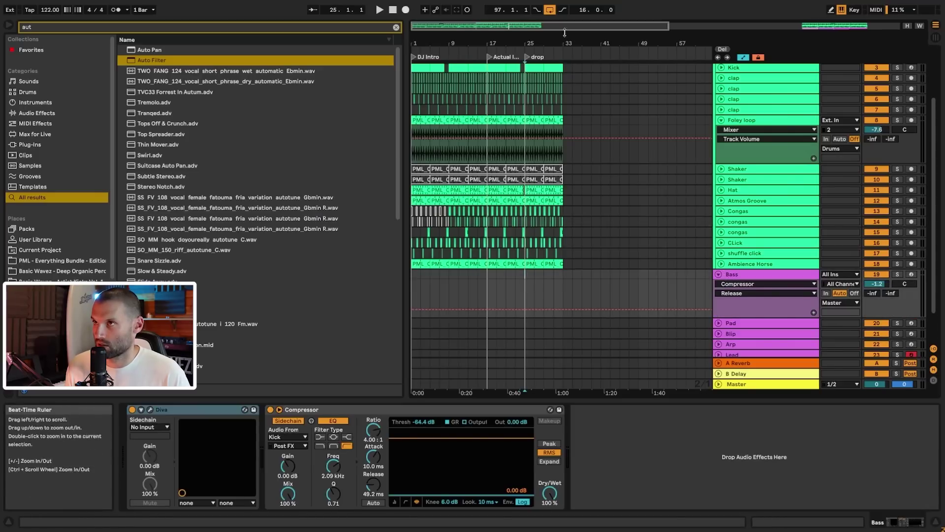
right_click(529, 57)
click(545, 71)
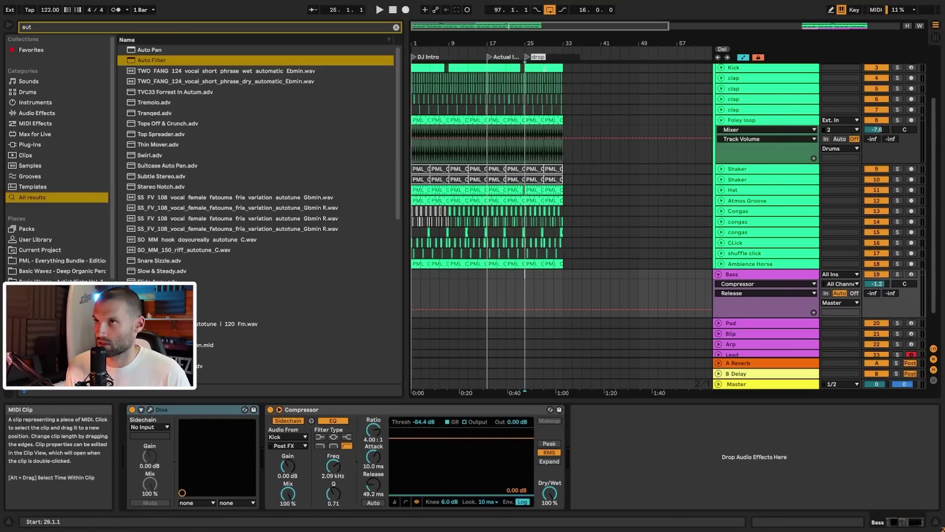
key(Return)
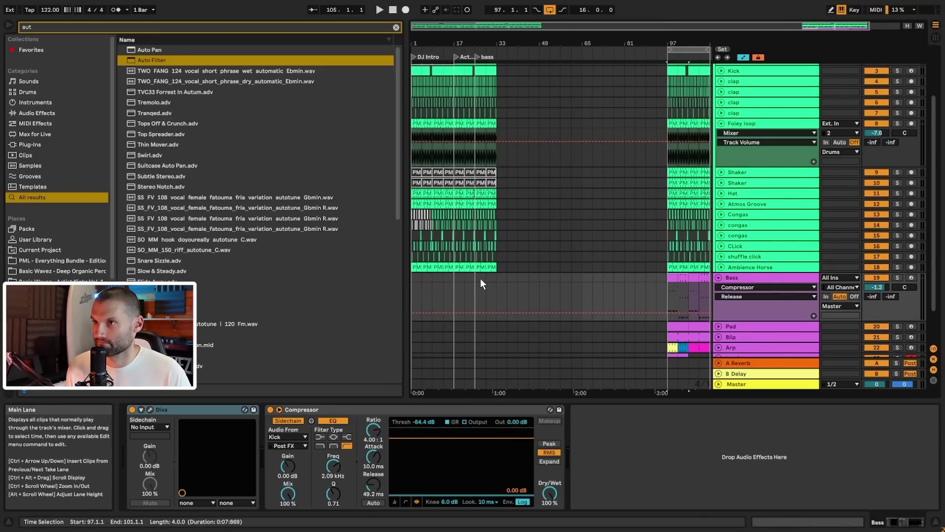
- Copy the first eight bars of bass clips from bar 97 to bar 25 on the Bass track and play them
drag(480, 278, 492, 295)
key(space)
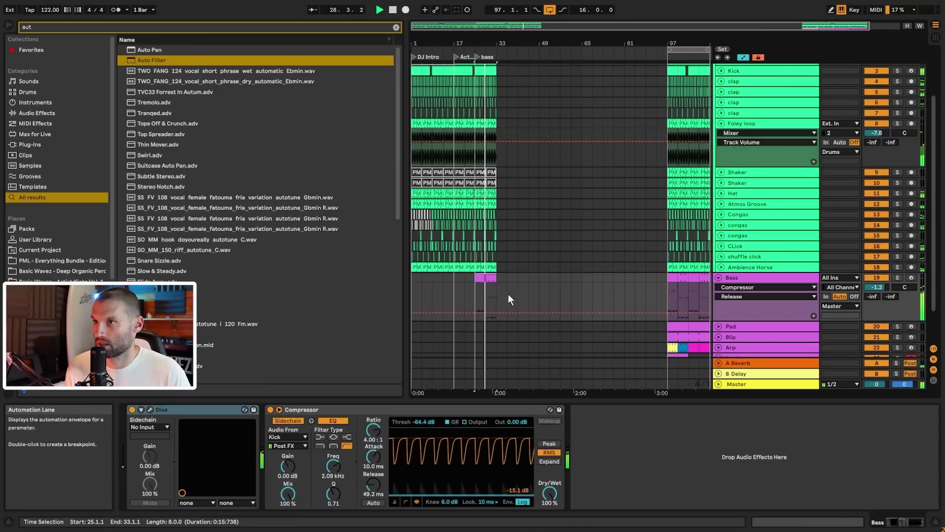
scroll(727, 282, down, 2)
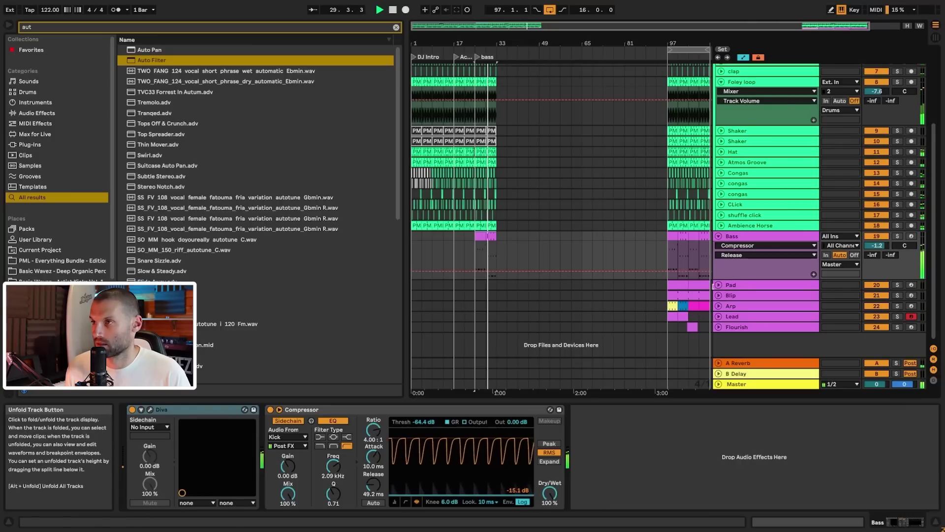
- Duplicate the drums and bass section from bar 25 to 33, then the doubled section, extending the arrangement to bar 57
scroll(521, 229, up, 3)
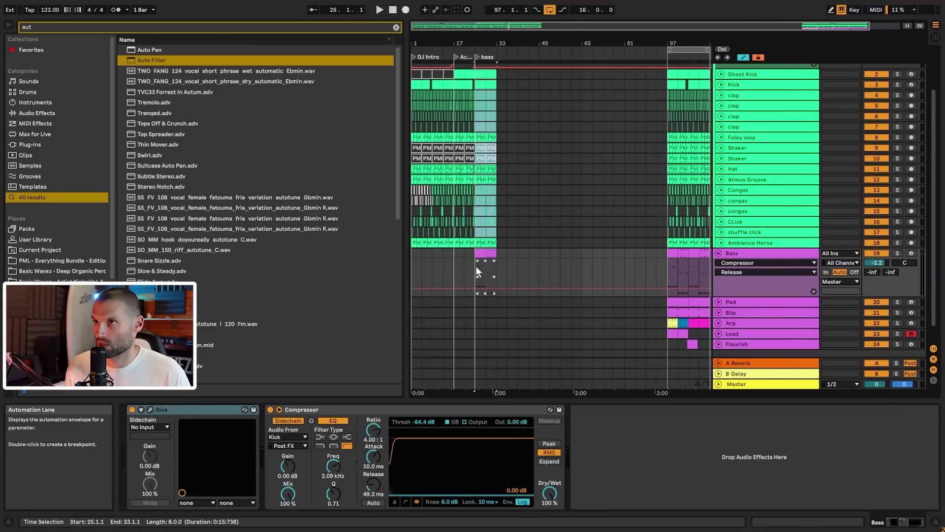
key(ctrl+d)
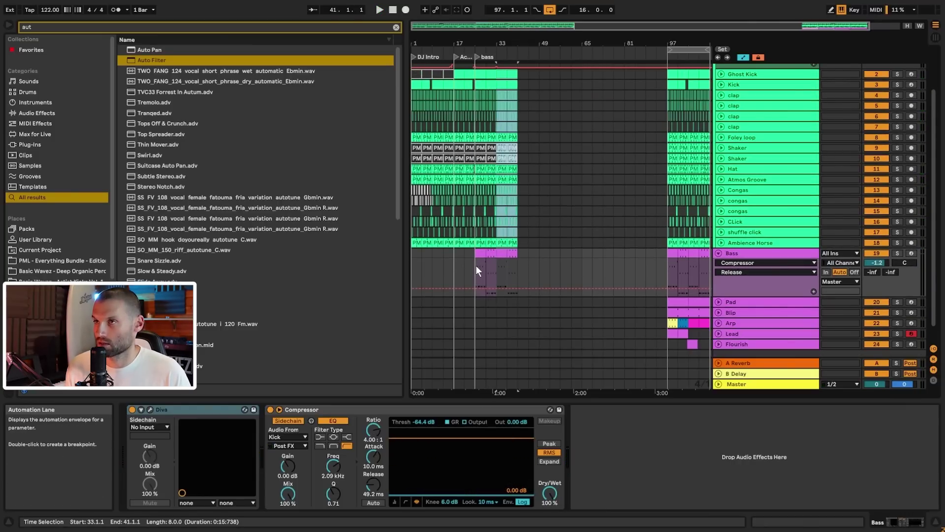
shift+click(472, 276)
drag(471, 278, 474, 280)
key(ctrl+d)
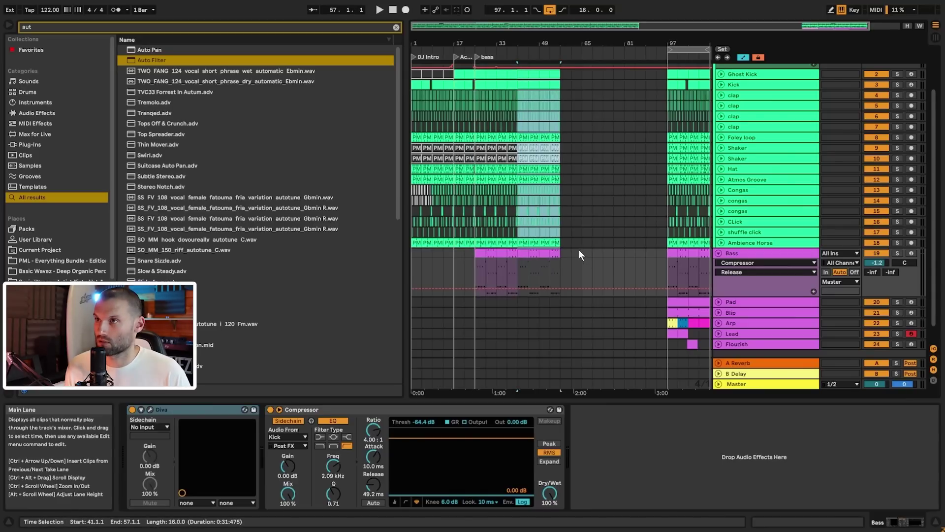
click(562, 253)
shift+click(468, 267)
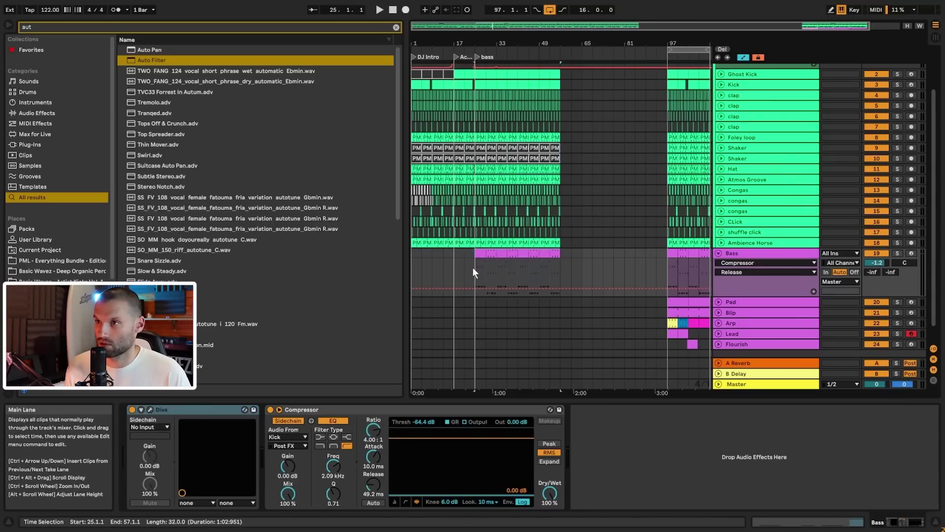
drag(473, 267, 406, 259)
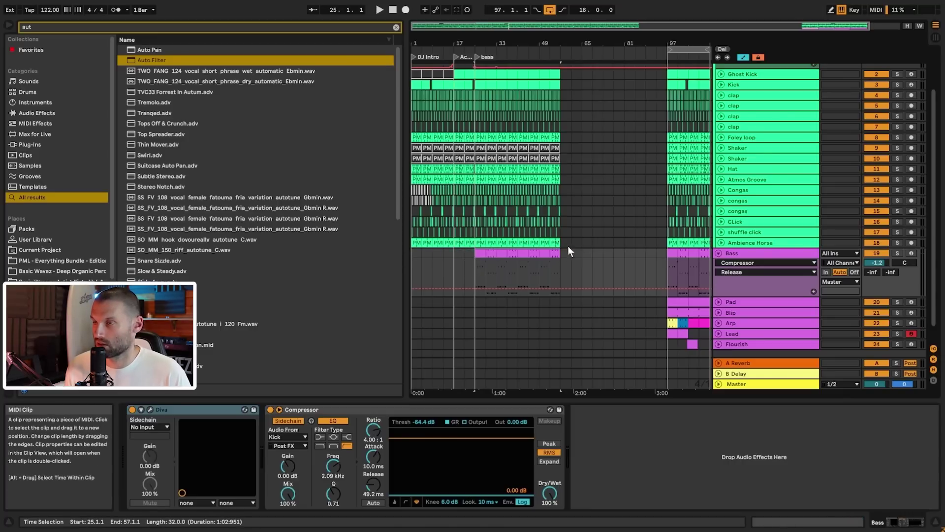
click(416, 263)
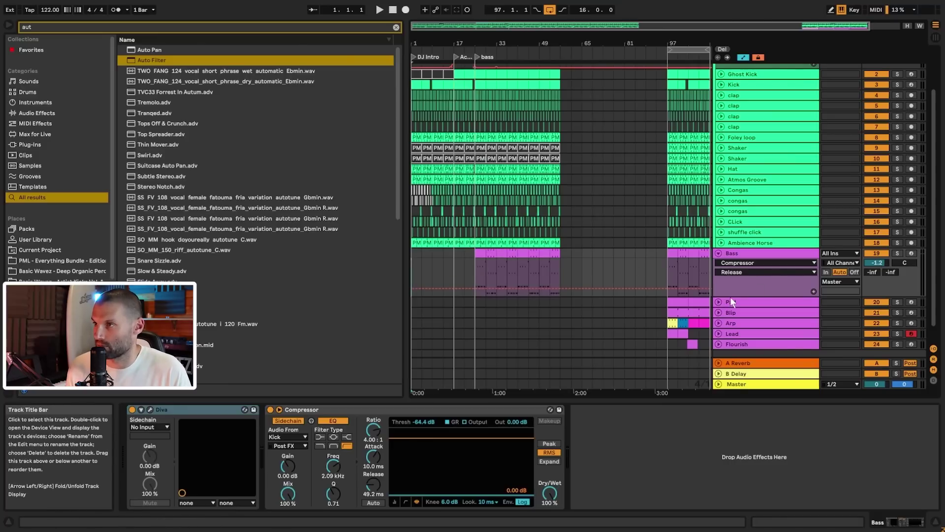
- Unfold the Pad track and copy its clips from bars 97–113 to the start of the arrangement at bar 1
click(719, 303)
scroll(718, 305, down, 3)
click(679, 235)
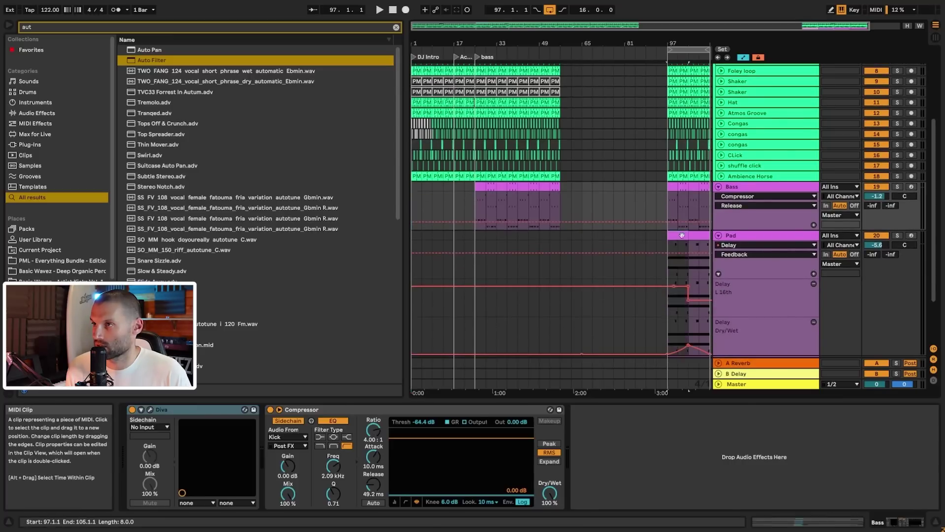
drag(586, 38, 586, 34)
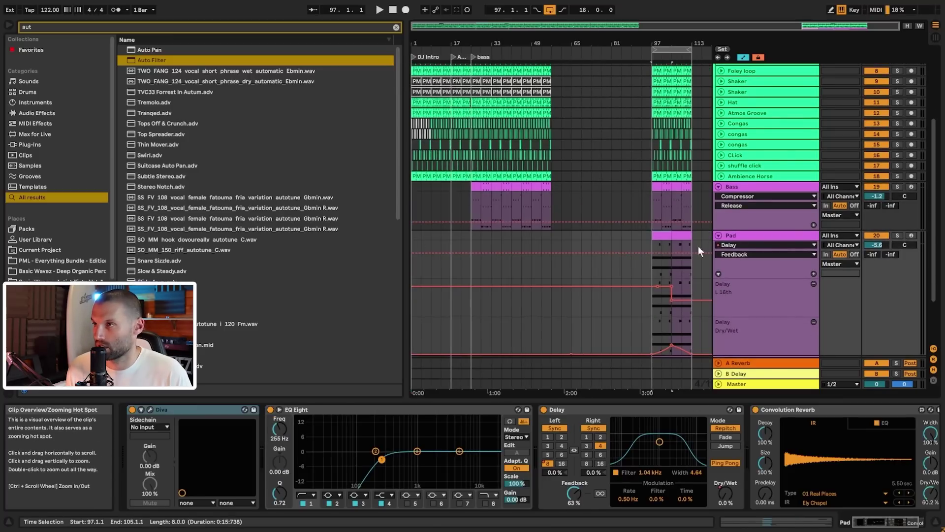
scroll(696, 241, down, 3)
shift+click(678, 204)
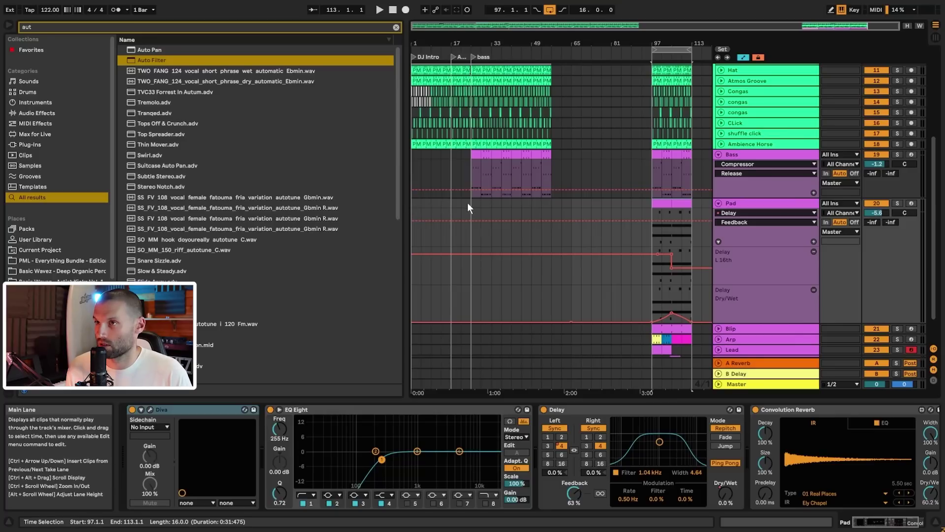
click(413, 202)
key(ctrl+v)
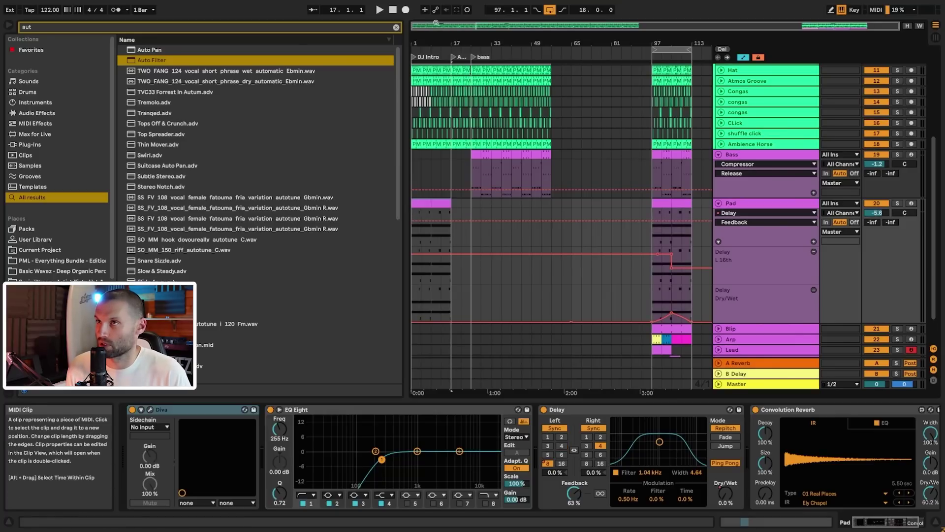
- Play the pad intro briefly and bring up Diva's Frequency parameter as the Pad track's automation lane
drag(435, 22, 440, 58)
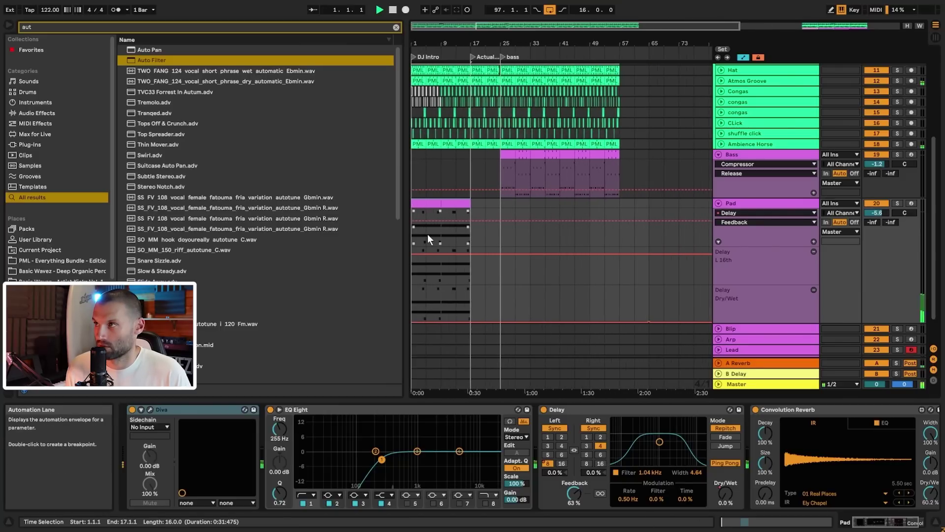
key(space)
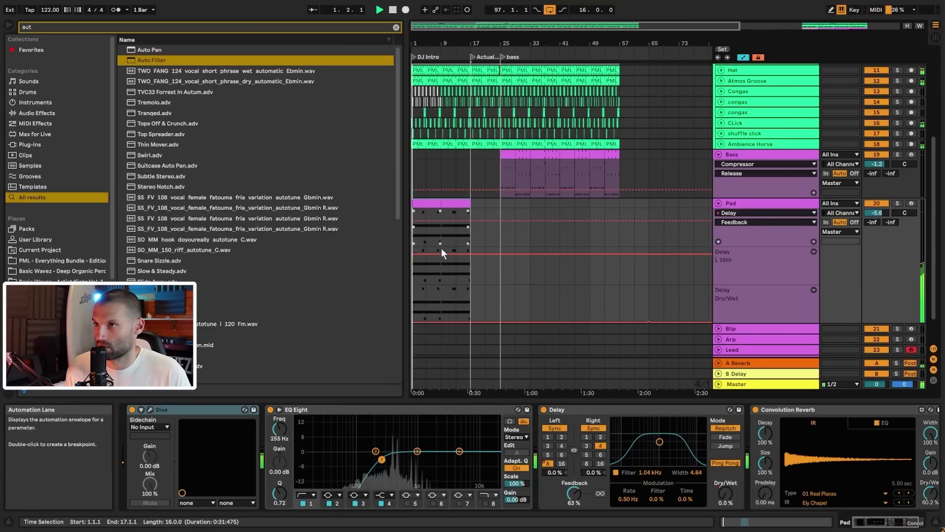
click(430, 202)
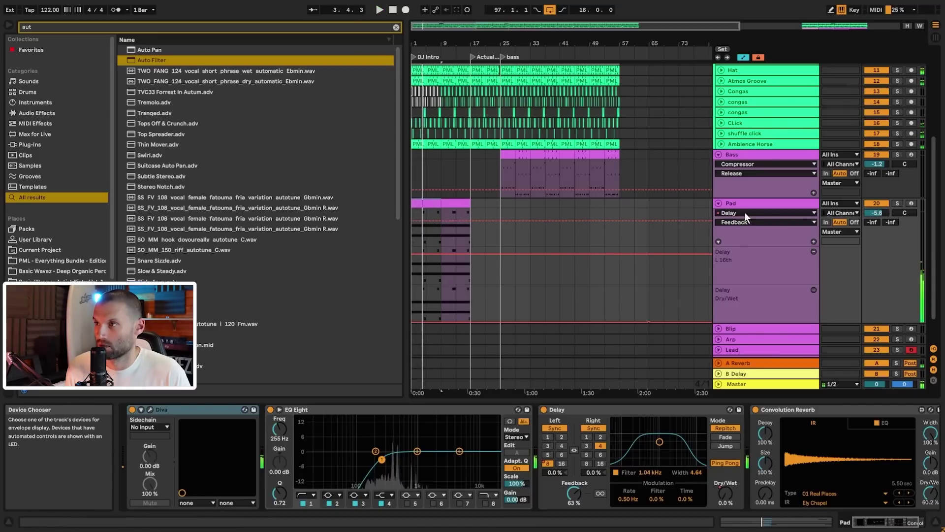
click(744, 213)
click(743, 206)
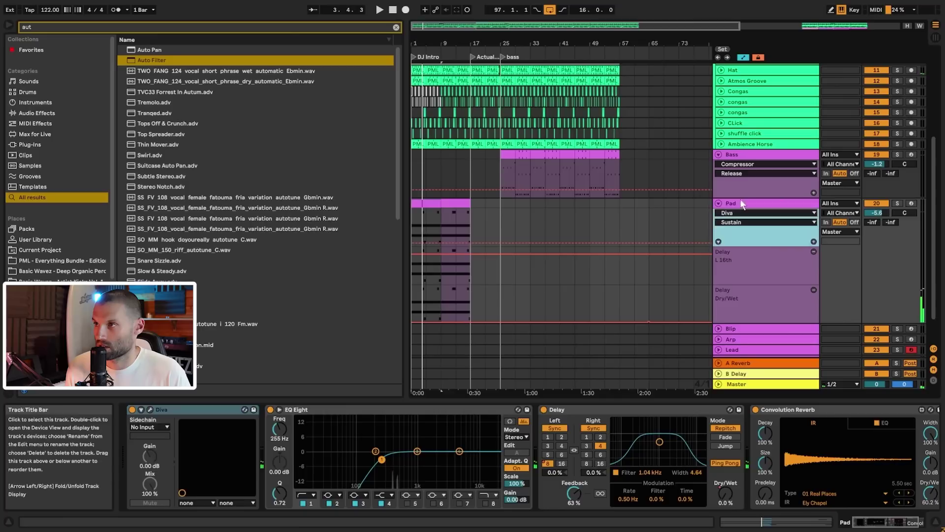
click(150, 410)
click(295, 235)
click(527, 151)
- Continue the pad clips up to bar 57 and colour the clips in bars 1–17 yellow
double_click(445, 203)
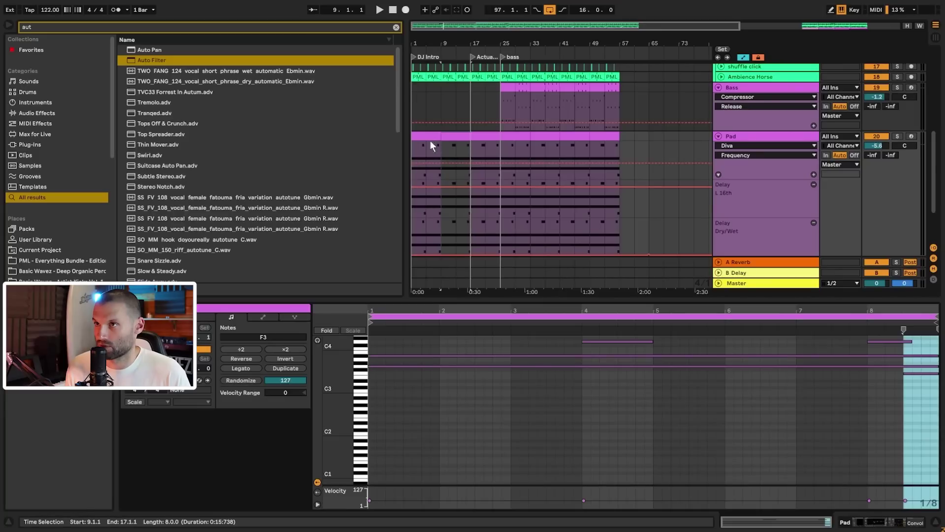
right_click(457, 140)
click(493, 301)
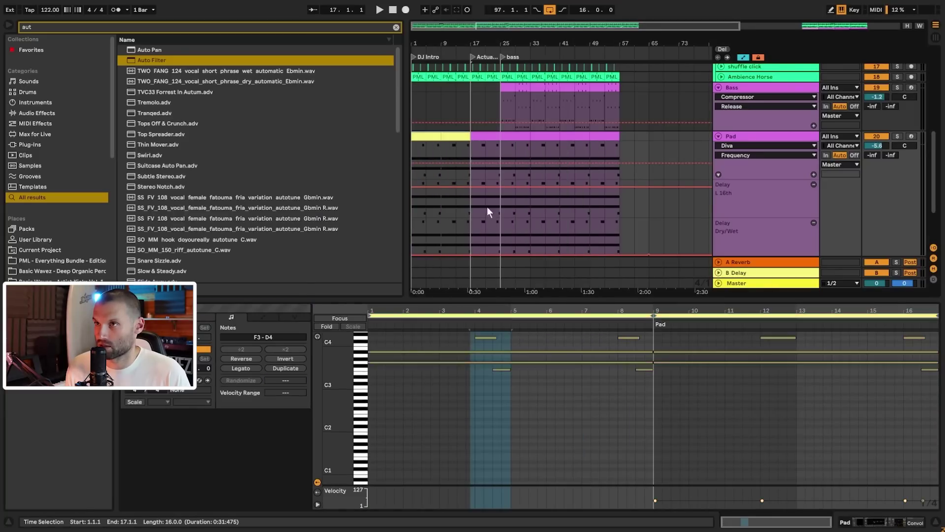
- Delete the short melody notes from the yellow pad clips in bars 1–17, keeping only the sustained G3 and A#3 notes
scroll(484, 389, up, 3)
drag(464, 366, 521, 398)
key(Delete)
drag(581, 369, 630, 384)
key(Delete)
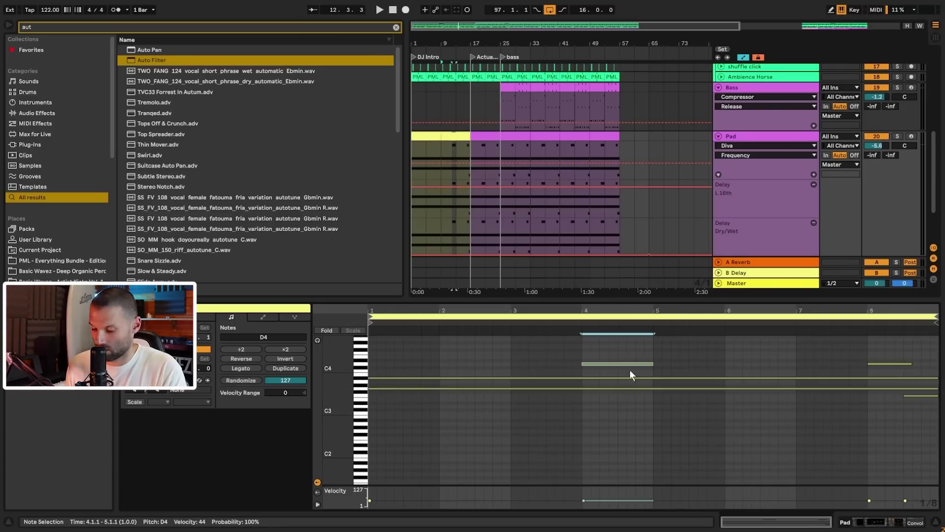
key(Delete)
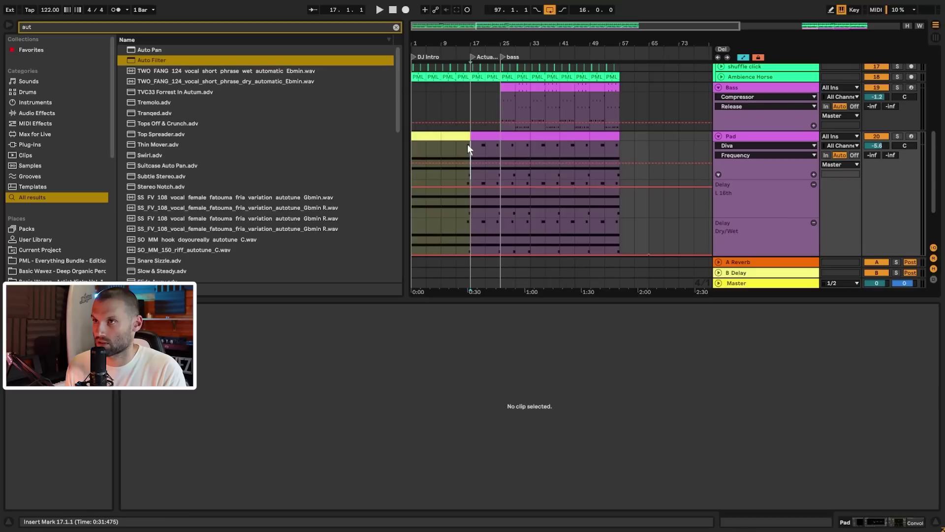
click(460, 136)
click(429, 136)
- Audition the Pad track and automate its Diva Frequency to rise gradually from bar 1 to bar 25
key(space)
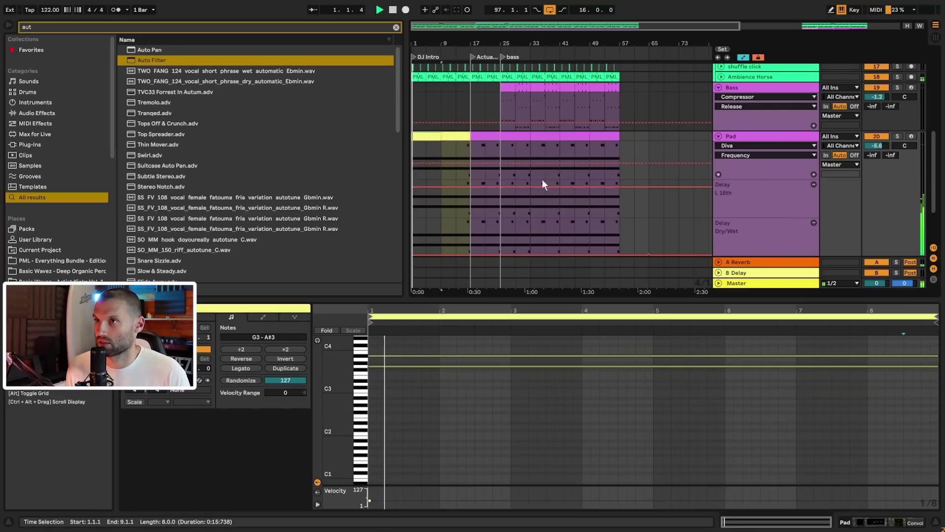
click(734, 137)
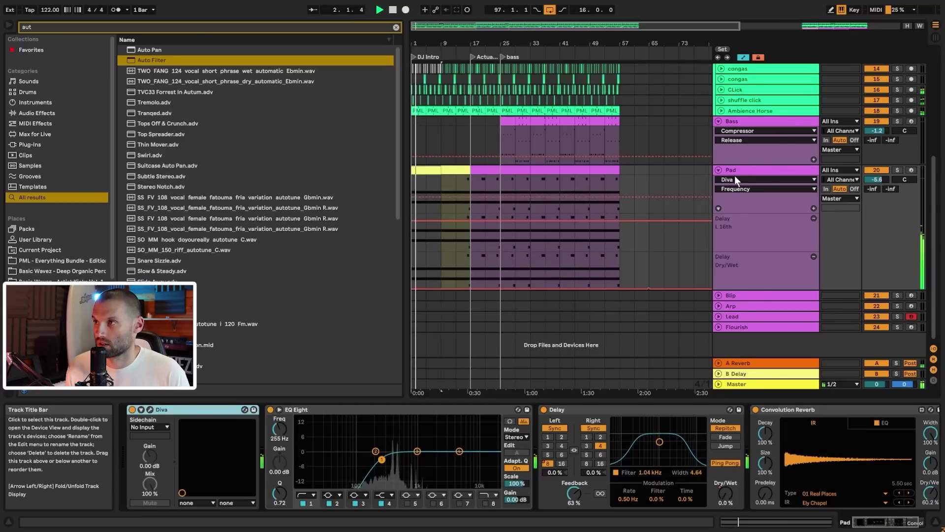
click(497, 197)
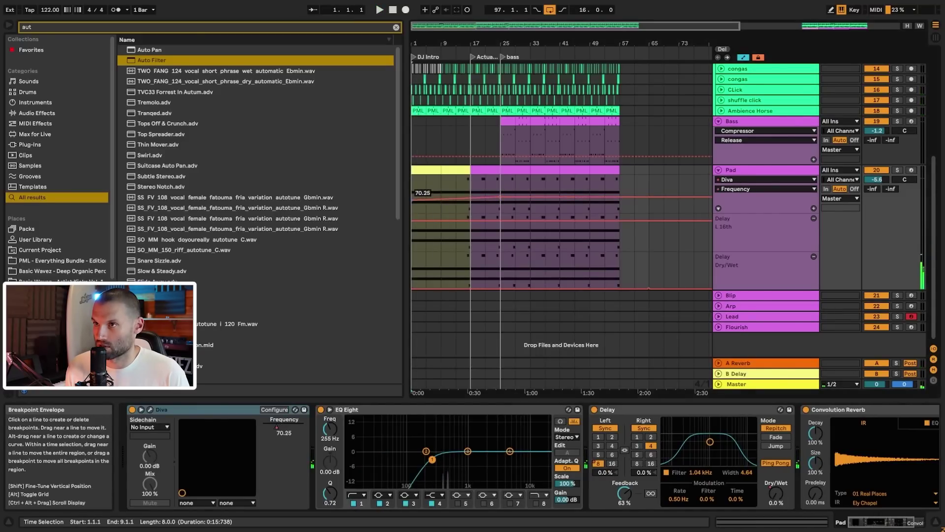
- Play from bar 1, raise the Pad track's volume to -3.6 dB, and redisplay its Diva Frequency automation
key(space)
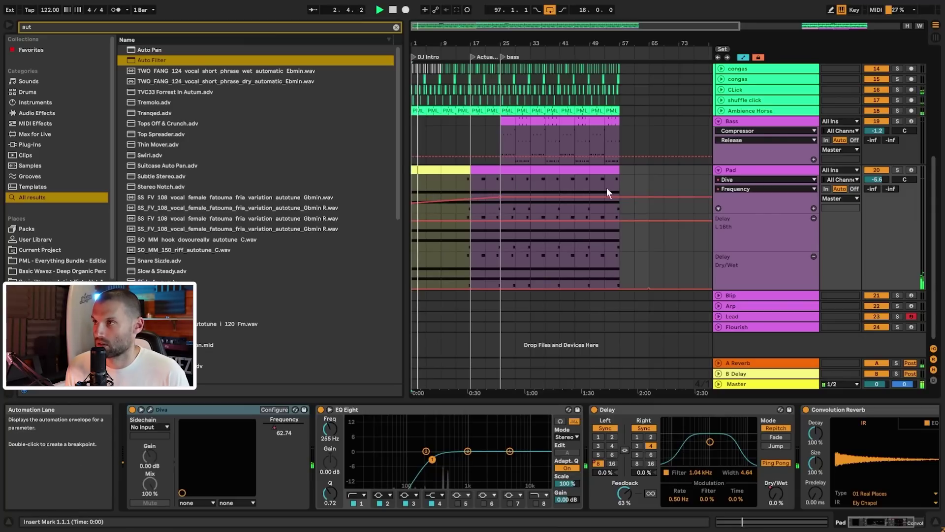
drag(880, 178, 879, 172)
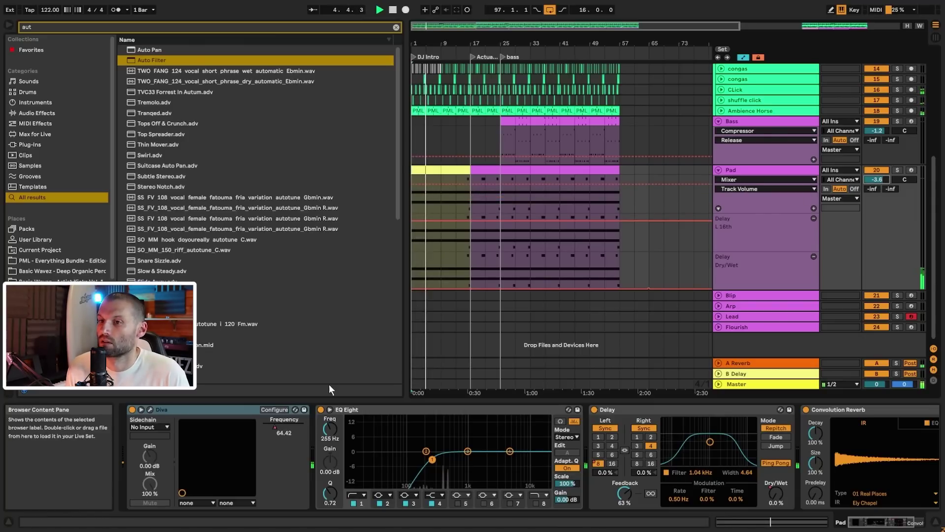
click(276, 427)
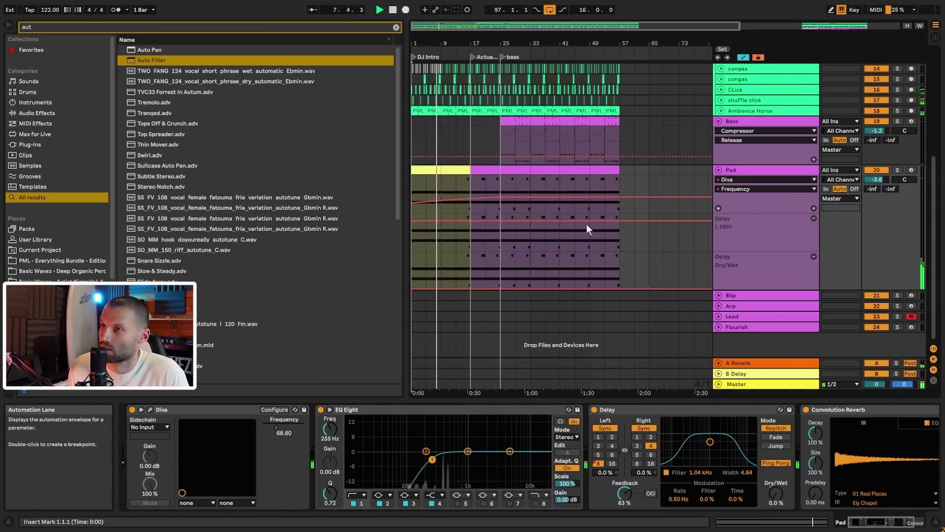
- Listen through the DJ Intro into the Actual Intro while reviewing the drum, bass and pad tracks
drag(468, 26, 467, 69)
scroll(571, 157, up, 3)
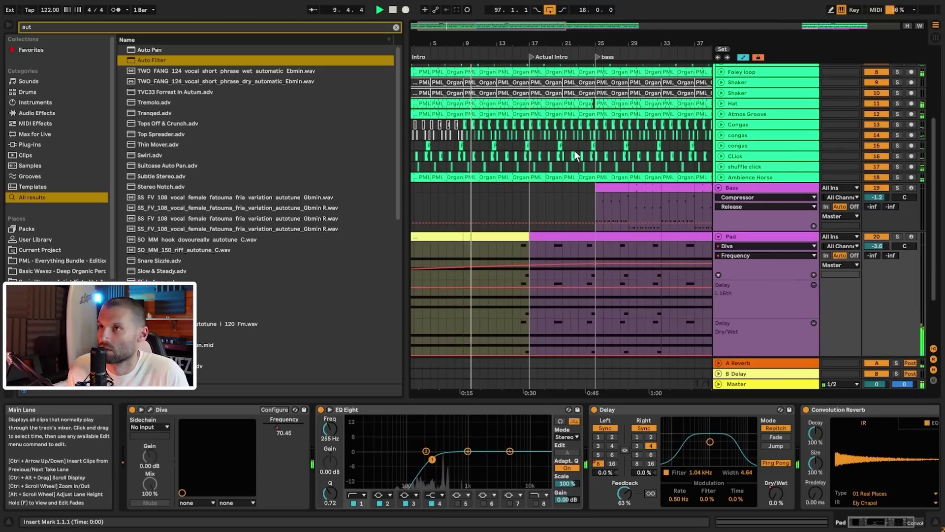
scroll(579, 160, up, 3)
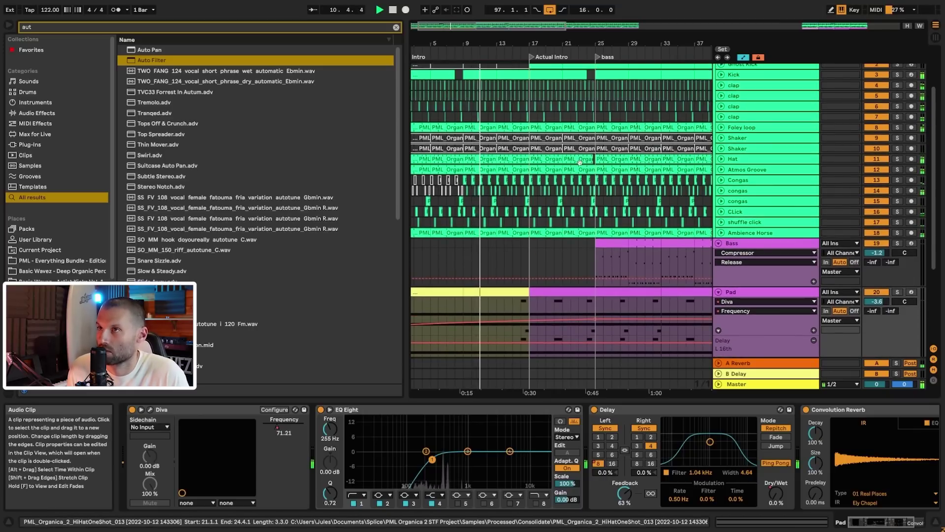
scroll(586, 167, up, 3)
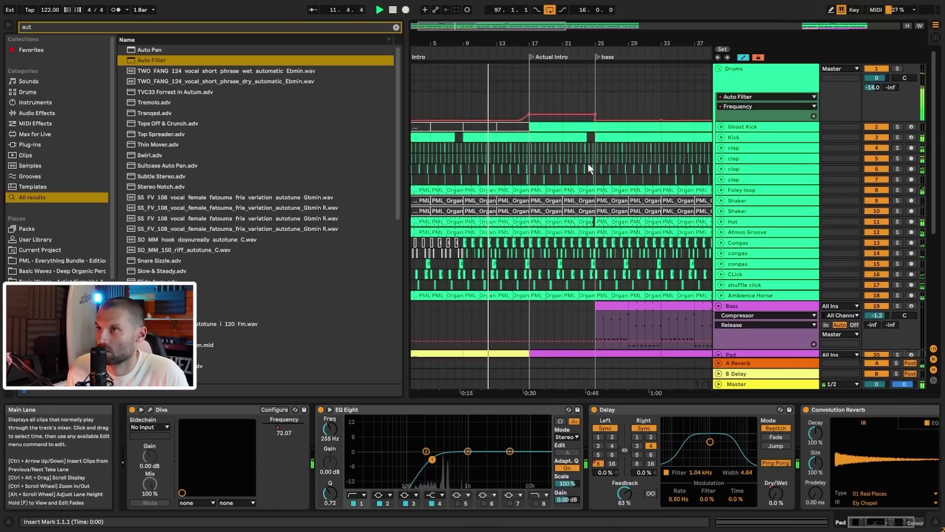
scroll(589, 161, up, 4)
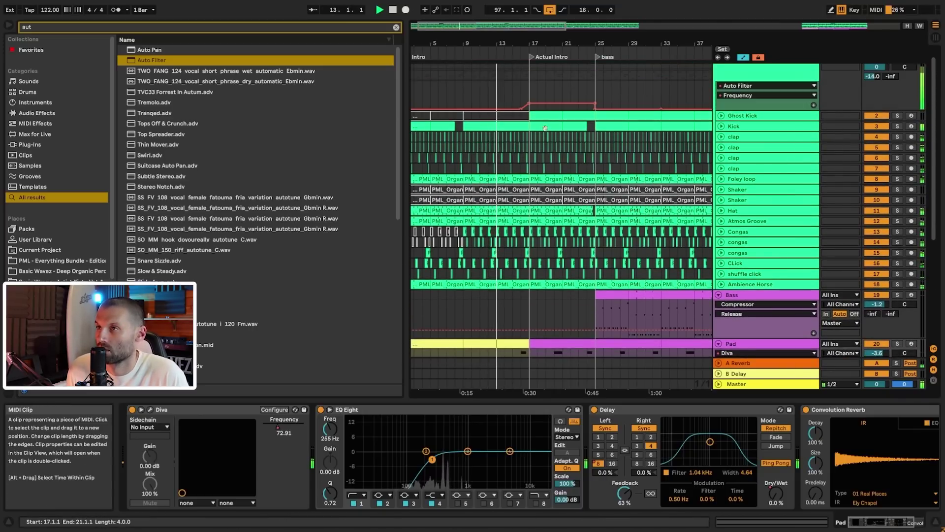
scroll(658, 164, down, 2)
scroll(658, 163, down, 10)
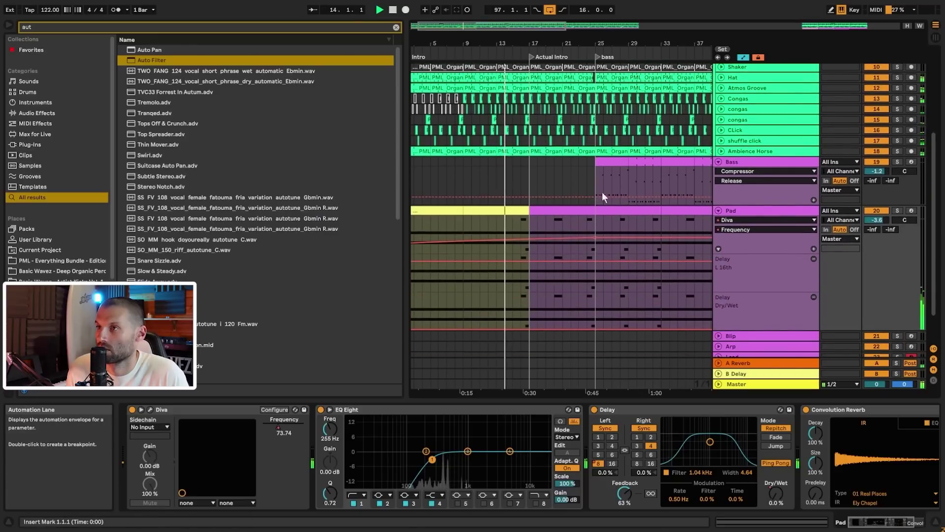
drag(513, 26, 514, 12)
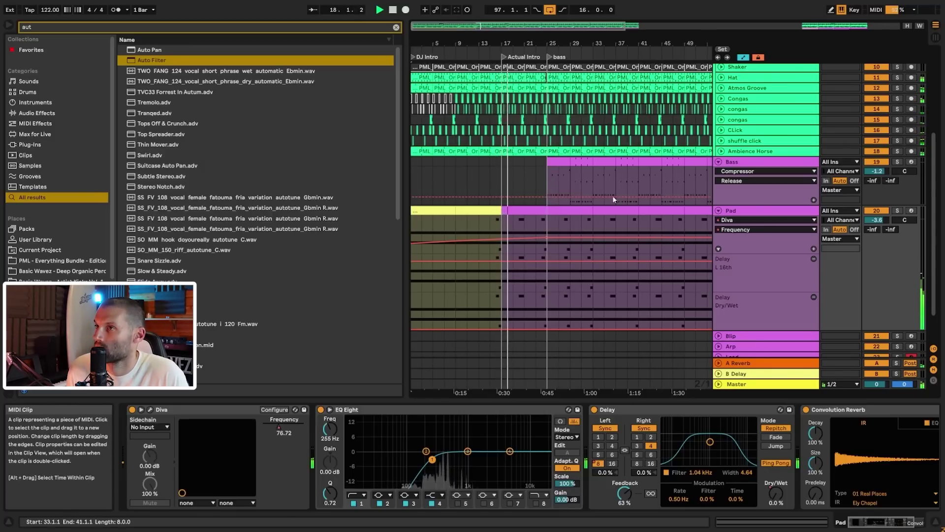
- Place a four-bar bass clip at bar 17 and duplicate it to fill bars 21–25
click(503, 160)
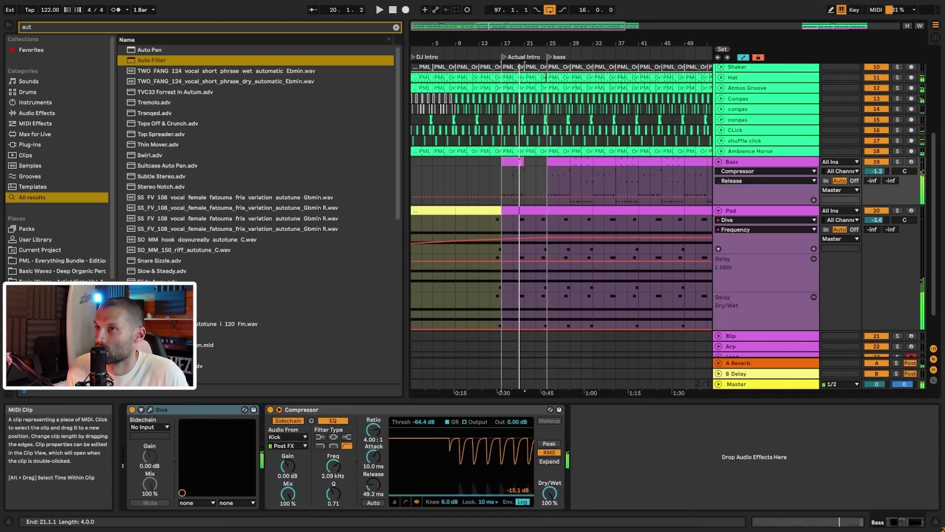
double_click(518, 162)
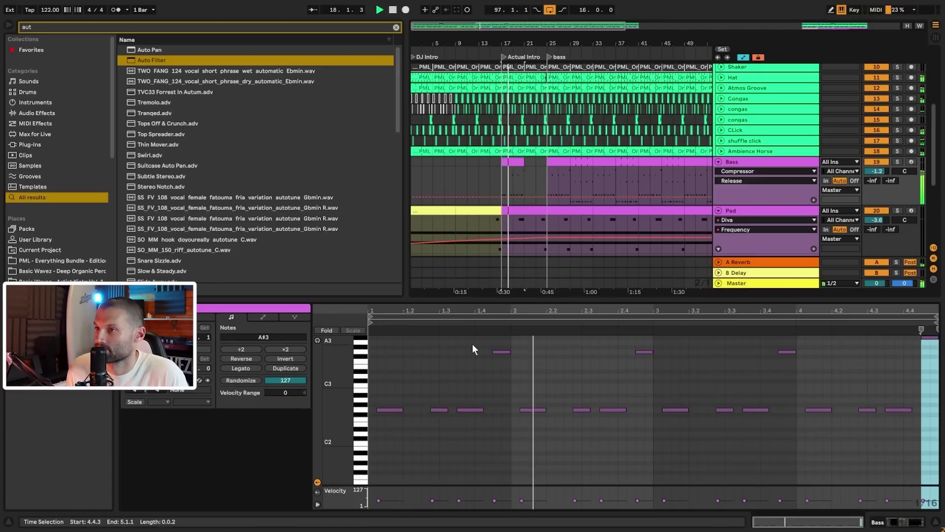
drag(523, 162, 533, 162)
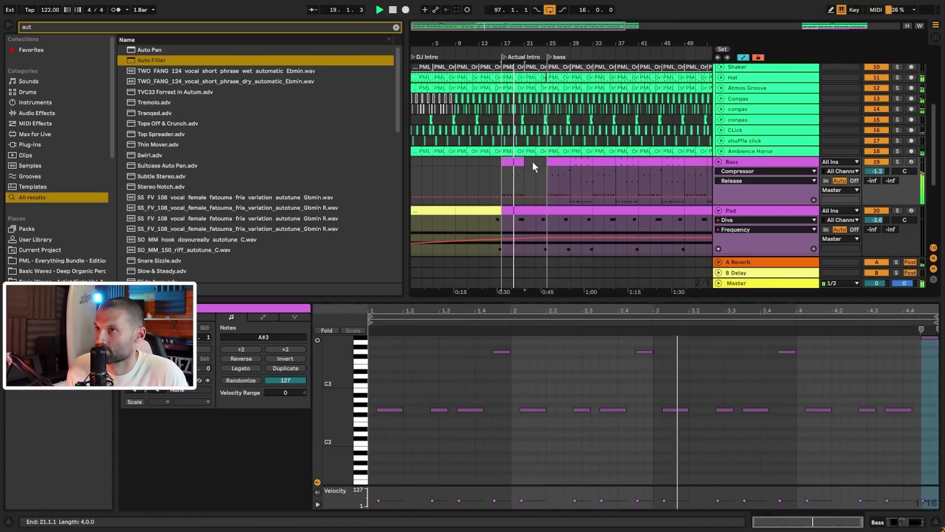
click(521, 162)
key(ctrl+d)
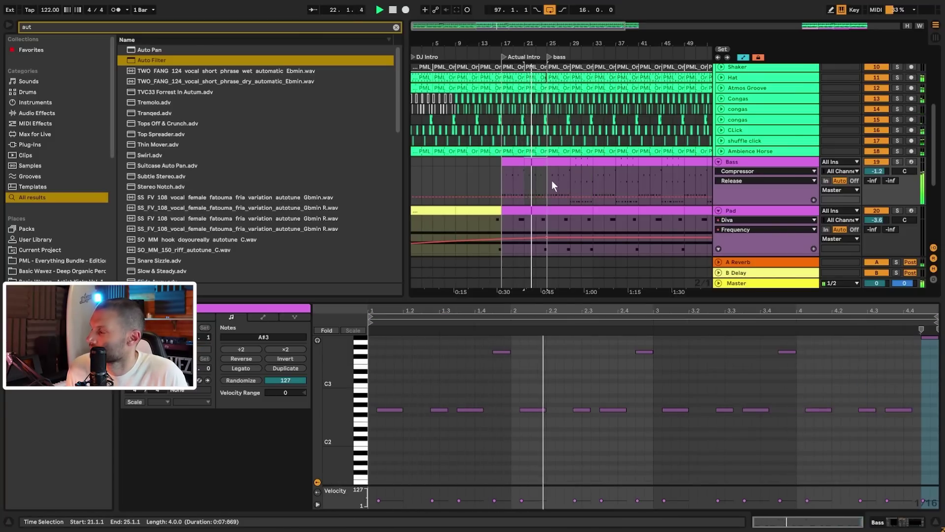
click(514, 163)
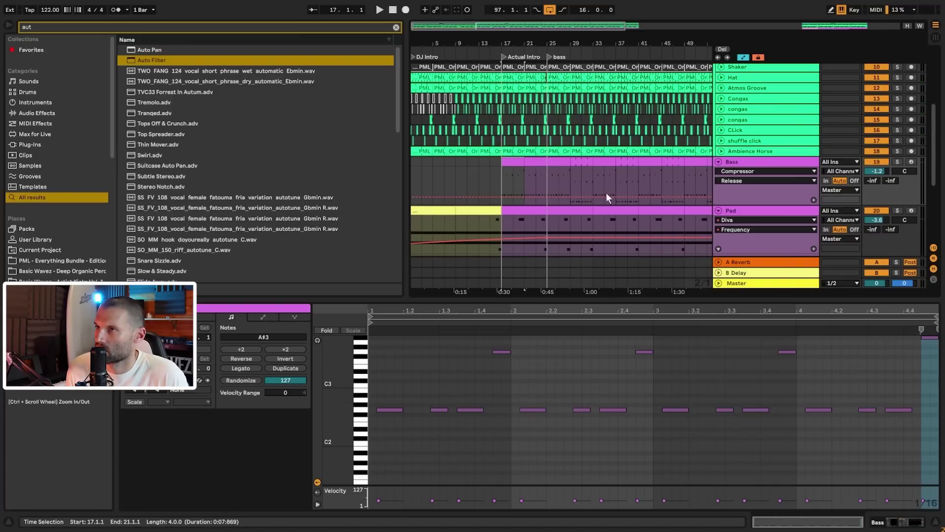
- Replace the bass clip in bars 21–25 with a copy of the bass part from after bar 25
click(584, 161)
key(super+c)
click(533, 163)
key(super+v)
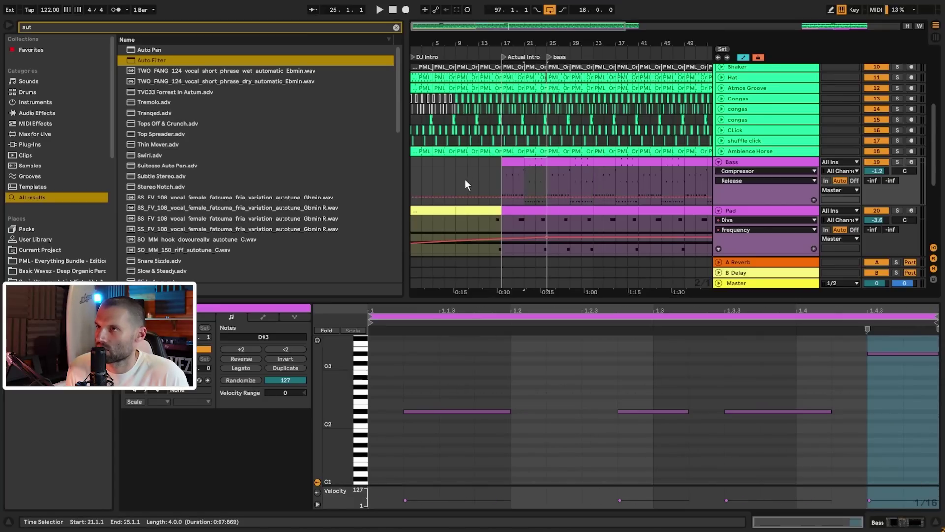
- Copy the Auto Filter from the Drums group and paste it after the Compressor on the Bass track
click(444, 184)
click(758, 164)
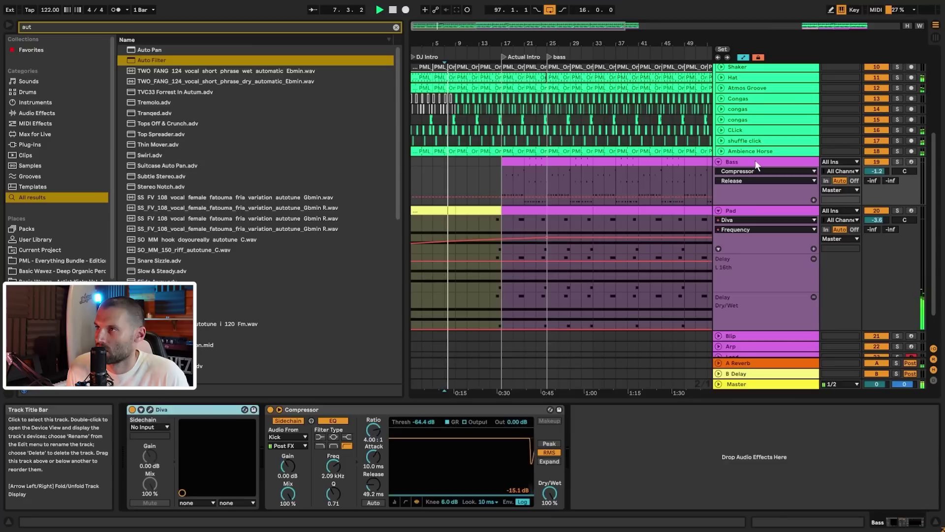
scroll(762, 118, up, 3)
click(746, 86)
click(306, 409)
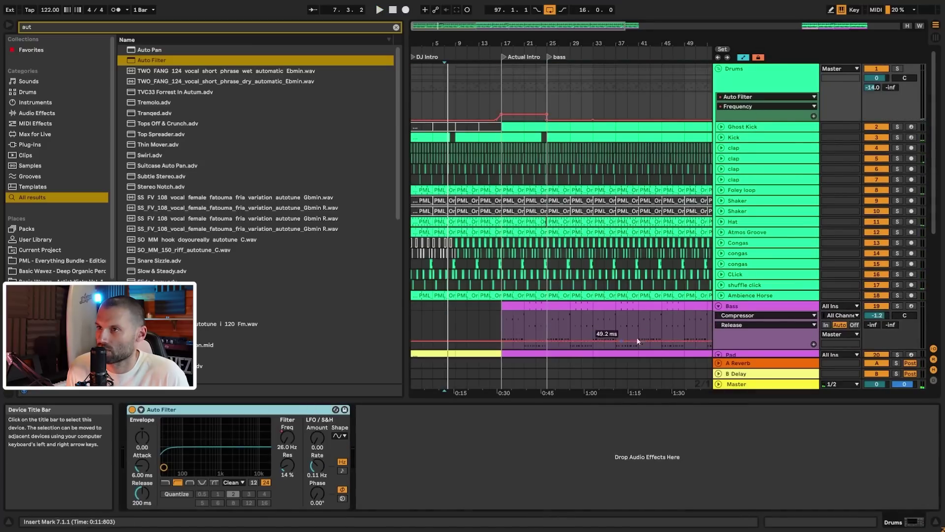
key(super+c)
click(743, 302)
click(625, 460)
key(super+v)
- Play from bar 15 through the Actual Intro to check how the filtered bass sounds leading into the bass section
key(space)
click(490, 313)
scroll(551, 306, down, 4)
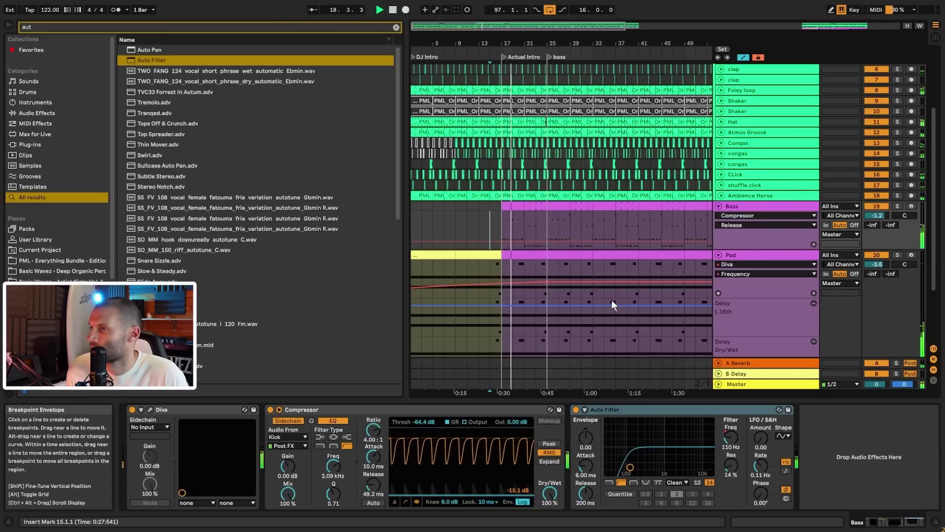
drag(550, 40, 600, 58)
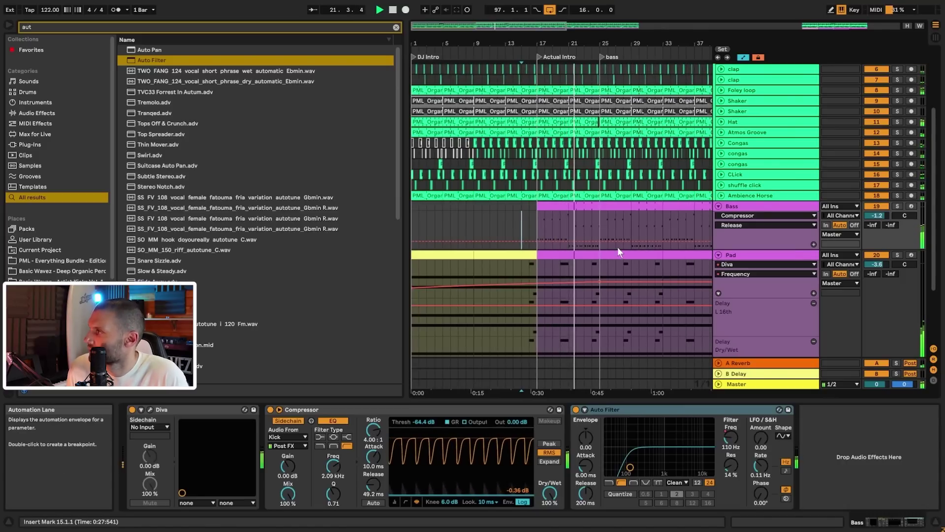
drag(608, 43, 606, 20)
scroll(708, 173, down, 5)
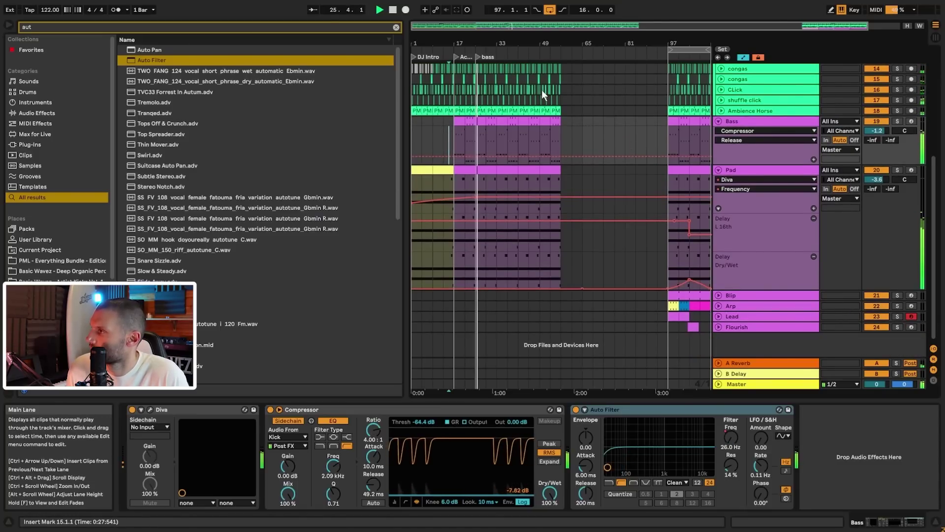
- Reactivate the muted clips on both Shaker tracks from bar 25 to bar 57
scroll(540, 130, up, 5)
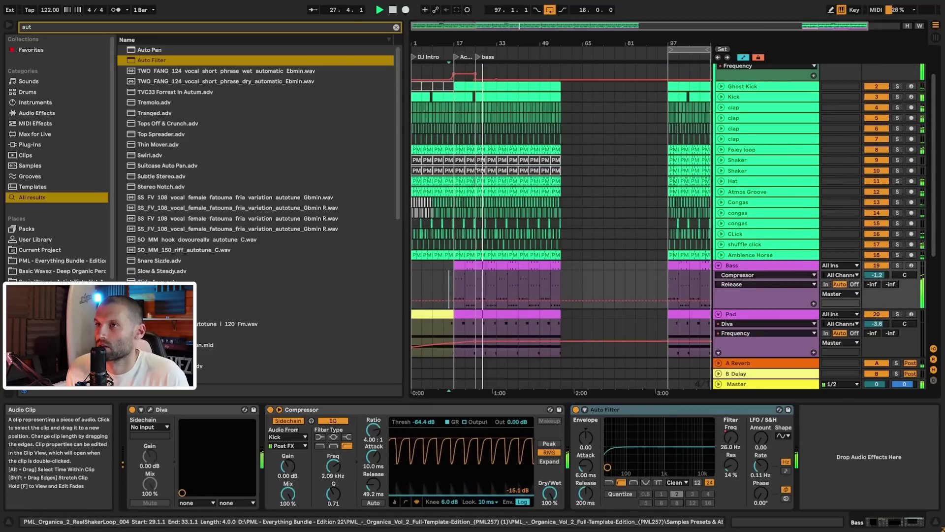
click(479, 160)
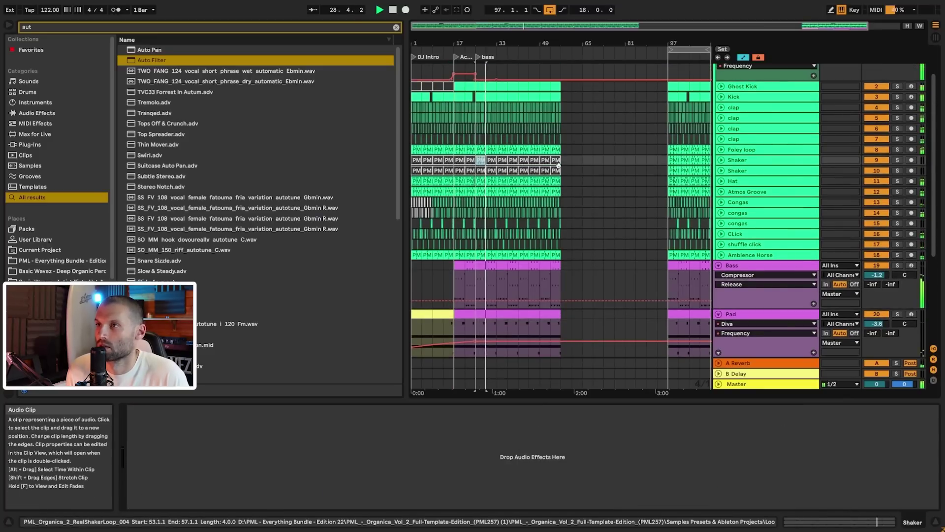
shift+click(558, 166)
key(0)
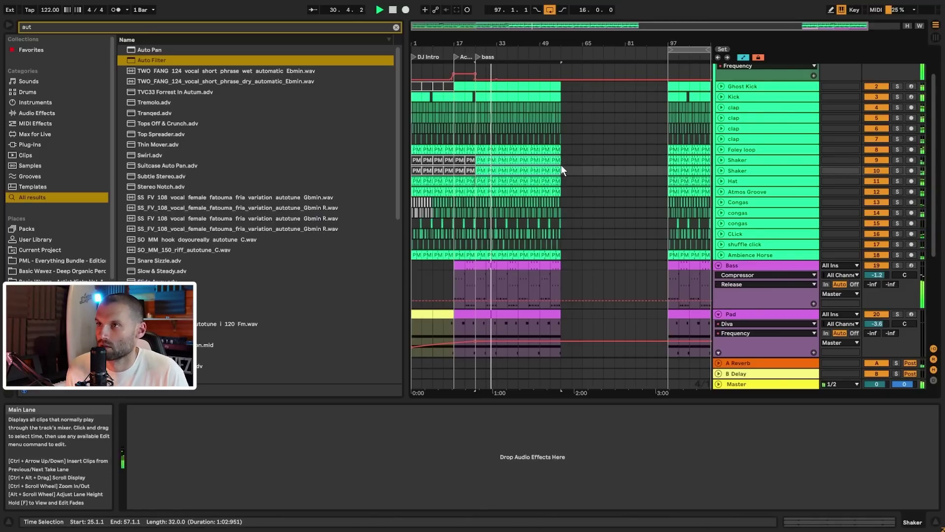
- Unfold the upper Shaker track and add a Utility device to each of the two Shaker tracks
drag(458, 23, 460, 75)
click(721, 160)
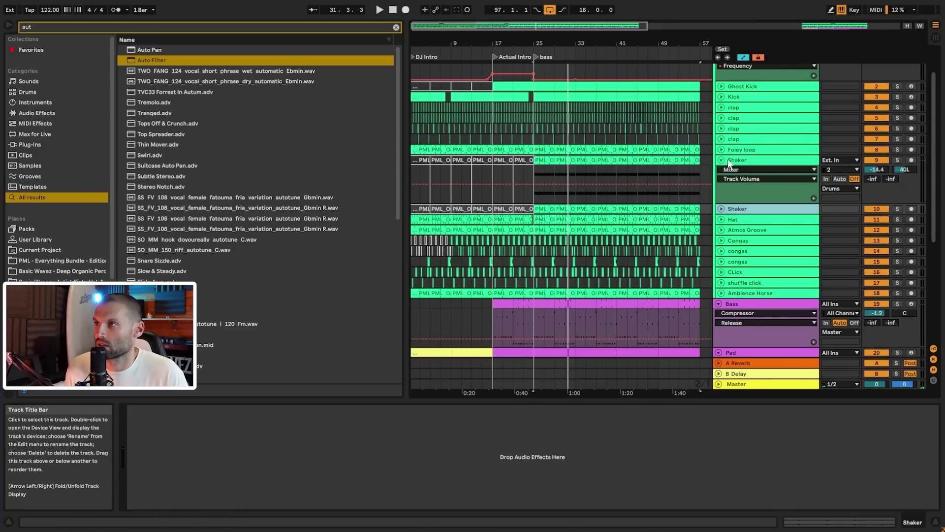
click(396, 27)
text(ut)
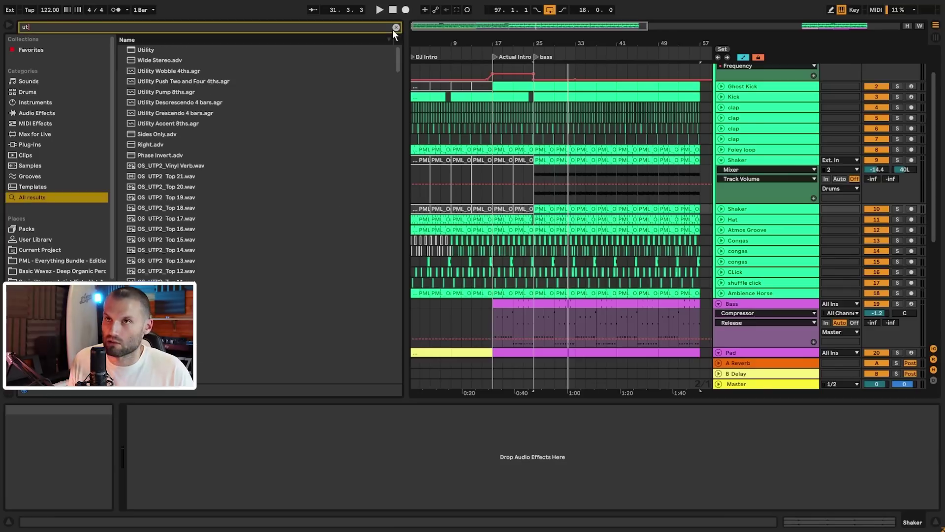
double_click(140, 50)
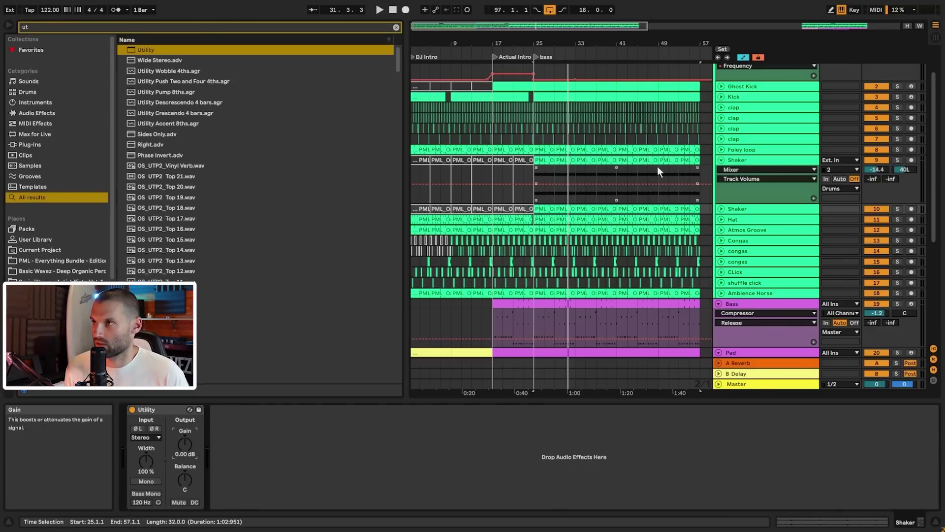
click(722, 160)
click(721, 160)
click(740, 162)
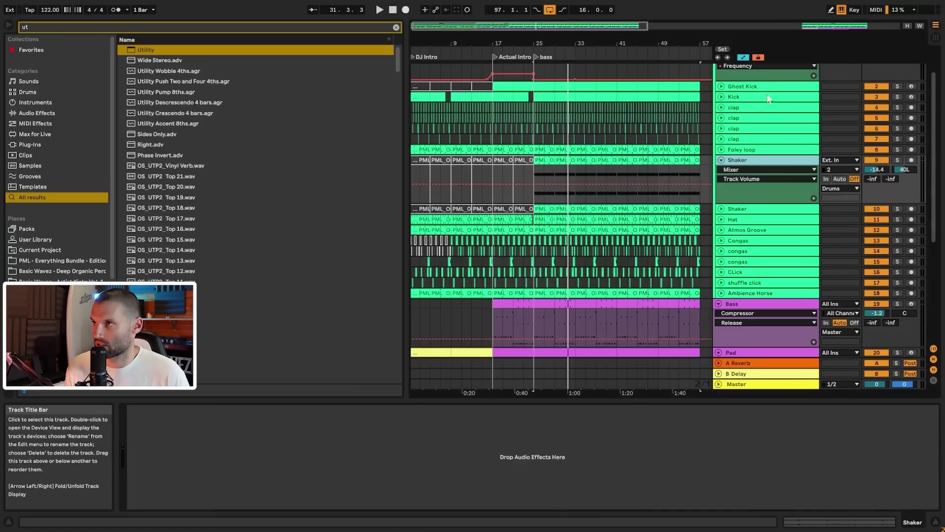
click(745, 59)
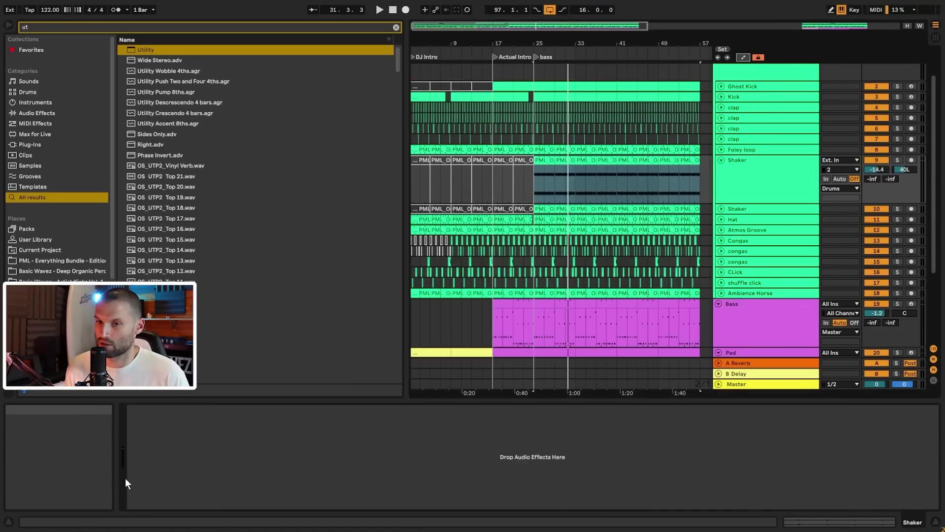
click(743, 57)
drag(187, 54, 311, 448)
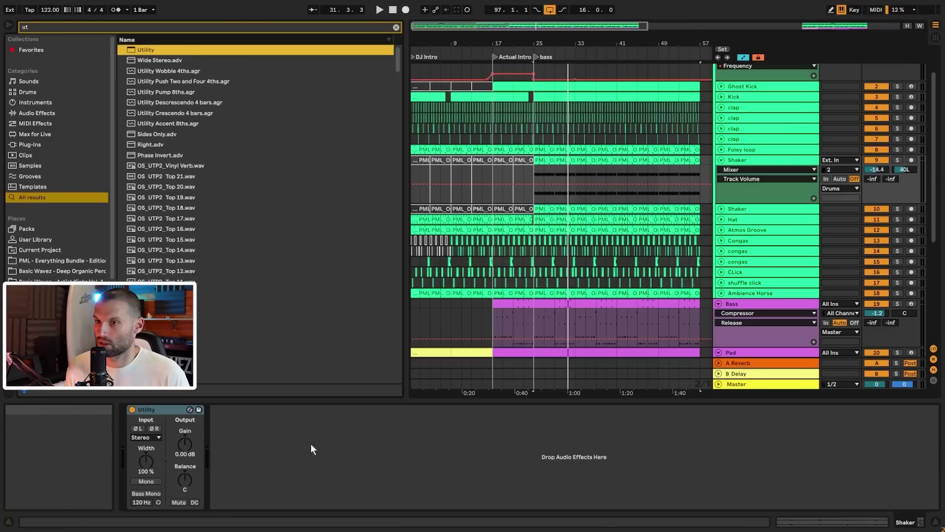
- Automate the upper Shaker's Utility gain to rise from about -21 dB at bar 25 to full level at bar 41, and play from bar 25
click(182, 444)
click(617, 182)
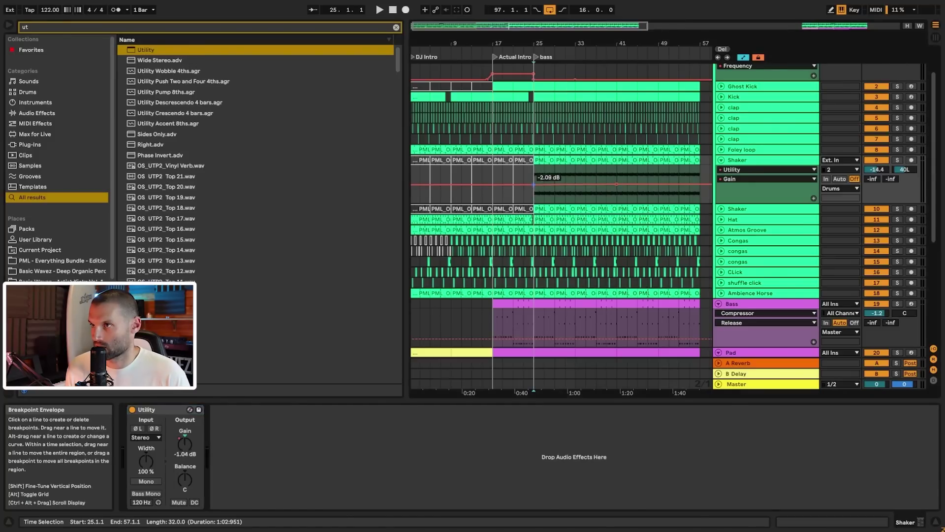
click(525, 176)
key(space)
click(536, 181)
key(space)
key(space)
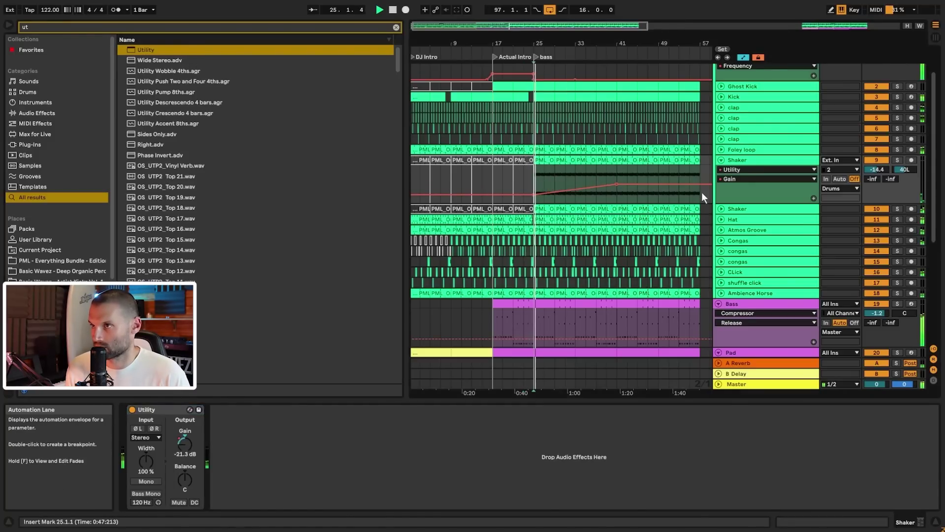
- Replace the lower Shaker track's Utility with a copy of the automated one from the upper Shaker track, and fold the upper track
click(186, 405)
click(356, 463)
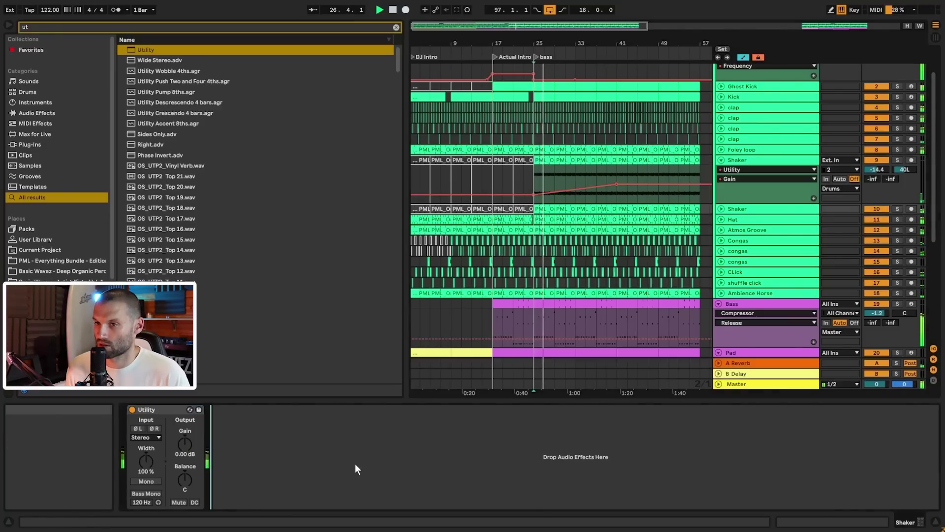
key(ctrl+d)
click(168, 412)
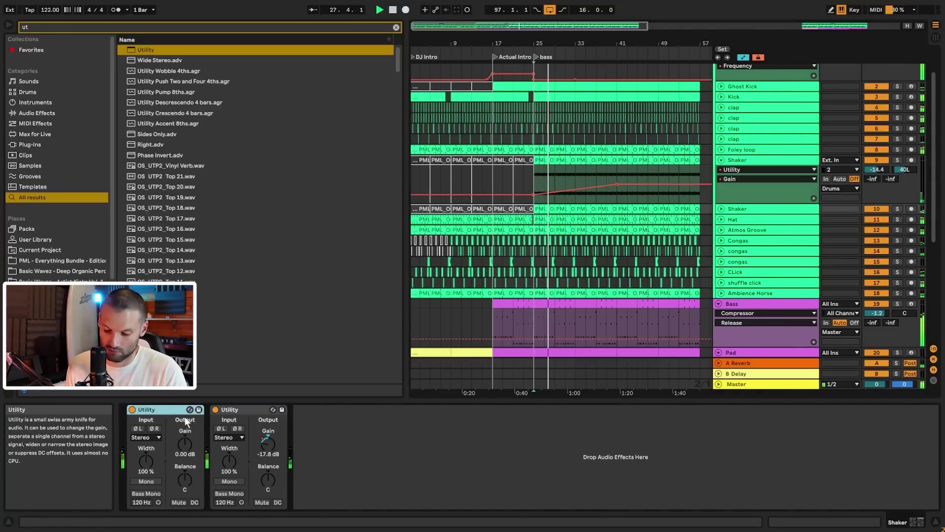
key(Delete)
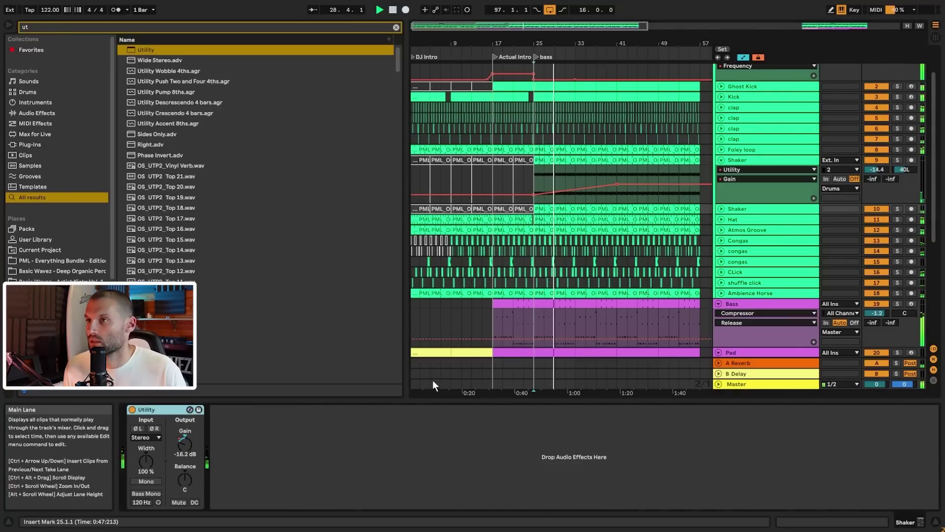
click(722, 160)
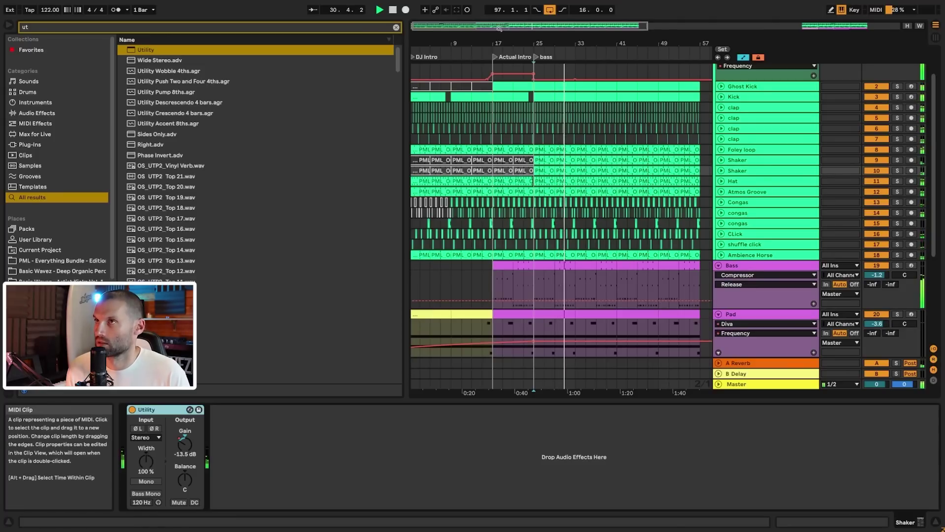
- Copy the Flourish track's section from bars 97–113 and paste it at bar 1
double_click(633, 27)
scroll(703, 221, down, 5)
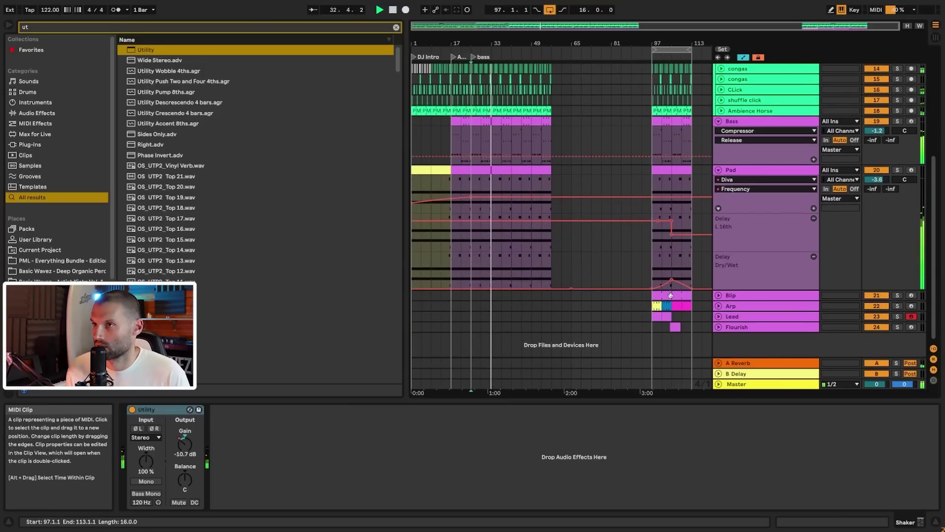
click(670, 295)
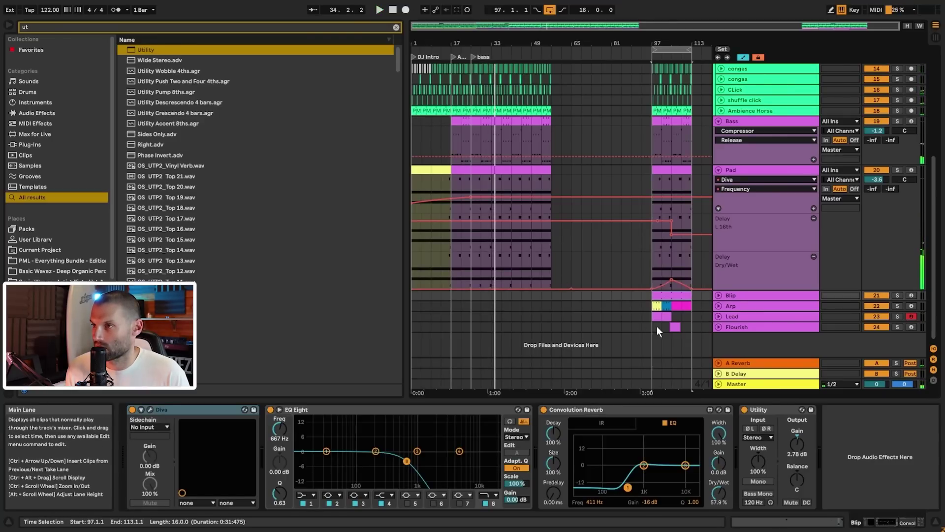
drag(657, 326, 695, 329)
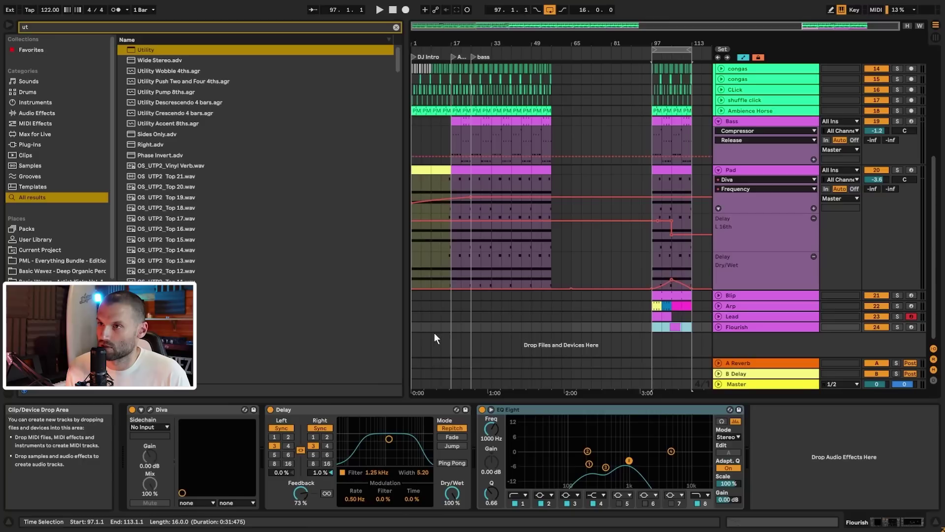
click(412, 326)
key(ctrl+v)
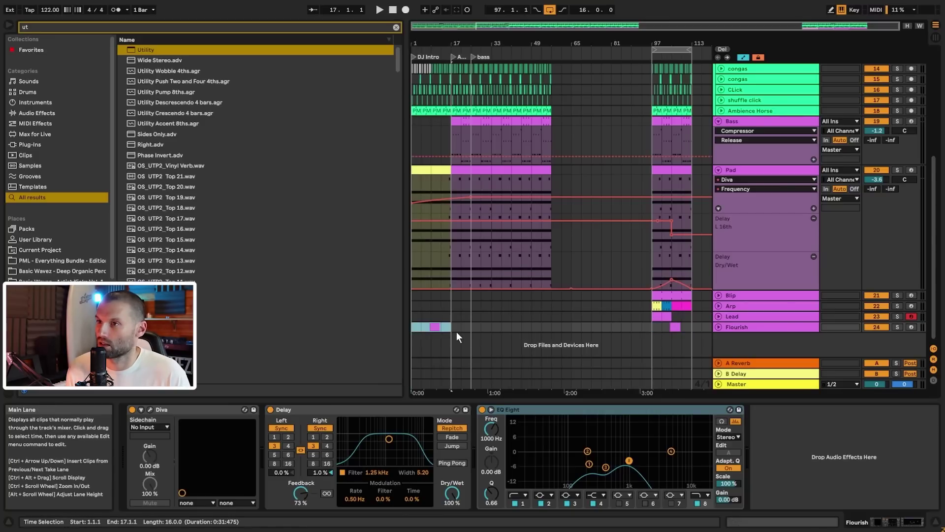
- Copy the 16-bar Flourish section from bar 1 and place copies at bar 25 and bar 41
drag(422, 327, 386, 325)
key(ctrl+c)
click(486, 326)
key(ctrl+v)
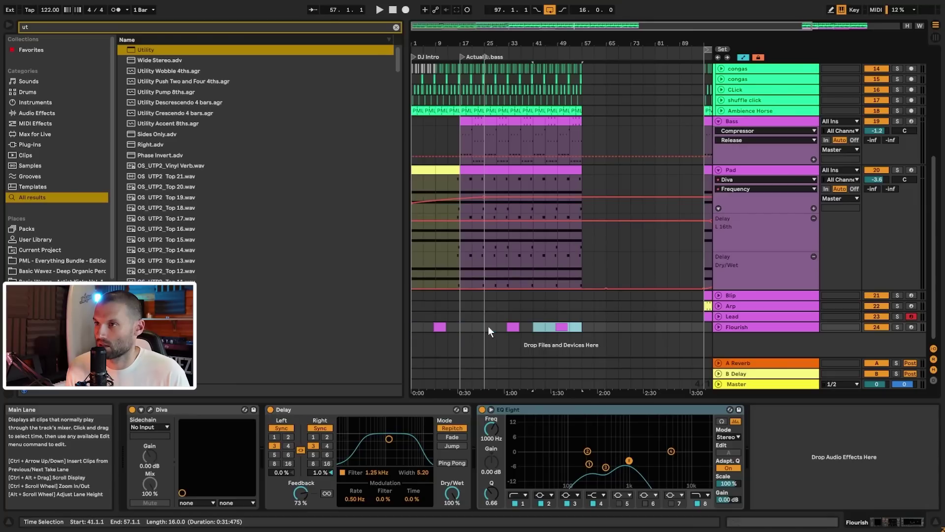
- Play the DJ Intro around bar 8 to check how the first Flourish clip sounds
click(446, 326)
key(space)
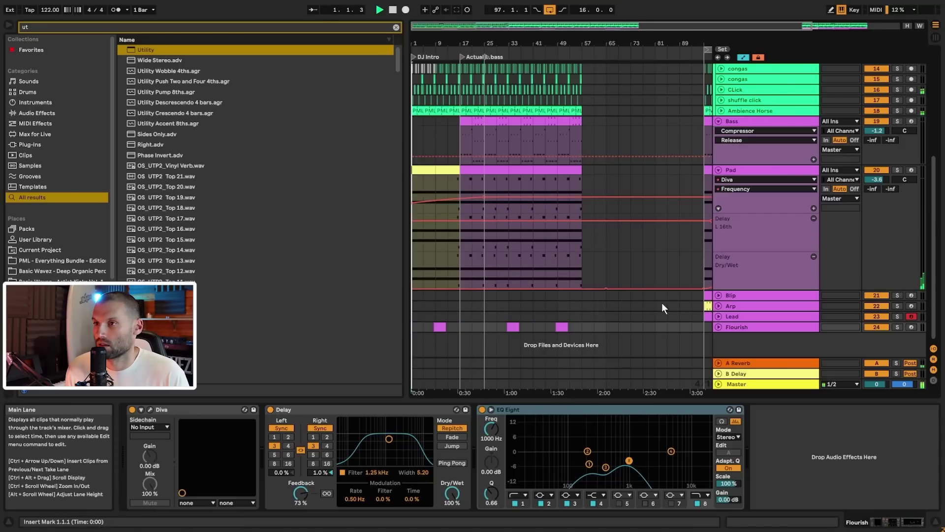
click(430, 326)
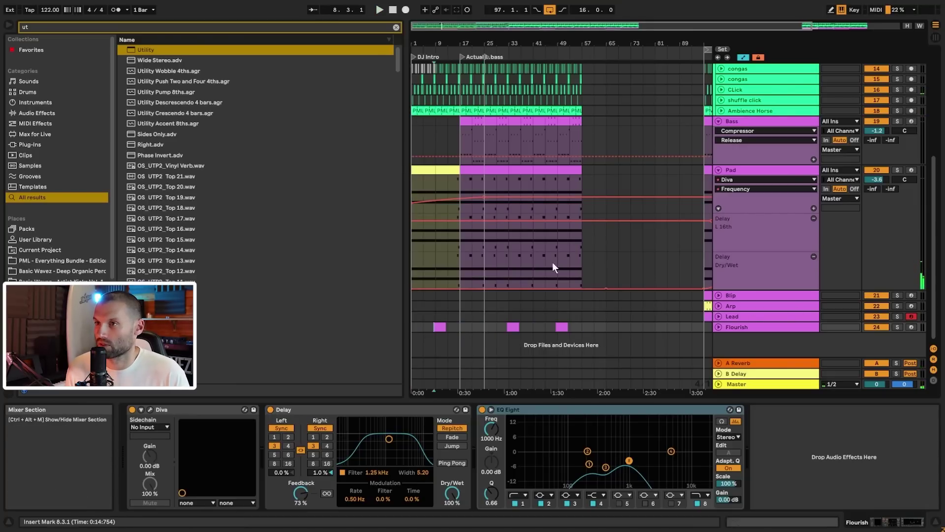
key(space)
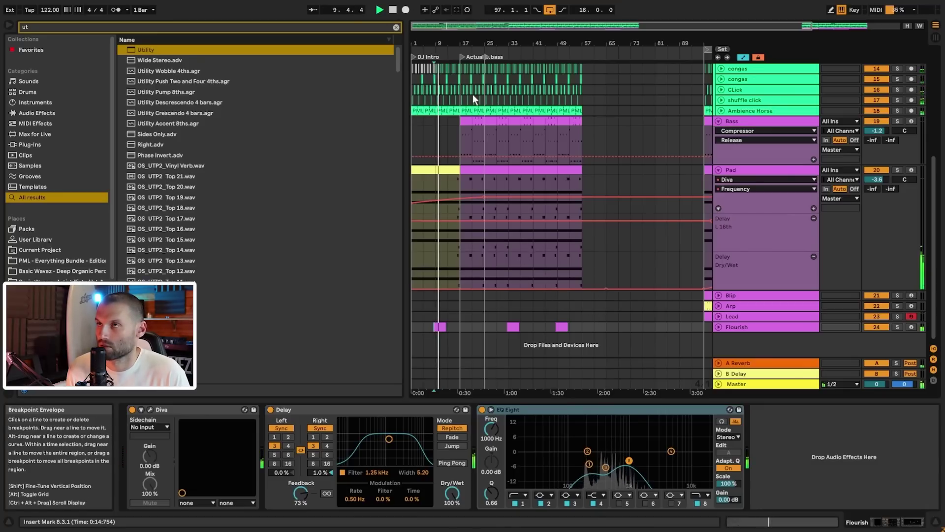
drag(486, 25, 494, 324)
key(space)
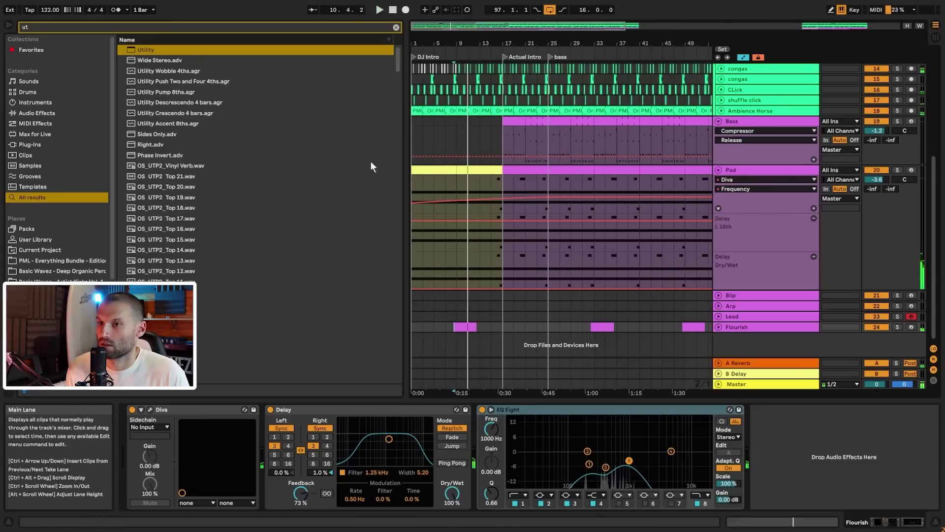
- Search the browser for reverb and add the Reverb device to the Flourish track
click(396, 27)
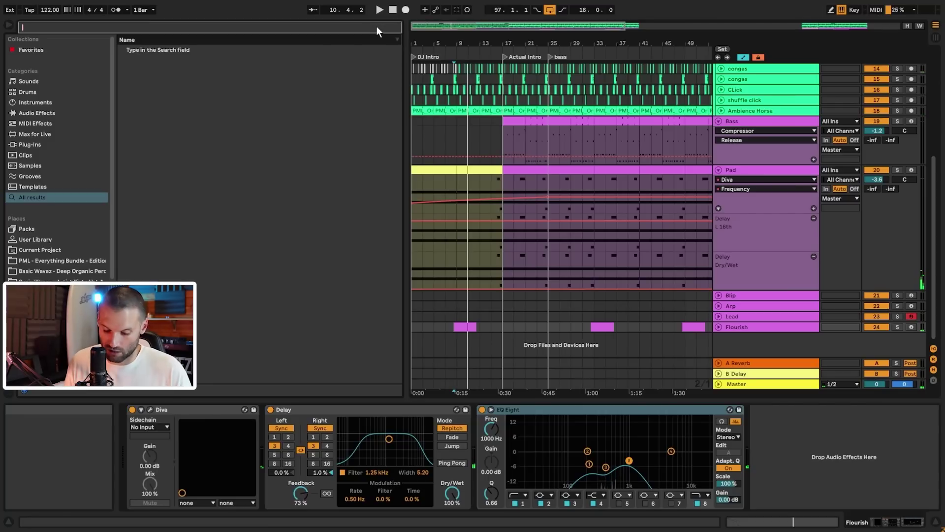
text(reverb)
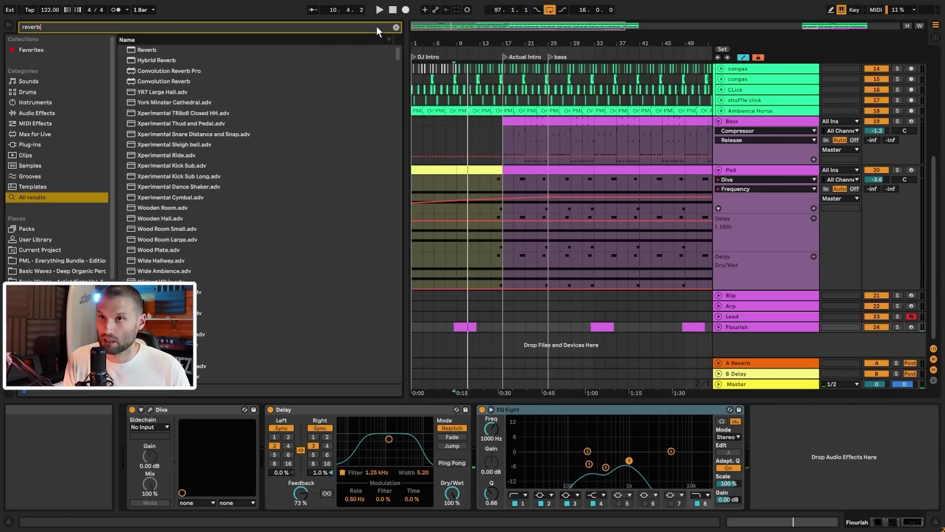
key(Down)
key(Return)
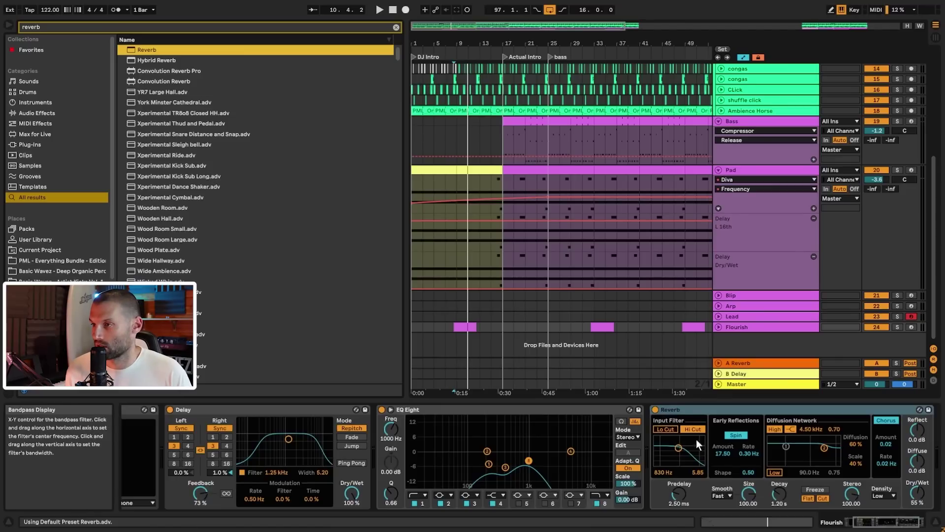
- Set the Reverb to 30.4 s decay, 90% dry/wet, a 1.14 kHz input filter, and diffusion filters at 1.14 kHz high and 595 Hz low
drag(823, 449, 820, 449)
drag(778, 501, 779, 490)
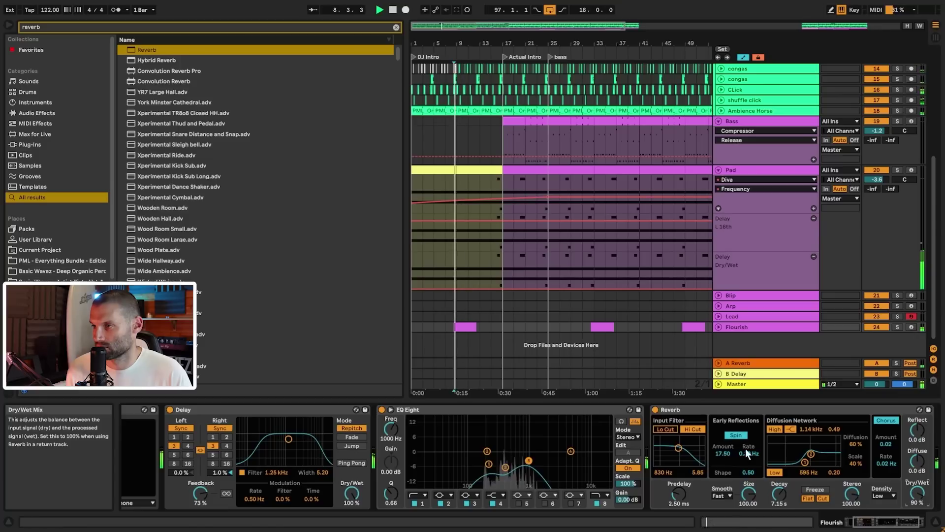
click(673, 431)
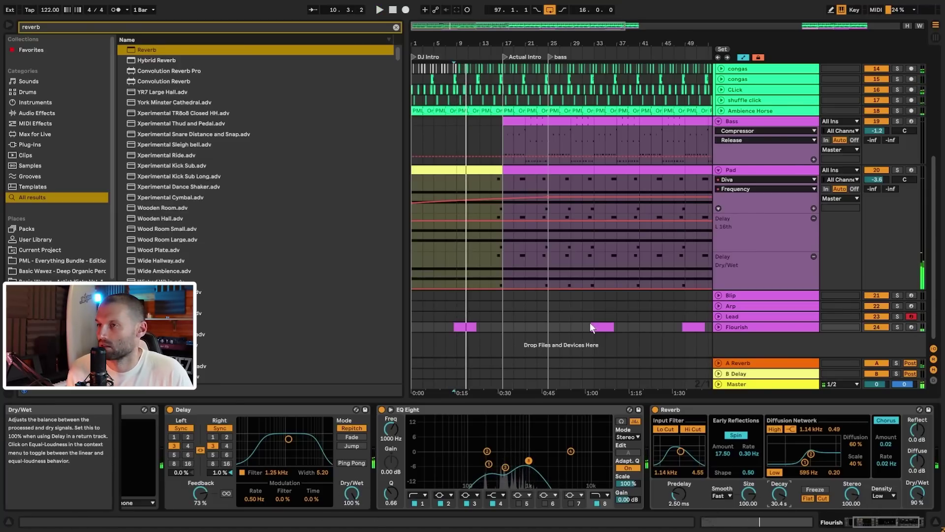
- Play from bar 7 into the Actual Intro to hear the Flourish with its new reverb
click(415, 325)
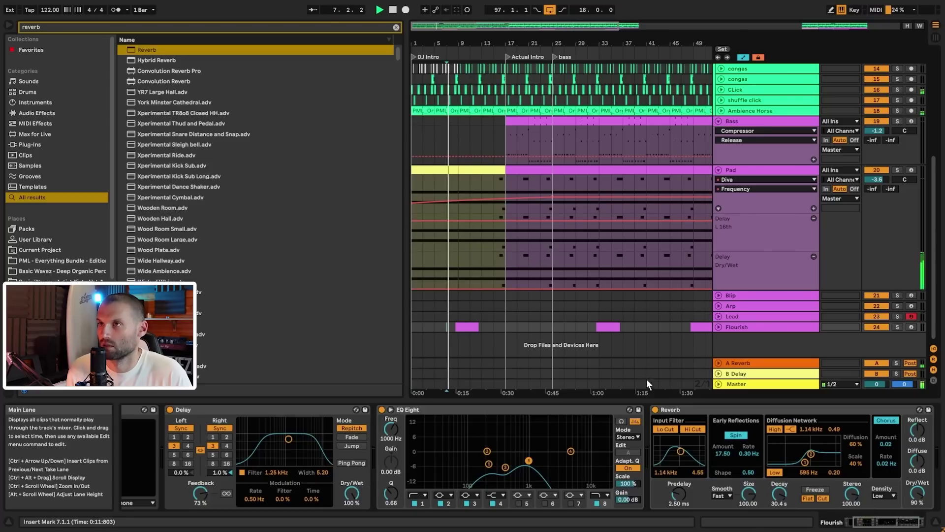
mouse_move(457, 26)
mouse_down()
mouse_move(454, 85)
mouse_move(463, 77)
mouse_move(459, 21)
mouse_up()
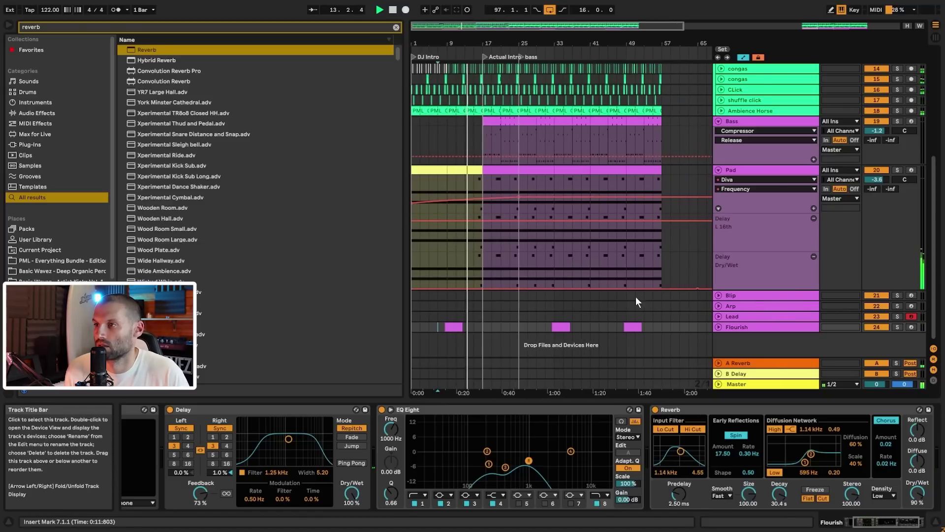
drag(475, 41, 448, 37)
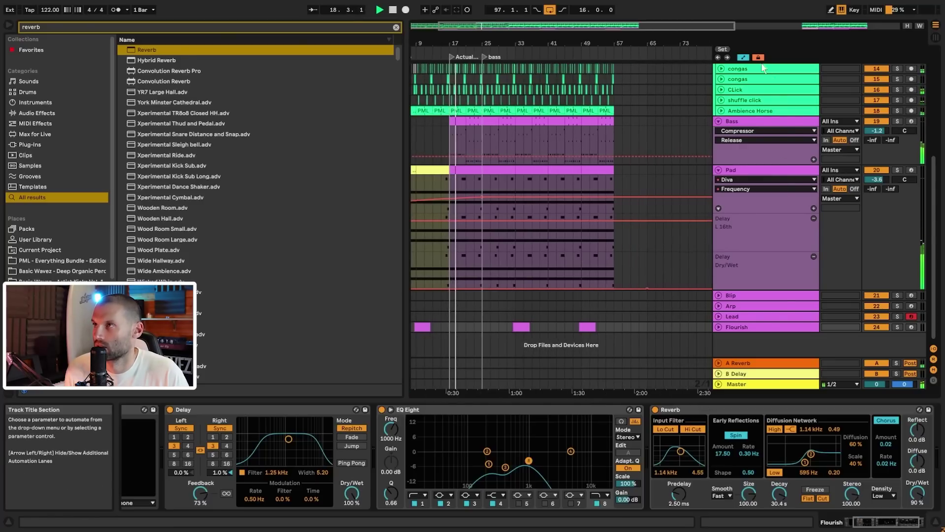
- Show the Delay's Dry/Wet and then its L 16th automation in the Pad track's main lane
click(746, 179)
click(736, 212)
click(744, 189)
click(752, 263)
click(758, 189)
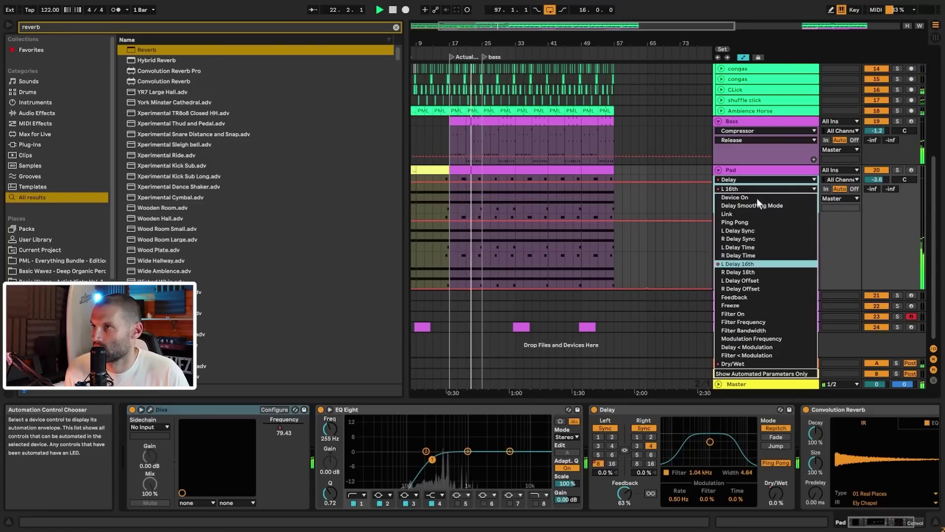
click(747, 364)
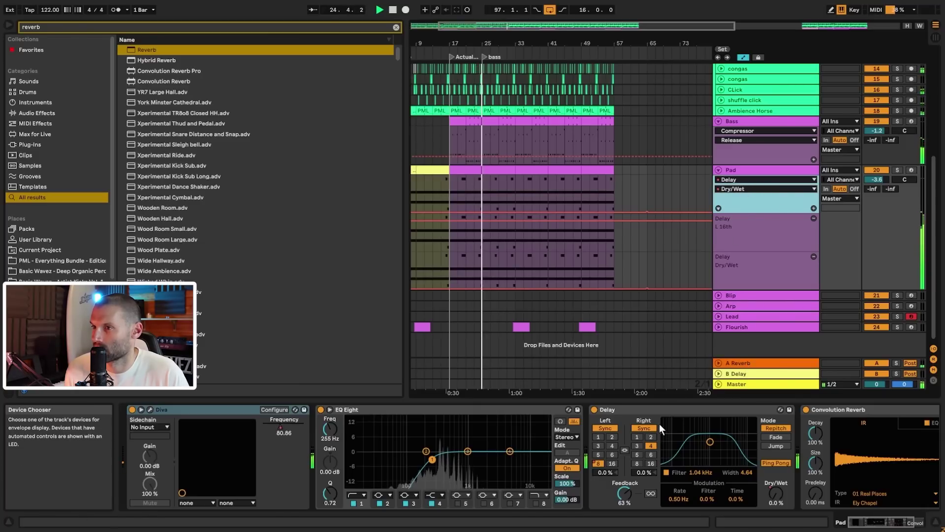
right_click(599, 465)
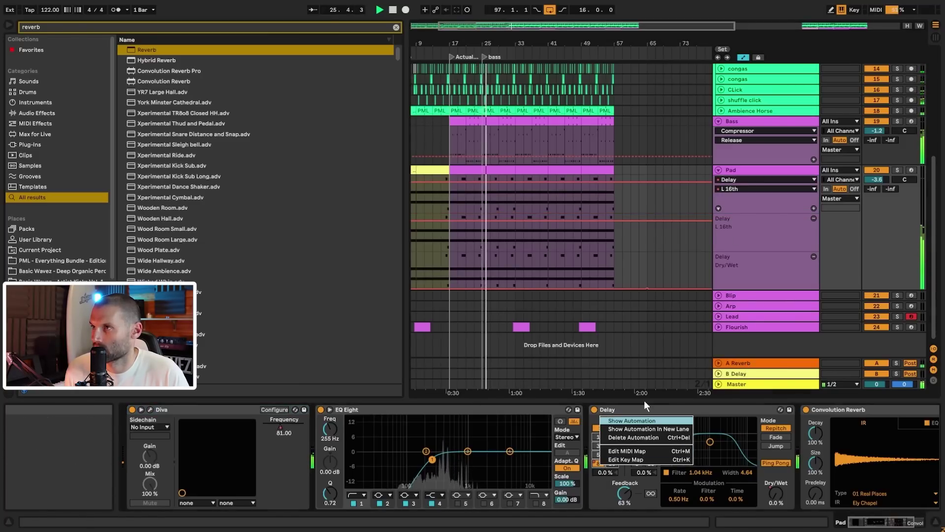
- Copy the Pad clips at bars 97–113 with their Delay automation to bar 25 and duplicate them to fill bars 41–57
click(649, 25)
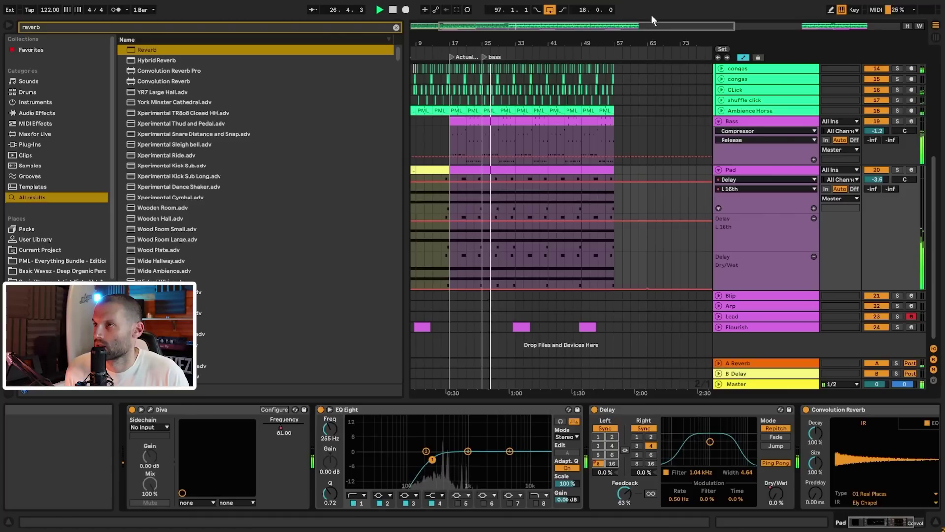
drag(650, 25, 650, 8)
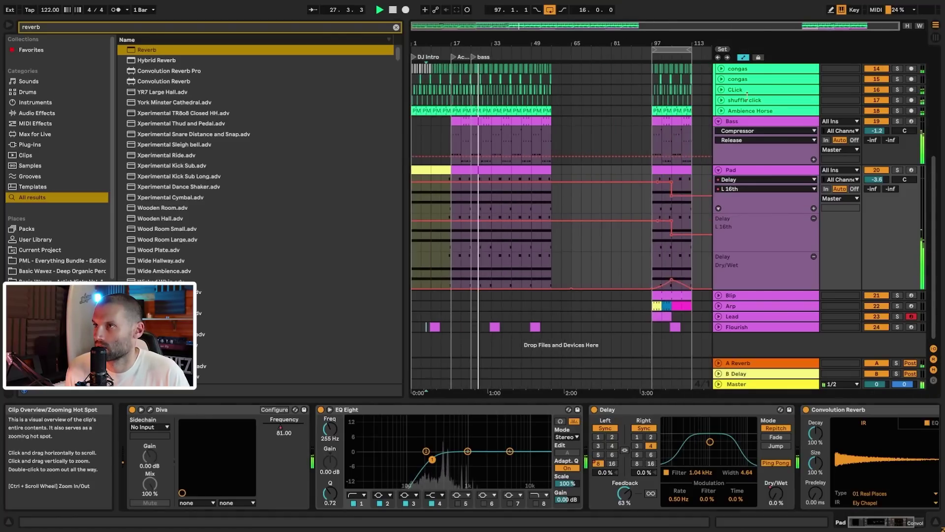
click(660, 171)
shift+click(681, 170)
key(space)
key(ctrl+c)
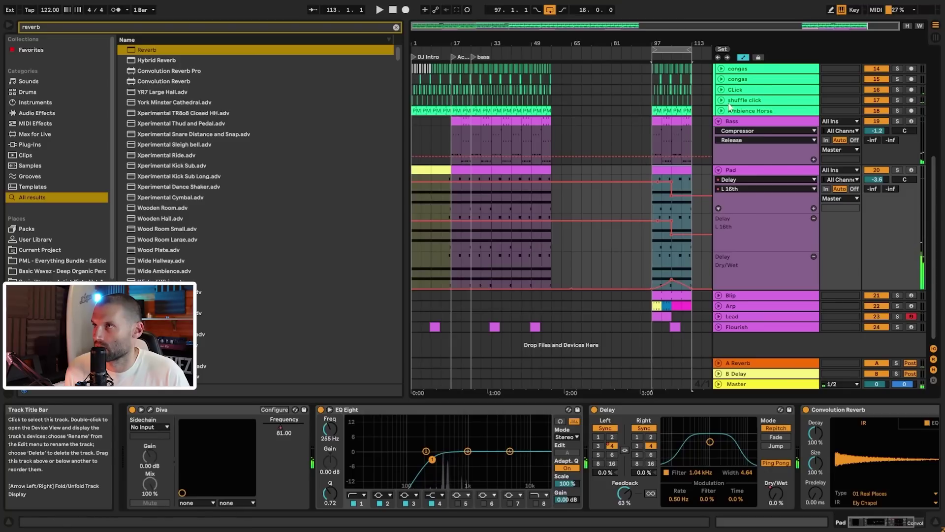
click(483, 174)
key(ctrl+v)
key(ctrl+d)
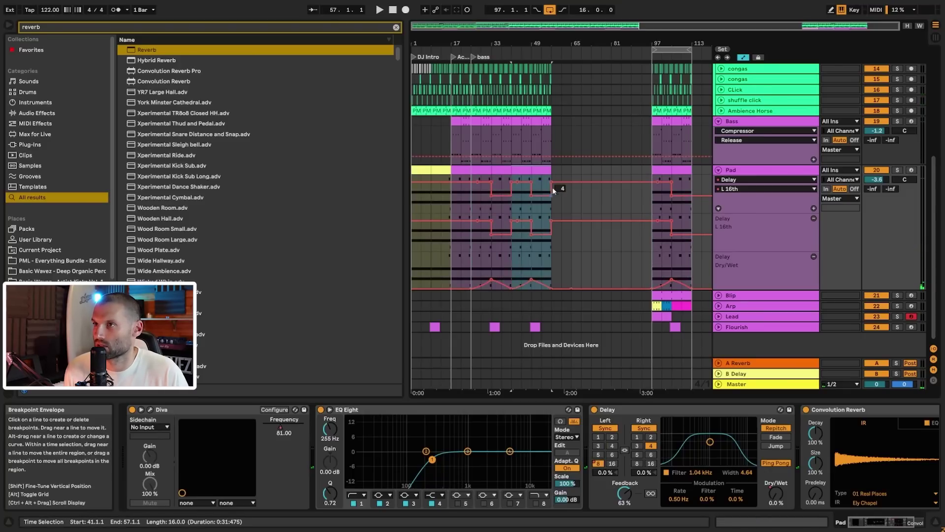
- Play the bass section from bar 29 to check the Pad with its pasted Delay automation
click(483, 197)
key(space)
drag(513, 23, 474, 41)
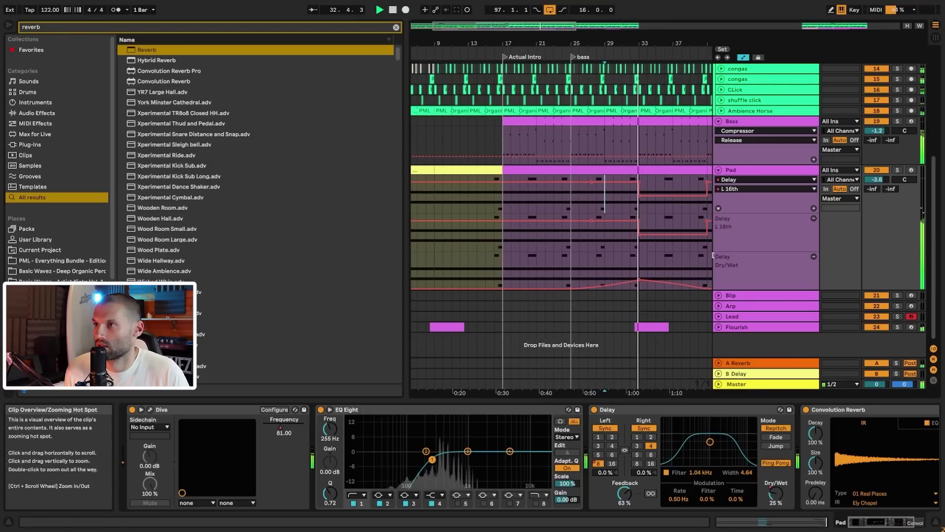
drag(565, 38, 565, 20)
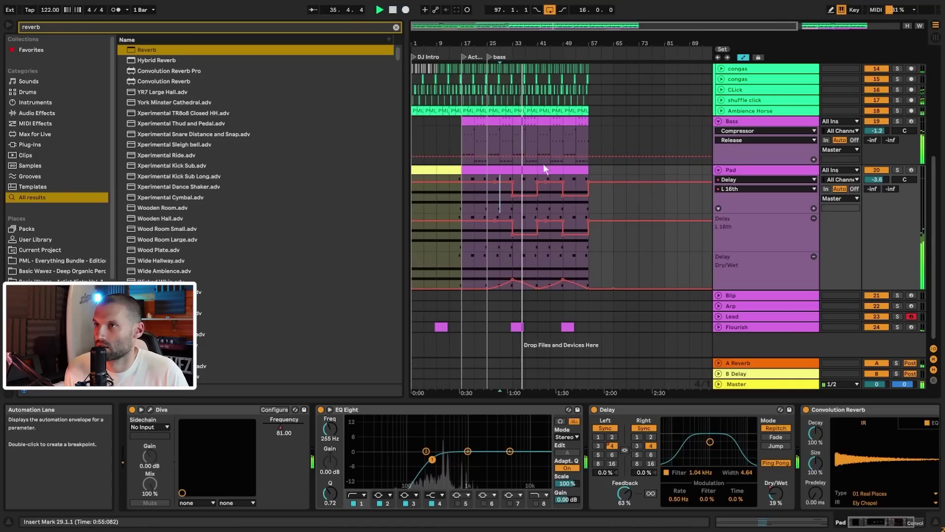
- Copy the 16-bar Blip part at bar 97 to bars 41–57
mouse_move(598, 25)
mouse_down()
mouse_move(597, 43)
mouse_move(599, 21)
mouse_up()
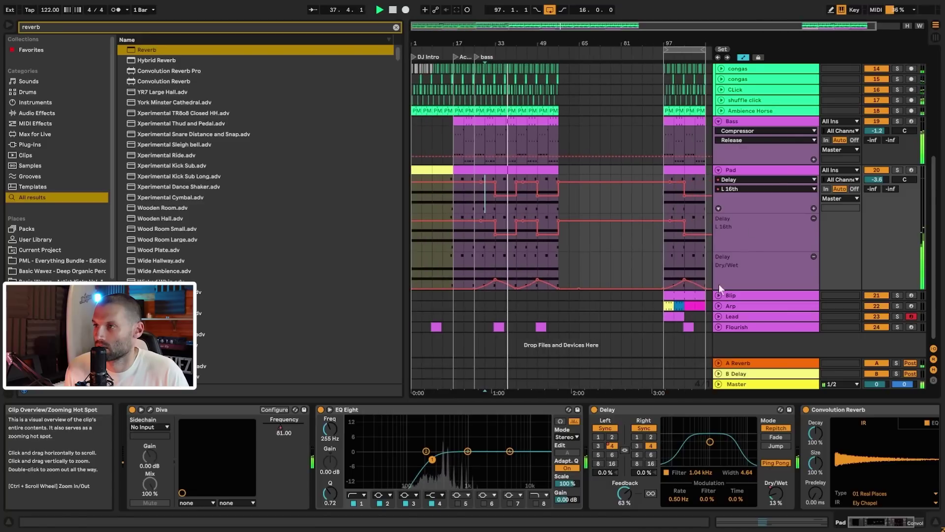
click(677, 294)
click(518, 295)
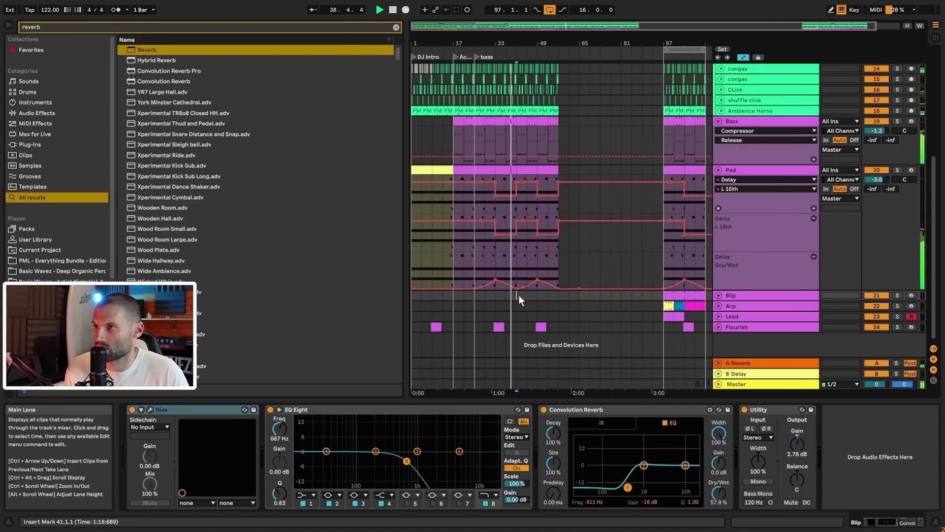
drag(519, 294, 560, 296)
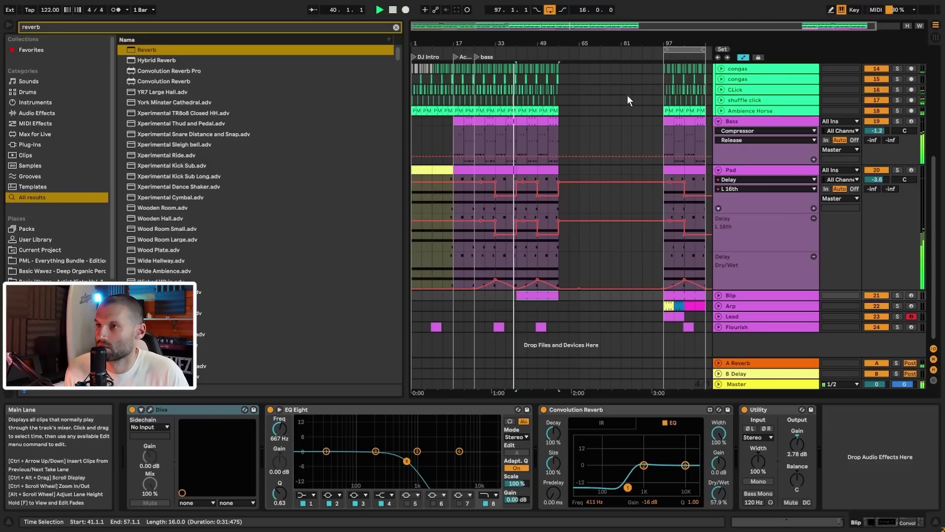
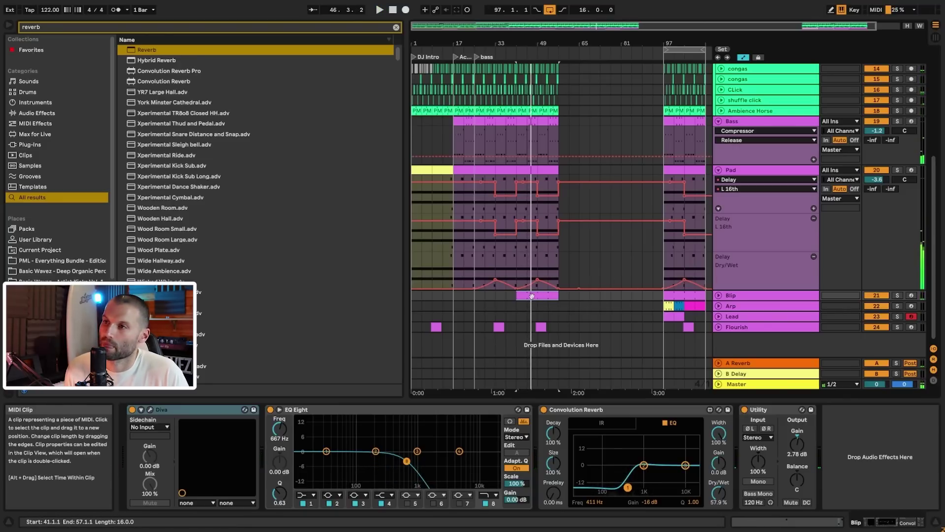
- Extend the copied Blip part backwards so it runs from bar 1 to bar 57
mouse_move(529, 27)
mouse_down()
mouse_move(528, 51)
mouse_move(528, 43)
mouse_up()
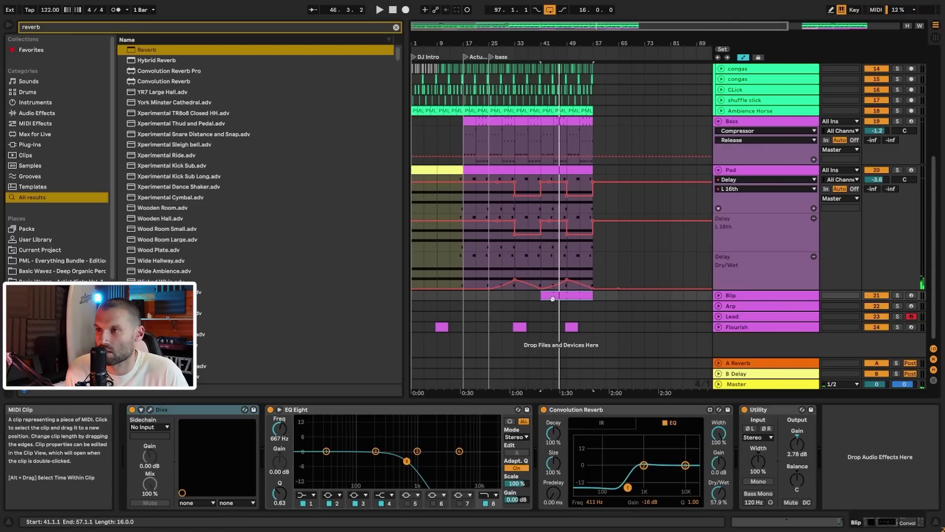
key(space)
drag(559, 295, 458, 295)
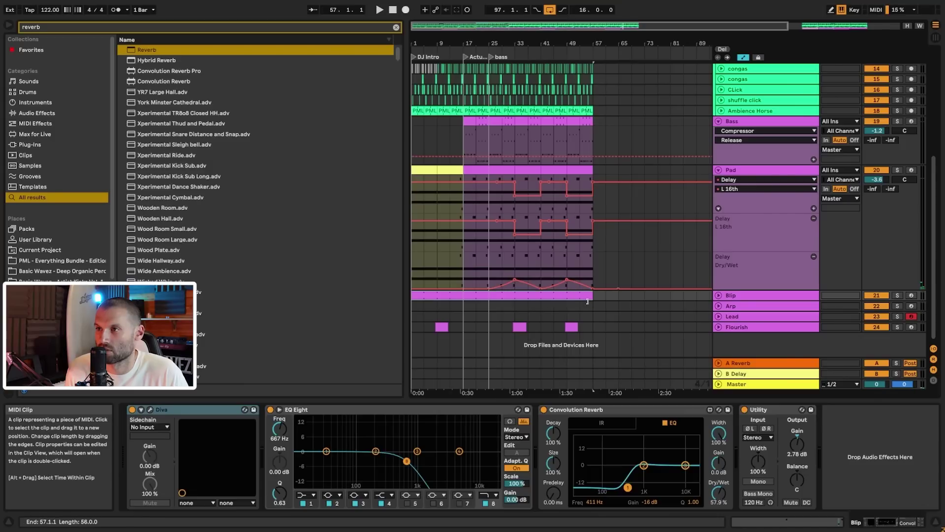
drag(587, 302, 591, 300)
- Unfold the Blip track, raise its Utility Gain automation at bar 1 to about -21.7 dB, and play from the start
click(729, 295)
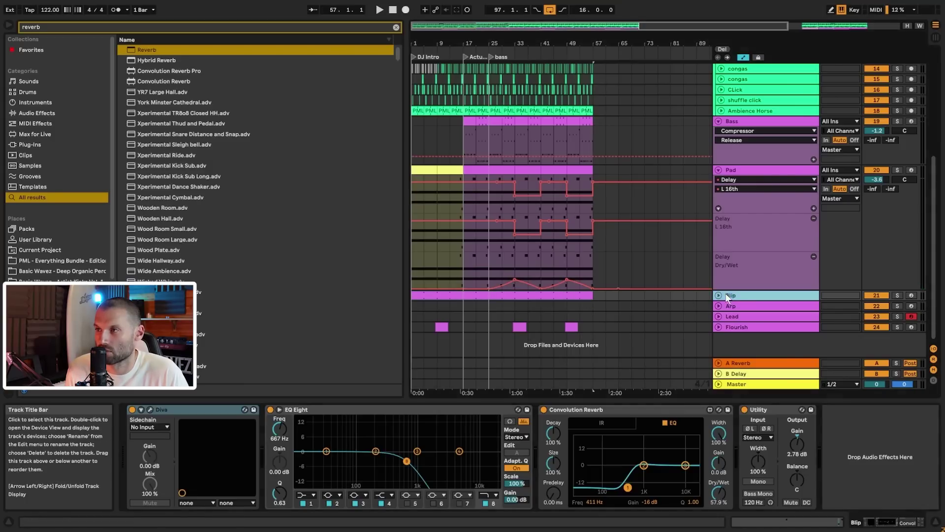
click(718, 295)
click(419, 319)
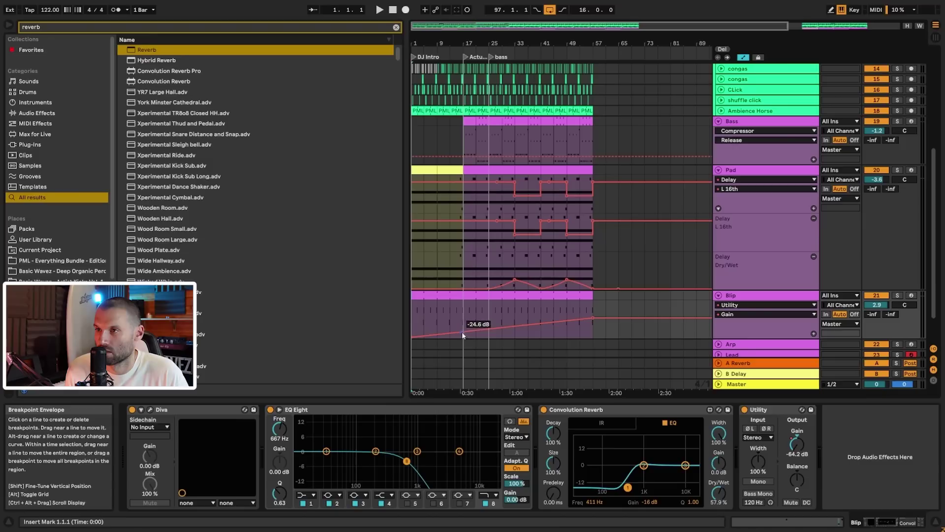
drag(412, 336, 412, 330)
key(space)
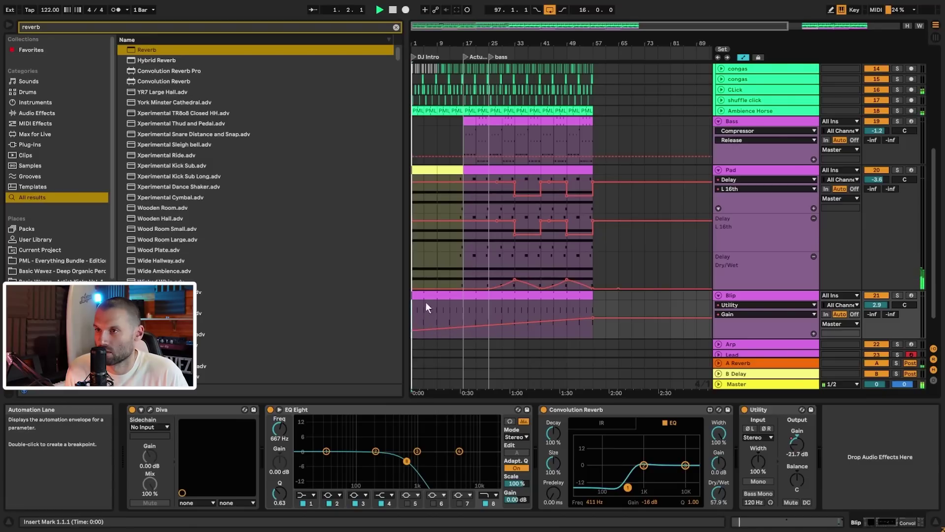
- Trim the Blip part's start to bar 9 and then to bar 17, where the Actual Intro begins
drag(413, 296, 437, 296)
click(440, 314)
key(space)
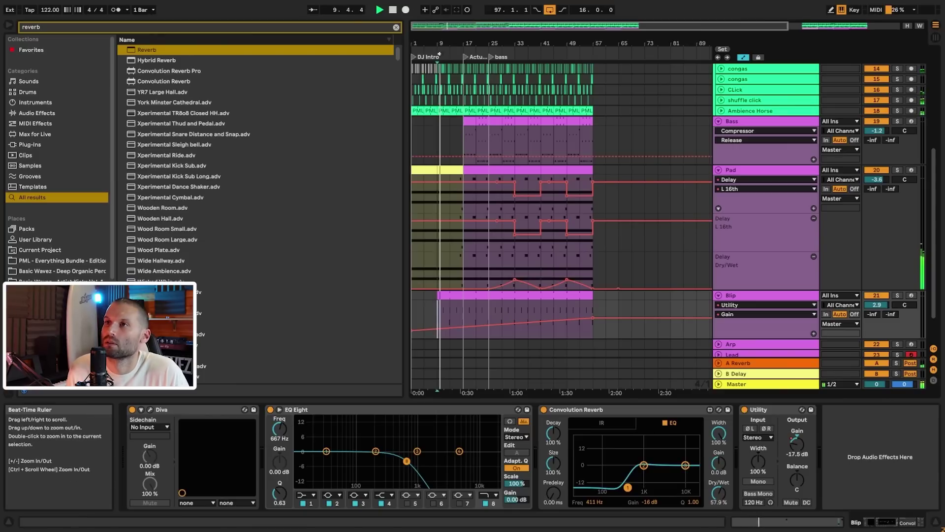
drag(437, 310, 465, 311)
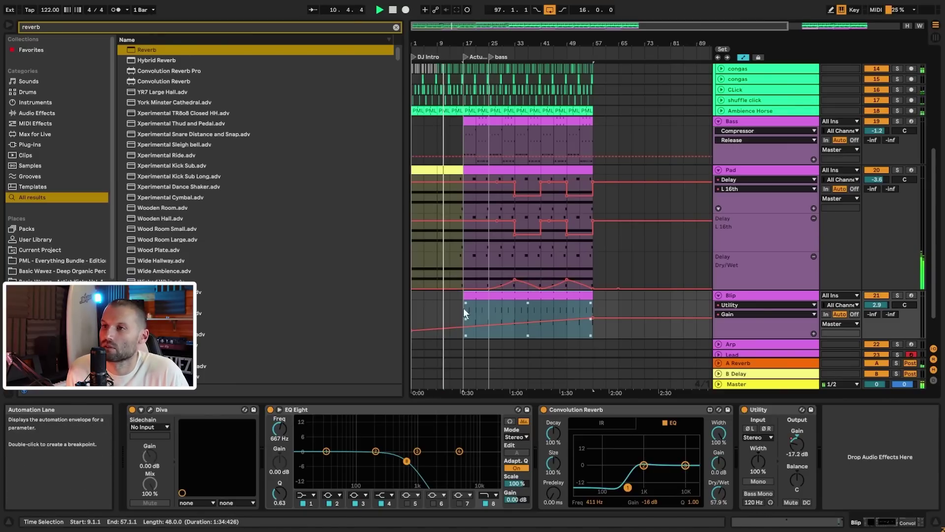
- Raise the Blip's Utility Gain automation at bar 17 to about -7 dB and cut 4.59 dB at 178 Hz in its EQ Eight
click(456, 310)
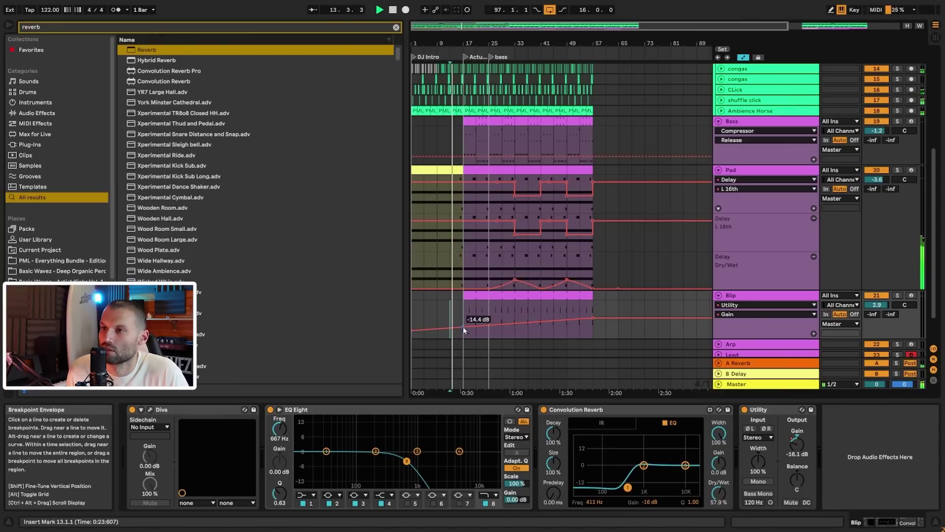
drag(463, 326, 463, 322)
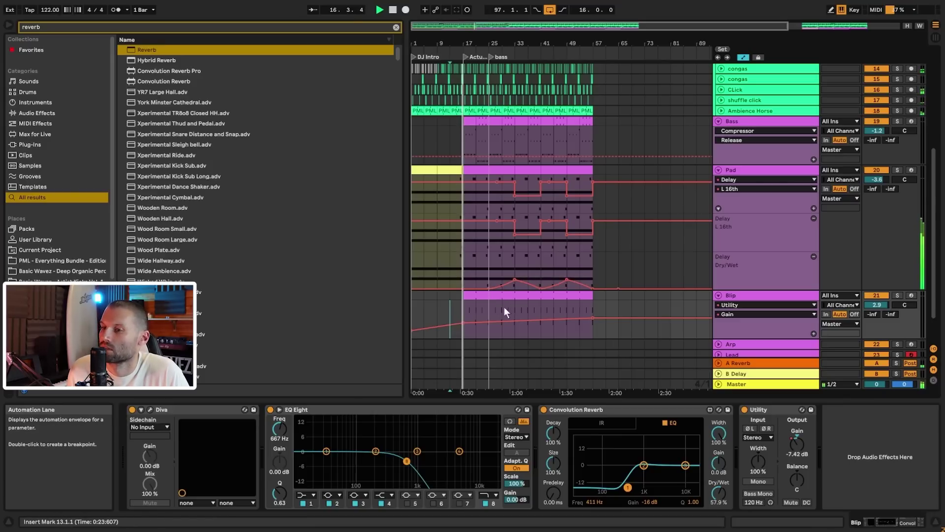
click(375, 451)
drag(376, 451, 372, 462)
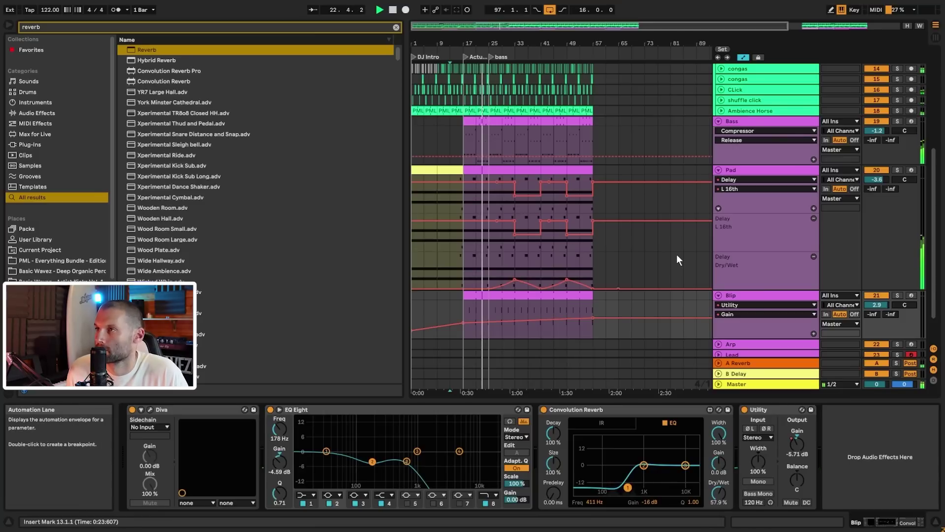
- Add a locator at bar 41 and name it "introduce arp"
mouse_move(523, 27)
mouse_down()
mouse_move(516, 74)
mouse_move(490, 76)
mouse_move(509, 33)
mouse_move(521, 43)
mouse_up()
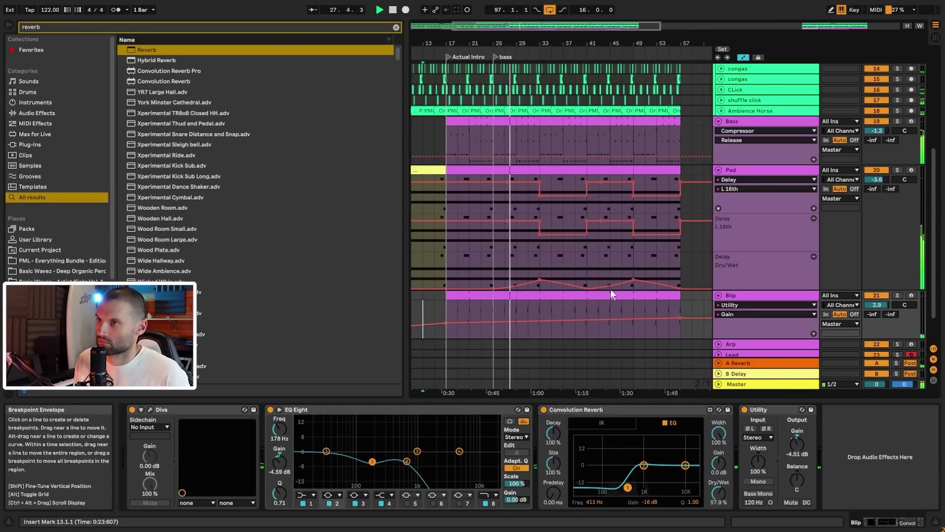
drag(542, 26, 542, 22)
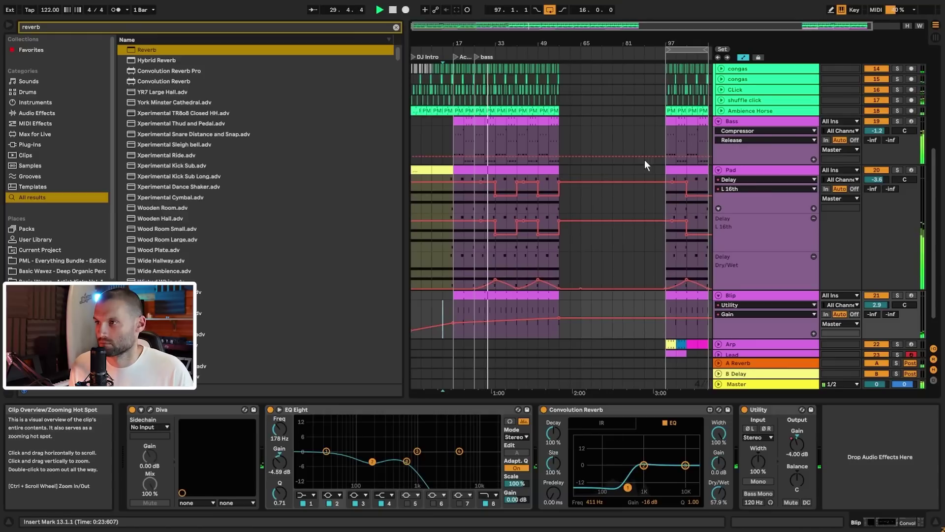
scroll(653, 168, down, 2)
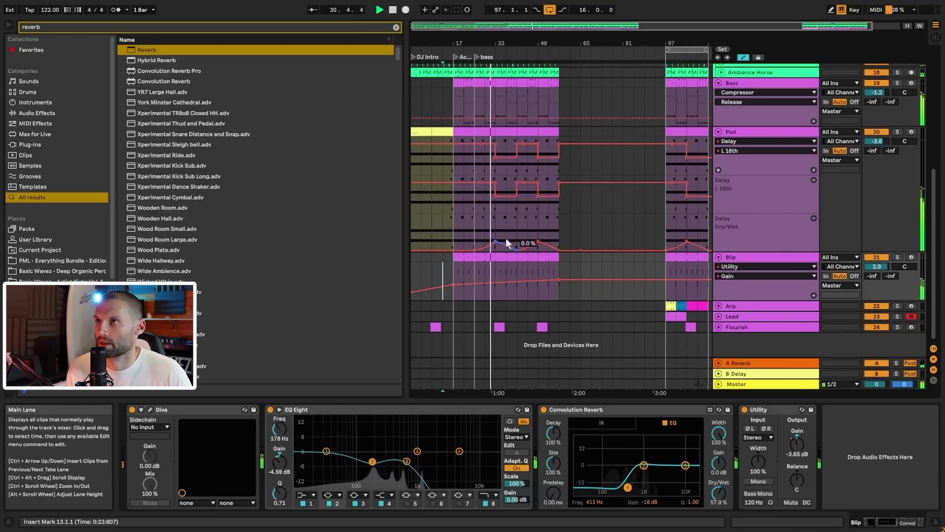
drag(522, 25, 513, 77)
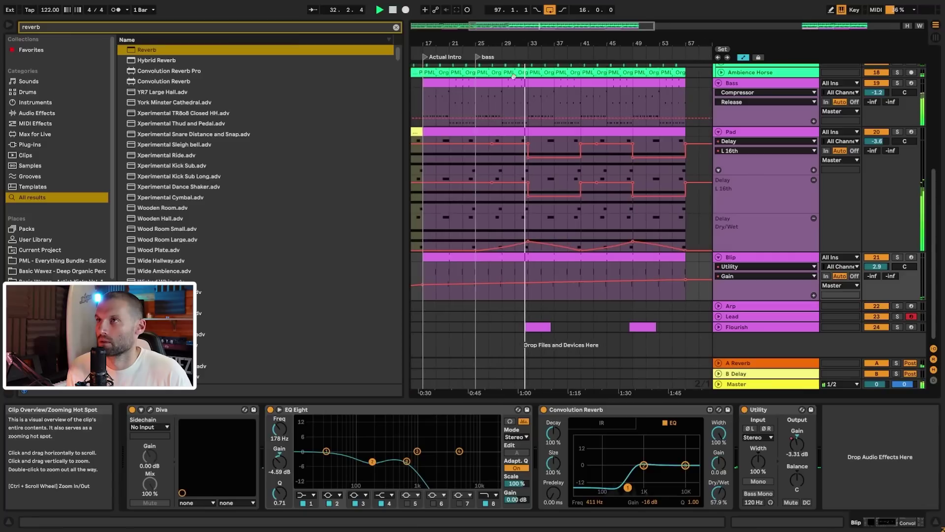
right_click(581, 59)
click(599, 84)
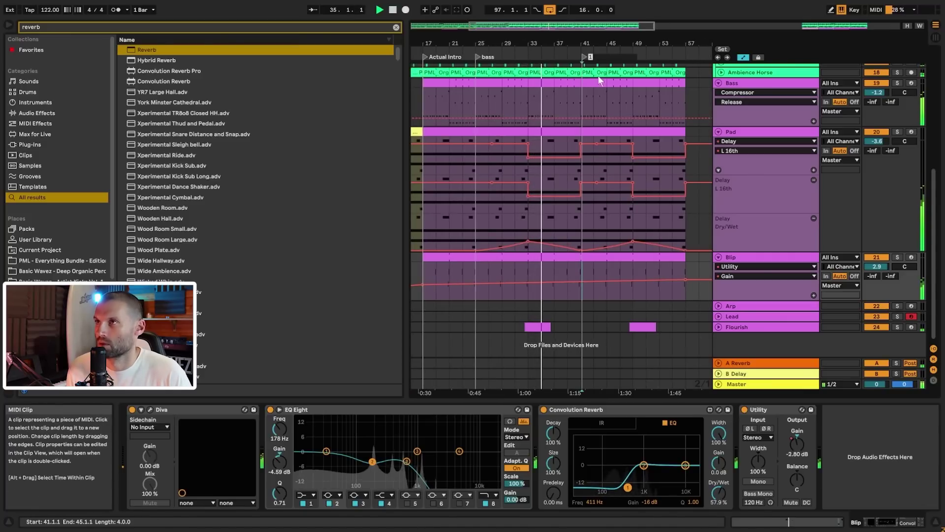
right_click(583, 57)
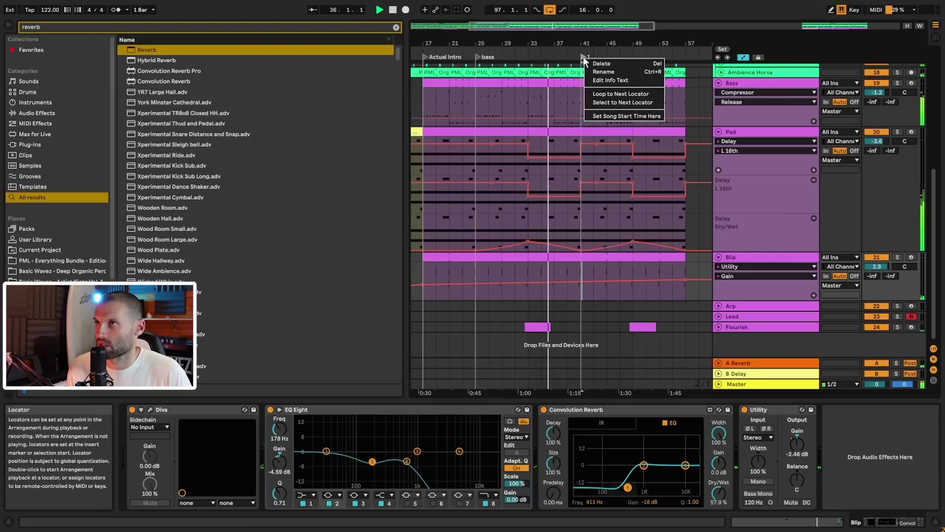
click(601, 72)
text(introduce ar)
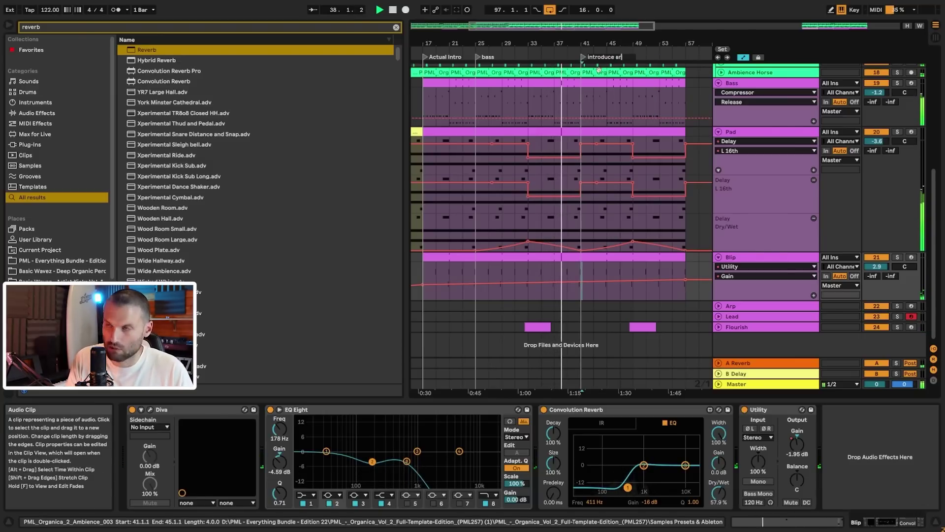
text(p)
key(Return)
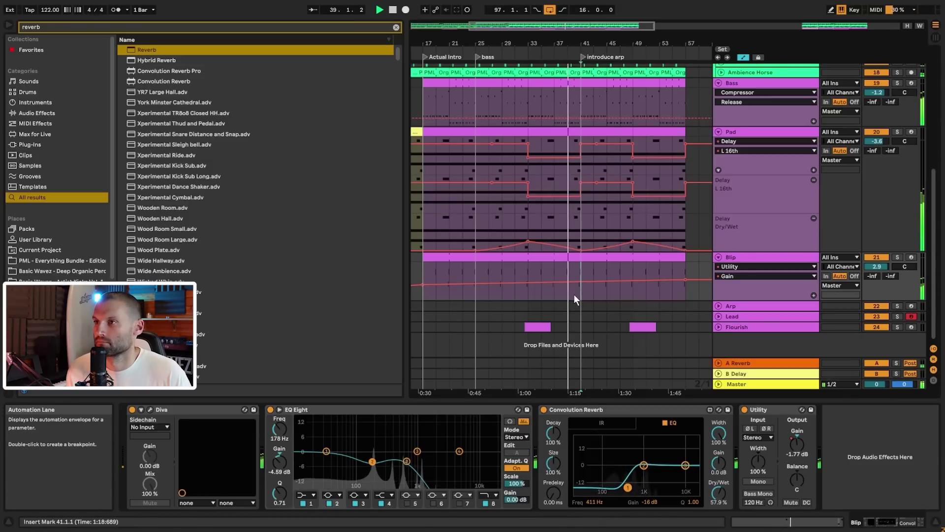
- Copy the yellow Arp clip from bar 97 to bar 41, repeat it up to bar 57, and unfold the Arp track
drag(542, 26, 542, 17)
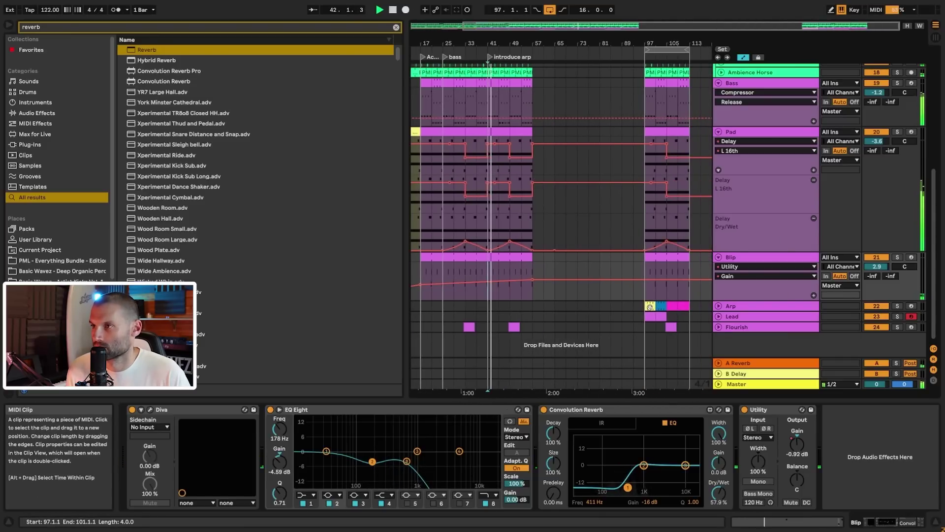
click(501, 309)
click(490, 306)
key(ctrl+v)
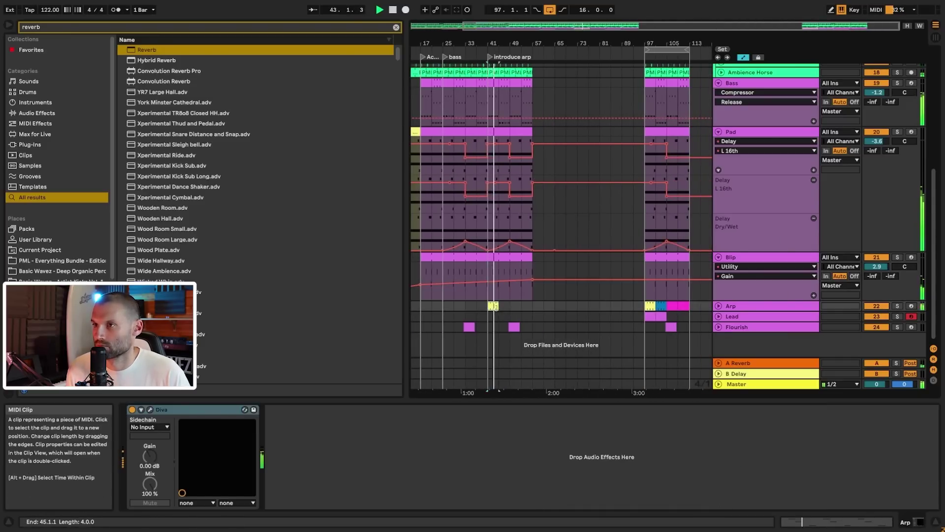
click(719, 306)
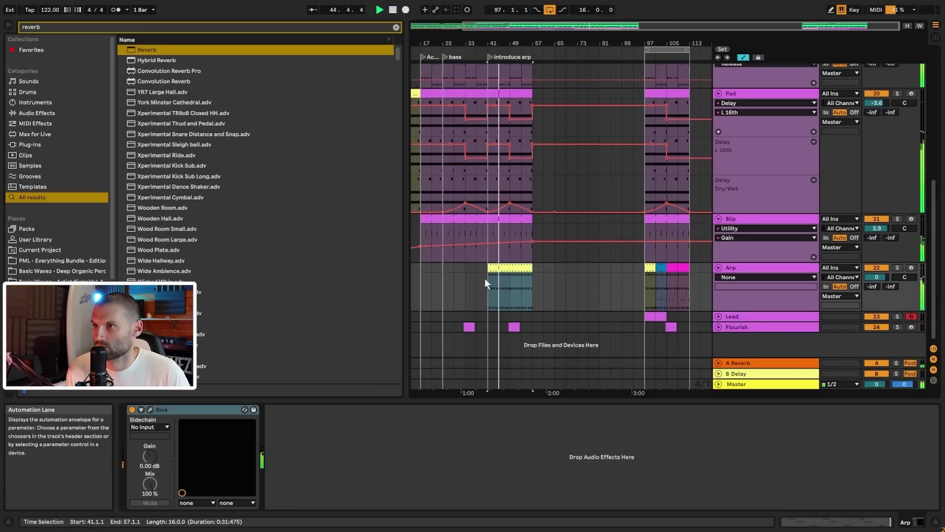
double_click(512, 268)
click(742, 213)
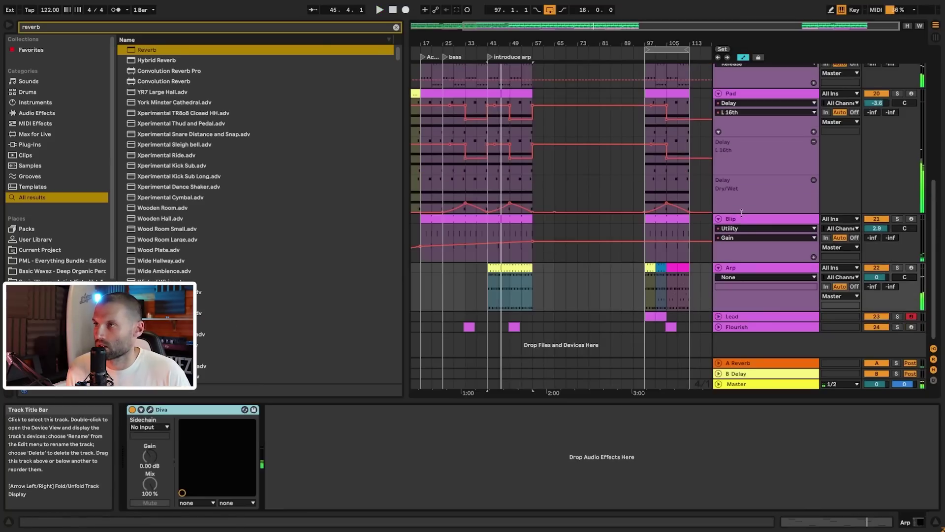
- Extend the Arp part's start back to bar 33 and fill bars 41 to 57 with the blue Arp clip
drag(449, 36, 401, 82)
drag(504, 45, 527, 39)
drag(631, 269, 575, 270)
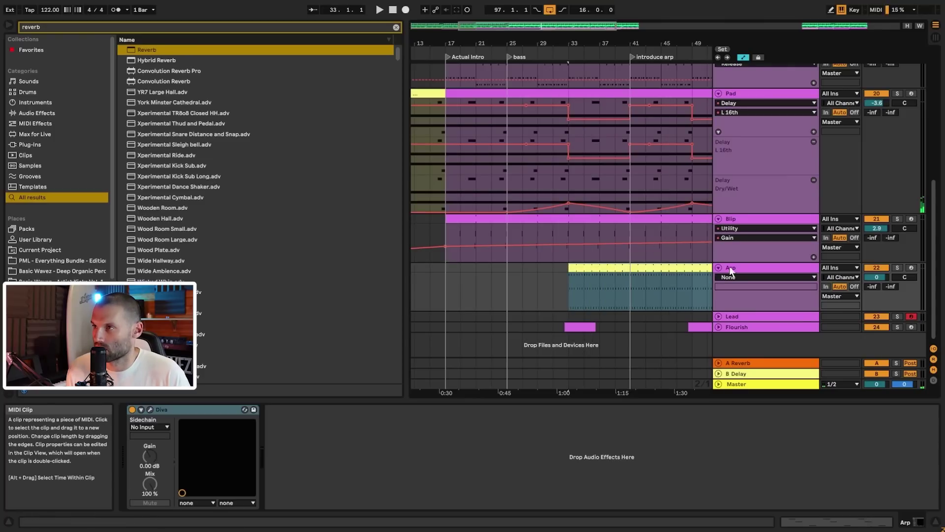
double_click(534, 25)
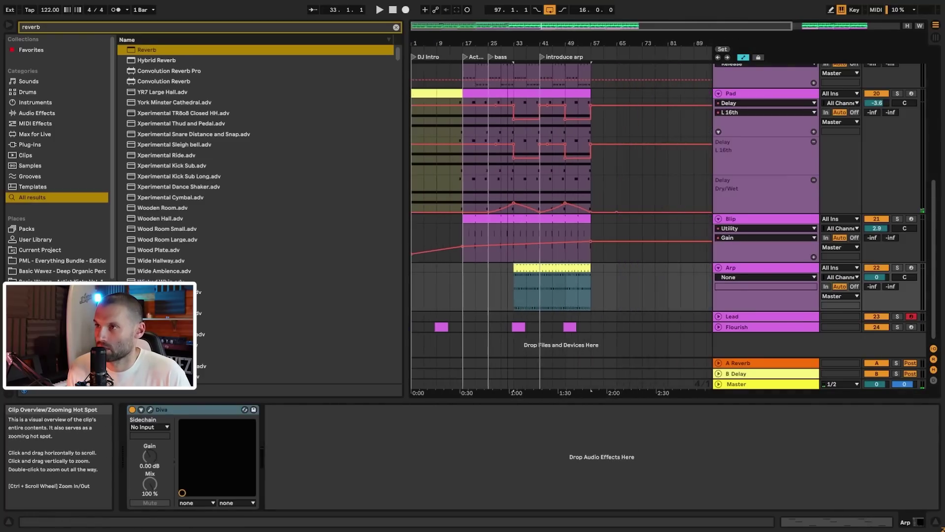
click(517, 267)
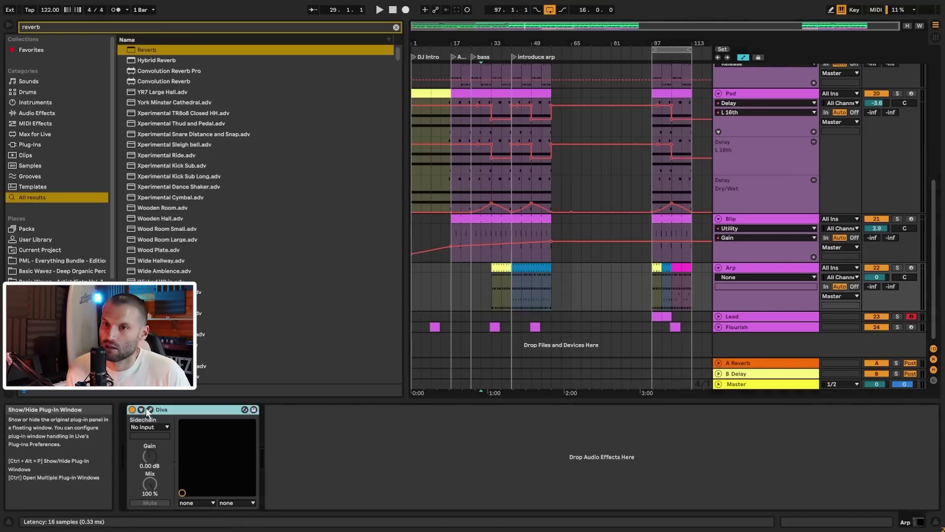
- Open the Arp's Diva synth and automate its FreqModDepth to rise from bar 33 to 52.00 at bar 41
click(150, 409)
click(172, 442)
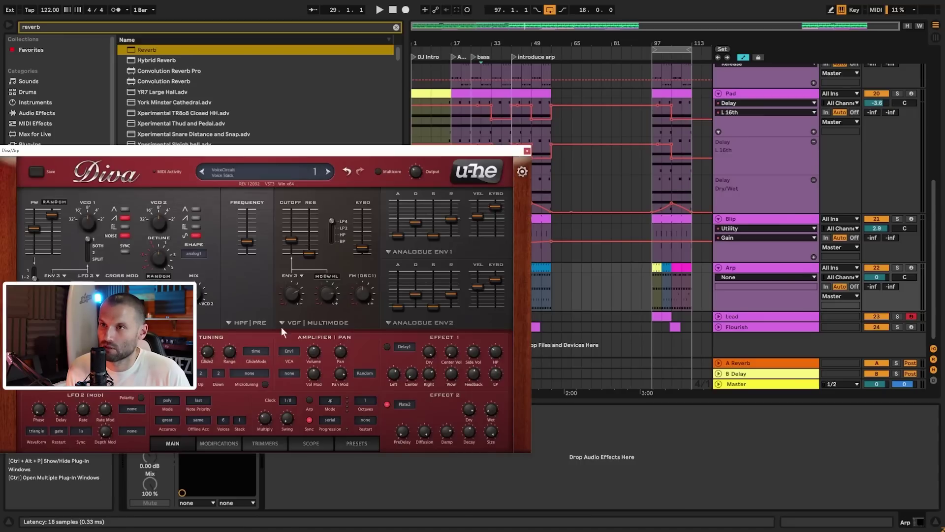
drag(482, 152, 386, 136)
click(492, 293)
key(space)
drag(493, 294, 493, 289)
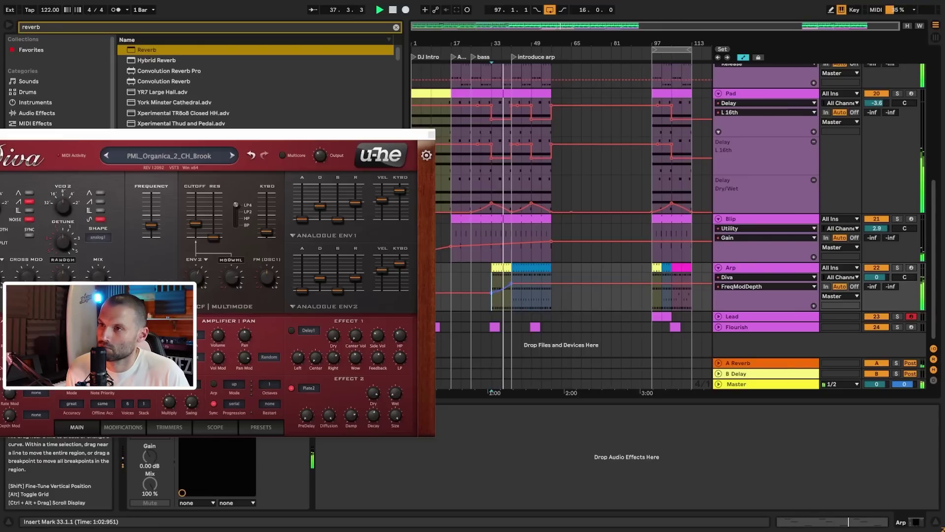
drag(554, 26, 560, 141)
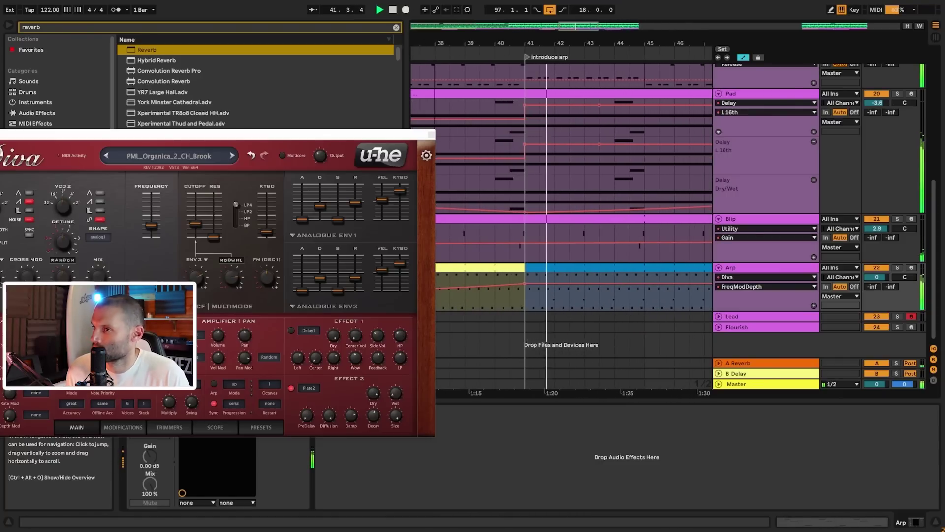
drag(560, 141, 559, 122)
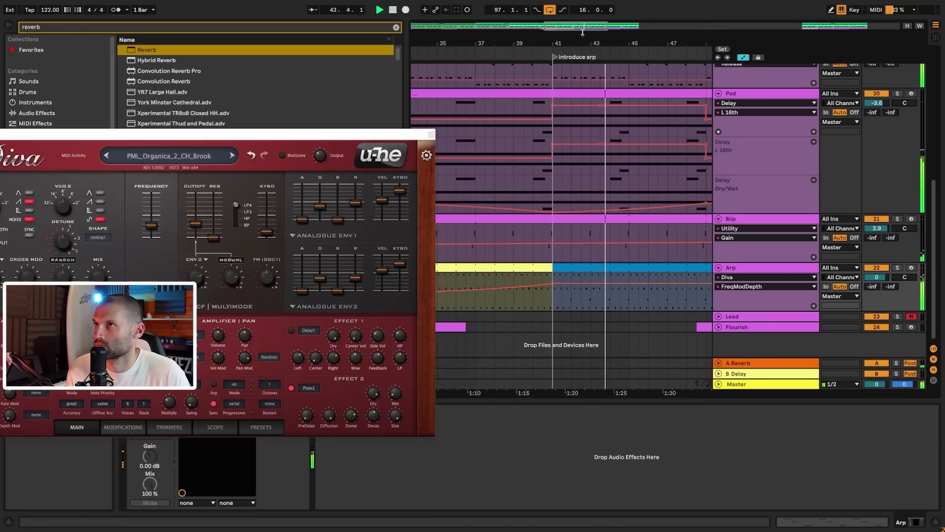
drag(587, 43, 524, 16)
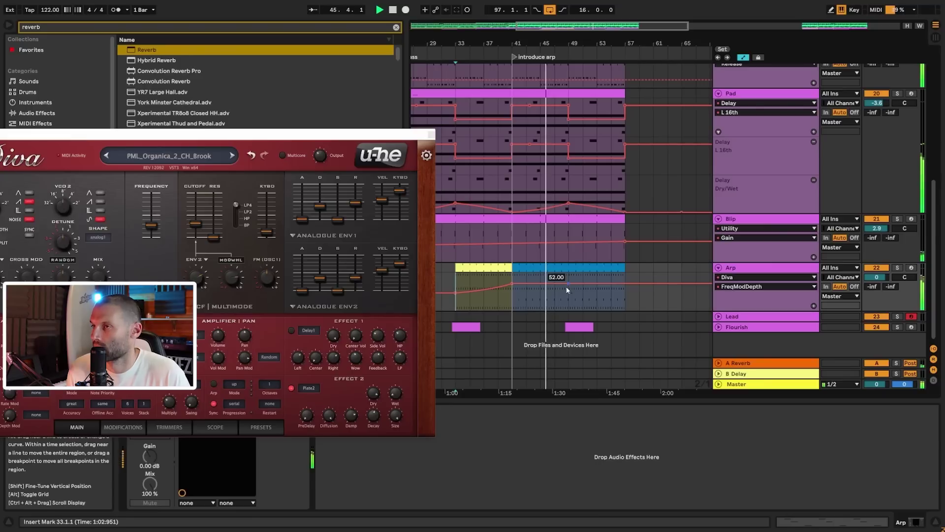
click(570, 303)
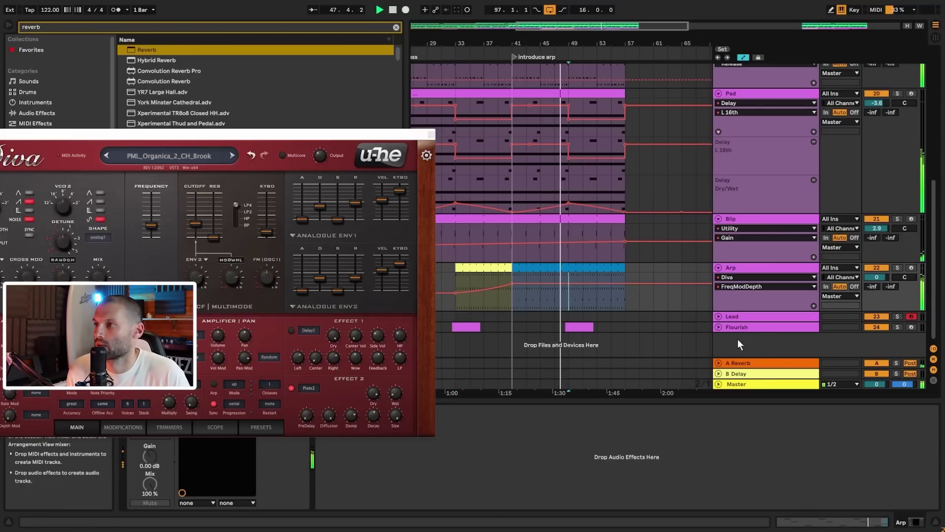
- Unfold the Flourish track and automate its Reverb Dry/Wet down from 90% near bar 16 to 54% at bar 31 and 27% before bar 49
click(718, 327)
scroll(761, 345, down, 2)
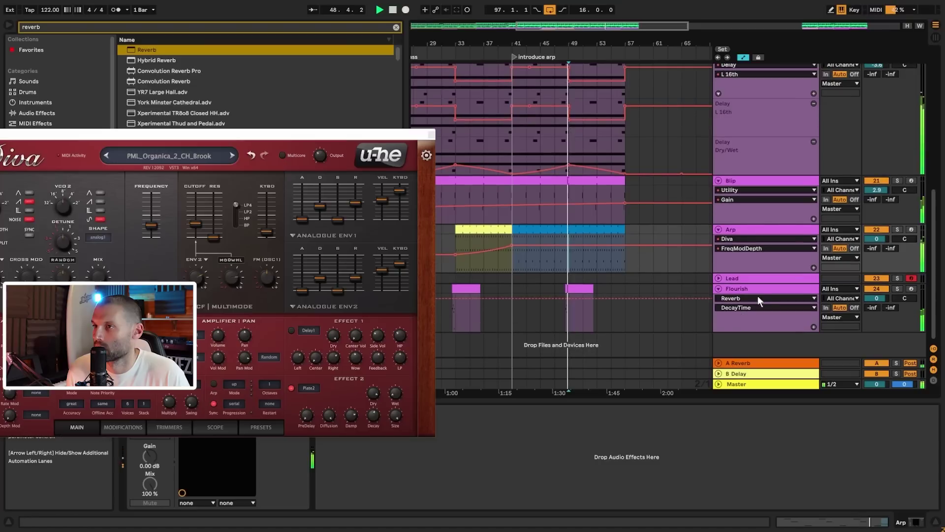
click(748, 289)
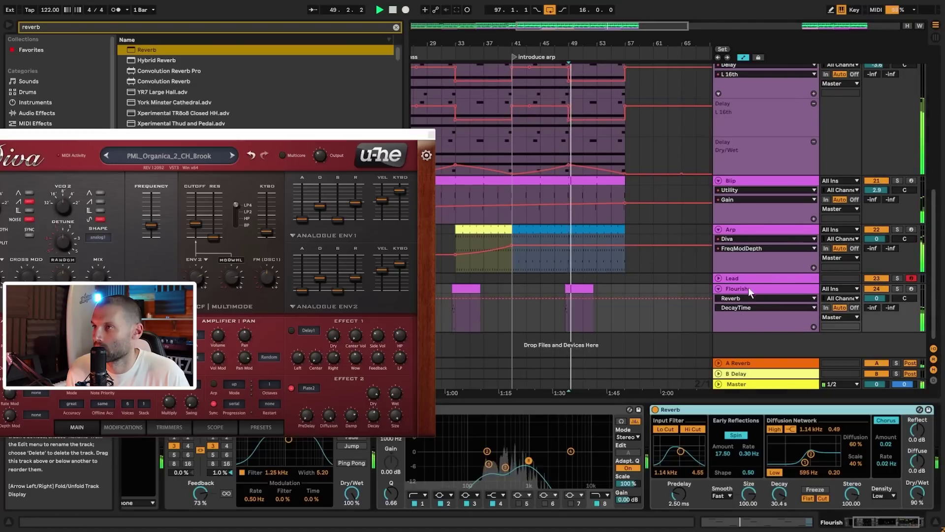
click(430, 134)
click(443, 326)
key(space)
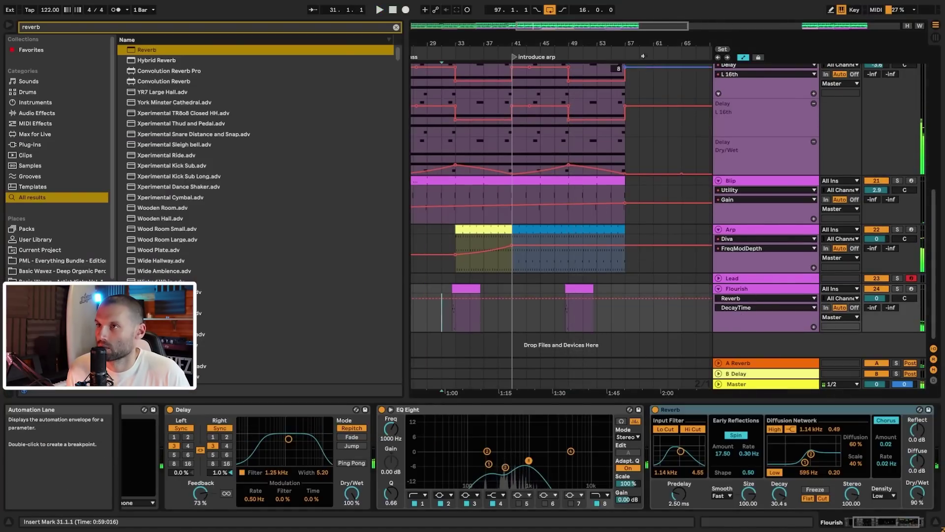
drag(627, 27, 518, 25)
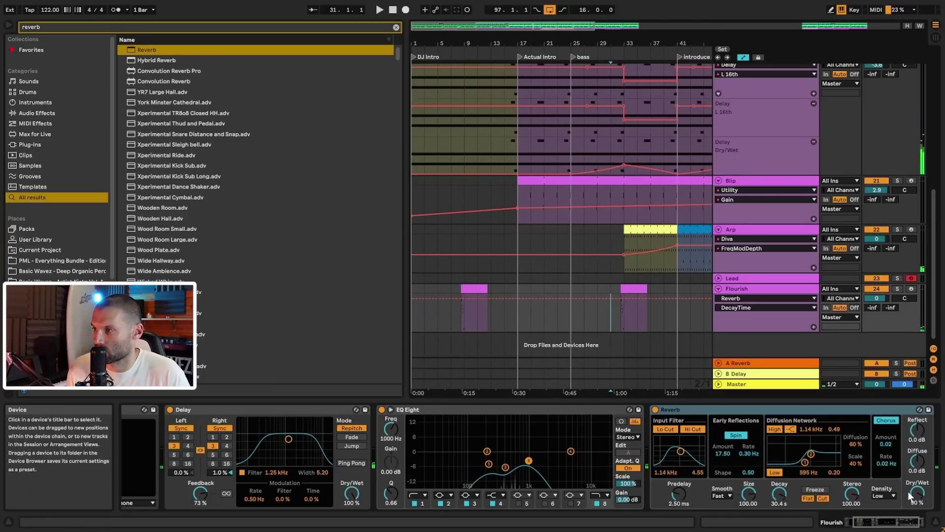
click(923, 496)
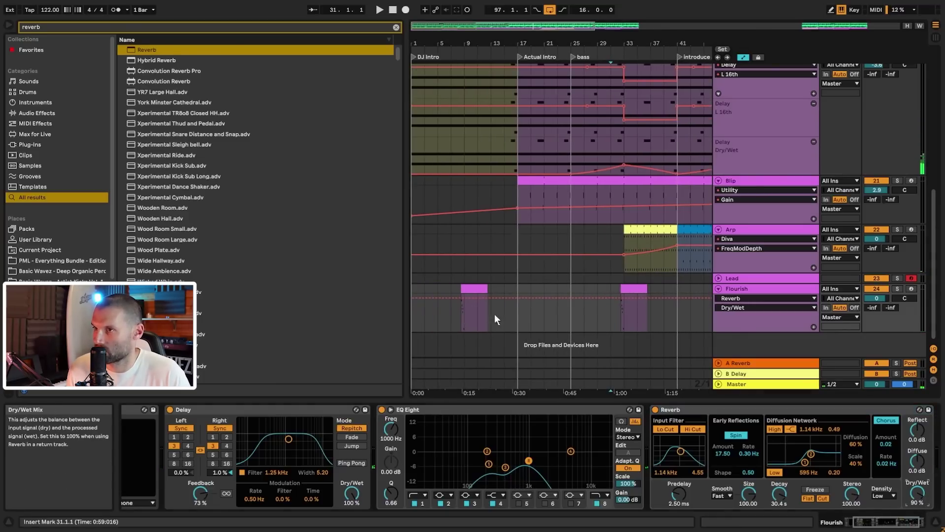
click(510, 298)
mouse_move(604, 298)
mouse_down()
mouse_move(605, 317)
mouse_move(611, 310)
mouse_up()
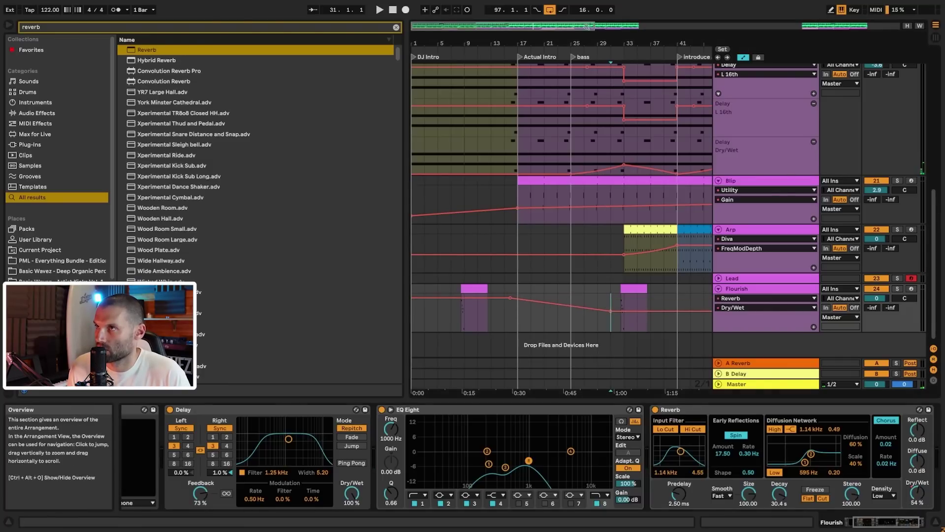
drag(586, 27, 664, 32)
drag(594, 311, 594, 317)
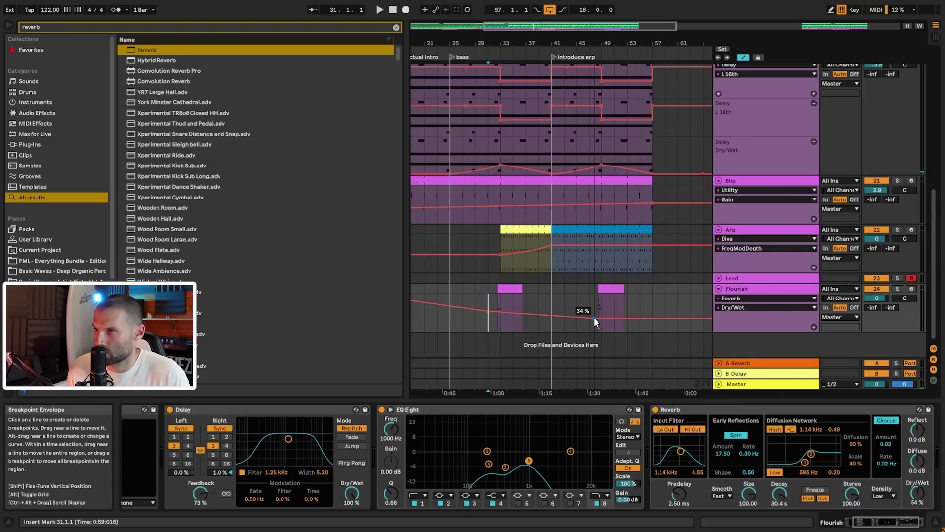
- Play the arrangement from the Flourish at bar 33 and check how the drum, bass, pad and arp tracks sit around it
click(501, 289)
key(space)
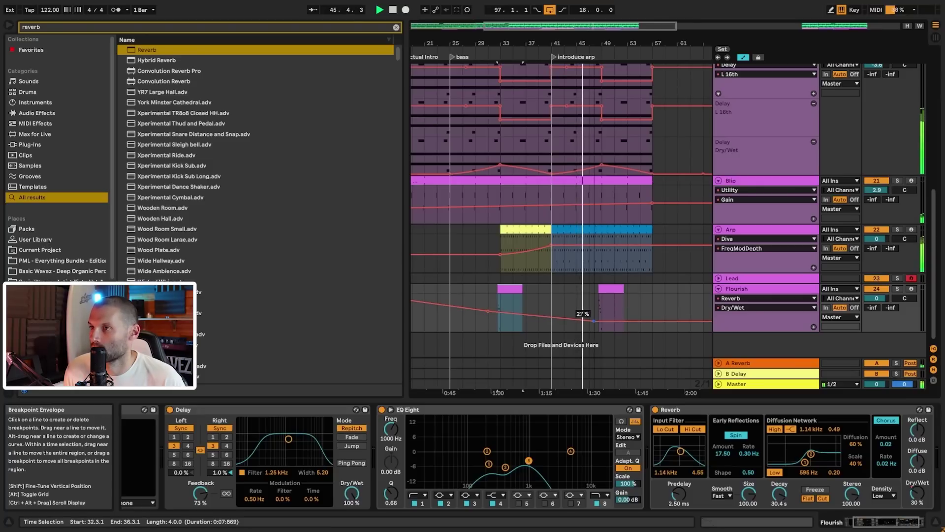
scroll(657, 289, up, 1)
scroll(660, 288, up, 4)
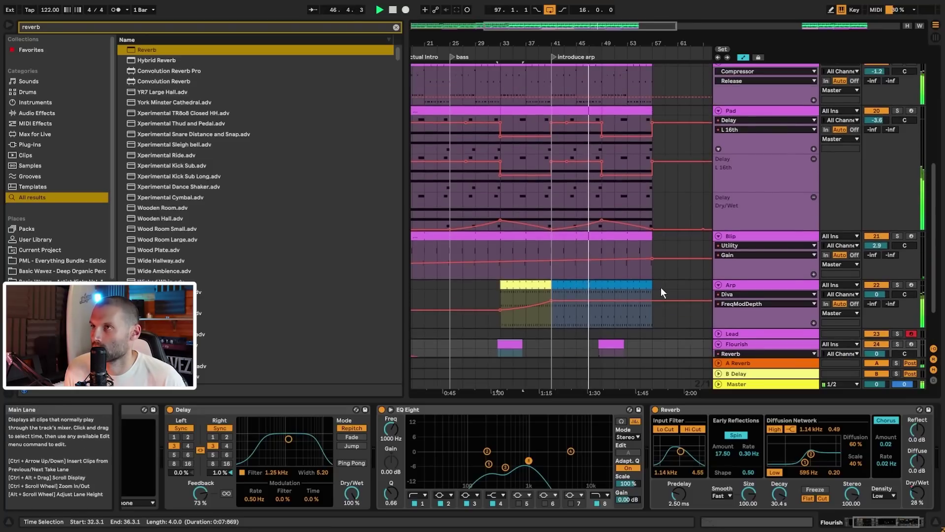
scroll(661, 288, up, 3)
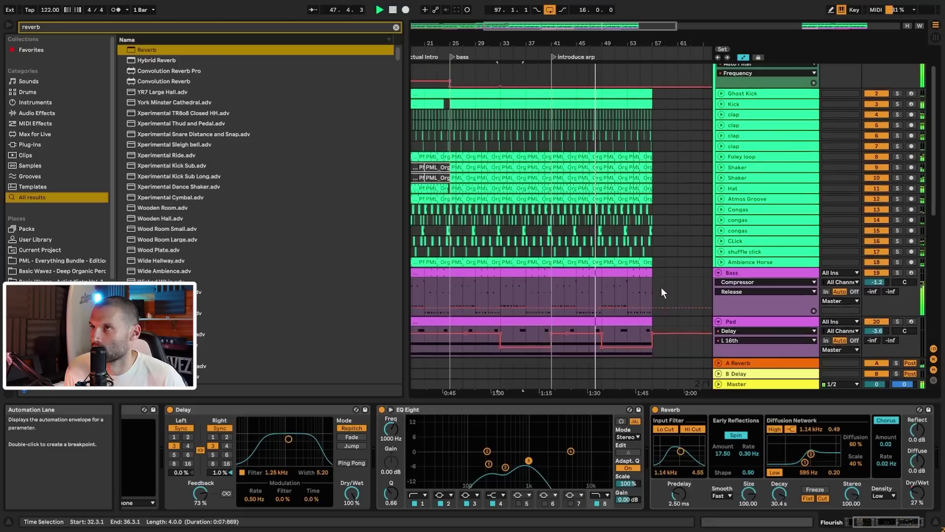
scroll(661, 288, down, 3)
scroll(661, 284, down, 6)
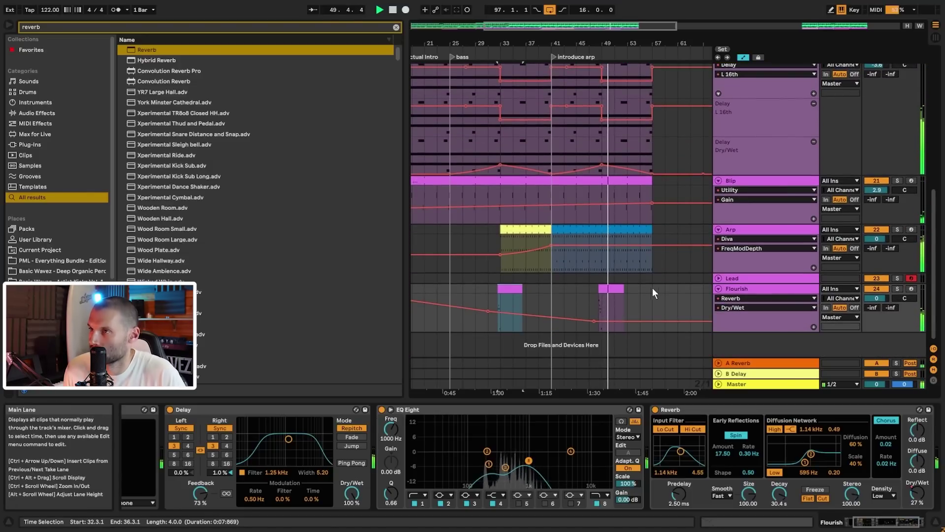
click(768, 228)
- Unfold the Lead track, copy its clips from bar 97 to bar 57, and deactivate the copies spanning bars 57 to 65
drag(685, 29, 685, 7)
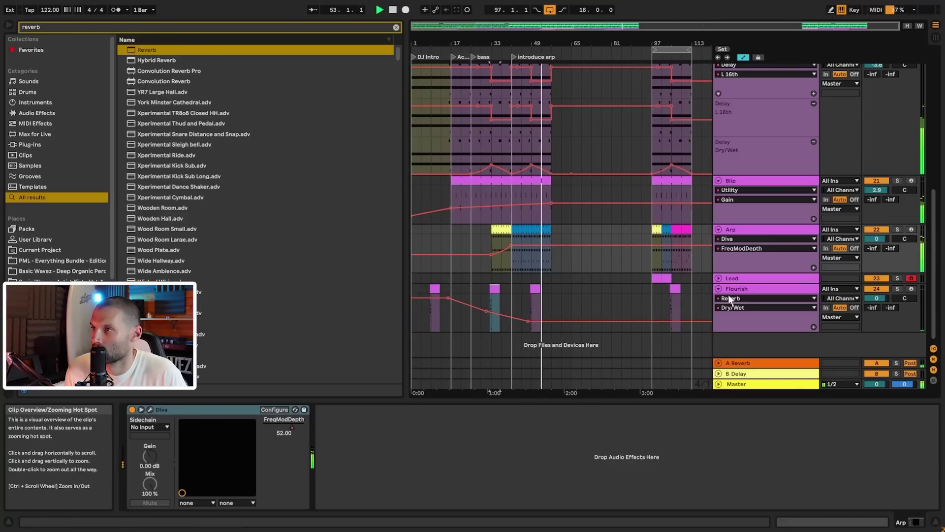
click(719, 278)
click(655, 279)
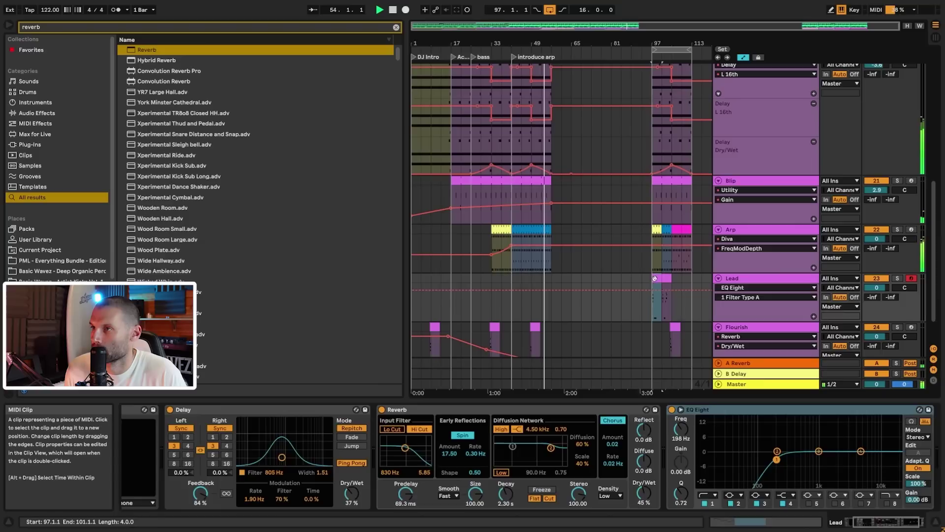
drag(655, 279, 554, 281)
drag(552, 44, 666, 72)
key(space)
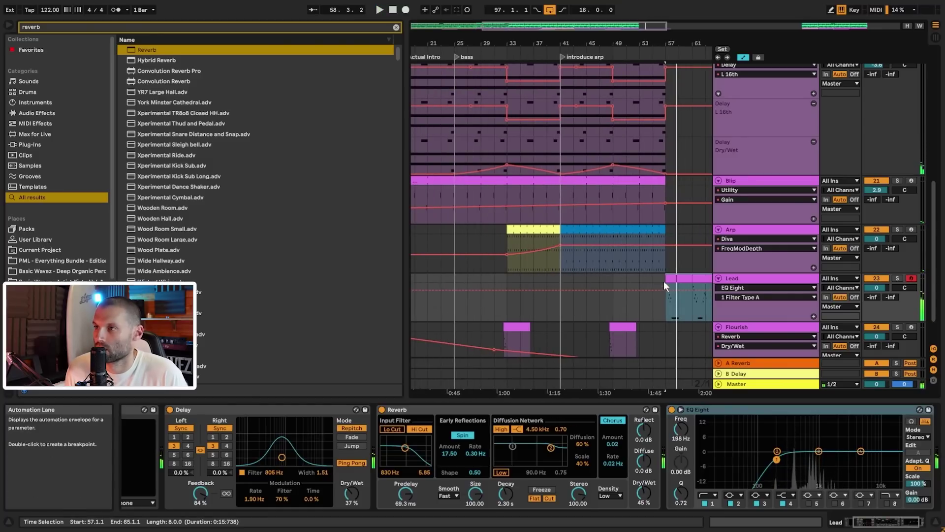
click(683, 279)
shift+click(707, 280)
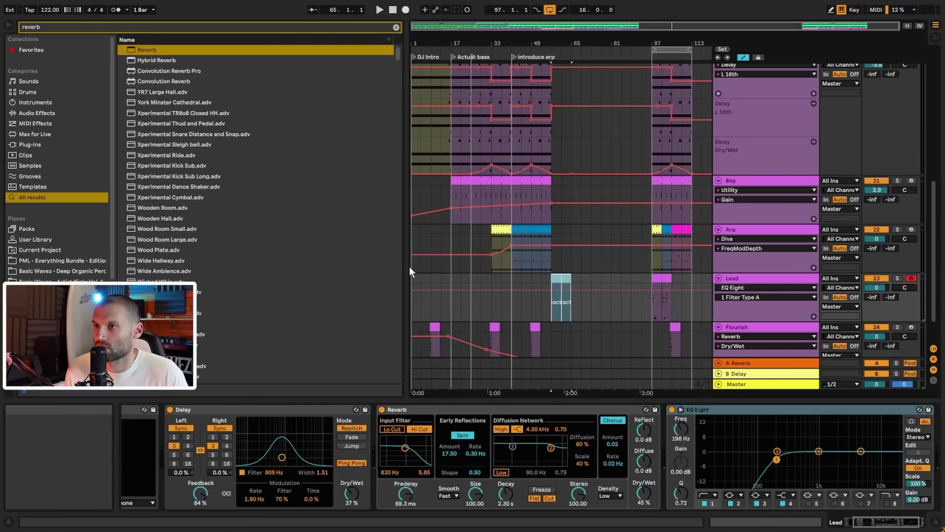
- Play the arrangement from bar 1 and review all tracks through the introduce arp section
drag(415, 267, 551, 268)
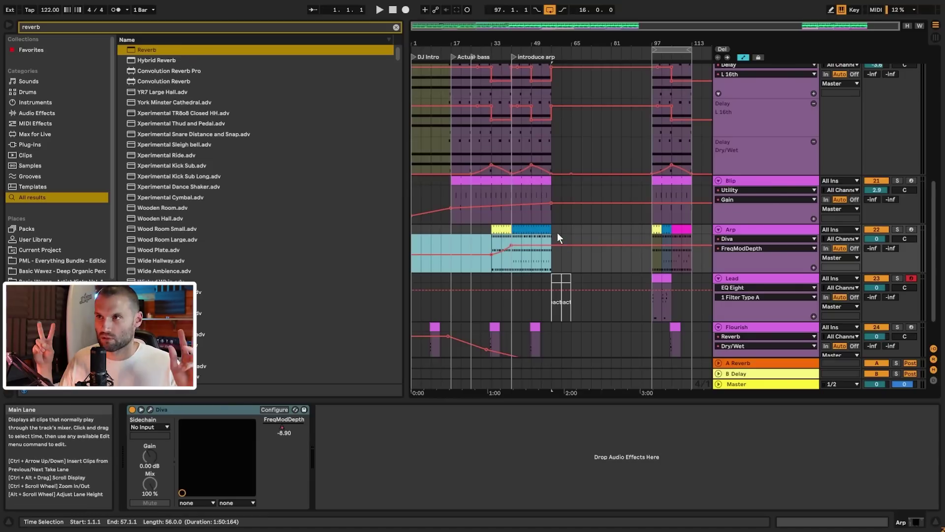
click(424, 238)
key(space)
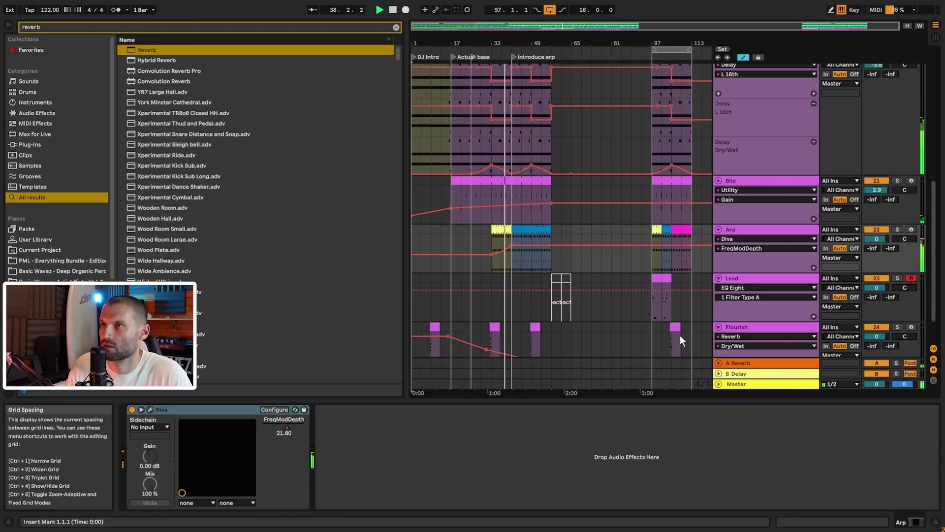
drag(537, 31, 558, 114)
scroll(624, 201, up, 4)
scroll(624, 199, up, 5)
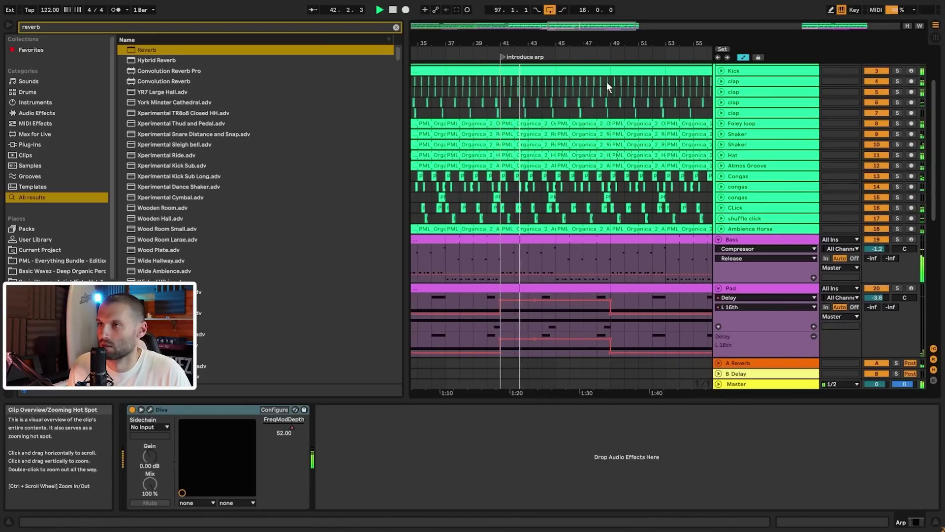
scroll(639, 146, down, 8)
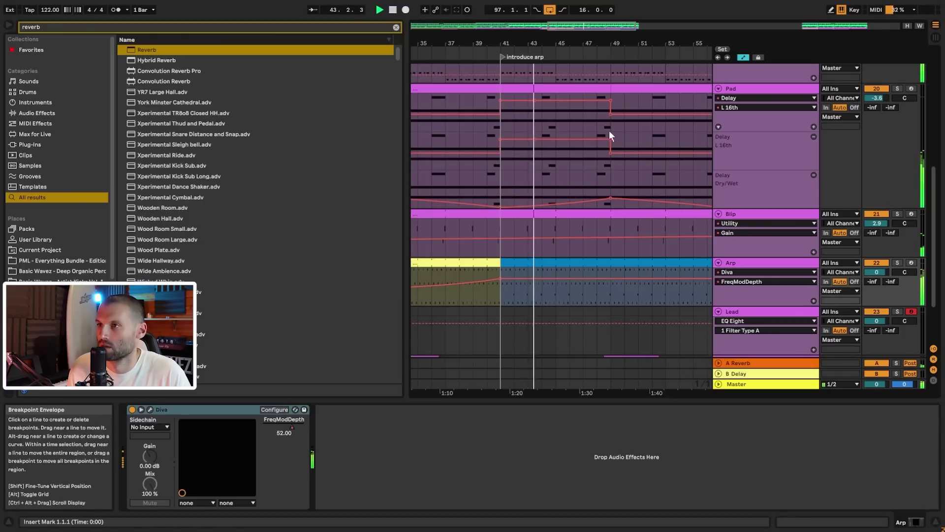
mouse_move(571, 26)
mouse_down()
mouse_move(591, 17)
mouse_move(581, 14)
mouse_up()
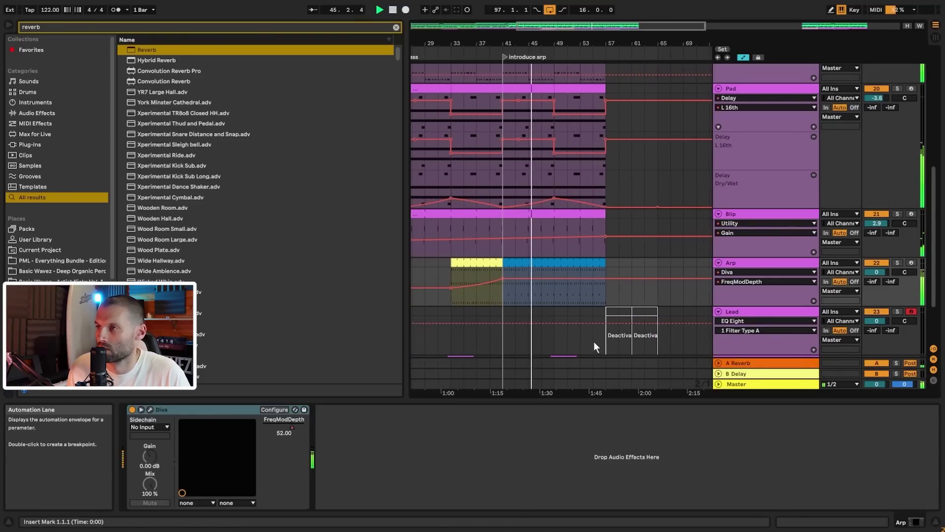
- Extend the Arp's yellow clips to bar 49 over the start of the blue ones, and listen through to bar 57
scroll(594, 341, down, 2)
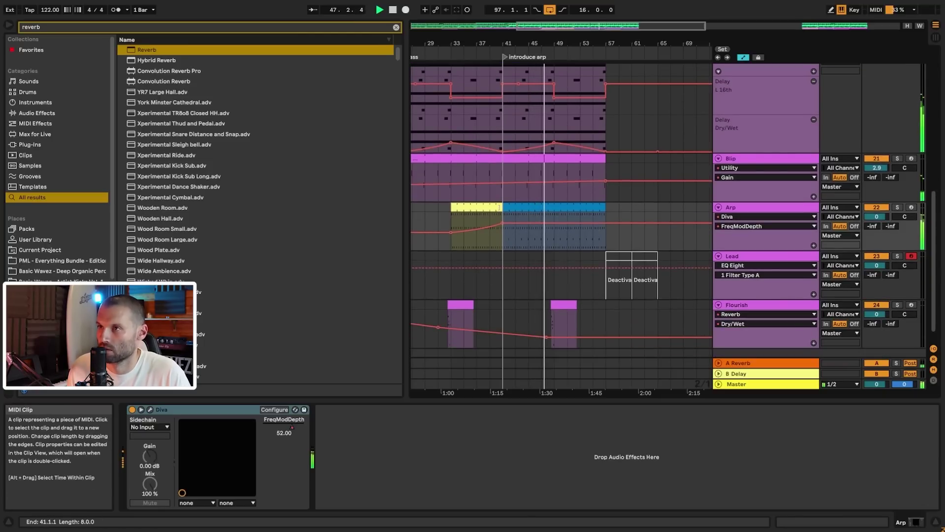
drag(500, 208, 555, 208)
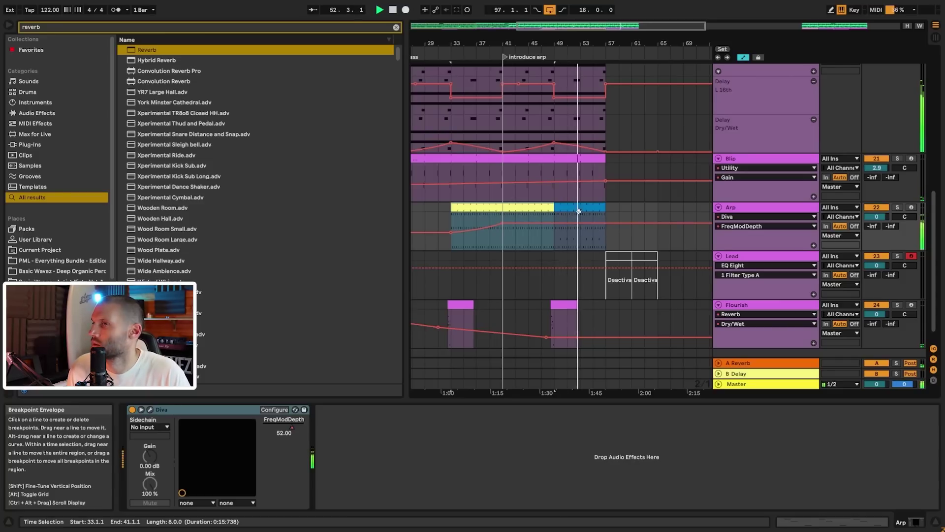
scroll(527, 206, up, 5)
drag(513, 43, 594, 30)
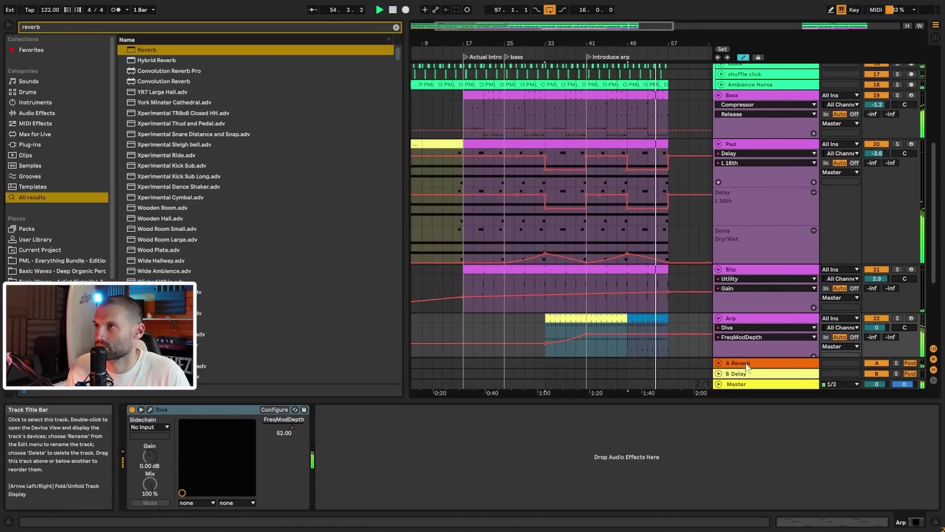
scroll(716, 244, down, 2)
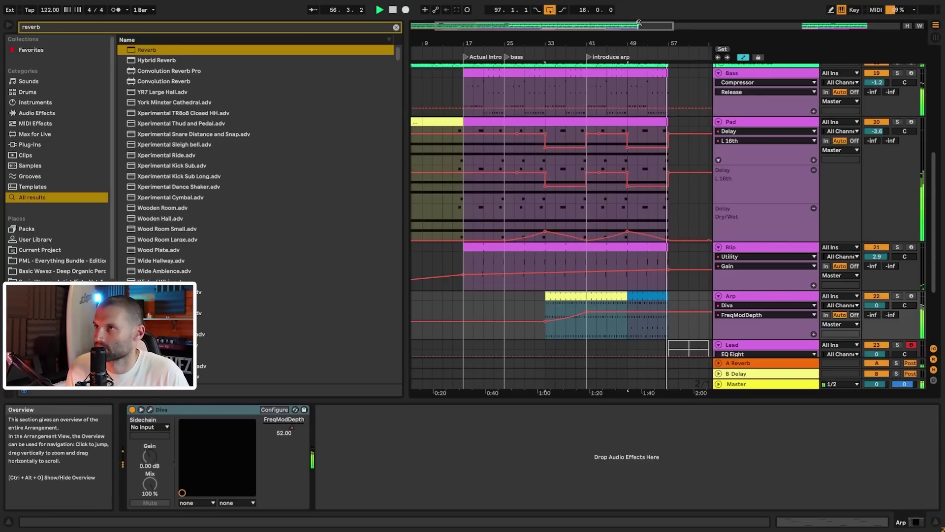
drag(640, 25, 756, 25)
key(space)
- Fold all tracks and examine the empty stretch between bar 57 and the section at bar 97
alt+click(718, 122)
scroll(605, 88, down, 2)
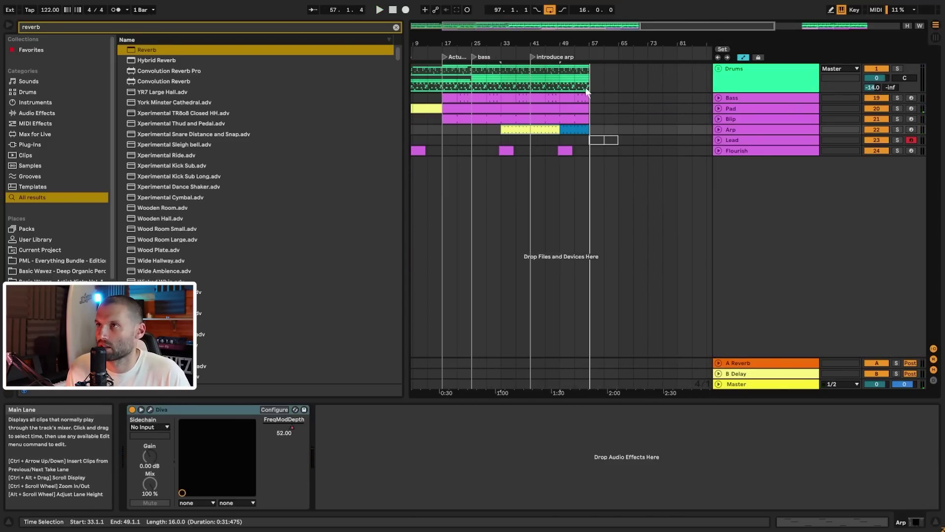
click(591, 89)
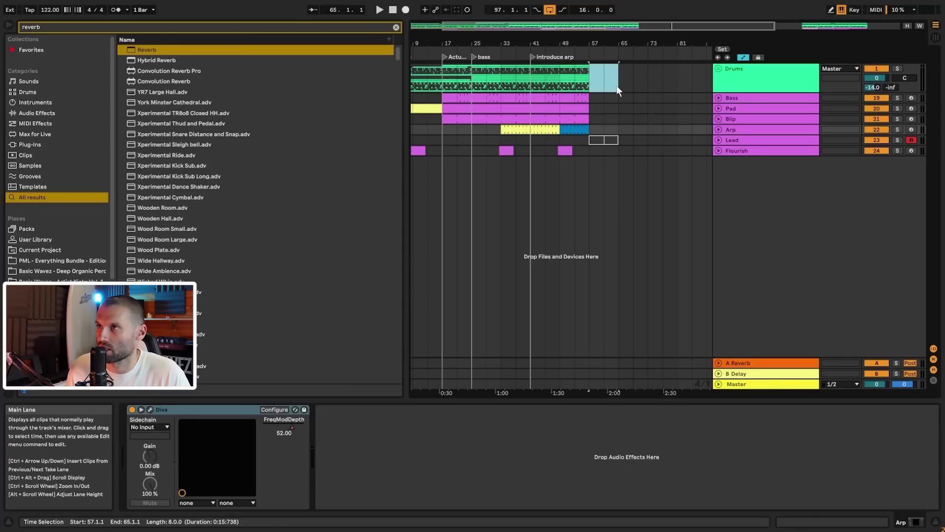
click(605, 91)
drag(621, 85, 618, 84)
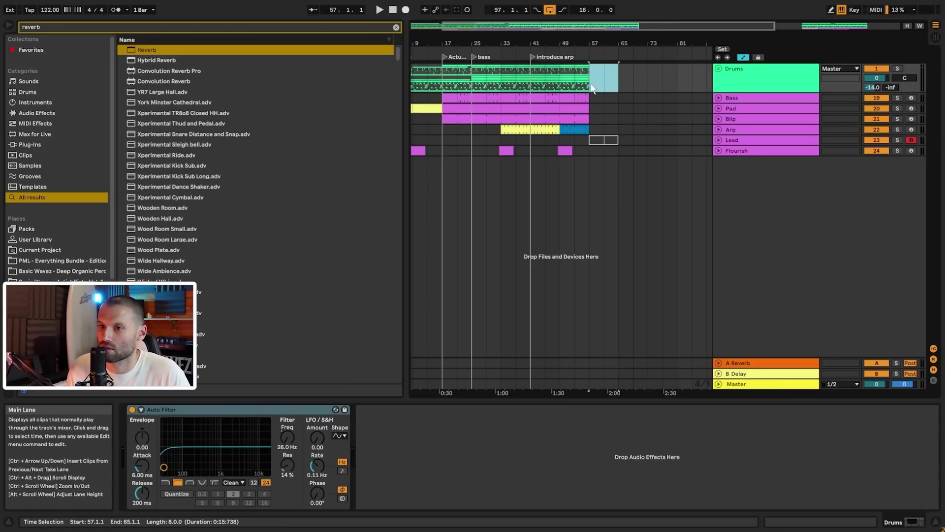
drag(620, 84, 685, 92)
drag(655, 26, 655, 11)
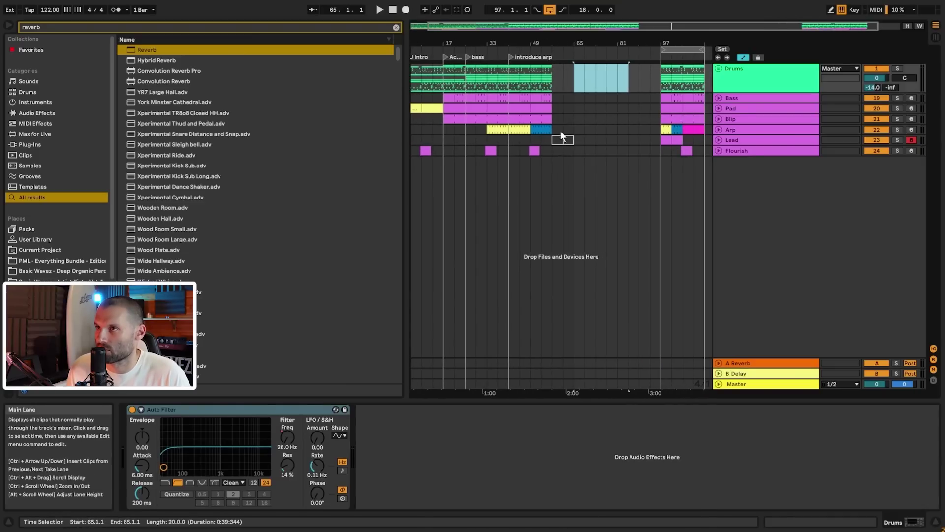
- Duplicate bars 49 to 57 of all tracks so they repeat up to bar 65, and play from bar 49
click(541, 129)
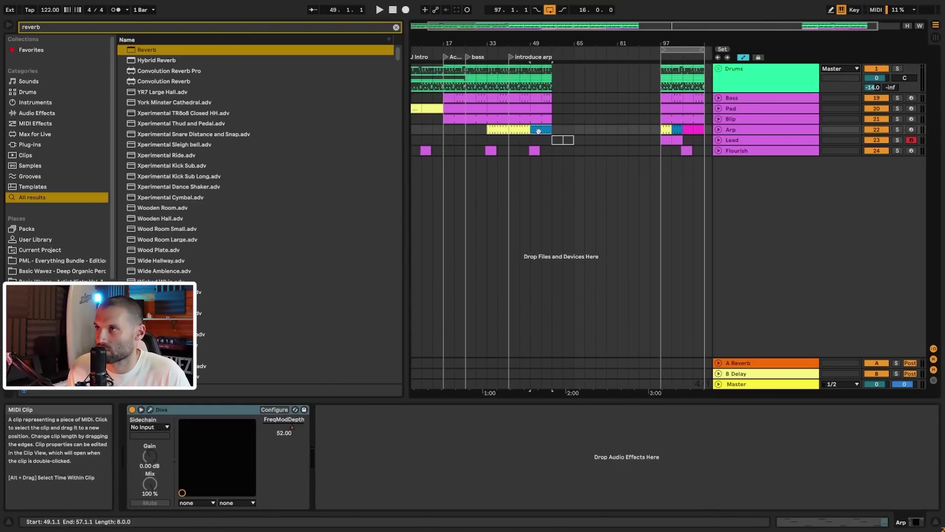
click(717, 130)
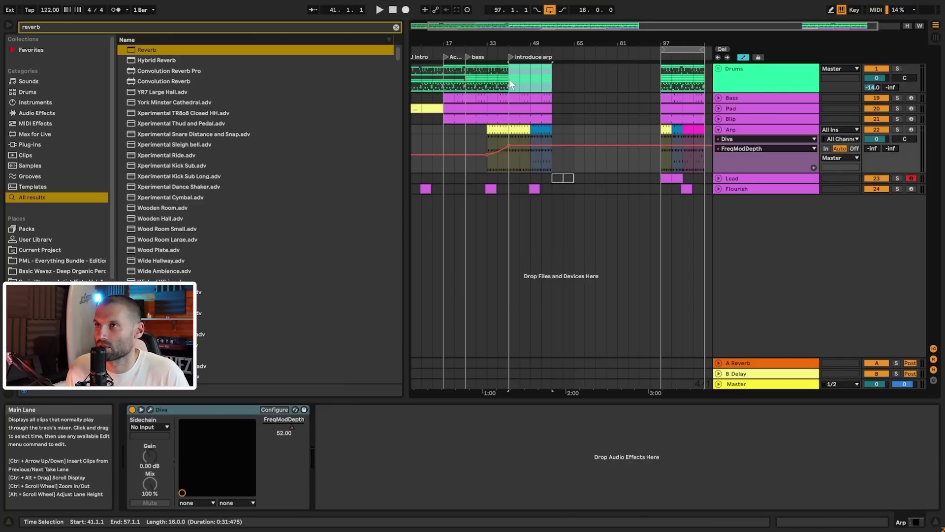
click(532, 85)
drag(534, 196, 528, 200)
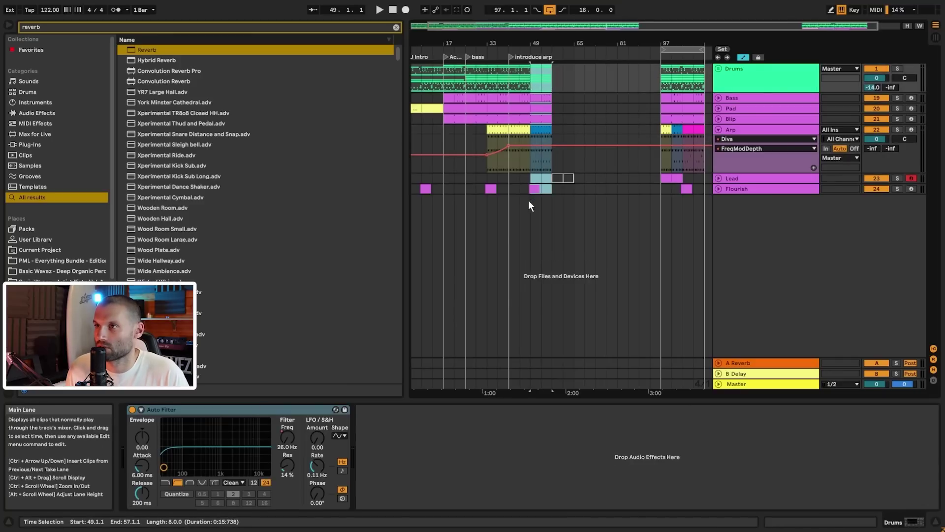
key(ctrl+d)
click(531, 170)
key(space)
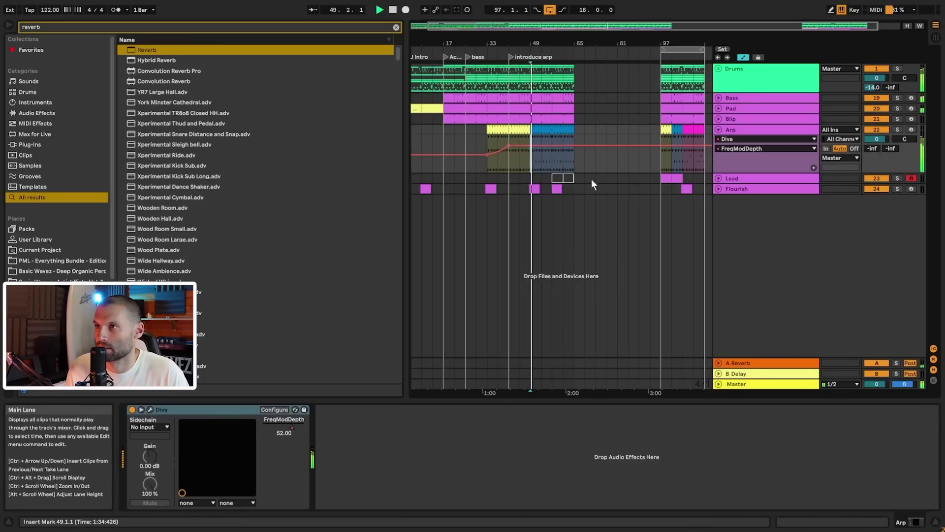
- Unfold the Flourish track and delete its duplicated clip at bar 57
click(719, 188)
click(557, 212)
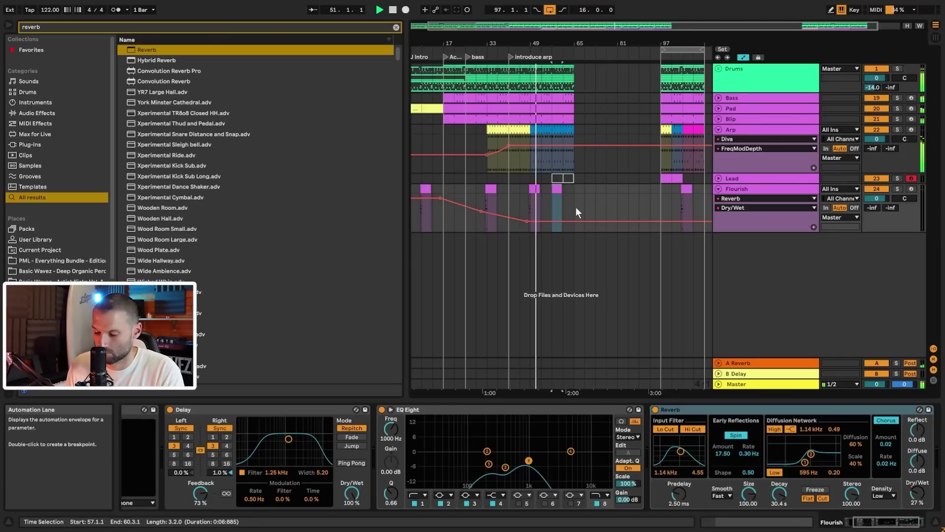
key(Delete)
- Add a locator at bar 57 for the start of the new section
drag(682, 25, 623, 56)
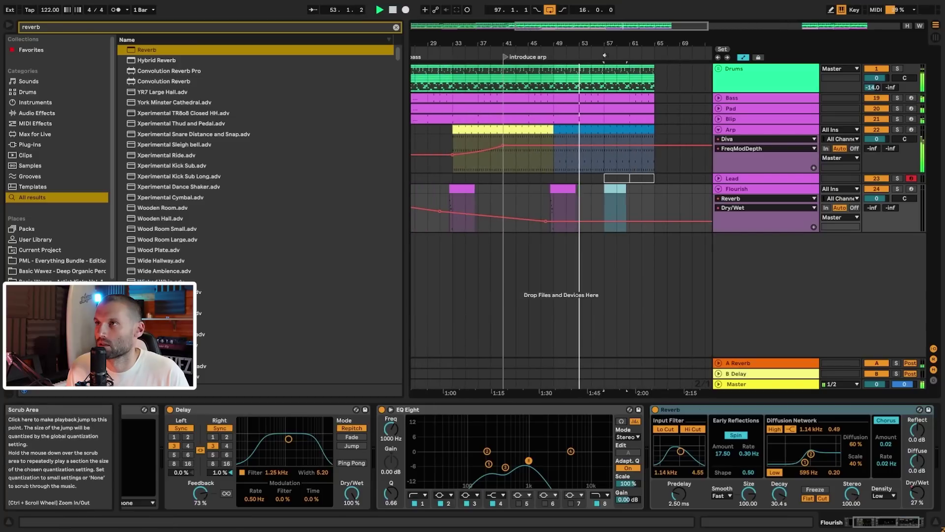
right_click(606, 56)
click(629, 84)
key(ctrl+r)
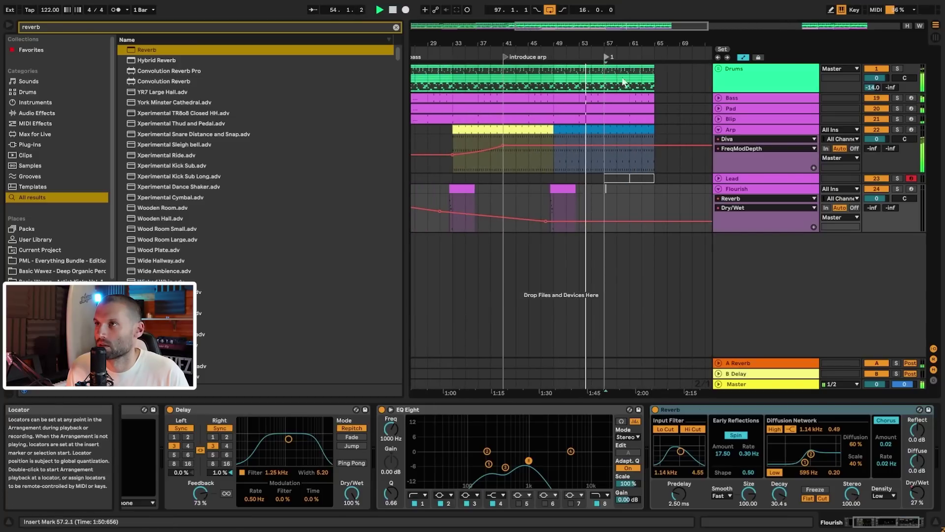
- Raise the Drums group's Auto Filter frequency automation to 98 Hz from bar 57 onward, and listen to the change
click(735, 78)
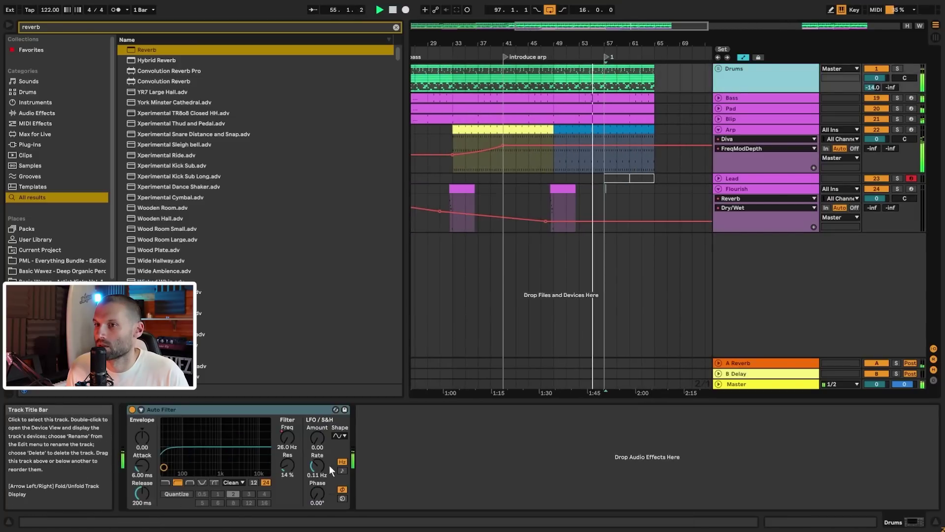
click(718, 68)
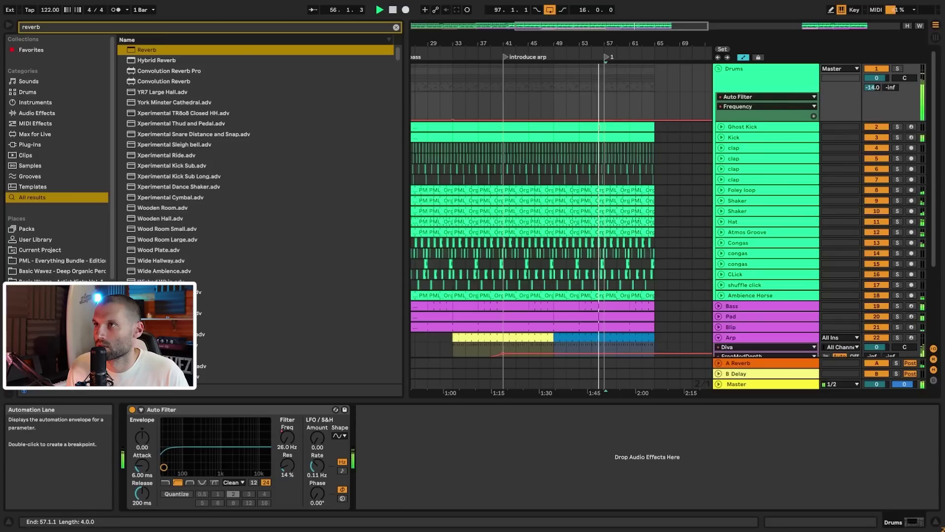
click(605, 120)
drag(604, 119, 605, 116)
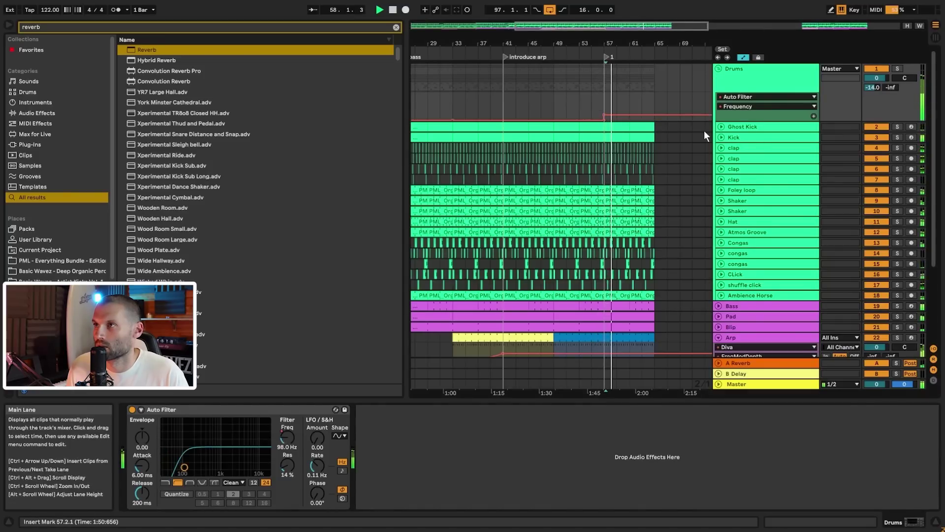
scroll(704, 131, down, 3)
scroll(688, 172, up, 3)
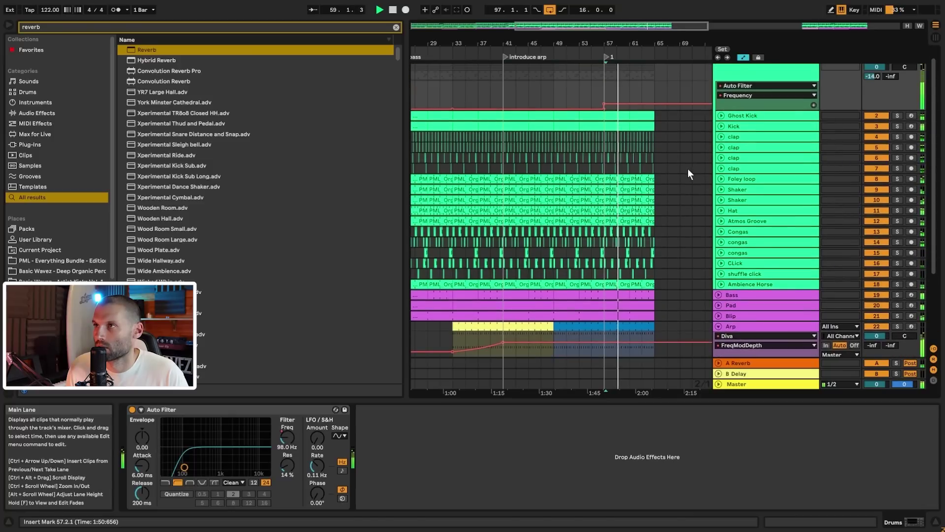
scroll(658, 152, down, 3)
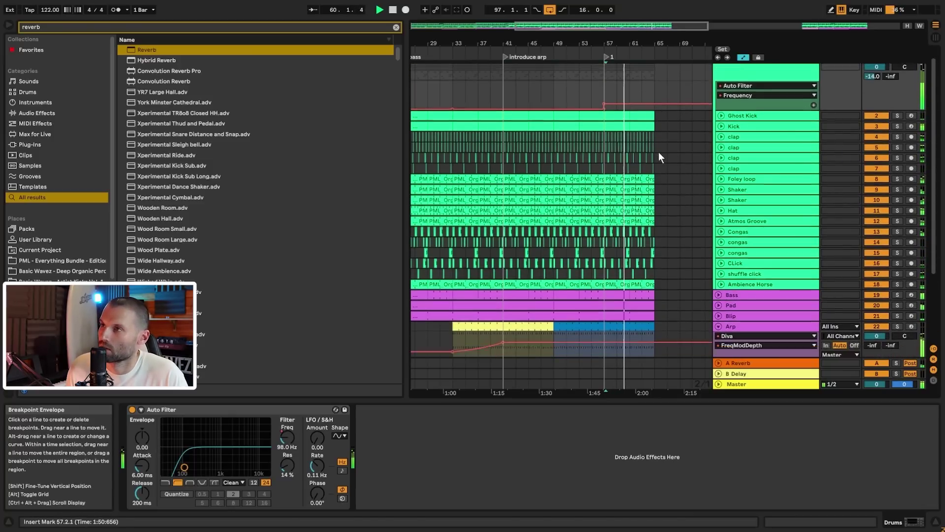
- Automate the Bass track's Auto Filter frequency to rise gradually from bar 57 to 115 Hz at bar 65
scroll(725, 284, down, 2)
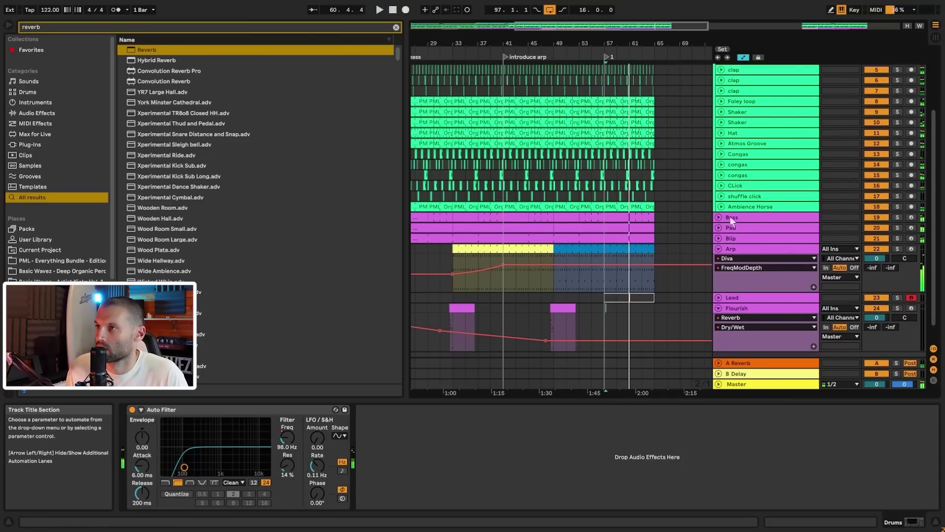
click(730, 217)
click(719, 217)
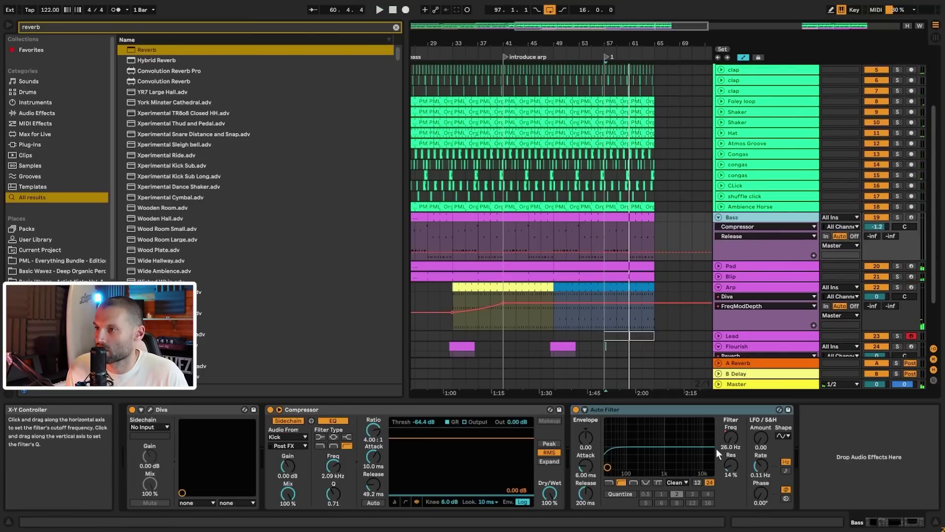
click(730, 436)
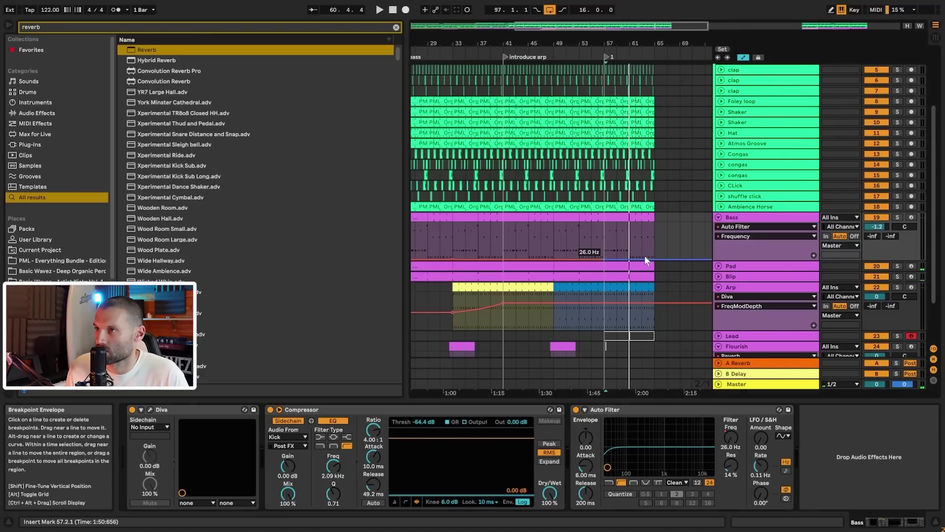
mouse_move(655, 260)
mouse_down()
mouse_move(670, 225)
mouse_move(654, 247)
mouse_up()
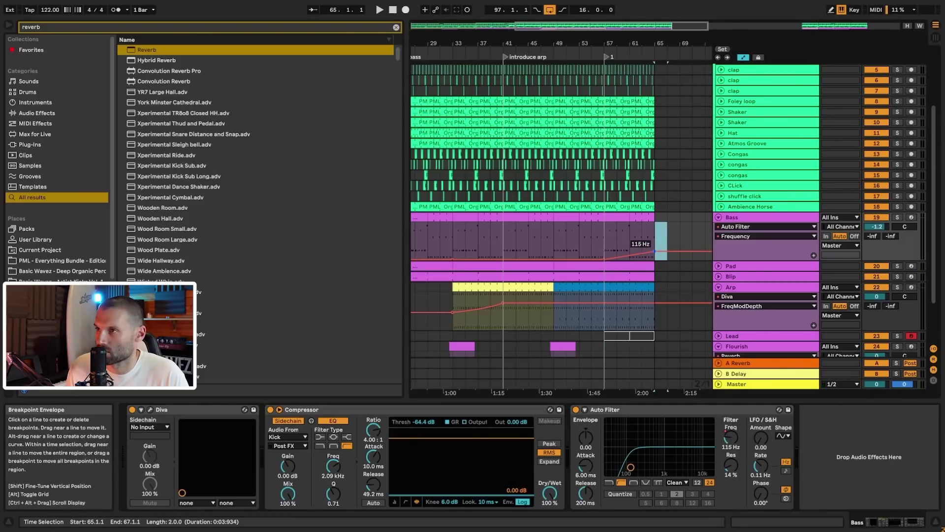
click(653, 237)
drag(604, 230, 655, 233)
click(655, 233)
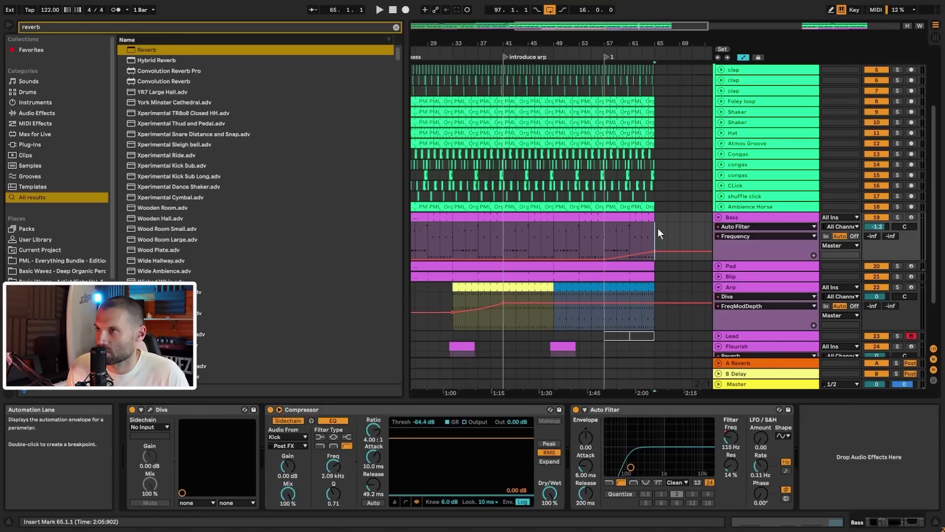
- Play from bar 55 to check the bass filter rise, and fold all tracks in a full arrangement view
click(591, 238)
key(space)
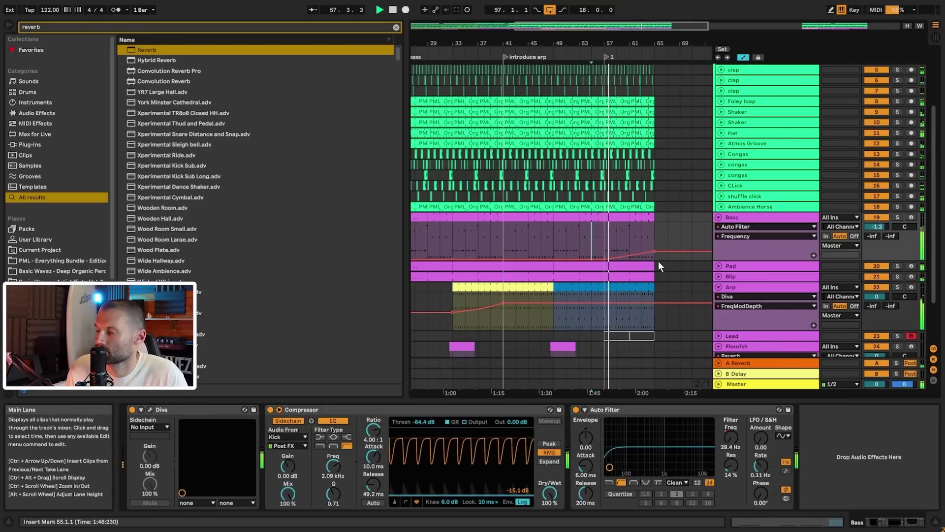
key(alt+u)
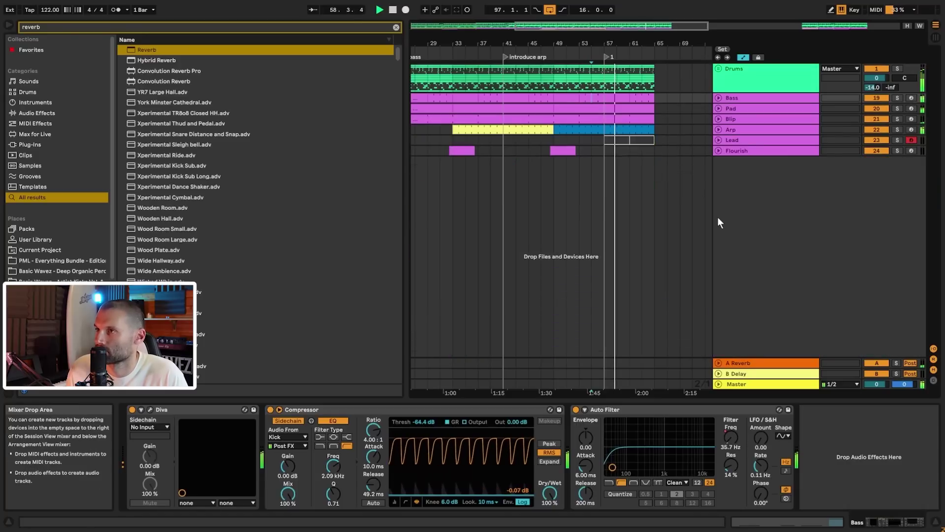
double_click(687, 26)
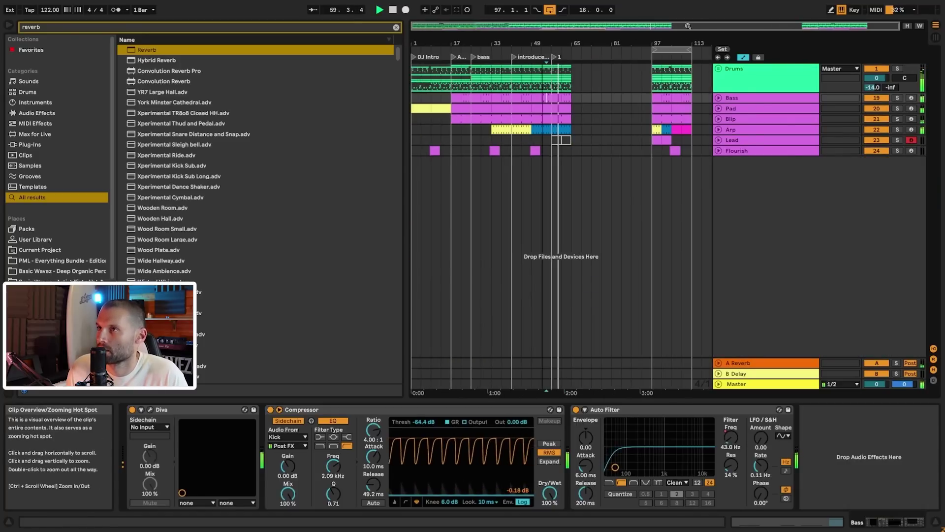
- Replace the Arp's blue clip between bars 57 and 65 with the pink arp clip and listen to it
click(719, 130)
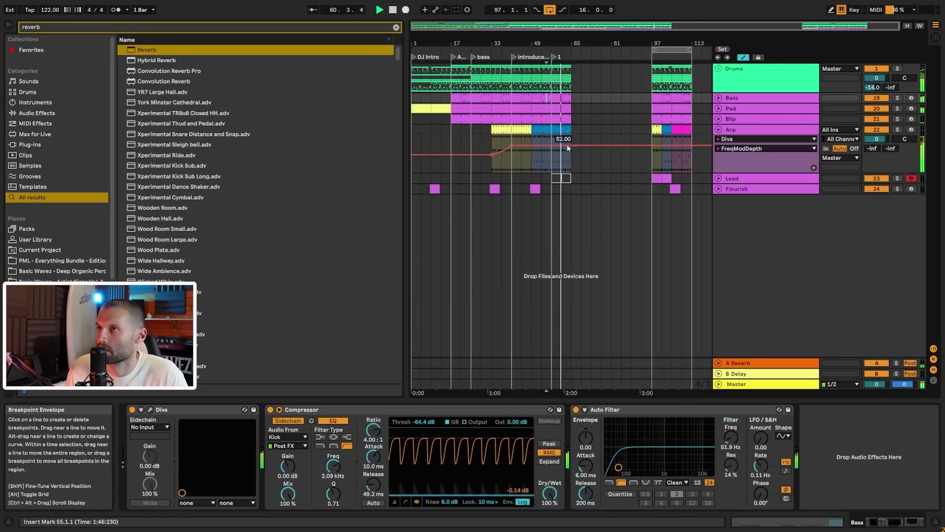
click(569, 130)
click(559, 130)
key(ctrl+v)
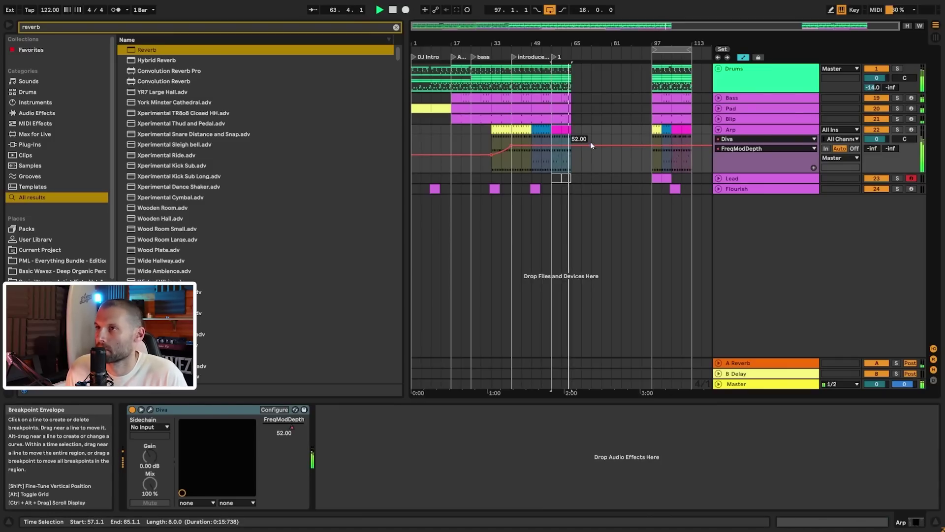
click(591, 130)
key(space)
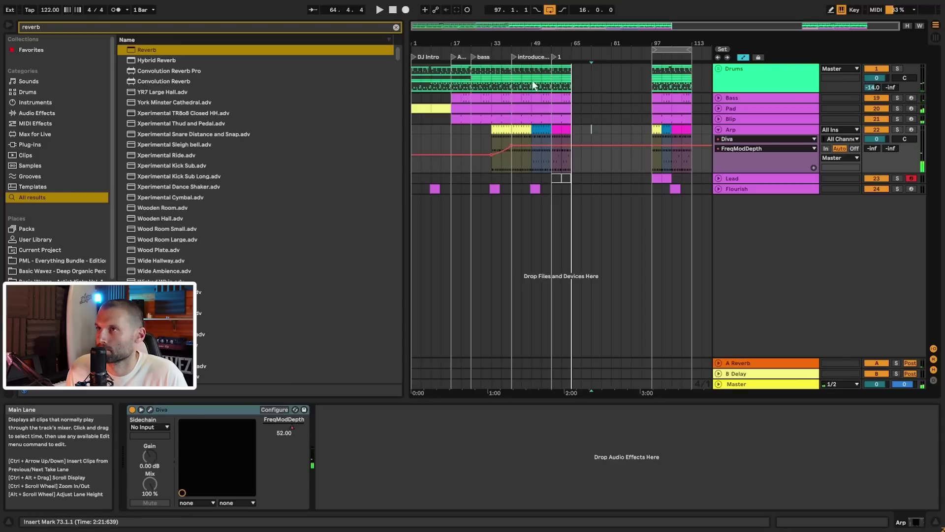
- Copy bars 41 to 57 of the Drums, Bass, Pad and Blip tracks to bar 65
drag(552, 86, 513, 196)
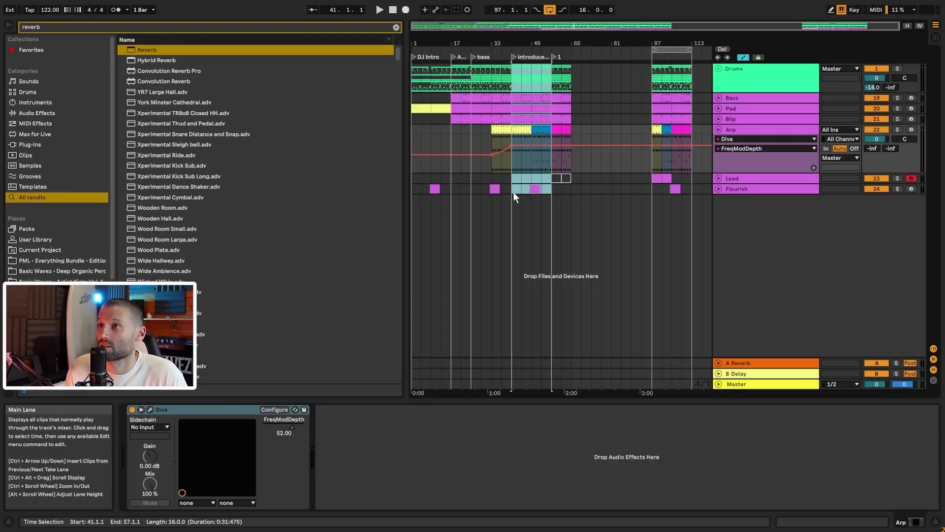
drag(572, 82, 550, 158)
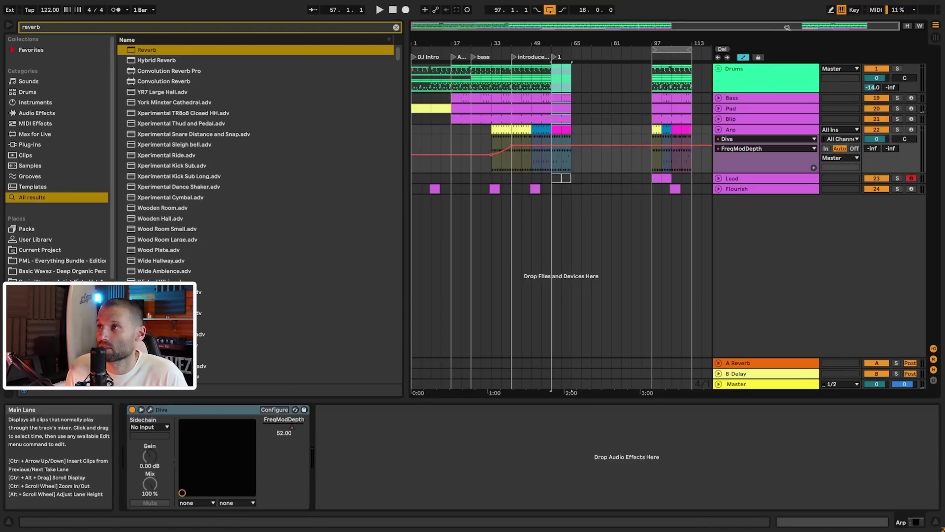
drag(516, 81, 548, 118)
click(571, 78)
key(ctrl+v)
- Add a locator at bar 65 for the start of the section that follows
right_click(572, 56)
click(584, 82)
drag(573, 58, 573, 58)
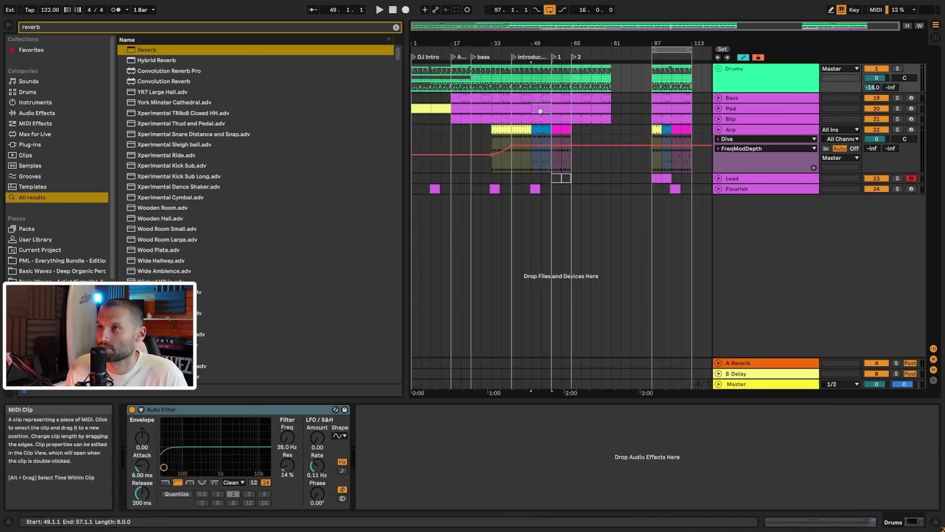
- Play from bar 57 and check how the Arp's blue and pink clips lead into bar 65
click(539, 110)
key(space)
click(552, 84)
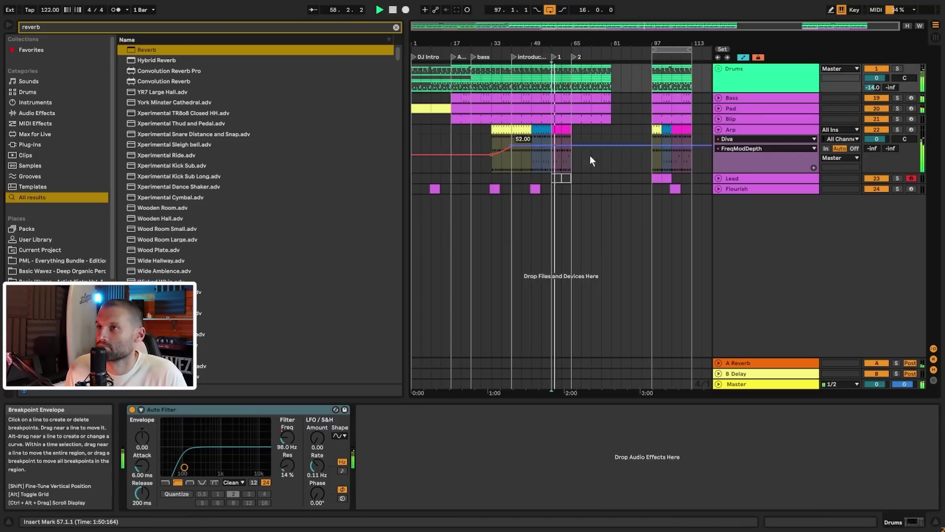
click(536, 129)
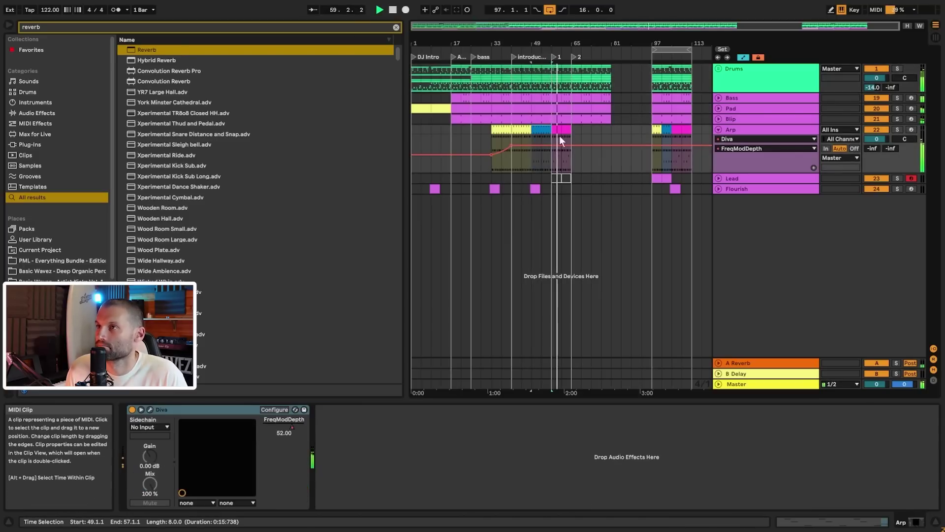
click(557, 130)
click(566, 130)
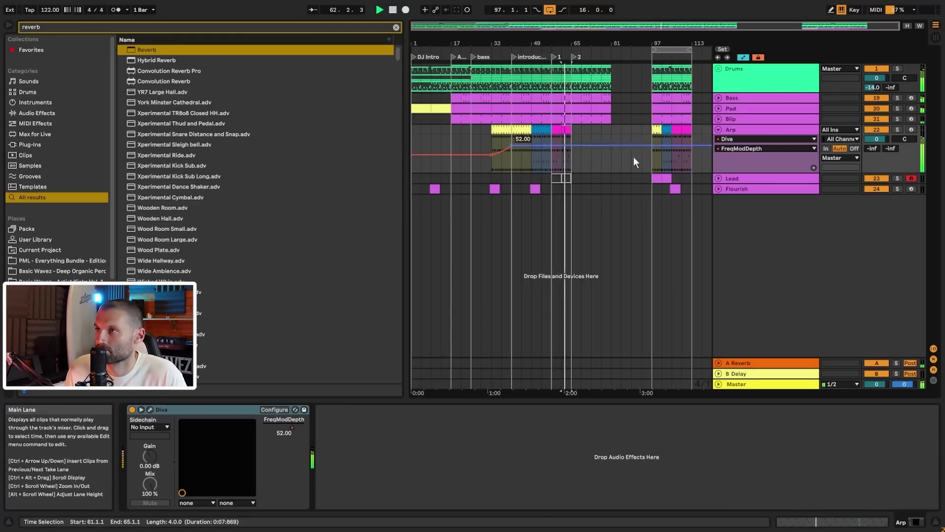
drag(600, 25, 621, 55)
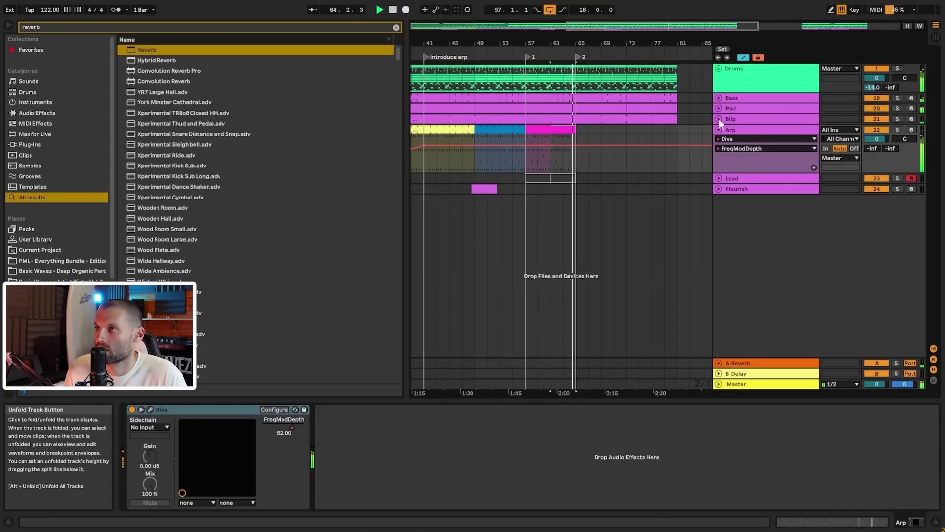
- Unfold the Drums group and drop its Auto Filter frequency automation back down at bar 65
key(space)
click(719, 69)
click(575, 115)
drag(583, 116, 576, 121)
- Unfold the Kick track inside the Drums group and trim its clip to end at 64.2.1, leaving a gap before bar 65
drag(650, 22, 700, 134)
click(721, 137)
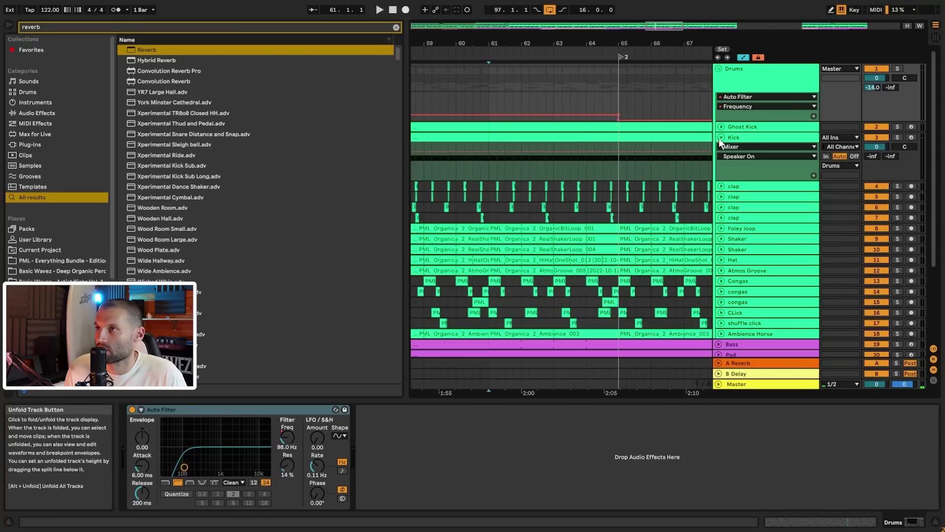
click(614, 138)
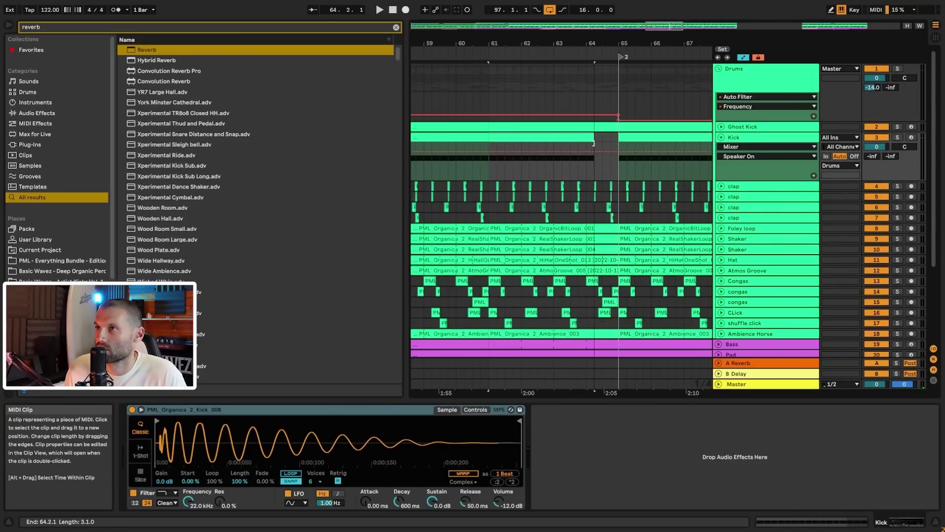
- Delete the drum material from 64.4.2 to bar 65 on all tracks from the first clap down to Ambience Horse
scroll(594, 143, down, 3)
drag(615, 127, 616, 269)
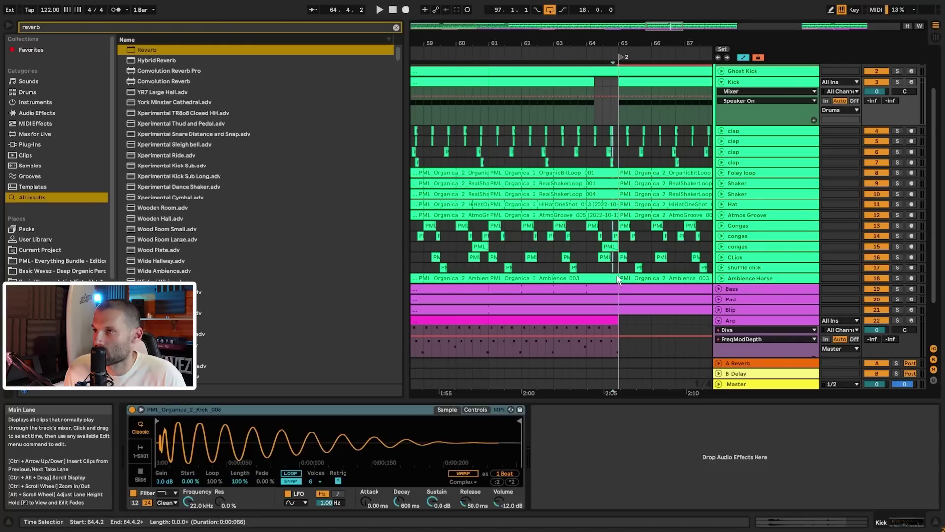
click(619, 278)
key(Delete)
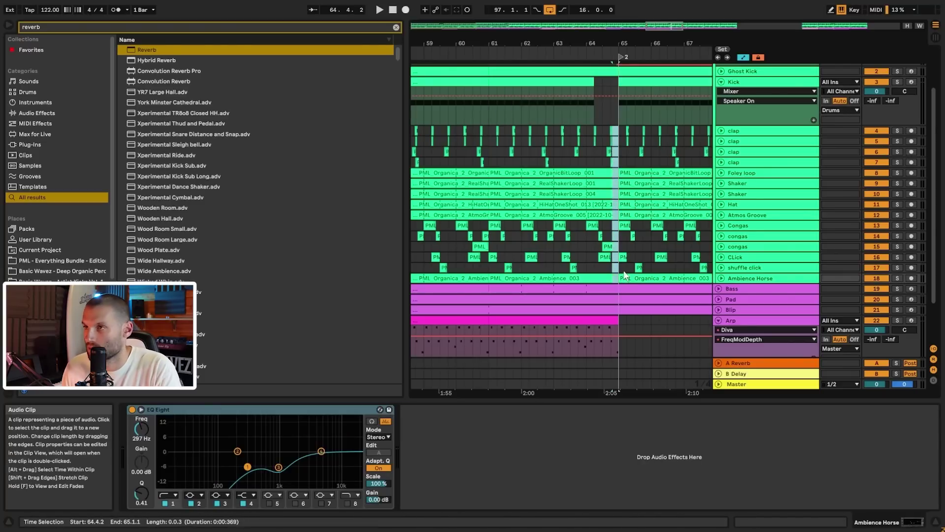
- Play from bar 64 and check how the drum gap leads into bar 65
click(587, 137)
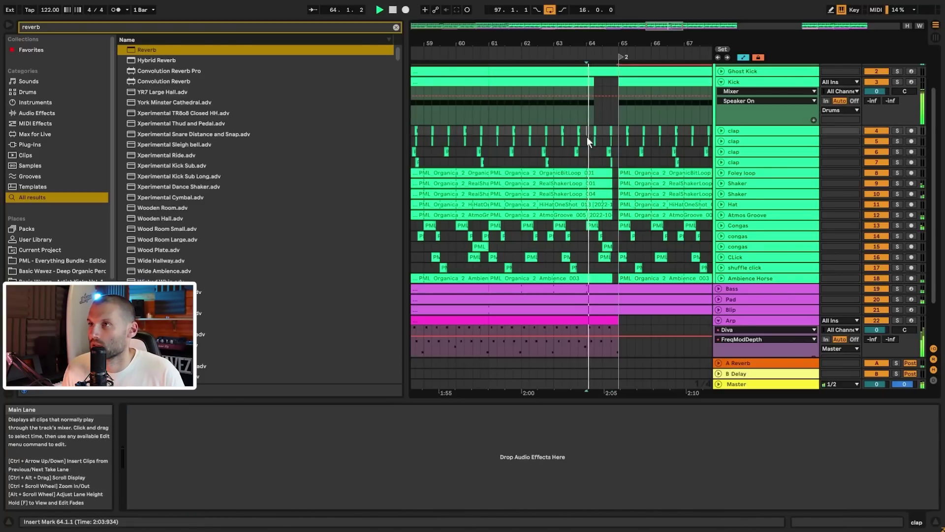
key(space)
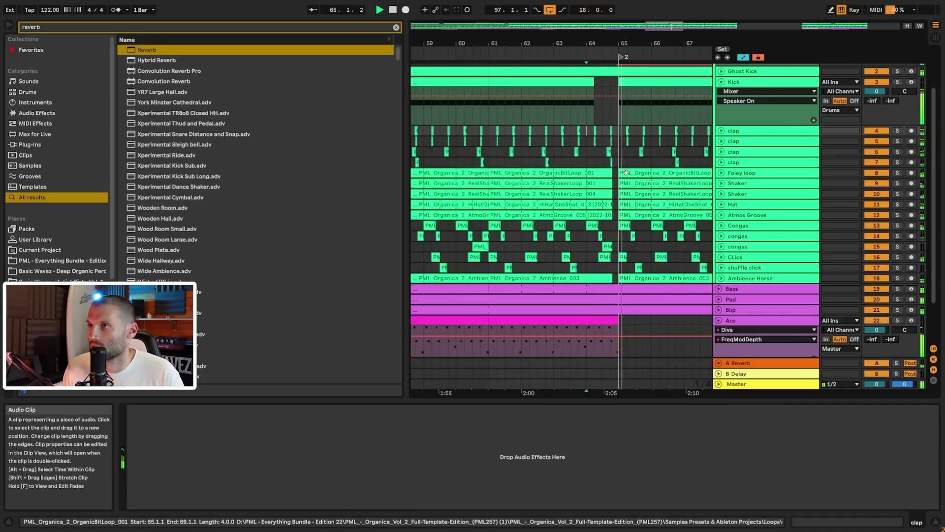
scroll(668, 182, down, 3)
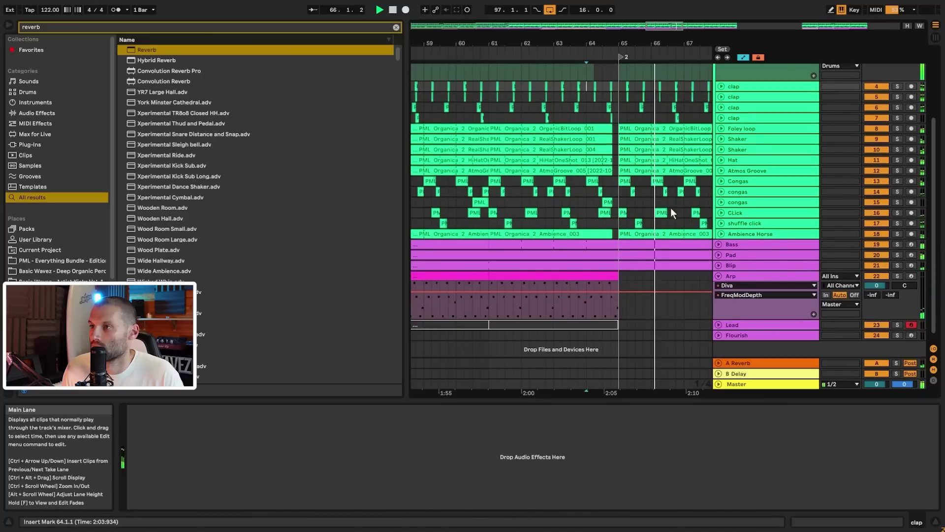
- Unfold the Bass track, drop its Auto Filter frequency automation to 26 Hz at bar 65 and play the transition from bar 62
click(719, 245)
click(625, 278)
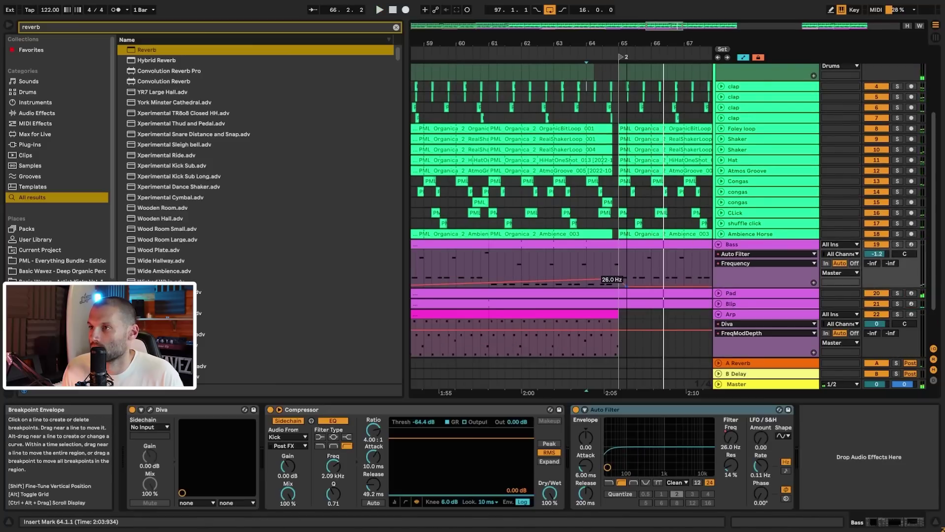
click(523, 266)
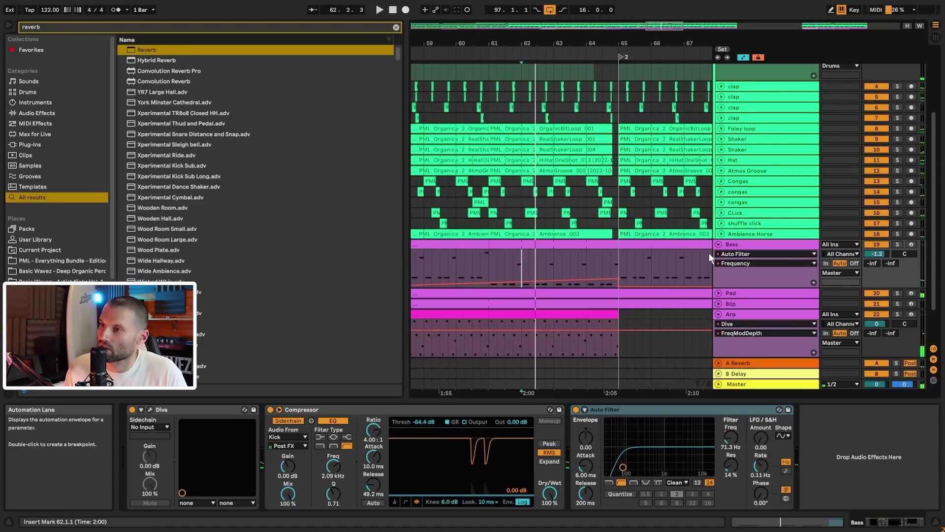
click(618, 263)
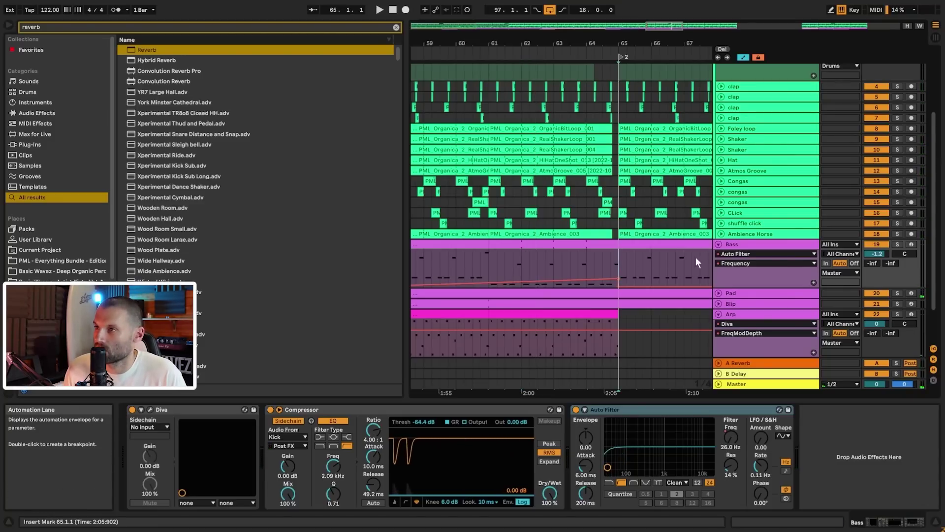
- Fold the Bass track and insert a new MIDI track directly below it
scroll(620, 256, down, 4)
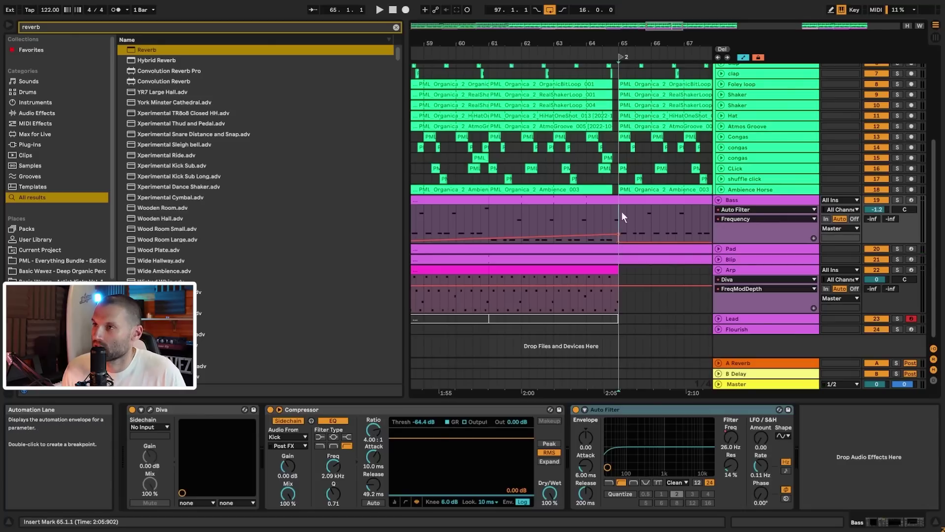
click(718, 200)
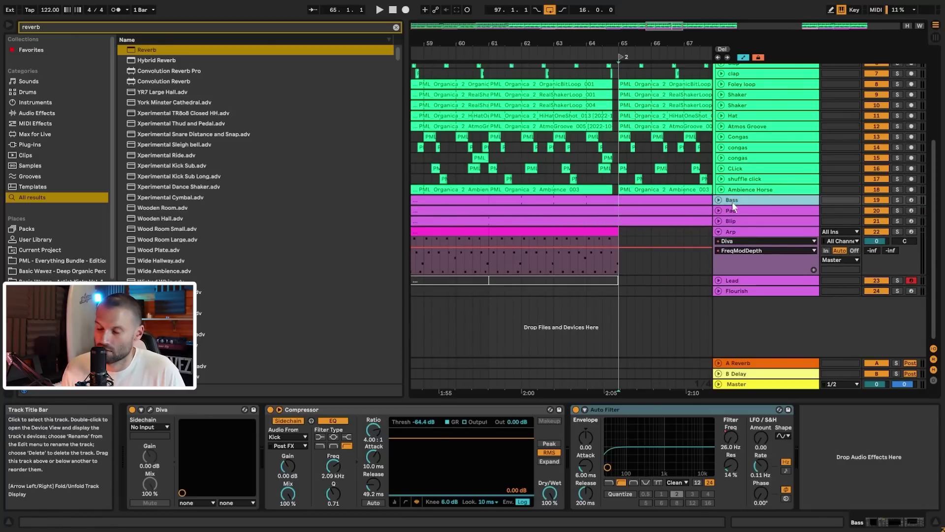
key(ctrl+shift+t)
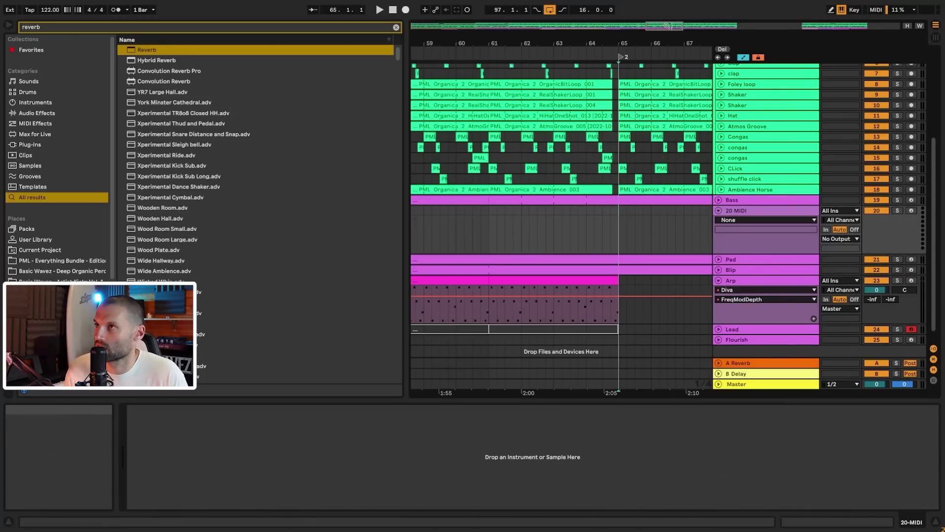
- Play from bar 61, then copy the Diva instrument from the Bass track onto the new MIDI track and open its presets
scroll(478, 226, down, 3)
click(483, 226)
key(space)
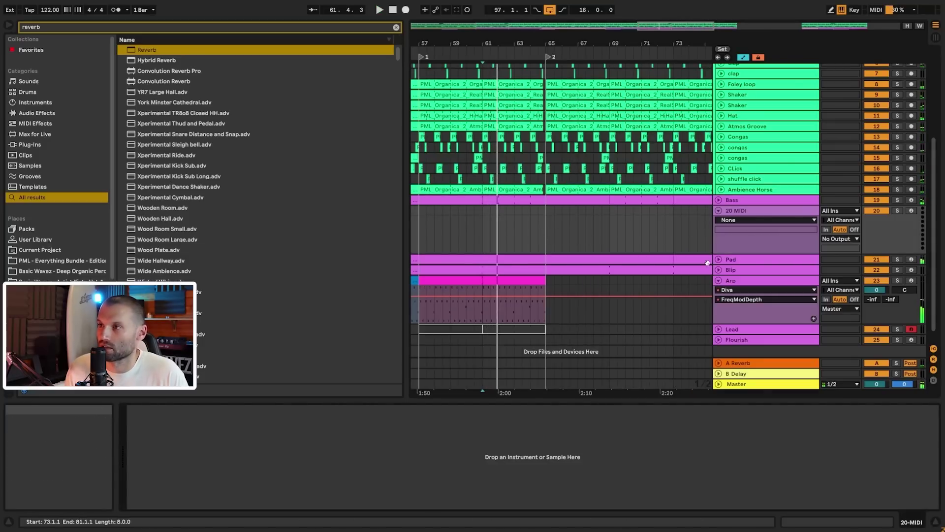
click(764, 200)
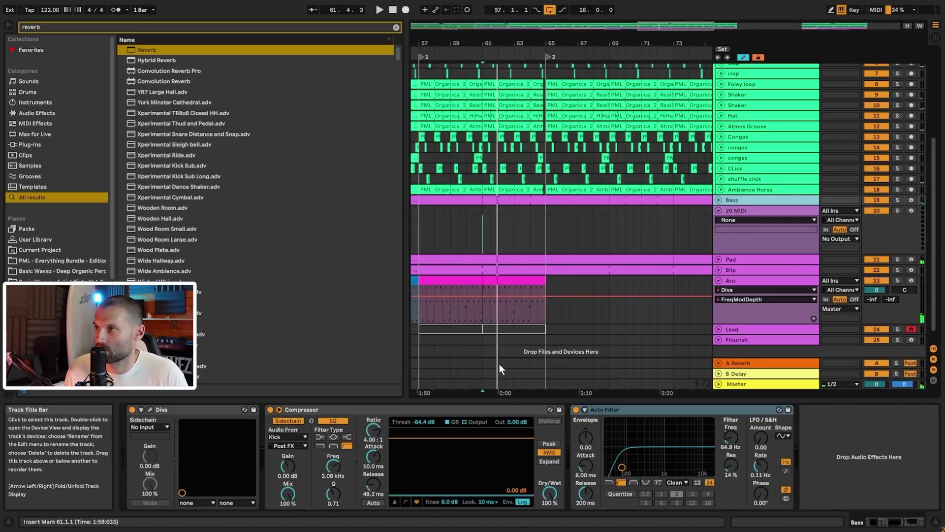
click(735, 212)
key(ctrl+v)
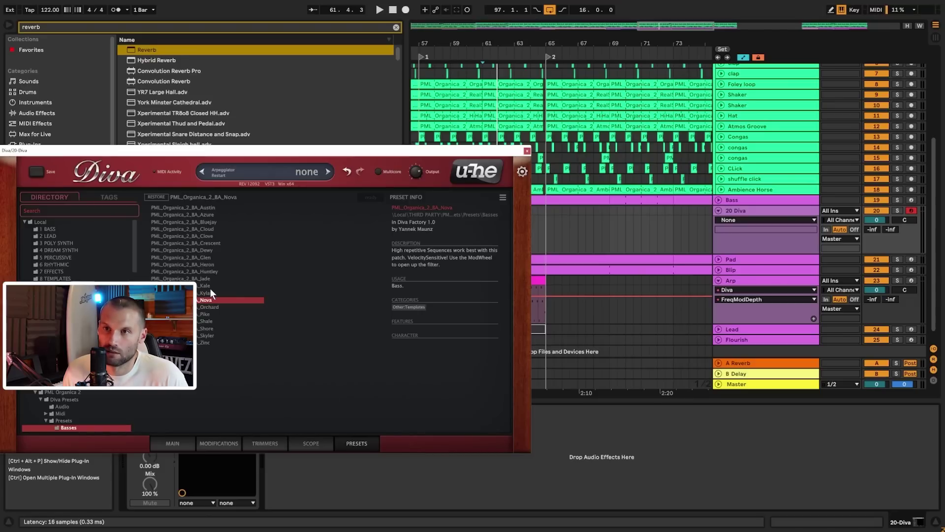
- Audition the PML_Organica_2 bass presets in the new track's Diva and load PML_Organica_2_BA_Zinc
scroll(74, 247, down, 2)
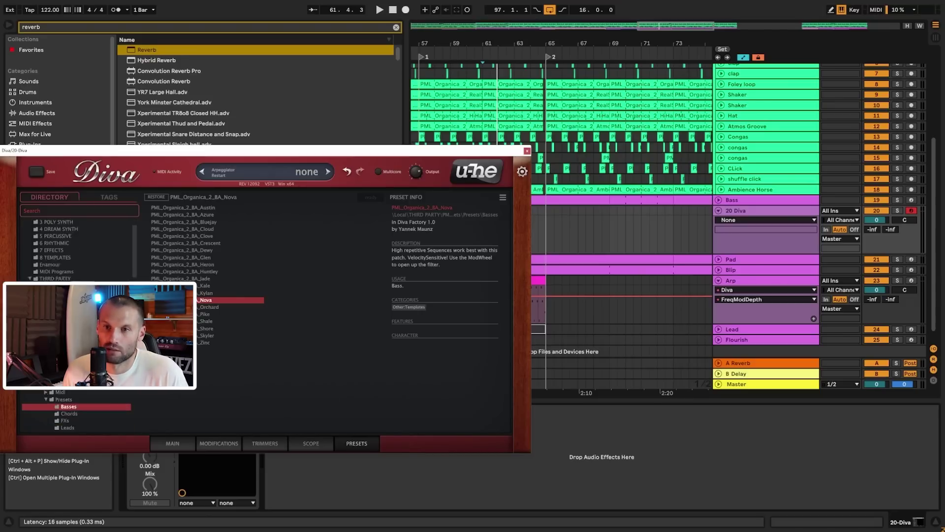
click(194, 243)
click(197, 249)
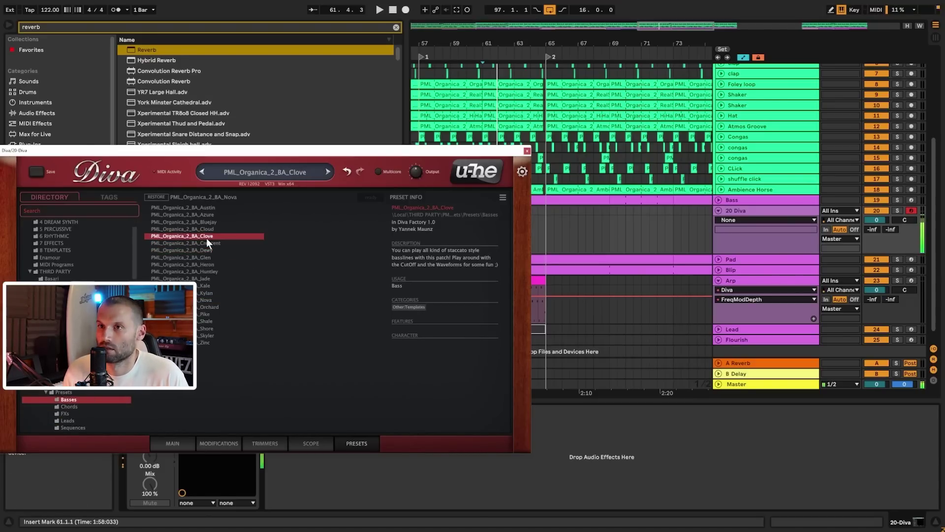
click(209, 229)
click(208, 222)
click(209, 214)
click(211, 208)
click(205, 286)
click(204, 293)
click(204, 300)
click(205, 308)
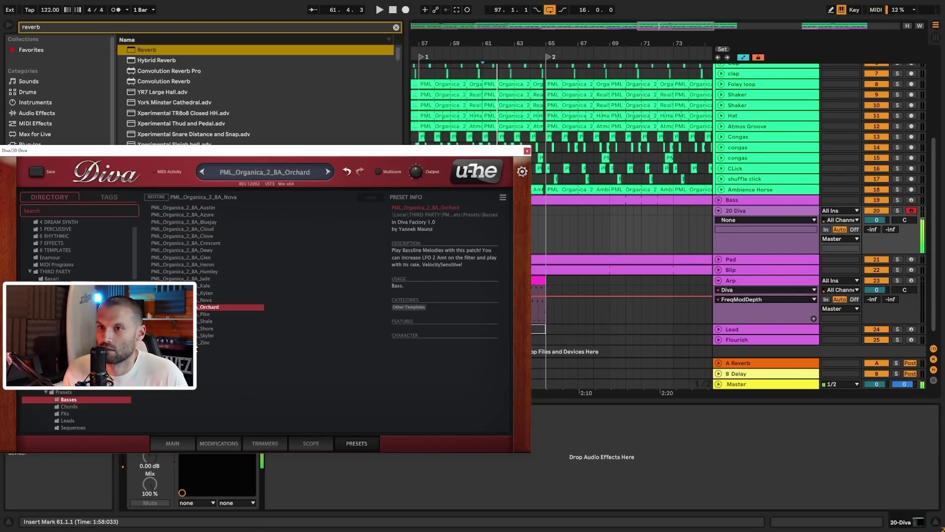
click(204, 321)
click(201, 329)
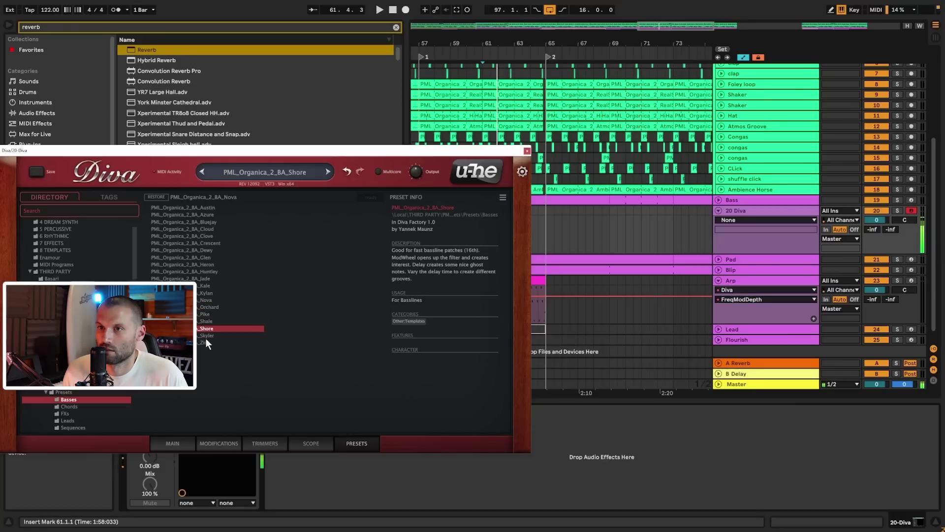
click(206, 336)
click(204, 341)
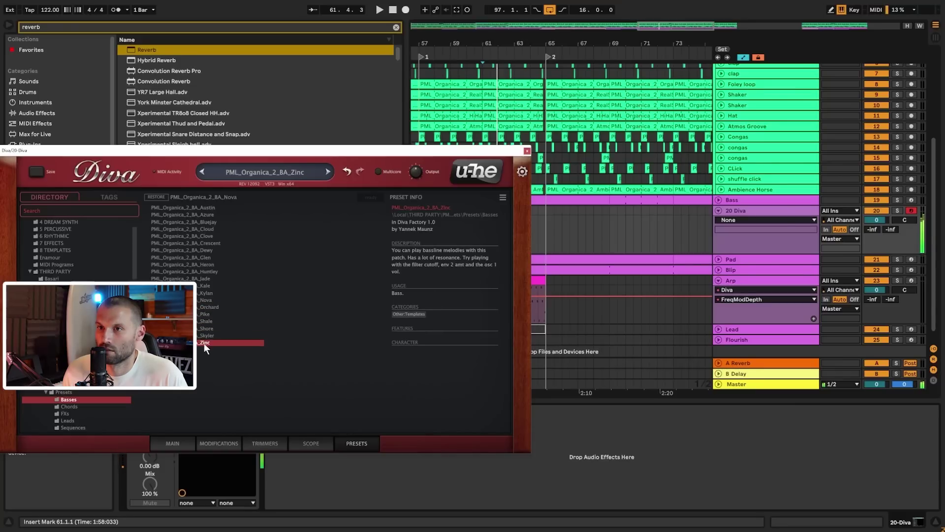
- Turn off Diva's arpeggiator and shorten both envelopes' decay and release, with Envelope 2 decay at 35 and release at 39
click(174, 443)
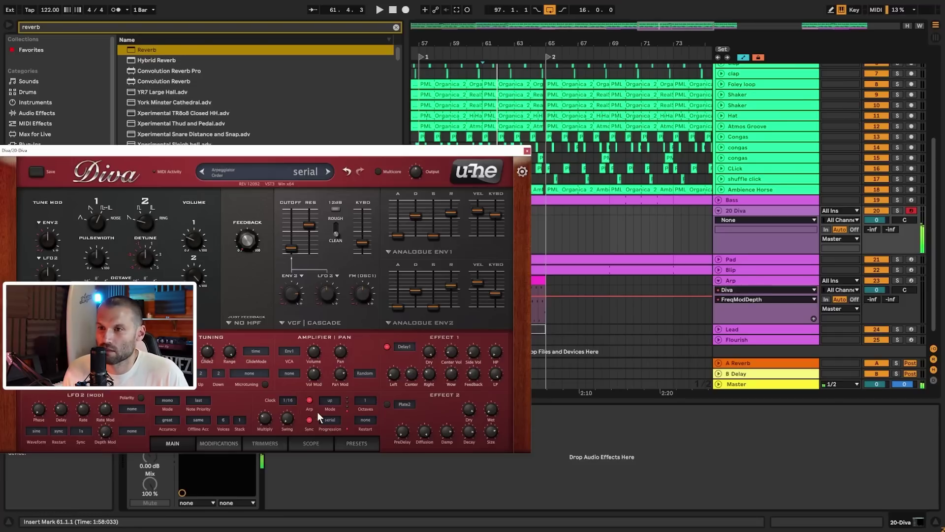
click(310, 400)
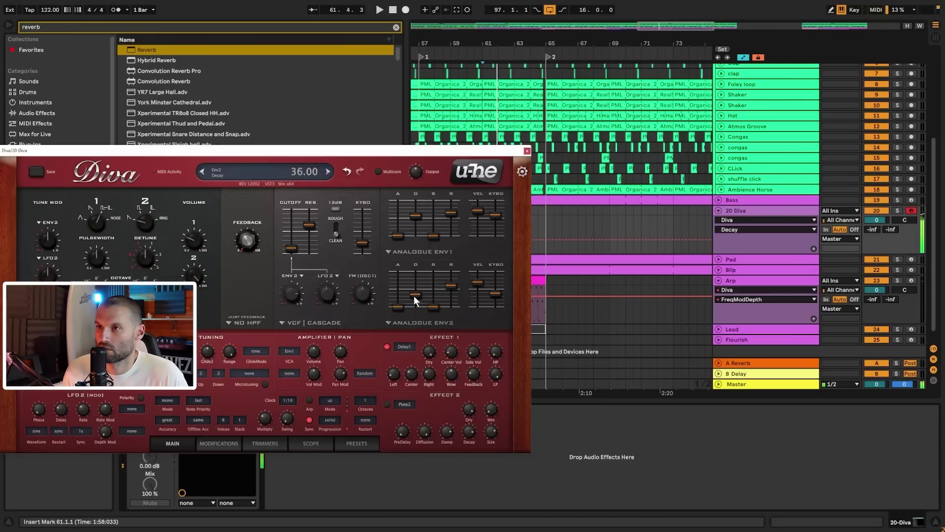
drag(412, 295, 414, 297)
drag(417, 228, 417, 222)
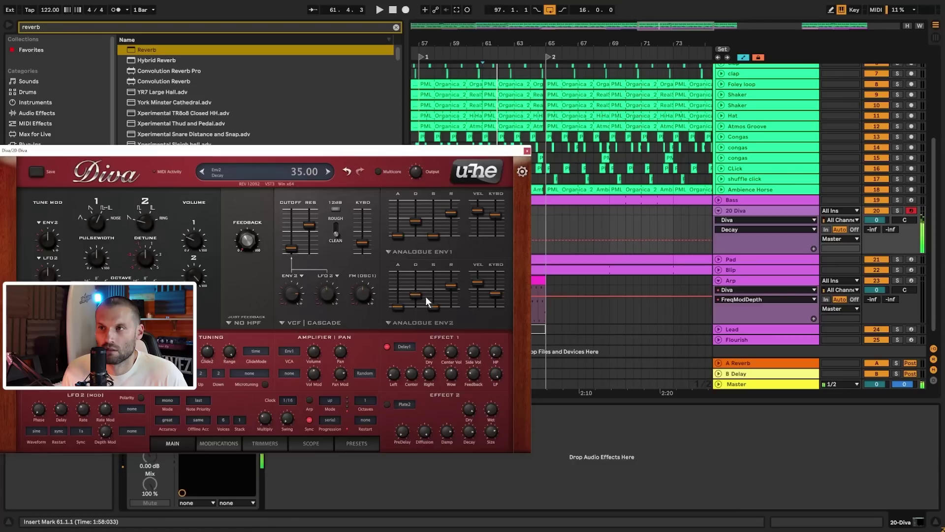
drag(453, 212, 451, 224)
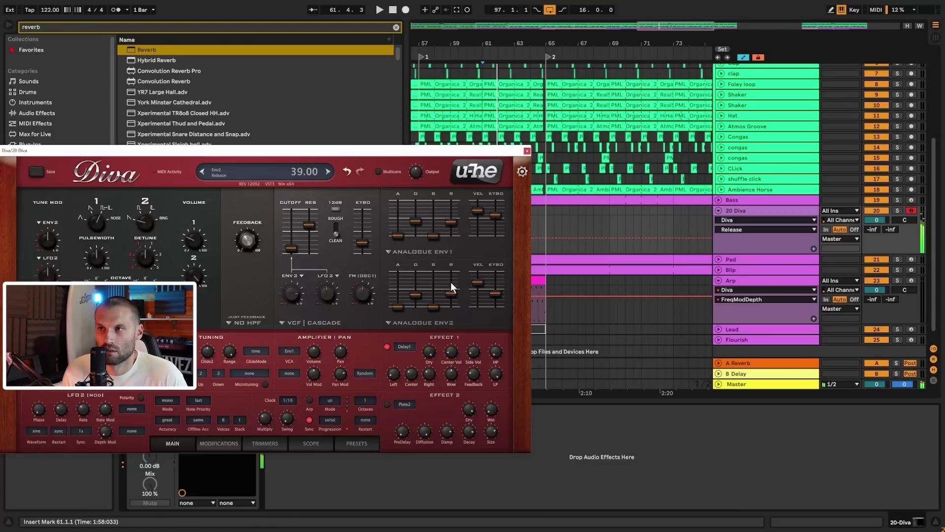
click(527, 151)
- Create an empty four-bar MIDI clip from bar 65 to bar 69 on the new Diva track
key(space)
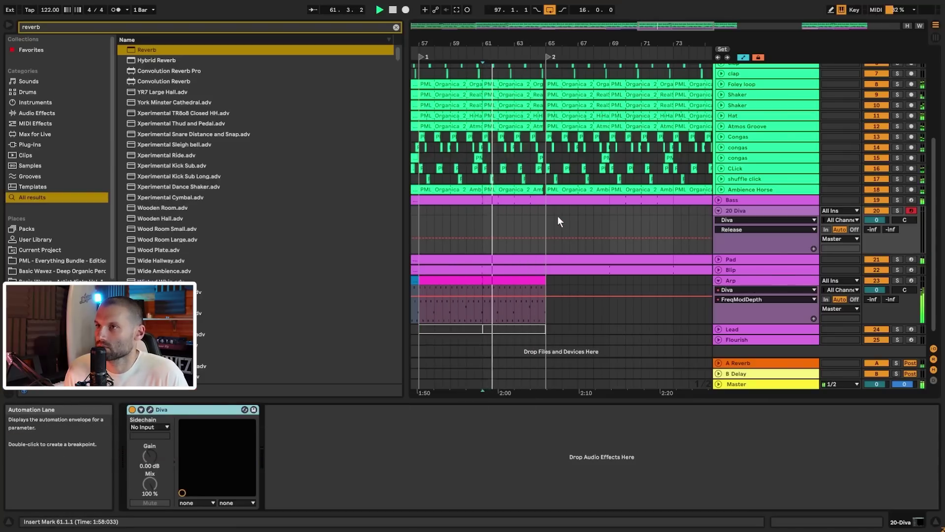
drag(551, 209, 608, 219)
key(ctrl+shift+m)
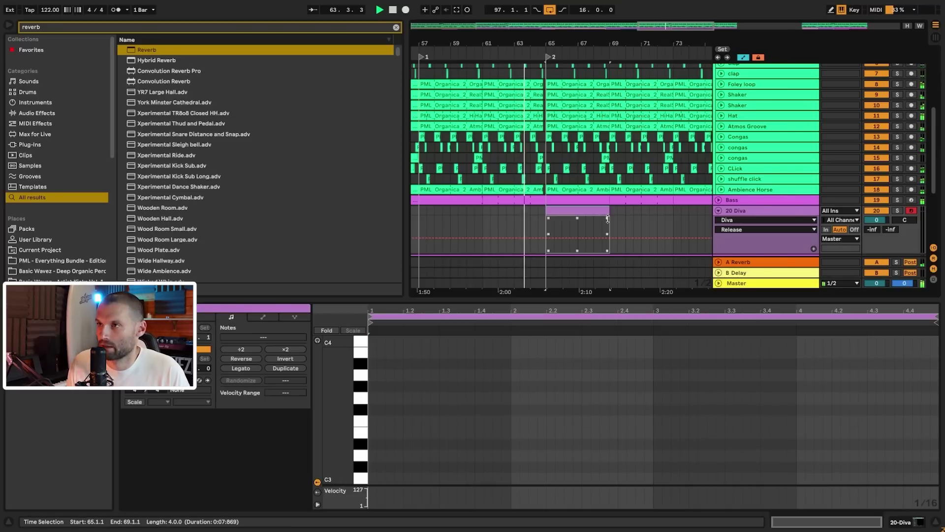
- Add two sixteenth G2 notes at 1.1.4 and 1.2.2 in the new clip and play it
scroll(397, 451, down, 3)
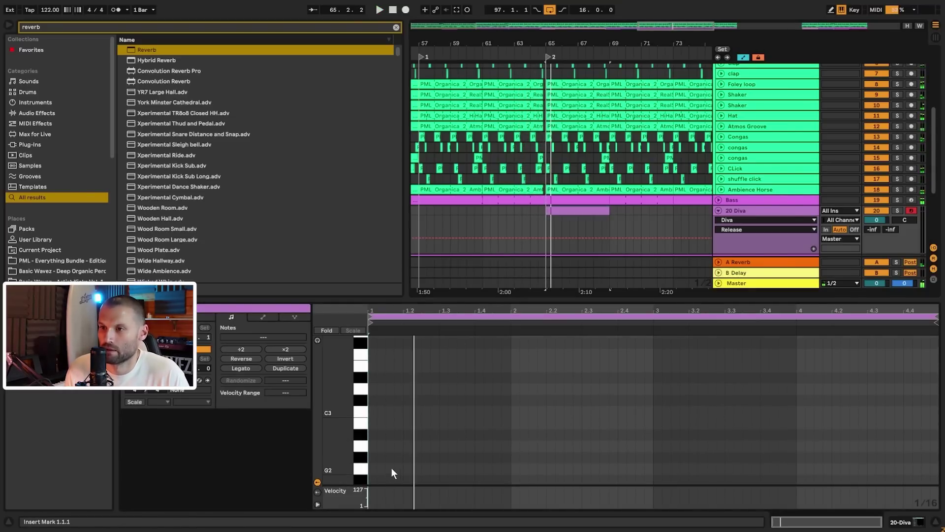
double_click(399, 468)
double_click(417, 468)
key(space)
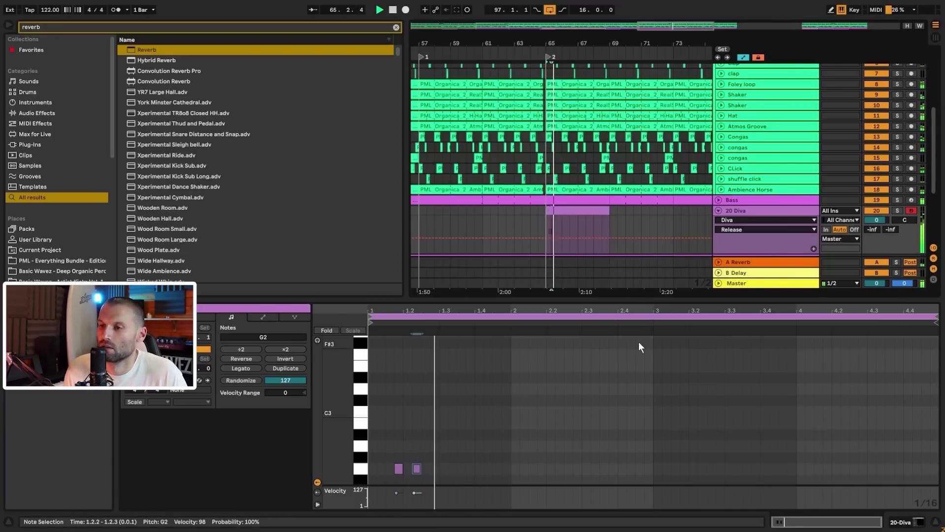
key(space)
- Open the new track's Diva, switch off its Delay1 effect and play the clip
click(759, 209)
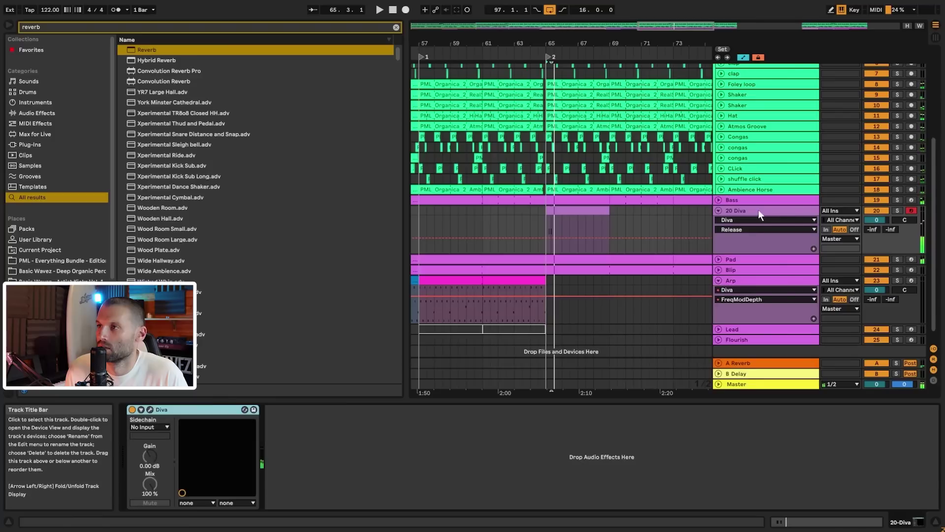
click(151, 409)
click(388, 347)
key(space)
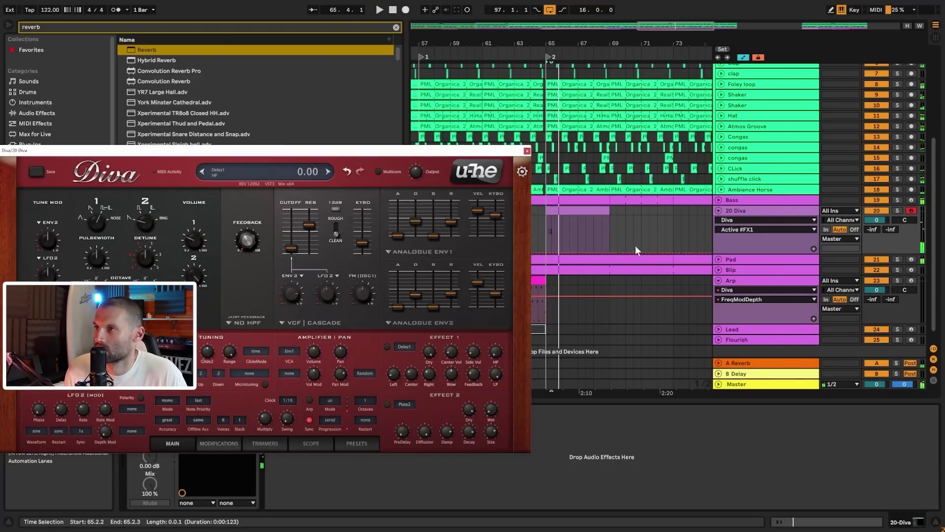
- Move the second G2 note to 1.2.1 and readjust the decay of Diva's Envelope 2
double_click(603, 233)
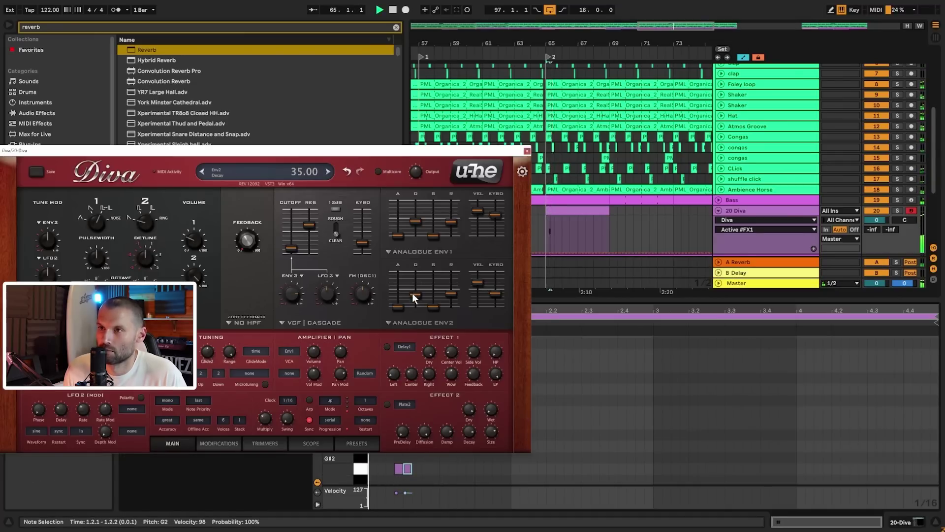
drag(412, 289, 415, 292)
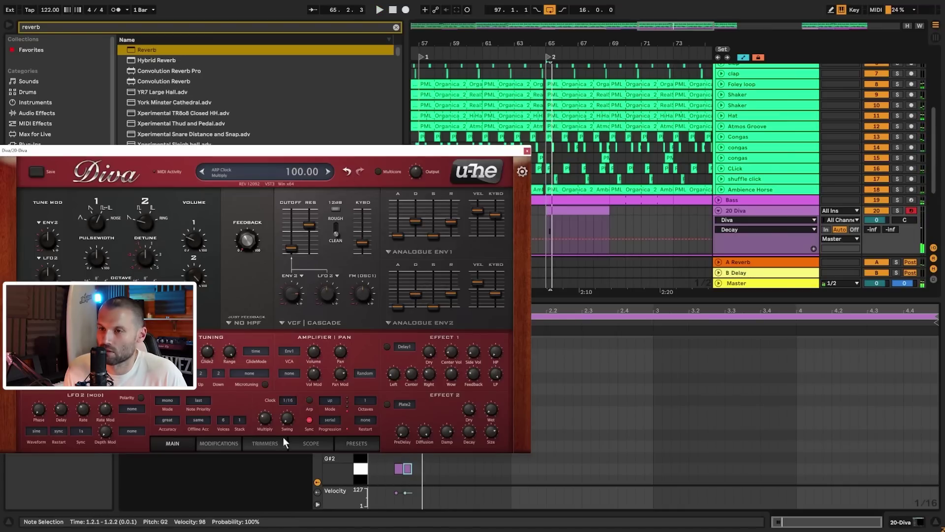
- Load the PML_Organica_2_BA_Skyler preset, transpose both notes down an octave to G1 and play the clip
click(356, 443)
click(198, 336)
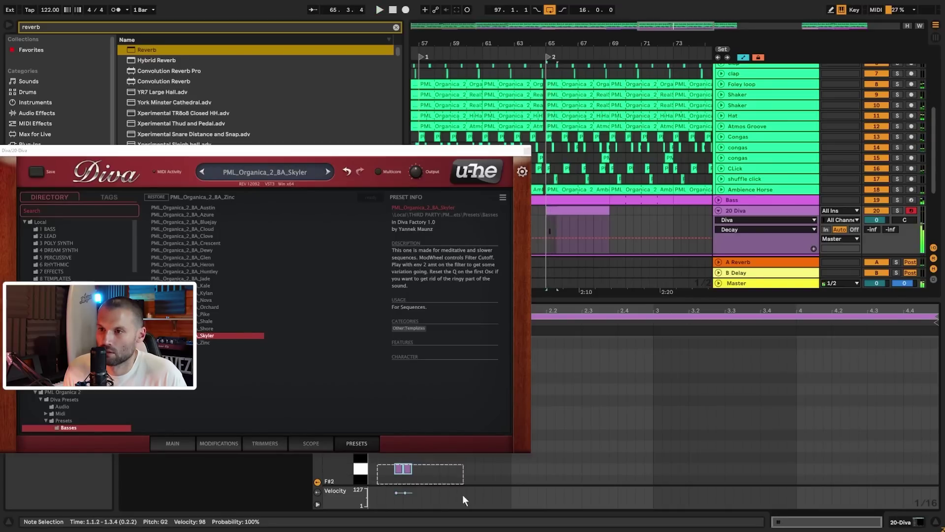
key(shift+Down)
key(space)
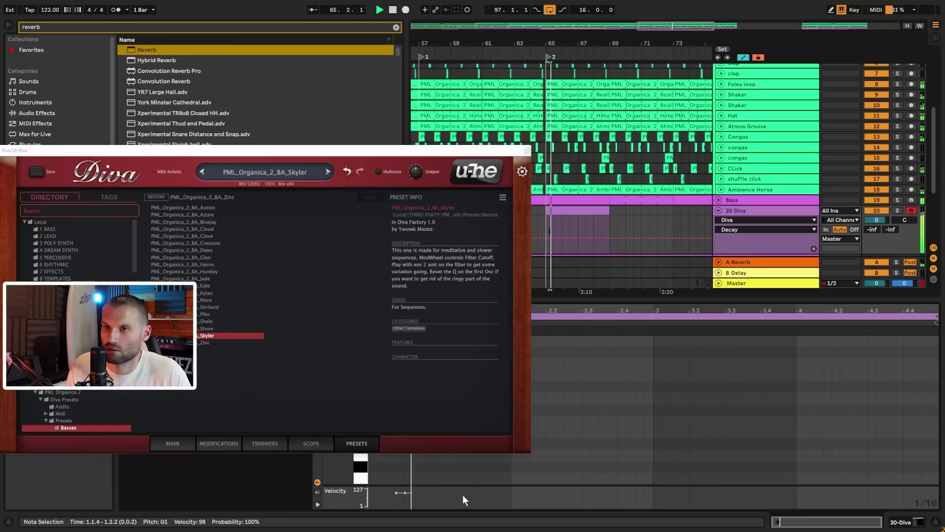
- Audition the PML_Organica_2_BA presets from Shale back to Glen, load PML_Organica_2_BA_Glen and close the Diva window
click(210, 328)
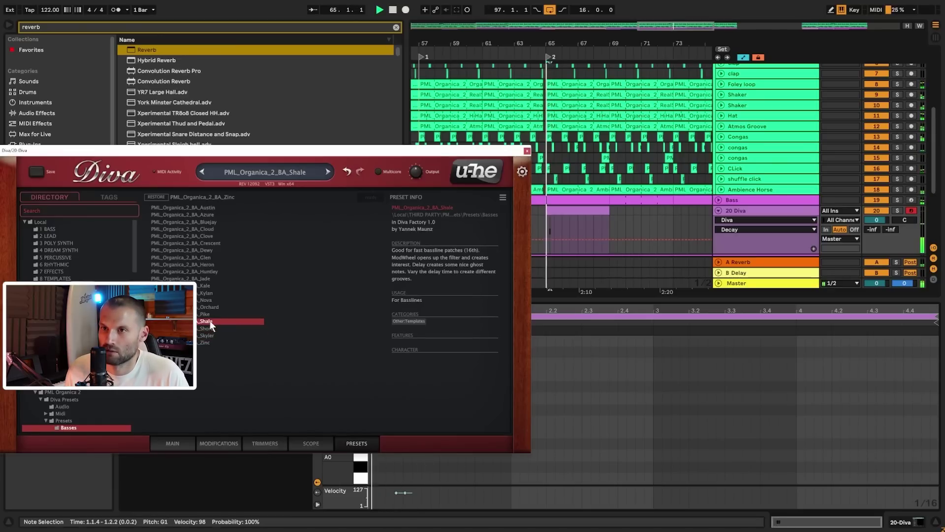
click(208, 313)
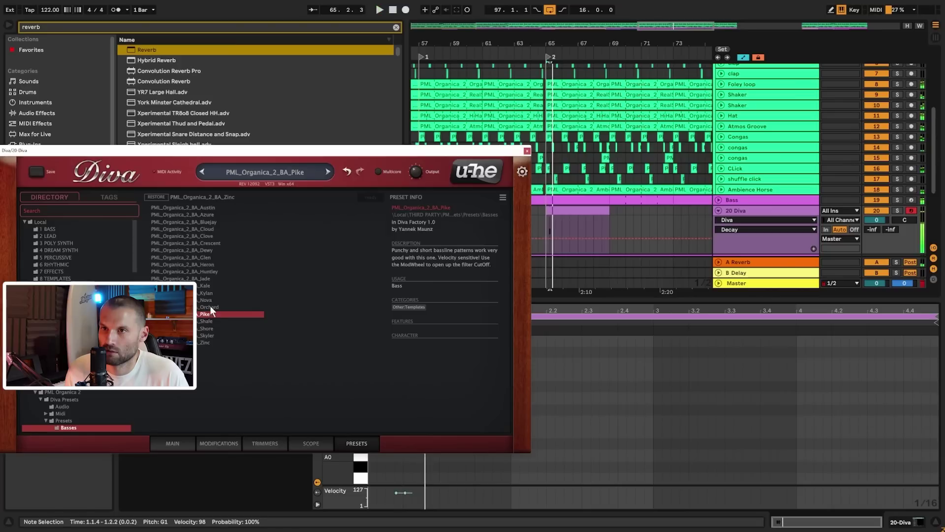
click(210, 307)
click(209, 302)
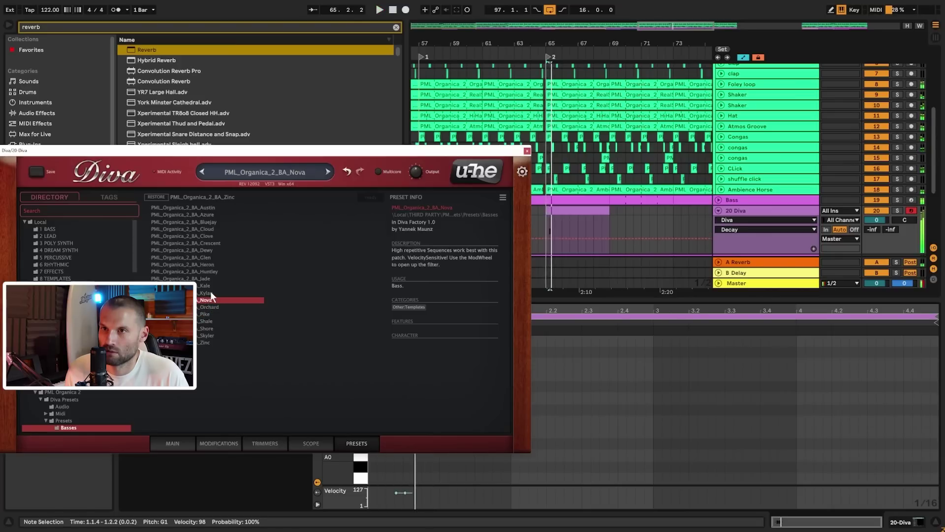
click(210, 286)
click(208, 280)
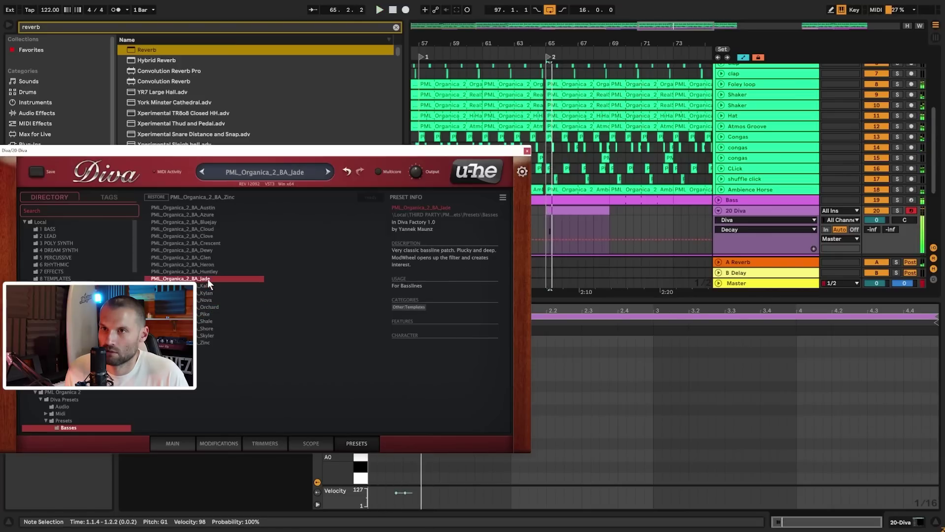
click(211, 272)
click(211, 265)
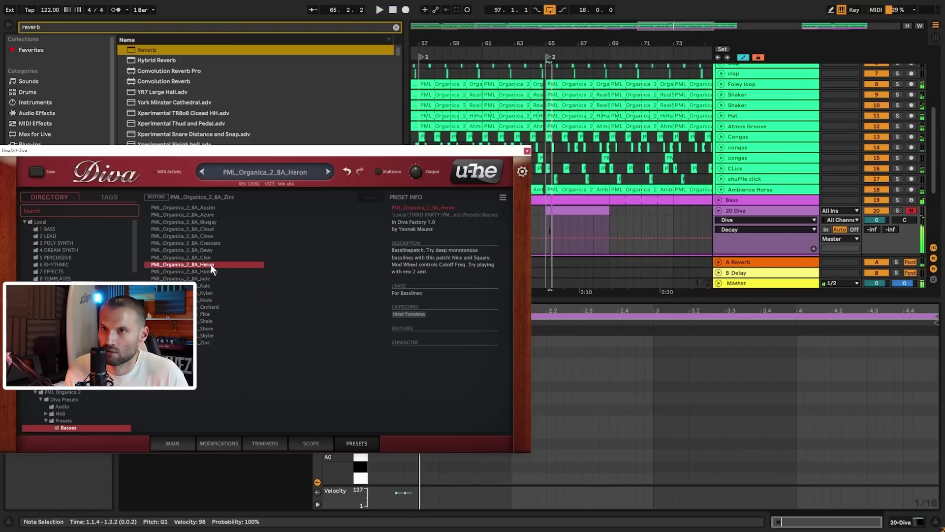
click(209, 257)
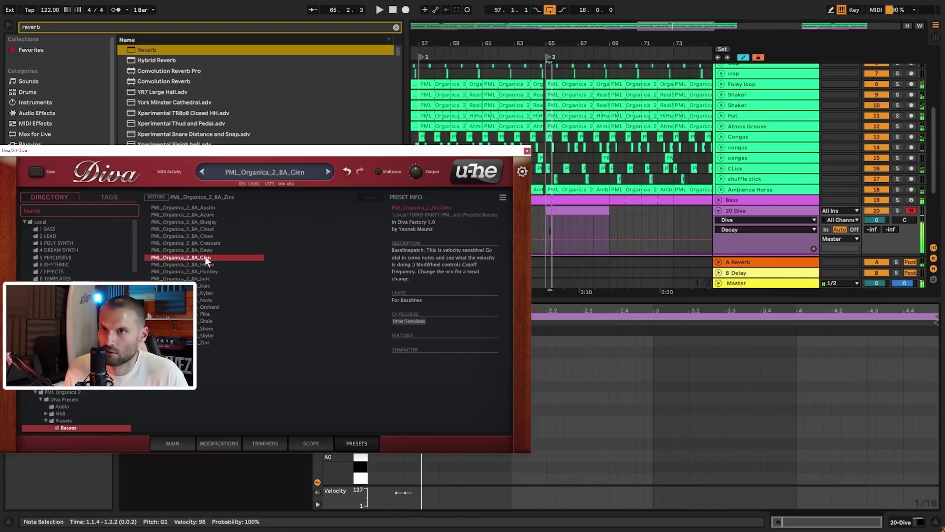
click(526, 151)
- Move the clip's two G1 notes to 1.1.2 and 1.1.4 and play the clip
scroll(434, 352, up, 2)
click(428, 362)
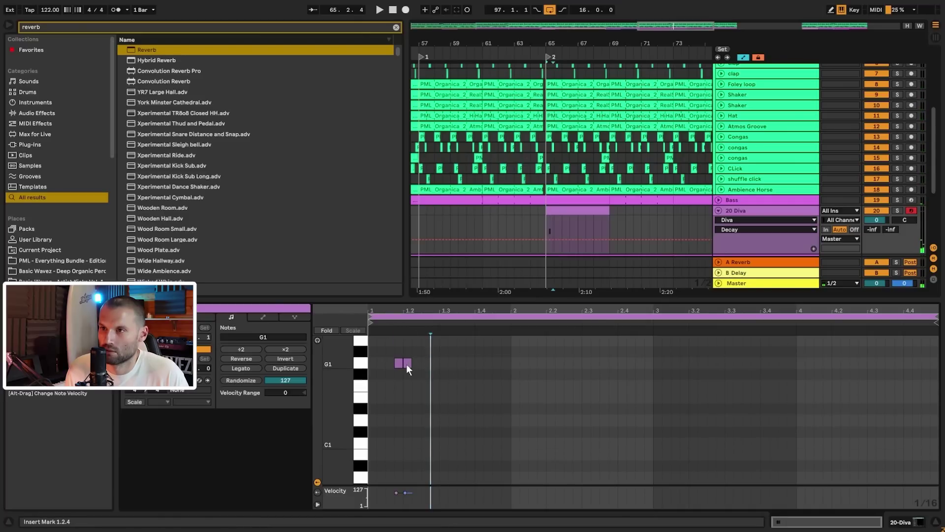
key(space)
drag(434, 367, 395, 366)
key(space)
key(space)
key(space)
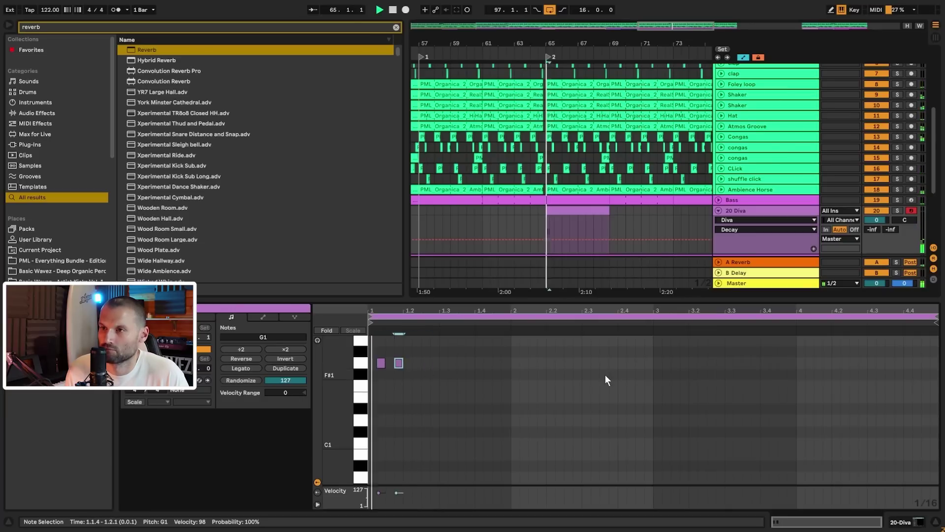
- Try the second G1 note at 1.2.2 and at 1.1.4, add a third at 1.2.2 and play the transition into bar 65
double_click(397, 364)
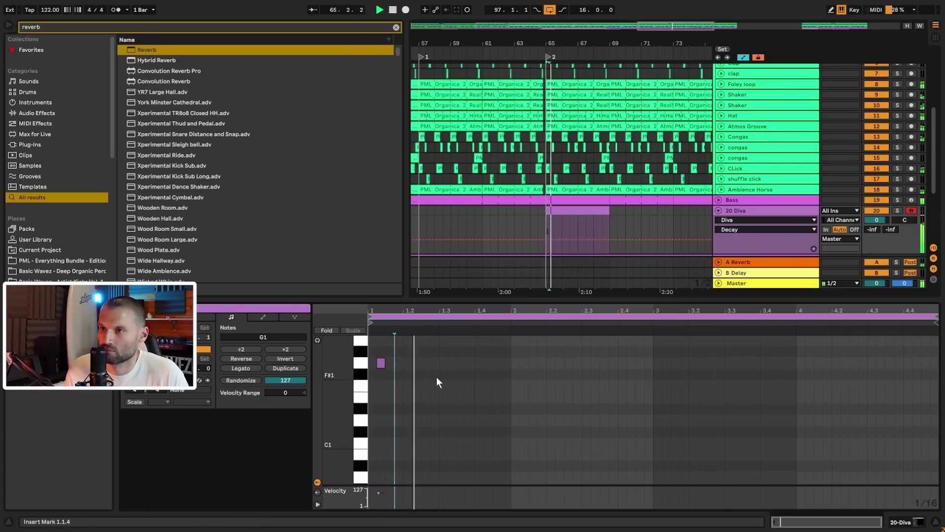
double_click(417, 363)
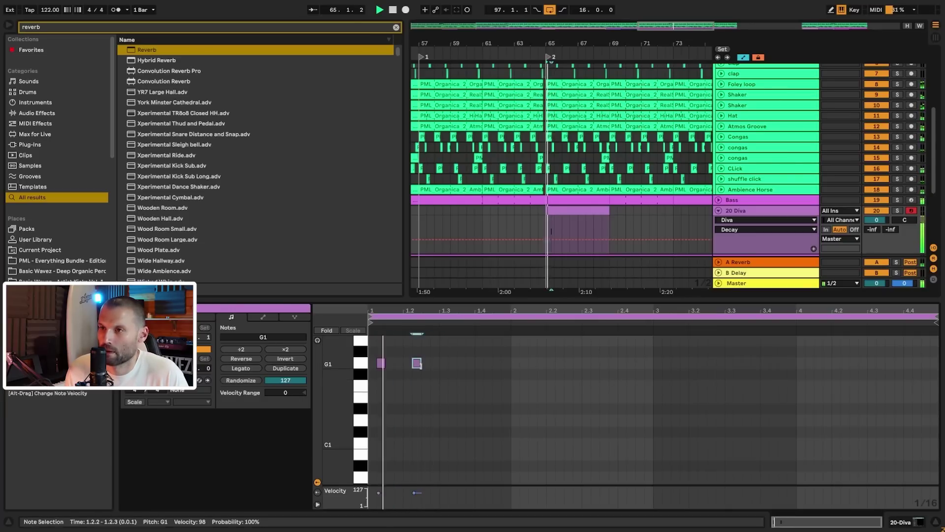
mouse_move(418, 364)
mouse_down()
mouse_move(392, 365)
mouse_move(405, 368)
mouse_up()
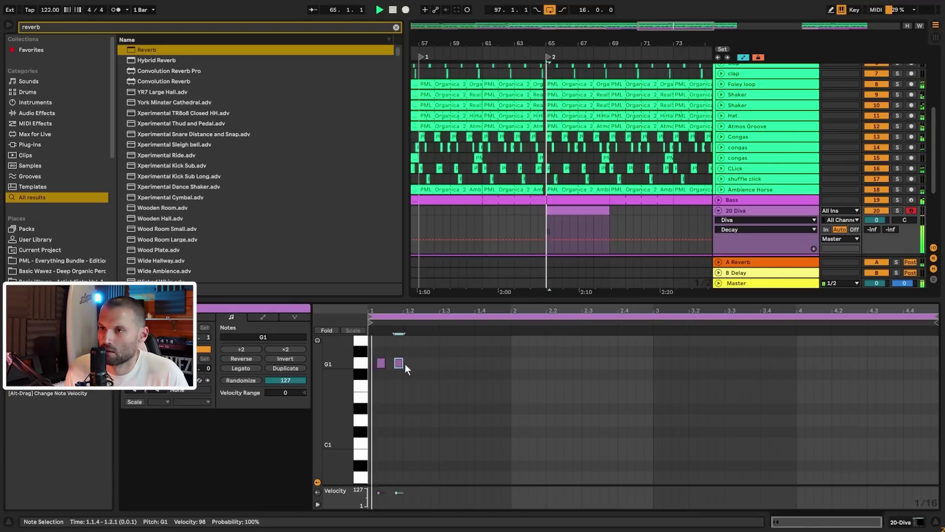
double_click(417, 363)
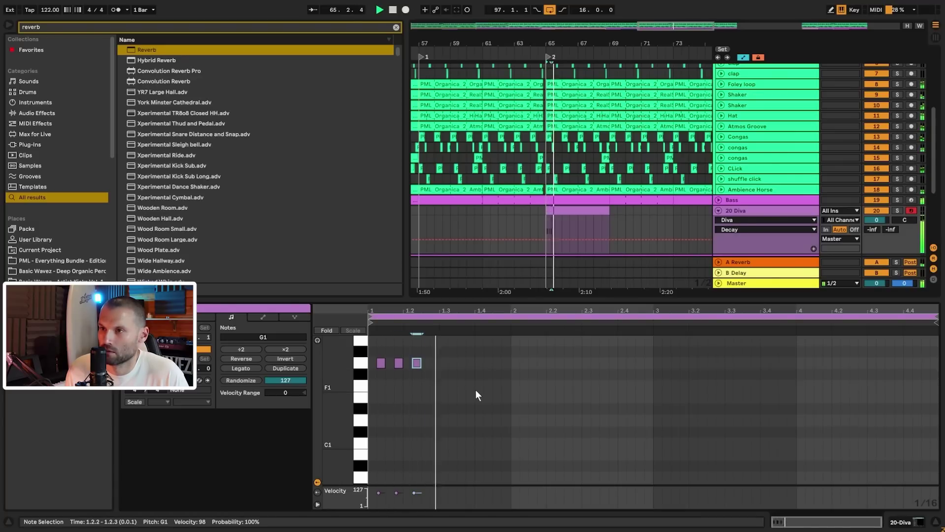
click(522, 222)
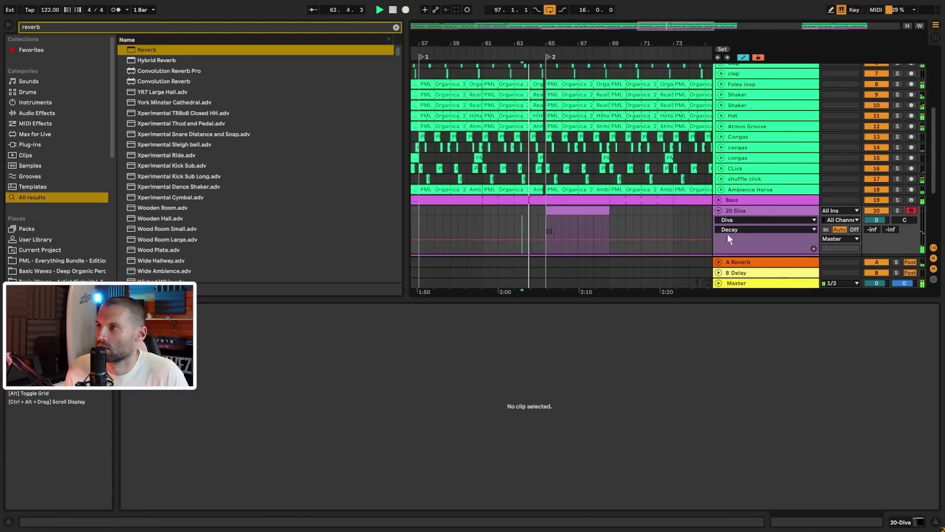
click(775, 211)
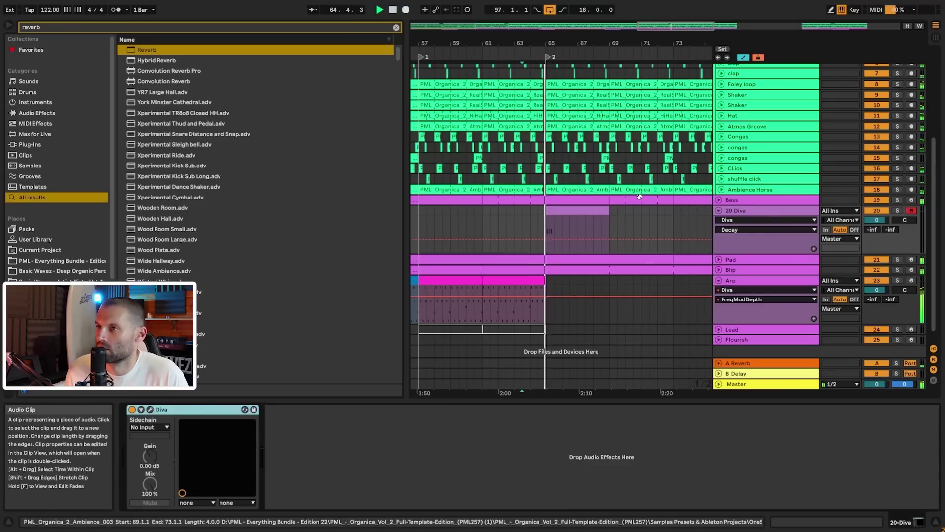
key(space)
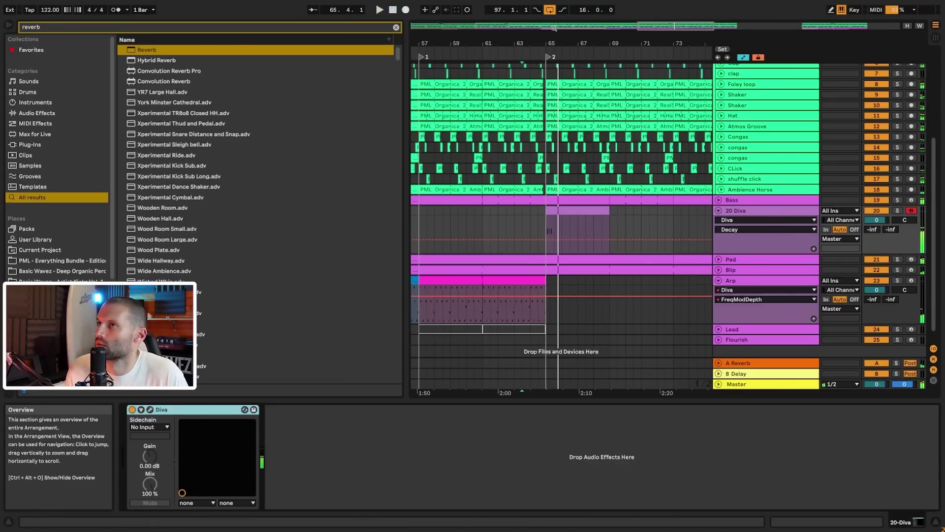
- Reopen the Diva clip at bar 65, delete the G1 note at 1.2.2 and play it
drag(547, 44, 547, 94)
double_click(567, 212)
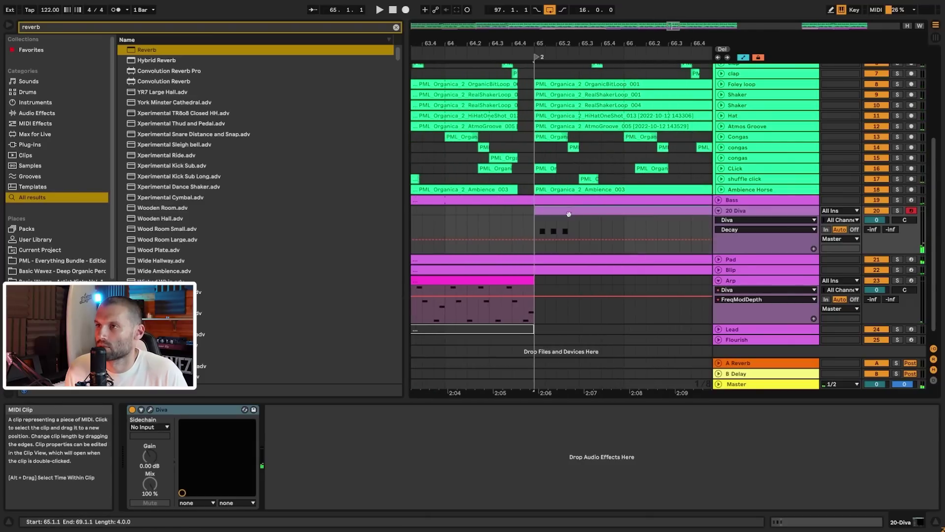
click(417, 364)
key(Delete)
key(space)
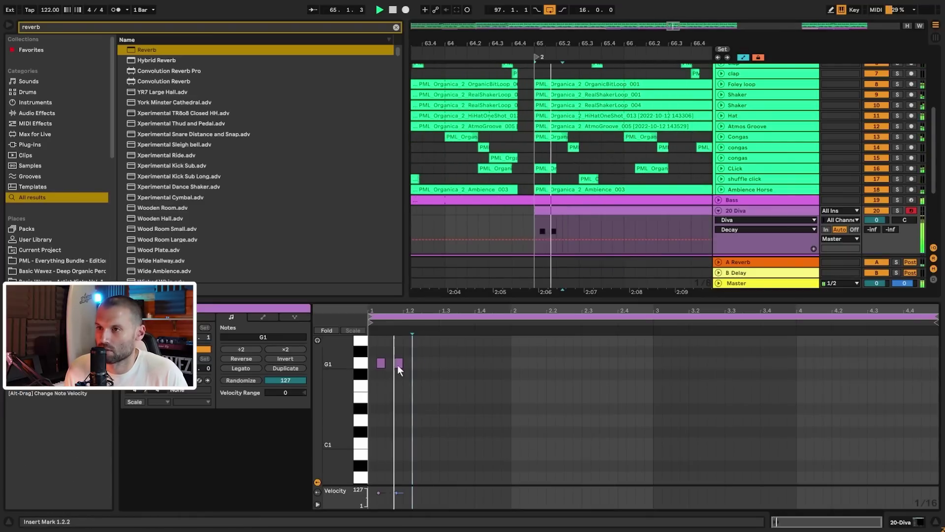
- Rework the clip's pattern into two sixteenth G1 notes, at 1.1.2 and 1.4.4, while listening
mouse_move(397, 365)
mouse_down()
mouse_move(401, 388)
mouse_move(401, 365)
mouse_up()
scroll(415, 366, up, 3)
mouse_move(381, 407)
mouse_down()
mouse_move(383, 377)
mouse_move(383, 409)
mouse_up()
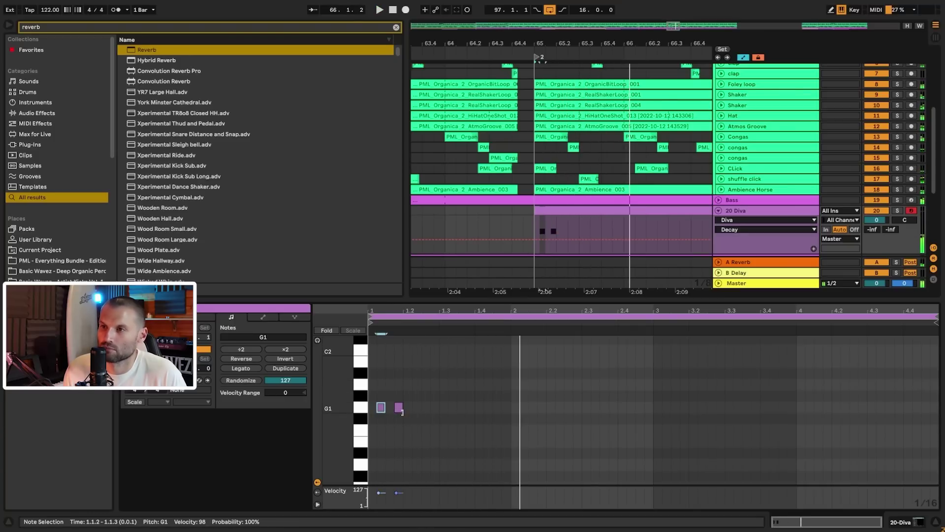
double_click(398, 408)
drag(381, 407, 509, 412)
key(space)
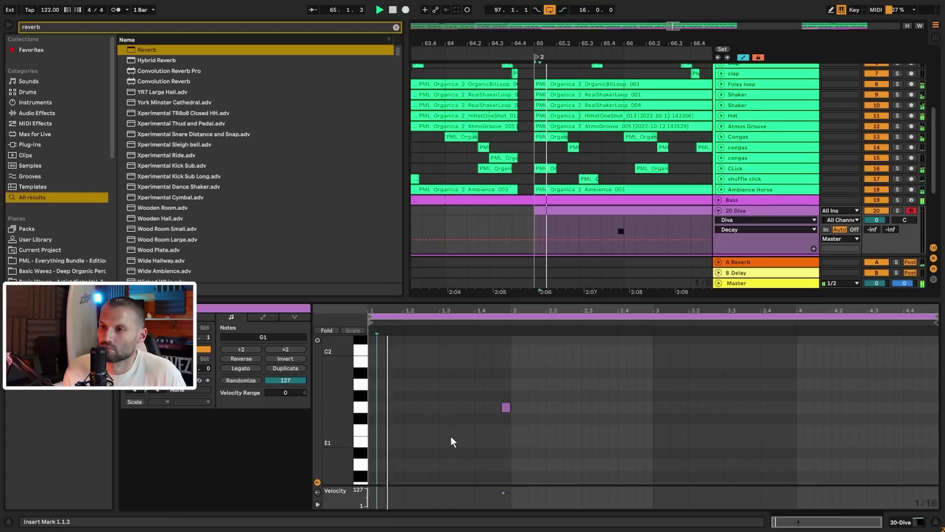
double_click(381, 408)
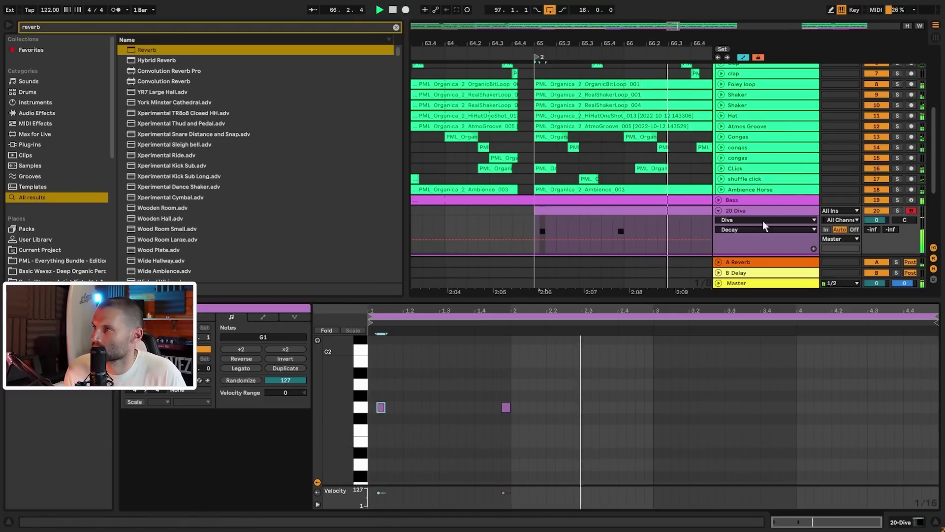
- Shorten the clip's loop to two bars and extend the clip in the arrangement from bar 65 to bar 73
key(space)
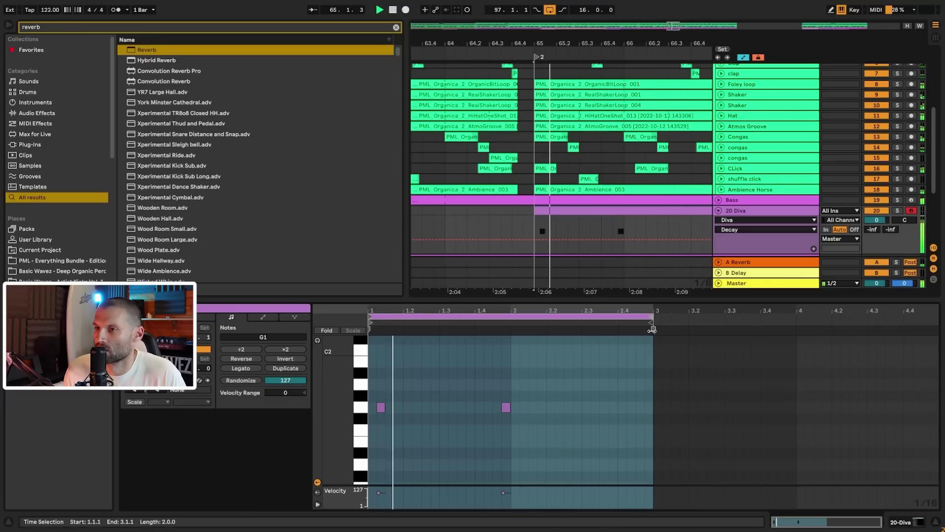
drag(671, 40, 677, 30)
drag(581, 210, 665, 216)
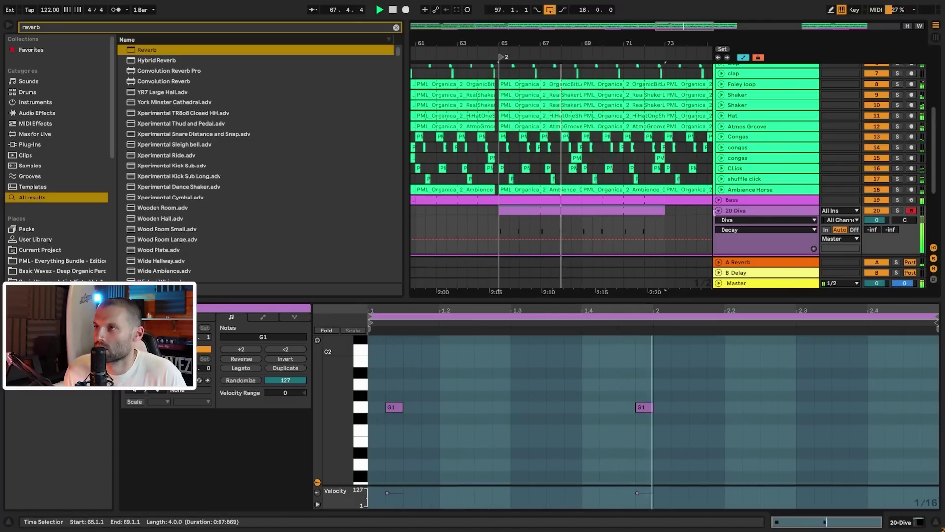
- Search for "eq" and add EQ Eight after Diva on the new bass track
click(743, 208)
click(396, 27)
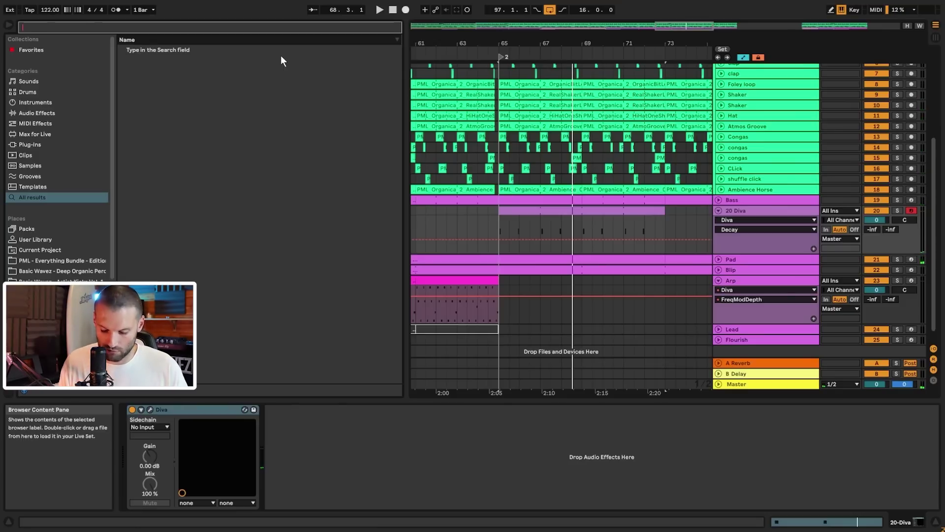
text(eq)
drag(155, 62, 325, 430)
- Set EQ Eight's first band to cut the lows at 215 Hz while playing the clip
key(space)
drag(366, 458, 377, 460)
key(space)
key(space)
key(space)
key(space)
key(space)
key(space)
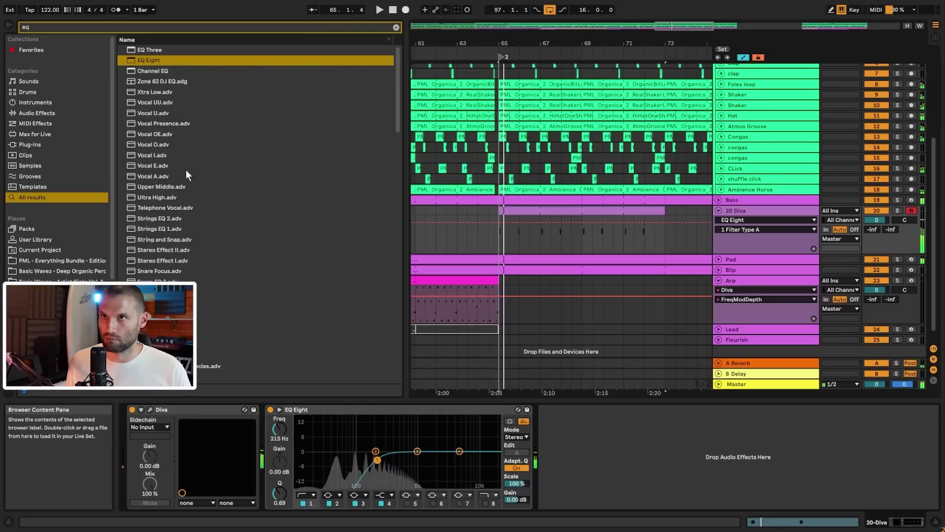
- Search for "eros" and insert Erosion between Diva and EQ Eight
click(395, 28)
text(eros)
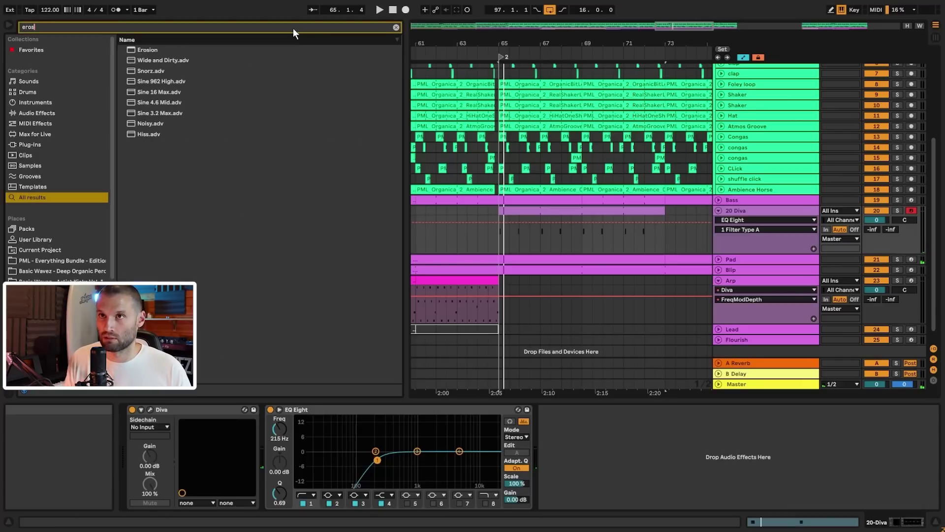
key(Down)
key(Return)
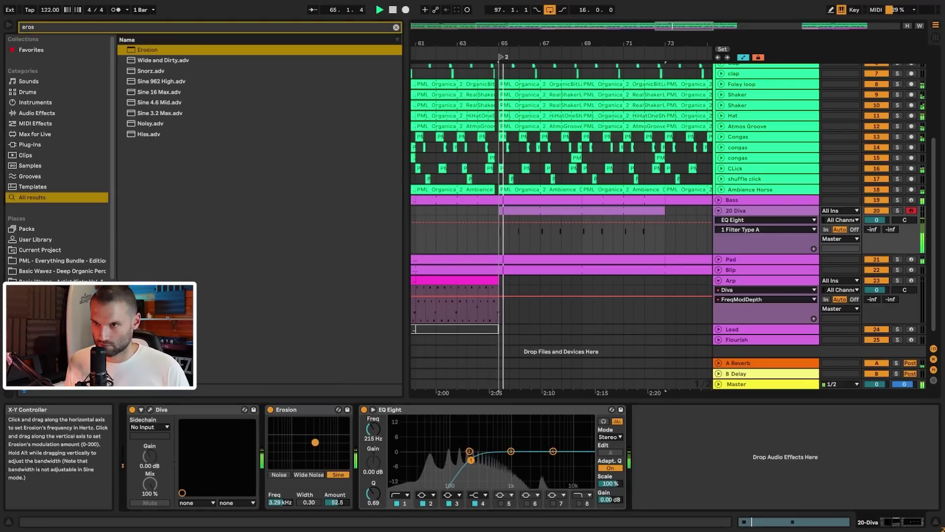
- Set Erosion's frequency to 1.17 kHz and its amount to 71.4 while playing the section
key(space)
drag(308, 443, 296, 438)
key(space)
key(space)
key(space)
key(space)
key(space)
key(space)
key(space)
key(space)
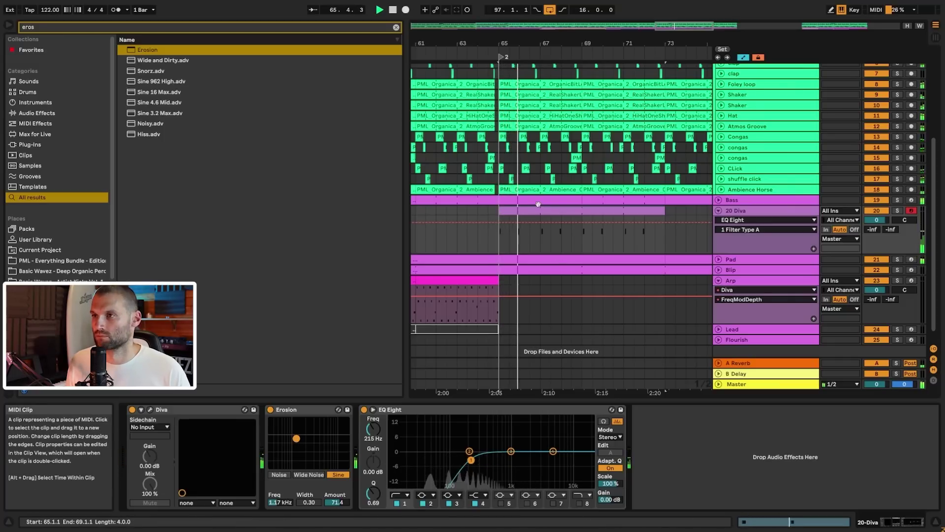
key(space)
key(space)
key(space)
key(space)
- Readjust Erosion to a frequency of 867 Hz and an amount of 83.6 and replay the section
drag(297, 439, 290, 437)
key(space)
key(space)
key(space)
key(space)
key(space)
key(space)
key(space)
key(space)
key(space)
key(space)
key(space)
key(space)
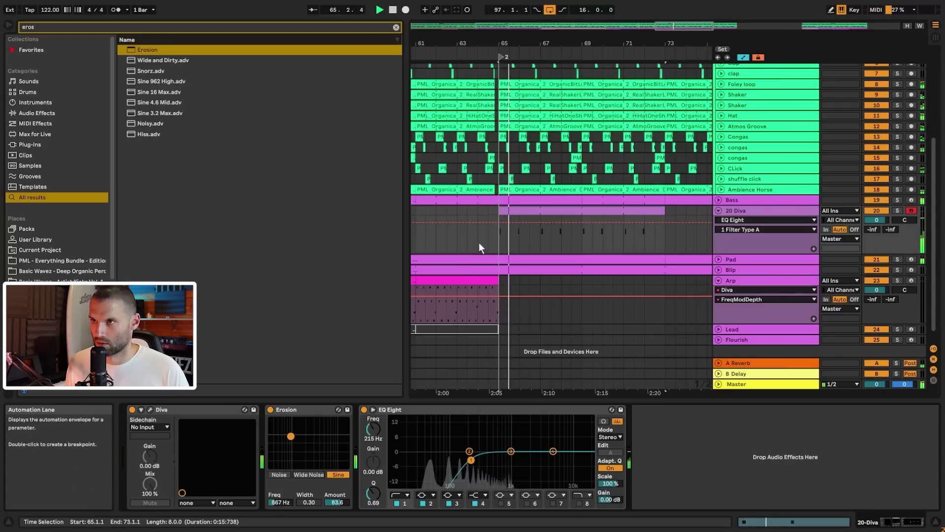
- Play the transition from before bar 65 and check the notes of the new Diva clip
click(469, 235)
key(space)
key(space)
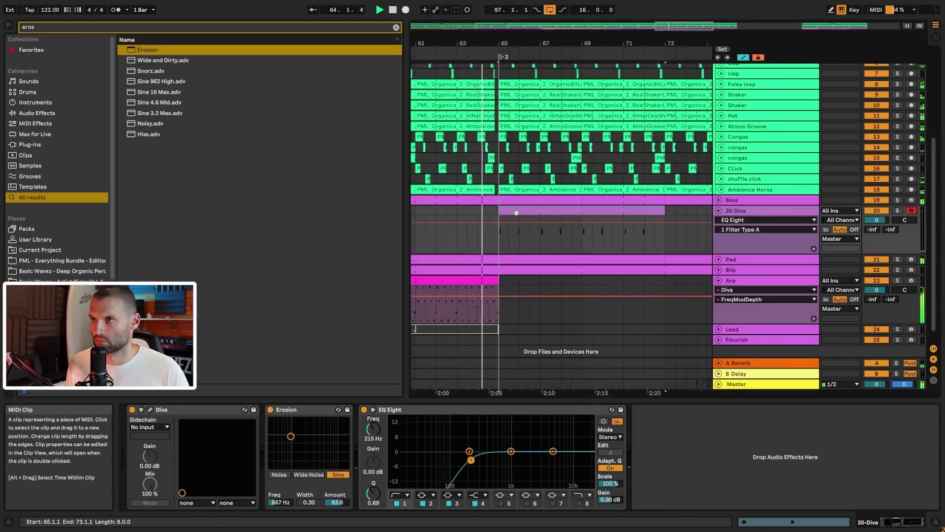
double_click(517, 213)
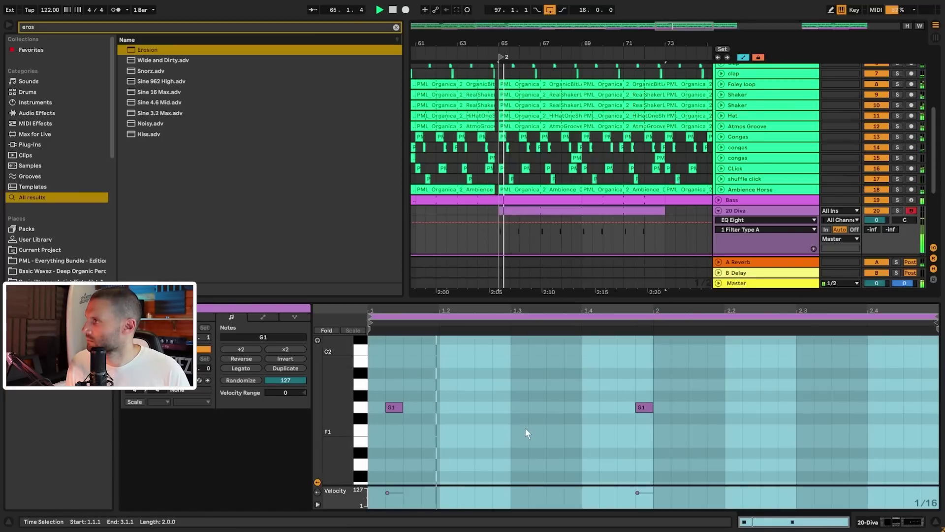
key(space)
key(space)
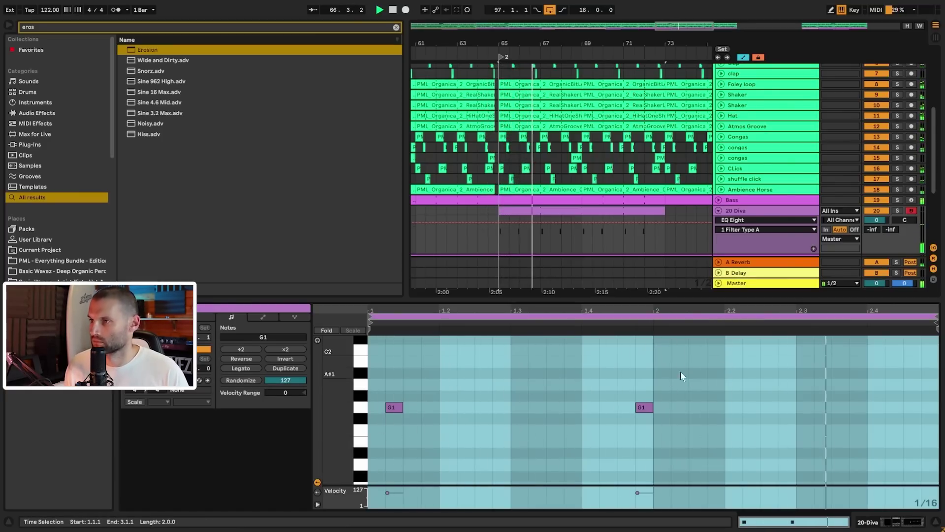
click(416, 412)
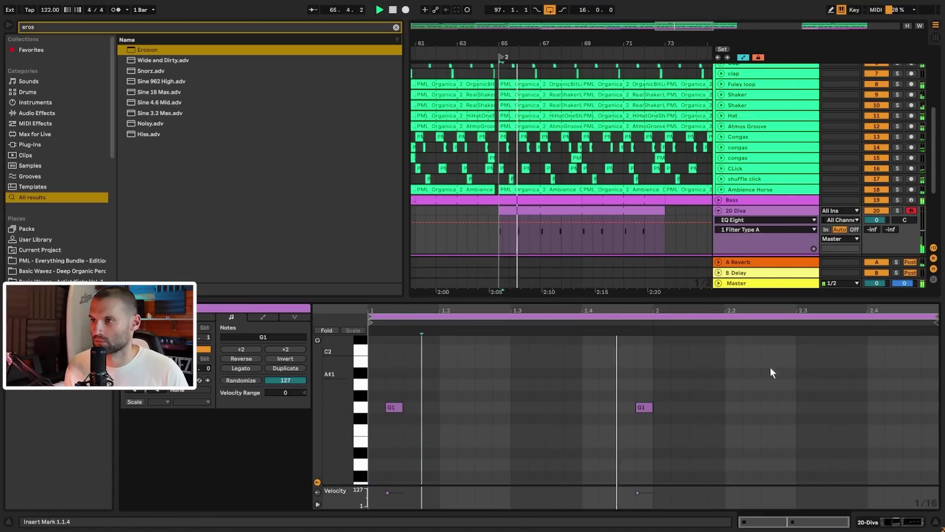
scroll(561, 161, down, 3)
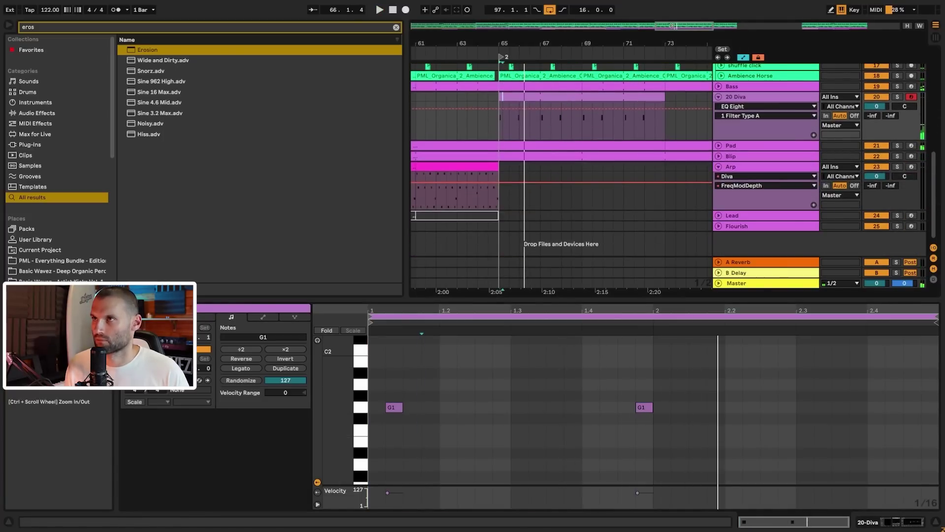
drag(702, 27, 702, 11)
click(566, 122)
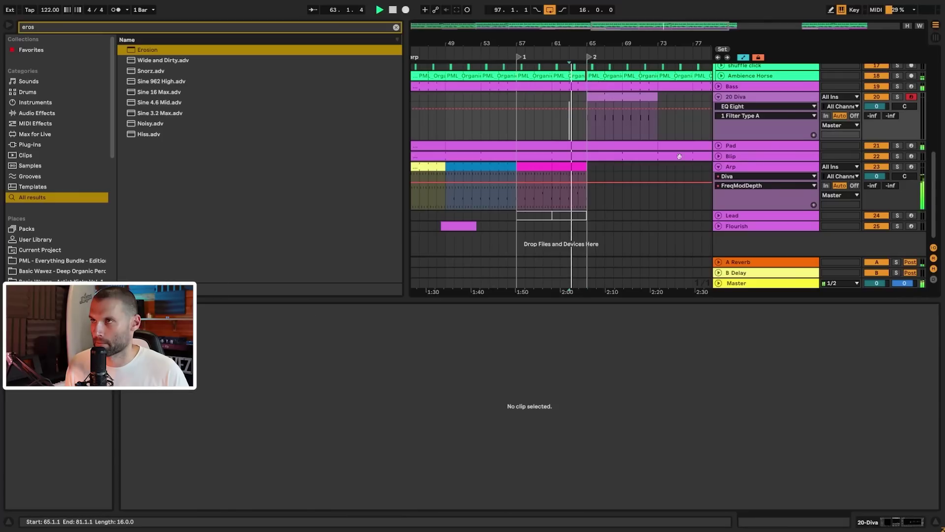
click(597, 98)
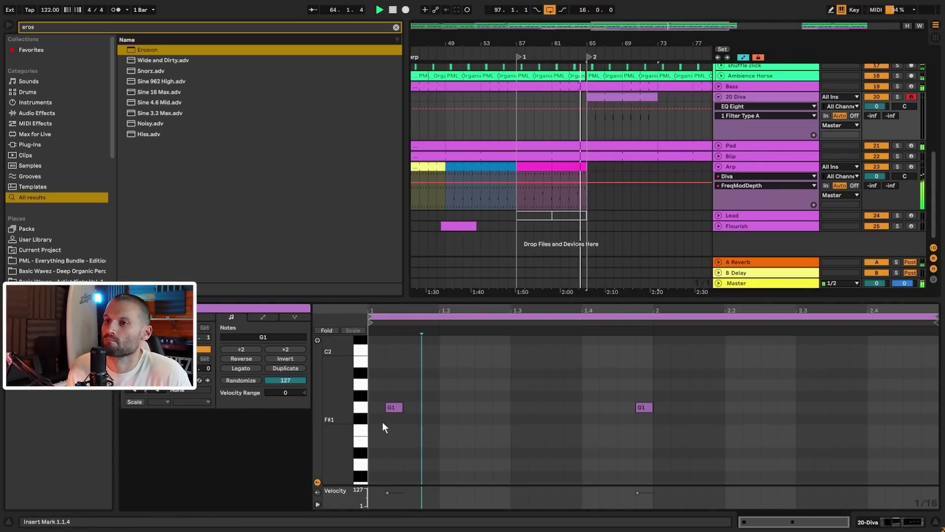
- Rework the Diva clip's opening rhythm with short G1 notes at 1.1.3, 1.1.4 and 1.2.2
double_click(427, 408)
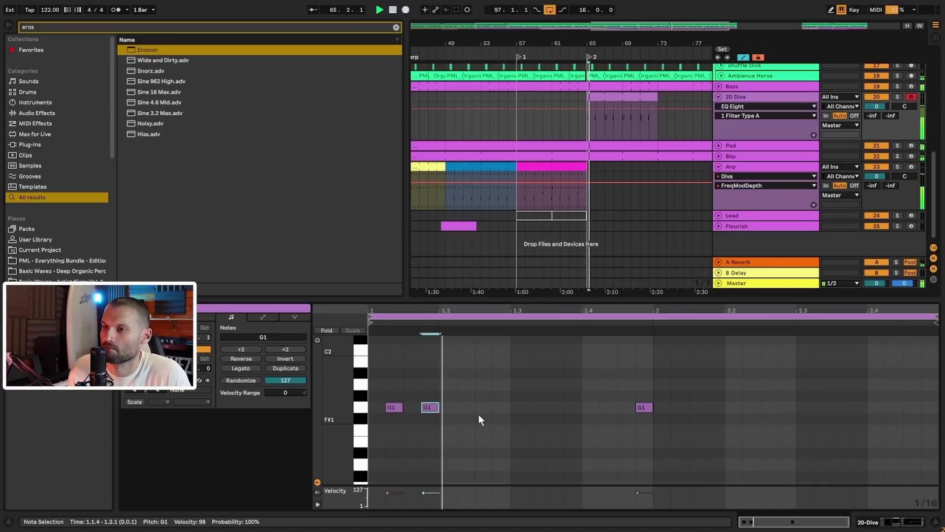
drag(431, 409, 413, 409)
click(394, 407)
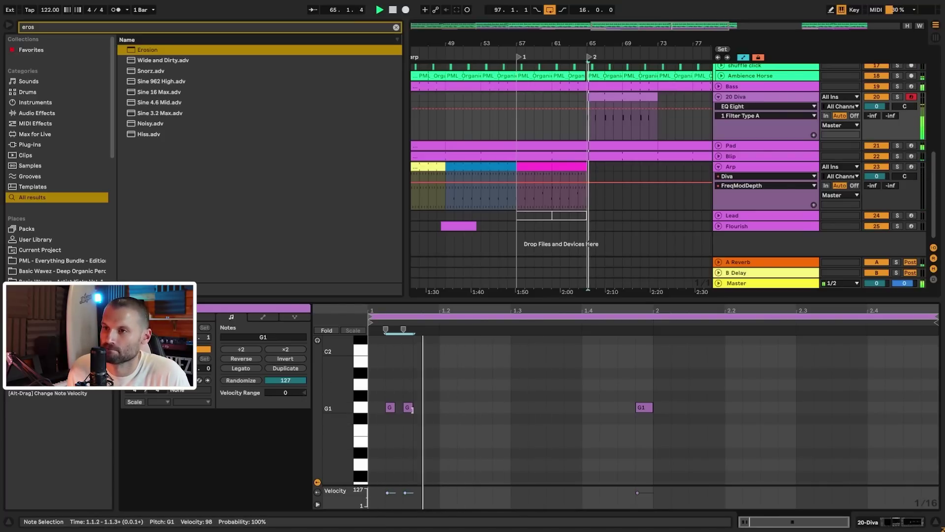
click(388, 415)
click(389, 408)
drag(390, 409, 465, 408)
key(space)
double_click(466, 408)
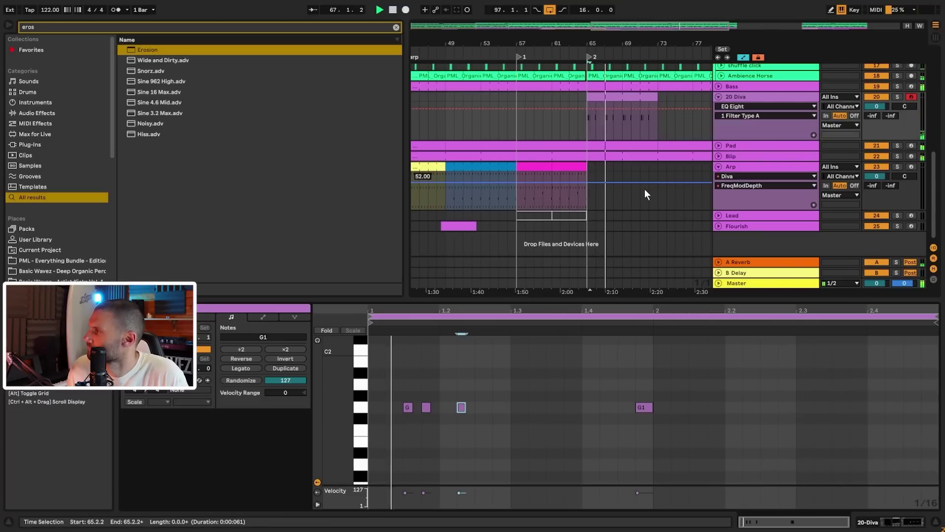
- Audition the bass presets in Diva and load PML_Organica_2_BA_Clove
double_click(808, 99)
click(150, 409)
click(203, 237)
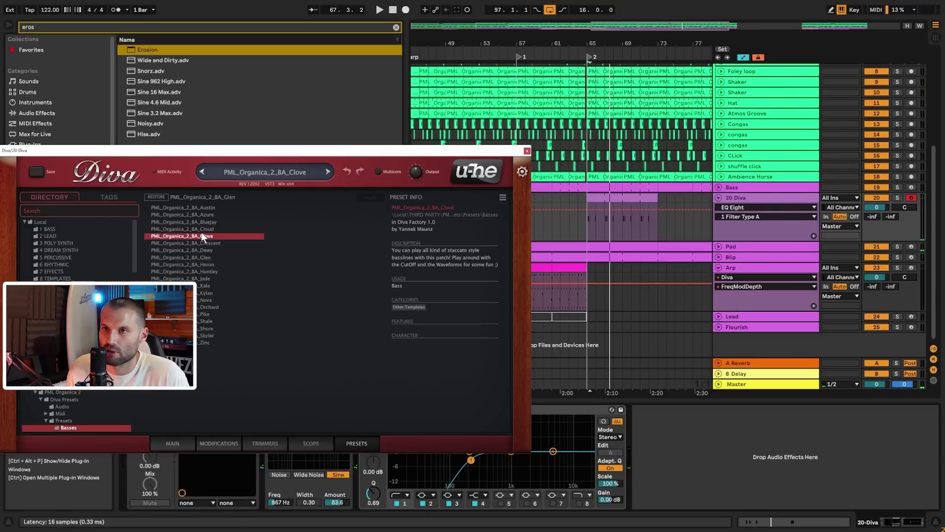
key(space)
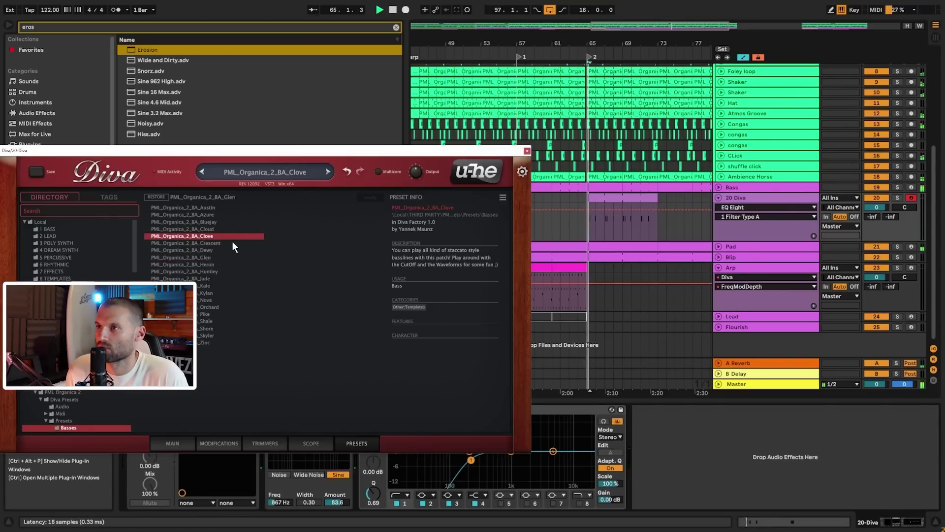
click(196, 229)
click(204, 235)
key(space)
- Transpose all notes of the Diva clip down an octave to G0 and play it from bar 65
click(621, 195)
double_click(622, 196)
click(579, 442)
key(ctrl+a)
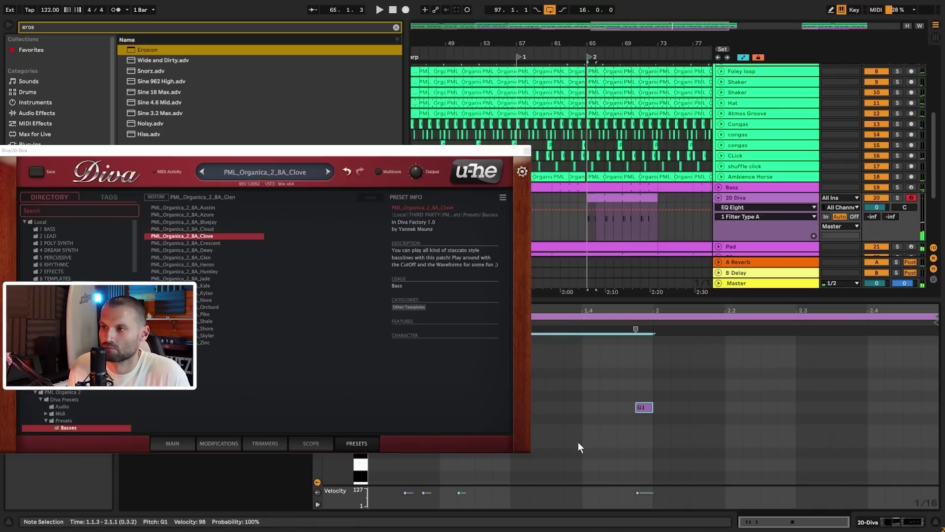
key(shift+Down)
key(space)
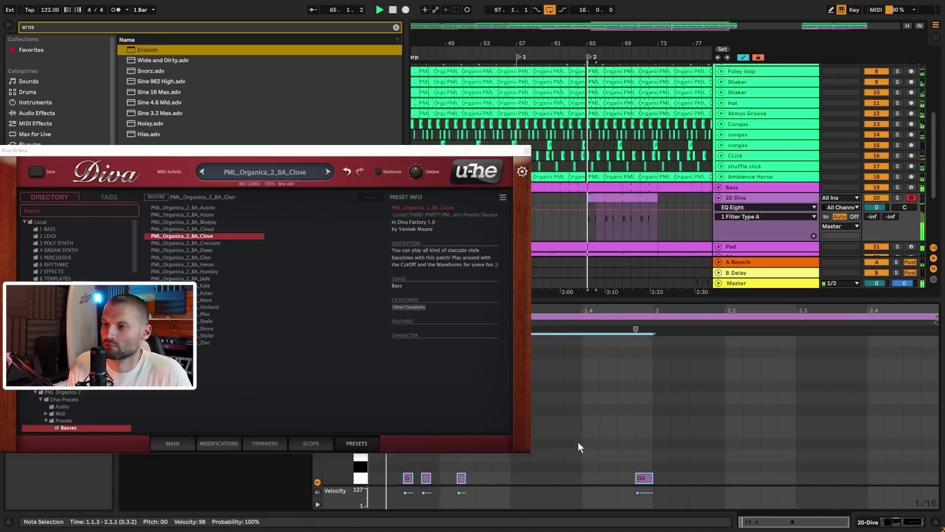
click(526, 151)
- Move the Diva clip's first note to 1.1.1 and delete the last note at 1.4.4
click(411, 471)
drag(409, 477, 434, 478)
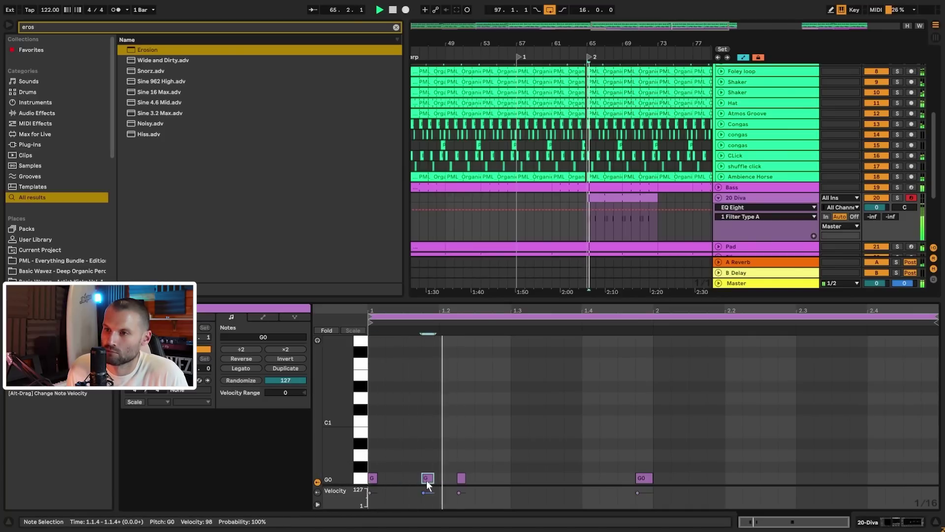
double_click(644, 478)
key(space)
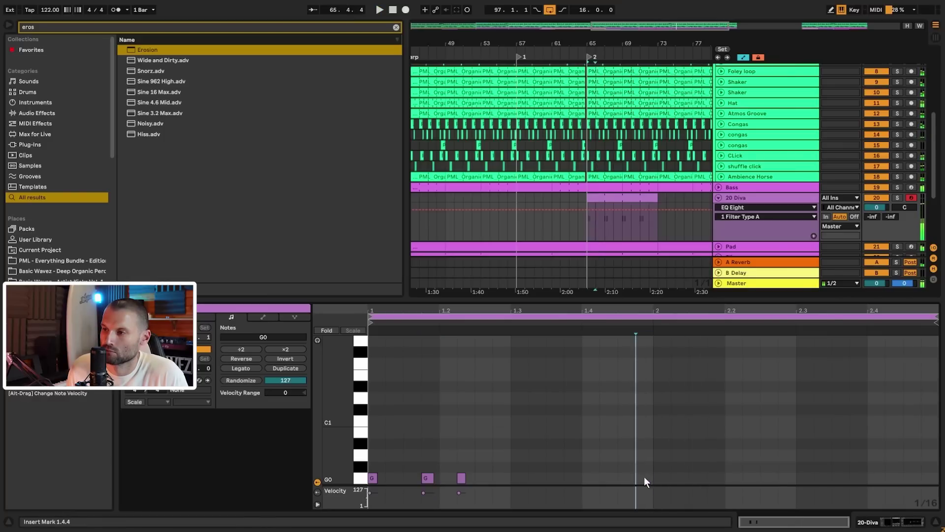
- Turn off Erosion on the Diva track and play the transition from bar 62
click(755, 199)
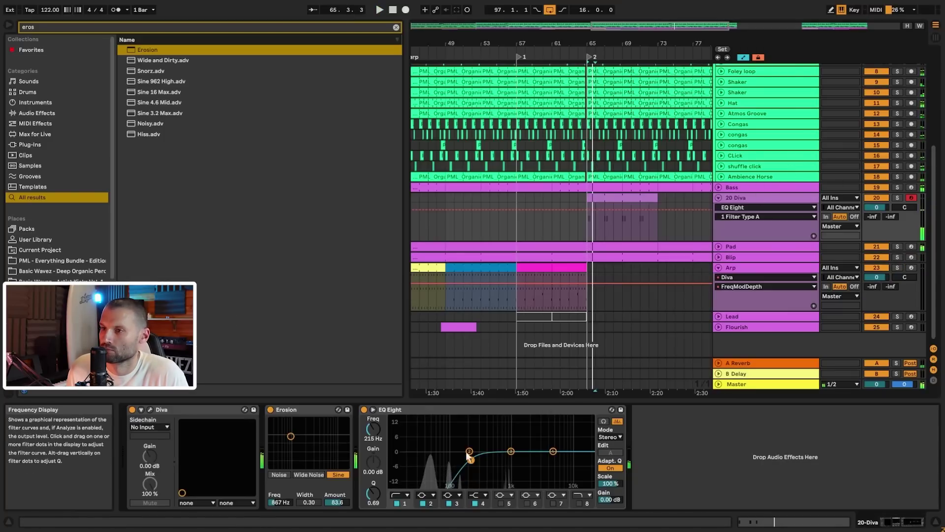
click(269, 409)
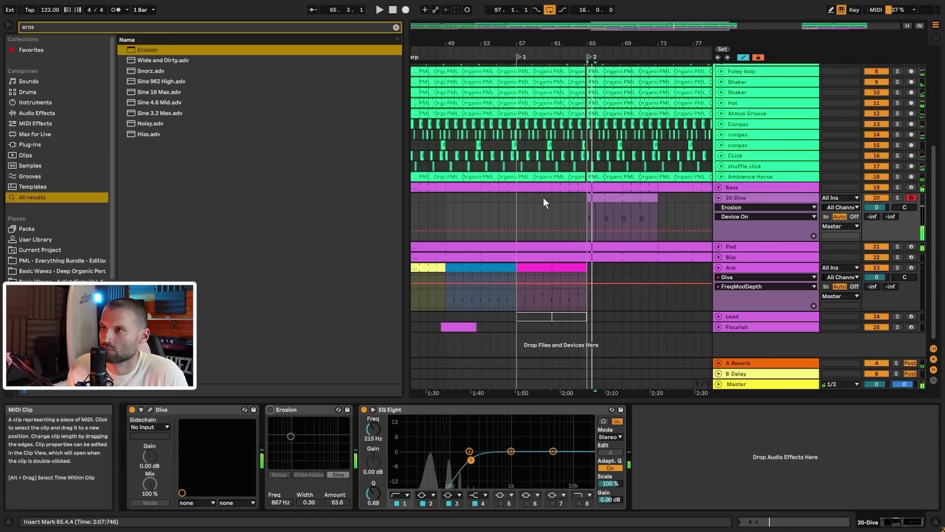
click(561, 202)
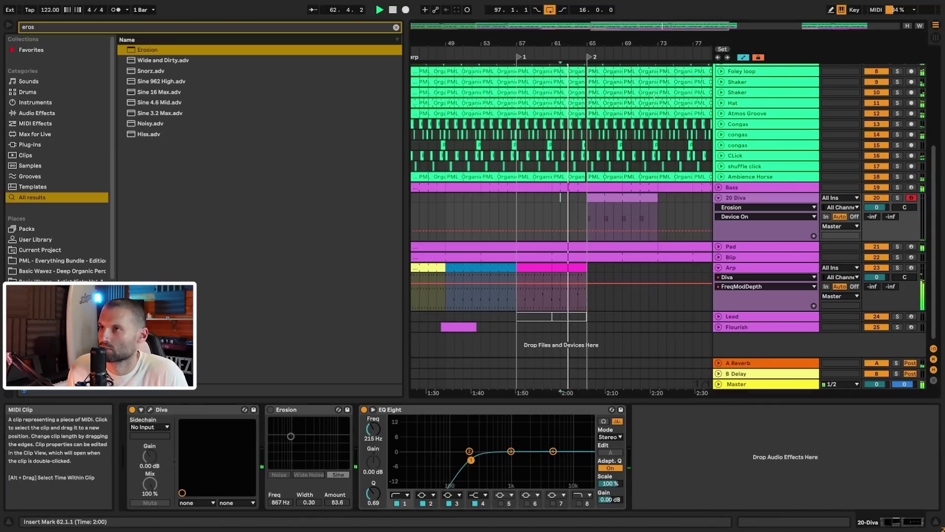
drag(628, 36, 639, 82)
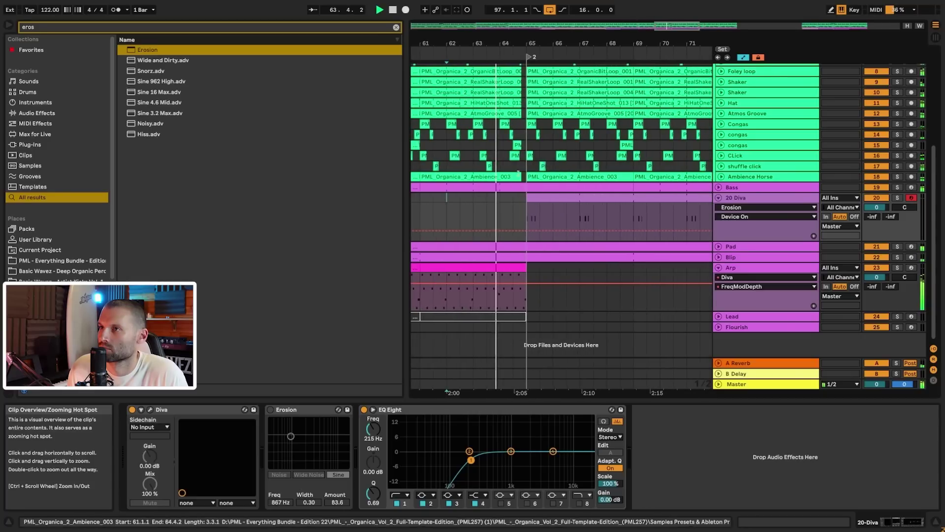
- Try trimming the start of the Bass clip at bar 65 to 65.3, replaying the transition from bar 62
click(545, 187)
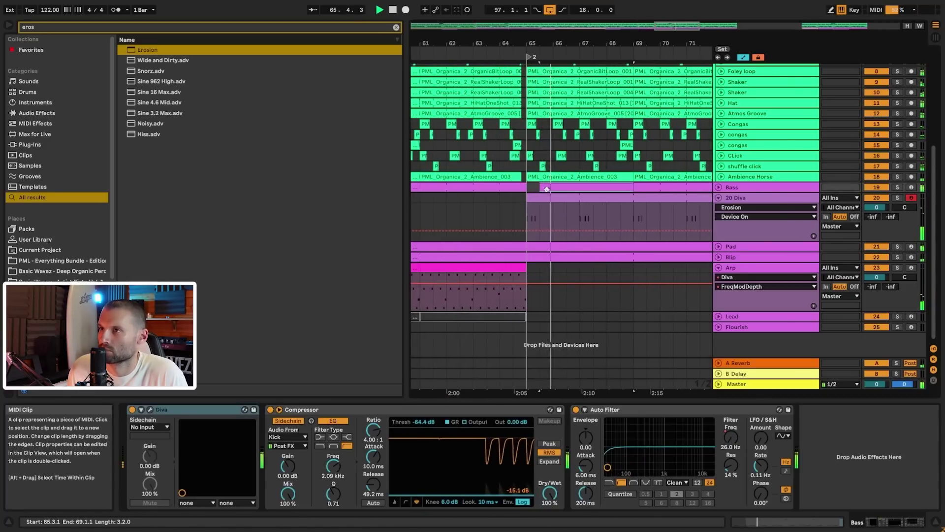
drag(534, 187, 528, 188)
click(465, 214)
key(space)
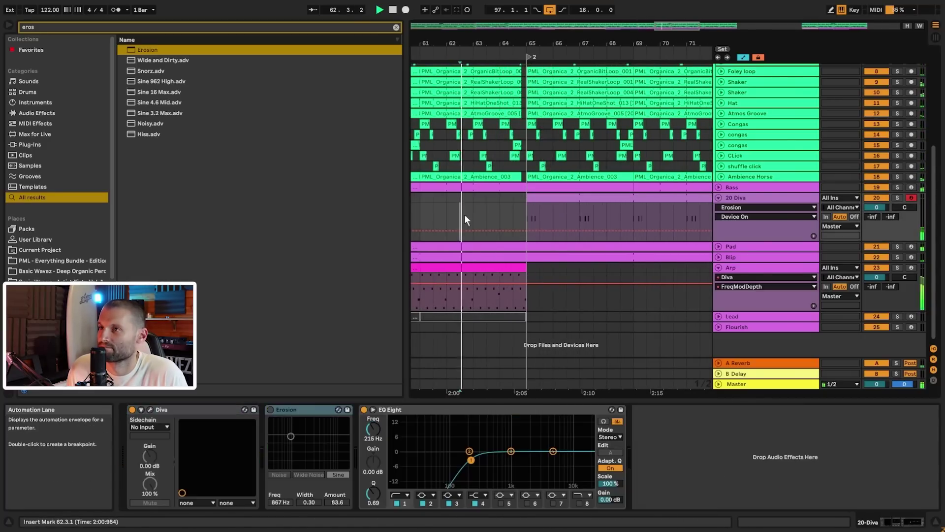
- Add a short G0 note at 1.1.3 in the Diva clip at bar 65
double_click(537, 198)
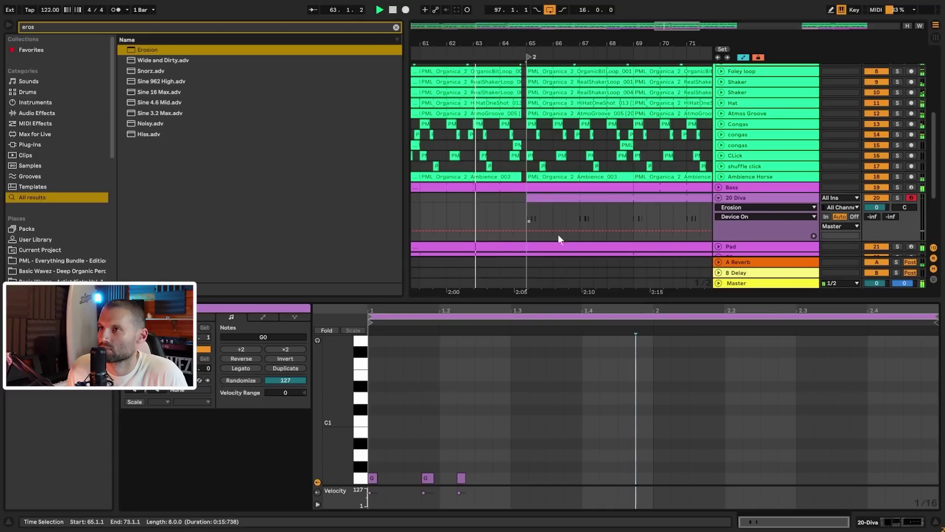
double_click(407, 478)
drag(418, 477, 407, 478)
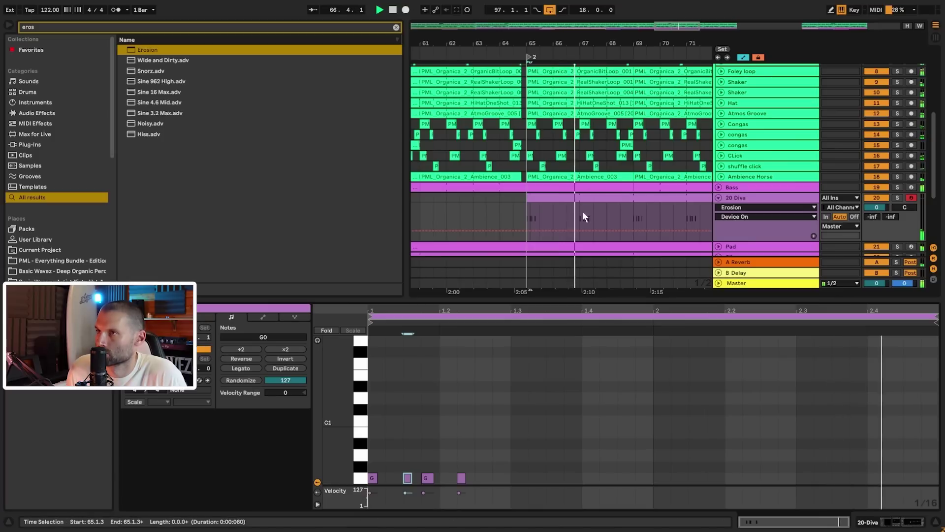
- Transpose all notes of the Diva clip starting at bar 69 down four semitones to D#0
click(637, 211)
click(600, 379)
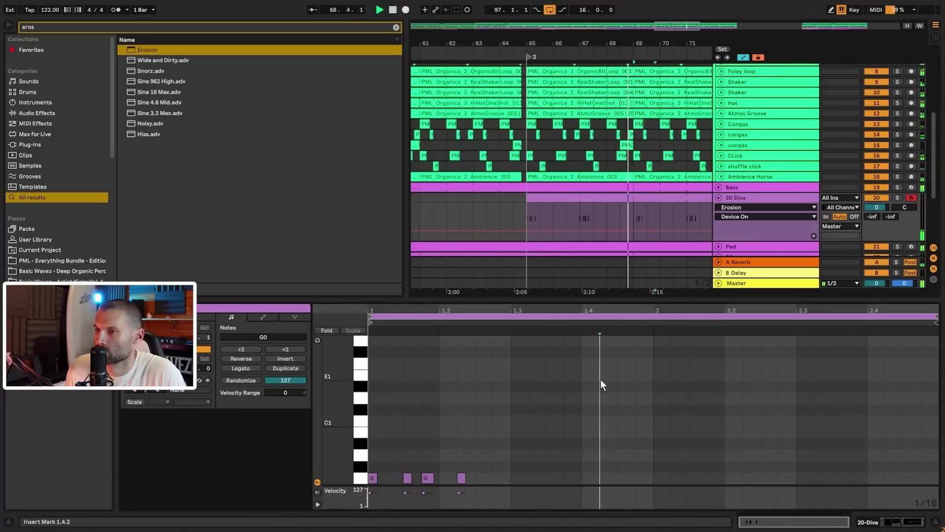
key(ctrl+a)
key(Down)
key(Down)
key(Down)
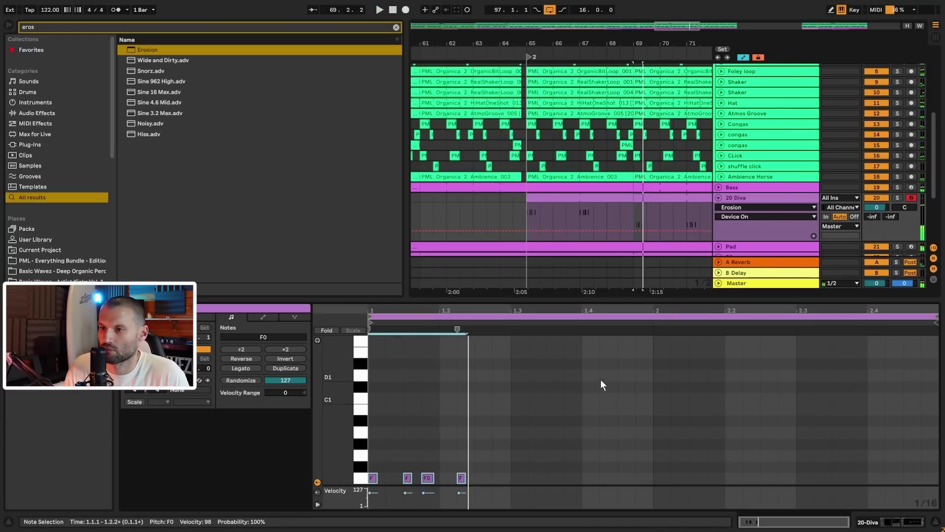
key(Down)
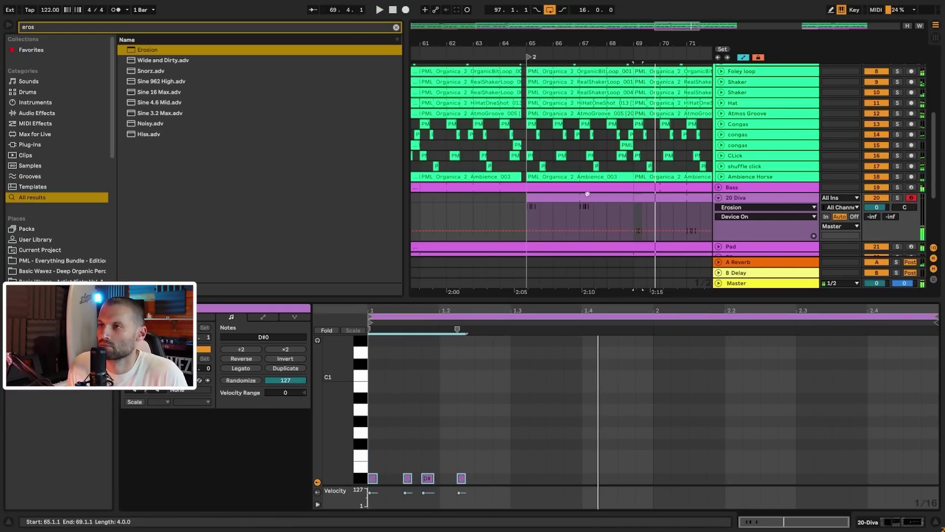
- Enable band 8 as a high cut in the Diva track's EQ Eight and boost the middle band 12.8 dB at 344 Hz
click(749, 201)
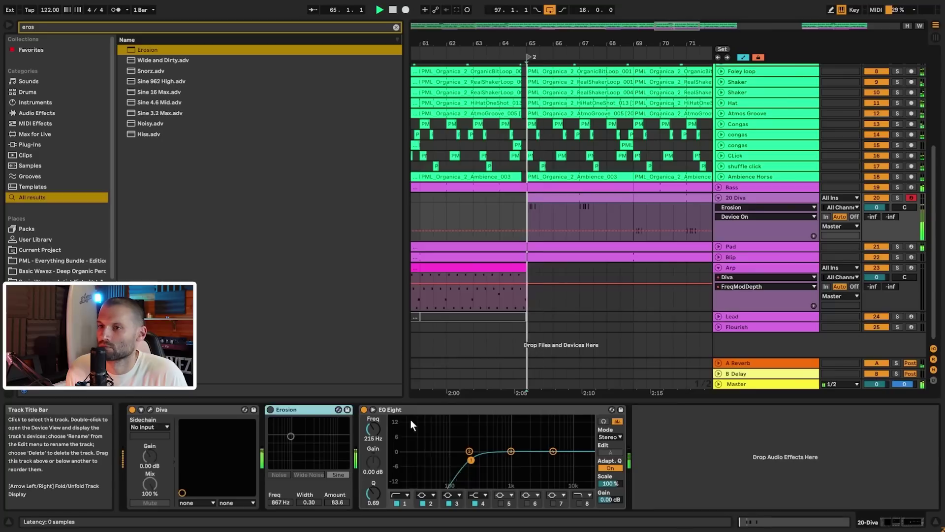
drag(477, 461, 512, 465)
click(579, 503)
drag(586, 459, 484, 423)
key(space)
key(space)
key(space)
key(space)
key(space)
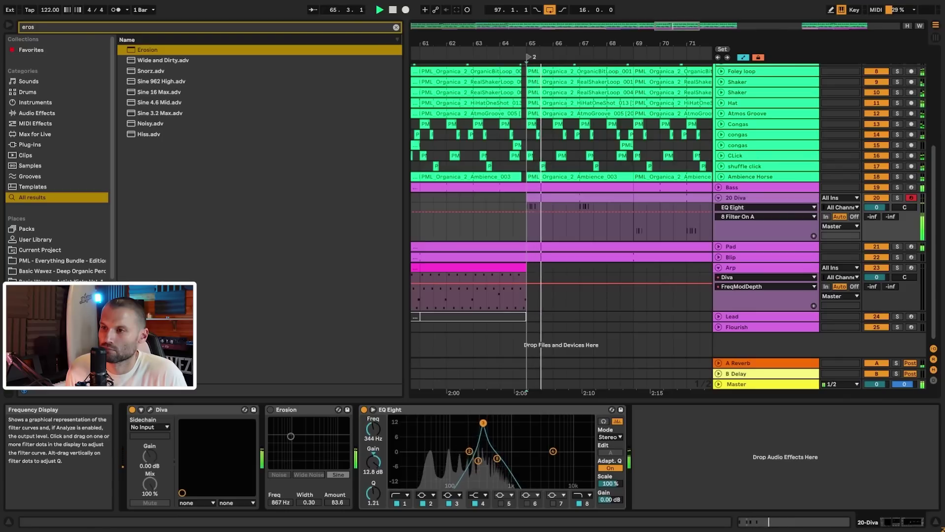
- Reduce the EQ's mid boost, set the low cut to 240 Hz with Q 0.72, and replay from bar 62
key(space)
key(space)
key(space)
key(space)
drag(483, 422, 474, 459)
key(space)
key(space)
key(space)
key(space)
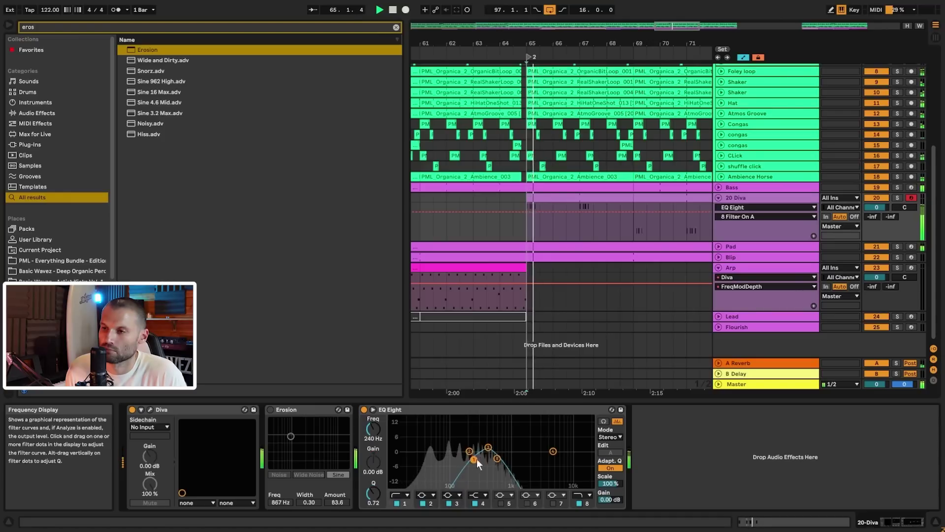
click(453, 234)
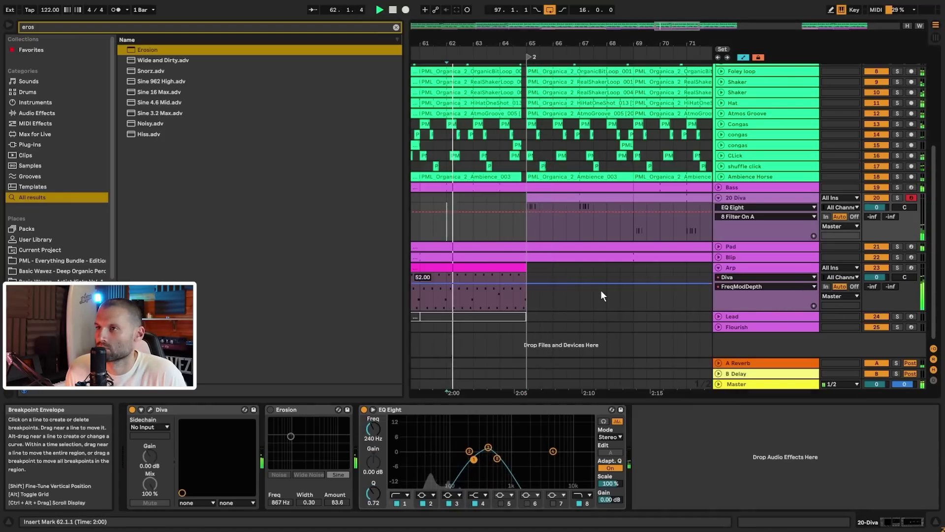
- Try a rising Diva Frequency automation curve on the Pad from bar 65, peaking at about 119.57 before bar 69
click(717, 246)
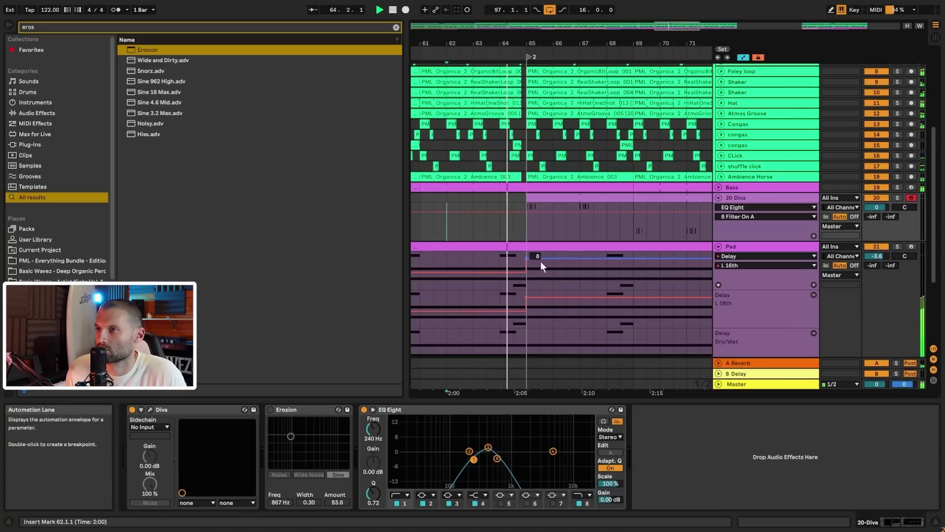
click(790, 249)
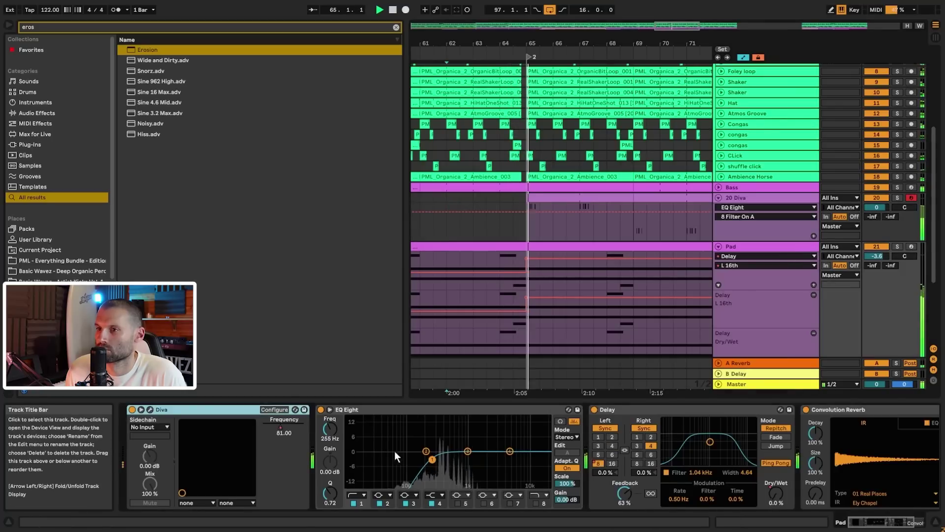
click(294, 433)
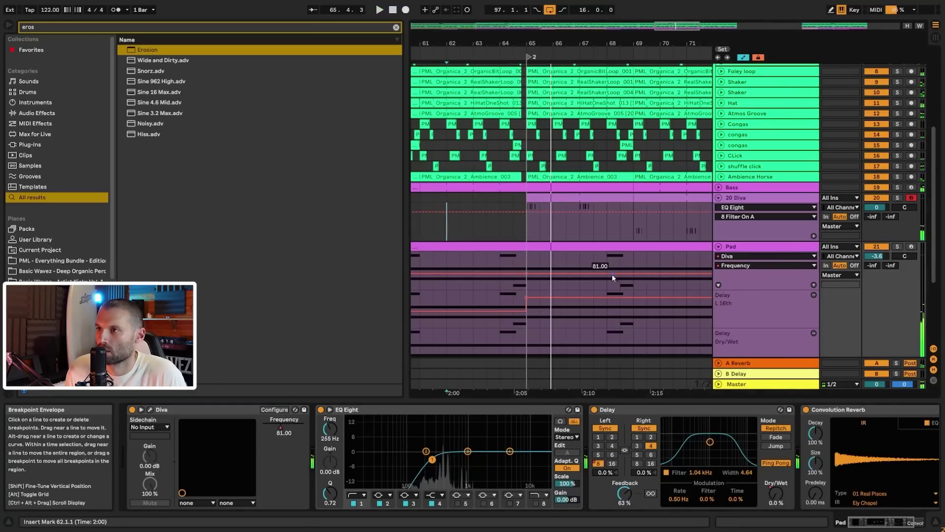
drag(583, 274, 593, 261)
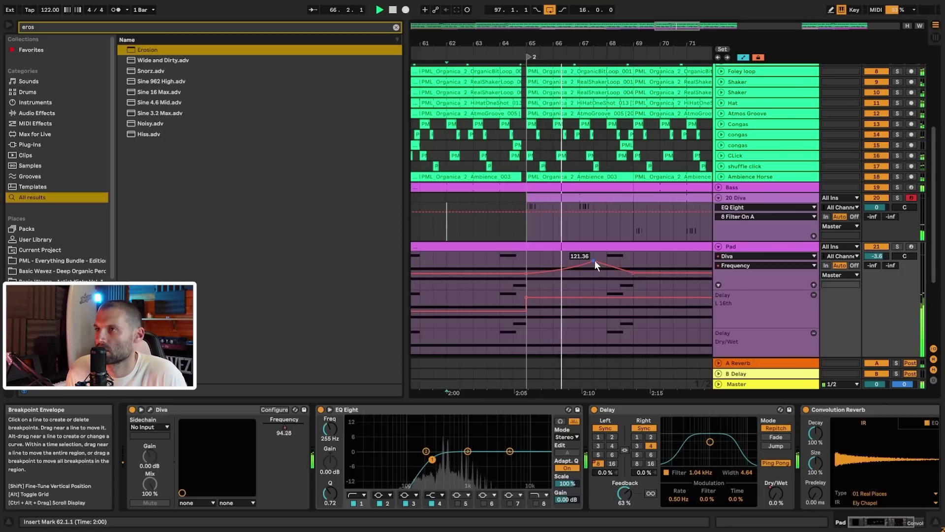
drag(595, 261, 620, 259)
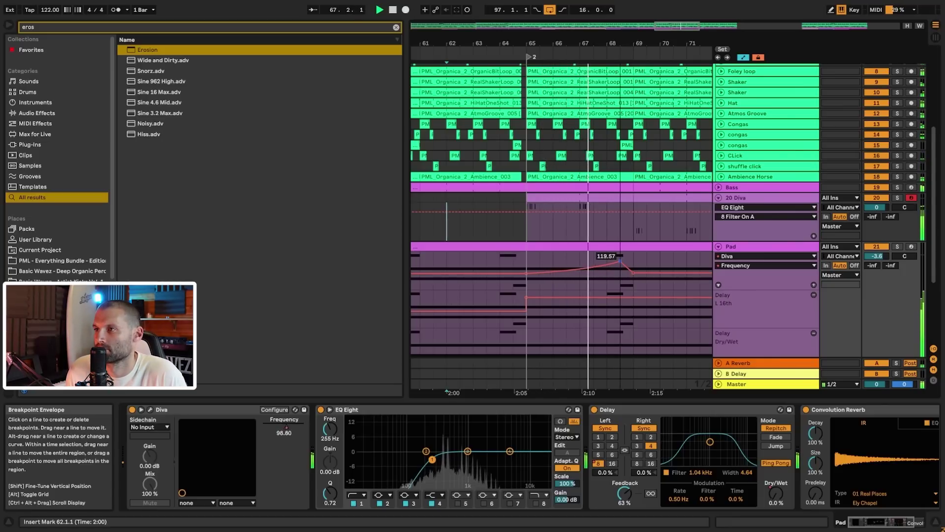
drag(701, 27, 696, 1)
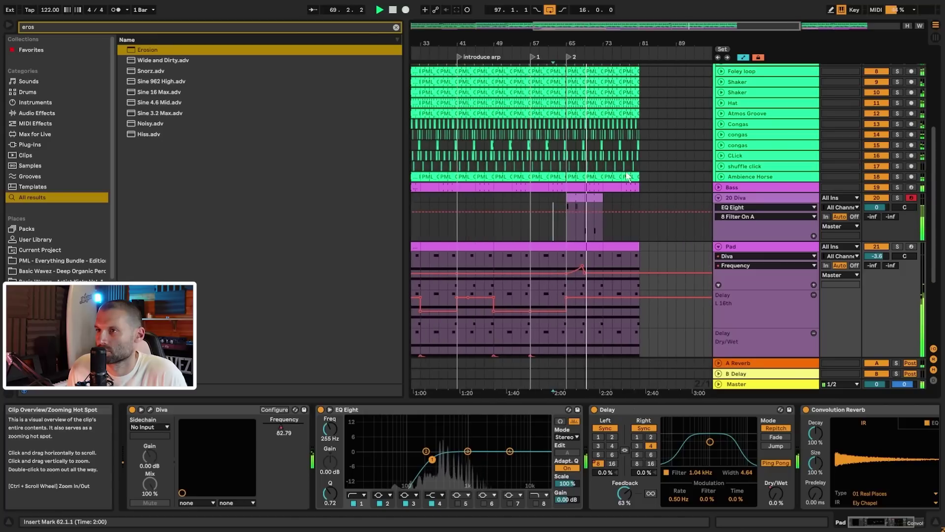
click(582, 266)
- Play from bar 59 and lower the new Diva track's volume to -4.0 dB
click(539, 261)
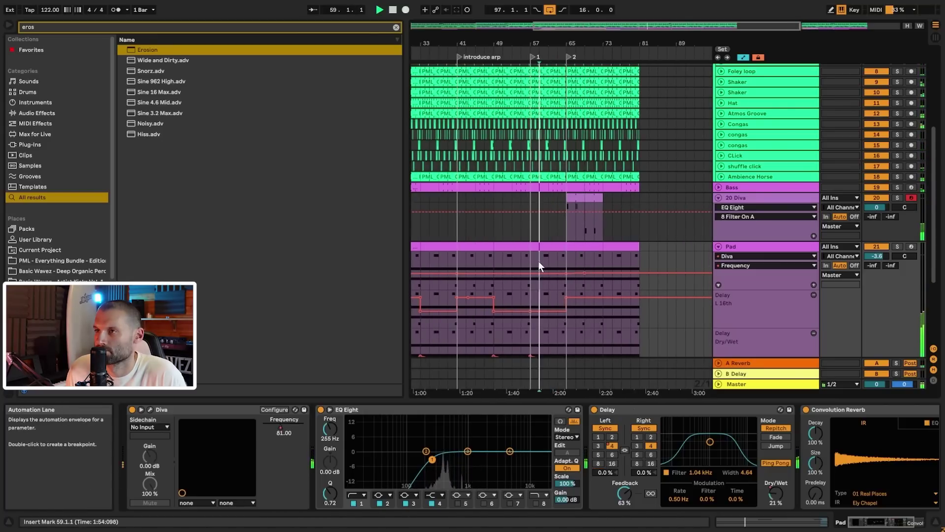
click(749, 198)
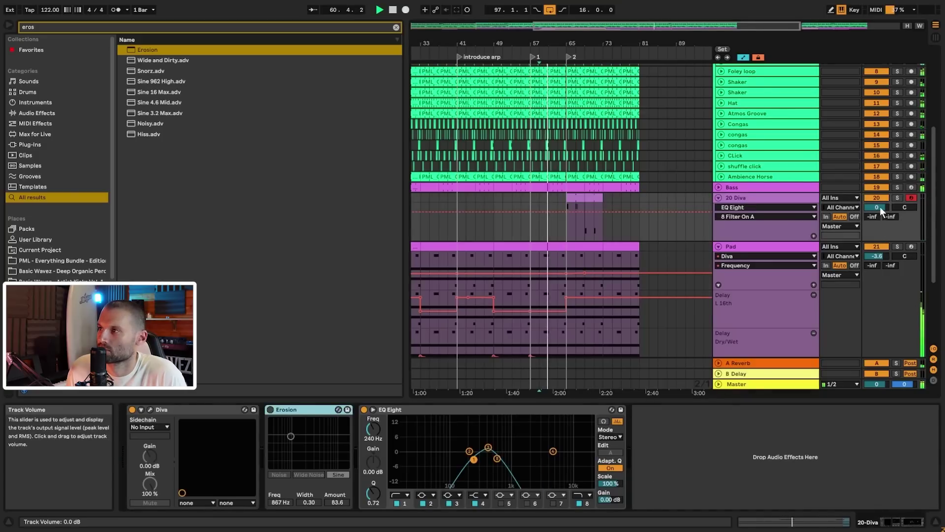
drag(877, 207, 877, 217)
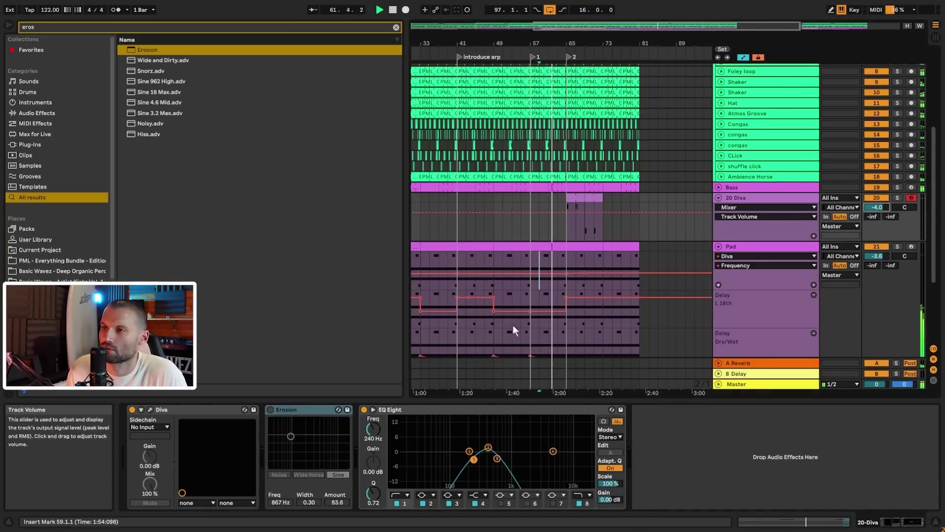
- Turn off Lock Envelopes and copy the Pad clips with their Delay automation from bars 41–57 to bars 65–81
scroll(553, 249, down, 3)
click(471, 220)
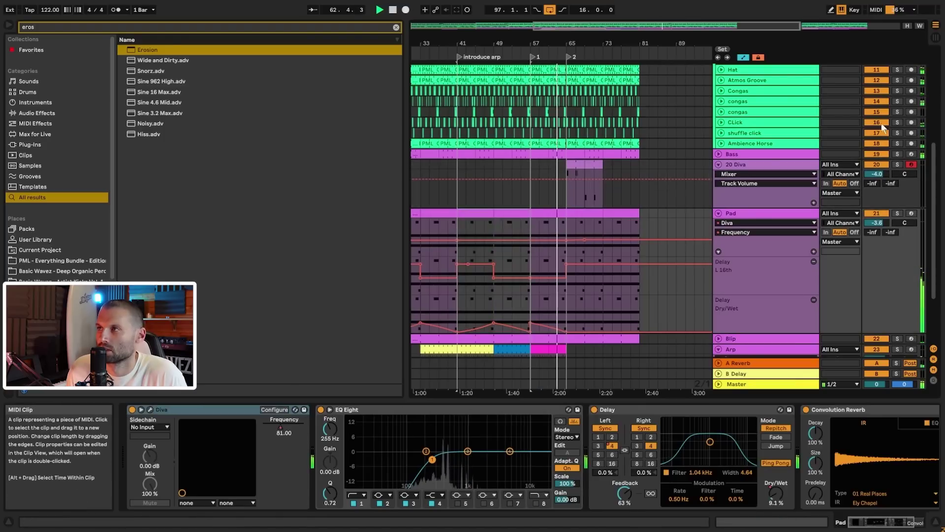
click(758, 58)
click(481, 212)
shift+click(507, 212)
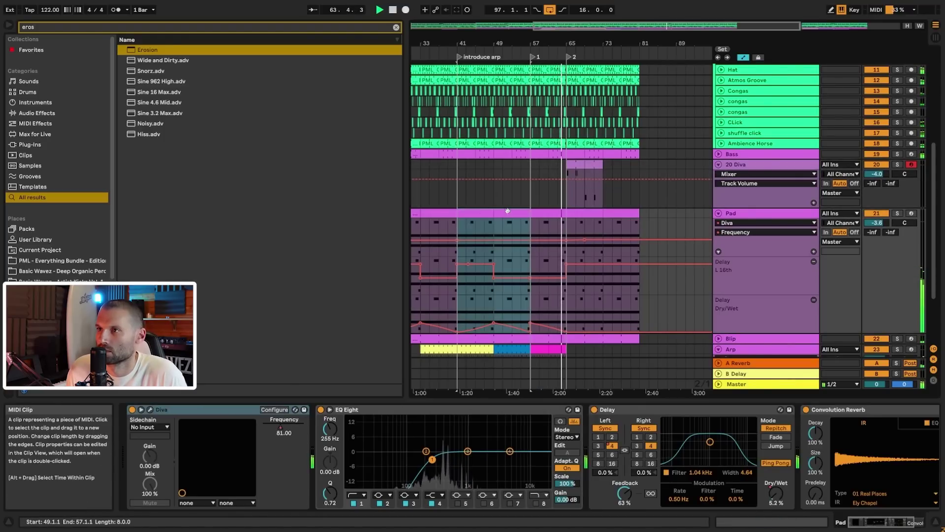
click(575, 217)
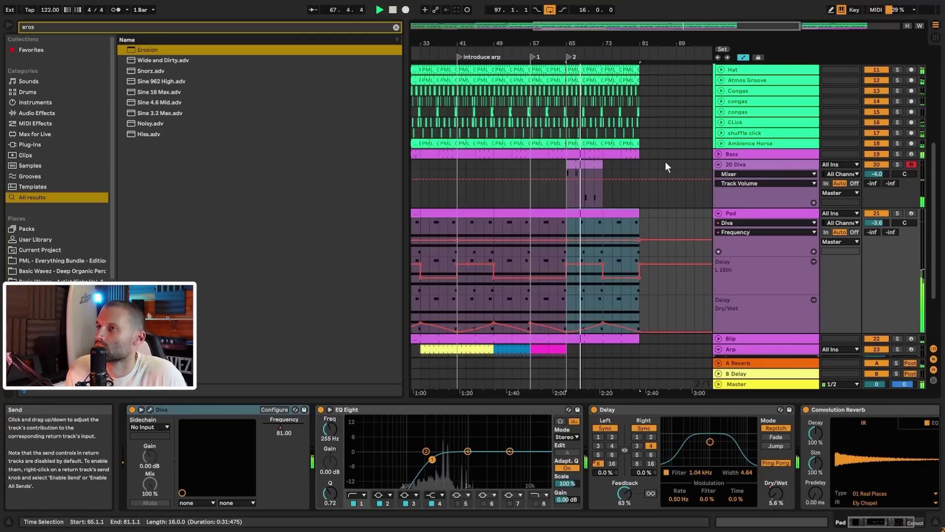
- Replay the Diva part from bar 65 and consolidate its clips from bar 65 to 73 into one clip
double_click(580, 165)
key(space)
scroll(861, 432, down, 1)
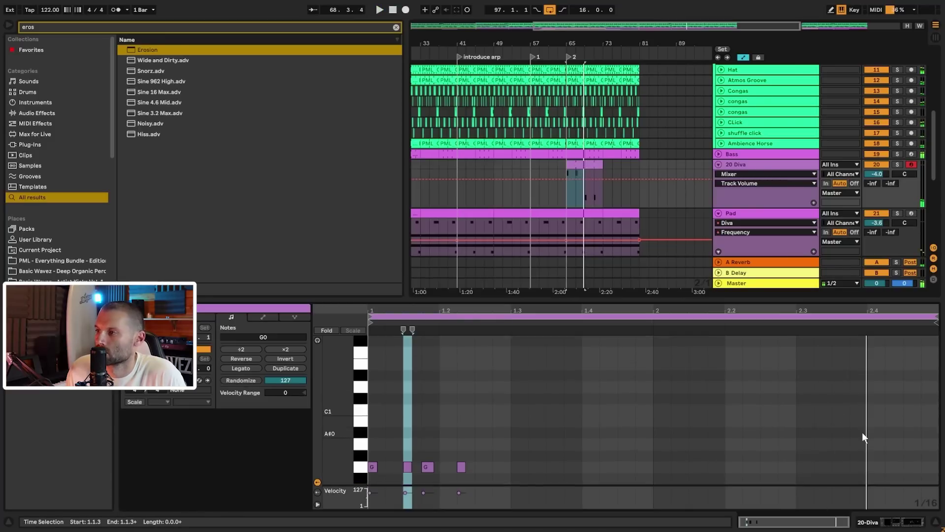
key(space)
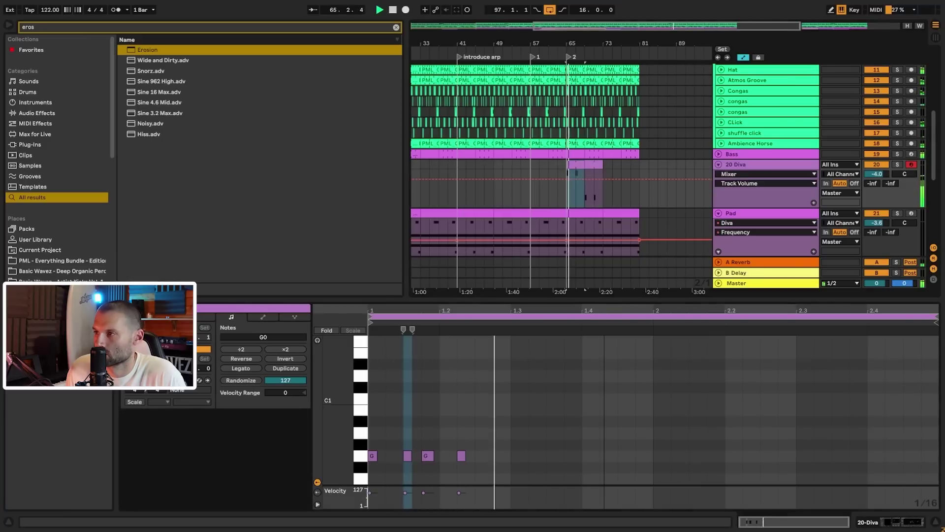
scroll(689, 394, down, 1)
scroll(737, 425, up, 1)
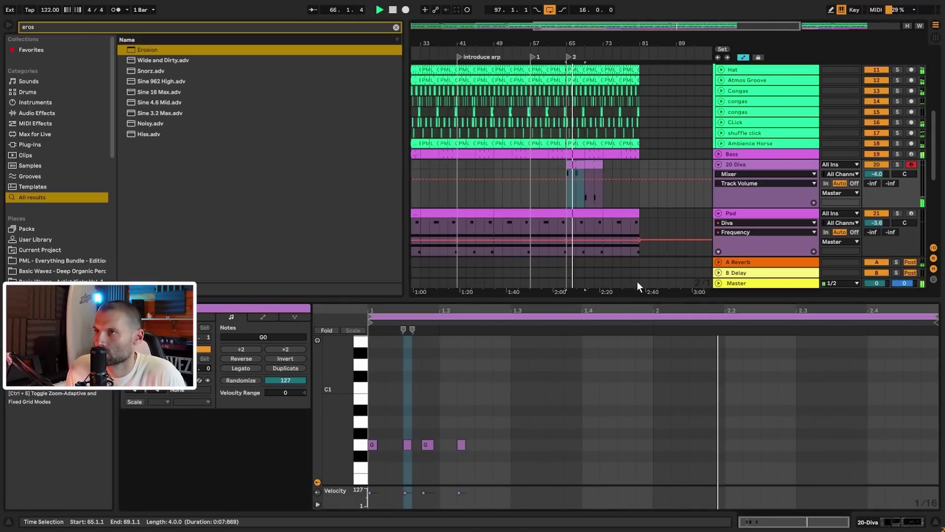
click(592, 166)
key(ctrl+j)
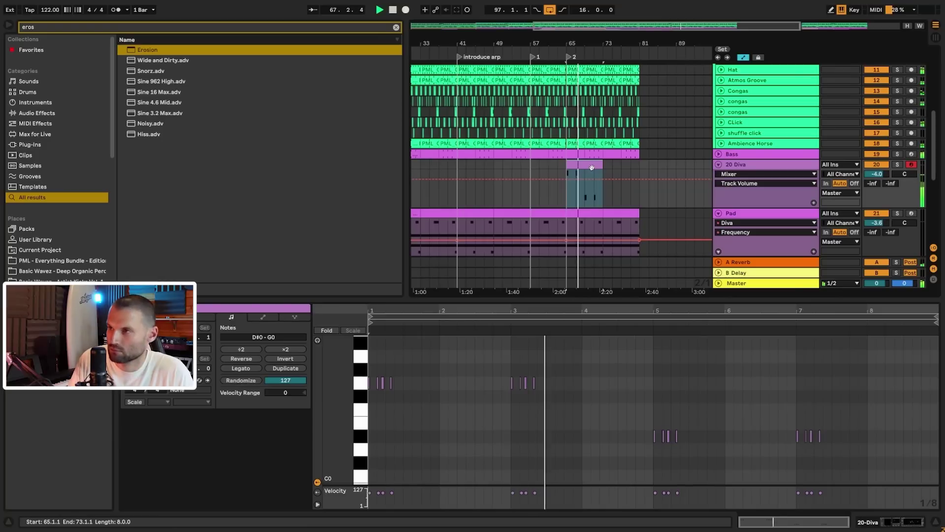
- Add two sixteenth-length A#0 notes at 4.4.2 and 4.4.4 in the Diva clip, leading into its fifth bar
double_click(640, 344)
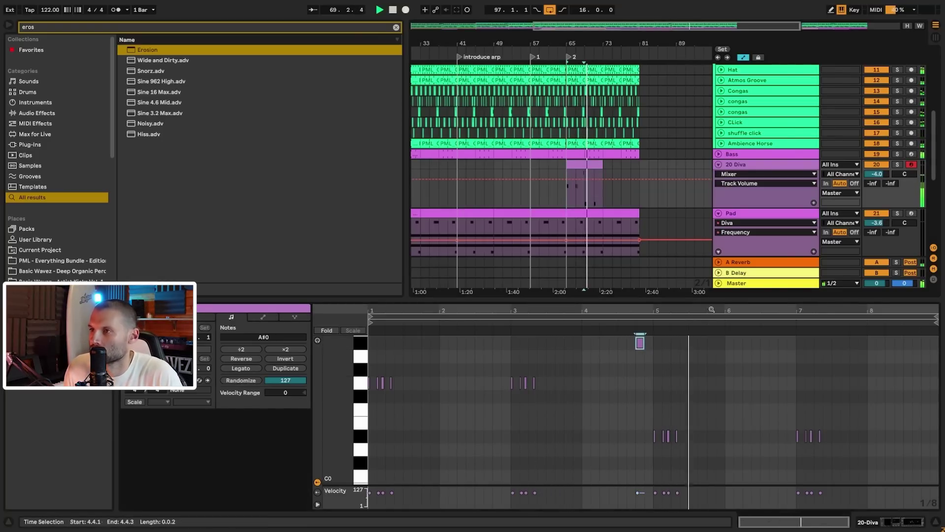
drag(711, 310, 649, 344)
click(655, 344)
key(space)
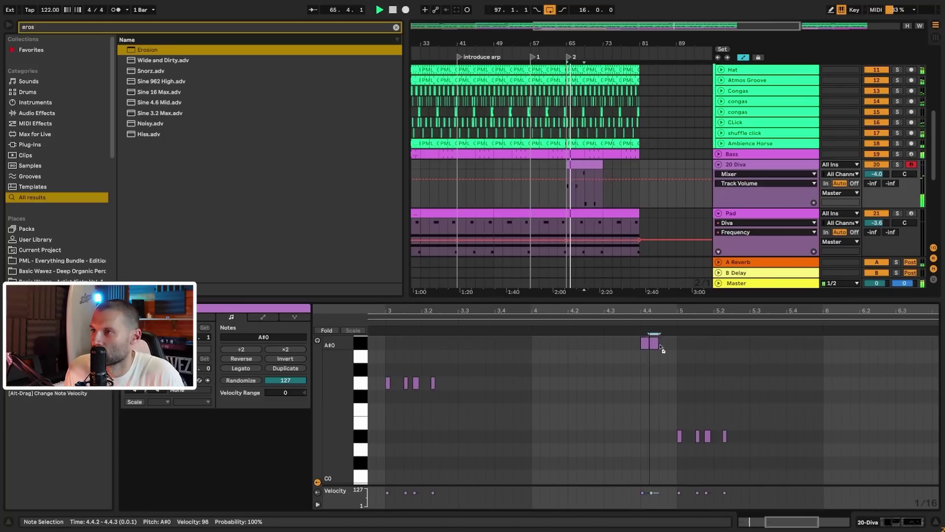
double_click(660, 344)
drag(674, 307, 674, 350)
click(639, 344)
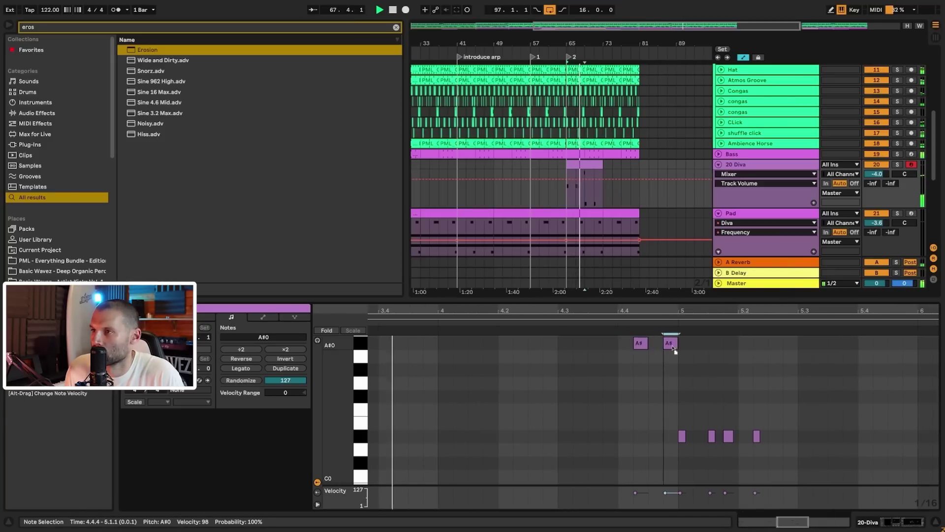
scroll(645, 359, up, 2)
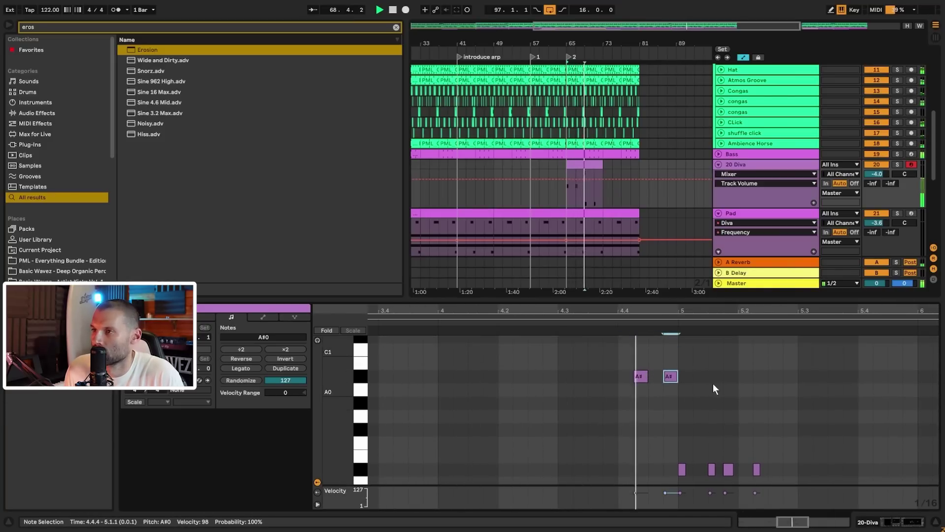
drag(695, 311, 695, 266)
- Solo the Diva track from bar 65 and reshape its EQ Eight, with a 2.85 dB mid boost at 408 Hz and Q 2.57
click(738, 166)
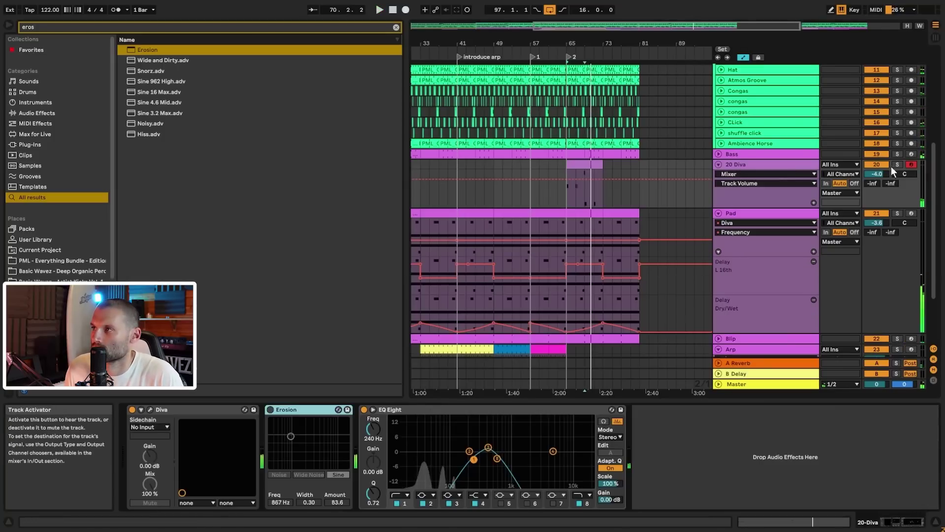
click(897, 164)
click(565, 192)
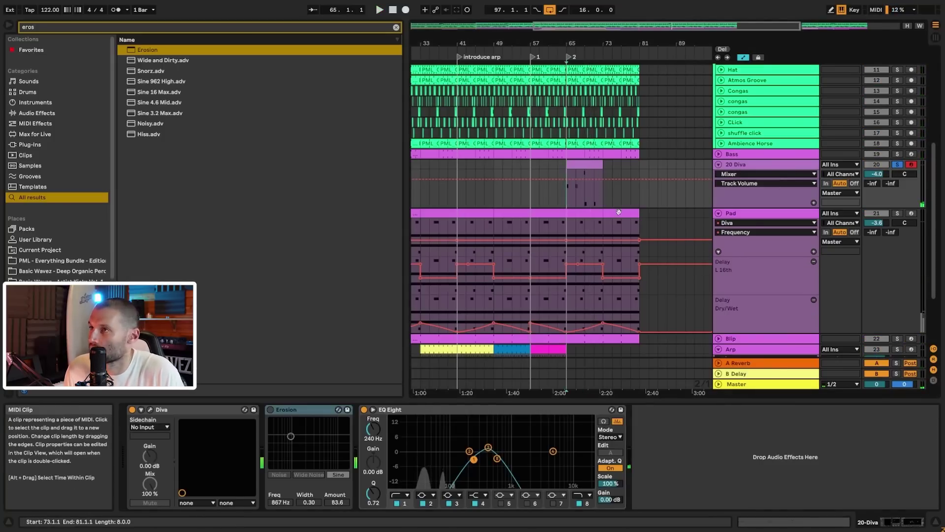
key(space)
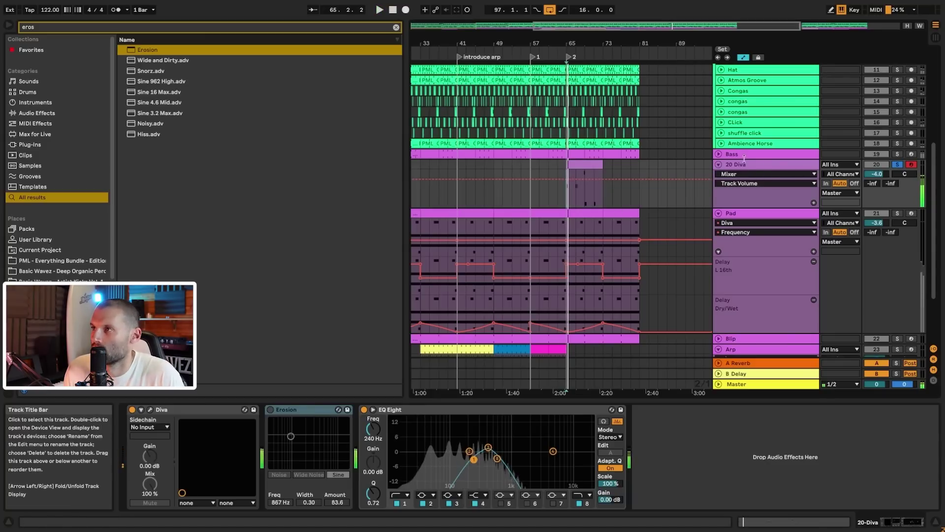
mouse_move(497, 458)
mouse_down()
mouse_move(522, 458)
mouse_move(482, 441)
mouse_move(480, 451)
mouse_up()
click(474, 460)
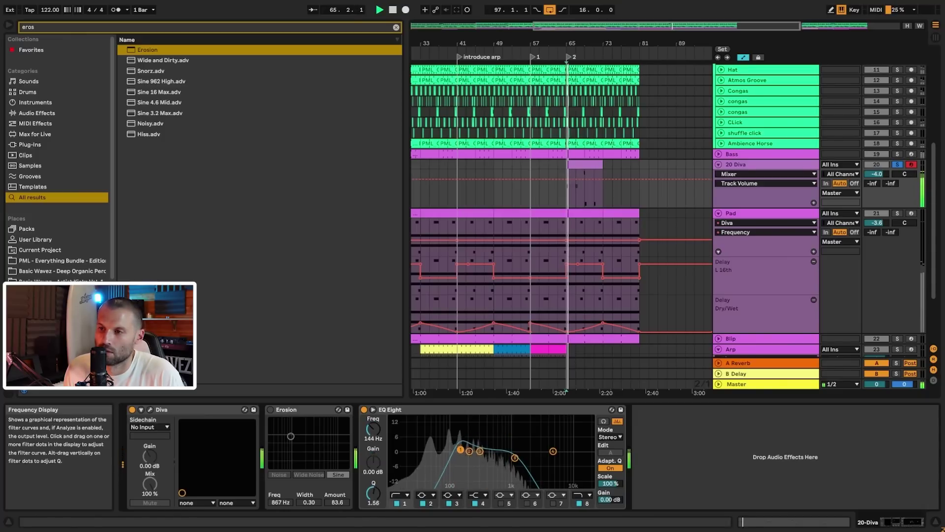
drag(480, 451, 488, 445)
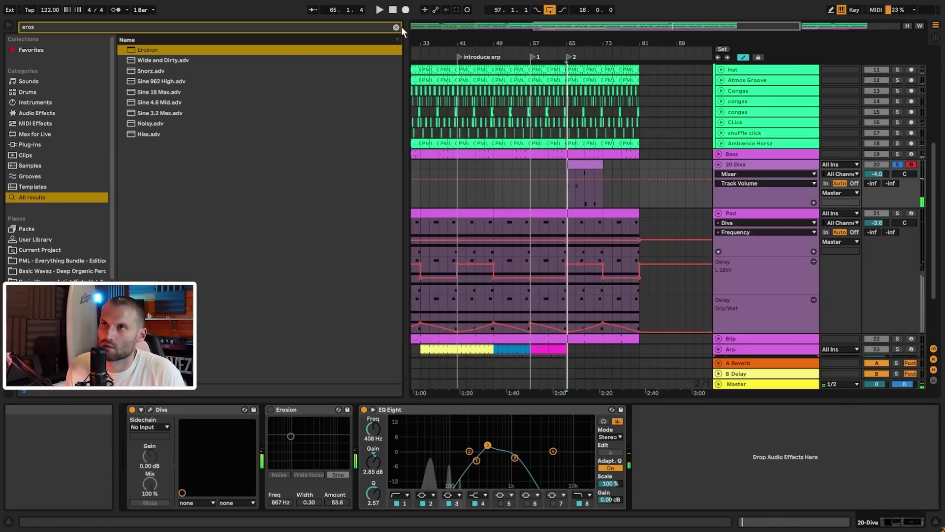
- Add an EQ Three after the Diva track's EQ Eight and duplicate it into a chain of six
click(396, 27)
text(eq)
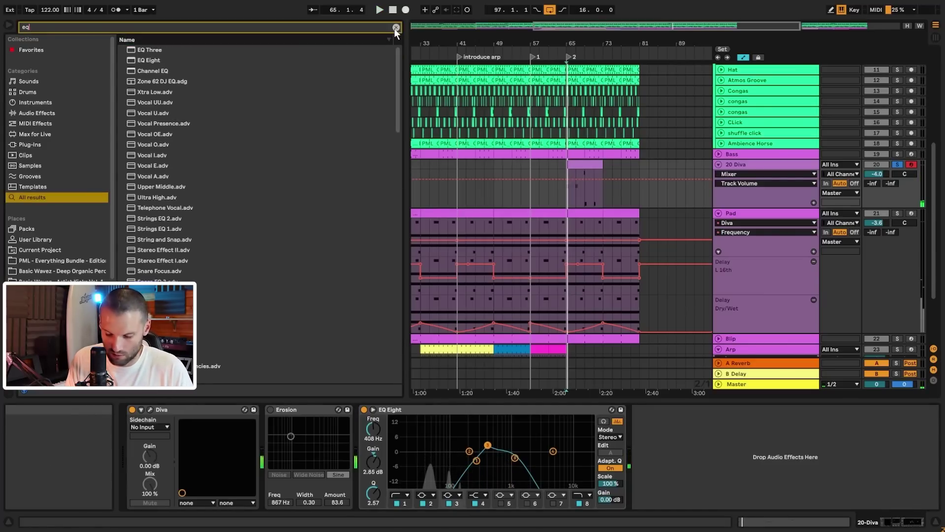
double_click(172, 49)
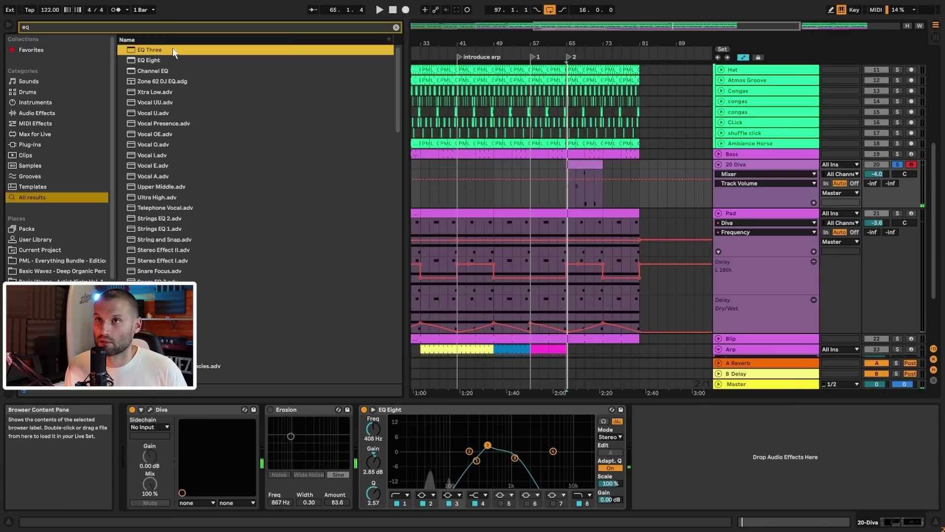
key(space)
key(ctrl+d)
key(ctrl+d)
key(ctrl+d)
key(ctrl+d)
key(ctrl+d)
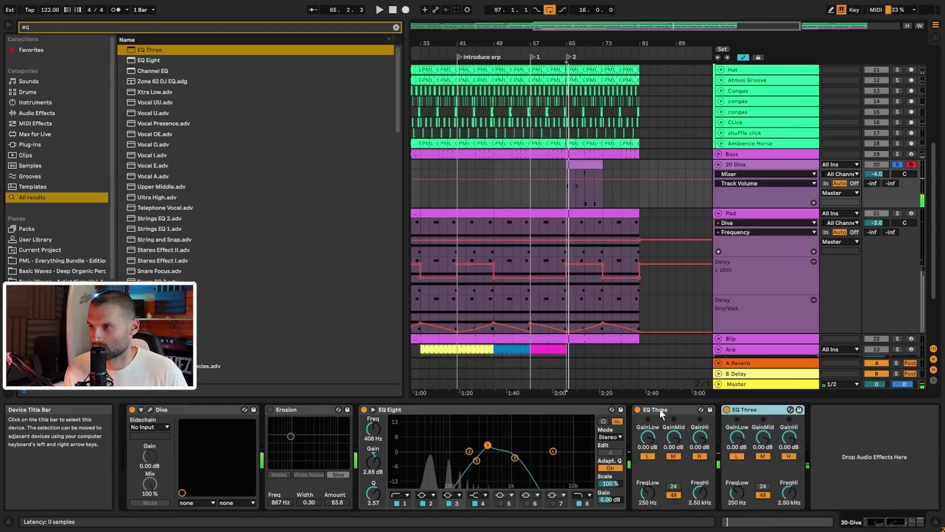
key(space)
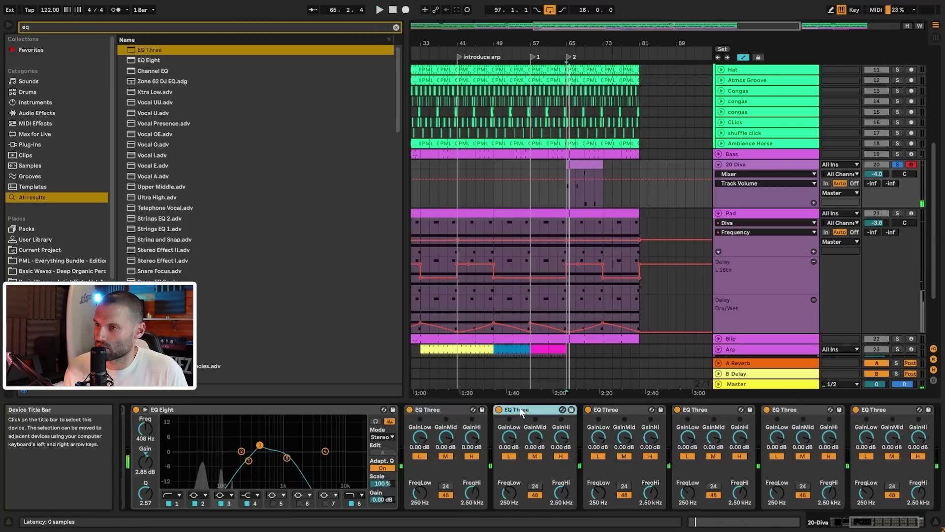
- Collapse all six EQ Three devices and audition the chain on the soloed Diva track
click(442, 410)
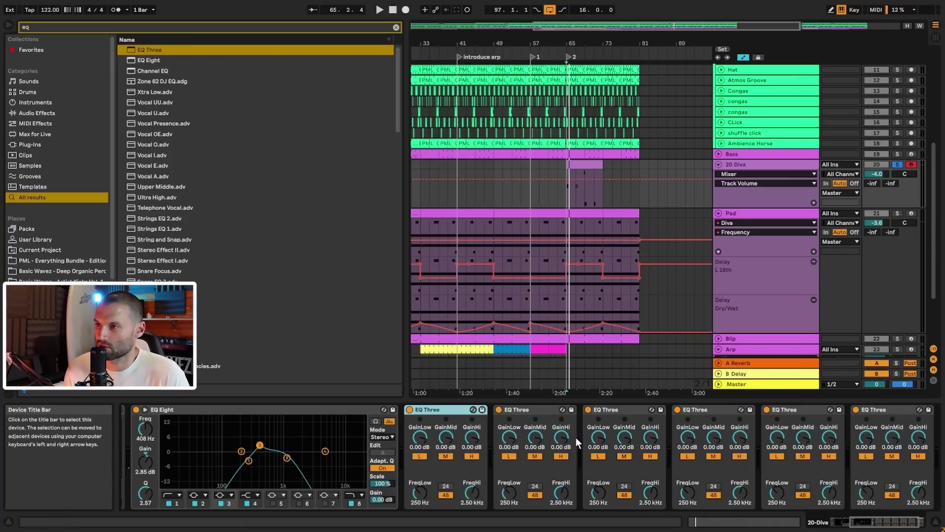
double_click(878, 409)
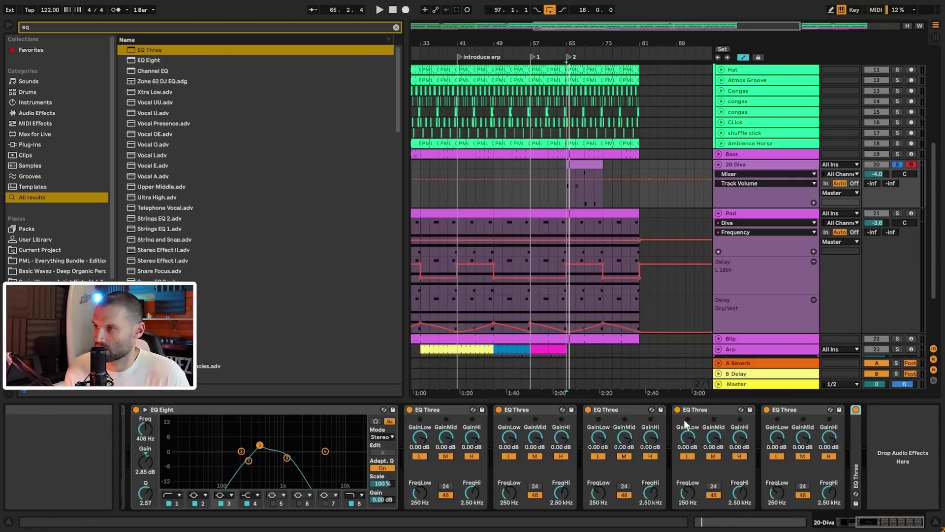
key(space)
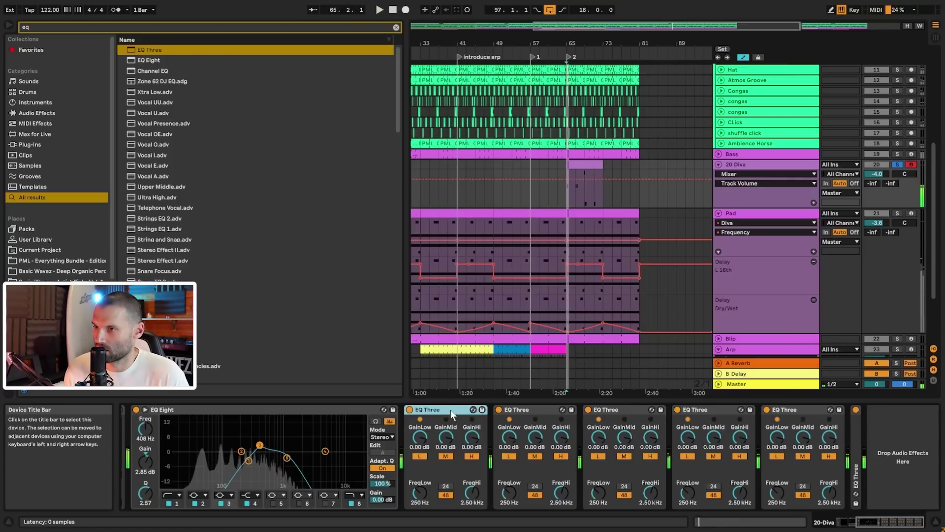
double_click(451, 410)
double_click(469, 410)
double_click(483, 409)
double_click(490, 408)
double_click(493, 410)
click(410, 410)
key(space)
click(415, 413)
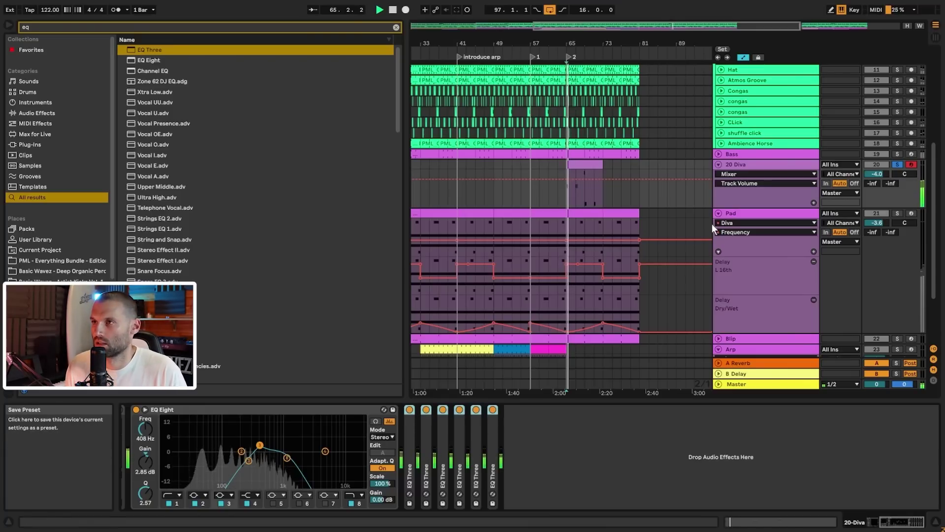
- Raise the Diva track's volume to -2.4 dB, unsolo it and play the full mix from bar 63
drag(877, 174, 877, 168)
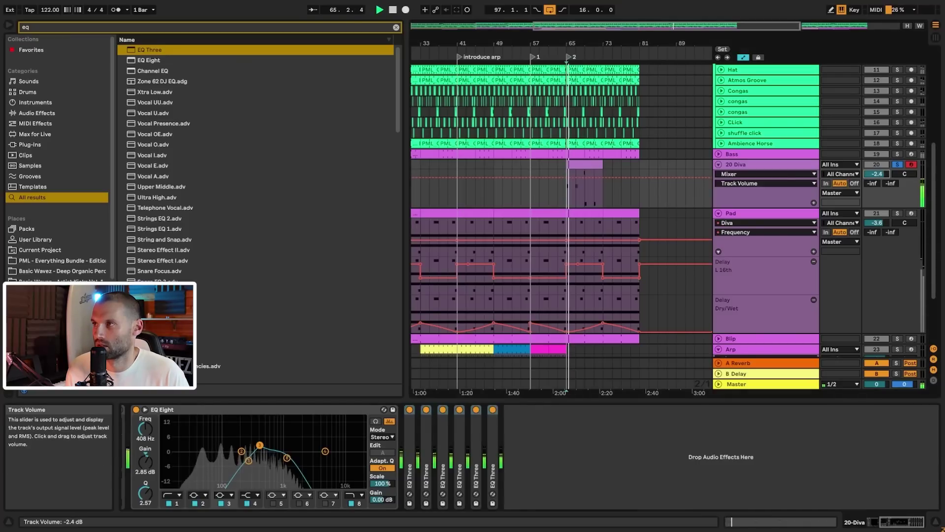
drag(705, 28, 813, 153)
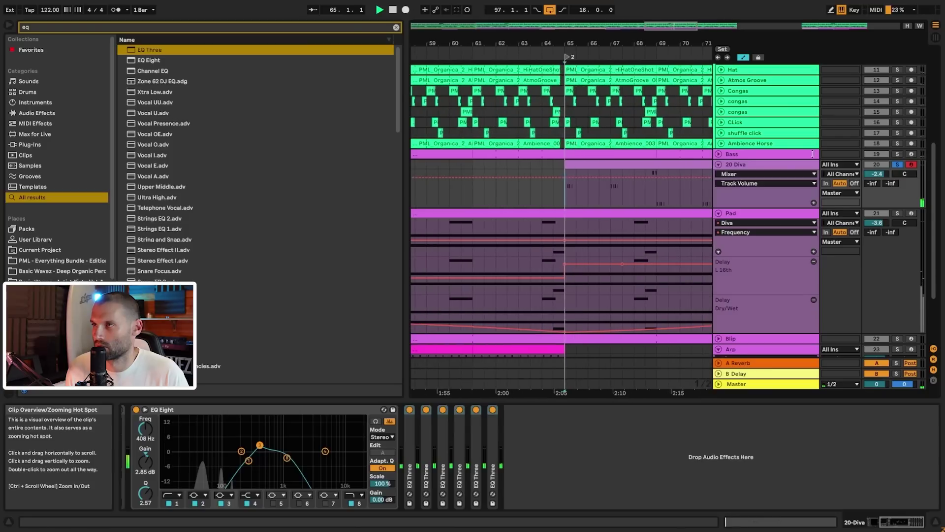
click(897, 165)
click(529, 194)
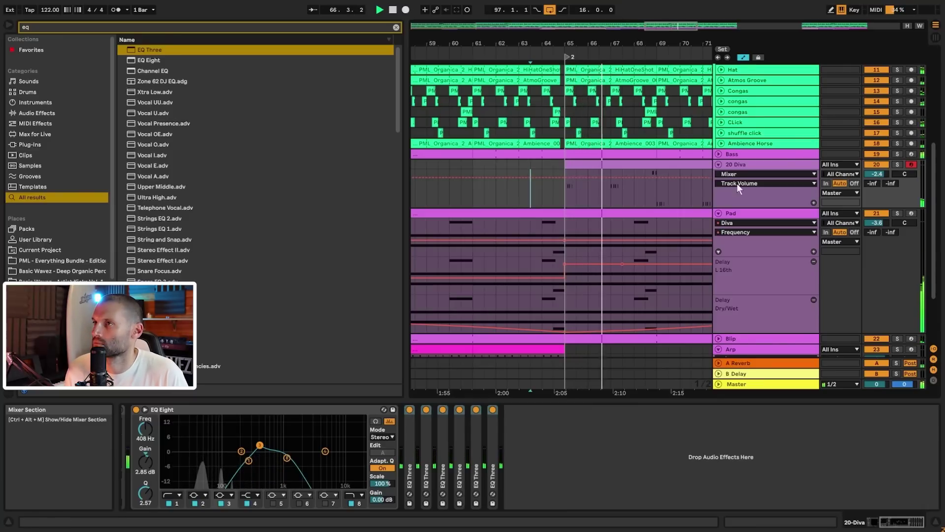
- Duplicate the Diva clip of bars 65–73 to fill bars 73–81
drag(641, 43, 570, 33)
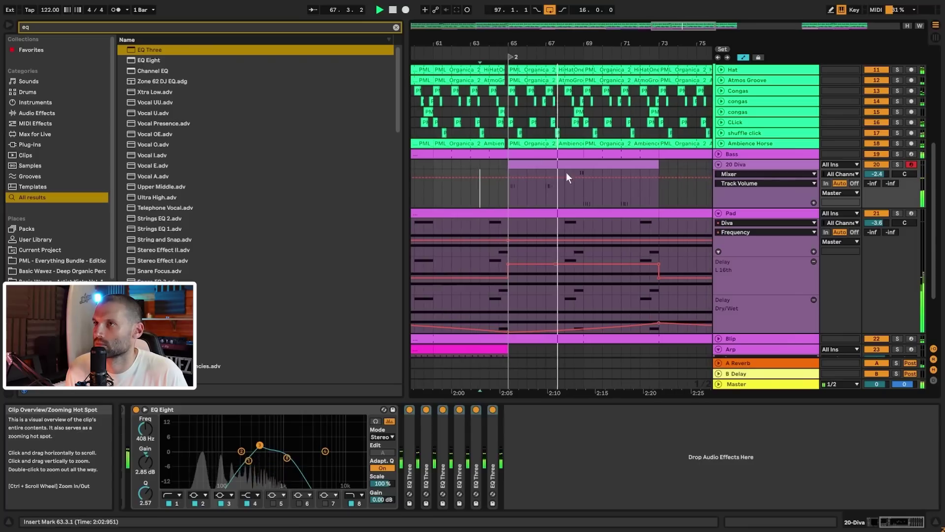
double_click(573, 173)
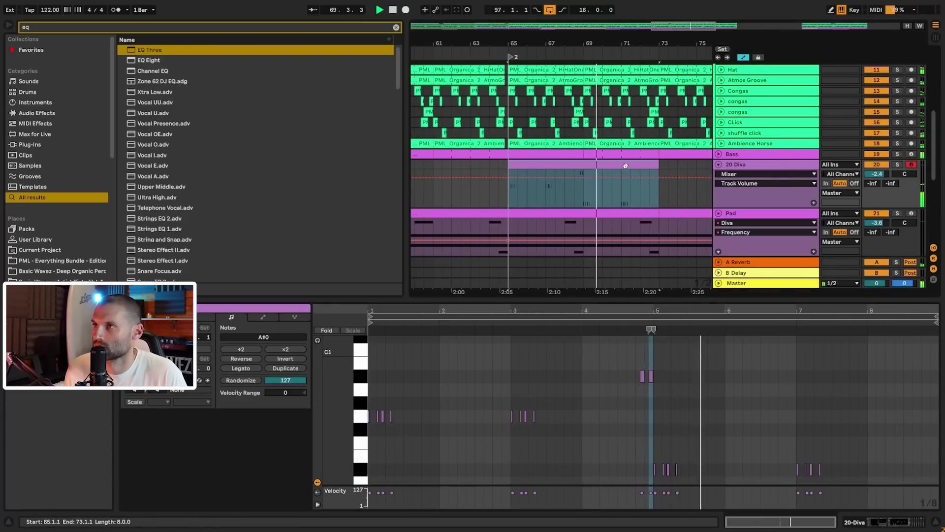
key(ctrl+d)
click(763, 164)
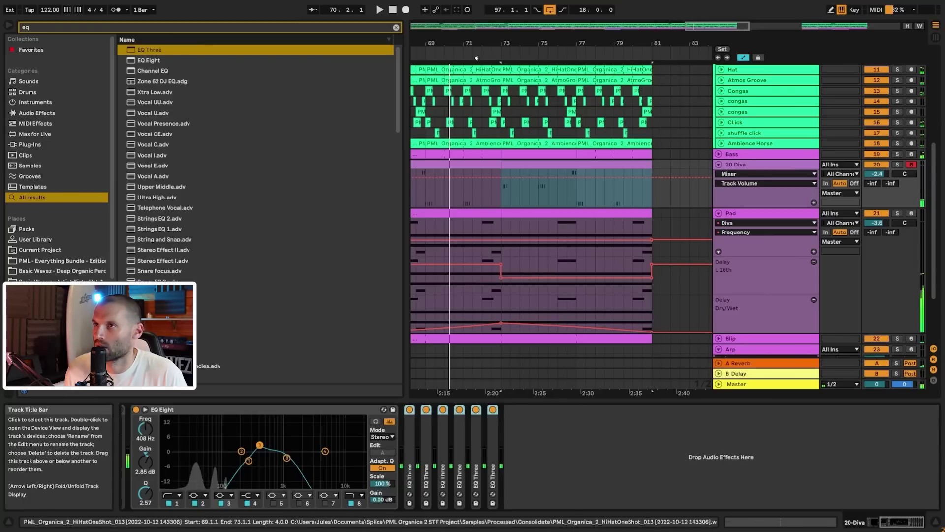
- Add a Delay to the end of the Diva chain, with 1.6% right offset and 42% Dry/Wet, and play from bar 73
click(396, 27)
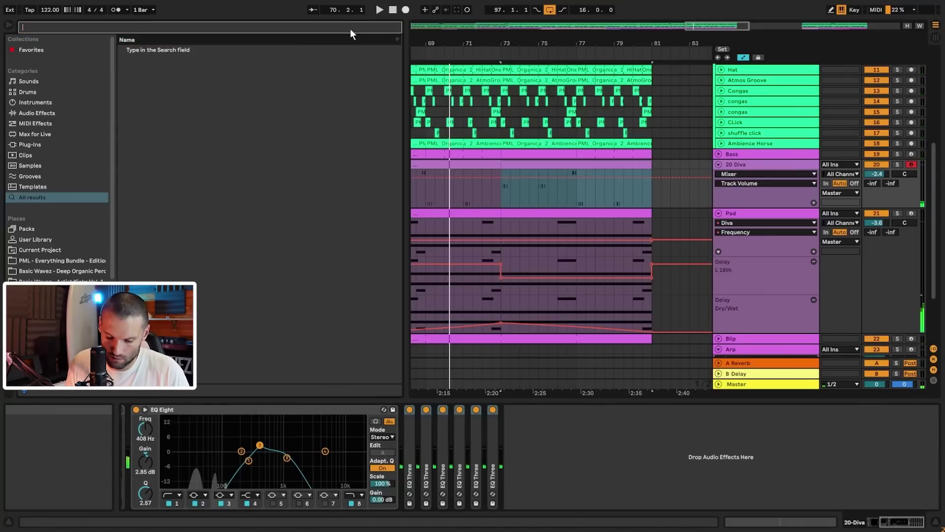
text(delay)
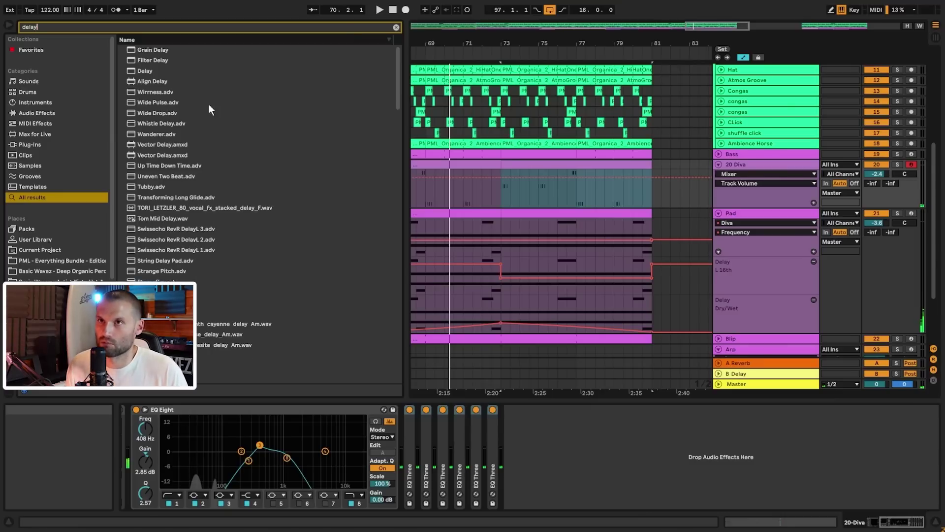
double_click(149, 68)
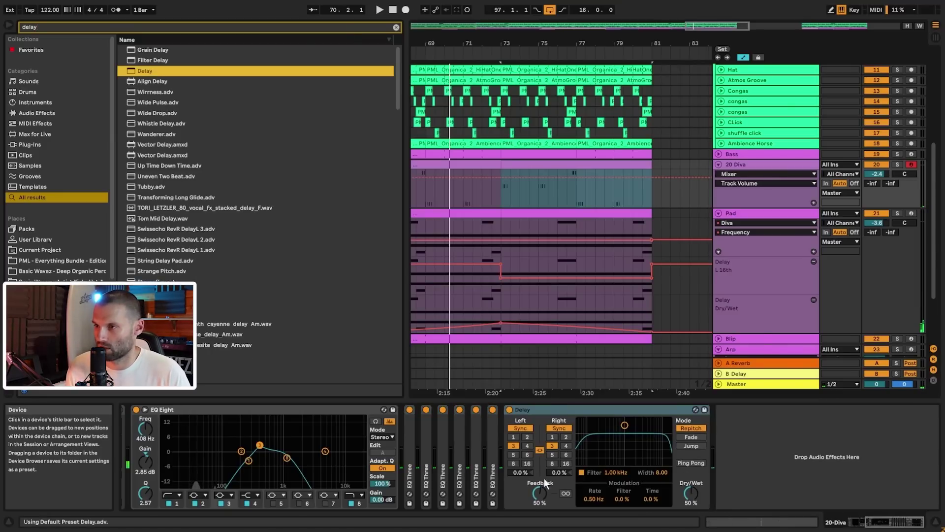
drag(559, 474, 560, 471)
key(space)
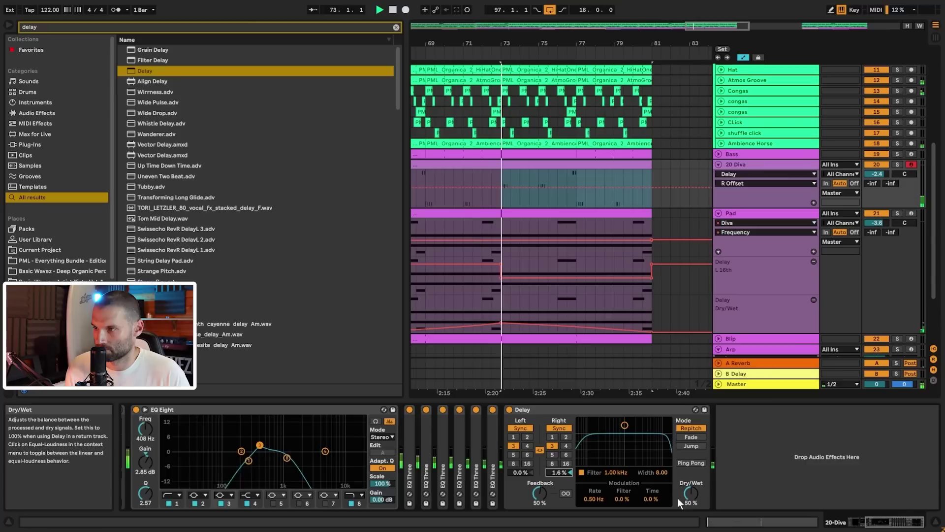
drag(690, 494, 690, 499)
key(space)
key(space)
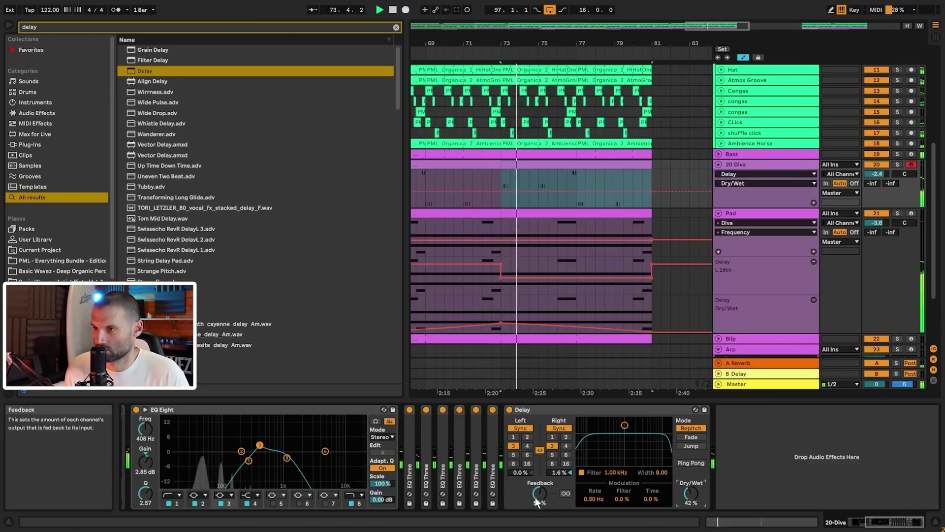
- Set the Diva track's Delay feedback to 63% and audition beat divisions 4, 1 and 2, returning to 3
drag(540, 494, 539, 492)
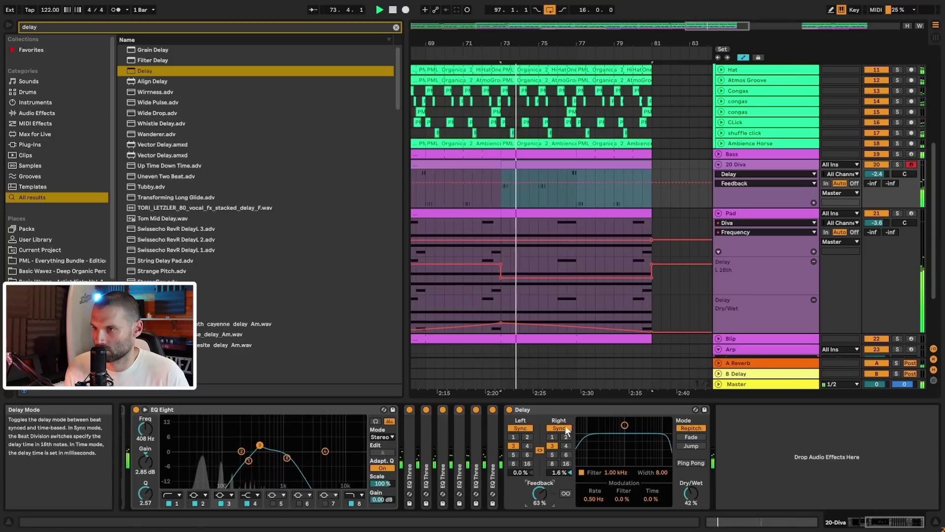
click(568, 445)
key(space)
key(space)
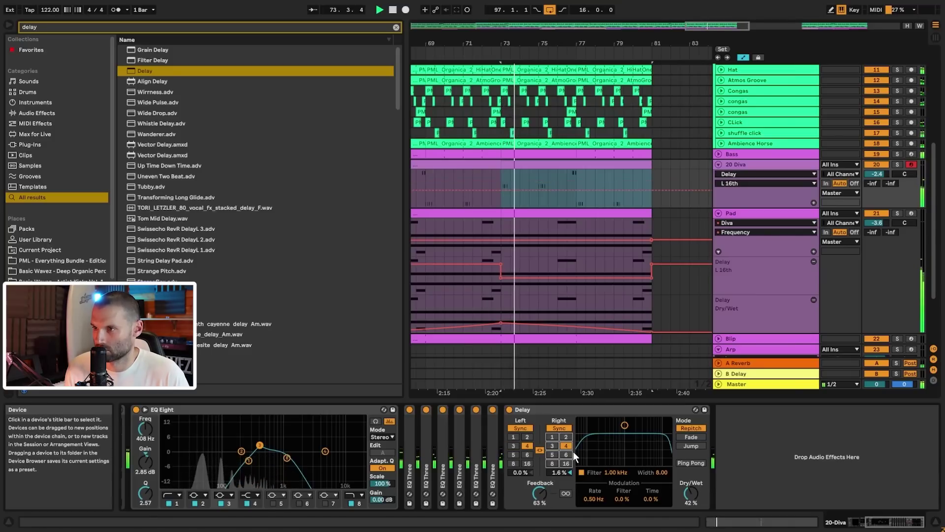
key(space)
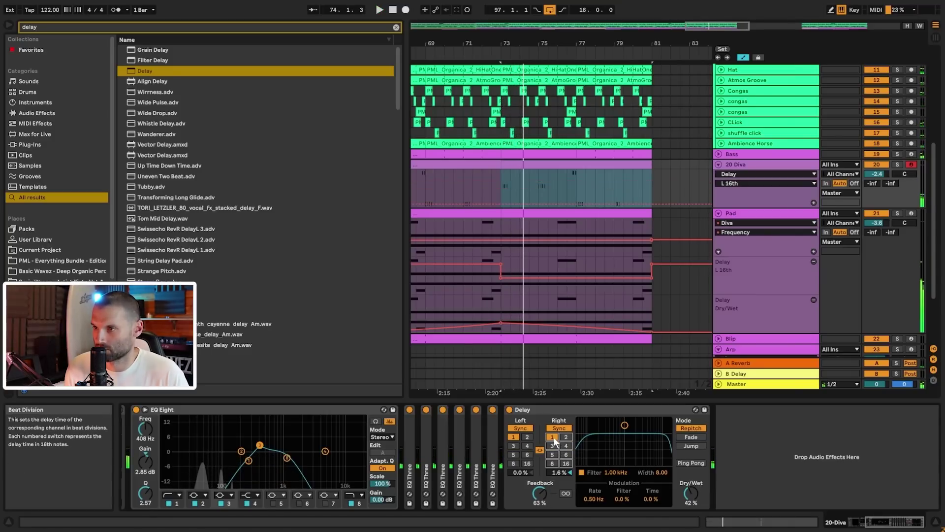
key(space)
click(566, 436)
key(space)
key(space)
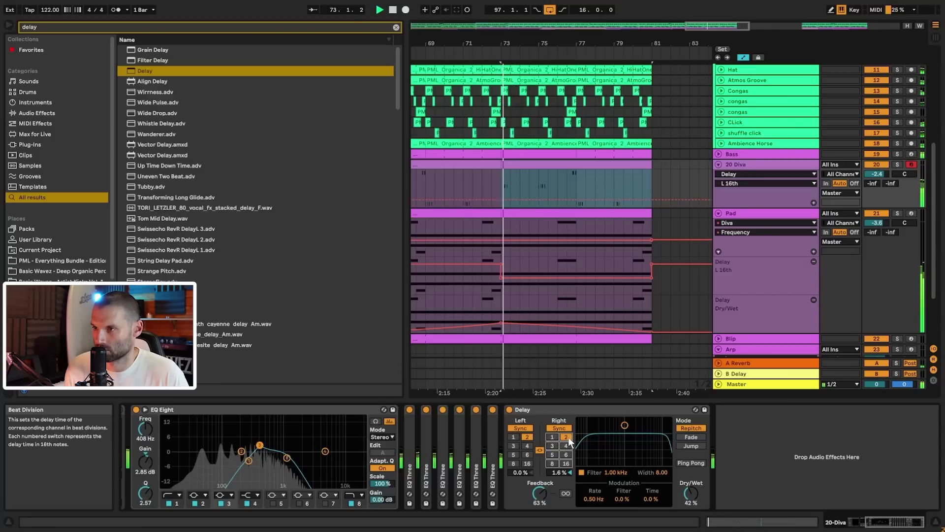
click(554, 446)
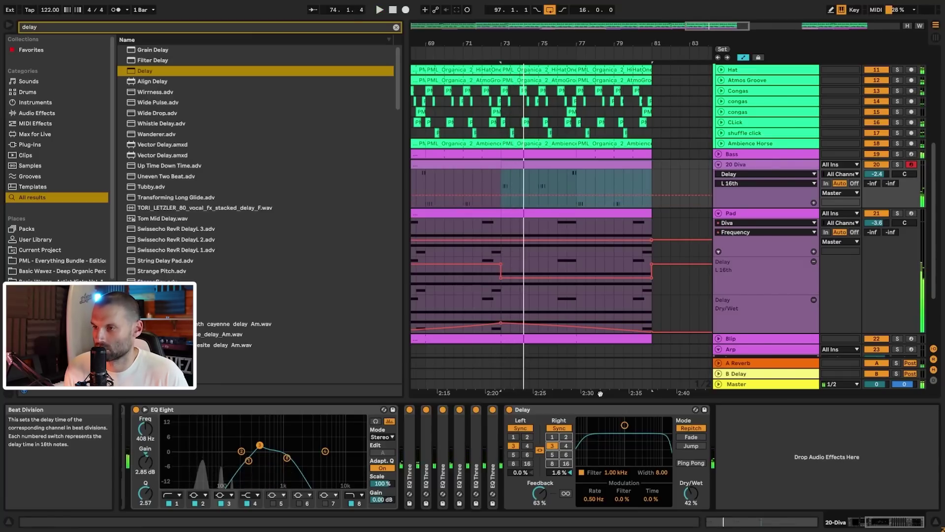
- Narrow the Diva Delay's bandpass filter to 685 Hz with width 4.41 and audition it from bar 73
drag(624, 425, 619, 443)
key(space)
key(space)
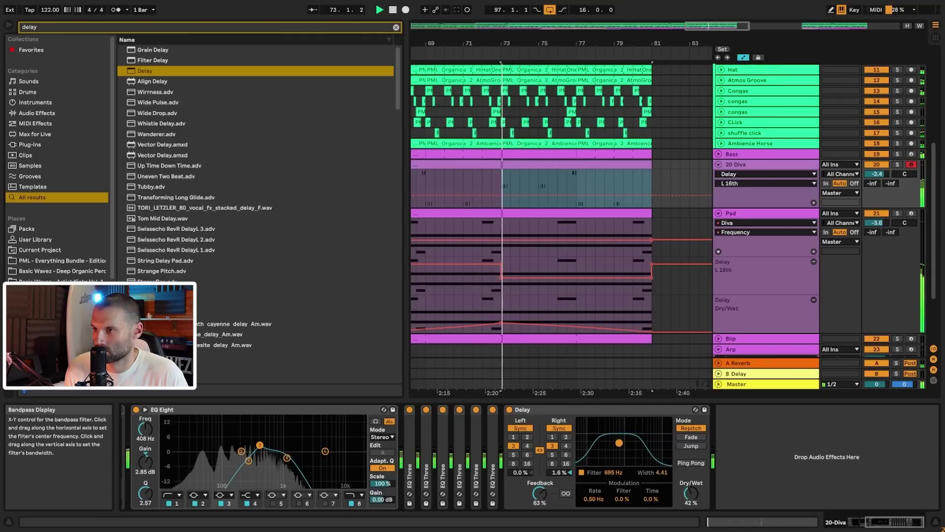
key(space)
- Play from bar 47 and transpose all notes of the Pad clip at bars 57–65 up one octave
mouse_move(533, 43)
mouse_down()
mouse_move(534, 31)
mouse_move(630, 19)
mouse_up()
scroll(533, 245, down, 4)
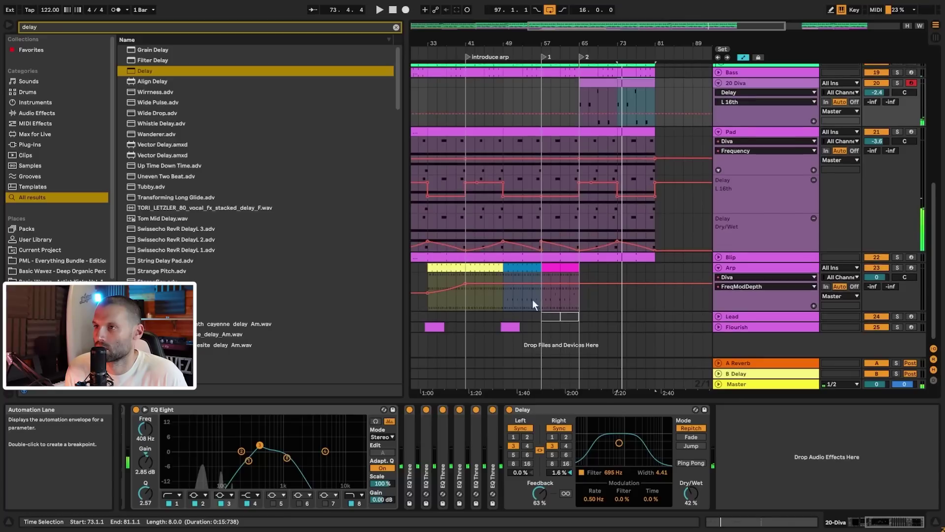
click(497, 301)
key(space)
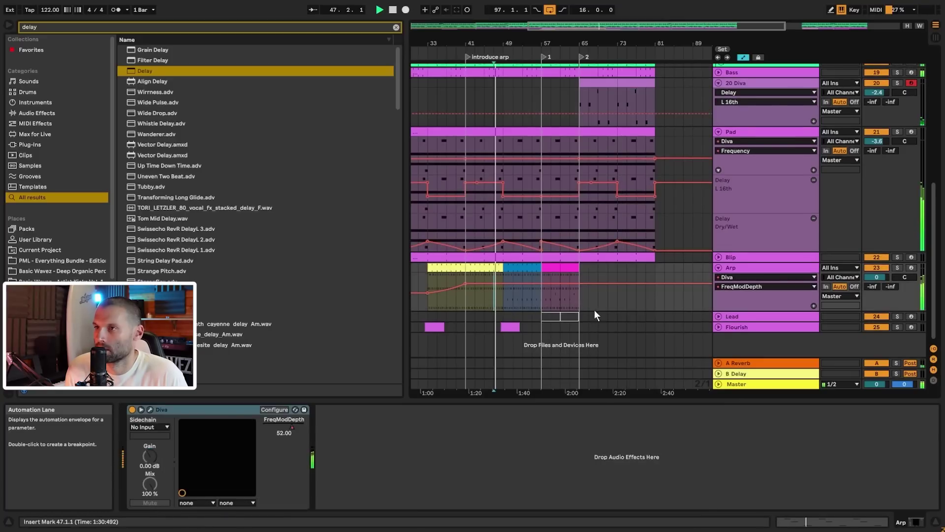
click(541, 239)
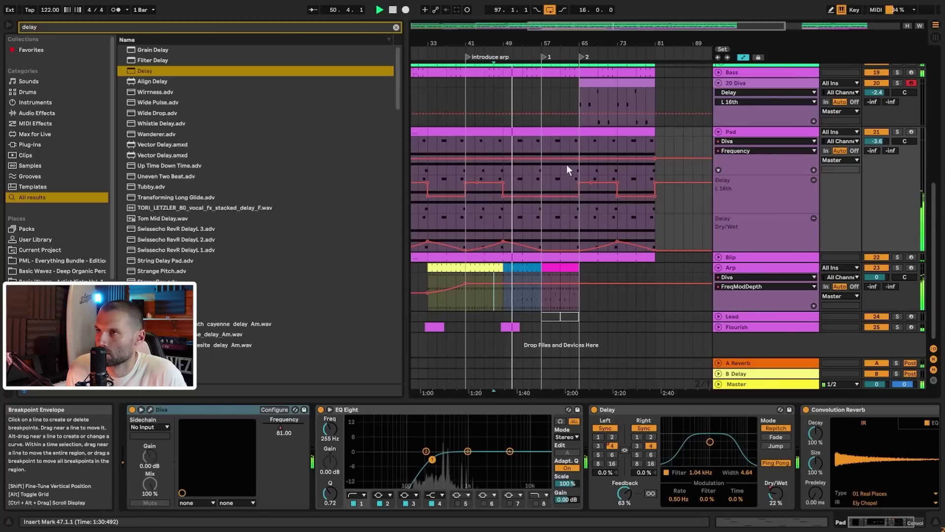
double_click(564, 132)
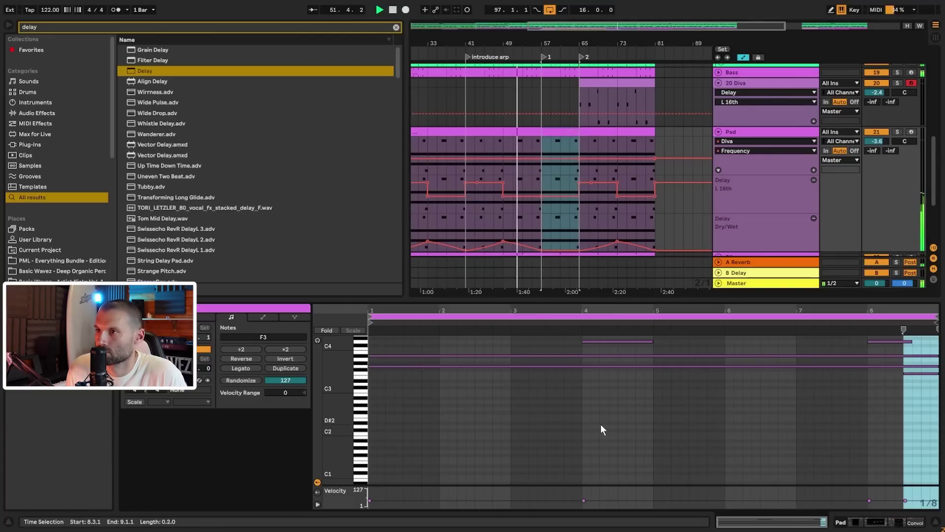
key(ctrl+a)
key(shift+Up)
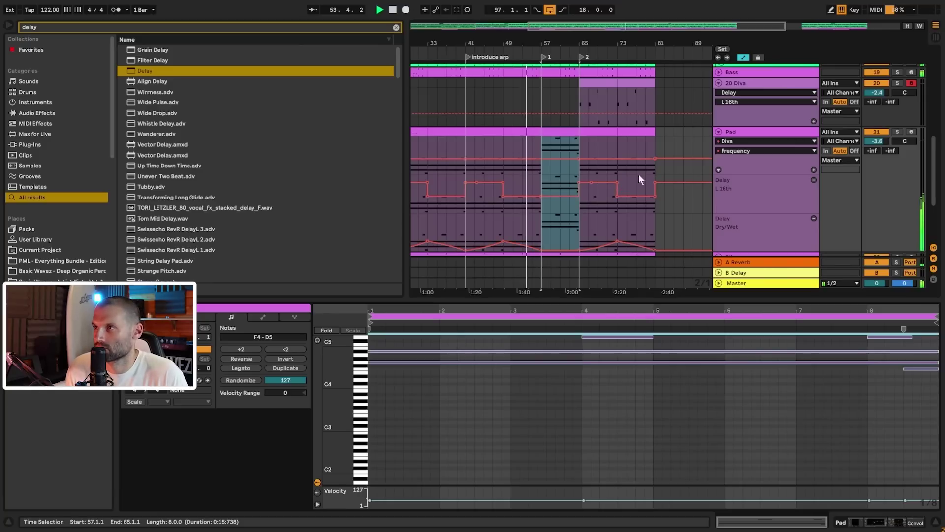
- Ramp the Pad's Diva Frequency automation upward from bar 57 to 116.82 at bar 65
click(542, 161)
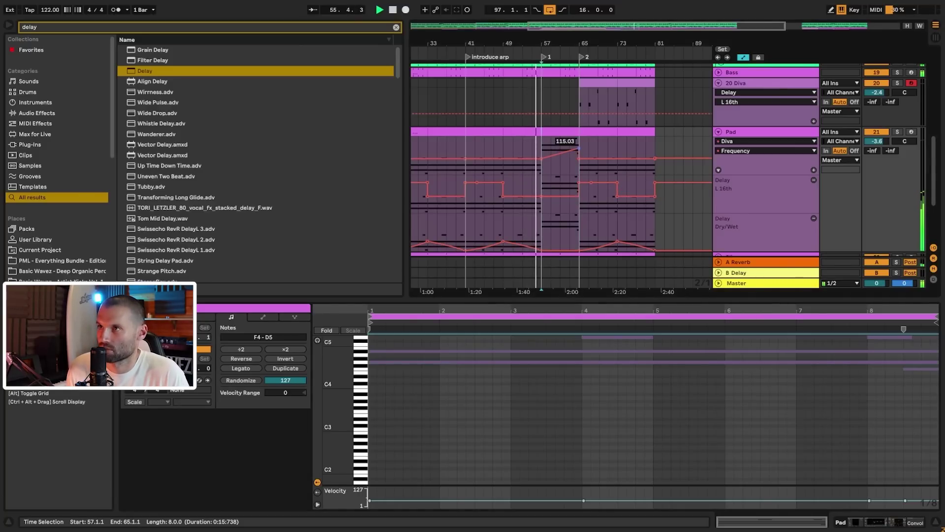
double_click(746, 133)
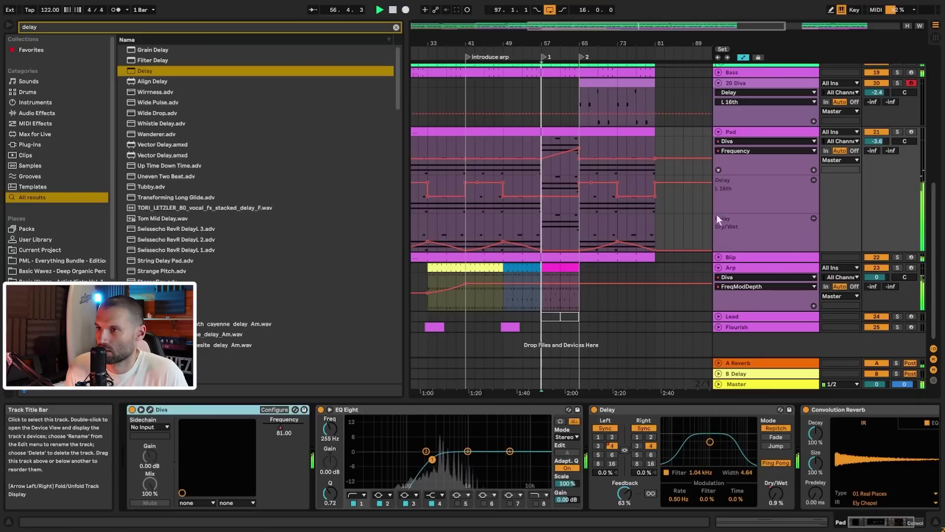
mouse_move(578, 147)
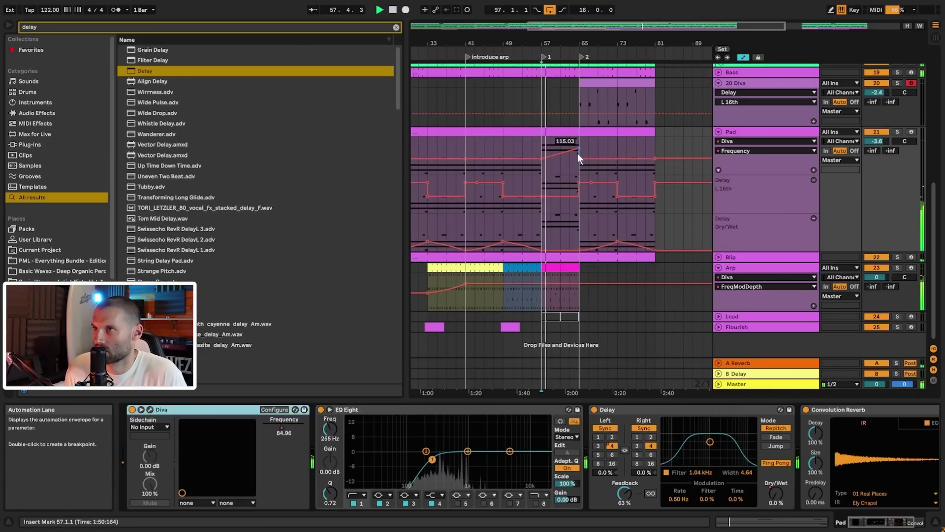
drag(578, 146, 579, 145)
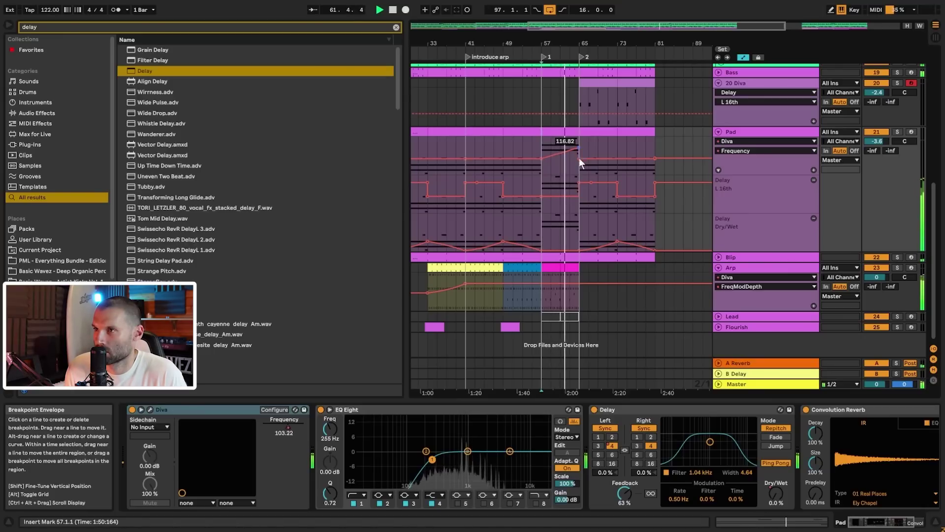
- Try ending the second Arp clip at bar 64, restore its end to bar 65 and play from bar 63
drag(654, 25, 629, 274)
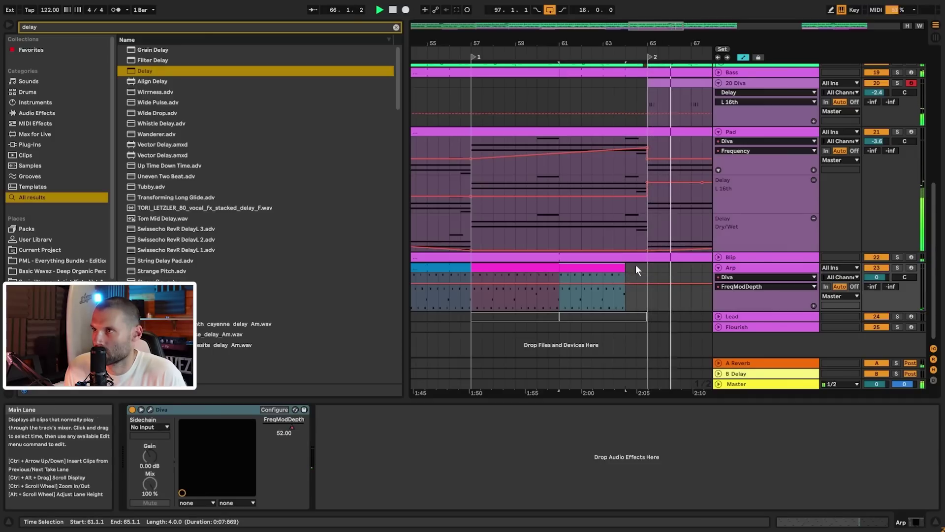
drag(622, 269, 647, 269)
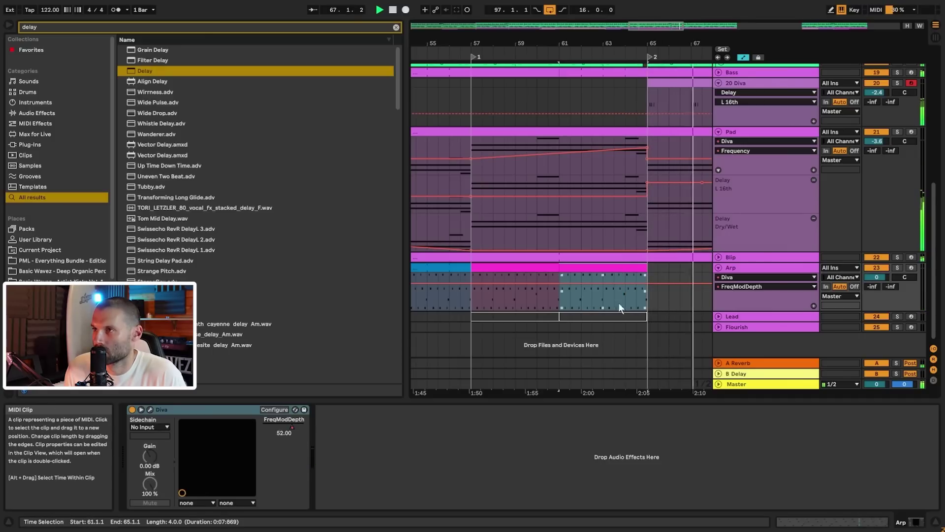
click(599, 303)
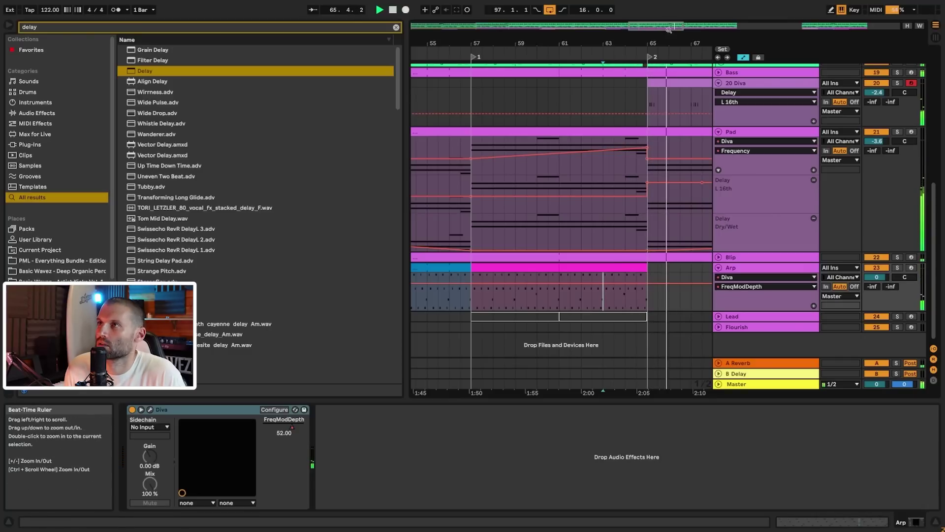
drag(659, 26, 675, 24)
key(space)
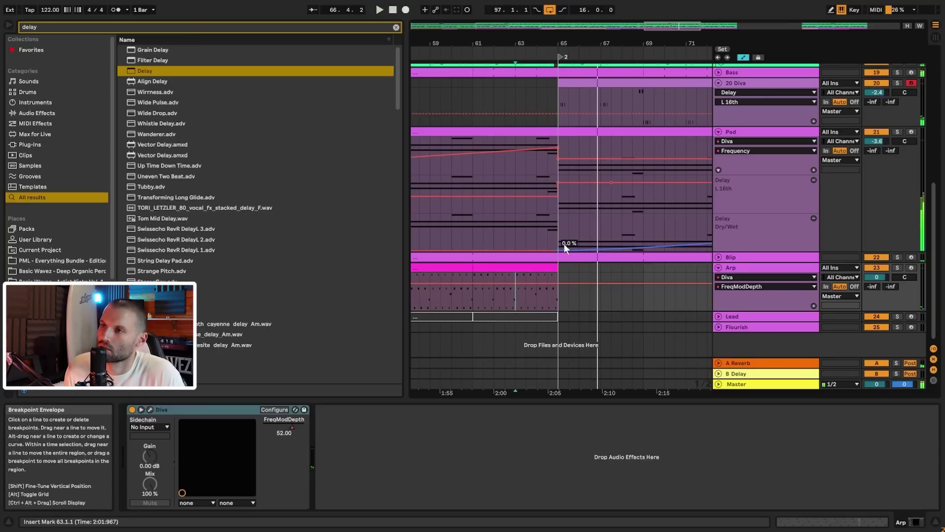
- Automate the Pad's Delay Dry/Wet to rise from 0% to a peak at bar 64 and fall gradually after it
click(744, 133)
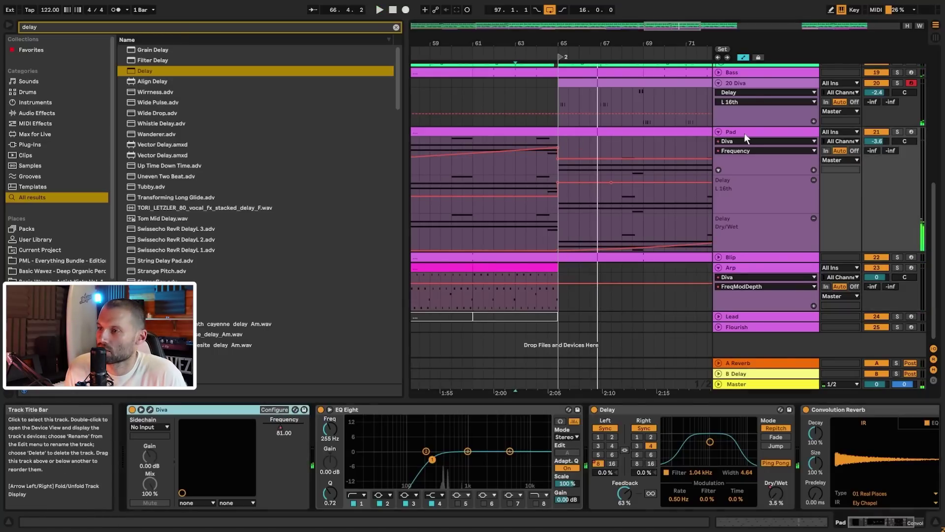
click(867, 522)
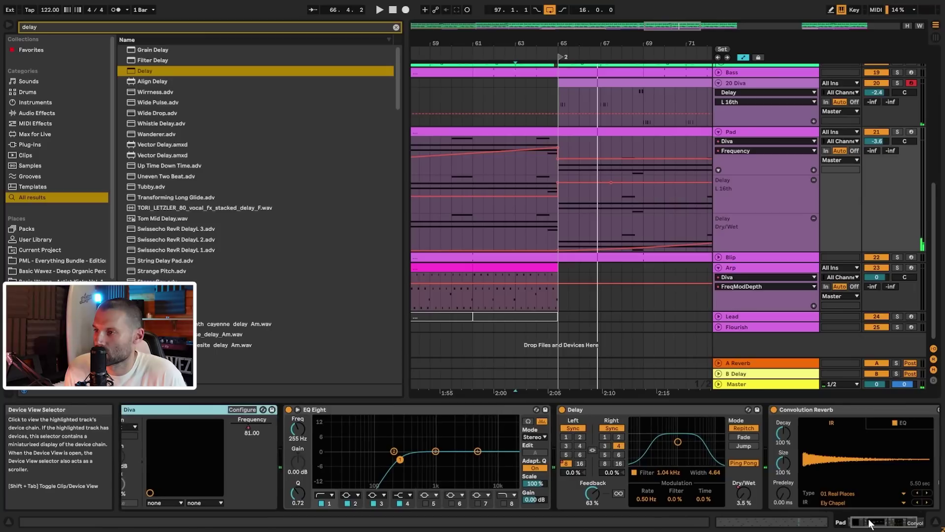
click(743, 493)
drag(544, 173, 544, 157)
click(558, 174)
click(420, 159)
key(space)
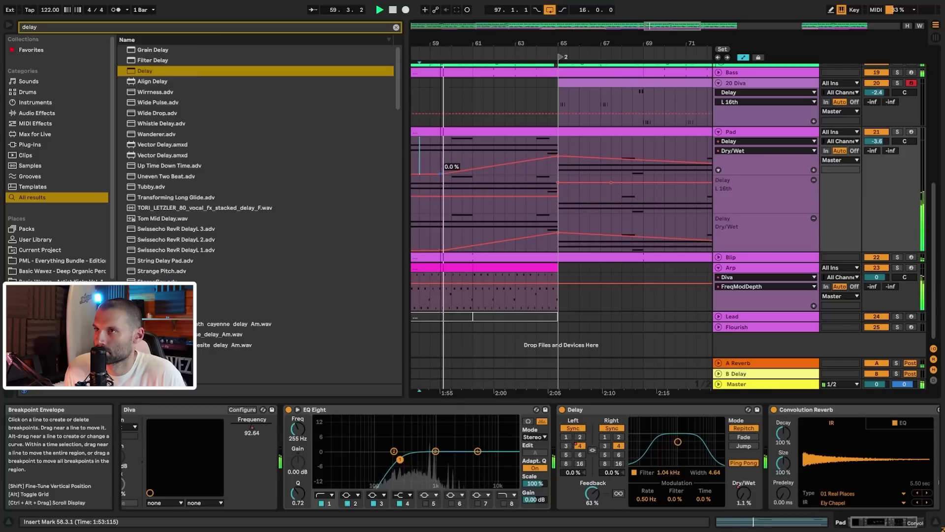
drag(558, 156, 536, 153)
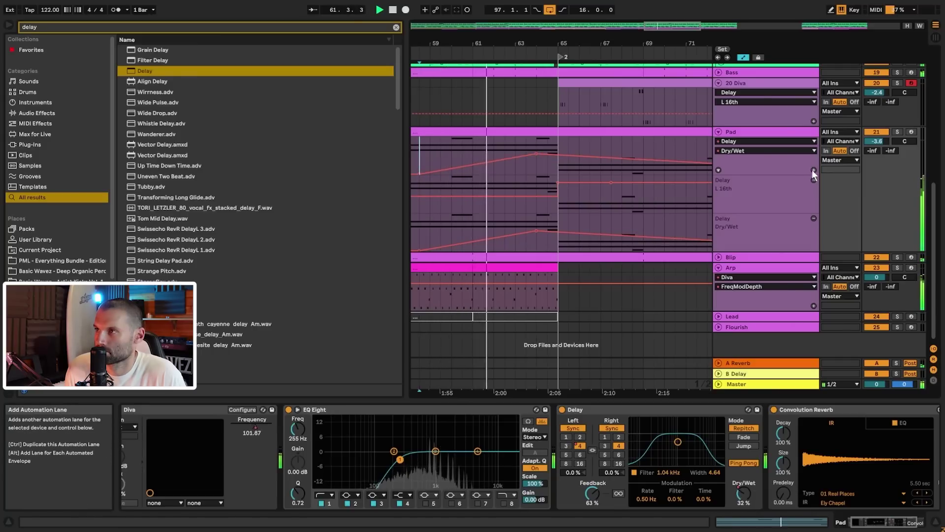
- Give the Pad's Diva Frequency its own automation lane, peaking at about 112.34 just before bar 64 and dropping to its base level at bar 65
click(748, 140)
click(748, 158)
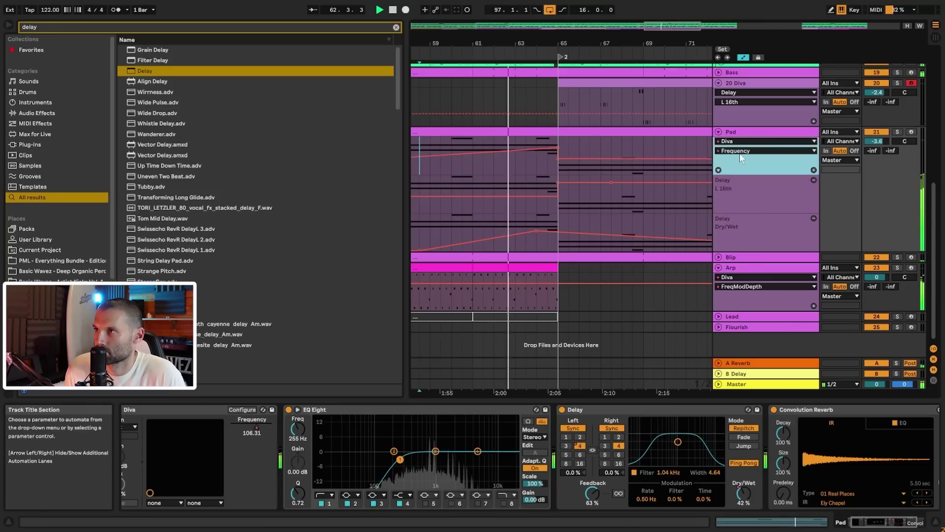
click(813, 169)
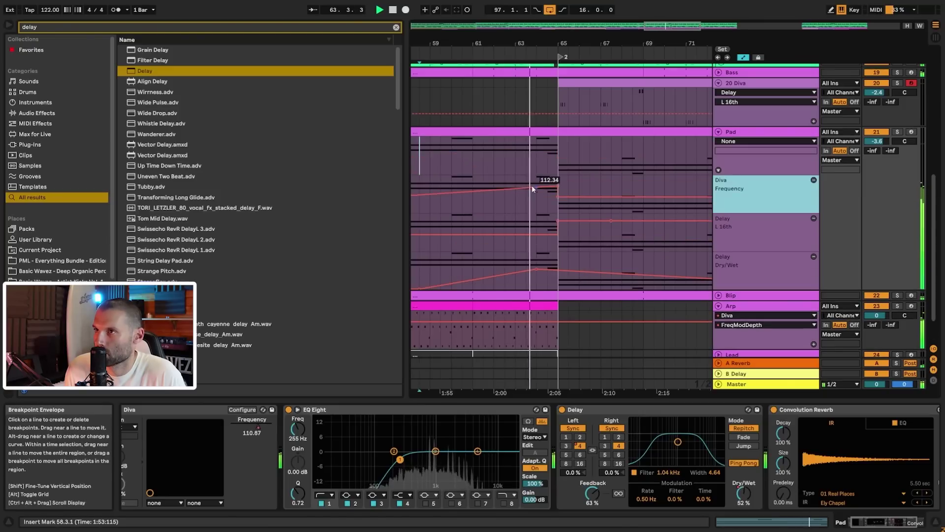
click(532, 186)
click(559, 186)
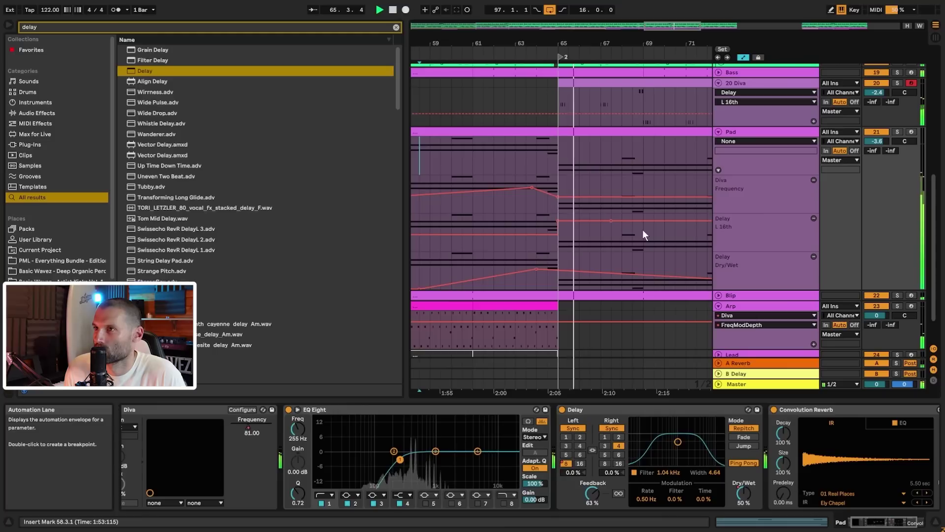
click(627, 113)
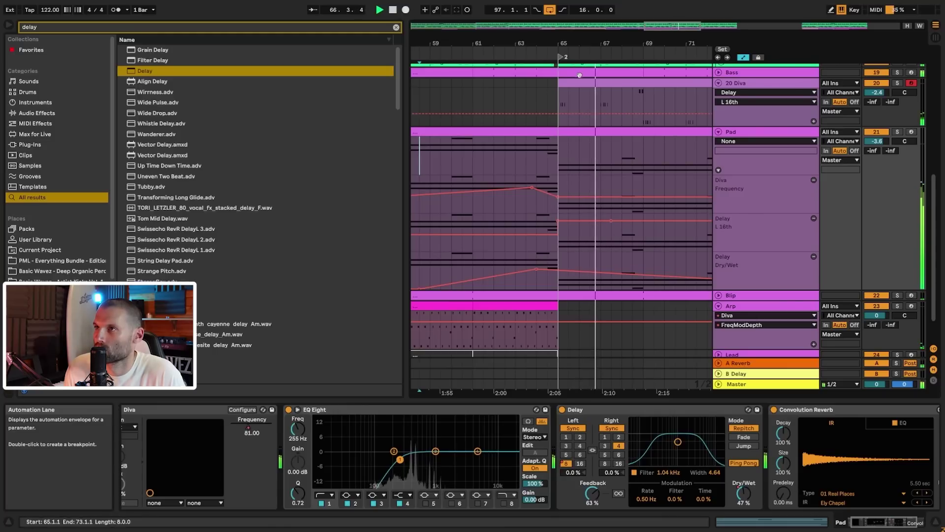
drag(577, 43, 608, 39)
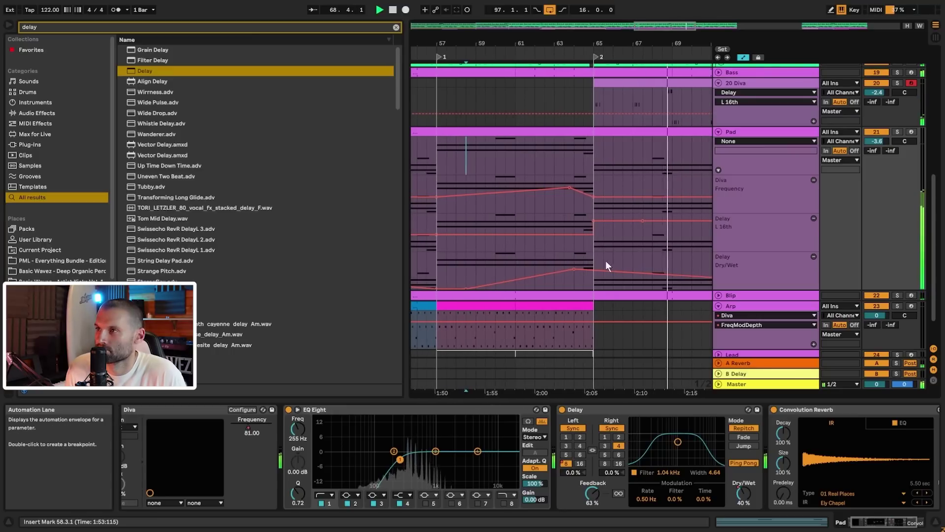
key(space)
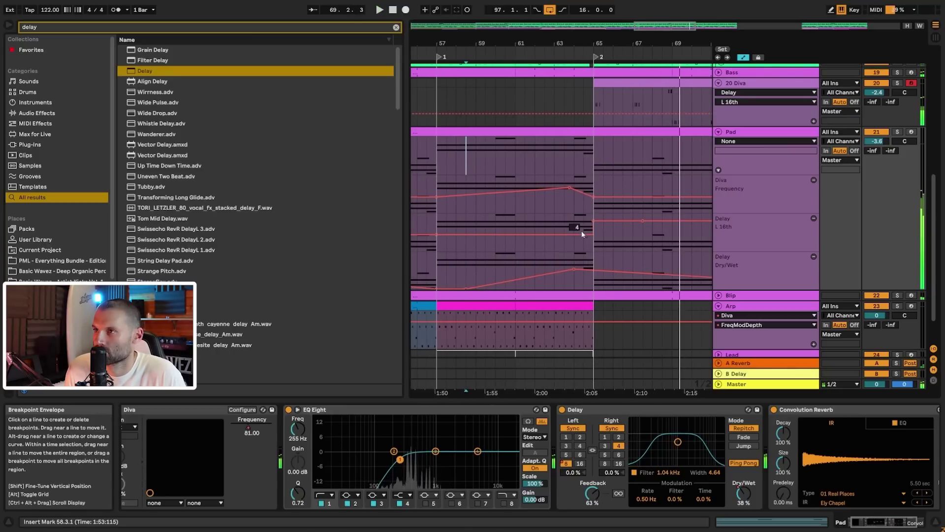
- Try 5 for the Pad's Delay L 16th automation from bar 65, settle on 2 and audition it from bar 63
click(505, 217)
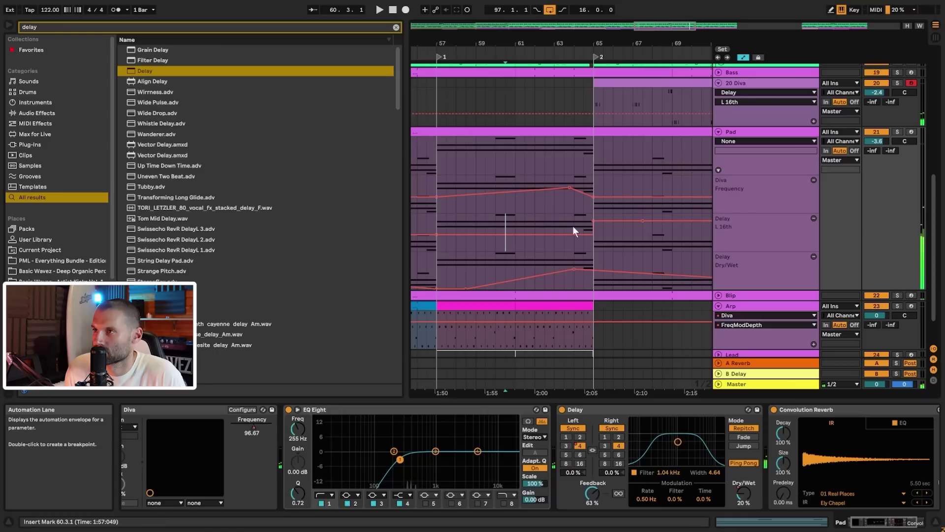
drag(592, 222, 592, 232)
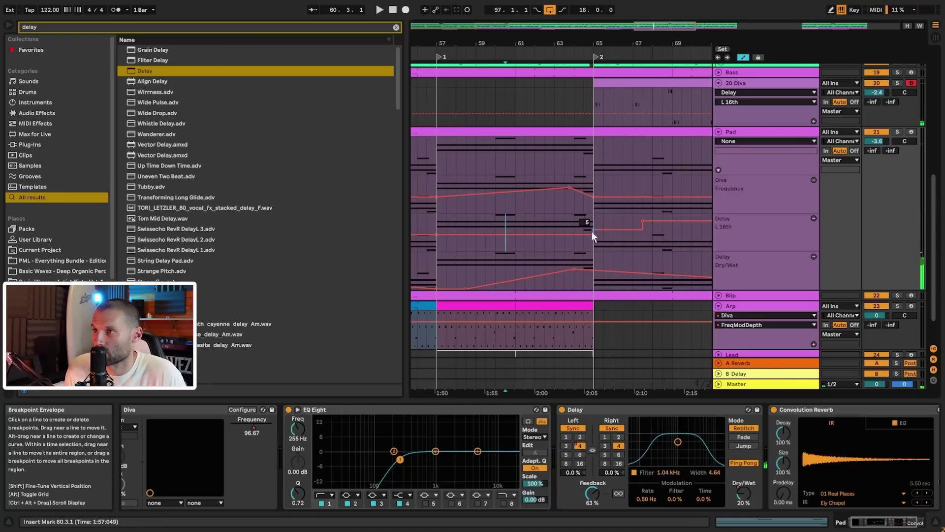
scroll(566, 219, right, 5)
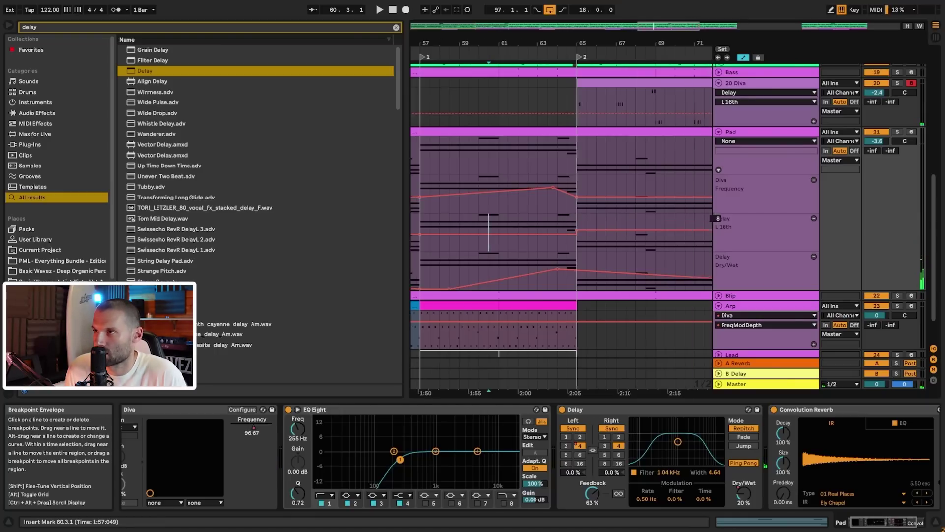
click(465, 220)
key(space)
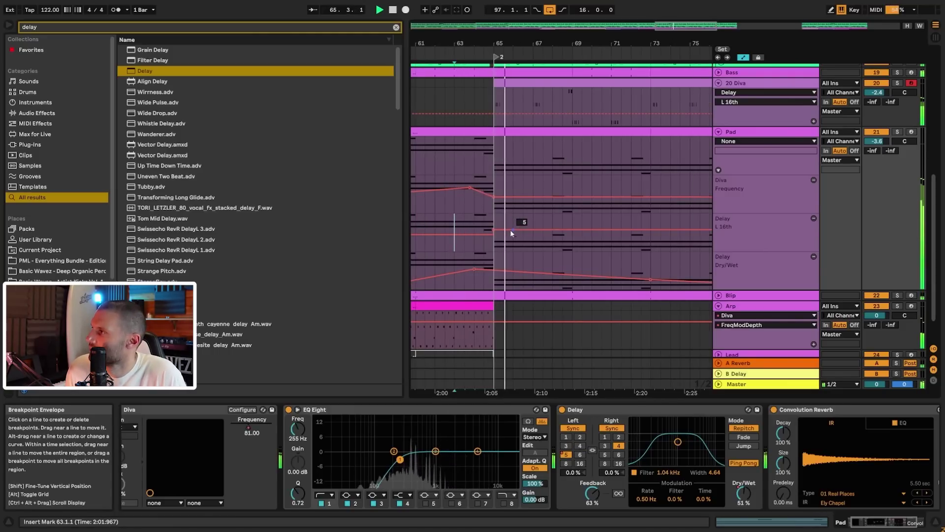
drag(491, 229, 491, 239)
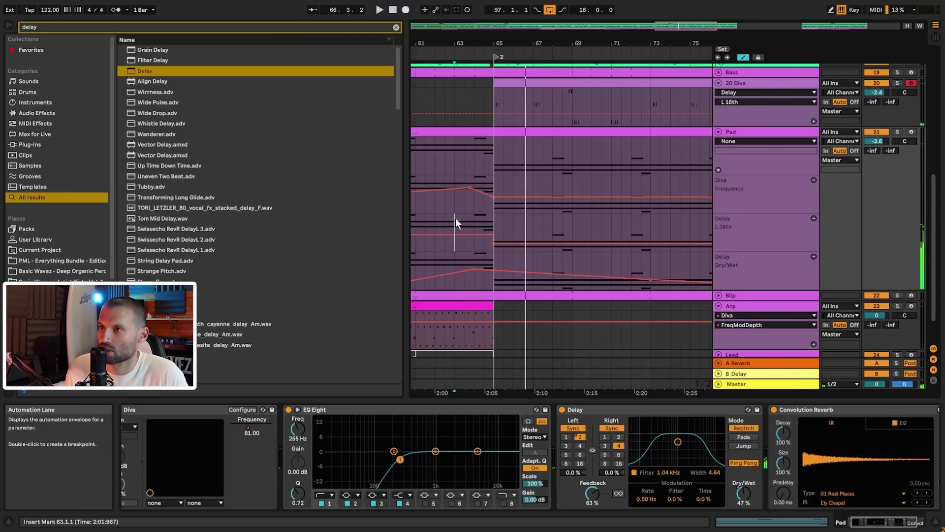
key(space)
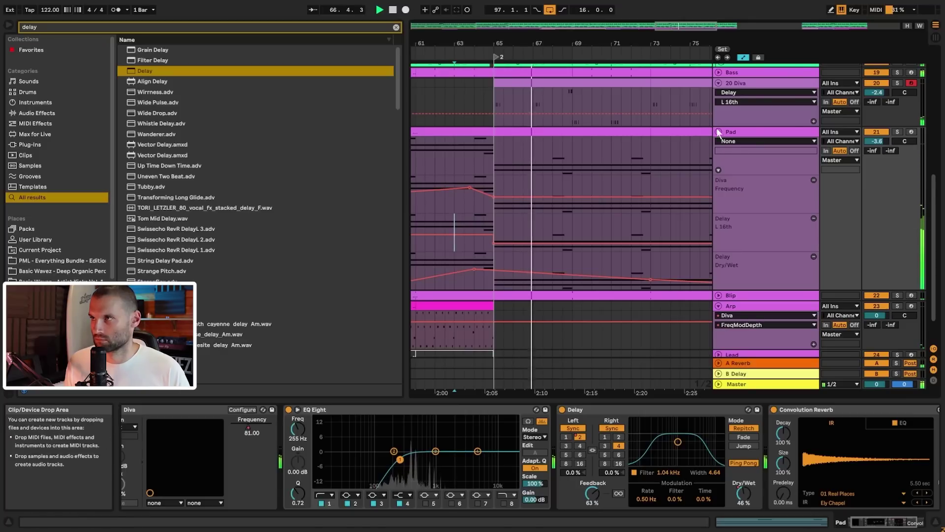
- Play from bar 56 and lower the Pad's Diva Frequency automation from bar 65 to about 72
drag(600, 44, 615, 24)
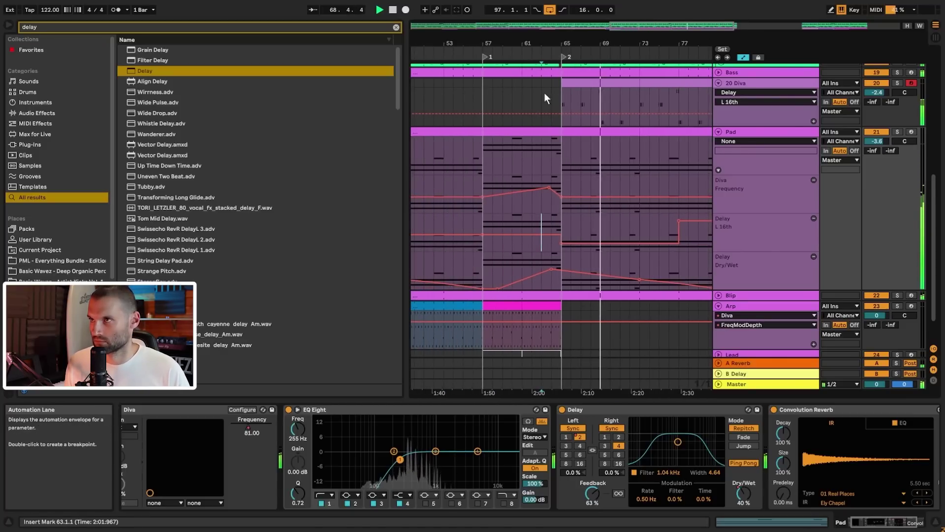
click(501, 94)
click(473, 92)
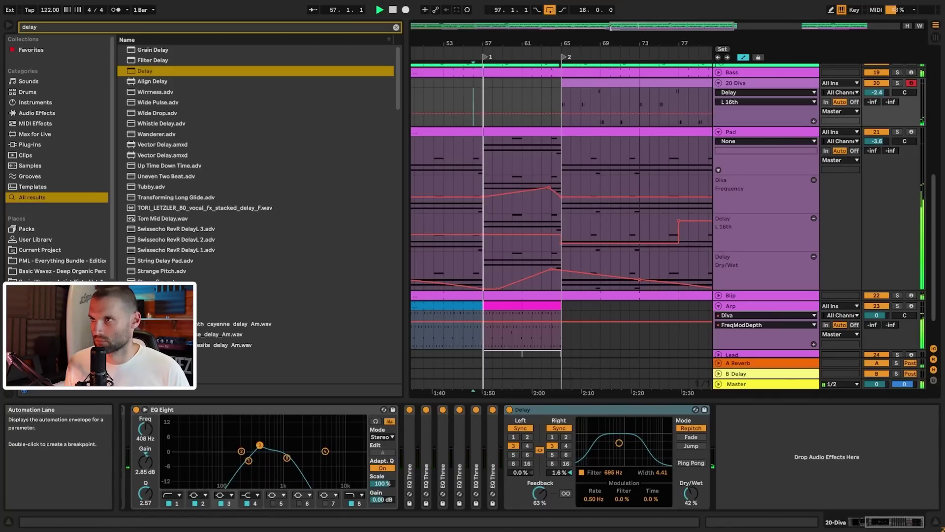
drag(548, 43, 549, 79)
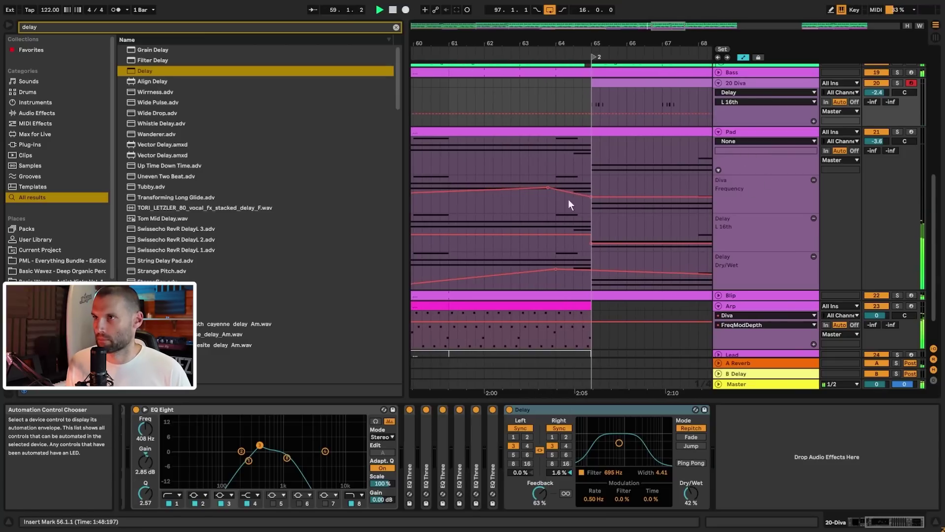
click(570, 193)
drag(592, 197, 592, 200)
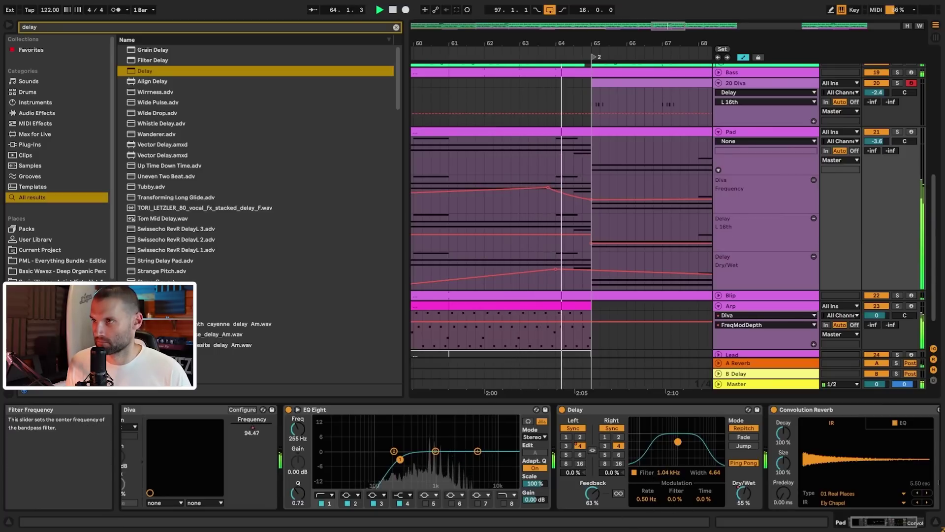
- Raise the Pad's Delay L 16th automation from bar 65 to 8 and audition it from bar 60.3
click(664, 474)
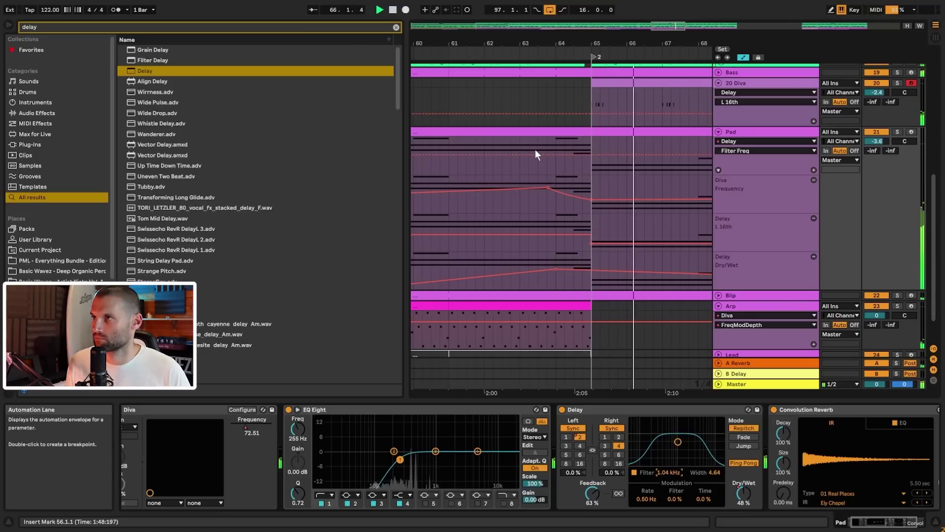
drag(593, 244, 593, 235)
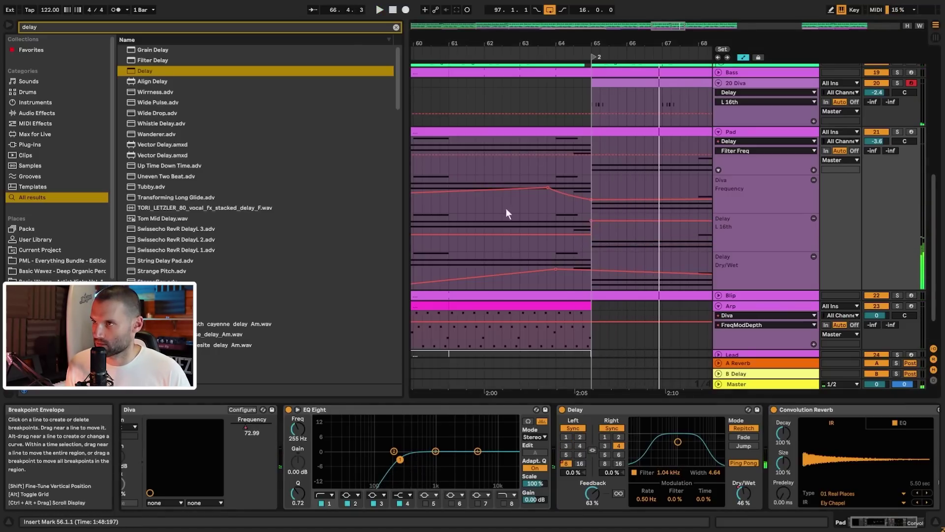
click(551, 220)
click(431, 224)
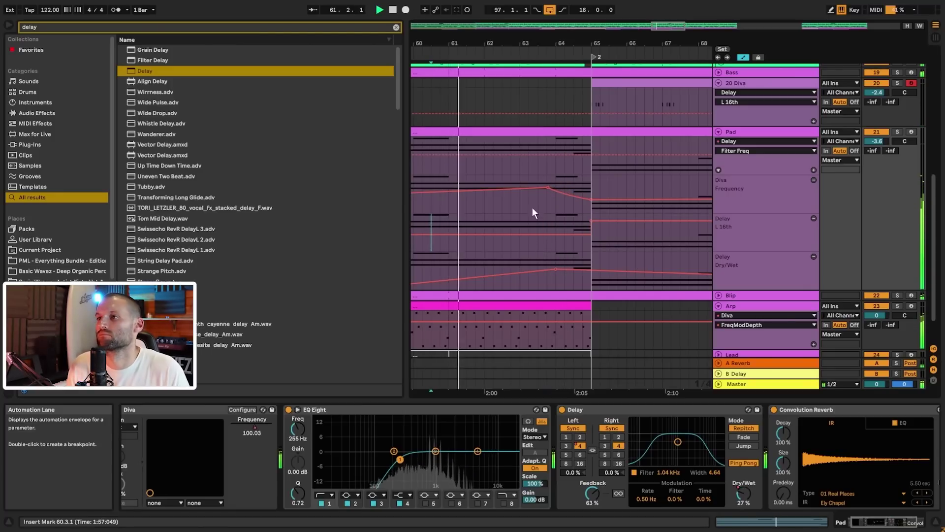
- Clear the browser's search text
click(396, 28)
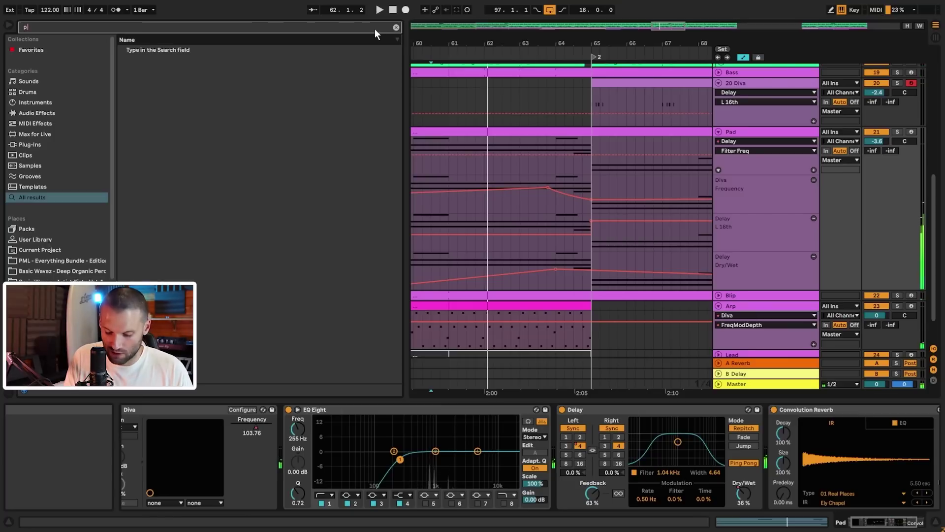
text(ec)
key(BackSpace)
key(BackSpace)
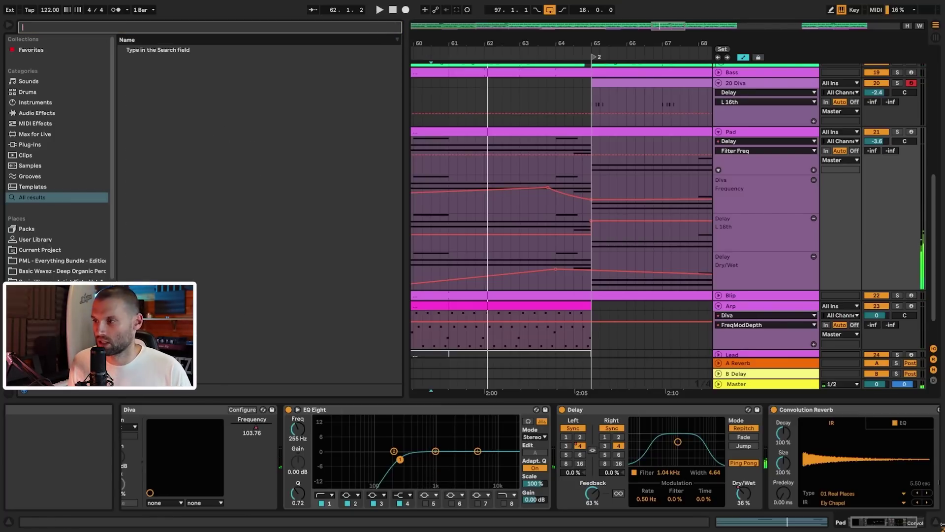
- Open the Pad's Diva, show its FM automation and add a rise peaking at about 15.78 just before bar 65, then falling back
click(154, 413)
click(154, 414)
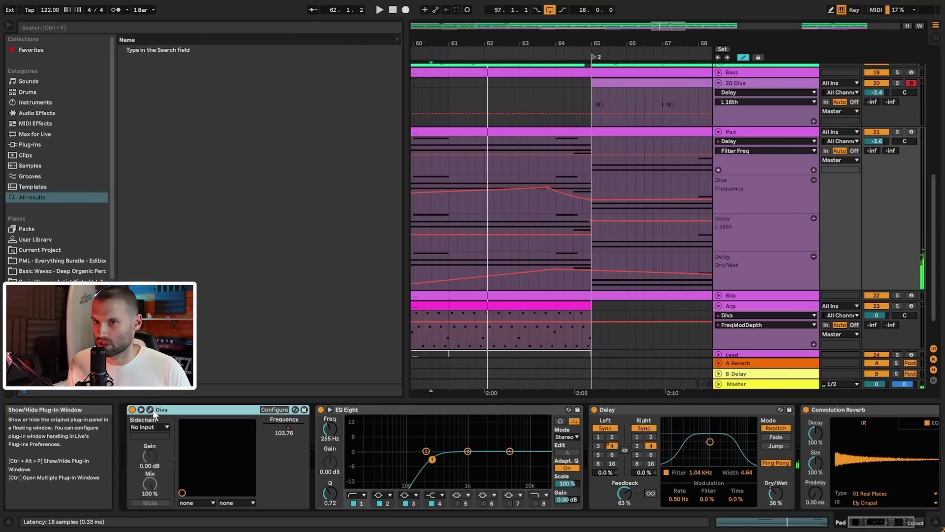
click(150, 412)
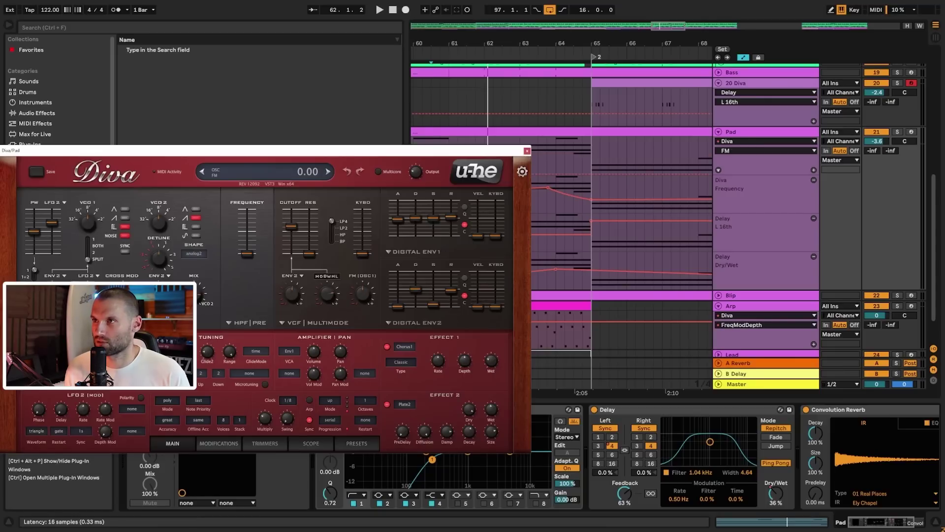
key(space)
click(544, 175)
click(592, 175)
drag(582, 175, 583, 168)
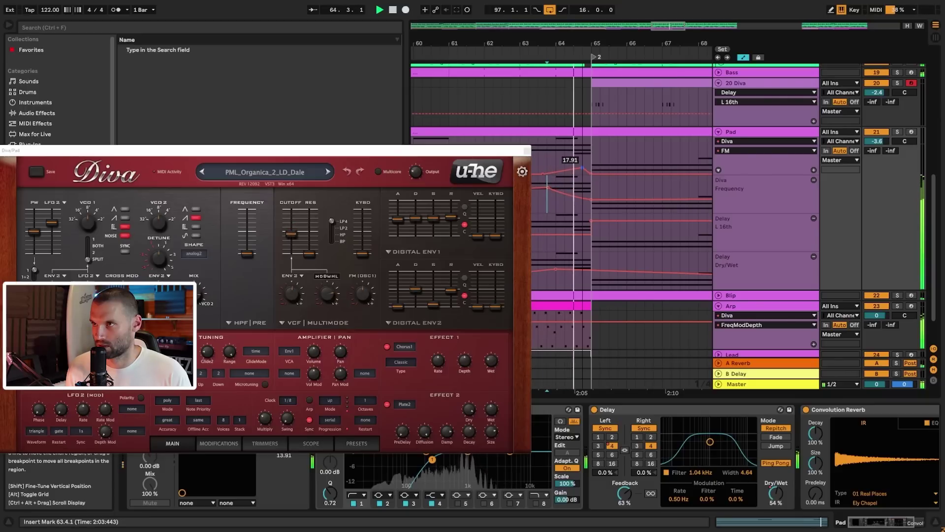
drag(579, 167, 577, 170)
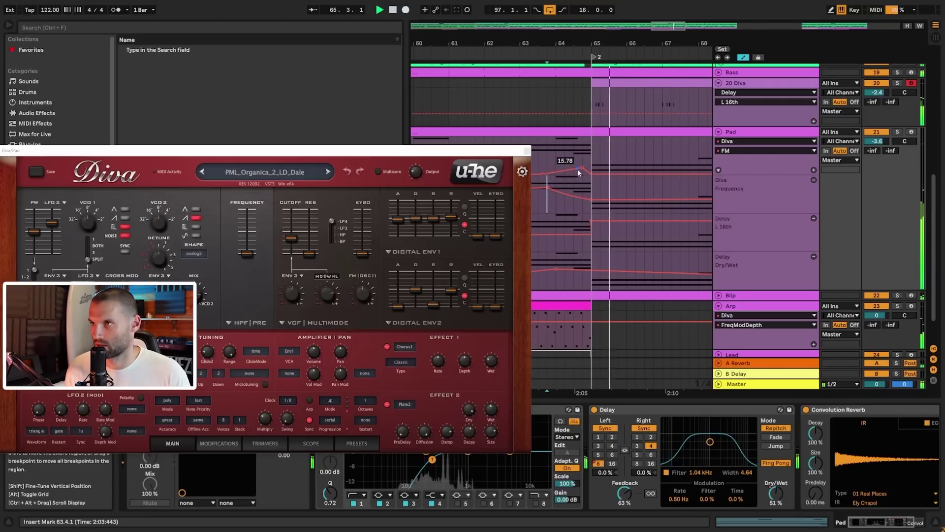
- Close the Diva window and soften the 20 Diva track's EQ Eight, setting its peak band to 400 Hz and 1.36 dB
drag(632, 42, 627, 27)
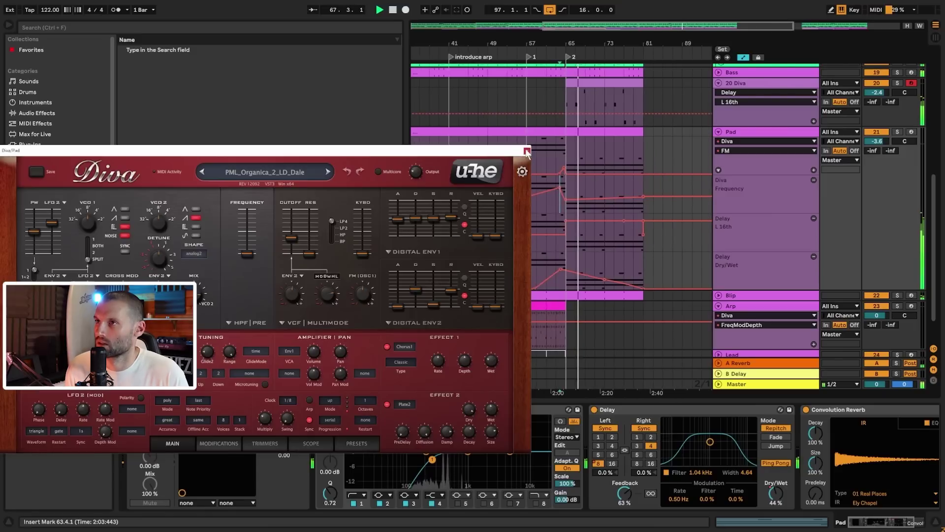
click(528, 150)
click(775, 82)
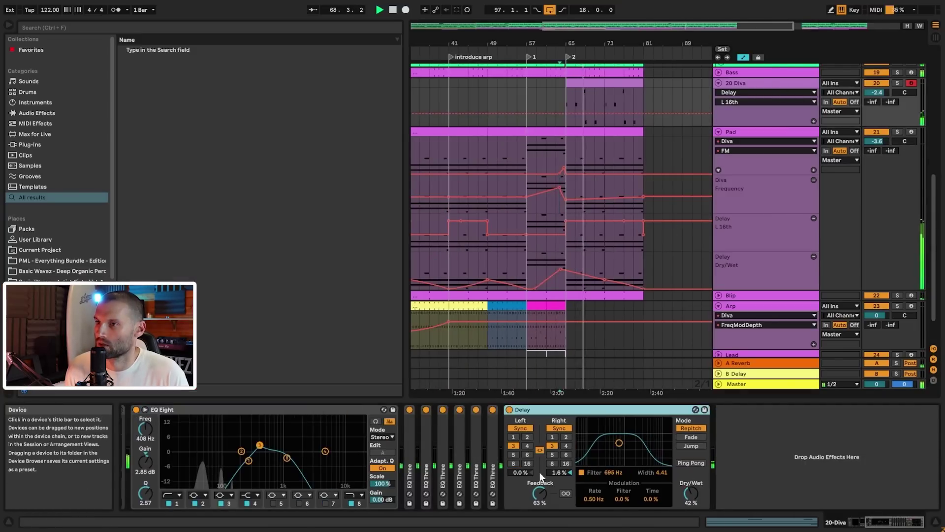
drag(286, 458, 241, 460)
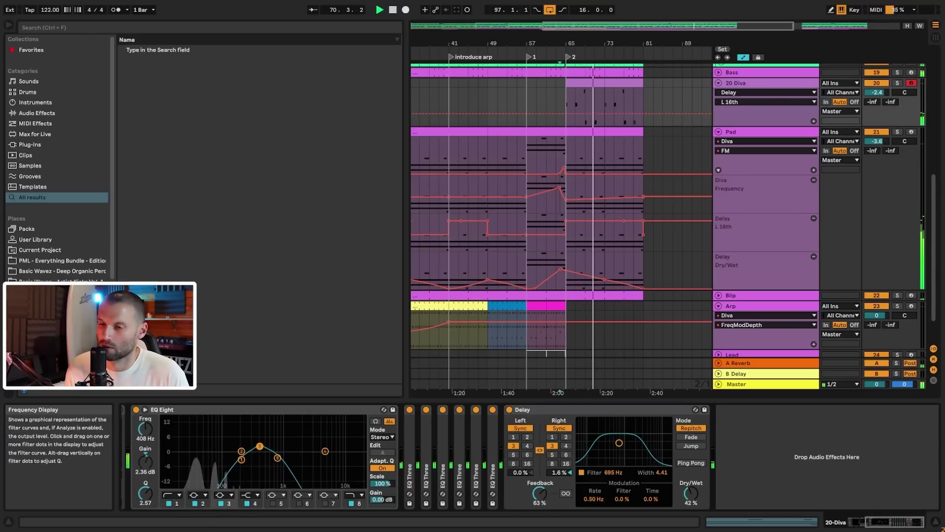
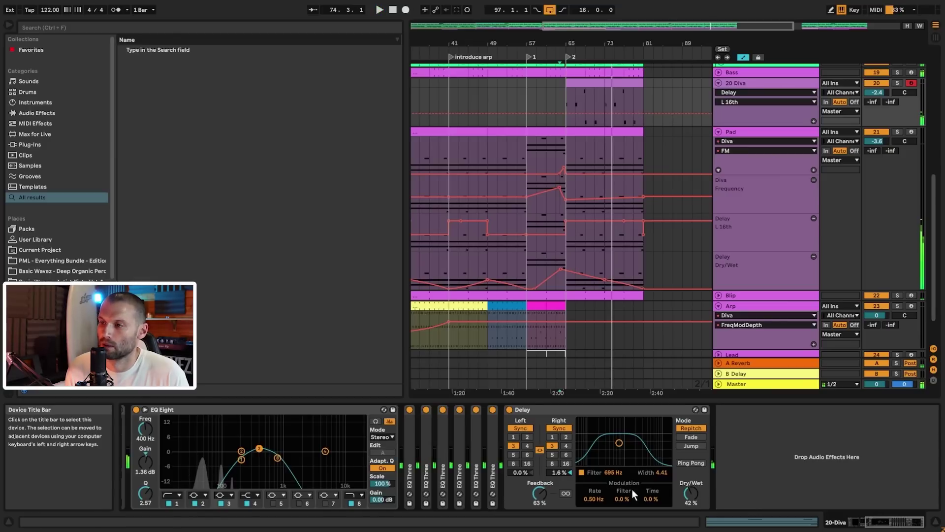
- Switch 20 Diva's Delay to 1.00 ms time mode with 100% Dry/Wet and 0% Feedback, comparing it with bypass from bar 65
click(521, 428)
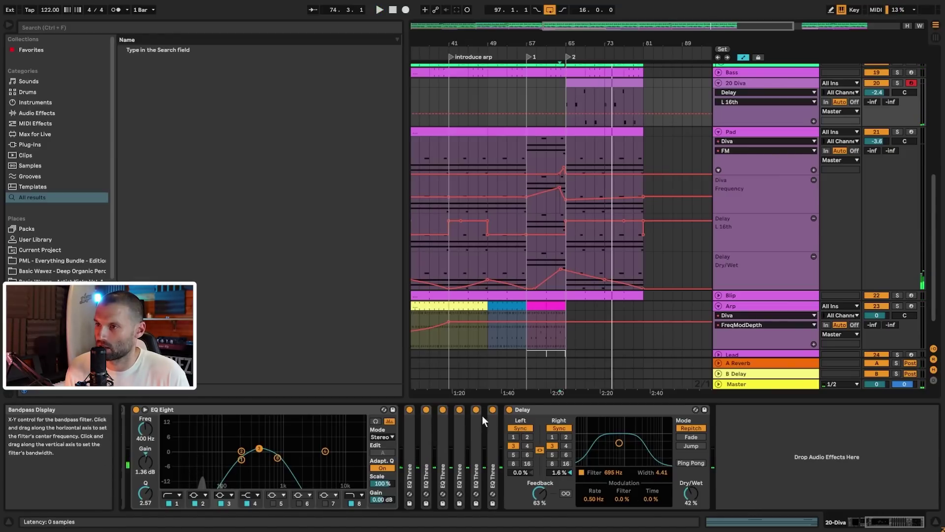
click(522, 429)
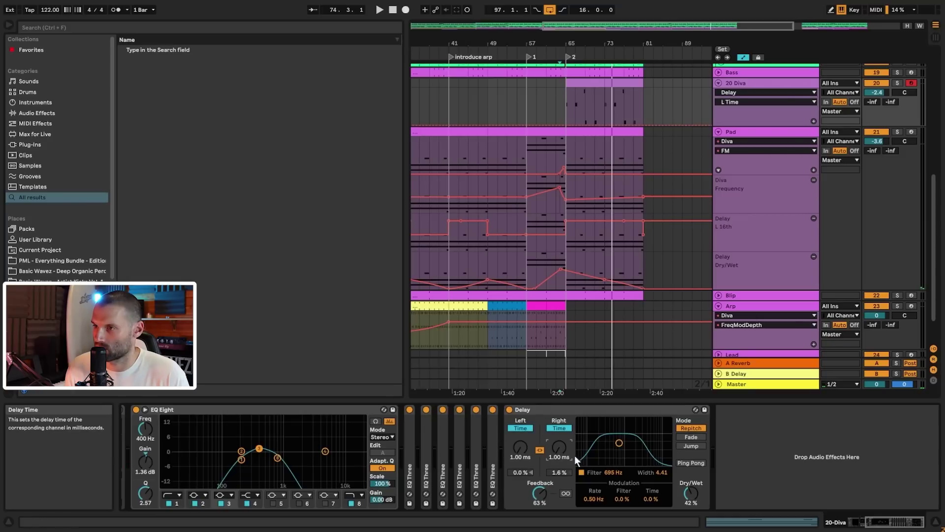
drag(691, 494, 691, 475)
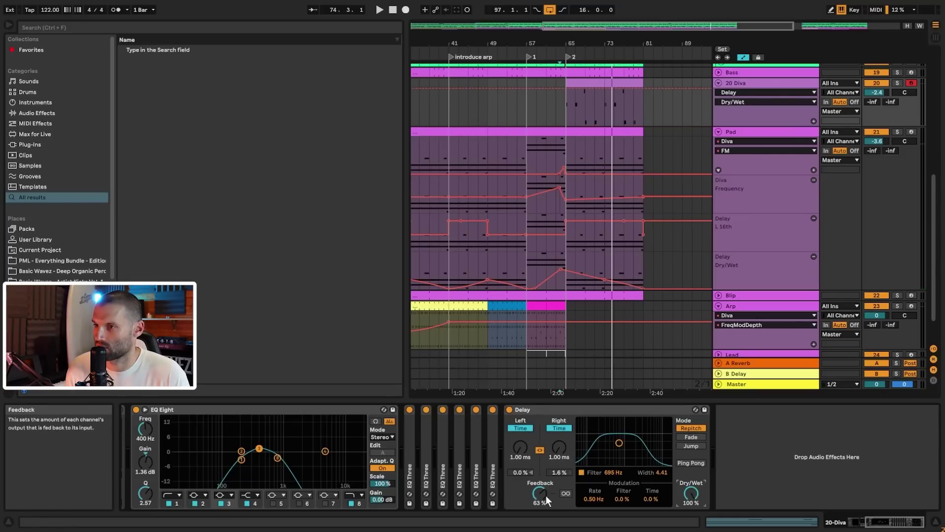
click(563, 102)
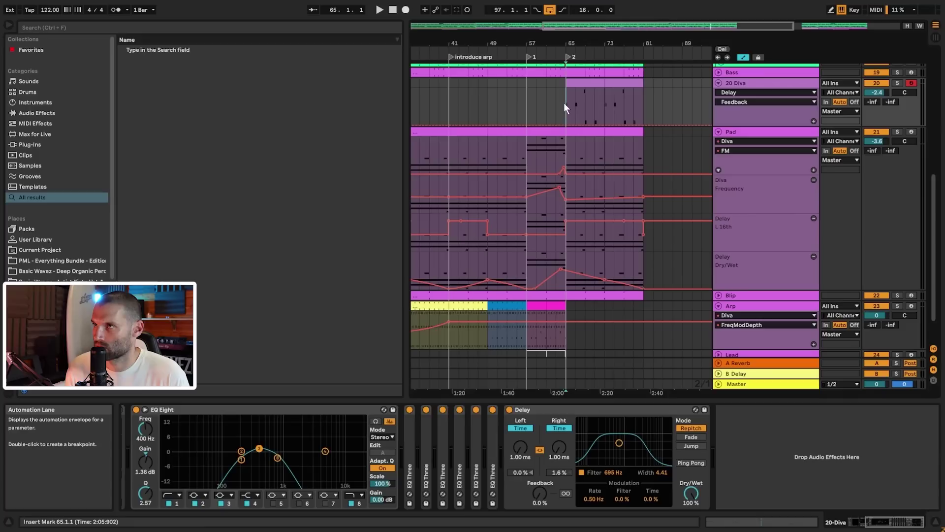
key(space)
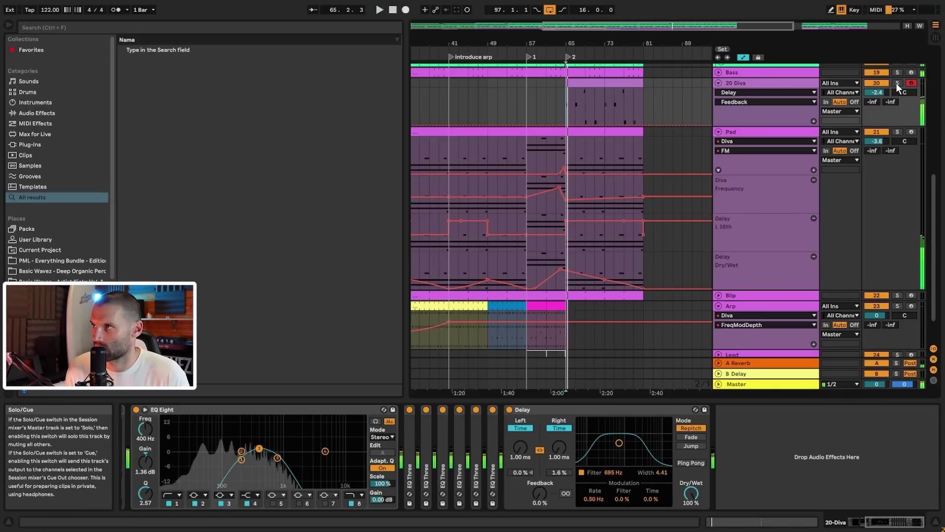
click(509, 410)
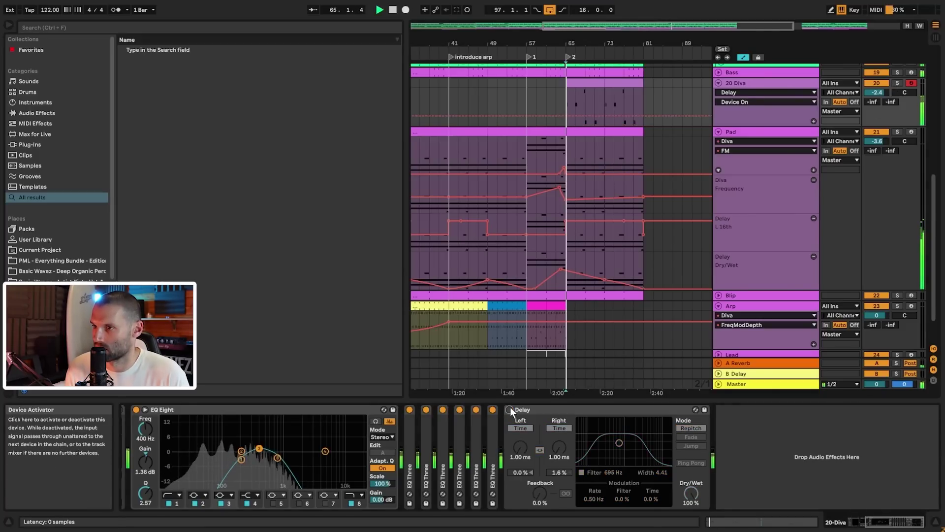
- Unlink the Delay's channels and set the right delay time to 1.39 ms while auditioning from bar 65
click(539, 450)
click(558, 429)
click(557, 430)
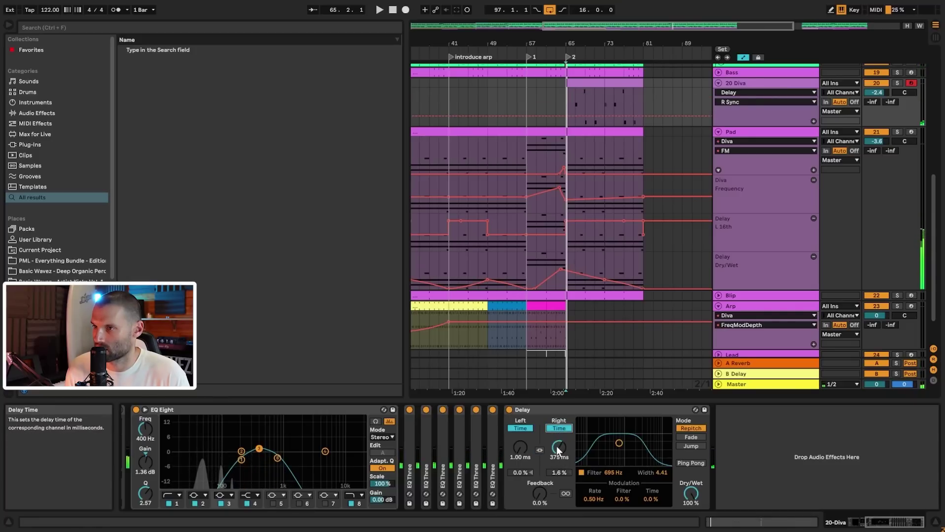
key(space)
mouse_move(560, 447)
mouse_down()
mouse_move(560, 456)
mouse_move(559, 447)
mouse_up()
key(space)
key(space)
key(space)
key(space)
key(space)
key(space)
key(space)
- Set the Delay's filter to 482 Hz with a width of 3.30 and compare the sound with the Delay bypassed
drag(619, 442, 614, 449)
key(space)
key(space)
key(space)
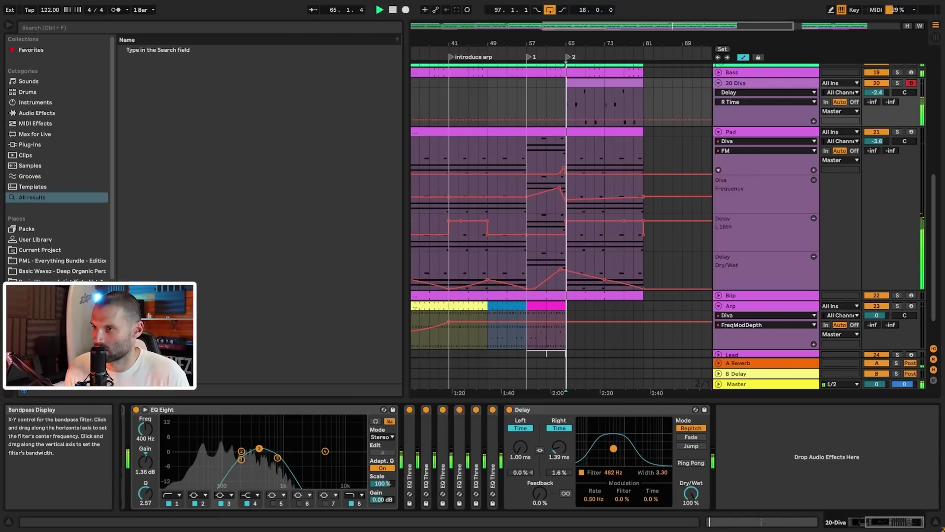
key(space)
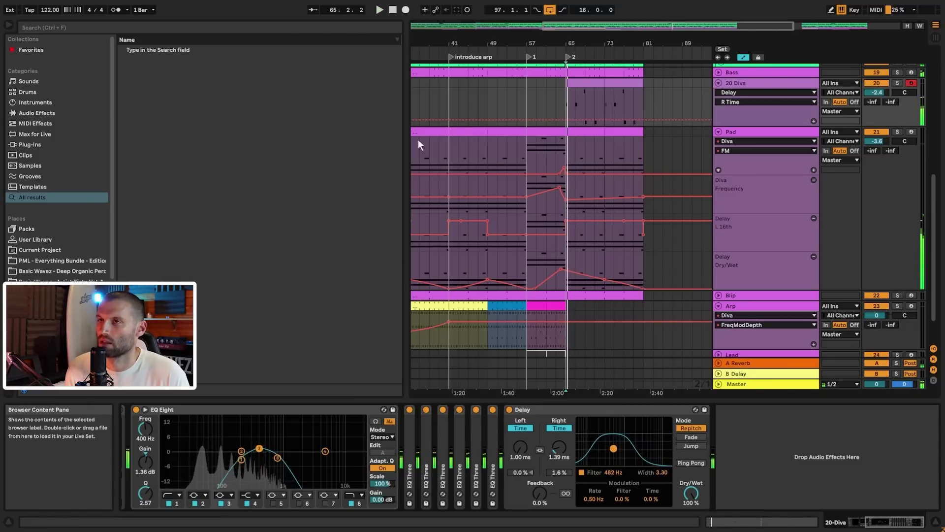
click(509, 410)
click(509, 409)
key(space)
- Search the audio effects for mono and add the Mono.adv Utility preset to the 20 Diva track
click(363, 27)
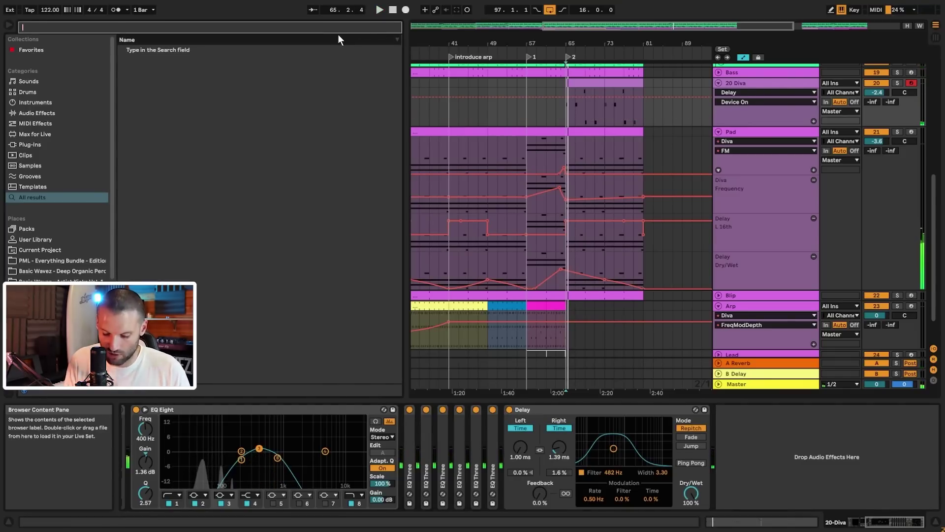
text(mono)
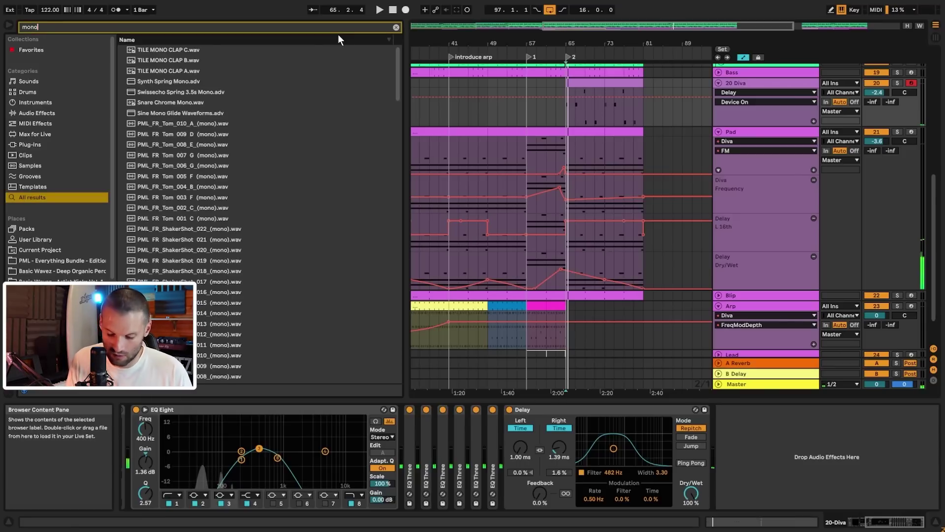
click(35, 103)
click(37, 113)
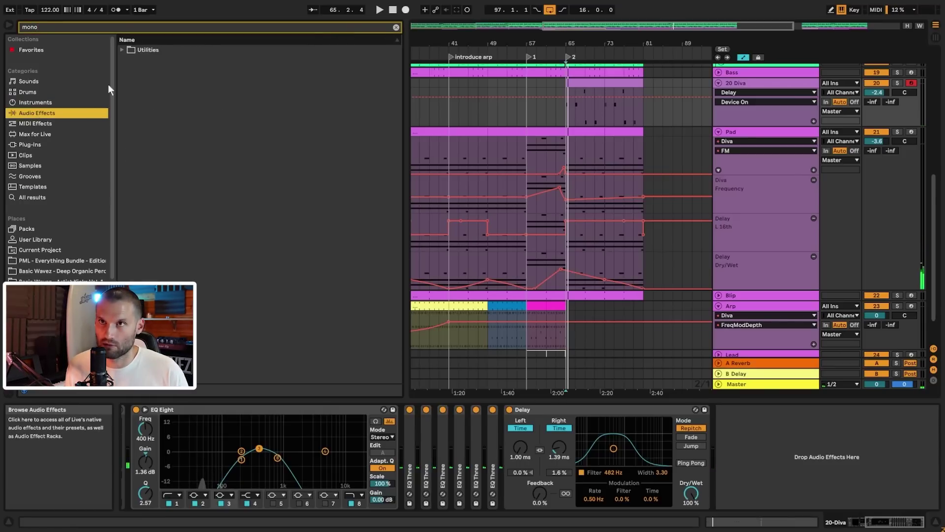
click(122, 49)
click(129, 60)
double_click(160, 81)
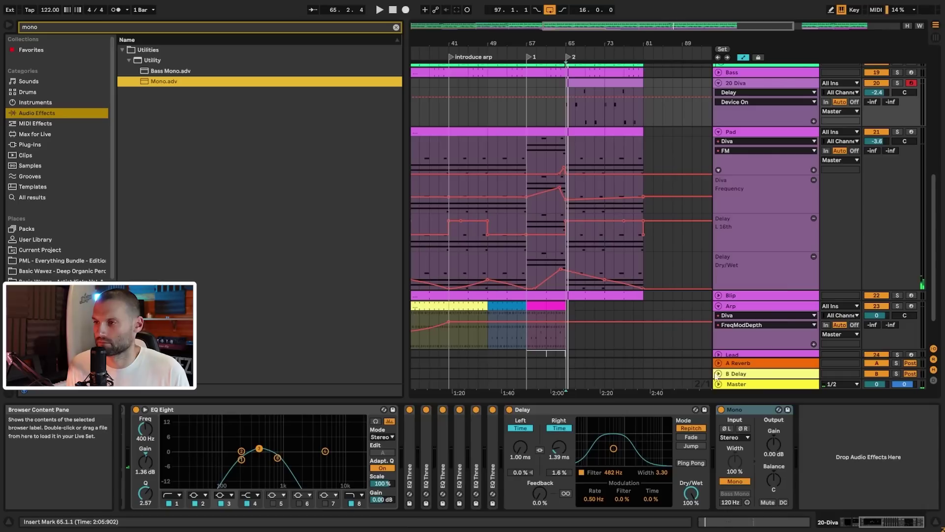
- Audition 20 Diva from bar 65 with Mono and Delay toggled on and off, leaving Mono bypassed and Delay on
key(space)
key(space)
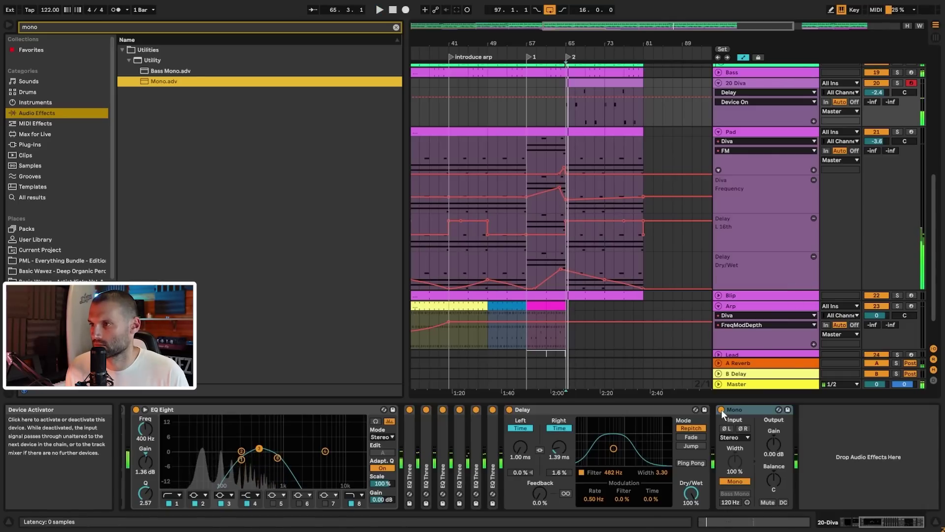
click(722, 413)
key(space)
click(509, 410)
click(510, 410)
key(space)
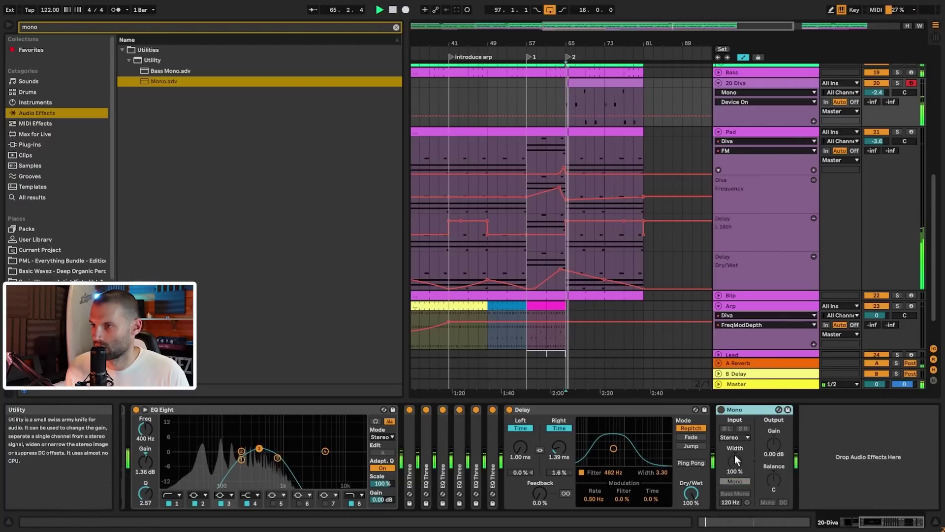
key(space)
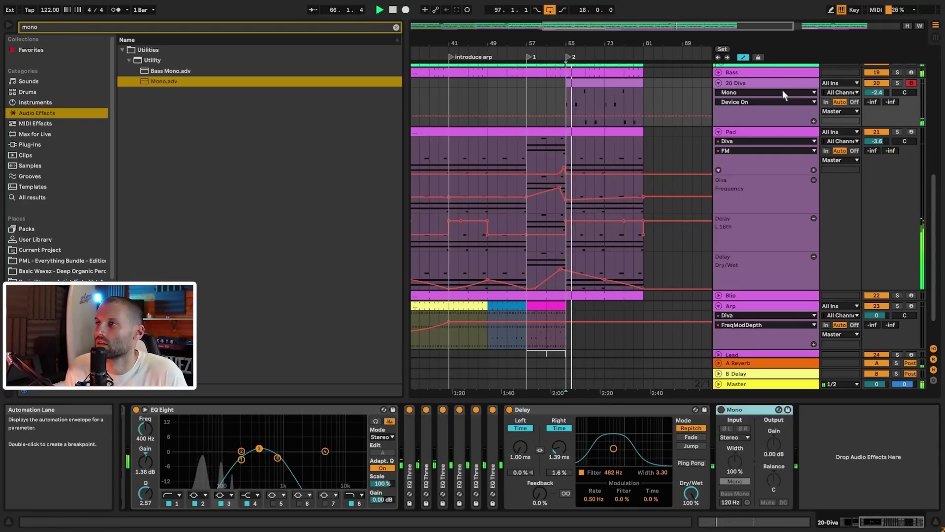
- Lower the 20 Diva track's volume to -2.7 dB
drag(877, 93, 877, 93)
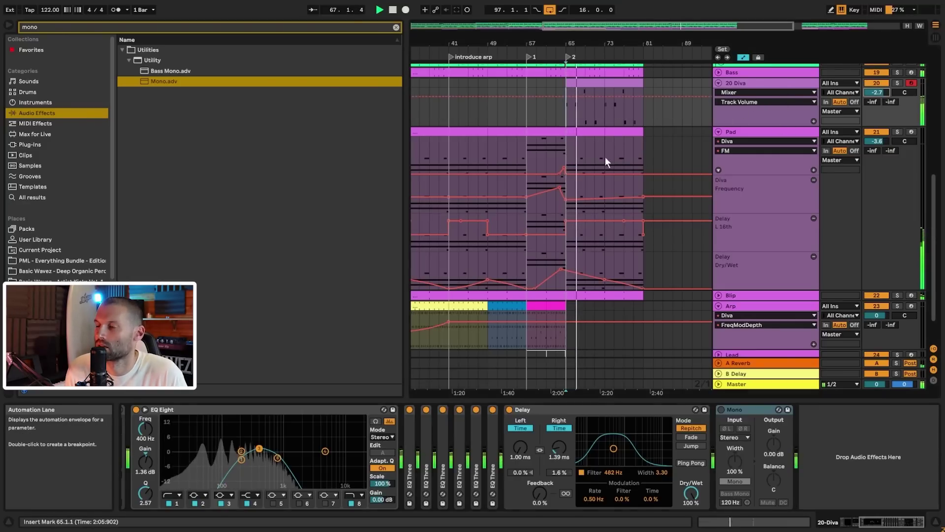
scroll(634, 164, down, 2)
scroll(674, 175, up, 5)
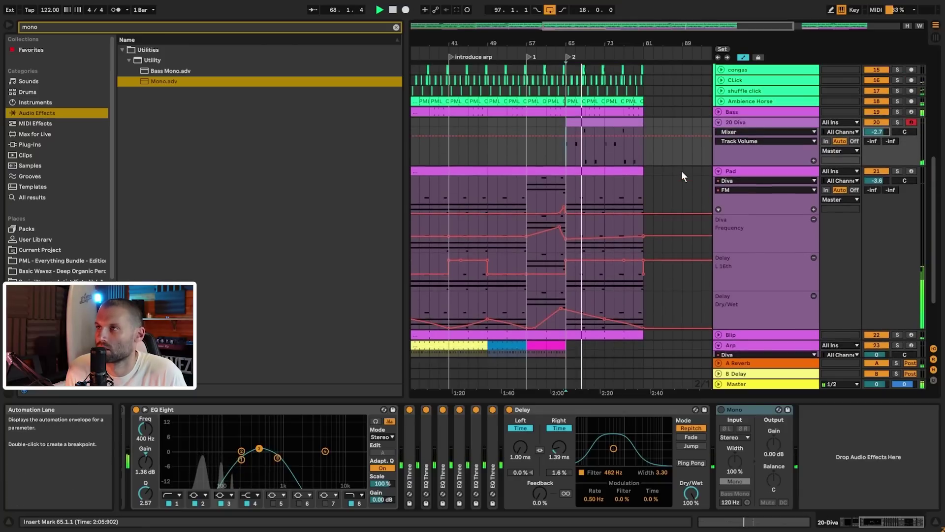
- Place the Lead clips from bar 57 at bars 65 and 81, and repeat bars 65–81 of Drums, Bass, 20 Diva, Pad and Blip up to bar 97
alt+click(718, 134)
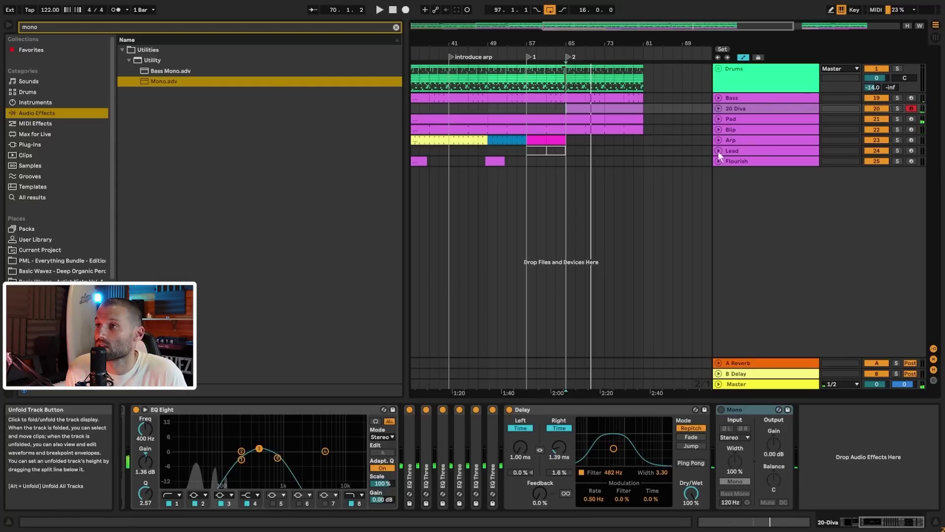
click(537, 151)
drag(555, 156, 557, 153)
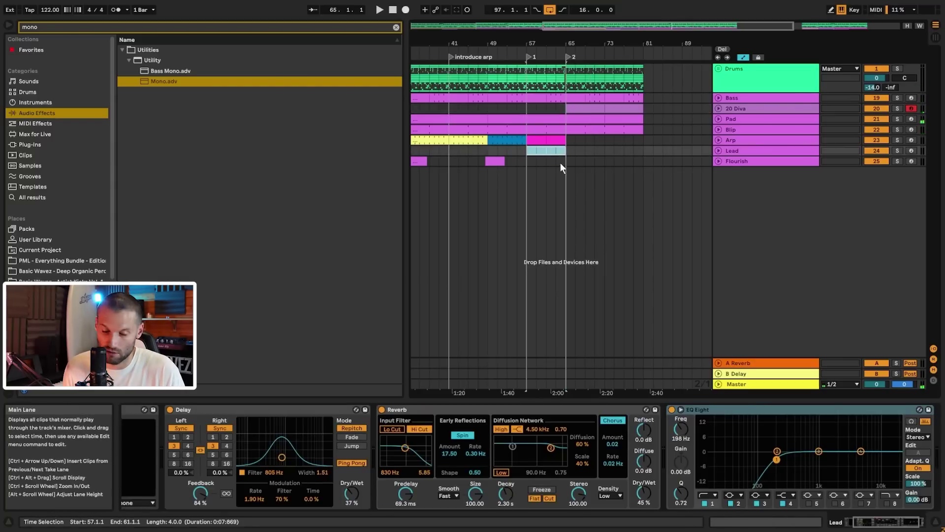
key(ctrl+d)
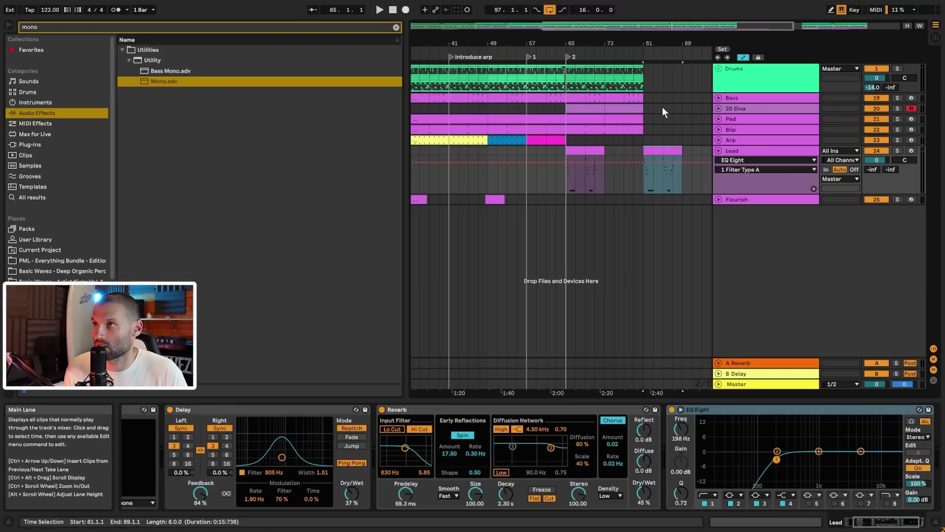
click(568, 79)
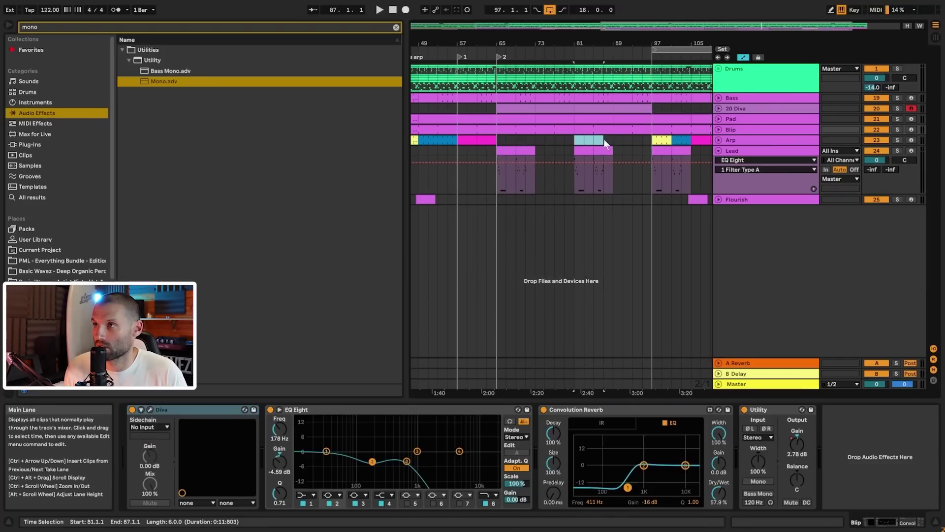
- Play the arrangement from bar 57 and duplicate the Lead clips of bars 65–73 to fill bars 73–81
click(468, 142)
click(448, 151)
key(space)
click(522, 151)
click(508, 154)
key(ctrl+d)
click(510, 151)
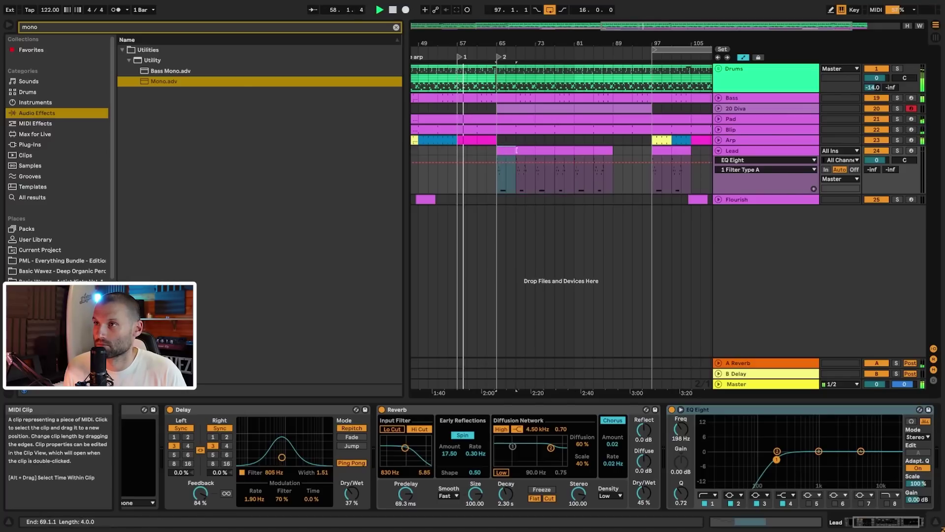
click(525, 150)
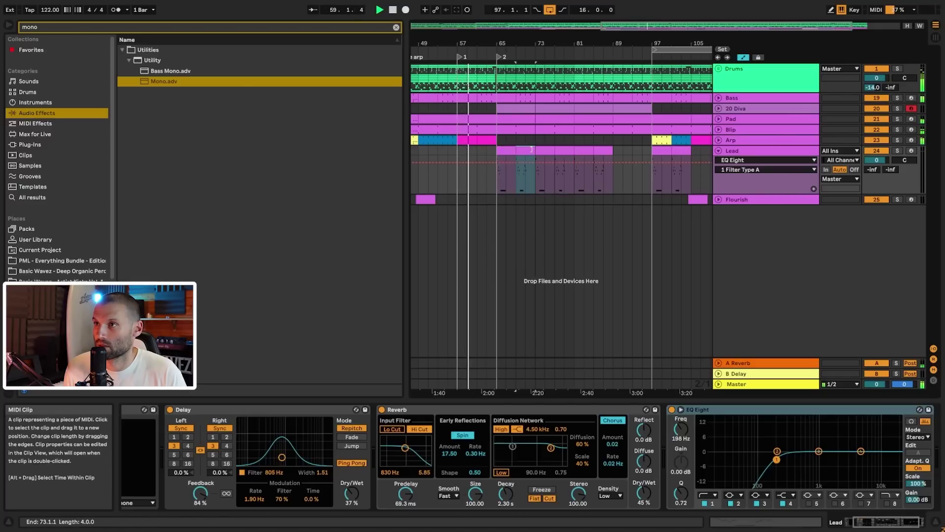
- Automate the Lead EQ Eight's band 8 frequency to drop to about 182 Hz at bar 65 and rise gradually toward bar 81
click(761, 148)
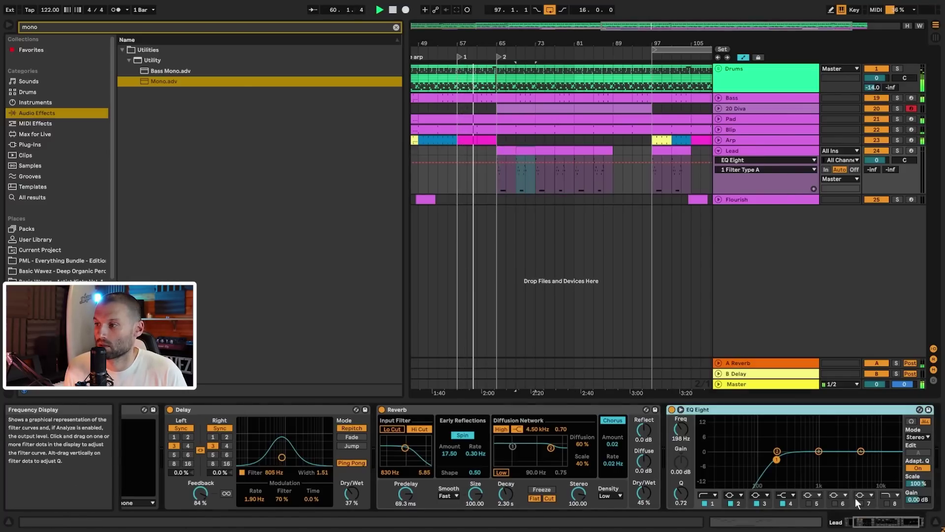
click(888, 503)
click(680, 432)
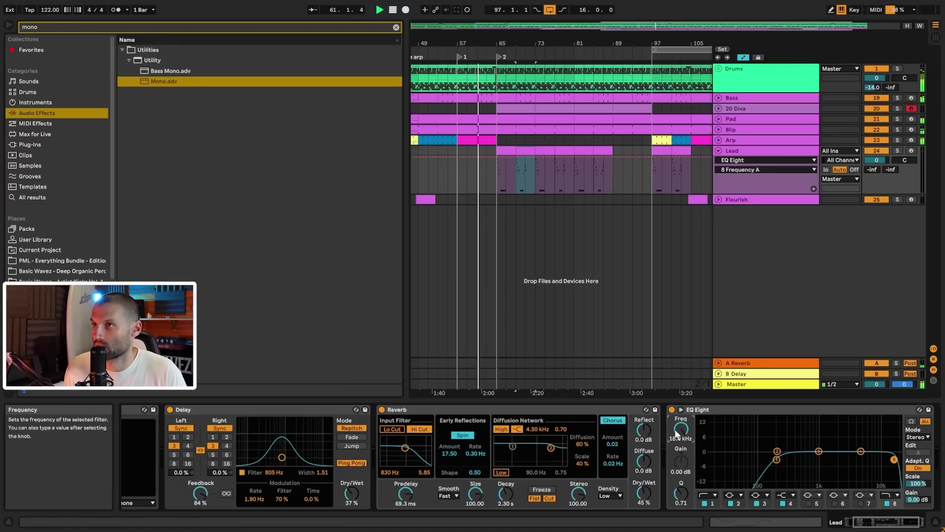
click(486, 157)
drag(496, 157, 497, 179)
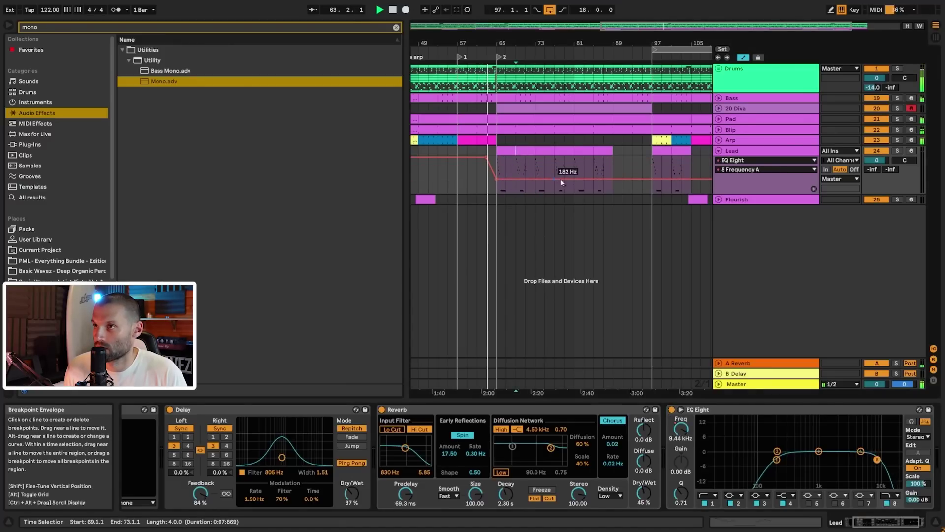
click(577, 176)
drag(577, 176, 576, 172)
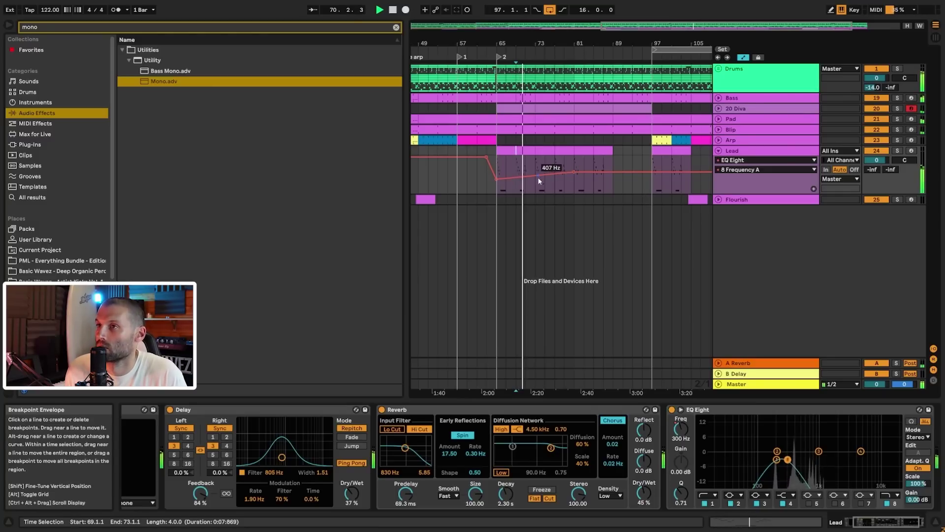
- Deactivate the notes from the long G4 onward in the Lead clip at bar 69
key(space)
double_click(525, 150)
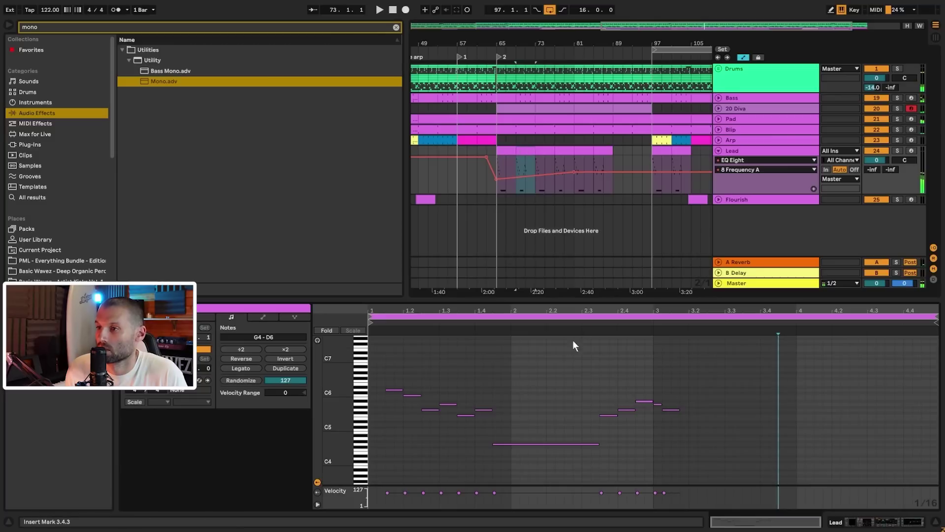
drag(510, 378, 682, 498)
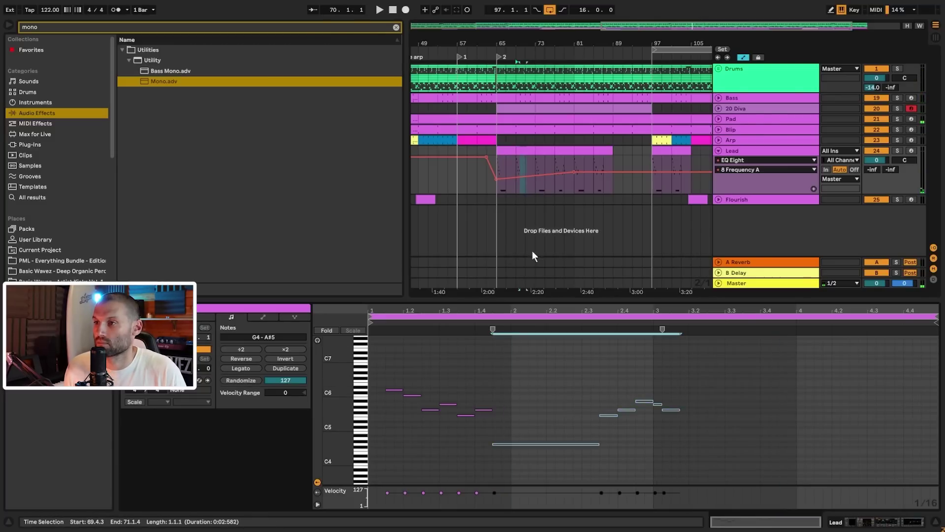
- Audition the Lead from bar 65 and deactivate its clip at bars 65–69
click(495, 158)
key(space)
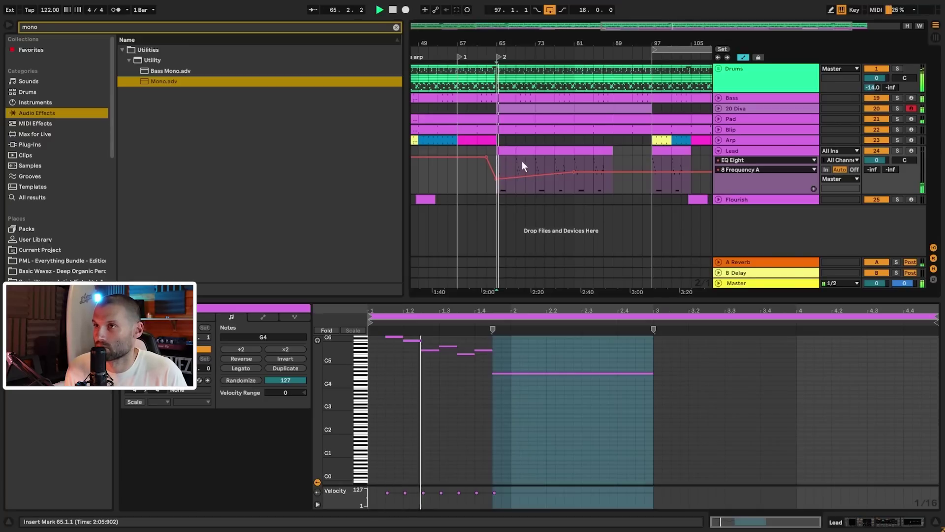
drag(505, 166, 515, 163)
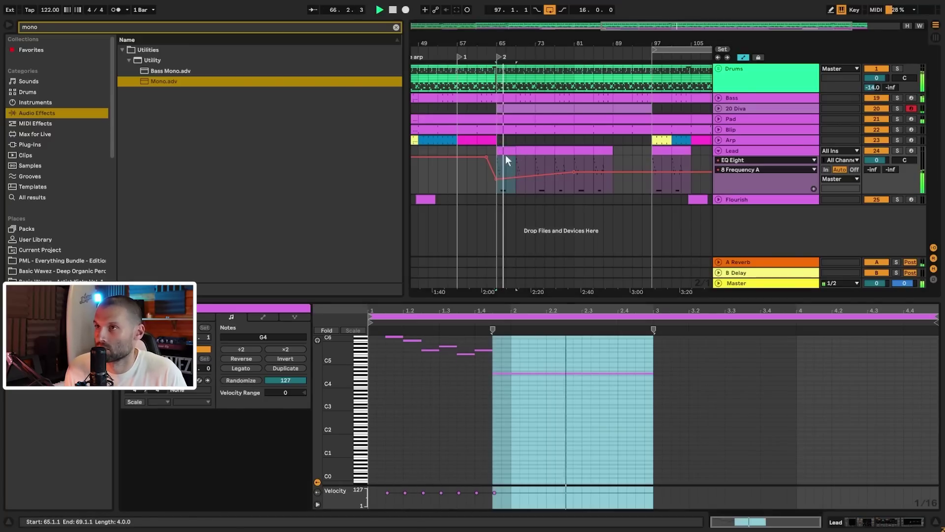
scroll(516, 379, up, 3)
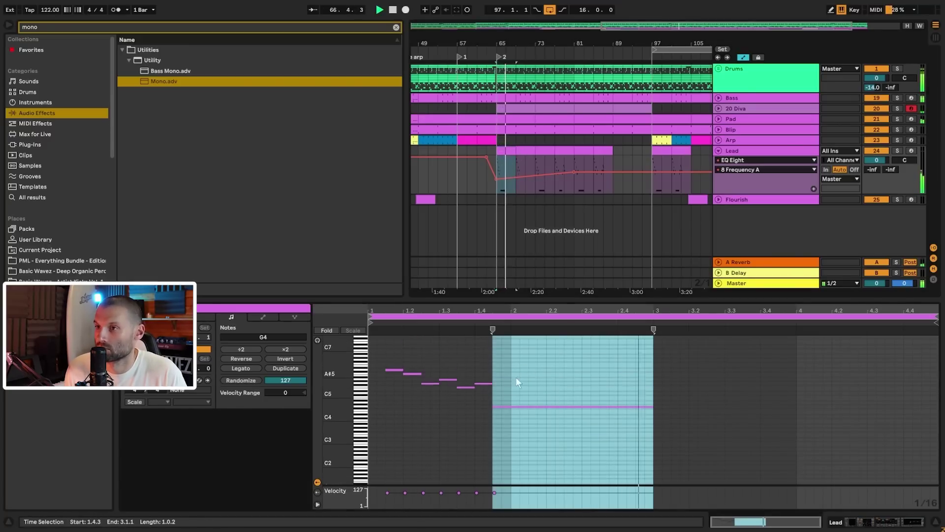
click(509, 151)
key(0)
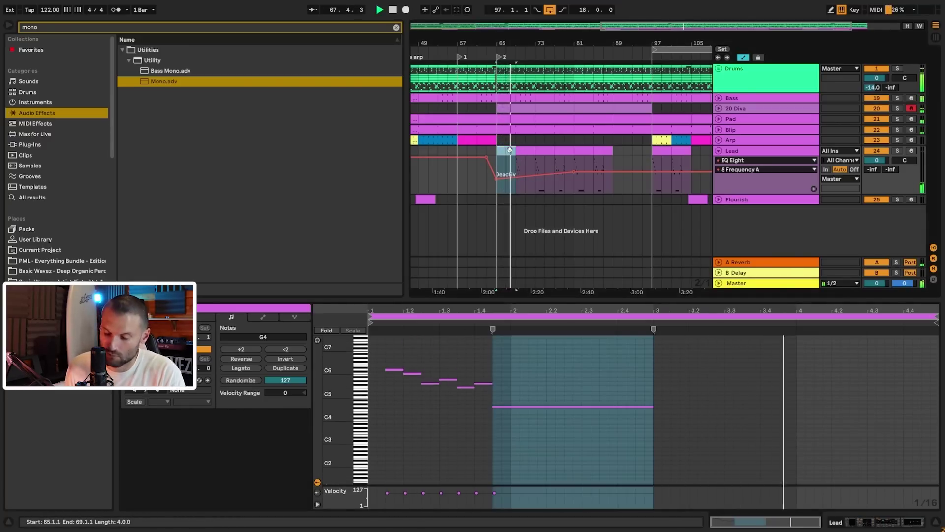
- Replace the Lead clips across bars 73–81 with copies of the edited clip from bar 69
click(544, 152)
key(0)
click(561, 149)
click(537, 151)
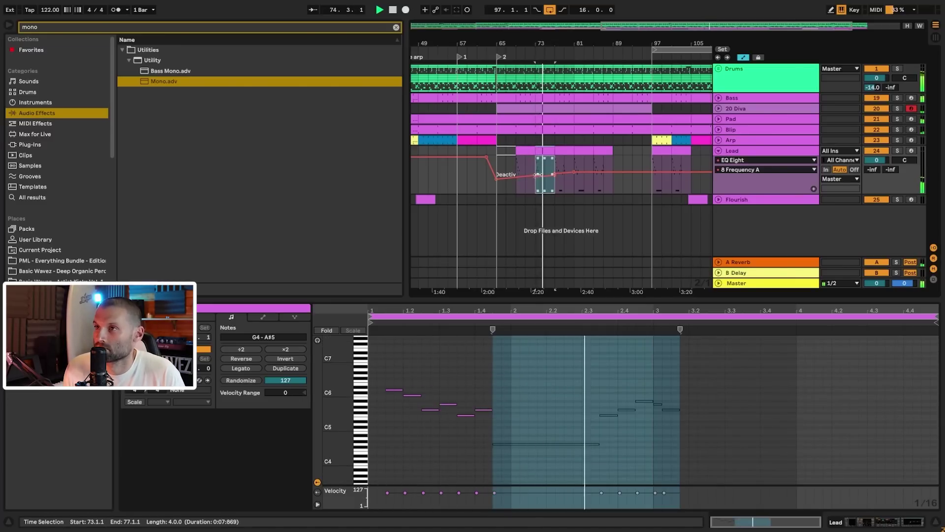
click(559, 172)
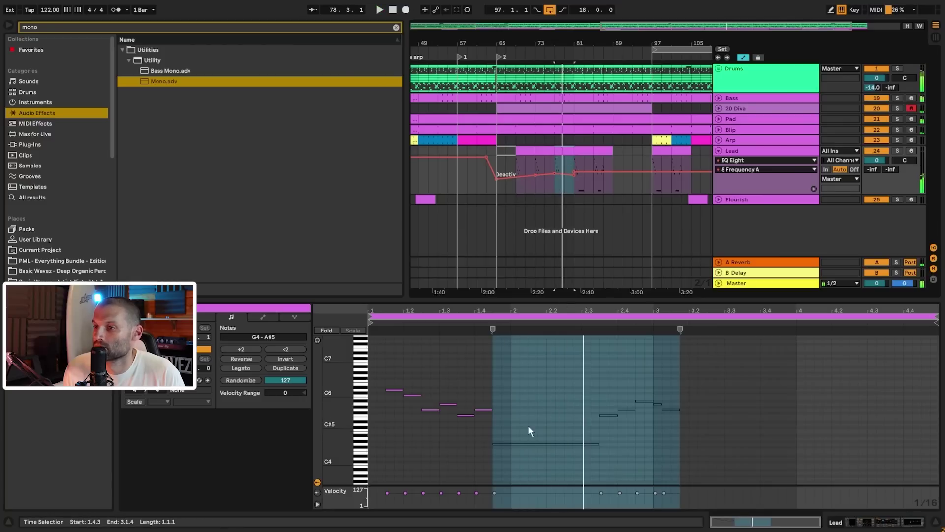
- Reactivate the G4 note in the Lead clip at bar 77, shorten it to end at 2.2.1, and resume playback
key(space)
click(547, 444)
click(598, 443)
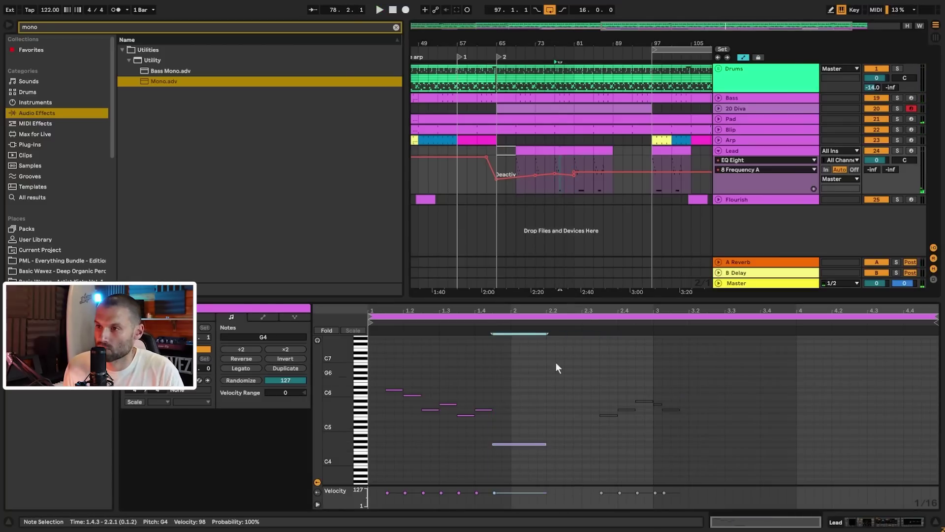
key(space)
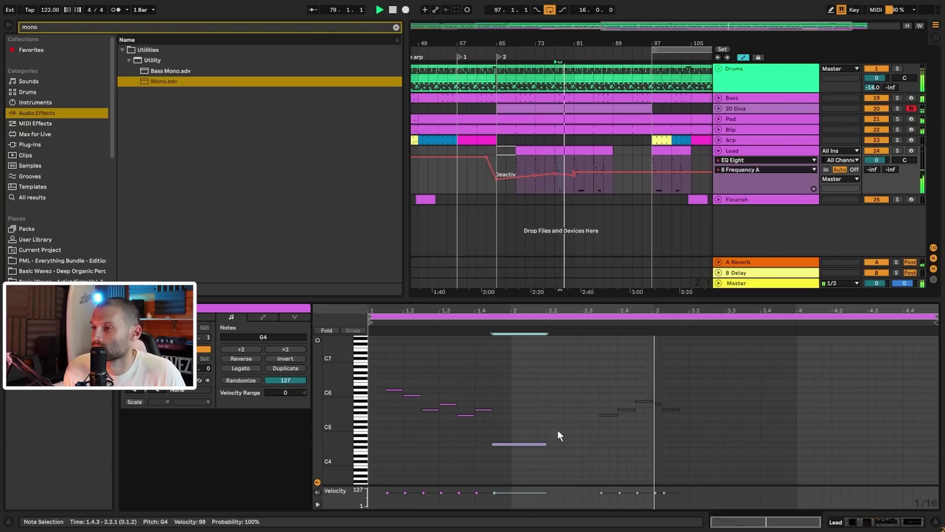
- Raise the Lead's band 8 frequency automation from bar 81 onward to 1.44 kHz
click(574, 175)
drag(573, 174, 573, 169)
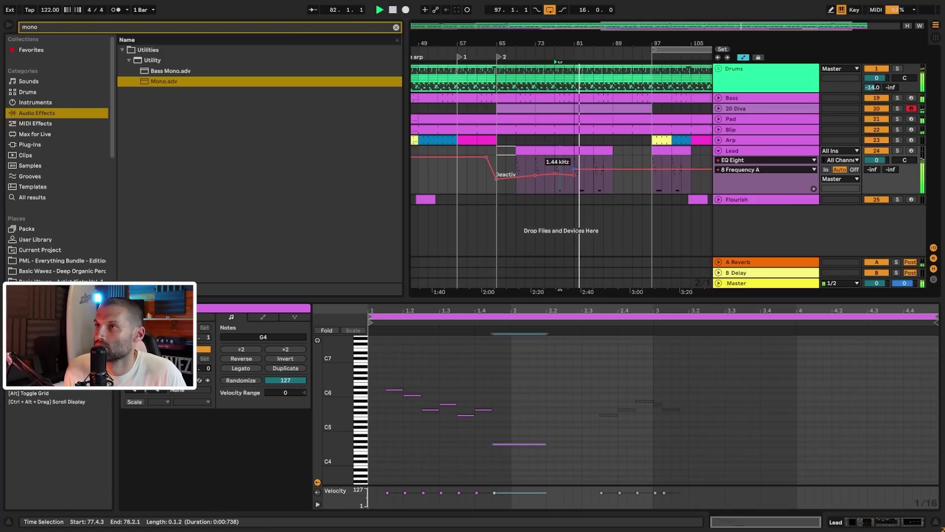
click(584, 151)
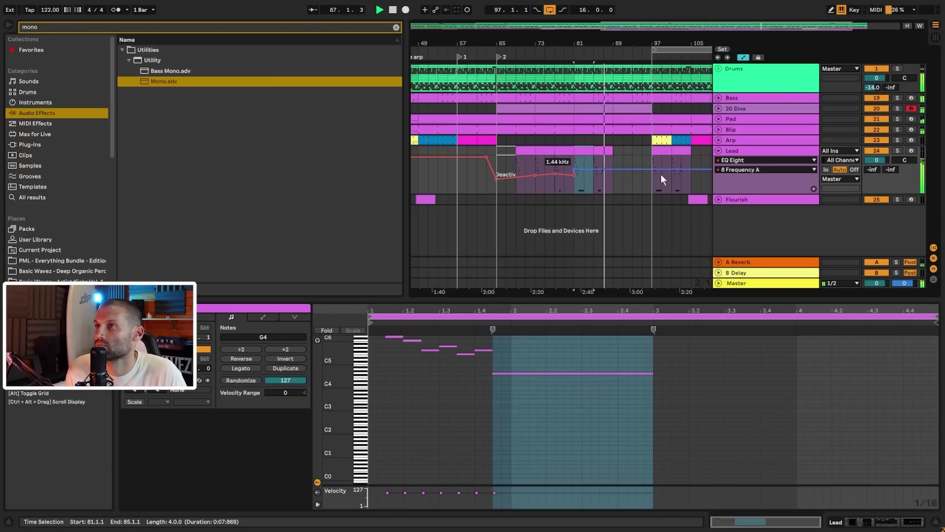
- Play the arrangement from bar 61 to audition the transition into section 2
drag(723, 28, 684, 12)
key(space)
click(544, 188)
key(space)
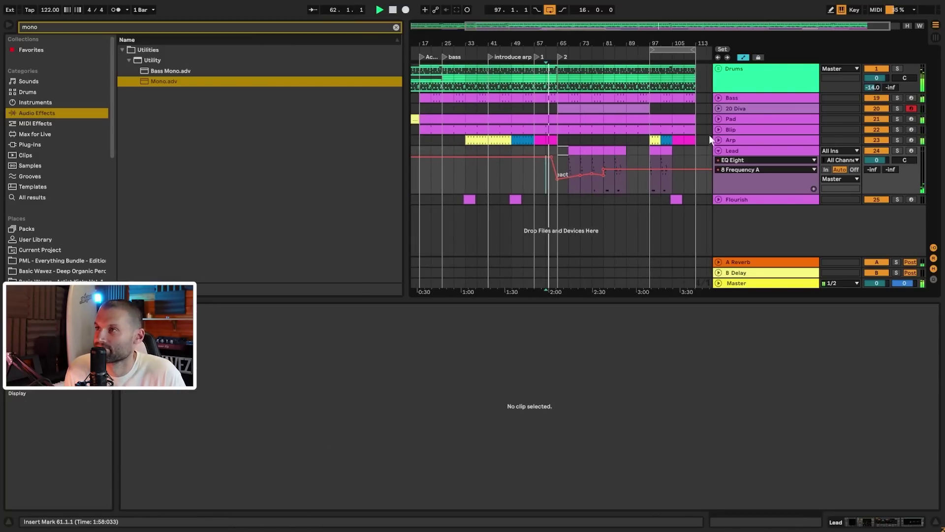
- Turn off the last three EQ Three devices on the 20 Diva track while auditioning from bar 65
click(719, 109)
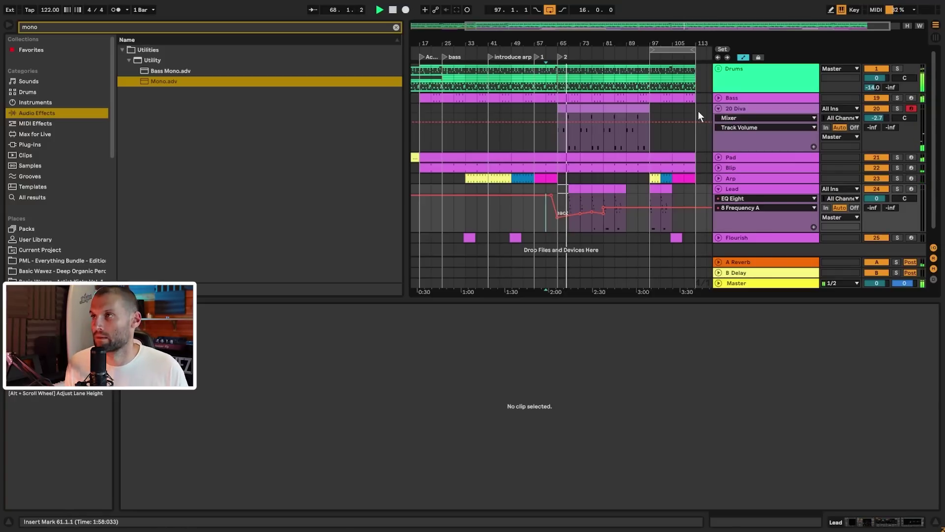
click(747, 110)
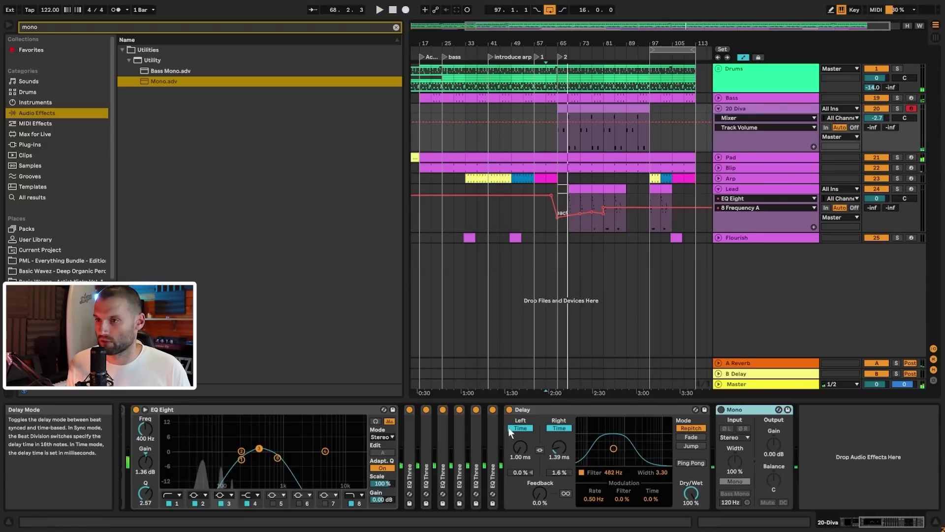
click(492, 410)
click(476, 409)
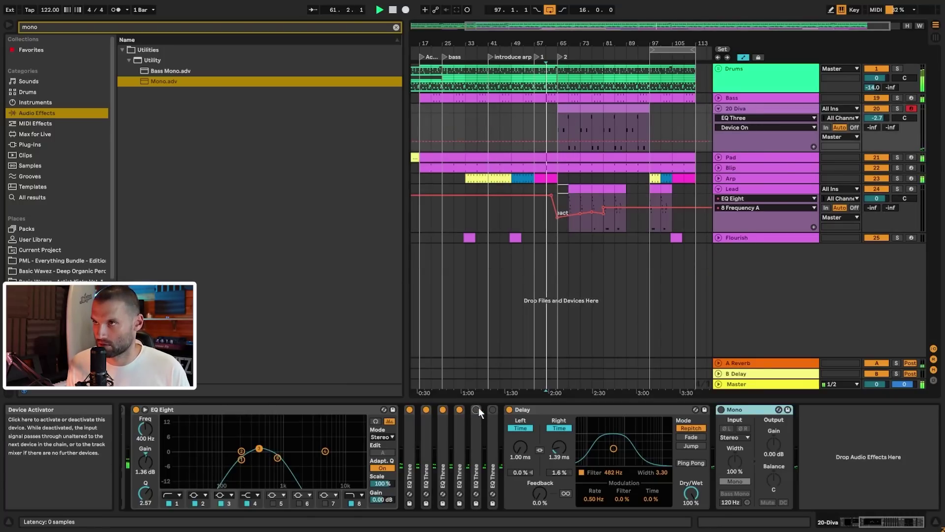
click(560, 122)
key(space)
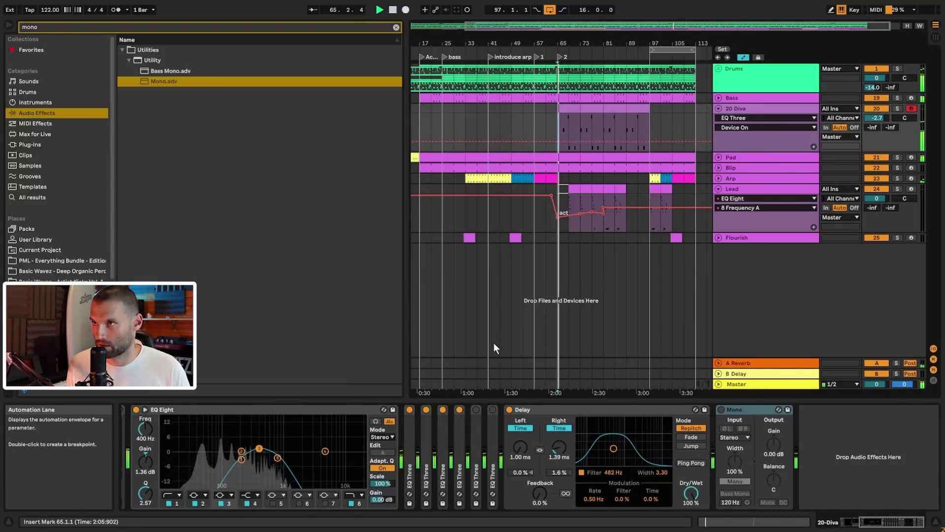
click(459, 409)
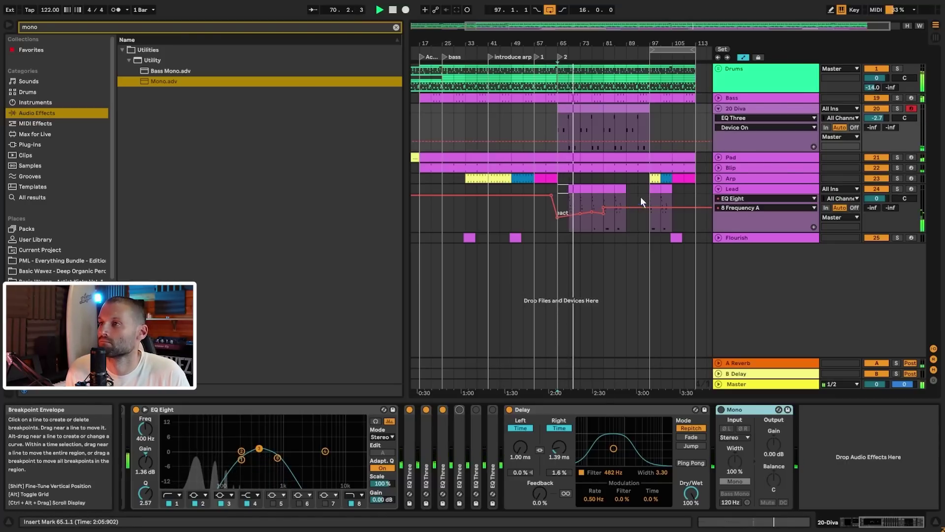
- Copy the pink Arp phrase from bars 57–65 and place it at bars 81–89
click(525, 178)
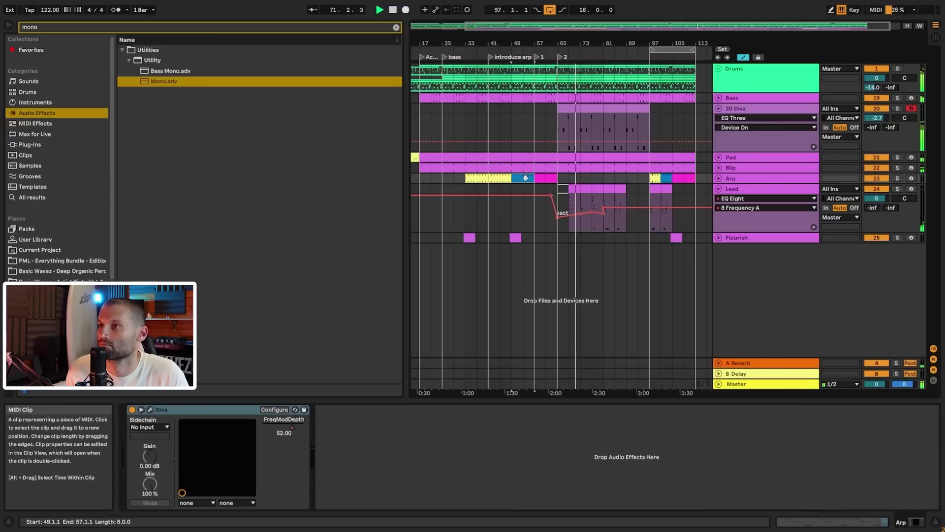
key(ctrl+c)
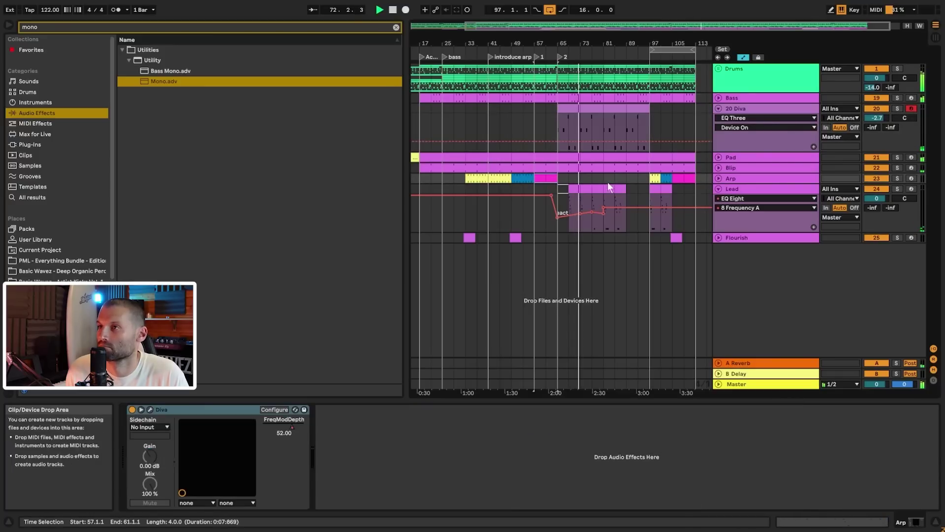
click(582, 177)
key(ctrl+v)
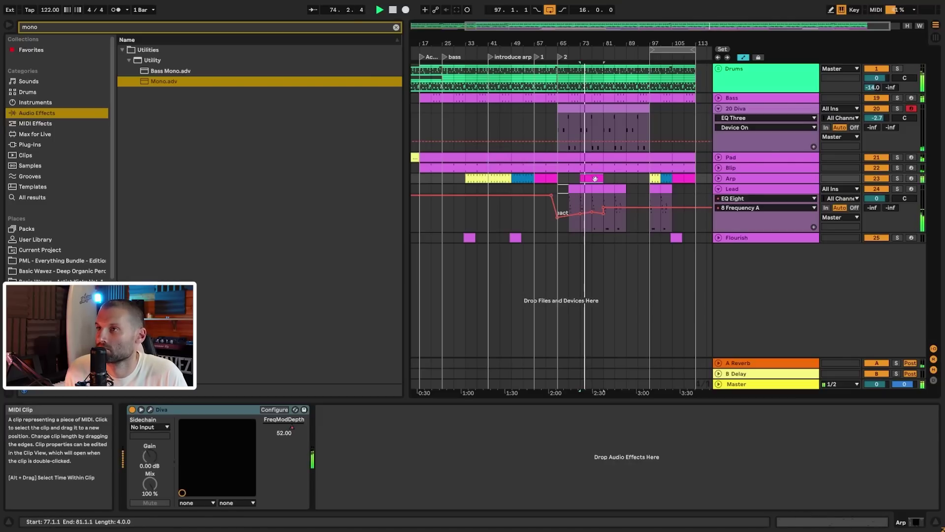
drag(596, 179, 608, 180)
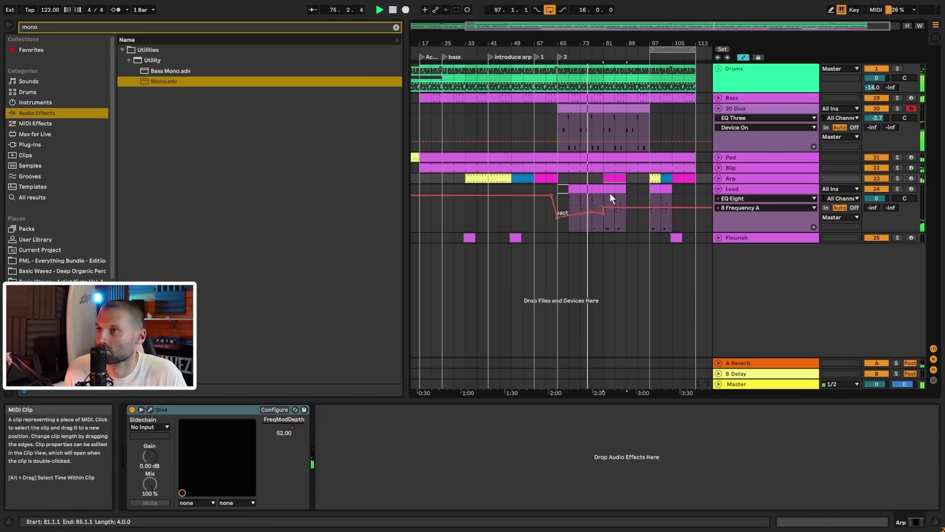
- Duplicate the Lead clips and automation from bars 69–81 onto bars 81–93
click(601, 207)
shift+click(575, 190)
key(ctrl+d)
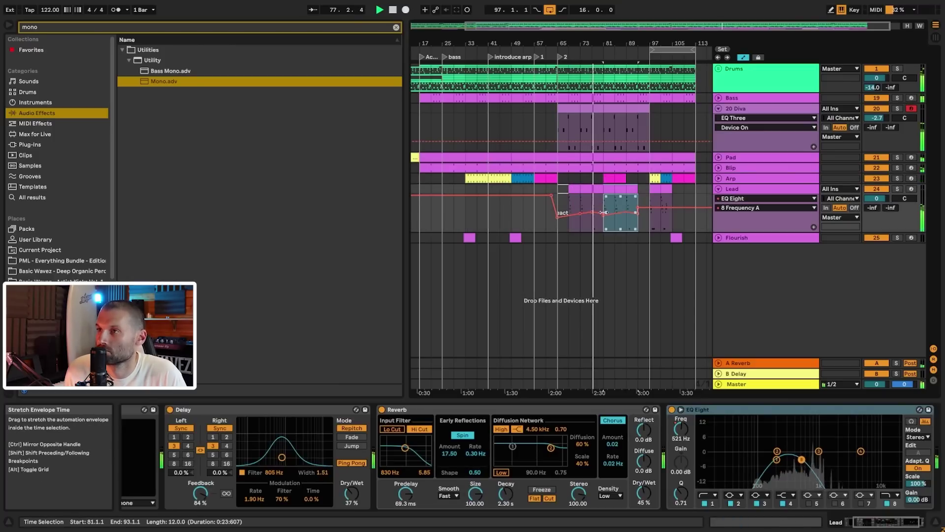
- Raise the Drums group's Auto Filter frequency automation over bar 80 and audition it from bar 79
click(660, 84)
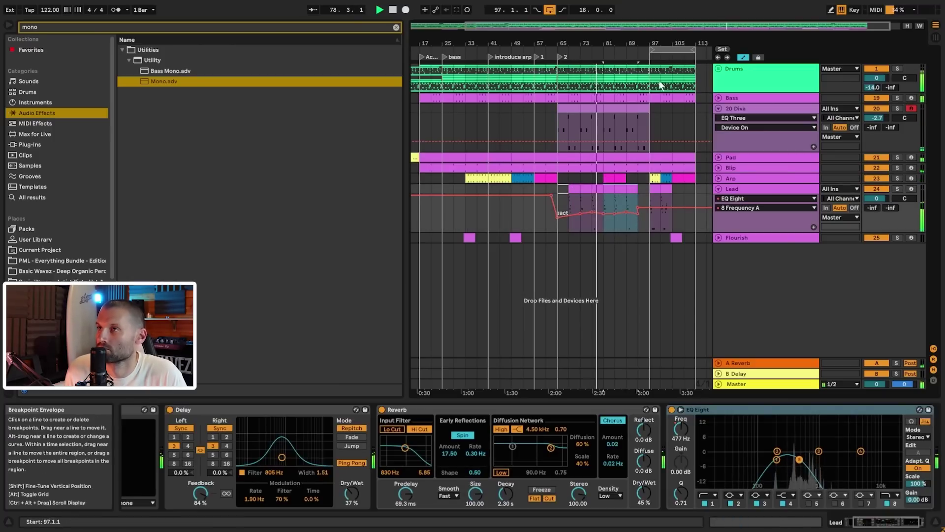
drag(723, 26, 722, 51)
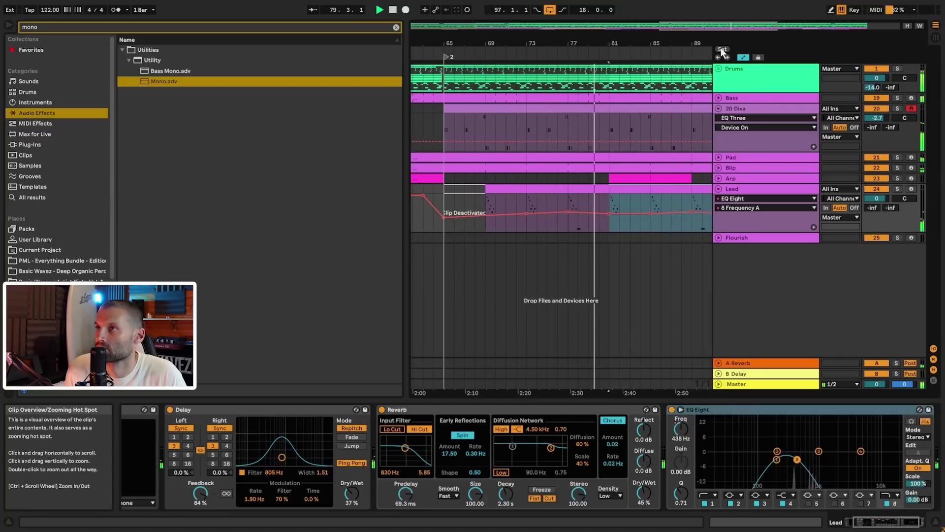
click(718, 69)
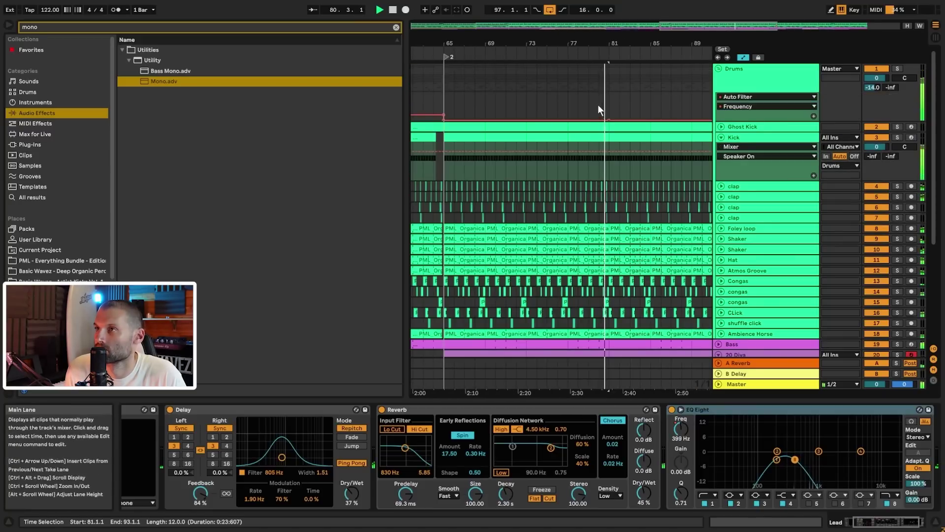
click(608, 108)
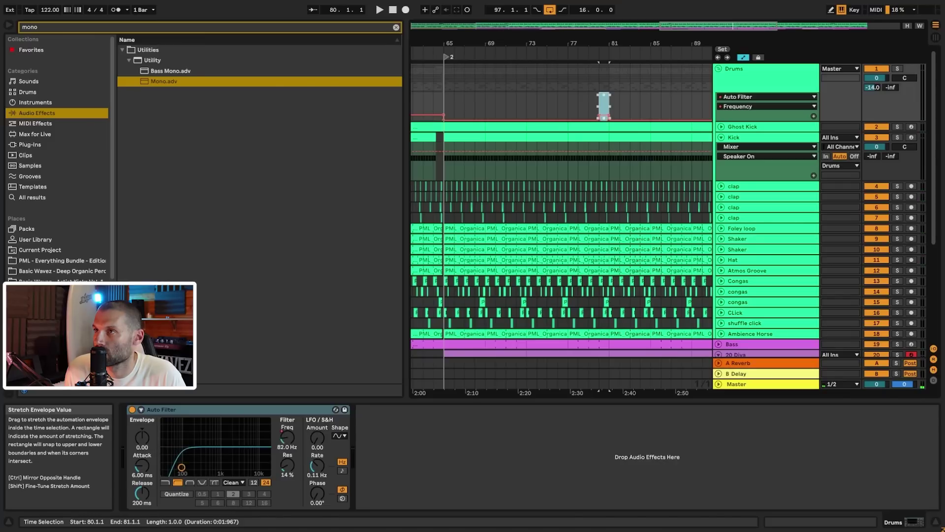
click(588, 108)
key(space)
scroll(685, 177, down, 5)
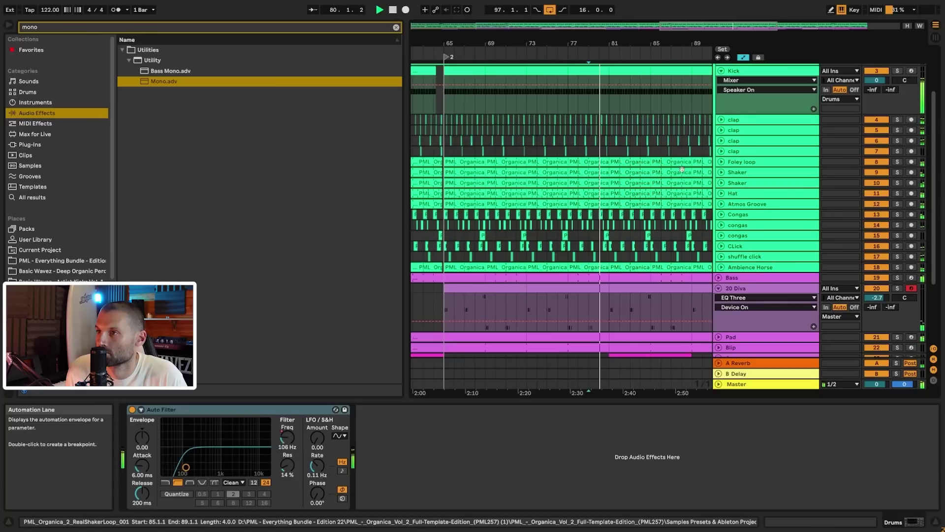
scroll(700, 170, down, 1)
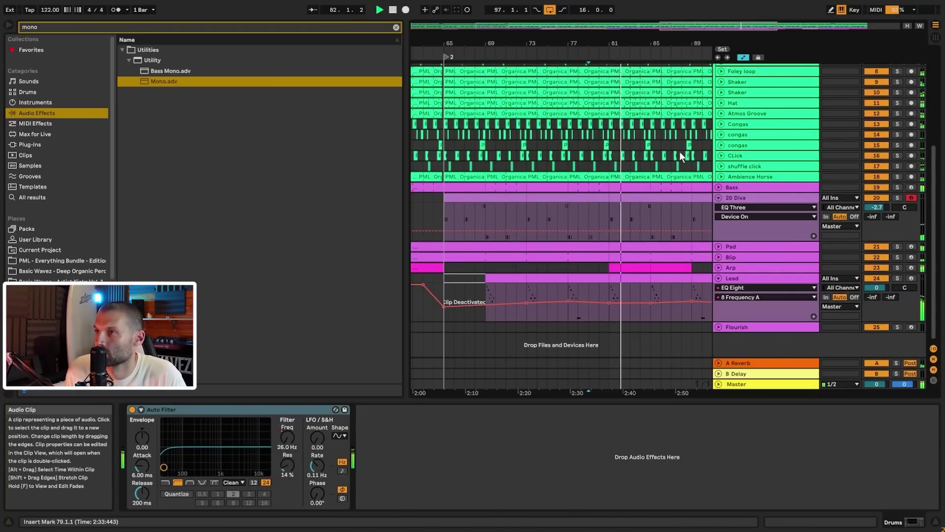
- Duplicate the pink Arp clips at bars 81–89 onto bars 89–97
drag(624, 43, 542, 32)
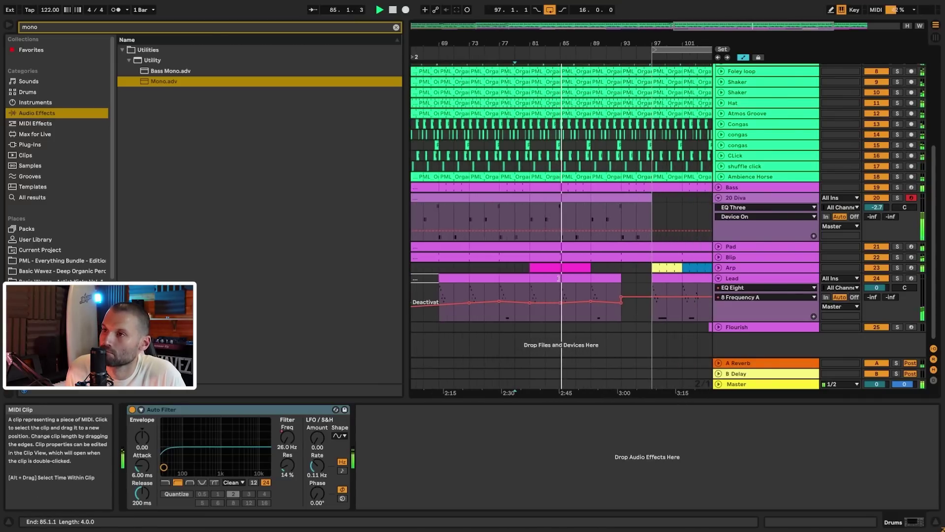
click(561, 271)
shift+click(568, 267)
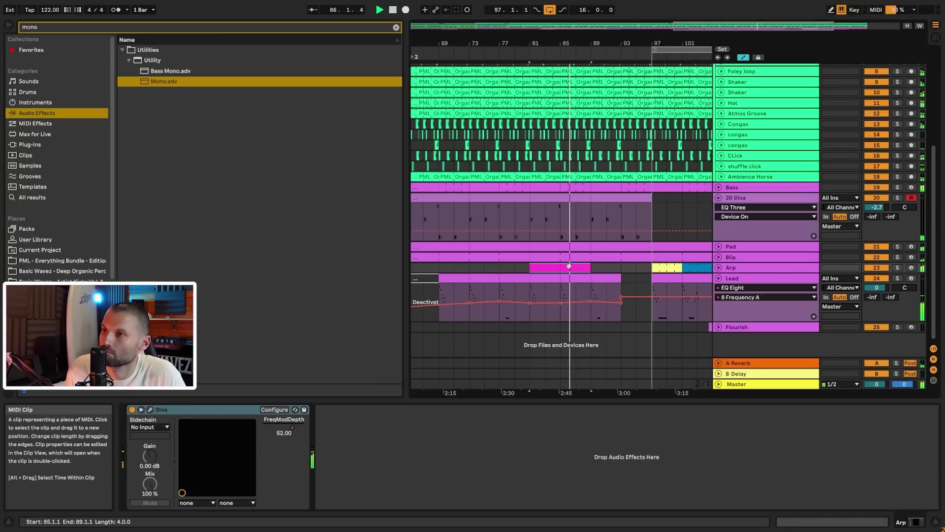
key(ctrl+d)
- Delete the Lead clips and their EQ Eight frequency automation points over bars 81–93
click(551, 280)
shift+click(596, 279)
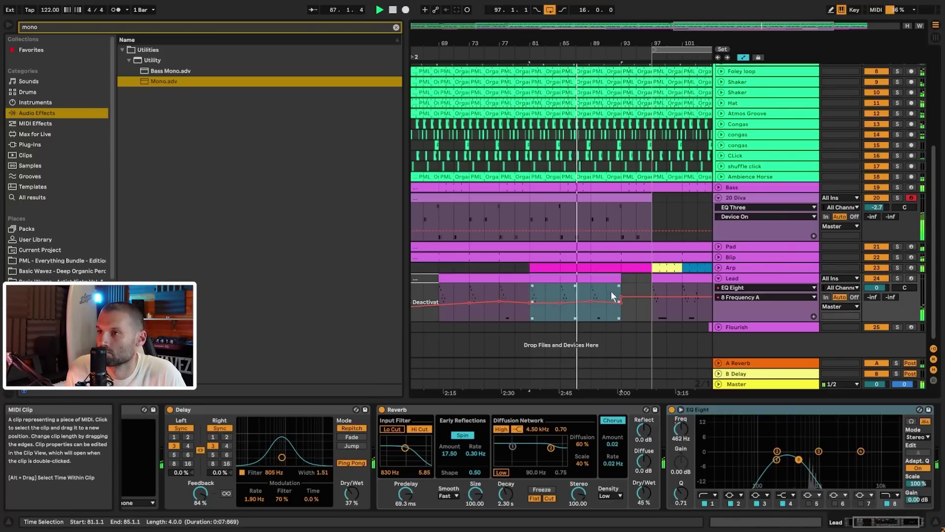
key(0)
drag(624, 282, 536, 281)
key(Delete)
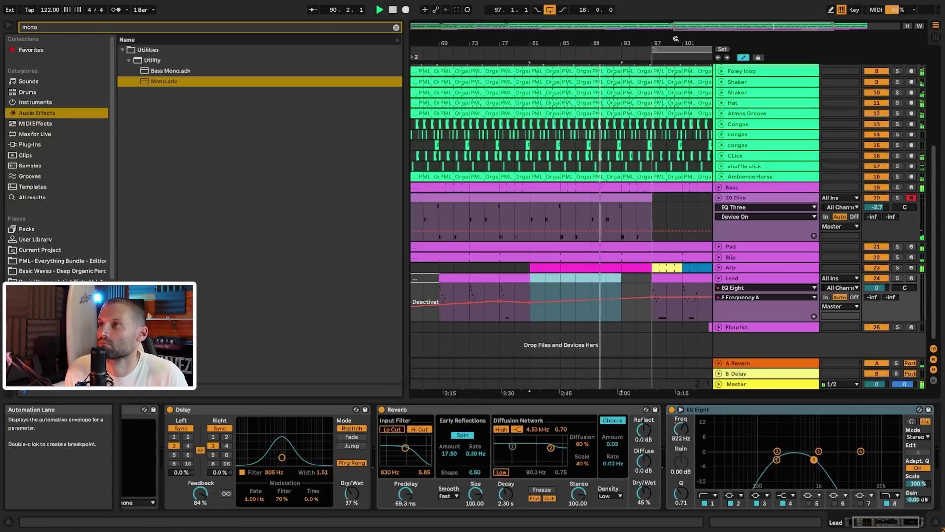
- Audition the arrangement from bar 57 while reviewing the Drums automation and the 20 Diva, Arp and Lead clips after bar 65
drag(675, 28, 665, 9)
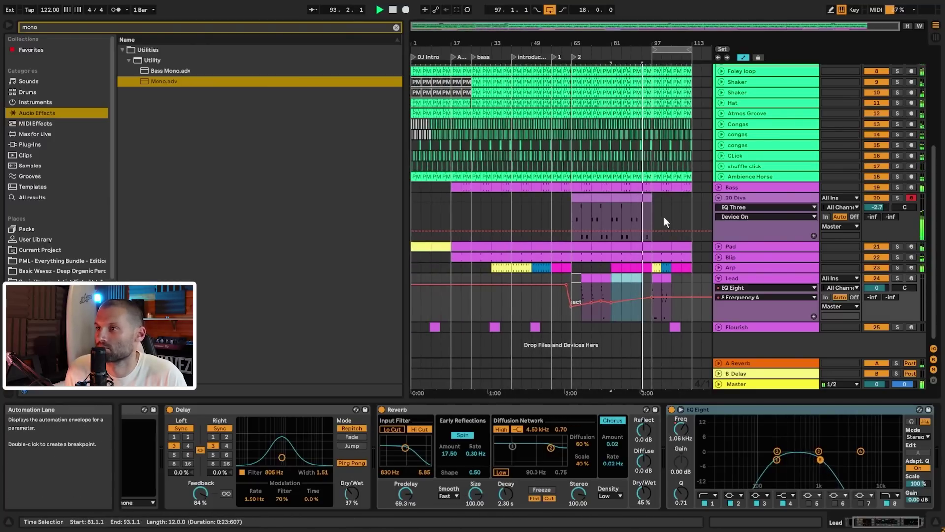
drag(650, 209, 592, 205)
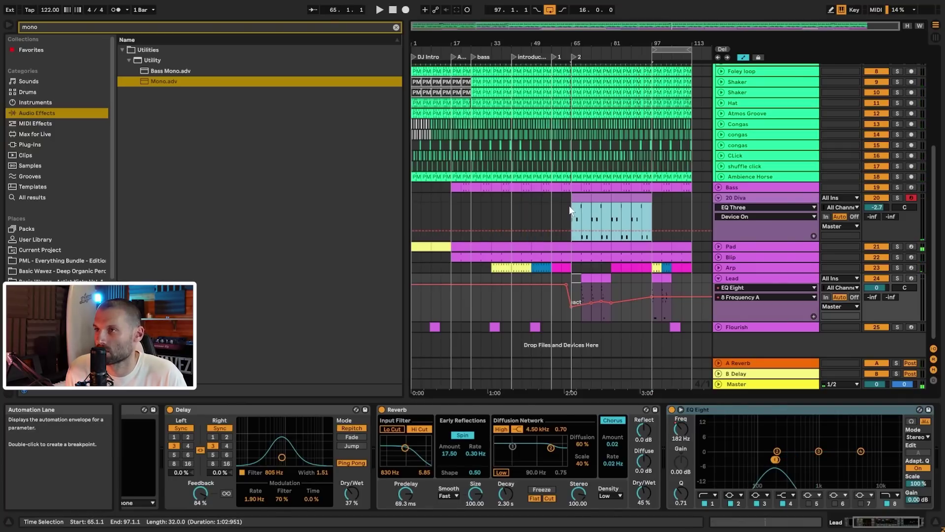
click(570, 210)
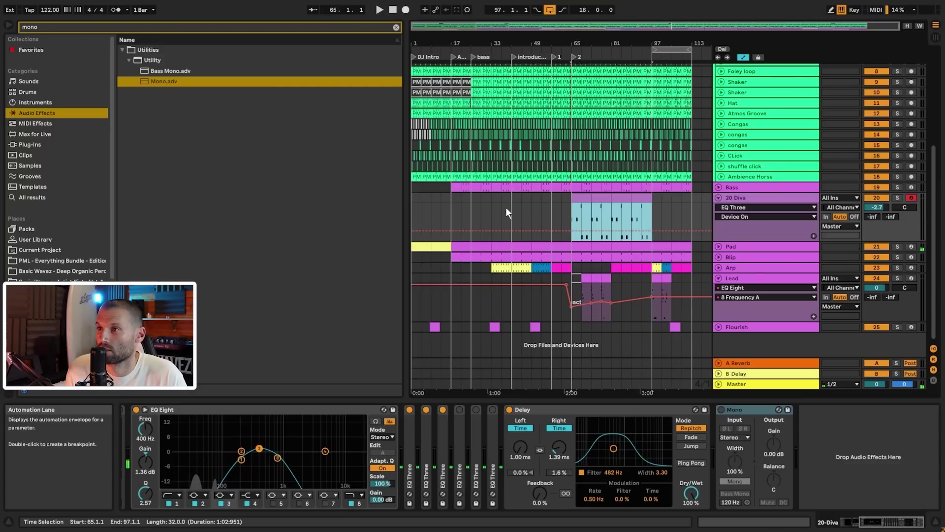
click(542, 196)
click(553, 205)
key(space)
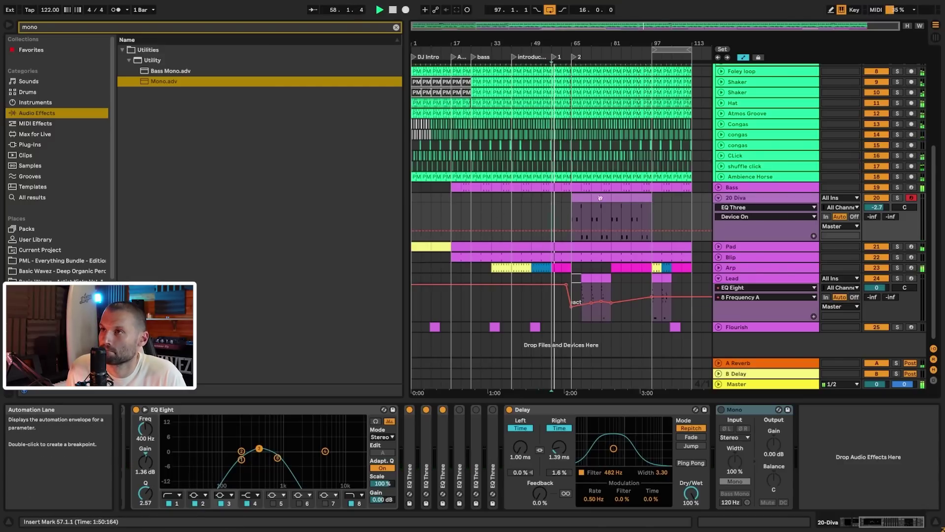
scroll(602, 195, up, 5)
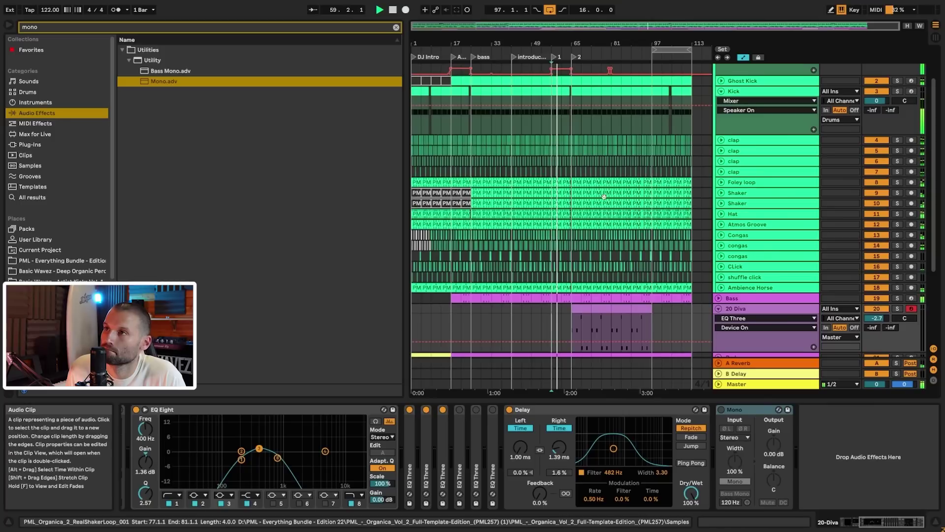
scroll(603, 196, up, 3)
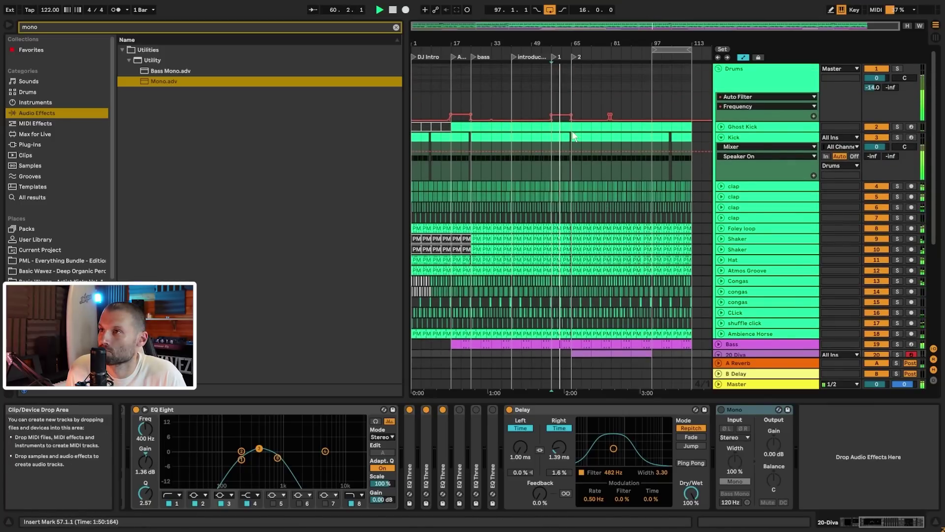
scroll(572, 131, down, 2)
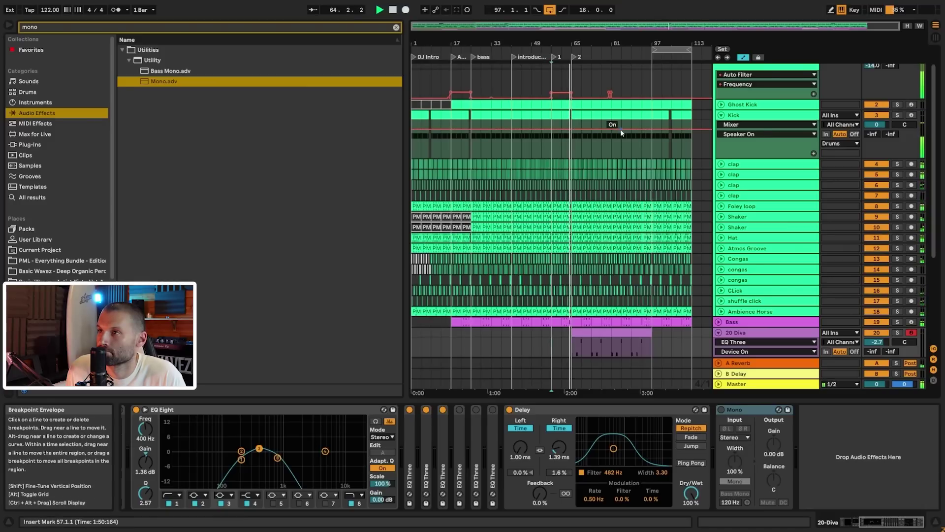
scroll(620, 129, down, 5)
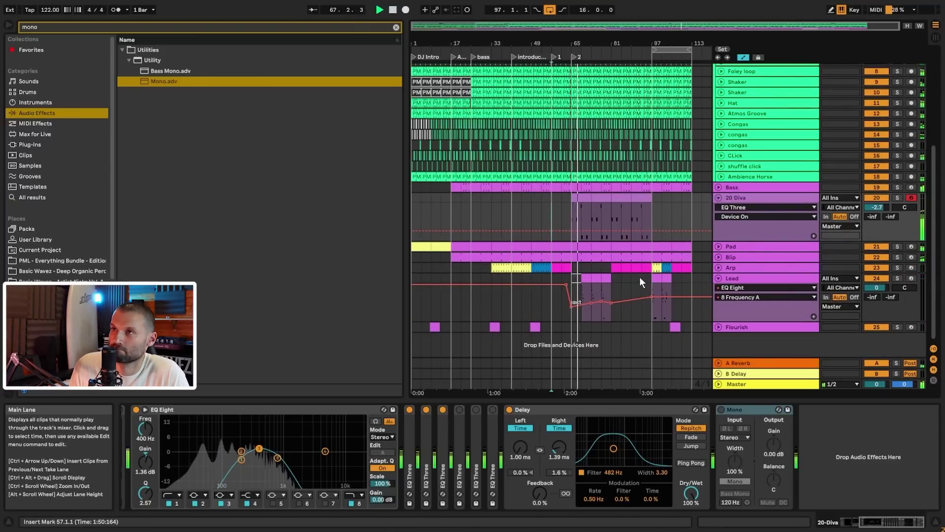
mouse_move(654, 295)
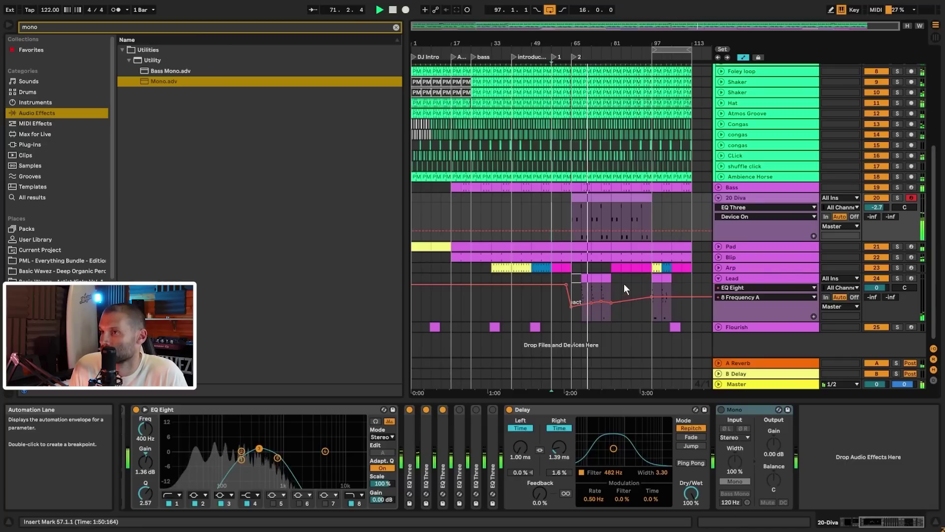
- Deactivate the Lead clip at bars 73–77
click(596, 281)
click(606, 279)
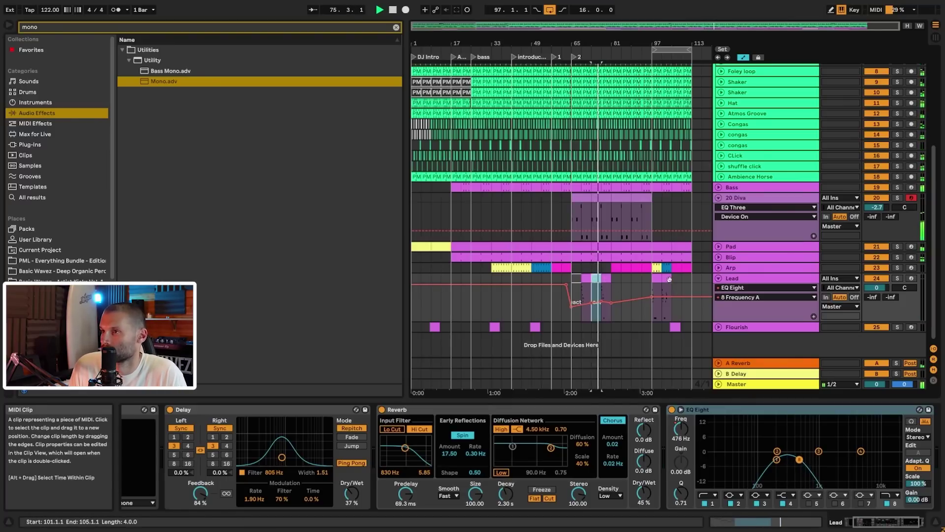
drag(597, 279, 610, 303)
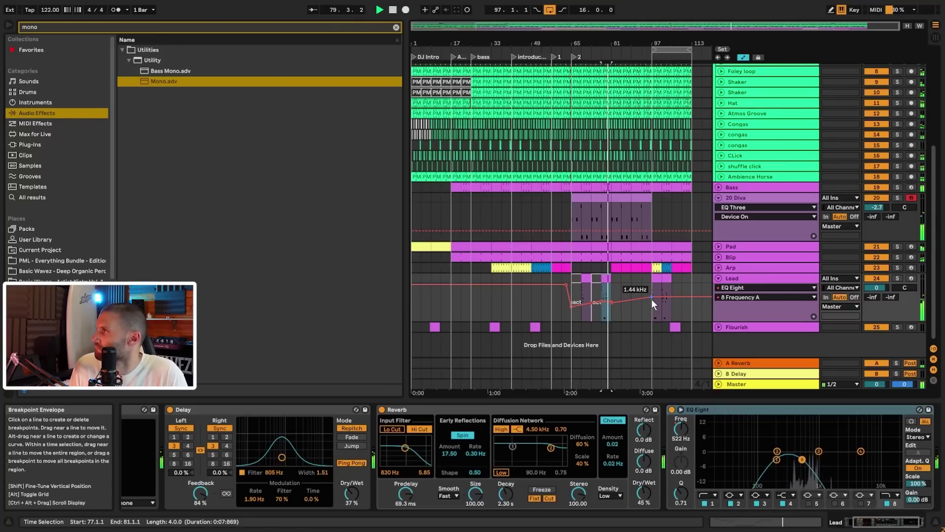
- Deactivate the 20 Diva clips over bars 81–97 and audition the change from bar 77
click(617, 251)
drag(613, 207, 639, 209)
click(638, 206)
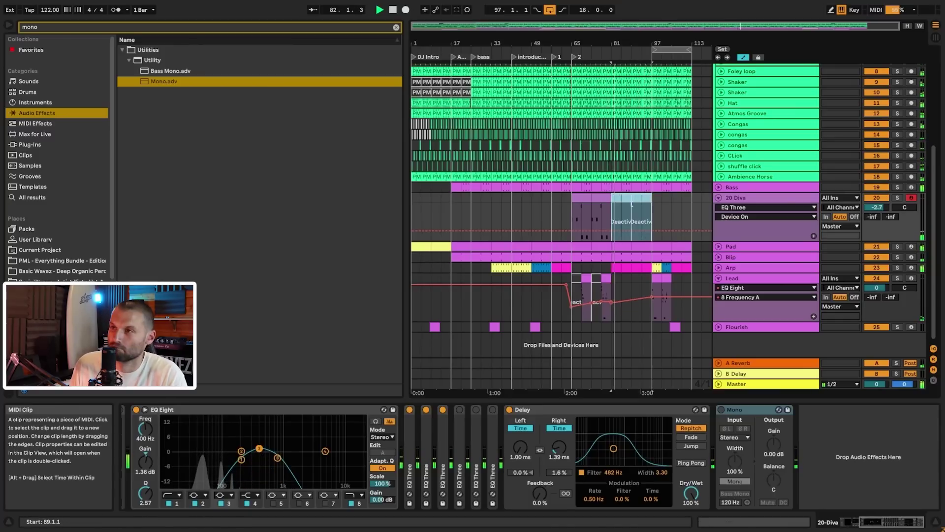
click(603, 212)
key(space)
key(space)
mouse_move(700, 26)
mouse_down()
mouse_move(705, 44)
mouse_move(751, 31)
mouse_up()
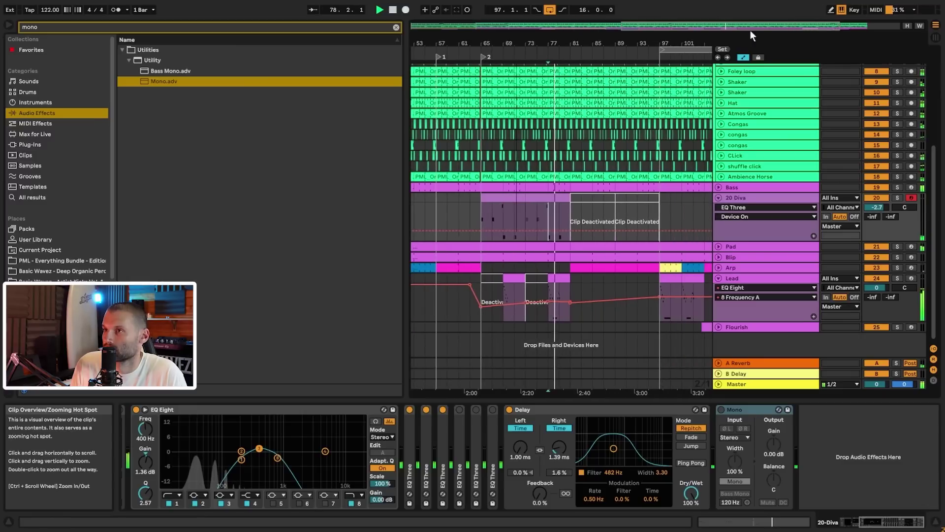
- Expand the Arp track to show its Diva FreqModDepth automation while listening from bar 81
click(592, 199)
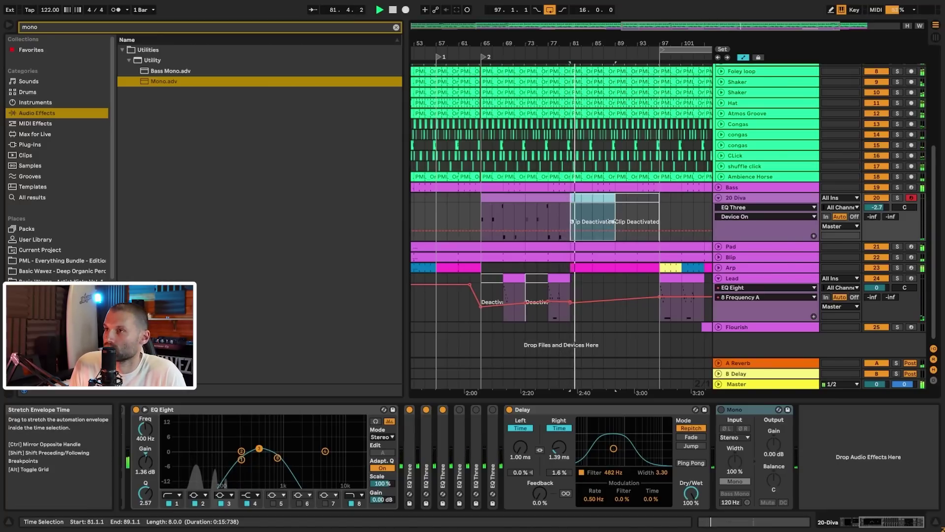
click(719, 268)
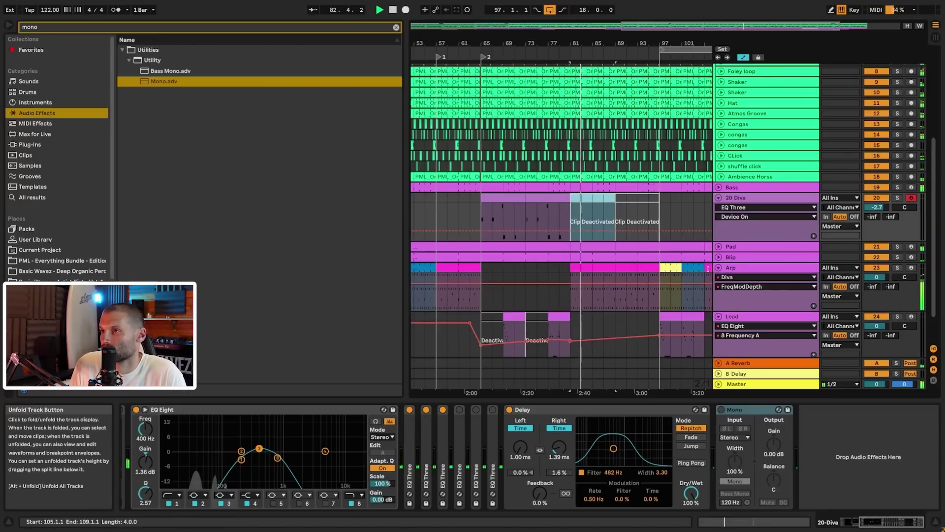
scroll(657, 261, down, 2)
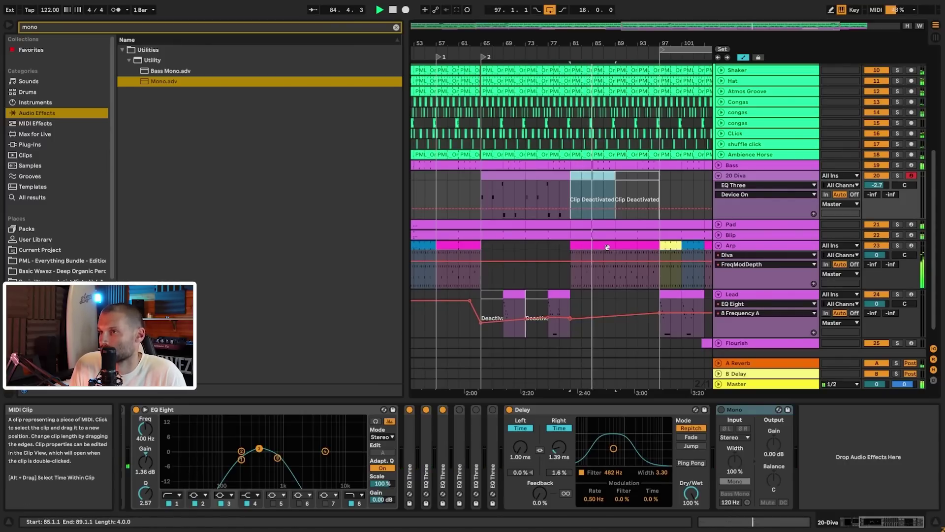
scroll(645, 246, down, 2)
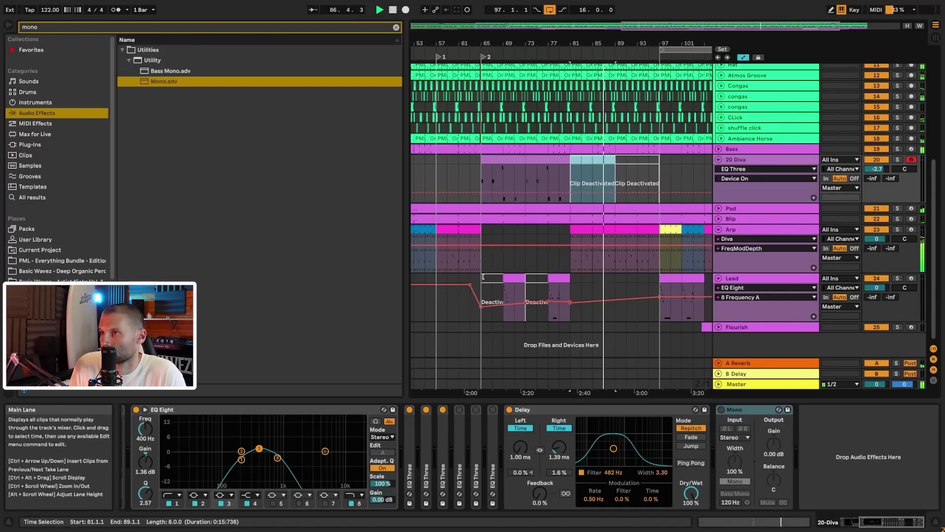
- Ramp the Drums group's Auto Filter frequency automation up over the last bars before bar 97
scroll(685, 112, up, 10)
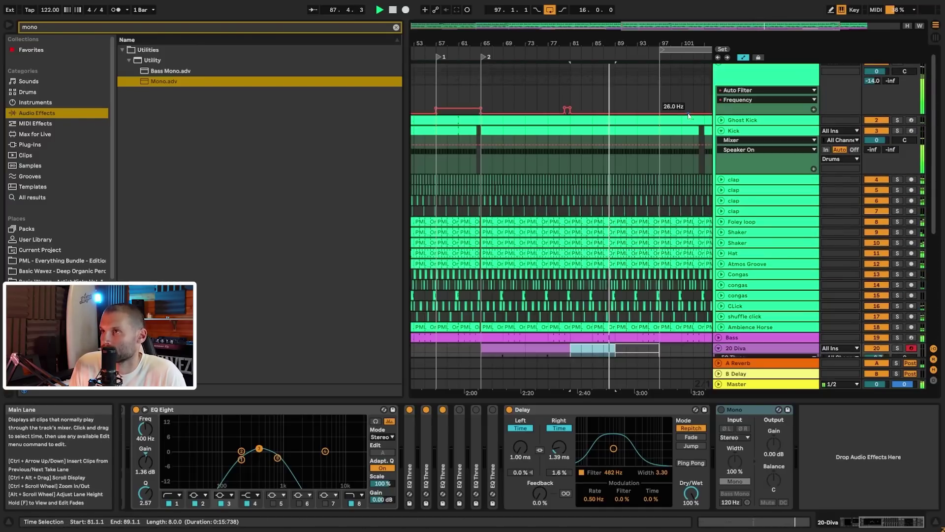
scroll(656, 121, up, 1)
click(656, 120)
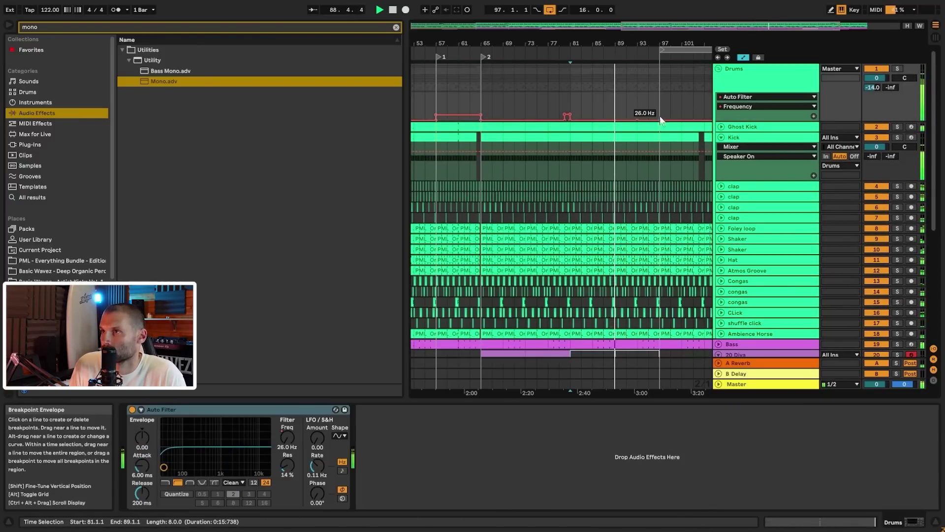
drag(657, 117, 663, 117)
scroll(628, 107, down, 4)
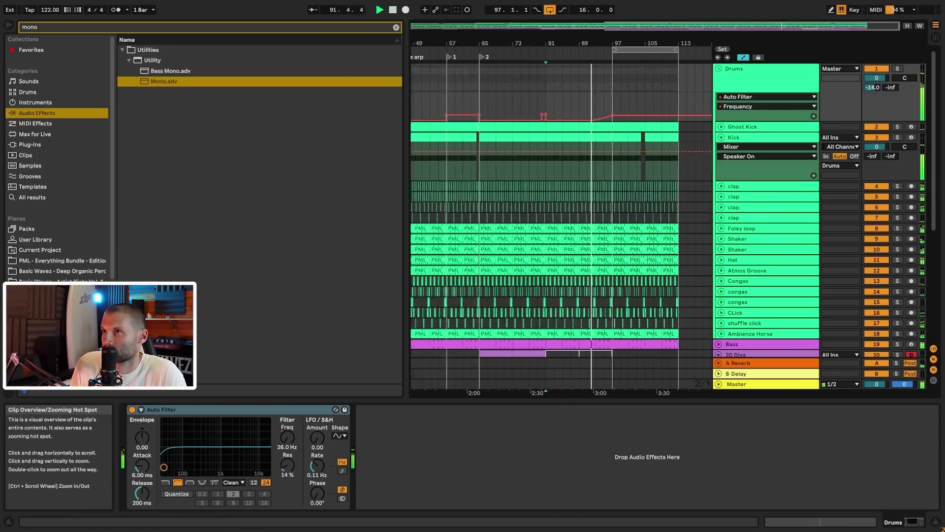
- Insert 16 bars of silence across all tracks at bars 97–113
drag(616, 106, 681, 104)
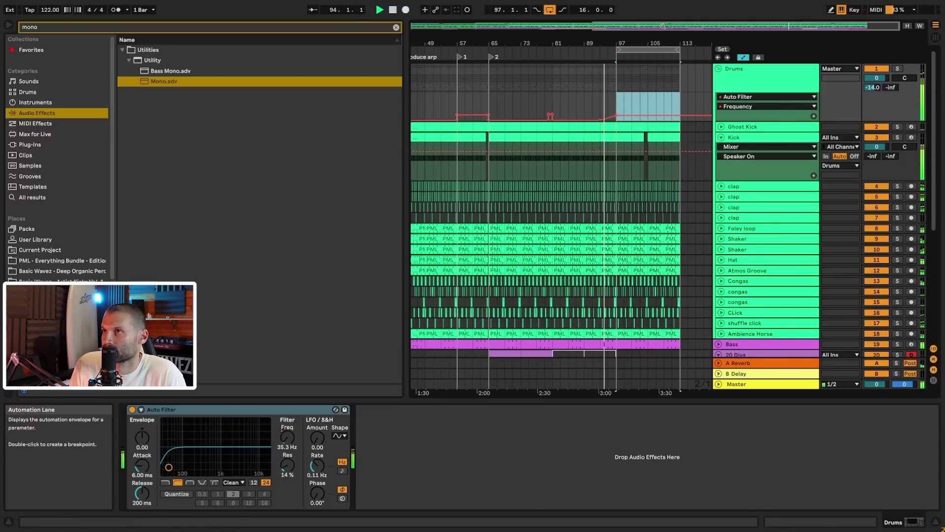
drag(681, 26, 680, 33)
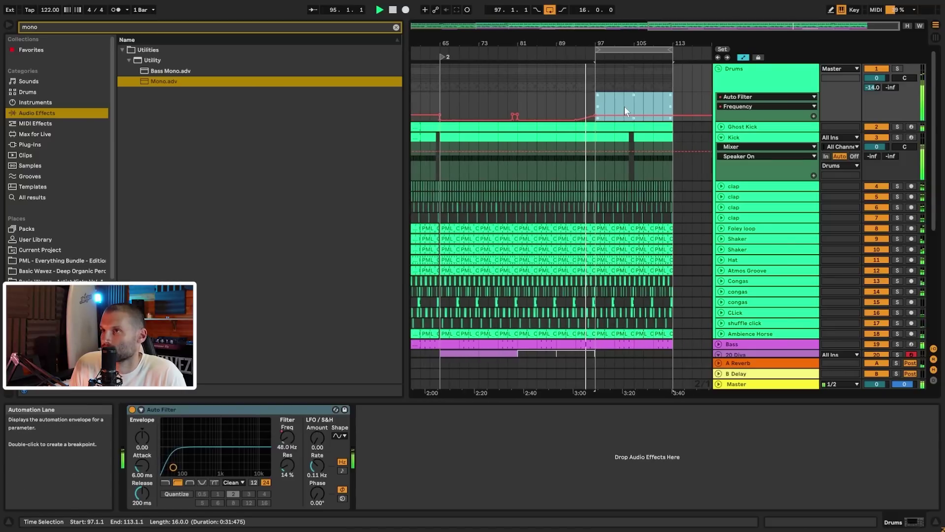
key(ctrl+i)
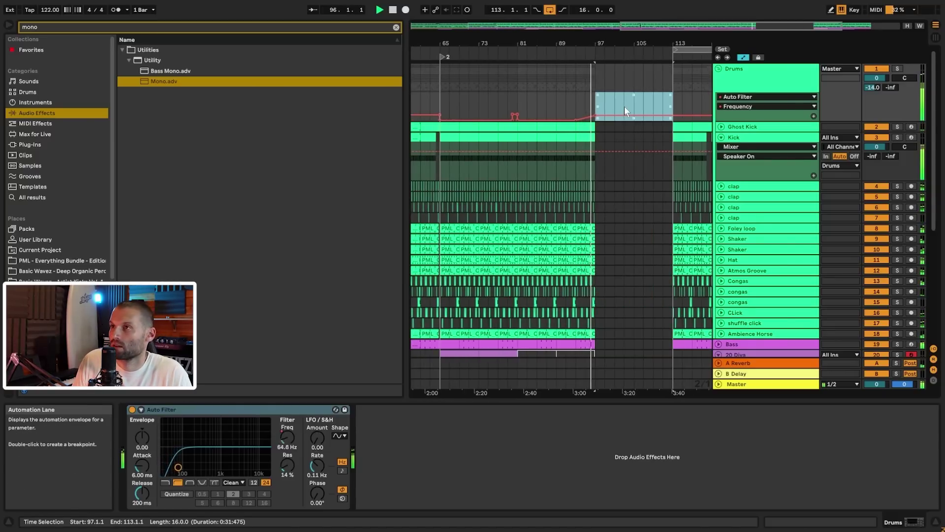
scroll(633, 150, down, 5)
scroll(605, 289, down, 2)
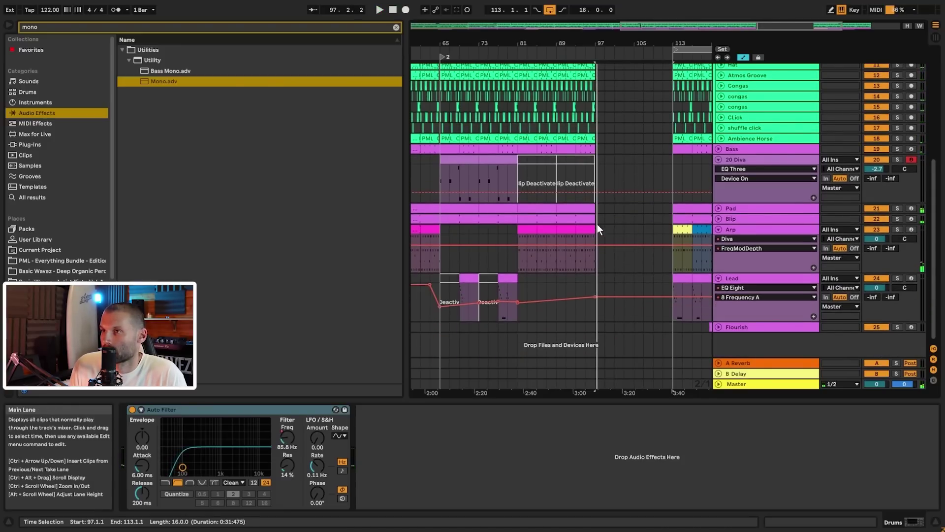
- Add a locator at bar 97 and name it breakdown
drag(596, 208, 655, 206)
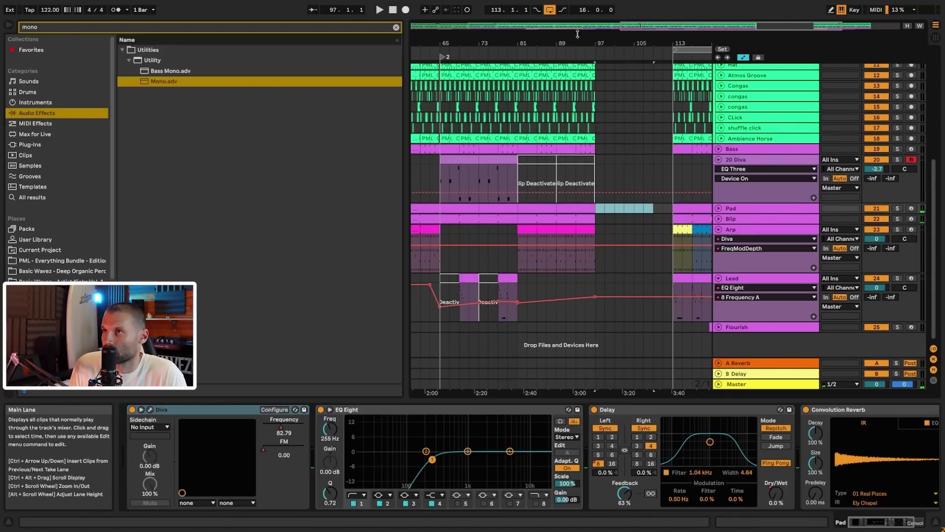
right_click(595, 56)
click(611, 62)
right_click(598, 55)
click(610, 70)
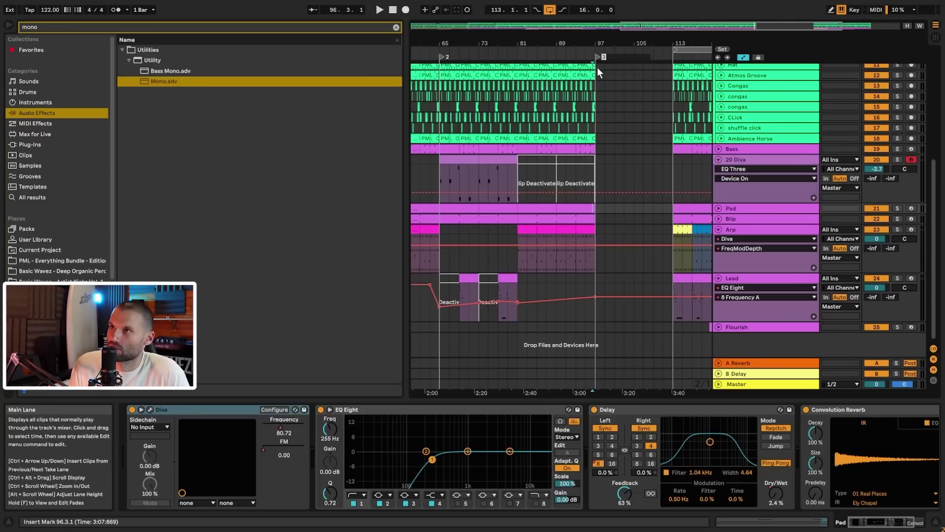
text(breakdown)
- Audition the lead-in to the breakdown from bar 93 with the whole arrangement in view
click(576, 267)
key(space)
drag(677, 26, 682, 3)
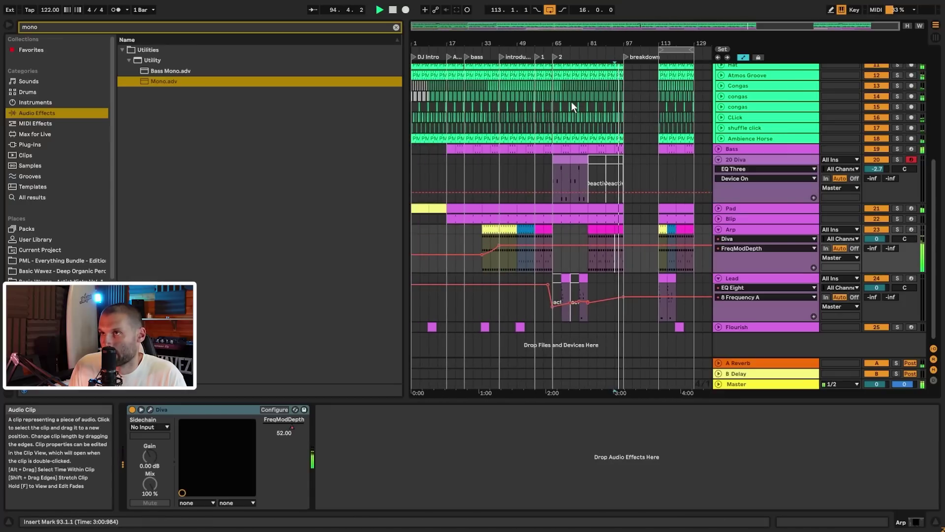
key(space)
- Rename locator 1 as build and locator 2 as main section 1
right_click(539, 57)
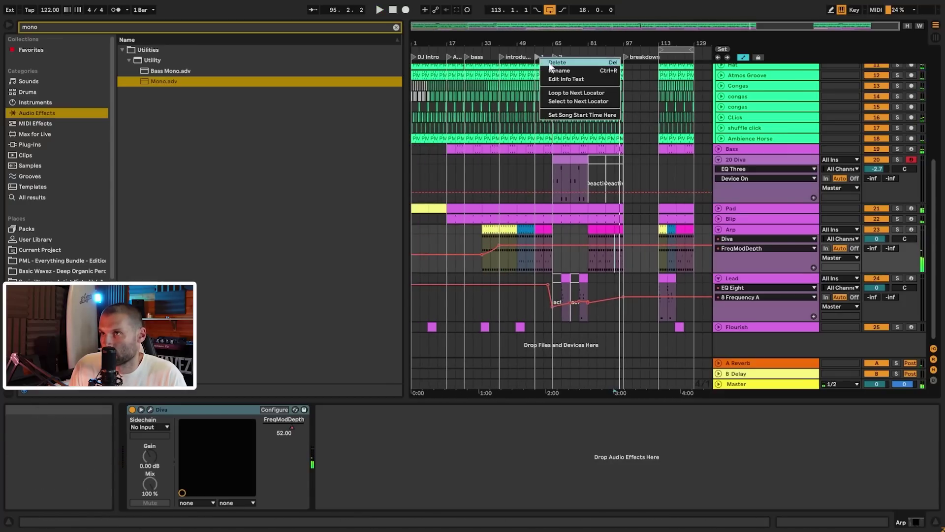
click(560, 71)
text(buil)
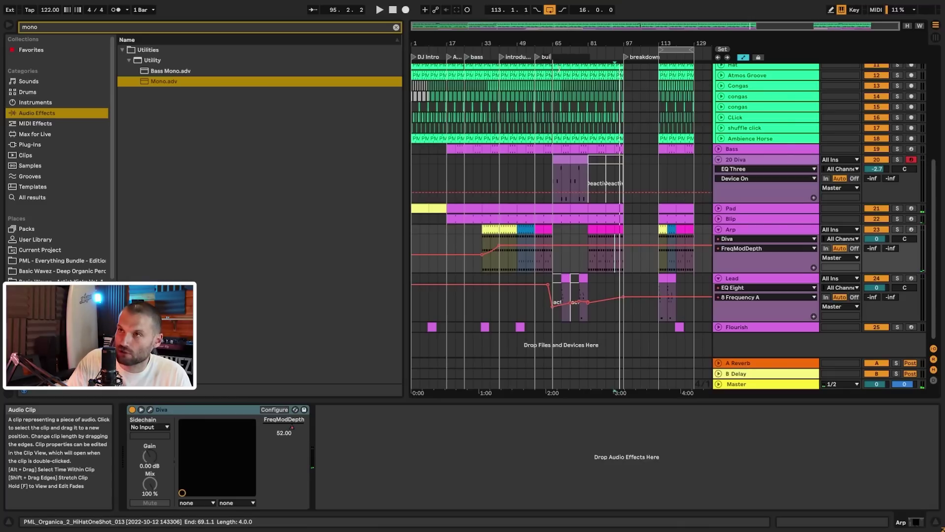
text(d)
click(505, 102)
right_click(557, 58)
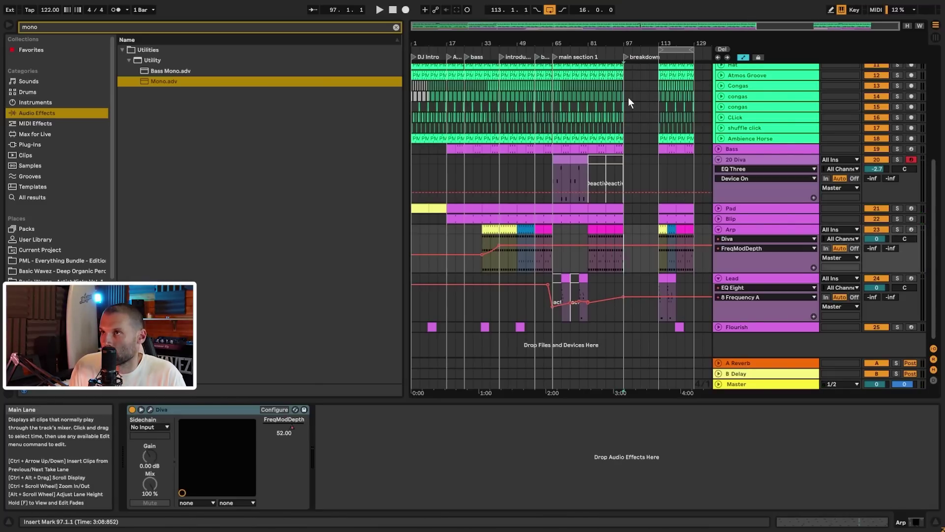
- Insert another 16 bars of silence across all tracks at bars 97–113 to lengthen the breakdown
click(633, 95)
drag(628, 93, 653, 96)
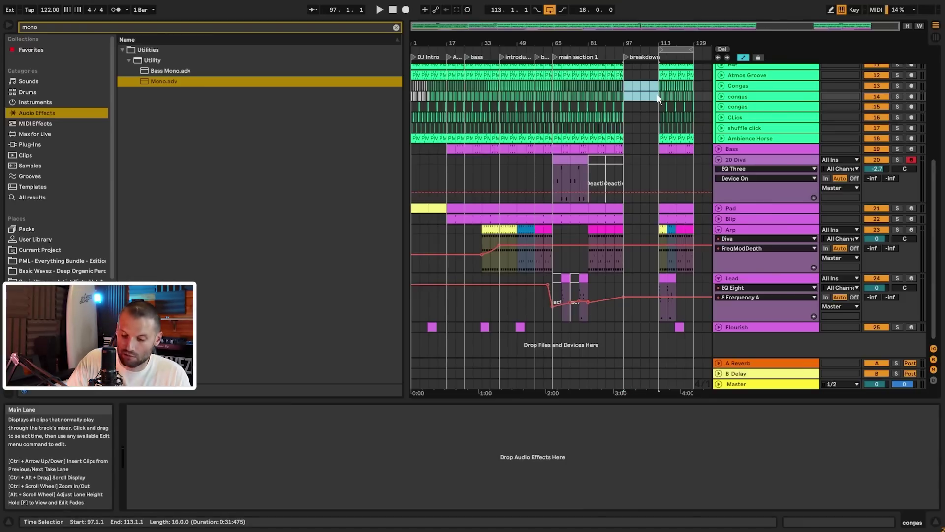
key(ctrl+i)
- Add a locator at bar 129 and name it climax
drag(663, 57, 661, 57)
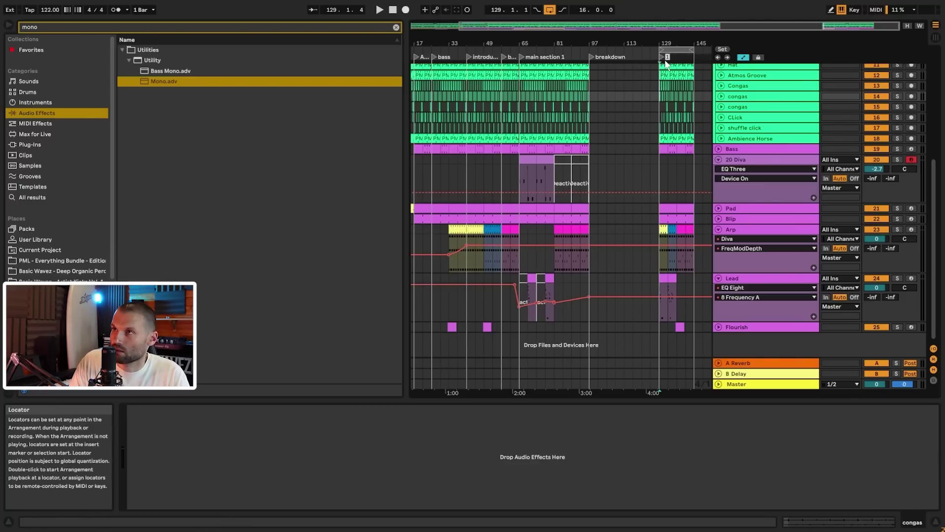
text(climax)
key(Return)
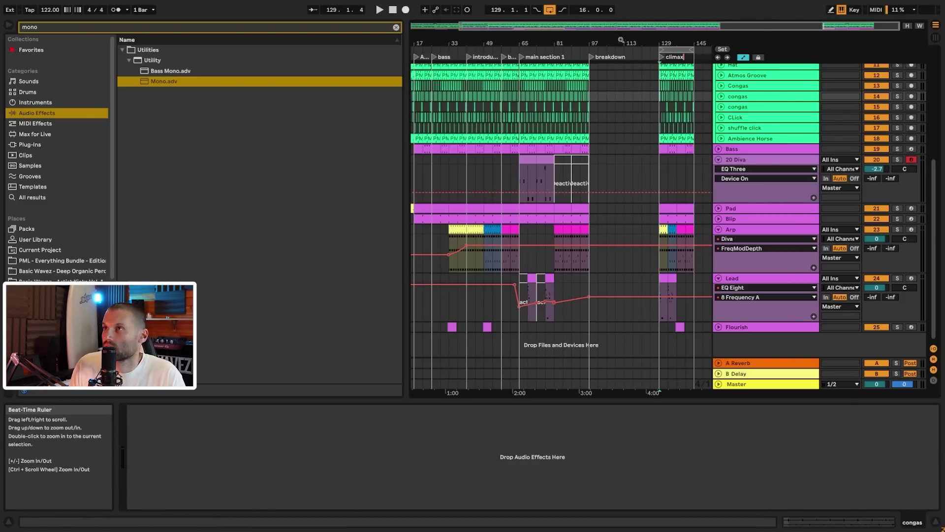
- Duplicate the Drums through Arp clips of bars 129–145 repeatedly until they fill the climax up to bar 193
drag(623, 73, 593, 141)
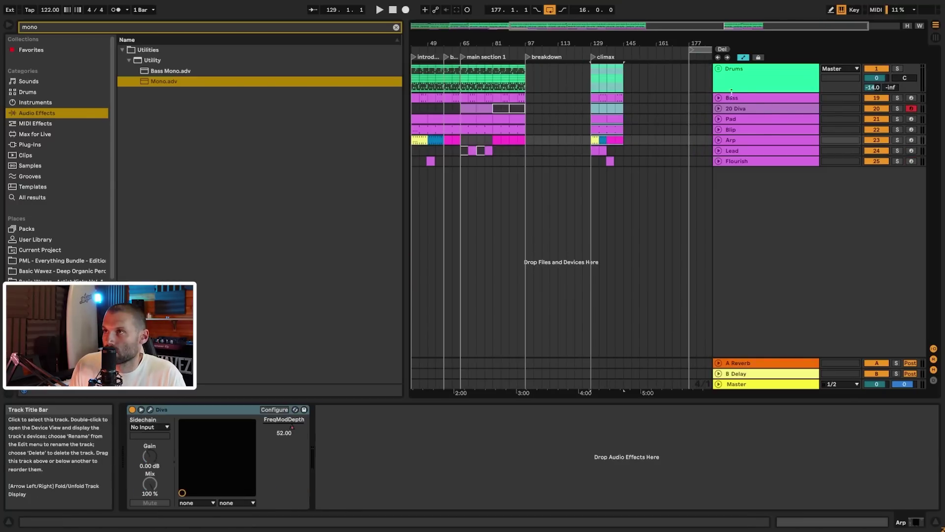
key(ctrl+d)
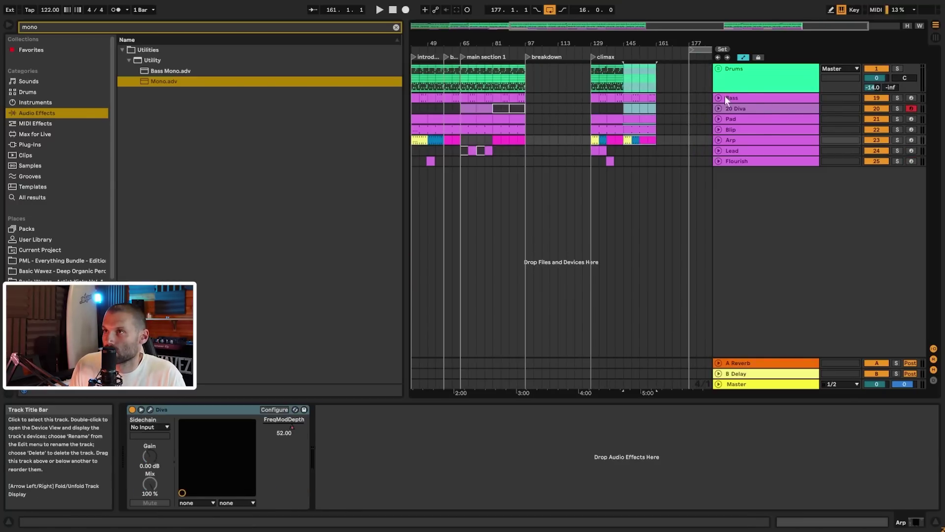
key(ctrl+d)
- Add a locator named outro at bar 193 and continue only the Drums clips to bar 209
drag(622, 27, 621, 13)
right_click(683, 57)
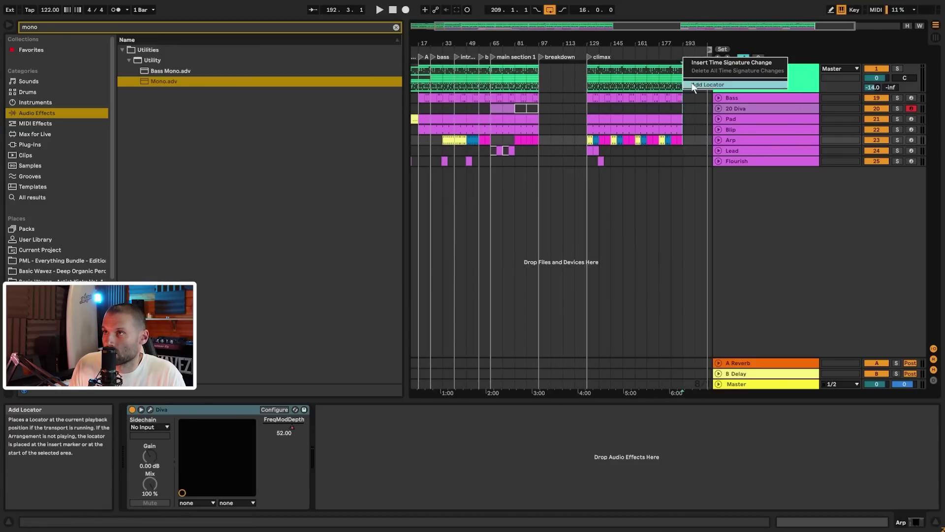
click(693, 85)
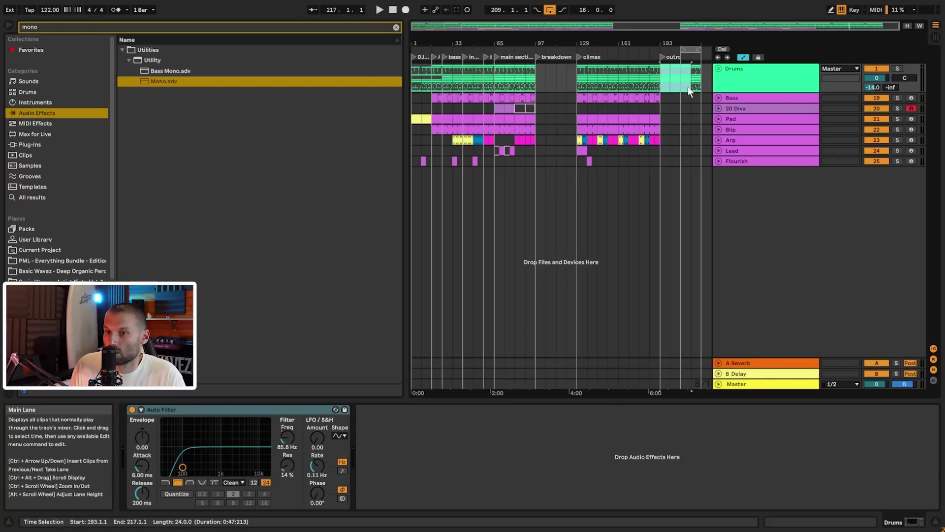
drag(681, 84, 394, 90)
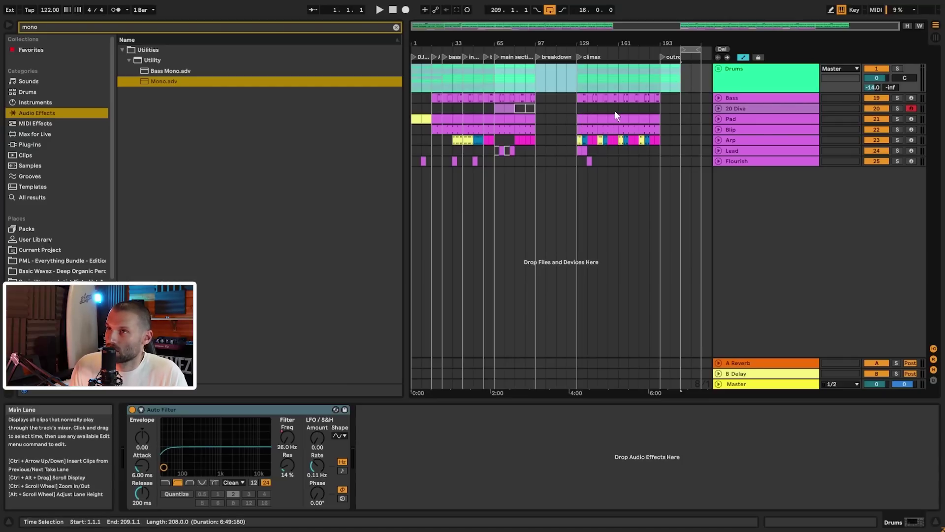
click(541, 128)
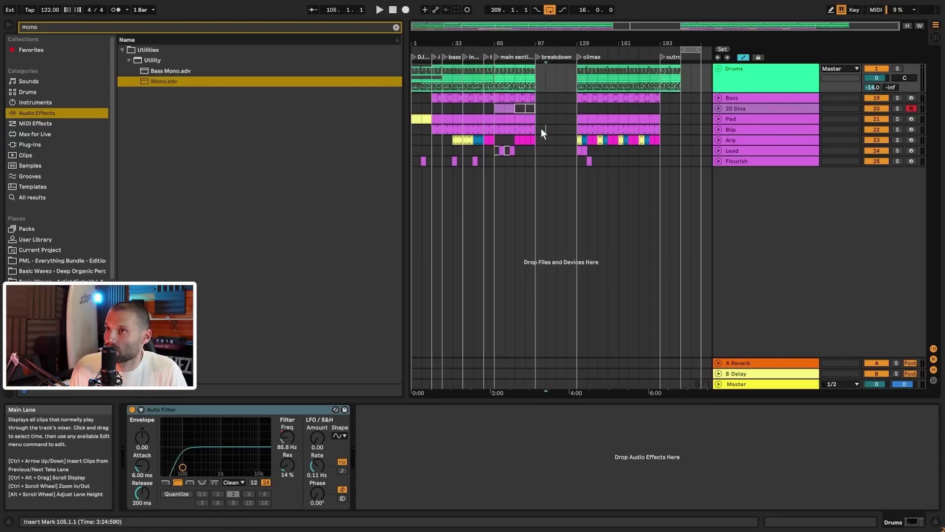
- Play the end of main section 1 from bar 89 and reactivate the 20 Diva clips at bars 81–97
click(536, 79)
click(515, 76)
click(525, 78)
key(space)
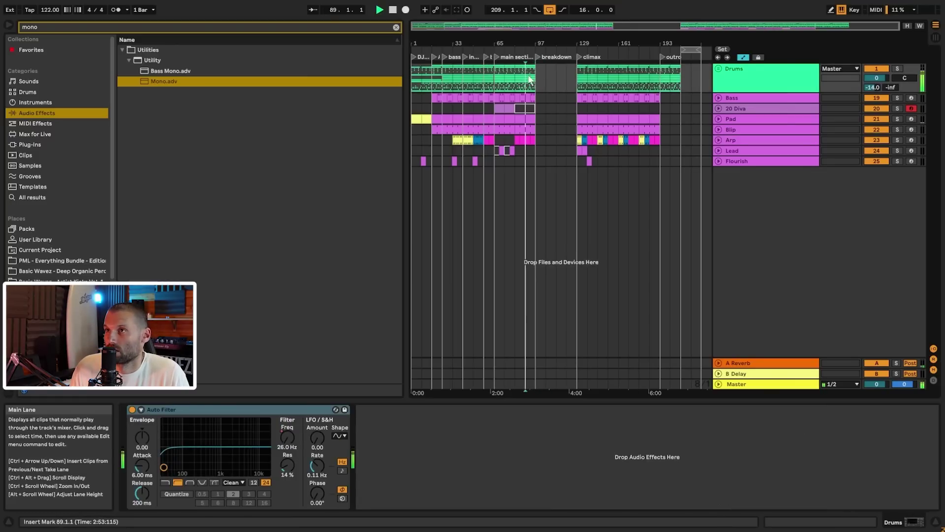
mouse_move(566, 26)
mouse_down()
mouse_move(568, 38)
mouse_move(591, 53)
mouse_move(514, 39)
mouse_up()
click(718, 108)
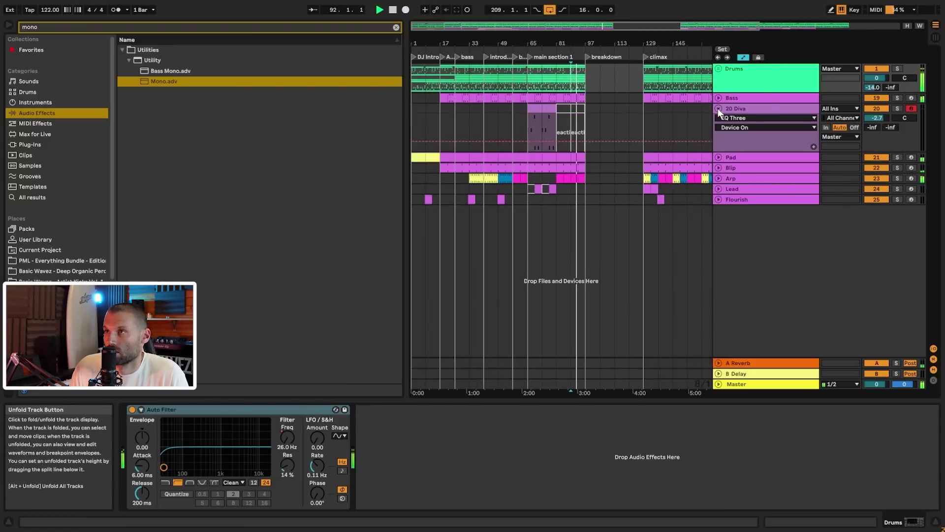
click(718, 109)
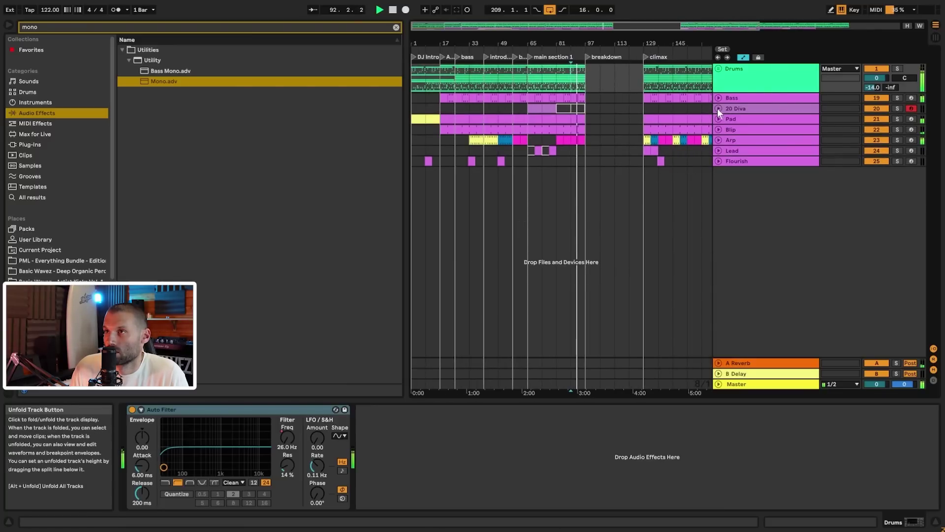
click(564, 109)
shift+click(578, 109)
key(0)
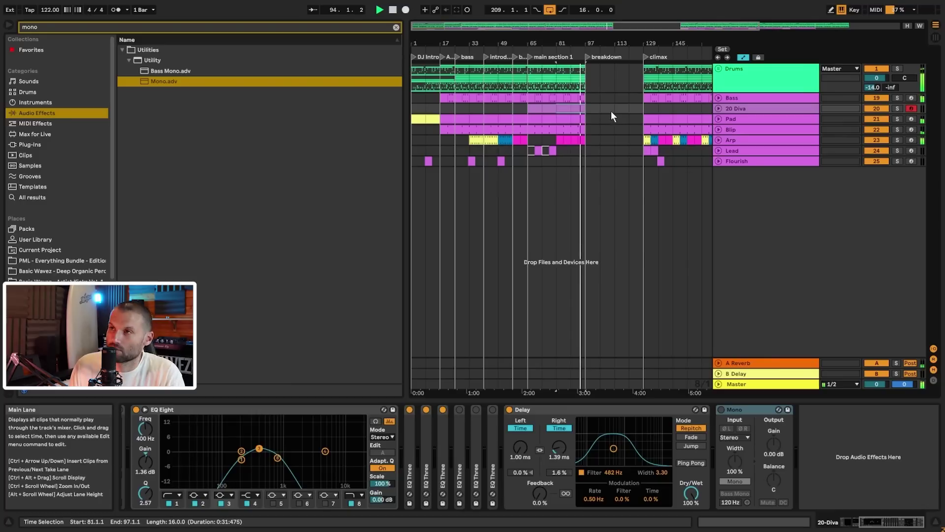
- Lock the automation envelopes and duplicate the Drums group's clips of bars 65–97 into the breakdown at bars 97–129
drag(586, 82, 532, 85)
click(585, 80)
key(space)
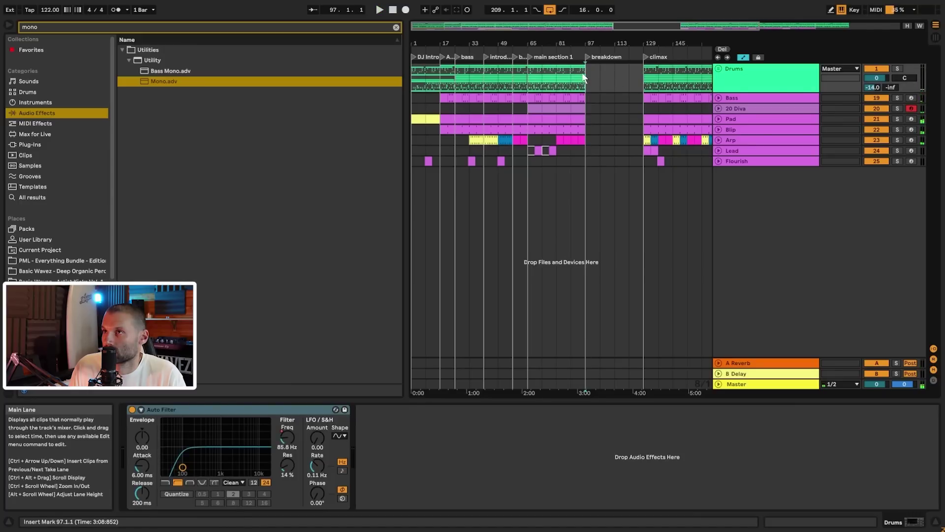
click(719, 68)
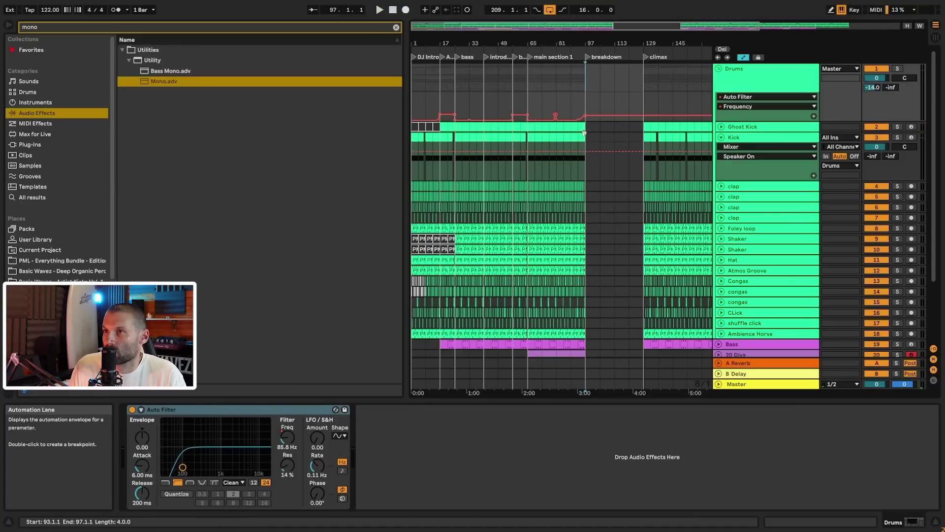
click(719, 69)
drag(583, 78, 530, 85)
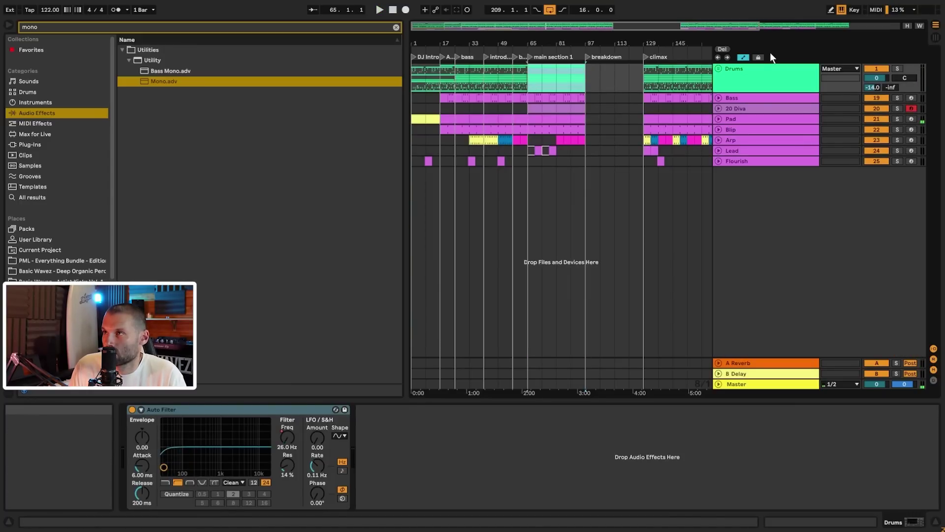
click(758, 57)
key(ctrl+d)
- Unfold the Drums group, play from bar 93, and deactivate the Ghost Kick and Kick clips at bars 97–129
click(719, 69)
drag(650, 39, 592, 61)
click(504, 99)
key(space)
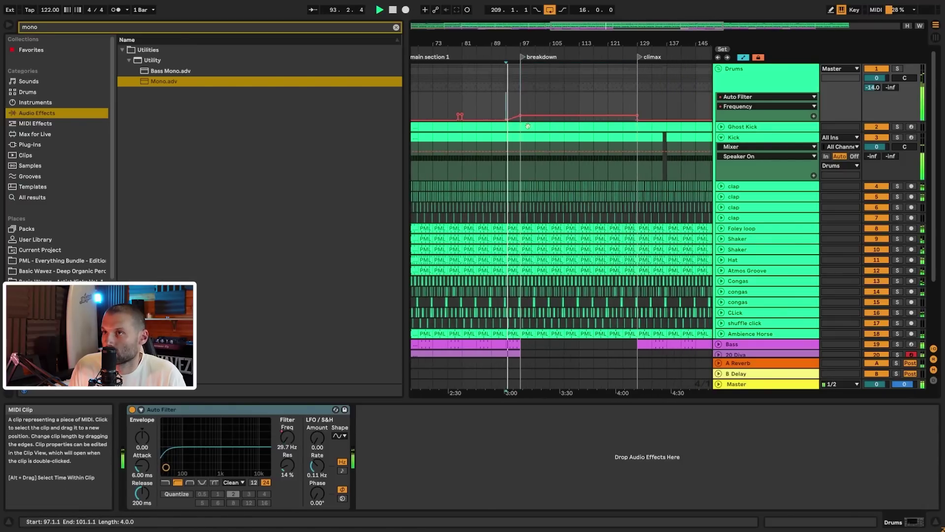
click(627, 139)
click(638, 142)
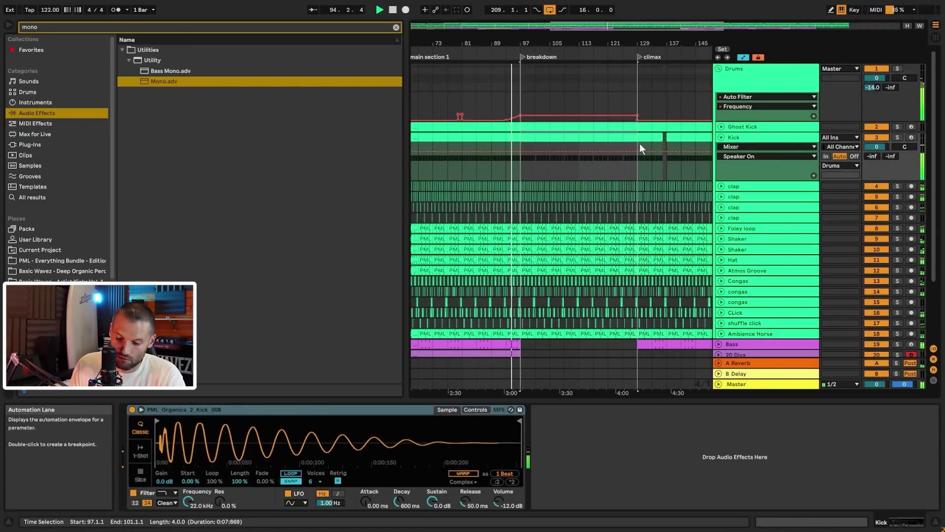
drag(639, 142, 521, 128)
- Delete the clips on all four clap tracks within the breakdown at bars 97–129
scroll(604, 191, down, 3)
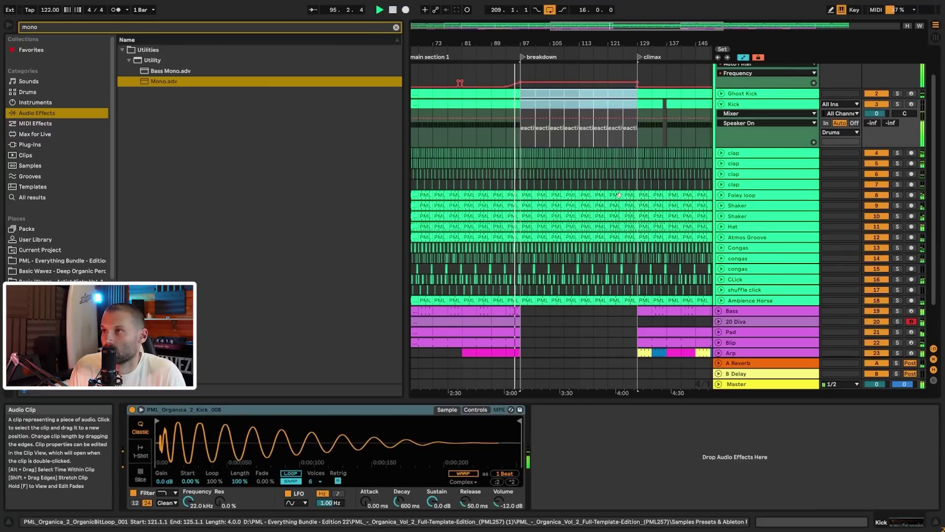
scroll(591, 182, down, 3)
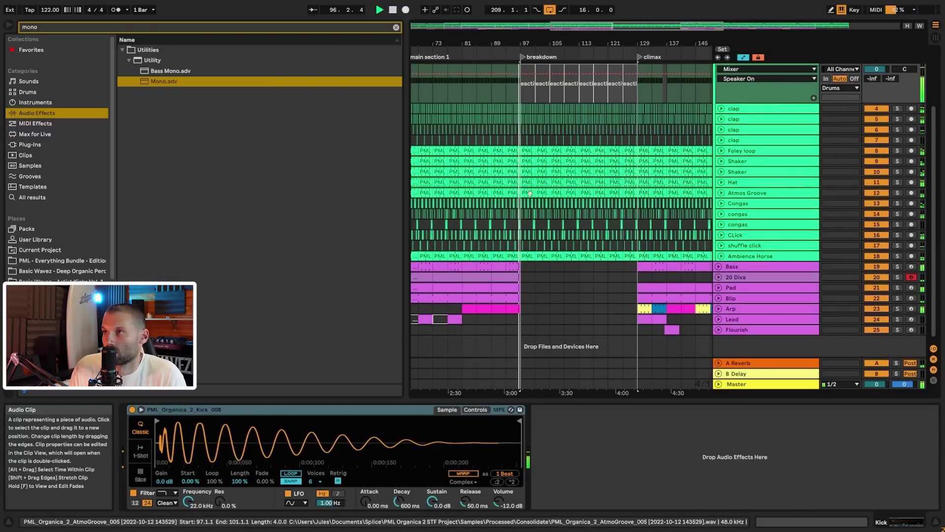
scroll(536, 142, up, 3)
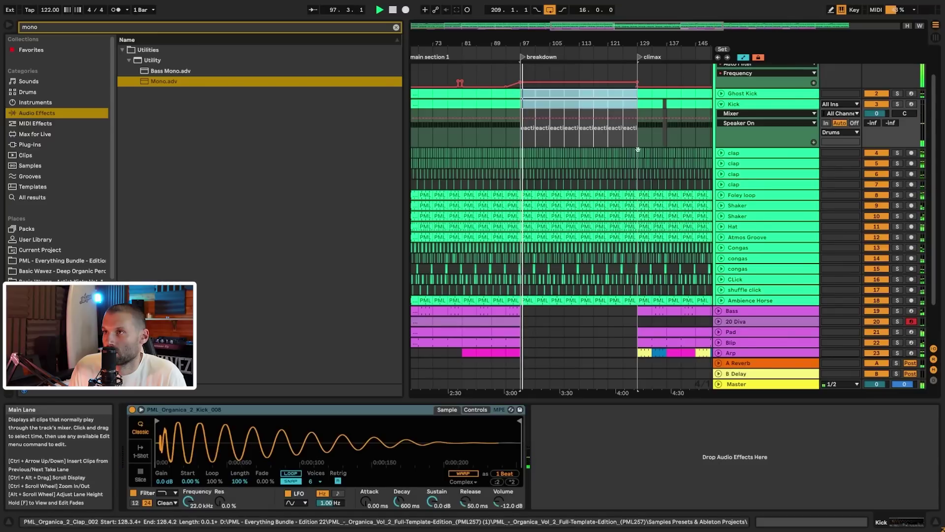
drag(637, 152, 520, 162)
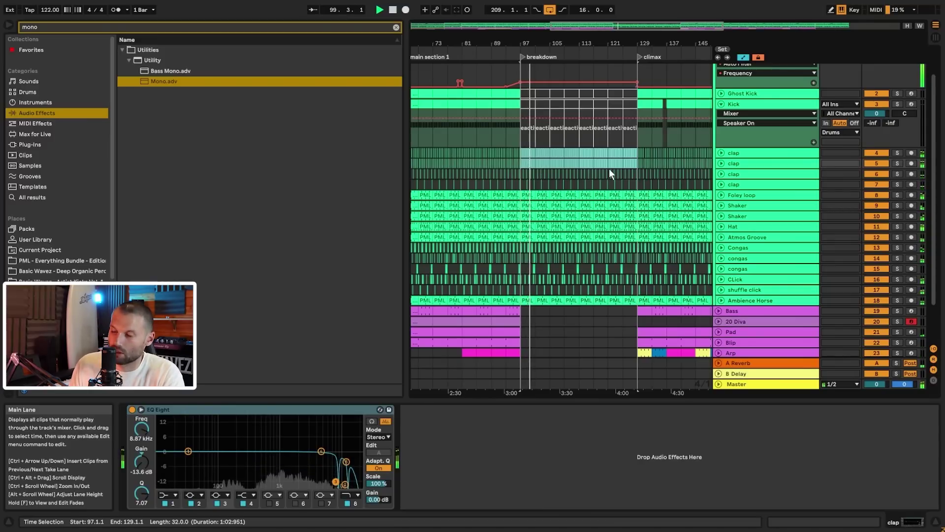
click(638, 172)
drag(628, 176, 523, 186)
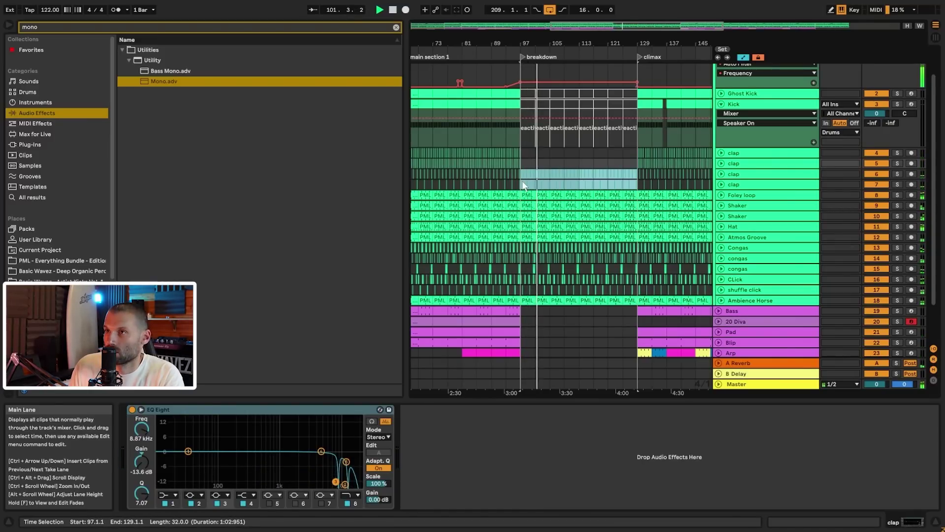
- Deactivate all eight Foley loop clips in the breakdown at bars 97–129
scroll(578, 189, down, 1)
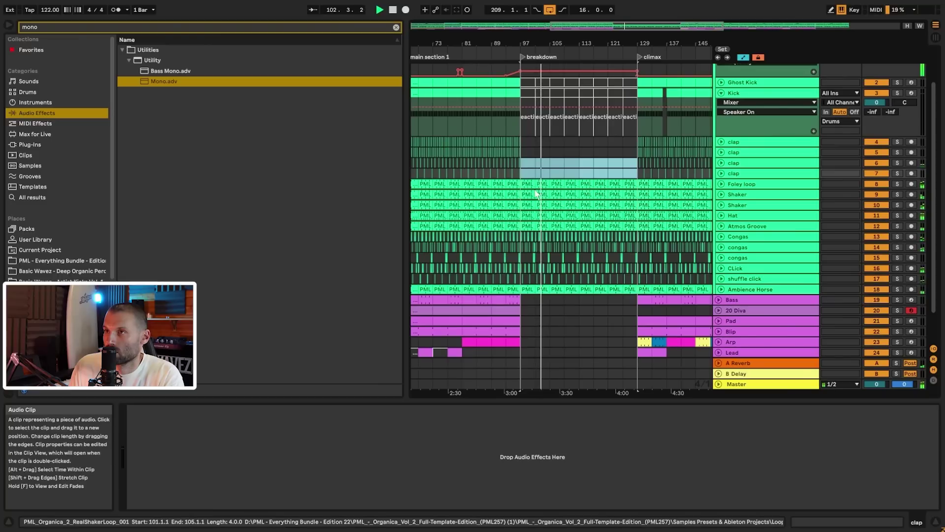
click(561, 185)
key(0)
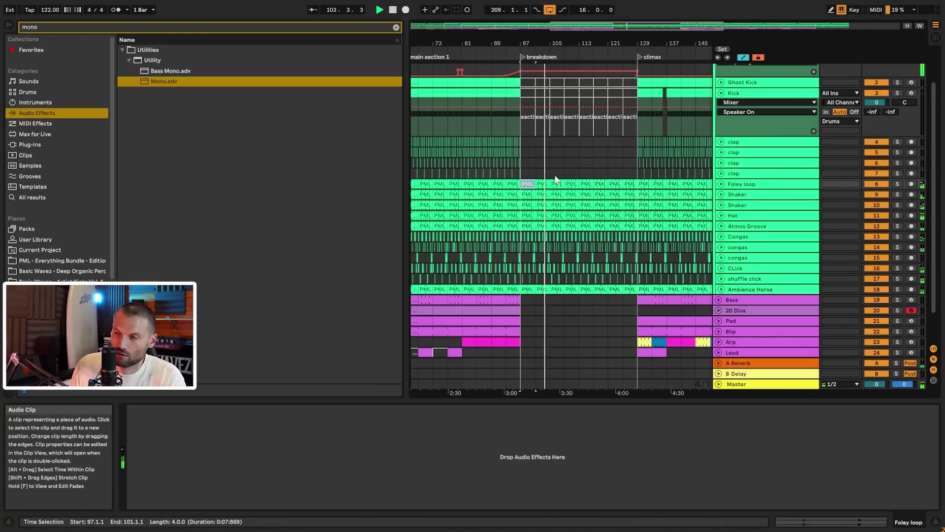
click(543, 184)
key(0)
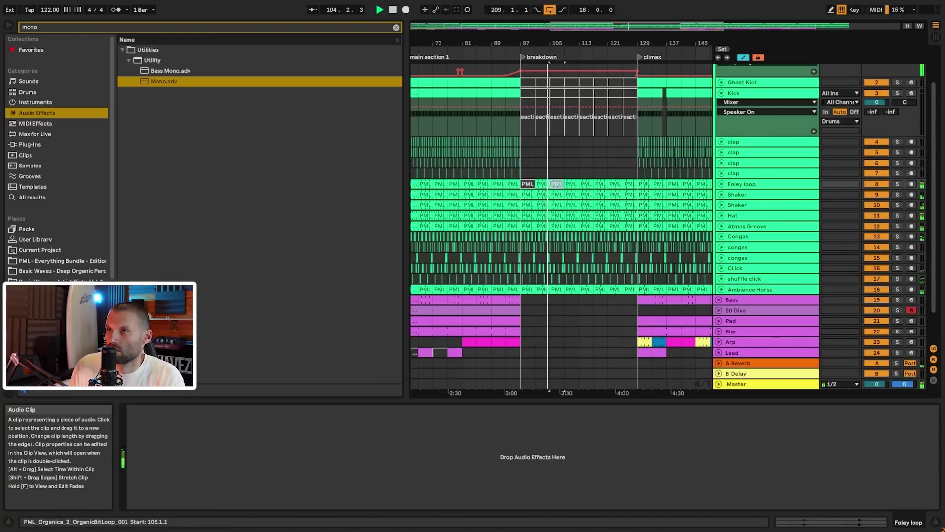
click(571, 183)
key(0)
click(586, 184)
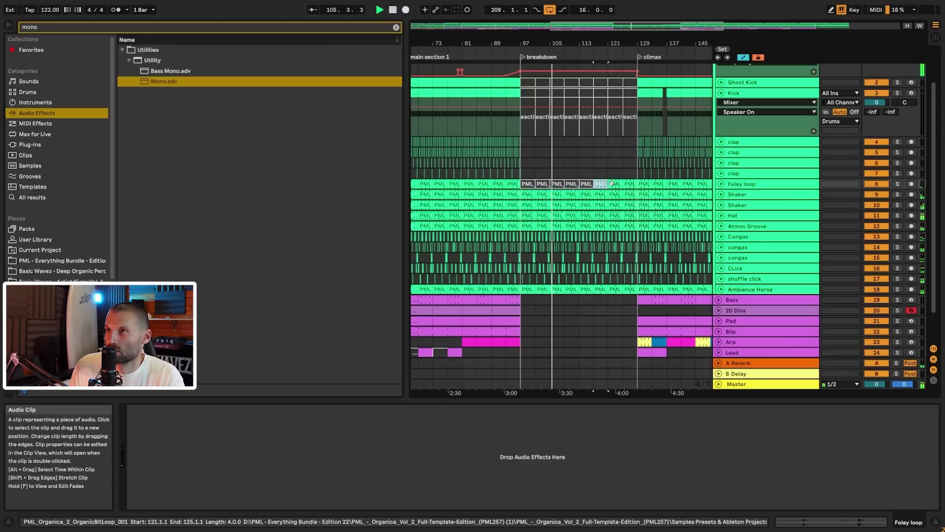
key(0)
click(630, 183)
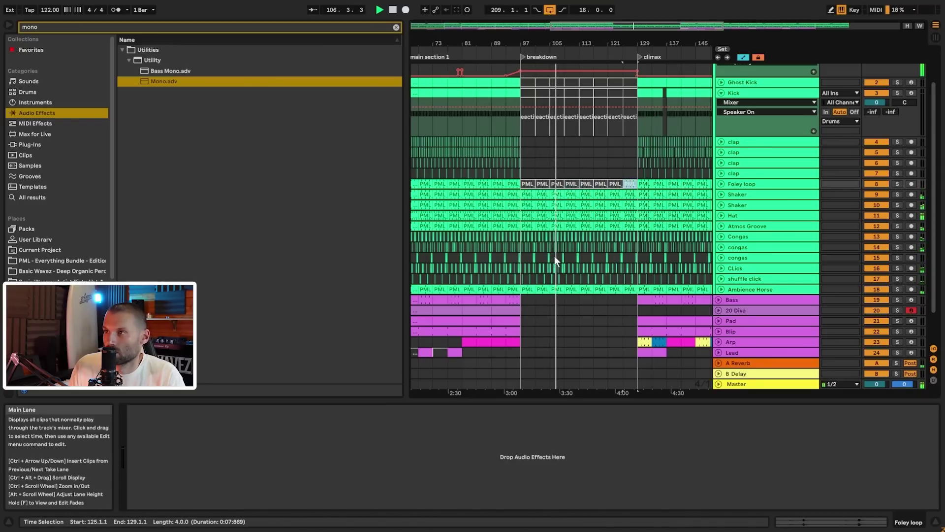
key(0)
- Deactivate the clips on conga tracks 13 and 14 at bars 97–129 and the Atmos Groove clips at bars 97–113
drag(520, 238, 637, 249)
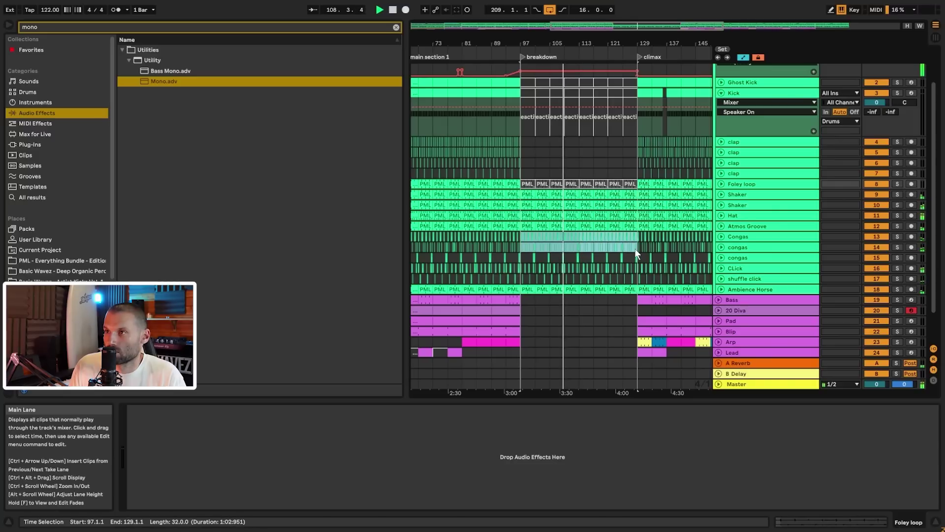
key(space)
key(space)
scroll(557, 254, down, 1)
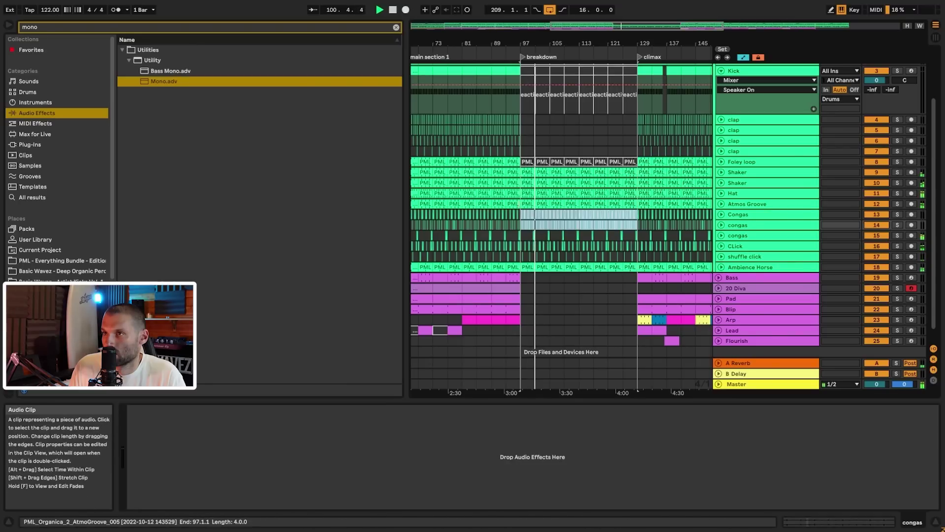
click(570, 203)
key(0)
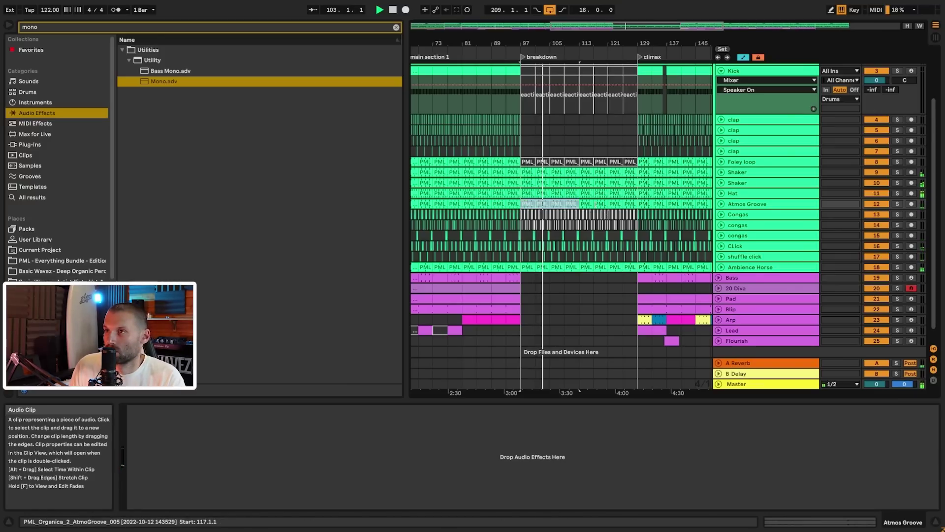
- Audition the transition into the thinned-out breakdown from bar 93
click(507, 153)
key(space)
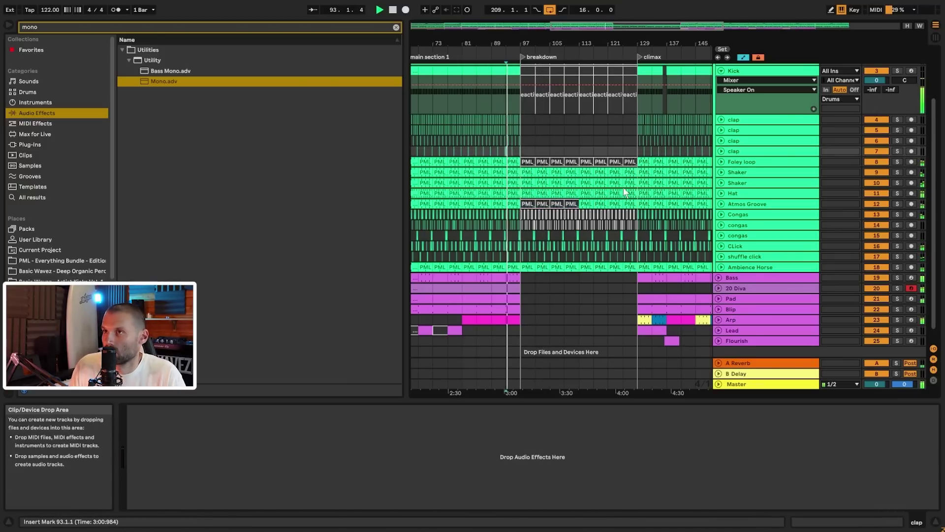
scroll(584, 194, down, 1)
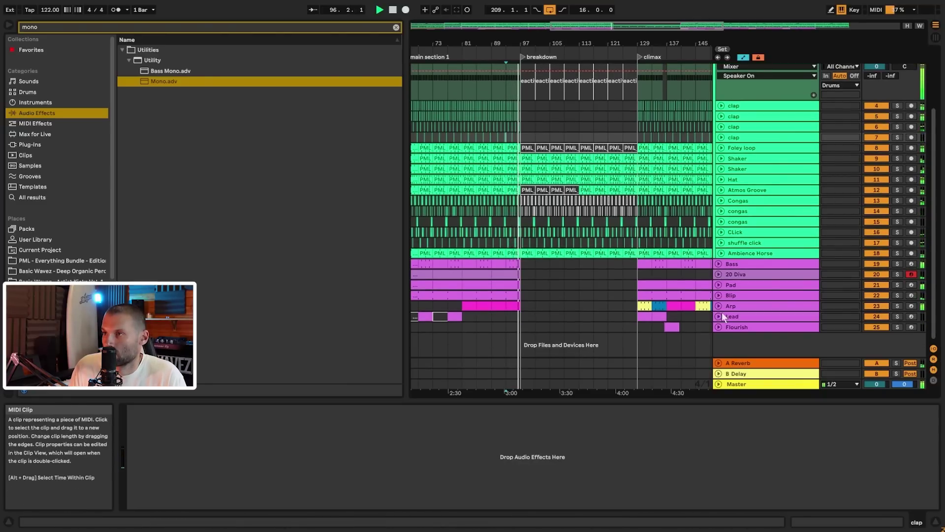
- Duplicate the Pad clips from bars 81–97 into the breakdown at bars 97–113
click(649, 317)
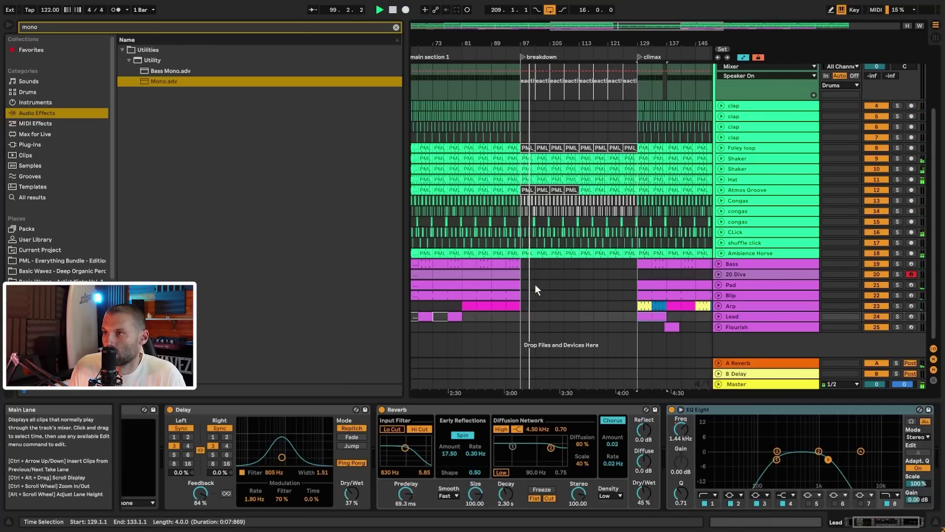
click(483, 286)
shift+click(503, 285)
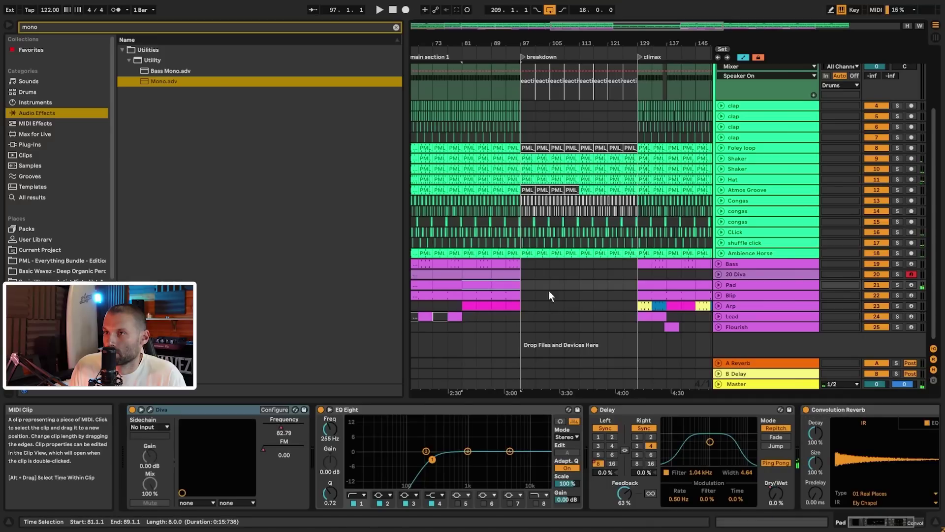
key(ctrl+d)
- Unfold the Pad track's automation lanes and audition the transition from the main section into the breakdown
click(718, 285)
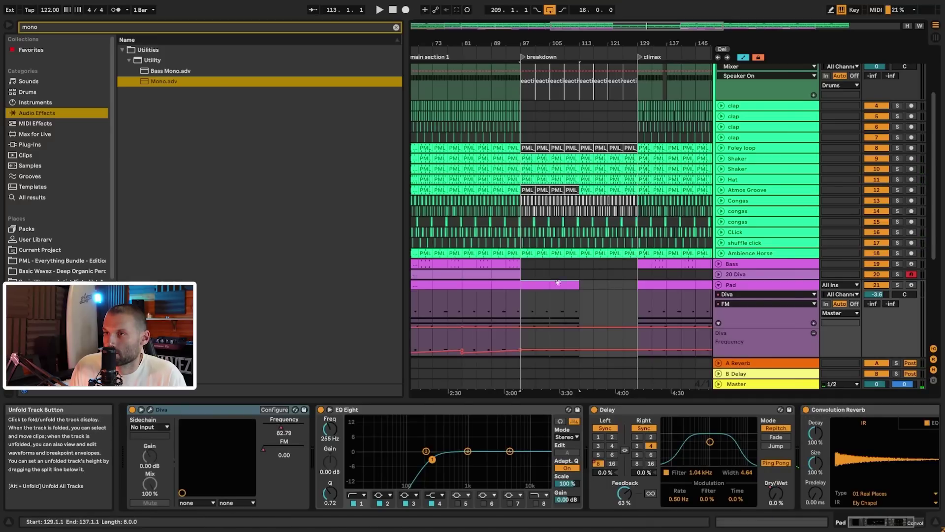
click(492, 305)
key(space)
scroll(540, 307, down, 3)
drag(540, 216, 524, 228)
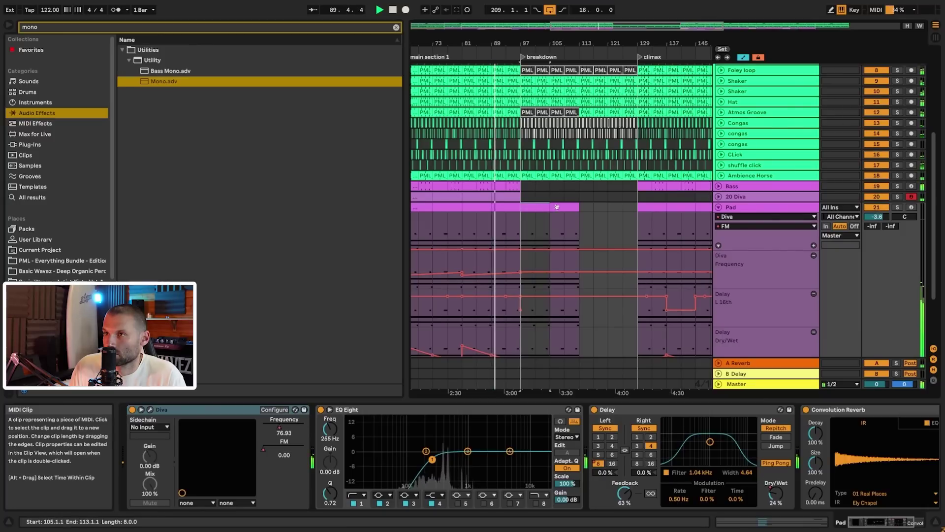
click(523, 234)
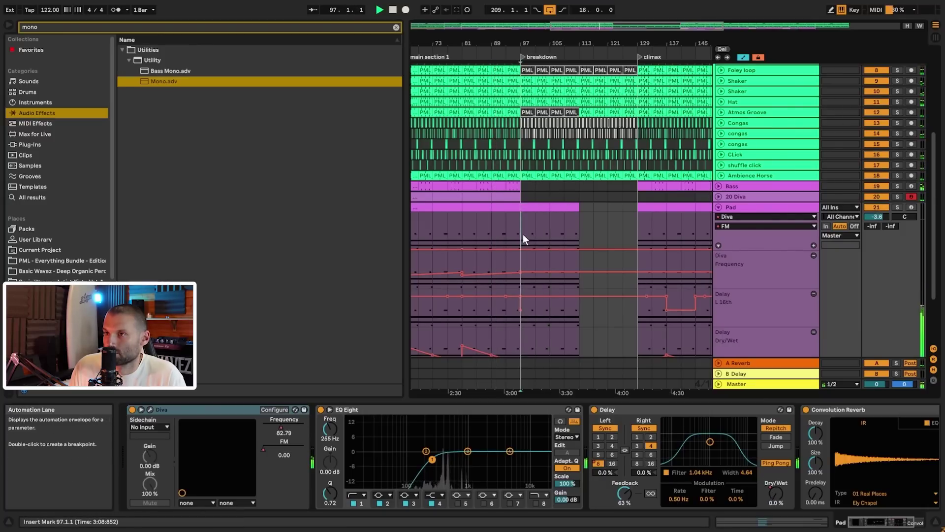
scroll(638, 250, down, 3)
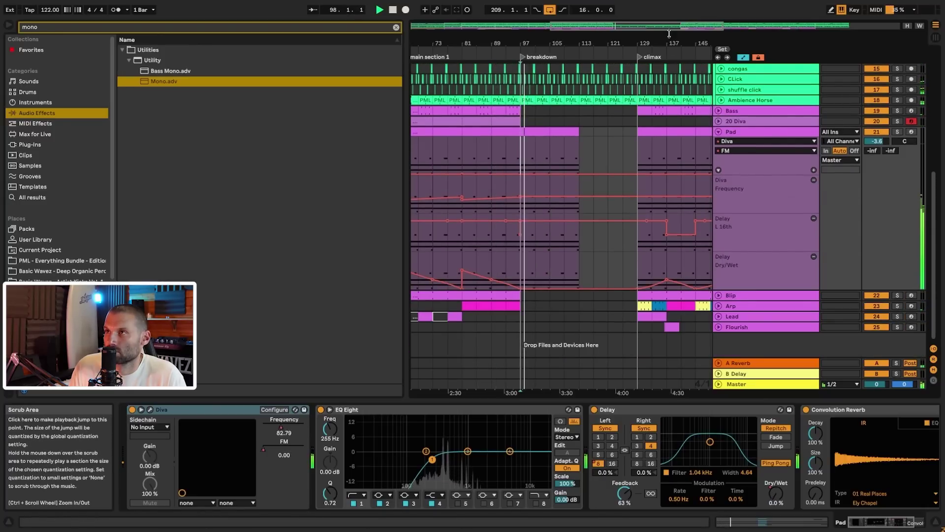
- Turn off envelope locking and copy the climax Pad clips at bars 129–161, with their automation, into the breakdown at bars 97–129
double_click(601, 25)
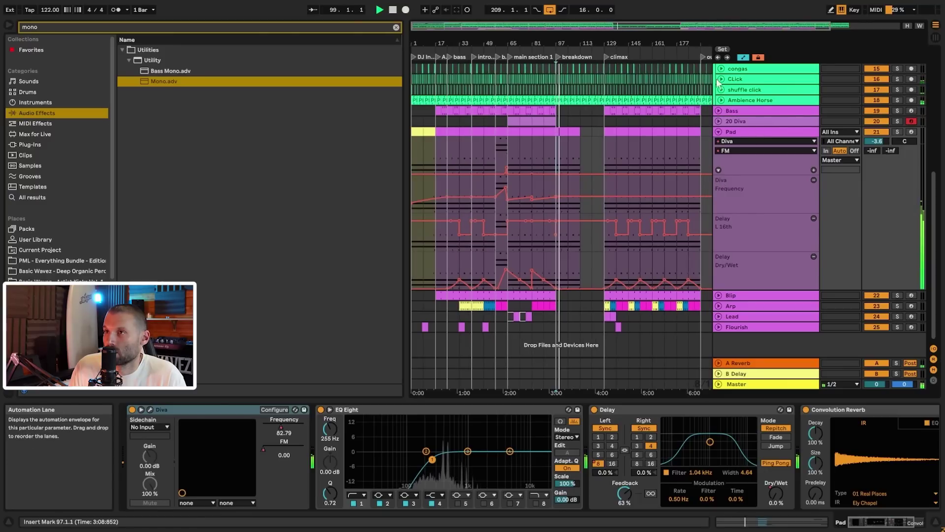
click(756, 58)
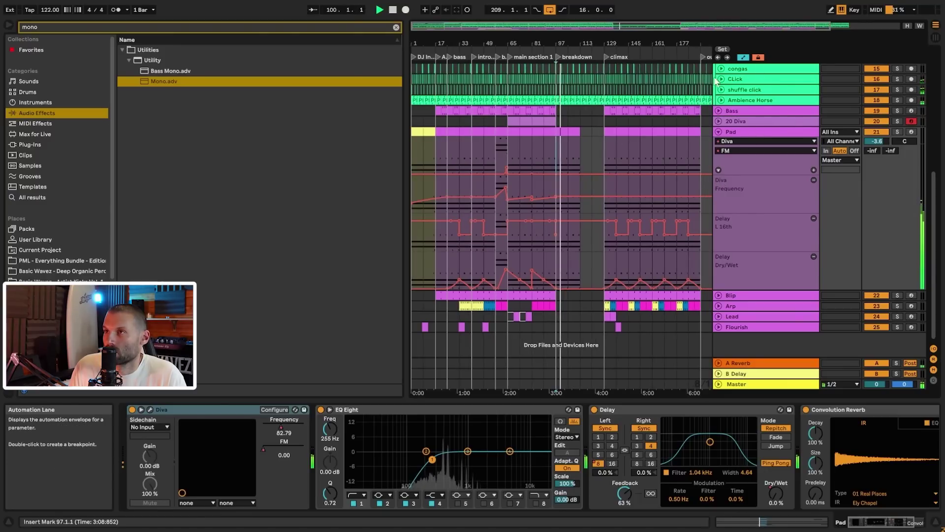
click(611, 131)
shift+click(644, 131)
click(563, 132)
key(ctrl+v)
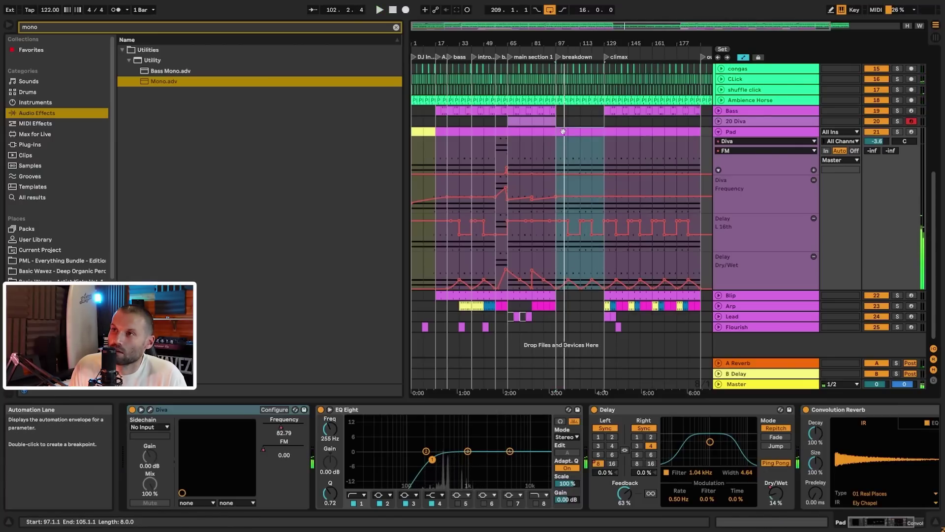
- Transpose all notes of the Pad clips at bars 97–129 up one octave to F4–D5 and play the breakdown
click(564, 156)
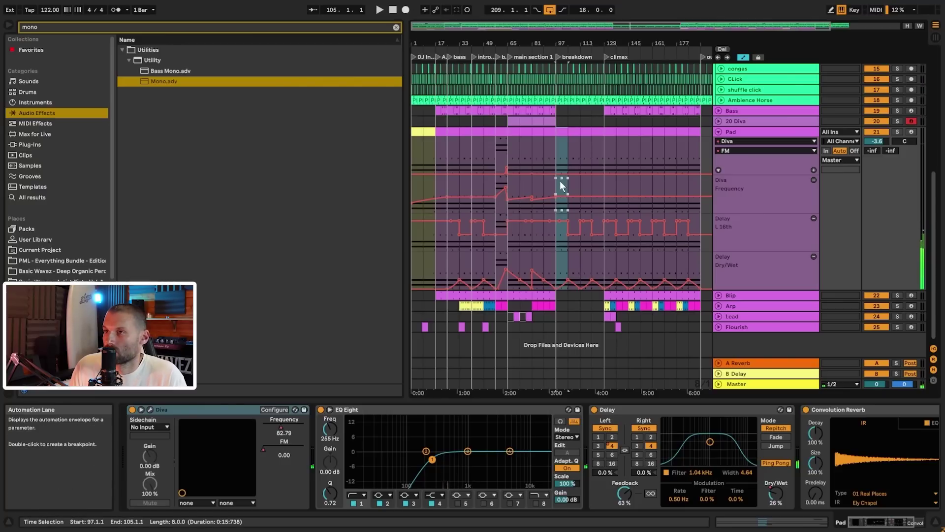
double_click(593, 130)
click(562, 96)
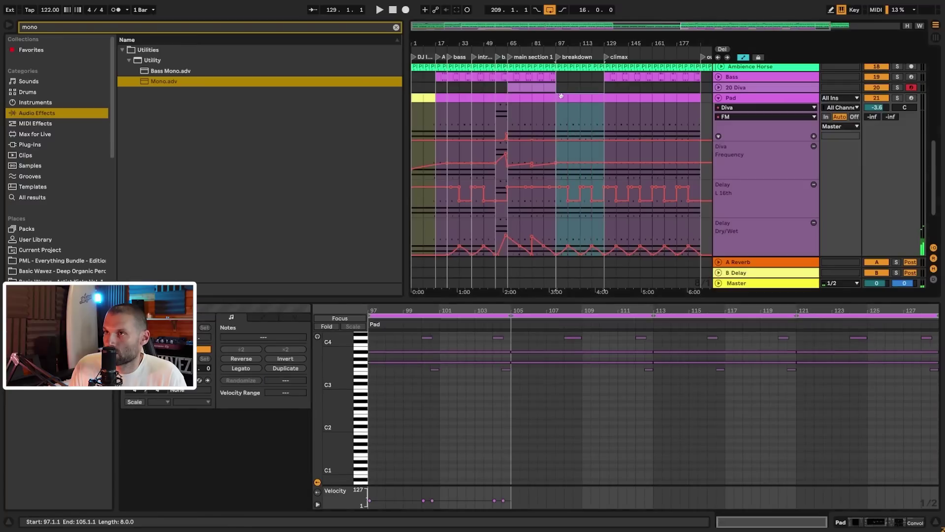
key(ctrl+a)
key(space)
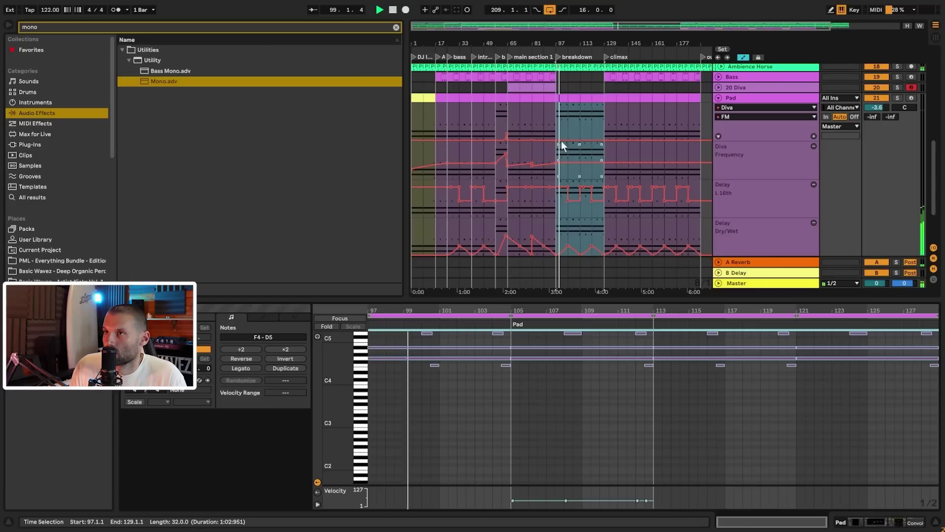
- Raise the Pad's Diva Frequency automation to about 90 across the breakdown at bars 97–129
mouse_move(601, 173)
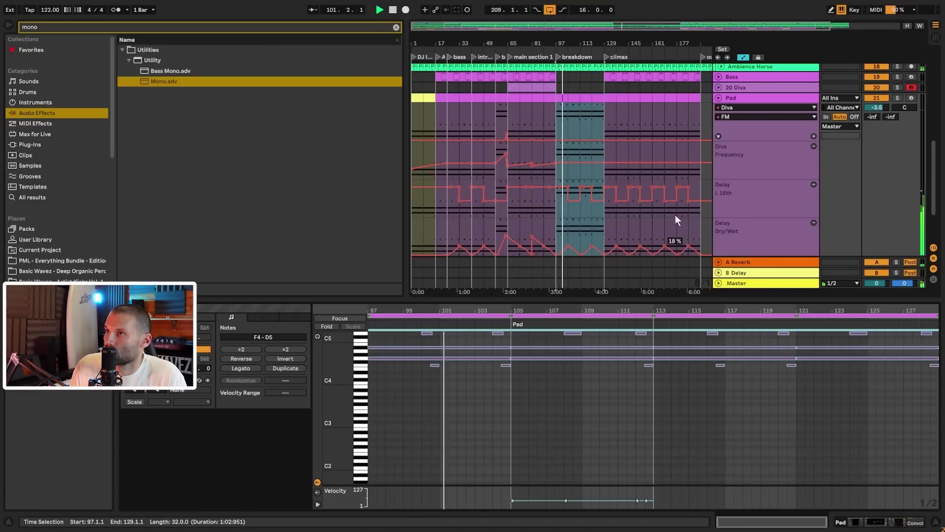
drag(562, 161, 555, 160)
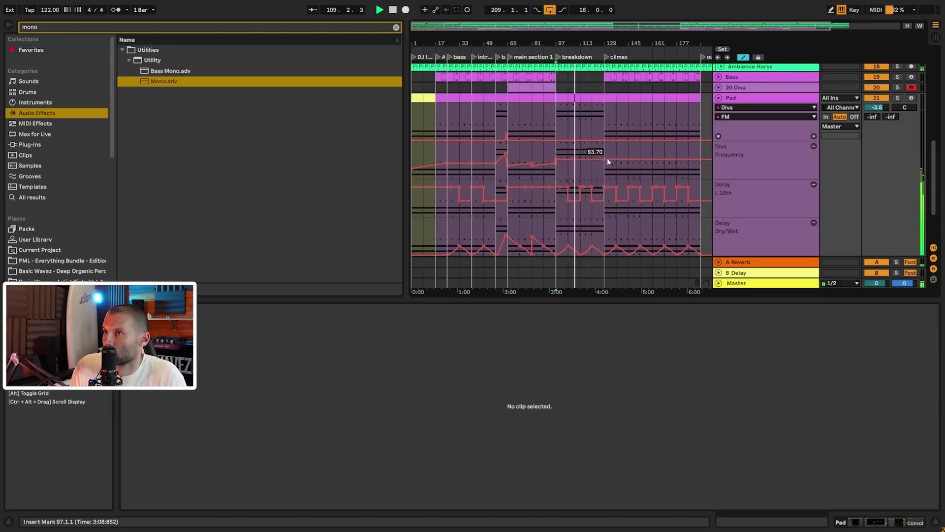
drag(608, 159, 604, 160)
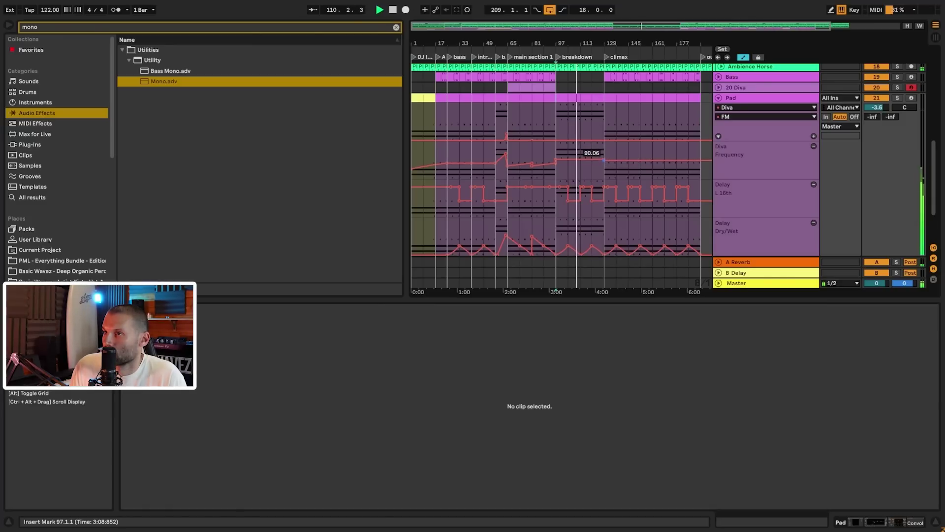
- Reactivate the Ghost Kick and Kick clips in the second half of the breakdown at bars 113–129
scroll(648, 180, down, 5)
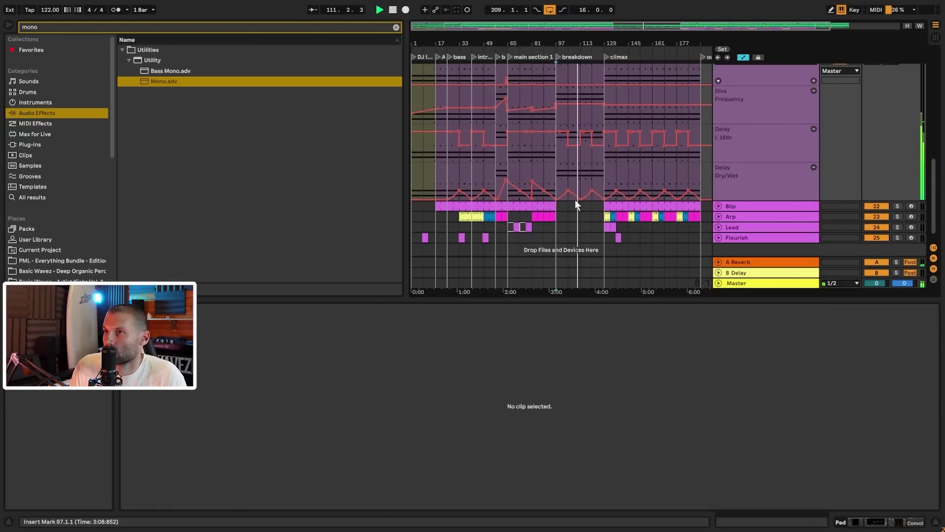
scroll(613, 207, up, 9)
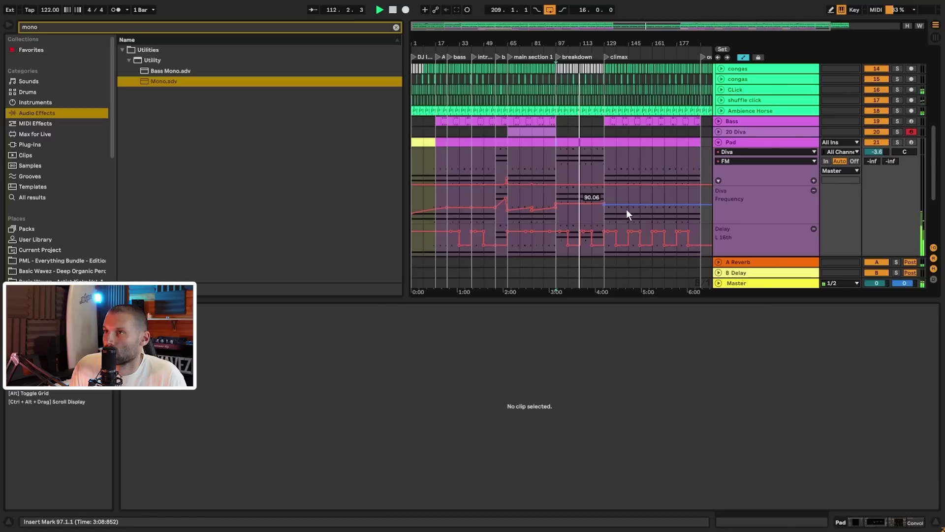
scroll(626, 209, up, 6)
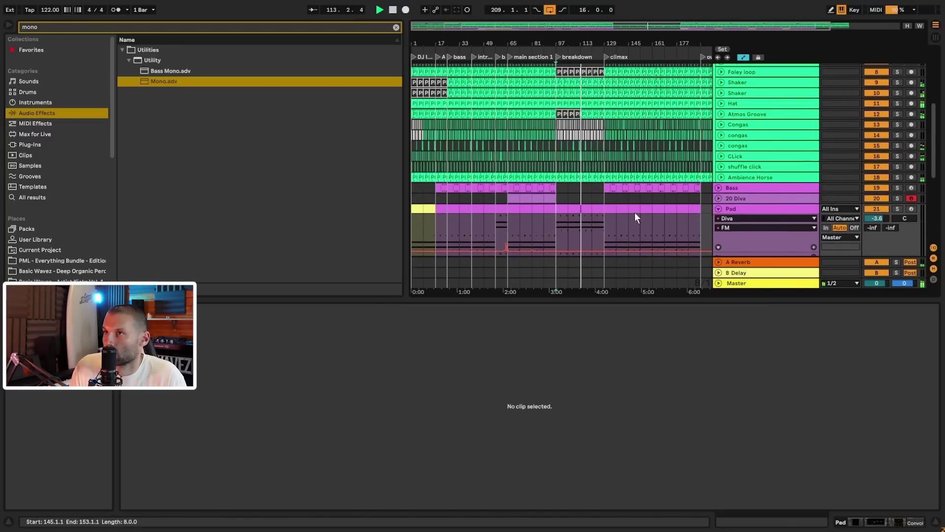
scroll(636, 216, up, 5)
scroll(612, 170, up, 3)
scroll(614, 172, up, 4)
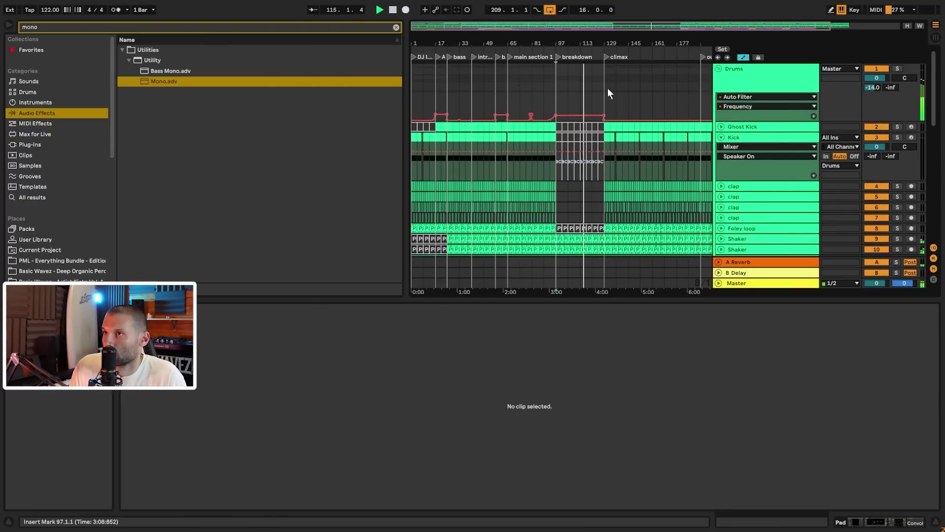
click(585, 126)
shift+click(601, 137)
key(0)
- Add a second Auto Filter to the Drums group and set its low-pass frequency to 19.9 kHz
drag(588, 43, 569, 109)
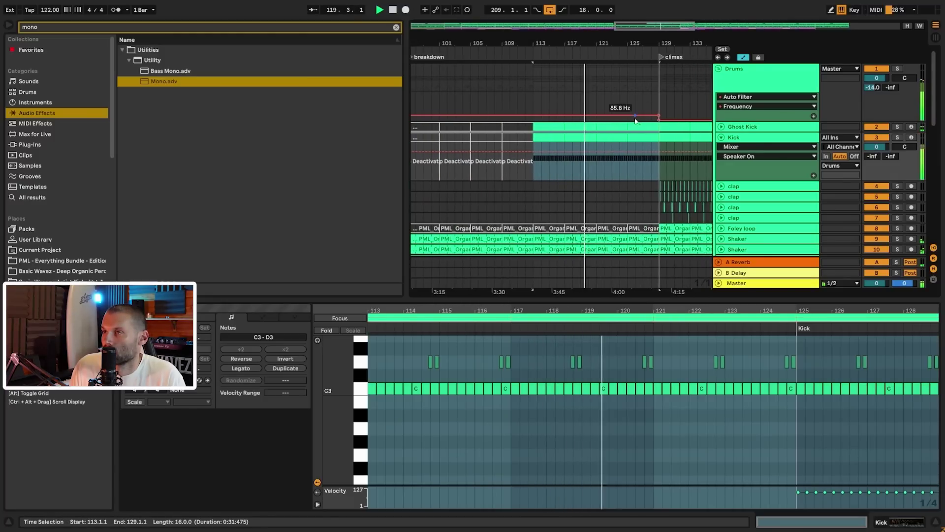
double_click(732, 79)
key(space)
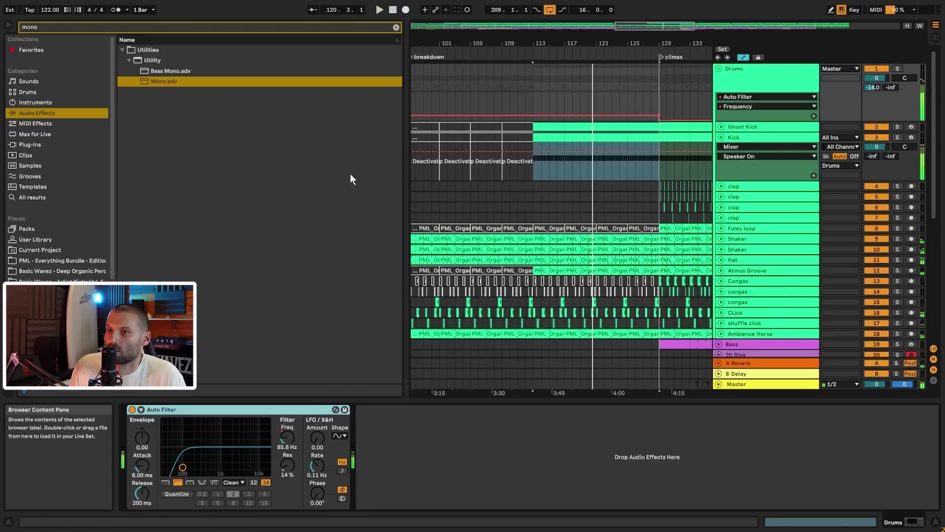
click(396, 27)
text(aut)
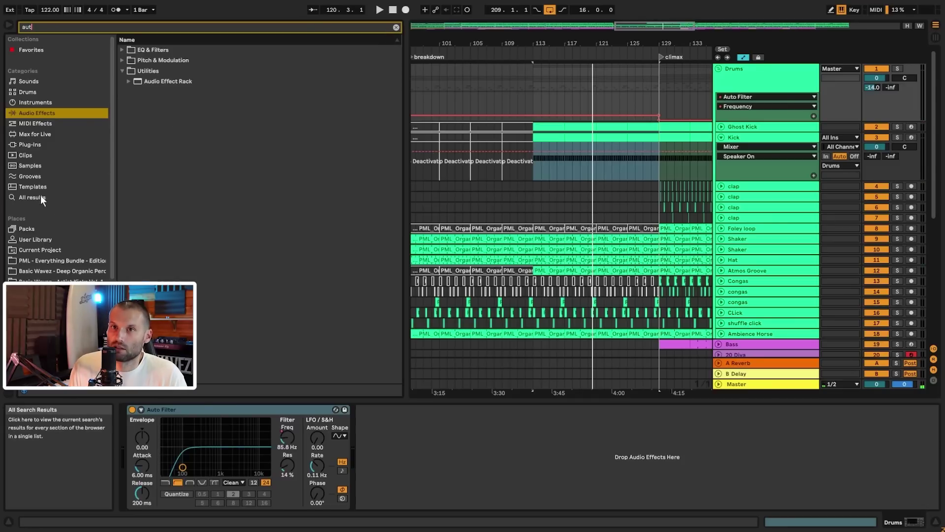
click(40, 196)
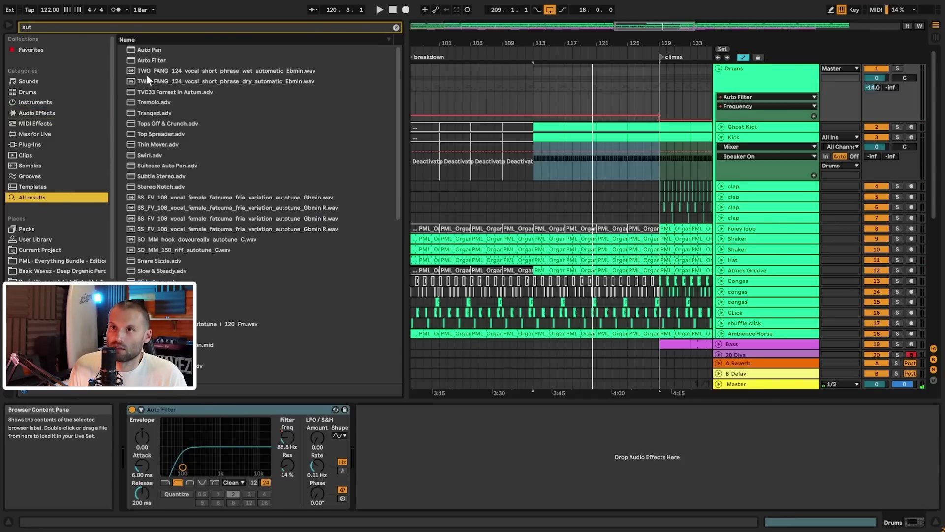
double_click(154, 60)
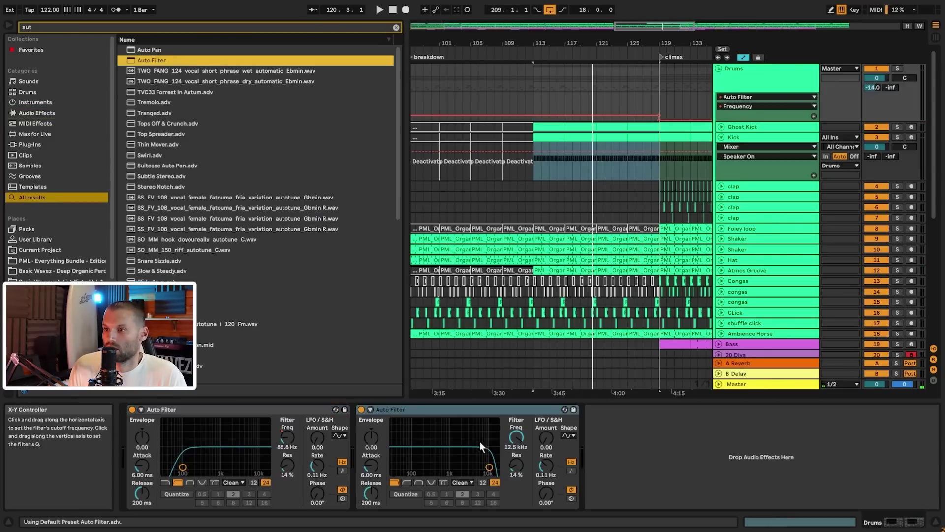
drag(516, 437, 517, 416)
- Automate the second Auto Filter's frequency on the Drums group to fall from bar 97 to 9 kHz at bar 113
drag(495, 44, 530, 26)
click(470, 107)
key(space)
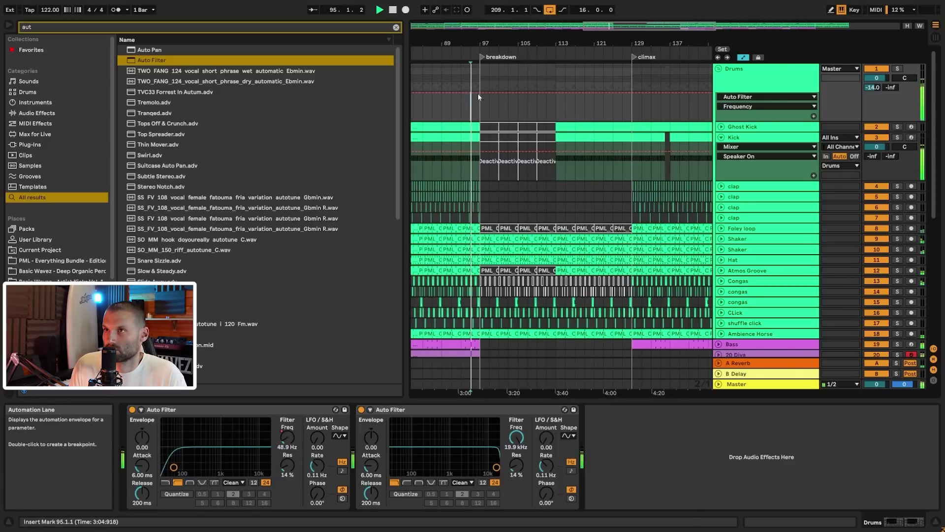
drag(556, 93, 555, 99)
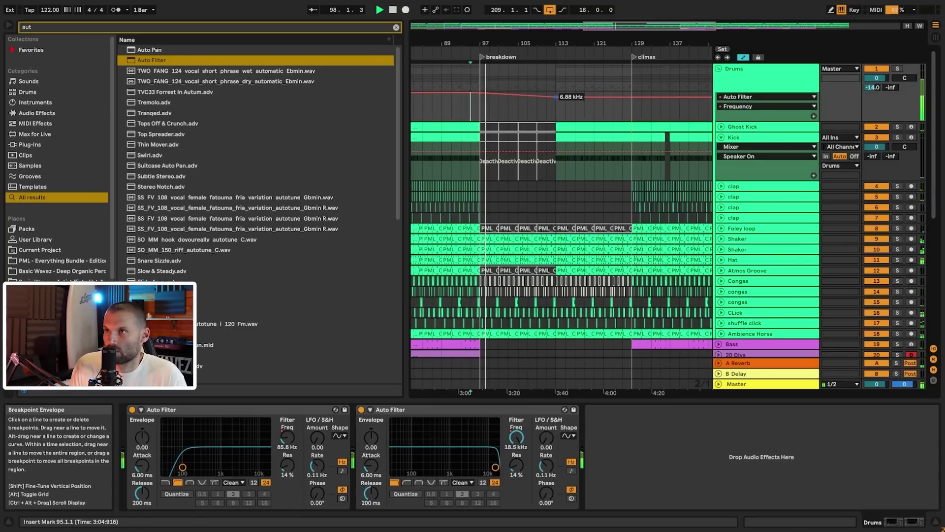
right_click(555, 96)
click(577, 104)
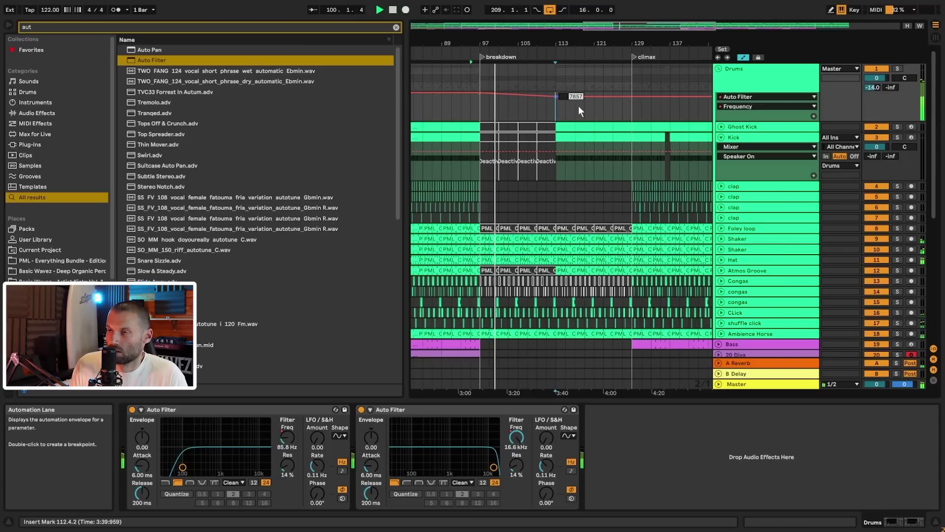
text(9000)
key(Return)
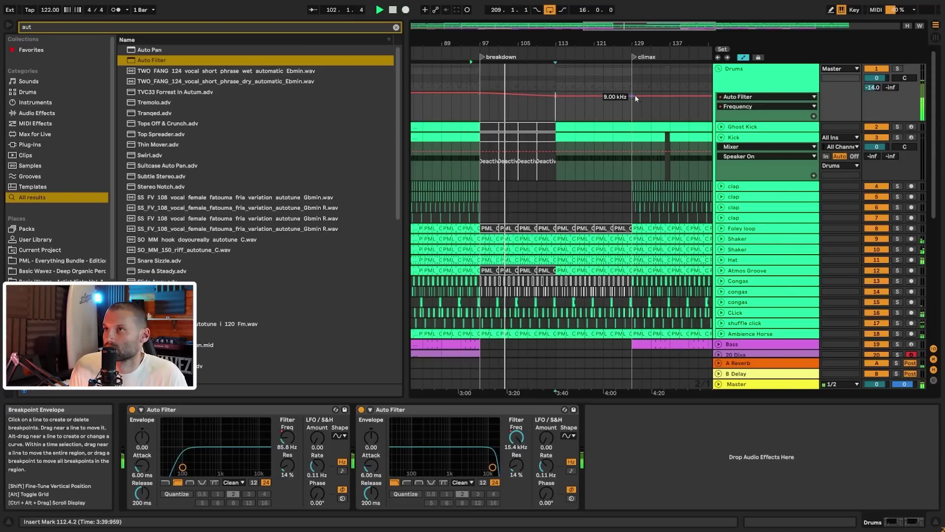
- Raise the Drums filter automation back up at bar 129 and shorten the Ghost Kick and Kick clips to end at bar 127
drag(657, 28, 678, 61)
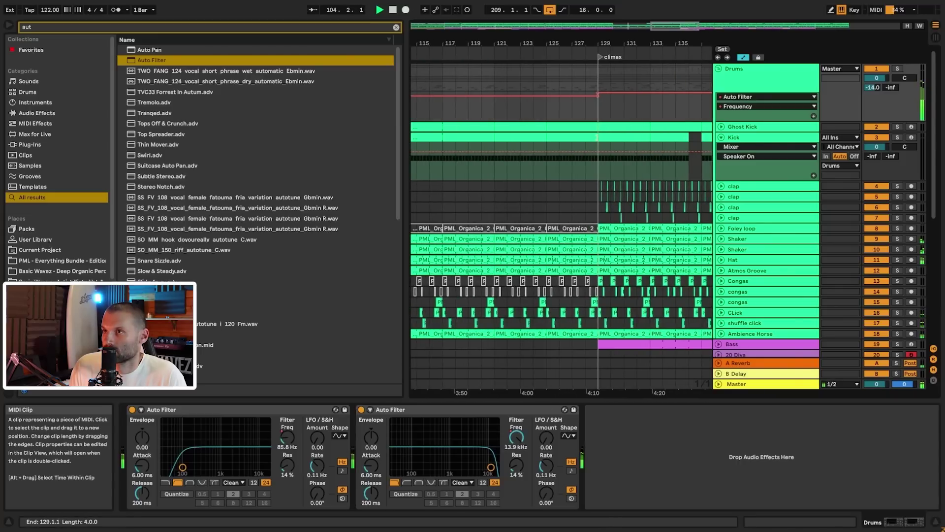
drag(598, 138, 573, 139)
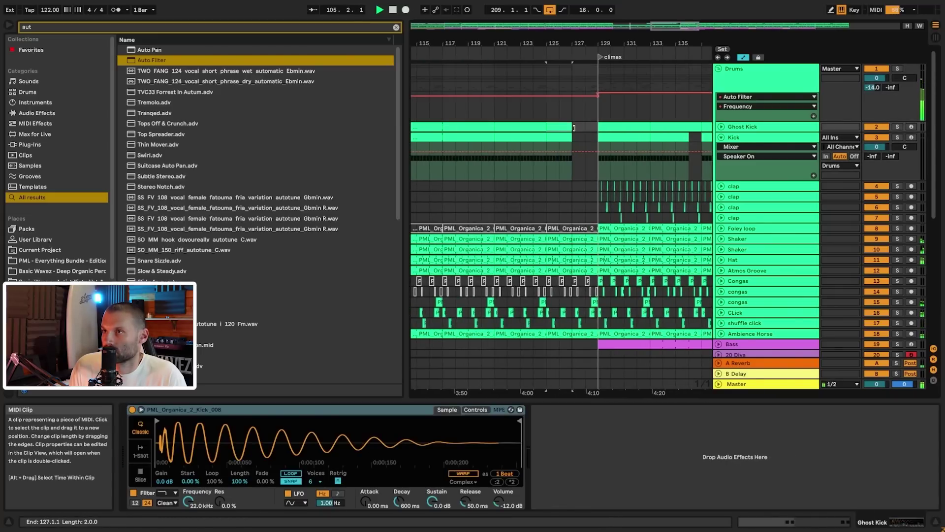
- Listen through the breakdown while reviewing the Pad automation, the melodic tracks and the drum arrangement
scroll(561, 212, down, 3)
drag(675, 26, 642, 16)
scroll(642, 229, down, 3)
scroll(642, 229, down, 5)
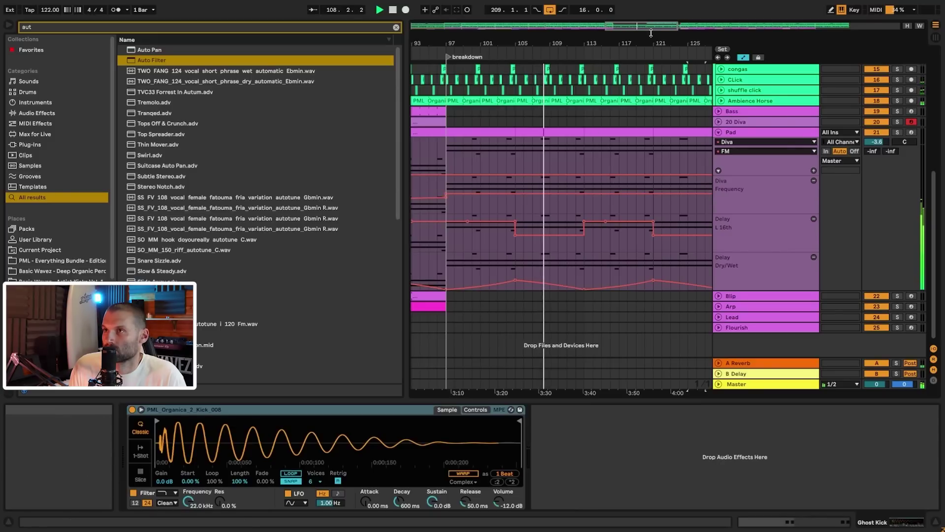
drag(640, 26, 640, 15)
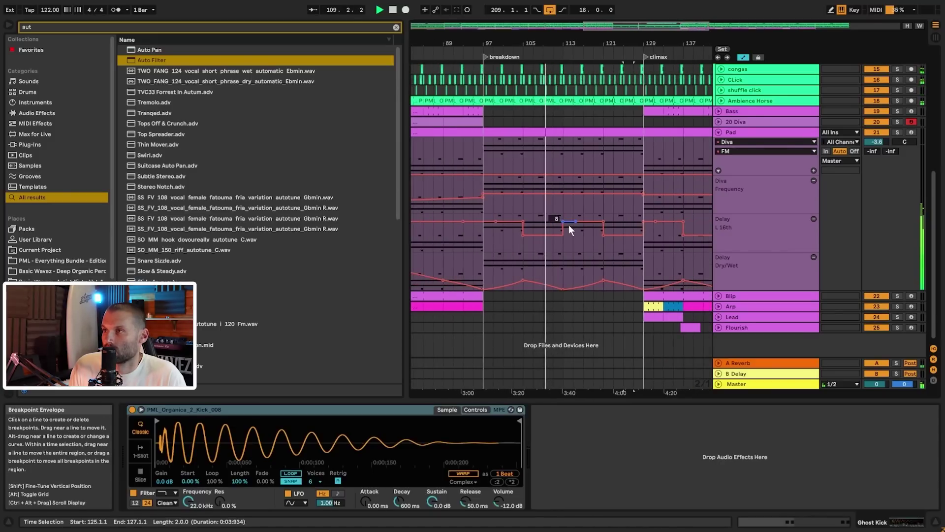
scroll(555, 200, up, 10)
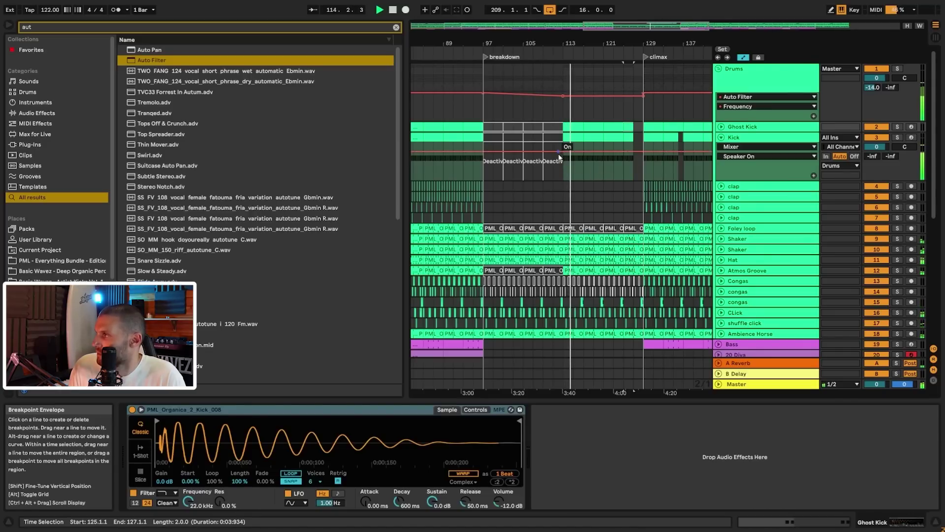
scroll(557, 153, down, 2)
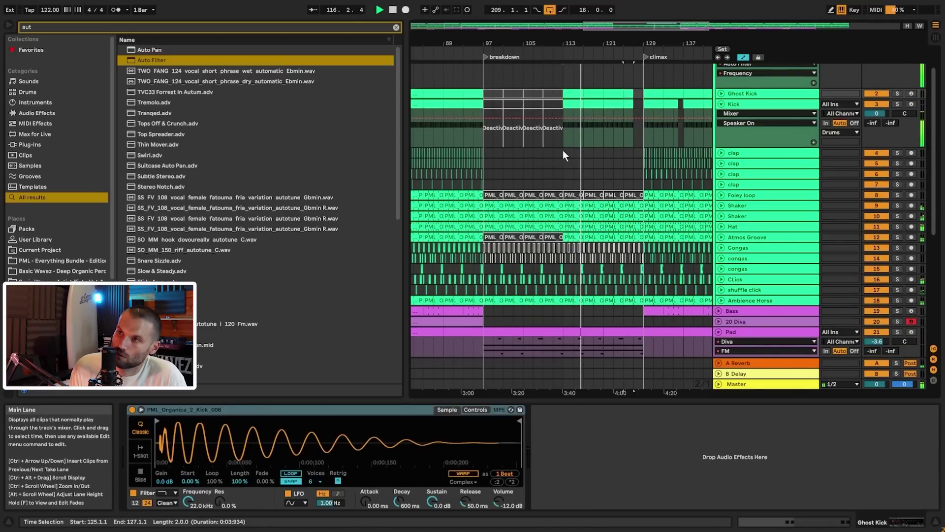
scroll(571, 152, up, 2)
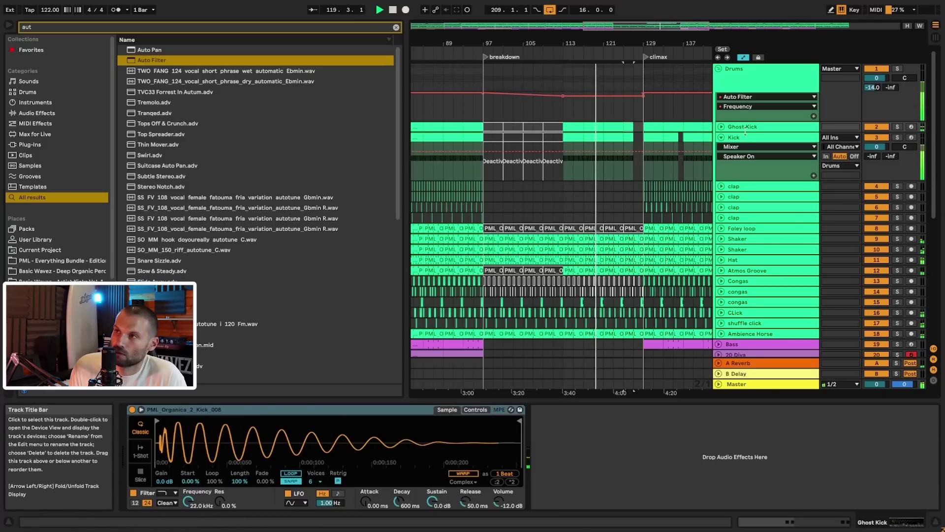
- Insert a new MIDI track directly below the Pad track
scroll(705, 134, down, 5)
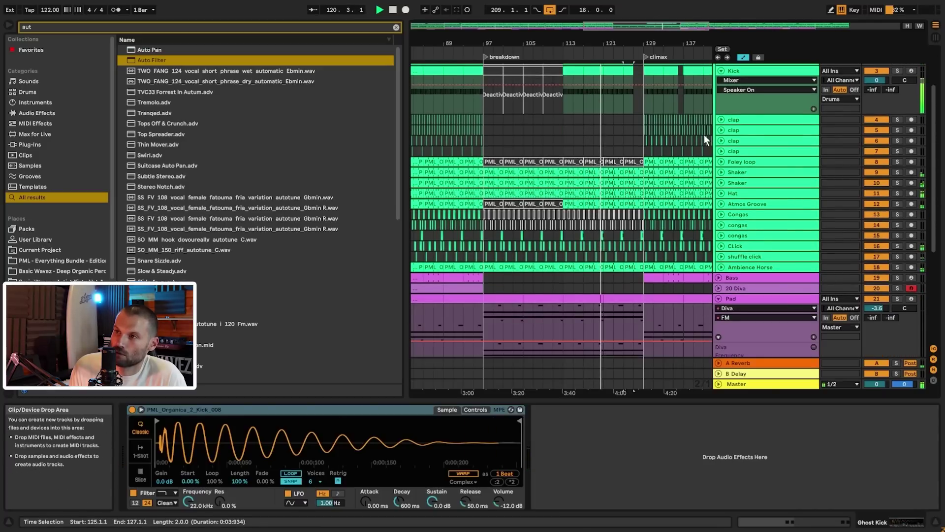
scroll(705, 134, down, 7)
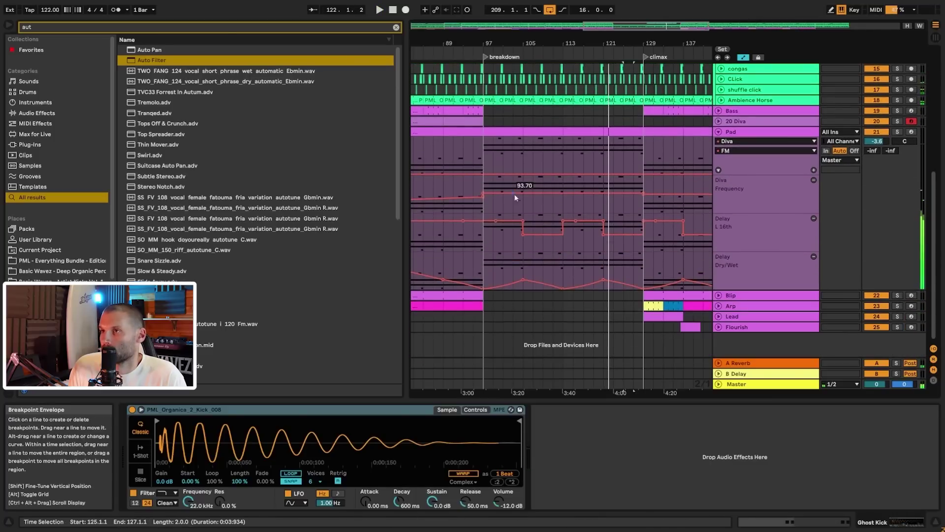
key(space)
click(487, 151)
click(510, 129)
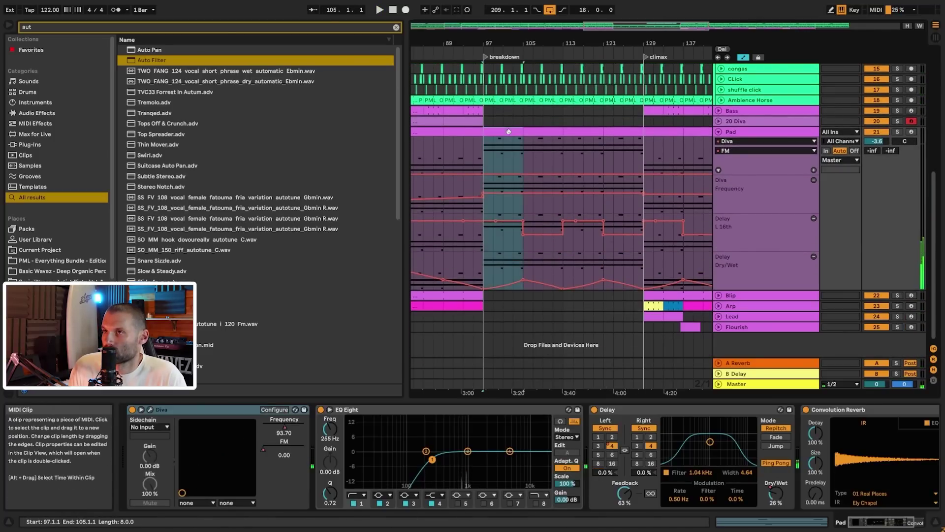
drag(643, 28, 642, 3)
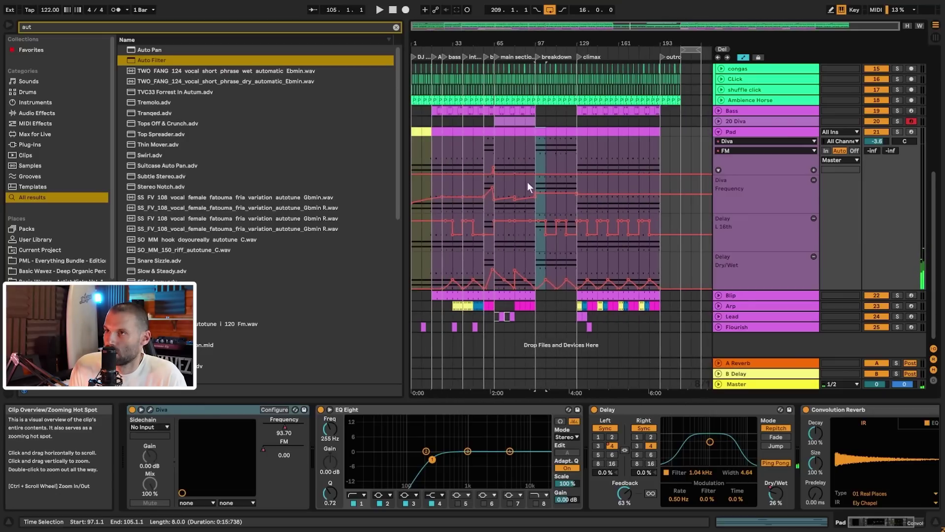
click(736, 131)
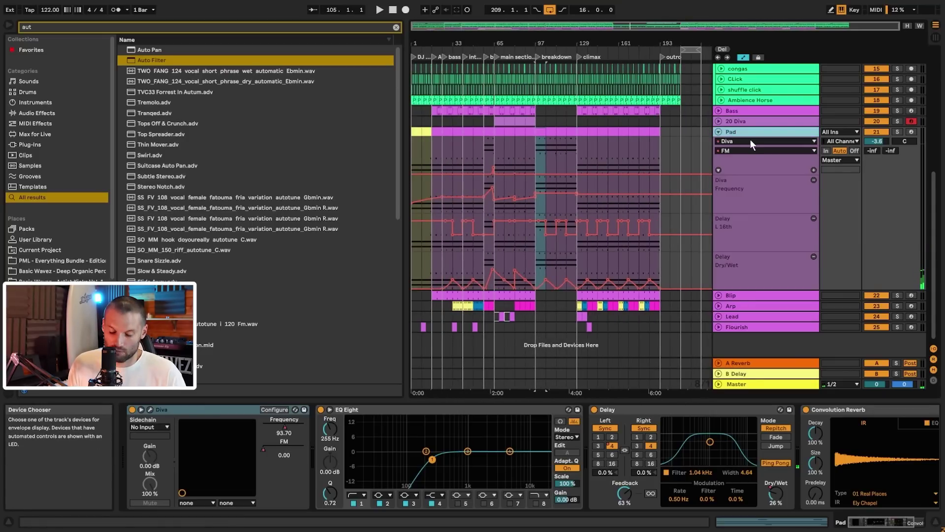
key(ctrl+shift+t)
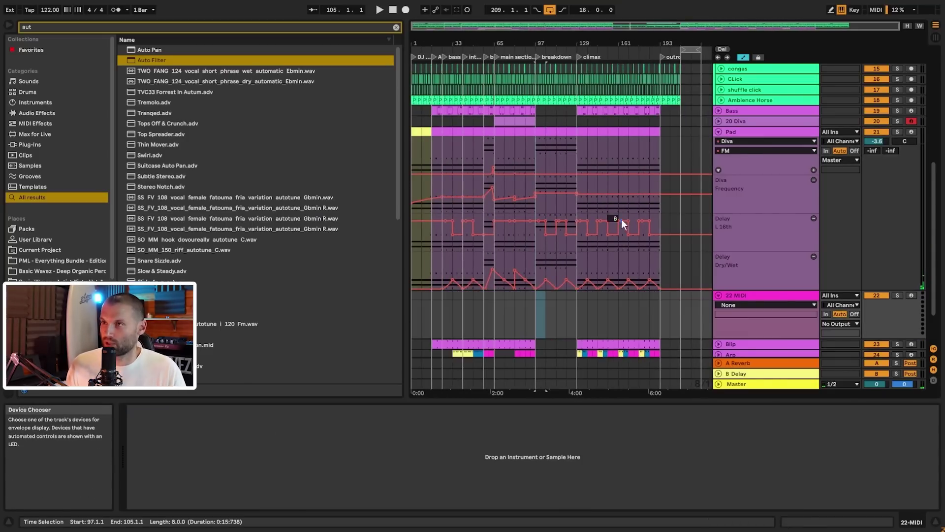
- Copy the Pad track's Diva instrument onto the new MIDI track
click(736, 132)
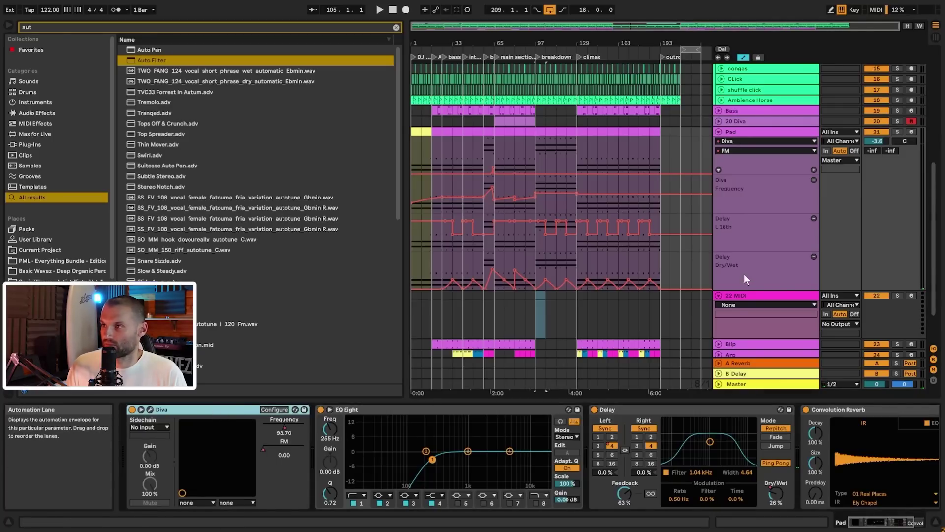
click(752, 296)
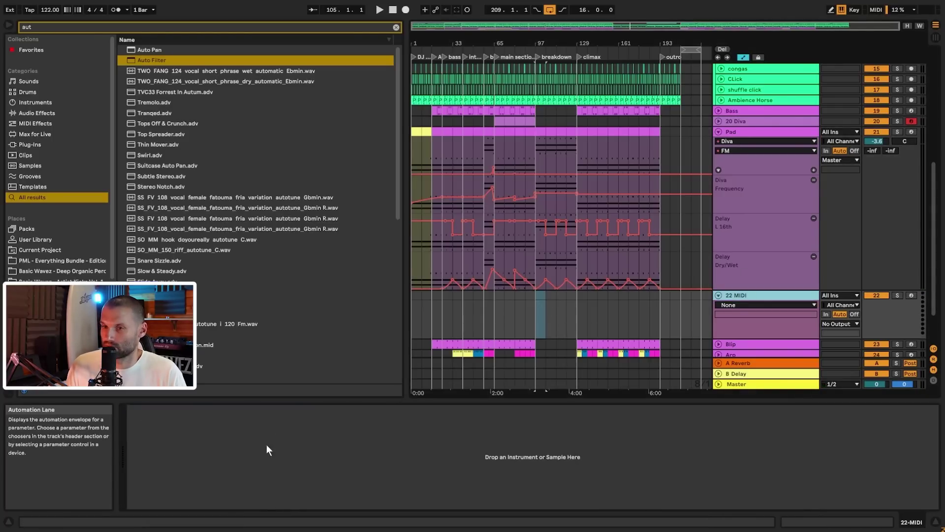
click(371, 429)
key(ctrl+v)
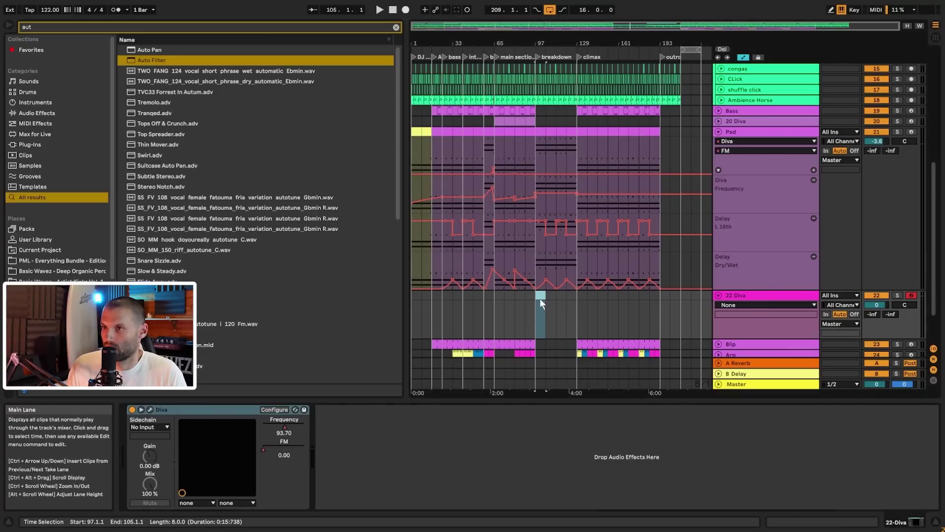
- Open the new track's Diva preset browser and audition the PML Organica 2 chord presets, including Elm and Brook
click(150, 410)
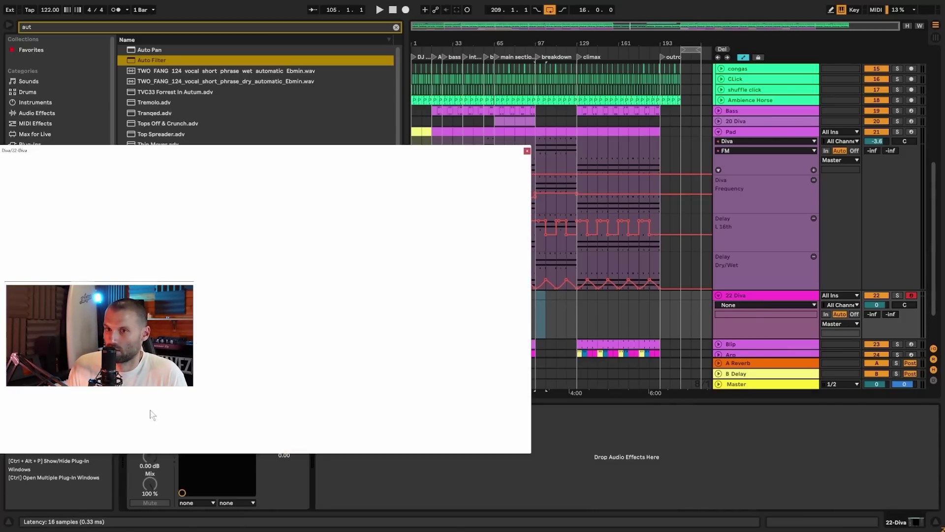
click(355, 443)
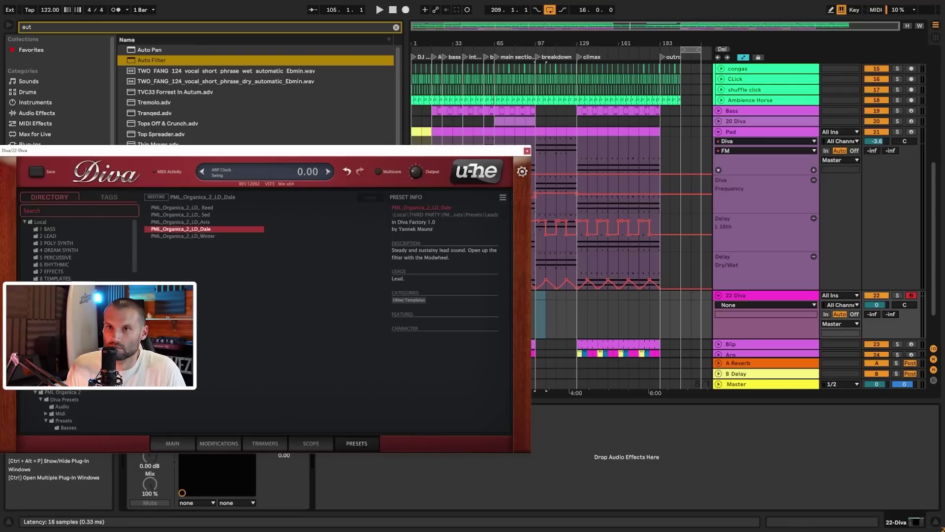
scroll(74, 390, down, 5)
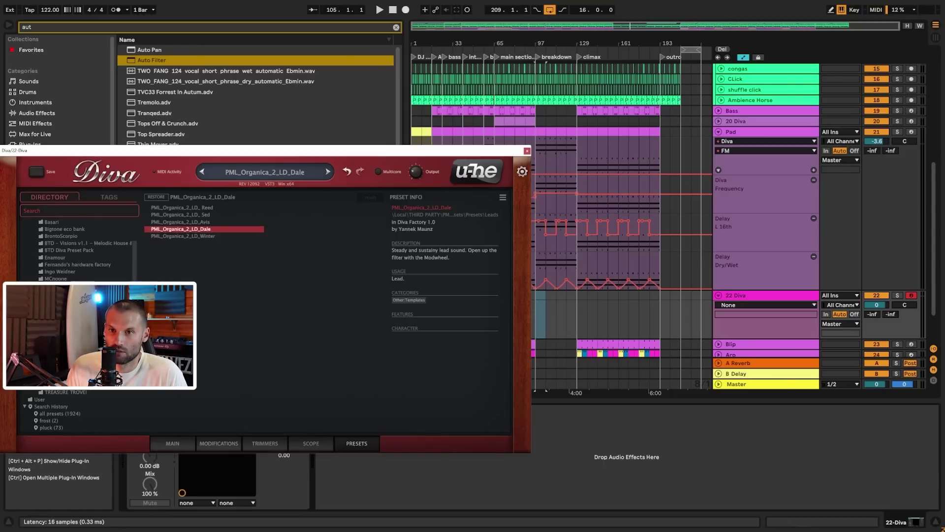
click(204, 236)
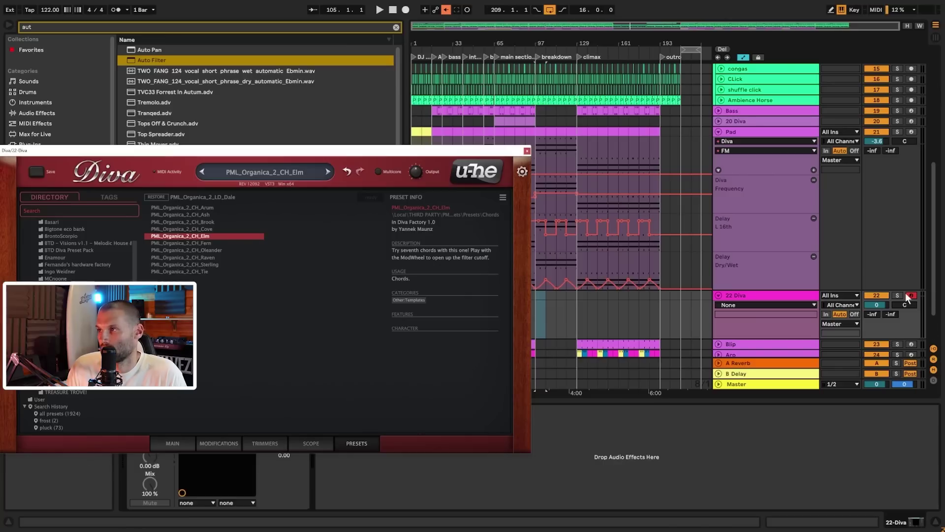
click(194, 251)
click(198, 241)
click(200, 223)
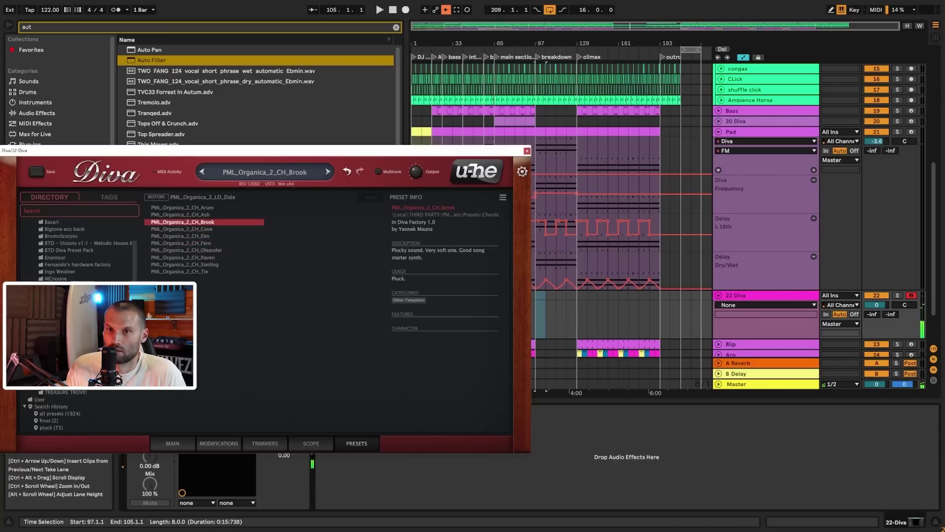
- Audition the PML Organica 2 lead presets and load PML_Organica_2_LD_Dale in the new Diva
click(61, 339)
click(187, 229)
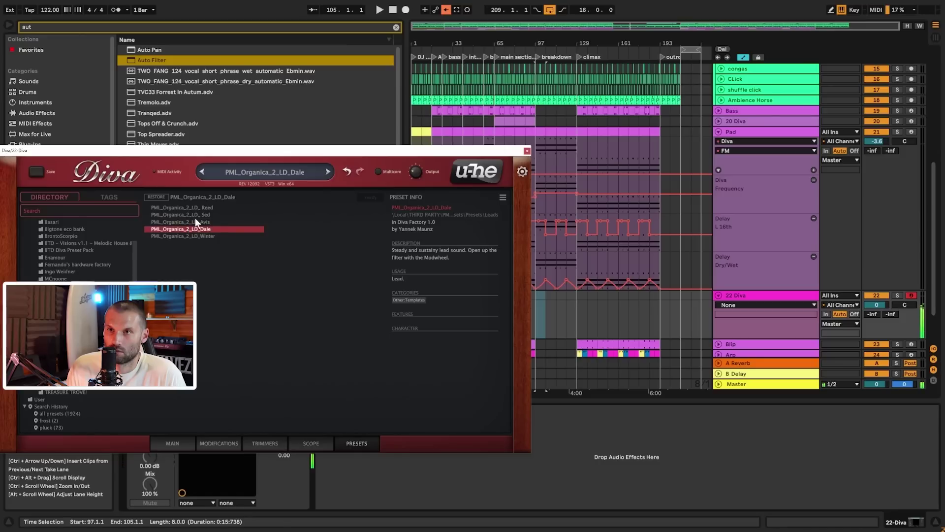
click(195, 217)
click(205, 230)
click(527, 152)
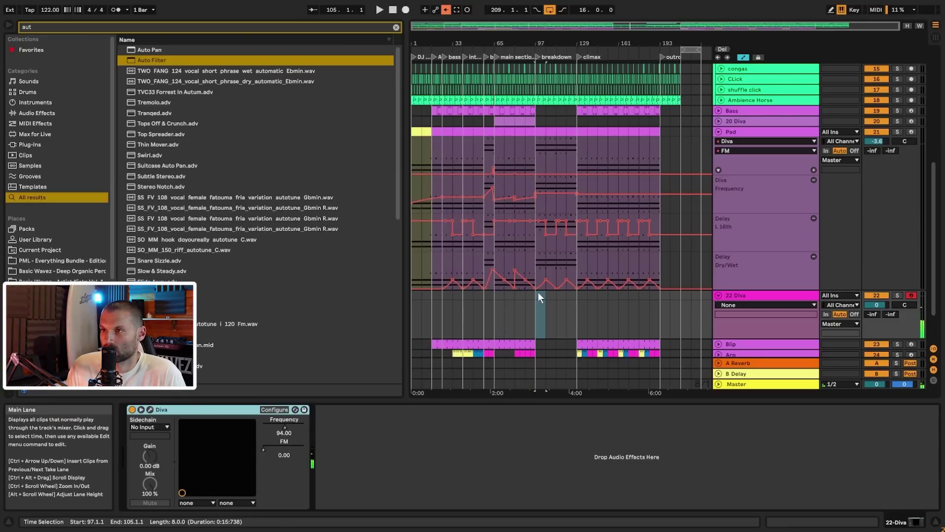
- Create an empty MIDI clip over bars 97–129 on the new Diva track and set its note grid to 1/2
drag(569, 295, 575, 296)
key(ctrl+shift+m)
key(space)
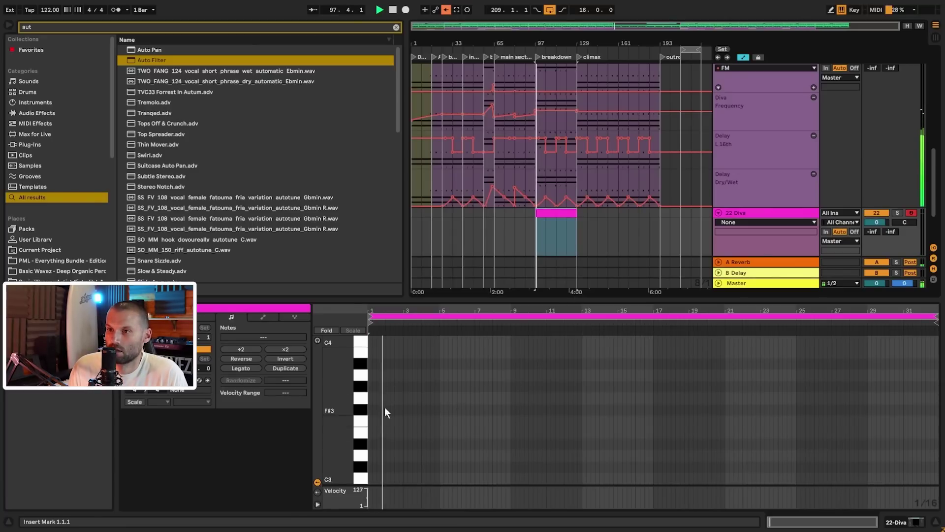
key(space)
right_click(421, 416)
click(447, 332)
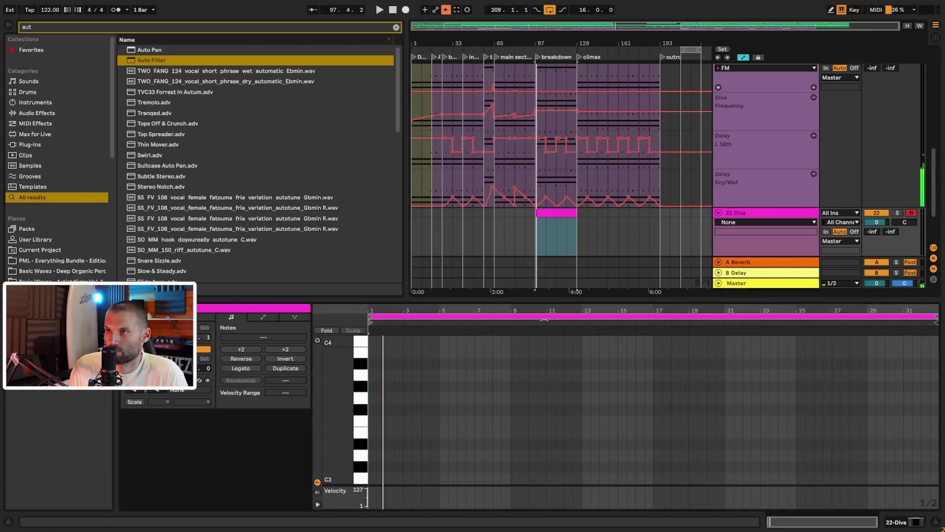
- Draw an eight-bar chord of G3, A#3 and D4 from the start of the new Diva clip
key(space)
drag(374, 397, 510, 398)
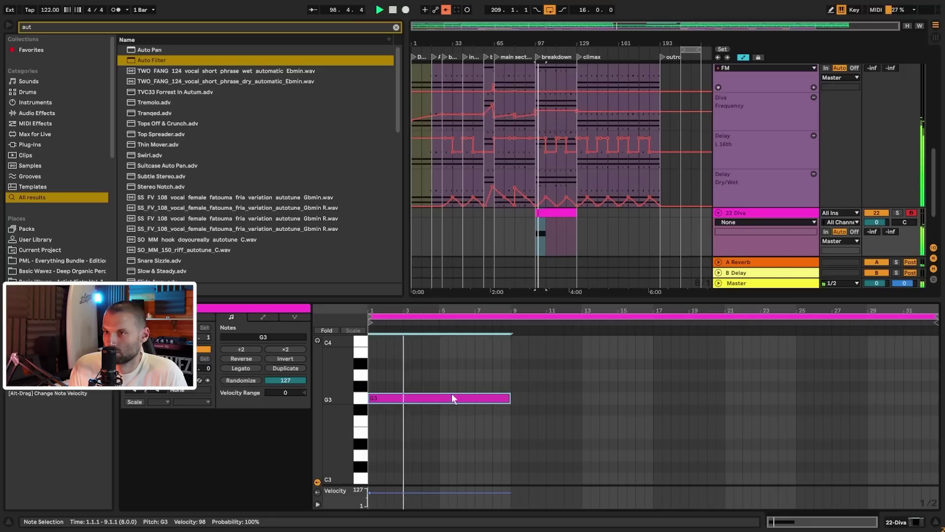
drag(438, 398, 436, 364)
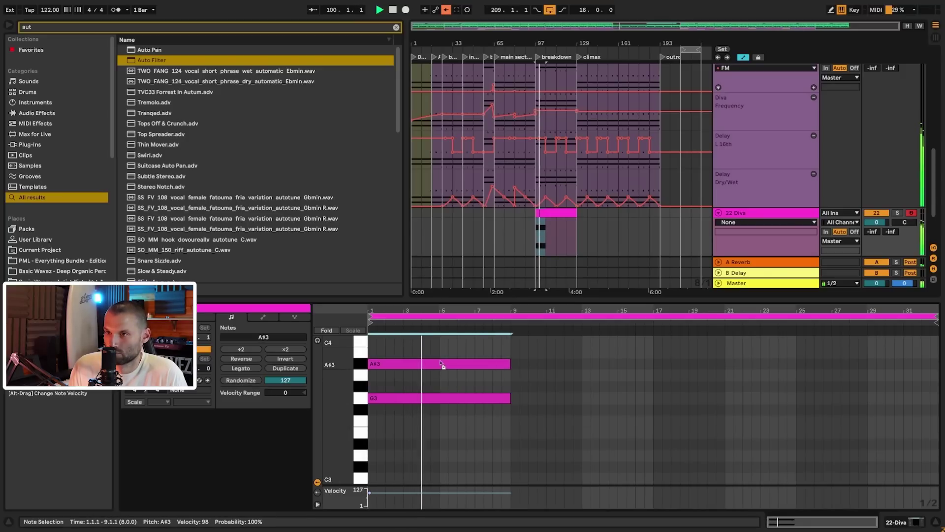
scroll(491, 403, up, 2)
drag(445, 413, 441, 362)
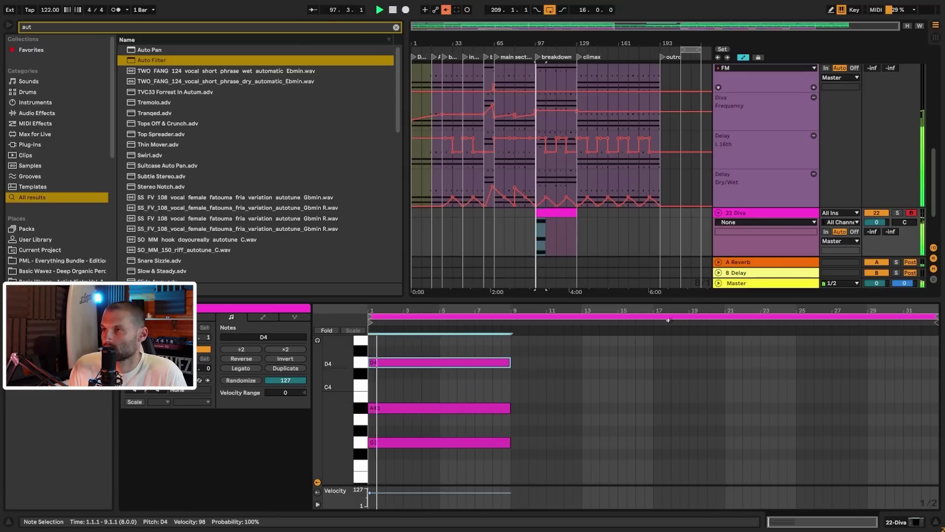
- Try other PML Organica 2 lead presets in the new Diva against the chord and load PML_Organica_2_LD_ Reed
click(751, 216)
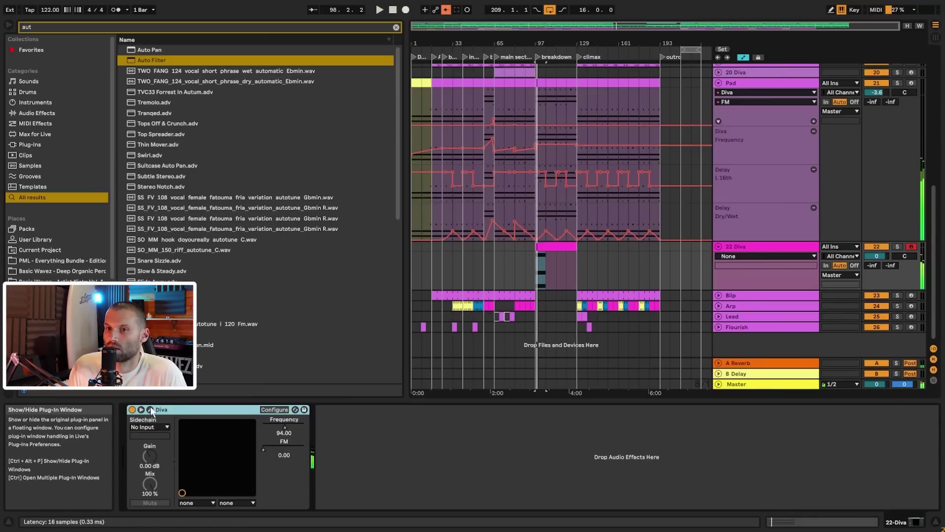
click(150, 410)
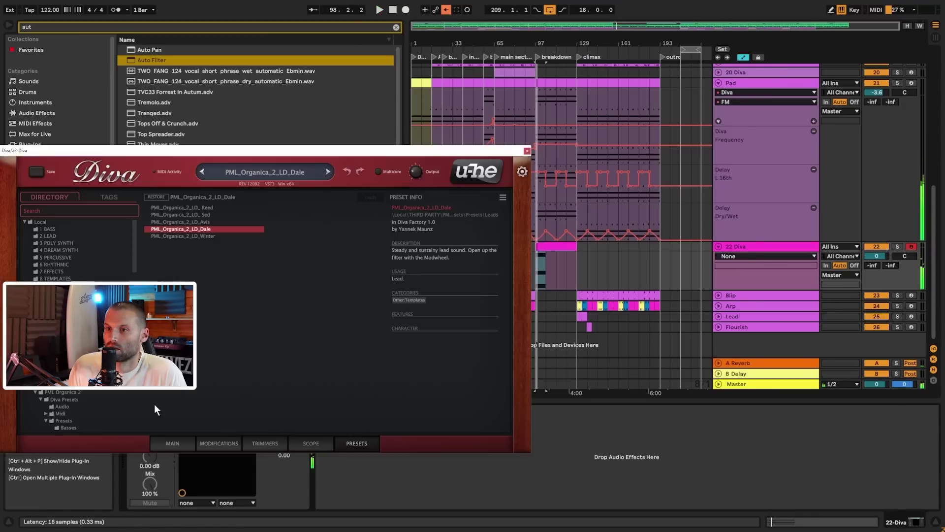
click(213, 237)
key(space)
click(208, 216)
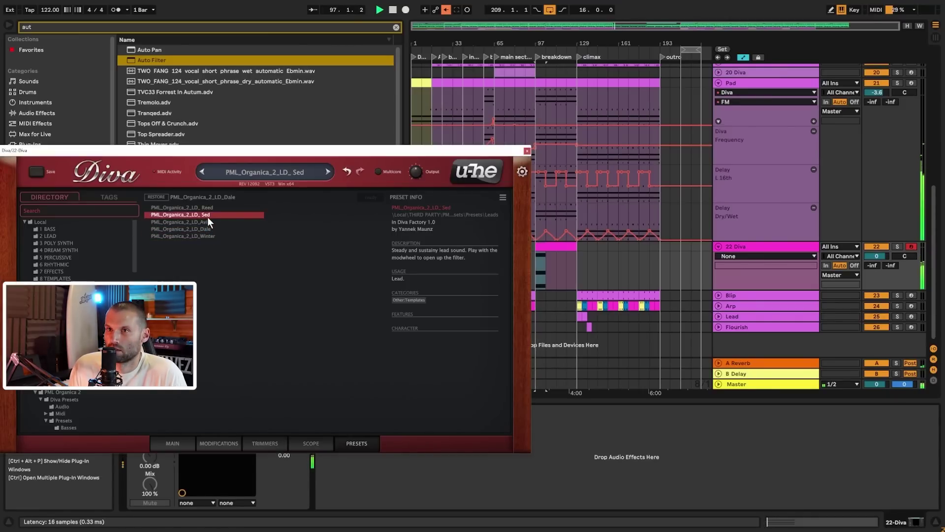
click(210, 208)
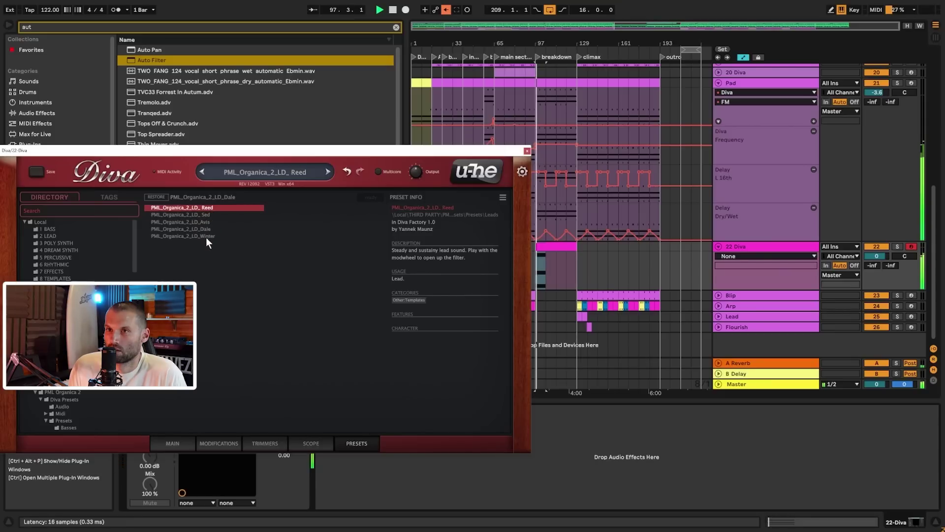
- Set the new Diva's voice mode to poly and play the chord from bar 97
click(173, 444)
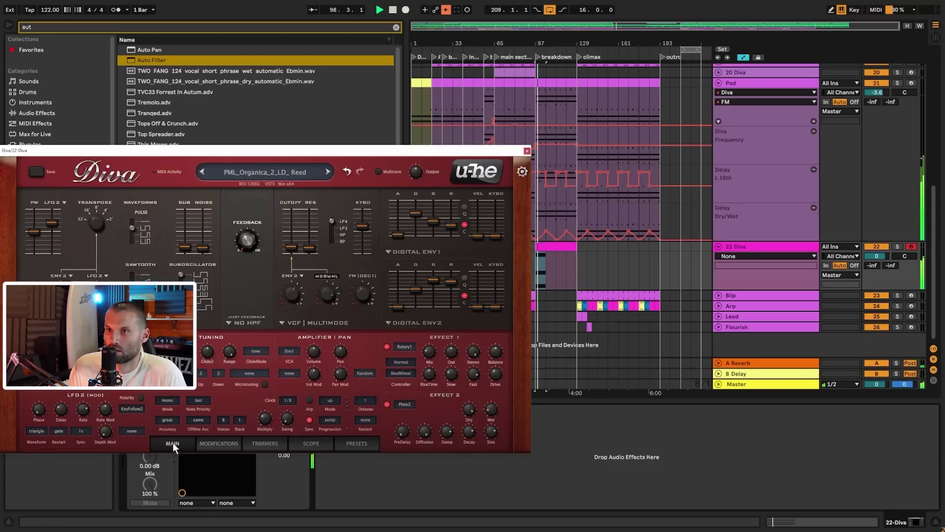
click(550, 246)
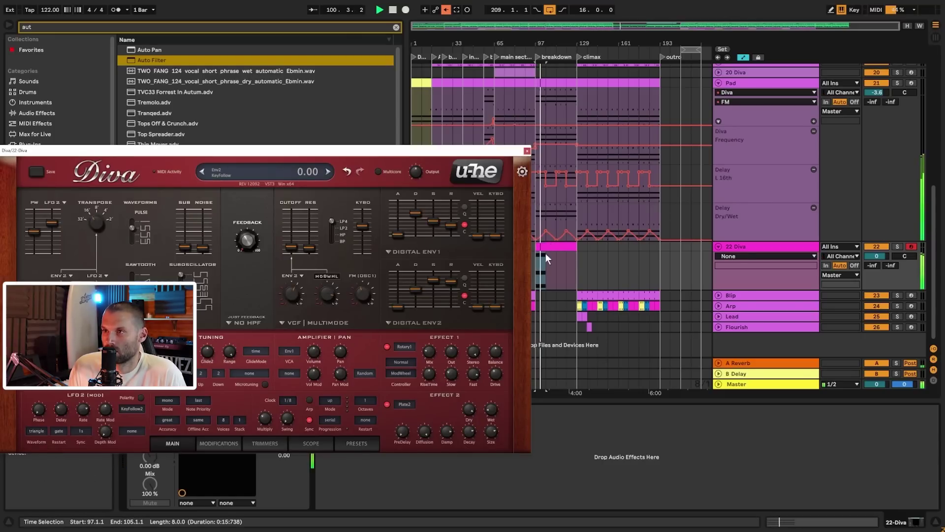
click(562, 271)
double_click(564, 268)
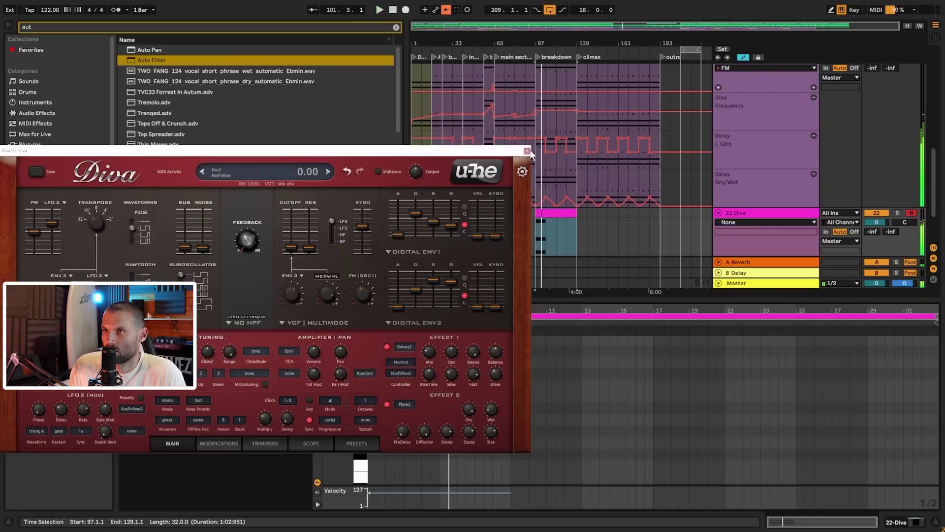
click(167, 399)
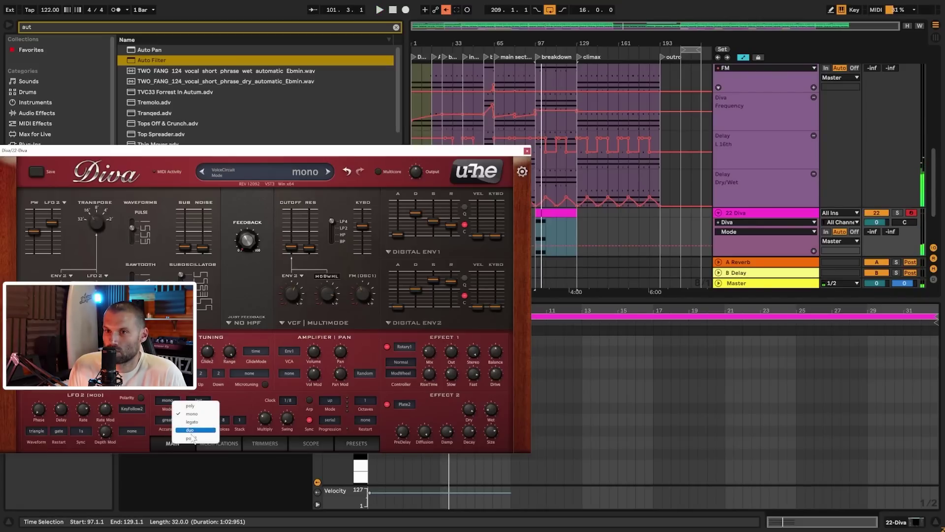
click(204, 408)
key(space)
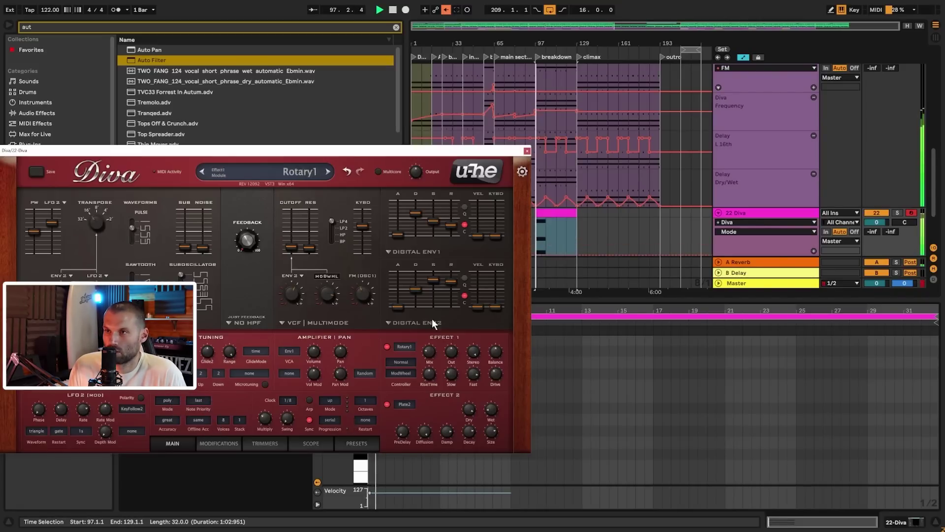
- Lower the new Diva track's volume to -6.5 dB and close its synth window
click(877, 222)
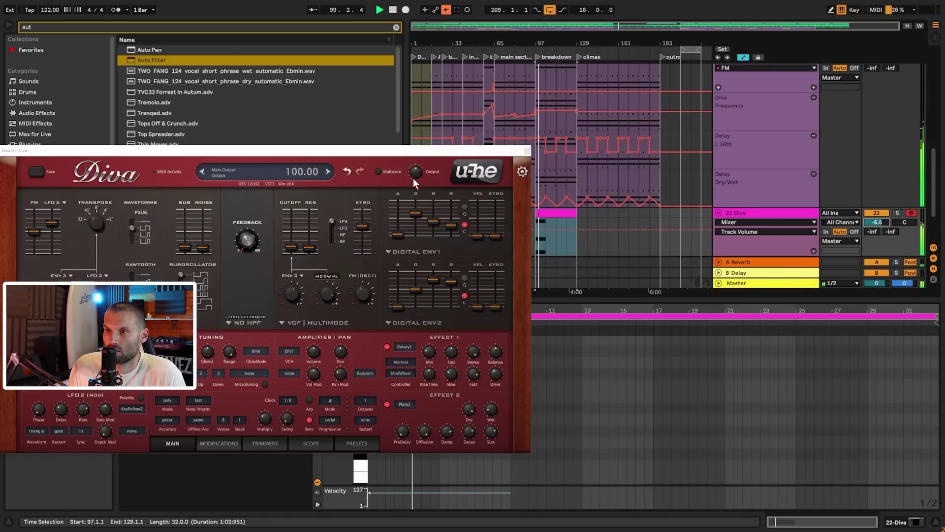
click(527, 150)
click(527, 150)
- Transpose all Pad notes across bars 97–129 down one octave and play the breakdown from bar 97
scroll(576, 187, up, 5)
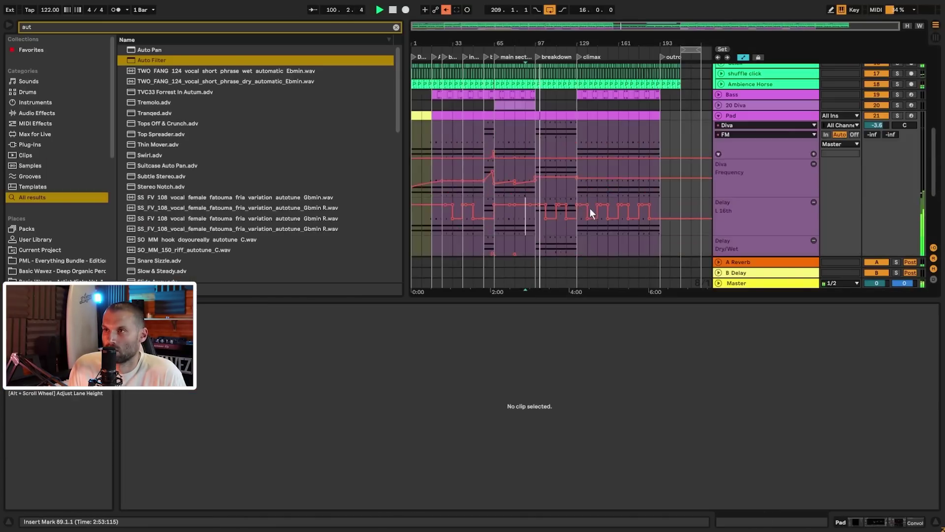
click(541, 182)
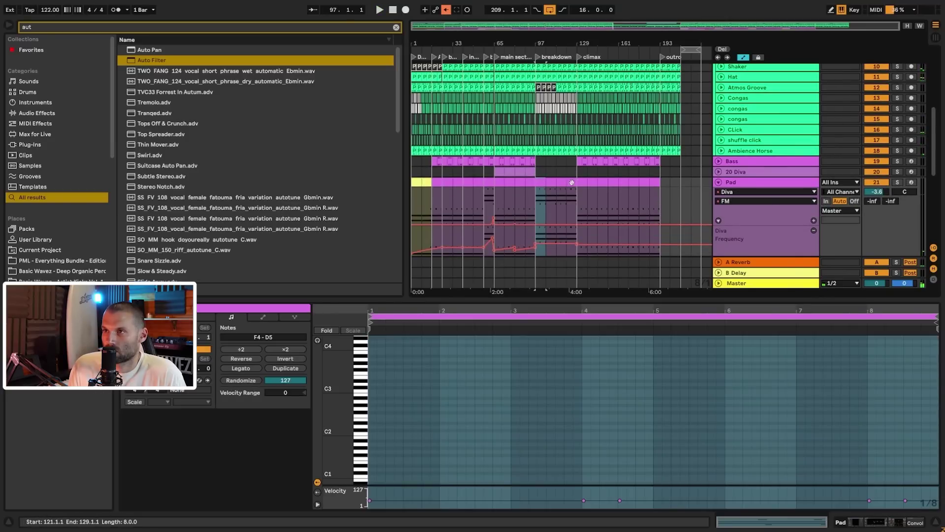
shift+click(572, 182)
scroll(568, 185, down, 4)
click(560, 387)
key(ctrl+a)
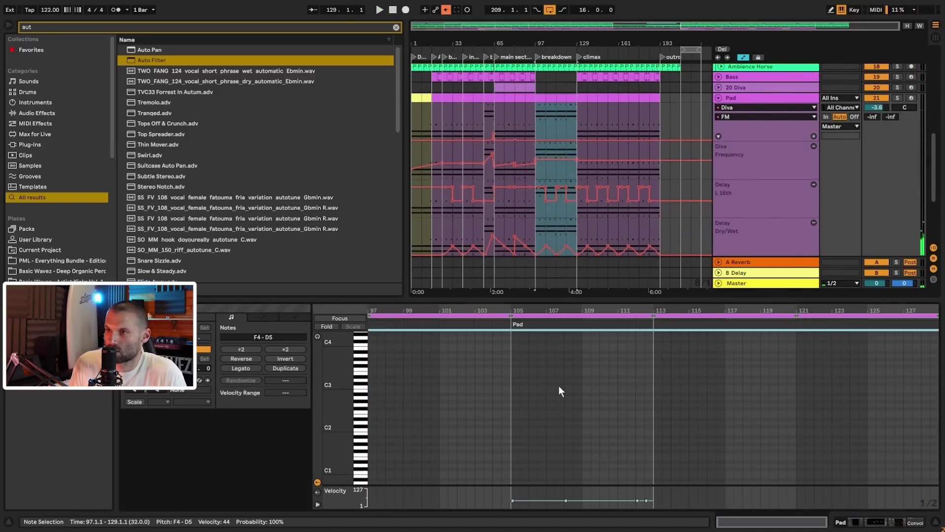
key(shift+Down)
key(space)
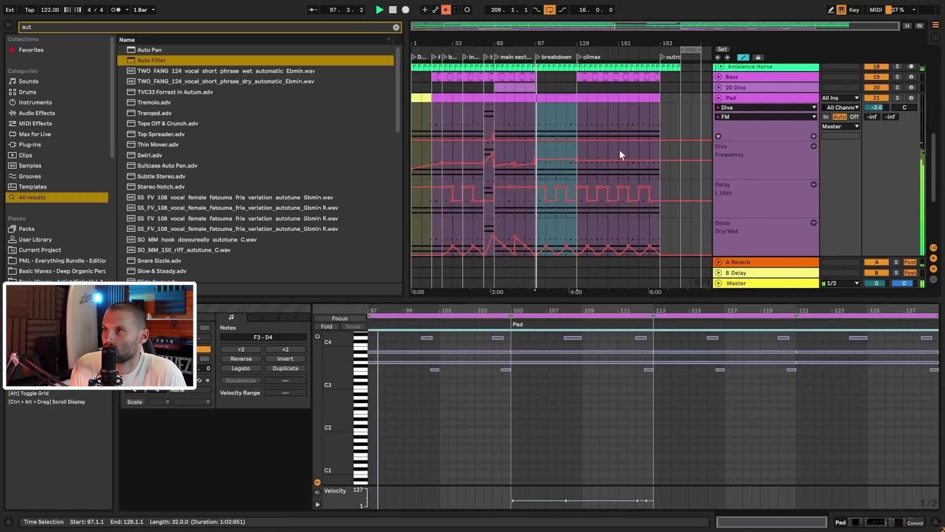
- Lower the Pad's Diva Frequency automation around bar 113 so the curve climbs toward bar 129
click(526, 173)
drag(557, 159, 556, 164)
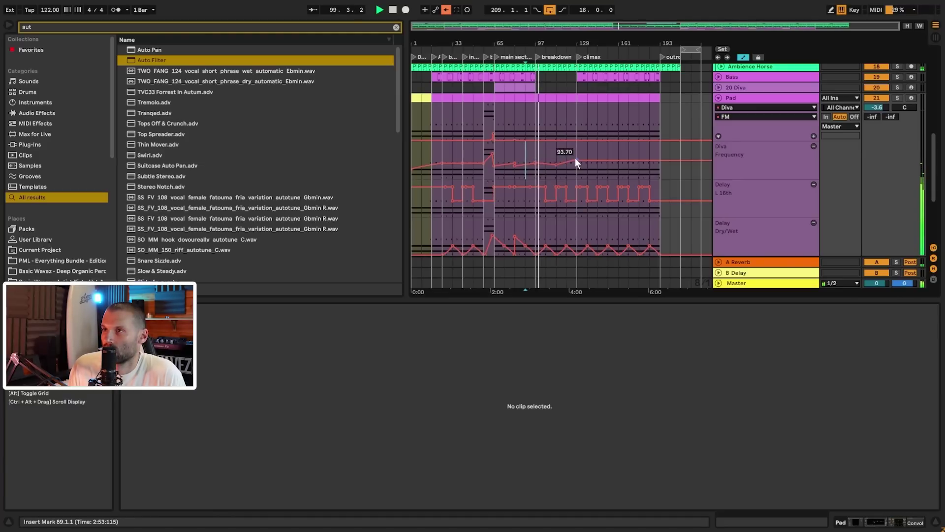
- In the 22 Diva clip, make the G3–A#3–D4 chord four bars long and repeat it at bars 5–9
scroll(586, 190, down, 5)
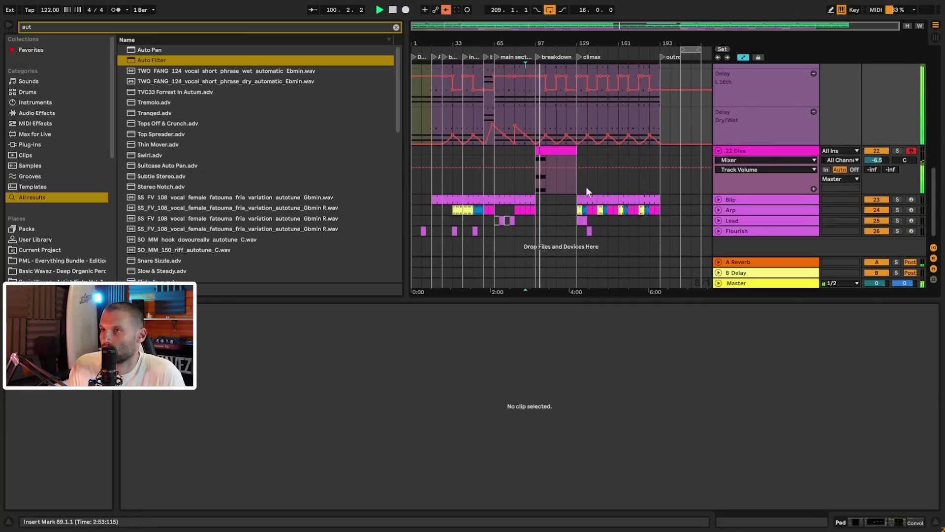
double_click(548, 151)
scroll(484, 427, up, 2)
scroll(483, 426, down, 3)
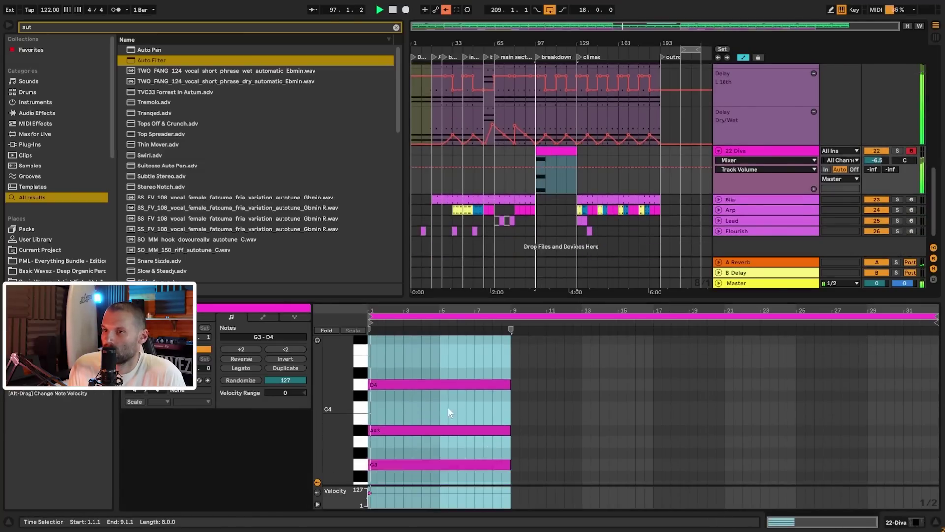
drag(438, 351, 440, 456)
key(ctrl+d)
scroll(482, 452, down, 1)
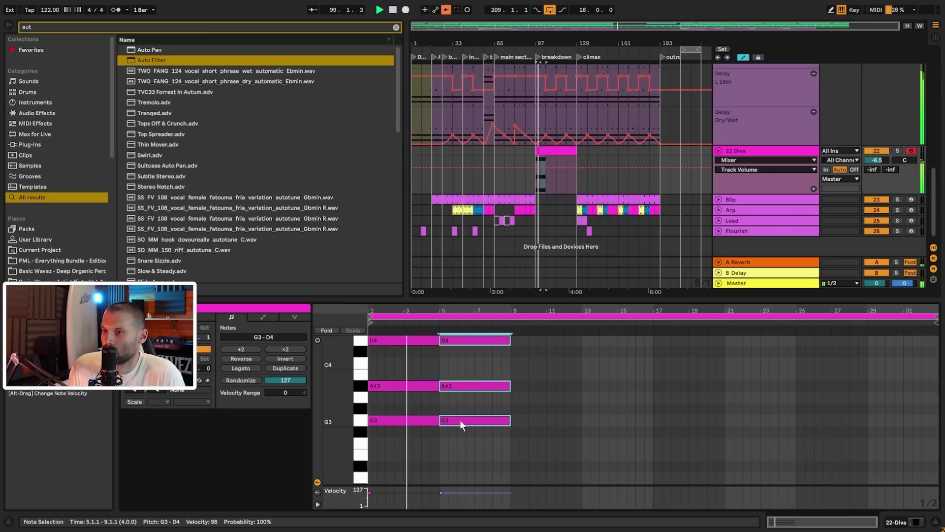
- Set the 22 Diva clip's scale to G Minor and limit the note view to notes in that scale
click(133, 402)
click(155, 403)
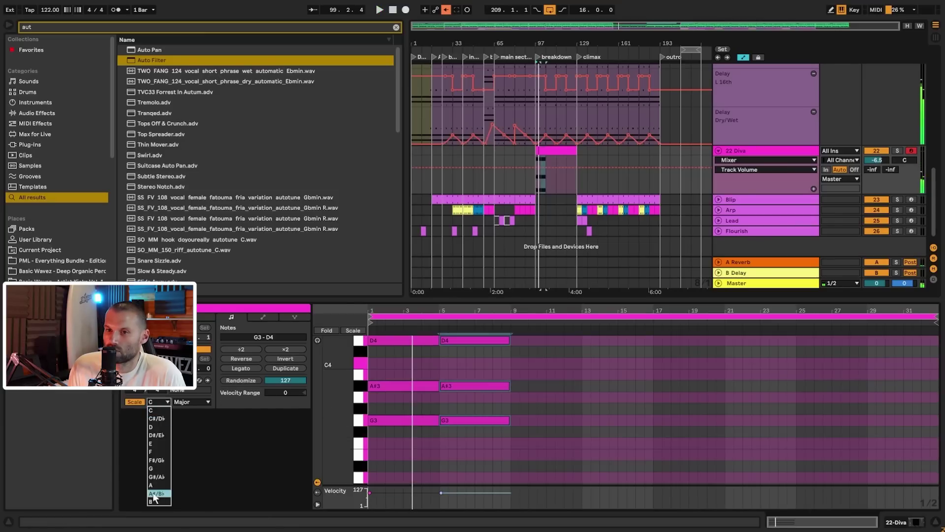
click(157, 469)
click(192, 402)
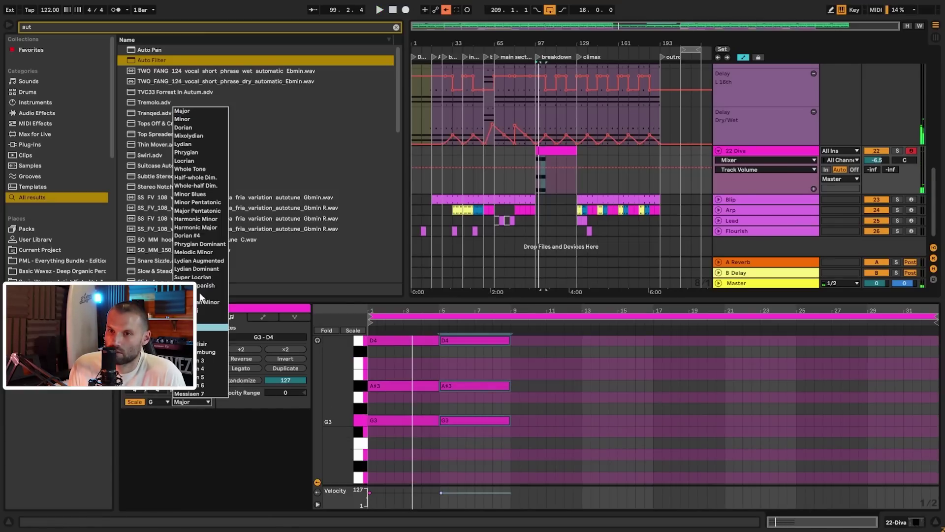
click(199, 118)
click(352, 331)
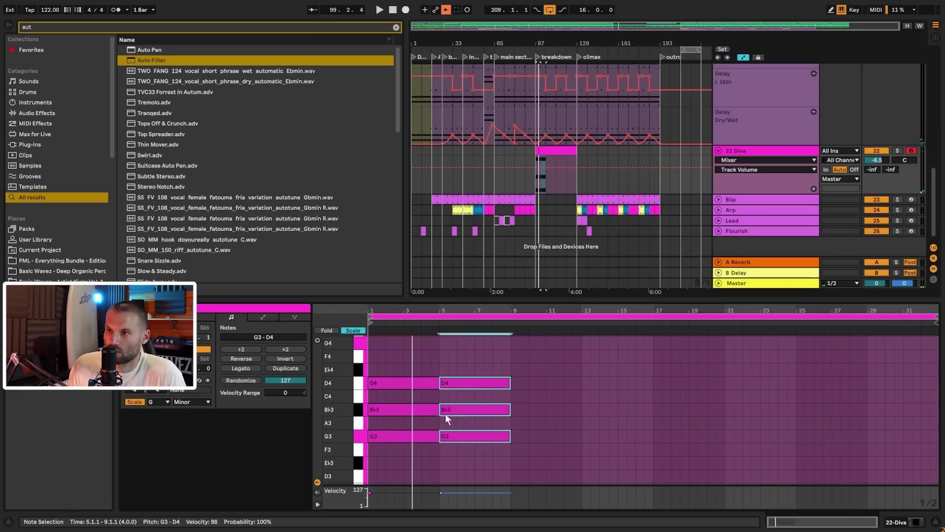
- Change the second chord to E♭3–G3–B♭3, then deactivate B♭3 in the first chord and G3 in the second
drag(470, 456, 468, 359)
drag(475, 435, 477, 463)
key(space)
click(478, 369)
click(449, 436)
drag(341, 418, 333, 417)
click(395, 410)
key(0)
click(474, 434)
key(0)
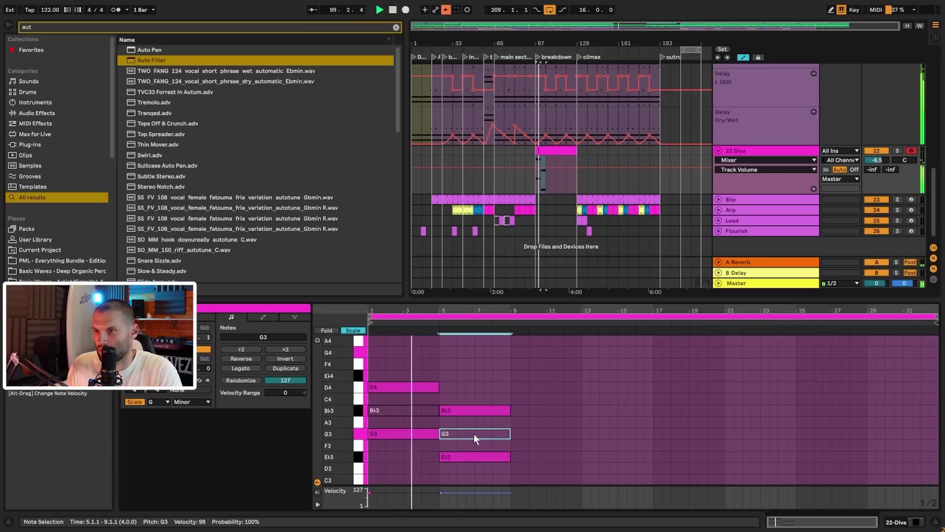
- Duplicate the second chord to bars 9–13 and change the copy to G3–B♭3–D4
drag(433, 386, 568, 473)
drag(463, 365, 480, 489)
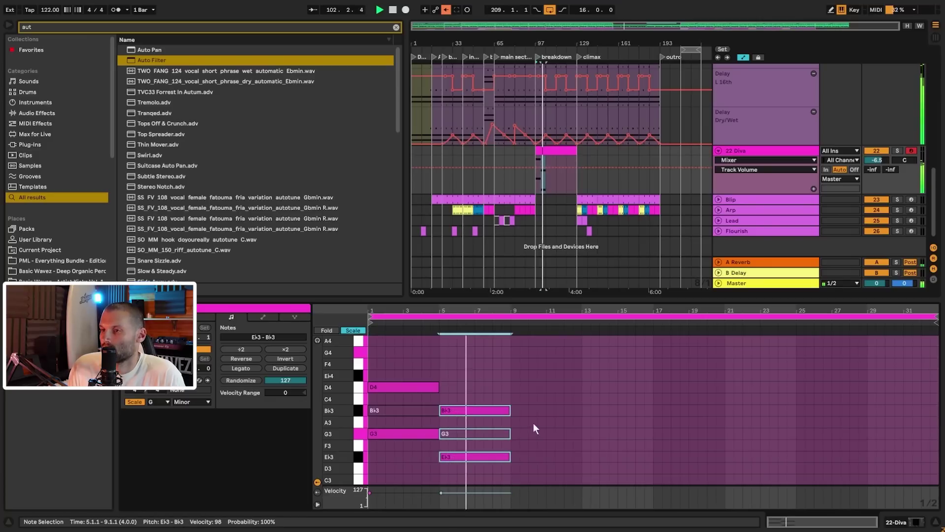
key(ctrl+d)
drag(502, 391, 512, 473)
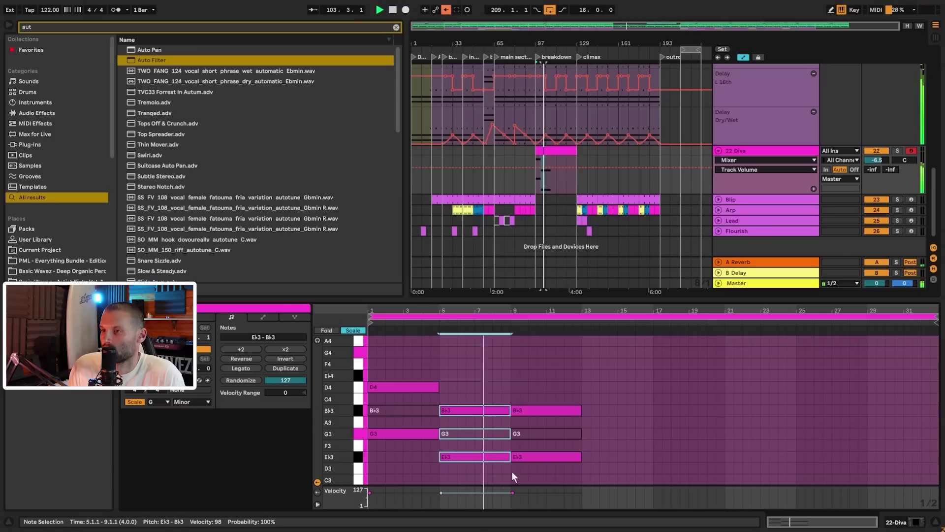
drag(537, 390, 514, 428)
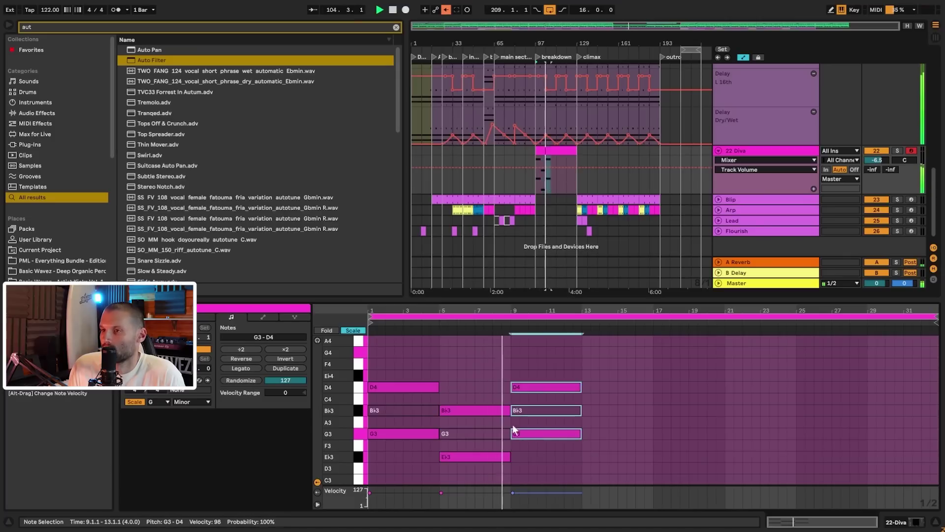
drag(382, 353, 591, 497)
key(ctrl+d)
drag(607, 370, 817, 476)
key(Delete)
- Copy the E♭3–G3–B♭3 chord to bars 13–17 of the clip and play the progression from bar 97
drag(474, 385, 475, 475)
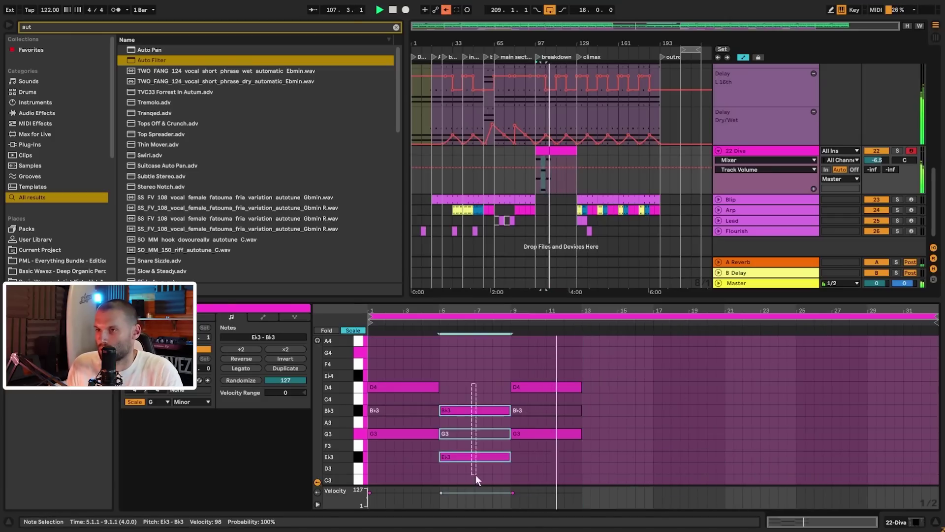
click(584, 423)
key(ctrl+v)
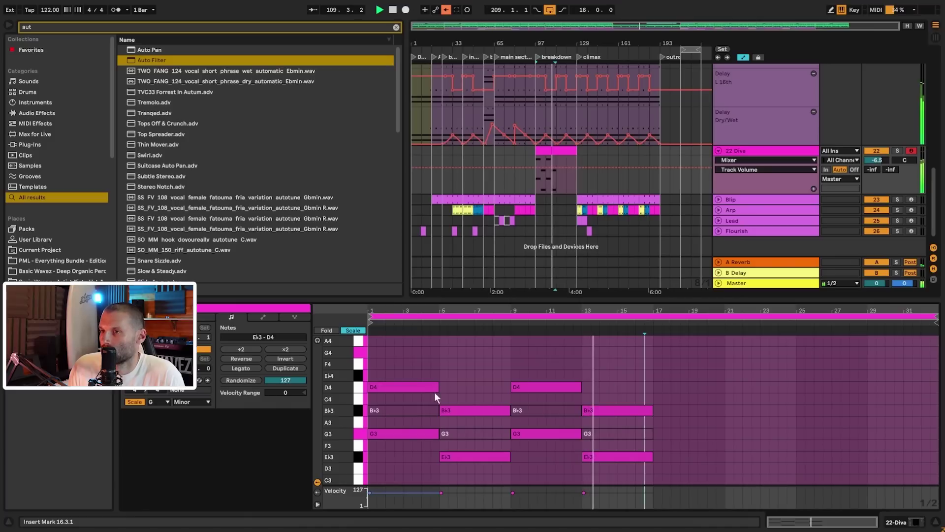
click(371, 350)
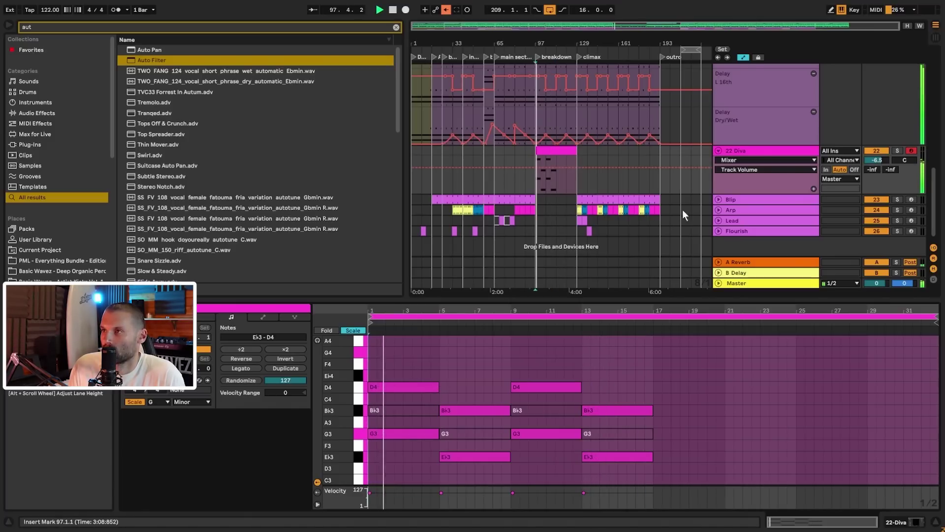
- Try the Lead track's melody from the start of the climax at the beginning of the 22 Diva clip
click(580, 217)
key(ctrl+a)
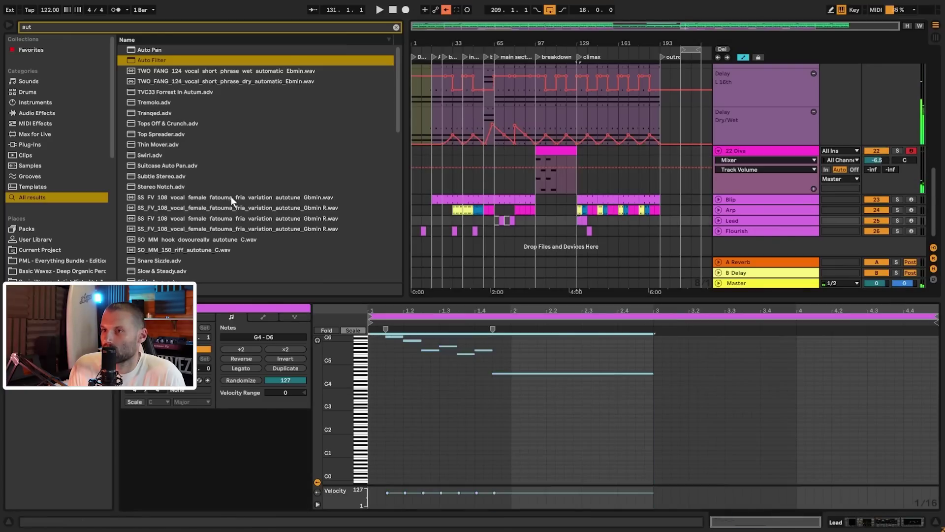
click(536, 152)
click(374, 347)
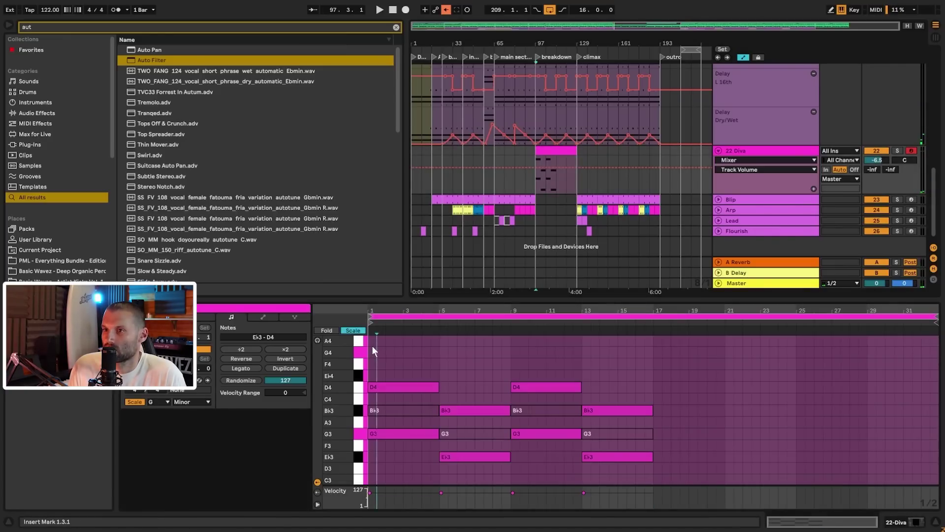
key(ctrl+v)
scroll(461, 355, up, 5)
key(space)
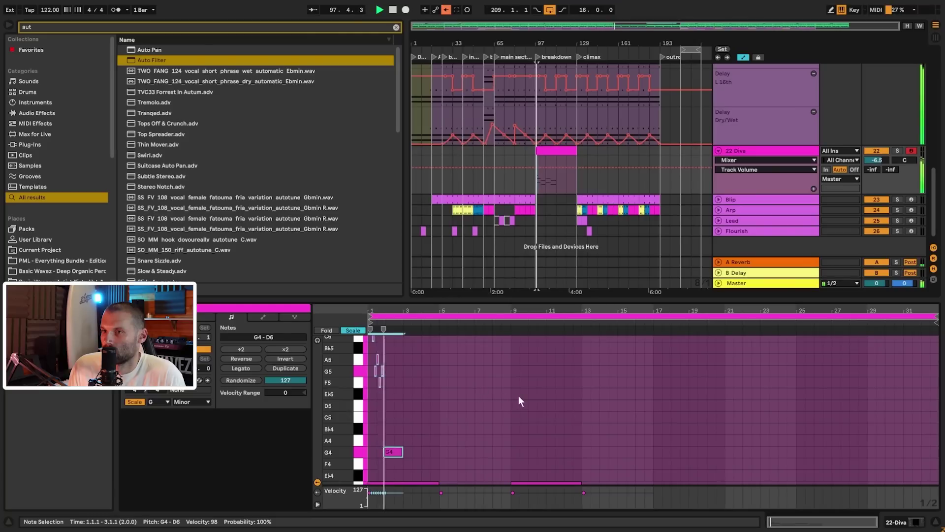
drag(350, 403, 346, 405)
drag(373, 308, 519, 398)
- Play main section 1 from bar 81 and examine the device chains on the 20 Diva and Bass tracks
click(517, 221)
key(space)
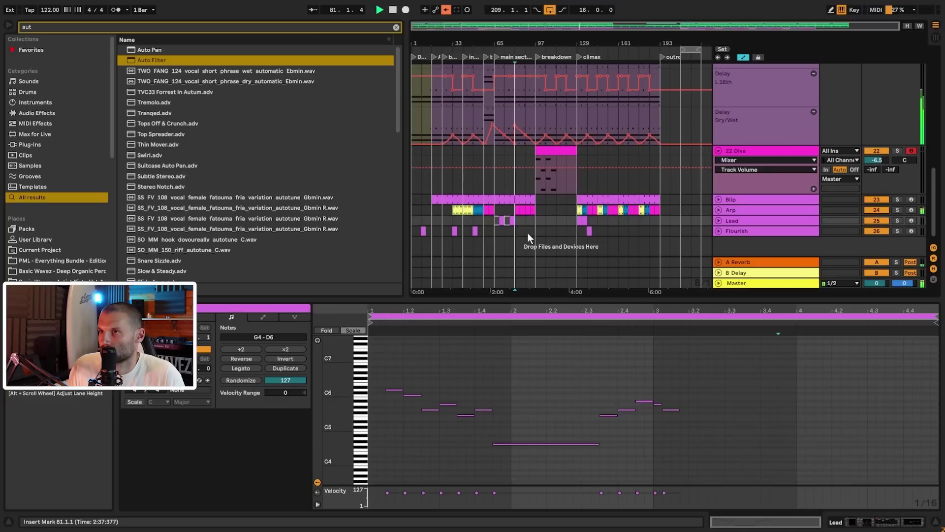
drag(532, 24, 535, 66)
key(space)
scroll(732, 227, up, 6)
scroll(732, 202, up, 2)
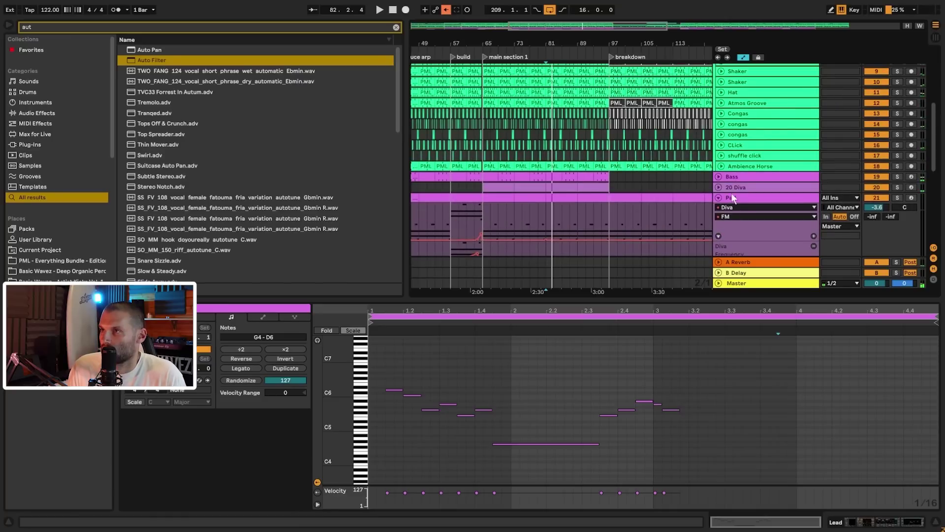
click(737, 187)
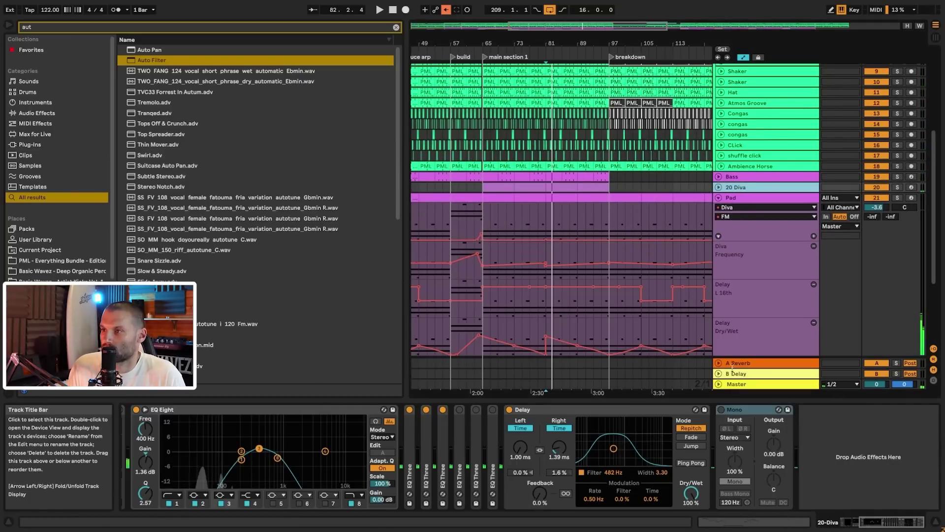
click(745, 177)
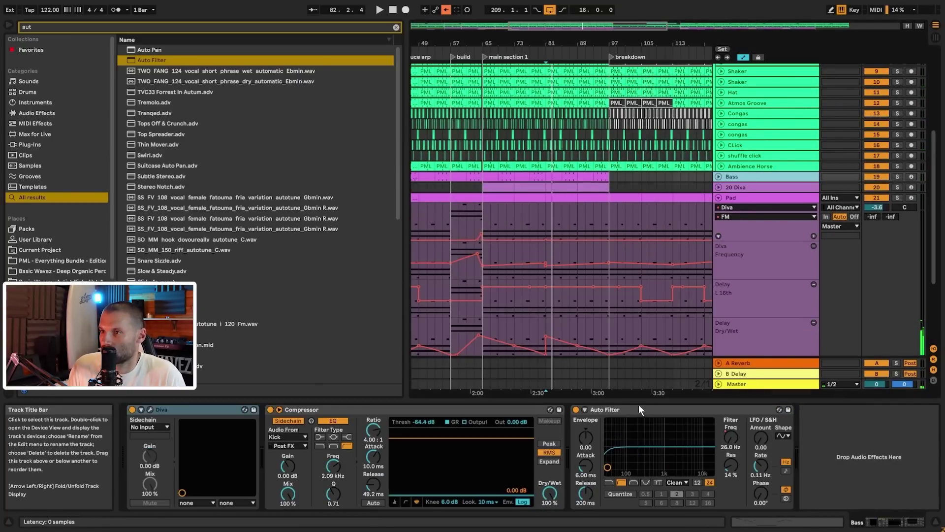
click(744, 187)
key(space)
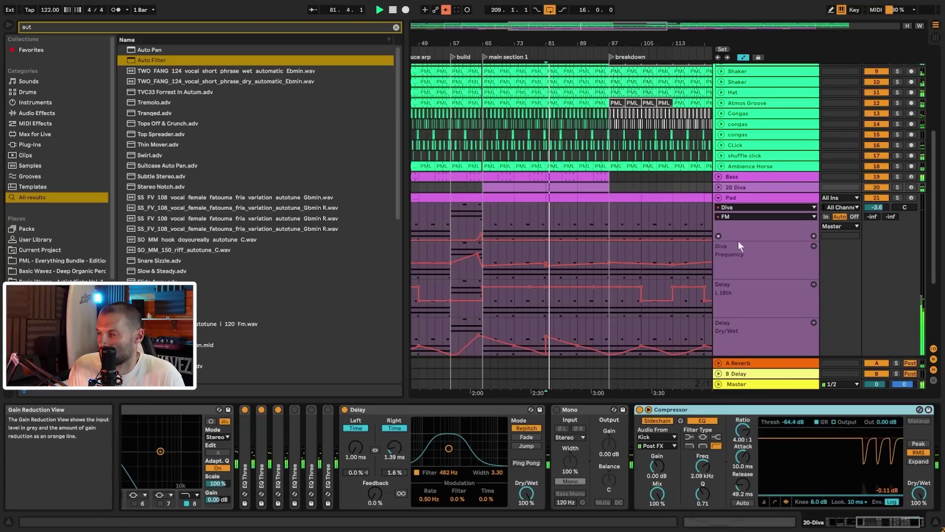
- In the 22 Diva clip, shorten the second chord to bars 5–7 and add an F3–A3–C4 chord at bars 7–9
scroll(748, 243, down, 2)
click(607, 171)
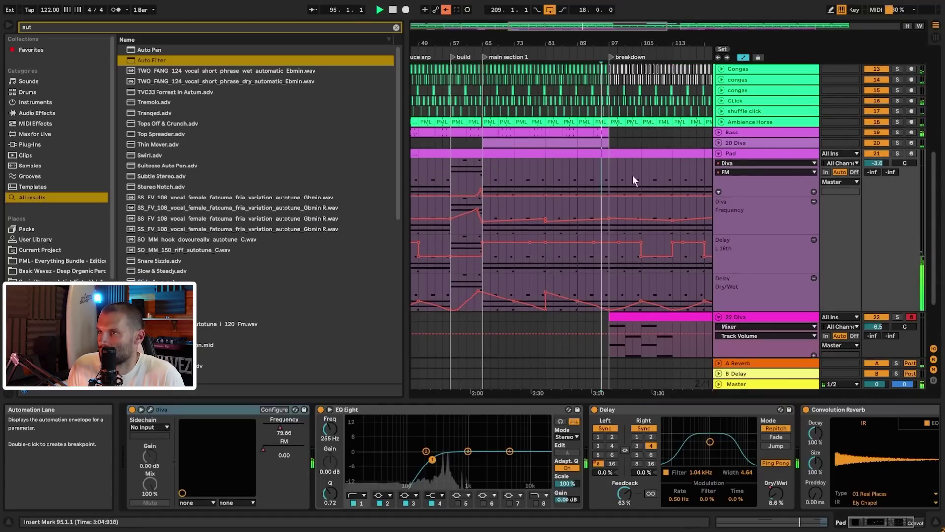
scroll(773, 242, down, 2)
click(631, 248)
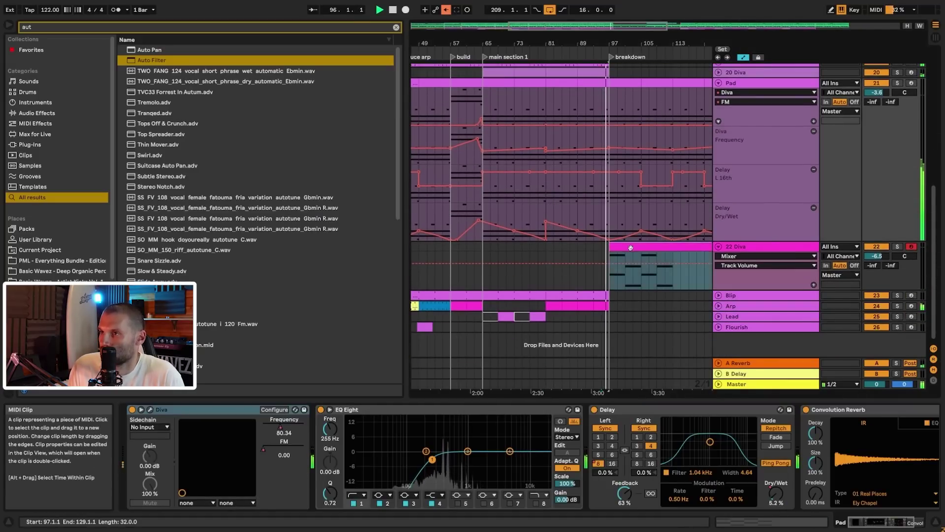
double_click(631, 247)
drag(461, 310, 468, 352)
drag(329, 396, 389, 396)
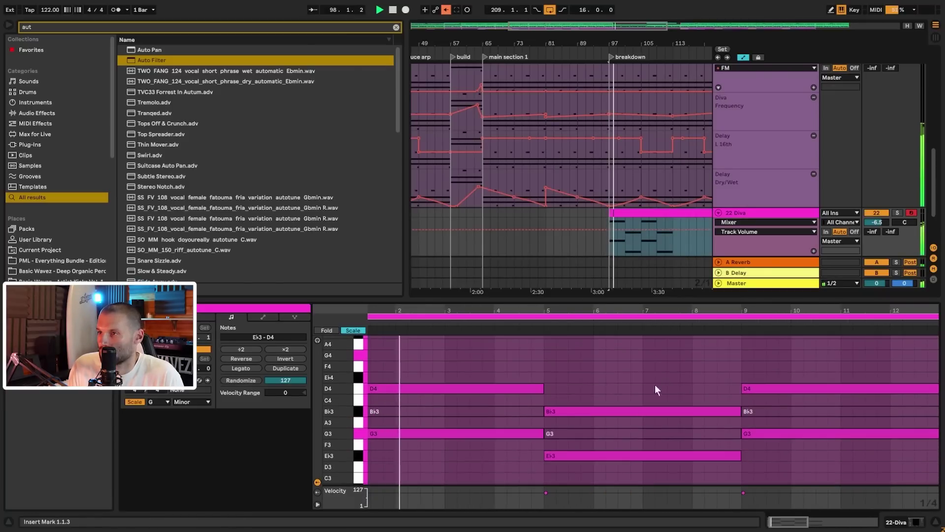
drag(655, 385, 695, 486)
drag(741, 454, 678, 444)
key(ctrl+d)
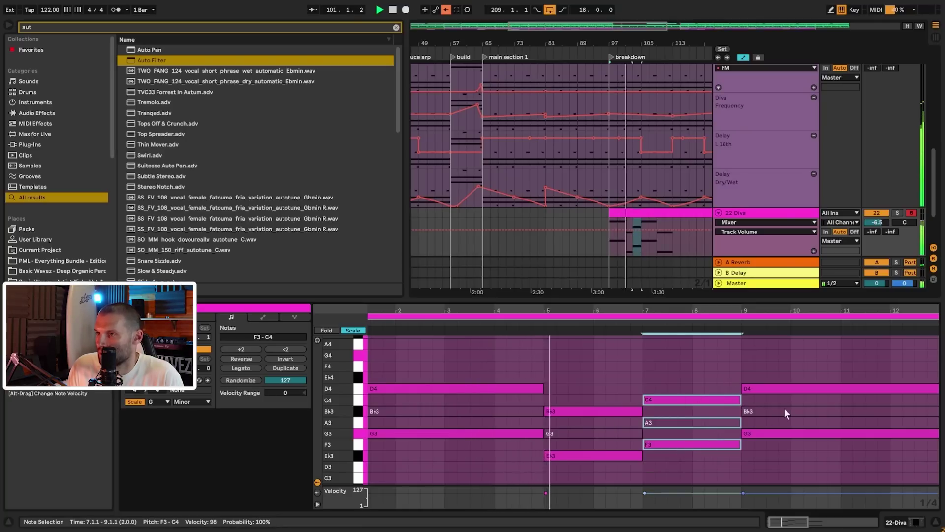
click(695, 471)
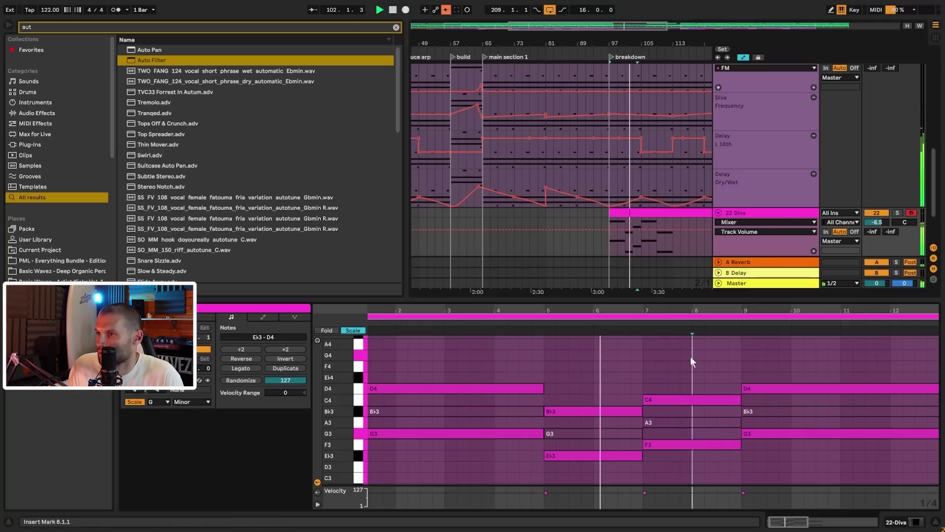
- Shorten the F3–A3–C4 chord to end at 8.3 and add an F4 note from 8.3 to bar 9
mouse_move(728, 374)
mouse_down()
mouse_move(718, 454)
mouse_move(729, 447)
mouse_up()
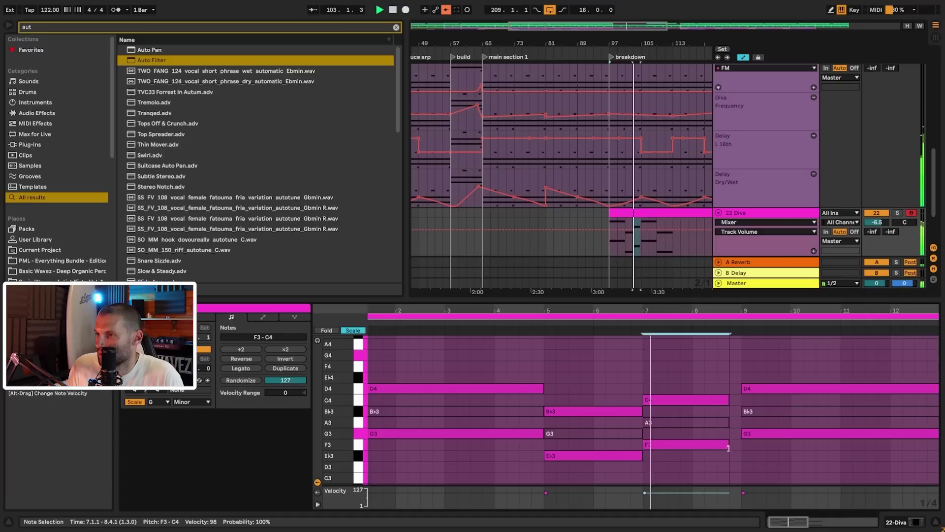
click(720, 357)
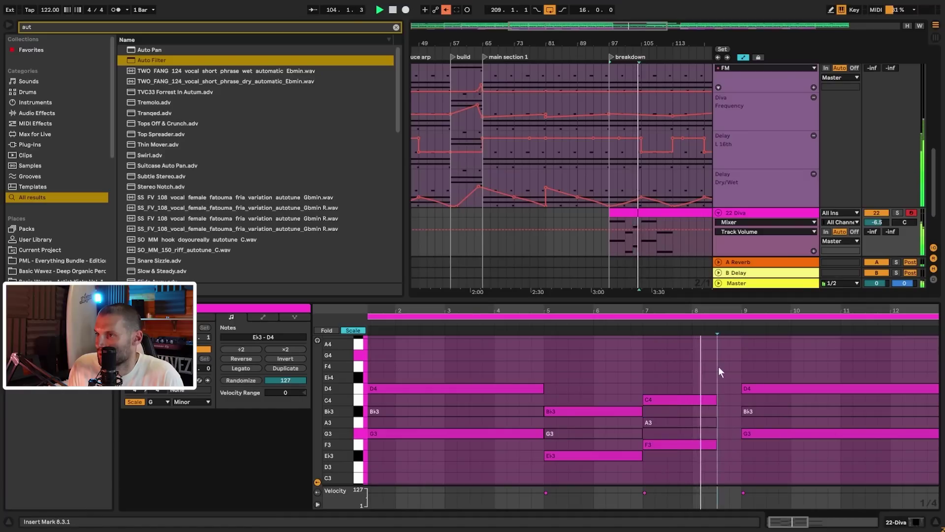
double_click(720, 366)
drag(729, 366, 741, 367)
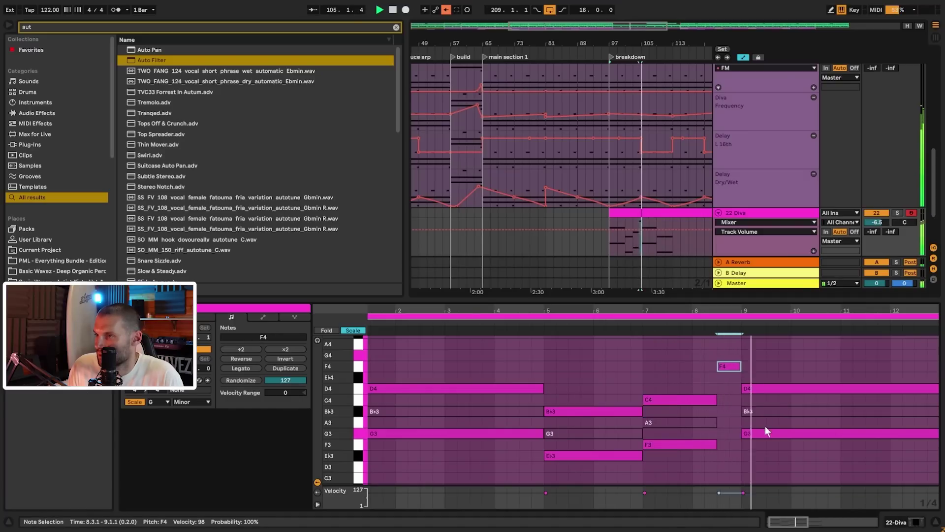
- Extend the F3 note to bar 9, add a B♭3 note from 8.3 to bar 9, and play from bar 97
drag(716, 445, 739, 443)
key(space)
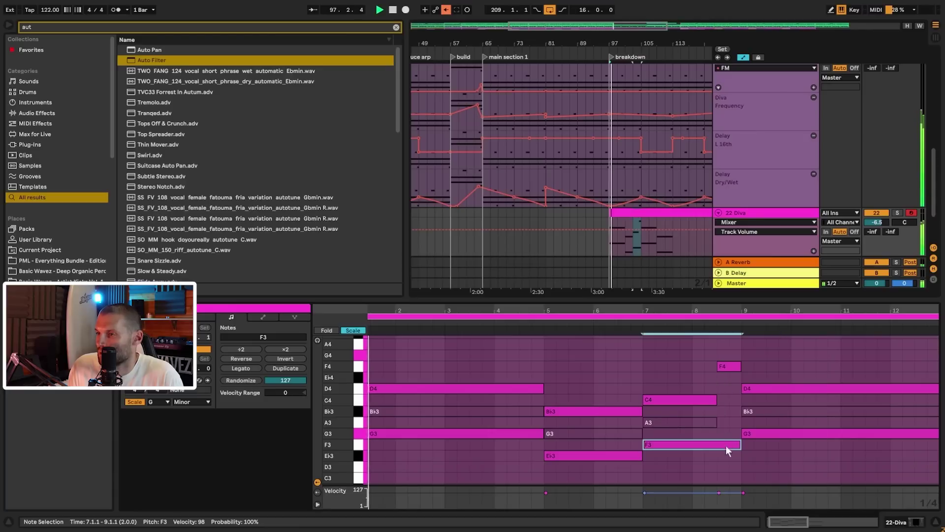
click(723, 419)
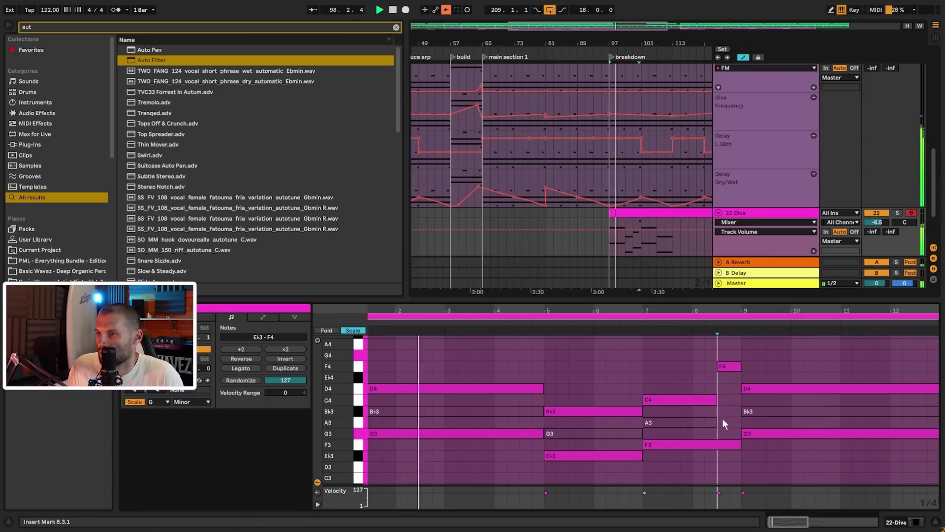
double_click(722, 410)
drag(729, 411, 739, 410)
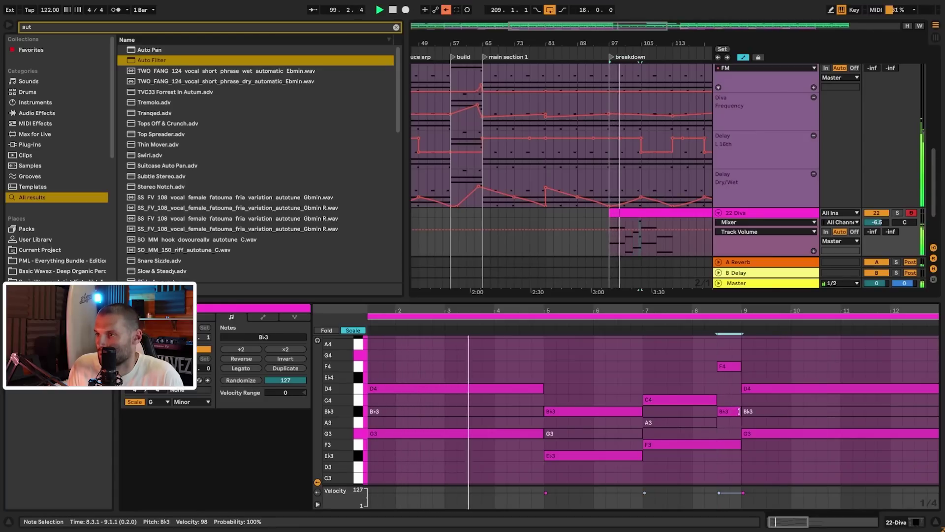
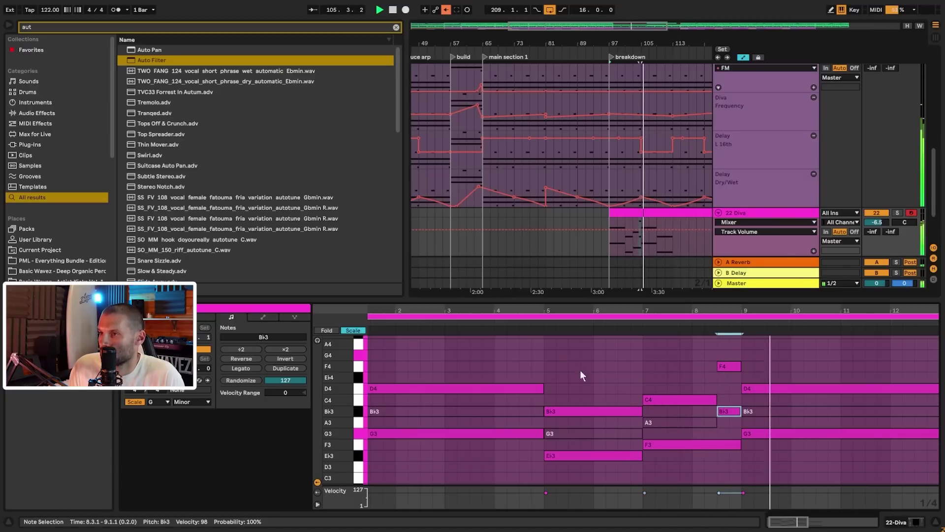
- Duplicate the clip's first eight bars of chords over bars 9–17
drag(612, 308, 612, 276)
drag(385, 351, 507, 492)
key(ctrl+d)
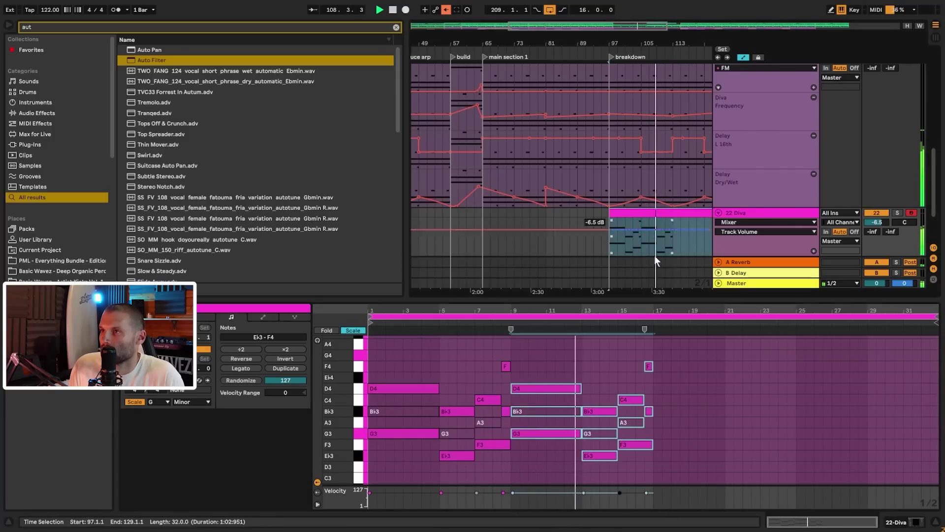
- Duplicate the 22 Diva clip's first sixteen bars of chords over bars 17–33
key(ctrl+a)
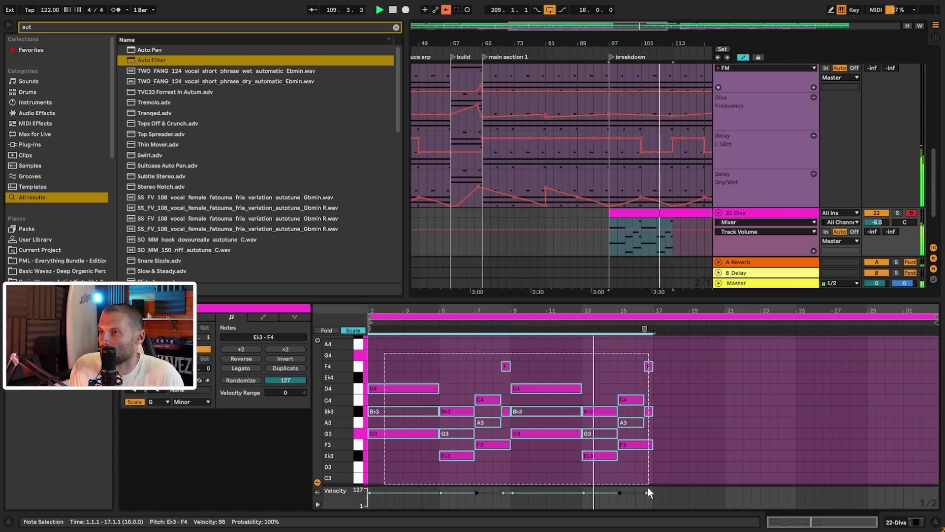
key(ctrl+d)
click(649, 412)
- Try a G4 note from 15.1 to 16.3 and an A4 note from 16.3 to 17, play from bar 111, and remove both
drag(629, 398, 626, 356)
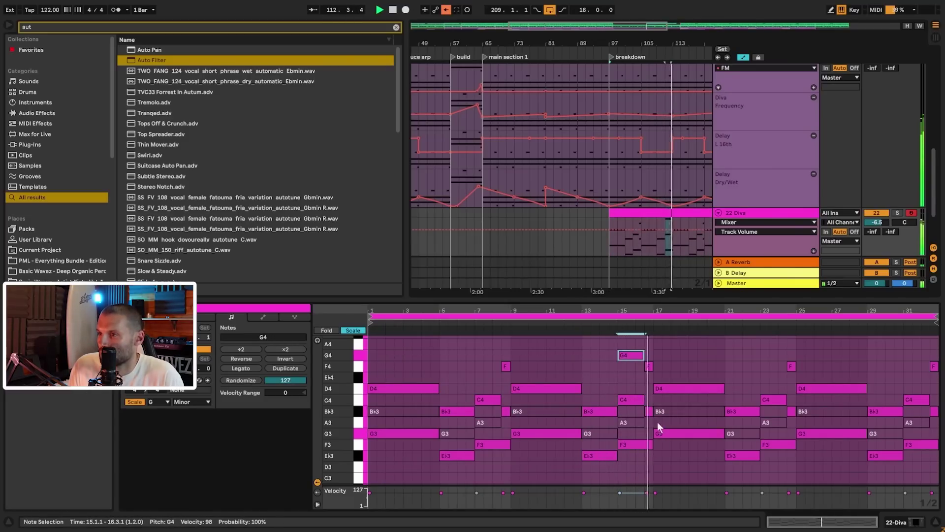
key(space)
key(space)
key(space)
click(660, 244)
key(space)
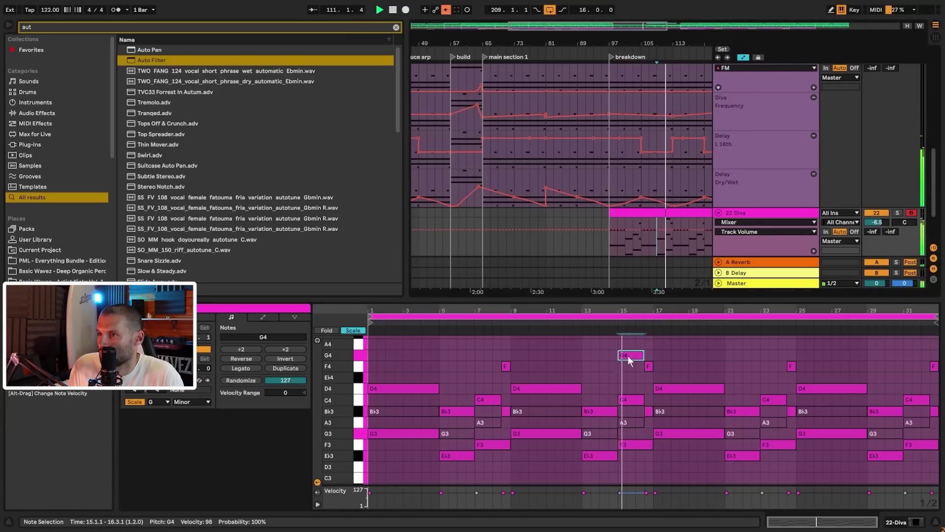
double_click(647, 344)
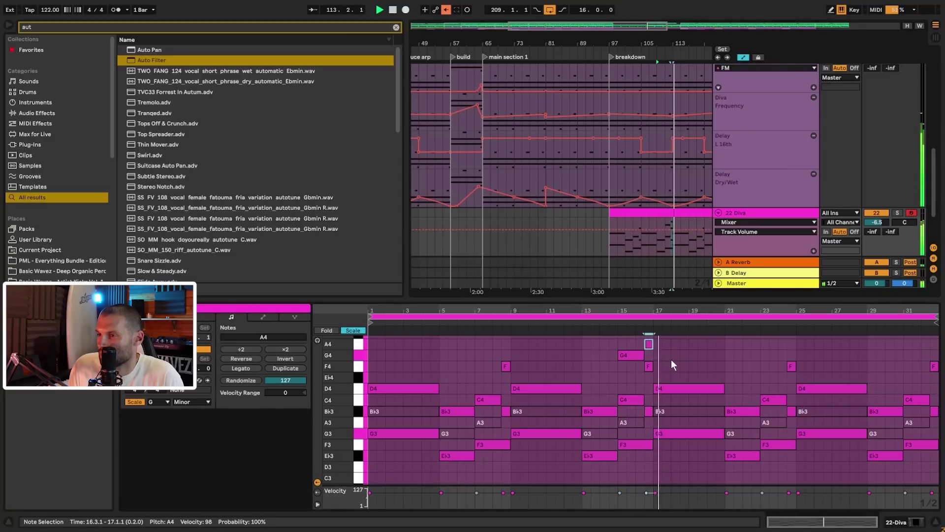
double_click(649, 344)
double_click(634, 355)
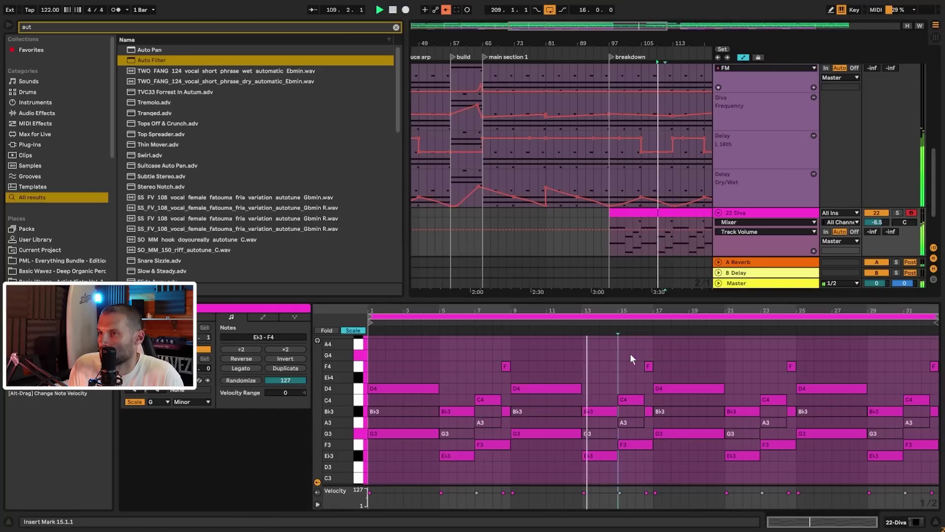
- Add an Auto Filter to the 22 Diva track and play from bar 95
click(600, 240)
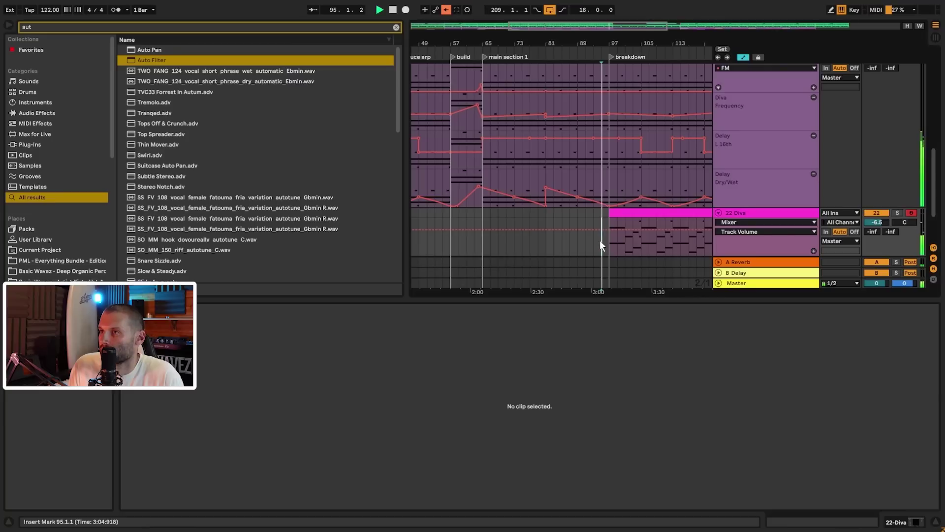
click(753, 214)
click(395, 28)
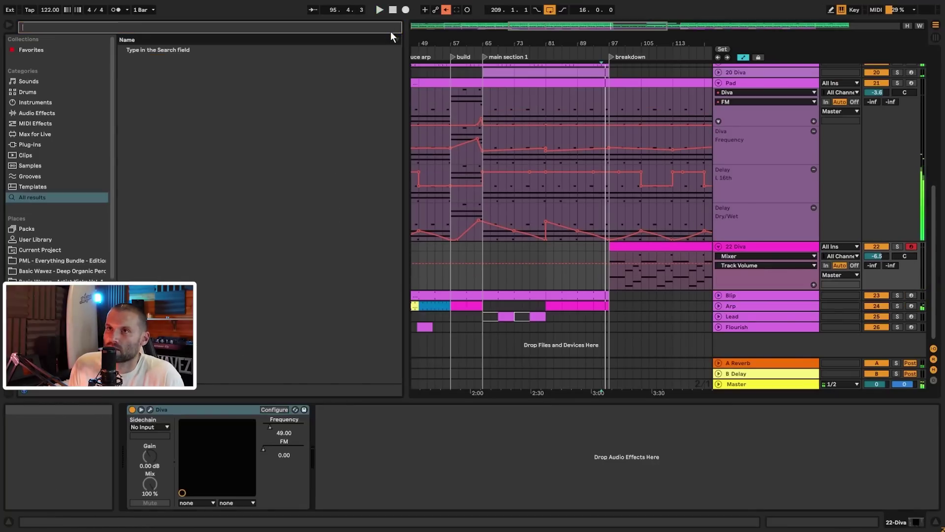
text(aut)
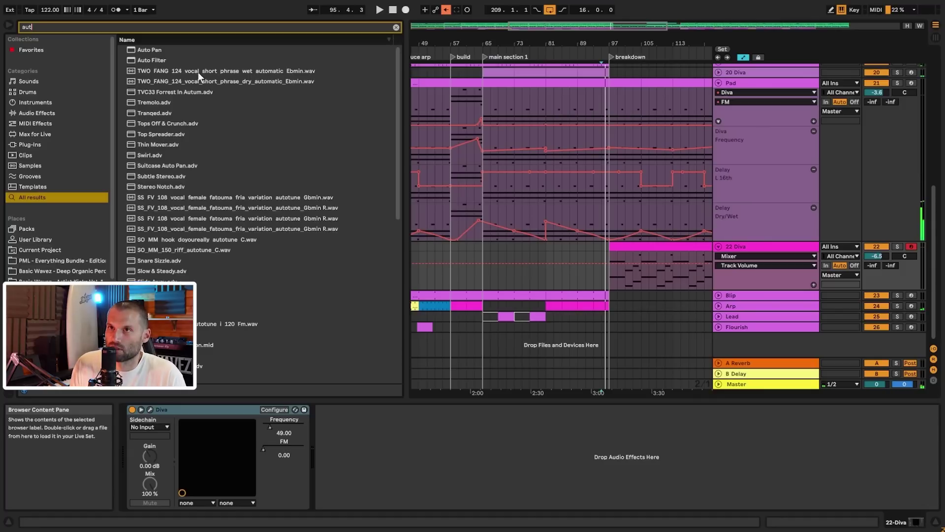
double_click(153, 60)
key(space)
- Automate the 22 Diva Auto Filter frequency to rise from bar 97 to about 1.28 kHz at bar 113
drag(609, 268, 609, 276)
drag(673, 272, 673, 268)
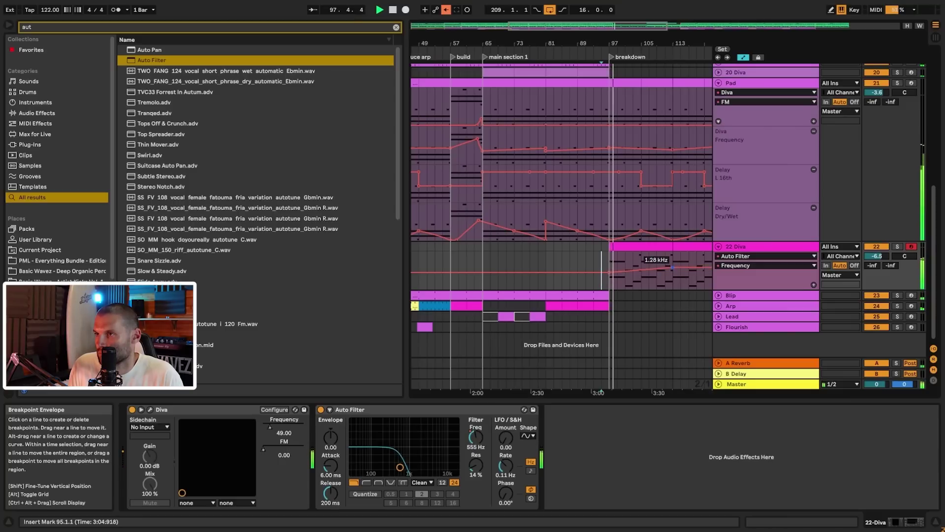
drag(609, 272, 609, 275)
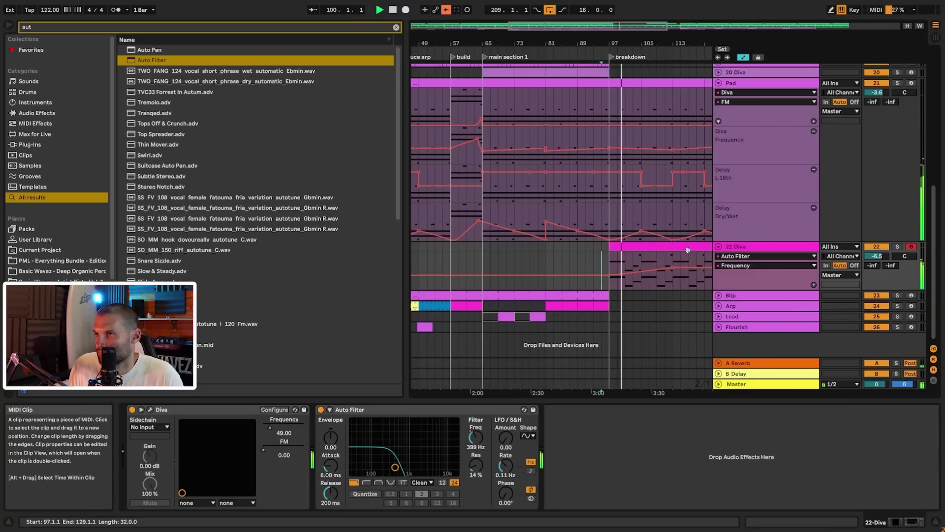
- In bars 17–33 of the 22 Diva clip, copy the low G3, E♭3 and F3 notes one octave down
double_click(655, 273)
scroll(654, 468, down, 2)
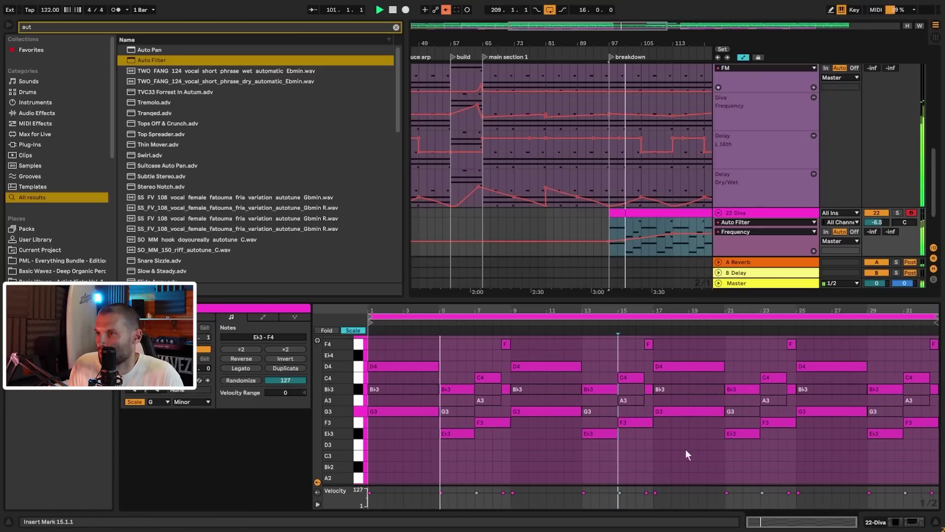
click(673, 411)
drag(915, 465, 817, 413)
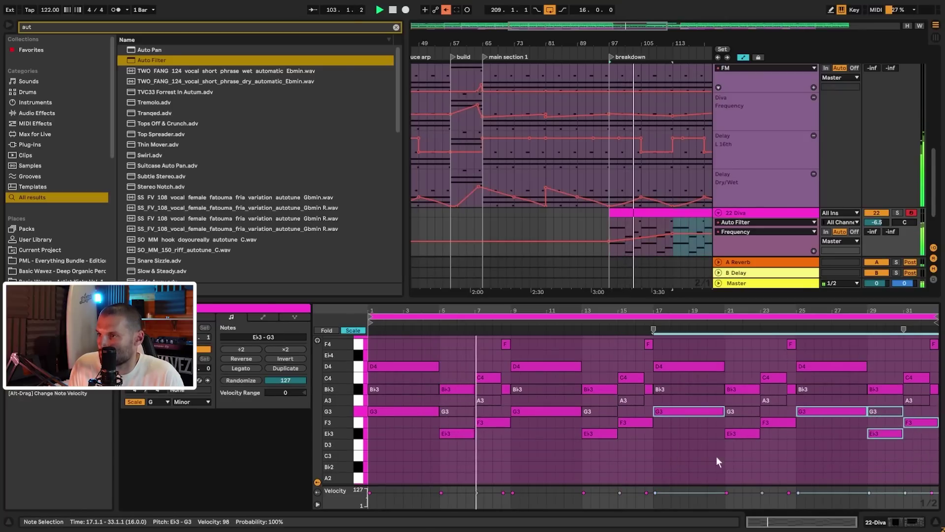
shift+click(745, 434)
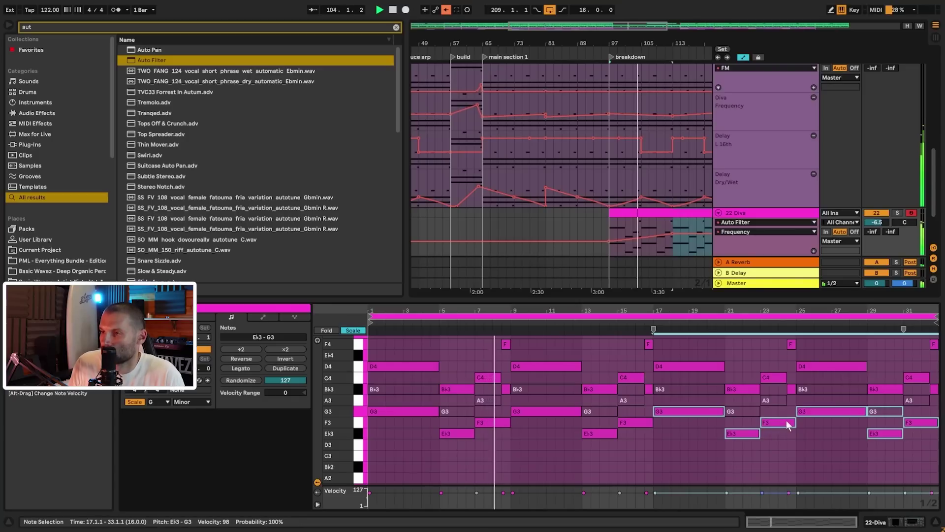
key(shift+Down)
drag(327, 428, 306, 429)
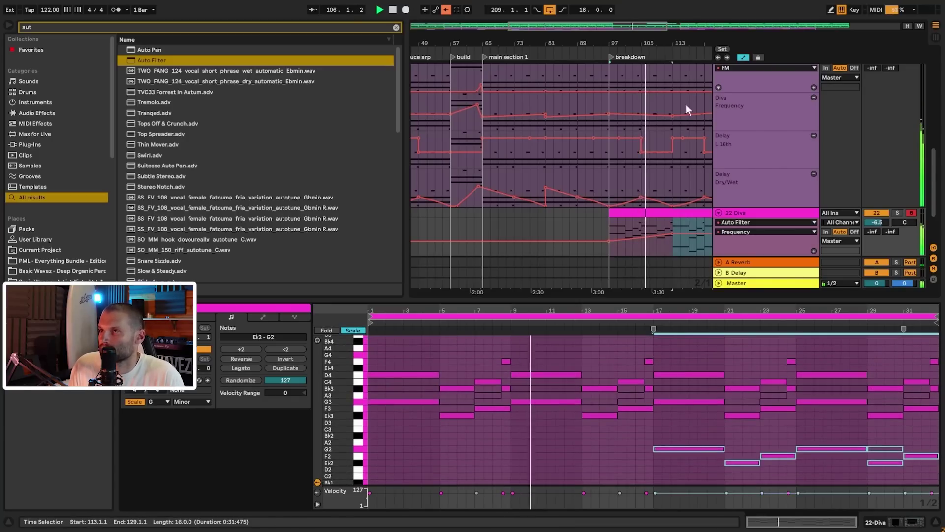
- Copy the Lead clips at bars 129–137 to bar 113 and raise Lead's EQ Eight 8 Frequency A automation to about 3.21 kHz there
drag(606, 26, 598, 13)
scroll(699, 187, down, 3)
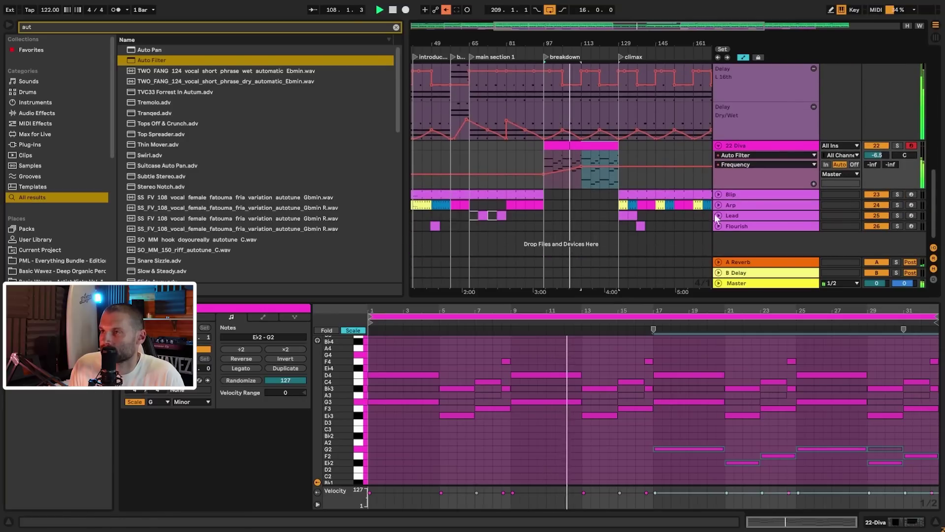
click(632, 217)
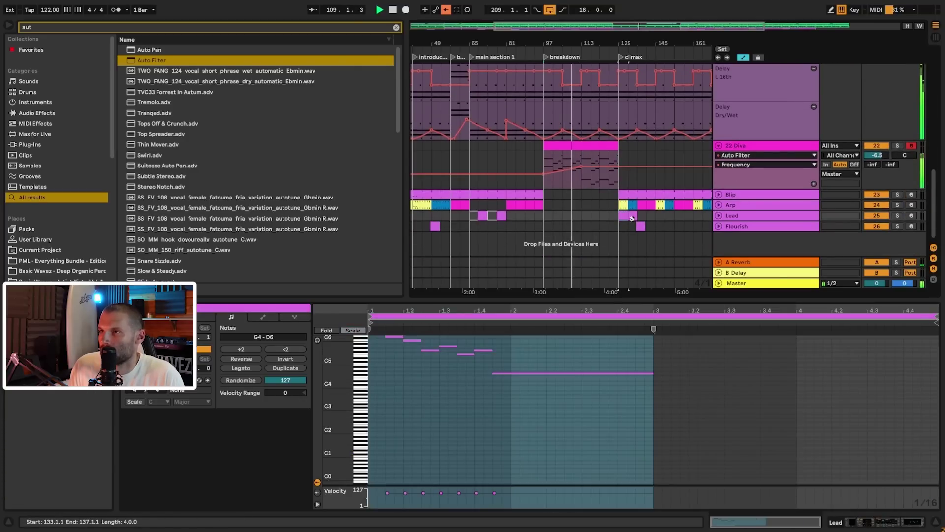
drag(632, 218, 587, 215)
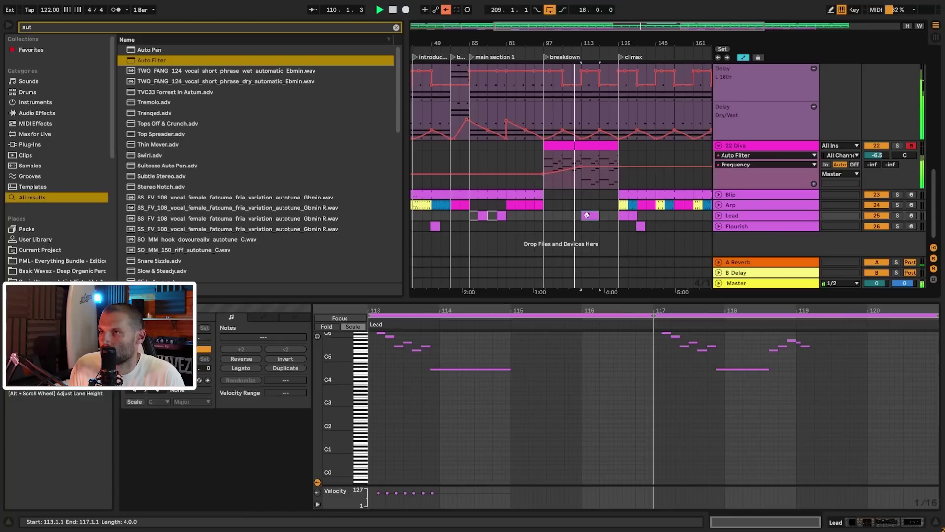
click(720, 215)
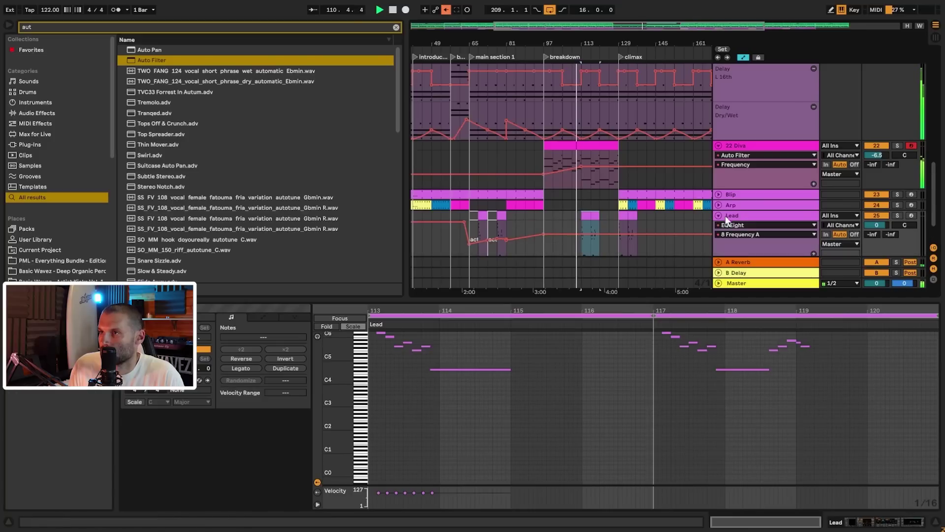
click(570, 234)
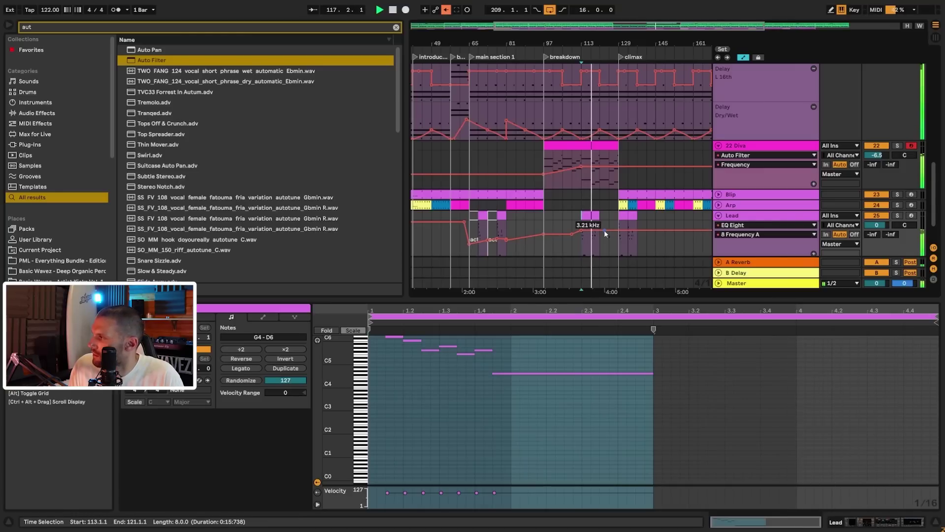
- Play from bar 89 and deactivate the kick clips from bar 113 to 127.3
scroll(586, 195, up, 10)
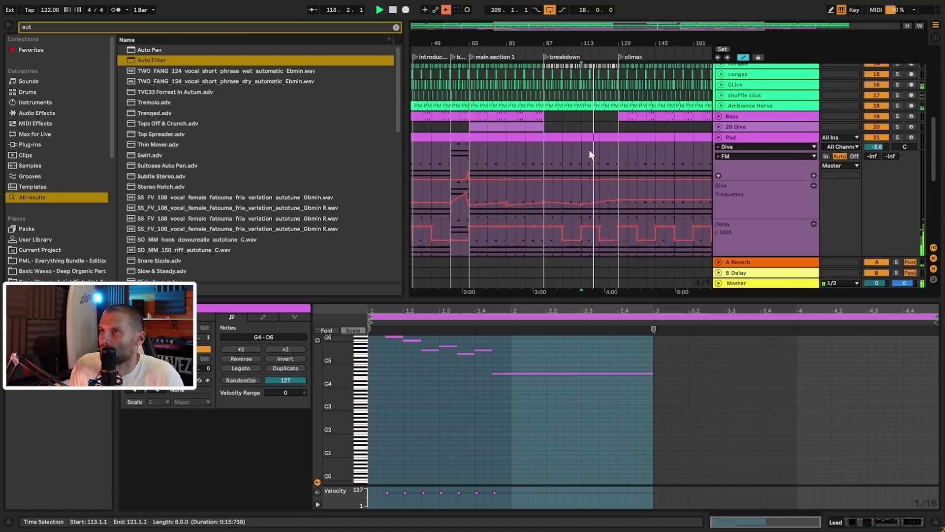
click(530, 105)
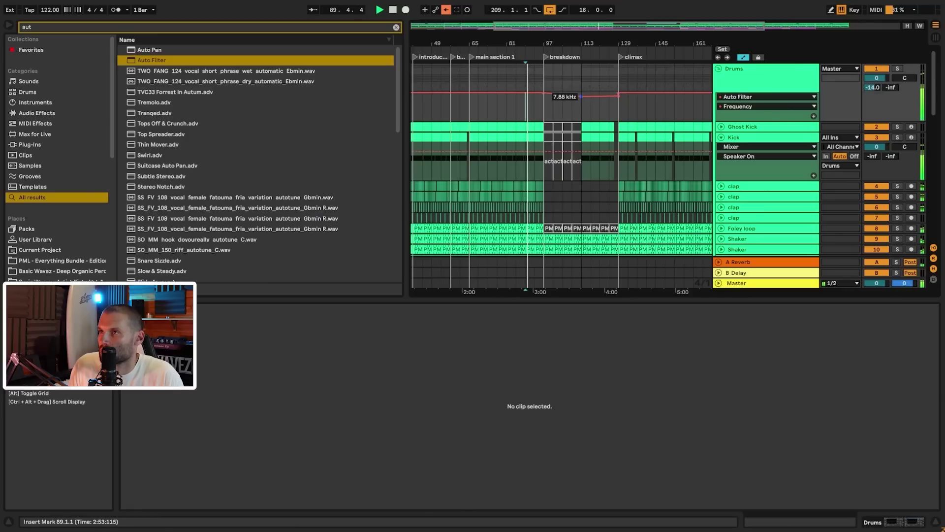
click(587, 128)
scroll(587, 128, down, 3)
shift+click(615, 109)
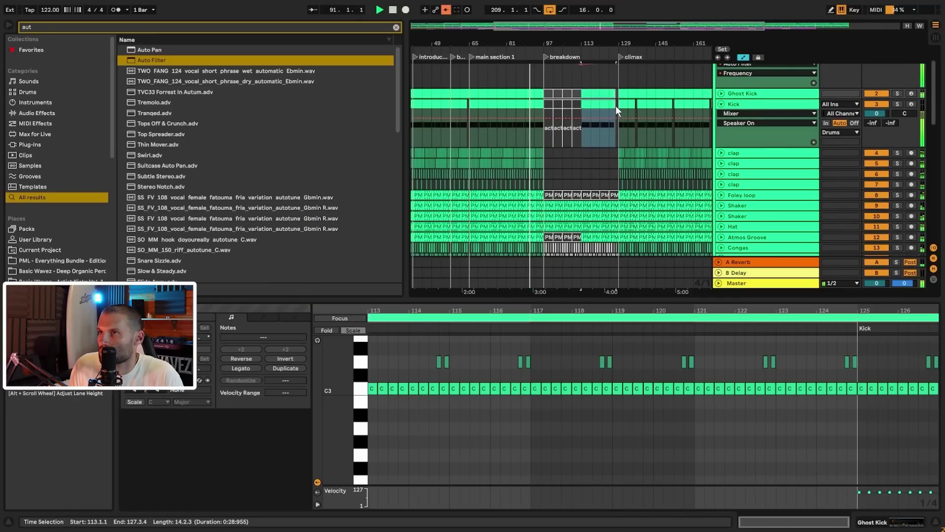
- Deactivate the percussion clips on the tracks from the first Shaker to Ambience Horse over bars 113–129
scroll(608, 118, down, 8)
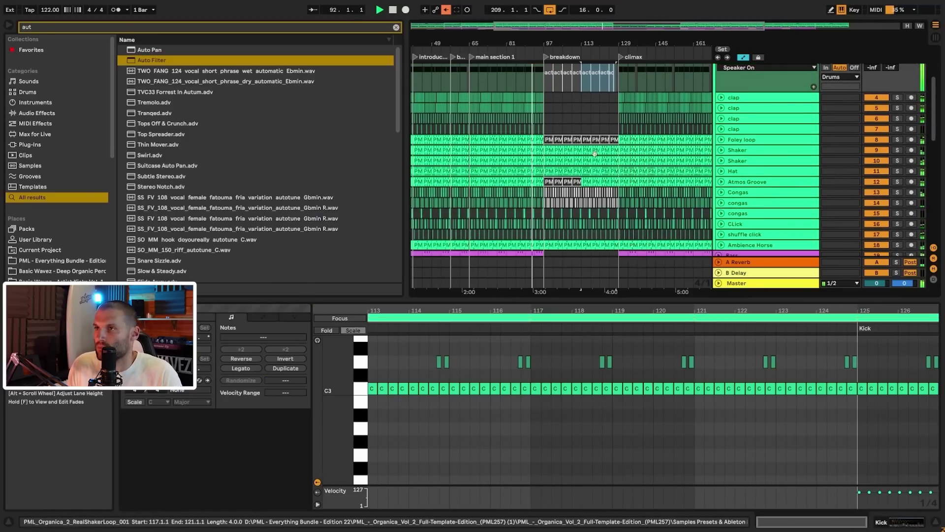
click(587, 118)
scroll(587, 118, down, 3)
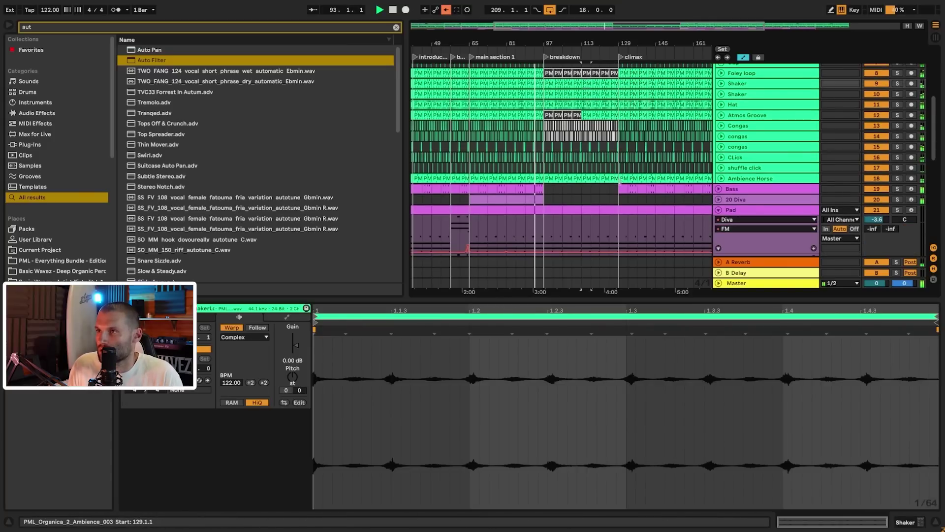
shift+click(617, 178)
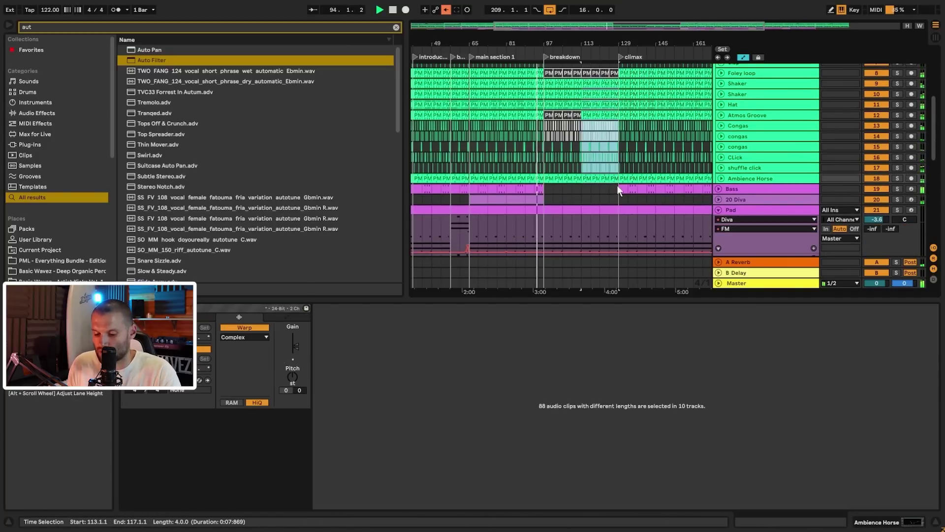
key(0)
scroll(585, 157, up, 5)
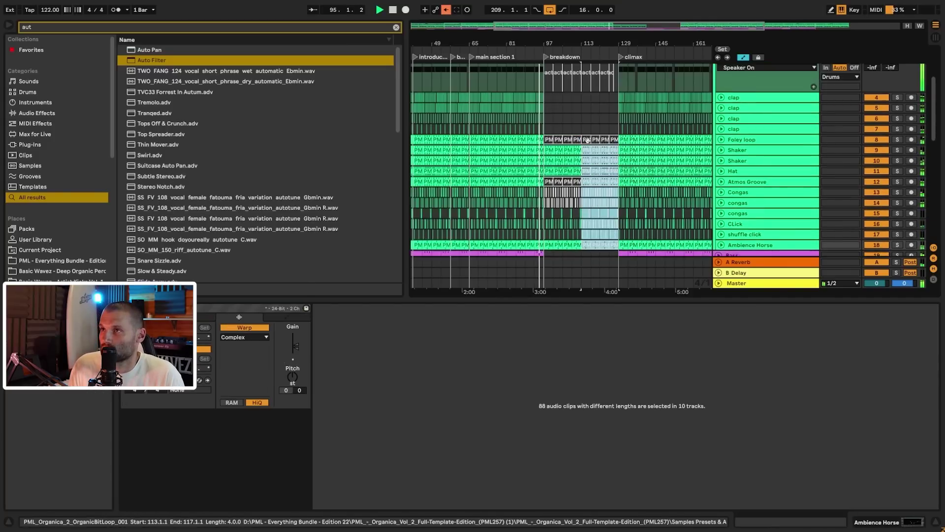
- In the 22 Diva clip, delete the chords in bars 5–9 and extend the opening G3–B♭3–D4 chord to bar 9
scroll(583, 163, down, 6)
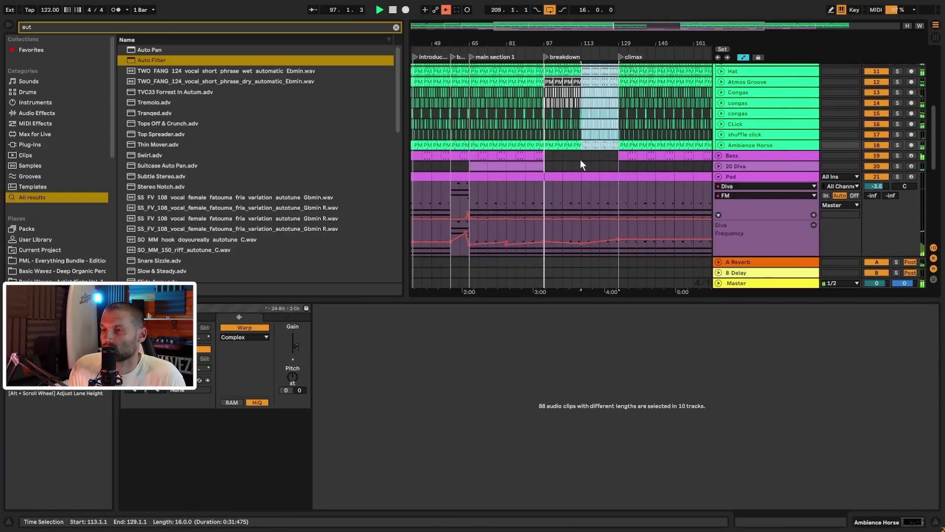
scroll(586, 176, down, 4)
scroll(590, 179, down, 4)
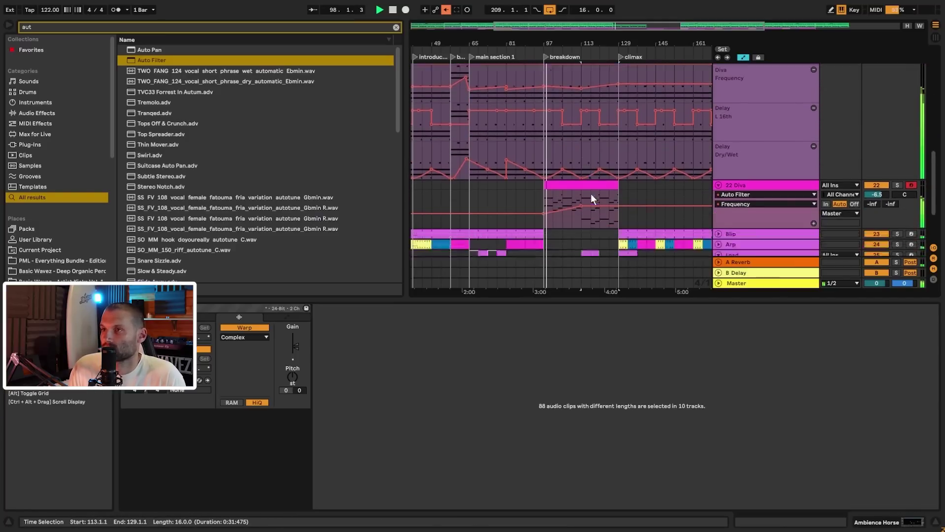
click(566, 145)
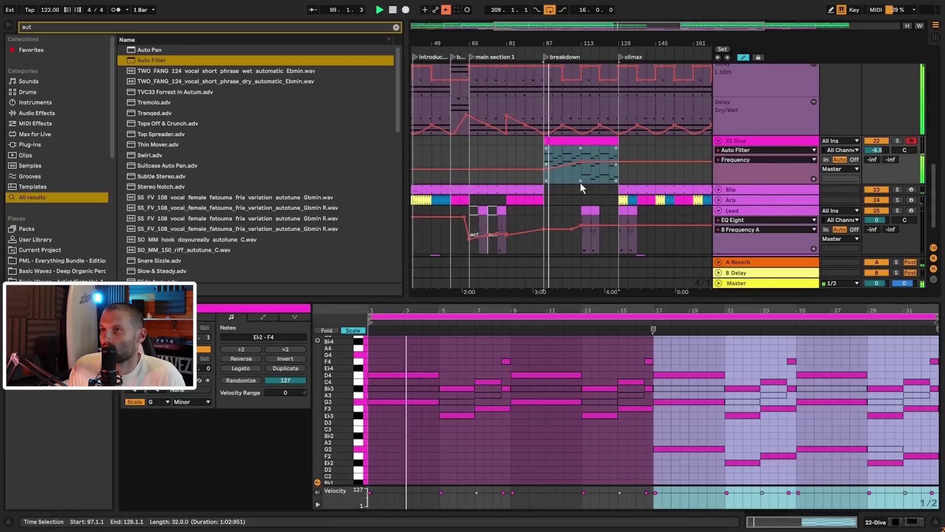
drag(456, 356, 509, 453)
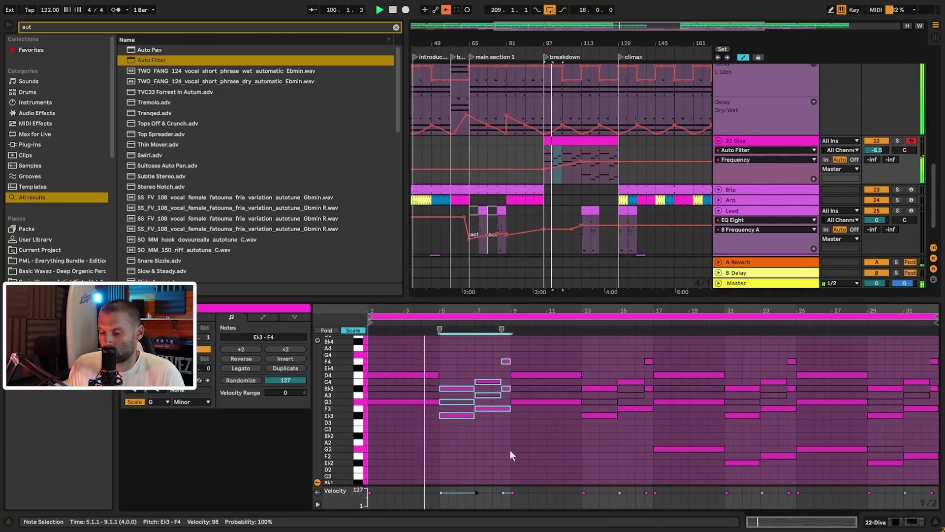
key(Delete)
click(427, 362)
drag(430, 407, 374, 371)
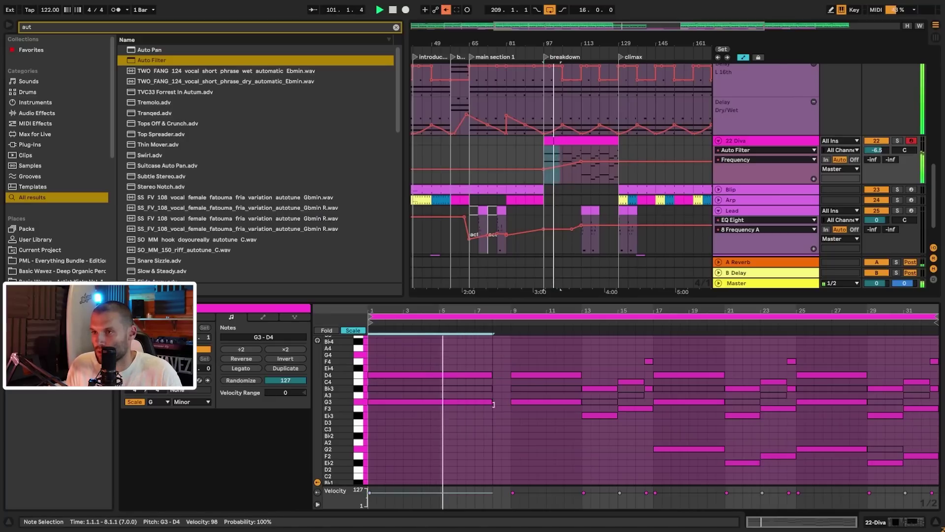
drag(439, 402, 509, 403)
click(525, 434)
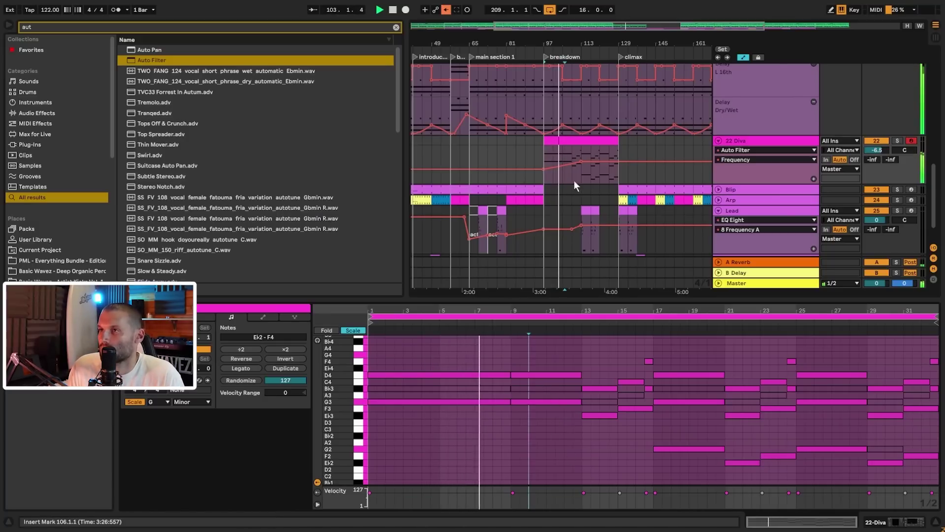
- Copy the G2, E♭2 and F2 bass notes from bars 17–25 of the 22 Diva clip to bars 9–17
drag(669, 435, 713, 453)
drag(767, 468, 785, 474)
click(513, 457)
key(ctrl+v)
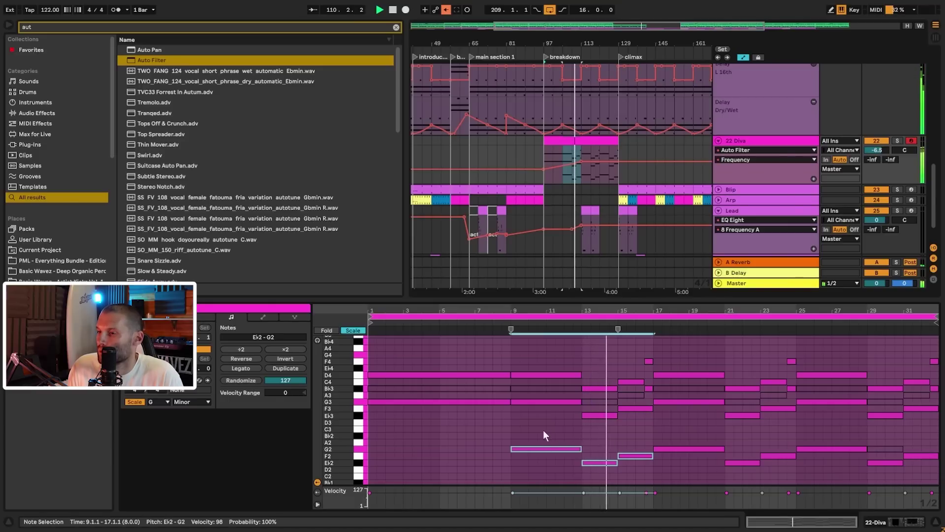
drag(539, 440, 639, 483)
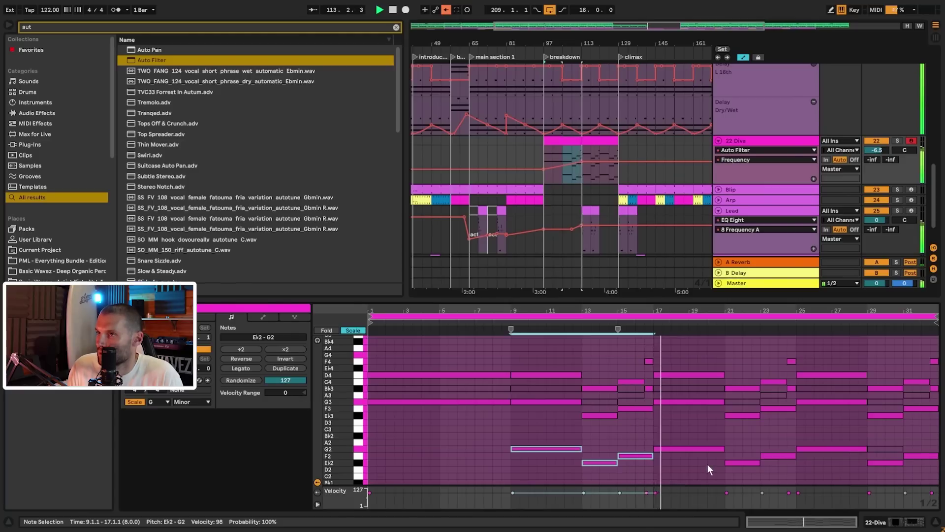
- Deactivate the two Lead clips over bars 113–121
click(586, 222)
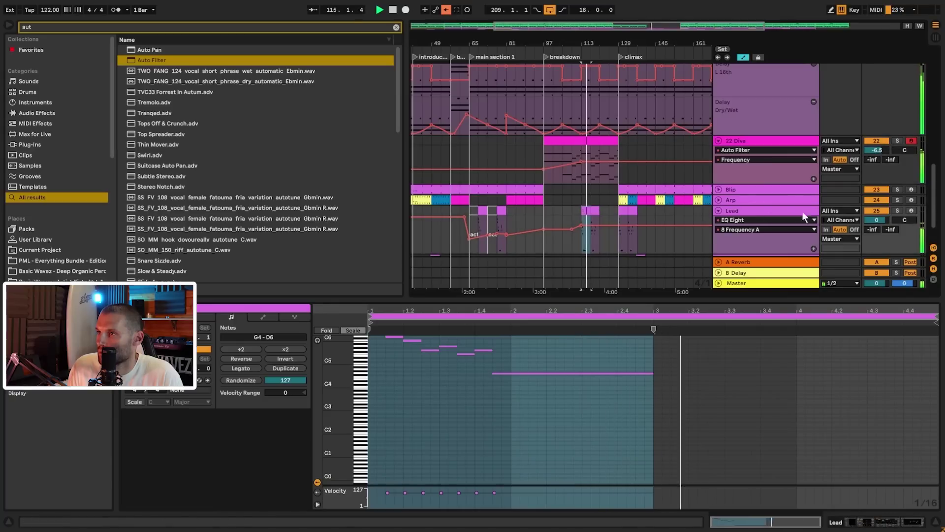
click(595, 210)
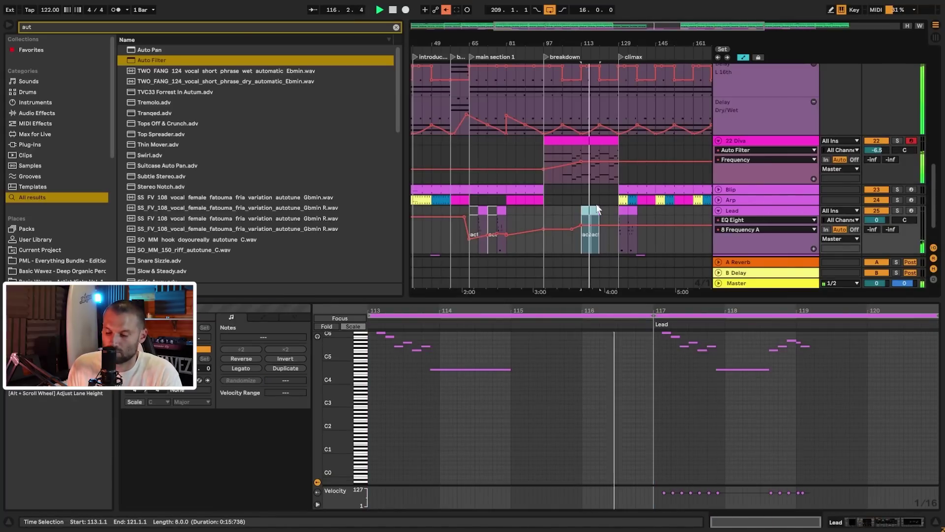
scroll(664, 203, down, 2)
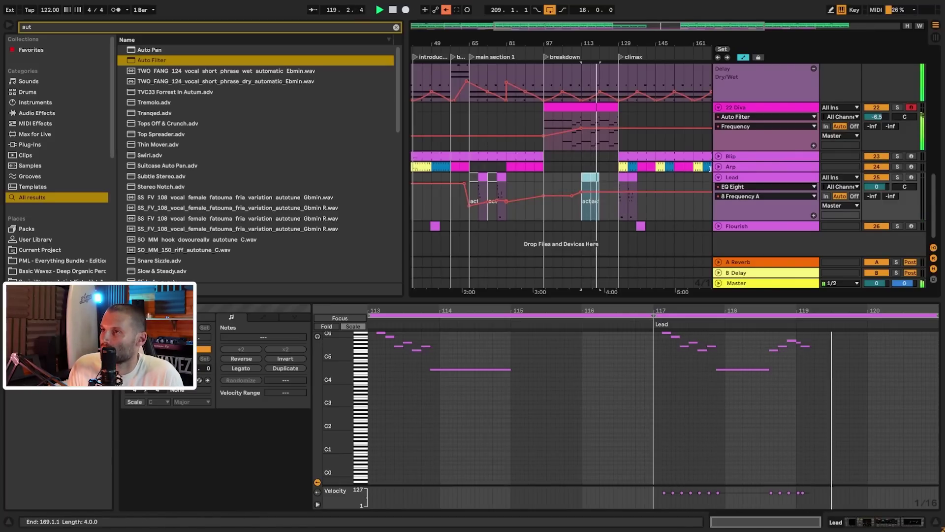
- Copy the Arp clips from bars 81–97 to bars 113–129 and play from bar 113
click(718, 167)
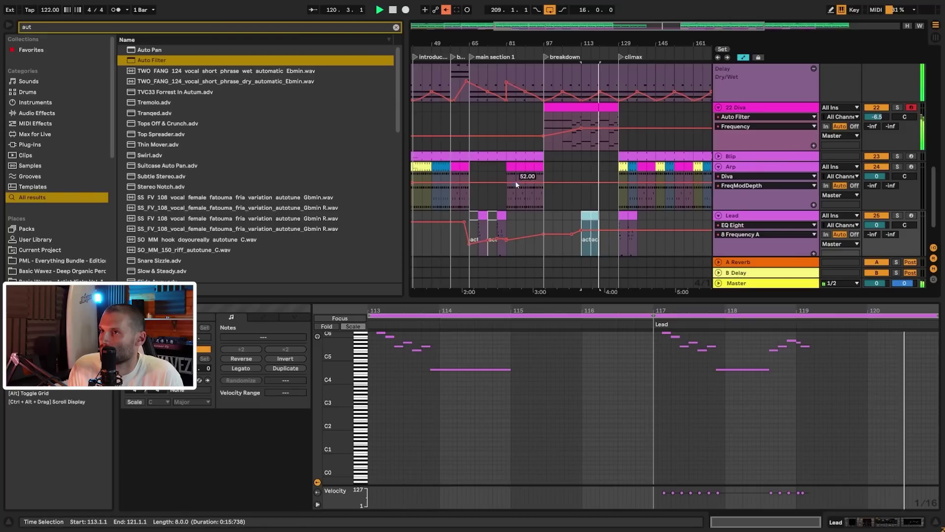
click(539, 168)
shift+click(538, 168)
key(ctrl+c)
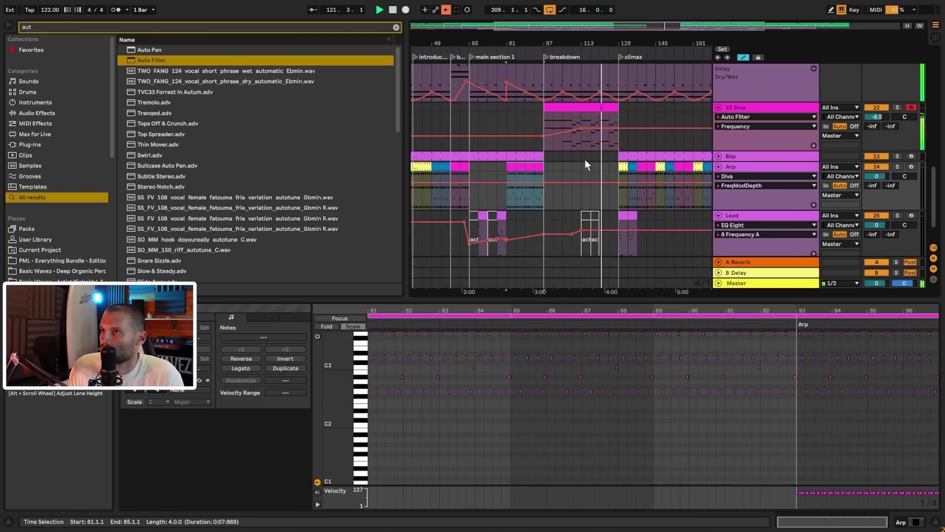
click(582, 169)
key(ctrl+v)
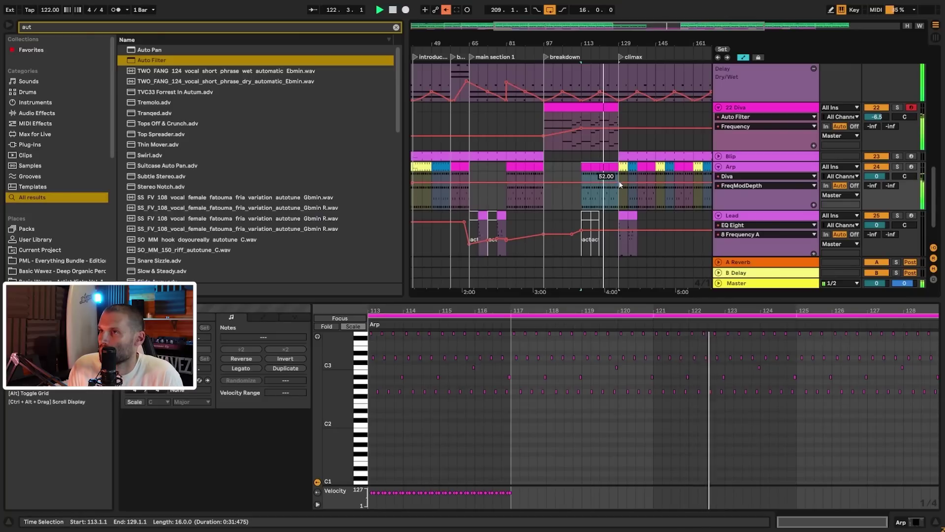
click(584, 165)
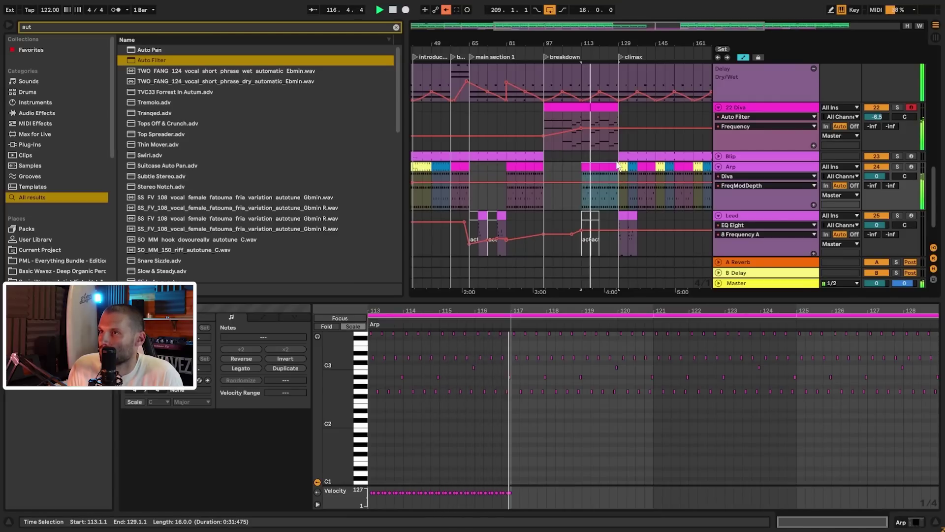
- Split the 22 Diva clip at bar 113 and duplicate its second half to bars 129–145
drag(666, 28, 653, 194)
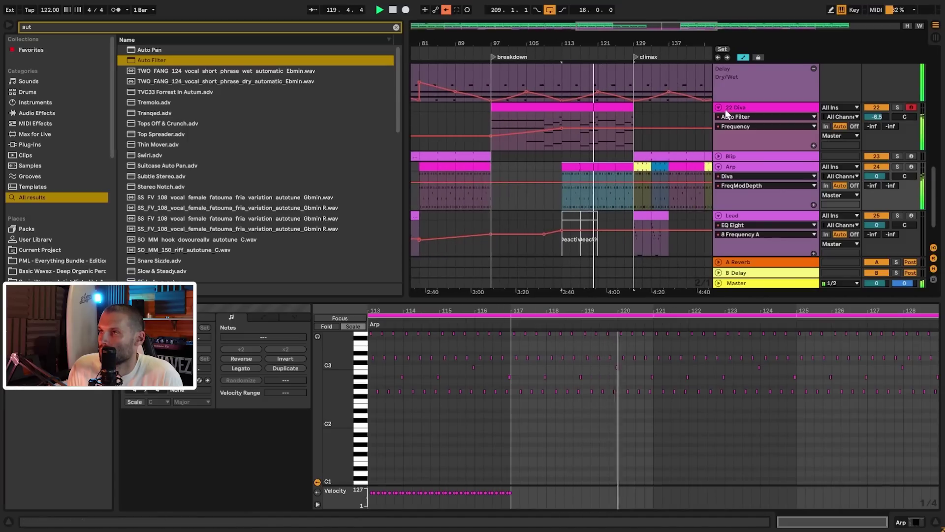
click(560, 146)
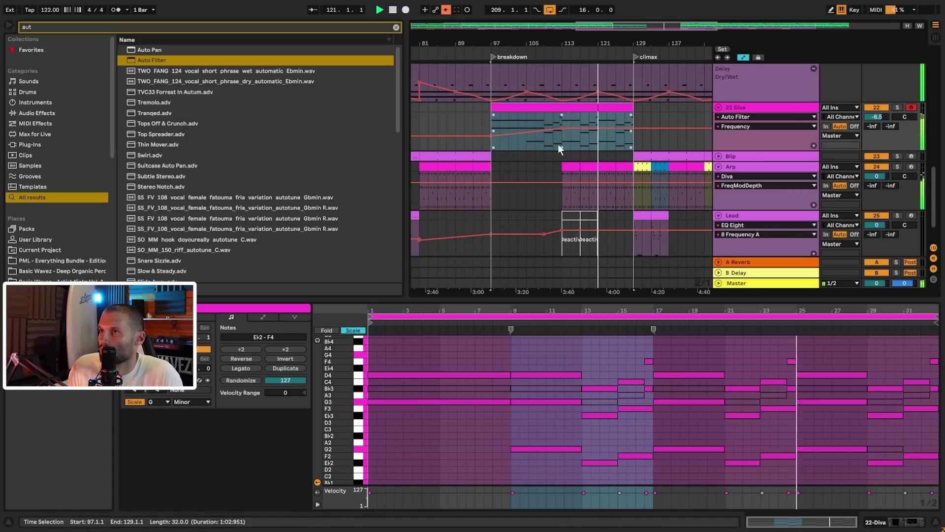
click(559, 145)
key(ctrl+e)
click(602, 107)
key(ctrl+d)
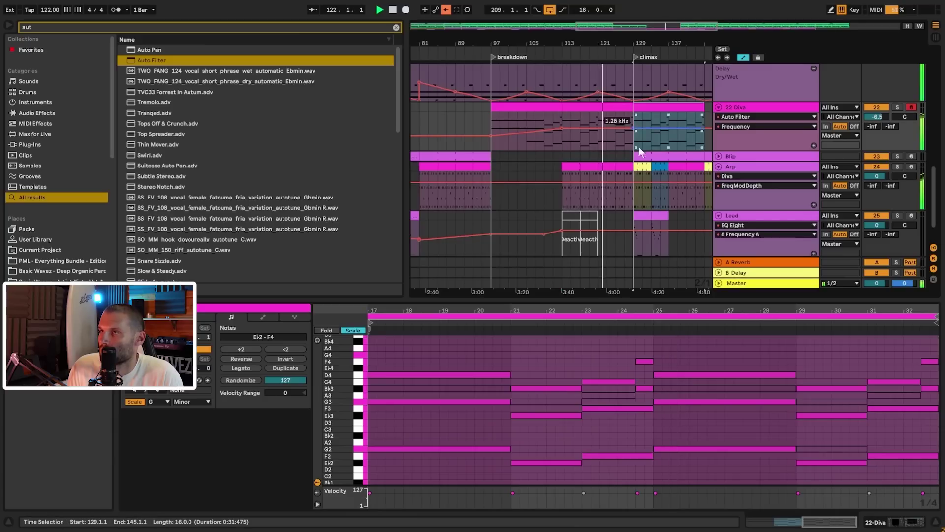
- Duplicate the Arp clips from bars 113–129 to bars 129–145
scroll(660, 166, down, 3)
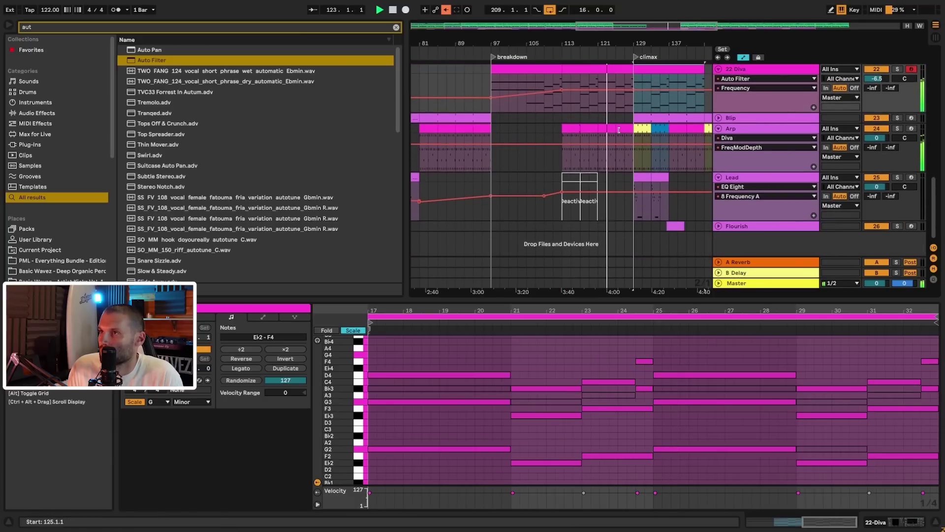
click(620, 129)
shift+click(573, 130)
key(ctrl+d)
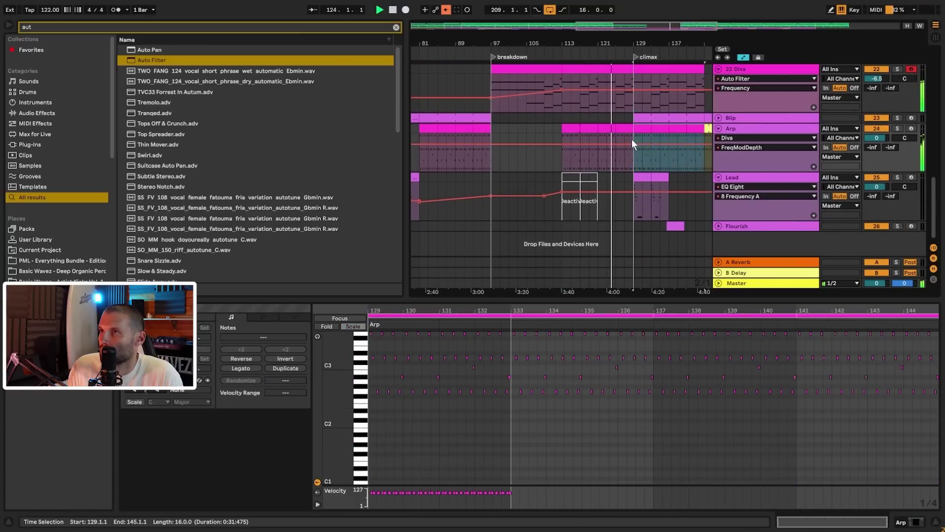
- Deactivate the two Lead clips at the start of the climax, over bars 129–137
scroll(702, 128, up, 5)
scroll(725, 136, up, 8)
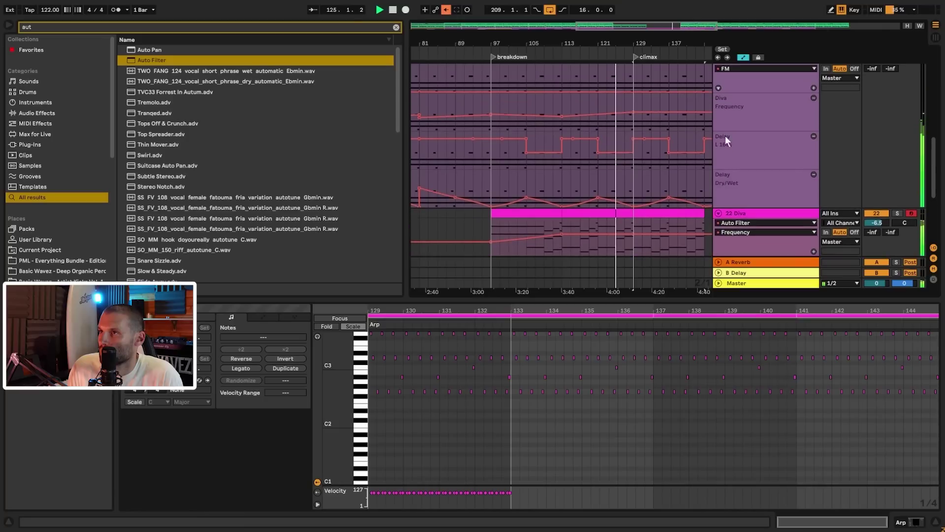
scroll(730, 145, down, 5)
scroll(730, 150, down, 3)
scroll(730, 150, down, 2)
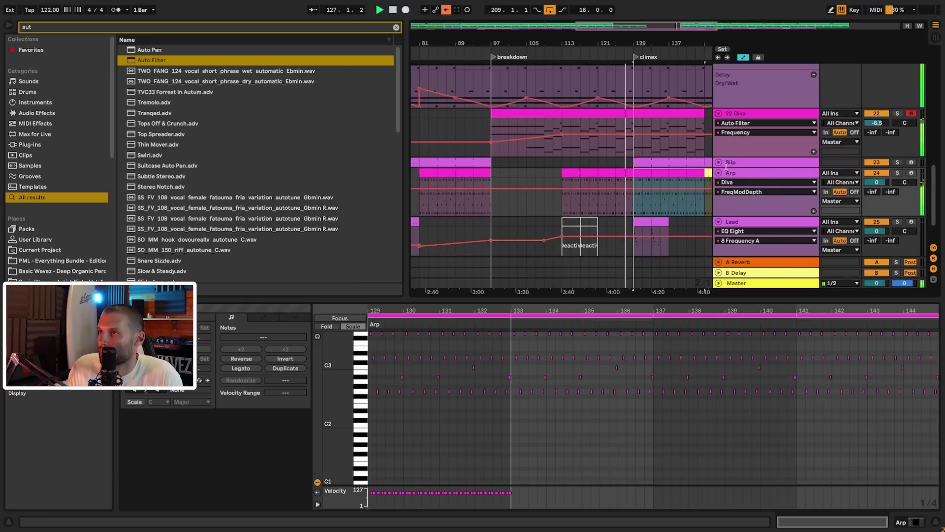
click(657, 223)
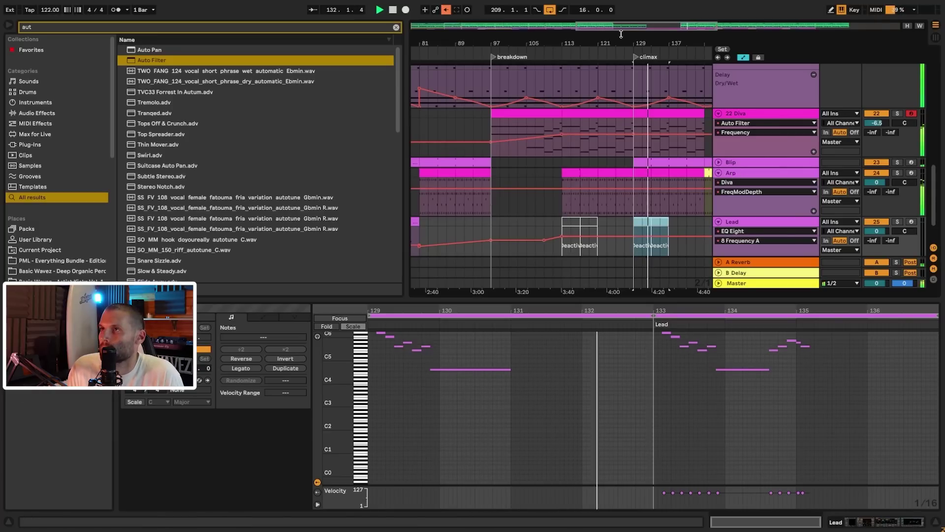
- Deactivate the G2, E♭2 and F2 bass notes in bars 9–17 of the first 22 Diva clip
key(w)
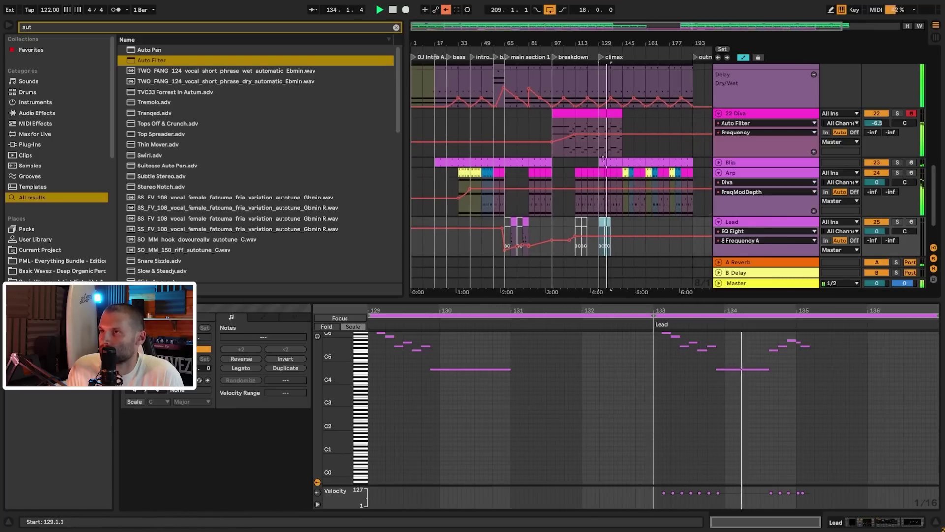
click(574, 162)
scroll(633, 163, up, 3)
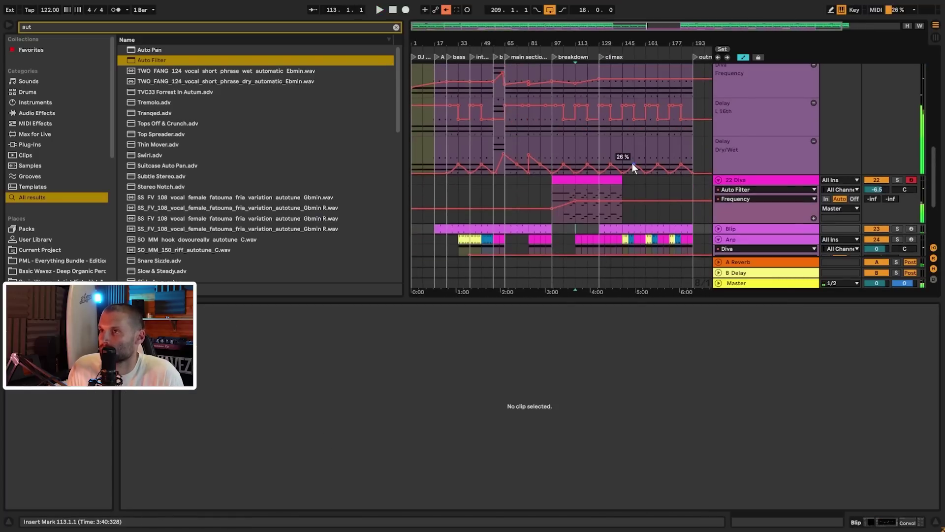
click(583, 179)
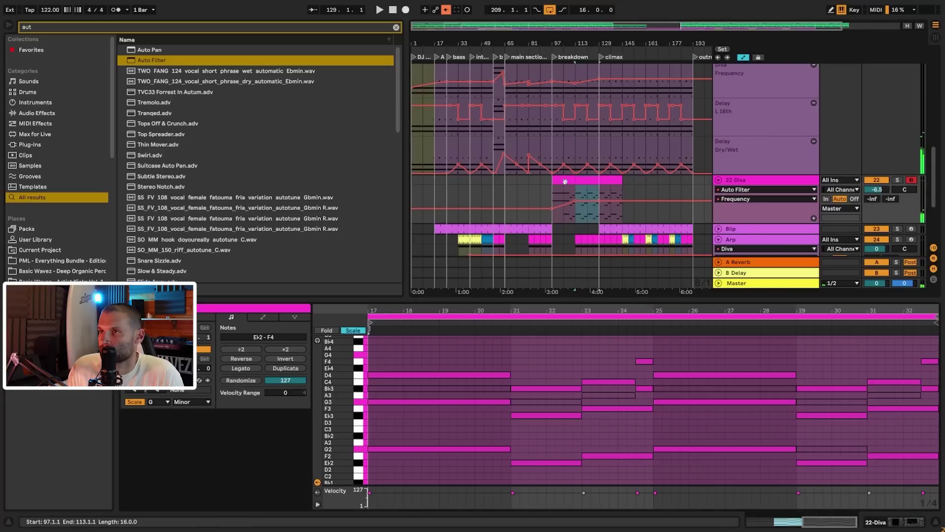
drag(685, 396, 920, 460)
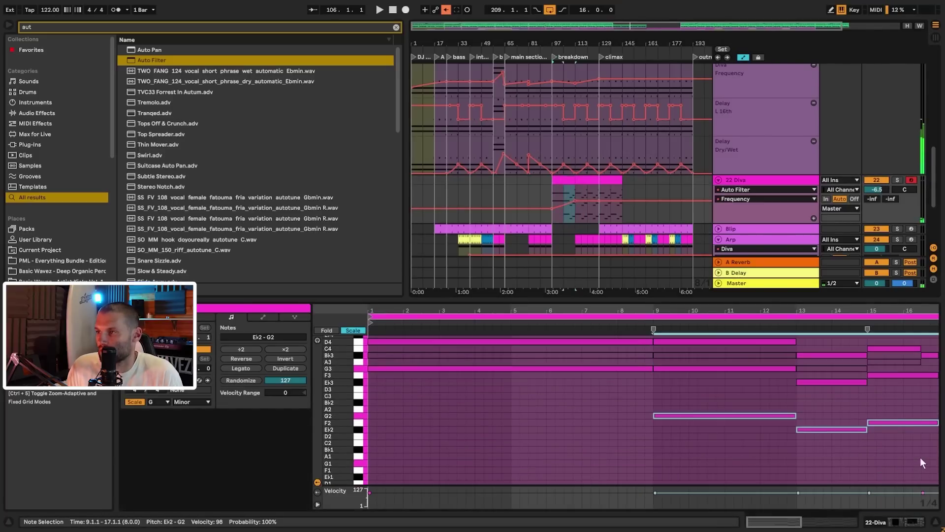
key(0)
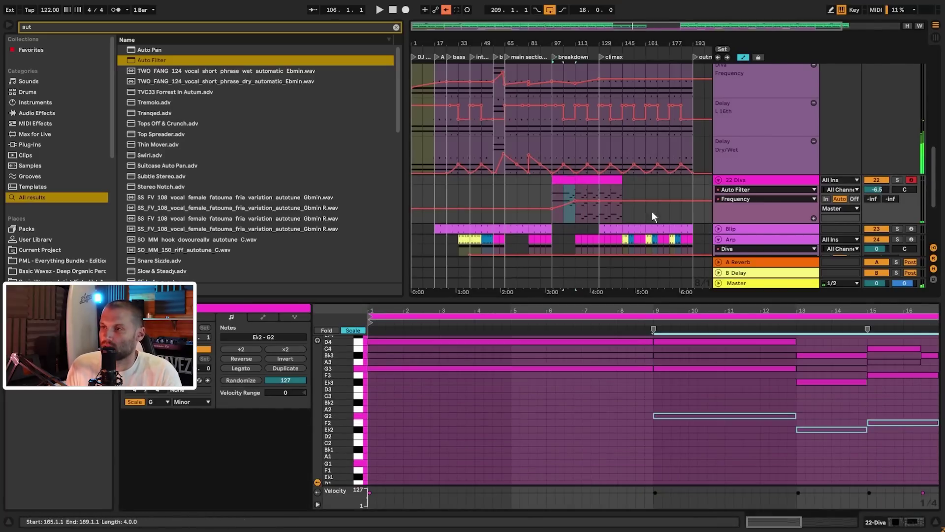
- Bend the 22 Diva track's Auto Filter frequency ramp over bars 97–113 into a curve and play from bar 97
click(564, 208)
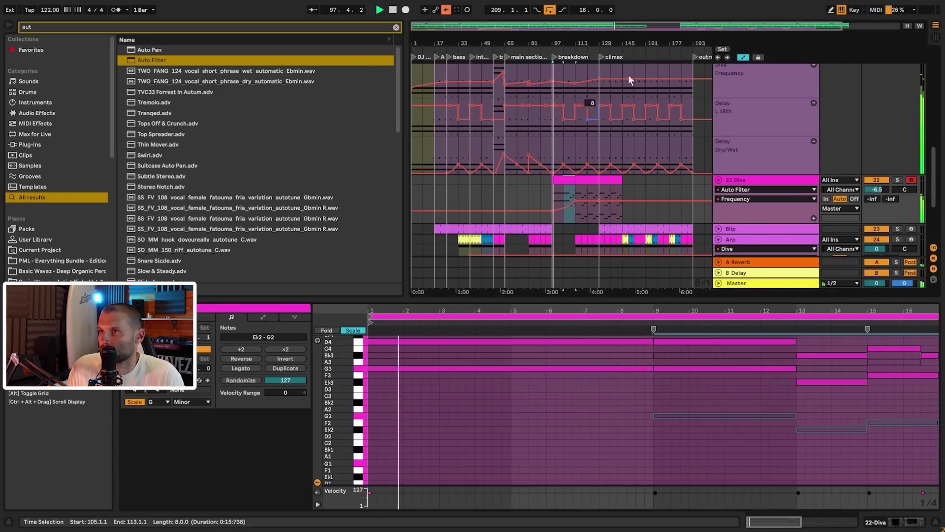
scroll(690, 99, down, 3)
scroll(693, 123, down, 3)
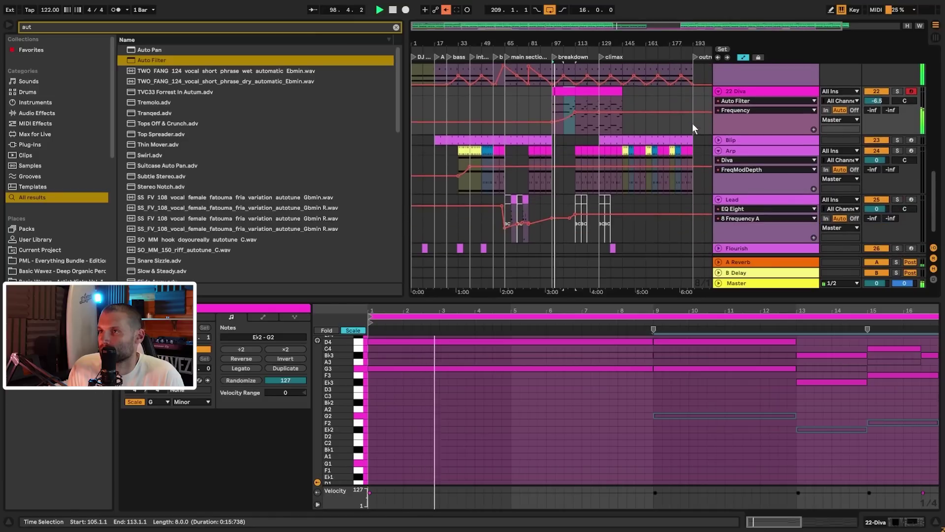
scroll(692, 123, up, 2)
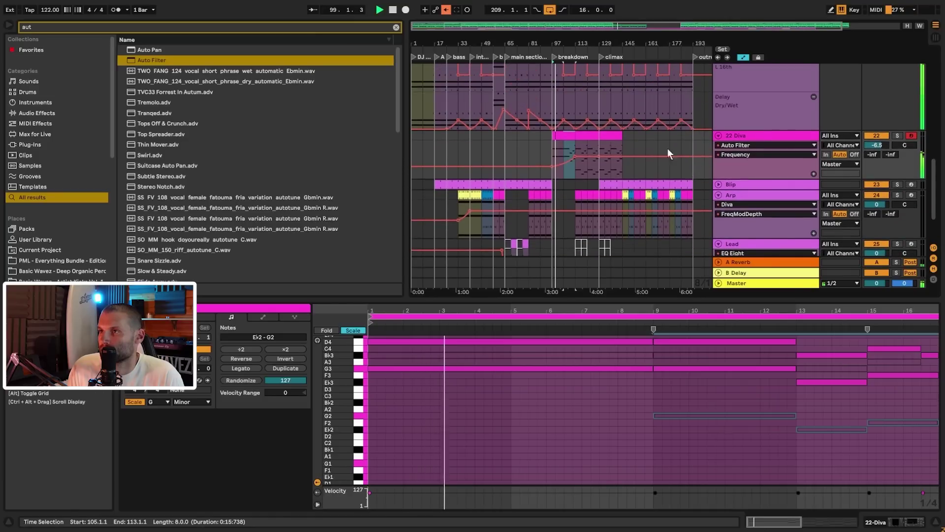
- Deactivate all Arp clips in the climax, over bars 129–193
click(602, 196)
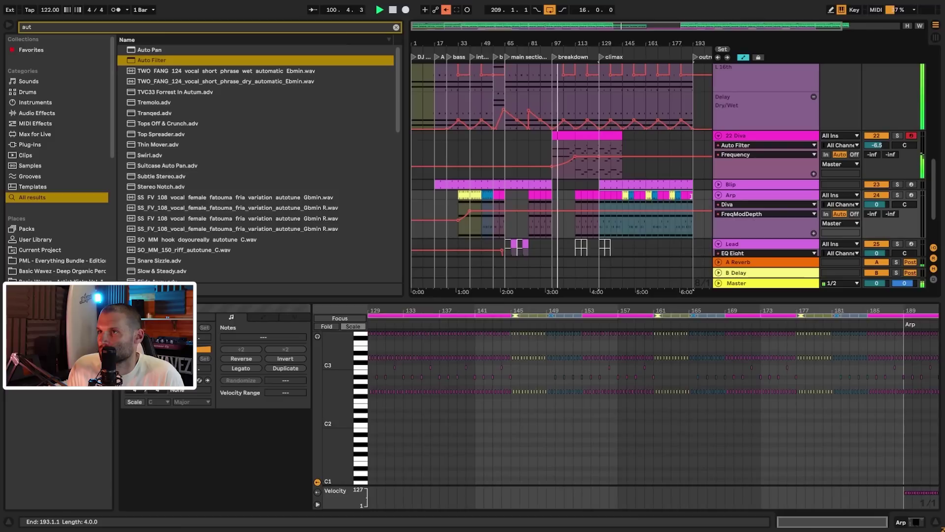
click(689, 204)
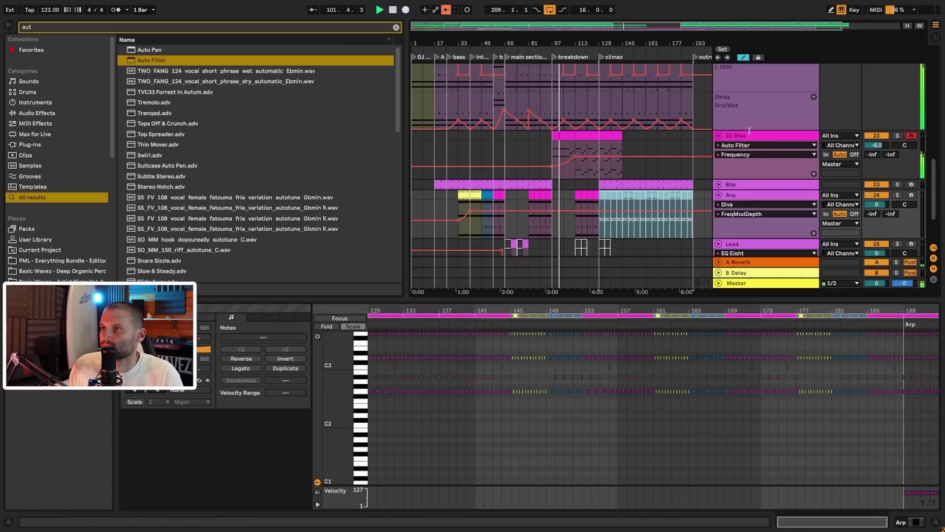
- Review the arrangement from the drums to the melodic tracks, and inspect the Arp clip at bar 113 and the Arp track's devices
scroll(649, 141, down, 3)
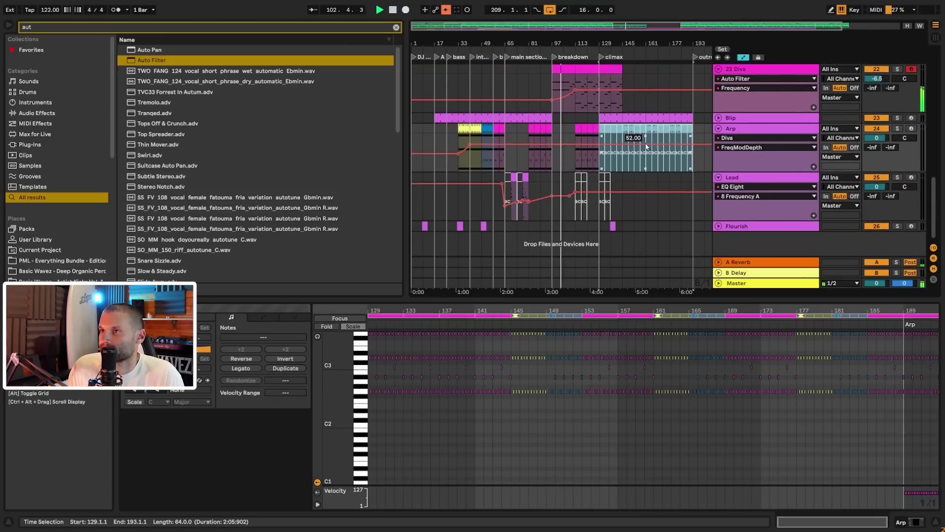
scroll(636, 140, up, 8)
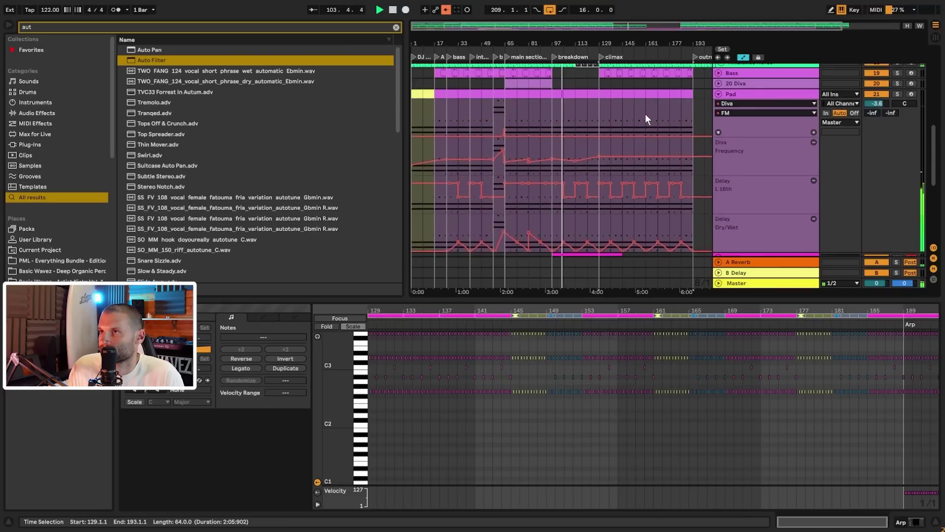
scroll(646, 114, up, 10)
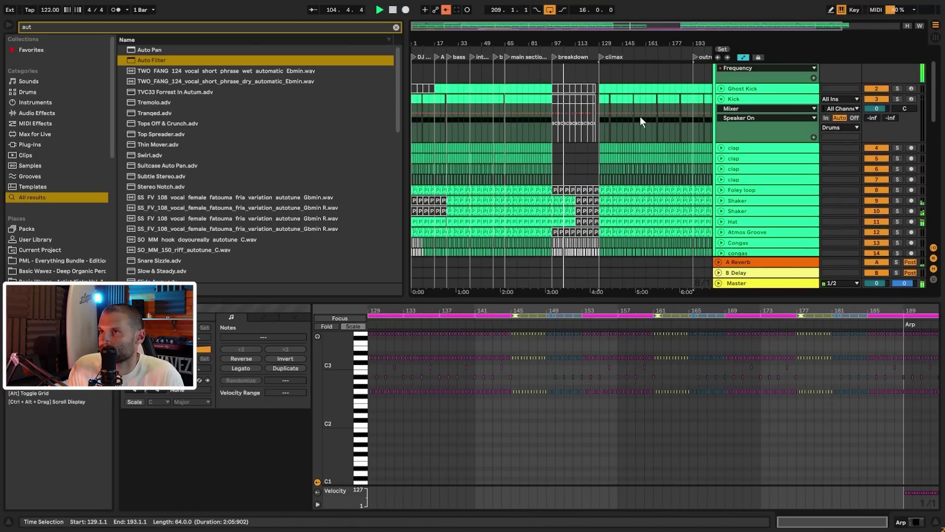
scroll(678, 104, down, 15)
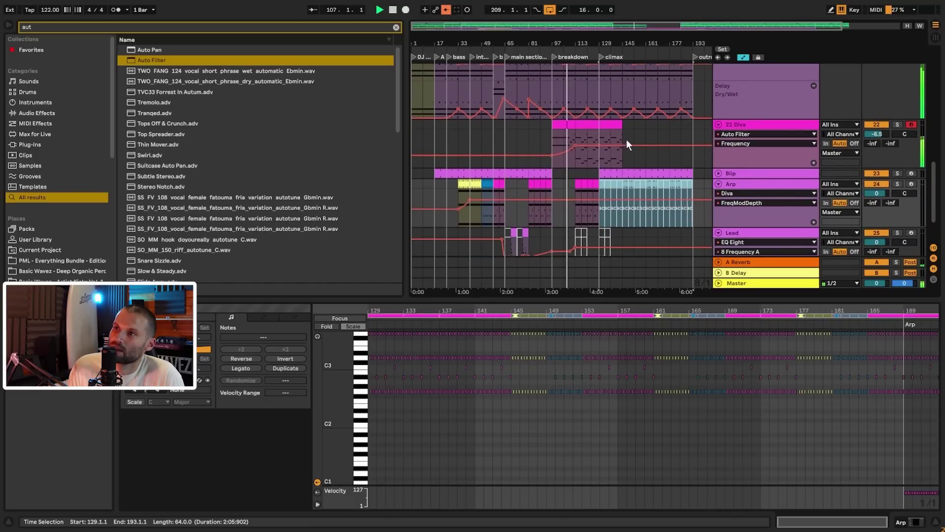
drag(601, 26, 614, 61)
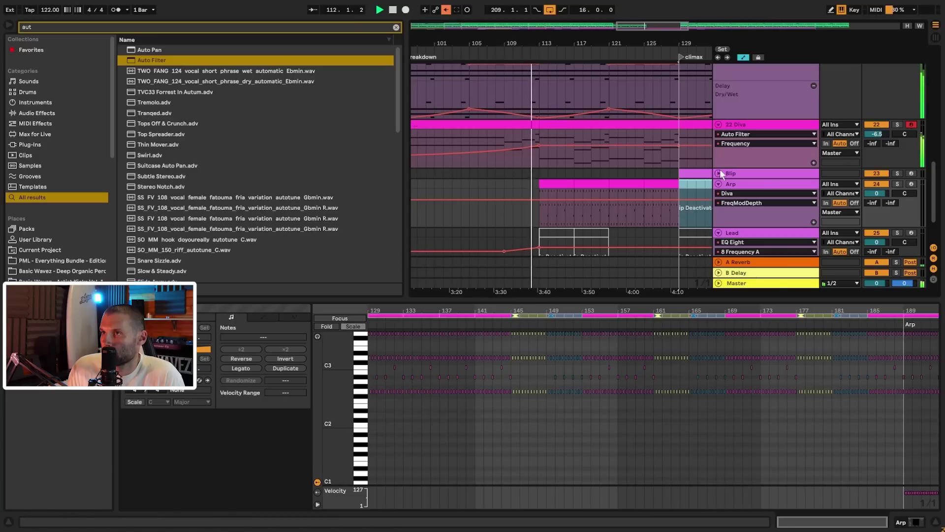
click(558, 185)
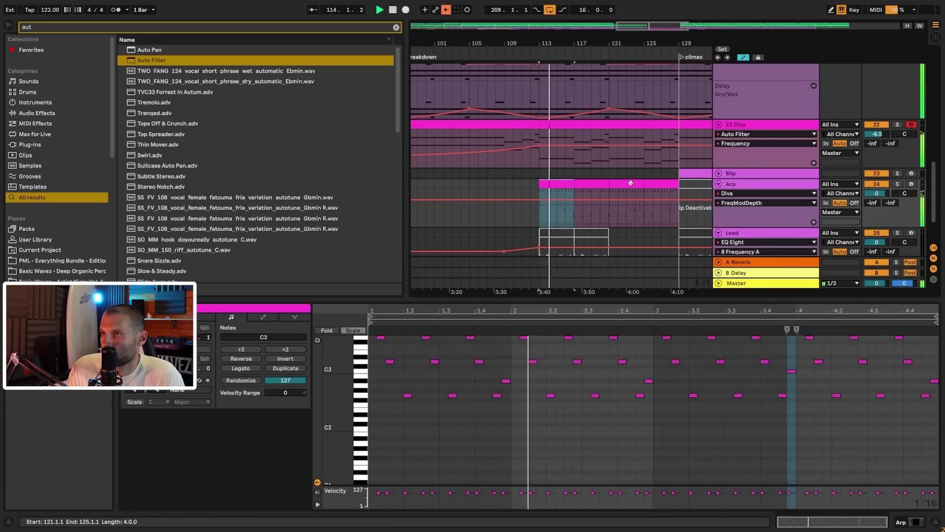
click(738, 186)
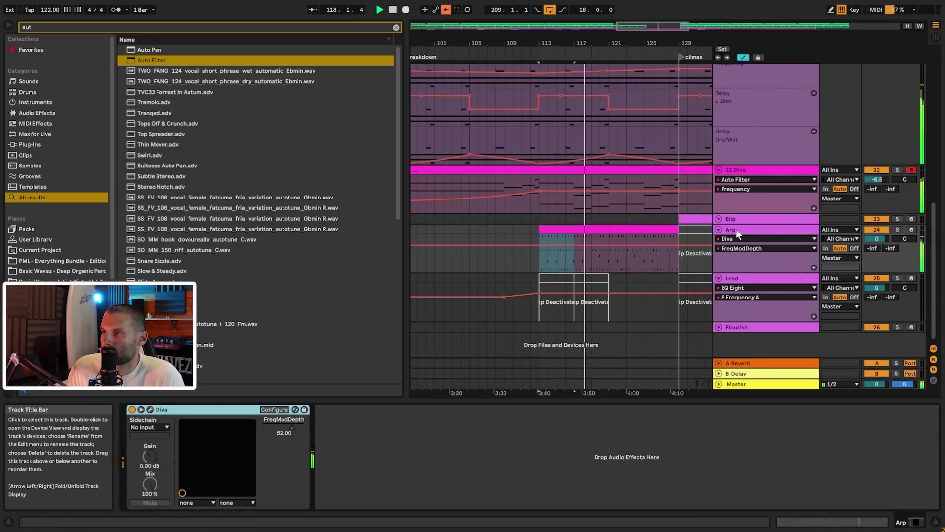
- Try all Arp notes in bars 113–129 one octave higher and shift them back down an octave
click(574, 234)
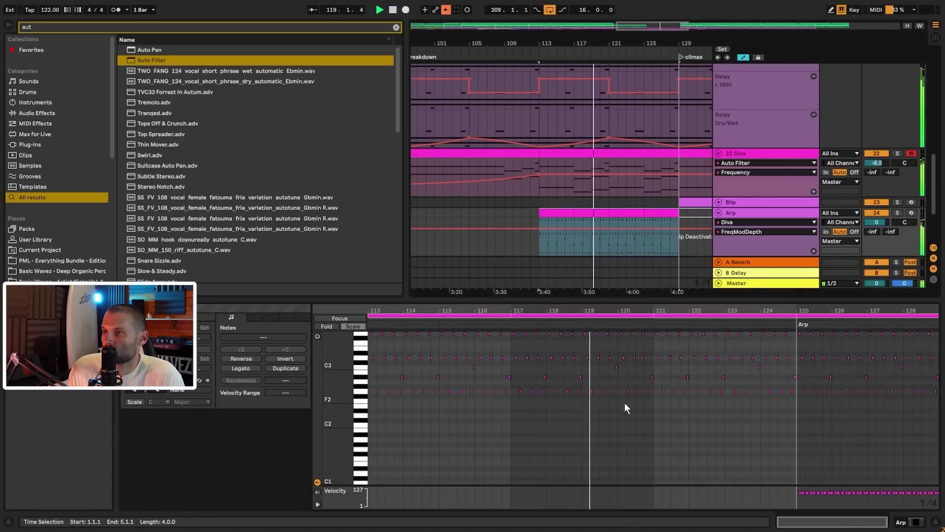
key(ctrl+a)
key(shift+Up)
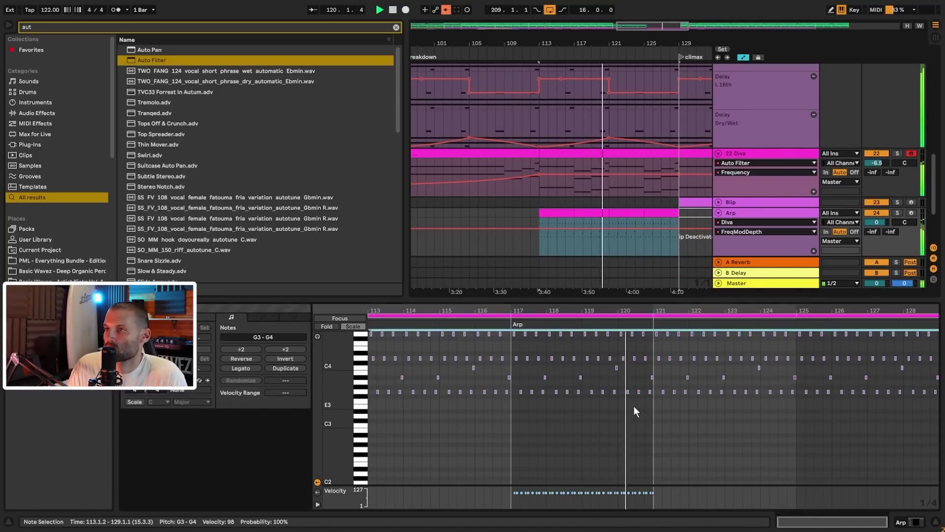
key(shift+Down)
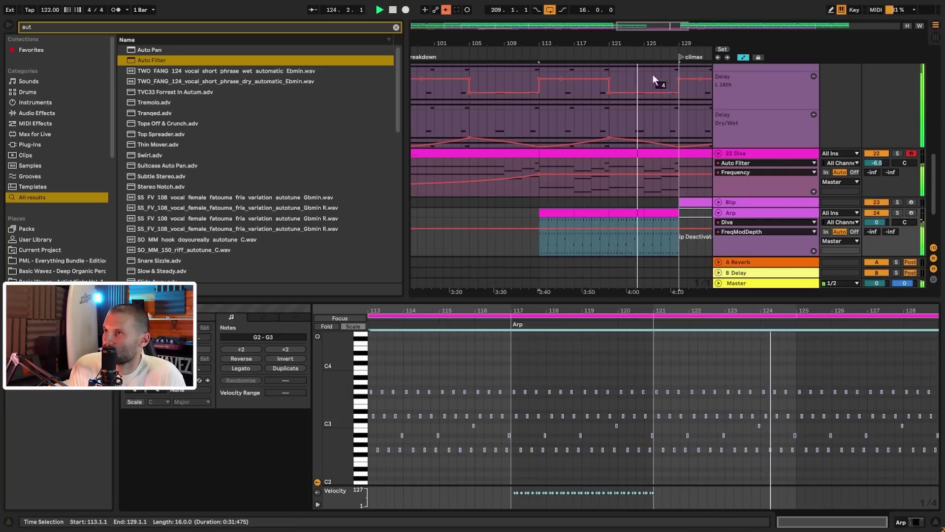
- Try trimming the last Arp clip before the climax so it ends at bar 128.3
drag(637, 28, 664, 54)
drag(616, 215, 608, 216)
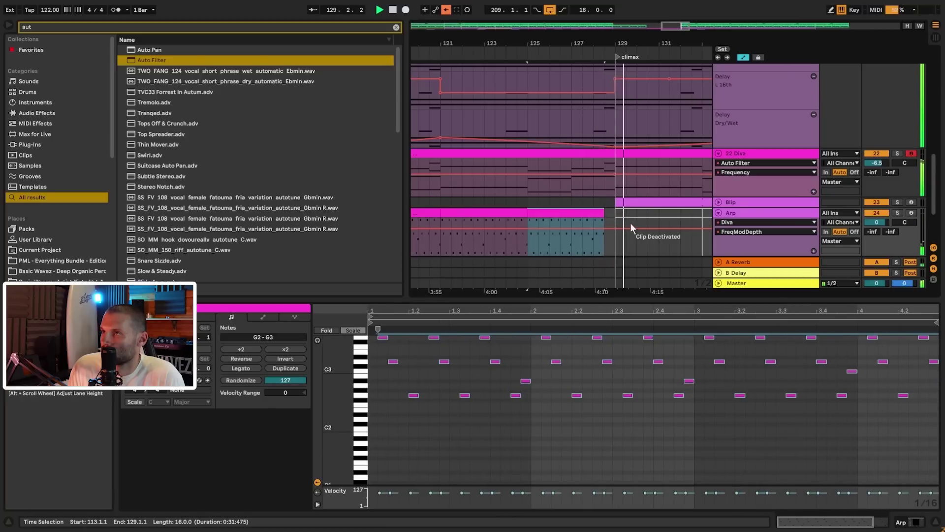
- Collapse all tracks, expand only Blip and 22 Diva, and show the 22 Diva track's devices
alt+click(719, 213)
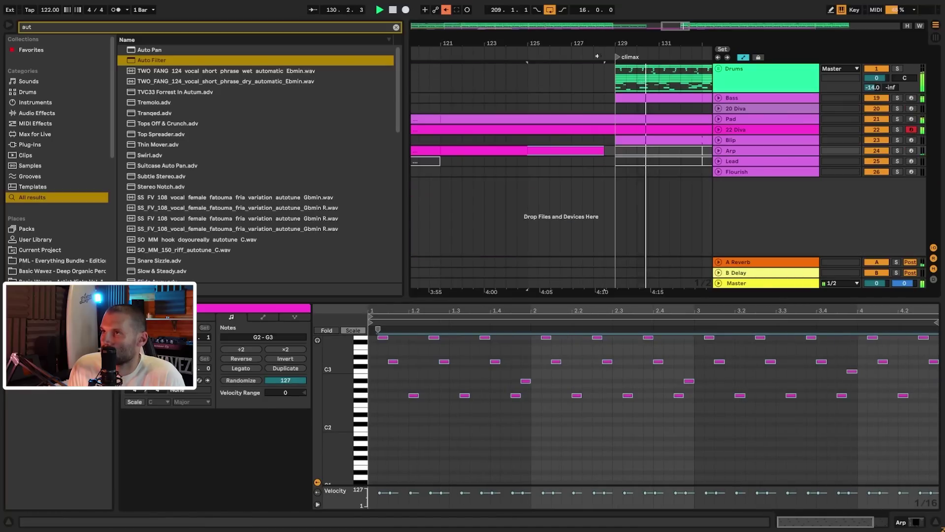
key(minus)
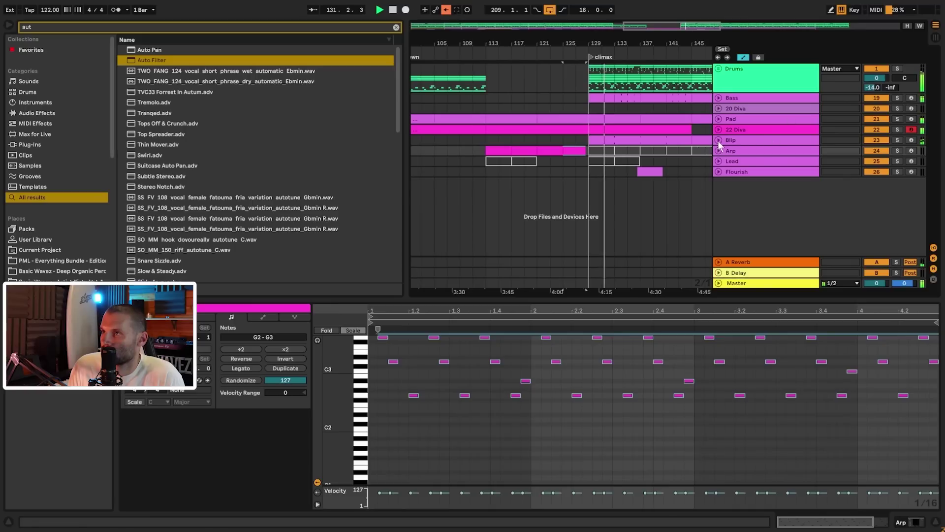
click(719, 141)
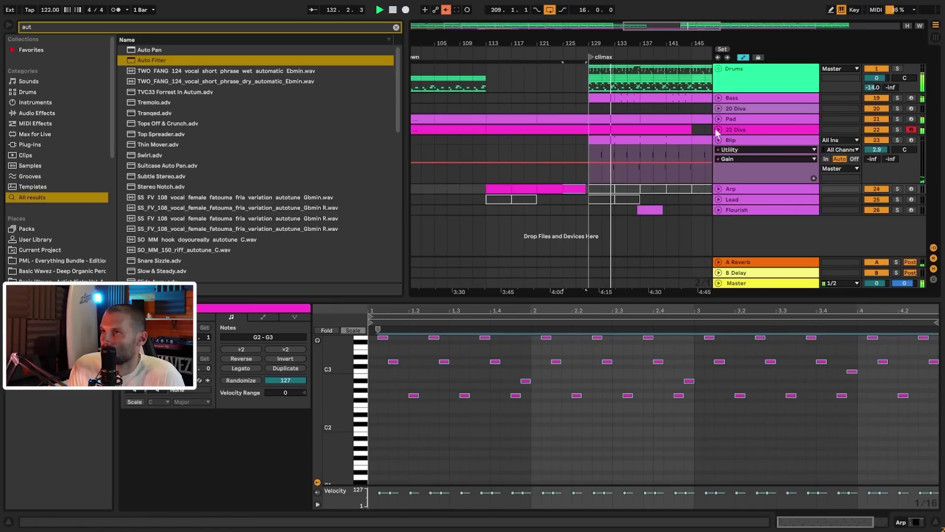
click(718, 130)
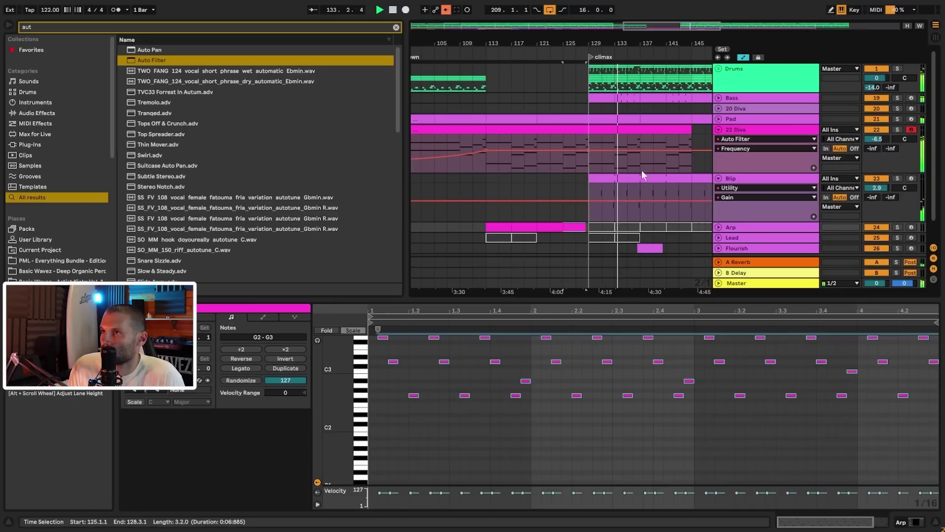
key(minus)
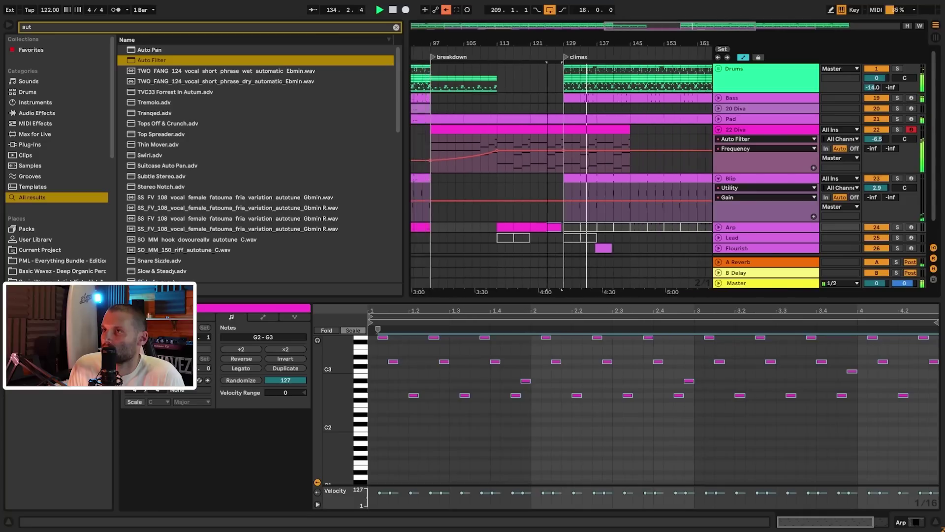
click(756, 131)
key(shift+Tab)
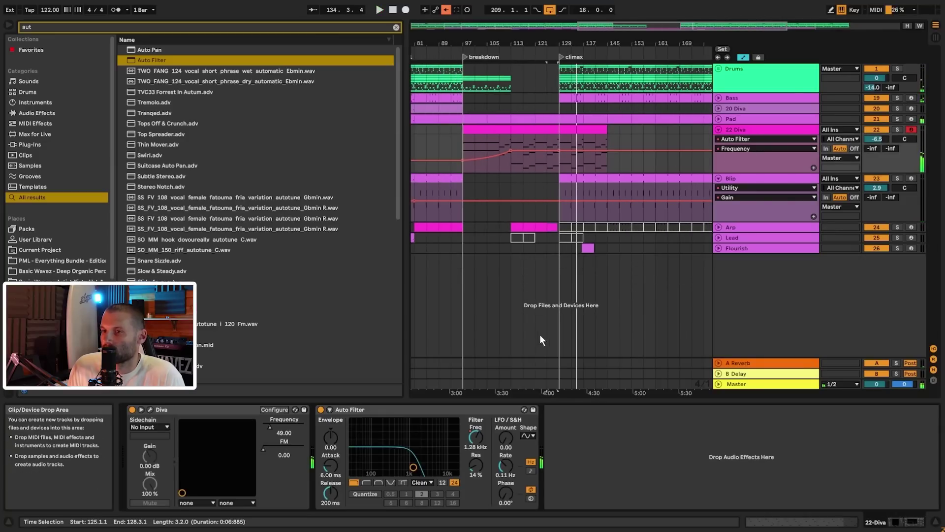
- Add an EQ Eight to the end of the 22 Diva device chain and make band 1 a low cut at about 220 Hz
click(396, 27)
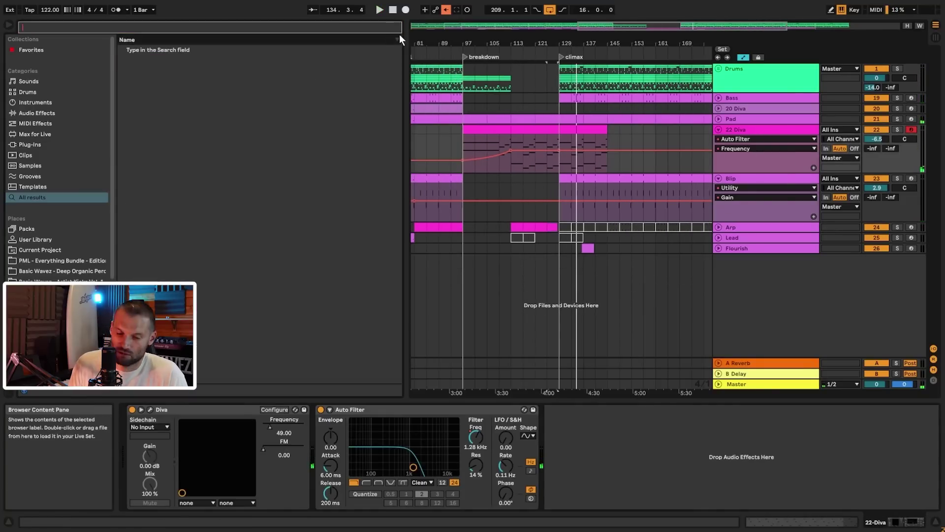
text(eq)
drag(148, 58, 604, 152)
click(594, 495)
click(581, 437)
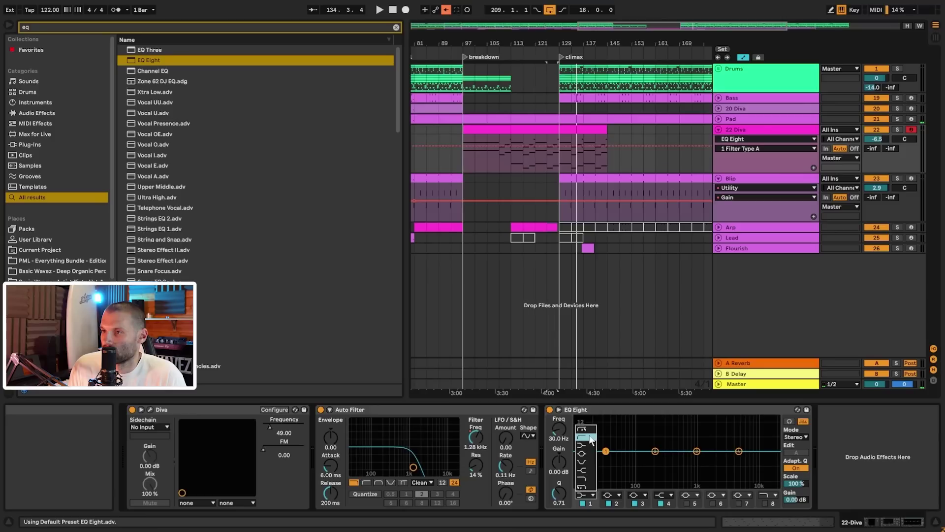
key(space)
drag(607, 456, 658, 459)
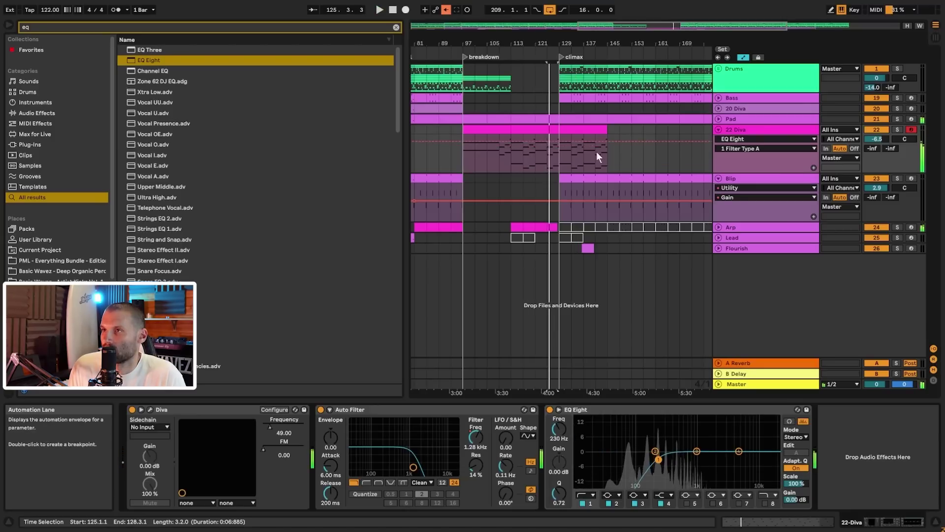
- Play the climax from bar 129 and the lead-in from bar 123 to judge the low-cut 22 Diva chords
click(561, 162)
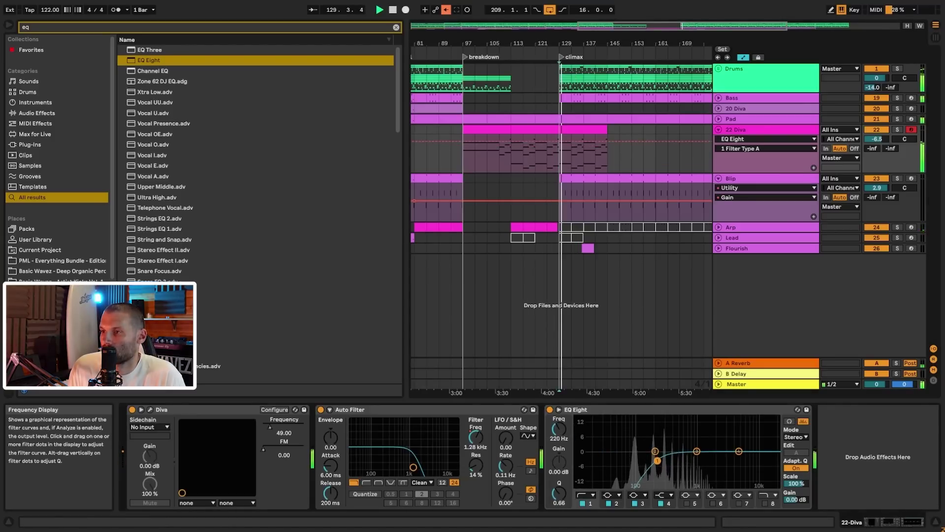
click(718, 99)
click(718, 98)
key(space)
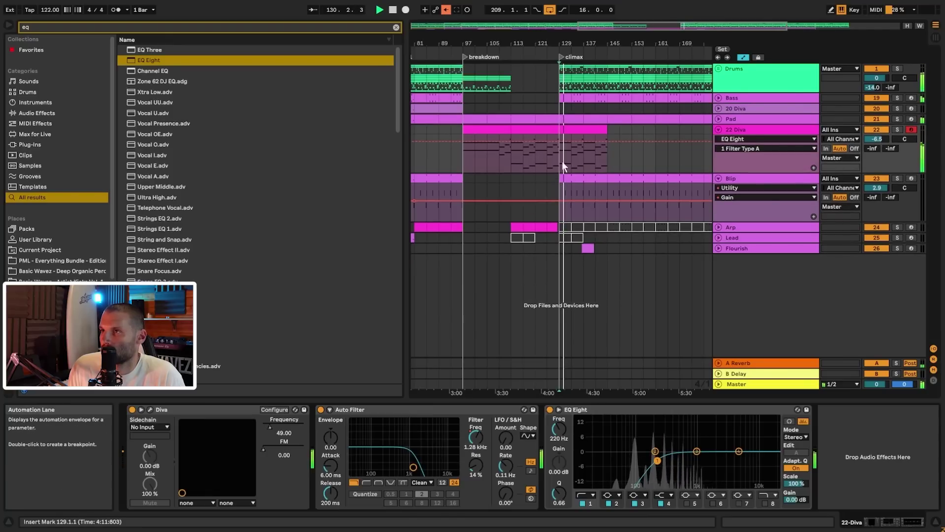
mouse_move(630, 26)
mouse_down()
mouse_move(632, 52)
mouse_move(628, 44)
mouse_up()
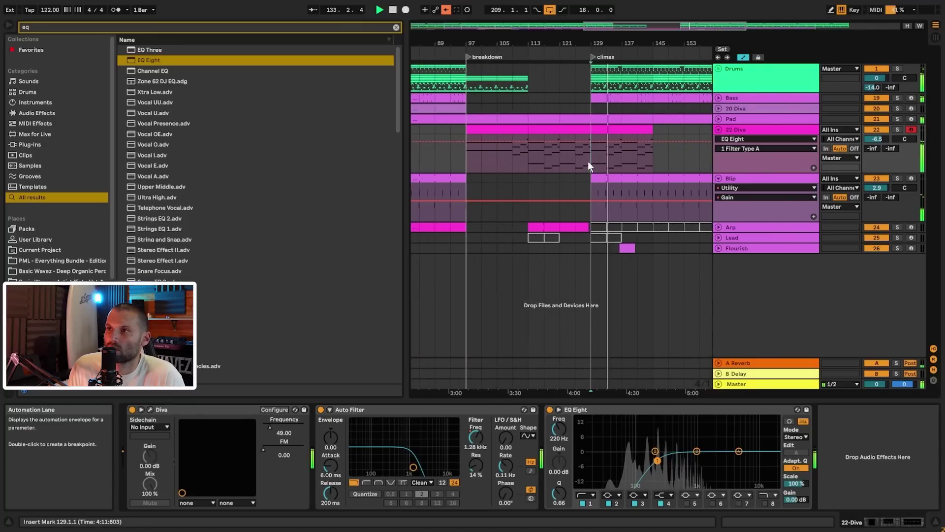
drag(662, 32, 682, 33)
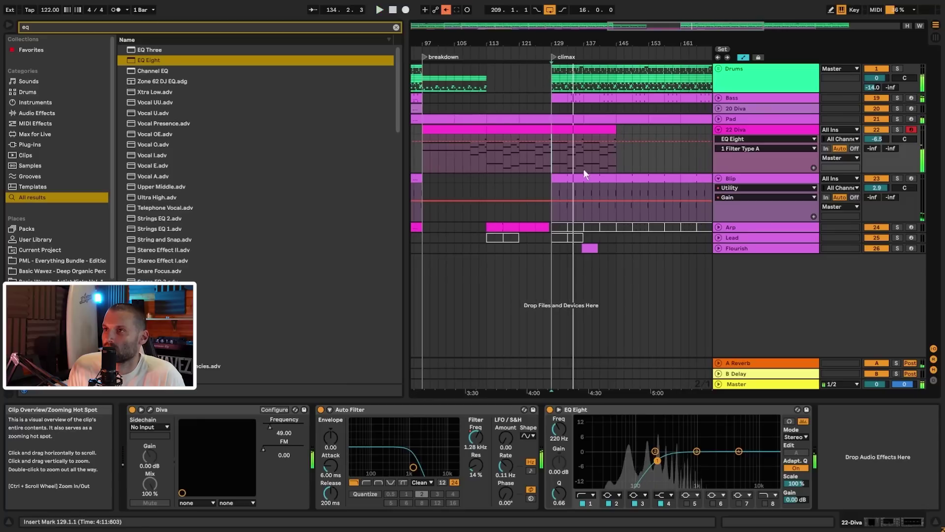
click(551, 161)
click(528, 162)
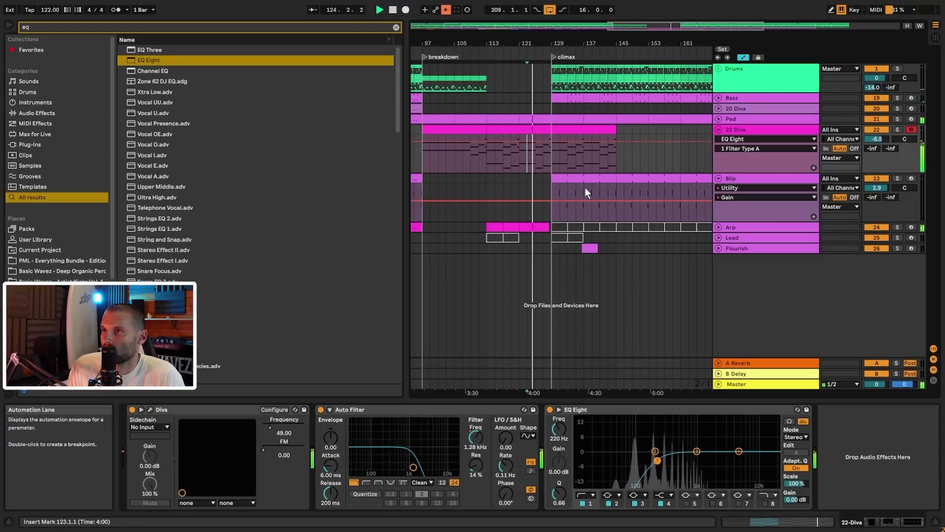
- Extend the last Arp clip of the breakdown to end at bar 129 and play from bar 121
drag(640, 44, 640, 10)
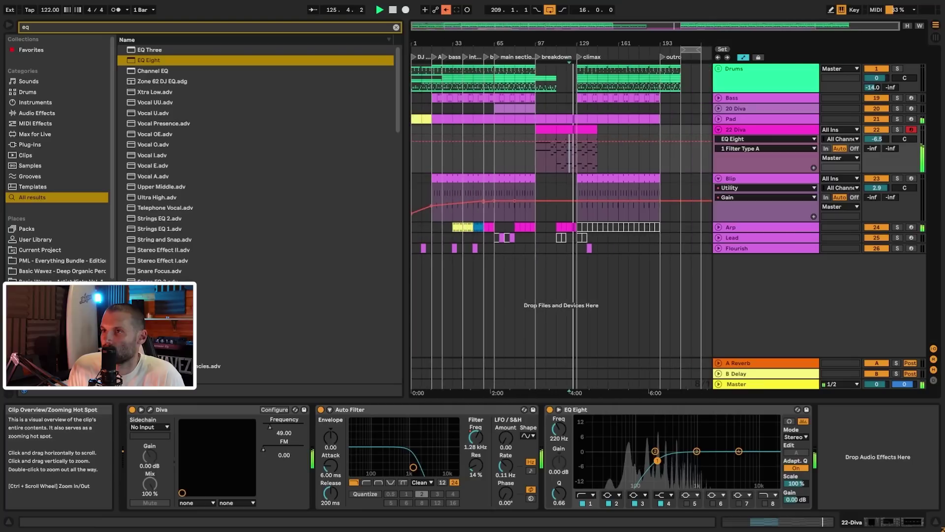
click(717, 227)
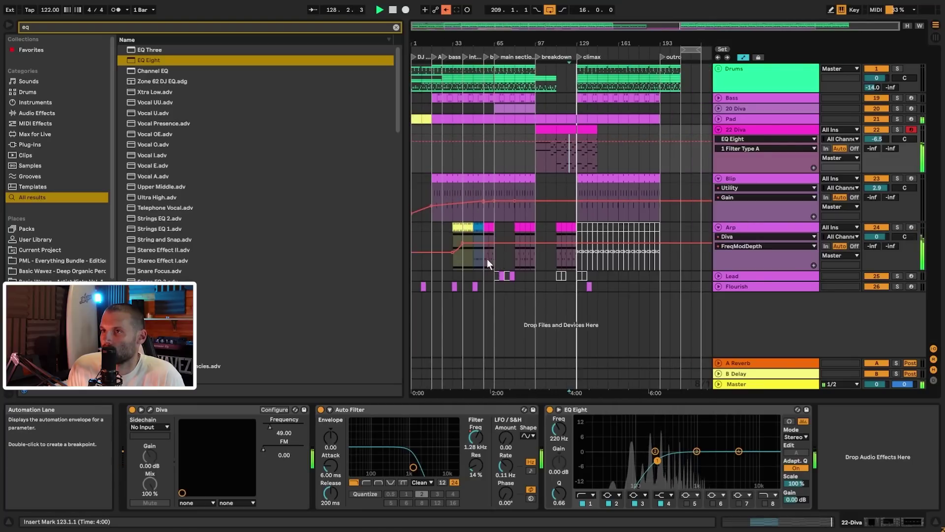
click(575, 230)
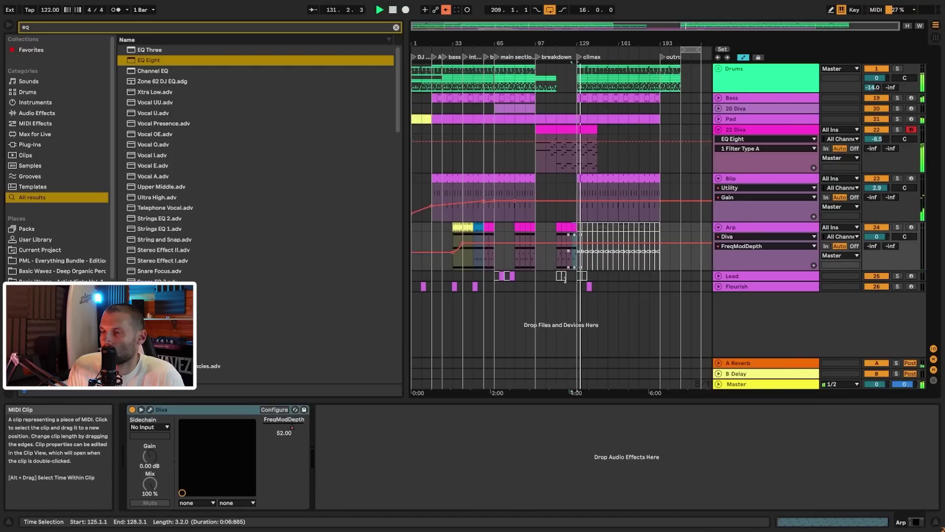
click(569, 262)
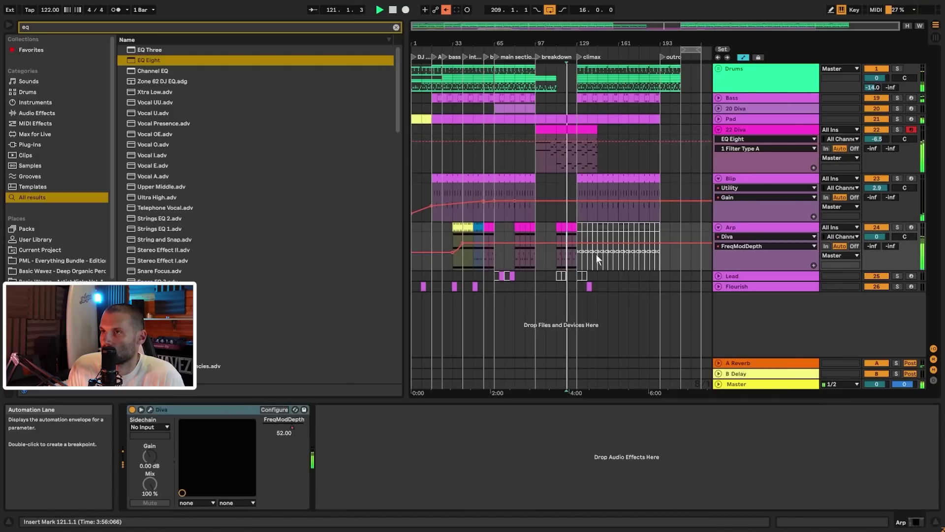
- Automate the 22 Diva EQ Eight band 1 frequency to rise from its minimum at bar 121 to 220 Hz at bar 129
click(732, 129)
click(558, 426)
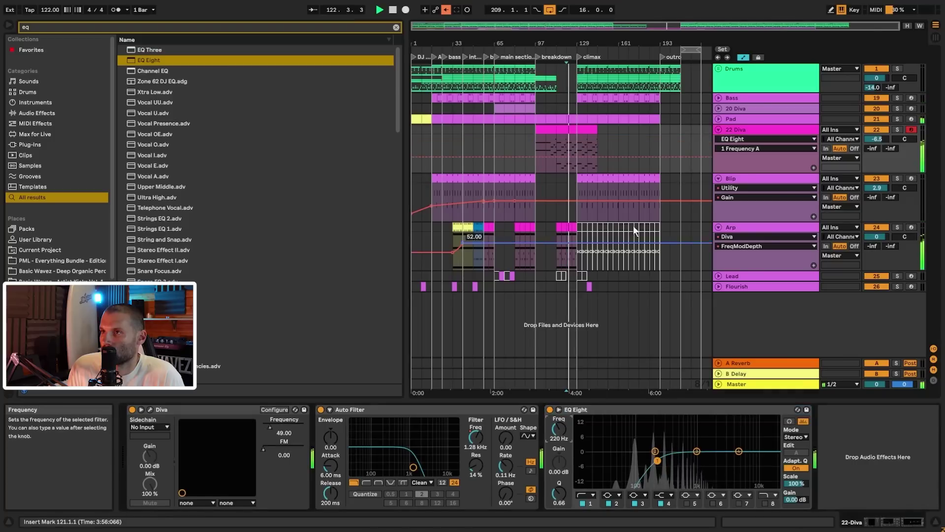
drag(572, 160, 571, 172)
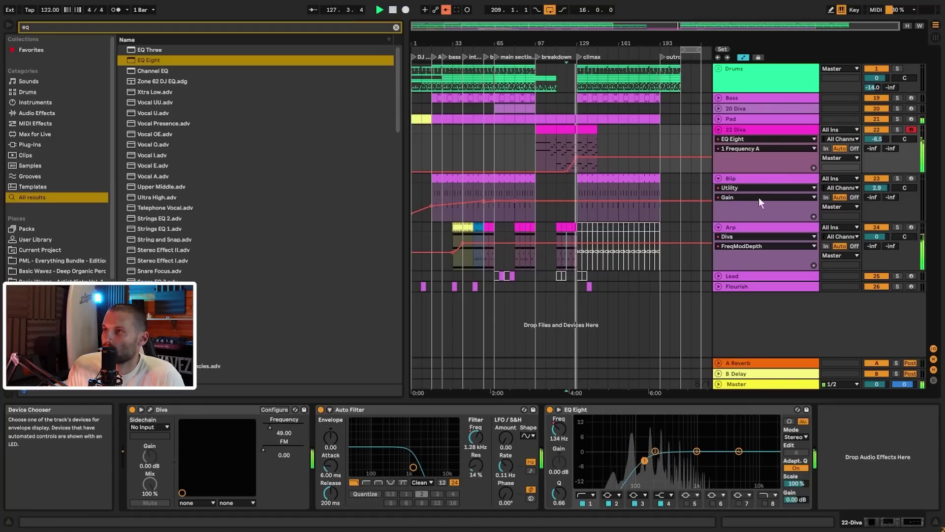
- Copy the Bass track's kick-sidechained Compressor to the end of the 22 Diva chain and set its ratio to 2.10:1
click(735, 96)
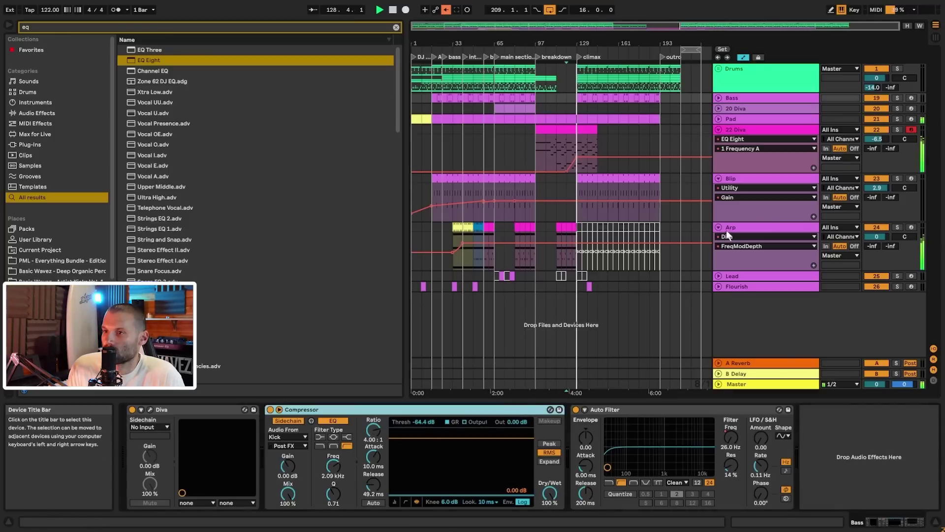
click(754, 129)
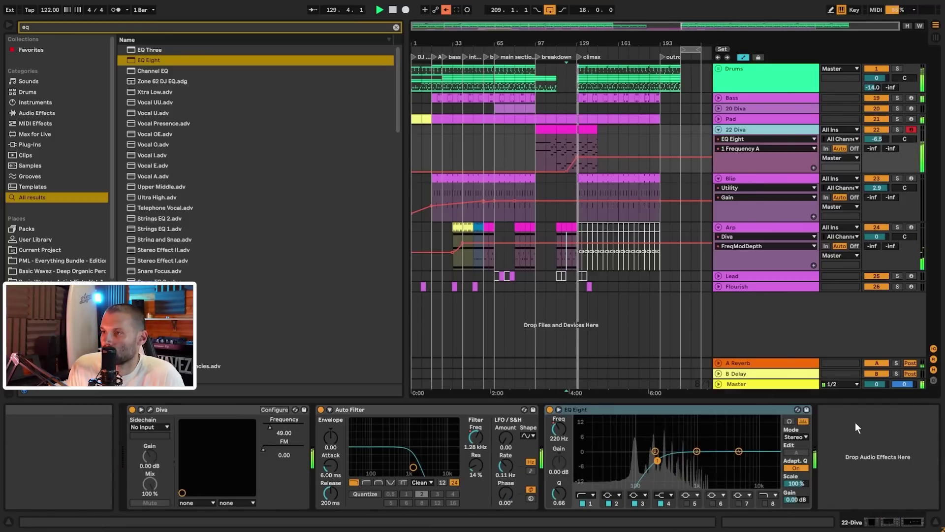
key(ctrl+v)
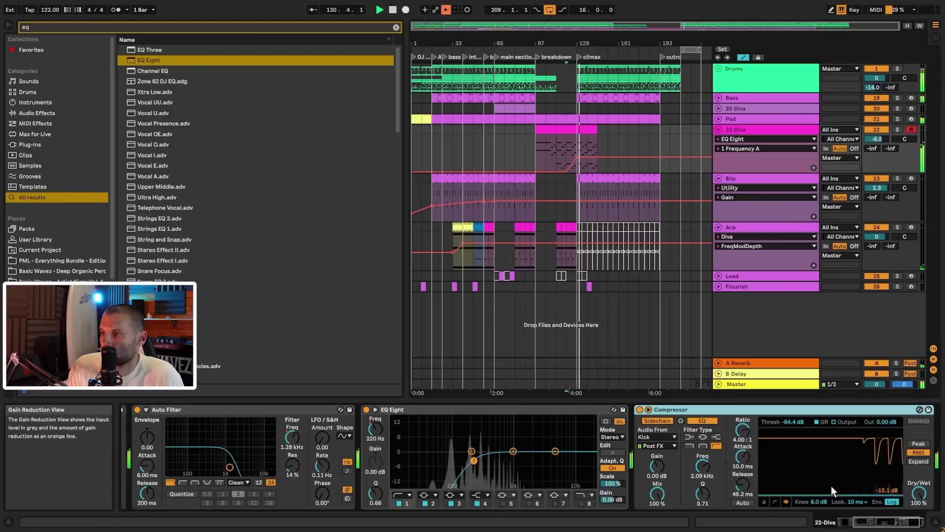
key(space)
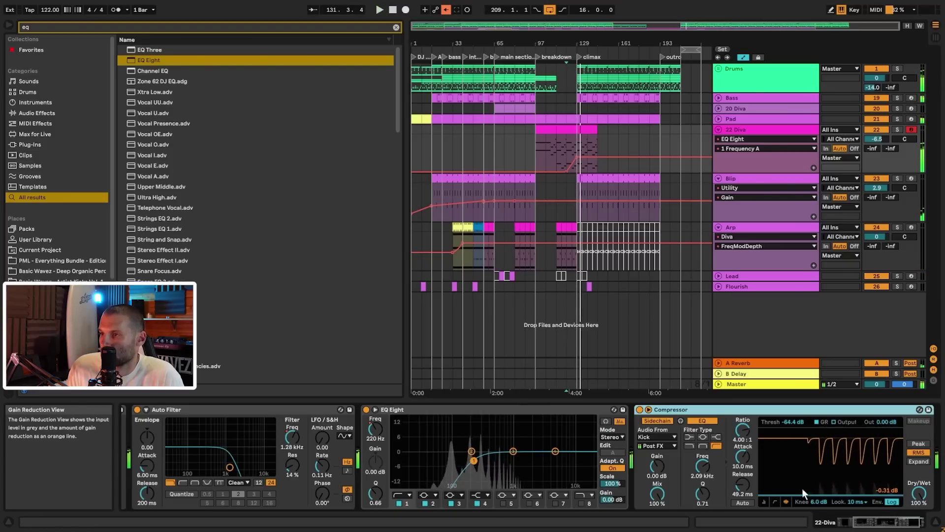
drag(743, 430, 742, 442)
key(space)
- Duplicate the 22 Diva chord clip of bars 129–145 into bars 145–161 and play from bar 121
drag(579, 44, 485, 64)
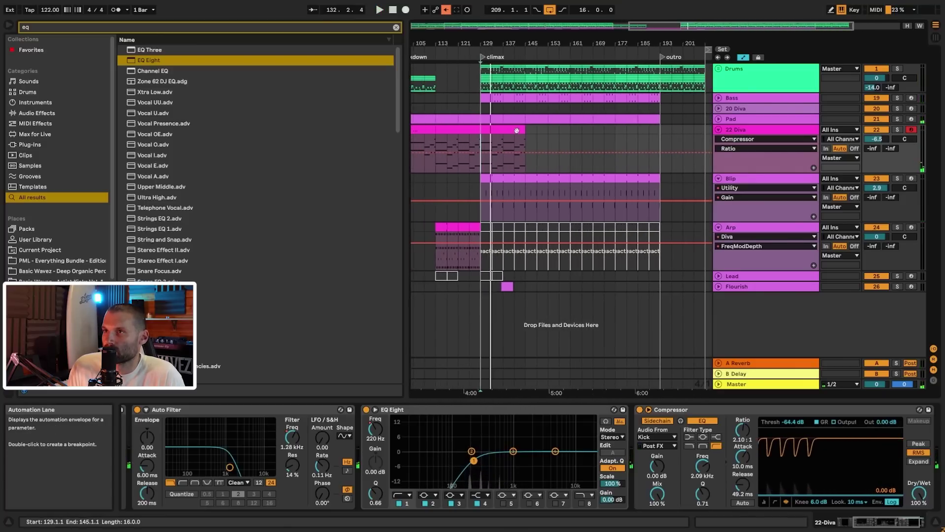
click(517, 130)
key(ctrl+d)
click(453, 168)
key(space)
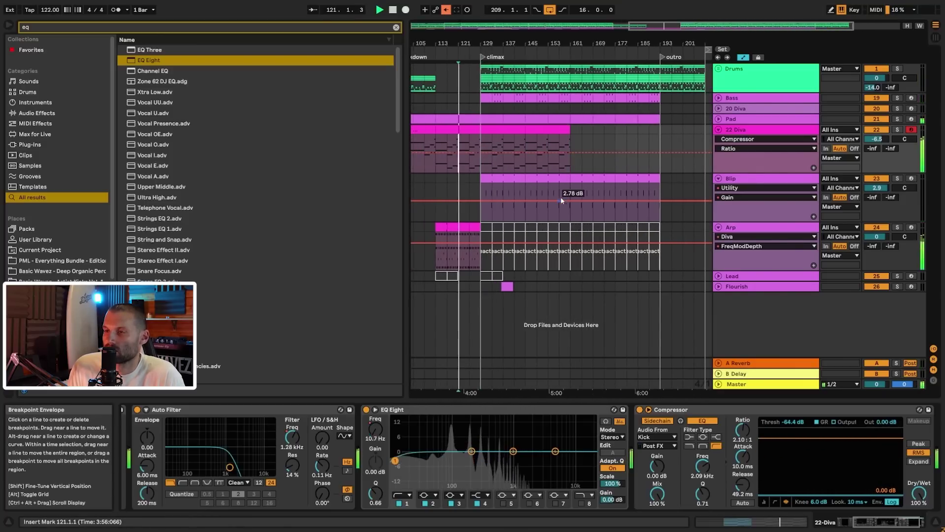
drag(510, 44, 676, 137)
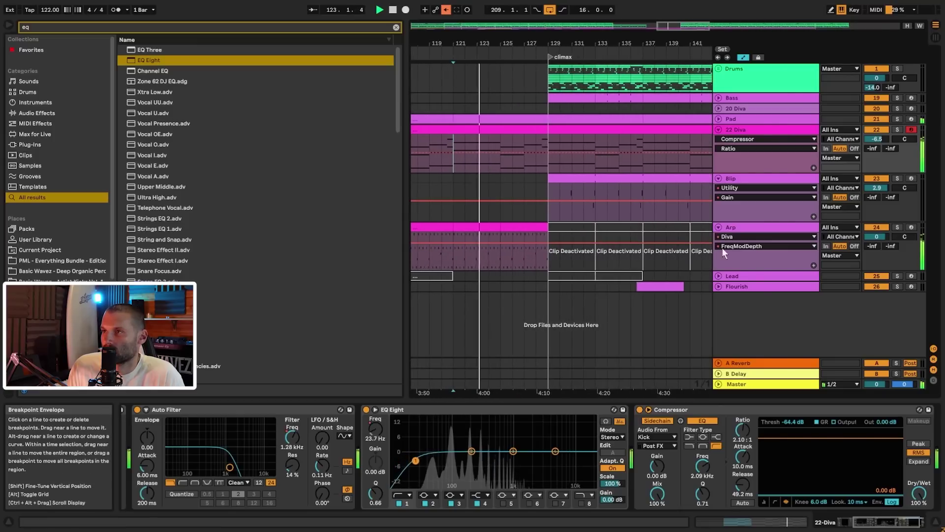
- Copy the Flourish clip in the climax to bar 128.3 and play from bar 124
click(718, 286)
key(space)
drag(655, 287, 566, 295)
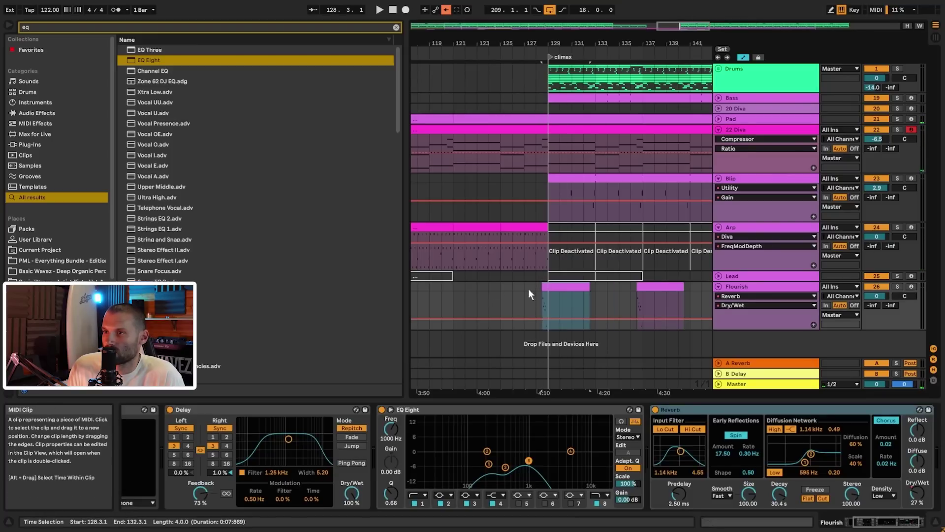
click(491, 298)
key(space)
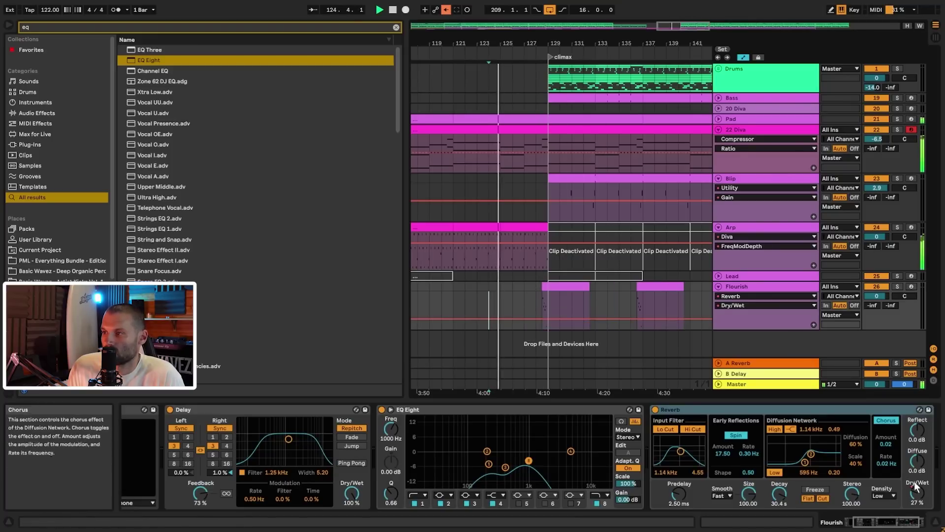
- Automate the Flourish track's EQ Eight band 8 frequency to rise to 2.23 kHz by about bar 128
click(391, 429)
click(519, 308)
drag(536, 307, 536, 303)
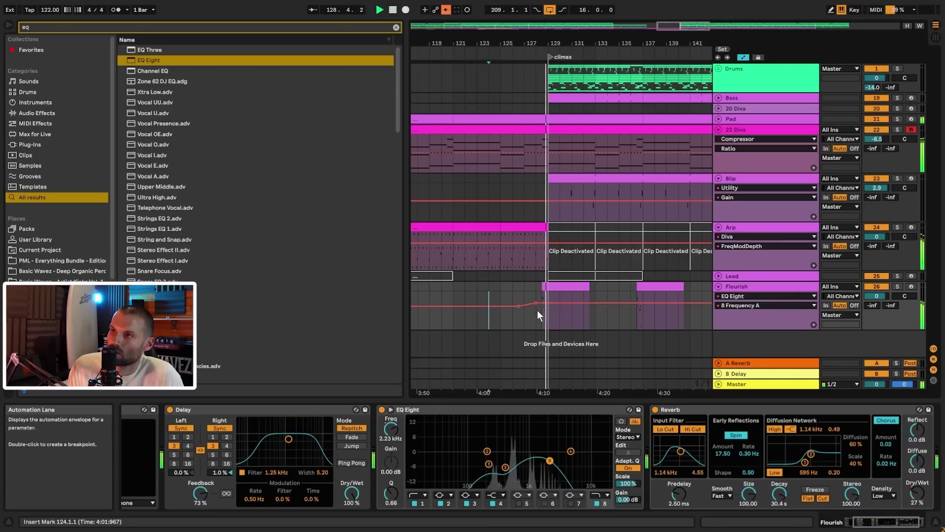
- Deactivate the Flourish clip at bar 128.3 after inspecting its notes, and insert a new MIDI track below Flourish
double_click(555, 287)
key(space)
scroll(400, 383, up, 3)
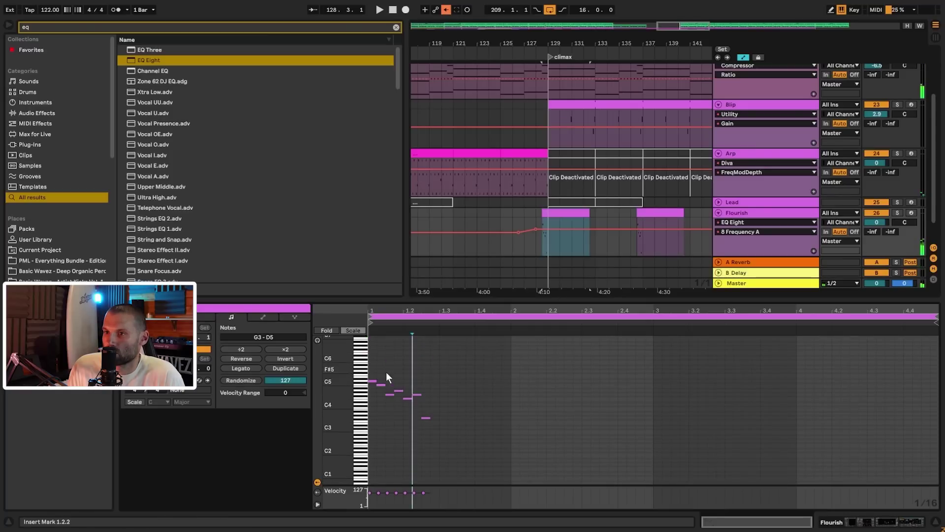
ctrl+scroll(385, 394, up, 3)
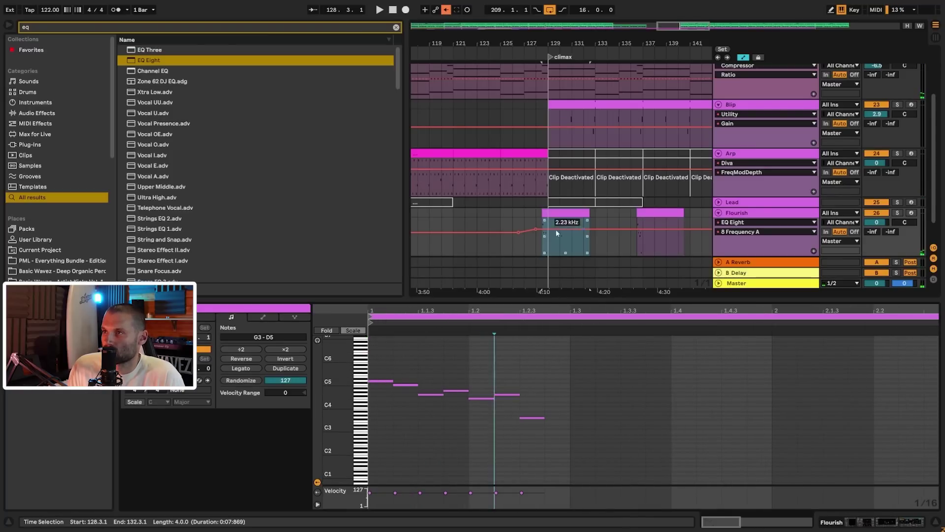
click(549, 216)
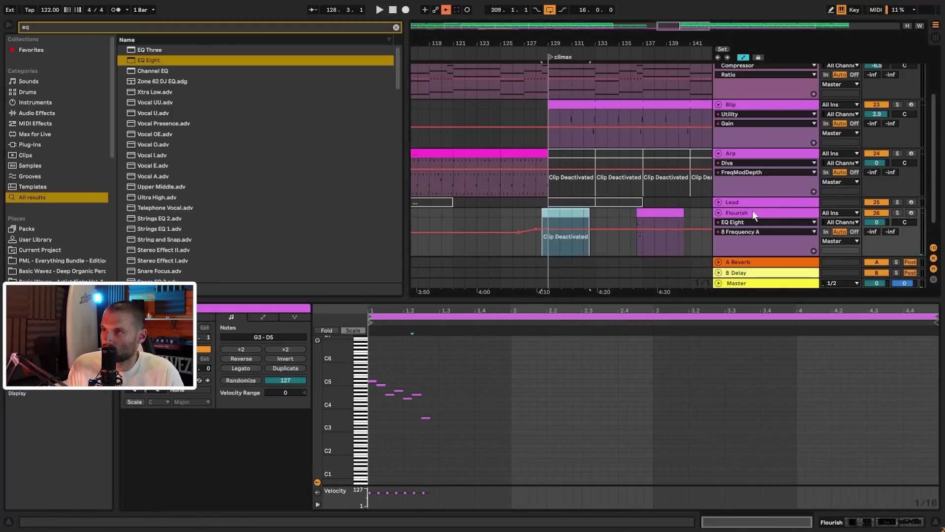
key(ctrl+shift+t)
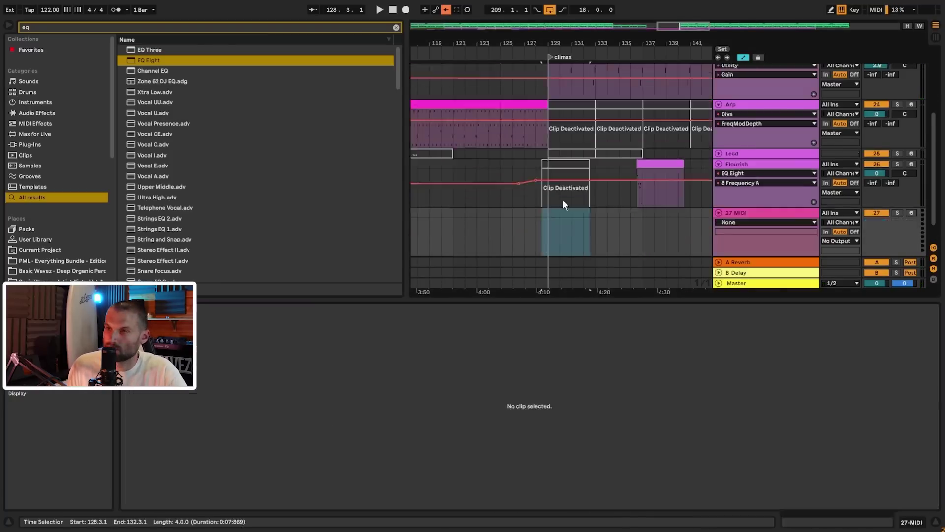
- Create a one-bar MIDI clip at bar 128 on track 27 with consecutive sixteenth notes G2, A2, A#2, D3, F3 and G3
double_click(537, 219)
double_click(392, 448)
double_click(415, 422)
drag(416, 422, 447, 406)
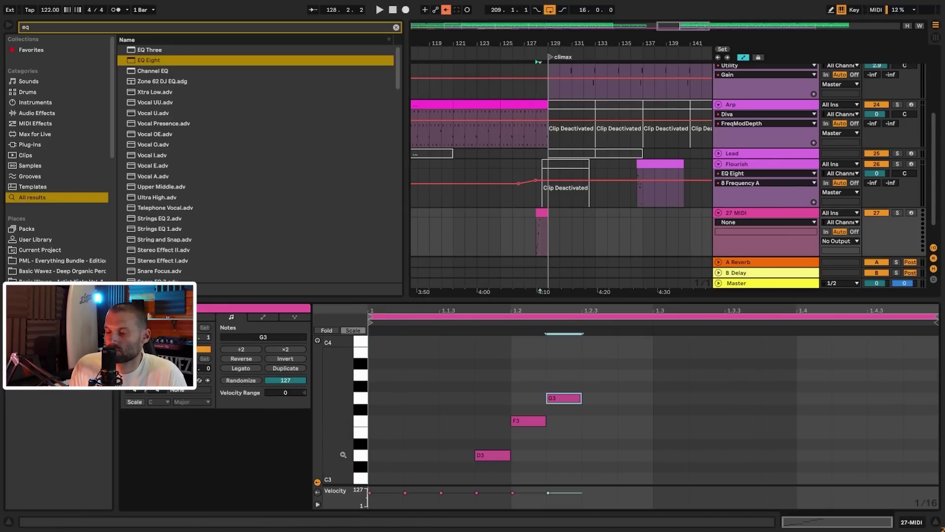
scroll(344, 402, up, 3)
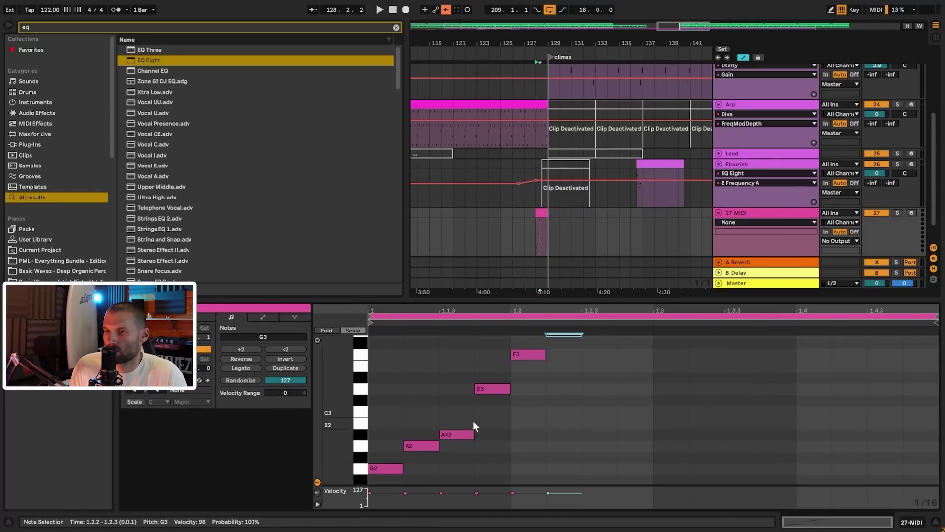
- Duplicate the six-note run directly after itself one octave higher, and lower the duplicate's first note to F3
drag(345, 402, 579, 480)
key(ctrl+d)
key(shift+Up)
click(597, 400)
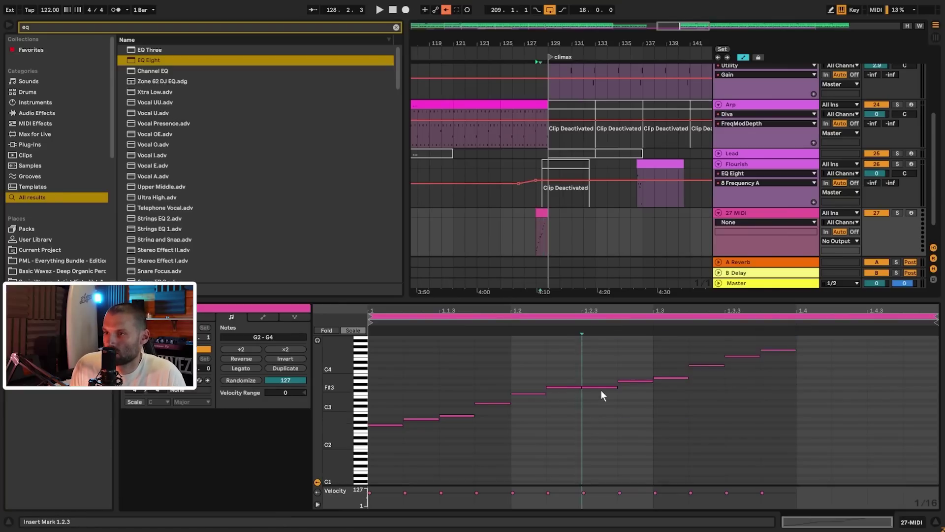
drag(601, 387, 603, 393)
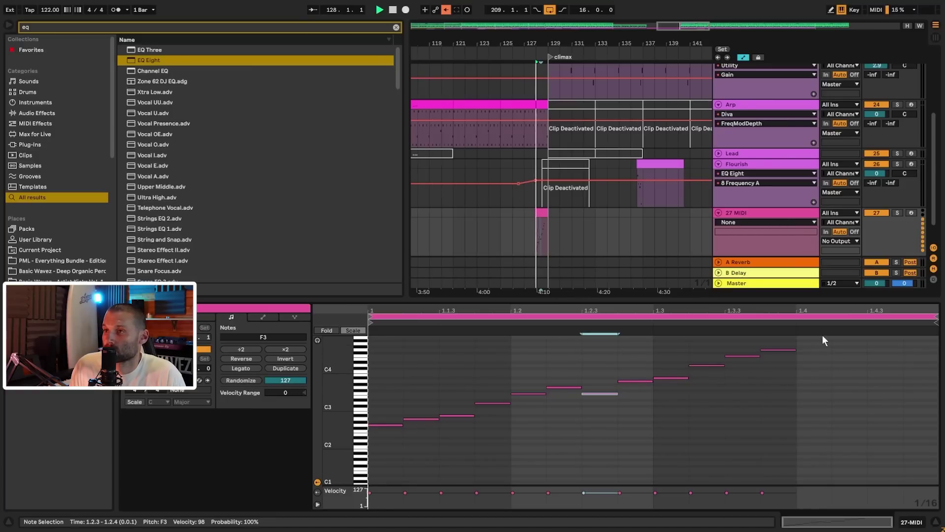
- Shift all the notes of the run five sixteenths later so that it starts at 1.2.2
drag(391, 350, 779, 462)
key(Right)
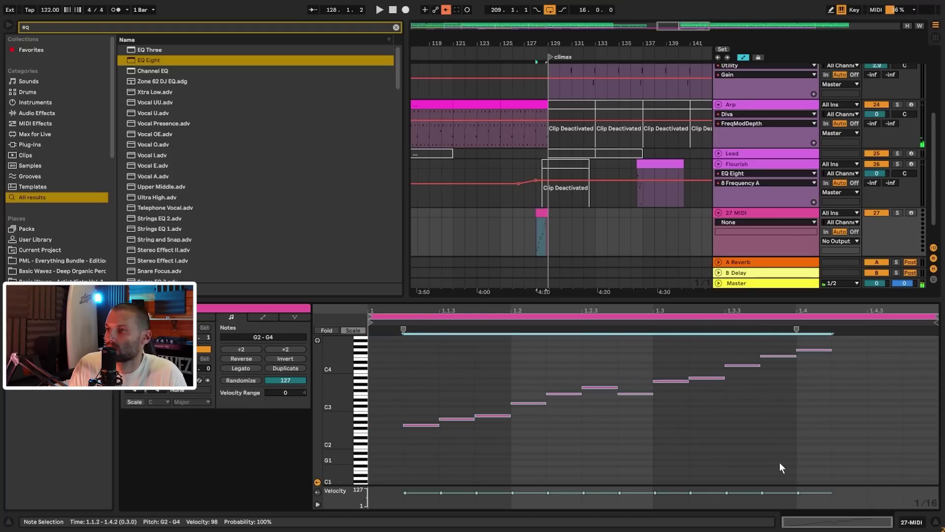
key(Right)
key(Right)
key(Right)
key(Right)
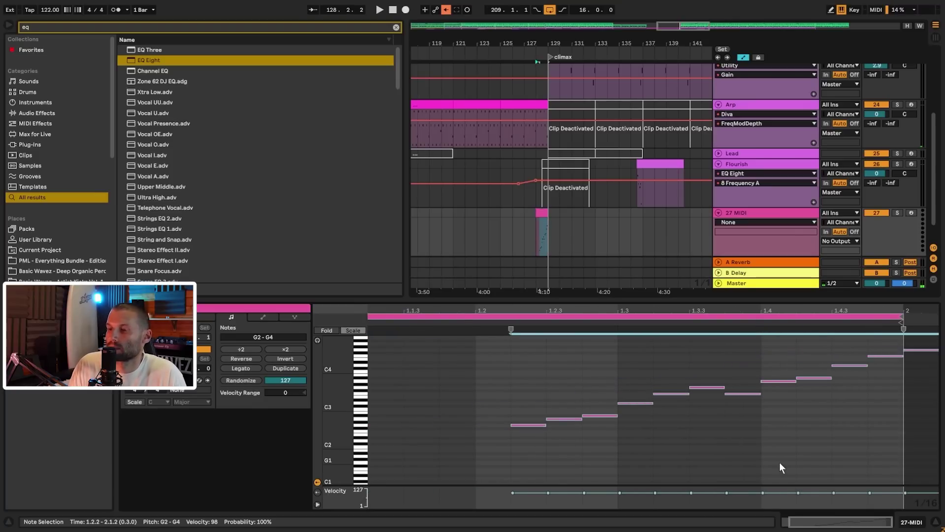
- Play from bar 124 and automate the Arp track's Diva FreqModDepth down from 52 to about 48.4 just before the climax
click(513, 232)
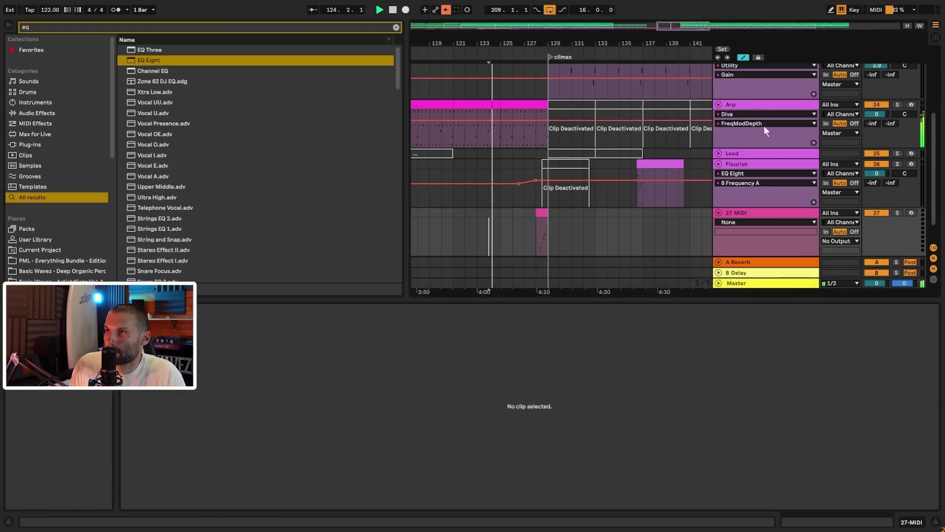
double_click(743, 105)
click(502, 197)
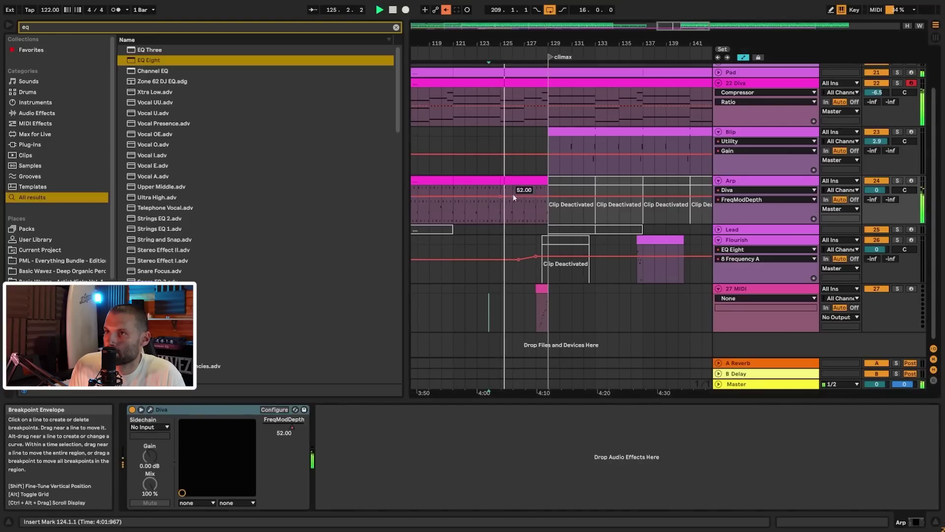
drag(541, 196, 541, 196)
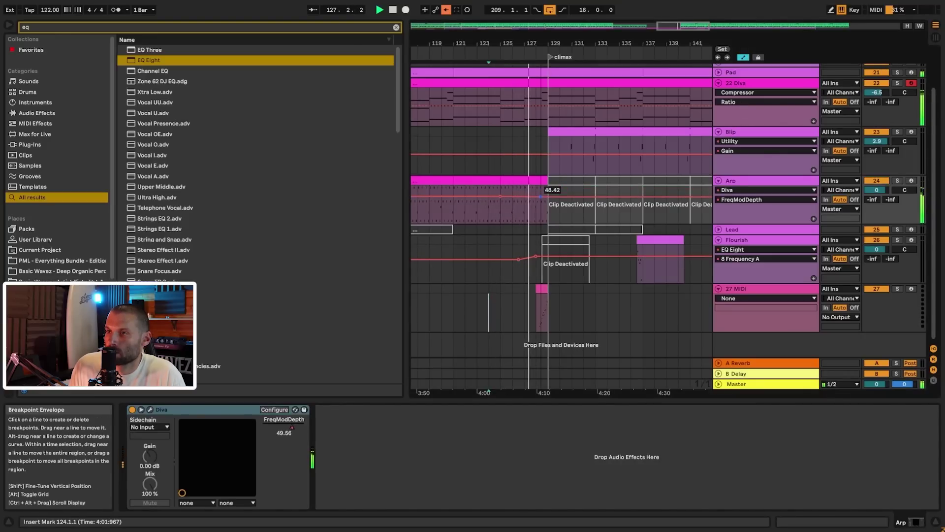
- Copy the Diva instrument from the Arp track onto track 27
click(738, 288)
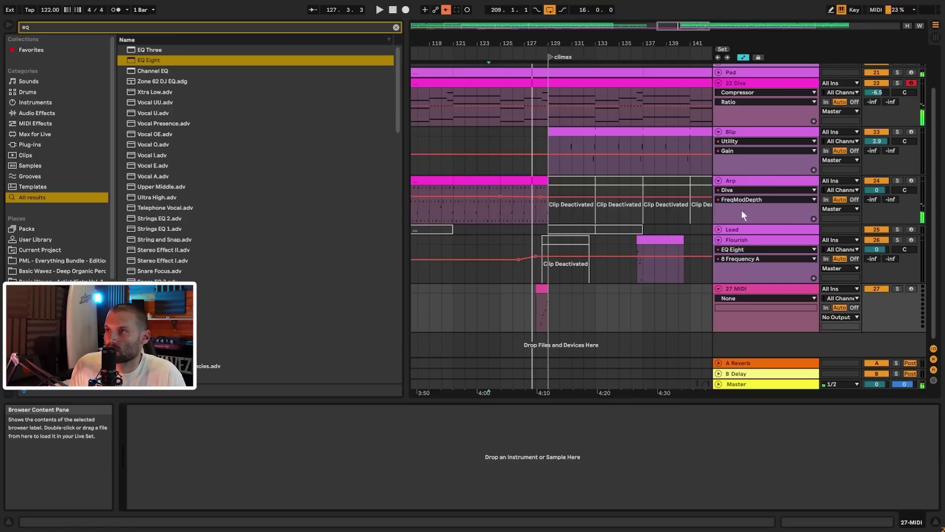
click(744, 182)
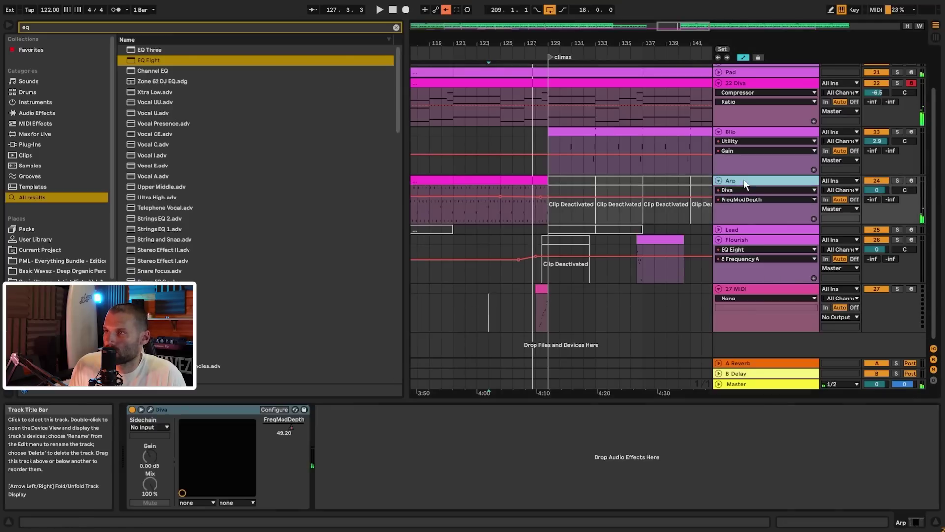
click(748, 288)
key(ctrl+v)
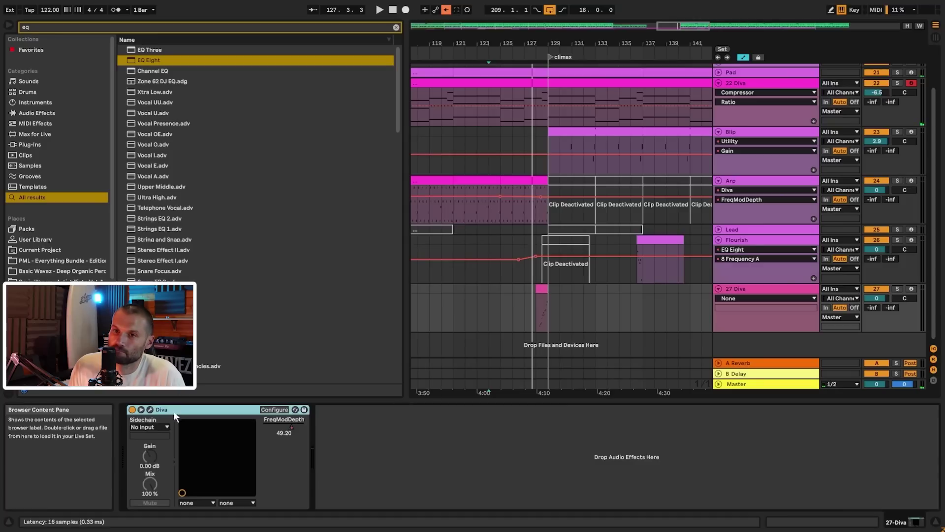
- Load the preset PML_Organica_2_CH_Cove in track 27's Diva and audition it from bars 124 and 128
click(149, 409)
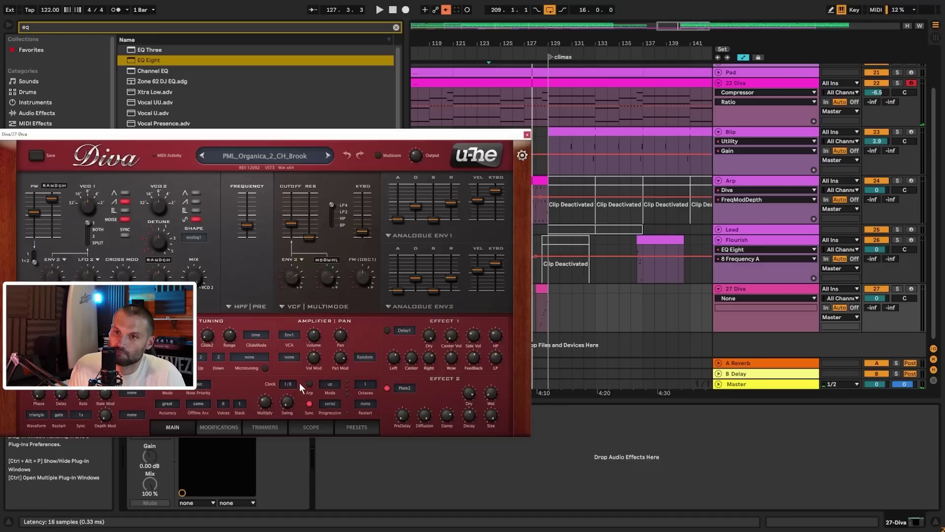
click(357, 428)
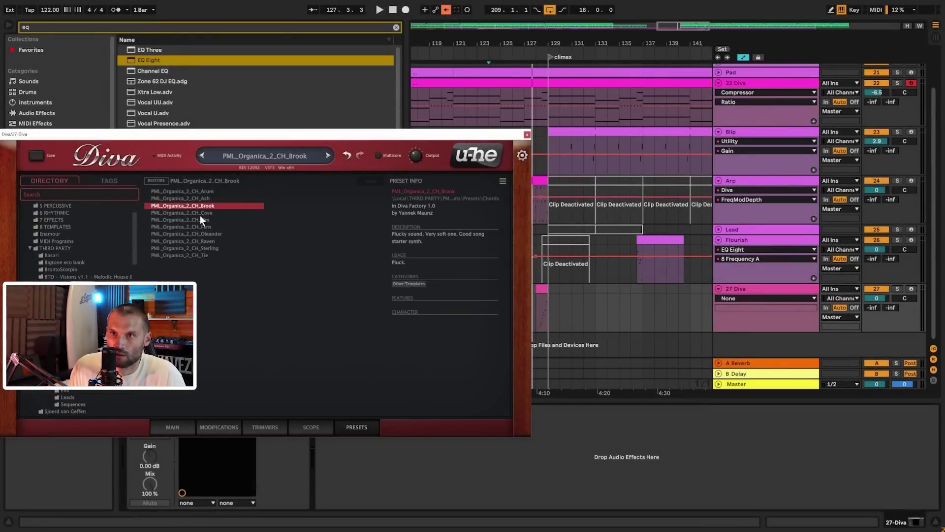
click(201, 212)
key(space)
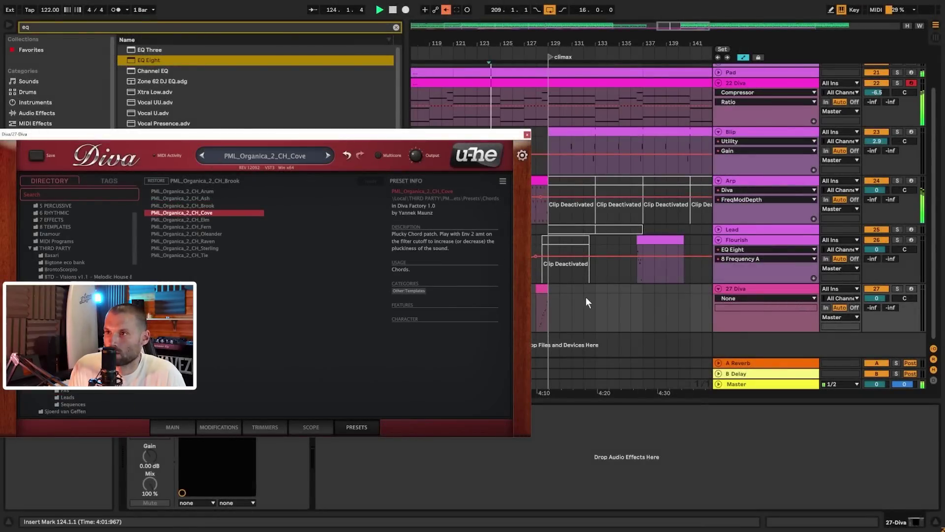
click(535, 303)
key(space)
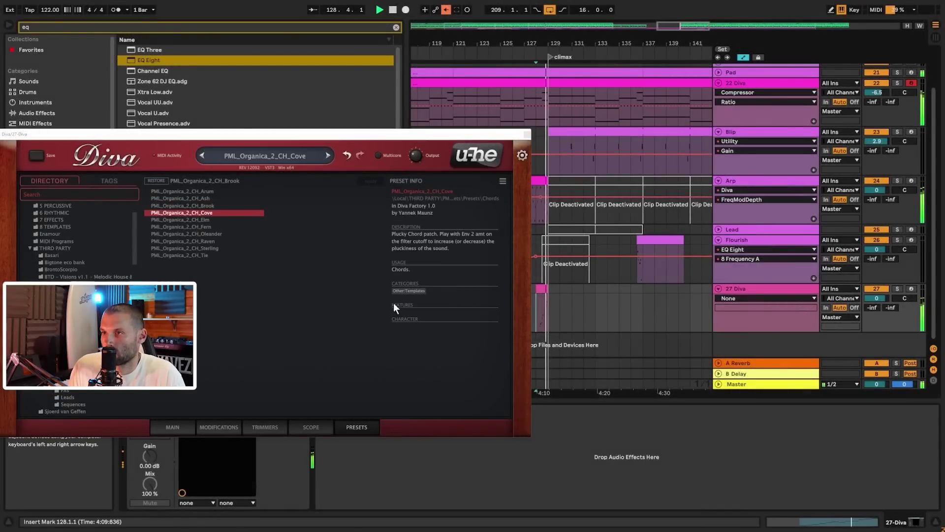
- Transpose all notes of track 27's clip at bar 128 up one octave, starting from G3
double_click(542, 307)
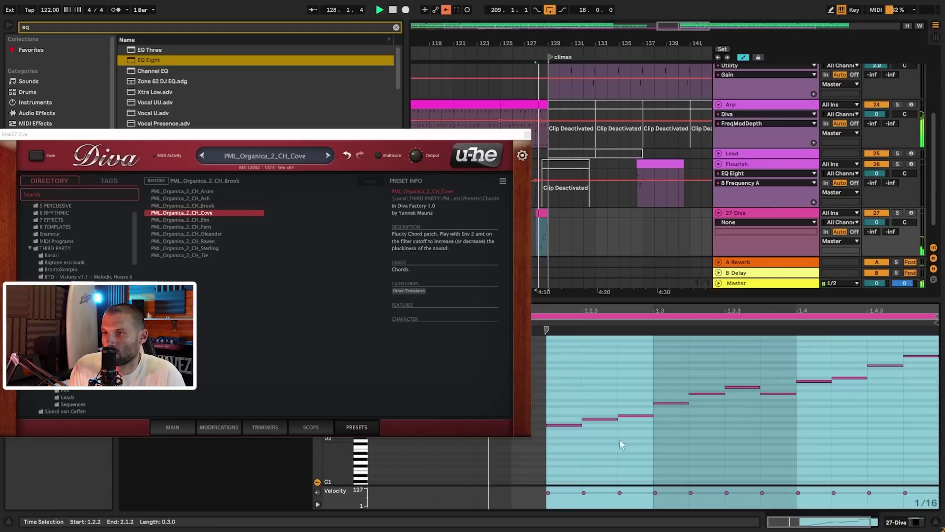
drag(568, 370, 920, 458)
drag(554, 351, 942, 456)
key(shift+Up)
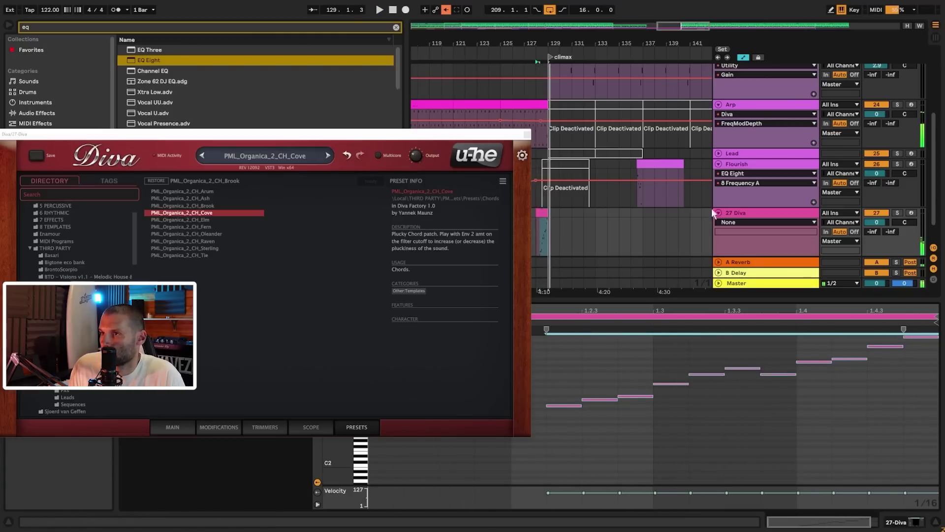
- Audition the Diva presets Brook, Ash and Arum on the run, keep PML_Organica_2_CH_Arum and close the plug-in window
click(203, 206)
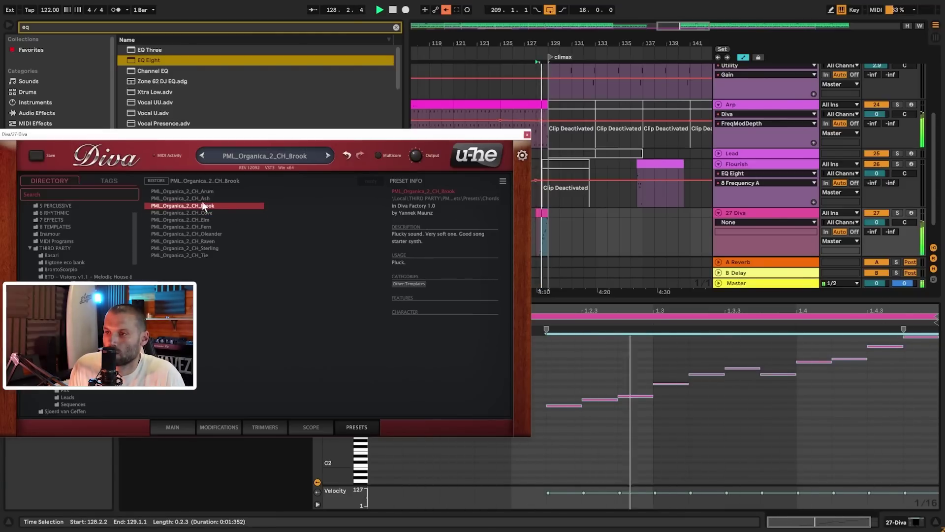
click(199, 198)
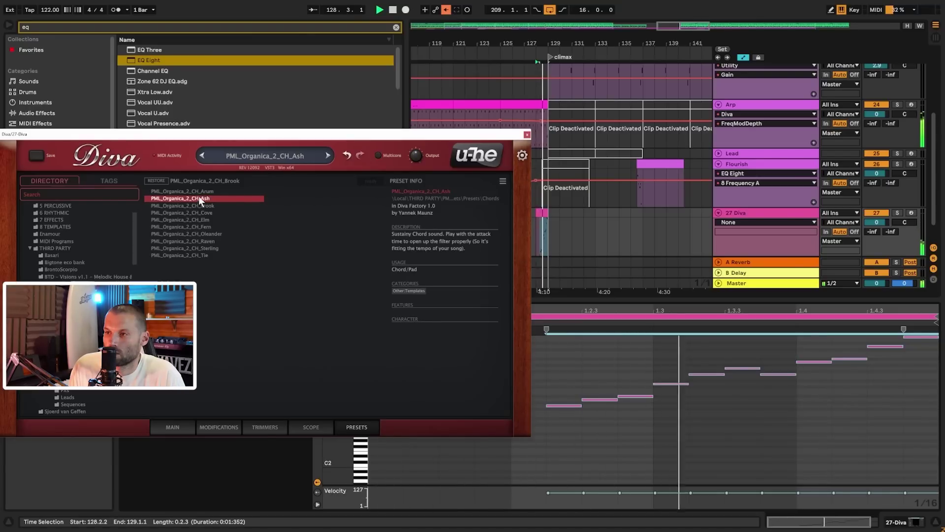
click(202, 191)
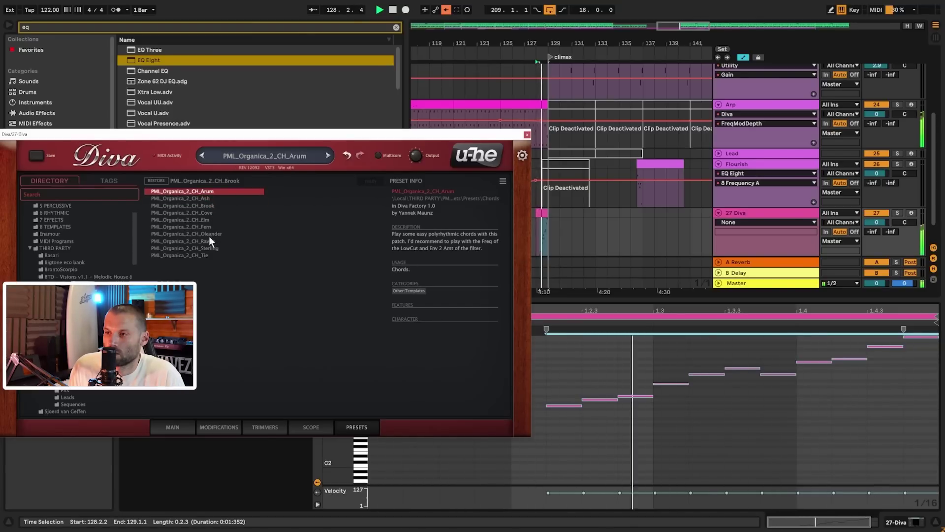
key(space)
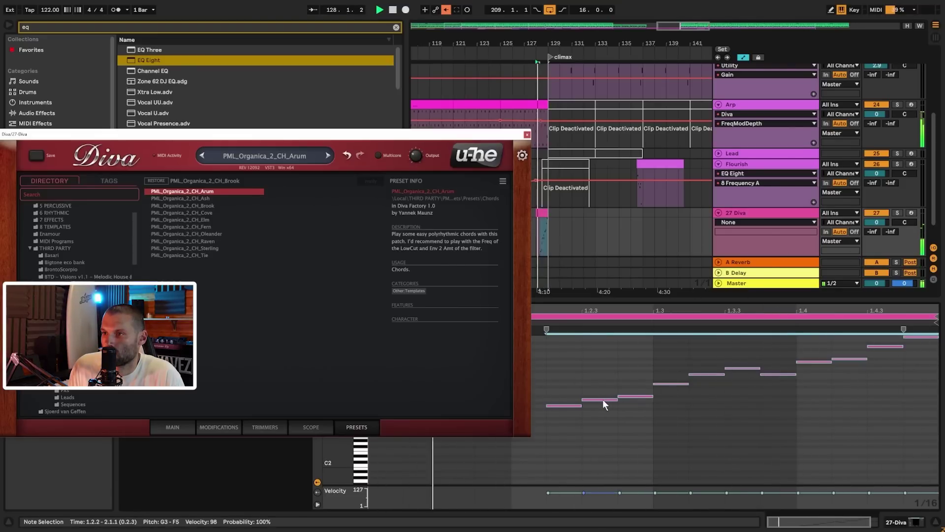
key(space)
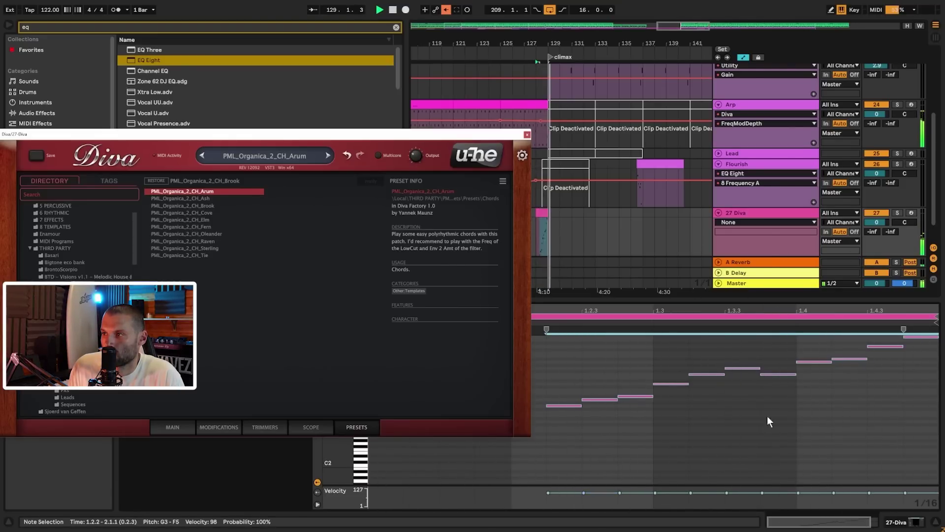
click(527, 135)
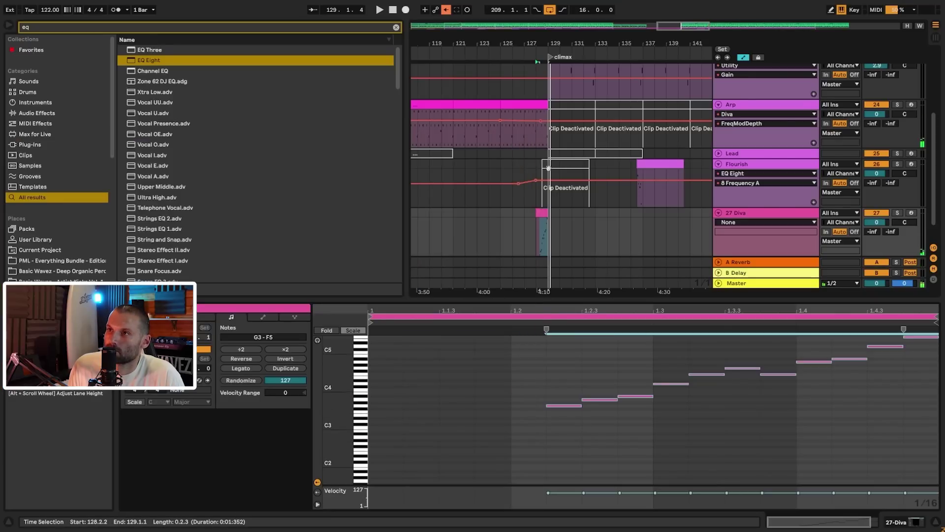
- Add a Utility after Diva on track 27 with its gain at 11.7 dB, and play the transition
click(761, 214)
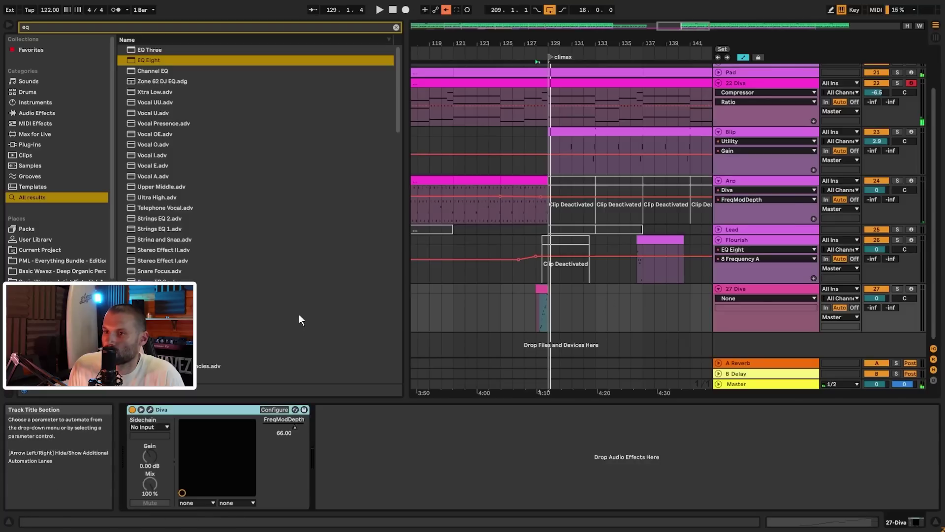
click(396, 27)
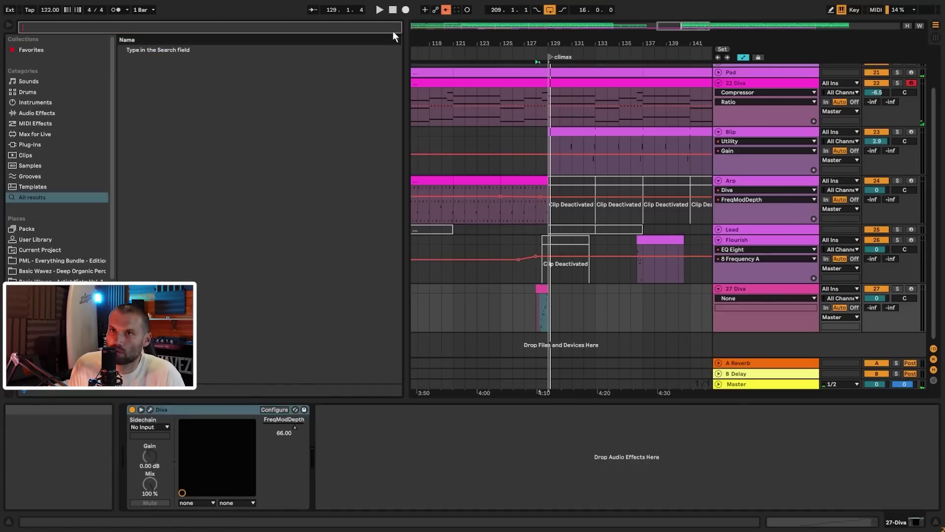
text(ut)
drag(157, 50, 374, 439)
key(space)
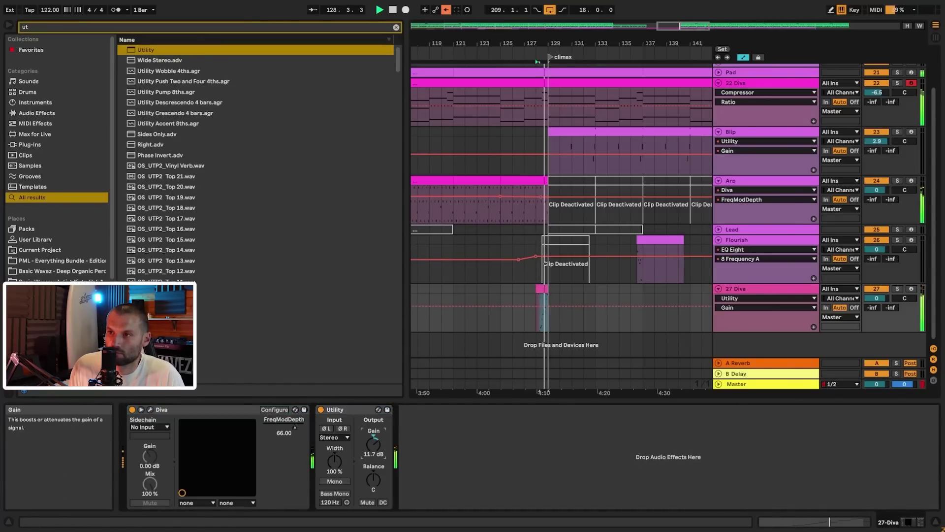
- Add a Delay after Utility on track 27 and lower its feedback to about 67% during playback
click(396, 27)
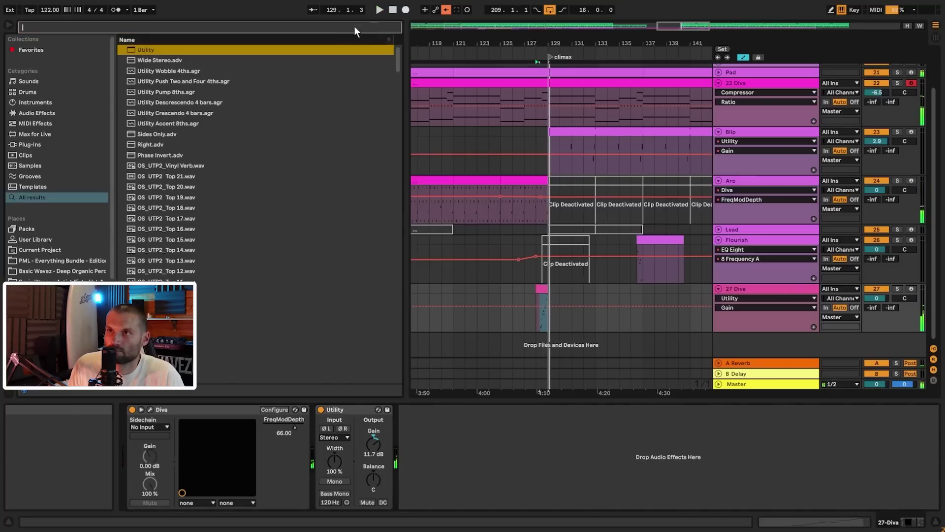
text(delay)
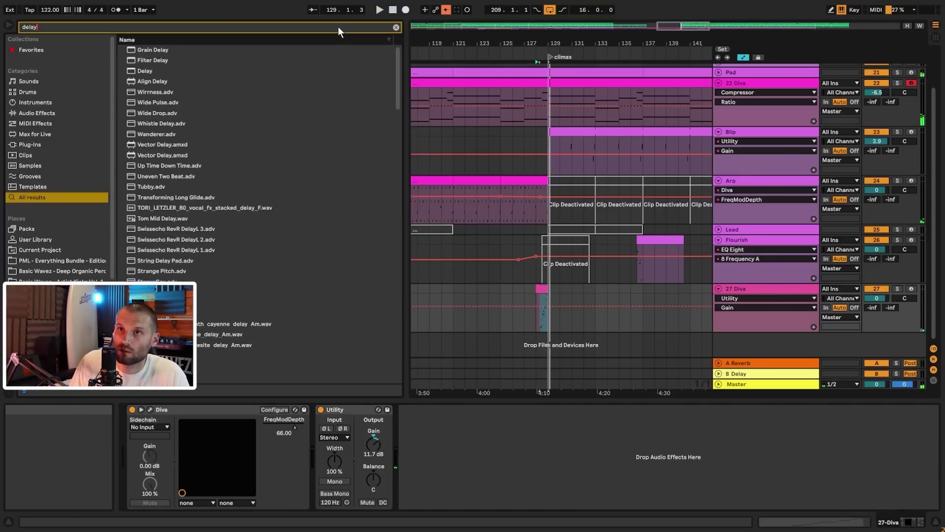
double_click(146, 71)
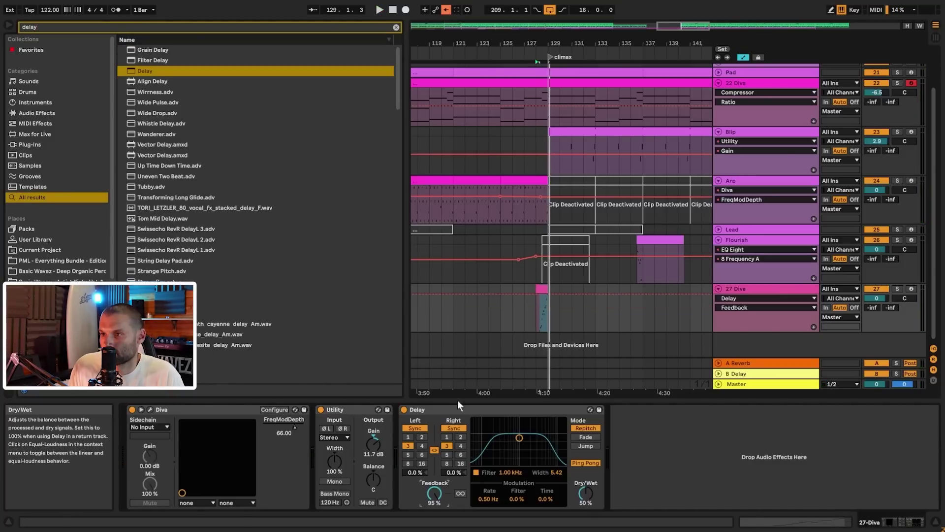
key(space)
drag(440, 481, 441, 498)
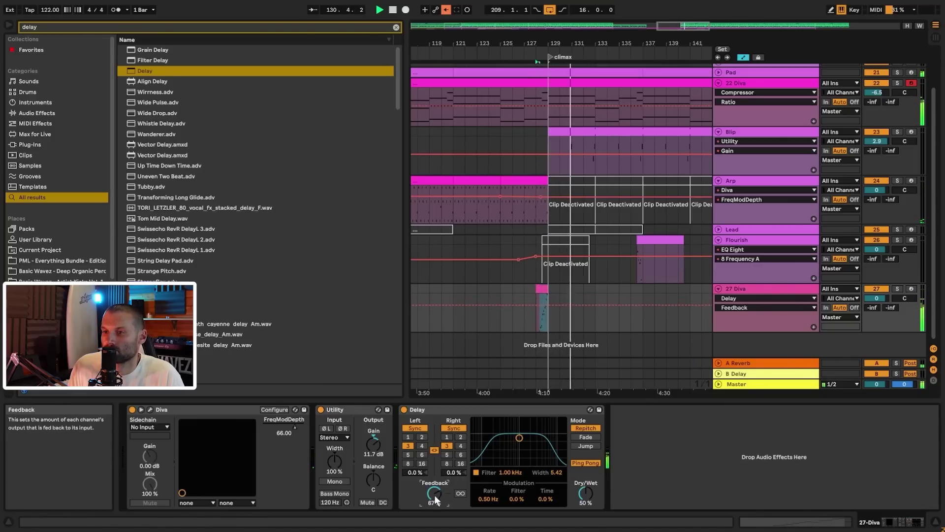
- Transpose the run up another octave to start on G4 and set track 27's volume to -1.3 dB during playback
key(shift+Up)
key(space)
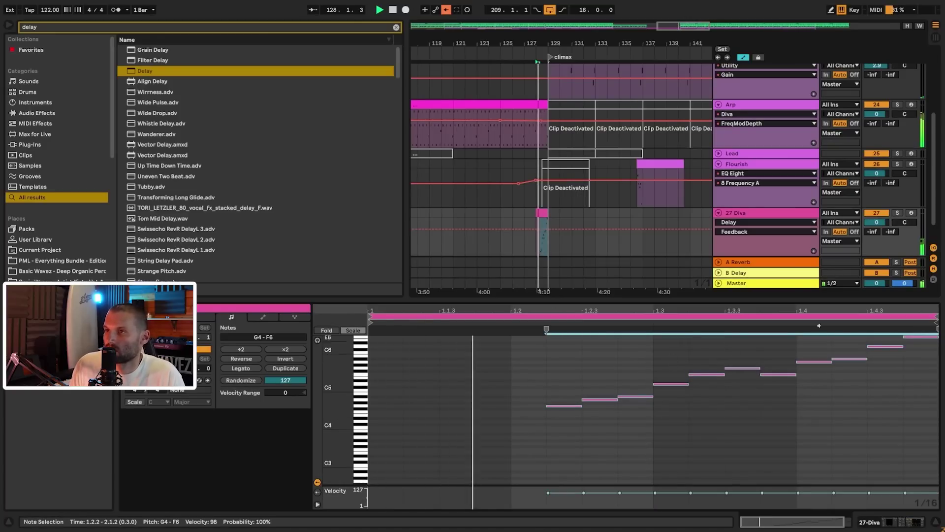
drag(877, 222, 882, 226)
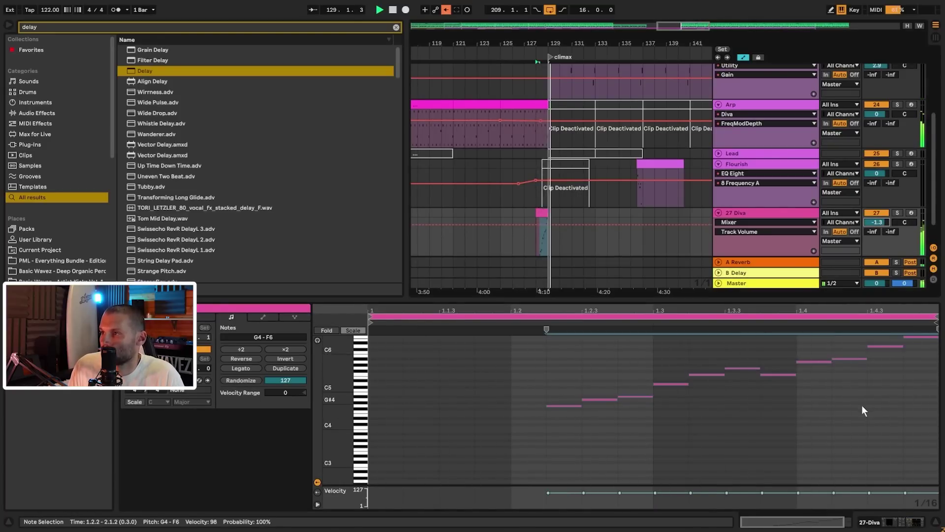
- Stop playback and raise the run's second note to A#4 and its third note to C5
scroll(857, 410, up, 2)
click(813, 431)
key(space)
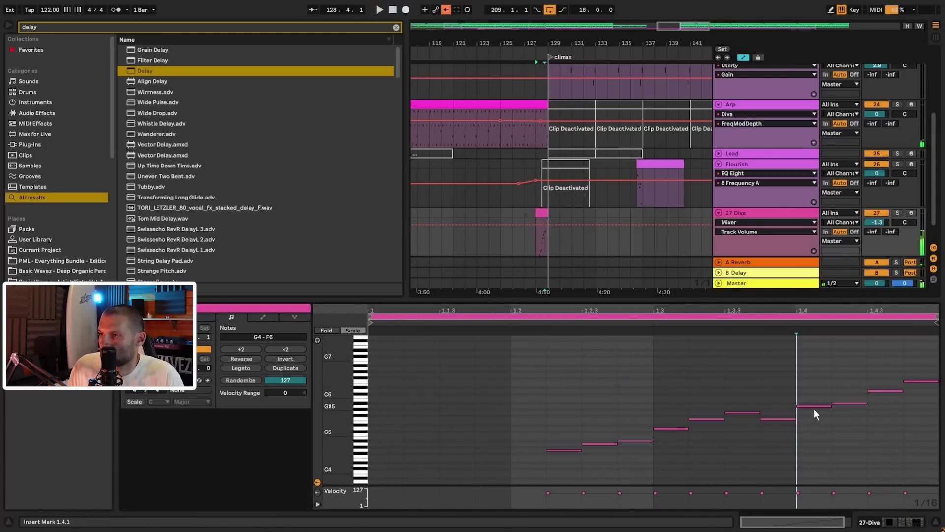
click(600, 443)
drag(600, 444, 634, 435)
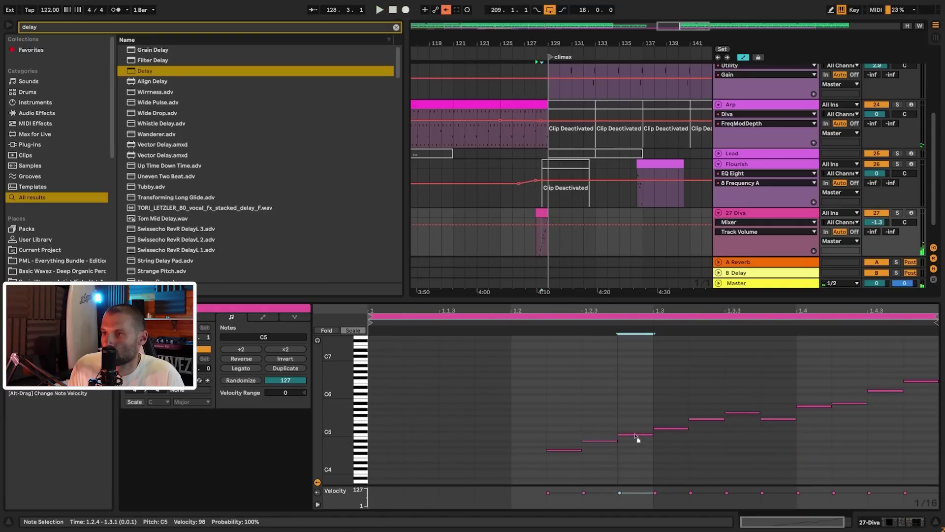
- Play the run, raise its notes at 1.4.1 and 1.4.2 to A#5 and C6, and play it again
key(space)
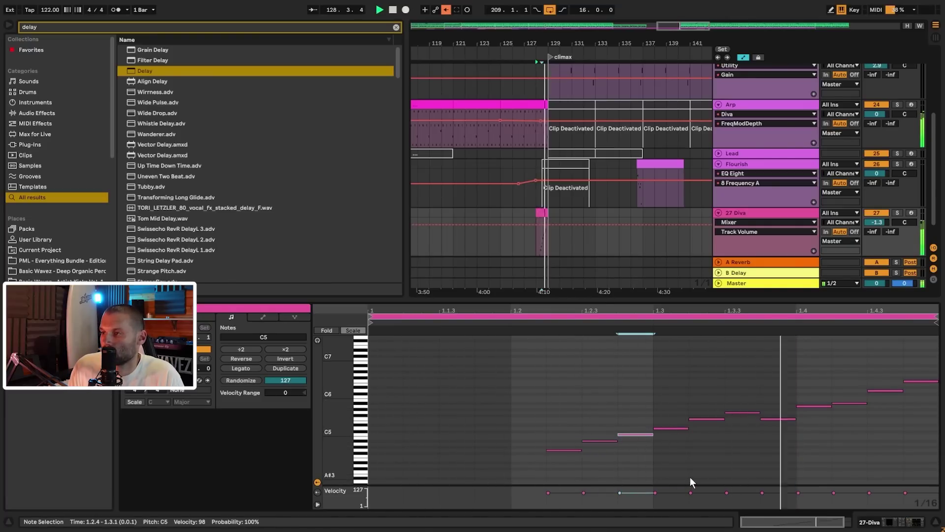
key(space)
click(842, 402)
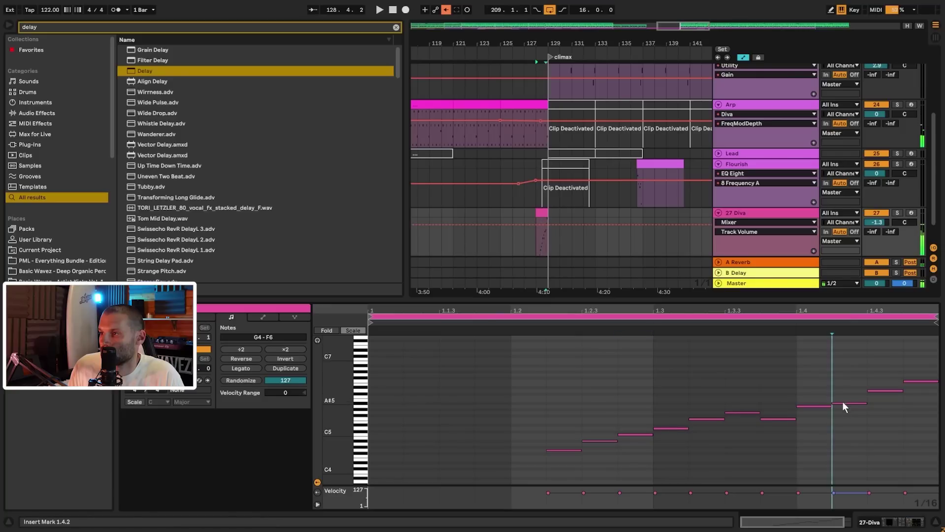
drag(823, 406, 841, 397)
key(space)
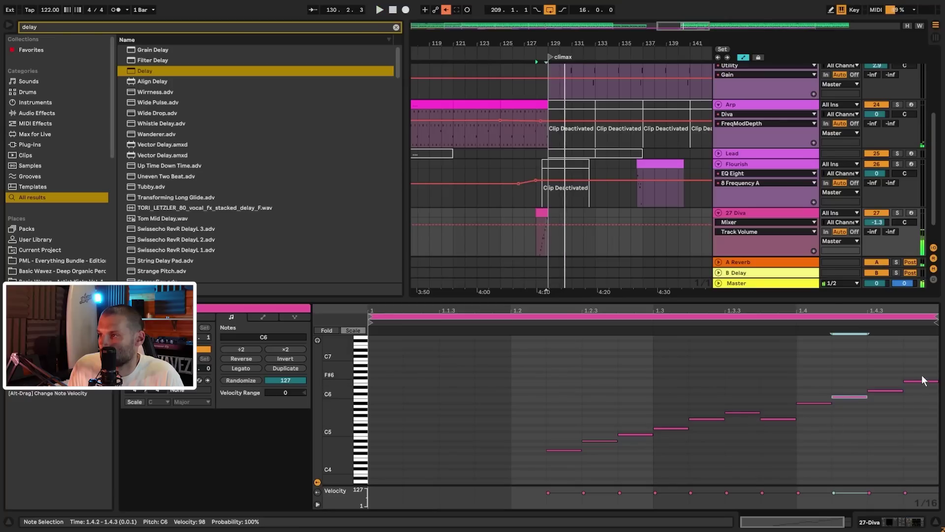
- Shift the whole run one sixteenth earlier to start at 1.2.1 and add a closing G6 note during playback
key(ctrl+a)
key(Left)
key(space)
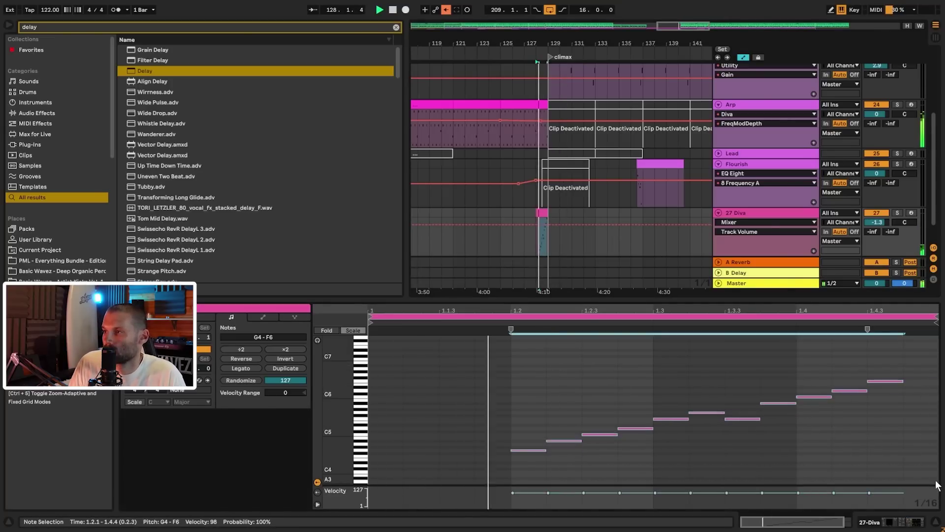
double_click(912, 372)
drag(912, 373, 912, 376)
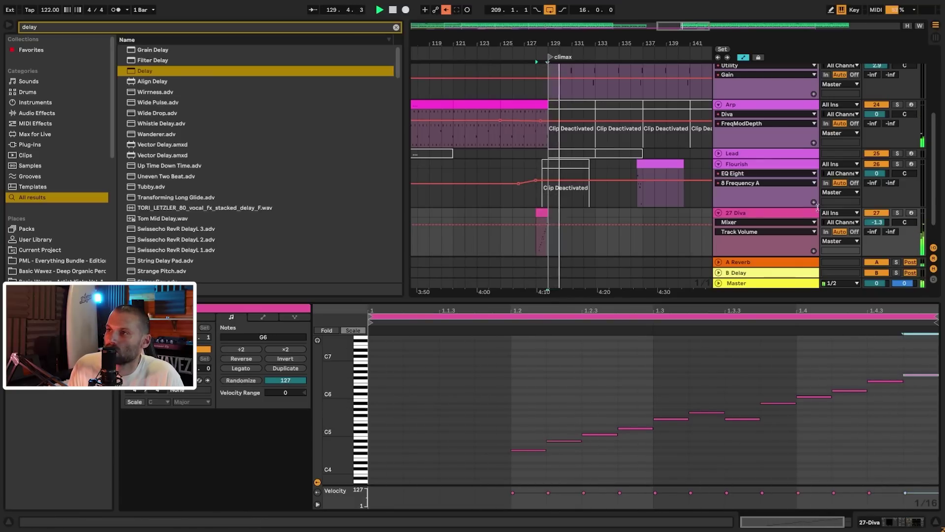
- Compress all of the run's notes to half length, move them to start at 1.3.3, and play the result
click(778, 216)
click(638, 390)
key(ctrl+a)
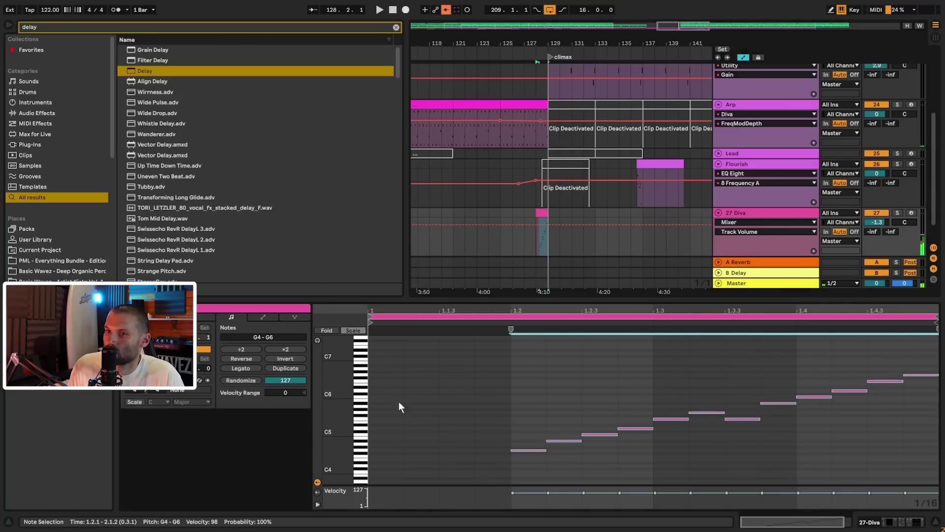
click(249, 350)
drag(517, 356, 725, 483)
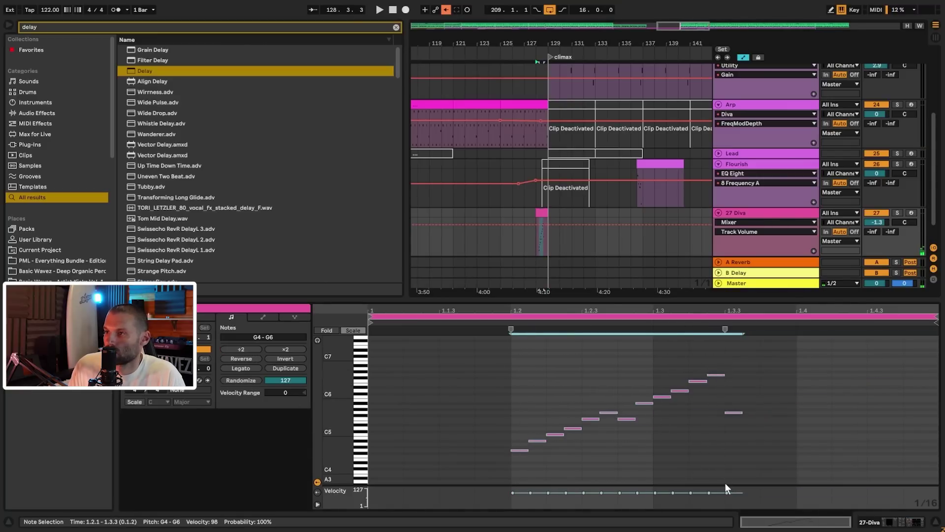
key(Right)
key(Right)
key(Right)
key(Right)
key(Right)
key(Right)
key(space)
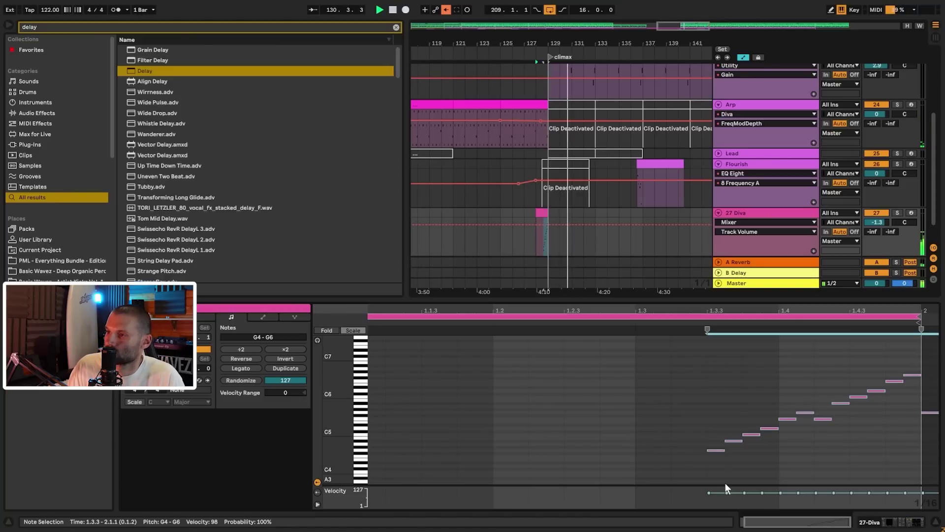
- Add a Convolution Reverb after Delay on track 27 with the BM7 Arena impulse response from 06 Bigger Spaces
click(746, 213)
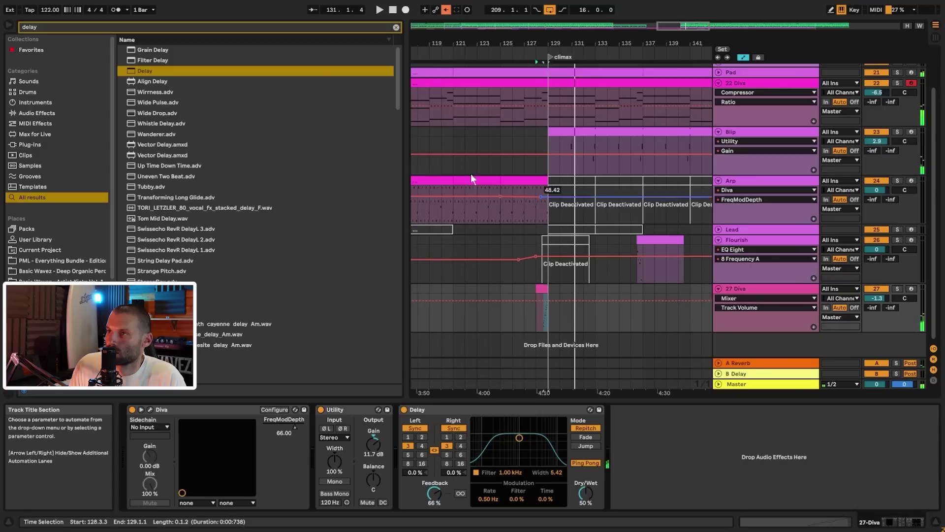
click(397, 27)
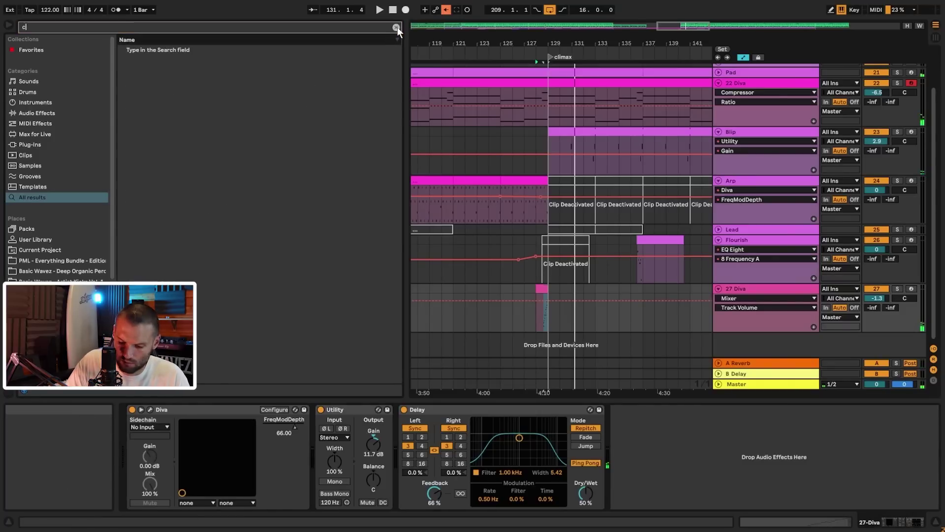
text(convolu)
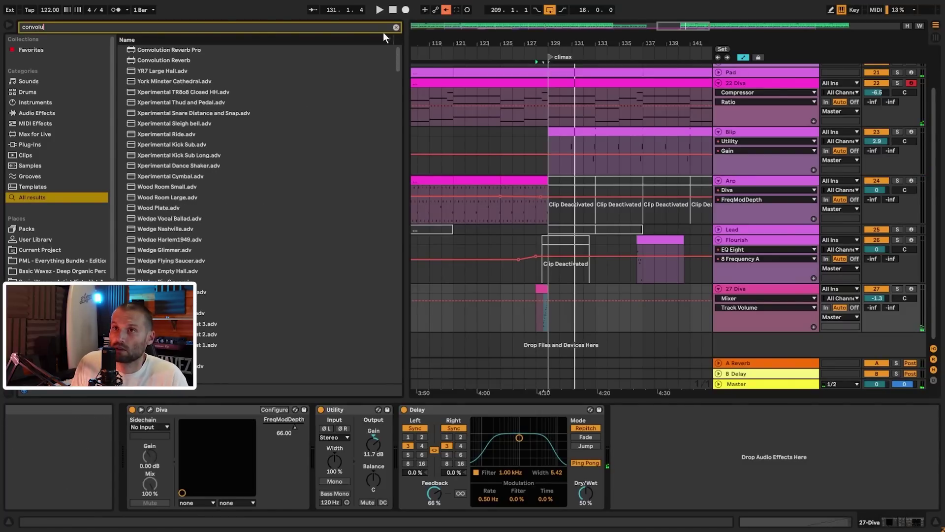
double_click(178, 61)
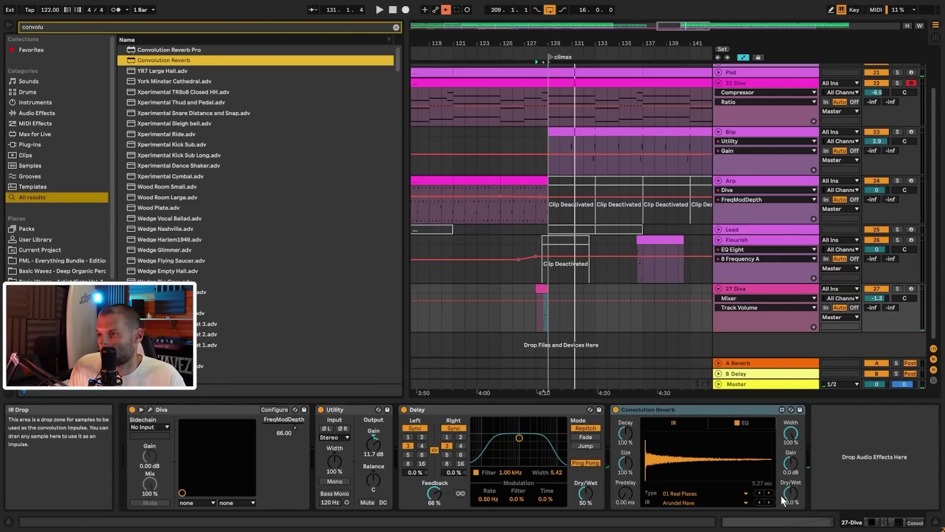
click(740, 493)
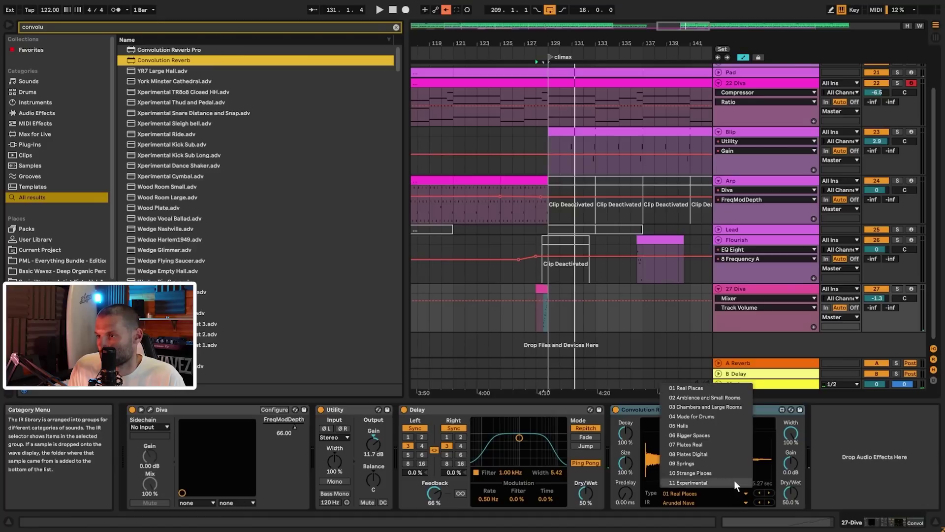
click(707, 436)
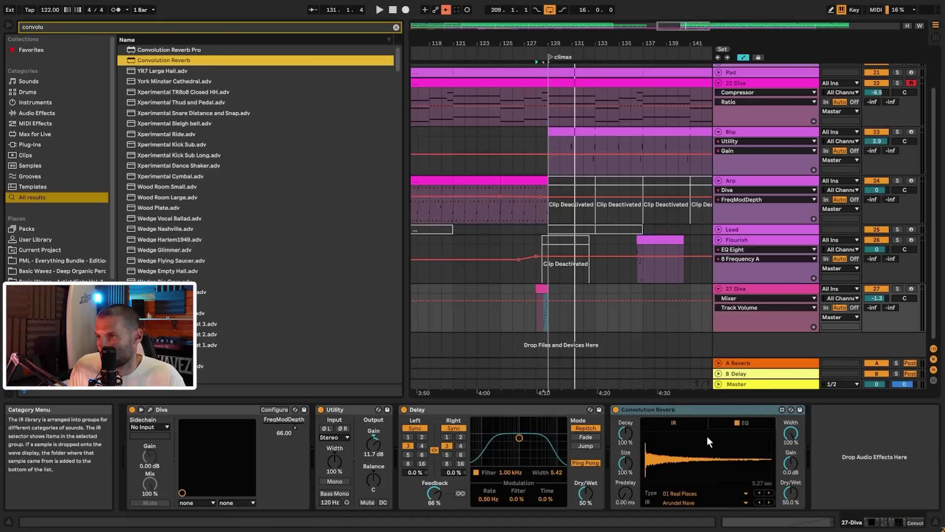
click(769, 502)
- Set the Convolution Reverb's gain to -2.5 dB and its dry/wet to 75.2% during playback
key(space)
click(791, 492)
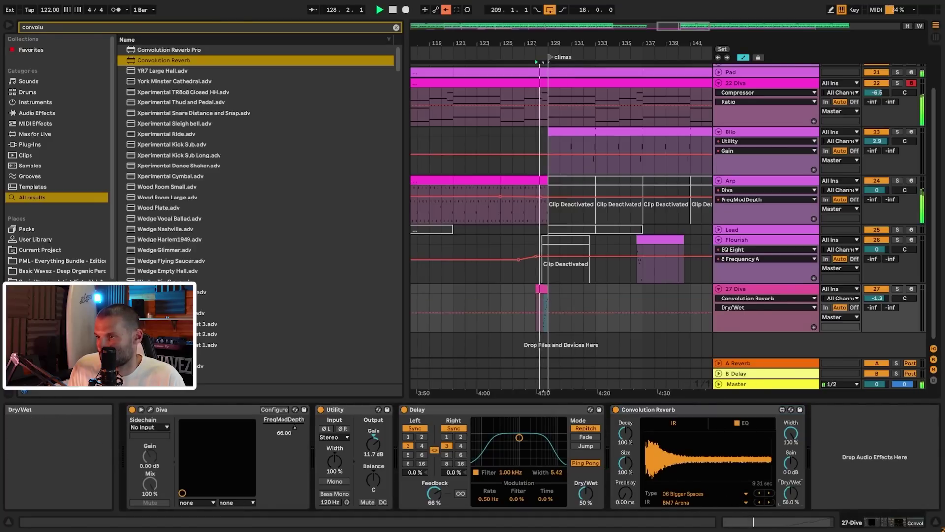
mouse_move(791, 463)
mouse_down()
mouse_move(791, 446)
mouse_move(790, 467)
mouse_up()
click(792, 496)
click(792, 464)
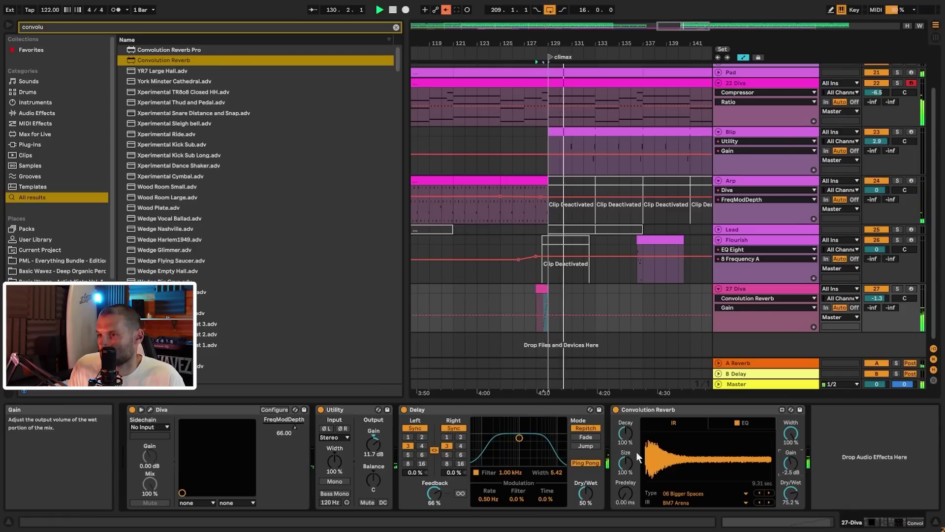
- Try synced delay times of 8 and 4 sixteenths on track 27's Delay during playback
click(447, 462)
click(539, 360)
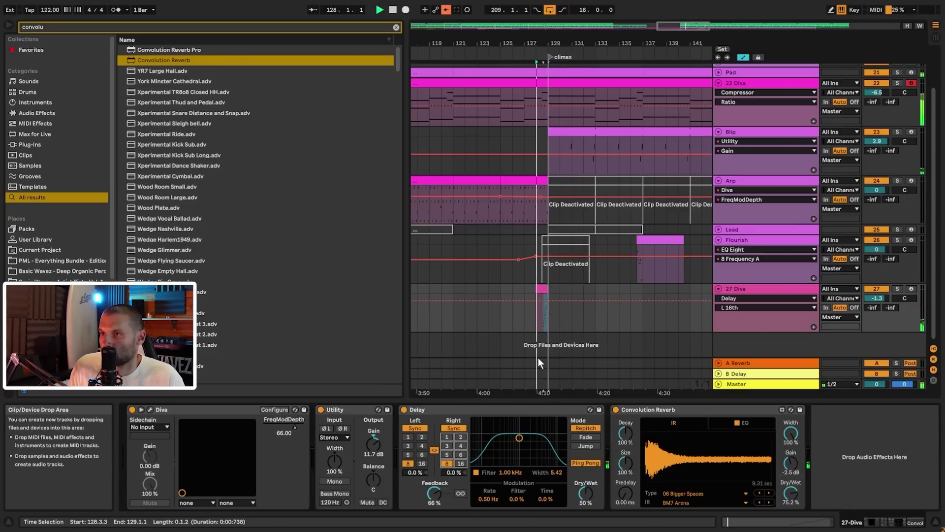
click(462, 445)
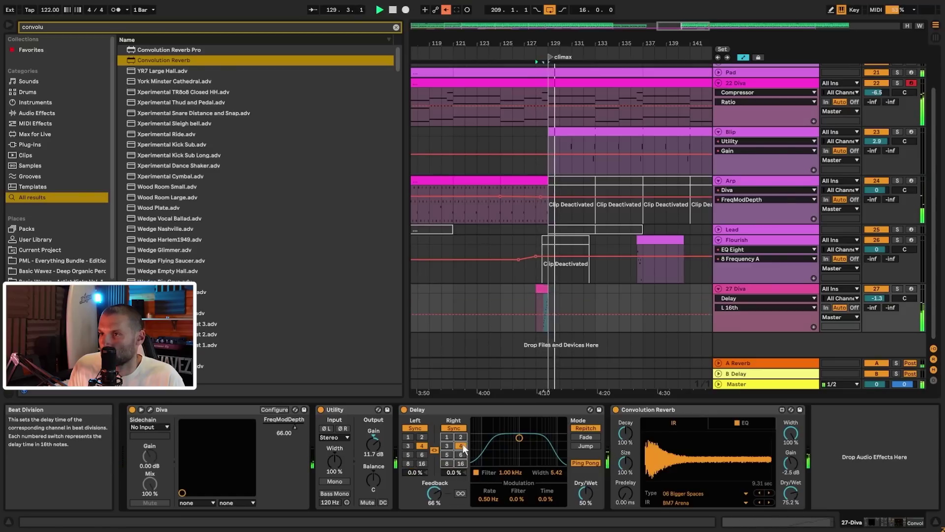
click(447, 463)
key(space)
- Try an unsynced time of about 455 ms on track 27's Delay during playback, and return it to tempo sync
drag(465, 43, 465, 55)
drag(680, 26, 680, 52)
key(space)
click(454, 427)
drag(454, 447, 453, 458)
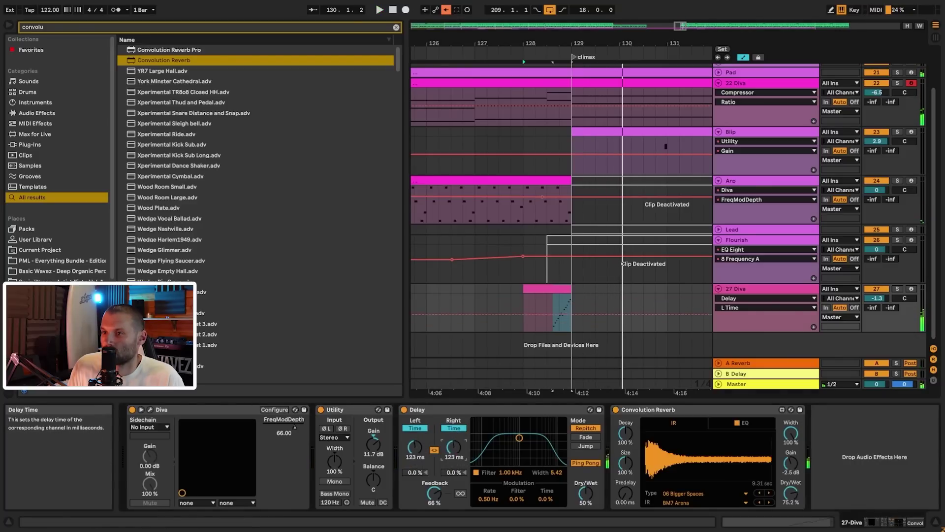
key(space)
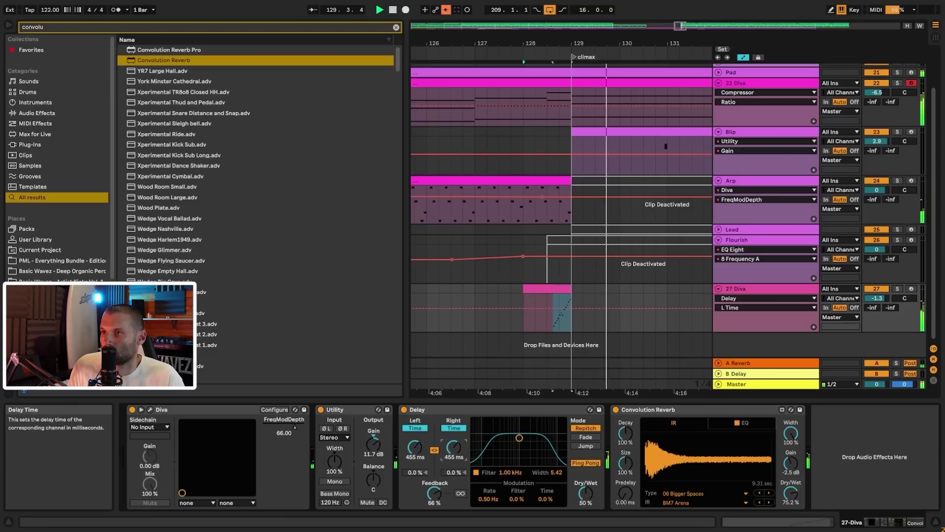
click(416, 429)
- Raise track 27's Delay feedback to 73%, set its synced time to 3 sixteenths, and replay the transition
key(space)
drag(439, 493, 439, 485)
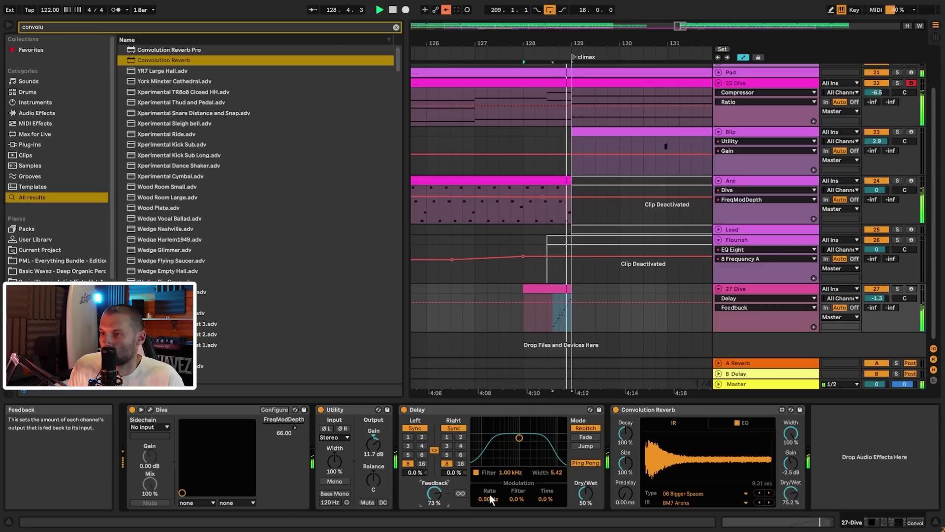
click(447, 445)
key(space)
key(space)
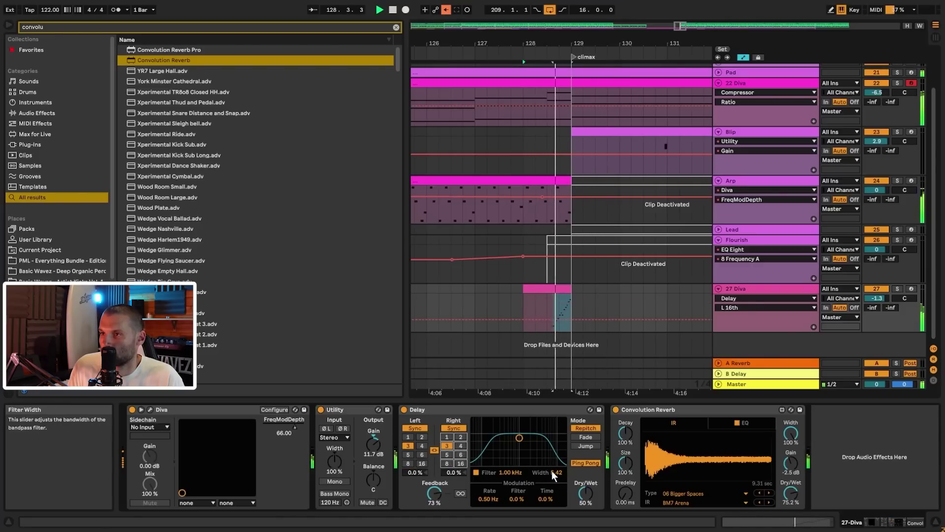
- Browse the PML Organica lead and sequence presets in track 27's Diva and load PML_Organica_2_SEQ_Cove
double_click(561, 293)
click(751, 215)
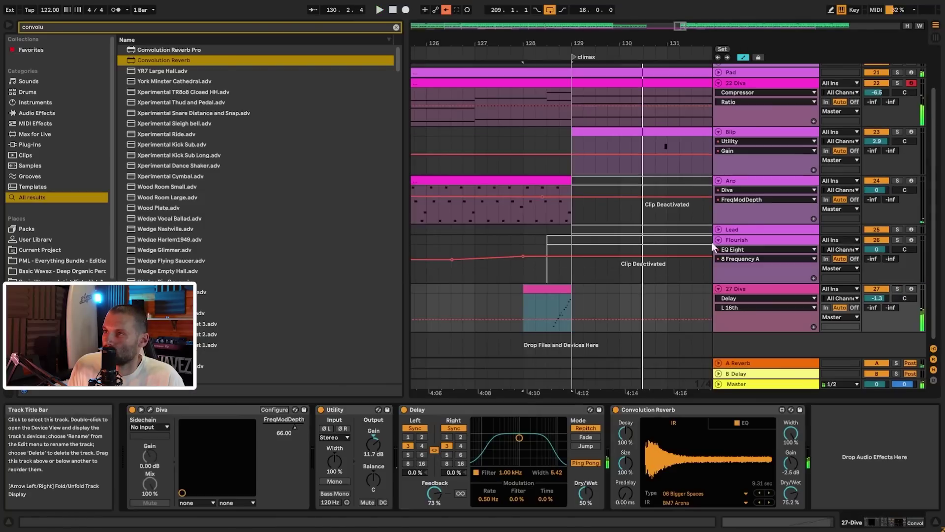
click(151, 410)
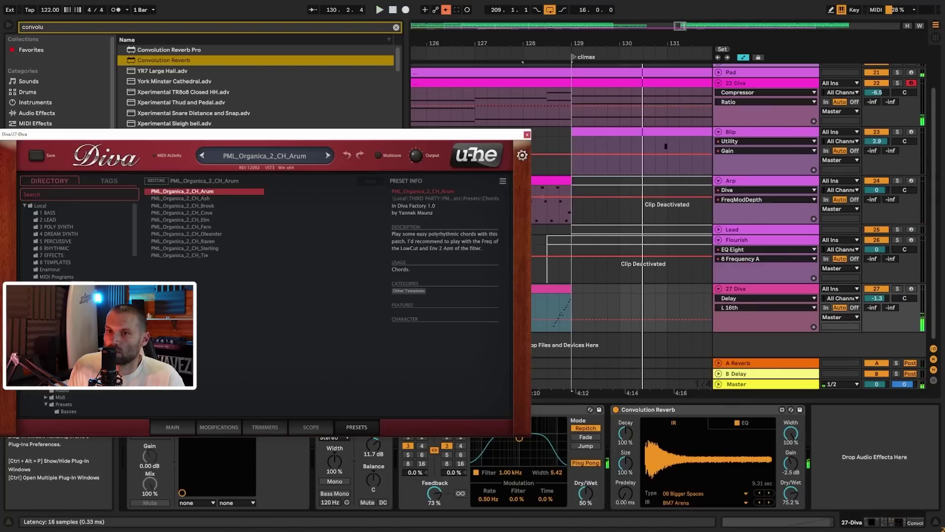
scroll(76, 305, down, 2)
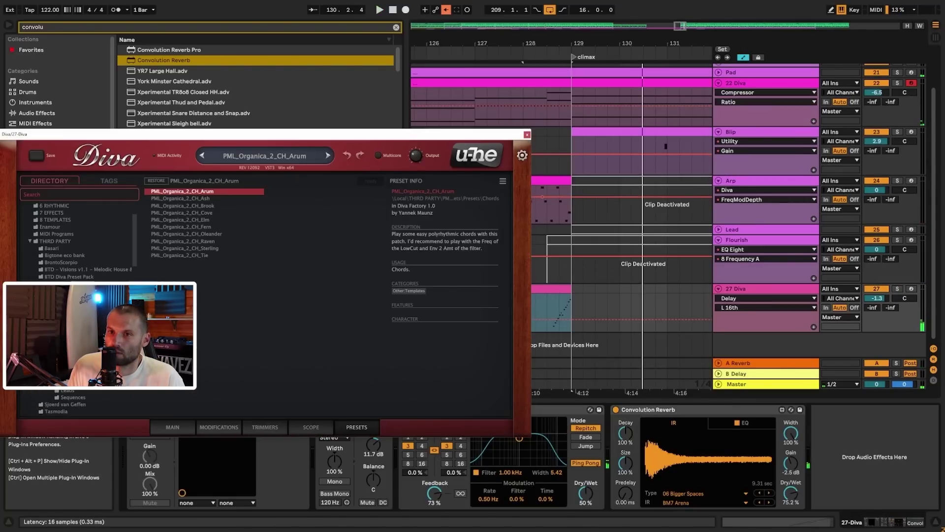
click(70, 392)
click(187, 199)
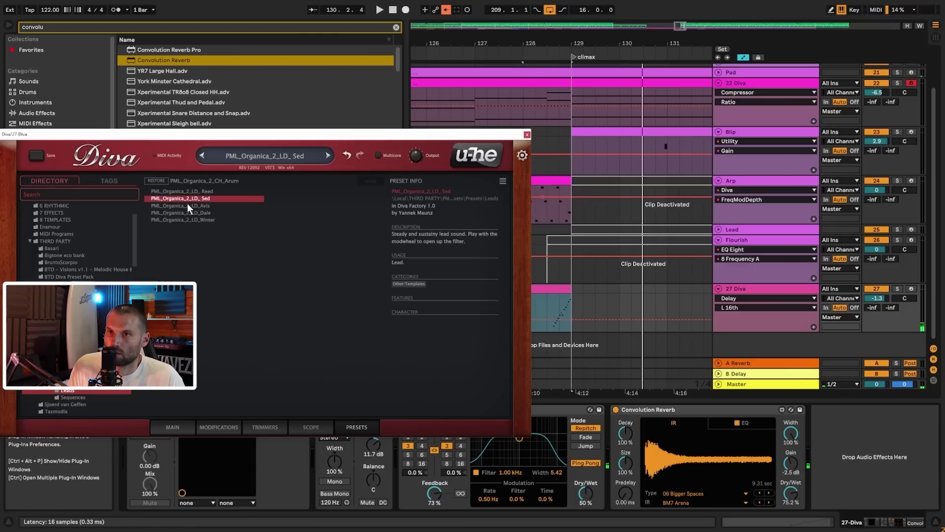
click(73, 396)
click(199, 234)
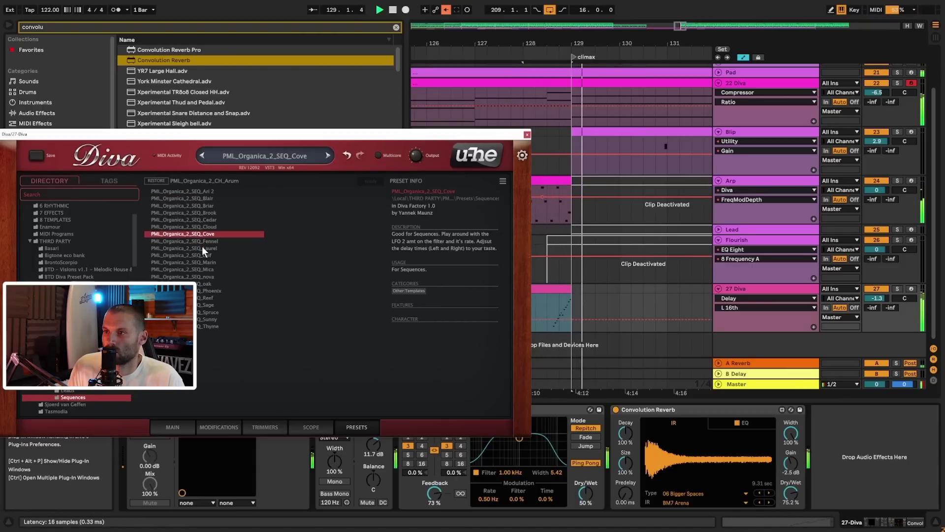
click(528, 135)
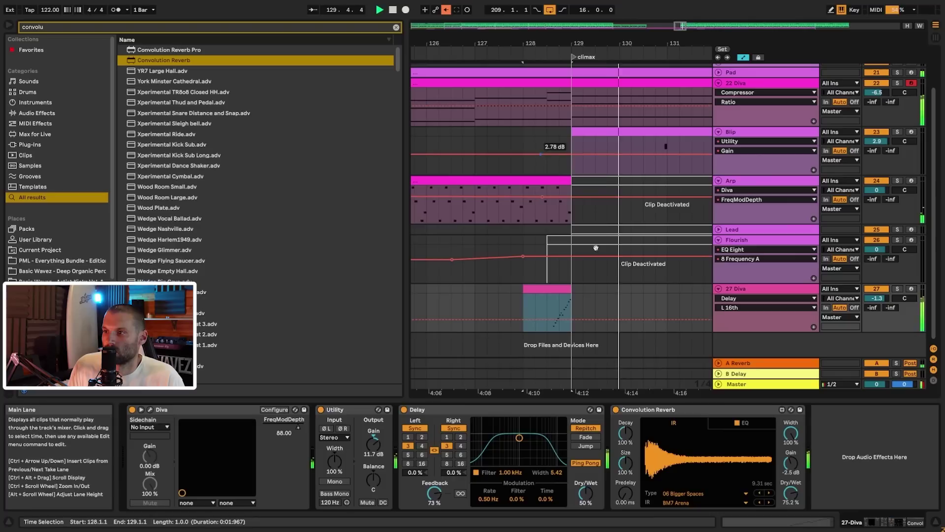
- Cut the reverb's highs by 14 dB at 1.36 kHz and set the Delay filter to 448 Hz with width 2.74
click(744, 424)
drag(758, 465, 720, 483)
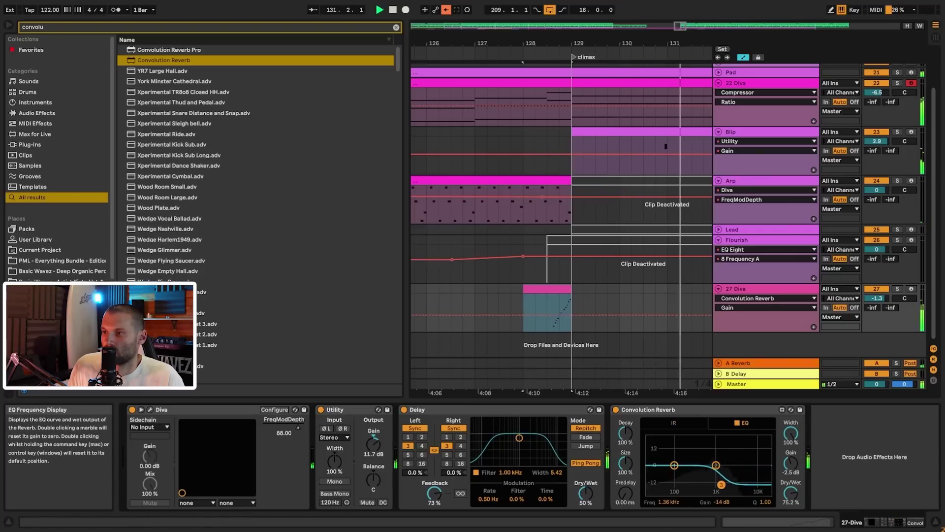
drag(520, 438, 507, 451)
key(space)
key(space)
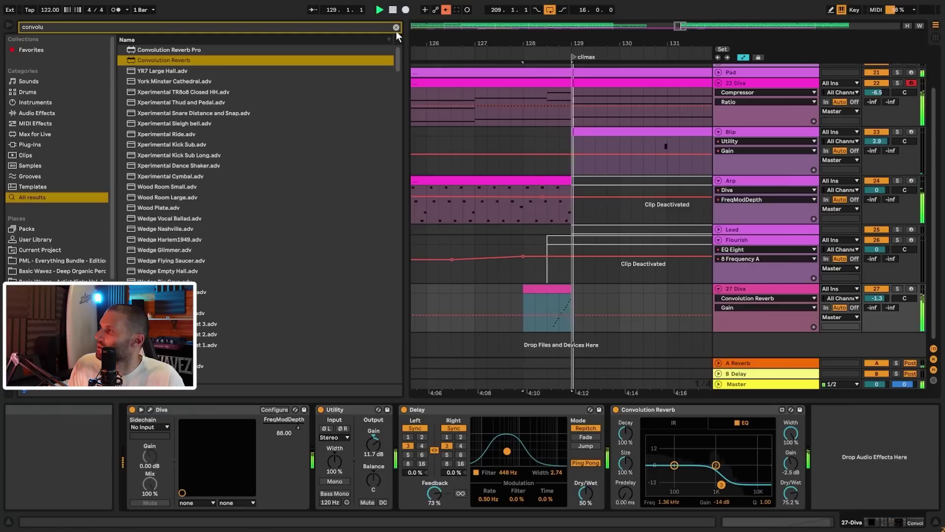
- Stretch all of the run's notes to double length, move them to start at 1.2.1, and play the transition
double_click(538, 291)
key(space)
key(space)
click(682, 393)
key(ctrl+a)
key(space)
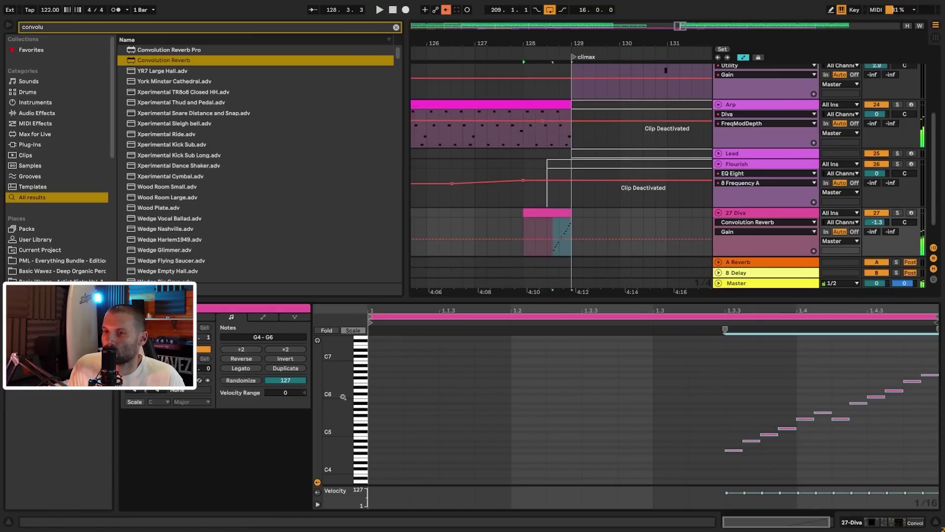
click(273, 349)
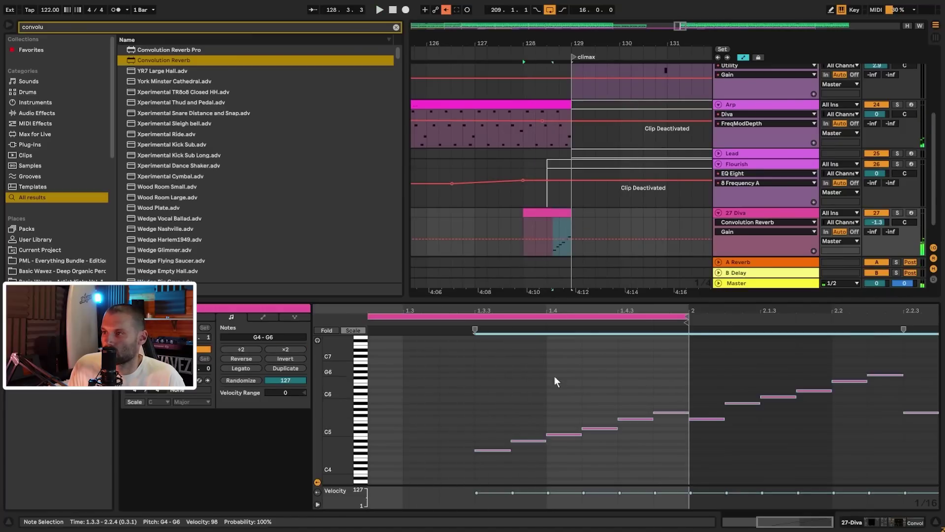
key(Left)
key(Left)
key(Left)
key(Left)
key(Left)
key(Left)
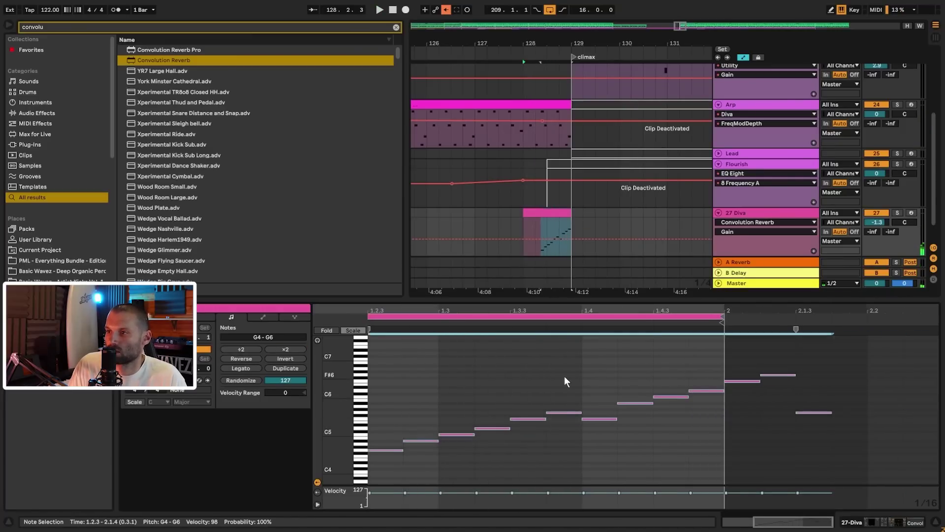
key(space)
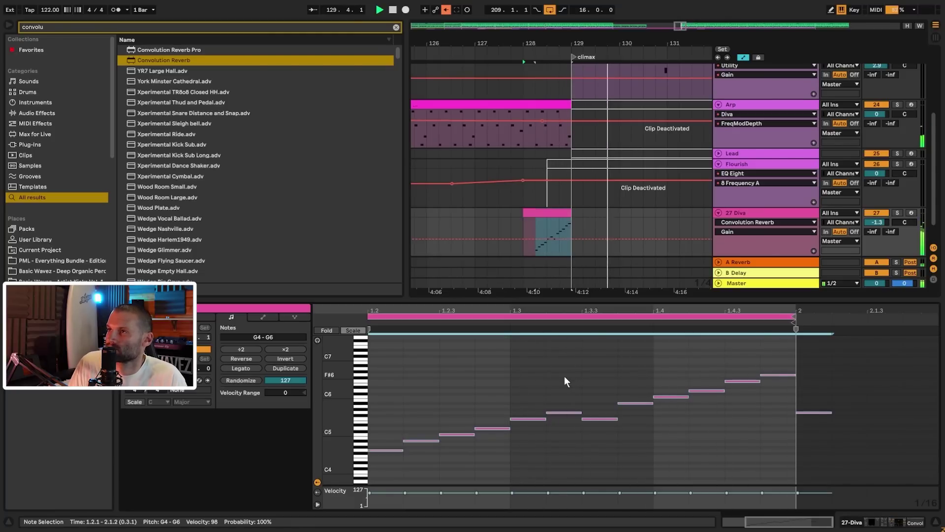
- Play the arrangement from bar 117 to check the breakdown leading into the climax
drag(679, 26, 675, 4)
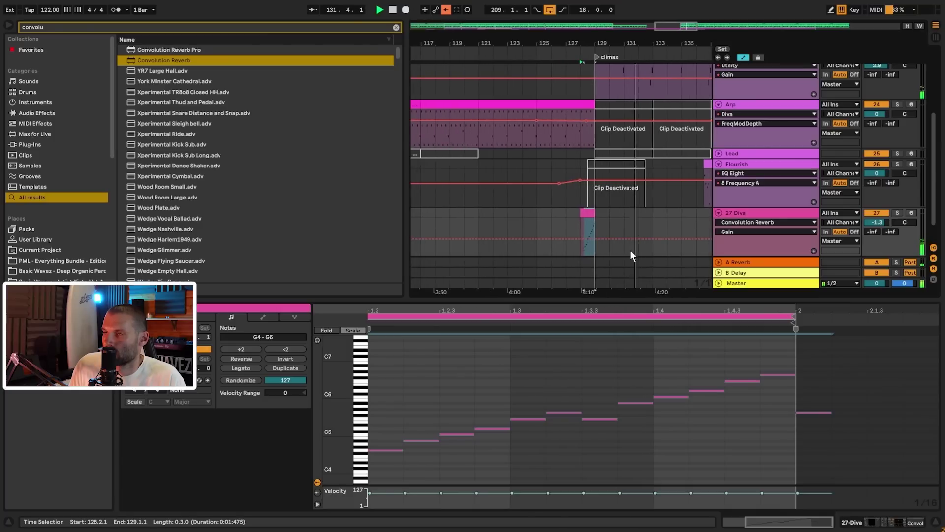
scroll(623, 188, up, 5)
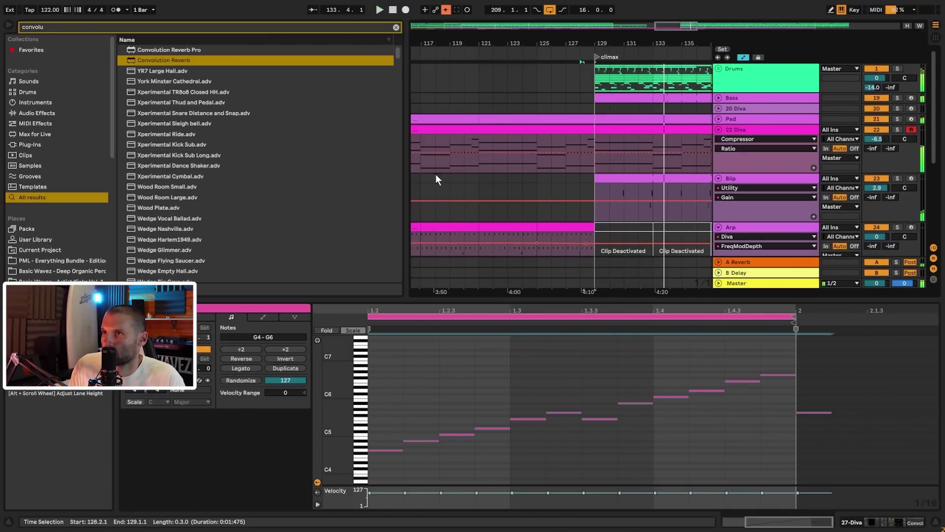
click(414, 167)
key(space)
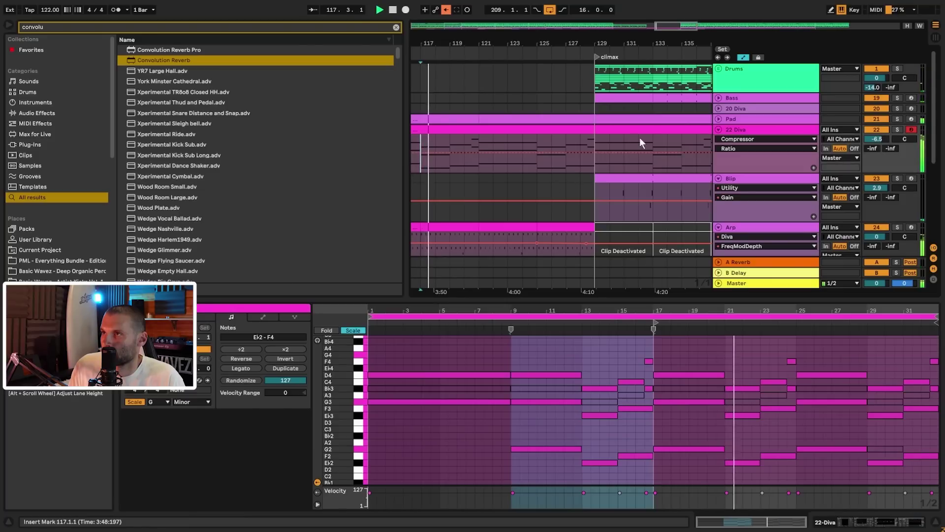
scroll(608, 120, down, 3)
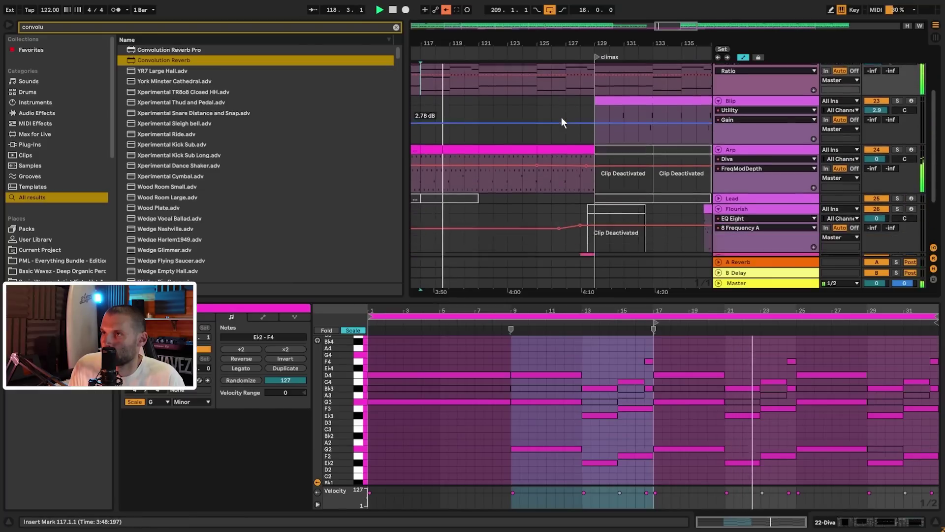
- Find the stock Delay effect by searching for "delay" and add it to the Arp track after Diva
scroll(564, 121, down, 3)
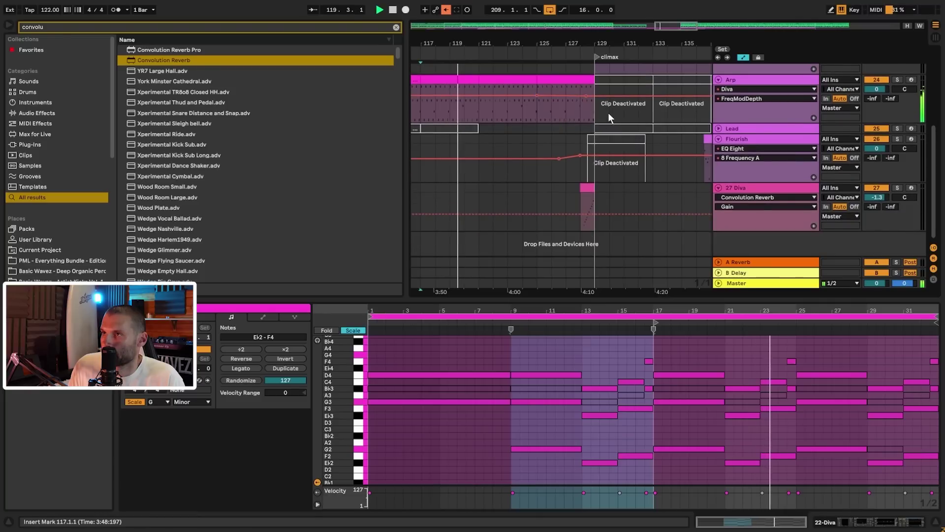
scroll(611, 118, up, 3)
scroll(595, 131, down, 3)
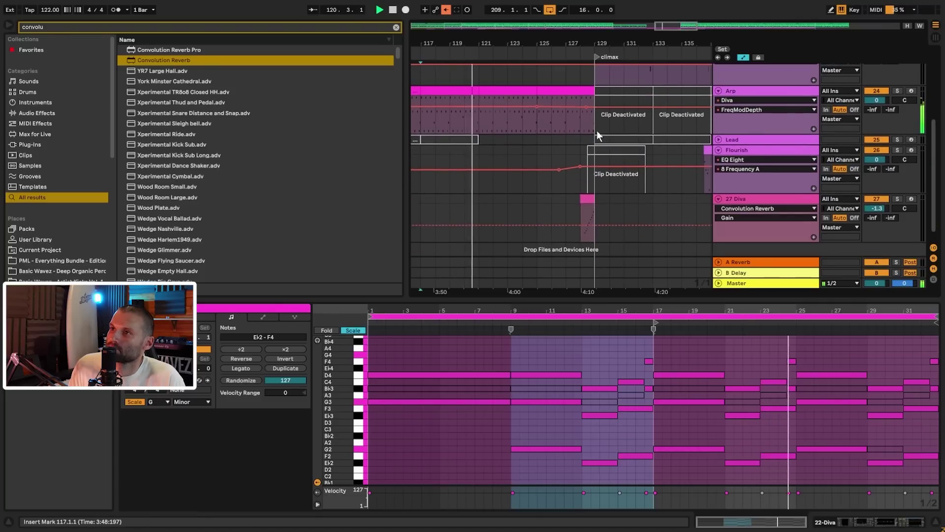
scroll(744, 79, up, 3)
click(745, 85)
click(396, 28)
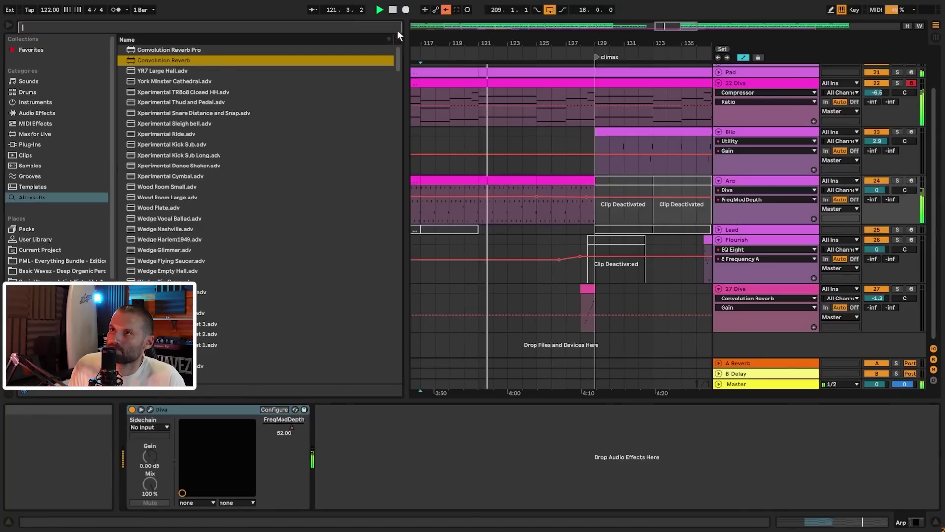
text(delay)
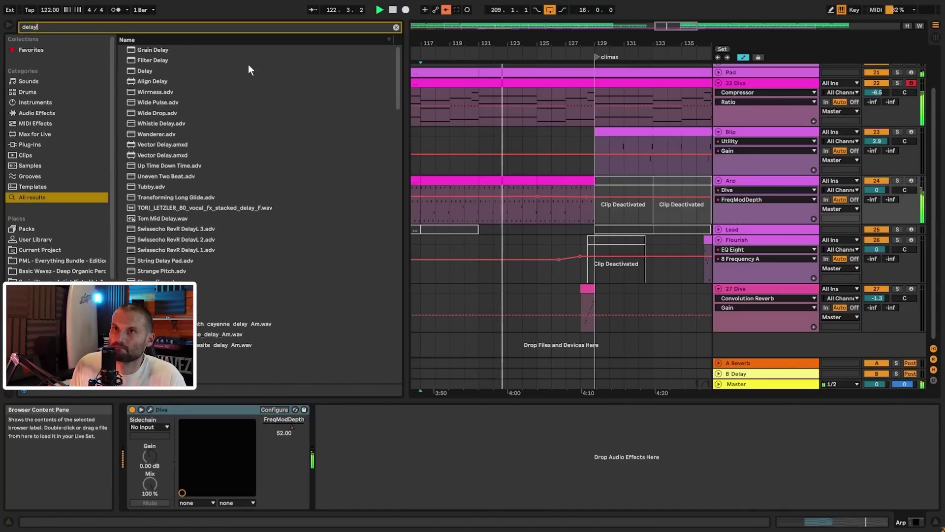
double_click(249, 70)
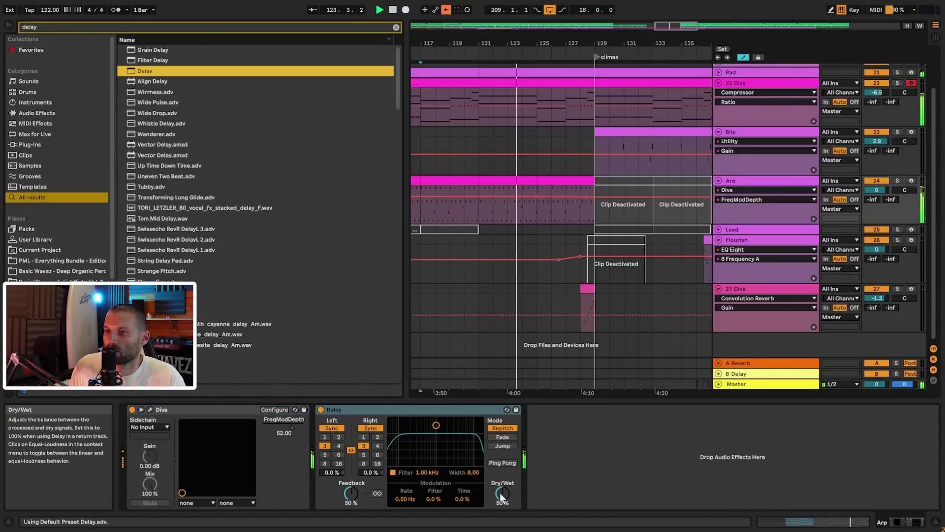
- Set the Arp track's Delay to 64% Feedback and 0% Dry/Wet
drag(498, 504, 468, 496)
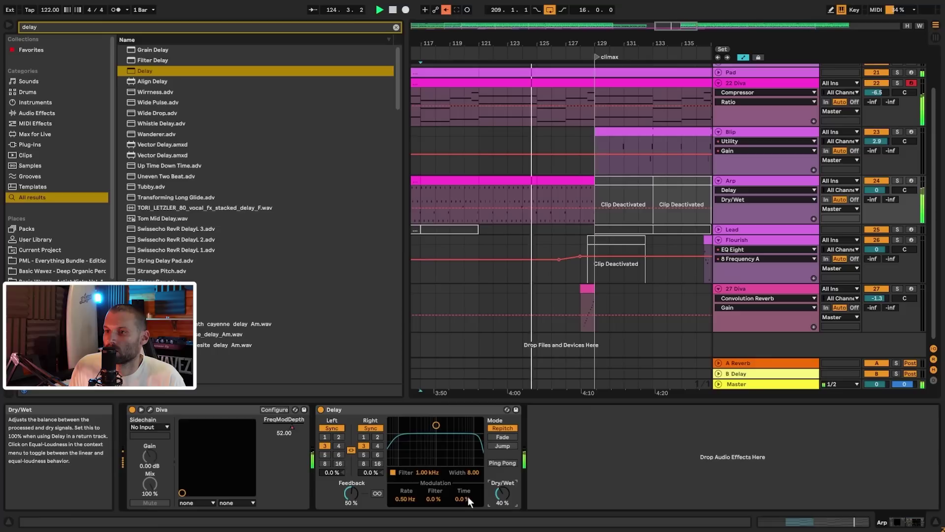
drag(355, 491, 359, 492)
drag(496, 492, 496, 512)
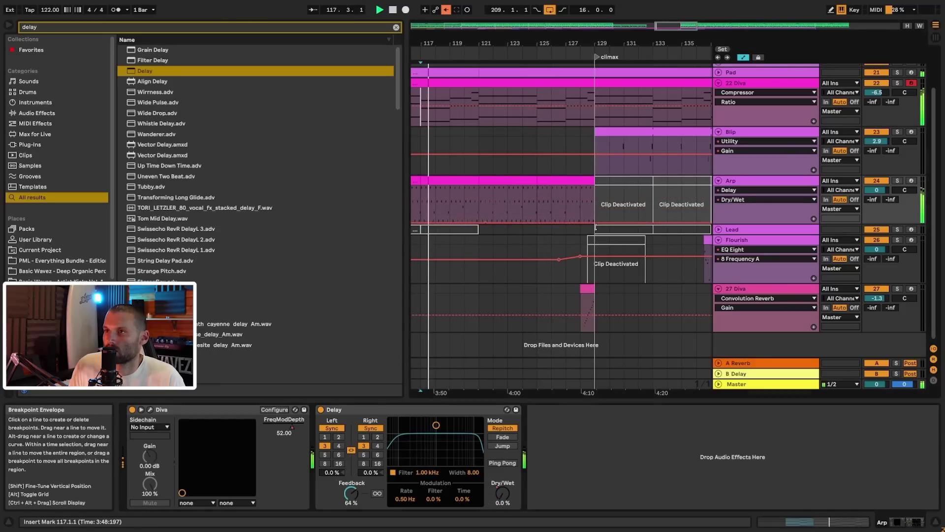
- Automate Arp's Delay Dry/Wet to rise through about 16% at bar 123 to 48% at the climax, and set its filter to 966 Hz, width 5.42
drag(595, 222, 595, 202)
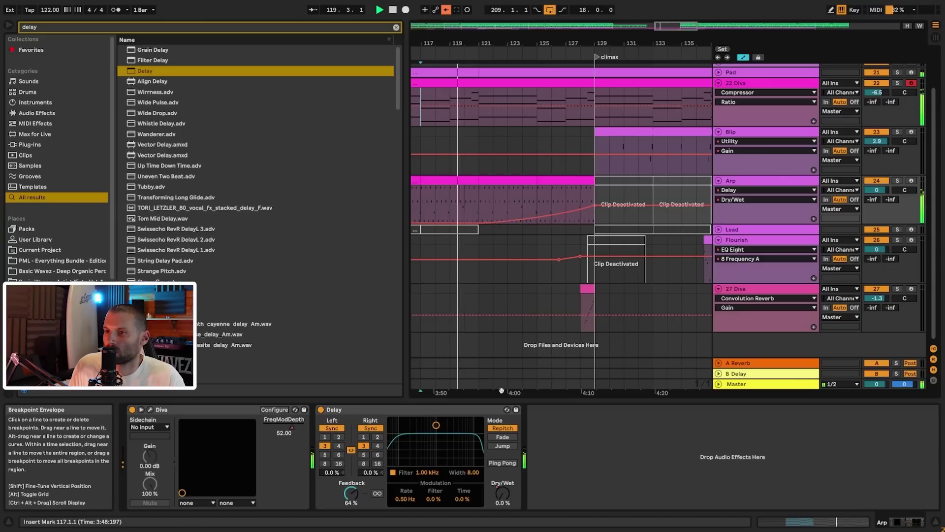
drag(436, 424, 435, 438)
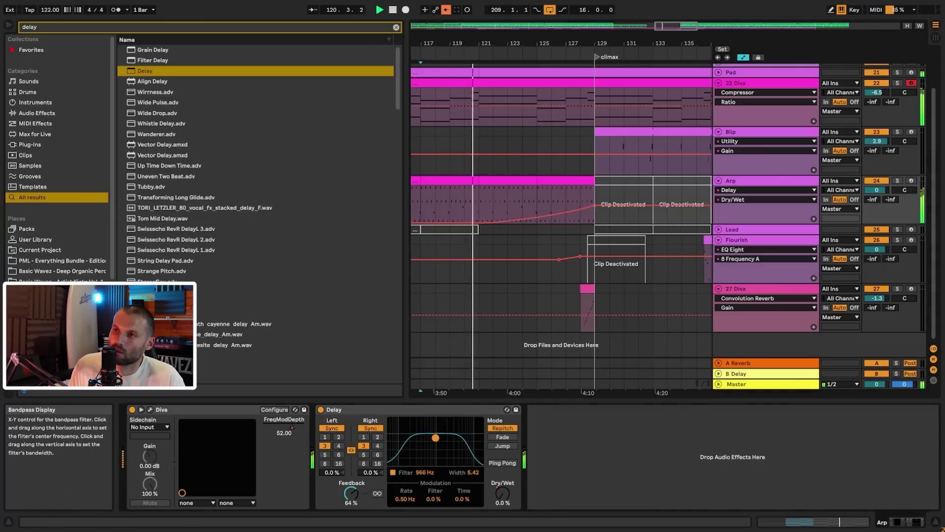
click(507, 217)
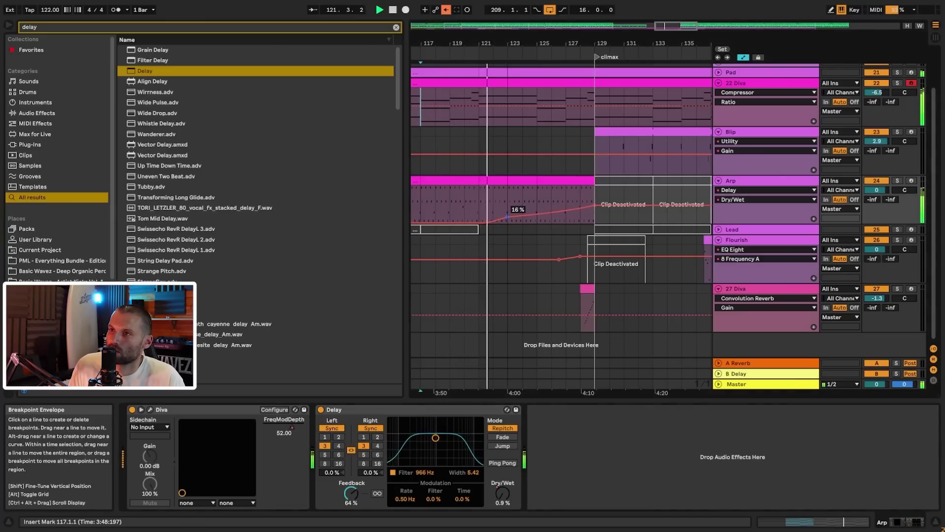
click(532, 260)
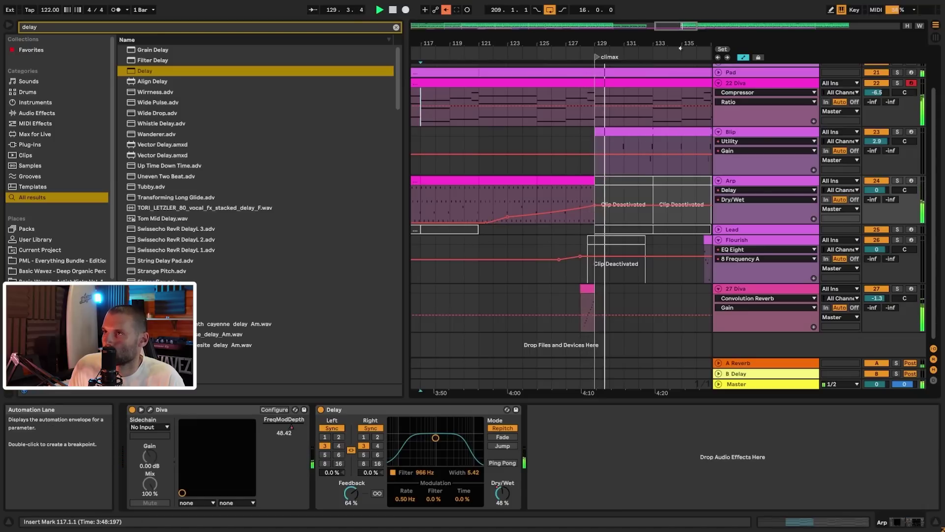
- Reshape the Pad track's Diva Frequency automation so it climbs to a peak of about 97 just before the climax
drag(681, 44, 682, 38)
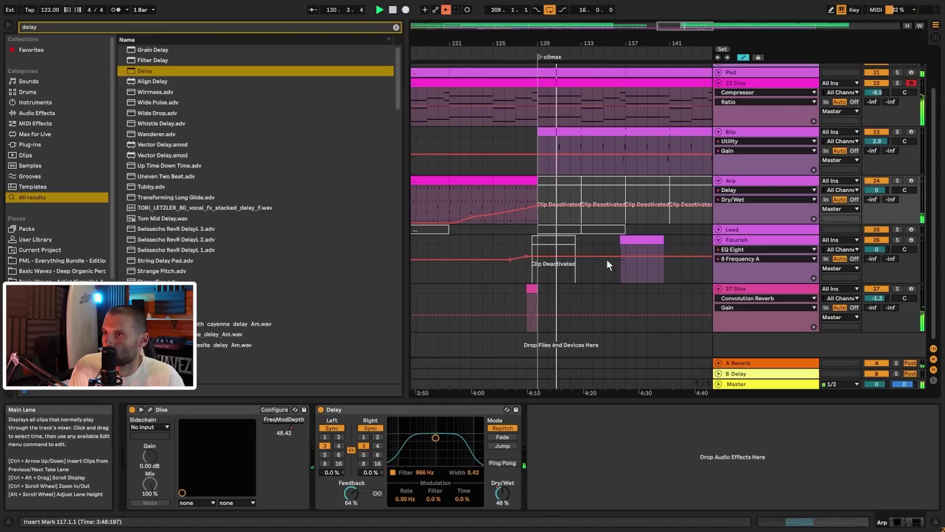
scroll(633, 232, up, 3)
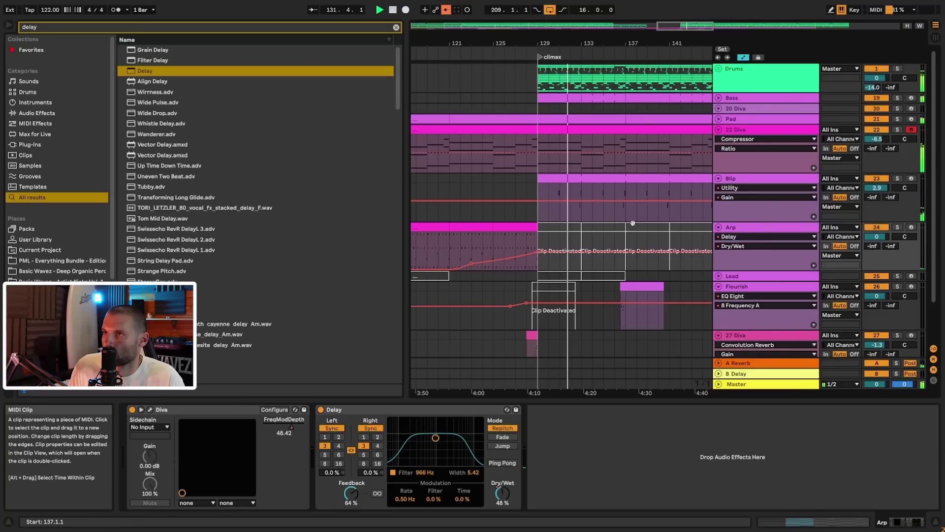
drag(674, 25, 638, 26)
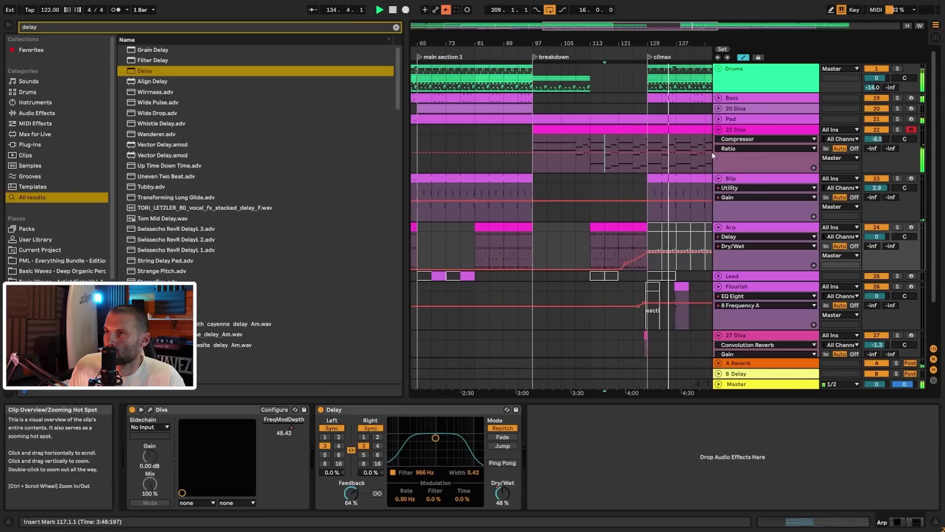
click(719, 120)
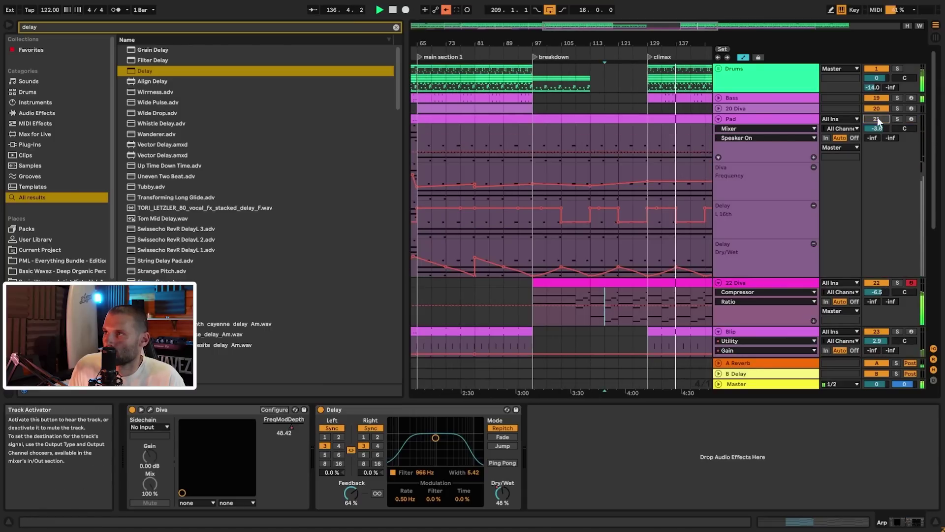
click(635, 131)
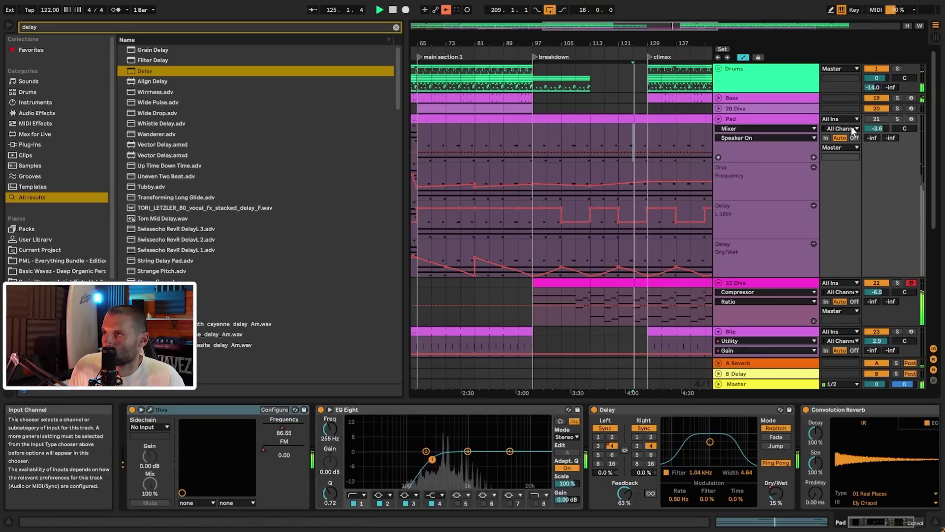
click(781, 123)
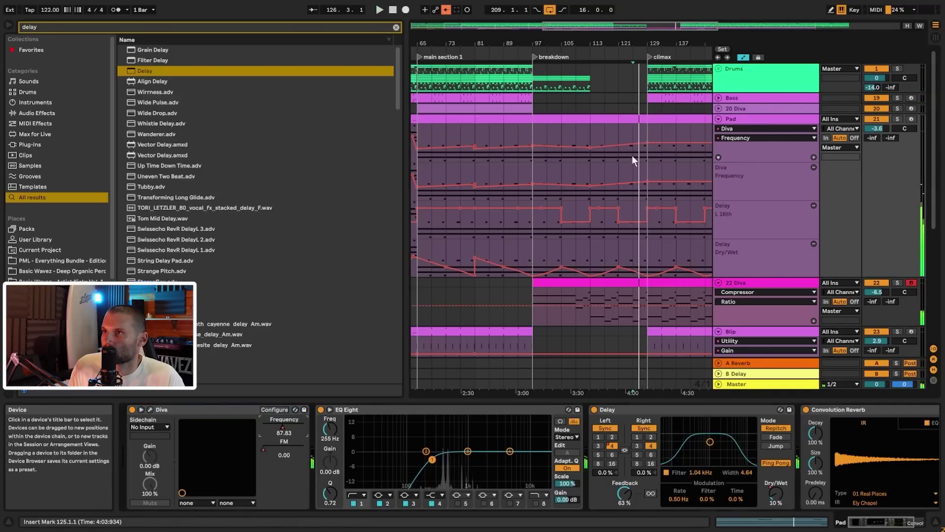
mouse_move(653, 140)
mouse_down()
mouse_move(653, 159)
mouse_move(638, 140)
mouse_up()
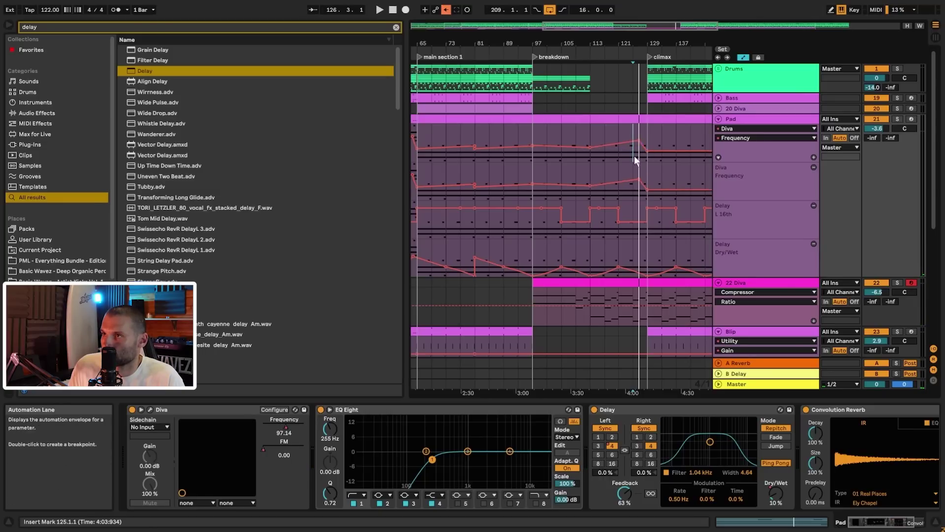
key(space)
- Raise the Pad track's Diva Frequency automation from the start of the climax onward to 81.11
scroll(701, 197, down, 2)
scroll(701, 200, down, 8)
click(678, 181)
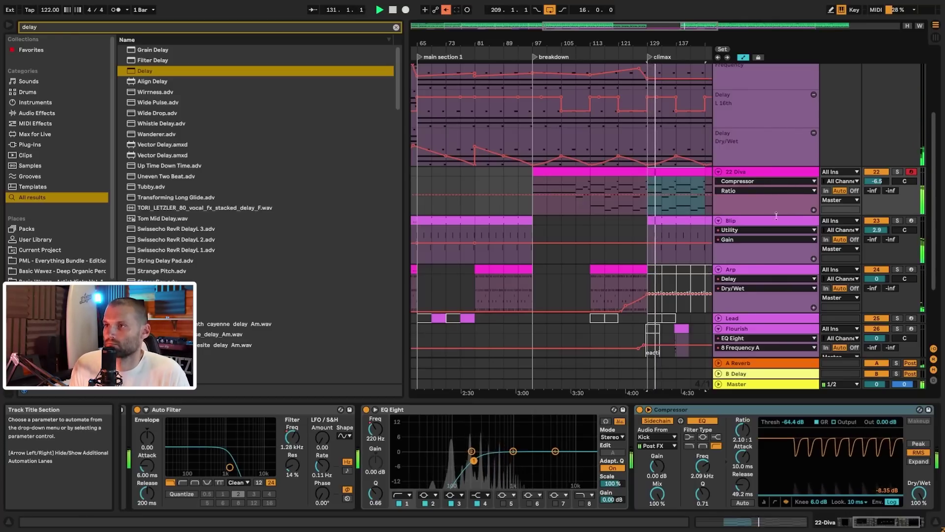
scroll(785, 204, down, 3)
scroll(694, 116, up, 3)
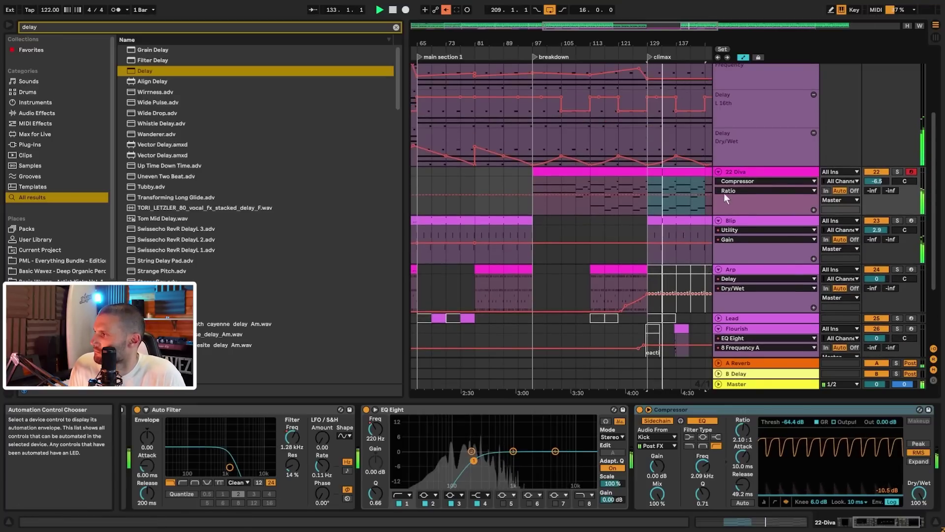
scroll(656, 99, up, 3)
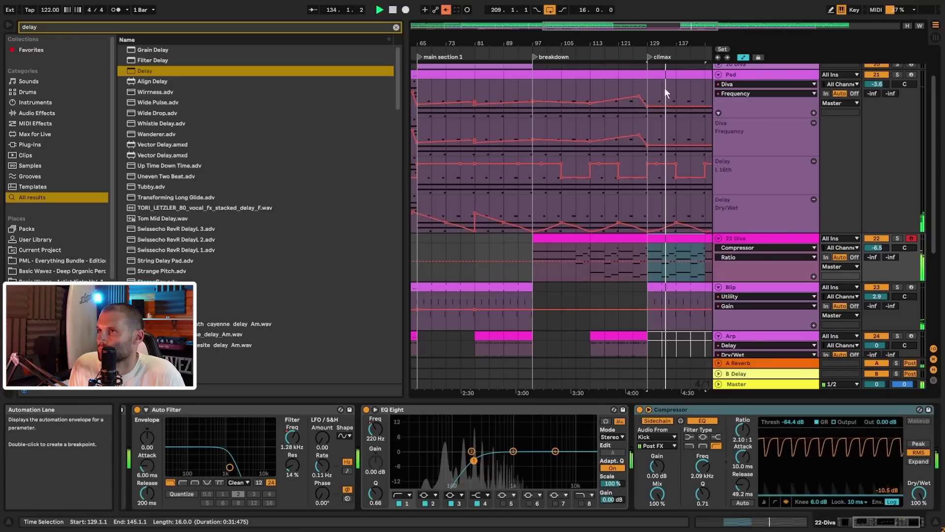
mouse_move(649, 106)
mouse_down()
mouse_move(647, 91)
mouse_move(647, 101)
mouse_up()
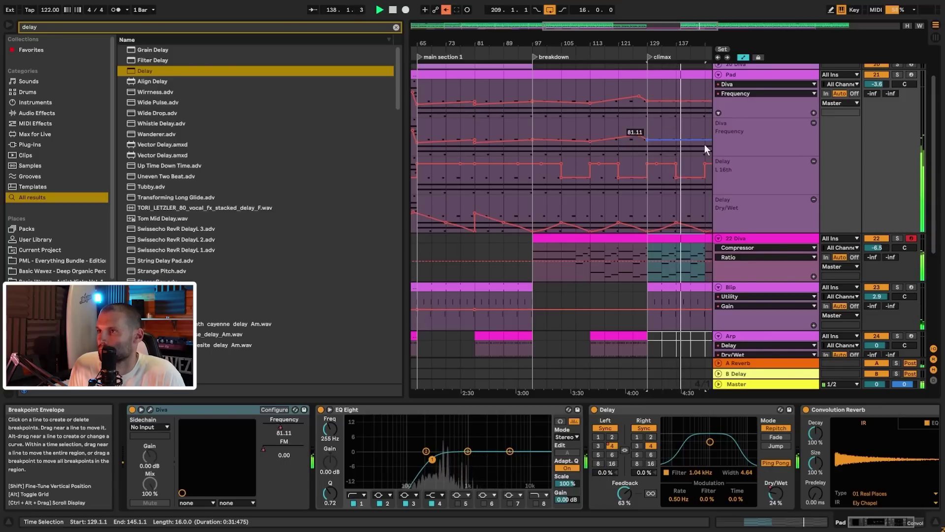
scroll(705, 144, down, 3)
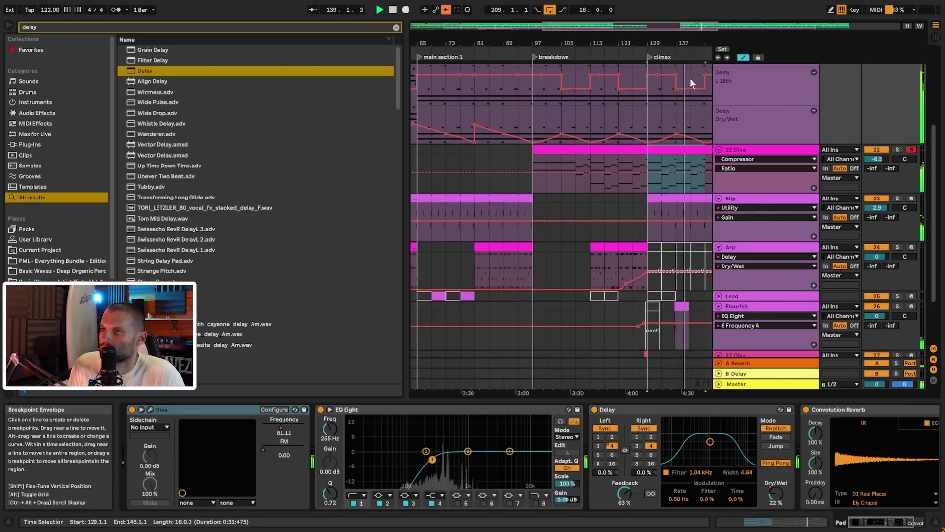
- Play the arrangement from bar 1 to review the intro, and fold all tracks
key(space)
drag(702, 26, 726, 7)
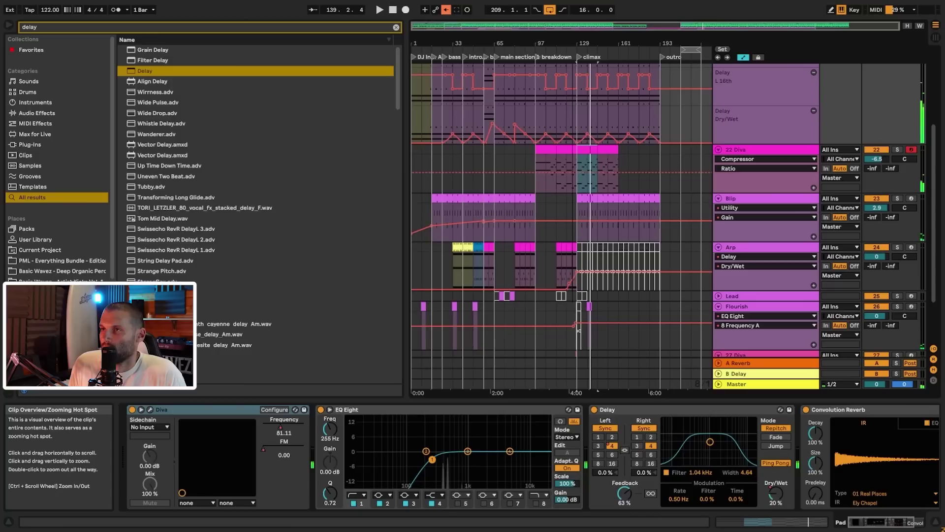
click(413, 151)
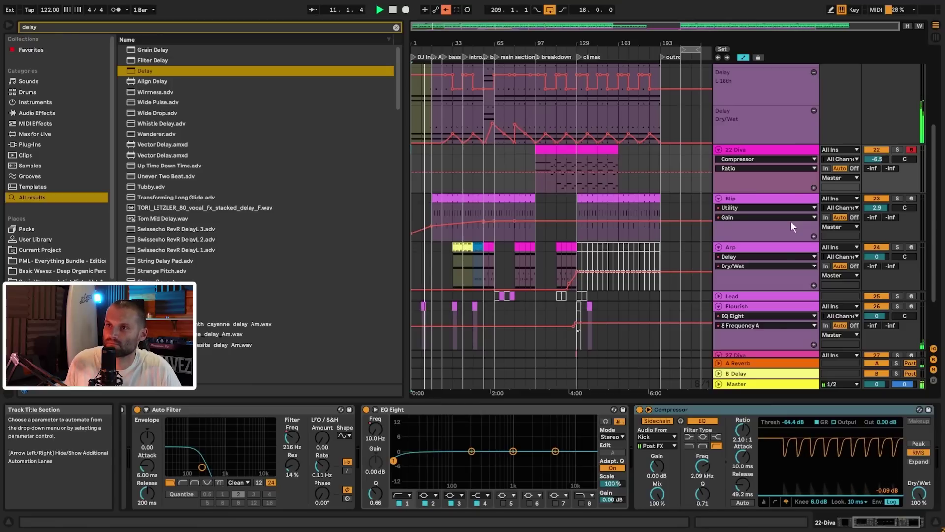
drag(414, 25, 414, 102)
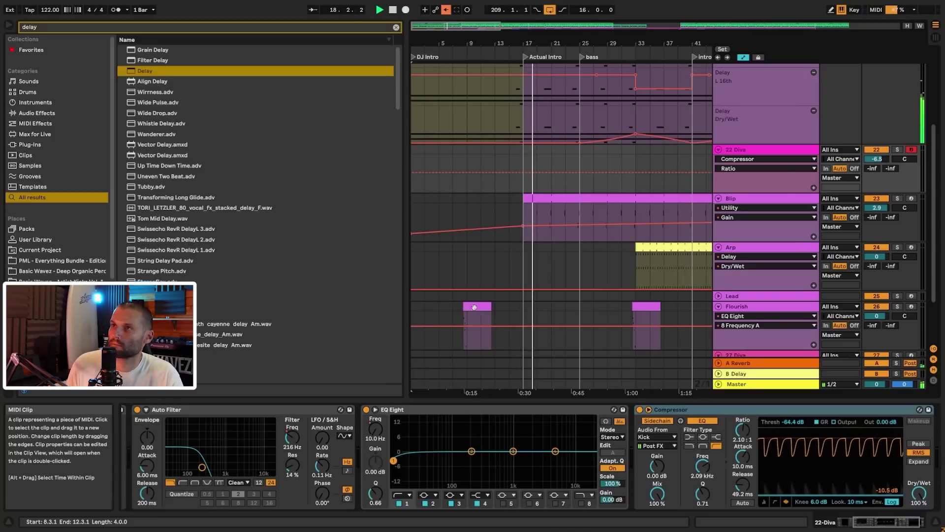
drag(477, 27, 530, 0)
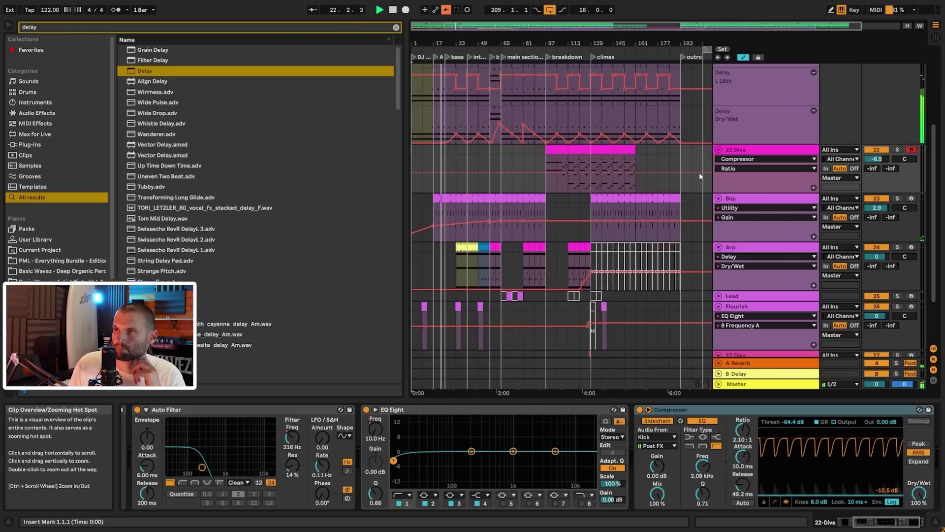
alt+click(718, 149)
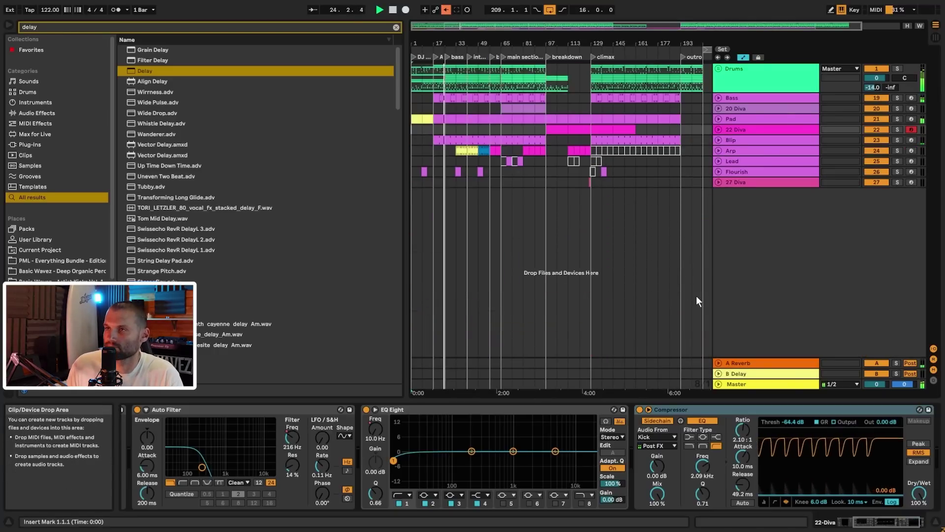
mouse_move(440, 25)
mouse_down()
mouse_move(435, 53)
mouse_move(439, 21)
mouse_up()
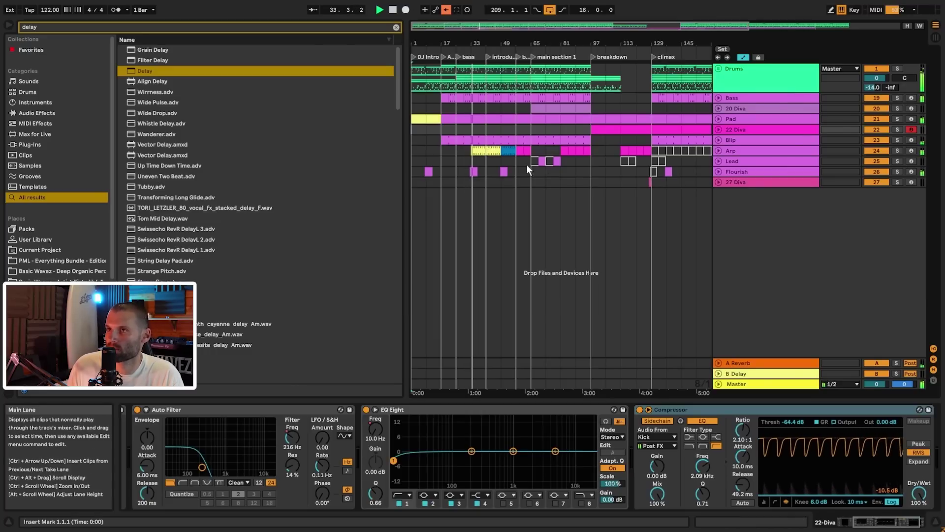
- Remove the first eight bars of the Arp track's yellow section so it starts at bar 41
click(484, 153)
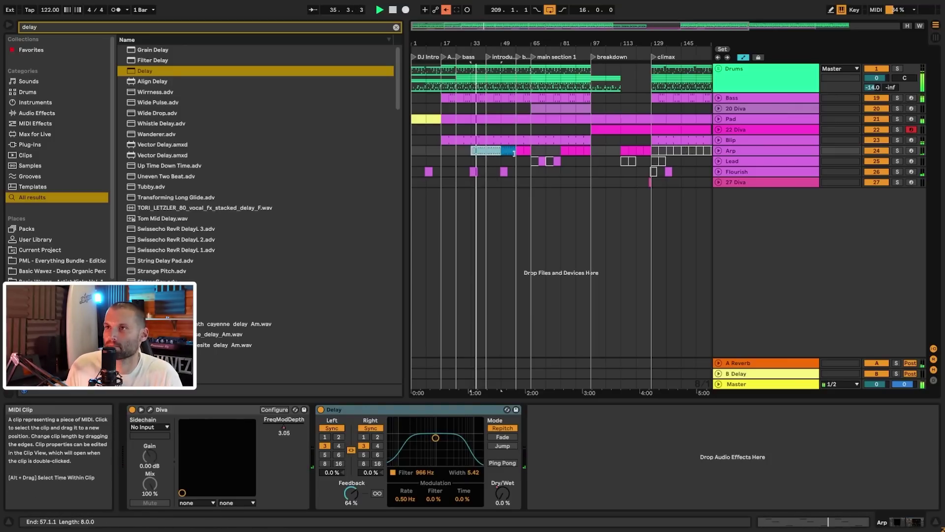
click(488, 150)
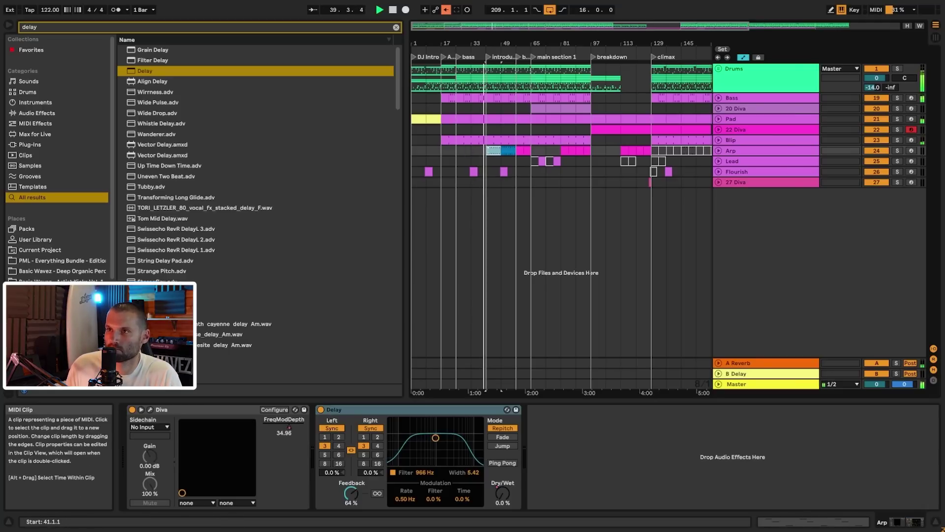
click(491, 149)
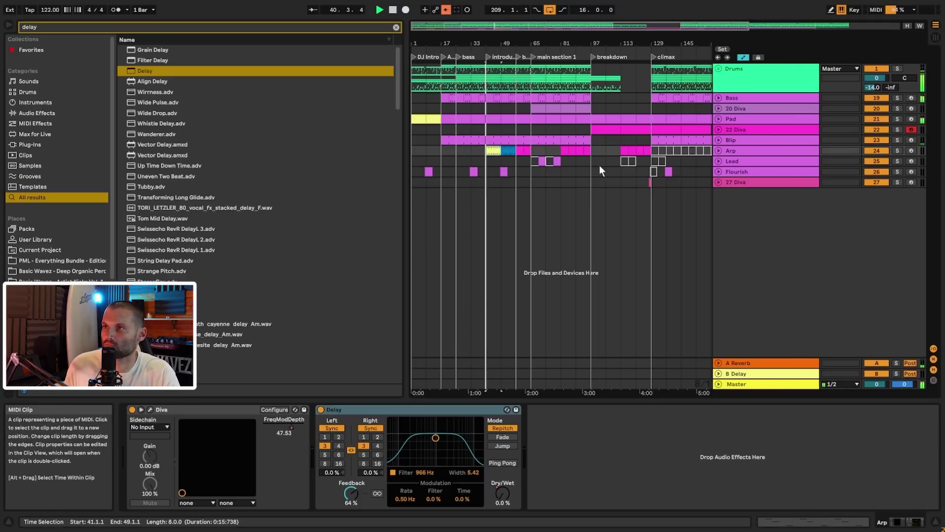
- Stretch Arp's Diva FreqModDepth automation ramp so it peaks at the start of main section 1, and play from bar 33
click(717, 152)
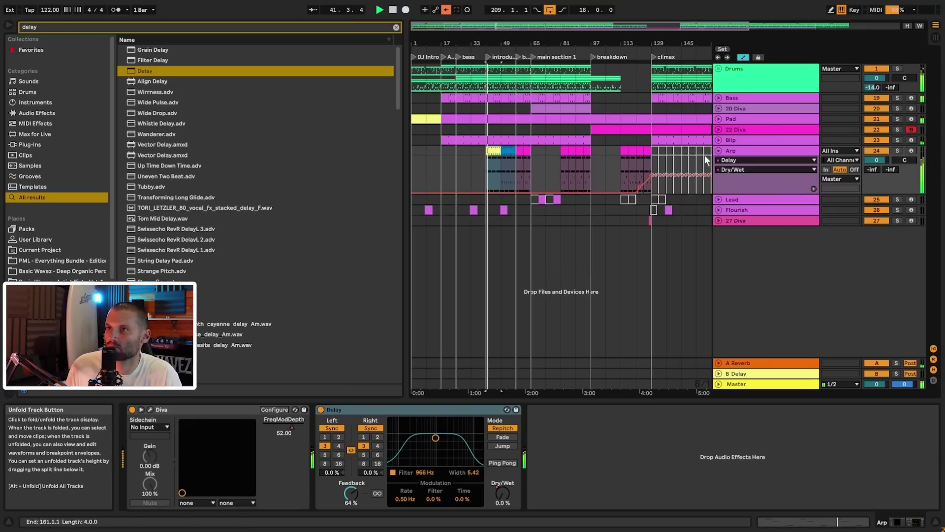
click(280, 433)
click(530, 168)
key(space)
click(485, 168)
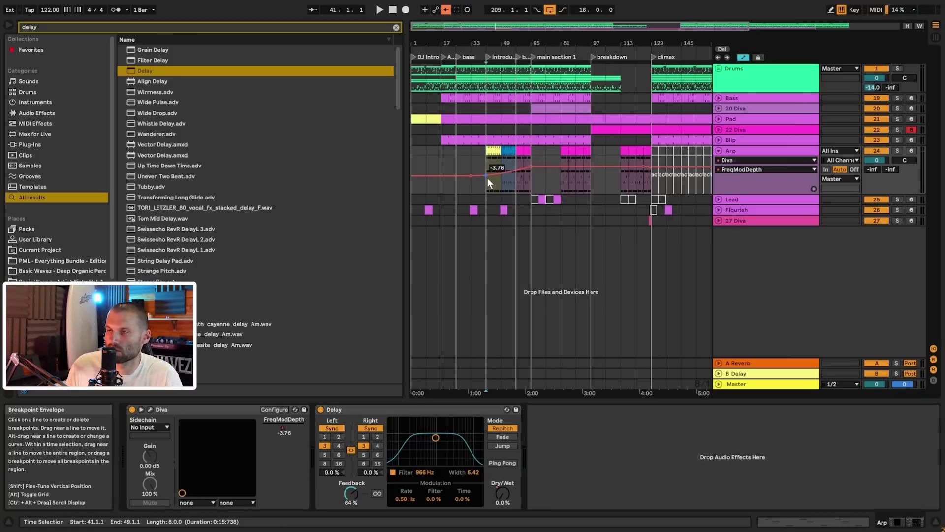
click(474, 162)
key(space)
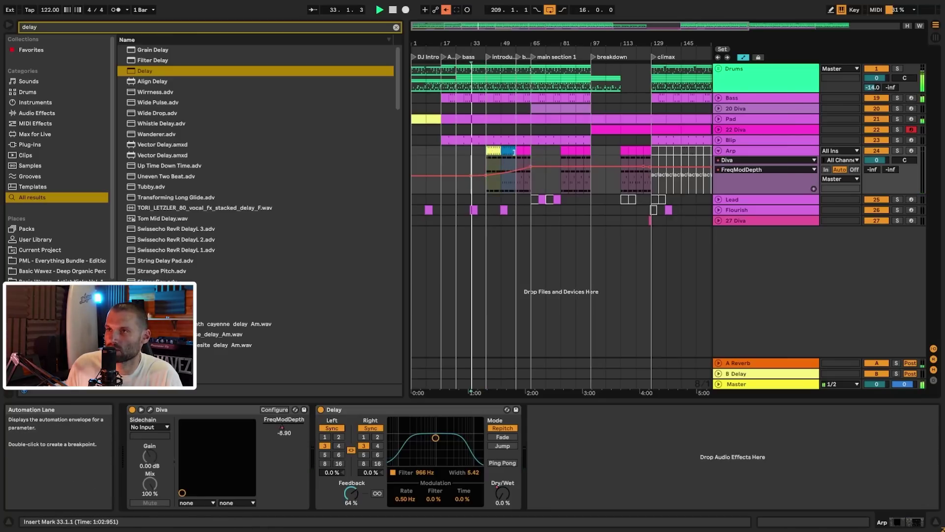
- Move the Arp track's blue clip from bar 49 to bar 225, after the outro
click(509, 150)
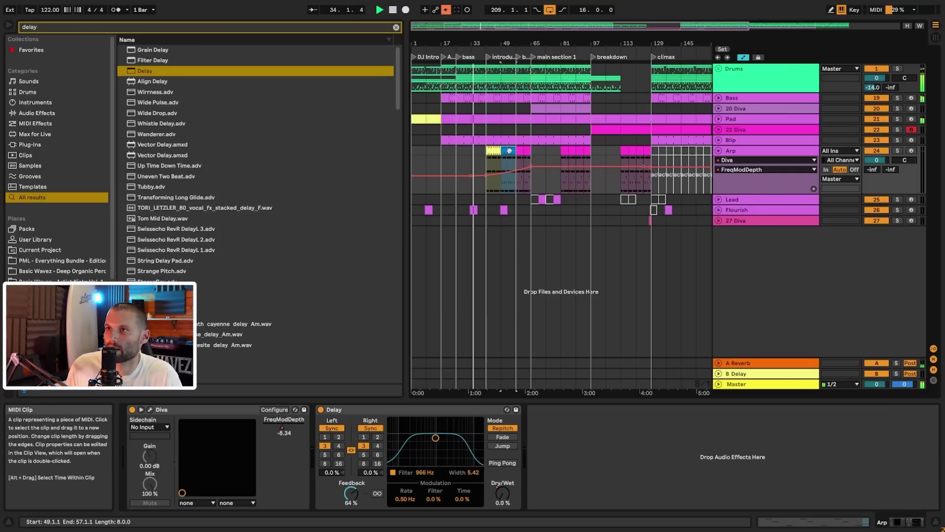
drag(508, 150, 431, 152)
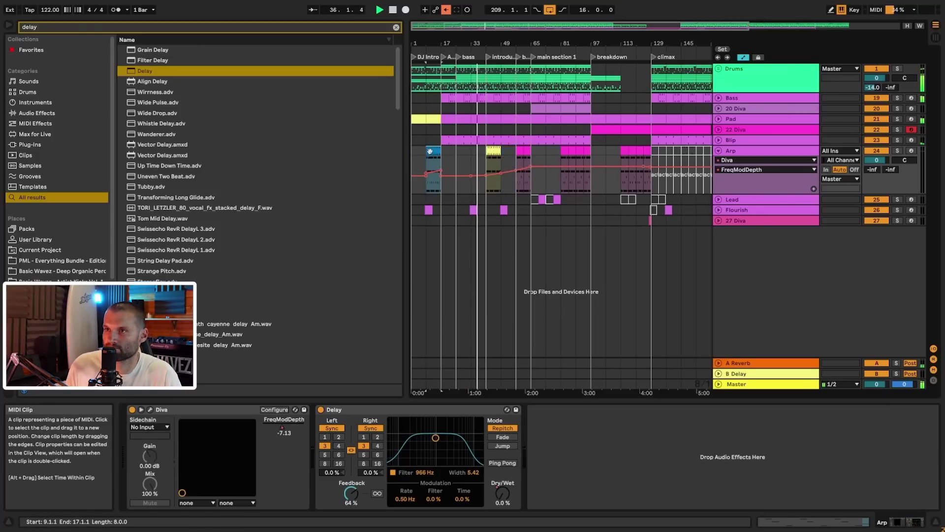
double_click(611, 26)
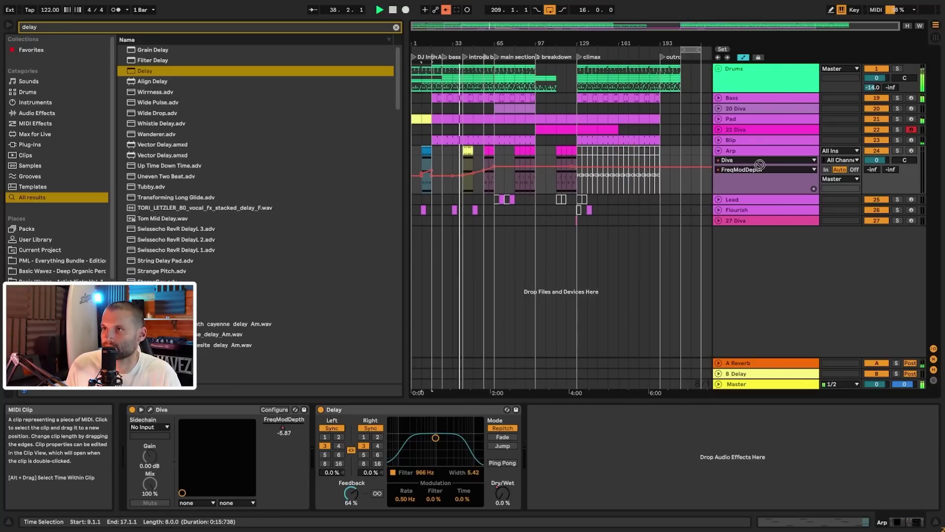
click(697, 161)
drag(703, 161, 678, 159)
- Duplicate the Arp track's yellow section so it fills bars 41 to 57 up to the build
click(439, 156)
key(ctrl+d)
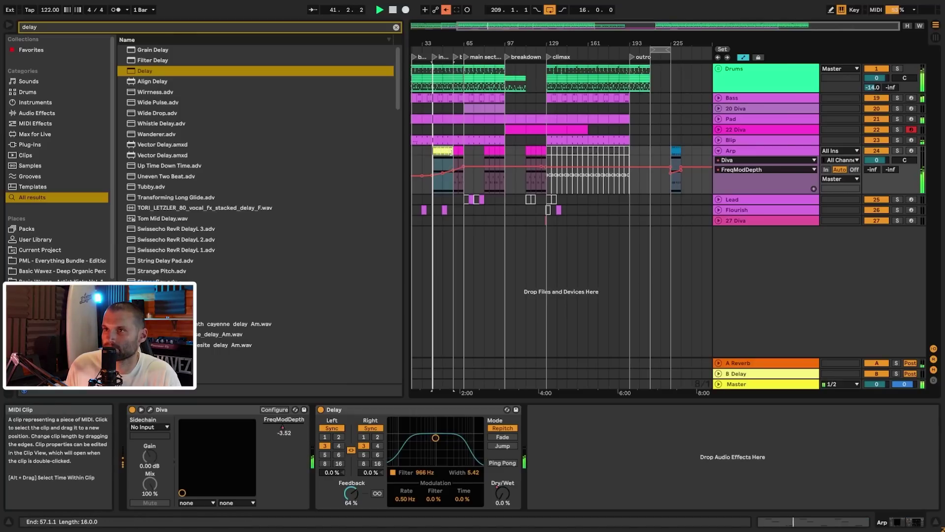
click(578, 121)
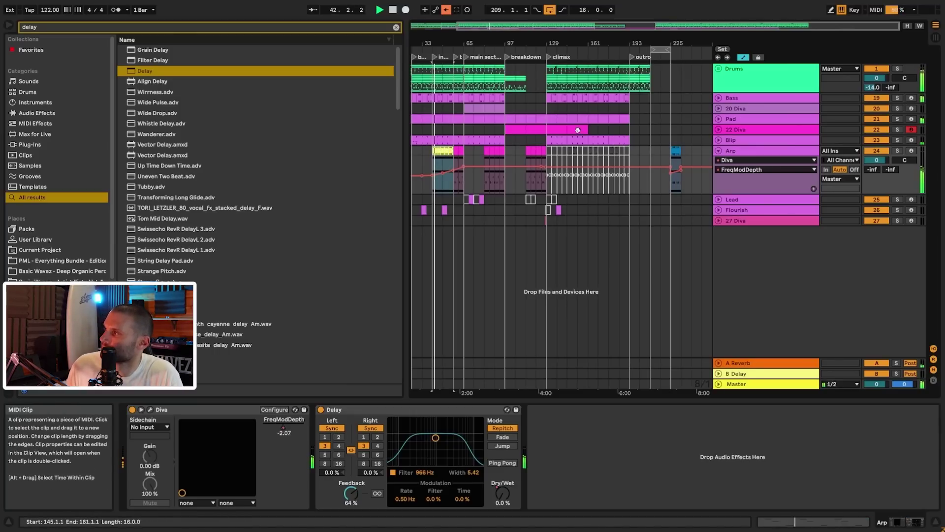
drag(587, 39, 584, 187)
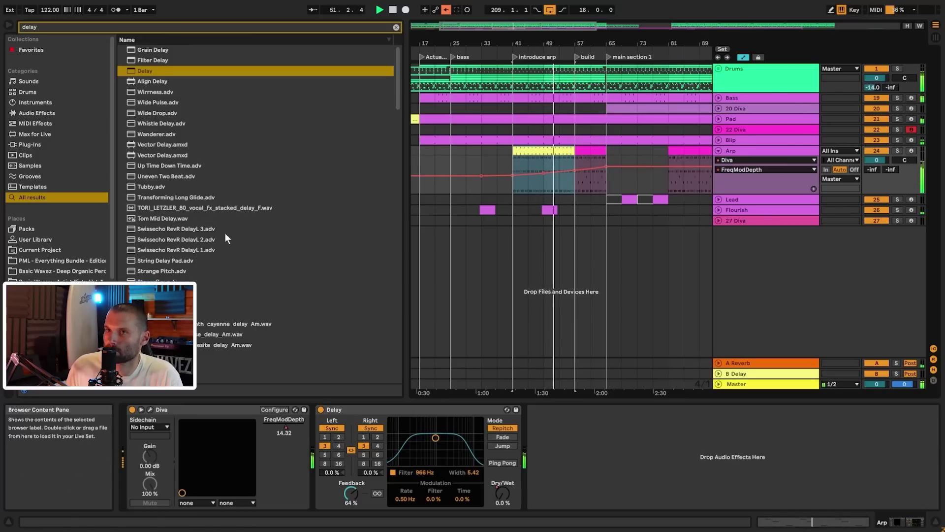
- Clear the delay search and browse the PML Everything Bundle's Organica Vol 2 one-shots for percussion samples
scroll(38, 253, down, 3)
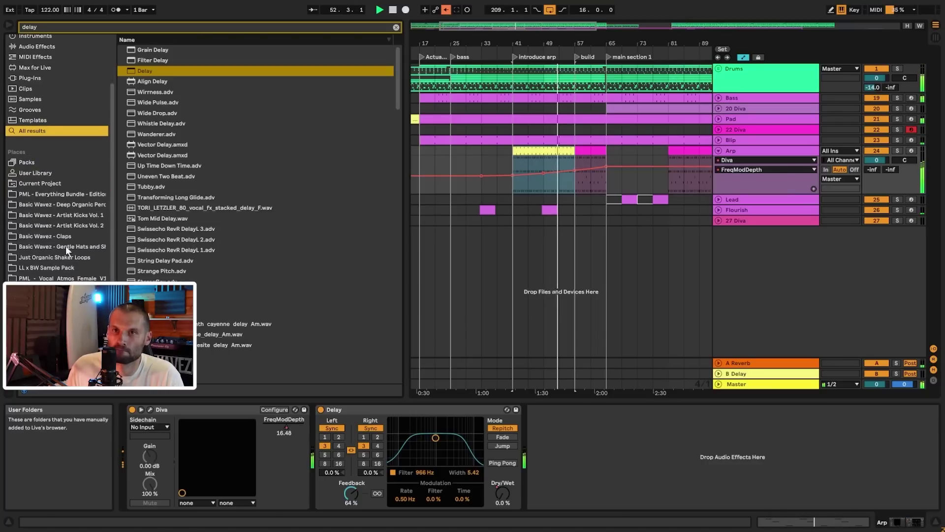
click(69, 194)
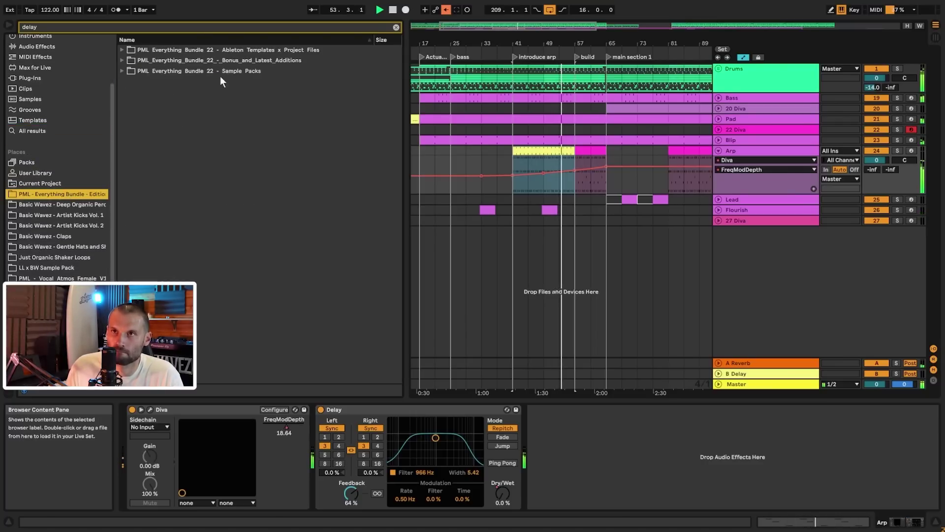
click(395, 27)
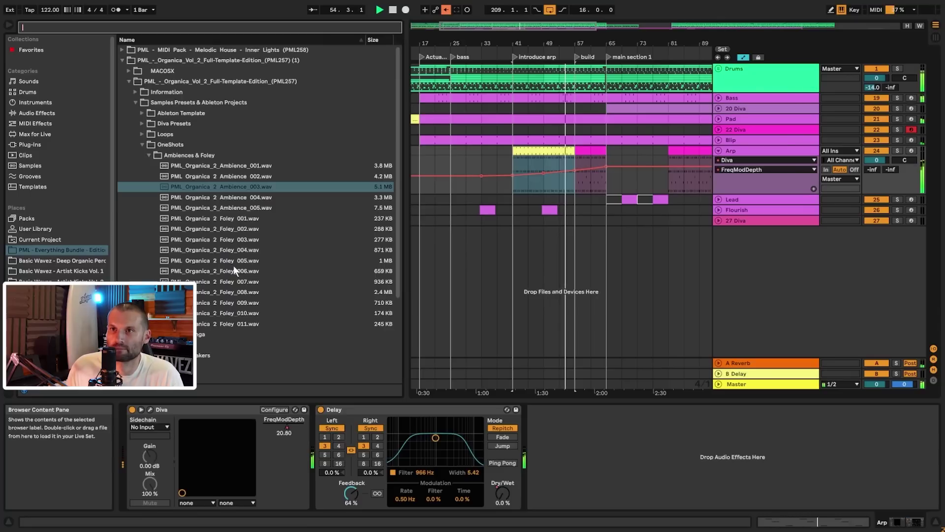
click(148, 156)
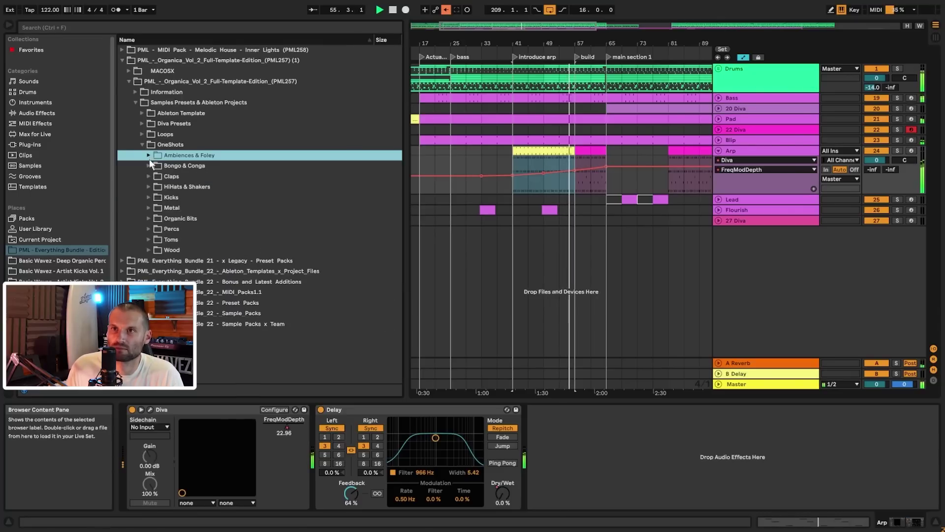
click(151, 232)
scroll(235, 253, down, 5)
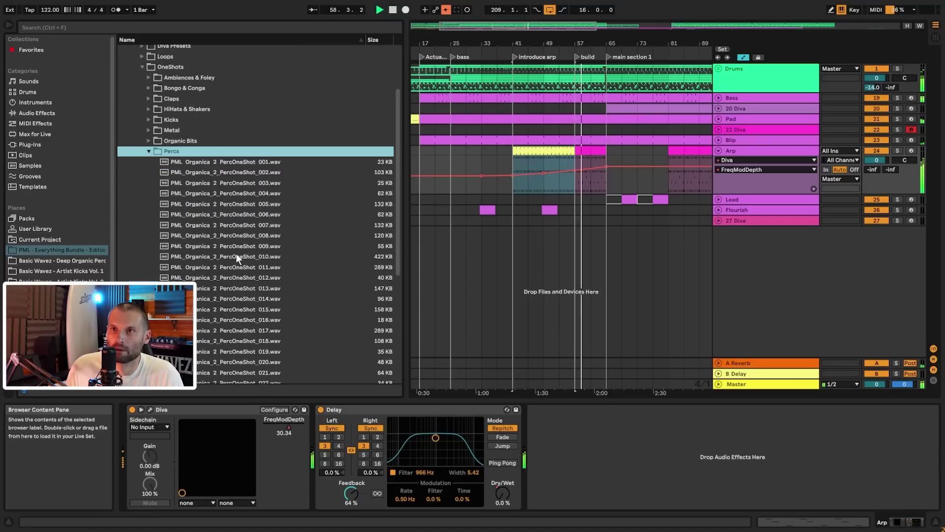
scroll(295, 252, down, 2)
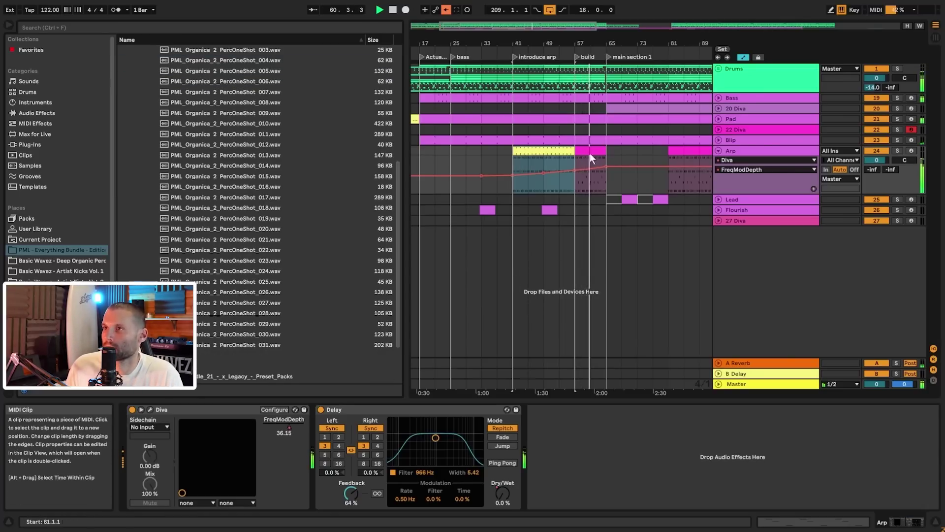
- Turn off the three active EQ Three devices on the 20 Diva track and resume playback
click(619, 152)
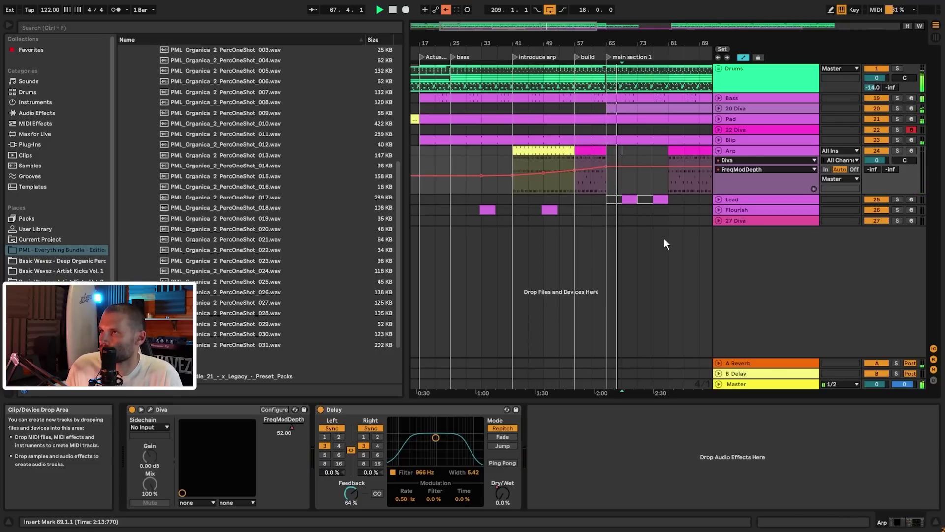
click(738, 97)
key(space)
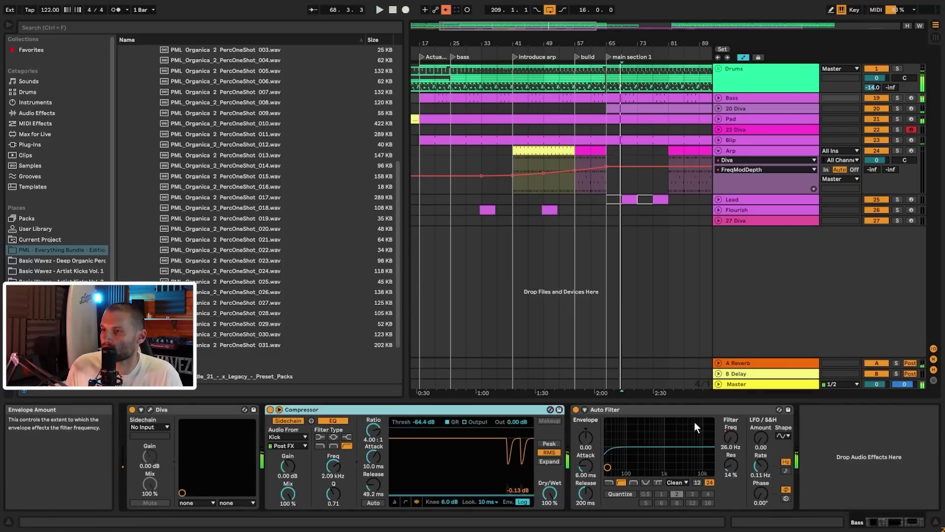
click(731, 107)
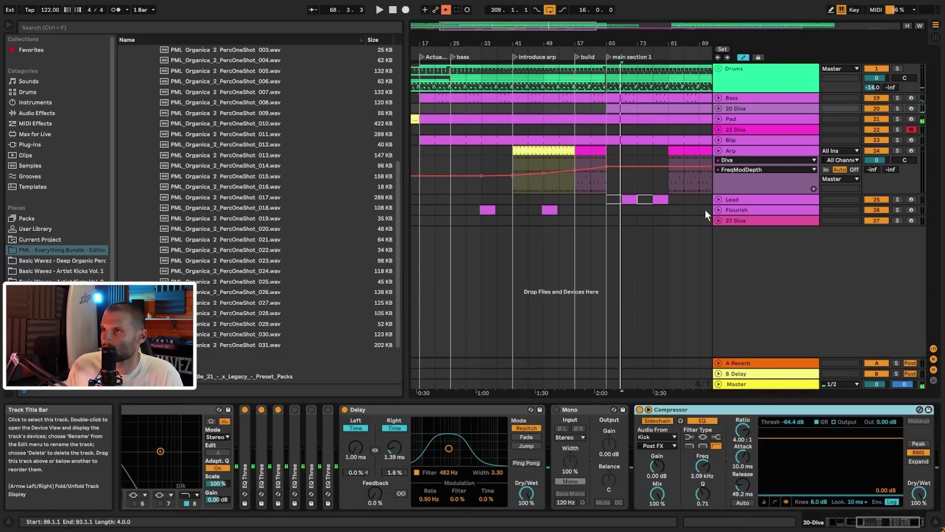
click(277, 409)
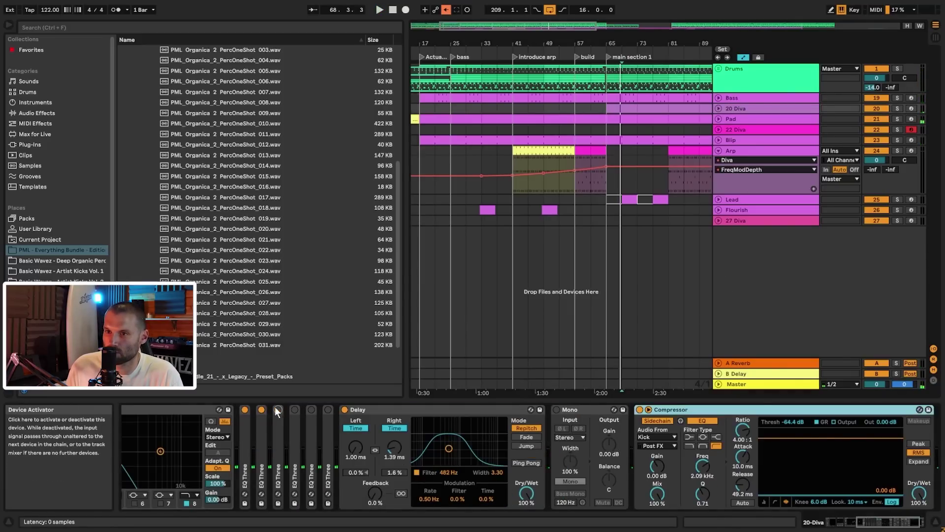
click(245, 410)
key(space)
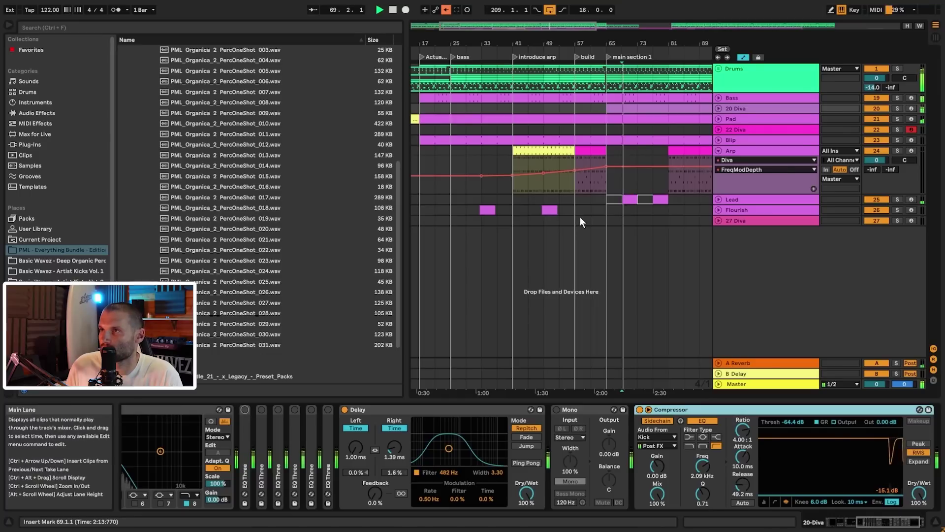
- Audition main section 1 from bar 65 and open the 20 Diva track's Diva synth on its main controls
click(604, 108)
key(space)
key(space)
key(space)
drag(878, 523, 434, 463)
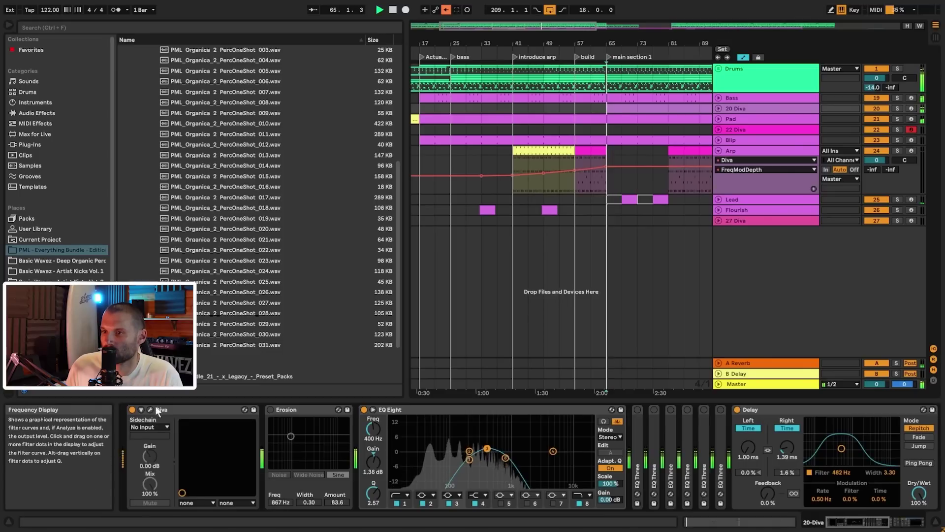
click(149, 410)
key(space)
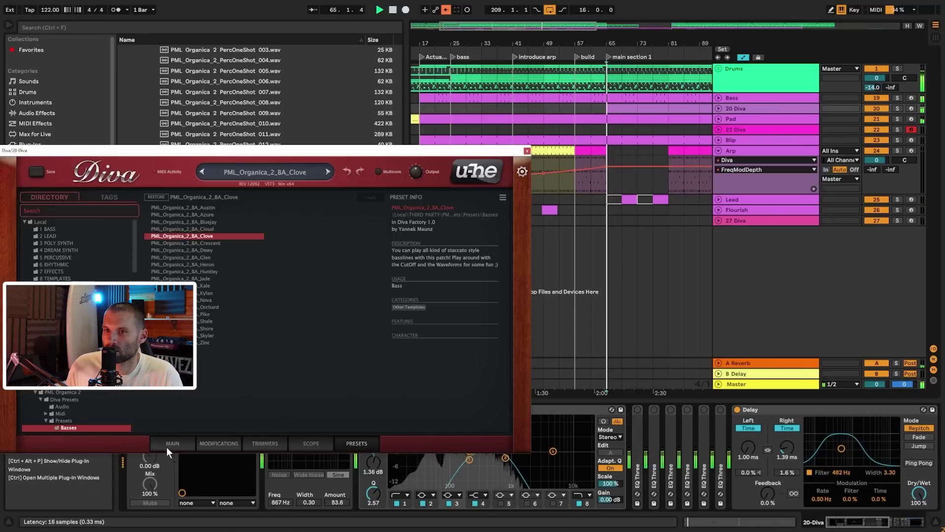
click(172, 444)
key(space)
key(space)
- Adjust Diva's filter modulation depth and the decay and attack of Env2 while auditioning from bar 65
drag(288, 301, 290, 302)
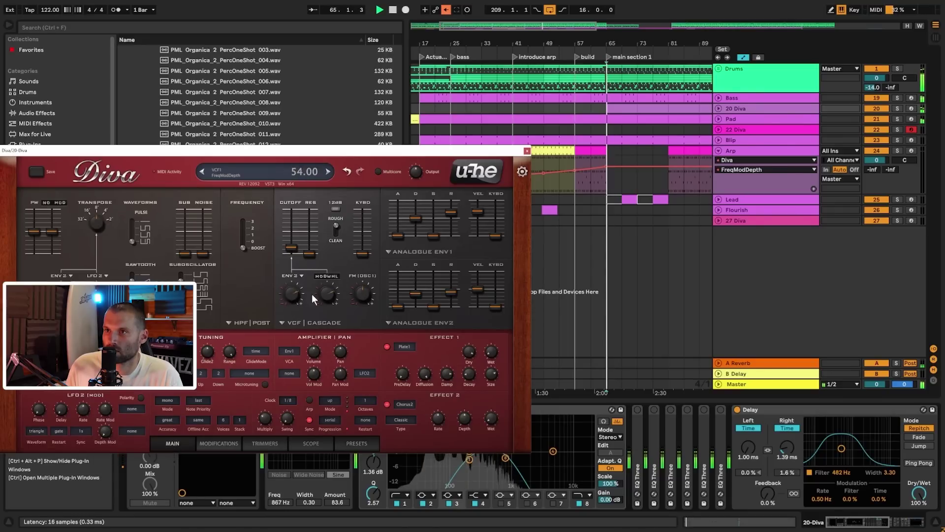
drag(412, 298, 412, 290)
key(space)
key(space)
mouse_move(132, 241)
mouse_down()
mouse_move(131, 231)
mouse_move(134, 241)
mouse_up()
key(space)
key(space)
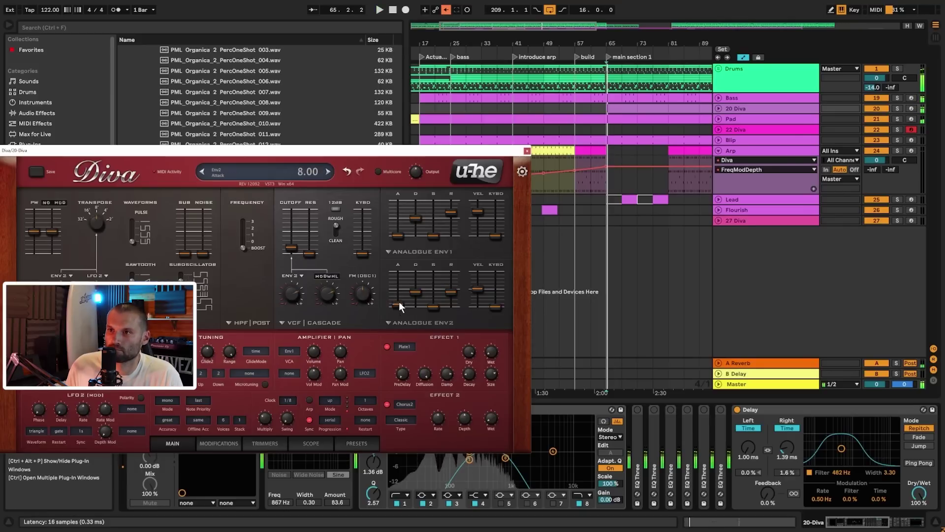
drag(399, 299, 413, 292)
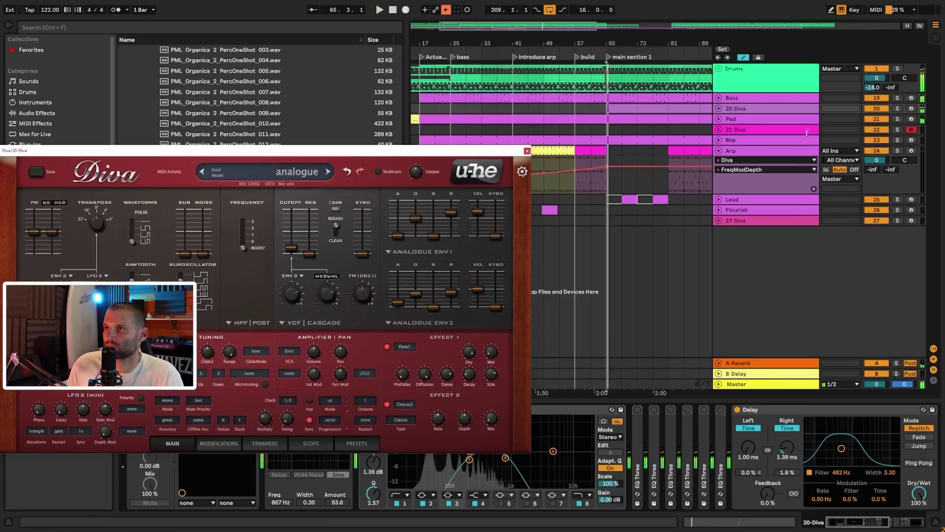
- Solo the 20 Diva track and bypass Diva's Chorus2 effect, leaving Plate1 on
click(898, 108)
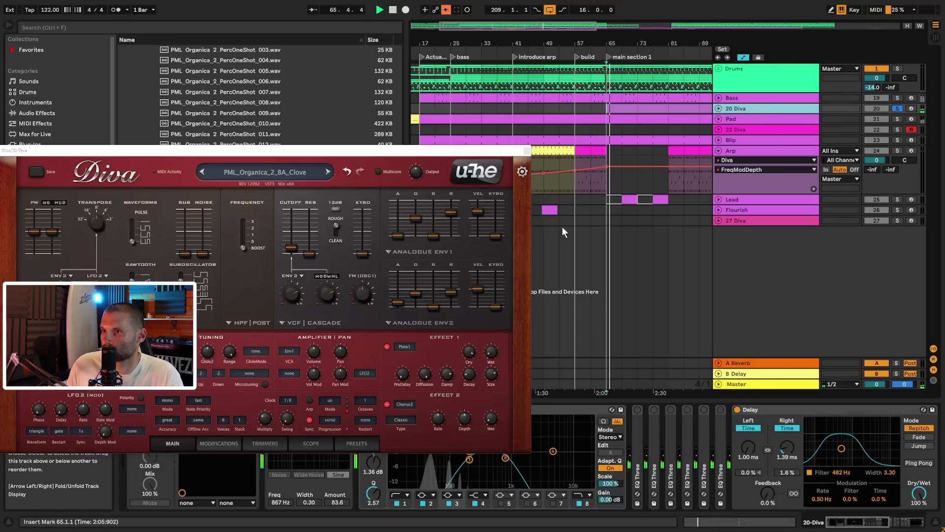
click(387, 347)
click(387, 405)
click(388, 347)
key(space)
key(space)
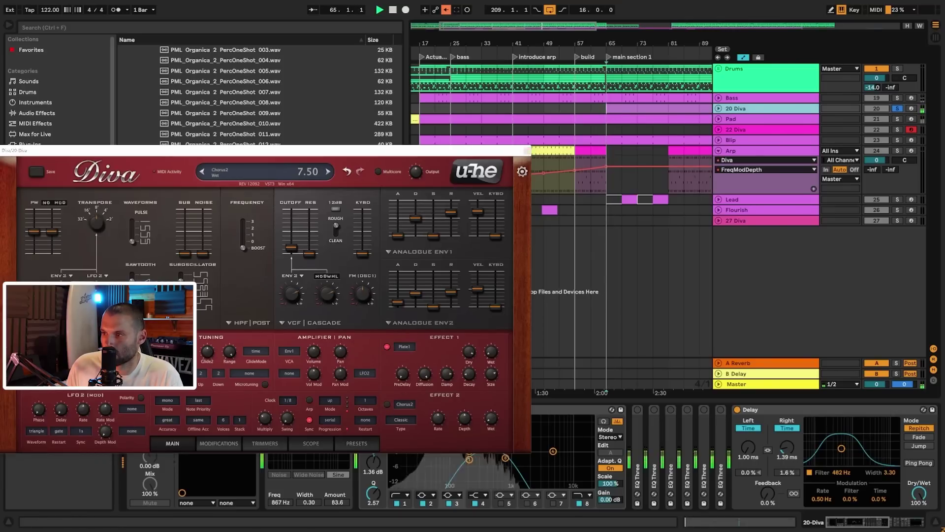
- Set the right time of 20 Diva's Delay to 24.1 ms, and unsolo the track for playback in the mix
drag(788, 450, 789, 456)
key(space)
key(space)
click(899, 109)
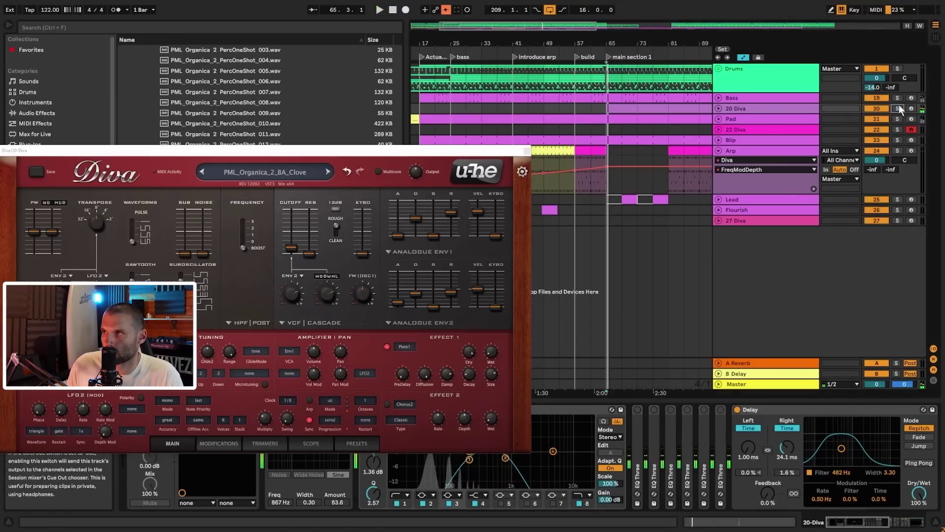
key(space)
key(space)
- Compare the 20 Diva track with its Mono device on and off, replaying main section 1 from bar 65
drag(879, 522, 886, 522)
key(space)
key(space)
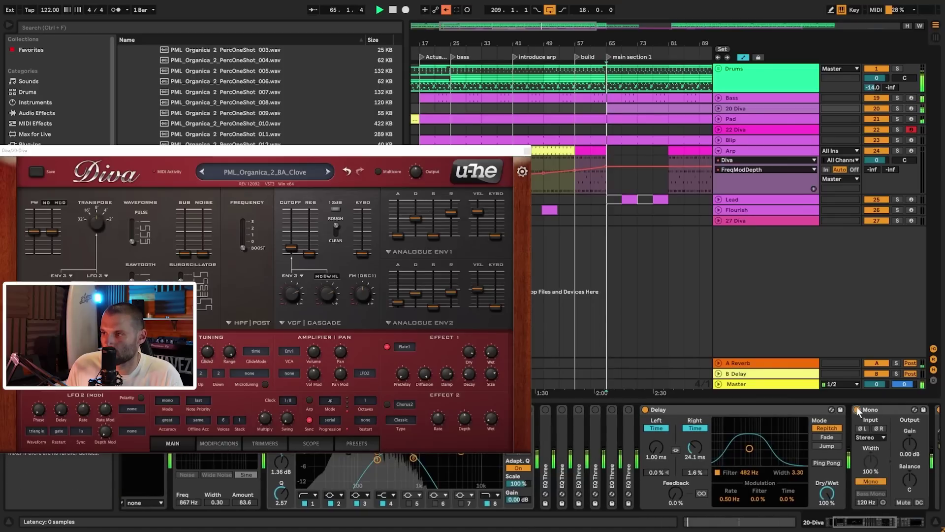
click(858, 410)
key(space)
click(858, 410)
key(space)
key(space)
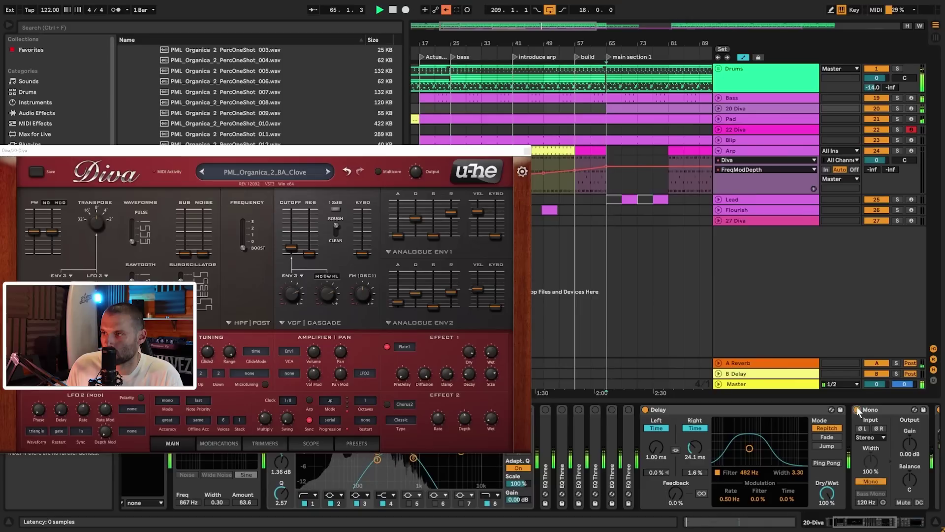
click(858, 410)
key(space)
key(space)
click(858, 410)
key(space)
- Set the right time of 20 Diva's Delay to 32.9 ms while auditioning from bar 65
click(645, 410)
click(645, 410)
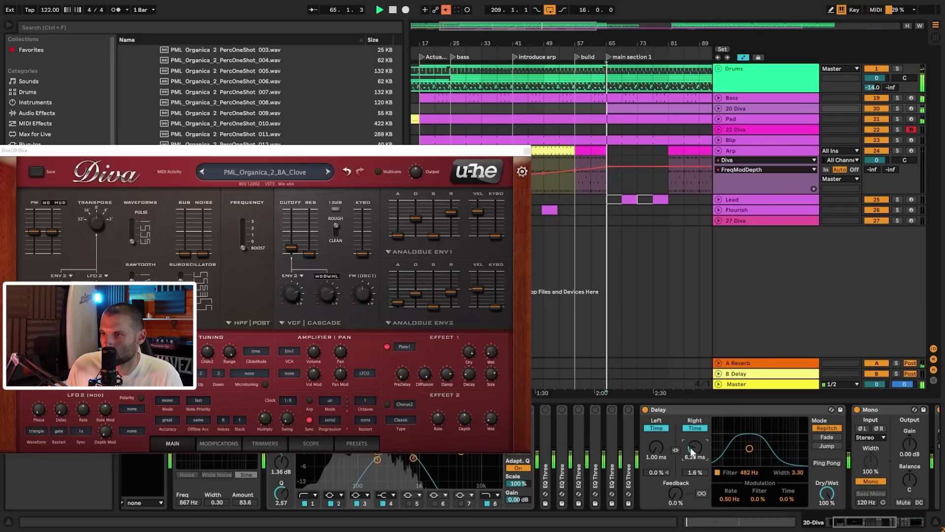
drag(689, 447, 690, 448)
key(space)
key(space)
key(space)
key(space)
key(space)
key(space)
key(space)
key(space)
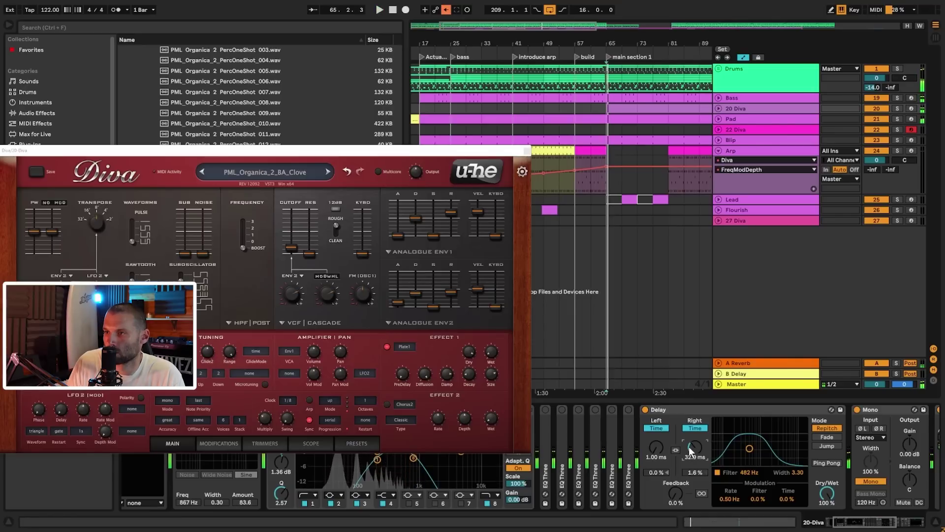
- Bypass 20 Diva's Delay and Mono devices, and set Diva's pan modulation source to StackIndex
click(645, 409)
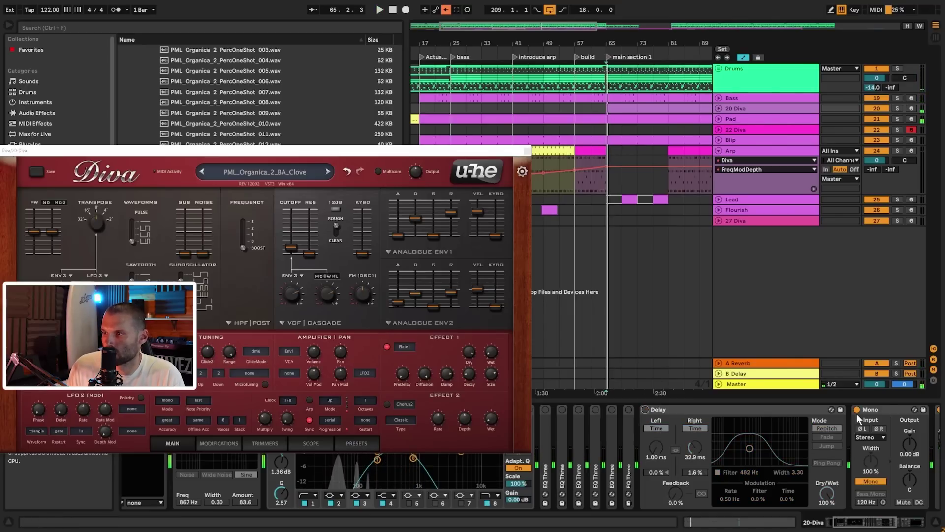
click(365, 373)
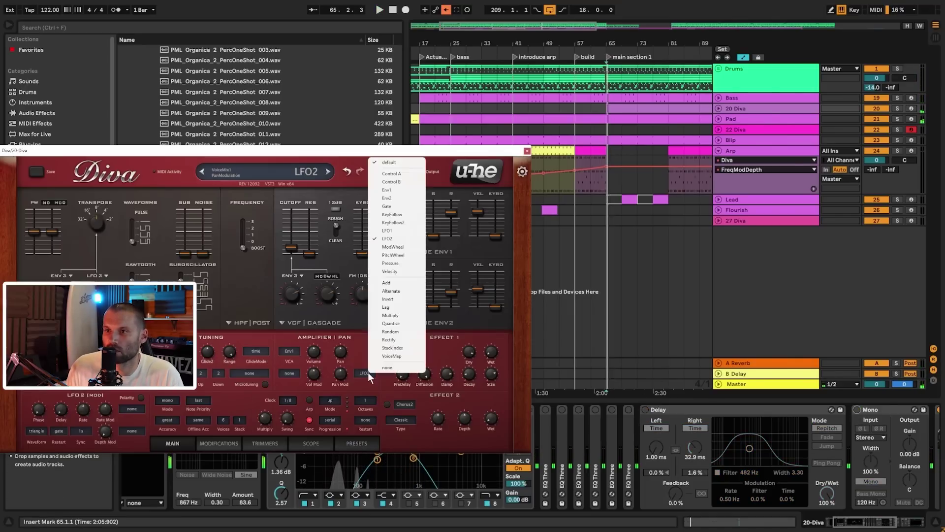
click(394, 349)
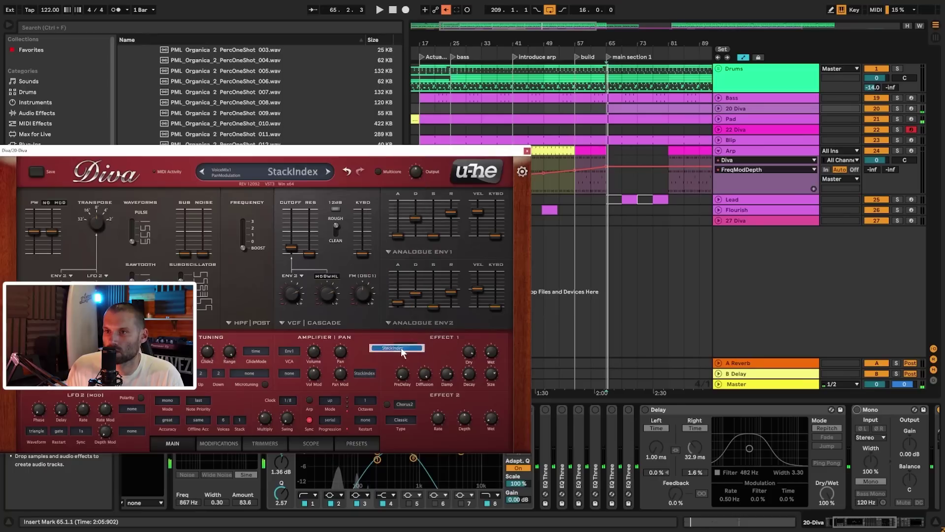
- Set Diva's voice stack to 2, increase the Pan Mod amount, and play from bar 65
click(240, 422)
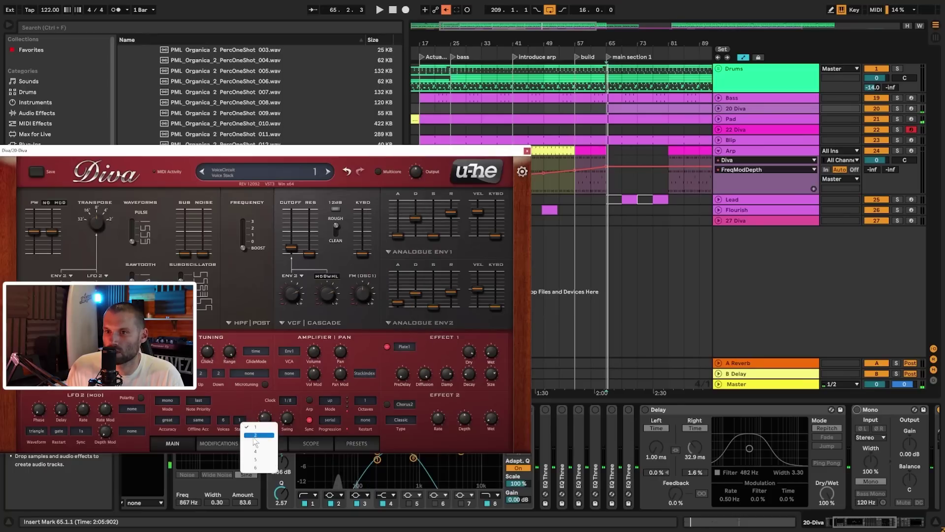
click(256, 433)
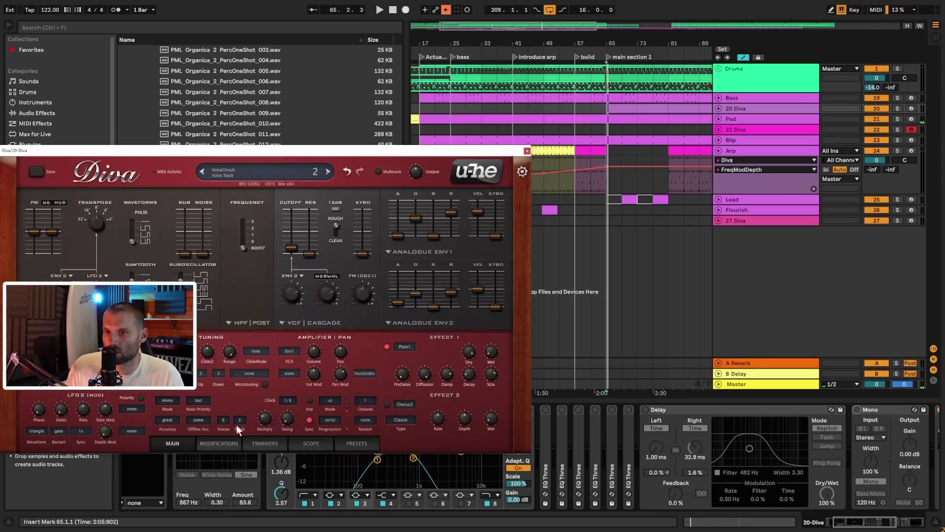
drag(341, 378, 342, 365)
key(space)
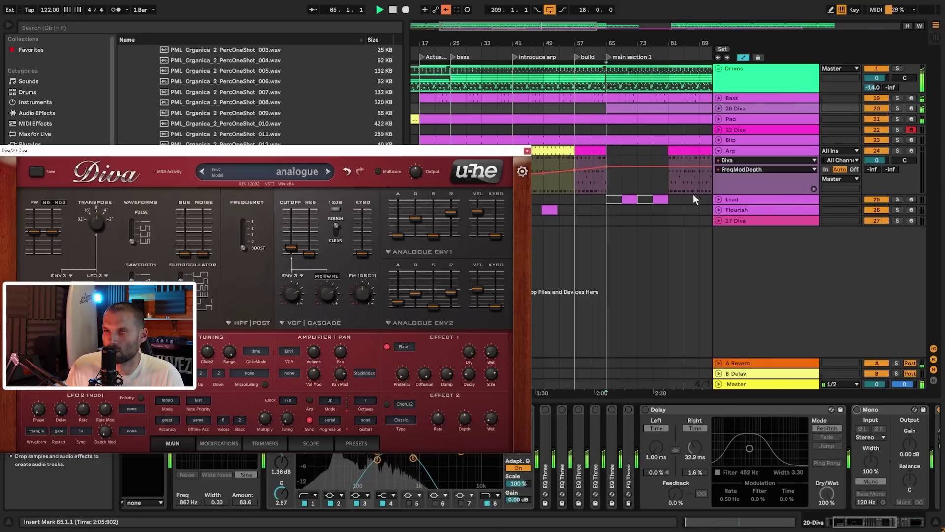
- Play the transition into main section 1 from bar 61, and close 20 Diva's plug-in window while listening
click(591, 109)
key(space)
key(space)
drag(564, 29, 729, 152)
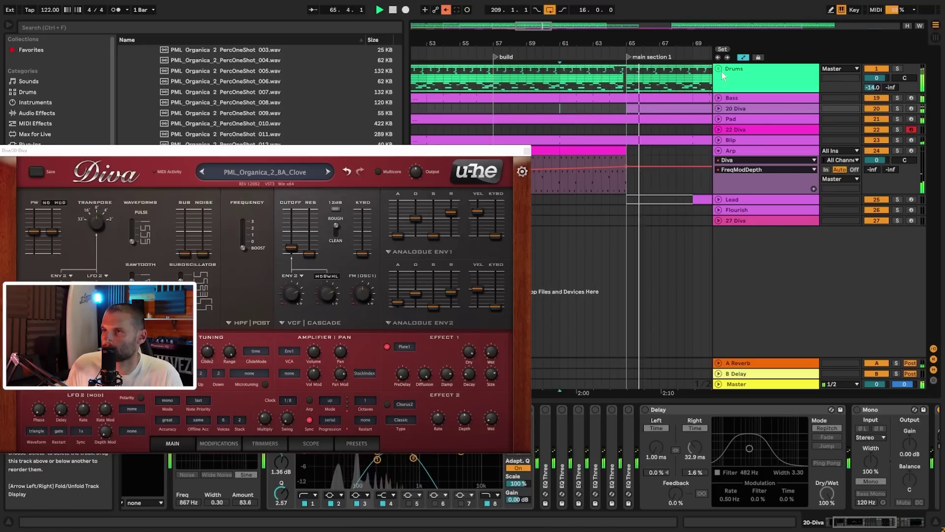
click(527, 151)
mouse_move(534, 26)
mouse_down()
mouse_move(533, 8)
mouse_move(542, 9)
mouse_move(522, 18)
mouse_up()
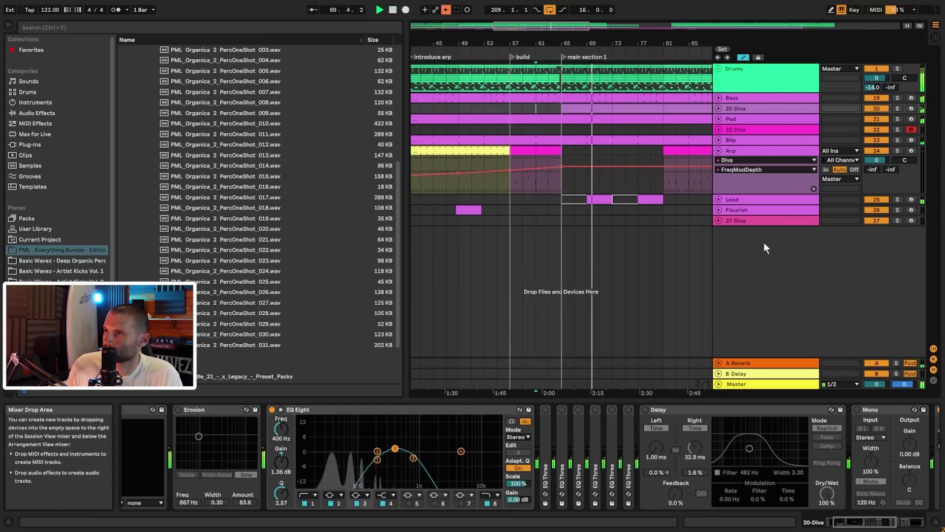
drag(542, 25, 572, 20)
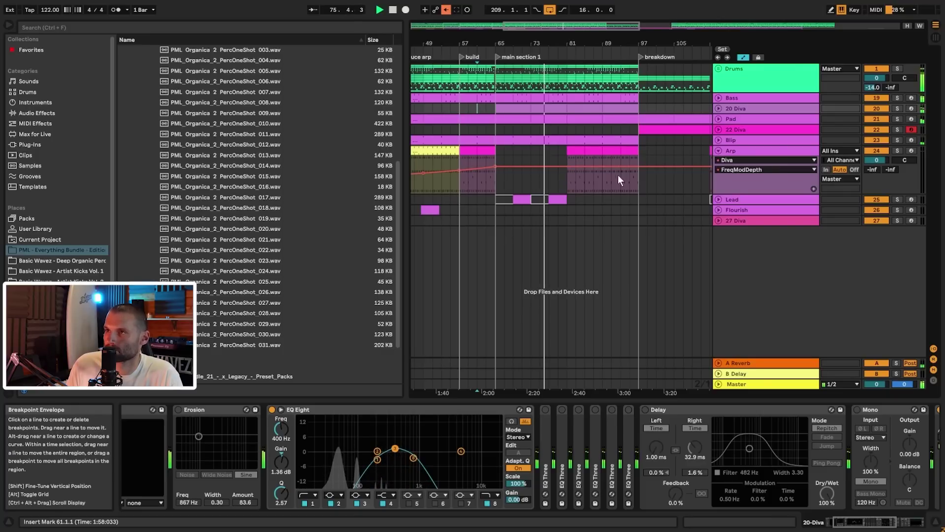
- Lower the Arp's FreqModDepth automation at bar 81 so it ramps back up toward the breakdown, and expand the Drums group
click(606, 176)
drag(566, 167, 566, 174)
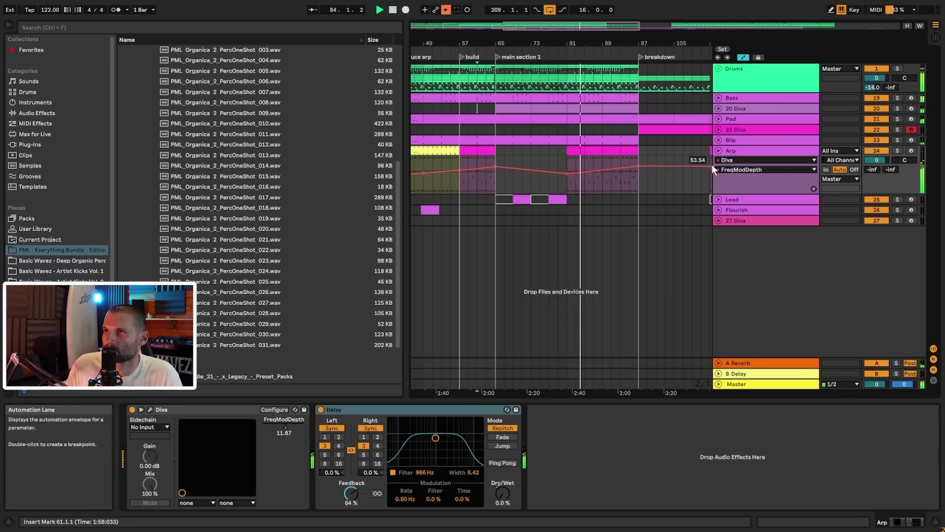
key(space)
click(719, 68)
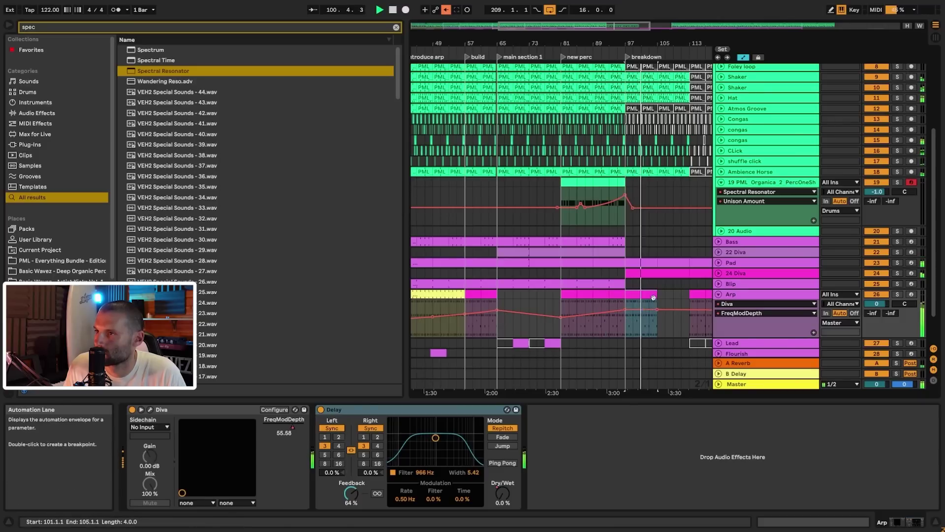
- Duplicate the Arp's four bars from bar 101 across the gap up to bar 113, and dip FreqModDepth near bar 109
drag(657, 296, 689, 313)
click(652, 294)
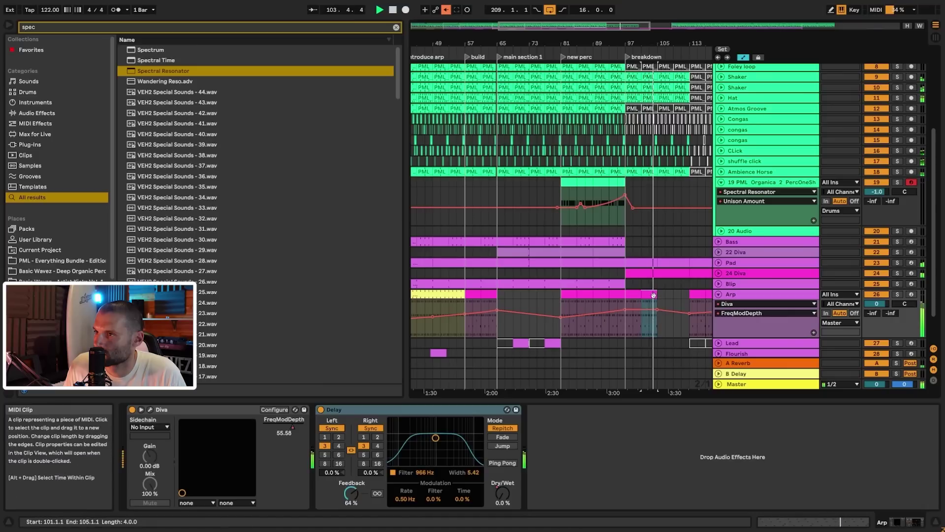
key(ctrl+d)
drag(675, 309, 674, 313)
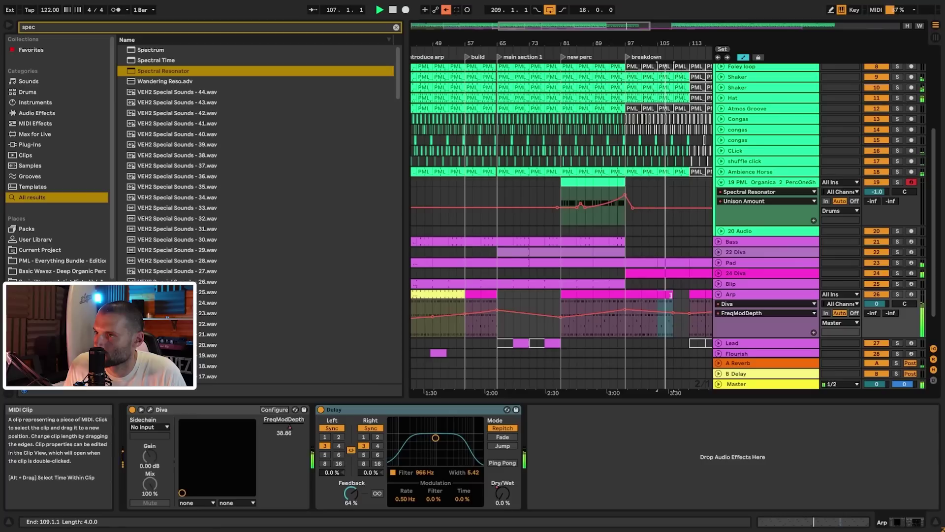
click(674, 316)
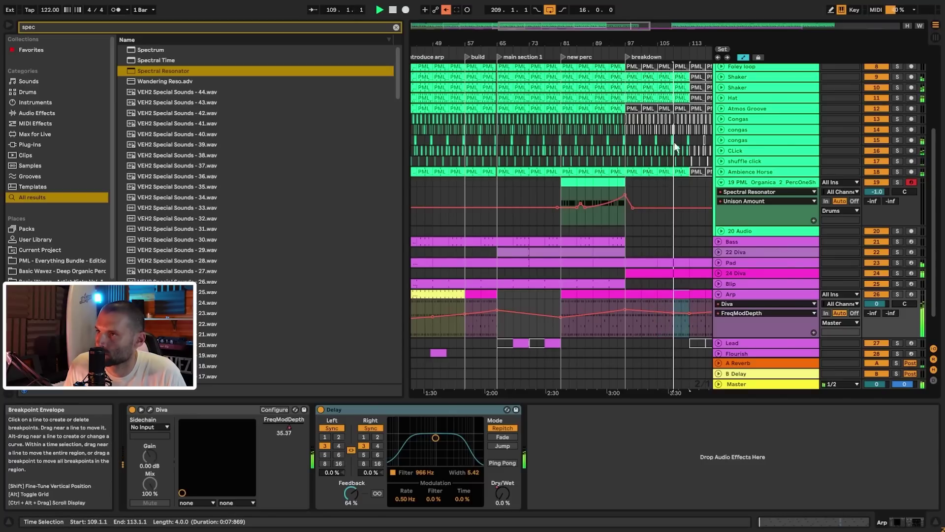
drag(638, 26, 672, 18)
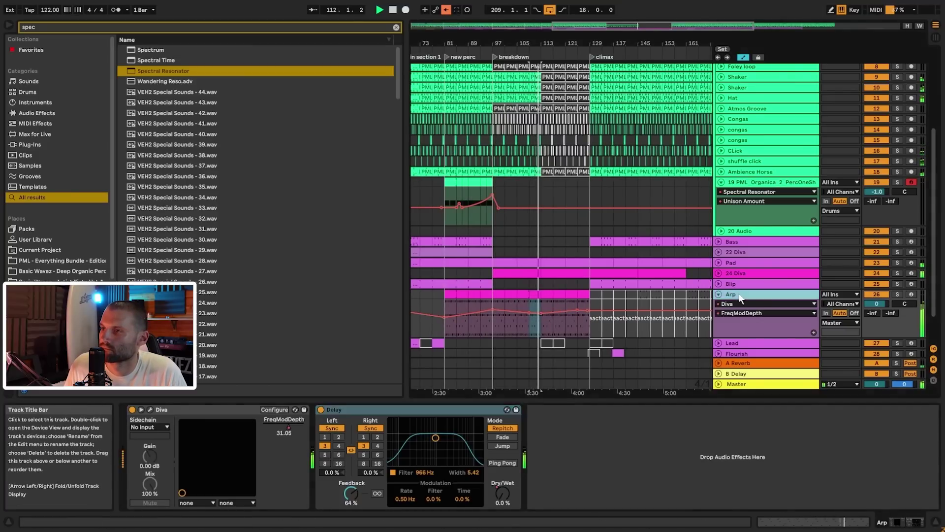
- Open the Arp's Diva, automate Saw2On to switch on at bar 113, and play through the change
click(150, 410)
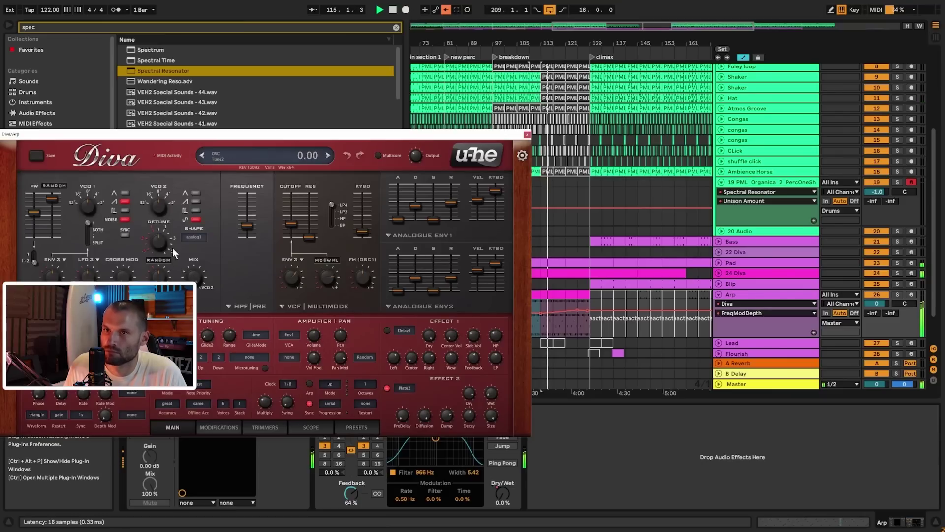
click(196, 210)
click(196, 202)
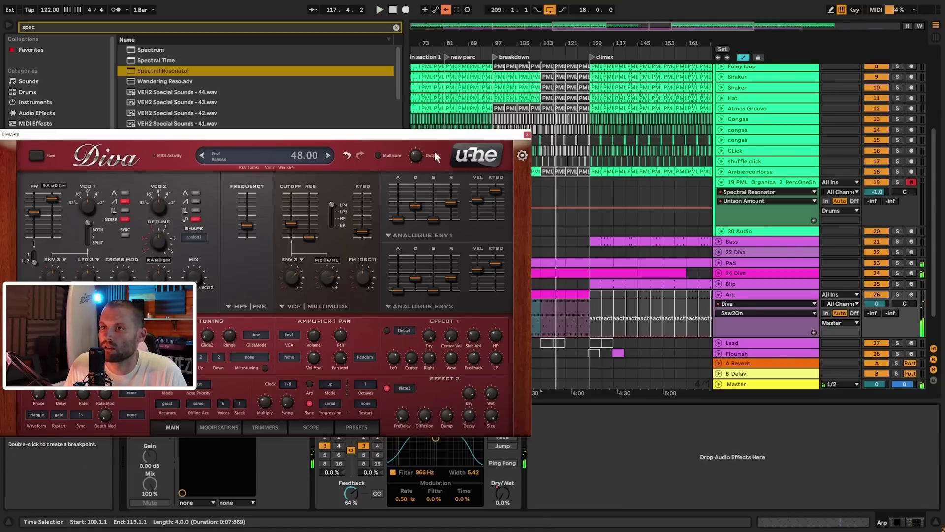
click(561, 347)
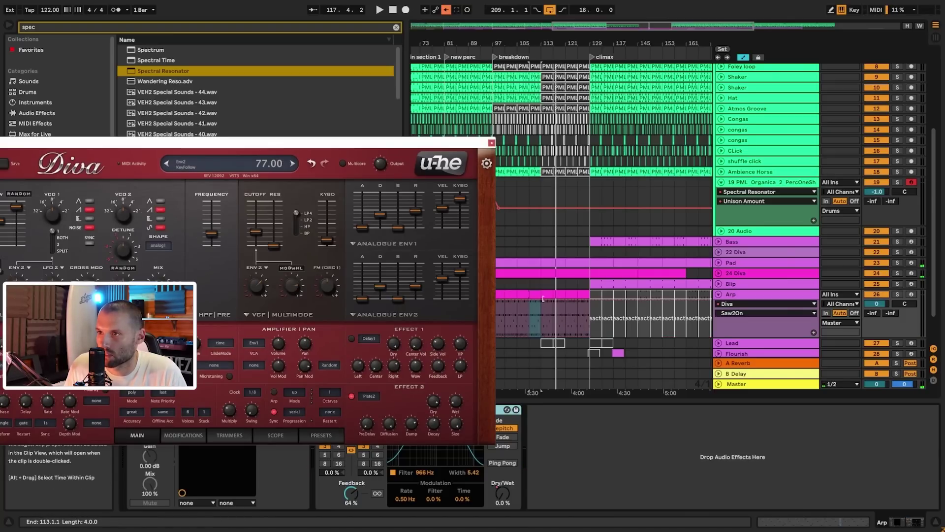
click(543, 332)
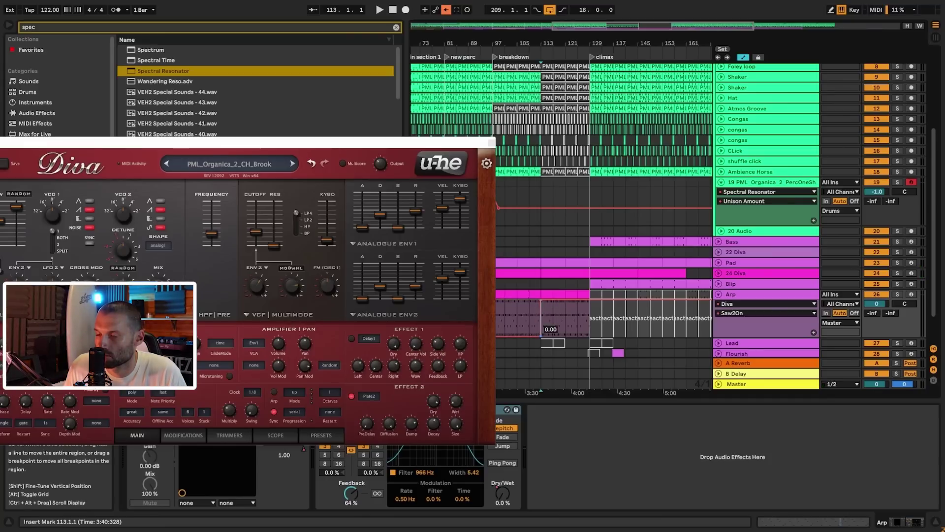
drag(401, 143, 401, 165)
drag(535, 43, 451, 293)
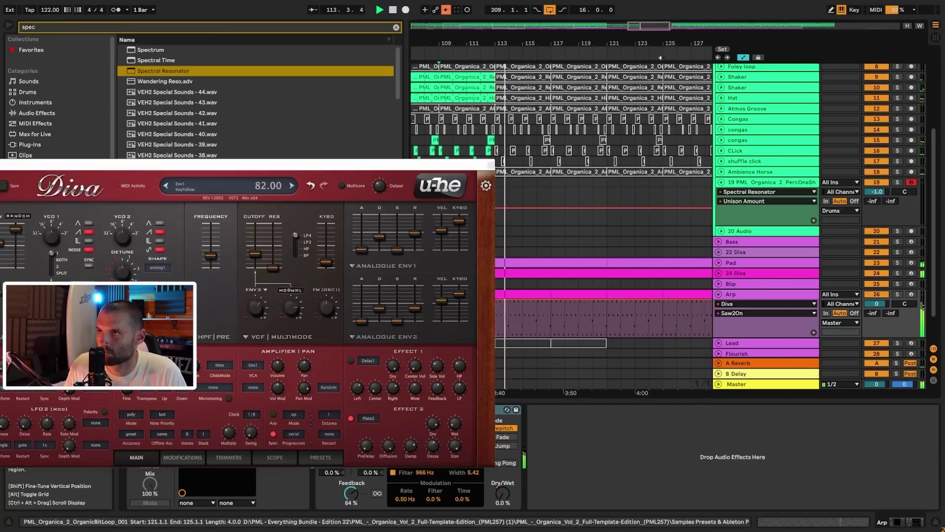
drag(661, 43, 643, 21)
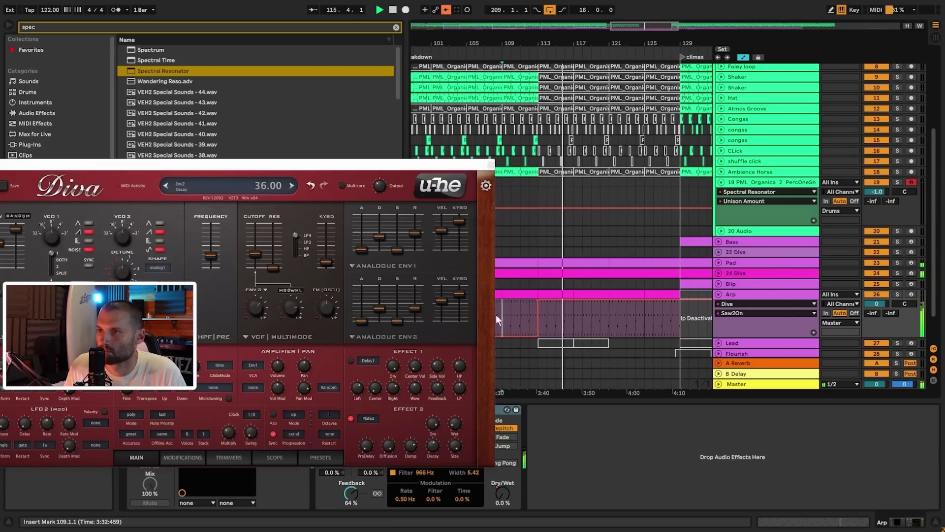
- Give Saw2On its own lane and automate Diva's Decay to rise to 47.94 near bar 122 and 71.82 at bar 129
click(814, 333)
click(377, 308)
drag(618, 324, 618, 320)
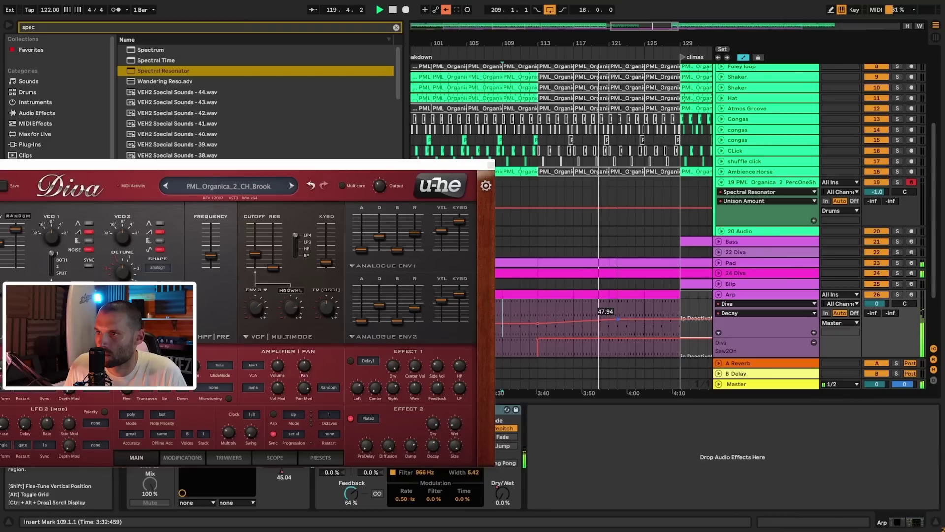
drag(679, 318, 680, 310)
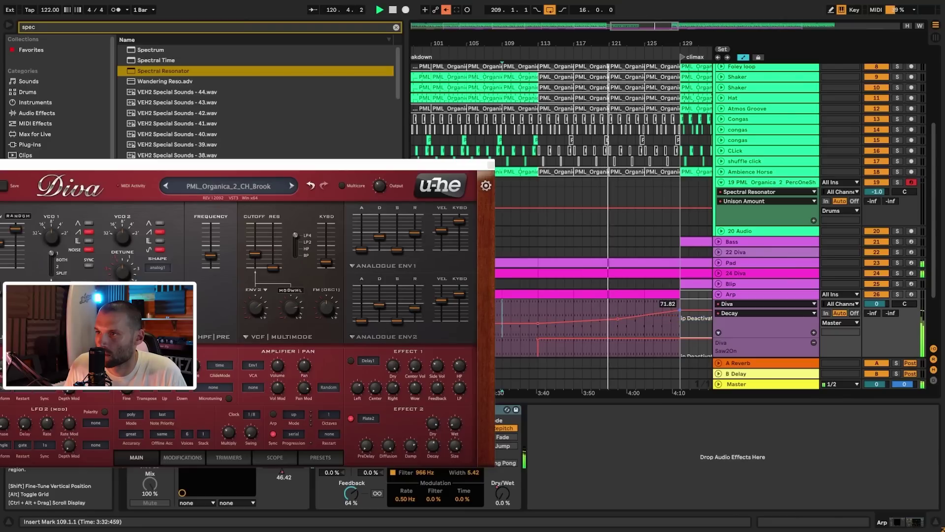
- Check Diva's Release automation on the Arp, return the main lane to Saw2On, and close the plug-in window
click(414, 308)
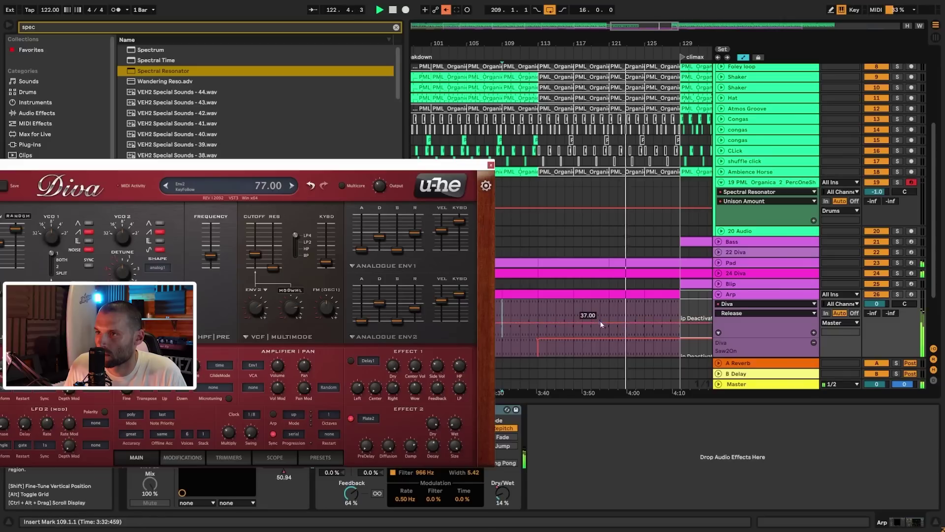
click(764, 313)
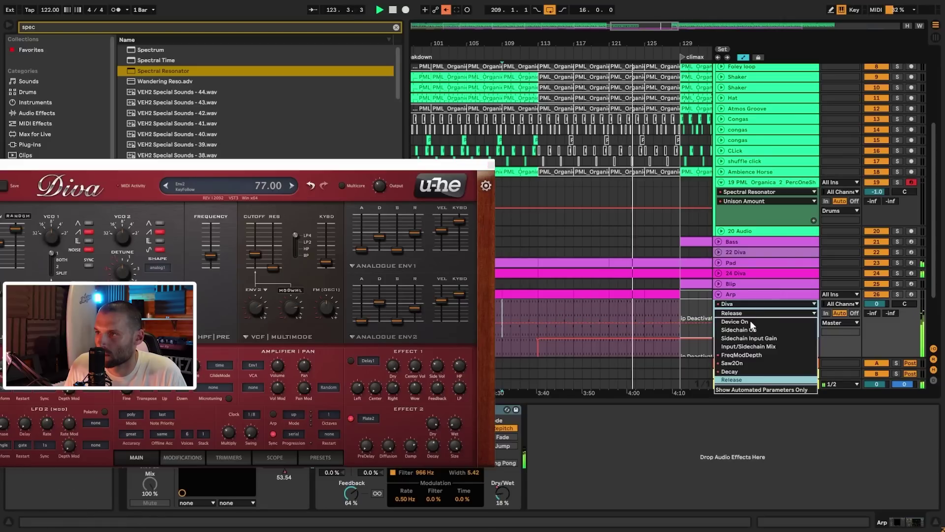
click(748, 363)
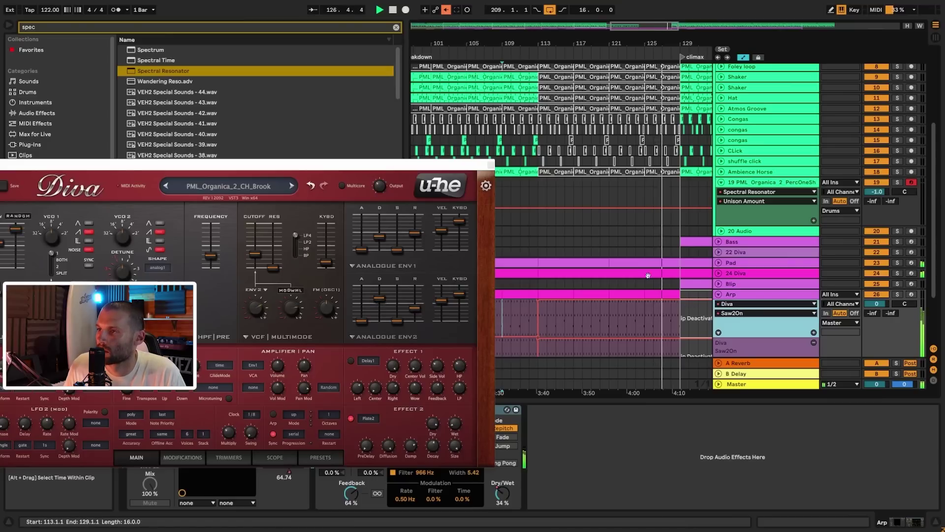
click(491, 165)
drag(645, 28, 653, 9)
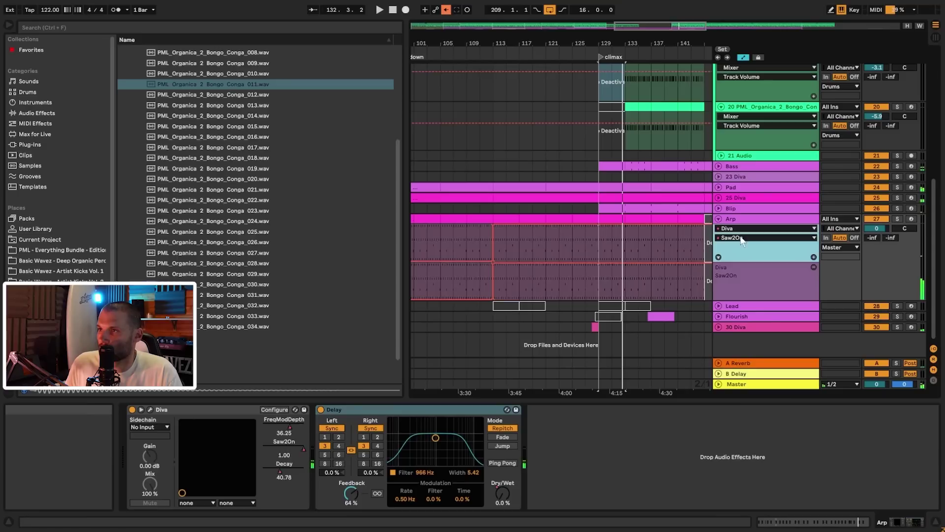
- Review the Arp's FreqModDepth and Decay automation, and give Decay its own automation lane
click(728, 237)
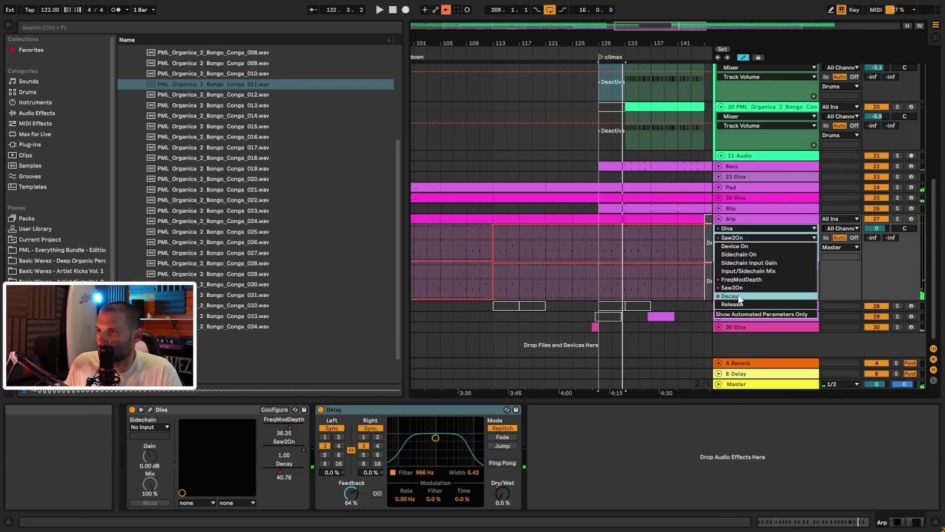
click(742, 280)
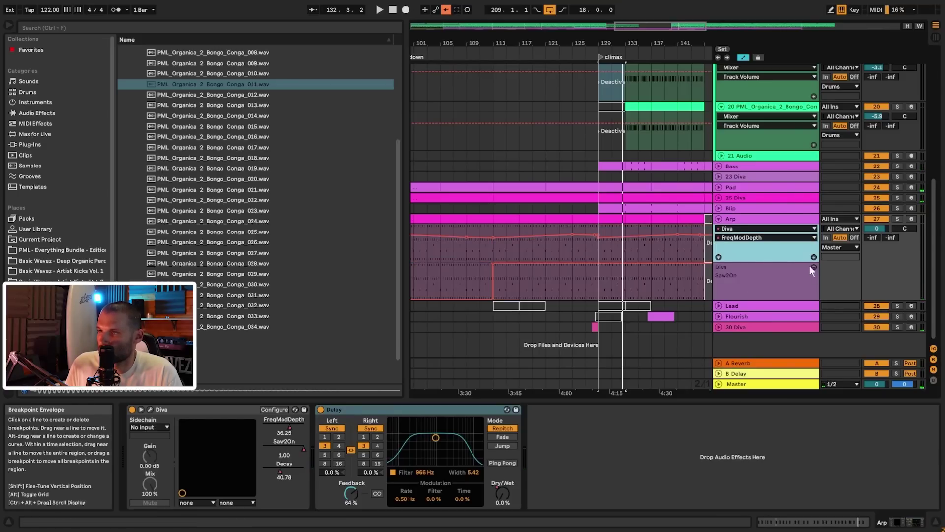
click(754, 239)
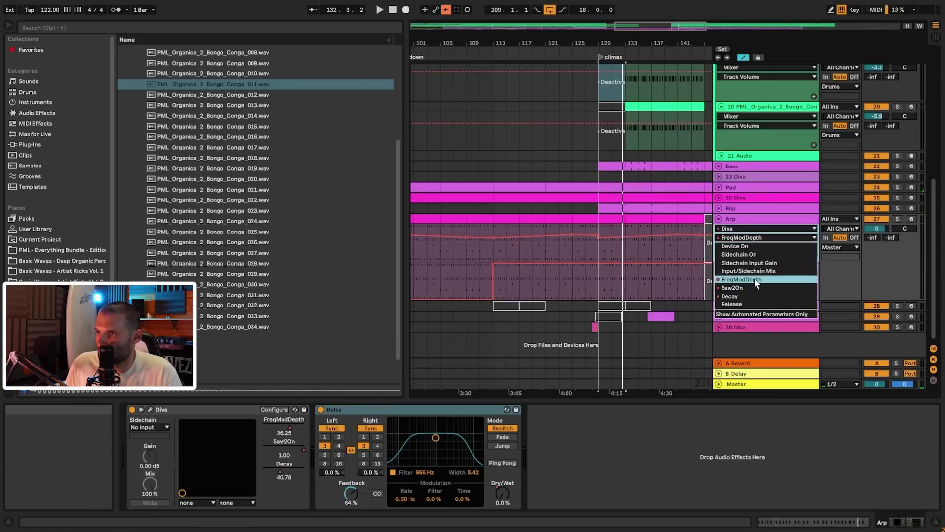
click(754, 279)
click(754, 238)
click(755, 296)
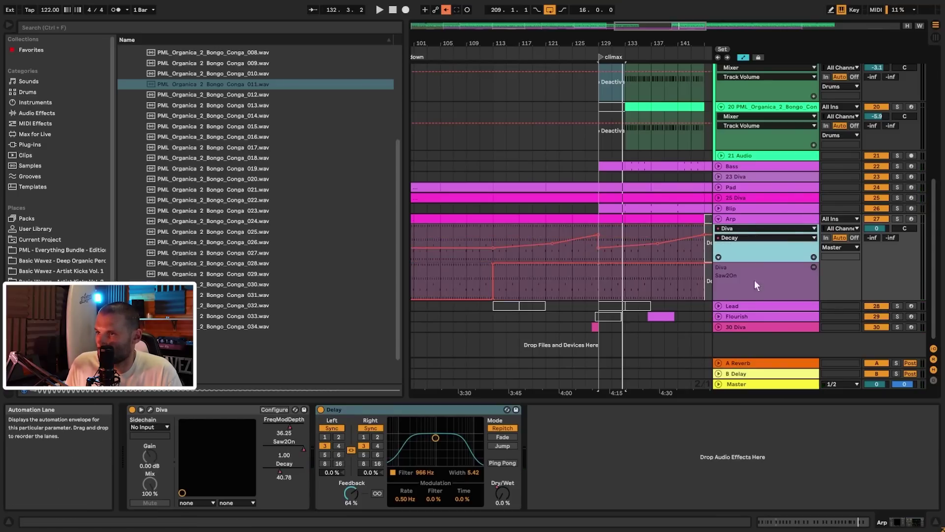
click(813, 256)
- Play from bar 127 and shape the Arp's Decay automation to fall gradually from 71.82 at the climax
click(589, 291)
key(space)
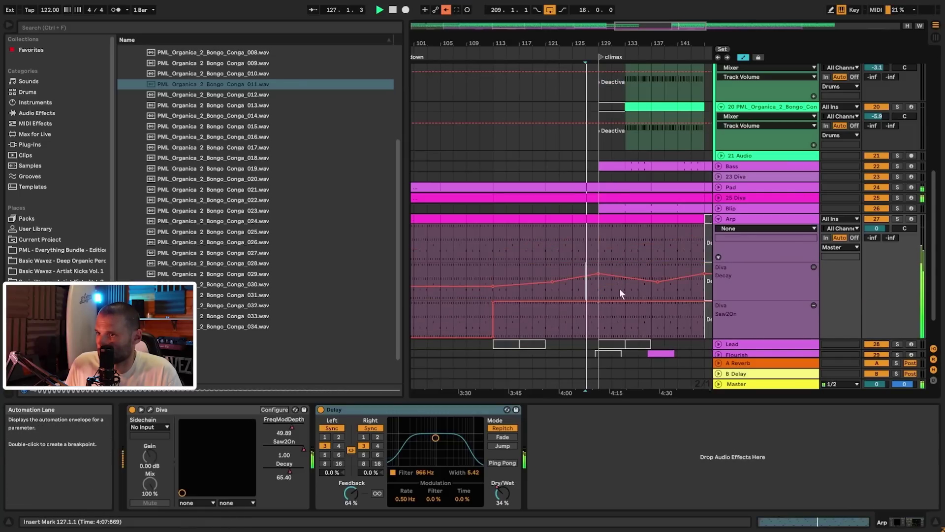
drag(599, 270, 599, 274)
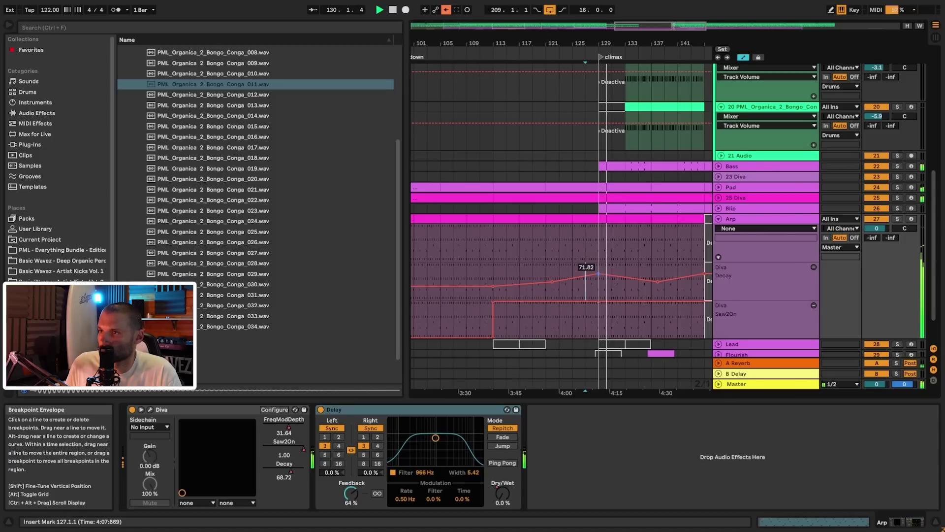
- Open the Arp's climax notes, try the A#2 note at 1.4.4 on D#3, and return it to A#2
double_click(619, 232)
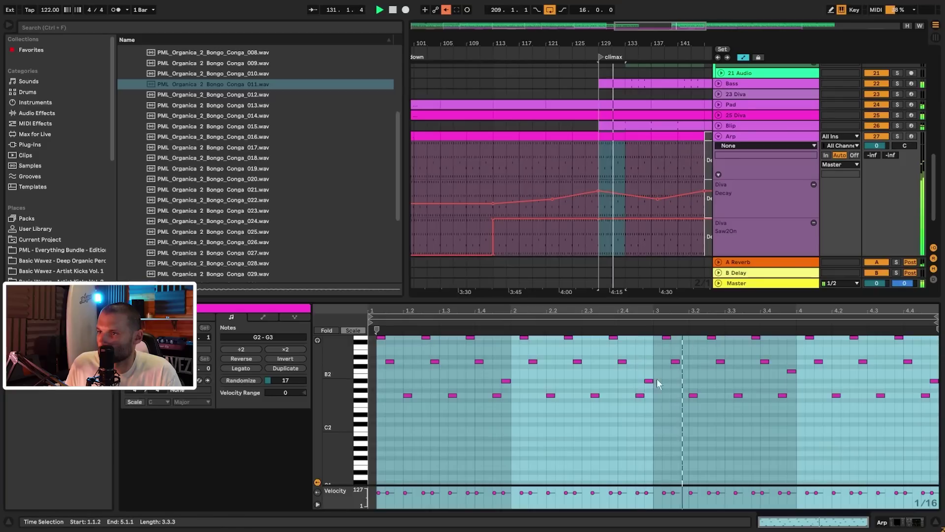
key(space)
key(space)
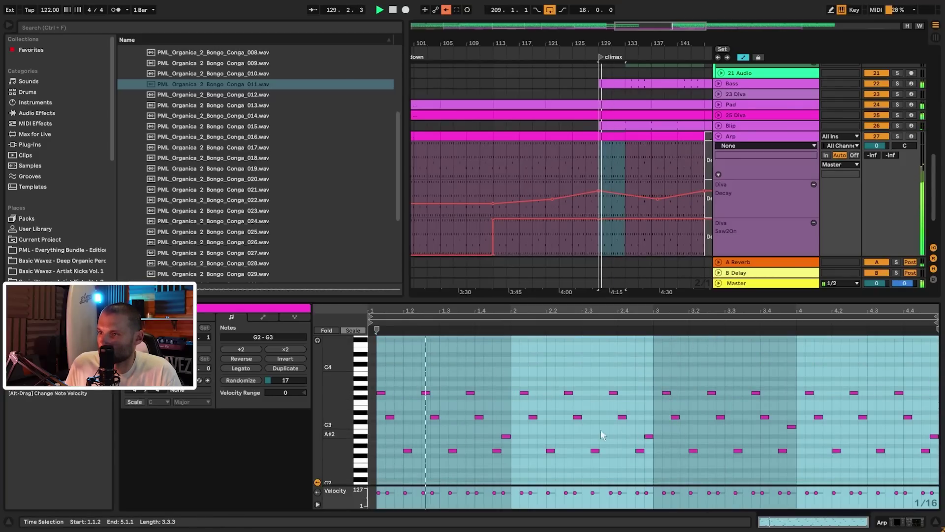
drag(507, 438, 507, 418)
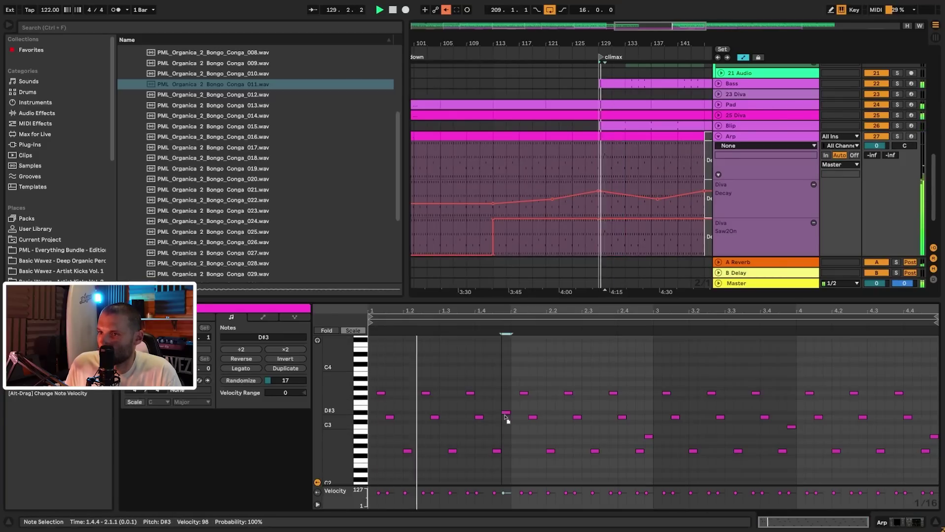
mouse_move(648, 437)
mouse_down()
mouse_move(647, 392)
mouse_move(648, 437)
mouse_up()
drag(506, 419, 507, 437)
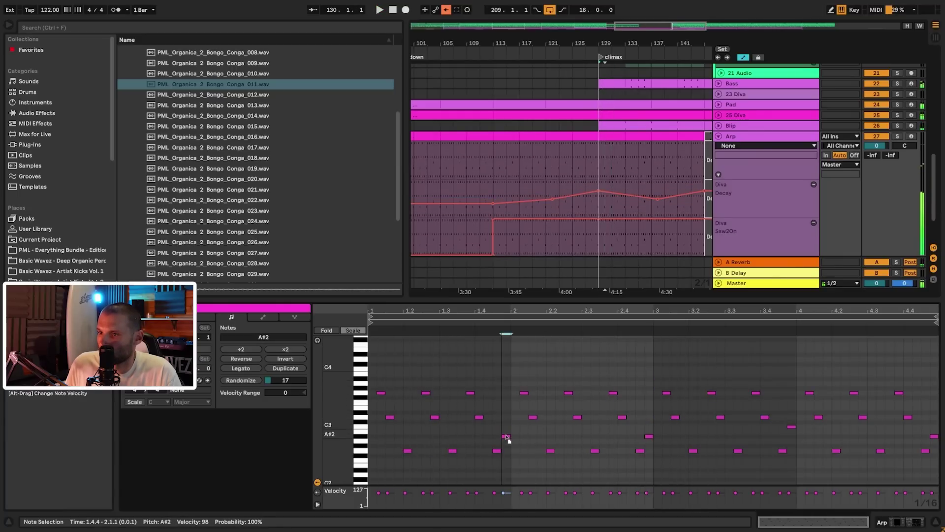
- Show the Arp's FreqModDepth automation, raise its value at the climax to 59.16, and audition from bar 125
click(781, 146)
click(765, 163)
click(742, 155)
click(743, 197)
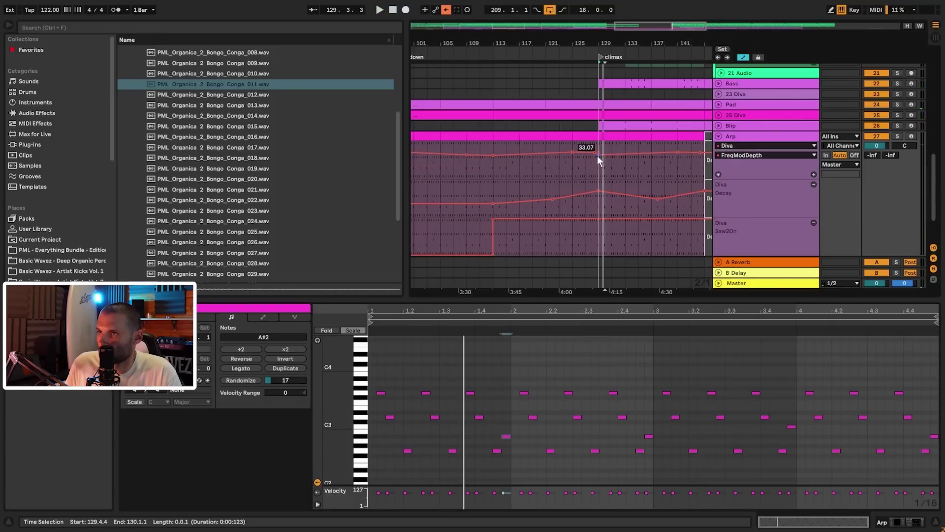
key(space)
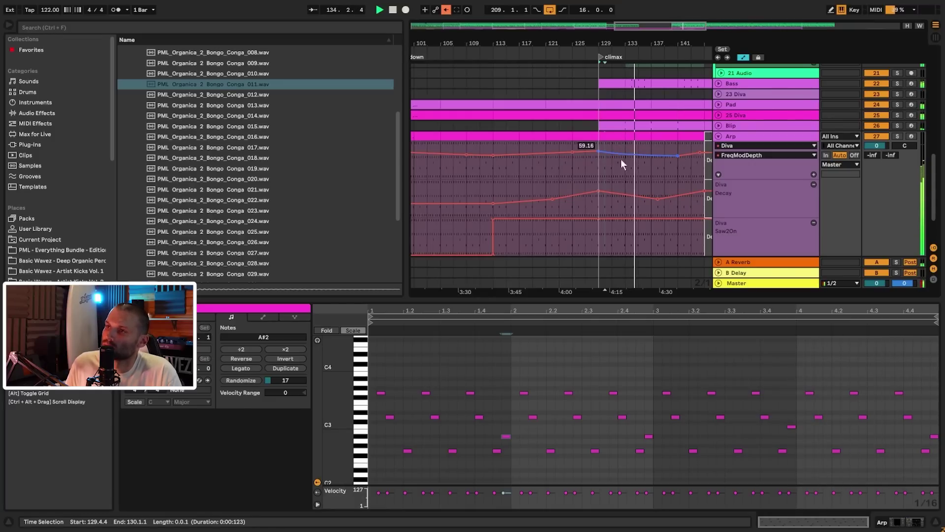
click(577, 168)
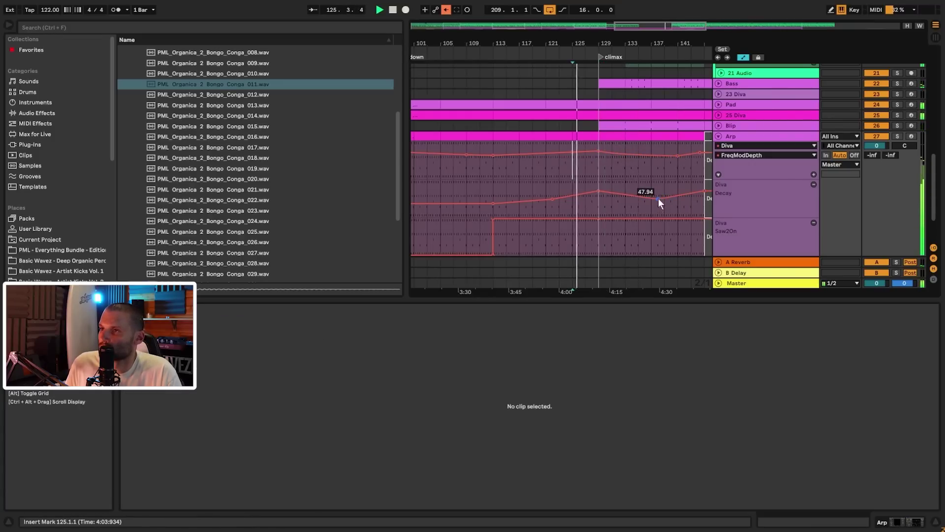
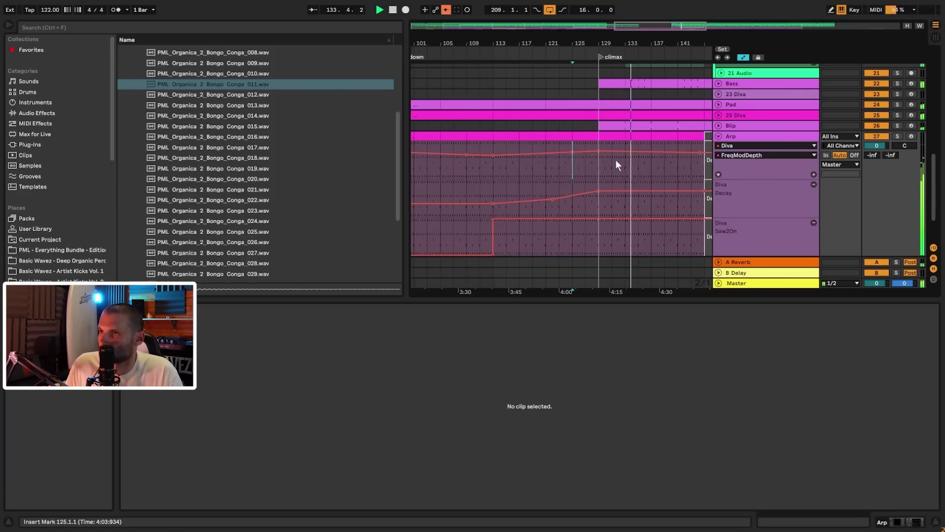
- Listen to the climax and inspect the PercOneShot percussion clips at bars 137 and 141
scroll(670, 169, down, 3)
scroll(671, 172, up, 8)
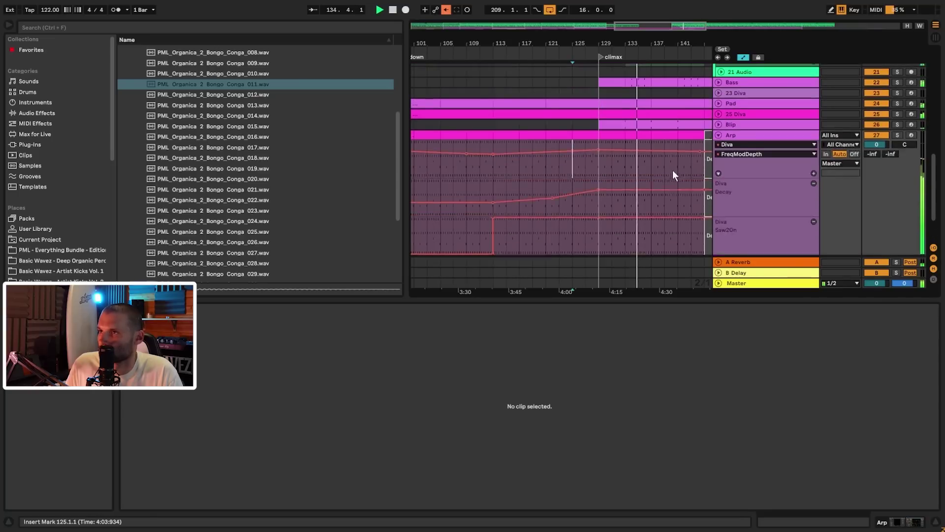
scroll(675, 172, up, 3)
click(670, 118)
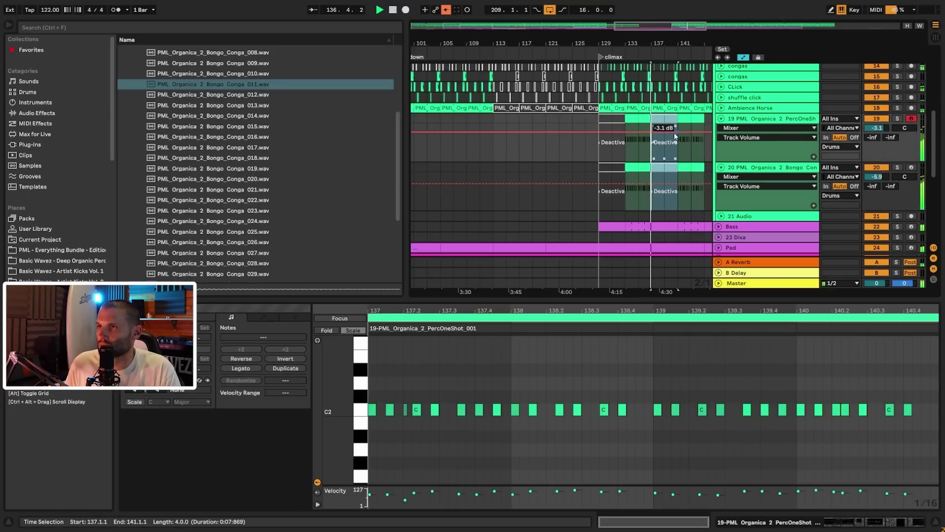
click(687, 118)
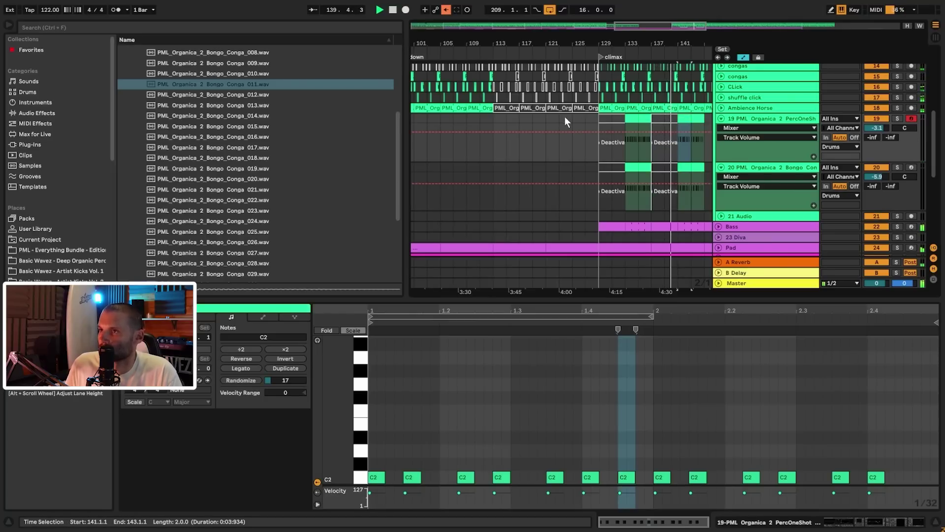
- Show the PercOneShot track's Spectral Resonator Unison Amount automation, flatten its climax rise to 4.0 %, and play from bar 129
scroll(630, 128, up, 3)
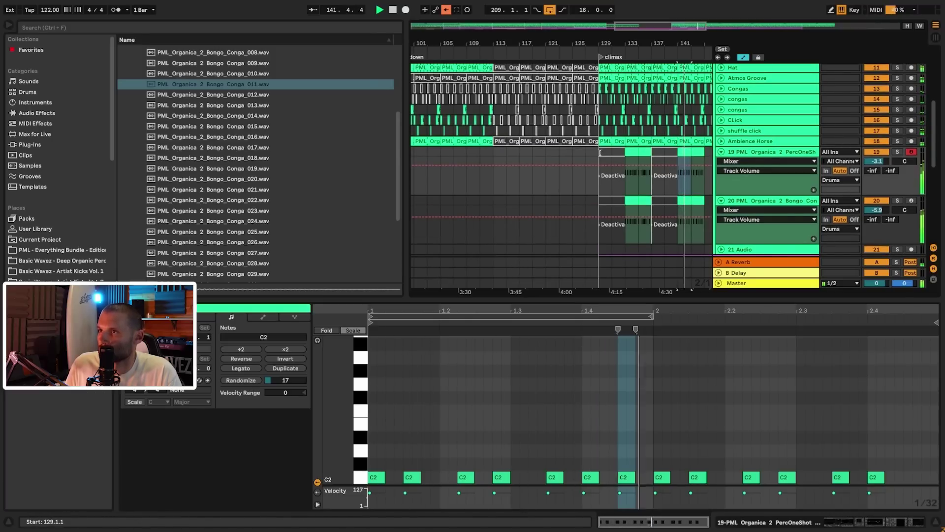
drag(596, 152, 702, 211)
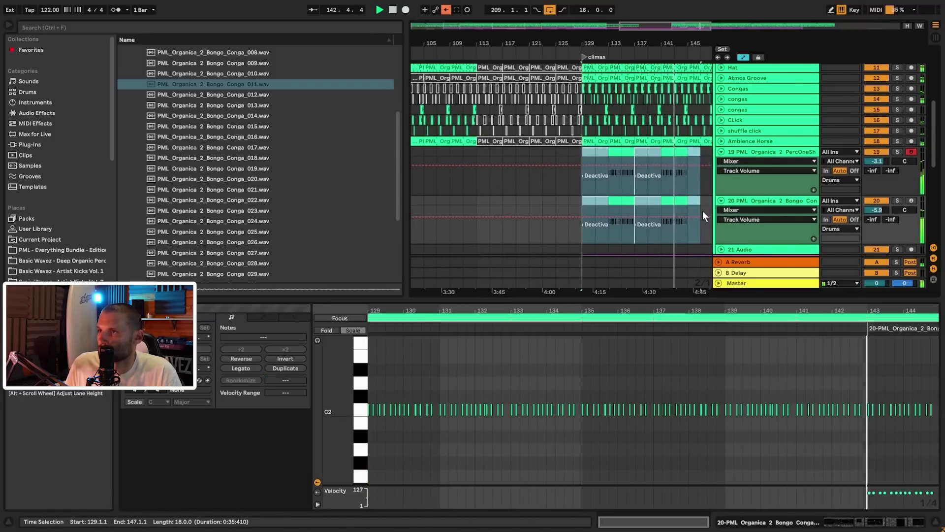
click(743, 161)
click(746, 201)
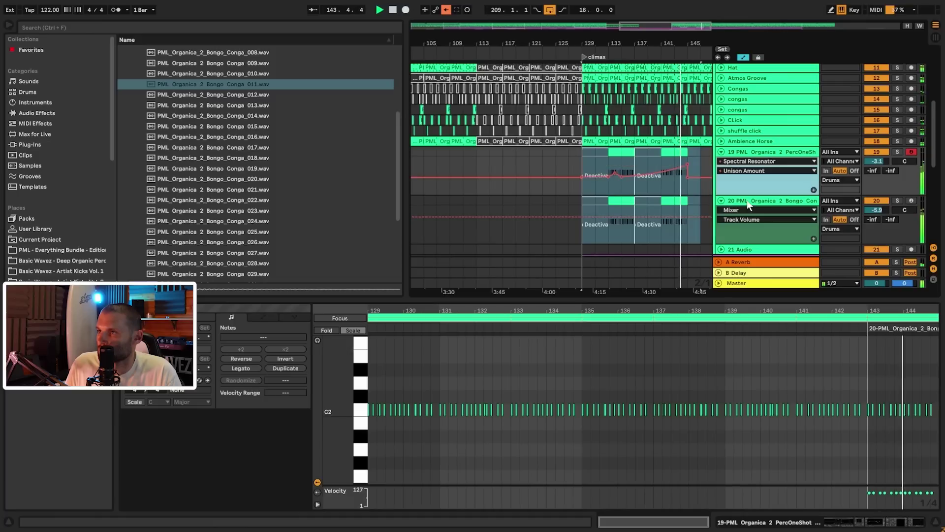
click(686, 164)
key(space)
key(space)
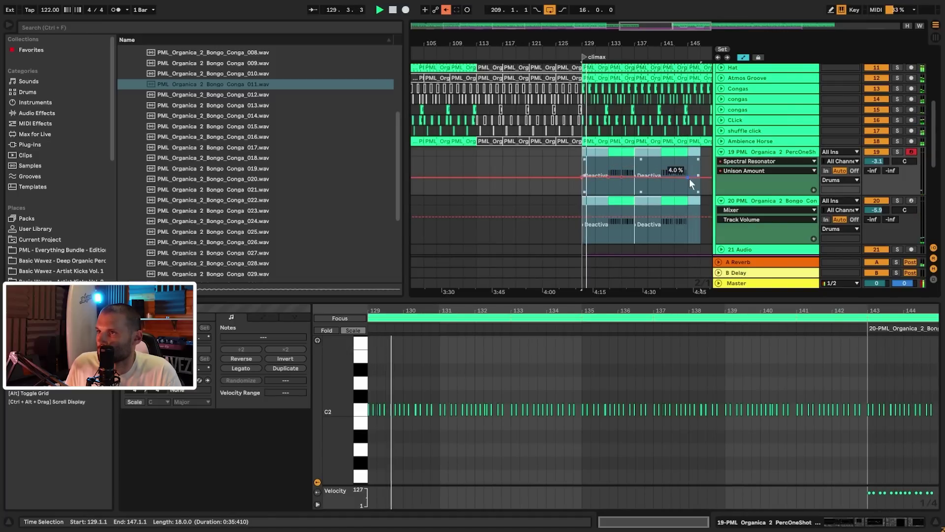
- Review the Arp's notes and FreqModDepth automation from bar 133 to 137 during playback
scroll(694, 178, down, 5)
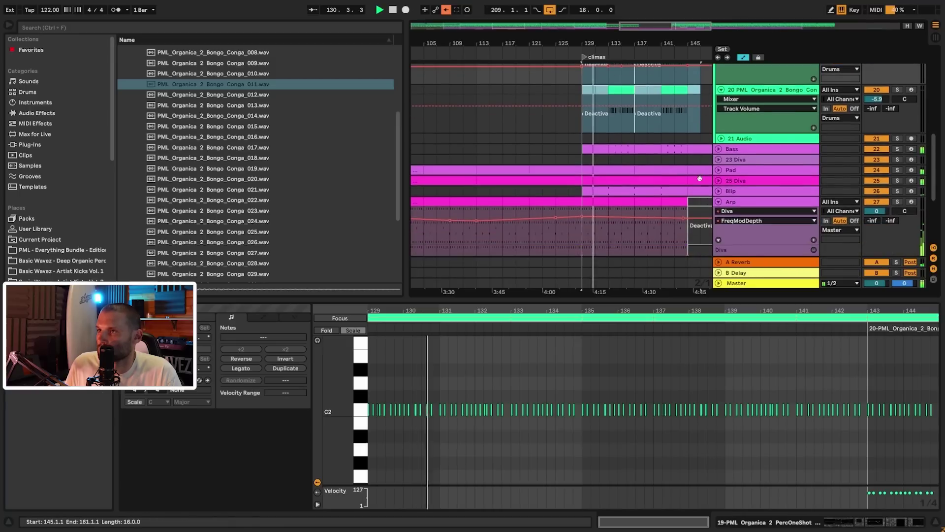
scroll(698, 177, down, 5)
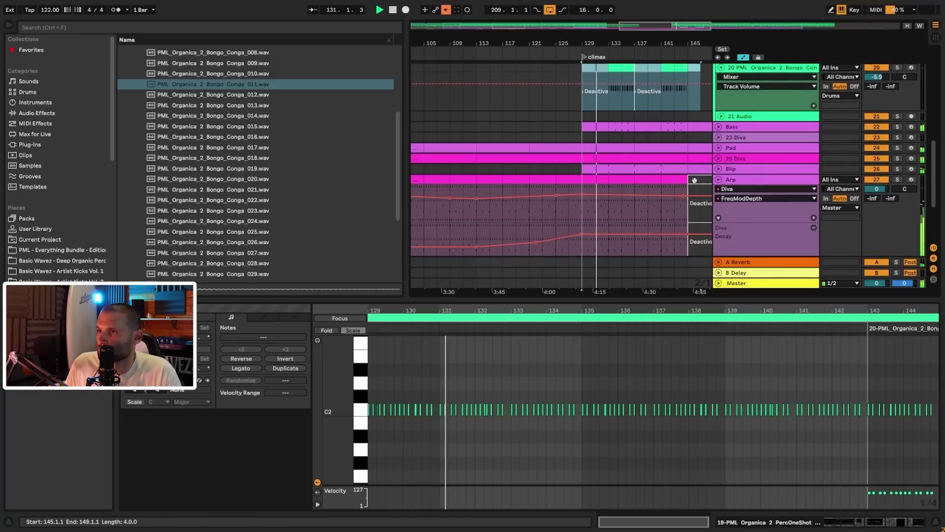
click(613, 192)
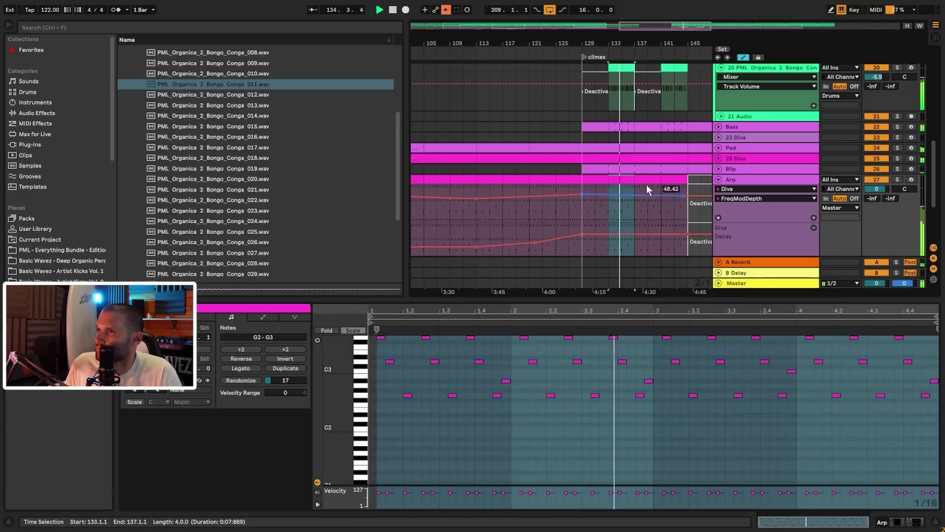
scroll(660, 177, up, 3)
scroll(670, 168, up, 1)
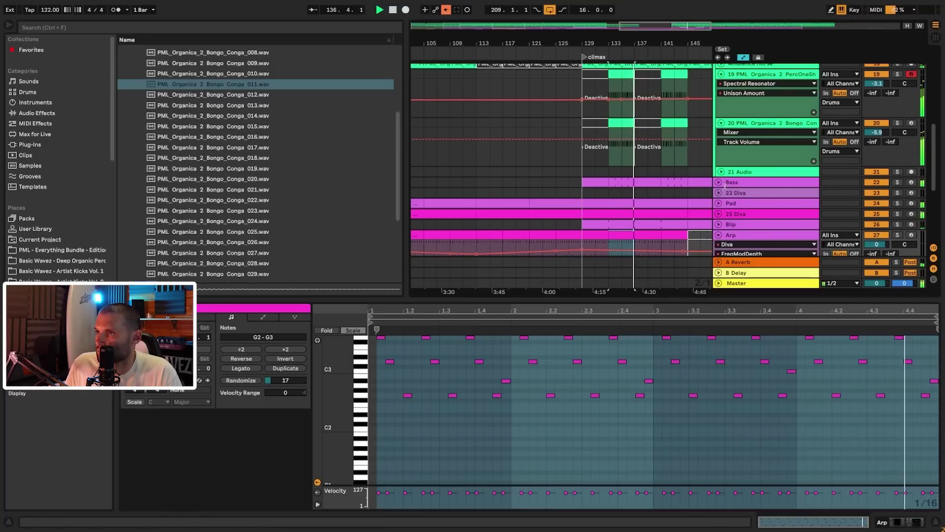
scroll(725, 187, down, 3)
scroll(724, 186, down, 2)
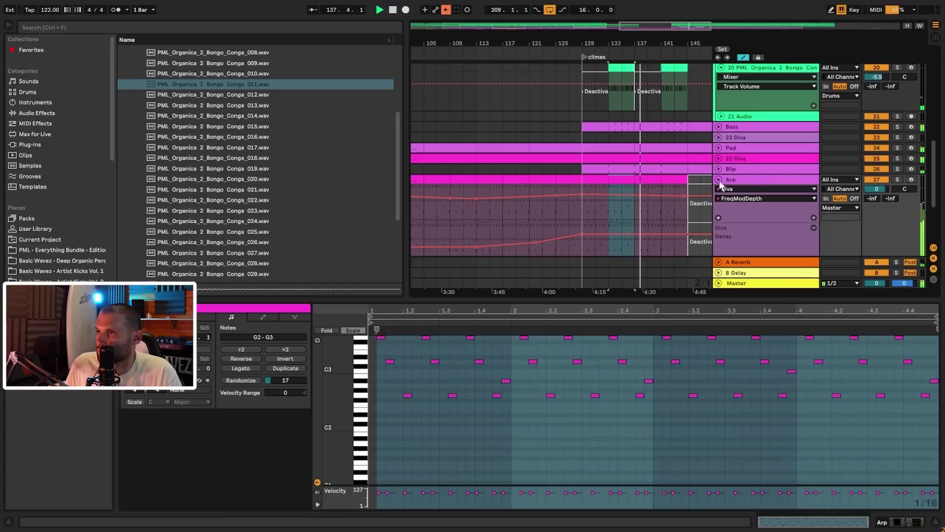
- Collapse all tracks, unfold only the Arp with its devices shown, and play from bar 123
alt+click(720, 181)
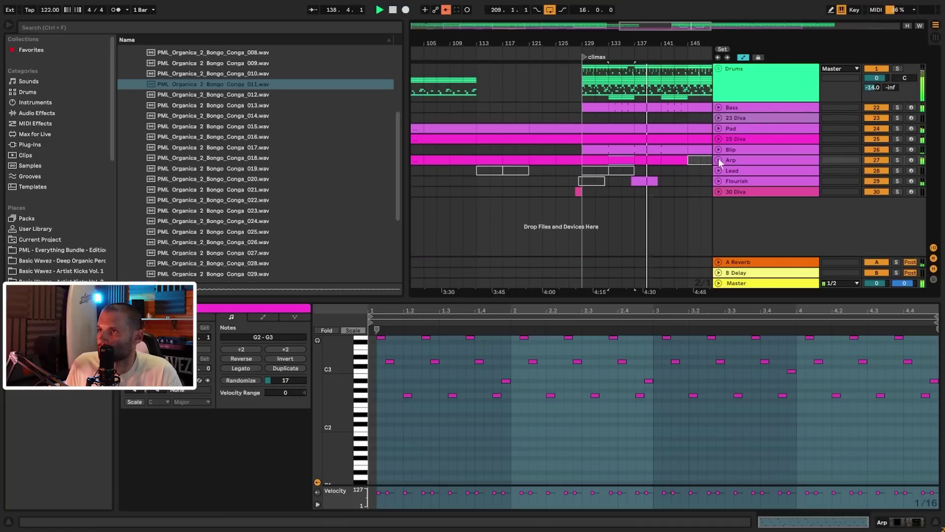
click(719, 161)
click(731, 161)
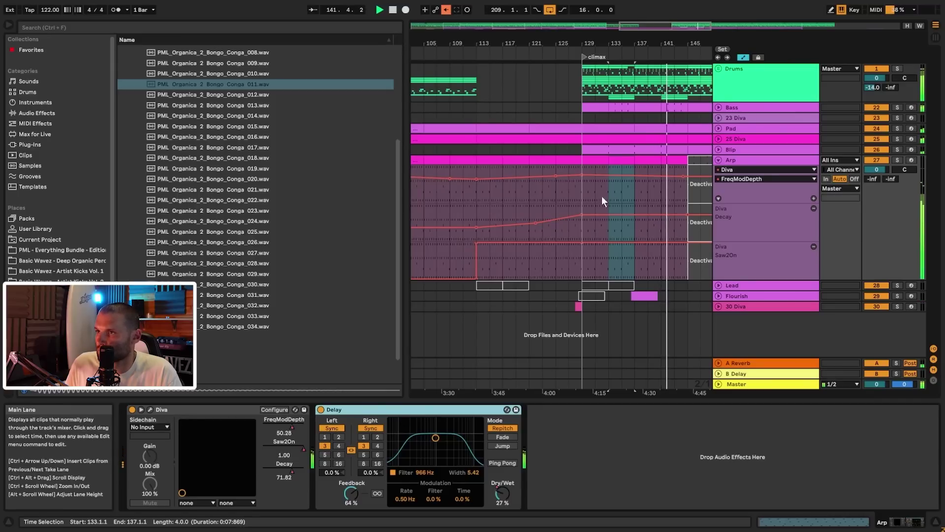
click(545, 191)
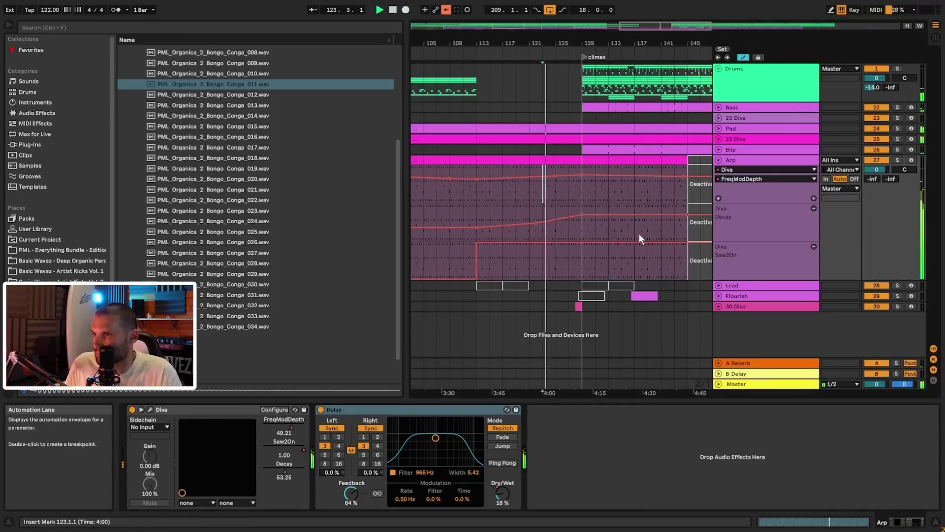
- Unfold the 30 Diva track to reveal its Convolution Reverb Gain automation
drag(644, 43, 640, 20)
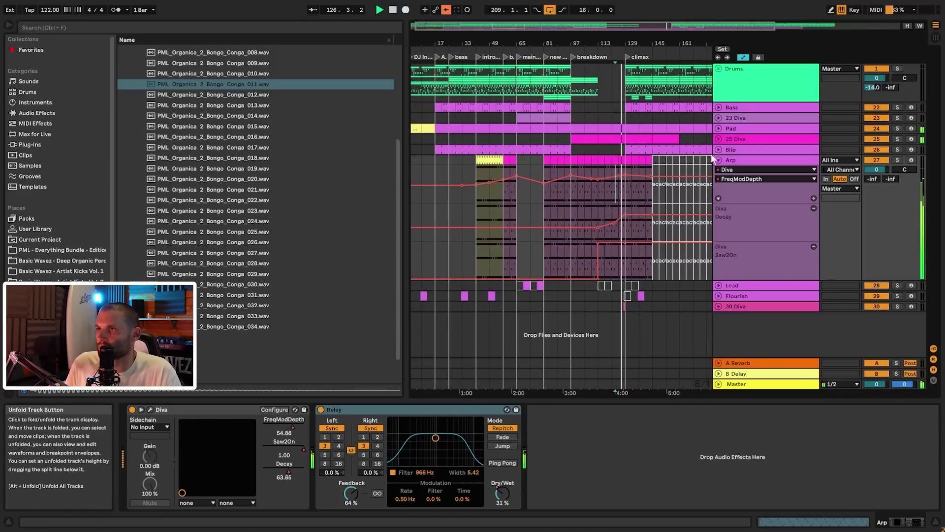
click(719, 306)
scroll(718, 304, down, 1)
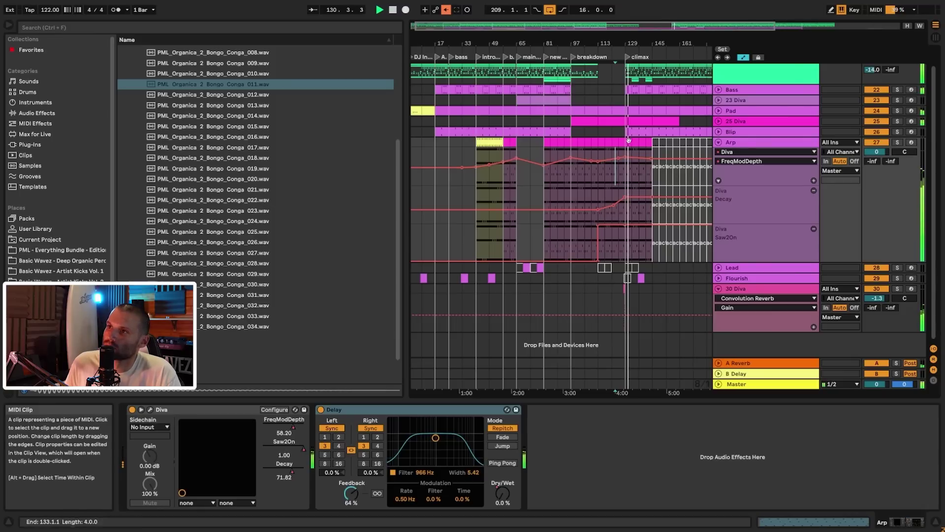
- Open the Arp's notes at bar 133, try a C4 note at 2.2.1, remove it, and stop playback
drag(620, 27, 655, 30)
double_click(602, 147)
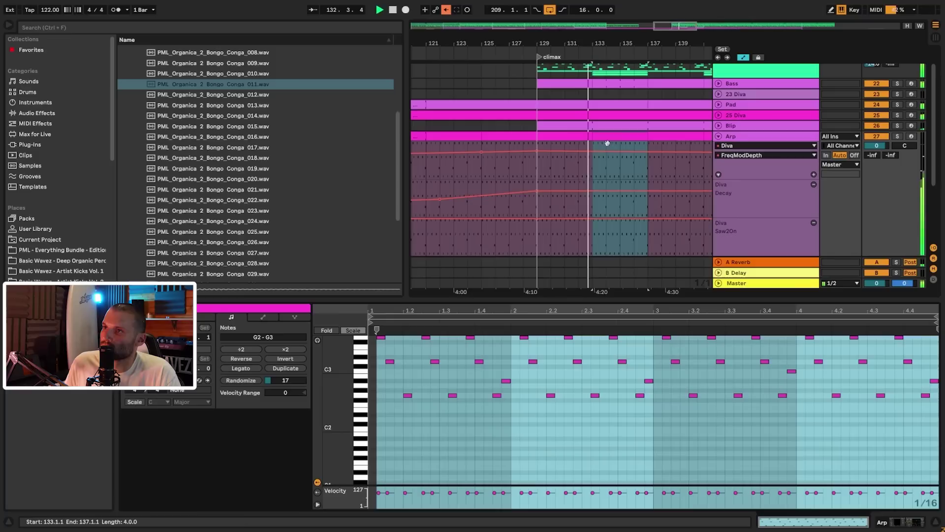
scroll(499, 389, up, 3)
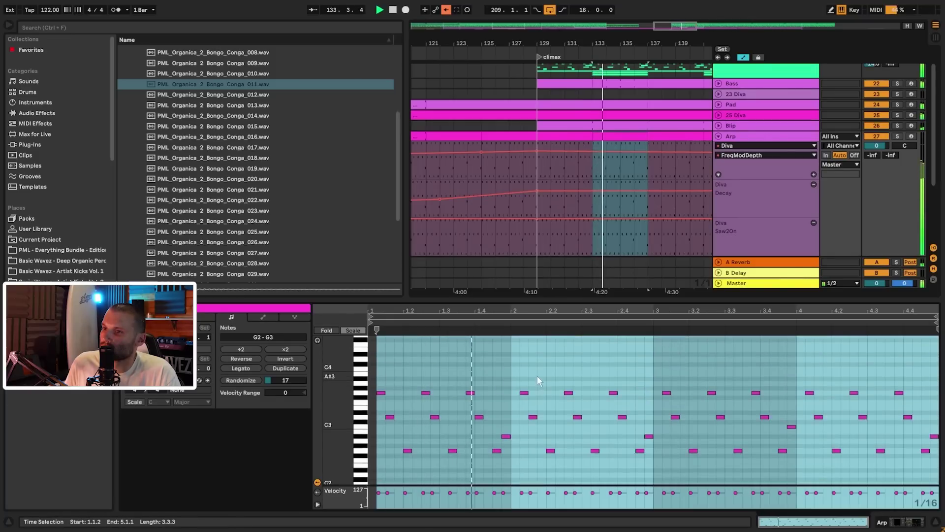
double_click(550, 369)
double_click(551, 370)
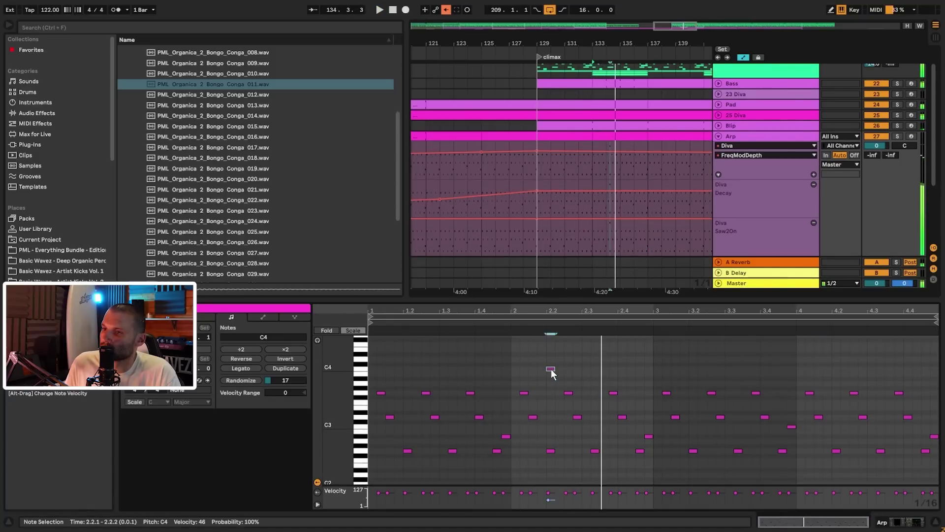
key(space)
- Audition the arrangement from the new perc section at bar 81 and from the breakdown at bar 97
scroll(586, 173, down, 3)
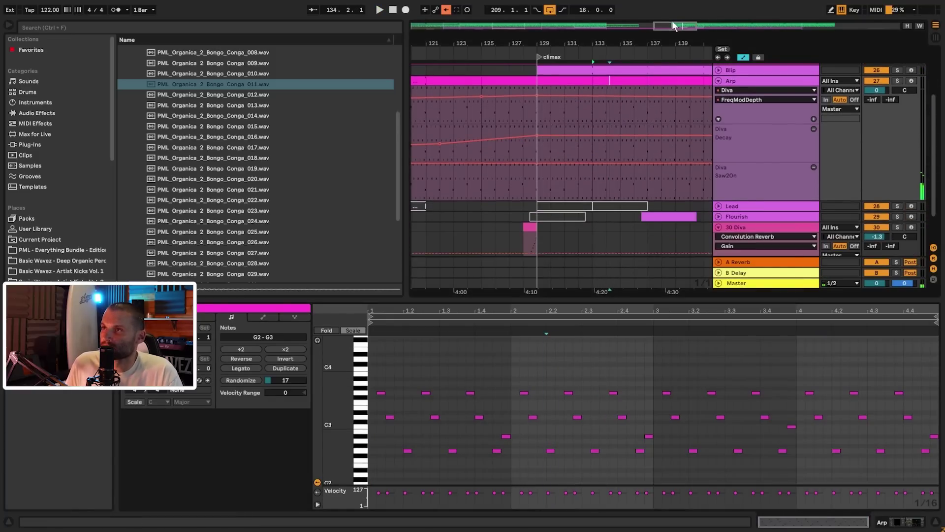
drag(674, 26, 662, 145)
scroll(665, 143, up, 4)
click(669, 83)
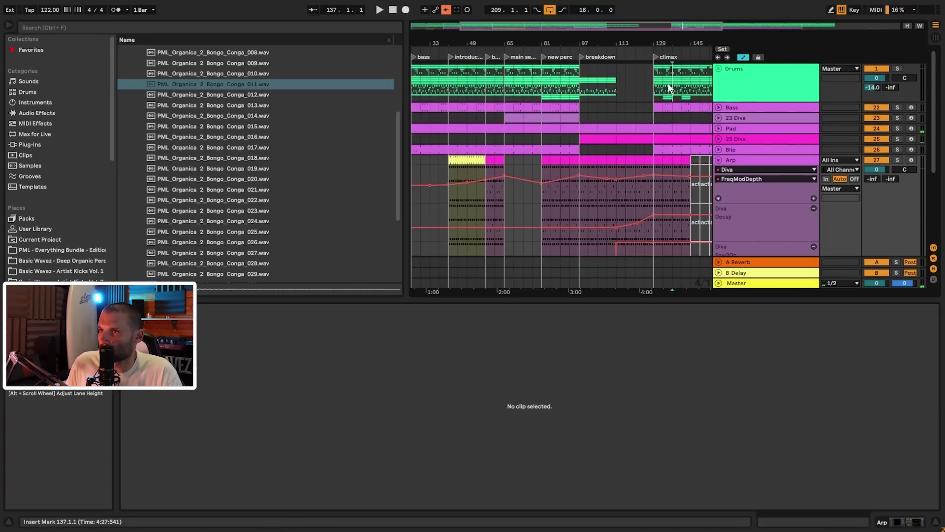
click(543, 91)
key(space)
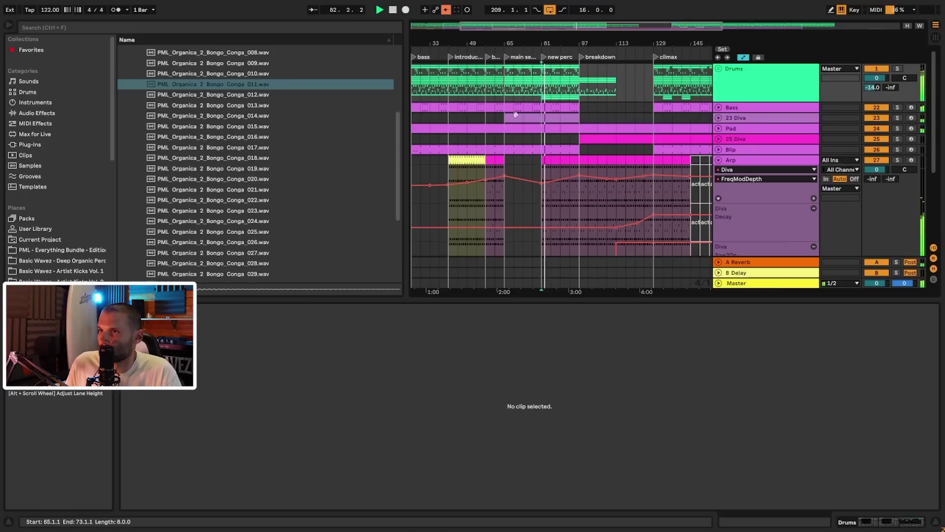
click(582, 94)
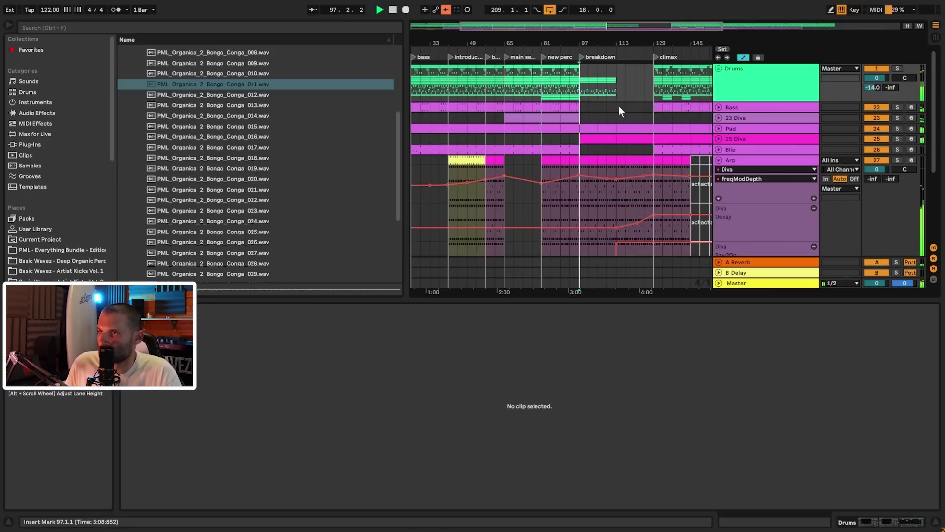
- Duplicate the Arp's 16-bar climax section to bars 145 to 161 and listen through the breakdown
drag(628, 28, 729, 26)
click(549, 166)
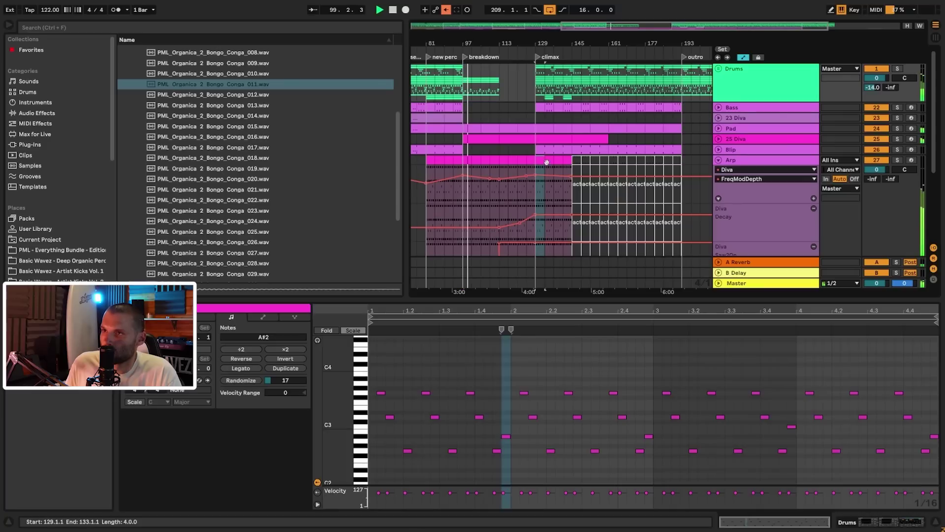
key(ctrl+d)
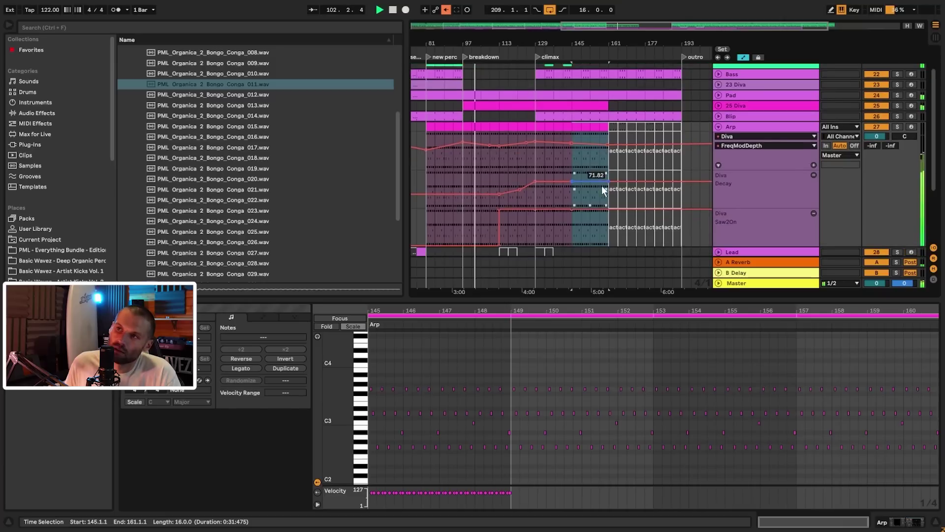
scroll(602, 185, down, 2)
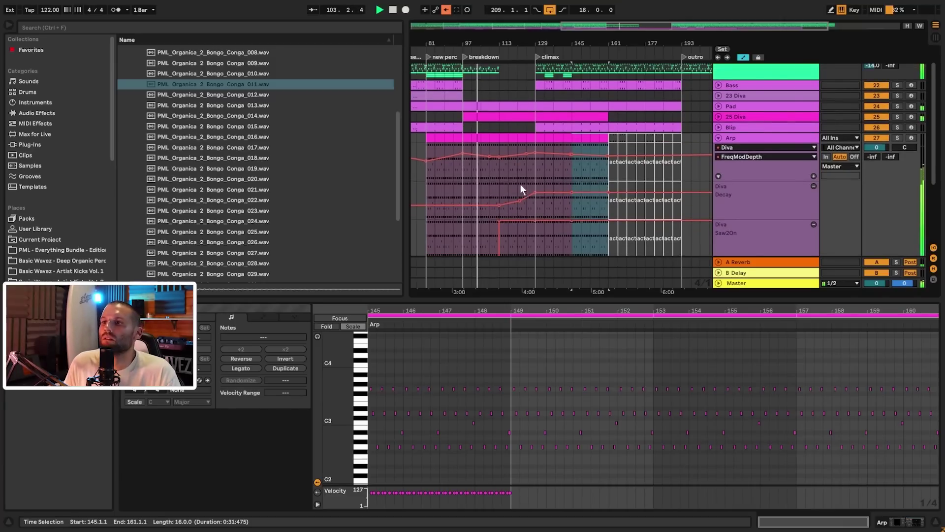
scroll(522, 173, up, 2)
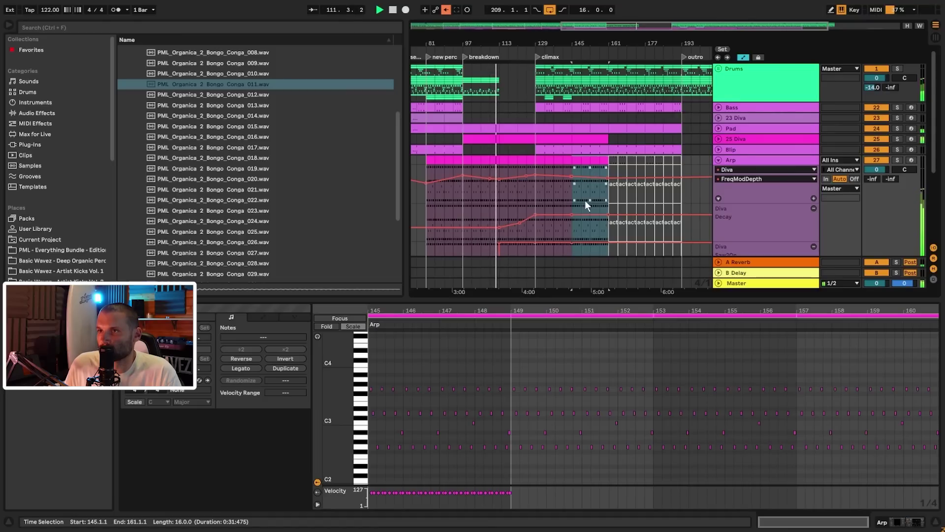
drag(632, 24, 631, 4)
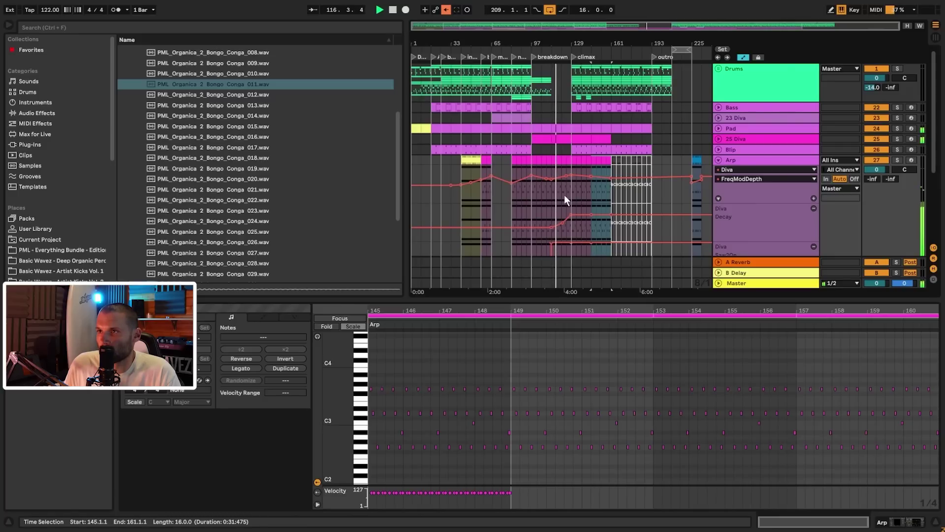
key(space)
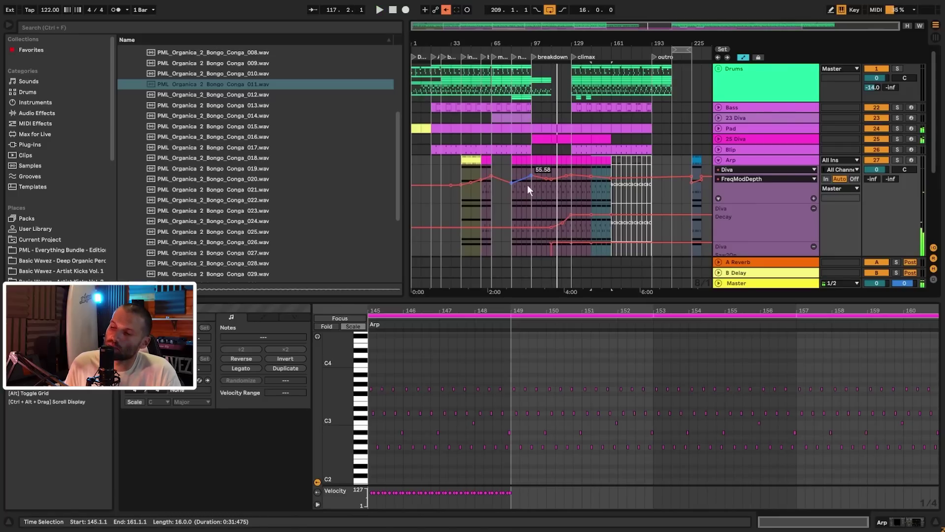
- Check the Arp's clips in the breakdown and introduction sections, and play from bar 33
mouse_move(527, 178)
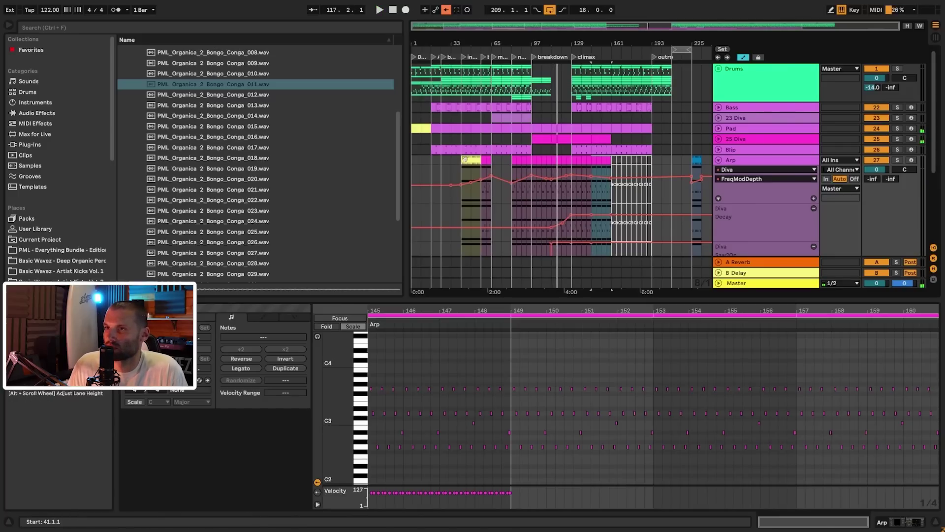
click(482, 183)
click(564, 164)
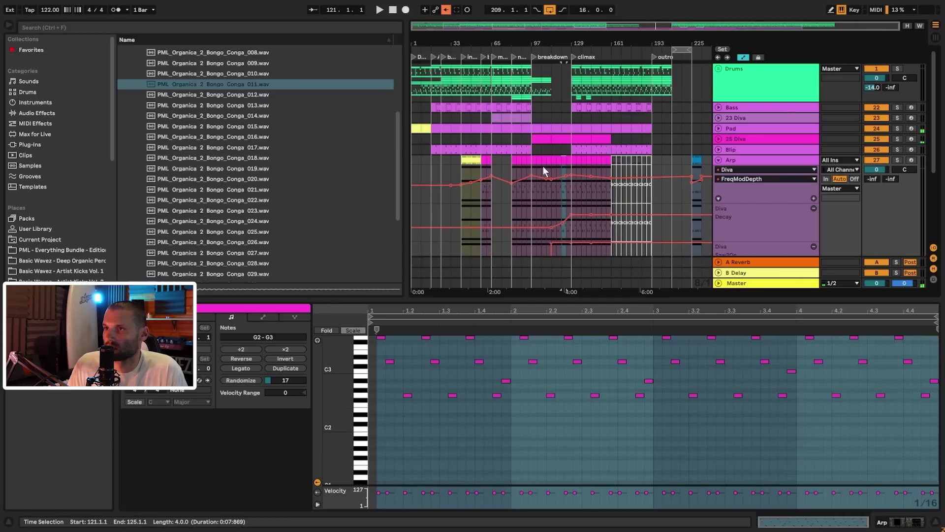
click(469, 163)
click(451, 168)
key(space)
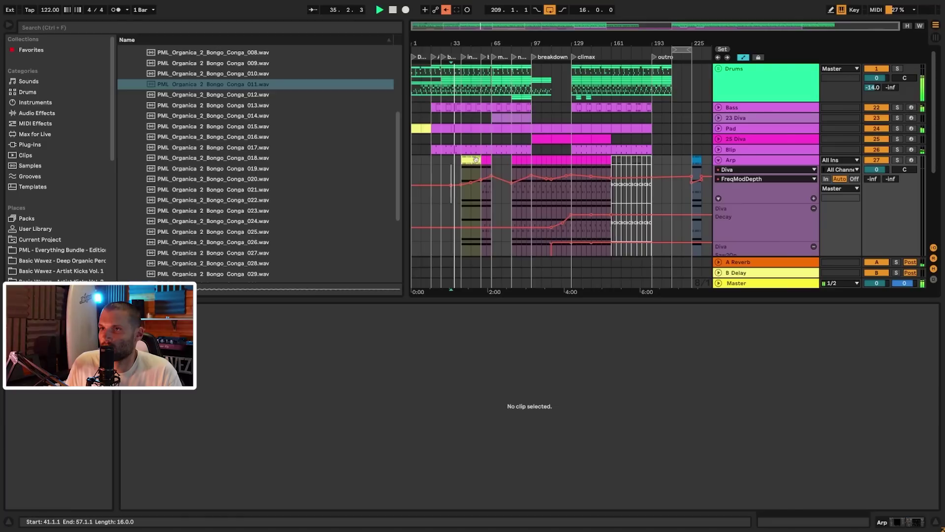
- Extend the Arp's clip at bar 41 up to the breakdown and remove the FreqModDepth breakpoints within it for a steady rise
drag(482, 161, 519, 164)
click(492, 171)
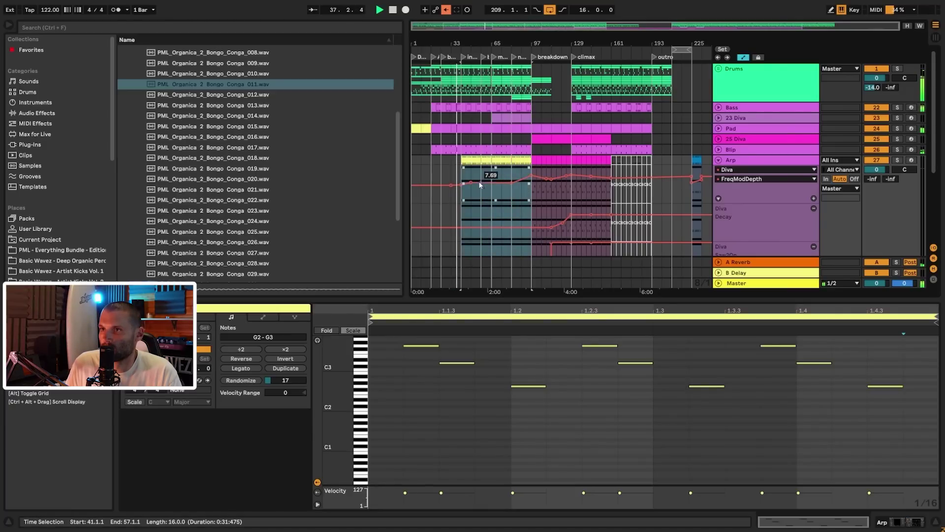
click(472, 182)
click(512, 183)
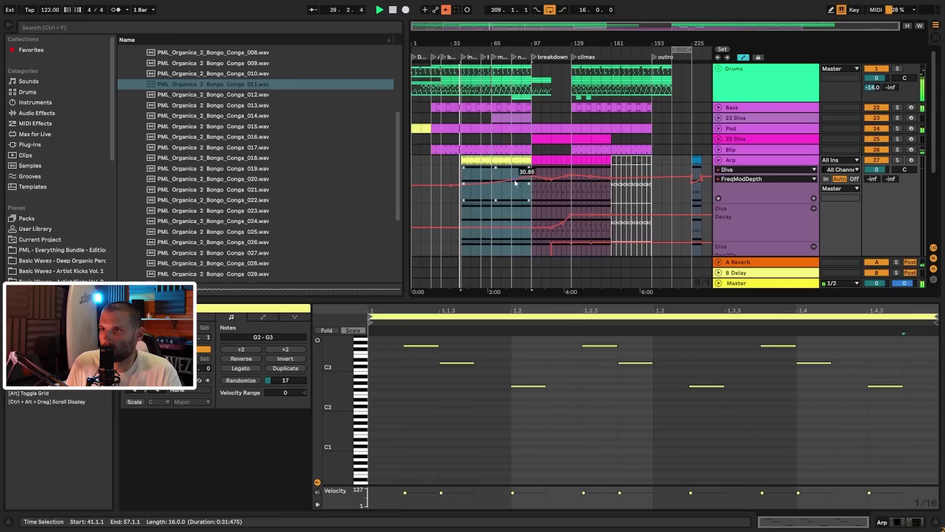
- Shorten the Arp's introduction clip so it ends at bar 81, where the new perc section starts
click(512, 183)
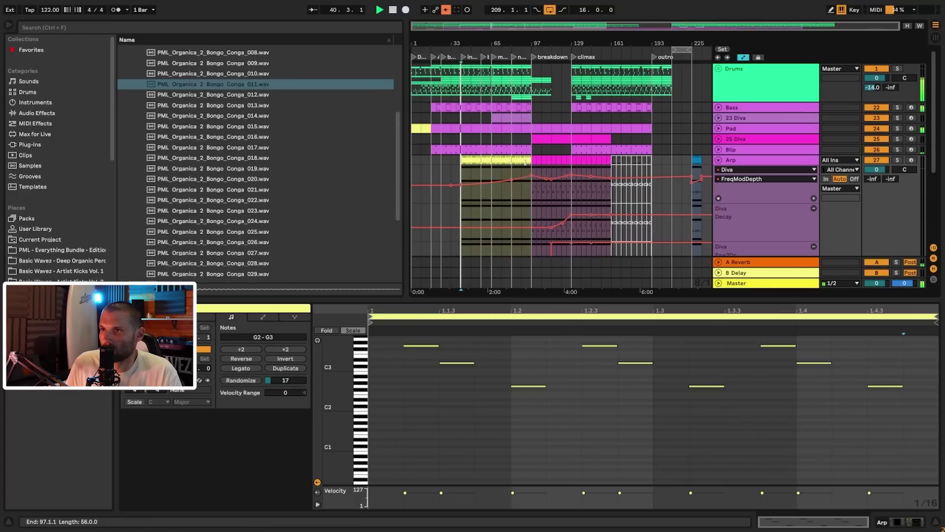
click(523, 163)
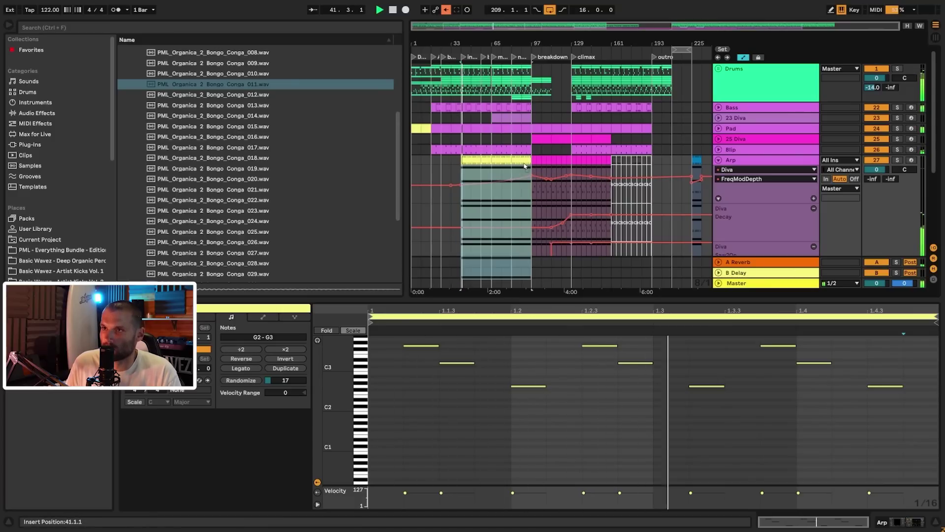
drag(531, 161, 515, 161)
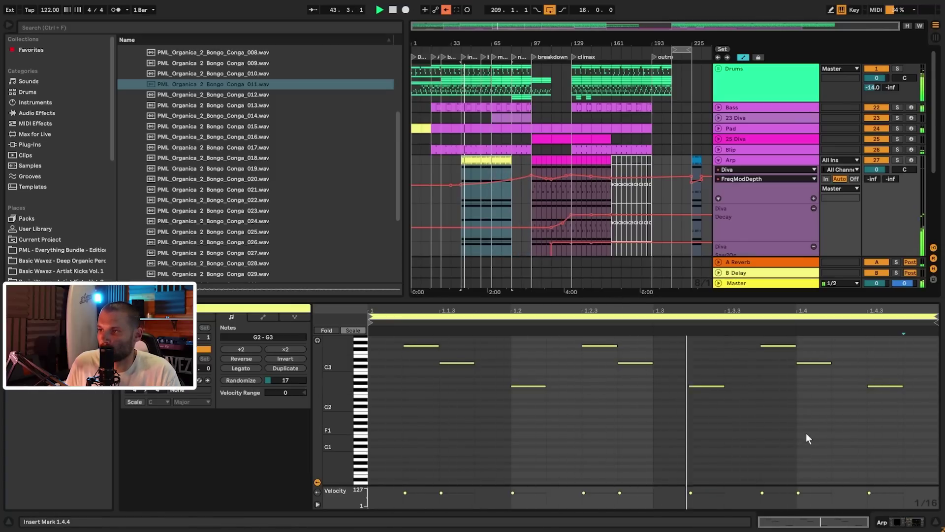
scroll(818, 409, up, 2)
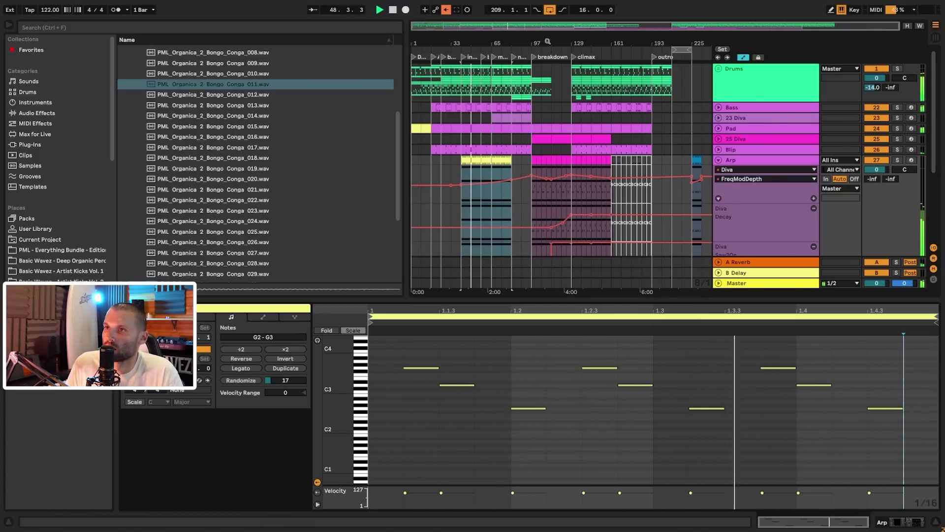
- Listen through the Arp's clip from the introduction and inspect the transition into the new perc section at bar 81
drag(525, 27, 526, 59)
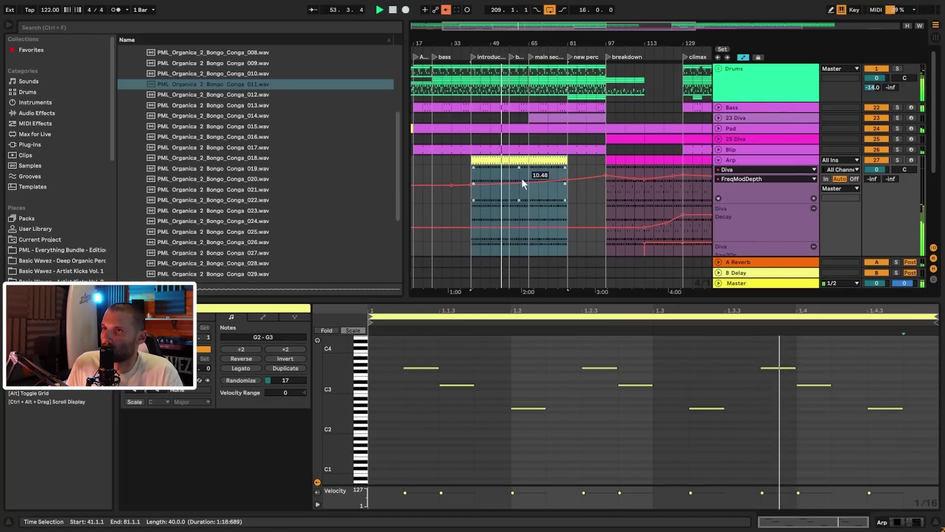
click(527, 166)
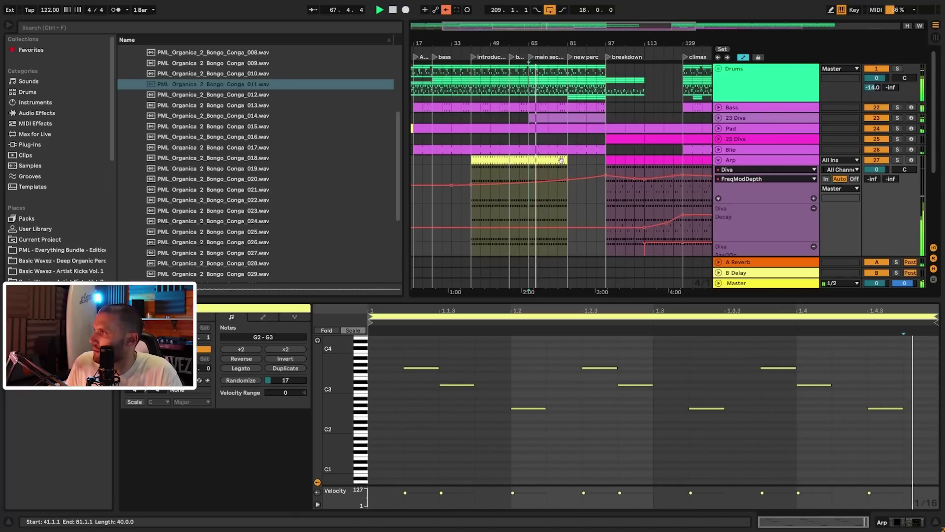
mouse_move(561, 161)
mouse_down()
mouse_move(605, 161)
mouse_move(567, 160)
mouse_up()
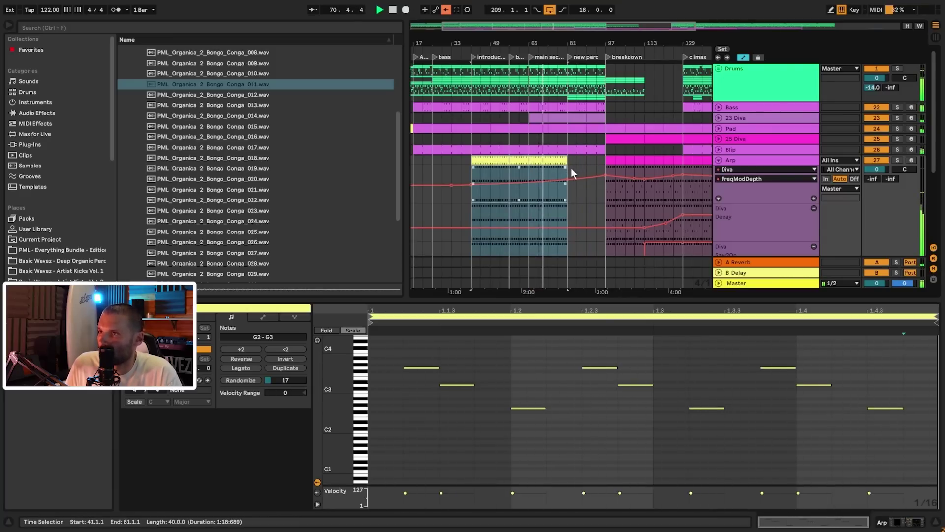
scroll(617, 74, down, 4)
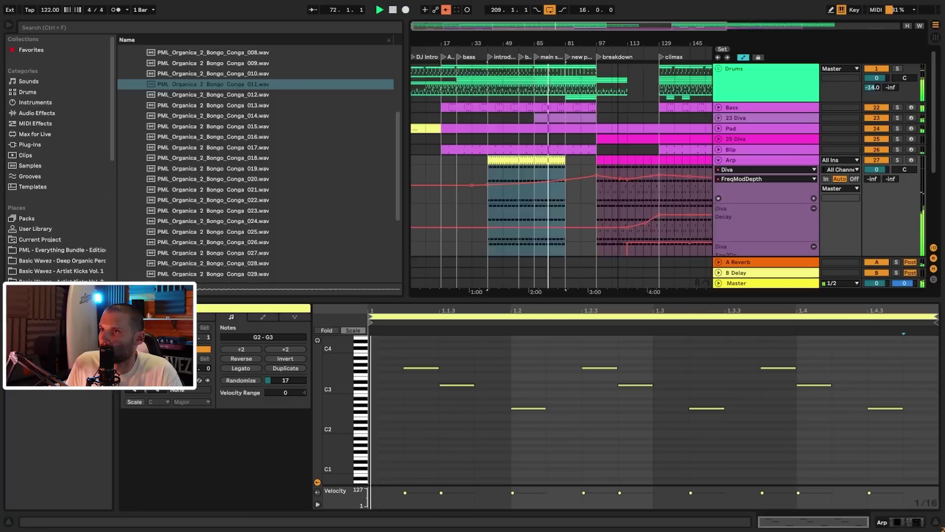
click(571, 163)
click(492, 161)
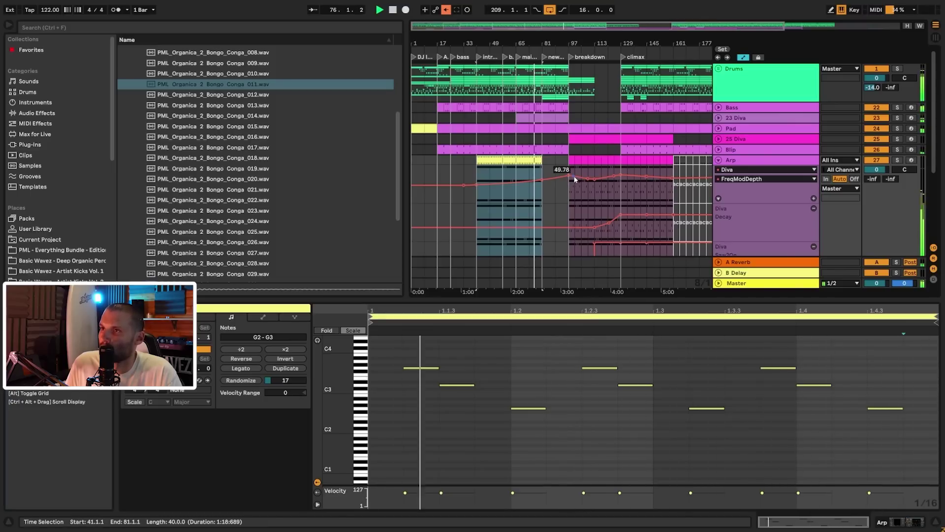
drag(553, 43, 506, 126)
drag(609, 43, 608, 30)
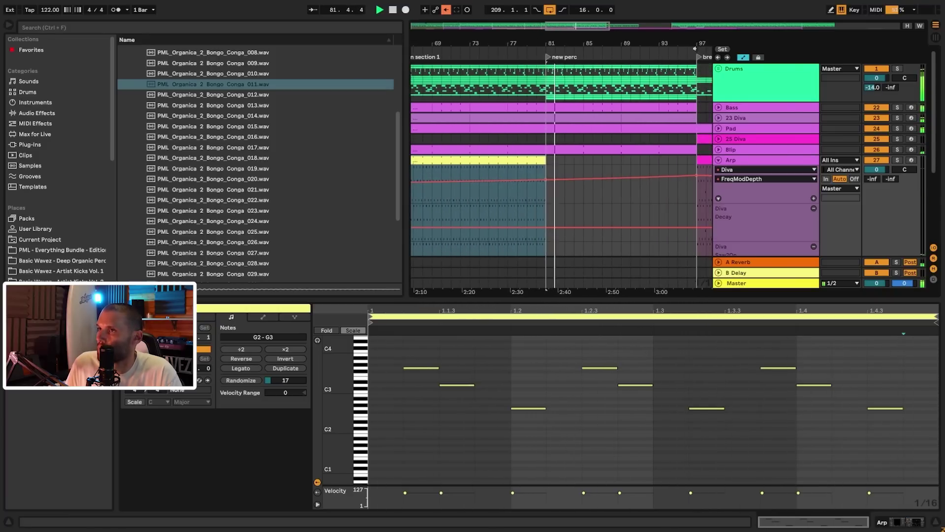
- Unfold the Drums group and compare percussion tracks 19 and 20 by muting each in turn
click(721, 70)
scroll(797, 122, down, 4)
click(868, 83)
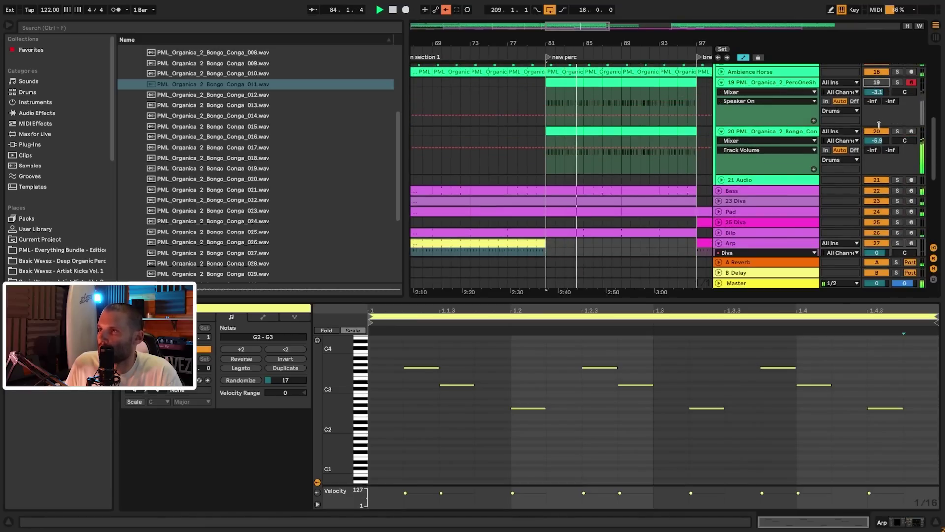
click(877, 132)
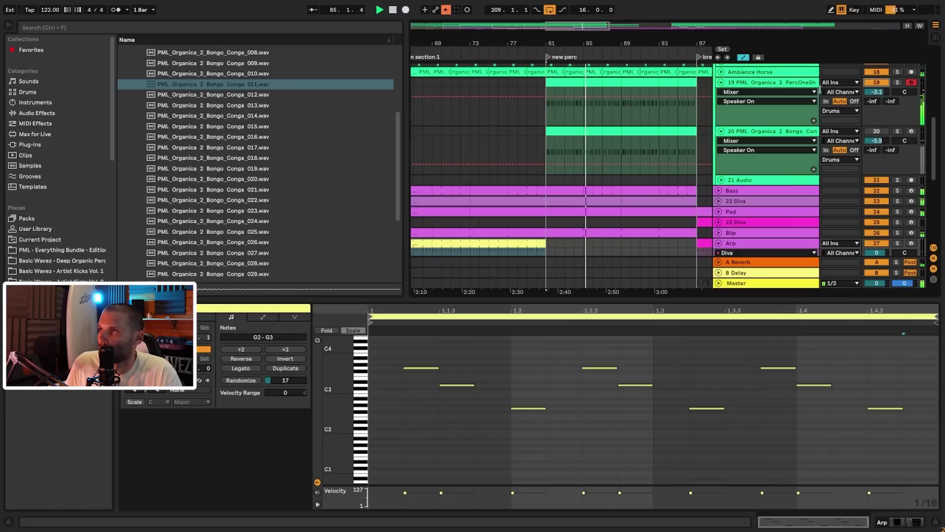
- Bypass and restore the Spectral Resonator on track 19, and switch back to track 20 with track 19 muted
click(767, 84)
double_click(767, 84)
click(653, 409)
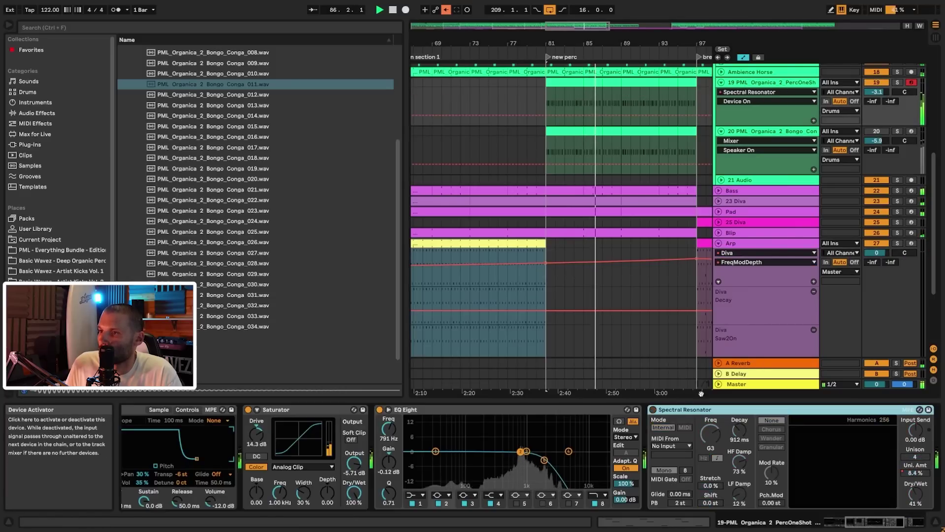
click(653, 410)
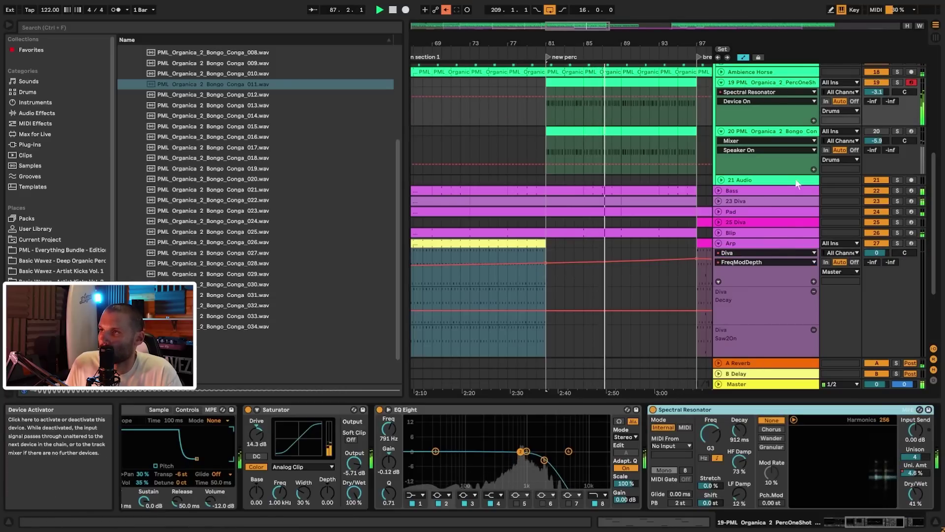
click(877, 132)
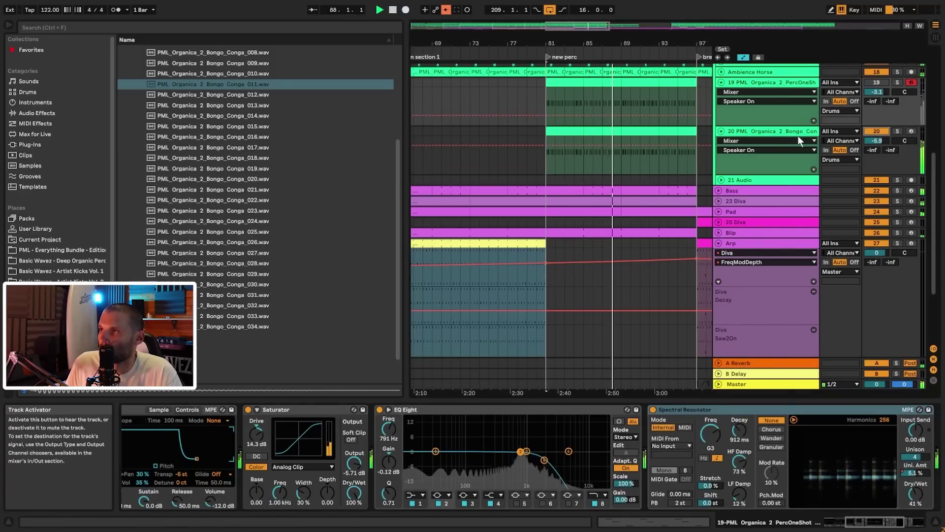
- Lower the EQ Eight's high-cut frequency on the Bongo Conga track 20 to 539 Hz
click(767, 131)
drag(246, 481, 229, 450)
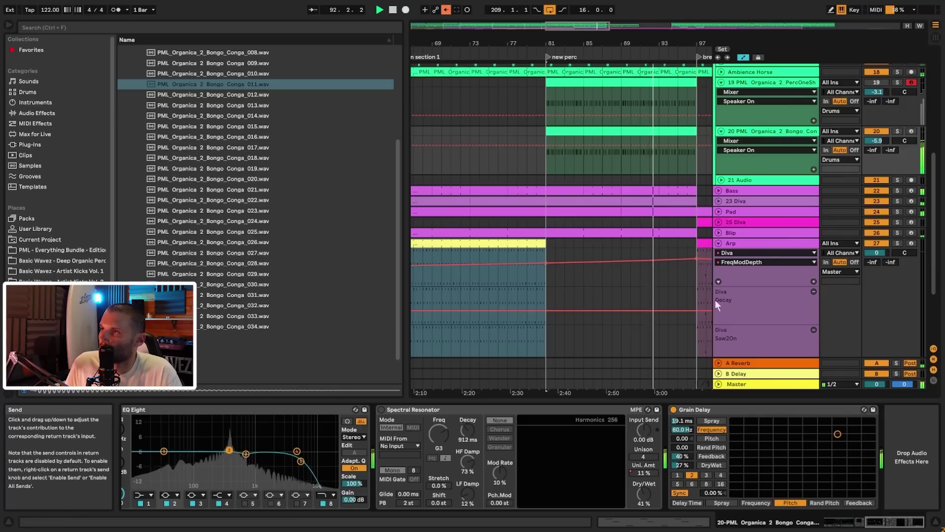
drag(301, 461, 239, 459)
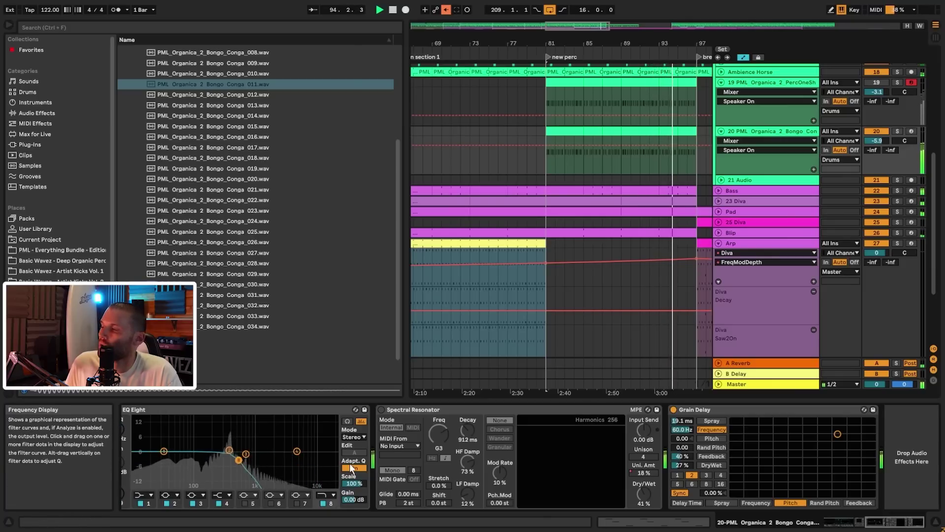
drag(888, 522, 863, 523)
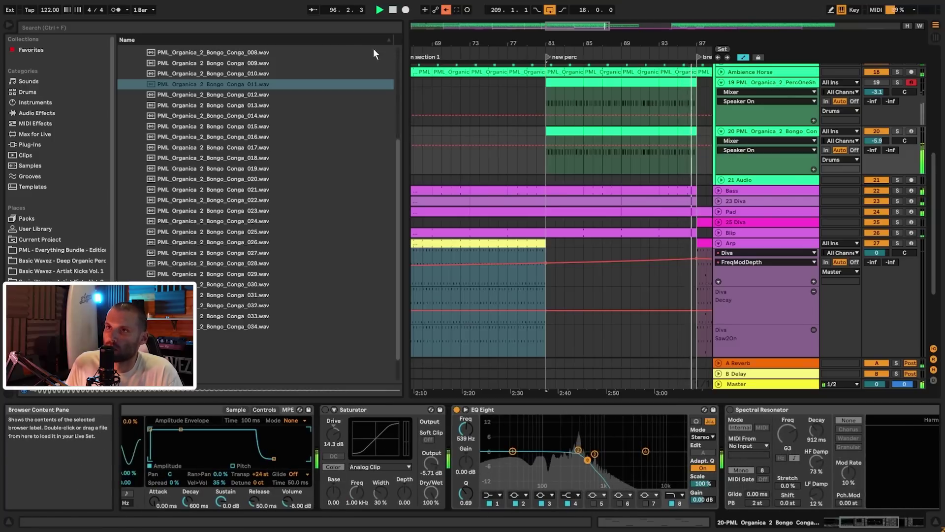
- Search the browser for "reverb" and add the default Reverb to the end of track 20's device chain
click(311, 25)
text(reverb)
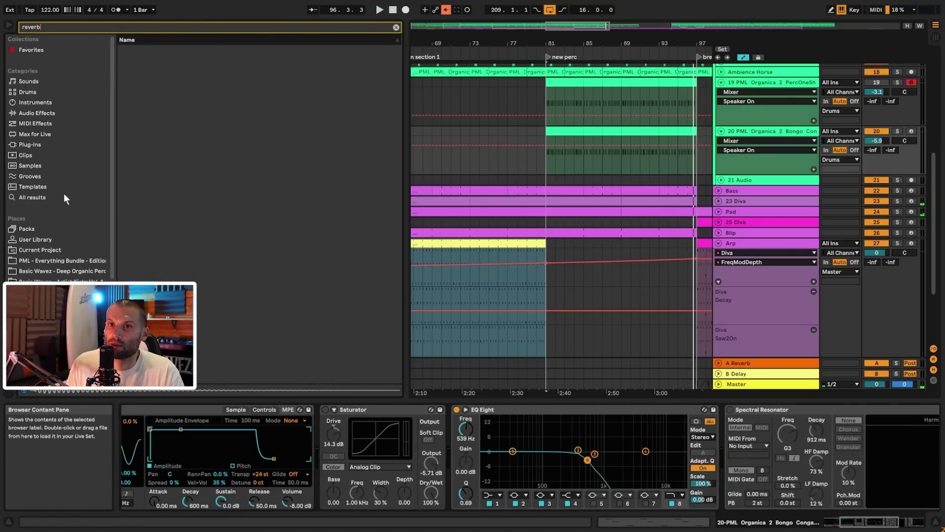
key(Down)
key(Return)
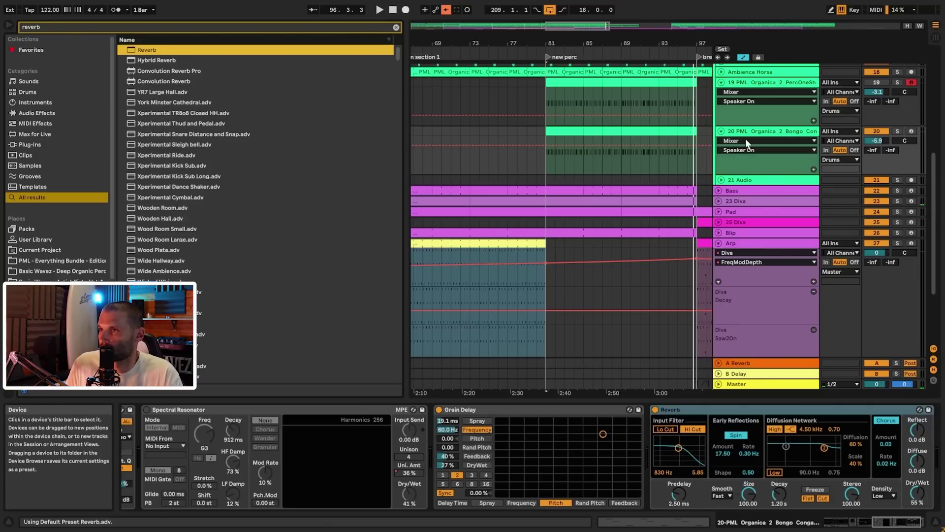
- Set track 20's Reverb to 34% dry/wet, size 2.74 and decay 360 ms, and the track volume to -6.8 dB
key(space)
drag(916, 493, 916, 502)
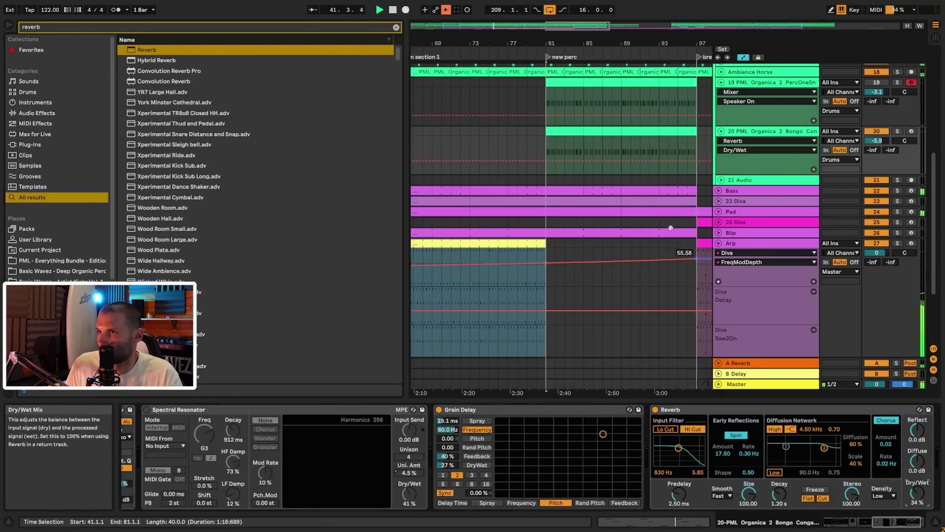
click(565, 132)
key(space)
key(space)
drag(778, 498, 748, 512)
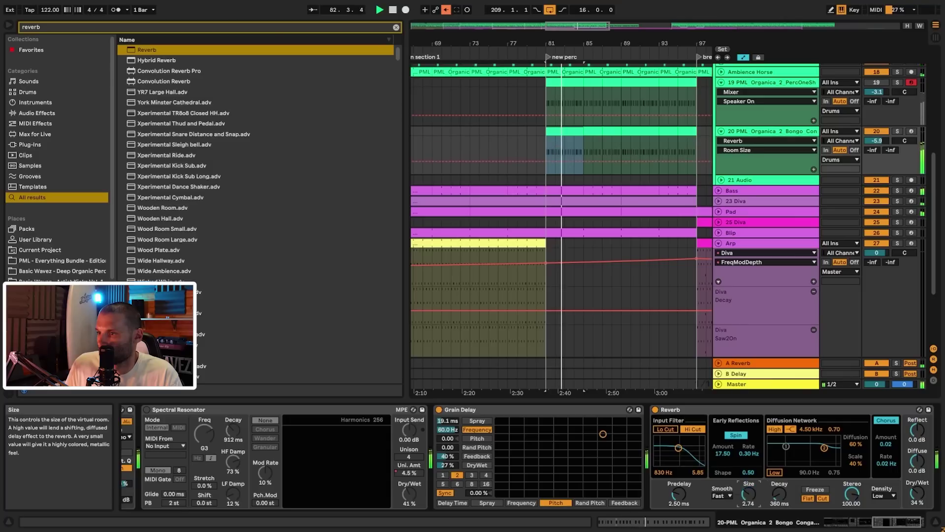
drag(912, 170, 913, 173)
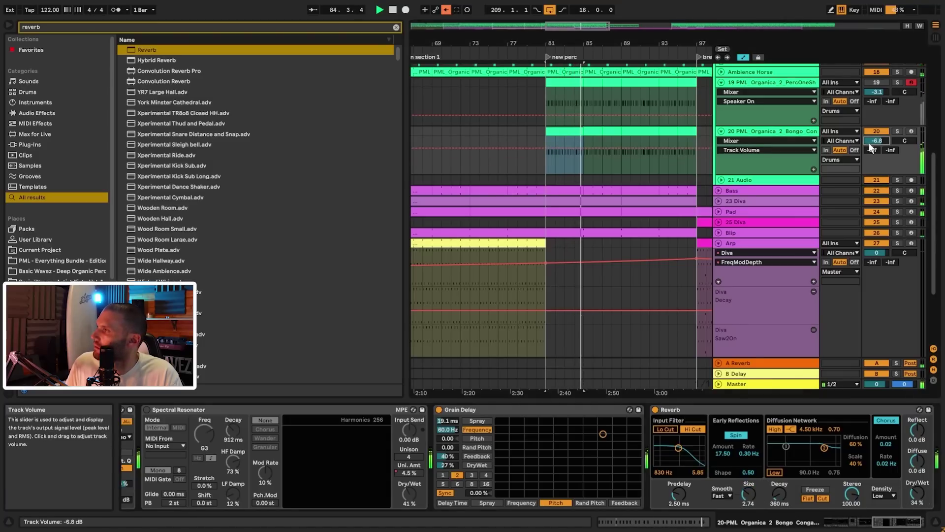
- Extend the Arp's clip to the breakdown at bar 97 and deactivate its clips from bar 97 to 113
drag(544, 244, 697, 246)
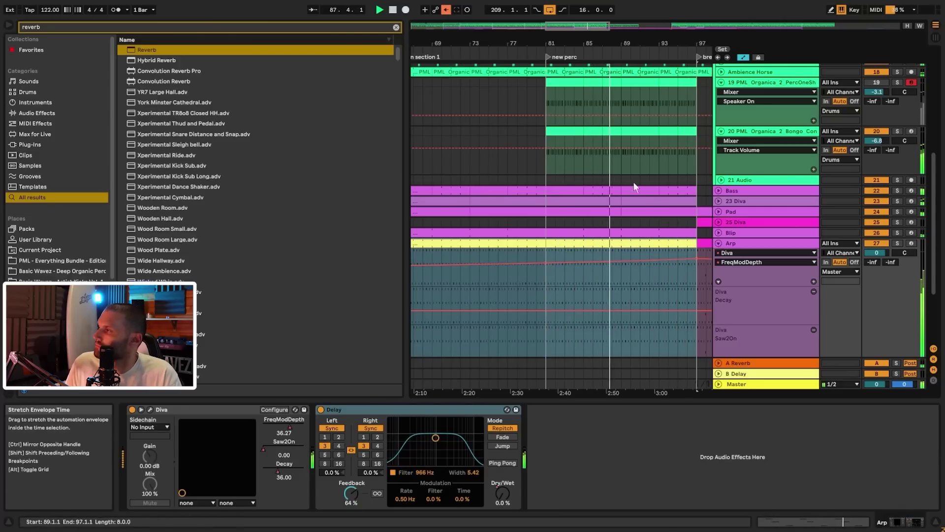
drag(619, 26, 621, 9)
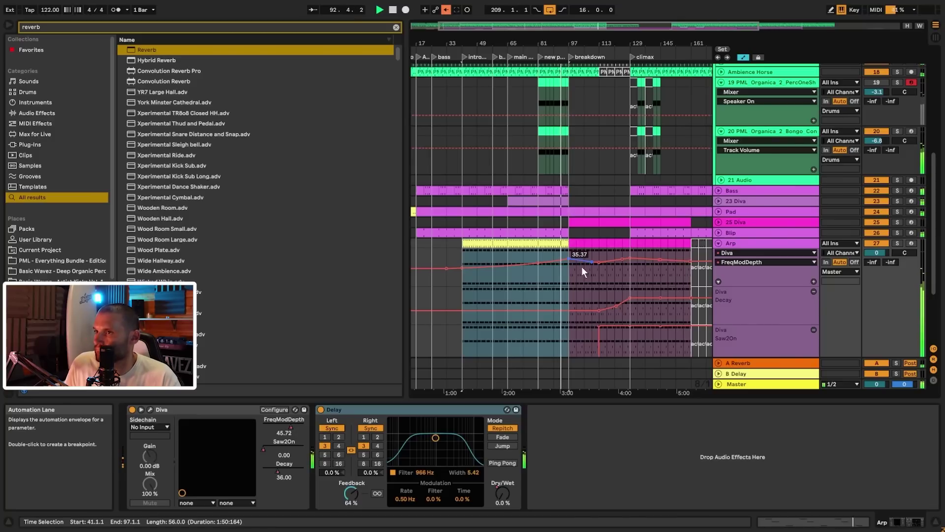
click(572, 244)
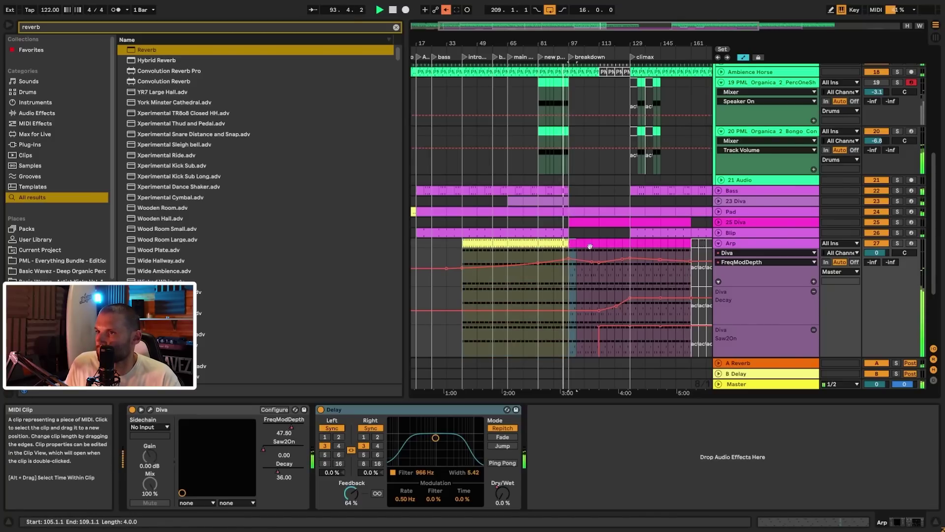
shift+click(595, 244)
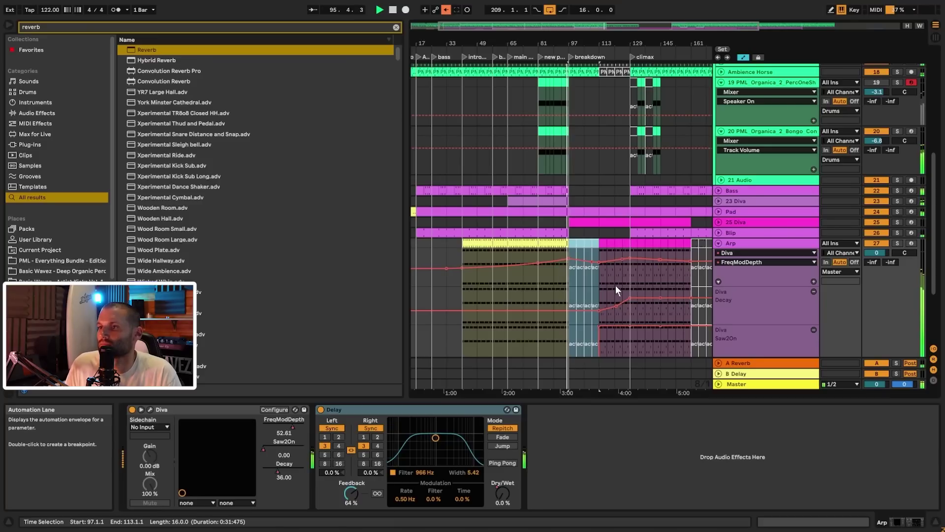
- Paste the 16-bar clip onto the 23 Diva track at bar 105 in the breakdown
scroll(707, 265, up, 1)
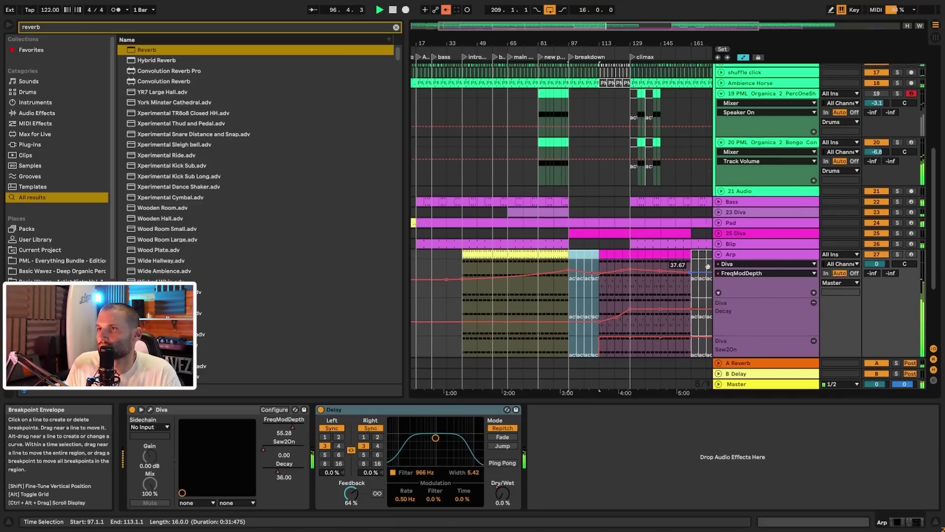
scroll(727, 273, up, 1)
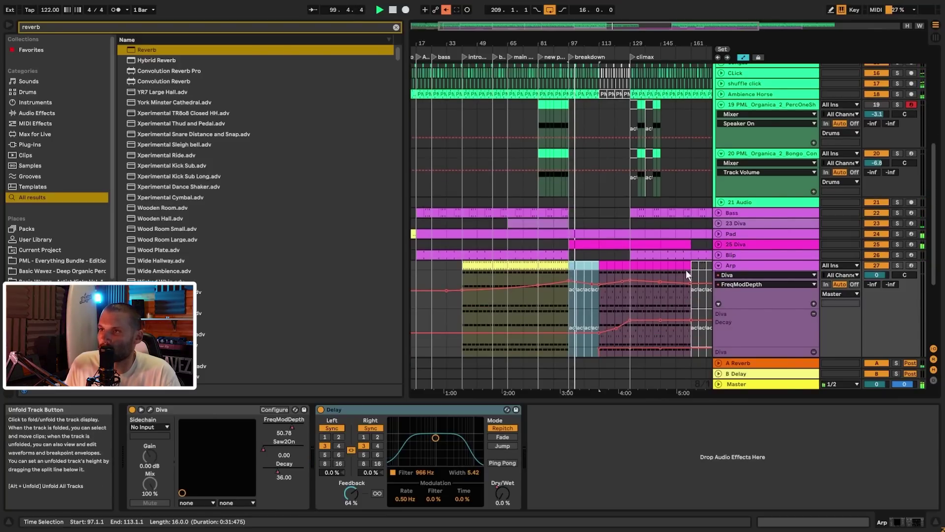
scroll(666, 266, up, 3)
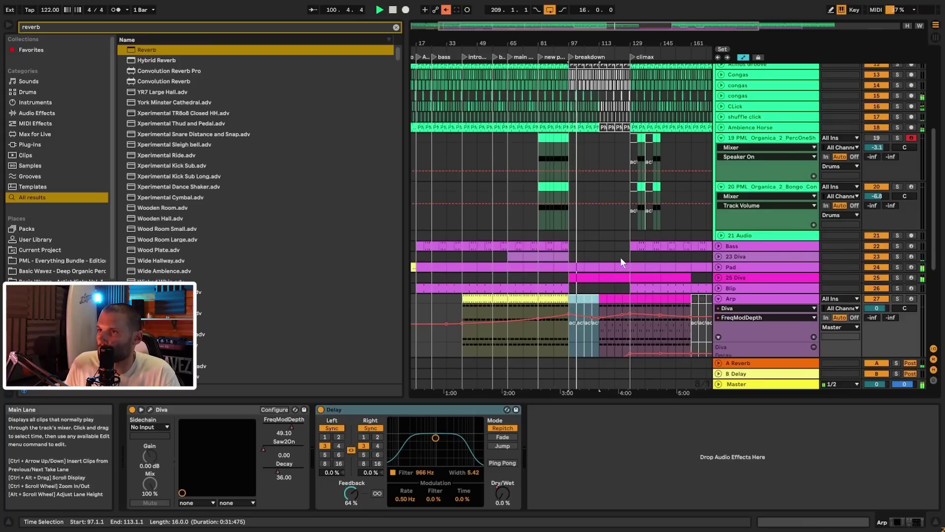
scroll(619, 256, up, 2)
scroll(726, 290, down, 2)
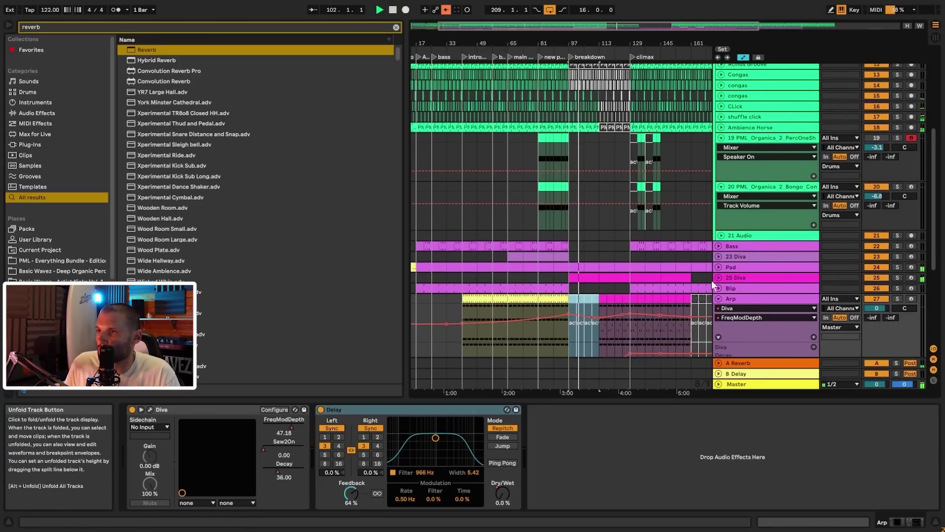
click(597, 258)
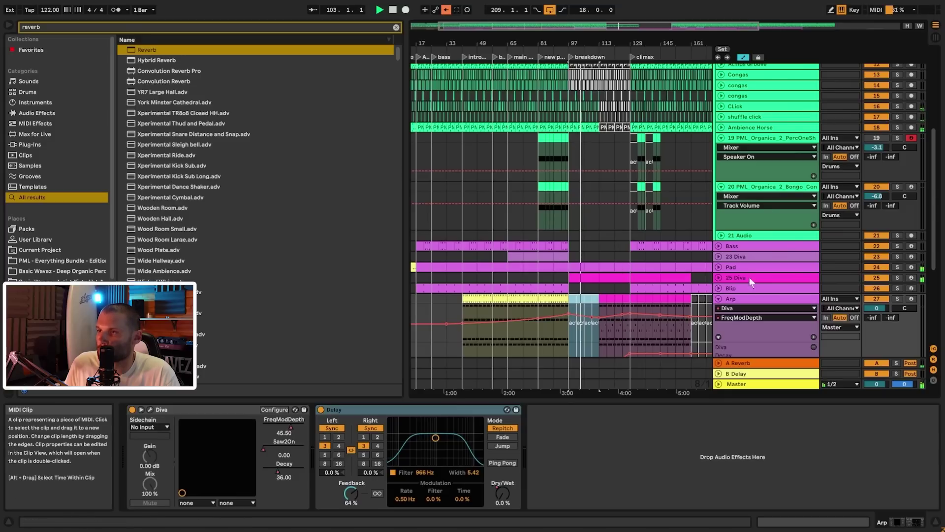
click(578, 255)
click(585, 254)
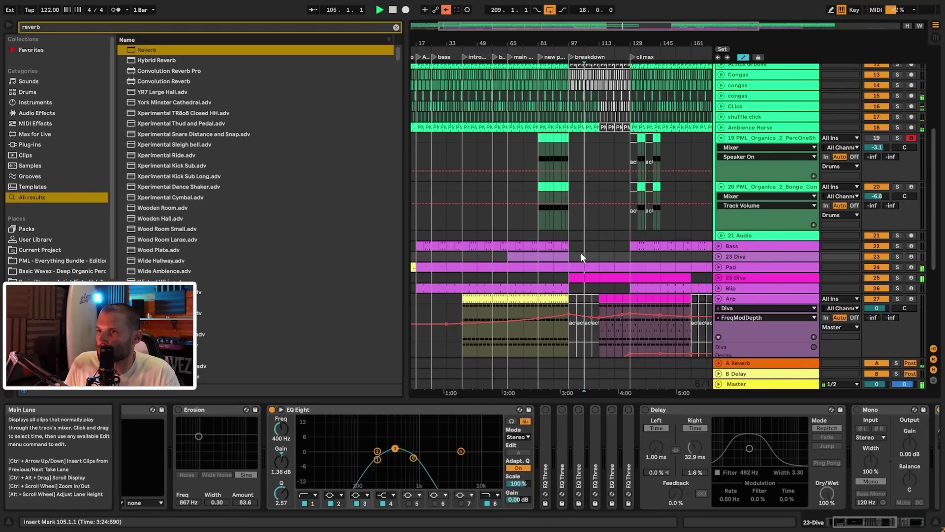
key(ctrl+v)
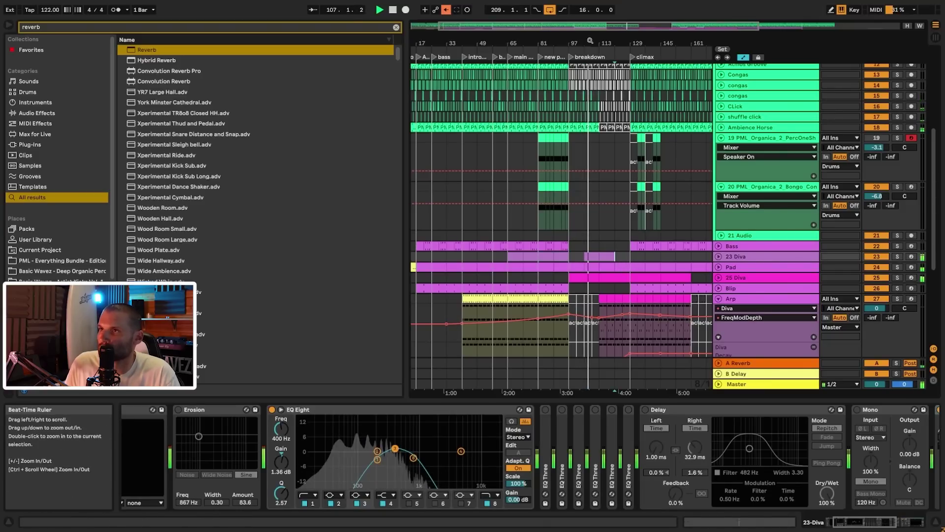
drag(590, 41, 627, 271)
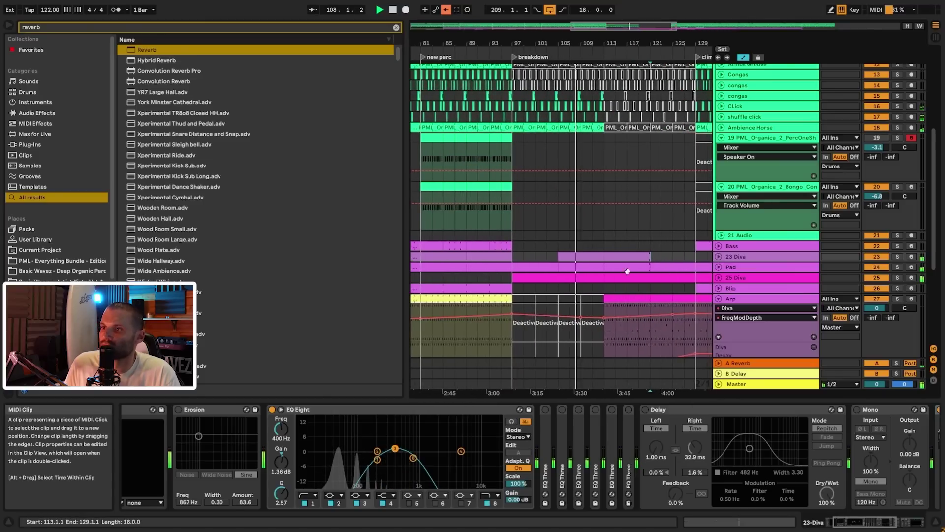
- Deactivate the Arp's clips from bar 113 to bar 129 in the breakdown
click(627, 270)
scroll(668, 257, down, 2)
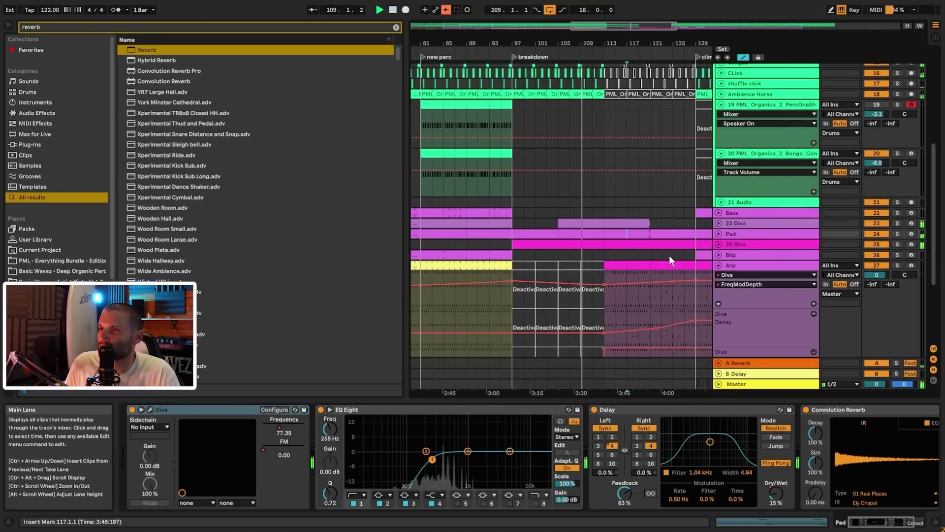
drag(604, 223, 651, 223)
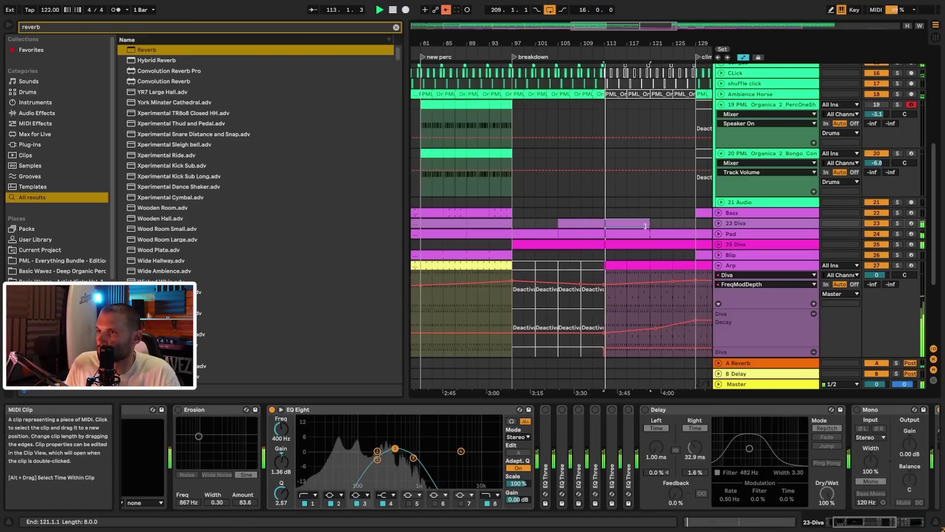
click(681, 266)
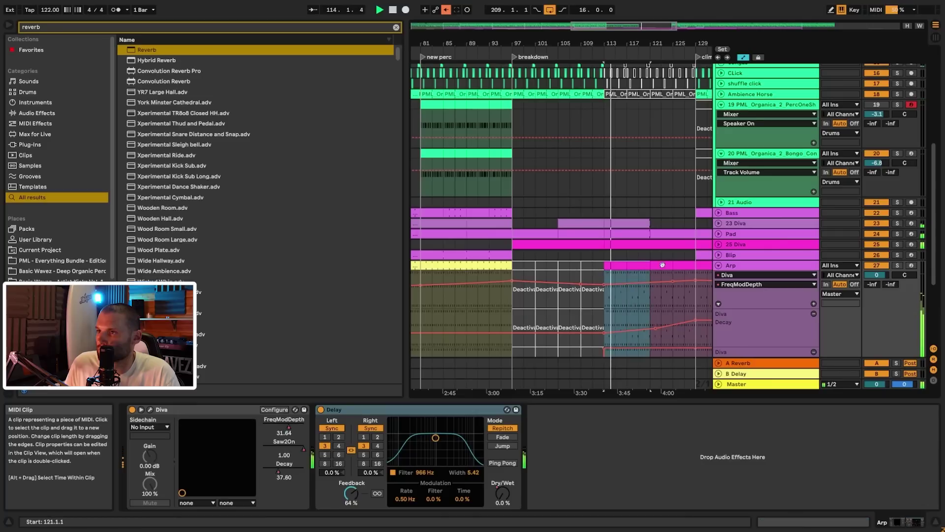
key(0)
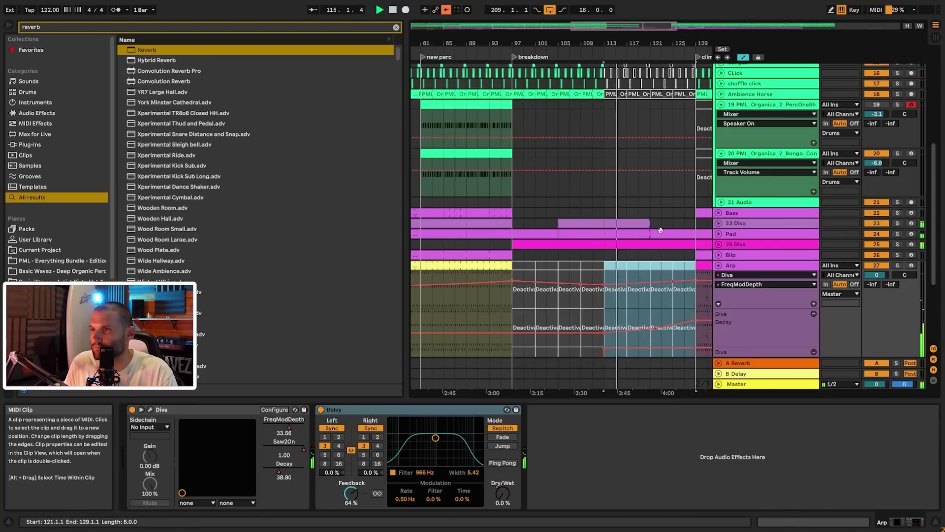
- Unfold the 23 Diva track and duplicate its 8 bars from bar 113 so the clip reaches the climax at bar 129
drag(611, 45, 577, 41)
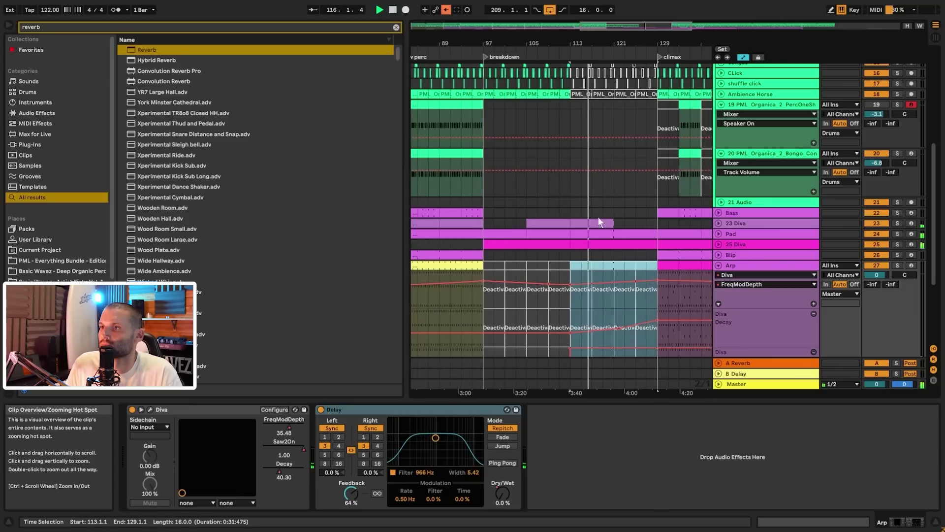
click(591, 224)
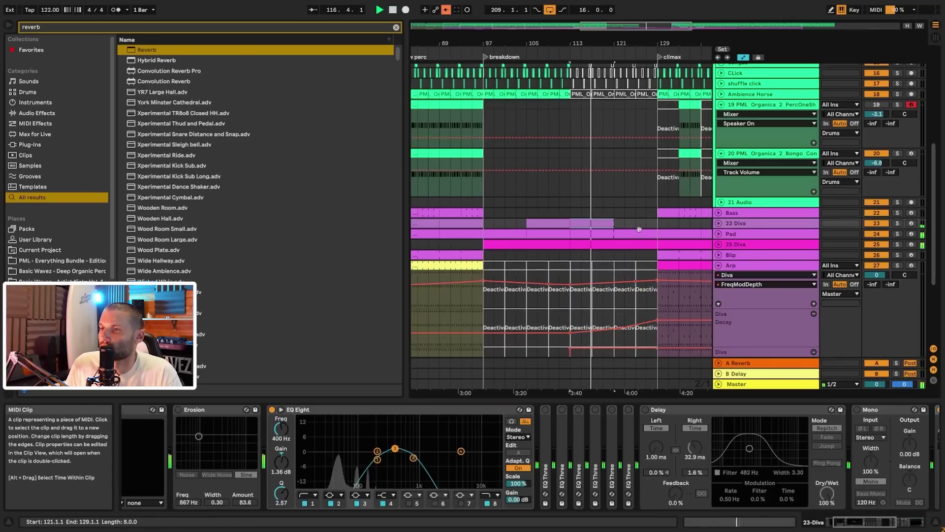
click(719, 223)
drag(613, 44, 656, 35)
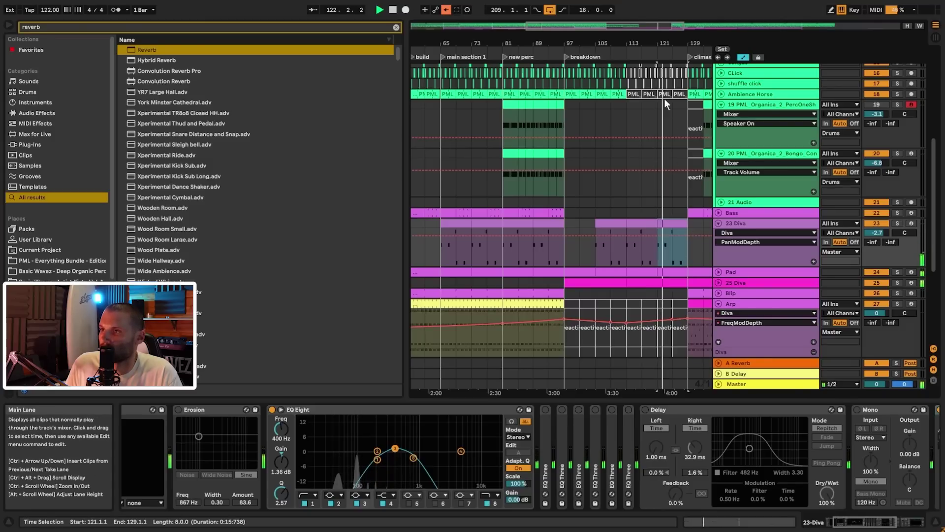
mouse_move(655, 26)
mouse_down()
mouse_move(651, 7)
mouse_move(664, 31)
mouse_up()
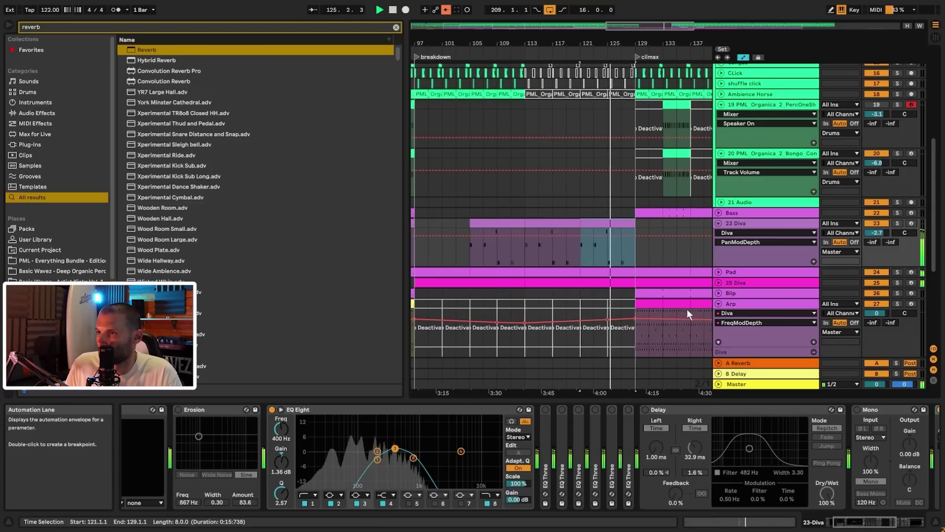
- Shape the Arp's FreqModDepth automation to drop at the climax's start, bar 129, and climb to 69.91 at bar 161
scroll(663, 273, down, 3)
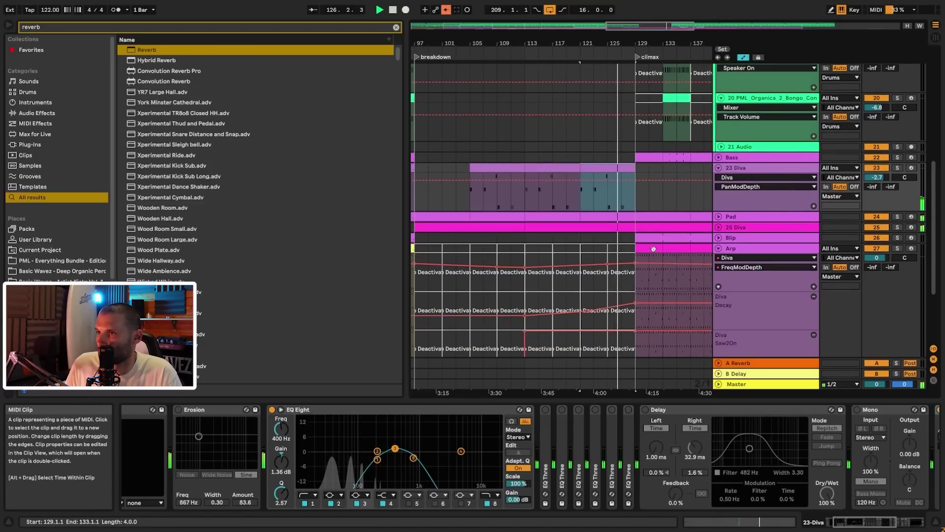
click(653, 249)
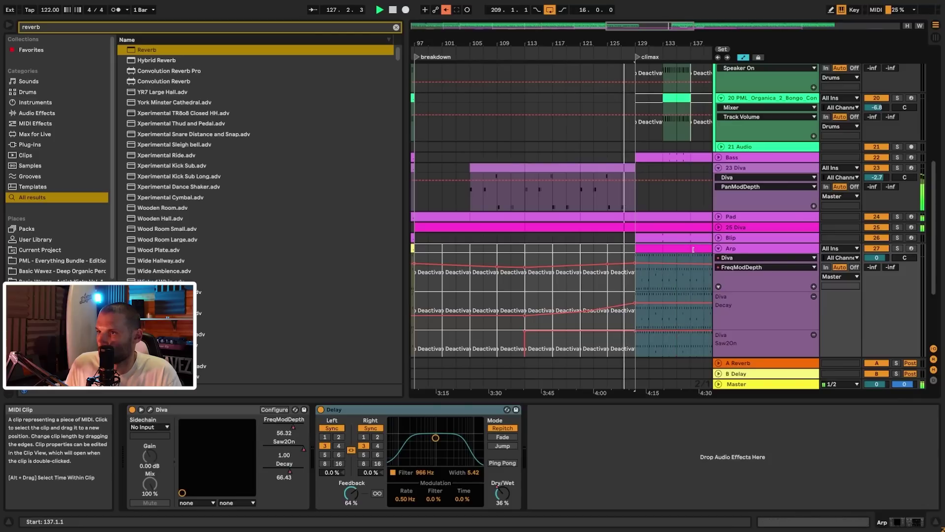
click(642, 260)
drag(635, 273, 636, 269)
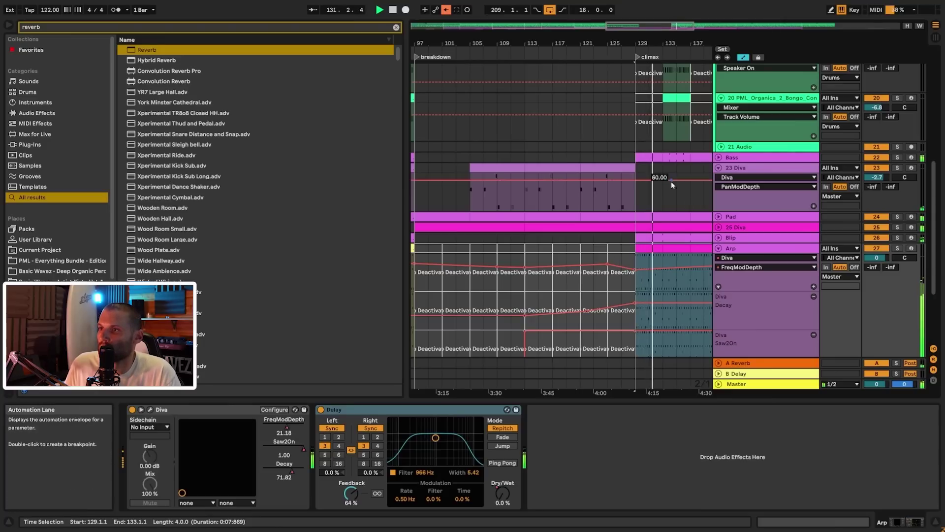
drag(633, 26, 632, 6)
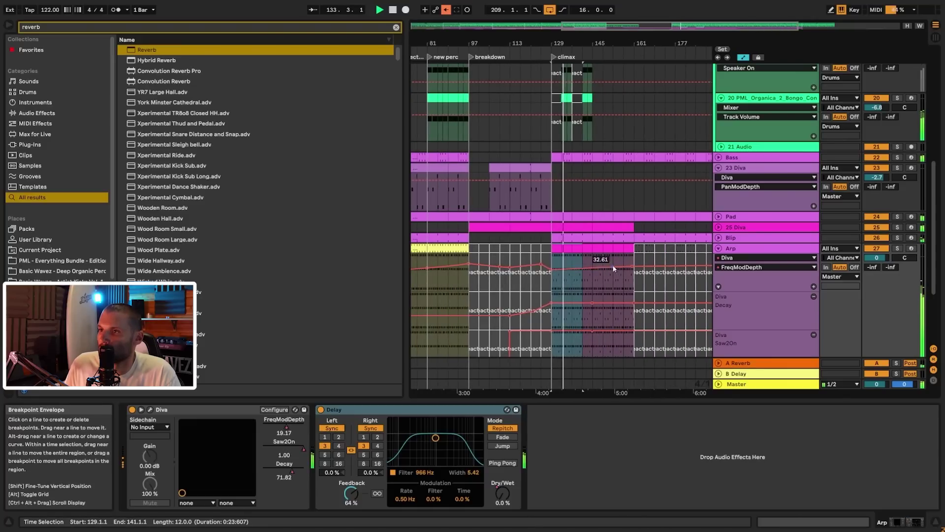
drag(634, 266, 634, 260)
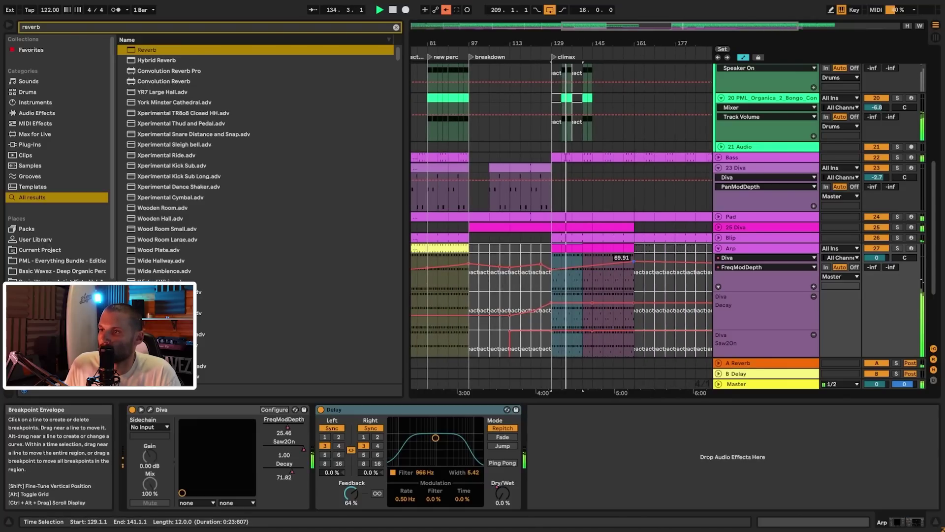
- Try to paste the Arp's yellow clip from before the breakdown at bar 129
click(458, 249)
key(ctrl+c)
click(557, 249)
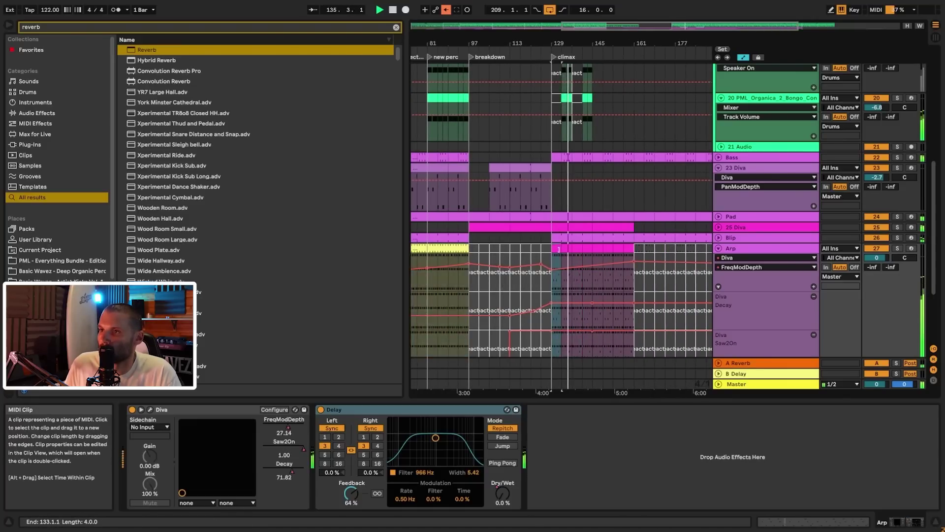
key(ctrl+v)
key(ctrl+z)
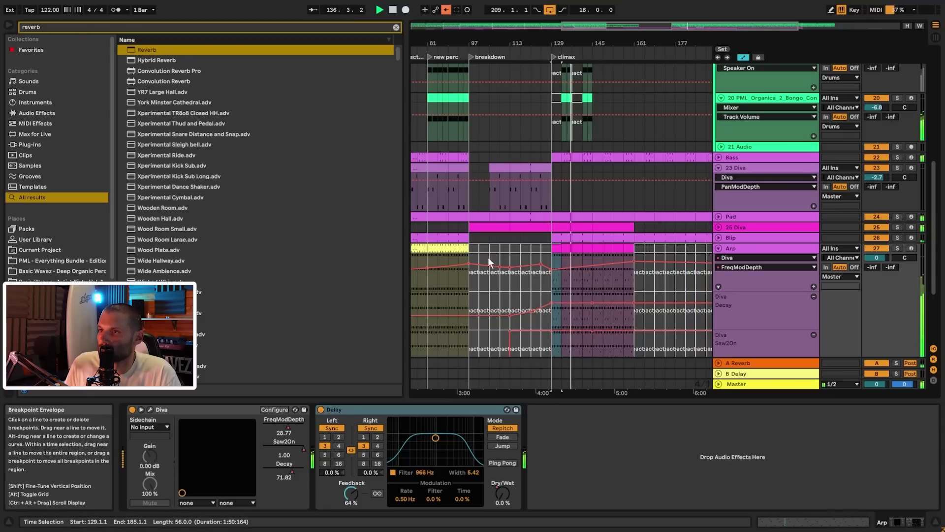
- Copy 8 bars of the Arp's yellow clip from before the breakdown to bar 129 and duplicate them up to bar 145
drag(458, 261, 468, 261)
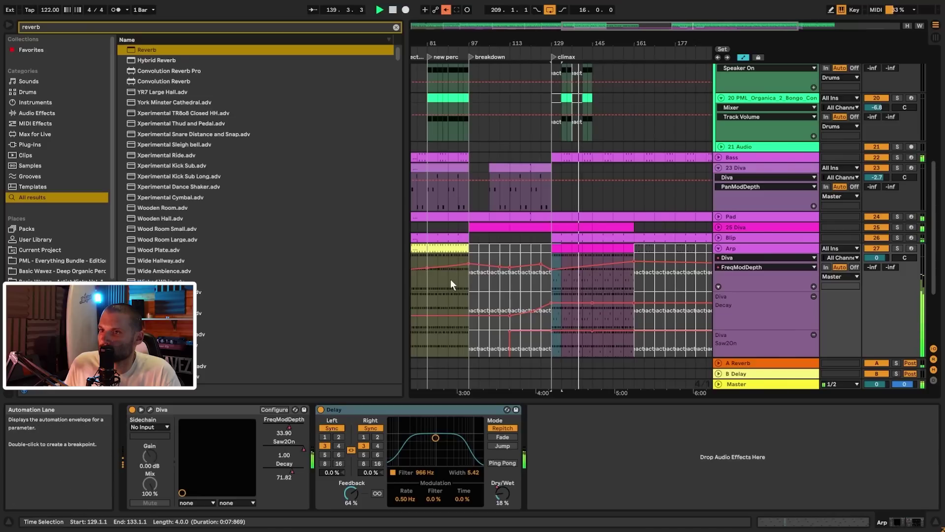
click(561, 252)
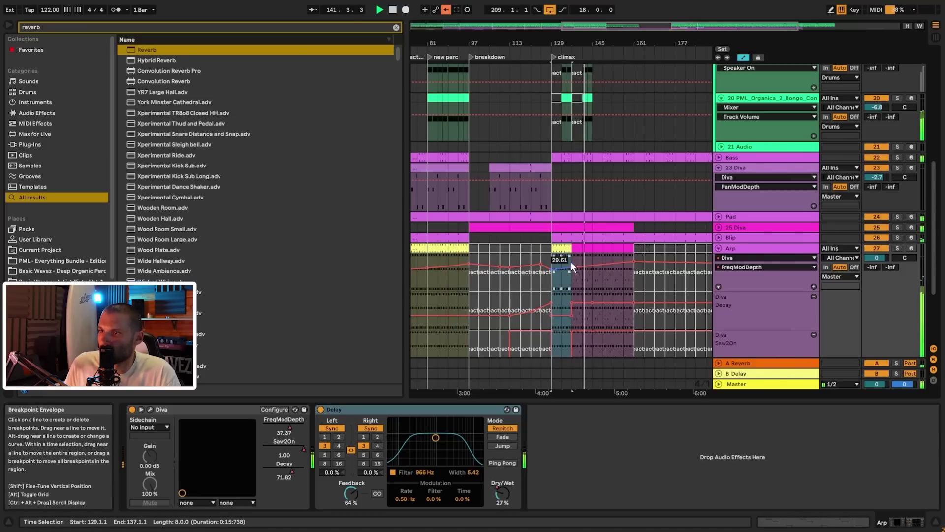
key(space)
click(539, 283)
scroll(556, 285, down, 1)
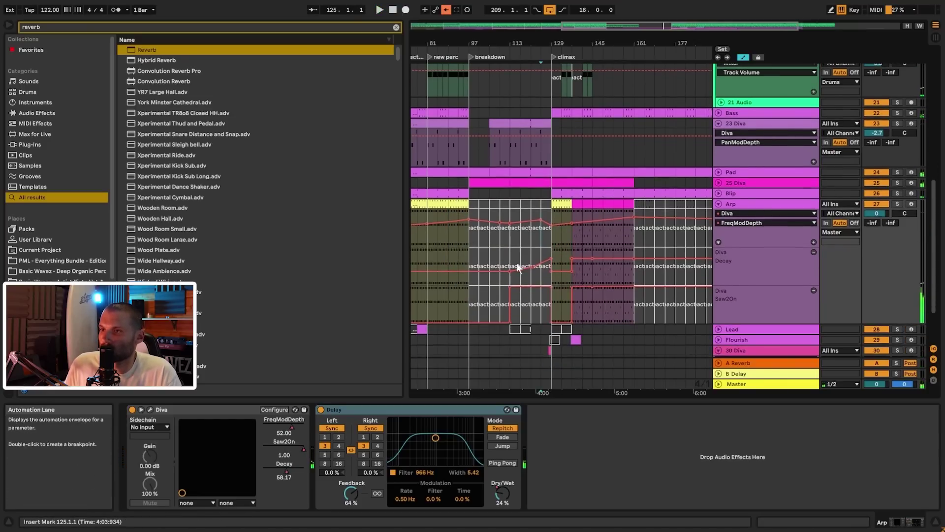
click(564, 204)
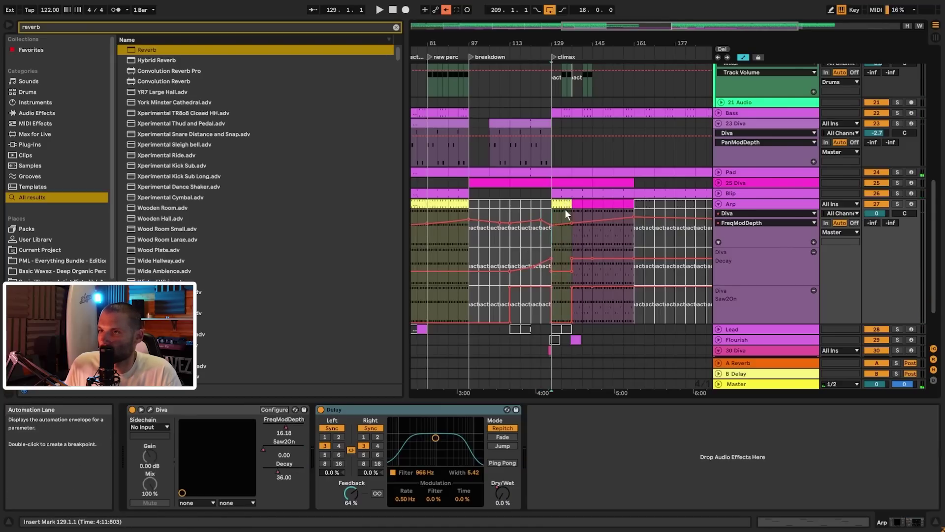
click(604, 208)
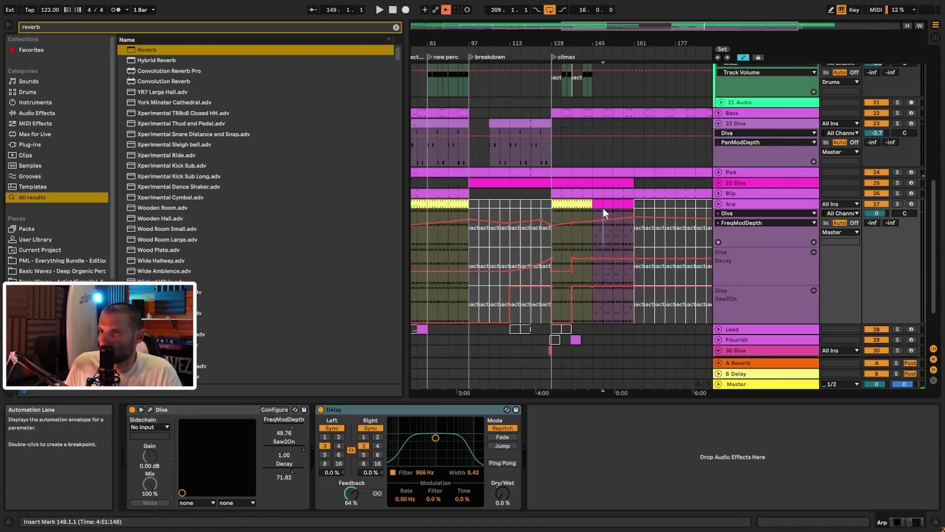
- Play from bar 129, delay the Arp's Saw2On rise to about bar 153 and ramp its Decay up to 71.82 at bar 161
click(549, 236)
key(space)
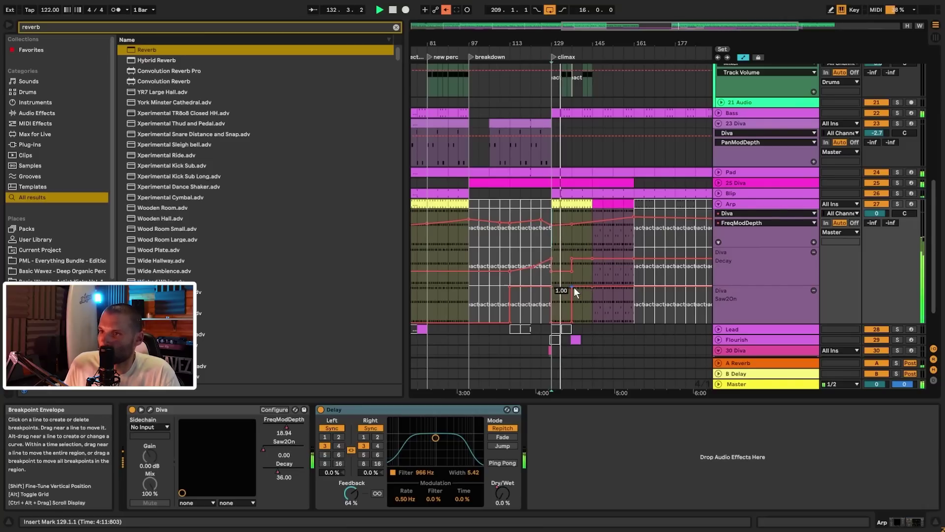
drag(574, 287, 607, 318)
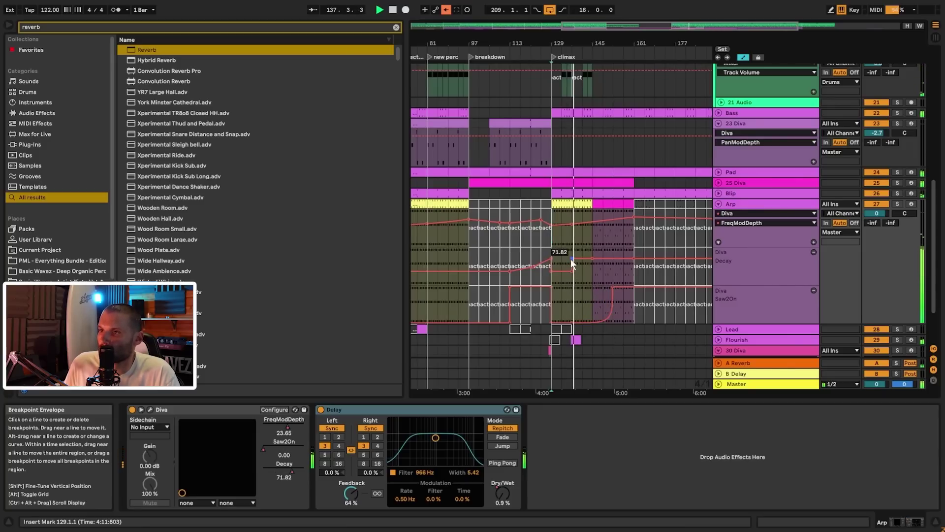
drag(571, 259, 623, 258)
- Copy the 24-bar 23 Diva clip from the breakdown and paste it at bar 161 in the climax
scroll(625, 263, up, 3)
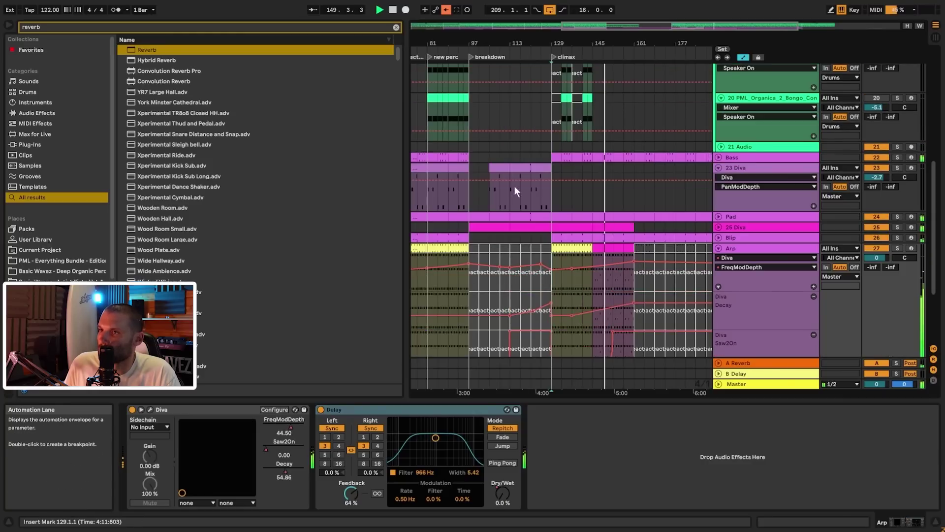
click(515, 186)
click(637, 167)
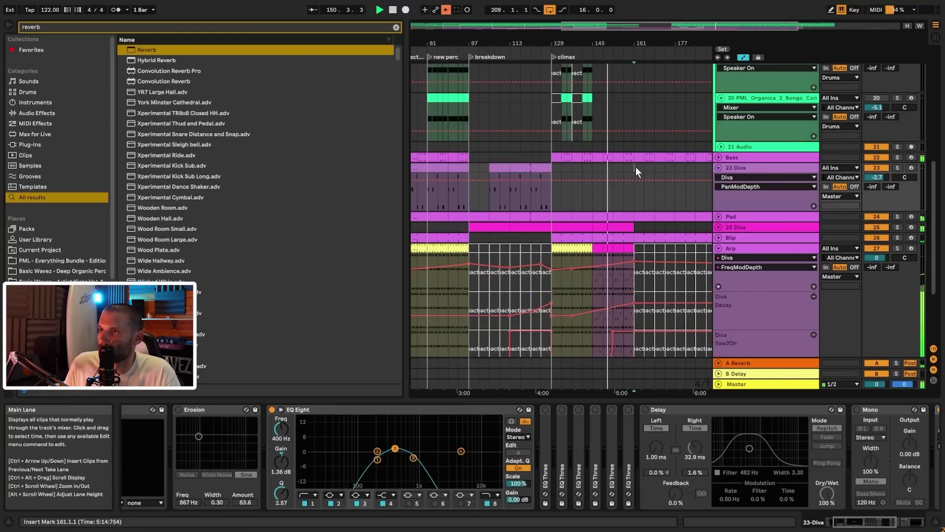
key(ctrl+v)
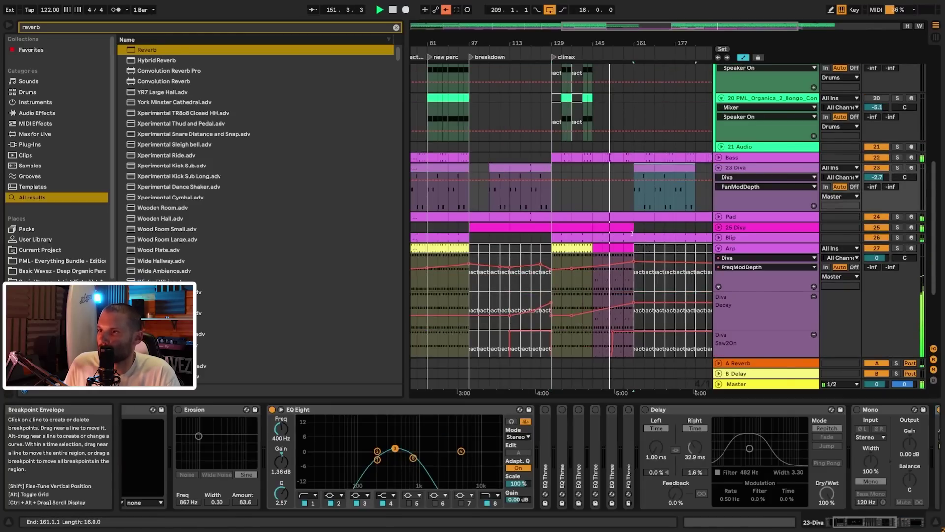
- Move the Arp's Saw2On rise to bar 161 and lower it to 0.00 for the rest of the climax
scroll(643, 183, down, 2)
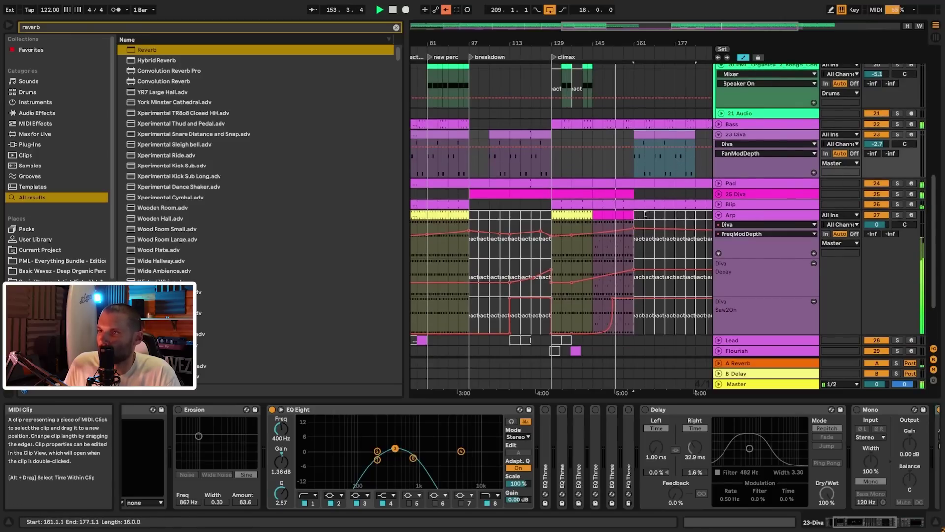
drag(614, 299, 634, 298)
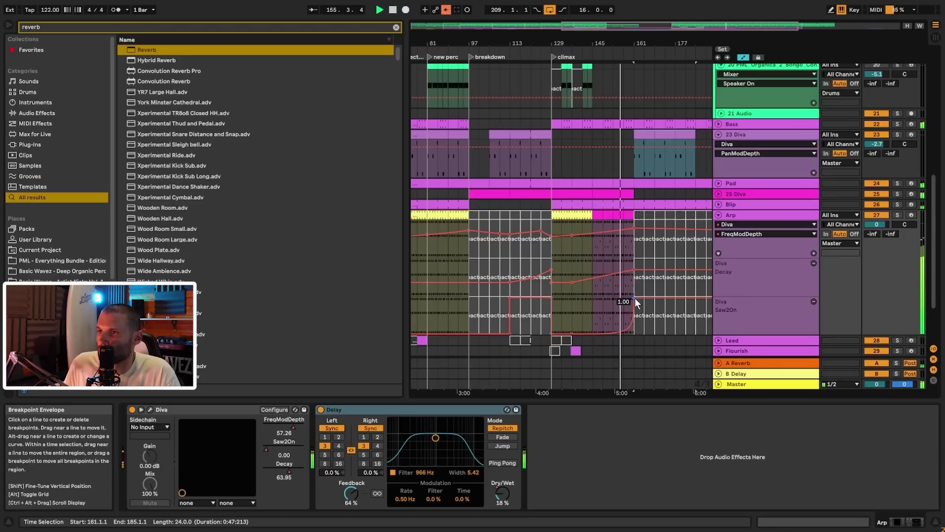
drag(634, 299, 634, 333)
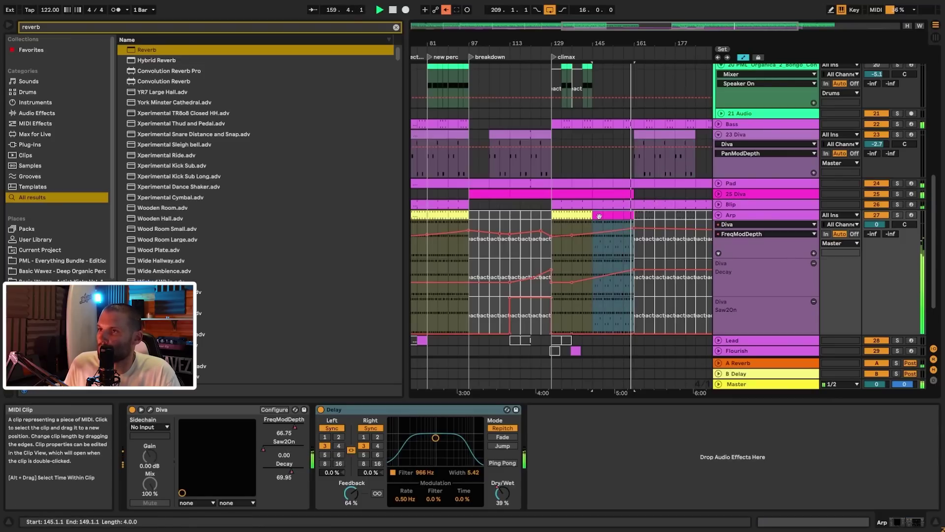
- Duplicate the Arp's 16 bars from bar 145 to extend the active clips to bar 177
drag(627, 215, 675, 216)
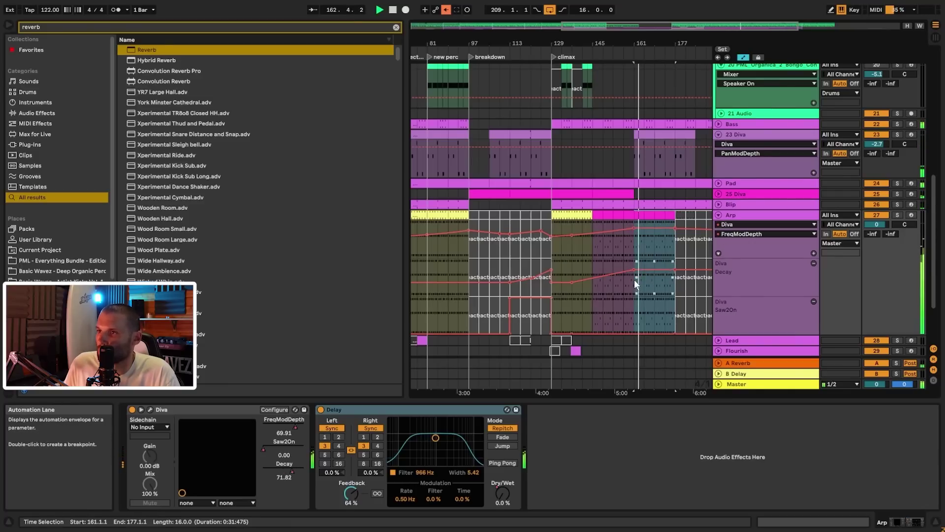
scroll(673, 182, up, 5)
scroll(673, 180, down, 5)
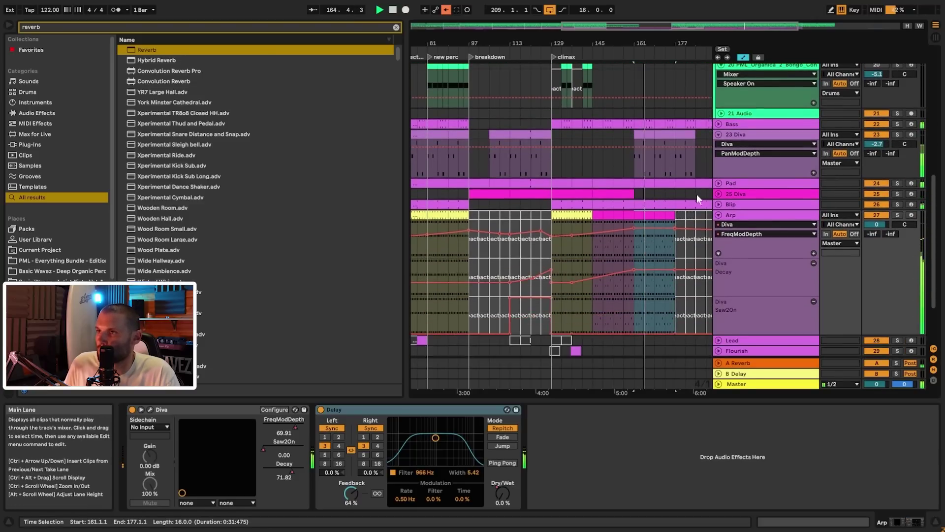
- Unfold the 25 Diva track and duplicate its last 32 bars to fill the climax up to the outro at bar 193
click(718, 193)
drag(632, 209, 583, 204)
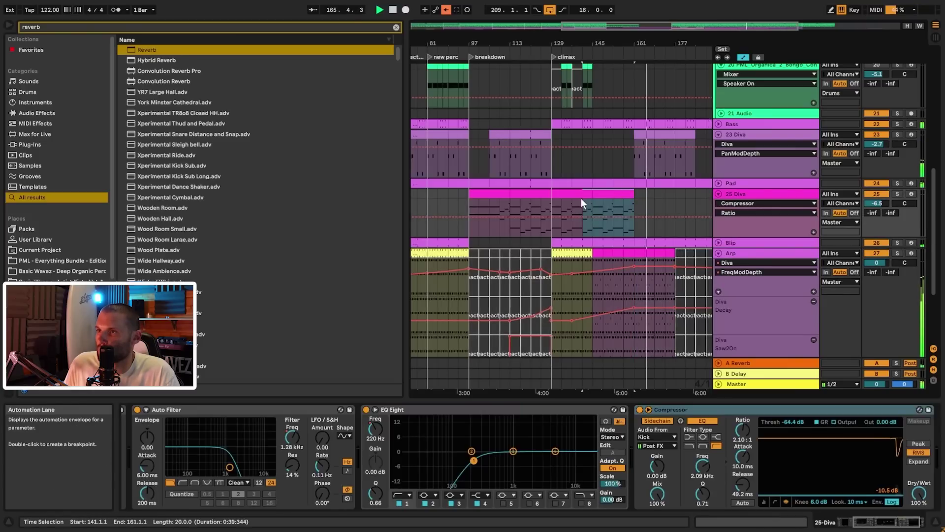
key(ctrl+d)
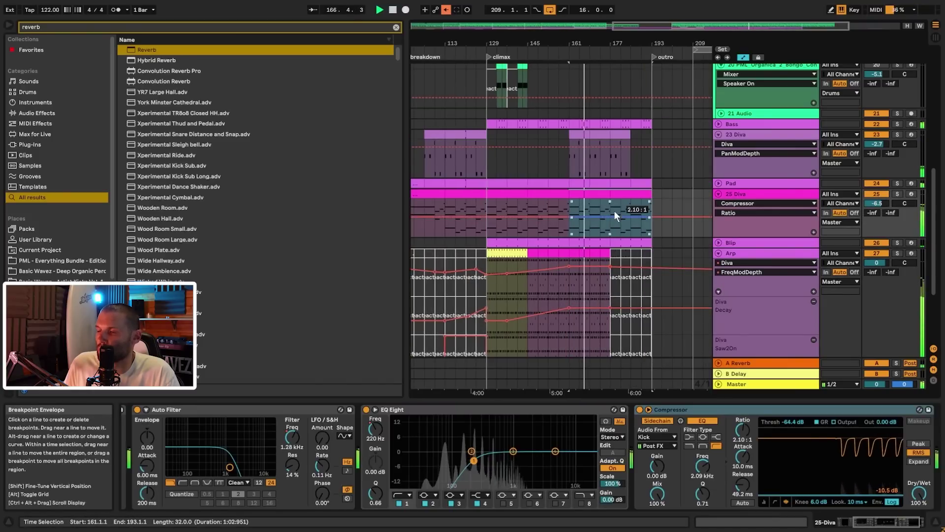
- Duplicate the Arp's 16 bars from bar 161 up to bar 193 and let FreqModDepth fall from its peak towards the outro
drag(607, 258, 571, 259)
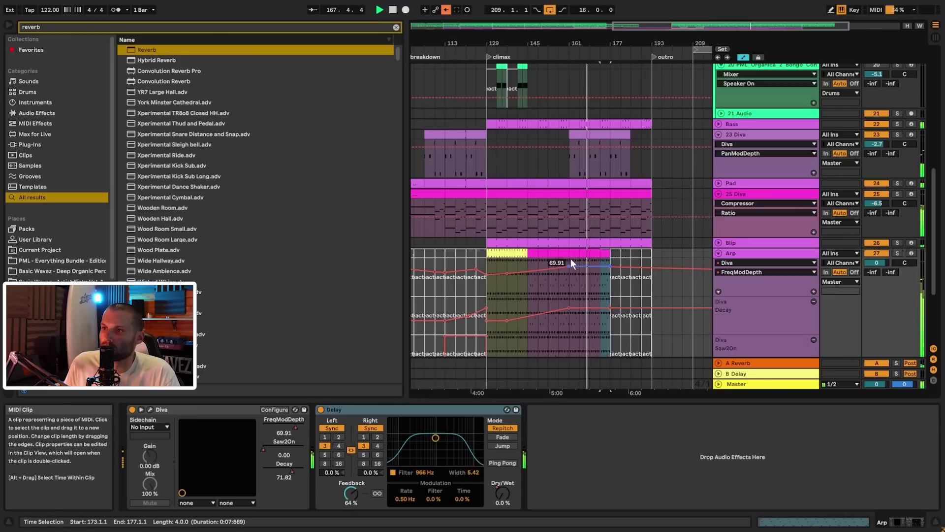
key(ctrl+d)
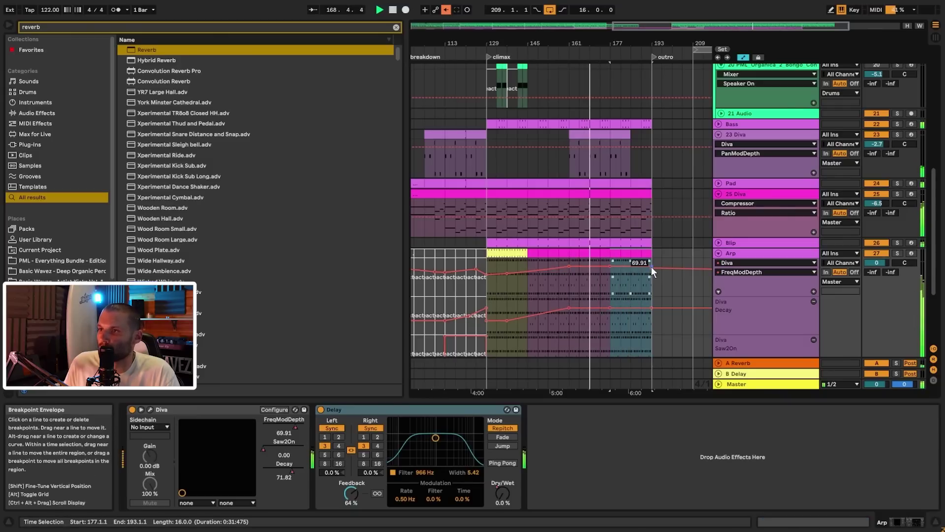
click(611, 267)
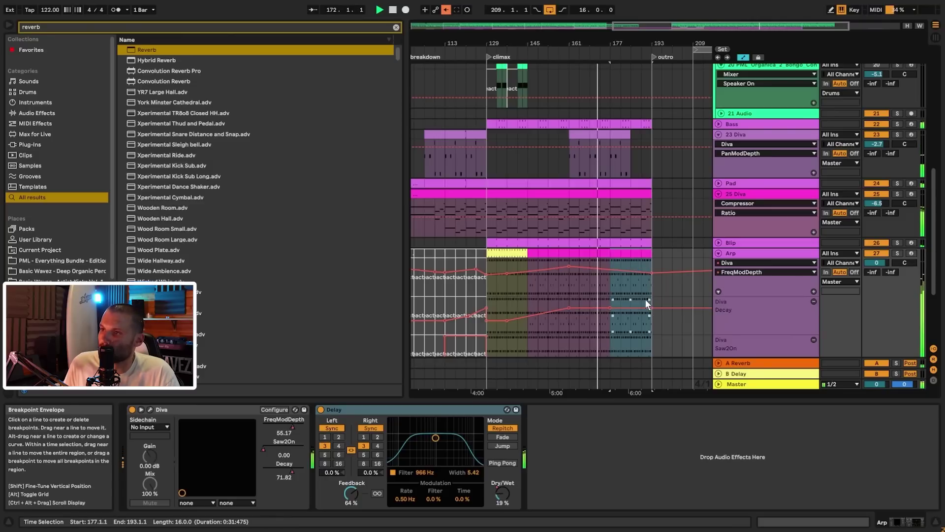
- Duplicate the 8-bar 23 Diva clip at bar 177 to fill bars 185 to 193 before the outro
click(621, 132)
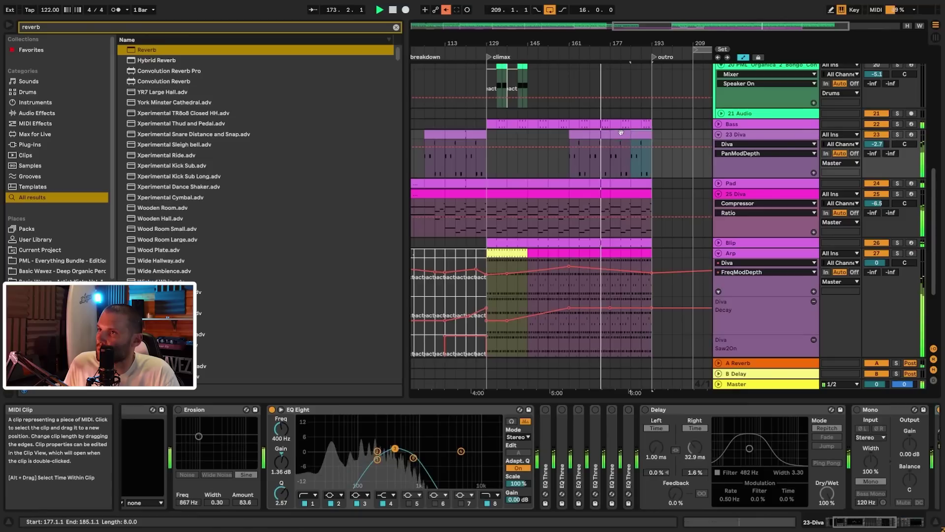
double_click(717, 30)
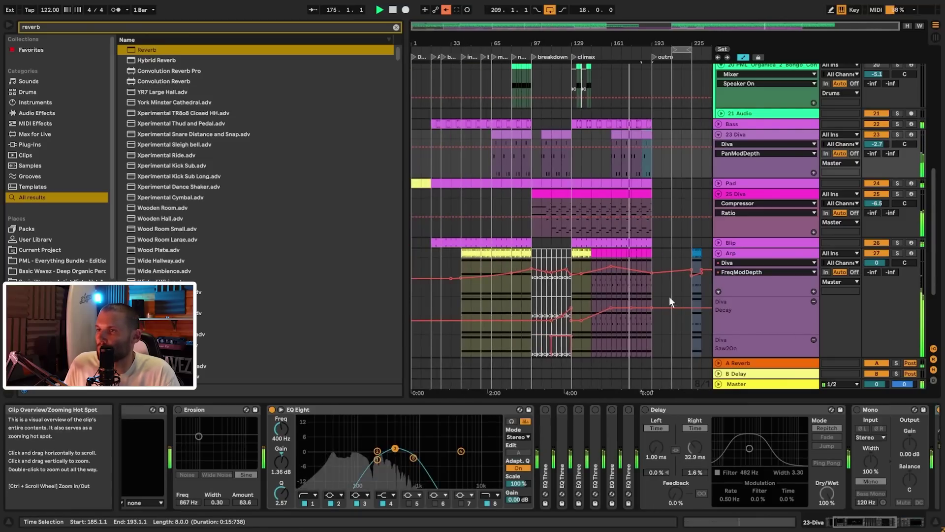
scroll(755, 318, down, 3)
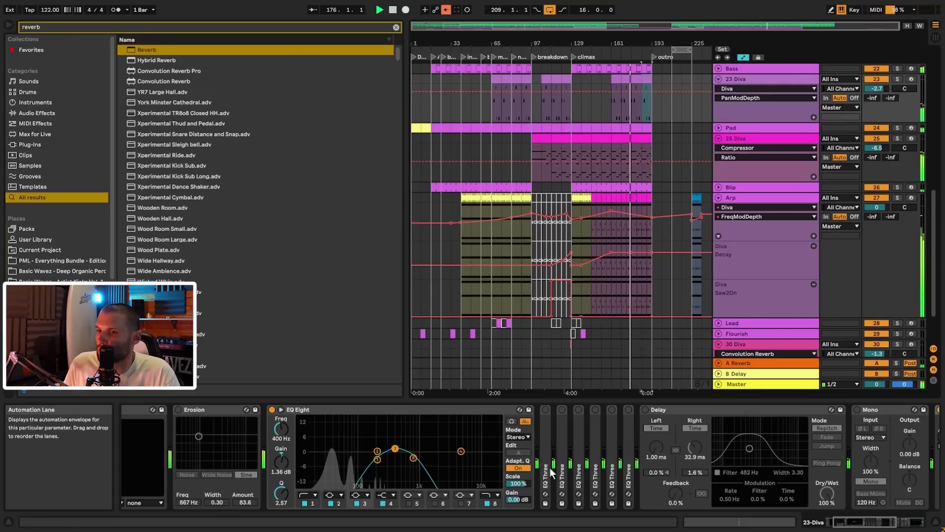
- Show the Arp's Delay Dry/Wet automation and play the climax from bar 153
click(871, 521)
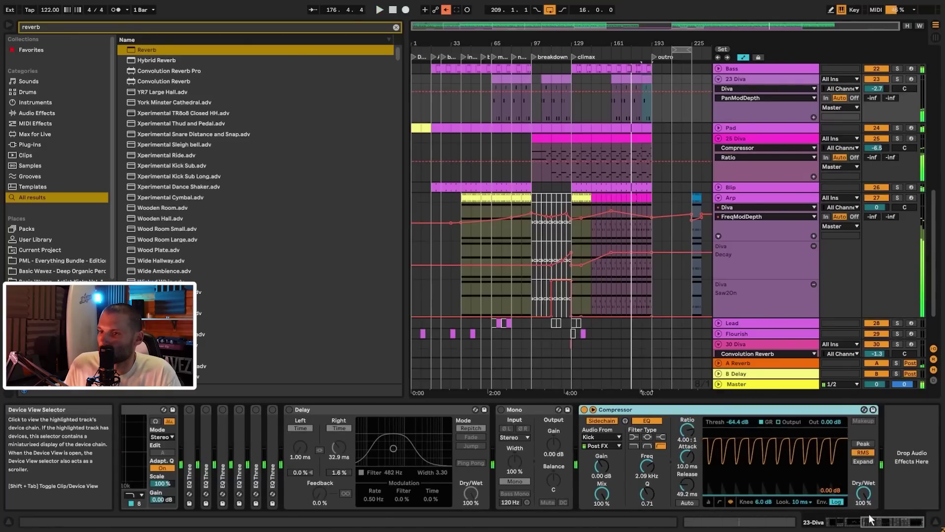
drag(871, 521, 832, 520)
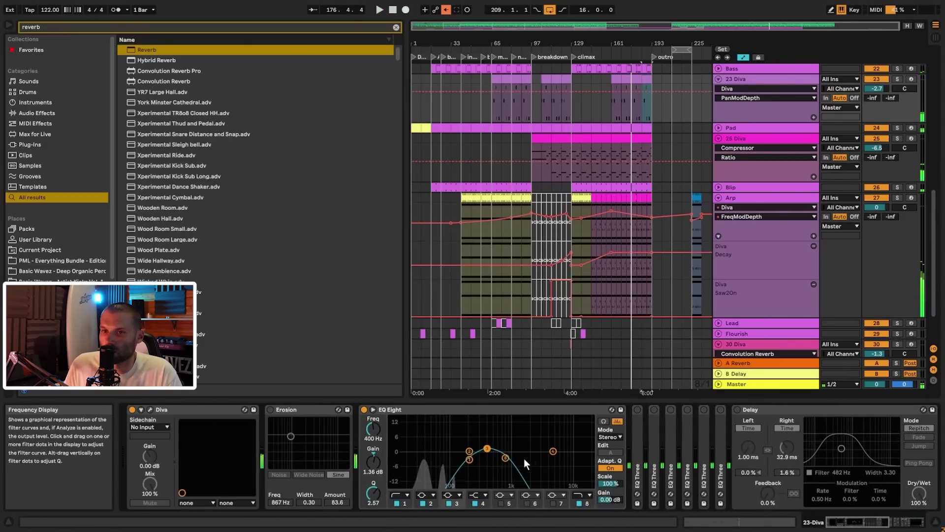
click(743, 198)
click(502, 493)
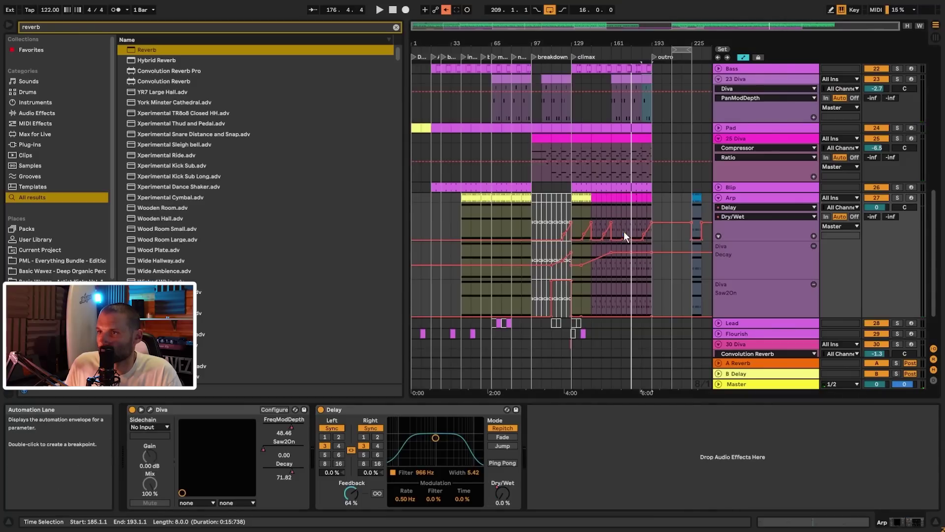
click(604, 210)
key(space)
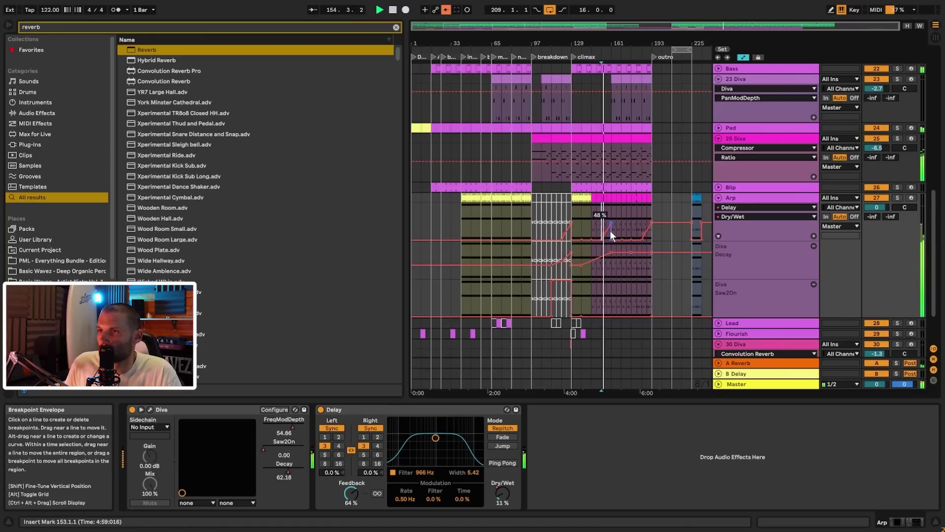
- Copy the Arp's Delay Dry/Wet automation from bars 129–161 and paste it at bar 41 to build into main section 1
drag(655, 26, 654, 53)
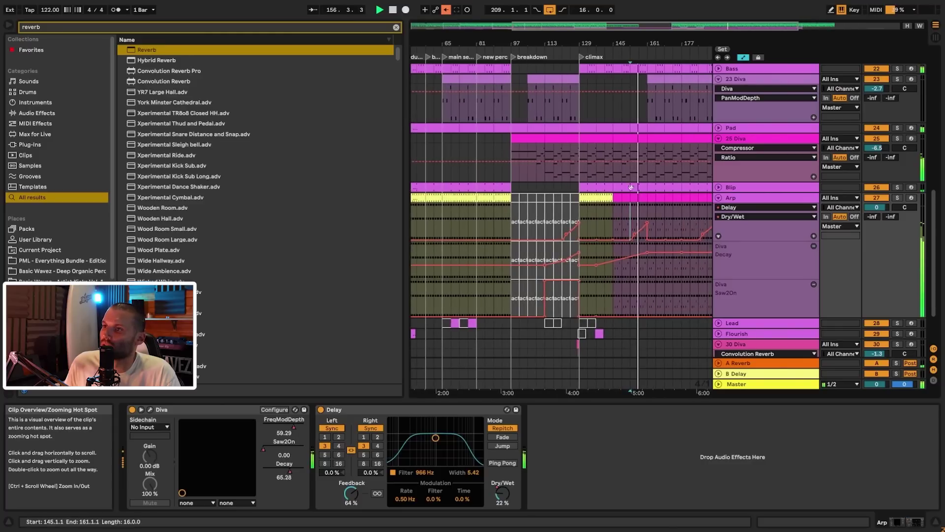
drag(583, 207, 645, 219)
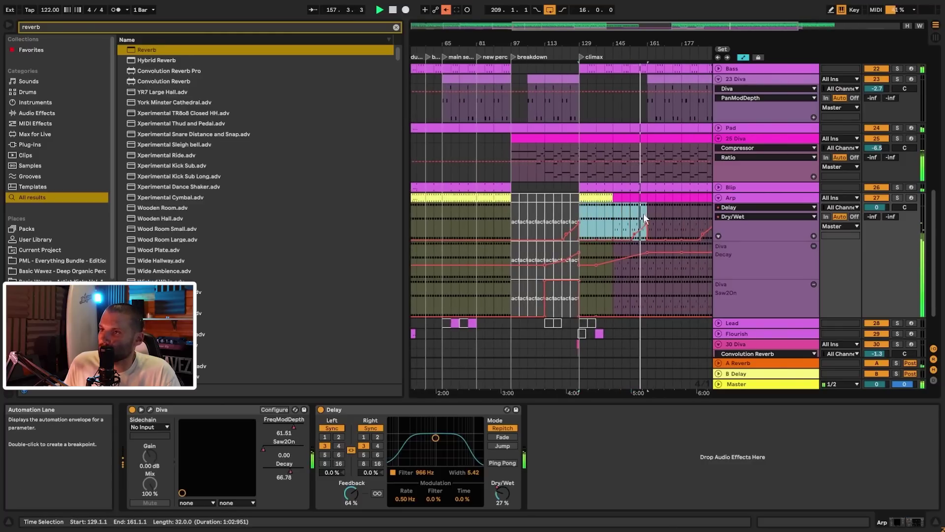
drag(650, 29, 638, 20)
click(476, 220)
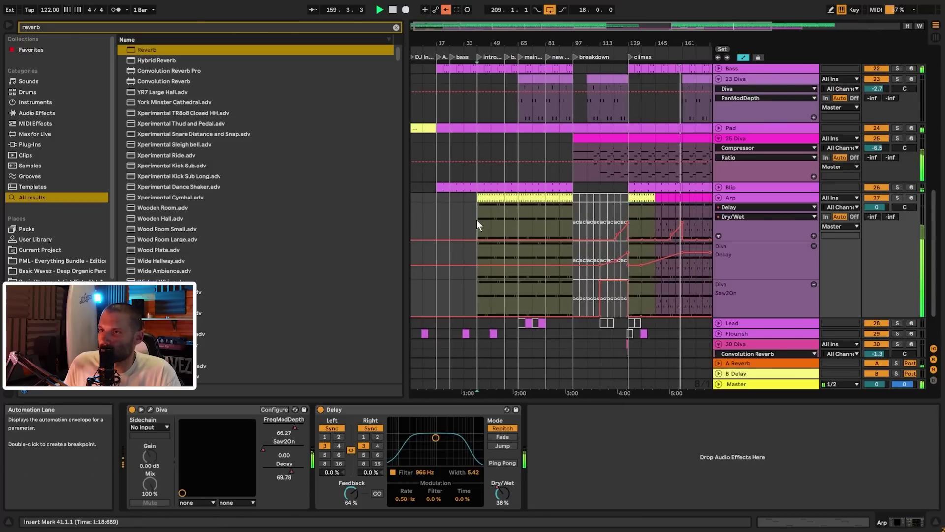
key(ctrl+v)
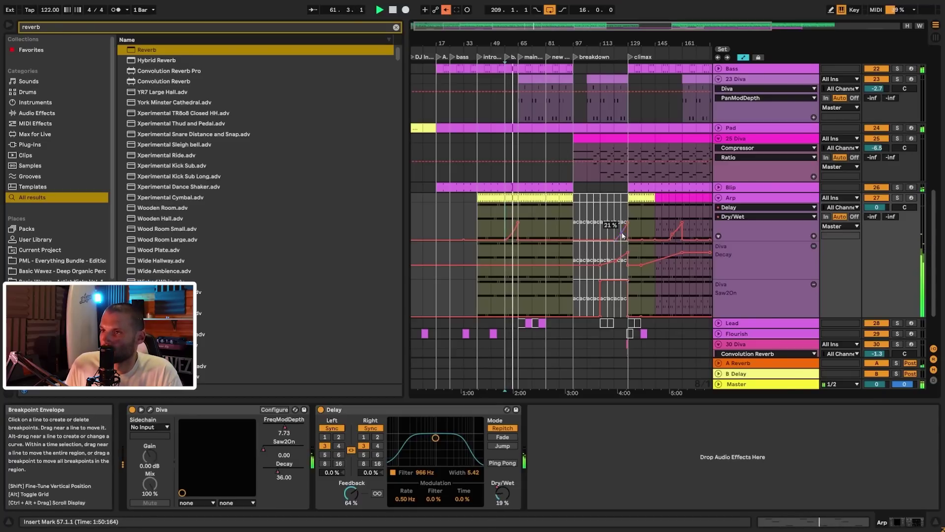
- Duplicate the Lead's 16 bars of clips from bar 65 to fill the new perc section up to bar 97
drag(536, 26, 542, 103)
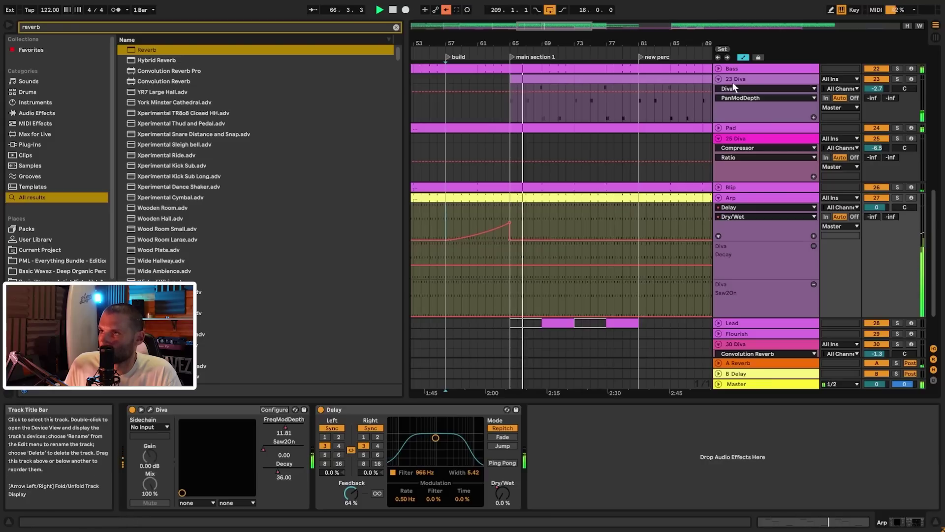
drag(581, 26, 669, 28)
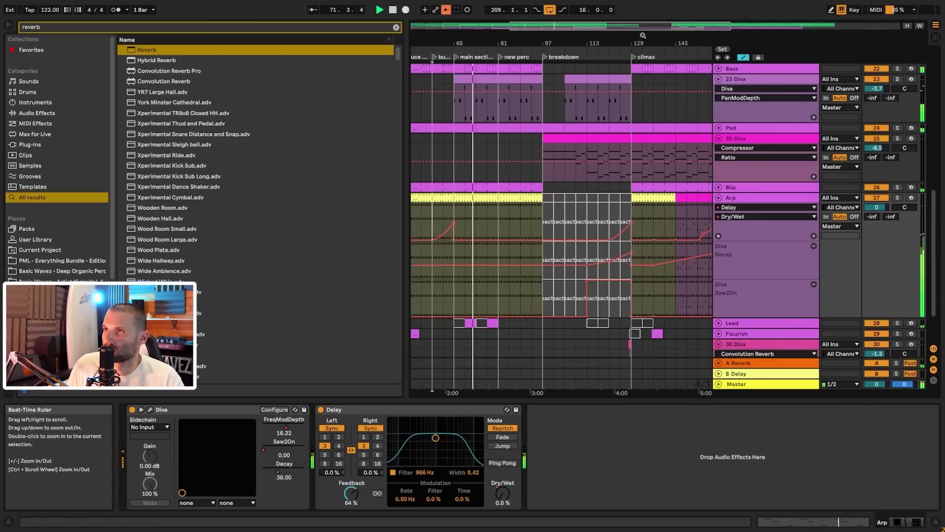
drag(640, 30, 702, 22)
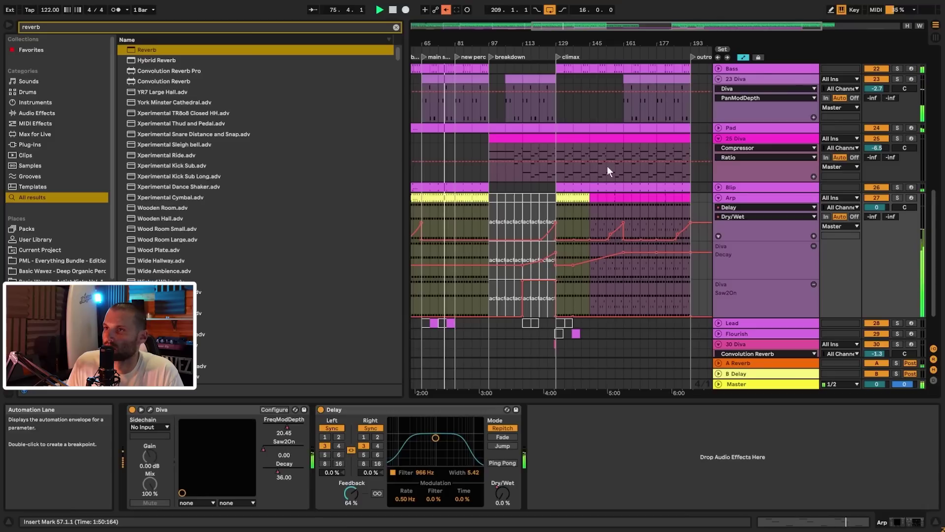
drag(611, 27, 550, 53)
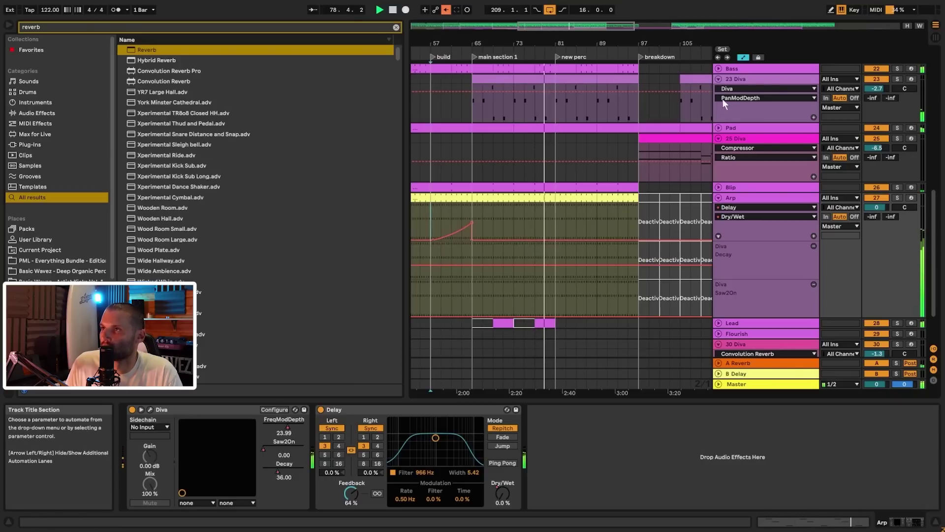
drag(563, 29, 577, 26)
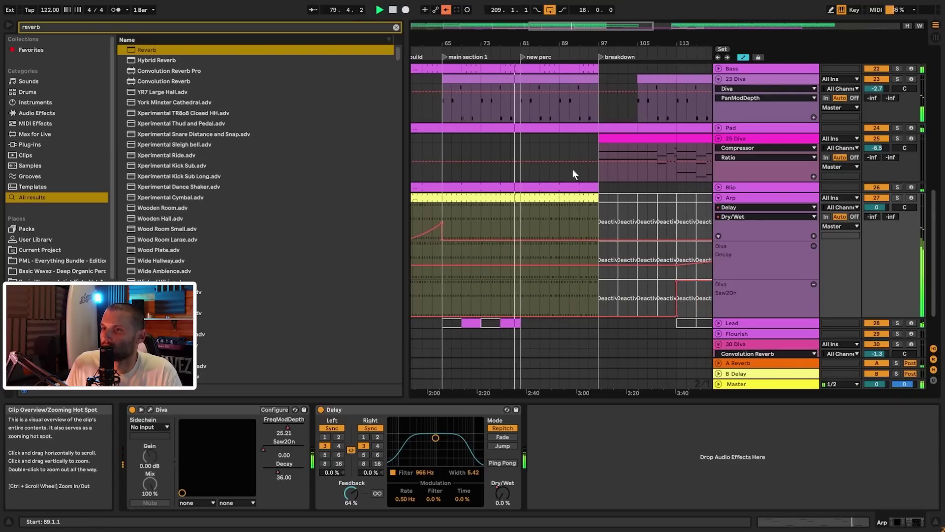
scroll(544, 241, down, 3)
drag(525, 269, 442, 270)
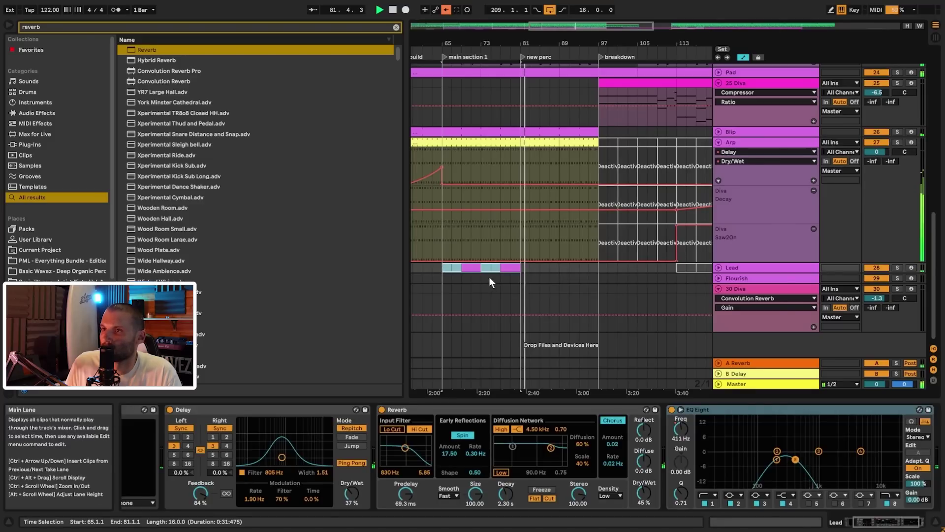
scroll(551, 162, up, 3)
scroll(563, 171, down, 3)
key(ctrl+d)
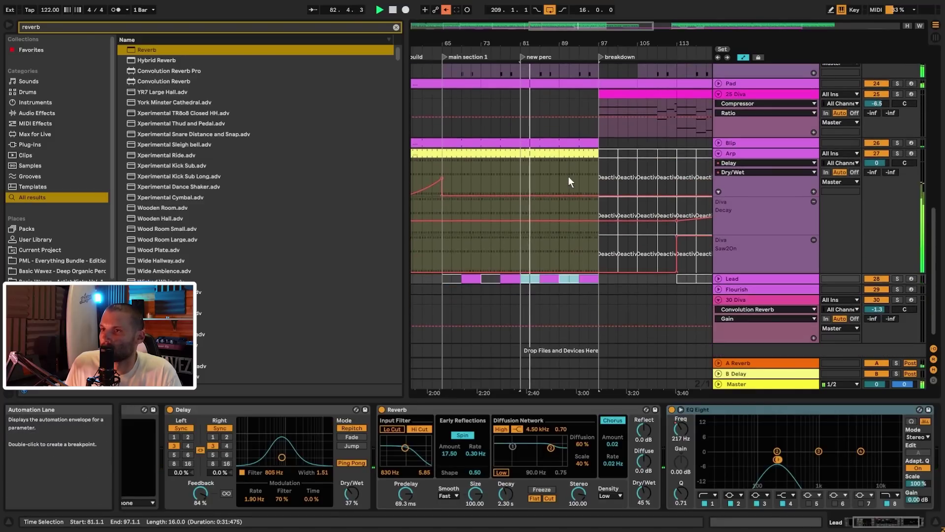
- Unfold the Lead track to show its clips and the EQ Eight 8 Frequency A automation
click(560, 293)
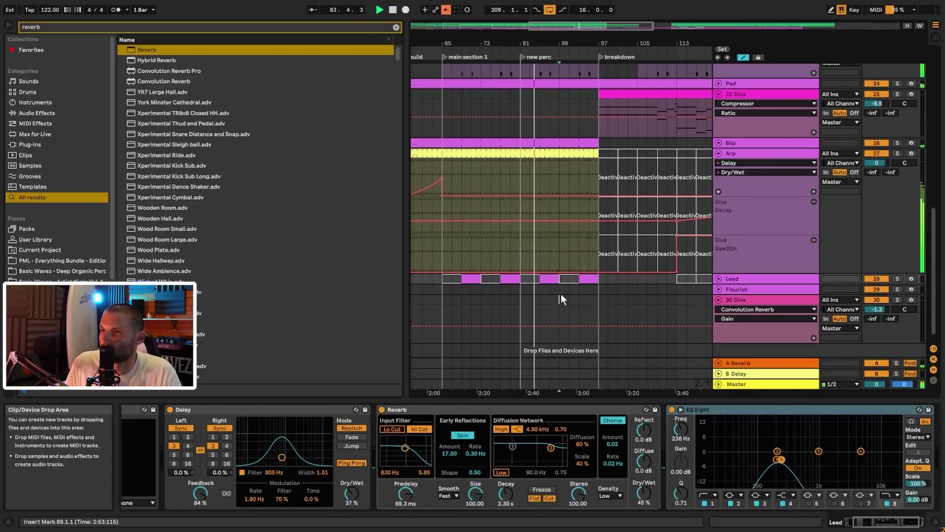
scroll(605, 219, up, 3)
scroll(606, 224, down, 3)
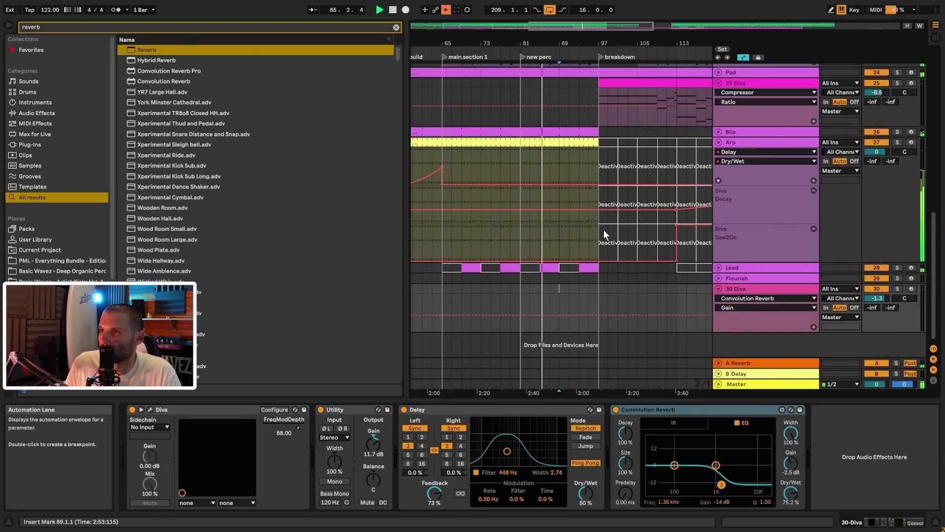
click(723, 268)
click(719, 267)
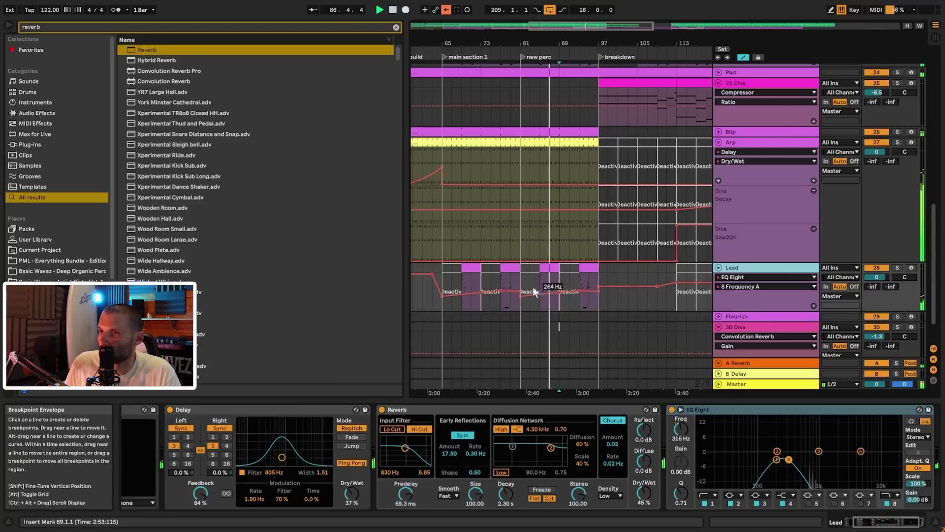
- Extend the deactivated Lead clip at bar 89 back to bar 87 and trim the active clip at bar 85 to end at 86.3.1
click(514, 267)
click(555, 267)
drag(561, 43, 594, 118)
drag(595, 268, 572, 269)
drag(561, 23, 580, 64)
key(space)
click(630, 271)
drag(630, 270, 620, 270)
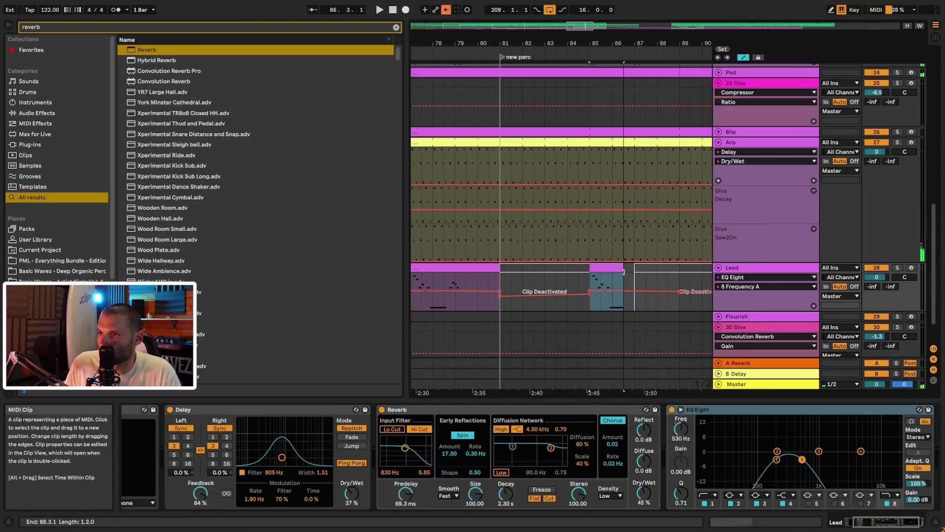
- Play back the shortened Lead clip from shortly before bar 85
click(510, 273)
key(space)
click(581, 279)
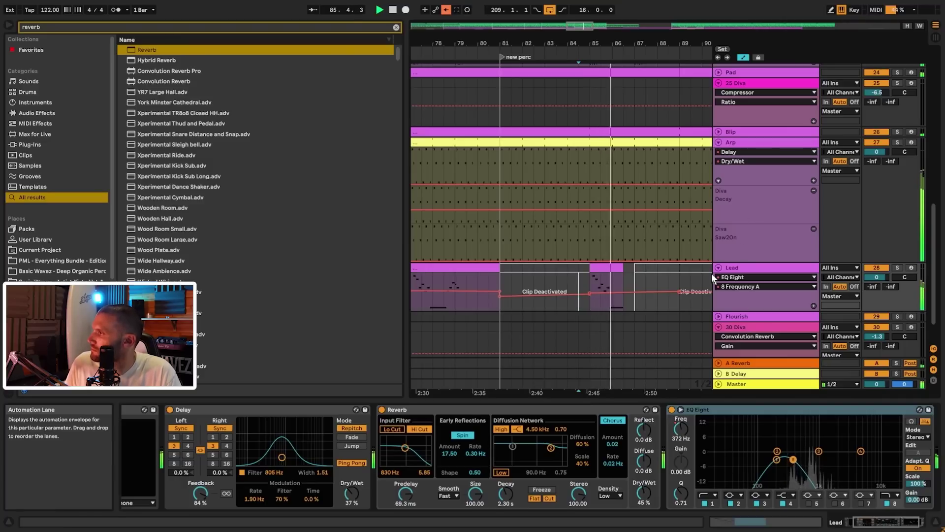
- Duplicate the Lead's clips from bars 81–97 into the first half of the breakdown, up to bar 113
drag(566, 40, 588, 11)
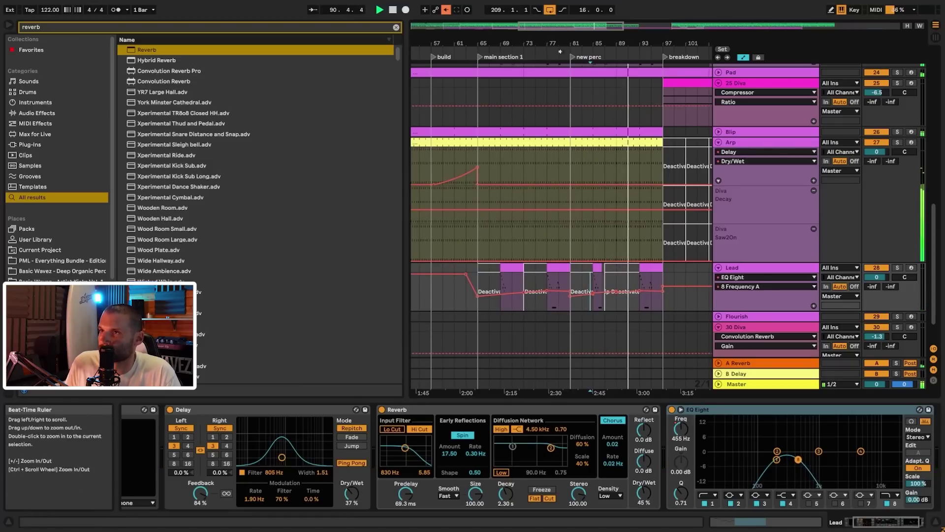
drag(607, 25, 631, 93)
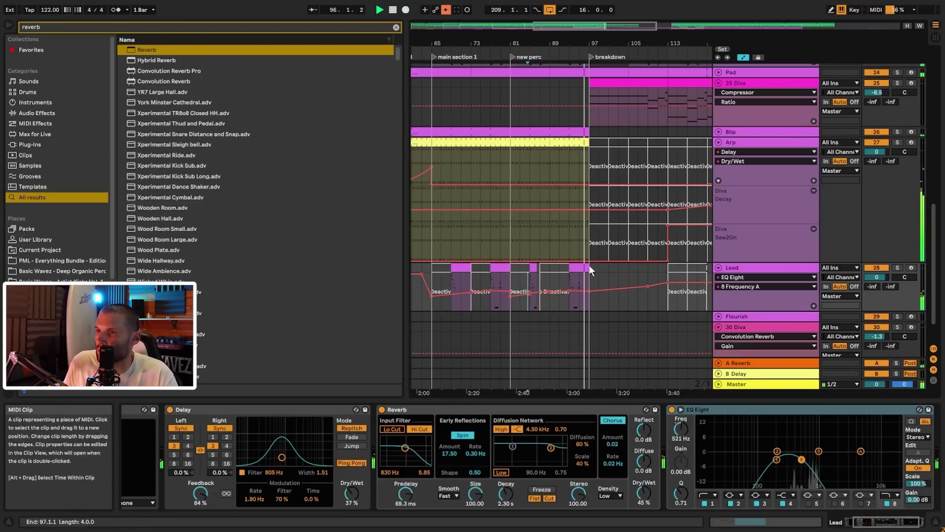
drag(589, 266, 512, 273)
key(ctrl+d)
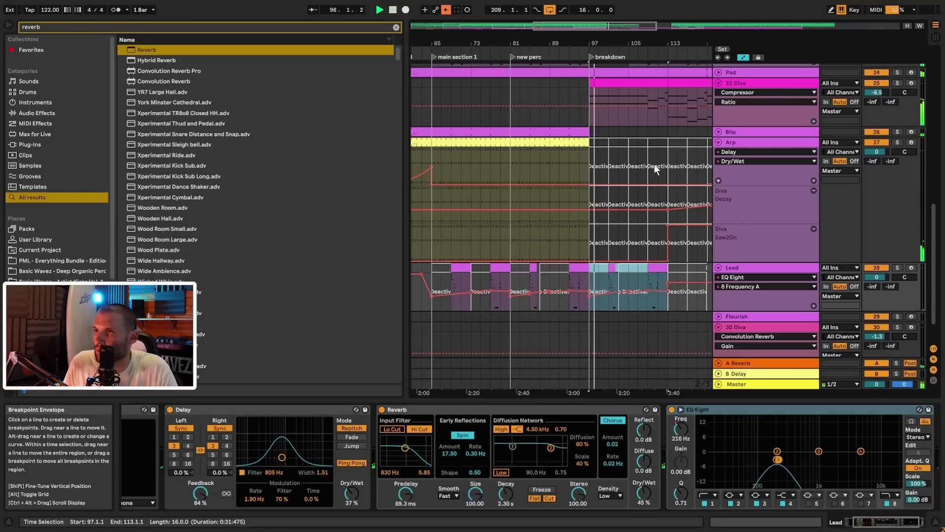
drag(566, 30, 606, 30)
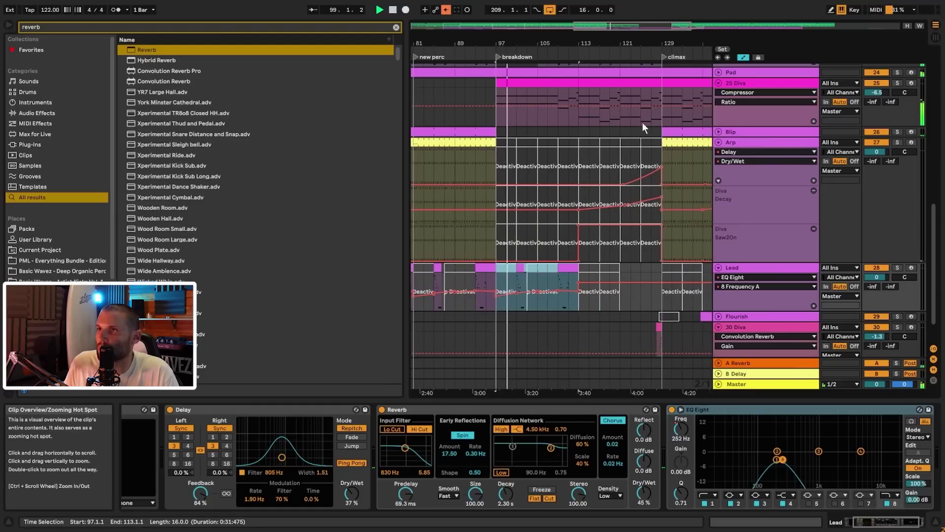
drag(517, 283, 525, 283)
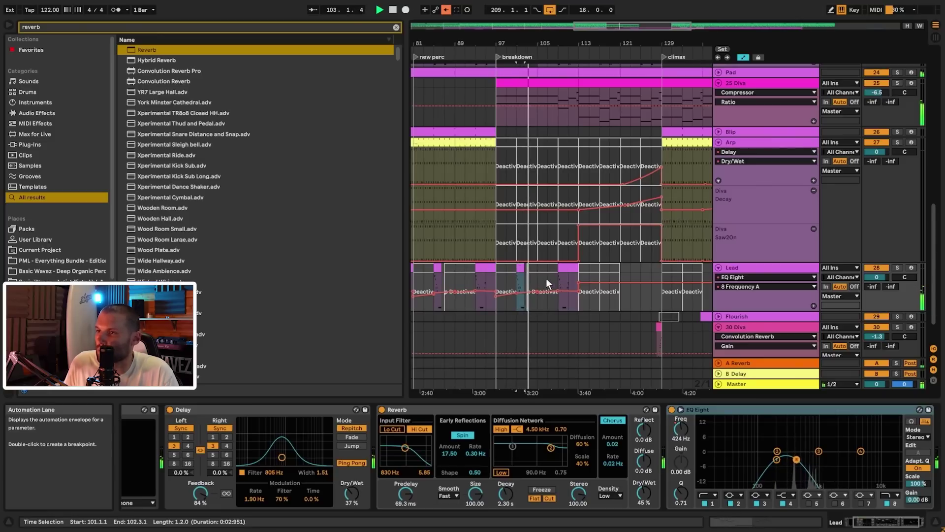
click(540, 276)
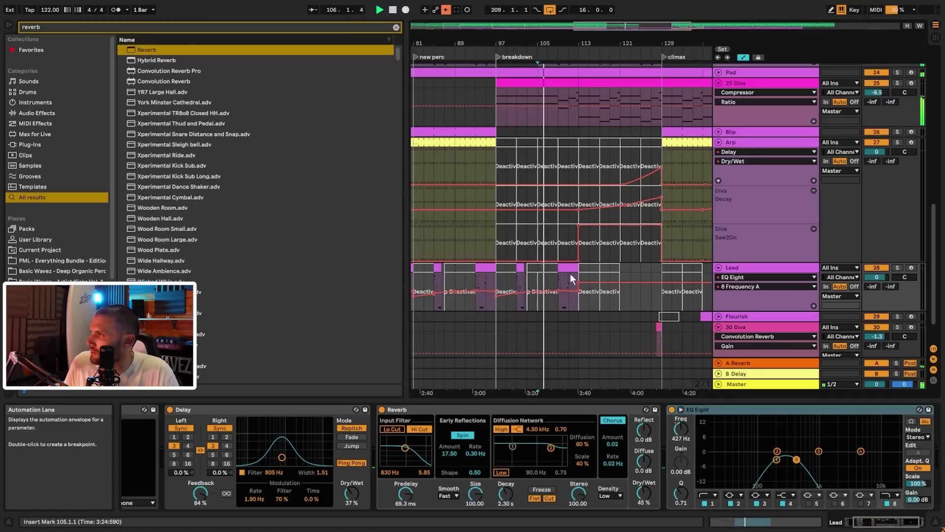
double_click(738, 268)
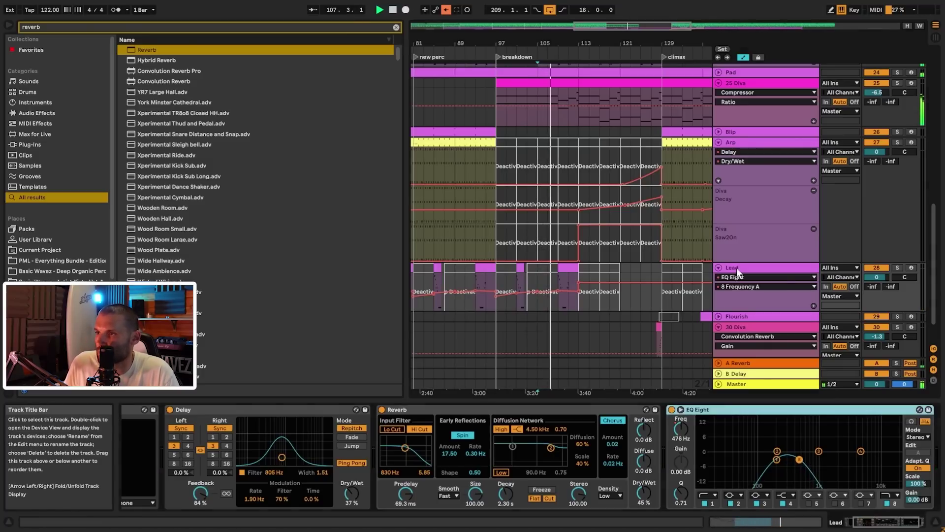
click(520, 268)
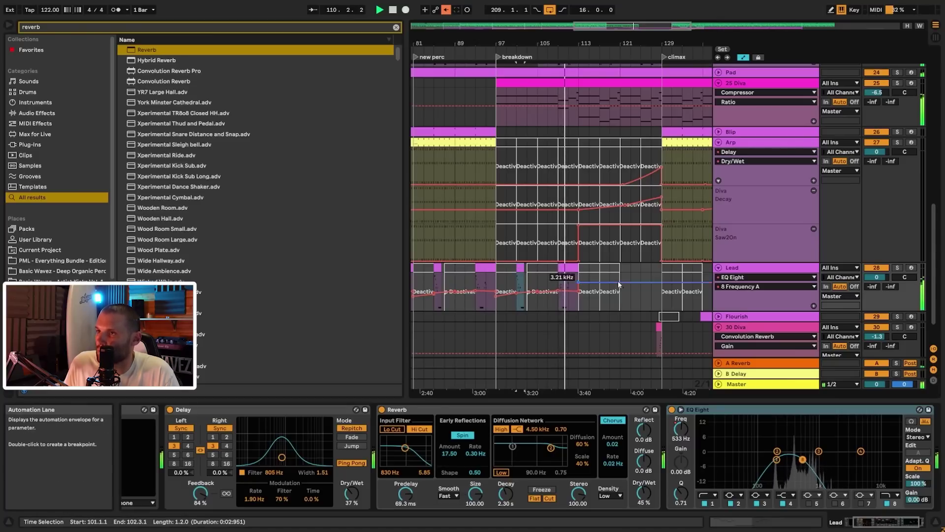
- Insert a MIDI track below the Lead and copy the Lead's clips from bars 97–113 into it at bar 113
click(748, 270)
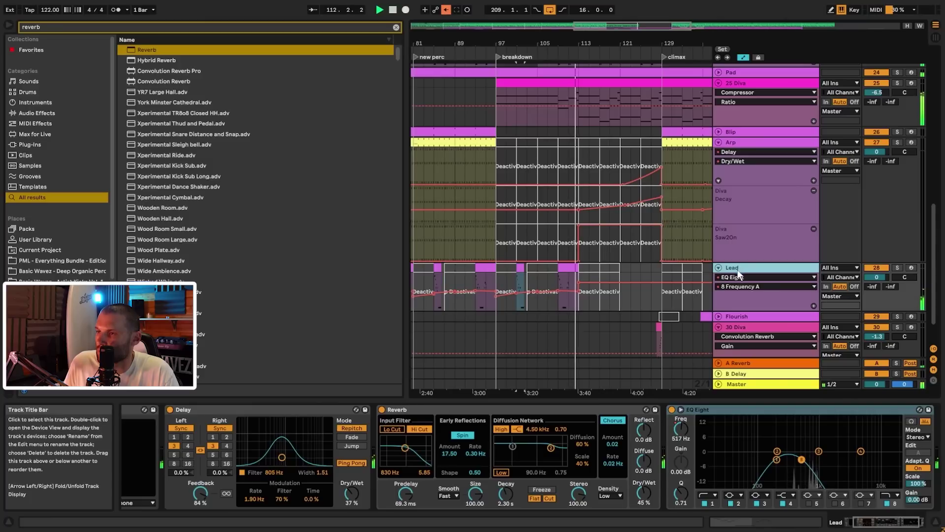
key(ctrl+shift+t)
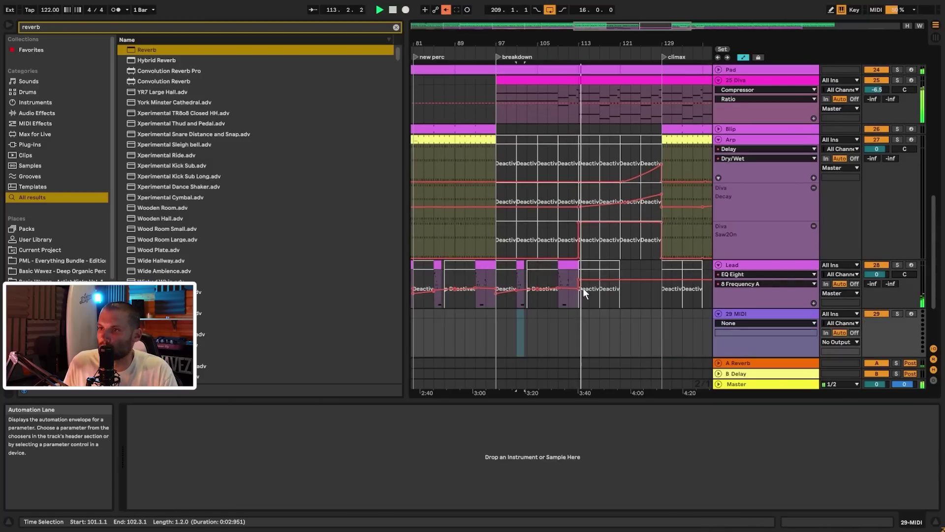
drag(497, 270, 578, 264)
key(ctrl+c)
click(575, 314)
key(ctrl+v)
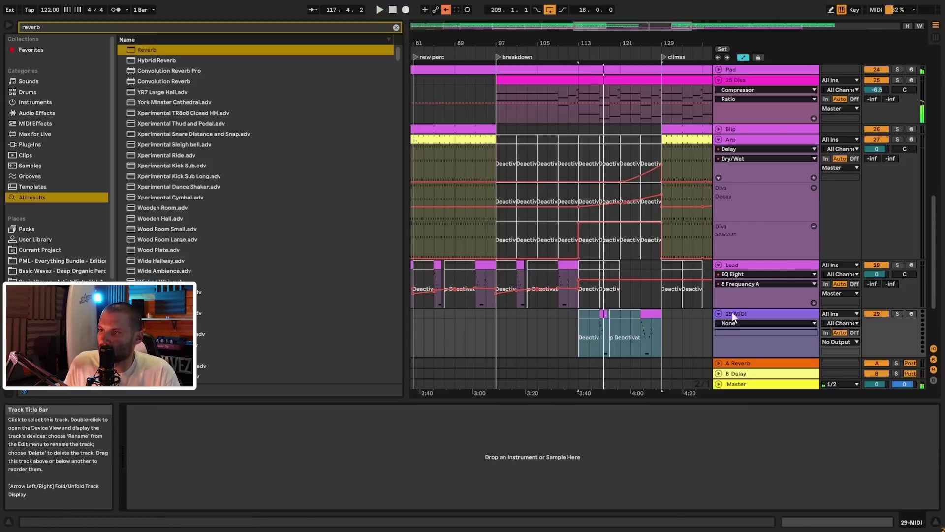
- Copy the Diva, Delay and Reverb devices from the Lead track onto the new MIDI track below it
click(396, 28)
click(739, 265)
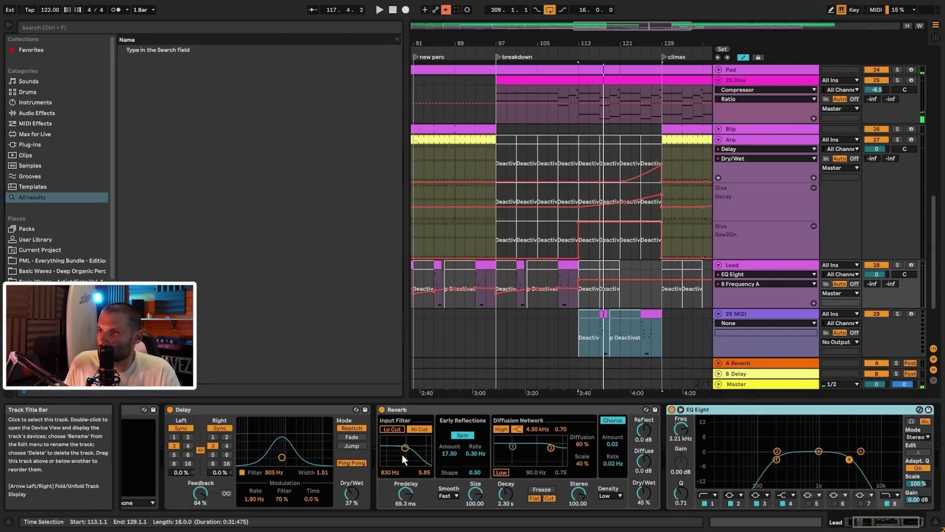
drag(870, 524, 832, 522)
click(591, 410)
shift+click(365, 409)
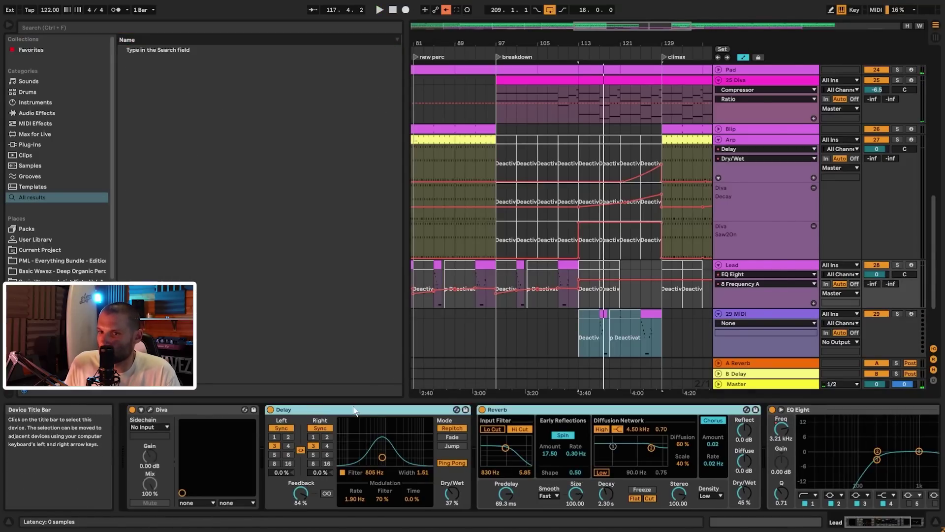
shift+click(208, 409)
drag(611, 326, 736, 314)
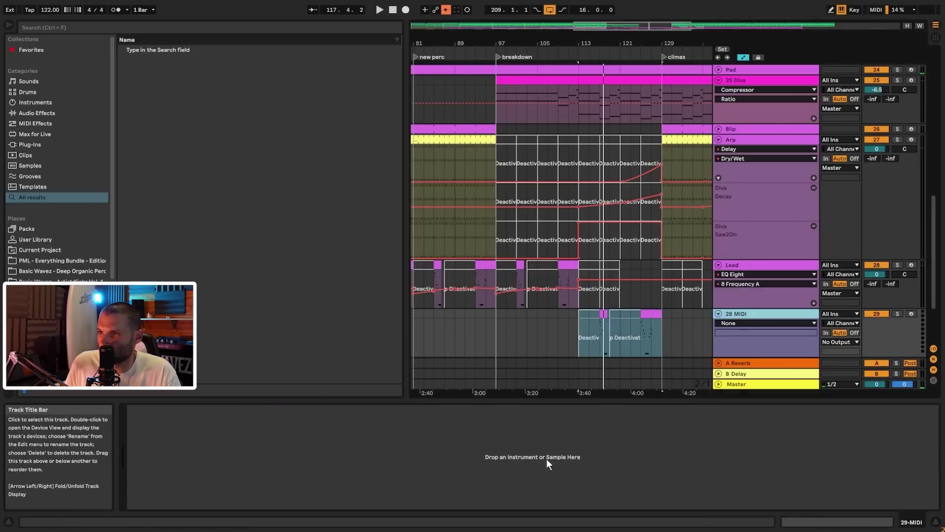
- In the new track's Diva, lower Envelope 2's sustain, set its decay to 35 and its filter modulation depth to 32
click(150, 410)
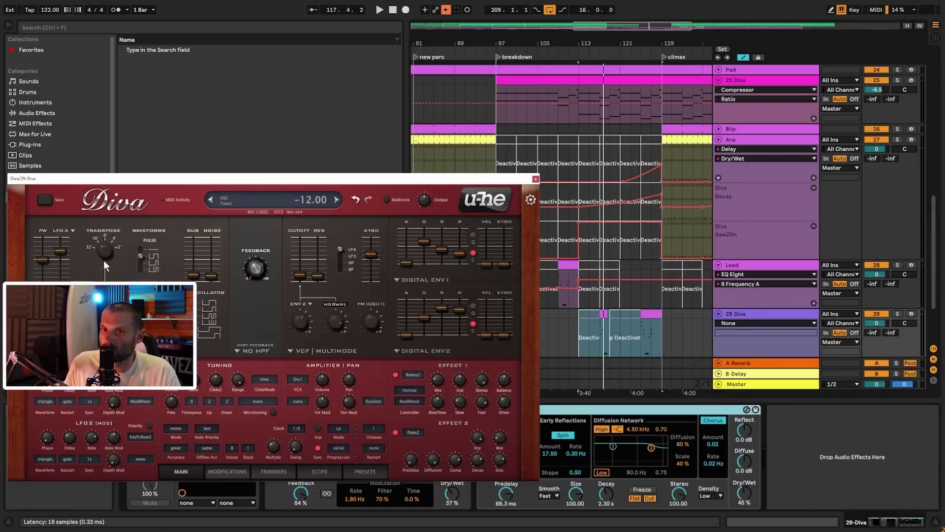
key(space)
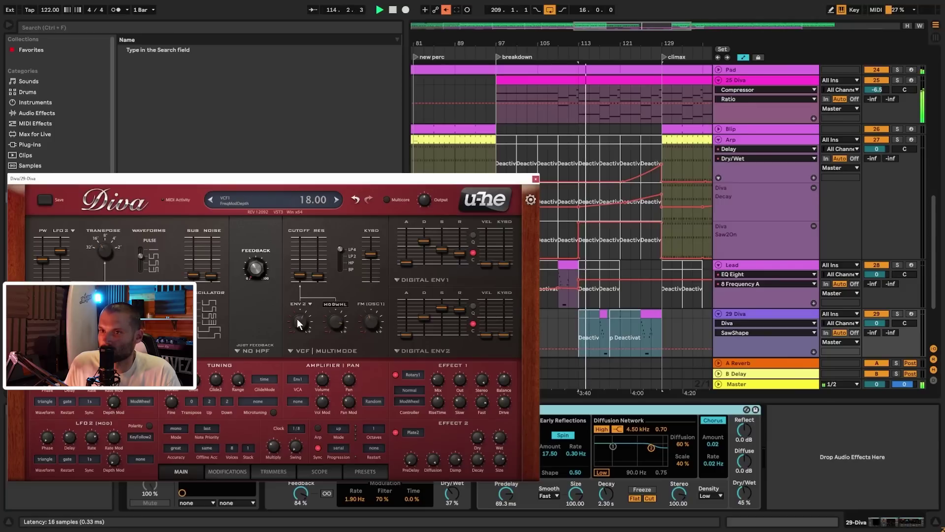
drag(302, 318, 302, 313)
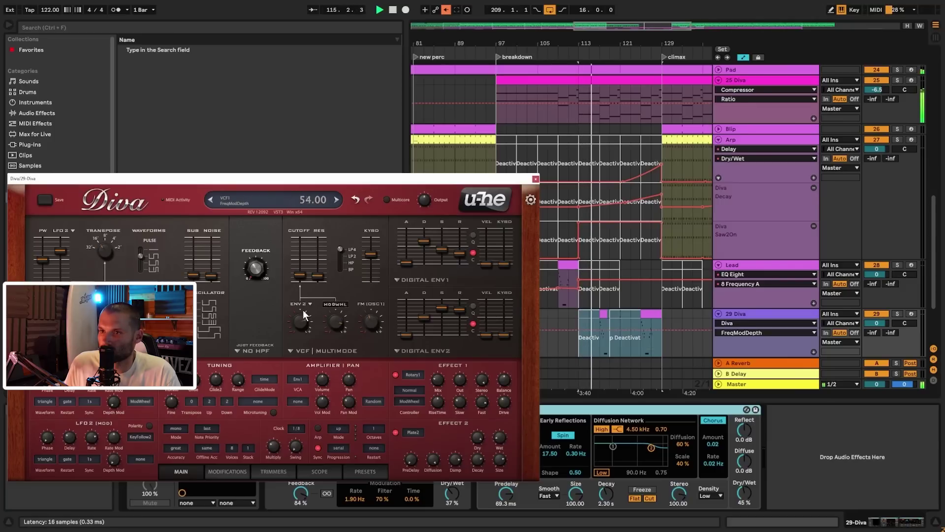
drag(445, 308, 442, 344)
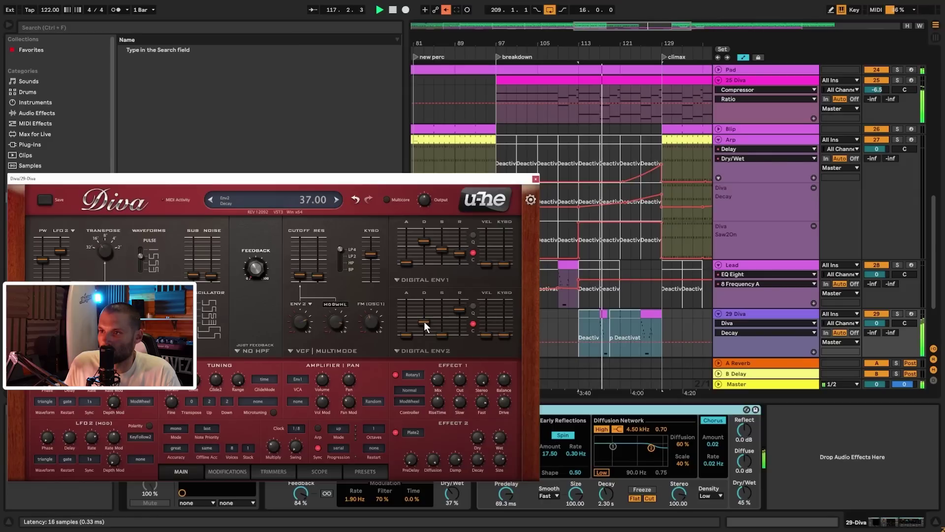
drag(424, 321, 424, 323)
mouse_move(301, 322)
mouse_down()
mouse_move(311, 317)
mouse_move(304, 321)
mouse_up()
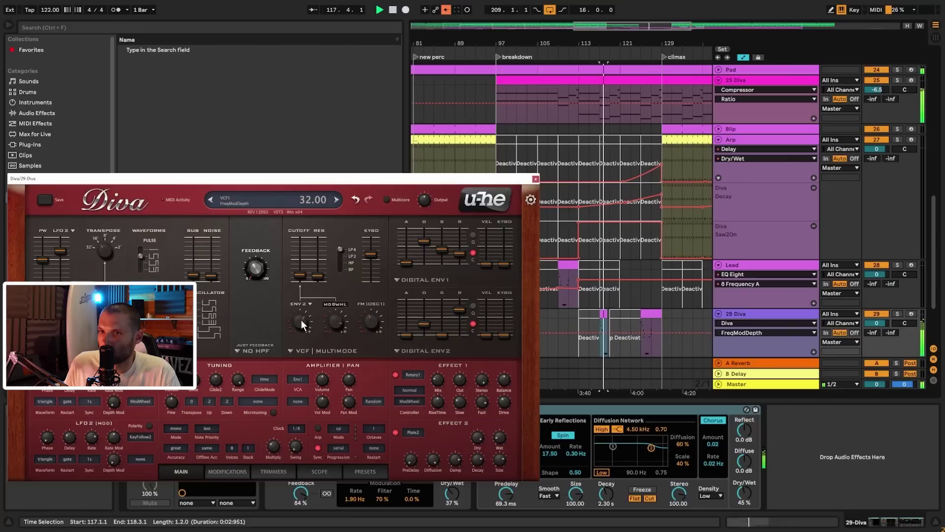
click(427, 325)
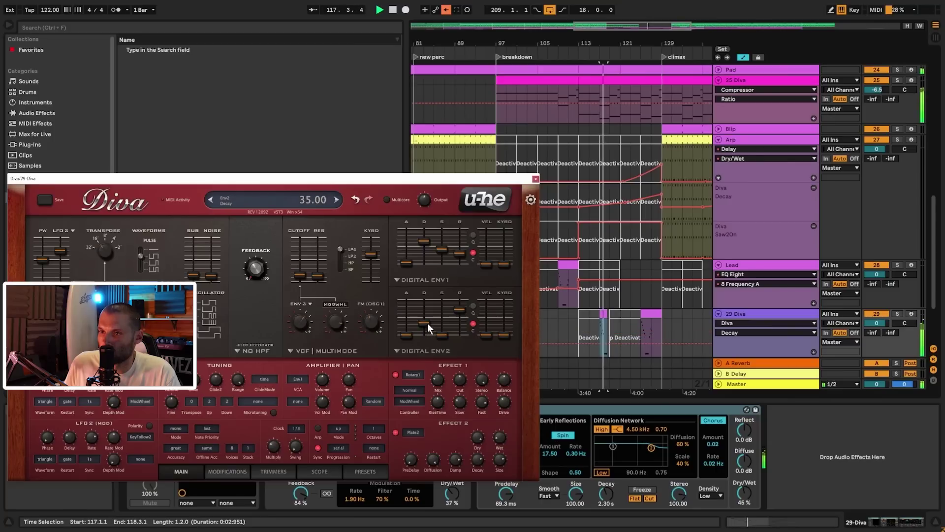
- Shorten Diva's Envelope 1 decay, fine-tune Envelope 2's attack and set the Envelope 2 filter depth to 20
drag(424, 241, 428, 252)
click(441, 250)
drag(409, 335, 406, 330)
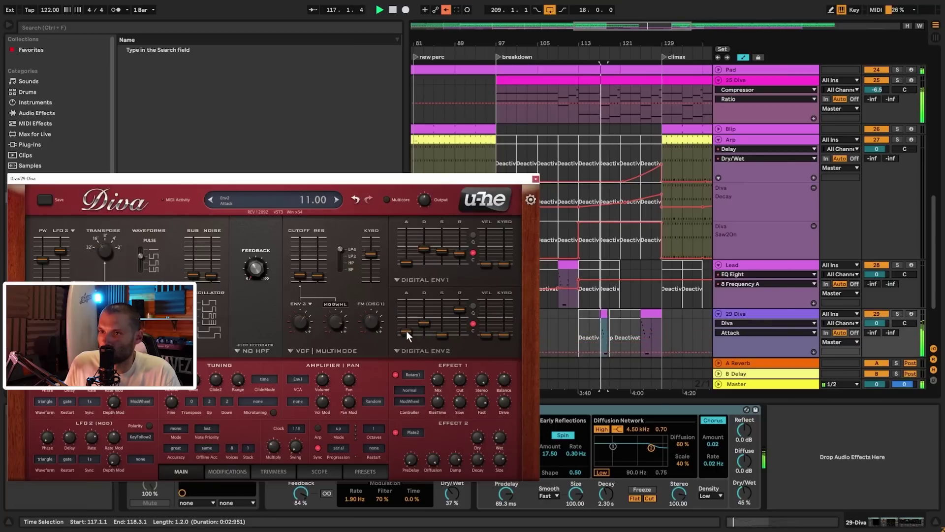
drag(302, 325, 302, 324)
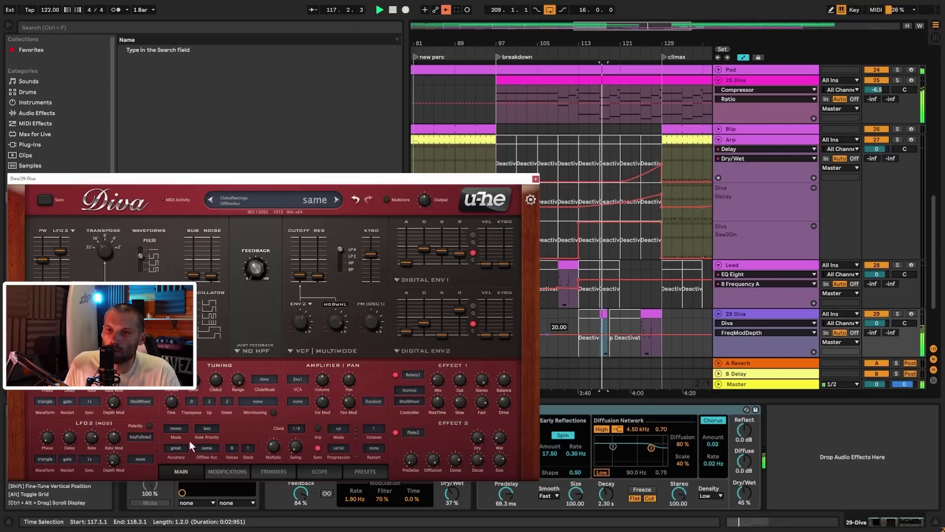
click(107, 257)
key(space)
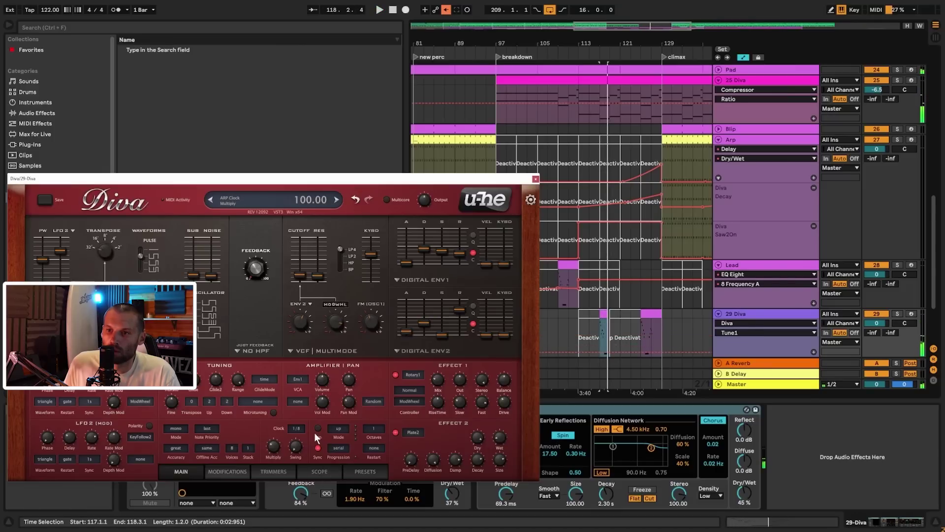
- Enable Diva's arpeggiator on the new track with a 2-octave range and a 1/16 clock
click(378, 433)
click(386, 445)
key(space)
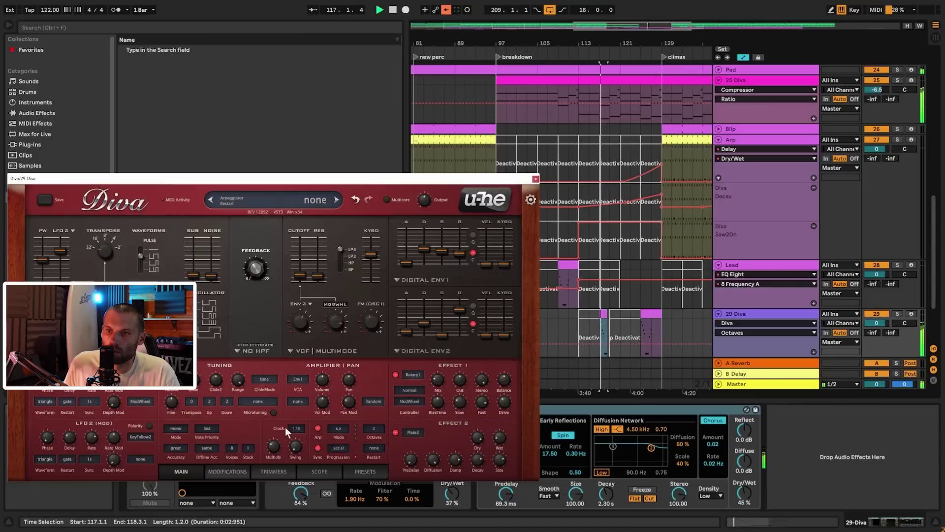
click(297, 429)
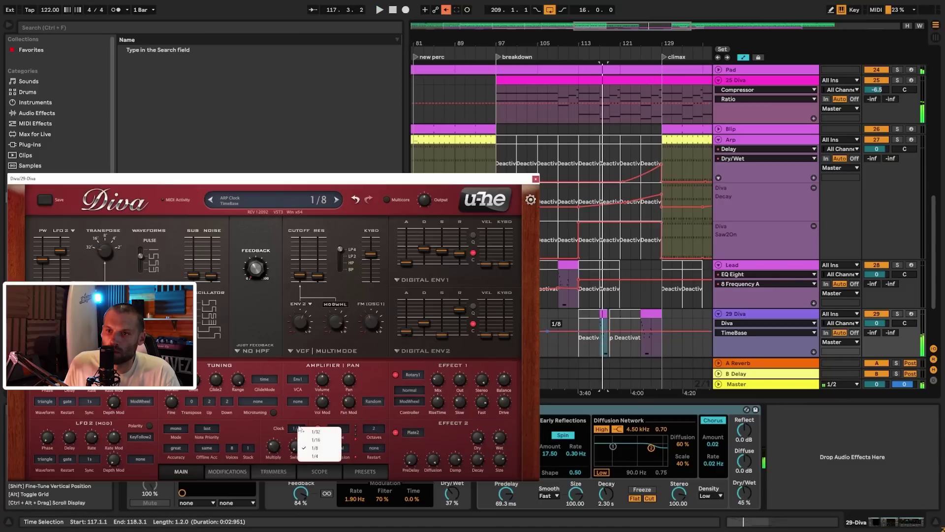
click(315, 440)
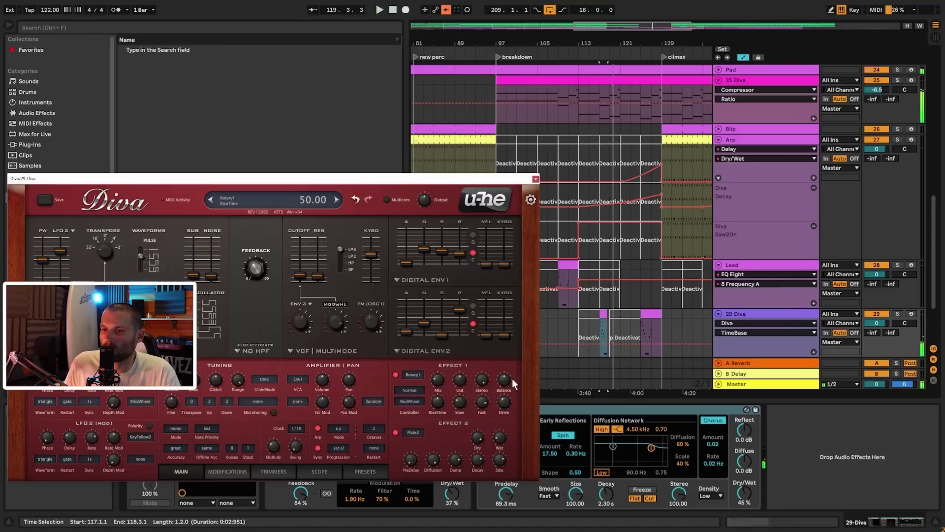
- Assign LFO 2 as the second filter cutoff modulation source and set its depth to about 60 while playing from bar 113
click(589, 316)
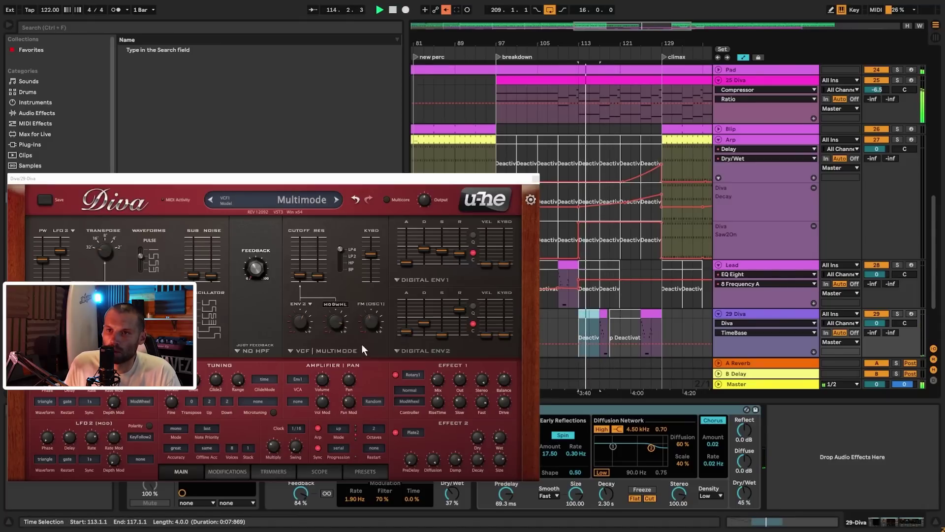
click(335, 303)
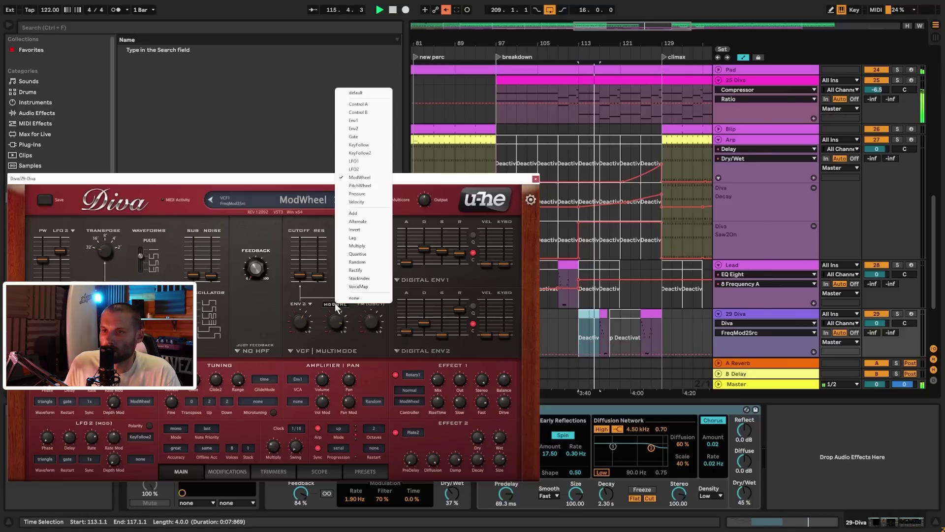
click(364, 169)
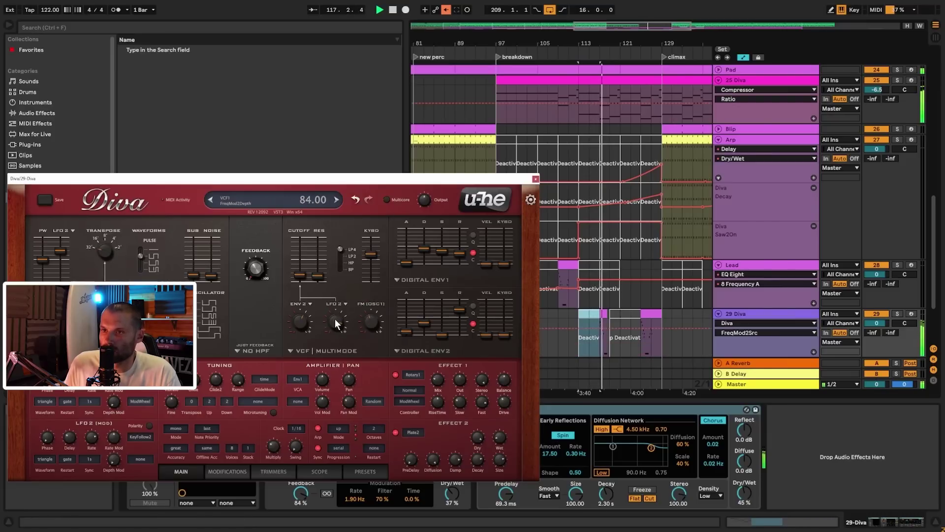
mouse_move(335, 319)
mouse_down()
mouse_move(336, 334)
mouse_move(336, 324)
mouse_up()
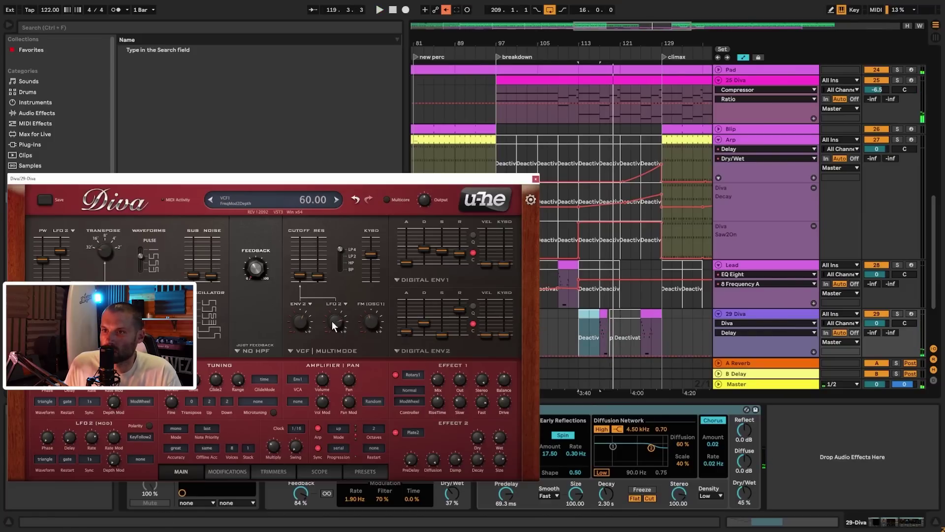
drag(330, 318, 329, 318)
- Solo the new layer from bar 117, and set Diva's LFO 2 restart to sync while adjusting its rate
click(604, 315)
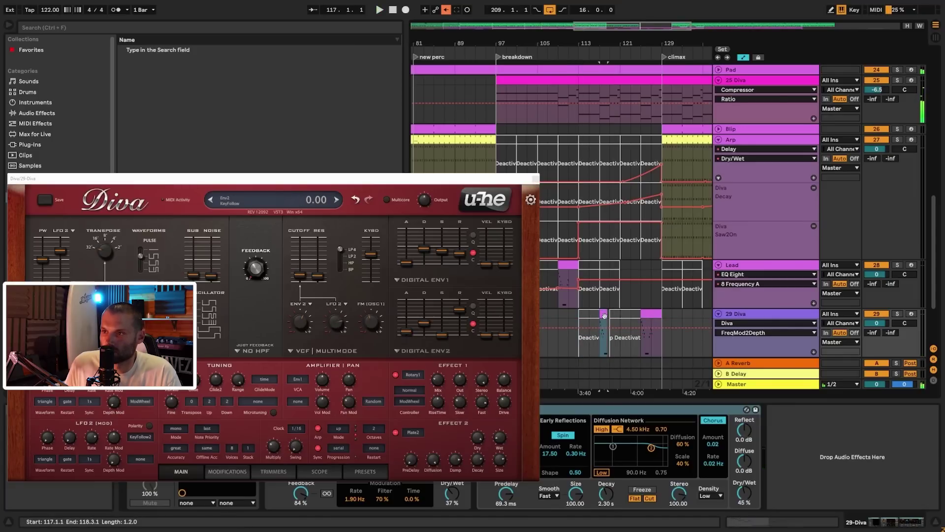
click(898, 313)
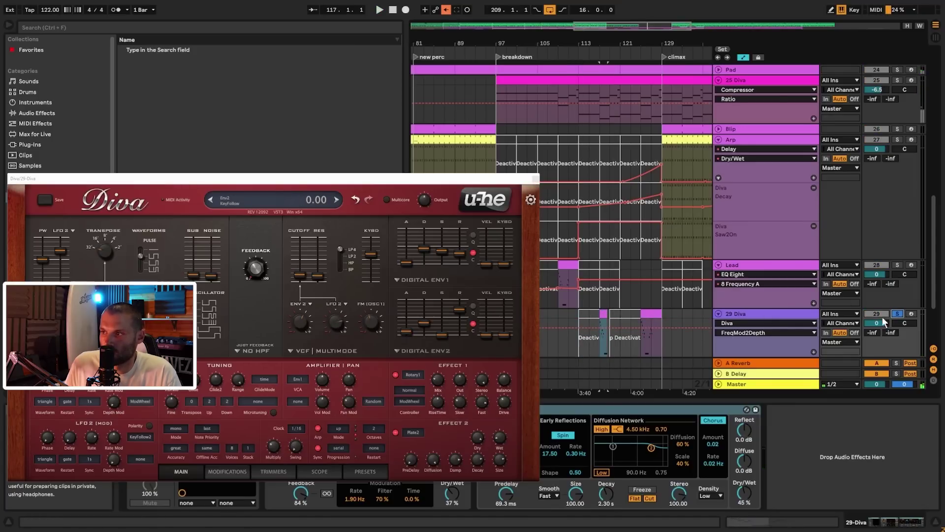
click(90, 458)
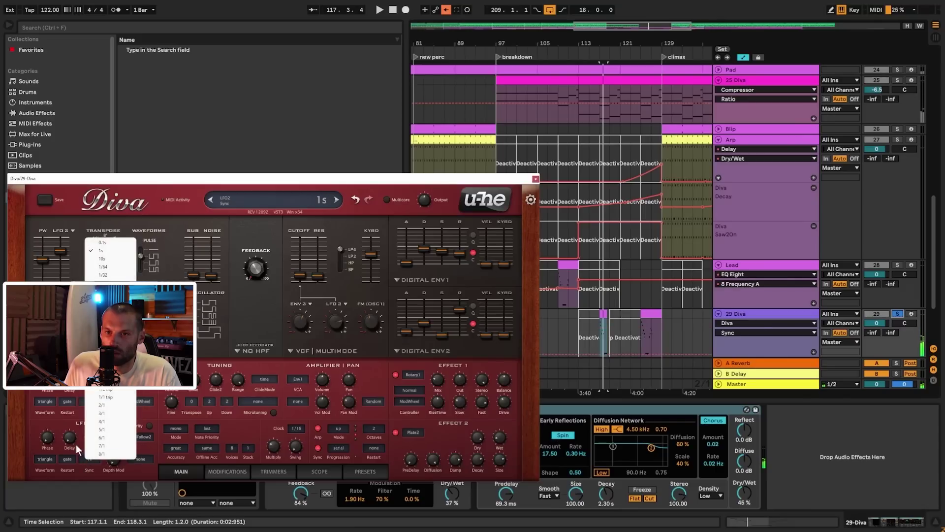
click(77, 447)
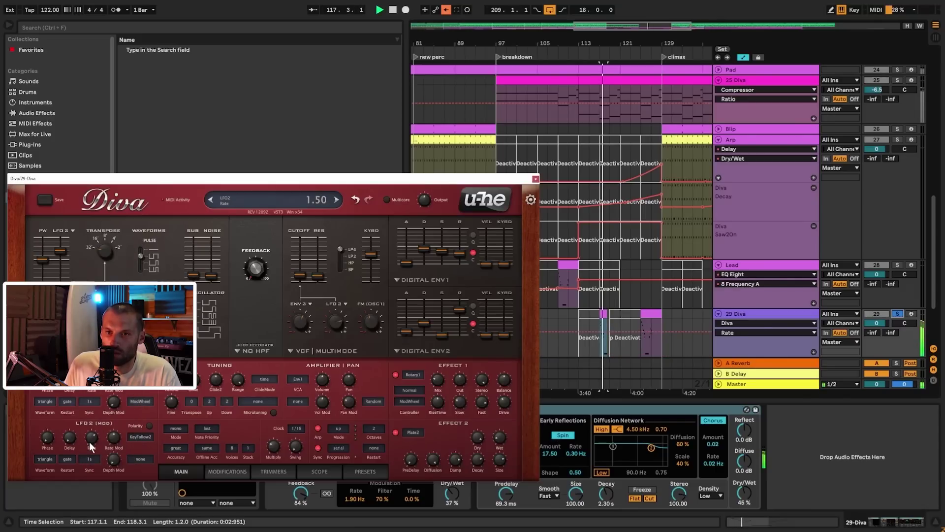
click(69, 459)
click(82, 464)
click(91, 442)
mouse_move(90, 446)
mouse_down()
mouse_move(89, 427)
mouse_move(88, 444)
mouse_up()
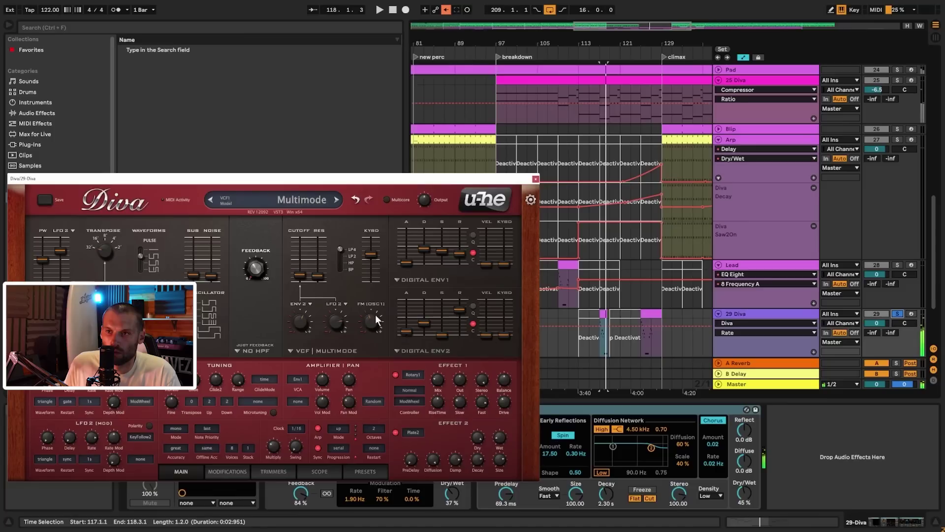
- Set the LFO 2 filter depth to 44, switch on LFO 2's polarity and set the Envelope 2 filter depth to 8
drag(337, 325, 338, 327)
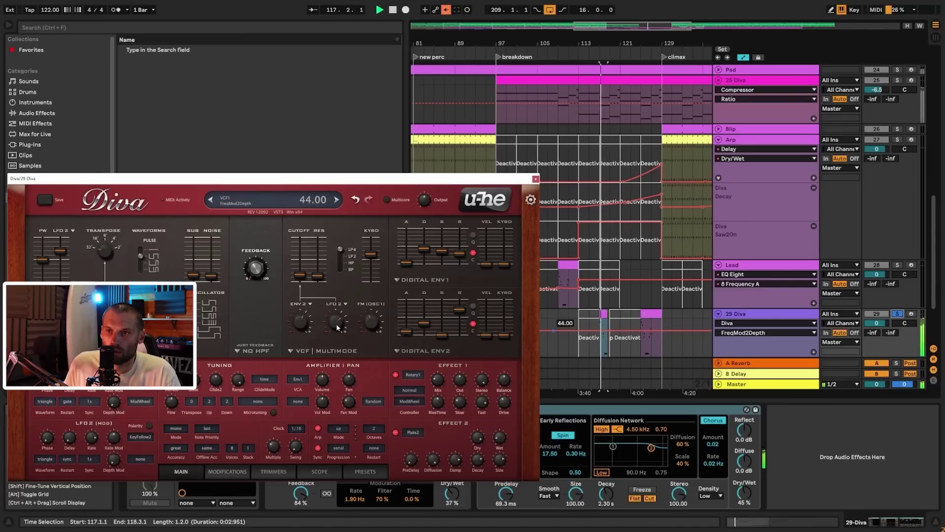
click(151, 425)
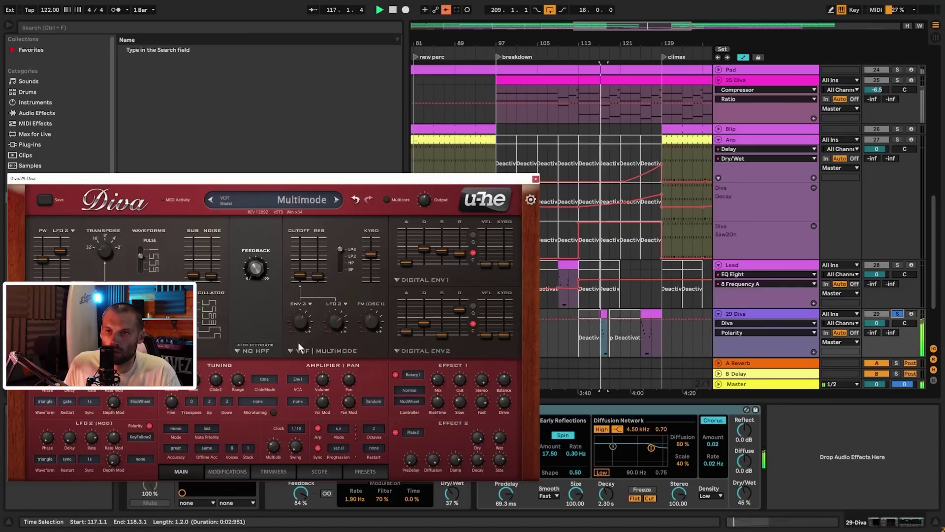
click(332, 324)
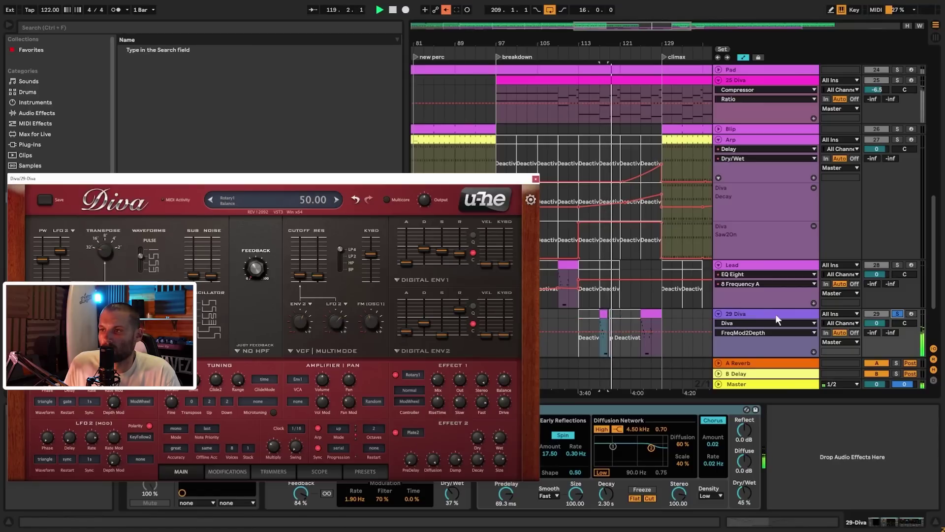
drag(473, 174, 505, 95)
drag(339, 243, 337, 248)
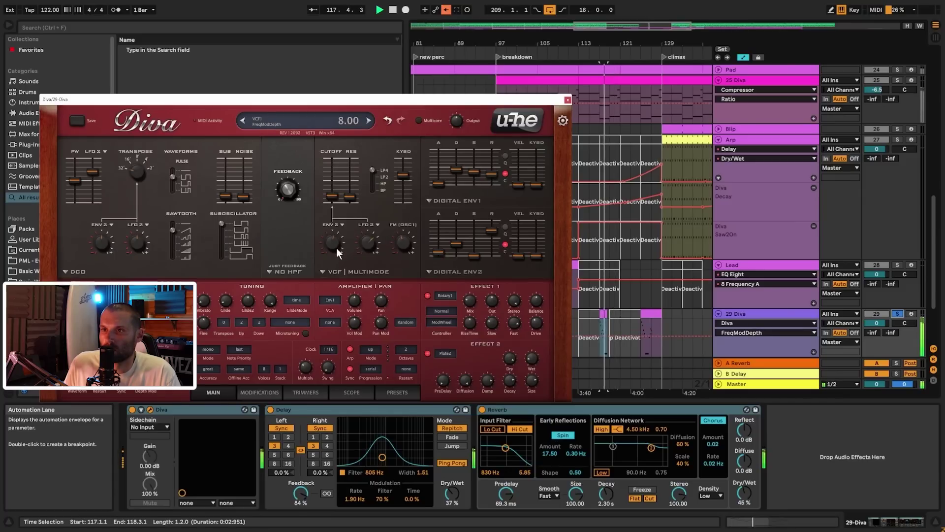
- Set Diva's arpeggiator range to 1 octave and play back the bar 117 clip
click(405, 351)
click(412, 366)
click(405, 350)
click(414, 353)
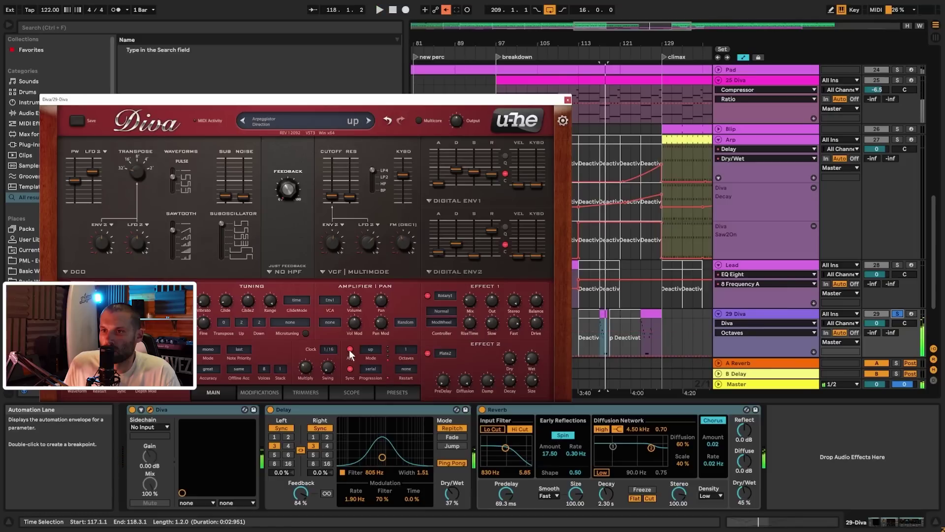
key(space)
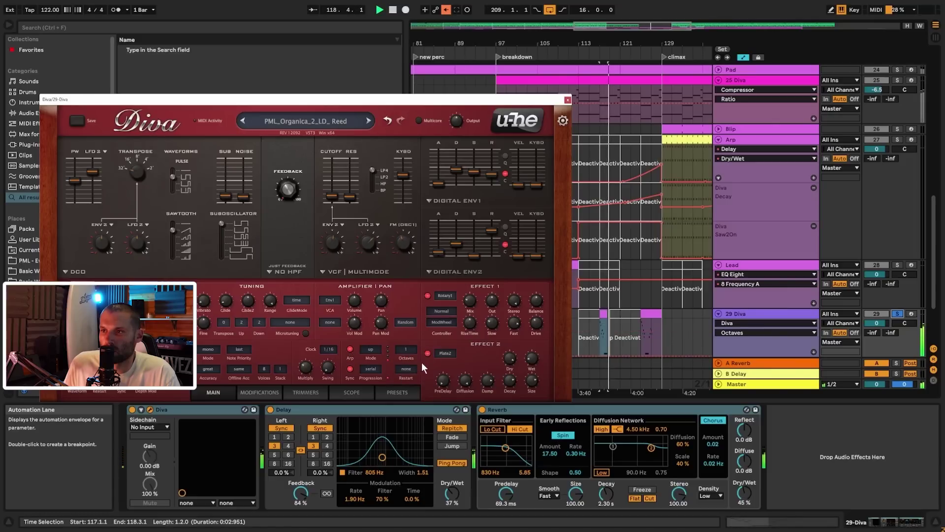
key(space)
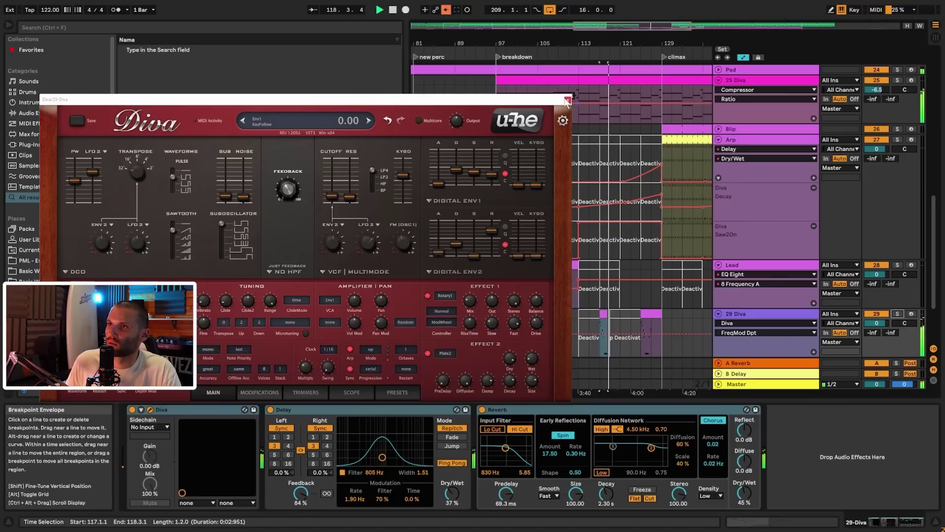
- Close the Diva window, play the arrangement from bar 95 and set the new layer's track volume to -2.6 dB
click(567, 100)
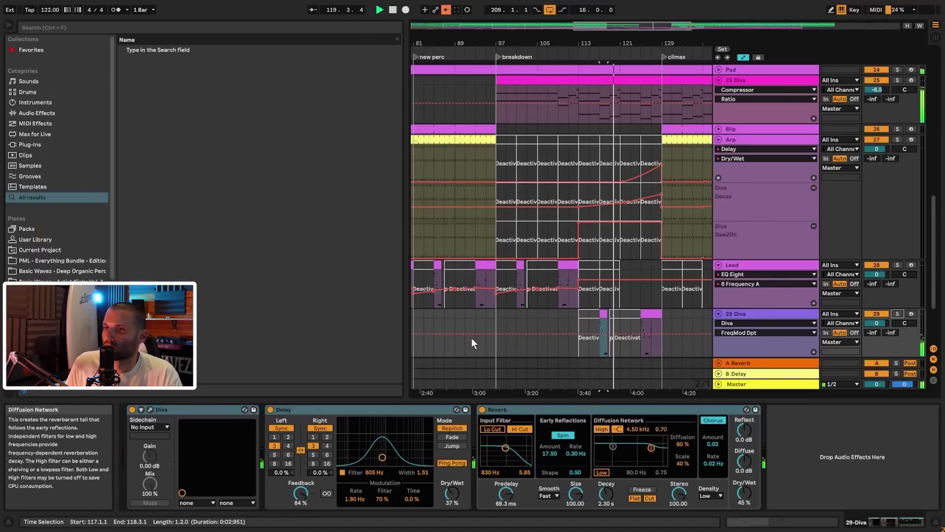
click(489, 314)
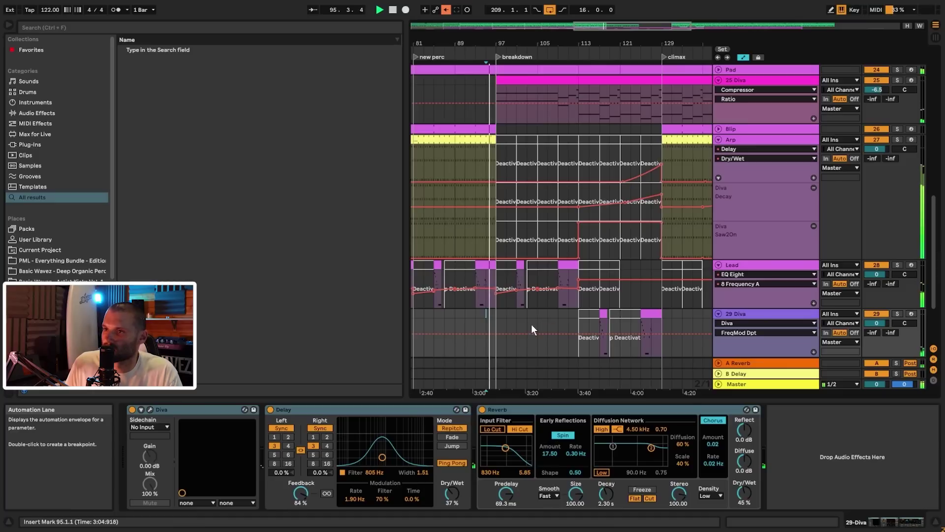
drag(883, 324, 883, 332)
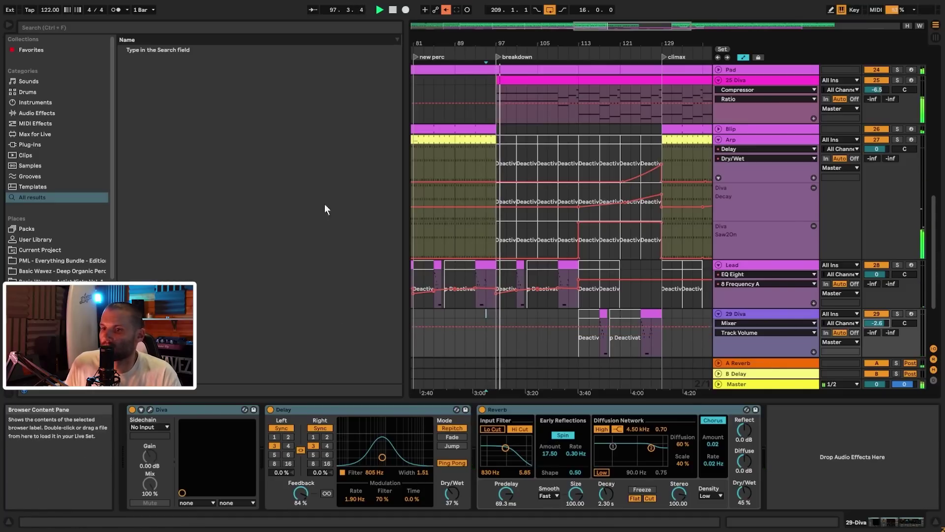
- Add an EQ Eight after the new layer's Reverb and cut 6.82 dB at 230 Hz
click(348, 31)
text(eq)
drag(150, 60, 781, 467)
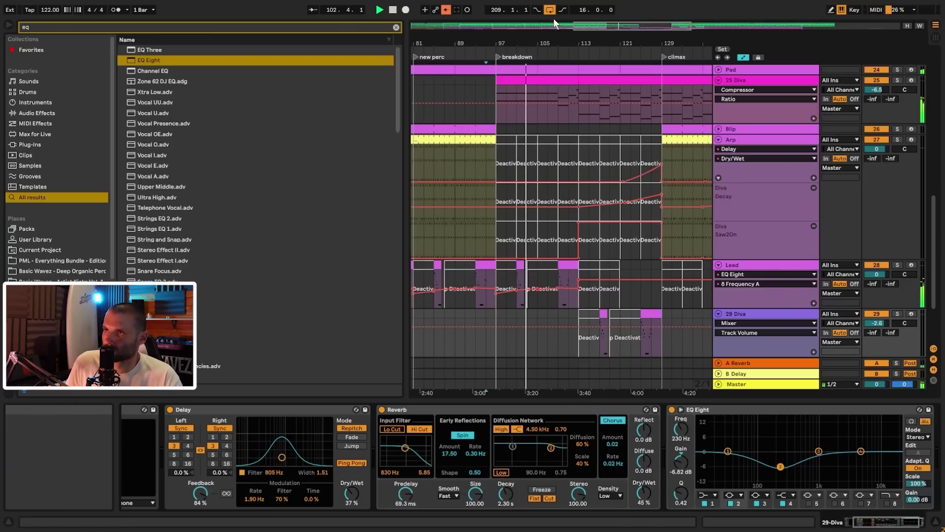
- Play through the rest of the breakdown, deactivate the 31 Diva clip at bar 128 and restart playback from bar 112
drag(631, 25, 640, 55)
scroll(769, 235, down, 2)
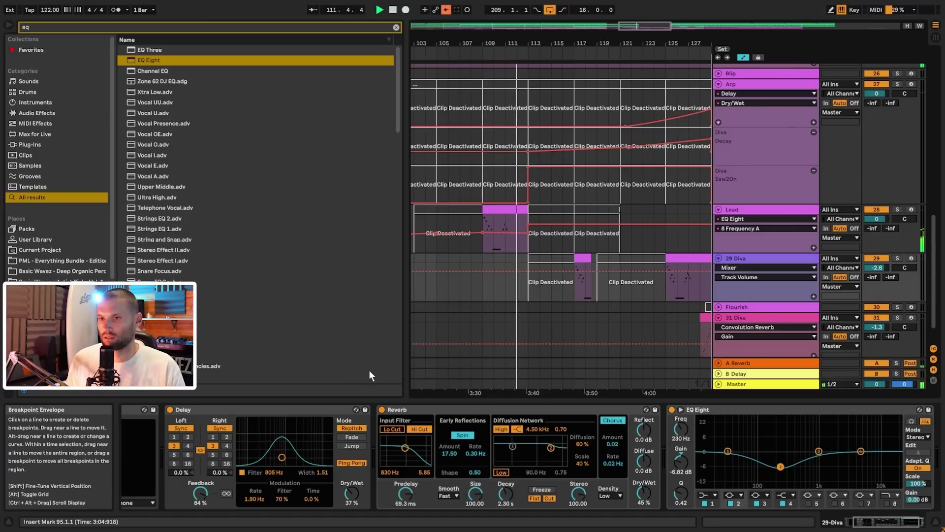
drag(889, 521, 881, 521)
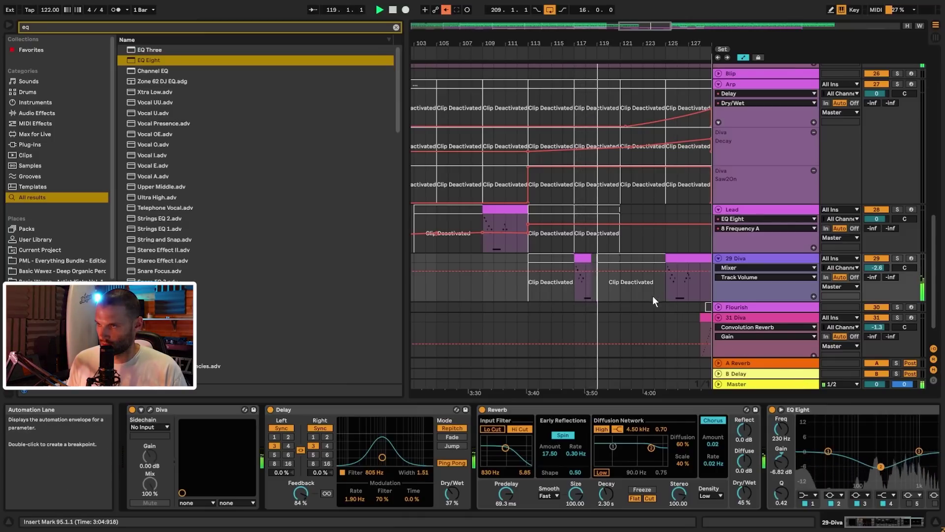
double_click(583, 283)
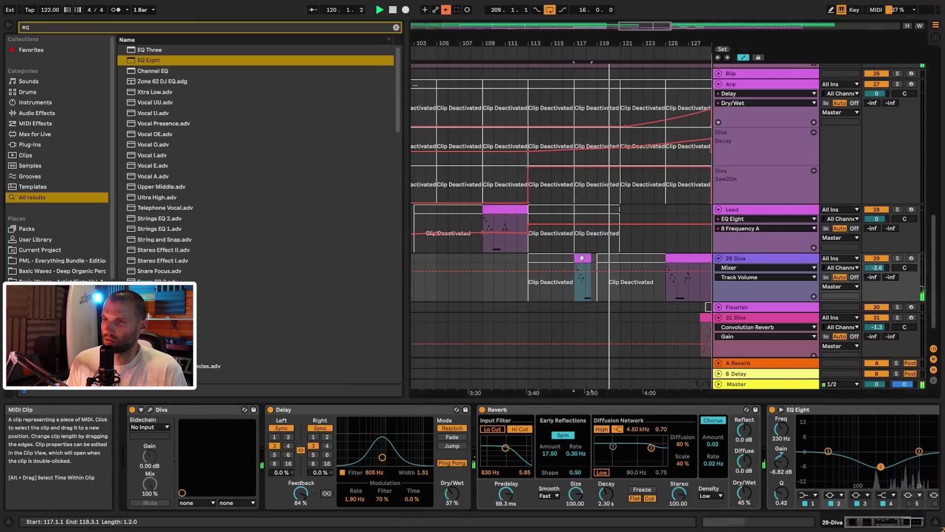
click(746, 215)
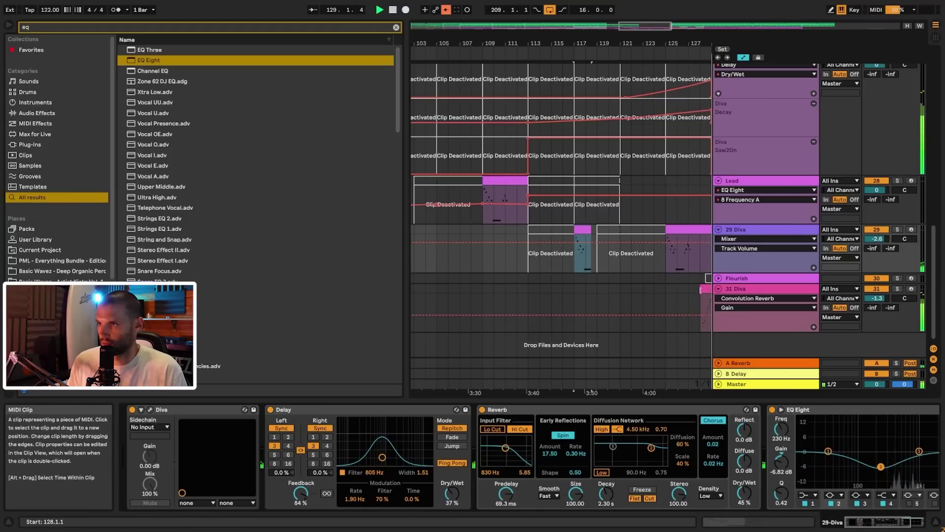
click(703, 293)
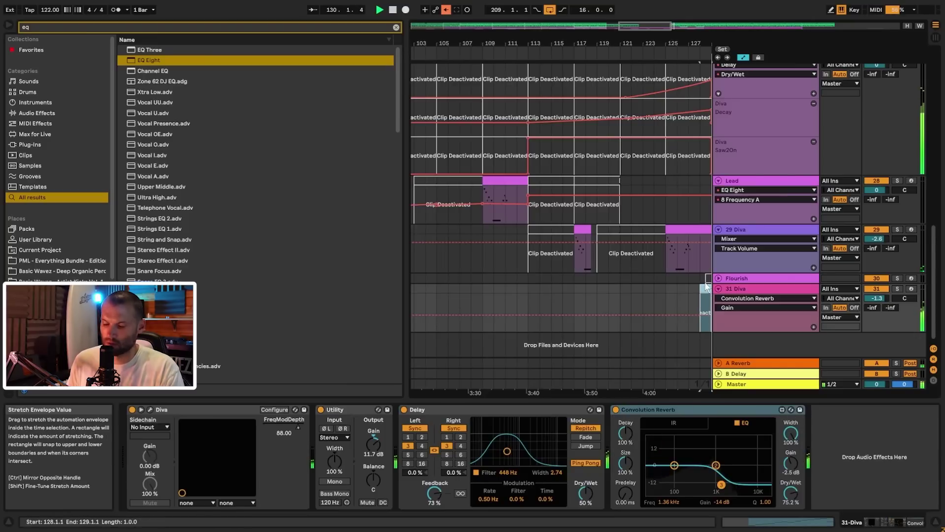
click(524, 290)
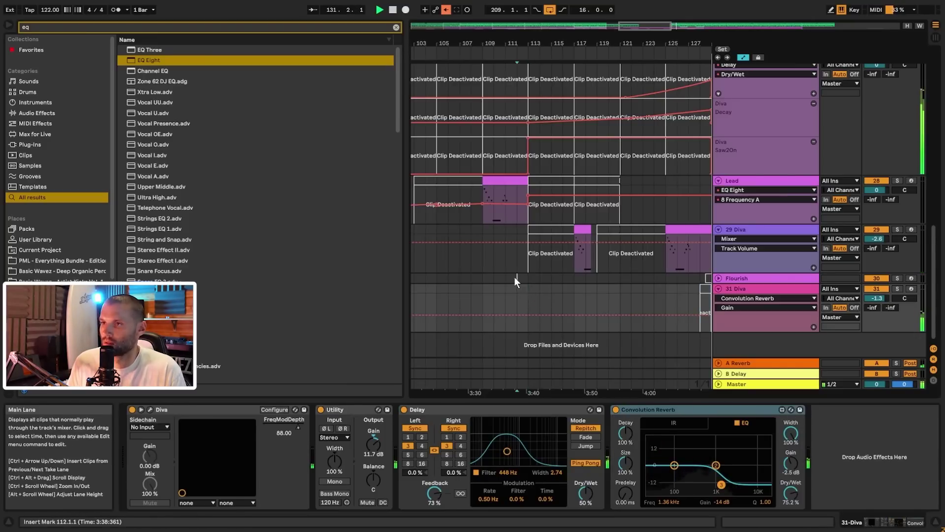
click(515, 277)
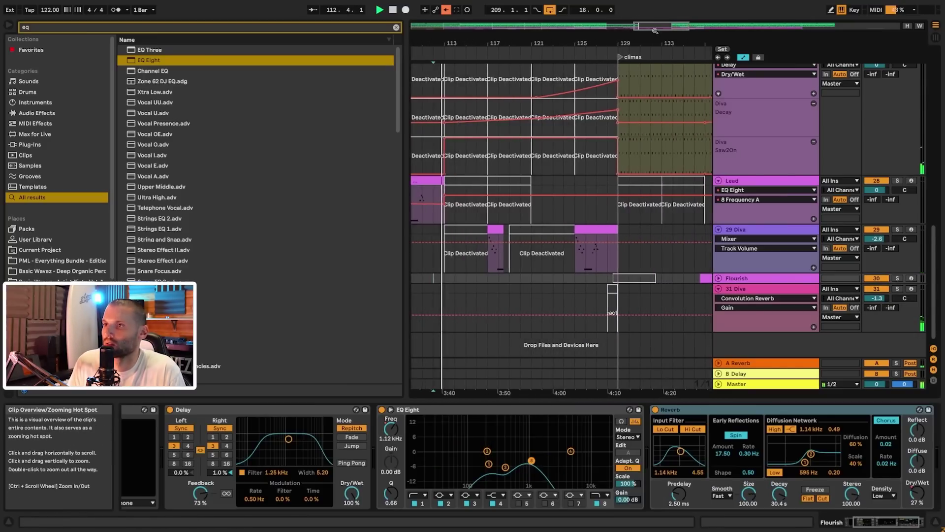
- Reactivate the clips on both Shaker tracks and the Hat track between bars 113 and 129
scroll(646, 155, up, 10)
scroll(648, 170, up, 3)
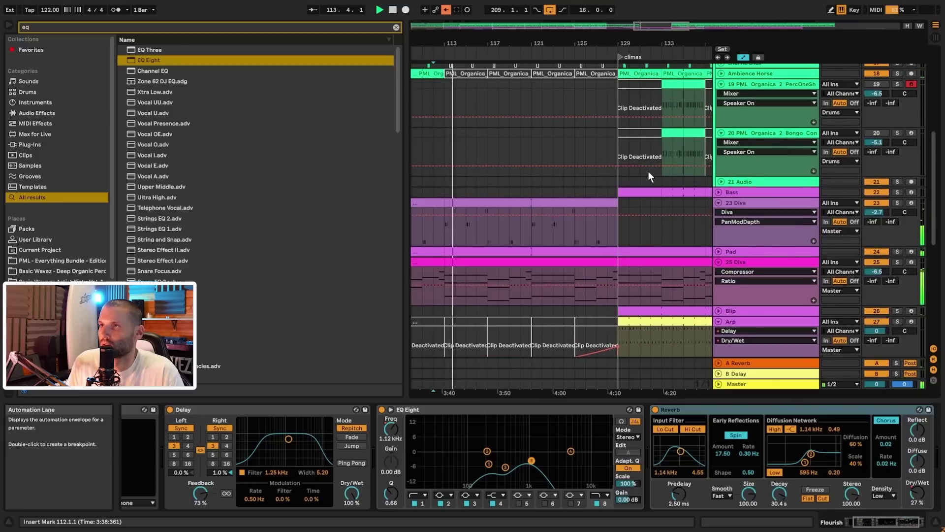
scroll(457, 141, up, 3)
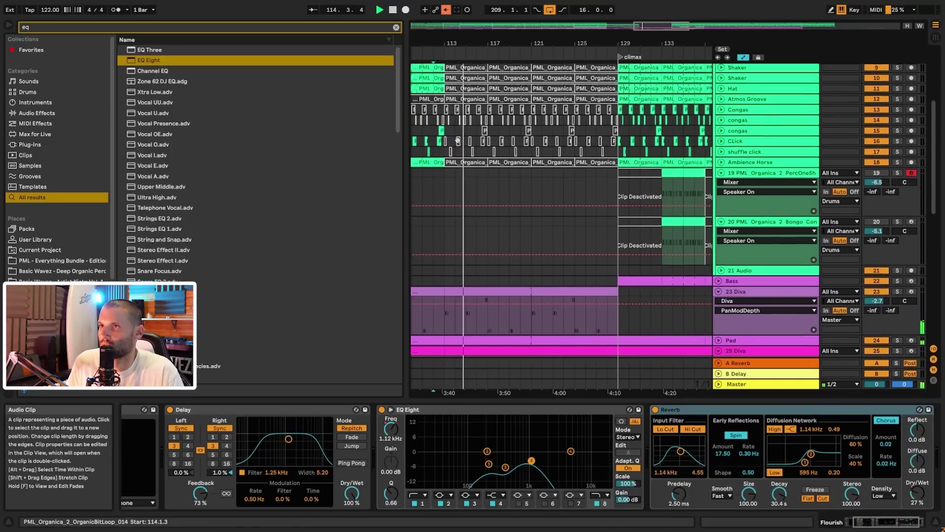
click(464, 113)
shift+click(595, 131)
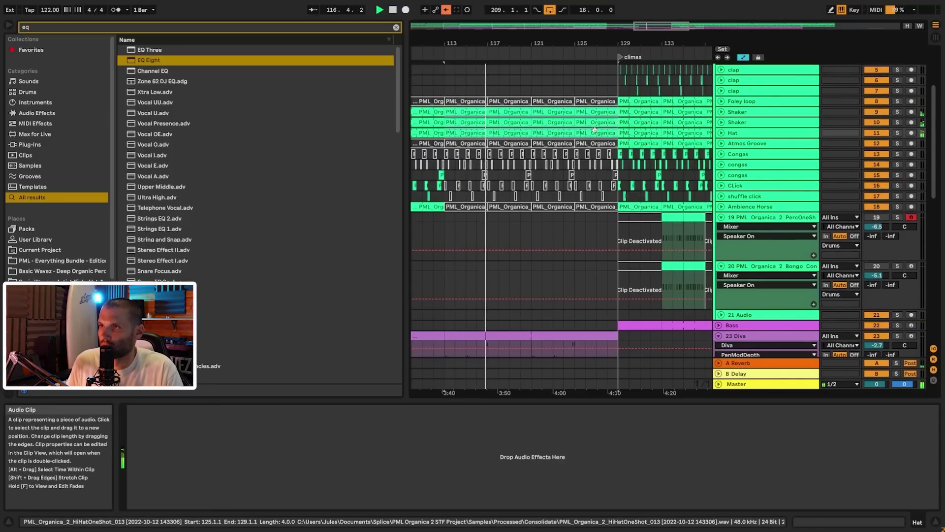
- Automate DepthMod Dpt1 of the 29 Diva track from 100 down to 0 between bars 119 and 124, in its own lane
scroll(572, 140, down, 8)
scroll(574, 211, down, 10)
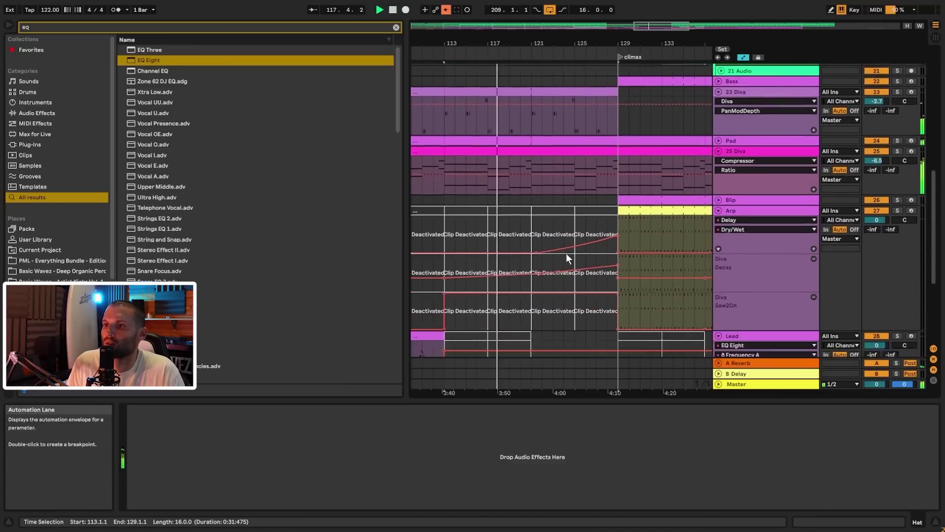
click(426, 261)
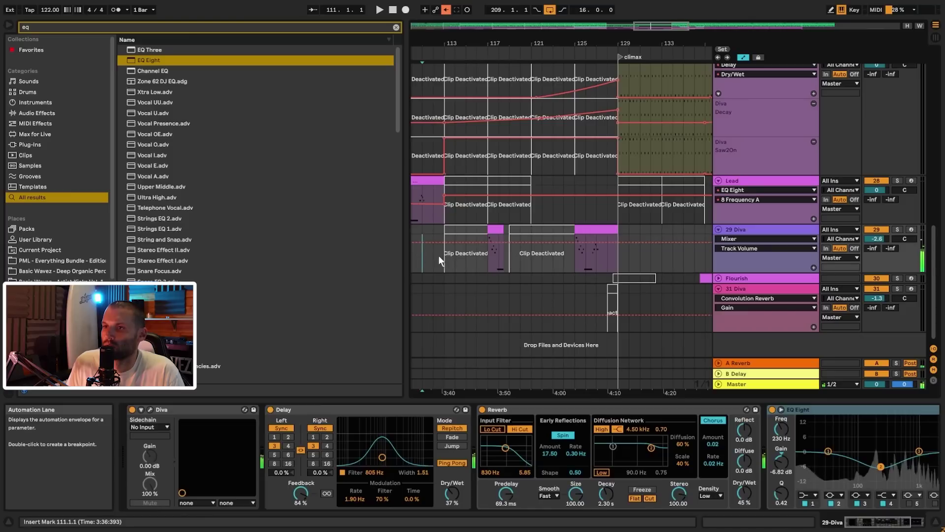
click(149, 409)
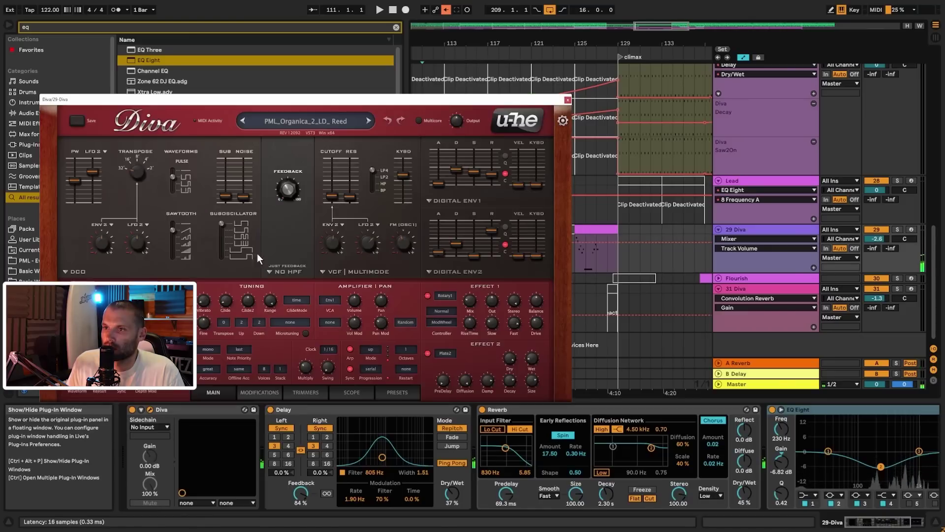
mouse_move(398, 105)
mouse_down()
mouse_move(290, 72)
mouse_move(571, 316)
mouse_move(557, 246)
mouse_move(402, 101)
mouse_up()
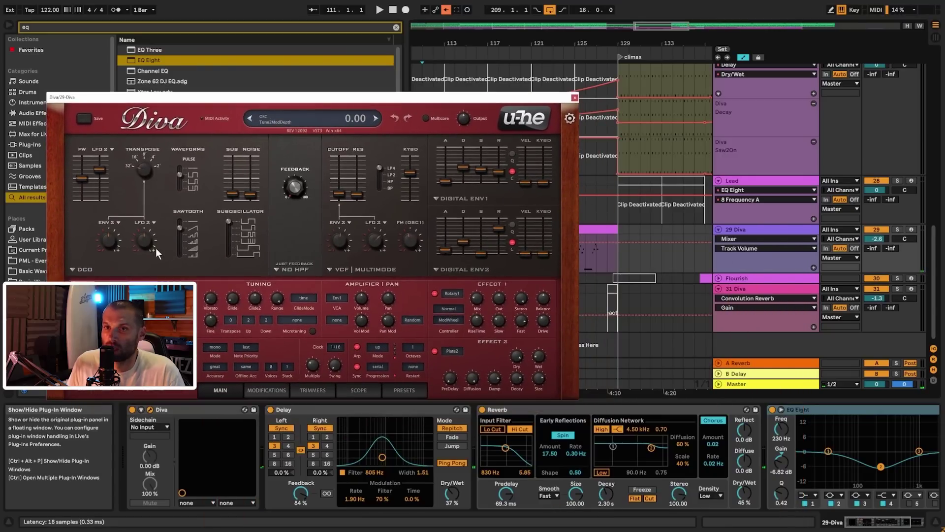
click(376, 237)
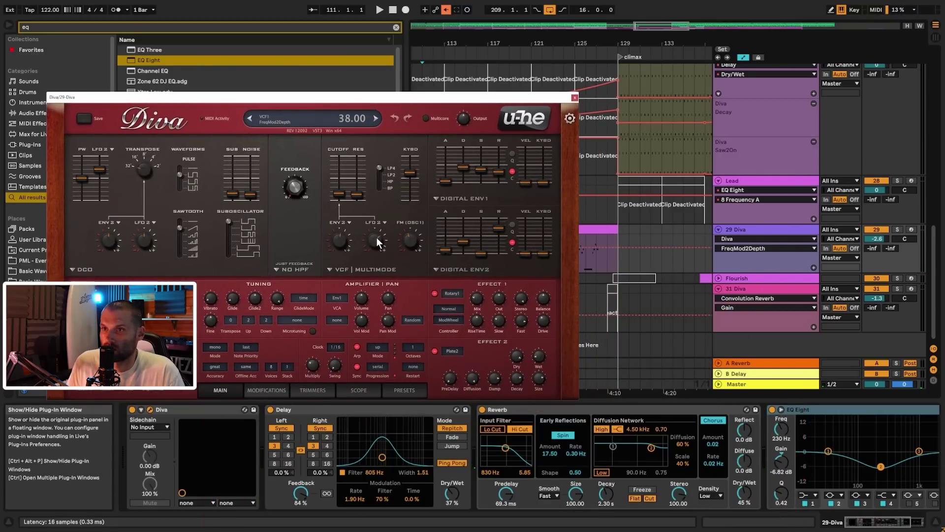
drag(505, 98, 361, 97)
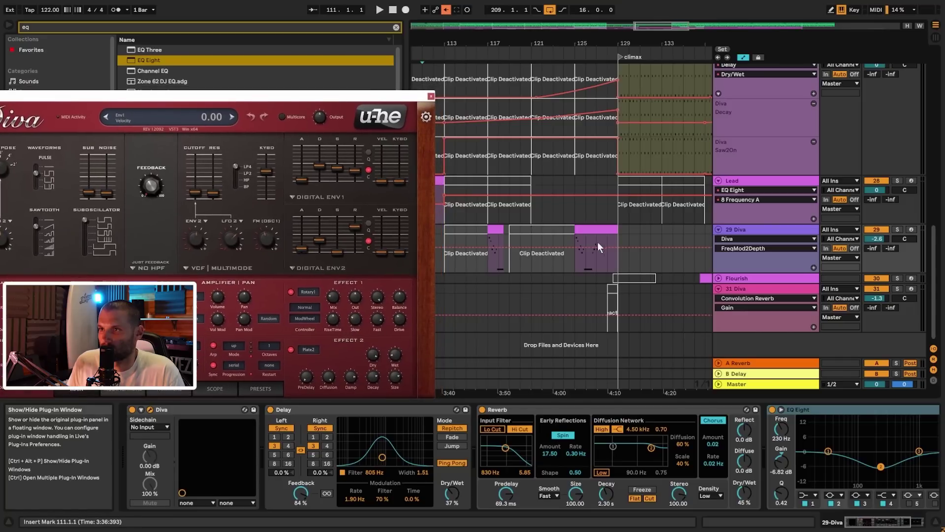
click(571, 248)
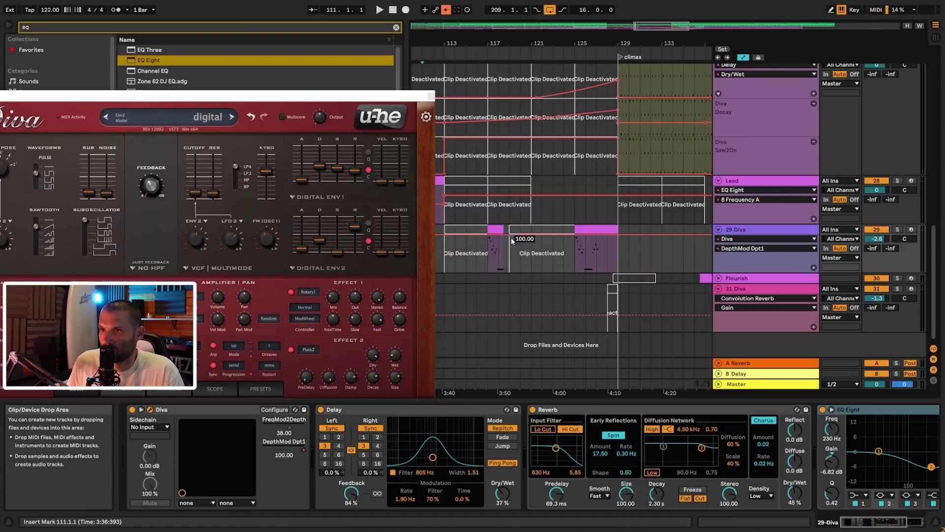
drag(565, 235, 565, 277)
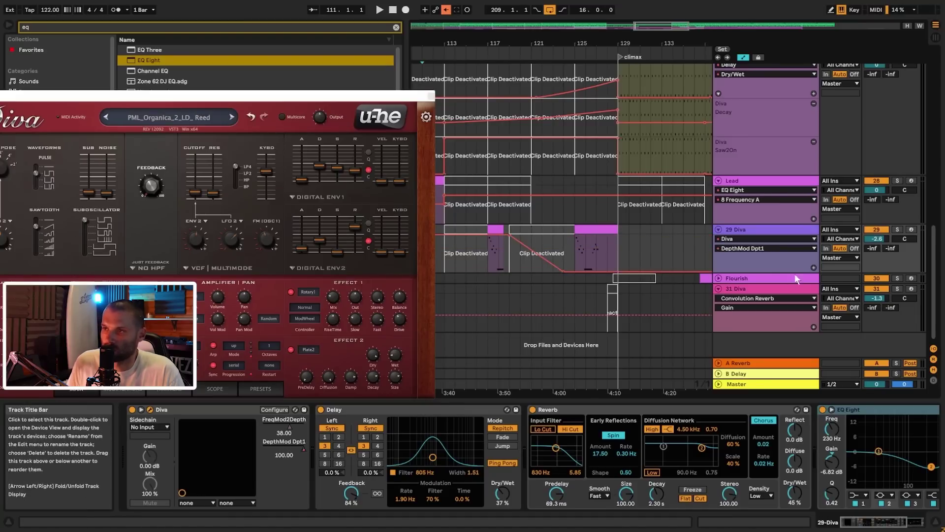
click(814, 267)
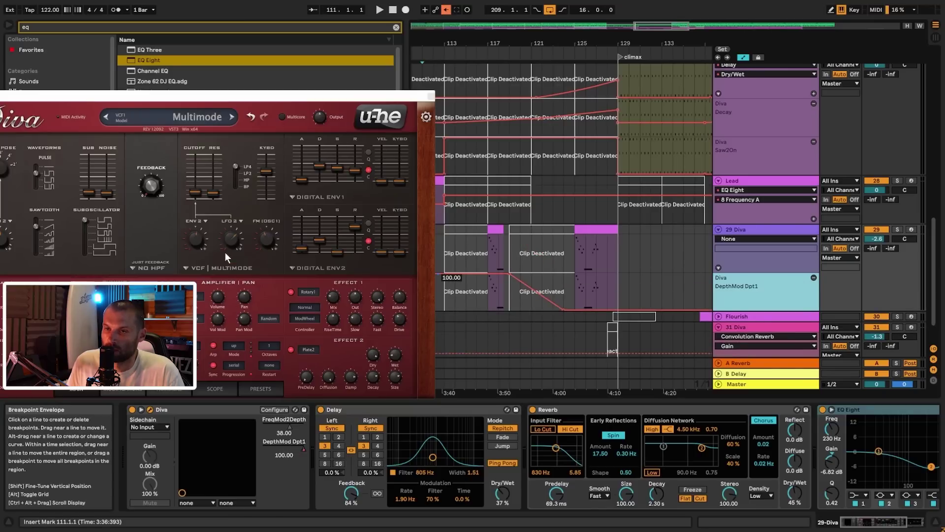
- Play from the bar 117 clip, automate the 29 Diva FreqModDepth from 32 down to 6.93, and close the Diva window
click(493, 230)
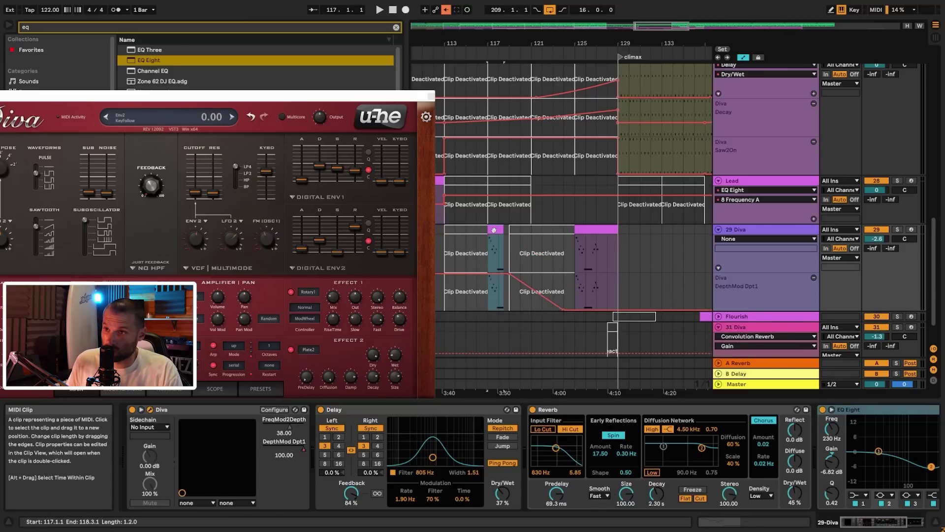
key(space)
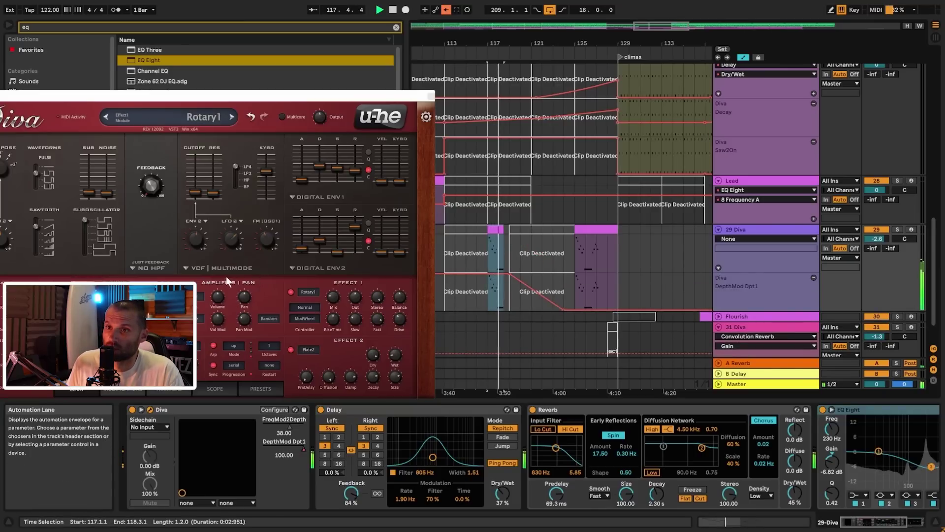
click(199, 238)
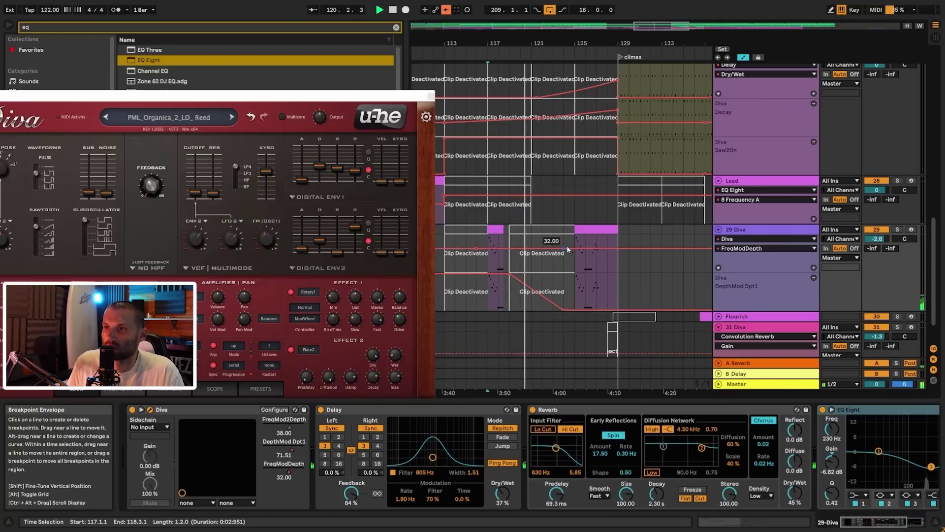
drag(574, 250, 575, 252)
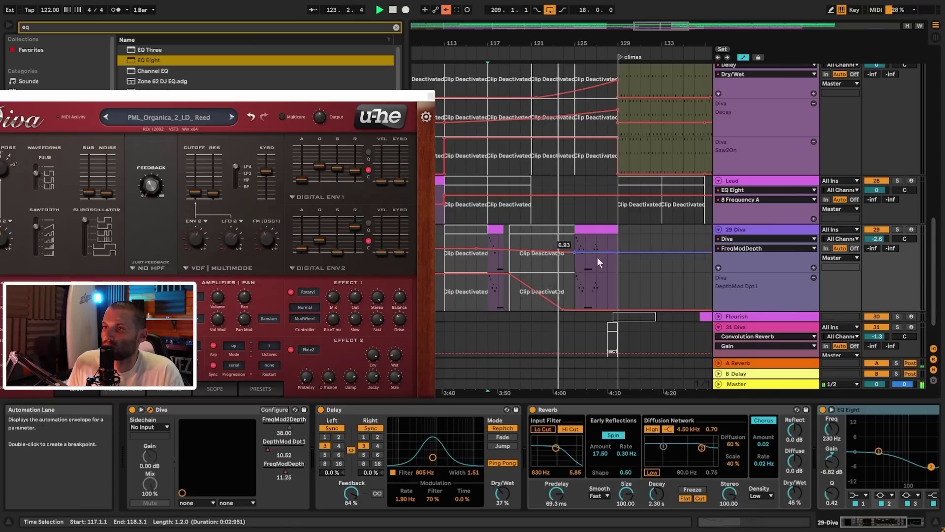
click(432, 96)
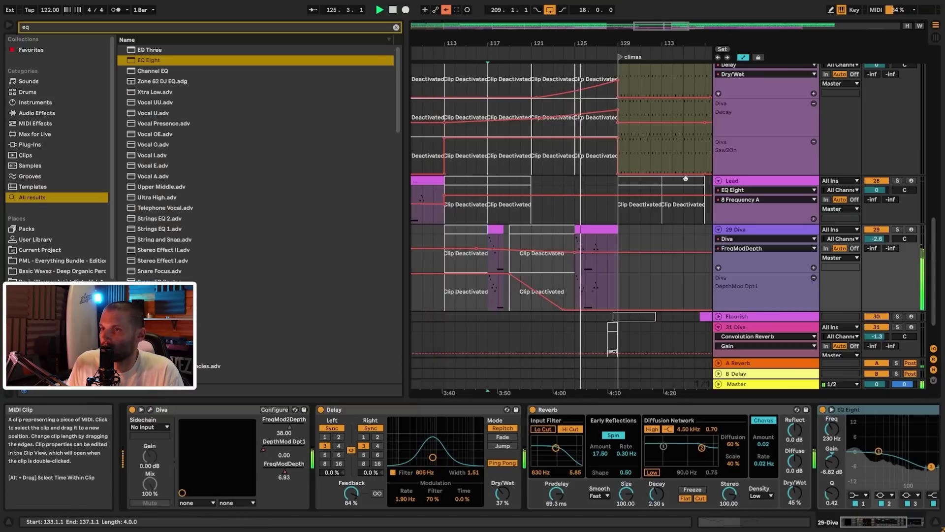
- Duplicate the 29 Diva clips and automation of bars 113 to 129 into the climax at bar 129
click(598, 230)
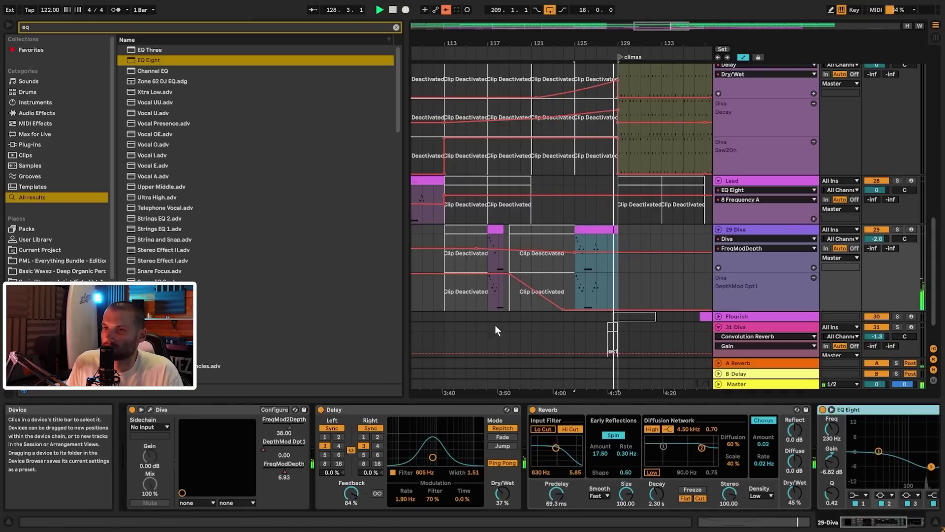
shift+click(439, 230)
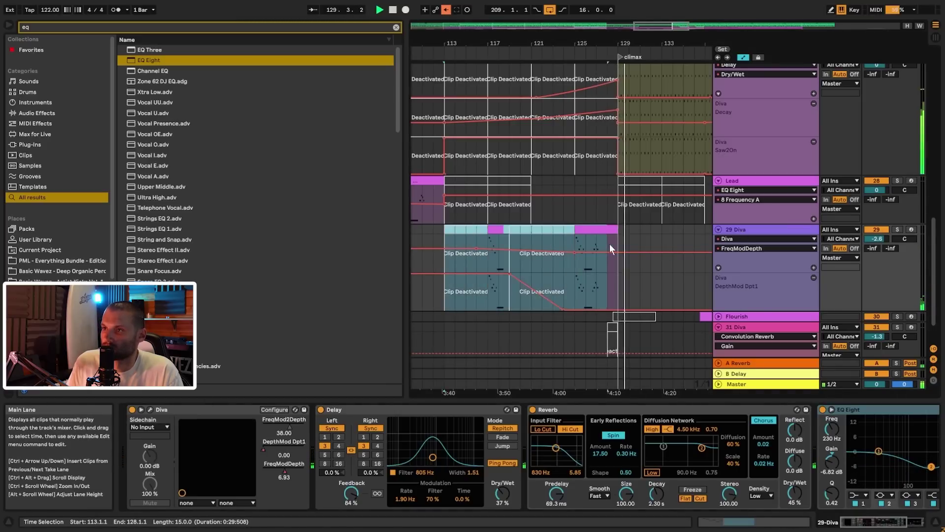
key(ctrl+d)
scroll(548, 277, up, 3)
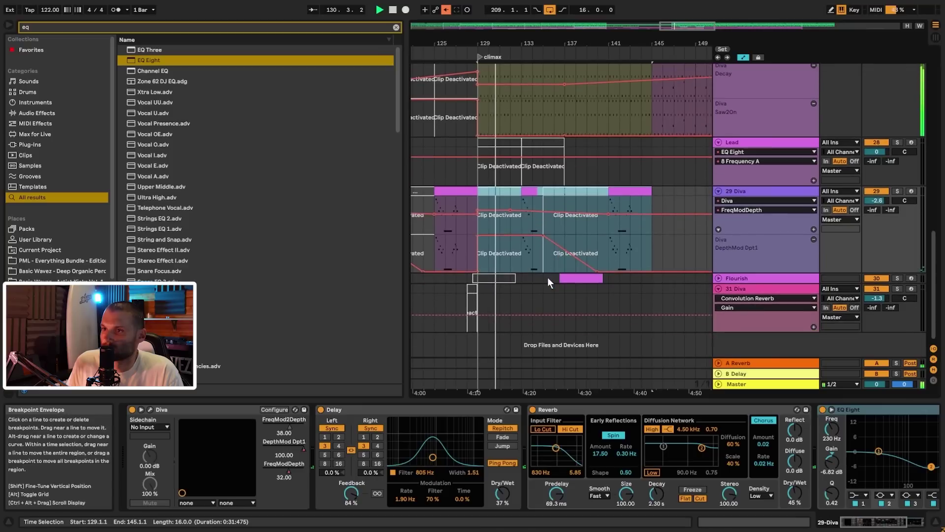
drag(558, 41, 661, 19)
scroll(591, 148, up, 5)
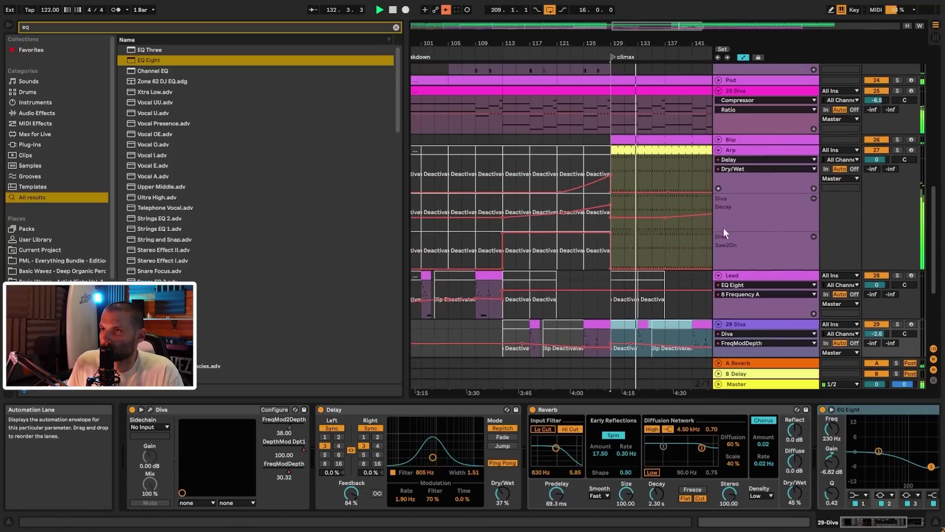
- Duplicate the 29 Diva clips and automation of bars 129 to 145 so they repeat from bar 145
click(568, 101)
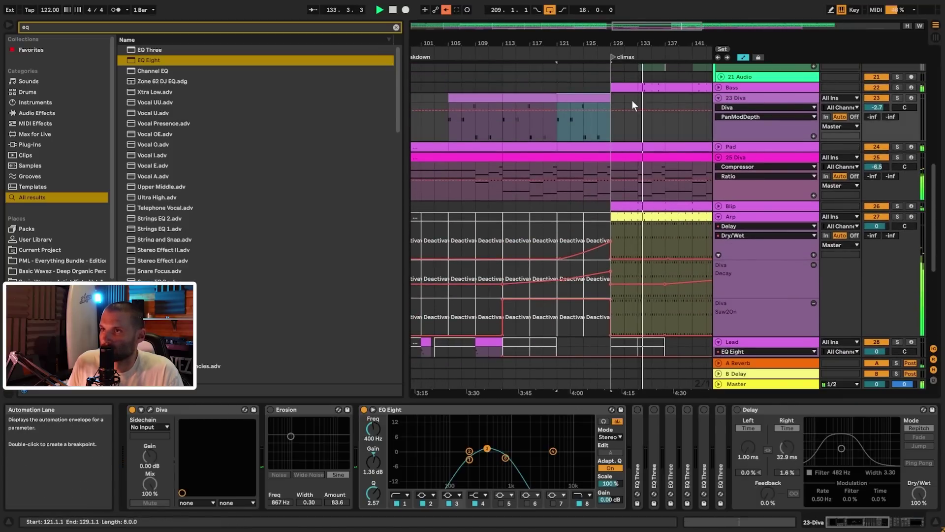
scroll(631, 100, down, 6)
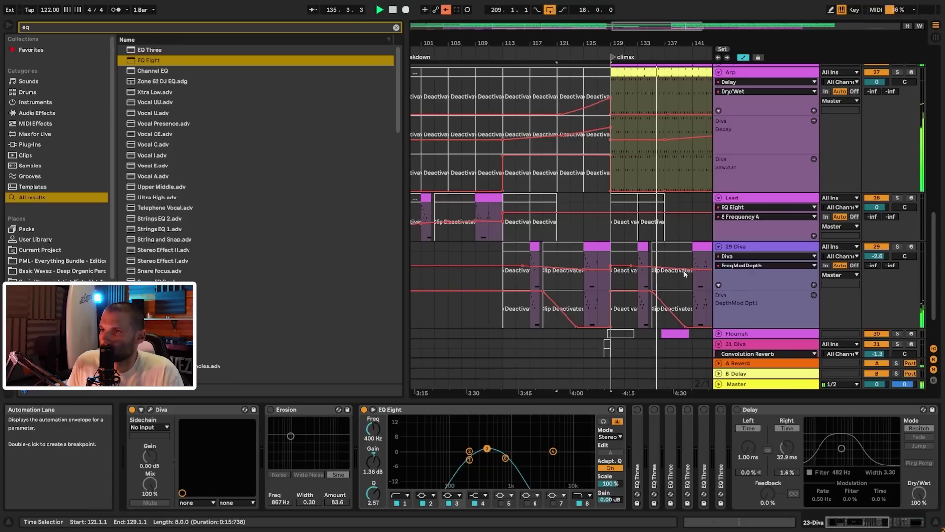
click(701, 248)
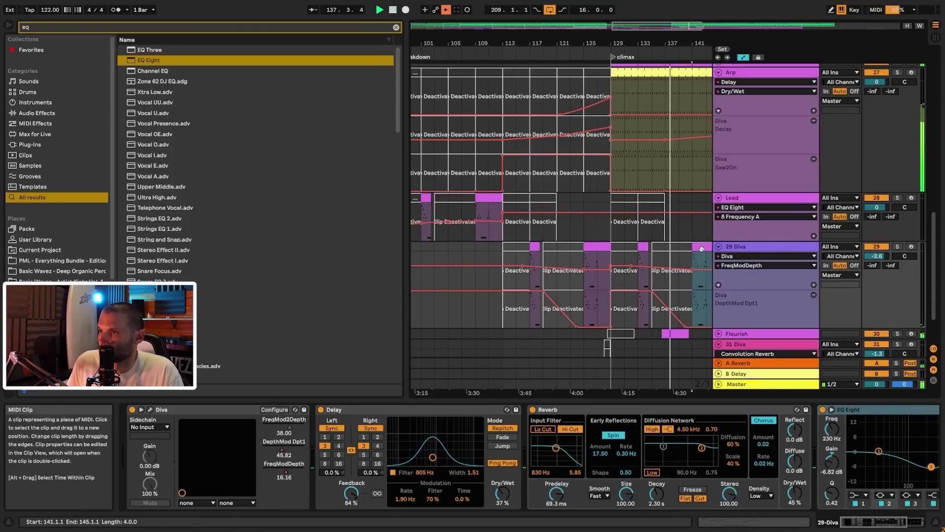
drag(639, 26, 638, 14)
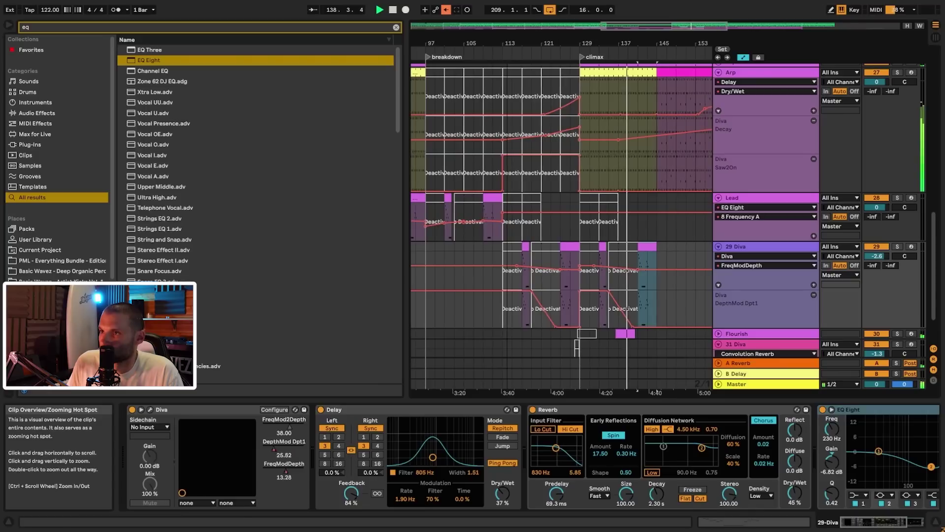
click(657, 247)
drag(658, 247, 581, 261)
key(ctrl+d)
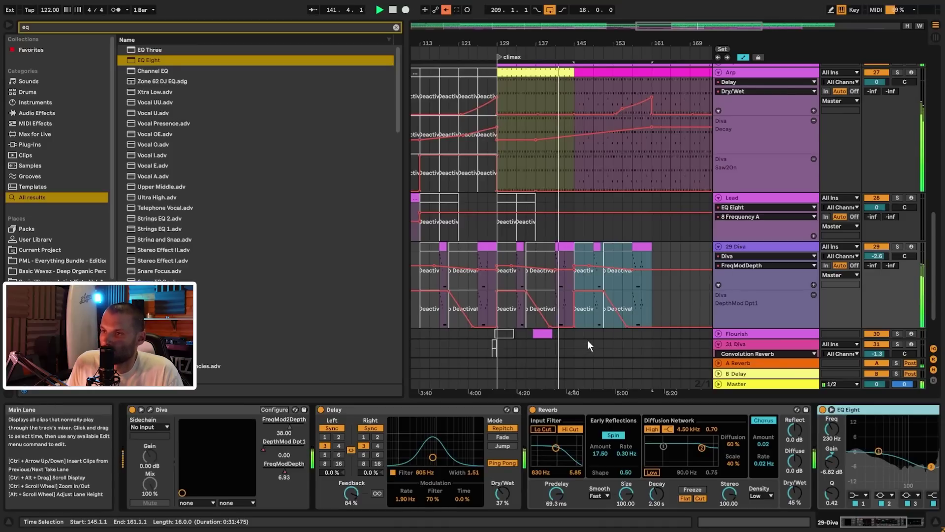
- Set the 29 Diva arpeggiator to 2 octaves, automate Octaves to step from 1 to 2 around bar 148, and close the Diva window
click(150, 409)
click(364, 345)
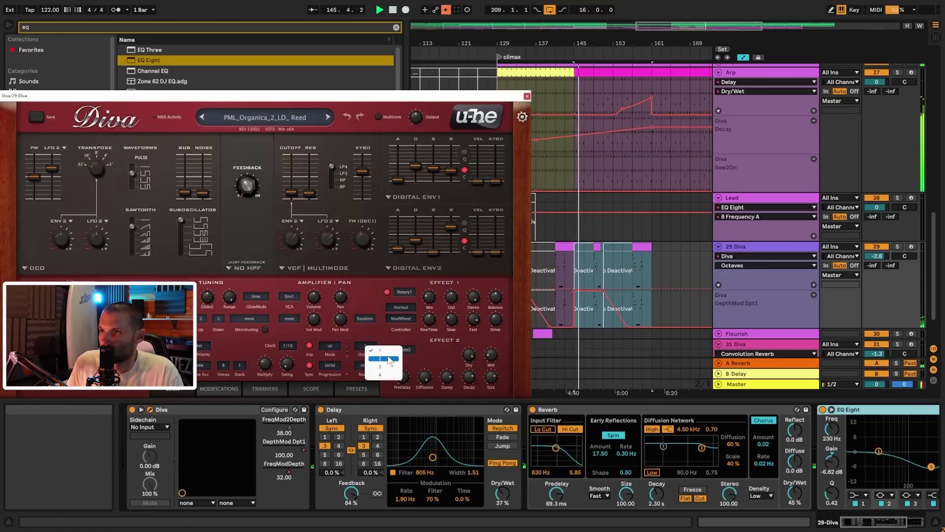
click(383, 359)
drag(575, 277, 574, 289)
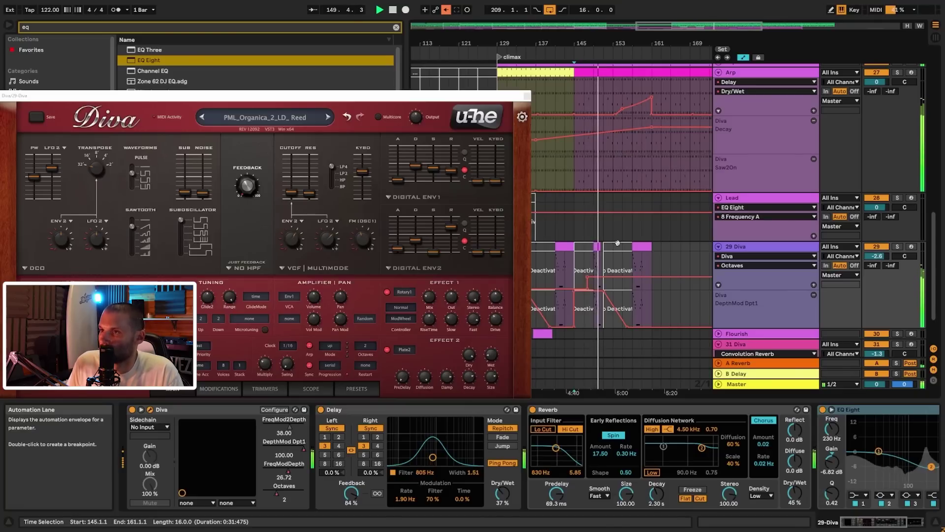
click(530, 95)
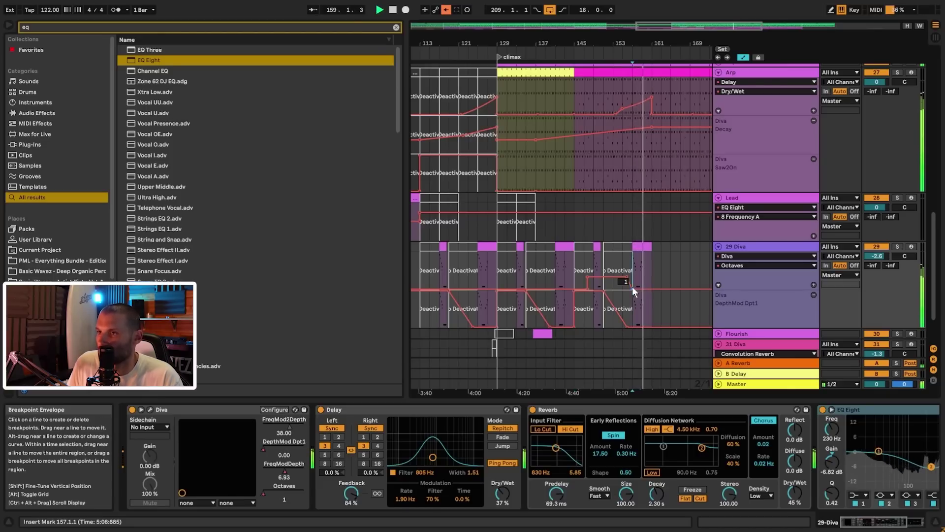
- Raise the 29 Diva Octaves automation to 2 from bar 157 onward and play the part from bar 149
key(space)
drag(630, 327, 631, 294)
key(space)
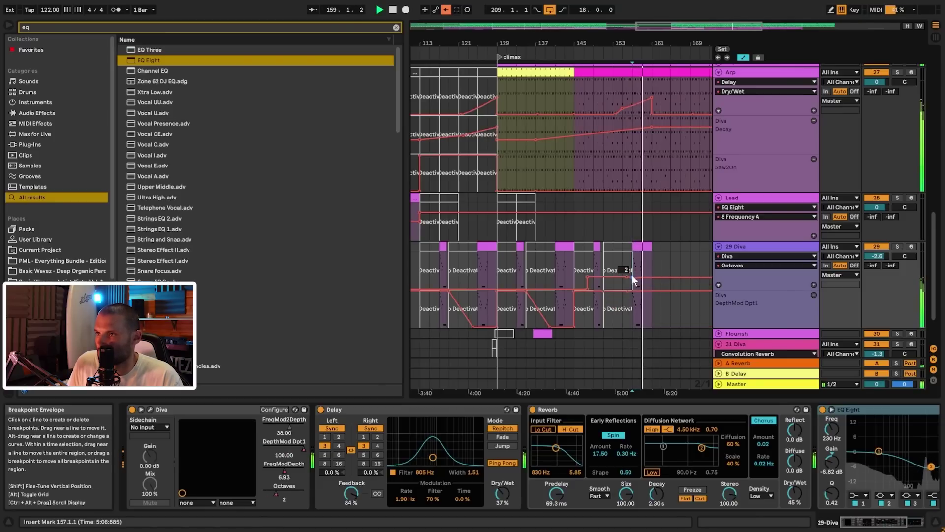
click(593, 264)
key(space)
key(space)
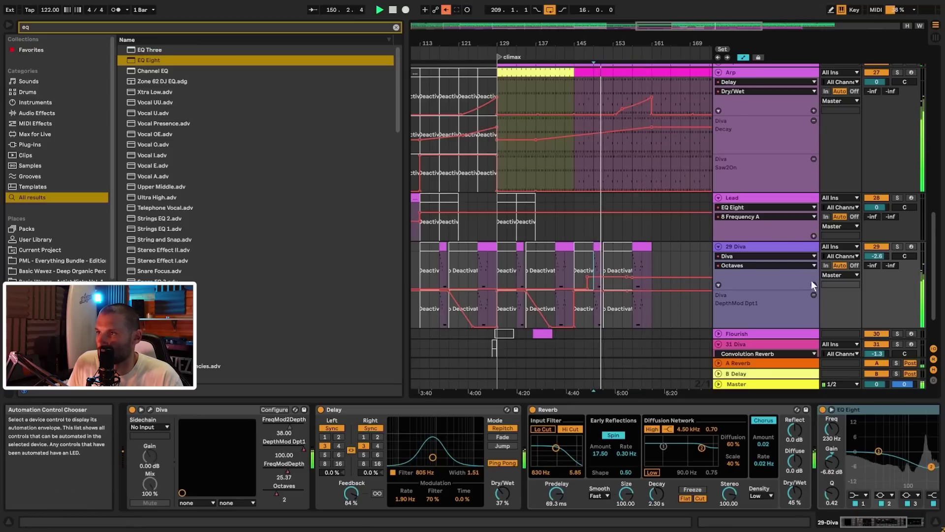
- Put the 29 Diva Octaves automation in its own lane and show FreqModDepth in the main lane
click(741, 257)
click(778, 274)
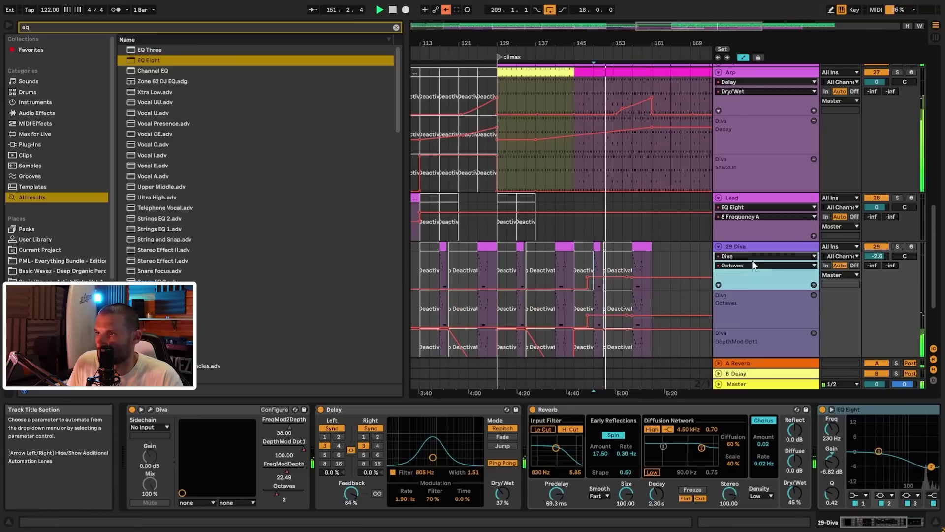
click(747, 265)
click(749, 324)
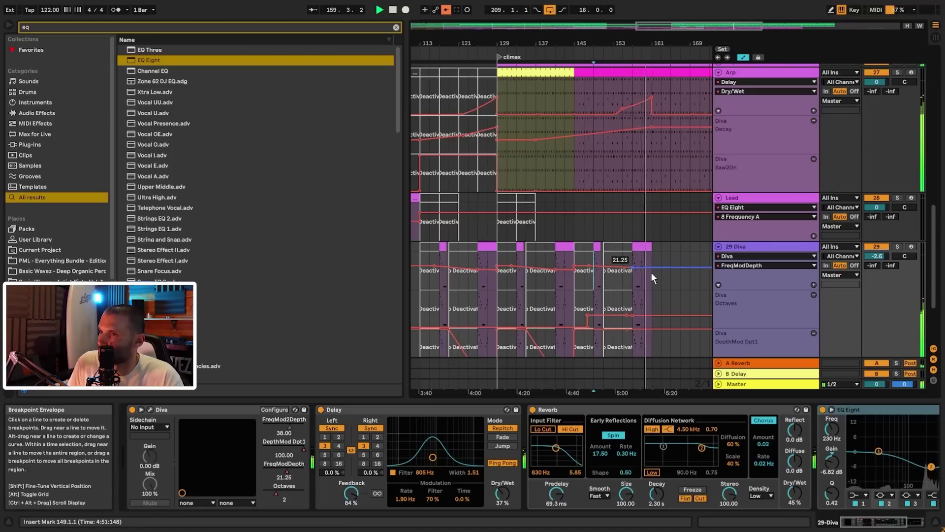
- Collapse all the tracks in the arrangement and stop playback
scroll(653, 253, down, 3)
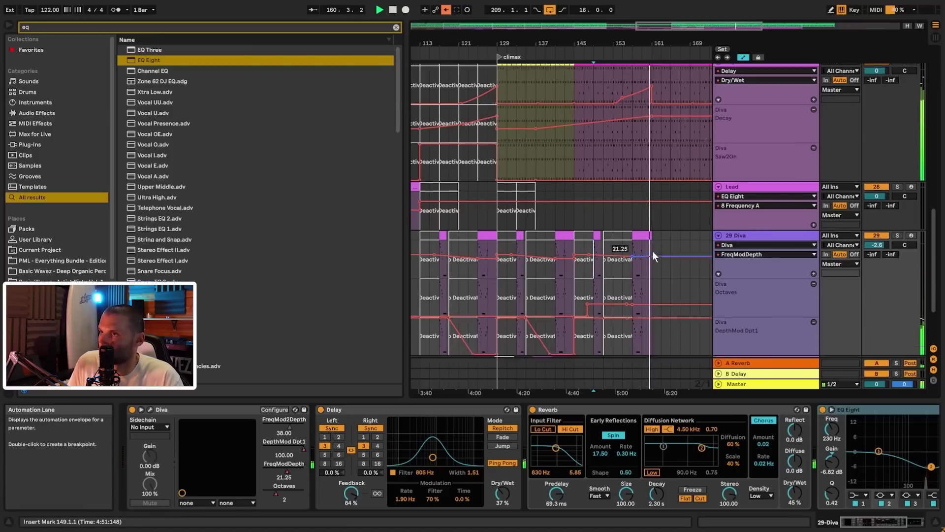
scroll(654, 250, up, 9)
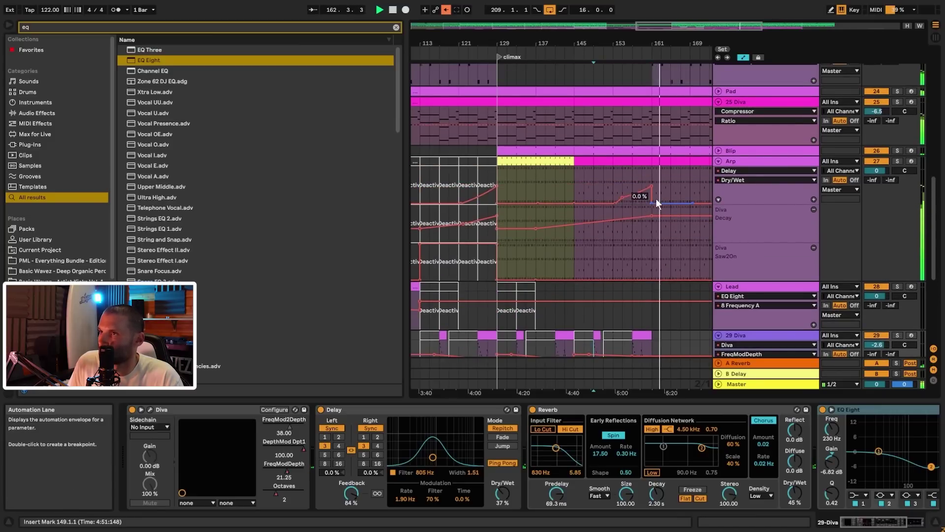
drag(711, 28, 742, 13)
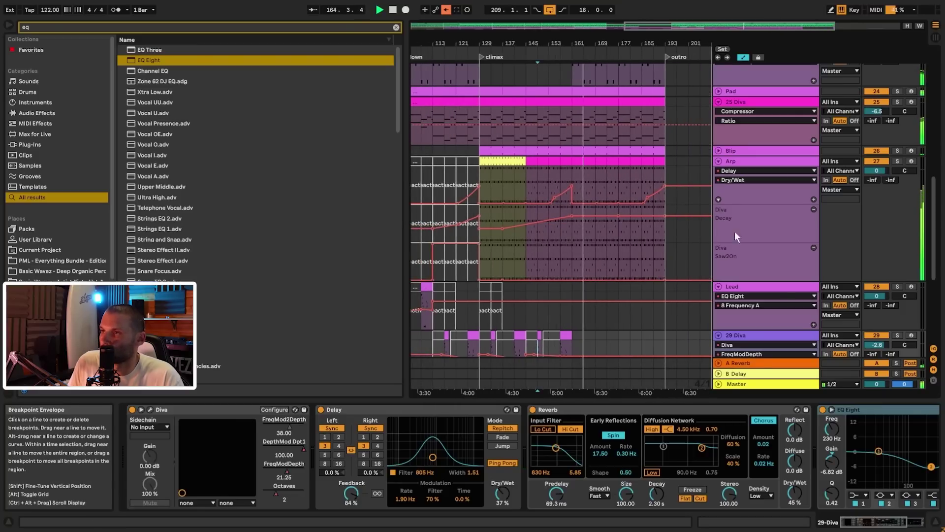
alt+click(719, 162)
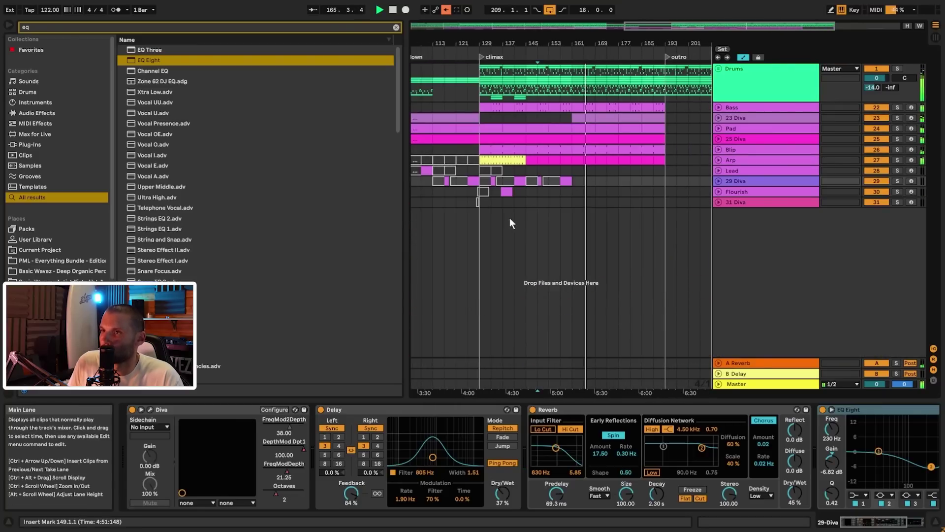
drag(729, 26, 604, 24)
key(space)
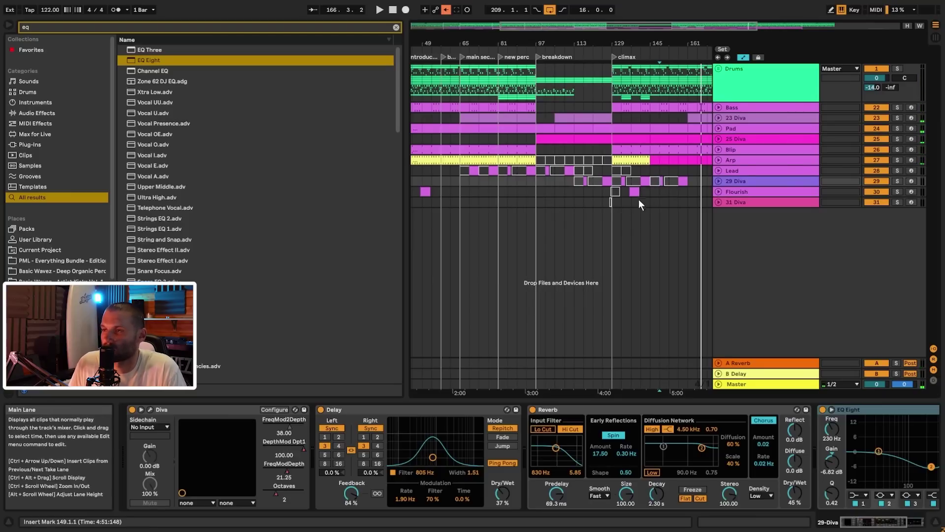
- Fit the whole arrangement in view and play it from near the beginning
click(623, 194)
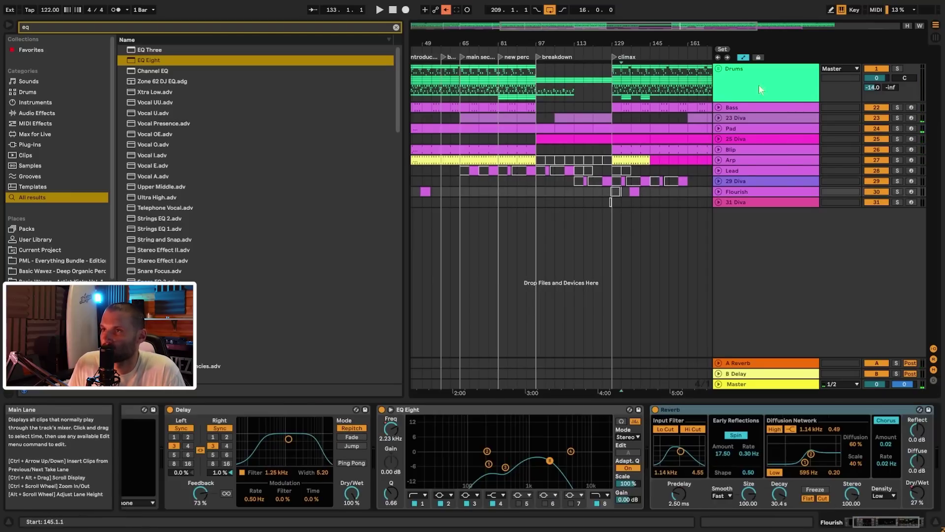
drag(649, 28, 650, 30)
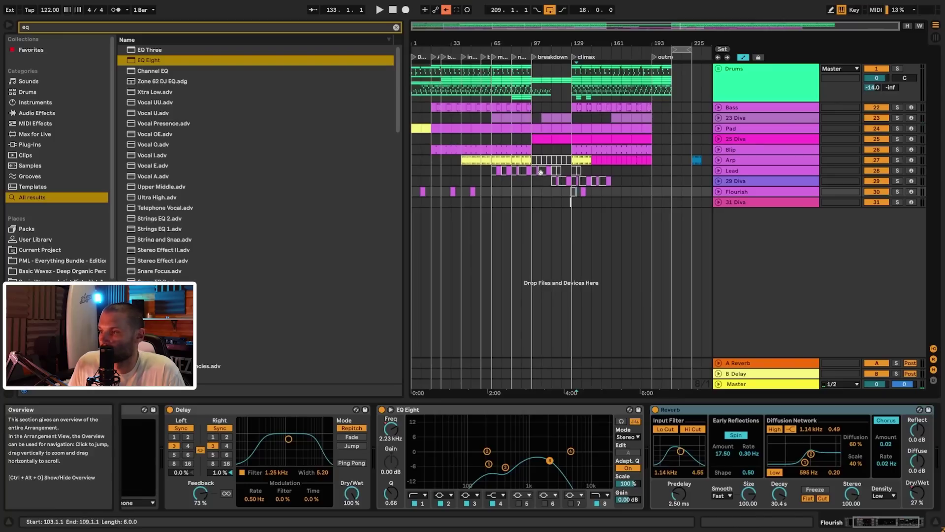
click(415, 180)
key(space)
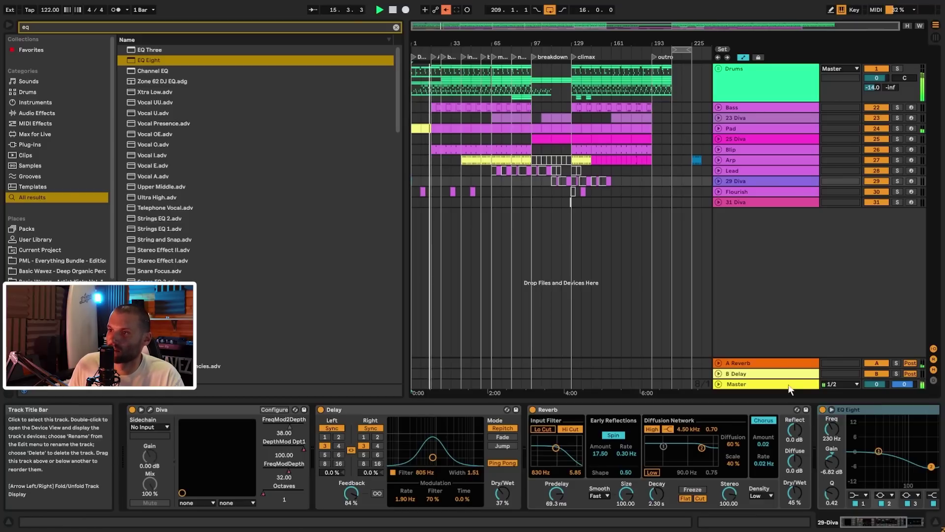
- Insert a new return track below A Reverb and name it "transitions"
right_click(755, 367)
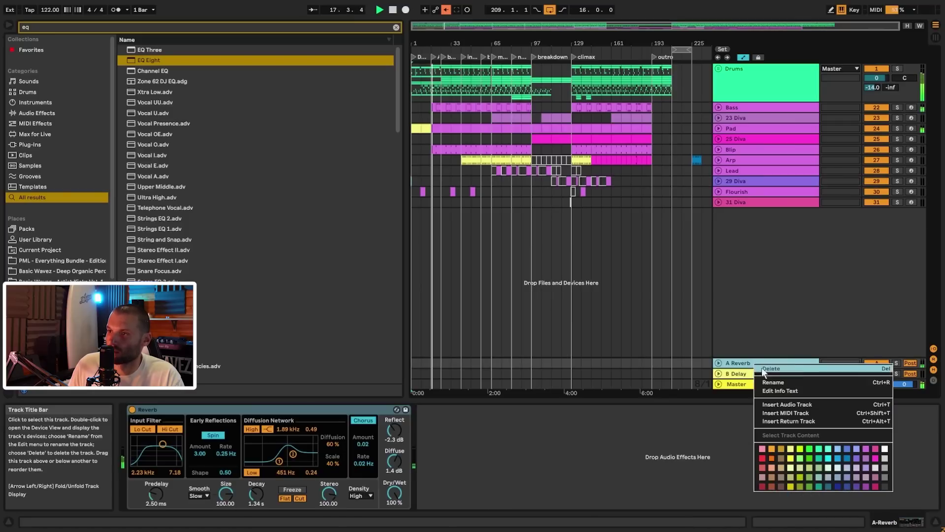
click(801, 421)
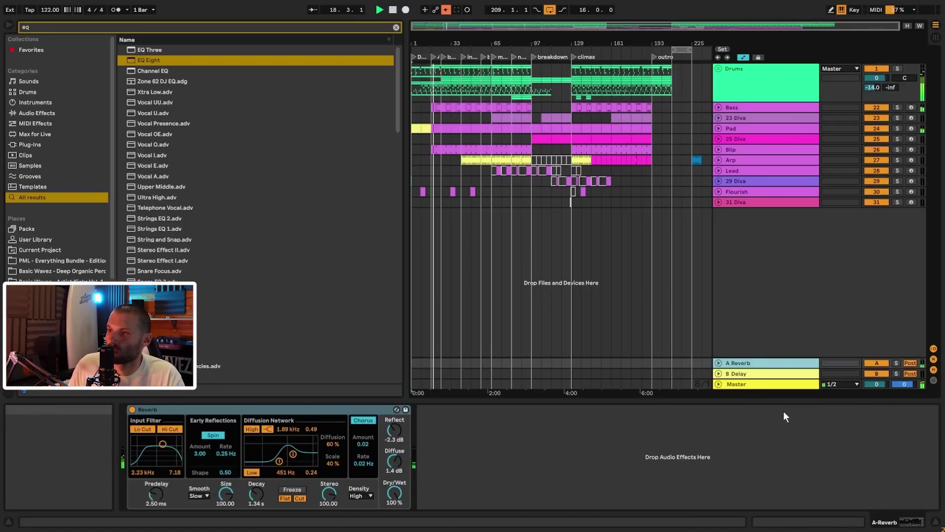
key(ctrl+r)
text(tran)
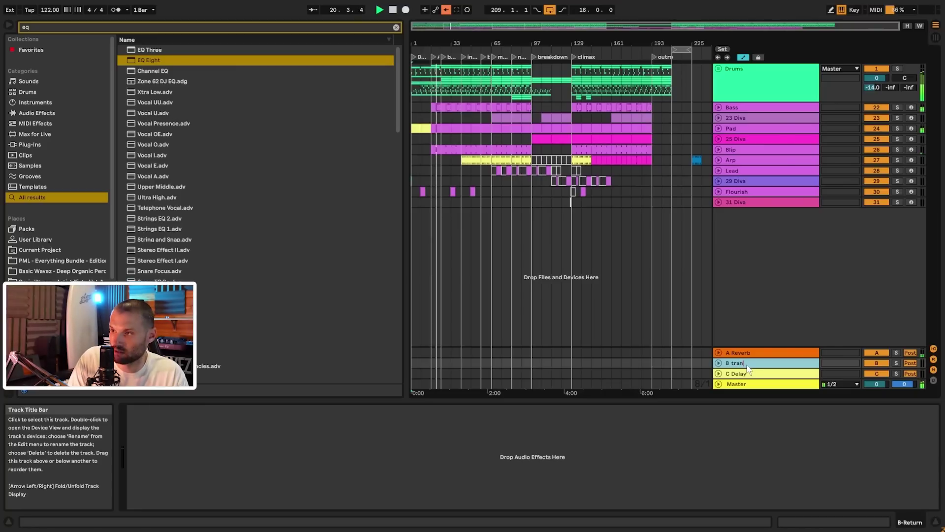
text(sitions)
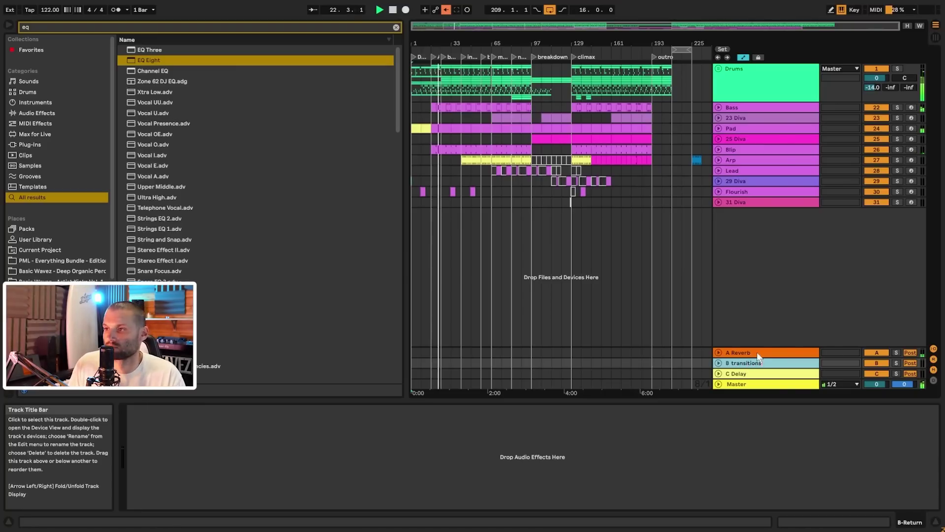
- Find the Reverb effect in the browser and load it onto the transitions return track
click(757, 353)
click(756, 364)
click(396, 27)
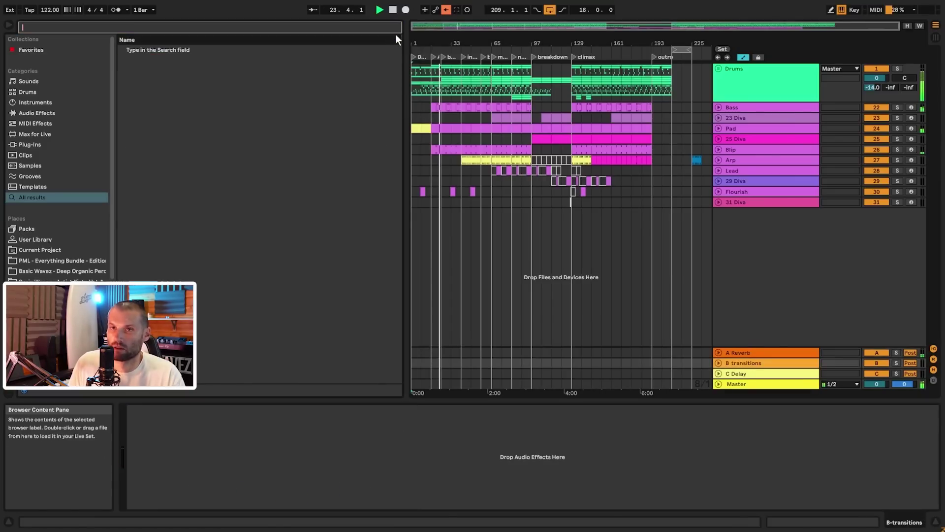
text(reverb)
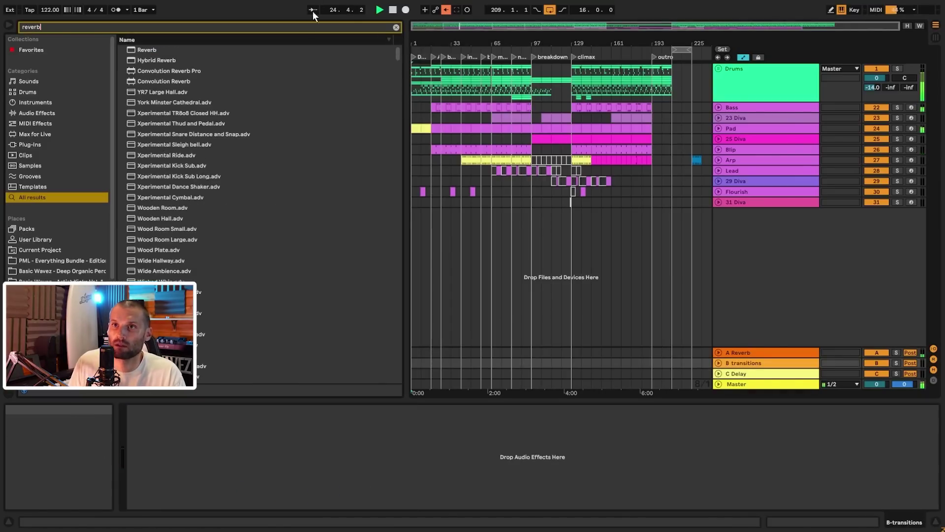
double_click(147, 50)
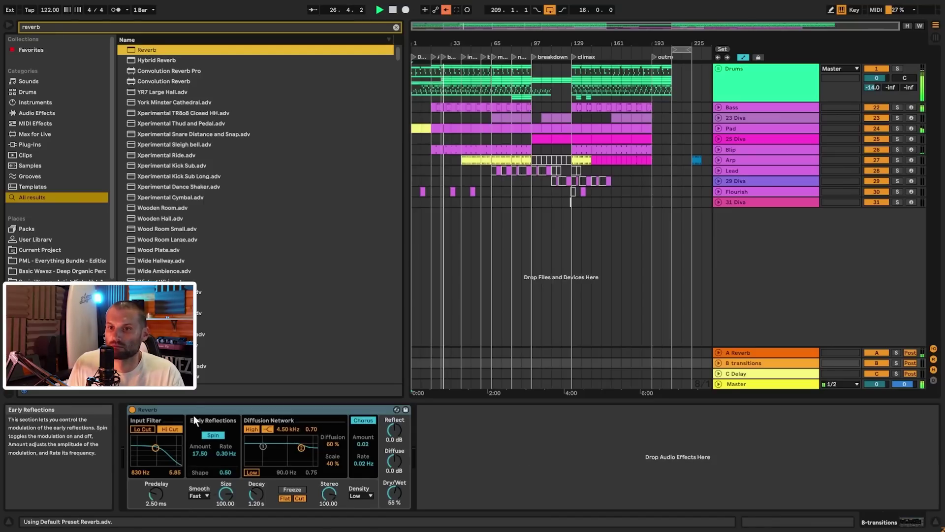
- Set the Reverb's input low cut to 5.07 kHz, decay to 60 s, diffusion filters to 1.10 kHz low and 4.92 kHz high, and dry/wet to 100%
scroll(209, 363, down, 3)
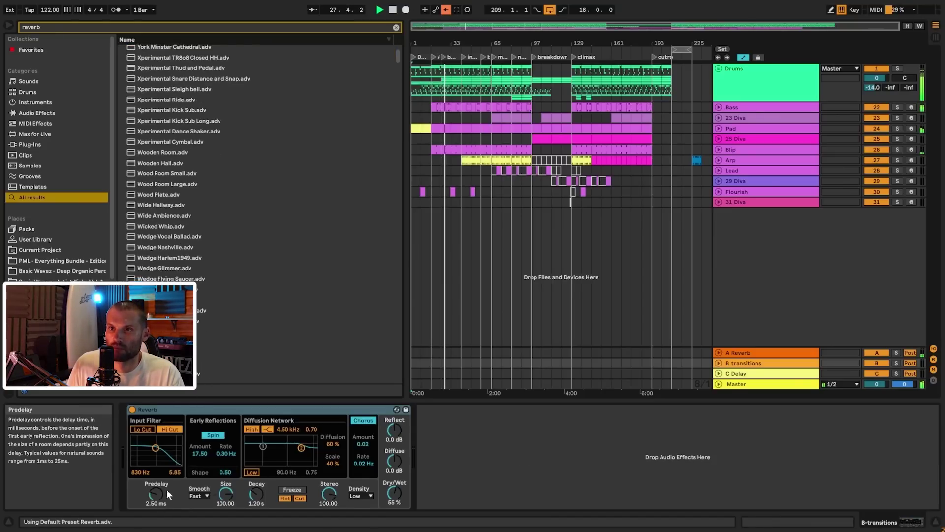
drag(153, 447, 168, 450)
drag(256, 494, 256, 468)
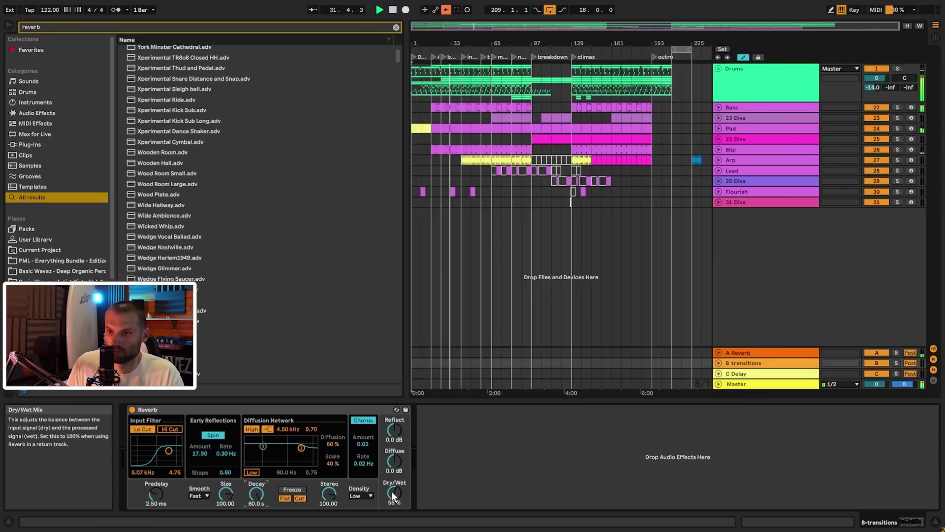
drag(301, 448, 288, 463)
click(252, 472)
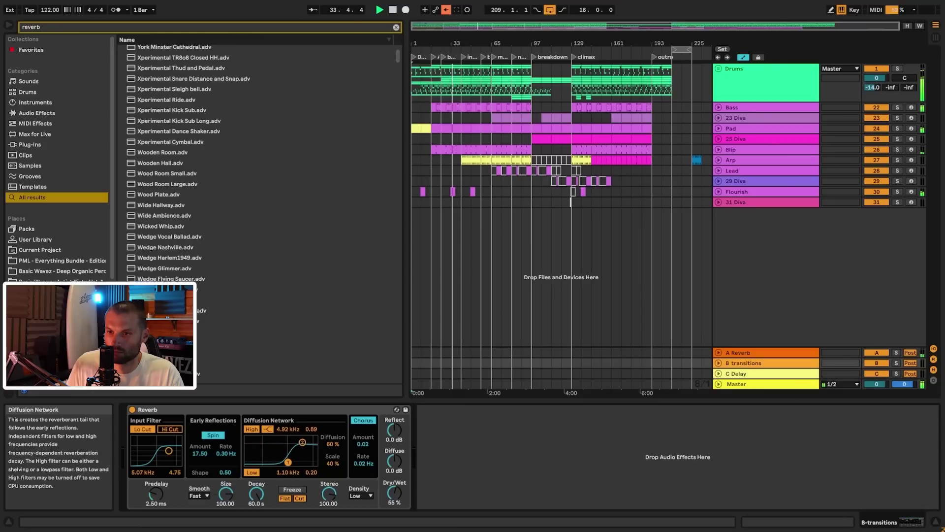
drag(396, 485, 396, 463)
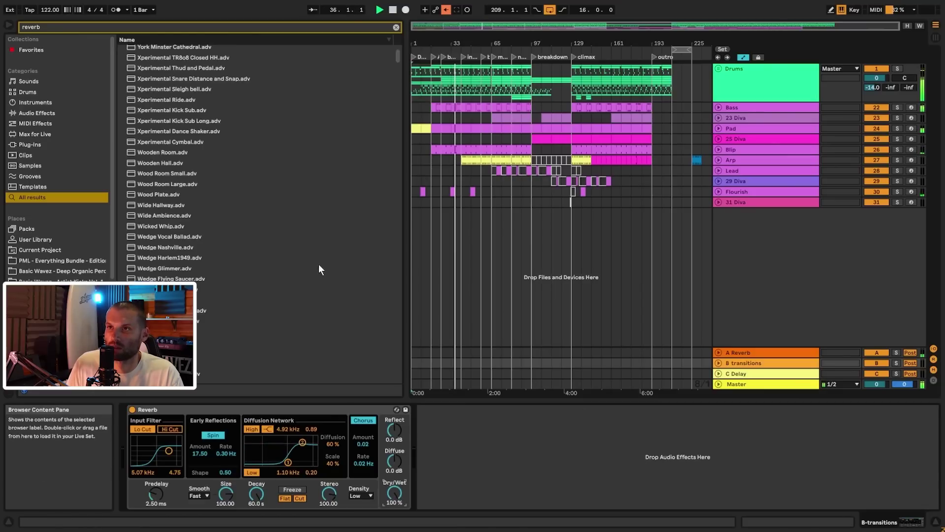
- Add an EQ Eight after the Reverb, with band 1 cutting the lows and band 8 cutting the highs at 12.6 kHz
click(396, 29)
text(eq)
click(148, 60)
drag(181, 83, 548, 459)
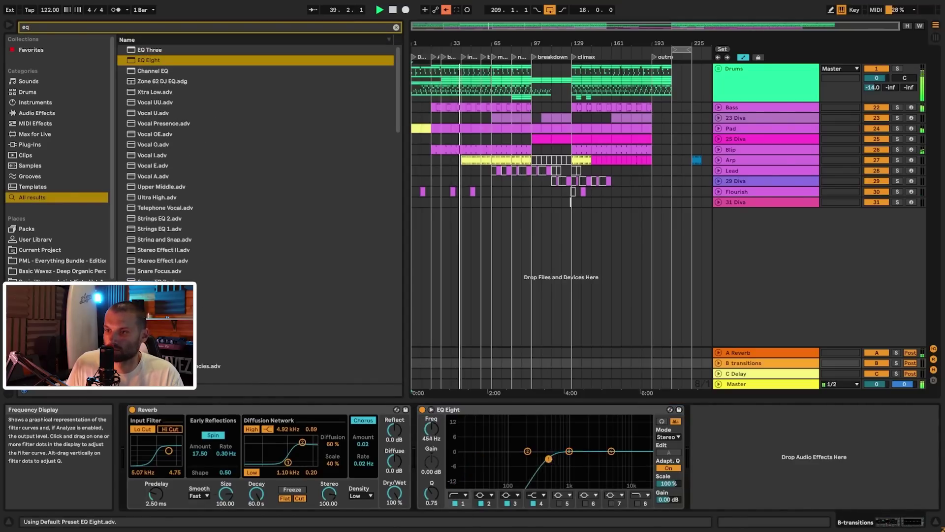
click(637, 503)
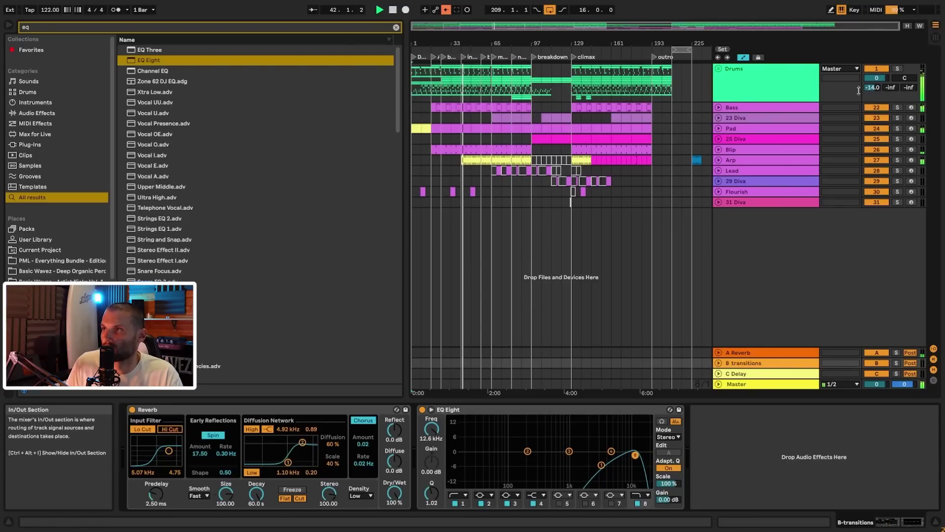
- Automate the Drums group's B-transitions send to curve up from about bar 53 to the build at bar 57, dropping straight back to -inf dB
right_click(888, 87)
click(837, 115)
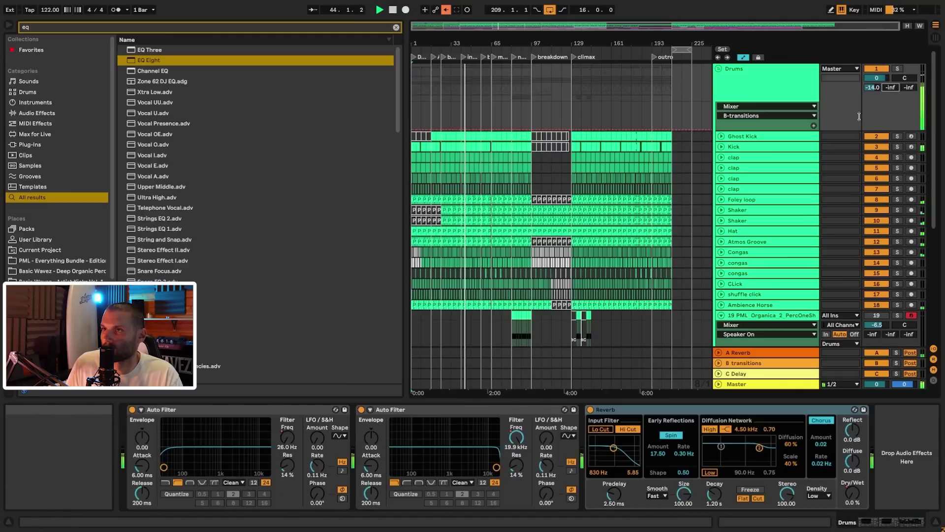
drag(505, 28, 521, 64)
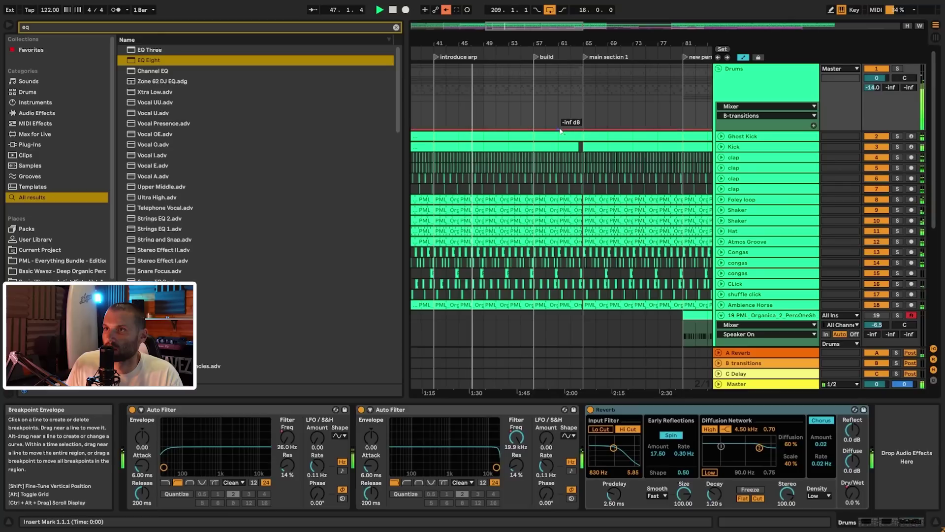
click(509, 130)
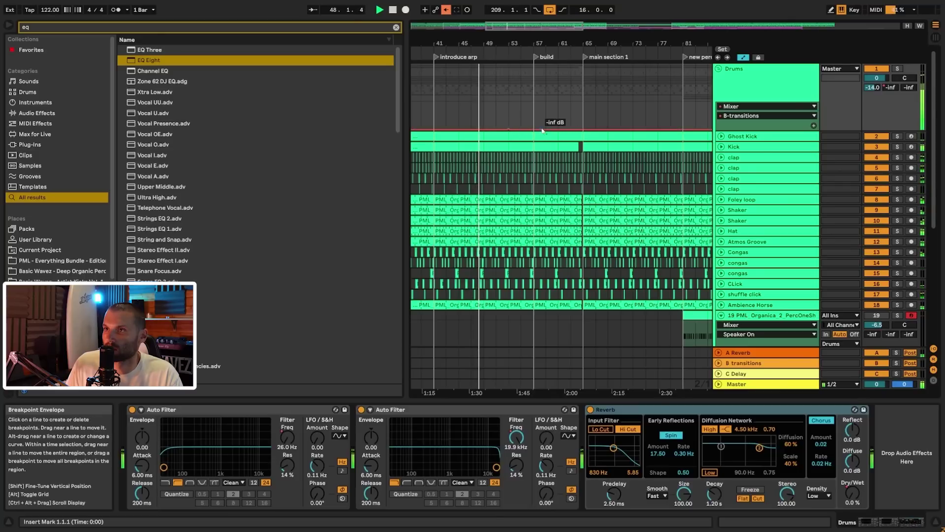
mouse_move(533, 130)
mouse_down()
mouse_move(534, 115)
mouse_move(524, 125)
mouse_move(534, 114)
mouse_up()
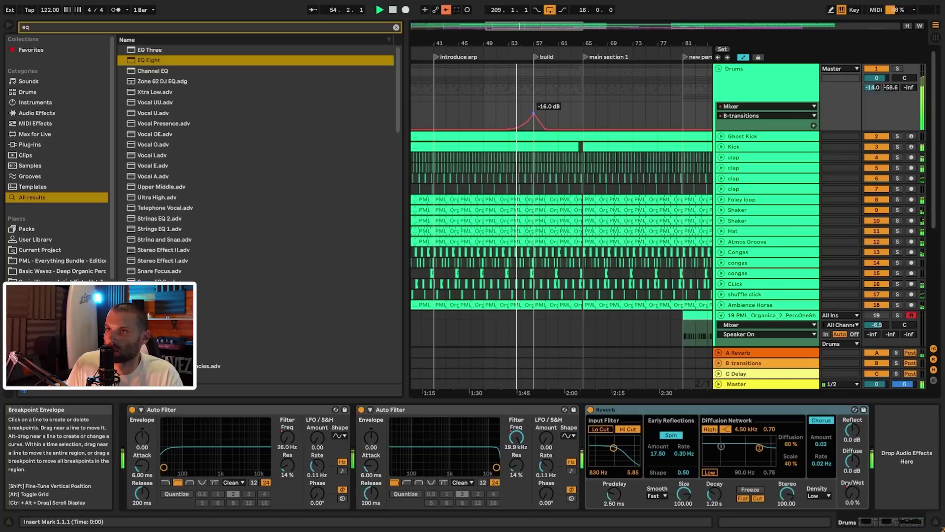
drag(534, 112, 533, 104)
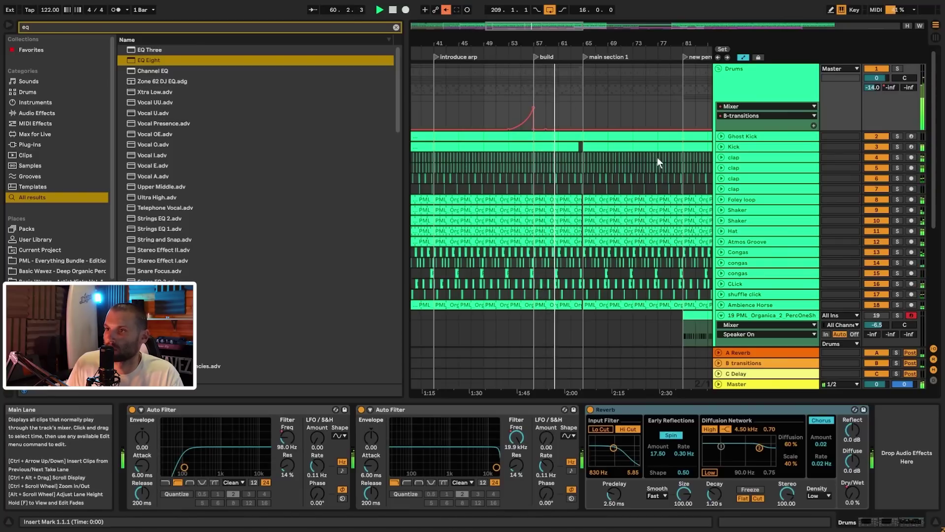
scroll(658, 158, down, 3)
drag(534, 25, 561, 10)
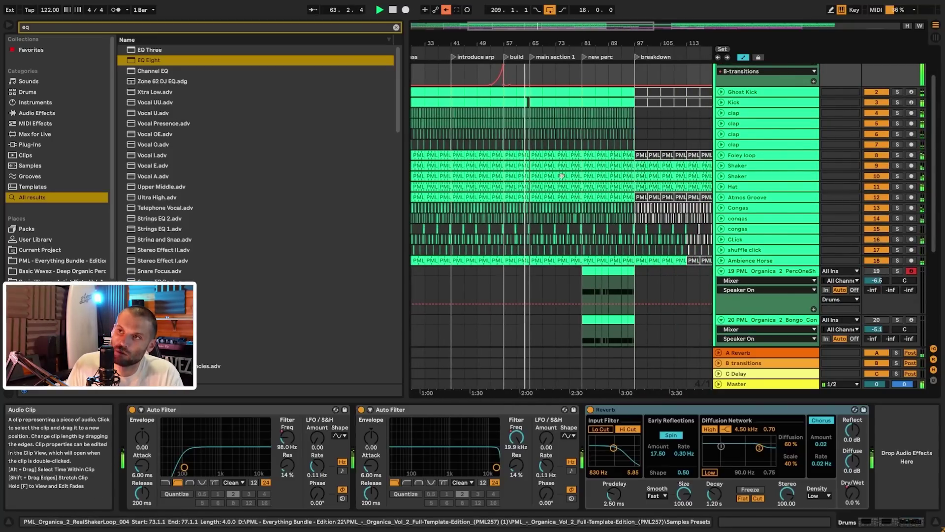
scroll(617, 131, up, 3)
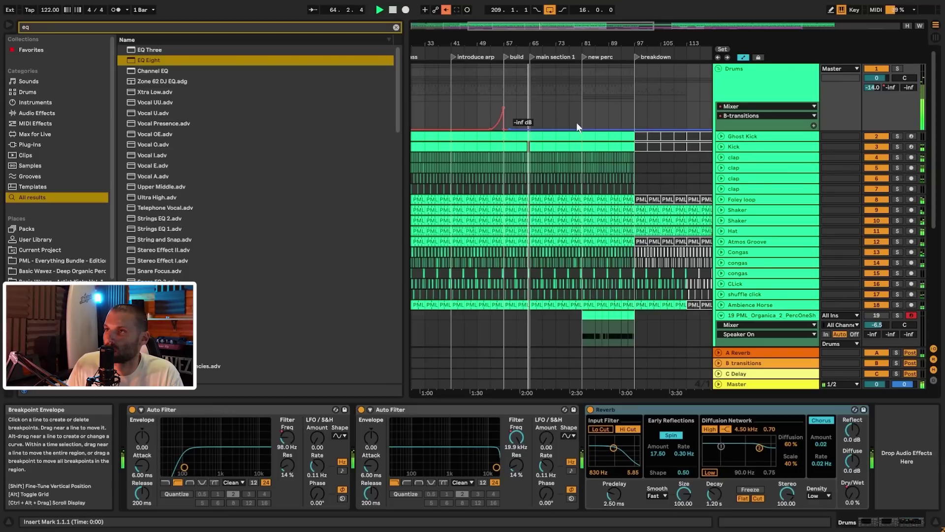
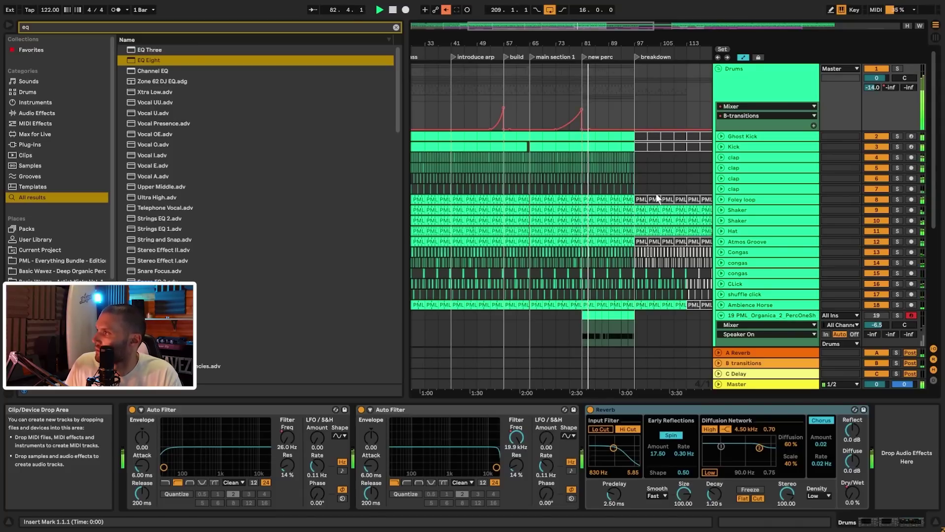
- Automate the Drums group's B-transitions send to curve up from about bar 89 to the breakdown at bar 97, fading out by about bar 109
drag(594, 28, 635, 28)
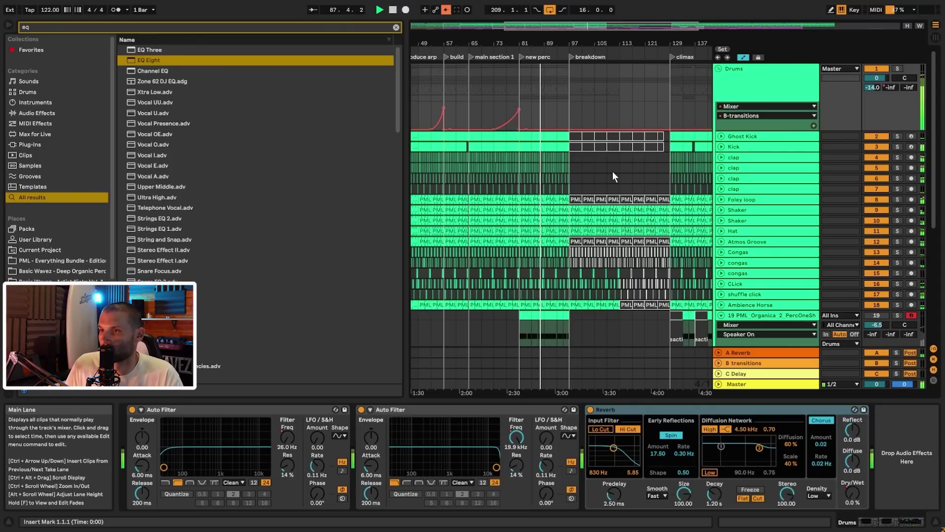
scroll(611, 173, down, 5)
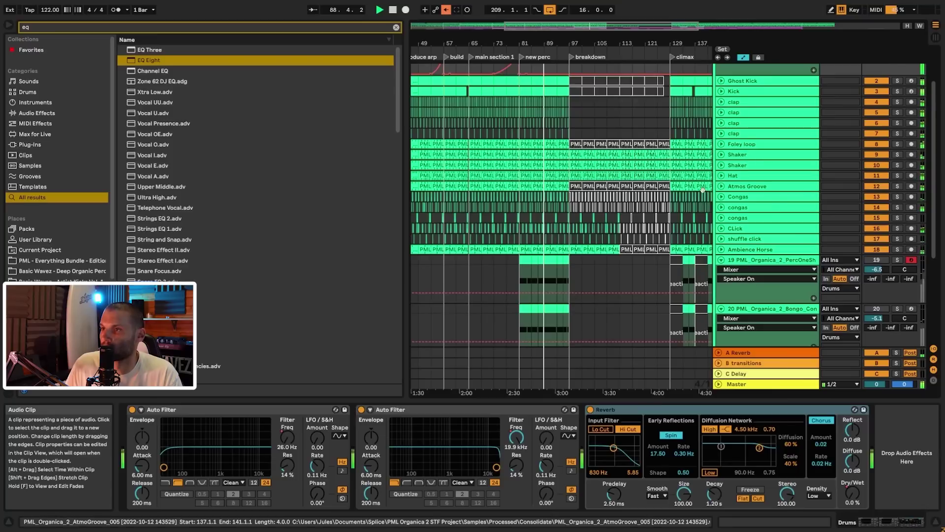
drag(552, 31, 595, 35)
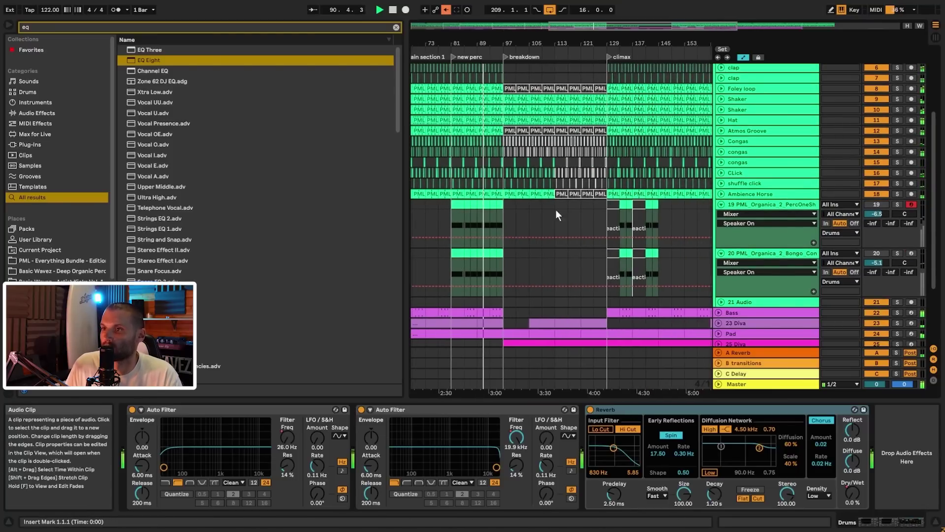
scroll(542, 197, up, 5)
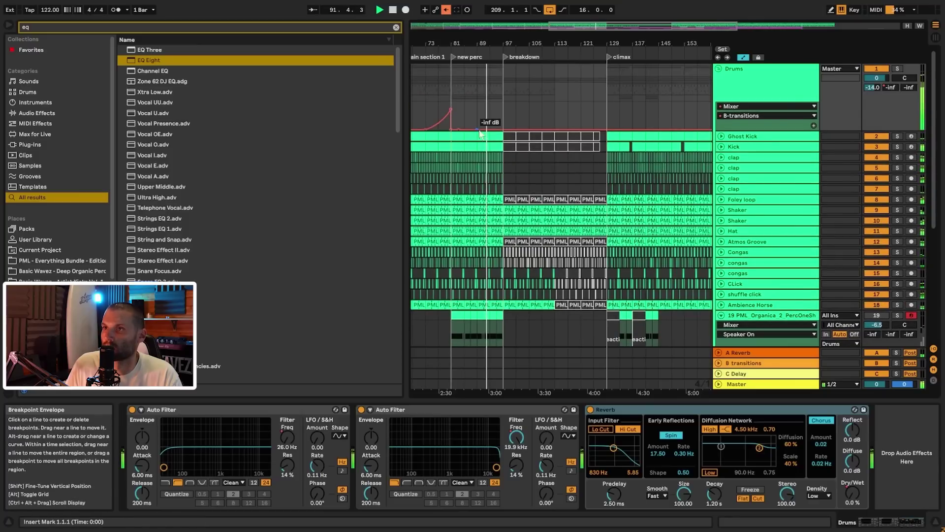
drag(507, 129, 543, 131)
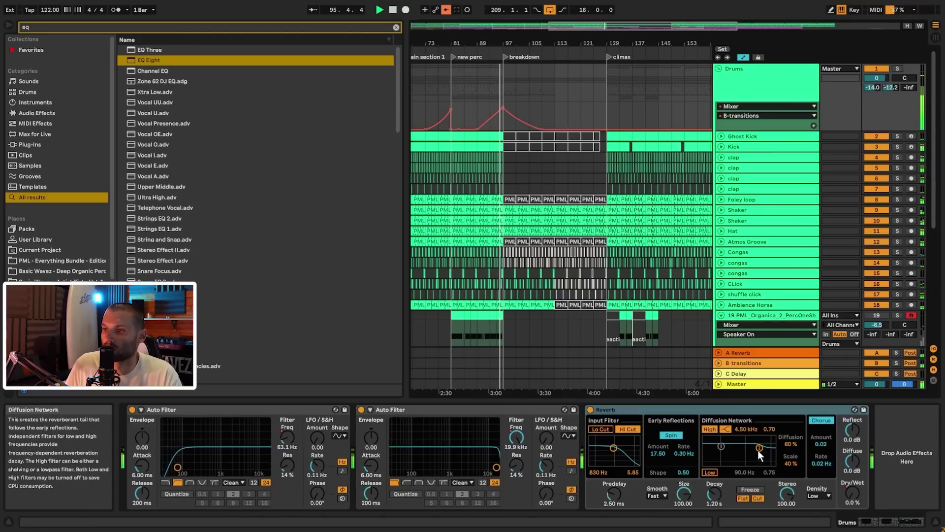
- Set the transitions Reverb's input low cut to 2.07 kHz and low diffusion to 595 Hz, with EQ bands 1 and 8 at 2.02 and 8.99 kHz
click(744, 352)
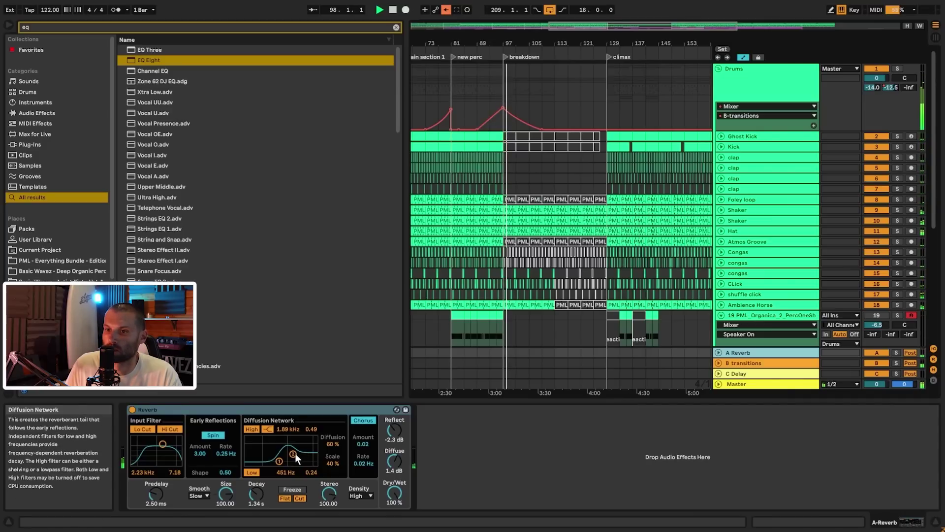
click(749, 363)
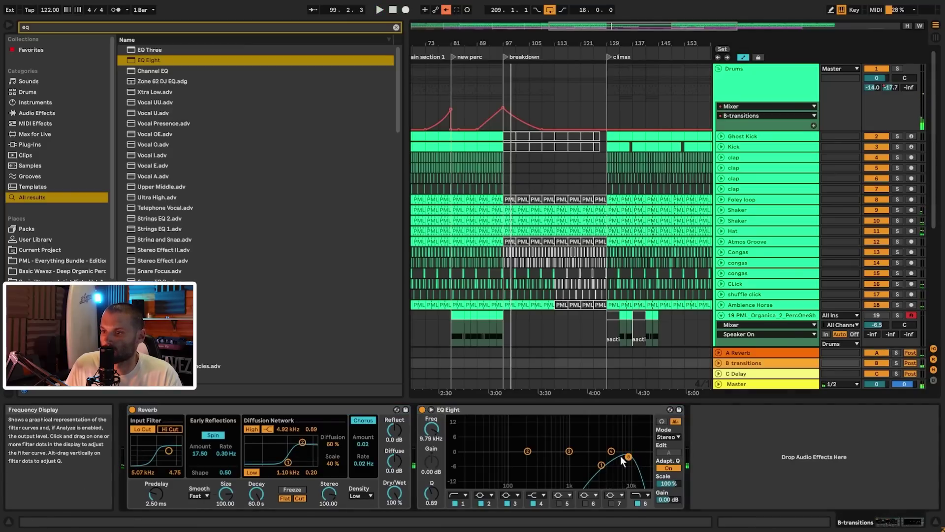
drag(589, 459, 588, 459)
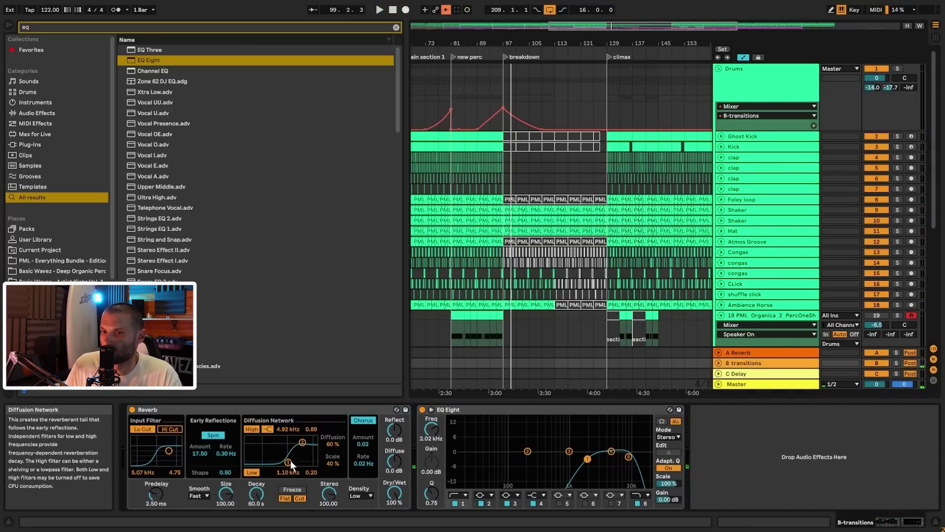
drag(173, 454, 166, 453)
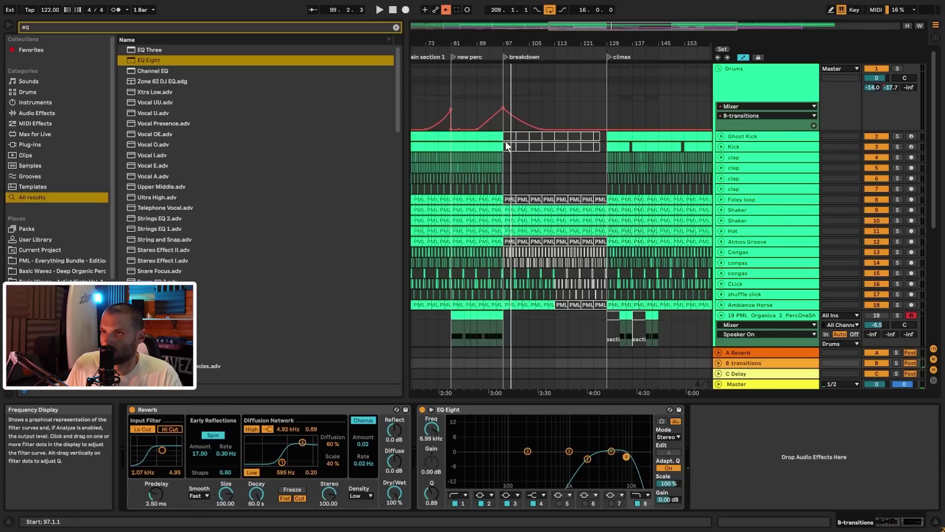
- Play from bar 93 into the breakdown and set band 1 of the transitions EQ Eight to 2.15 kHz with a Q of 0.63
click(494, 120)
key(space)
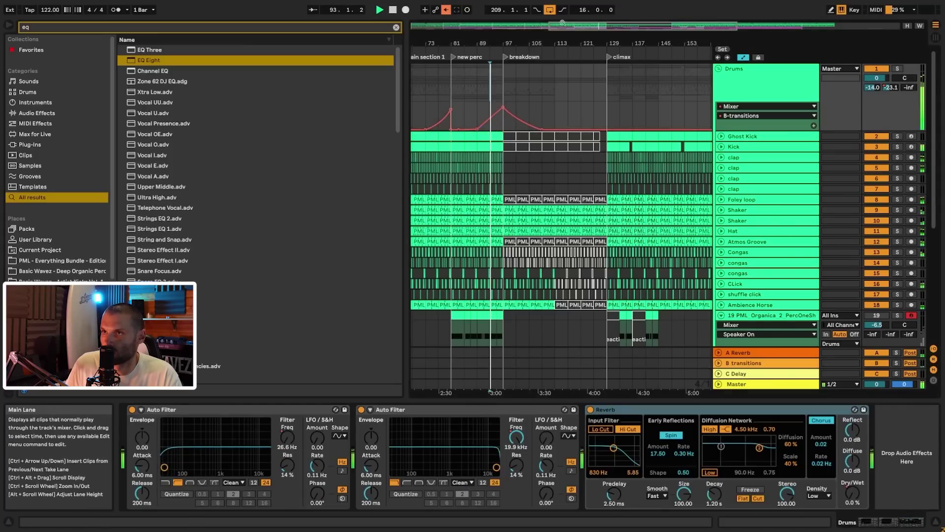
drag(533, 44, 612, 132)
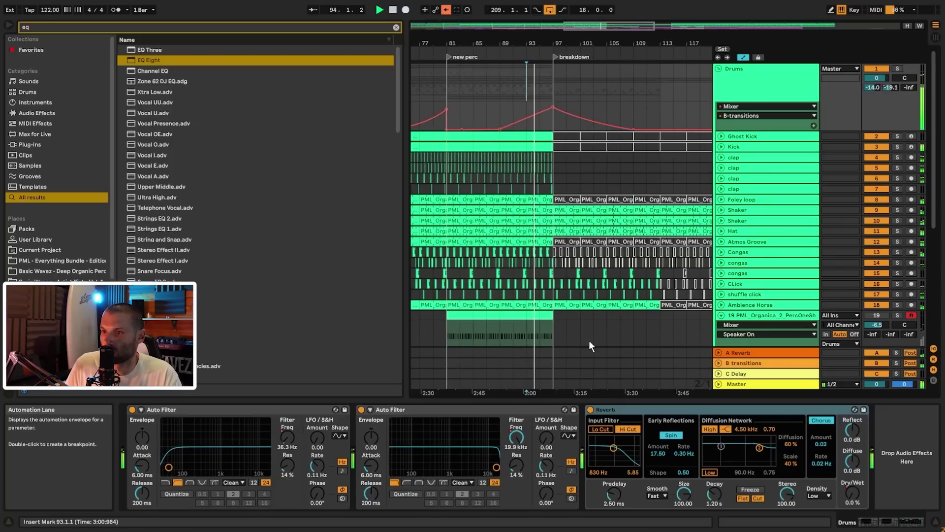
click(754, 363)
drag(588, 459, 589, 462)
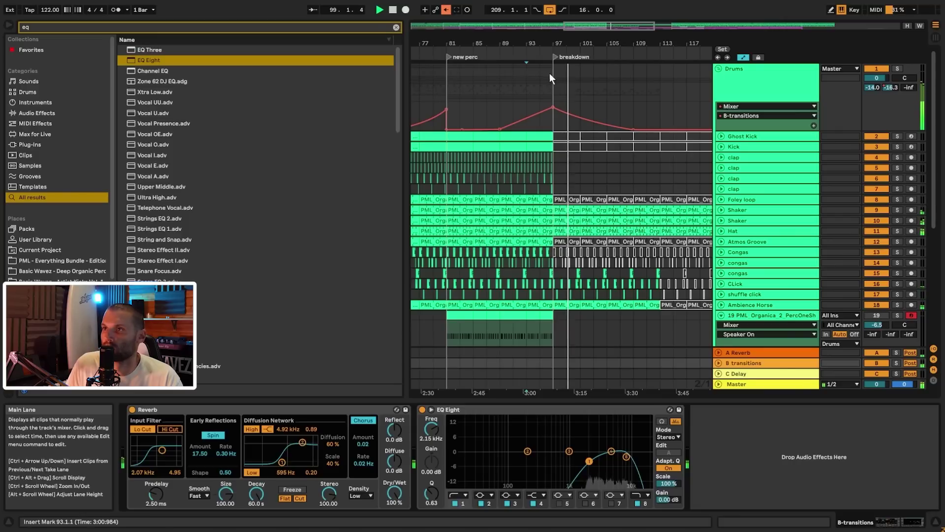
click(591, 119)
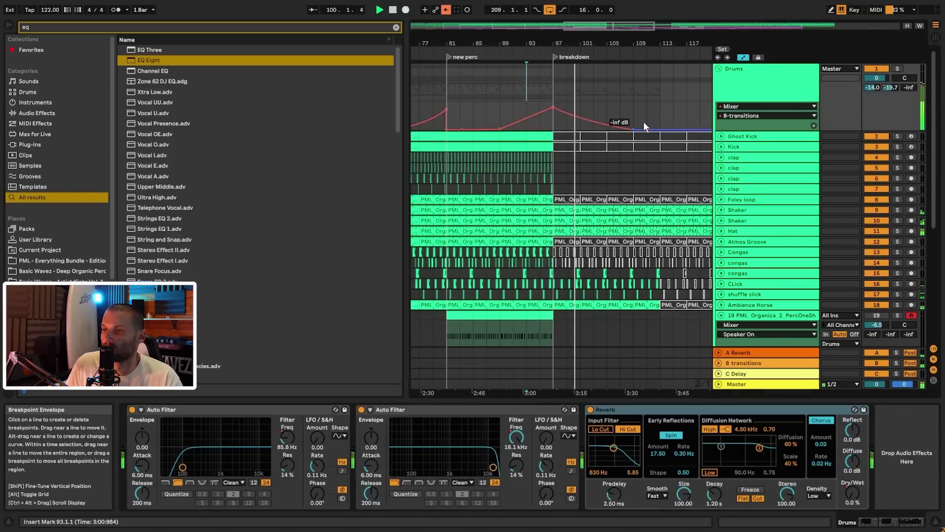
- Examine the breakdown's tracks up to the climax, including the Arp clips from bar 97 to 129 and the unfolded 23 Diva track
drag(603, 25, 644, 27)
scroll(618, 257, down, 5)
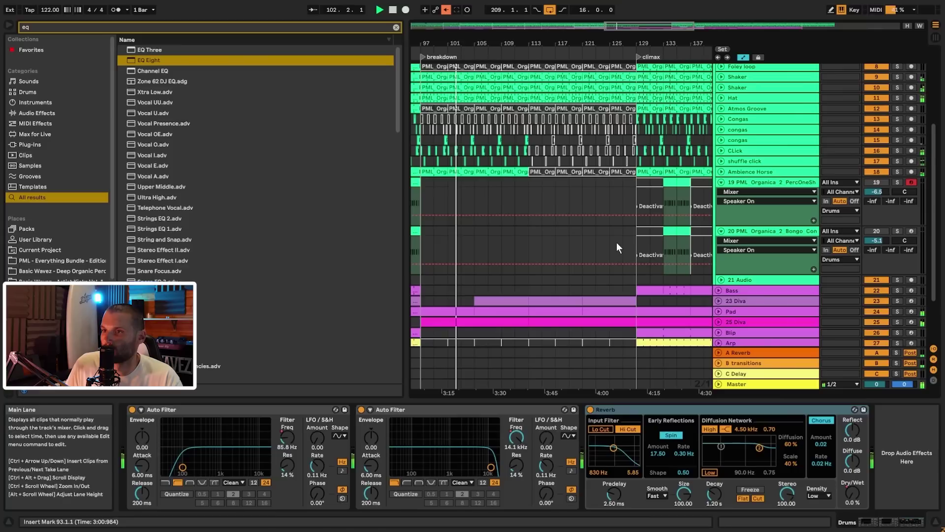
scroll(616, 243, down, 3)
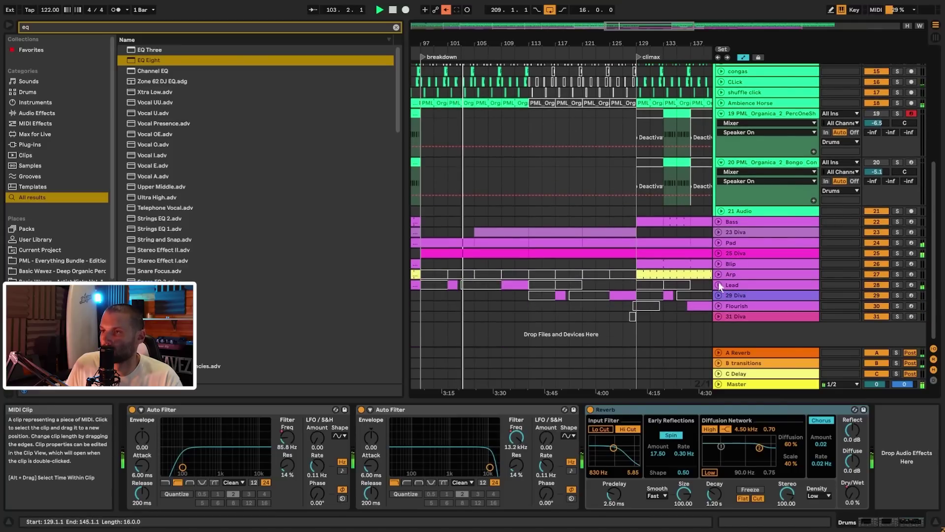
click(639, 283)
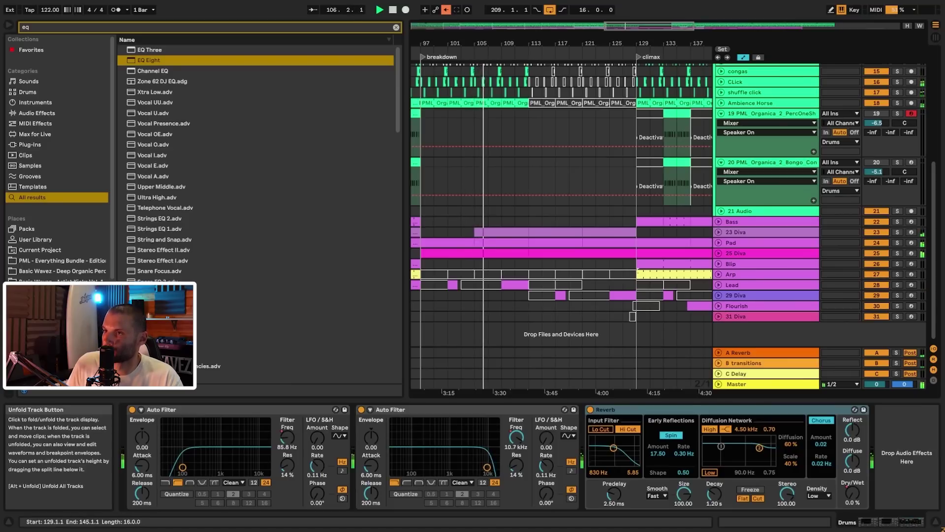
click(428, 273)
click(428, 273)
shift+click(622, 274)
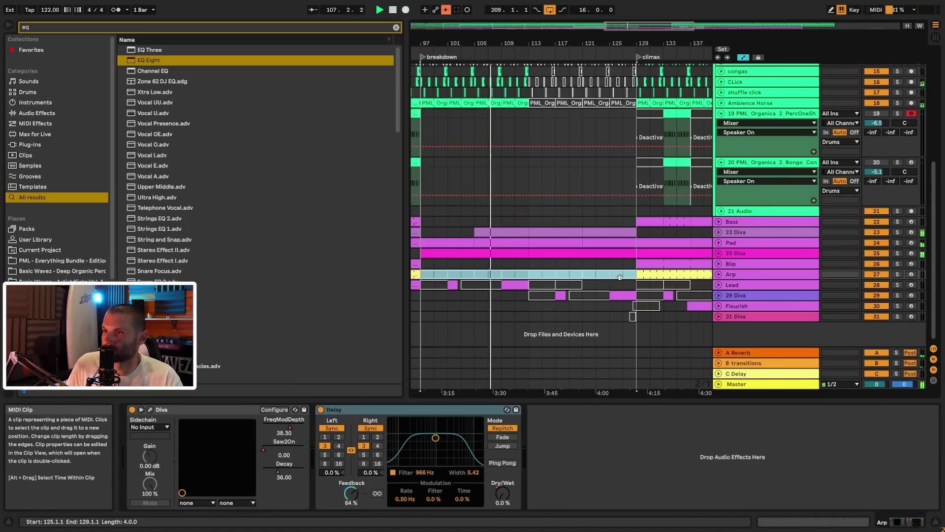
click(719, 232)
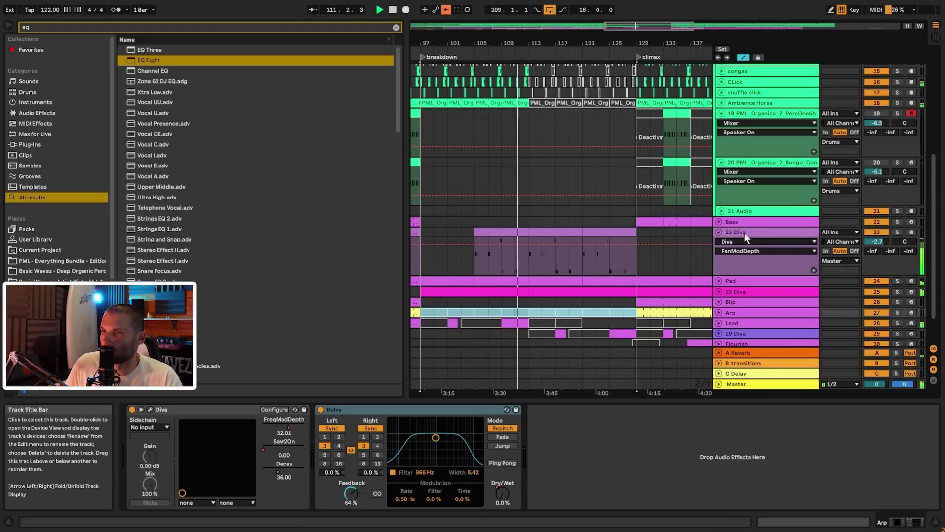
scroll(640, 229, down, 2)
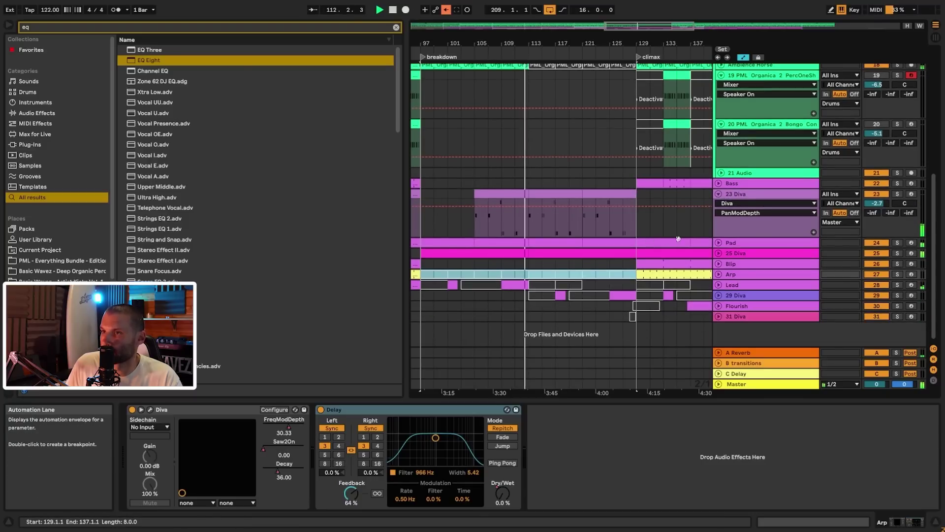
scroll(679, 238, up, 3)
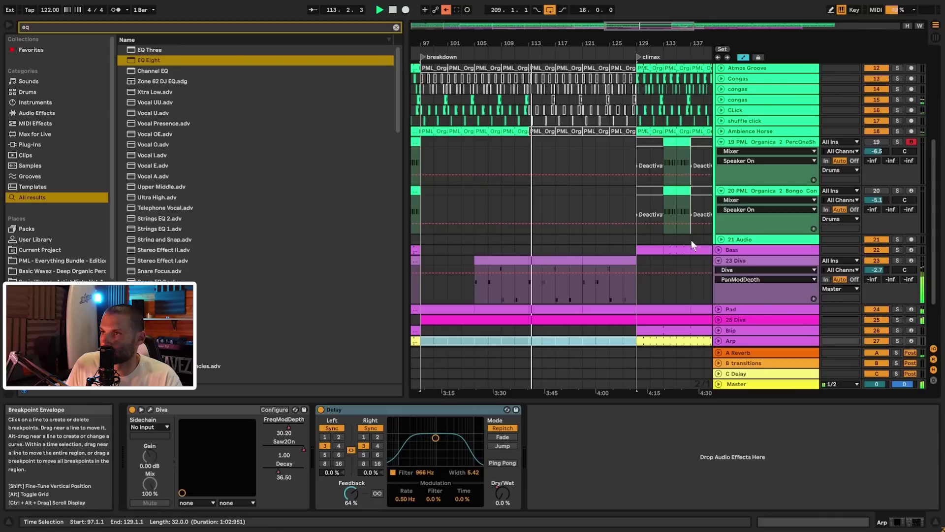
scroll(691, 241, down, 3)
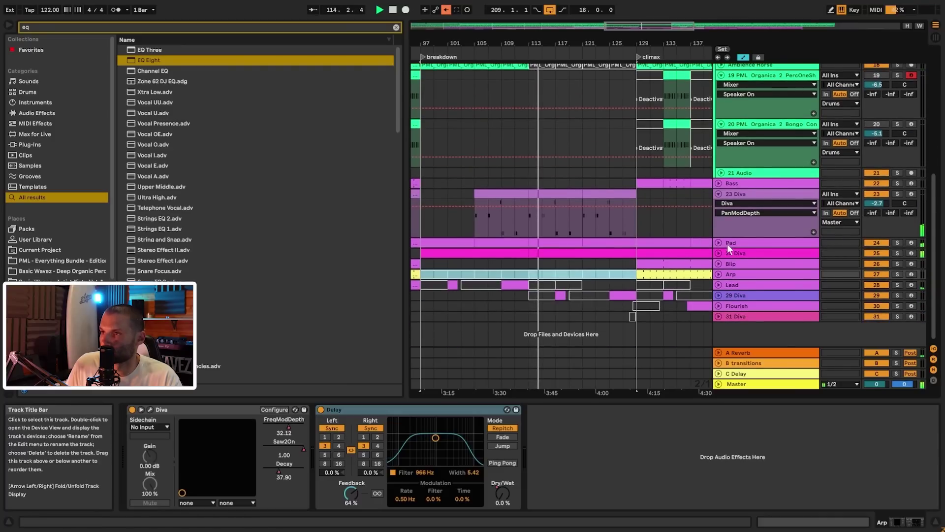
scroll(728, 243, up, 8)
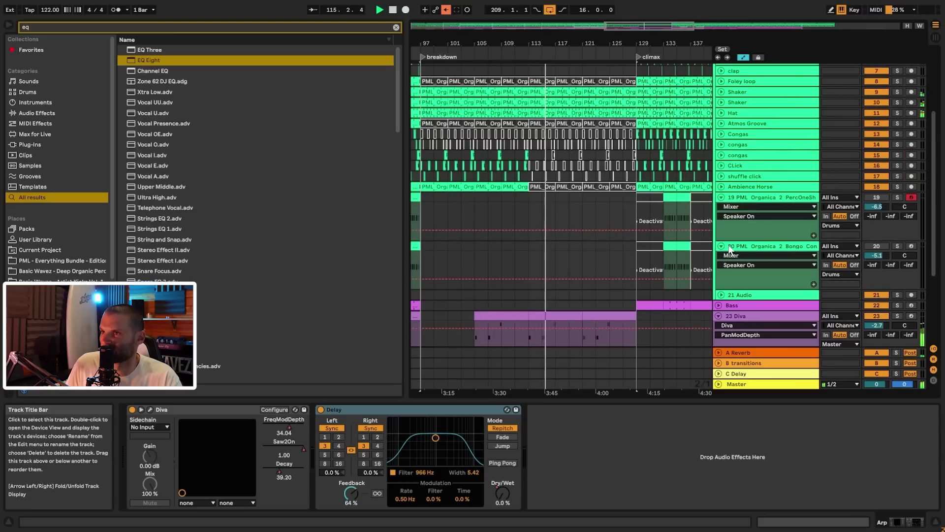
scroll(729, 244, up, 2)
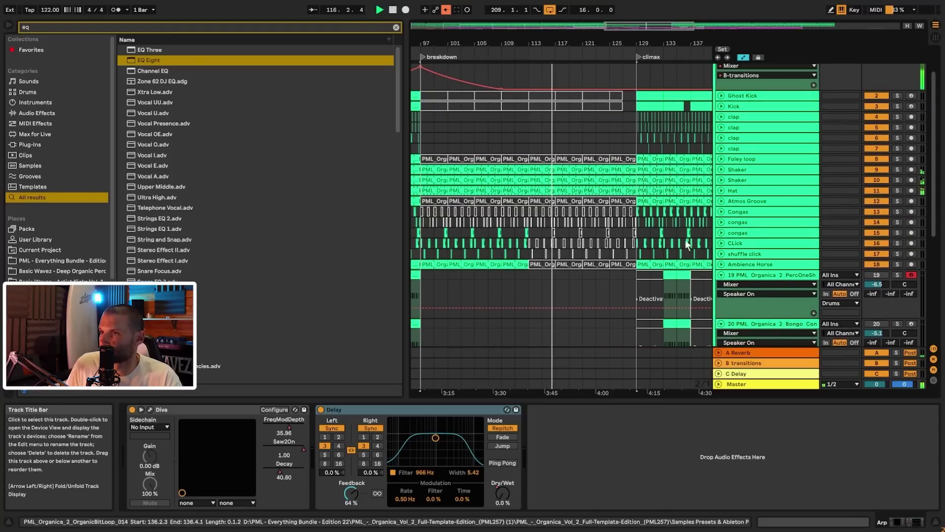
- Reactivate the last congas and CLick clips just before the climax at bar 129
drag(712, 40, 586, 209)
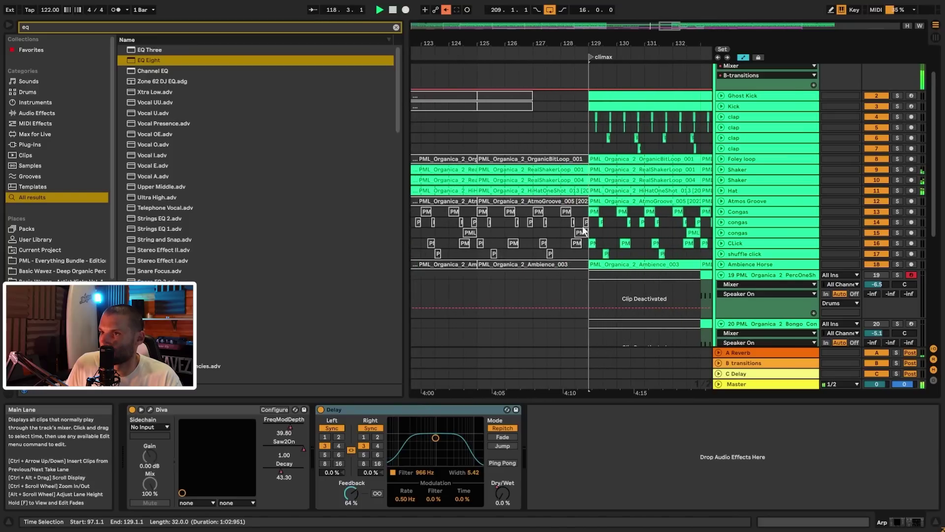
click(582, 229)
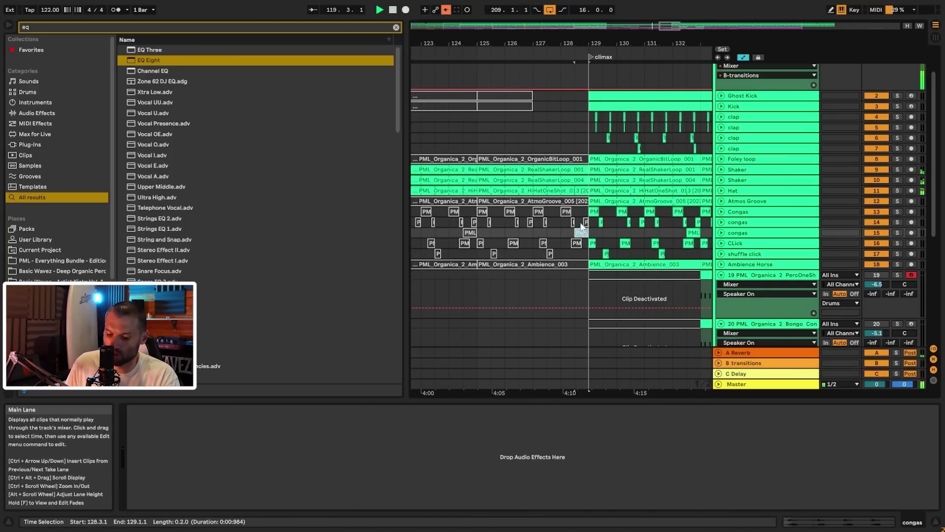
click(575, 178)
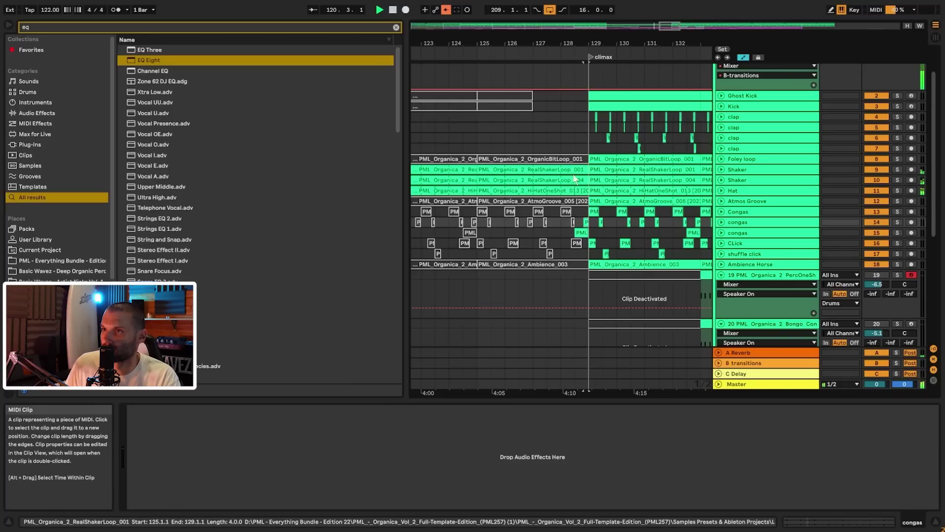
click(577, 241)
key(0)
- Bring the Ghost Kick in at bar 128.3 before the climax and clear both Shakers and the Hat from bar 128.3 to 129
click(526, 106)
click(531, 97)
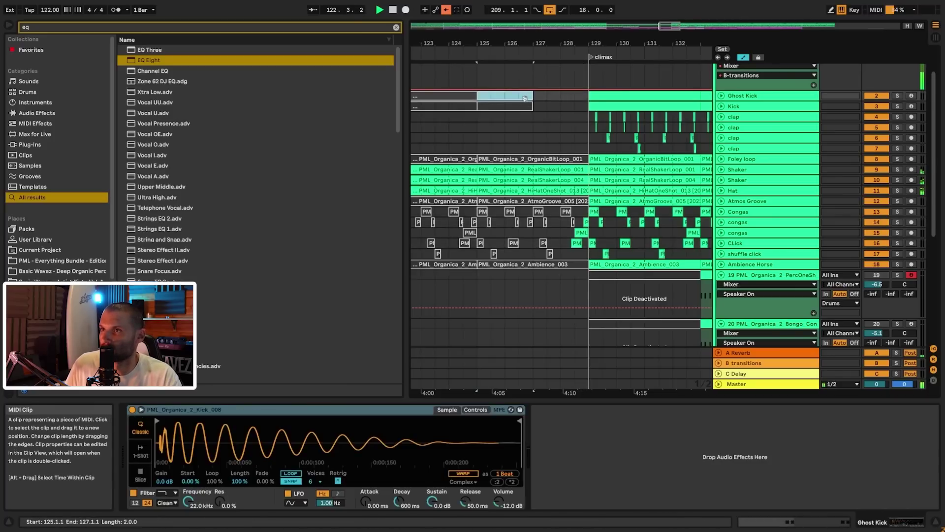
drag(534, 97, 580, 101)
key(0)
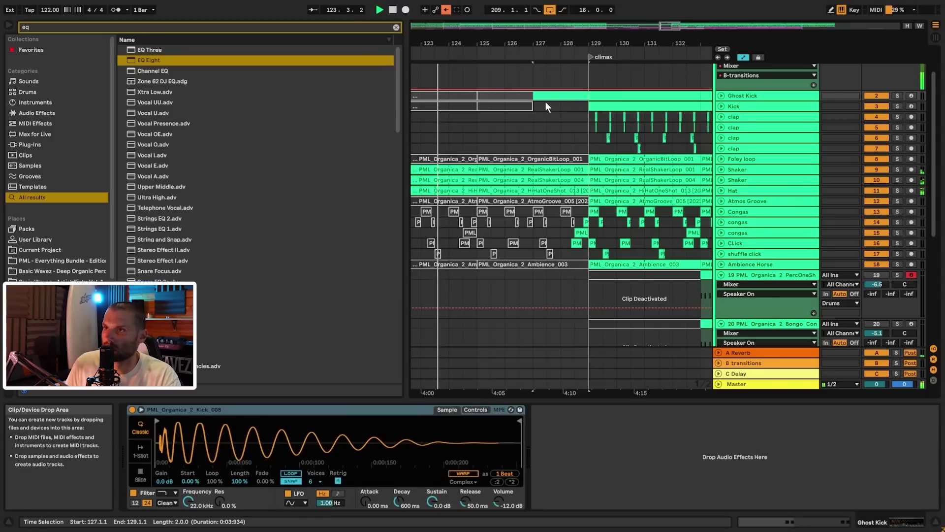
drag(722, 101, 722, 140)
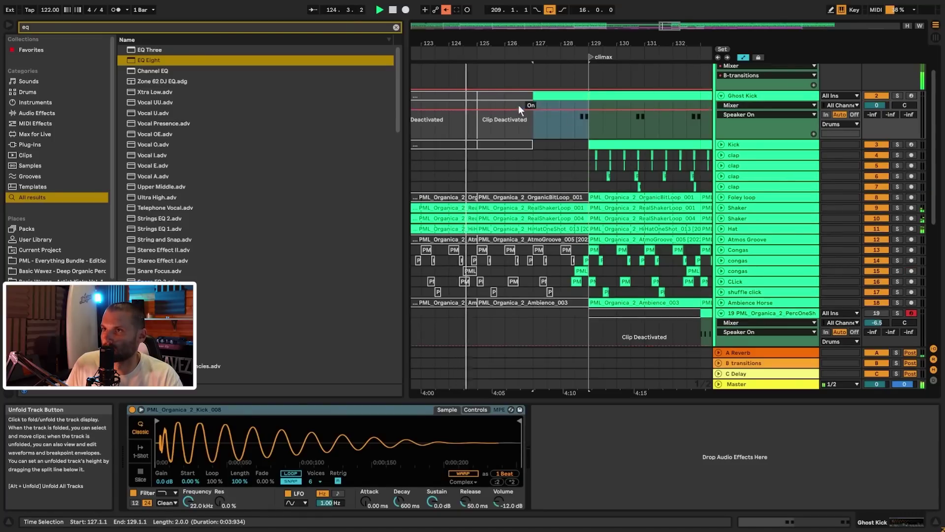
drag(534, 98, 575, 98)
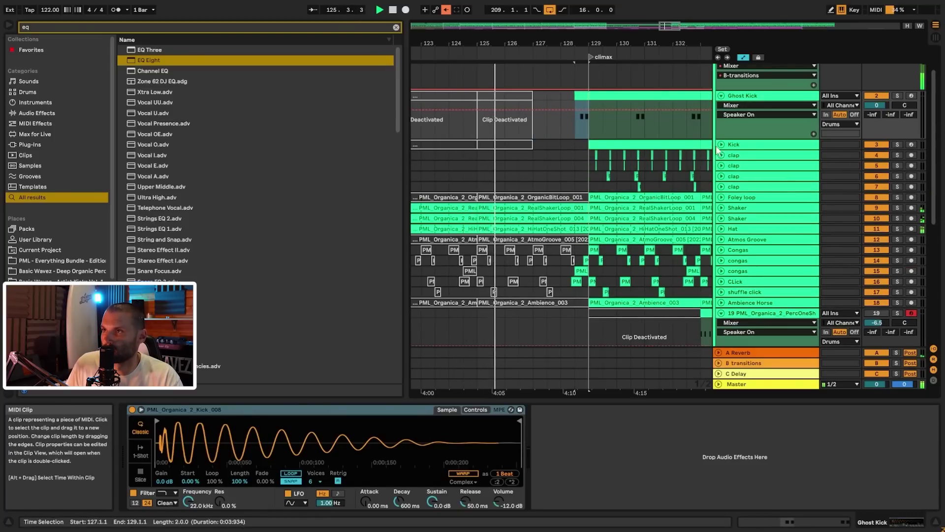
drag(588, 207, 575, 228)
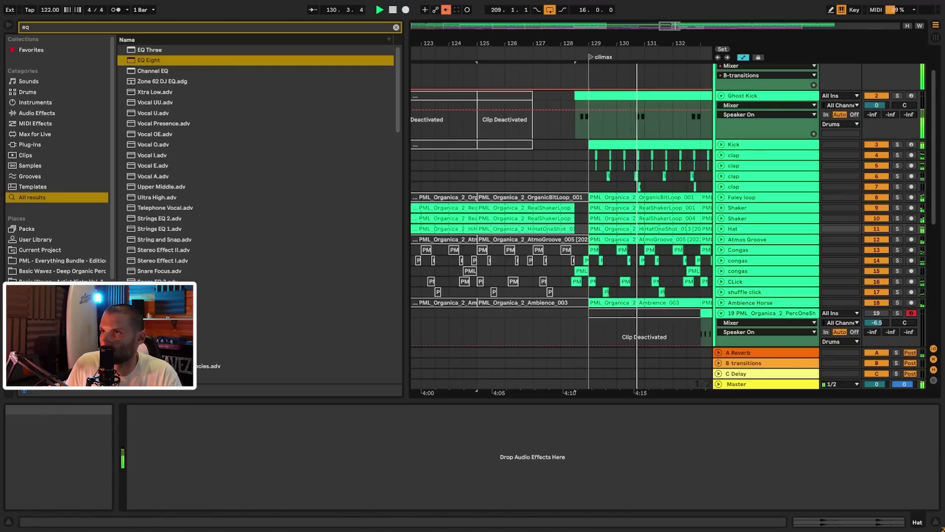
- Review the arrangement from the breakdown into the climax and fold all tracks, including the Drums group
scroll(615, 271, down, 3)
scroll(610, 295, down, 3)
scroll(610, 291, up, 5)
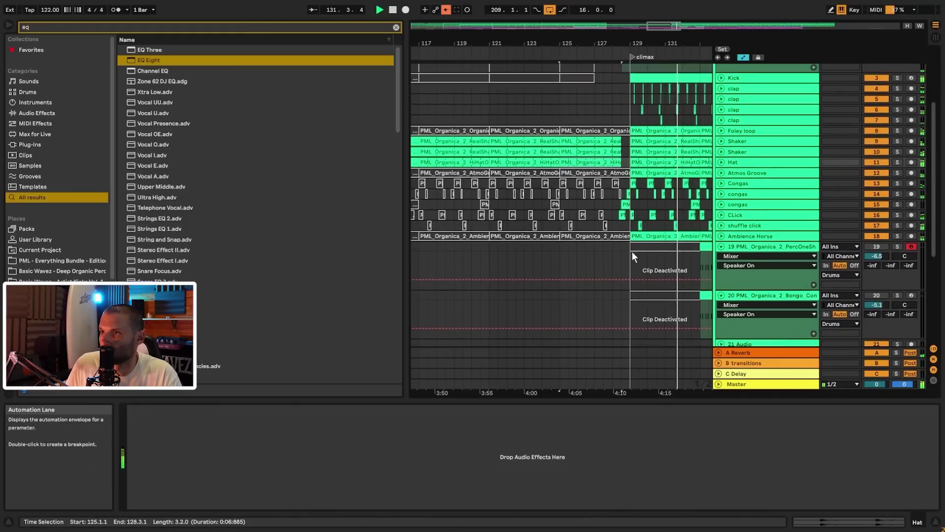
scroll(670, 189, down, 10)
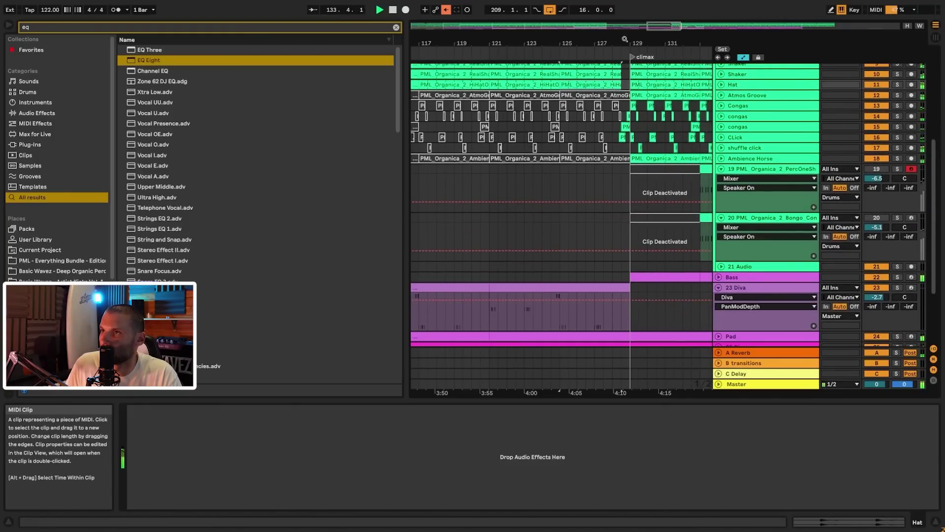
drag(665, 27, 665, 19)
drag(616, 44, 619, 18)
scroll(695, 268, down, 4)
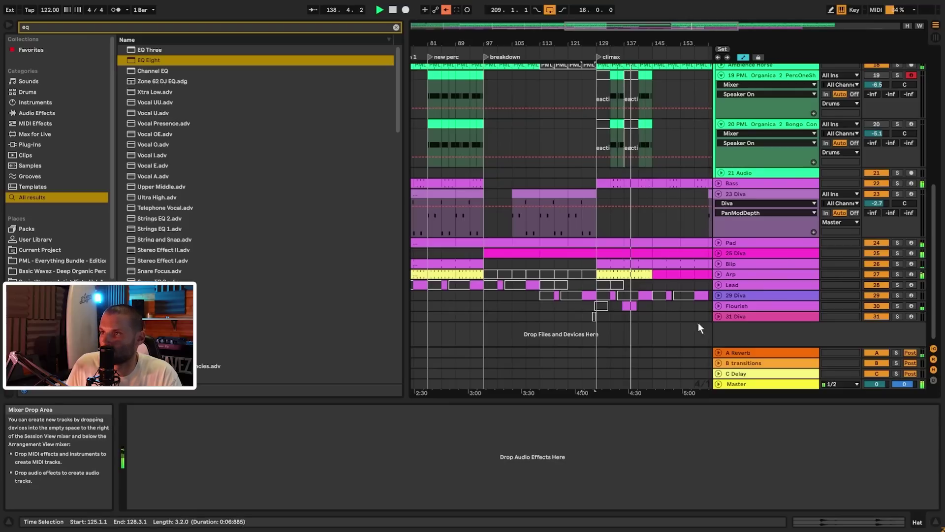
alt+click(720, 193)
drag(655, 43, 716, 77)
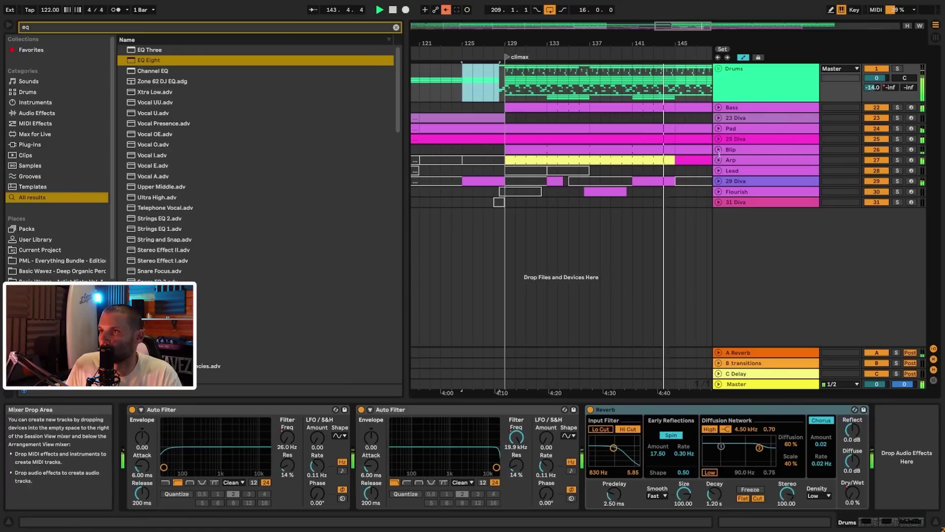
- Unfold the 25 Diva, Arp and 29 Diva tracks to show their automation lanes
click(718, 139)
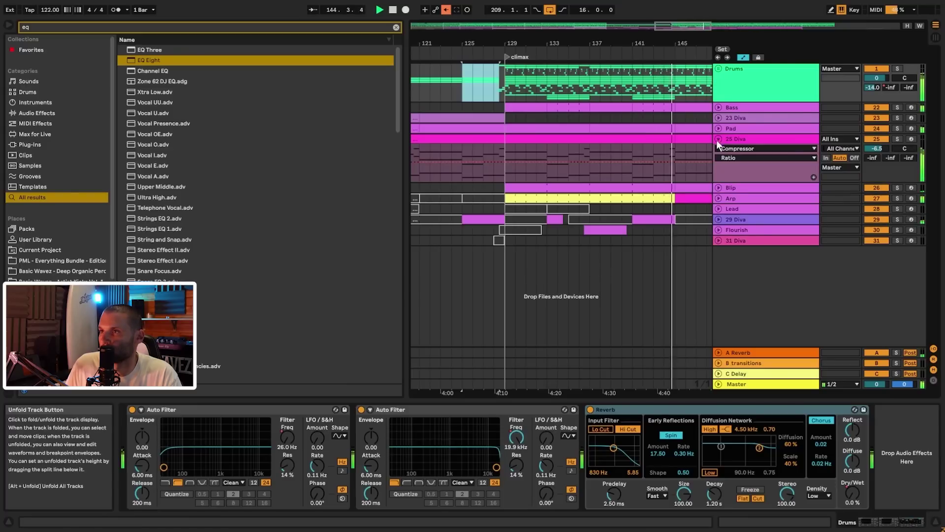
click(719, 198)
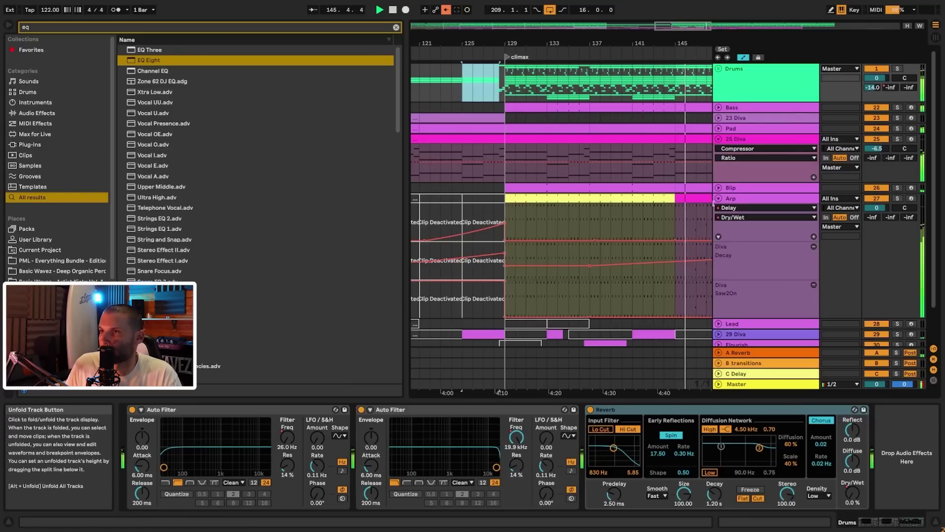
scroll(719, 187, down, 2)
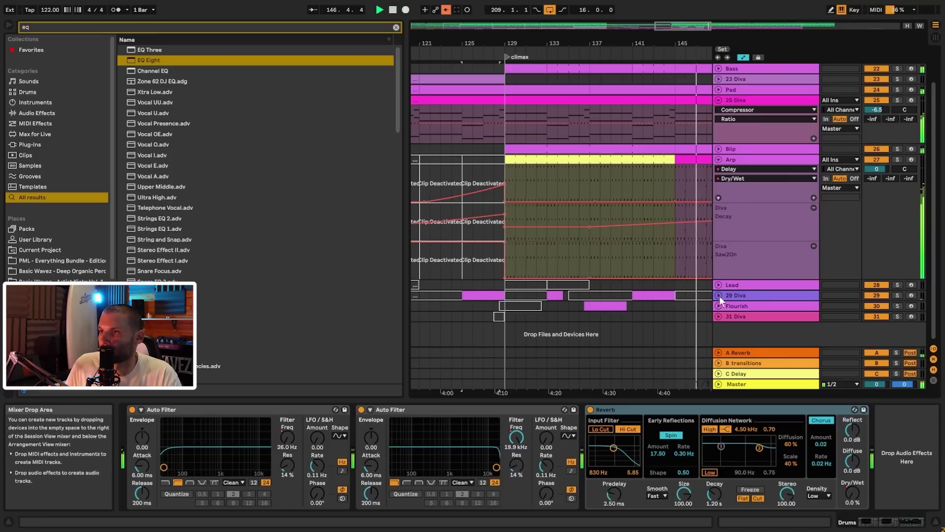
click(719, 296)
scroll(648, 295, down, 2)
- Re-enable the 29 Diva track's DepthMod Dpt1 automation, extend its descent through the clip at bar 141 to bar 145, and audition it
click(632, 297)
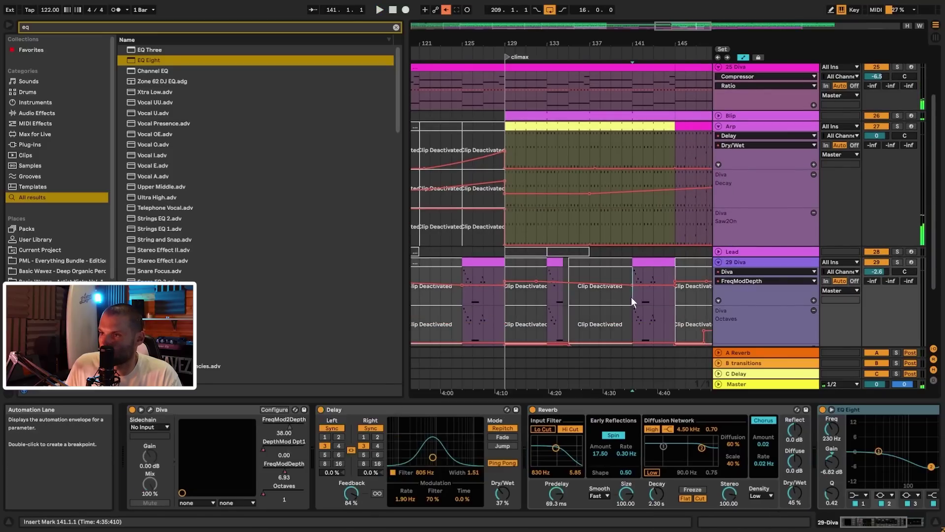
click(736, 268)
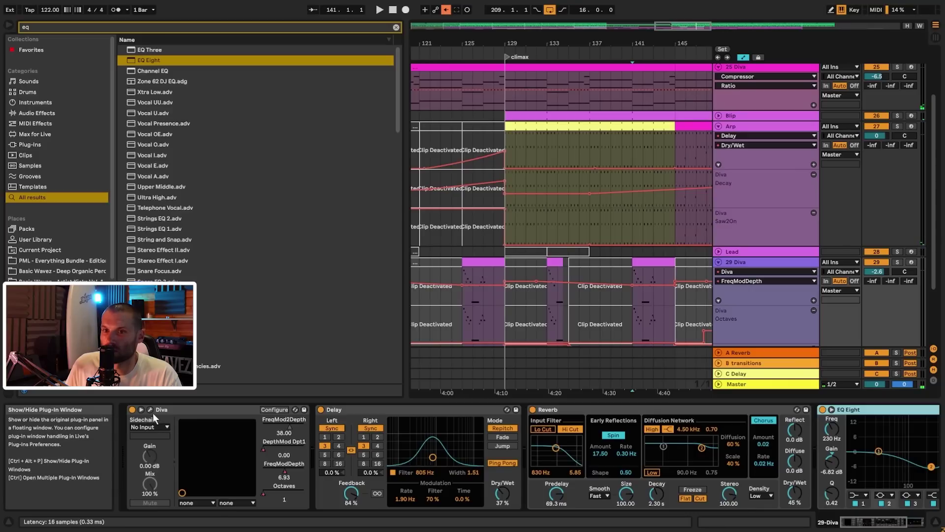
click(150, 409)
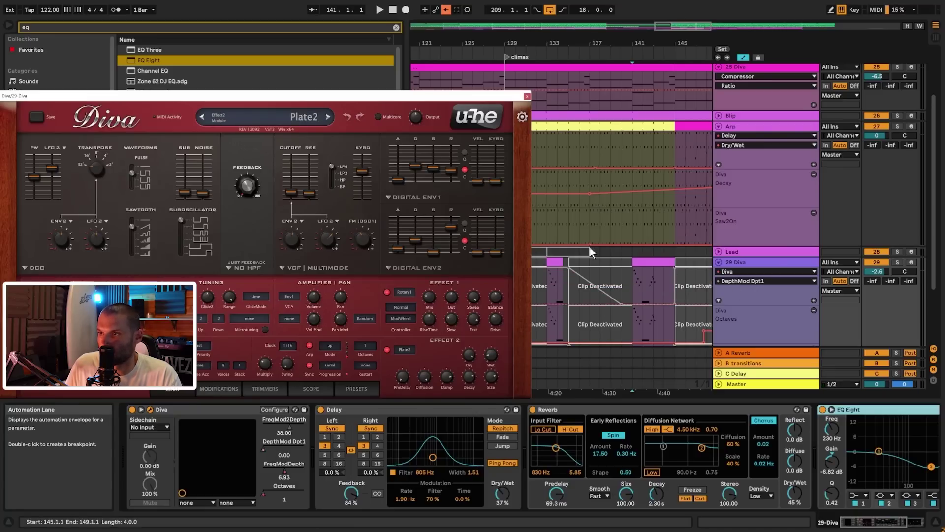
right_click(267, 445)
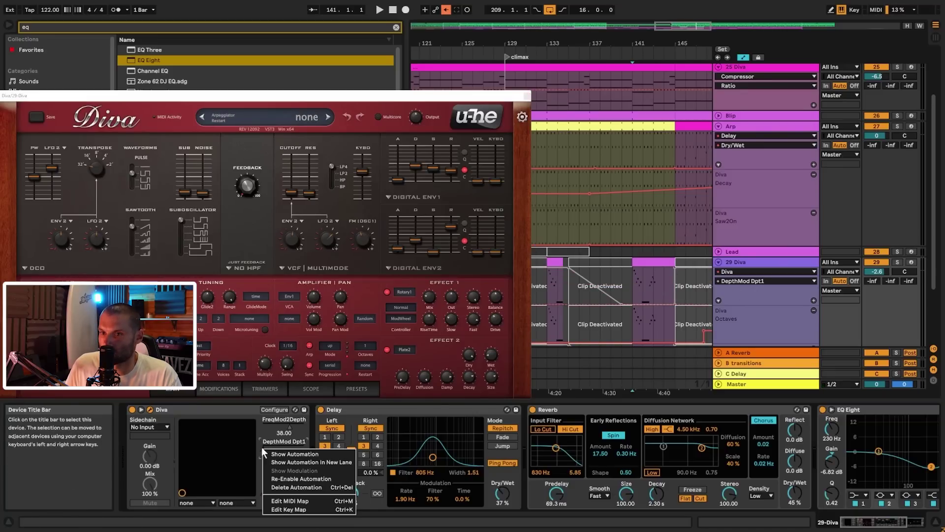
click(291, 479)
drag(633, 304, 633, 290)
key(space)
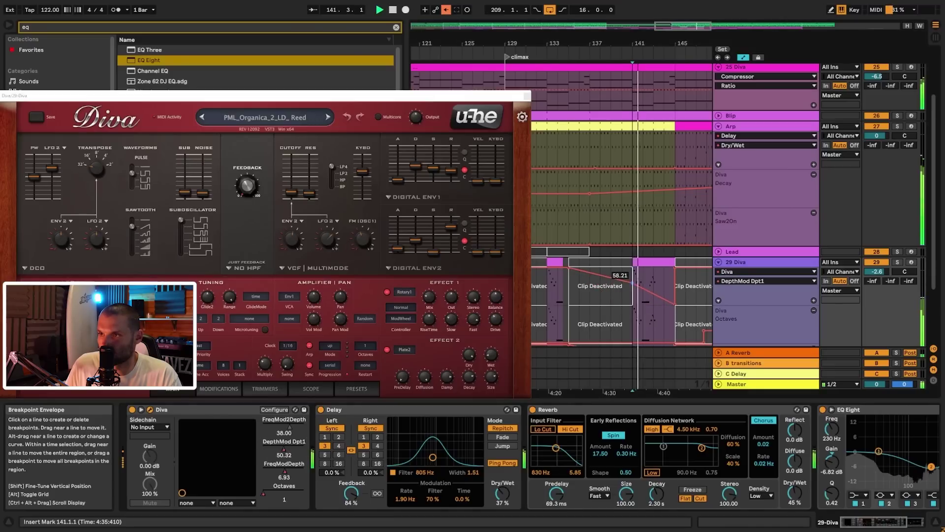
key(space)
key(space)
drag(633, 283, 633, 288)
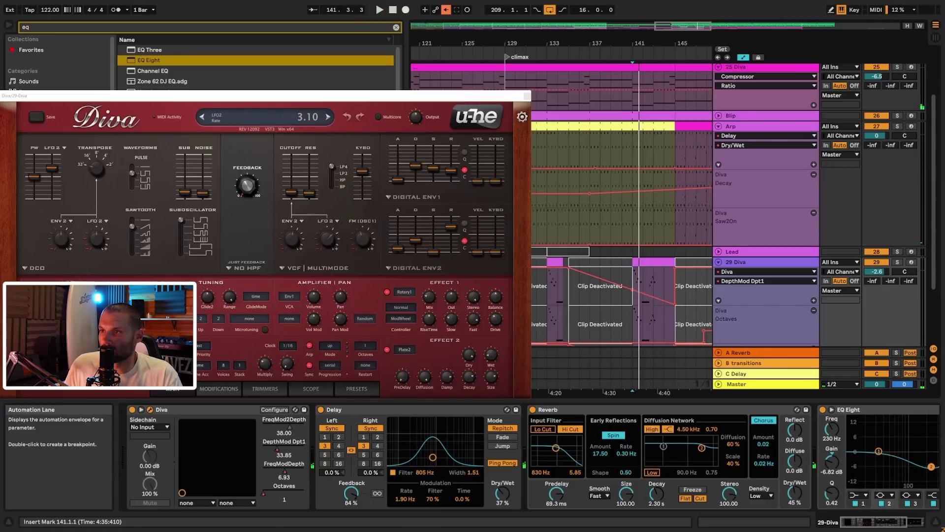
- Move the DepthMod Dpt1 automation to its own lane, add Diva Rate automation over the 29 Diva clip at bar 141, and audition it
click(813, 300)
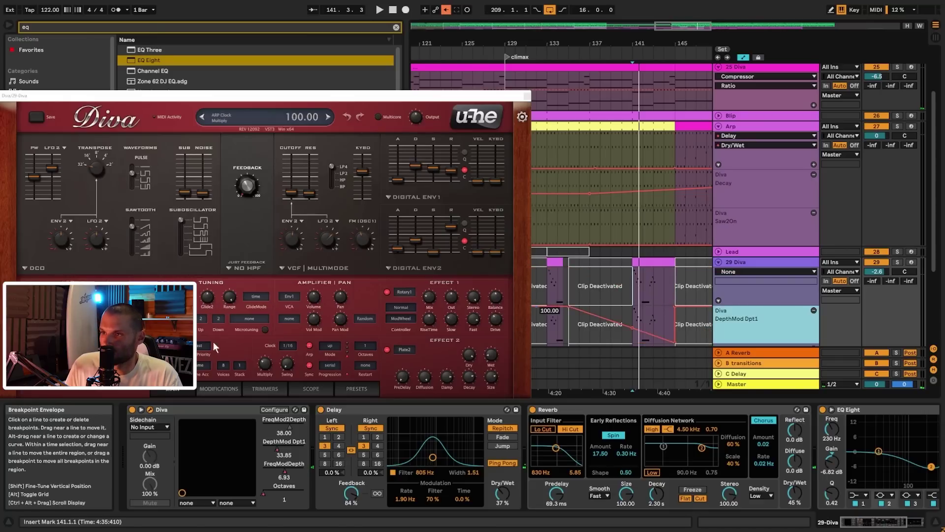
click(642, 279)
key(space)
drag(641, 281, 643, 281)
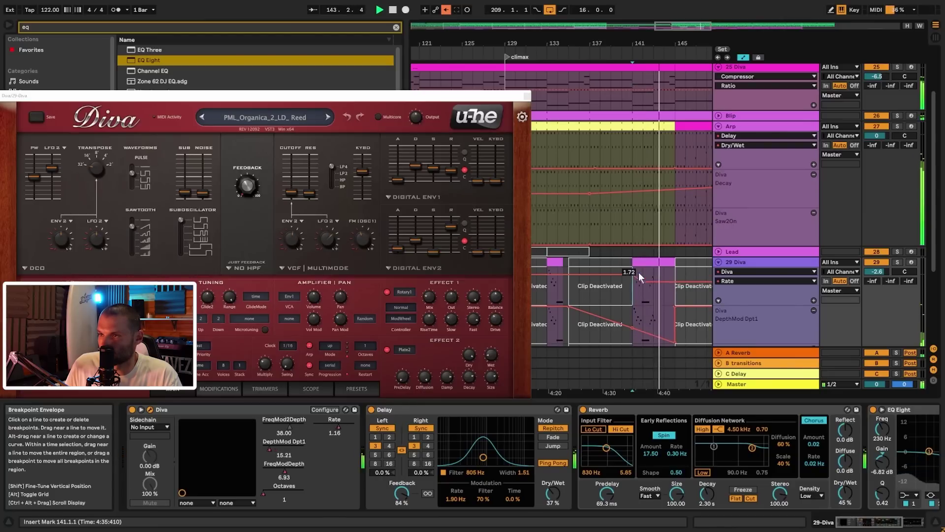
key(space)
drag(609, 26, 616, 60)
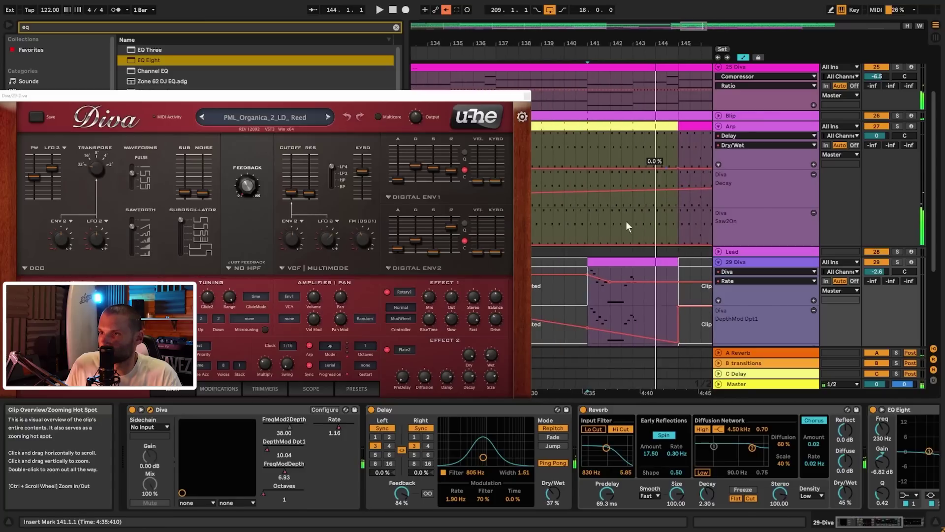
key(space)
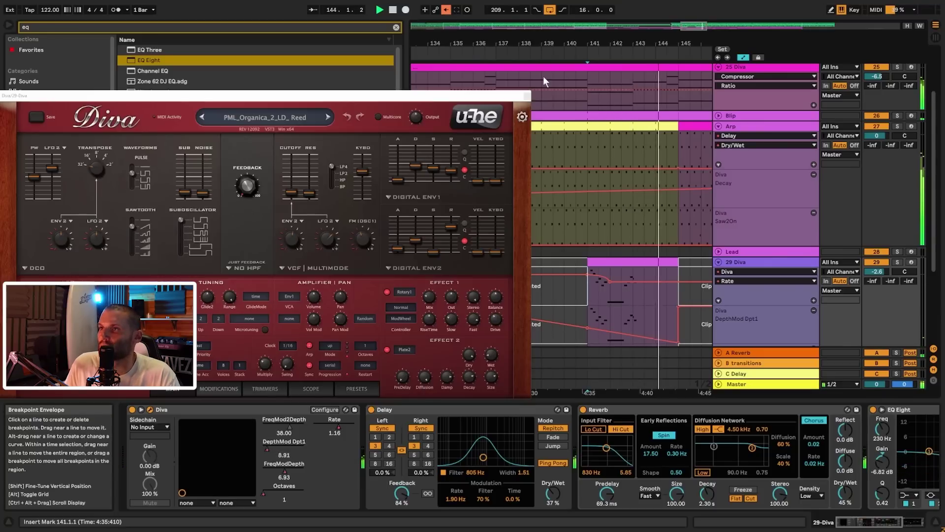
- Close the Diva plug-in window and fold all the tracks
click(527, 96)
drag(610, 44, 539, 26)
alt+click(718, 262)
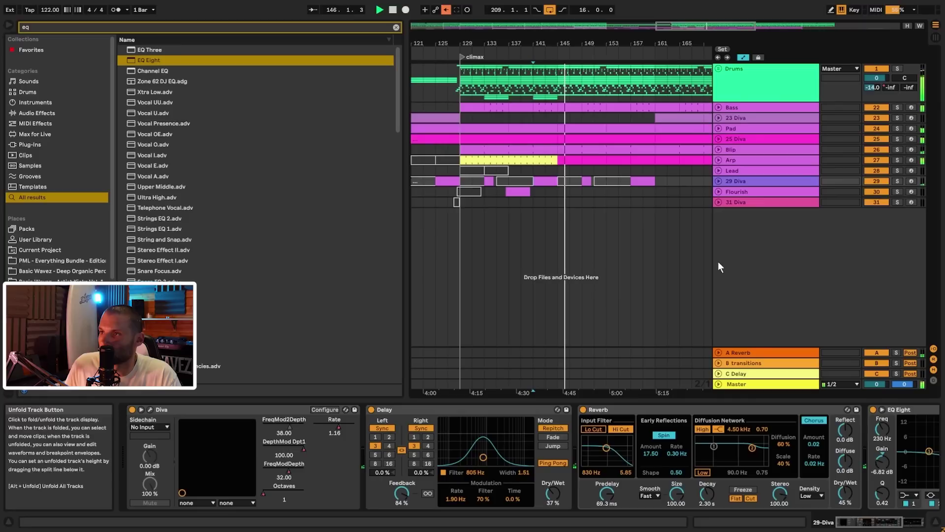
drag(505, 44, 577, 22)
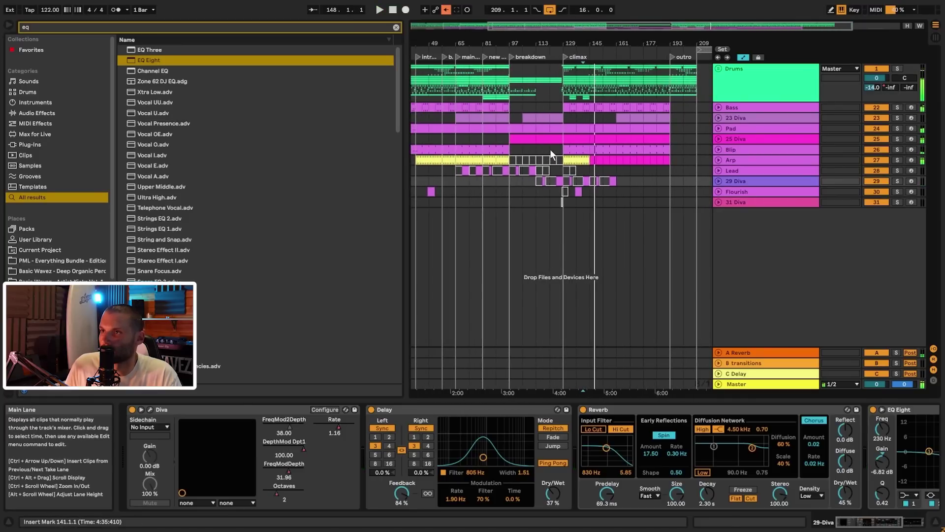
- Play the breakdown from bar 121 and unfold the 23 Diva and Pad tracks to inspect their automation and devices
click(551, 151)
key(space)
key(space)
mouse_move(526, 43)
mouse_down()
mouse_move(525, 56)
mouse_move(440, 77)
mouse_up()
click(729, 117)
click(718, 119)
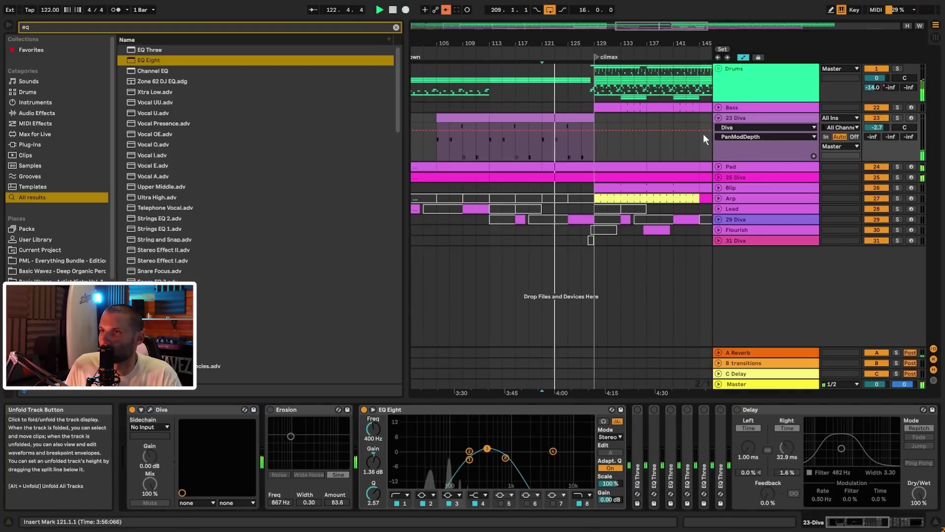
click(719, 167)
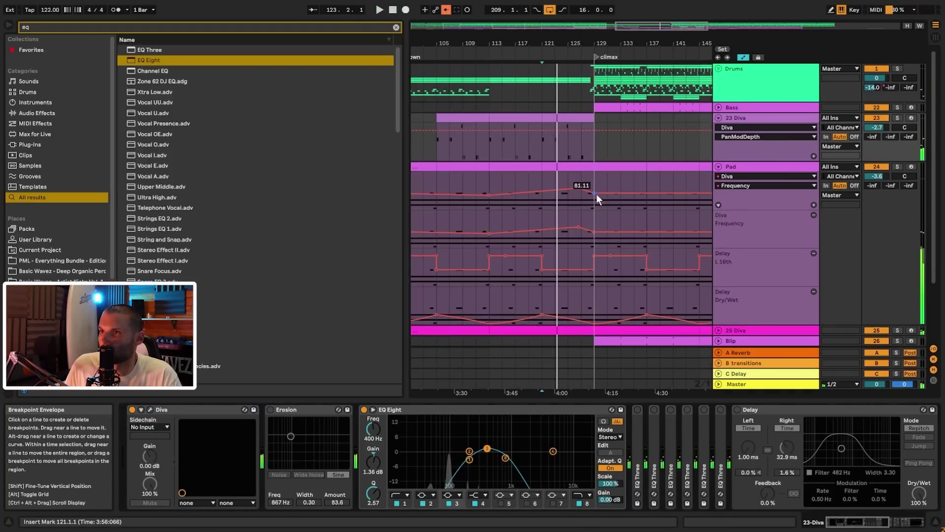
click(743, 166)
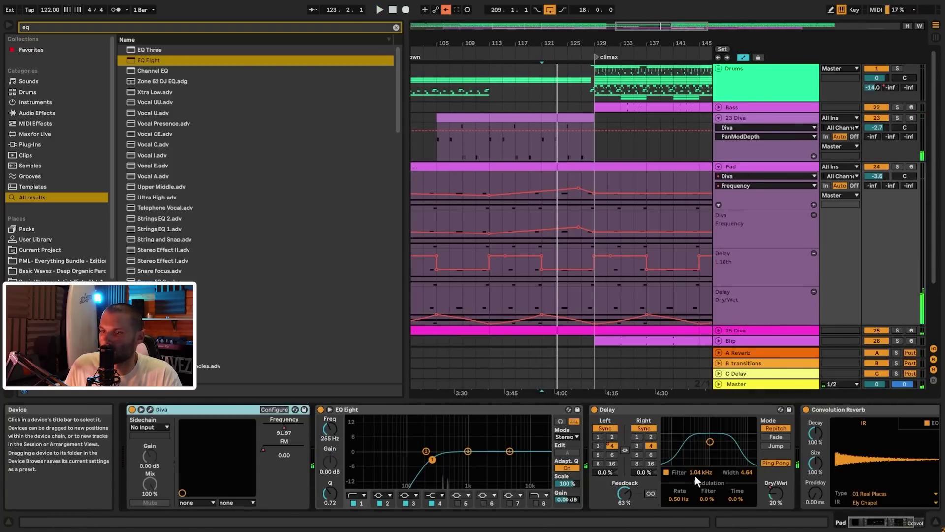
- Audition the transition from the breakdown into the climax around bar 129, then set the playback start to bar 125
scroll(769, 163, down, 2)
scroll(730, 308, down, 2)
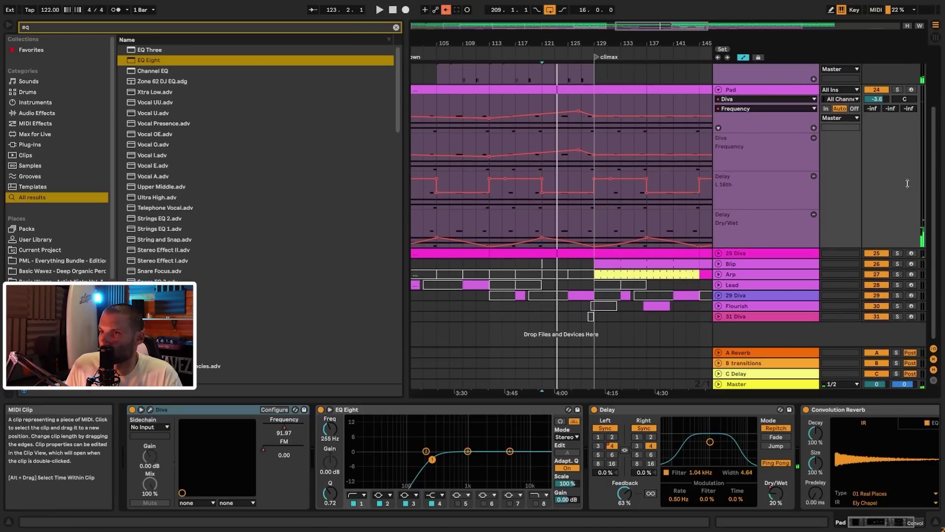
click(593, 267)
key(space)
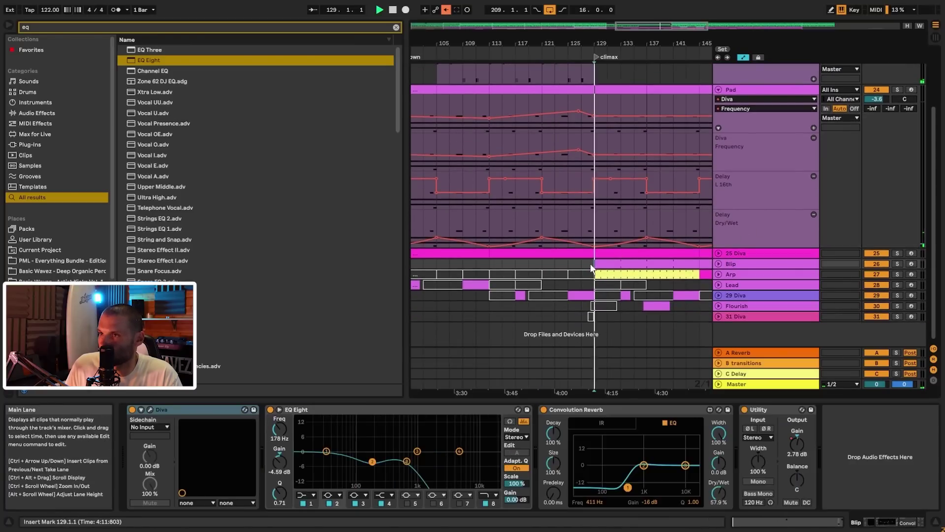
key(space)
click(580, 266)
key(space)
key(space)
click(563, 266)
scroll(759, 164, up, 5)
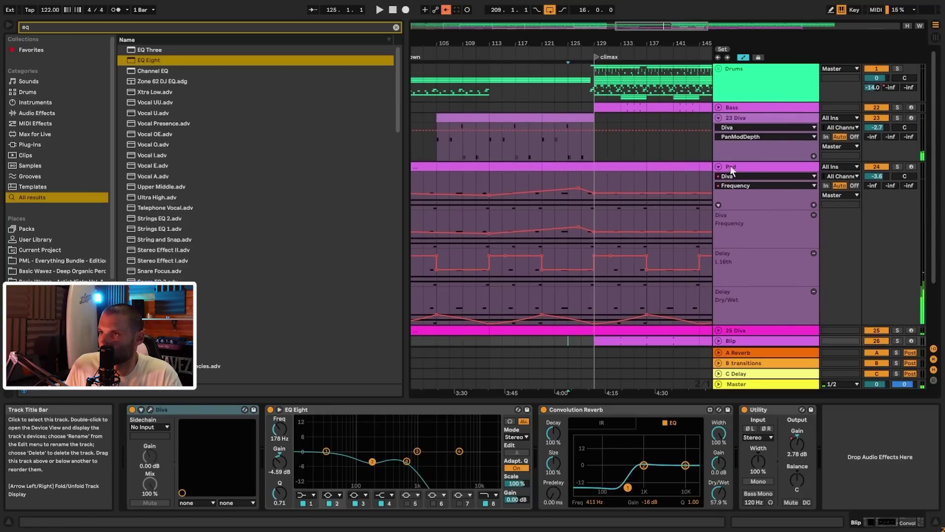
- Unfold and solo the 25 Diva track, then show and reactivate its EQ Eight 1 Frequency A automation
scroll(732, 232, down, 4)
click(720, 264)
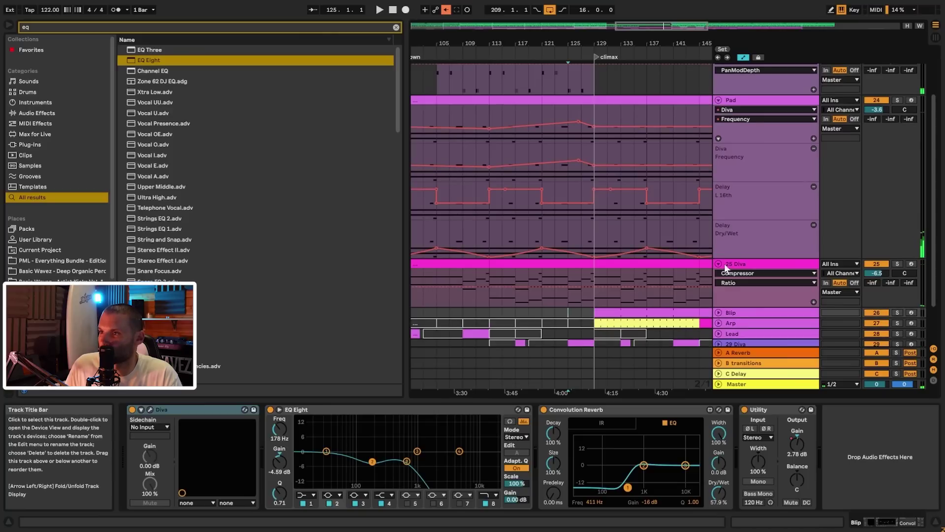
click(574, 301)
key(space)
click(898, 264)
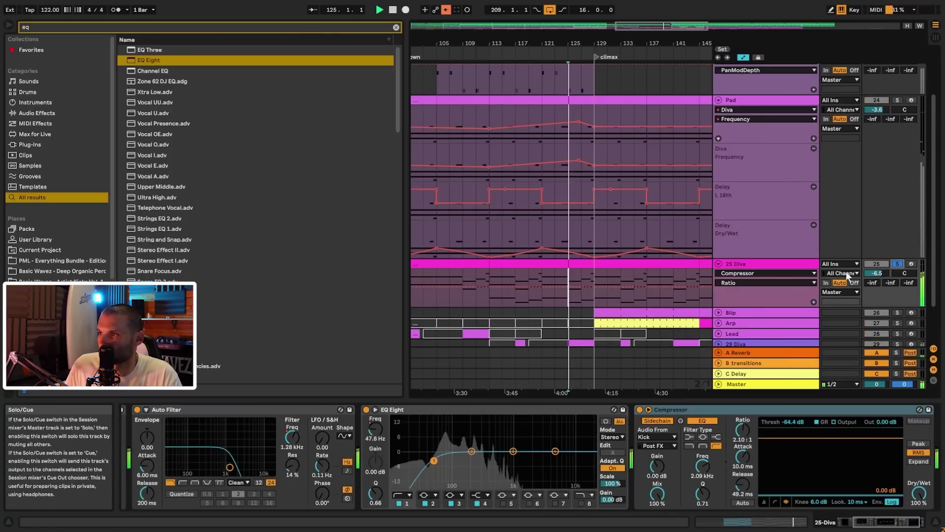
click(733, 267)
click(375, 430)
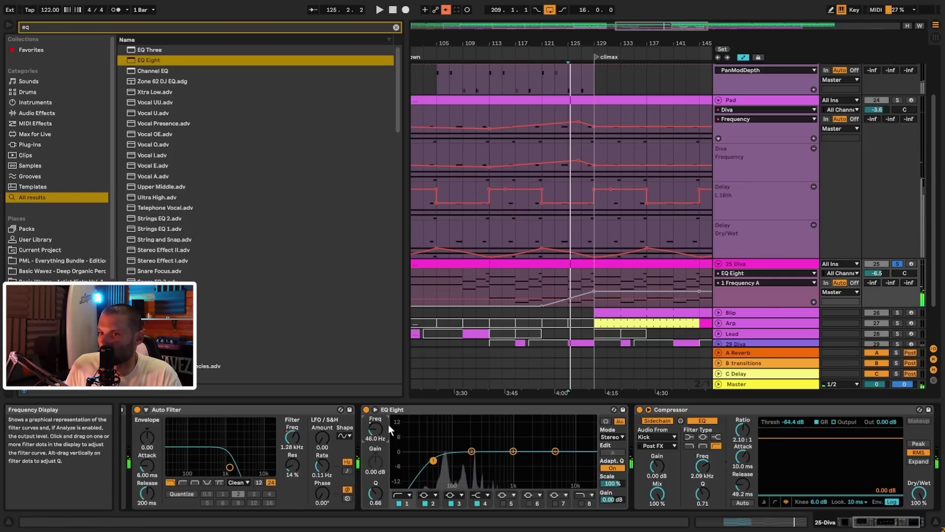
right_click(375, 432)
click(380, 443)
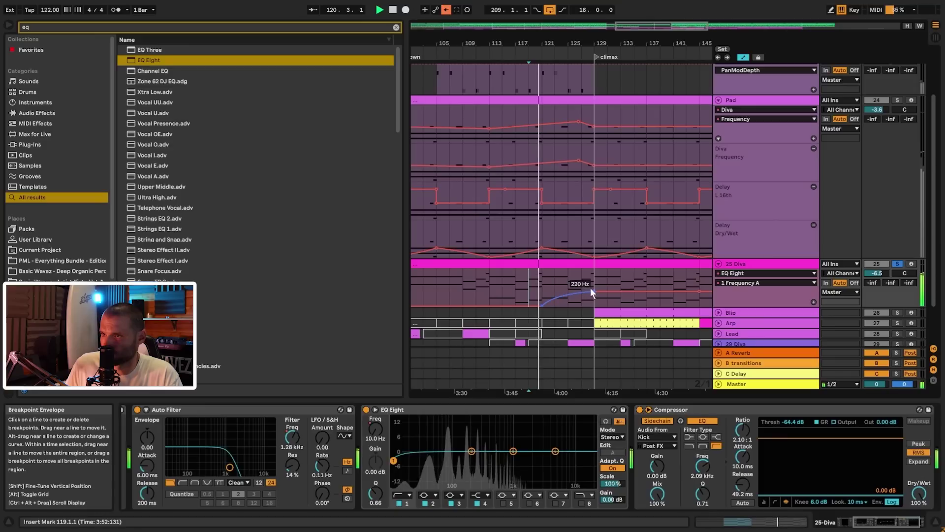
- Shape the 25 Diva 1 Frequency A automation into a curved rise from bar 121 to bar 129, then unsolo the track
drag(590, 288, 590, 284)
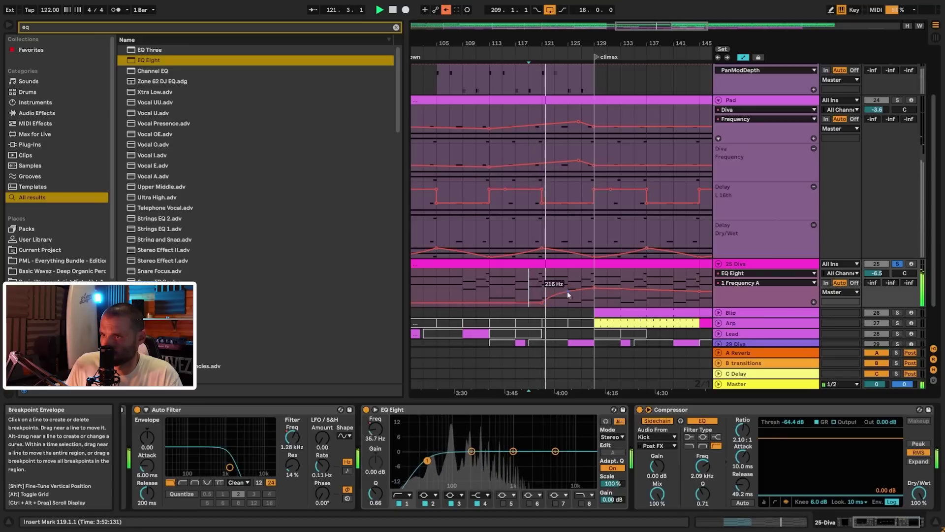
drag(543, 303, 544, 307)
drag(592, 287, 594, 285)
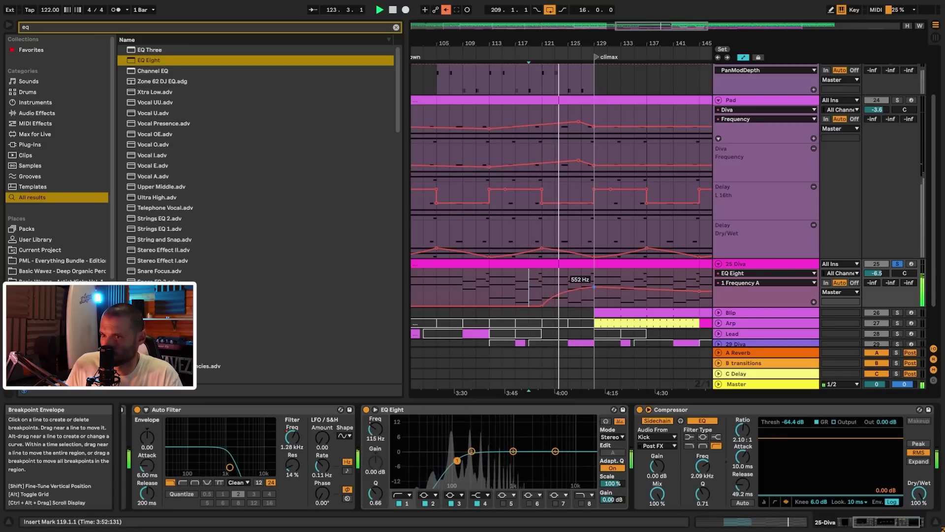
drag(593, 287, 594, 290)
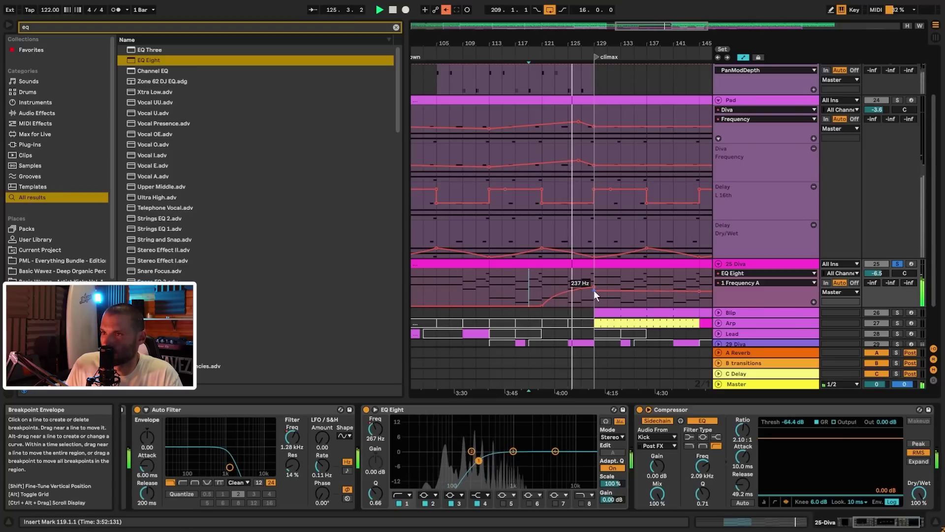
click(897, 264)
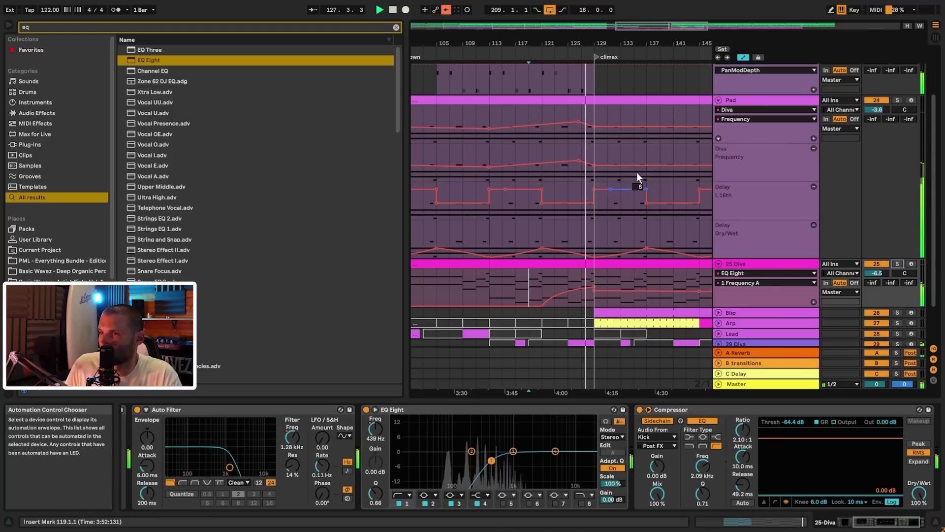
- Automate 3 Frequency A of the 23 Diva track's EQ Eight, rising from 415 Hz to 827 Hz before the climax, and play it back
scroll(639, 170, up, 3)
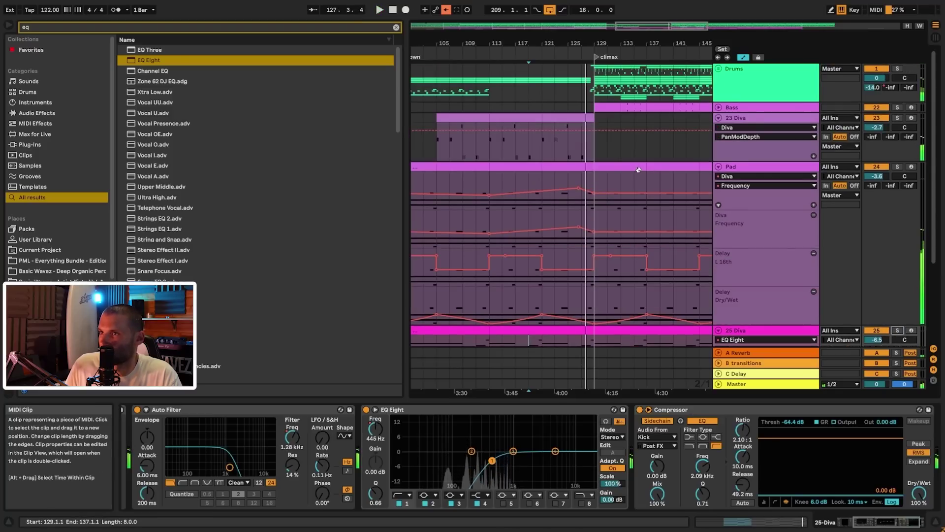
click(741, 118)
drag(378, 433, 372, 430)
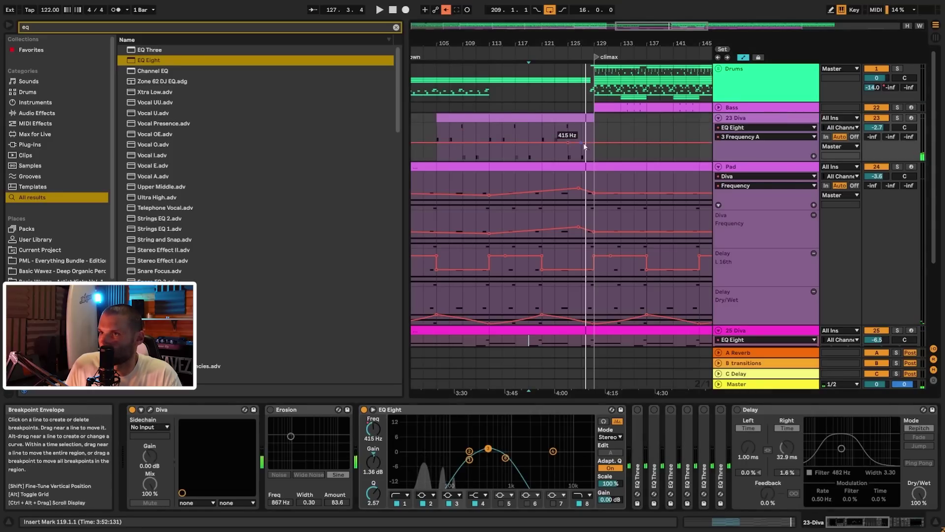
key(space)
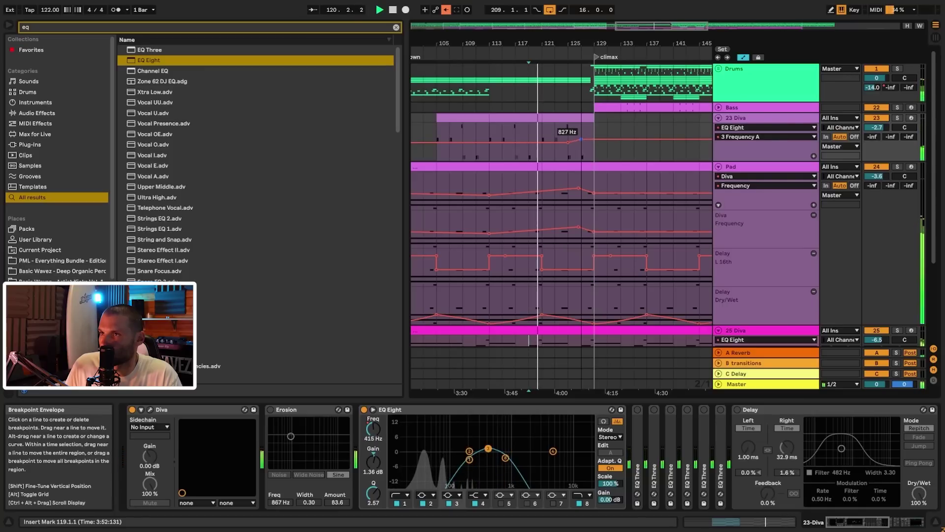
- Extend the 23 Diva 3 Frequency A automation with a gradual descent through the climax, ending just before the track's next clip at bar 161
drag(637, 27, 637, 6)
drag(566, 141, 565, 141)
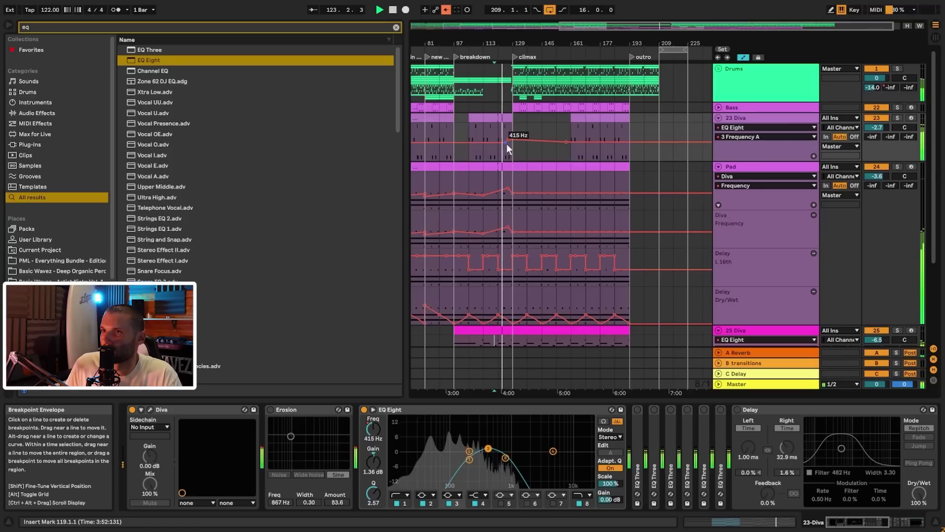
drag(566, 143, 567, 145)
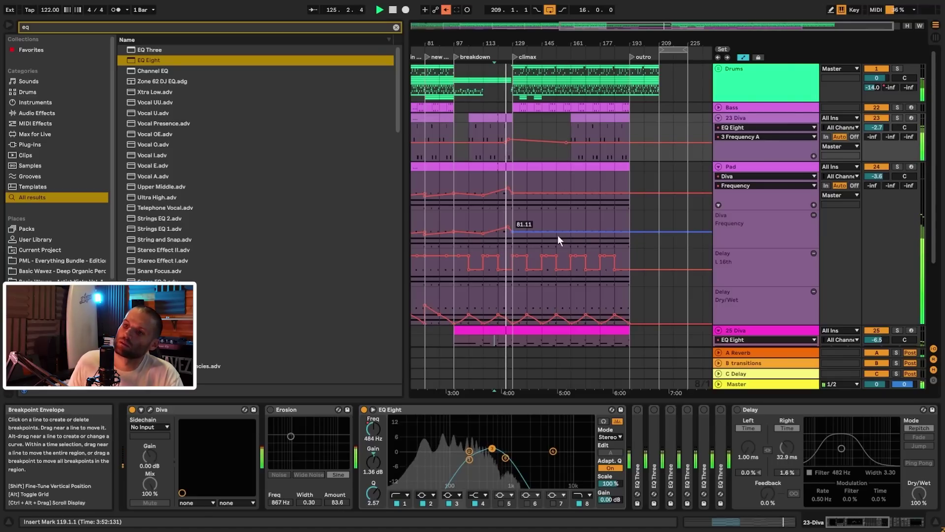
drag(664, 25, 669, 88)
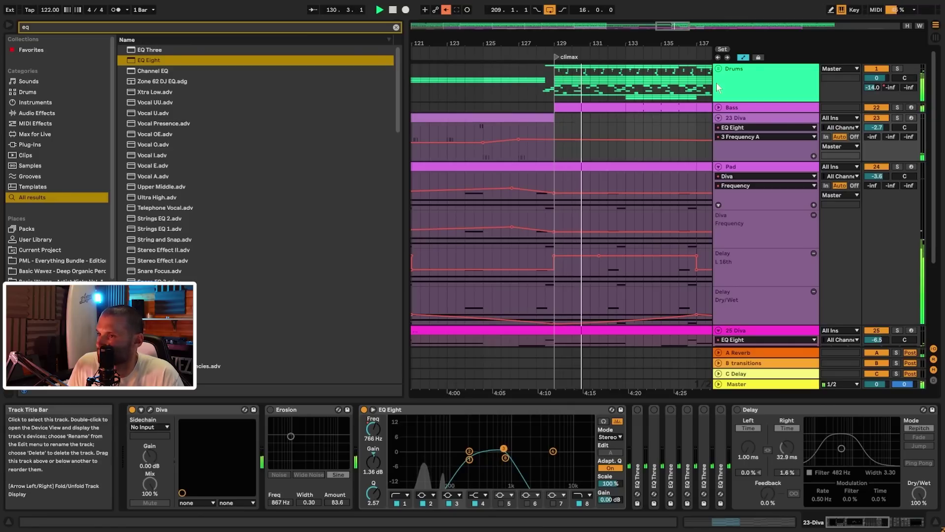
- Unfold the Drums group and lower the volumes of the first two clap tracks to -17.2 dB and -8.1 dB
drag(673, 26, 689, 27)
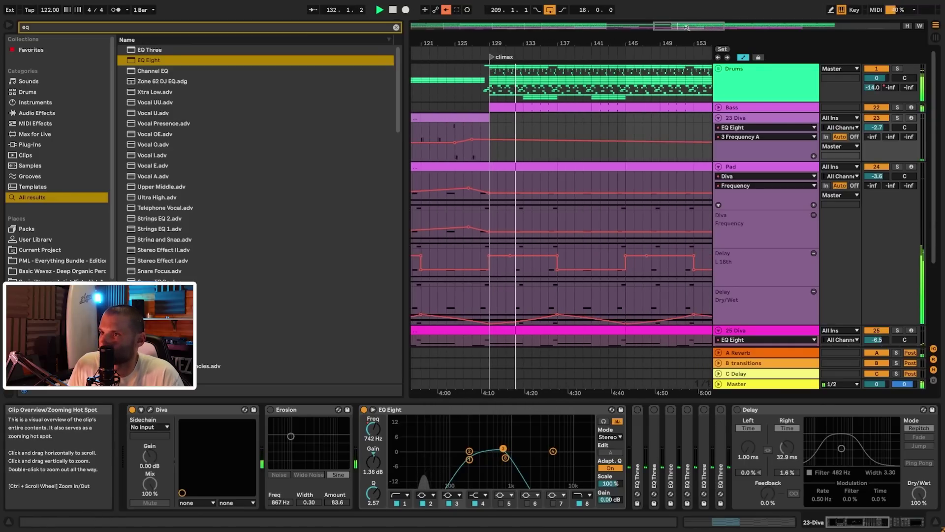
click(718, 68)
click(731, 196)
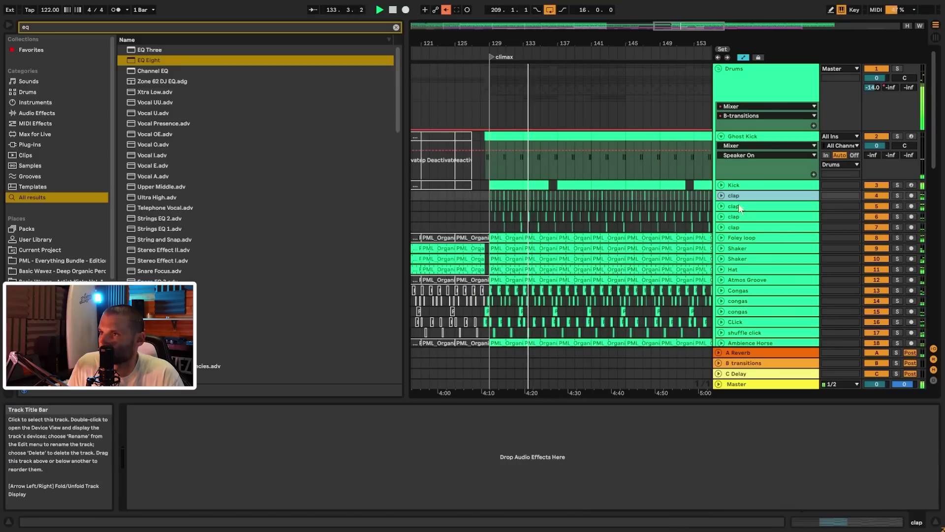
shift+click(729, 206)
click(722, 206)
drag(878, 205, 878, 215)
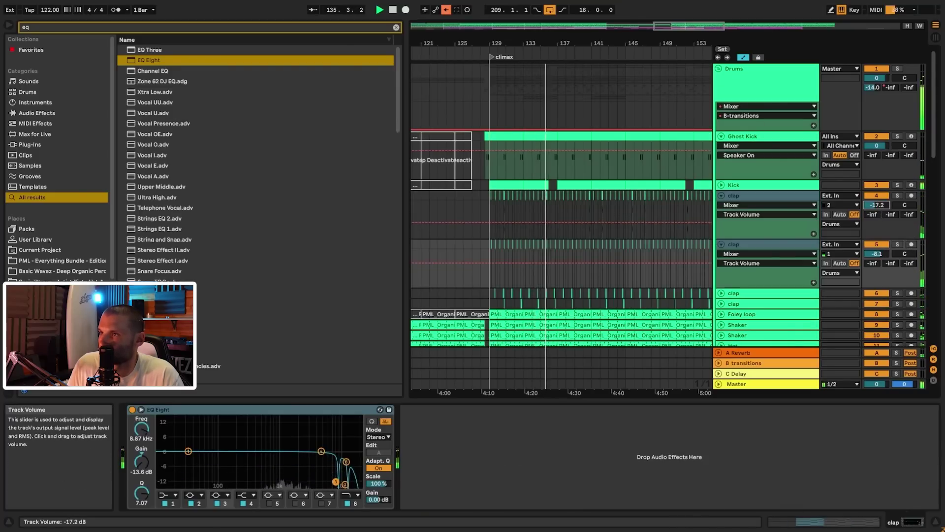
- Fold the clap tracks, the Drums group and the synth tracks so the whole arrangement shows in compact rows
alt+click(721, 196)
drag(683, 24, 682, 9)
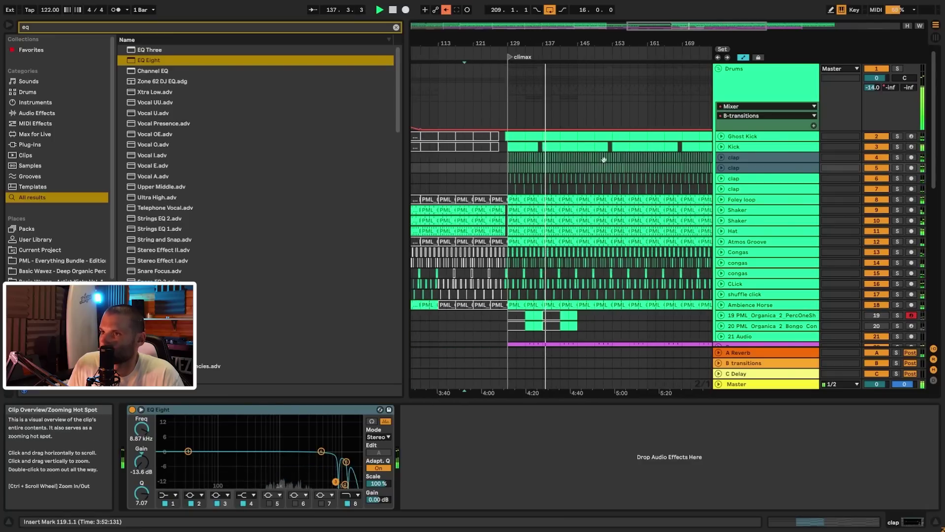
scroll(604, 158, down, 4)
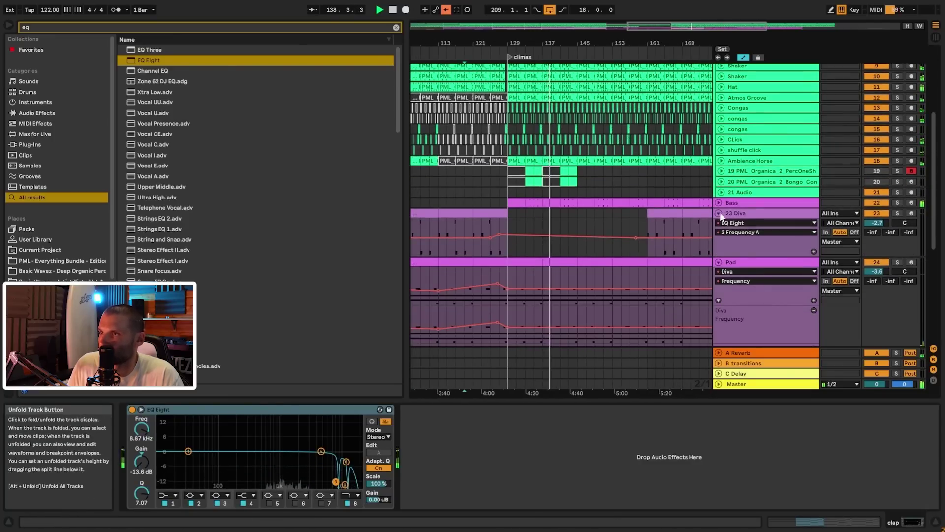
alt+click(719, 213)
drag(682, 25, 682, 10)
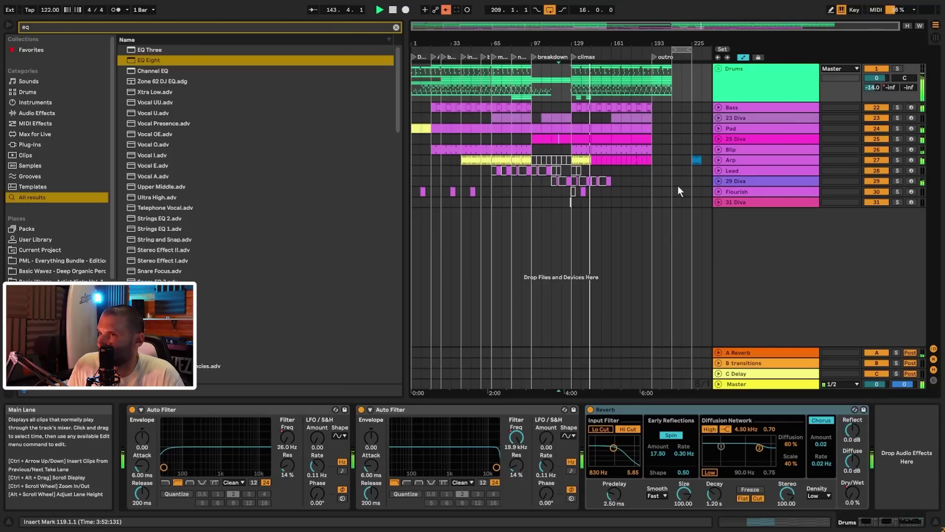
- Unfold the 29 Diva track, hide the automation lanes, and insert a new audio track directly below it
click(719, 182)
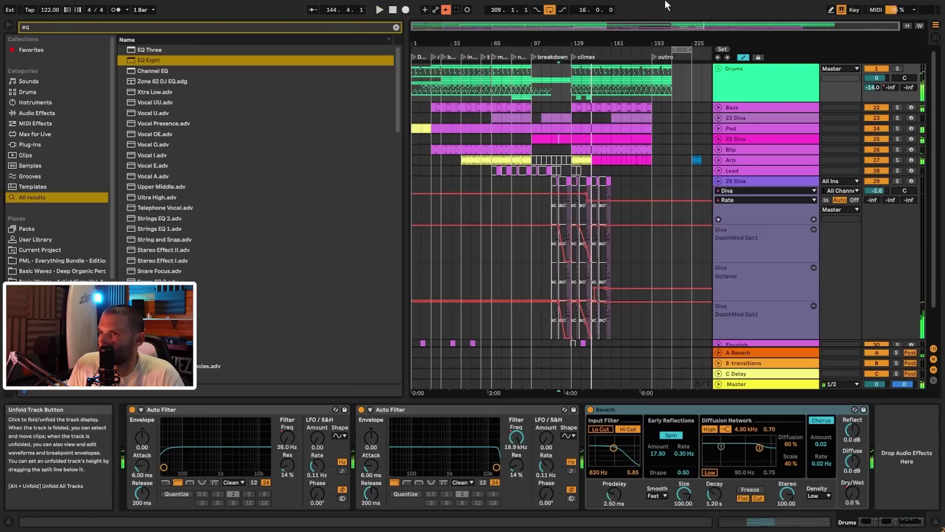
click(746, 58)
drag(671, 29, 659, 74)
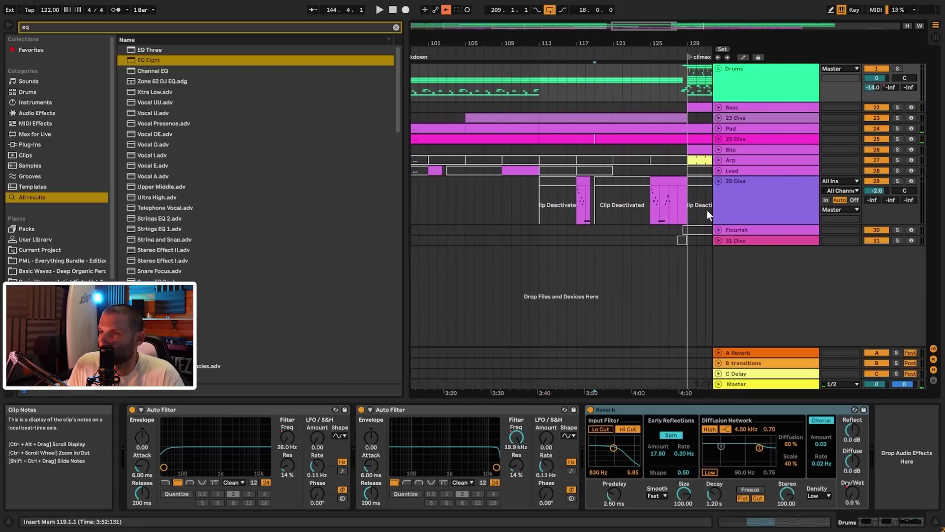
click(725, 210)
key(ctrl+t)
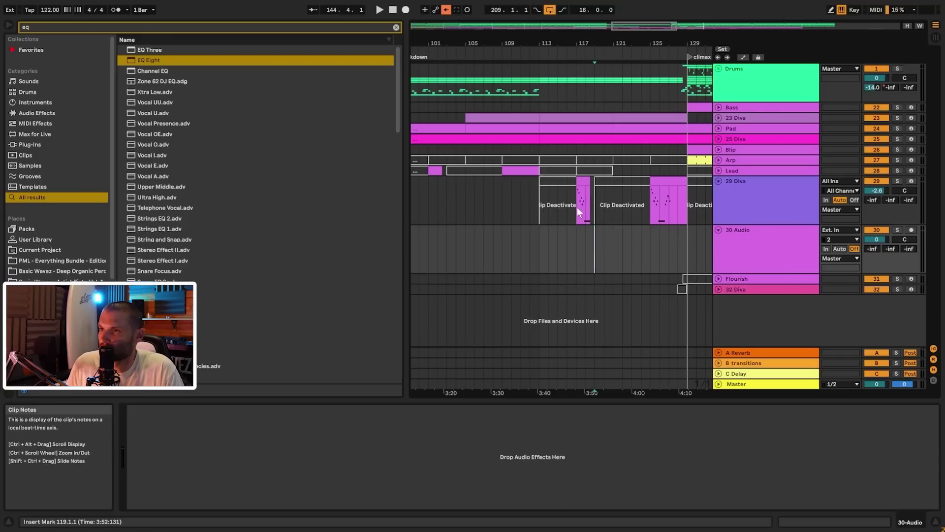
- Solo 29 Diva from bar 117 and arm the new audio track with Resampling as its input
click(578, 212)
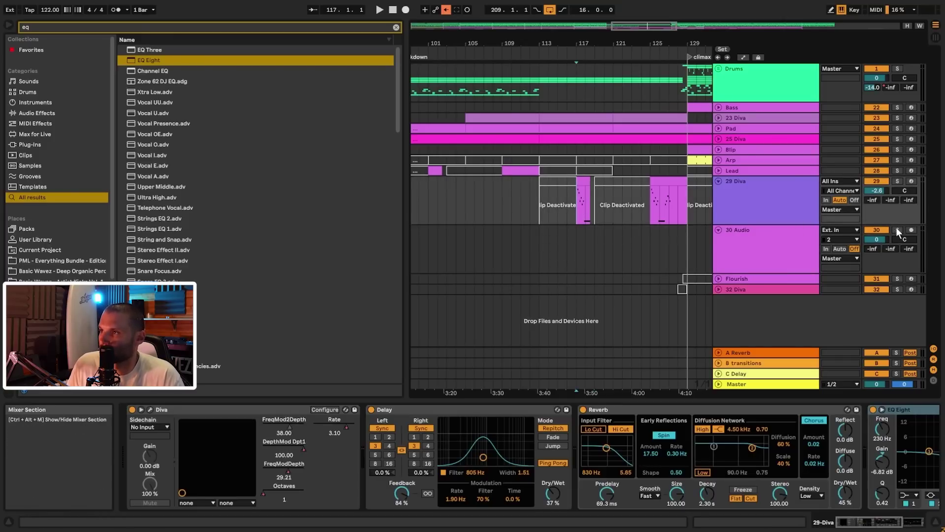
click(898, 181)
click(912, 230)
click(837, 231)
click(837, 257)
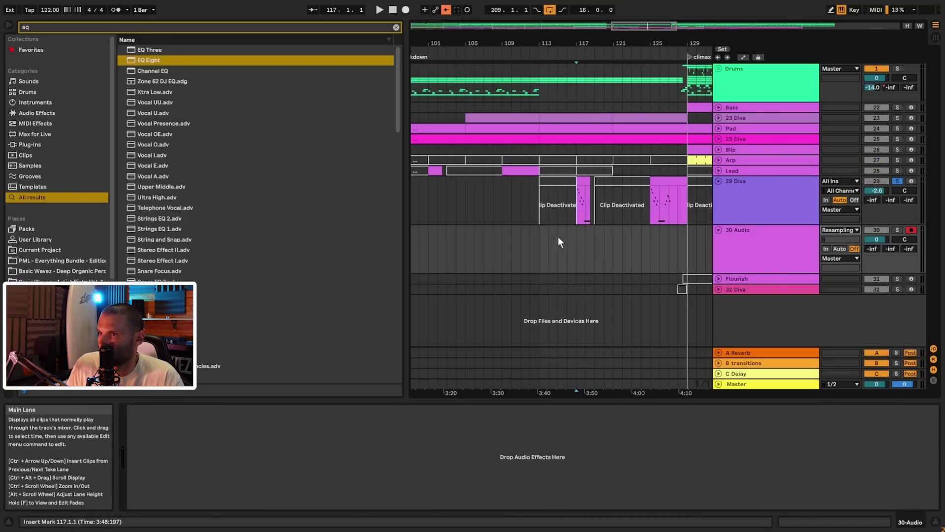
- Record the two active 29 Diva phrases, starting at bars 117 and 125, onto the new audio track
click(406, 10)
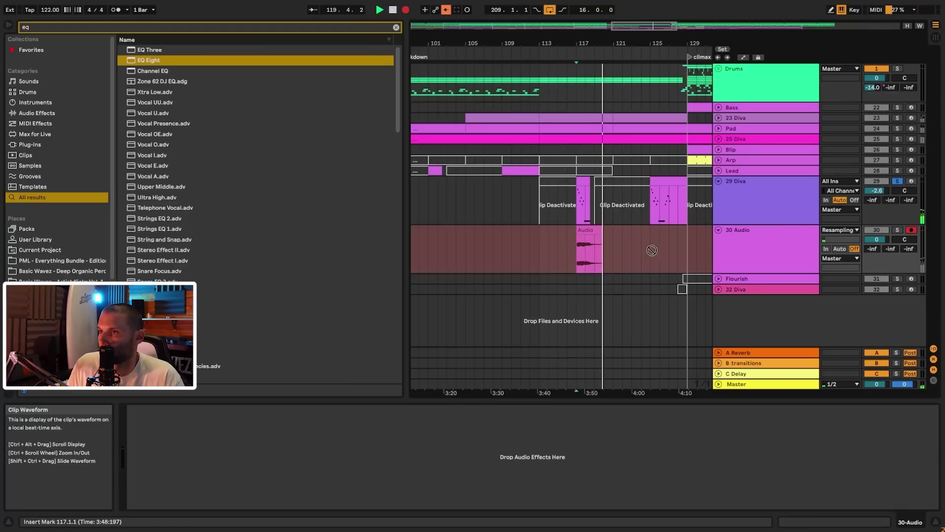
key(space)
click(648, 242)
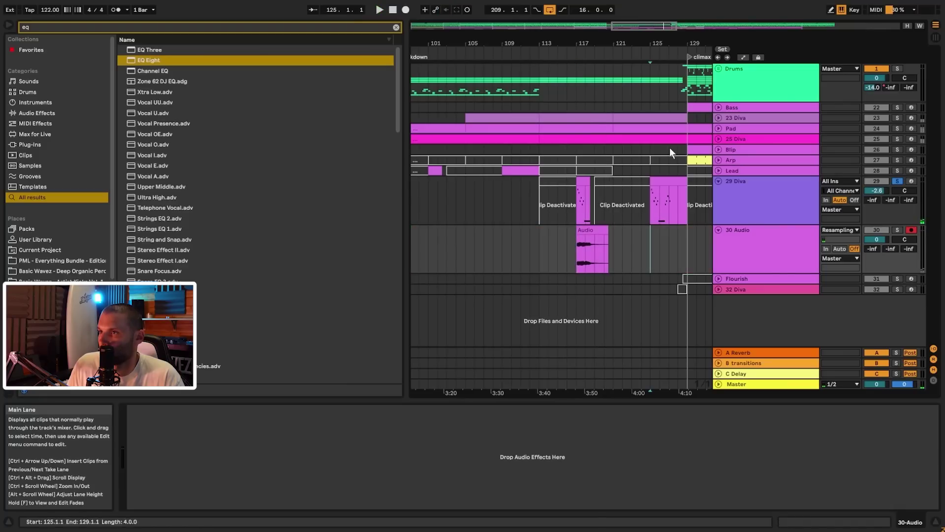
click(405, 10)
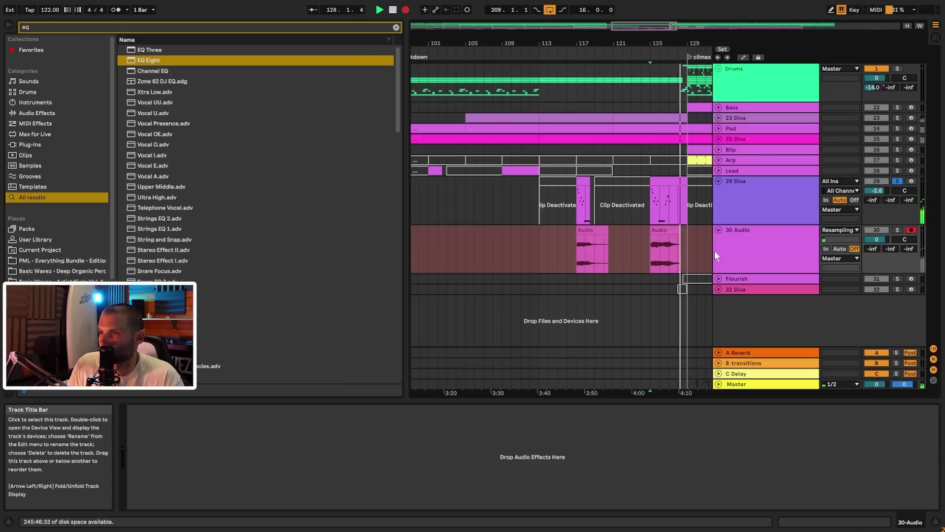
key(space)
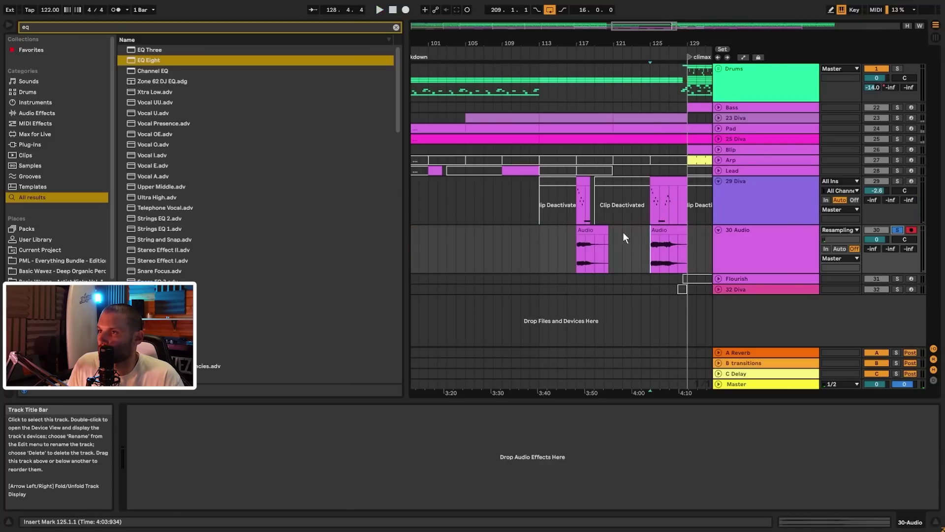
- Reverse both recorded clips and move them nine bars earlier, to bars 108 and 116
click(667, 231)
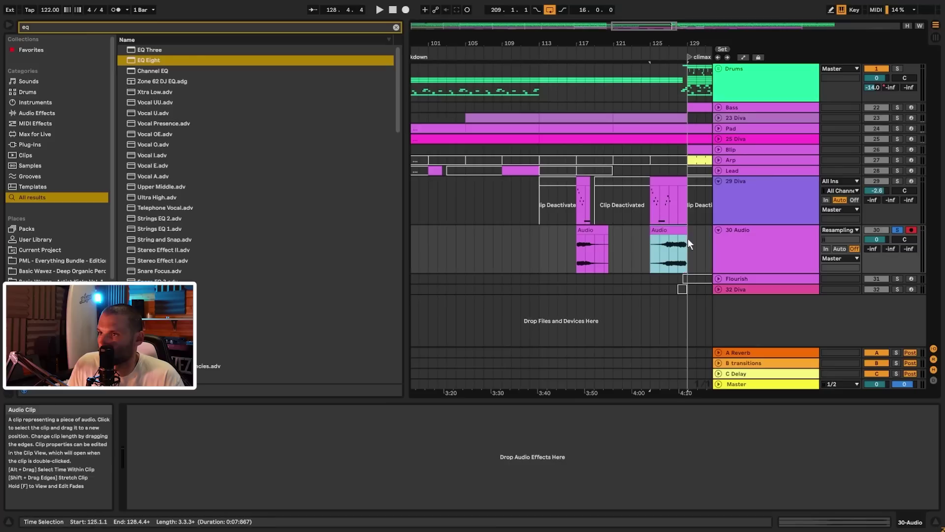
drag(685, 236, 684, 237)
drag(593, 230, 510, 234)
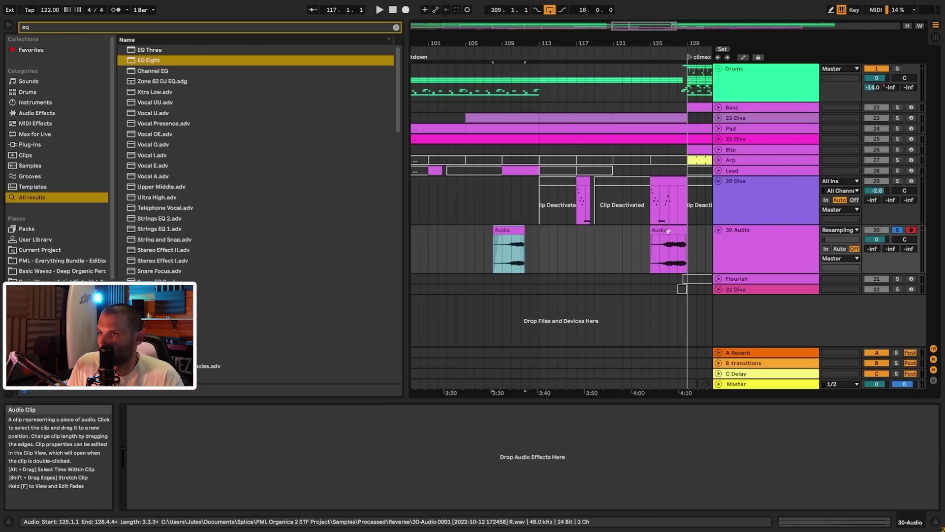
drag(668, 230, 585, 231)
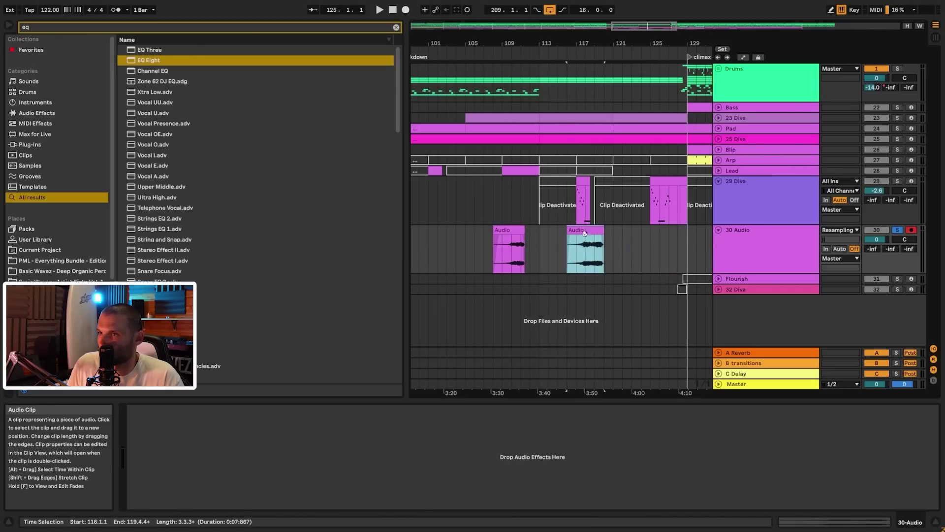
- Search the browser for "rev" and add a Reverb at 100% Dry/Wet to the 30 Audio track
click(396, 28)
text(re v)
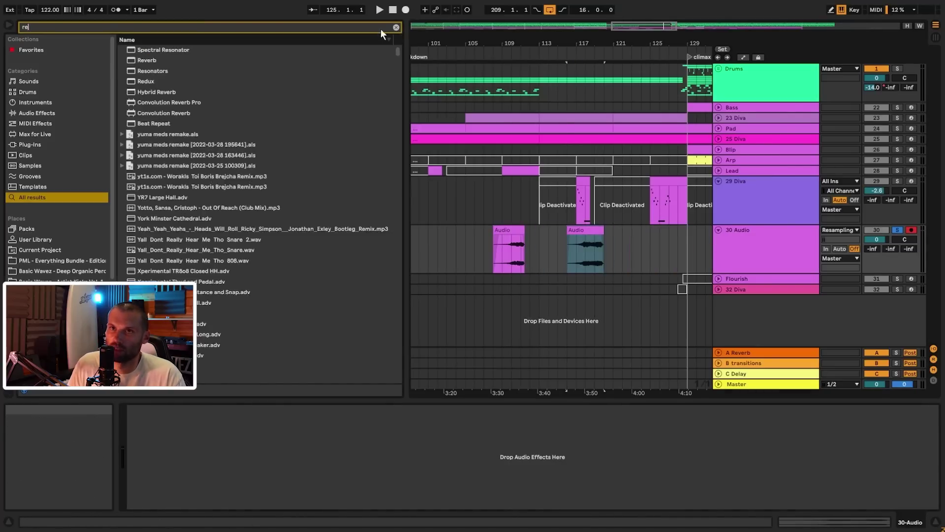
key(BackSpace)
key(BackSpace)
text(v)
key(Down)
key(Return)
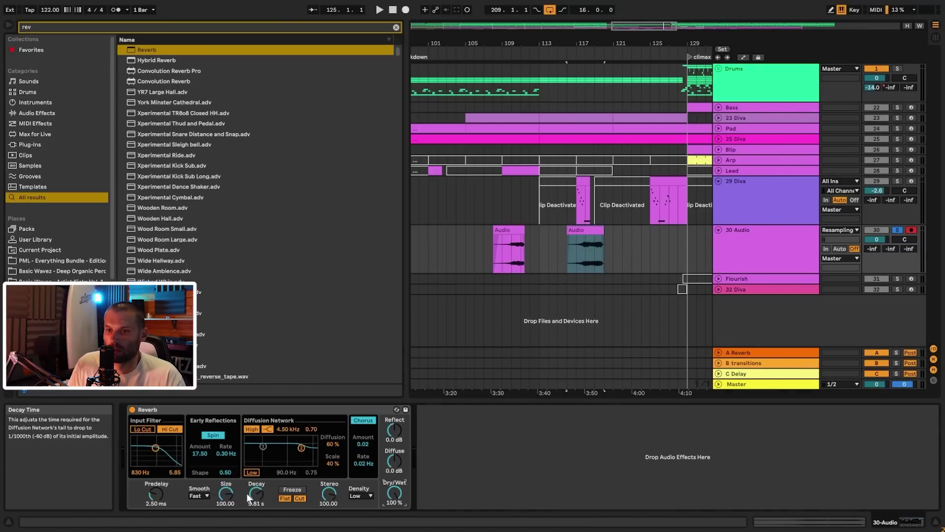
- Play the reversed audio while setting the Reverb's input filter to 2.41 kHz with bandwidth 5.36 and its Decay to 16.1 s
click(515, 260)
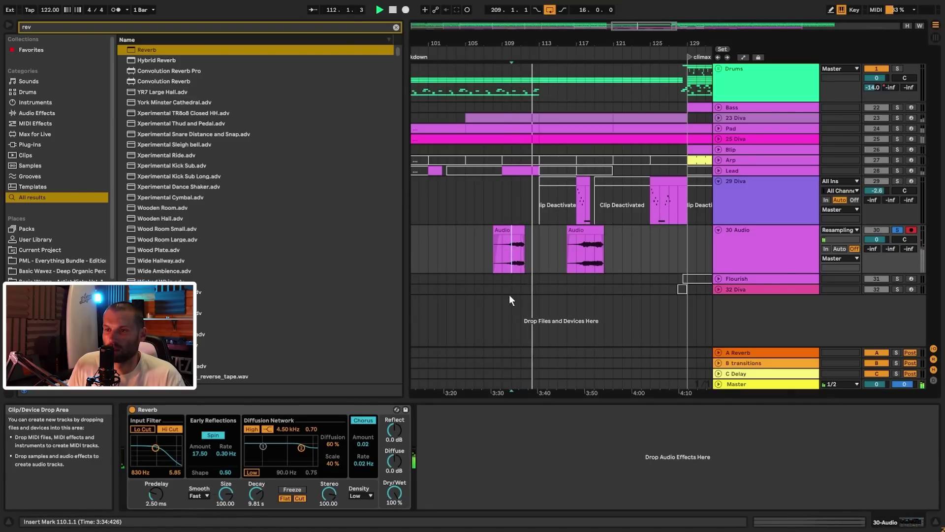
drag(155, 447, 158, 450)
key(space)
key(space)
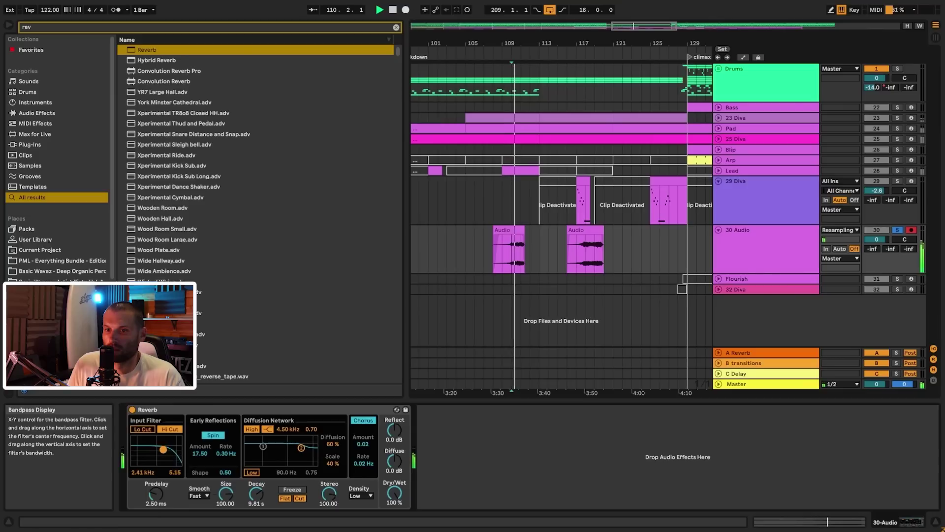
drag(256, 494, 256, 485)
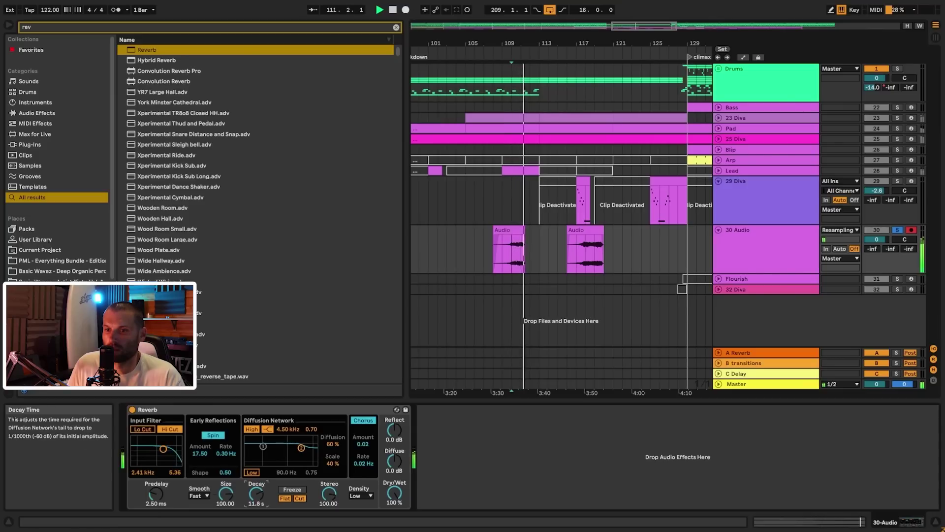
- Freeze and flatten the 30 Audio track to render the reverb into audio clips
right_click(748, 253)
click(780, 323)
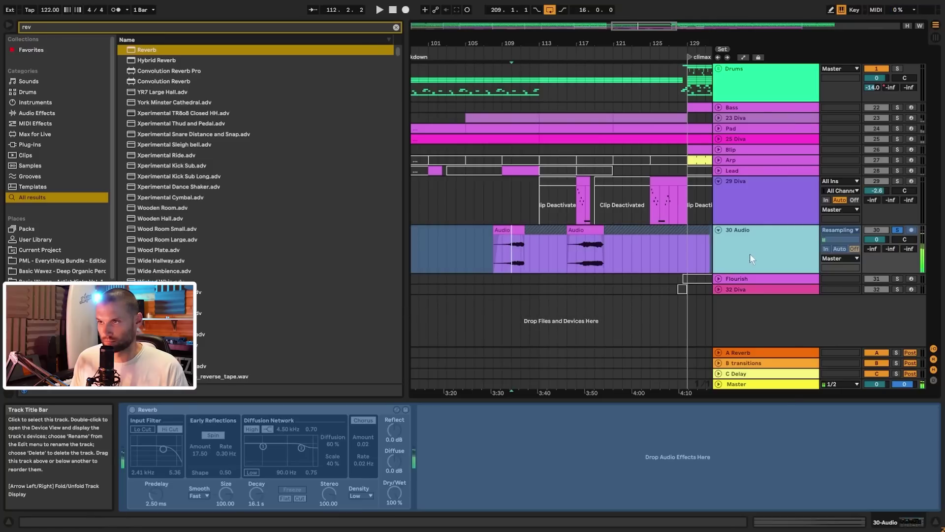
right_click(749, 253)
click(769, 332)
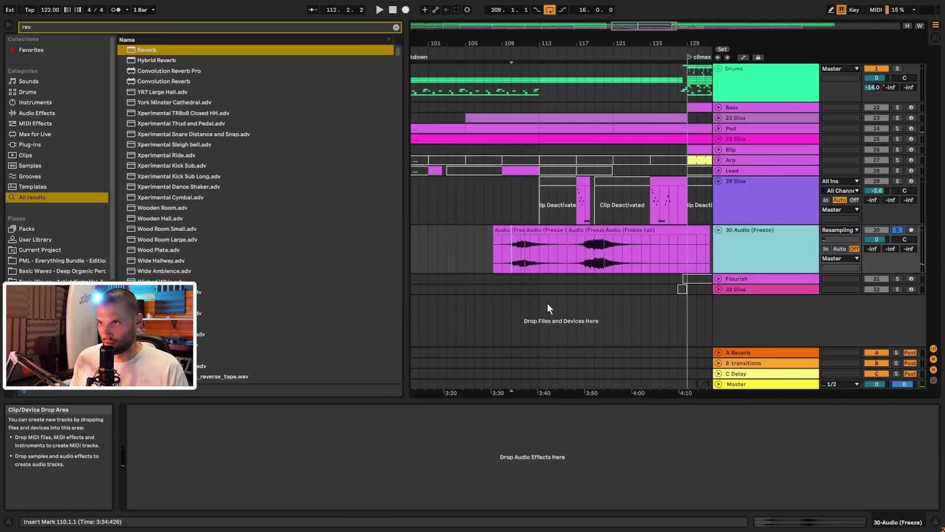
- Reverse both freeze-tail clips on the flattened track and delete the two source clips that precede them
click(532, 231)
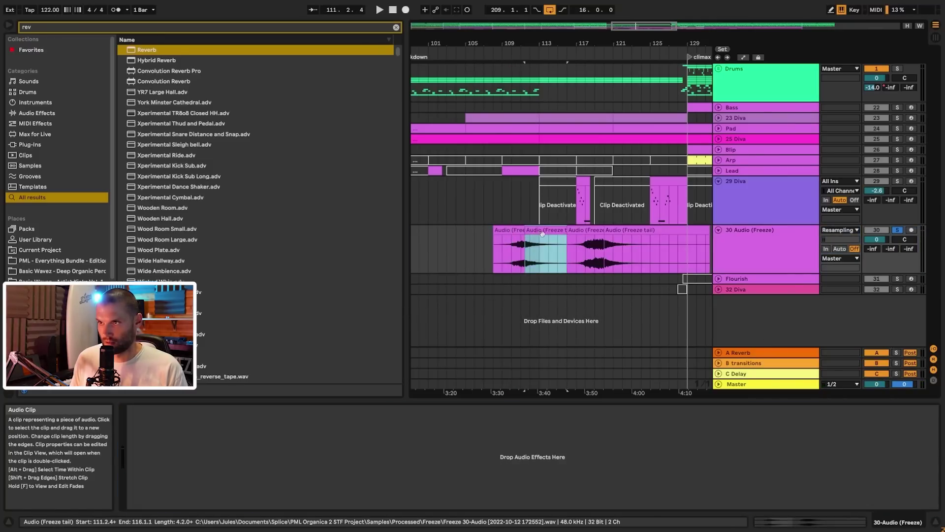
click(618, 232)
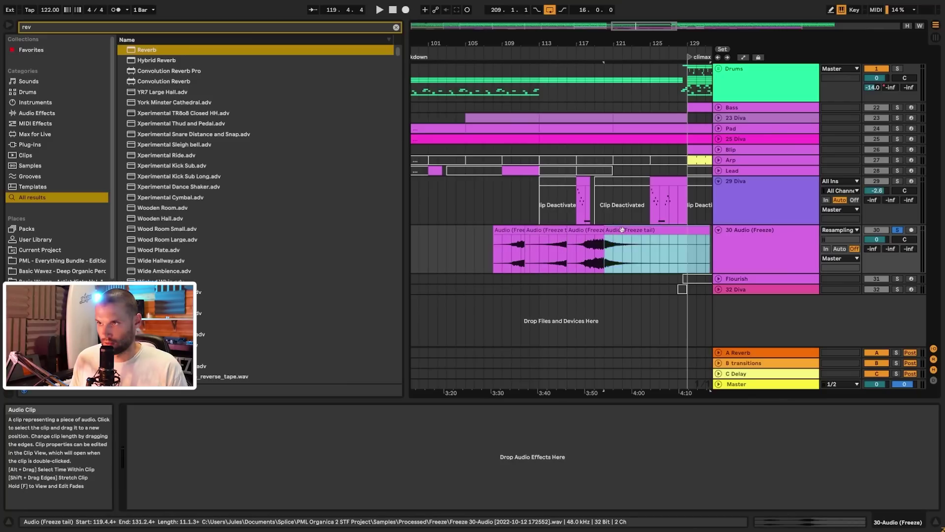
click(592, 232)
key(Delete)
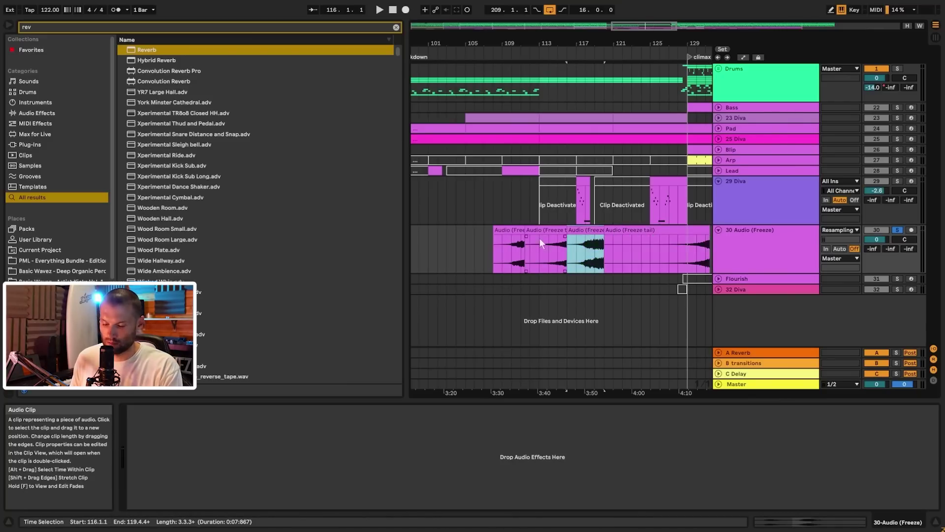
click(513, 231)
key(Delete)
- Move the first reversed tail to bar 113, trim its end to just past bar 117, and give it a short fade-out
drag(567, 237, 565, 235)
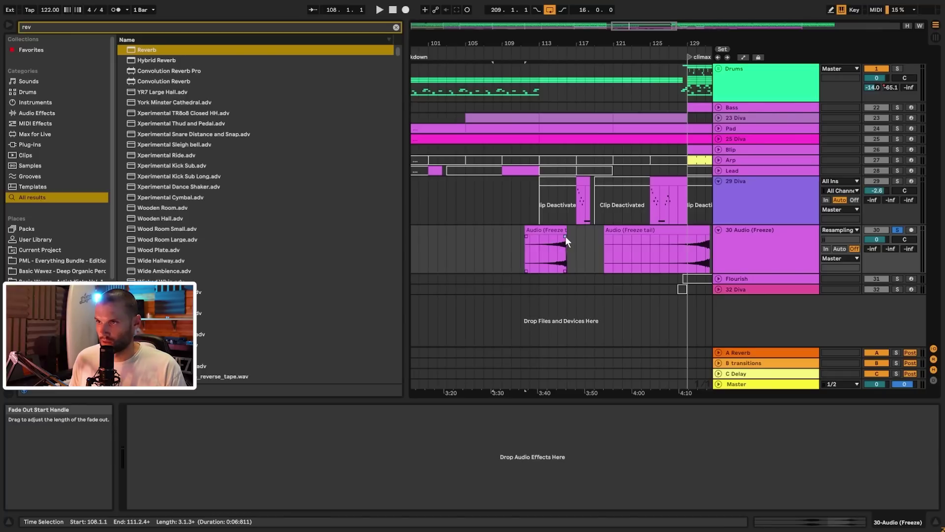
drag(708, 236, 707, 235)
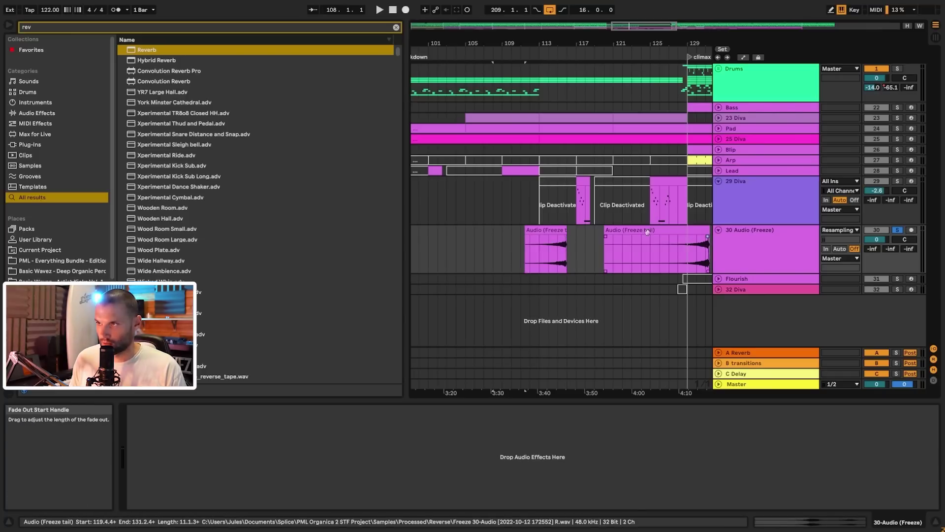
drag(561, 237, 588, 216)
drag(640, 24, 704, 179)
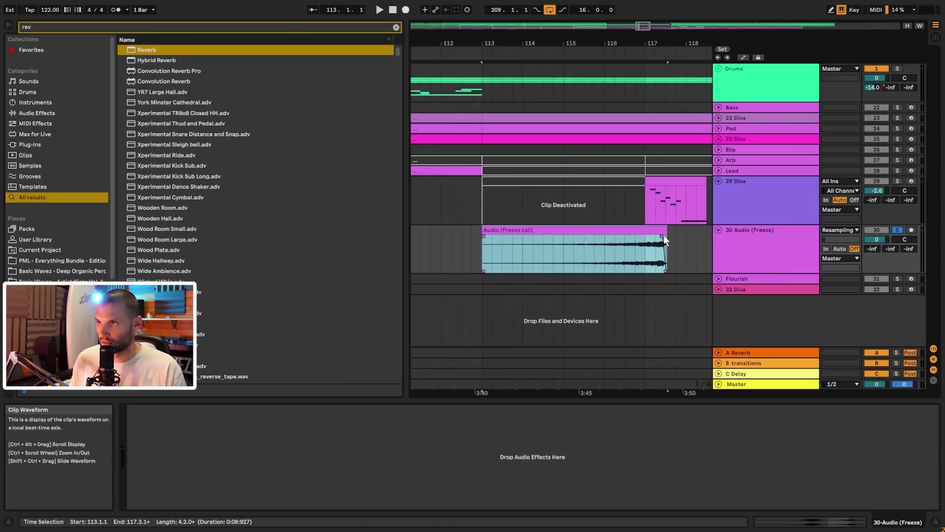
drag(665, 235, 647, 242)
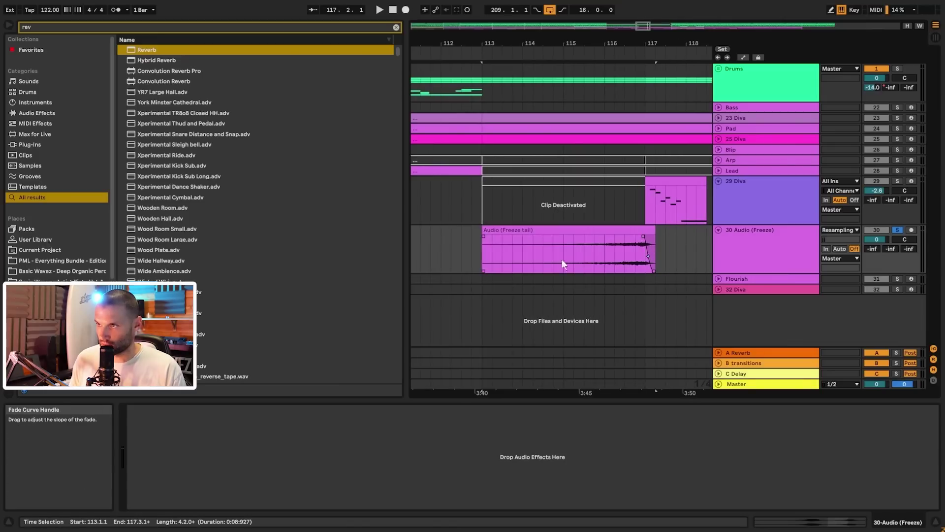
- Unsolo the reversed-tail track, play it in the mix from bar 113, and set its volume to -2.5 dB
click(492, 258)
click(898, 230)
key(space)
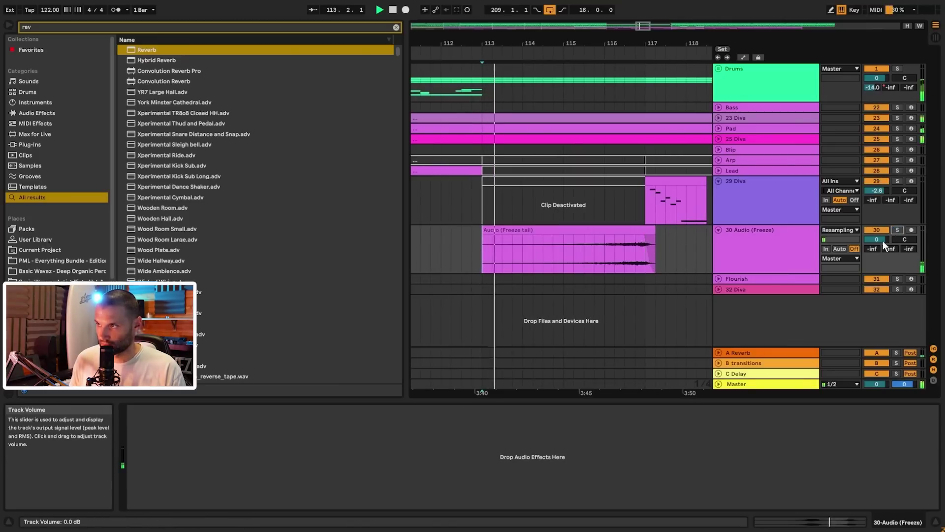
drag(877, 239, 877, 244)
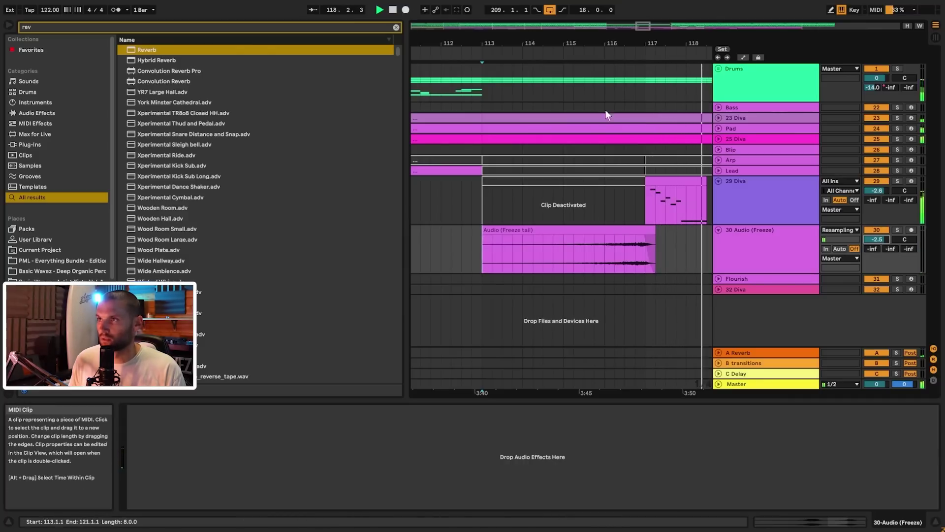
- Unfold the 23 Diva, Pad and 25 Diva tracks and play the build from bar 113
drag(639, 27, 623, 4)
key(space)
click(718, 117)
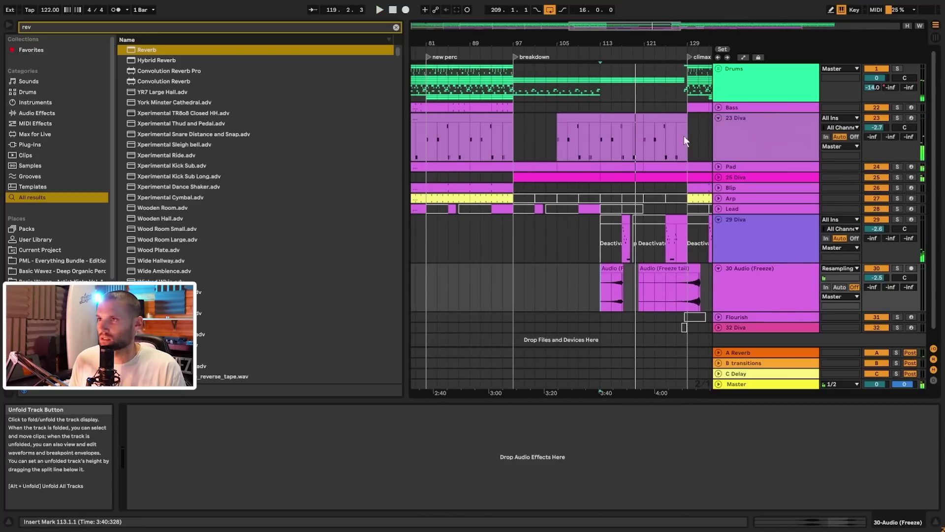
click(718, 167)
click(600, 190)
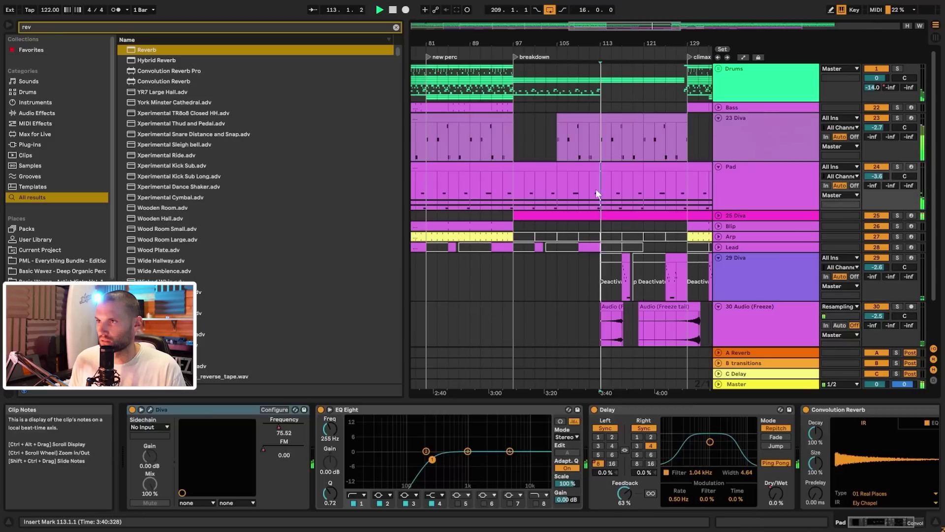
click(718, 215)
key(space)
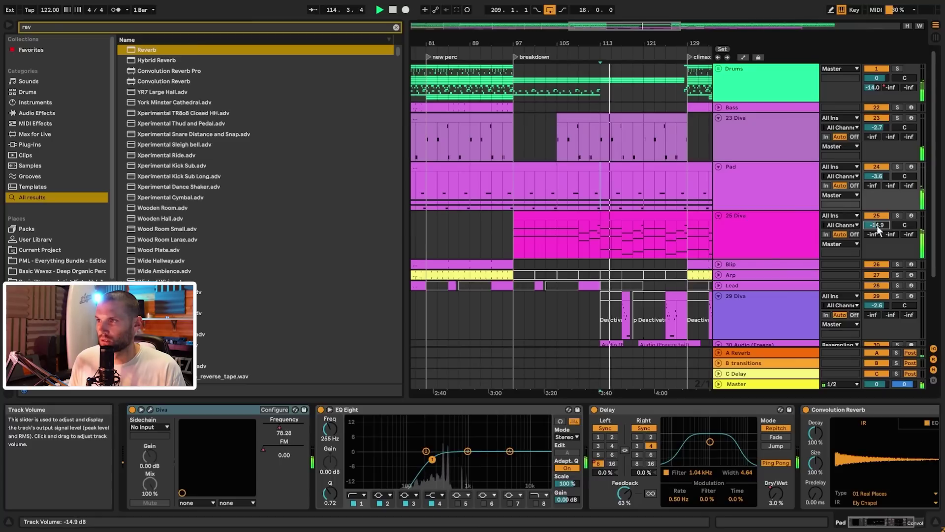
- Compare the mix with the 25 Diva track muted and active, review its device chain, and set its volume to -11.0 dB
click(877, 217)
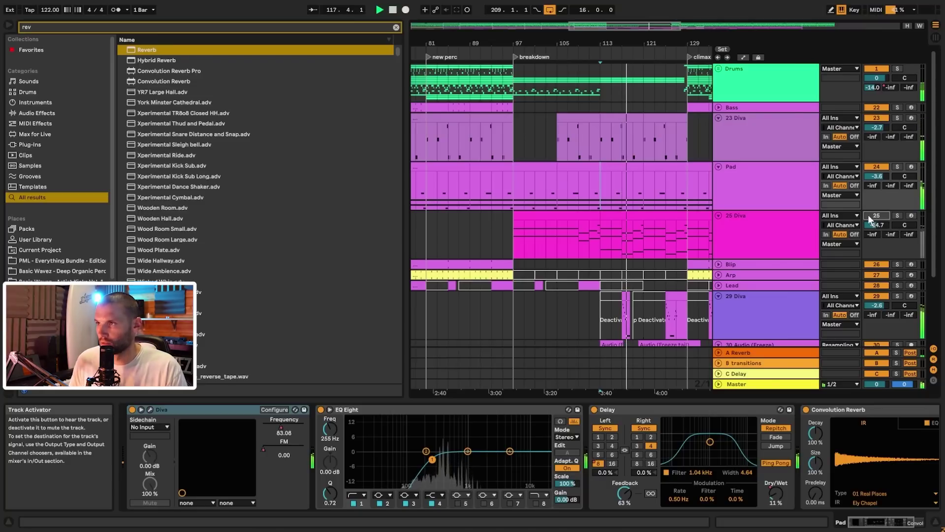
click(876, 216)
key(space)
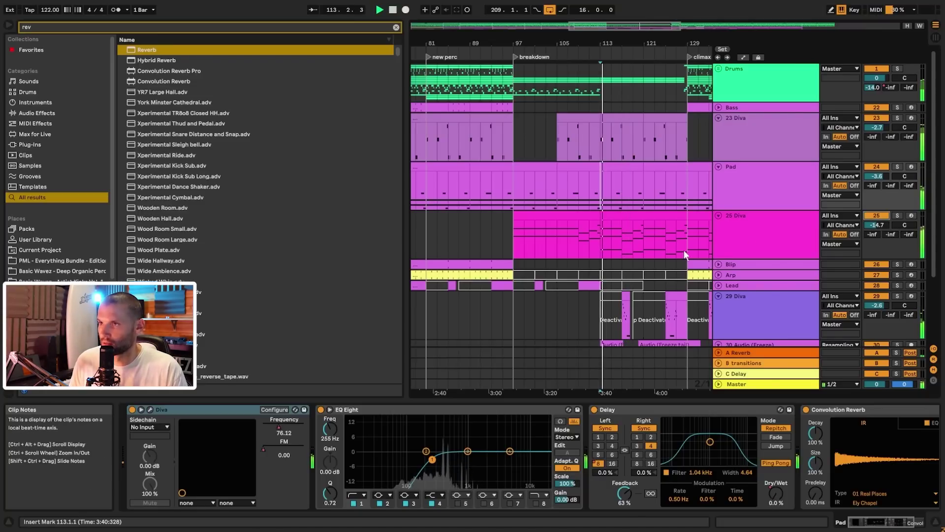
click(761, 235)
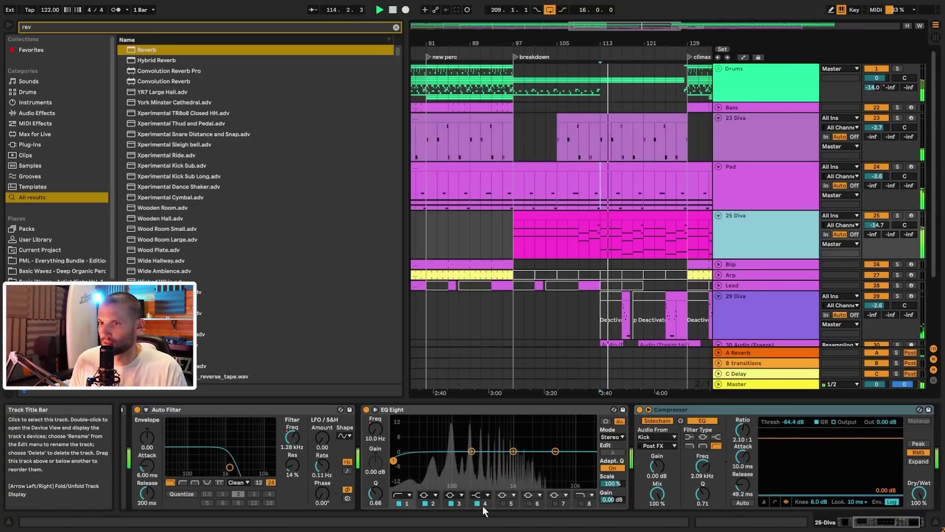
drag(909, 522, 784, 531)
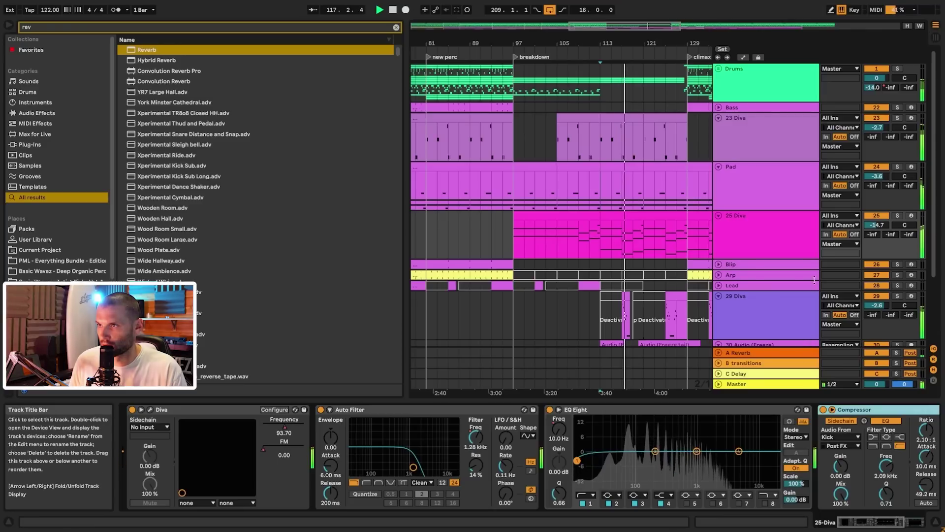
drag(877, 224, 877, 224)
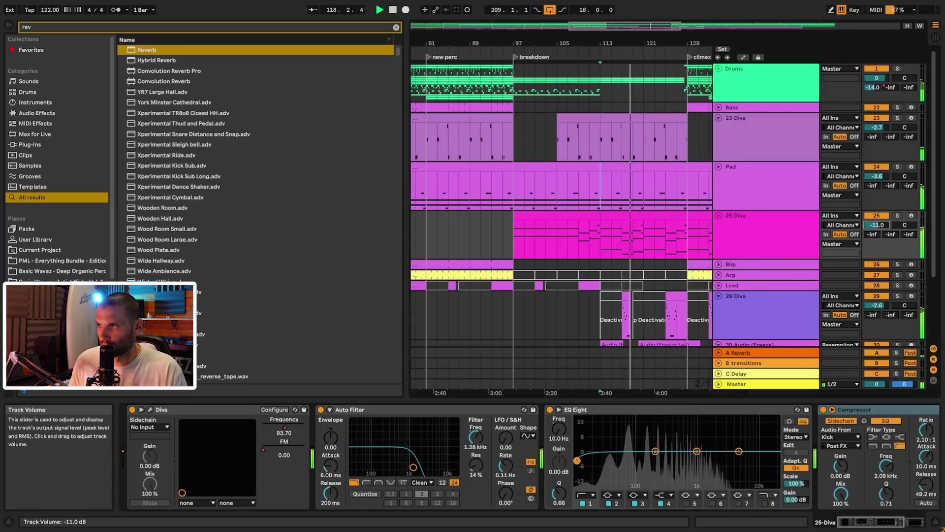
- Lower the Auto Filter frequency automation on the 25 Diva track at bar 113 and on into the climax
click(744, 57)
mouse_move(601, 235)
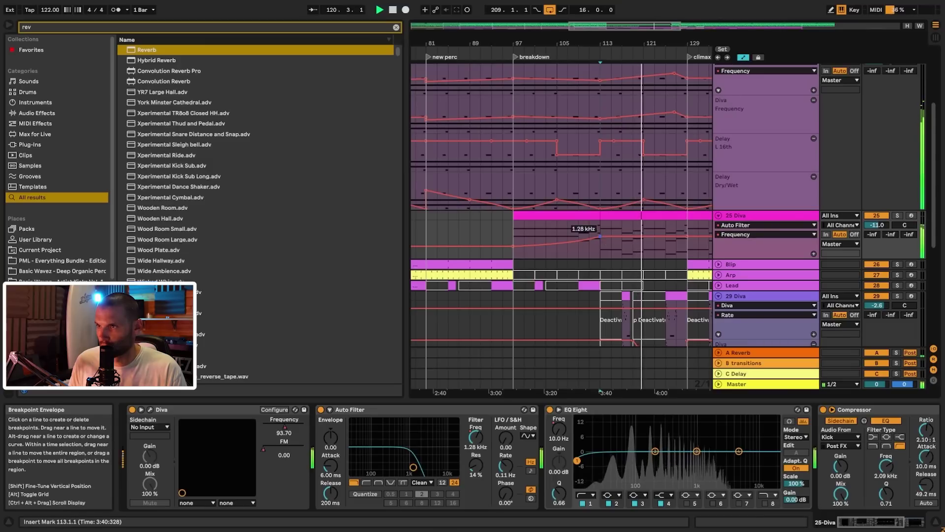
drag(601, 235, 601, 240)
mouse_move(690, 236)
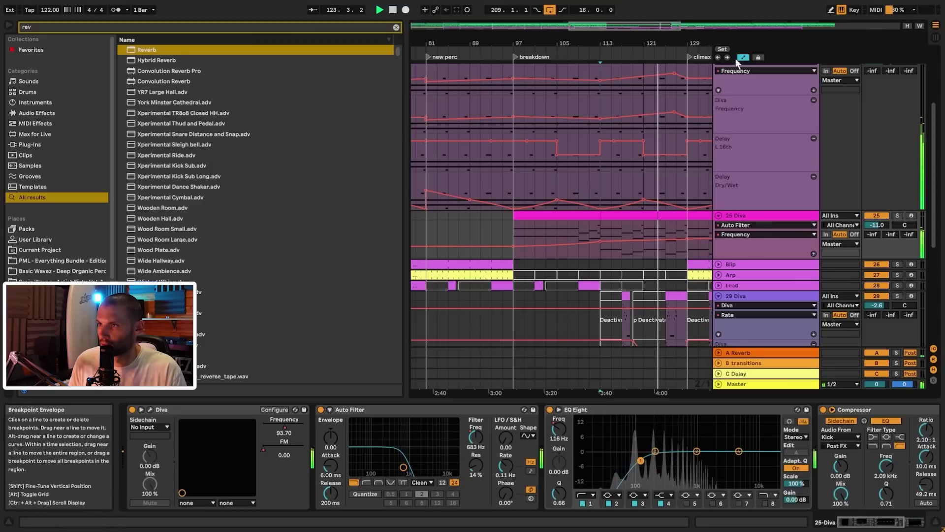
drag(629, 27, 630, 4)
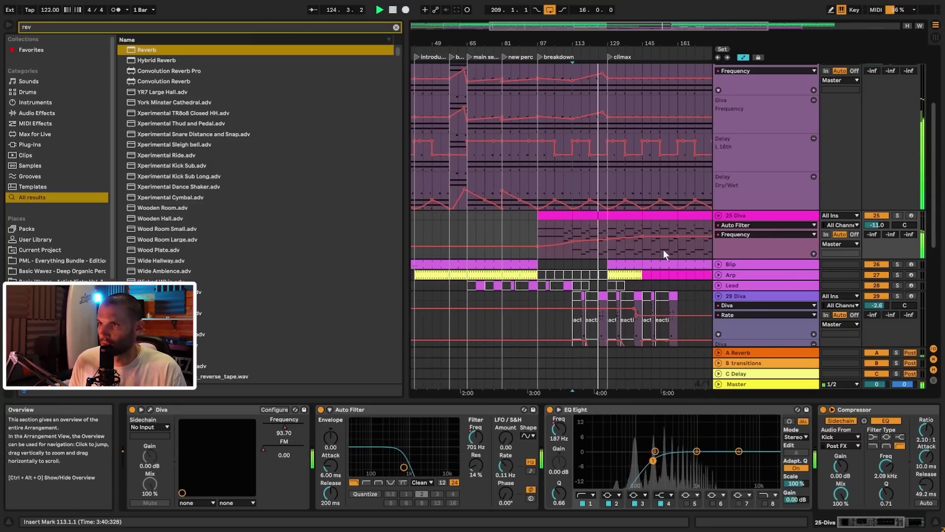
mouse_move(641, 235)
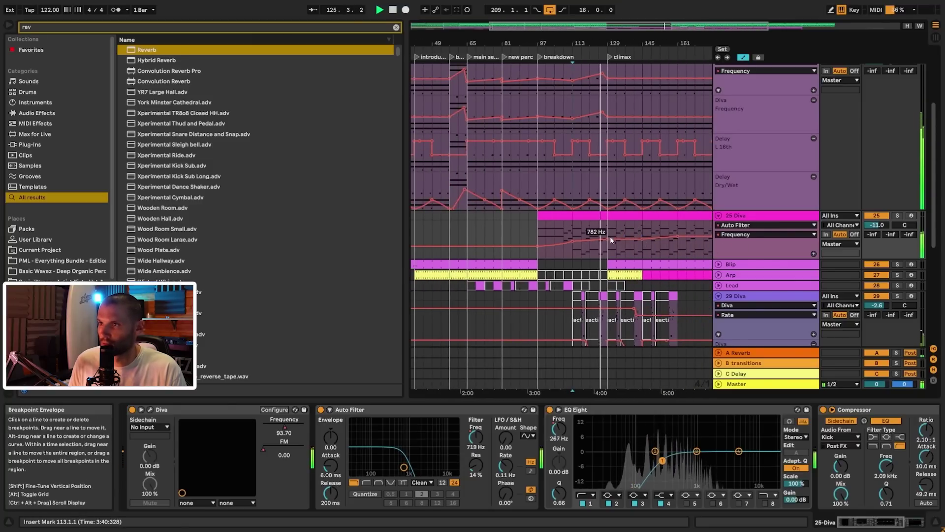
- Shorten the second reversed tail to run from bar 120 to just past bar 125, fade out its end, and play it from bar 121
scroll(651, 288, down, 6)
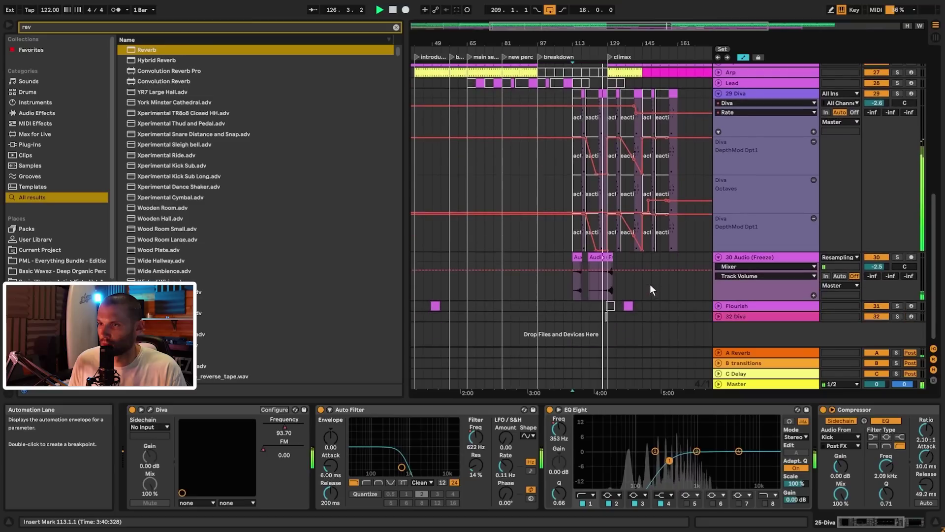
drag(624, 15, 631, 49)
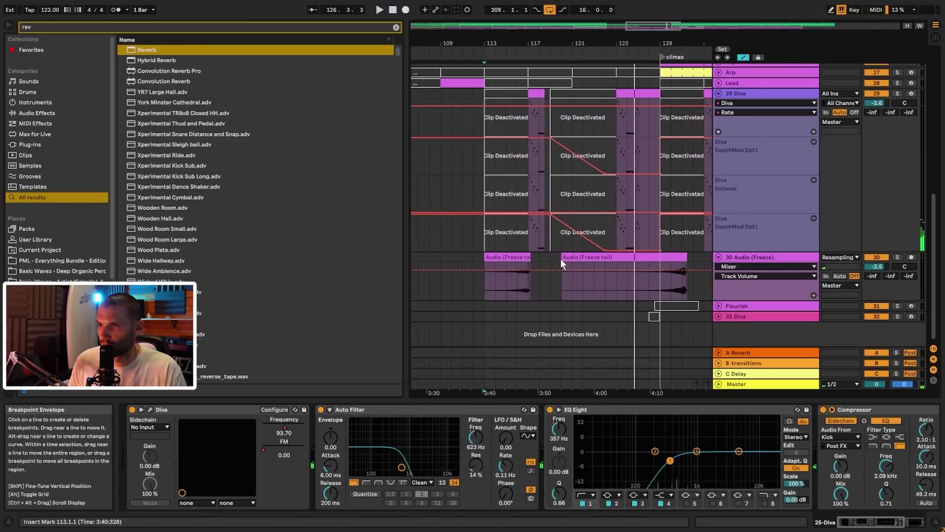
click(620, 257)
drag(627, 259, 562, 259)
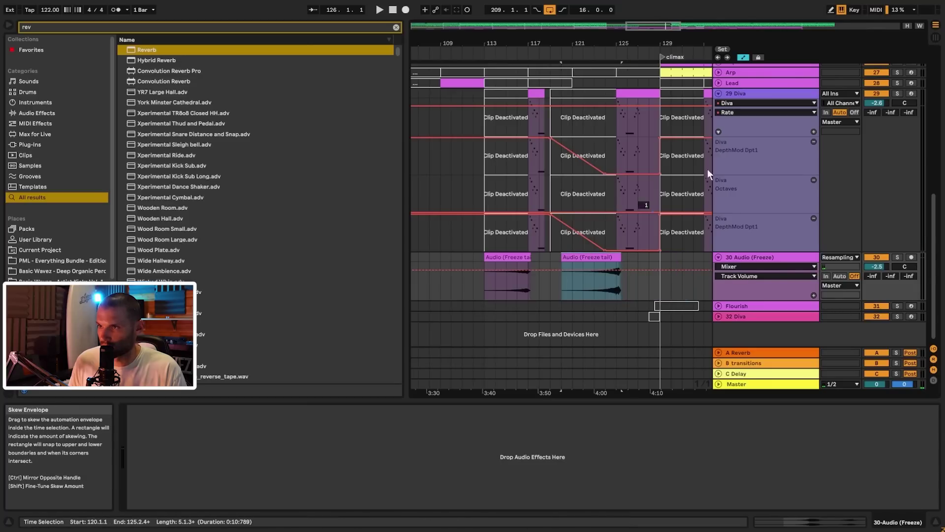
click(743, 57)
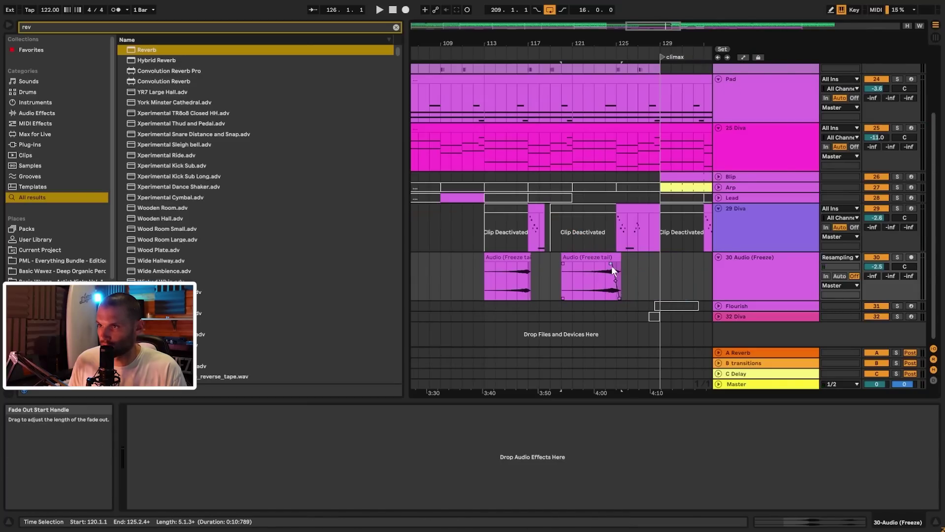
click(574, 281)
key(space)
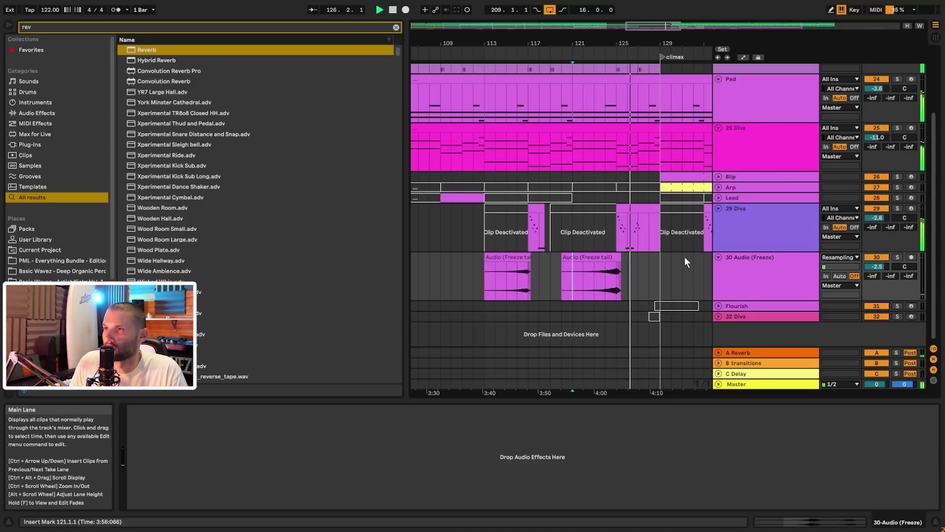
click(758, 238)
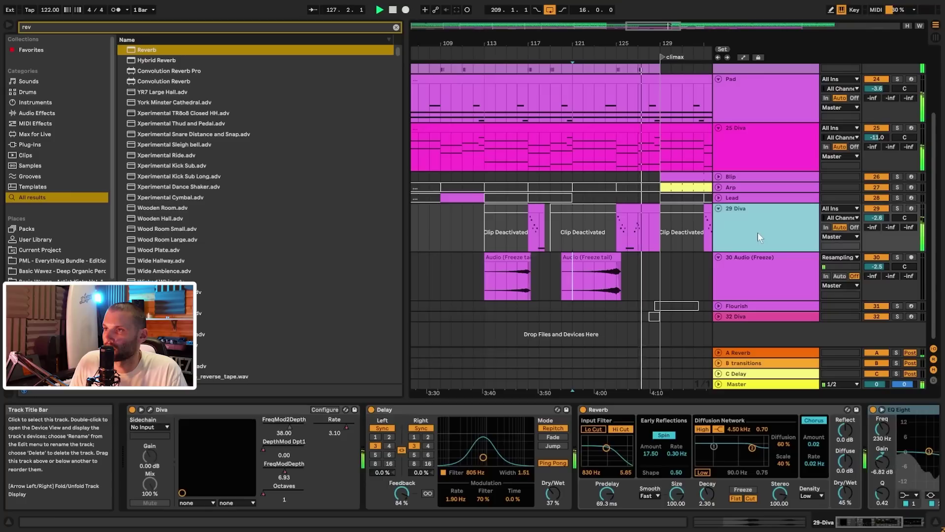
- Clear the deactivated Atmos Groove audio from bar 125, start its active clip half a bar before the climax, and play from bar 127.4
drag(659, 26, 681, 30)
scroll(573, 178, up, 4)
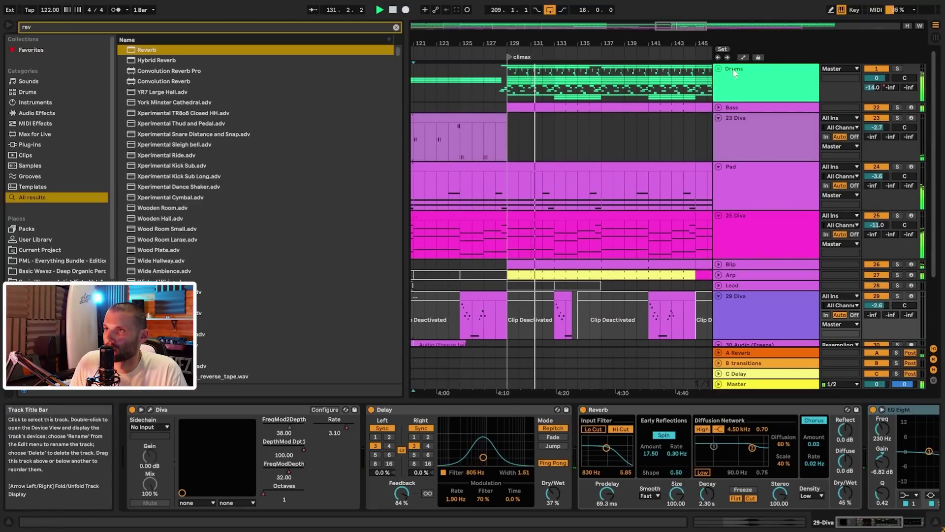
click(718, 69)
key(space)
scroll(552, 182, down, 2)
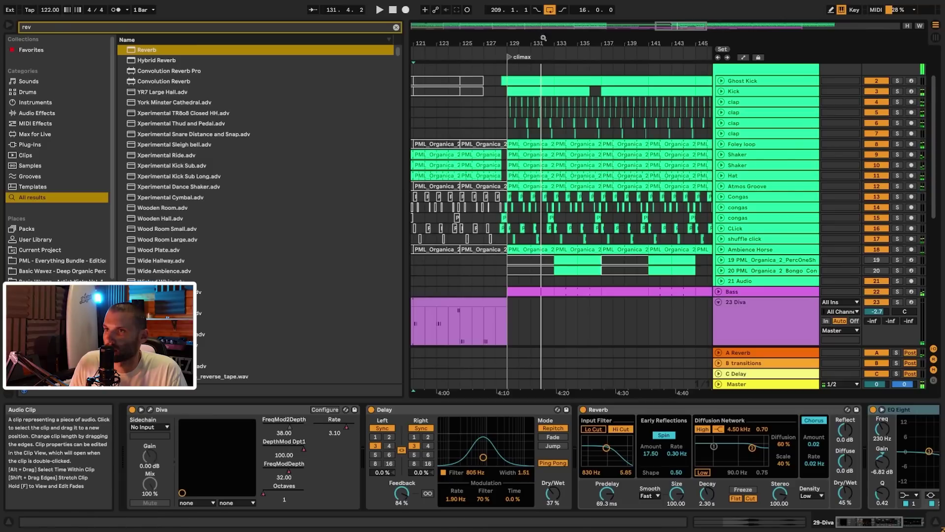
drag(544, 38, 580, 164)
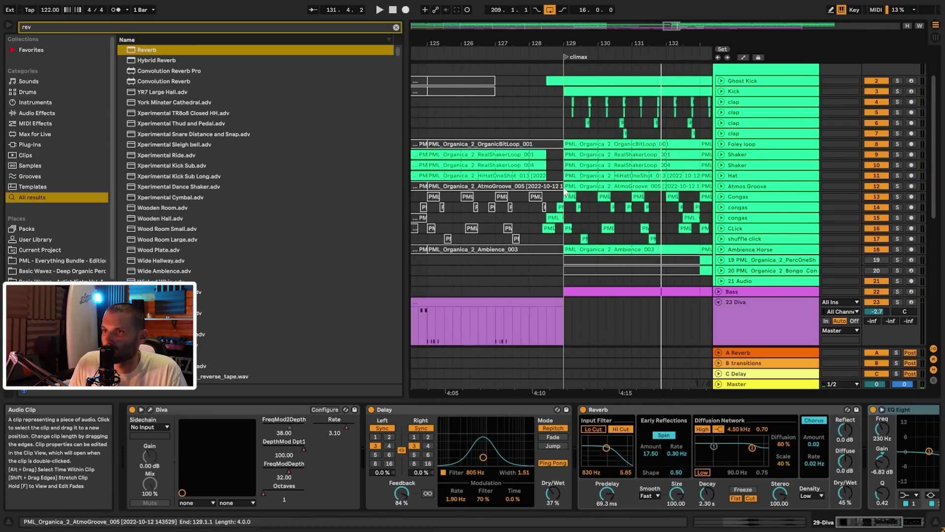
click(435, 187)
drag(429, 186, 546, 187)
click(520, 202)
key(space)
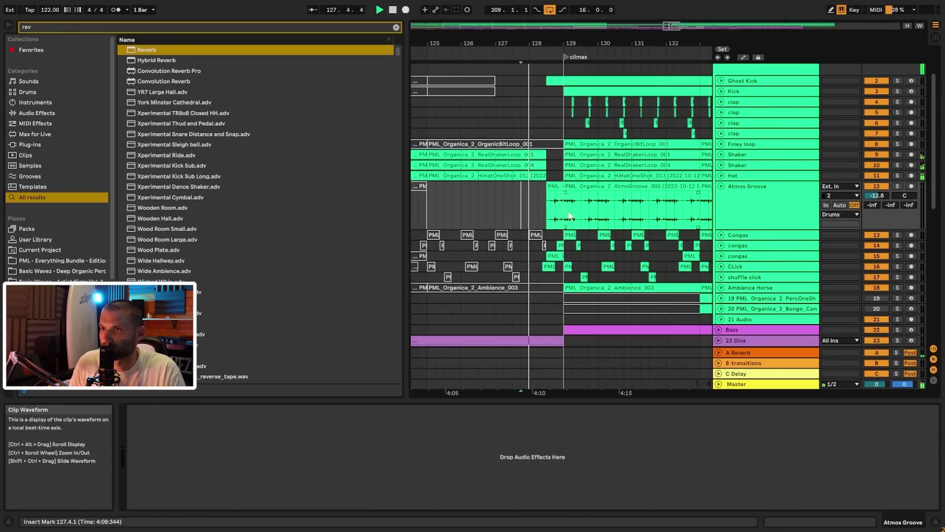
- Automate the Drums group's B-transitions send to rise from bar 125 to a peak half a bar before the climax, falling back to -inf
scroll(570, 217, up, 2)
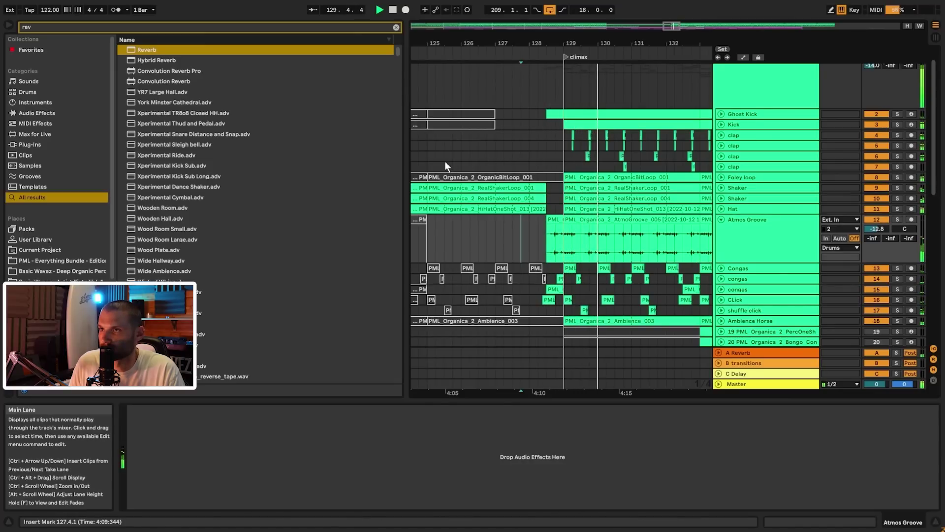
click(420, 151)
scroll(850, 135, up, 1)
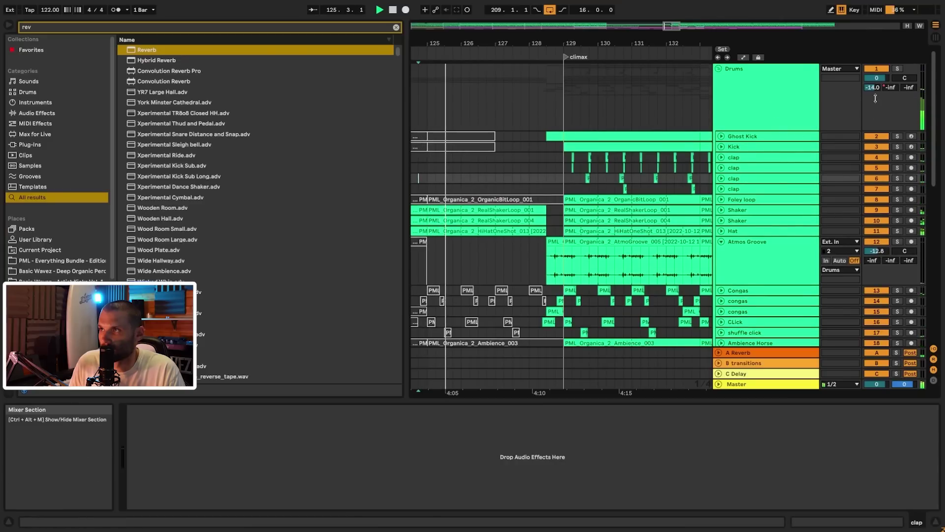
click(744, 58)
key(space)
key(space)
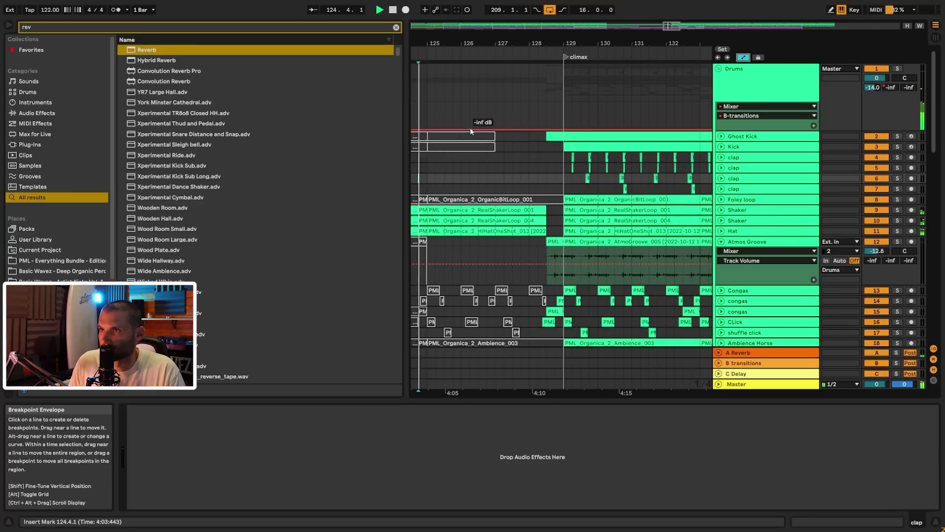
click(430, 129)
drag(546, 130, 546, 109)
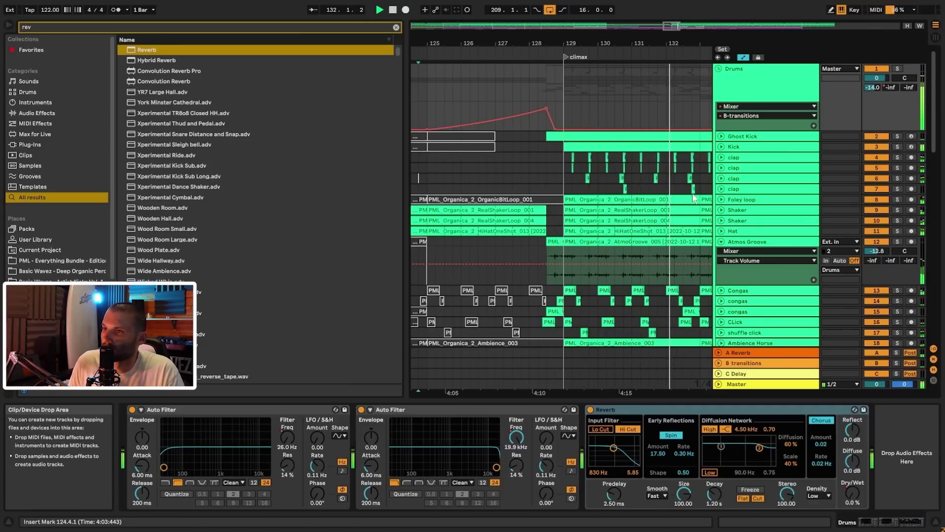
- Fold the expanded automation tracks into a compact overview and show the percussion tracks across the climax
drag(669, 27, 657, 105)
scroll(658, 114, down, 3)
scroll(658, 123, down, 10)
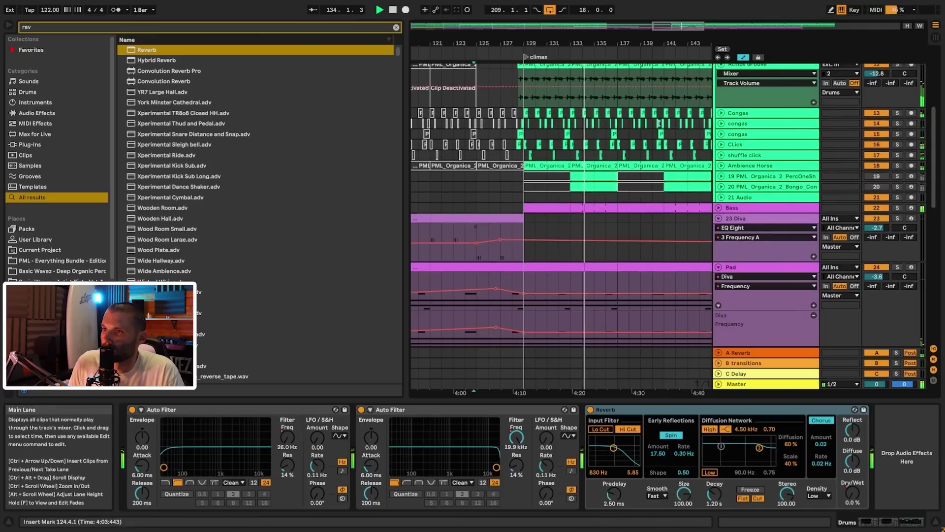
drag(661, 27, 659, 2)
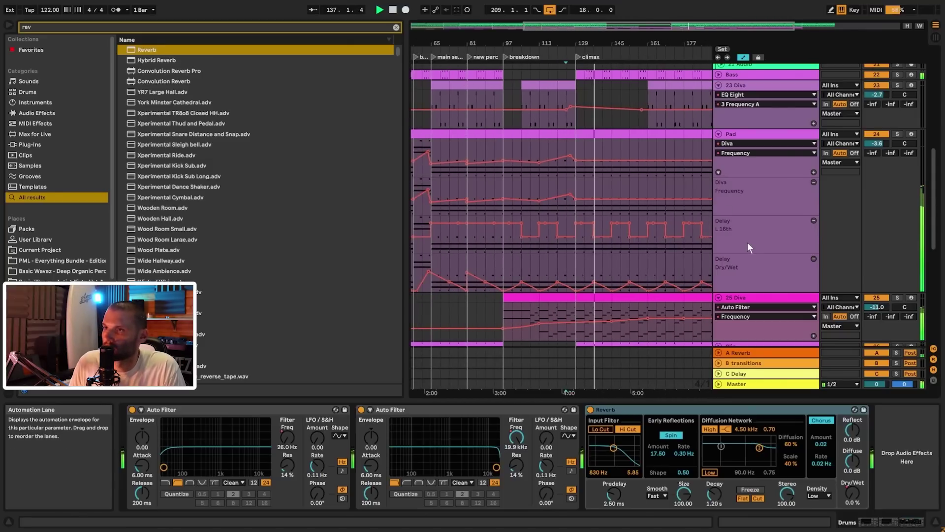
alt+click(718, 135)
scroll(682, 132, down, 2)
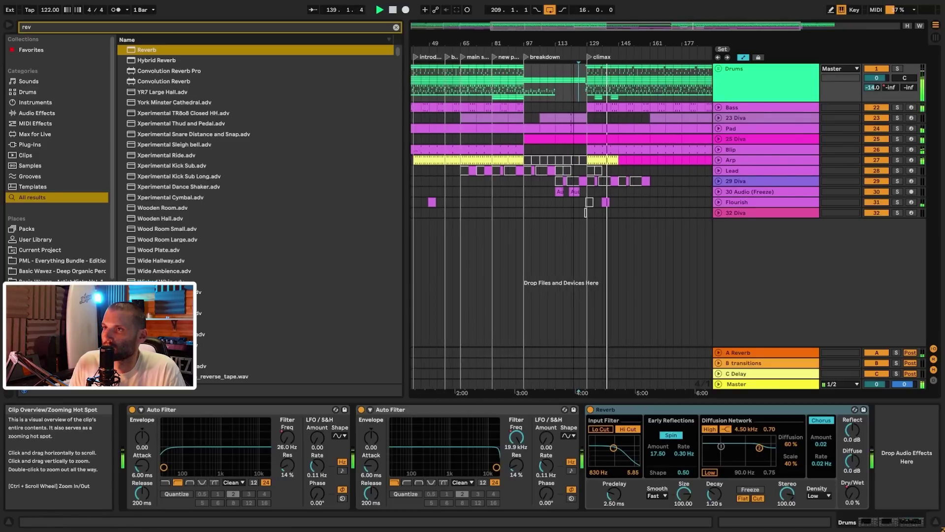
scroll(777, 267, down, 5)
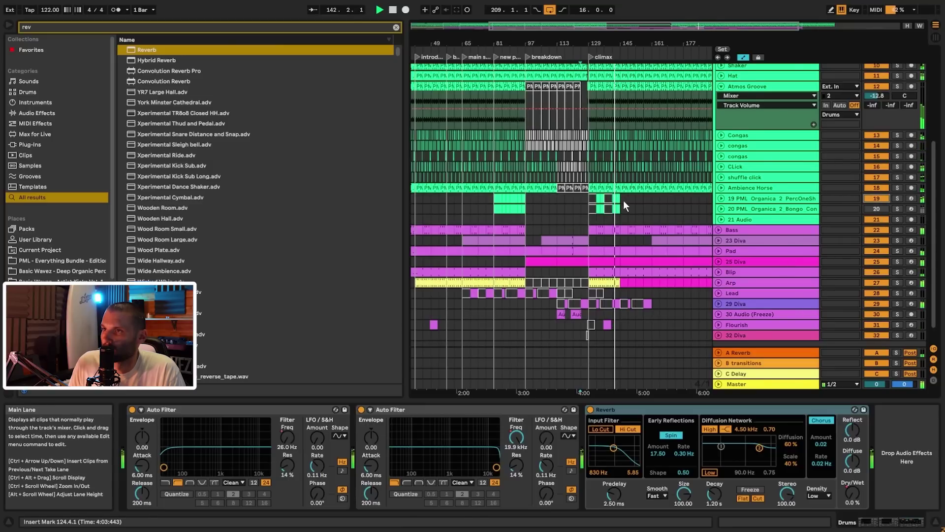
- Mute the PML Organica 2 PercOneShot track, delete it together with the Bongo track, and delete the empty audio track below them
click(876, 198)
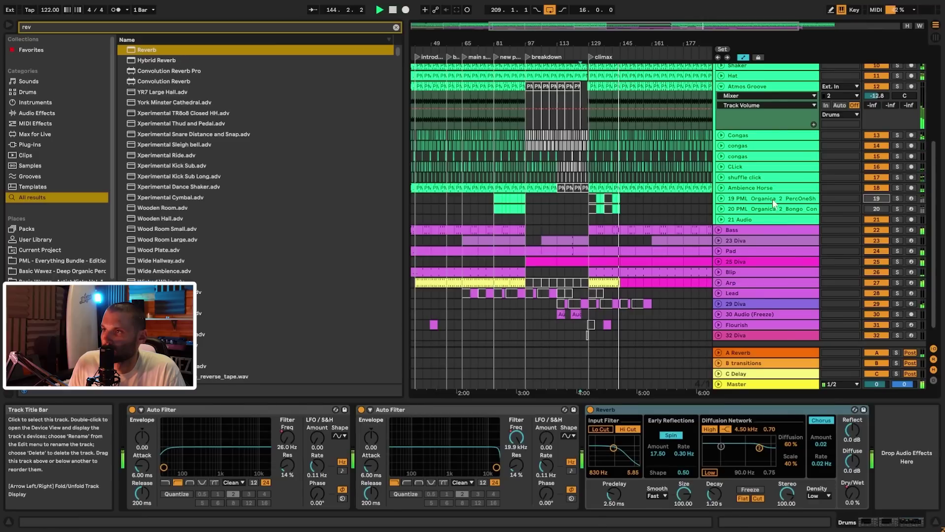
click(778, 199)
shift+click(778, 208)
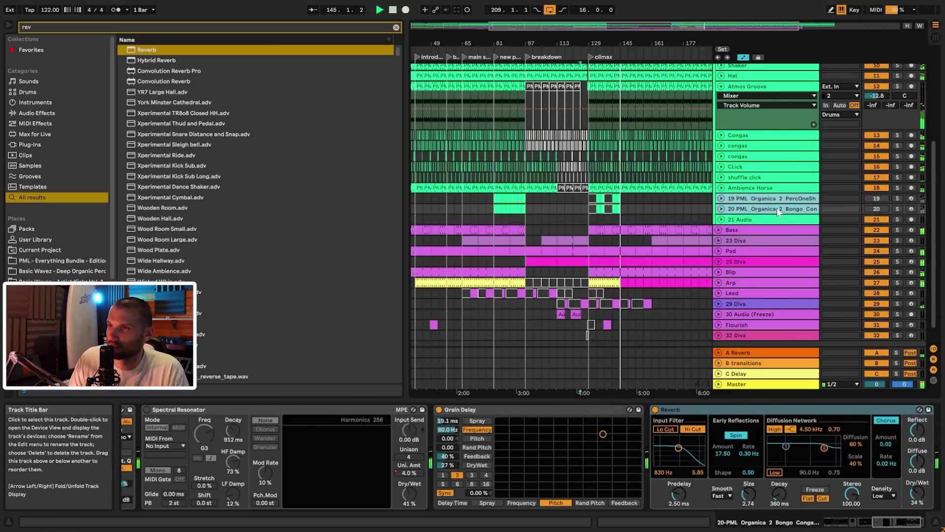
key(Delete)
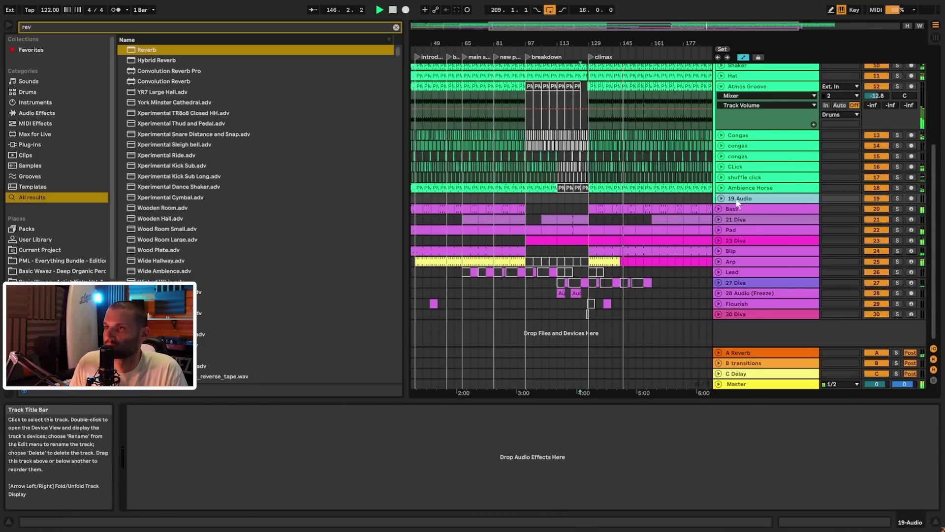
drag(603, 25, 603, 6)
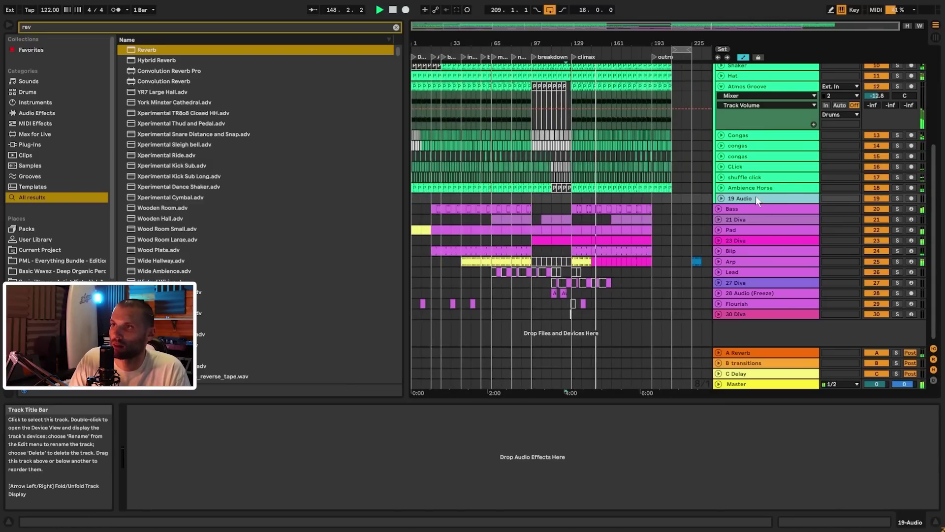
key(Delete)
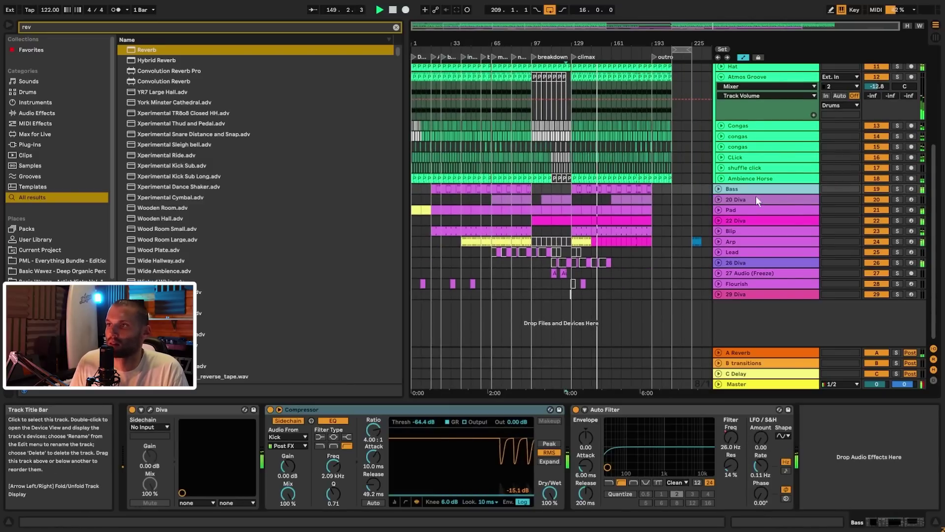
- Insert a new empty audio track directly below the Ambience Horse track in the Drums group
scroll(720, 130, up, 3)
click(721, 143)
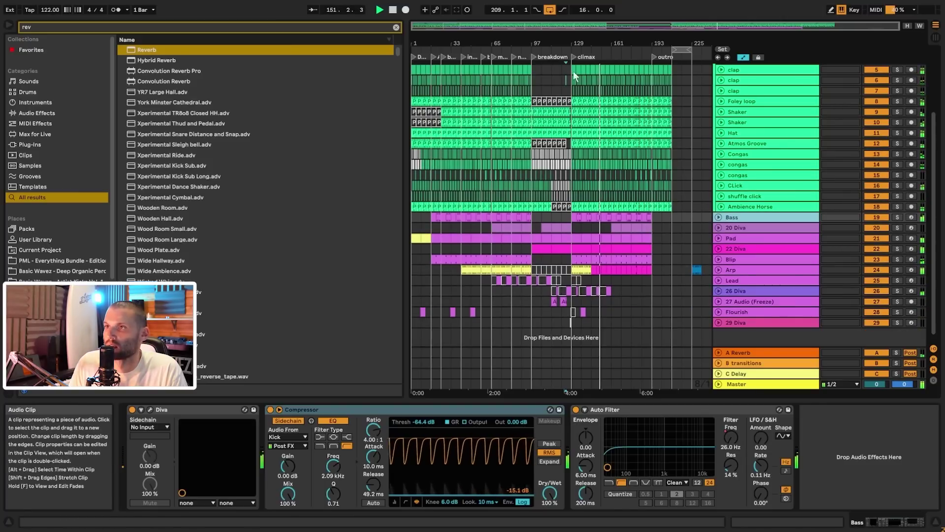
scroll(603, 100, up, 3)
drag(583, 25, 658, 58)
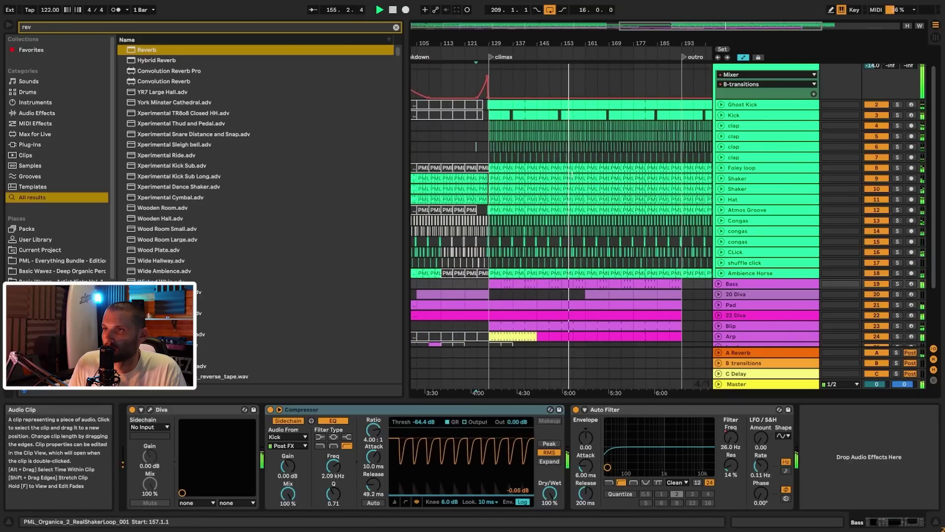
scroll(751, 216, down, 2)
click(739, 239)
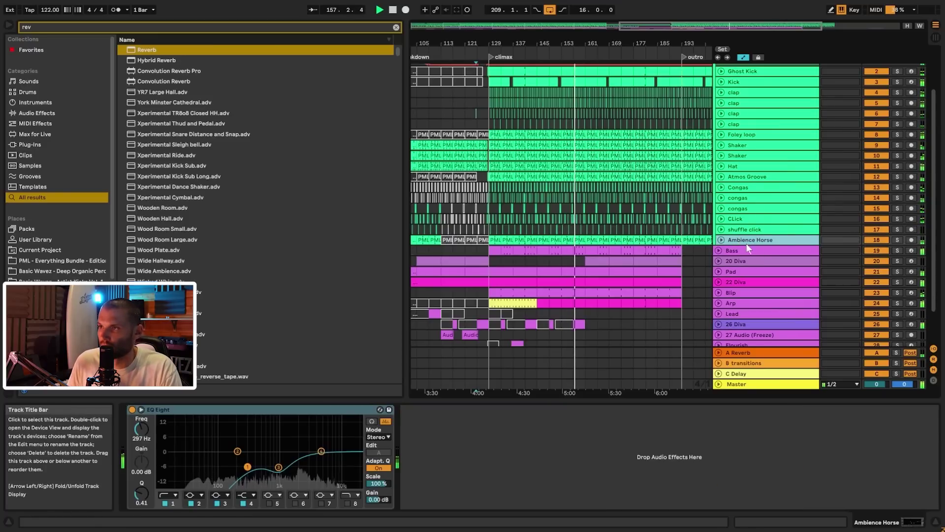
key(ctrl+t)
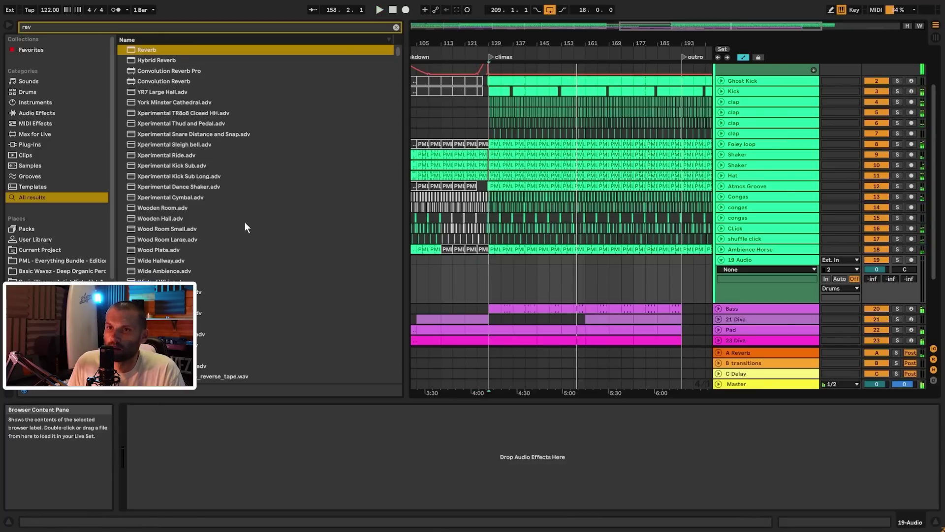
- Clear the browser search in the PML Everything Bundle folder and audition the PML Organica 2 PercOneShot samples 004 and 009
scroll(57, 197, down, 3)
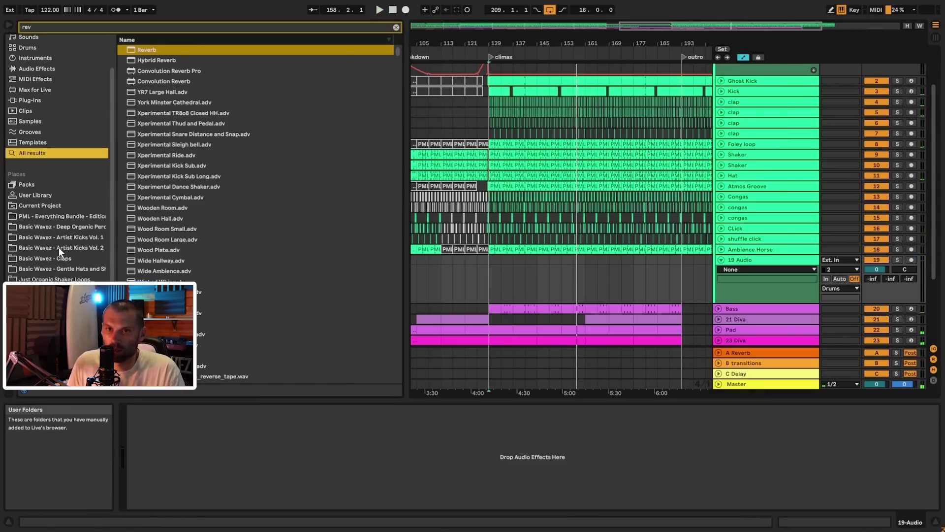
click(59, 279)
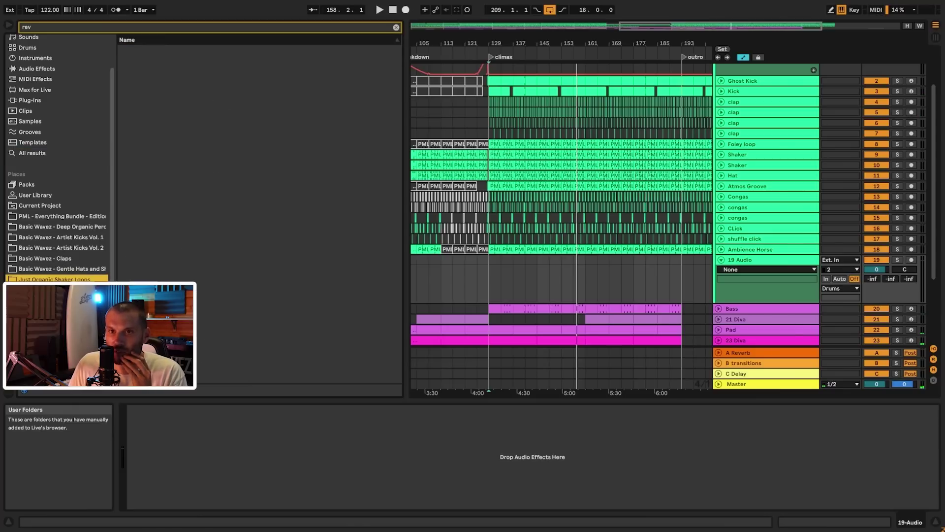
click(99, 216)
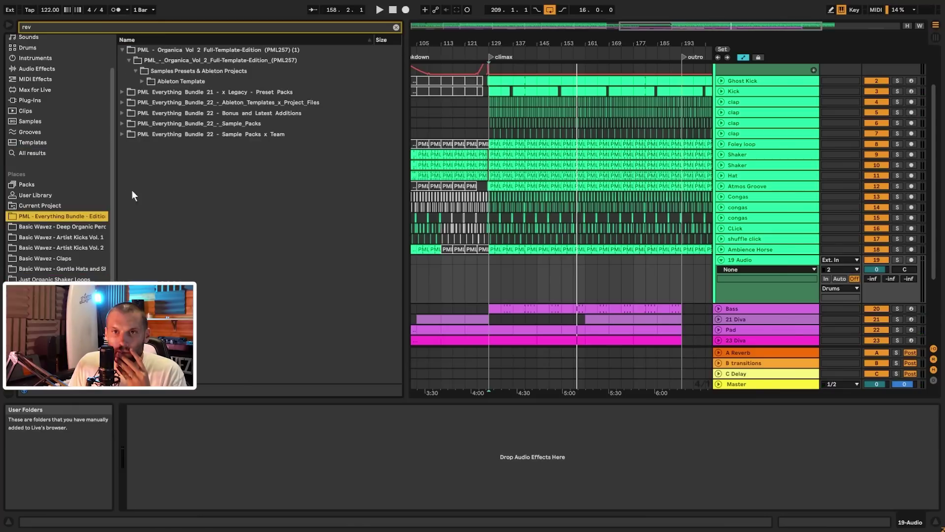
click(394, 28)
click(234, 101)
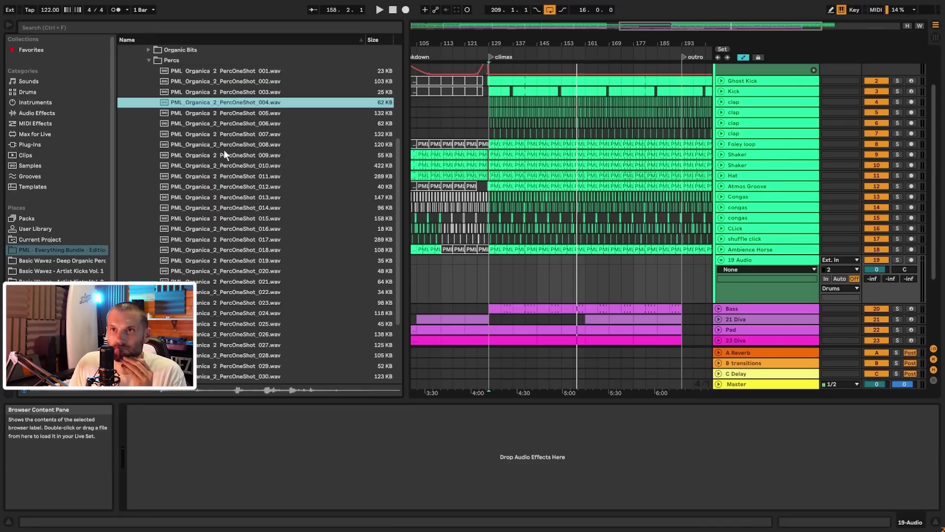
click(225, 154)
scroll(158, 62, up, 1)
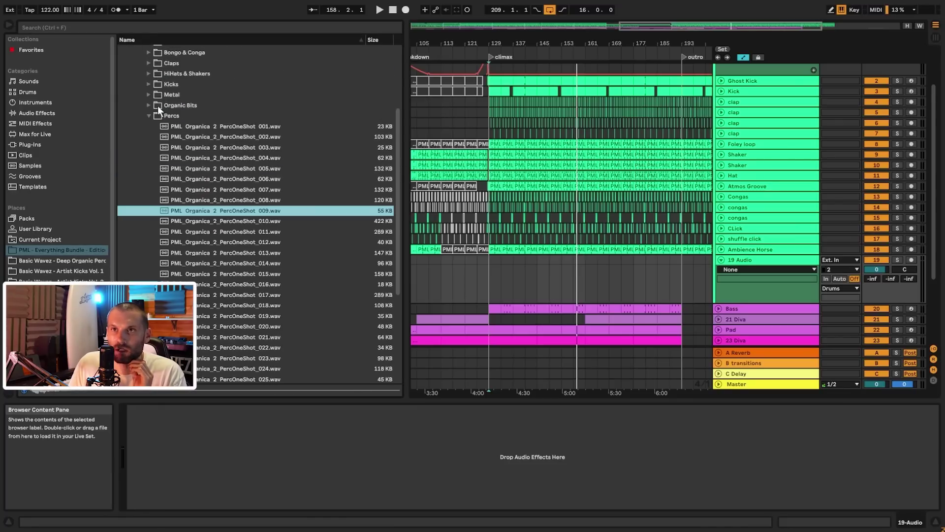
- Expand the HiHats & Shakers one-shots and audition the samples from FeltSnare_002 down to ShakerOneShot_008
click(152, 72)
scroll(156, 106, up, 2)
click(193, 219)
click(221, 263)
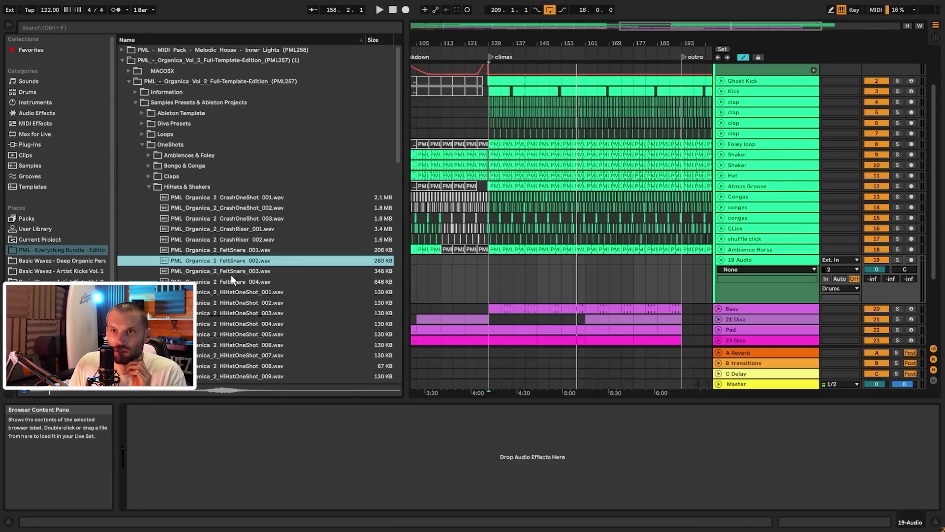
key(Up)
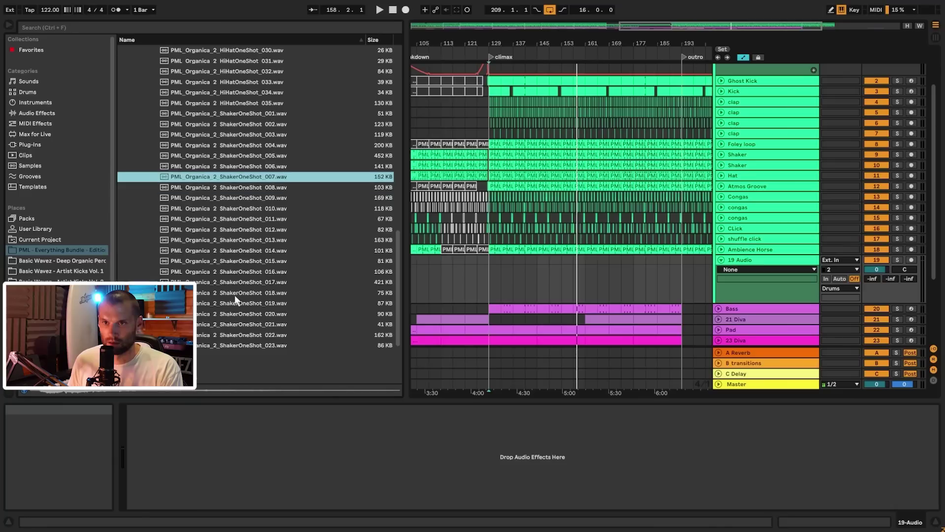
key(Up)
key(Down)
key(Down)
key(Down)
key(Down)
key(Up)
key(Up)
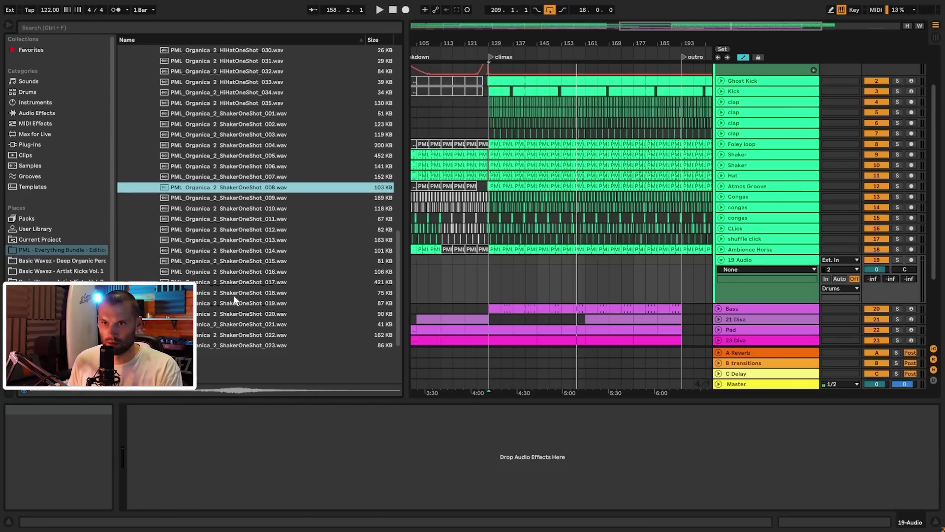
- Place ShakerOneShot_008 on a new track below Hat, reverse it, start it at 129.1.3 and play it from the climax
drag(599, 39, 642, 145)
click(747, 179)
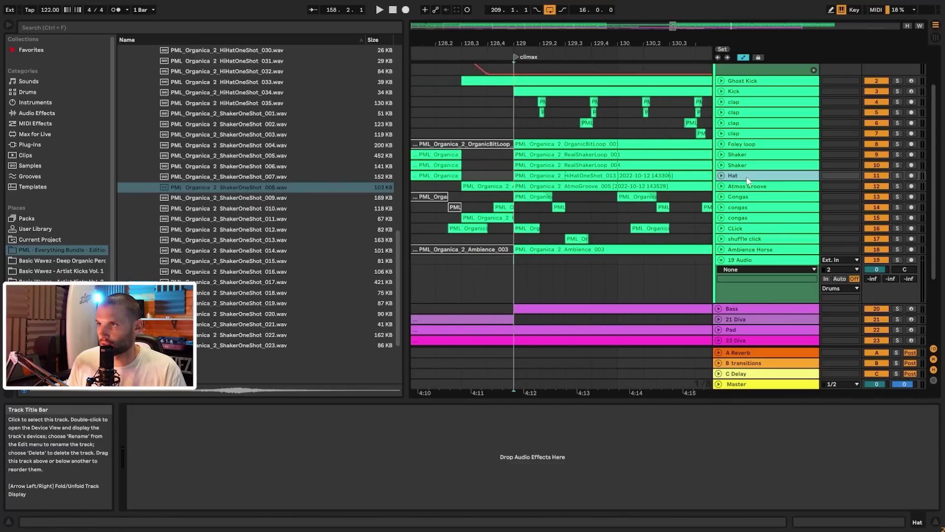
drag(221, 190, 599, 199)
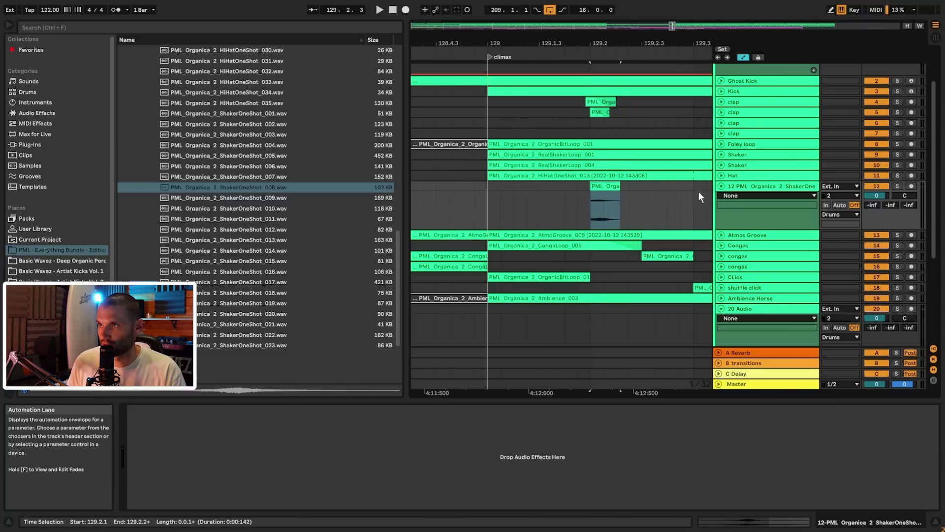
click(488, 232)
key(space)
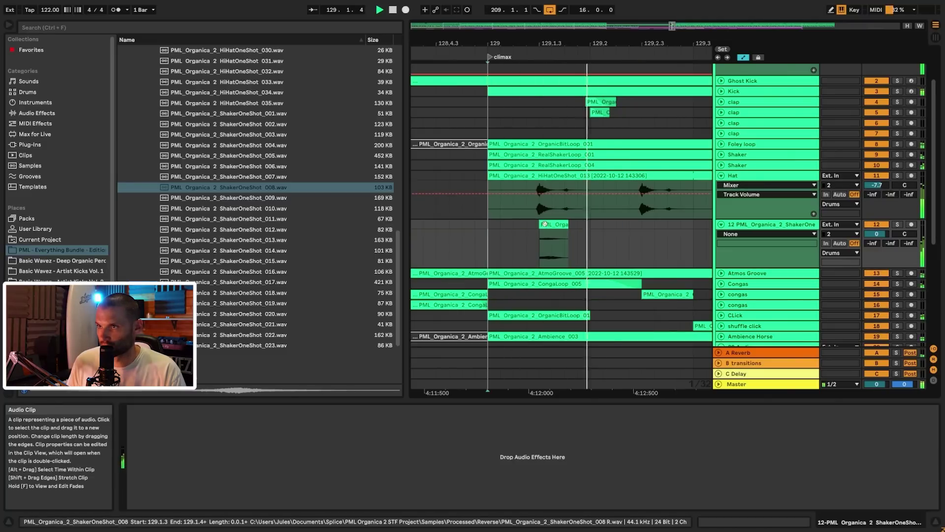
key(space)
key(space)
- Lower the shaker one-shot track to -6.9 dB, switch off the automation view and play the passage
drag(872, 238, 872, 254)
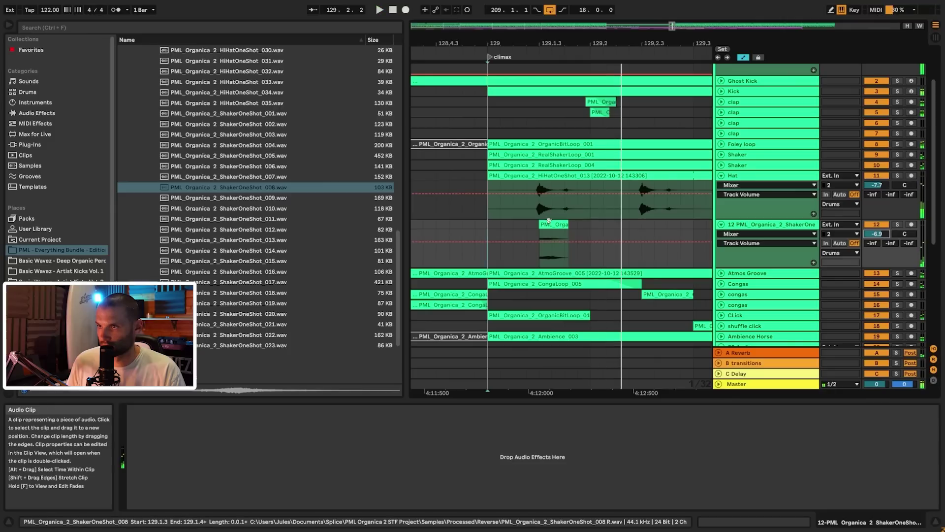
click(742, 56)
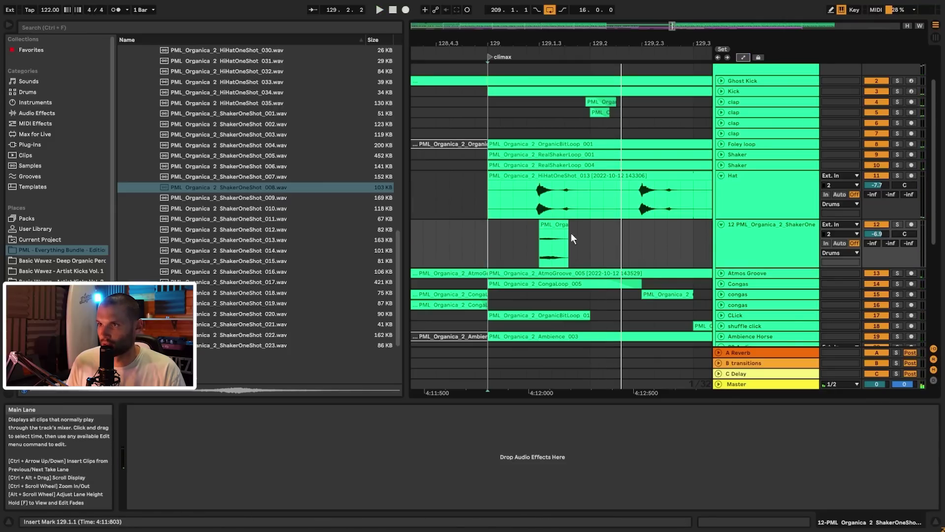
key(space)
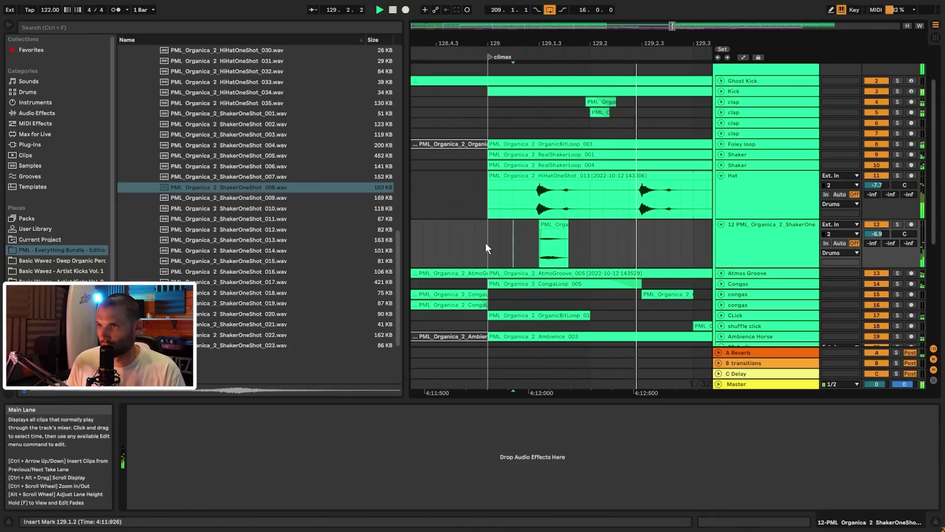
key(space)
- Duplicate the shaker beat starting at 129.1.1 once and lower the track's volume to -11.2 dB during playback
drag(488, 245, 585, 245)
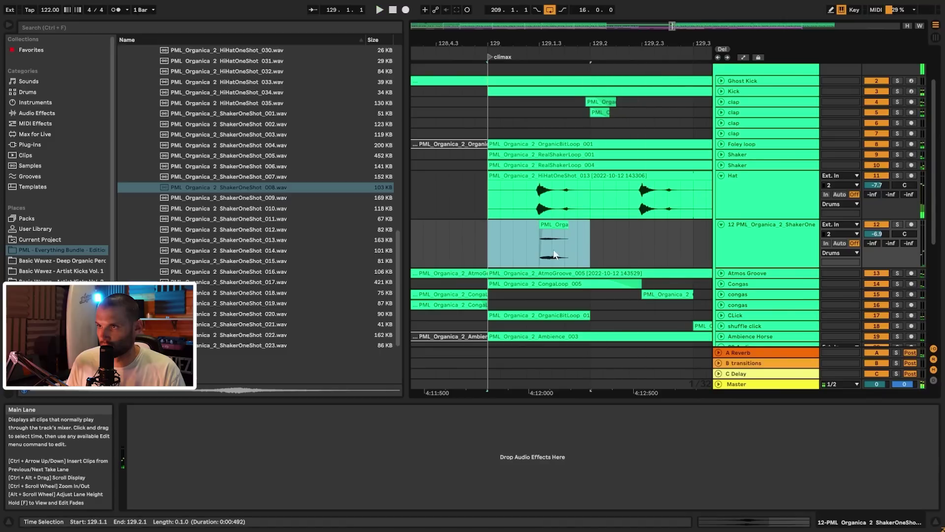
key(ctrl+d)
click(427, 241)
key(space)
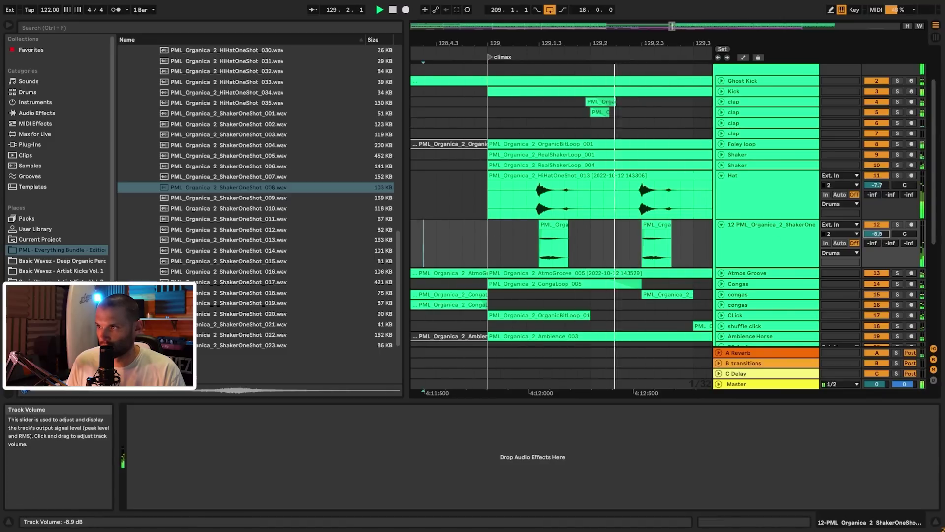
click(879, 224)
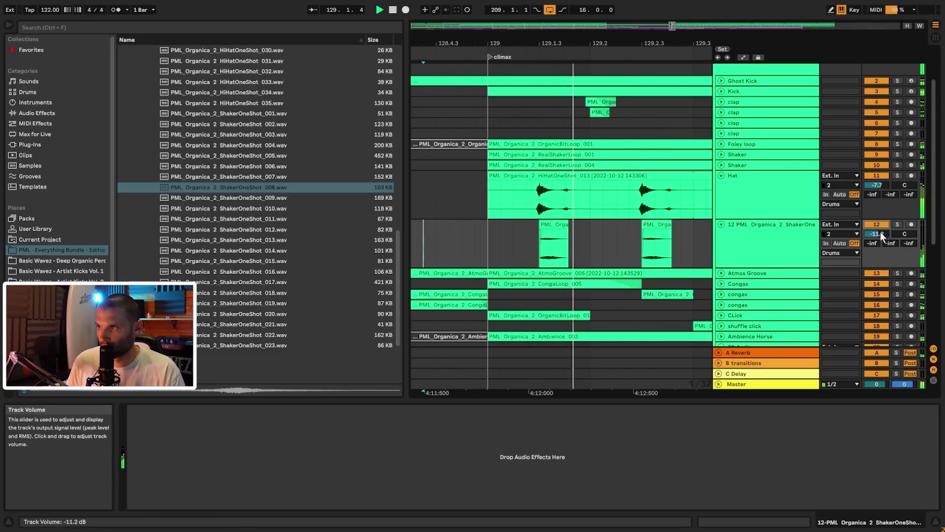
key(space)
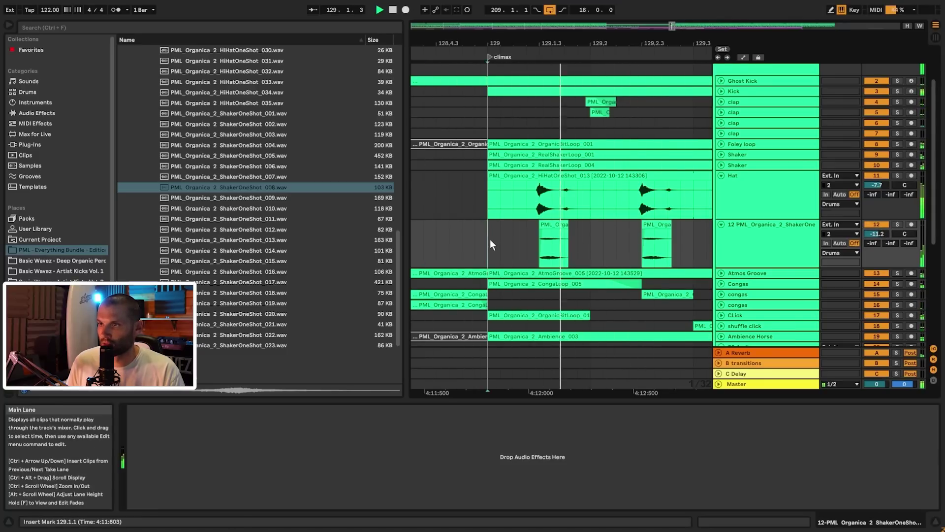
- Duplicate the two-beat shaker pattern from 129.1.1 four times, up to 131.3.1
drag(485, 239, 691, 241)
key(ctrl+d)
key(ctrl+d)
key(ctrl+d)
key(ctrl+d)
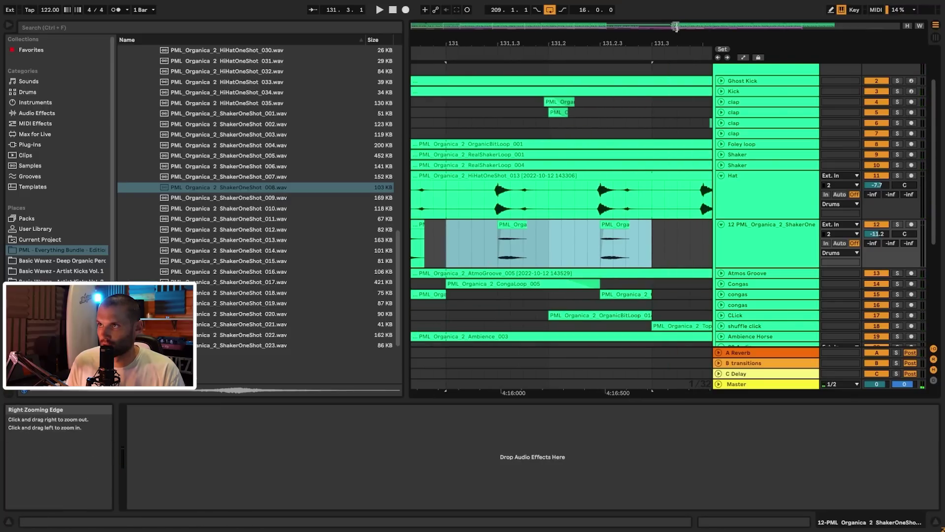
scroll(512, 260, down, 8)
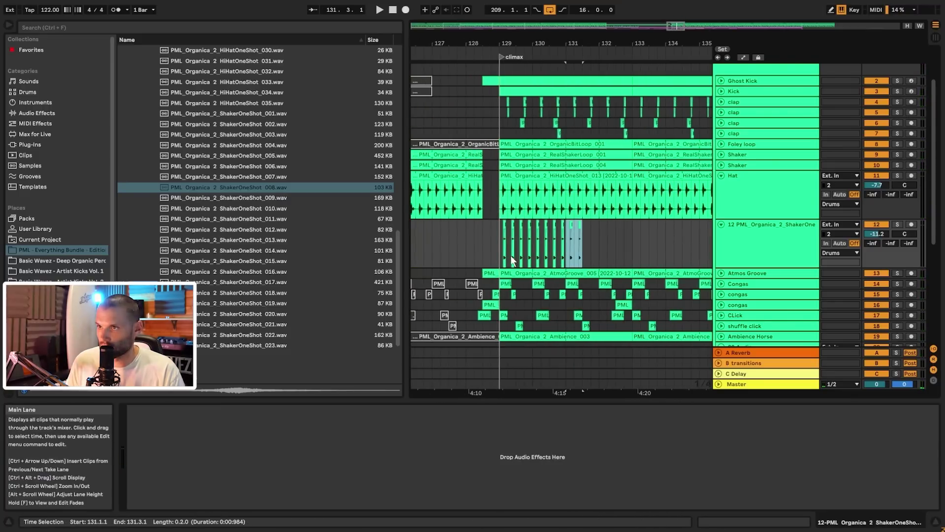
- Consolidate the repeated shaker hits from bar 129 into one clip and extend it to bar 137 for an 8-bar length
click(499, 244)
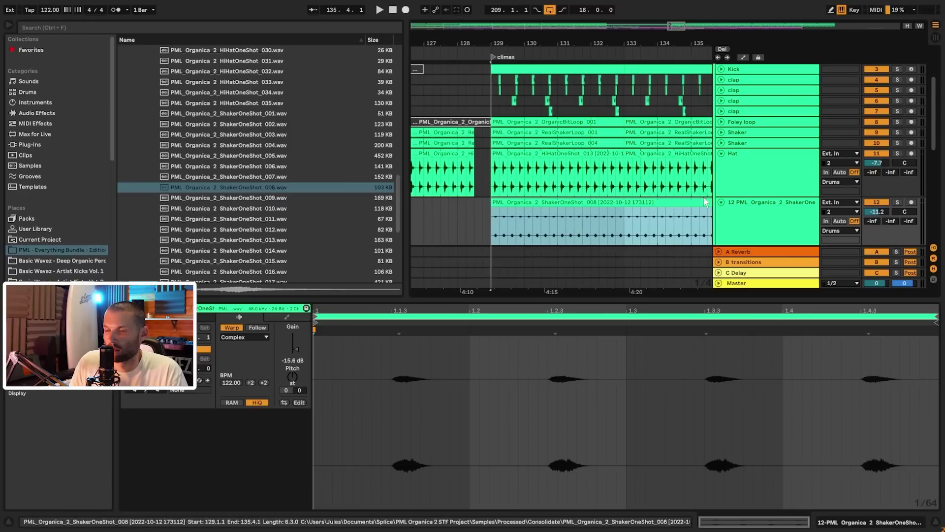
key(space)
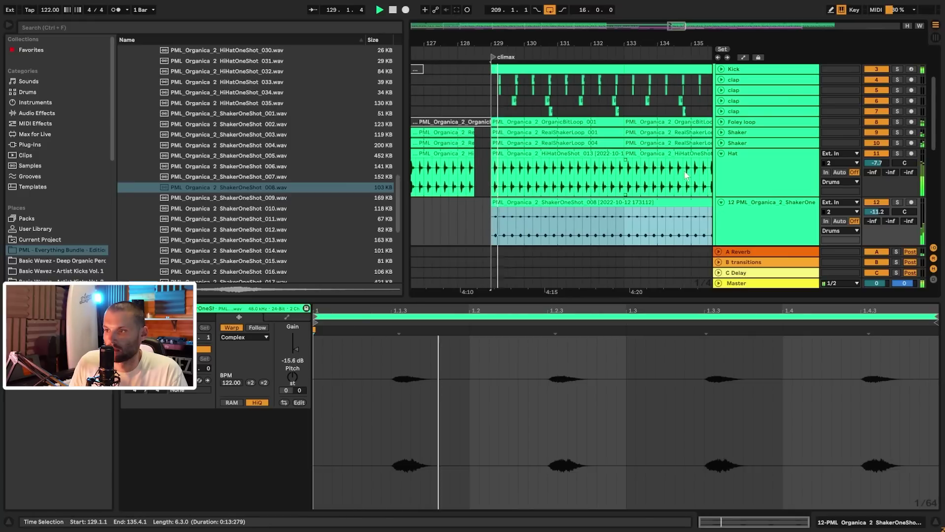
drag(551, 45, 538, 19)
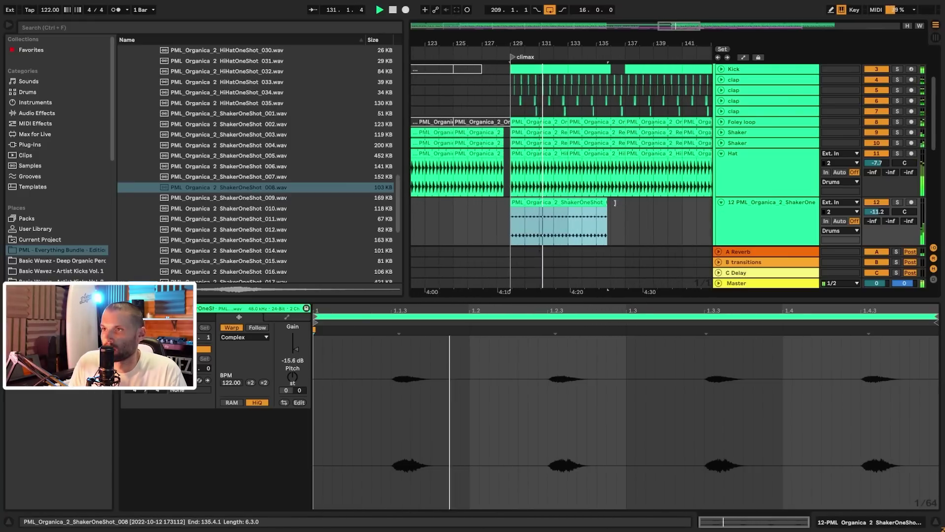
drag(613, 207, 625, 207)
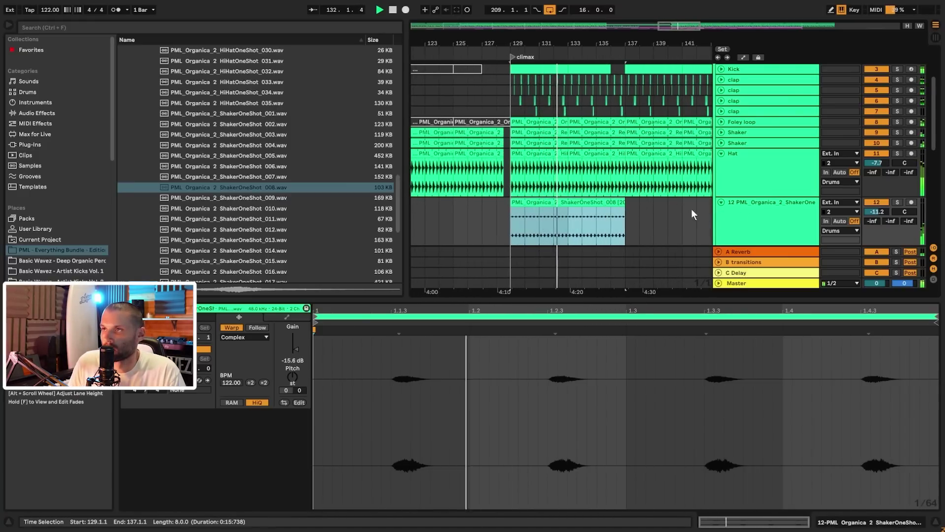
- Collapse the HiHats & Shakers folder and audition samples from the Wood one-shots, starting with Wood_001
click(293, 201)
scroll(294, 204, up, 12)
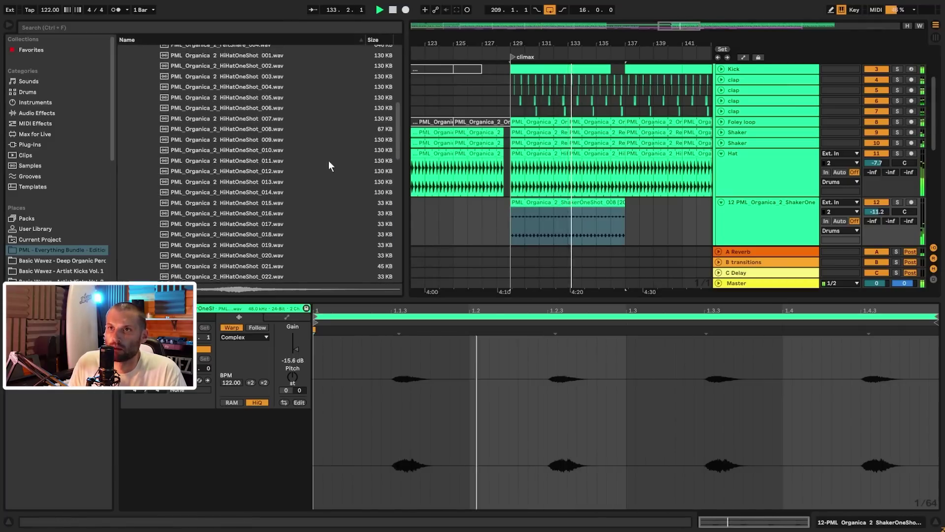
scroll(295, 133, up, 6)
click(148, 161)
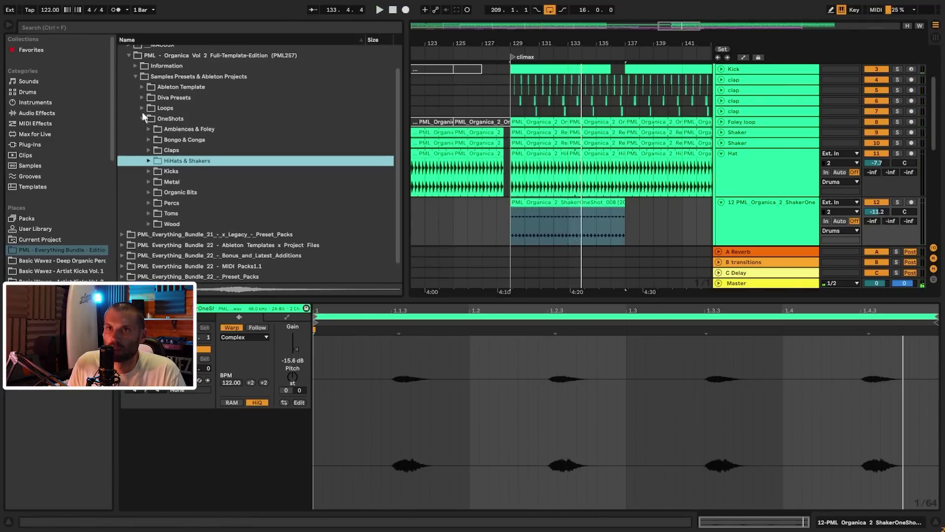
click(149, 224)
click(216, 235)
scroll(274, 267, down, 3)
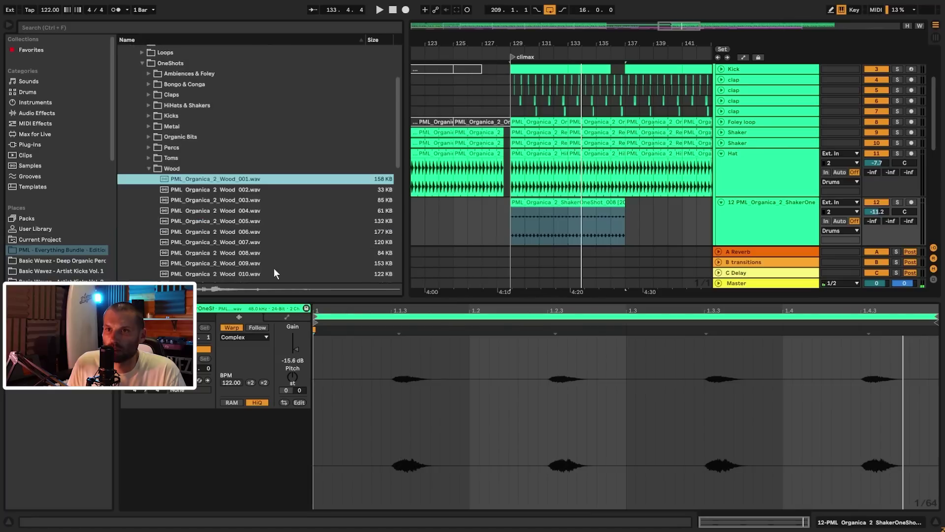
click(220, 214)
- Audition TopLoop_015 and TopLoop_014, then place TopLoop_014 at bar 127 on a new track below the shaker one-shot track
scroll(220, 218, down, 2)
click(228, 238)
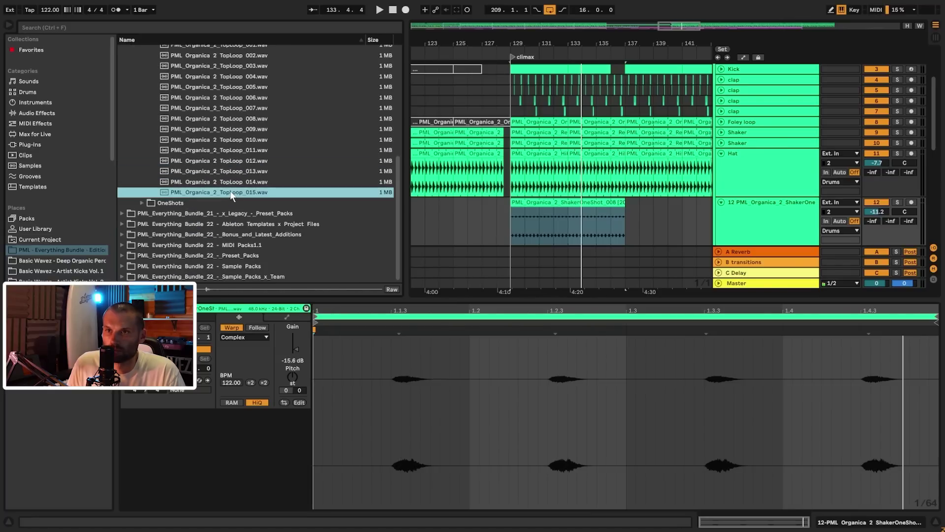
click(237, 182)
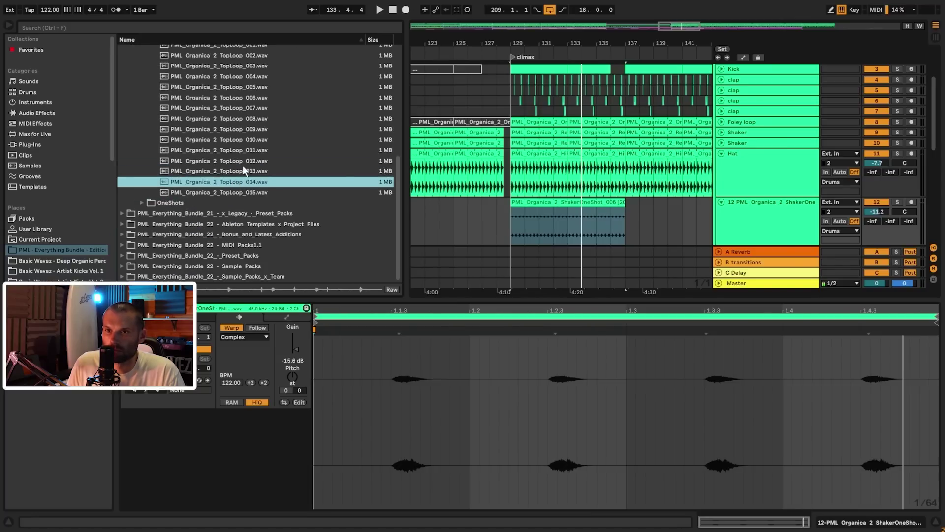
click(763, 221)
- Search all results for "eq", add EQ Eight to the TopLoop_014 track and enable its band 8 high cut
click(330, 30)
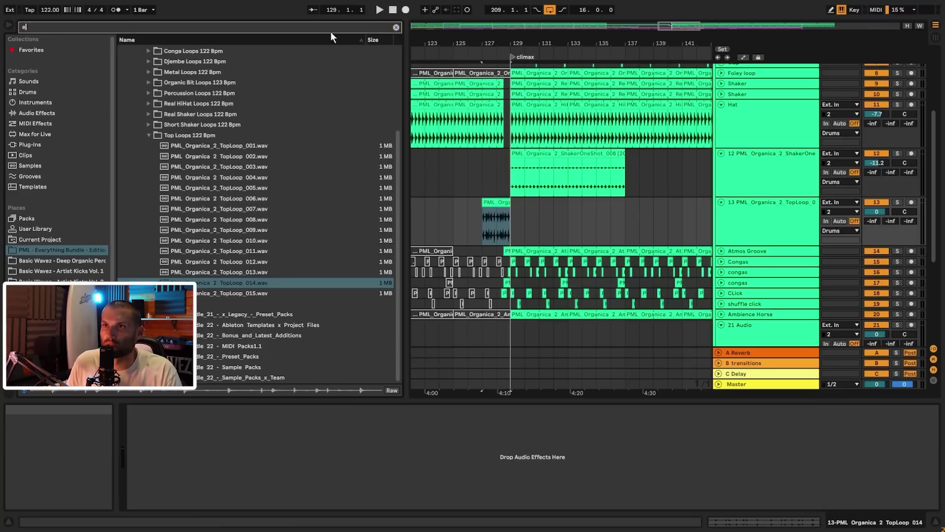
text(eq)
click(38, 197)
drag(139, 61, 229, 480)
click(347, 503)
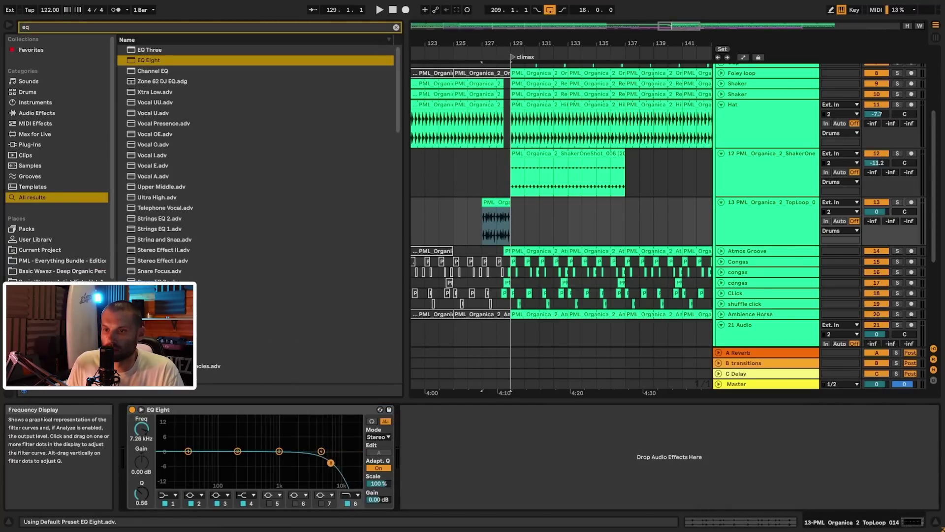
- Enable EQ Eight's band 1 low cut at 1.60 kHz on the TopLoop_014 track and extend its clip to bar 137
key(space)
click(174, 495)
click(178, 441)
drag(188, 459, 292, 465)
drag(510, 221, 626, 222)
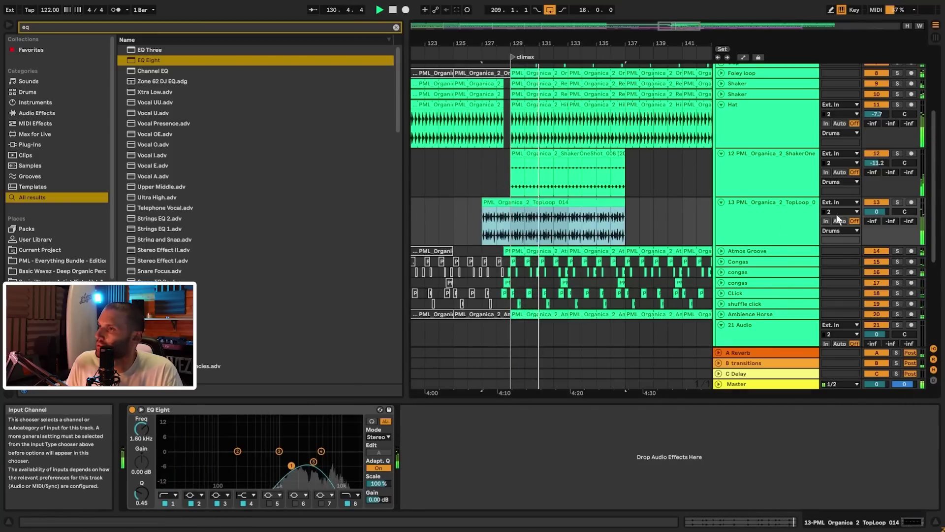
- Set the TopLoop_014 track volume to -0.5 dB and transpose its clip by -10 semitones
drag(874, 212, 858, 221)
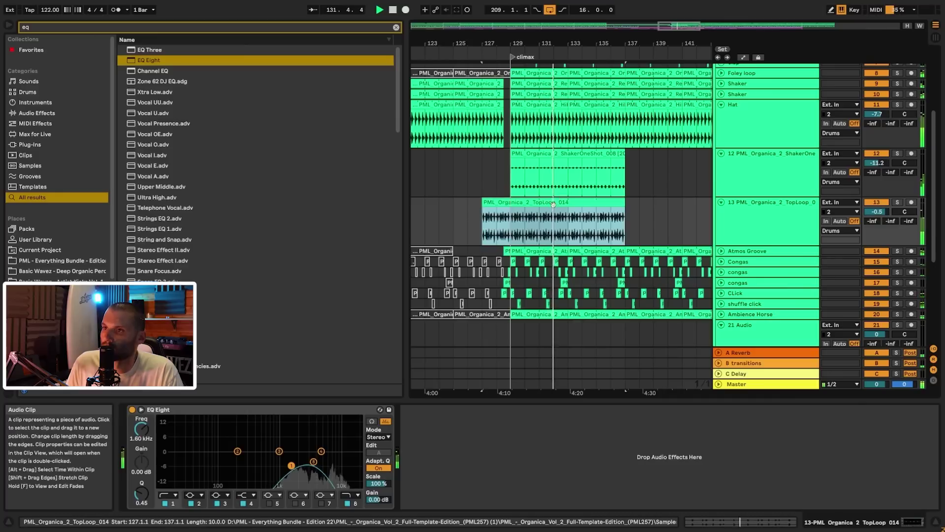
double_click(566, 222)
drag(292, 376, 292, 382)
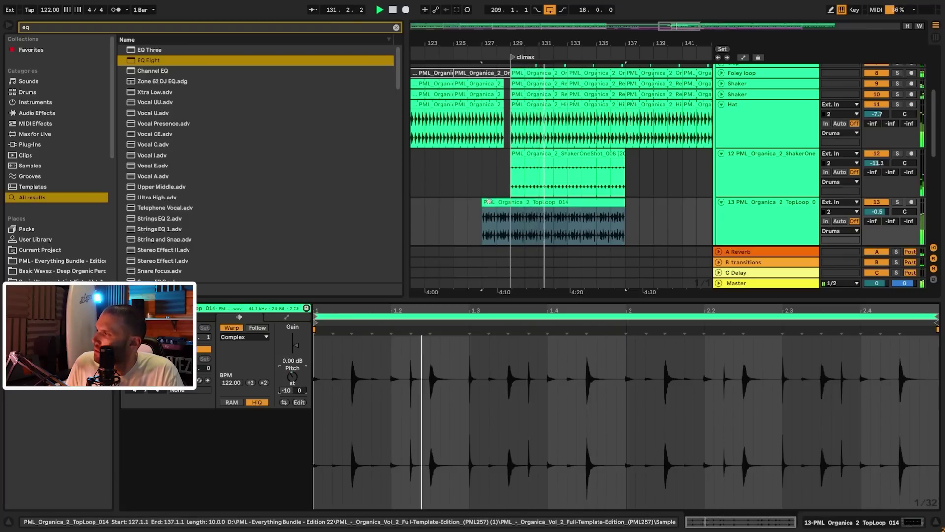
- Trim the start of the TopLoop_014 clip to bar 128 and add a fade-in reaching almost to bar 129
drag(483, 203, 497, 202)
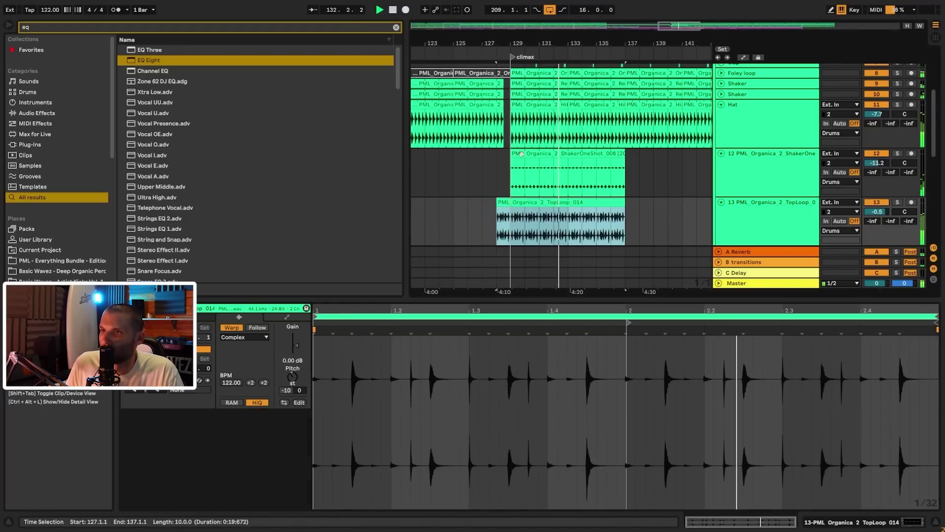
key(space)
scroll(498, 217, up, 6)
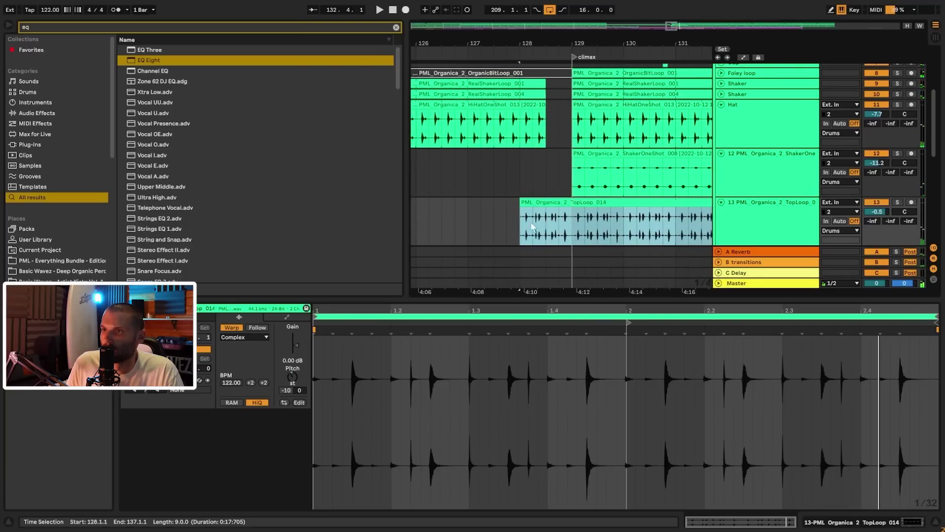
drag(523, 213, 568, 217)
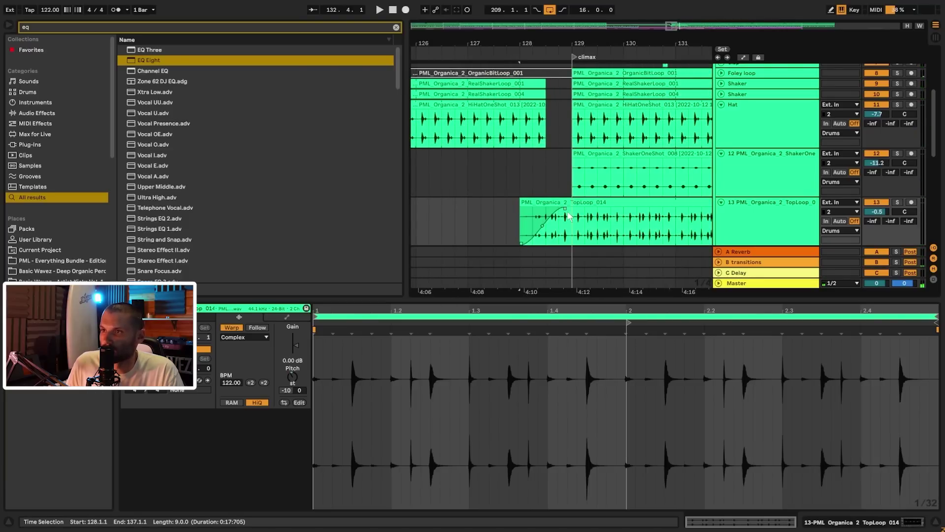
click(461, 218)
key(space)
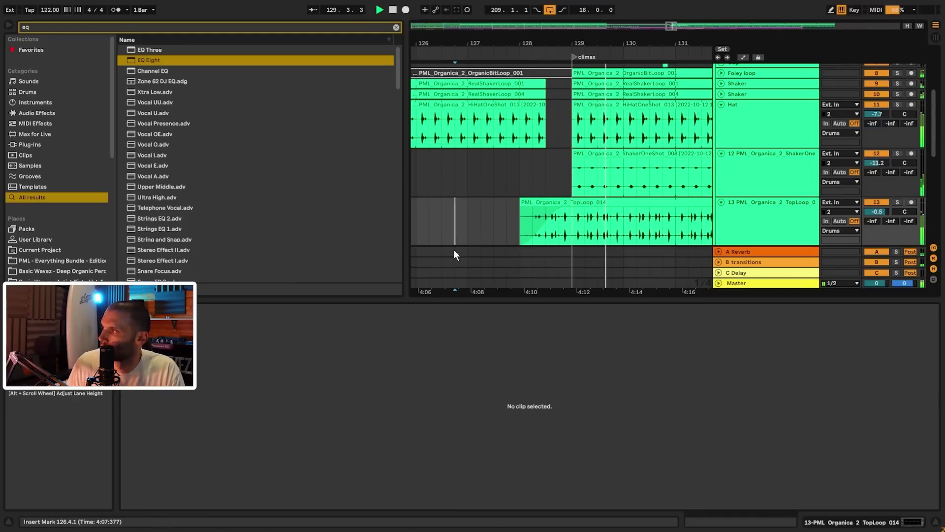
- Extend the ShakerOneShot_008 clip to bar 193 and the TopLoop_014 clip to bar 161
scroll(673, 26, down, 8)
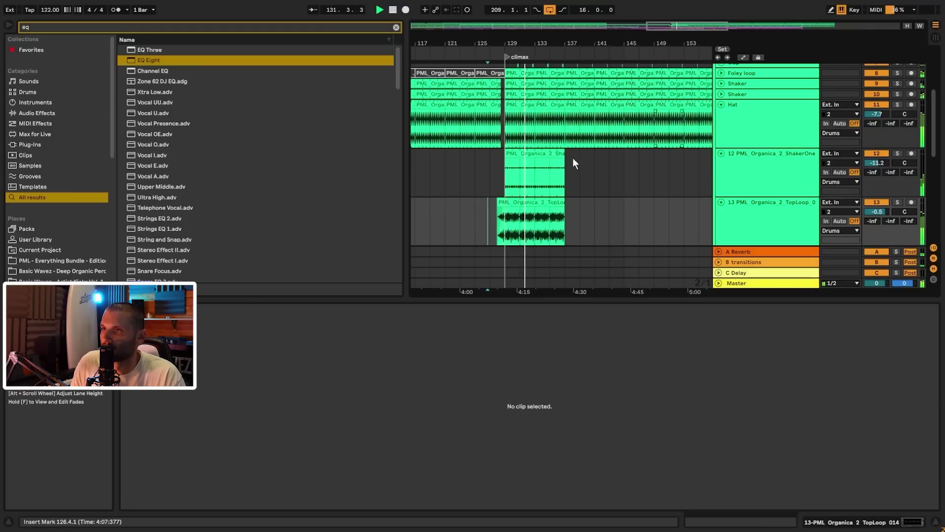
click(554, 154)
shift+click(554, 203)
drag(561, 201, 652, 187)
drag(701, 28, 702, 52)
drag(575, 153, 659, 154)
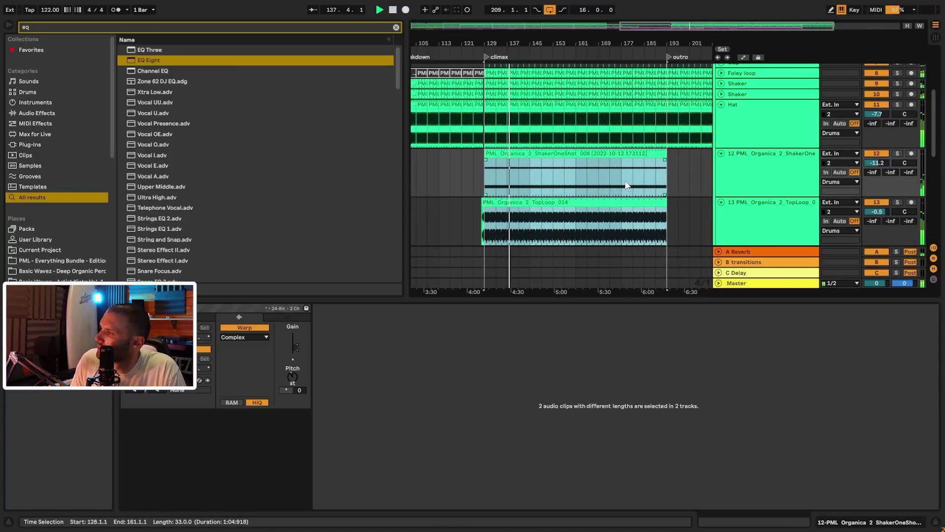
click(563, 229)
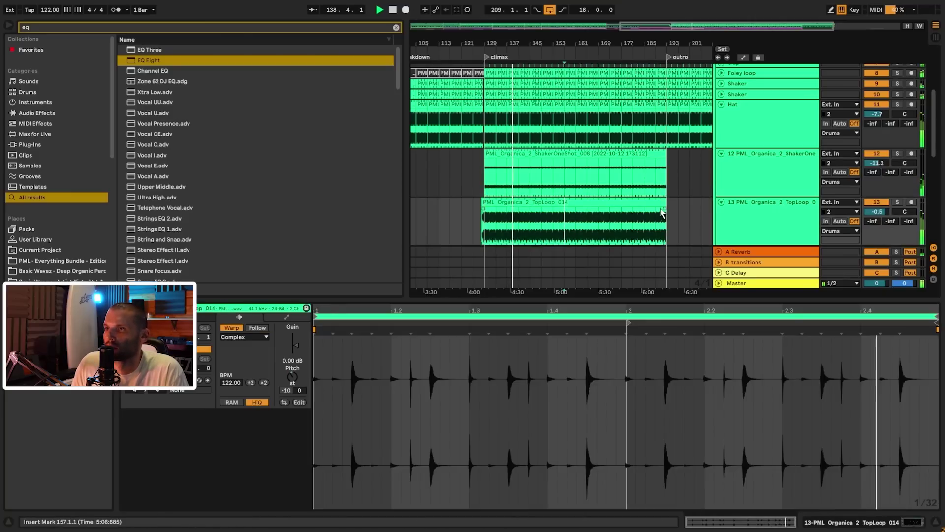
drag(663, 213, 590, 210)
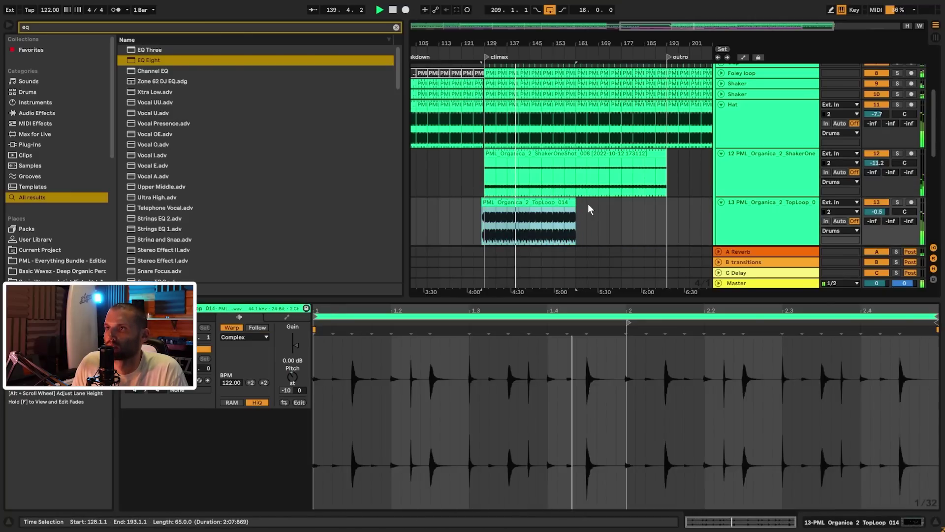
- Insert a new audio track directly below the TopLoop_014 track
scroll(627, 199, down, 3)
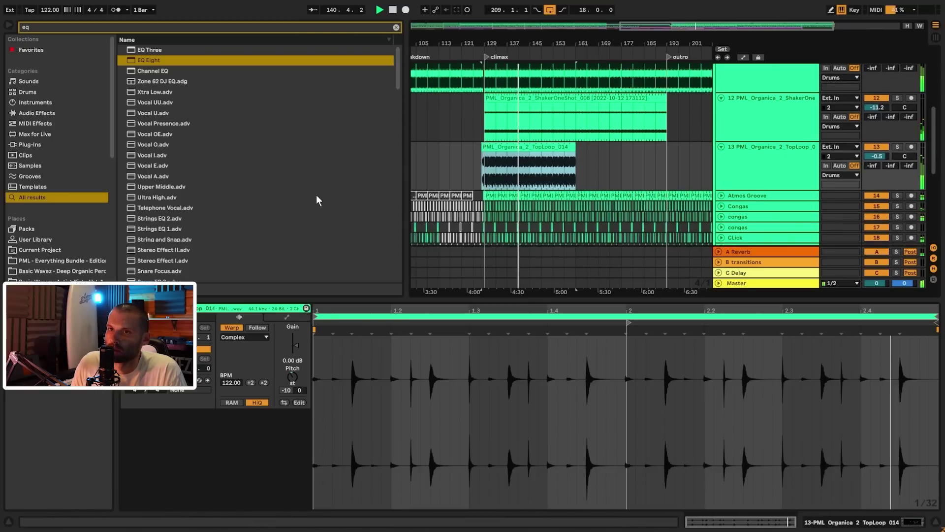
drag(701, 28, 670, 35)
click(597, 165)
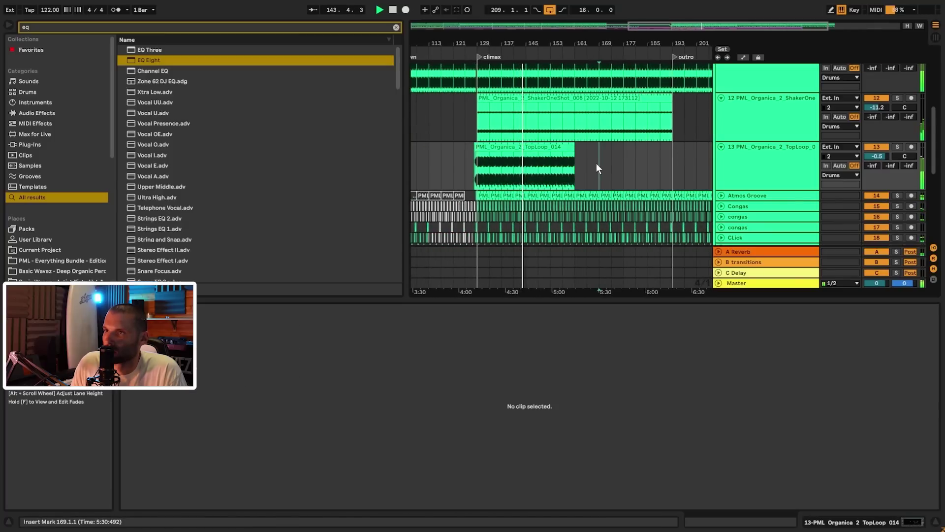
click(770, 167)
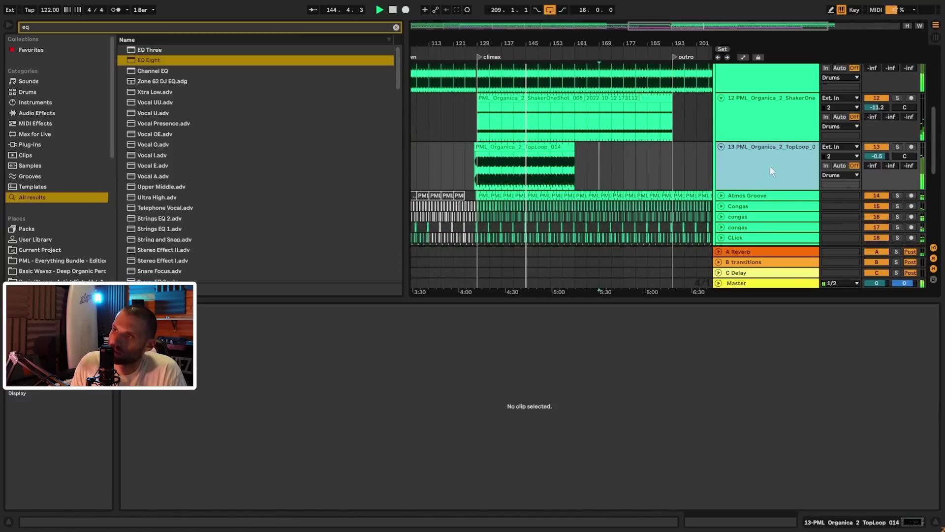
key(ctrl+t)
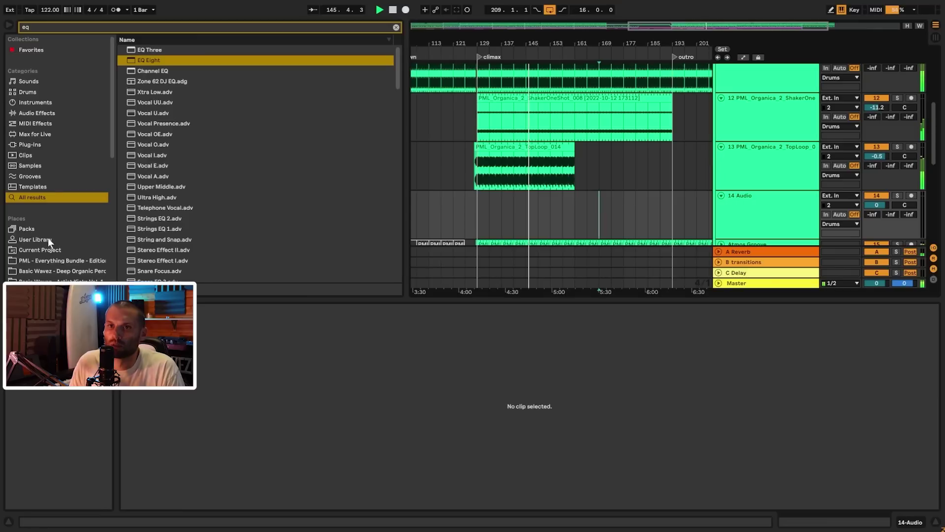
- Clear the "eq" search within the PML Everything Bundle folder and audition TopLoop_006 and TopLoop_007
scroll(48, 237, down, 3)
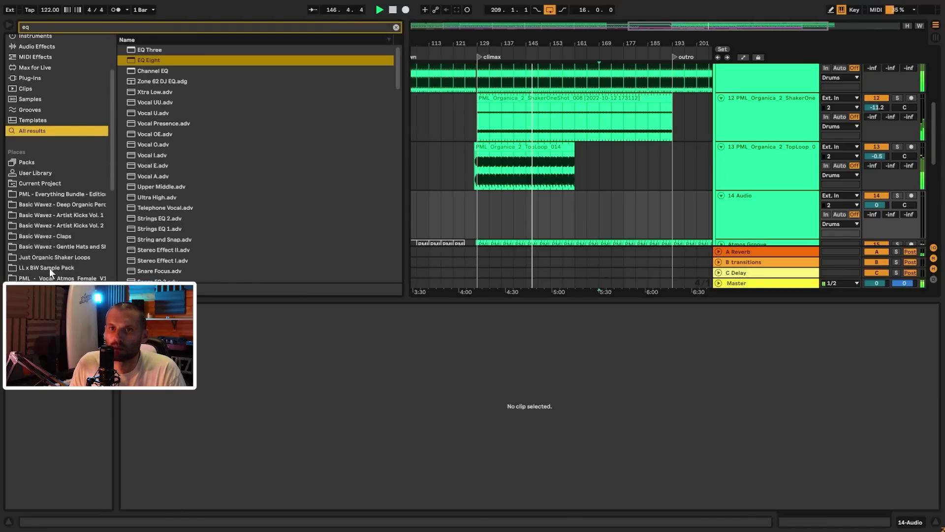
click(75, 195)
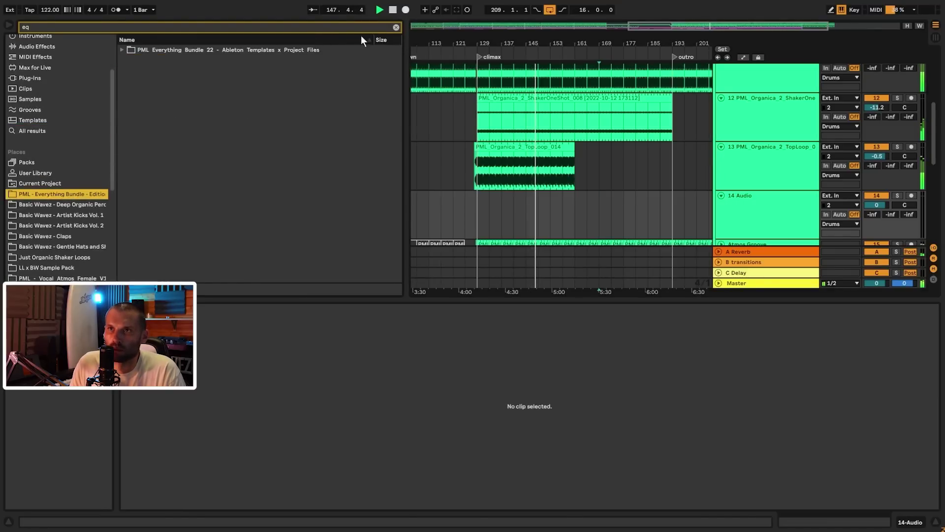
click(397, 27)
scroll(197, 197, down, 3)
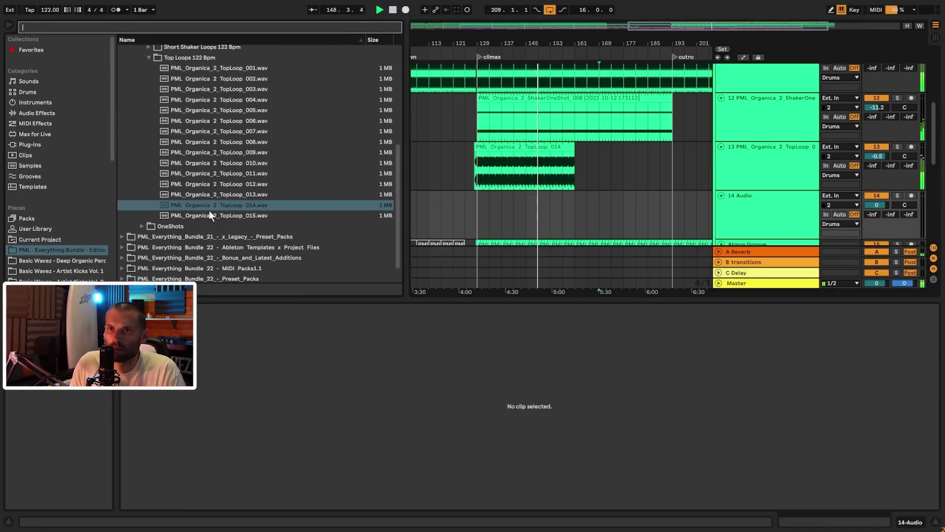
click(199, 121)
scroll(182, 123, up, 1)
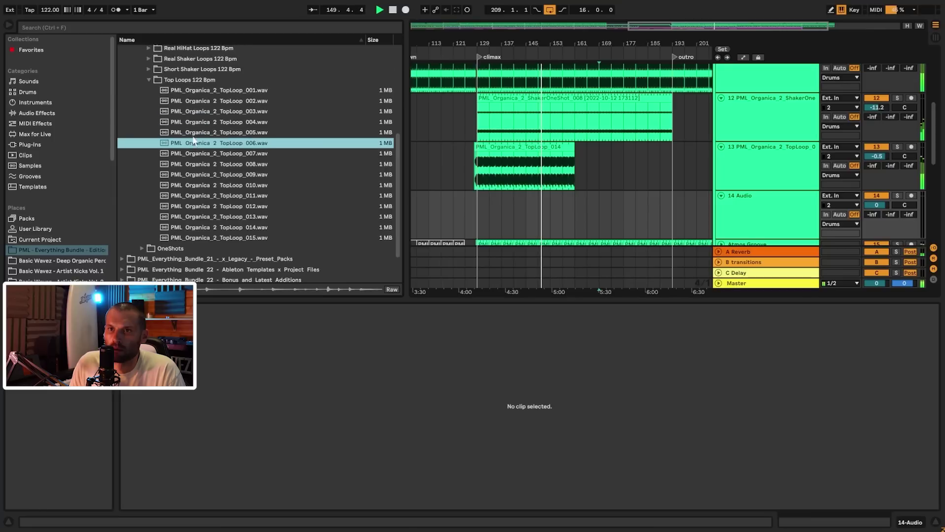
click(197, 154)
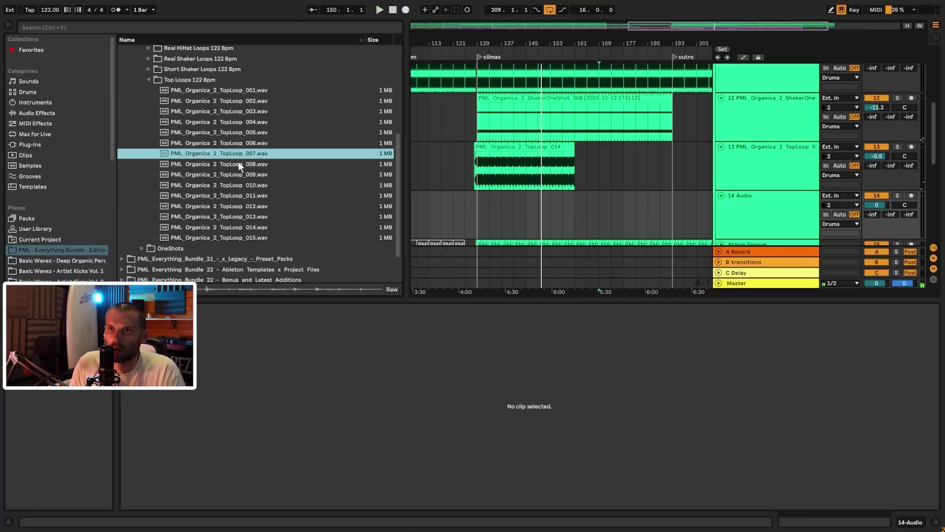
- Try TopLoop_007 on the new track from bar 161 to 177, replacing it with TopLoop_008 over the same range
drag(578, 213, 578, 212)
key(space)
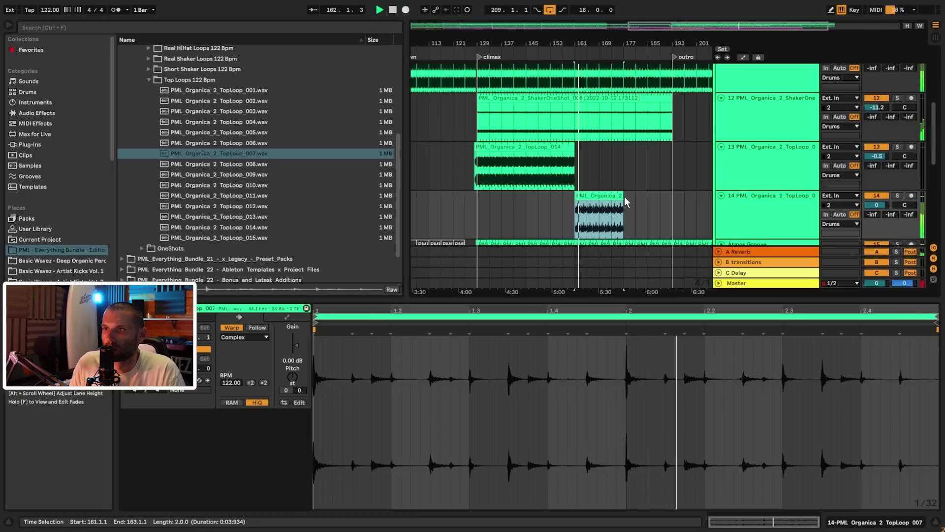
drag(232, 167, 583, 205)
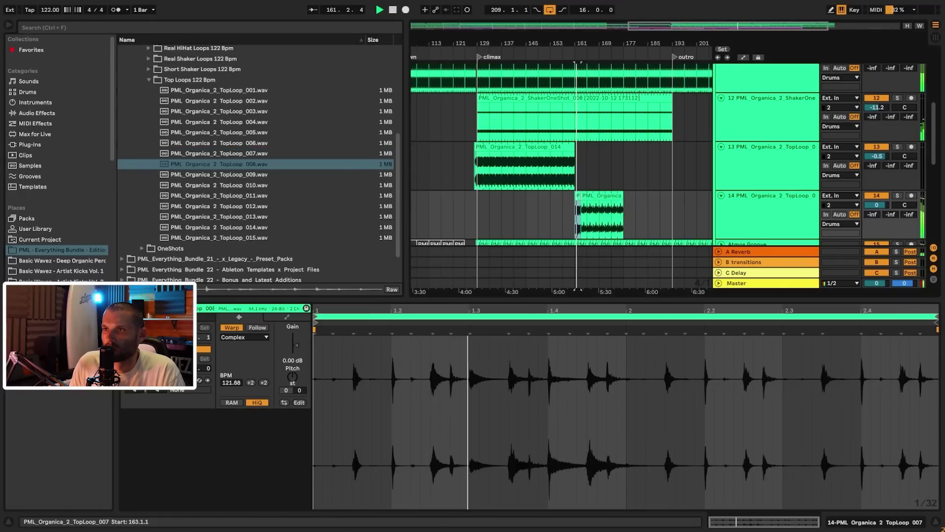
click(579, 197)
drag(581, 197, 623, 196)
- Try TopLoop_009 on the new track from bar 161 to 193 with the track volume at -8.2 dB
click(248, 176)
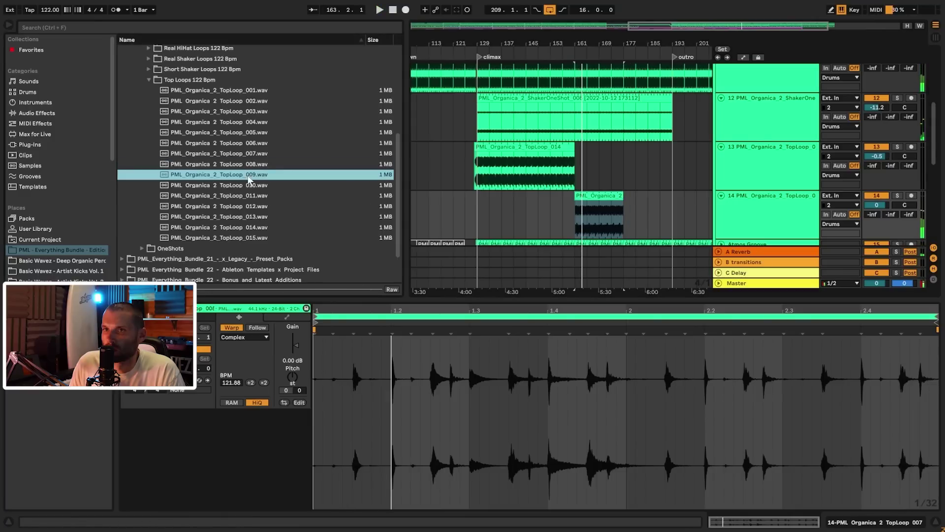
drag(246, 180, 671, 197)
key(space)
drag(875, 205, 876, 222)
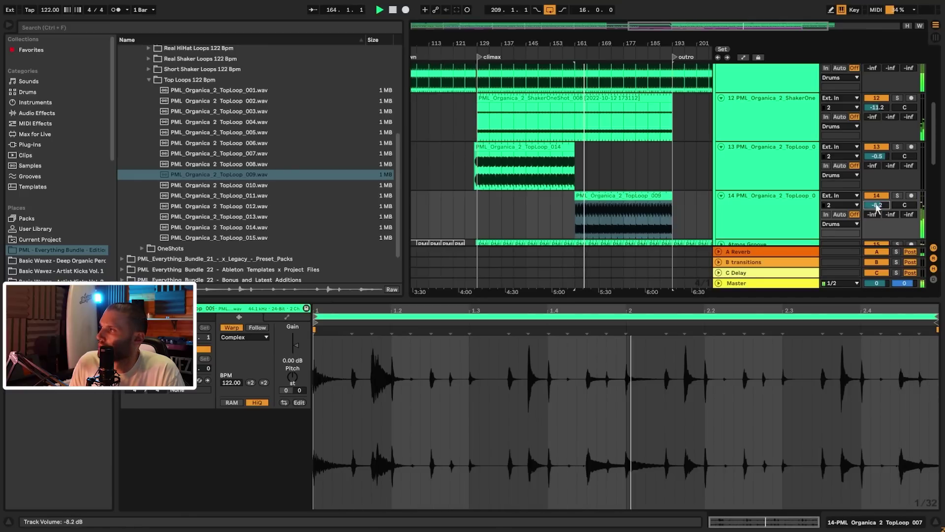
- Audition TopLoop_014 and TopLoop_015, and try TopLoop_015 at bar 161 on the new track
click(212, 228)
click(210, 239)
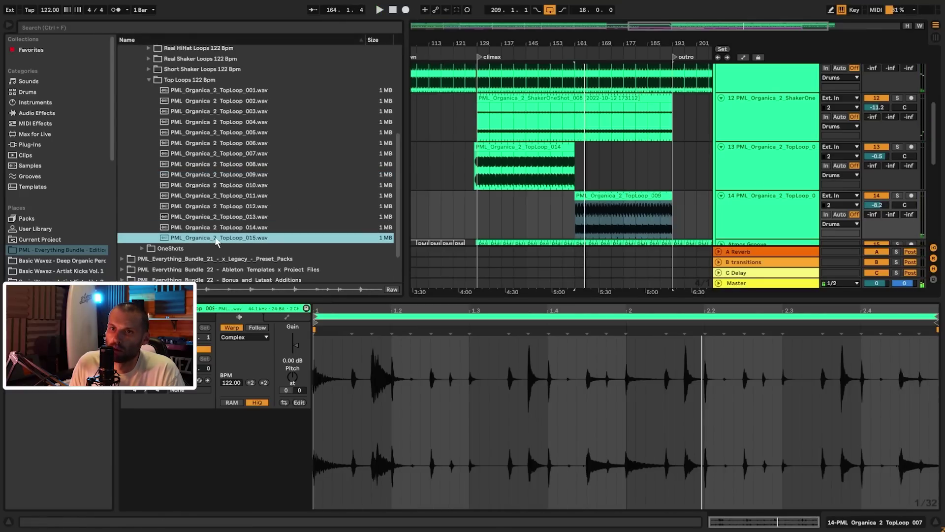
click(528, 211)
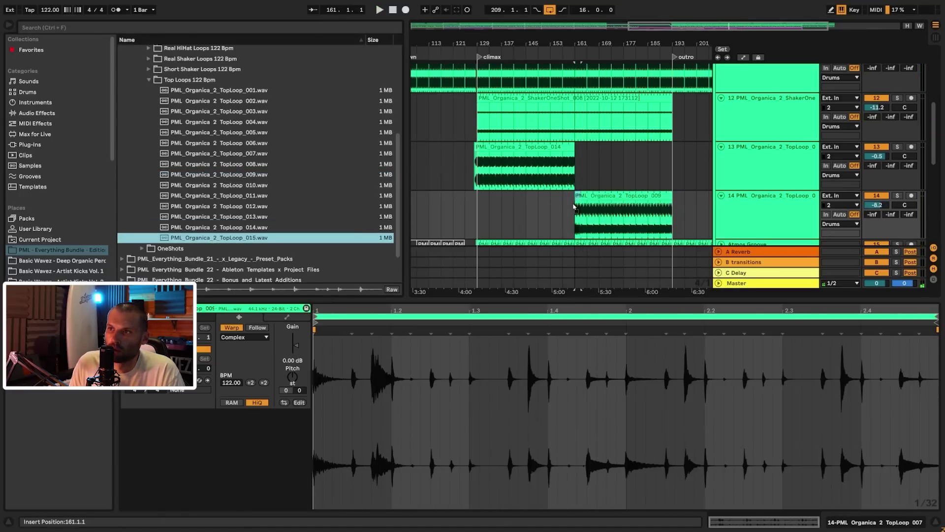
drag(573, 207, 575, 205)
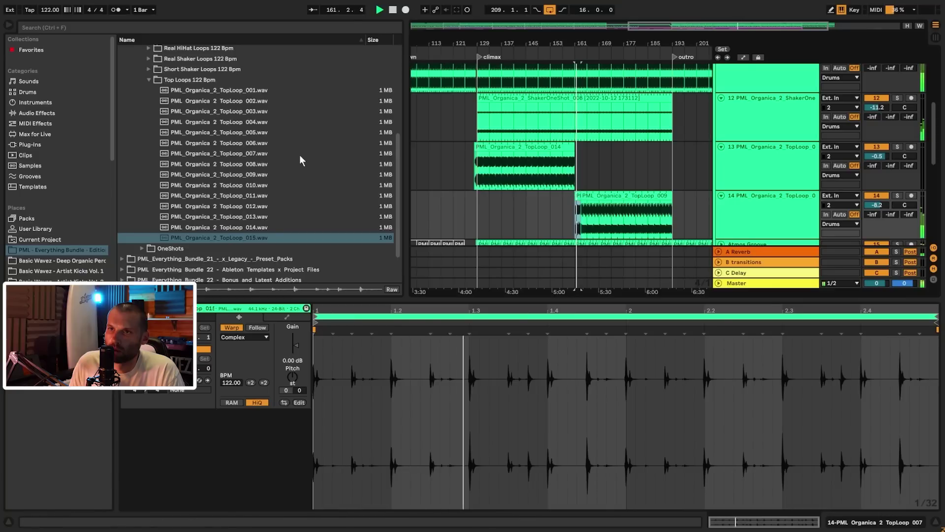
- Expand the Organic Bit Loops 123 Bpm folder and audition its loops, including OrganicBitLoop_003, 014, 011 and 012
scroll(166, 104, up, 3)
scroll(157, 93, up, 2)
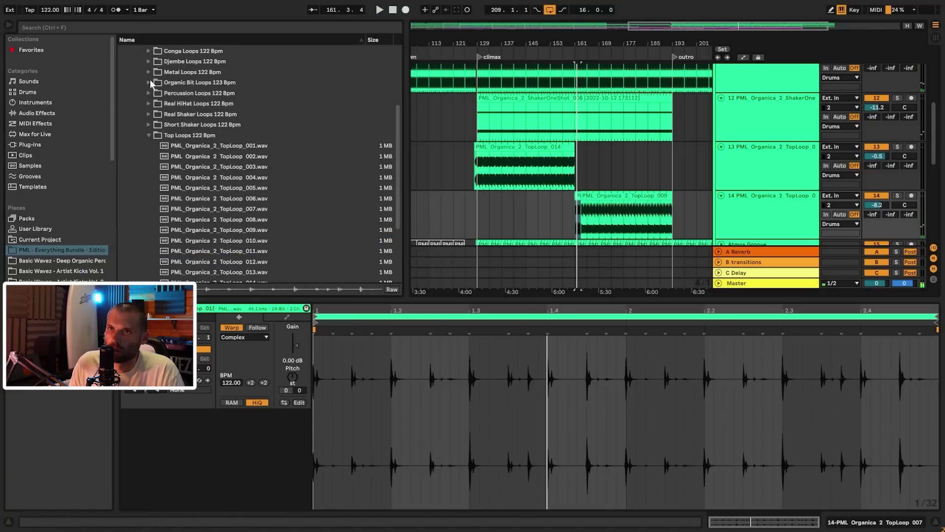
click(150, 83)
click(173, 171)
scroll(245, 214, down, 6)
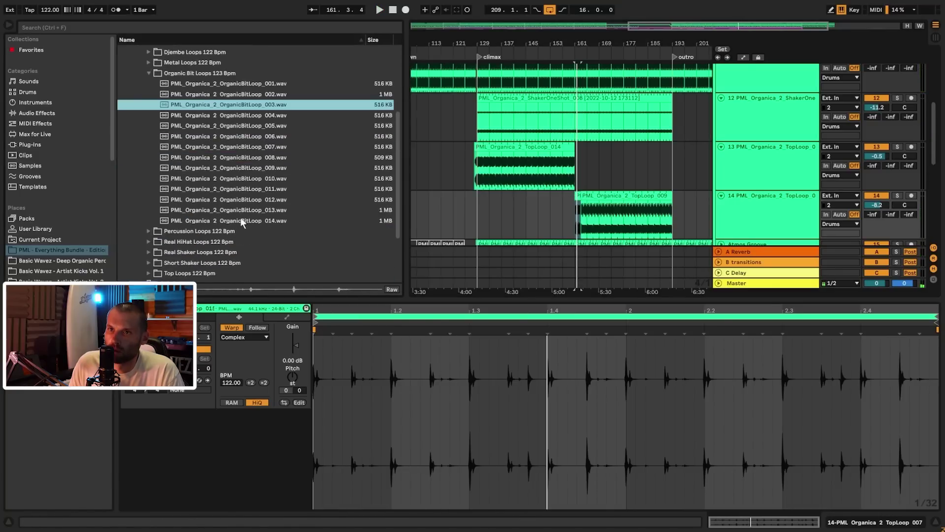
click(242, 198)
click(244, 221)
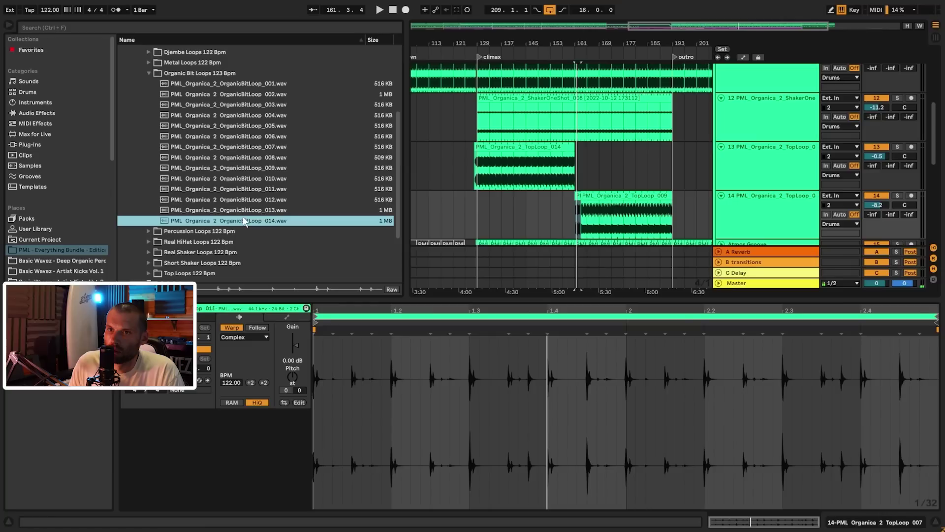
click(261, 202)
click(260, 189)
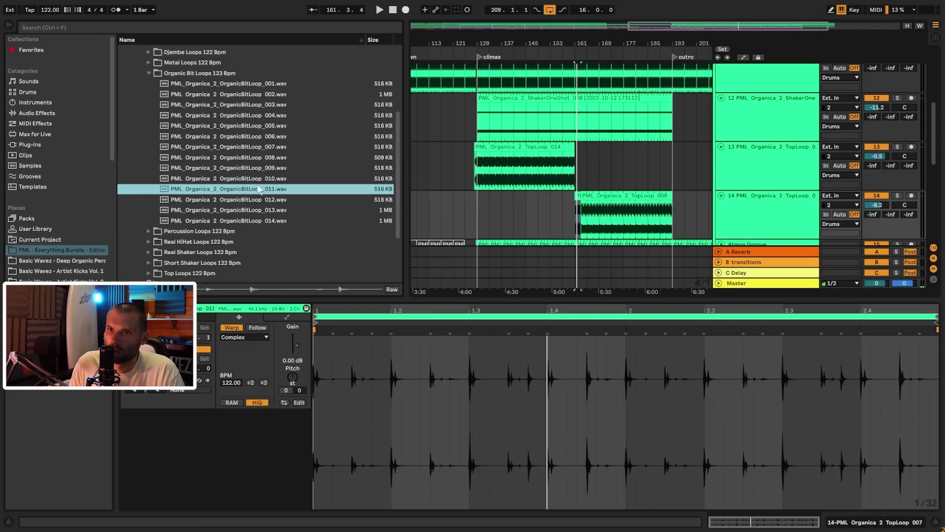
click(260, 200)
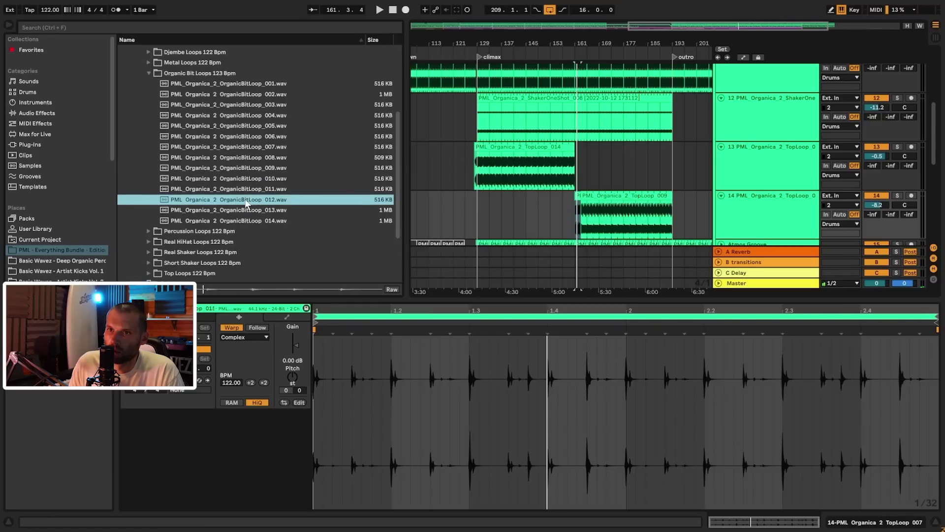
- Place OrganicBitLoop_012 at bar 161 on the new track, extend it to bar 193 and set the track volume to -8.3 dB
click(571, 210)
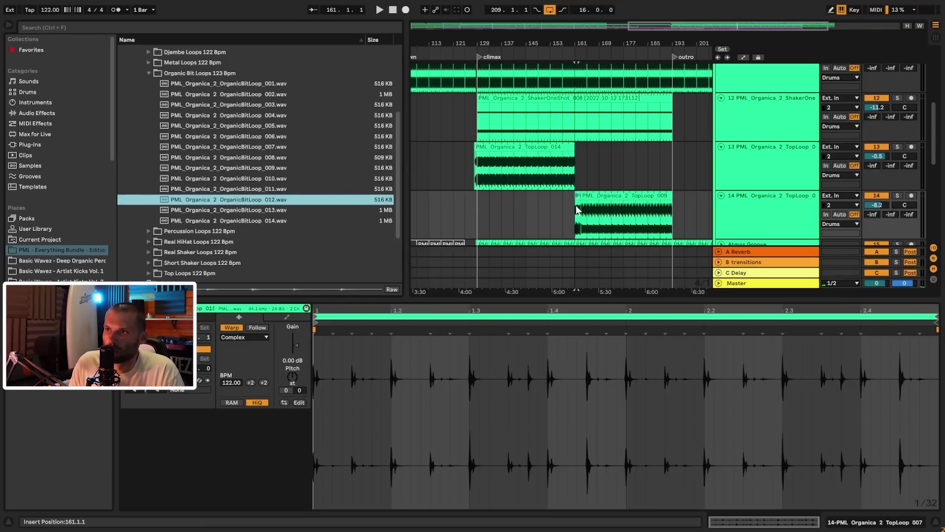
key(Return)
key(space)
drag(577, 196, 672, 199)
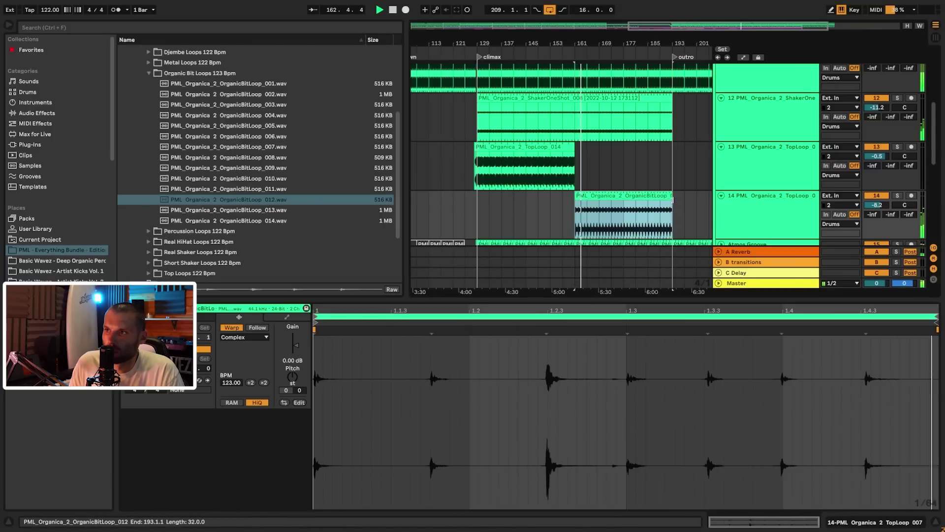
drag(877, 205, 877, 206)
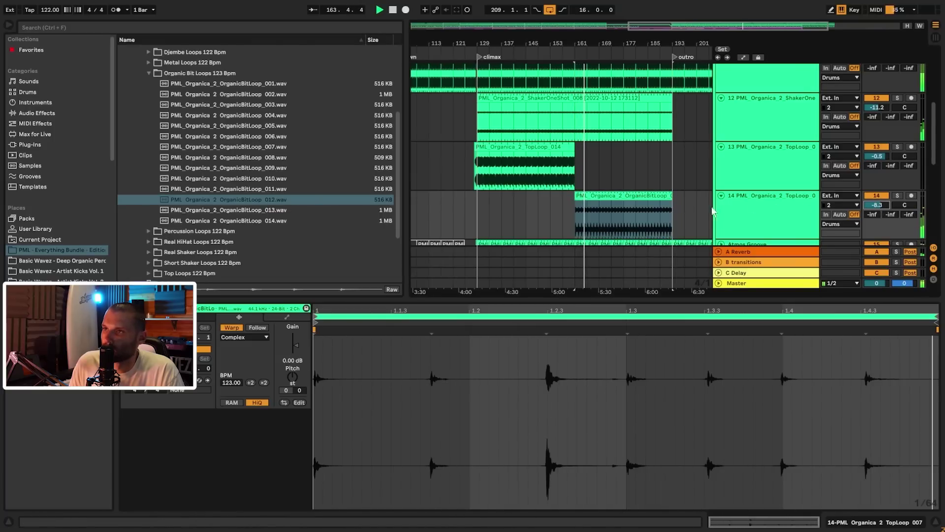
- Play the arrangement from bar 157 and review how the tracks change around bar 161
click(561, 209)
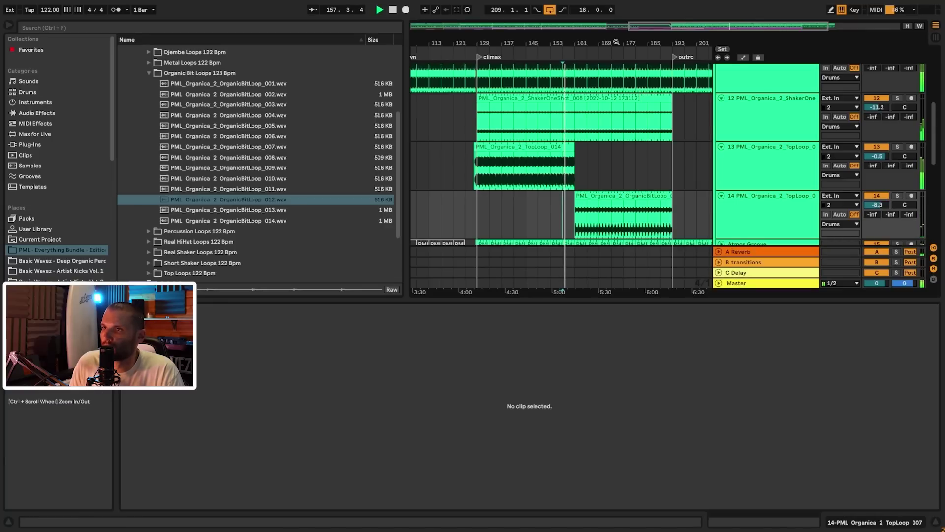
drag(617, 43, 695, 79)
scroll(646, 206, down, 3)
scroll(646, 206, down, 6)
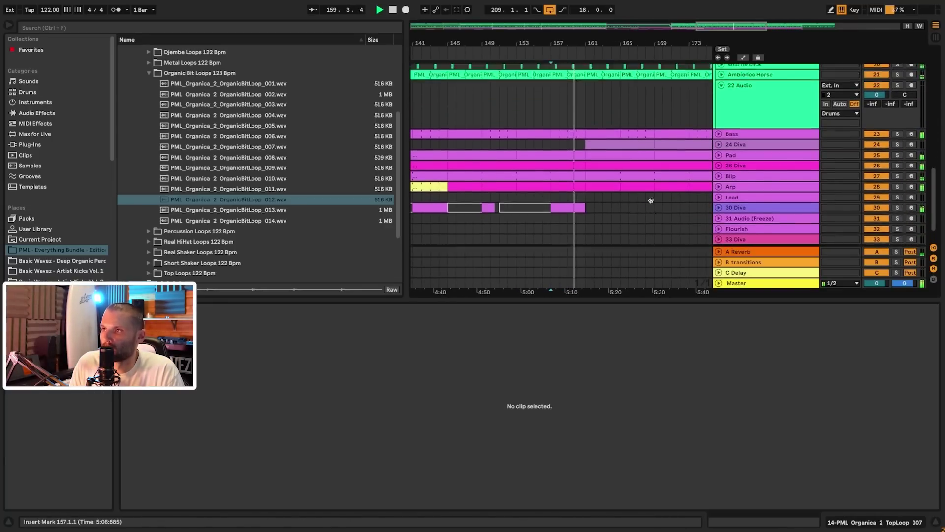
scroll(649, 199, up, 2)
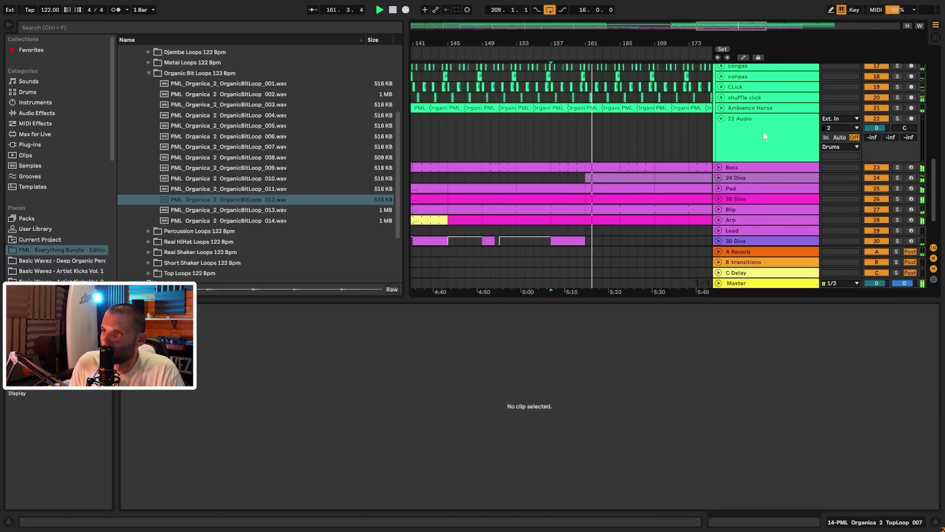
drag(600, 44, 579, 29)
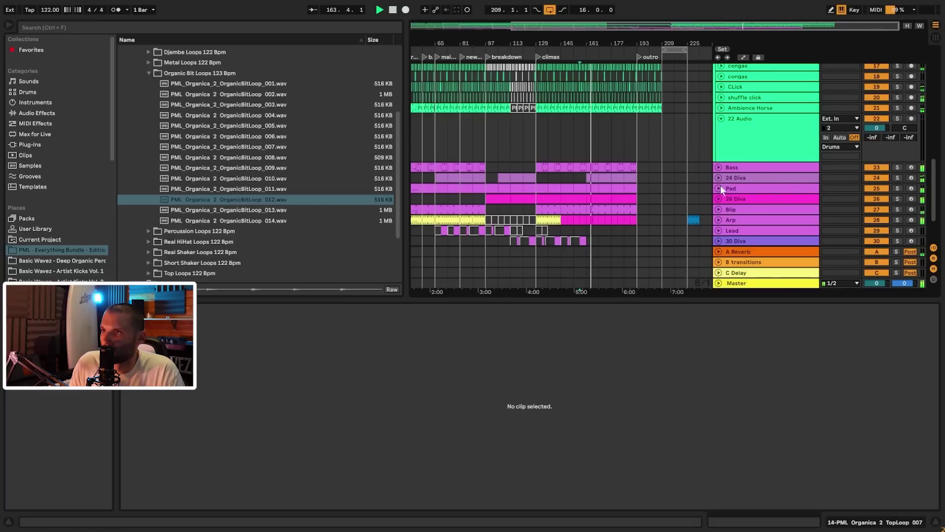
- Show automation and lower the 26 Diva track's Auto Filter frequency to 320 Hz at bar 193
click(719, 199)
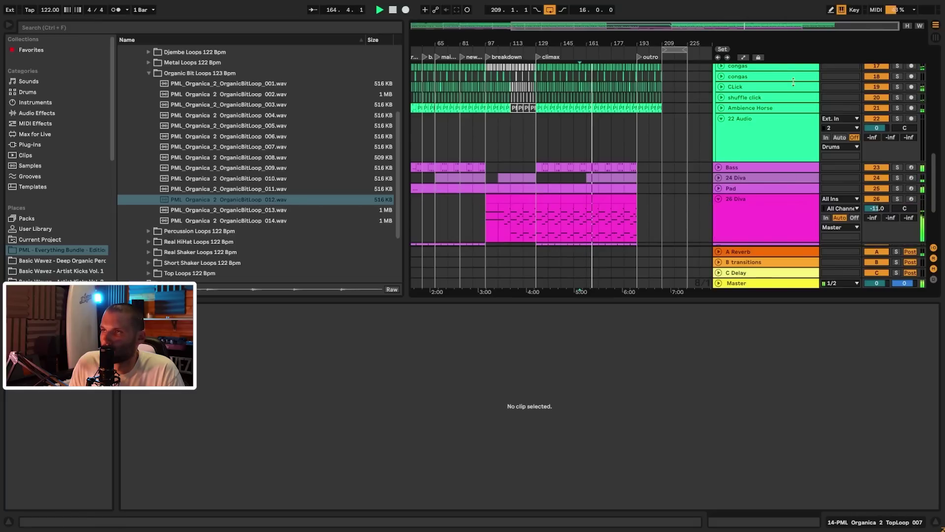
click(743, 58)
drag(613, 198, 649, 209)
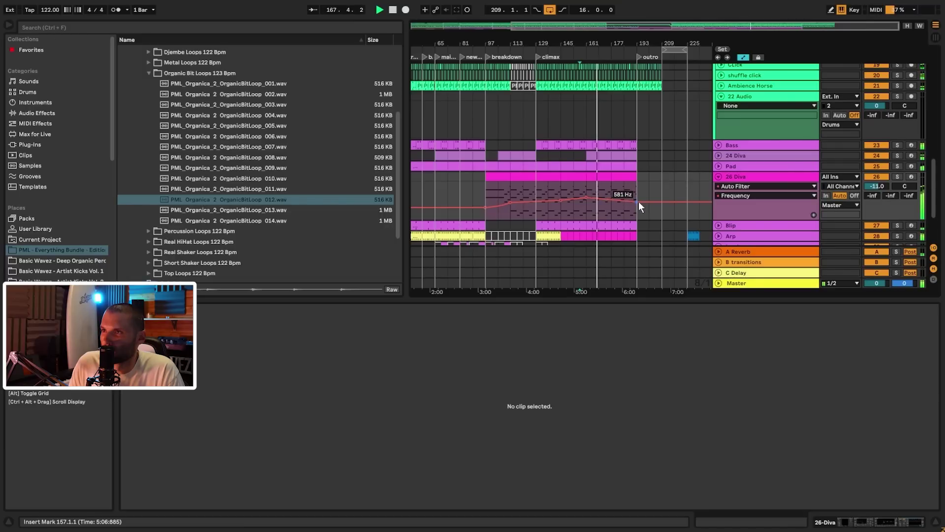
drag(638, 202, 639, 205)
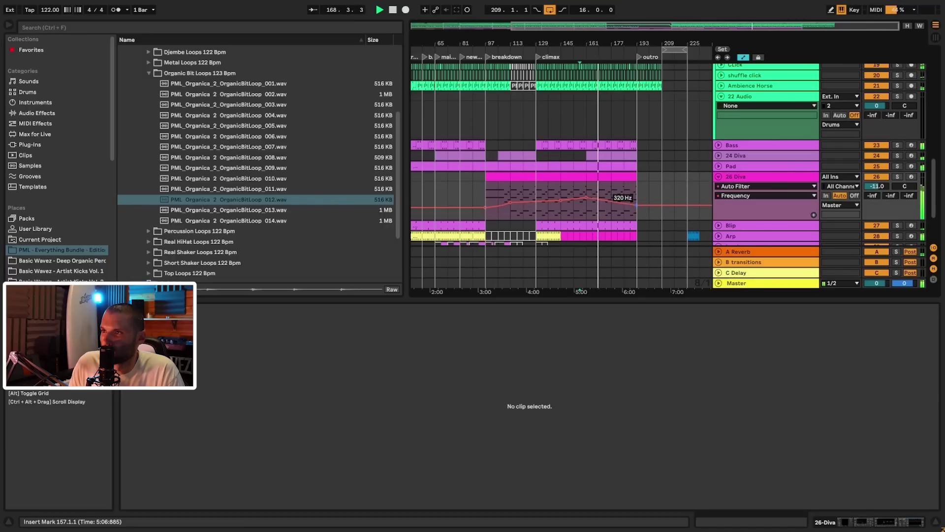
- Duplicate the Bass clips of bars 177 to 193 into the outro up to bar 209
click(619, 158)
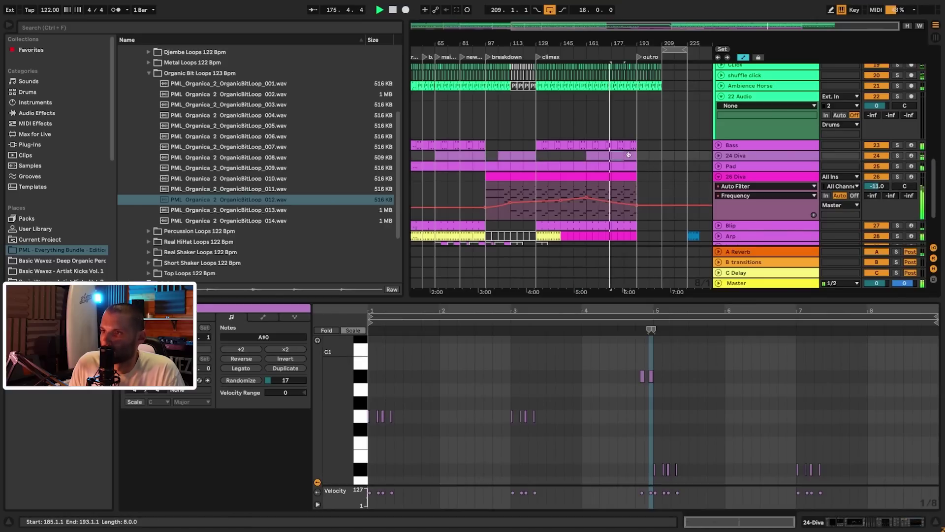
click(618, 145)
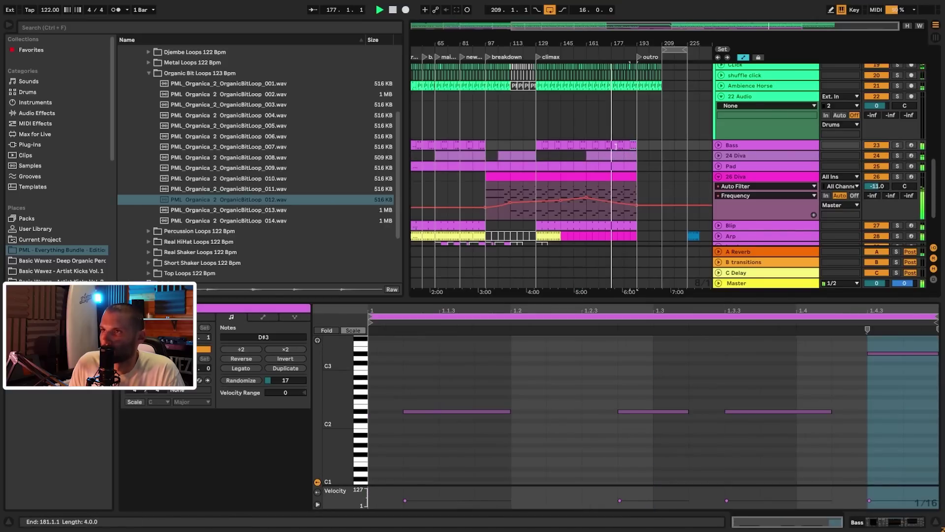
shift+click(614, 144)
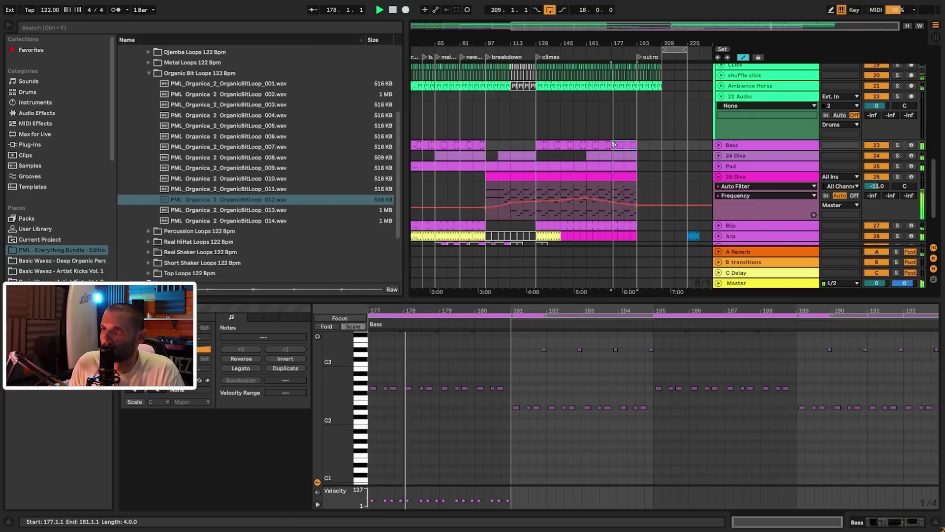
key(ctrl+d)
- In the Bass clip at bar 193, lower the last A#3 note to G3
click(720, 144)
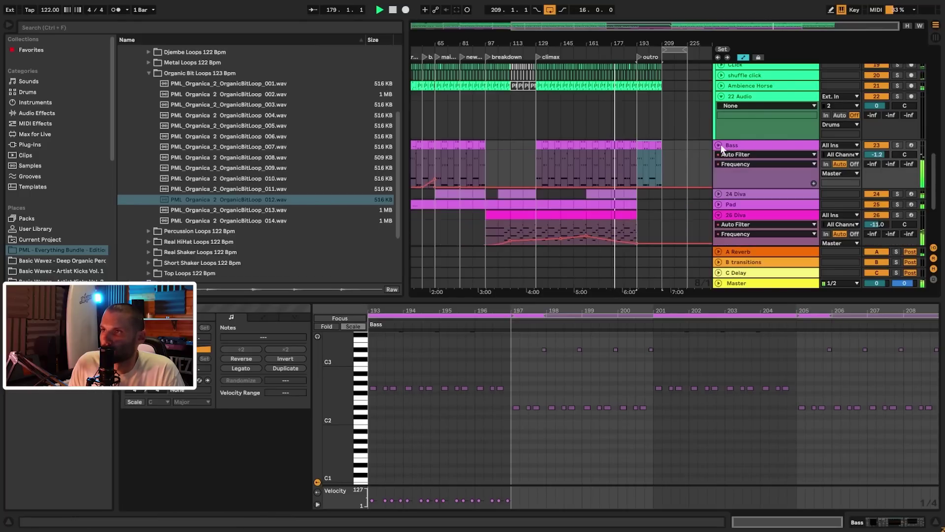
key(plus)
drag(533, 43, 532, 59)
click(651, 146)
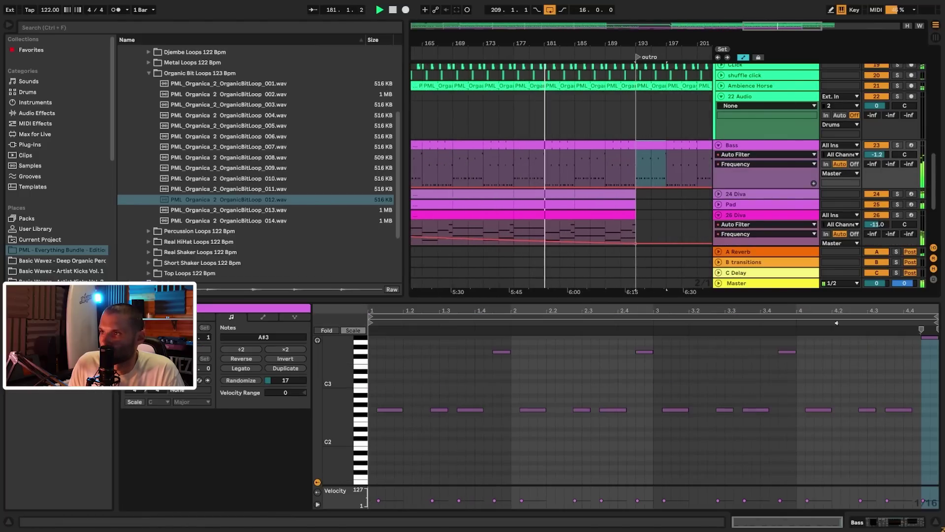
drag(929, 337, 930, 351)
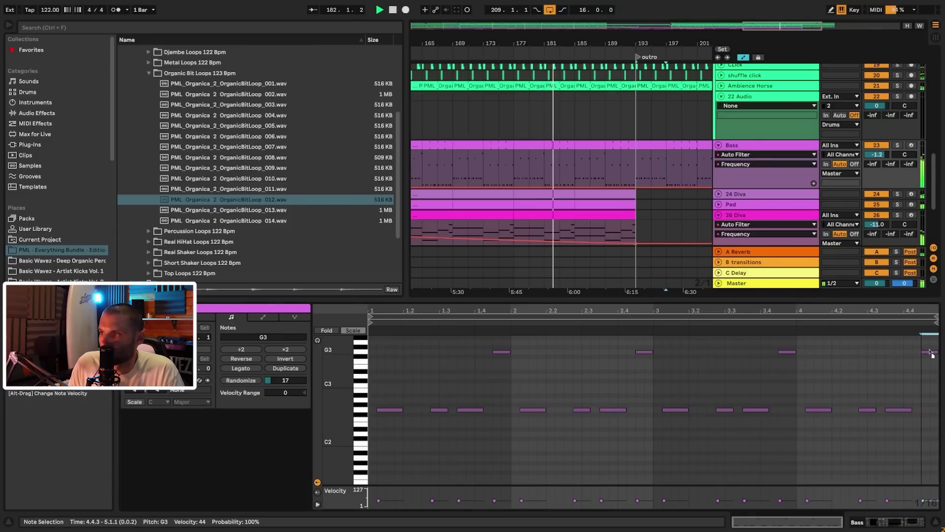
- Duplicate the edited four-bar Bass clip from bar 193 three times to fill the outro up to bar 209
click(652, 147)
key(ctrl+d)
key(ctrl+d)
key(ctrl+d)
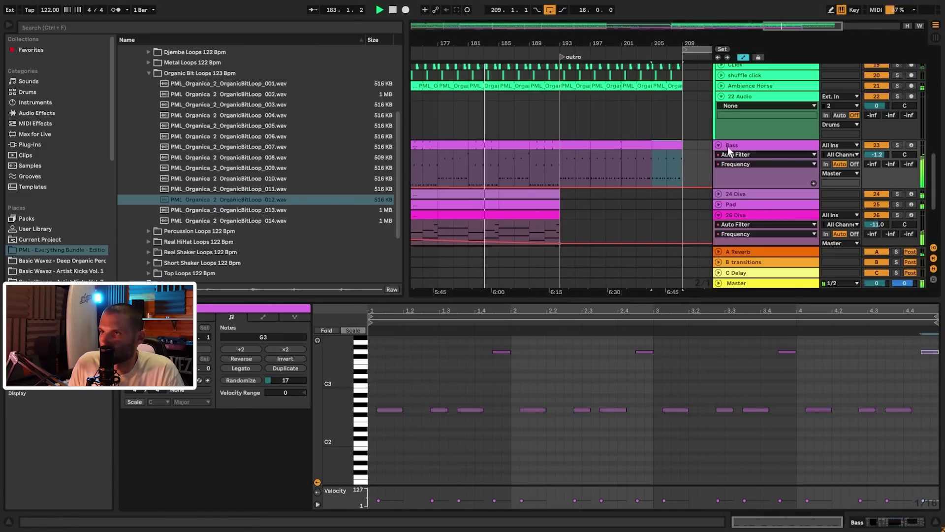
click(560, 188)
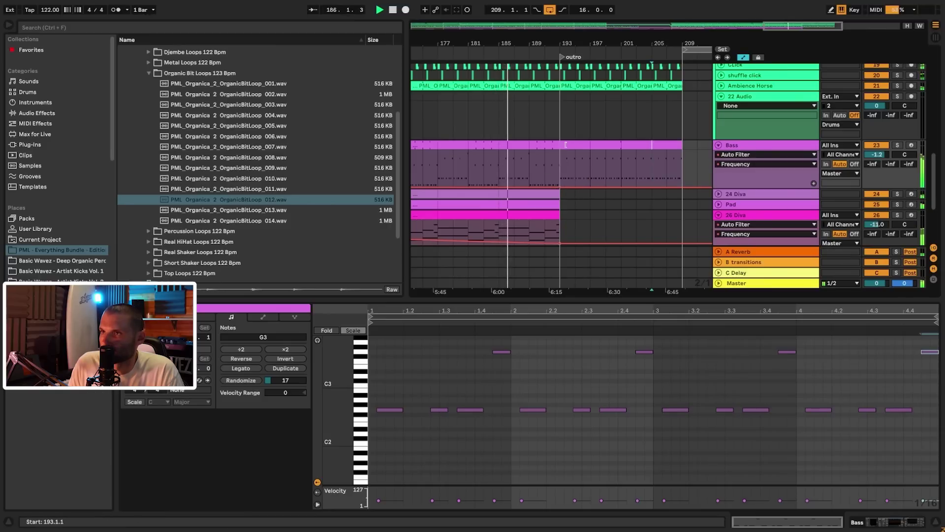
- Fill the Kick track's gap in bar 184 and cut the kick from bar 192 before the outro
scroll(572, 146, up, 10)
scroll(588, 149, up, 7)
scroll(588, 148, up, 6)
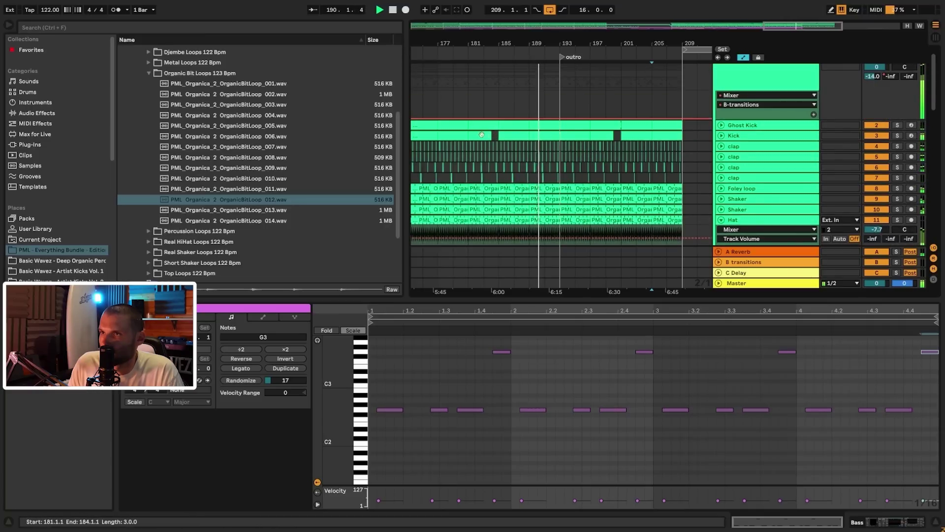
click(539, 134)
drag(548, 135, 477, 138)
click(556, 136)
key(Delete)
- Unfold the Arp track's FreqModDepth automation and lower its value at bar 193
scroll(630, 169, down, 10)
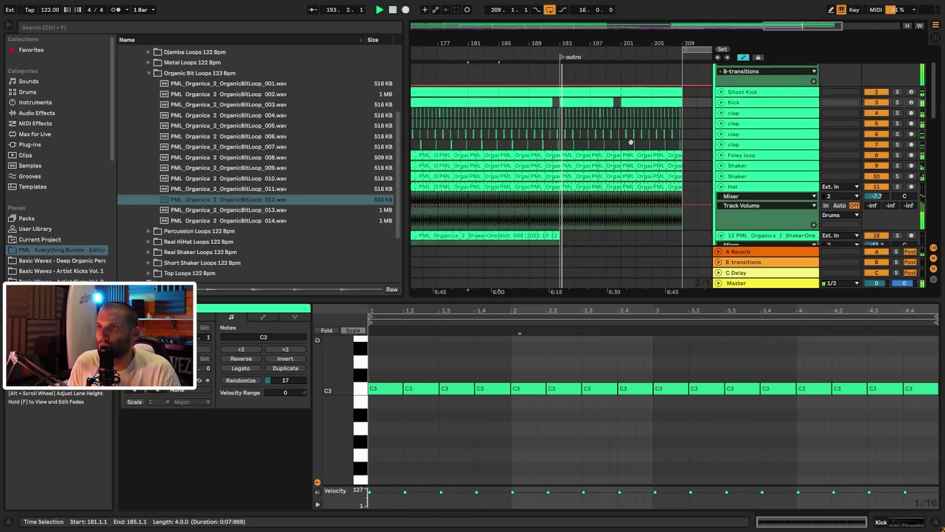
scroll(626, 141, down, 15)
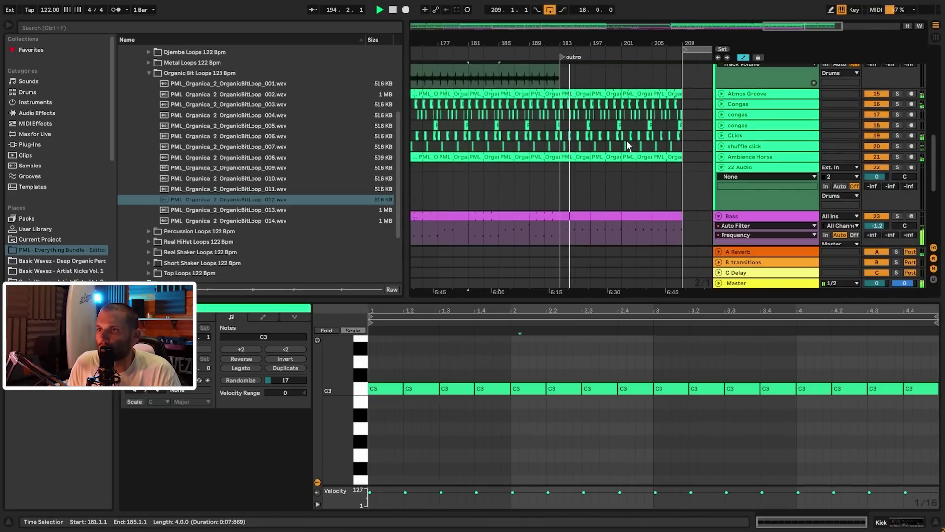
drag(801, 28, 780, 5)
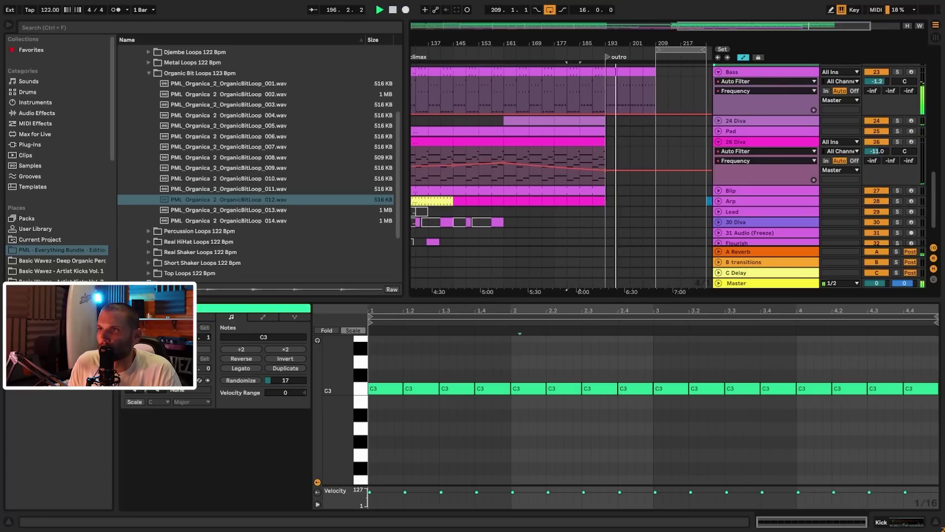
scroll(600, 126, down, 2)
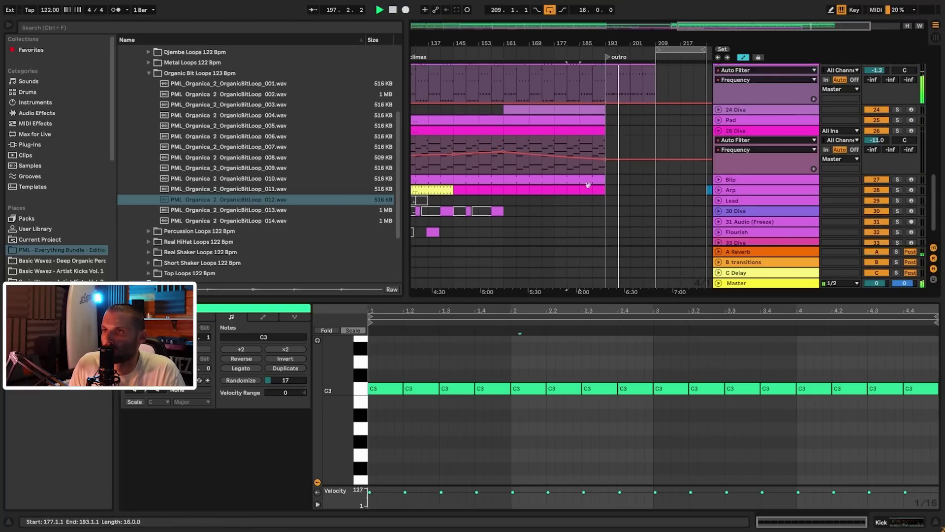
click(719, 179)
click(719, 179)
double_click(731, 180)
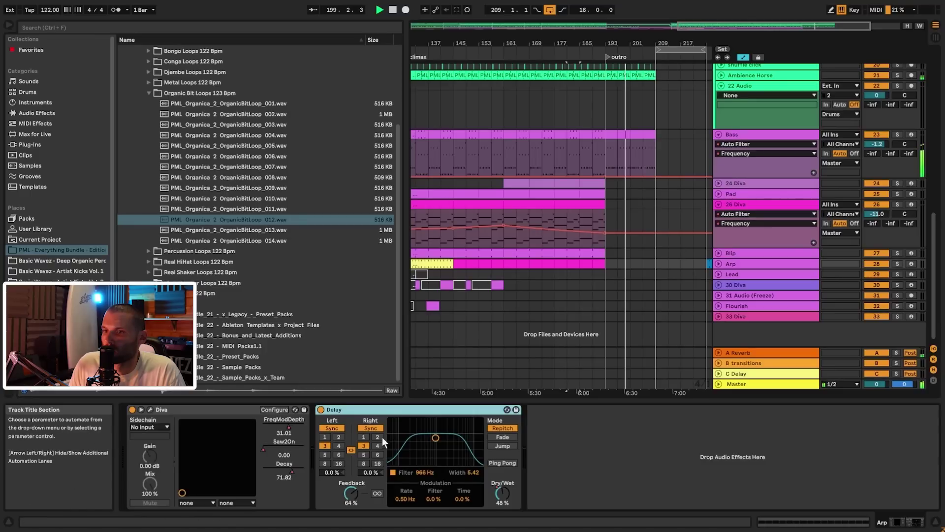
click(287, 429)
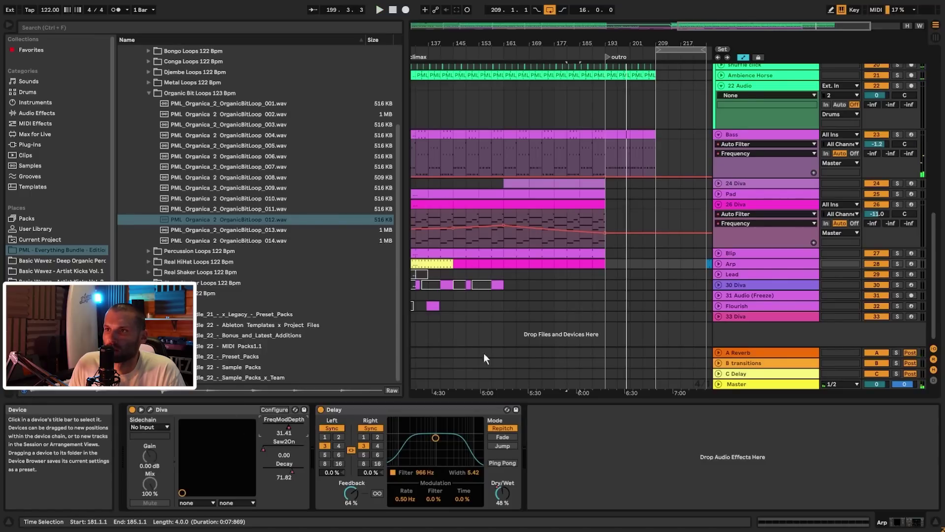
click(718, 262)
scroll(568, 252, down, 2)
drag(605, 254, 605, 256)
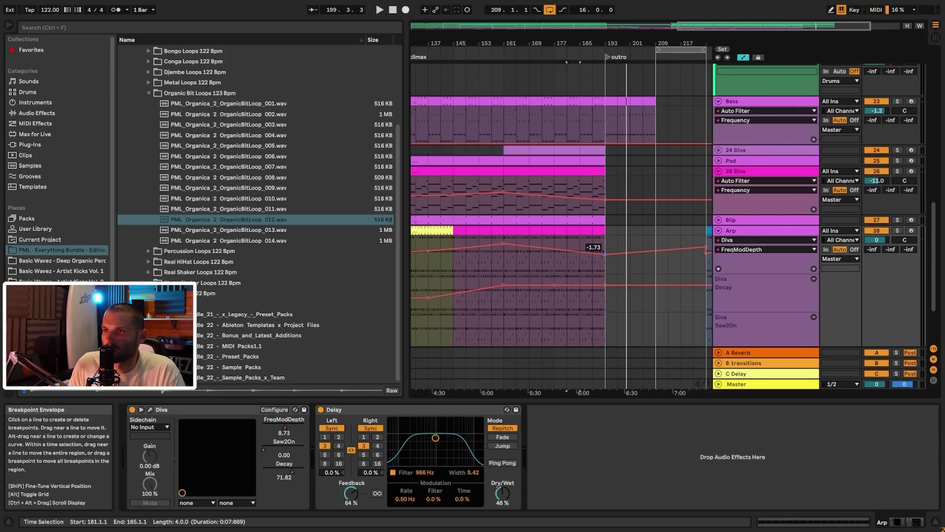
- Duplicate the Arp clips into bars 193 to 209 and lower FreqModDepth at bar 209 to -12.48
click(597, 229)
shift+click(560, 229)
key(ctrl+d)
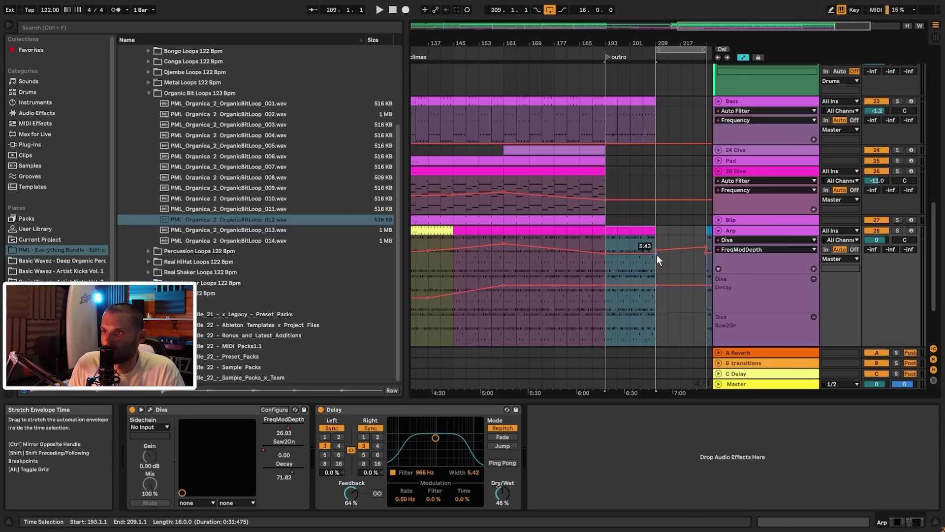
drag(657, 255, 657, 261)
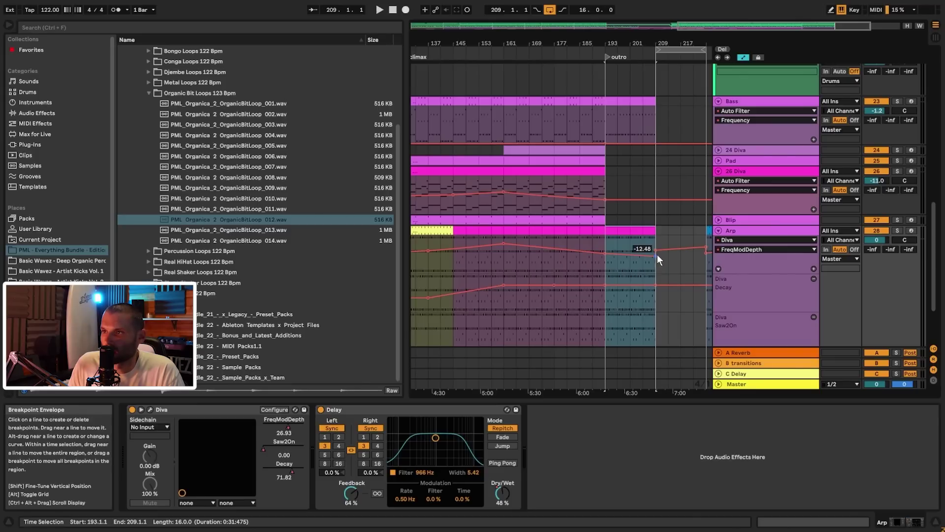
- Try repeating the Arp's two-bar clip at bar 193 across the outro up to bar 209
key(space)
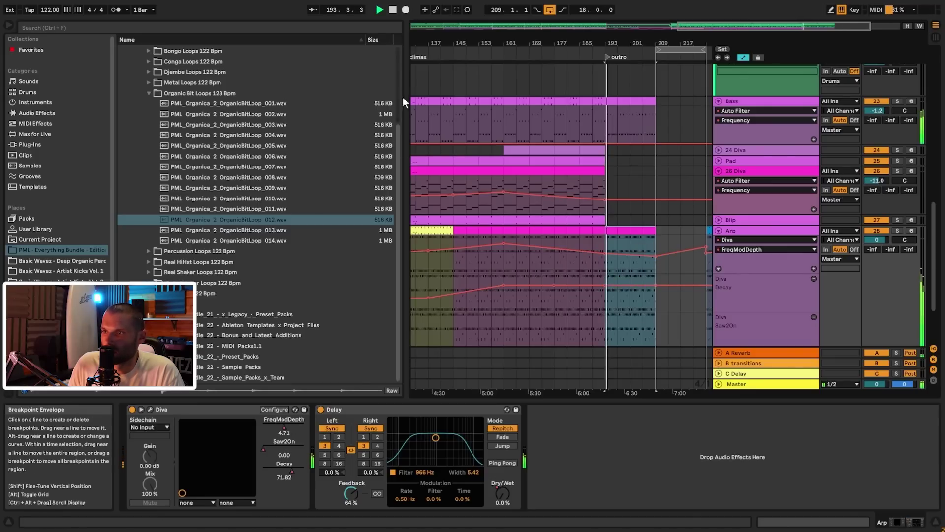
click(370, 25)
drag(633, 44, 520, 237)
key(space)
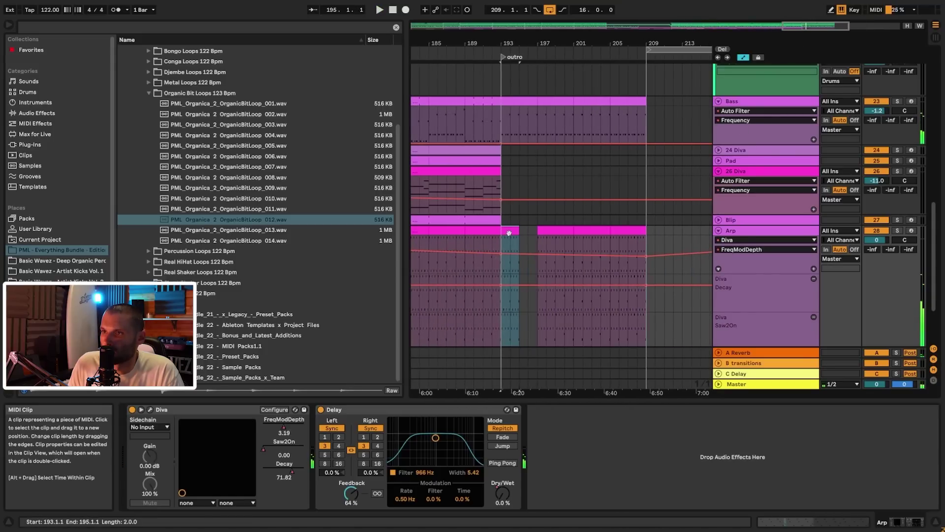
key(ctrl+d)
key(ctrl+d)
key(ctrl+d)
key(ctrl+d)
key(ctrl+d)
key(ctrl+d)
key(ctrl+d)
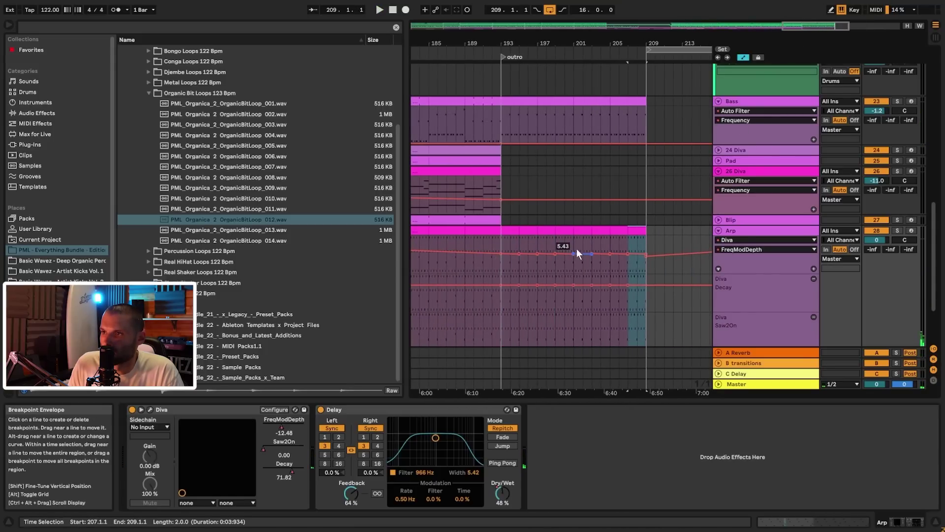
- Clear the extra FreqModDepth breakpoints between bars 194 and 208 on the Arp and play from bar 192
drag(512, 267, 637, 270)
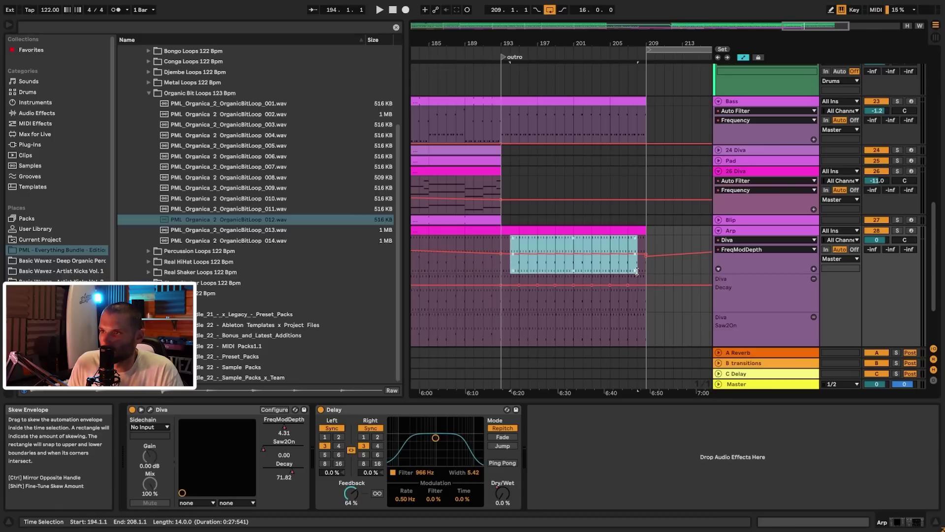
click(493, 266)
key(space)
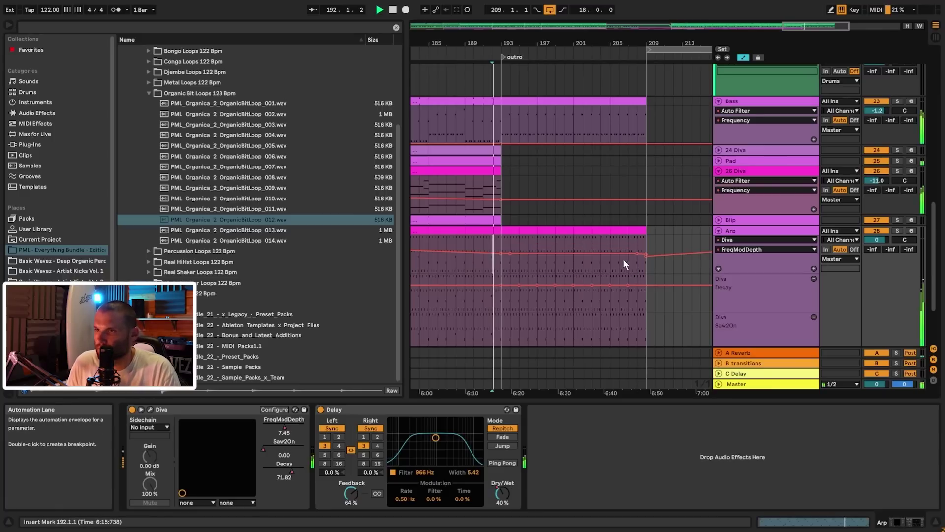
click(638, 254)
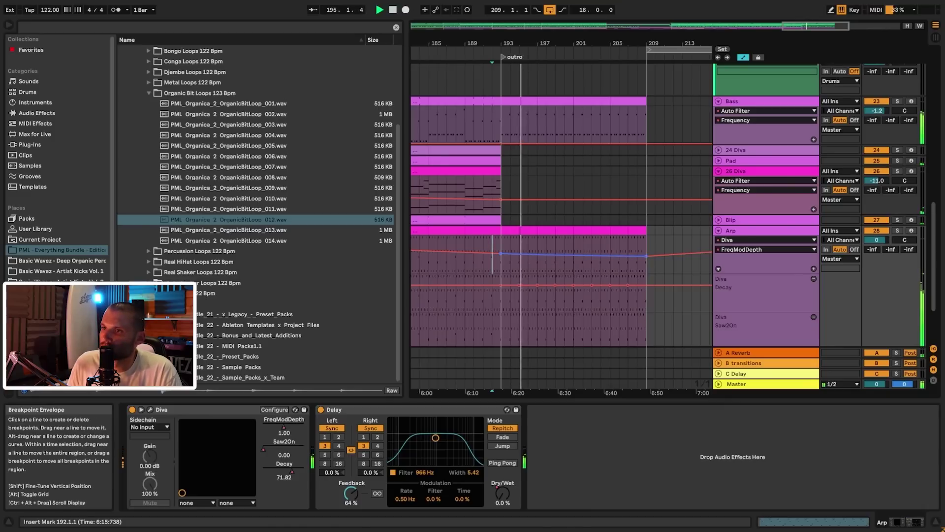
- Lock the envelopes, replace the outro's Arp clips at bars 193 to 209 with a copy of the yellow clip from bar 129, and play it
double_click(521, 24)
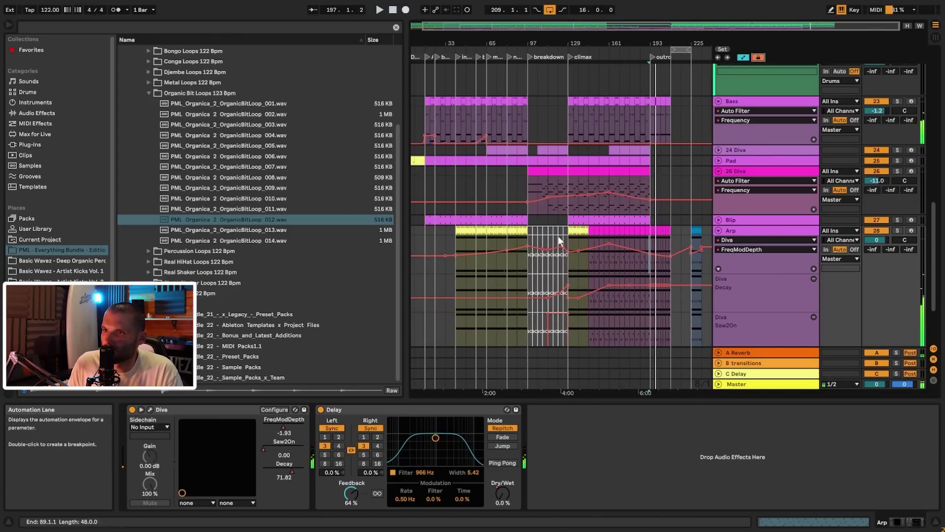
click(577, 229)
key(space)
click(653, 232)
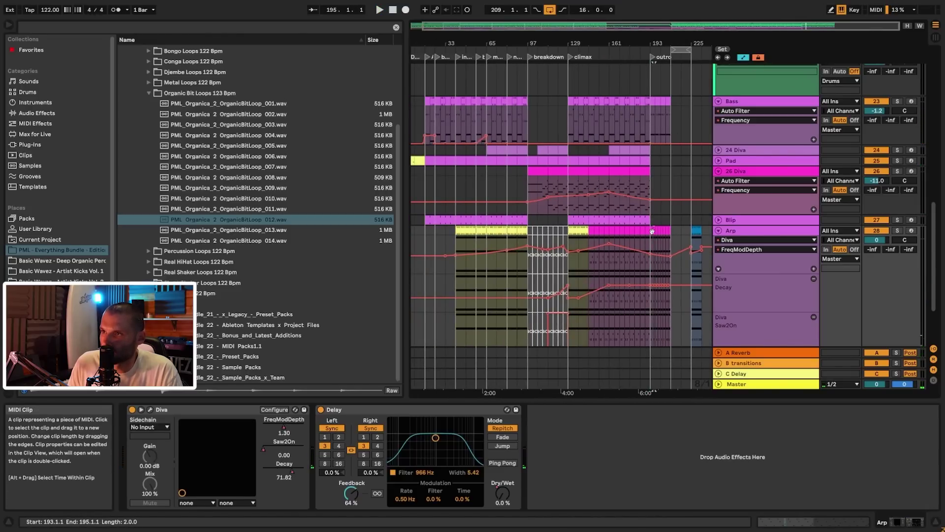
click(652, 231)
key(space)
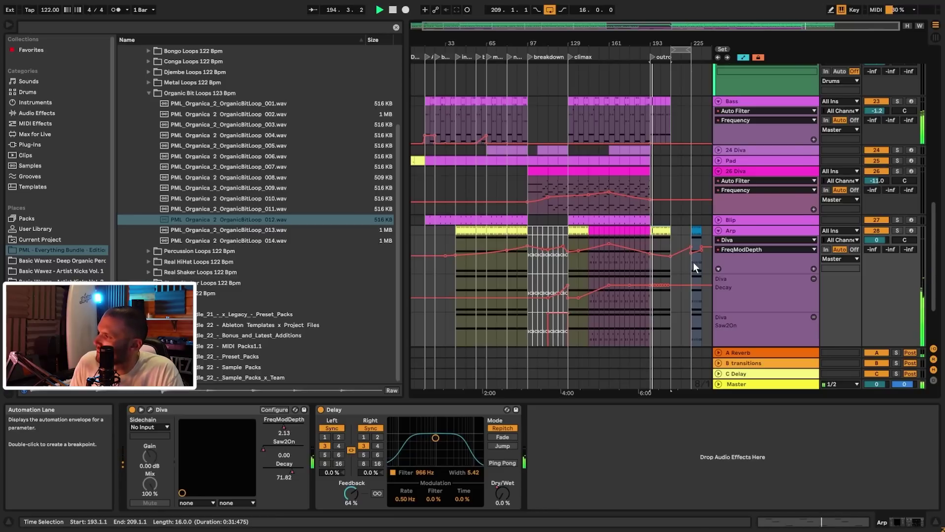
- Find the Utility effect in the library and add it after the Delay on the Arp track
click(377, 29)
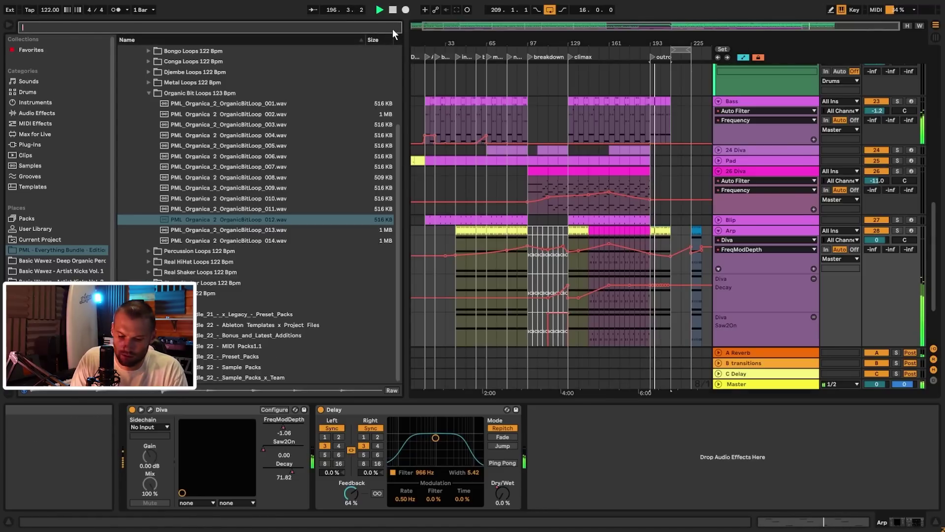
text(ut)
click(32, 197)
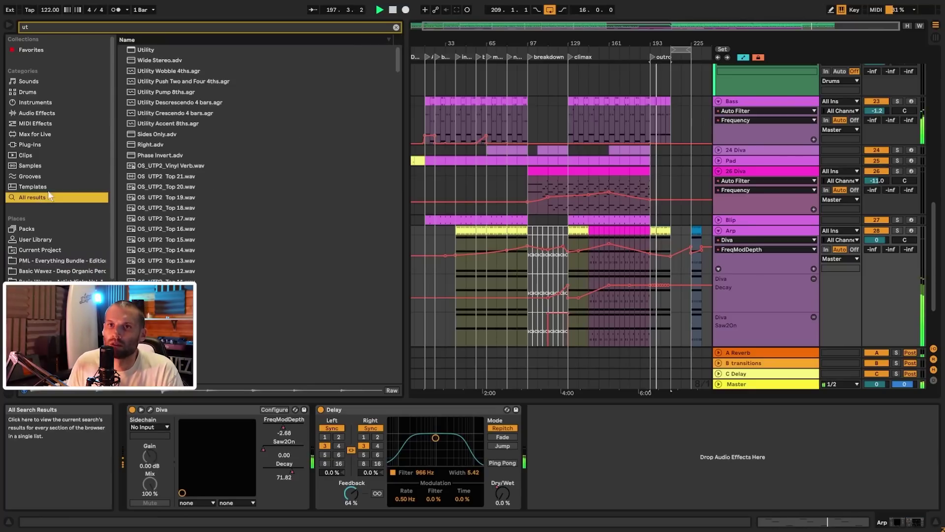
drag(153, 52, 614, 447)
- Automate the Arp's Utility Gain to fall gradually through the outro from bar 193 to bar 209
click(585, 443)
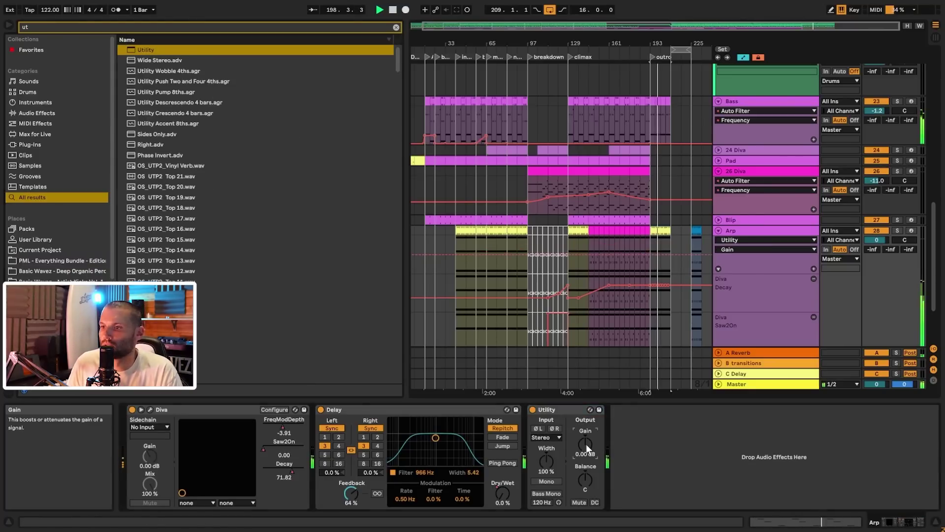
click(655, 264)
drag(672, 255, 671, 258)
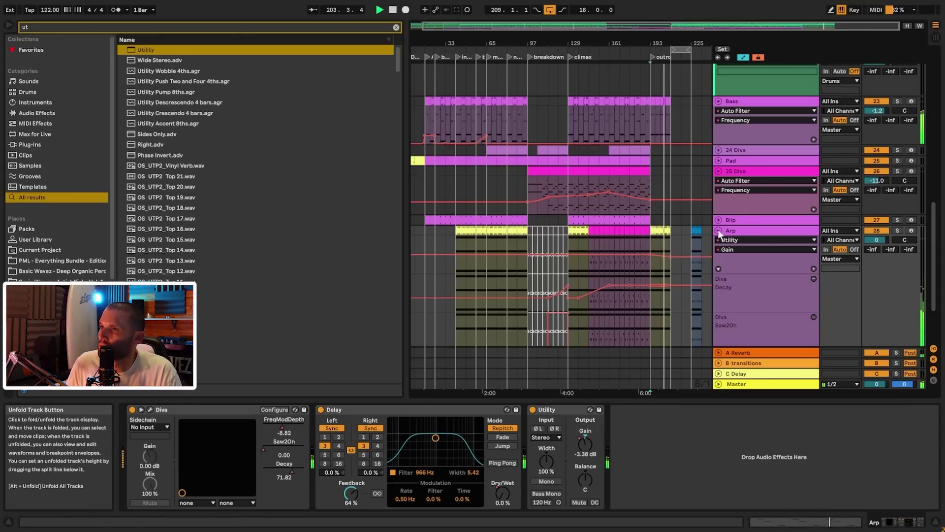
- Fold all tracks to fit the whole arrangement, save the set and play it from bar 1
key(alt+u)
drag(583, 27, 552, 28)
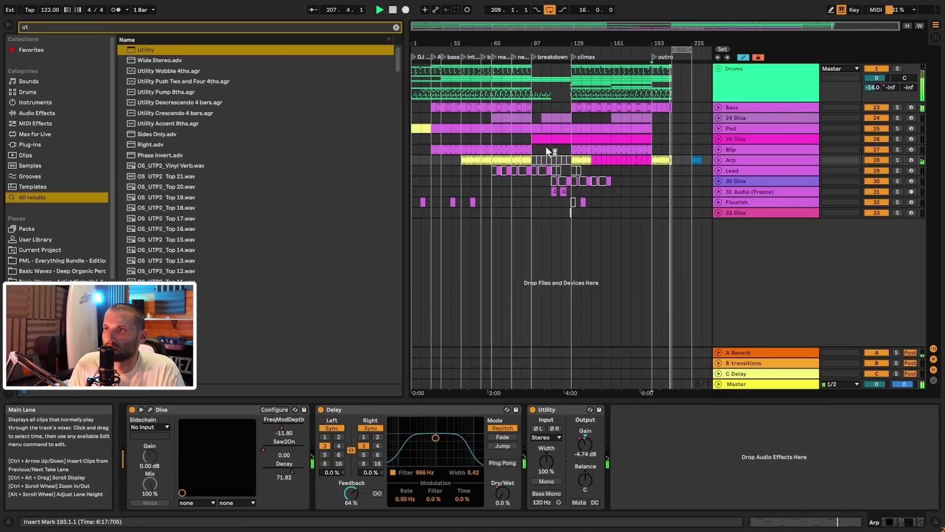
click(414, 110)
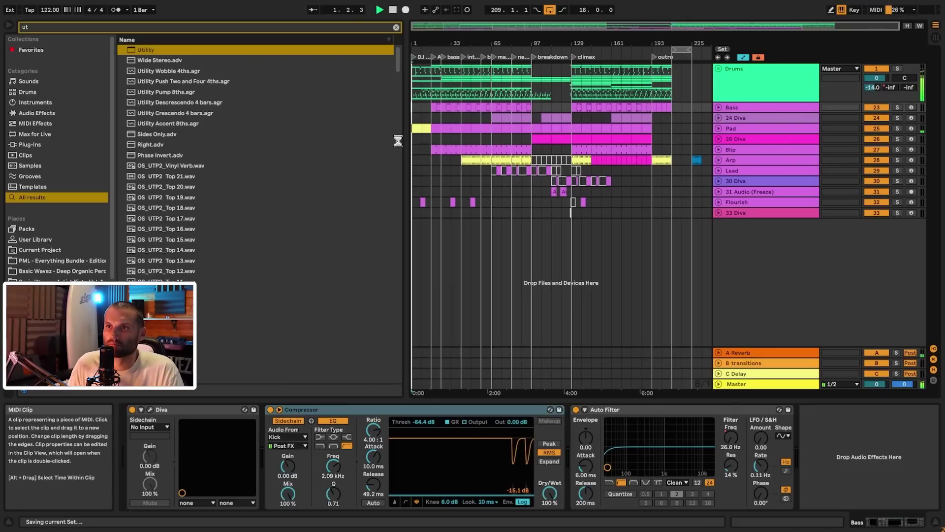
key(space)
key(space)
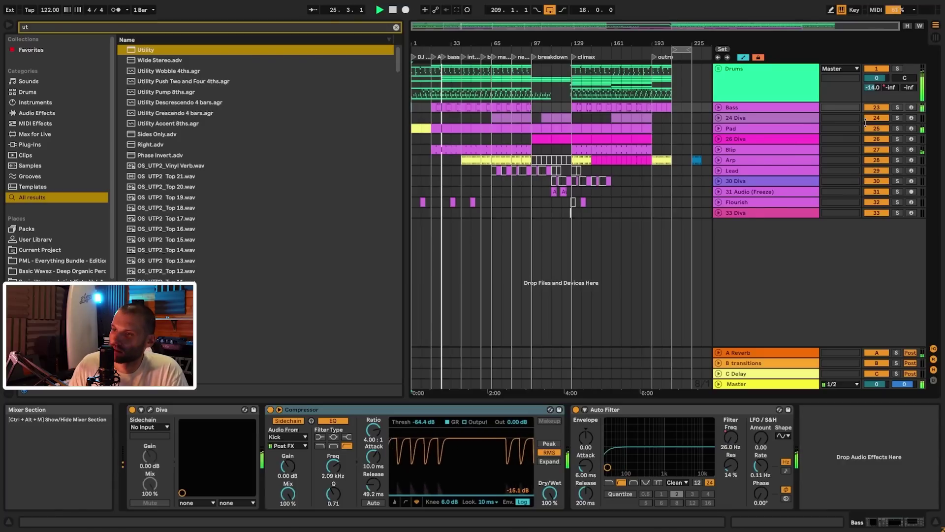
- Add a Glue Compressor to the Master track with Makeup at 5.08 dB and Soft clipping enabled
click(763, 385)
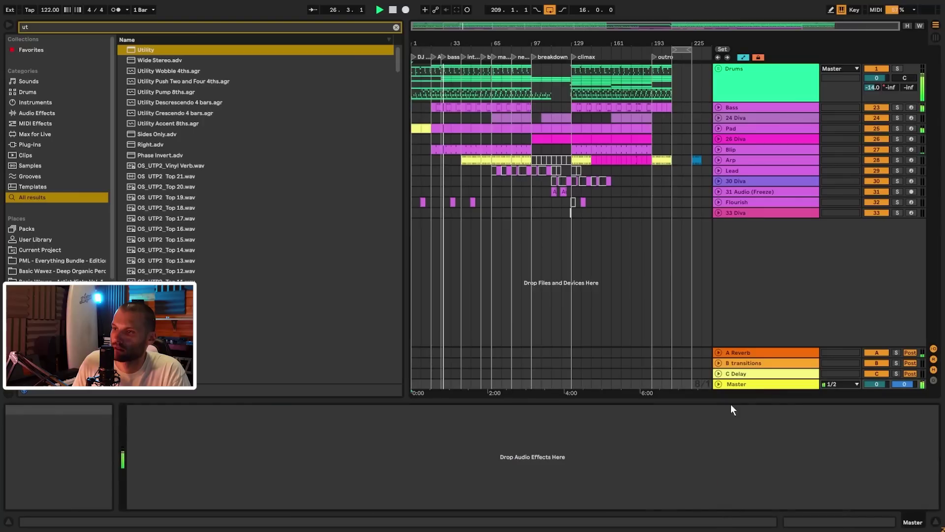
click(397, 28)
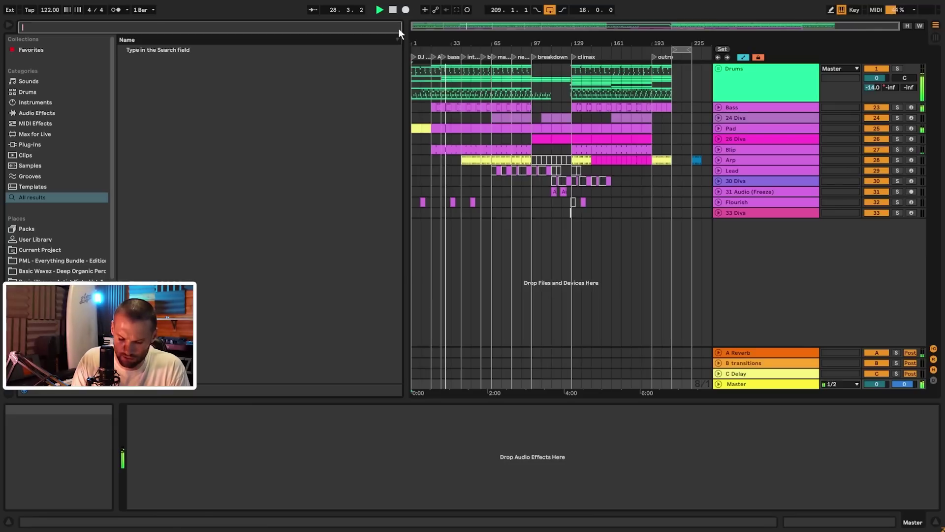
text(glue)
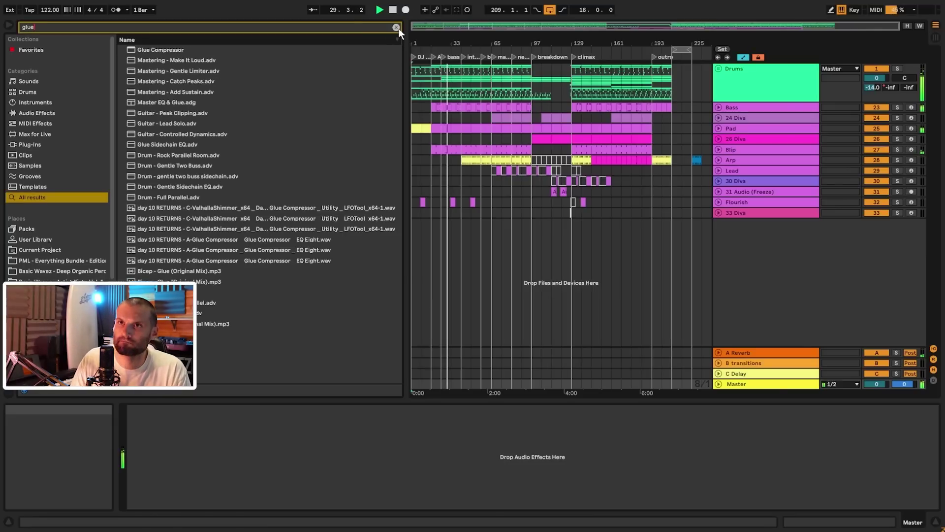
double_click(176, 49)
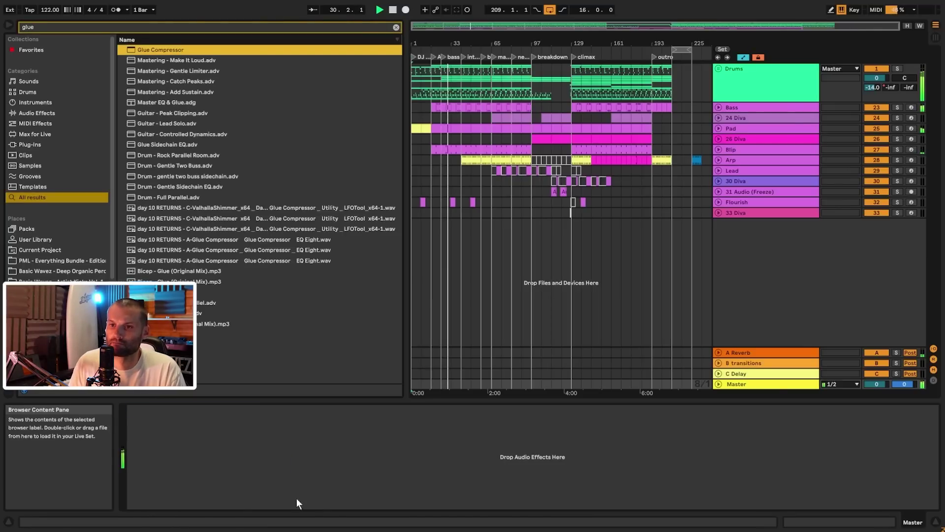
drag(223, 485, 223, 471)
click(254, 431)
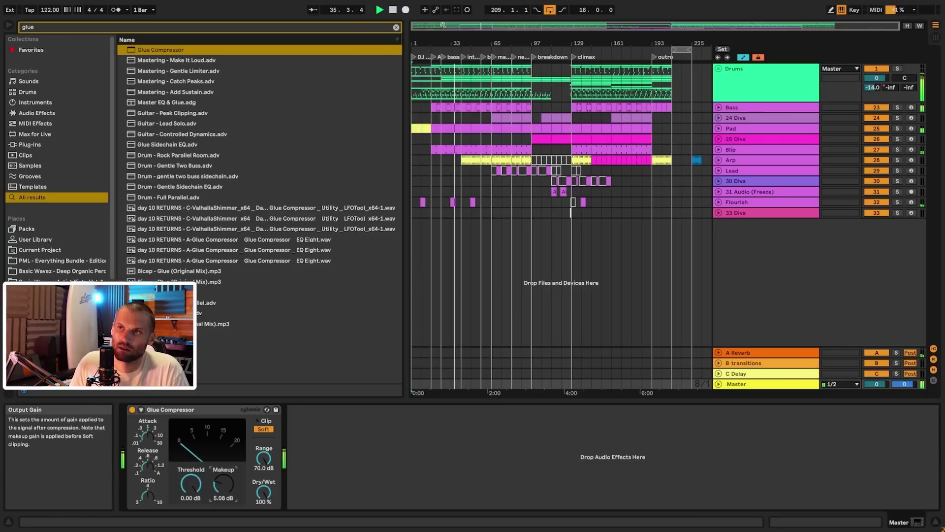
- Add a Limiter after the Glue Compressor on the Master, with Auto release off and Gain at 1.00 dB
click(395, 28)
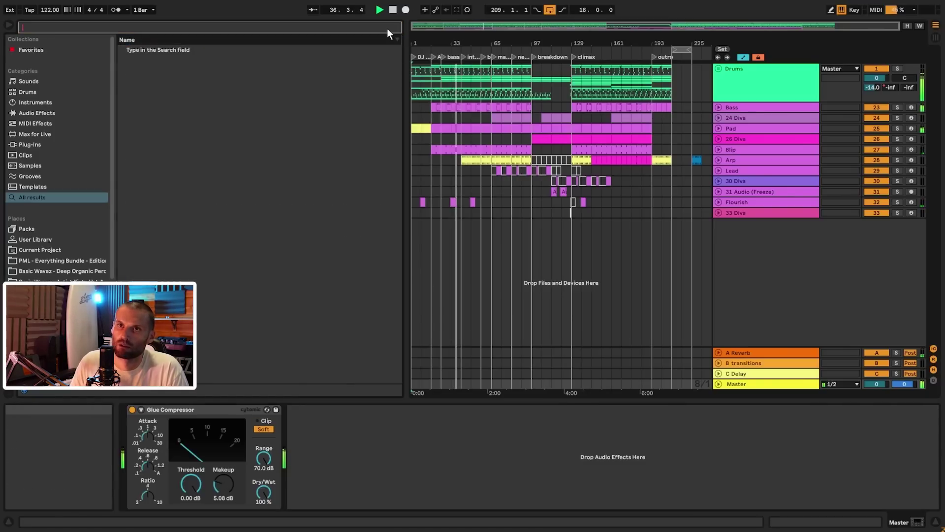
text(limi)
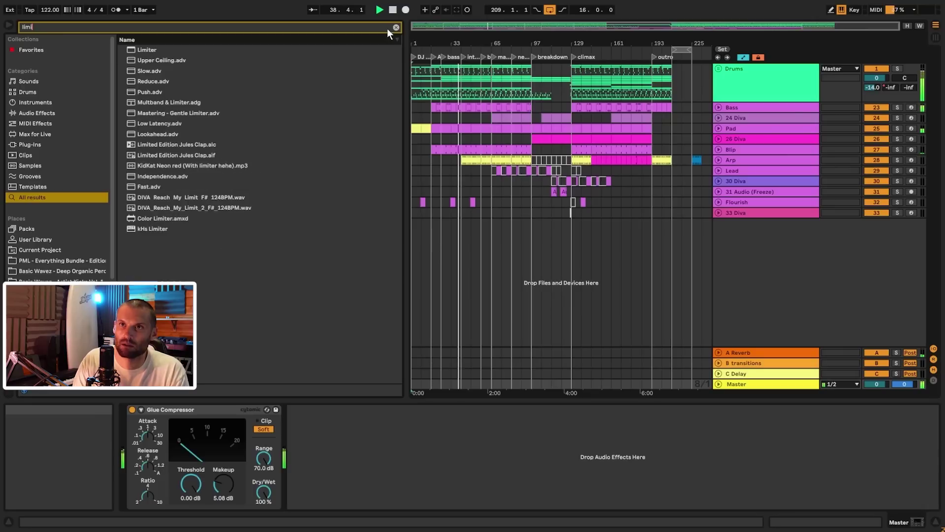
drag(155, 54, 335, 458)
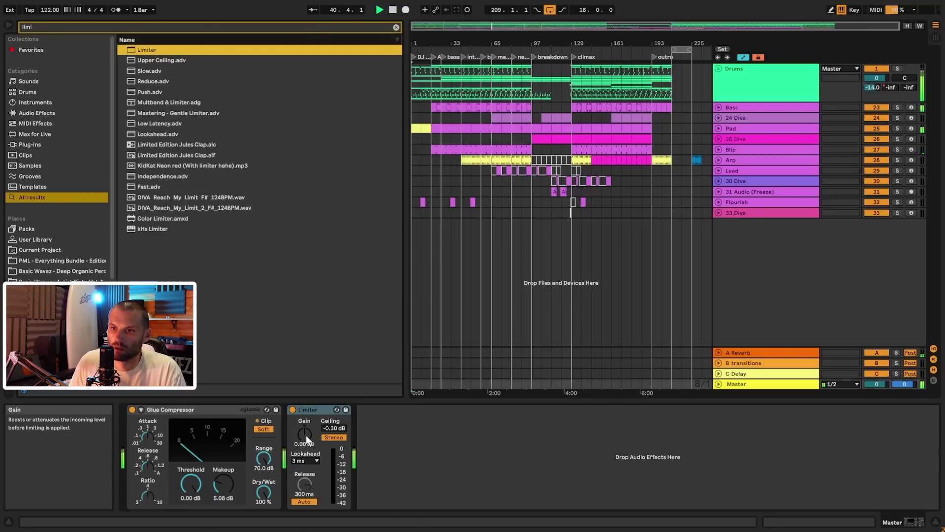
click(300, 501)
drag(303, 432, 303, 425)
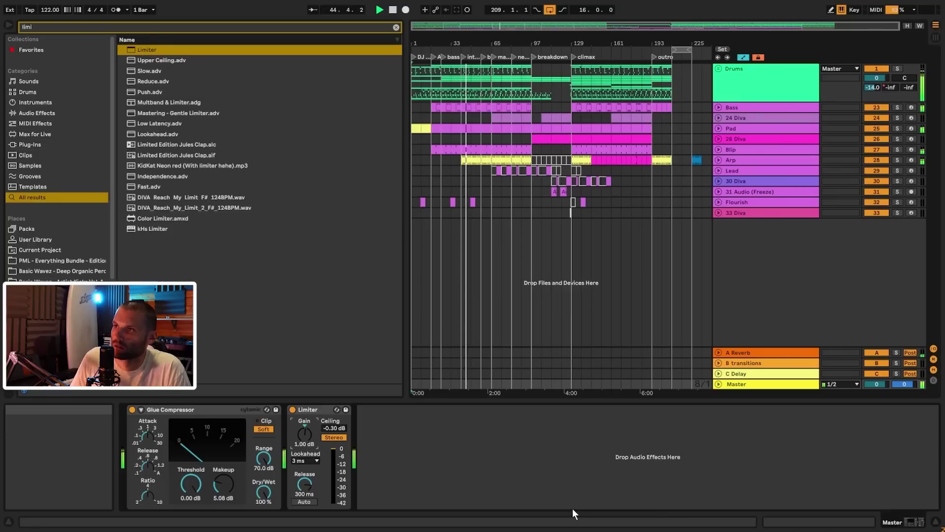
key(Right)
key(Left)
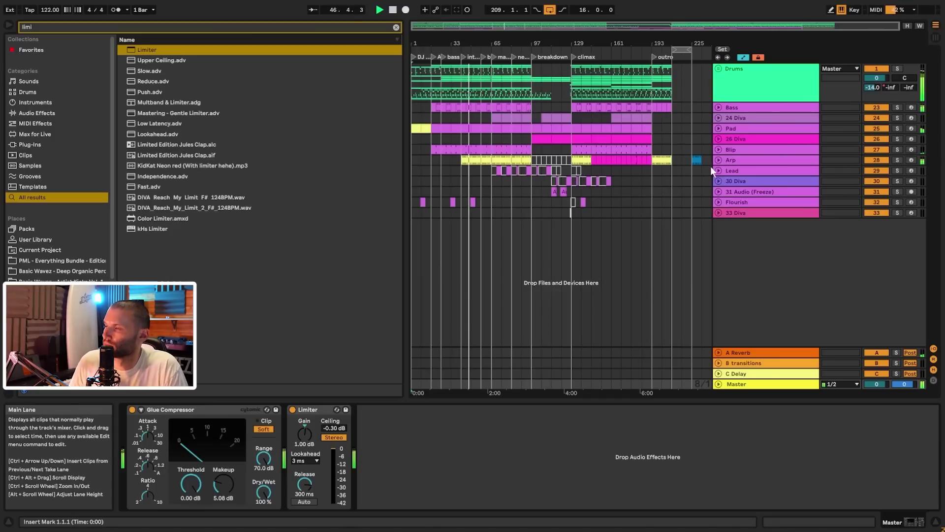
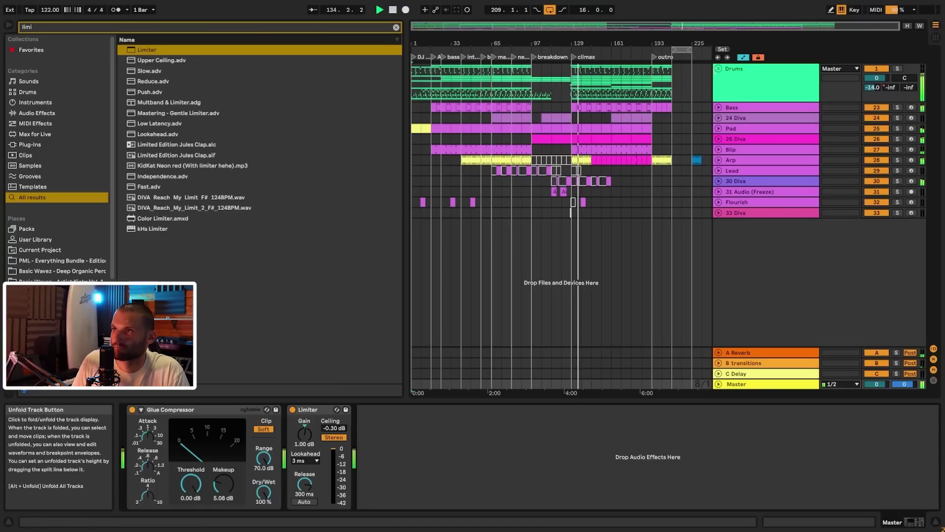
- Unfold the Drums group, set track 13 TopLoop's volume to -6.5 dB and move its EQ Eight high cut to 2.45 kHz
click(718, 68)
scroll(749, 248, down, 5)
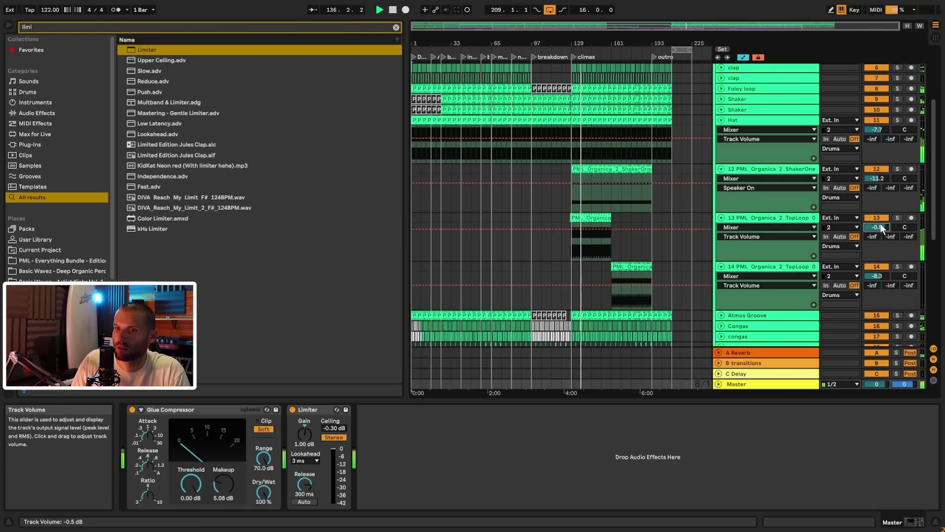
scroll(881, 227, down, 4)
scroll(880, 226, down, 8)
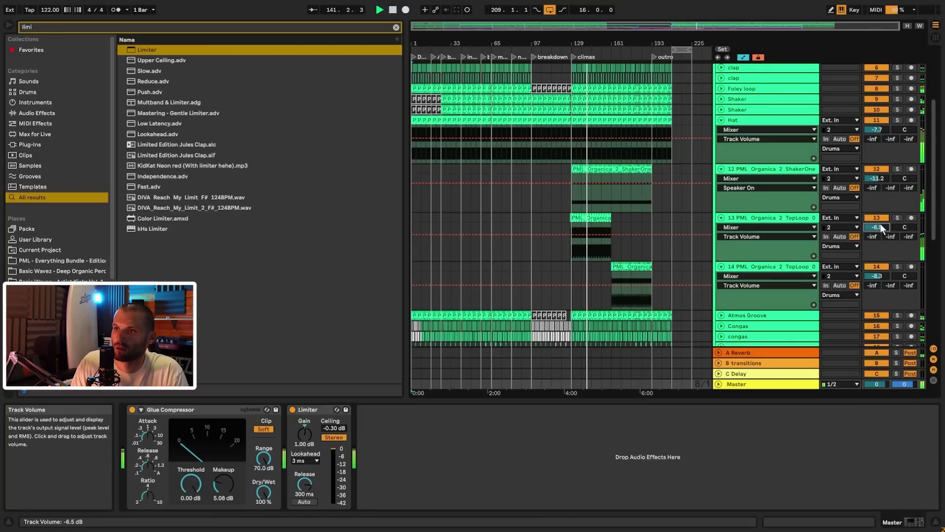
click(793, 219)
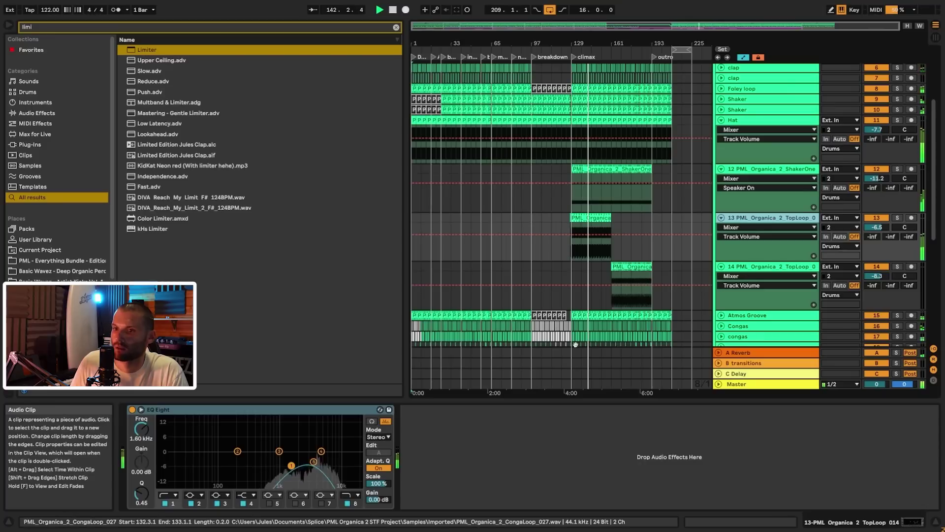
mouse_move(313, 462)
mouse_down()
mouse_move(268, 467)
mouse_move(296, 457)
mouse_move(281, 453)
mouse_move(302, 460)
mouse_up()
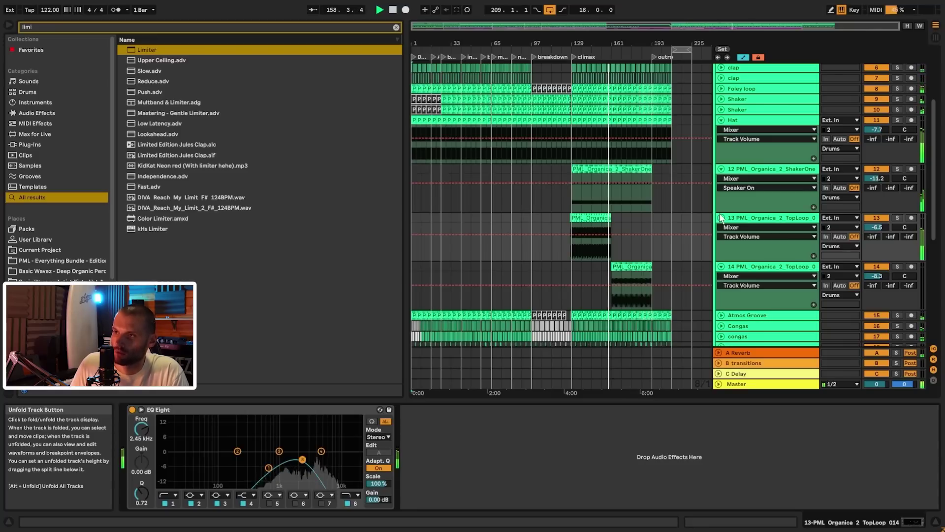
- Fold the ShakerOne and two TopLoop tracks, 12 to 14, in the Drums group
click(722, 170)
click(722, 180)
click(722, 189)
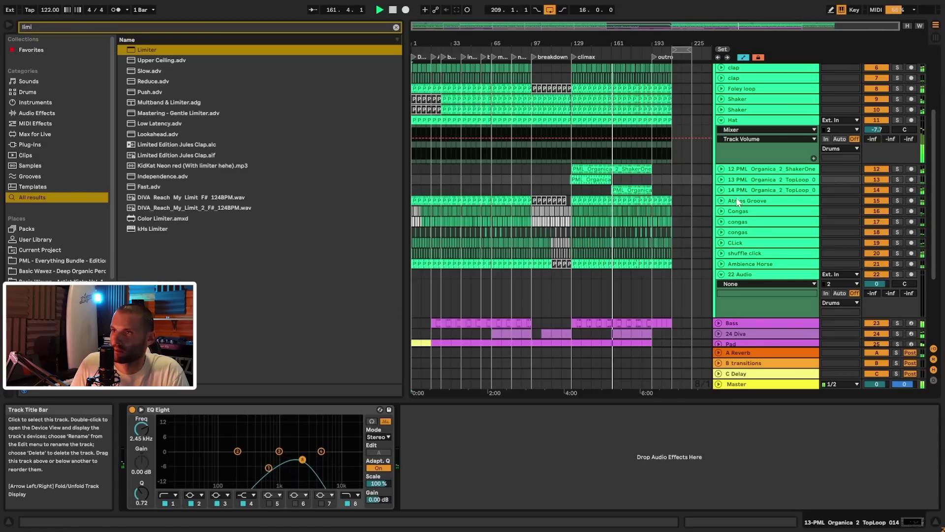
- Set an EQ Eight band on track 26 Diva to 612 Hz and -5.58 dB, and fold the Hat and 22 Audio tracks
scroll(730, 295, down, 3)
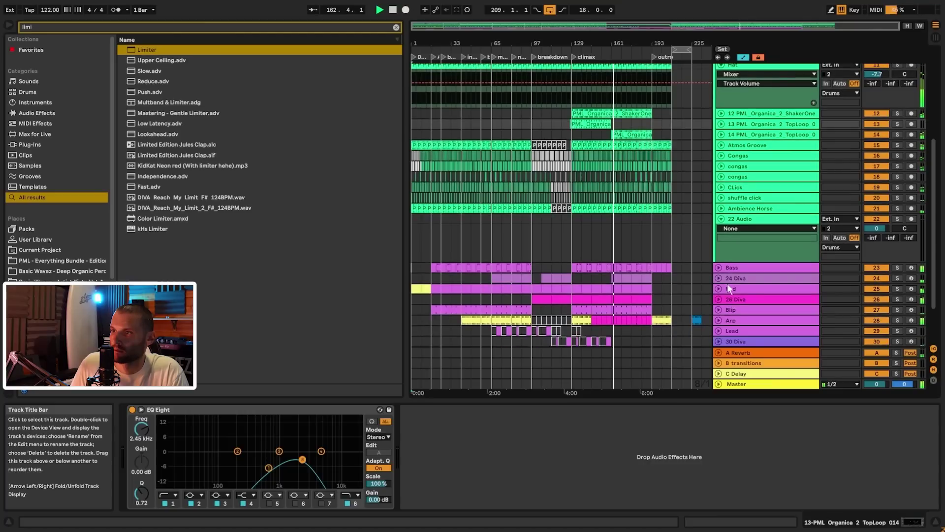
click(735, 278)
scroll(756, 336, down, 2)
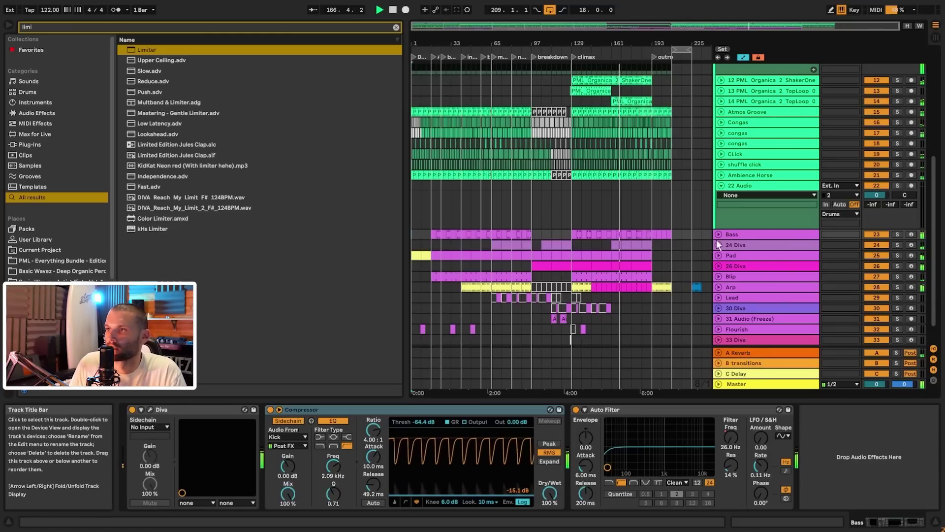
click(718, 254)
click(718, 255)
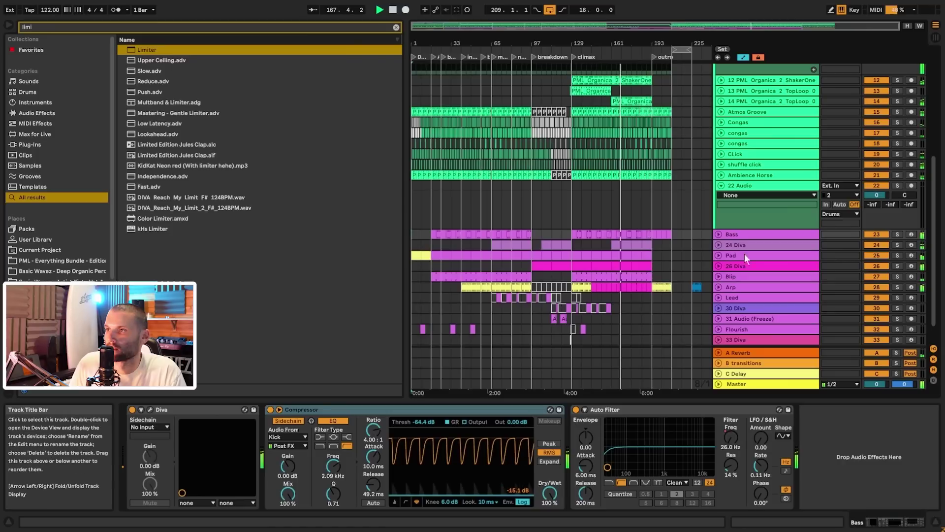
click(744, 265)
drag(696, 451, 684, 464)
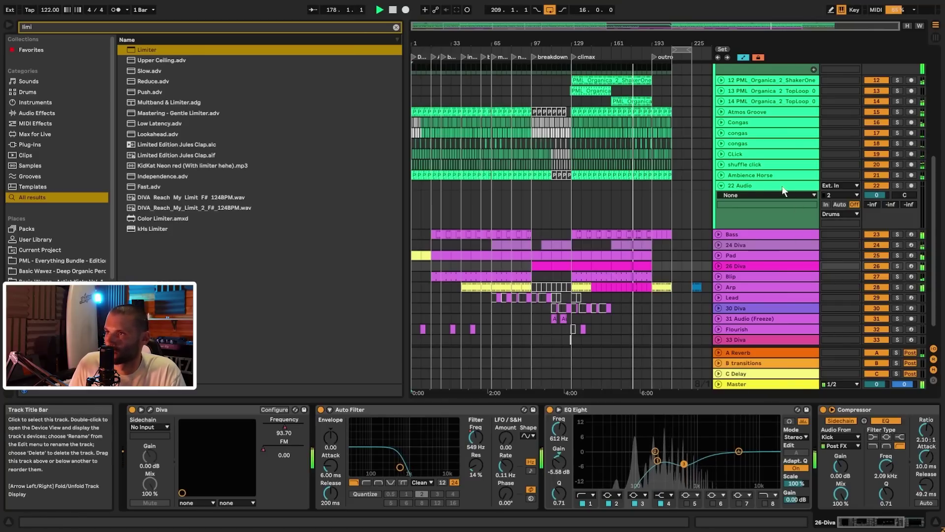
click(722, 185)
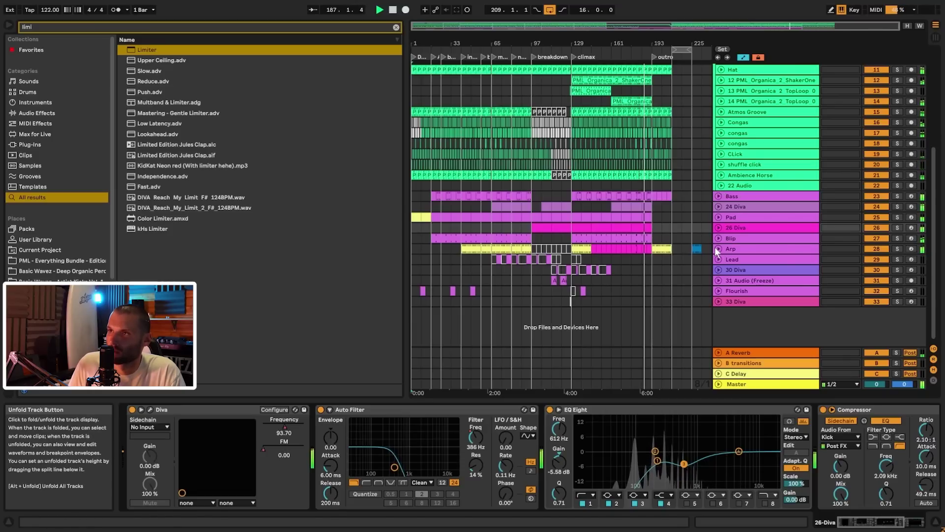
- Find EQ Eight in the library and add it after the Utility on the Arp track
click(734, 247)
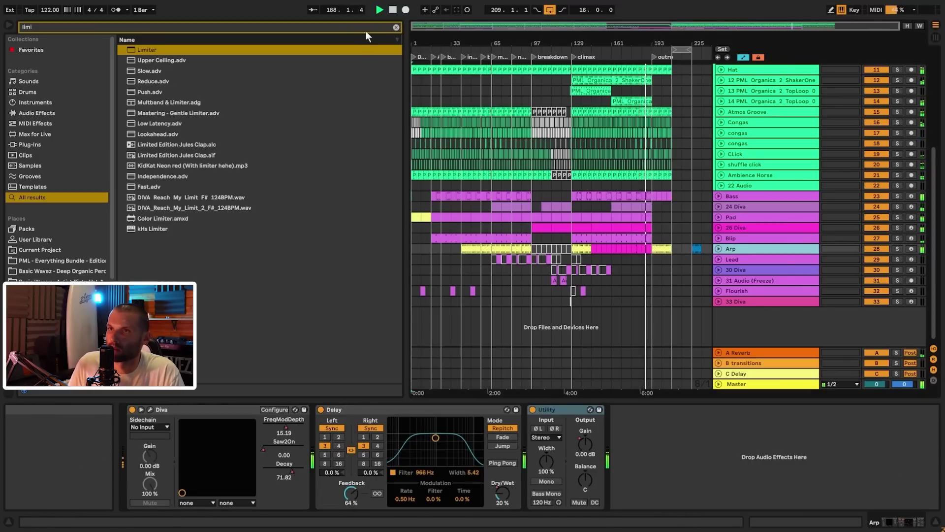
key(BackSpace)
key(BackSpace)
key(BackSpace)
key(BackSpace)
text(eq)
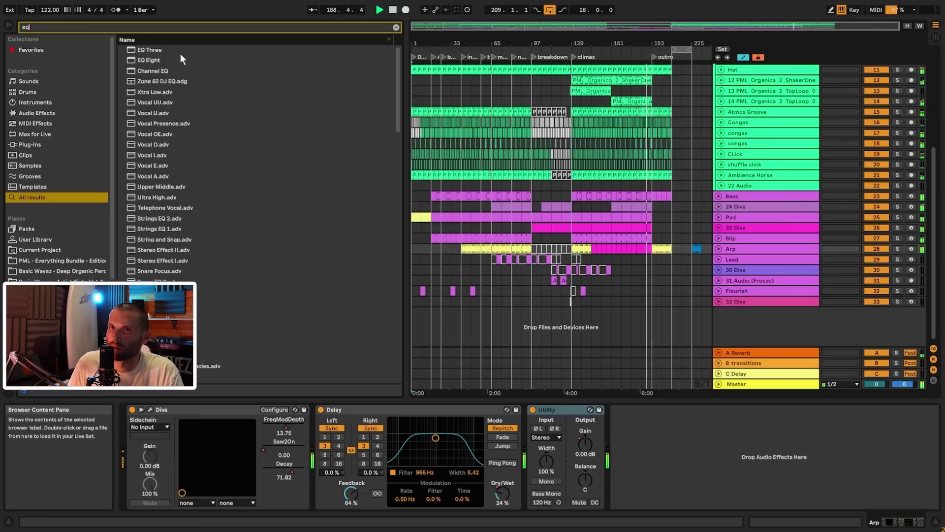
double_click(142, 59)
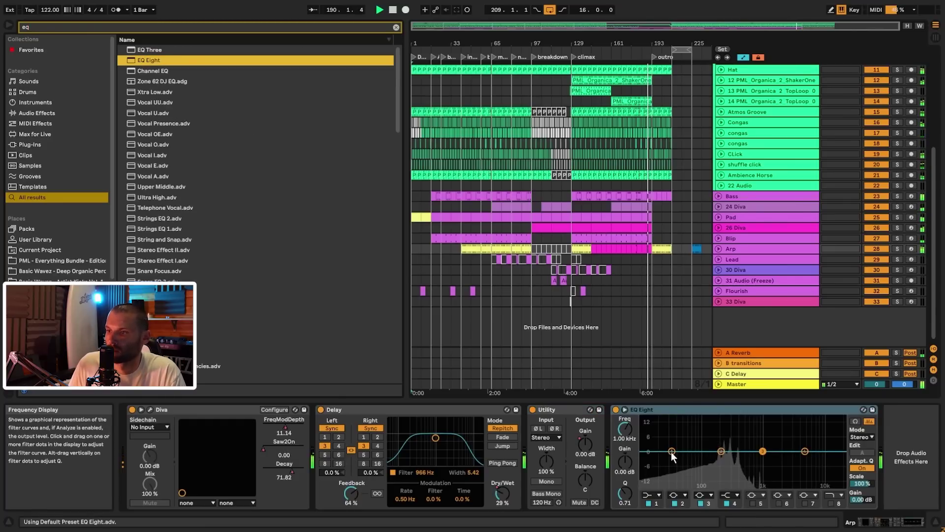
- Turn band 1 of the Arp's EQ Eight into a low cut at 144 Hz with Q 0.63
click(671, 452)
click(656, 494)
click(652, 439)
drag(672, 456, 712, 462)
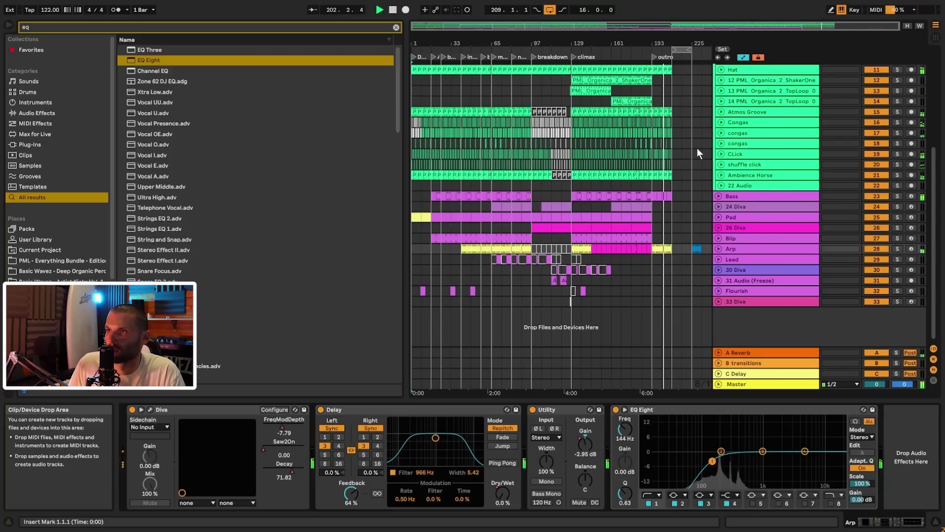
- Extend the loop range back to bar 1 so it spans 224 bars of the arrangement, and save the set
scroll(697, 148, up, 3)
scroll(697, 148, up, 3)
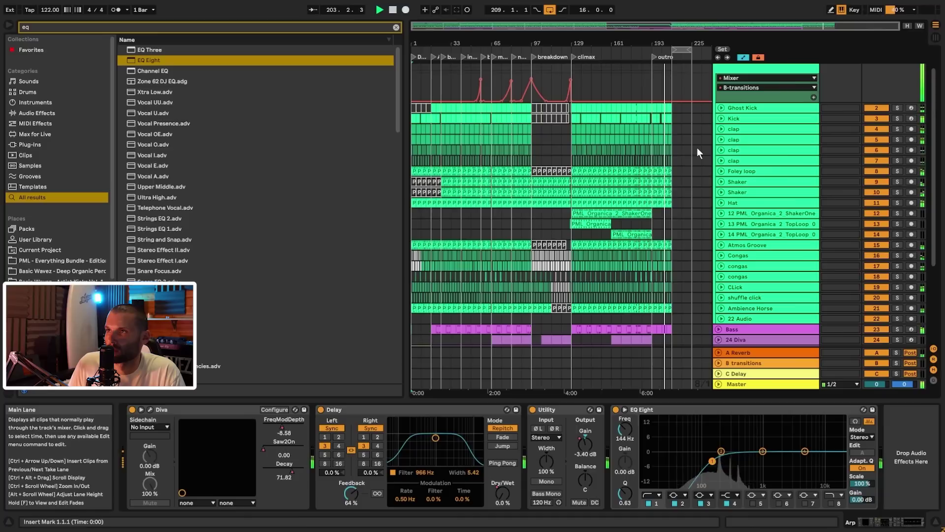
scroll(698, 147, up, 1)
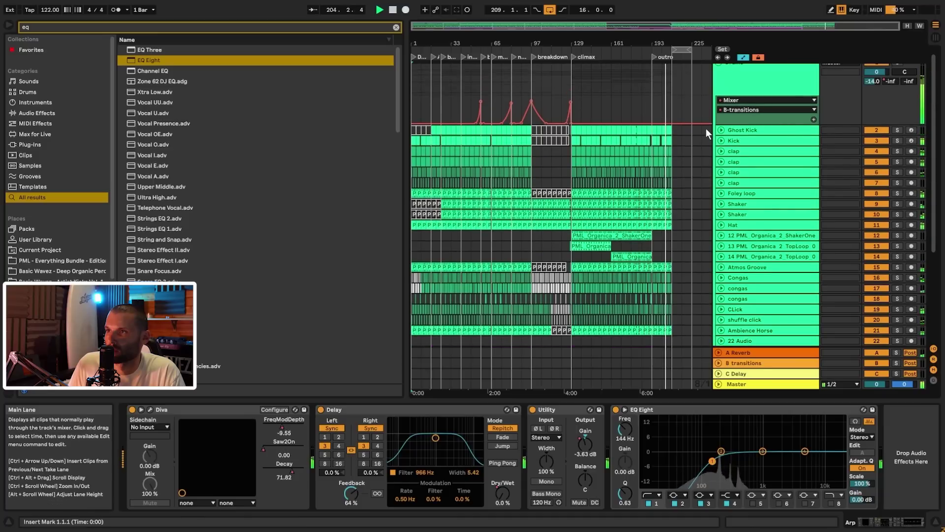
scroll(698, 104, up, 1)
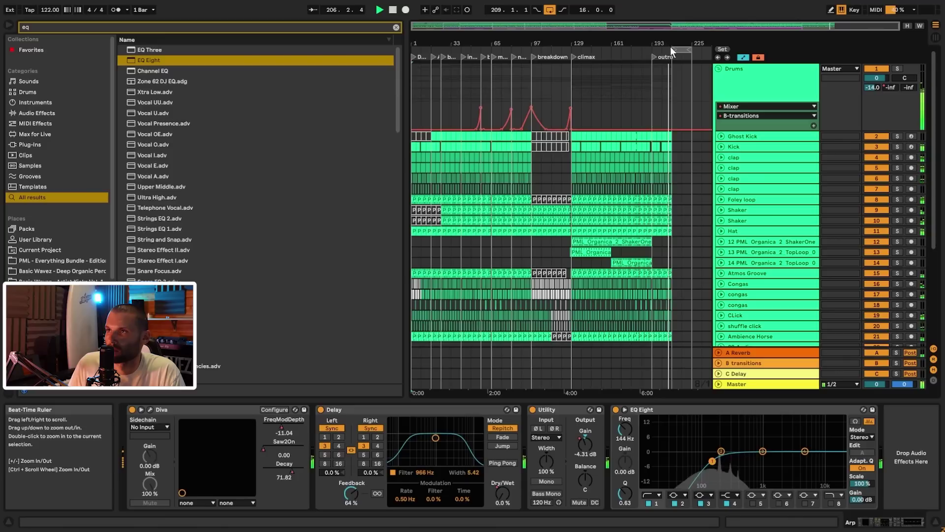
drag(673, 49, 405, 57)
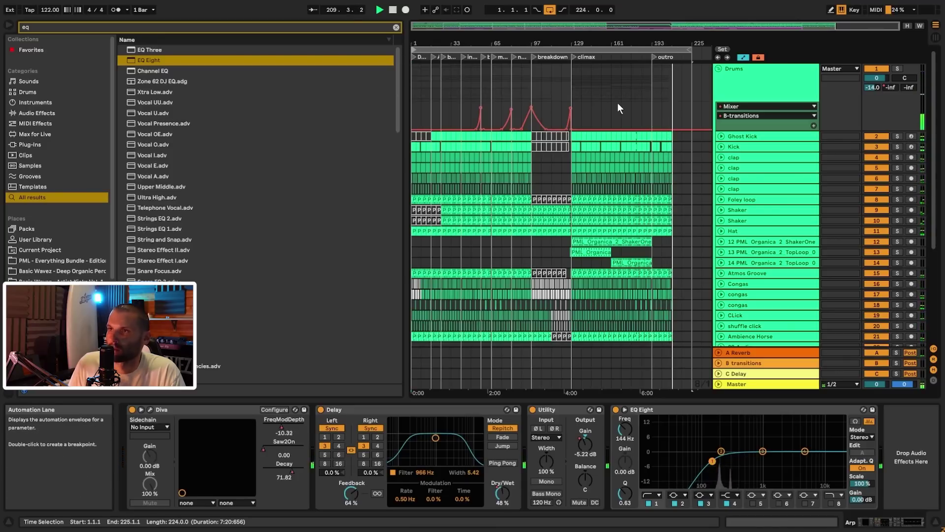
key(ctrl+s)
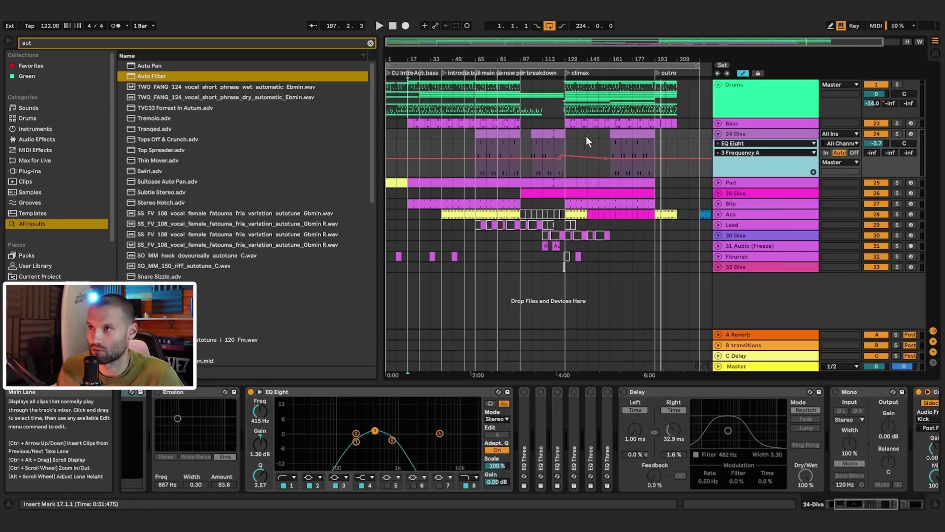
- Play the end of the breakdown from bar 121 into the climax, soloing track 24 Diva briefly to check it
click(604, 295)
scroll(604, 296, up, 5)
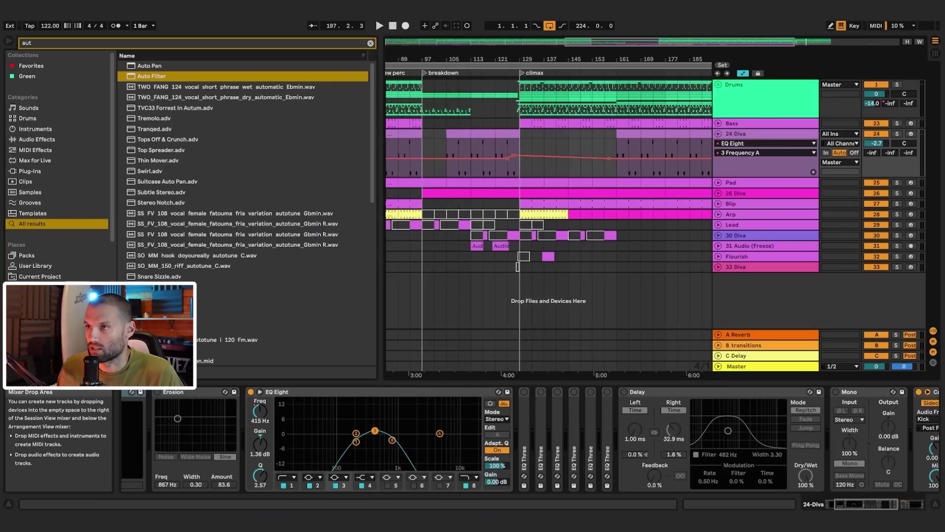
scroll(604, 295, right, 2)
scroll(604, 296, up, 2)
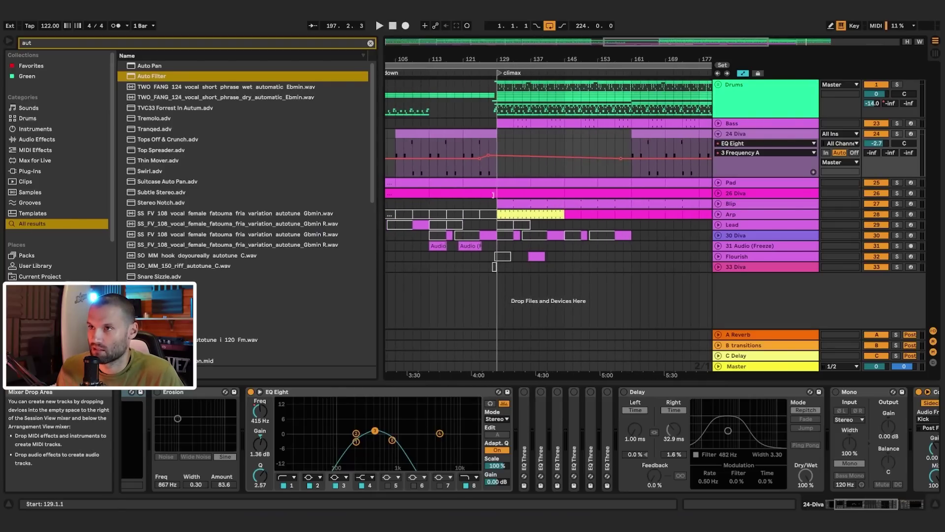
click(471, 143)
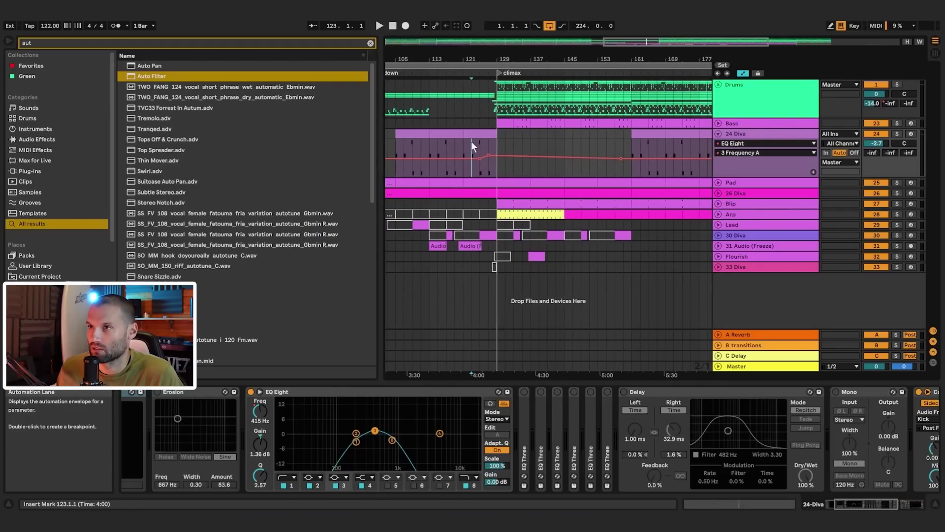
key(space)
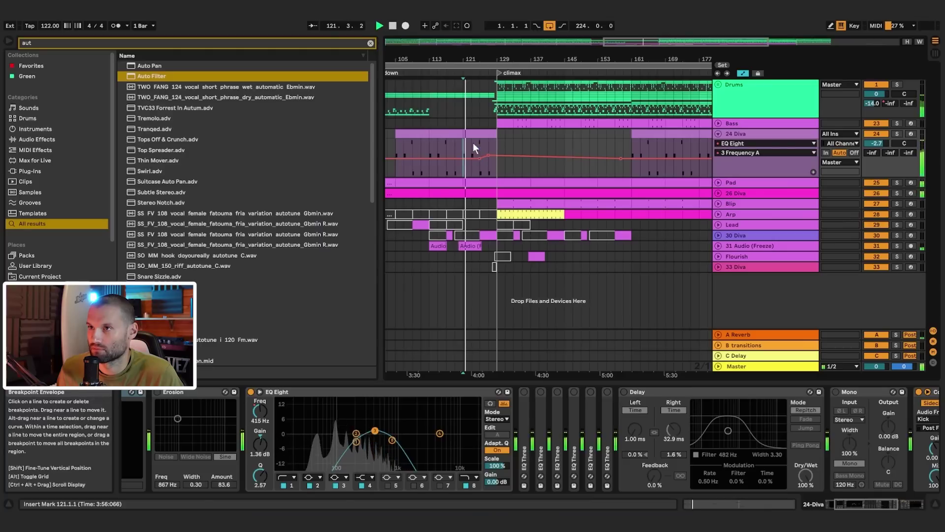
click(898, 134)
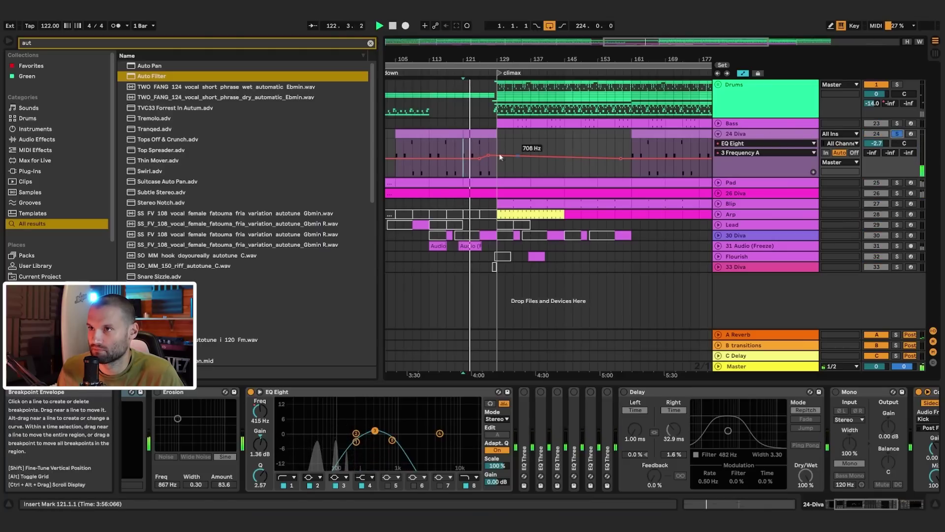
click(897, 133)
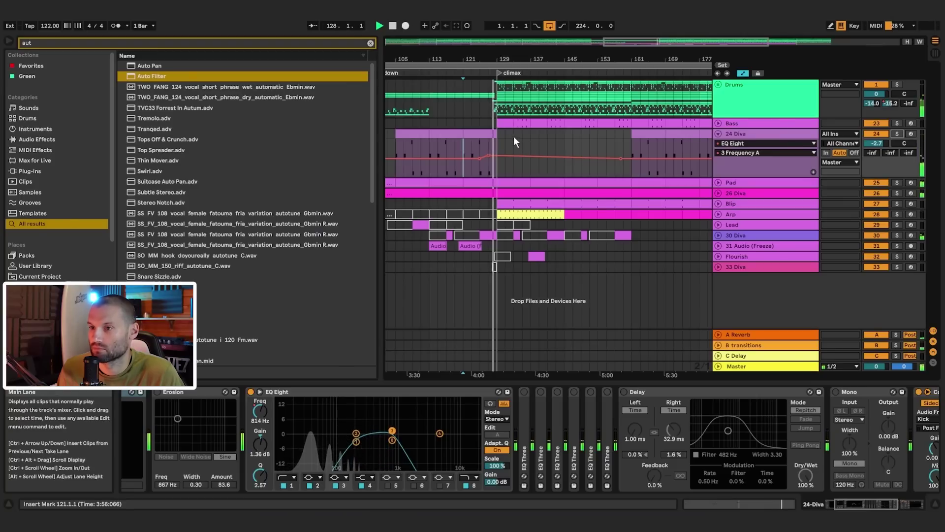
- Copy bars 121–129 of the 24 Diva clip to bar 137 and raise its EQ Eight band 3 frequency automation to about 938 Hz
click(486, 133)
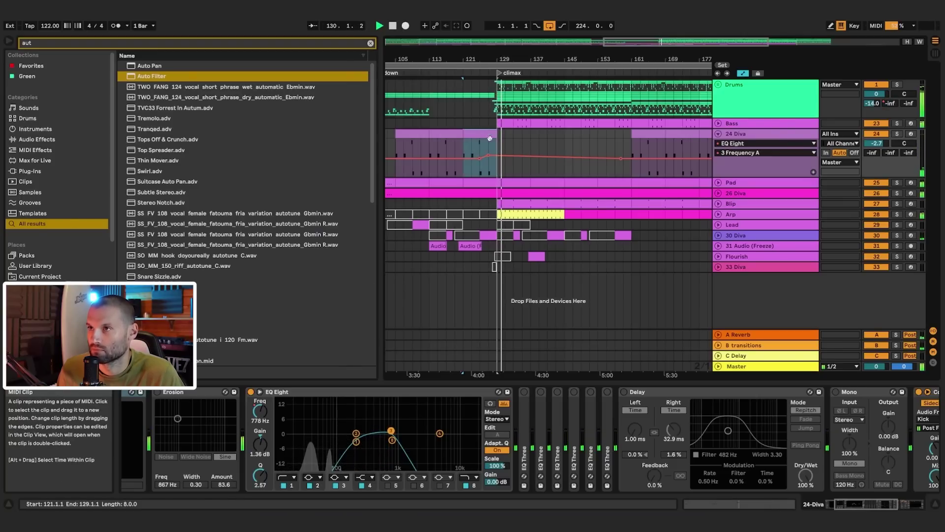
click(533, 134)
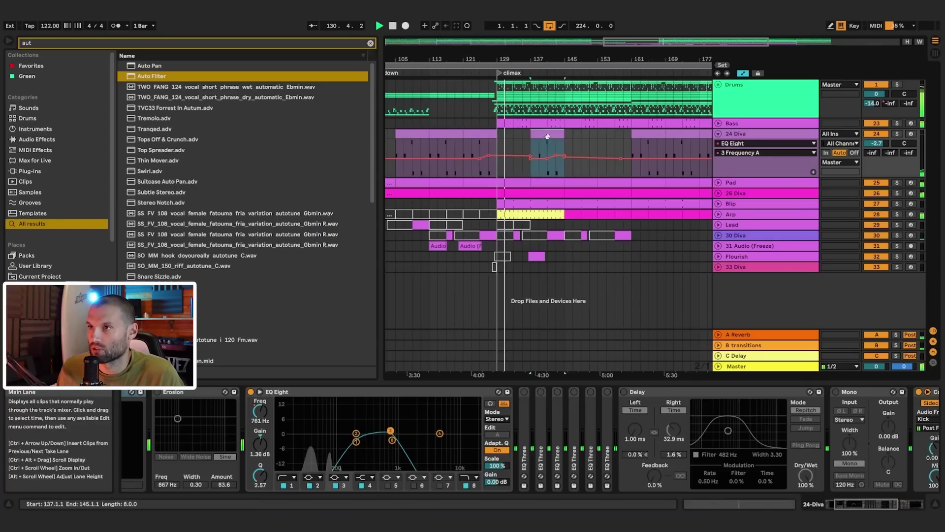
click(530, 159)
click(546, 159)
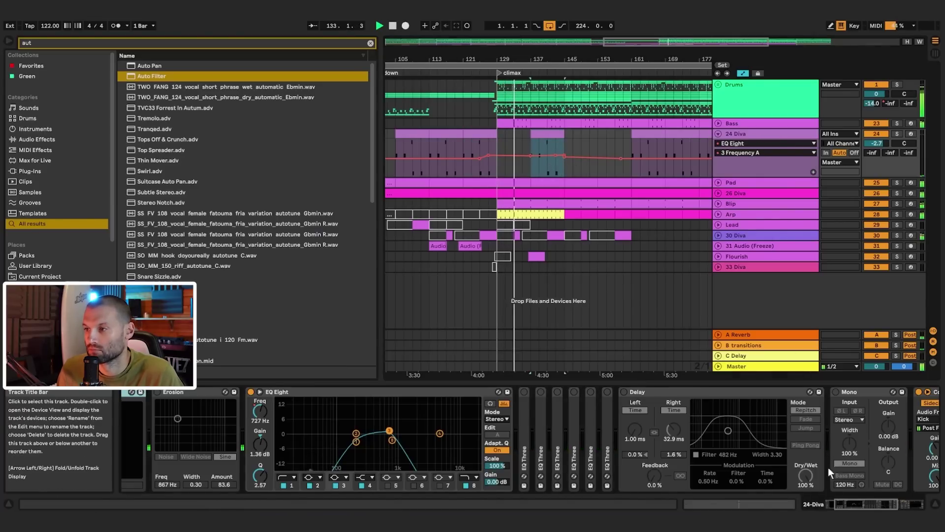
drag(881, 503, 873, 504)
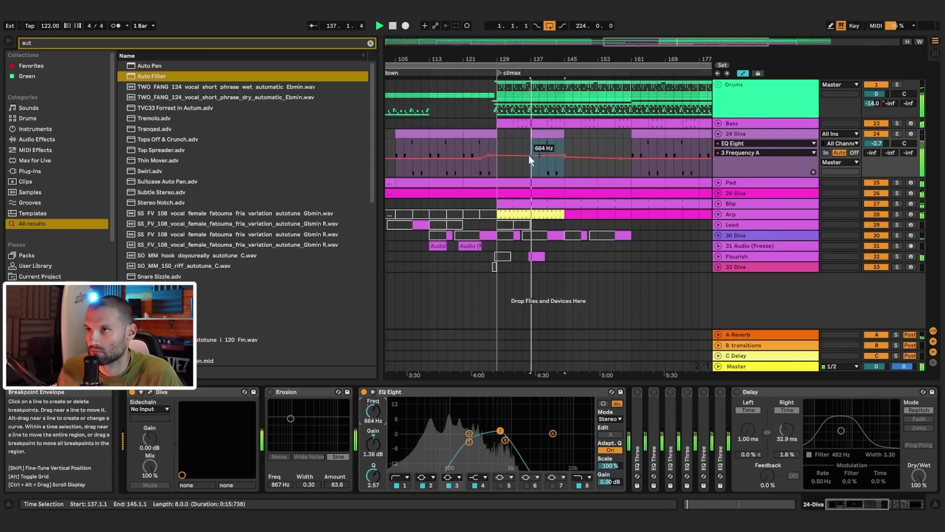
mouse_move(530, 156)
mouse_down()
mouse_move(547, 153)
mouse_move(539, 153)
mouse_up()
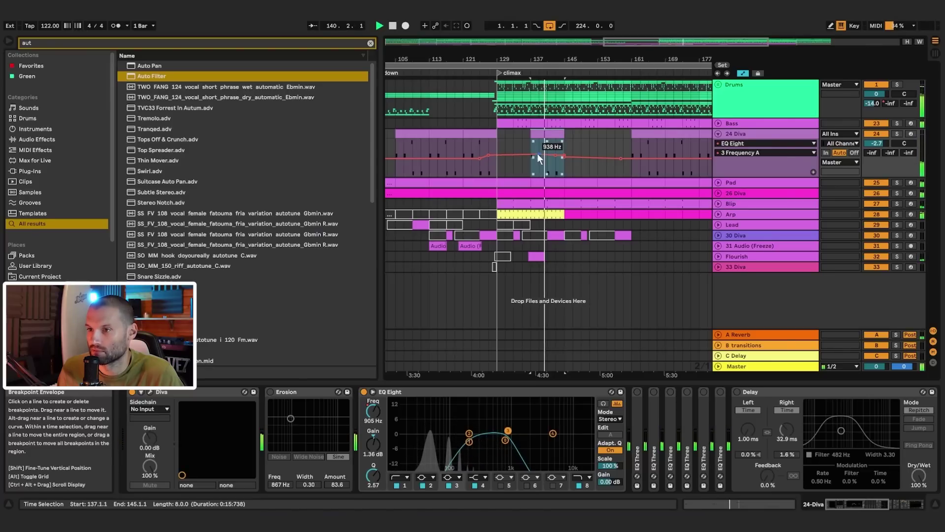
- Automate the EQ Eight band 8 frequency on track 24 Diva to rise from 808 Hz to 1.61 kHz at bar 137, and play it
click(506, 440)
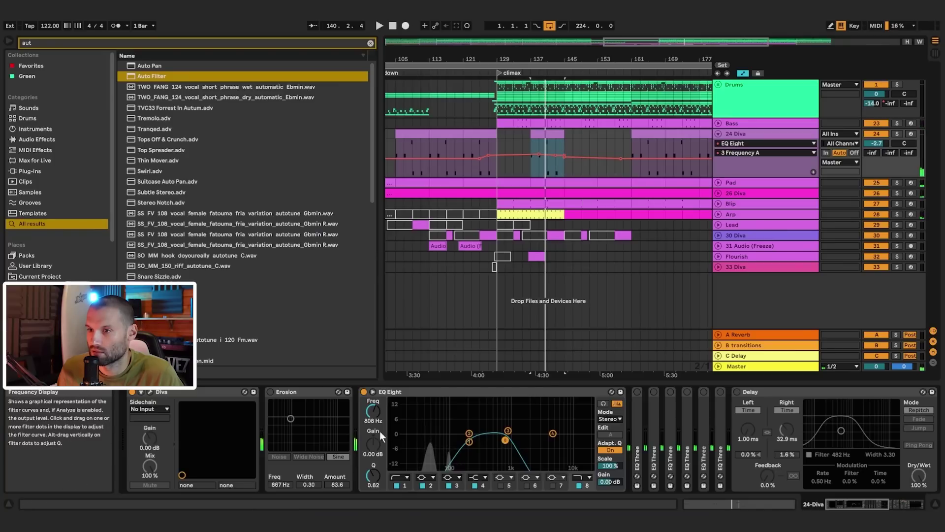
click(373, 411)
click(515, 155)
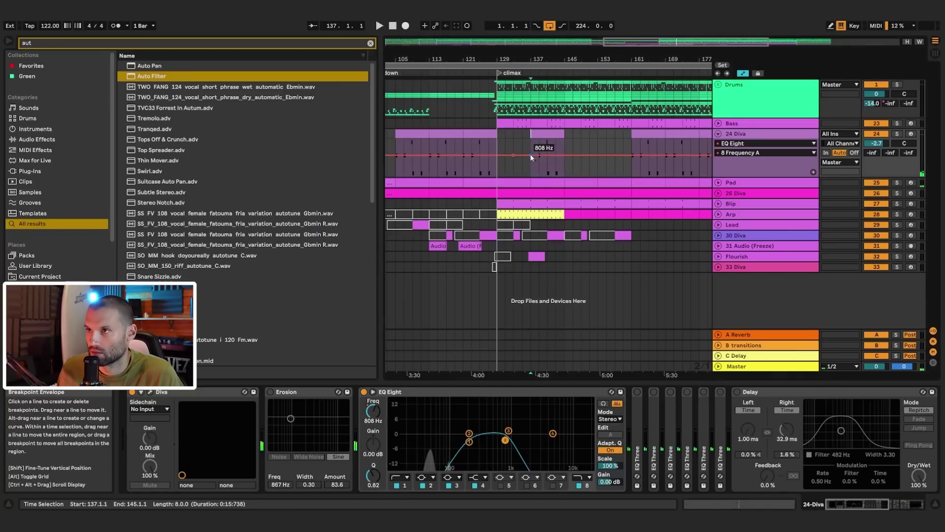
click(530, 152)
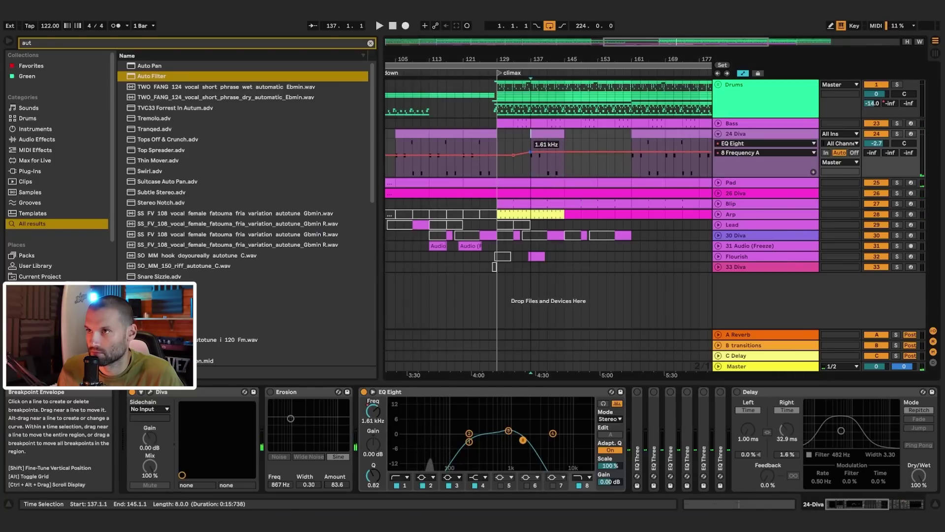
key(space)
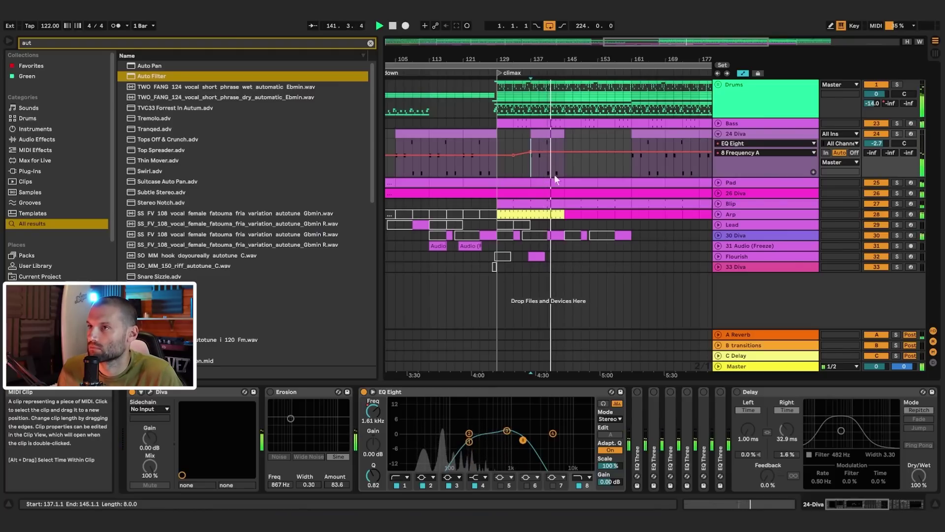
- Duplicate the 24 Diva clip at bars 137–145 twice so it fills the gap up to bar 161
click(557, 134)
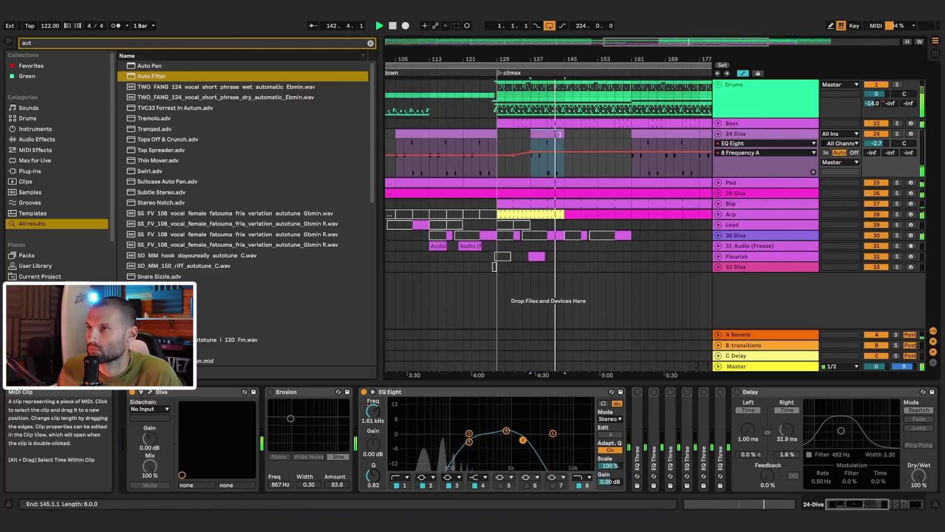
key(ctrl+d)
key(ctrl+d)
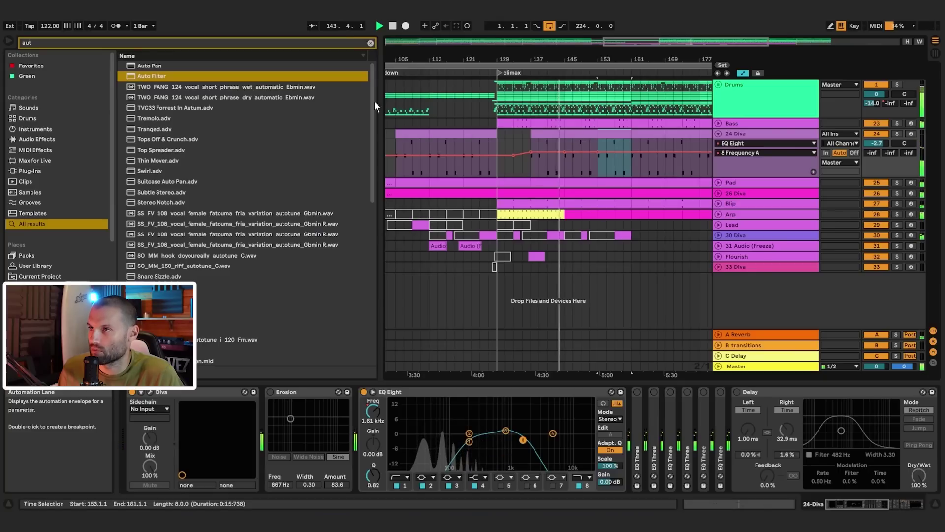
- Stop playback, return to the first half of the arrangement and unfold the Arp track to show its automation lanes
drag(690, 42, 684, 166)
key(space)
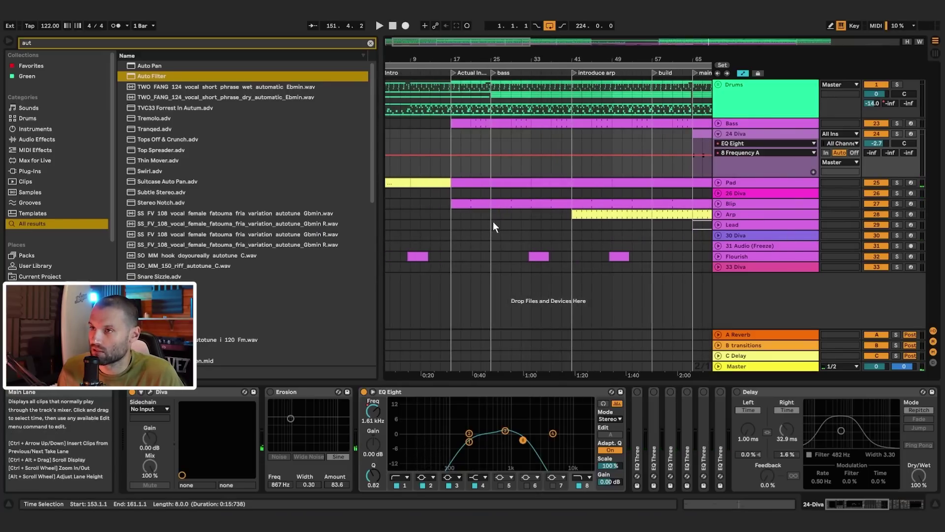
click(512, 215)
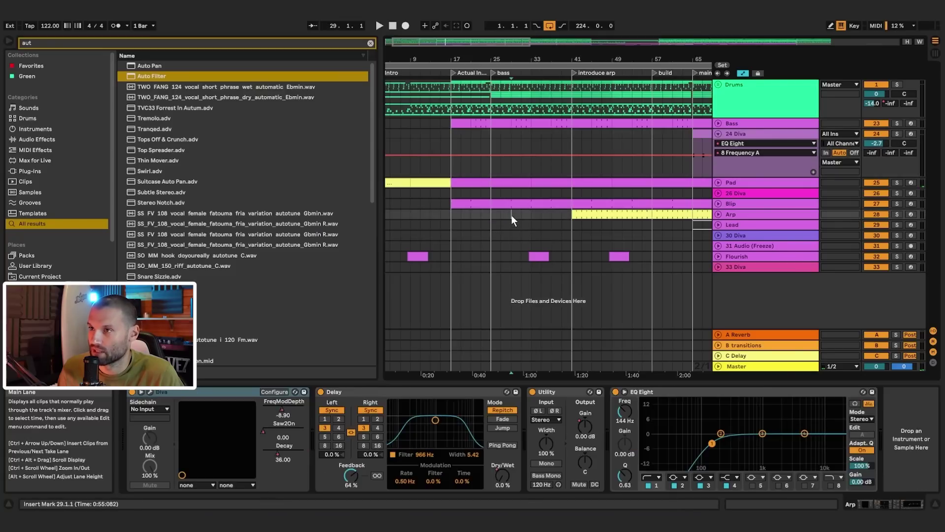
click(572, 223)
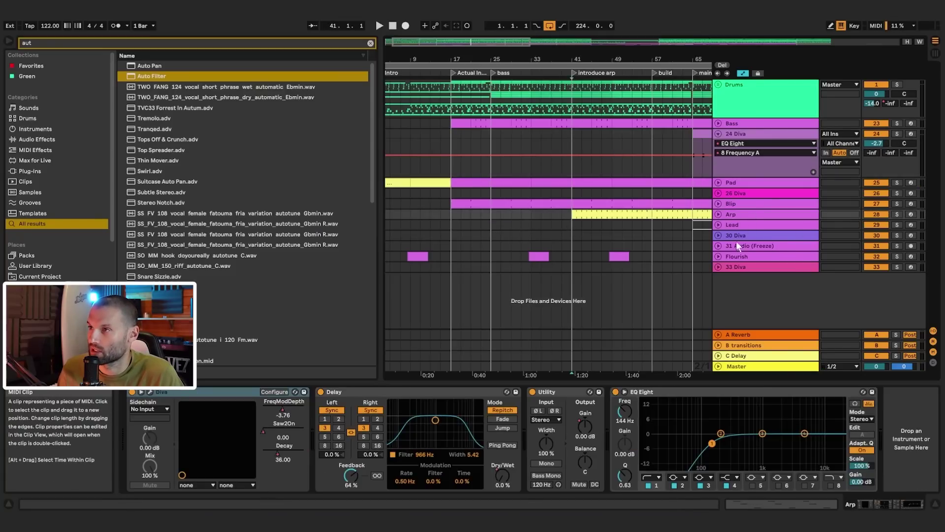
click(718, 215)
drag(518, 39, 571, 44)
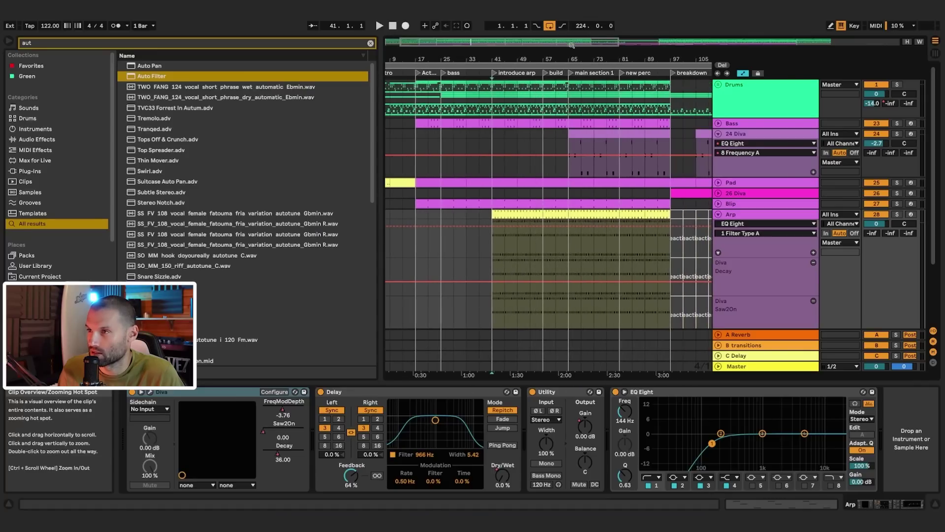
- Play the Arp from bars 65, 81, 45 and 89 to compare its sound across the sections before the breakdown
click(566, 245)
key(space)
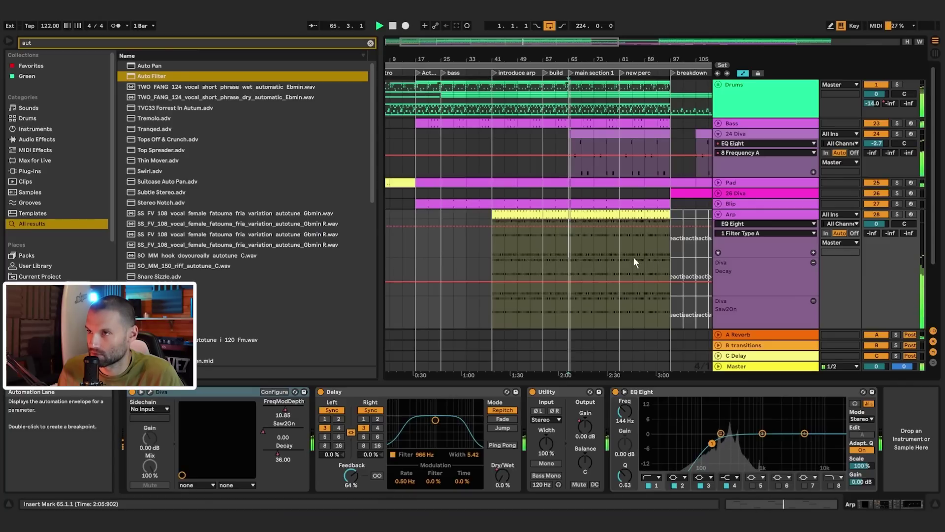
click(622, 248)
key(space)
key(space)
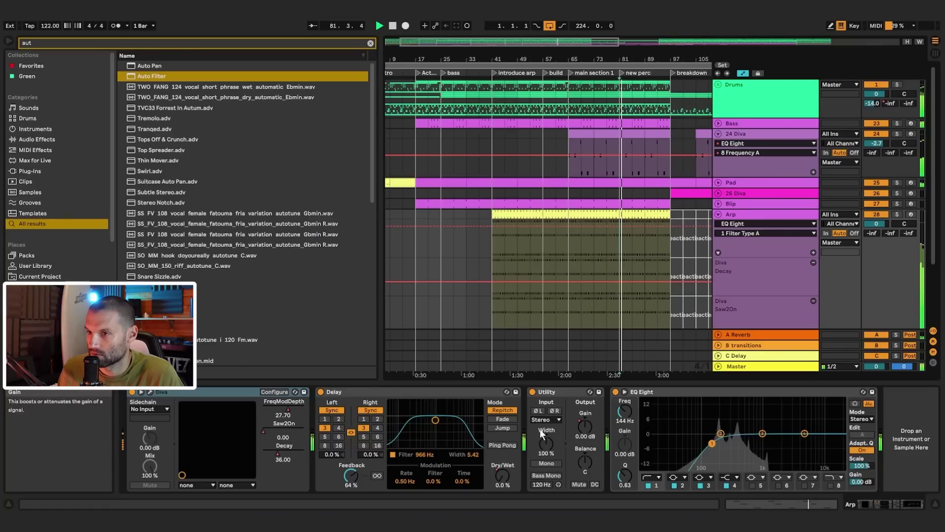
click(506, 246)
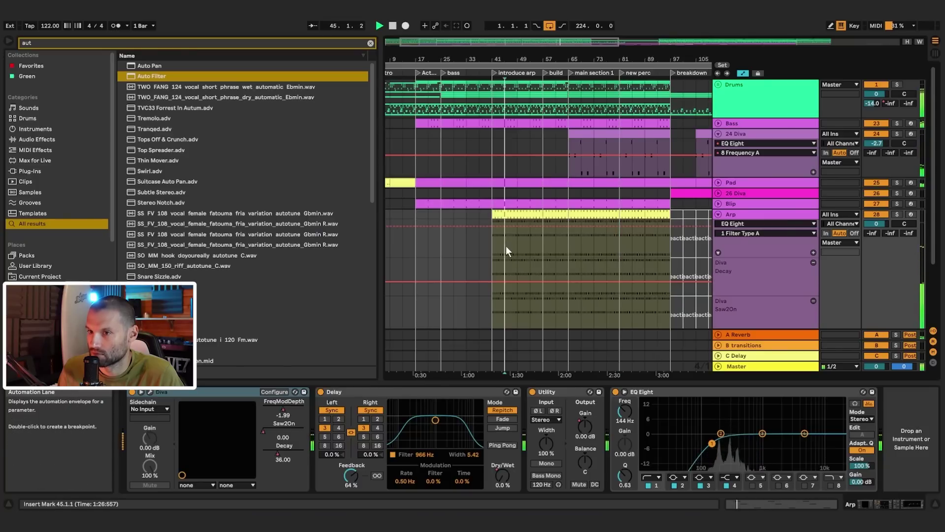
click(646, 245)
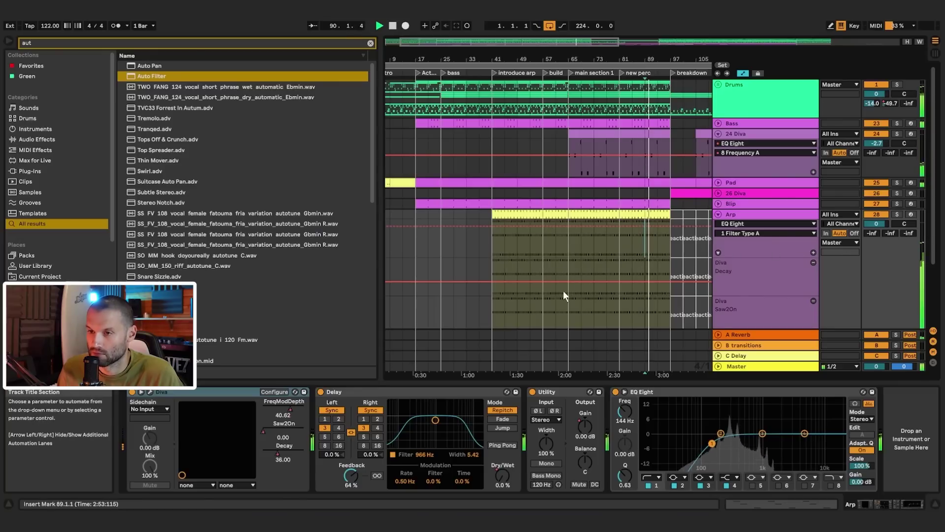
- Show the Diva FreqModDepth automation in the Arp's main lane and select the Arp track
drag(289, 411, 289, 410)
click(290, 409)
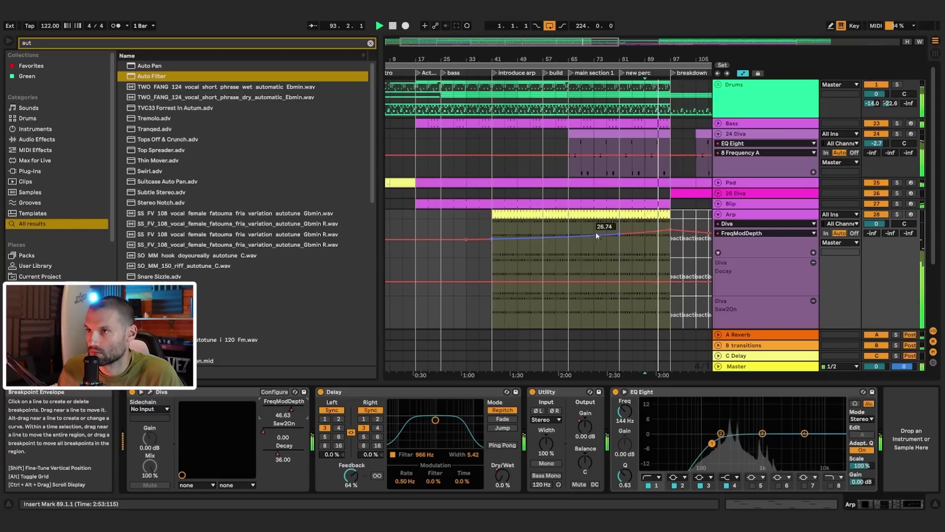
click(746, 213)
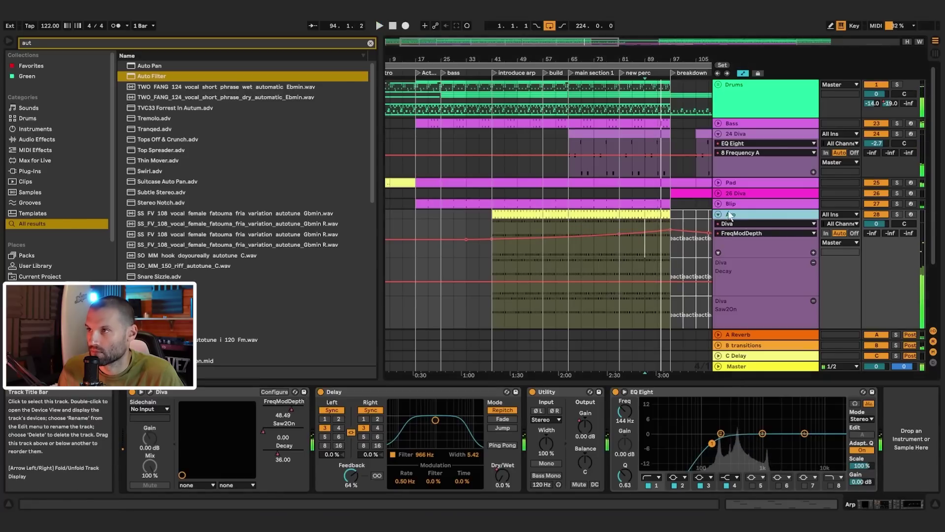
- Play the Arp from bar 41 and add a Glue Compressor at the end of its device chain
click(372, 44)
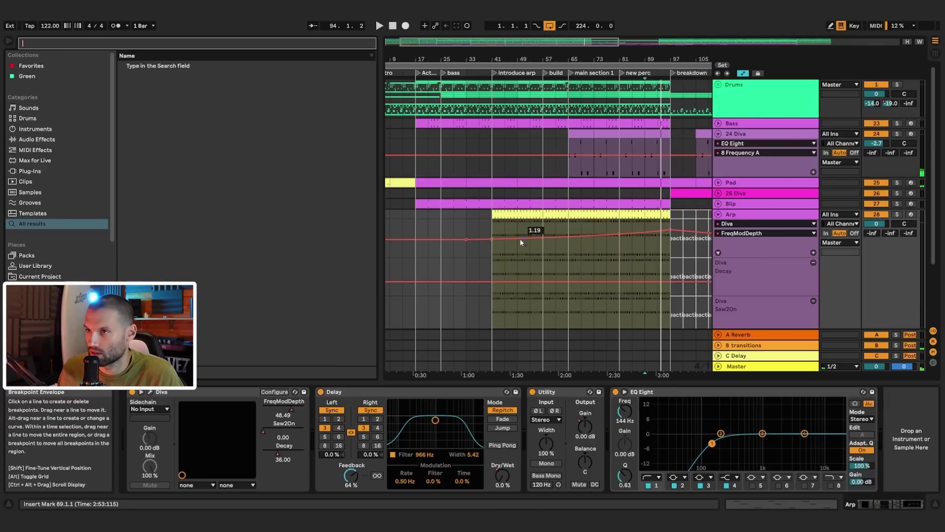
click(494, 249)
key(space)
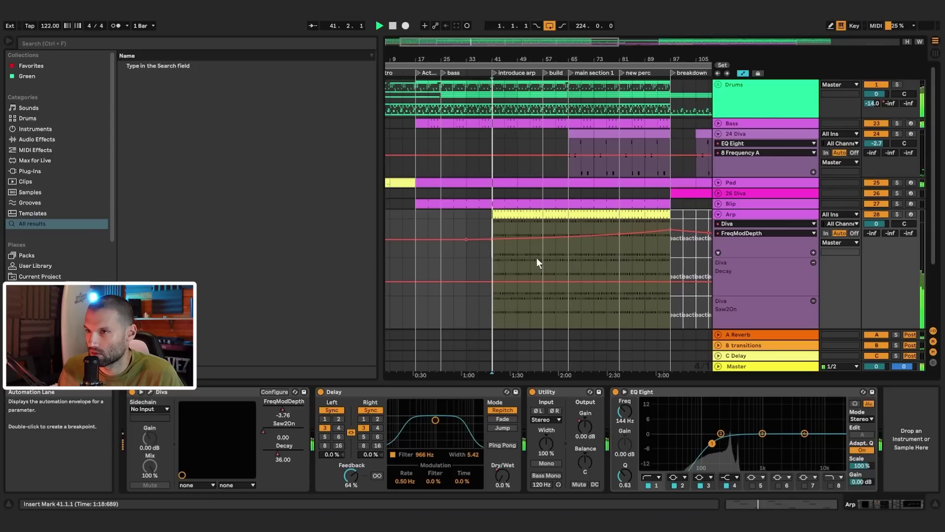
click(244, 43)
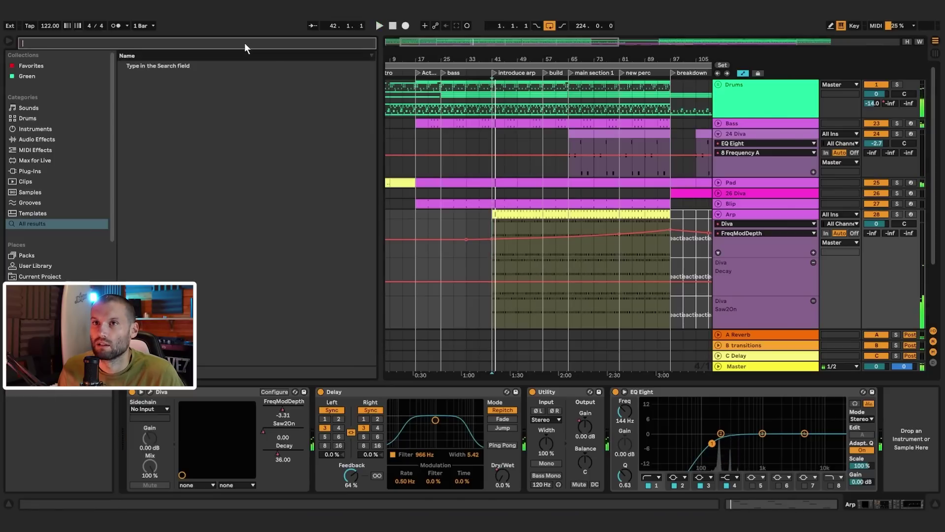
text(glue)
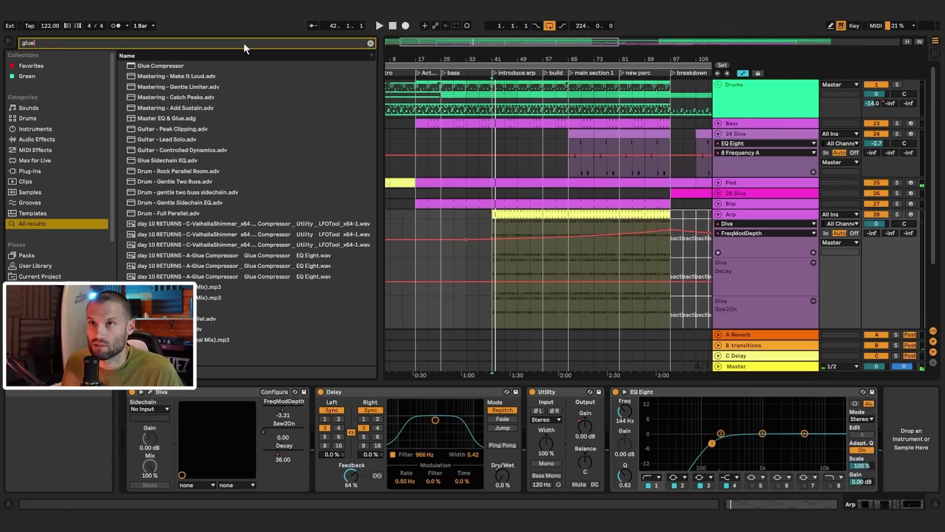
double_click(180, 65)
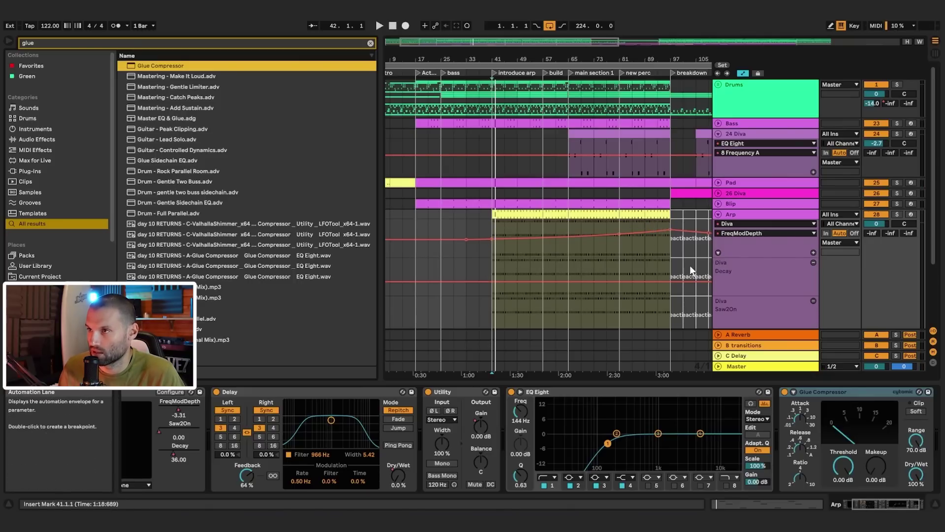
- Set the Arp Glue Compressor's threshold to -14.6 dB and its makeup gain to 3.02 dB while playing from bar 93
click(659, 248)
key(space)
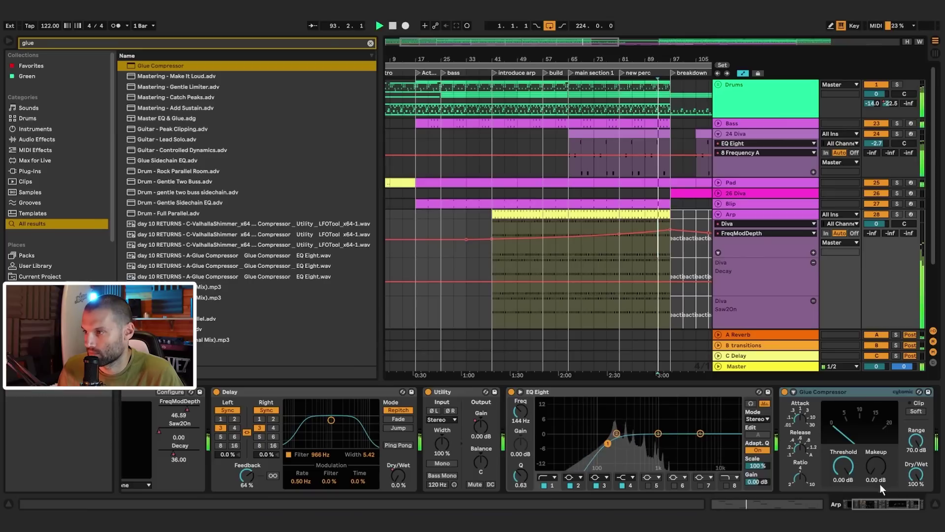
key(space)
drag(841, 468, 841, 477)
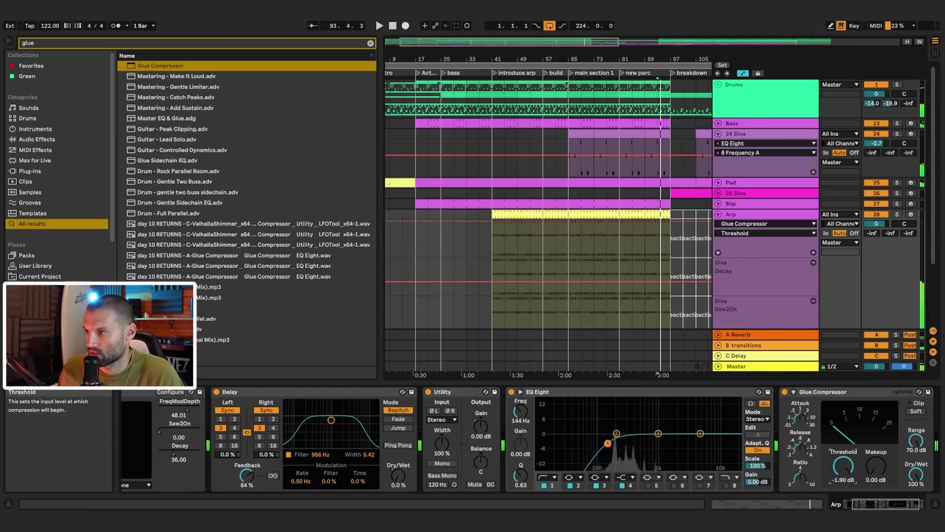
click(802, 419)
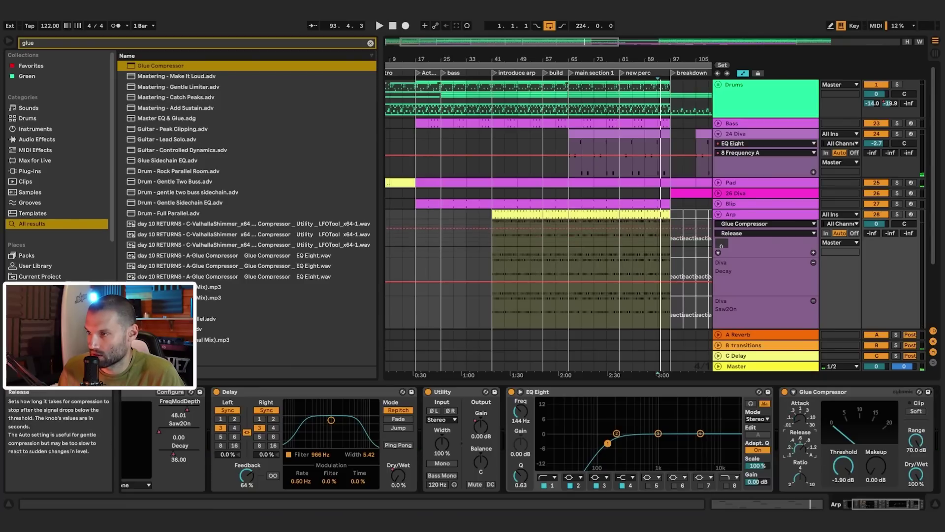
key(space)
drag(848, 469, 848, 513)
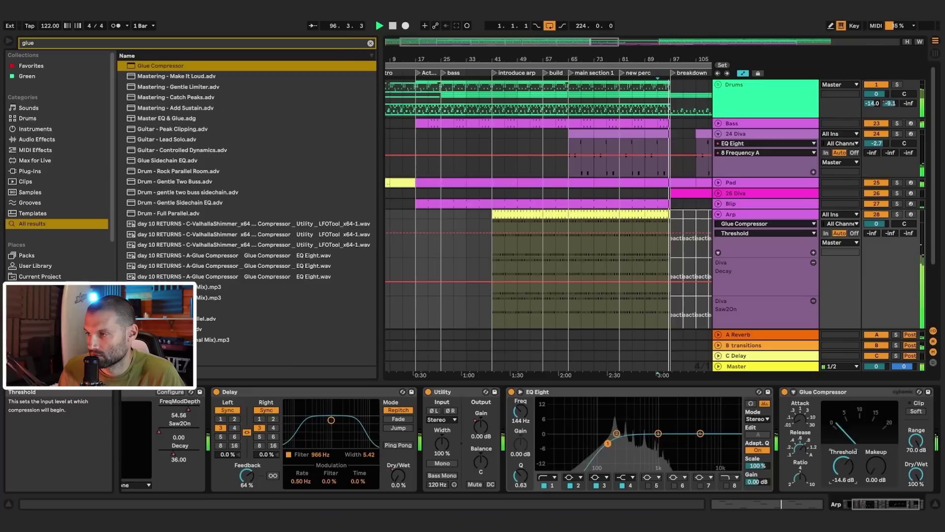
click(876, 467)
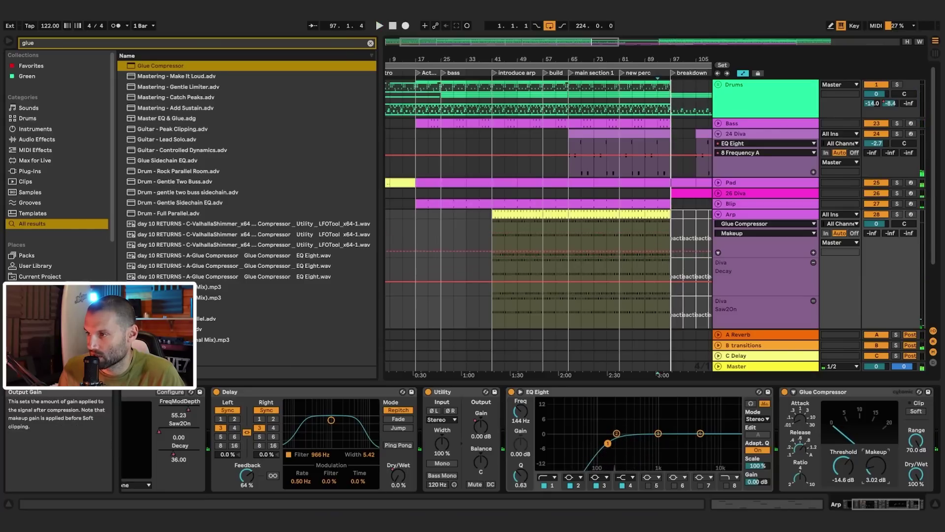
key(space)
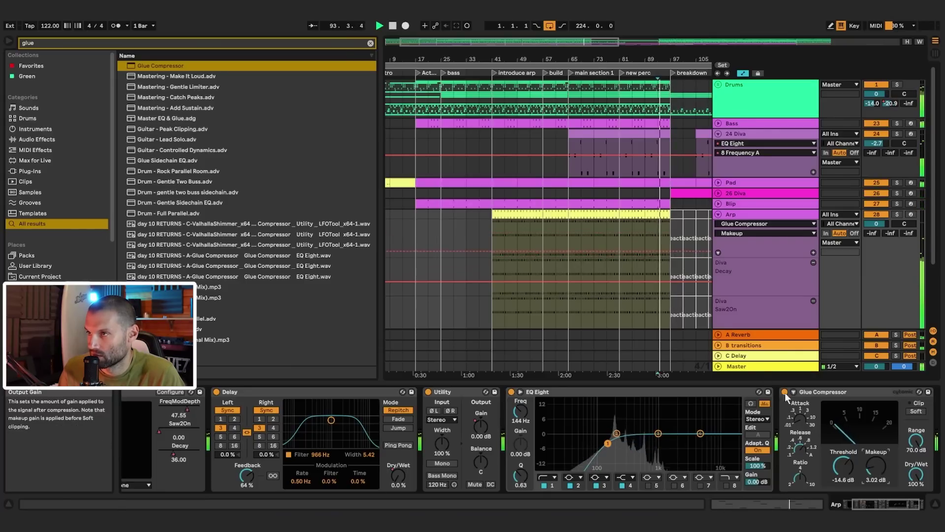
- Play from bar 41 and compare the Arp with the Glue Compressor bypassed and active, leaving the compressor on
click(494, 237)
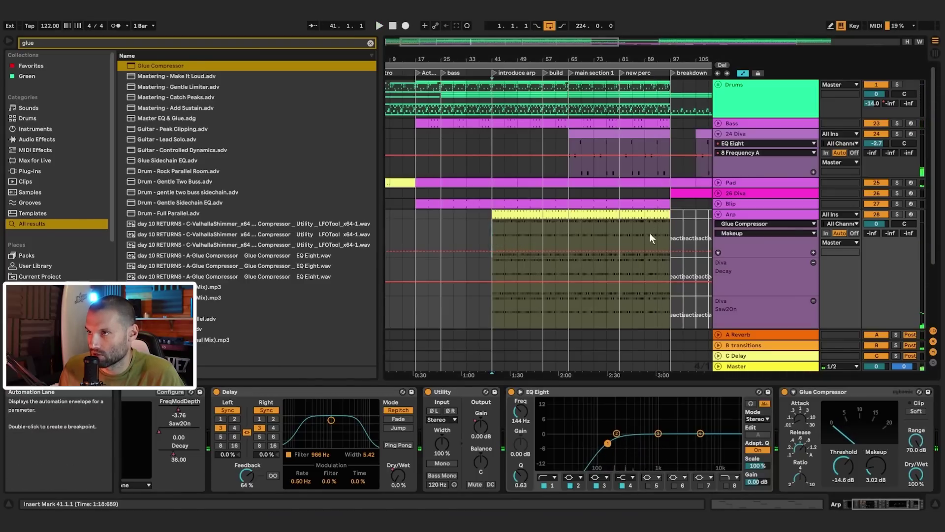
key(space)
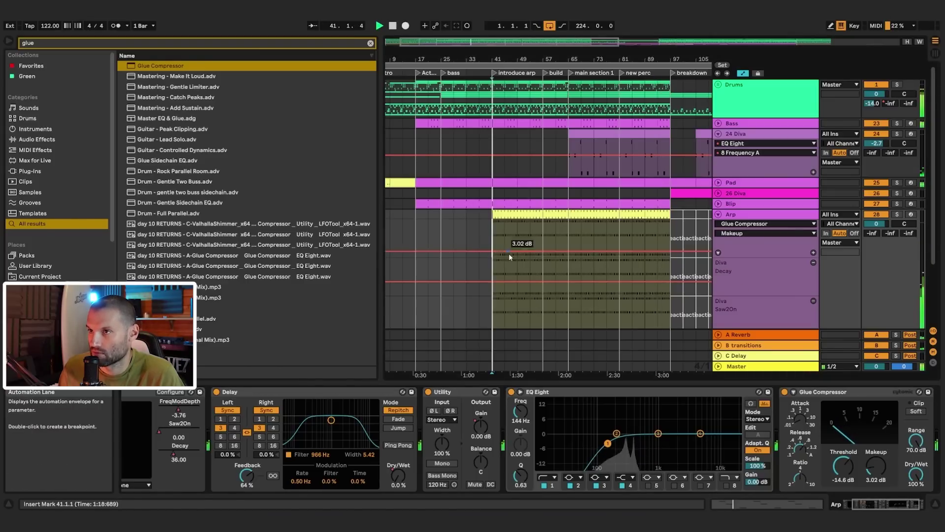
click(785, 392)
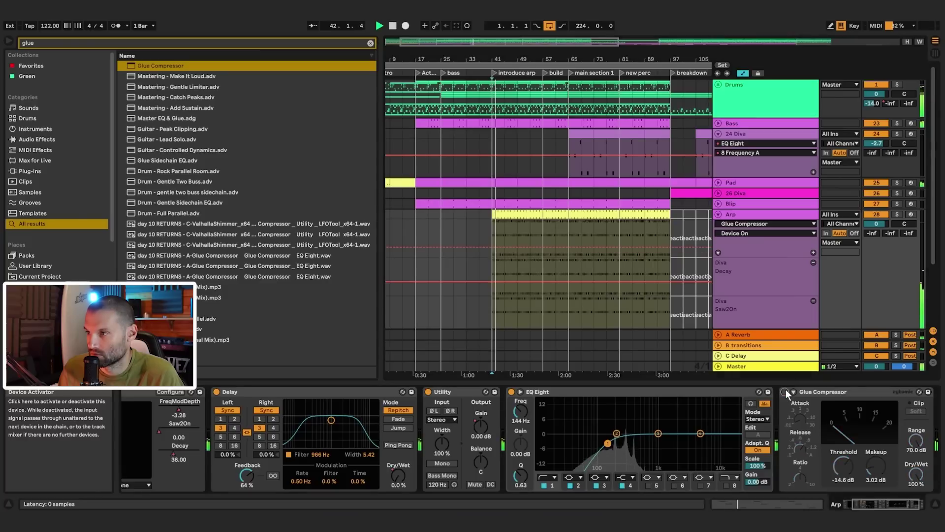
click(785, 392)
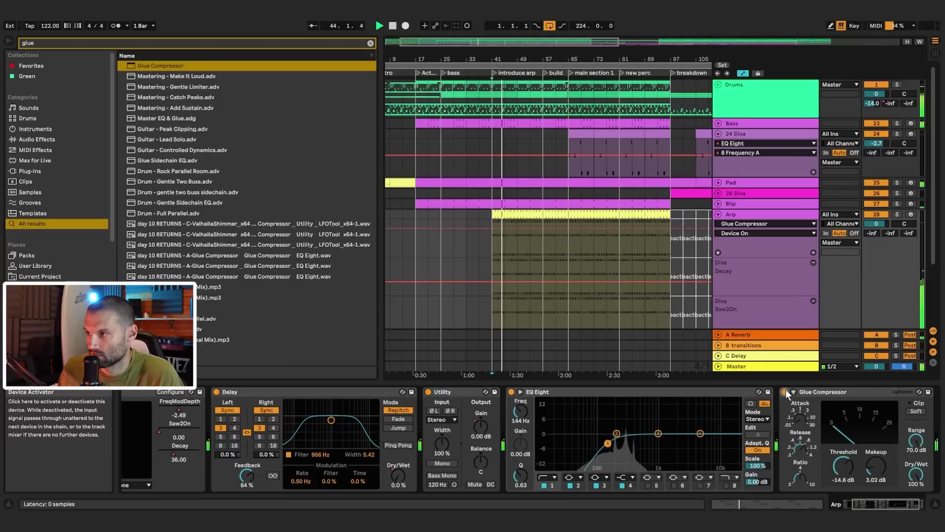
key(space)
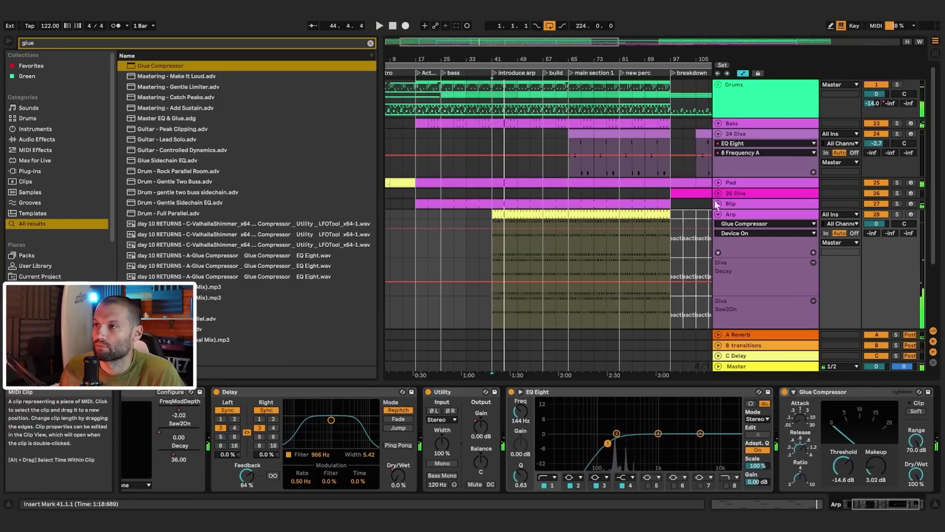
- Fold the Arp track and play the Actual Intro section from bar 17
click(718, 214)
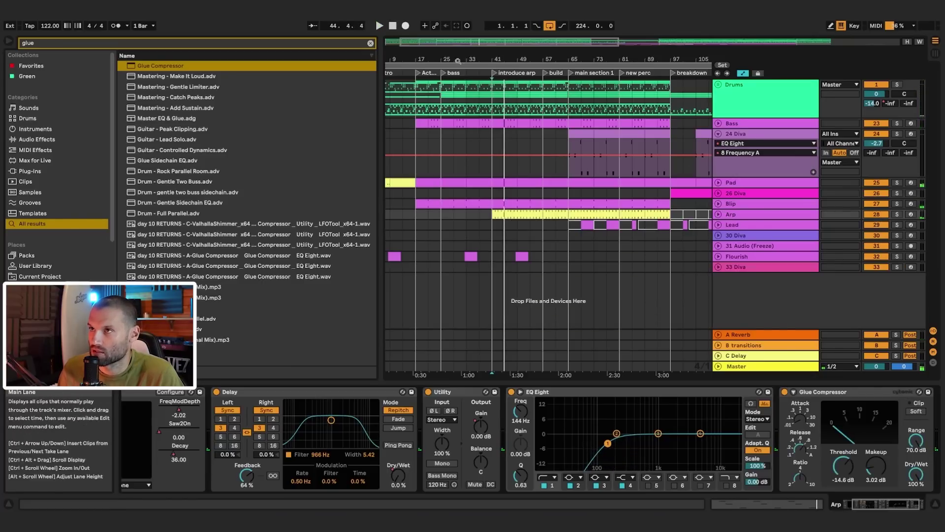
drag(458, 61, 489, 66)
click(418, 225)
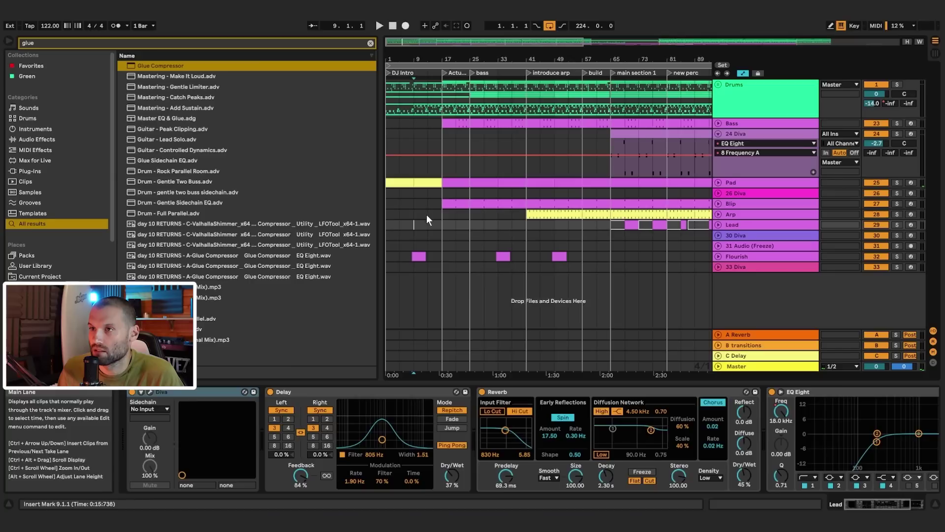
click(436, 214)
key(space)
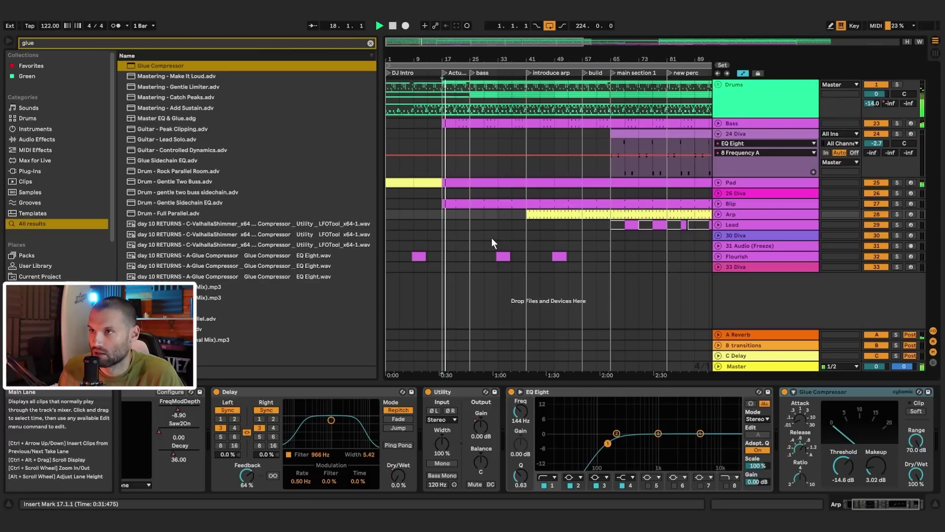
- Unfold the Pad track, stop playback and open its clip at bars 17–25 for note editing
click(719, 183)
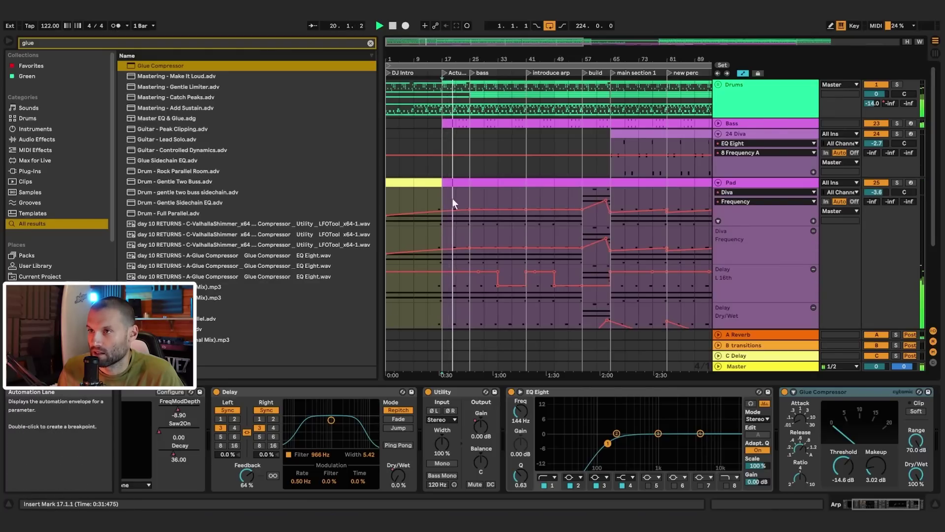
scroll(443, 200, down, 3)
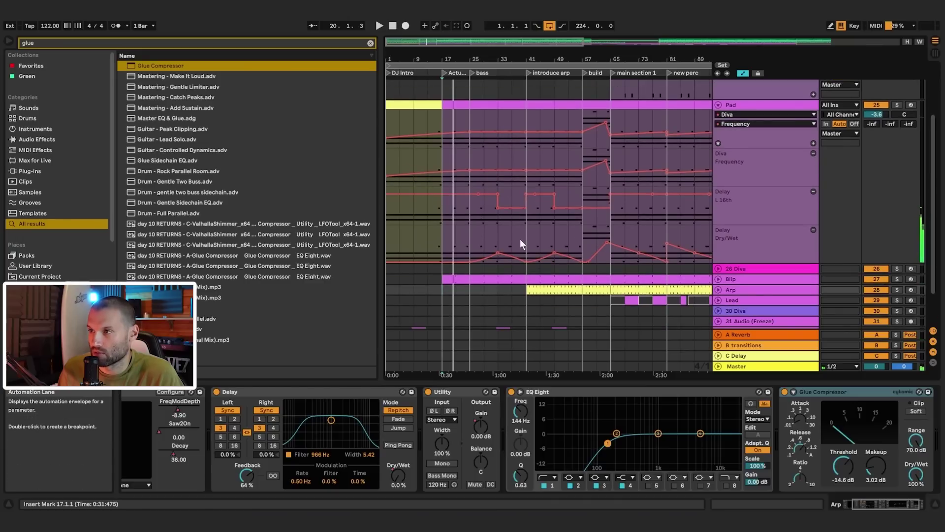
drag(448, 42, 440, 83)
double_click(520, 102)
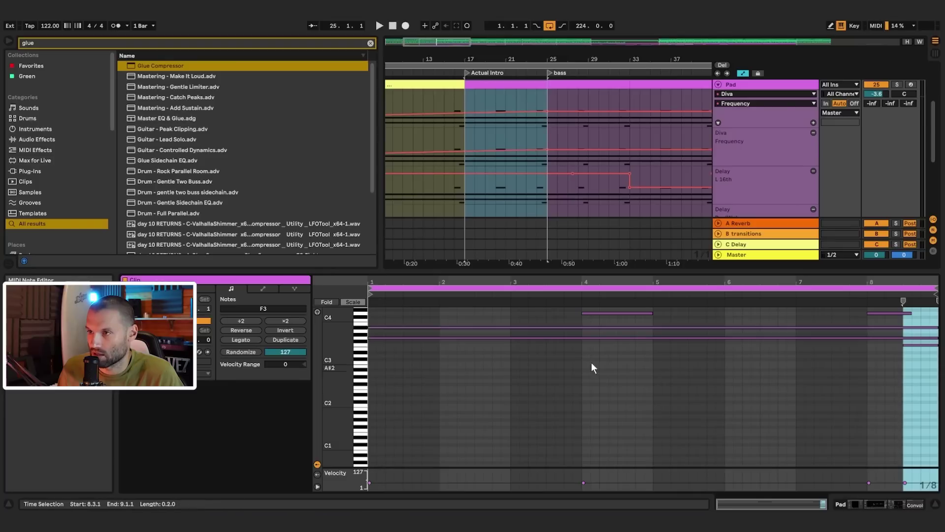
scroll(778, 364, up, 2)
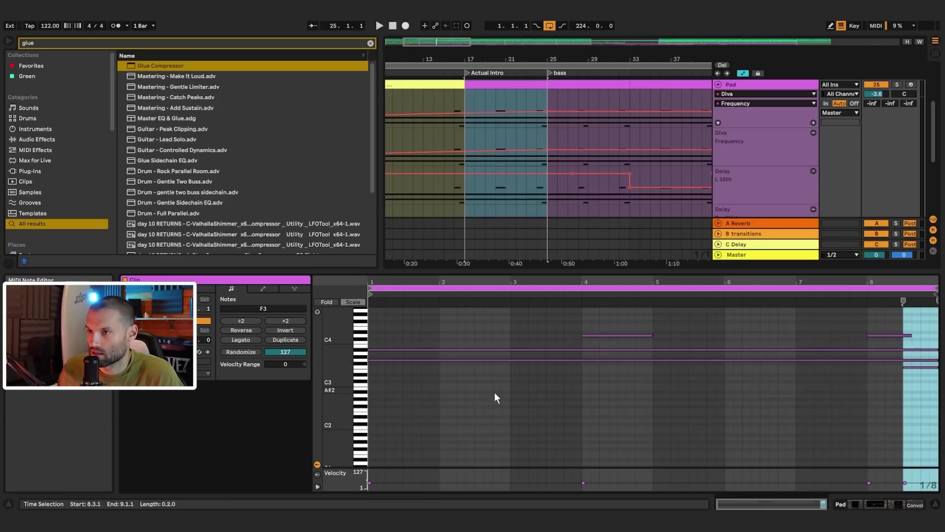
- Shorten the Pad clip's long G3 and A#3 notes to end at clip bar 4 and copy the pair to clip bar 5
drag(873, 344, 911, 370)
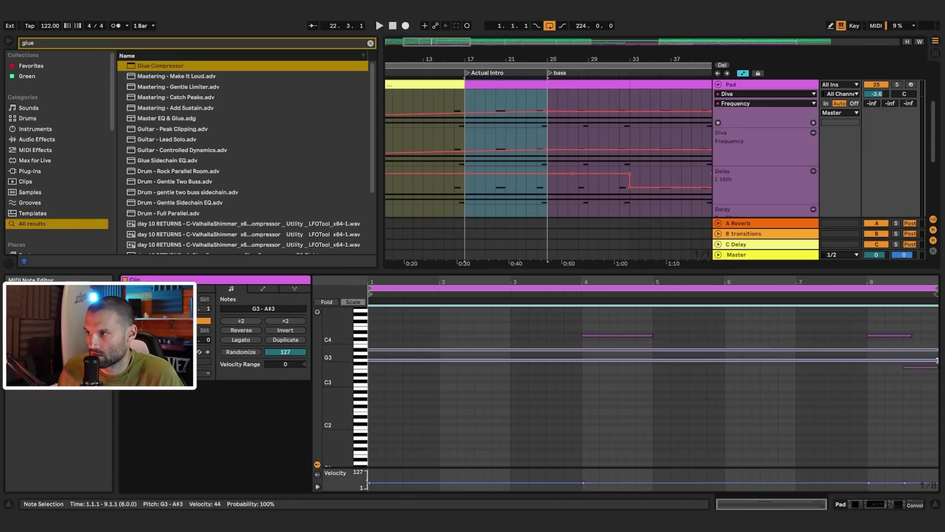
drag(937, 359, 582, 360)
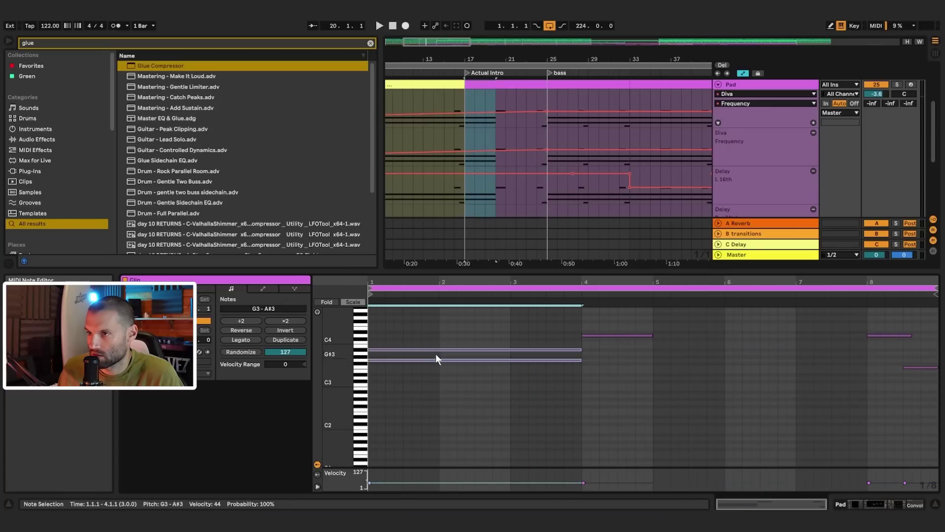
drag(427, 335, 436, 367)
ctrl+drag(420, 360, 702, 361)
- Shorten the first G3 to clip bars 1–3, place its A#3 at bars 2–3, and shorten the second pair to bars 5–7
drag(530, 336, 529, 370)
shift+drag(736, 328, 738, 369)
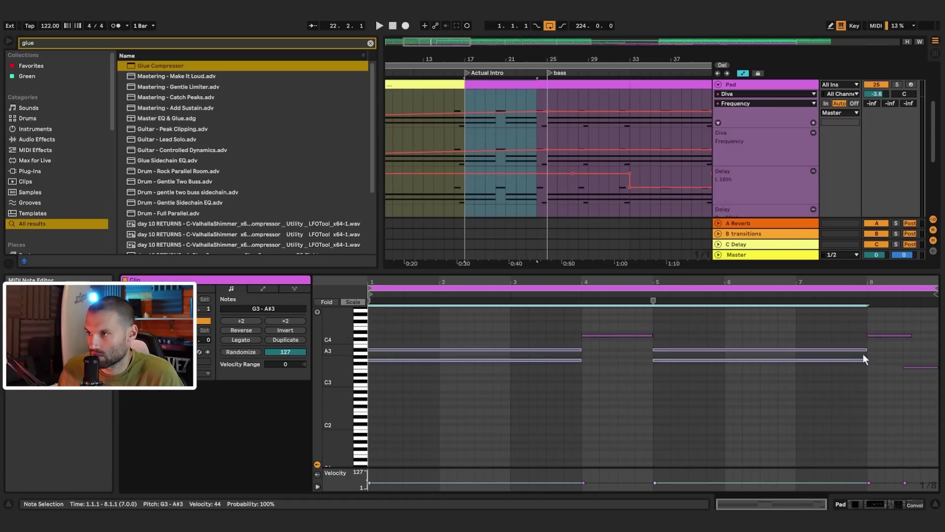
drag(866, 360, 799, 369)
drag(408, 350, 478, 351)
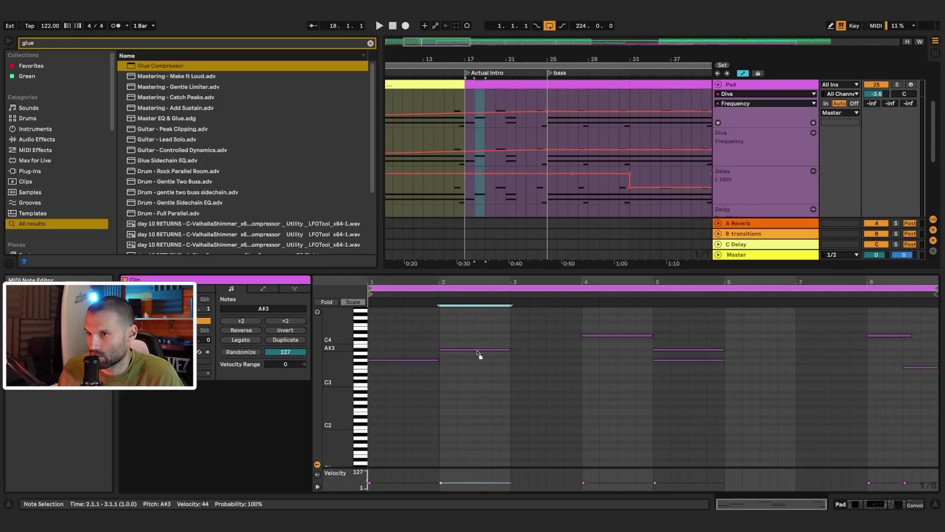
drag(439, 362, 511, 364)
- Start the first A#3 at clip bar 1, extend it and the first G3 to bar 5, and play the result
key(space)
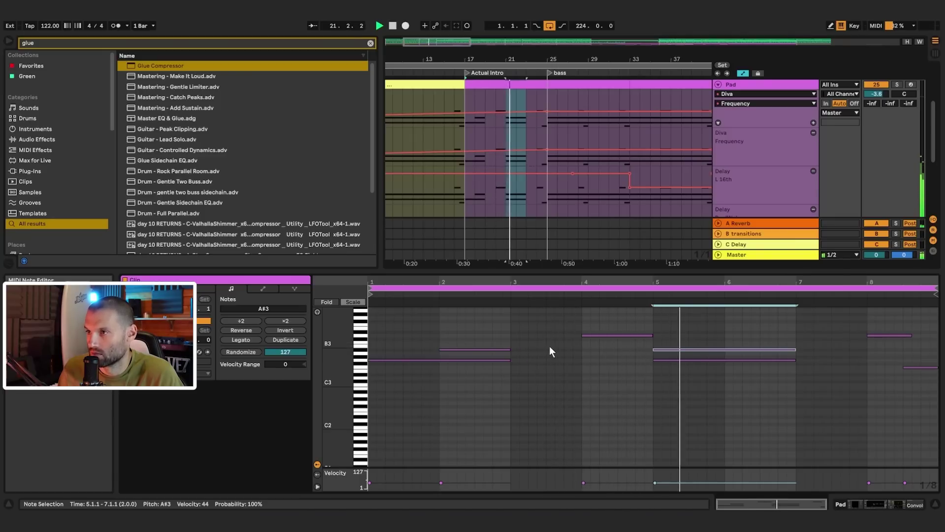
click(501, 368)
key(space)
drag(442, 350, 368, 350)
drag(489, 334, 654, 370)
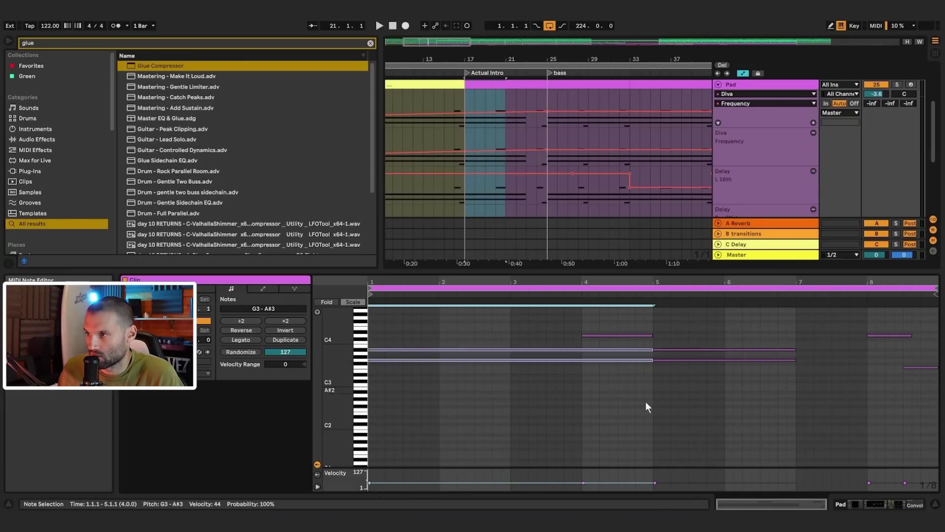
key(space)
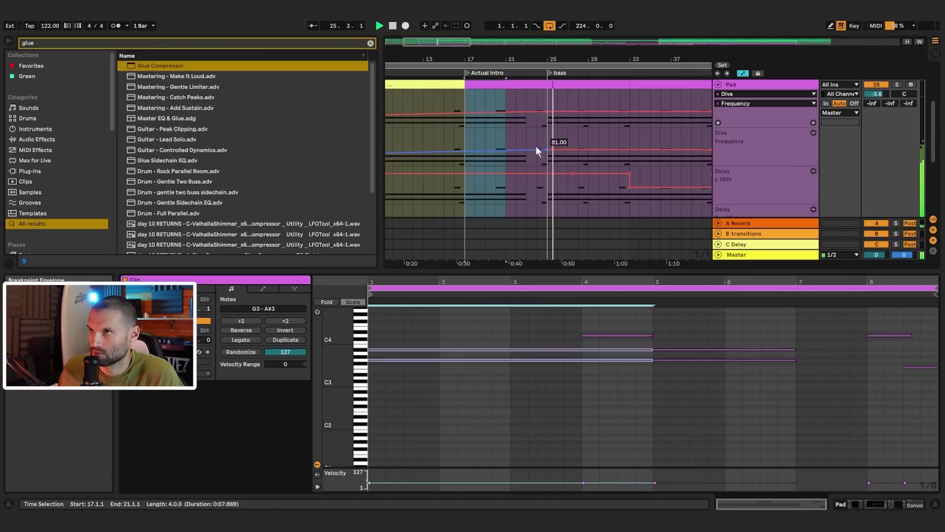
- Select the Pad clip at bars 17–25, stop playback and lock the automation envelopes to the arrangement
click(521, 81)
mouse_move(464, 59)
mouse_down()
mouse_move(474, 57)
mouse_move(465, 56)
mouse_up()
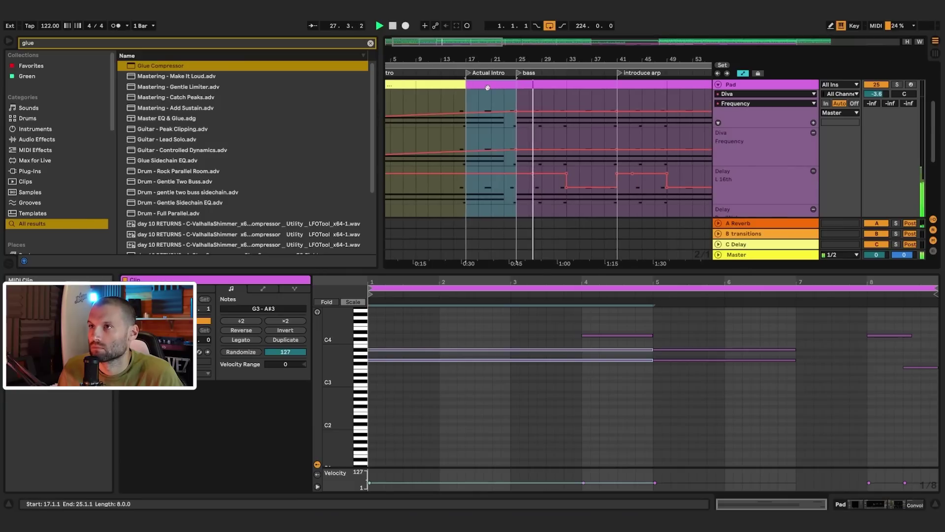
key(space)
click(758, 73)
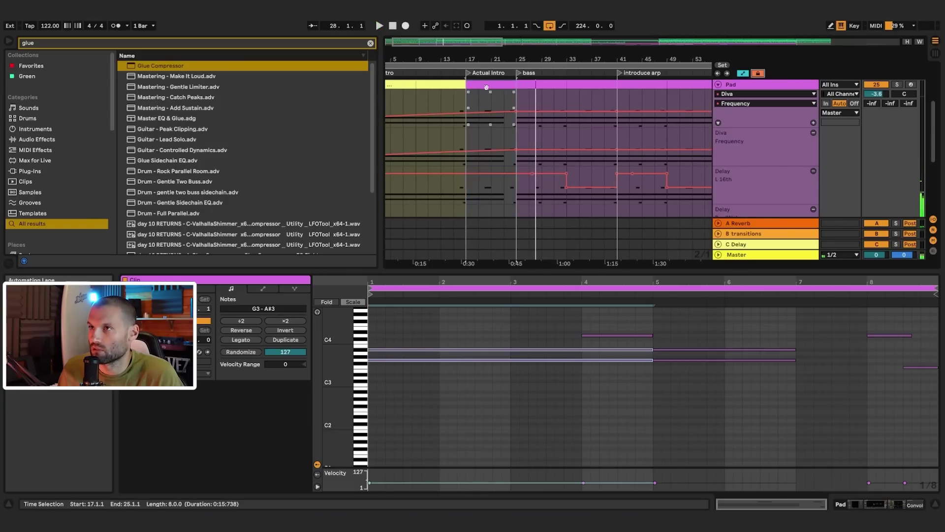
- Colour the Pad clip at bars 17–25 green and copy it to bars 33–41
right_click(487, 87)
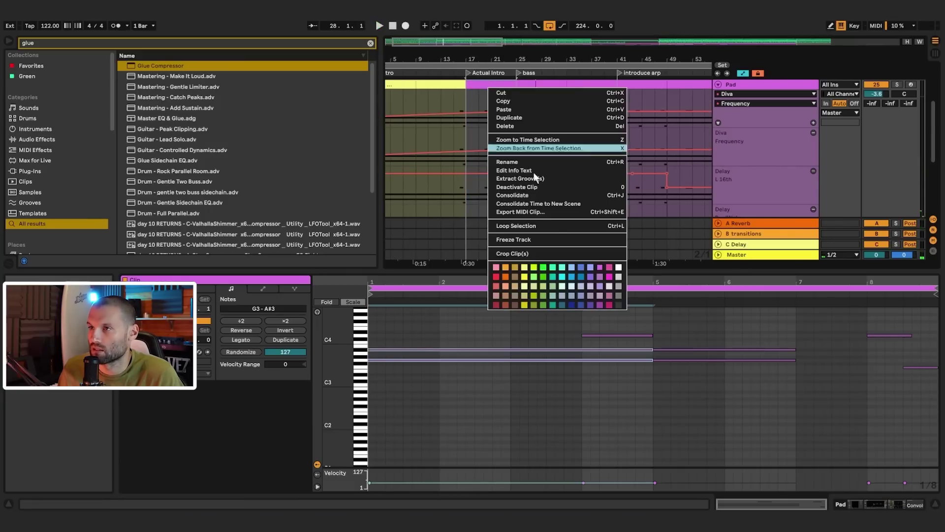
click(553, 274)
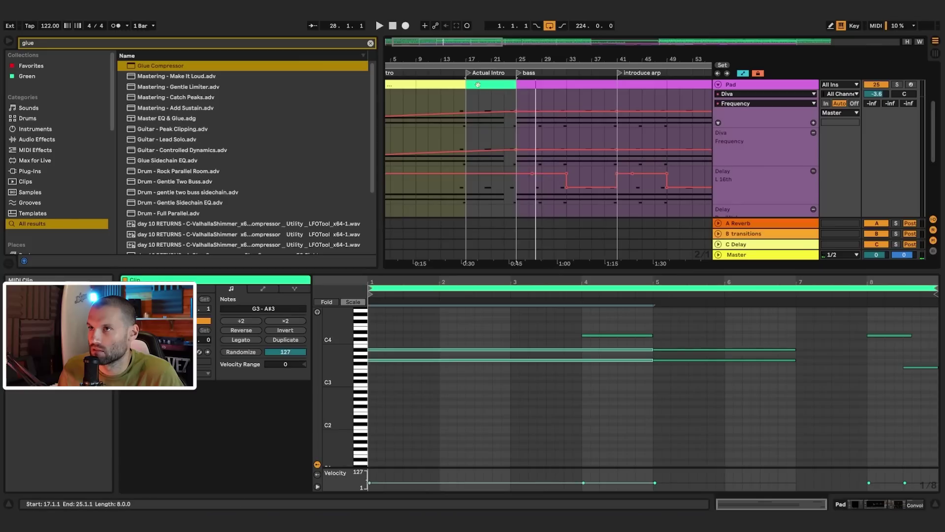
drag(489, 88, 587, 100)
scroll(608, 128, down, 3)
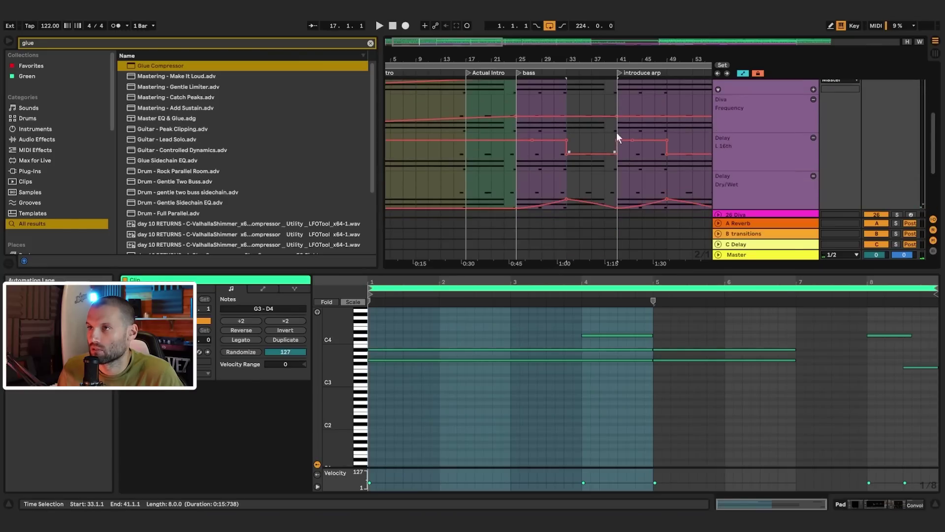
- Copy the green Pad clip to bars 49–57 and play the arrangement from bar 33
scroll(616, 132, up, 2)
drag(558, 61, 498, 42)
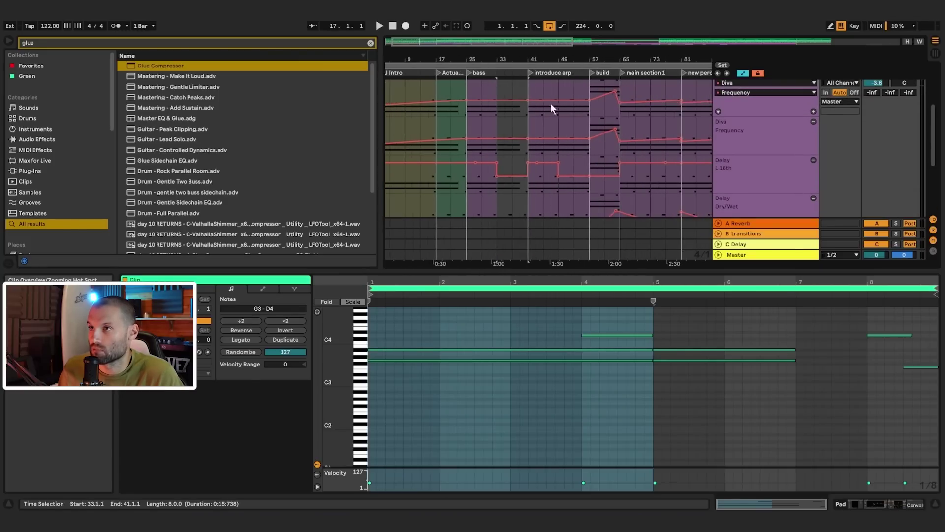
scroll(517, 120, up, 2)
drag(513, 108, 574, 108)
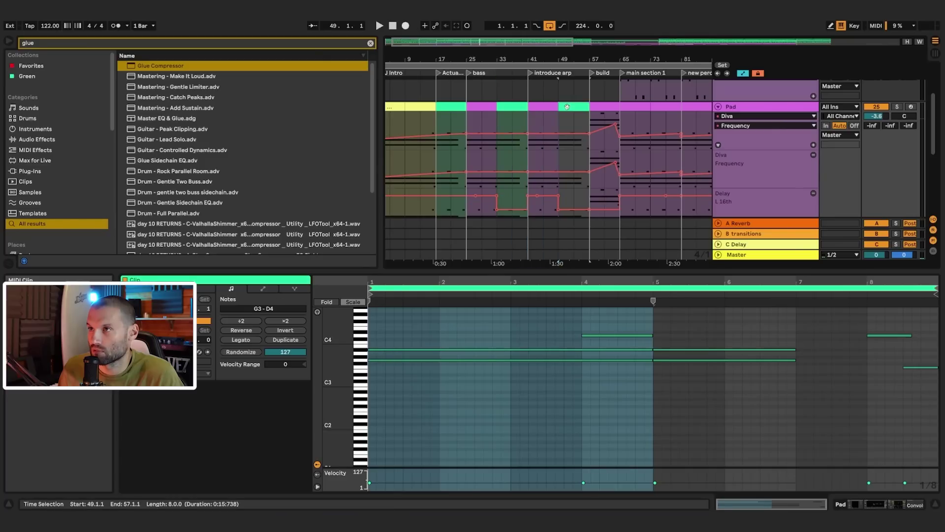
click(498, 146)
key(space)
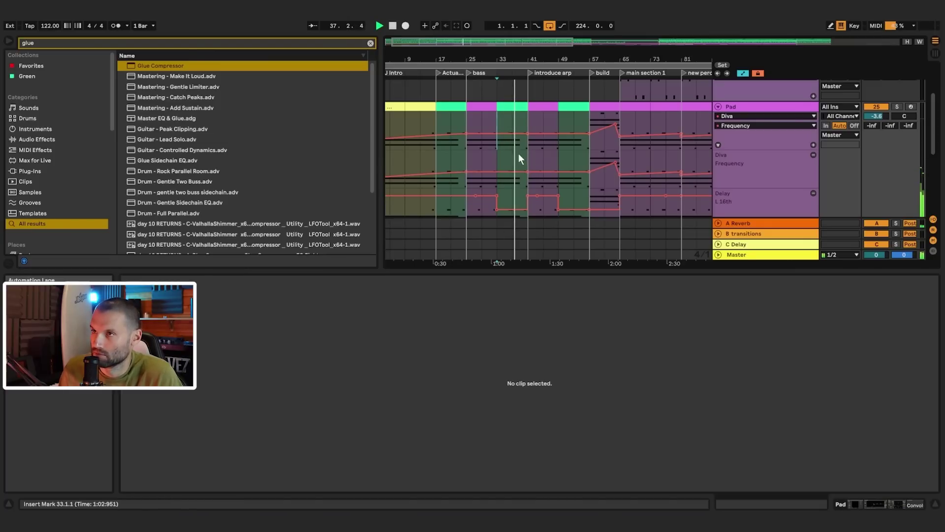
scroll(578, 165, down, 1)
scroll(518, 157, down, 2)
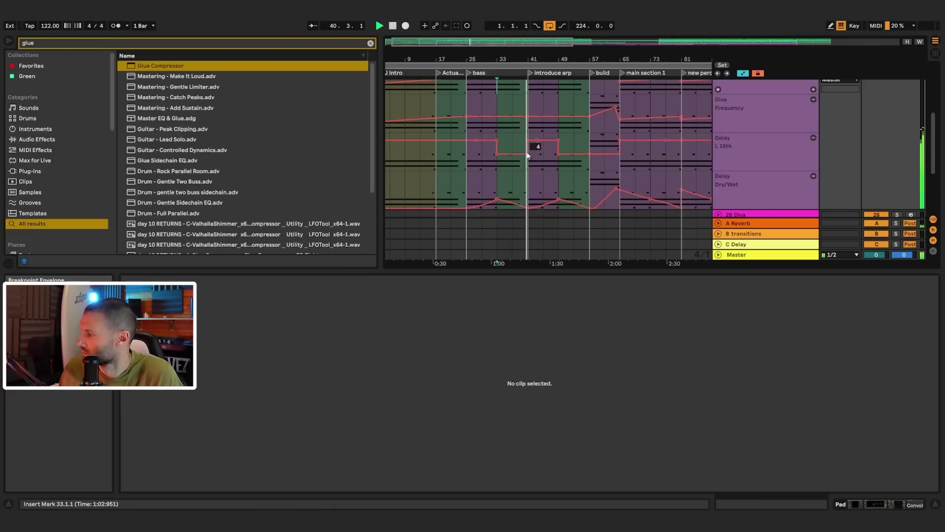
scroll(470, 143, down, 2)
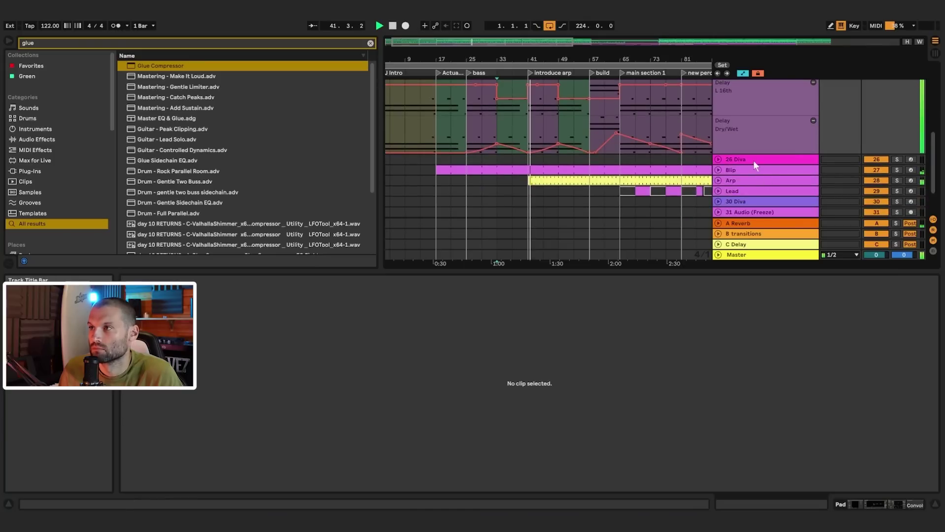
- Stop playback and add a locator at bar 23, shortly before the bass section
click(733, 159)
key(space)
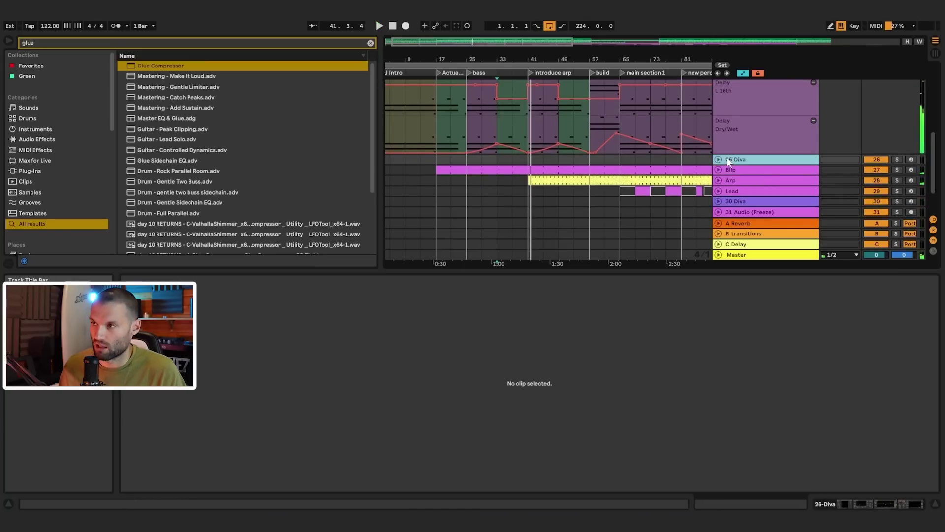
scroll(746, 144, up, 2)
drag(492, 59, 588, 115)
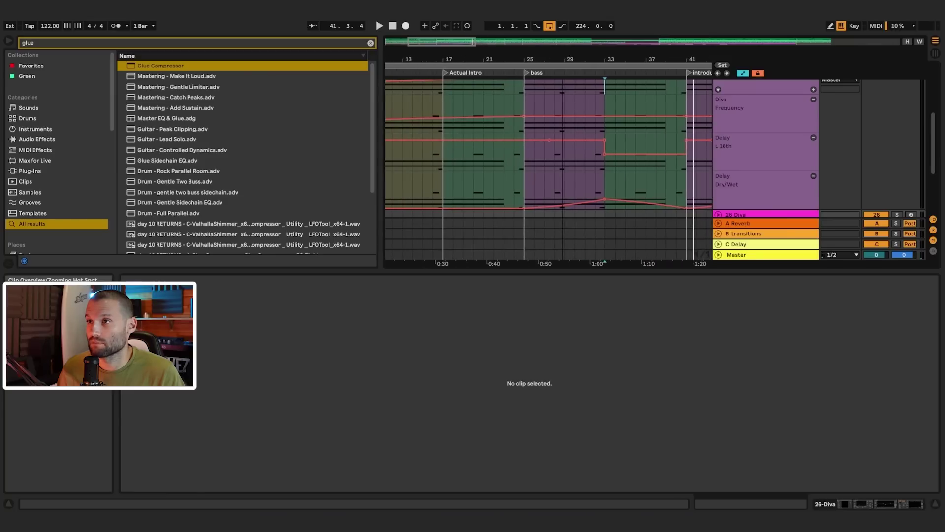
right_click(505, 74)
click(517, 102)
drag(492, 59, 492, 42)
- Insert a MIDI track below the 26 Diva track and load the Diva instrument onto it
scroll(760, 158, down, 3)
click(733, 148)
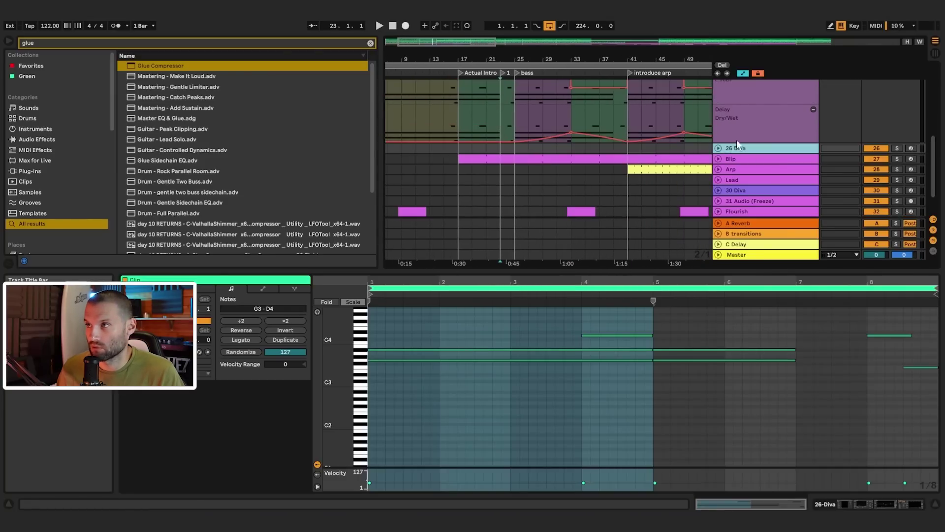
double_click(743, 147)
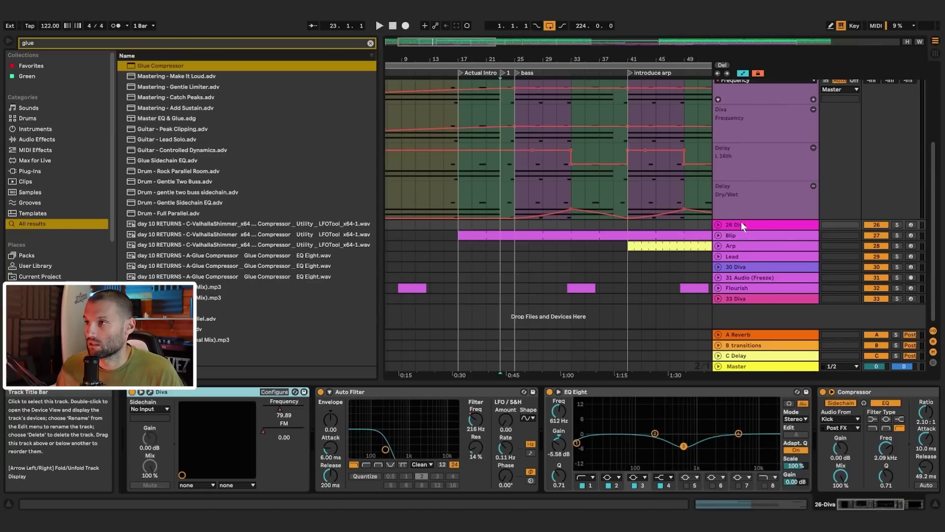
key(ctrl+shift+t)
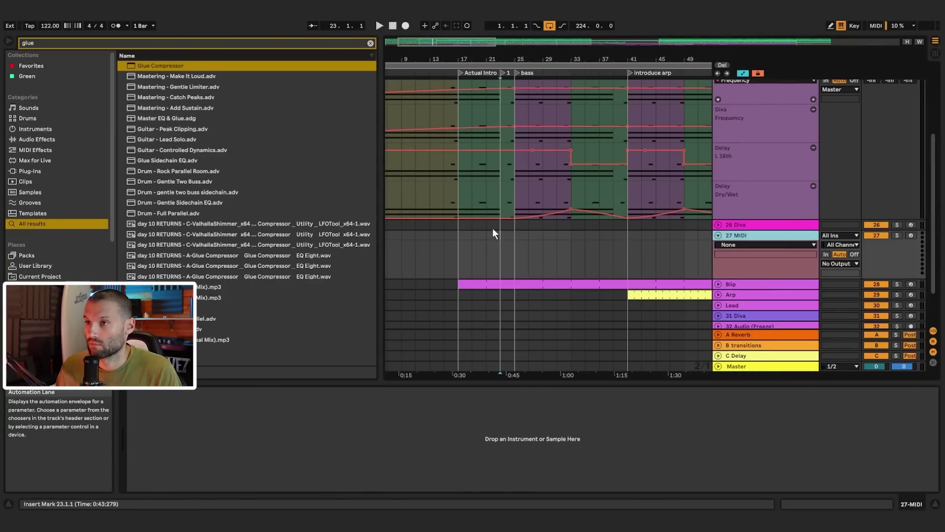
click(508, 235)
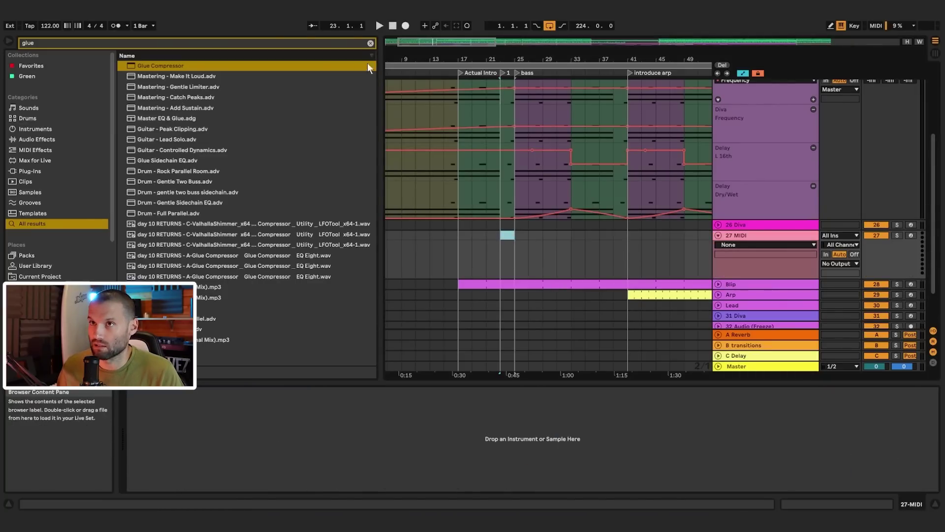
click(370, 43)
text(diva)
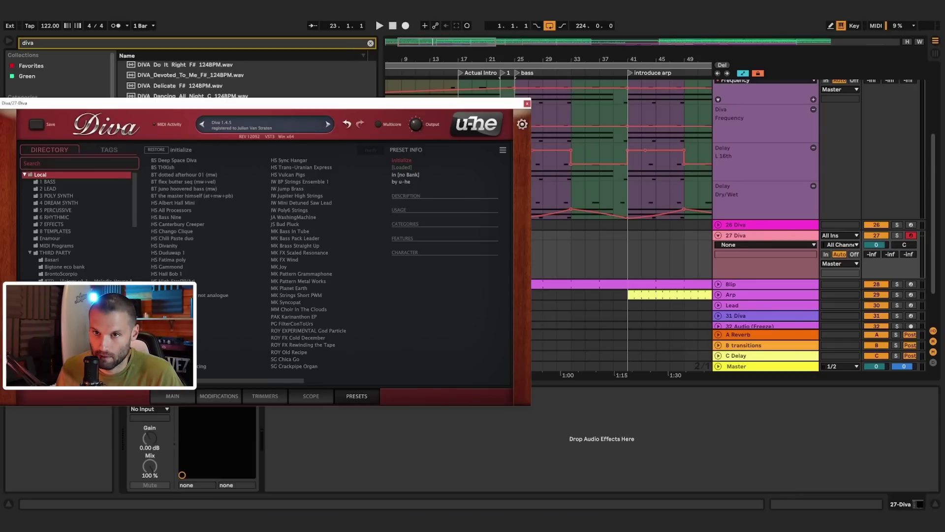
- Audition Diva's PML_Organica_2 FX presets Dew, Fen, Raven, Delta and Breeze
scroll(79, 221, down, 2)
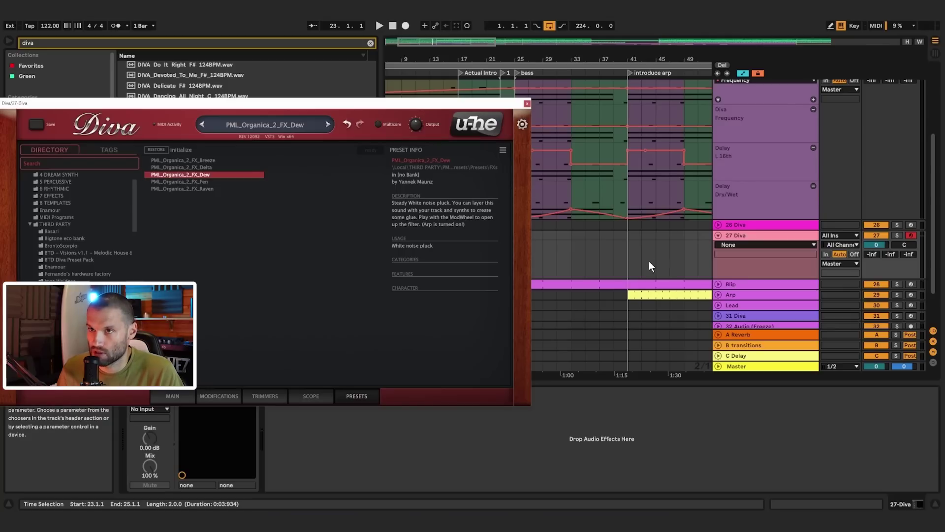
click(194, 181)
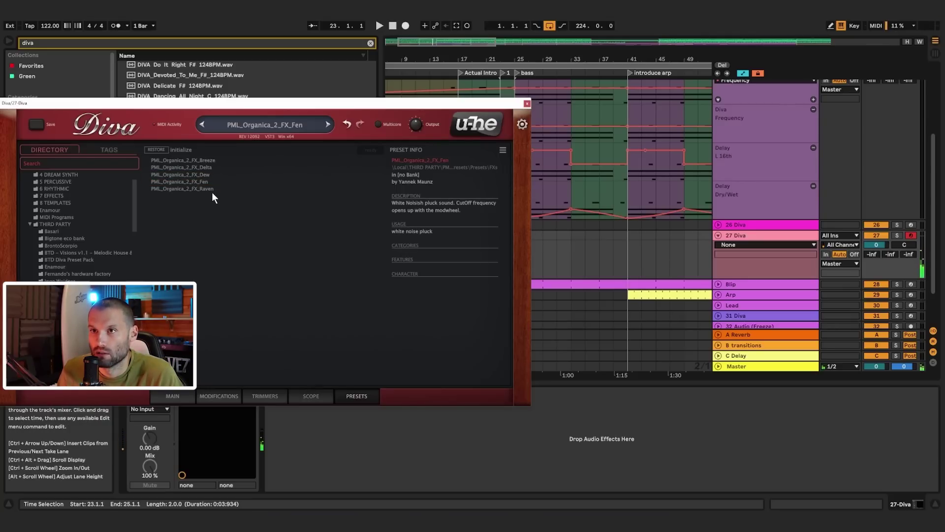
click(212, 189)
click(207, 168)
click(211, 161)
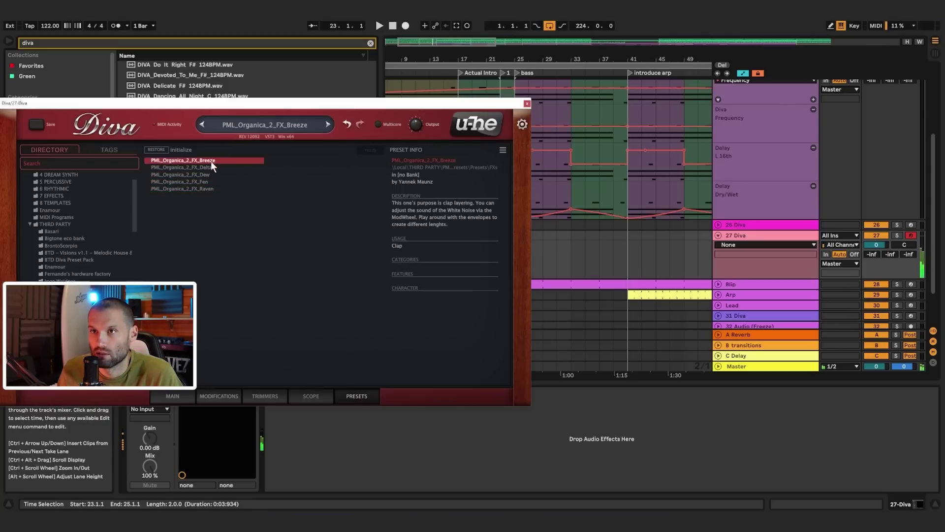
scroll(81, 221, down, 4)
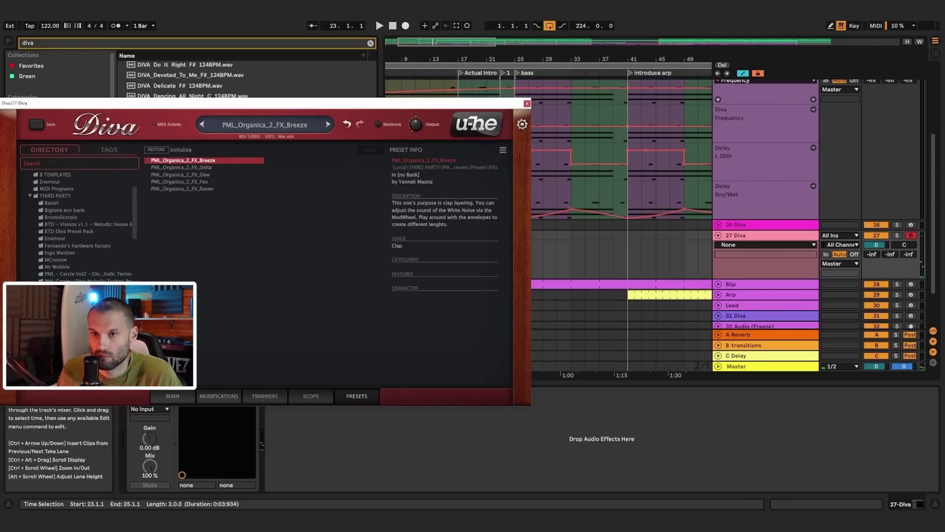
- Audition the PML_Organica_2_LD_Avis lead preset and load the PML_Organica_2_CH_Fern chord preset
click(64, 337)
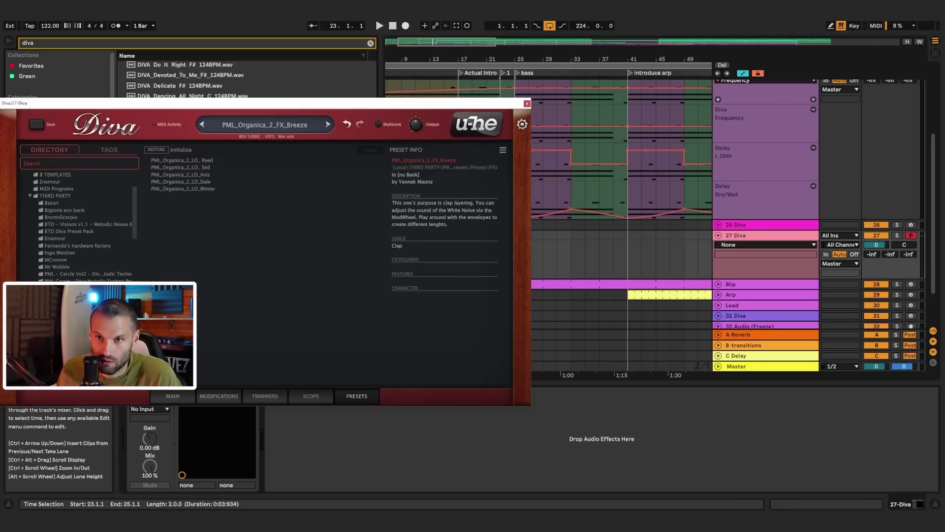
click(188, 175)
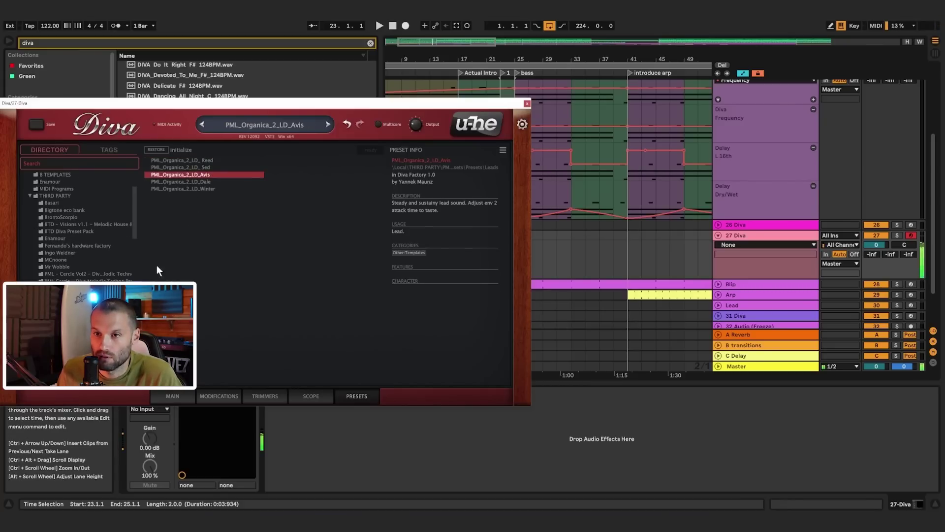
click(64, 323)
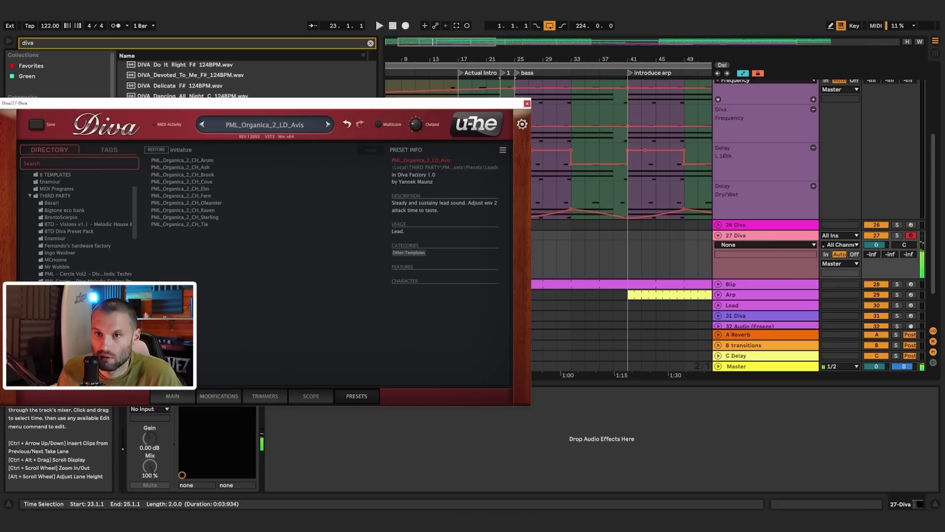
click(212, 196)
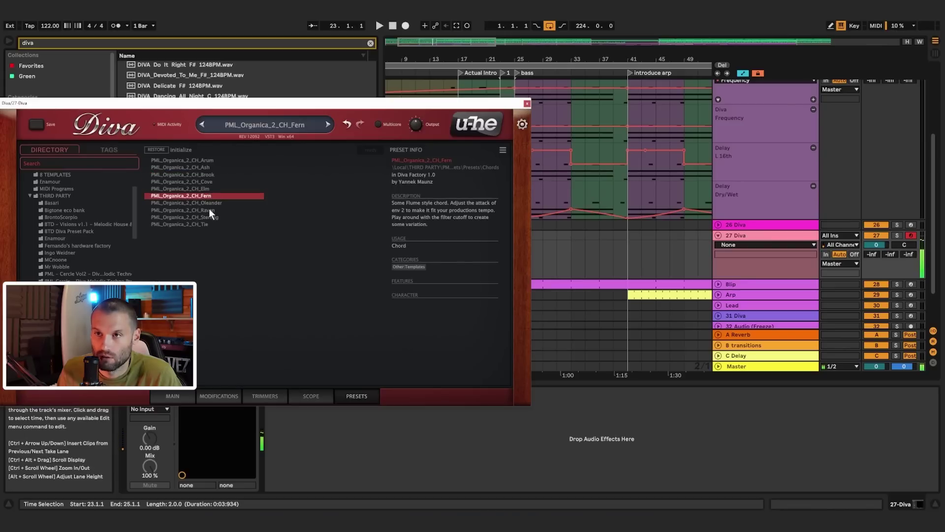
- Adjust the decay of Diva's Analogue Env2 and close the instrument's window
click(174, 395)
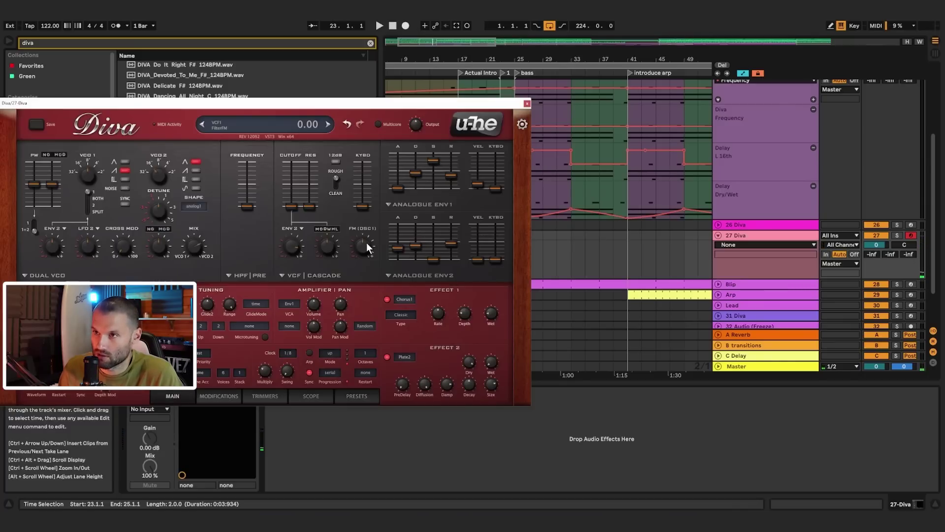
drag(417, 247, 416, 238)
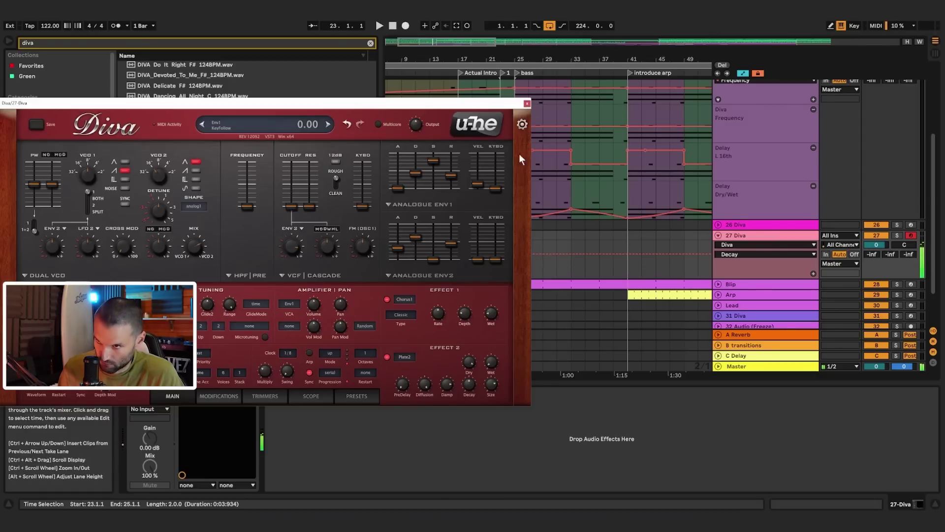
click(526, 104)
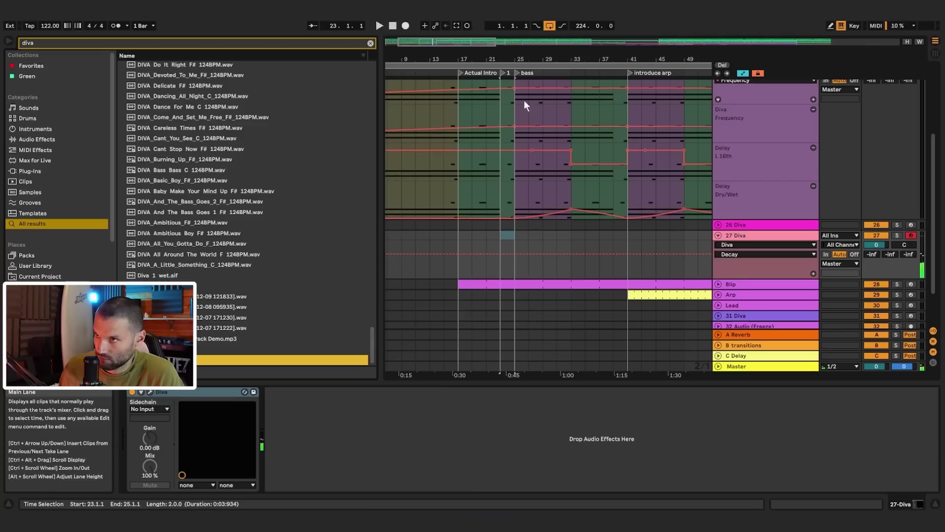
- Play the end of the intro and insert an empty MIDI clip at bars 23–25 on the 27 Diva track
click(486, 235)
key(space)
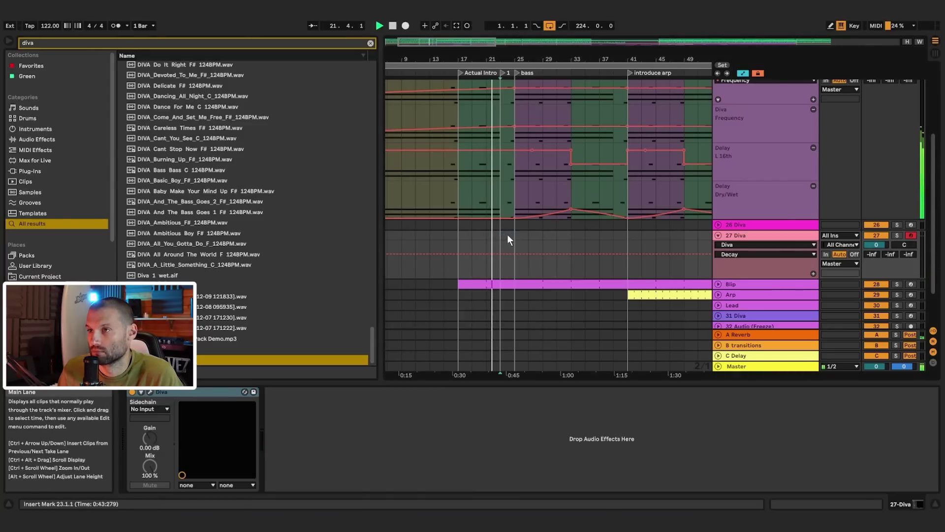
drag(507, 234, 515, 232)
key(ctrl+shift+m)
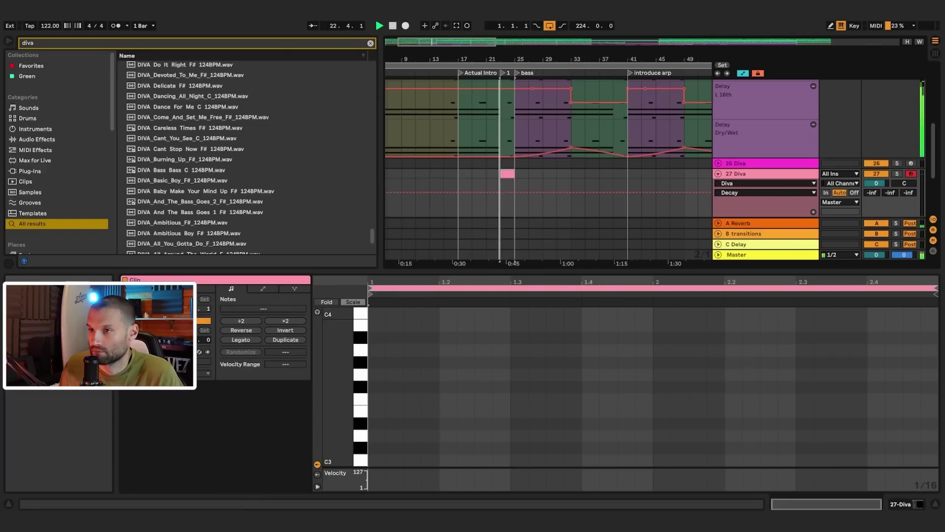
key(space)
- Raise the high-pass filter frequency of the 27 Diva track's instrument to 122.00
click(766, 176)
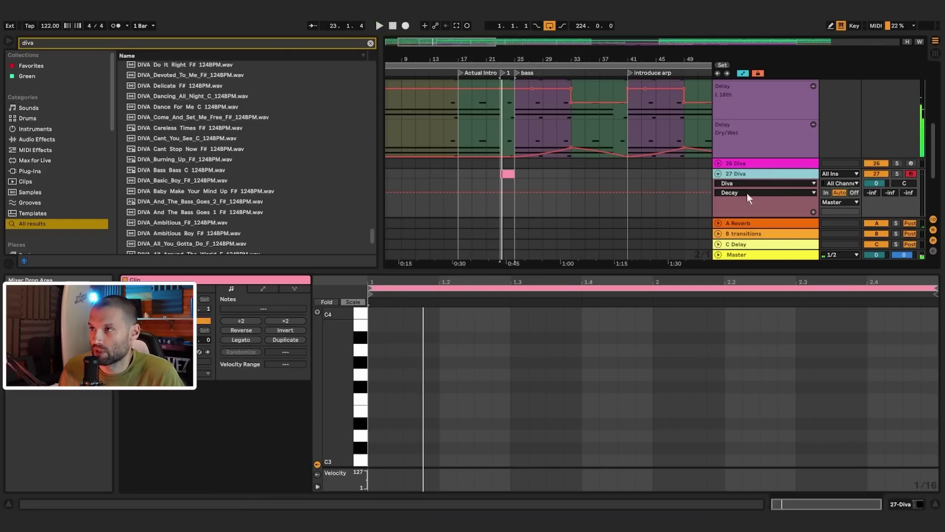
key(shift+Tab)
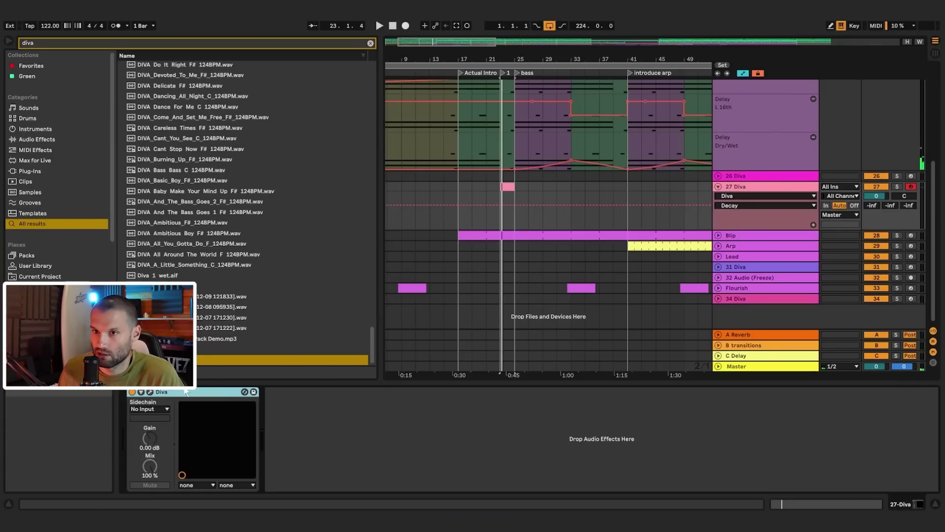
click(152, 391)
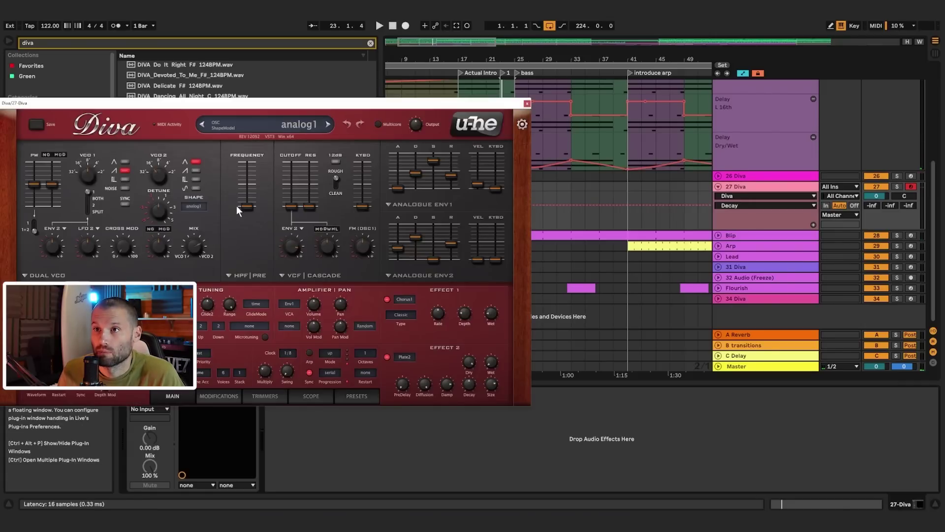
drag(247, 178, 247, 167)
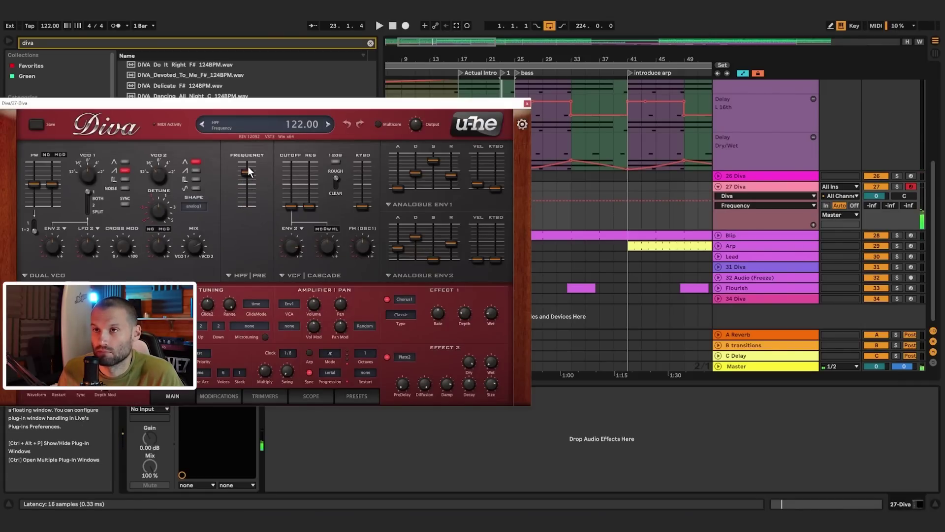
click(527, 103)
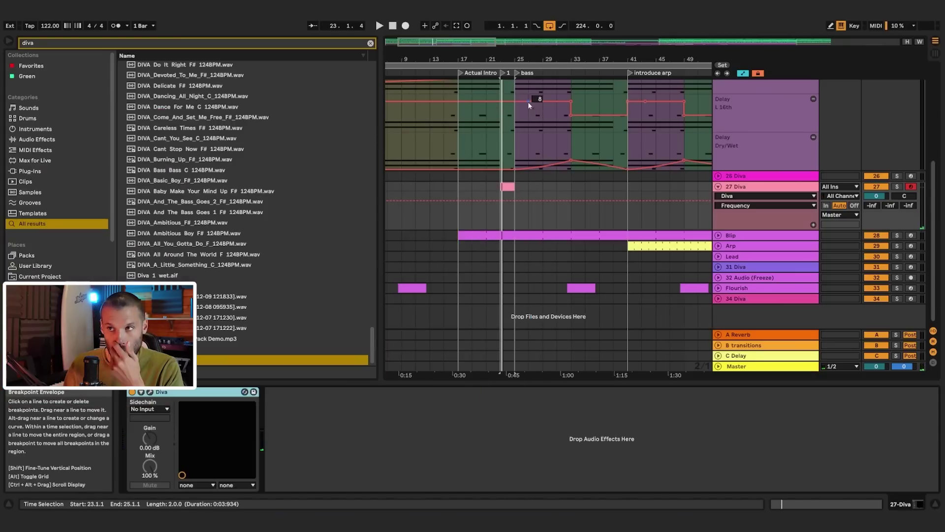
- Open the new 27 Diva clip and examine the held G3 in the Pad clip at bars 25–33 for reference
click(509, 187)
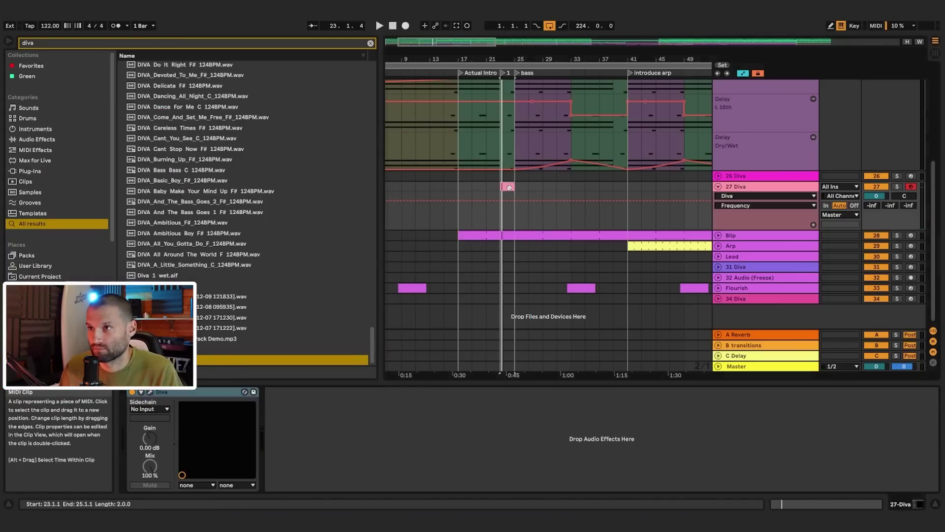
double_click(509, 188)
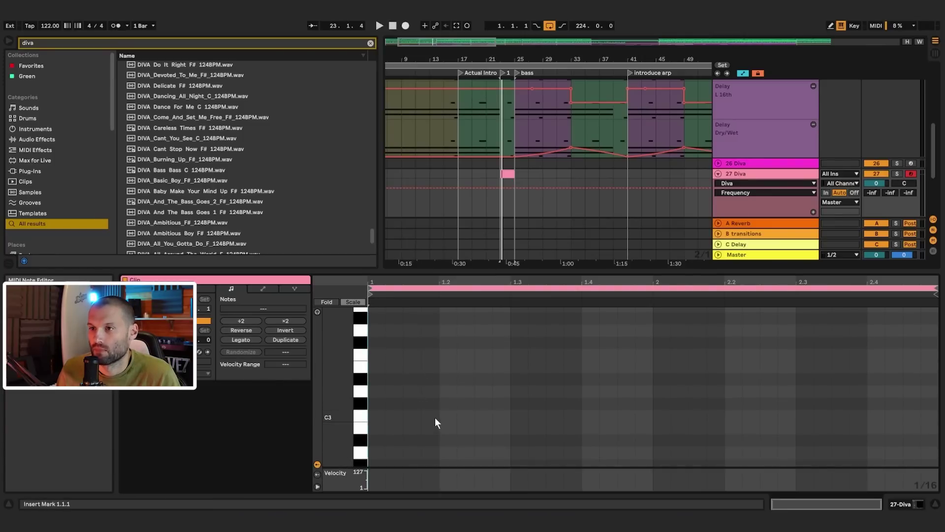
scroll(435, 417, up, 1)
scroll(551, 125, up, 5)
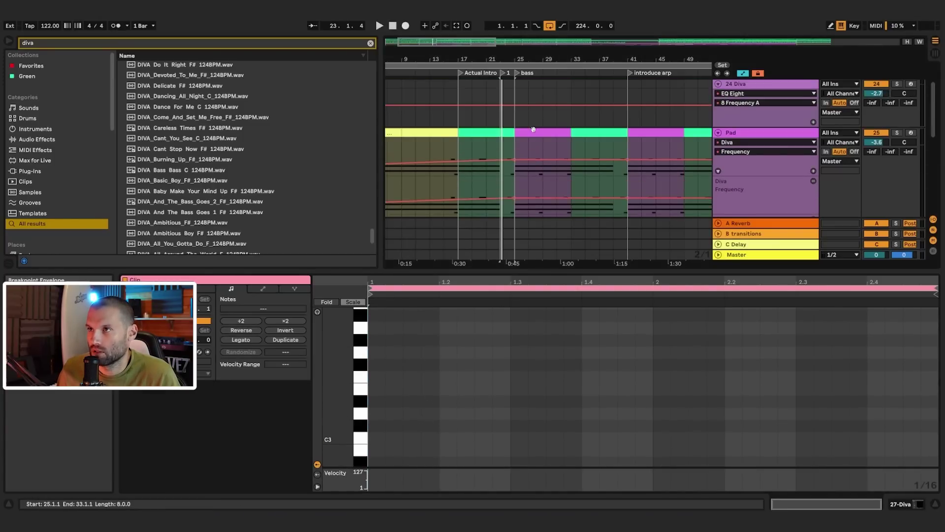
click(533, 129)
scroll(533, 132, down, 3)
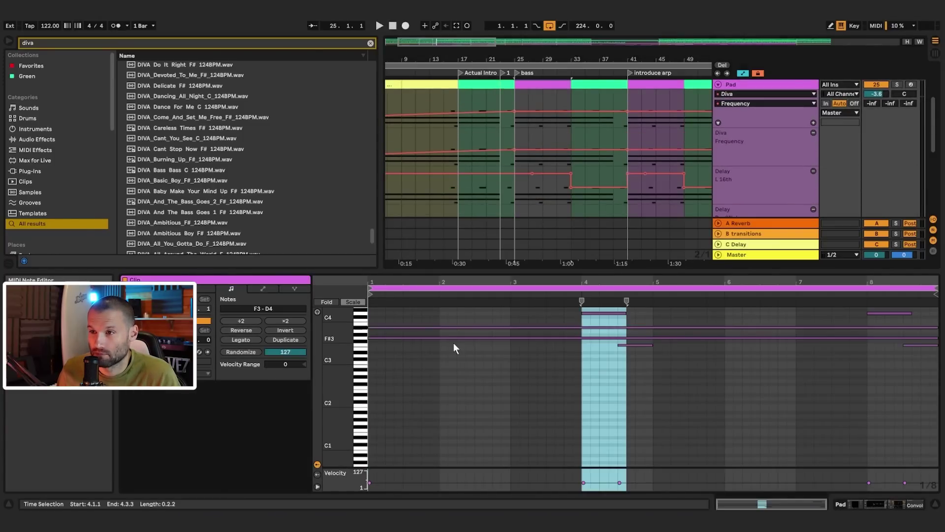
click(416, 340)
scroll(533, 200, down, 3)
click(509, 148)
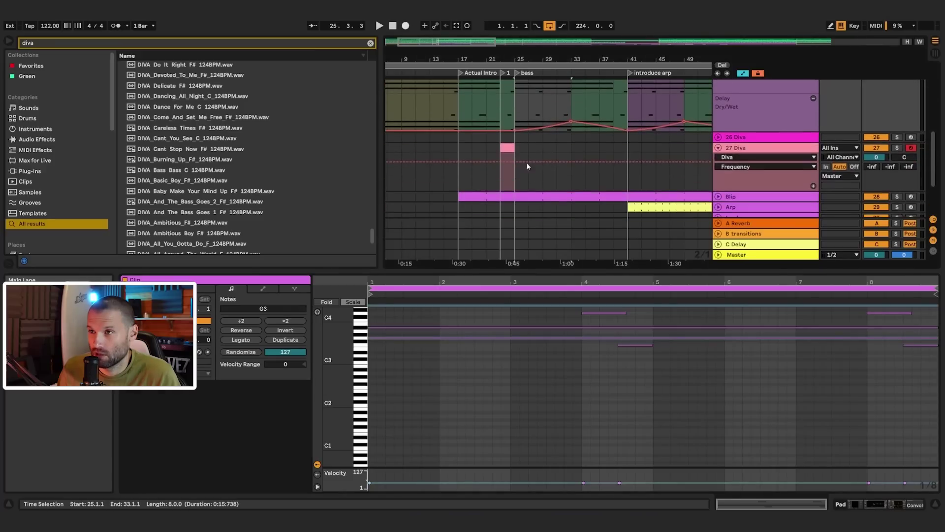
- Play the intro from bar 17 and extend the start of the 27 Diva clip back to bar 21
click(511, 146)
key(space)
key(space)
click(460, 179)
key(space)
click(500, 151)
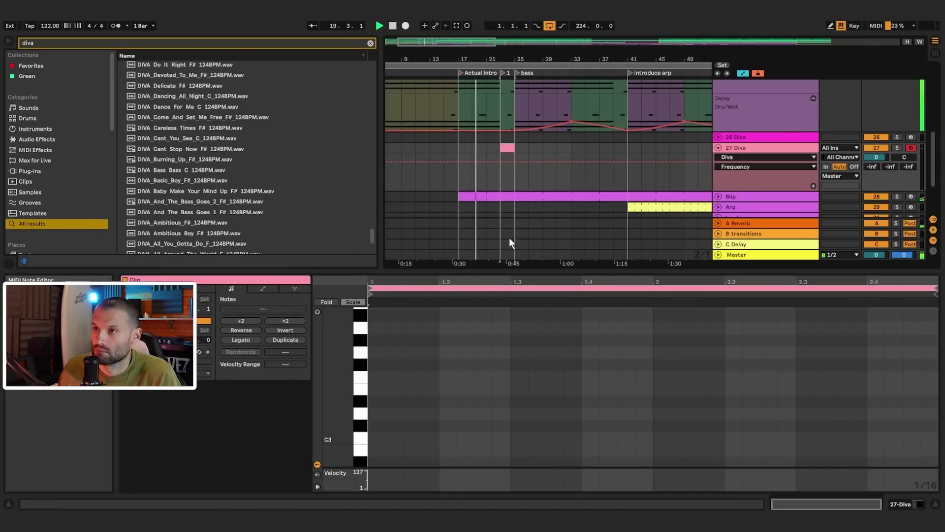
mouse_move(514, 148)
mouse_down()
mouse_move(500, 149)
mouse_move(514, 150)
mouse_up()
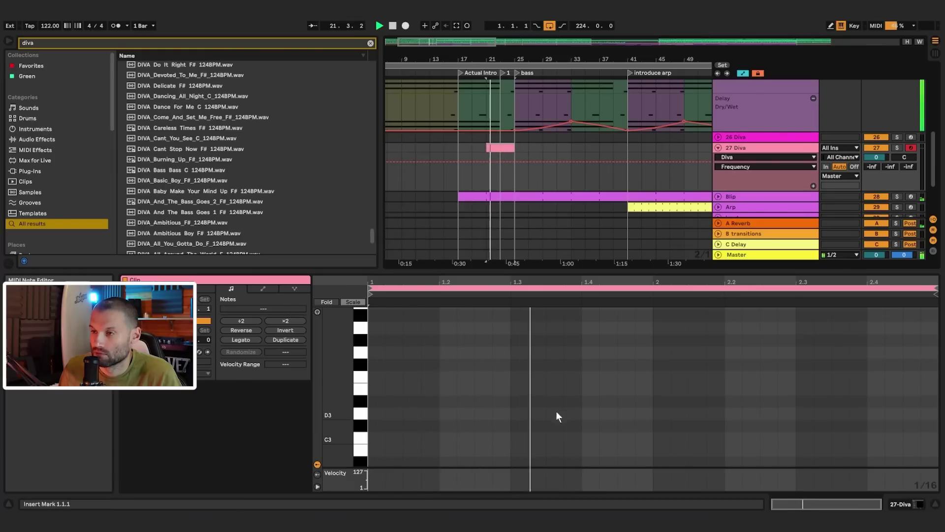
- Add a D4 note at 2.3 in the 27 Diva clip, hold it to the end of the pattern and play it back
scroll(827, 352, up, 3)
key(space)
scroll(837, 368, up, 3)
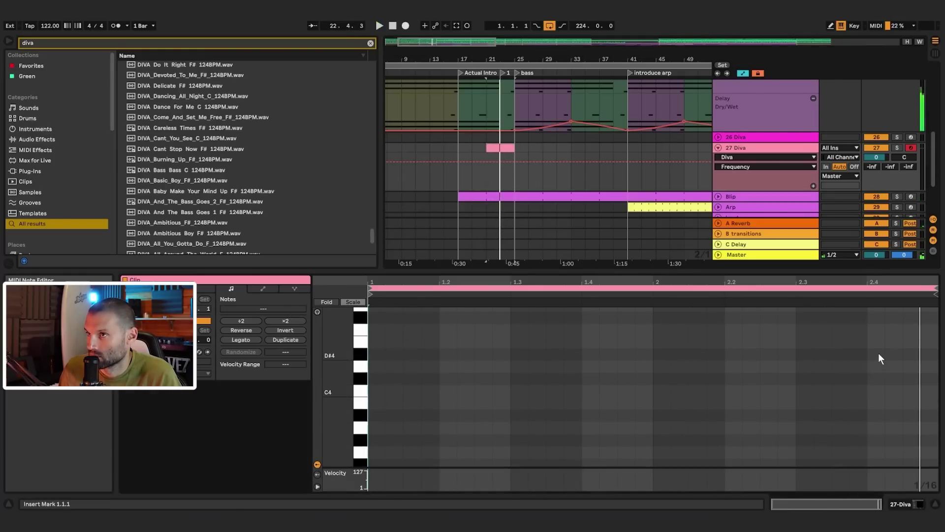
double_click(804, 367)
scroll(796, 371, up, 3)
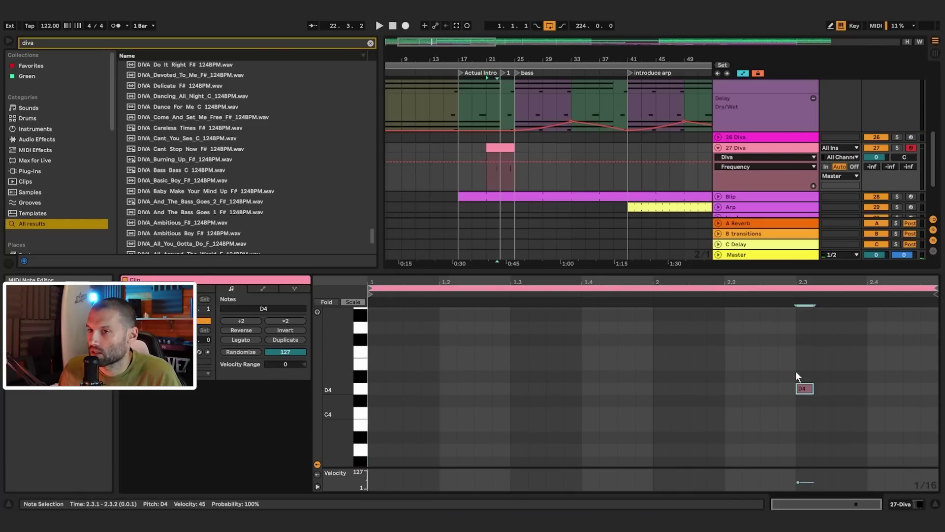
drag(811, 400, 809, 401)
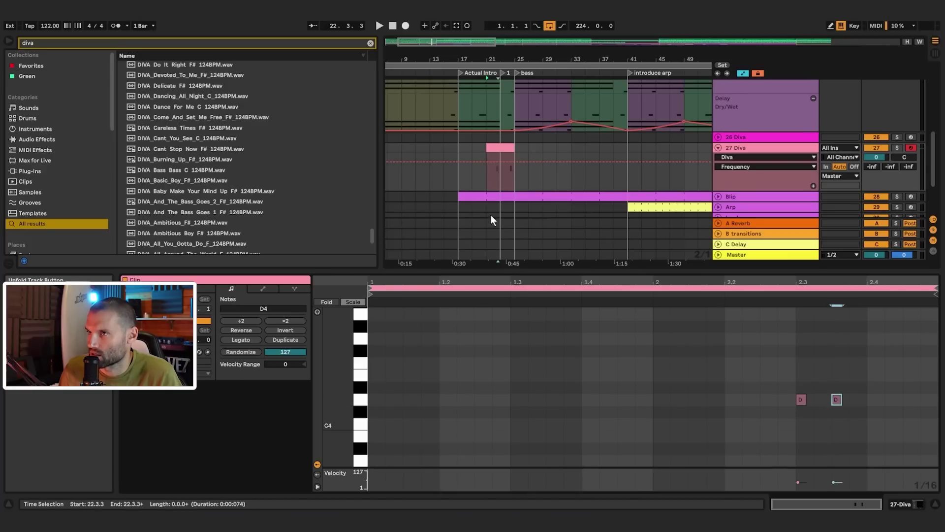
drag(806, 400, 935, 406)
key(space)
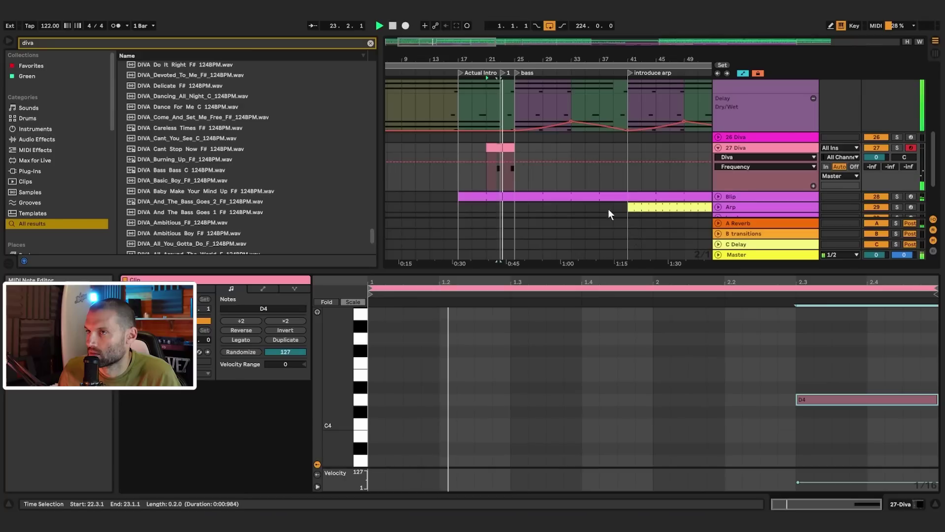
key(space)
- Consolidate the 27 Diva clip to four bars and leave a single D4 held from 2.3.1 to 4.1.1
click(500, 147)
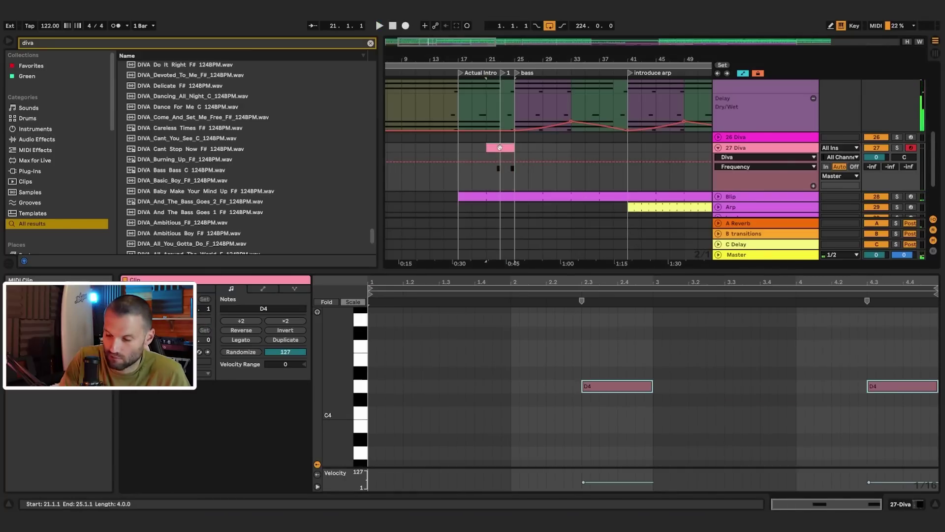
double_click(887, 385)
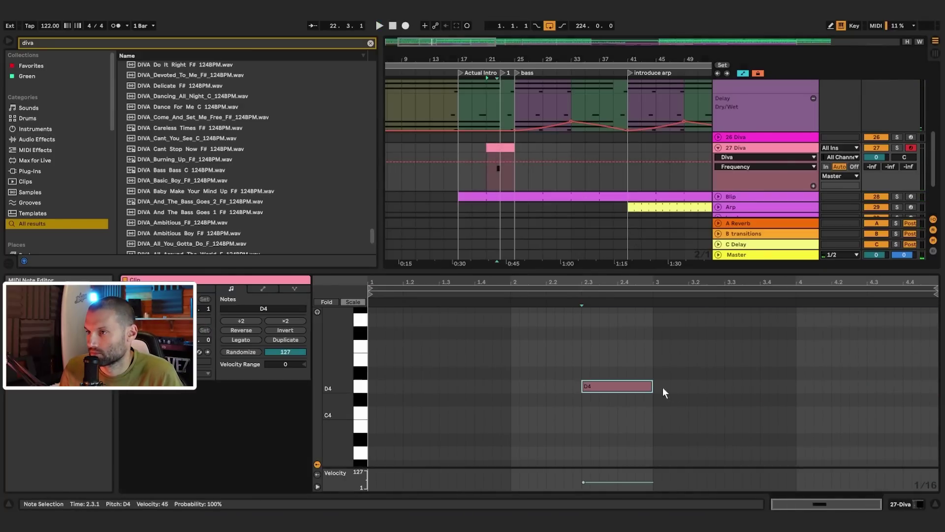
drag(651, 386, 801, 399)
key(space)
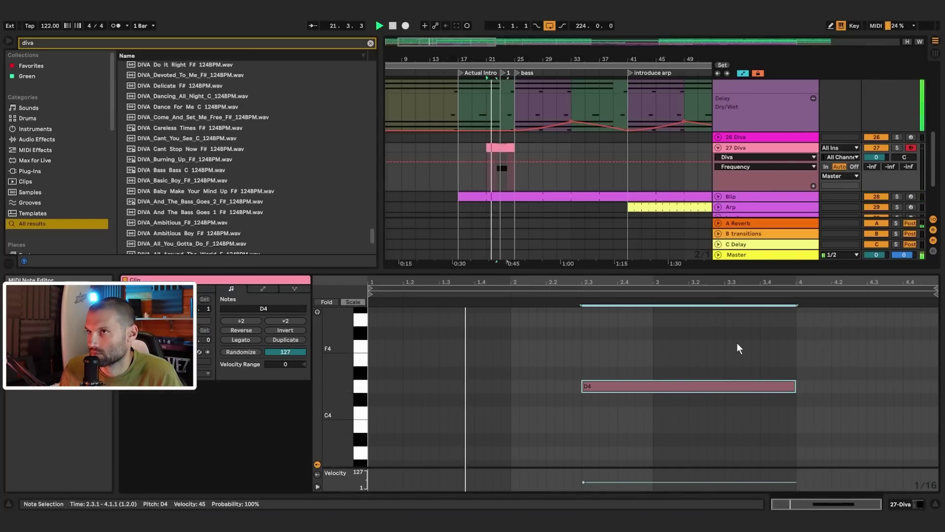
scroll(723, 389, down, 1)
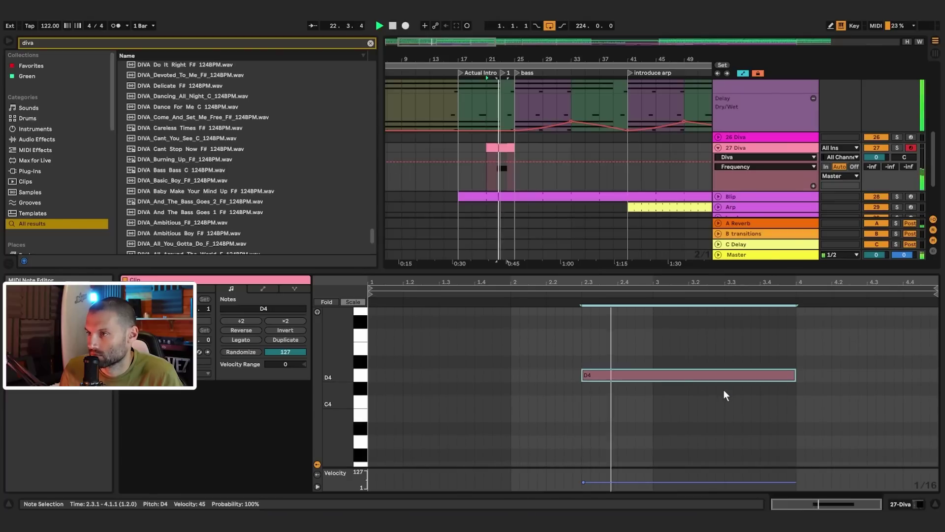
- Shorten the D4 note in the 27 Diva clip so it starts at 3.1.1
click(583, 375)
click(601, 377)
drag(583, 375, 652, 378)
- Copy the D4 note down to G3 over the same bar of the 27 Diva clip and play both notes
scroll(798, 410, up, 3)
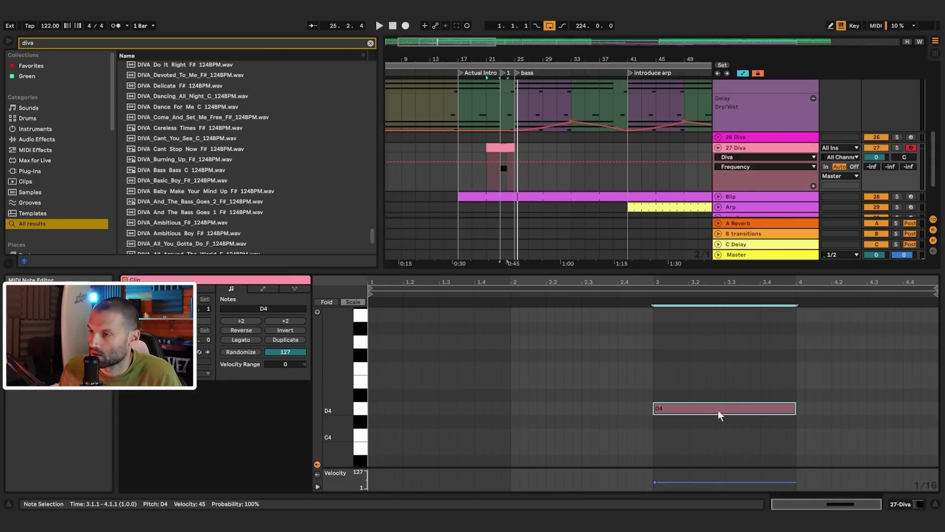
drag(718, 415, 718, 454)
scroll(737, 445, down, 4)
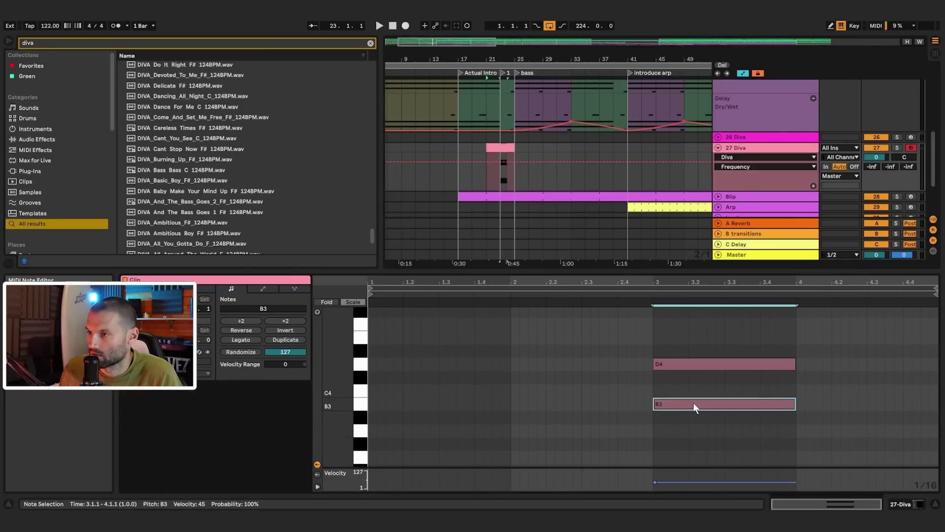
drag(693, 402, 696, 434)
scroll(704, 434, down, 3)
drag(688, 392, 691, 432)
key(space)
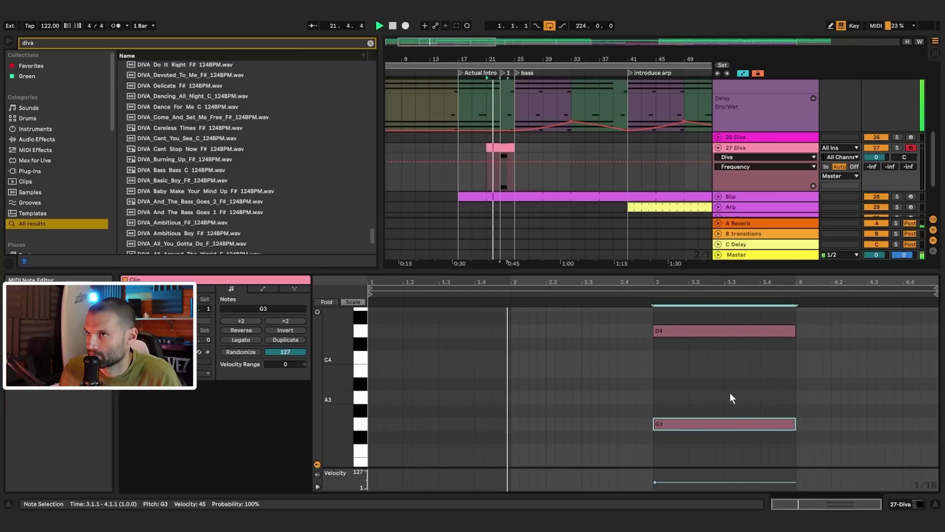
- Add a copy of the G3 note at A#3 and play the three-note chord
scroll(831, 401, up, 3)
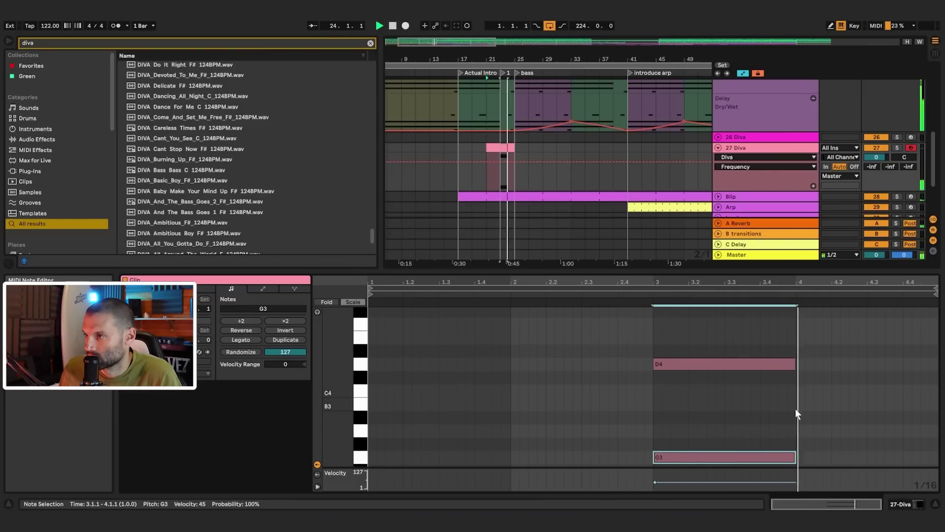
key(space)
drag(742, 457, 738, 430)
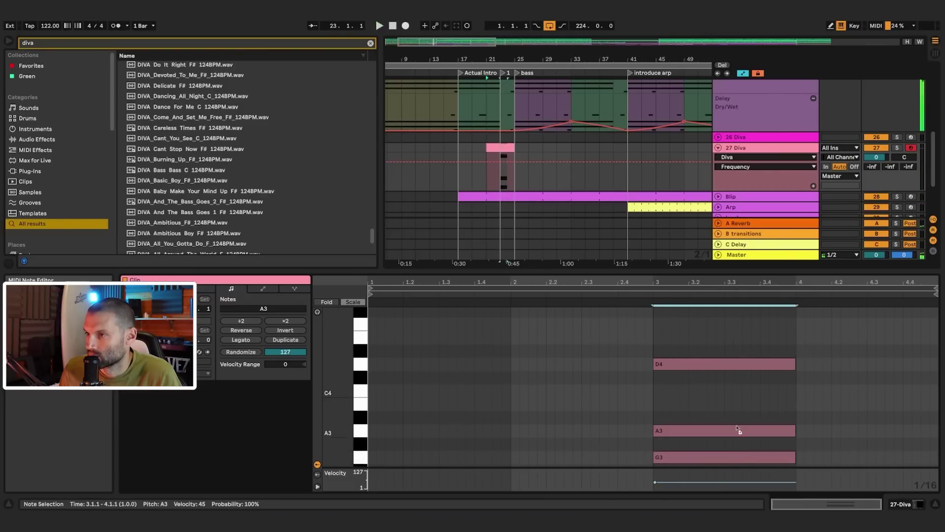
key(Up)
key(space)
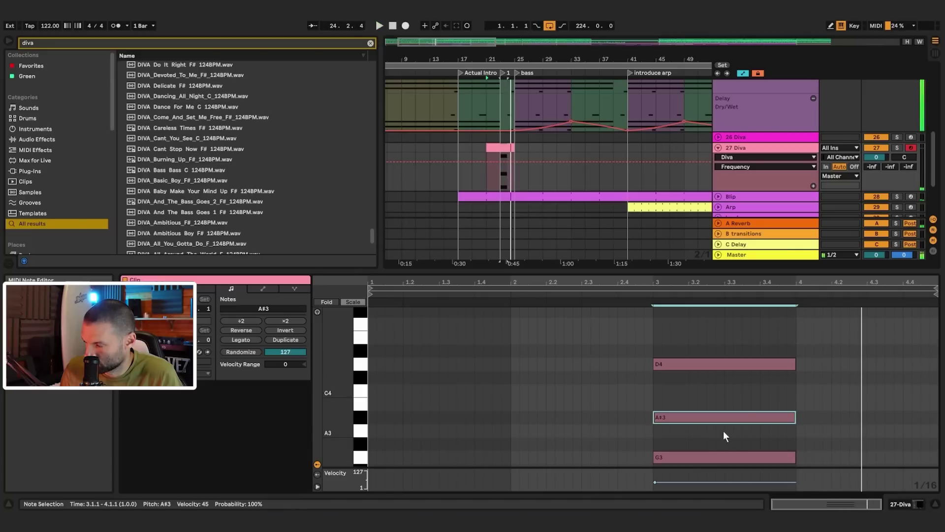
- Move the A#3 note of the chord up to G4 and listen to the result
drag(719, 418, 719, 328)
scroll(711, 343, up, 2)
drag(712, 360, 714, 336)
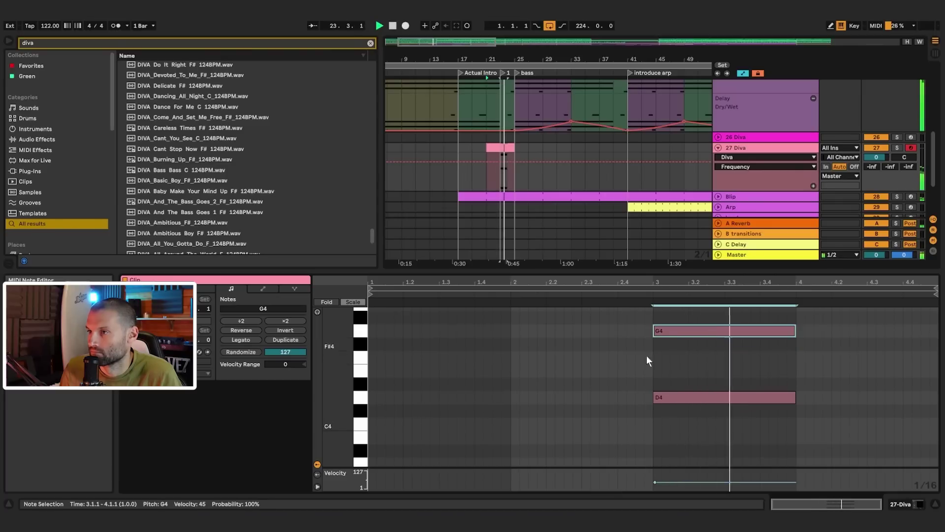
scroll(648, 364, down, 2)
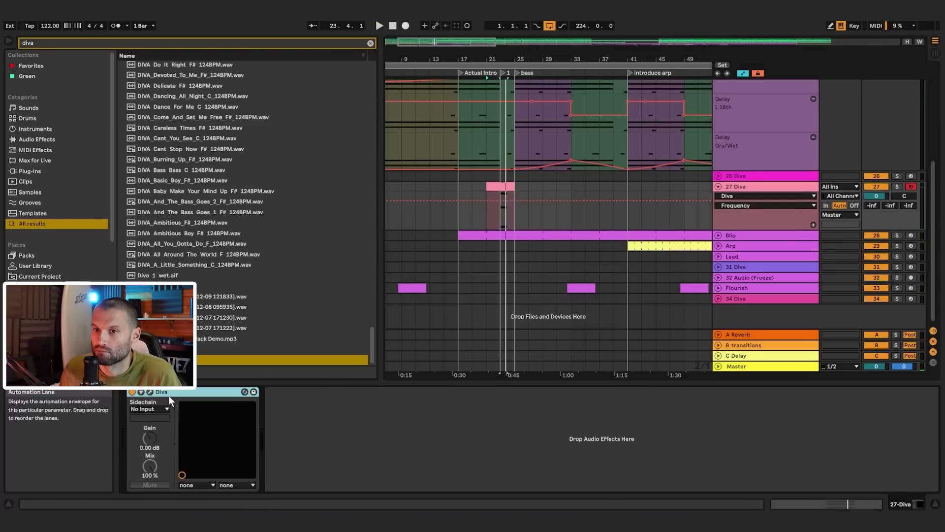
- Adjust the attack of Diva's Analogue Env2 during playback and close the instrument's window
click(150, 392)
key(space)
drag(397, 238, 398, 236)
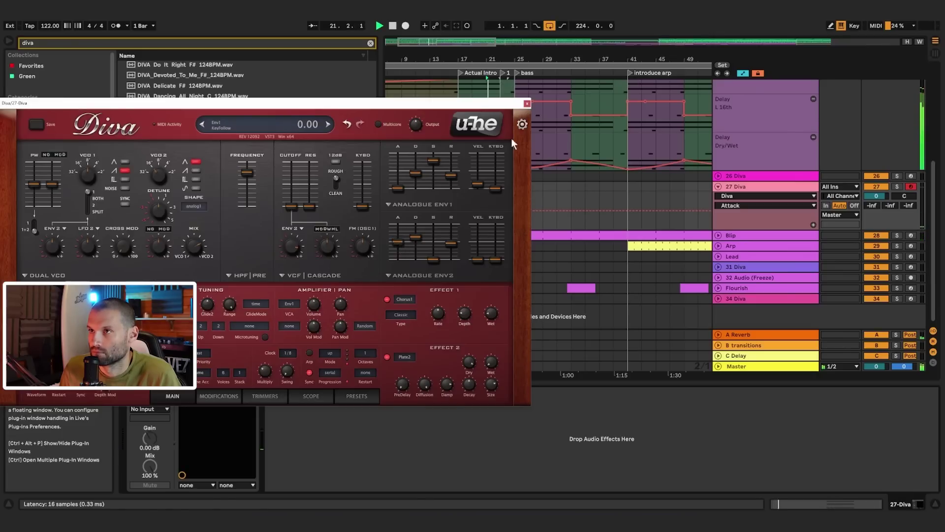
click(527, 103)
key(space)
- Extend all three chord notes in the 27 Diva clip to run from 2.3.1 to 4.2.3
double_click(512, 206)
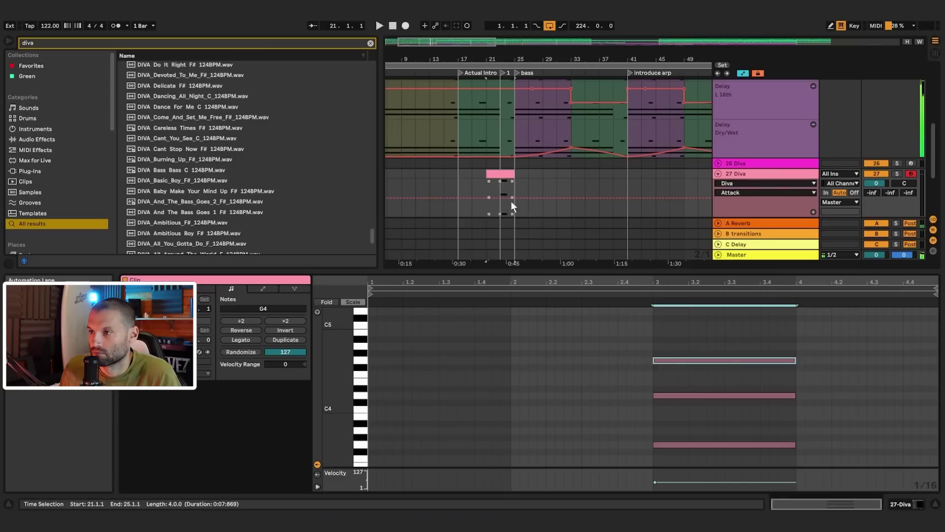
drag(669, 338, 579, 442)
key(space)
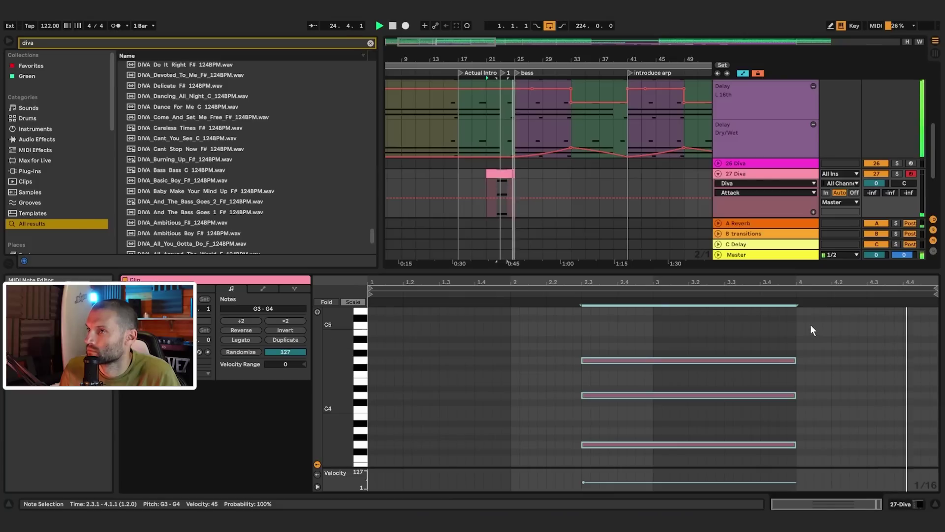
key(space)
drag(797, 445, 855, 446)
- Search the browser for "convol" and add Convolution Reverb to the 27 Diva track
click(768, 172)
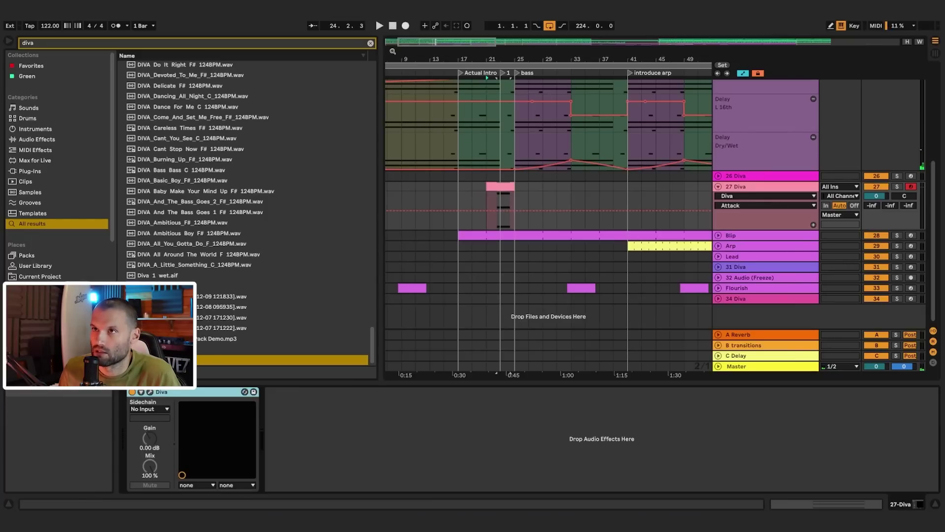
click(371, 44)
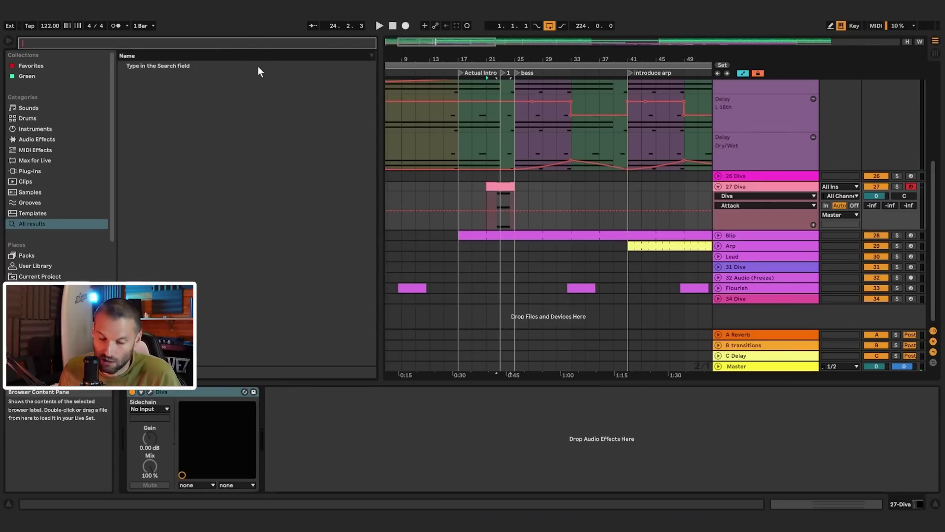
text(convol)
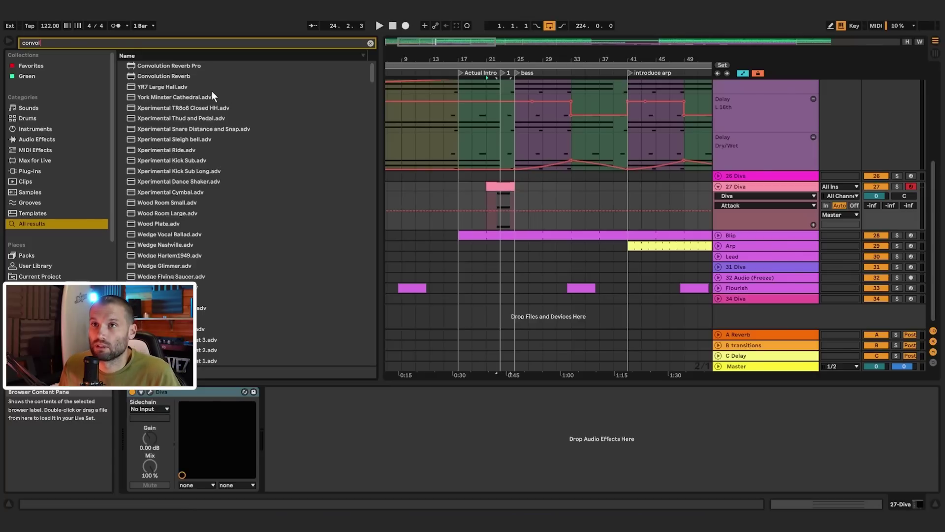
click(177, 76)
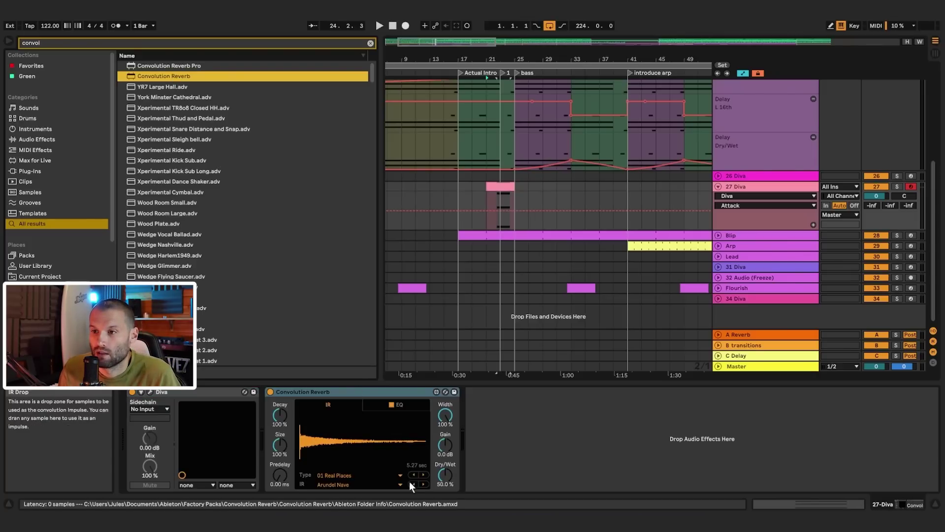
- Load the German Large Church LR impulse response and set the reverb's Gain to 4.4 dB and Dry/Wet to 70.5%
click(401, 485)
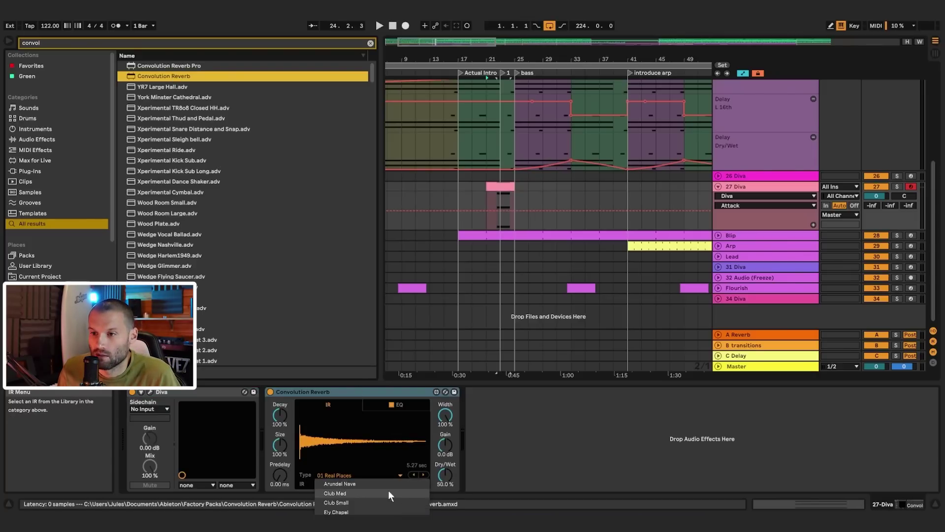
scroll(350, 490, down, 5)
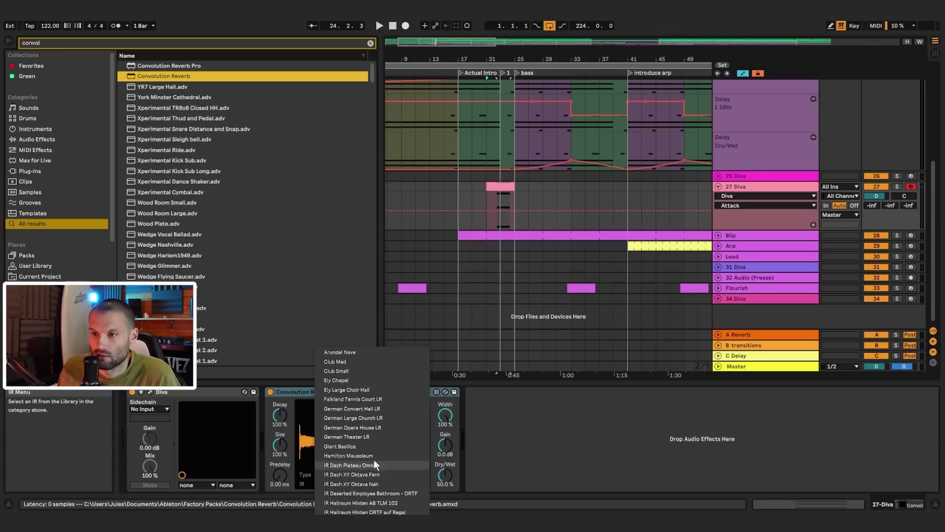
click(374, 459)
key(space)
drag(444, 476, 446, 453)
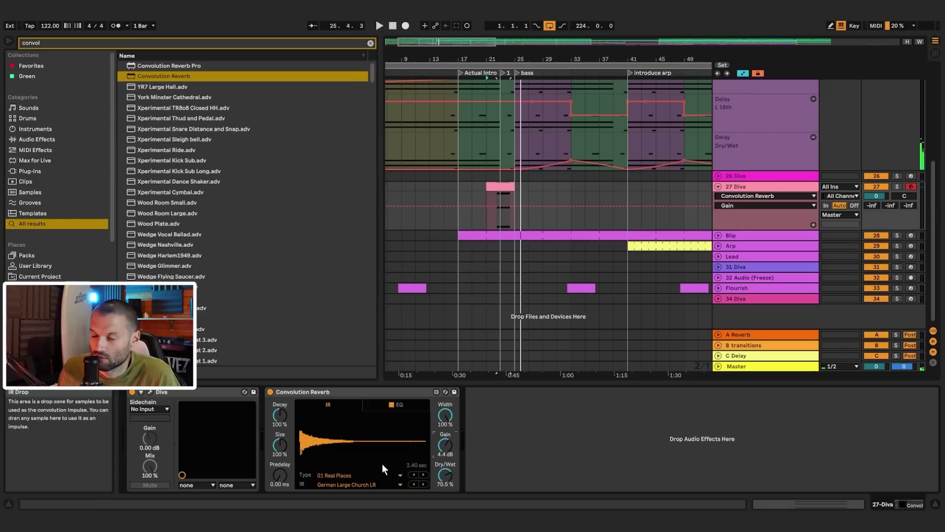
- Switch the Convolution Reverb's impulse response to Hamilton Mausoleum and play the part
click(424, 486)
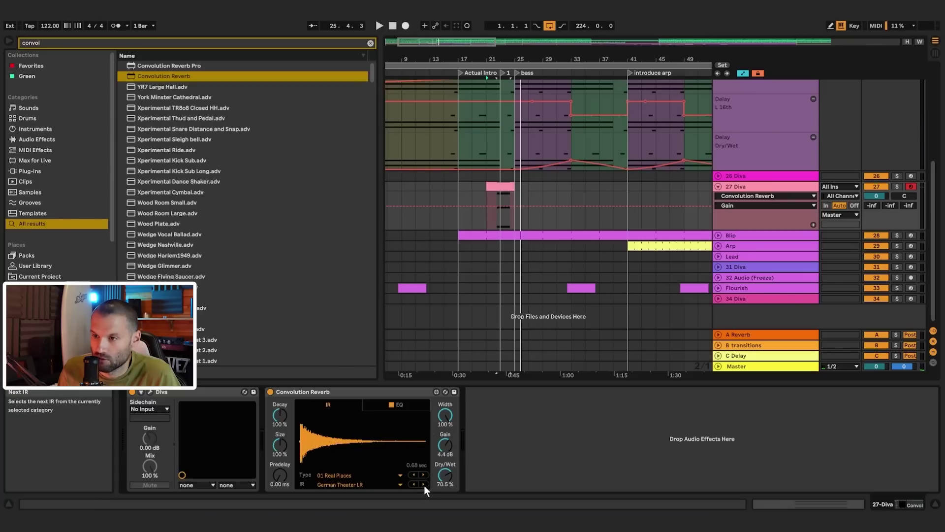
click(424, 485)
key(space)
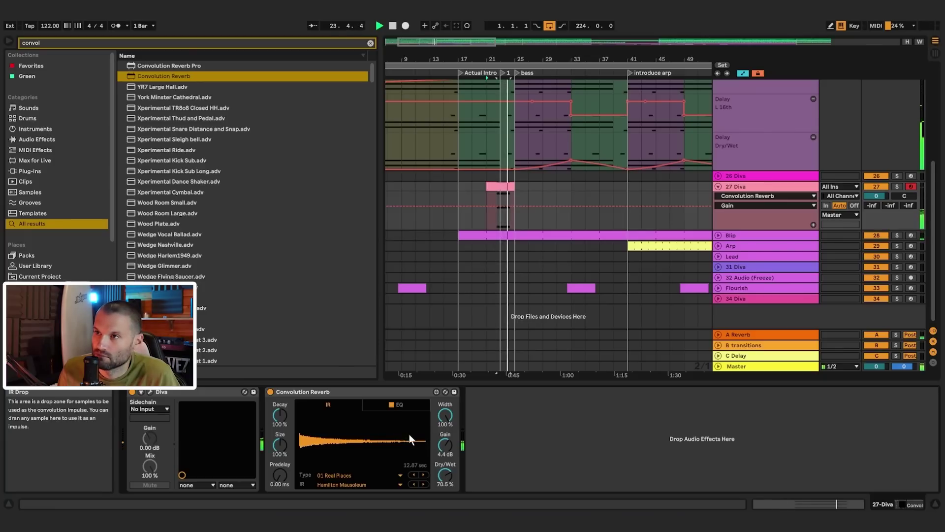
- Set the reverb's Dry/Wet to 61% and Gain to 15 dB, and boost its middle EQ band 4.8 dB at 2.51 kHz
drag(445, 474, 446, 487)
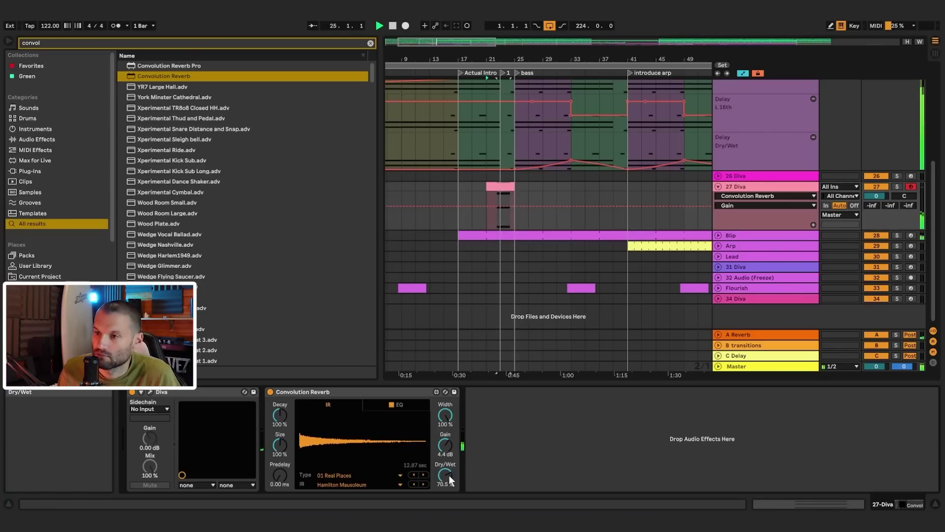
click(445, 450)
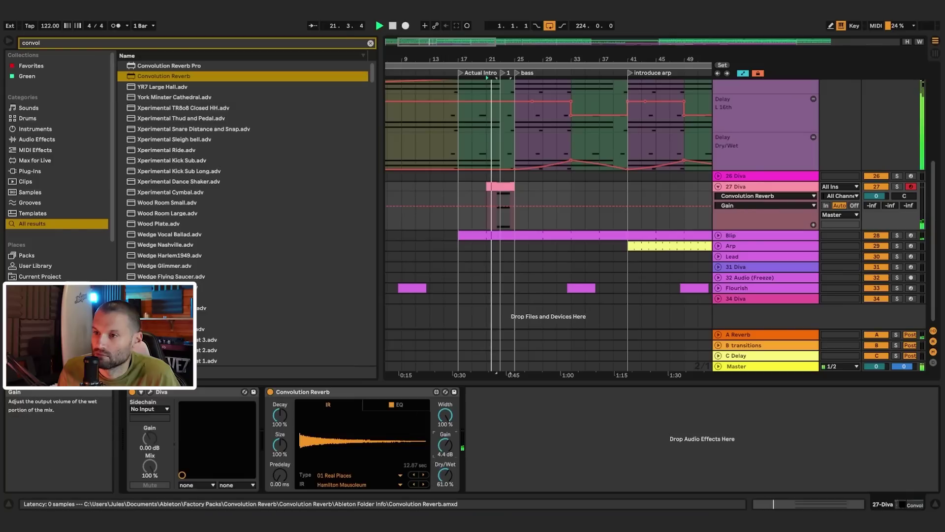
click(398, 404)
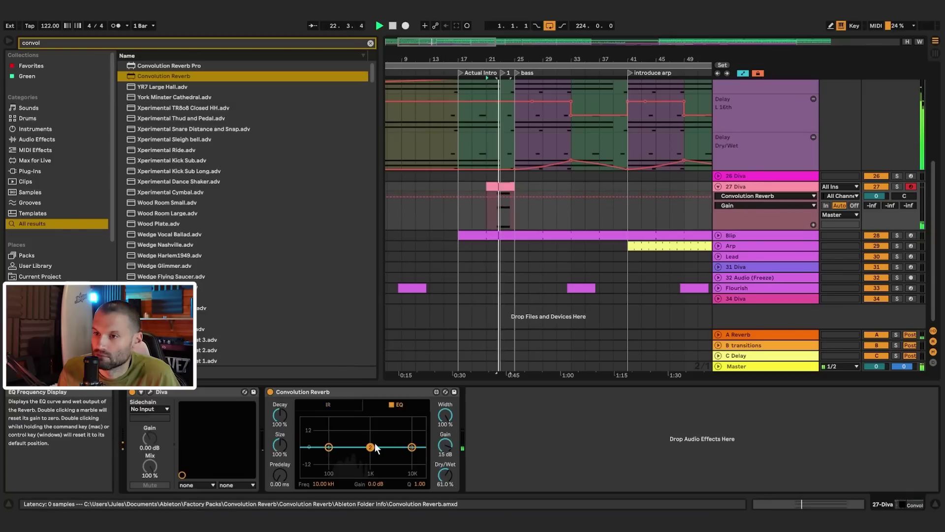
drag(374, 444, 387, 439)
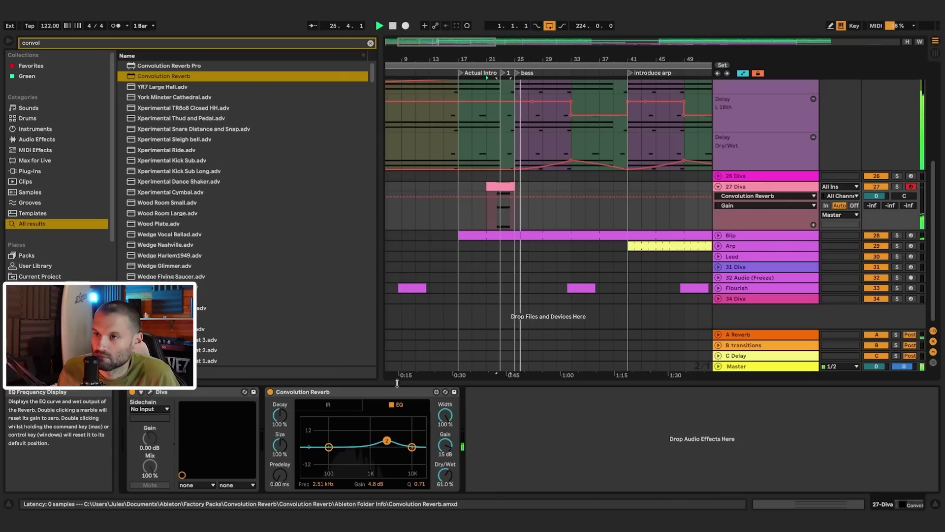
- Search the browser for "delay", add Delay to the 27 Diva track and place it before the Convolution Reverb
click(369, 43)
text(delay)
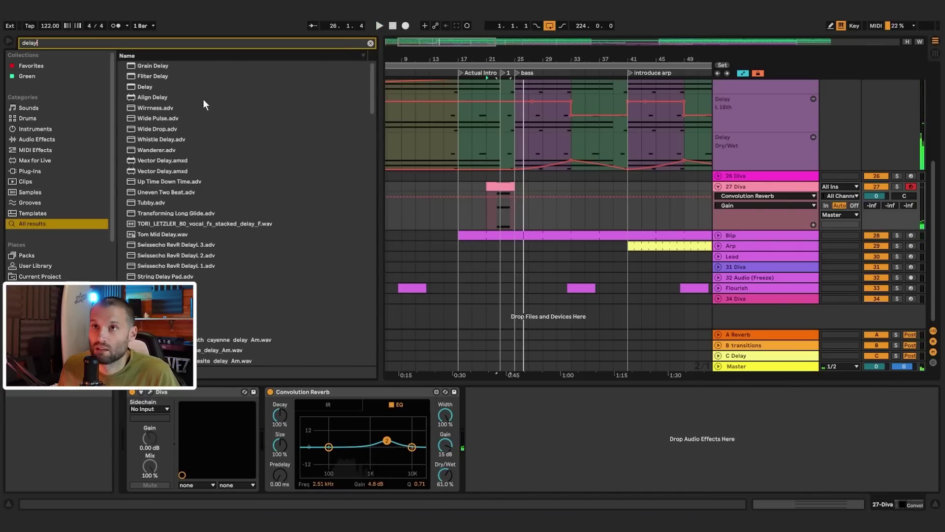
double_click(182, 88)
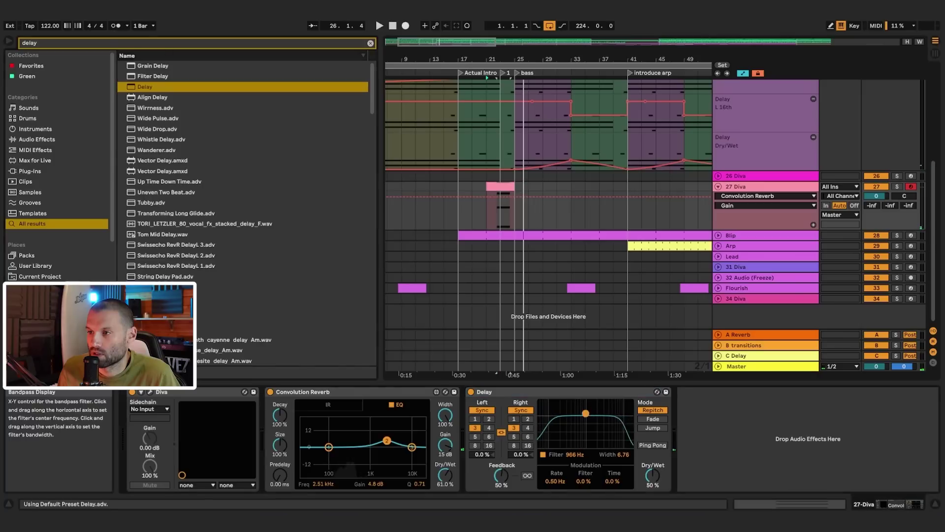
drag(592, 391, 266, 423)
- Set the Delay's Feedback to 77% and its right-channel offset to 2.6%, and play the transition
drag(301, 476, 313, 451)
key(space)
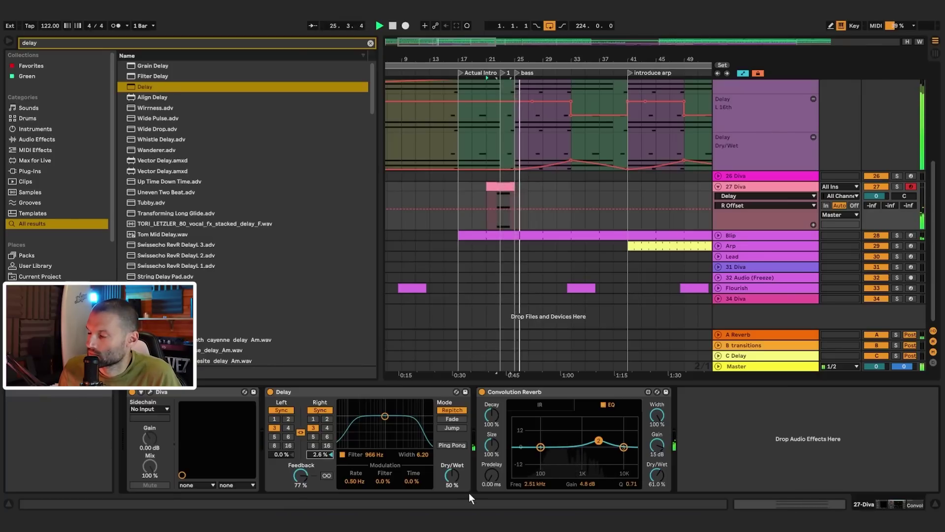
key(space)
- Turn on Noise for Diva's VCO 1, listen to the part and close the instrument's window
click(149, 391)
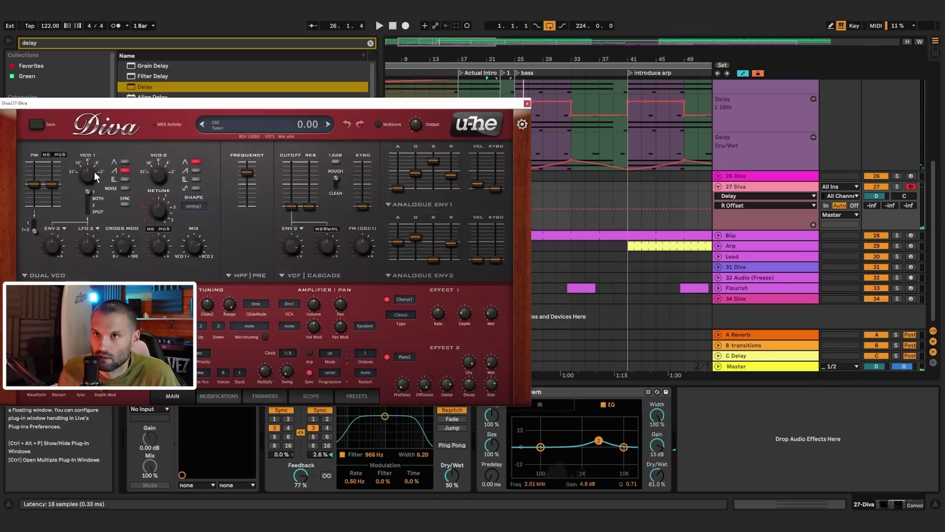
click(126, 188)
key(space)
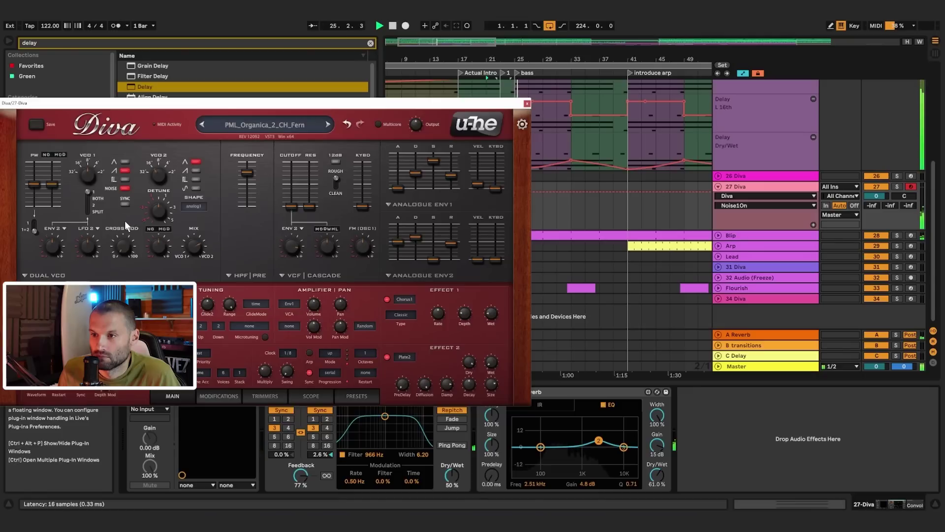
click(527, 105)
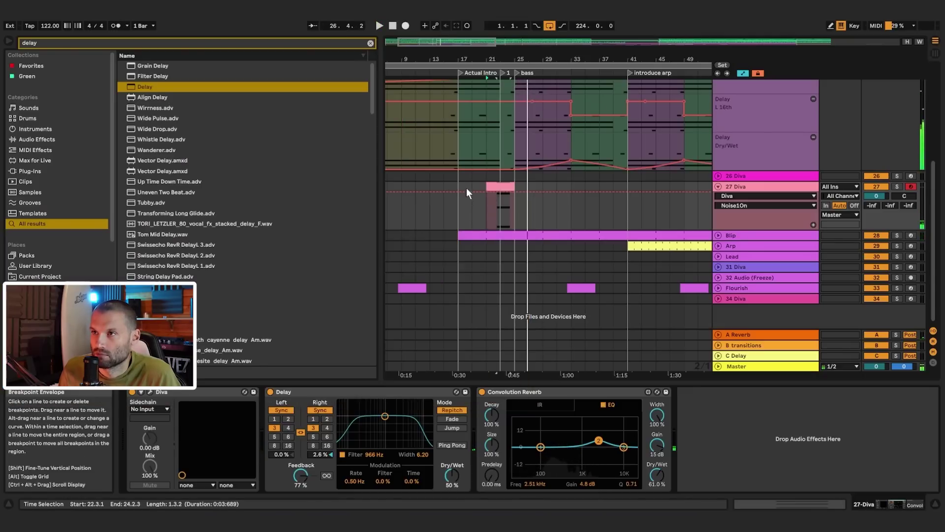
- Open the MIDI clip on track 27 Diva and add an A#3 note to the chord from 2.3.1 to 4.2.3
double_click(504, 186)
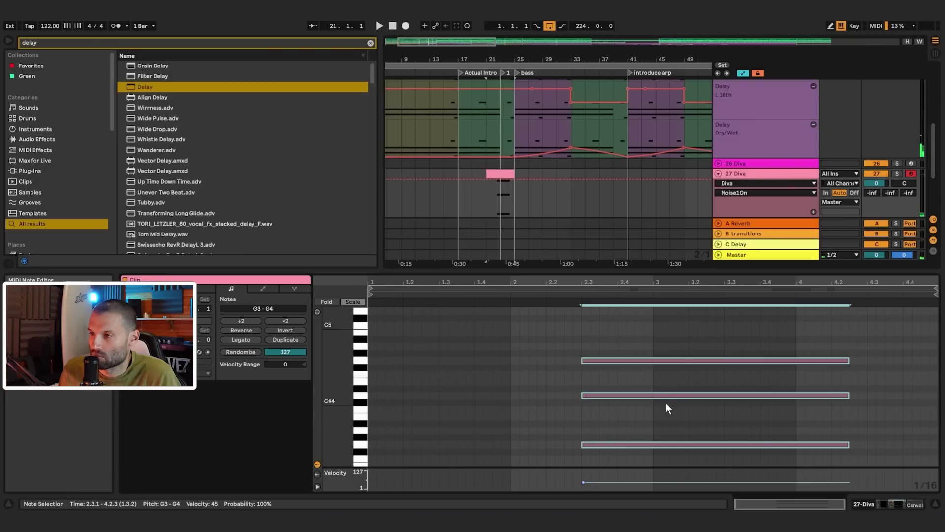
drag(647, 350, 652, 377)
key(space)
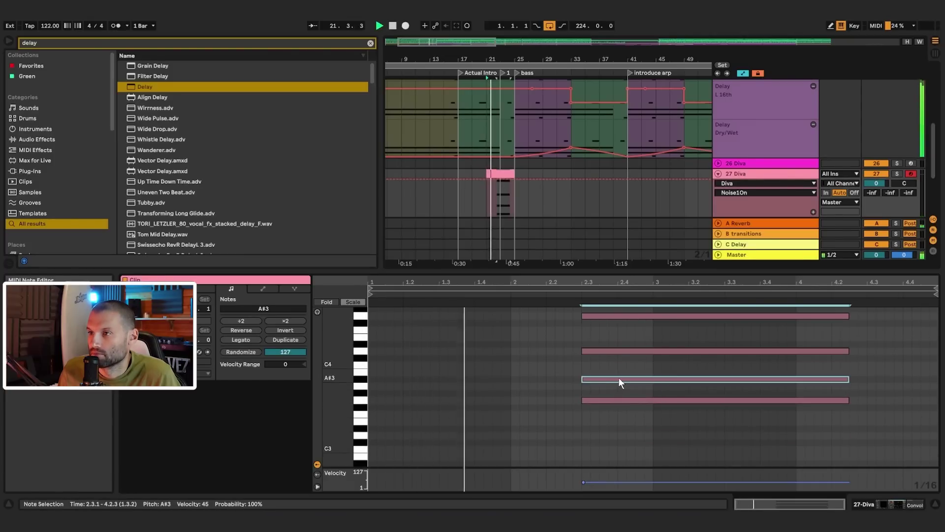
scroll(687, 380, up, 3)
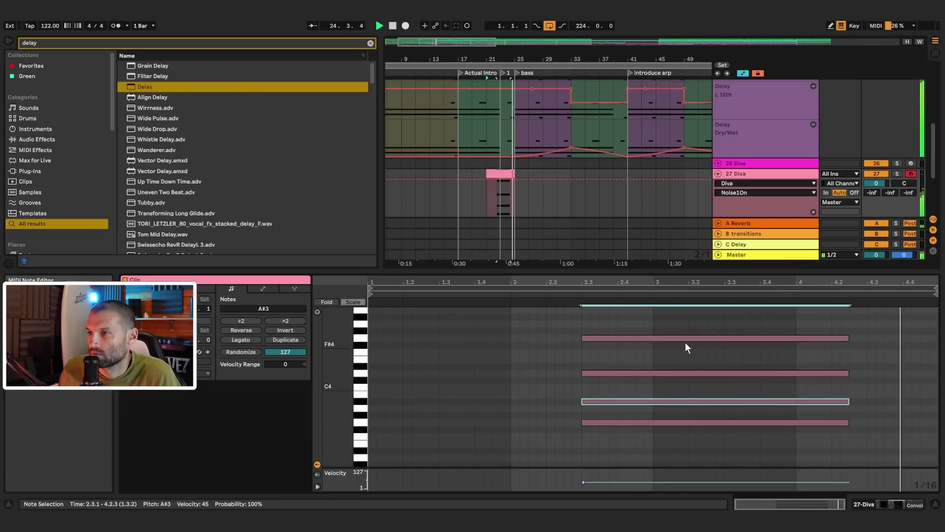
scroll(653, 426, down, 2)
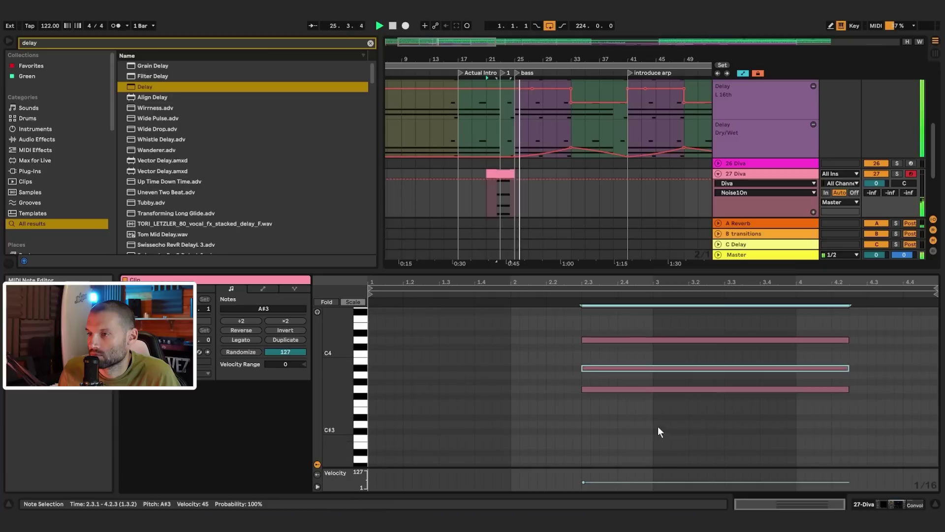
- Copy chord notes downward to add D3 and G2 beneath the existing notes, and play the result
drag(654, 393, 657, 430)
scroll(689, 436, down, 3)
drag(683, 379, 664, 424)
key(space)
- Transpose the chord's top G4 note down one octave
scroll(697, 424, up, 2)
drag(345, 377, 328, 376)
click(644, 315)
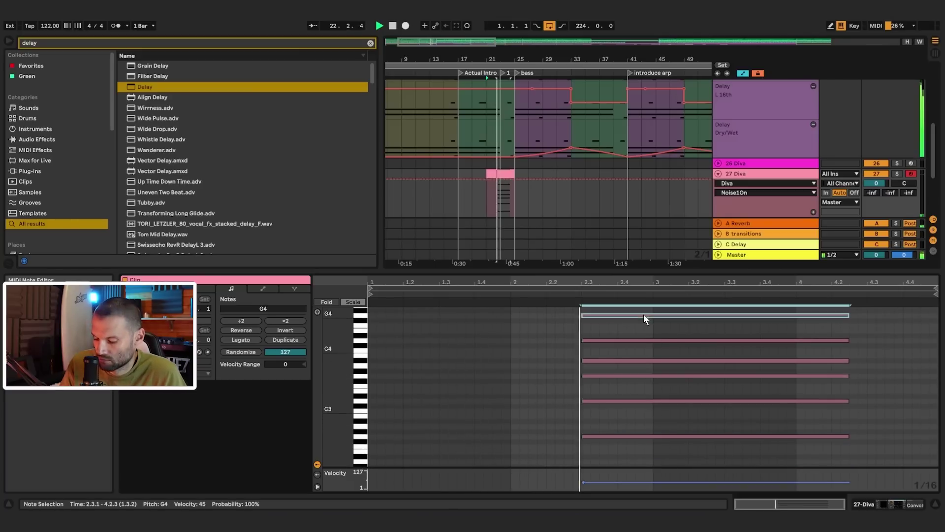
key(shift+Down)
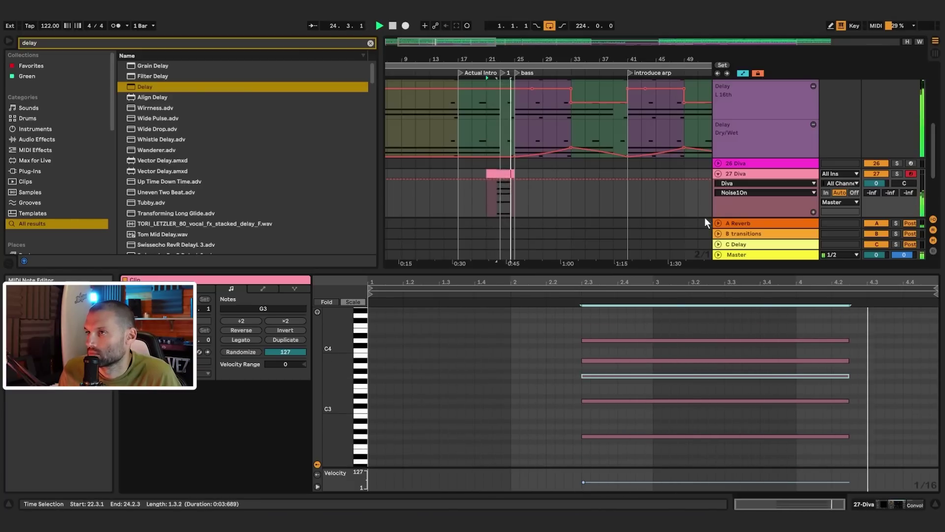
- Open the Diva synth on track 27 and raise its oscillator mix toward VCO 2 to 98 during playback
click(714, 174)
key(space)
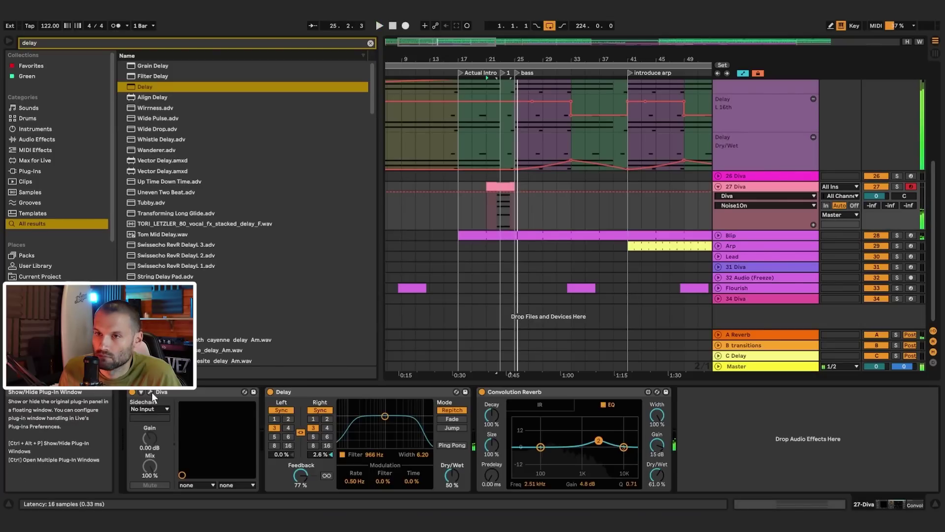
click(150, 392)
drag(192, 245, 193, 237)
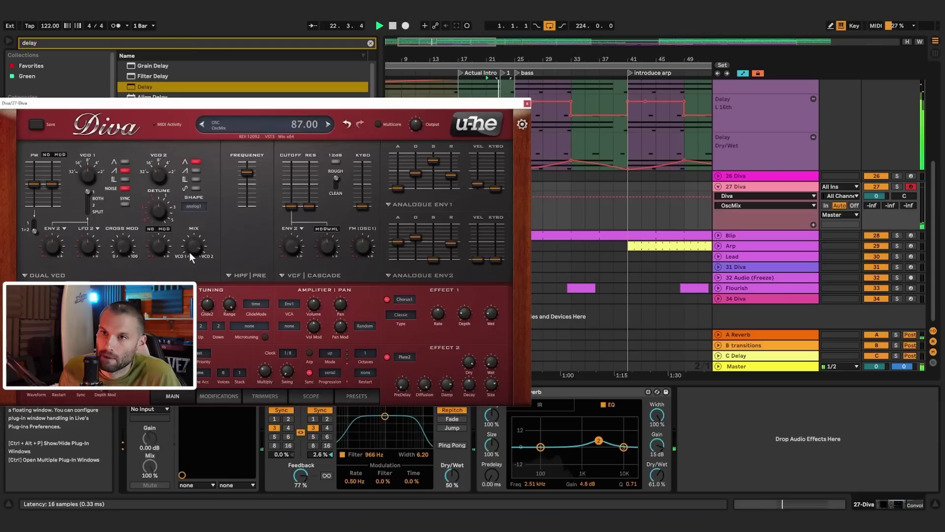
drag(191, 252, 196, 241)
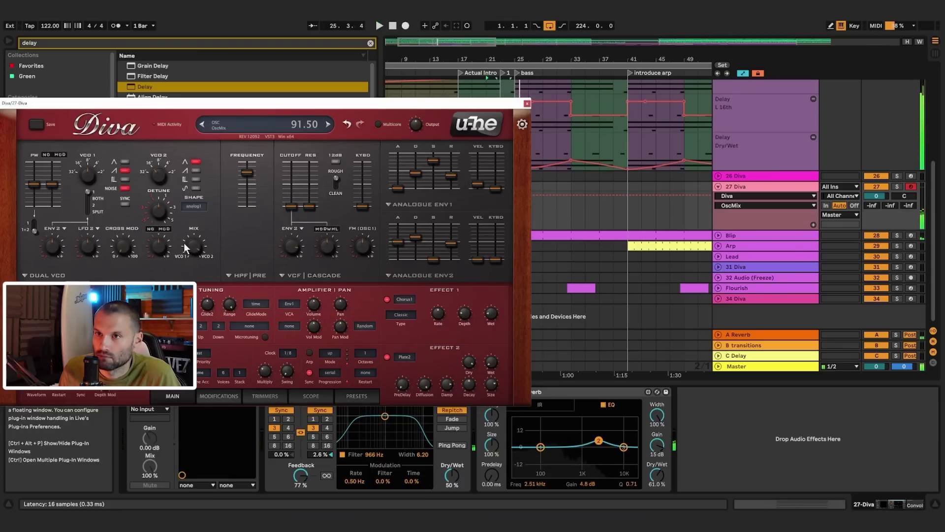
drag(191, 235, 191, 241)
key(space)
key(space)
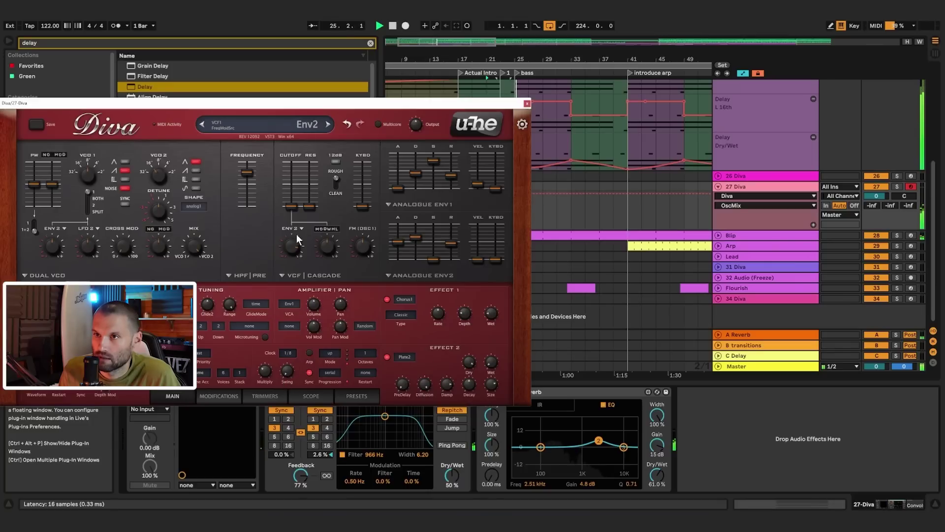
- Fine-tune Diva's filter envelope depth, VCO 2 waveform and oscillator mix, and close the synth window
drag(291, 248, 291, 246)
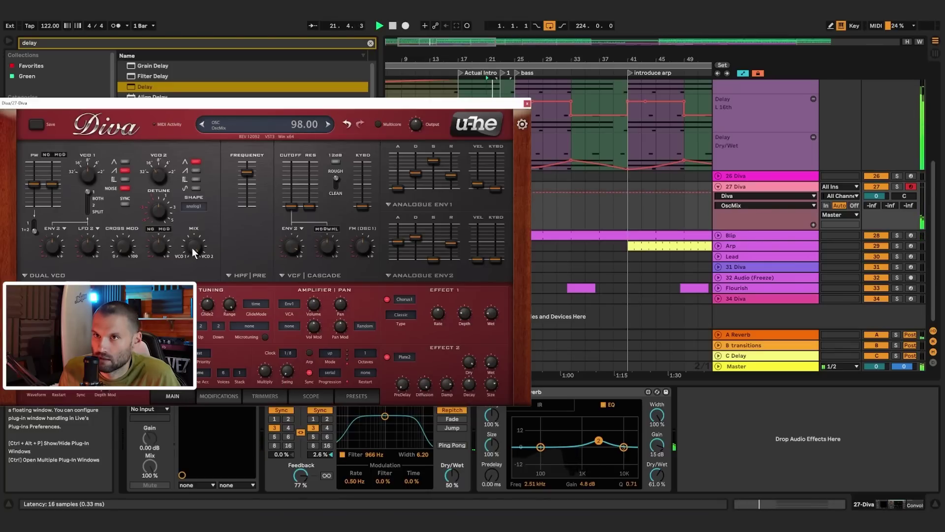
click(197, 172)
drag(191, 249, 191, 250)
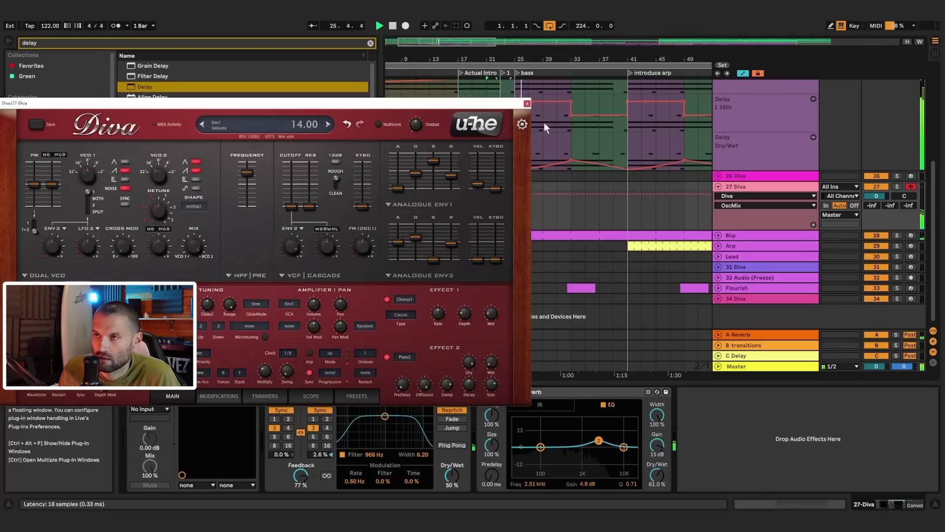
click(528, 104)
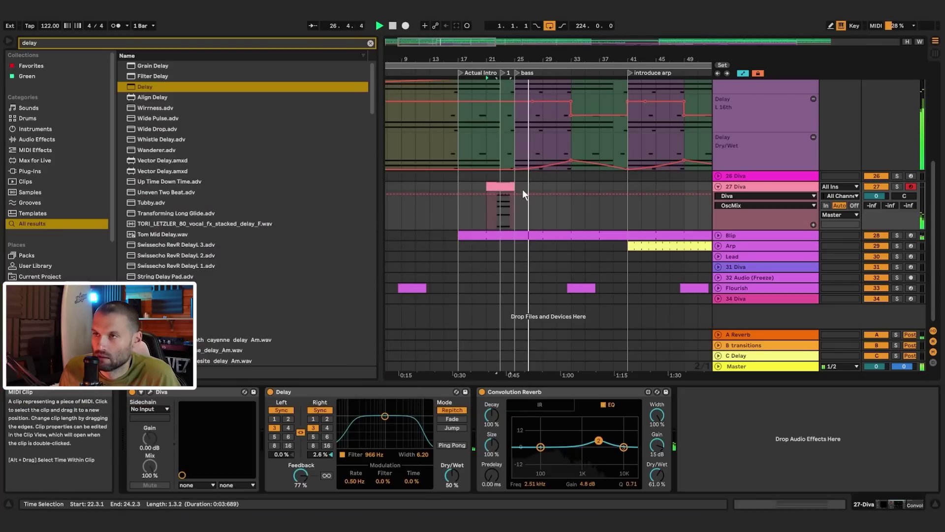
key(space)
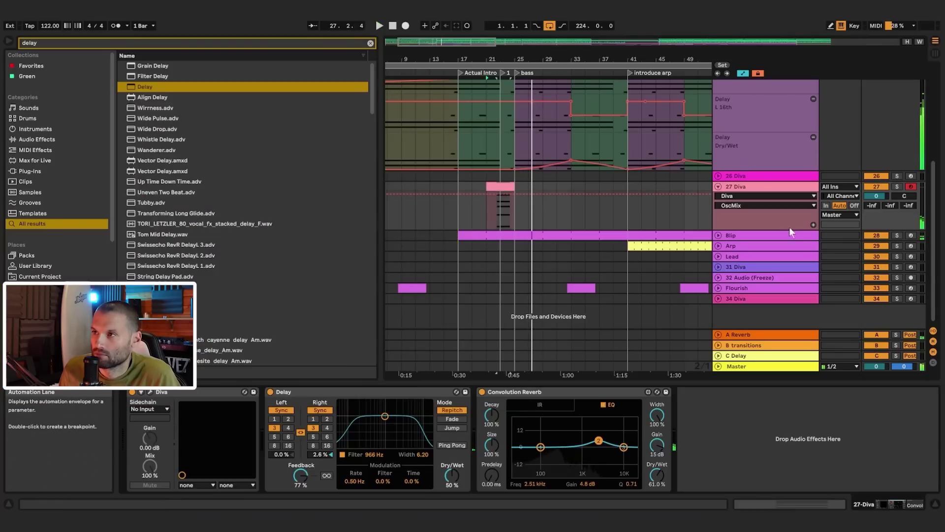
- Search the browser for "eq" and add EQ Eight after the Convolution Reverb on track 27 Diva
click(370, 43)
text(eq)
click(149, 77)
drag(149, 76, 893, 446)
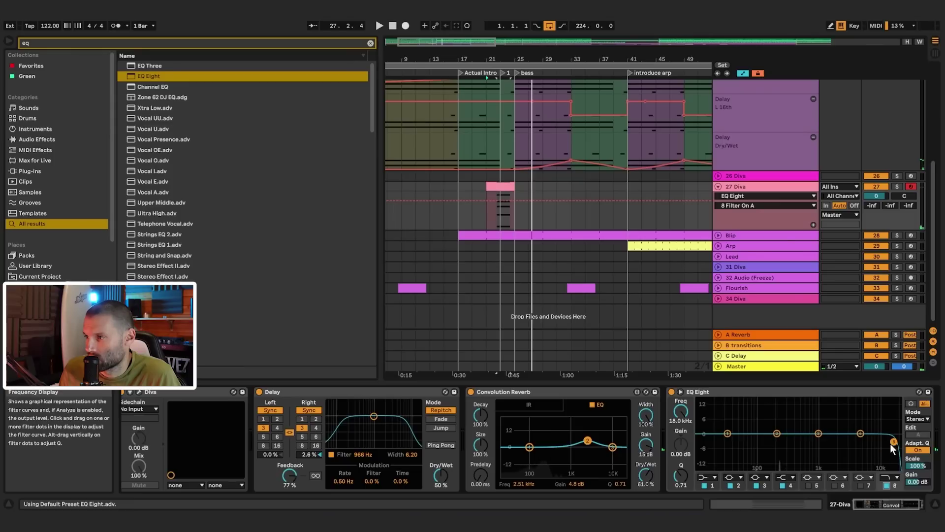
- Dip the mids slightly with EQ Eight's band 3 and roll off the highs with the band 8 high cut
key(space)
drag(818, 433, 810, 441)
drag(876, 453, 825, 438)
- Change EQ Eight's band 1 to a low cut and lower band 2 to -3.35 dB at 267 Hz
click(708, 478)
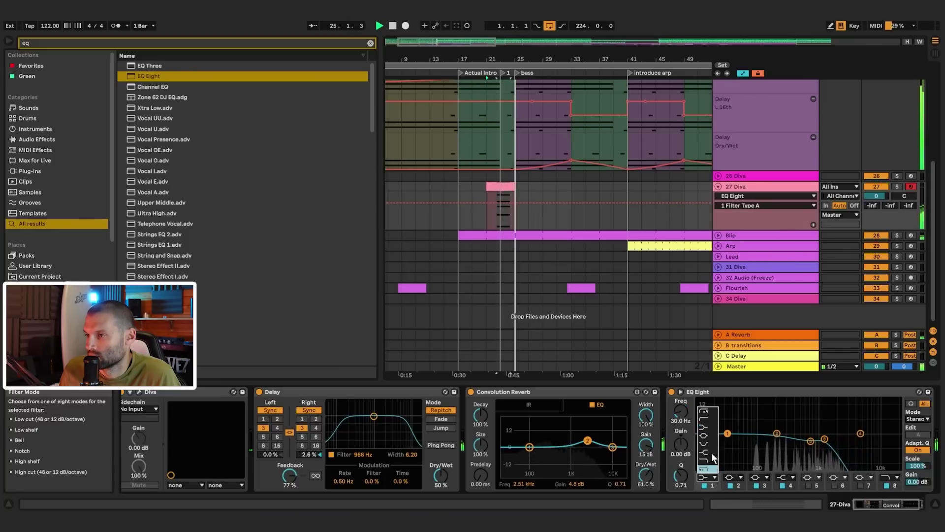
click(708, 423)
drag(727, 442, 784, 441)
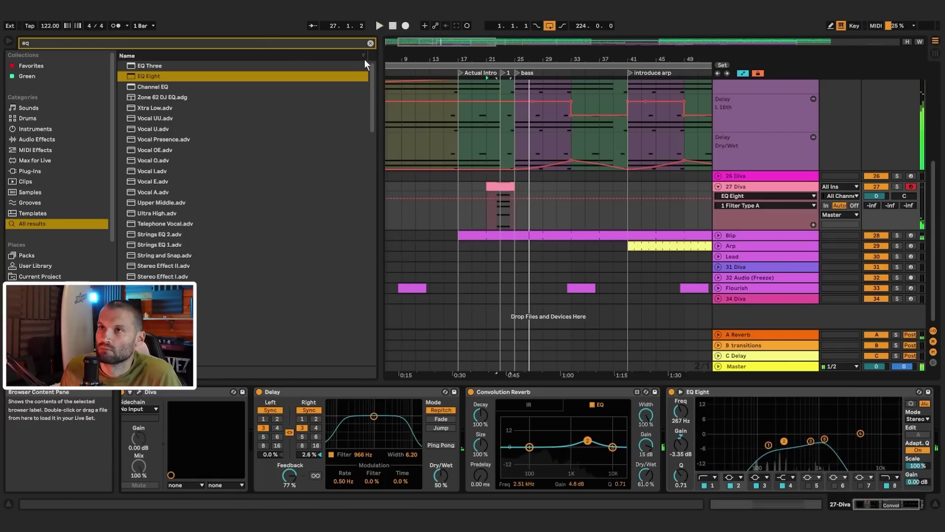
- Search the browser for "tremo" and load the Tremolo preset onto track 27 Diva
click(777, 192)
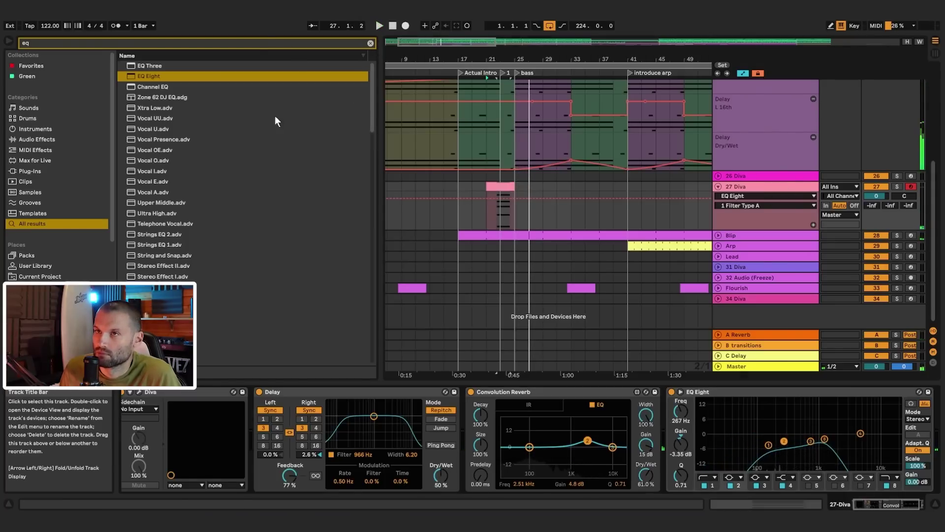
click(371, 44)
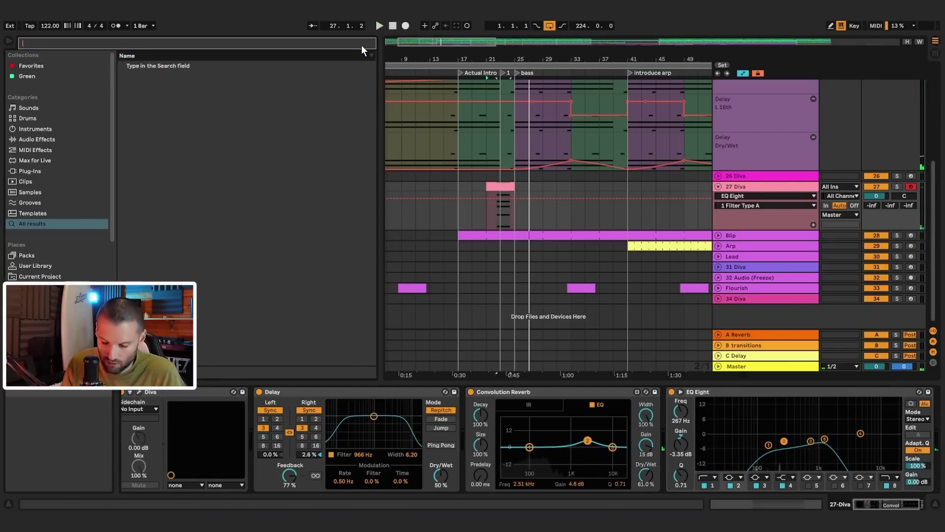
text(tyreomo)
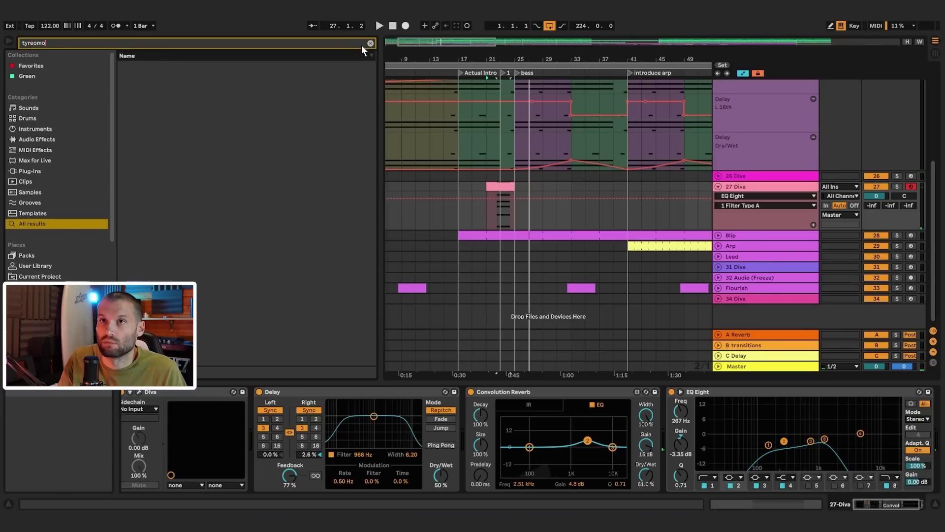
key(BackSpace)
key(BackSpace)
key(BackSpace)
text(remo)
double_click(159, 67)
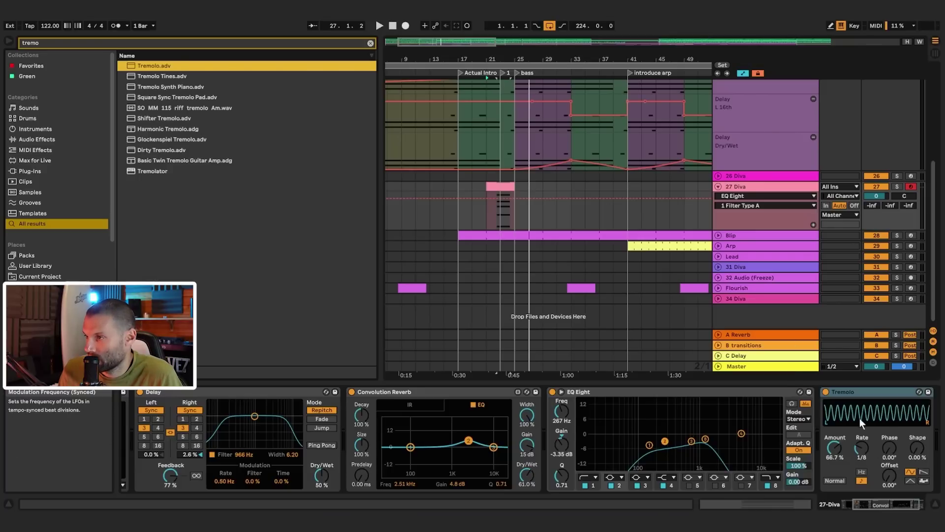
- Set the Tremolo amount to 100%, choose the sawtooth waveform and set the rate to 1/16
drag(838, 449, 838, 429)
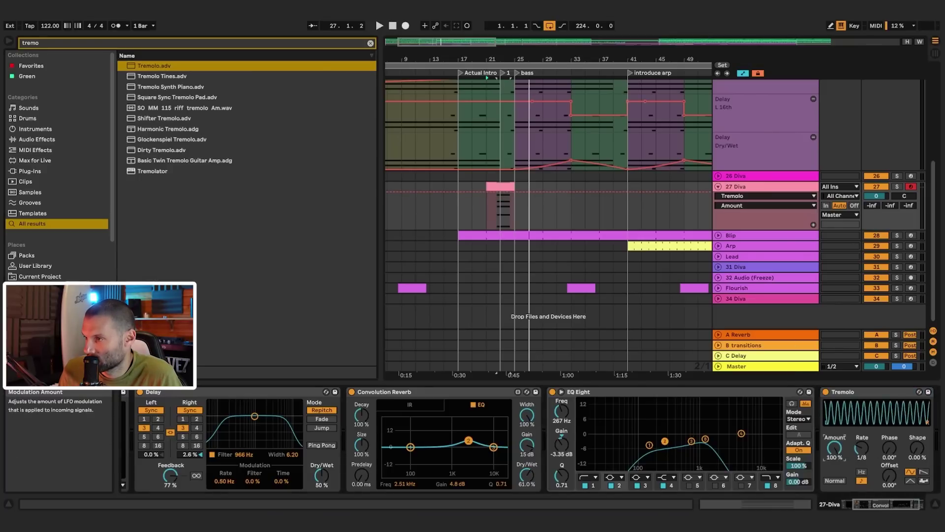
click(924, 473)
click(862, 448)
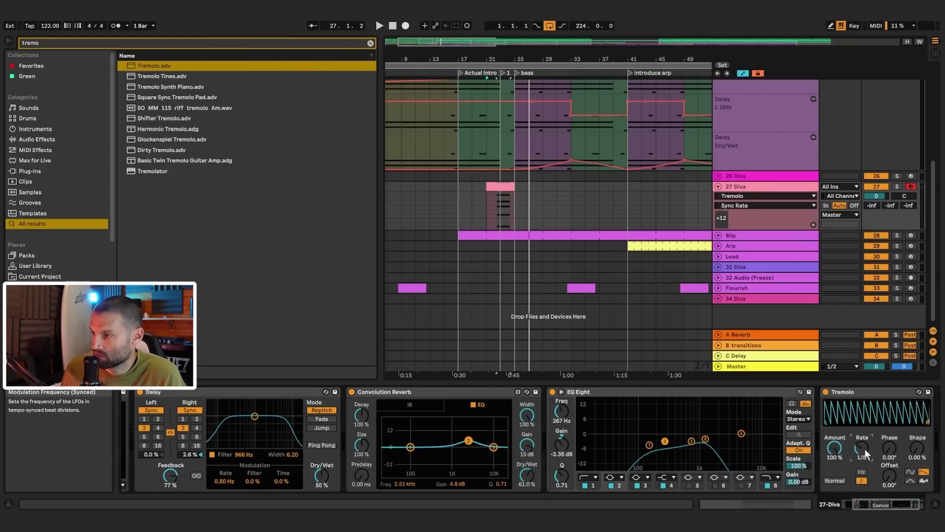
scroll(865, 448, up, 2)
key(space)
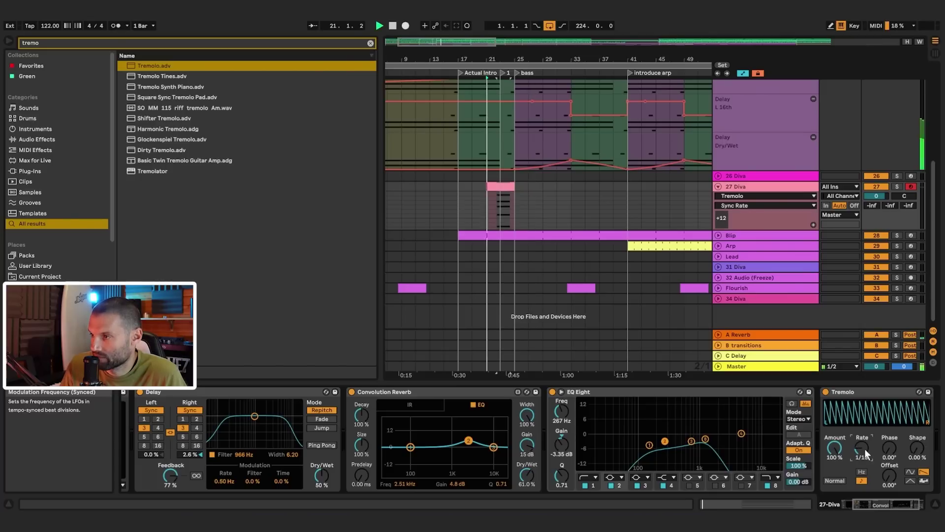
- Automate the Tremolo amount on track 27 Diva so it ramps up across the chord
mouse_move(835, 448)
mouse_down()
mouse_move(835, 471)
mouse_move(834, 442)
mouse_up()
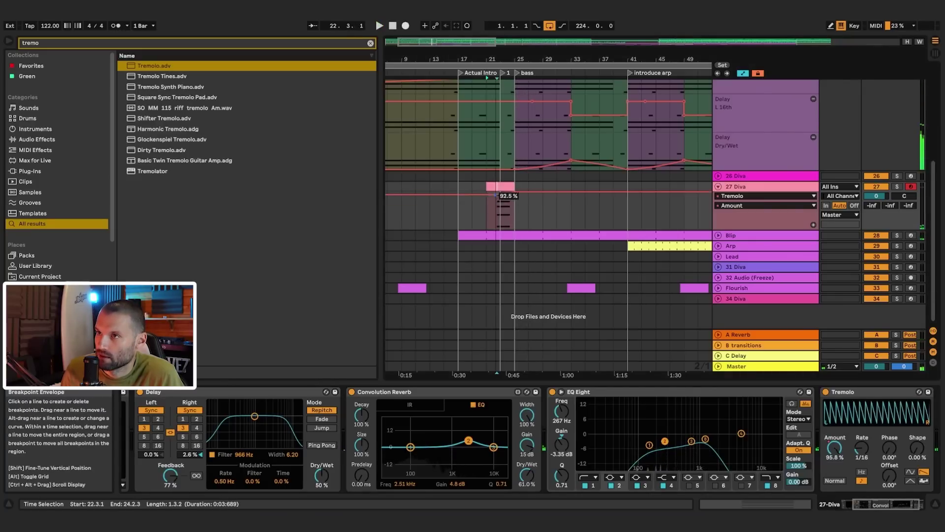
drag(496, 195, 495, 218)
- Shorten the A#3 note to end at 3.4.4 and add an A3 note from 3.3.1 to 5.1.1
drag(737, 388, 866, 389)
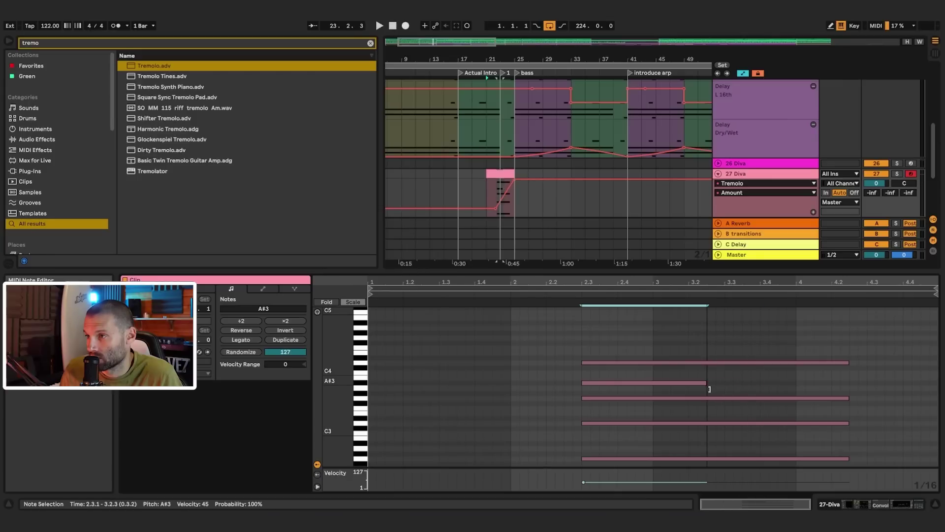
key(space)
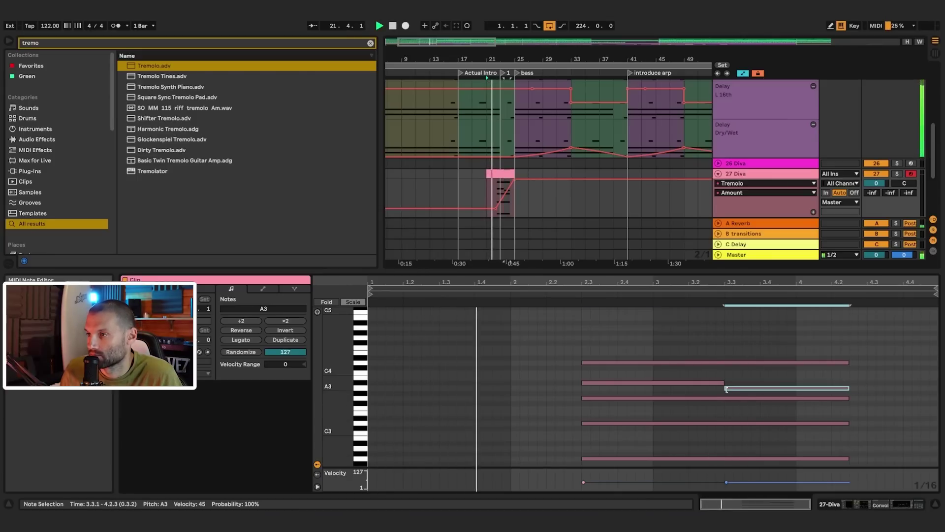
drag(723, 383, 786, 383)
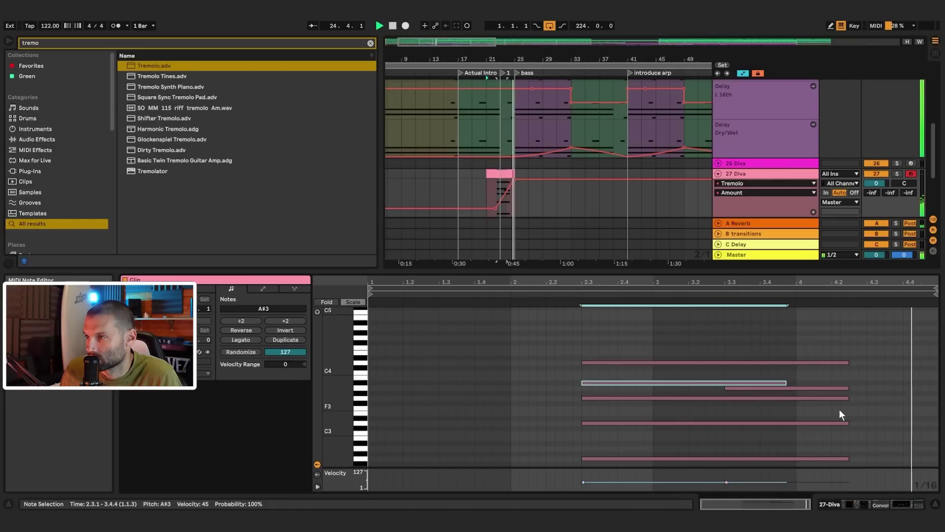
drag(849, 388, 901, 390)
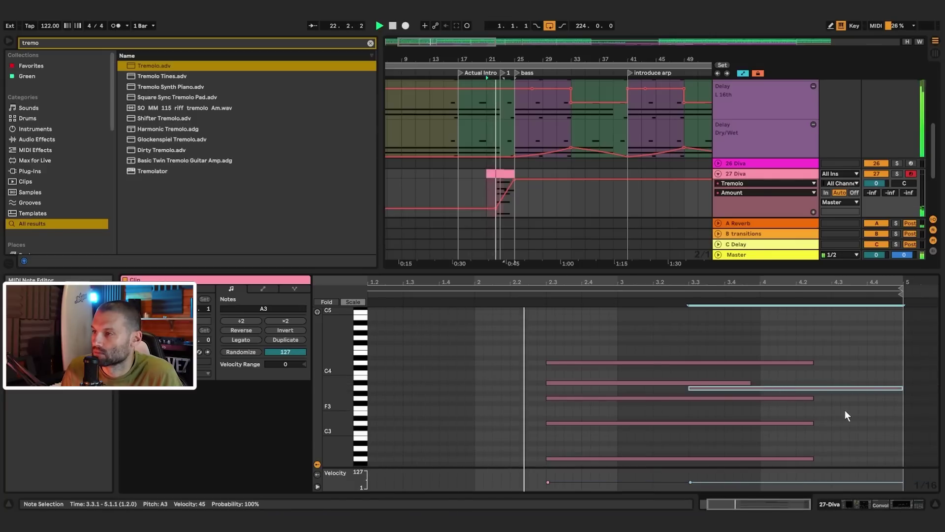
- Add an F3 note from 4.2.3 to 5.1.3 and extend the 27 Diva clip to end at 27.1.1
double_click(814, 407)
drag(820, 408, 919, 408)
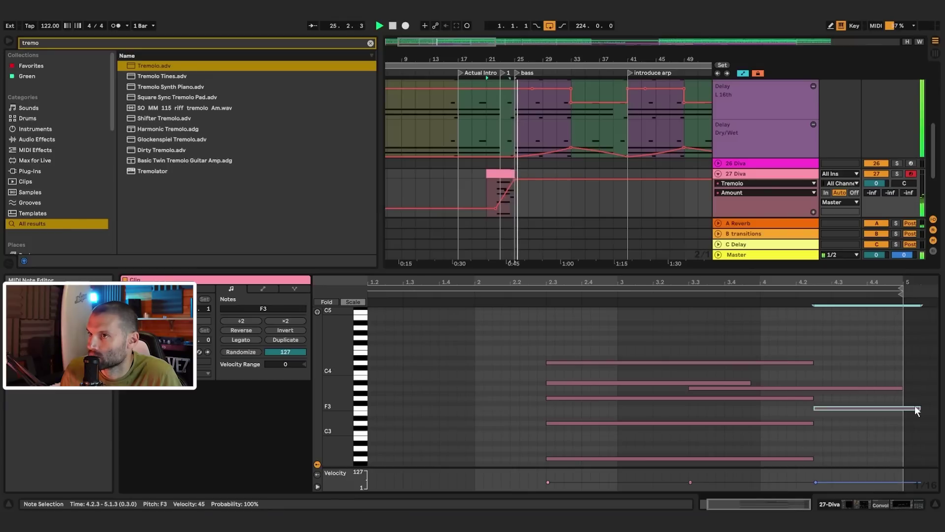
click(518, 178)
key(space)
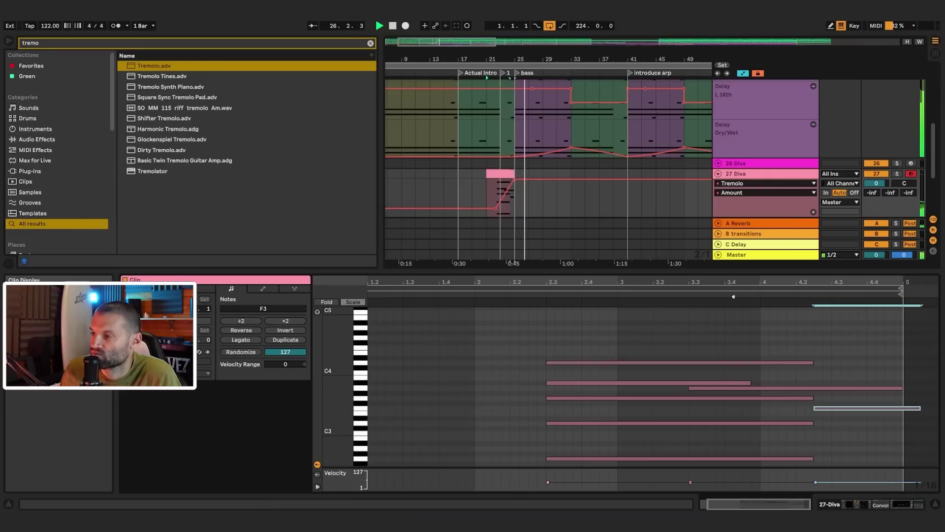
drag(531, 174, 532, 175)
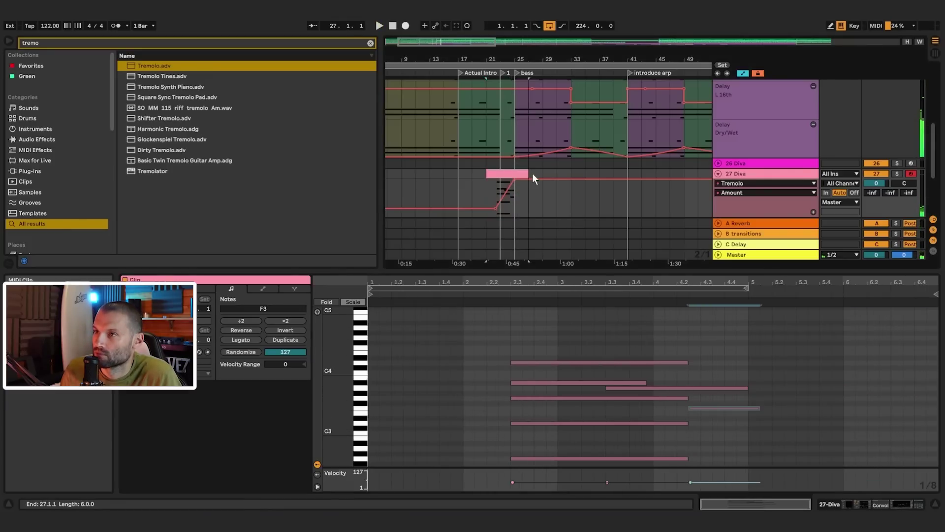
- Add a second chord of A#3, G3, D3 and G2 from 5.1.1 to 6.1.3 in the clip
drag(733, 368, 719, 421)
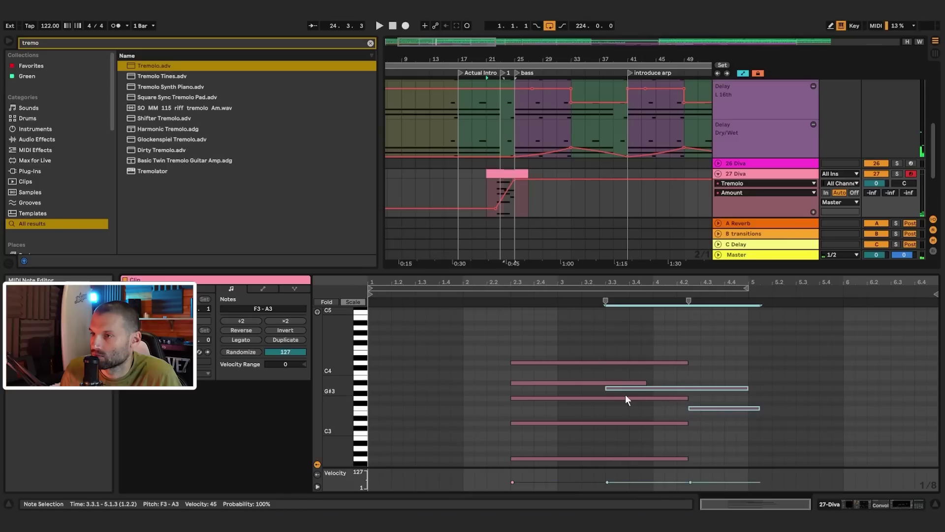
double_click(754, 397)
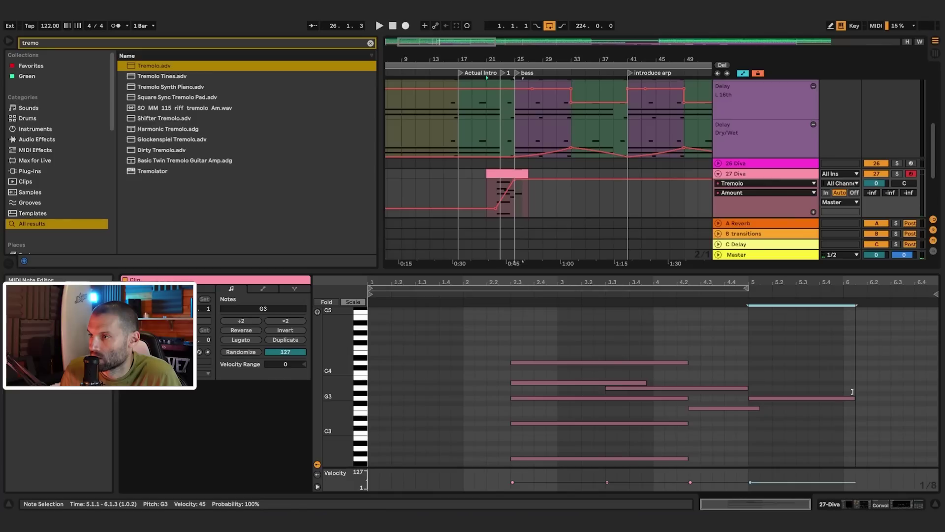
drag(819, 397, 825, 460)
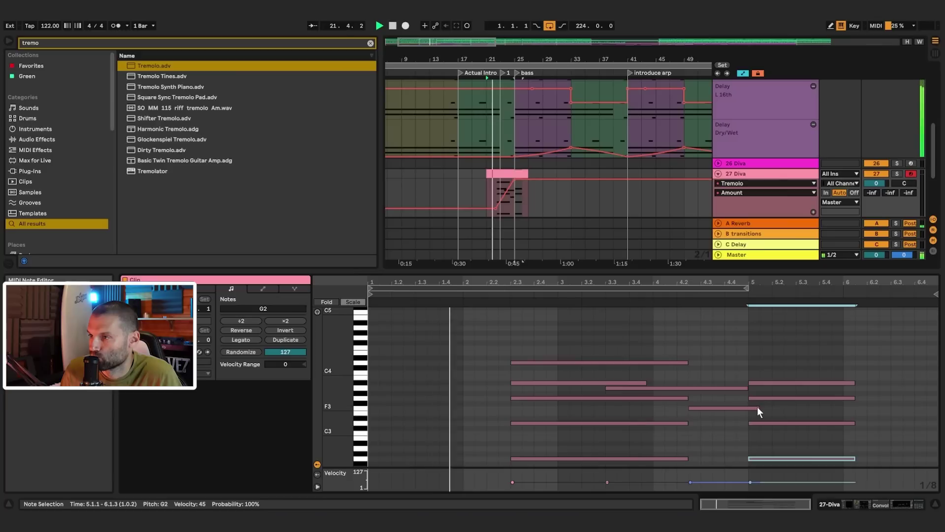
- Extend the F3 note to end at 5.2.3 and the A3 note to end at 5.2.1 in the clip
drag(759, 408, 783, 407)
click(765, 389)
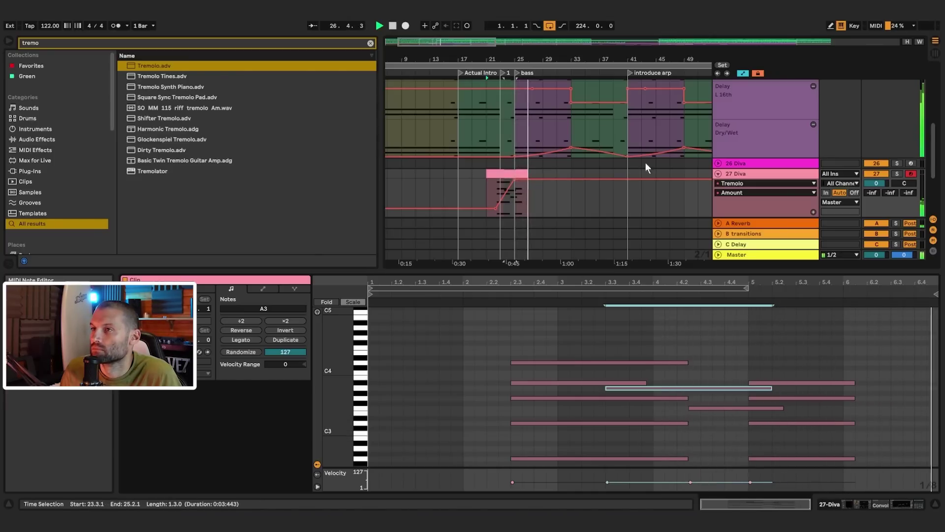
- Lower the peak of the Tremolo amount automation on track 27 Diva to 53.7%
double_click(738, 174)
key(space)
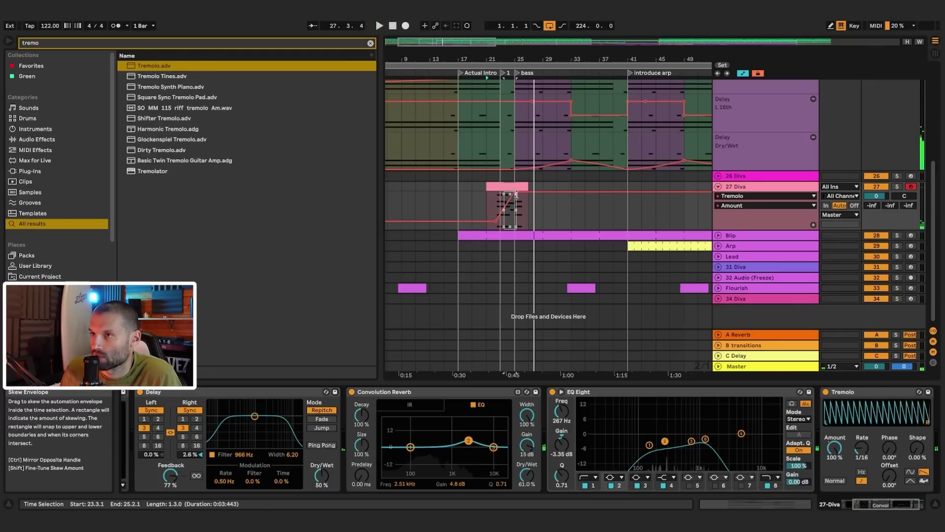
click(544, 203)
click(513, 194)
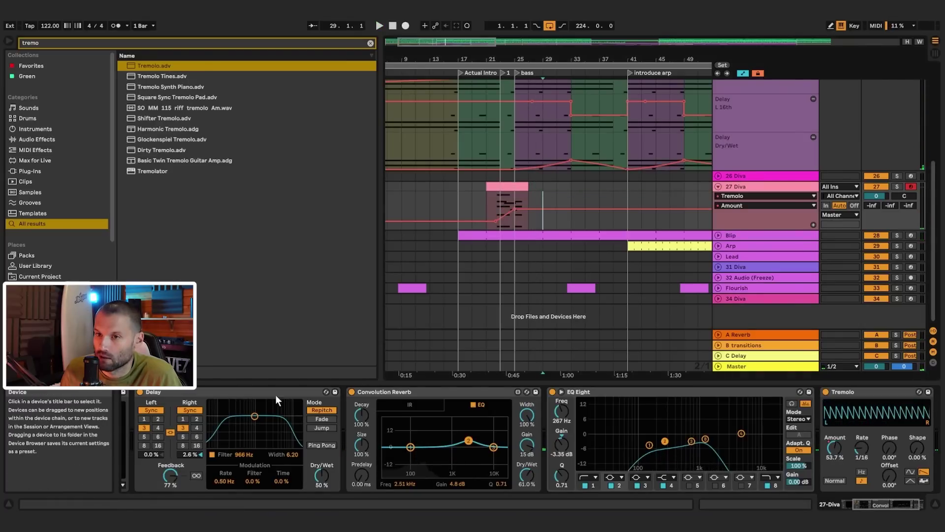
- Move the Delay device behind Tremolo in track 27's device chain and play back the chord transition
click(193, 391)
scroll(918, 423, right, 3)
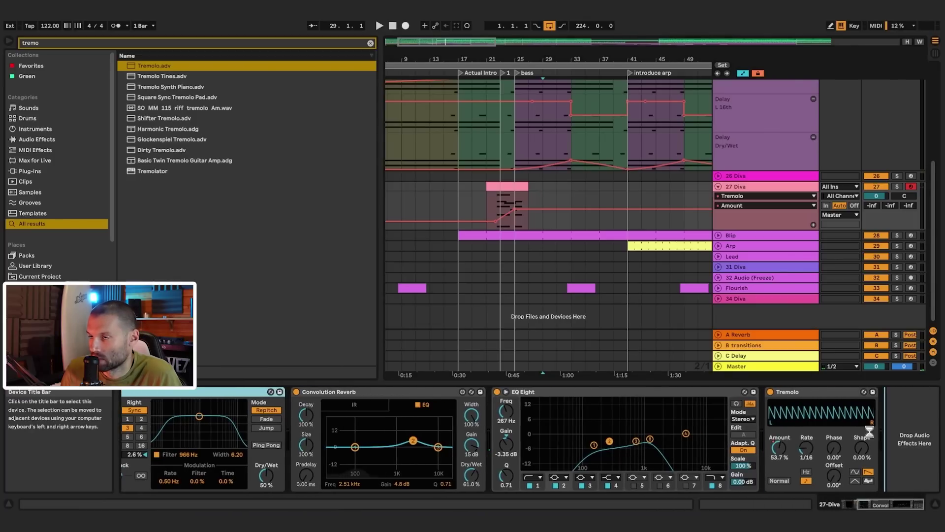
drag(870, 431, 876, 433)
key(space)
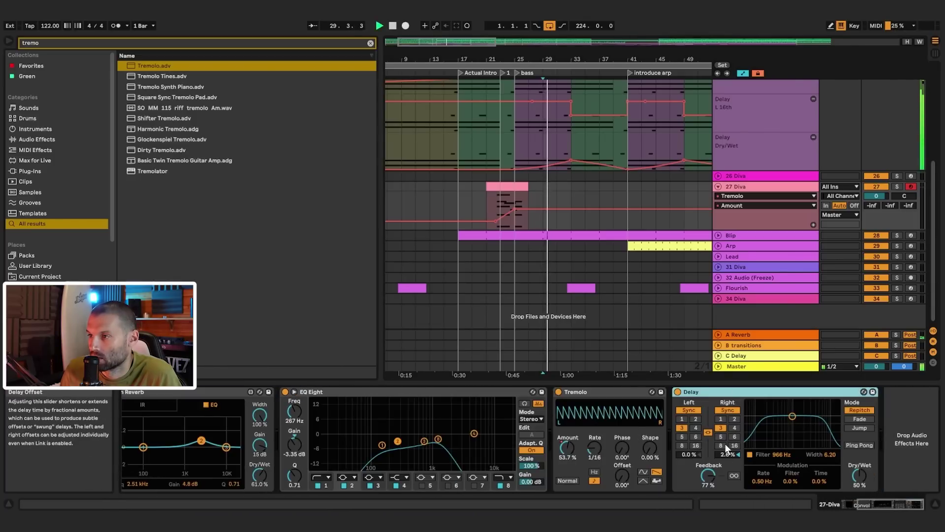
click(487, 194)
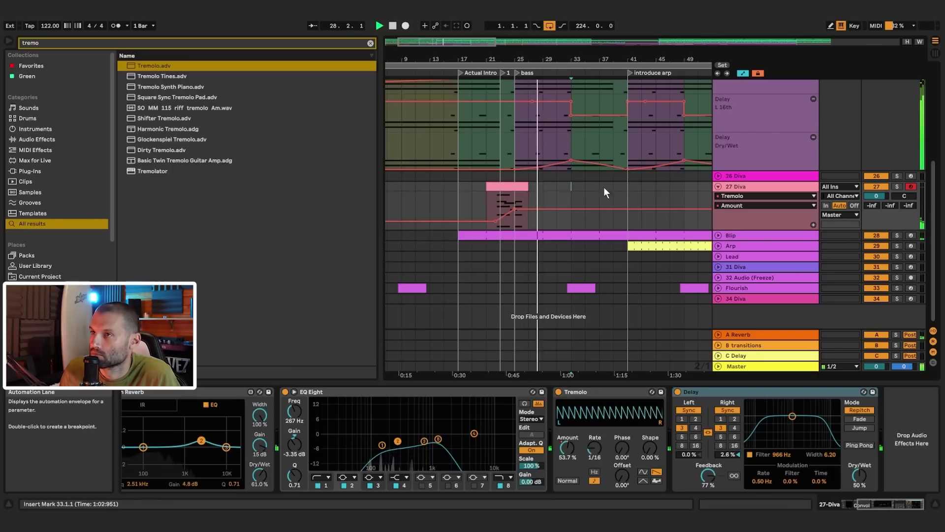
click(555, 197)
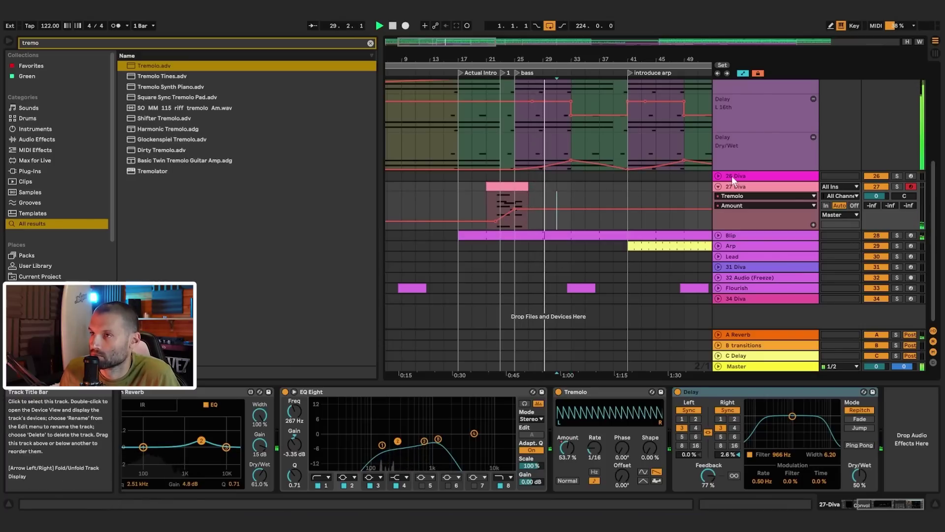
- Duplicate the 17.1.1 to 33.1.1 range on 27 Diva and lower the Tremolo amount automation to 23.9% from the second clip's start
drag(549, 60, 526, 61)
drag(455, 187, 510, 196)
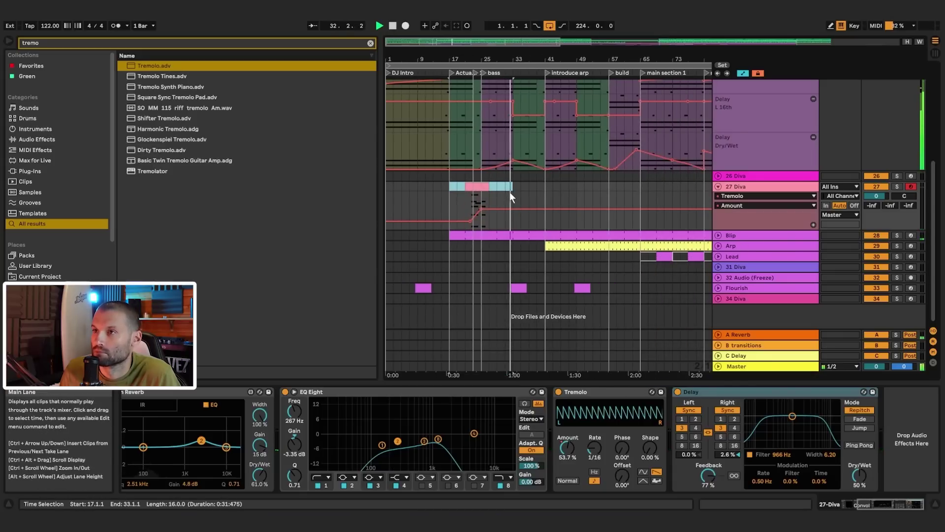
key(ctrl+d)
click(538, 187)
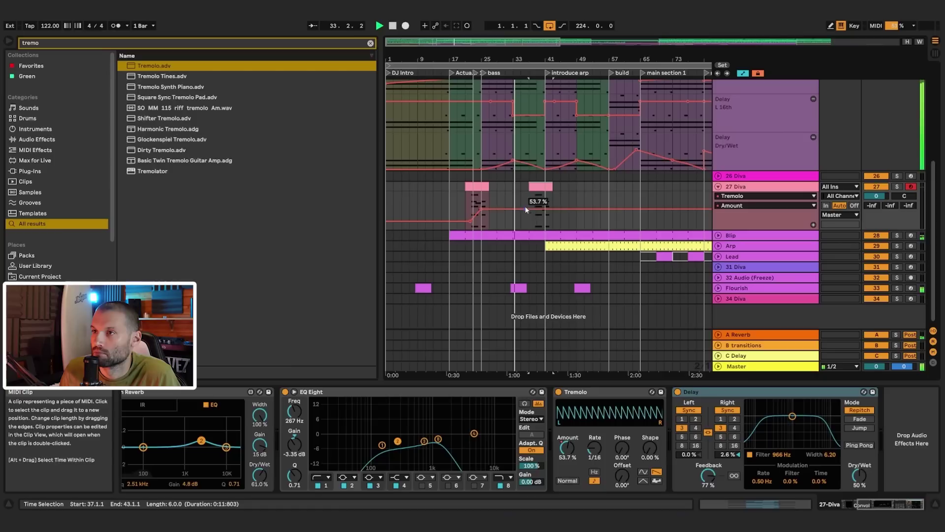
drag(528, 210, 528, 218)
- Move the D4 note in the second 27 Diva clip down one octave to D3 and play the result
double_click(536, 191)
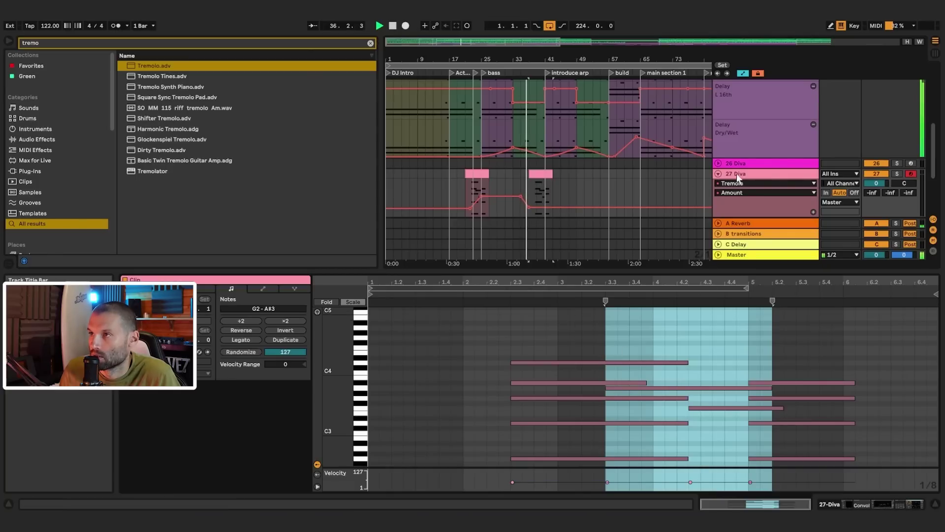
drag(598, 328, 651, 362)
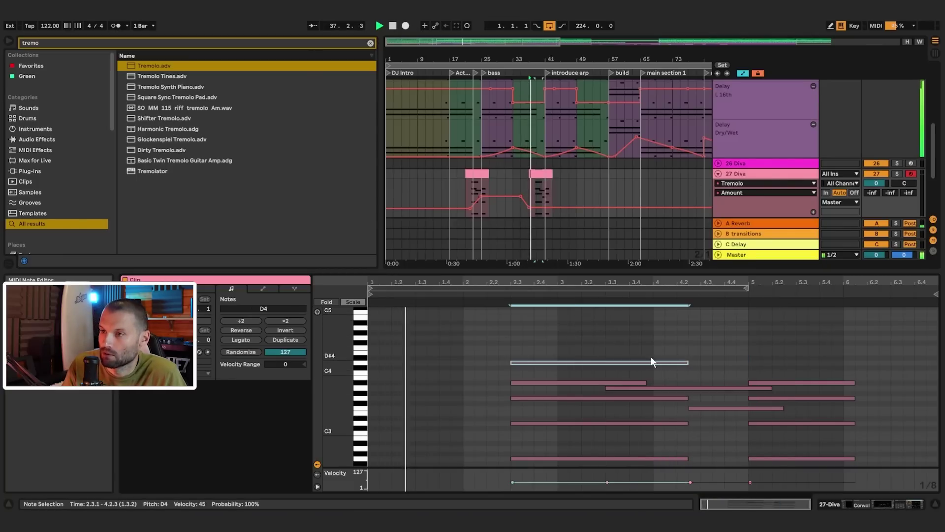
key(shift+Down)
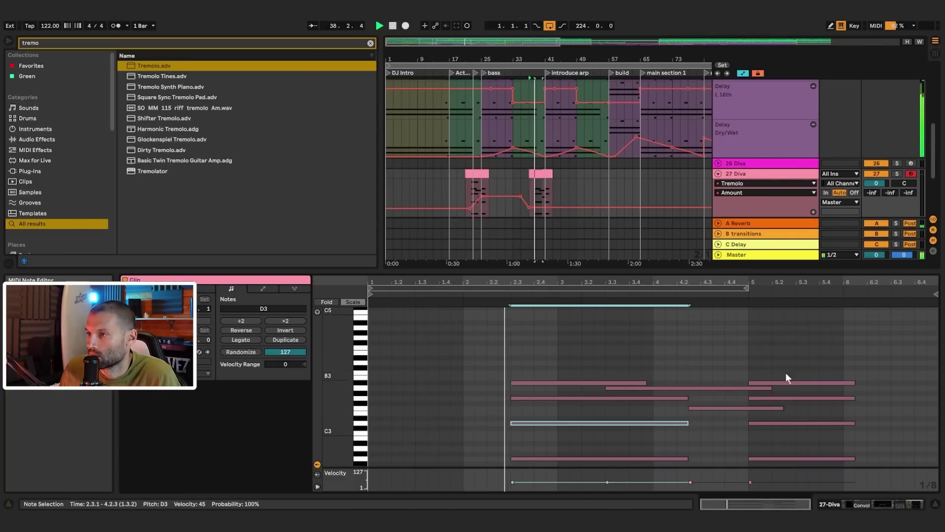
scroll(764, 367, down, 2)
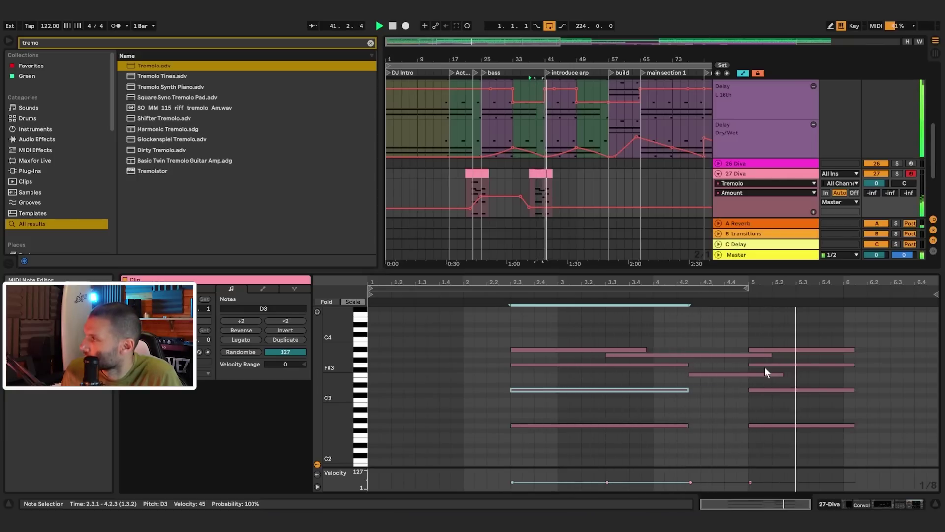
key(space)
- Open the Diva synth on track 27 and toggle VCO 2's waveforms
double_click(755, 174)
drag(898, 504, 817, 501)
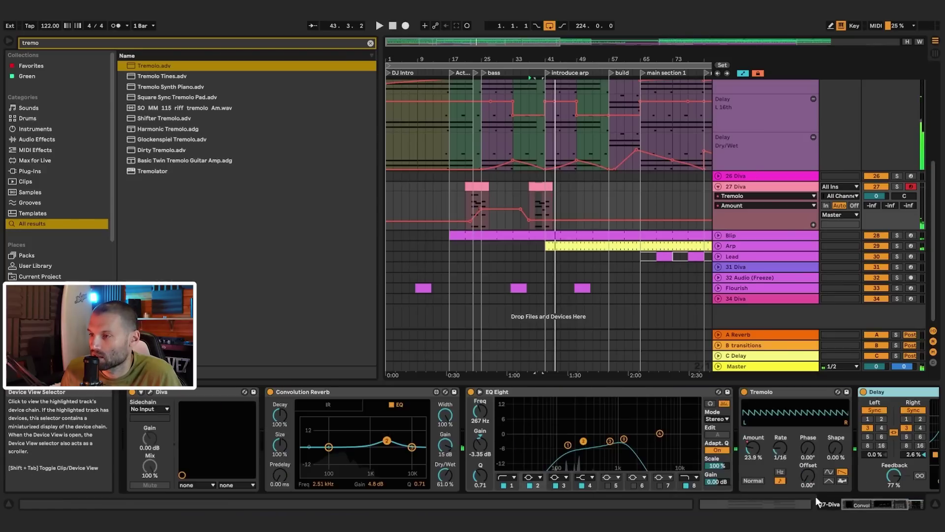
click(149, 392)
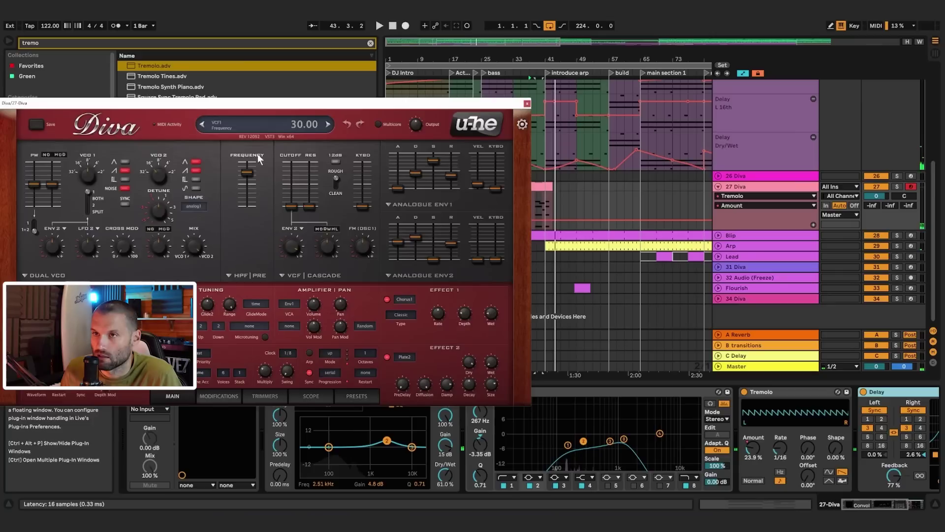
click(195, 188)
click(196, 170)
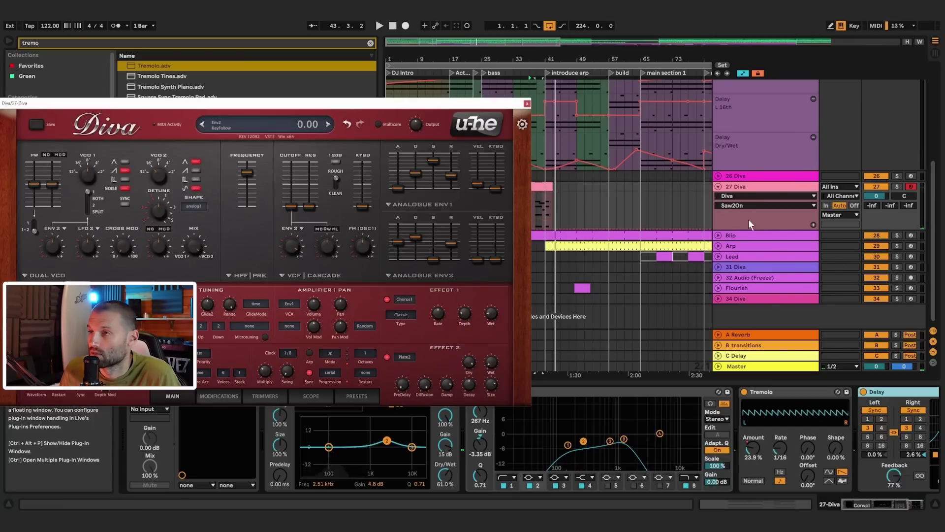
- Try VCO 2's tuning and the oscillator mix during playback, and close the Diva window
key(space)
click(601, 239)
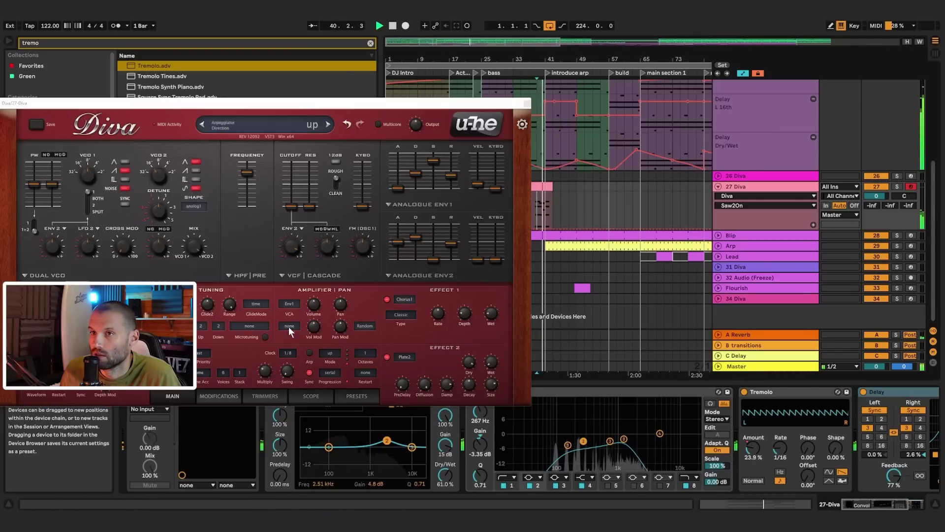
click(197, 247)
drag(160, 158, 158, 140)
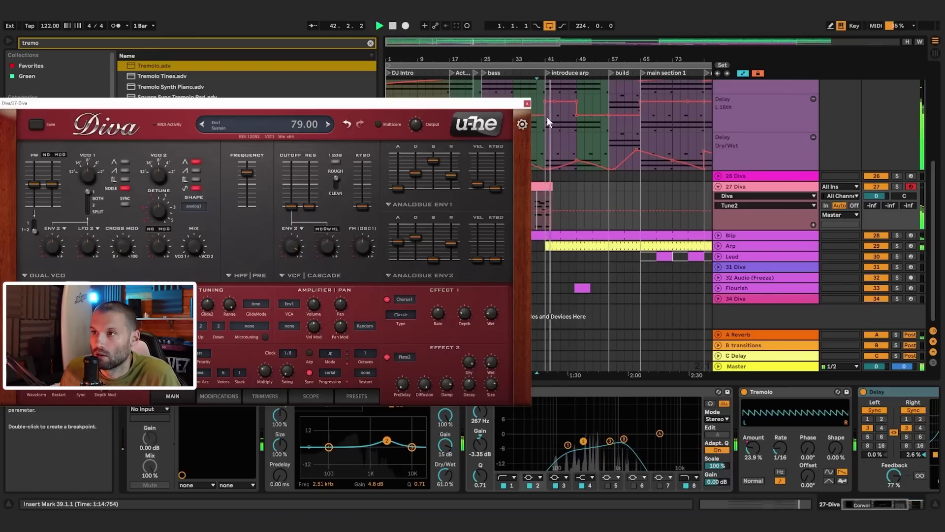
click(527, 103)
key(space)
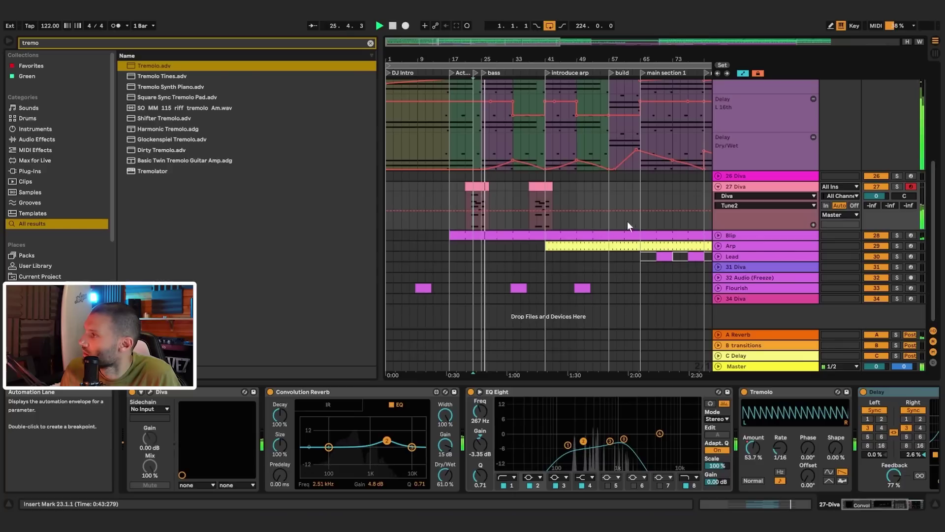
- Play the second chord transition around the arp's entry and search the browser for "aut"
click(529, 221)
key(space)
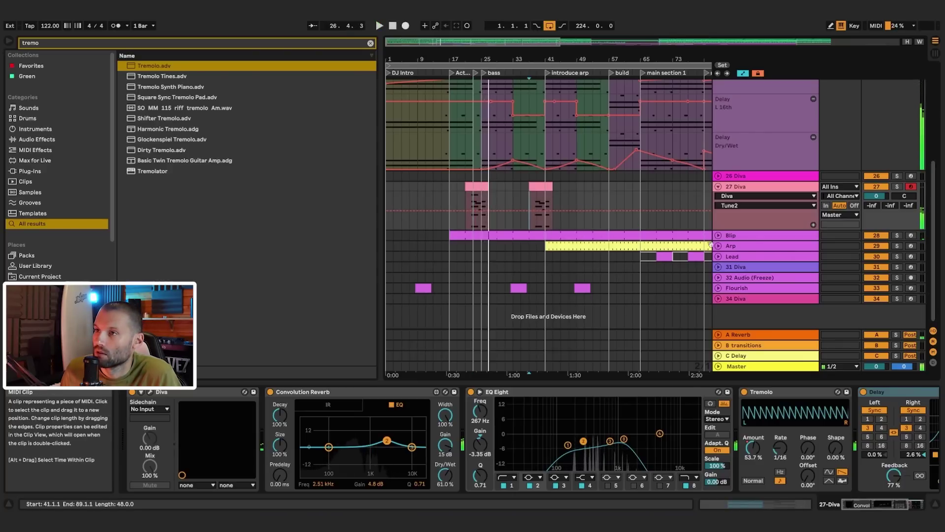
key(space)
mouse_move(571, 58)
mouse_down()
mouse_move(571, 84)
mouse_move(658, 103)
mouse_up()
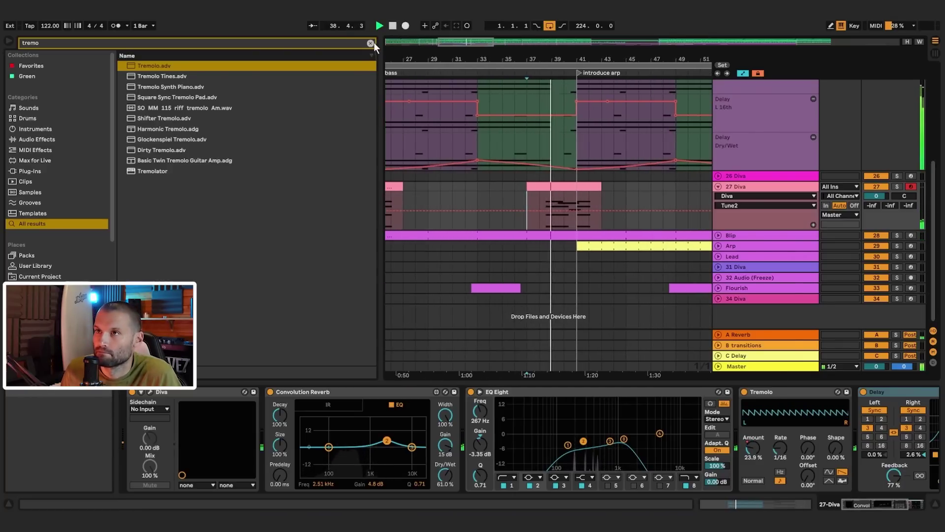
click(371, 42)
text(aut)
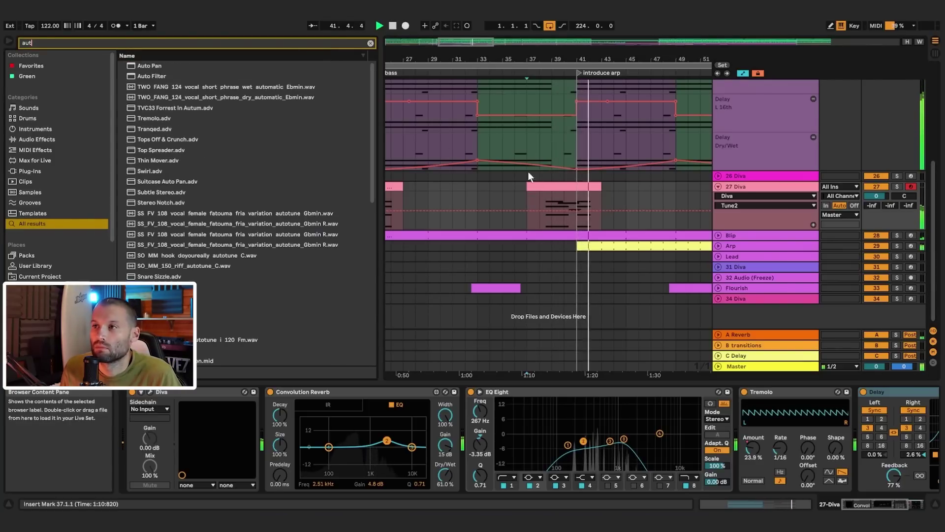
- Add a D4 note from 3.4.1 to 5.1.3 and a G4 note from 3.4.3 to 5.2.1 in the second clip
double_click(536, 202)
key(space)
click(642, 324)
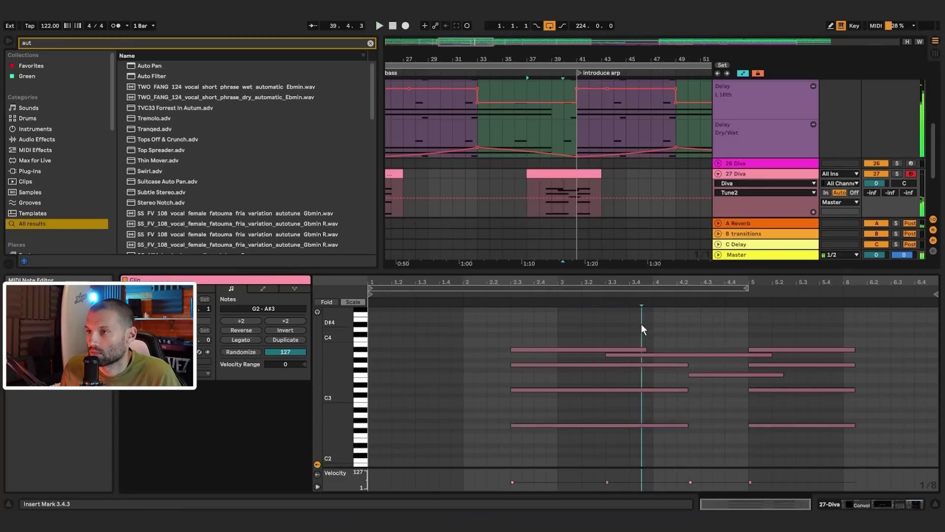
scroll(650, 332, up, 2)
double_click(634, 363)
drag(660, 363, 730, 339)
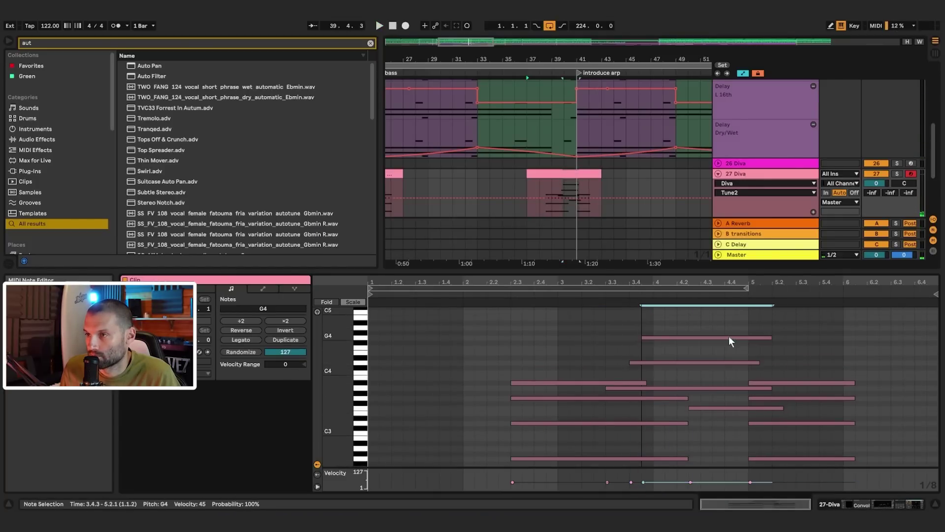
- Try the upper note as A#4 from 4.1.1, remove it, and move the D4 note to span 3.1.1 to 4.2.3
key(space)
drag(669, 336, 688, 326)
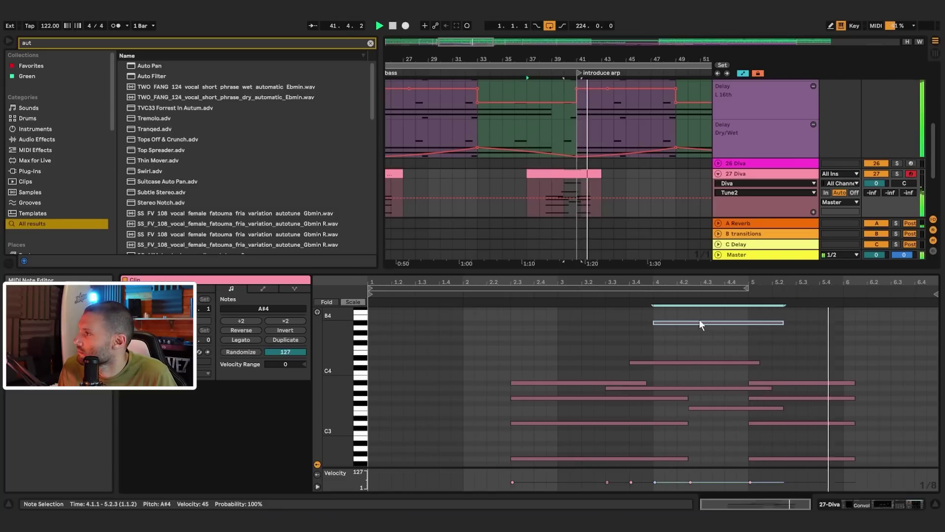
drag(693, 320, 596, 367)
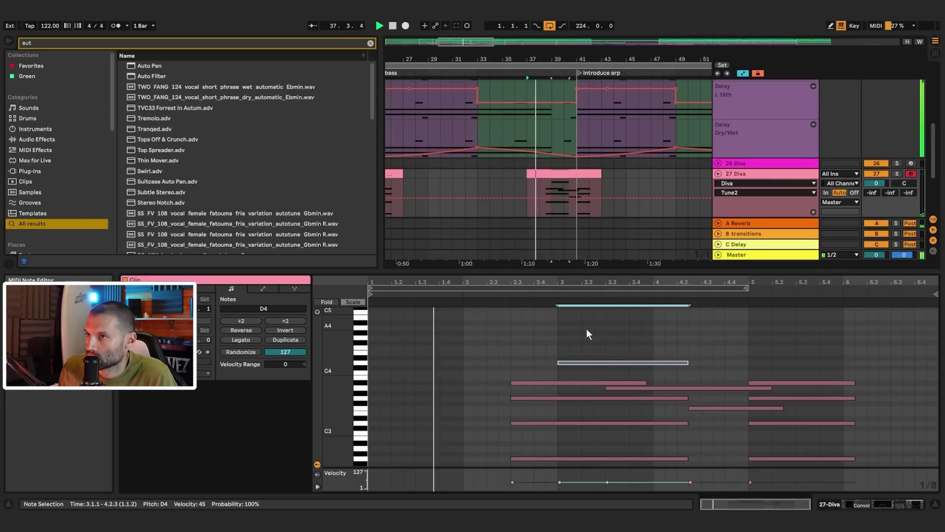
- Set the Convolution Reverb Dry/Wet on track 27 Diva to 79.9%
drag(475, 53, 523, 22)
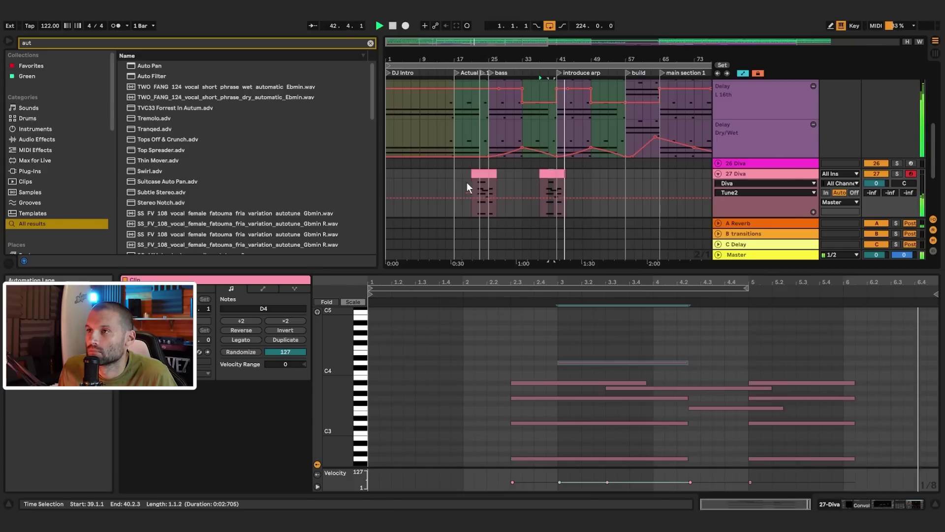
click(454, 173)
scroll(696, 172, down, 3)
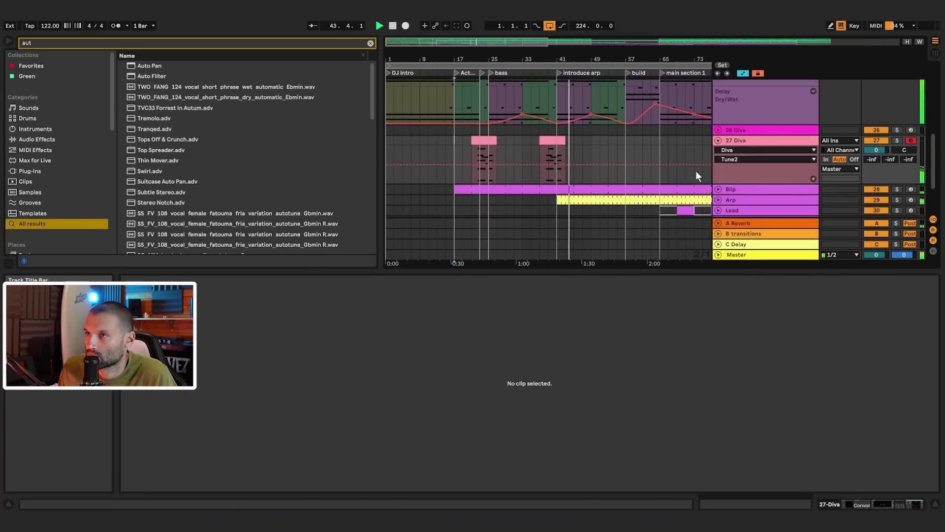
scroll(542, 171, up, 2)
drag(452, 163, 593, 167)
double_click(740, 163)
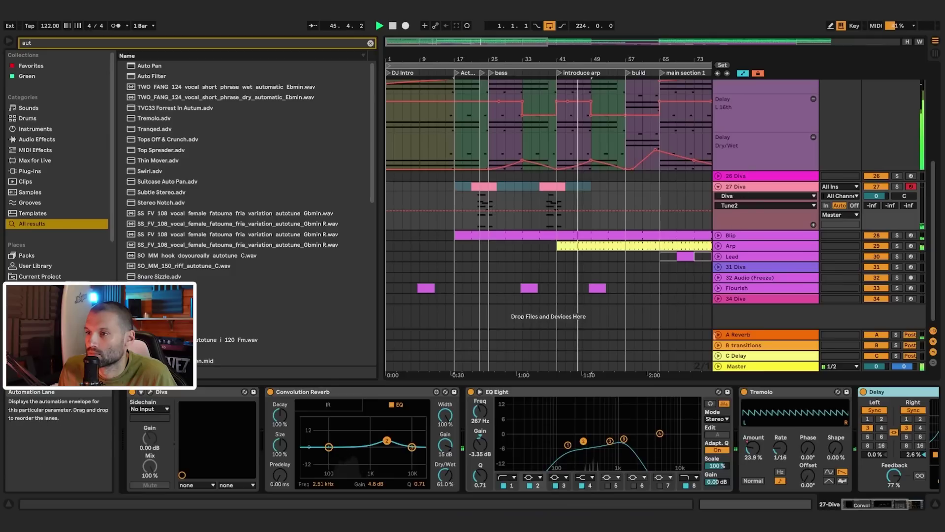
click(311, 395)
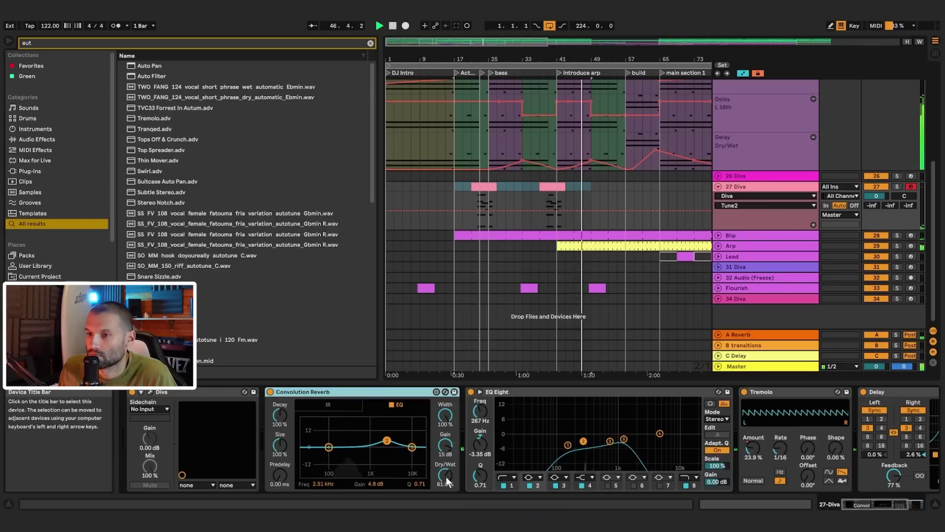
drag(447, 474, 430, 460)
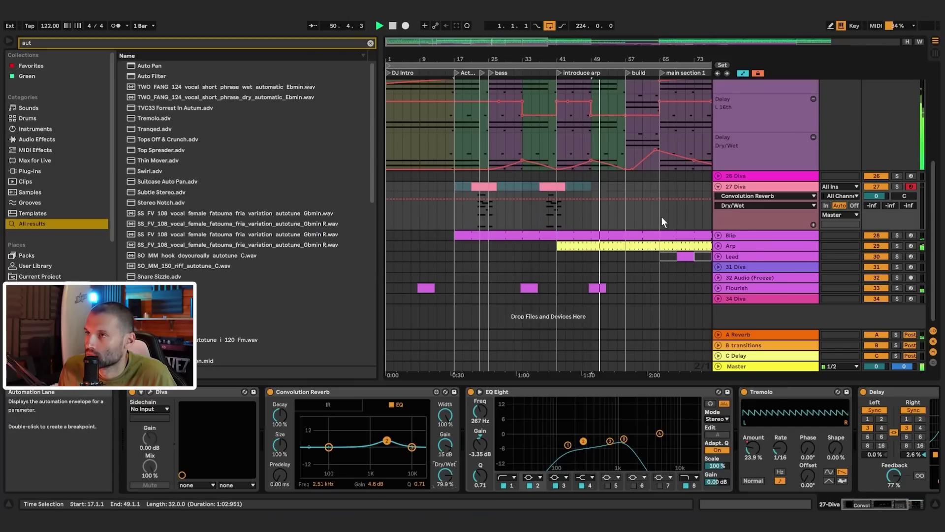
- Copy the chord transition clip to 53.1.1 on 27 Diva and delete its excess from 59.1.1 to 61.1.1
click(556, 187)
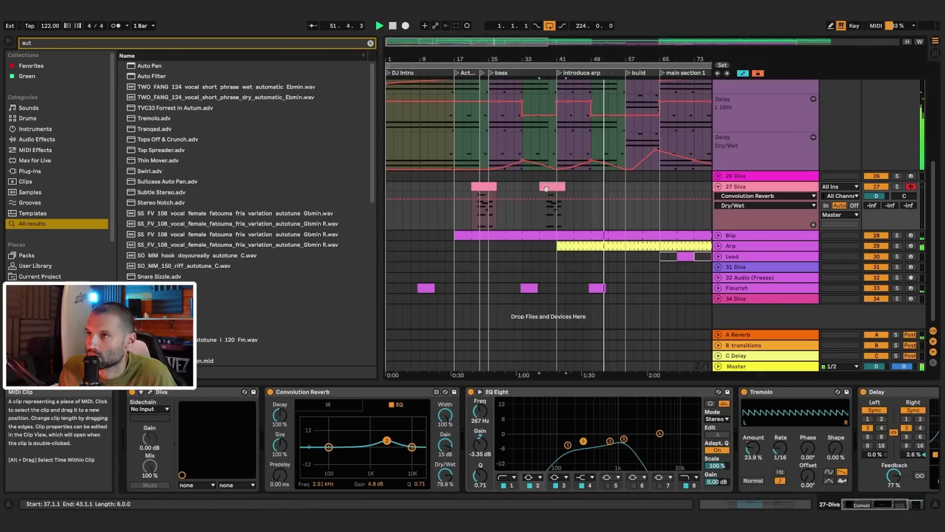
drag(480, 186, 628, 188)
click(639, 186)
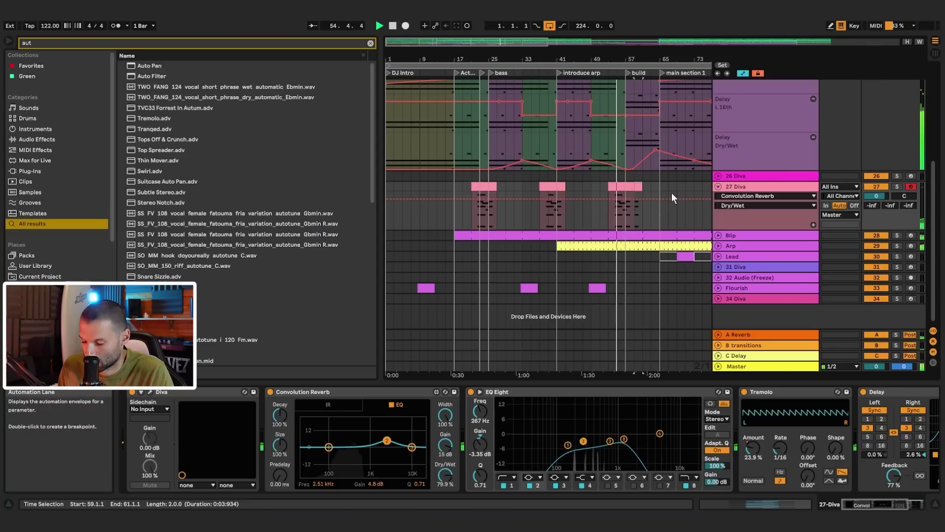
key(Delete)
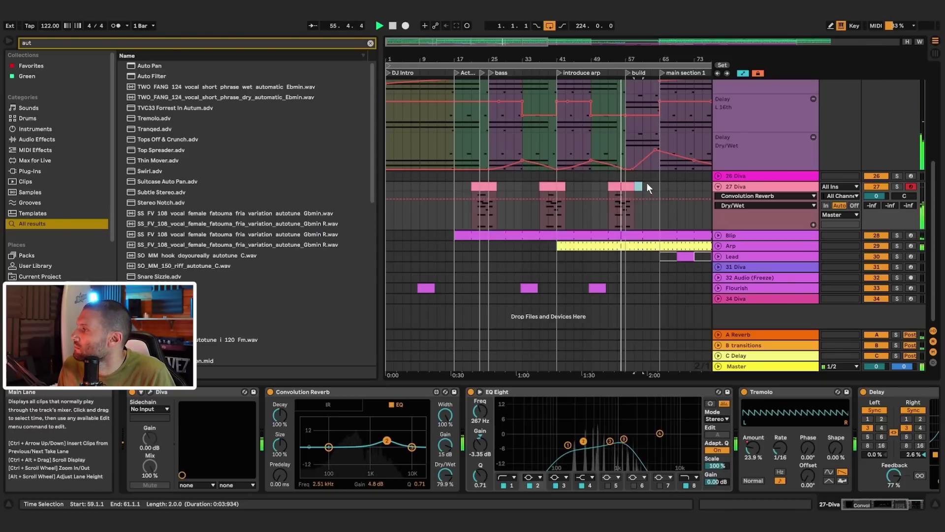
mouse_move(644, 196)
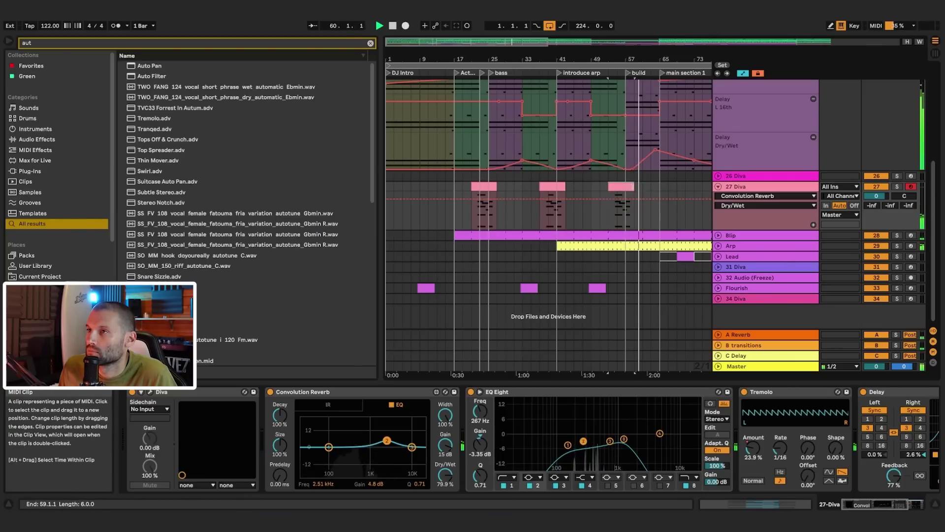
- In the Pad clip at 57.1.1, copy the D5 note at 4.1.1 to F4, spanning 4.3.1 to 5.3.1
scroll(687, 167, up, 3)
scroll(657, 120, up, 2)
double_click(648, 133)
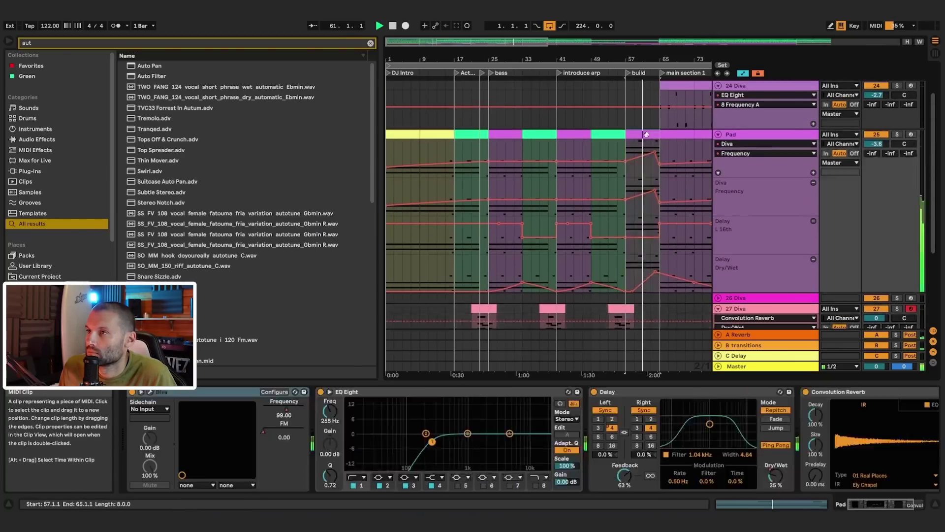
scroll(827, 367, up, 2)
scroll(828, 367, up, 1)
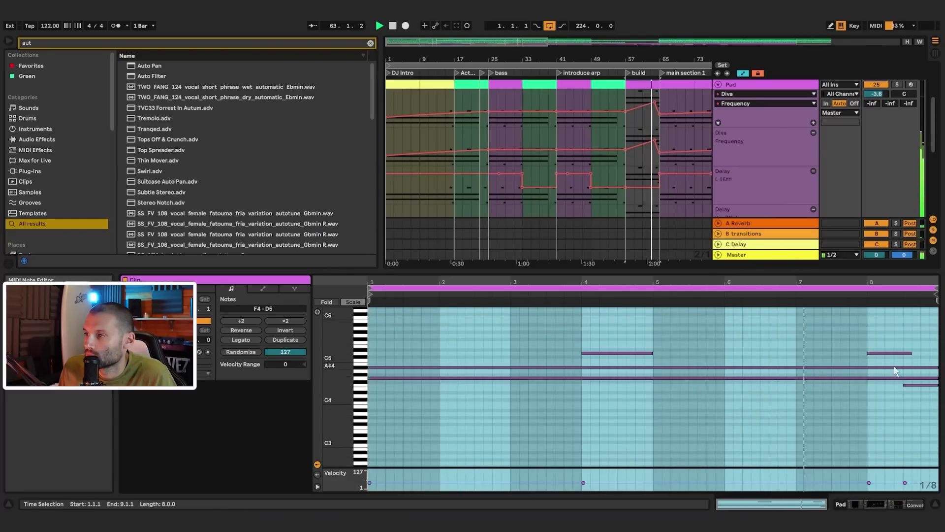
key(space)
click(643, 359)
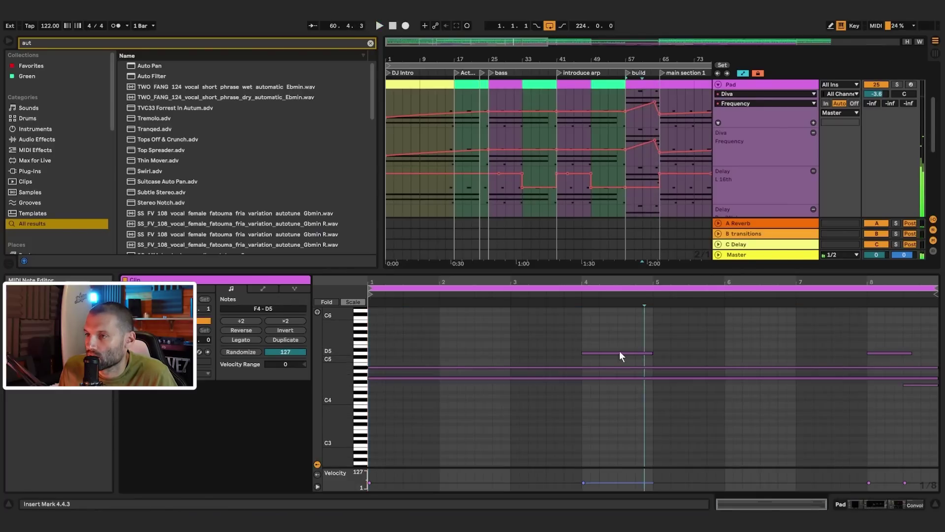
click(622, 353)
drag(620, 353, 657, 389)
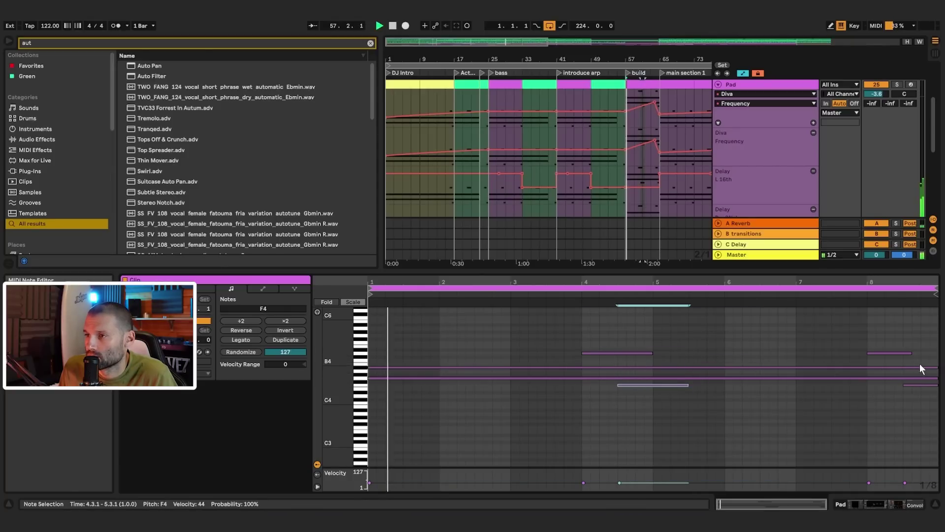
- Shorten the long A#4 and G4 notes to end at 4.1.1 and add new A#4 and G4 notes from 5.1.1 to 9.1.1
drag(938, 368, 582, 371)
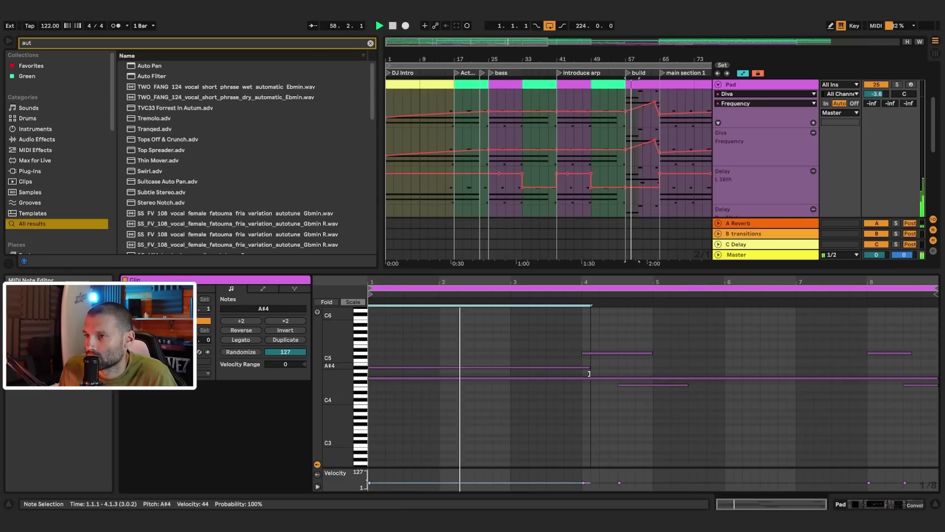
drag(938, 379, 582, 385)
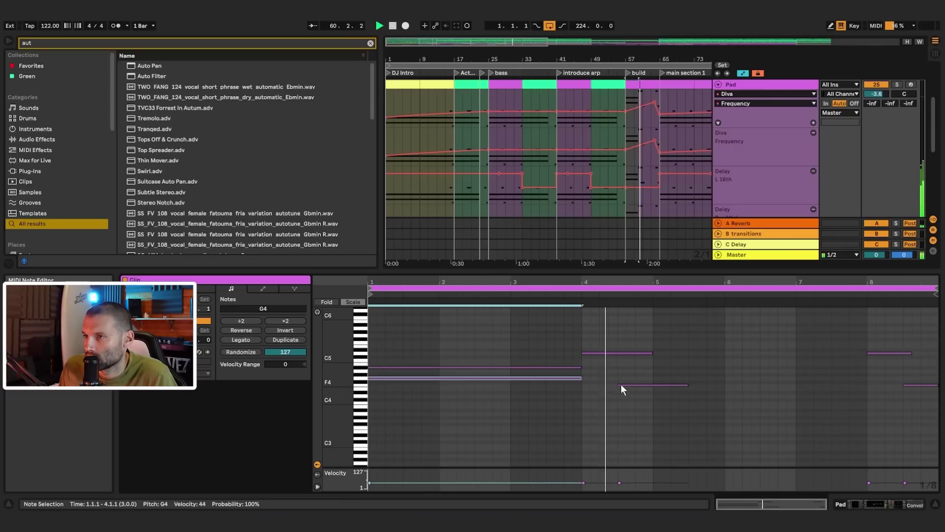
double_click(658, 368)
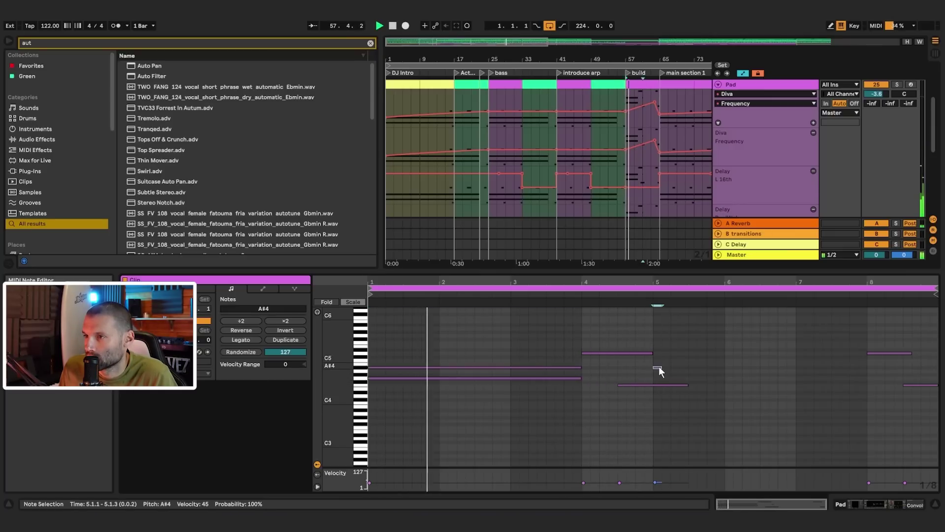
drag(659, 366, 938, 381)
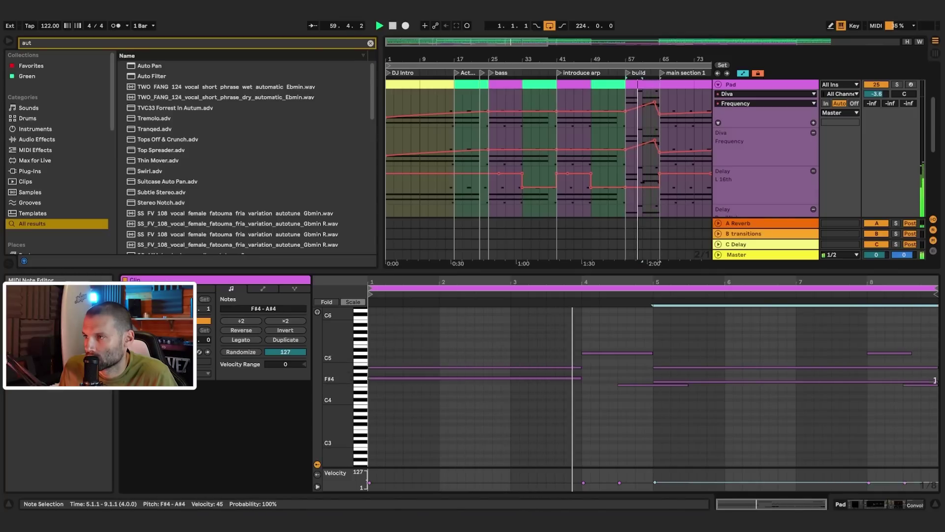
click(728, 378)
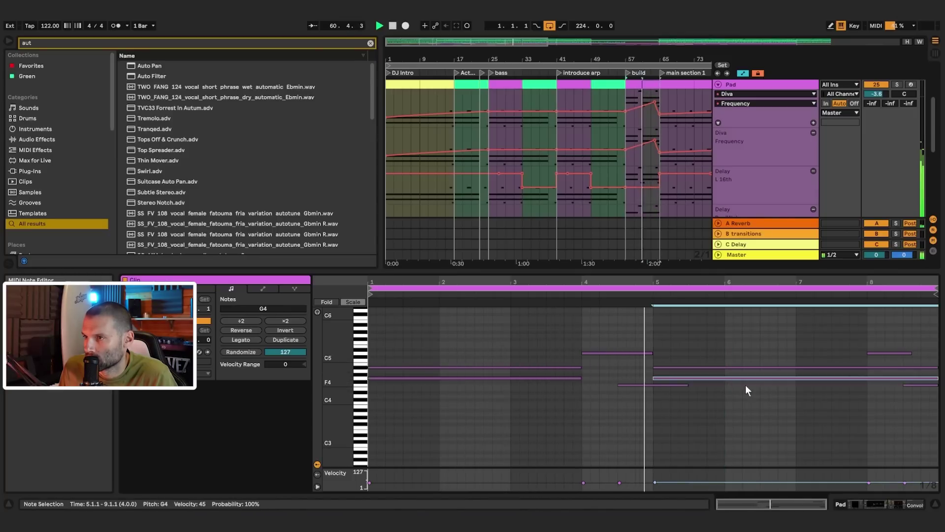
- Delete the A#4 note at 5.1.1, and give the G4 note there velocity 15 and an end at 7.2.3
double_click(665, 366)
click(687, 378)
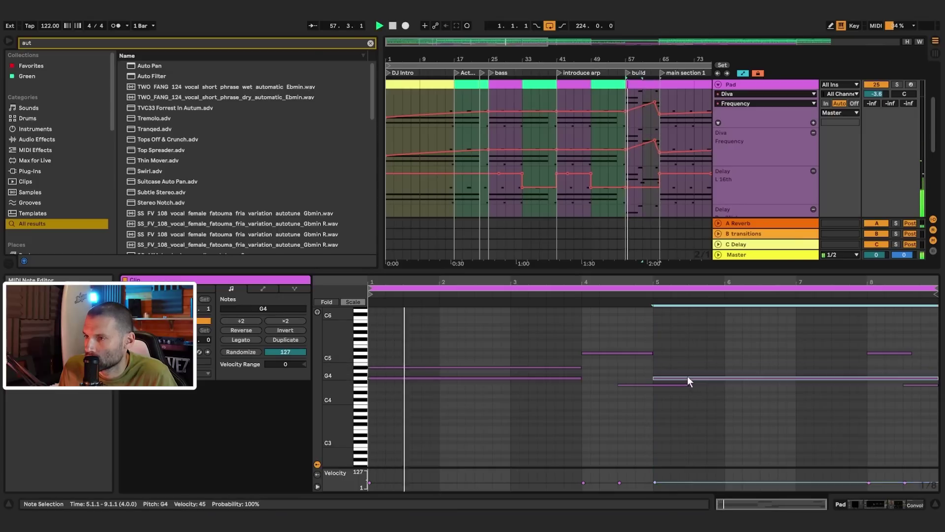
mouse_move(689, 377)
mouse_down()
mouse_move(689, 397)
mouse_move(692, 382)
mouse_up()
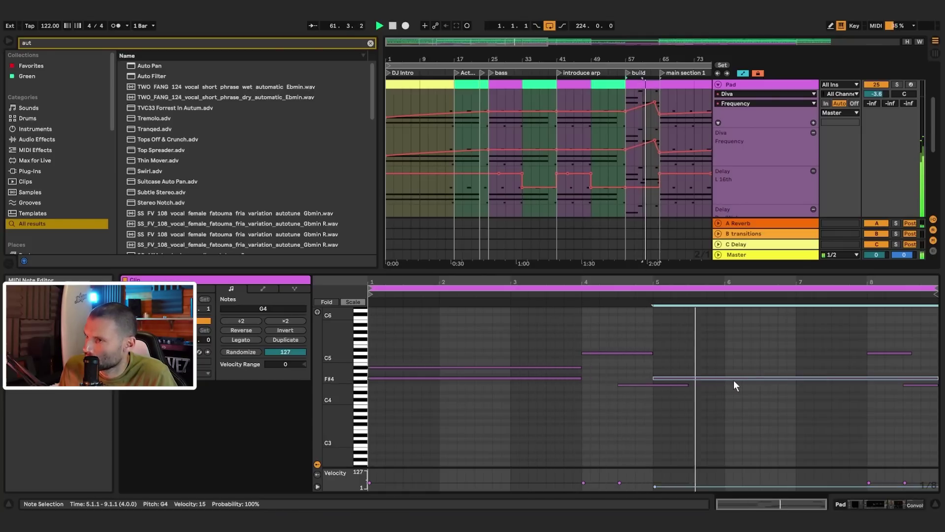
drag(938, 377, 824, 378)
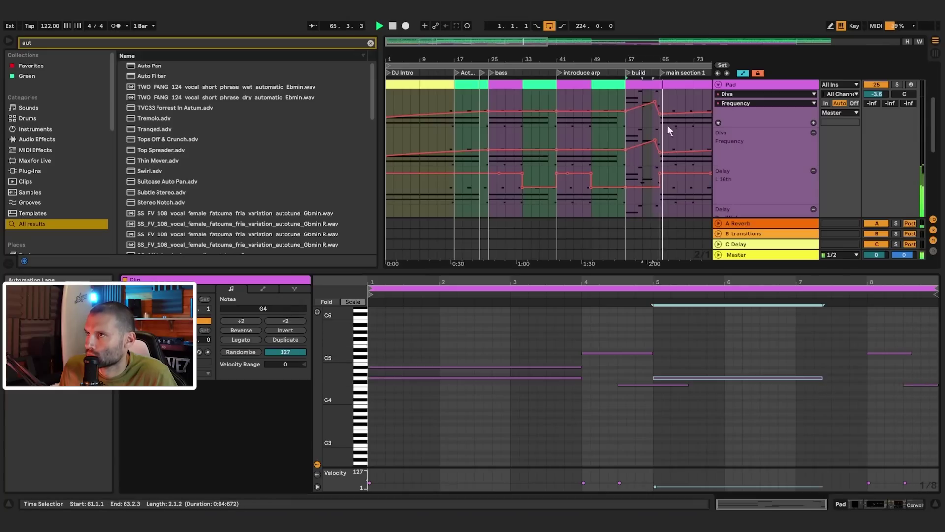
- Copy the green Pad clip from 49.1.1 to 73.1.1 in the main section
drag(557, 52, 556, 36)
scroll(633, 151, down, 5)
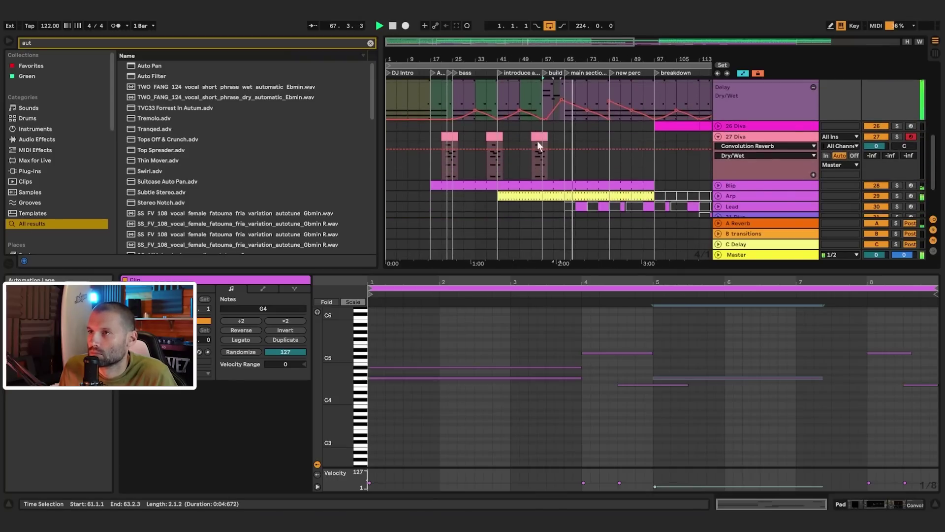
alt+click(717, 135)
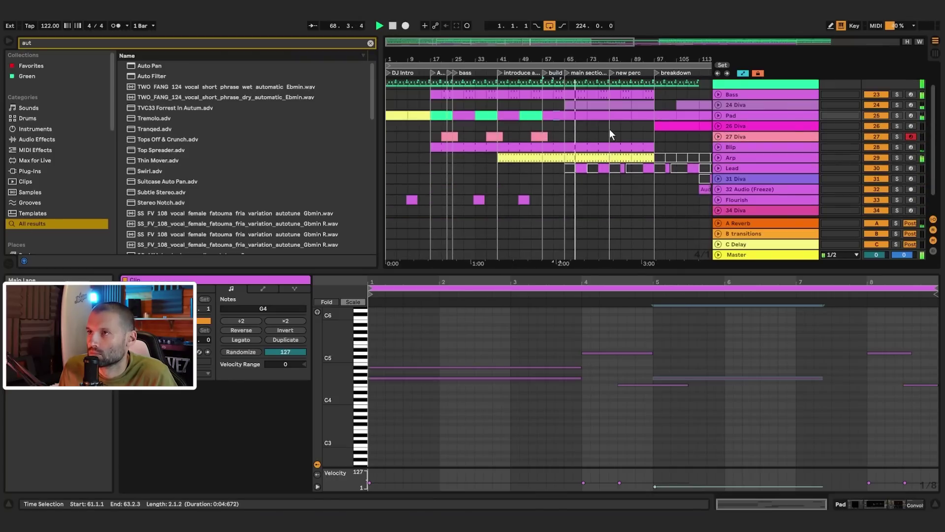
drag(529, 40, 531, 41)
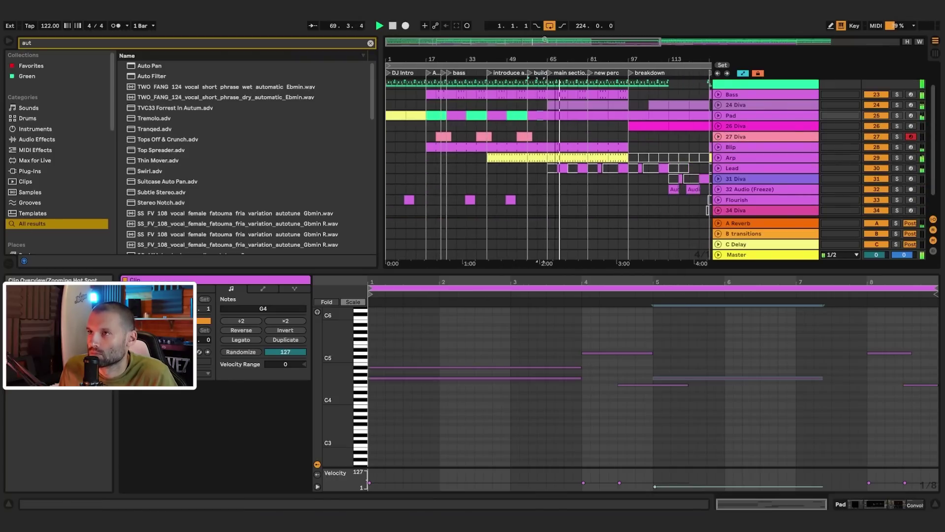
scroll(655, 149, up, 3)
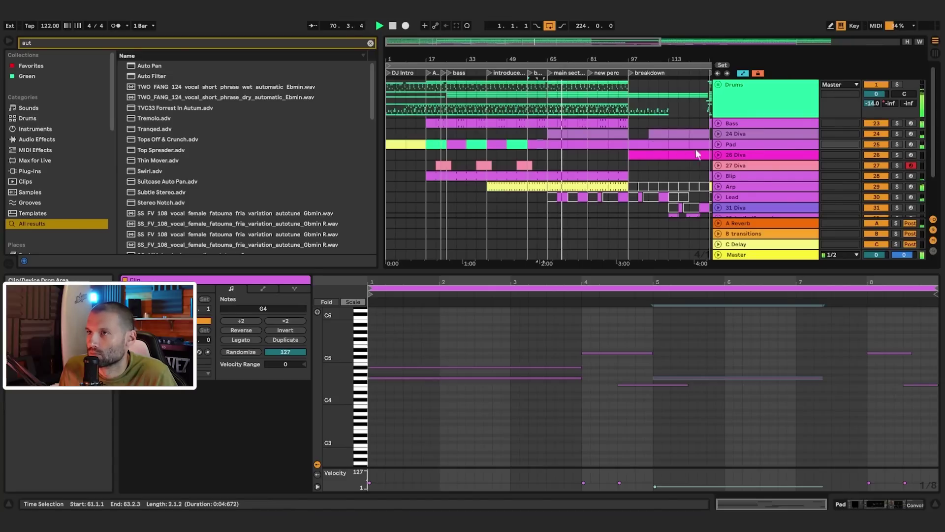
click(718, 145)
click(499, 144)
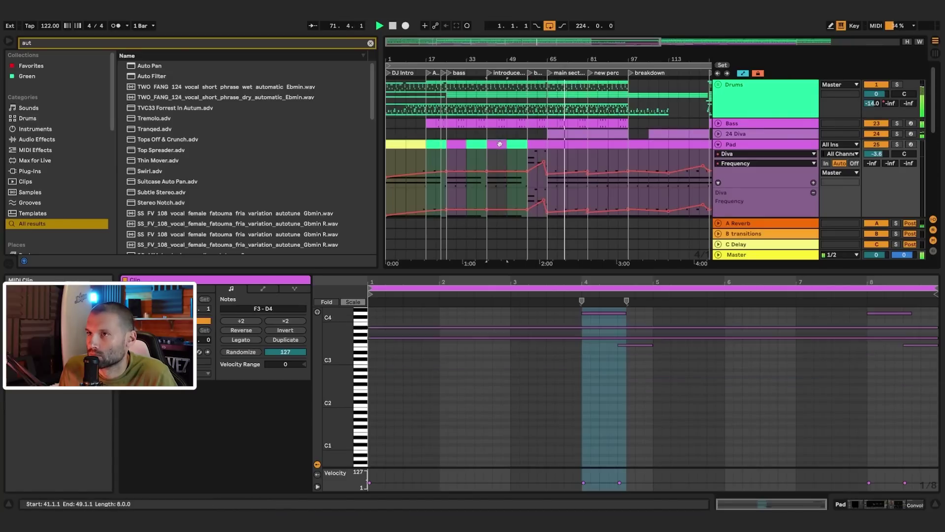
click(517, 145)
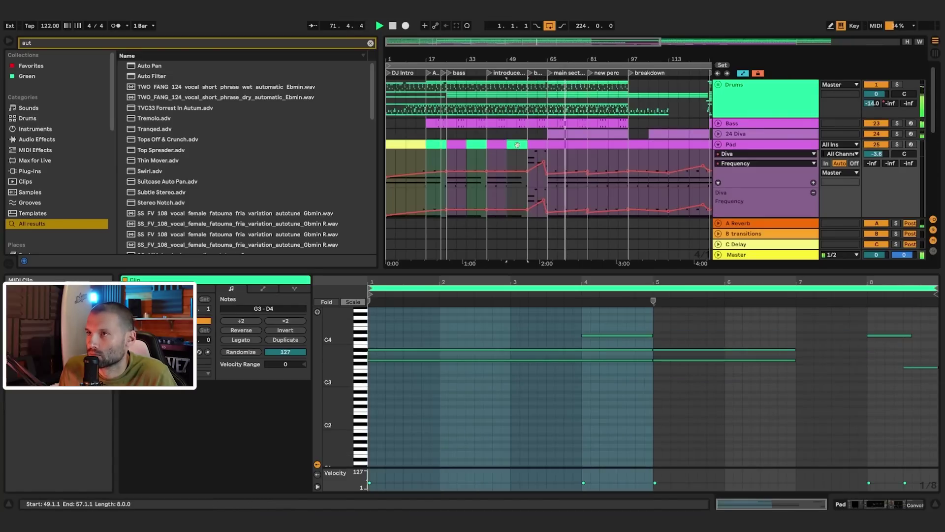
click(585, 146)
- Try a copy of the chord transition clip at 77.1.1 on 27 Diva and delete it
scroll(513, 189, down, 8)
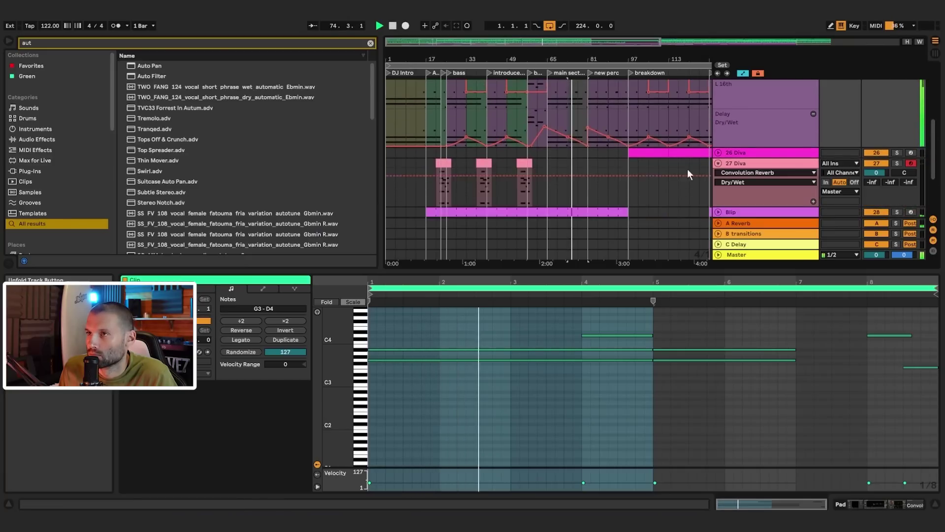
click(523, 164)
click(583, 164)
key(ctrl+v)
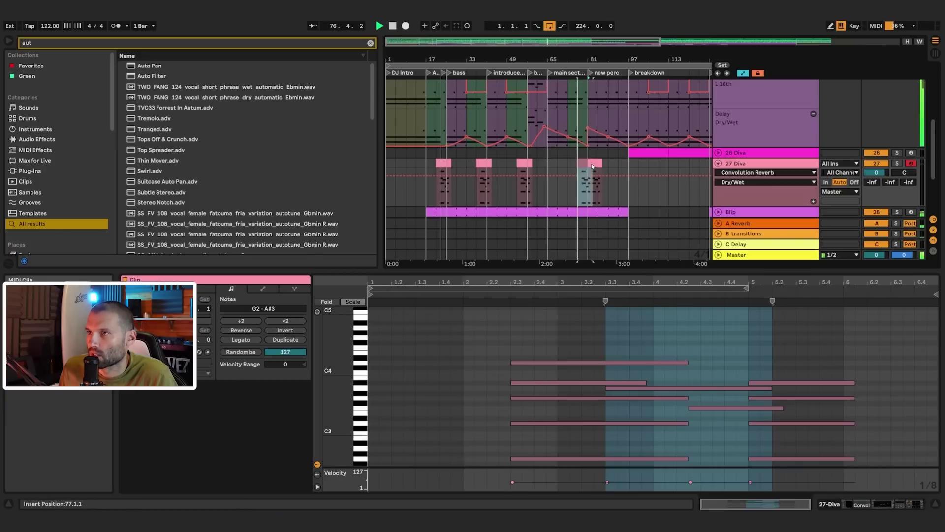
scroll(696, 168, up, 4)
scroll(704, 172, down, 4)
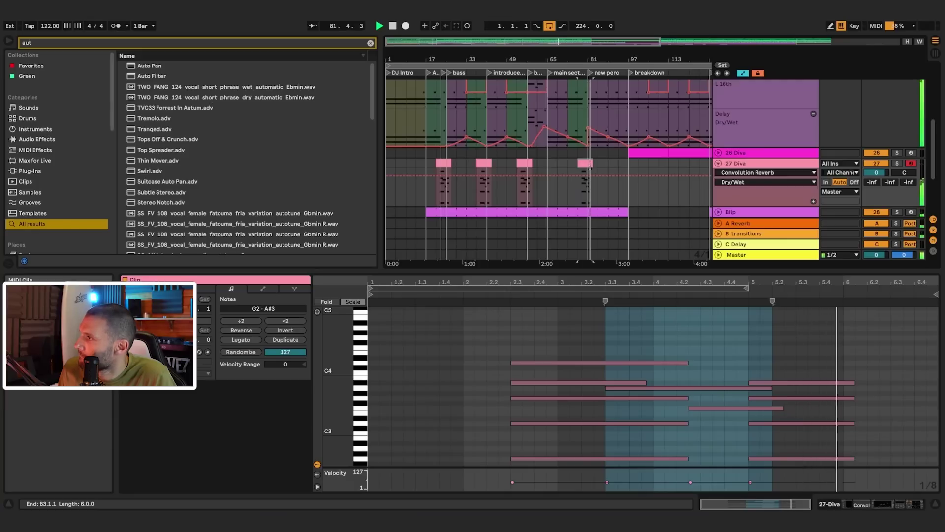
key(0)
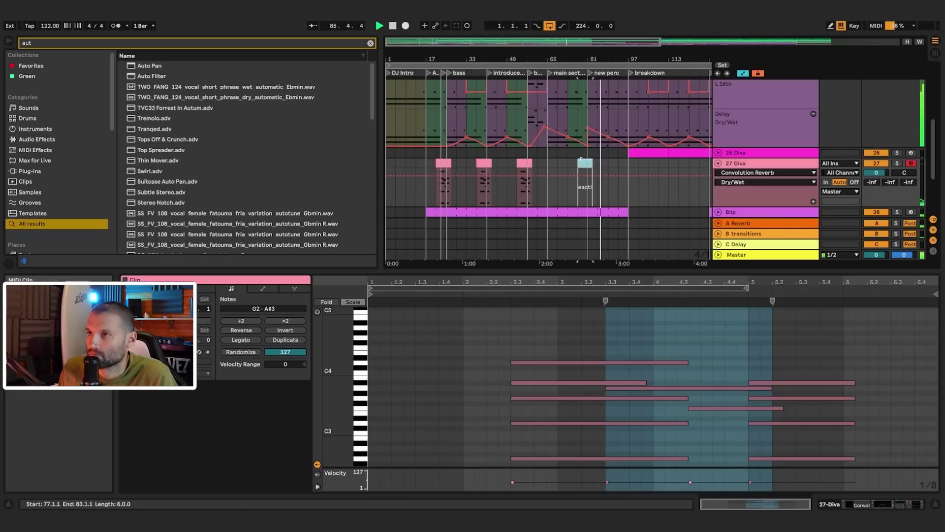
click(595, 170)
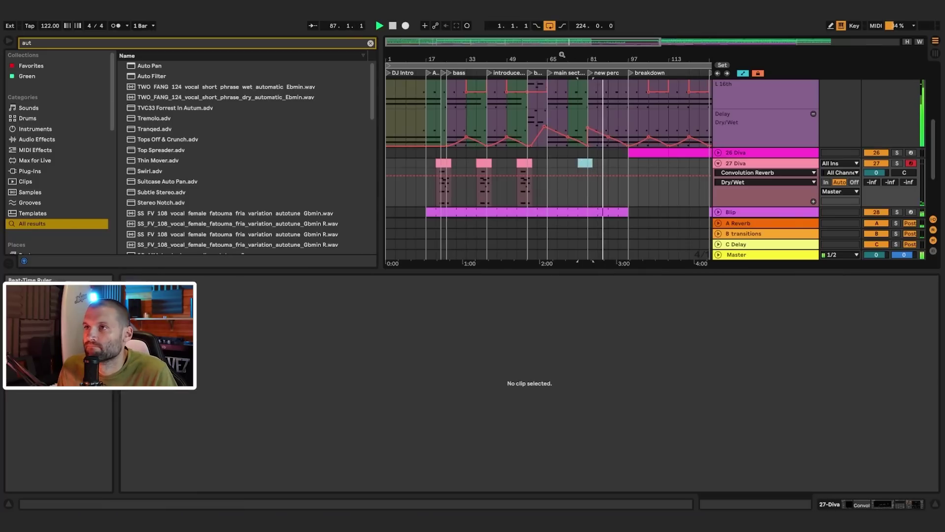
- Play the arrangement from 21.1.1 to hear the first chord transition leading into the bass section
drag(591, 59, 662, 109)
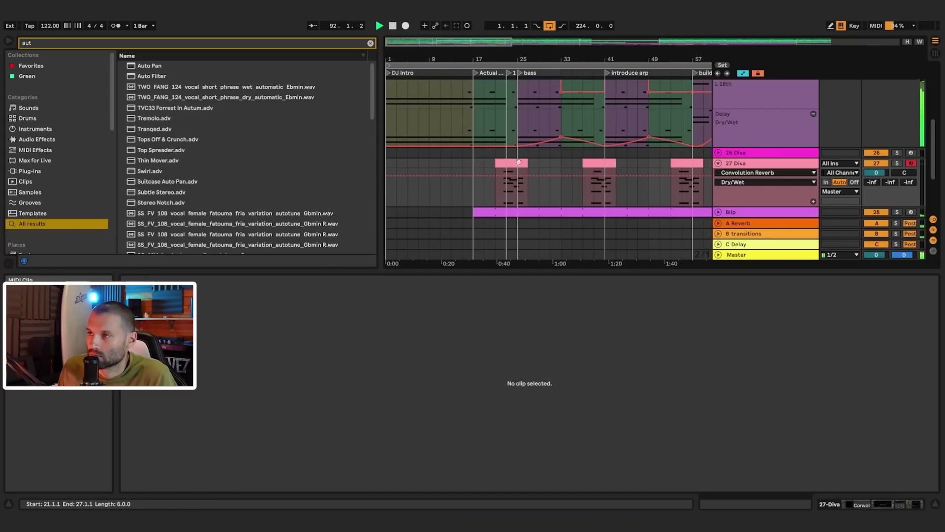
click(738, 163)
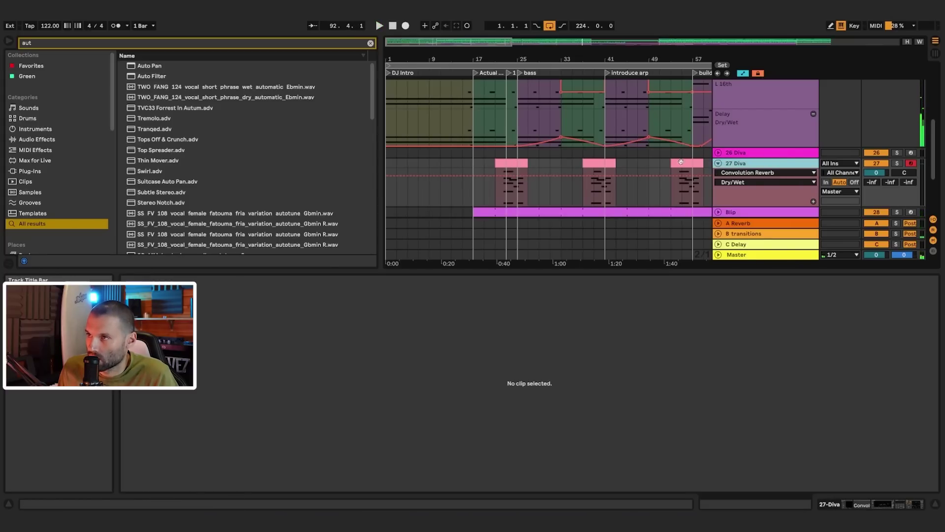
click(494, 188)
key(space)
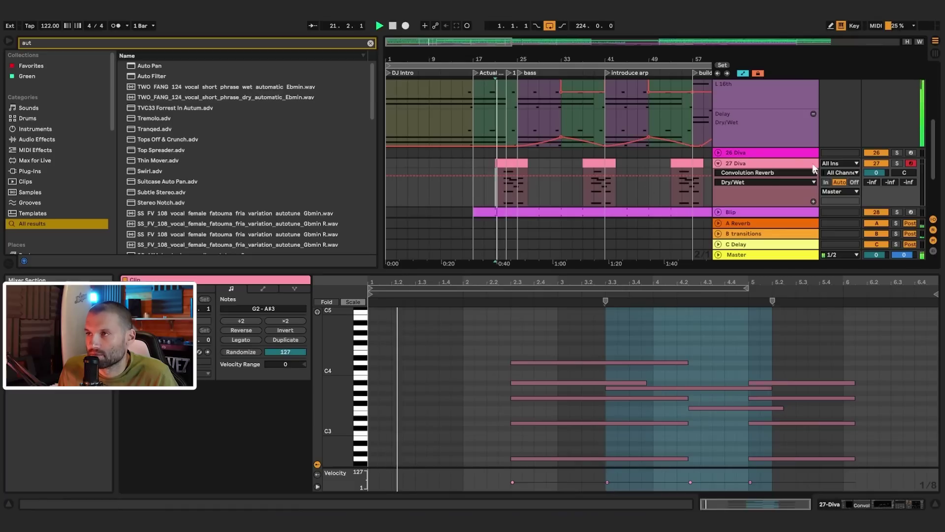
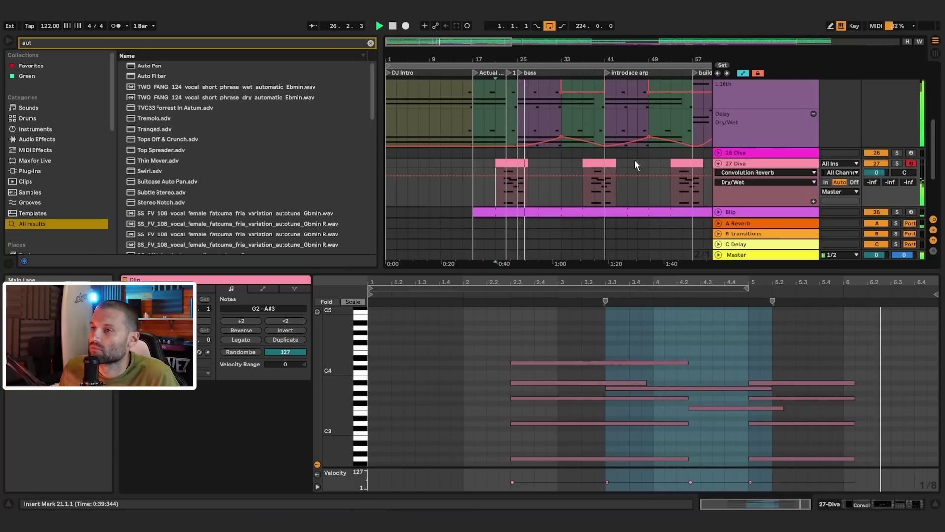
- Fold the Pad track, show the whole arrangement and open the Master track's device chain
drag(501, 41, 680, 201)
scroll(636, 206, up, 5)
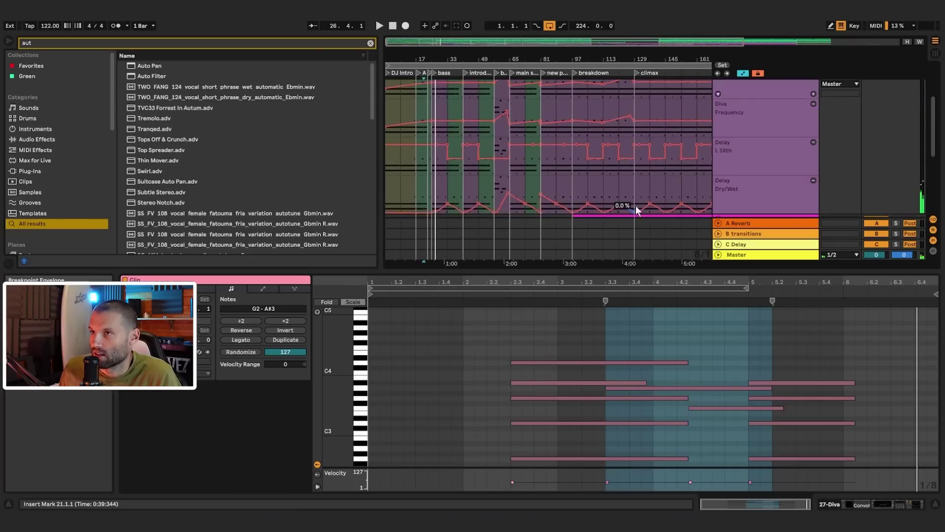
scroll(689, 167, up, 1)
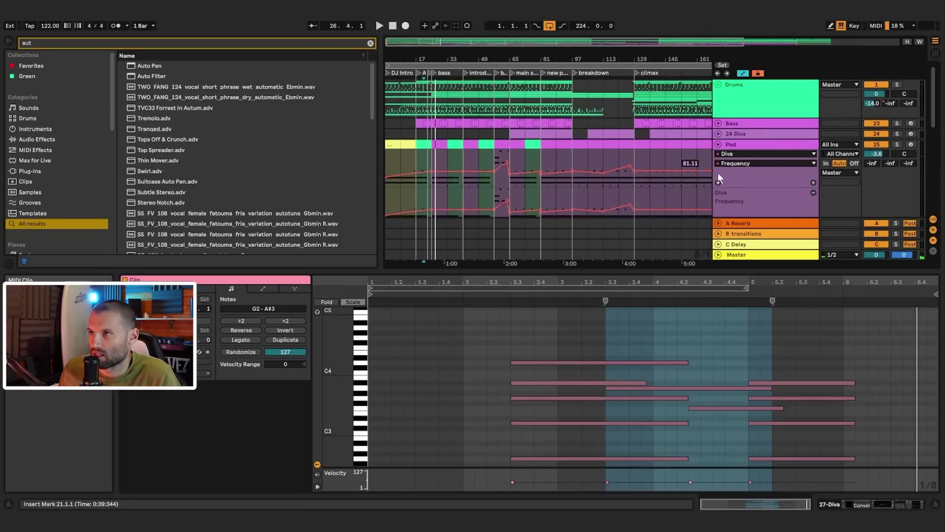
click(719, 145)
key(w)
click(738, 256)
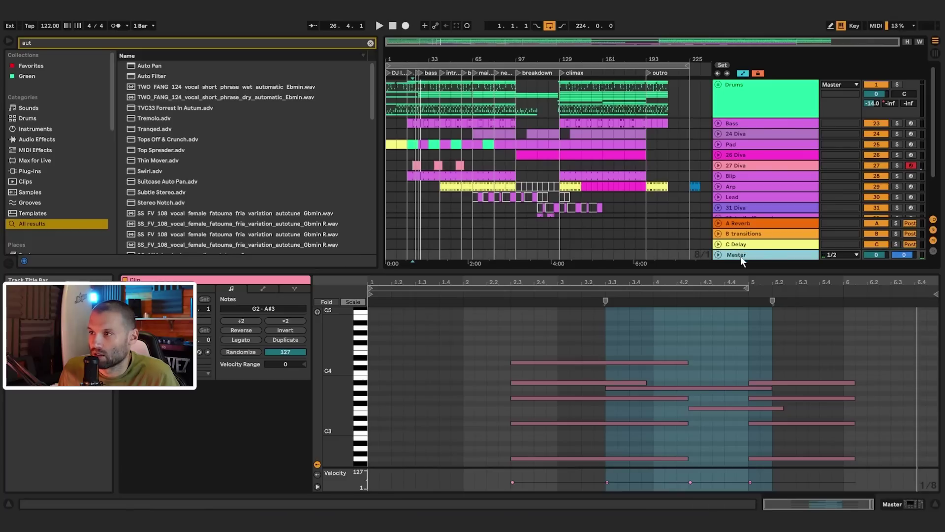
double_click(741, 256)
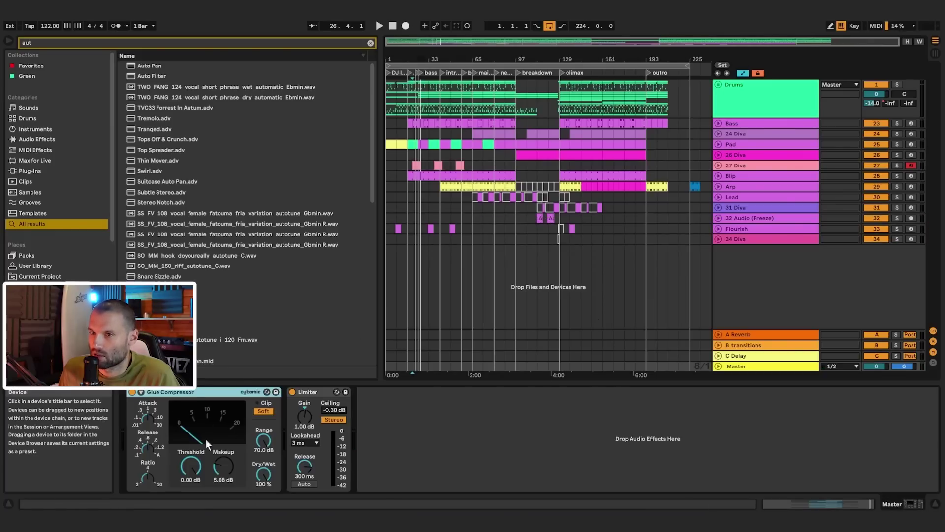
- Play the climax section from 145.1.1 to check the full mix through the Master's Glue Compressor and Limiter
click(532, 364)
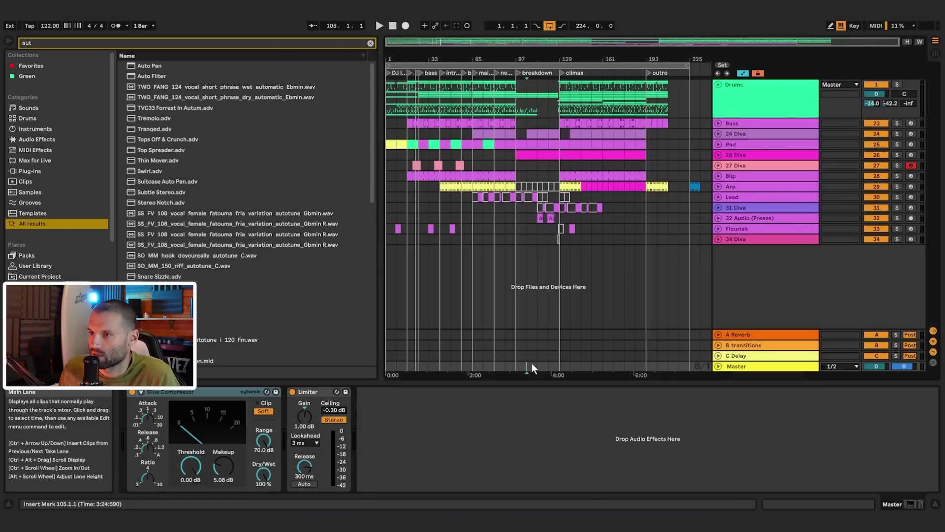
click(561, 366)
key(space)
click(582, 366)
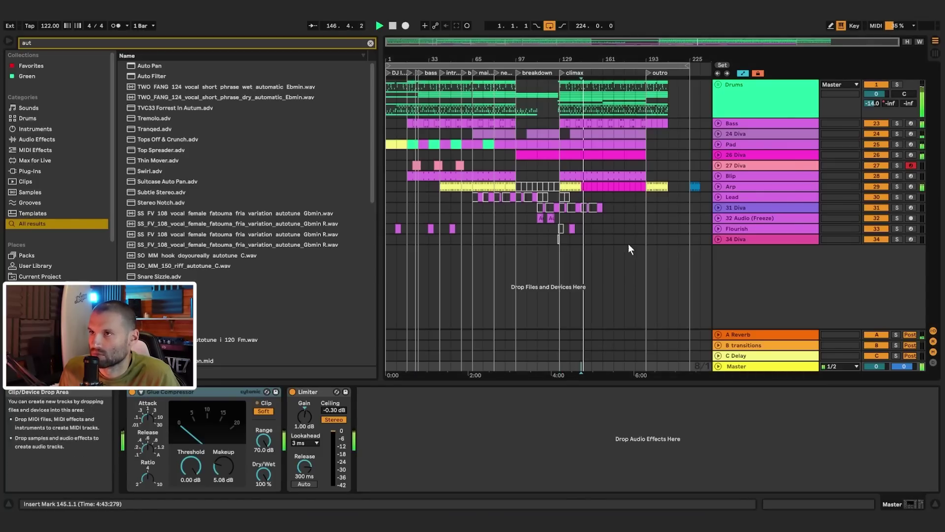
key(space)
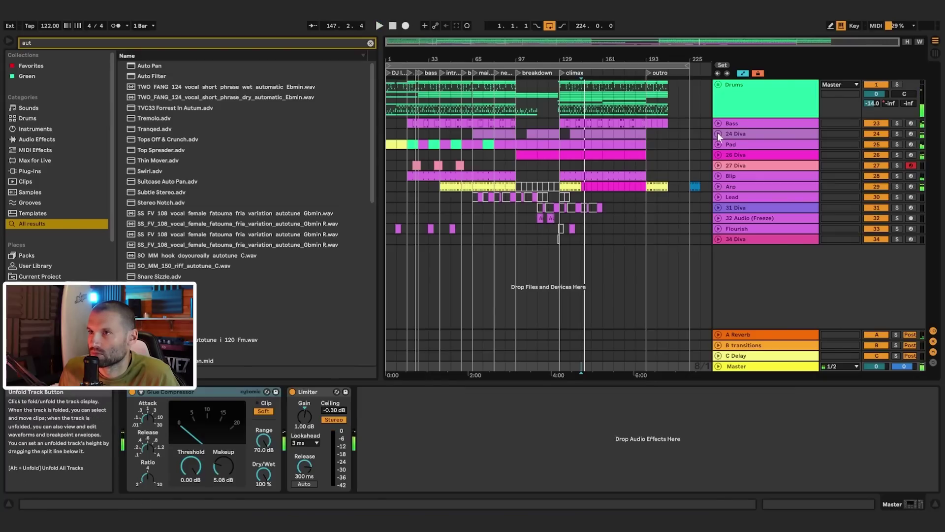
key(space)
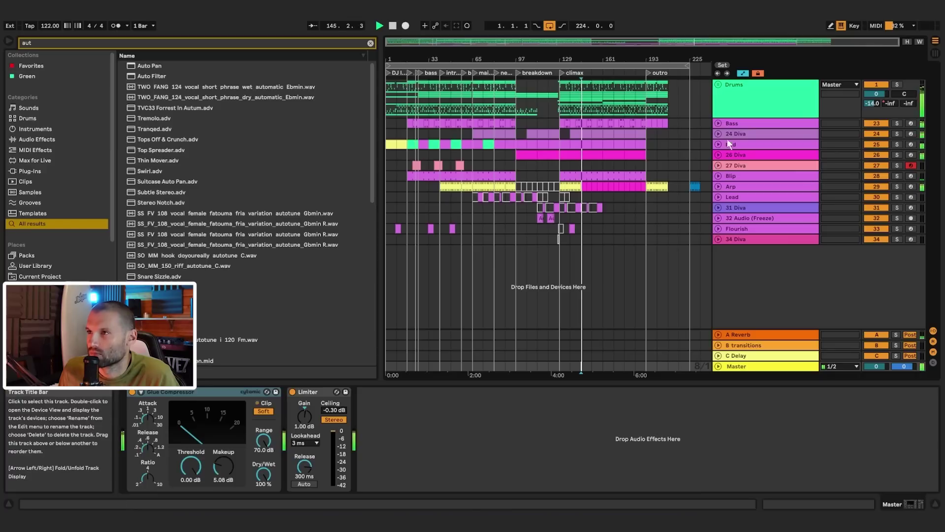
- Solo the Pad and 26 Diva tracks in the climax, and unfold 26 Diva to show its Auto Filter Frequency automation
key(space)
click(719, 133)
click(719, 134)
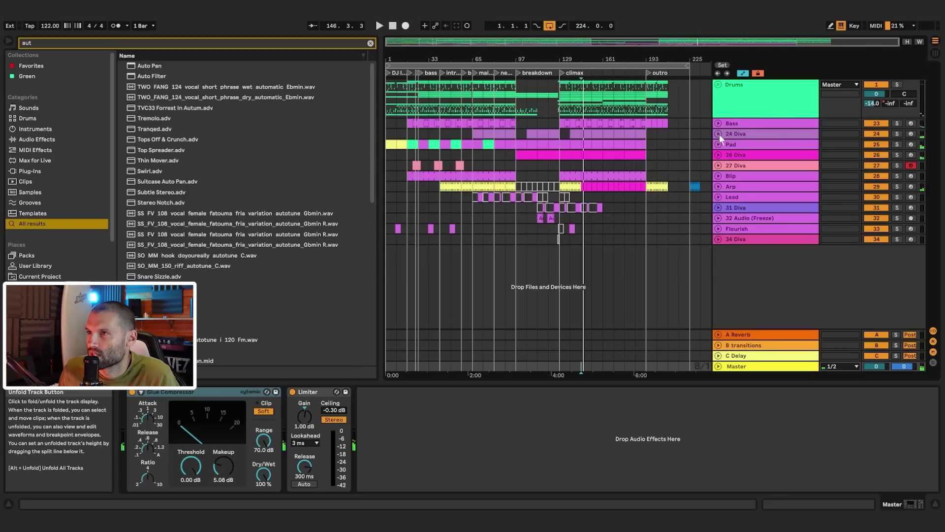
click(897, 144)
key(space)
click(898, 154)
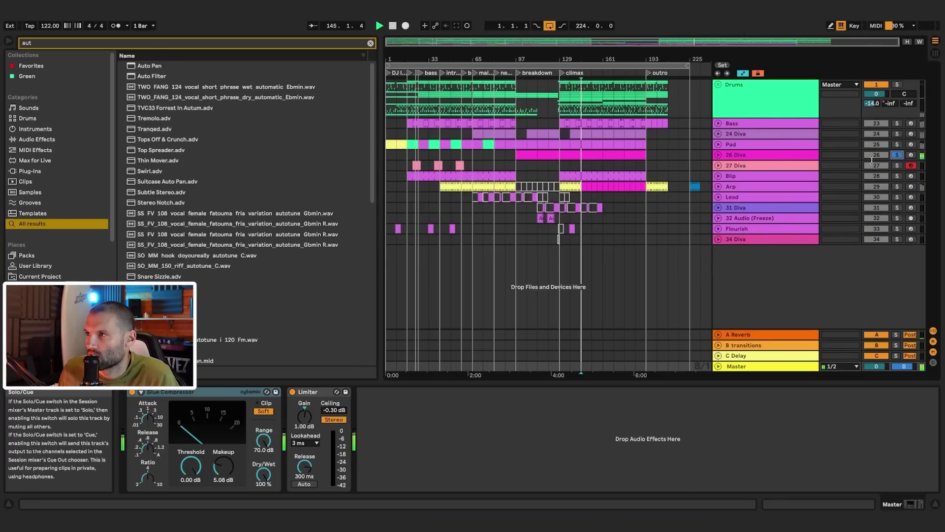
click(719, 155)
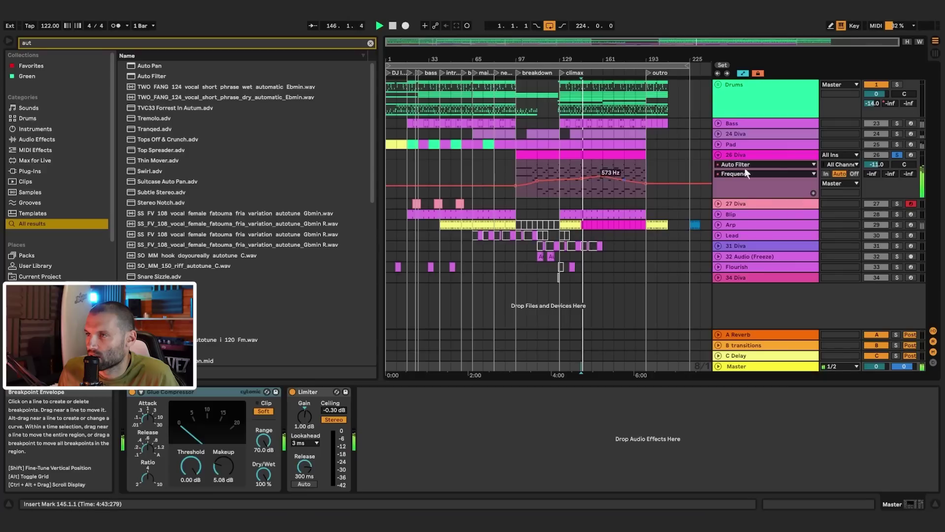
- Play the mix from around bar 129, 137.1.1, 65.1.1 and 145.1.1 to compare how 26 Diva sits in each section
click(562, 168)
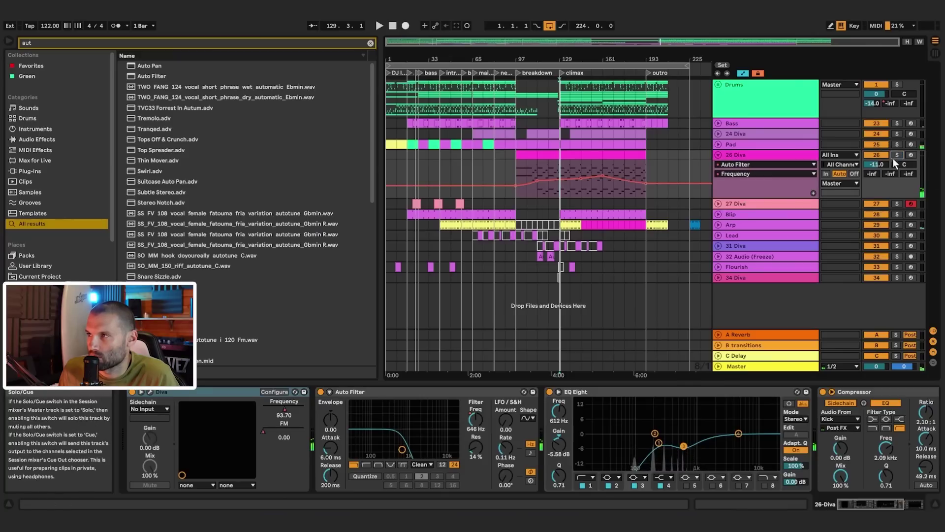
click(574, 190)
key(space)
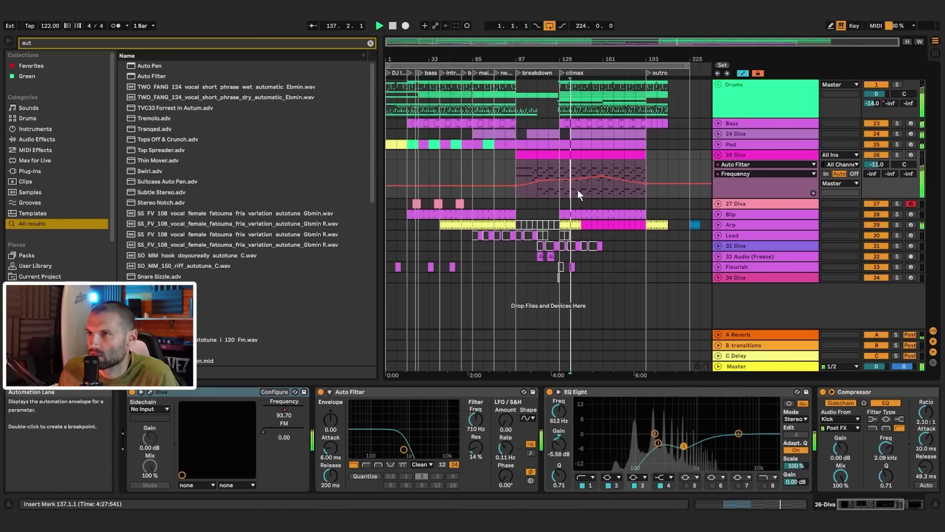
click(472, 157)
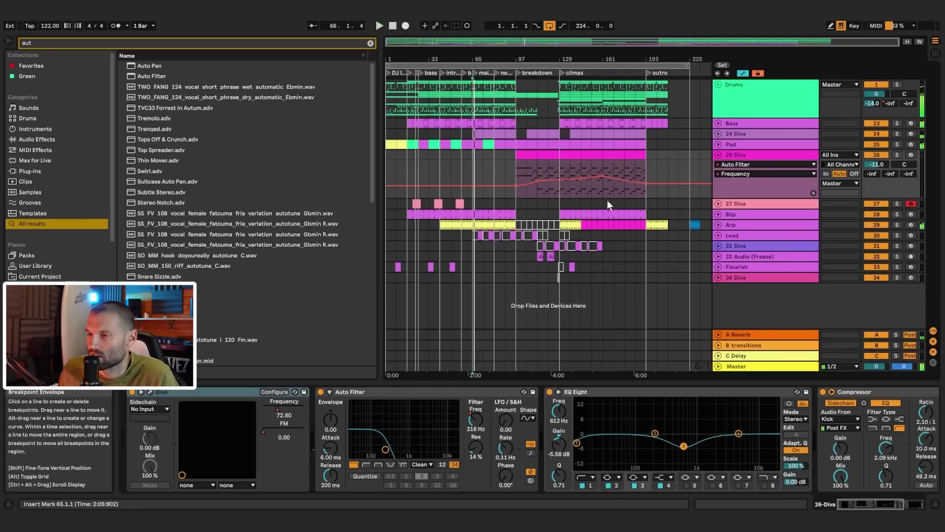
click(580, 188)
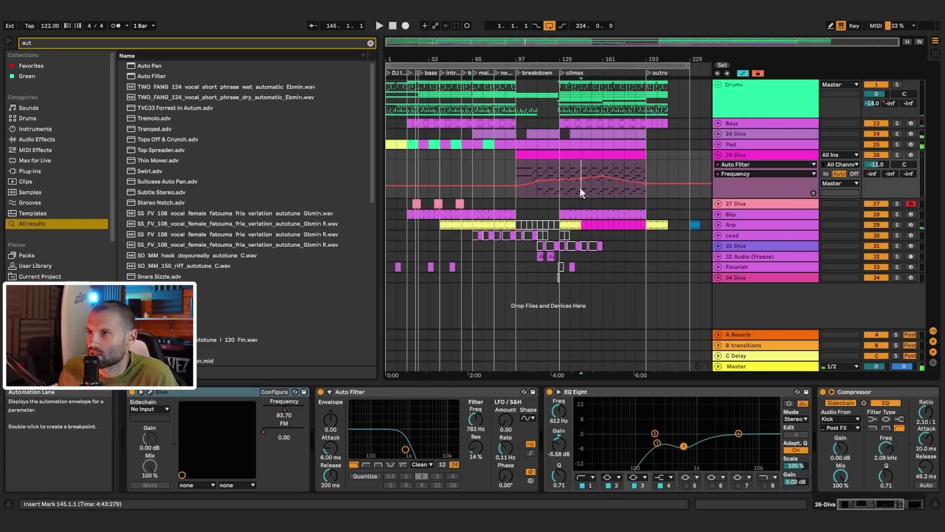
key(space)
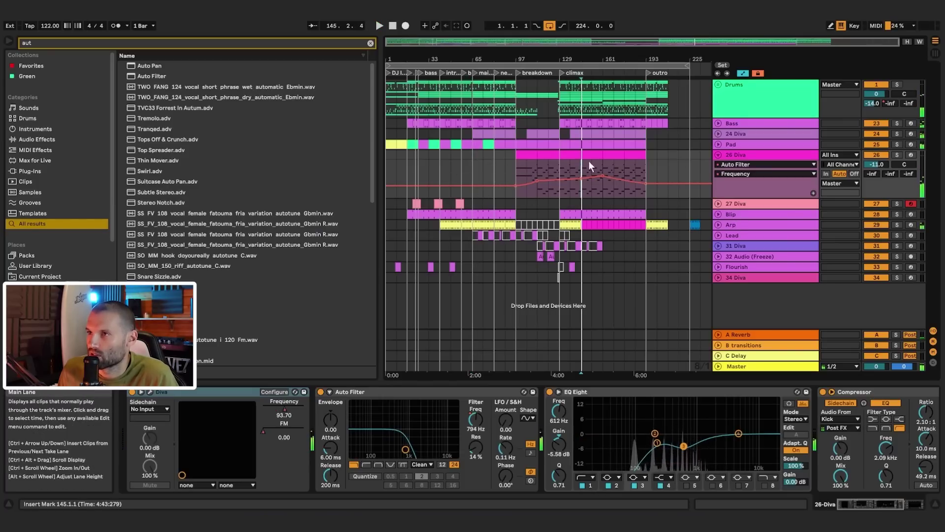
- Add an EQ Eight after the Compressor on 26 Diva and cut about 10.8 dB around 323 Hz during playback
drag(593, 45, 640, 169)
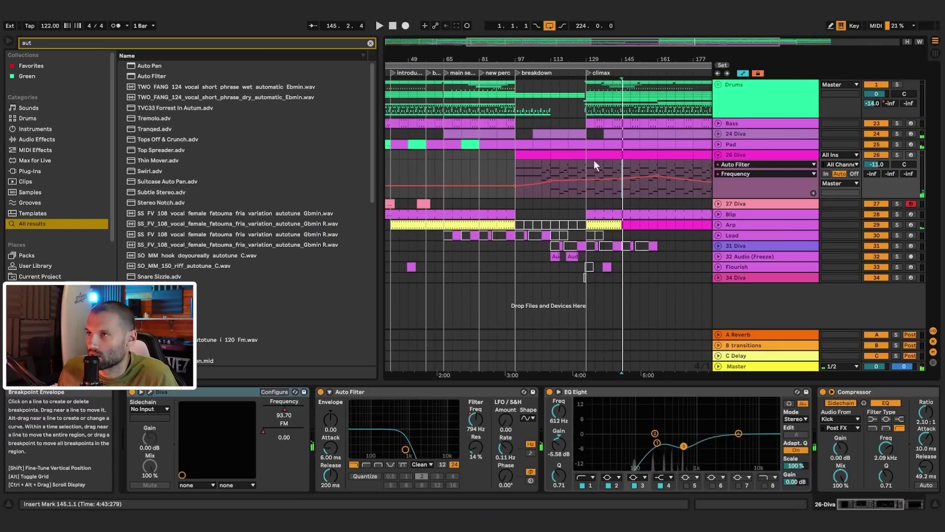
click(762, 156)
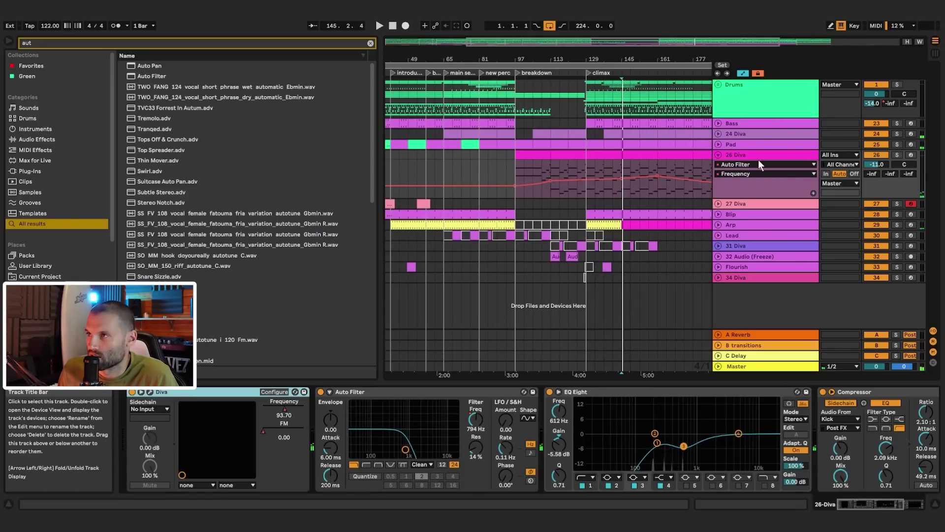
click(370, 43)
text(eq)
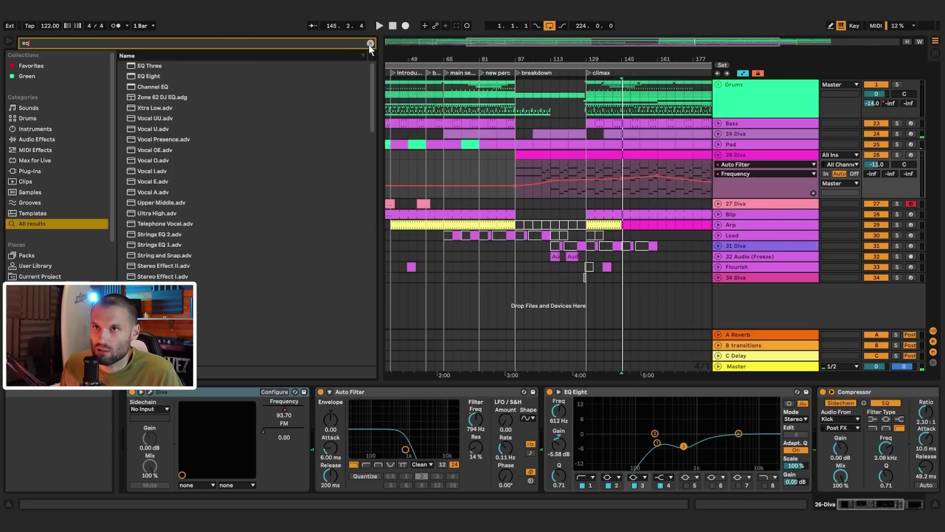
double_click(162, 75)
key(space)
drag(777, 433, 790, 458)
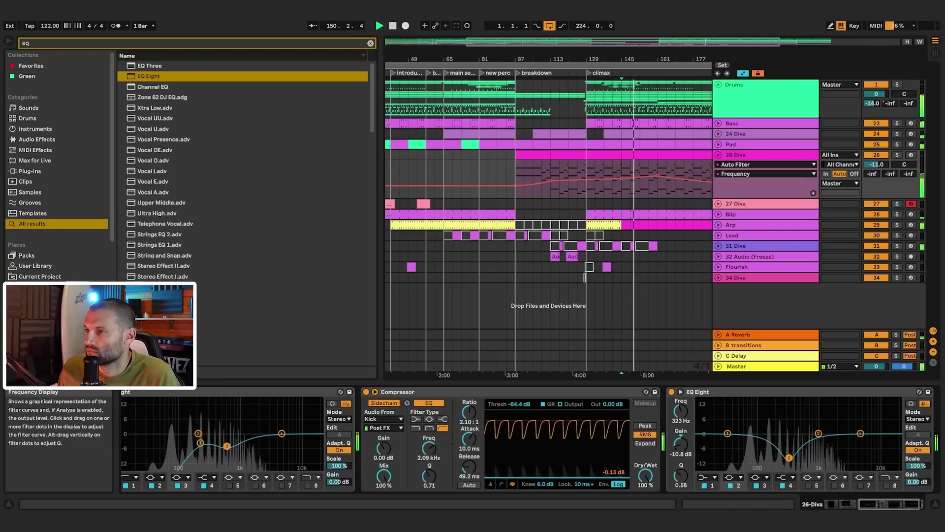
- Compare the new EQ Eight on 26 Diva off and on, and deepen its cut to about -13.3 dB around 352 Hz
click(669, 392)
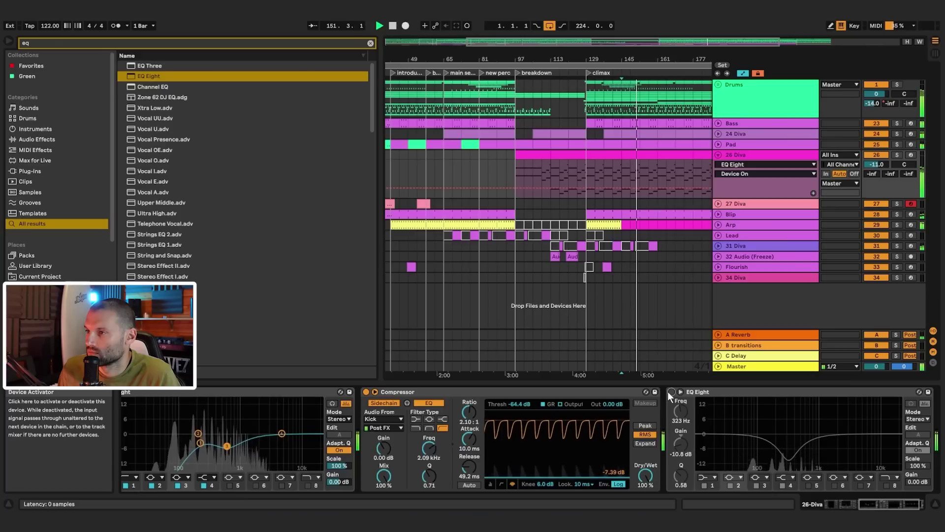
click(670, 392)
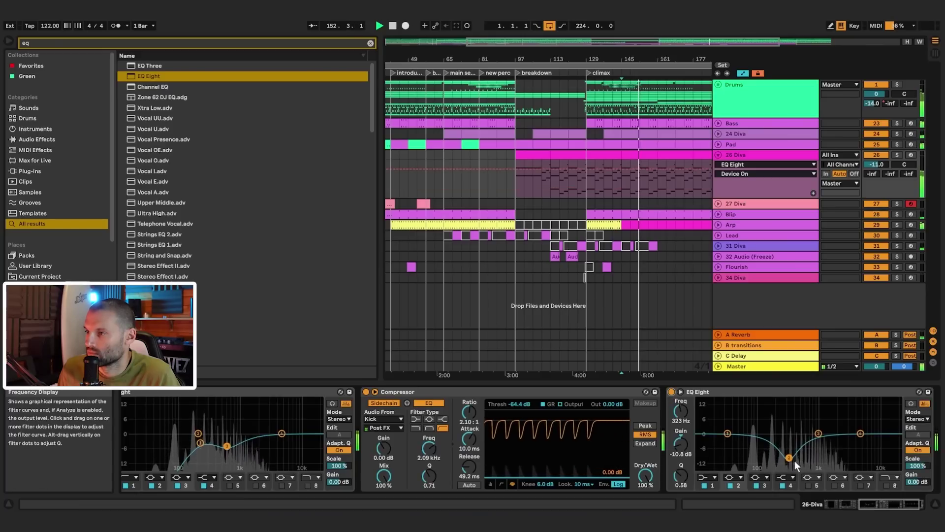
drag(789, 459, 791, 466)
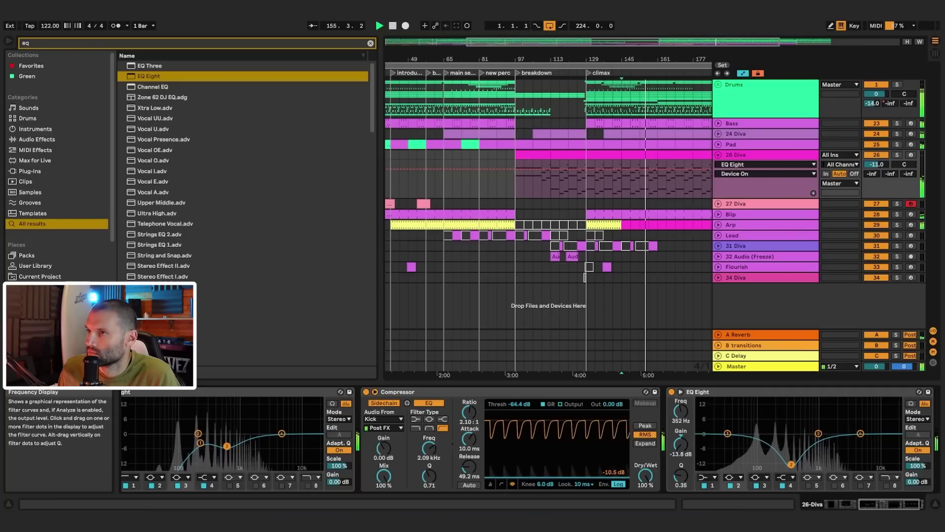
drag(791, 465, 792, 462)
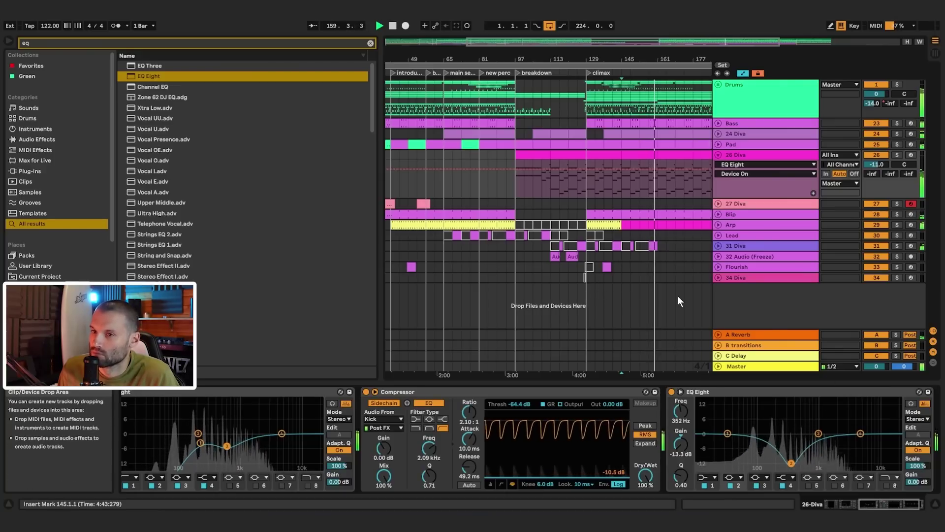
- Bypass the new EQ Eight, play from 117.1.1, re-enable it and adjust its cut to about -12.8 dB at 344 Hz
click(671, 391)
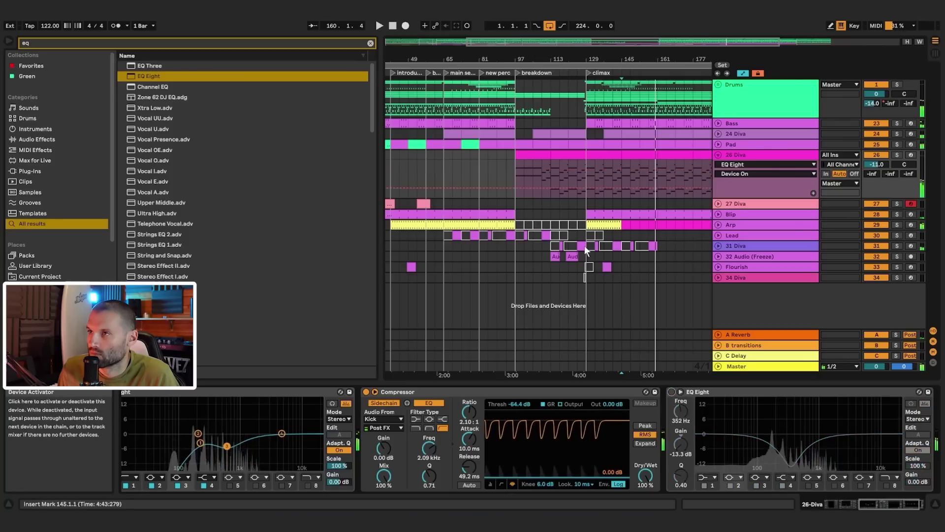
key(space)
click(557, 170)
key(space)
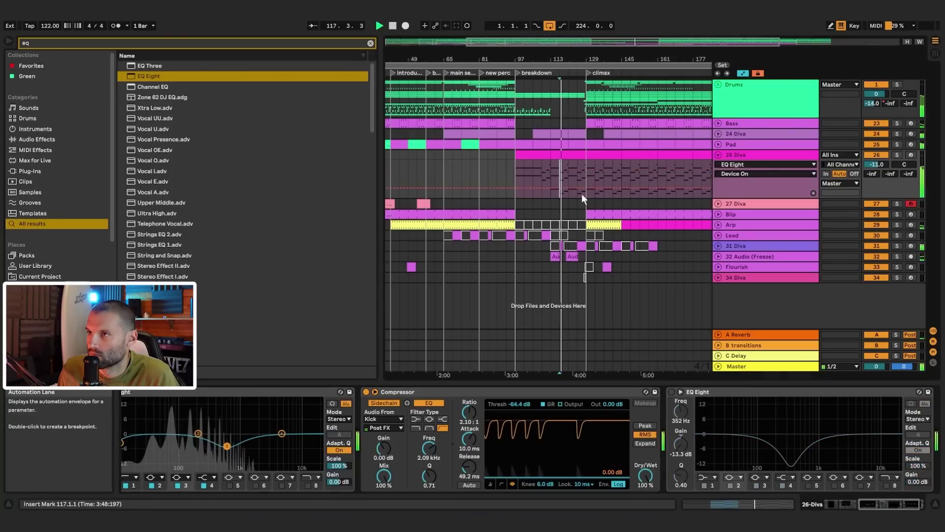
click(671, 392)
drag(792, 463, 791, 462)
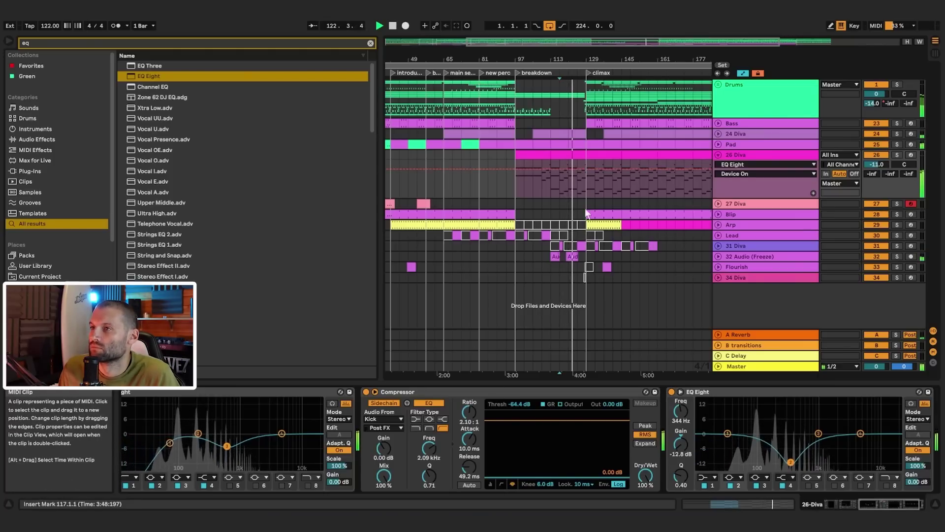
- Lower 26 Diva's Auto Filter Frequency automation at the mid-climax peak near bar 161, and to about 238 Hz at the outro
mouse_move(571, 59)
mouse_down()
mouse_move(569, 88)
mouse_move(465, 106)
mouse_move(473, 128)
mouse_move(386, 130)
mouse_move(427, 134)
mouse_up()
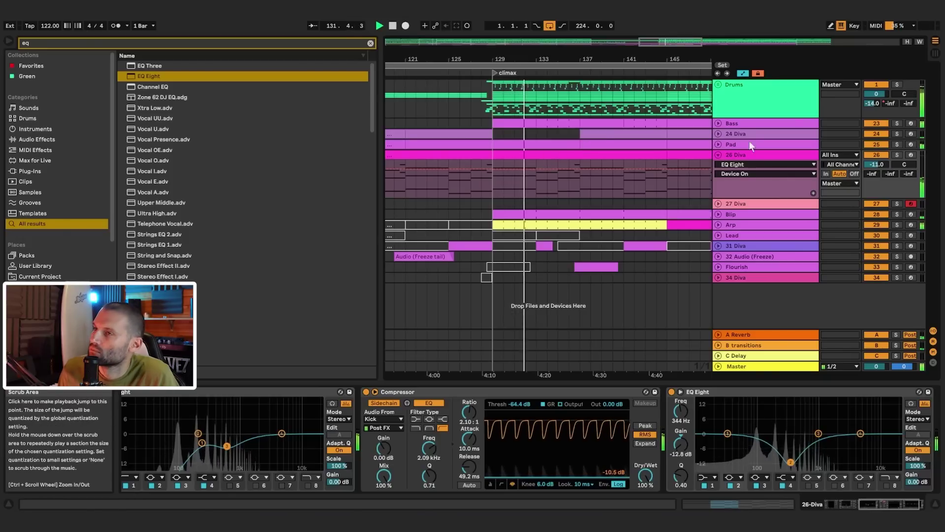
drag(882, 504, 847, 504)
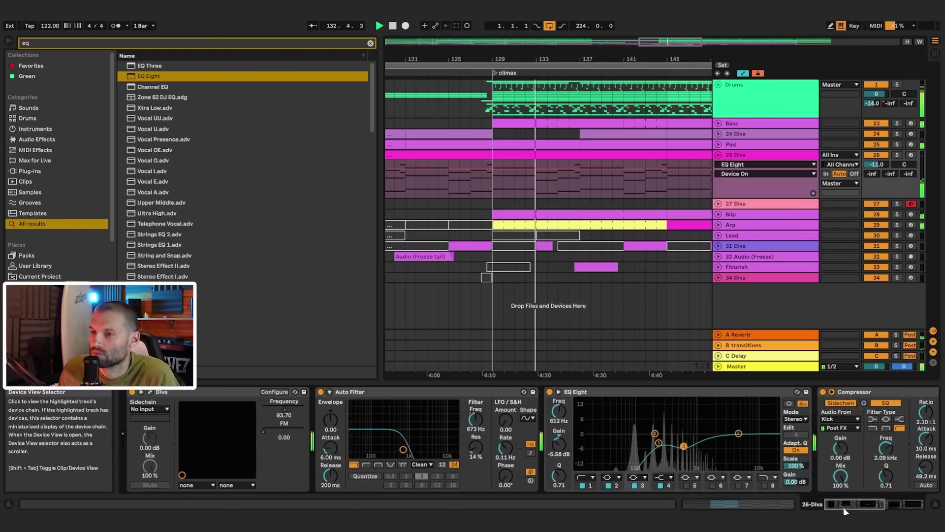
click(479, 421)
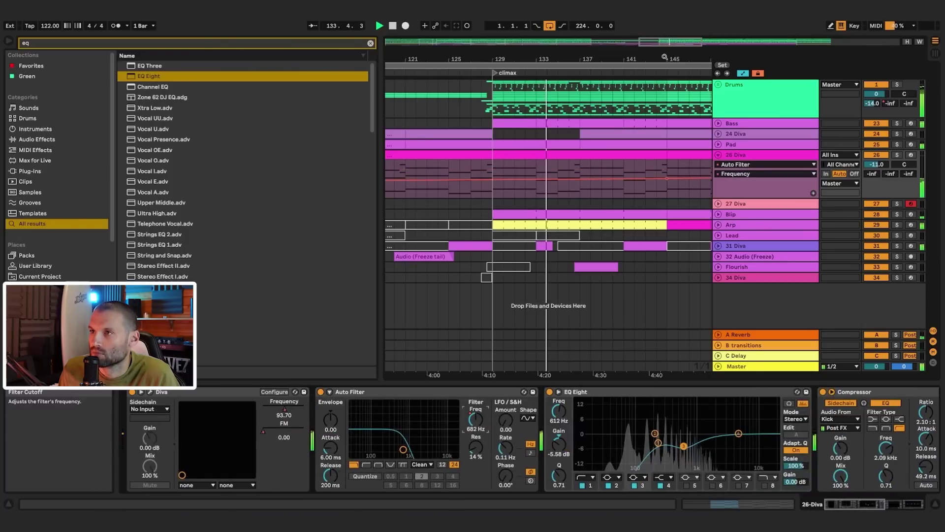
drag(665, 57, 497, 28)
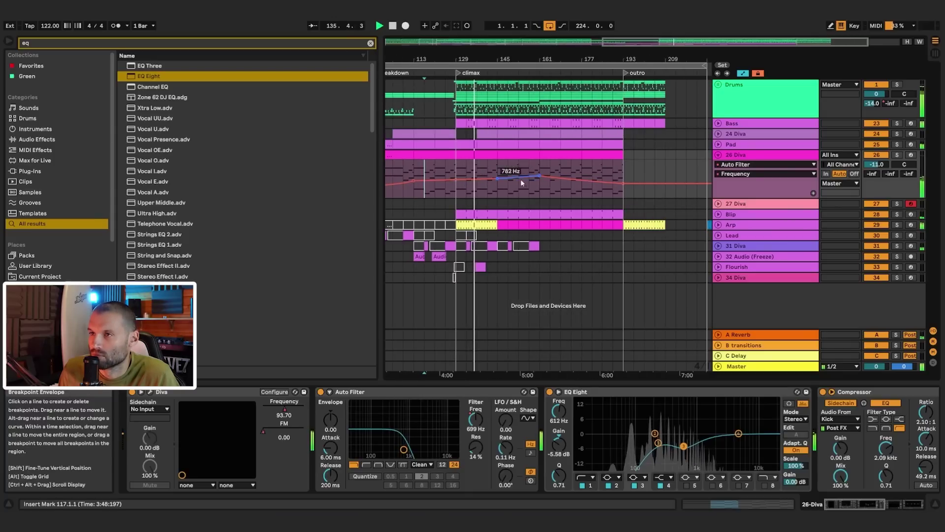
mouse_move(539, 176)
mouse_down()
mouse_move(539, 190)
mouse_move(539, 182)
mouse_up()
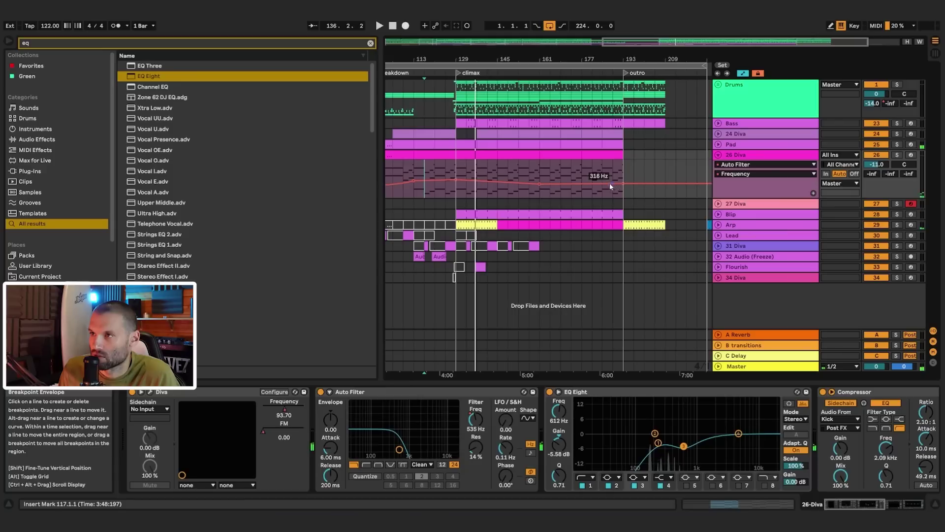
drag(623, 185, 622, 187)
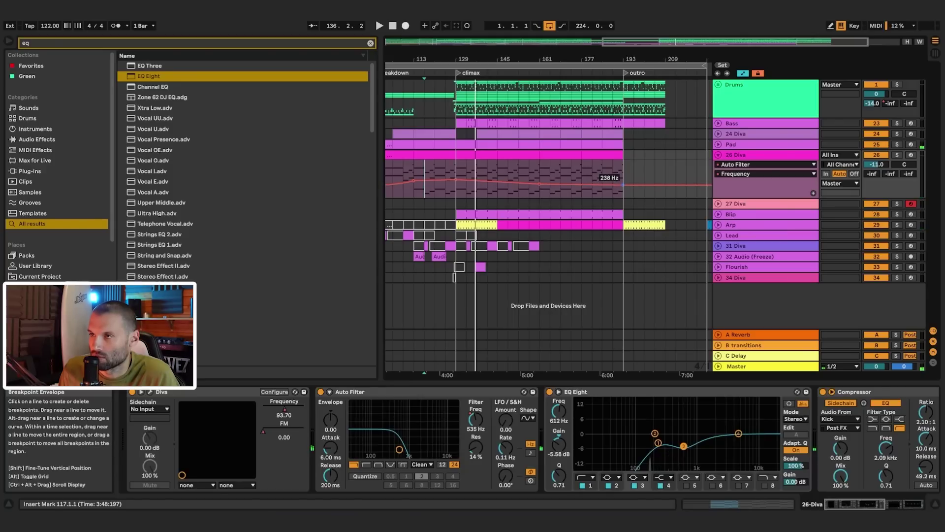
- Play the climax from several points up to 177.1.1 to check 26 Diva's lowered filter automation in the mix
click(483, 188)
key(space)
click(509, 194)
click(556, 174)
click(583, 170)
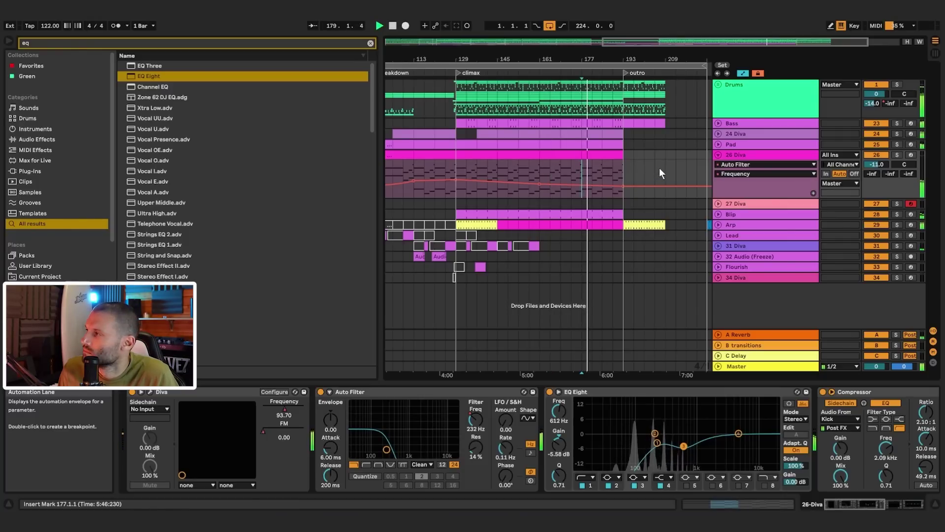
key(space)
- Fold 26 Diva, unfold the B transitions return and the Drums group, and show the automation of the Drums B-transitions send
drag(616, 42, 616, 13)
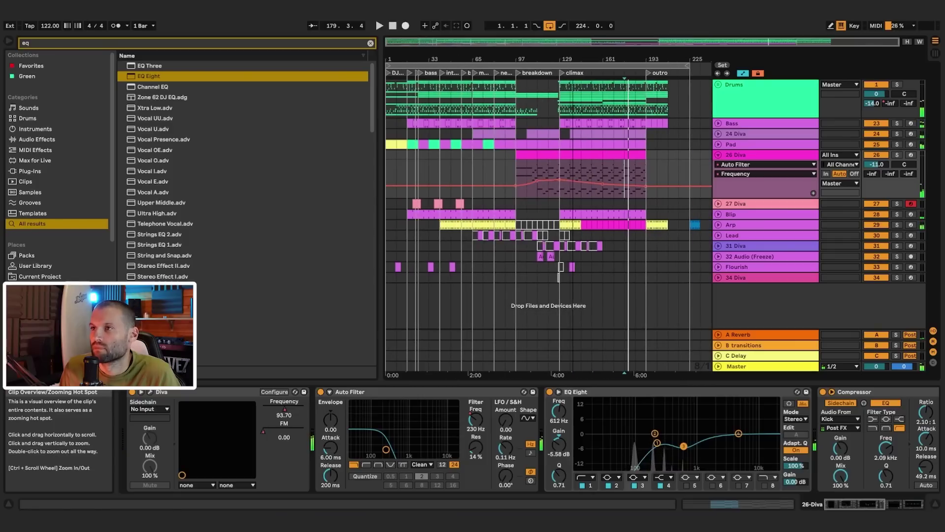
click(718, 154)
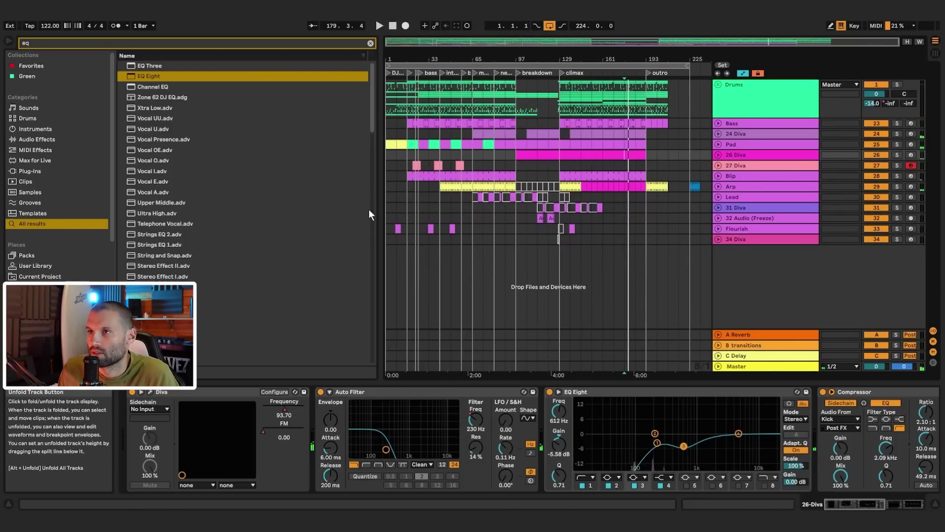
click(718, 345)
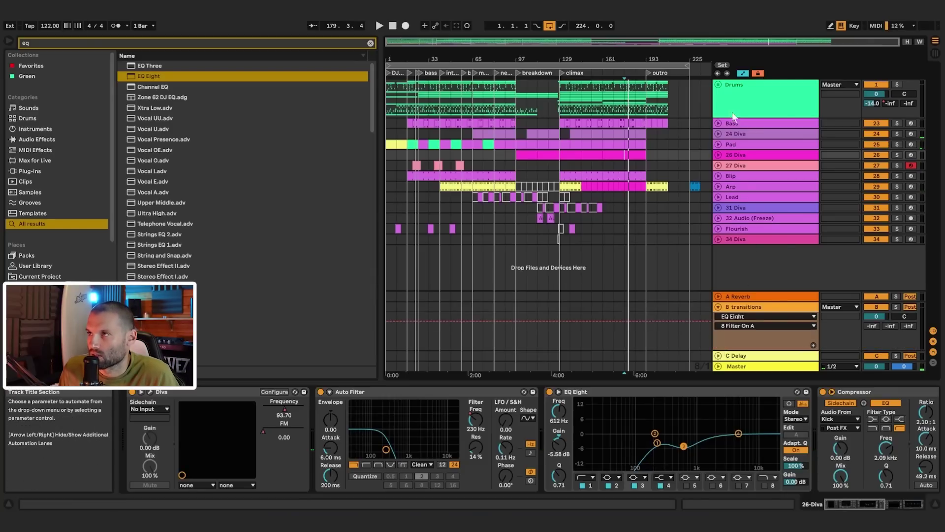
drag(890, 105, 891, 103)
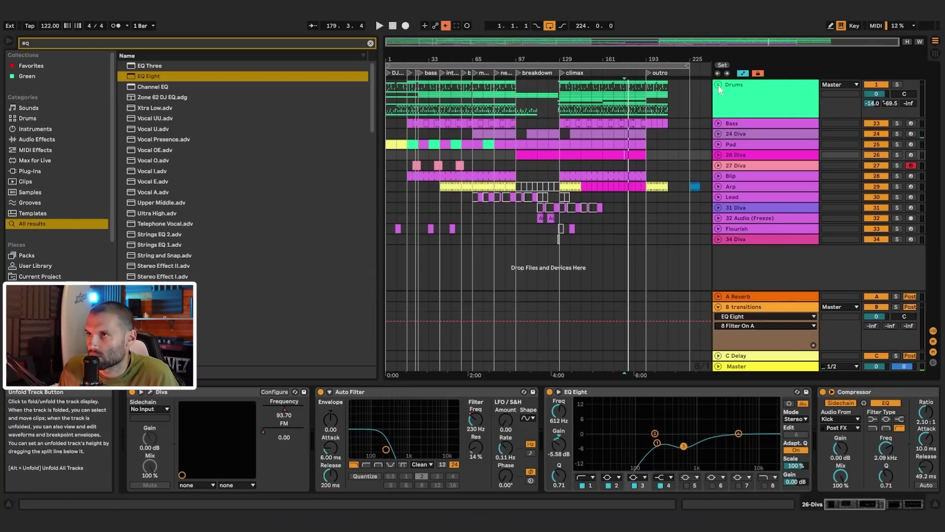
click(719, 86)
right_click(891, 105)
click(837, 133)
- Play the intro from 17.1.1 and 11.1.1, and shape a rising Drums B-transitions send curve up to about -13.0 dB at bar 17
drag(413, 45, 421, 115)
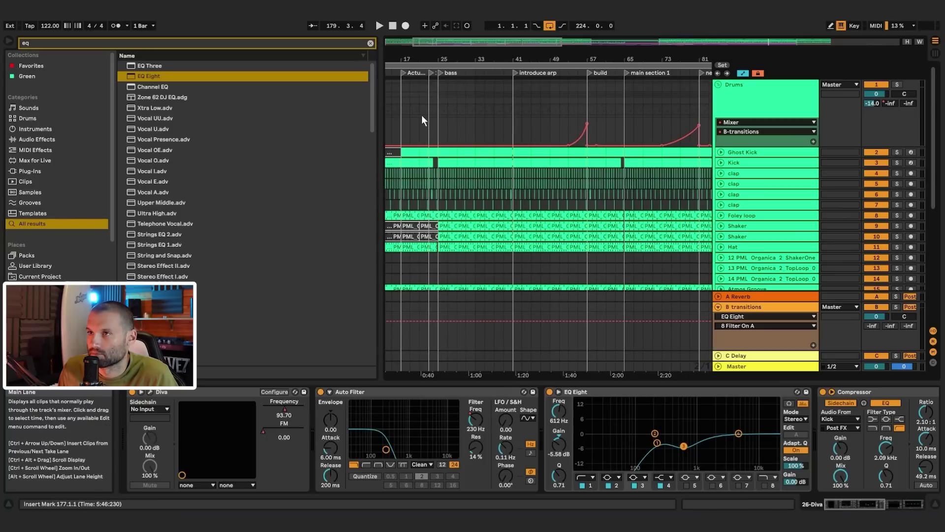
drag(450, 45, 411, 51)
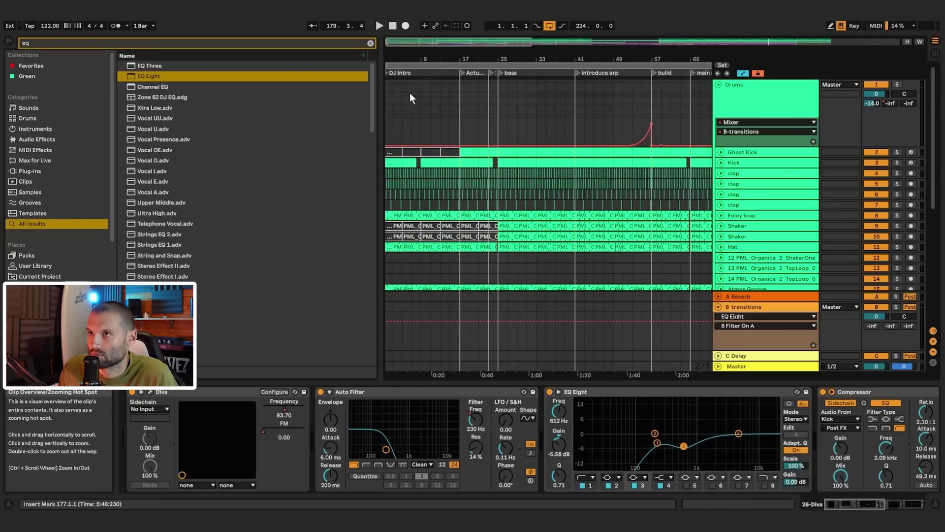
click(456, 132)
key(space)
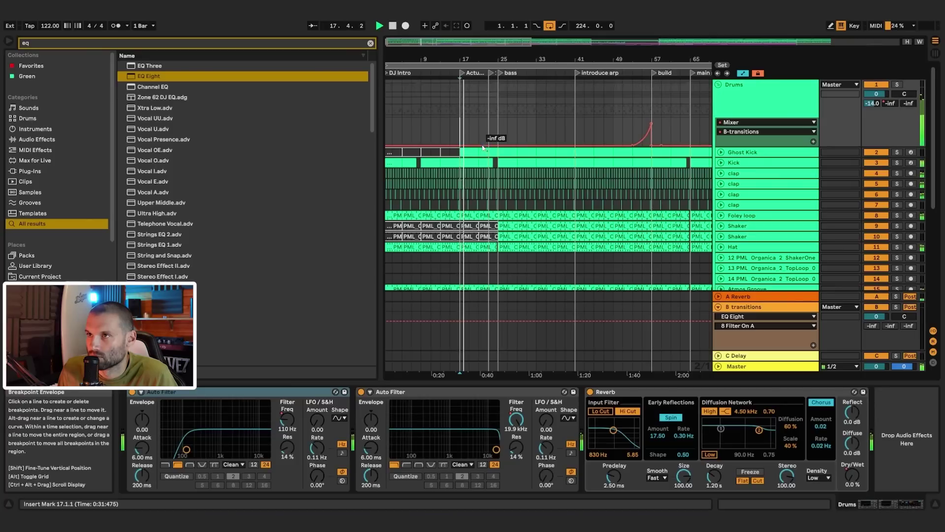
click(431, 134)
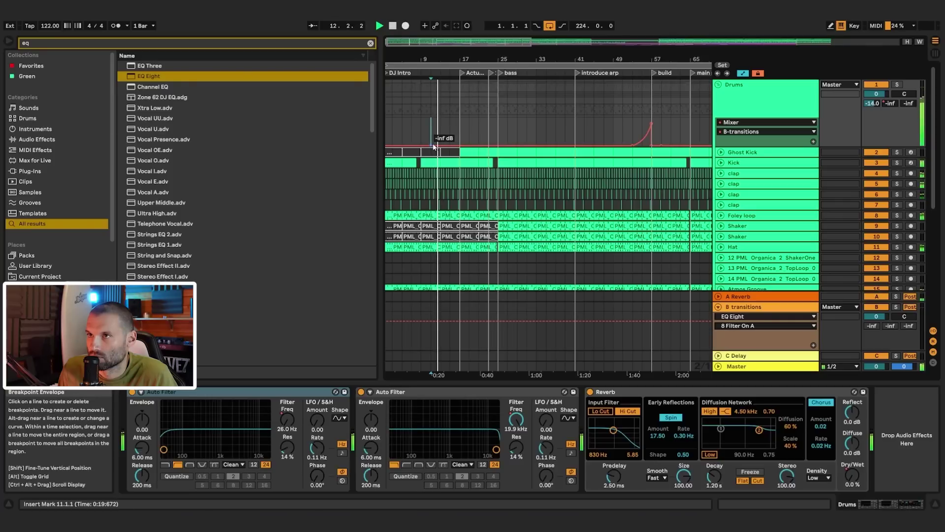
mouse_move(454, 147)
mouse_down()
mouse_move(454, 132)
mouse_move(454, 144)
mouse_up()
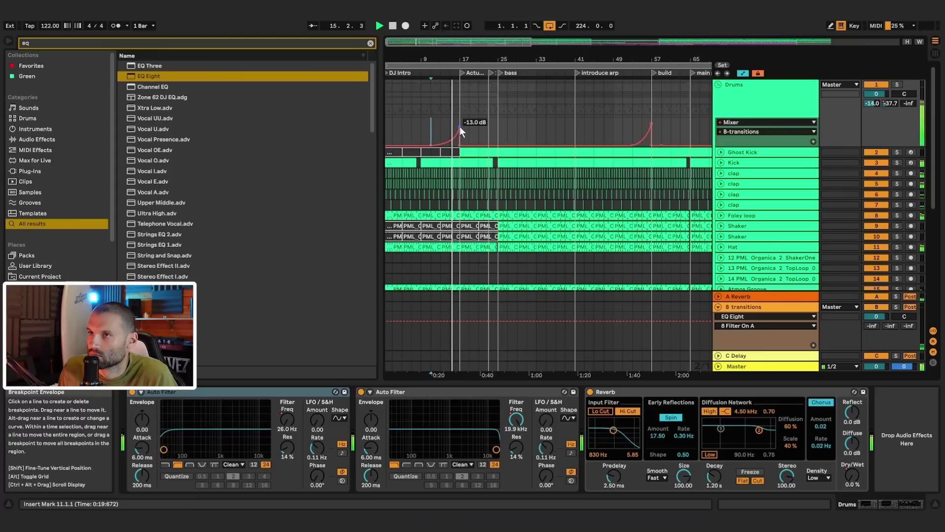
- Fine-tune the Drums B-transitions send peak at bar 17 and add another peak at bar 24 that falls away by bar 25
mouse_move(460, 127)
mouse_down()
mouse_move(454, 139)
mouse_move(459, 128)
mouse_up()
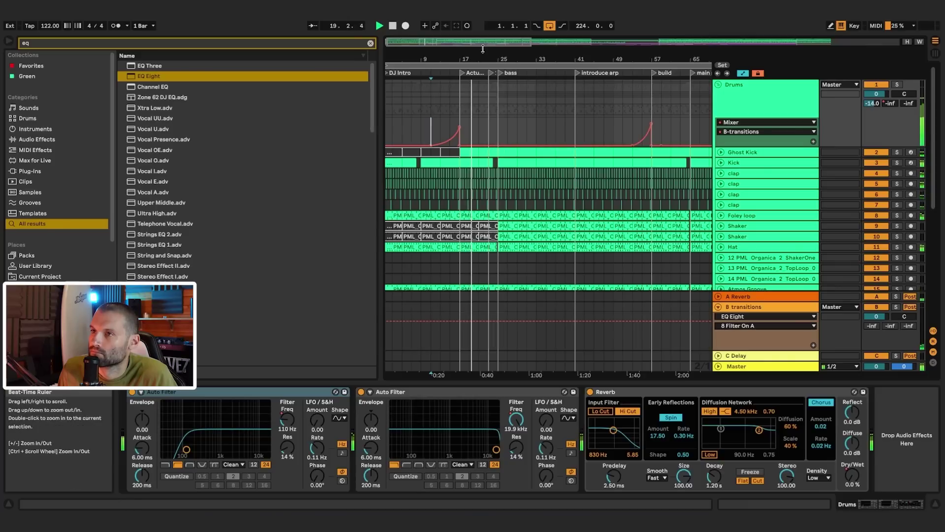
drag(466, 43, 440, 54)
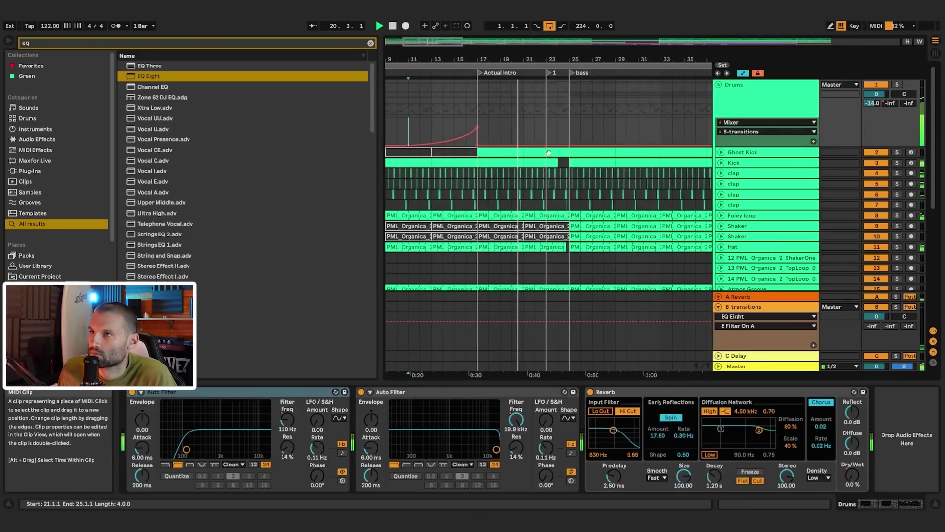
click(572, 150)
click(569, 146)
drag(557, 146, 558, 129)
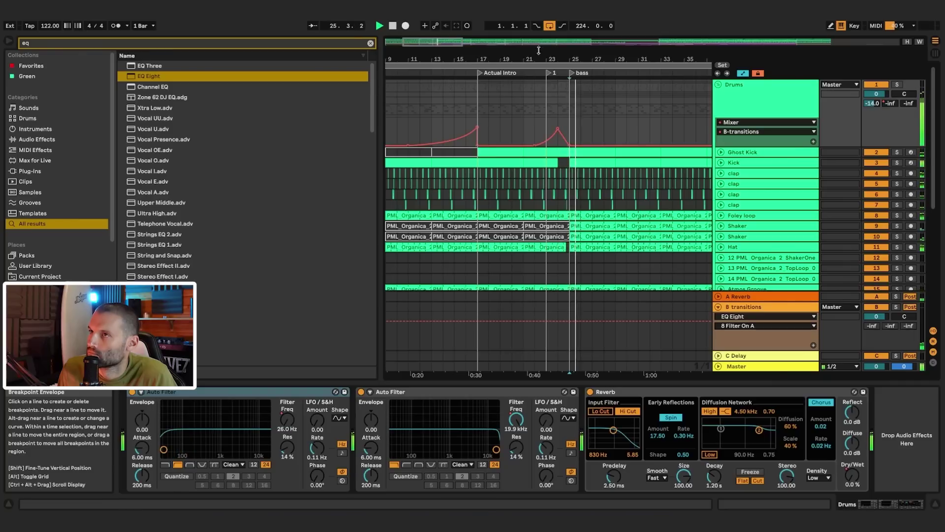
- Play from 25.1.1, unfold 27 Diva, and compare its chord clips with the Drums B-transitions send around bars 25 to 53
drag(451, 43, 469, 52)
scroll(637, 187, down, 8)
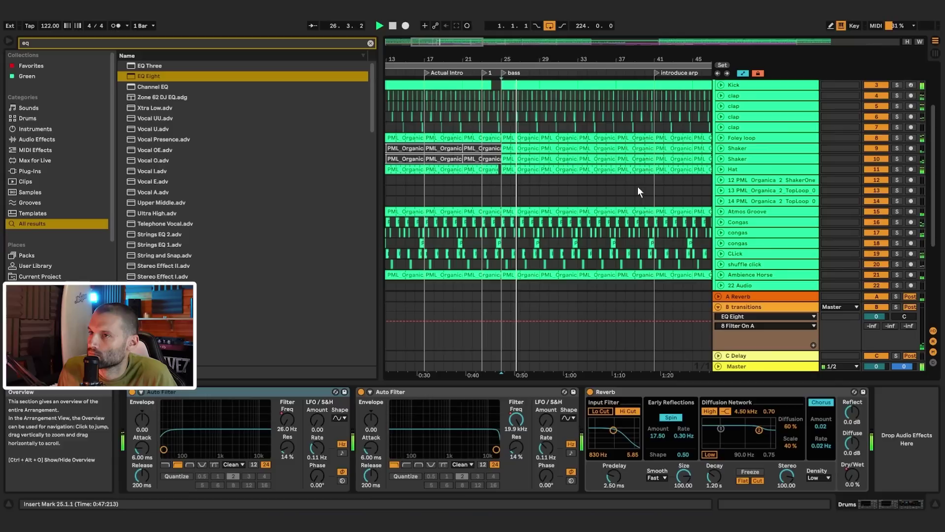
scroll(635, 187, up, 6)
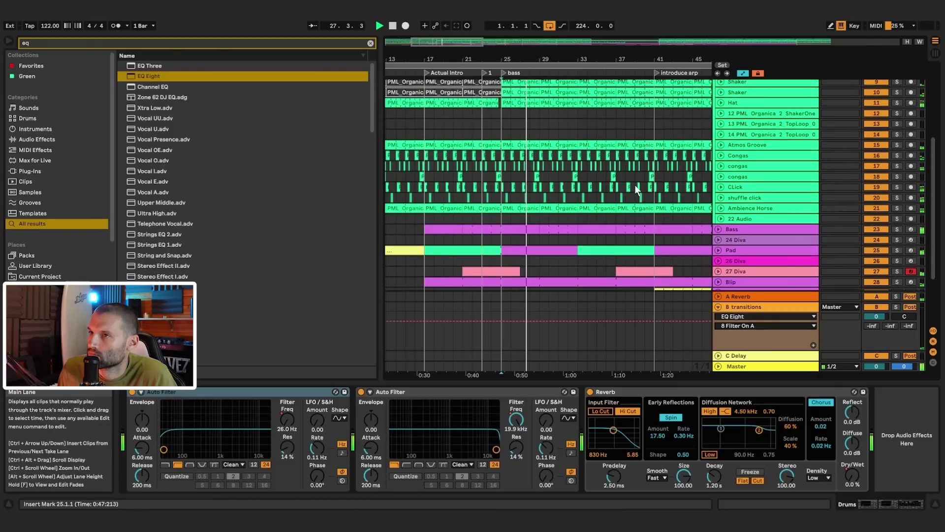
scroll(636, 186, down, 6)
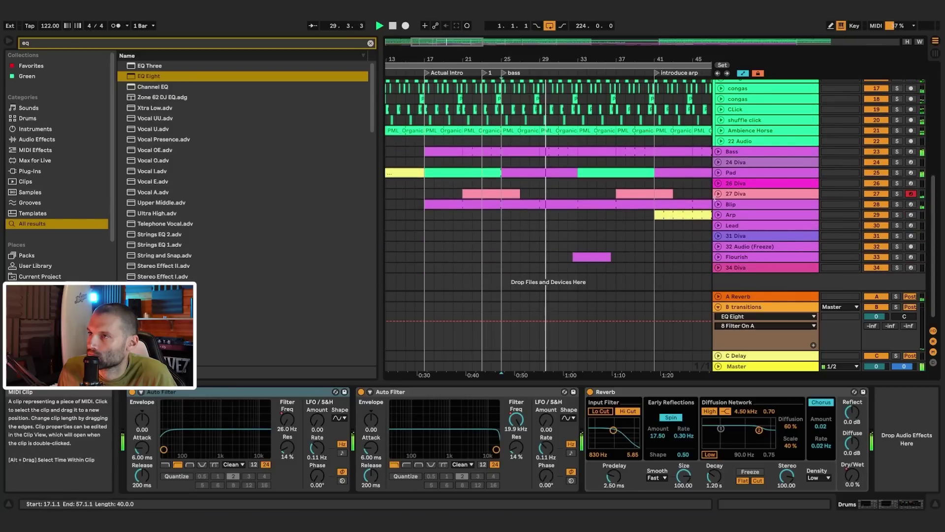
click(718, 194)
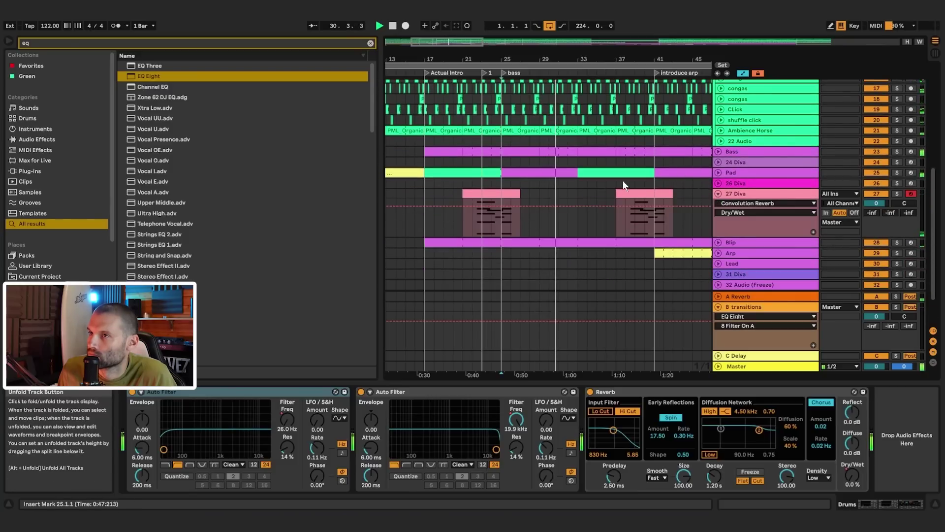
scroll(623, 180, up, 6)
scroll(623, 180, up, 3)
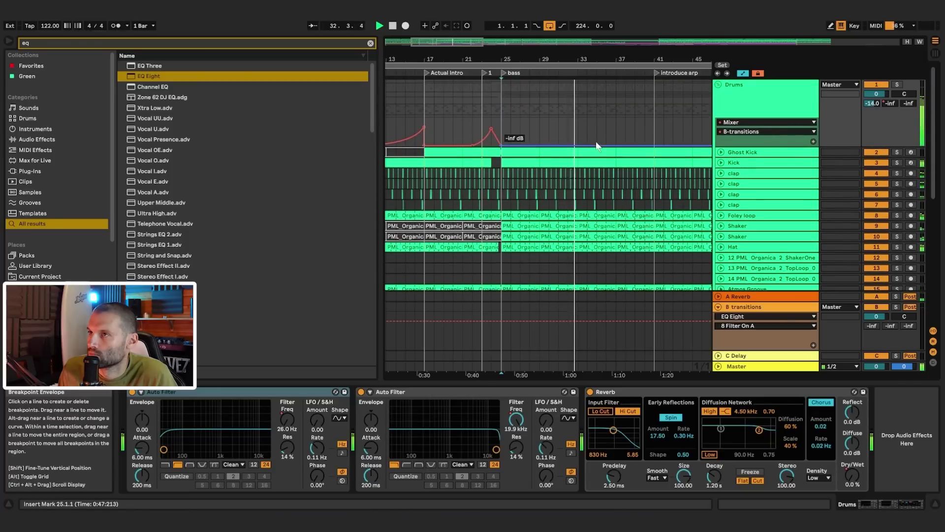
click(616, 146)
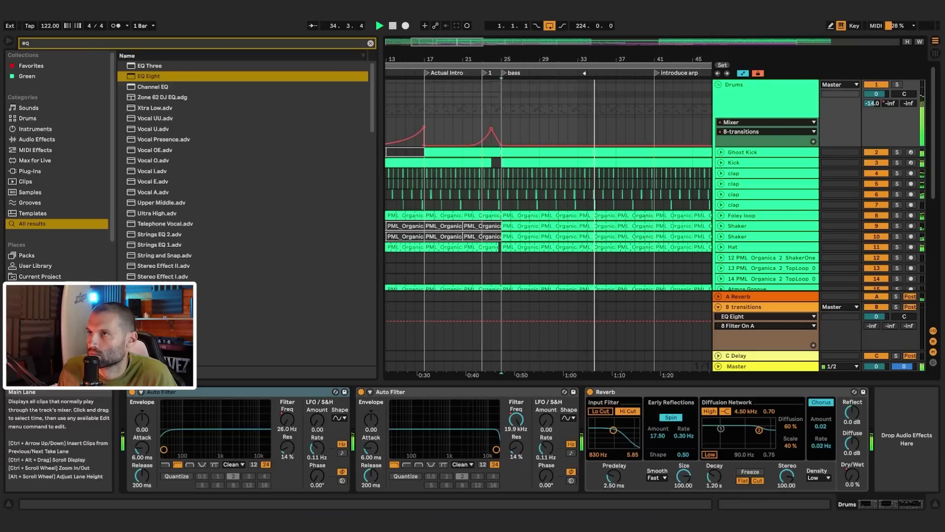
drag(622, 59, 545, 62)
scroll(646, 141, down, 1)
scroll(645, 140, down, 5)
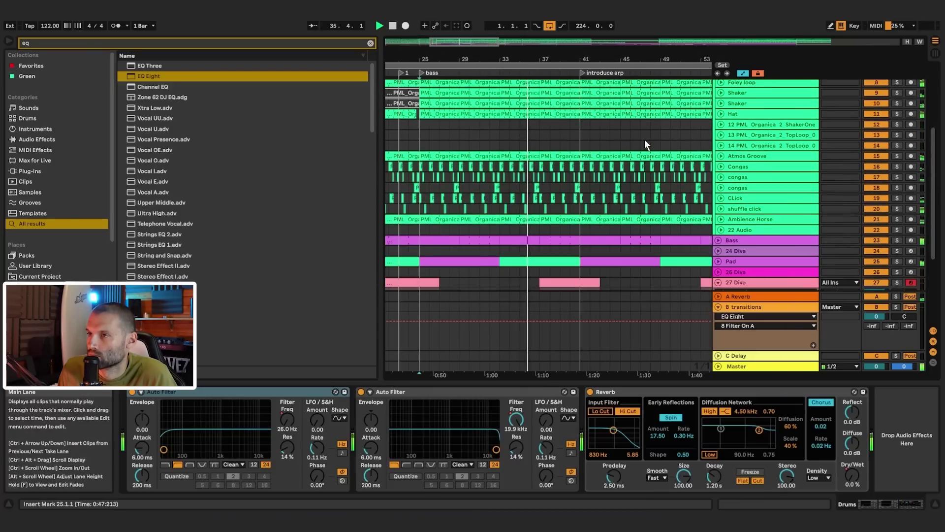
scroll(644, 140, down, 2)
scroll(644, 146, up, 2)
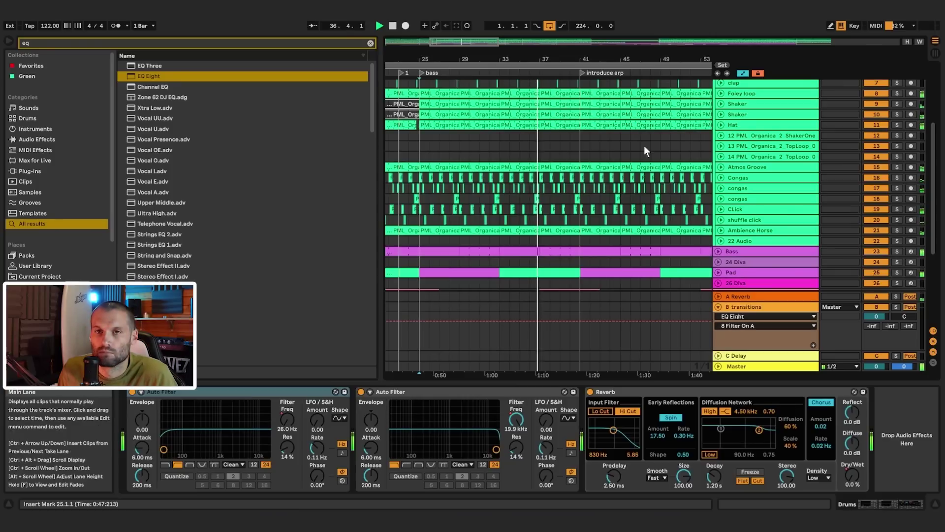
scroll(640, 170, down, 1)
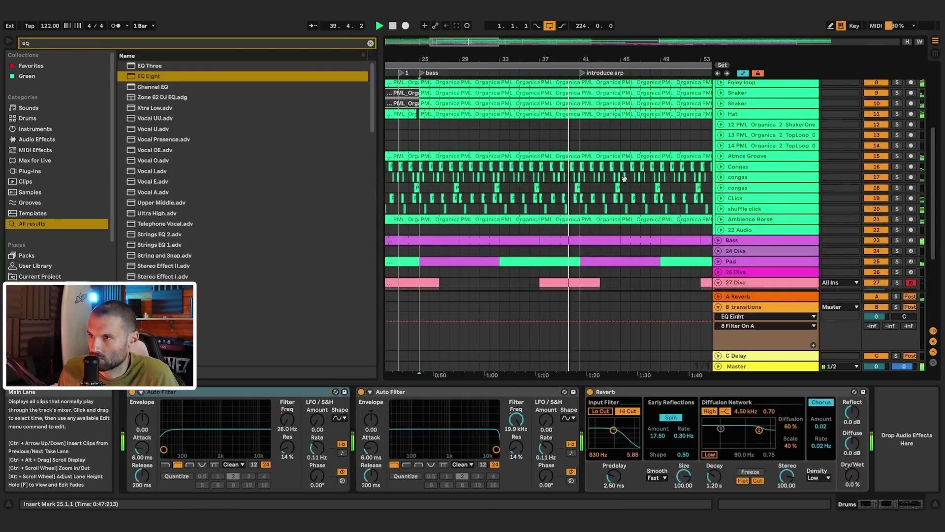
scroll(635, 116, up, 6)
scroll(630, 121, up, 4)
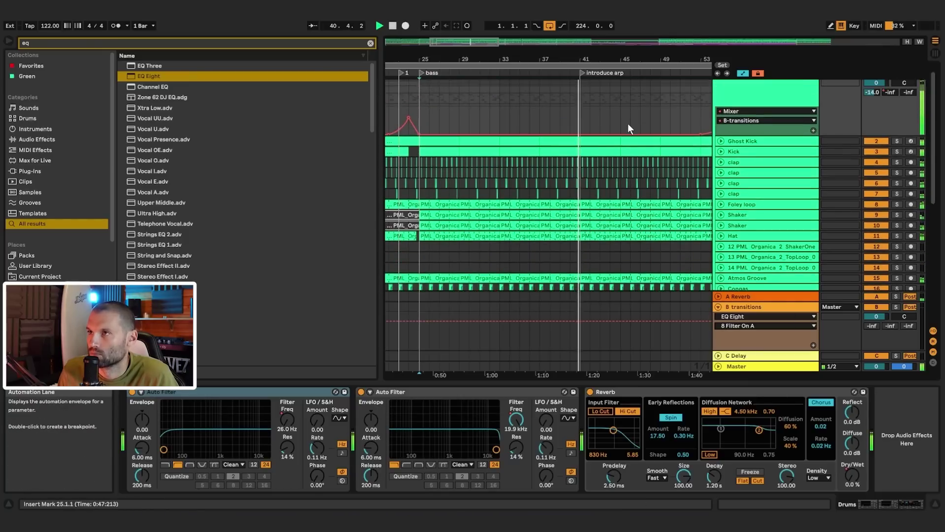
- Copy the Drums B-transitions send curve from bars 49 to 57 and paste it at 153.1.1 in the climax
drag(476, 42, 510, 11)
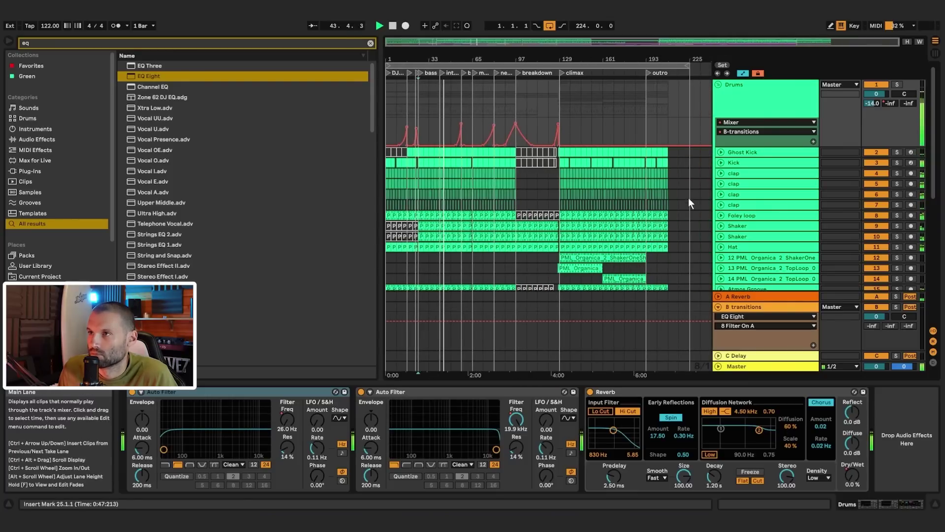
drag(451, 123, 462, 123)
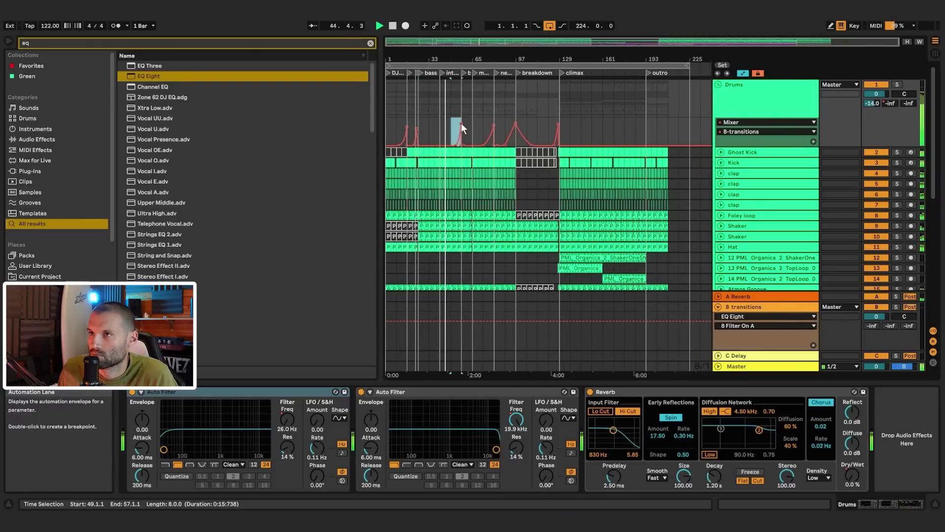
key(space)
click(591, 129)
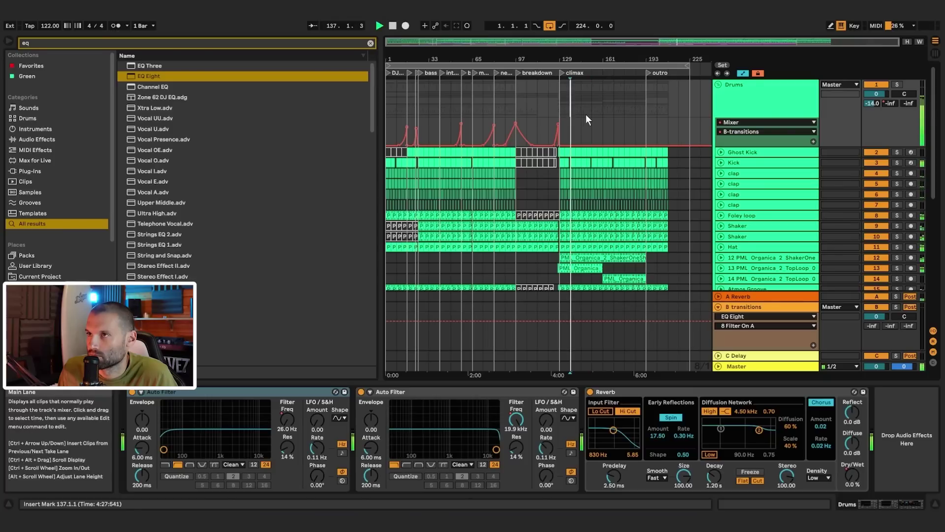
click(580, 122)
click(592, 123)
key(space)
drag(594, 127, 602, 123)
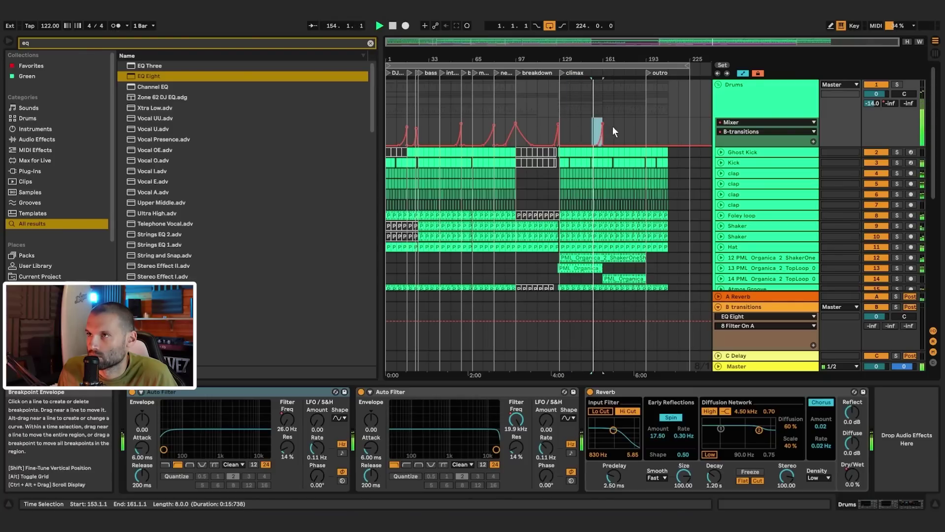
- Play from 151.1.1 and bend the climax send curve so it rises more gradually from bar 153 to bar 161
drag(598, 44, 561, 107)
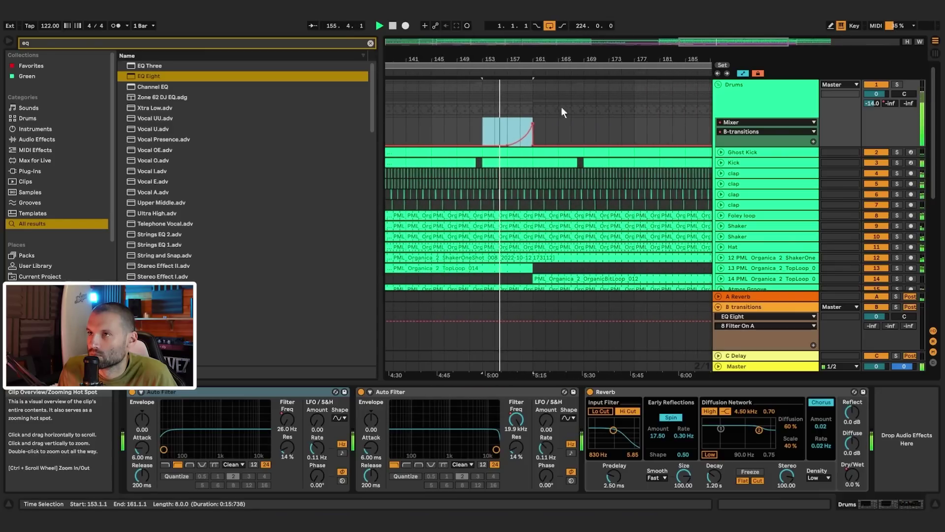
click(476, 140)
drag(510, 147, 482, 145)
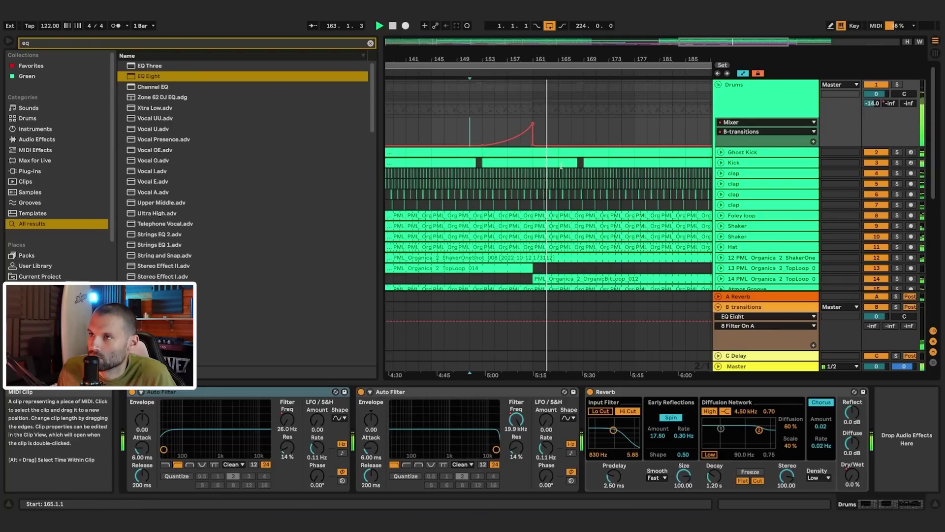
- Copy the send curve from bars 153 to 161 to 185.1.1 so it peaks at the outro, and play from 189.1.1
drag(610, 59, 515, 66)
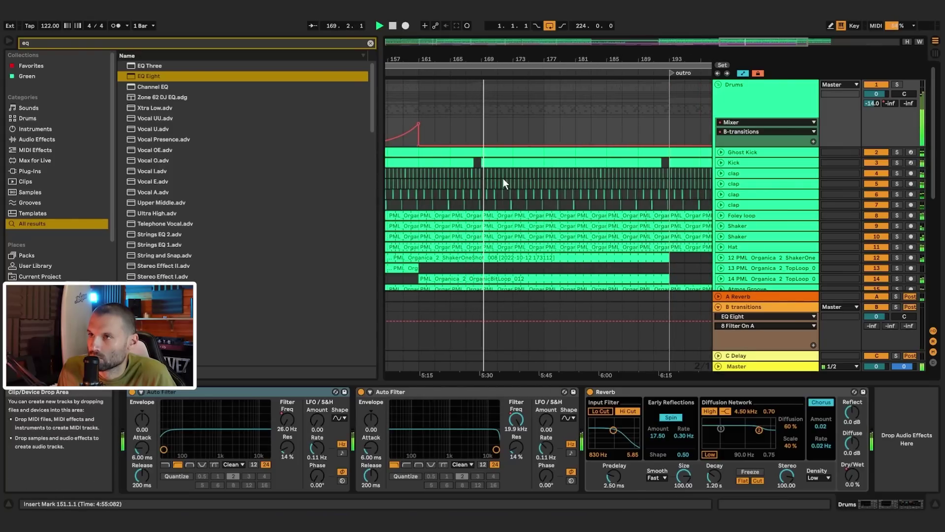
scroll(504, 178, down, 2)
drag(743, 42, 699, 19)
scroll(701, 162, up, 2)
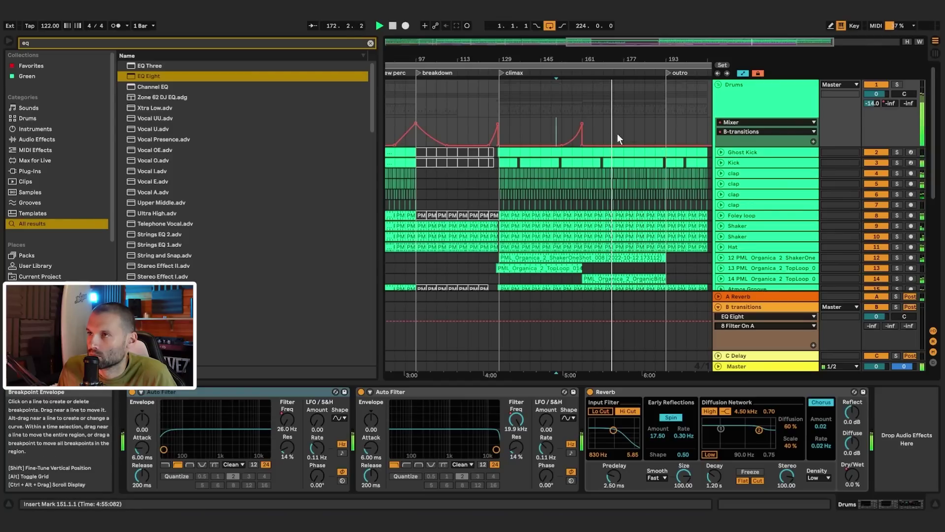
drag(556, 126, 589, 130)
key(ctrl+c)
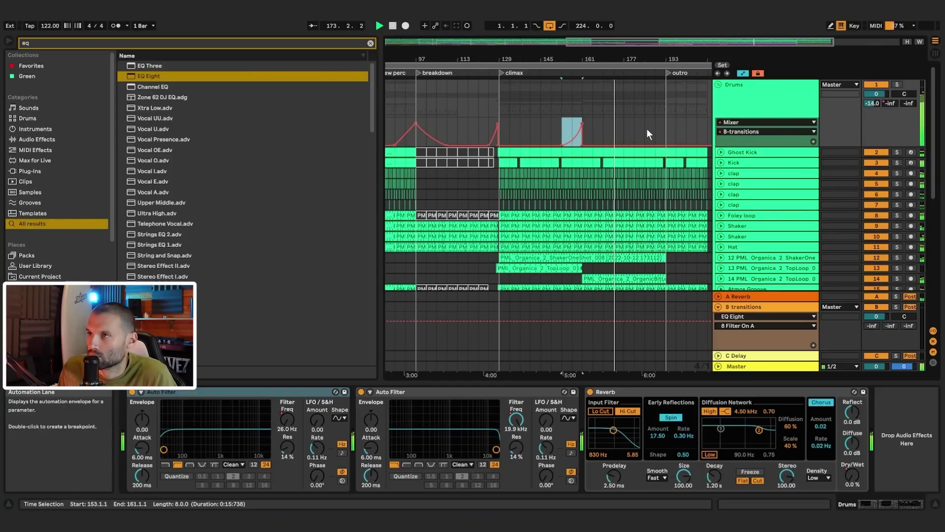
click(646, 128)
key(ctrl+v)
click(656, 120)
key(space)
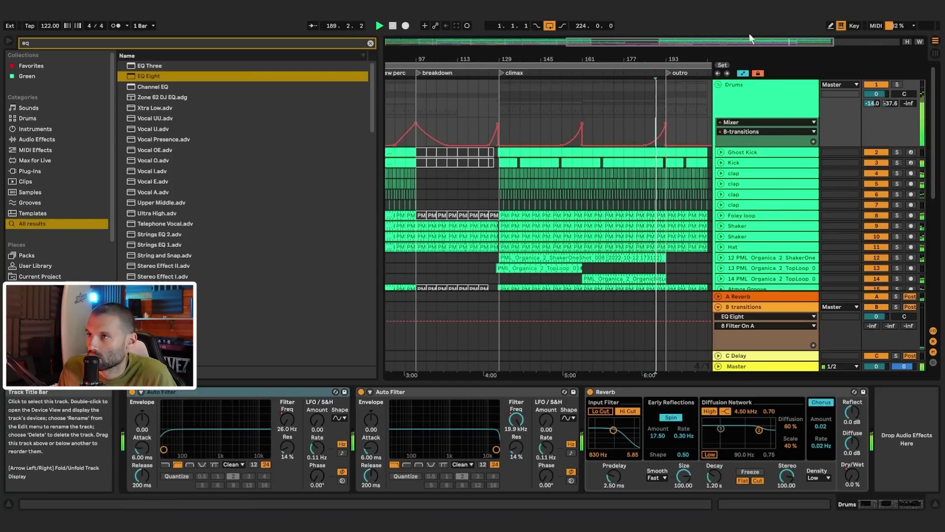
mouse_move(665, 123)
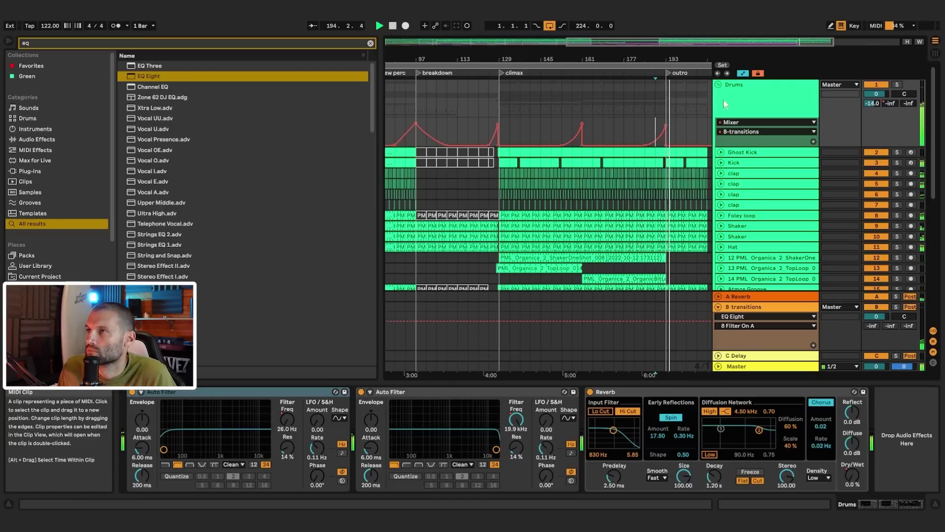
- Stop playback, fold the Drums group and the B transitions return, and show the Master track's devices
click(719, 85)
key(space)
drag(708, 42, 699, 30)
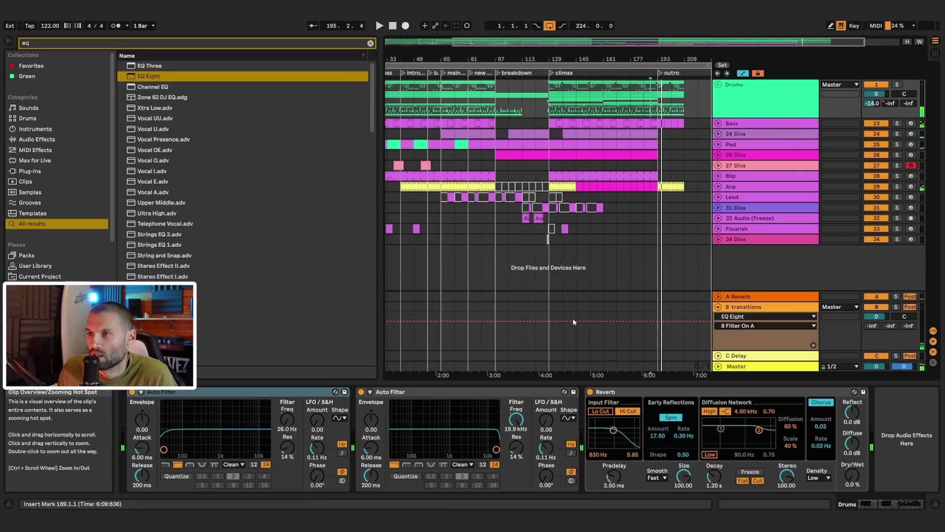
click(739, 366)
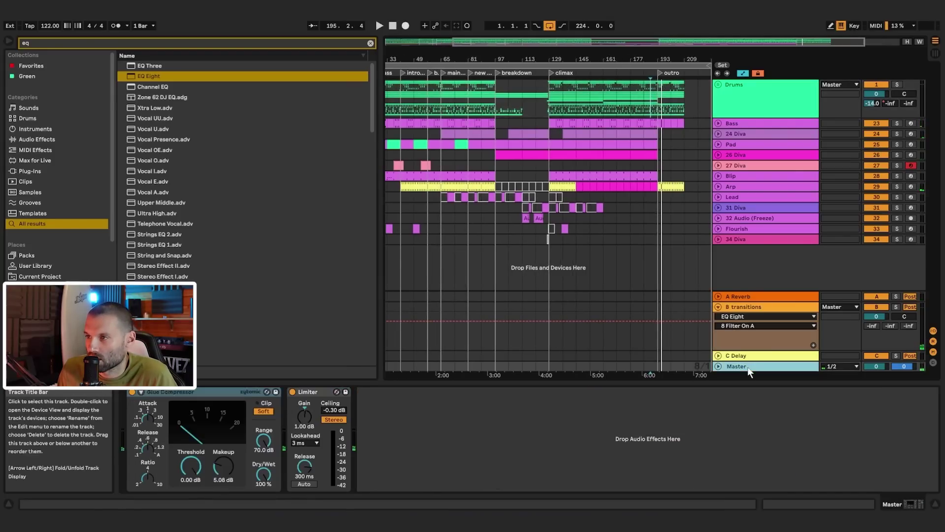
click(718, 308)
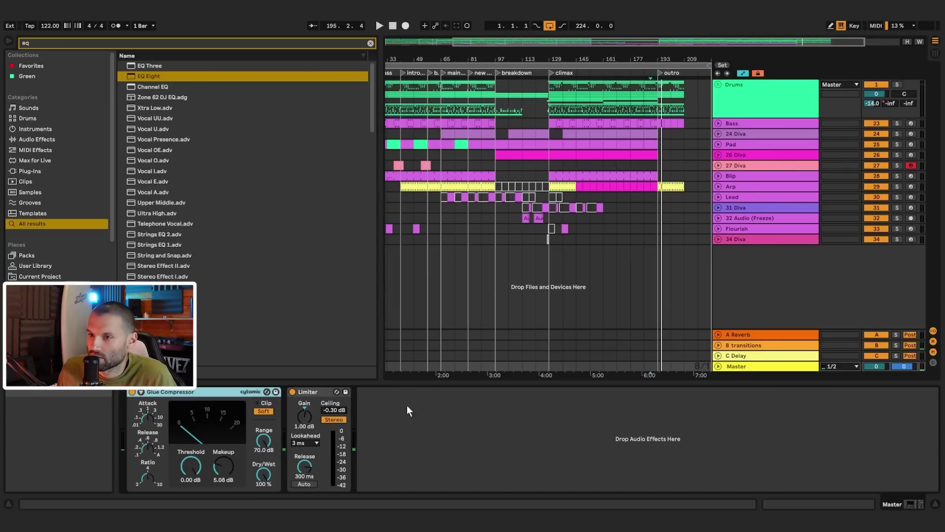
- Set the play position to 129.1.1 and insert an EQ Eight followed by a Saturator before the Master's Glue Compressor
click(559, 366)
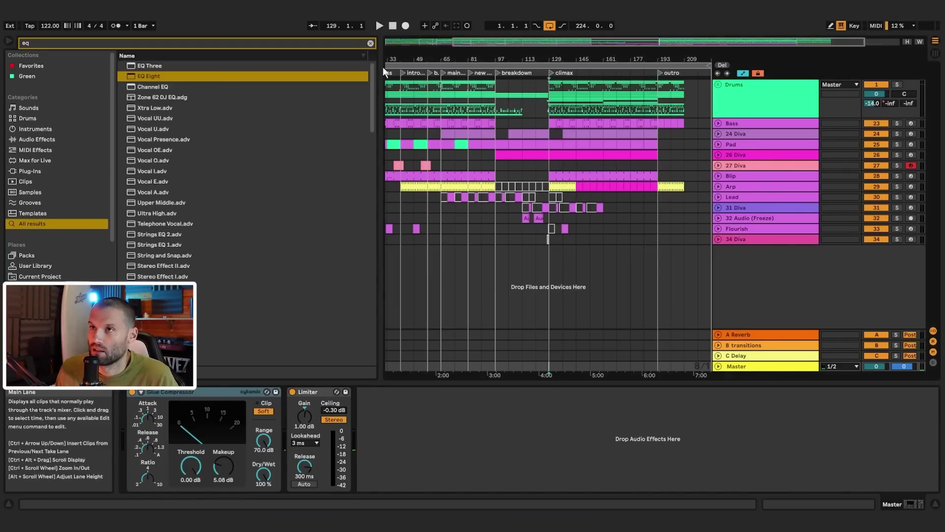
click(371, 44)
text(satur)
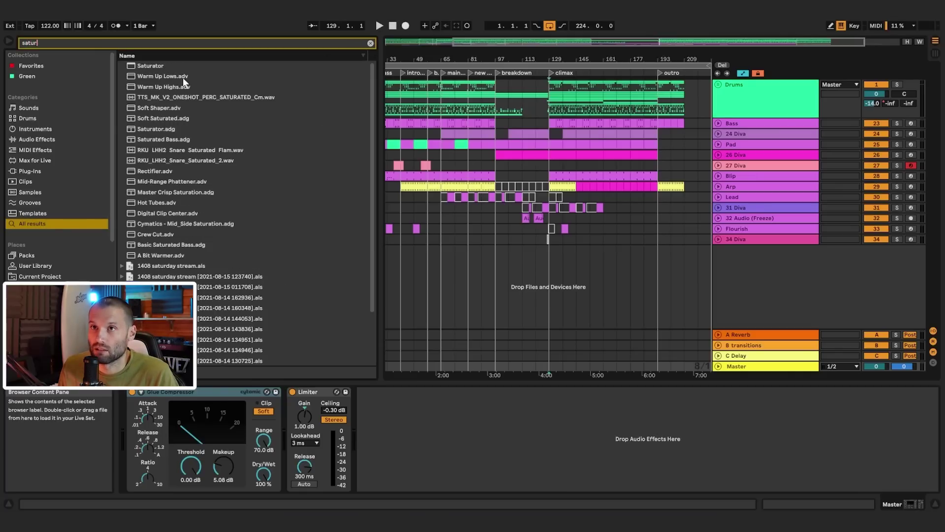
click(162, 67)
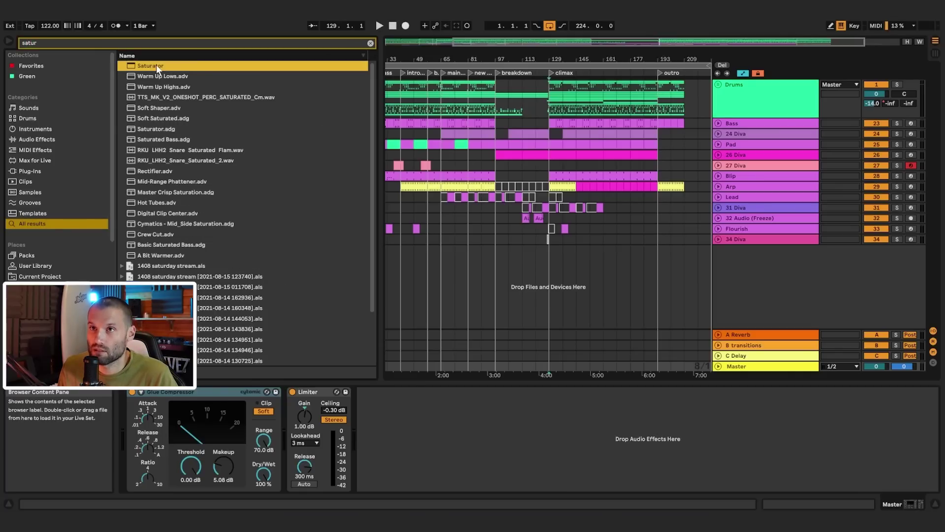
key(ctrl+f)
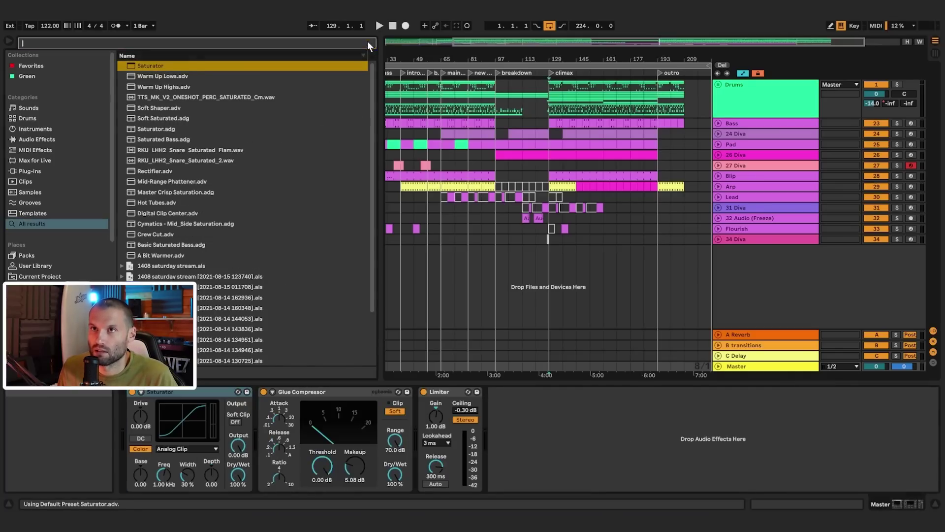
text(eq)
drag(144, 78, 133, 414)
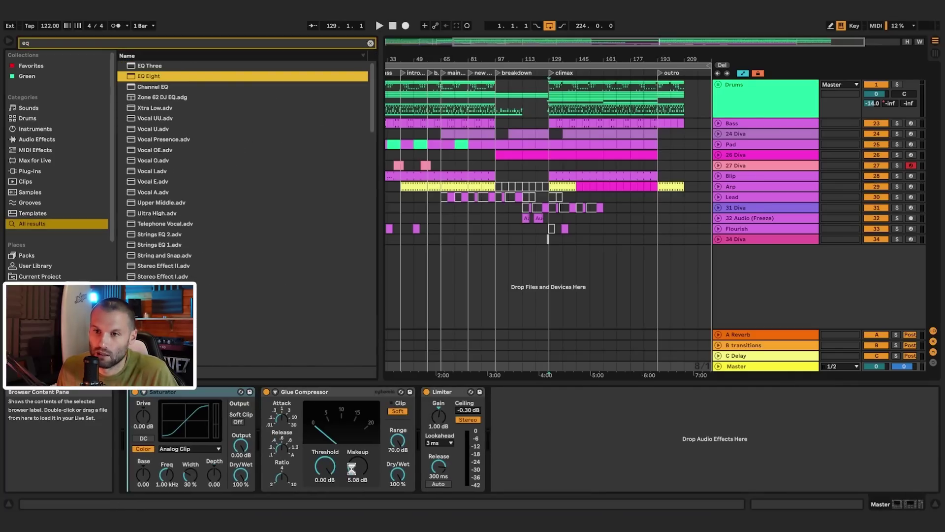
- Play the climax and lower band 2 of the Master's EQ Eight to about -4.83 dB at 958 Hz
key(space)
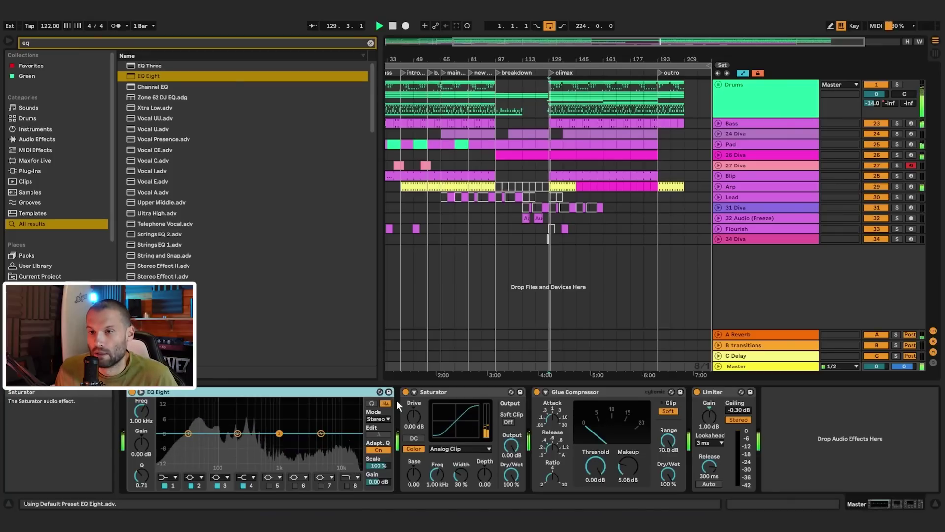
drag(235, 433, 217, 446)
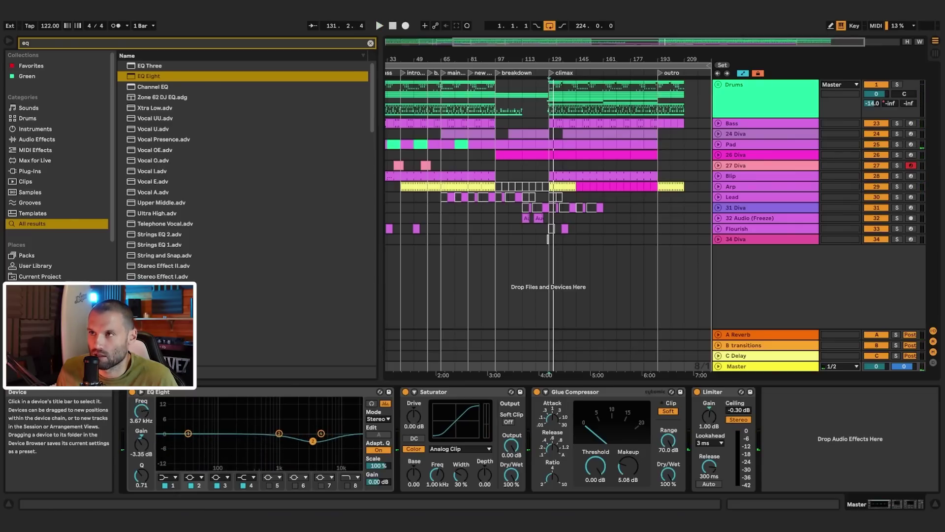
drag(214, 439, 274, 446)
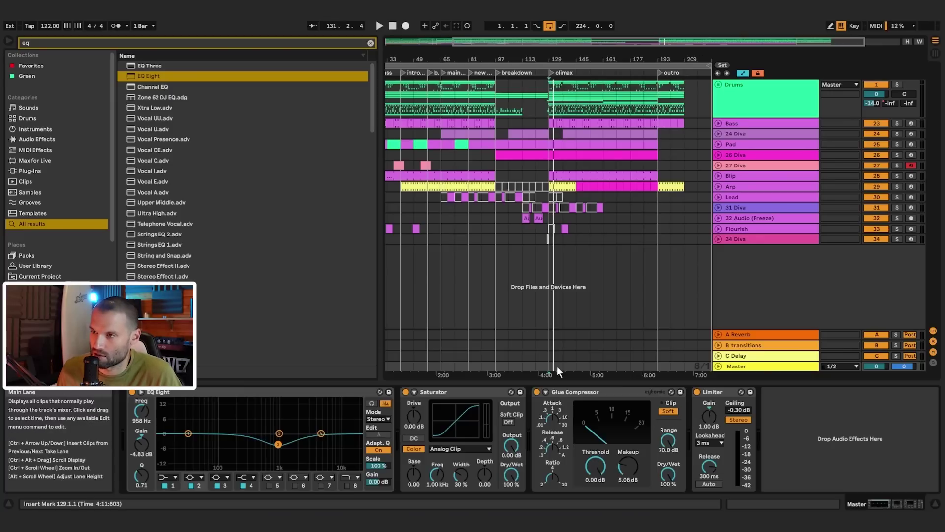
- Play from 145.1.1 and move band 2 of the Master's EQ Eight to about 2.45 kHz at 0.12 dB
click(572, 366)
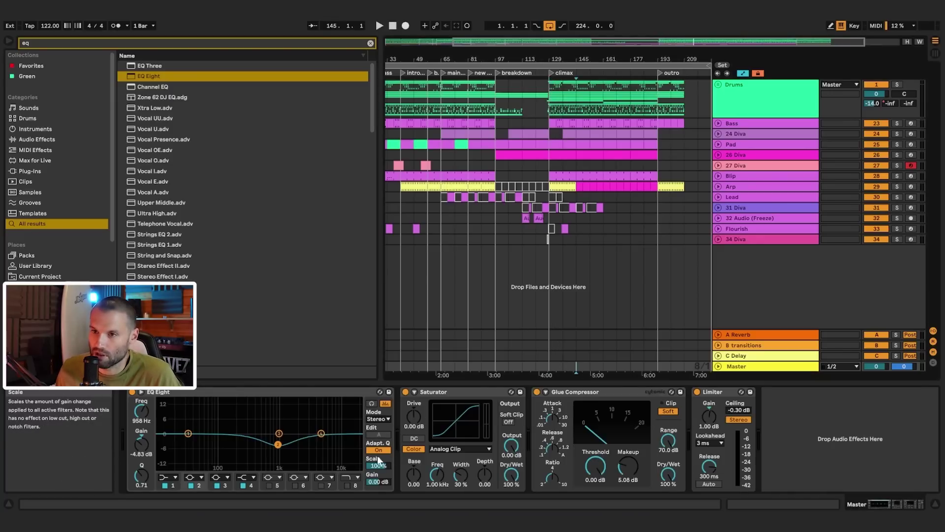
key(space)
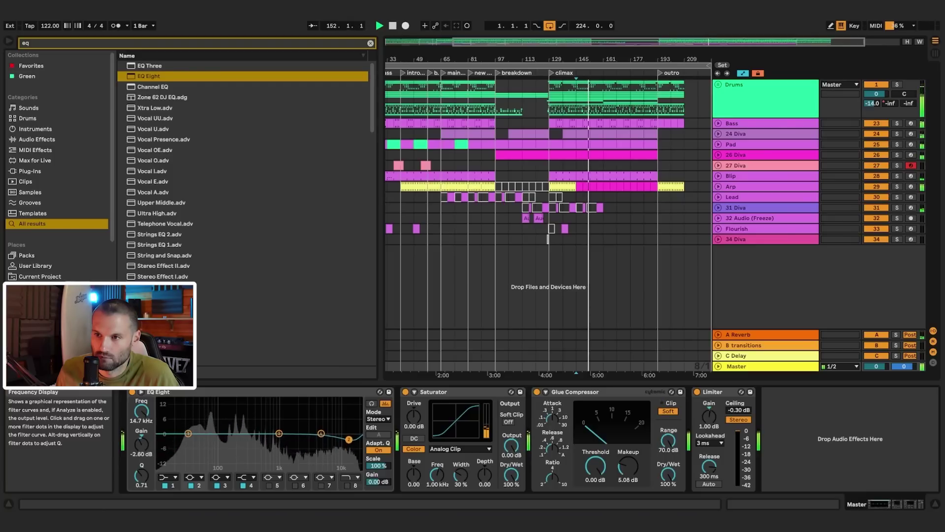
drag(308, 438, 291, 436)
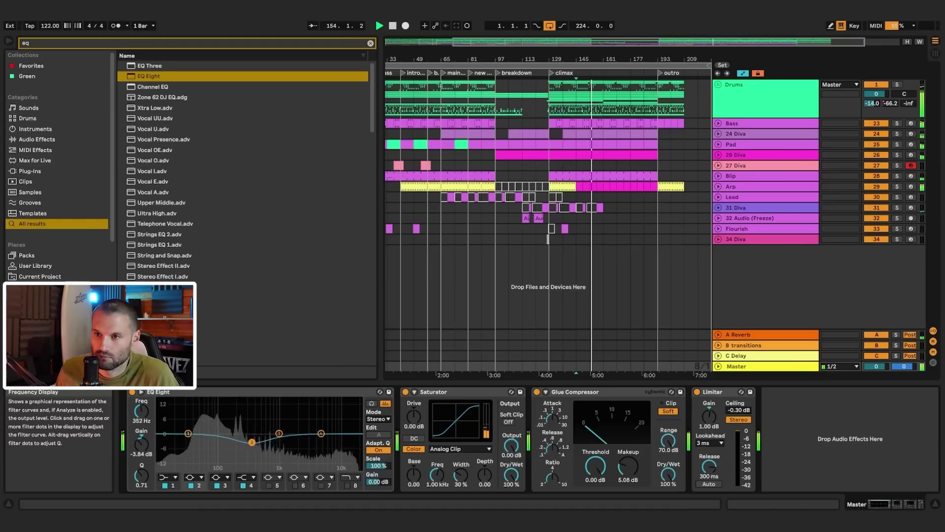
drag(216, 446, 266, 435)
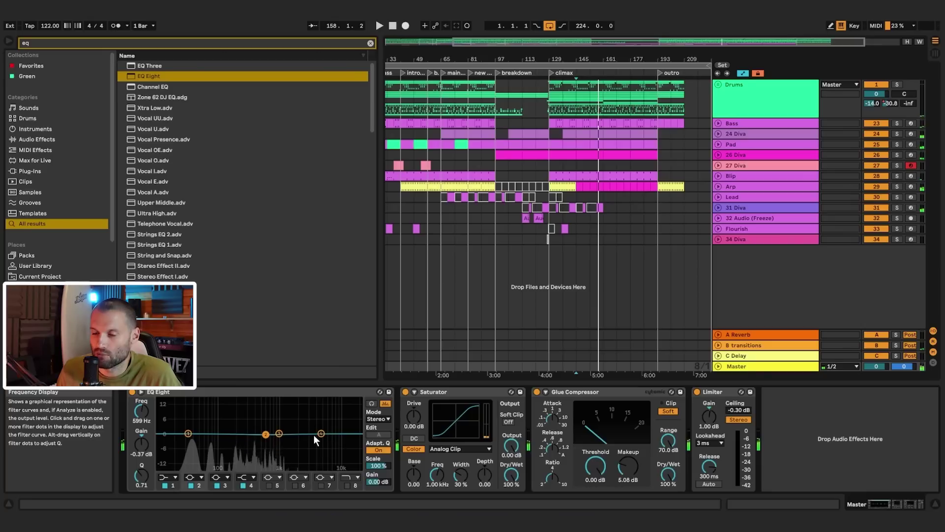
drag(266, 435, 302, 434)
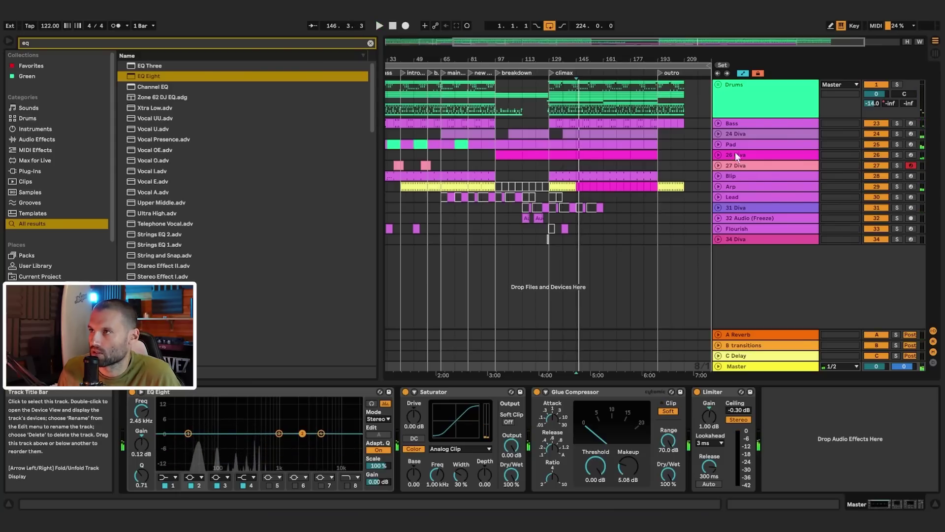
- Add an EQ Eight after the Reverb in the Drums group's device chain
click(735, 102)
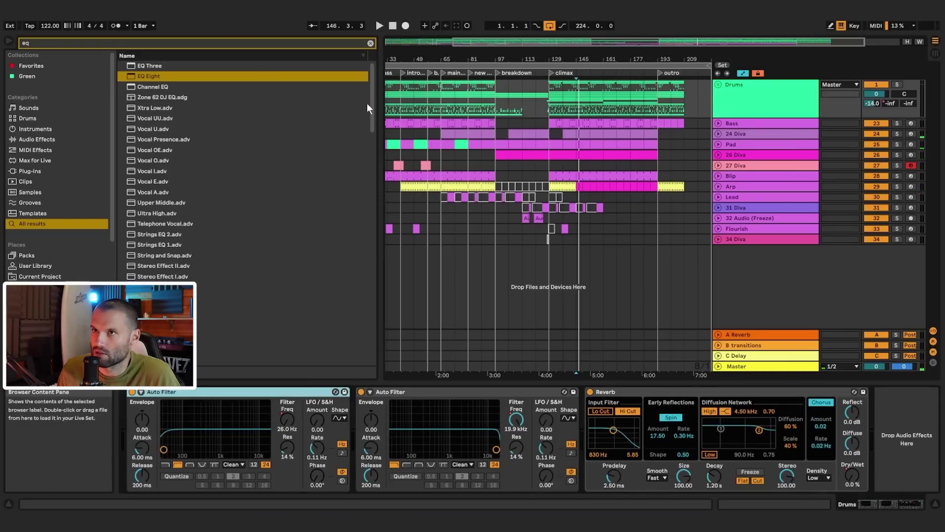
click(369, 40)
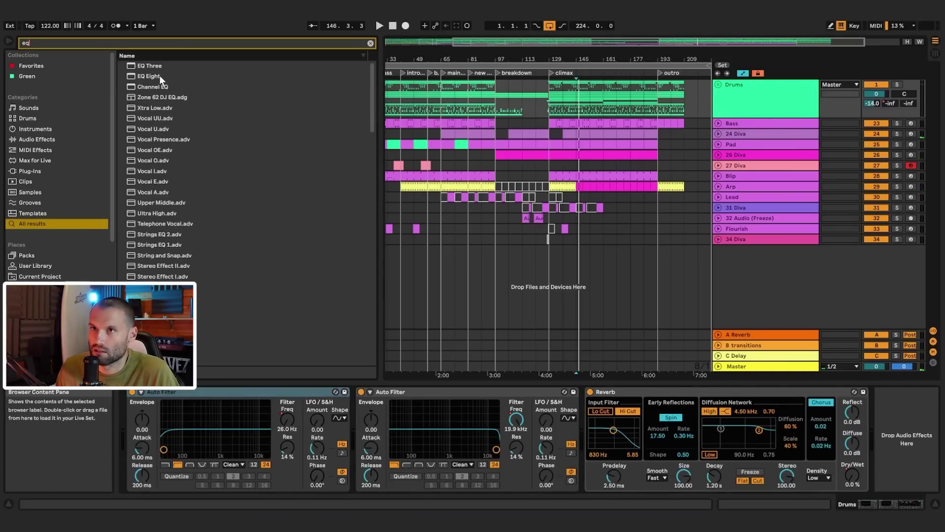
double_click(160, 76)
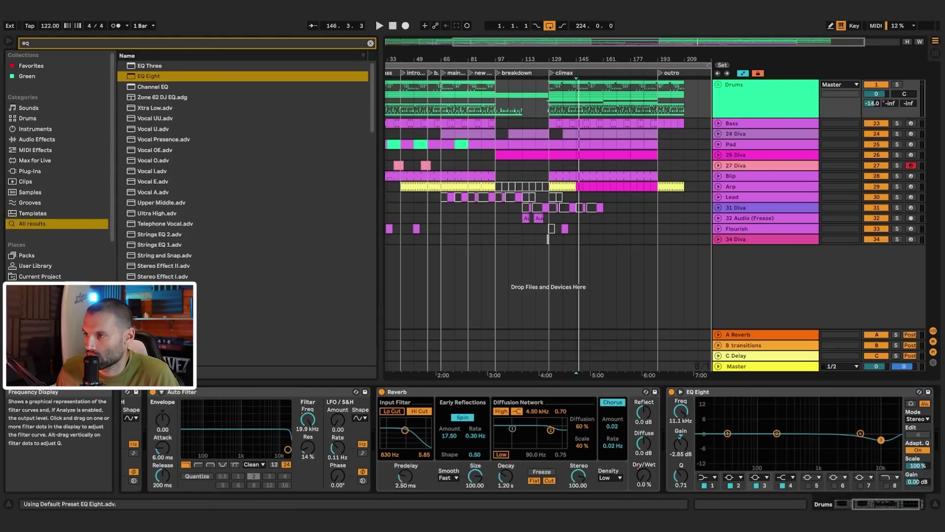
- During playback, set band 3 of the Drums EQ Eight to about 13.8 kHz at -2.11 dB and compare it bypassed
key(space)
drag(887, 440, 887, 439)
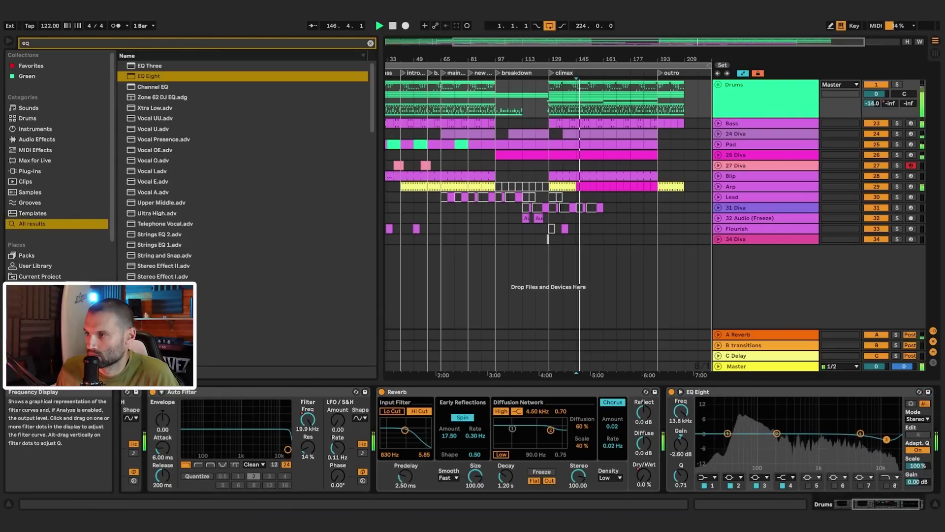
click(670, 392)
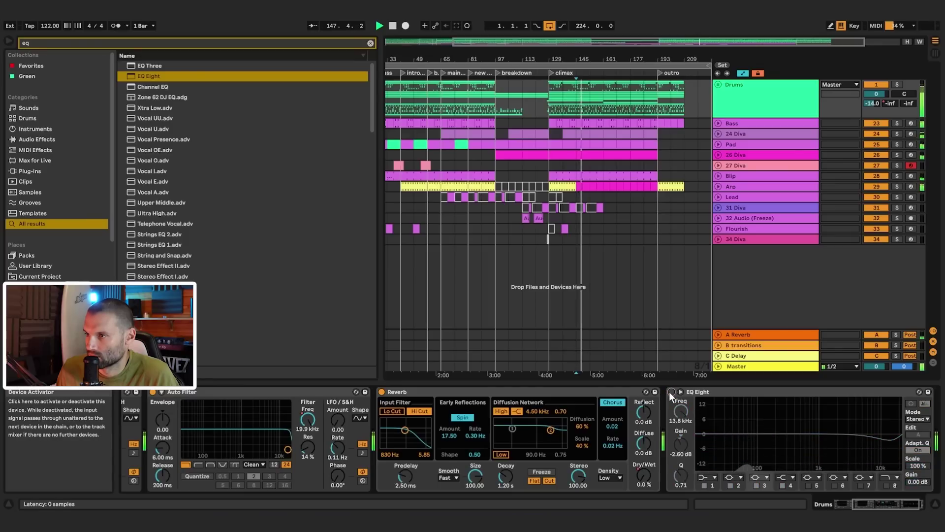
click(670, 392)
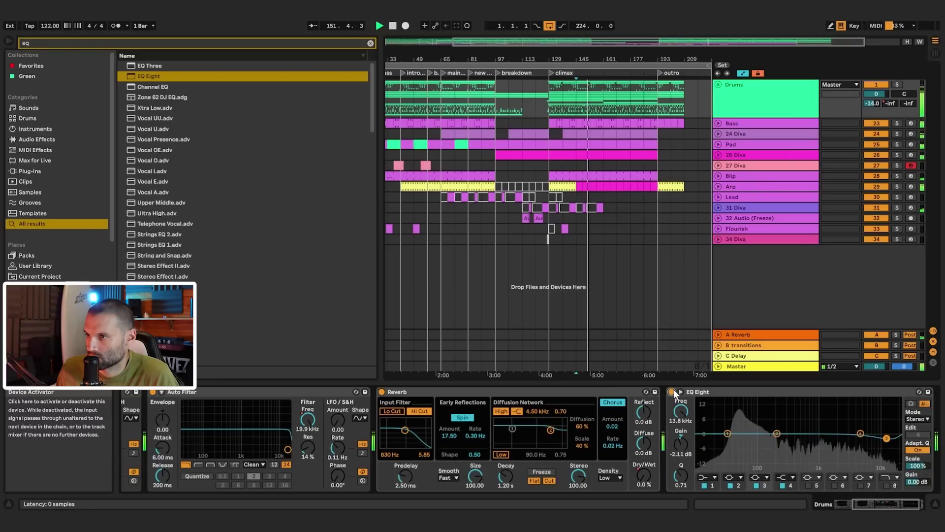
key(space)
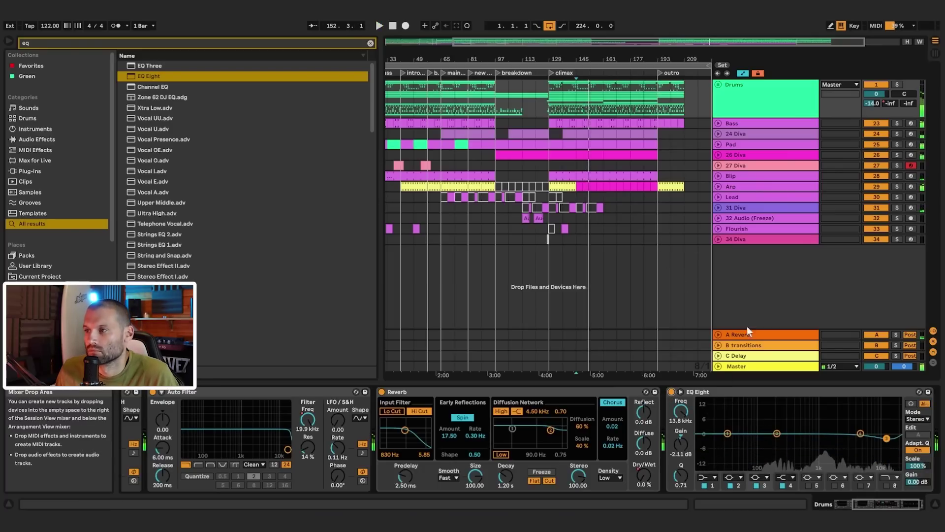
- Play the climax and move band 1 of the Master's EQ Eight to about 74.2 Hz at -0.37 dB
click(744, 367)
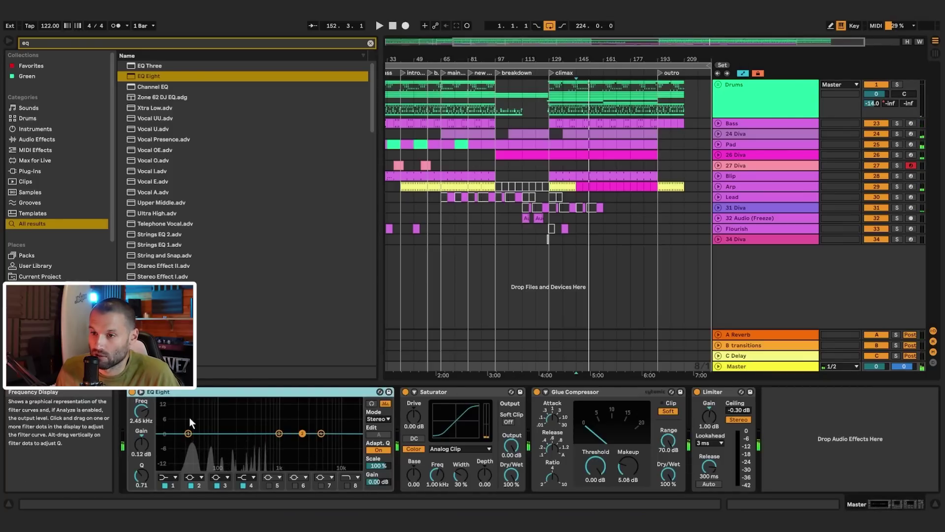
key(space)
drag(189, 434, 212, 434)
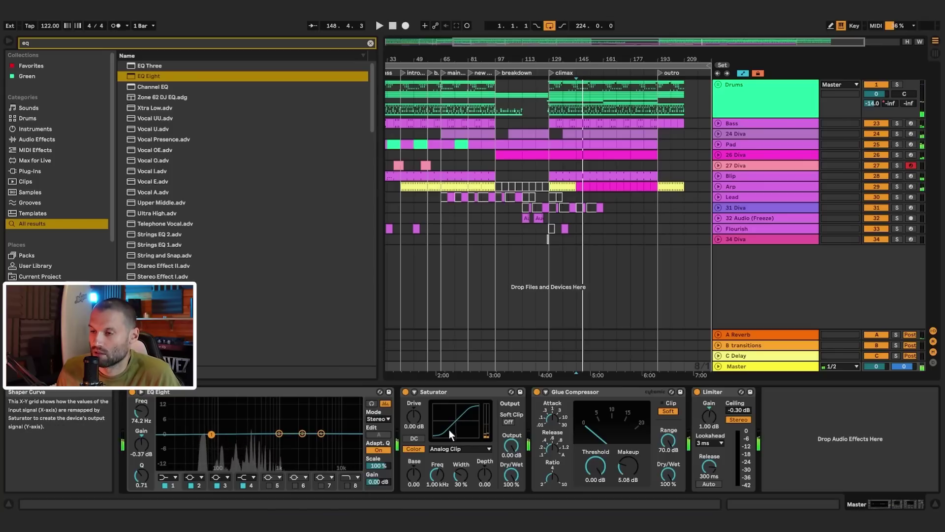
- Deactivate the Master's Glue Compressor and raise the Saturator's Drive to about 6.29 dB while the climax plays
click(537, 391)
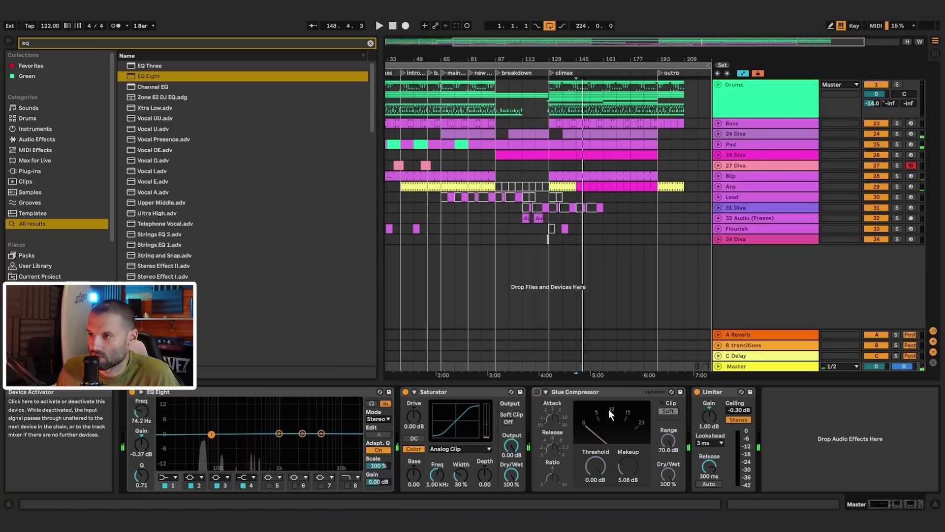
key(space)
drag(416, 412, 415, 389)
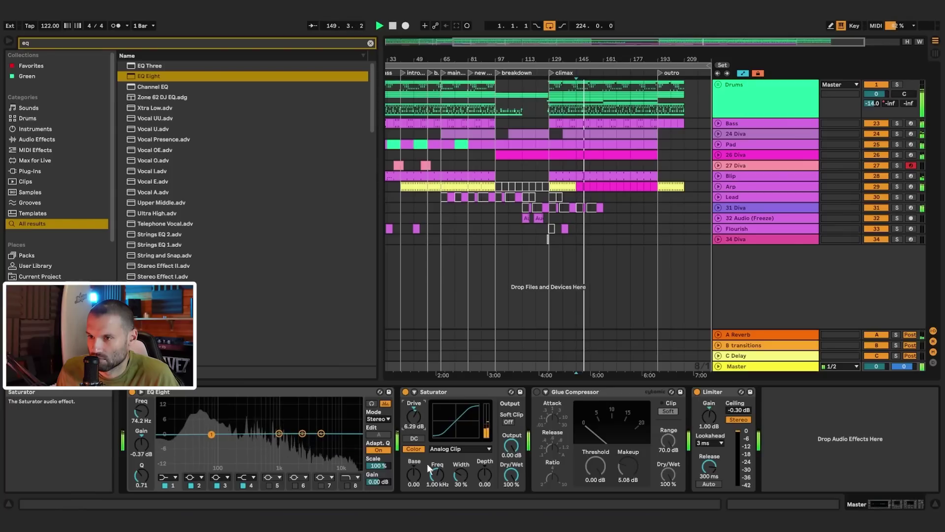
key(space)
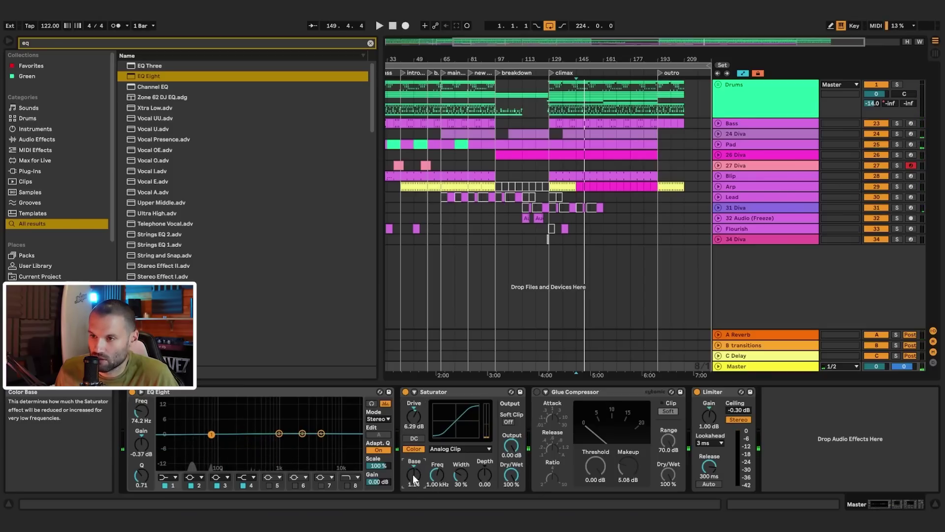
- Set the Saturator's color Base to -10.3 and its Drive to 10.3 dB while auditioning from 145.1.1
drag(413, 475, 414, 426)
key(space)
mouse_move(414, 475)
mouse_down()
mouse_move(413, 487)
mouse_move(414, 473)
mouse_up()
key(space)
key(space)
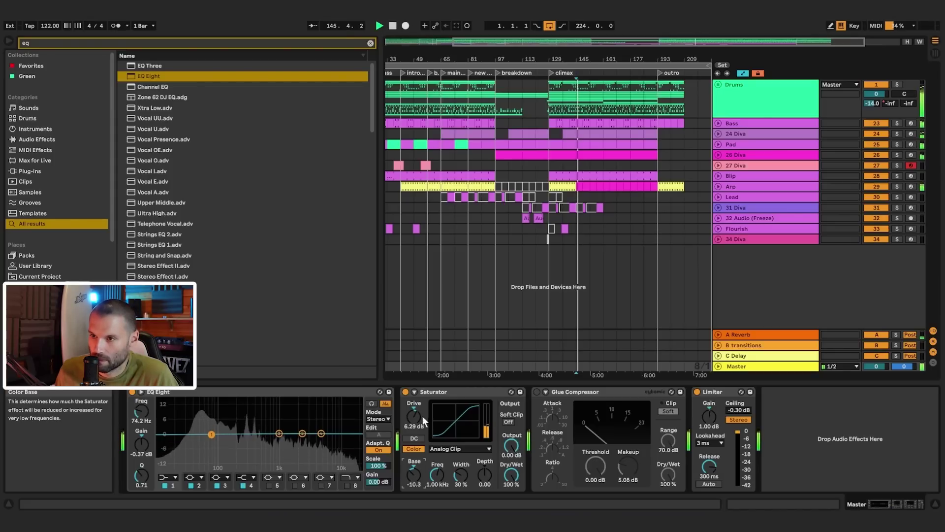
mouse_move(415, 418)
mouse_down()
mouse_move(415, 395)
mouse_move(414, 422)
mouse_up()
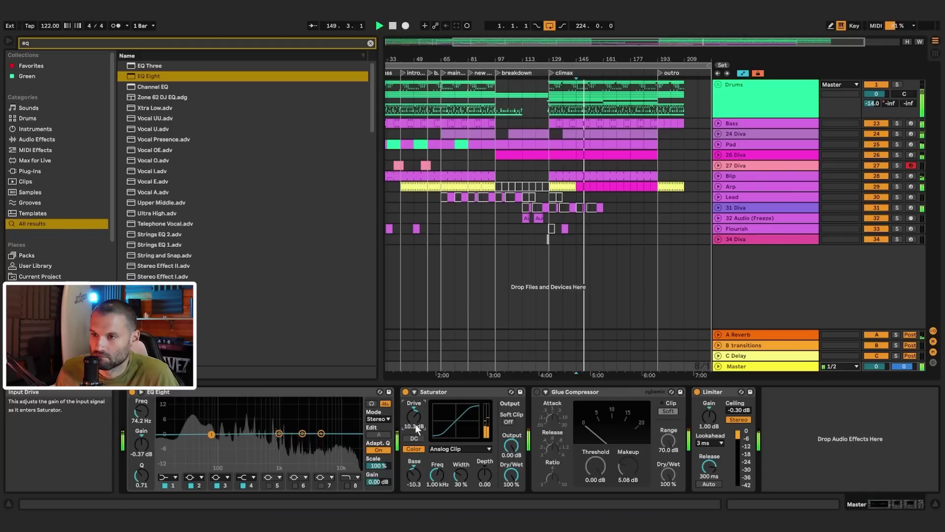
key(space)
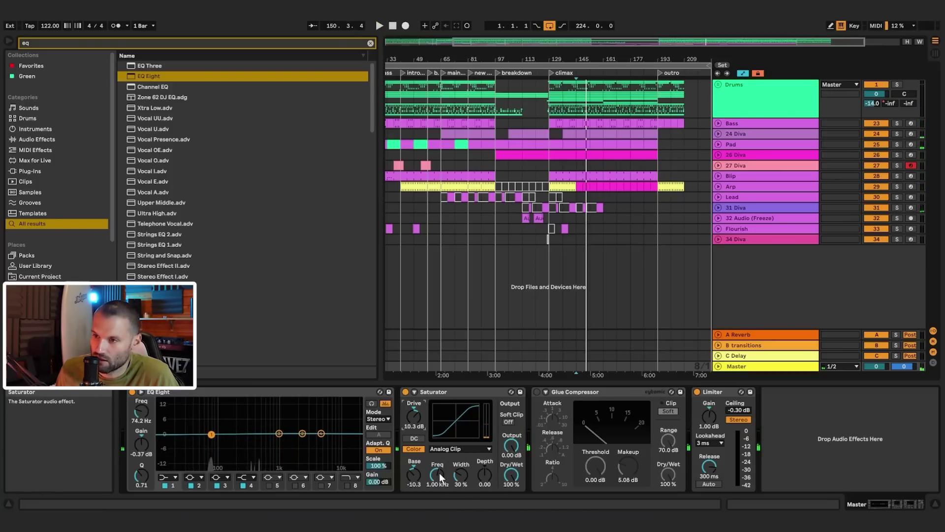
- Set the Saturator's color frequency to 10.0 kHz and its color width to 58%
drag(438, 477, 438, 462)
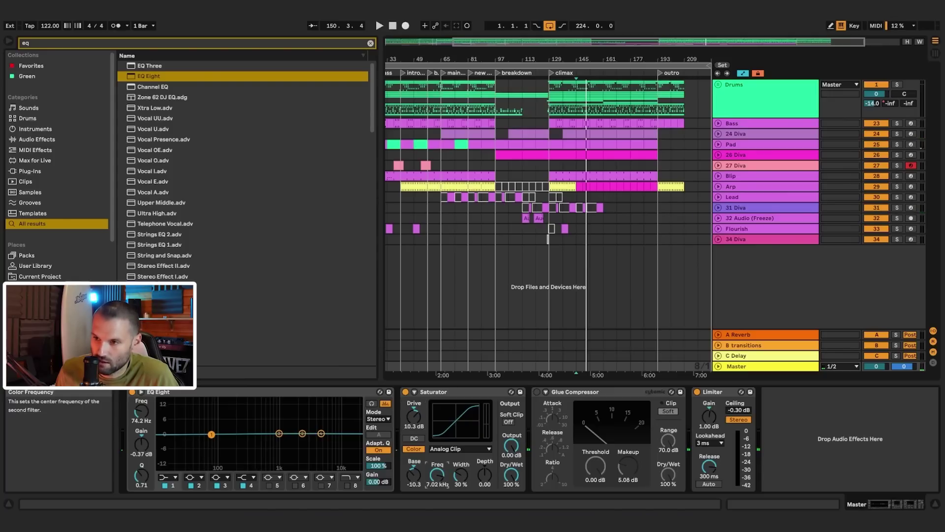
drag(470, 477, 437, 471)
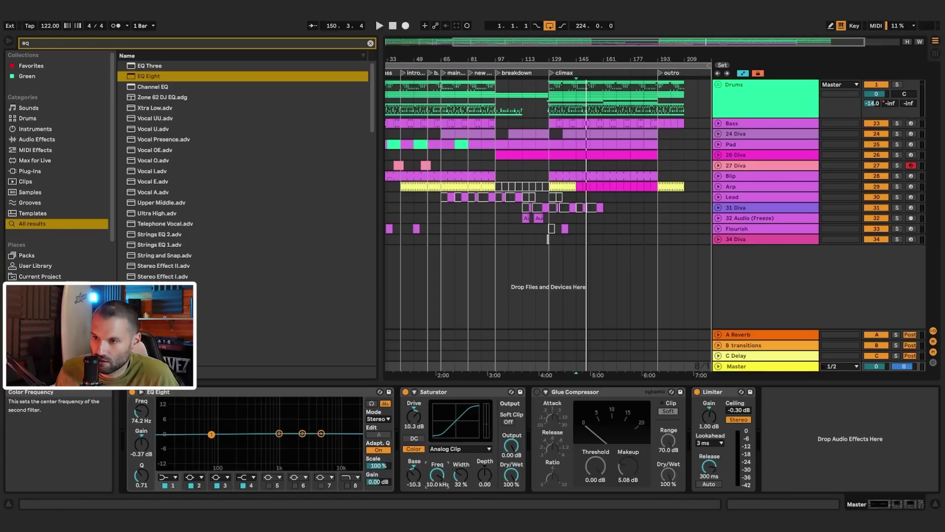
click(461, 475)
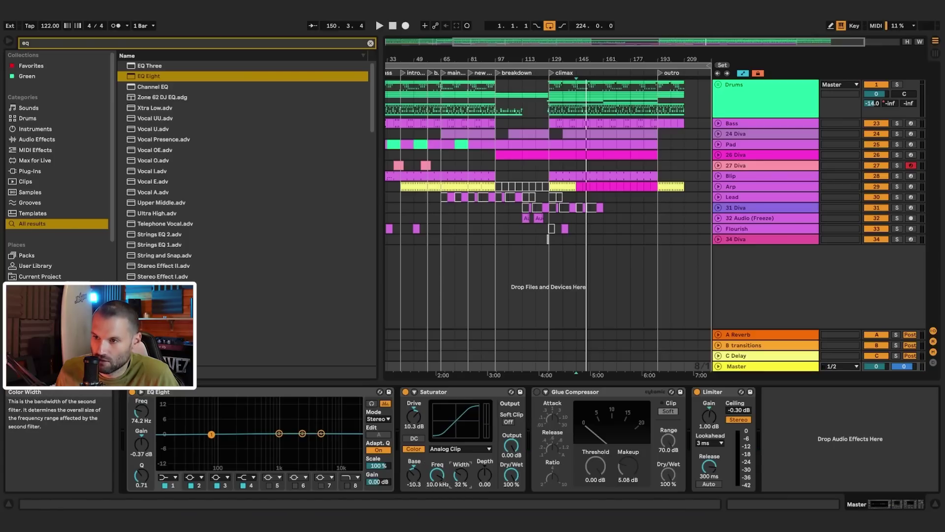
key(space)
- Audition different color Depth amounts on the Saturator during repeated playback and set the Depth to 10.3
mouse_move(483, 478)
mouse_down()
mouse_move(483, 448)
mouse_move(483, 464)
mouse_up()
key(space)
double_click(482, 478)
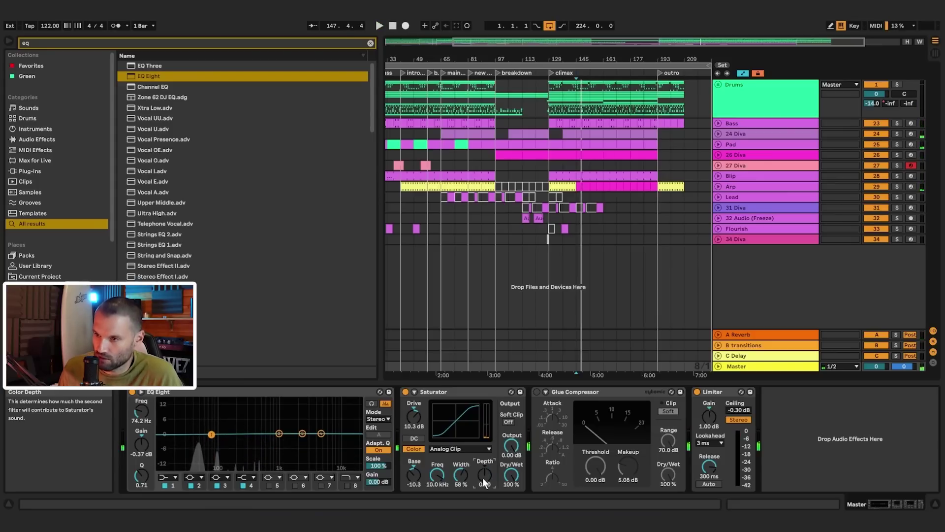
key(space)
drag(483, 473, 483, 452)
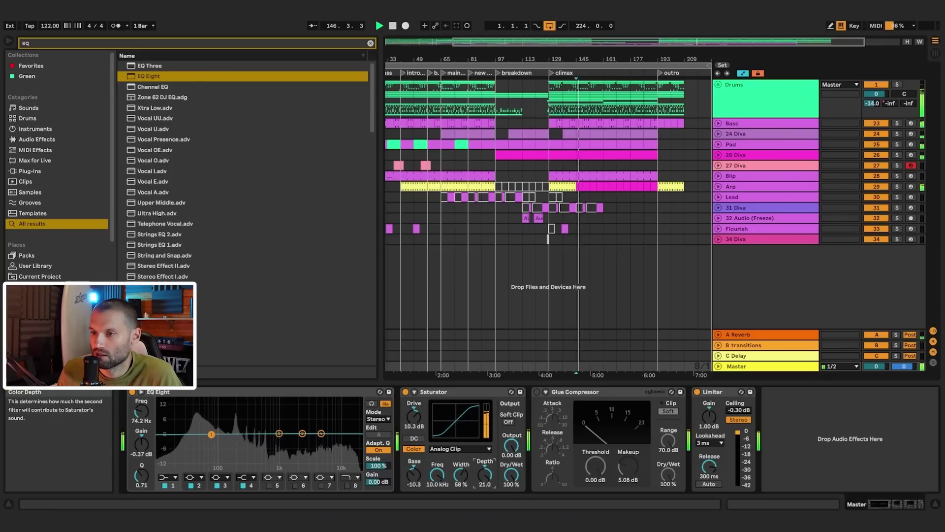
key(space)
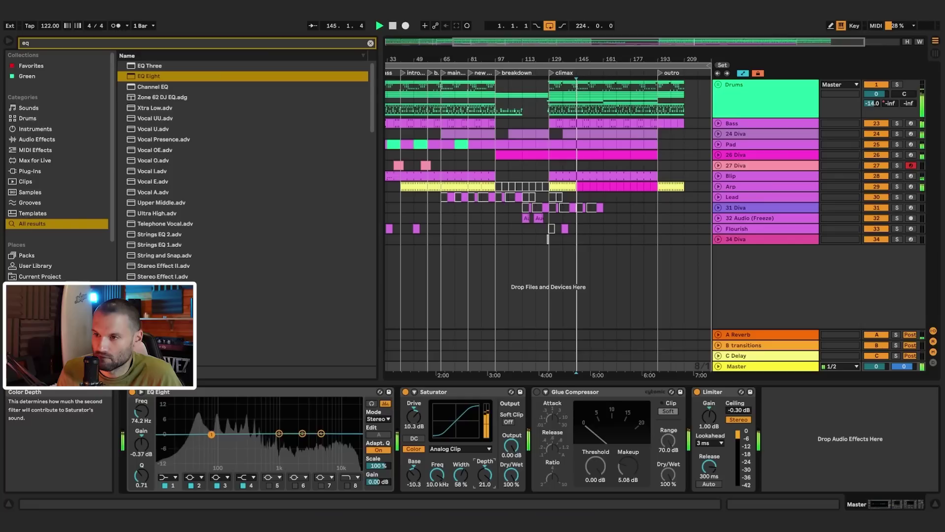
drag(485, 474, 485, 471)
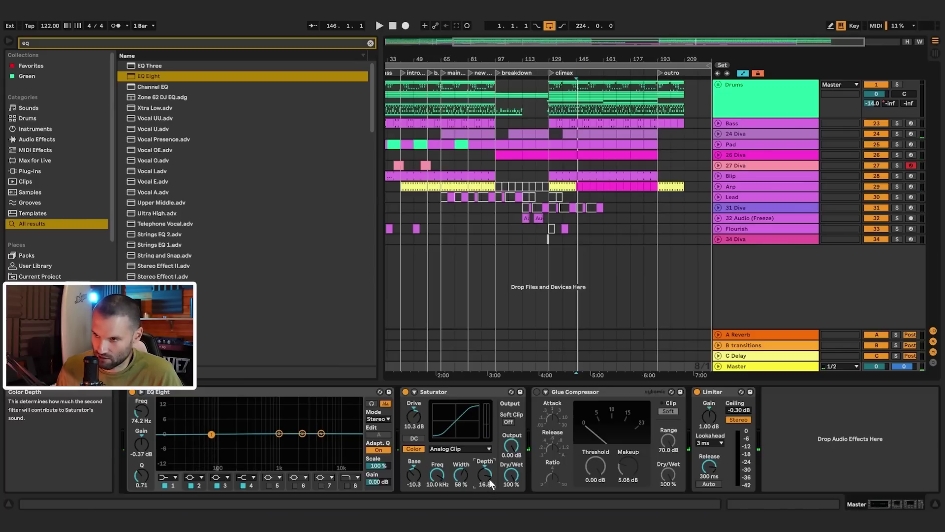
key(space)
drag(486, 478, 482, 495)
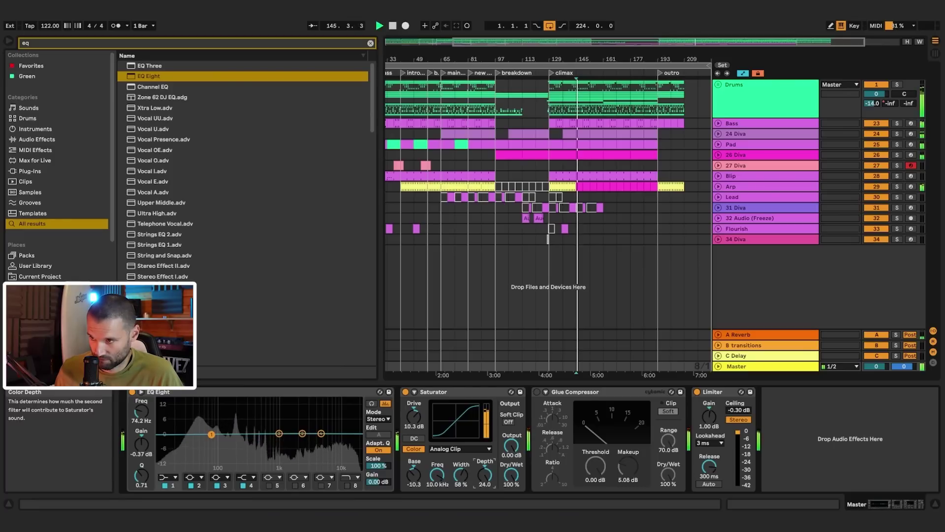
key(space)
mouse_move(485, 475)
mouse_down()
mouse_move(485, 503)
mouse_move(485, 476)
mouse_up()
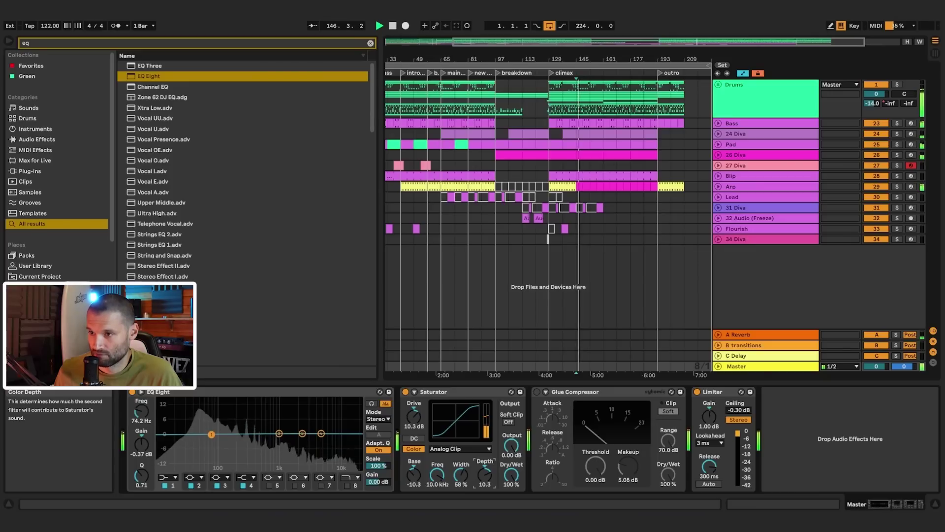
- Compare the mix with the Saturator bypassed and lower the Saturator's Output to about -10.9 dB
click(405, 392)
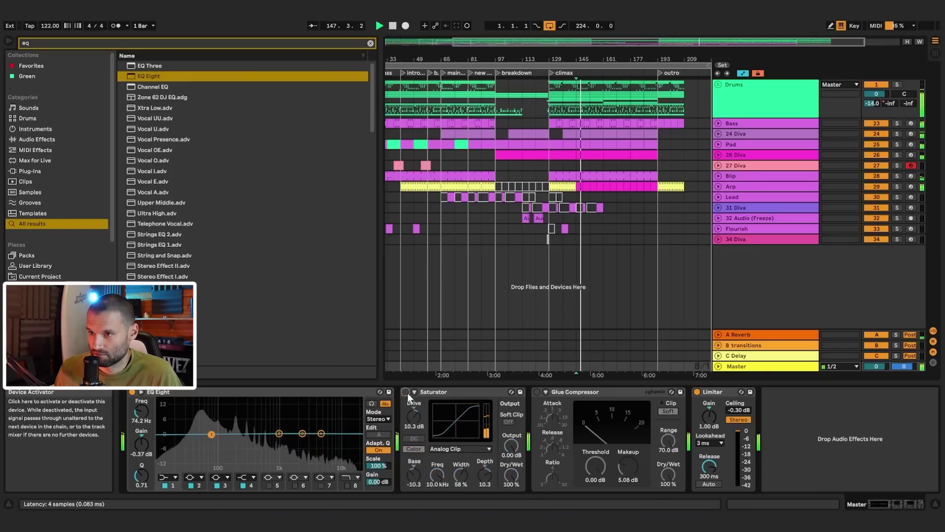
click(407, 393)
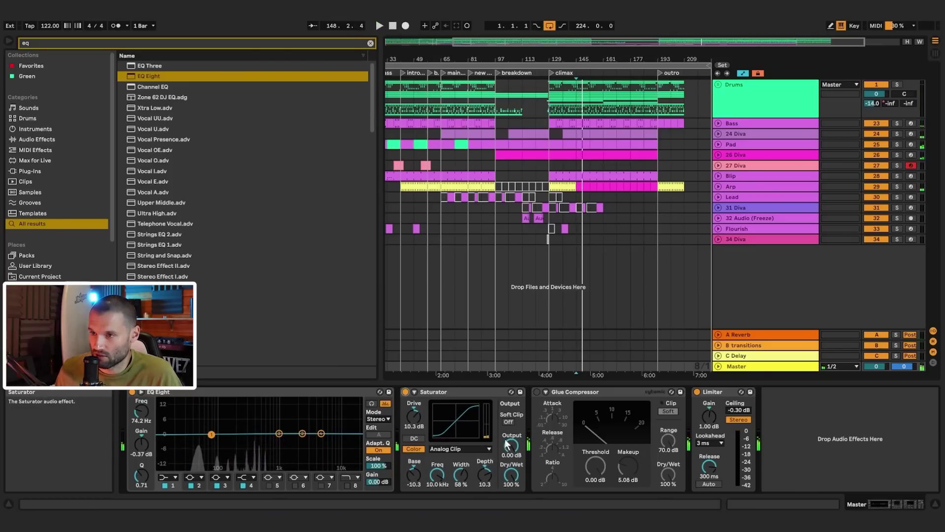
drag(511, 446, 512, 456)
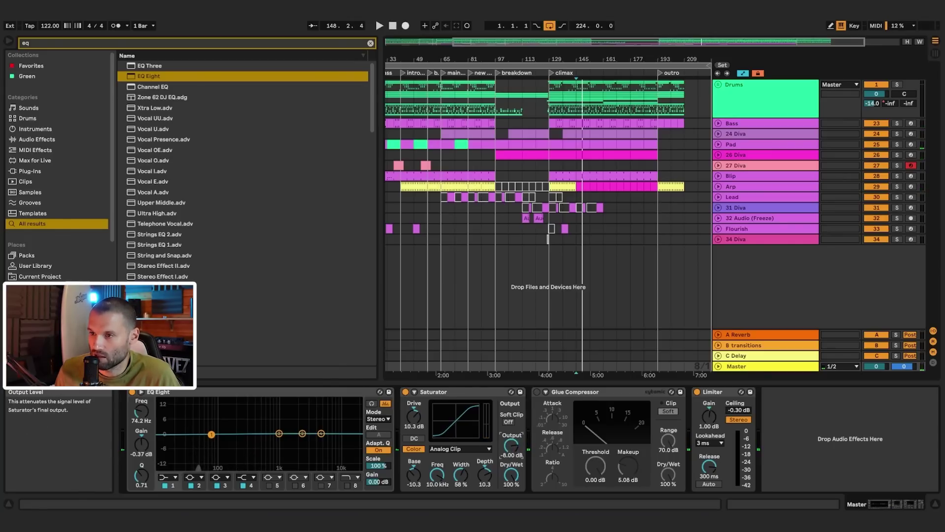
- Play from 145.1.1 and switch the Saturator off and on to compare the processed and unprocessed loudness
click(407, 392)
click(406, 391)
click(406, 392)
click(407, 392)
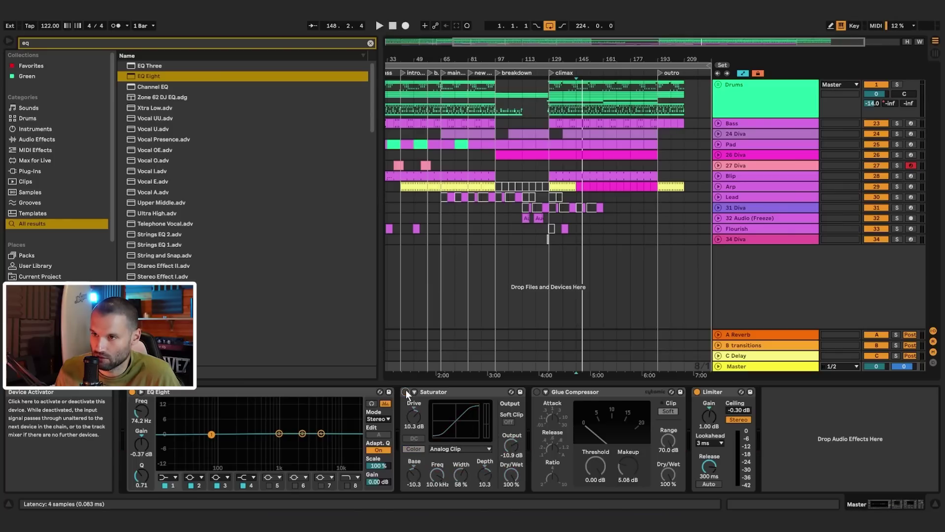
key(space)
click(406, 391)
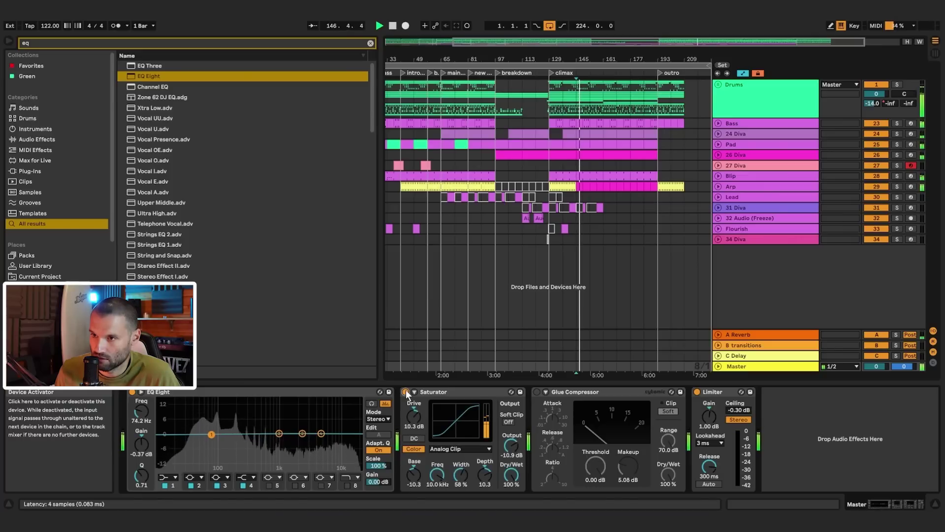
click(406, 391)
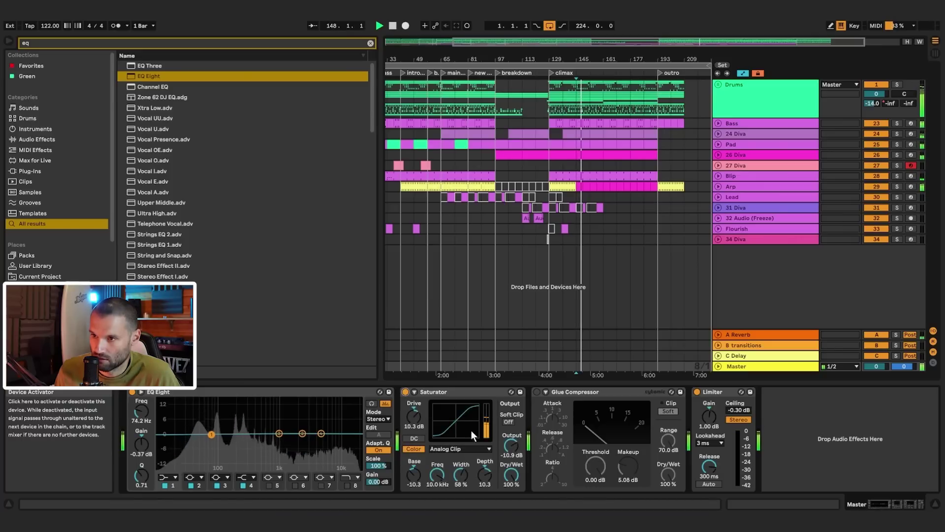
- Set the Saturator's Output to -10.3 dB during playback
drag(512, 447, 513, 456)
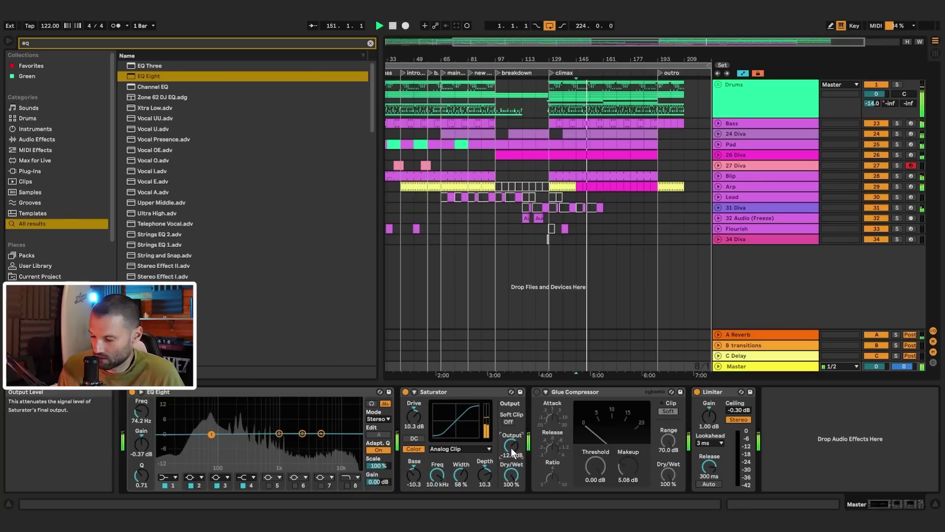
text(-10.3)
key(Return)
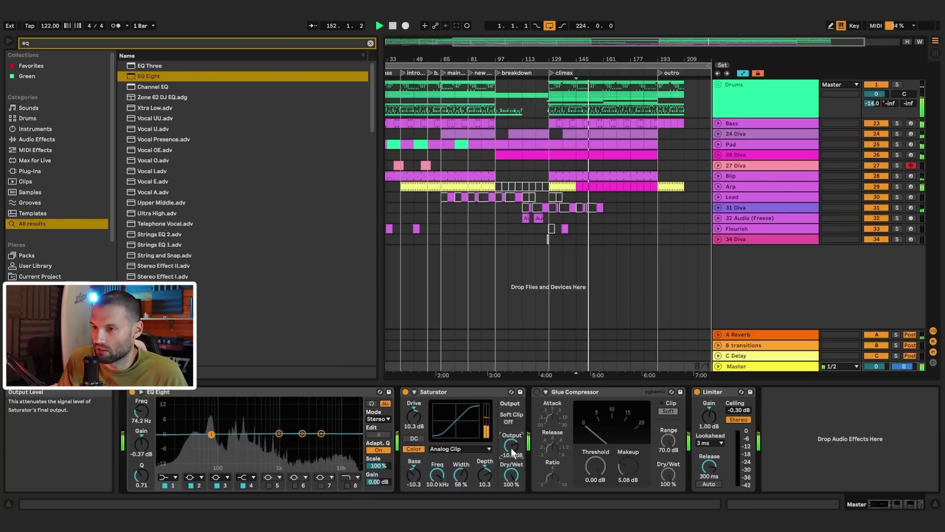
- Compare the mix with the Saturator bypassed and active over repeated playback from 145.1.1, leaving the device on
click(405, 392)
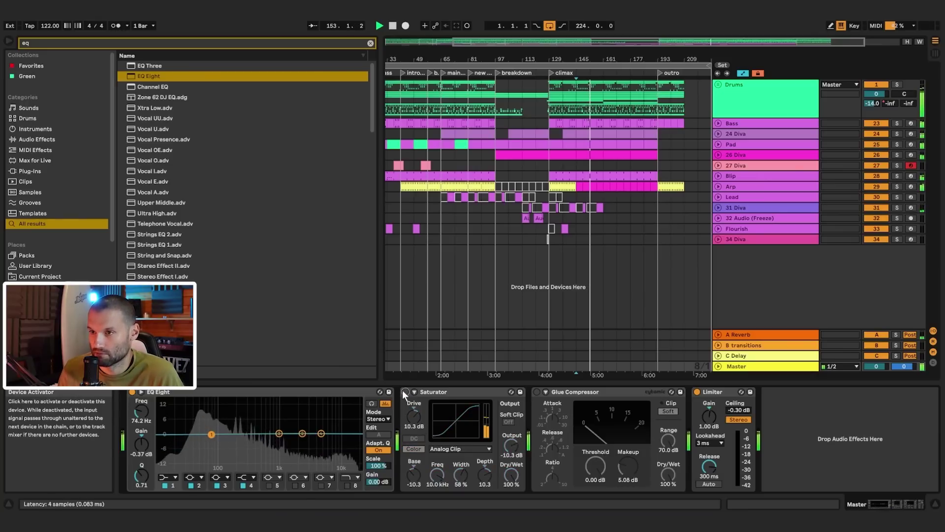
click(404, 391)
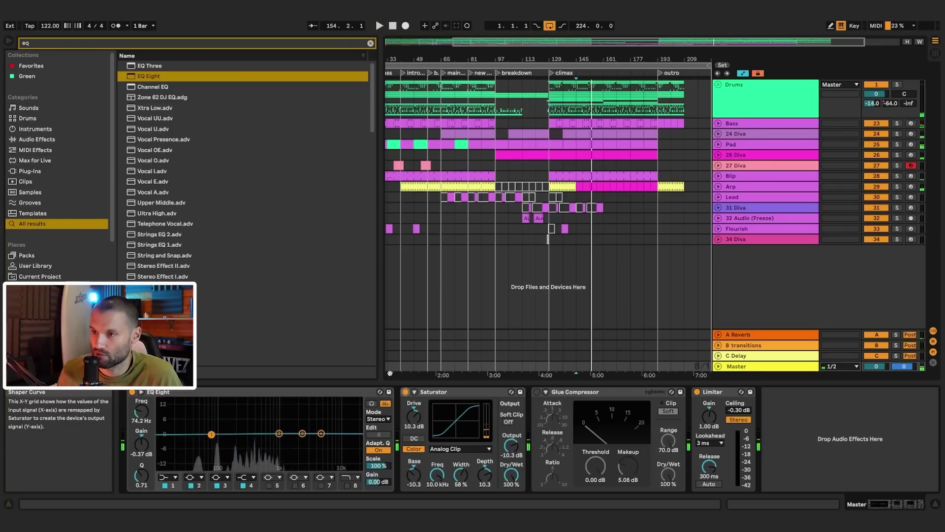
key(space)
click(405, 392)
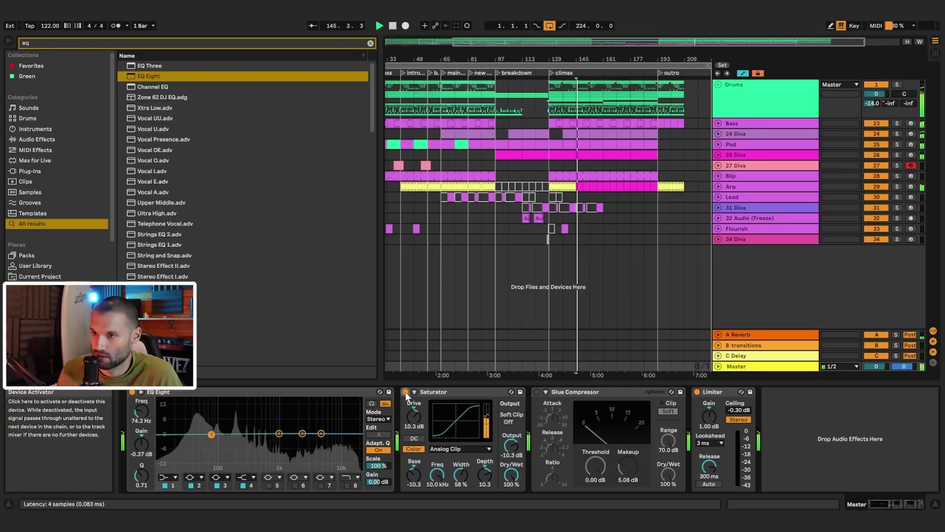
click(406, 392)
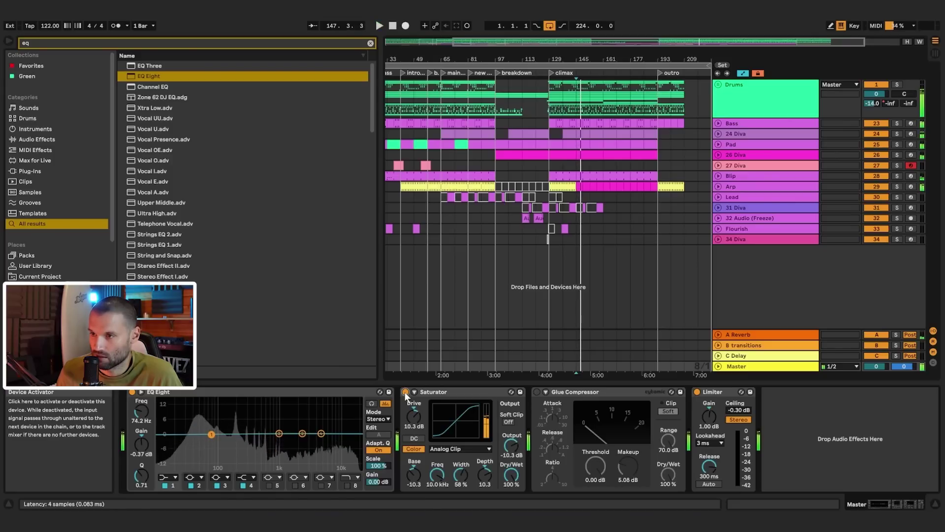
key(space)
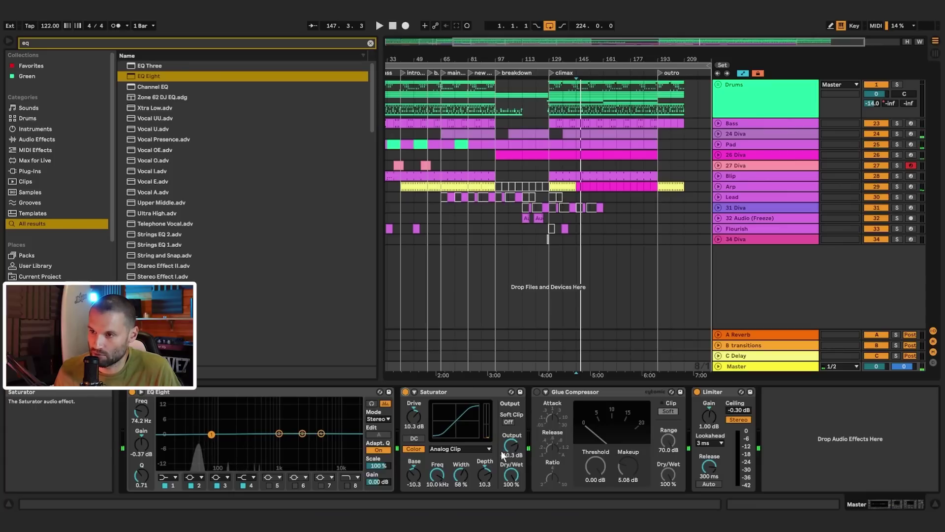
key(space)
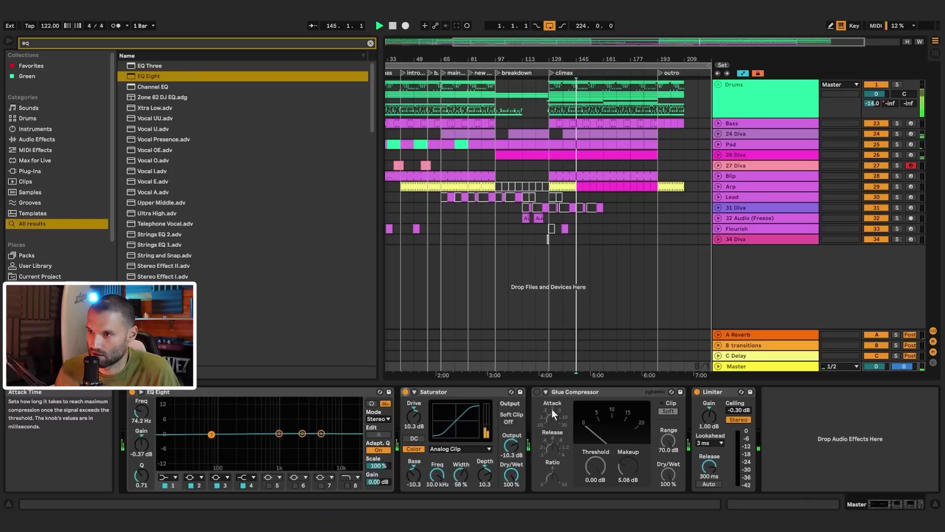
click(406, 391)
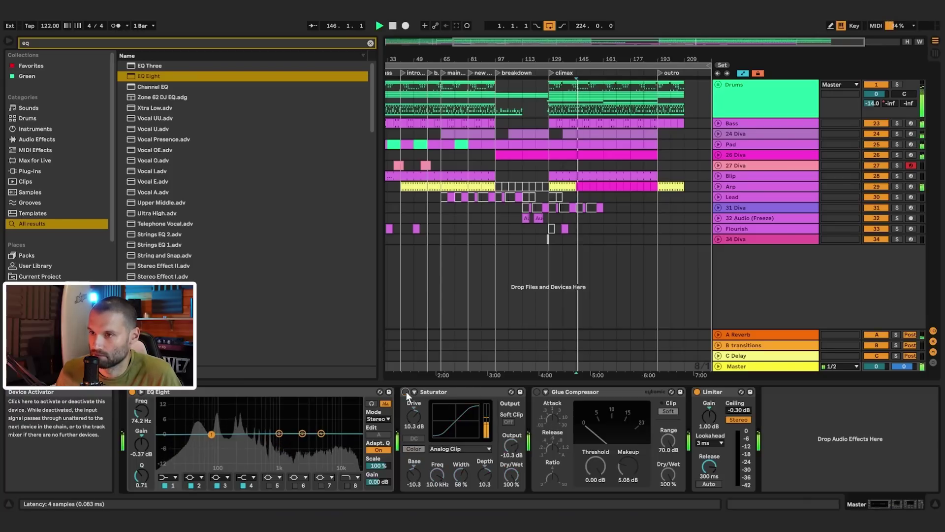
click(406, 392)
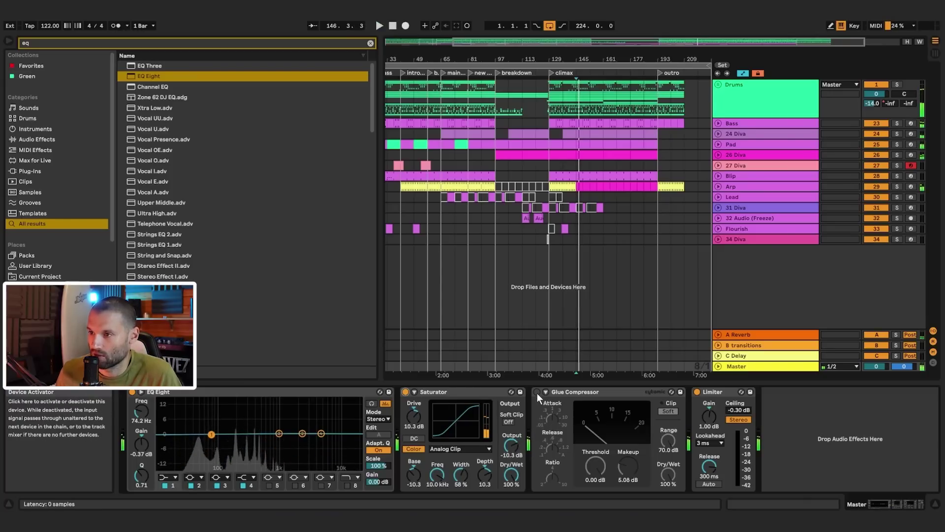
- Activate the Glue Compressor on the Master and set its Makeup gain to 5.56 dB while listening from 145.1.1
click(537, 392)
mouse_move(628, 466)
mouse_down()
mouse_move(628, 485)
mouse_move(627, 451)
mouse_up()
key(space)
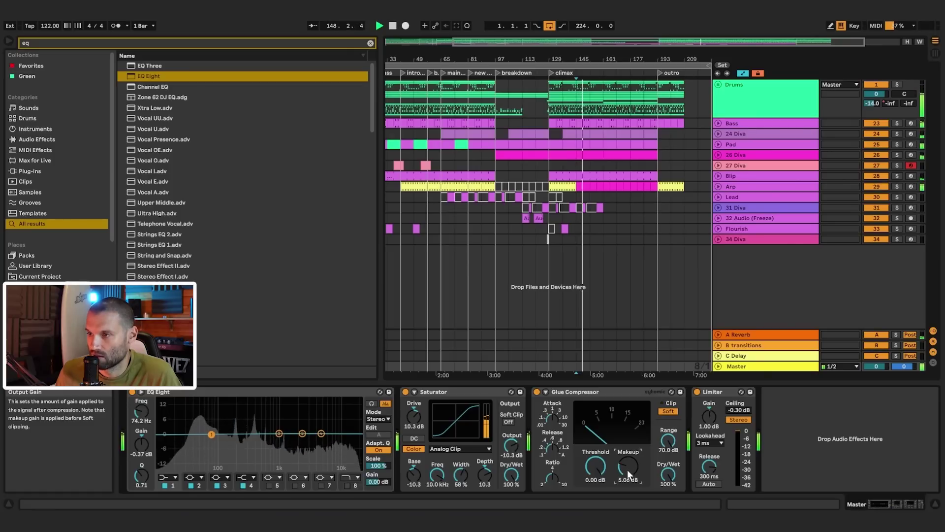
drag(628, 470, 627, 467)
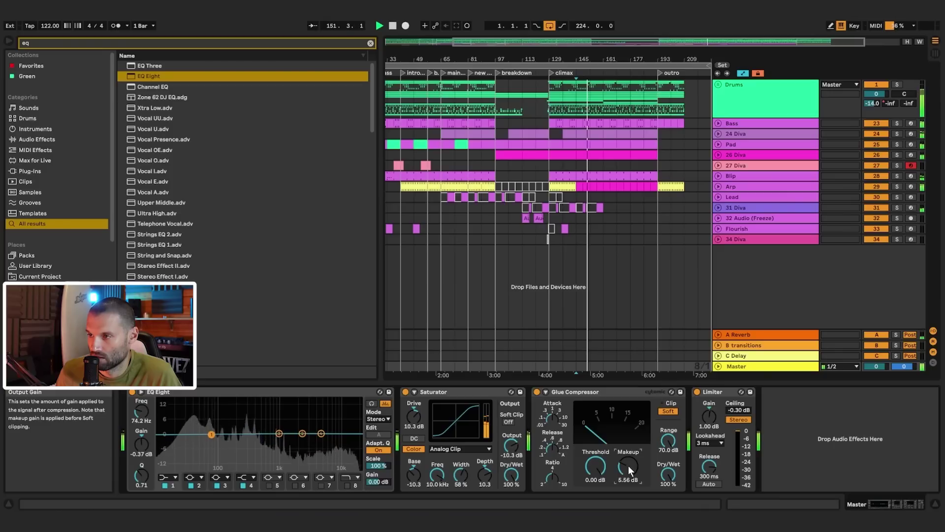
- Raise the Limiter's Gain to 2.60 dB and listen from 145.1.1
key(space)
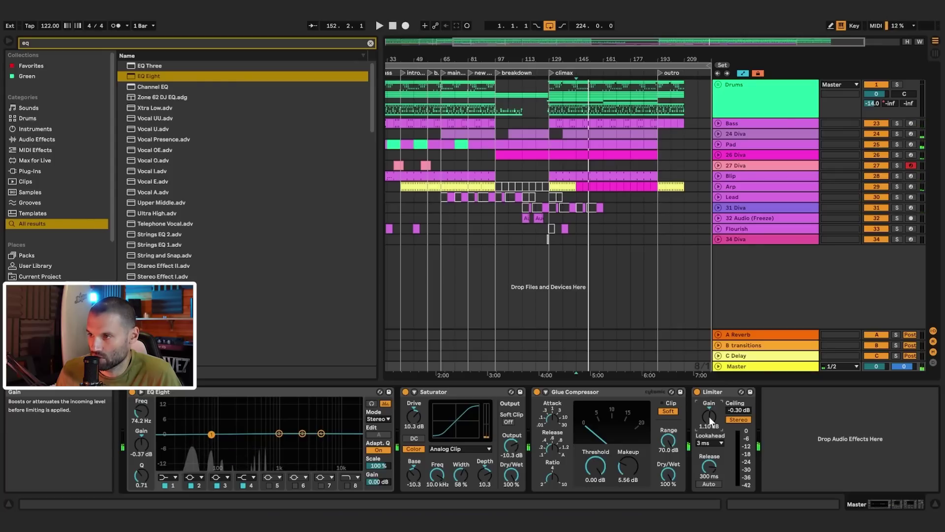
key(space)
drag(709, 417, 709, 410)
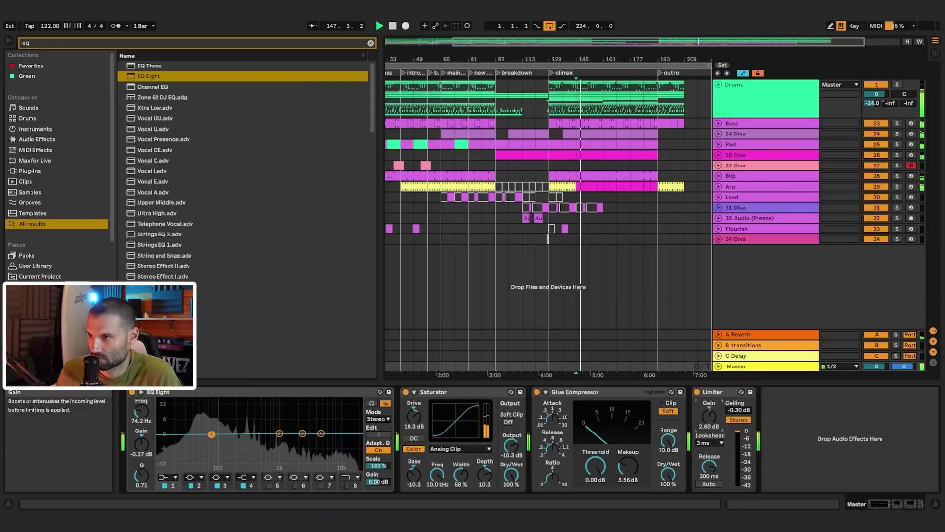
- Insert the OTT preset between the Glue Compressor and the Limiter, set its Time to 1000%, and audition it
click(373, 43)
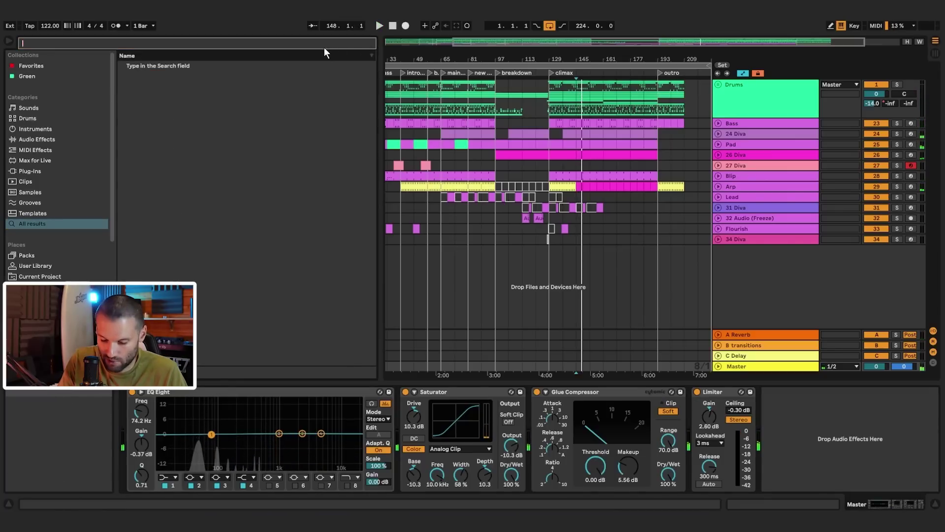
text(ott)
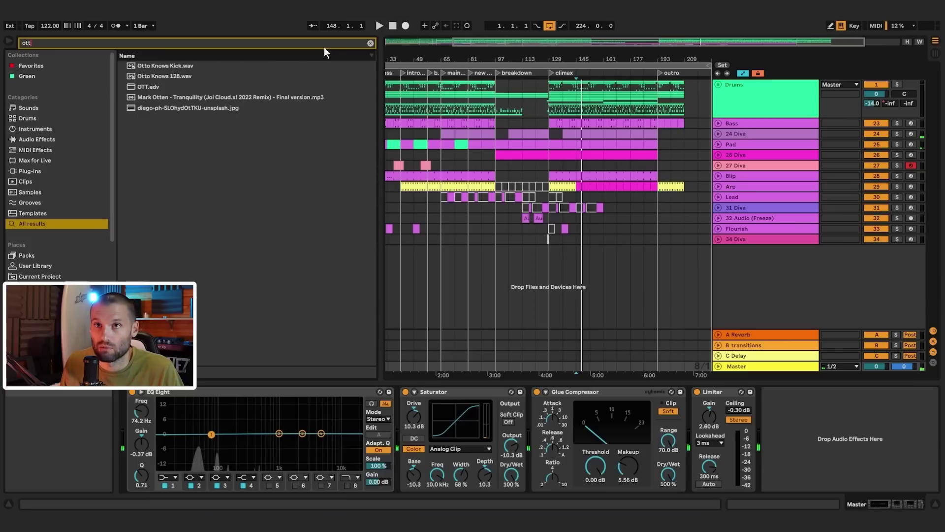
mouse_move(146, 86)
mouse_down()
mouse_move(699, 443)
mouse_move(575, 460)
mouse_move(644, 445)
mouse_up()
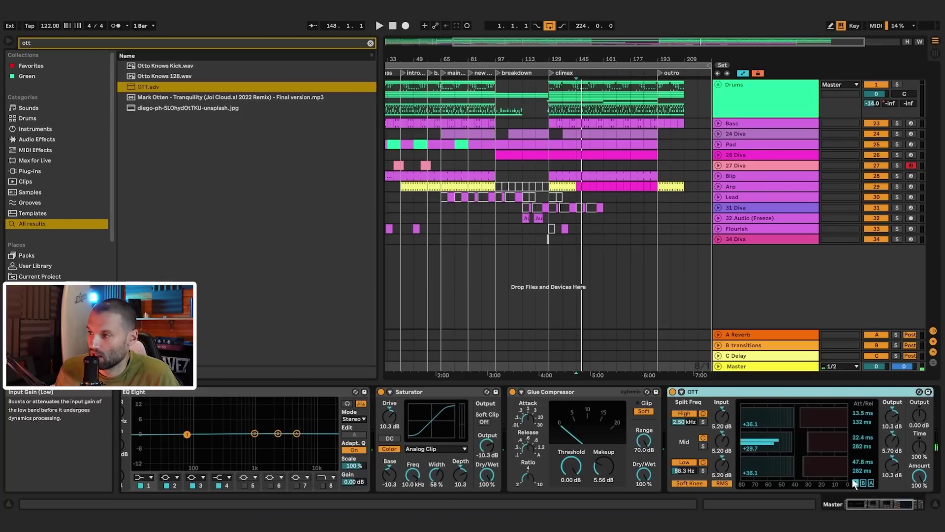
drag(918, 446, 918, 409)
key(space)
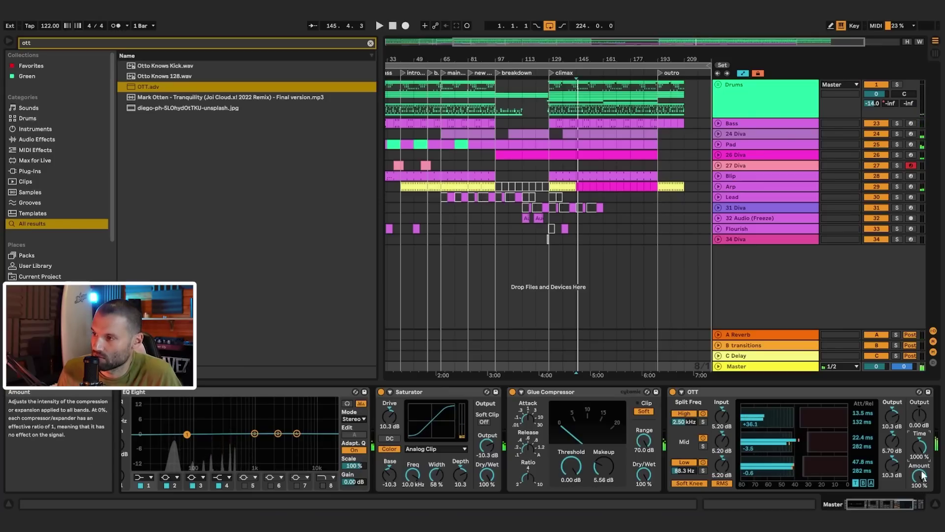
- Audition lower OTT Amount values during playback, compare with the device bypassed, and set the Amount to 5.0%
drag(919, 476, 920, 492)
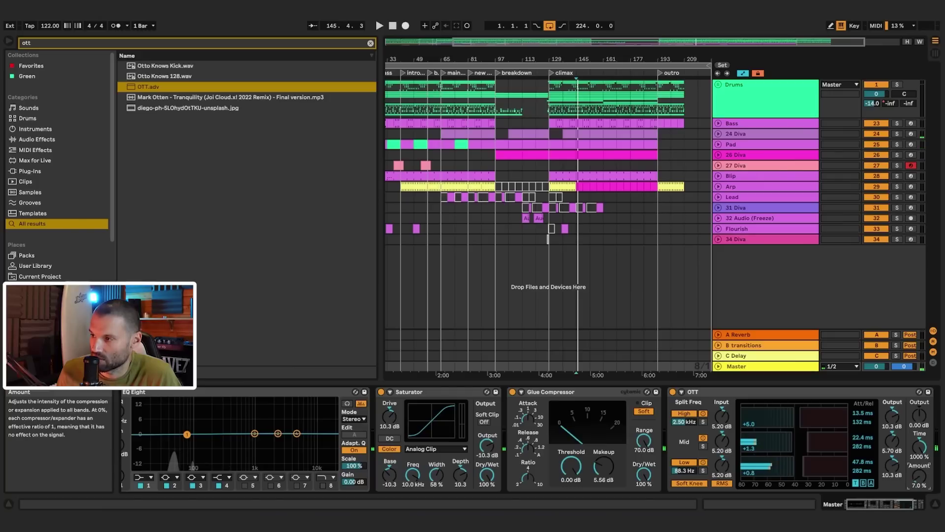
drag(920, 492, 919, 490)
key(space)
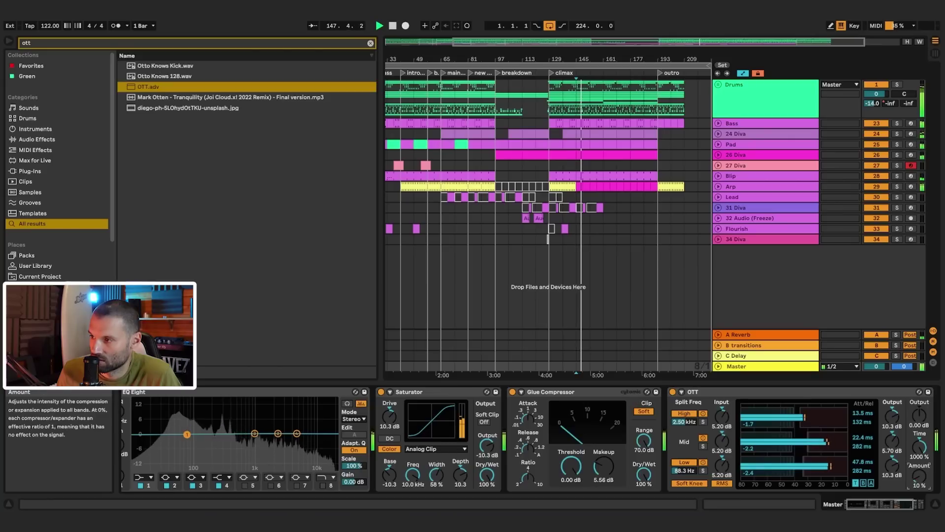
drag(919, 476, 919, 482)
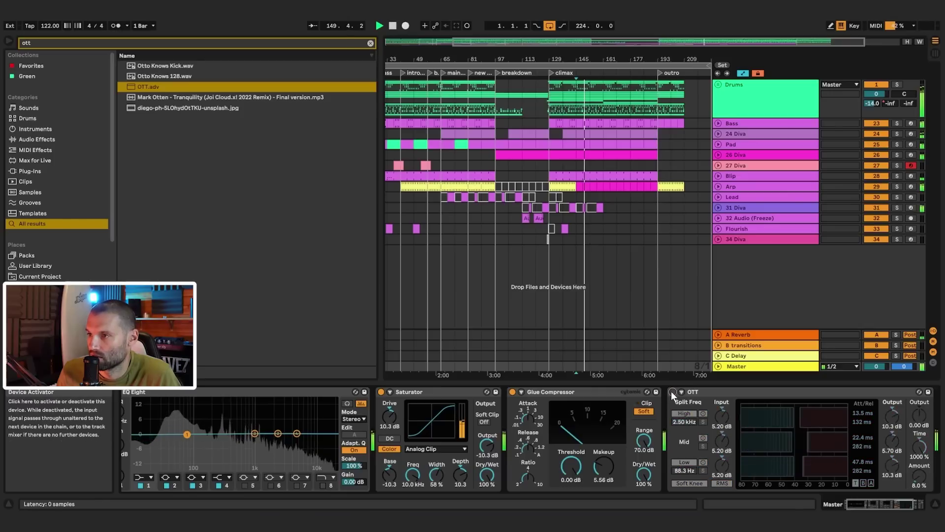
drag(919, 477, 895, 505)
key(space)
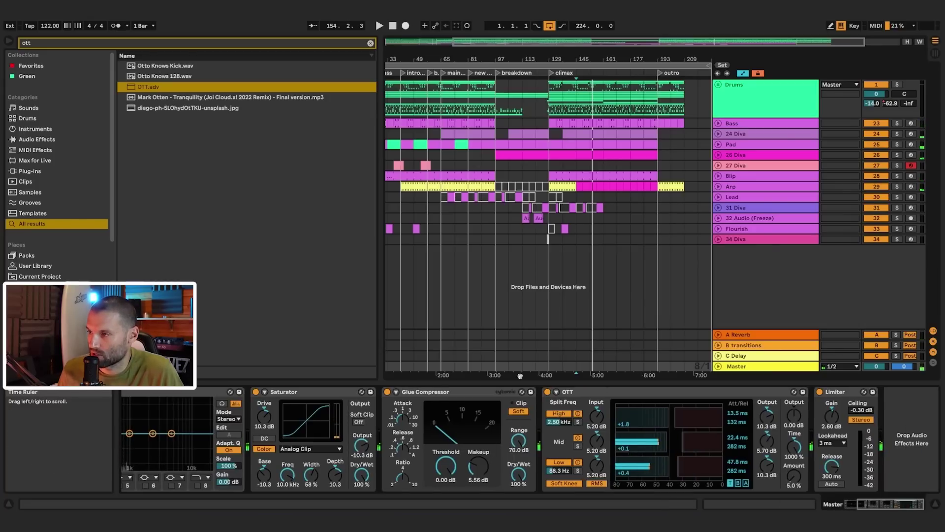
- Move the playback start to 161.1.1 in the climax section and listen briefly
click(656, 239)
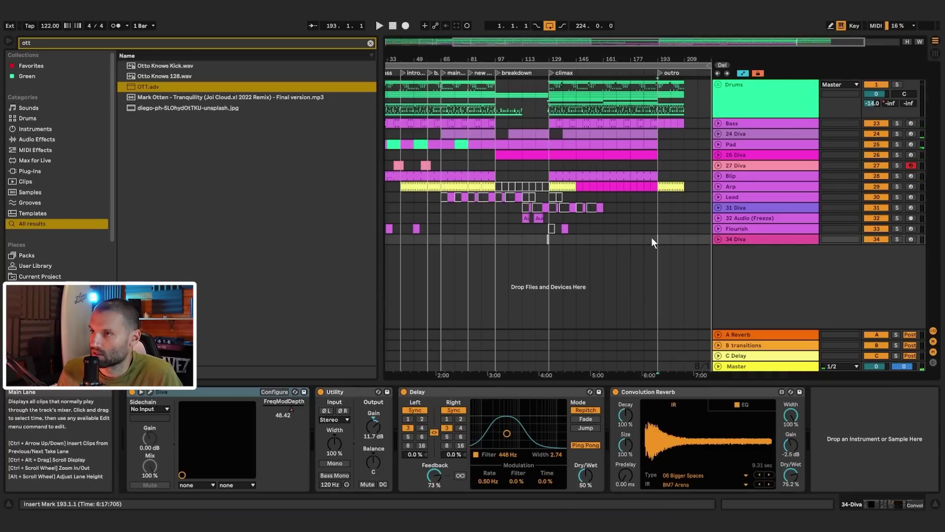
click(753, 371)
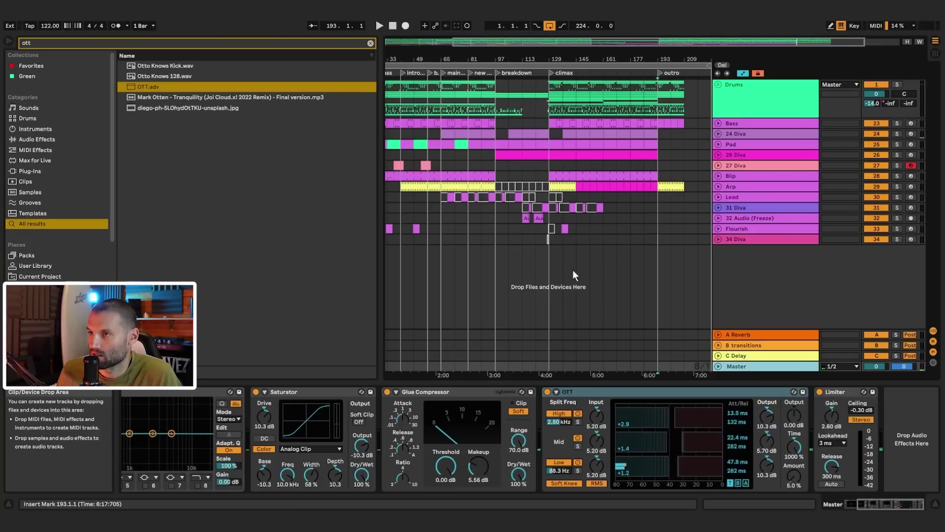
click(646, 238)
click(597, 240)
key(space)
click(605, 239)
key(space)
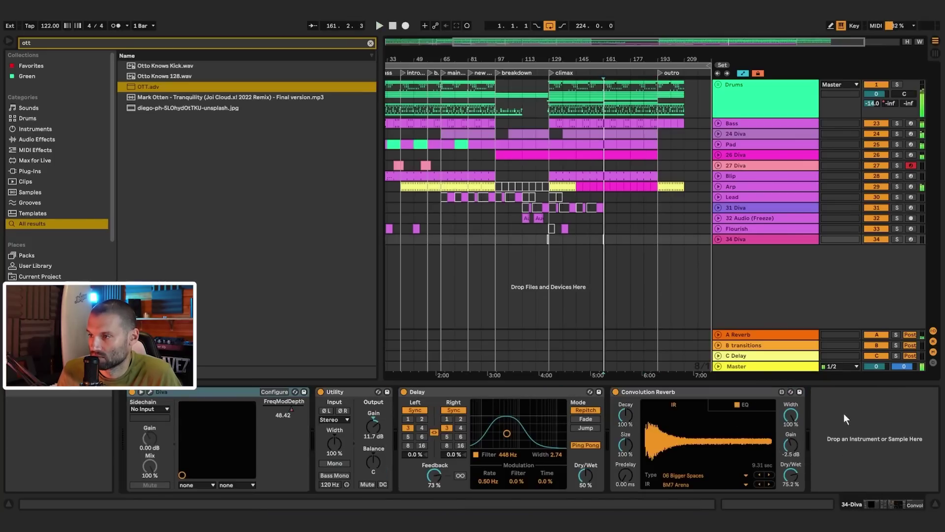
- Deactivate the Master's Saturator, Glue Compressor, OTT and Limiter together during playback, and reactivate them to compare the sound
click(774, 367)
mouse_move(884, 501)
mouse_down()
mouse_move(850, 502)
mouse_move(885, 501)
mouse_up()
click(454, 394)
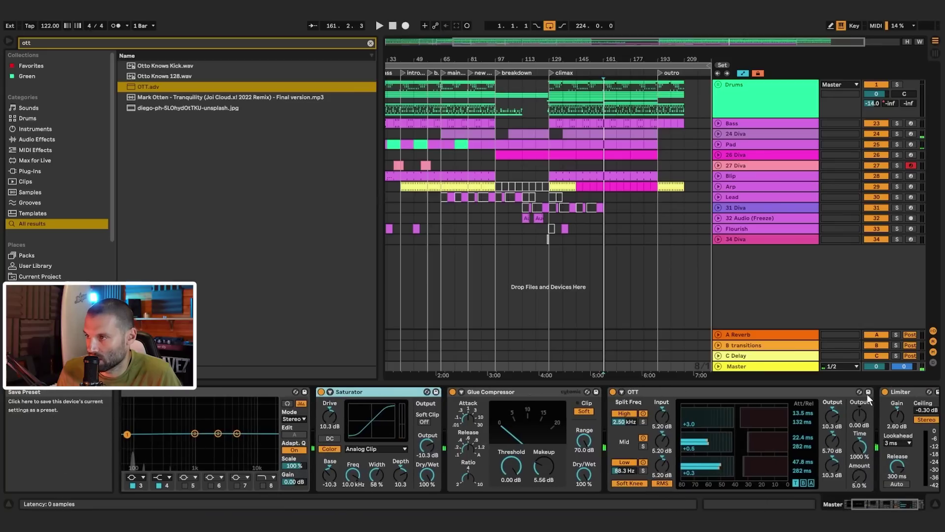
shift+click(914, 395)
key(space)
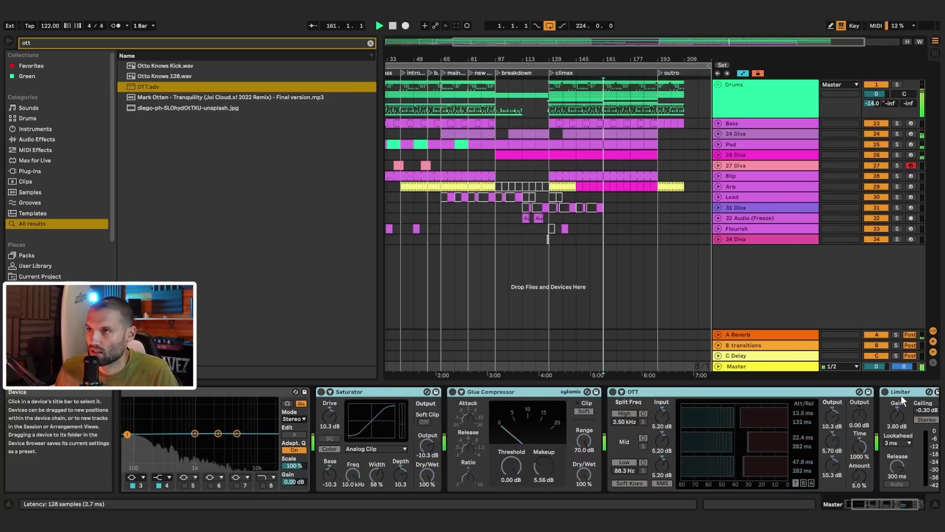
click(887, 394)
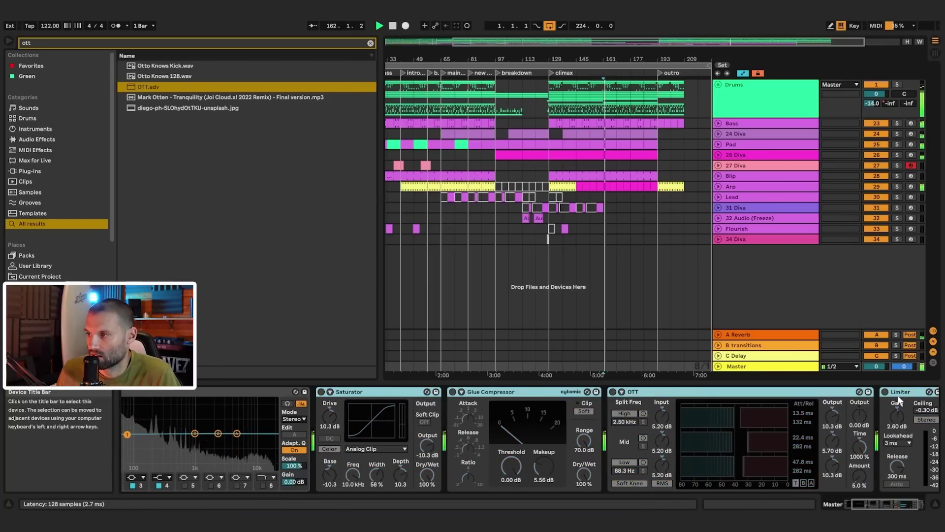
key(0)
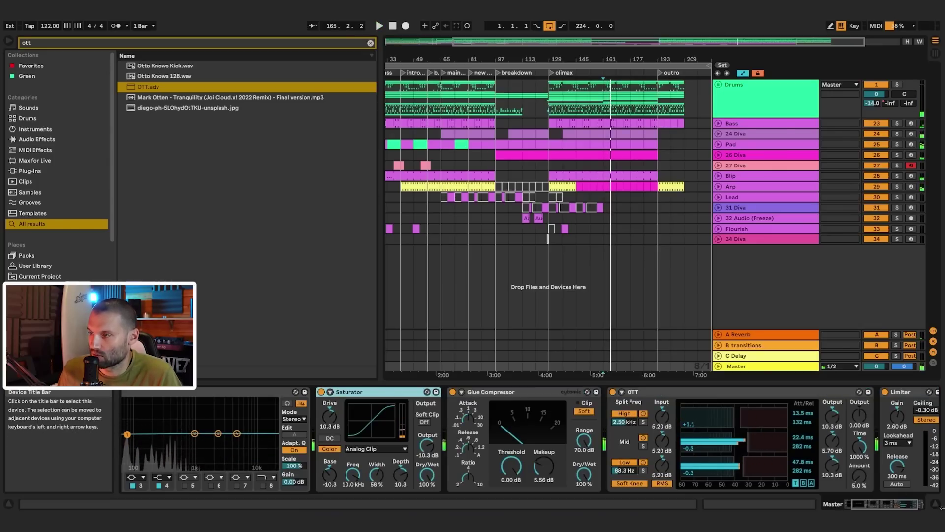
- Group the Saturator, Glue Compressor, OTT and Limiter into one rack and add a Utility after the Limiter inside it
click(899, 505)
shift+click(842, 392)
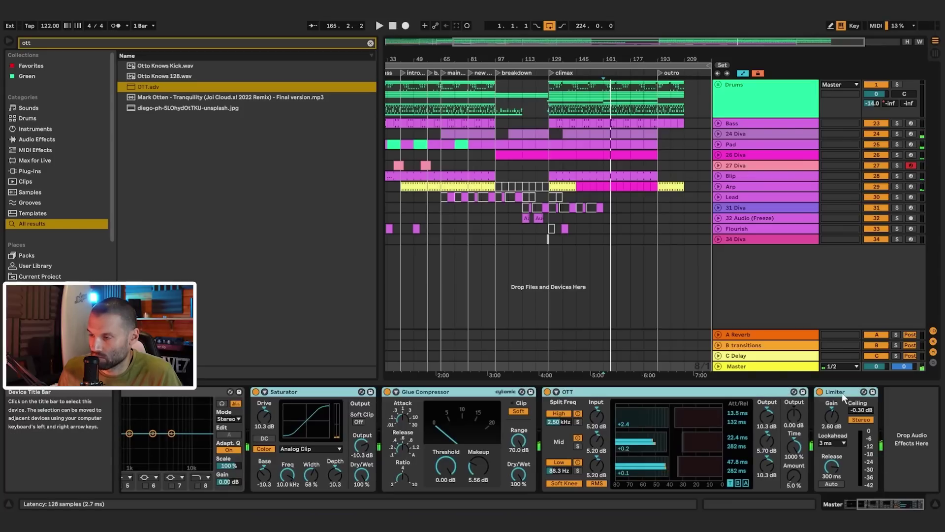
key(ctrl+g)
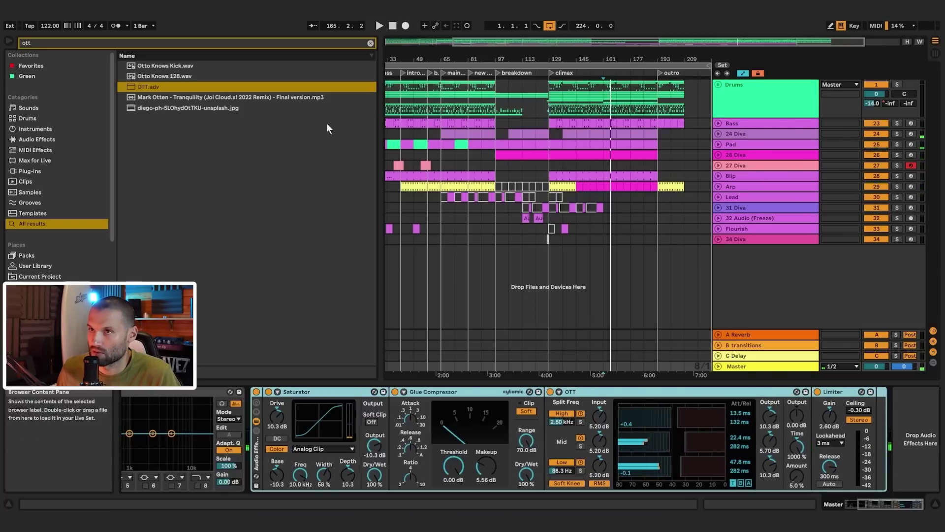
click(370, 43)
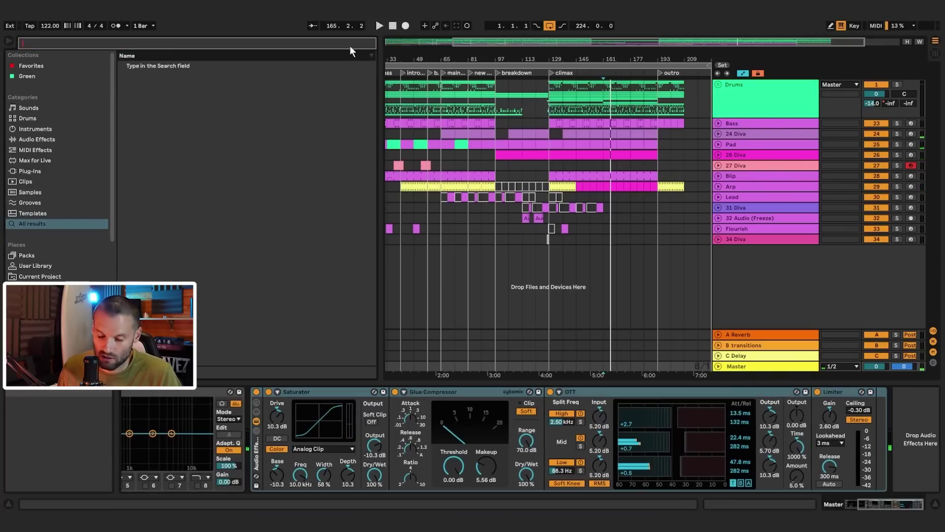
text(ut)
drag(151, 71, 895, 443)
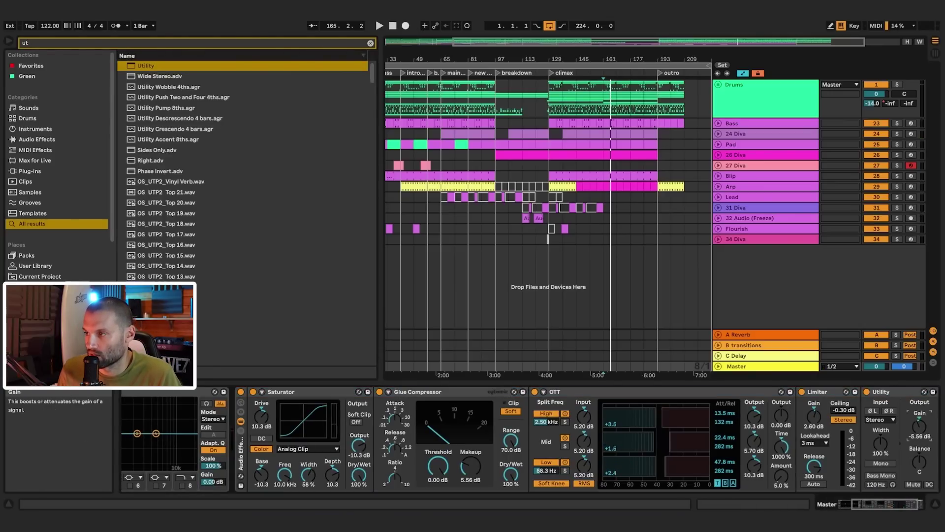
- Try Utility Gain values of -11.7 dB and -10.0 dB, deactivating and reactivating the Master rack during playback to compare loudness
drag(919, 426, 920, 433)
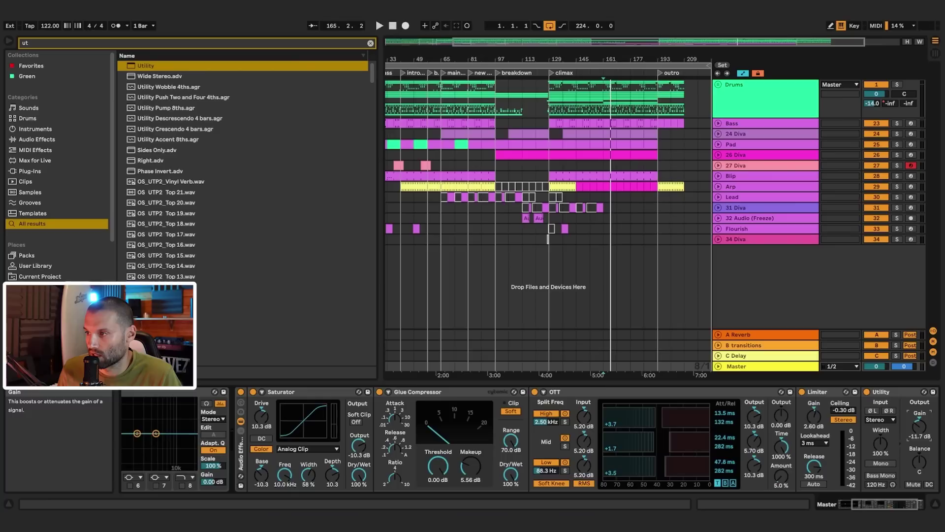
key(space)
click(241, 392)
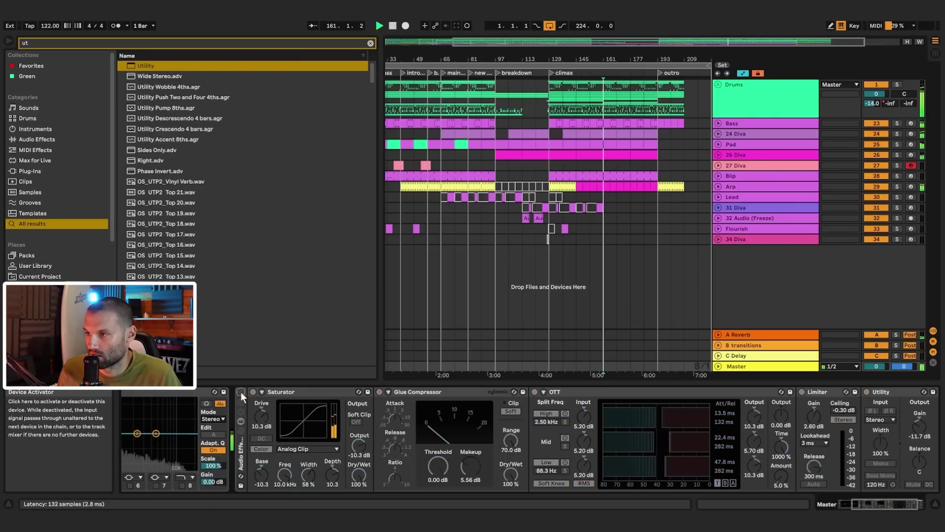
click(241, 391)
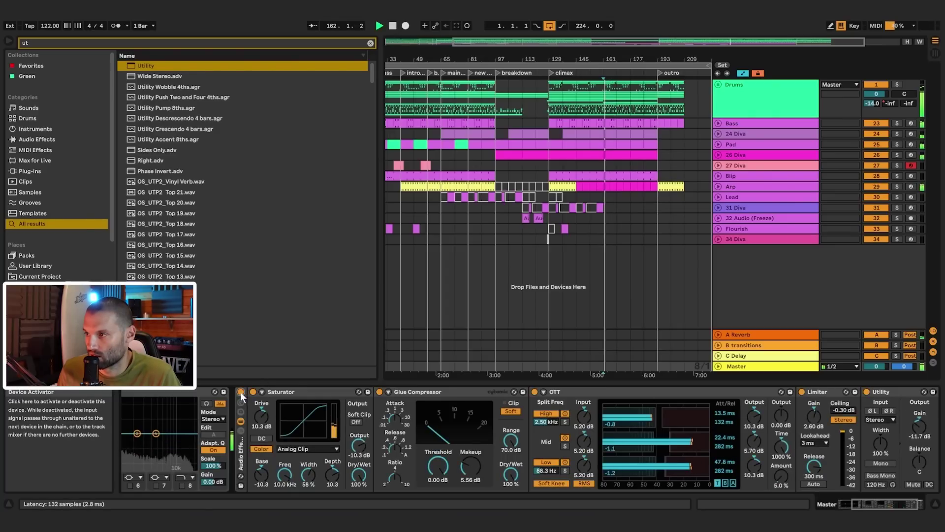
click(241, 392)
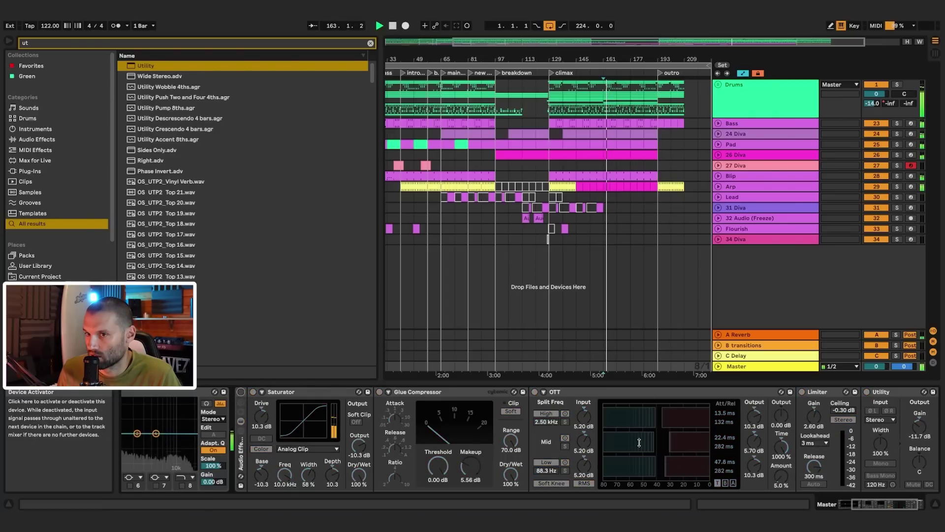
key(space)
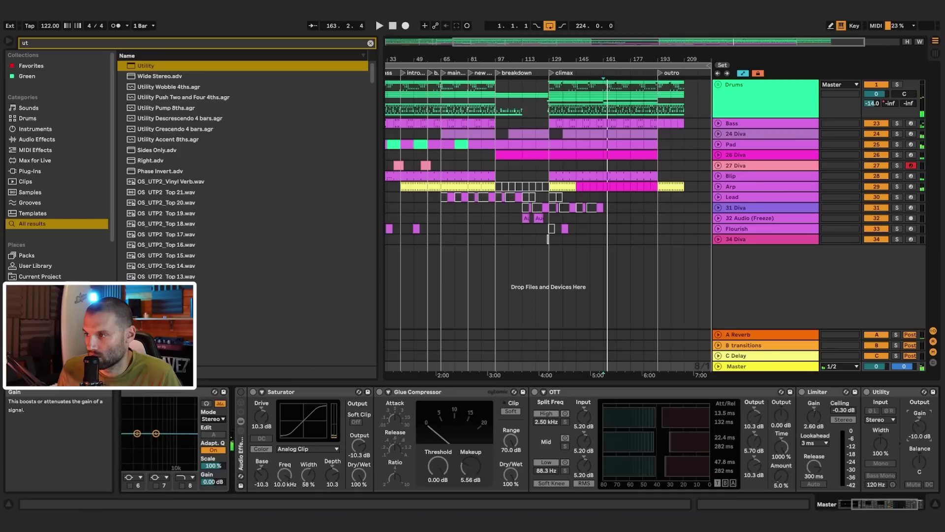
click(241, 391)
key(space)
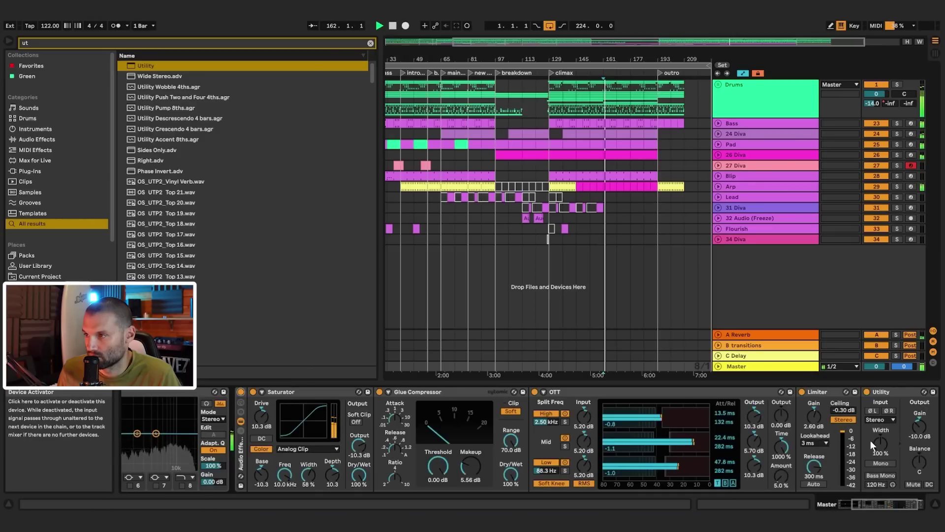
- Raise the Utility Gain gradually to -5.56 dB during playback, checking the Master rack against bypass between adjustments
drag(920, 426, 919, 423)
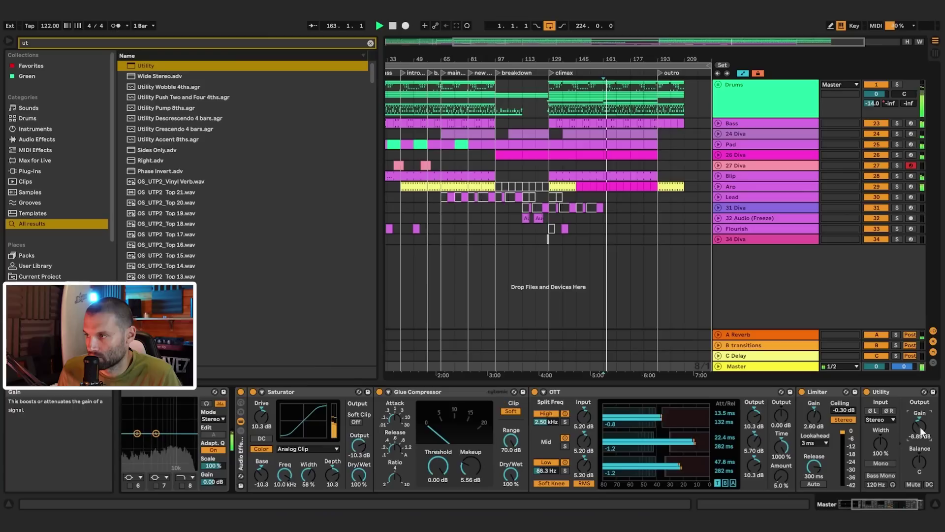
click(241, 392)
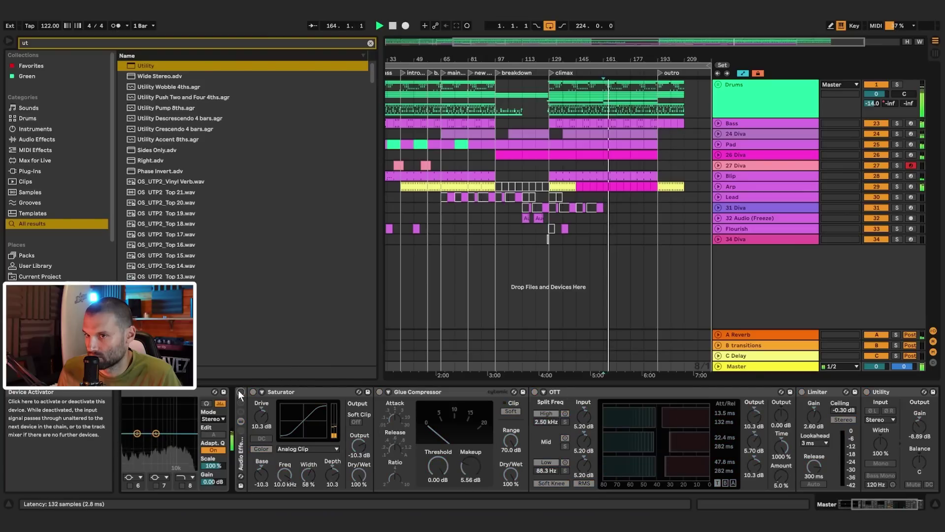
click(241, 392)
drag(919, 426, 920, 423)
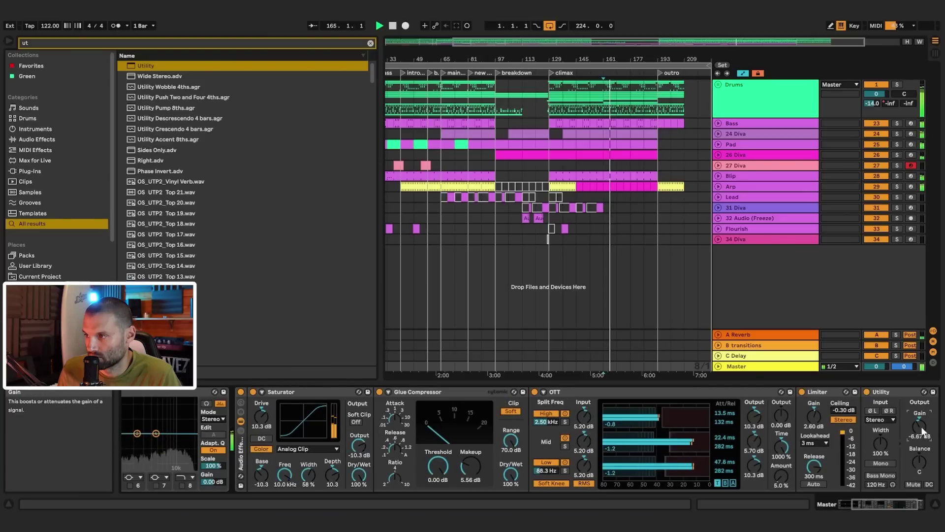
click(241, 392)
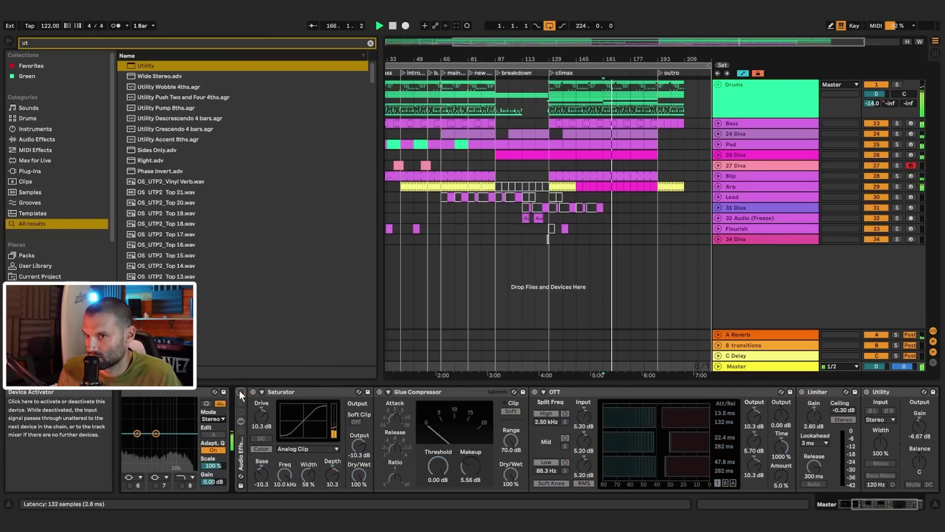
click(241, 392)
drag(919, 427, 919, 422)
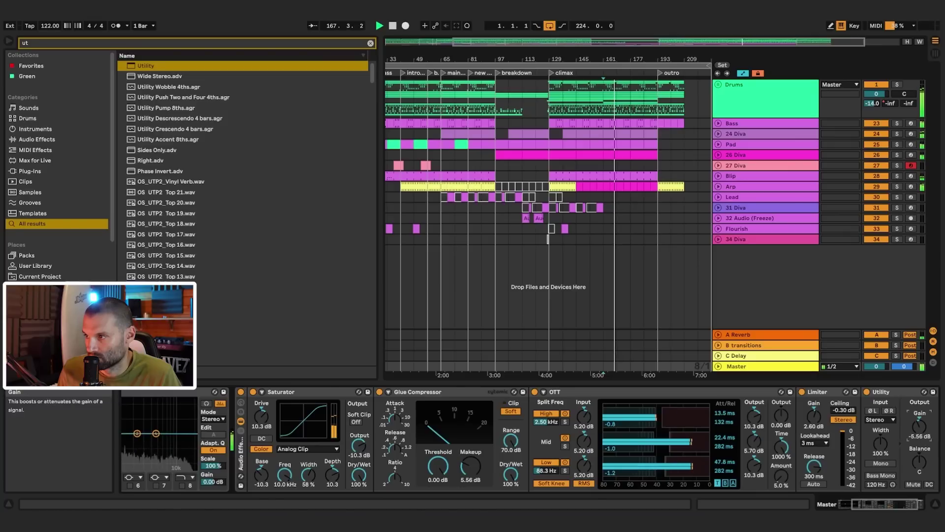
- Deactivate and reactivate the Master rack repeatedly during playback to compare the level-matched processing with bypass, then stop playback
click(241, 392)
click(240, 392)
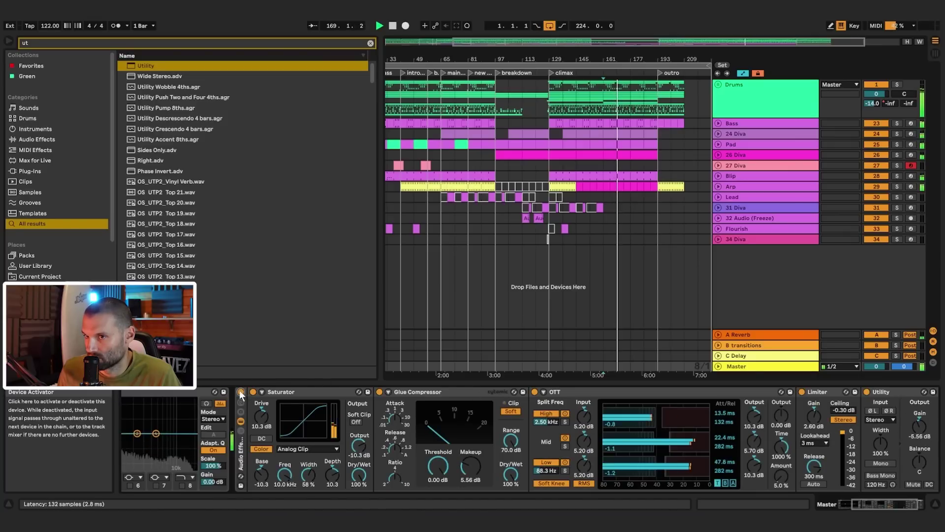
click(241, 392)
click(241, 392)
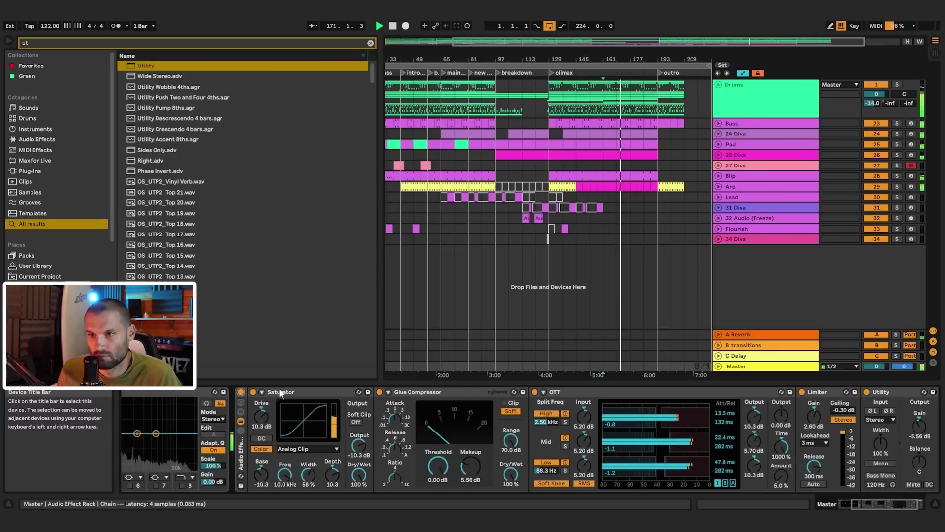
click(240, 393)
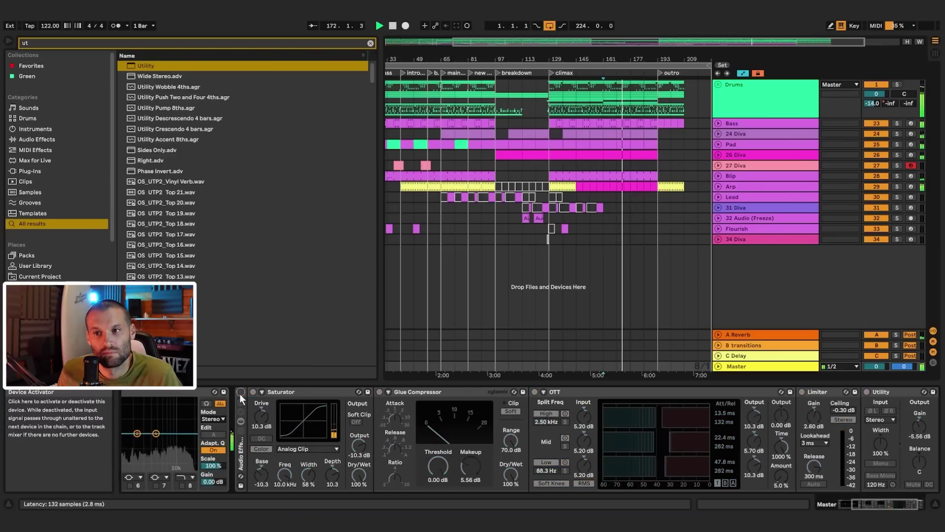
click(240, 393)
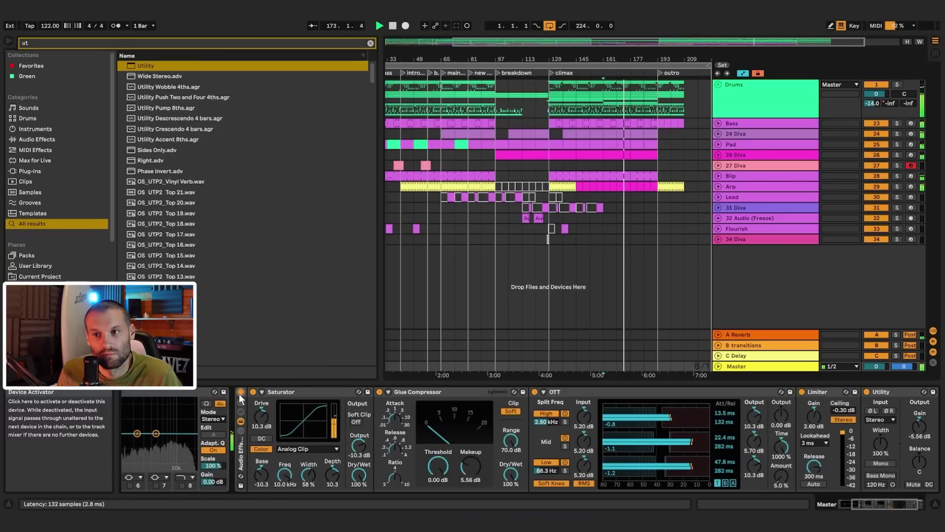
click(241, 394)
click(240, 394)
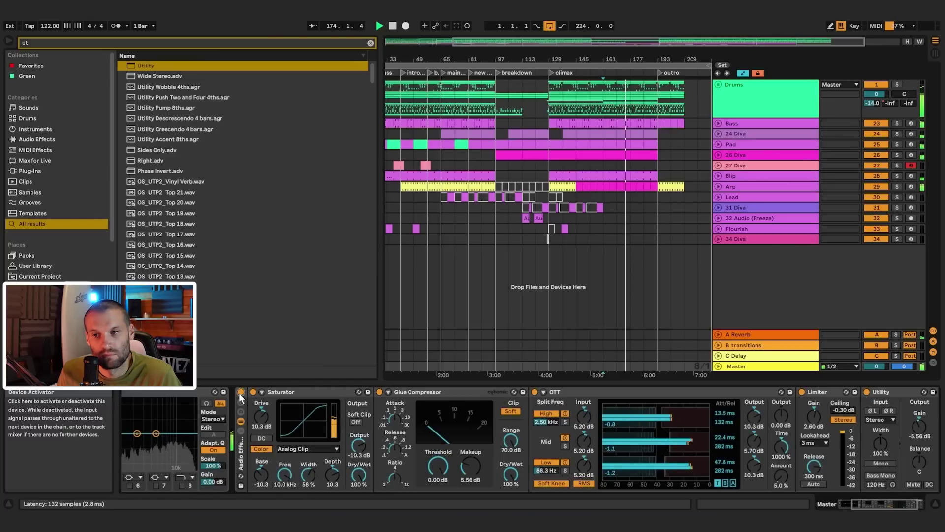
click(240, 394)
key(space)
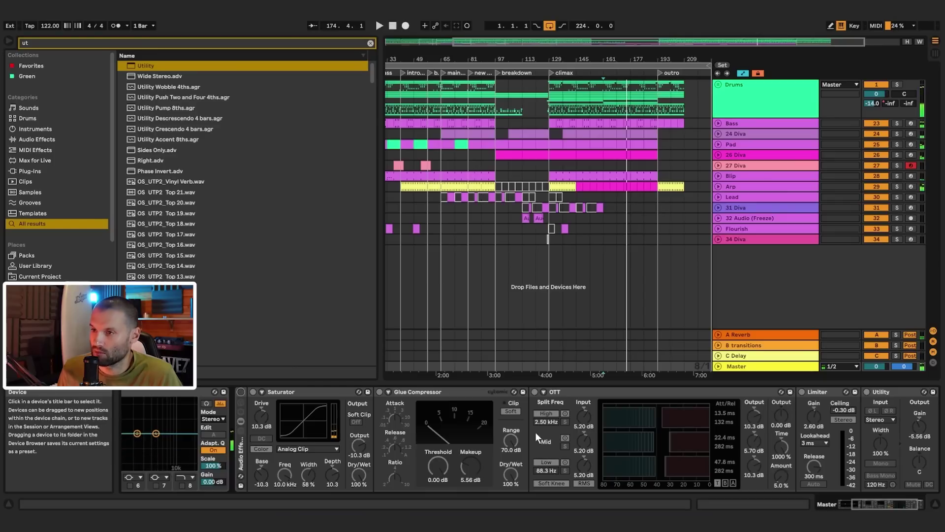
- Place the insert marker at 161.1.1, reactivate the Master rack and compare it with bypass again during playback from there
click(614, 239)
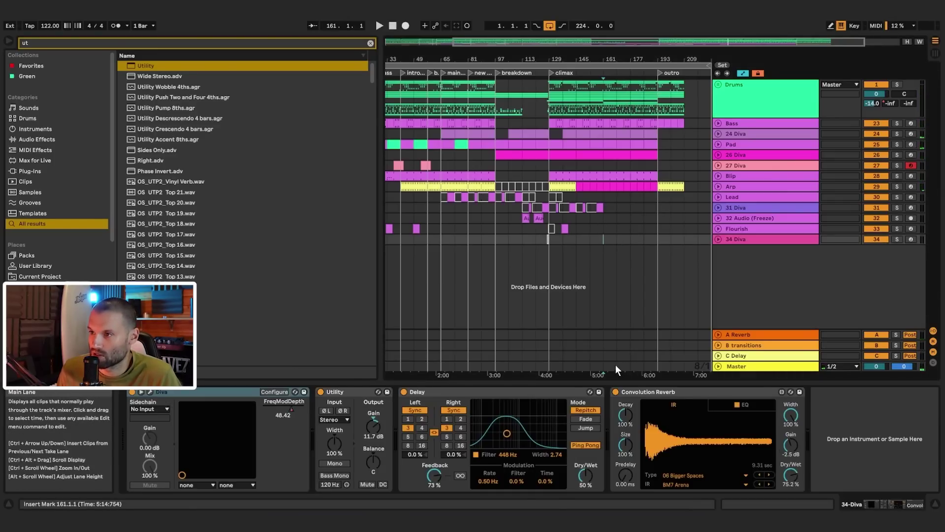
click(602, 363)
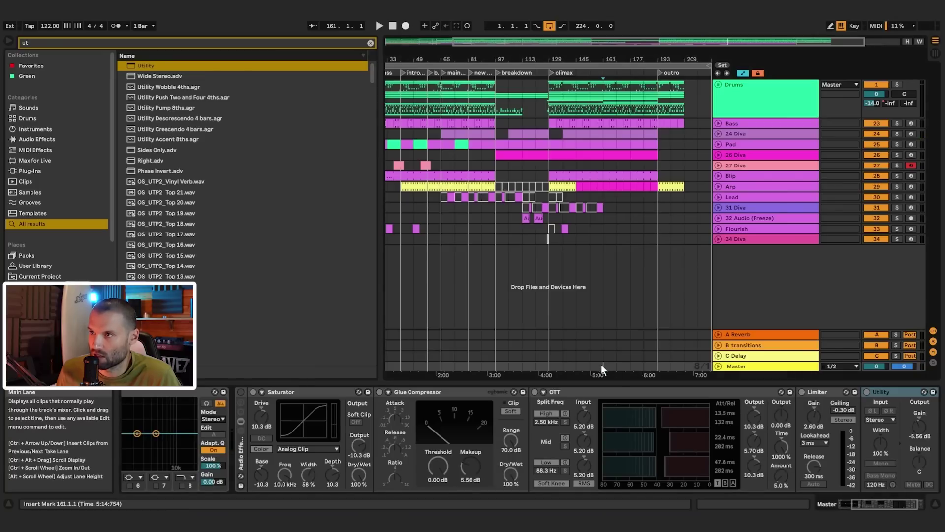
click(725, 368)
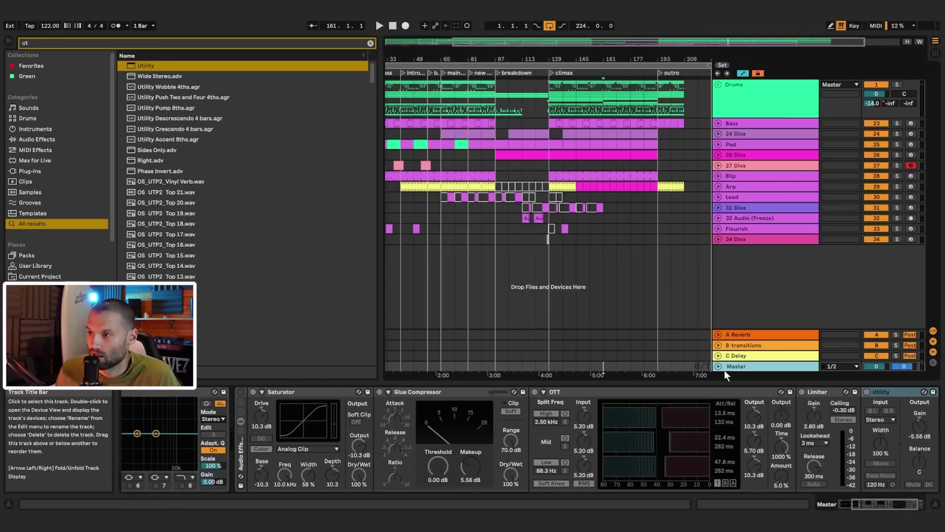
click(240, 393)
key(space)
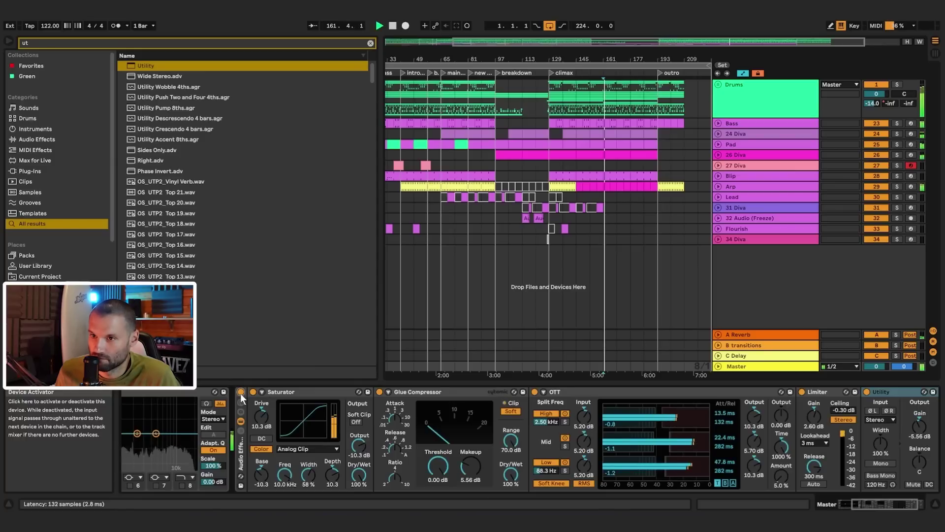
click(241, 393)
click(241, 392)
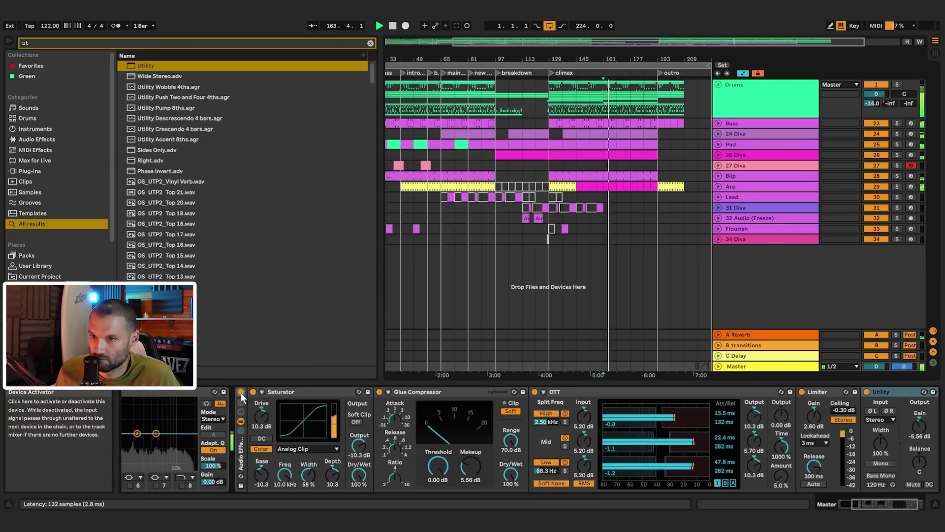
click(241, 392)
click(241, 393)
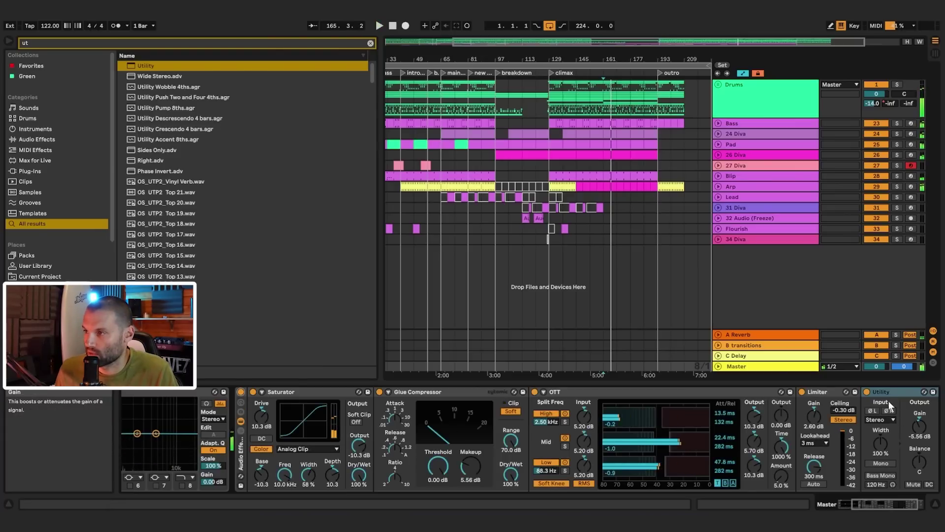
- Deactivate the rack's Utility and add the SPAN analyzer at the end of the Master chain with LUFS-SL metering
click(867, 392)
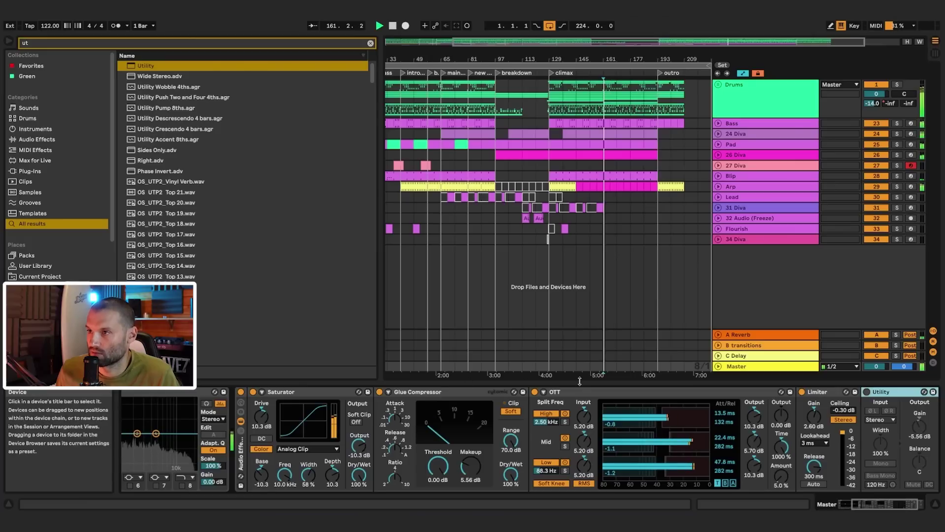
click(761, 368)
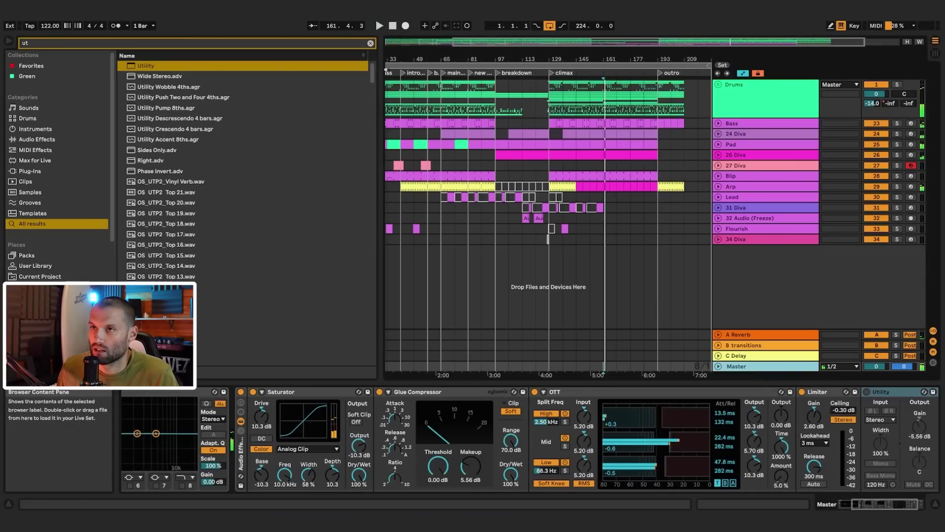
click(370, 43)
text(span)
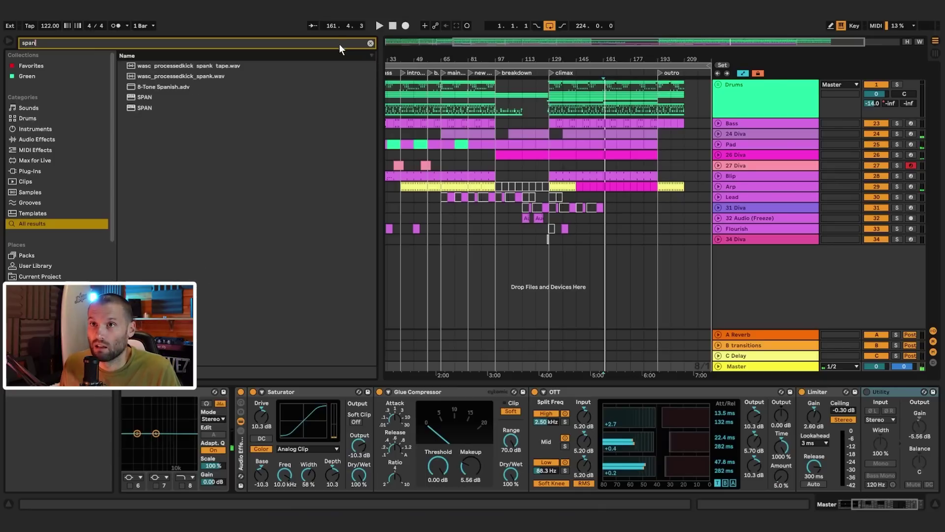
double_click(147, 97)
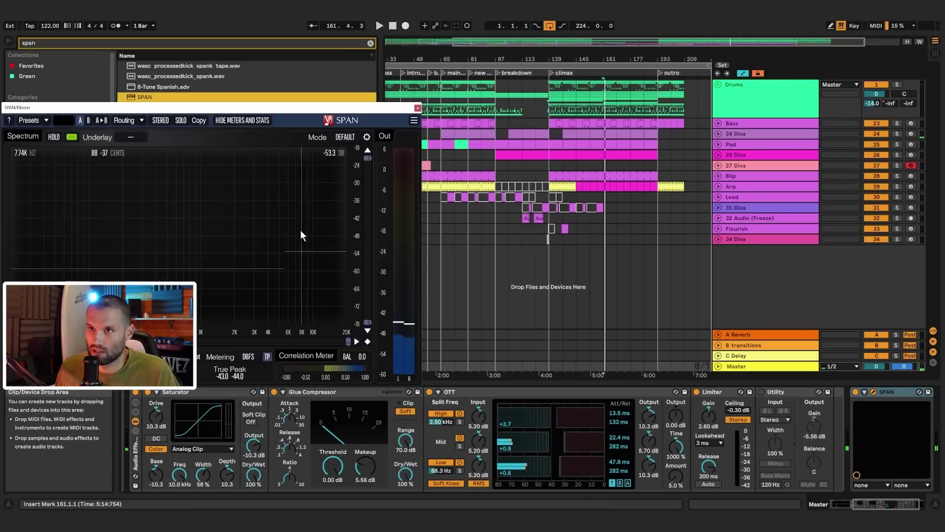
drag(284, 114, 465, 114)
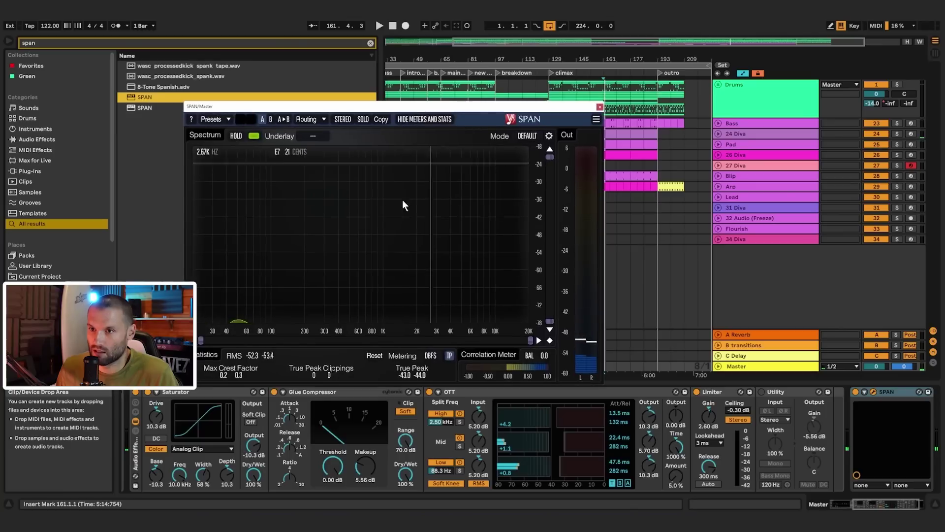
click(428, 355)
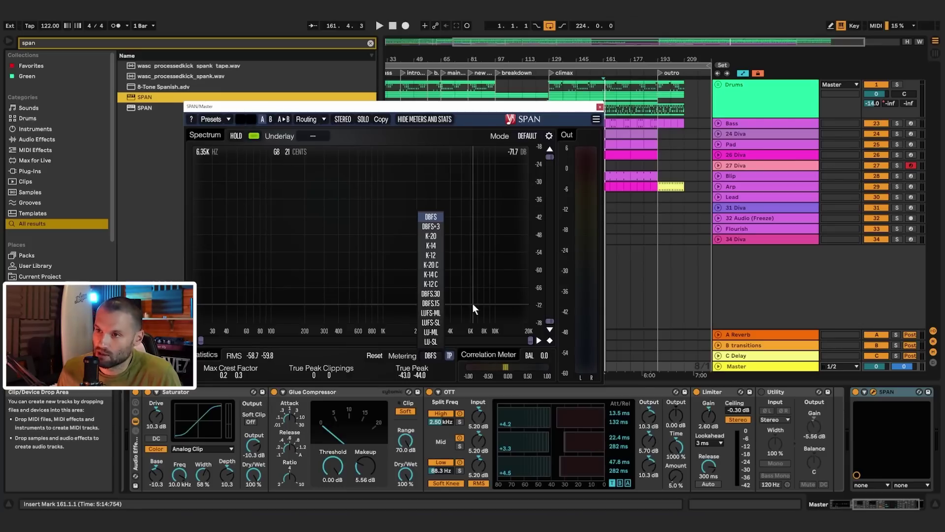
click(438, 322)
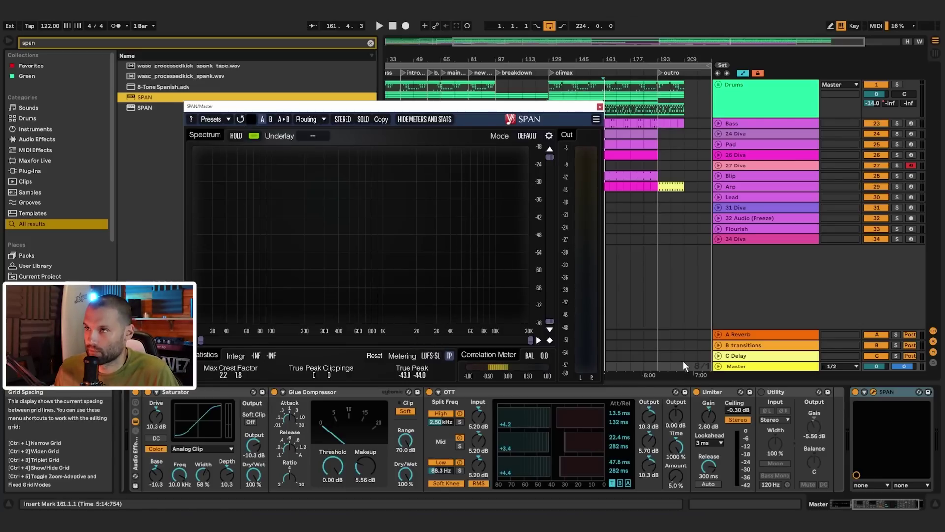
- Play the climax to read its loudness in SPAN, then restart from 145.1.1 and reset the meter statistics
key(space)
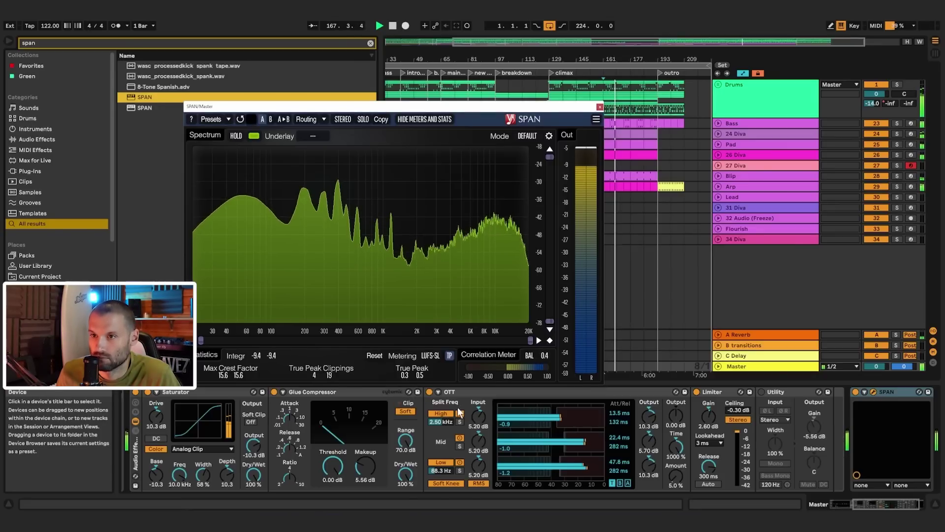
click(627, 340)
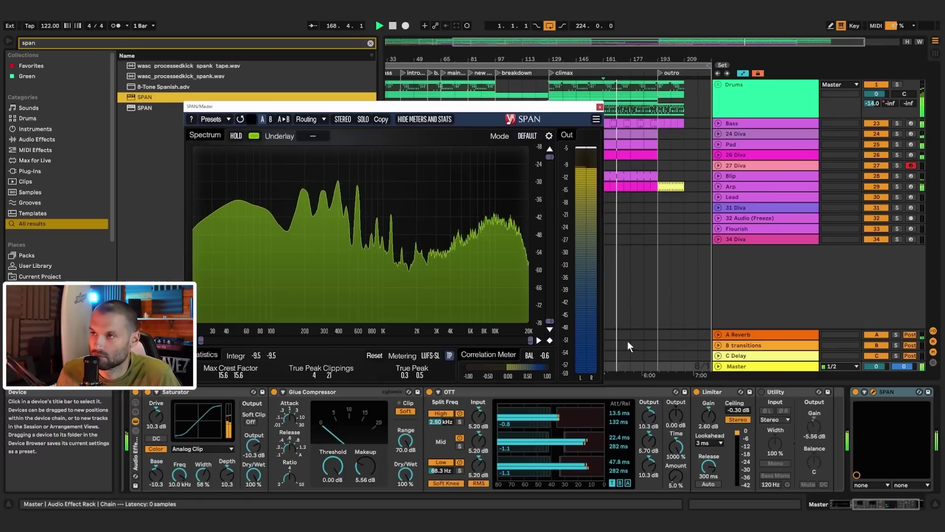
drag(539, 106, 404, 91)
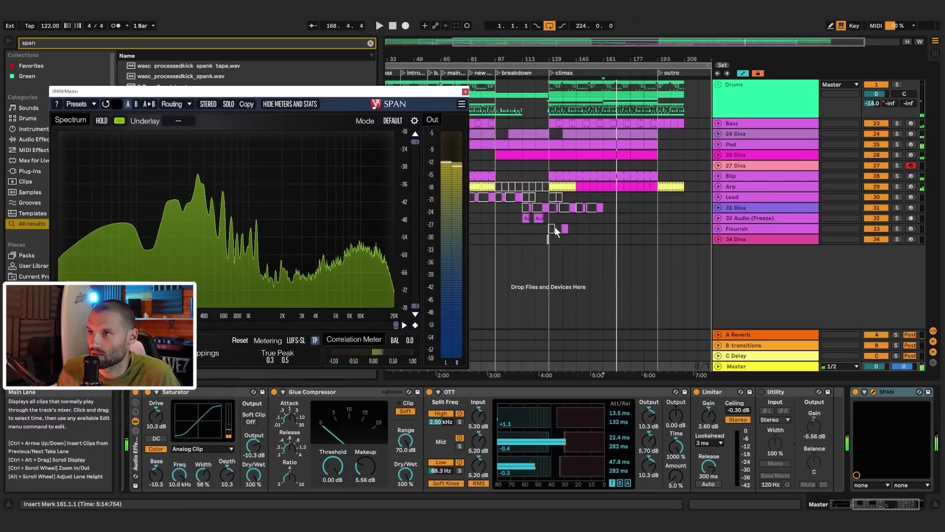
click(579, 240)
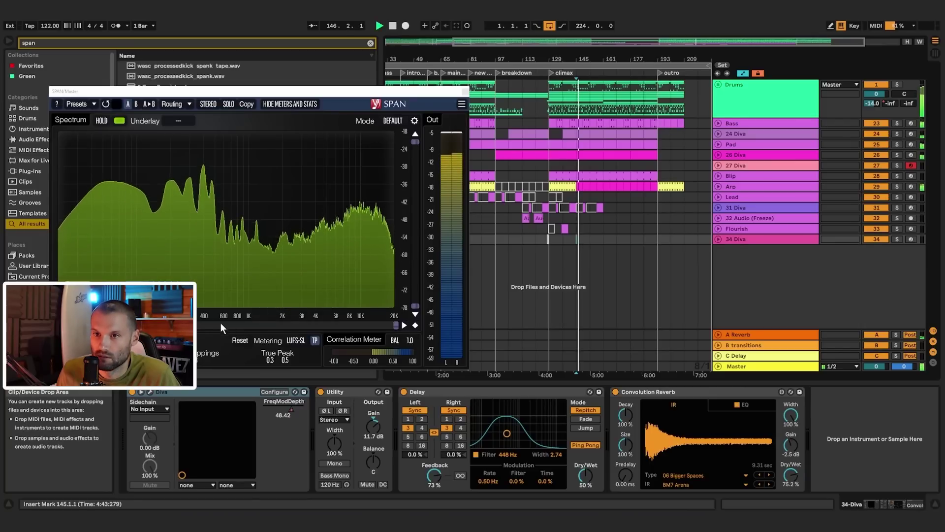
click(232, 341)
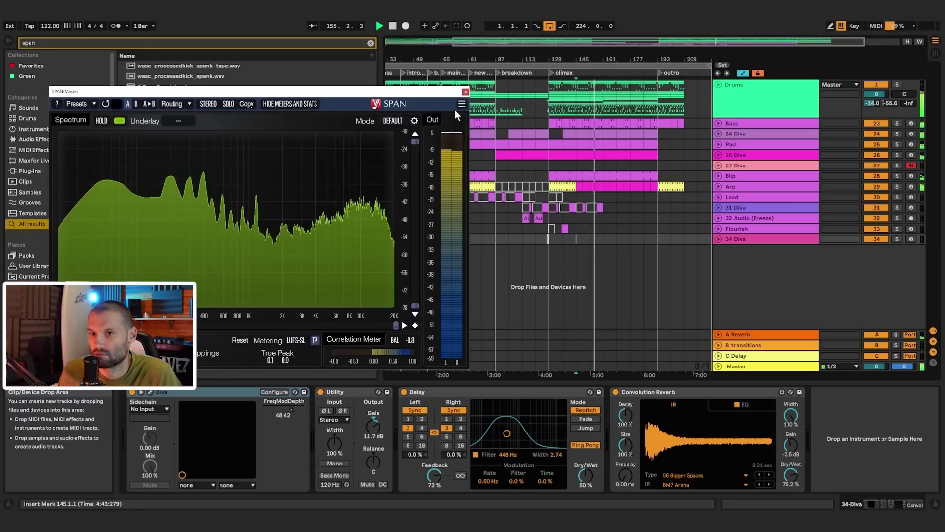
- Stop playback, close the SPAN window and review the devices in the Master chain
key(space)
click(465, 93)
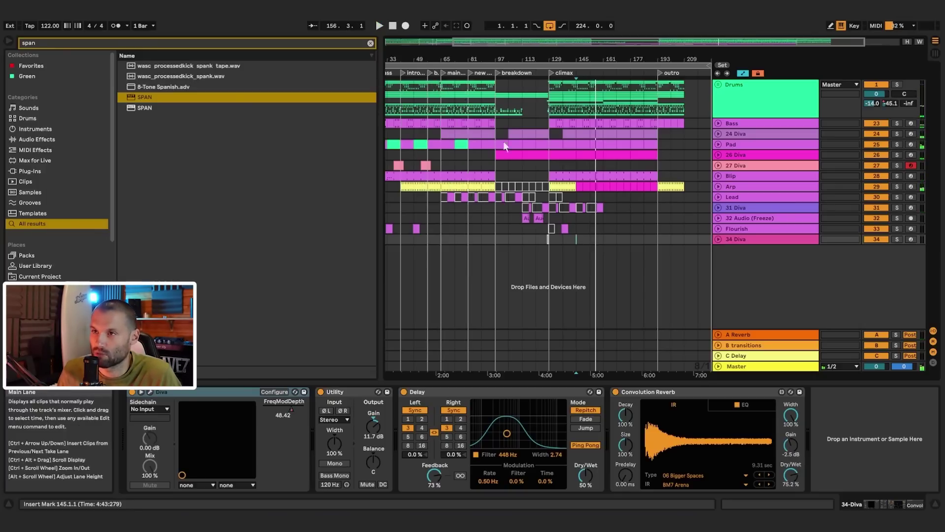
click(763, 370)
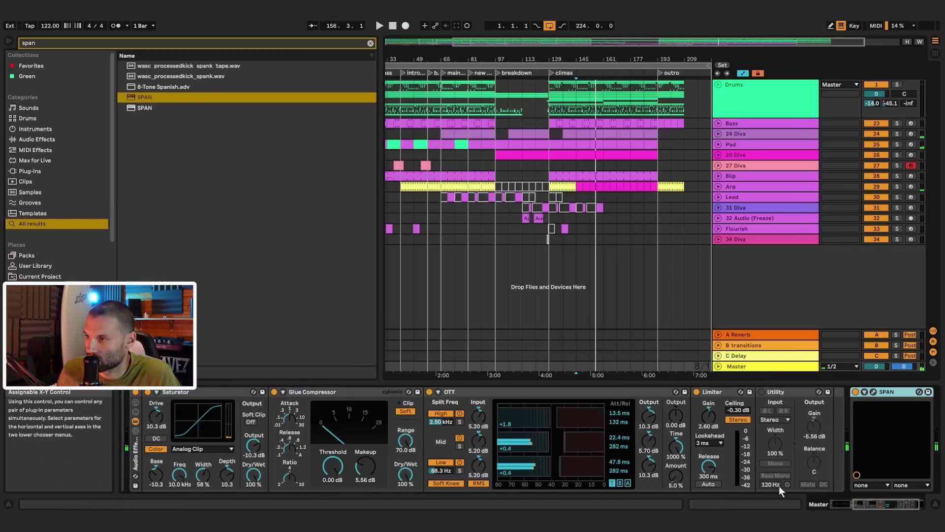
drag(880, 507, 804, 503)
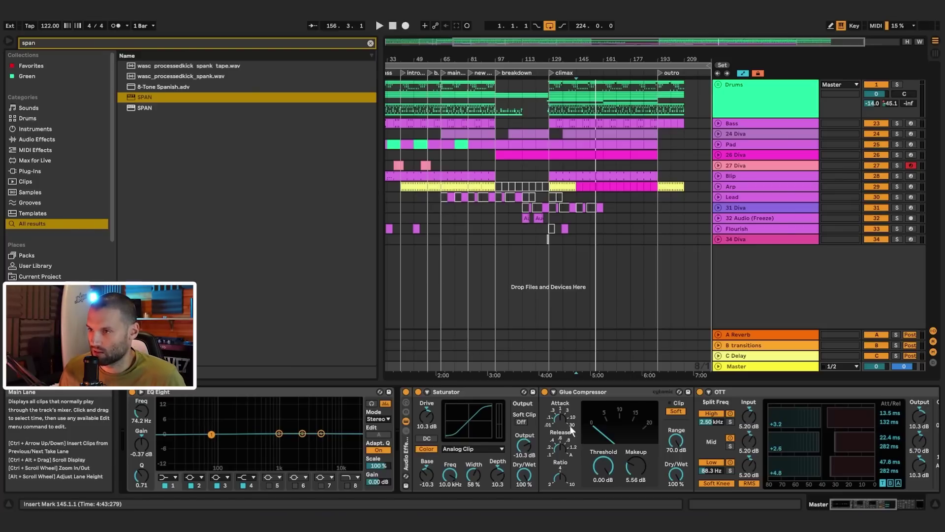
drag(858, 506, 882, 505)
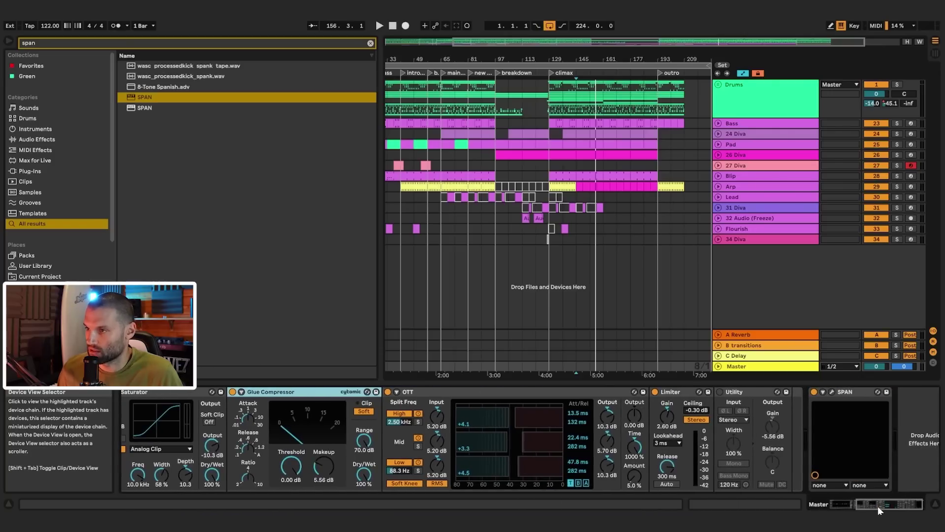
click(855, 394)
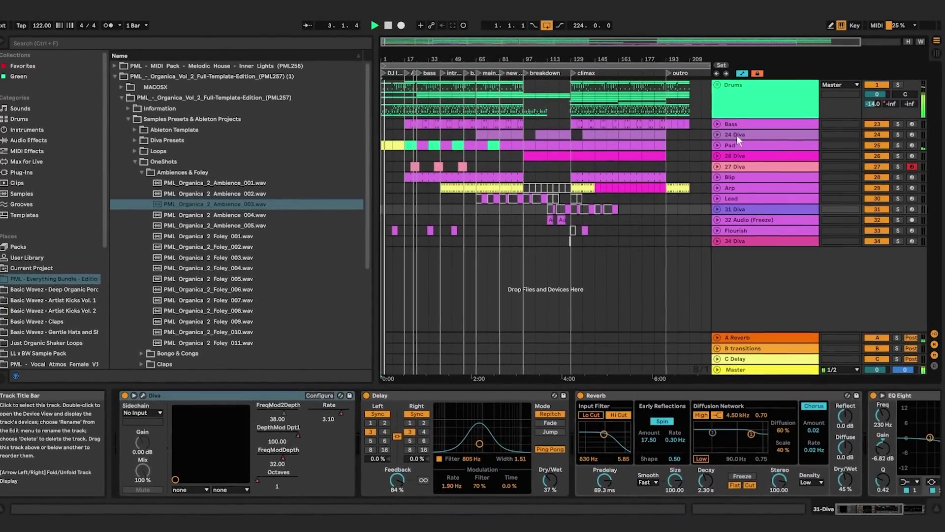
- Rename the 24 Diva track as "Bass 2"
click(724, 134)
key(ctrl+r)
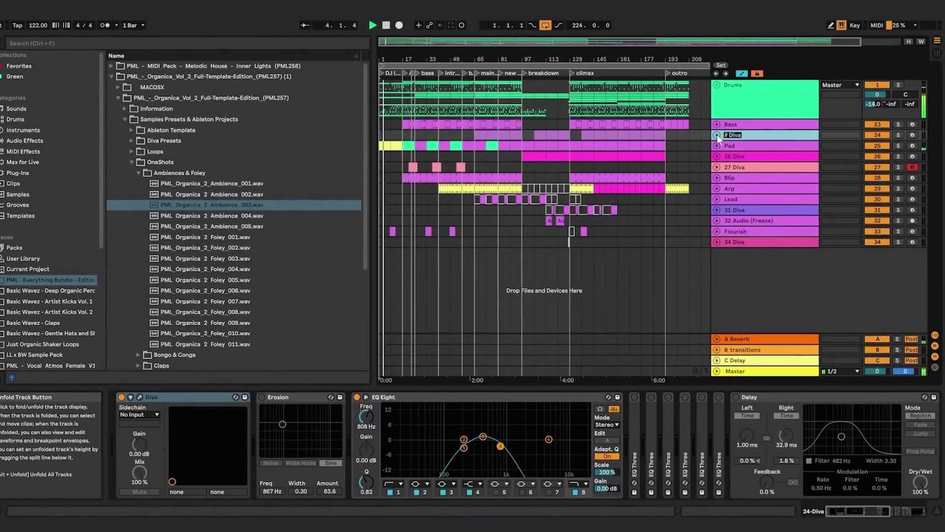
click(717, 135)
text(Bass 2)
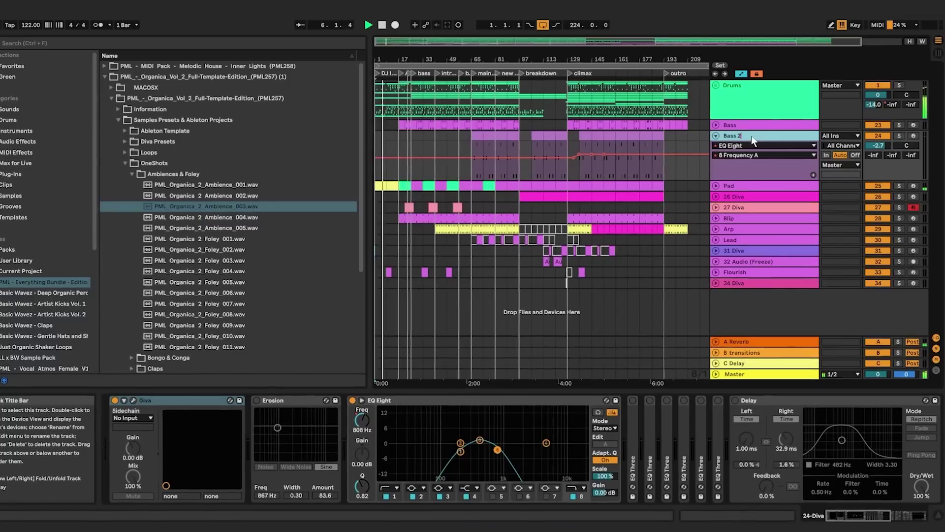
click(763, 229)
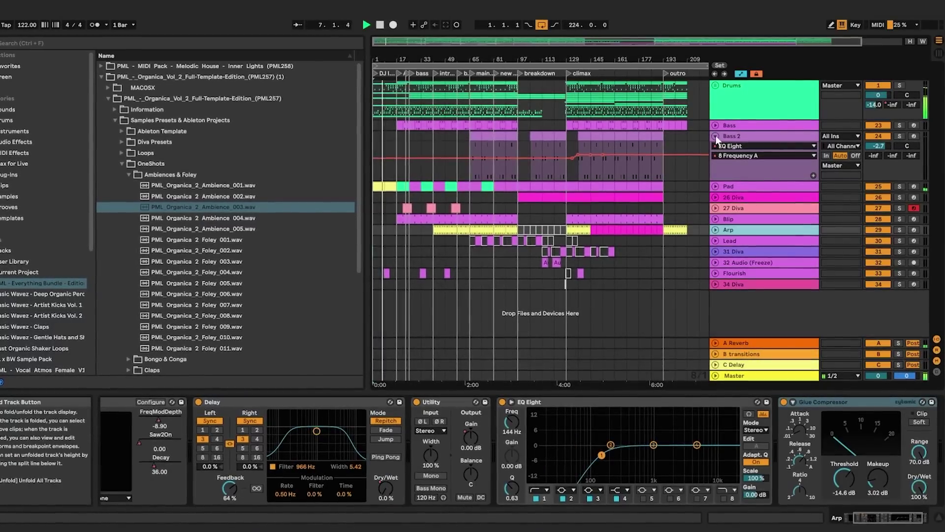
- Optimize the arrangement's track heights and hide the automation lanes on all tracks
click(912, 41)
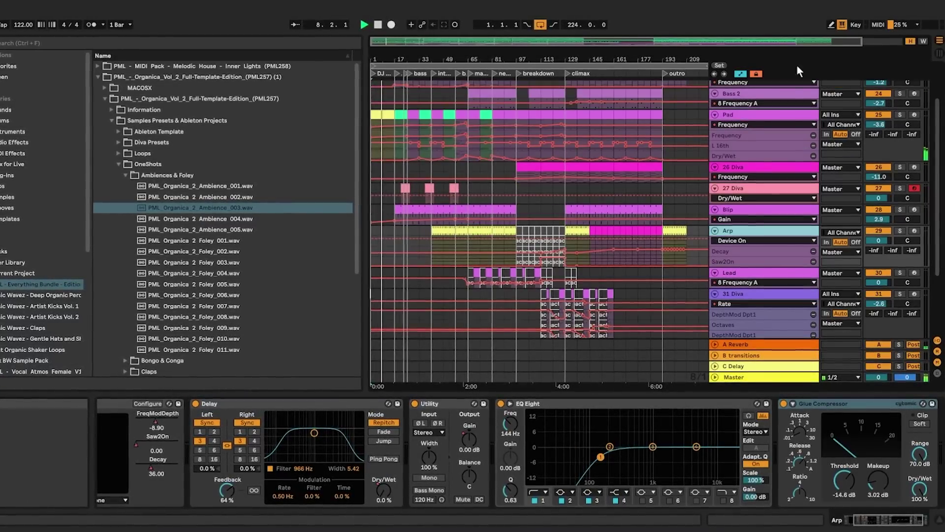
click(740, 73)
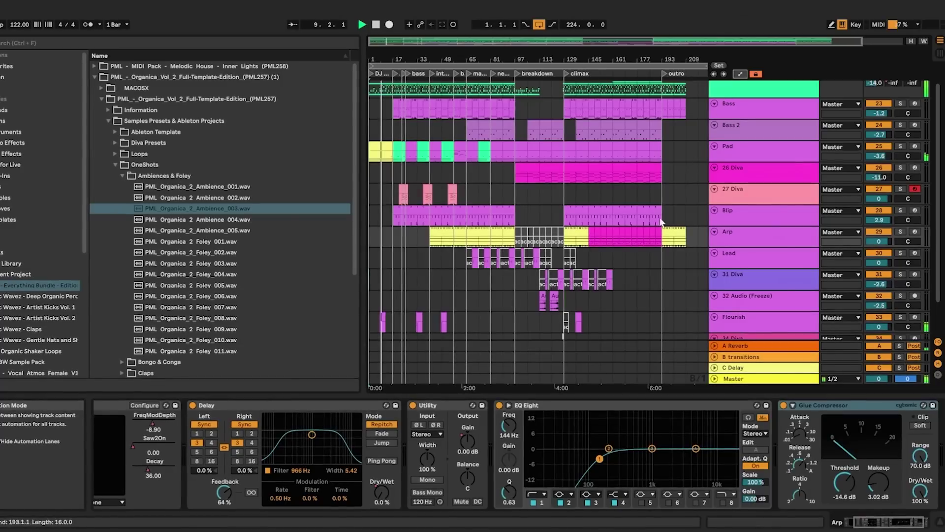
scroll(700, 136, up, 1)
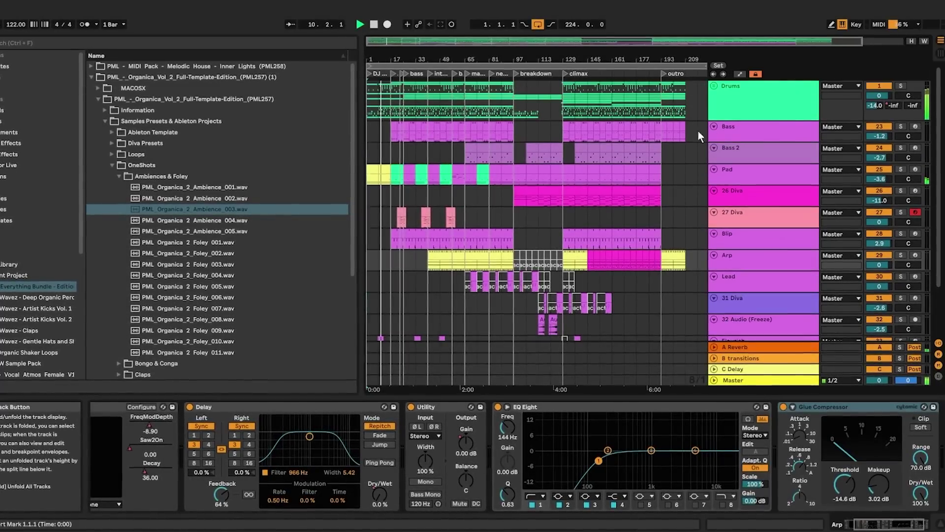
- Narrow the browser to widen the arrangement, and zoom the timeline to show DJ Intro through climax
drag(361, 106, 214, 104)
drag(271, 40, 271, 63)
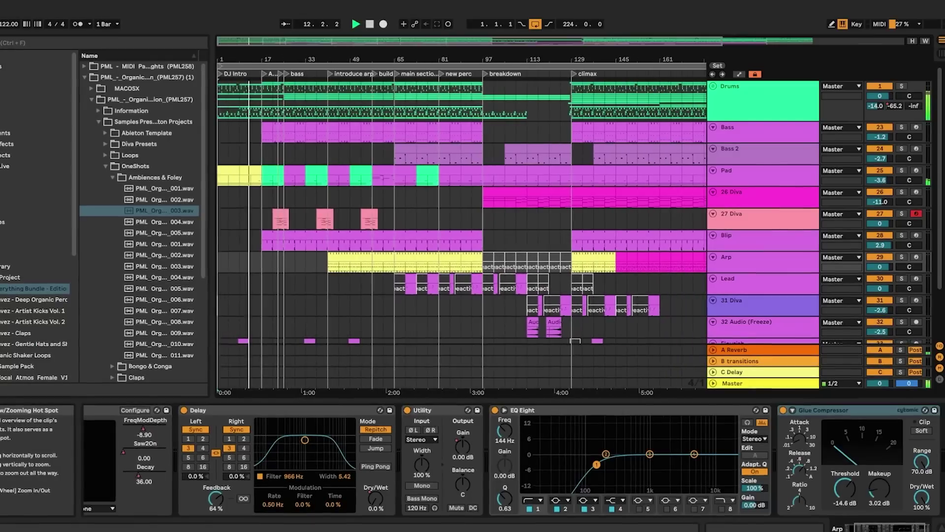
scroll(516, 223, down, 2)
scroll(637, 257, up, 2)
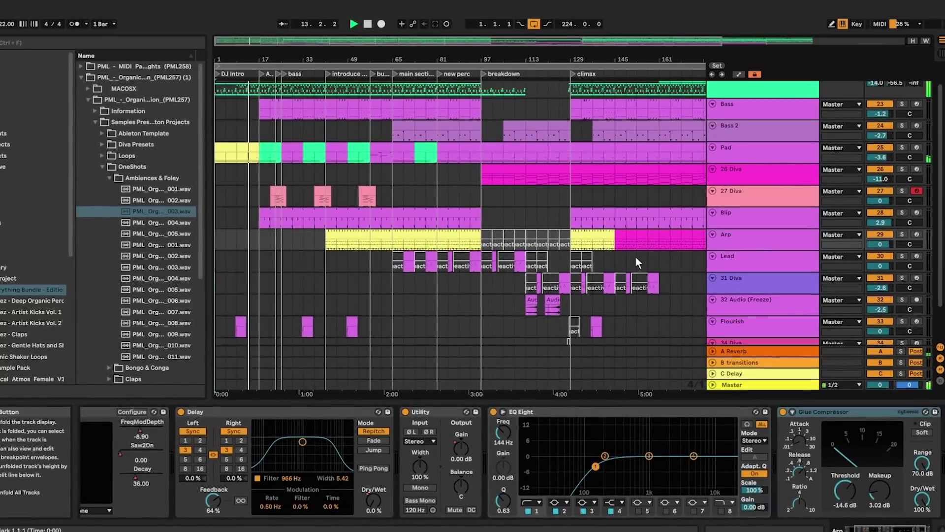
- Unfold the Drums group and optimize the track heights so its individual tracks are readable
click(712, 86)
scroll(720, 120, down, 1)
scroll(720, 120, down, 1)
scroll(720, 120, up, 2)
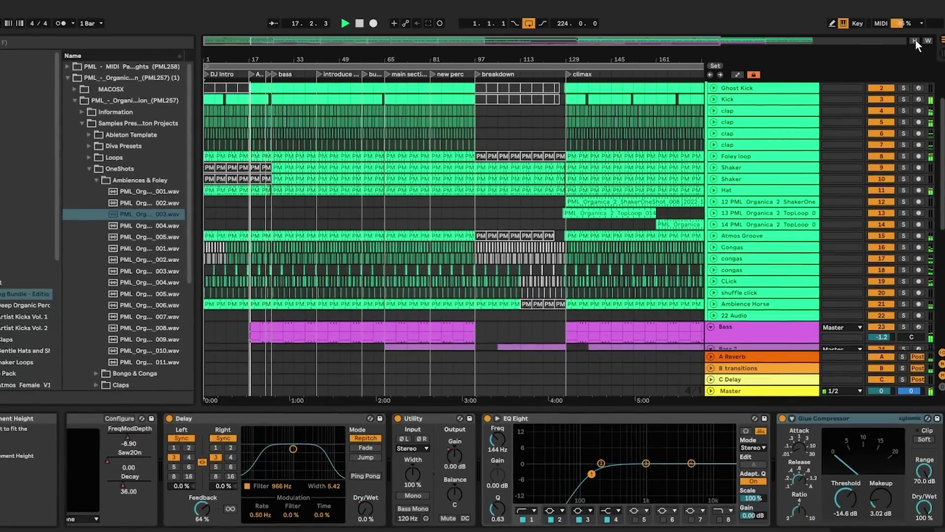
click(914, 41)
- Examine the drum tracks and the instrument tracks below them across the whole arrangement during playback
scroll(712, 172, up, 7)
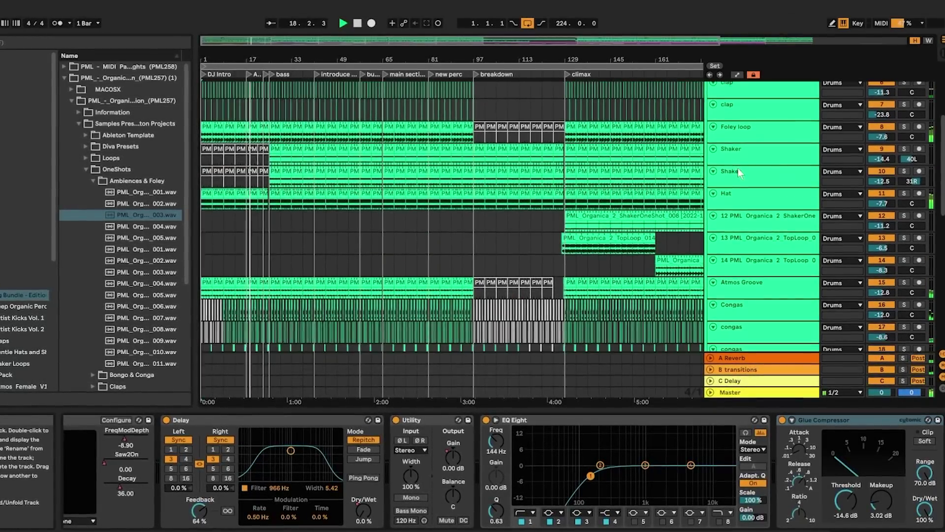
scroll(728, 173, down, 7)
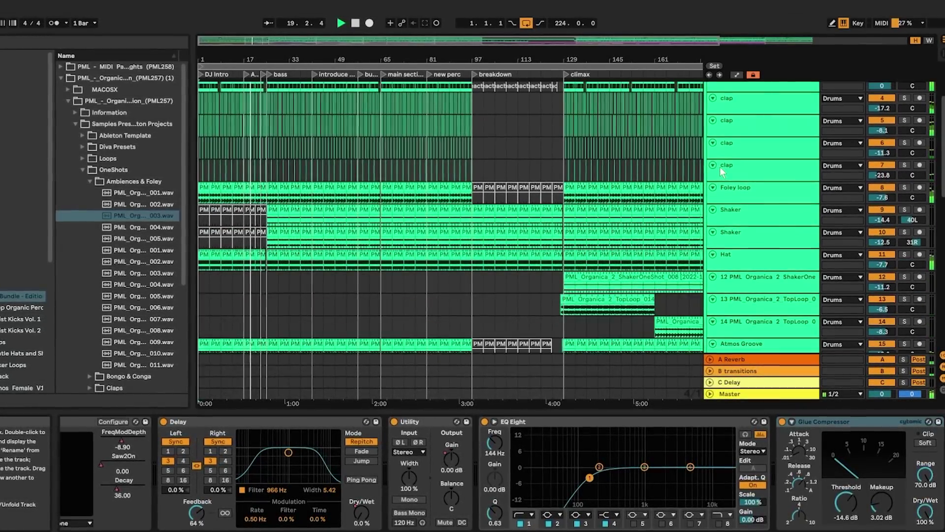
scroll(721, 172, down, 8)
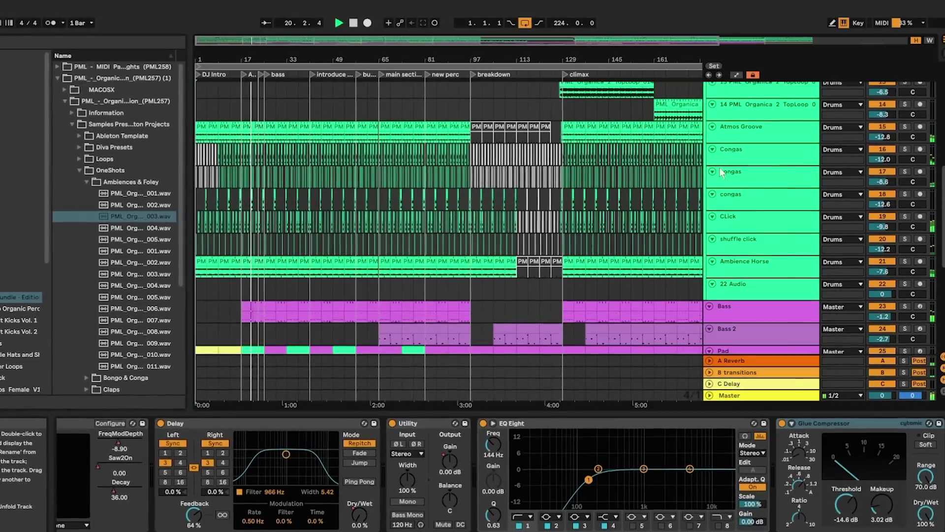
scroll(719, 167, down, 3)
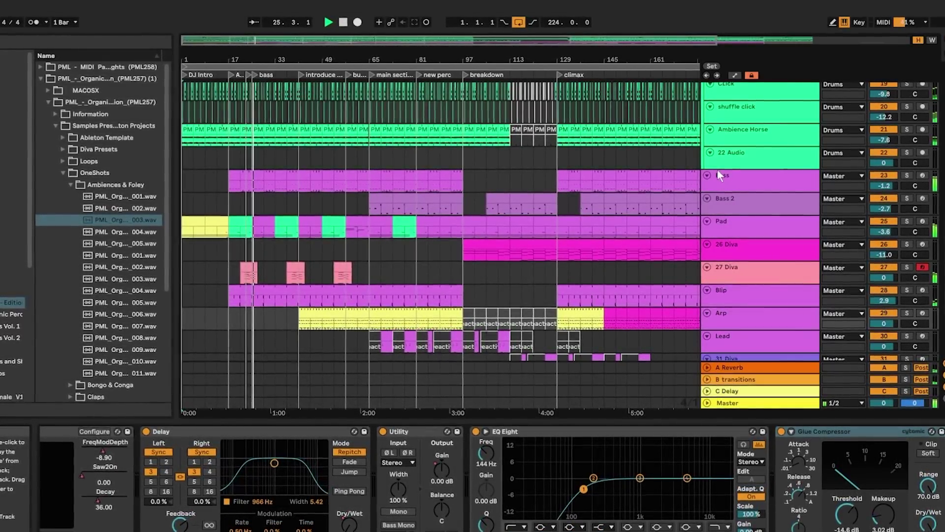
scroll(717, 170, down, 3)
scroll(717, 170, down, 2)
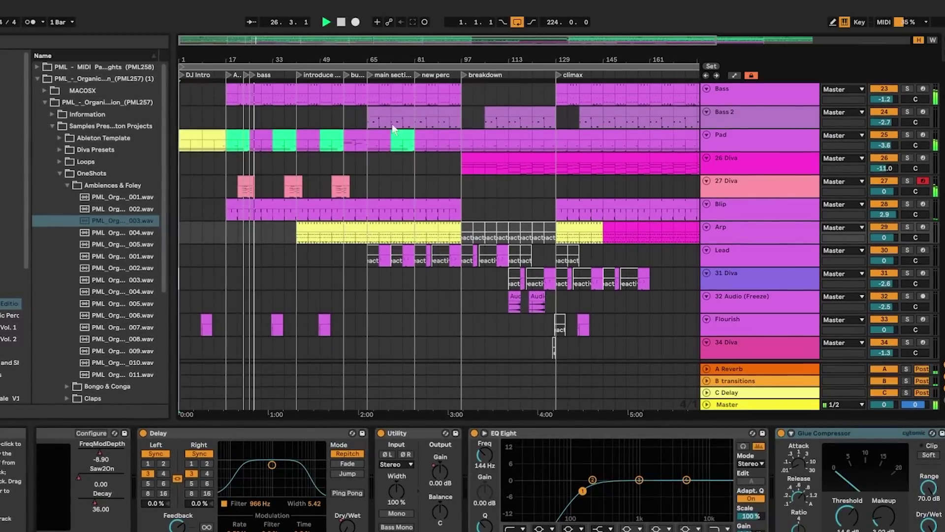
- Examine which drum and instrument clips play in the Actual Intro and bass sections up to the arp's entry
drag(240, 43, 239, 111)
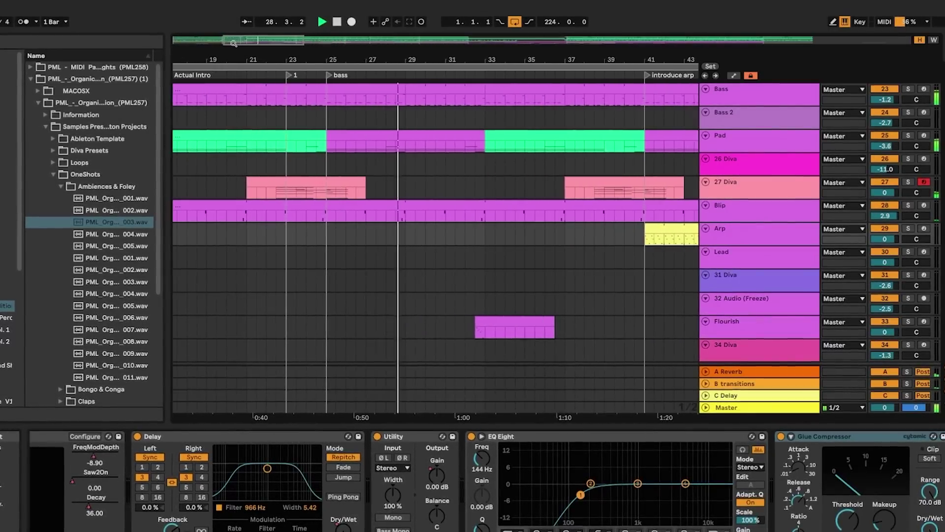
scroll(611, 167, up, 5)
scroll(611, 167, down, 5)
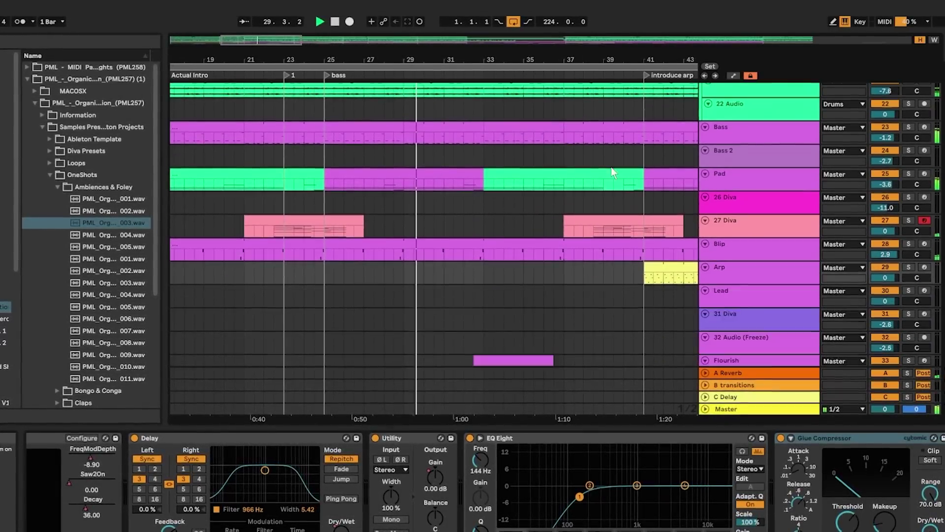
scroll(616, 167, up, 5)
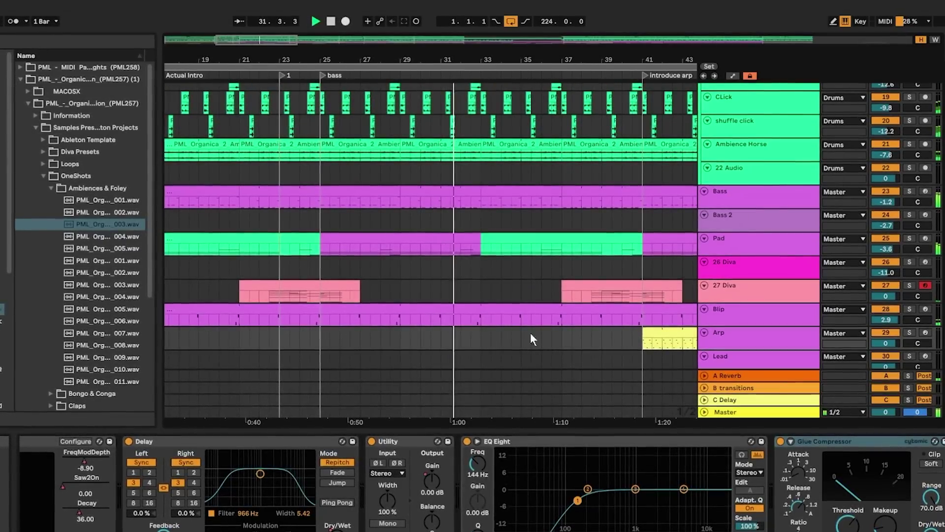
scroll(634, 331, up, 2)
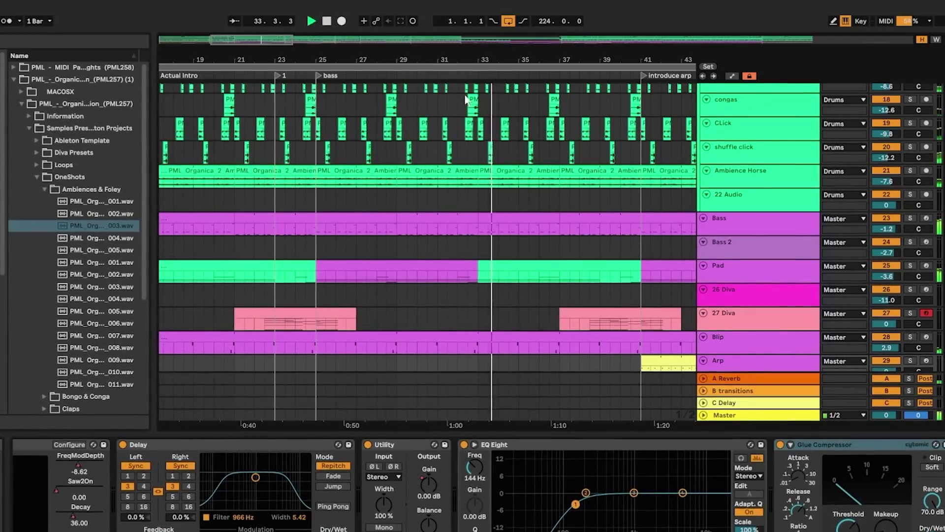
drag(453, 60, 331, 17)
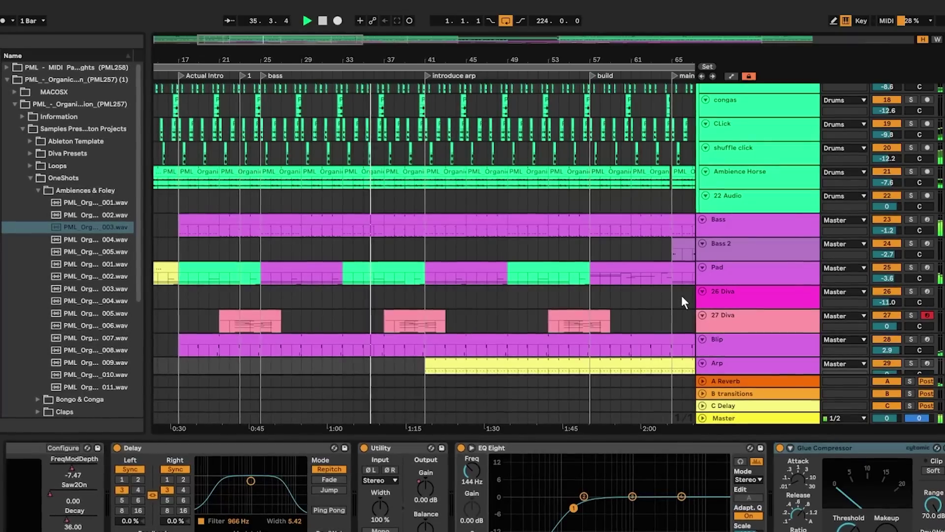
scroll(778, 290, up, 3)
scroll(808, 292, down, 5)
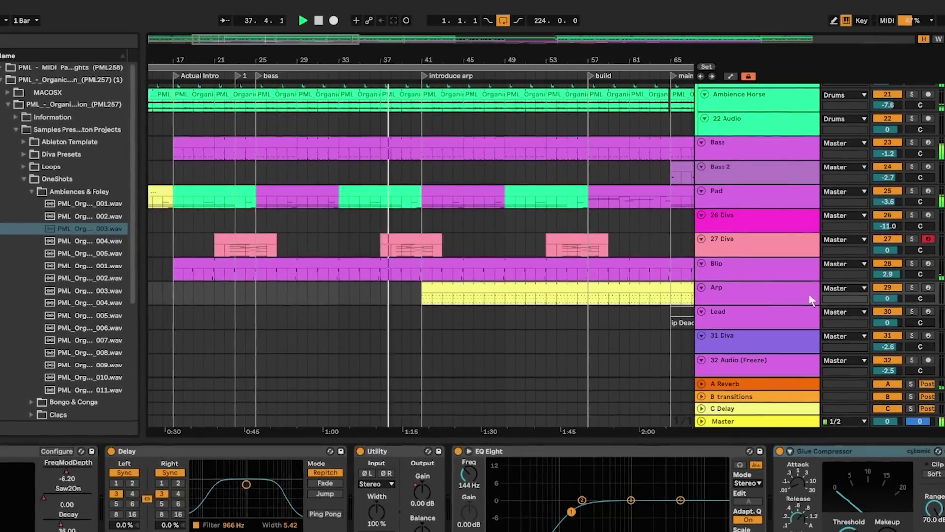
scroll(808, 293, down, 3)
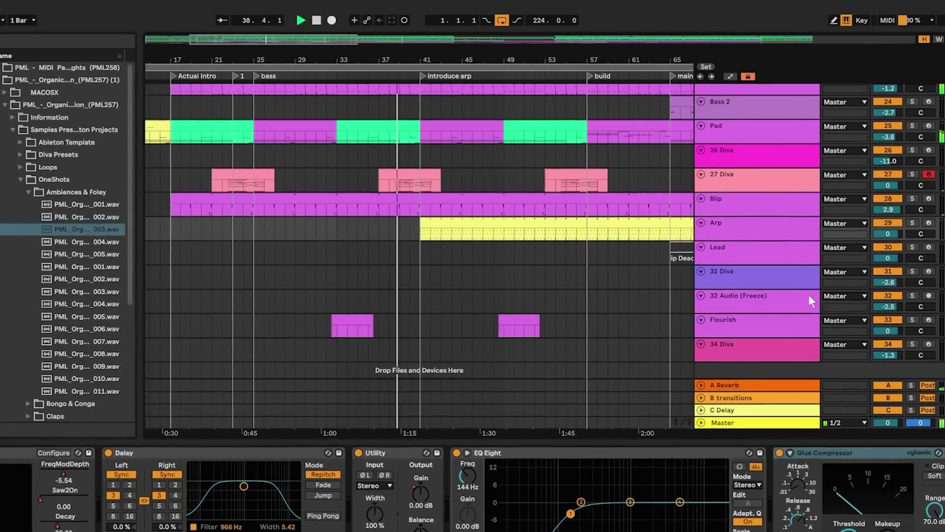
scroll(809, 294, up, 2)
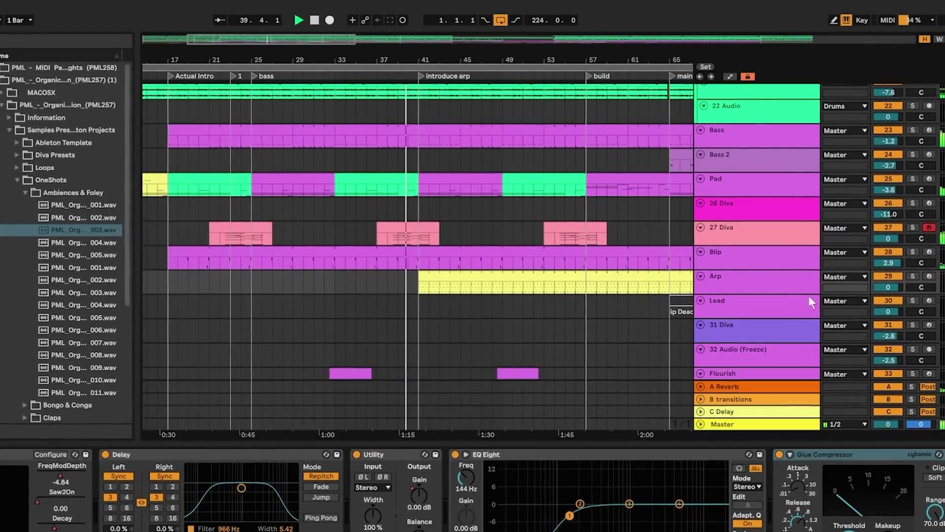
scroll(809, 297, up, 2)
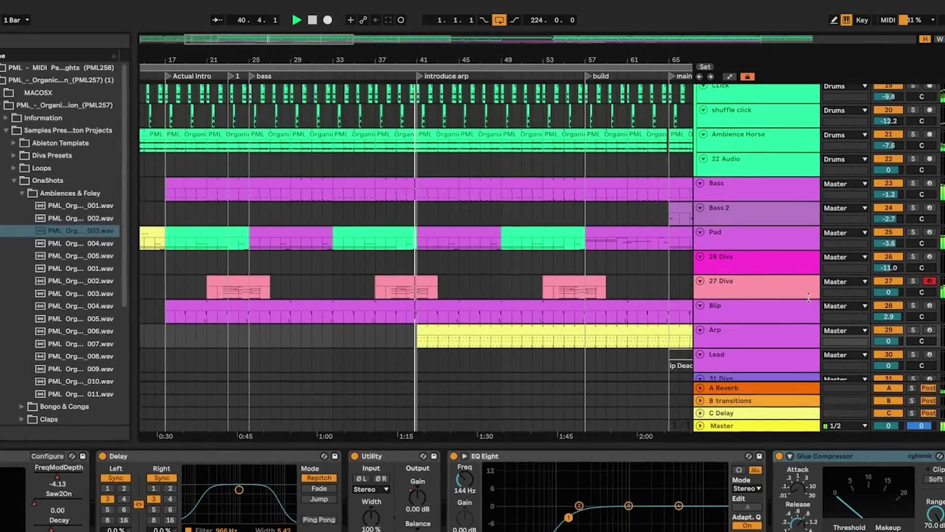
scroll(809, 297, up, 2)
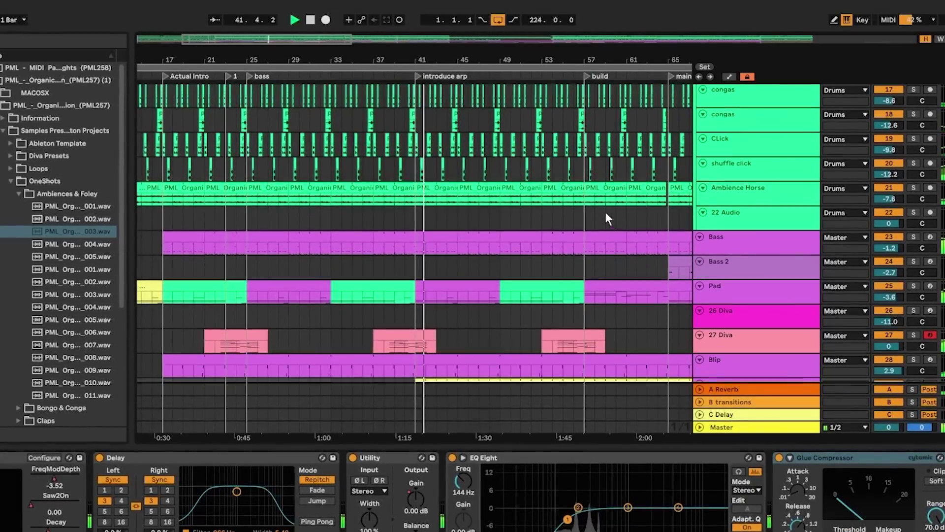
- Examine the drum and instrument layers from the introduce arp section through build to main section 1 during playback
drag(283, 38, 327, 39)
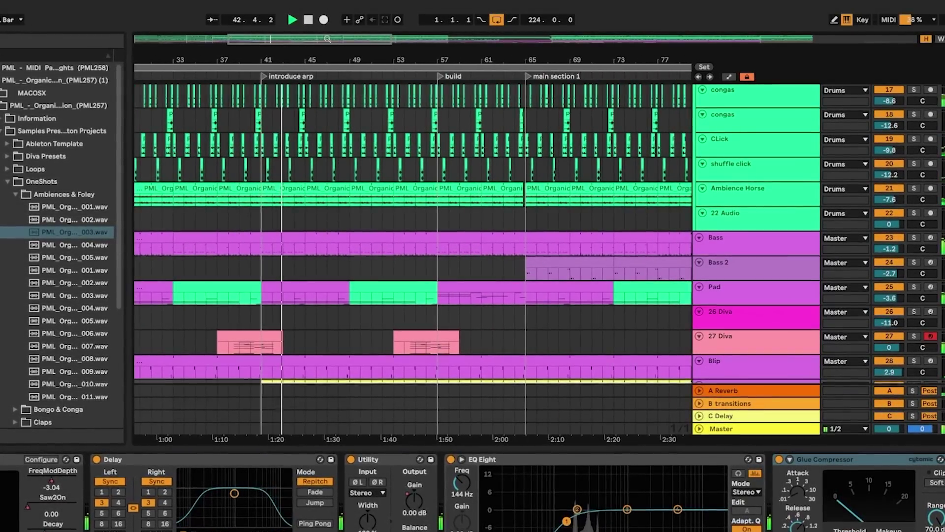
scroll(611, 214, down, 3)
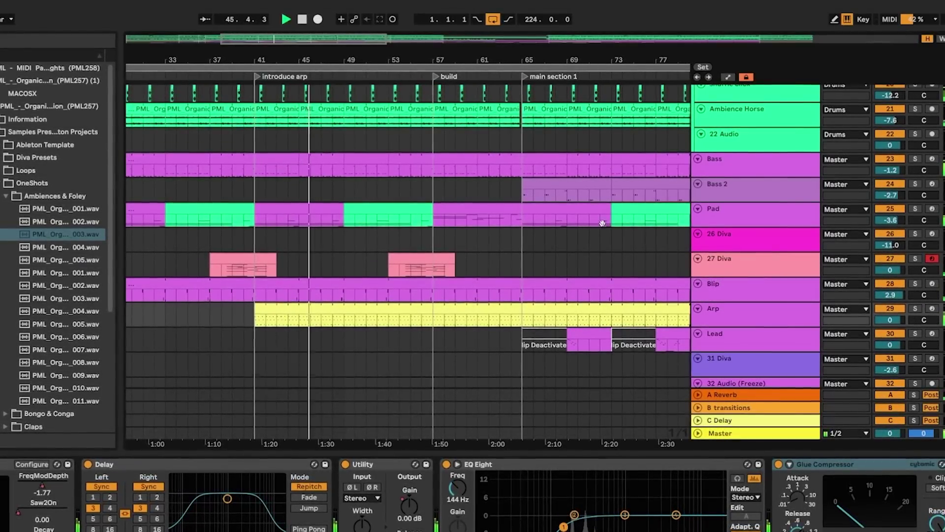
scroll(603, 223, up, 1)
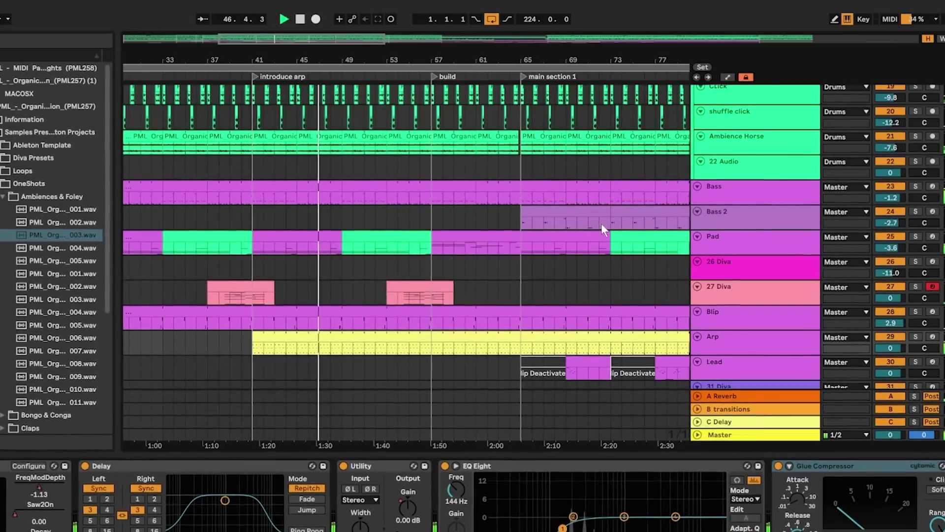
scroll(601, 224, up, 6)
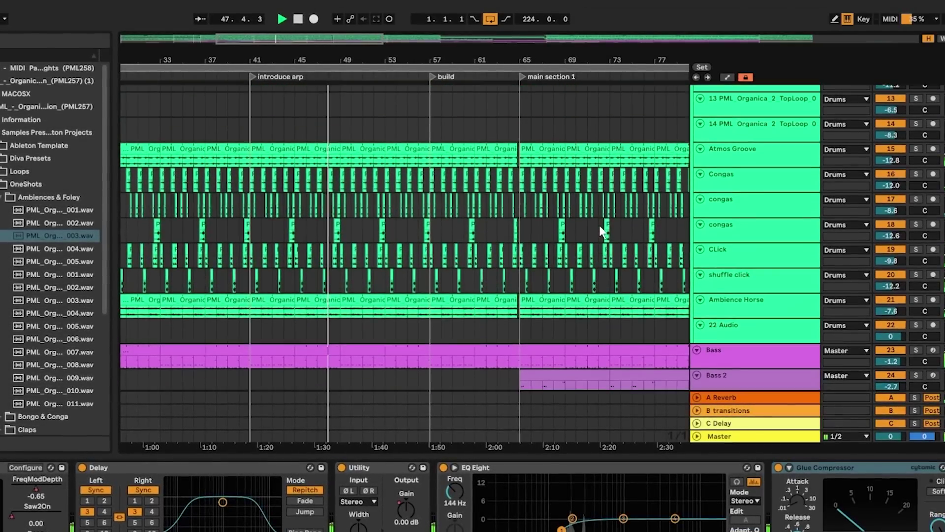
scroll(599, 226, up, 1)
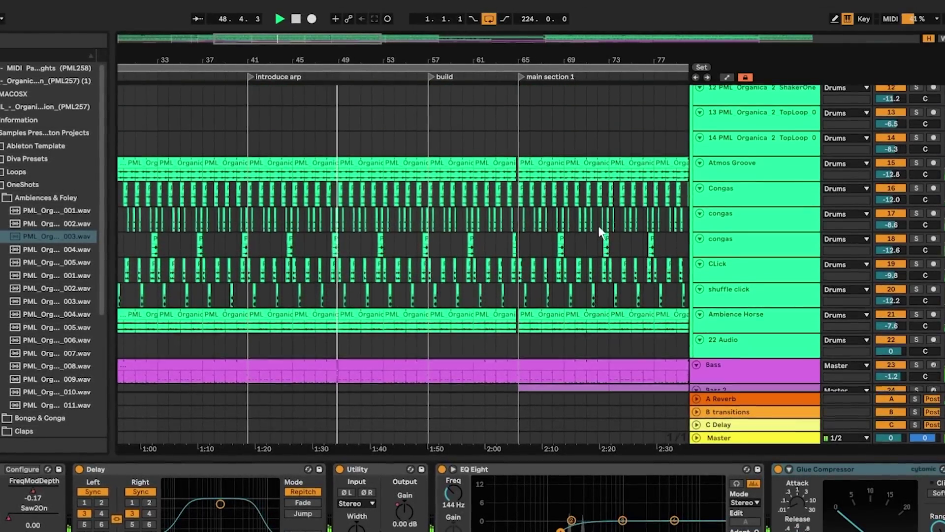
scroll(598, 225, up, 8)
scroll(591, 229, up, 3)
scroll(593, 233, down, 9)
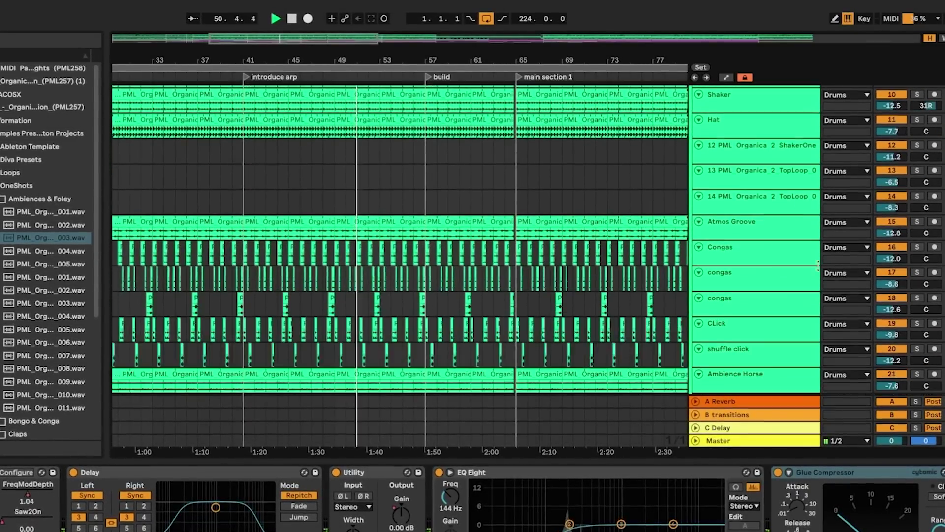
- Examine the bass, pad, arp, lead and flourish tracks from the introduce arp section through build to main section 1
scroll(901, 284, down, 10)
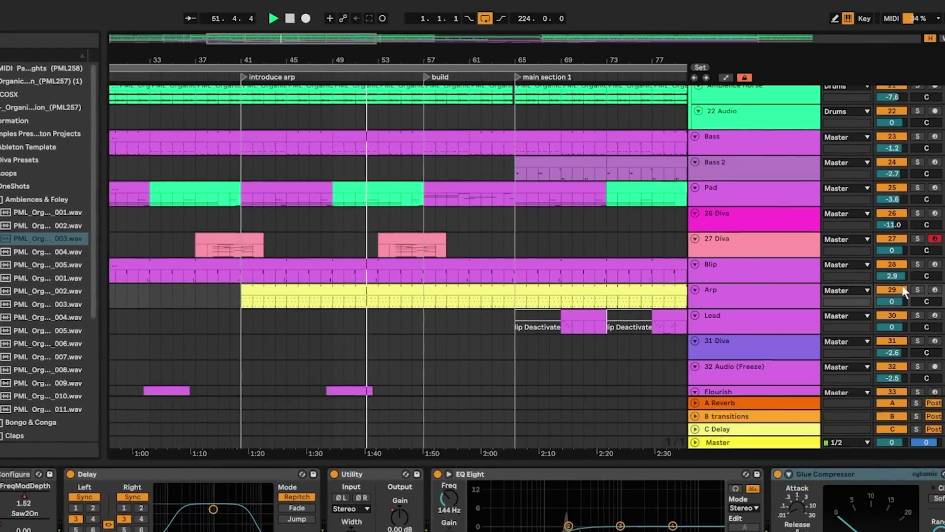
scroll(902, 285, down, 1)
scroll(903, 285, down, 1)
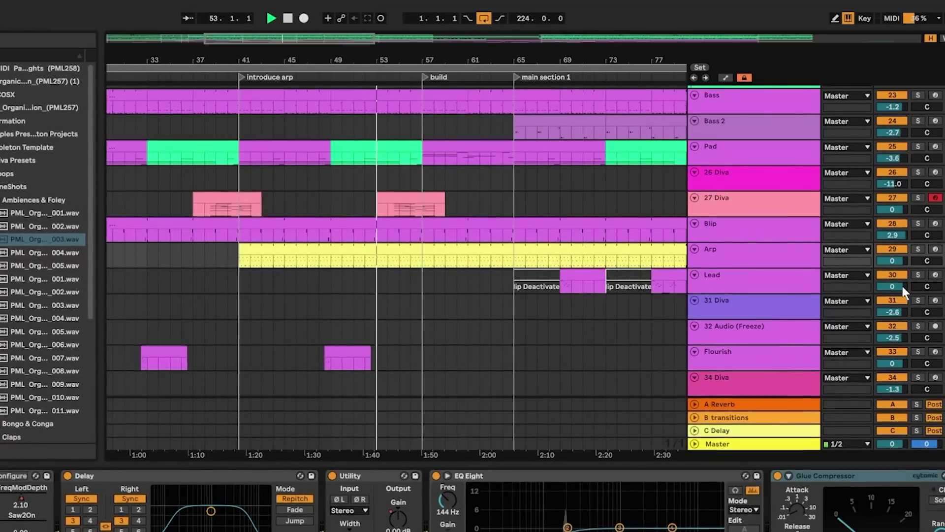
scroll(902, 286, down, 1)
scroll(902, 284, up, 2)
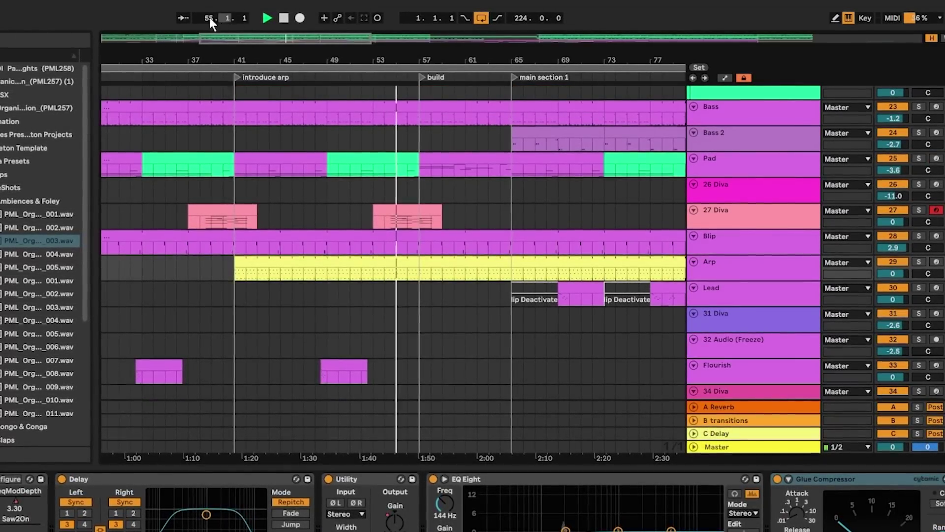
- Make the arrangement follow the playhead and show the Master track's device chain
click(182, 18)
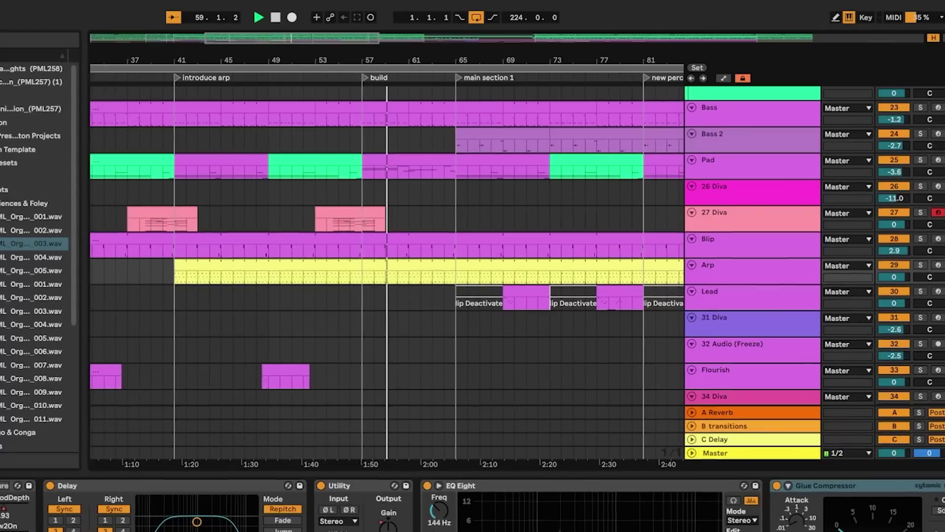
click(769, 457)
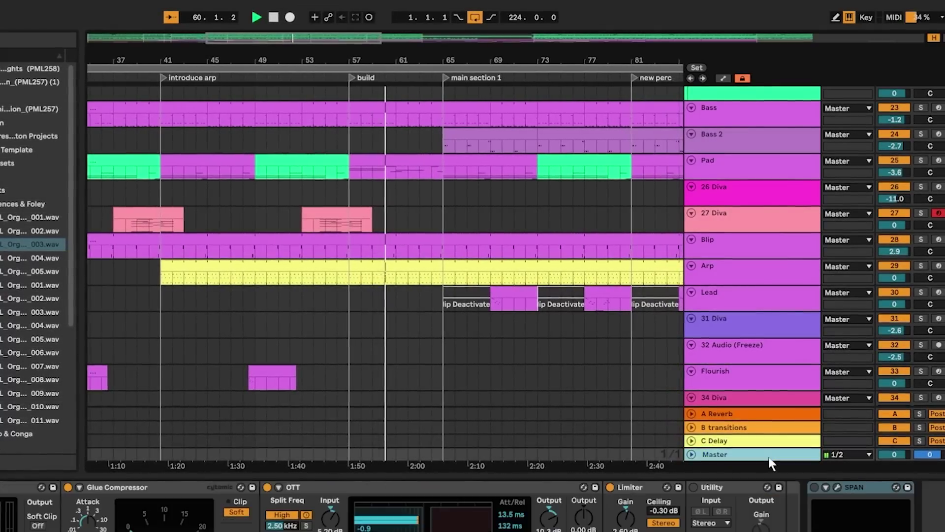
scroll(473, 512, left, 8)
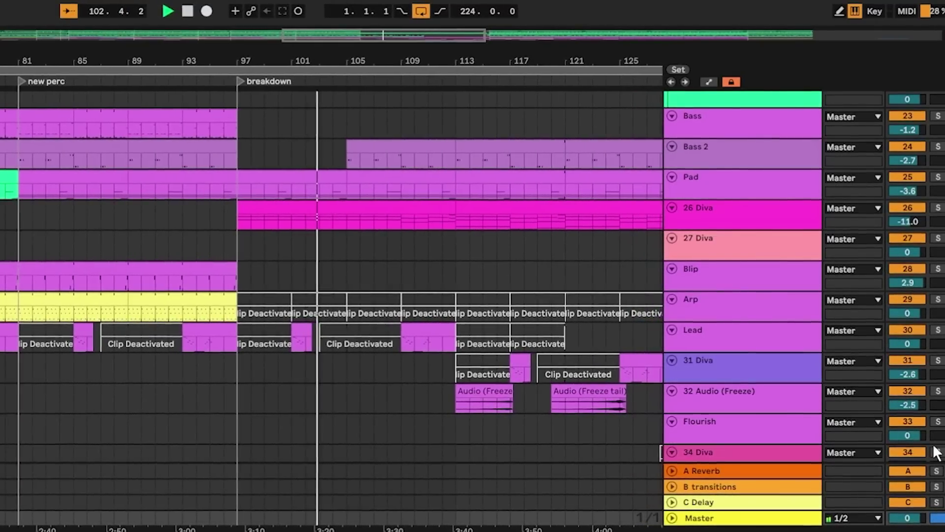
- Open the active Lead clip at bar 109 in the breakdown and check the surrounding instrument layers
scroll(869, 447, down, 1)
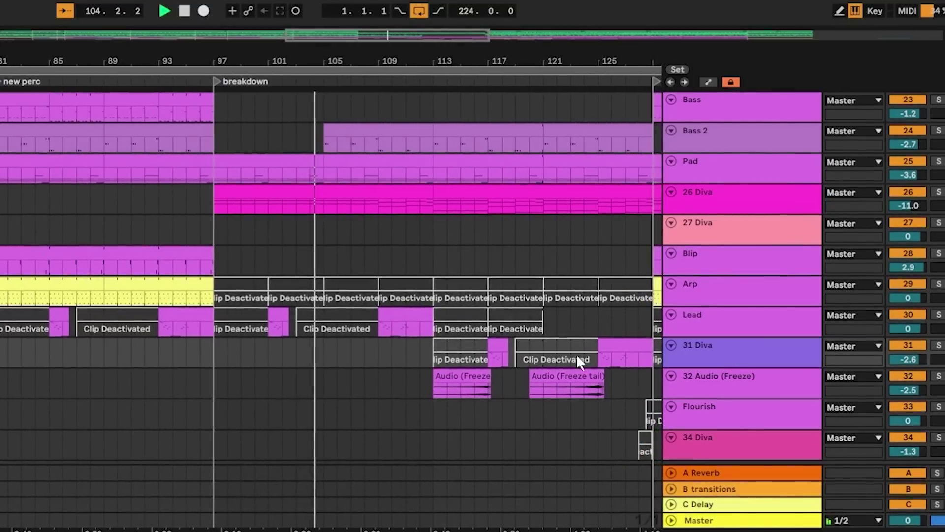
double_click(388, 319)
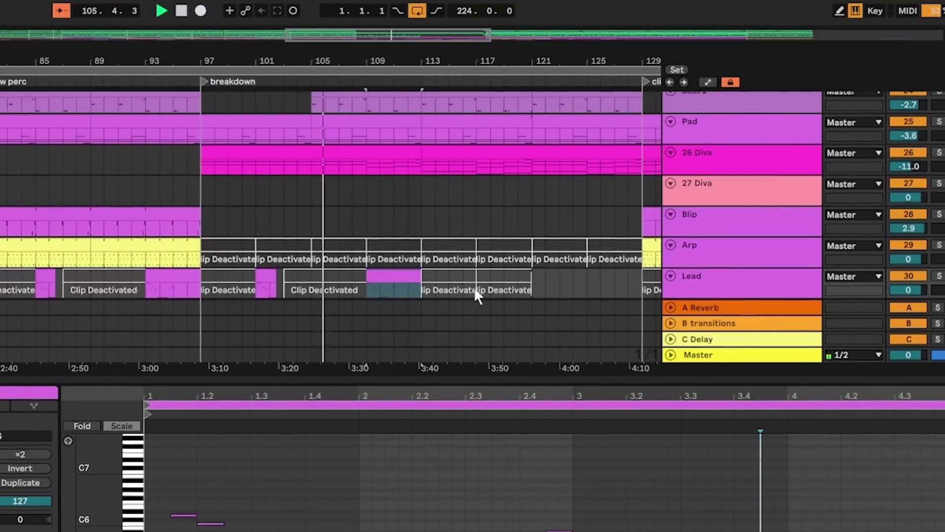
scroll(555, 274, down, 4)
scroll(532, 264, up, 3)
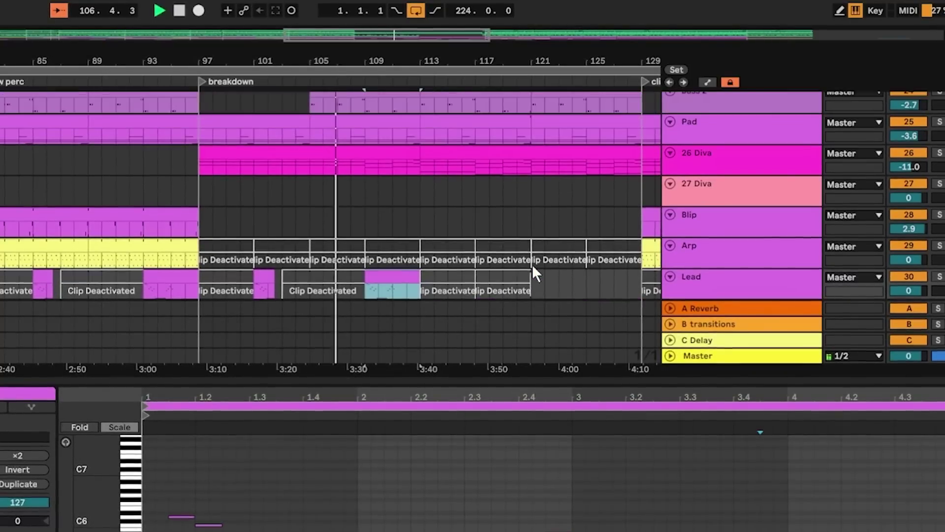
scroll(498, 219, down, 1)
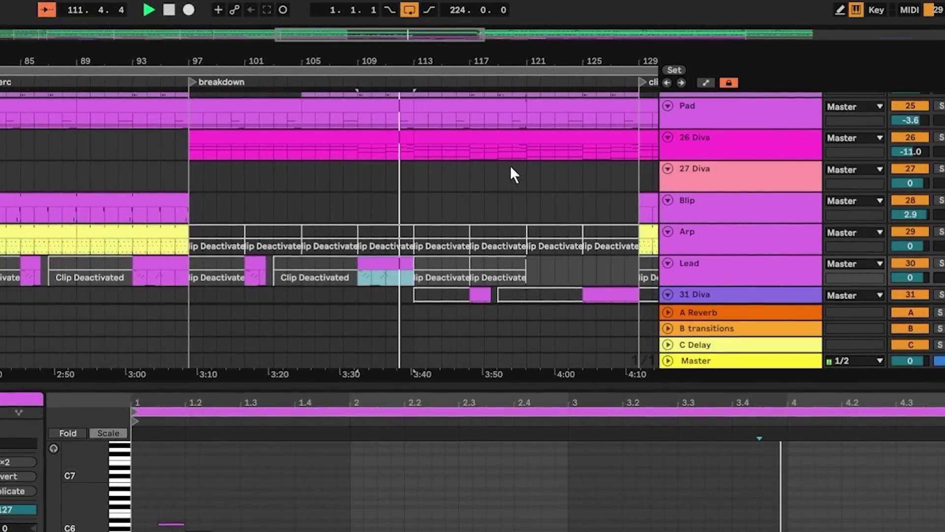
- Inspect the frozen audio clip at bar 113 and the short 31 Diva clip at bar 117 in the breakdown
scroll(515, 186, down, 4)
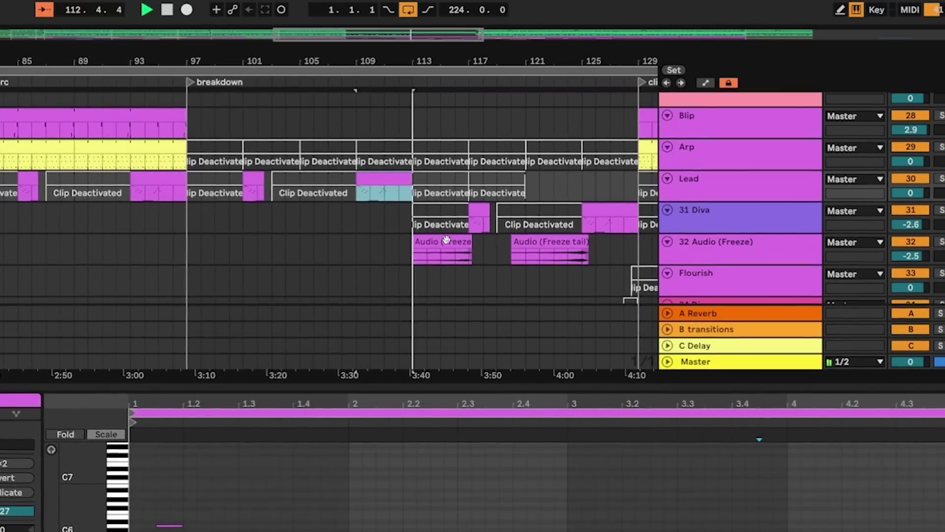
click(458, 242)
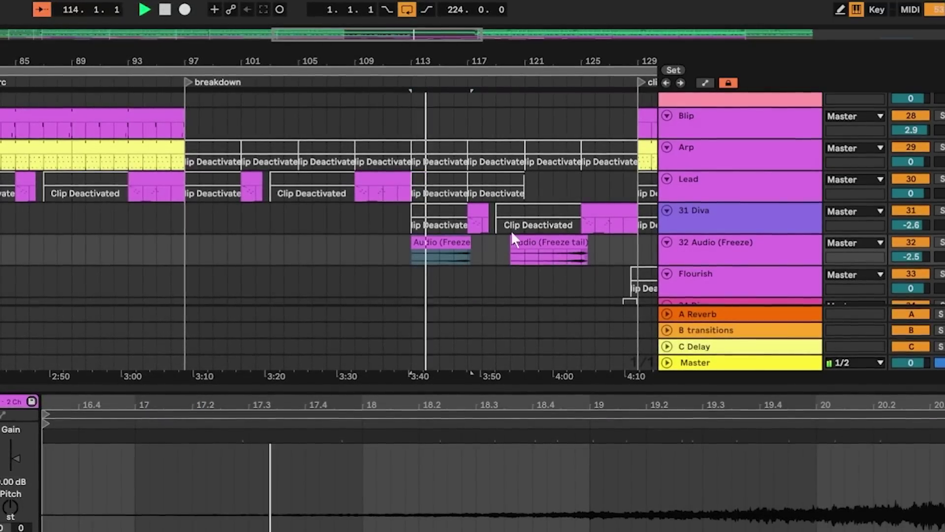
scroll(536, 220, down, 2)
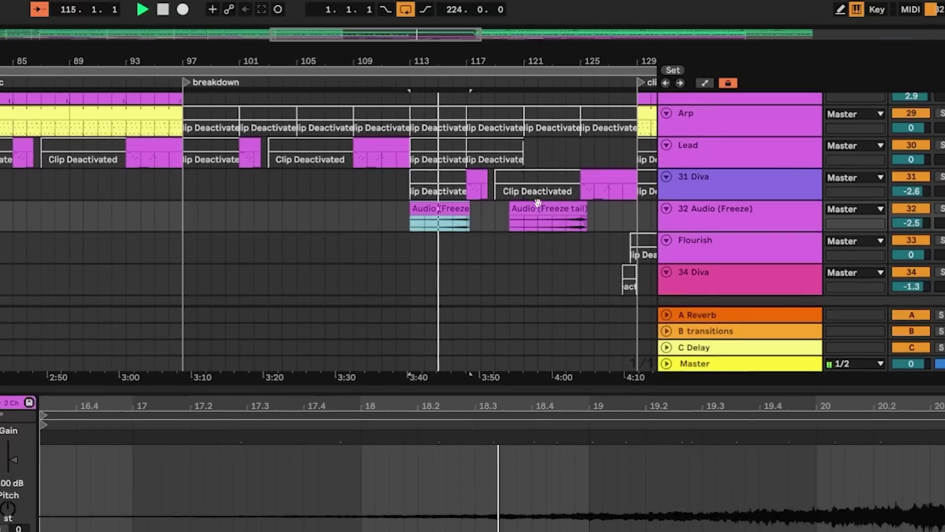
click(476, 175)
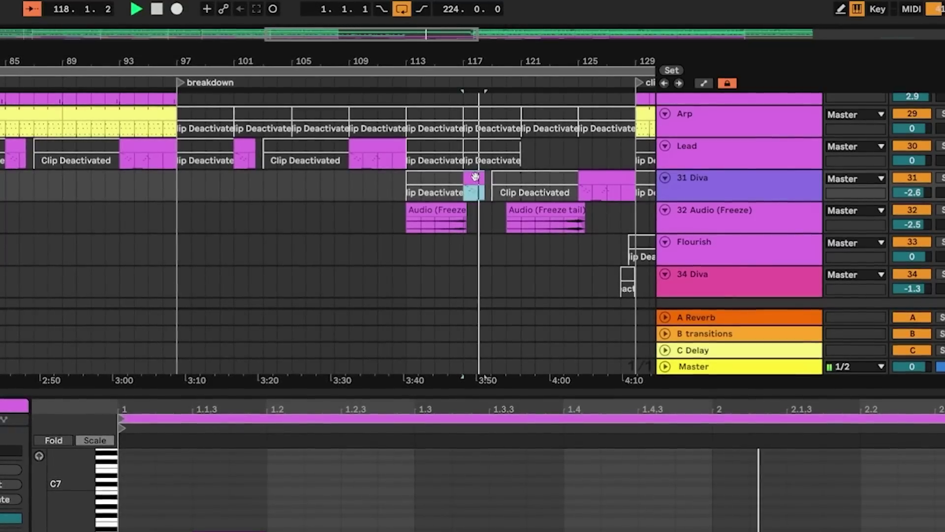
- Inspect the notes of the Bass 2 clip at bar 121 of the breakdown
scroll(554, 191, up, 8)
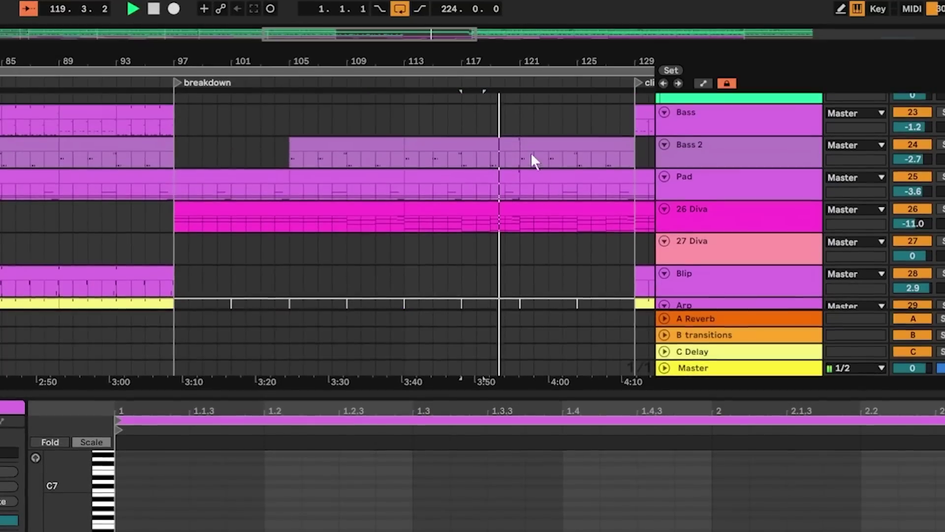
click(531, 152)
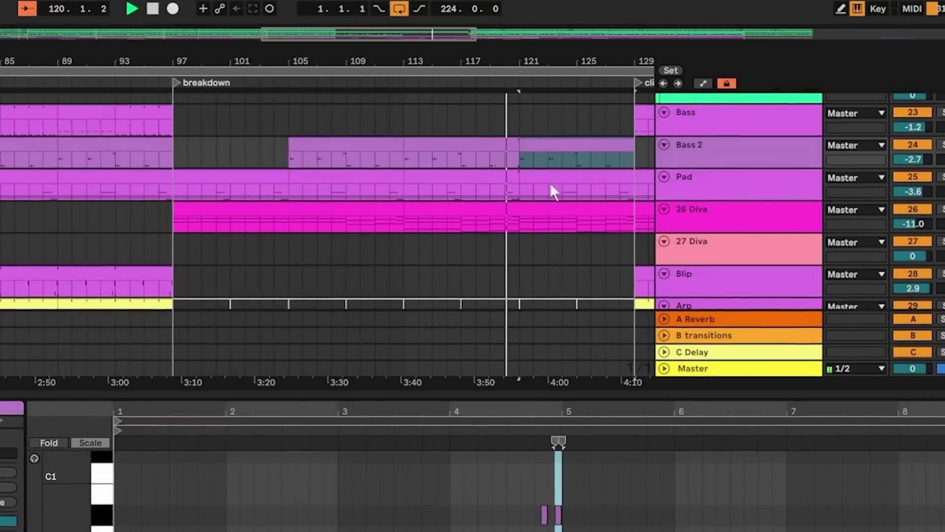
scroll(543, 522, down, 2)
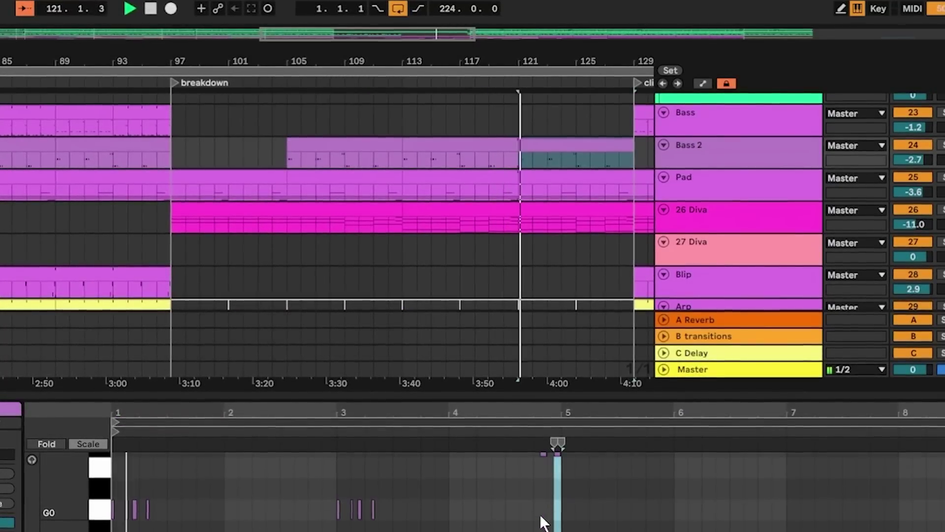
- Inspect the 31 Diva clip at bar 125 and examine which instrument layers enter at the climax
scroll(642, 222, down, 5)
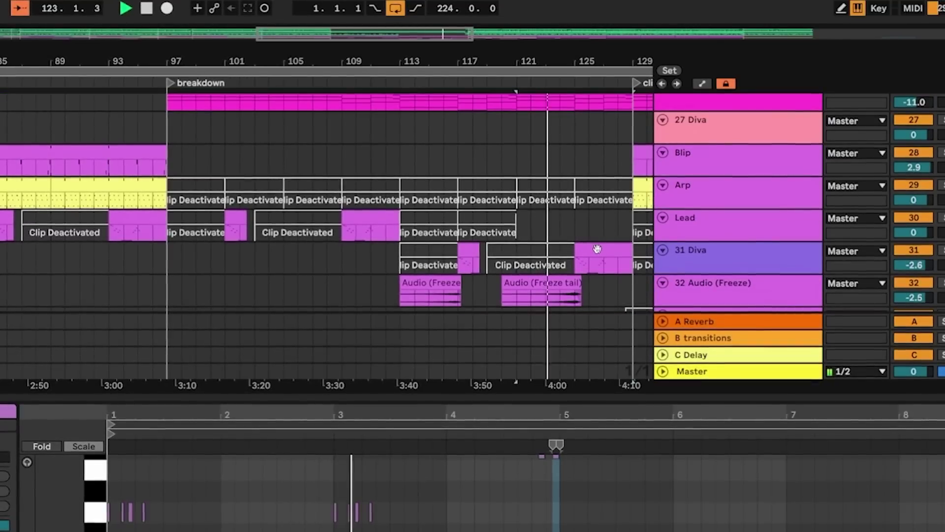
click(598, 248)
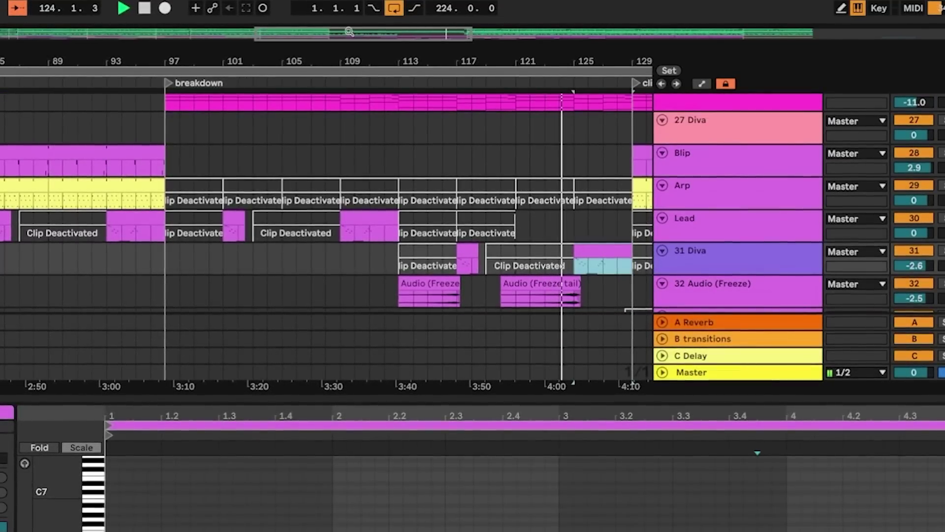
drag(343, 35, 490, 32)
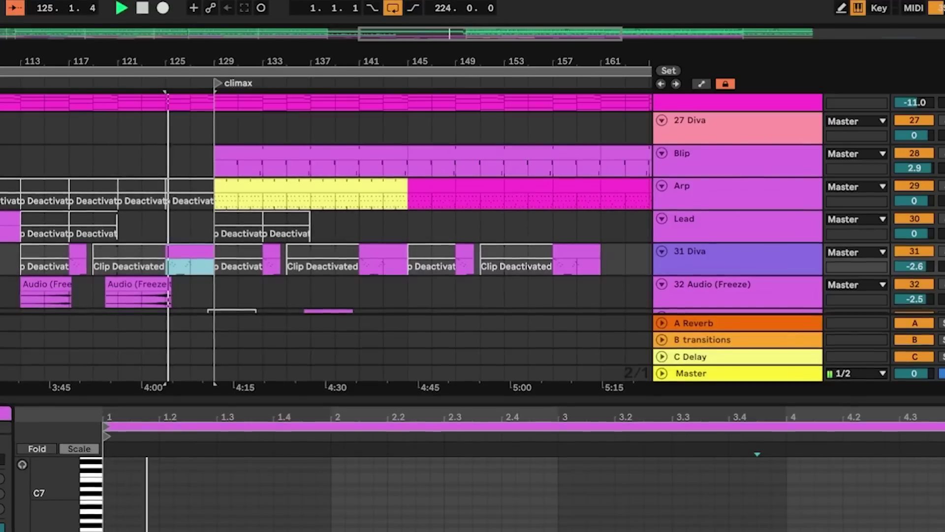
scroll(342, 216, down, 2)
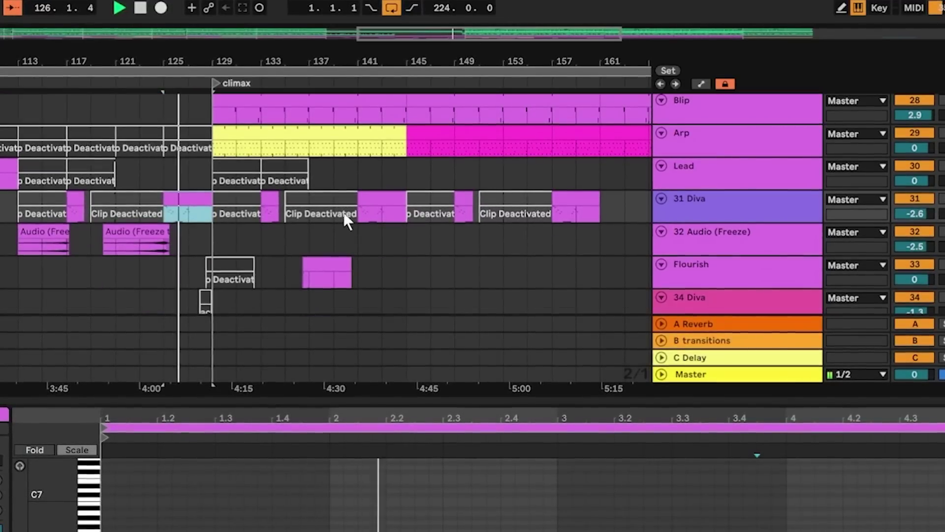
scroll(359, 193, up, 1)
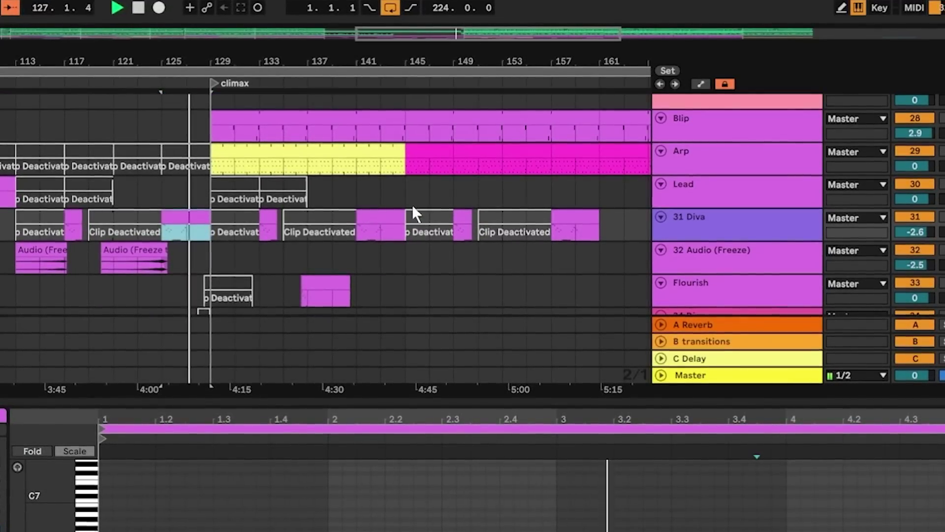
- Open the yellow Arp clip at the start of the climax and examine the bass, pad and Diva layers around it
click(251, 147)
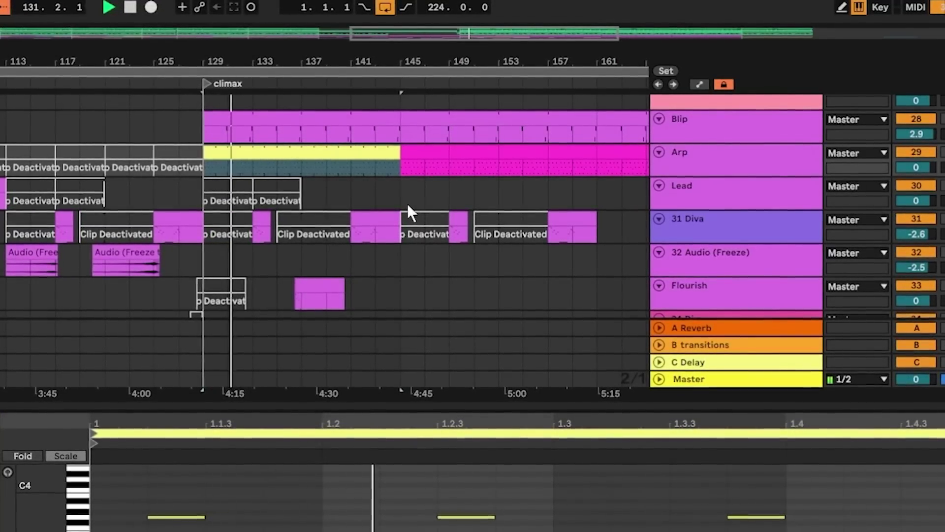
scroll(406, 209, up, 3)
scroll(412, 208, down, 1)
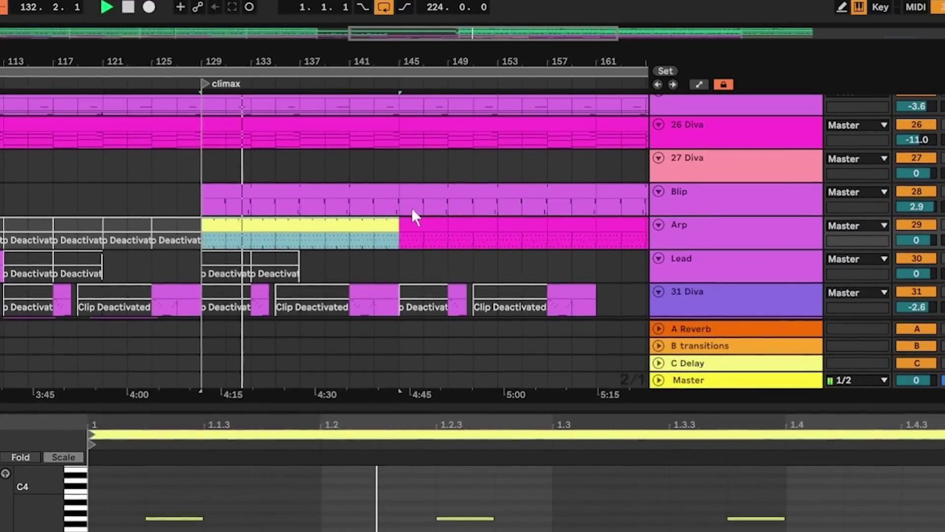
scroll(412, 208, down, 1)
scroll(412, 208, up, 3)
scroll(414, 213, up, 1)
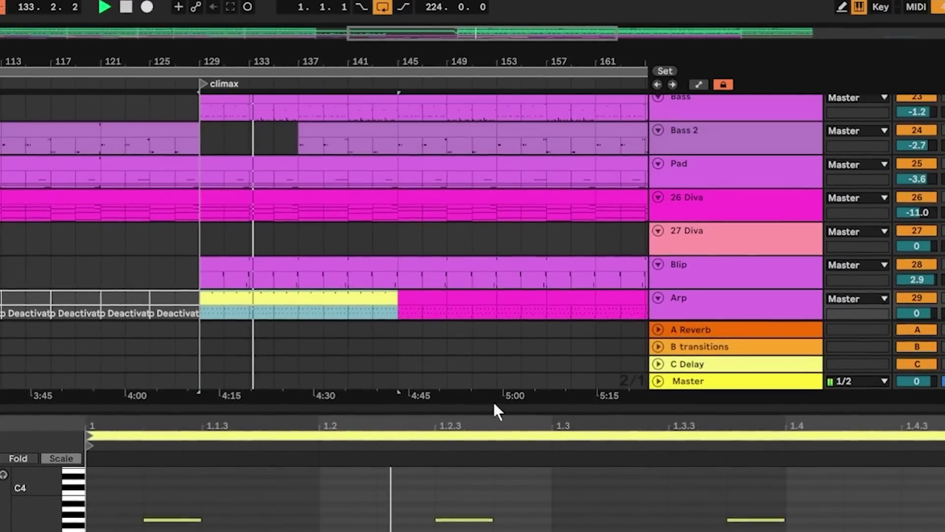
- Shrink the clip view to give the arrangement more room, and select the Bass 2 clip at bar 137
drag(498, 425, 499, 519)
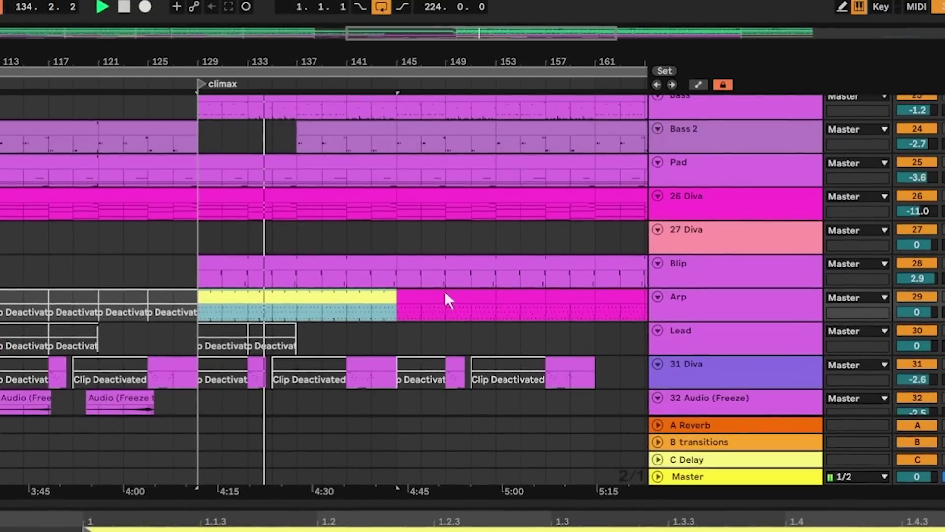
scroll(433, 214, up, 1)
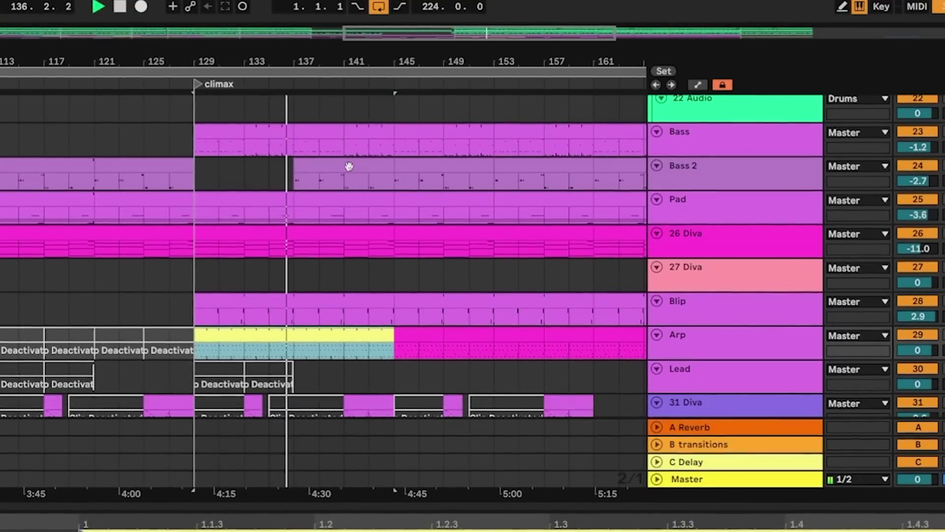
click(348, 165)
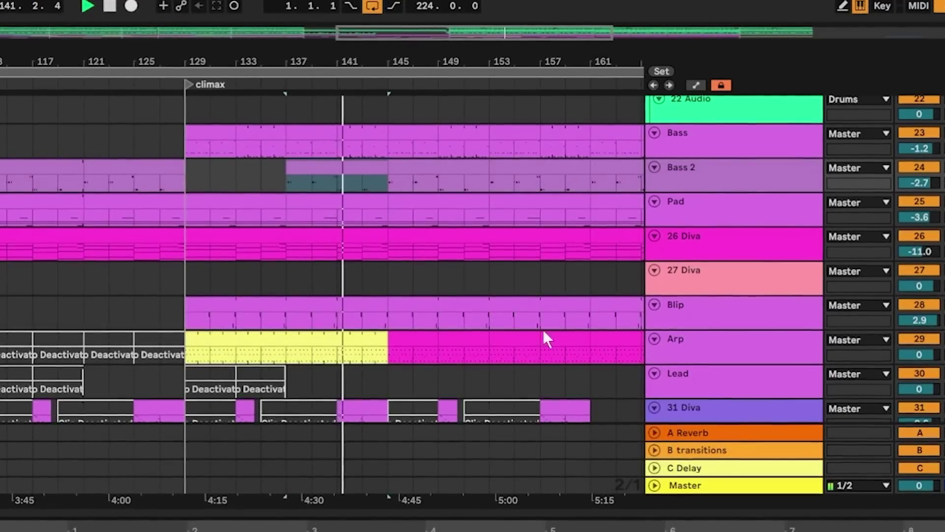
- Examine the arp, lead, Diva, flourish and bass layers across the climax during playback
scroll(521, 284, down, 3)
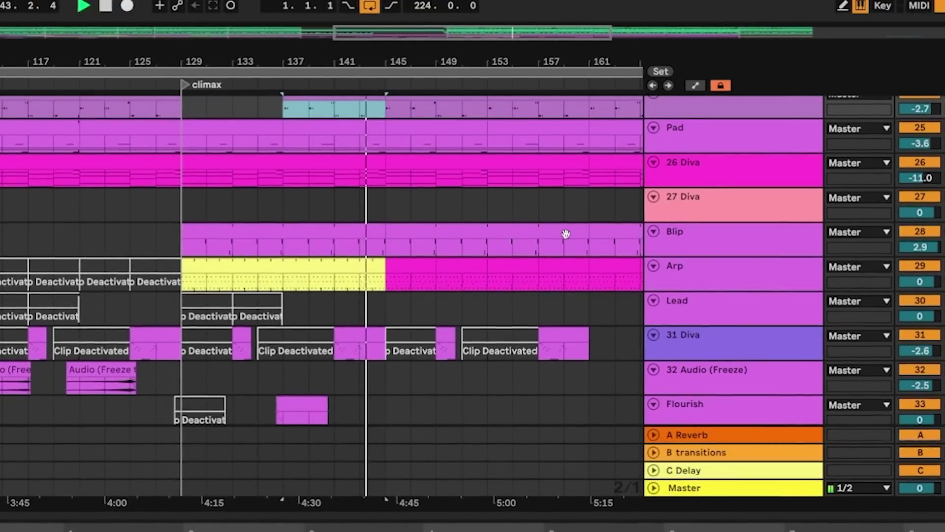
scroll(571, 246, up, 1)
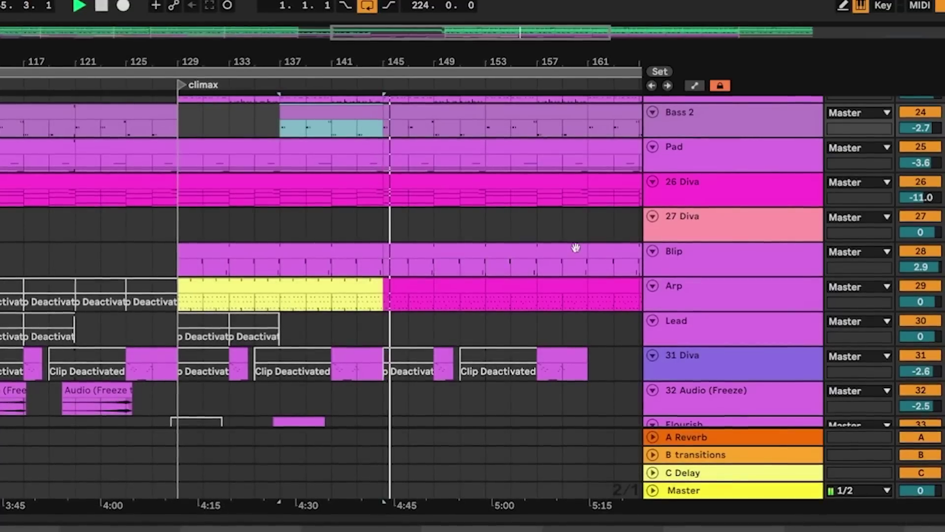
scroll(614, 286, down, 4)
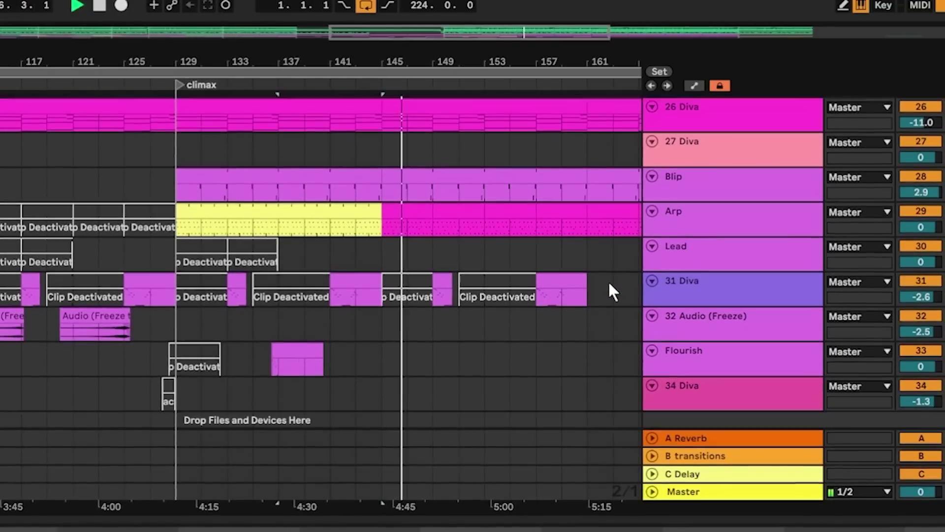
scroll(609, 283, down, 2)
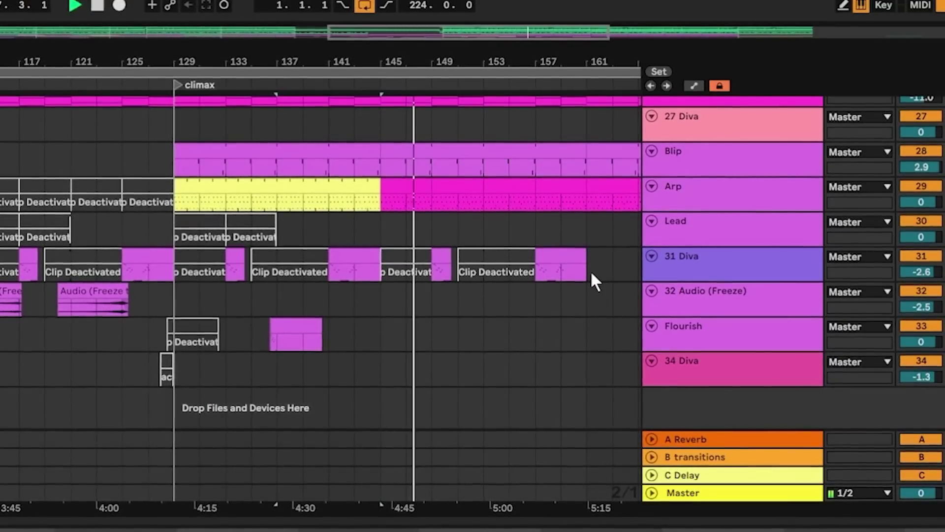
scroll(539, 238, up, 8)
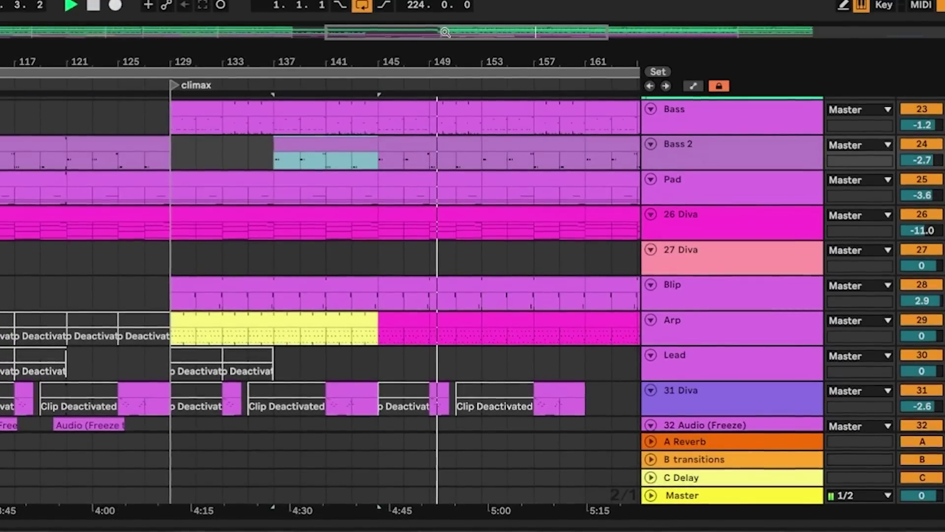
- Move on to the arrangement between bars 137 and 181 and select the Master track
drag(446, 29, 540, 29)
scroll(453, 256, up, 4)
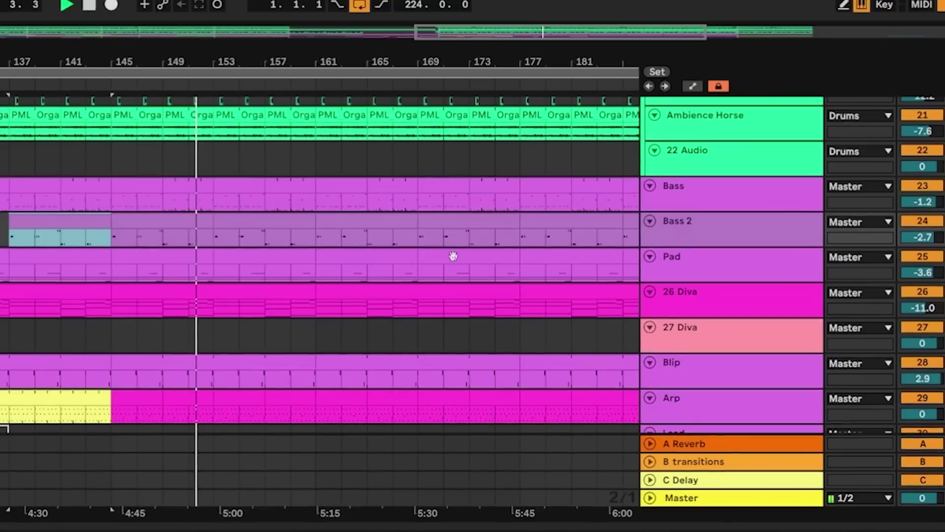
click(716, 499)
double_click(715, 499)
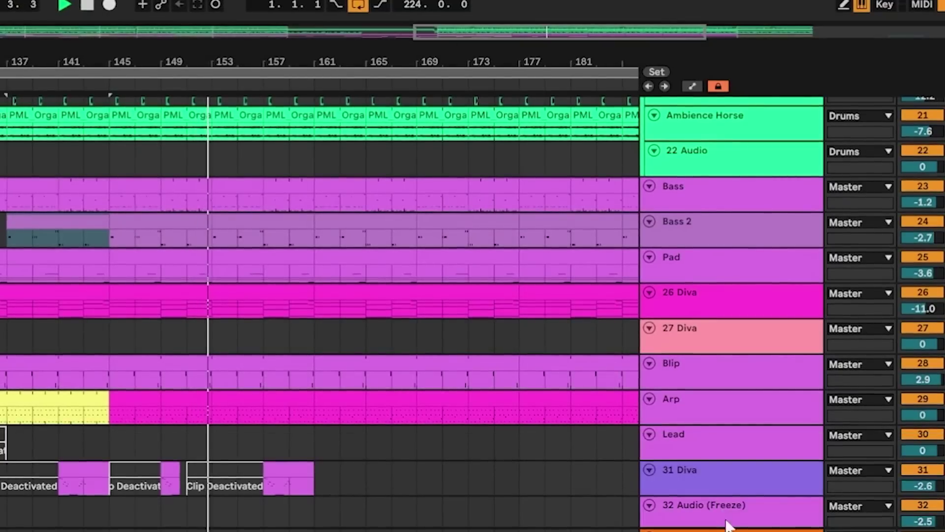
- Examine the drum and percussion tracks from the kick through the congas and ambience between bars 137 and 181 during playback
scroll(714, 306, up, 3)
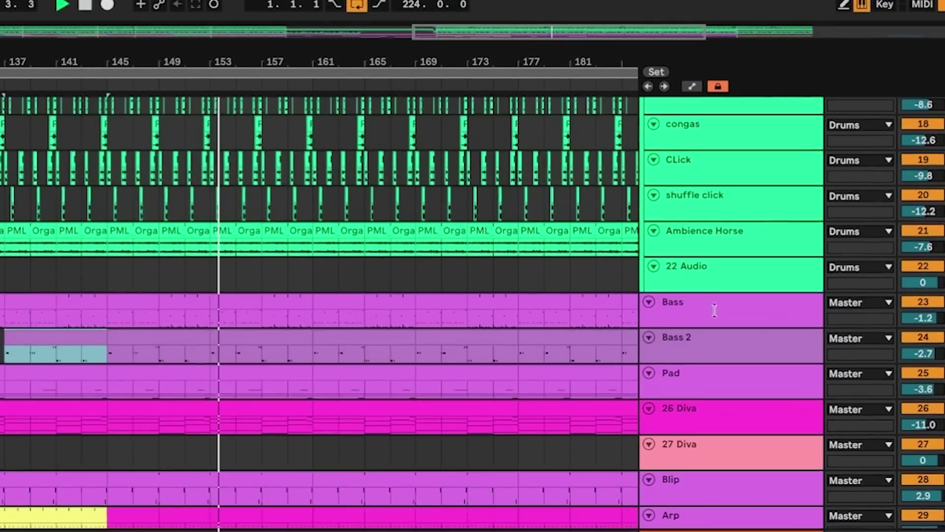
scroll(714, 311, up, 6)
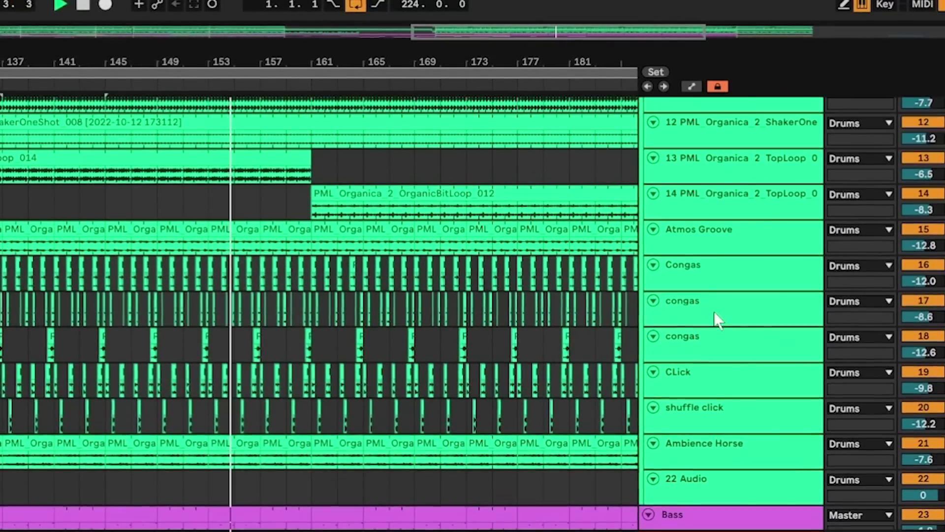
scroll(714, 312, up, 4)
scroll(715, 314, up, 5)
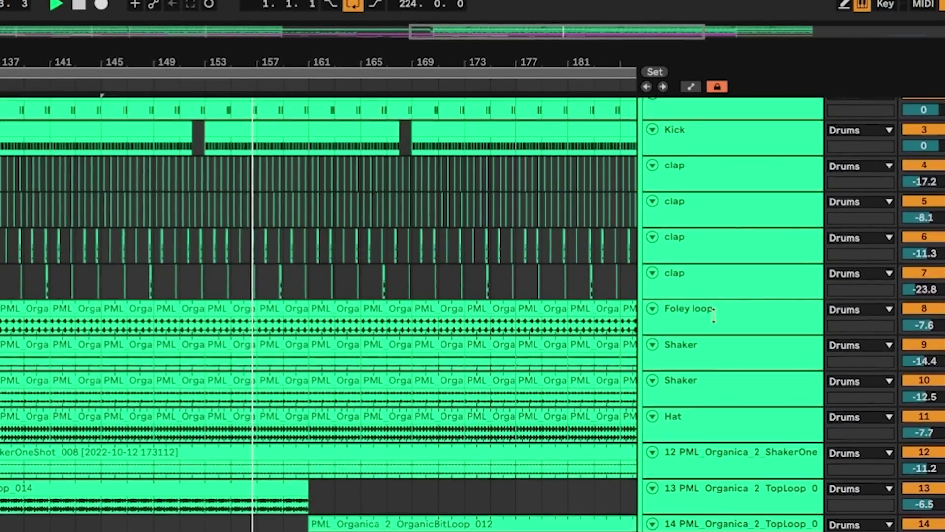
scroll(714, 317, up, 2)
scroll(716, 325, down, 3)
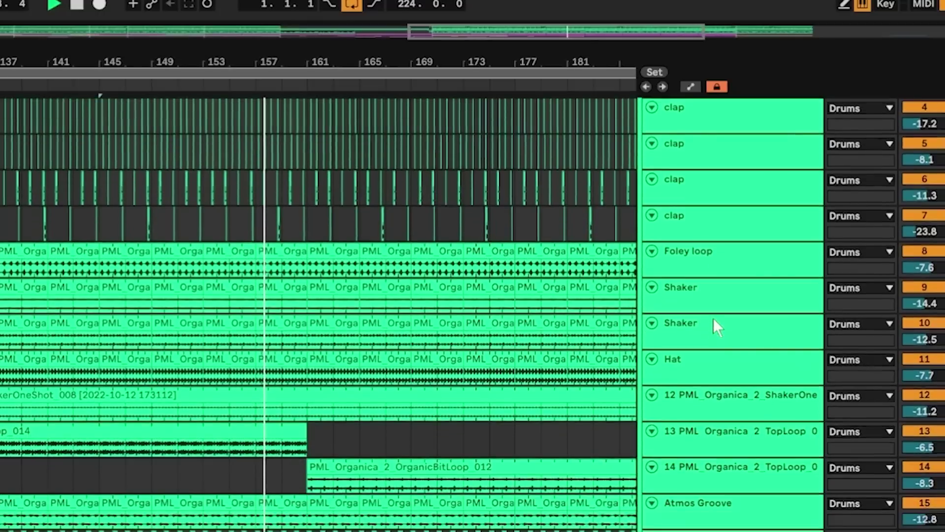
scroll(713, 318, down, 13)
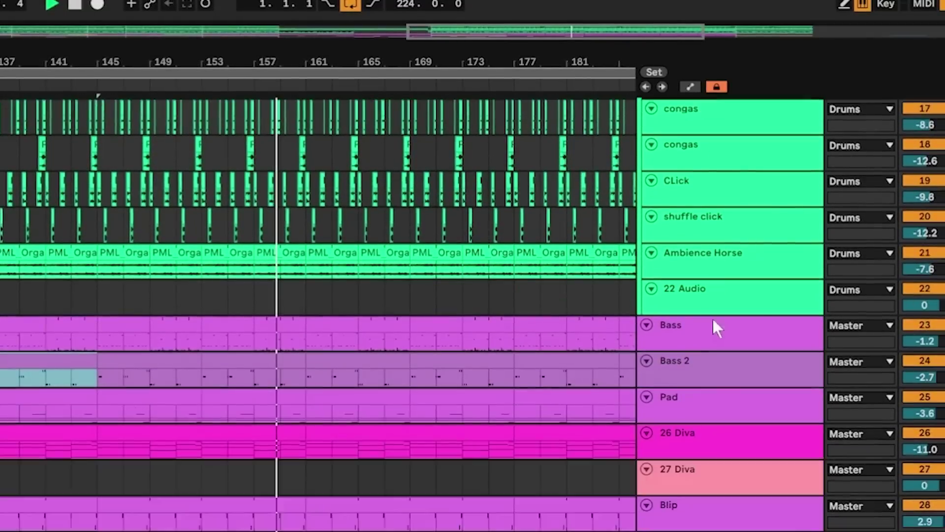
scroll(713, 320, down, 5)
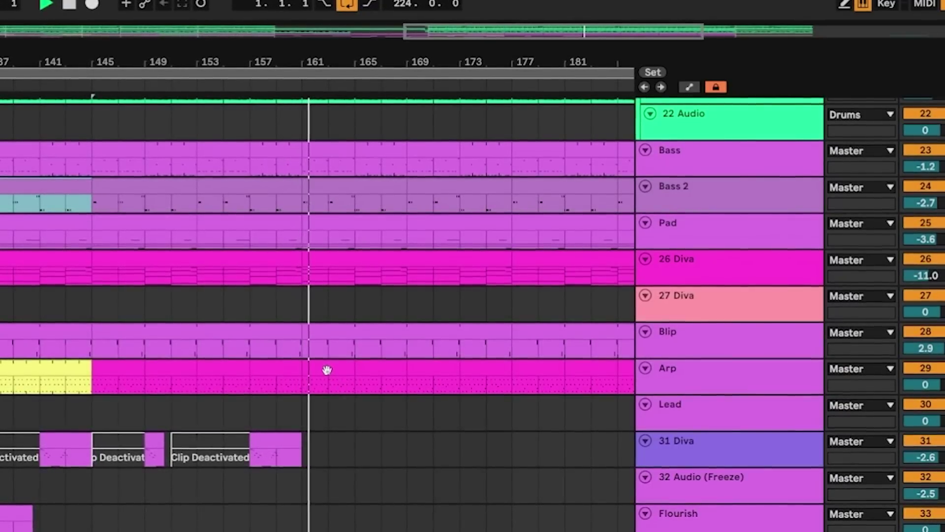
- Widen the arrangement view to bars 129 to 225 and examine the melodic and percussion layers across the climax and outro
drag(472, 36, 397, 44)
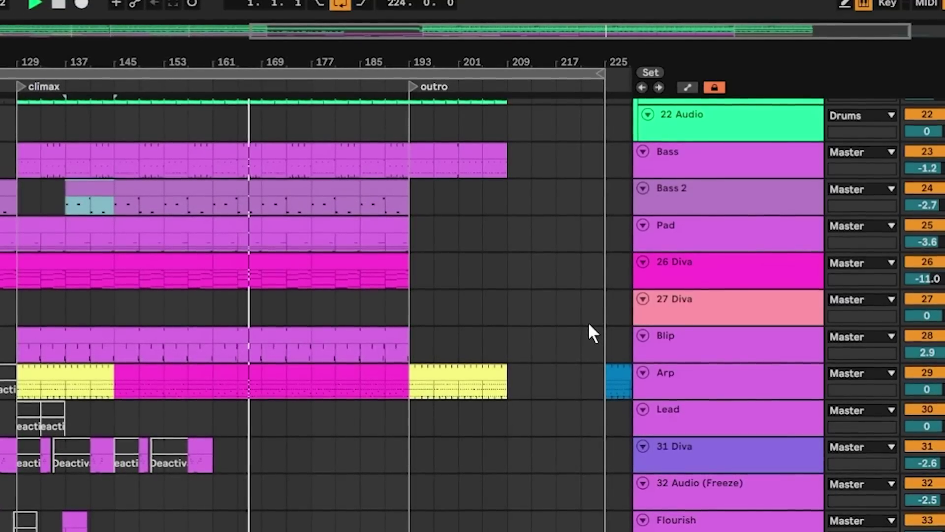
scroll(588, 321, down, 3)
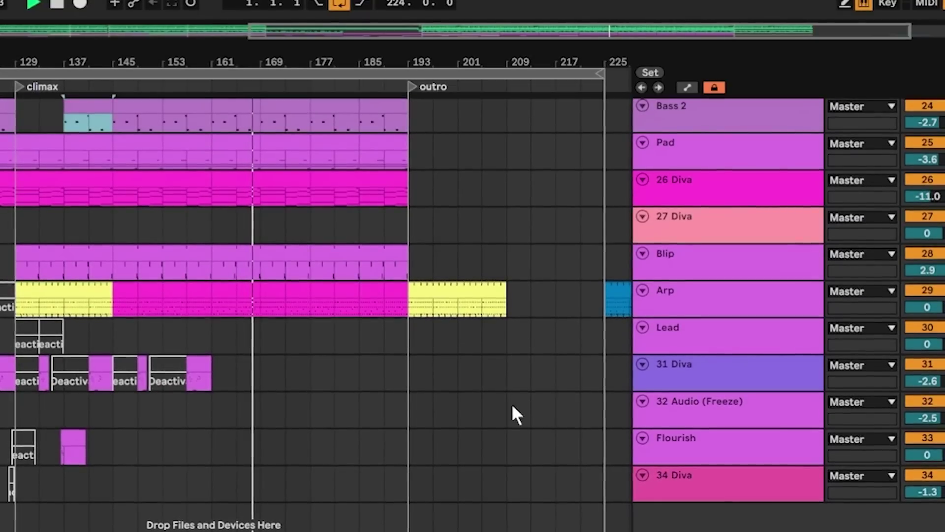
scroll(512, 409, up, 1)
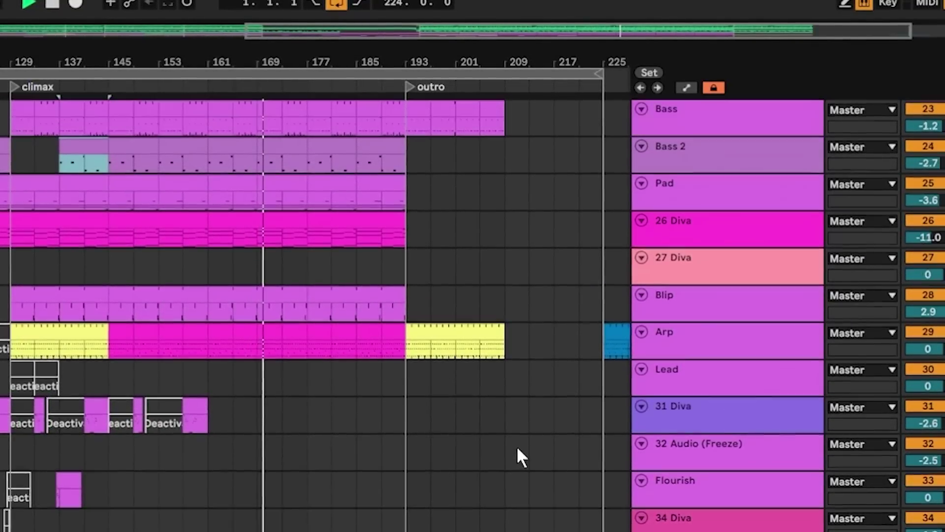
scroll(515, 446, up, 3)
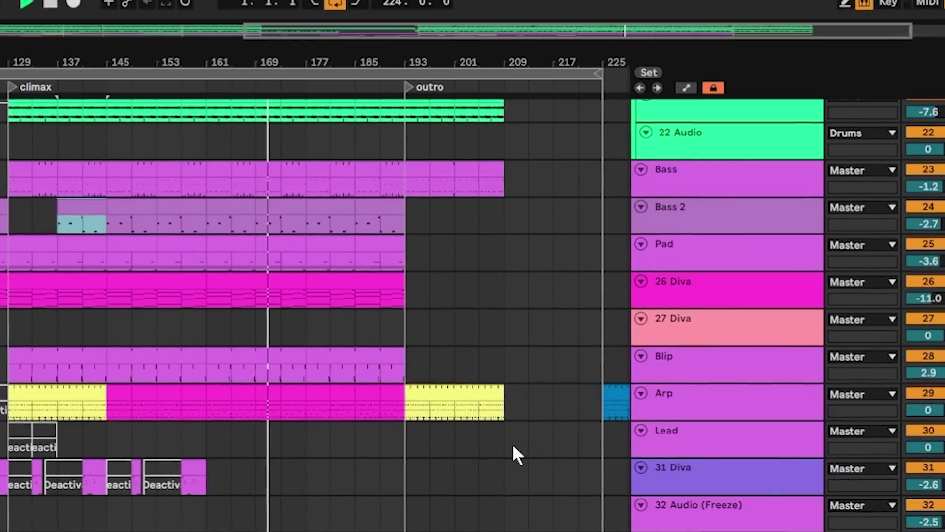
scroll(511, 450, up, 6)
scroll(511, 450, up, 3)
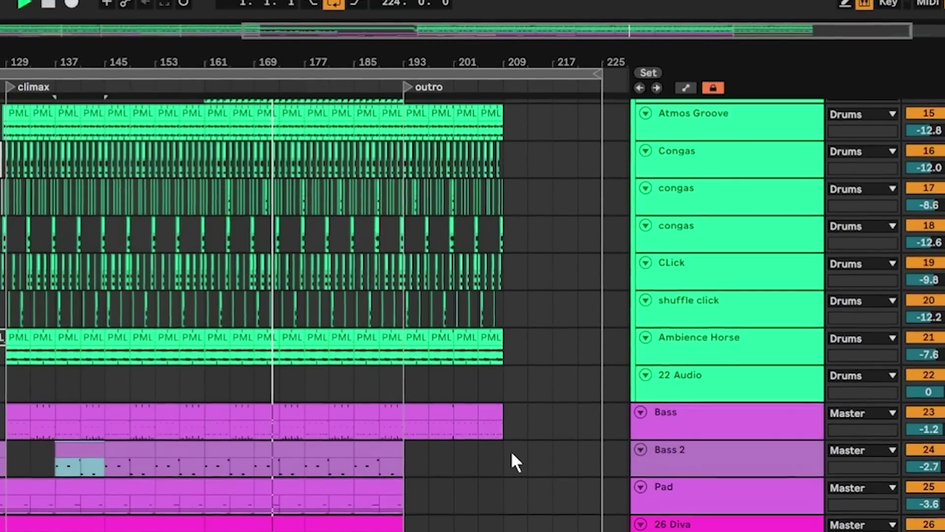
scroll(511, 453, down, 4)
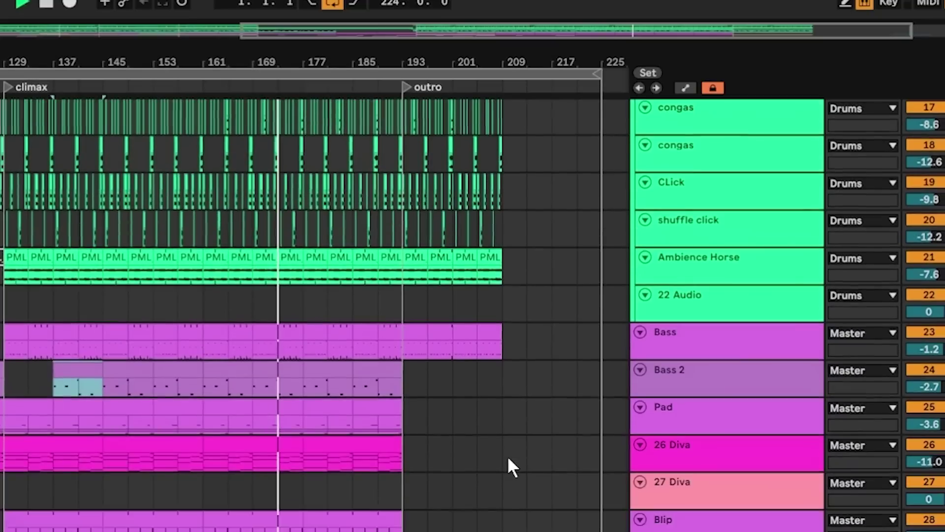
scroll(506, 457, down, 1)
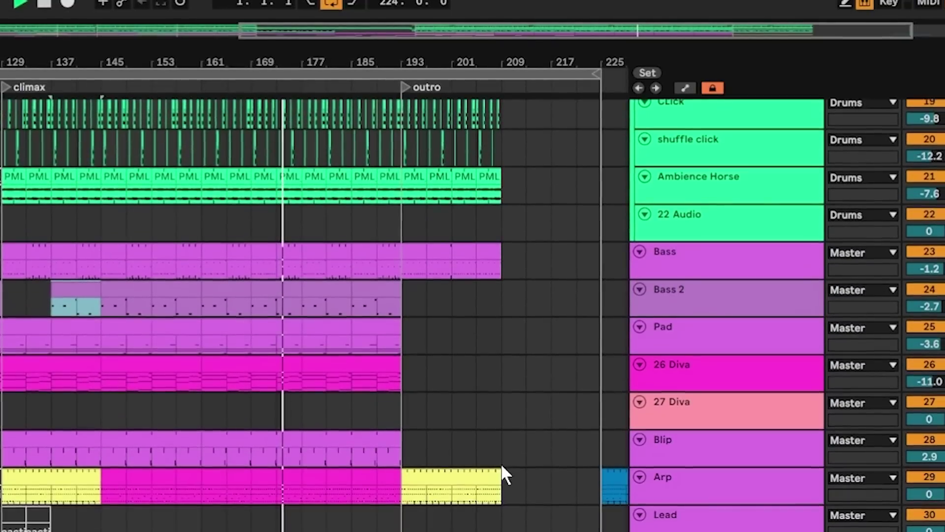
scroll(501, 463, down, 1)
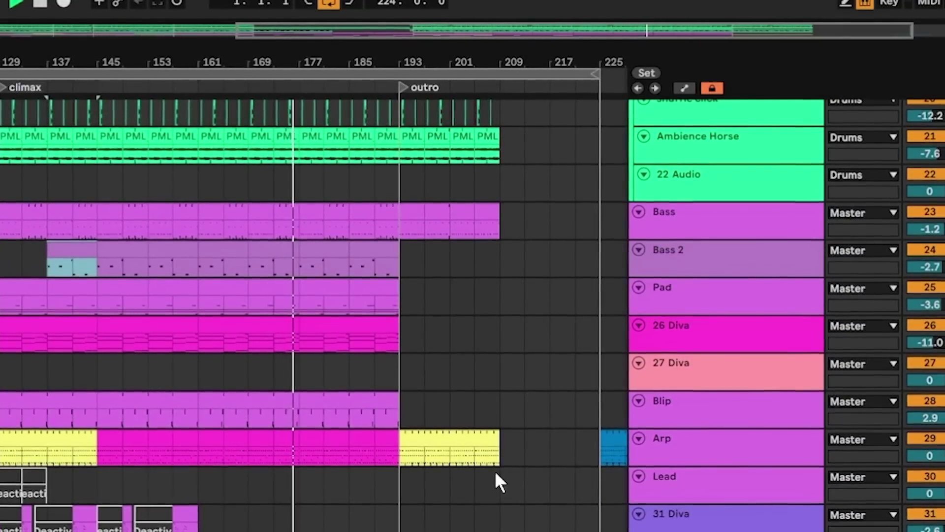
- Examine the claps, shakers, top loops and congas in the second half of the climax, from bar 177 towards the outro
scroll(494, 471, up, 8)
scroll(493, 473, up, 8)
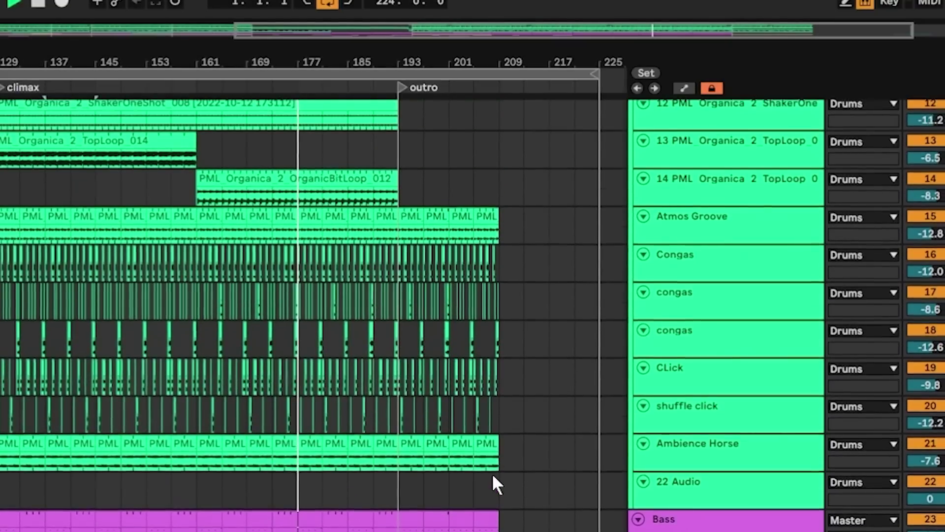
scroll(489, 475, up, 3)
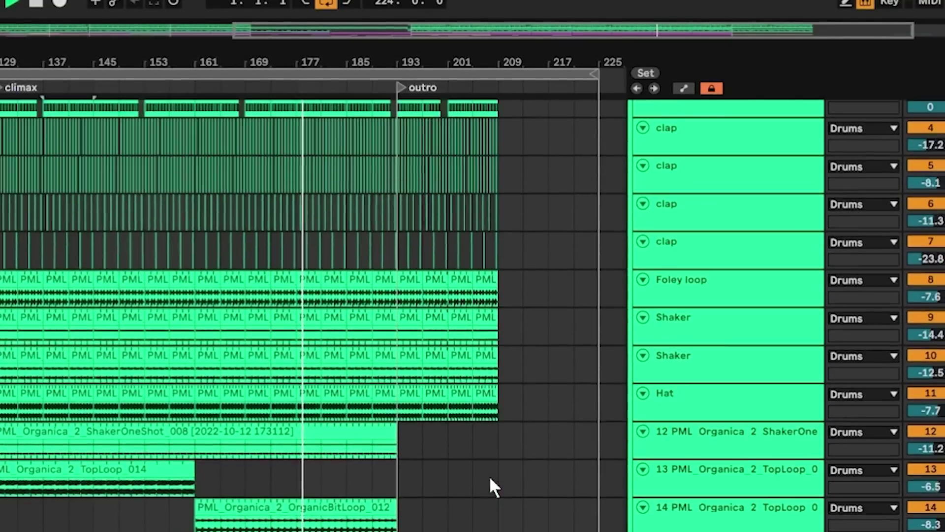
scroll(488, 483, down, 8)
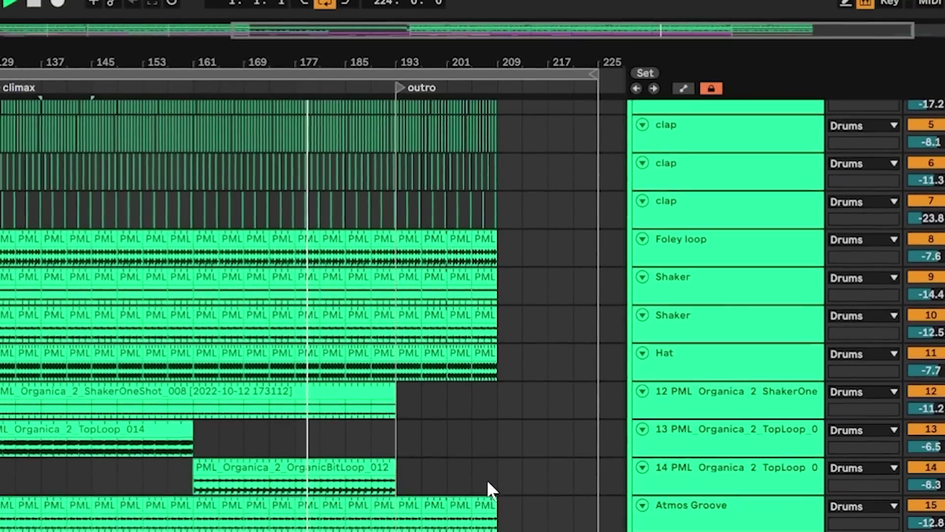
scroll(480, 486, down, 4)
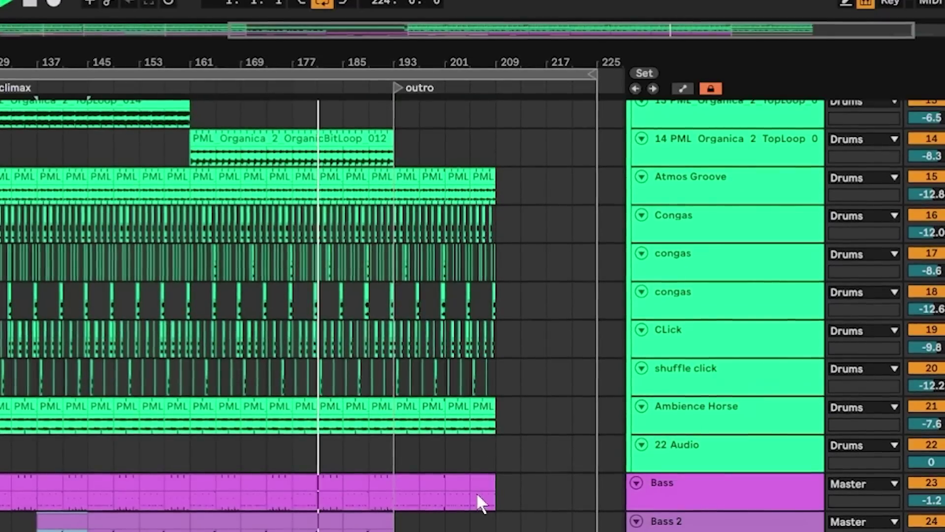
scroll(477, 492, down, 1)
scroll(463, 501, down, 1)
scroll(460, 502, down, 1)
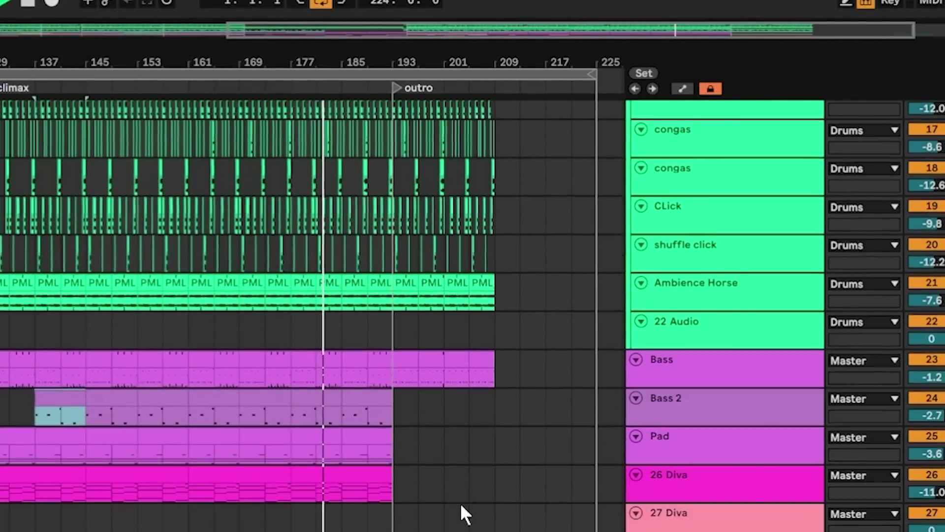
- Examine how the bass, pad, Diva, blip and arp clips lead from the end of the climax into the outro at bar 193
scroll(459, 498, down, 2)
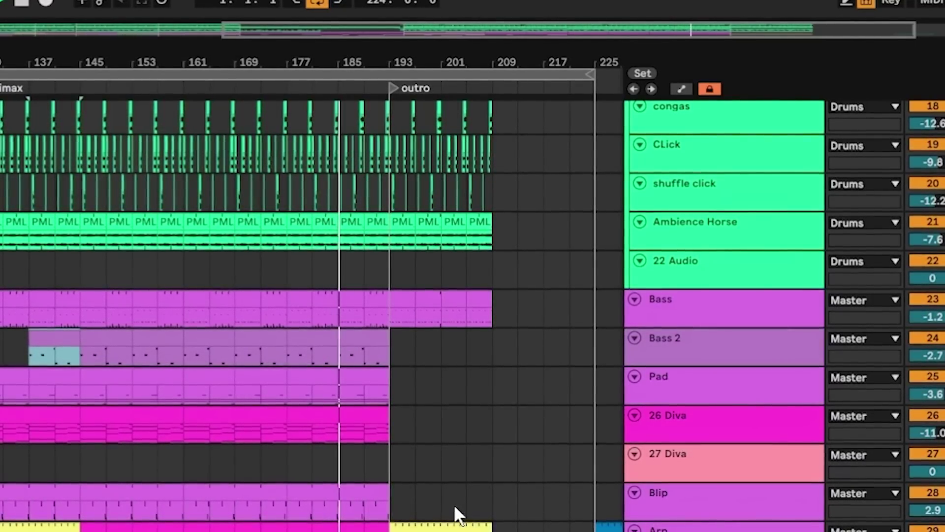
scroll(453, 505, down, 1)
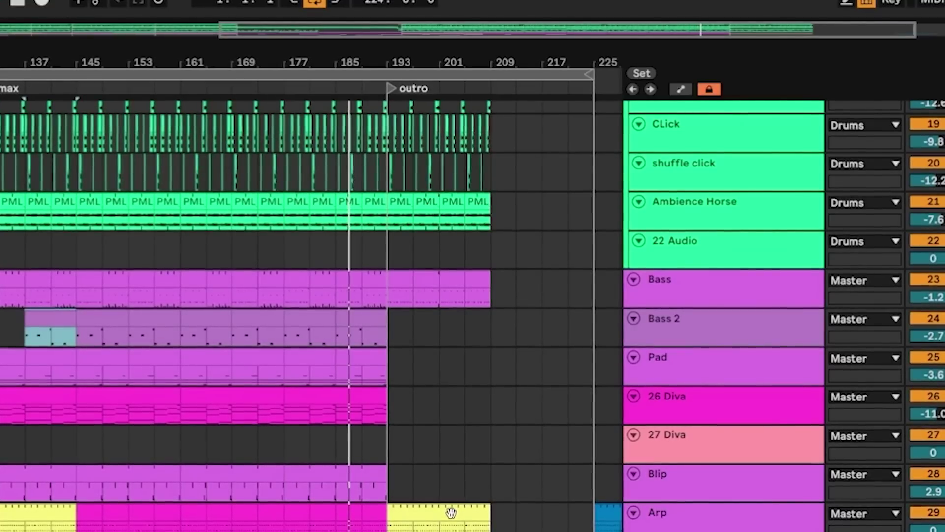
scroll(450, 513, down, 3)
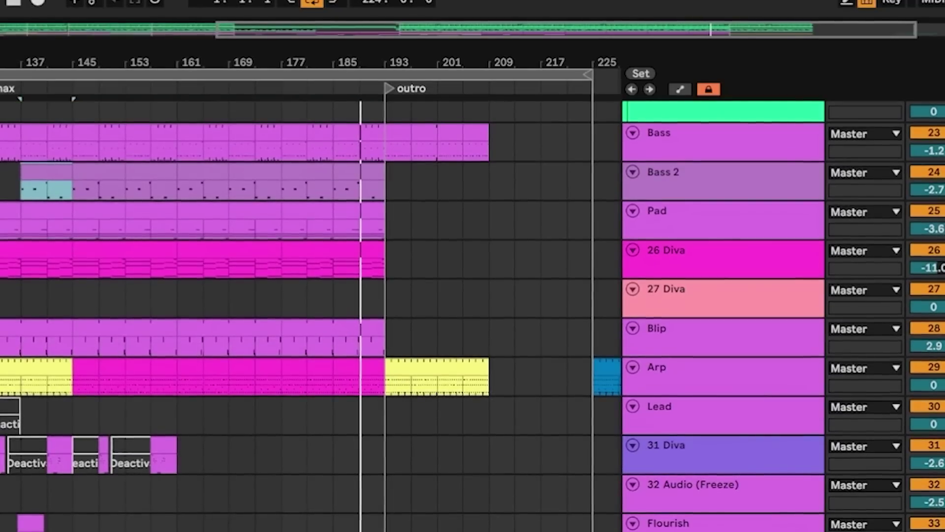
scroll(458, 525, down, 1)
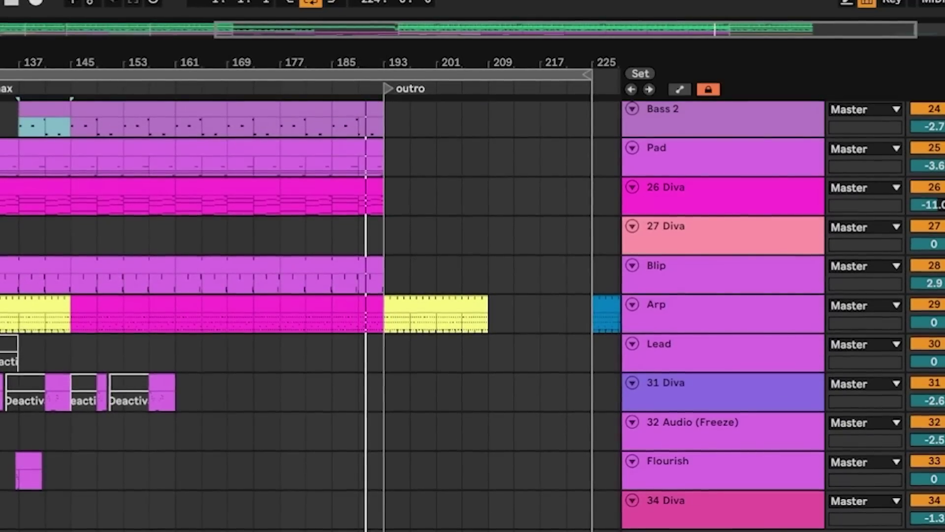
scroll(473, 316, up, 4)
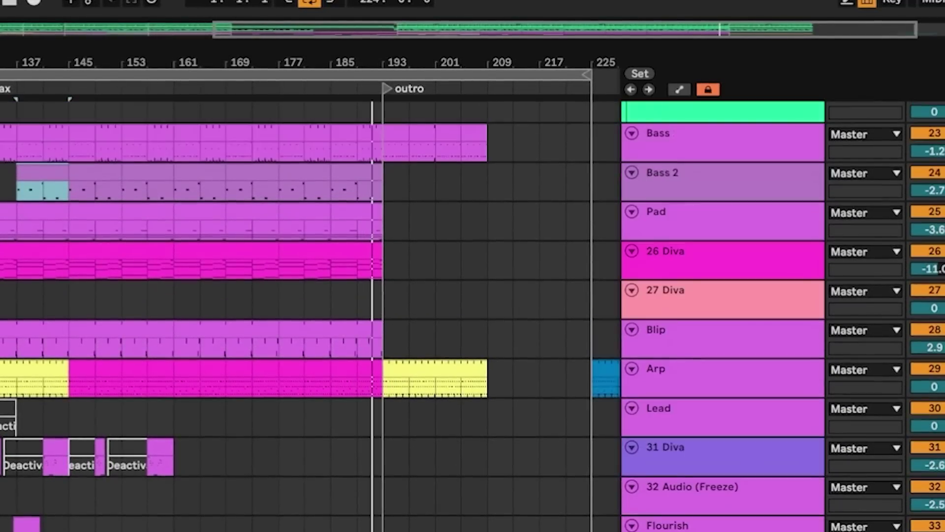
scroll(473, 315, up, 3)
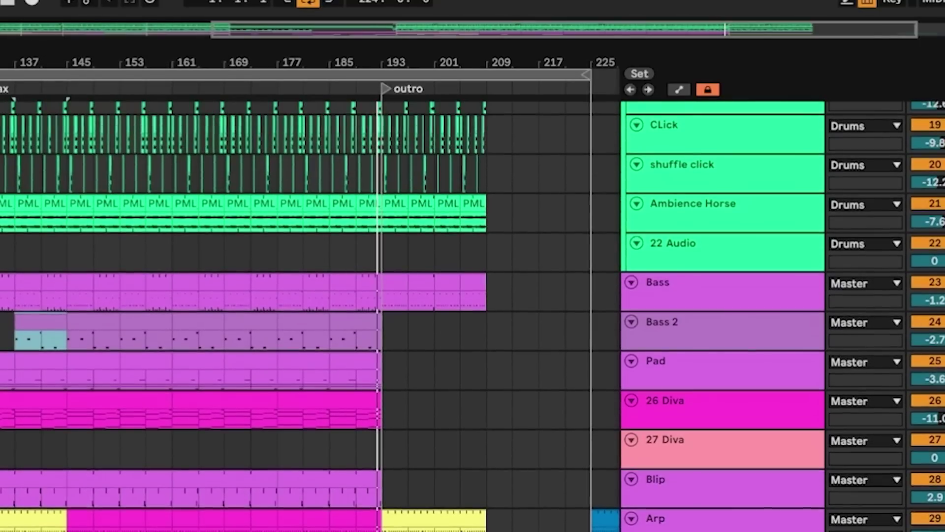
scroll(473, 315, up, 4)
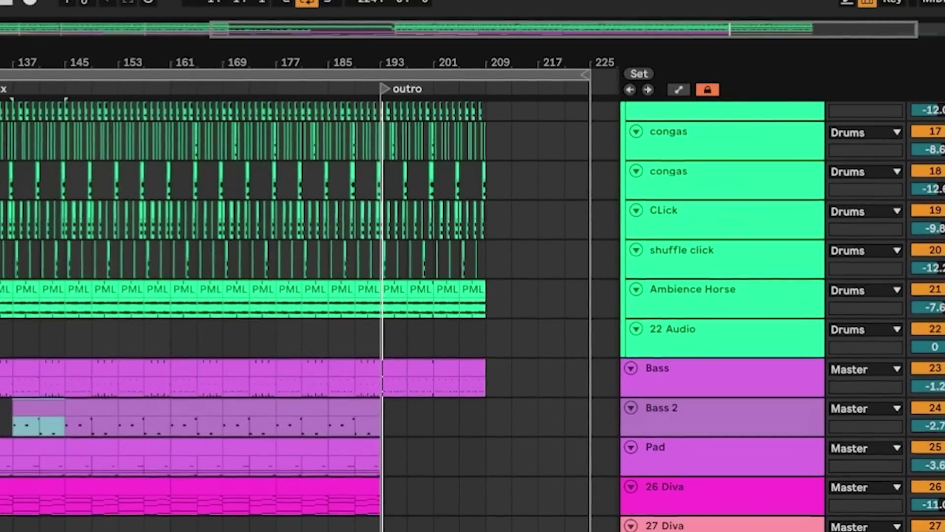
- Examine which drum, percussion, bass and arp layers play through the outro between bars 193 and 209
scroll(473, 315, up, 3)
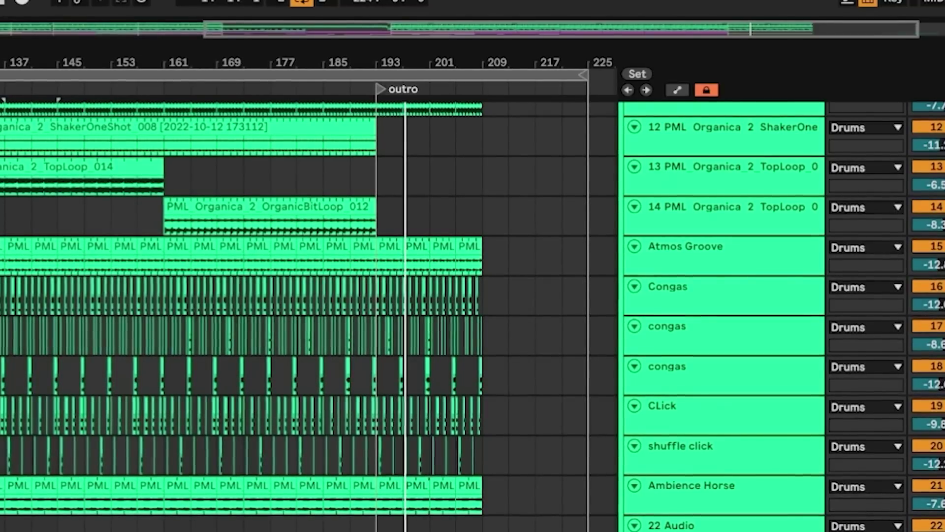
scroll(473, 315, down, 1)
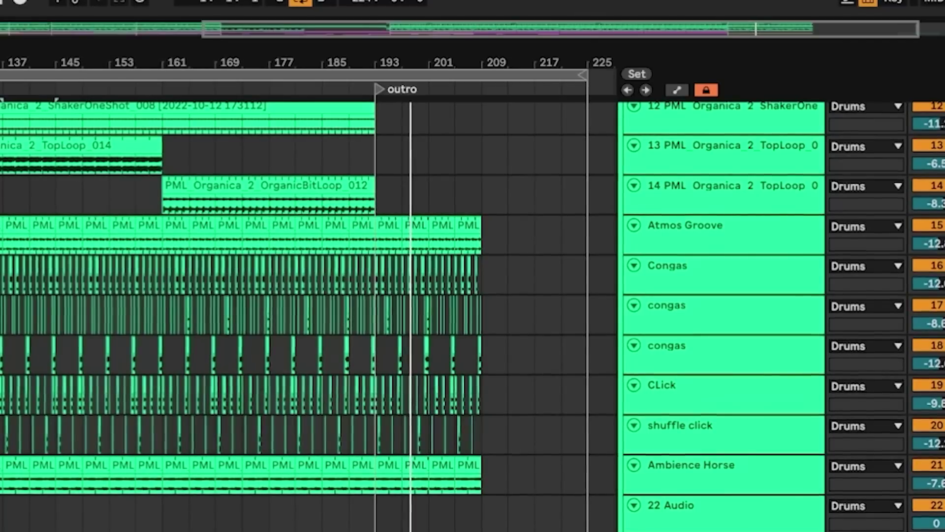
scroll(473, 315, down, 5)
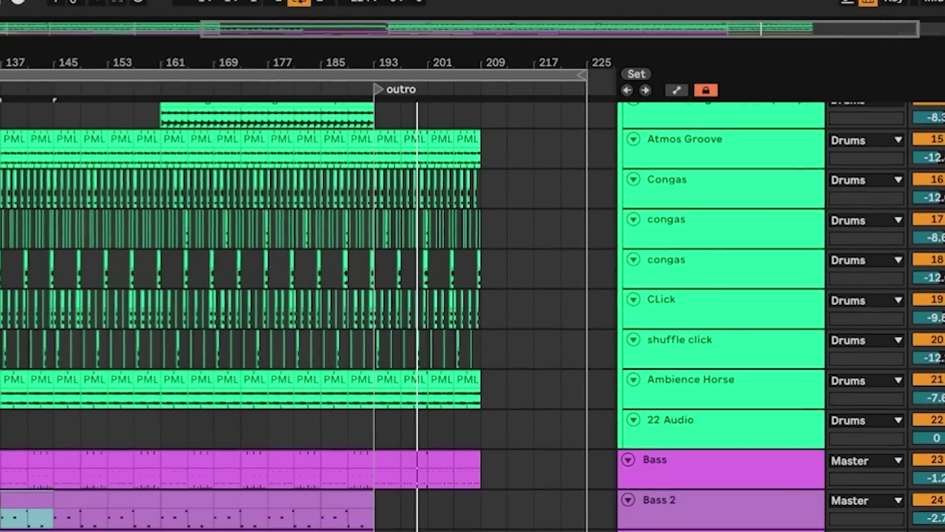
scroll(473, 315, down, 5)
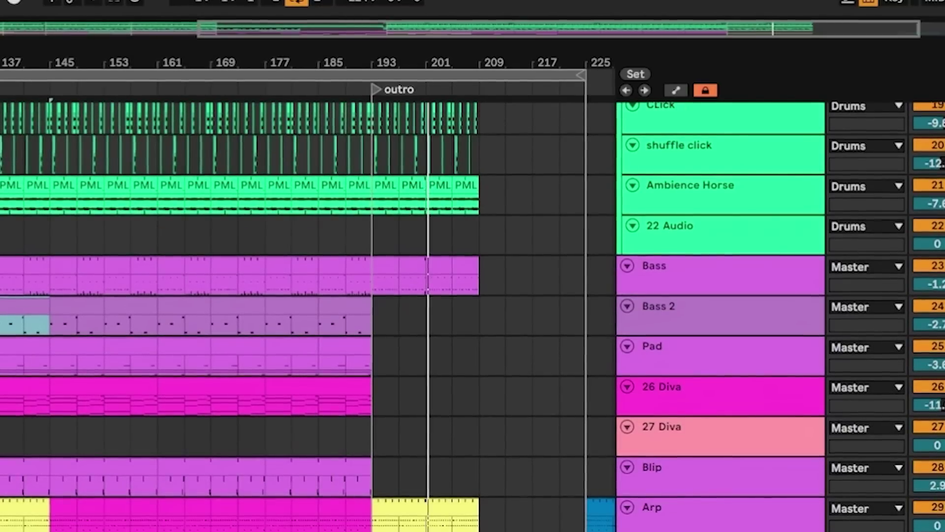
scroll(472, 315, down, 2)
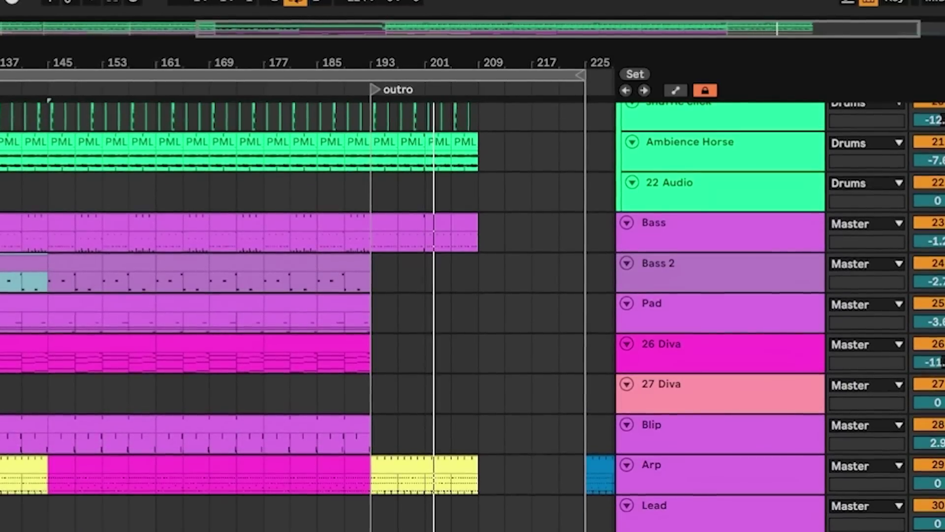
scroll(473, 316, up, 17)
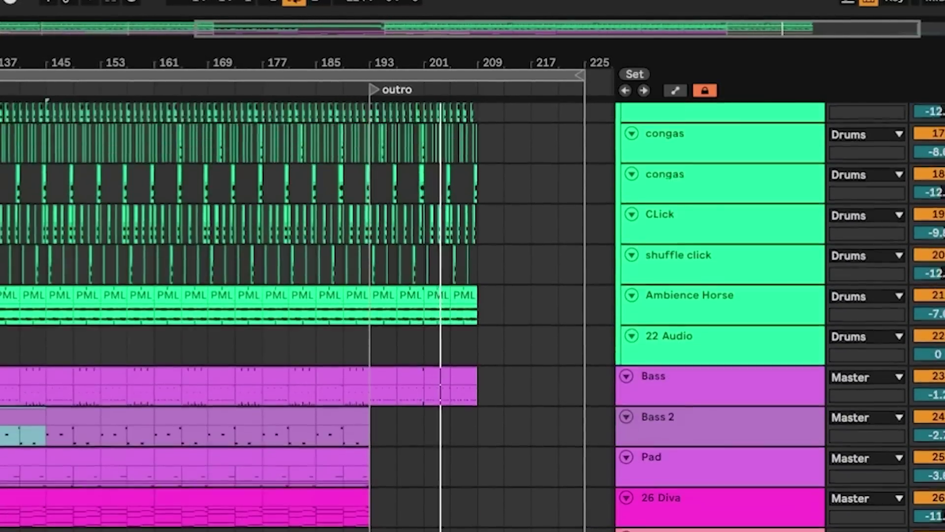
scroll(473, 315, up, 3)
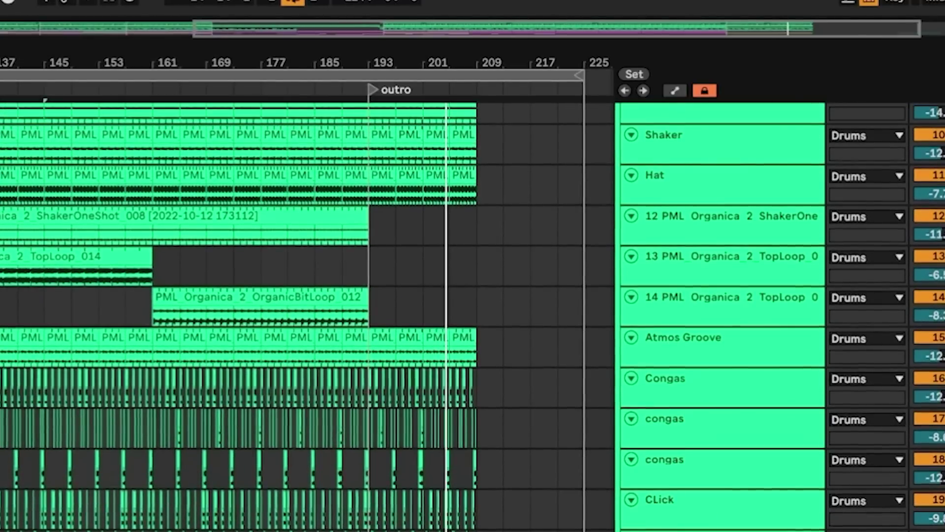
scroll(473, 316, down, 6)
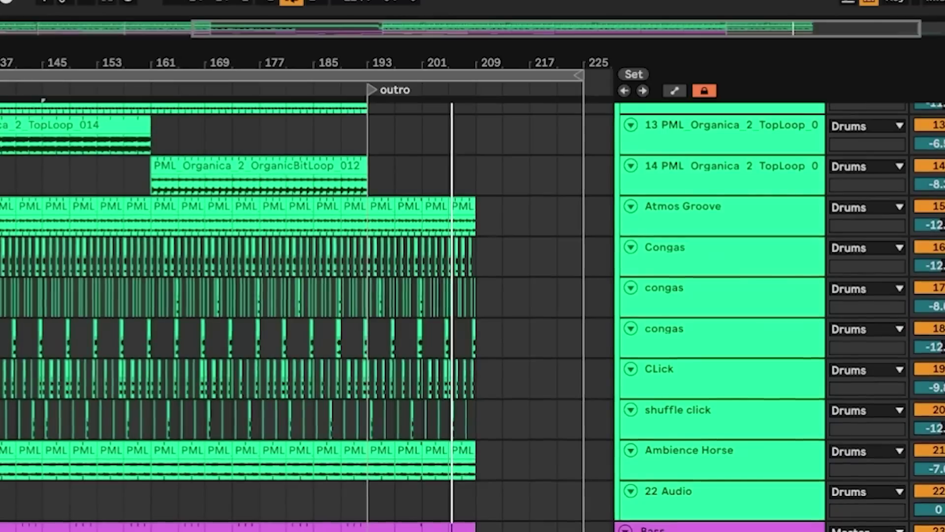
scroll(472, 315, down, 4)
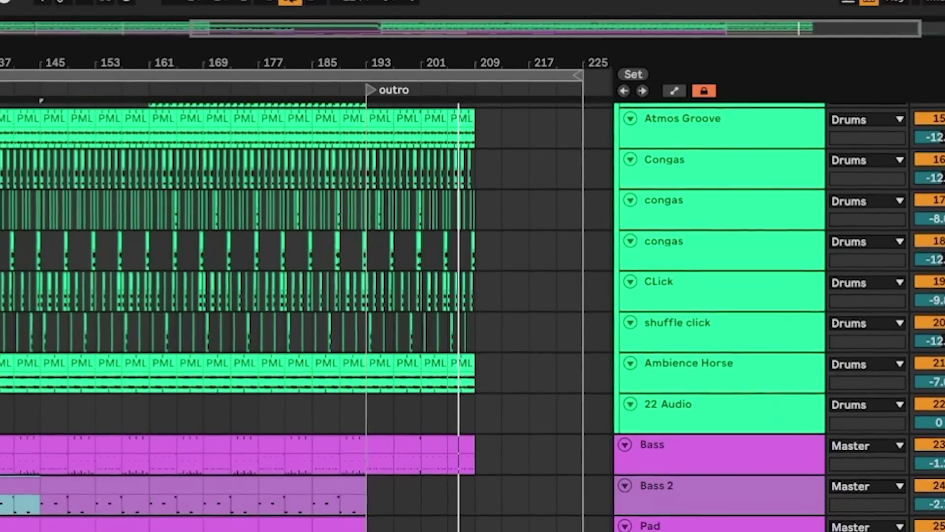